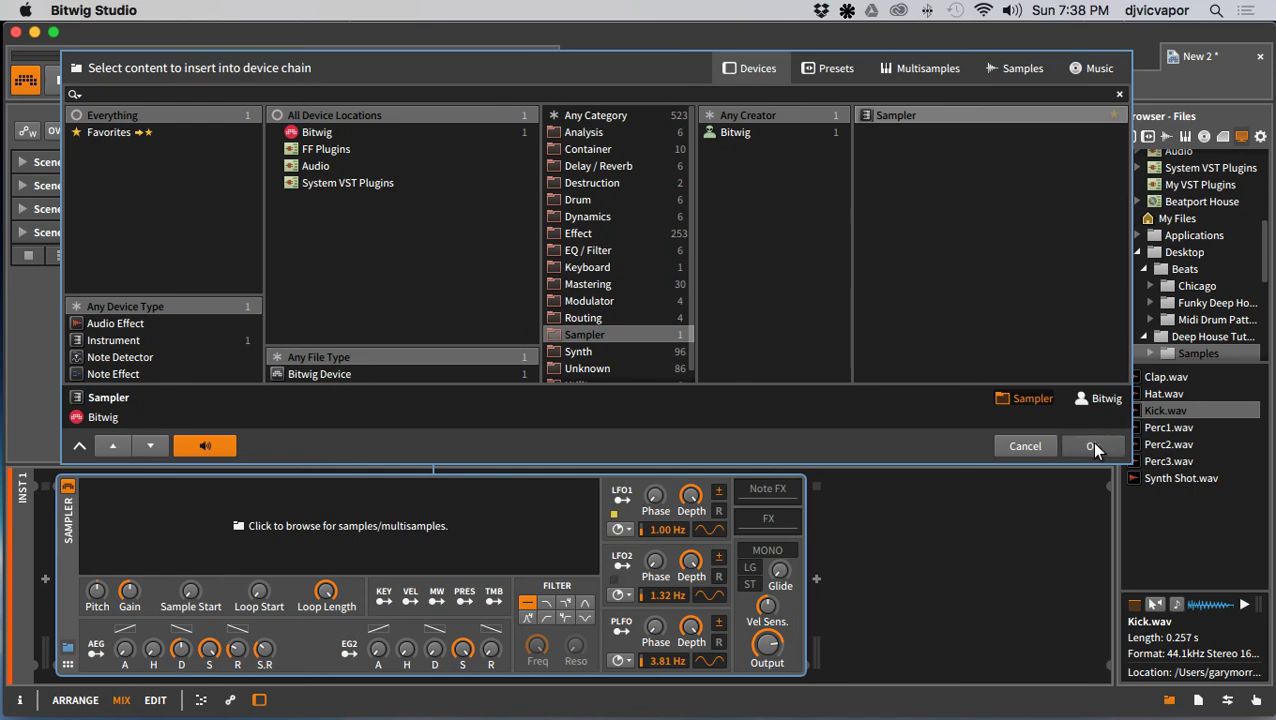
Step: Insert the Sampler device on the instrument track and load Kick.wav into it
{"action": "left_click", "coordinate": [1092, 446]}
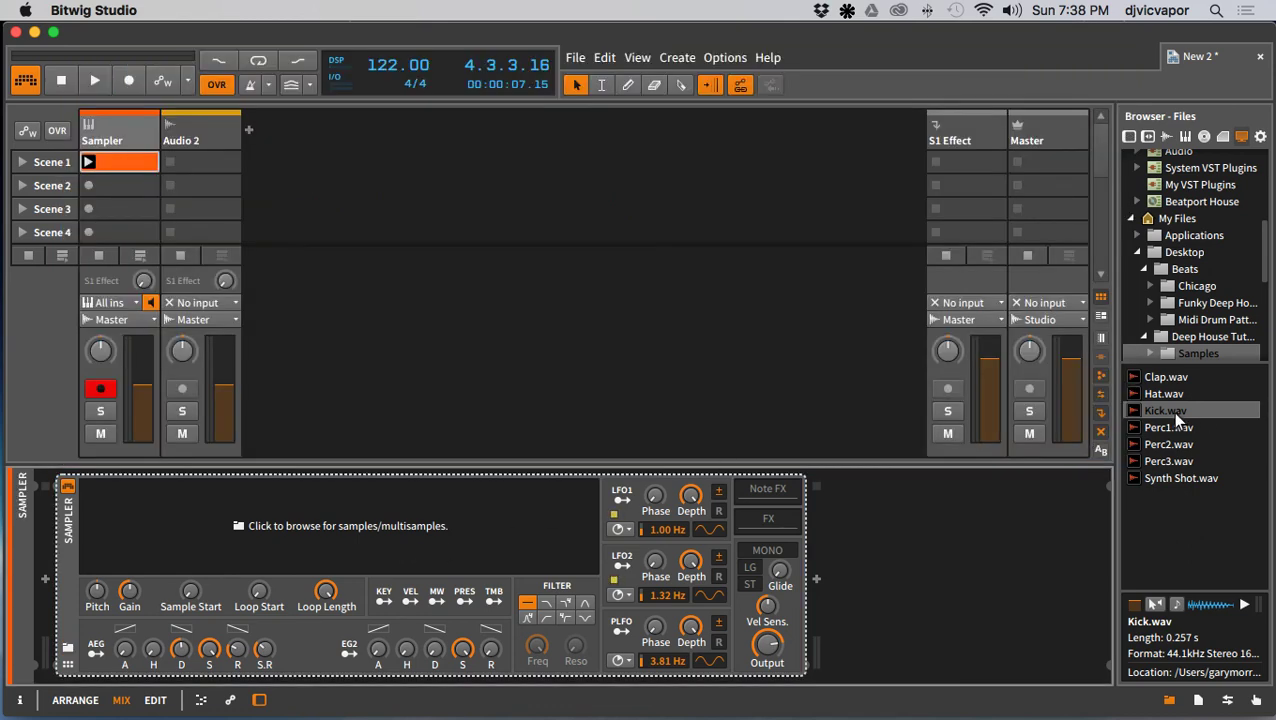
{"action": "left_click_drag", "start_coordinate": [1166, 410], "coordinate": [455, 522]}
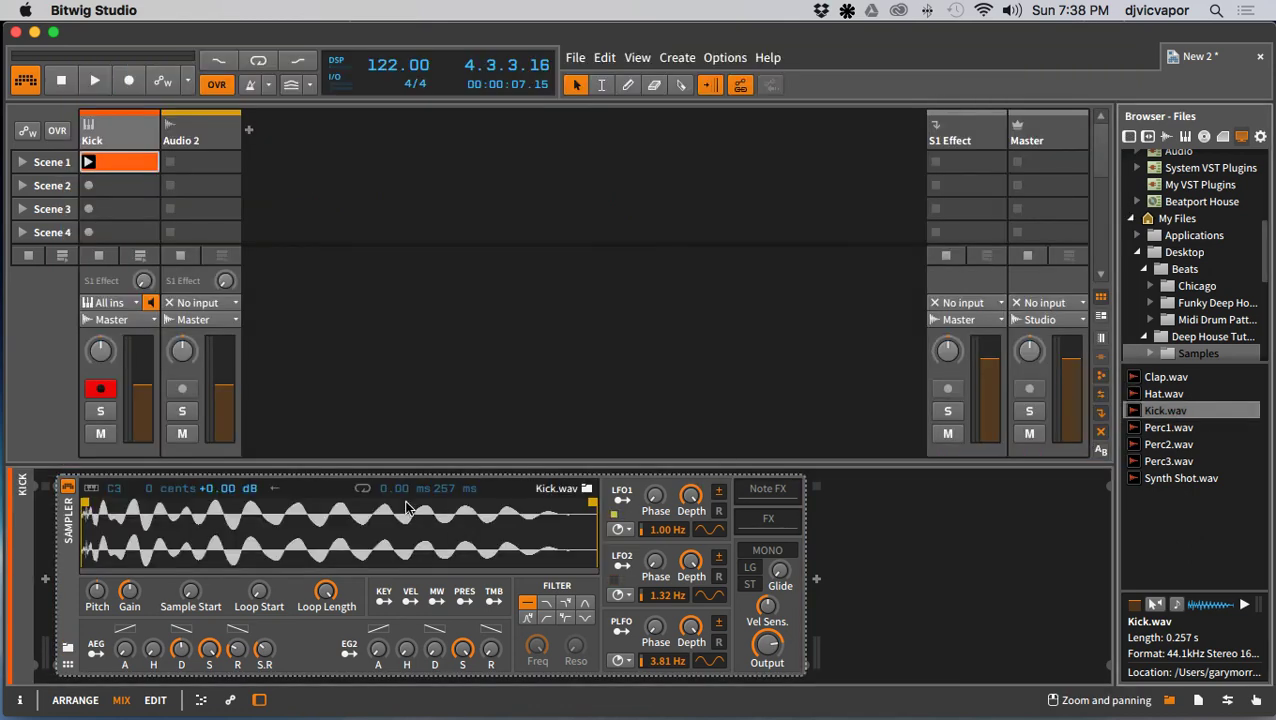
Step: Lengthen the four C2 notes in the Kick clip so each fills a full beat, and audition the clip
{"action": "left_click", "coordinate": [128, 162]}
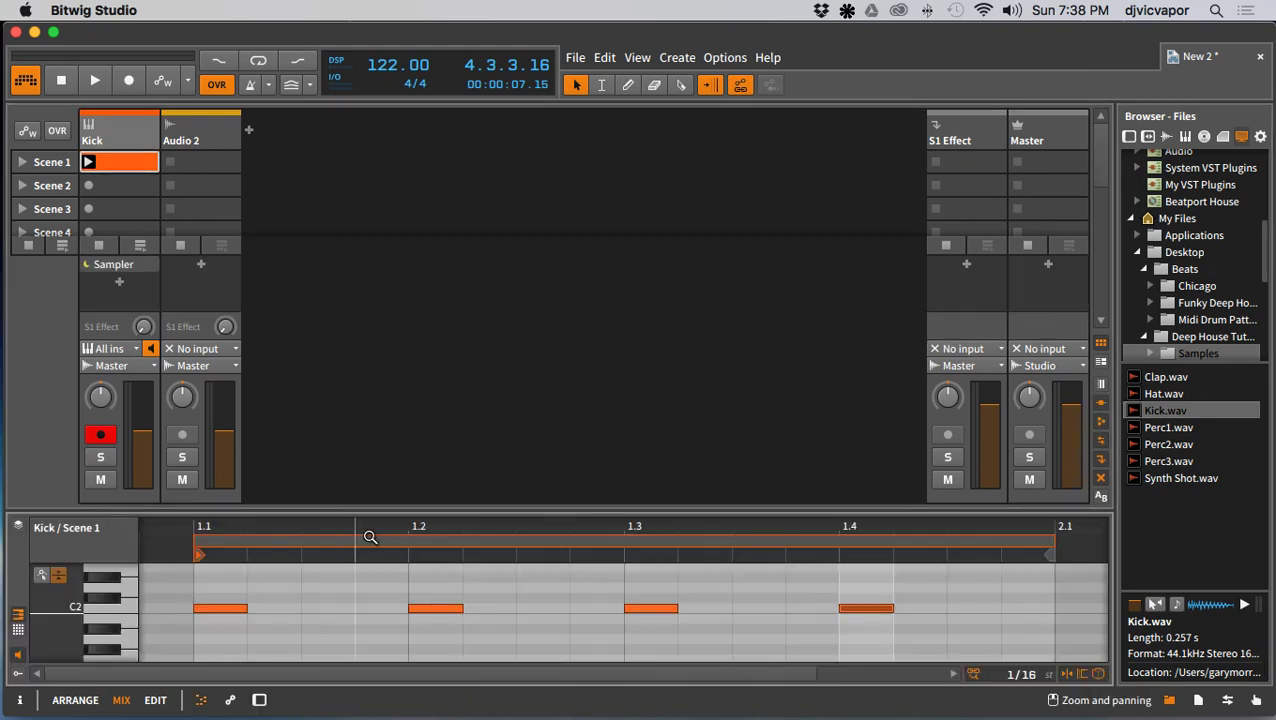
{"action": "left_click_drag", "start_coordinate": [869, 629], "coordinate": [398, 607]}
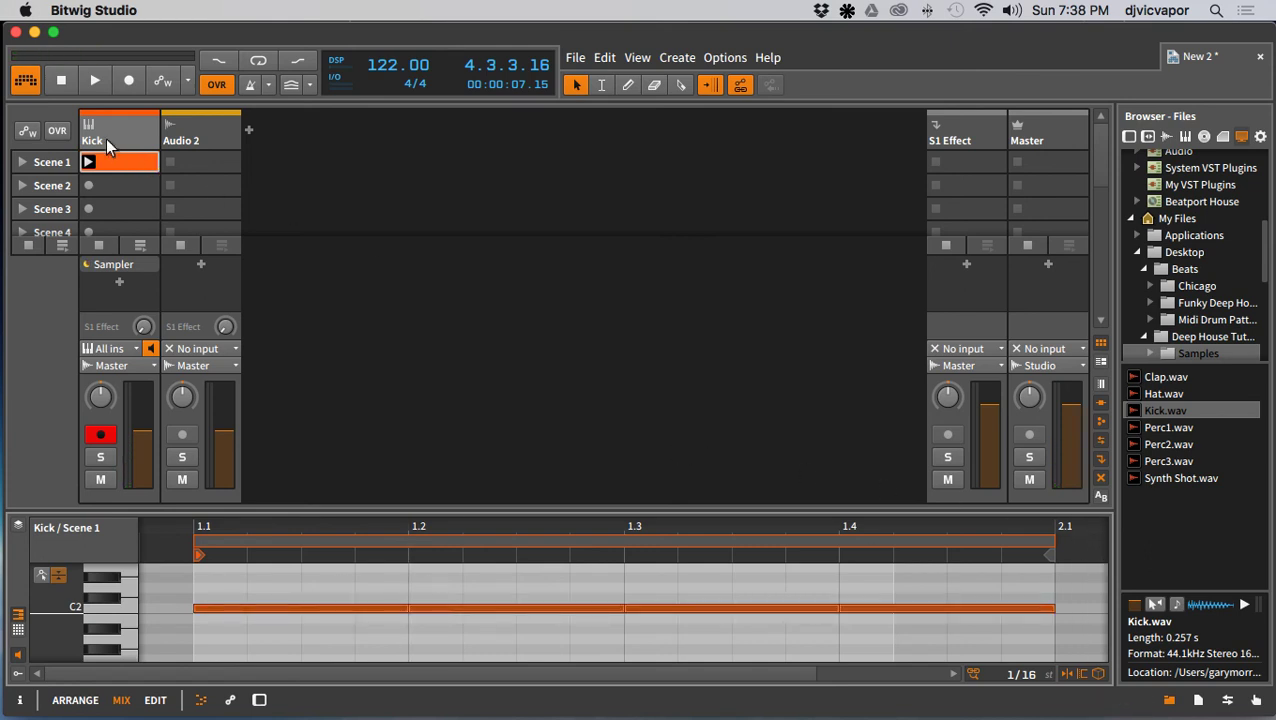
{"action": "left_click", "coordinate": [89, 161]}
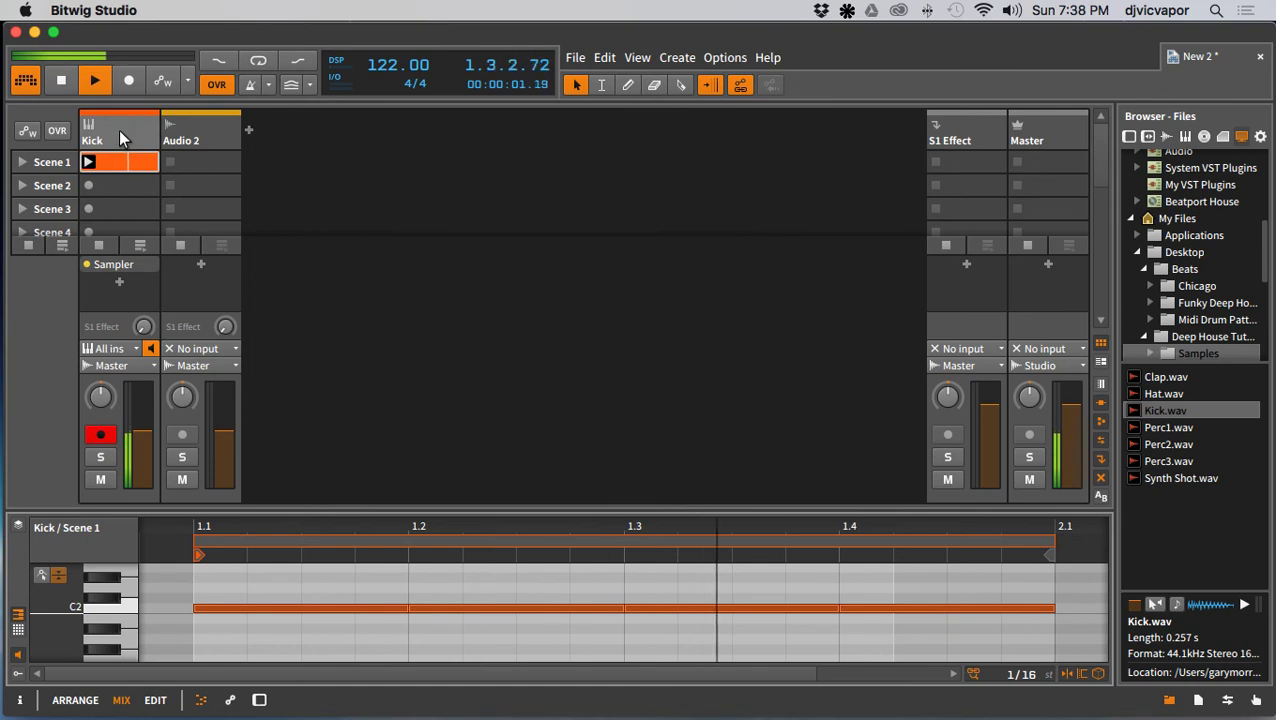
{"action": "left_click", "coordinate": [61, 80]}
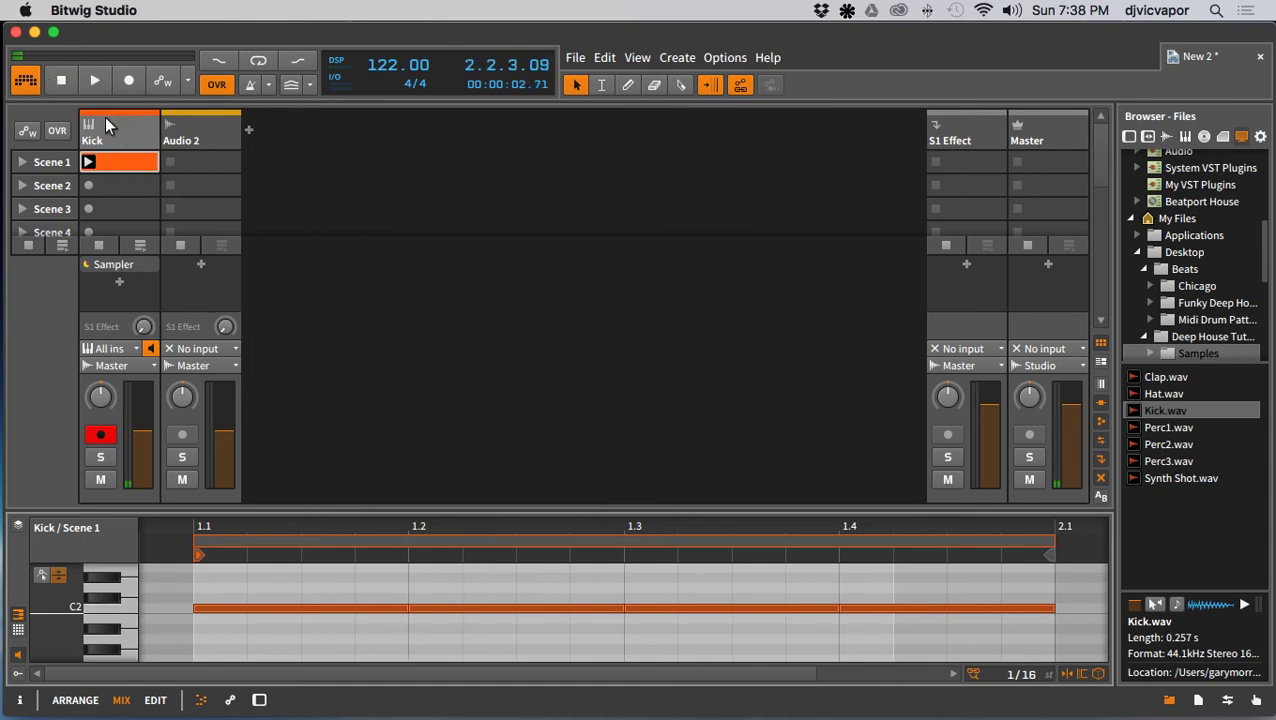
Step: Delete the Audio 2 track and create a new instrument track beside Kick
{"action": "left_click", "coordinate": [207, 138]}
{"action": "key", "text": "Delete"}
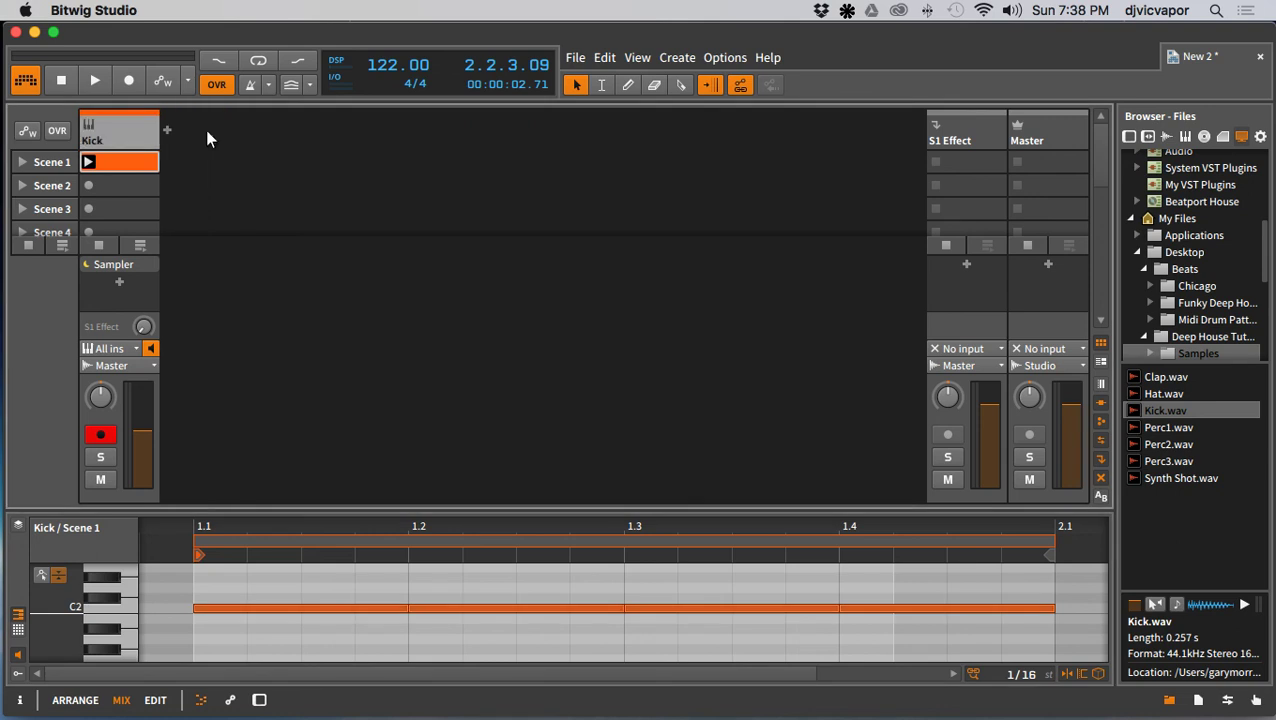
{"action": "right_click", "coordinate": [205, 131]}
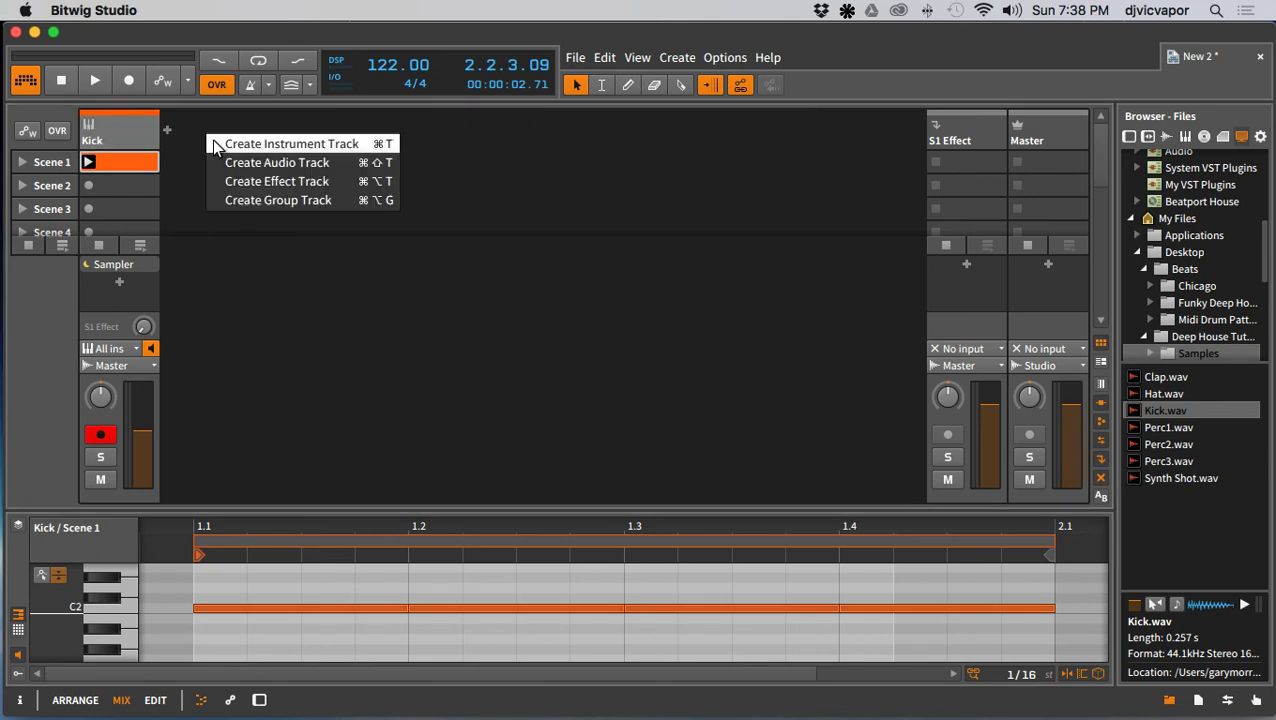
{"action": "left_click", "coordinate": [215, 146]}
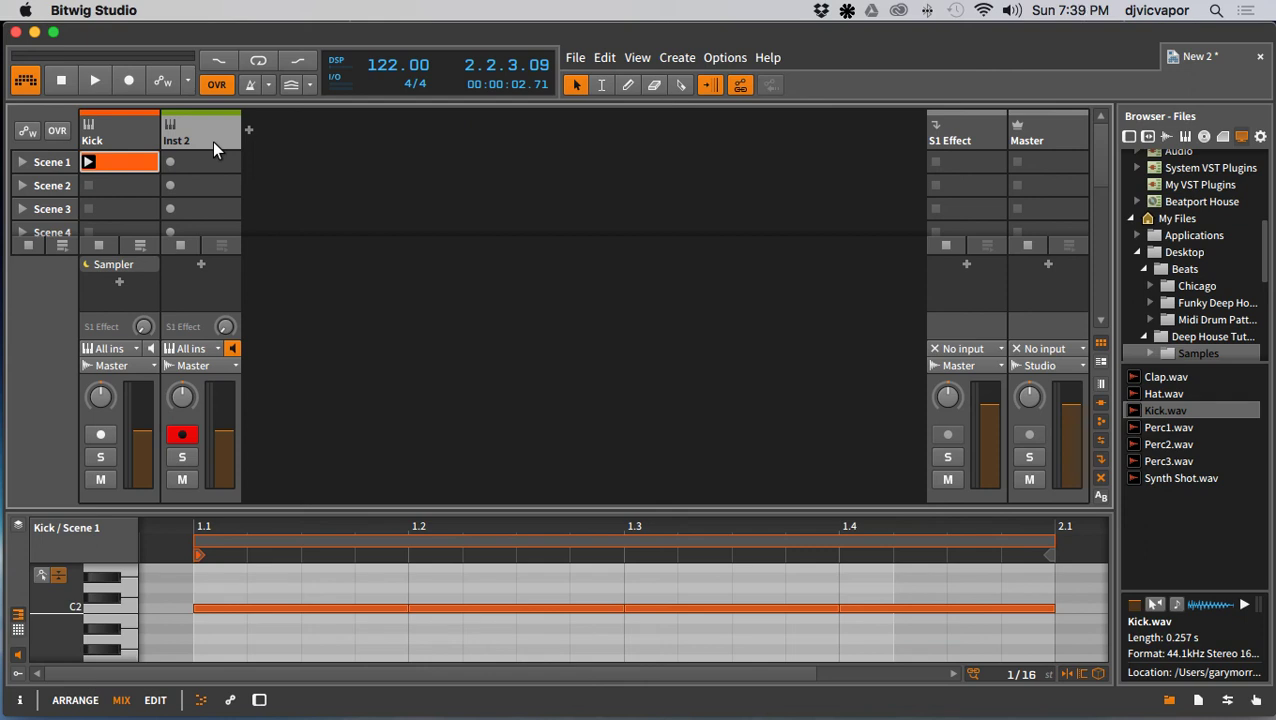
Step: Insert a Drum Machine from the Container category into the new instrument track's device chain
{"action": "key", "text": "d"}
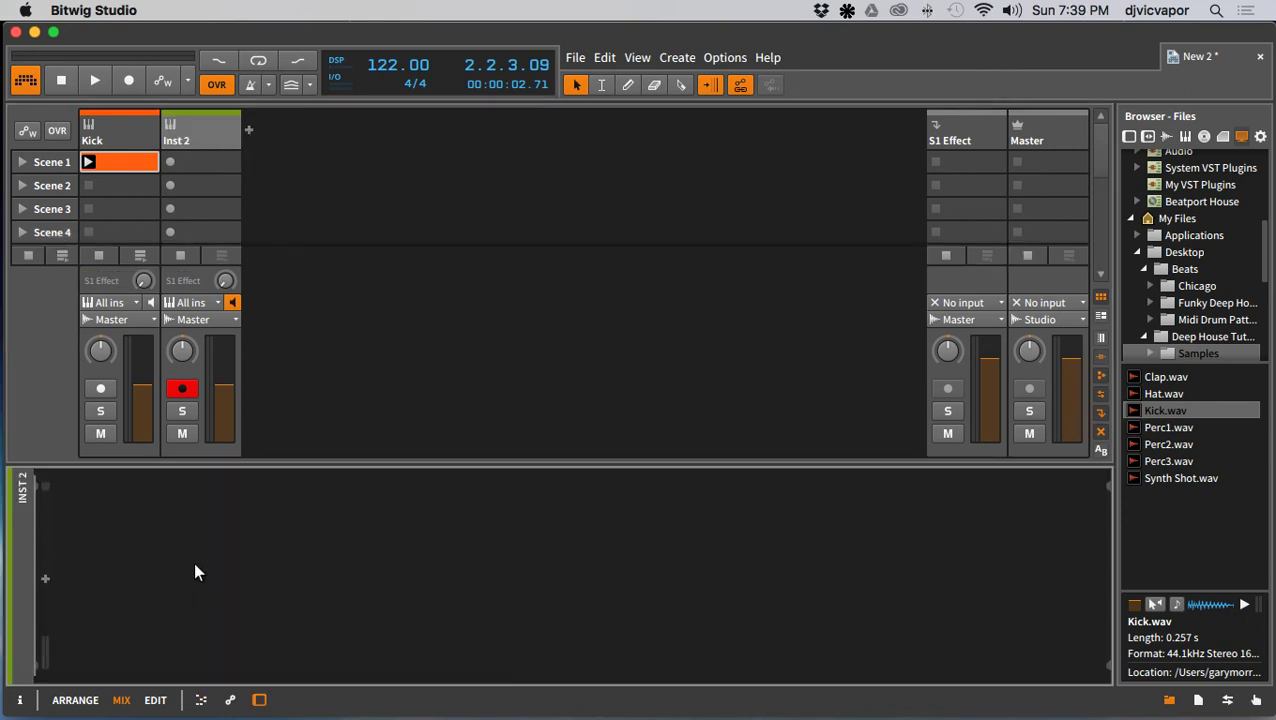
{"action": "left_click", "coordinate": [45, 578]}
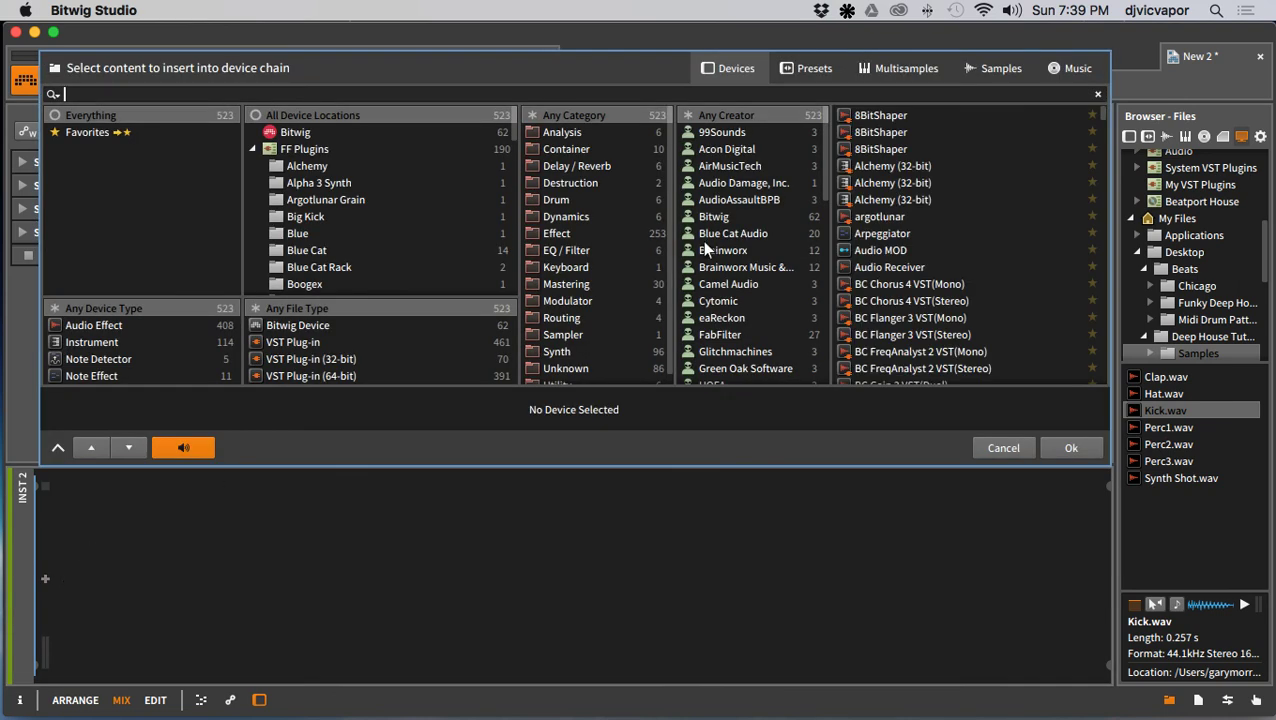
{"action": "left_click", "coordinate": [585, 149]}
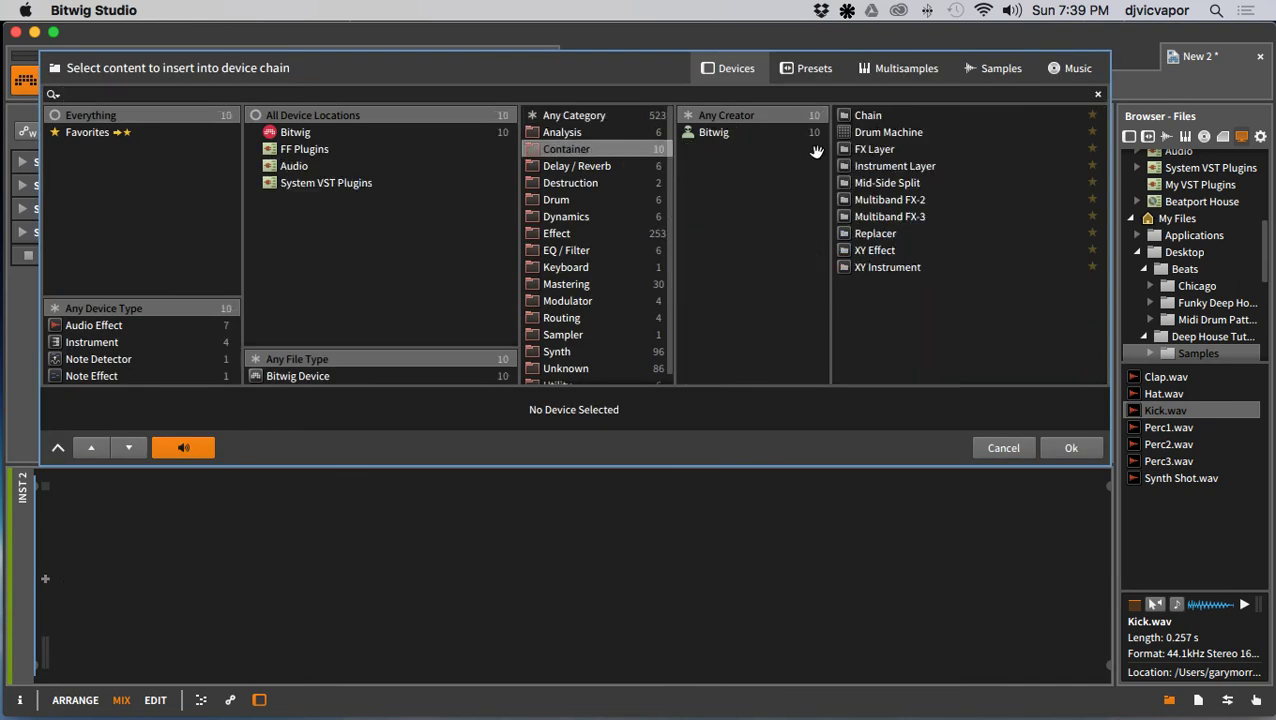
{"action": "left_click", "coordinate": [857, 132]}
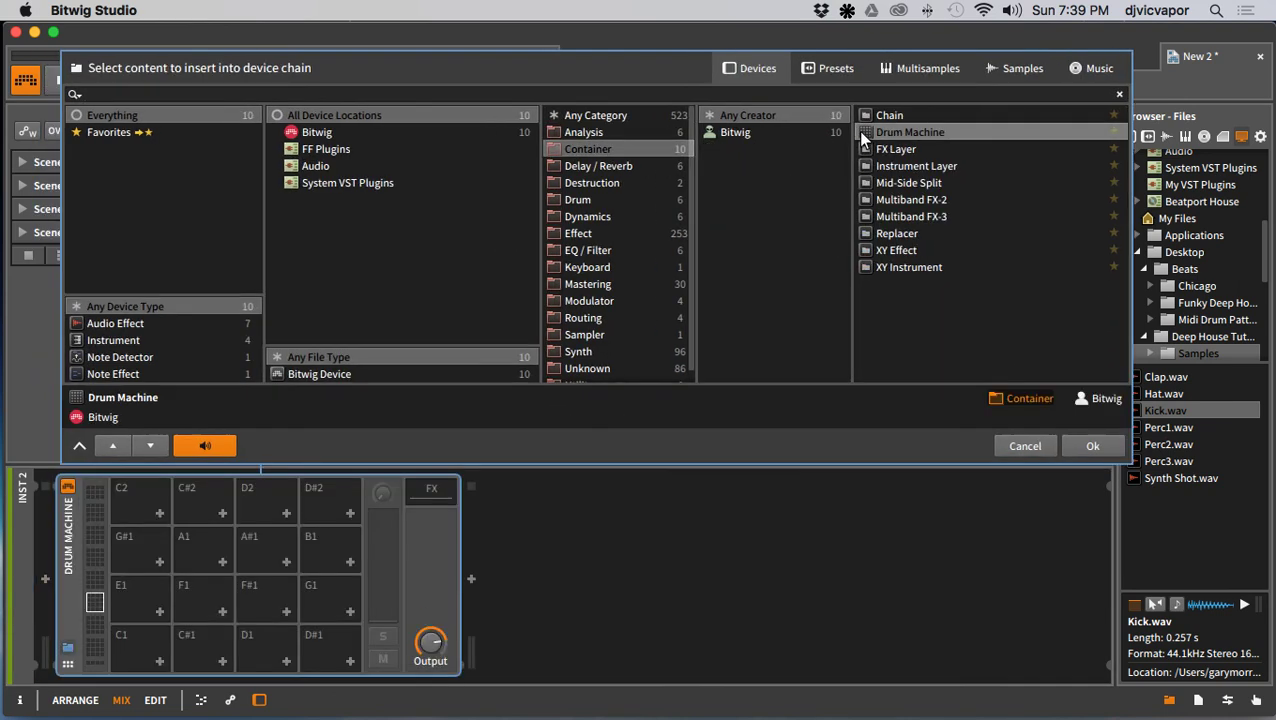
{"action": "left_click", "coordinate": [1088, 446]}
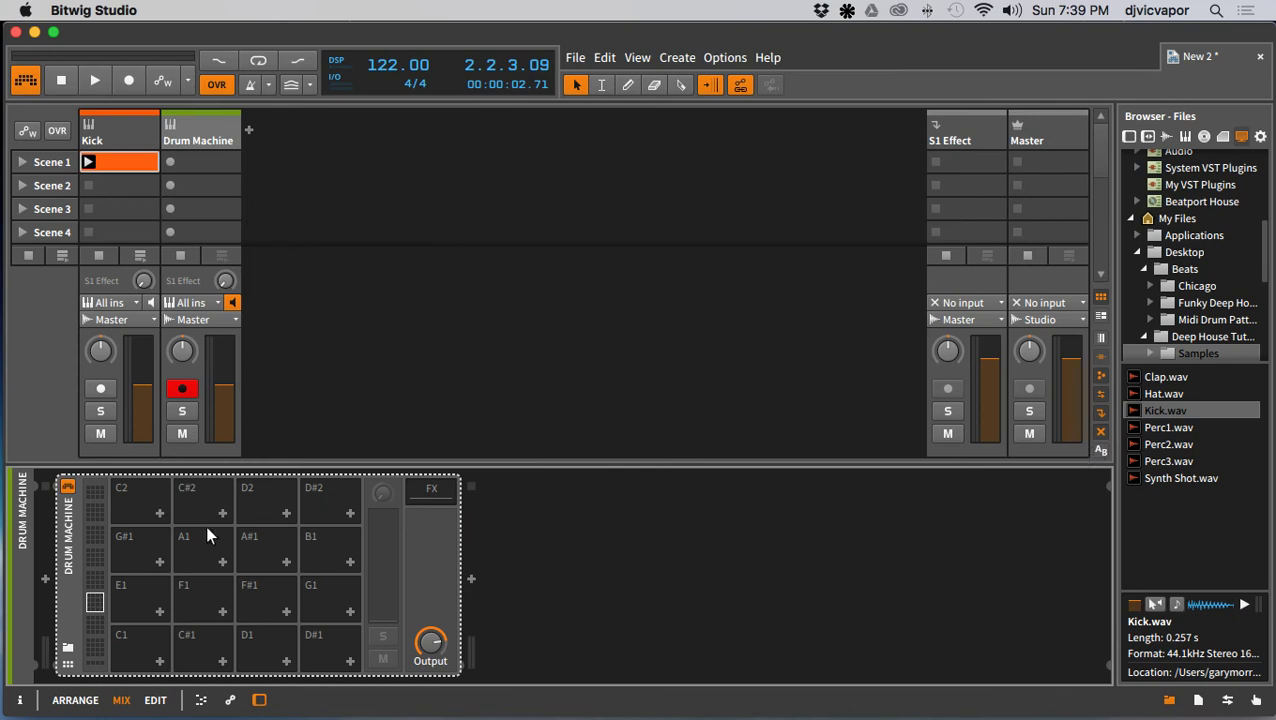
Step: Load the Clap, Hat, Perc1, Perc2 and Perc3 samples together onto the Drum Machine's pads, starting at the pads from G#1
{"action": "left_click", "coordinate": [1164, 426]}
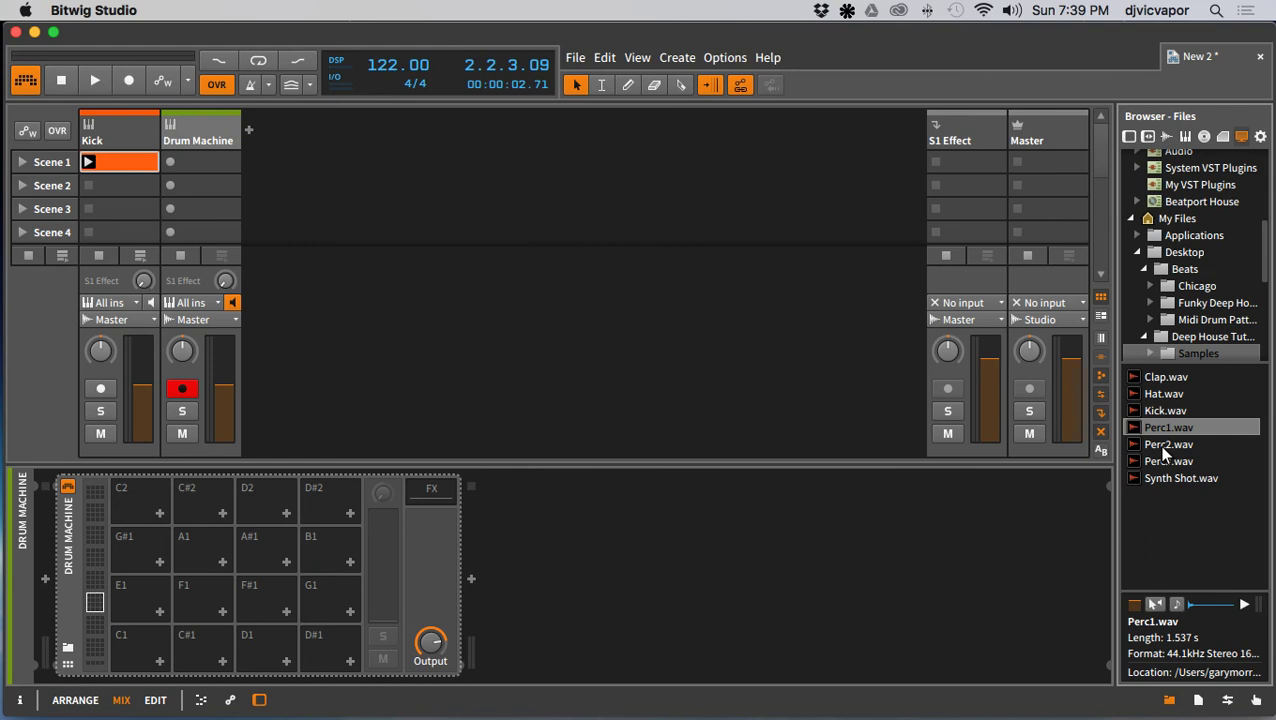
{"action": "left_click", "coordinate": [1157, 461], "text": "shift"}
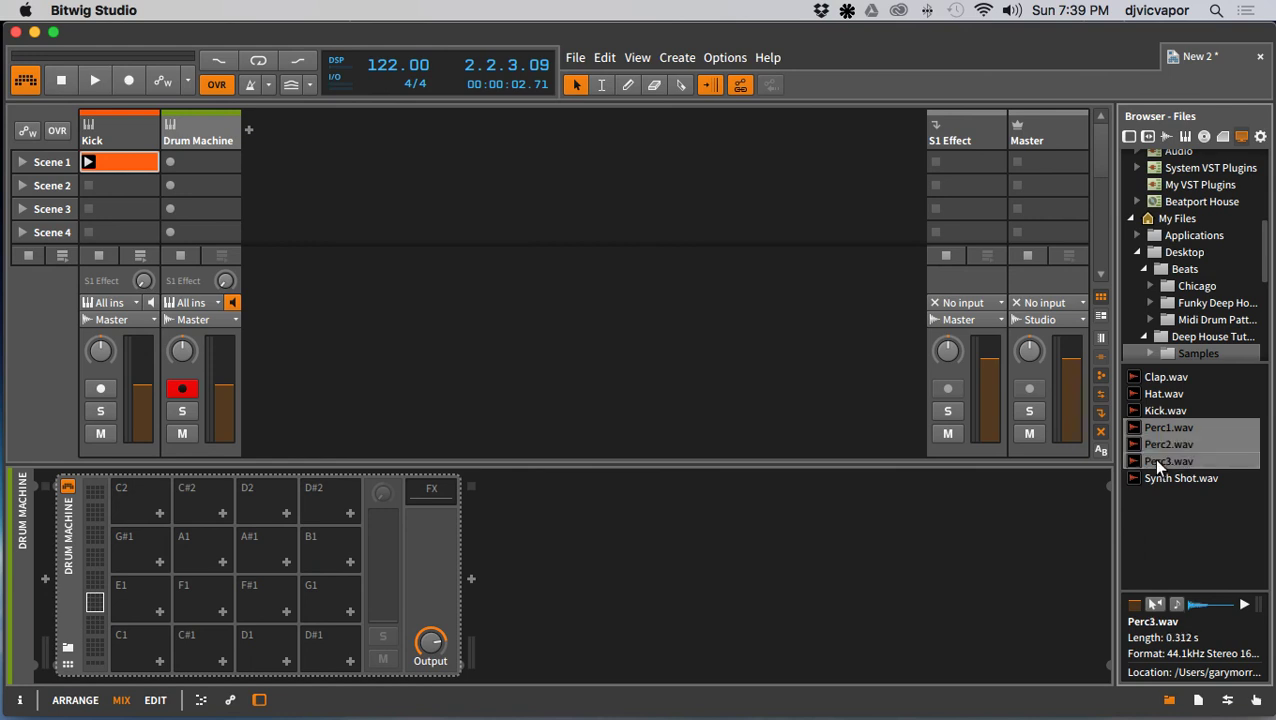
{"action": "left_click", "coordinate": [1149, 393], "text": "super"}
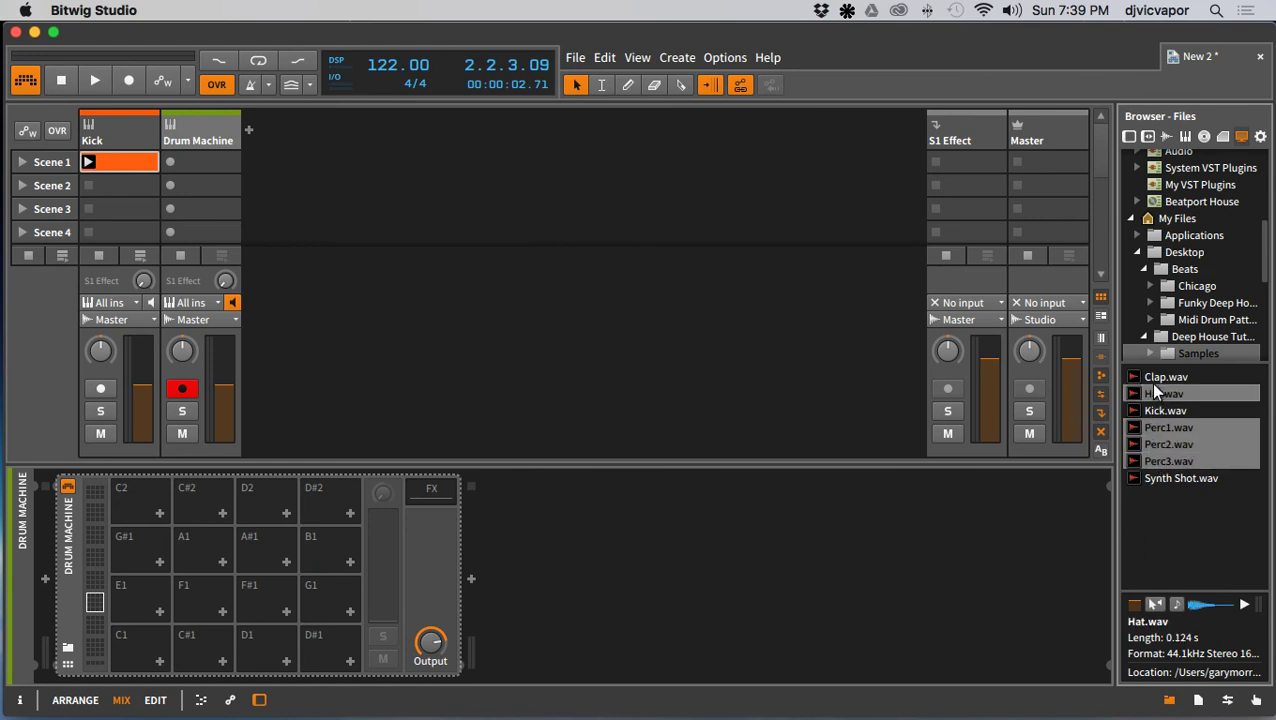
{"action": "left_click", "coordinate": [1149, 378], "text": "super"}
{"action": "left_click_drag", "start_coordinate": [1149, 455], "coordinate": [186, 573]}
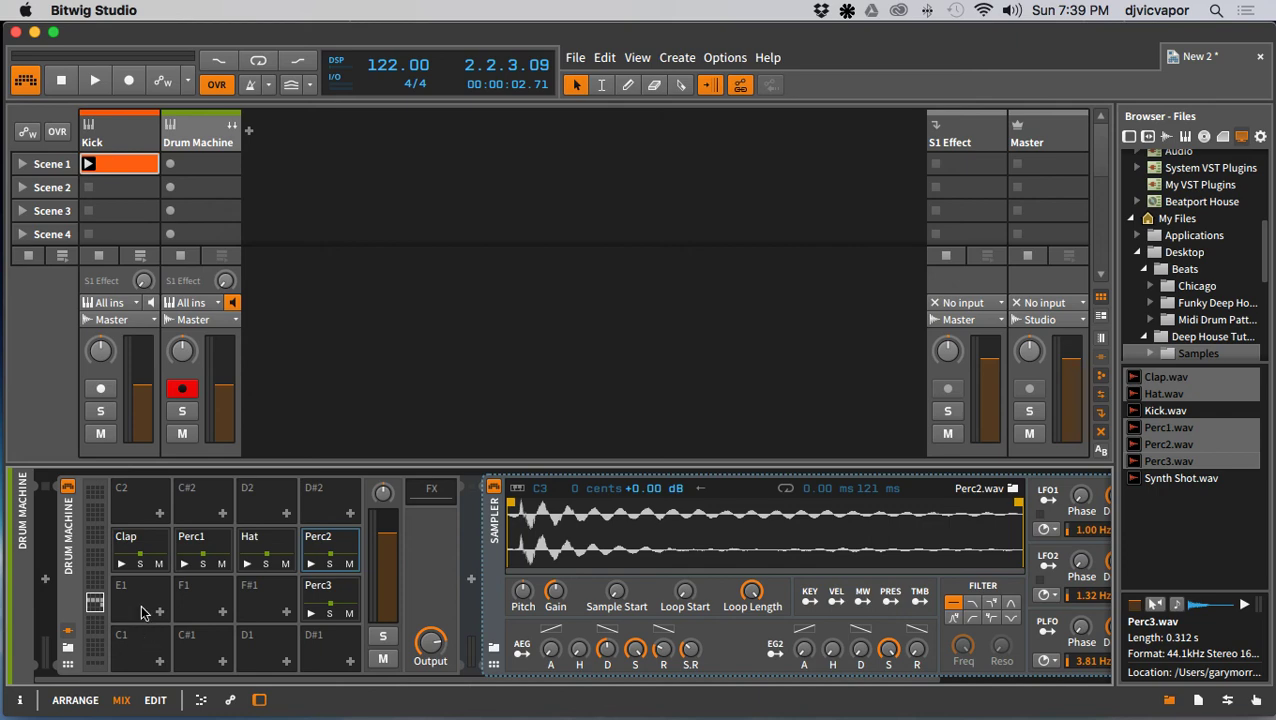
{"action": "left_click", "coordinate": [68, 665]}
{"action": "left_click", "coordinate": [68, 667]}
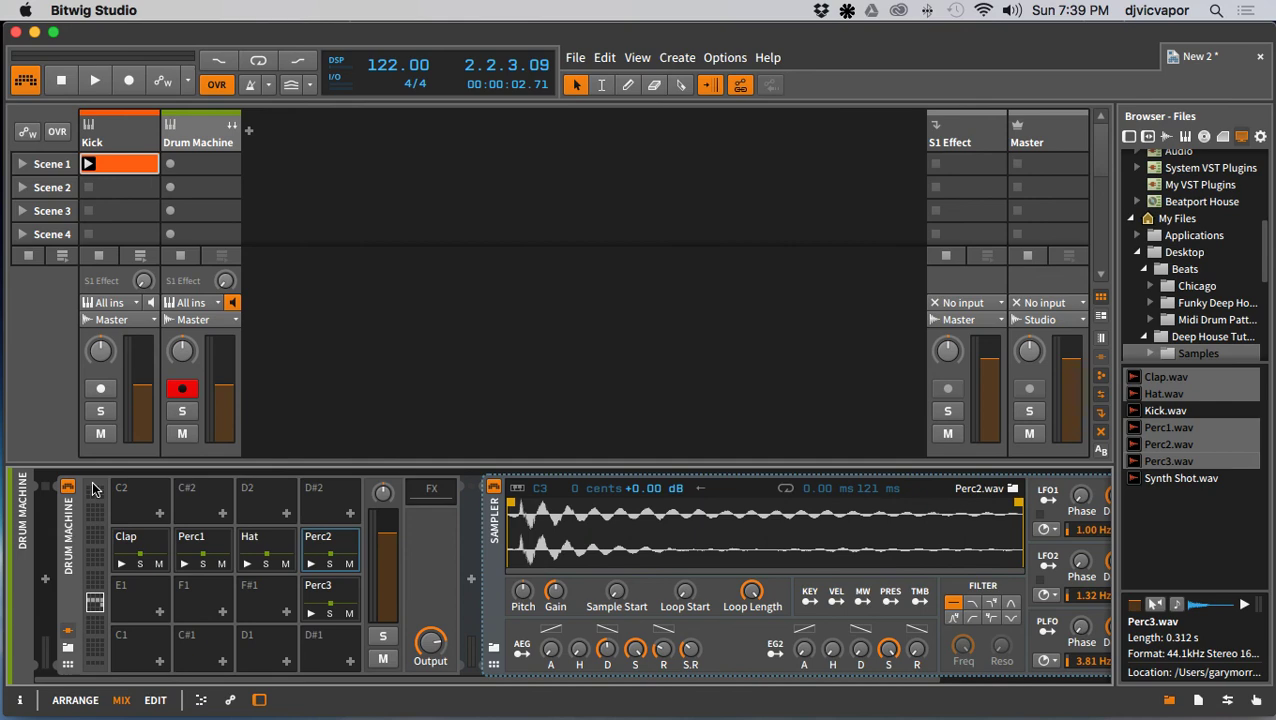
Step: Create an empty Scene 1 clip on the Drum Machine track and show it in the drum editor with named lanes
{"action": "double_click", "coordinate": [186, 161]}
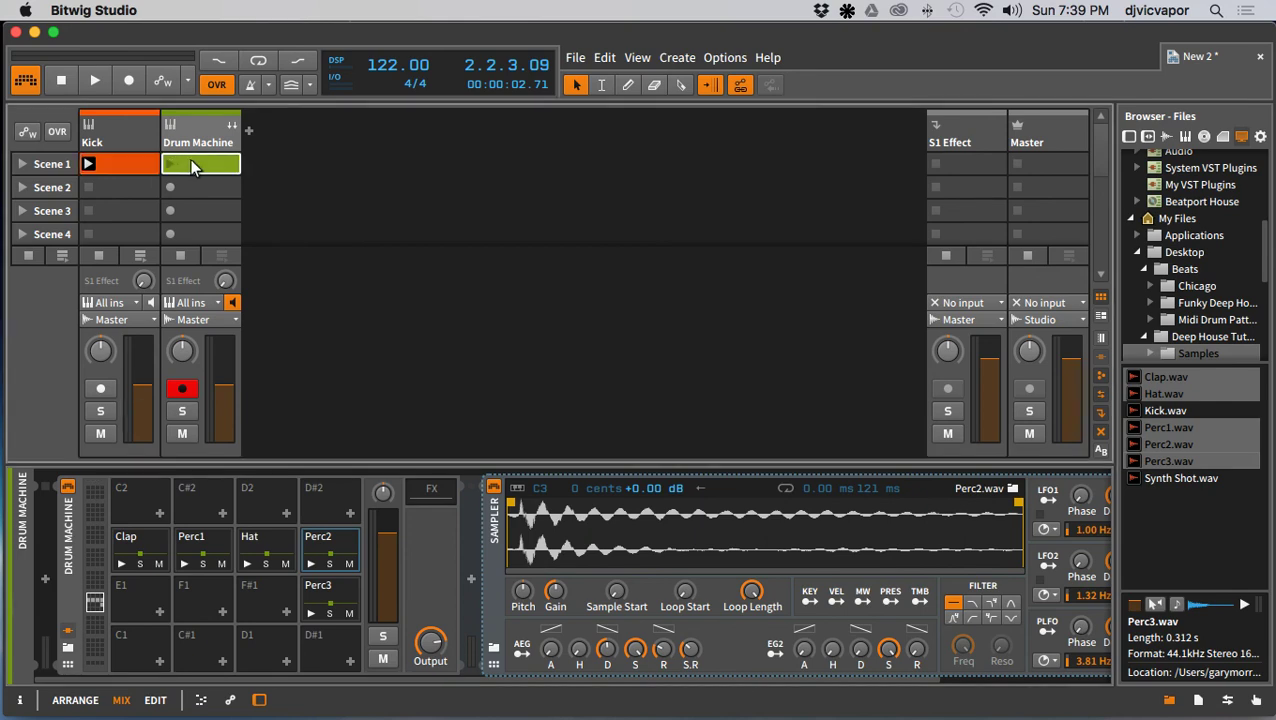
{"action": "double_click", "coordinate": [189, 160]}
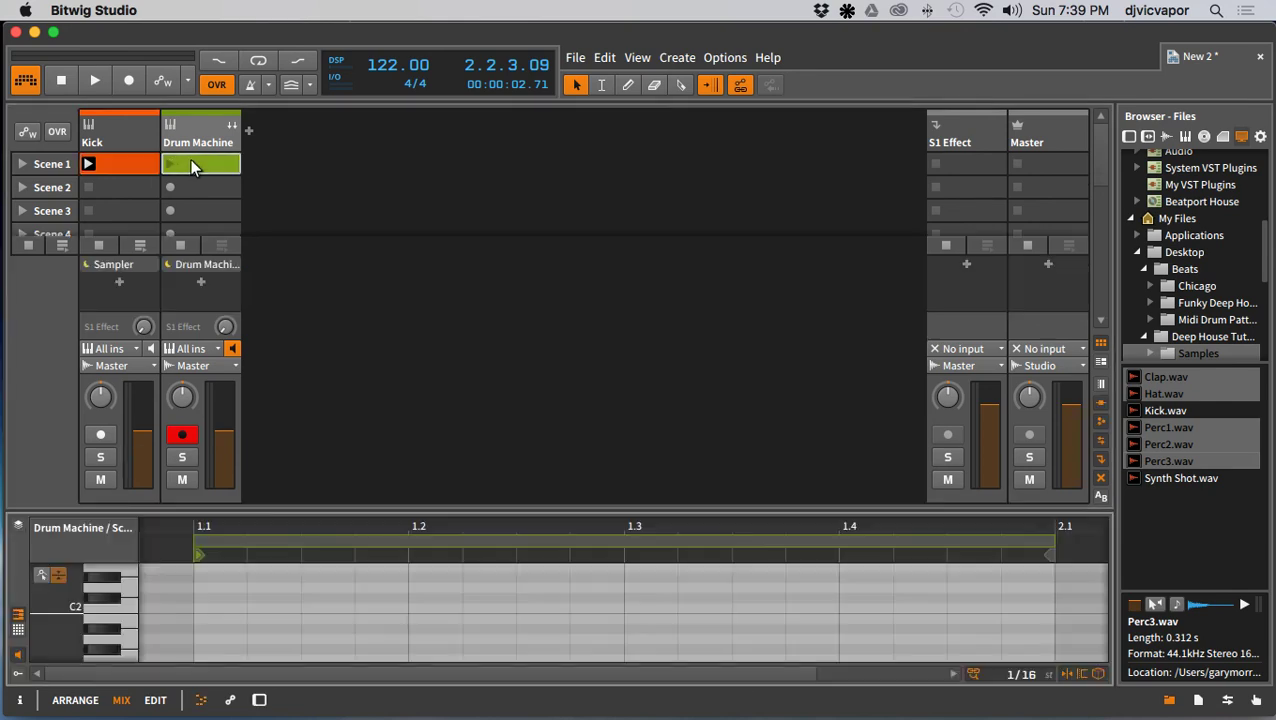
{"action": "left_click", "coordinate": [19, 631]}
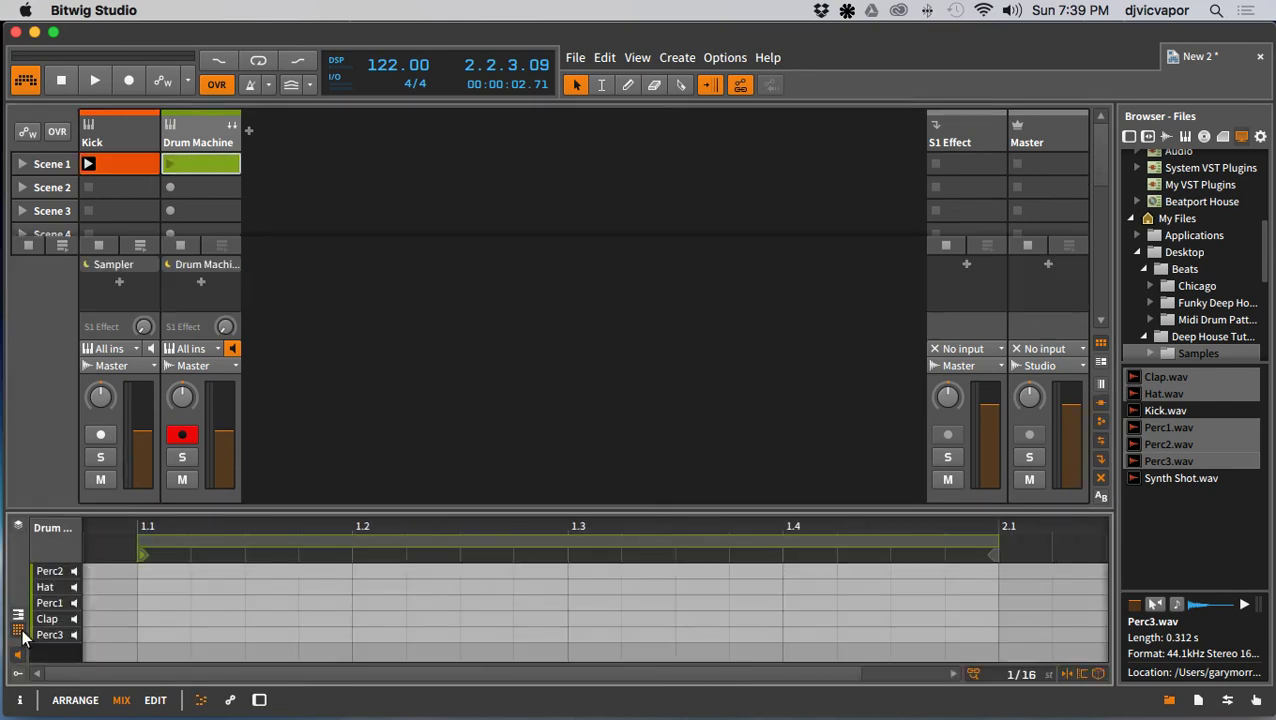
Step: Rename the Drum Machine track as Top Layers and disarm its recording
{"action": "double_click", "coordinate": [197, 130]}
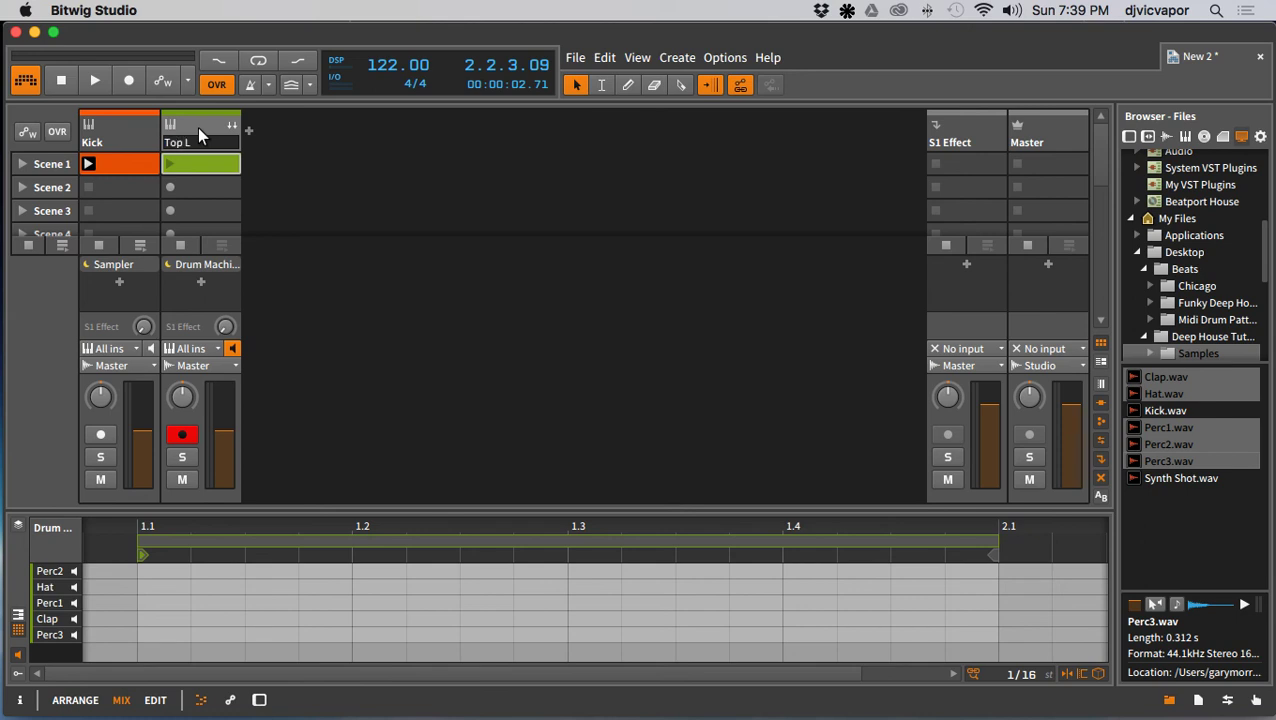
{"action": "type", "text": "Top Layers"}
{"action": "key", "text": "Return"}
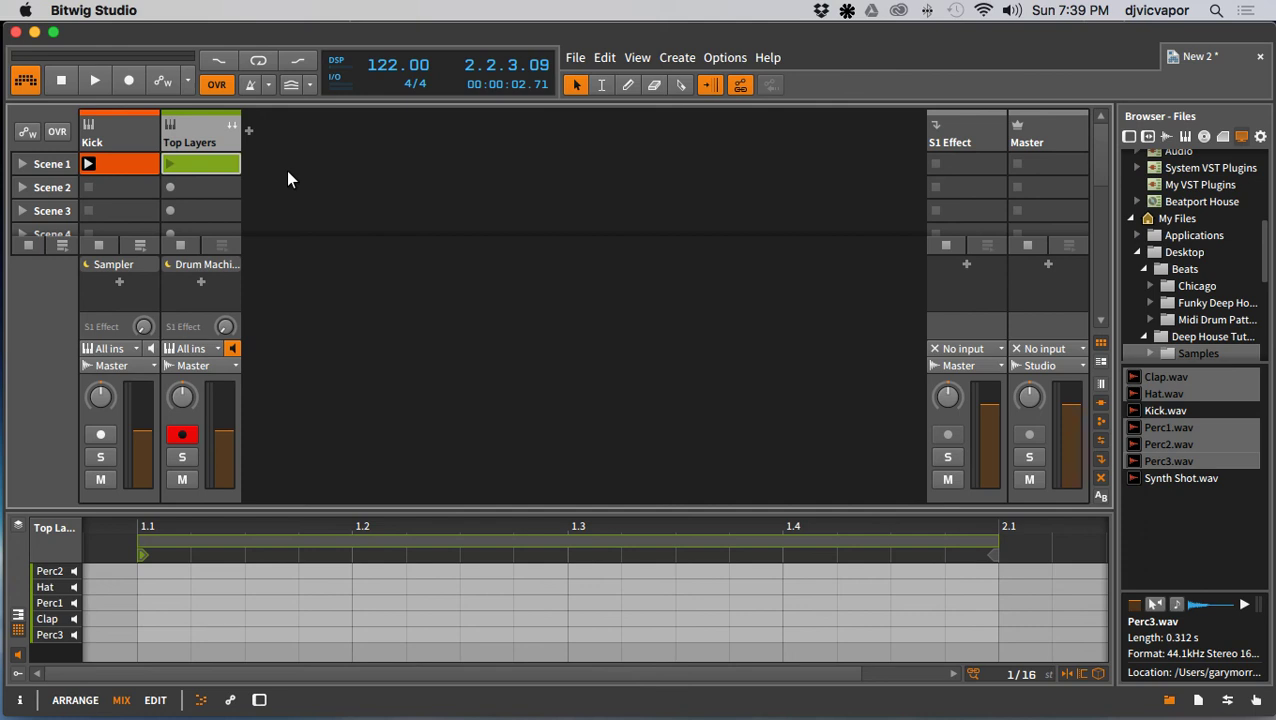
{"action": "left_click", "coordinate": [182, 434]}
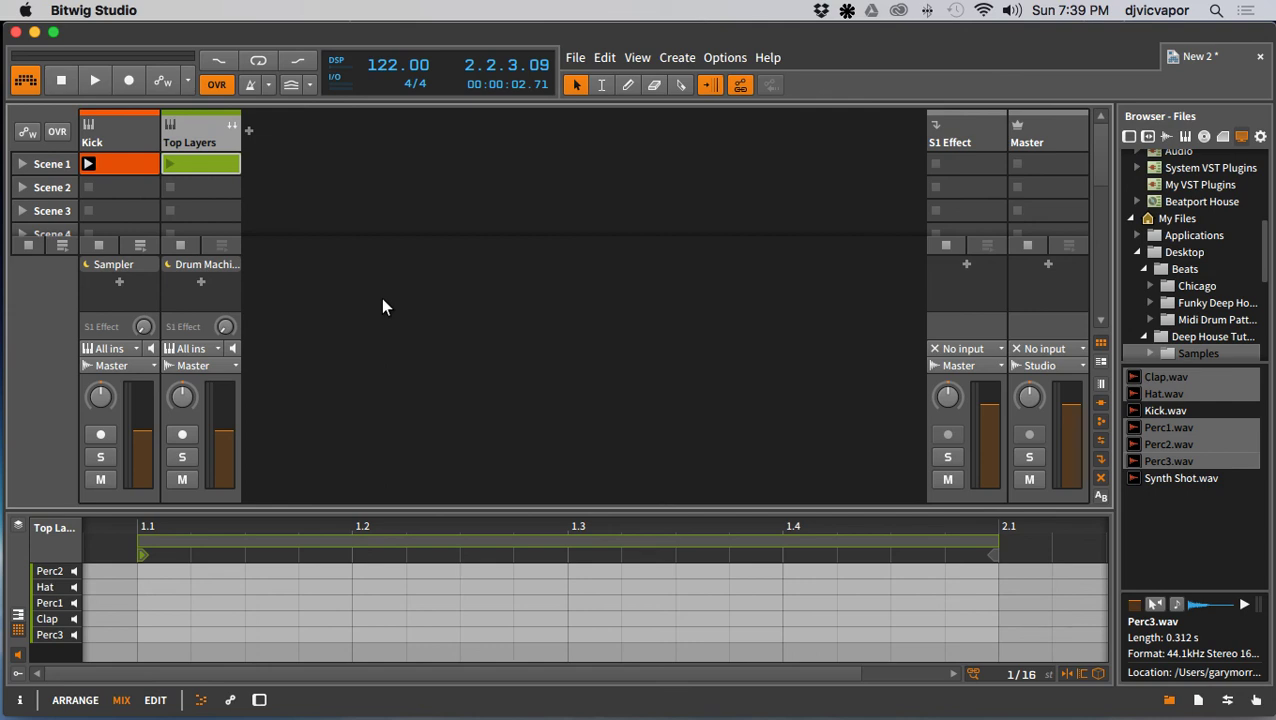
Step: Add sixteenth-note Hat hits on the offbeat of all four beats in the Top Layers clip and audition it with the kick
{"action": "double_click", "coordinate": [249, 587]}
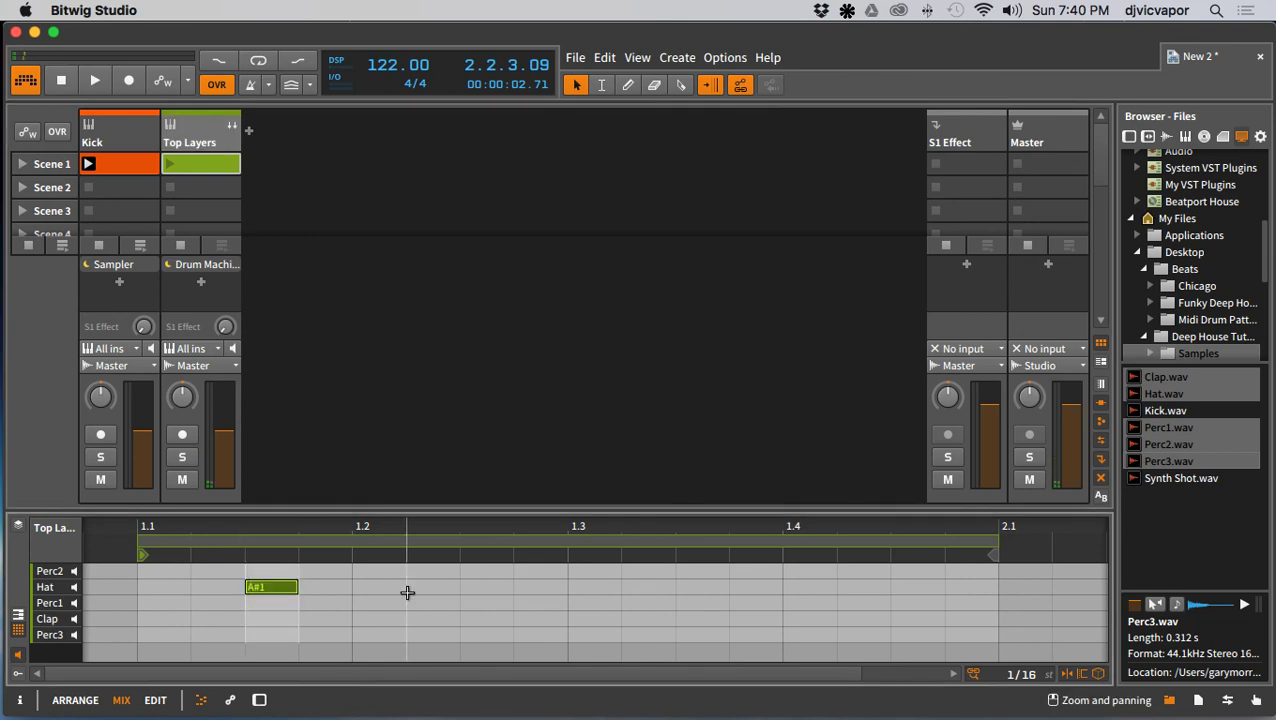
{"action": "double_click", "coordinate": [466, 587]}
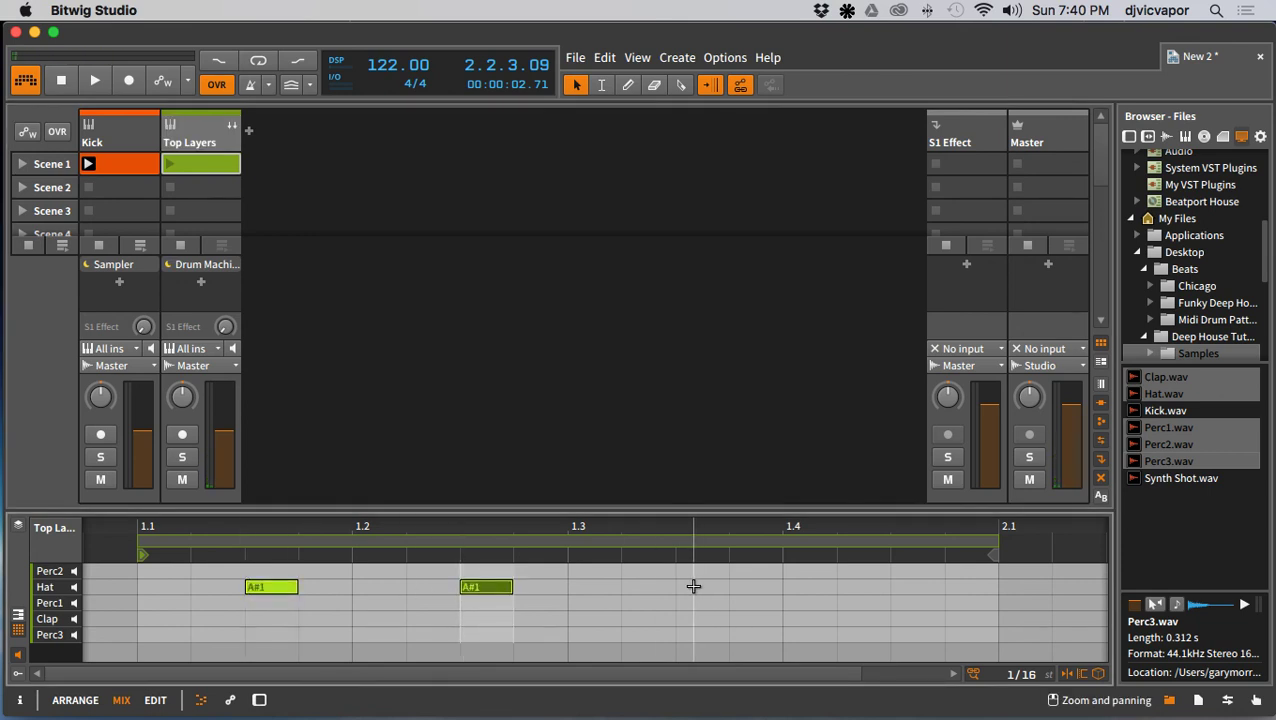
{"action": "double_click", "coordinate": [694, 587]}
{"action": "double_click", "coordinate": [898, 587]}
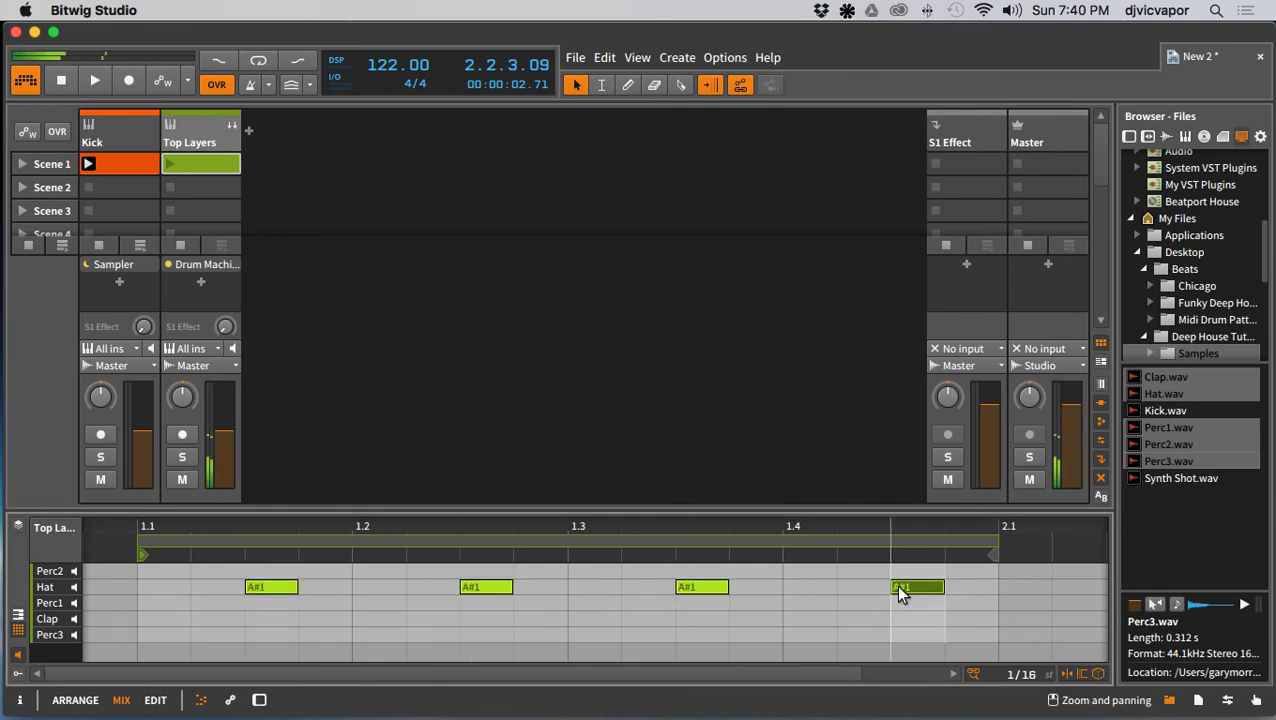
{"action": "left_click", "coordinate": [169, 164]}
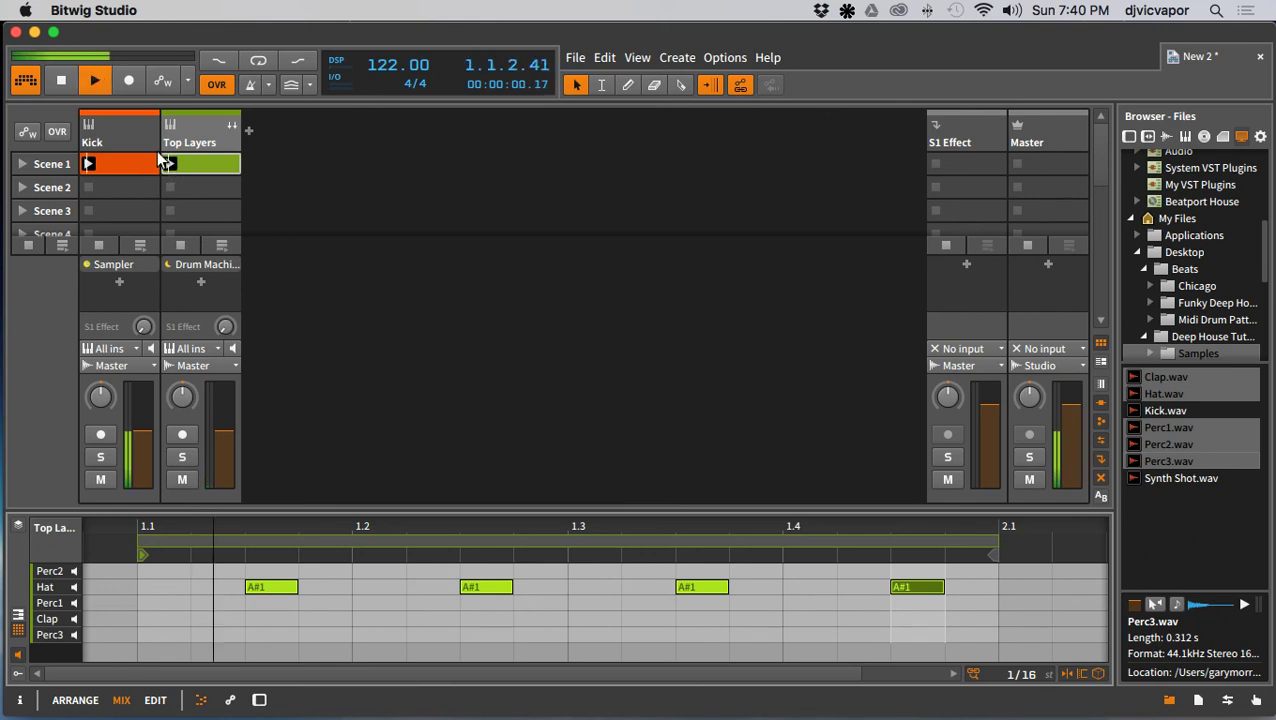
{"action": "left_click", "coordinate": [61, 79]}
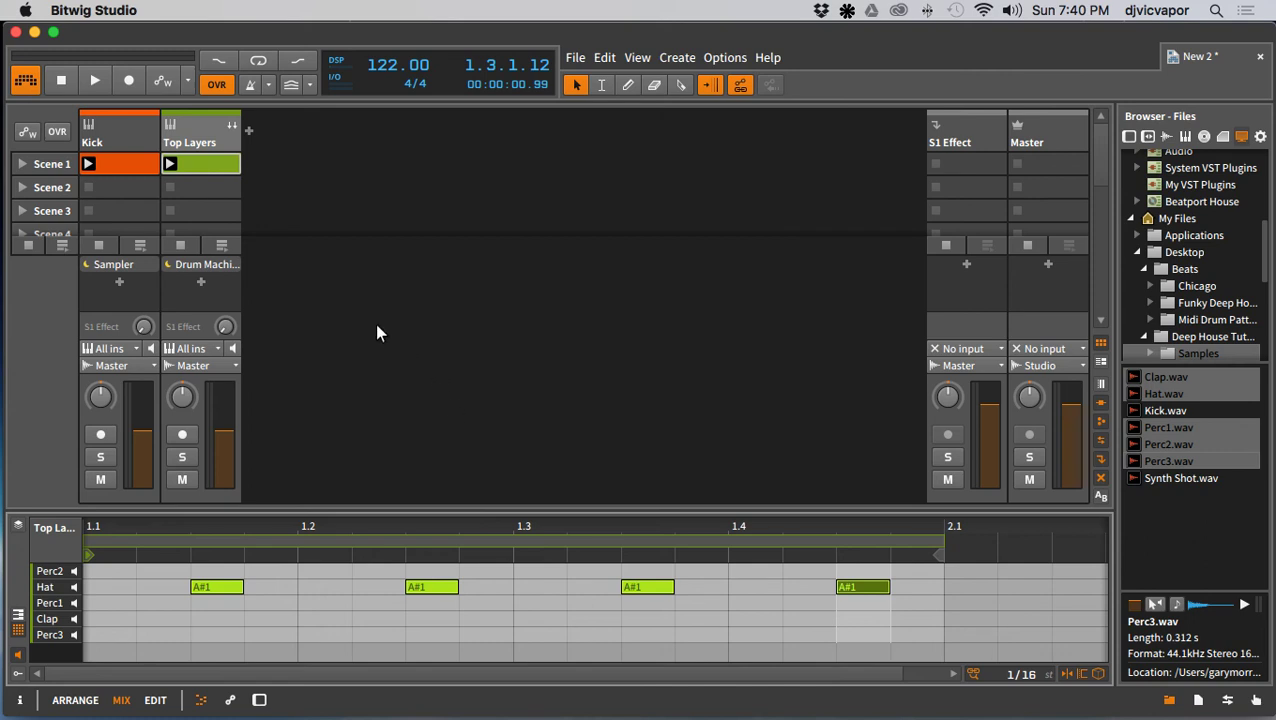
Step: Add Clap notes on beats 1.2 and 1.4 of the Top Layers clip while it loops, and stop playback after listening
{"action": "key", "text": "space"}
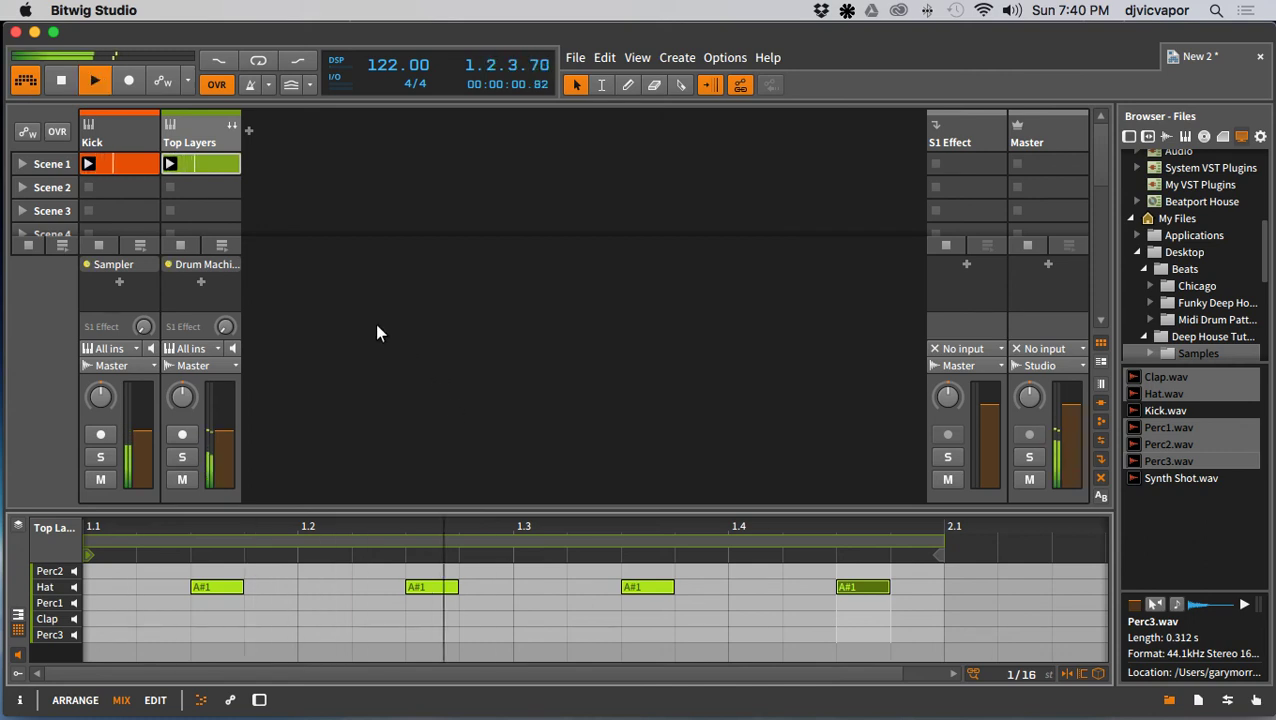
{"action": "double_click", "coordinate": [325, 622]}
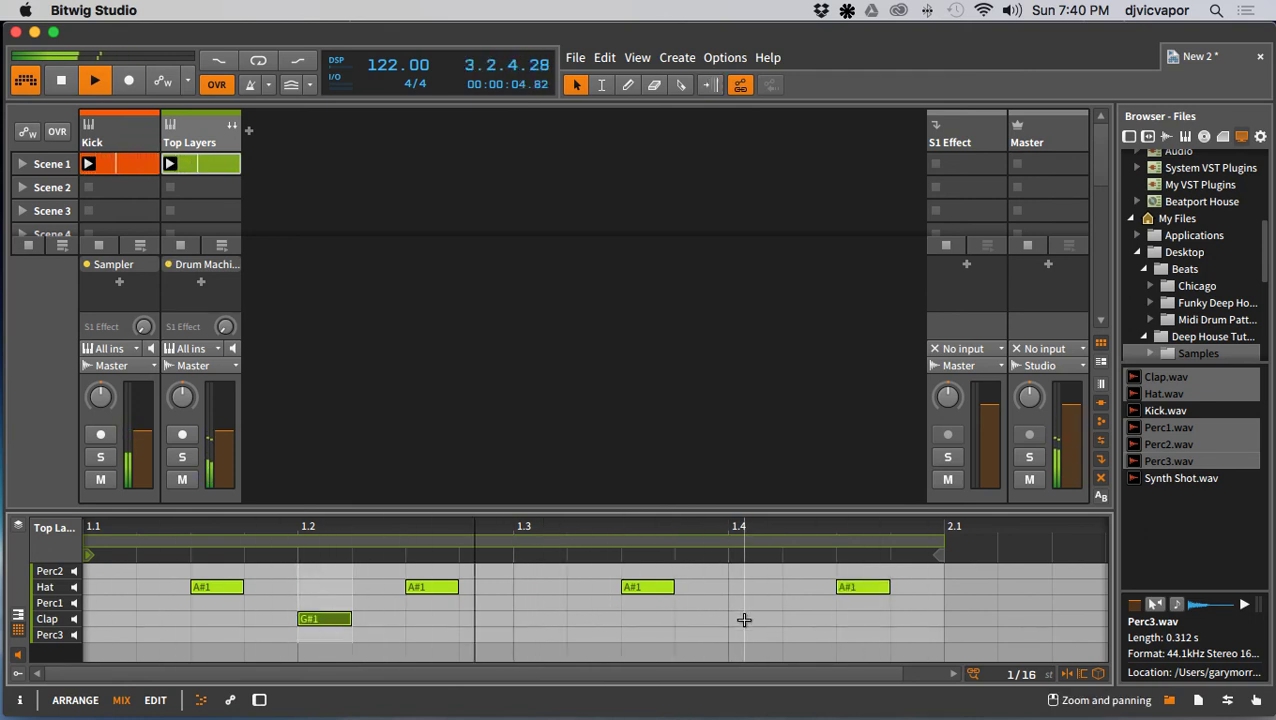
{"action": "double_click", "coordinate": [743, 620]}
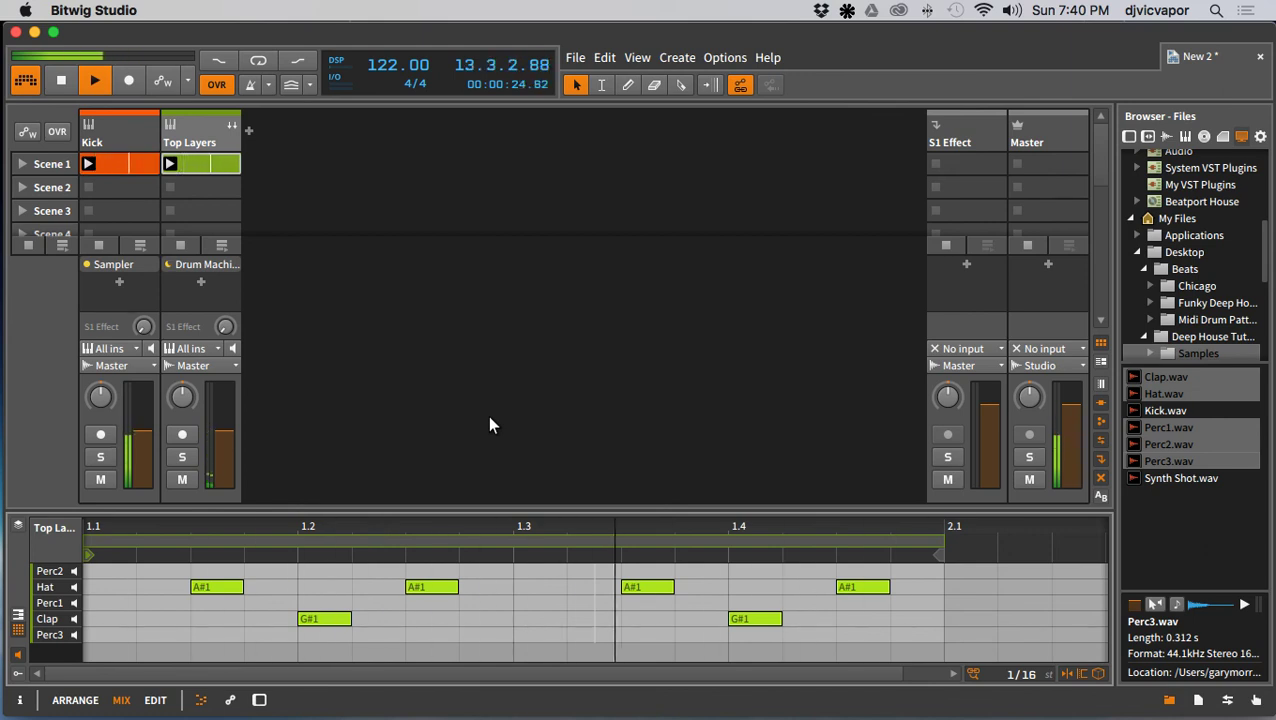
{"action": "key", "text": "space"}
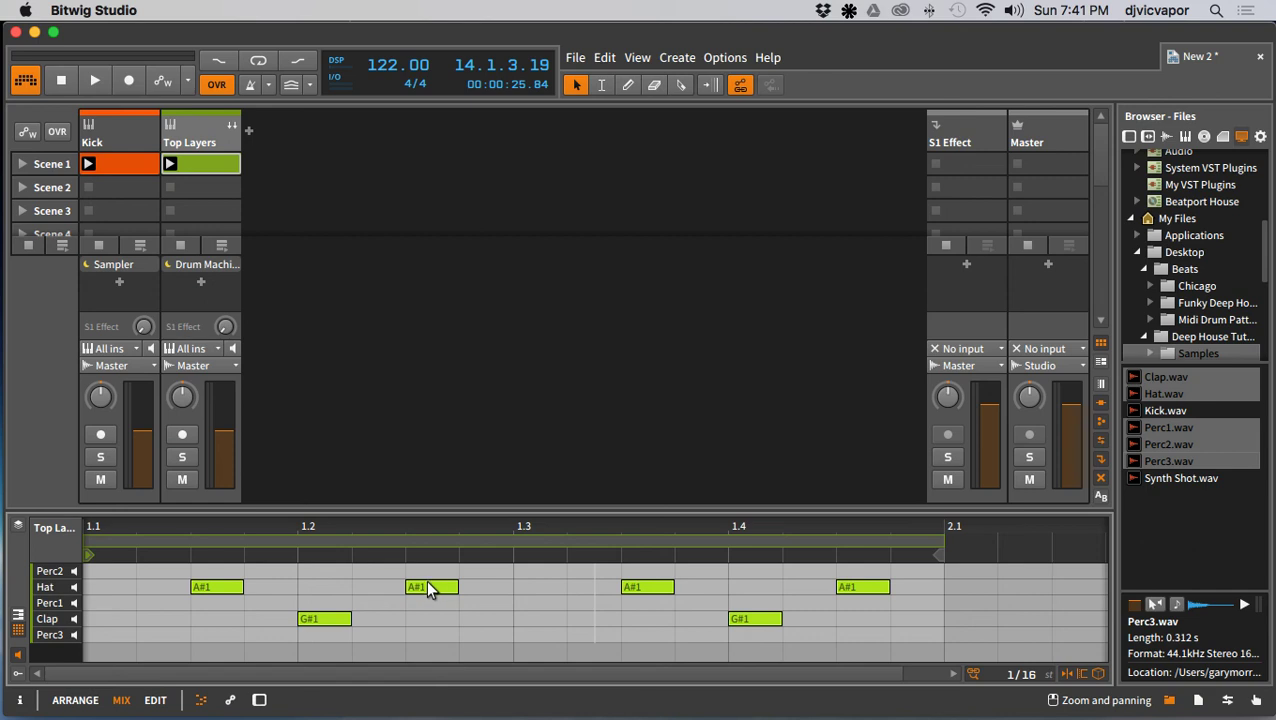
Step: Add a sixteenth Perc1 note at 1.2.2 and a Perc3 note at 1.3.3 in the Top Layers clip, and audition the beat
{"action": "double_click", "coordinate": [365, 604]}
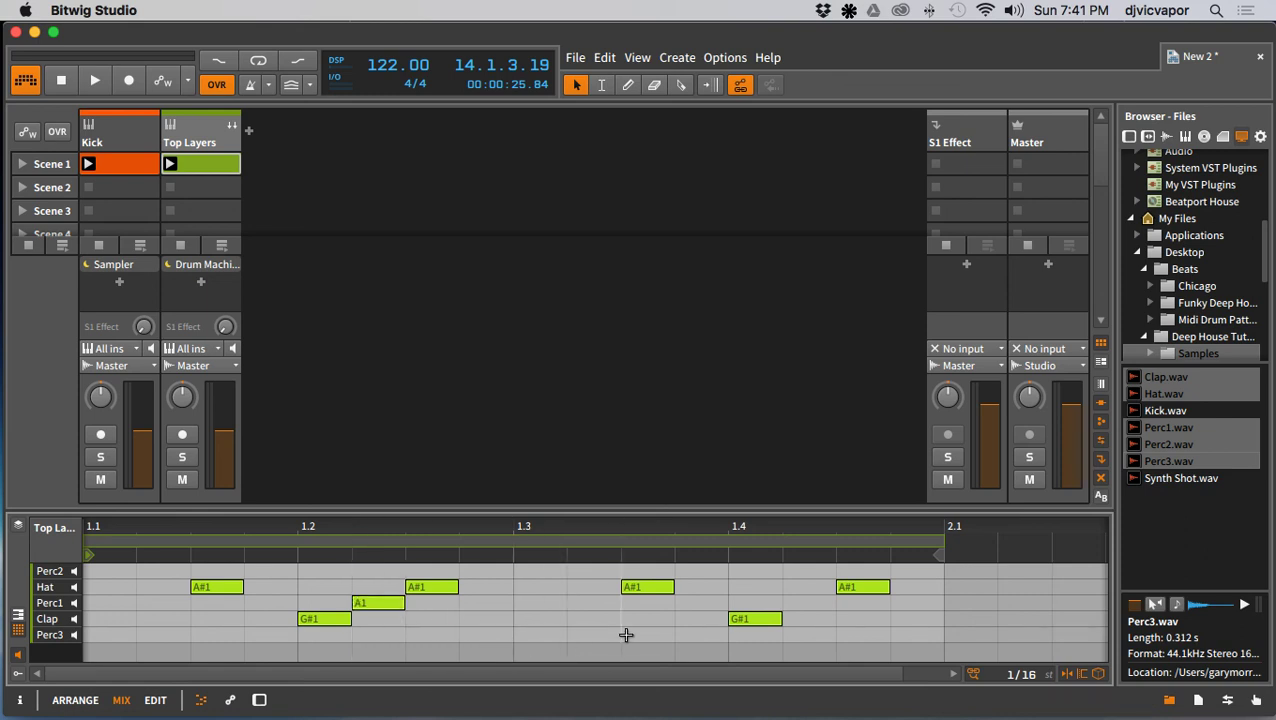
{"action": "double_click", "coordinate": [626, 635]}
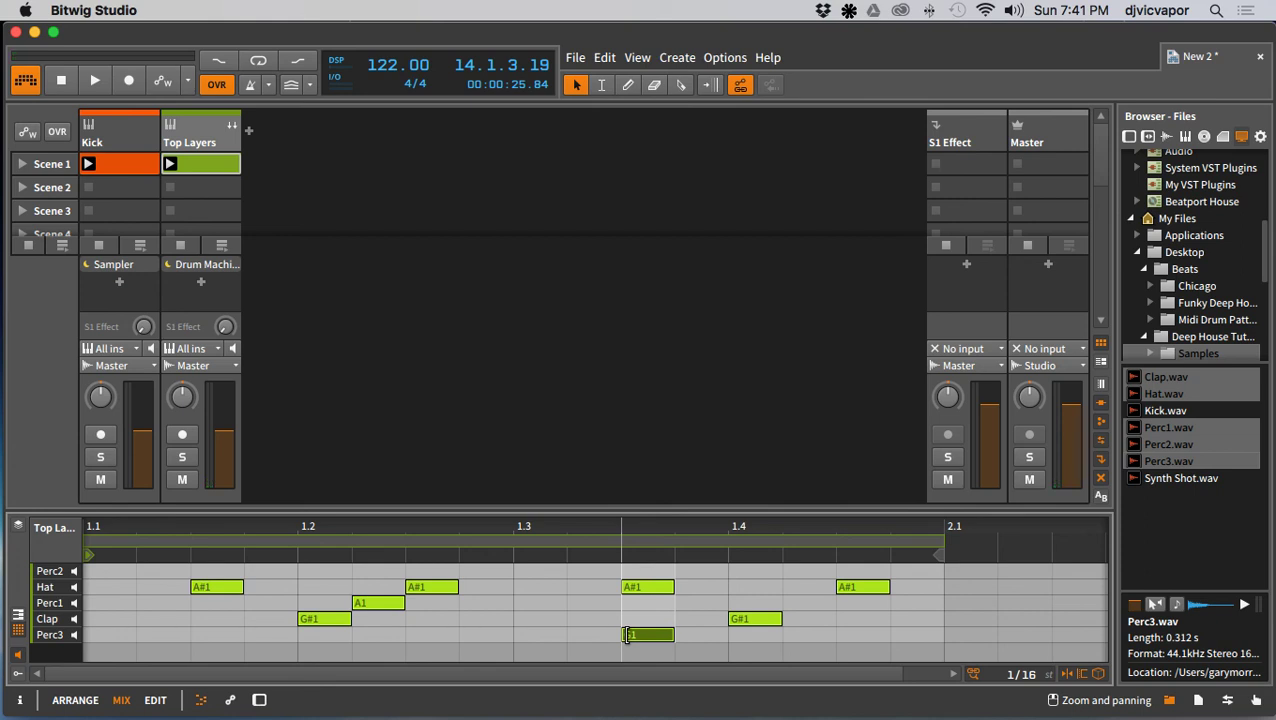
{"action": "key", "text": "space"}
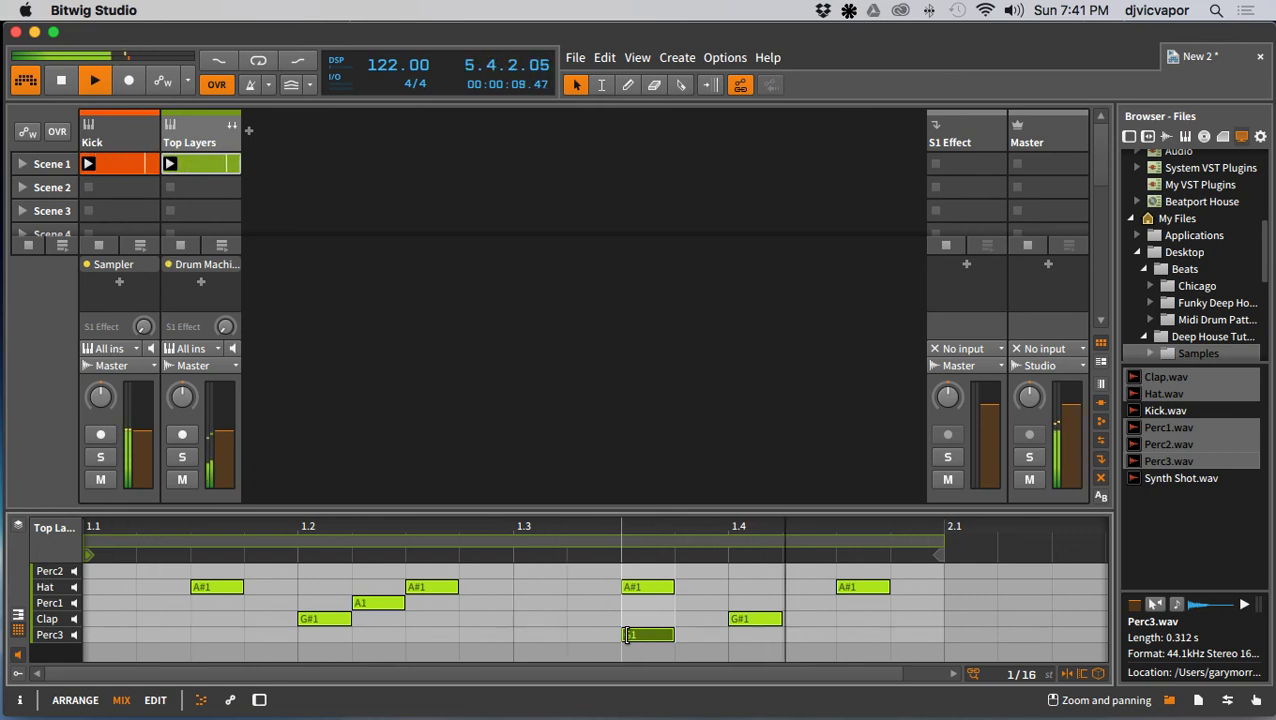
{"action": "key", "text": "space"}
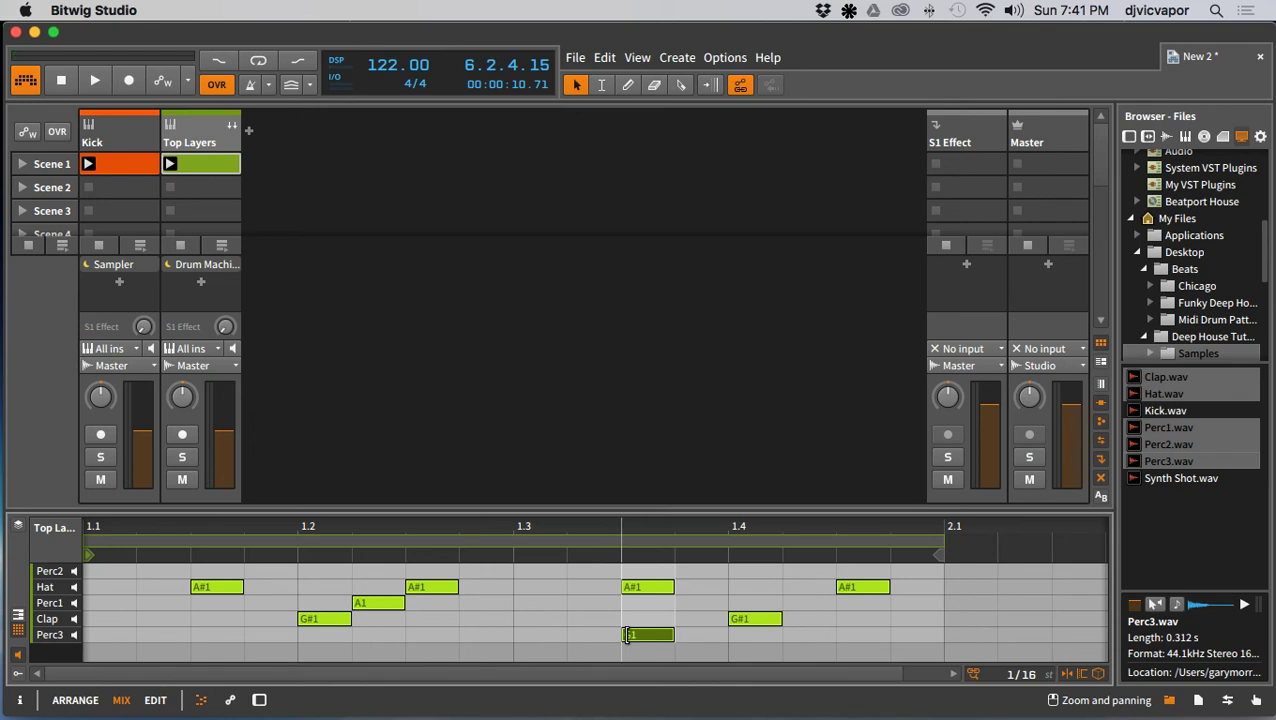
Step: With the beat looping and the drum editor enlarged, add a sixteenth note and shift it to the Perc2 lane on beat 1.3
{"action": "key", "text": "space"}
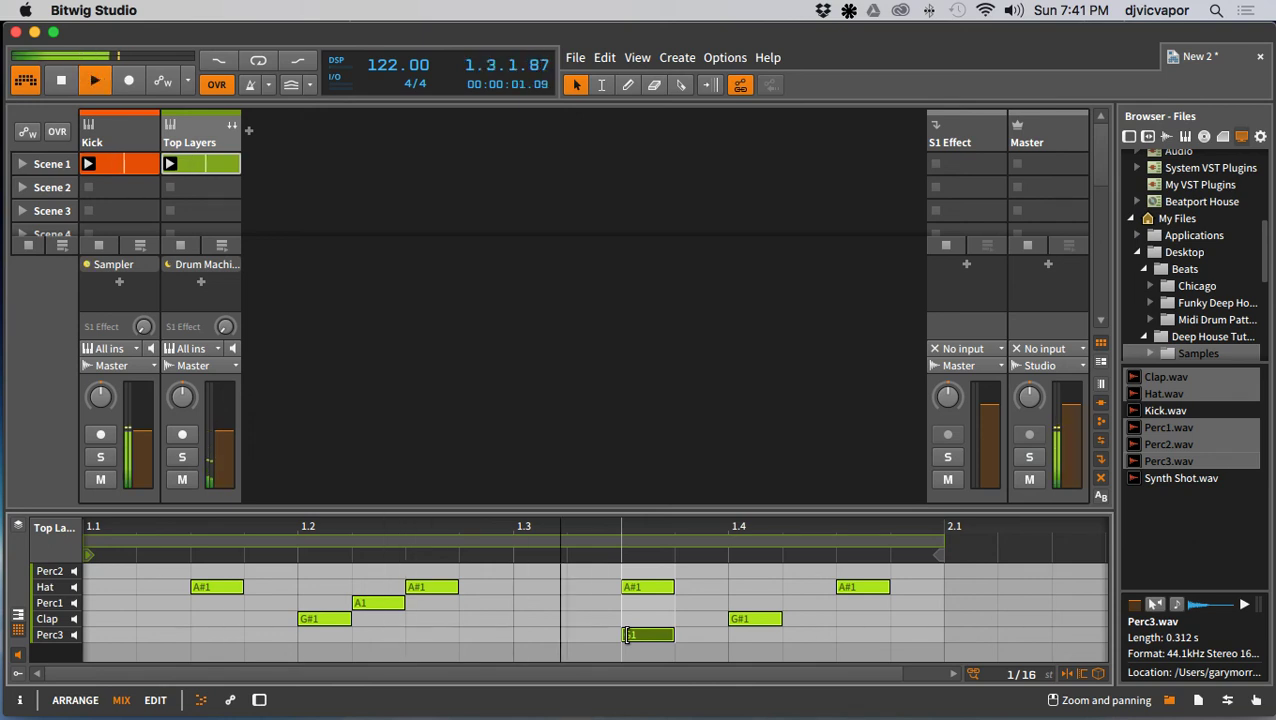
{"action": "left_click_drag", "start_coordinate": [533, 507], "coordinate": [513, 416]}
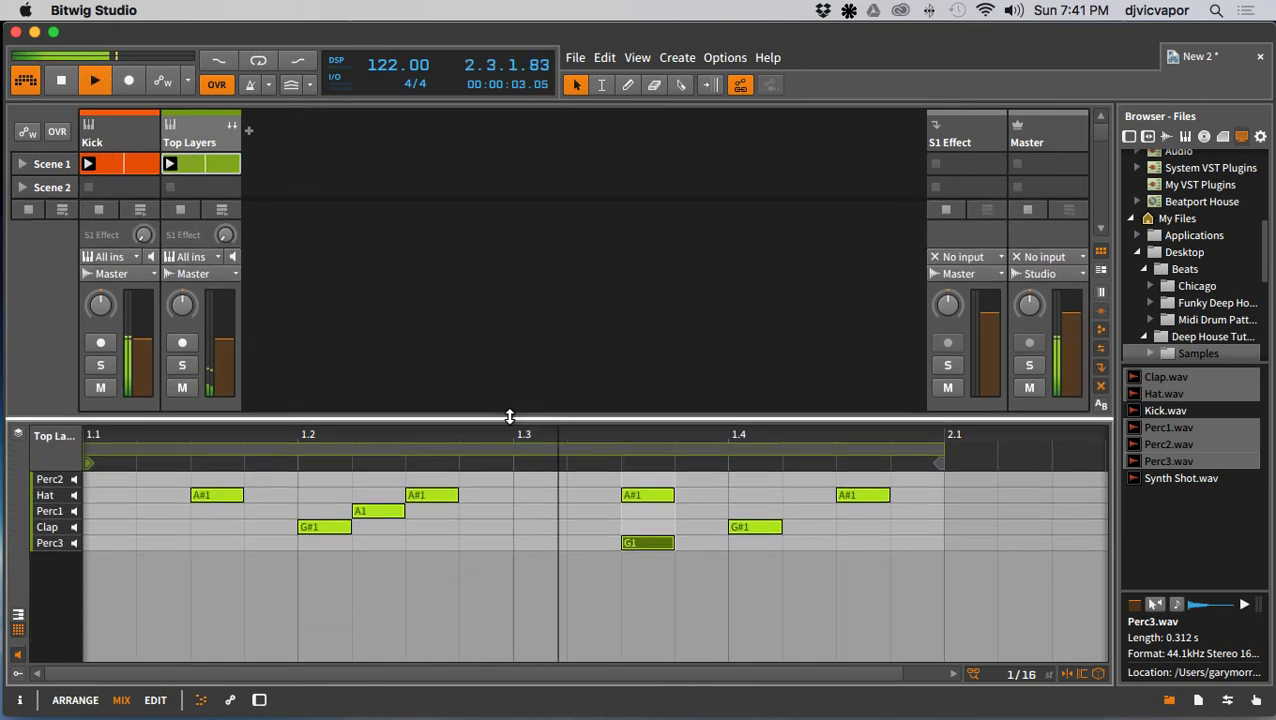
{"action": "double_click", "coordinate": [520, 527]}
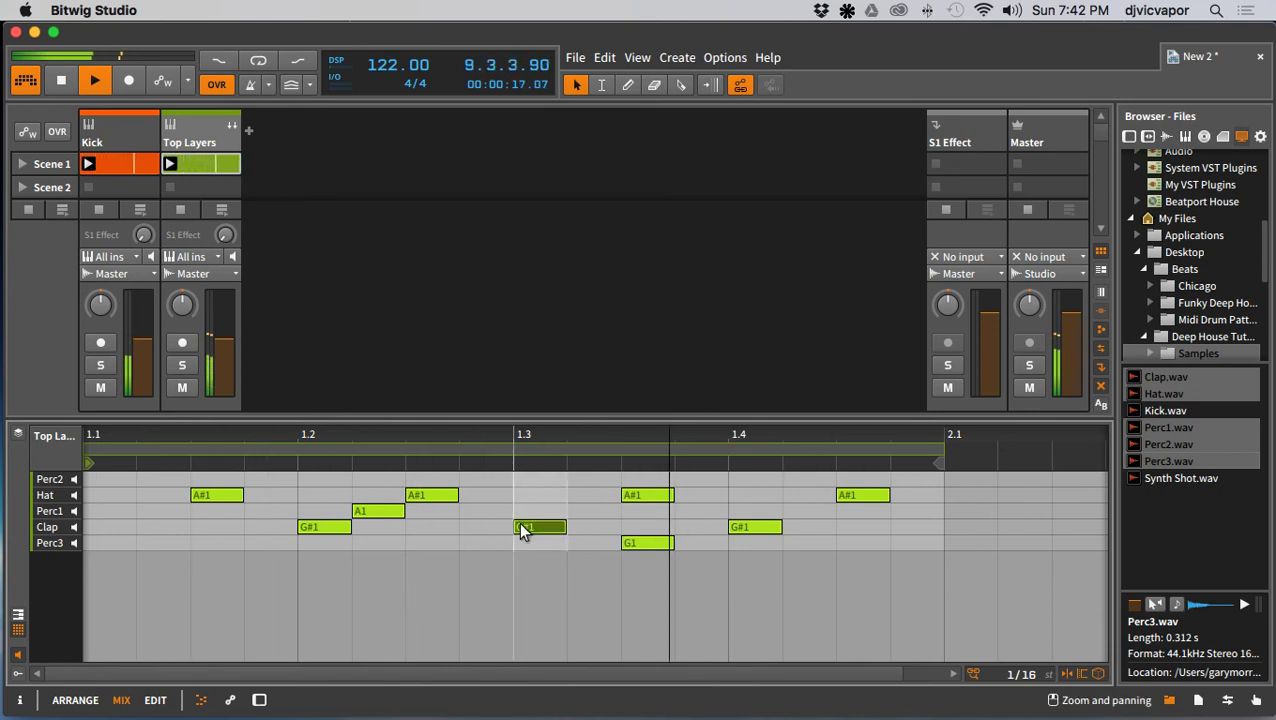
{"action": "key", "text": "Left"}
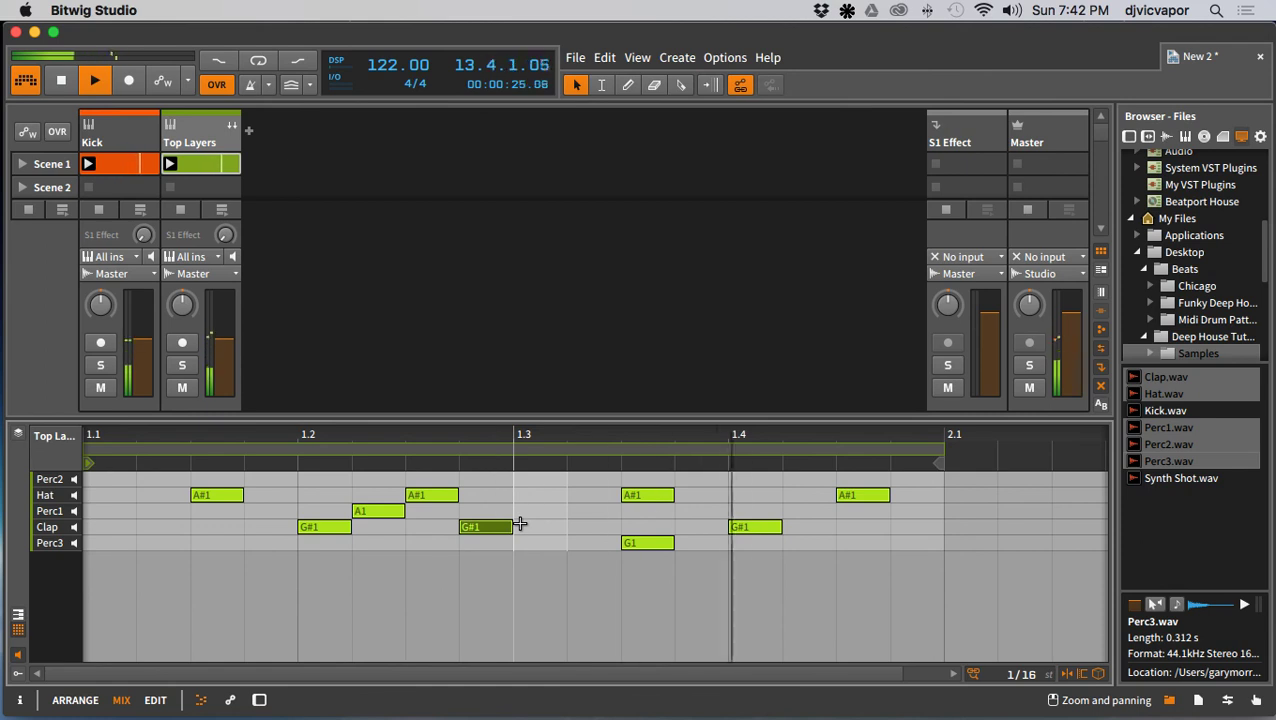
{"action": "key", "text": "Up"}
{"action": "key", "text": "Up"}
{"action": "key", "text": "Up"}
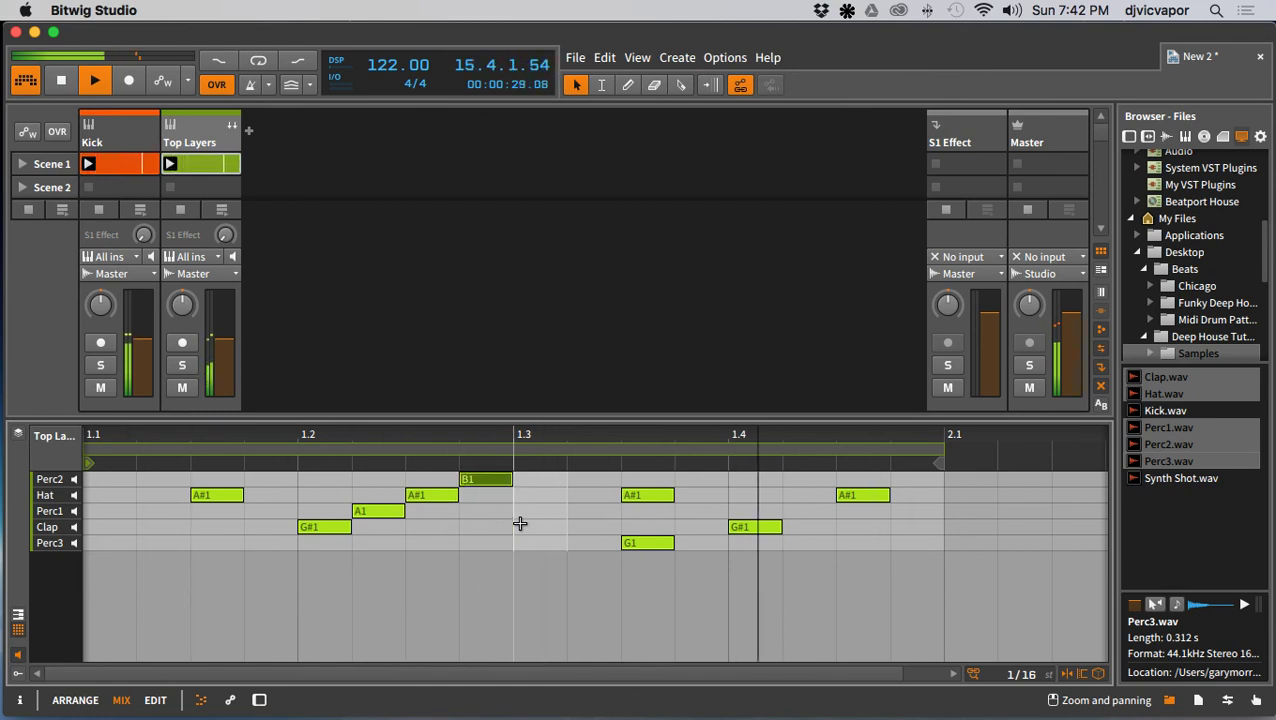
{"action": "key", "text": "Right"}
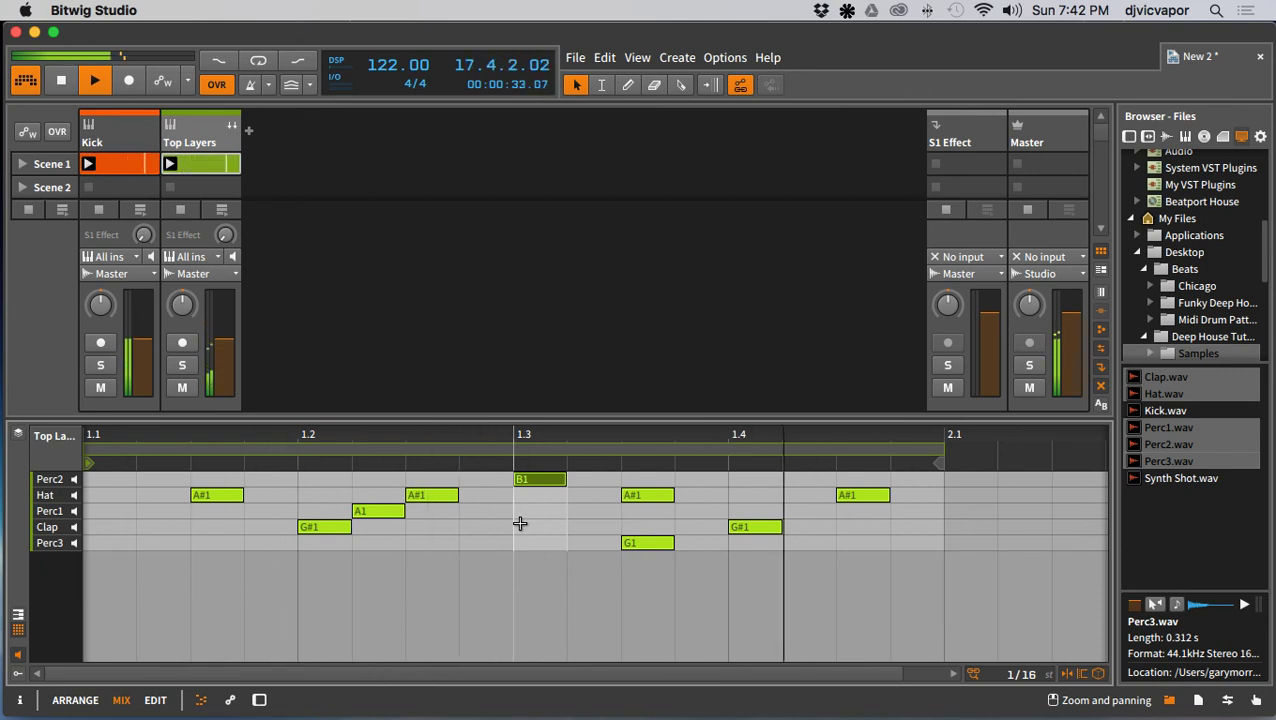
{"action": "left_click", "coordinate": [540, 533]}
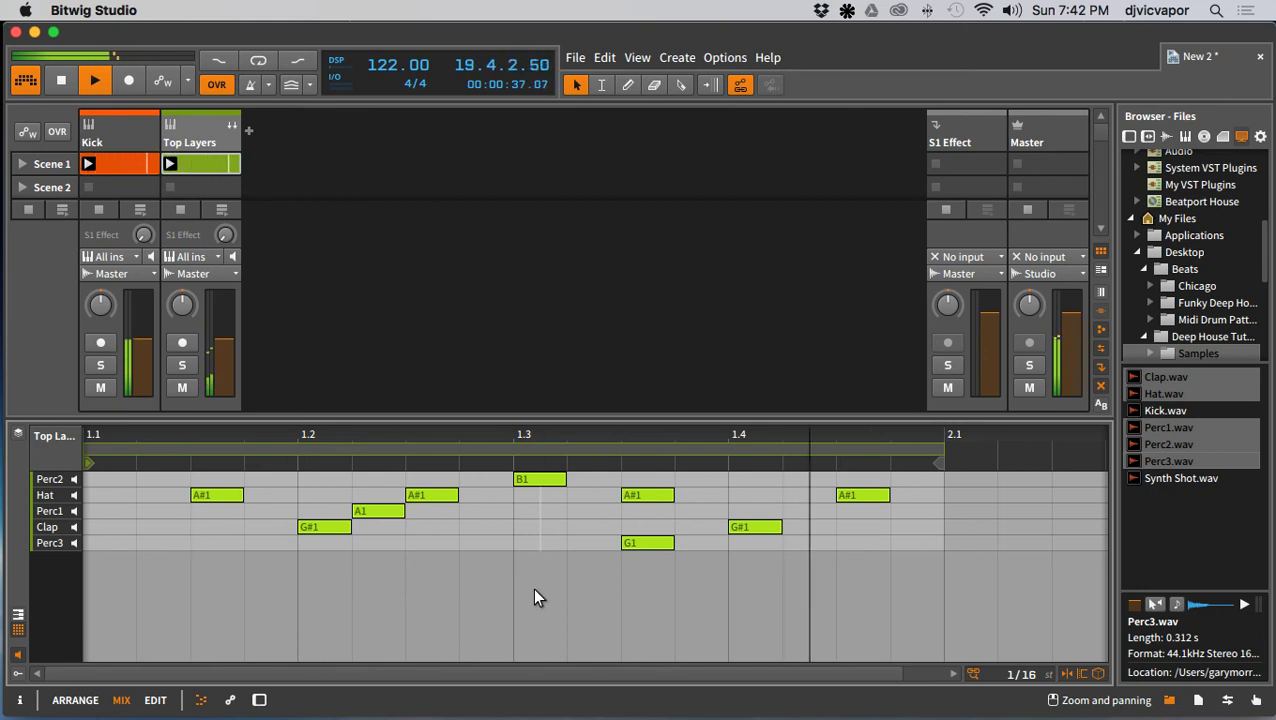
Step: Try the Perc2 note one sixteenth earlier at 1.2.4 during playback, and return it to beat 1.3
{"action": "left_click", "coordinate": [530, 482]}
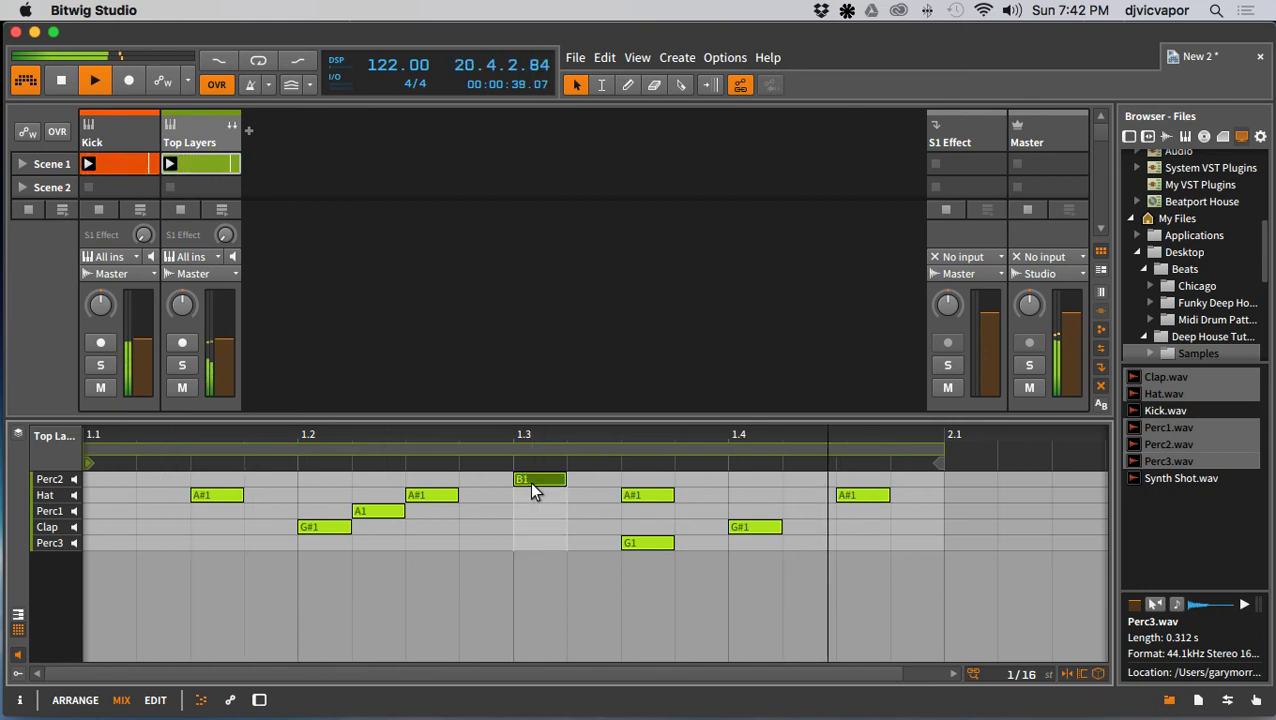
{"action": "key", "text": "Left"}
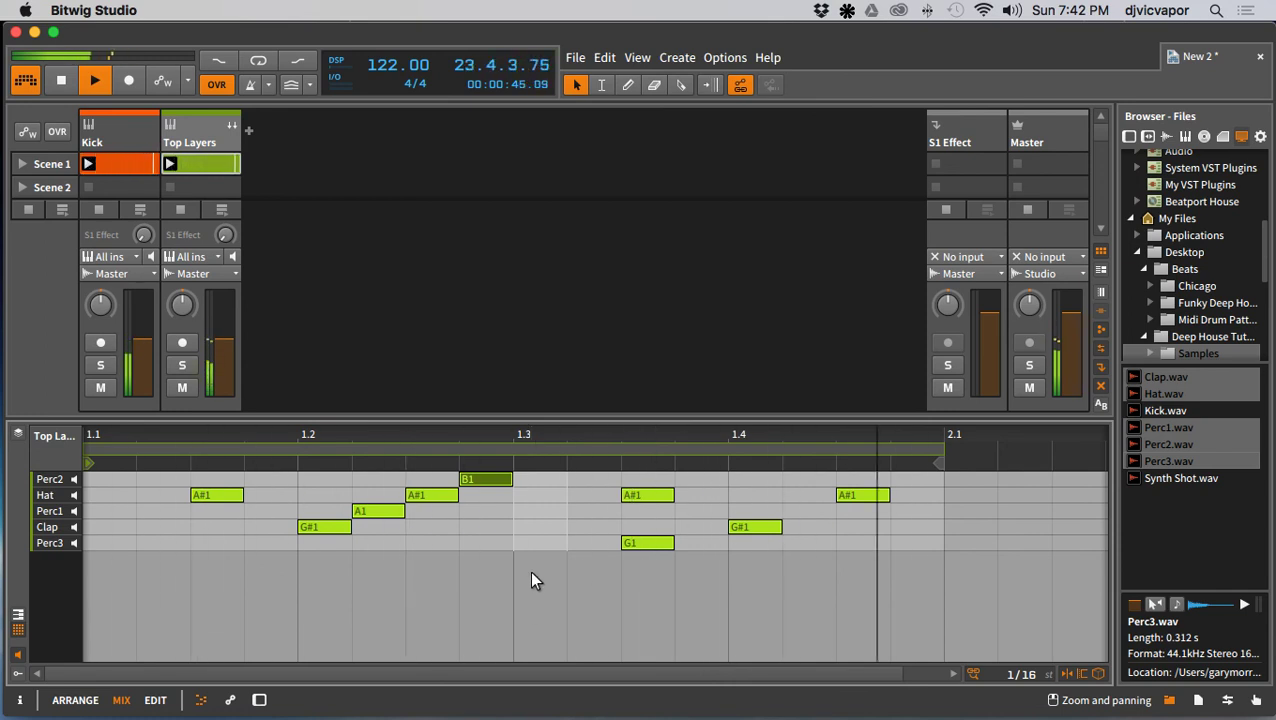
{"action": "key", "text": "Right"}
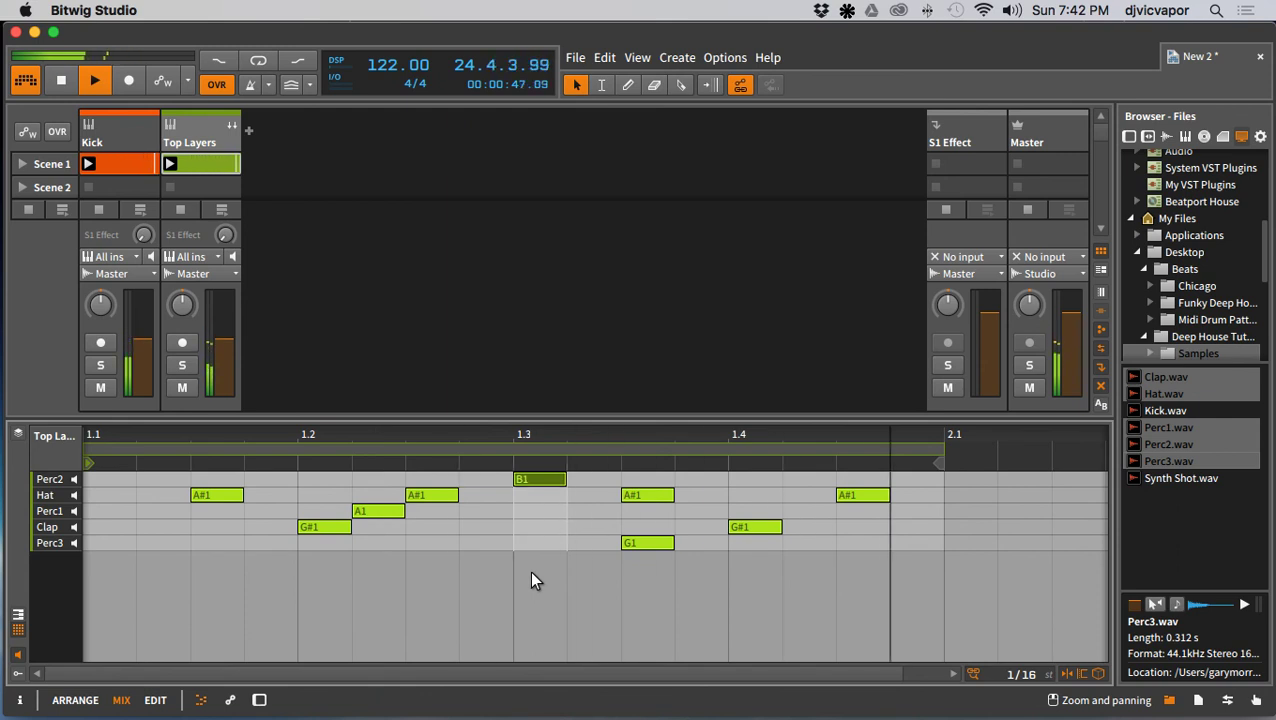
{"action": "left_click", "coordinate": [536, 541]}
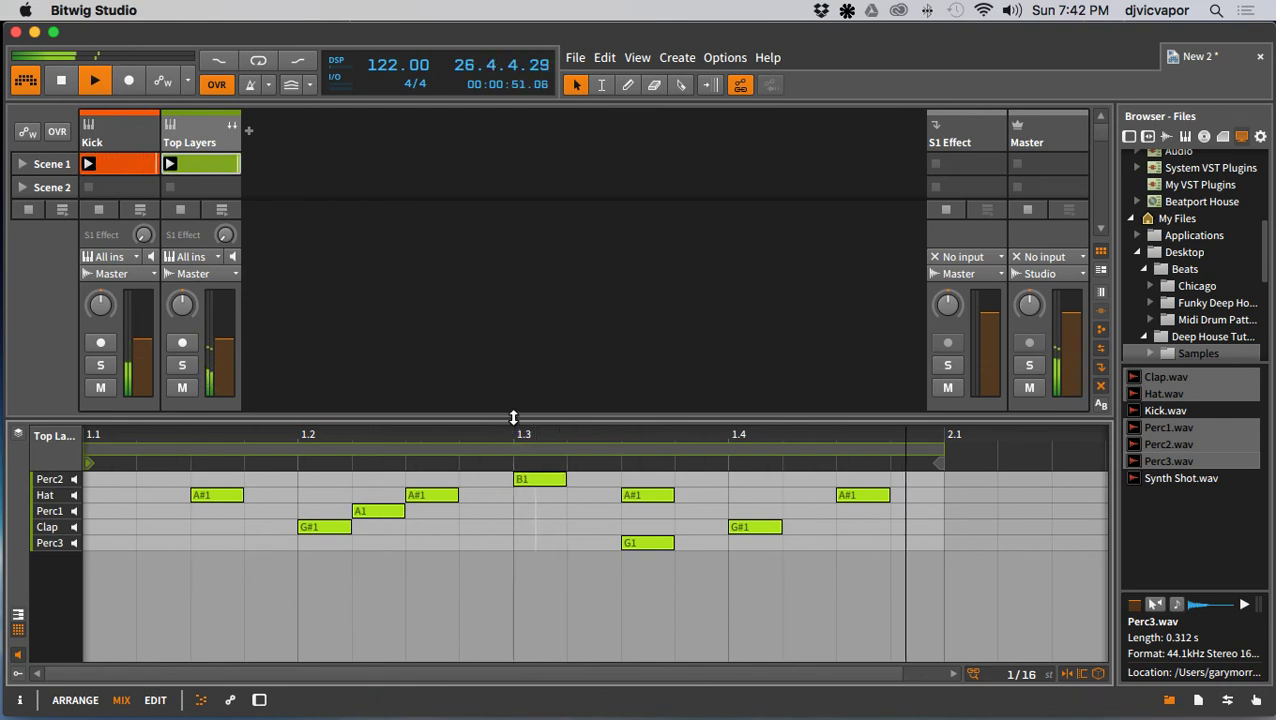
Step: Resize the drum editor so all five lanes fit beneath the mixer's volume section, and stop playback
{"action": "left_click_drag", "start_coordinate": [518, 418], "coordinate": [521, 511]}
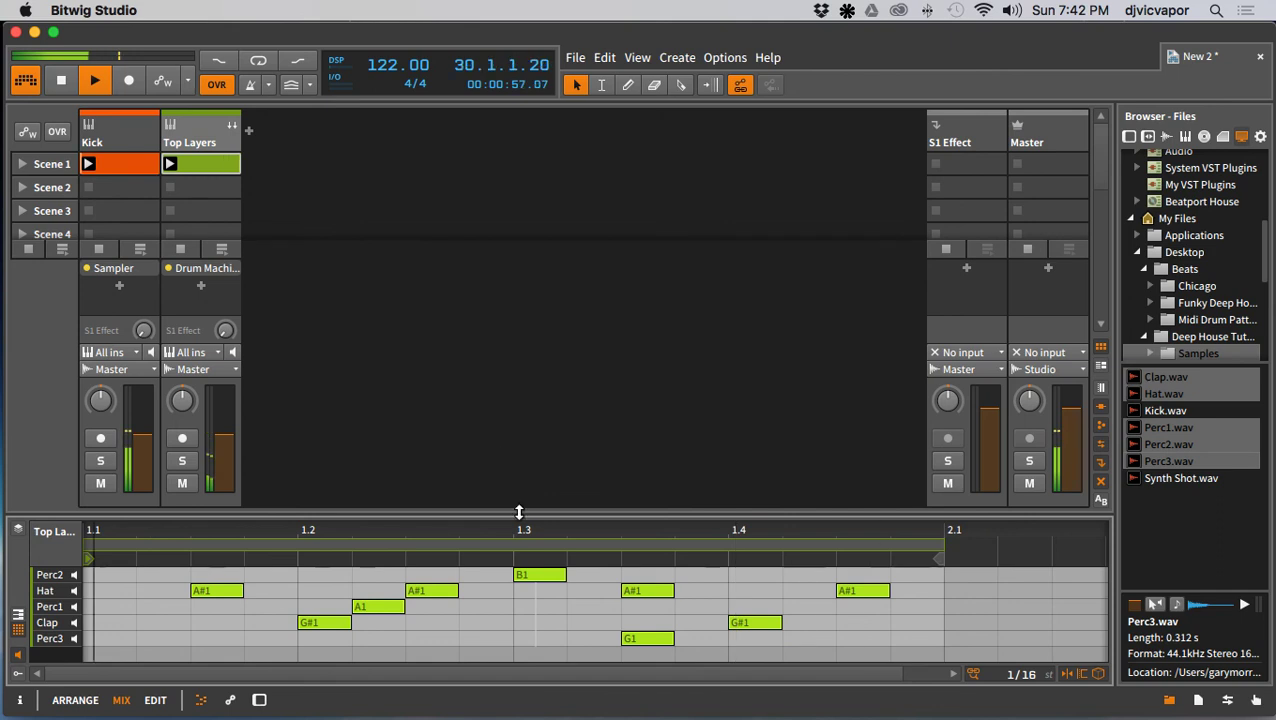
{"action": "left_click_drag", "start_coordinate": [518, 513], "coordinate": [512, 458]}
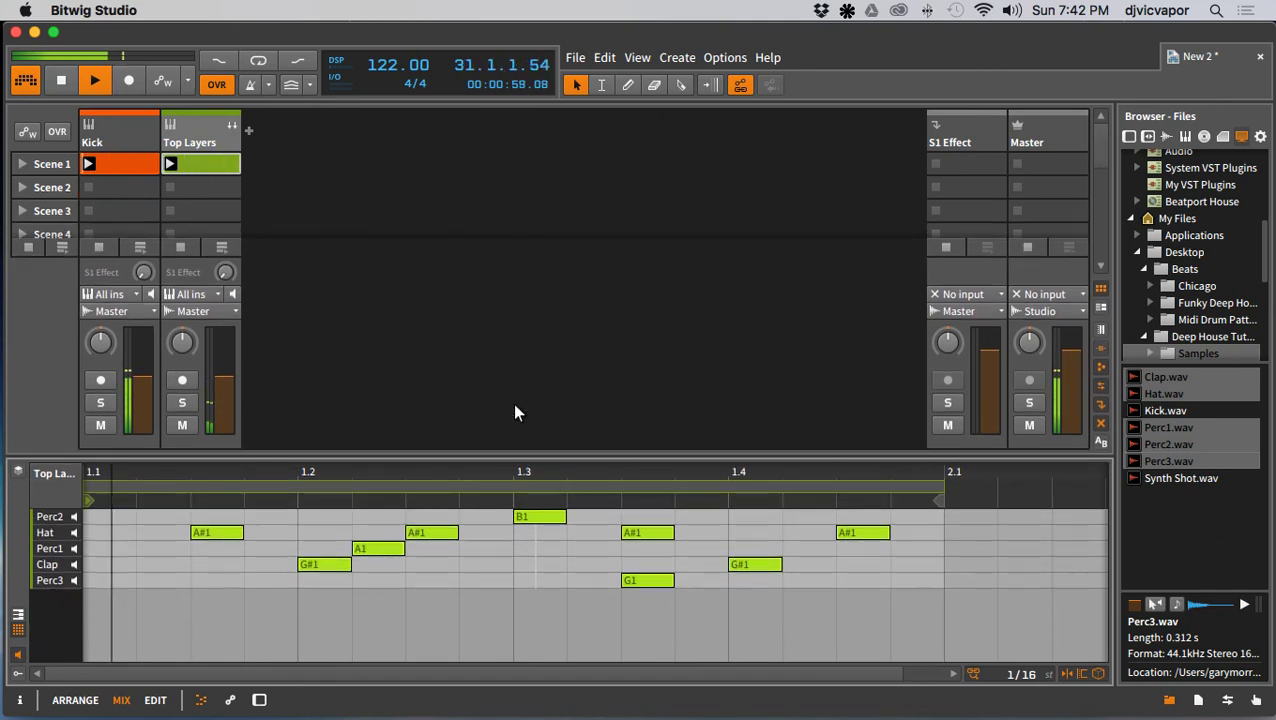
{"action": "key", "text": "space"}
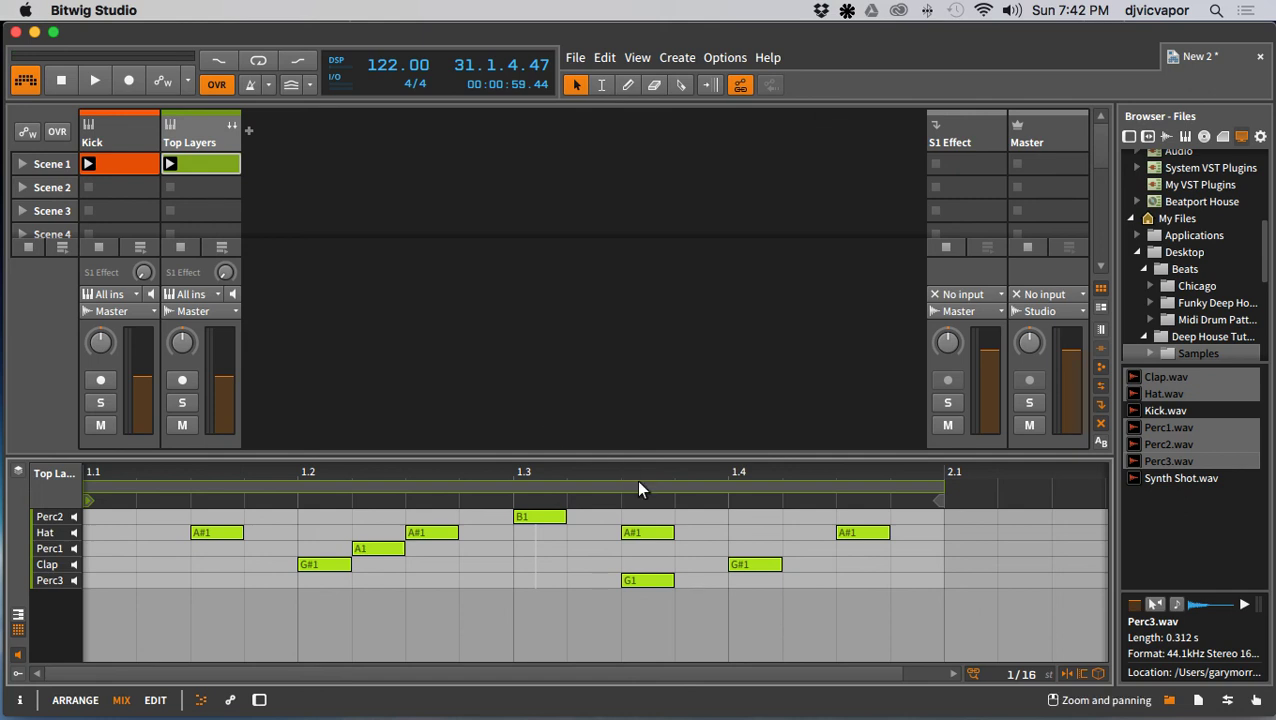
Step: Move the Perc2 note from beat 1.3 to 1.3.2 and listen to the loop, stopping playback at the end
{"action": "left_click_drag", "start_coordinate": [636, 466], "coordinate": [664, 522]}
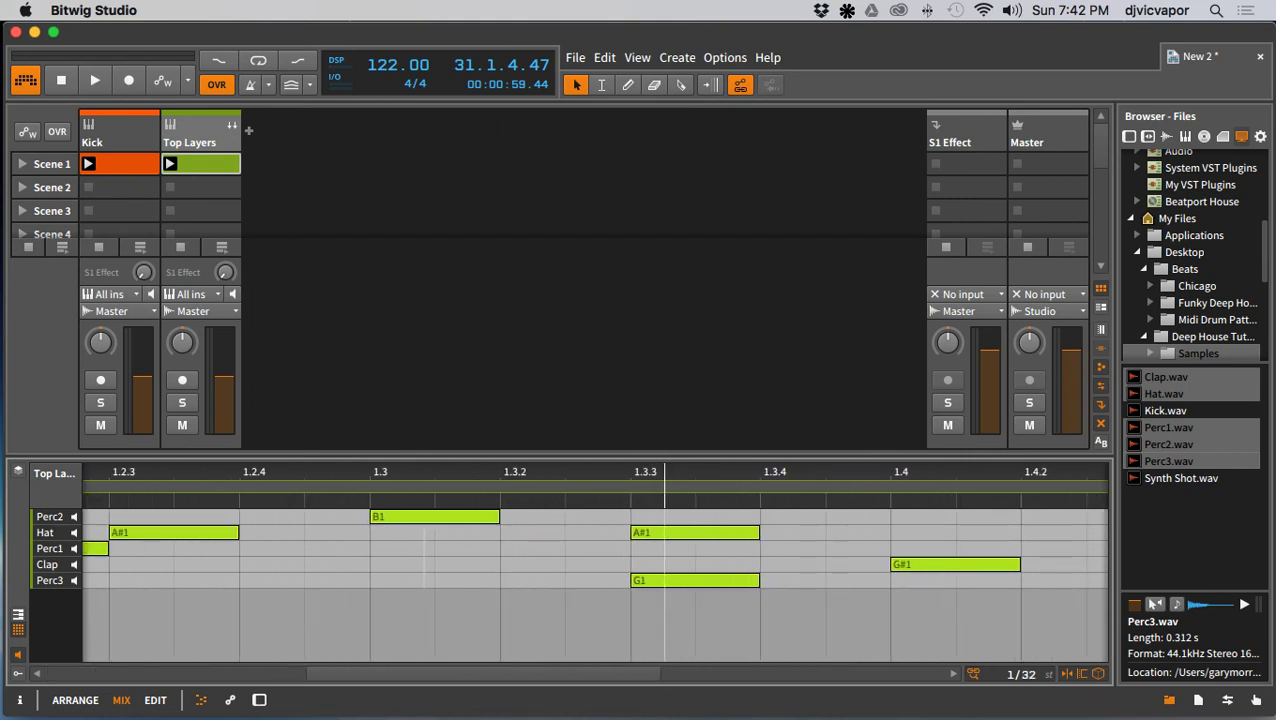
{"action": "left_click_drag", "start_coordinate": [451, 518], "coordinate": [585, 531]}
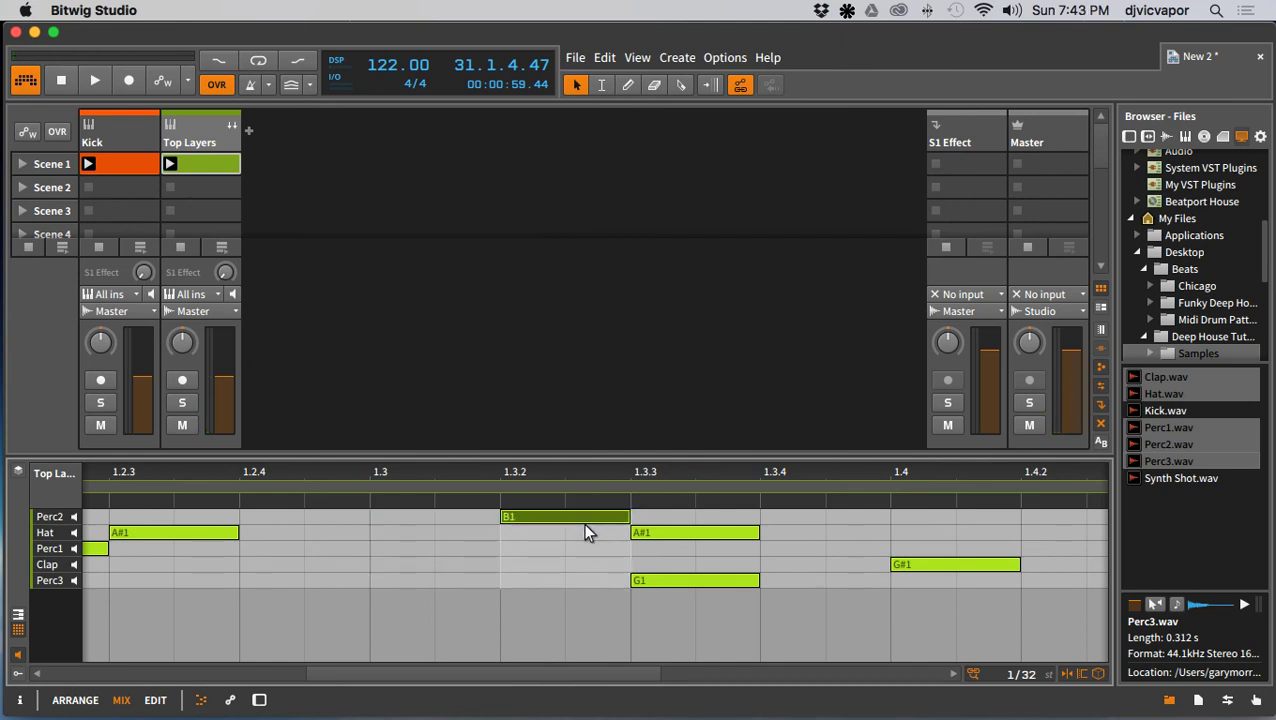
{"action": "key", "text": "space"}
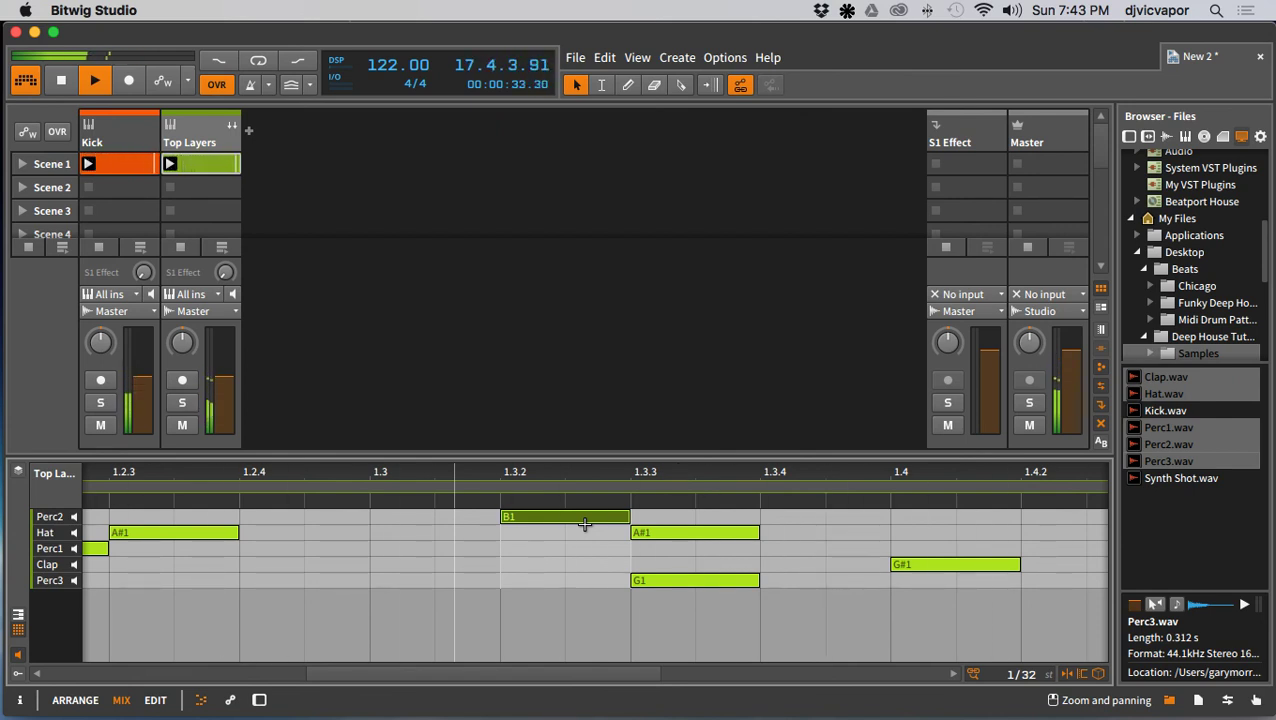
{"action": "key", "text": "space"}
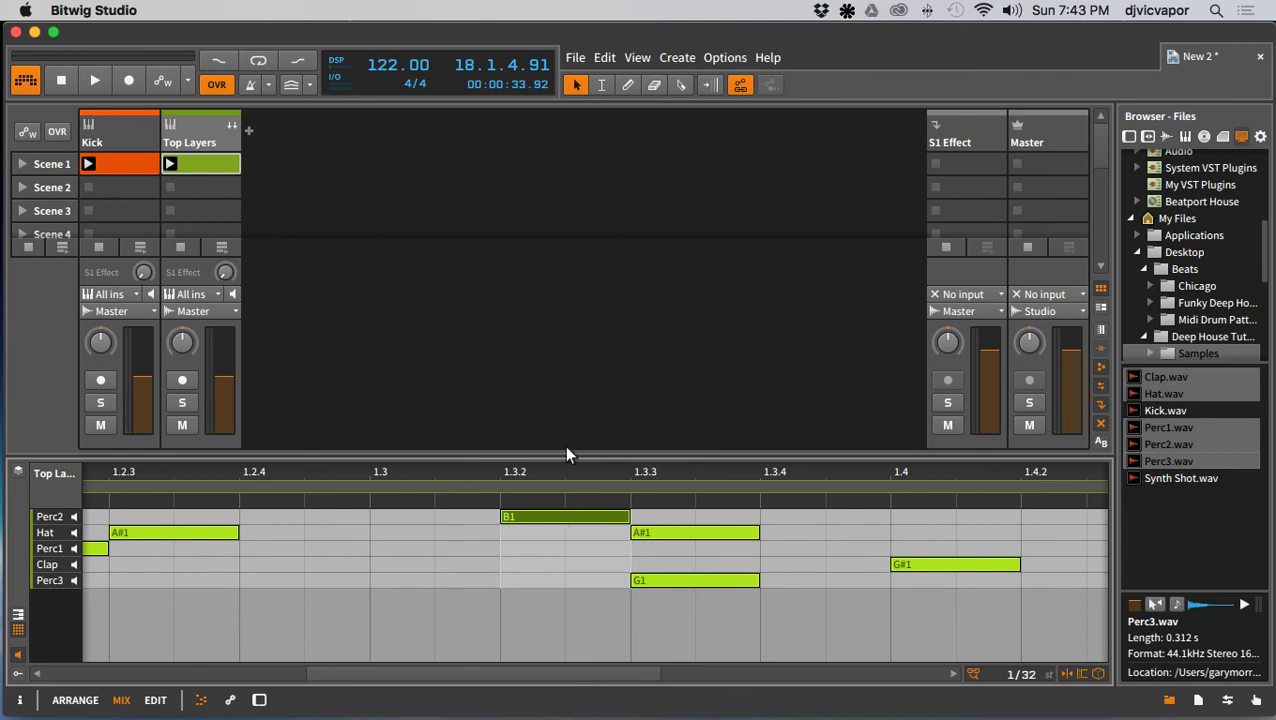
Step: Move the Perc2 note back to beat 1.3 with the editor at a 1/32 grid, and restart playback
{"action": "left_click_drag", "start_coordinate": [563, 471], "coordinate": [582, 446]}
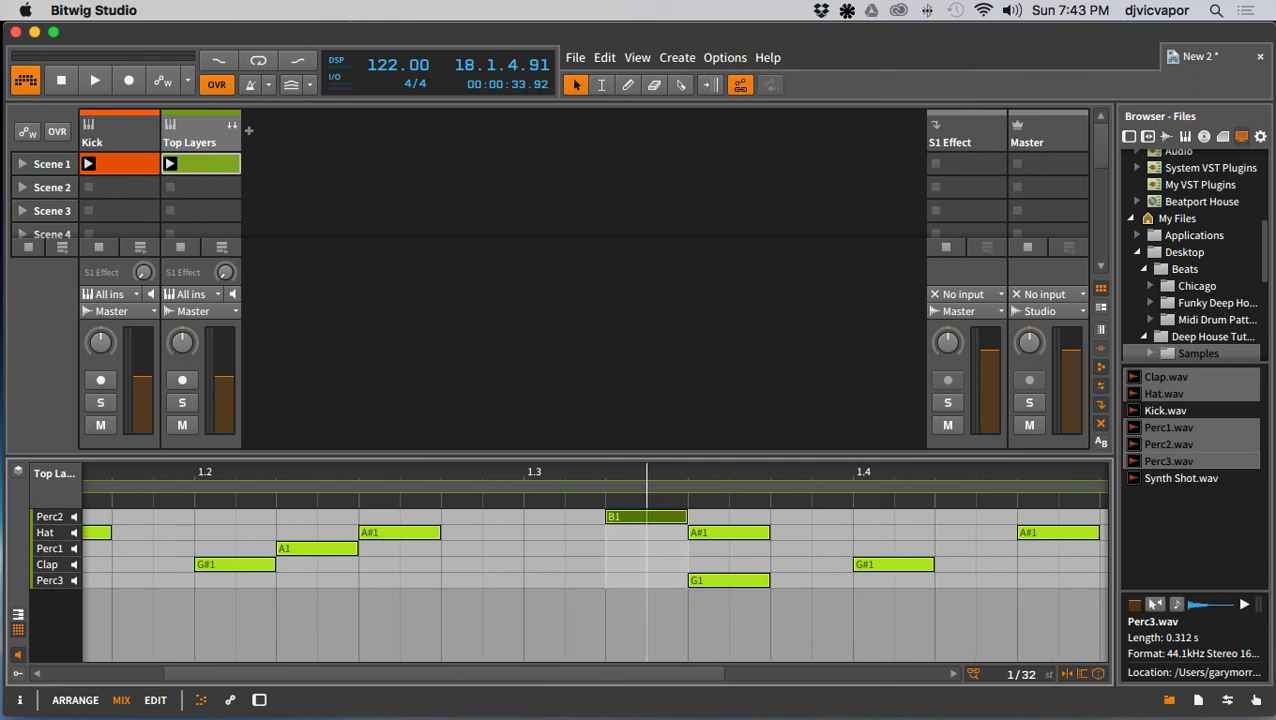
{"action": "left_click_drag", "start_coordinate": [582, 446], "coordinate": [641, 455]}
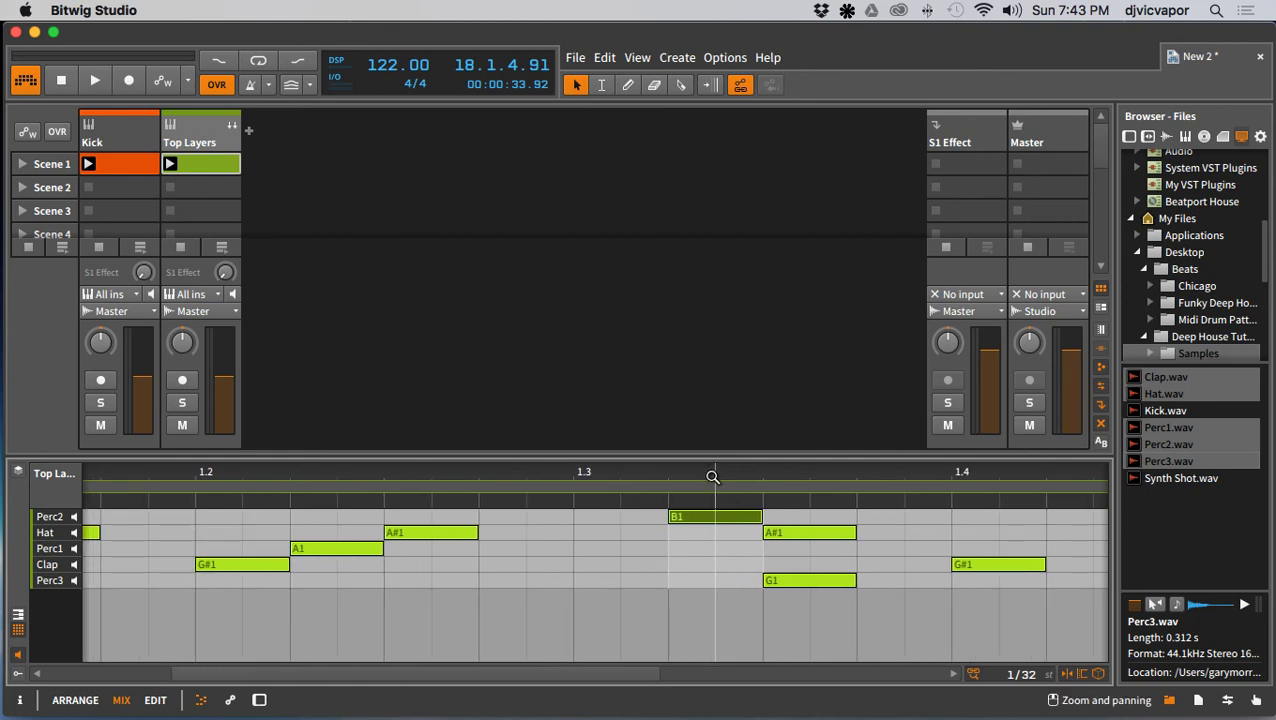
{"action": "left_click_drag", "start_coordinate": [348, 480], "coordinate": [398, 456]}
{"action": "left_click_drag", "start_coordinate": [397, 455], "coordinate": [363, 458]}
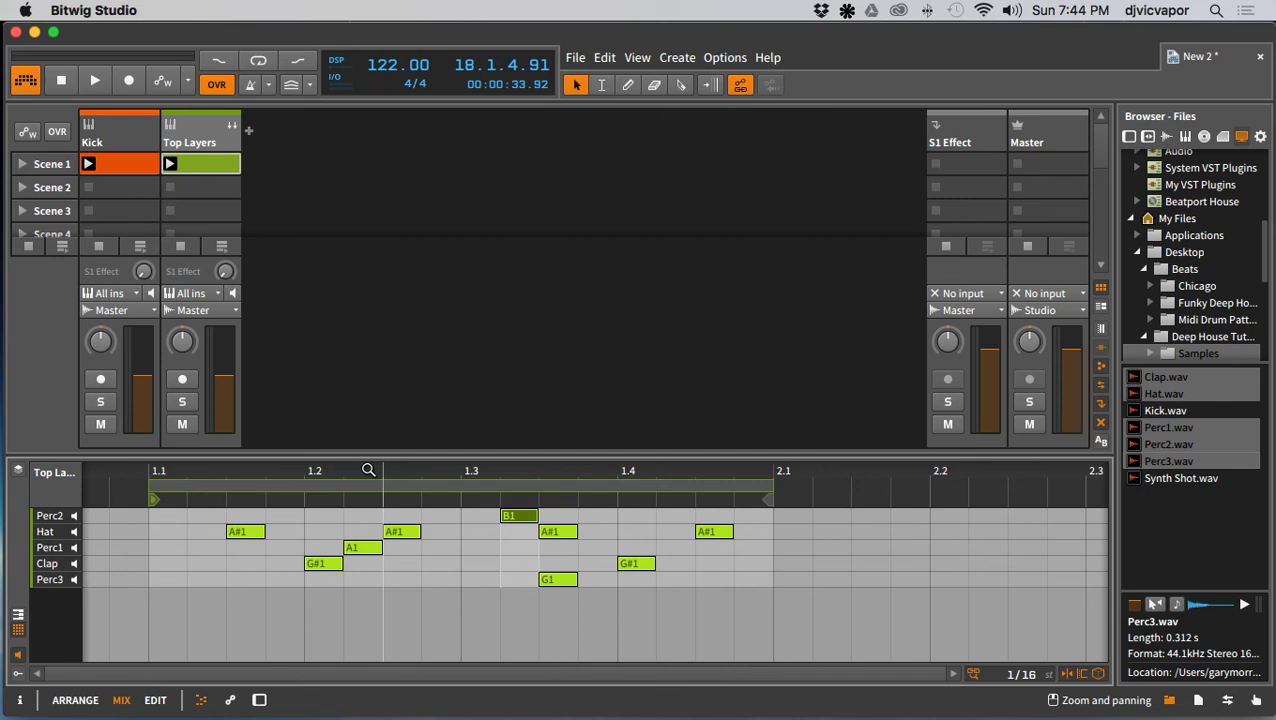
{"action": "left_click_drag", "start_coordinate": [372, 469], "coordinate": [346, 482]}
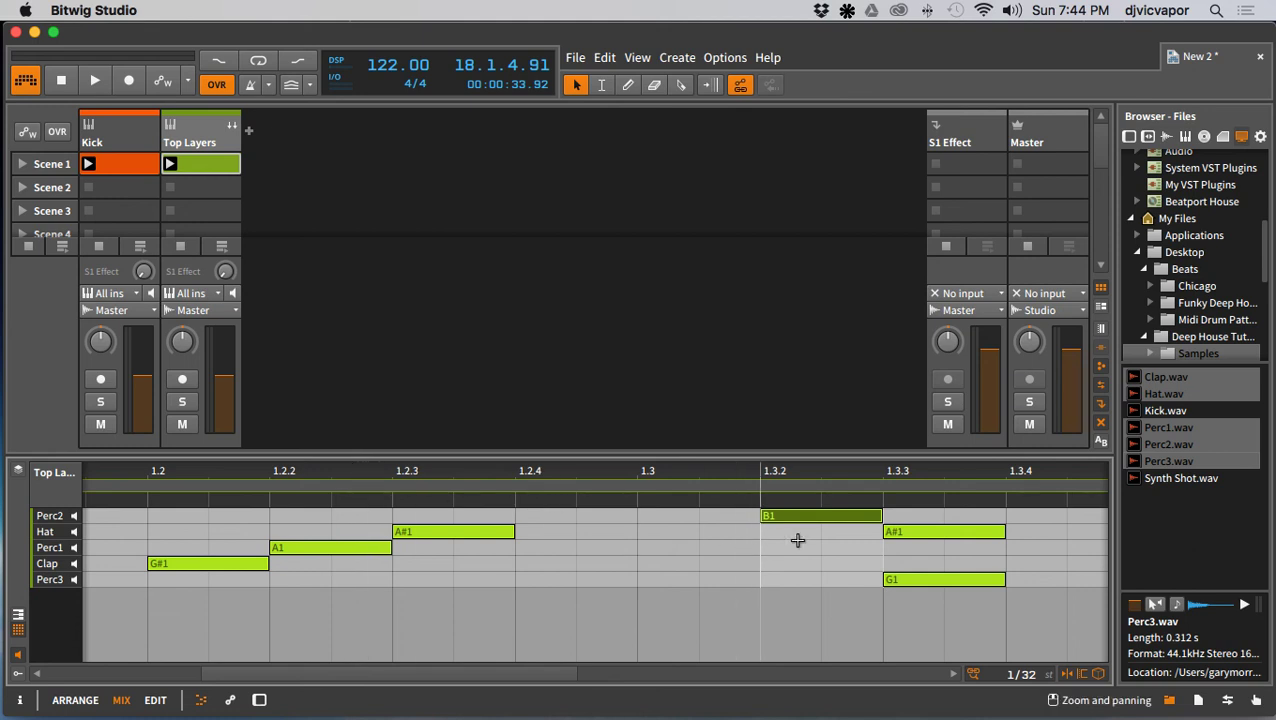
{"action": "left_click_drag", "start_coordinate": [789, 521], "coordinate": [676, 519]}
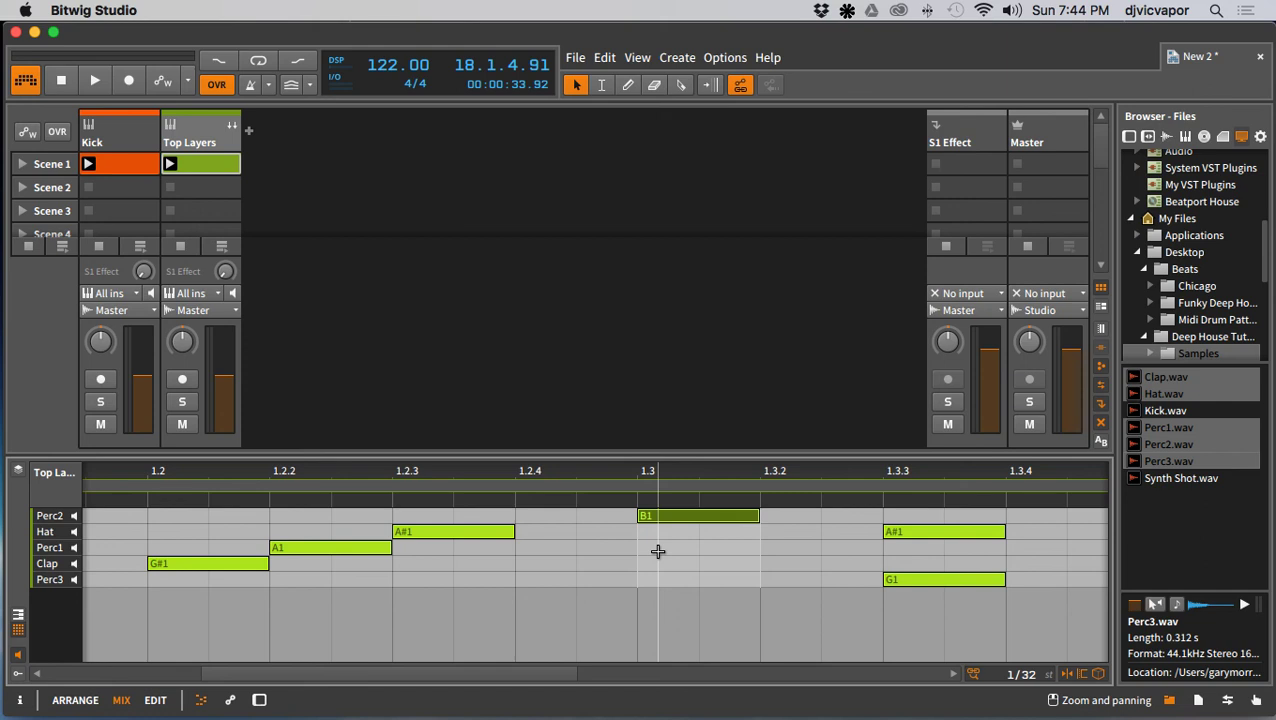
{"action": "key", "text": "space"}
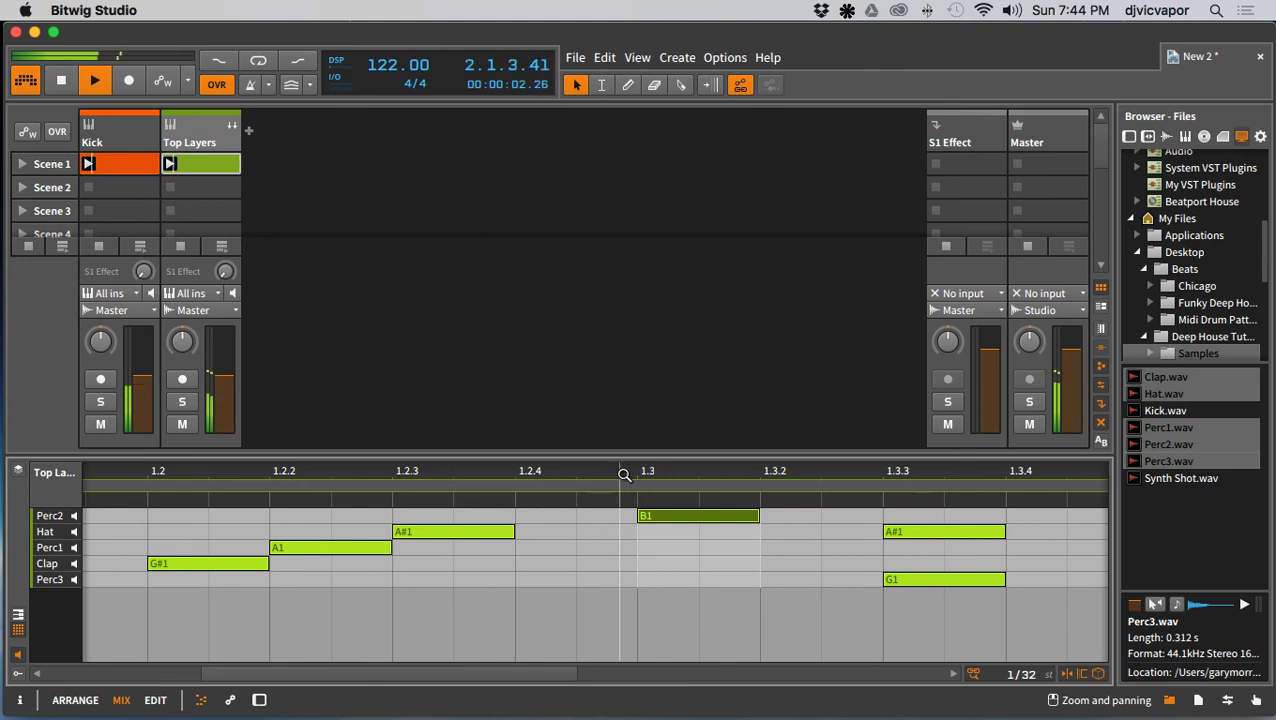
{"action": "left_click", "coordinate": [657, 579]}
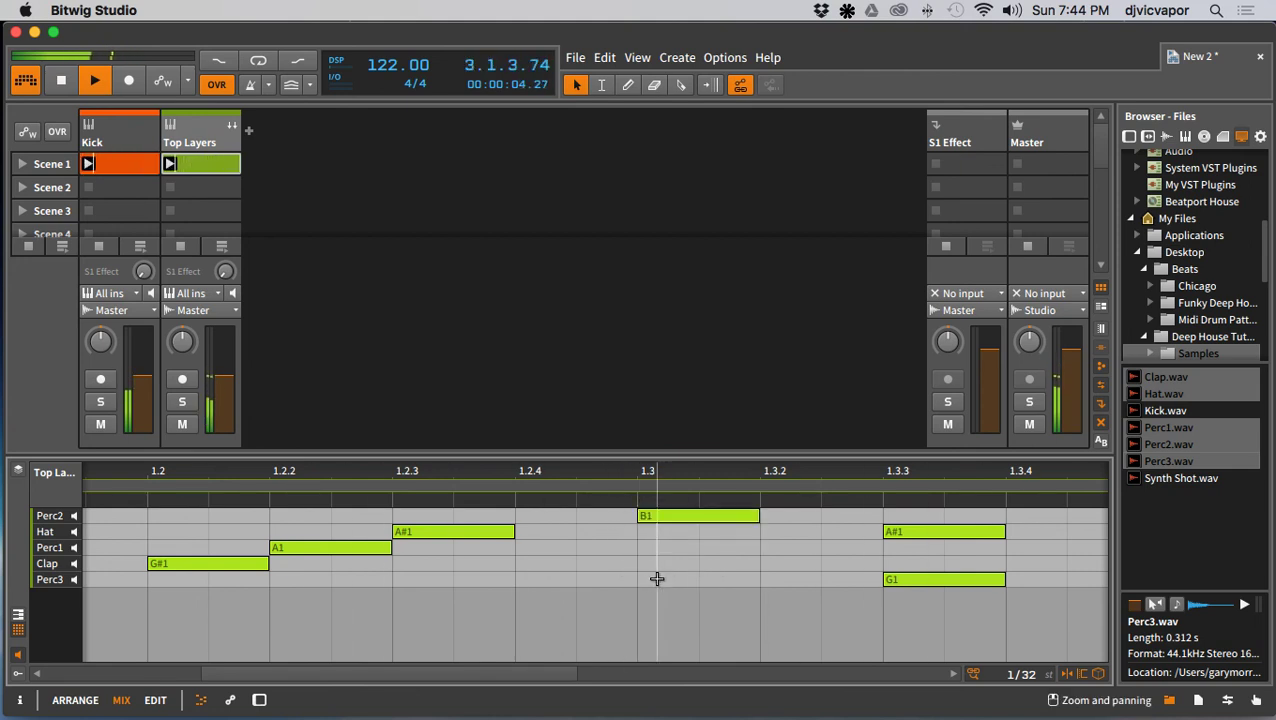
Step: With the Kick track muted, shorten the Hat note at 1.2.3 to a thirty-second and place the Perc2 note at 1.2.4 at the same length
{"action": "left_click", "coordinate": [109, 425]}
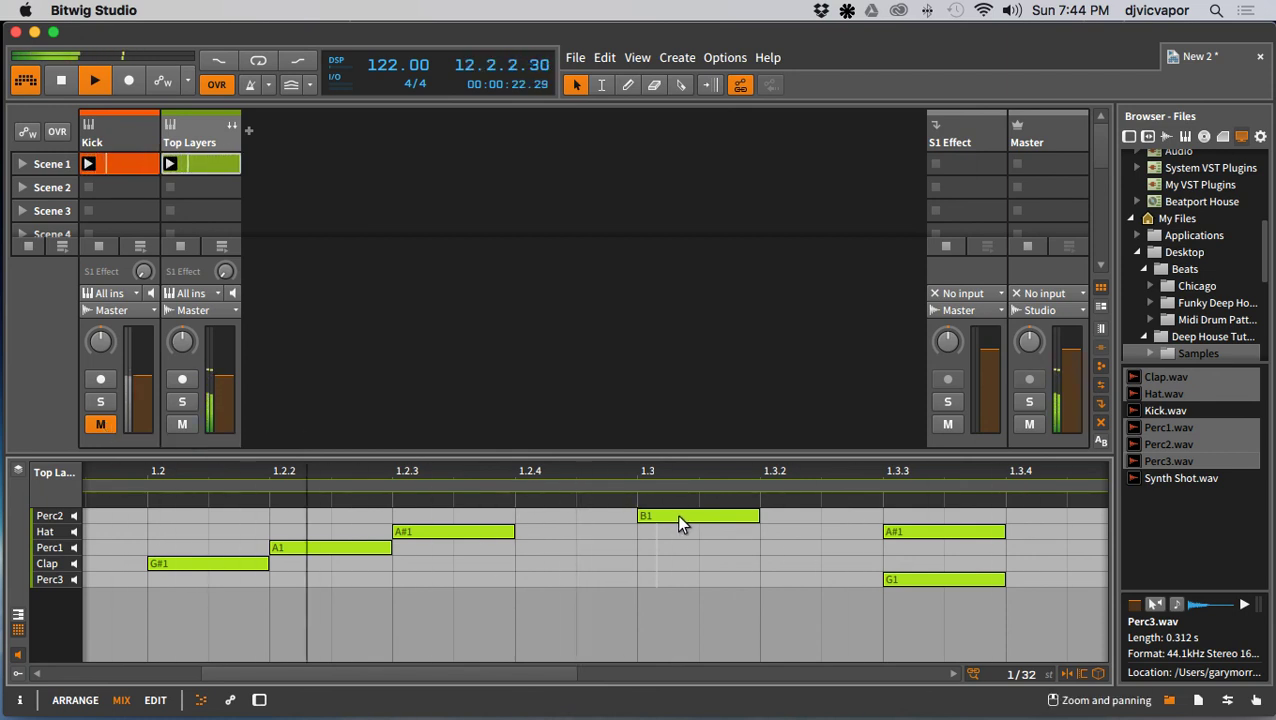
{"action": "left_click", "coordinate": [512, 530]}
{"action": "left_click_drag", "start_coordinate": [514, 530], "coordinate": [453, 530]}
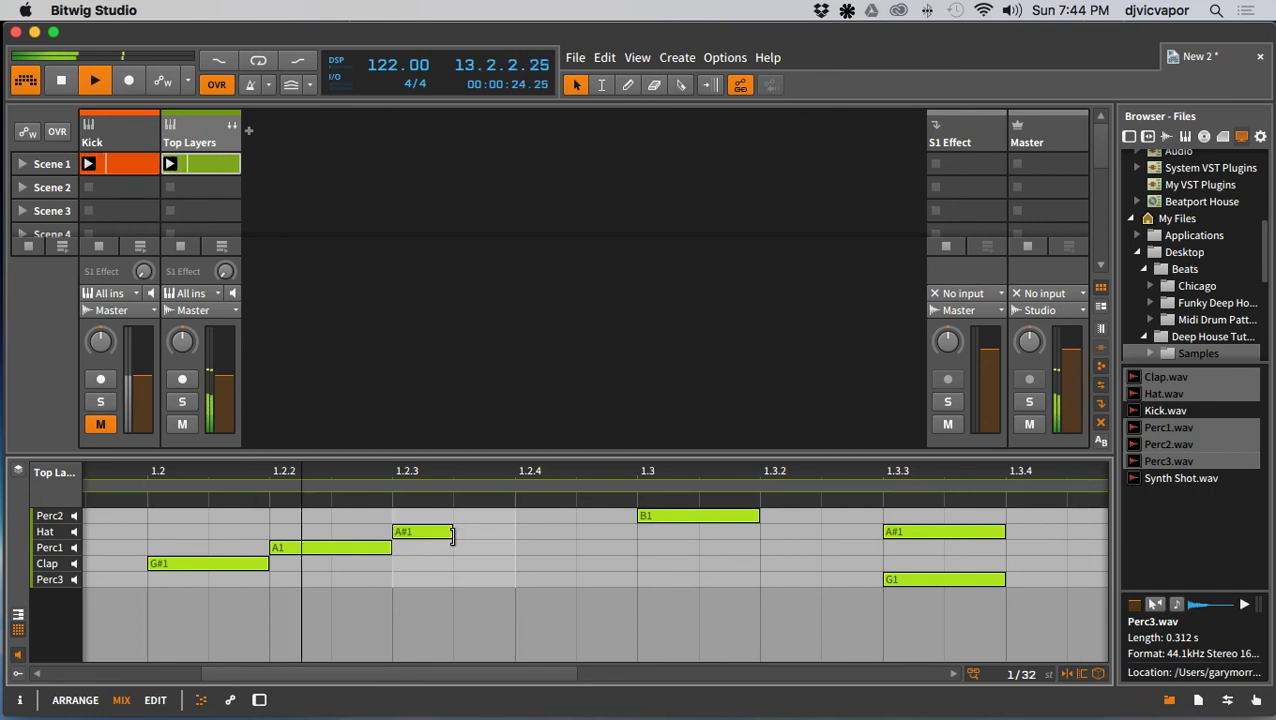
{"action": "left_click_drag", "start_coordinate": [652, 518], "coordinate": [575, 517]}
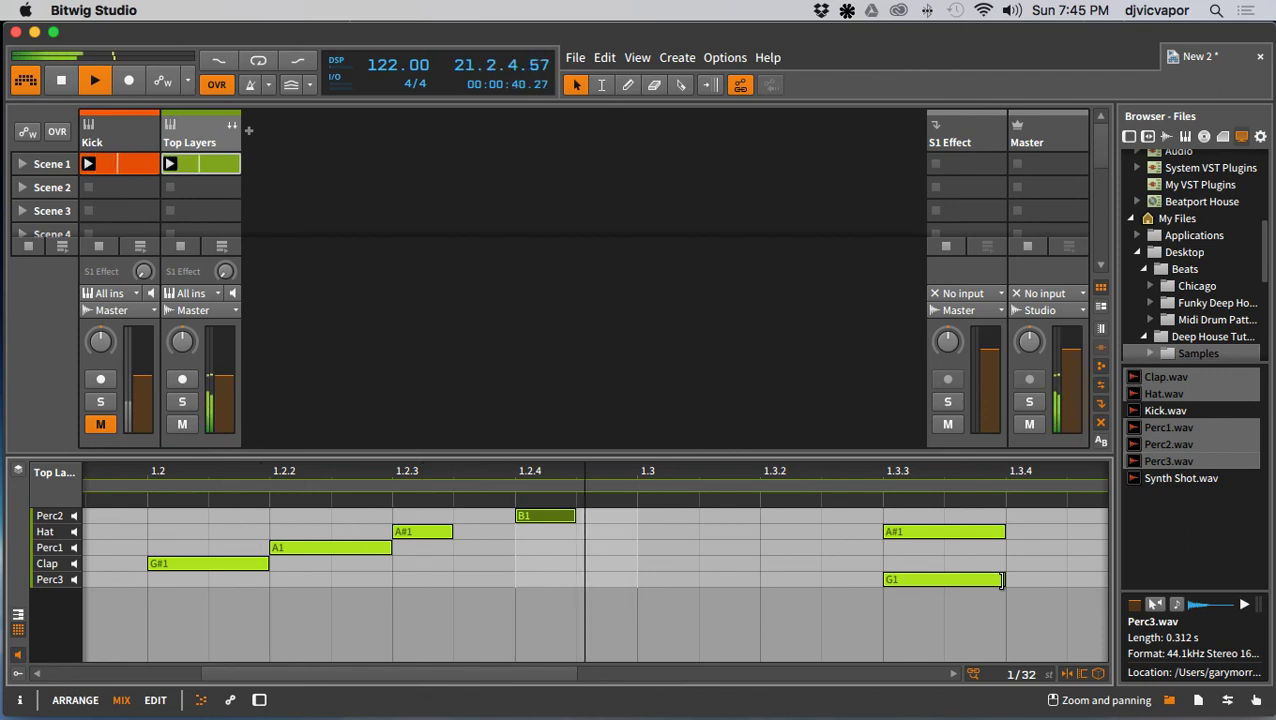
Step: Unmute the Kick track and lengthen the Hat note at 1.2.3 and the Perc2 note at 1.2.4 to a full sixteenth
{"action": "left_click", "coordinate": [100, 424]}
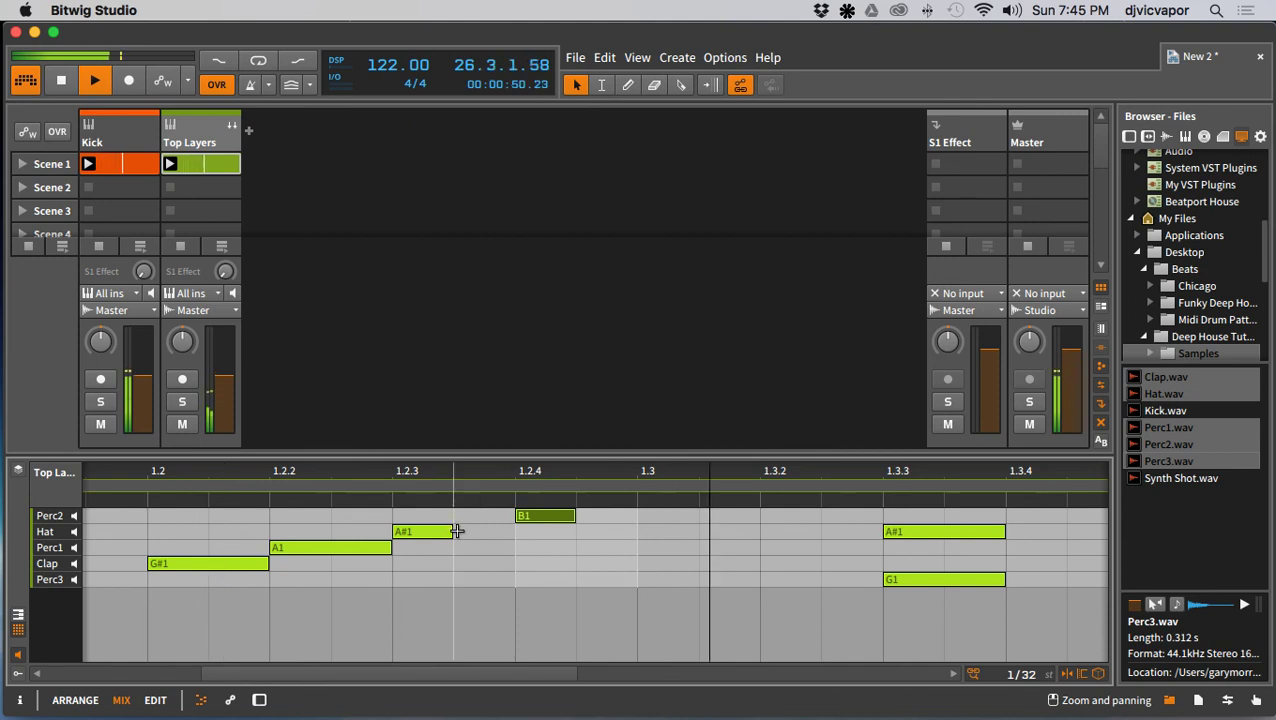
{"action": "left_click_drag", "start_coordinate": [452, 531], "coordinate": [636, 516]}
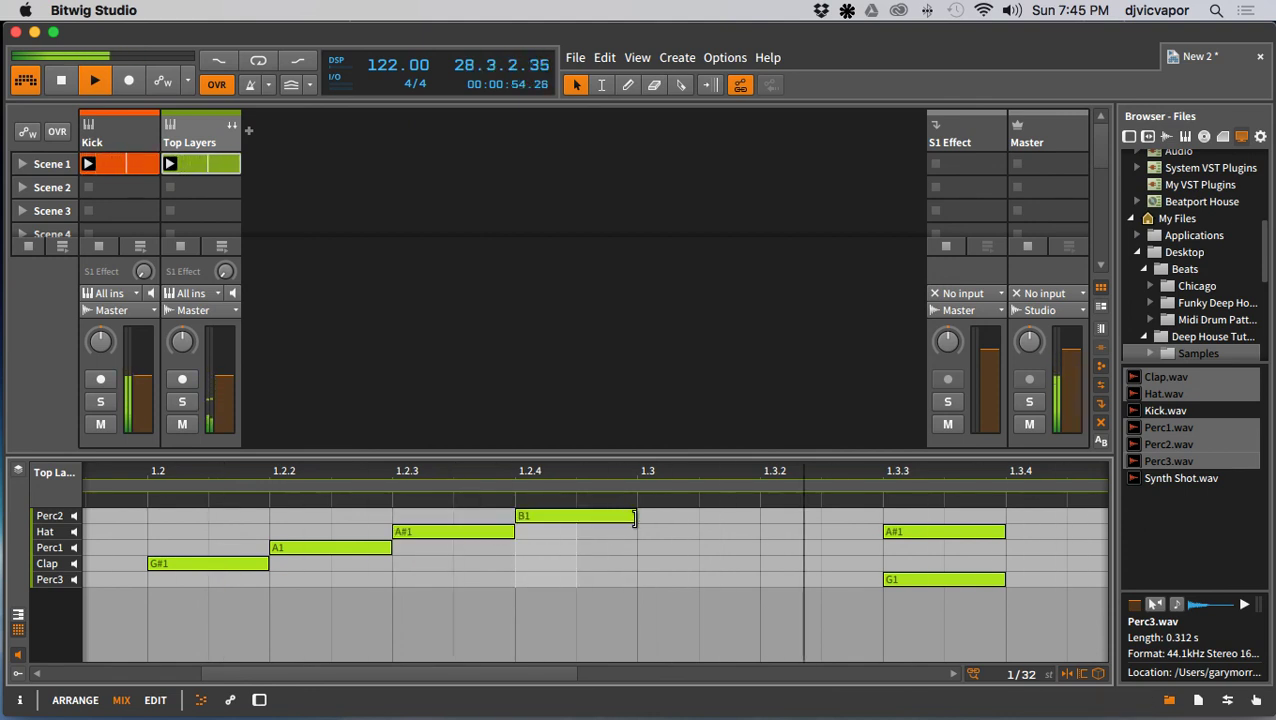
{"action": "left_click", "coordinate": [591, 573]}
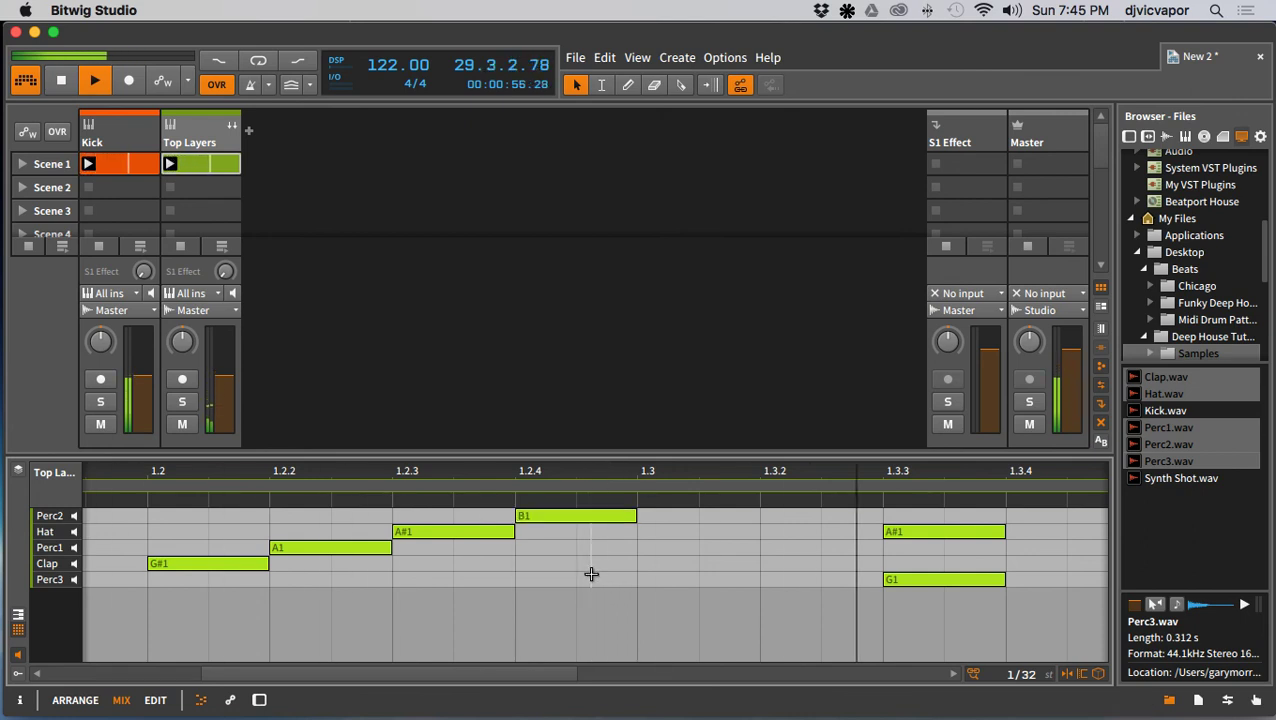
Step: Add a new instrument track after Top Layers and name it Synth
{"action": "mouse_move", "coordinate": [531, 477]}
{"action": "left_mouse_down"}
{"action": "mouse_move", "coordinate": [529, 492]}
{"action": "mouse_move", "coordinate": [524, 470]}
{"action": "left_mouse_up"}
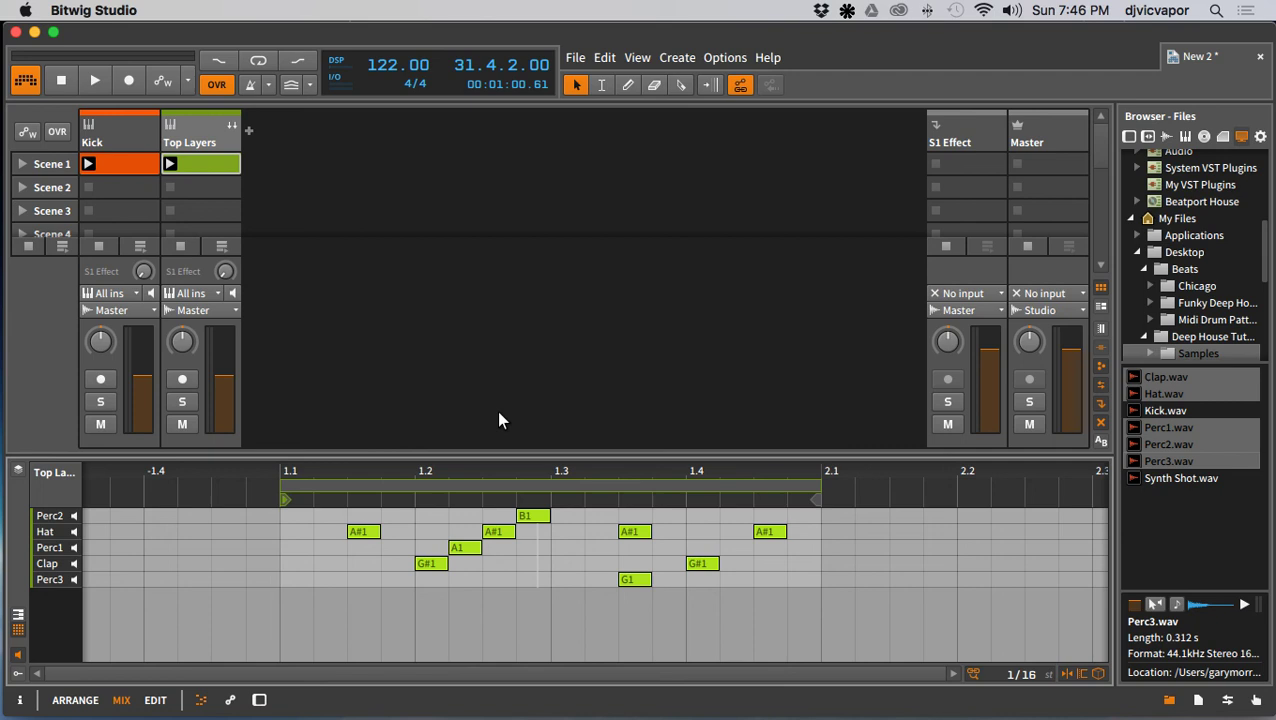
{"action": "right_click", "coordinate": [291, 132]}
{"action": "left_click", "coordinate": [299, 141]}
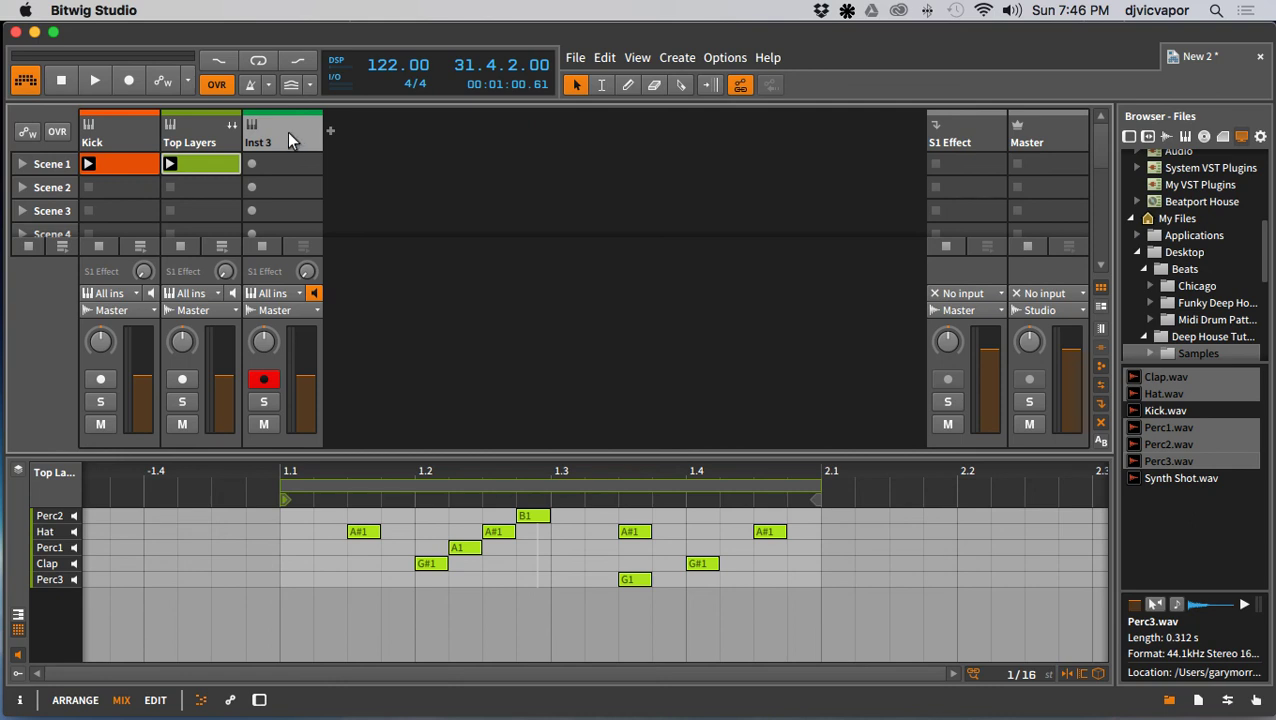
{"action": "double_click", "coordinate": [287, 132]}
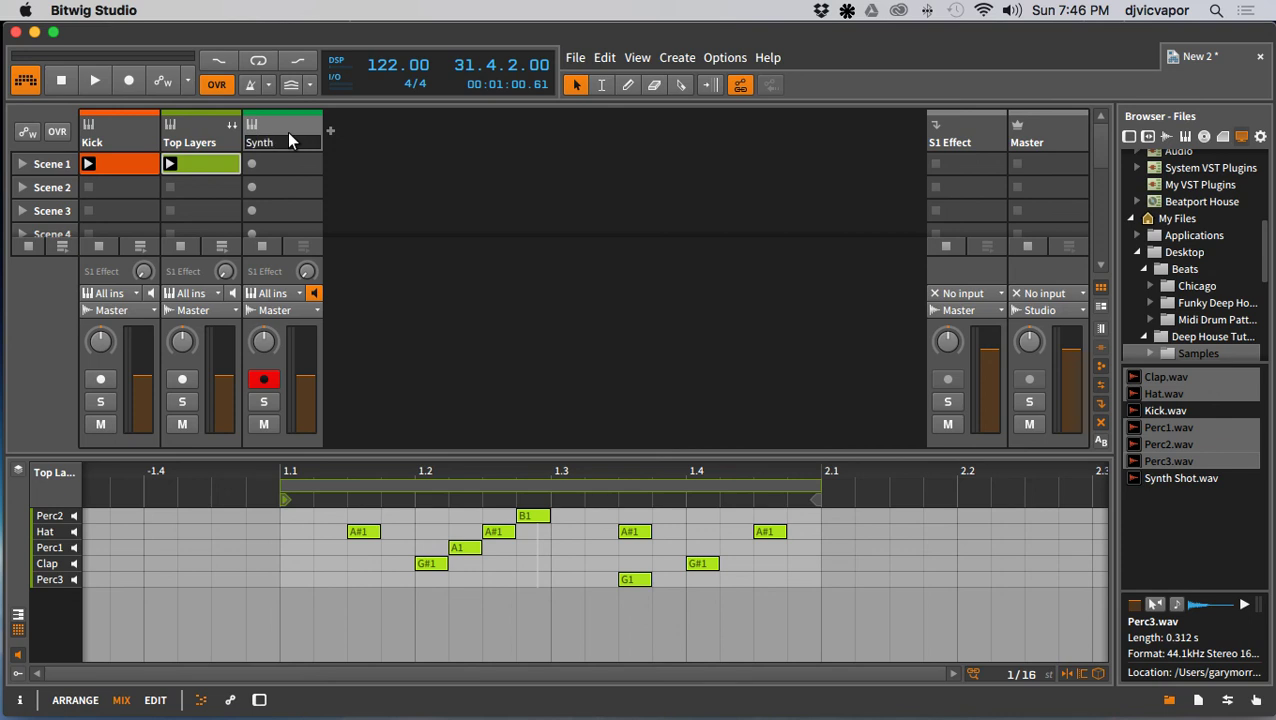
{"action": "key", "text": "Return"}
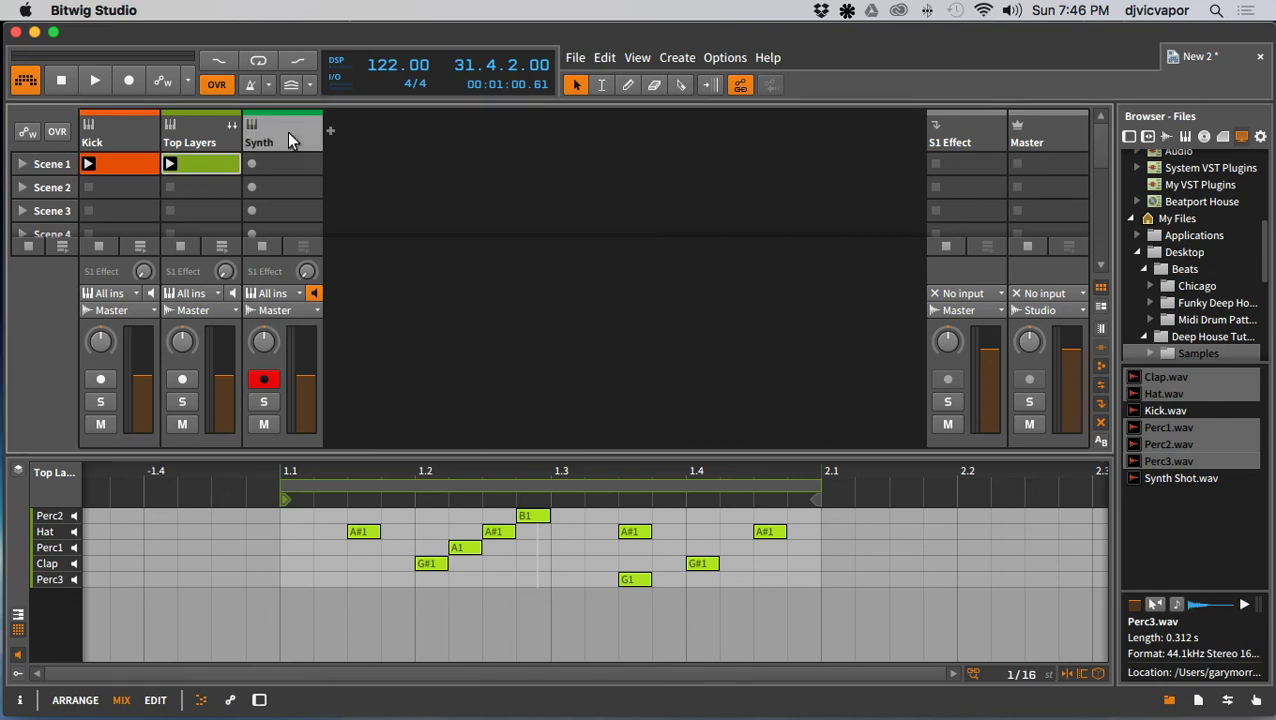
Step: Insert Bitwig's Sampler device from the Sampler category into the Synth track's empty device chain
{"action": "key", "text": "d"}
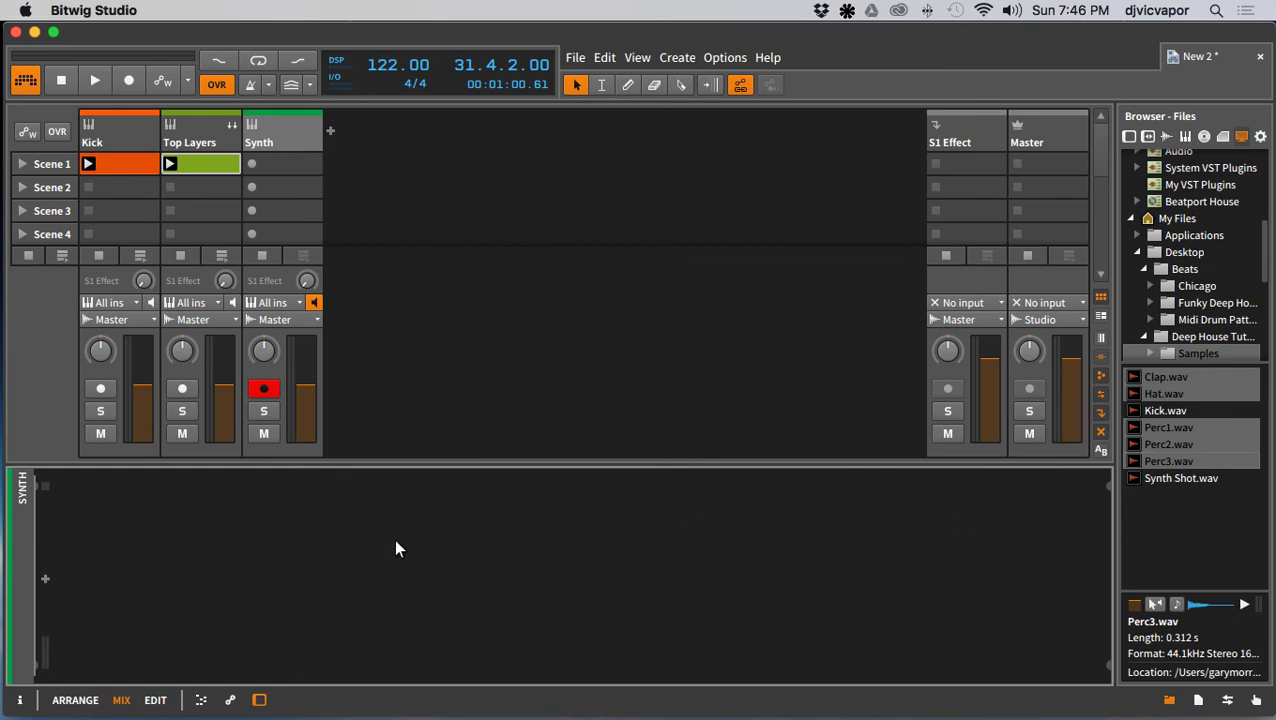
{"action": "left_click", "coordinate": [44, 578]}
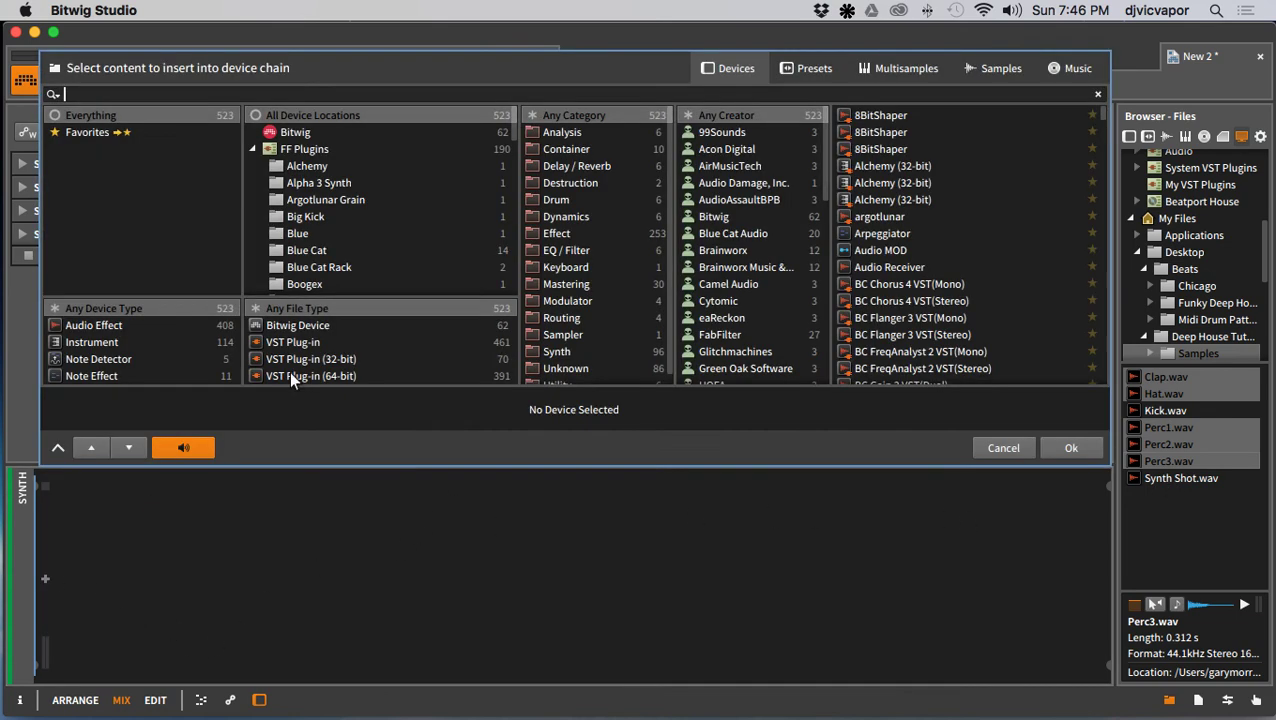
{"action": "left_click", "coordinate": [545, 335]}
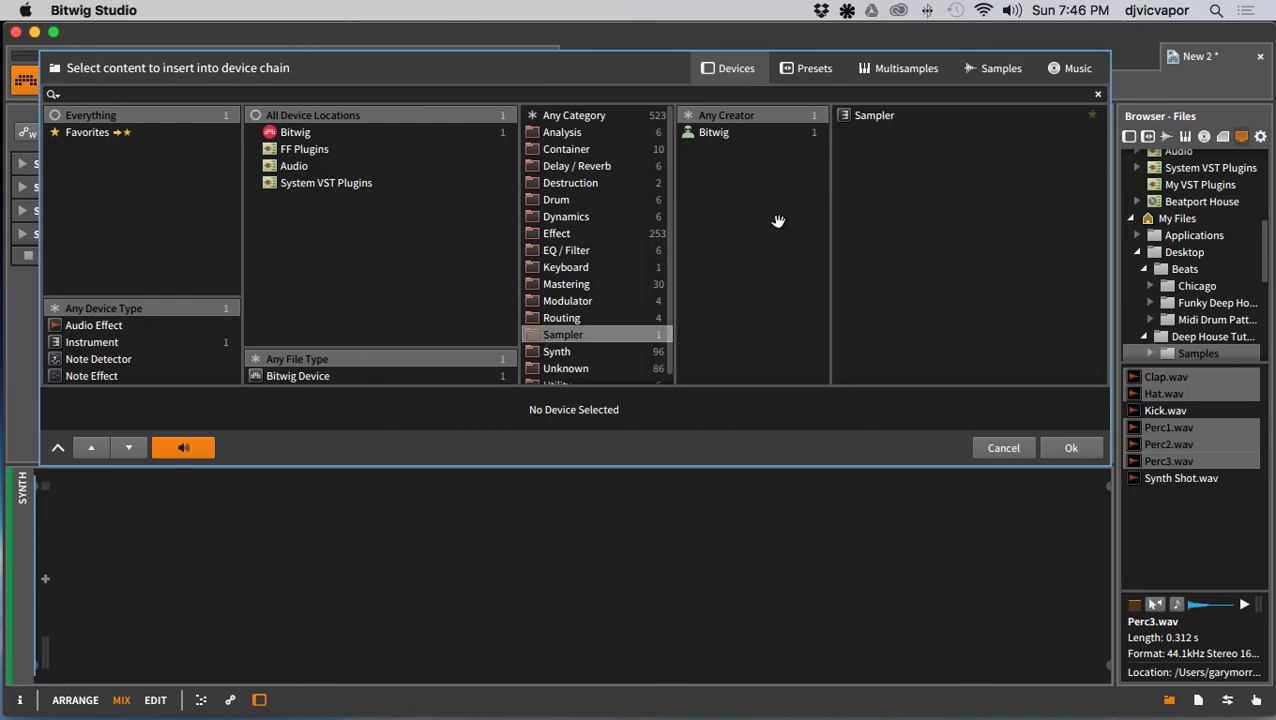
{"action": "left_click", "coordinate": [860, 115]}
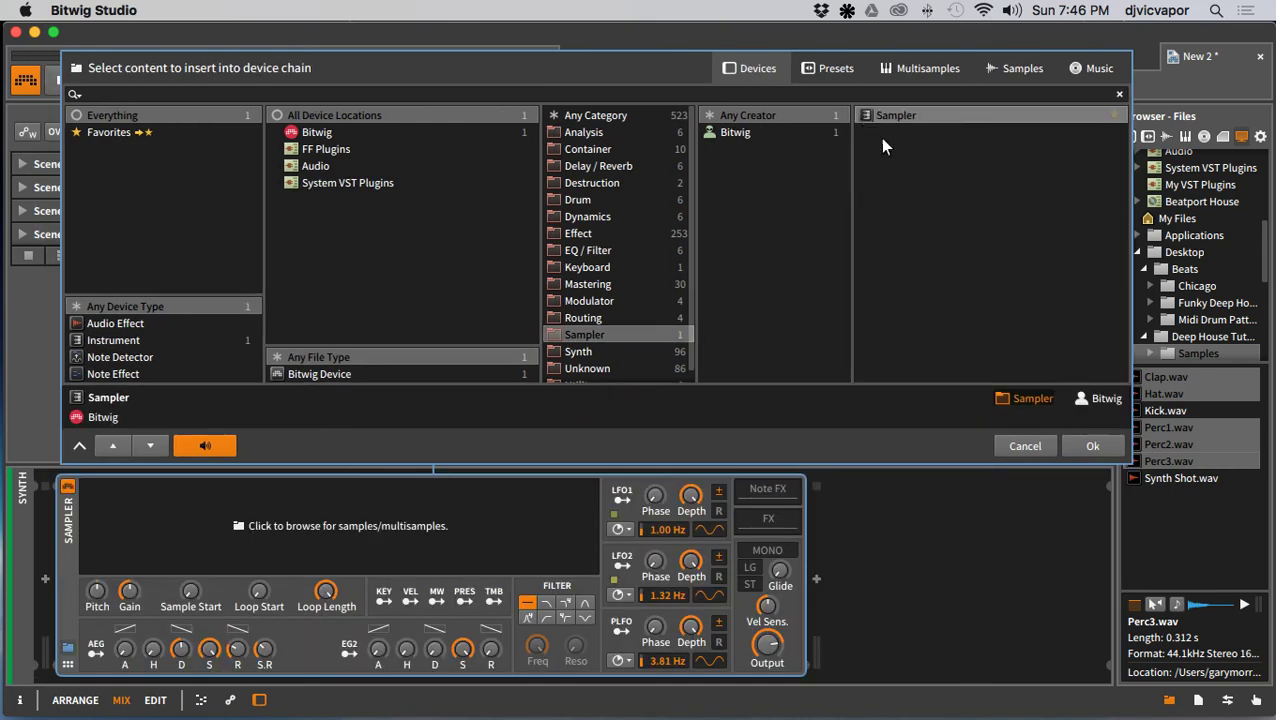
{"action": "left_click", "coordinate": [1072, 441]}
Step: Load Synth Shot.wav from the Samples folder into the Sampler and audition the sample in the browser
{"action": "left_click", "coordinate": [1169, 500]}
{"action": "left_click", "coordinate": [1165, 476]}
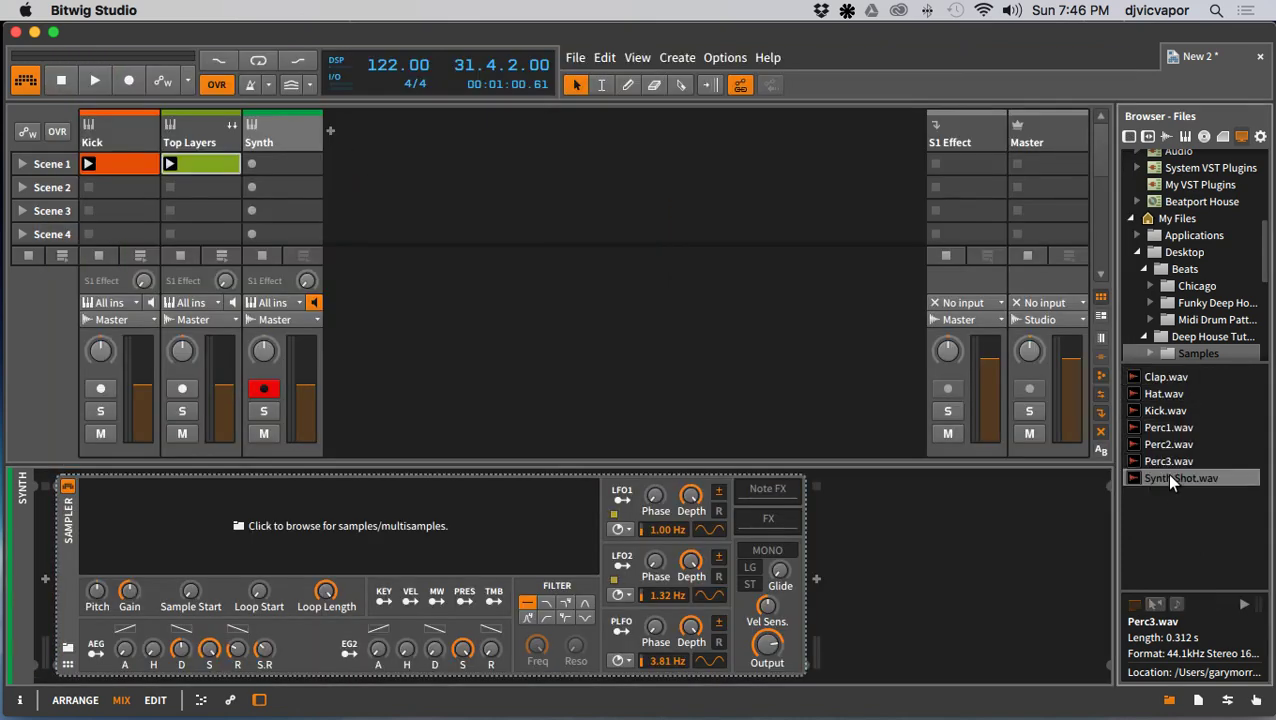
{"action": "left_click_drag", "start_coordinate": [1165, 473], "coordinate": [479, 559]}
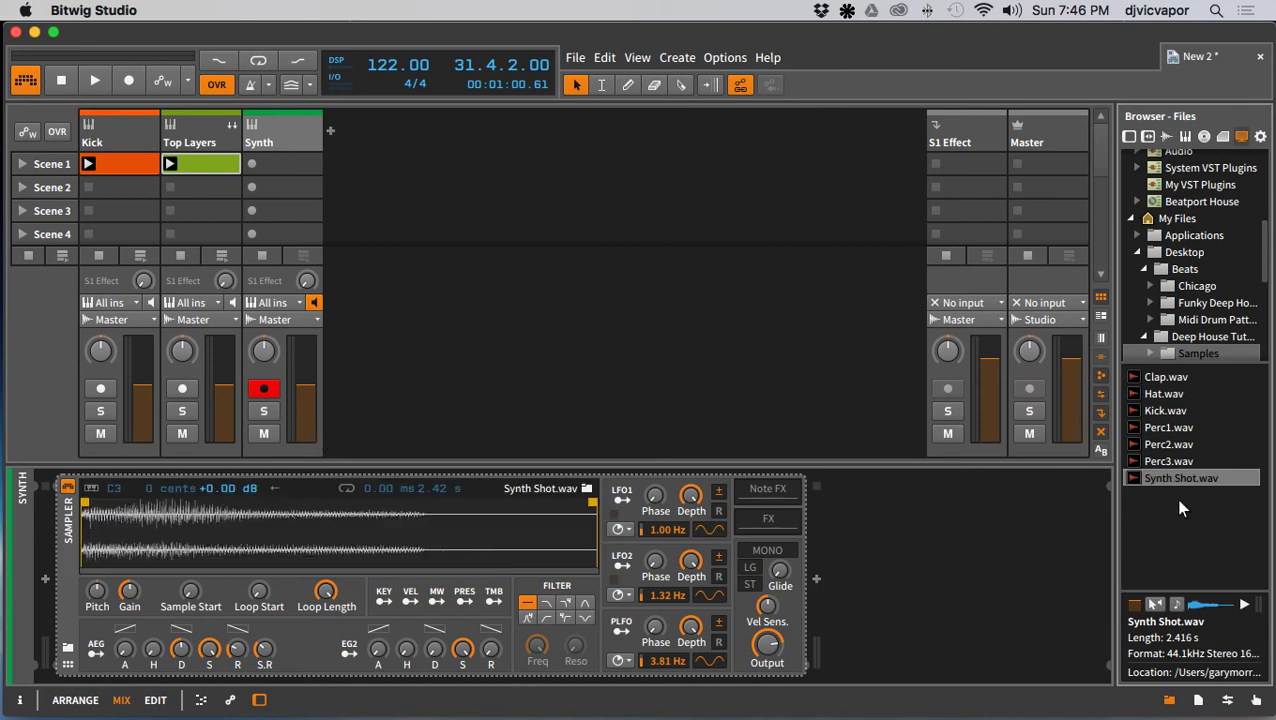
{"action": "left_click", "coordinate": [1156, 604]}
{"action": "left_click", "coordinate": [1243, 605]}
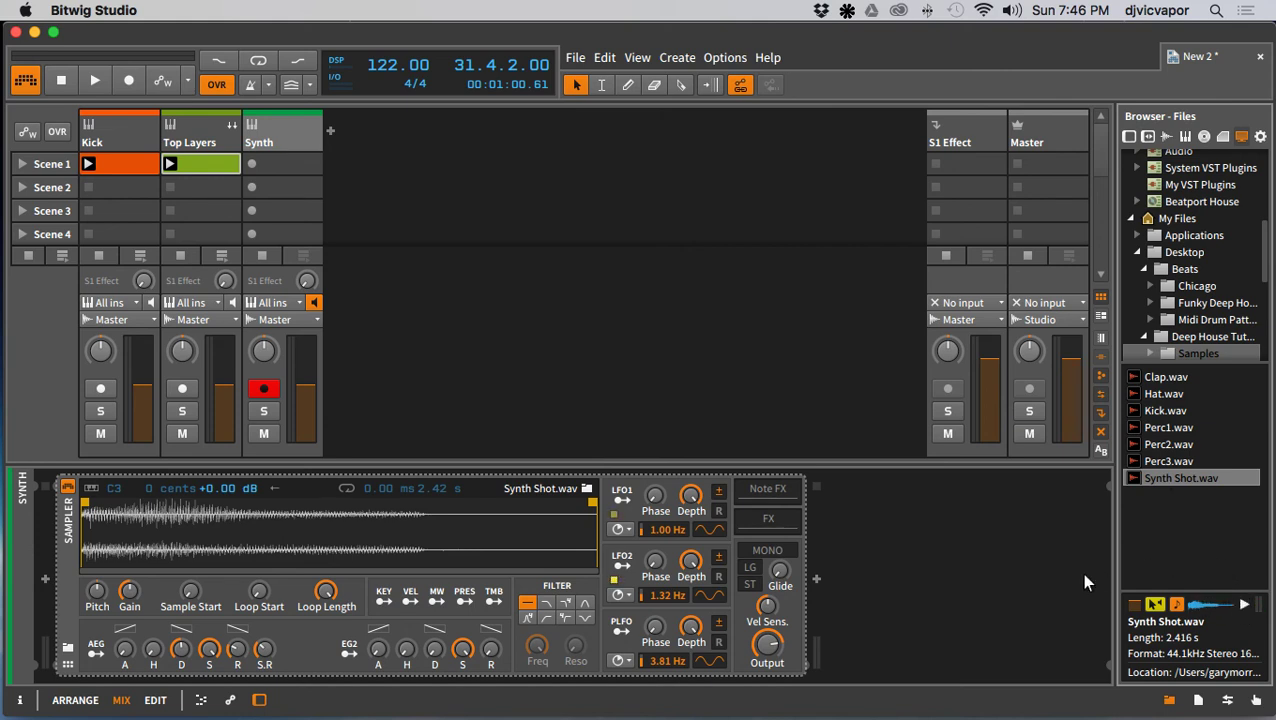
Step: Create a clip in the Synth track's Scene 1 slot, enlarge its note editor and hide the file browser
{"action": "double_click", "coordinate": [285, 162]}
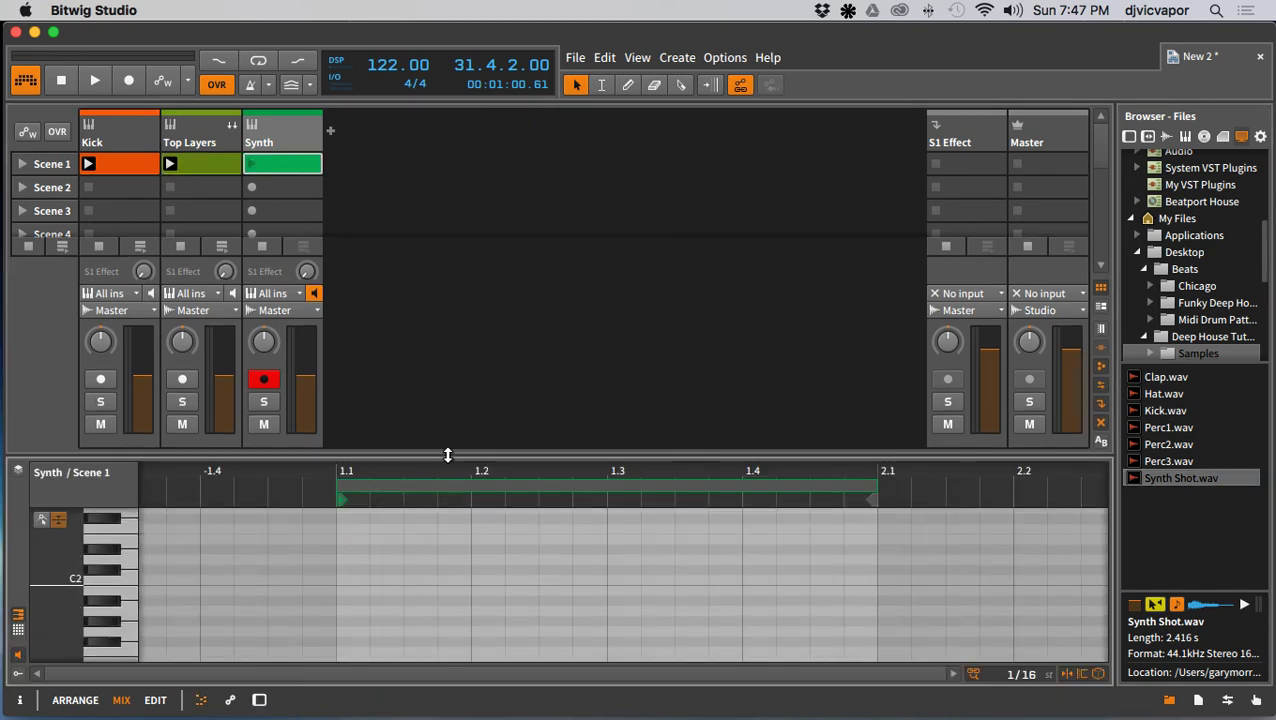
{"action": "left_click_drag", "start_coordinate": [448, 456], "coordinate": [436, 430]}
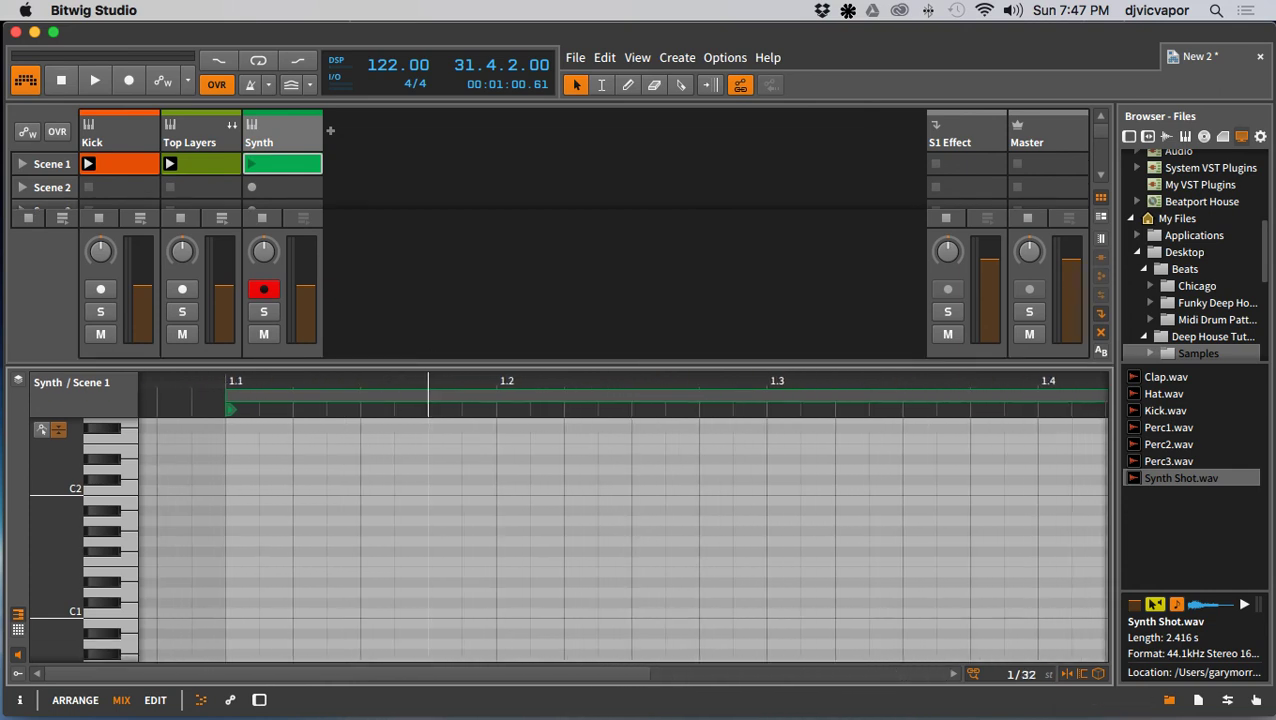
{"action": "left_click", "coordinate": [1168, 700]}
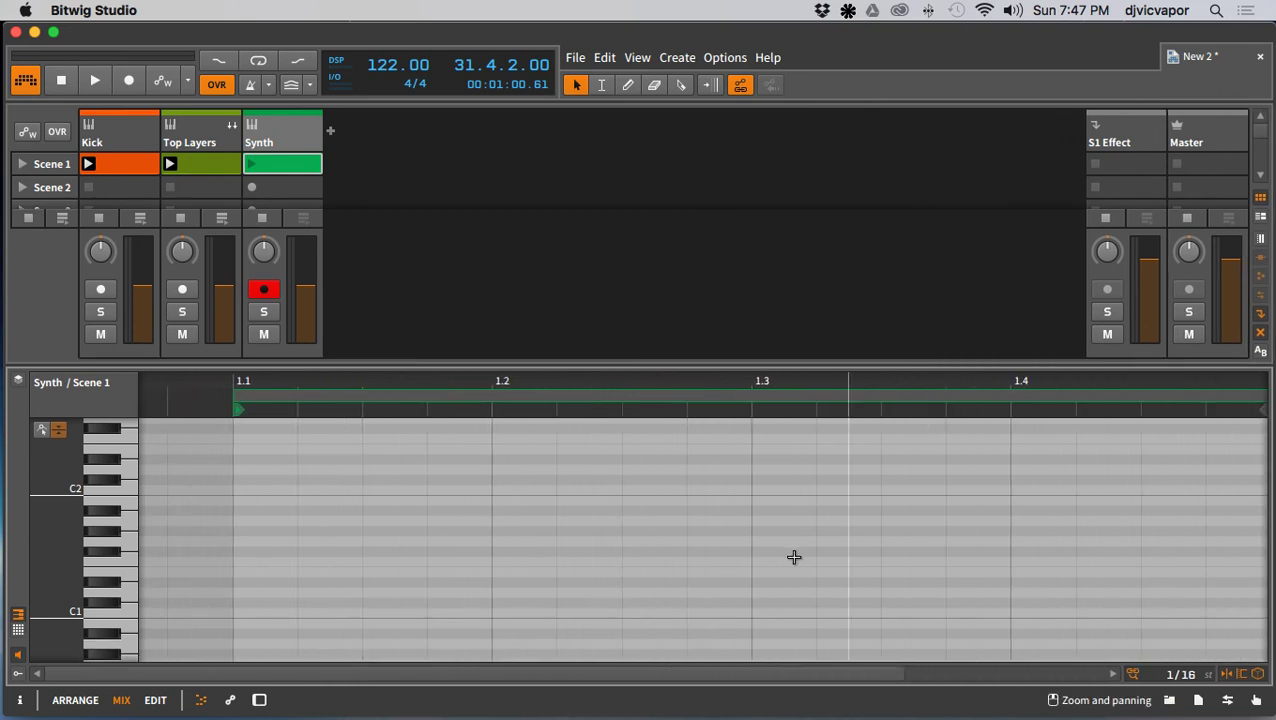
{"action": "left_click", "coordinate": [618, 464]}
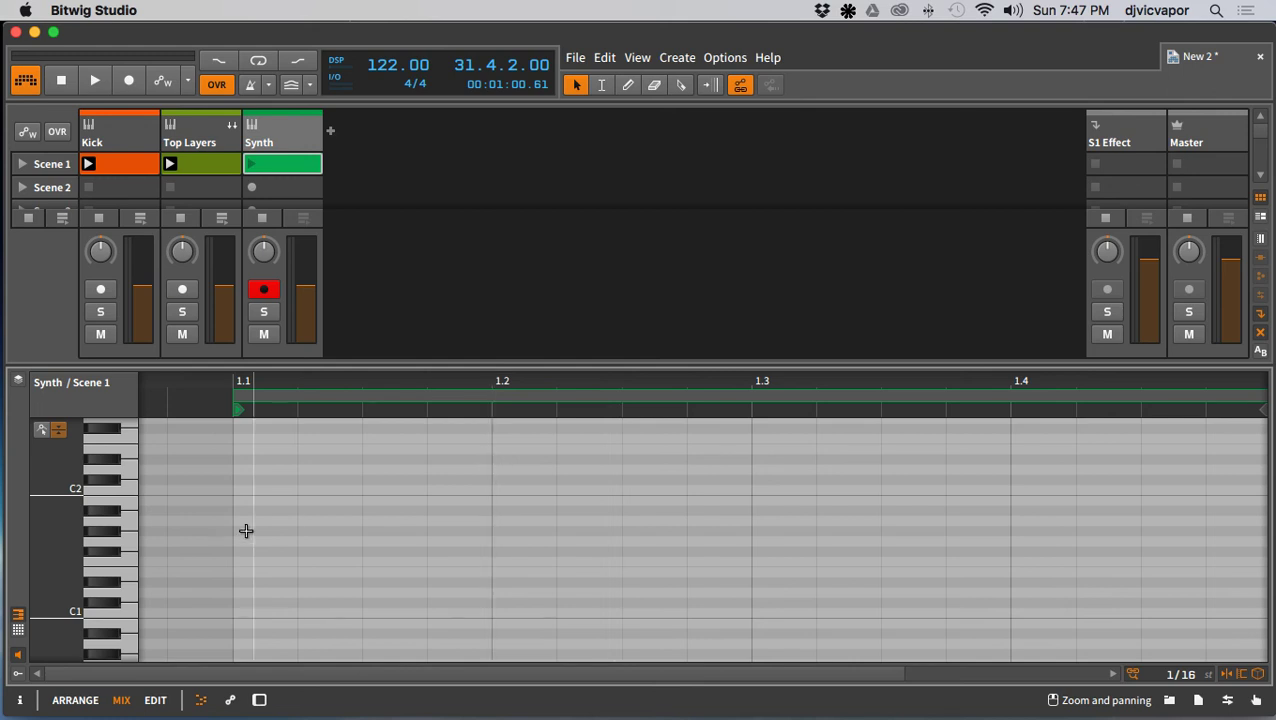
Step: Add a sixteenth-long C3 note at beat 1.1 of the Synth clip and extend the clip to two bars, ending at 3.1
{"action": "left_click_drag", "start_coordinate": [67, 537], "coordinate": [82, 660]}
{"action": "scroll", "coordinate": [76, 640], "scroll_direction": "up", "scroll_amount": 4}
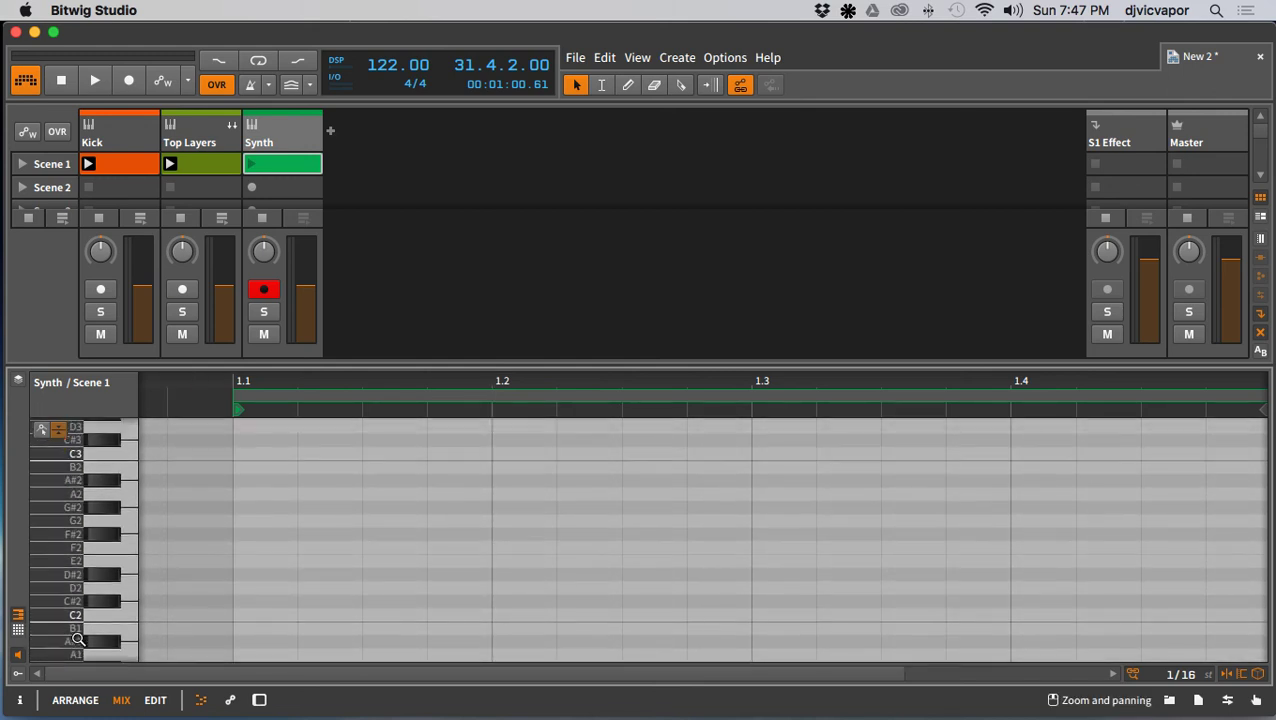
{"action": "double_click", "coordinate": [248, 541]}
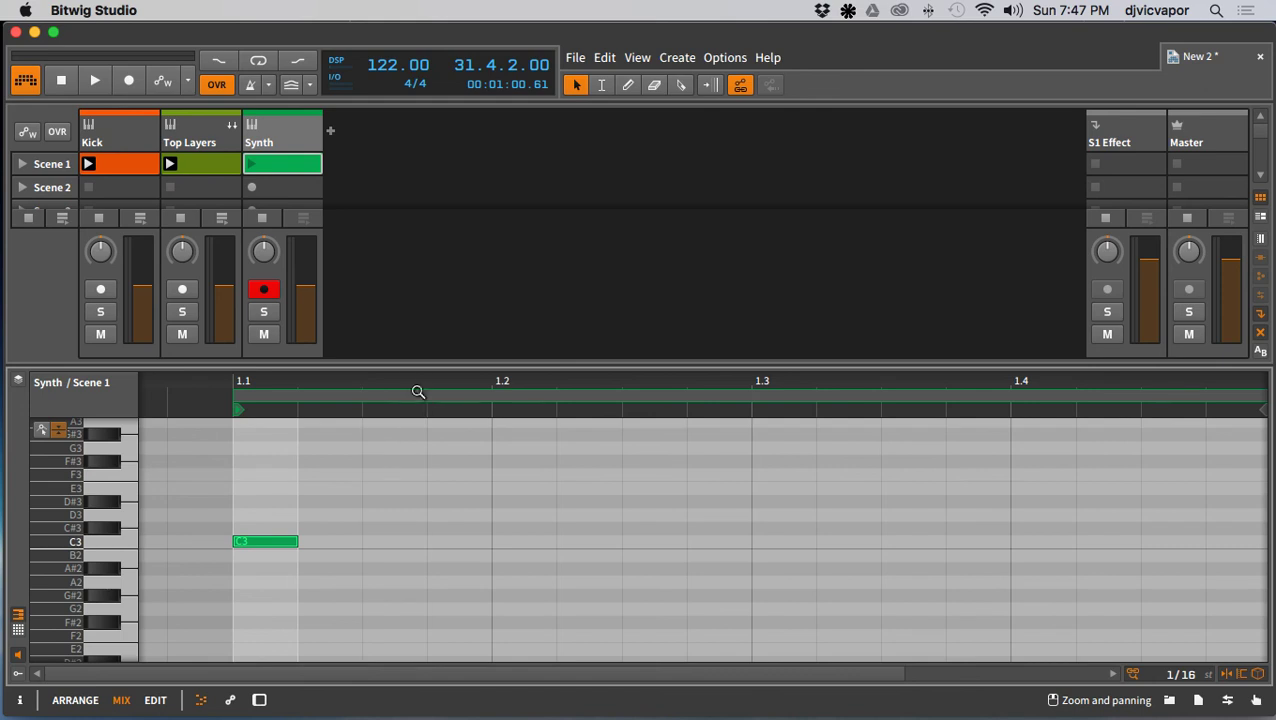
{"action": "left_click_drag", "start_coordinate": [419, 390], "coordinate": [393, 375]}
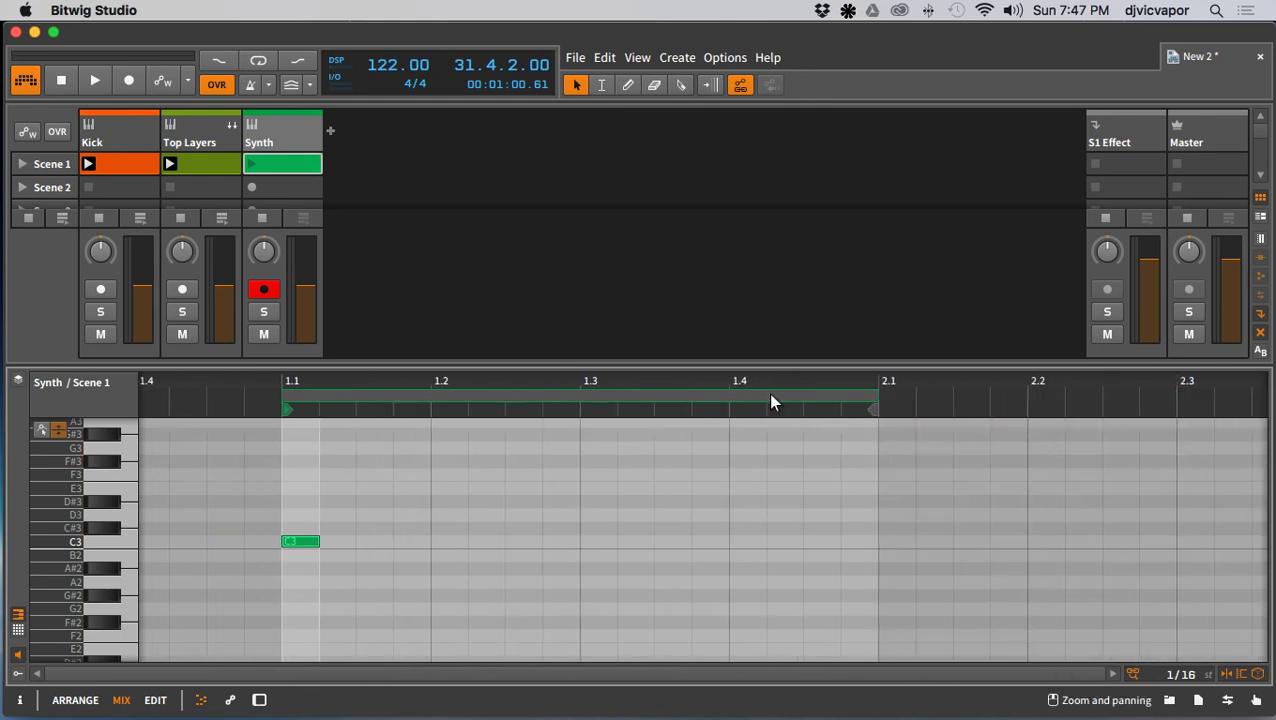
{"action": "left_click_drag", "start_coordinate": [874, 395], "coordinate": [1204, 413]}
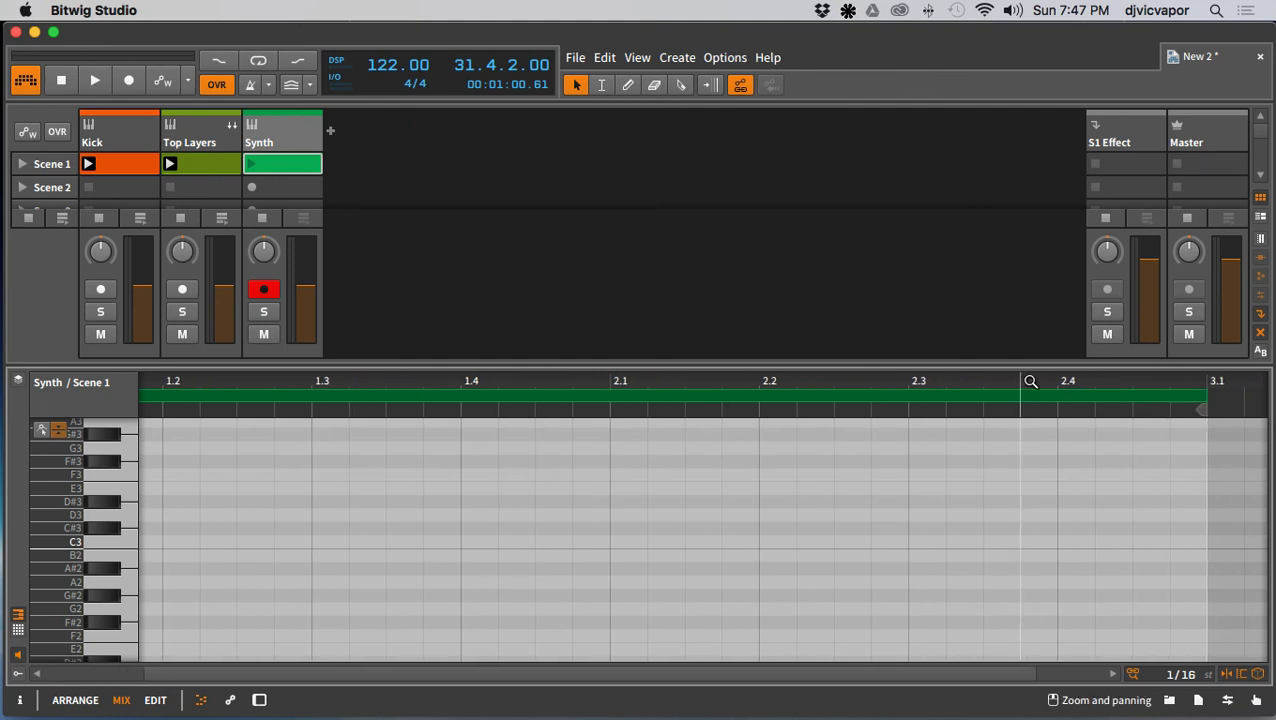
{"action": "left_click_drag", "start_coordinate": [1014, 381], "coordinate": [984, 384]}
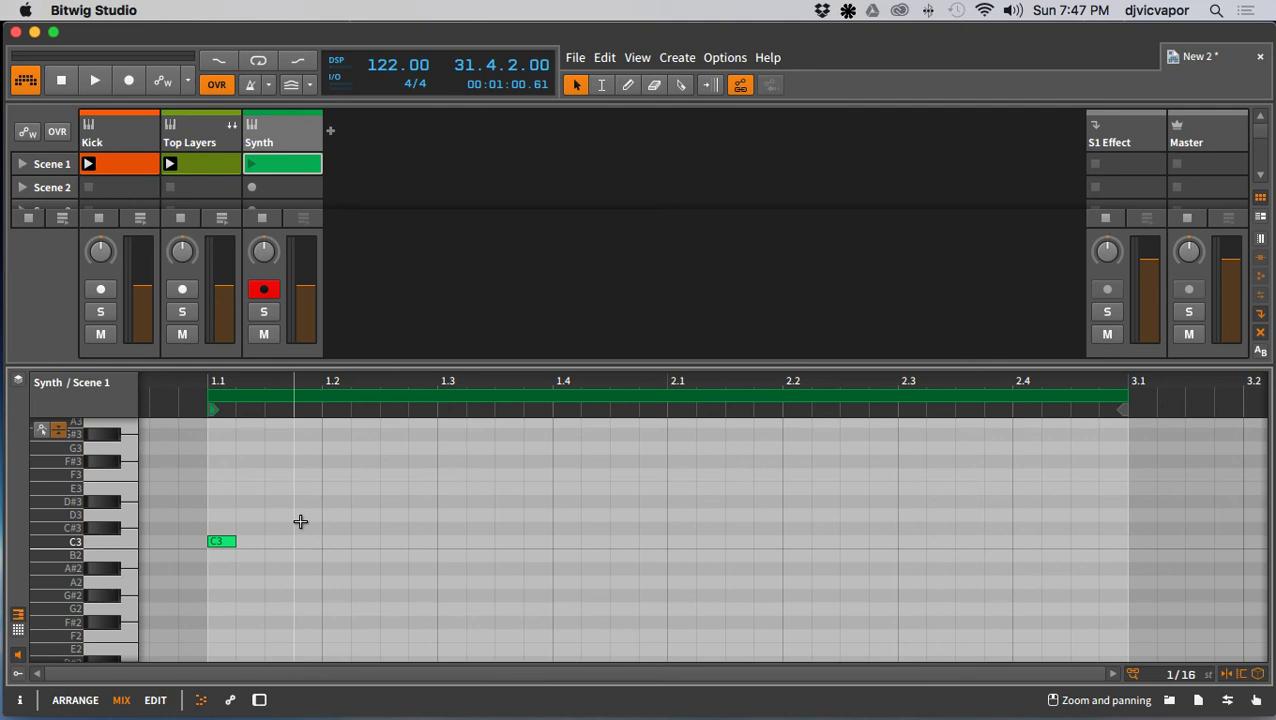
Step: Lengthen the C3 note to two beats and add two-beat notes F3 at 1.3, C3 at 2.1 and G3 at 2.3
{"action": "left_click", "coordinate": [234, 541]}
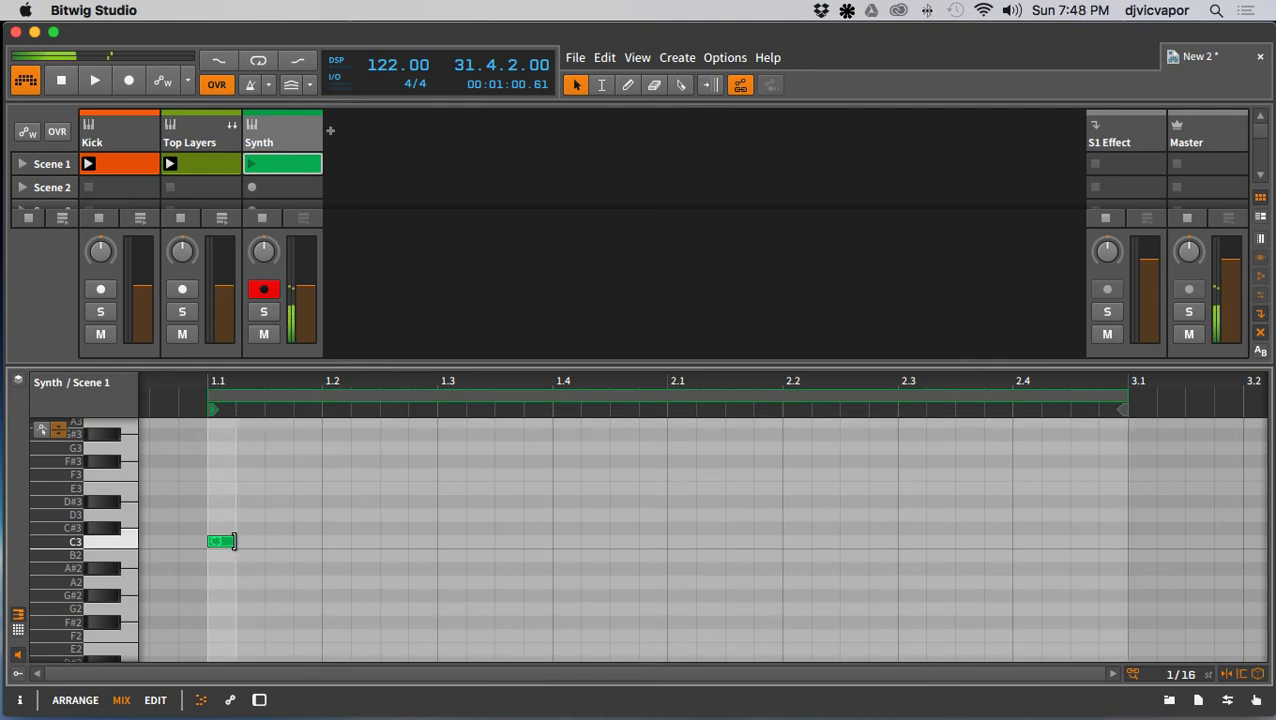
{"action": "left_click_drag", "start_coordinate": [234, 541], "coordinate": [427, 541]}
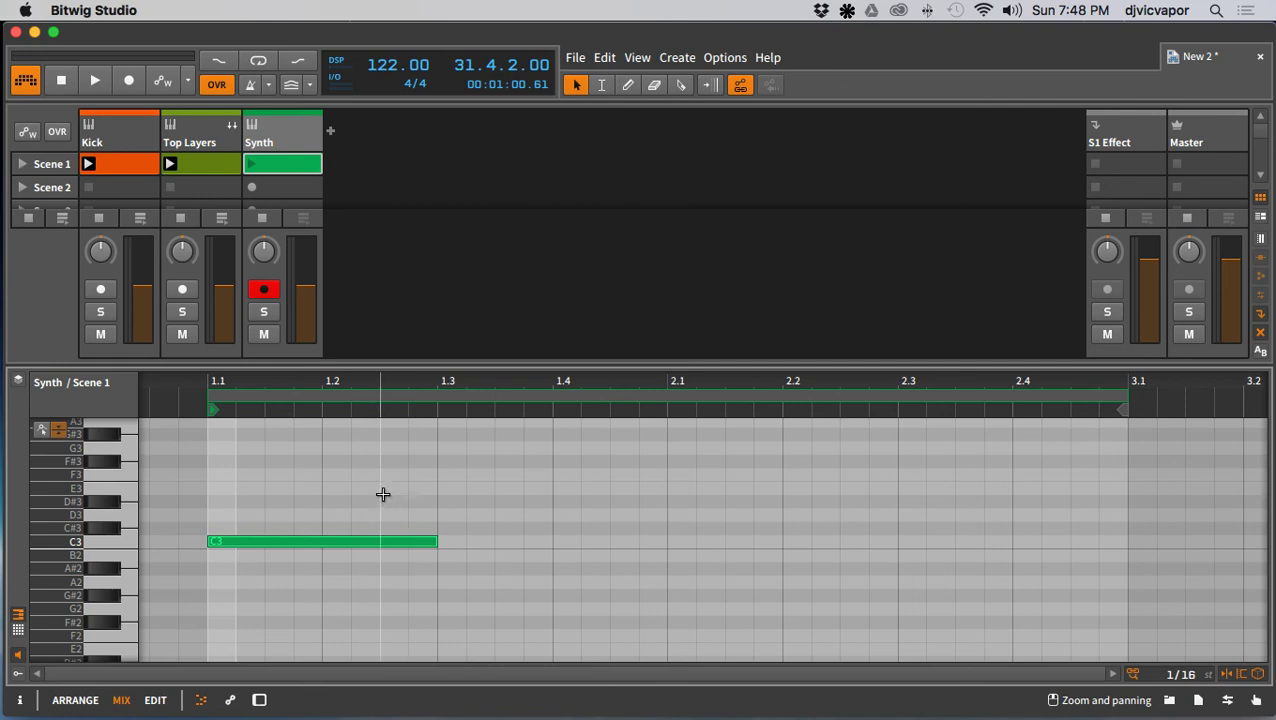
{"action": "double_click", "coordinate": [446, 474]}
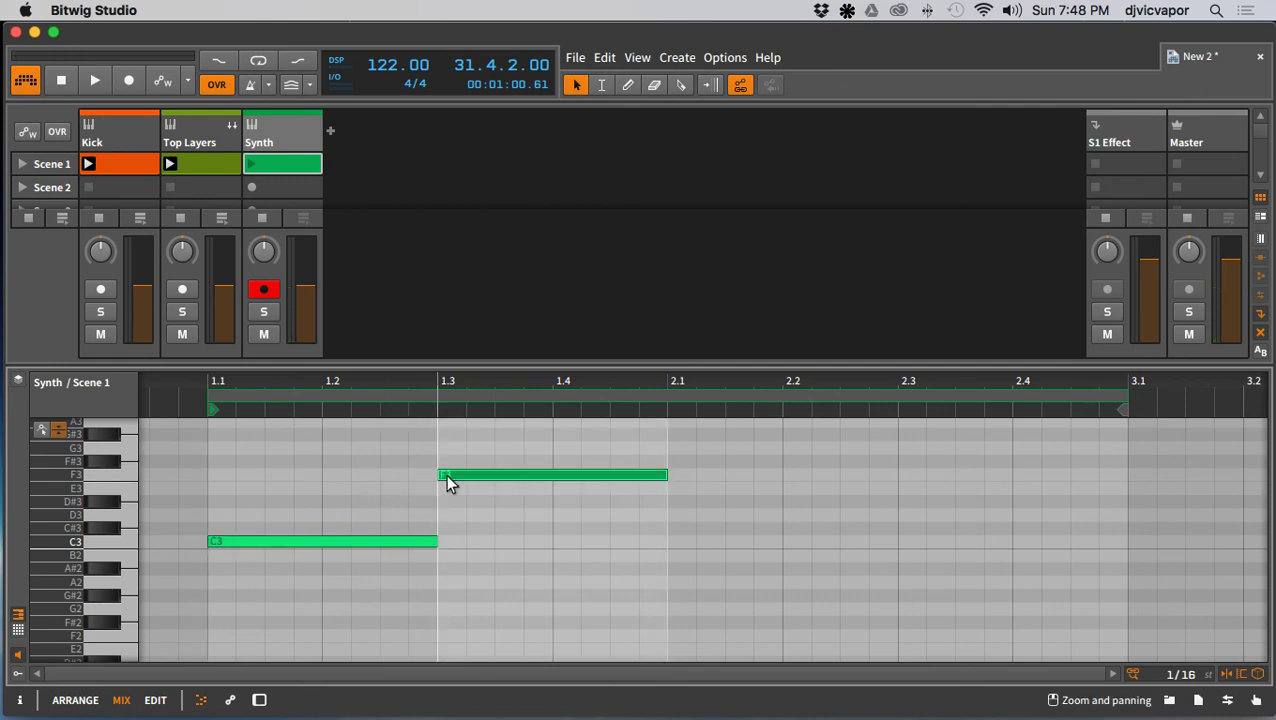
{"action": "double_click", "coordinate": [680, 542]}
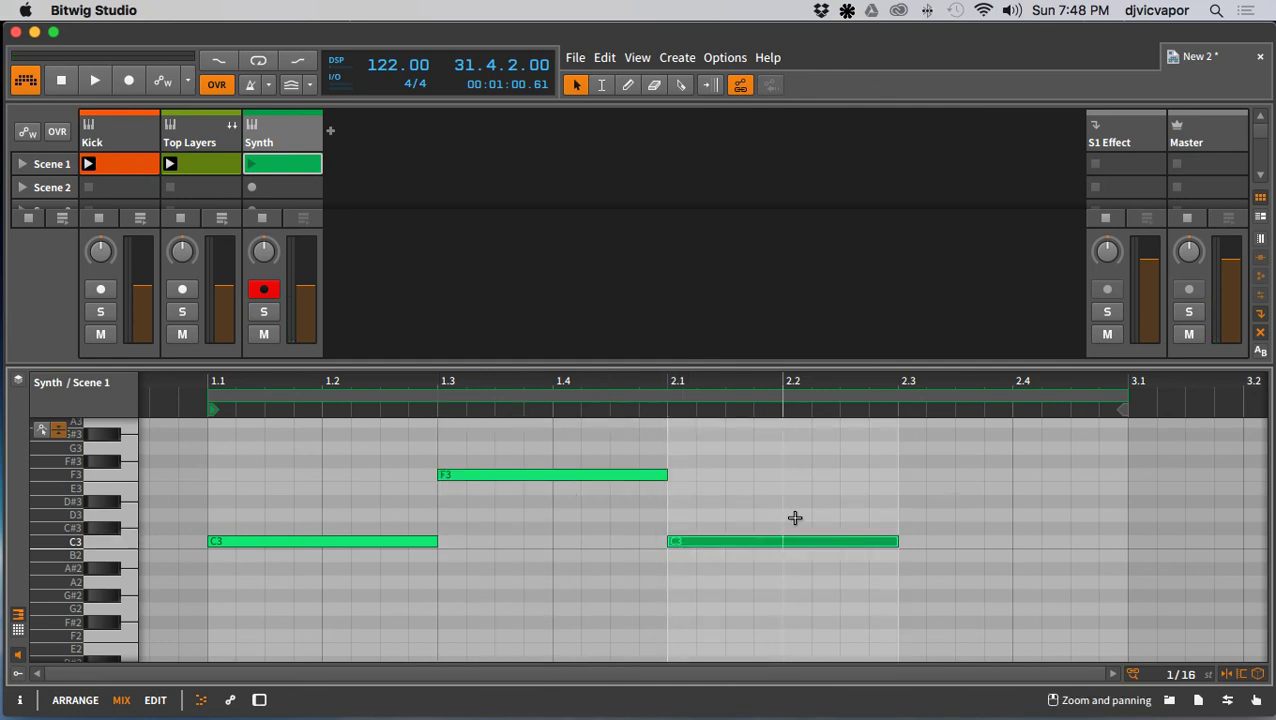
{"action": "scroll", "coordinate": [816, 510], "scroll_direction": "up", "scroll_amount": 1}
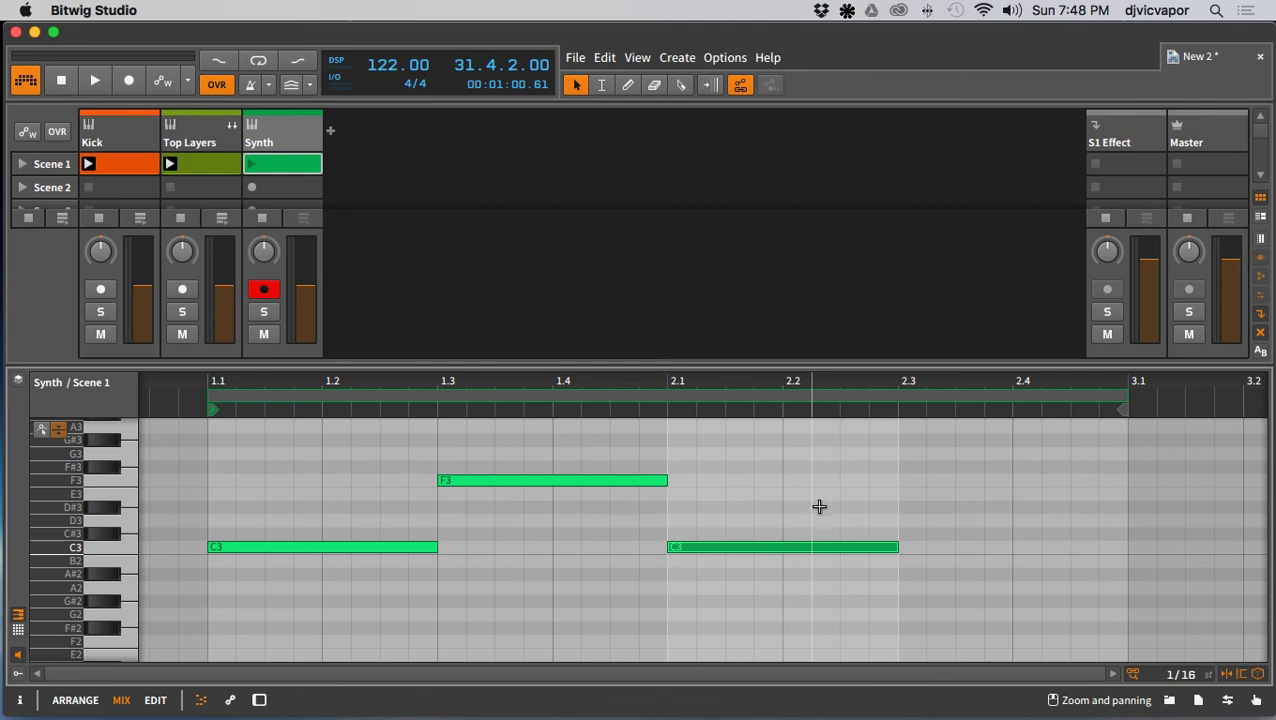
{"action": "left_click", "coordinate": [908, 454]}
{"action": "double_click", "coordinate": [908, 454]}
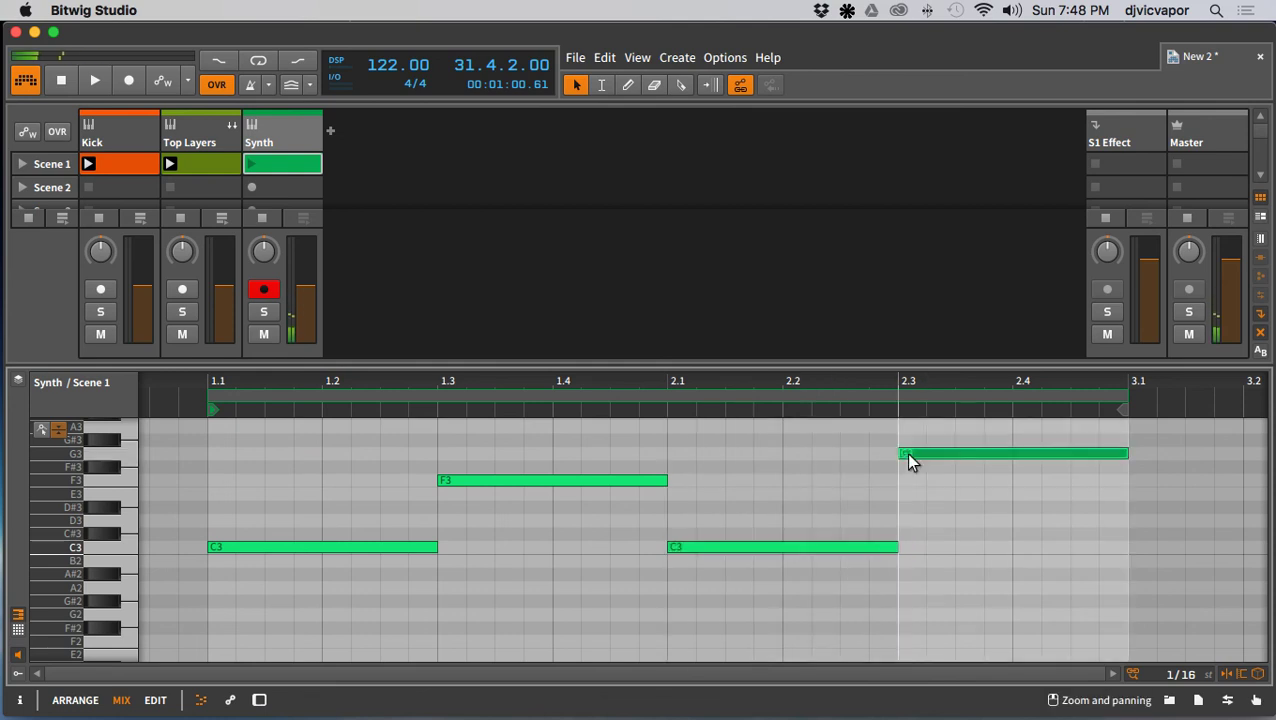
Step: Launch the Synth clip in Scene 1 and solo the Synth track
{"action": "left_click_drag", "start_coordinate": [696, 383], "coordinate": [666, 380]}
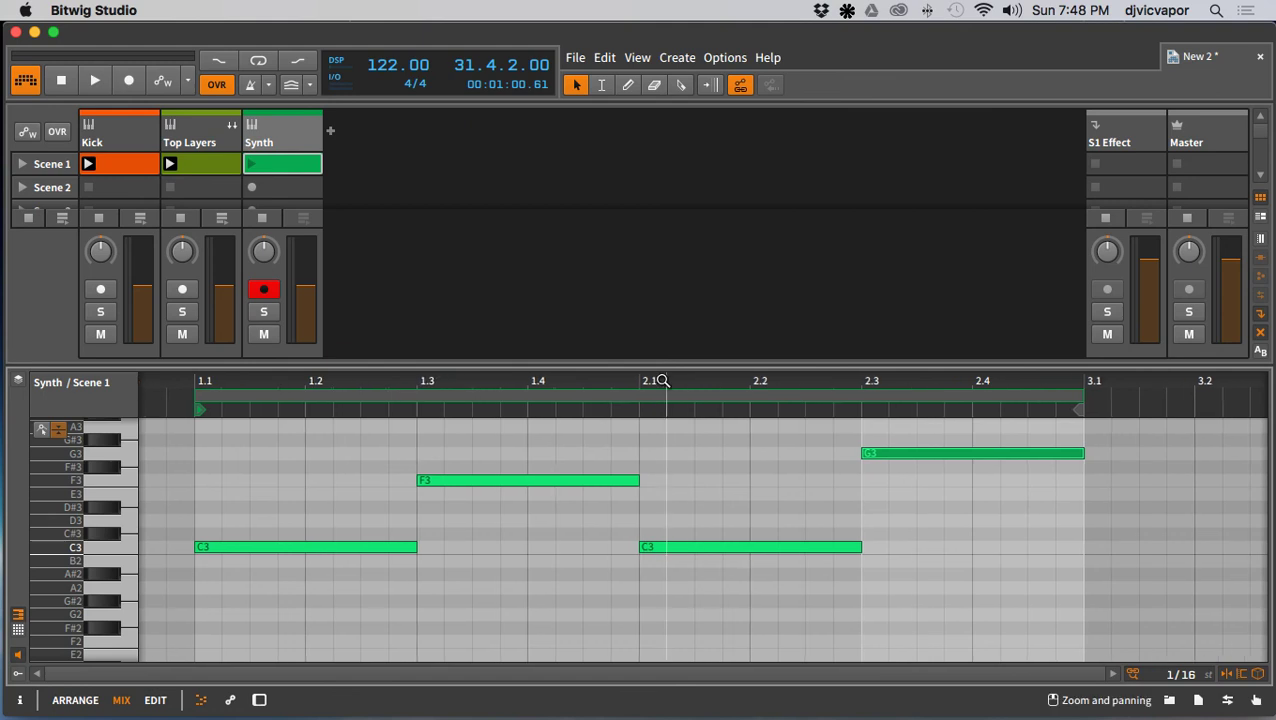
{"action": "left_click", "coordinate": [251, 170]}
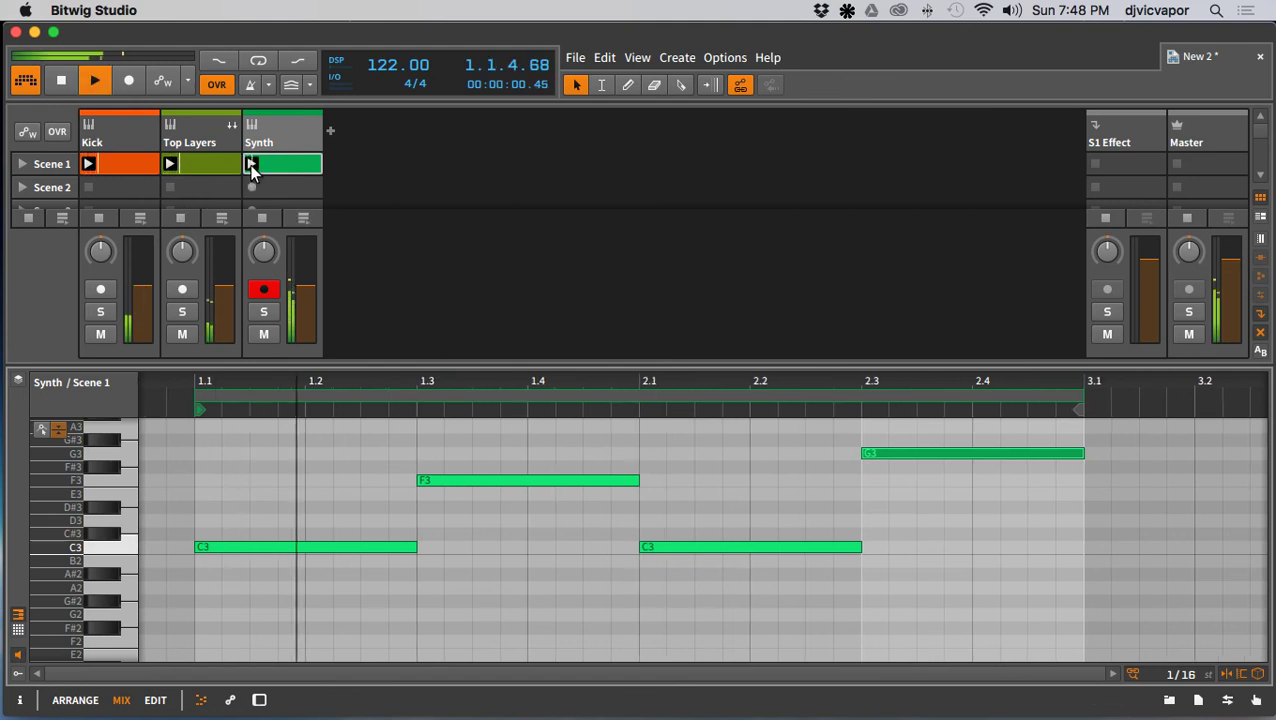
{"action": "left_click", "coordinate": [263, 314]}
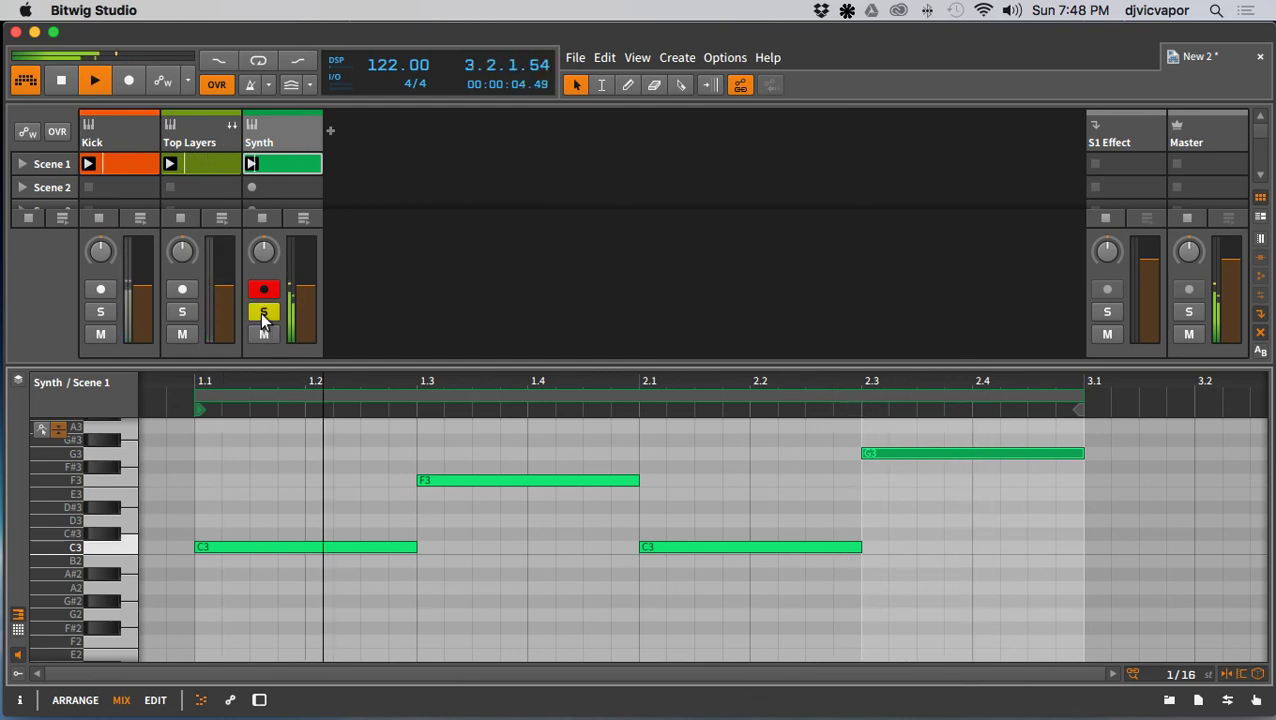
Step: Switch the filter of the Synth track's Sampler to low-pass and lower its frequency to around 429 Hz
{"action": "double_click", "coordinate": [265, 147]}
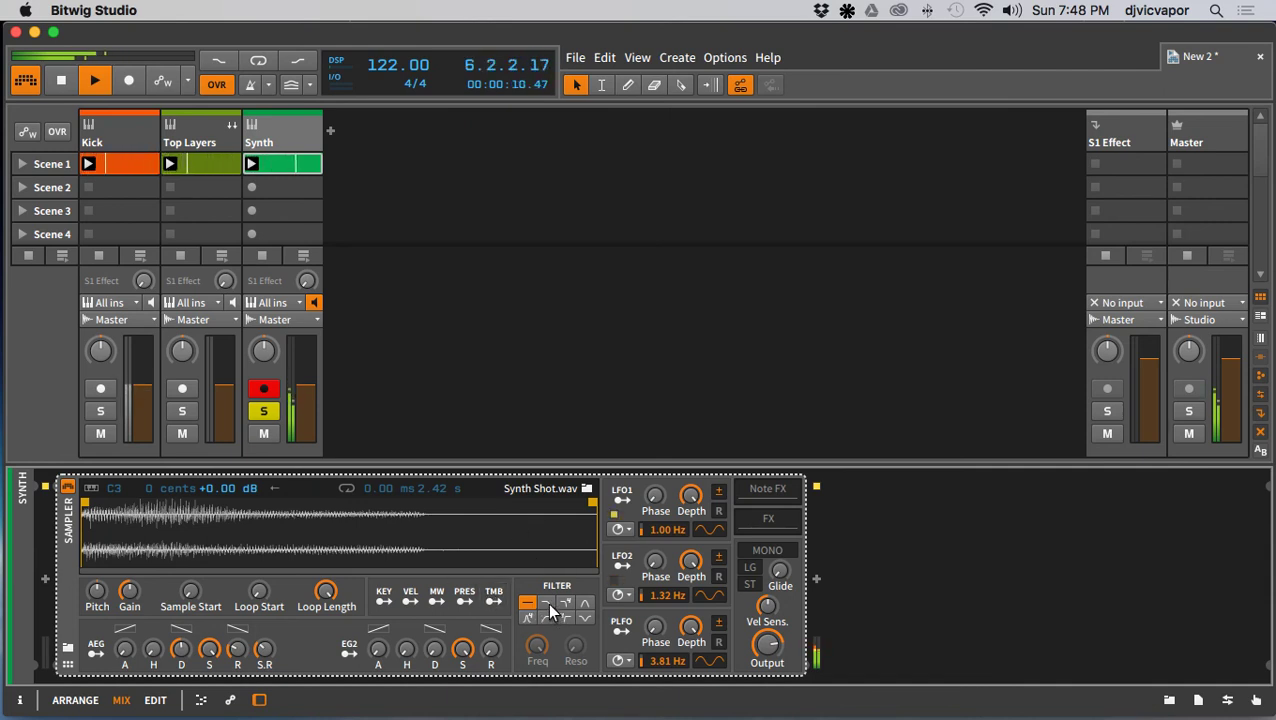
{"action": "left_click", "coordinate": [547, 602]}
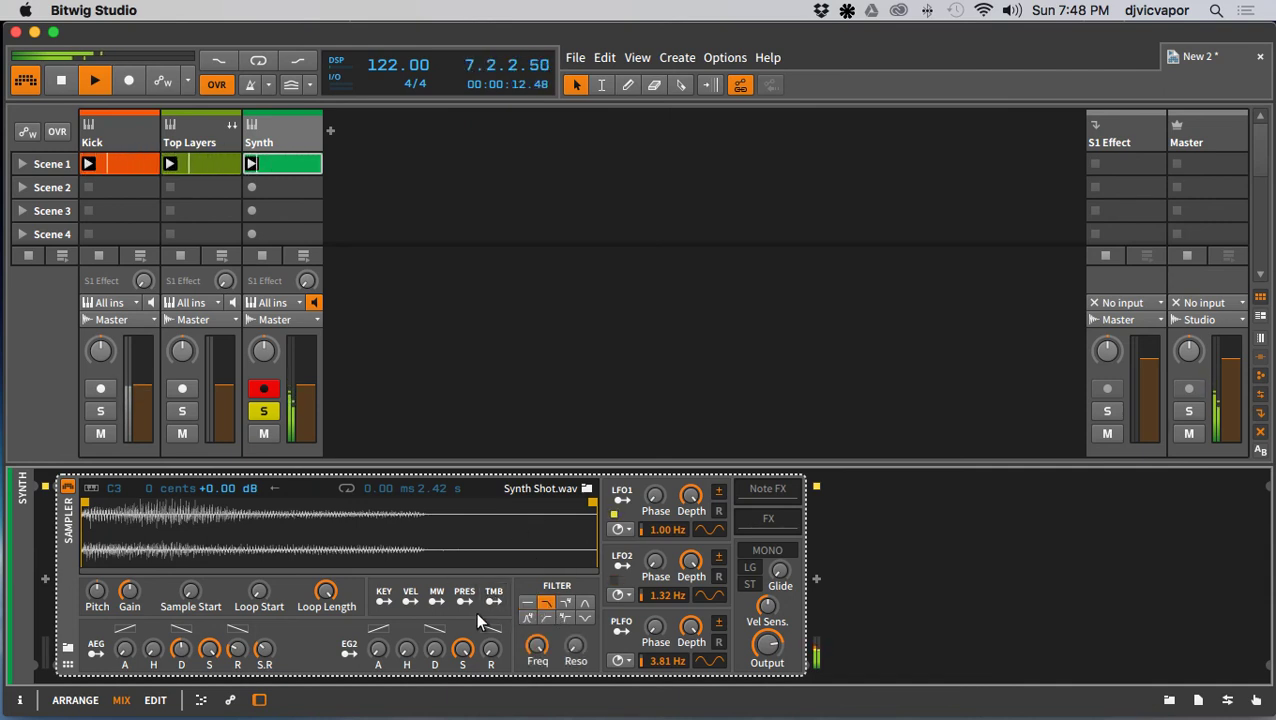
{"action": "left_click", "coordinate": [546, 615]}
{"action": "left_click", "coordinate": [546, 602]}
{"action": "left_click_drag", "start_coordinate": [535, 643], "coordinate": [535, 638]}
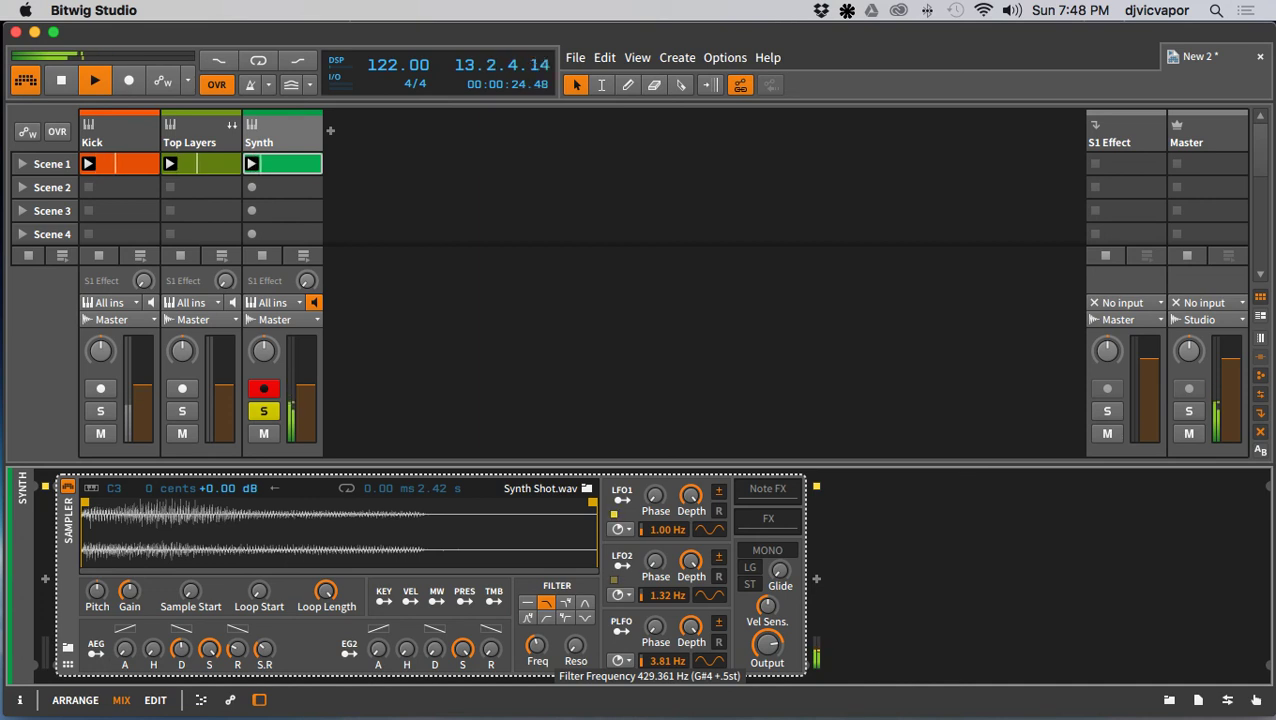
{"action": "left_click_drag", "start_coordinate": [535, 638], "coordinate": [535, 635]}
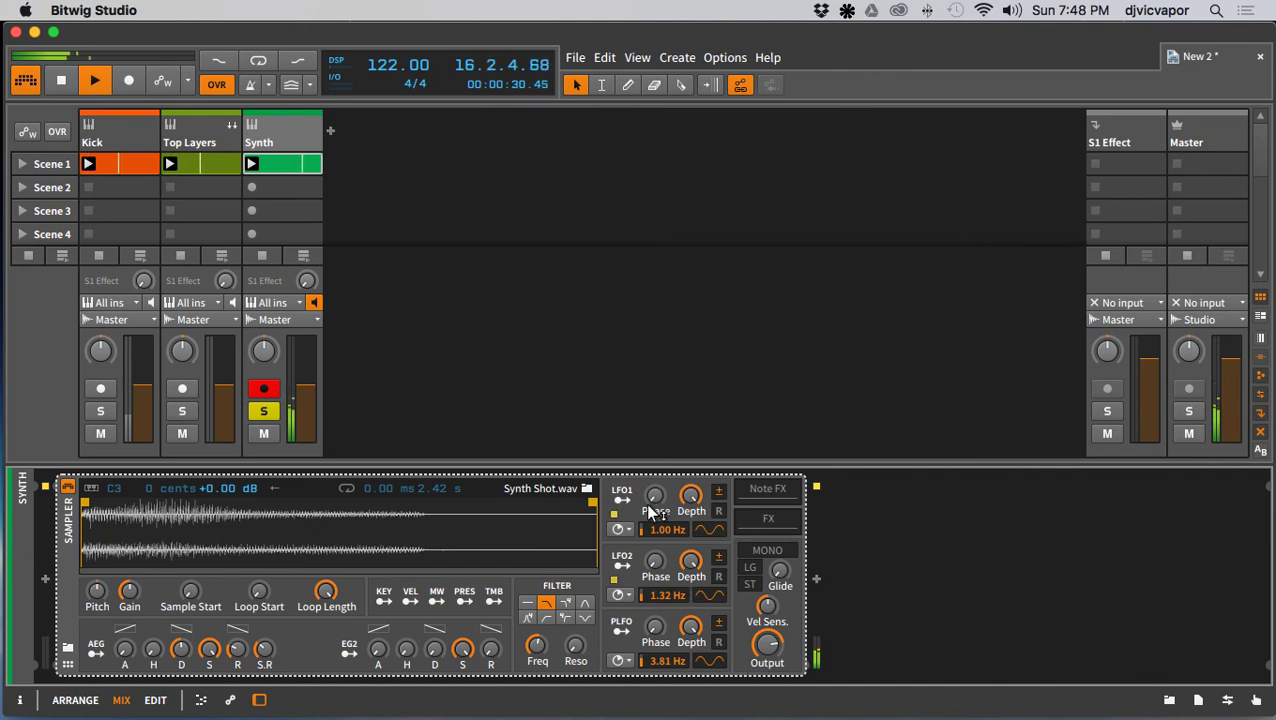
Step: Try modulating the Sampler's Sample Start with LFO1 and clear that modulation again
{"action": "mouse_move", "coordinate": [639, 524]}
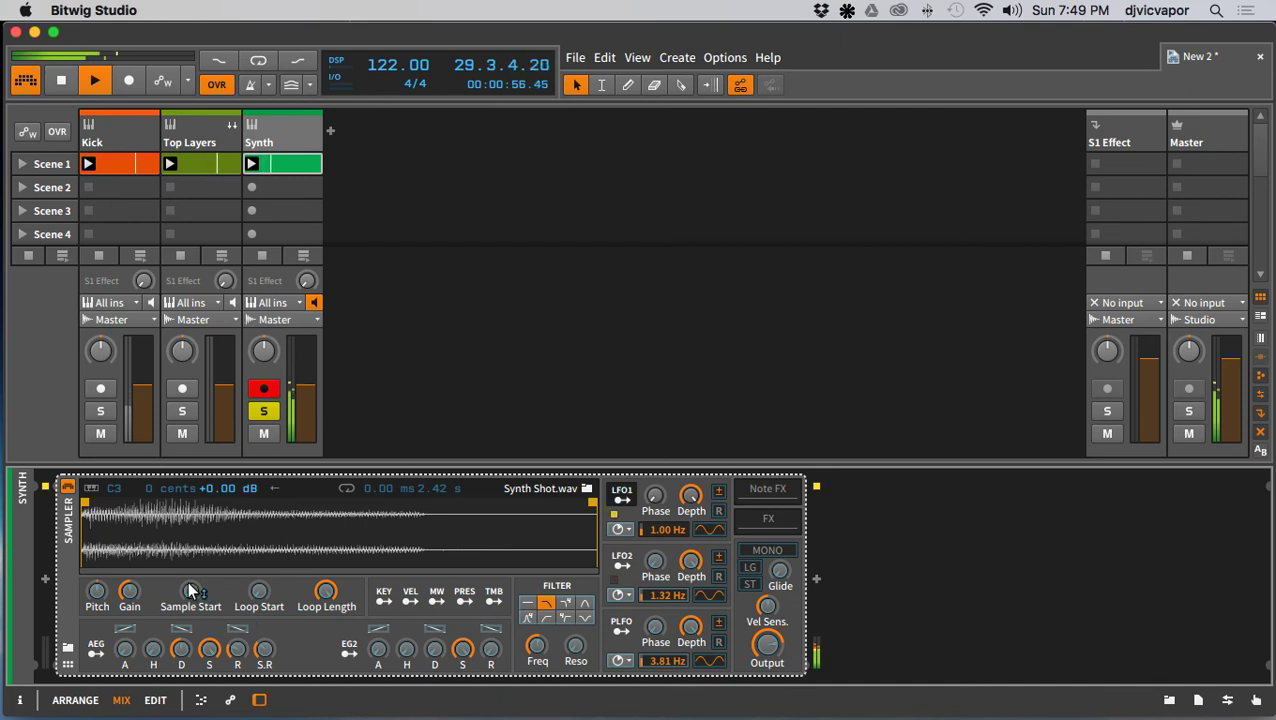
{"action": "mouse_move", "coordinate": [190, 591]}
{"action": "left_mouse_down"}
{"action": "mouse_move", "coordinate": [190, 527]}
{"action": "mouse_move", "coordinate": [190, 621]}
{"action": "mouse_move", "coordinate": [190, 589]}
{"action": "left_mouse_up"}
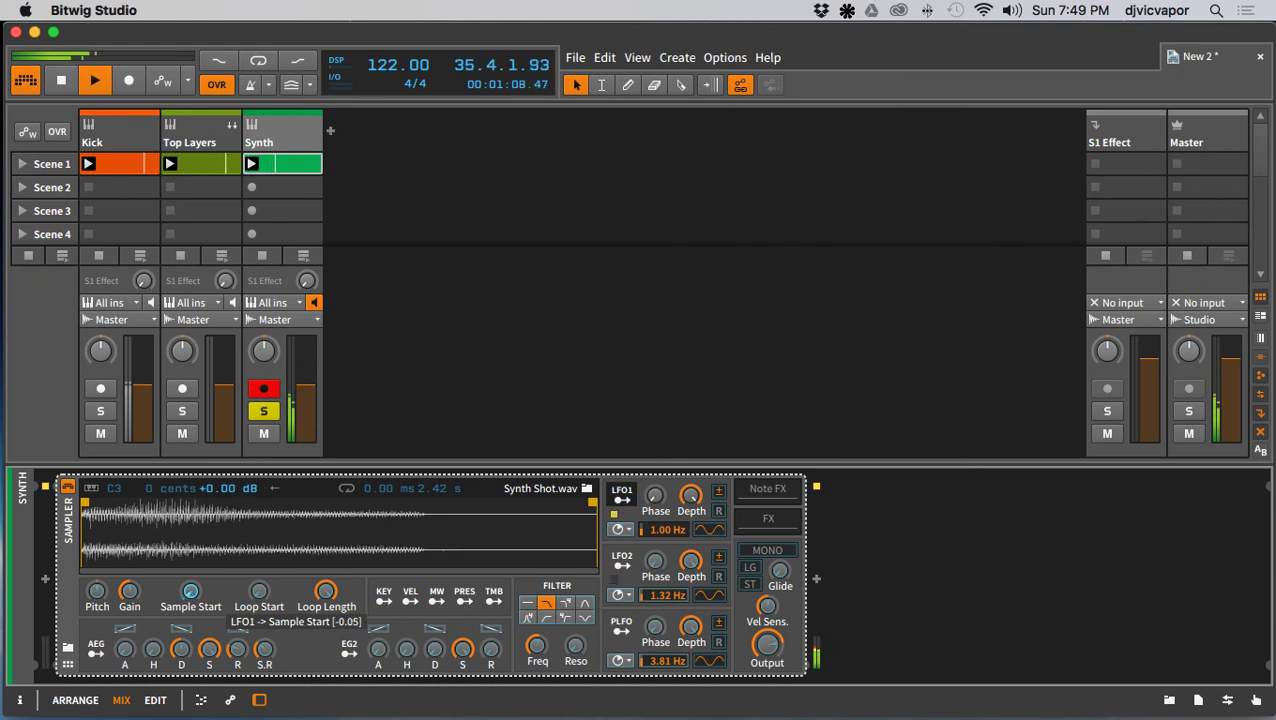
{"action": "left_click_drag", "start_coordinate": [190, 589], "coordinate": [189, 598]}
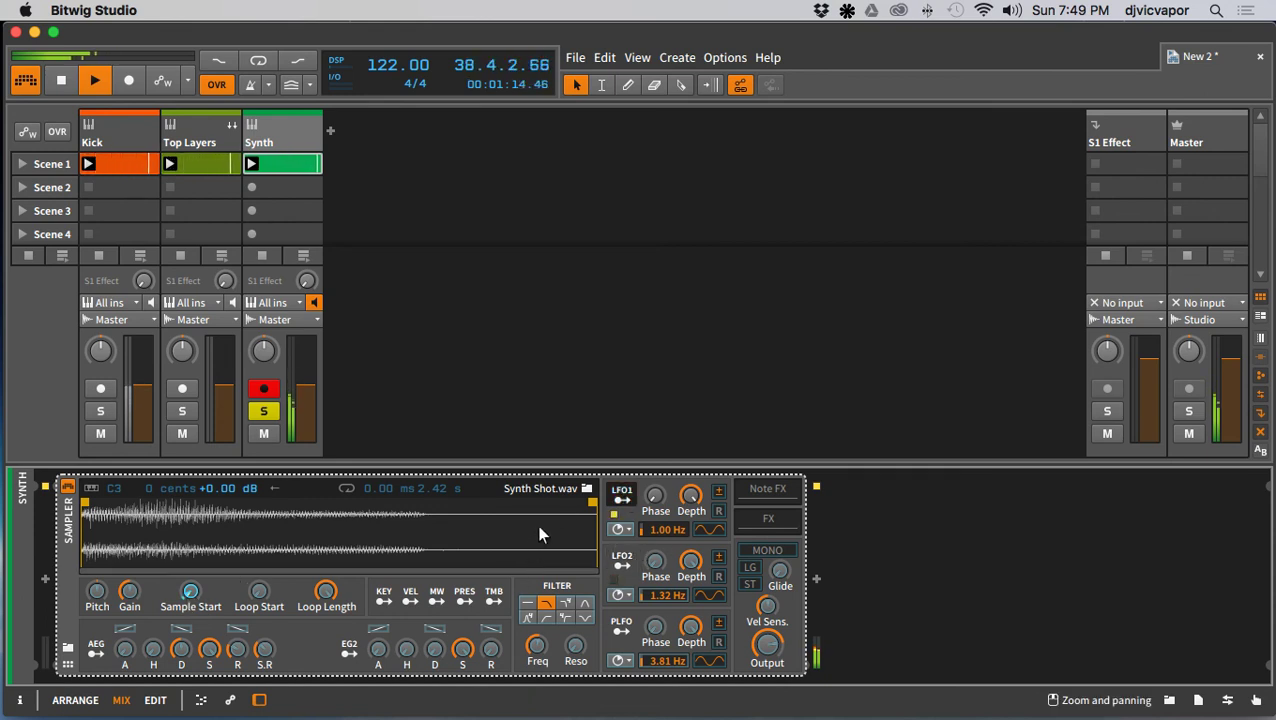
{"action": "right_click", "coordinate": [190, 592]}
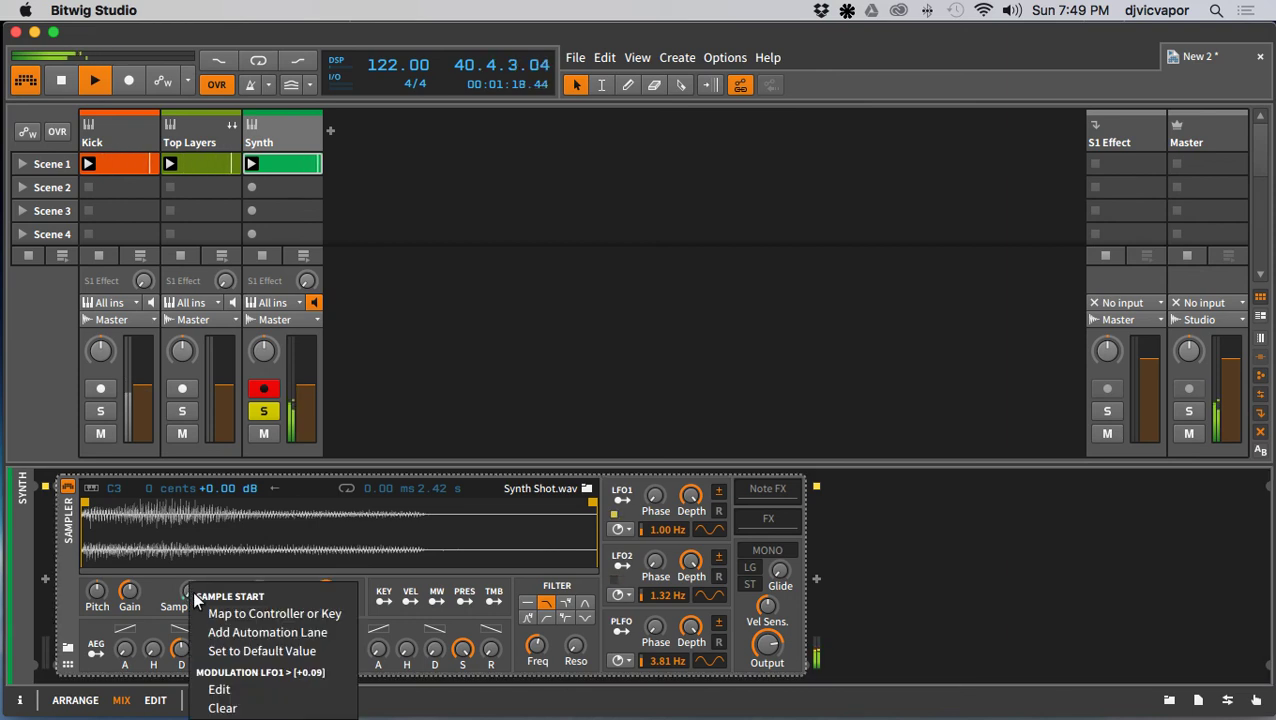
{"action": "left_click", "coordinate": [212, 708]}
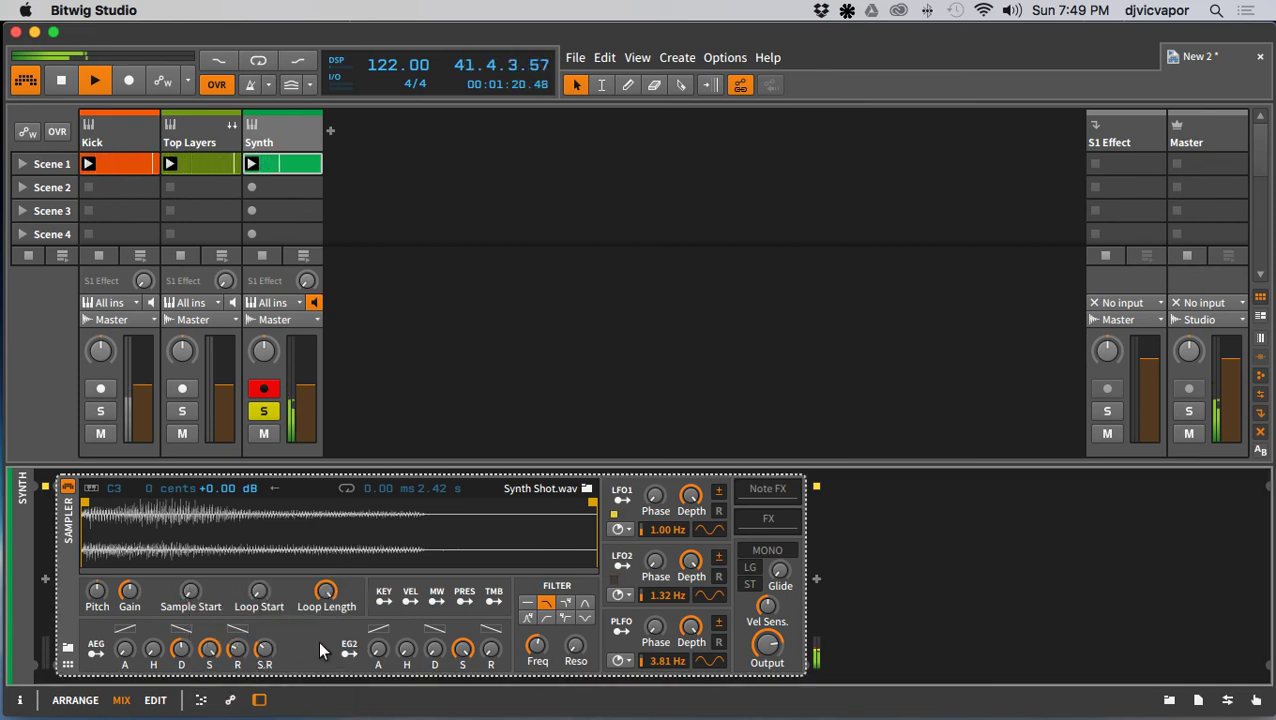
Step: Assign LFO1 to modulate the sustain and release time of the Sampler's amplitude envelope
{"action": "left_click", "coordinate": [625, 496]}
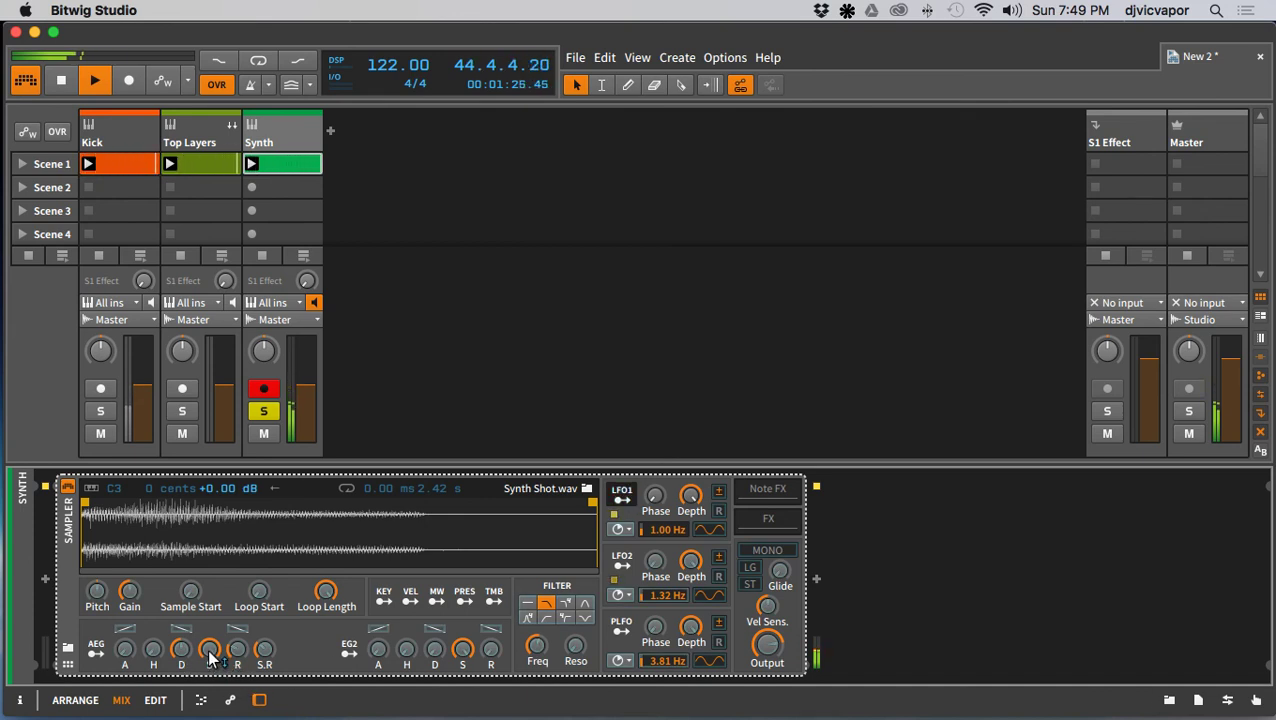
{"action": "left_click_drag", "start_coordinate": [209, 648], "coordinate": [233, 629]}
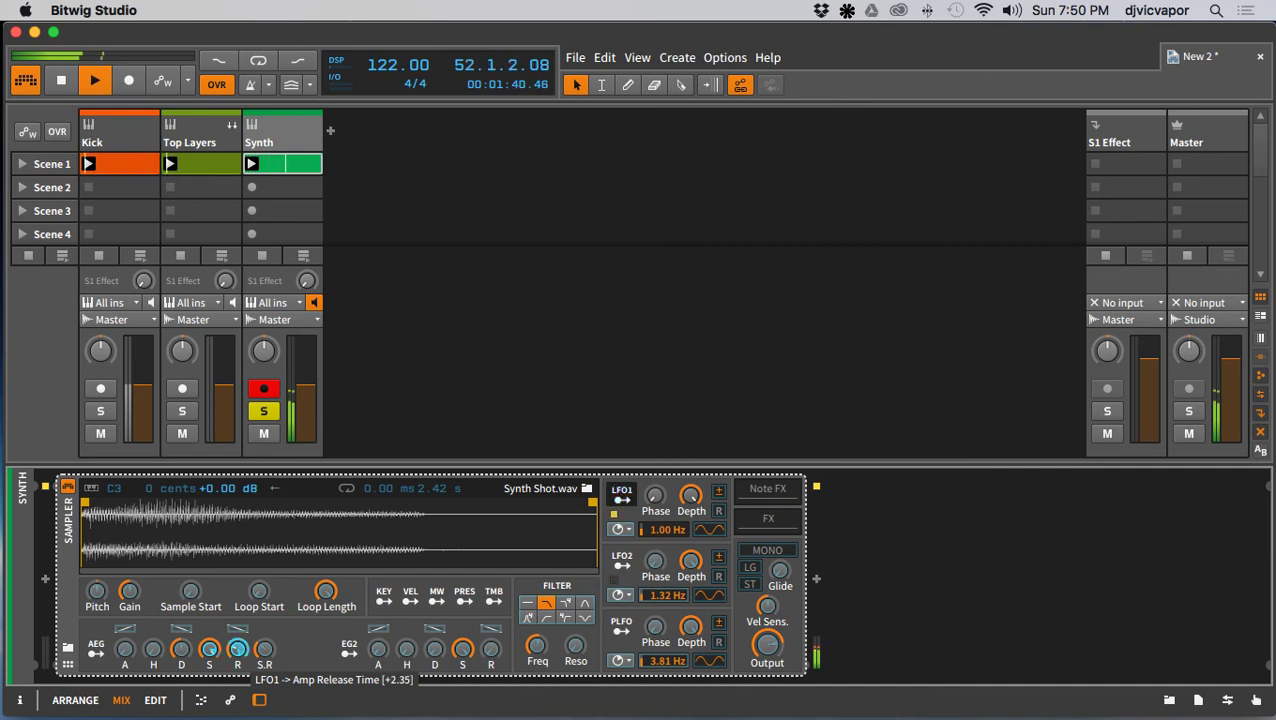
{"action": "left_click_drag", "start_coordinate": [237, 648], "coordinate": [305, 649]}
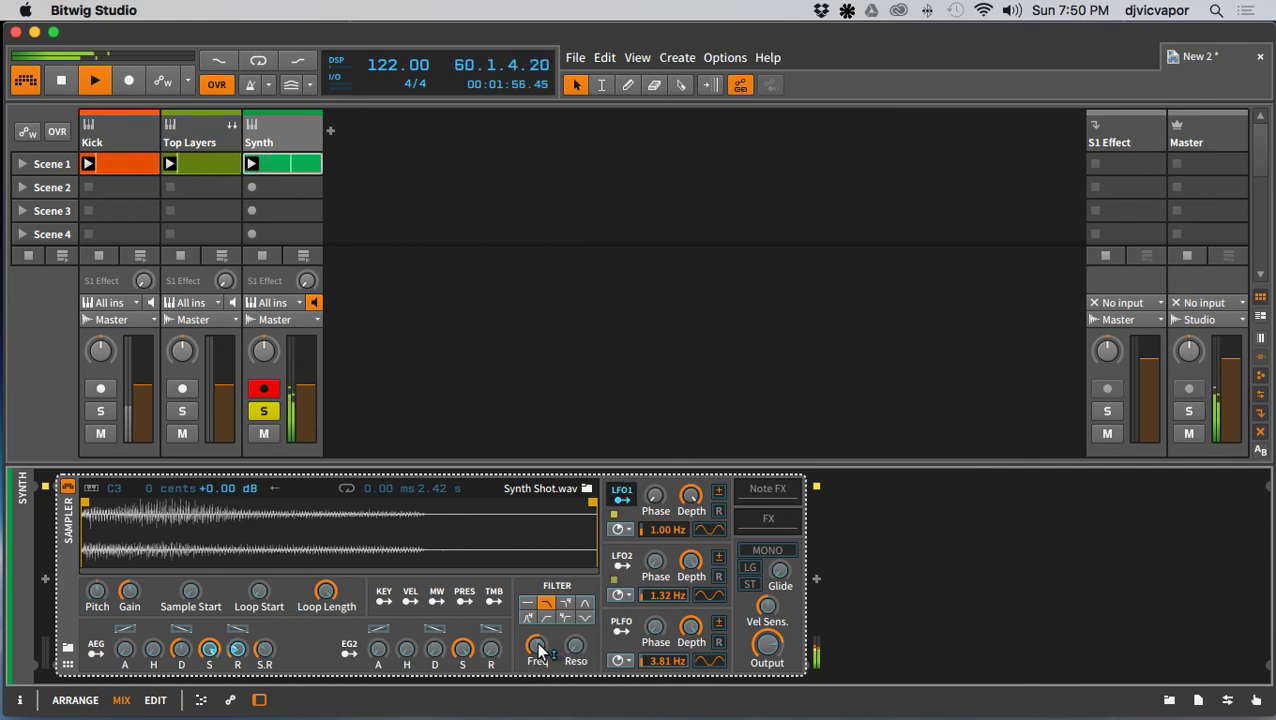
Step: Modulate the filter frequency with LFO1 and switch LFO1 to beat-synced time at a rate of 1/2
{"action": "mouse_move", "coordinate": [537, 646]}
{"action": "left_mouse_down"}
{"action": "mouse_move", "coordinate": [537, 630]}
{"action": "mouse_move", "coordinate": [538, 663]}
{"action": "mouse_move", "coordinate": [537, 645]}
{"action": "left_mouse_up"}
{"action": "left_click", "coordinate": [621, 492]}
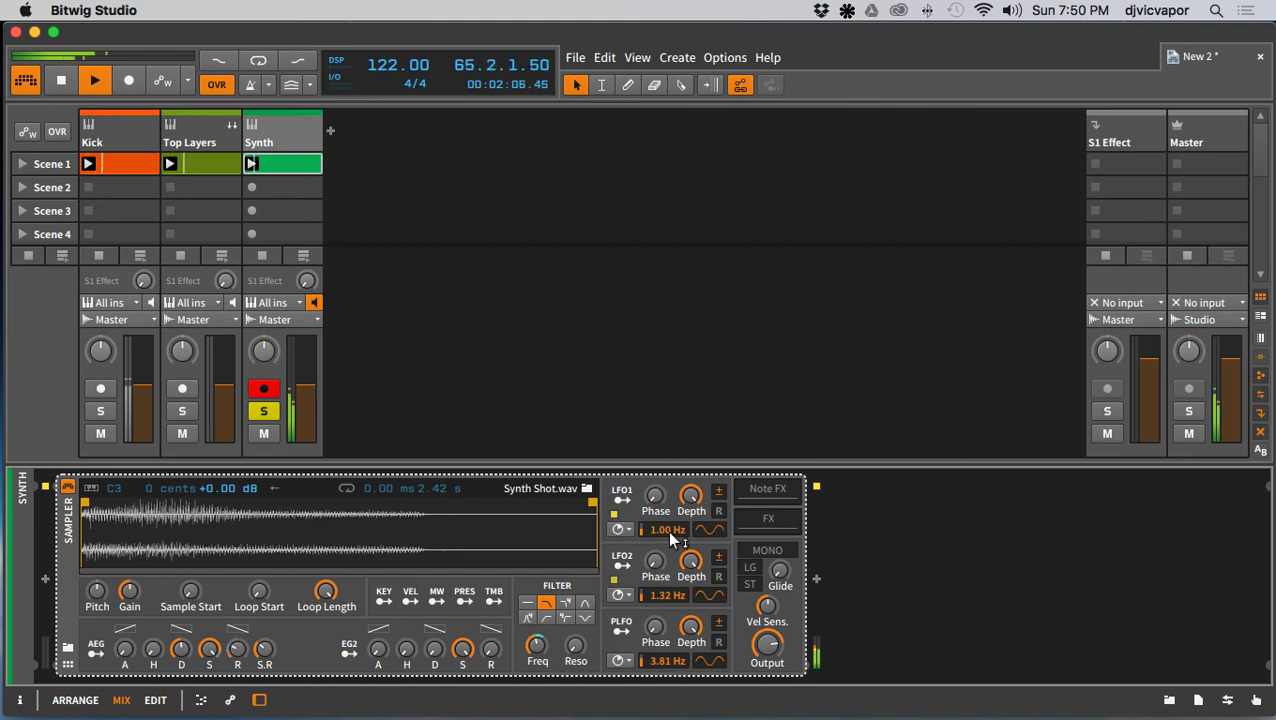
{"action": "left_click", "coordinate": [620, 531]}
{"action": "left_click", "coordinate": [640, 554]}
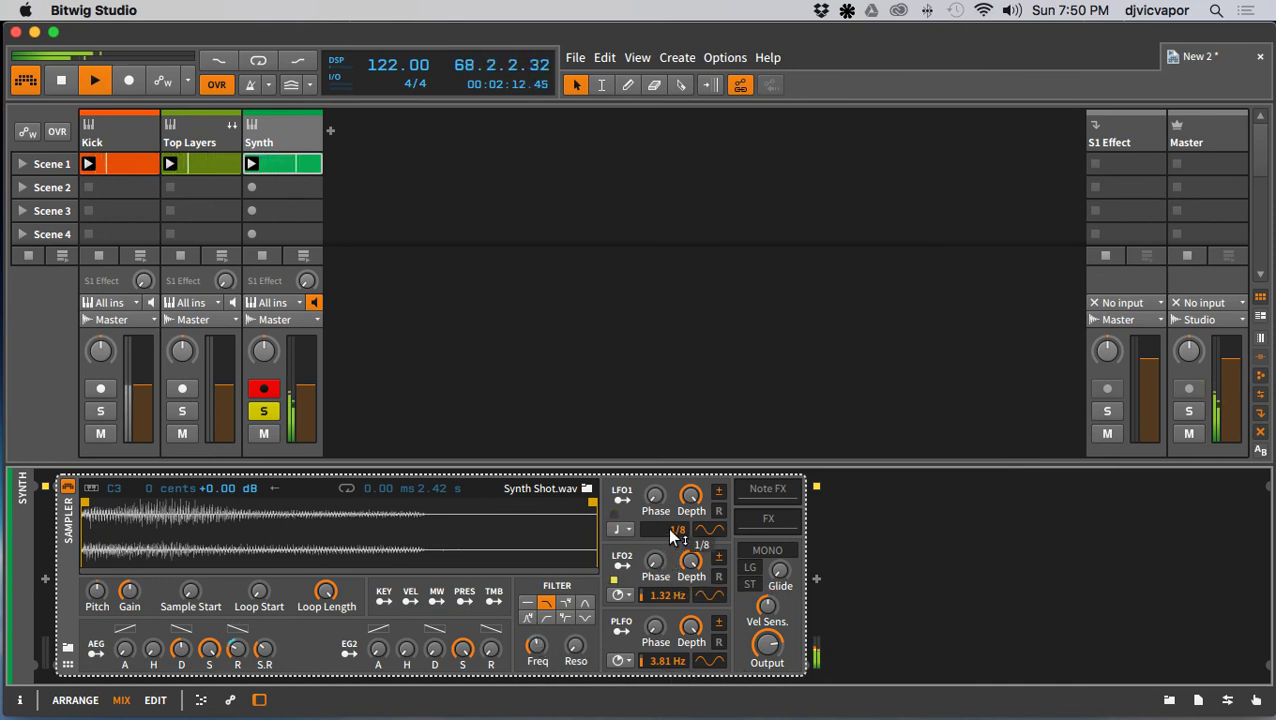
{"action": "left_click_drag", "start_coordinate": [675, 528], "coordinate": [675, 515]}
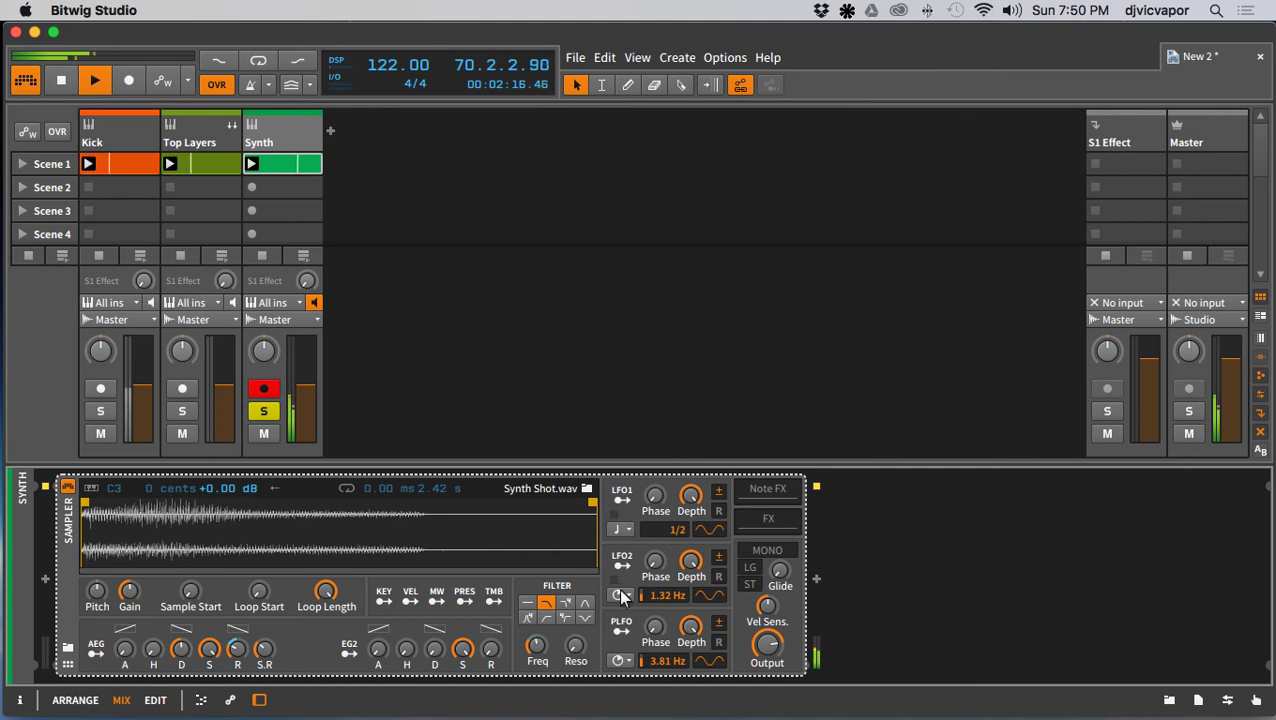
{"action": "left_click_drag", "start_coordinate": [537, 646], "coordinate": [537, 634]}
{"action": "left_click", "coordinate": [621, 500]}
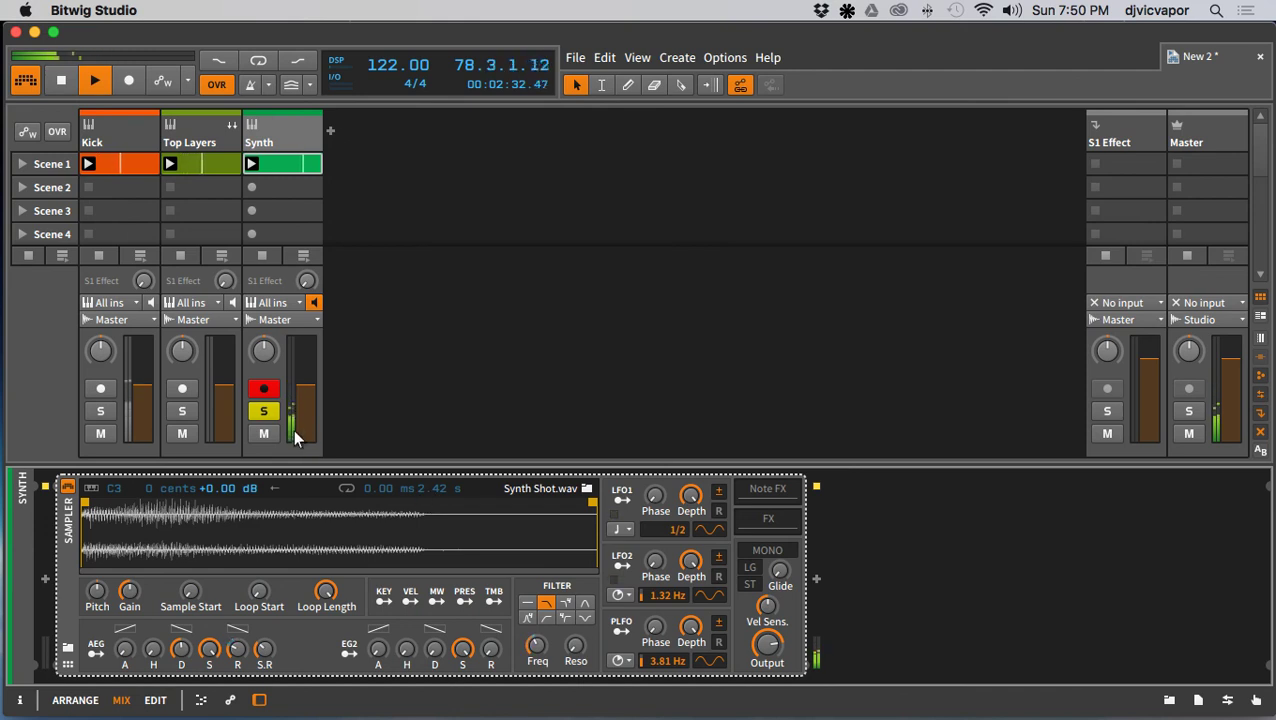
Step: Unsolo the Synth track and raise its volume slightly
{"action": "left_click", "coordinate": [263, 411]}
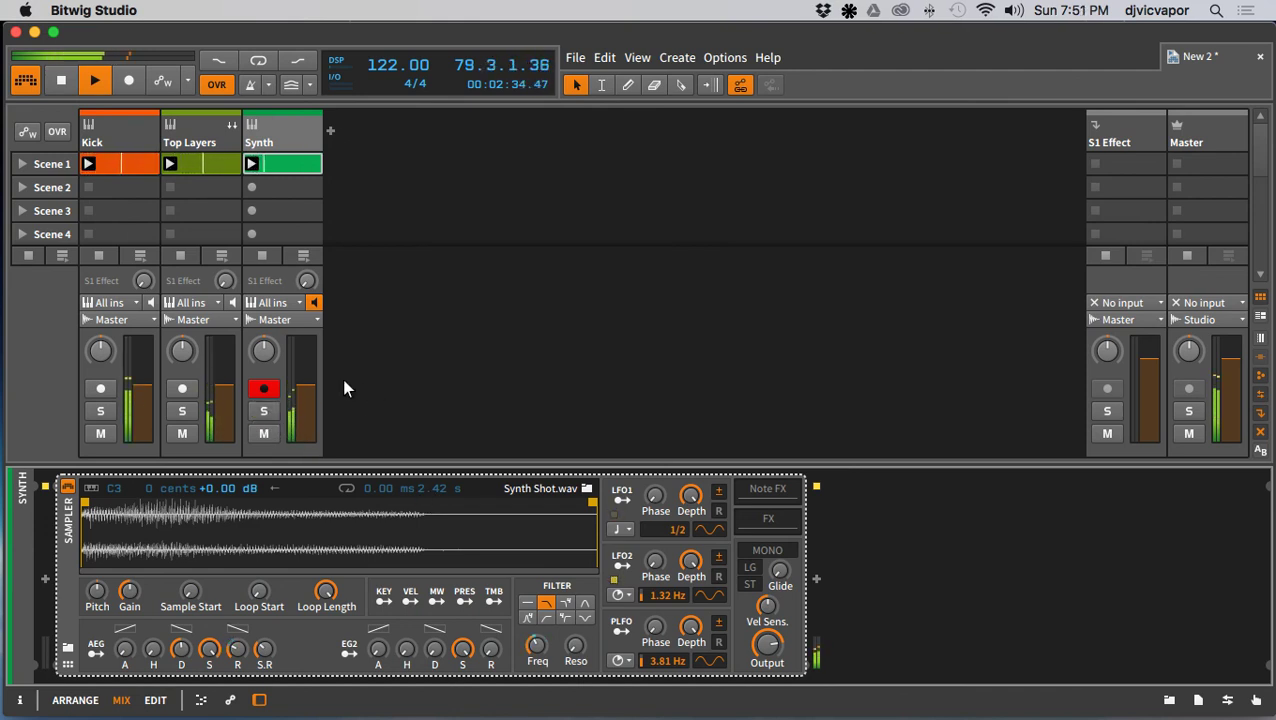
{"action": "left_click_drag", "start_coordinate": [313, 389], "coordinate": [306, 383]}
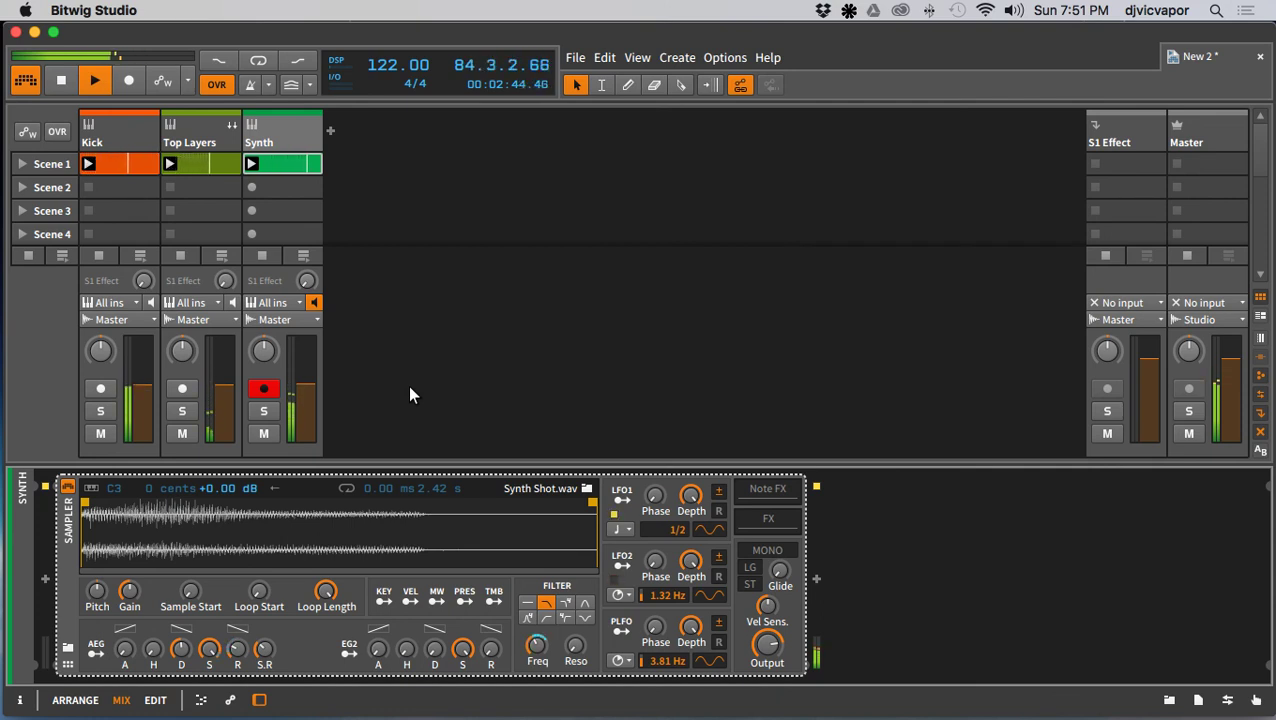
Step: Clear the LFO1 modulation from the filter frequency and adjust the cutoff by hand
{"action": "right_click", "coordinate": [532, 646]}
{"action": "left_click", "coordinate": [546, 709]}
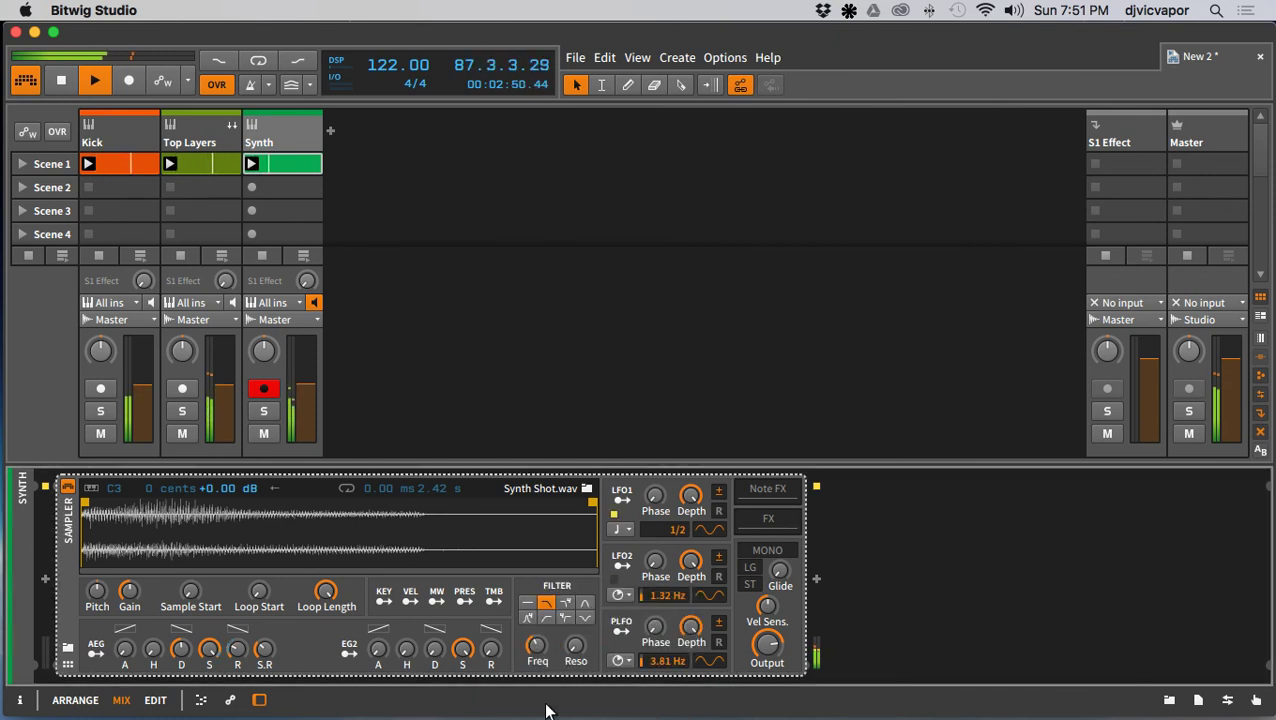
{"action": "mouse_move", "coordinate": [537, 644]}
{"action": "left_mouse_down"}
{"action": "mouse_move", "coordinate": [537, 662]}
{"action": "mouse_move", "coordinate": [537, 600]}
{"action": "mouse_move", "coordinate": [537, 653]}
{"action": "mouse_move", "coordinate": [537, 608]}
{"action": "mouse_move", "coordinate": [537, 628]}
{"action": "left_mouse_up"}
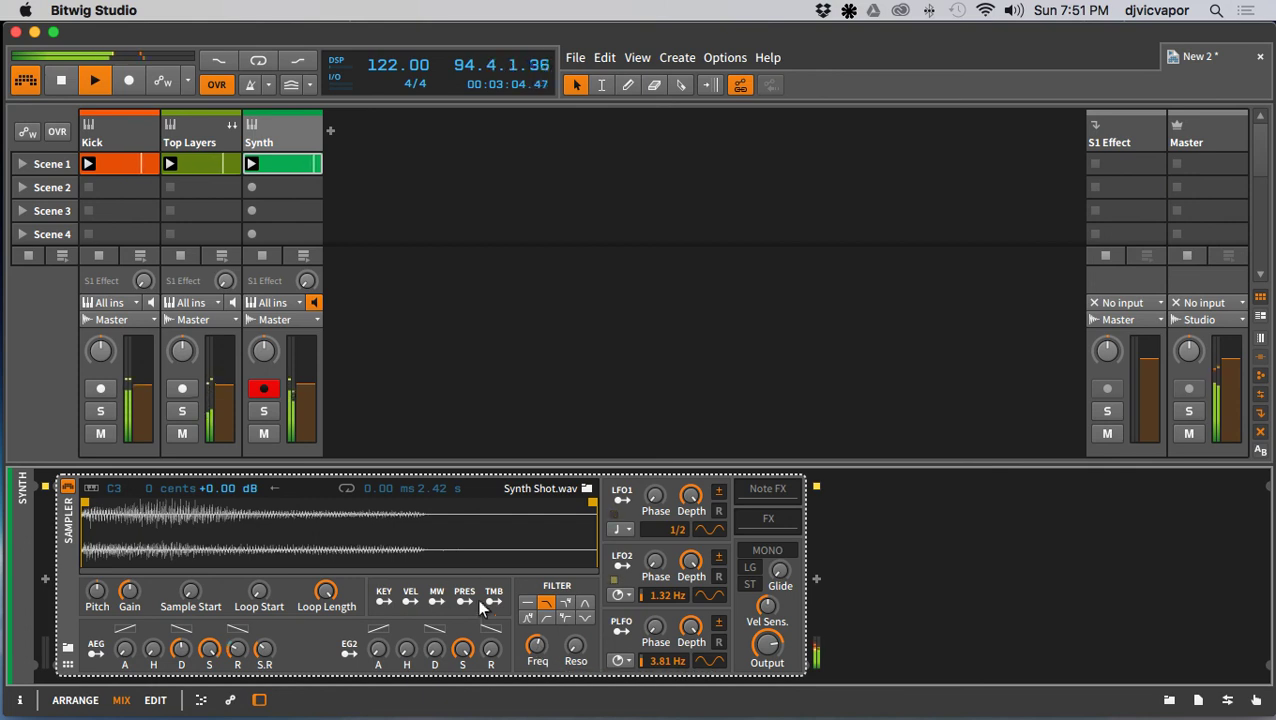
Step: Solo the Synth track and assign LFO2 to modulate the Sampler's filter frequency
{"action": "left_click", "coordinate": [258, 413]}
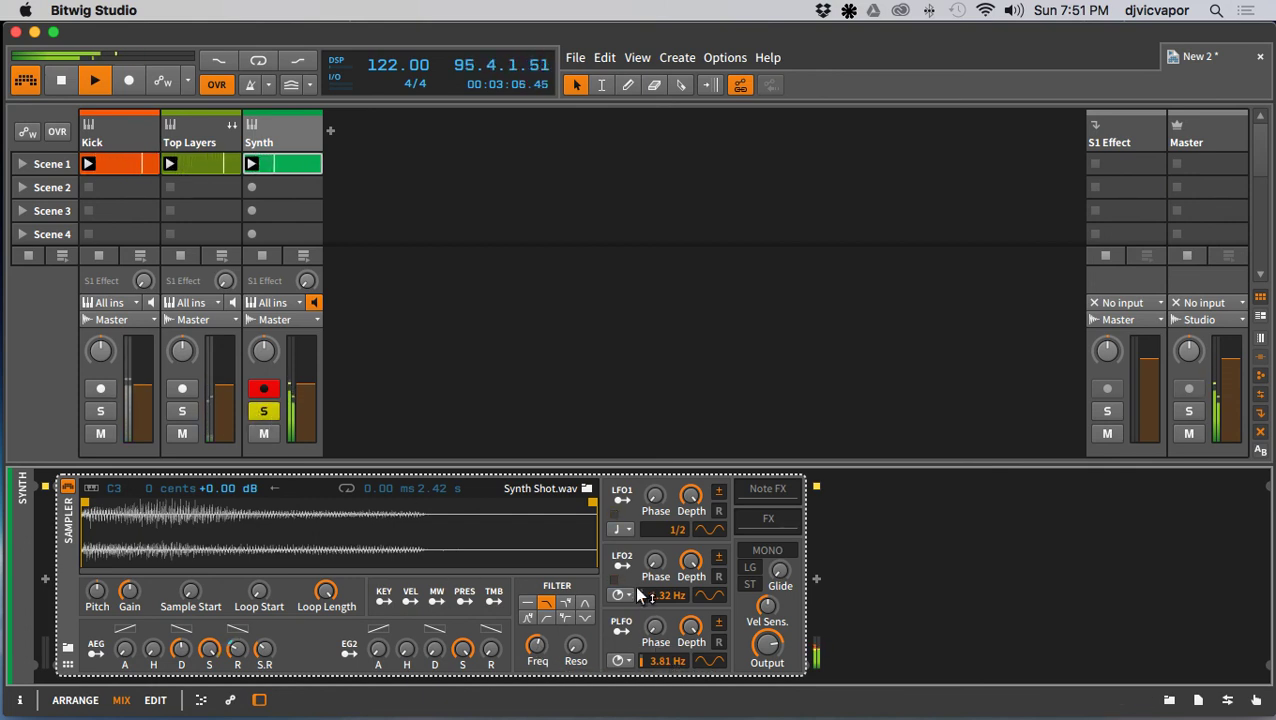
{"action": "left_click", "coordinate": [622, 567]}
{"action": "left_click_drag", "start_coordinate": [536, 646], "coordinate": [536, 609]}
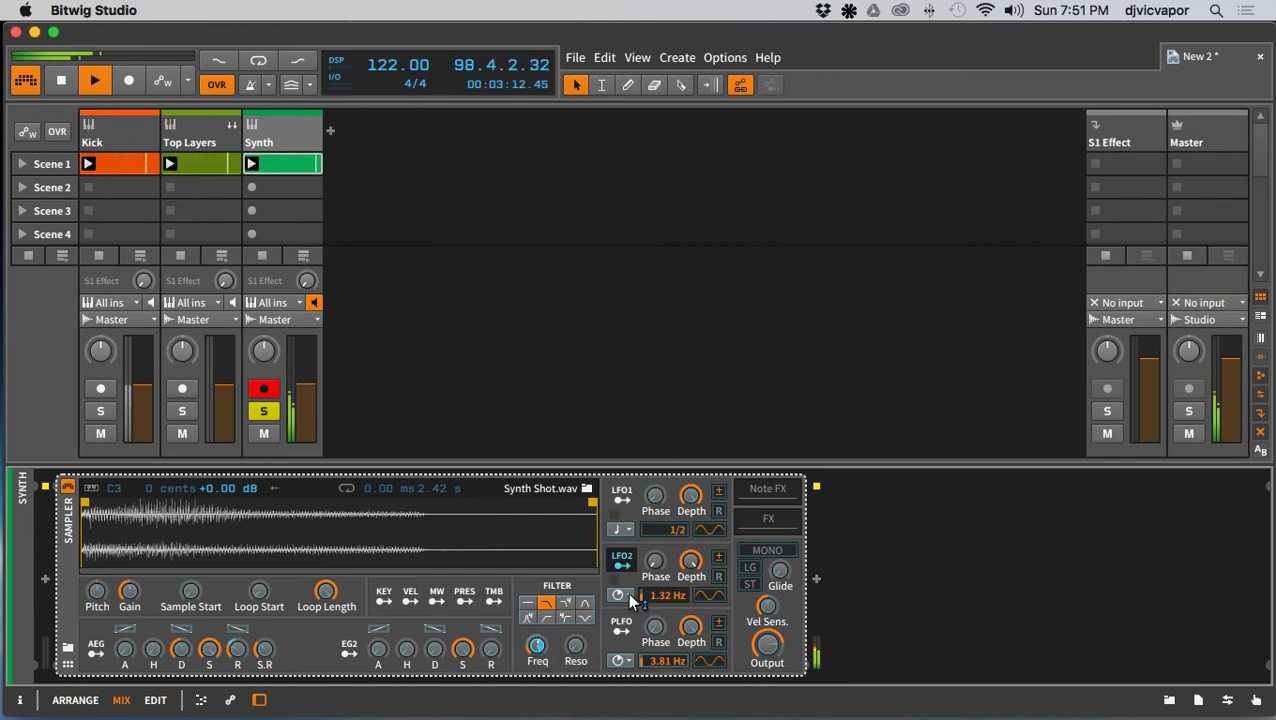
{"action": "left_click", "coordinate": [618, 560]}
Step: Reduce LFO2's depth with a stepped random waveform selected and raise the filter frequency to about 2.29 kHz
{"action": "left_click_drag", "start_coordinate": [690, 561], "coordinate": [706, 592]}
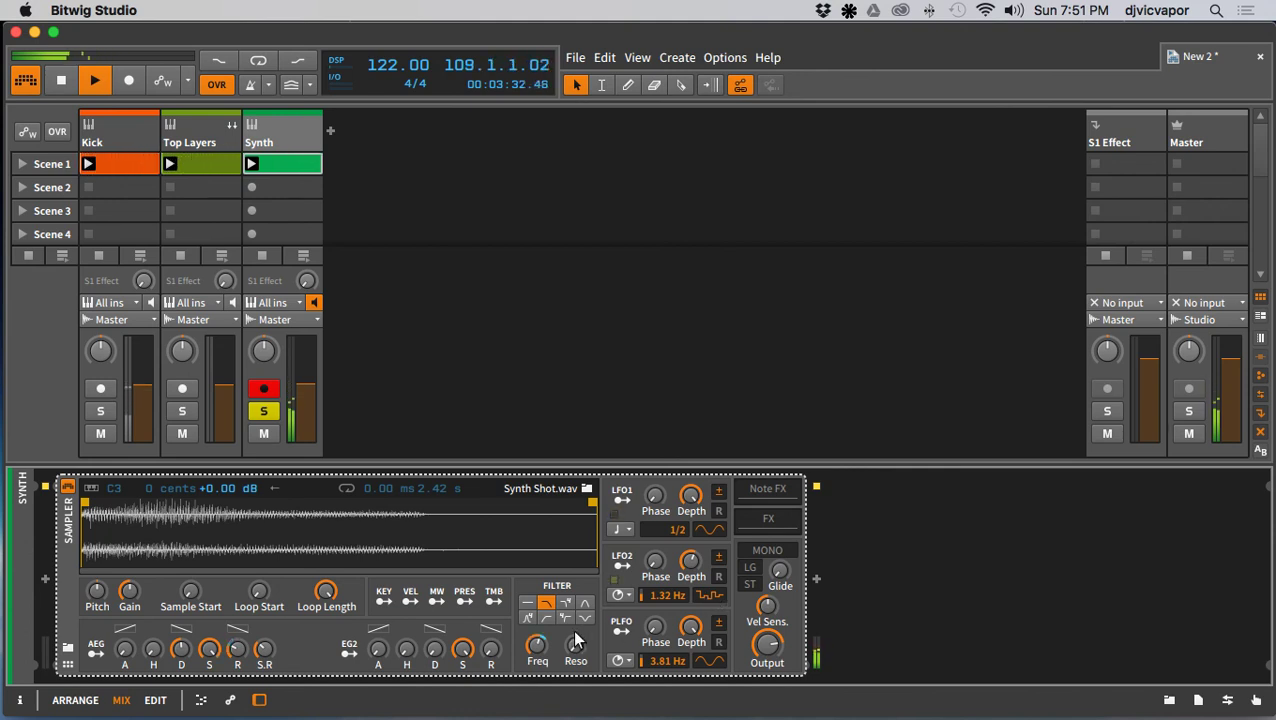
{"action": "left_click_drag", "start_coordinate": [538, 645], "coordinate": [538, 605]}
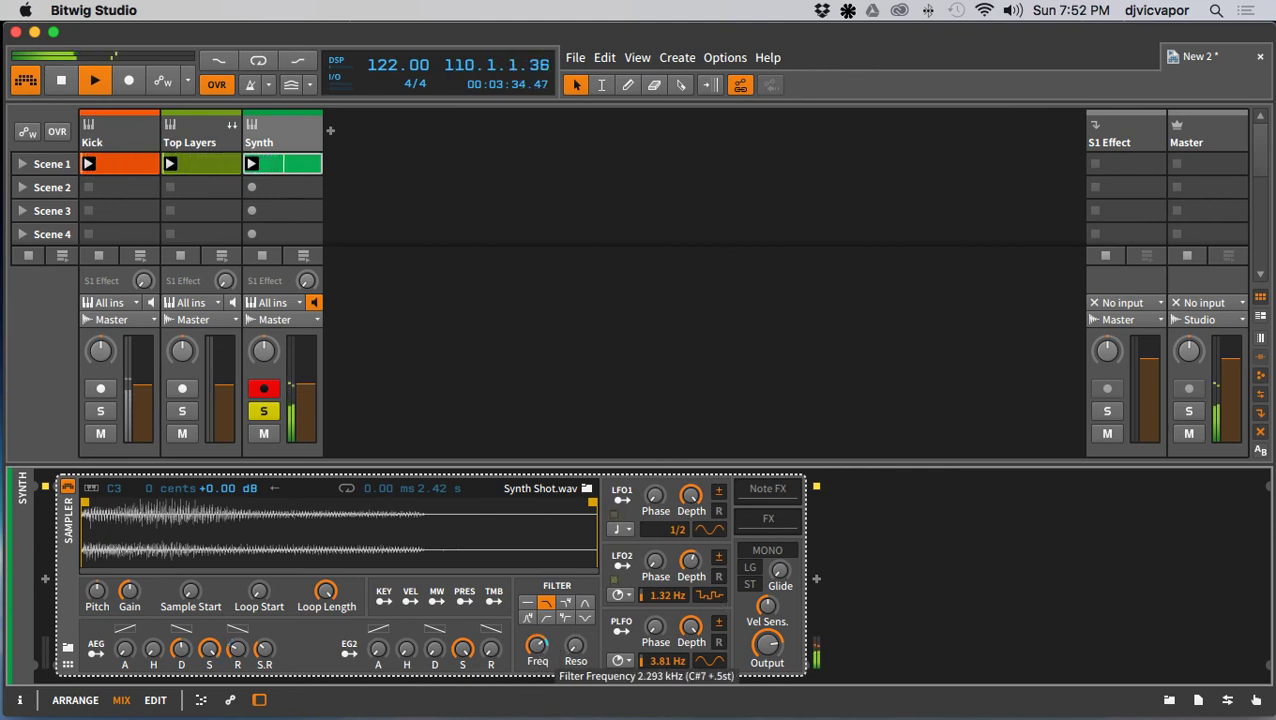
Step: Switch LFO2 to beat-synced time at a rate of 1/2 and fine-tune its depth
{"action": "left_click", "coordinate": [620, 595]}
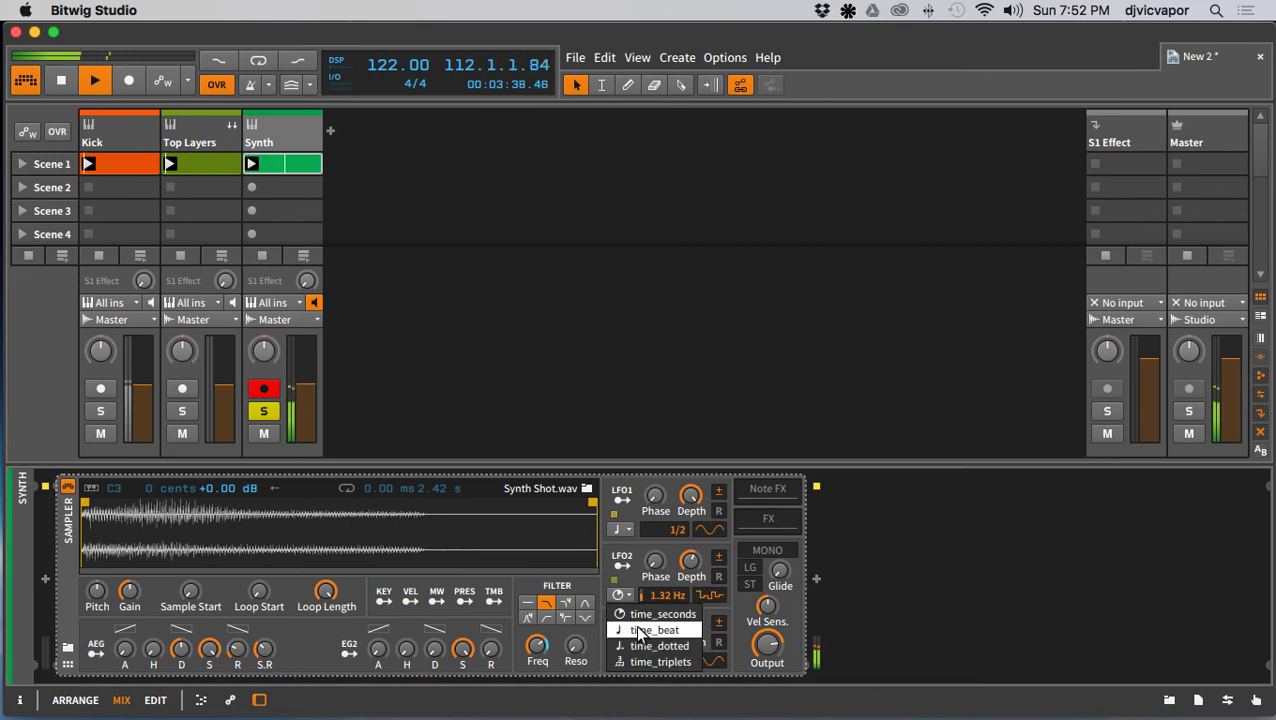
{"action": "left_click", "coordinate": [638, 629]}
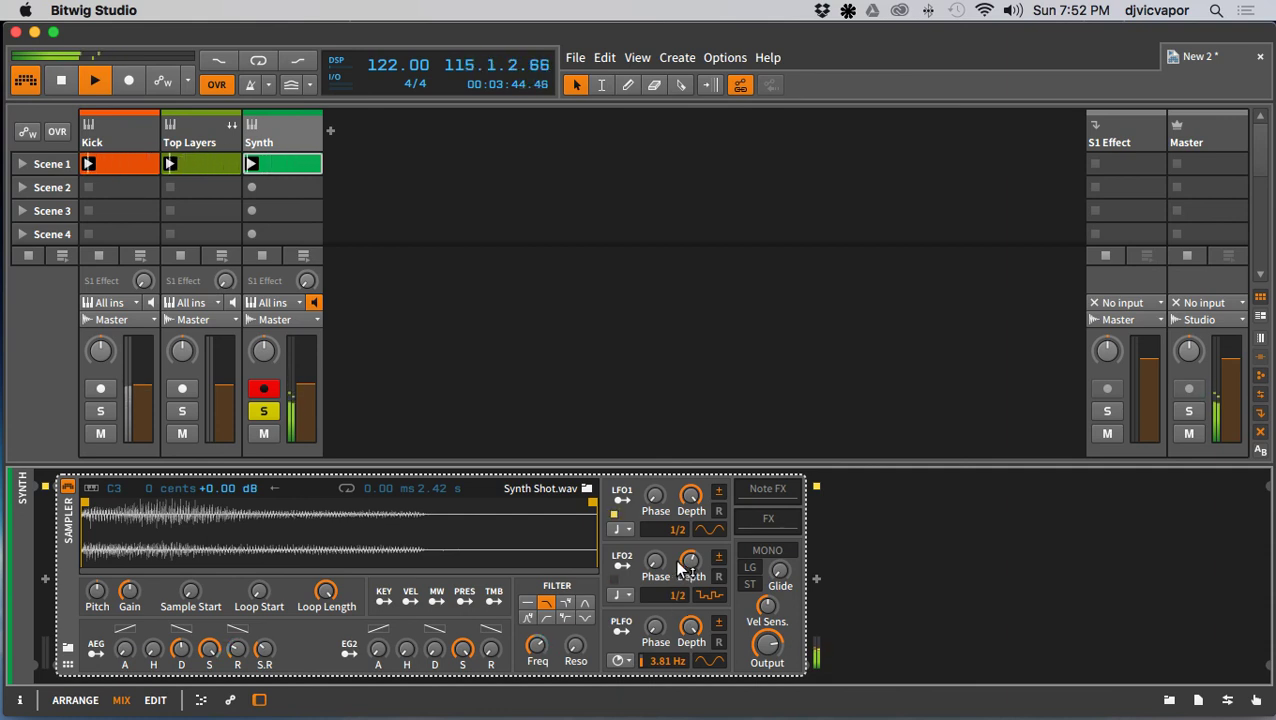
{"action": "left_click_drag", "start_coordinate": [686, 562], "coordinate": [686, 561]}
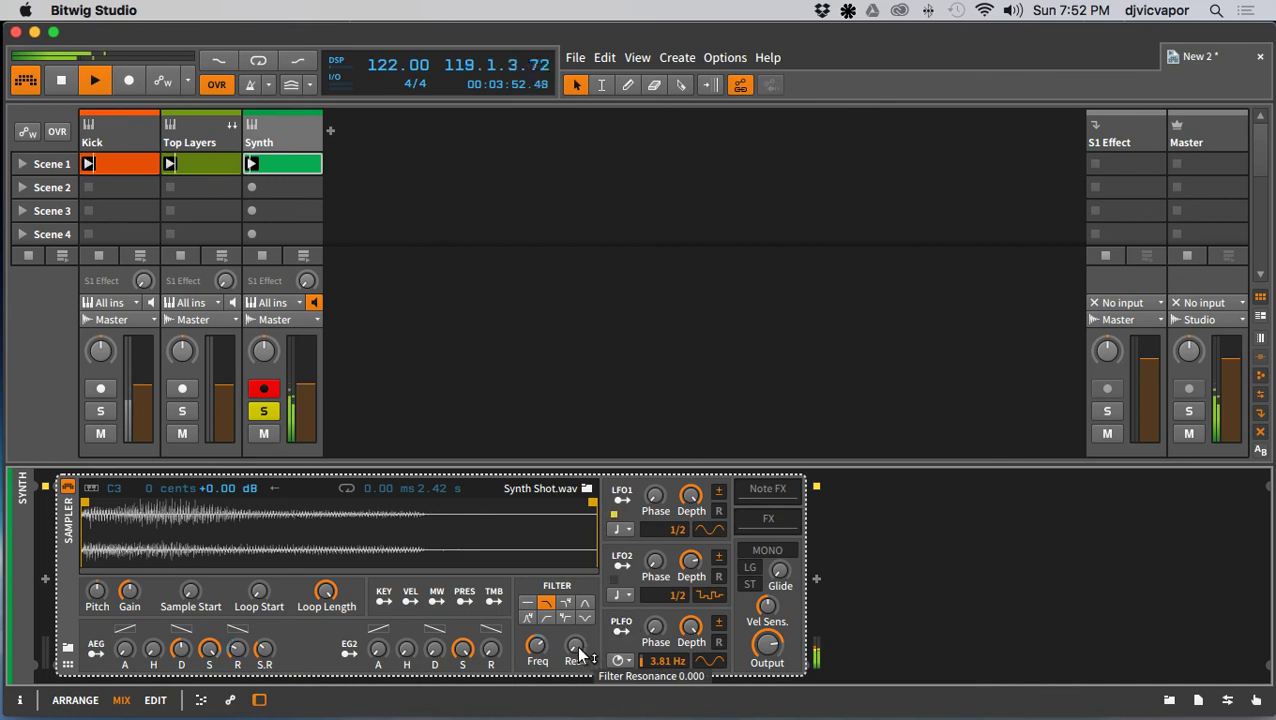
Step: Raise the filter resonance to about 0.325 and briefly unsolo the Synth track to hear it in the full mix
{"action": "left_click_drag", "start_coordinate": [575, 645], "coordinate": [575, 615]}
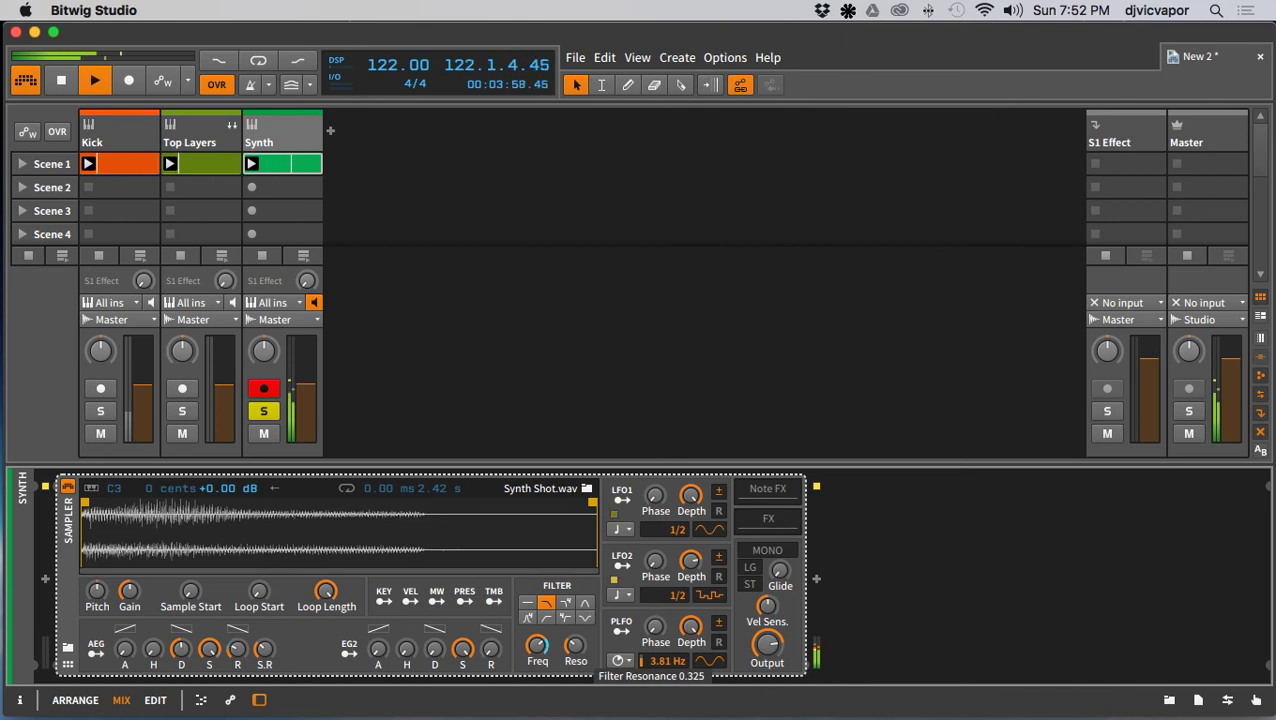
{"action": "left_click_drag", "start_coordinate": [575, 645], "coordinate": [575, 651]}
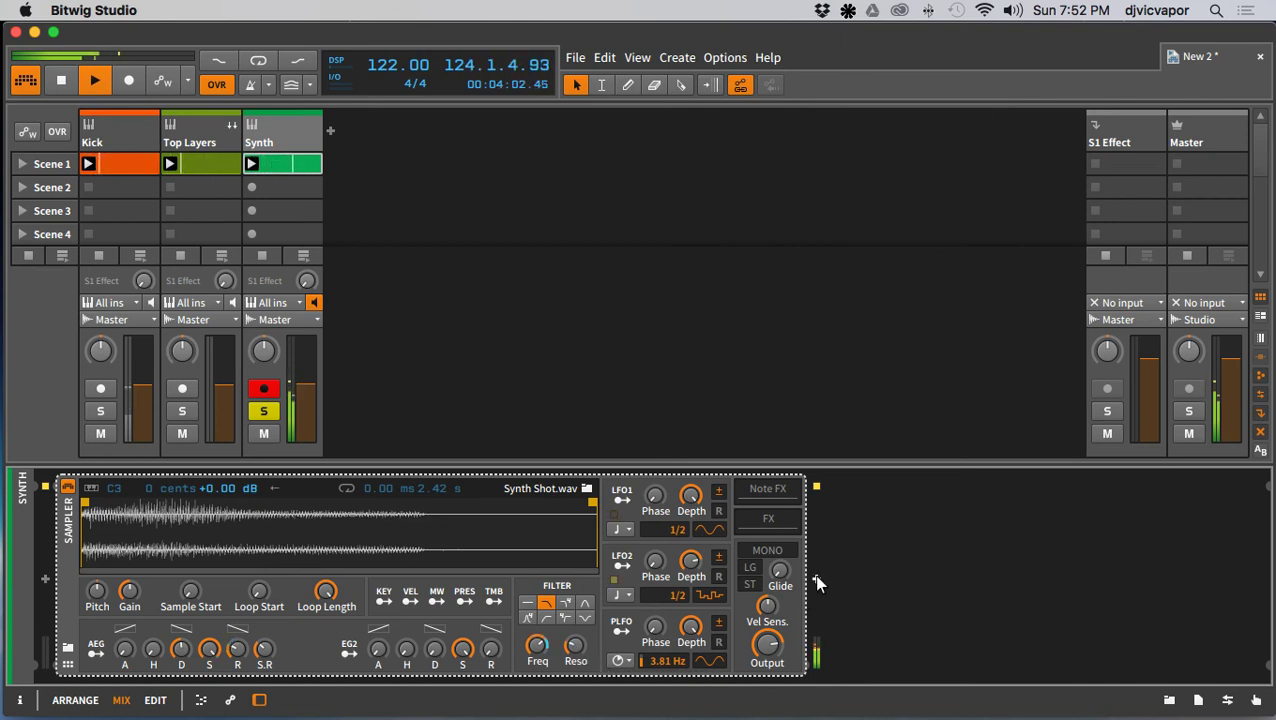
{"action": "left_click", "coordinate": [264, 410]}
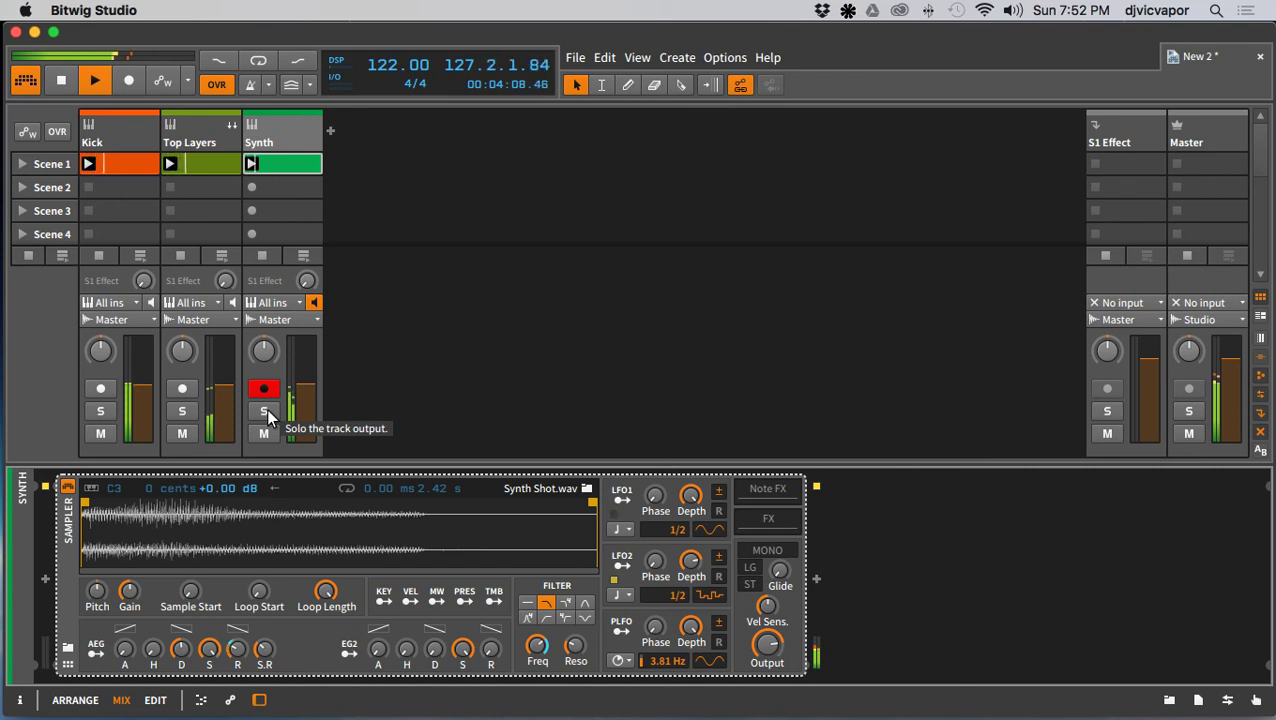
{"action": "left_click", "coordinate": [266, 410]}
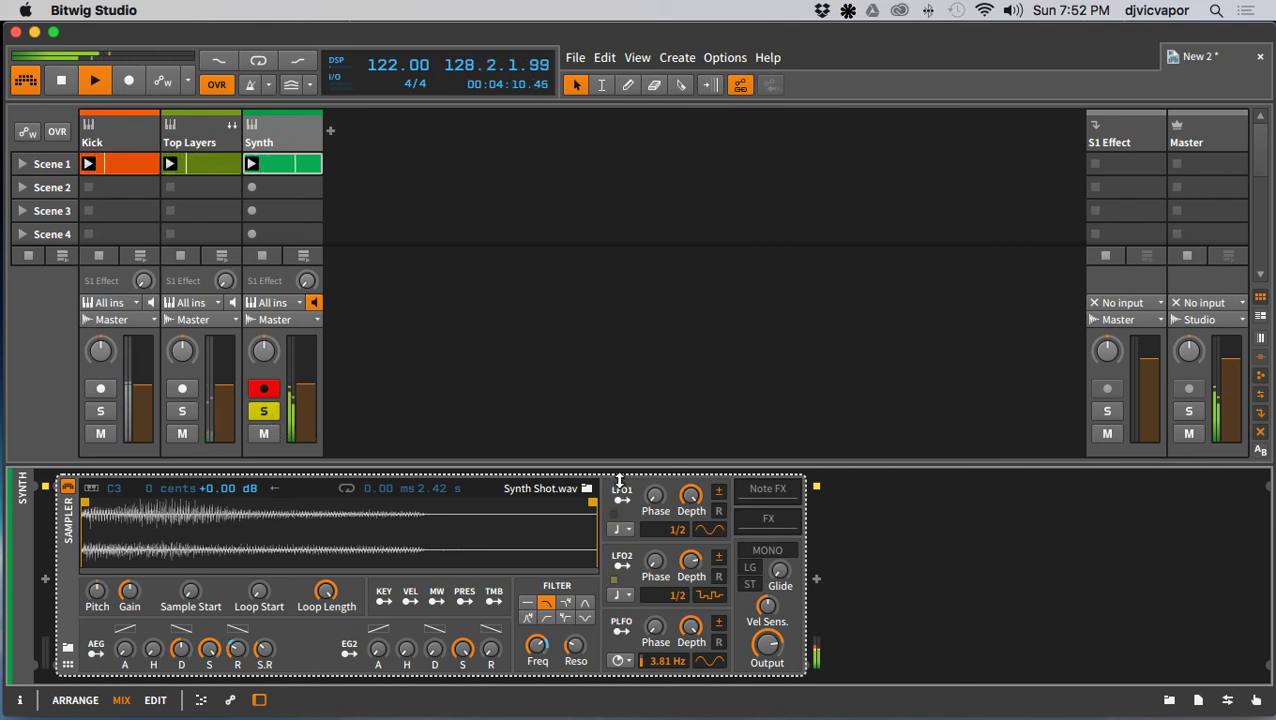
Step: Collapse the Sampler and insert a Delay-4 from the Delay / Reverb category after it
{"action": "left_click", "coordinate": [68, 603]}
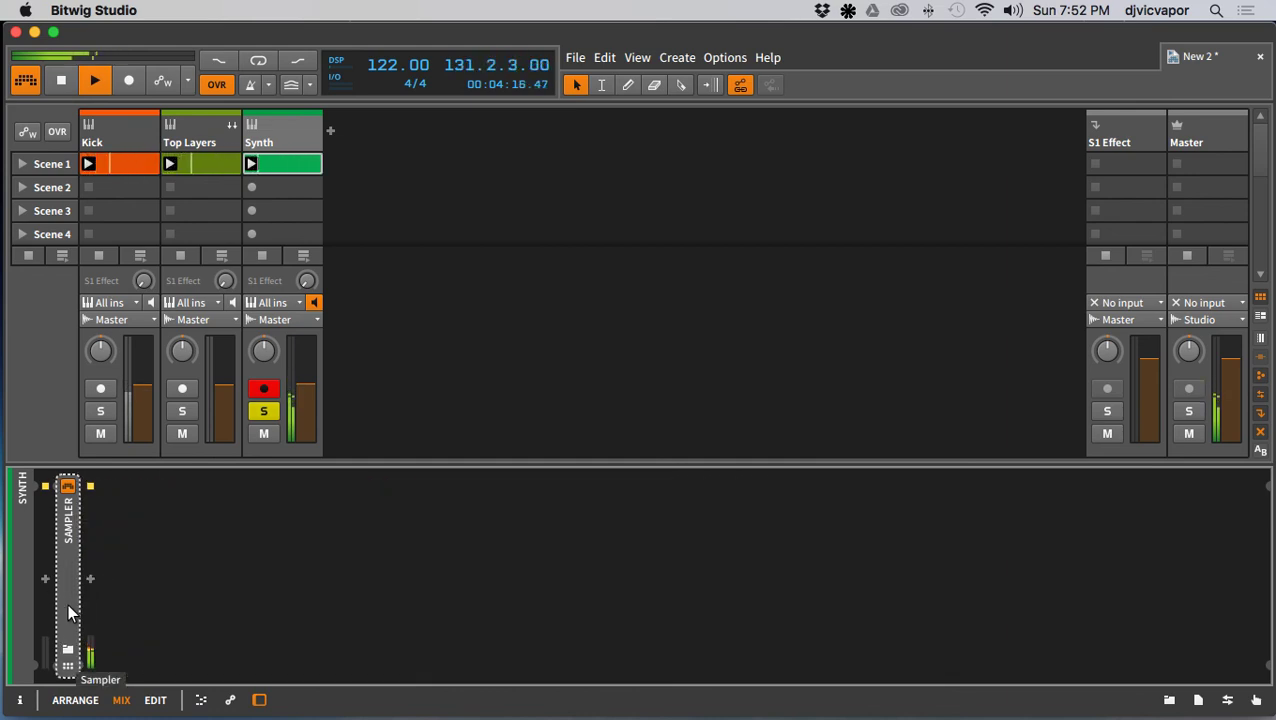
{"action": "left_click", "coordinate": [91, 579]}
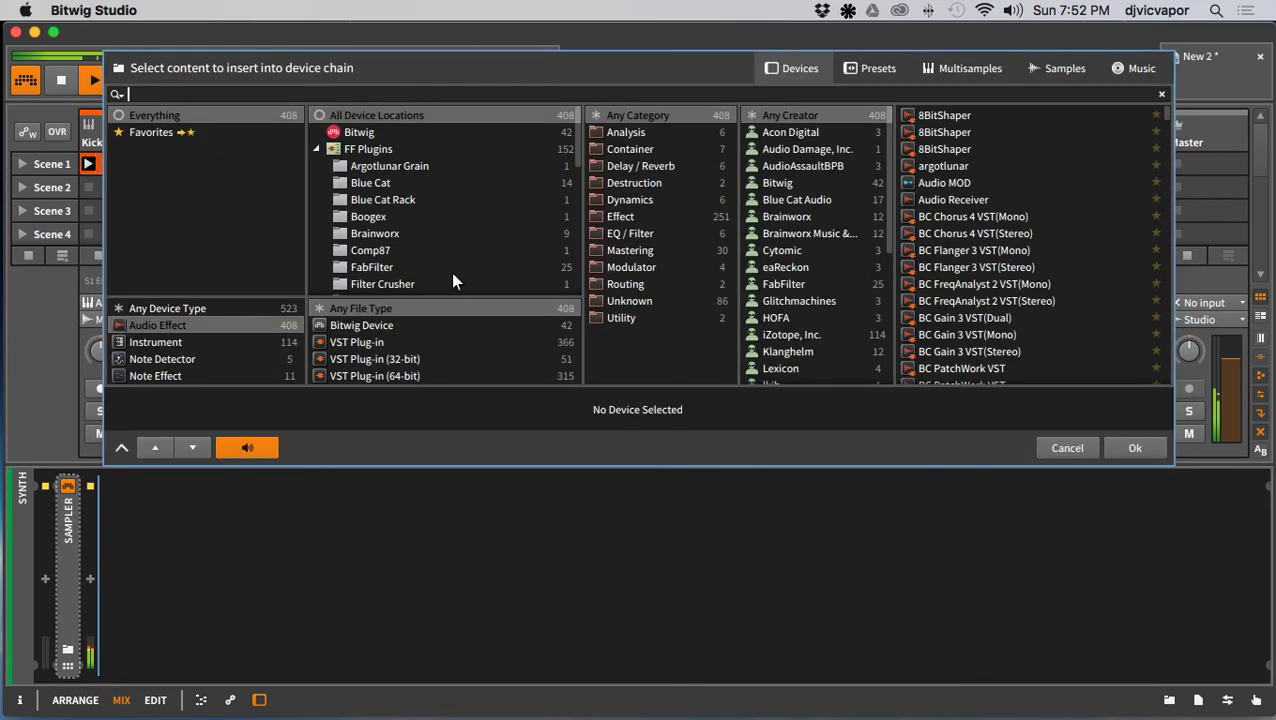
{"action": "left_click", "coordinate": [624, 168]}
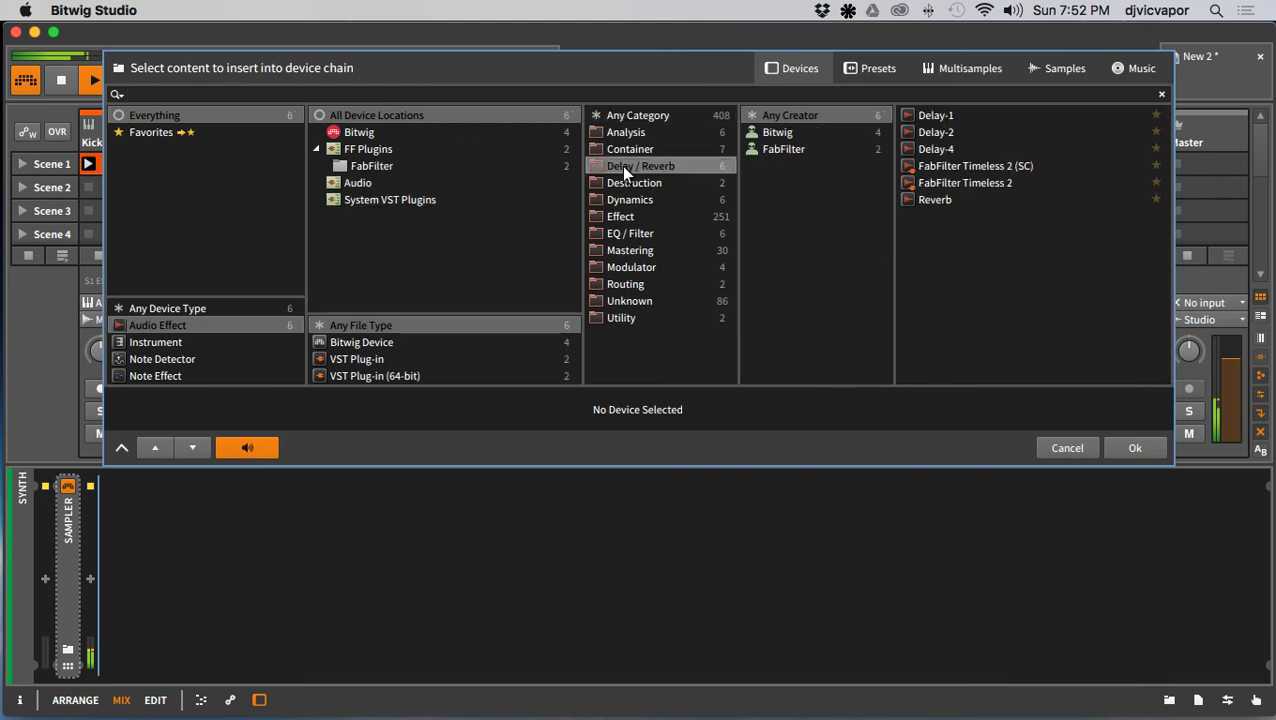
{"action": "left_click", "coordinate": [942, 149]}
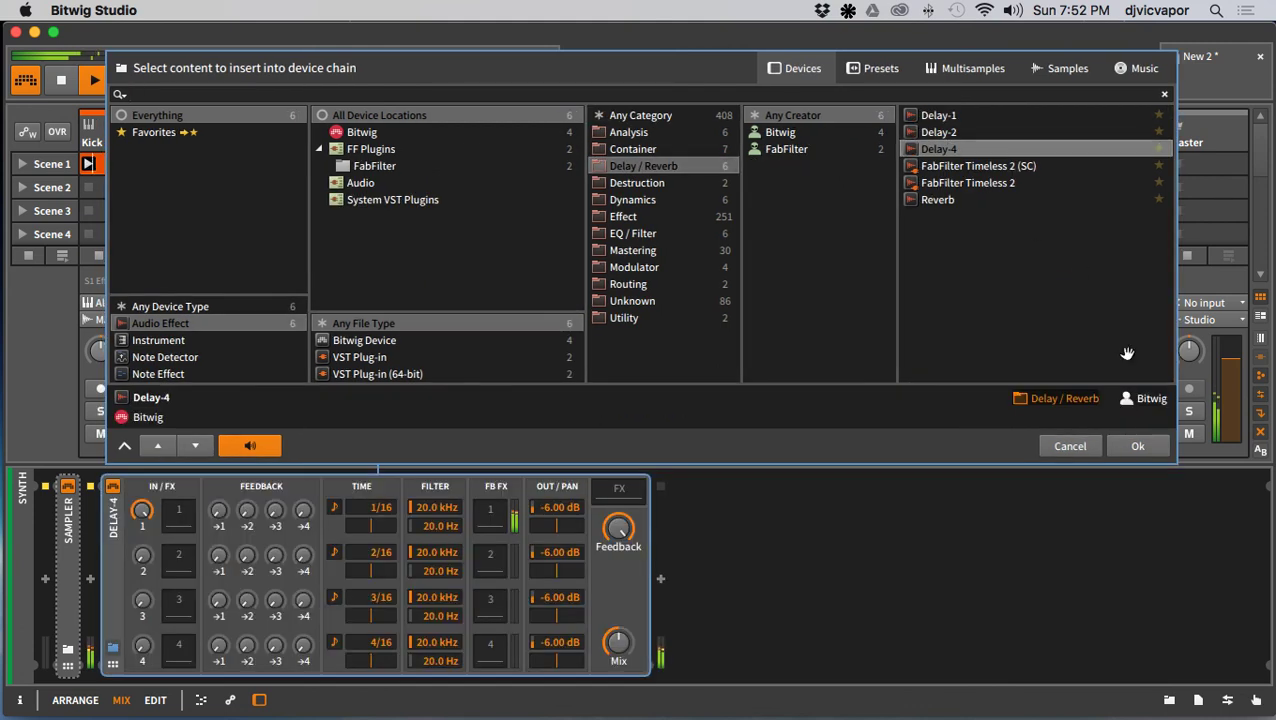
{"action": "left_click", "coordinate": [1139, 446]}
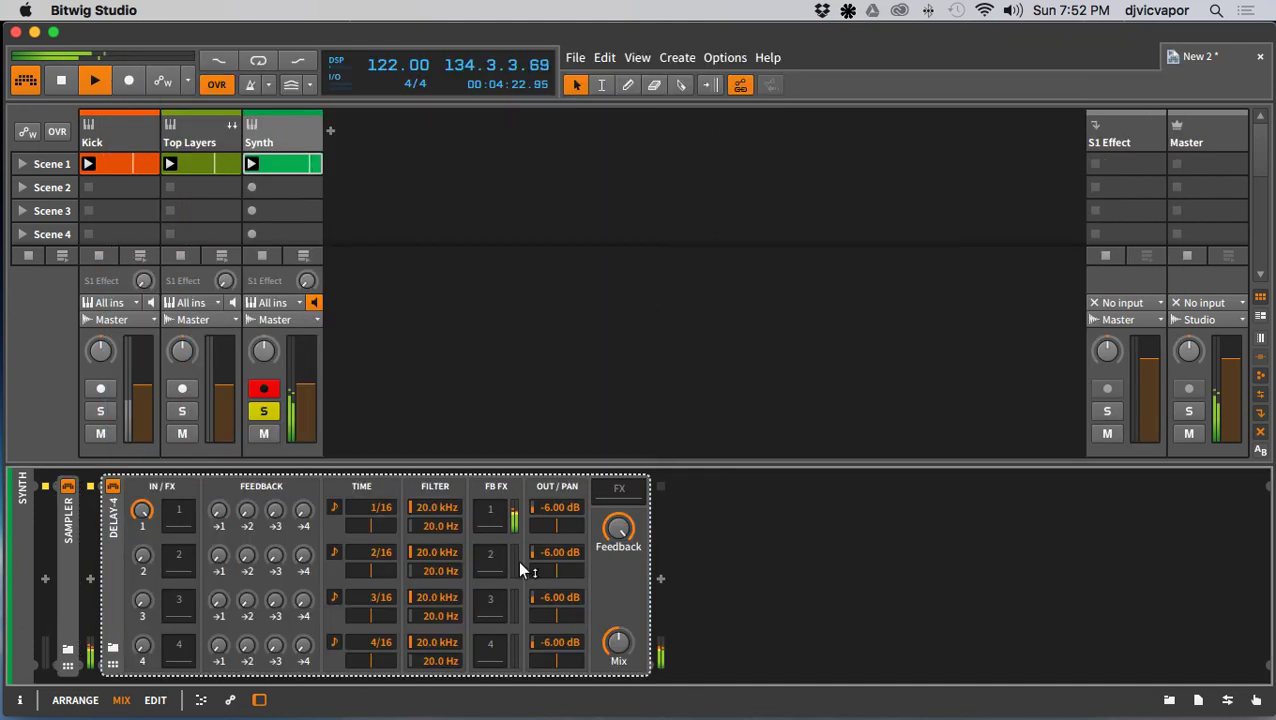
Step: Audition Delay-4 presets, including Ghost Wind, and load the Reverse Verb preset into the Synth track's delay
{"action": "left_click", "coordinate": [115, 652]}
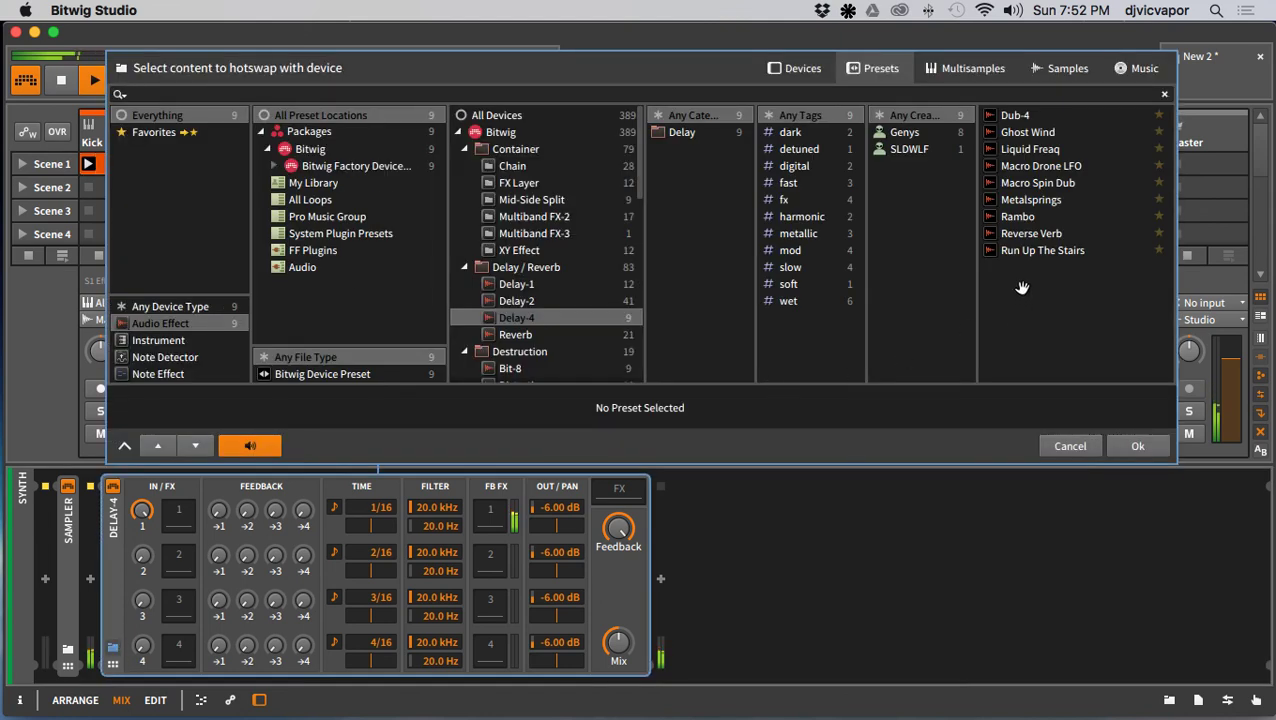
{"action": "left_click", "coordinate": [1015, 236]}
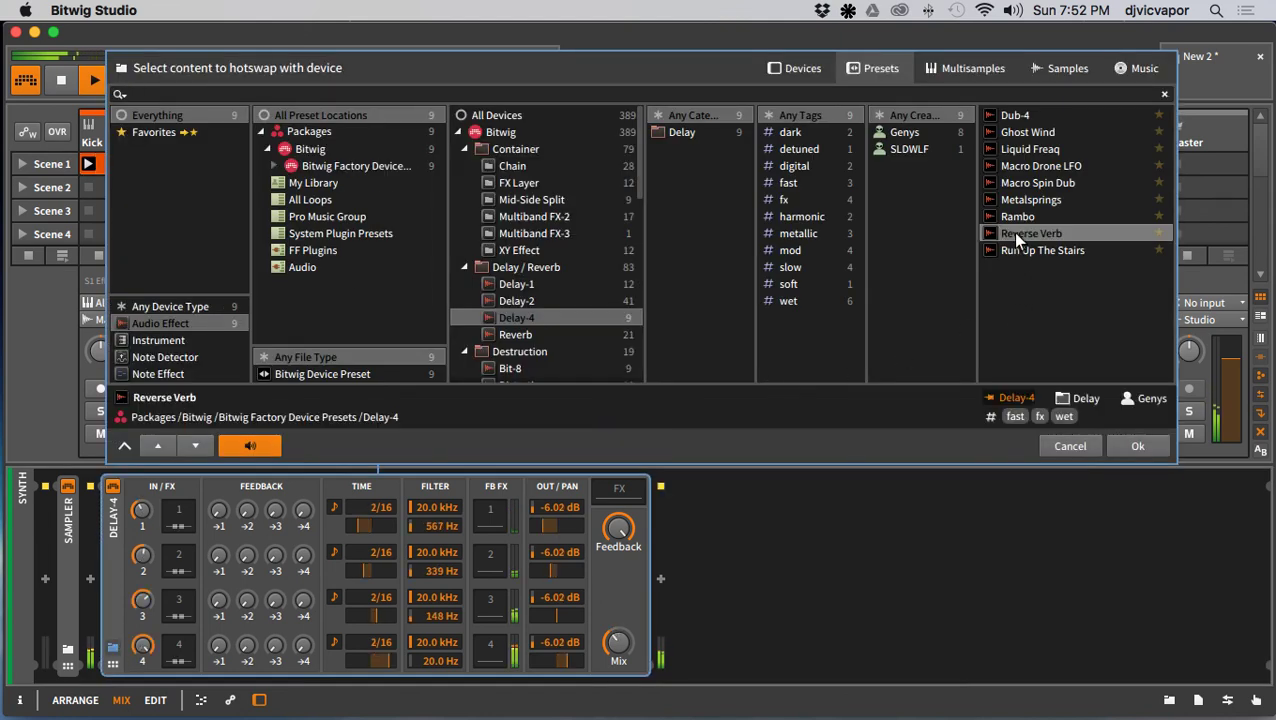
{"action": "left_click", "coordinate": [1020, 131]}
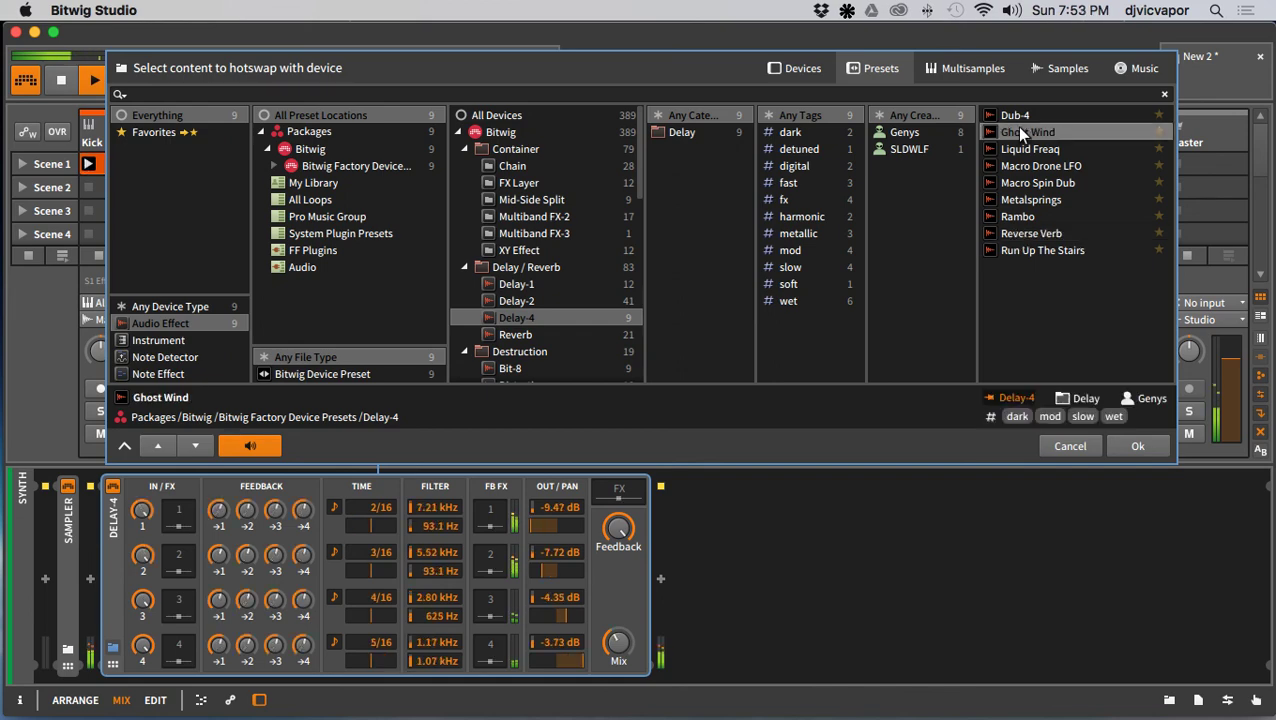
{"action": "left_click", "coordinate": [1017, 233]}
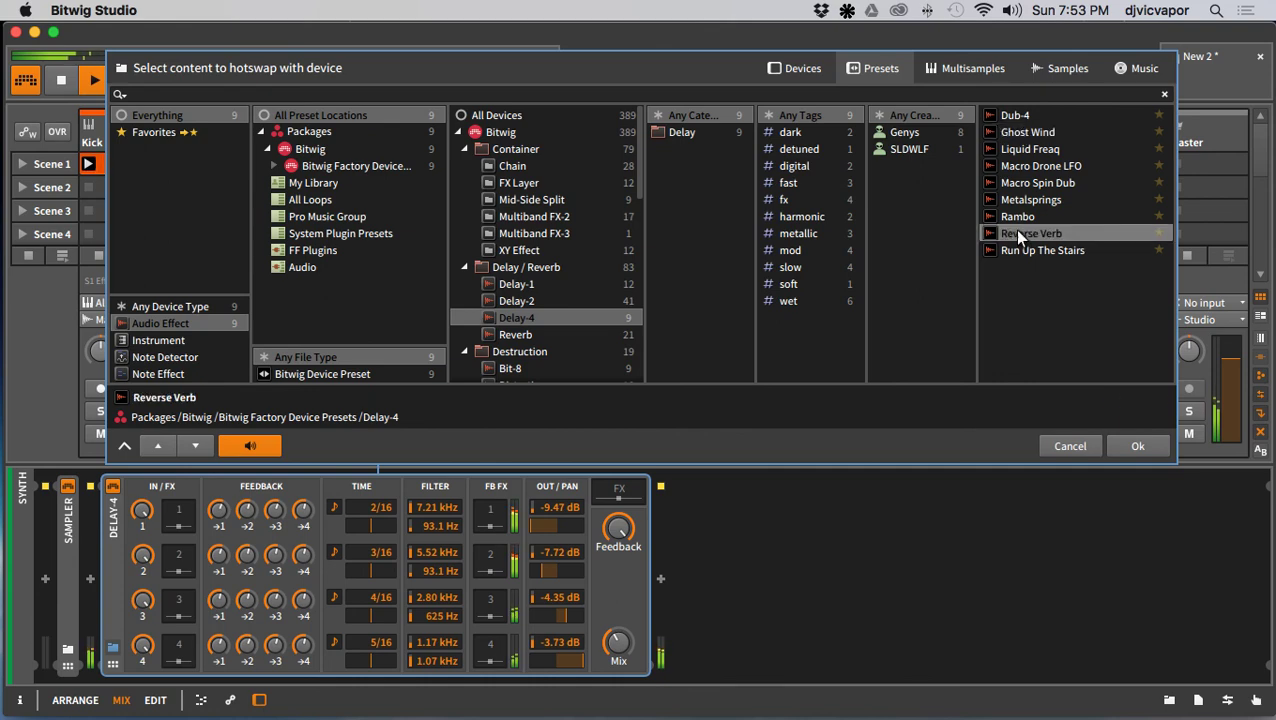
{"action": "left_click", "coordinate": [1132, 447]}
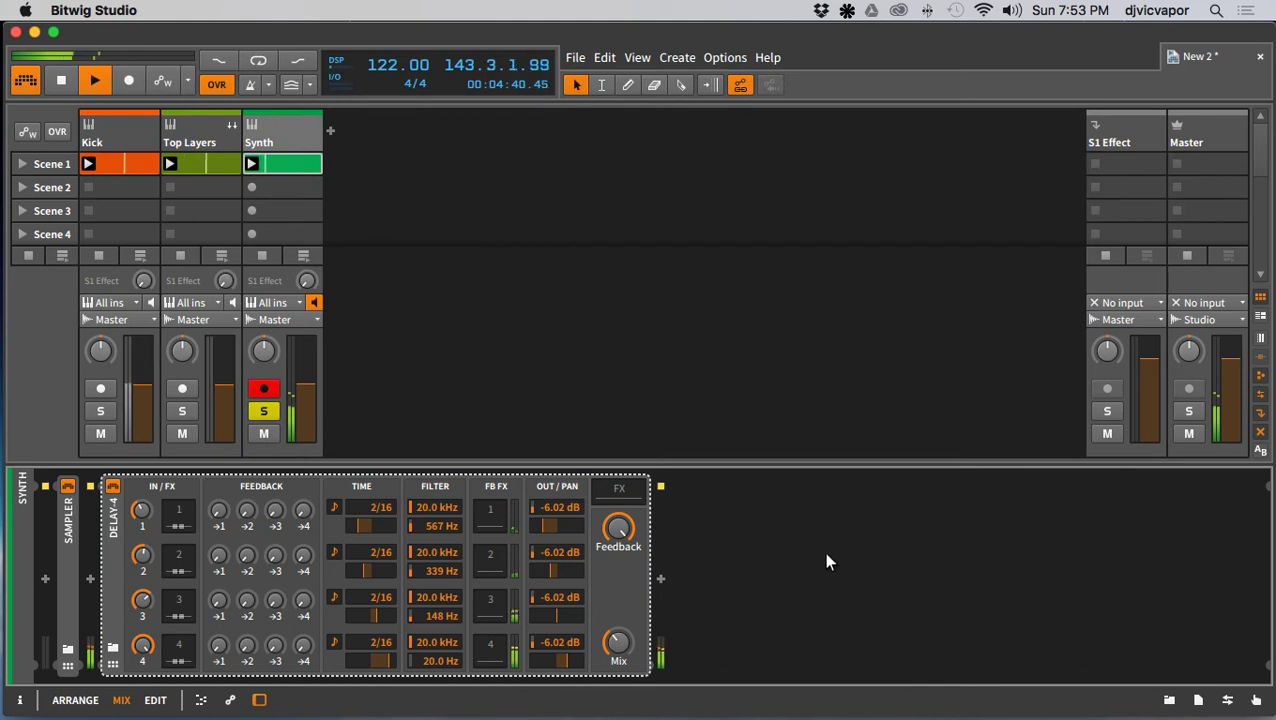
Step: Collapse the Delay-4 and insert an EQ-5 from the EQ / Filter category after it on the Synth track
{"action": "left_click", "coordinate": [116, 582]}
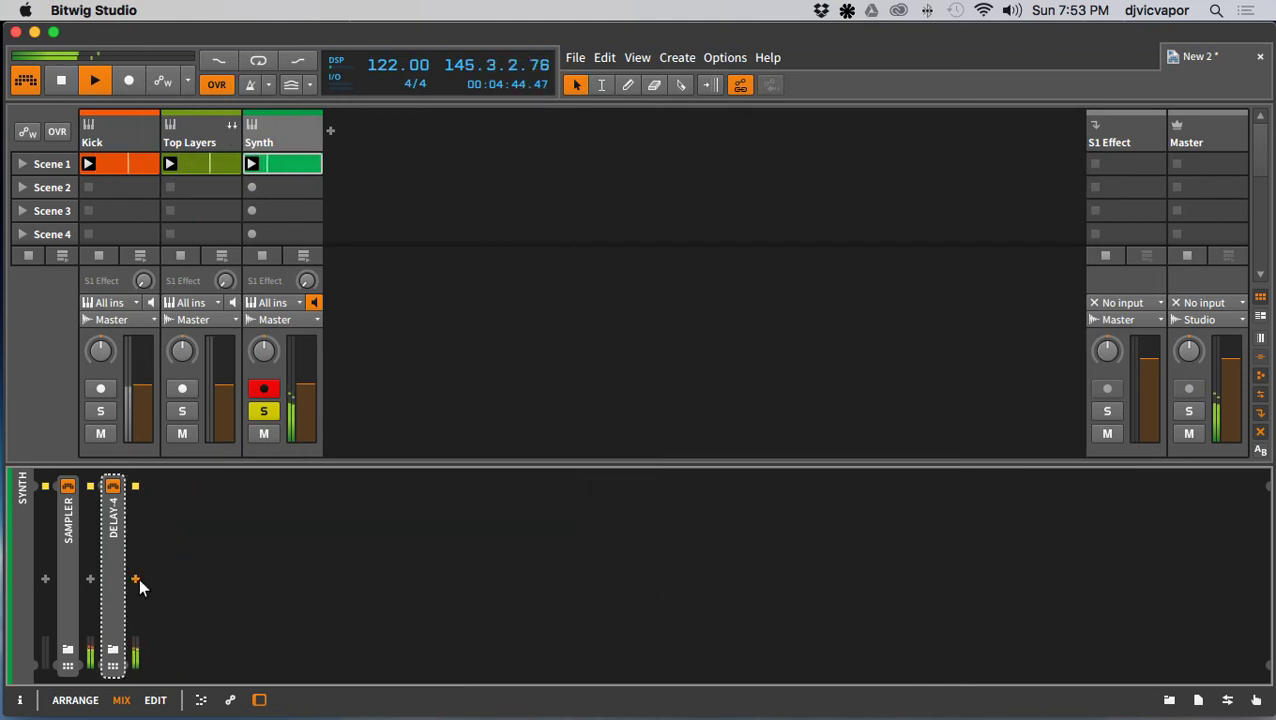
{"action": "left_click", "coordinate": [137, 580]}
{"action": "left_click", "coordinate": [660, 233]}
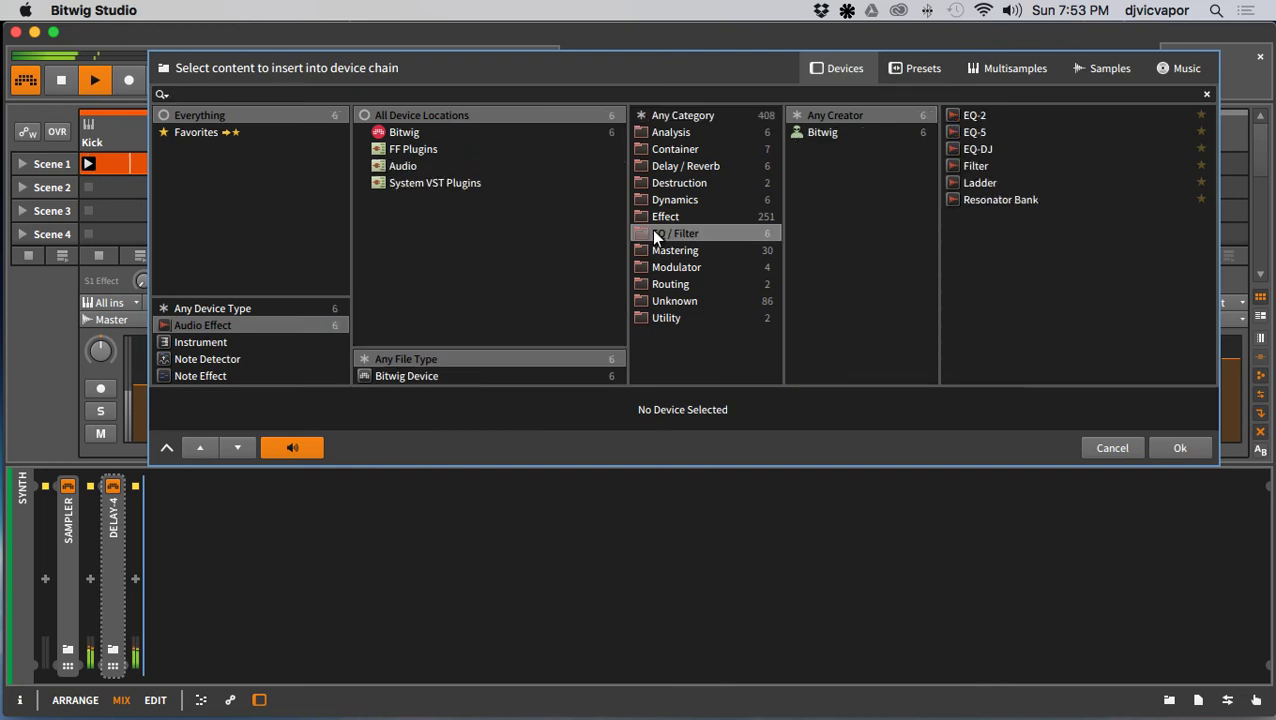
{"action": "left_click", "coordinate": [962, 136]}
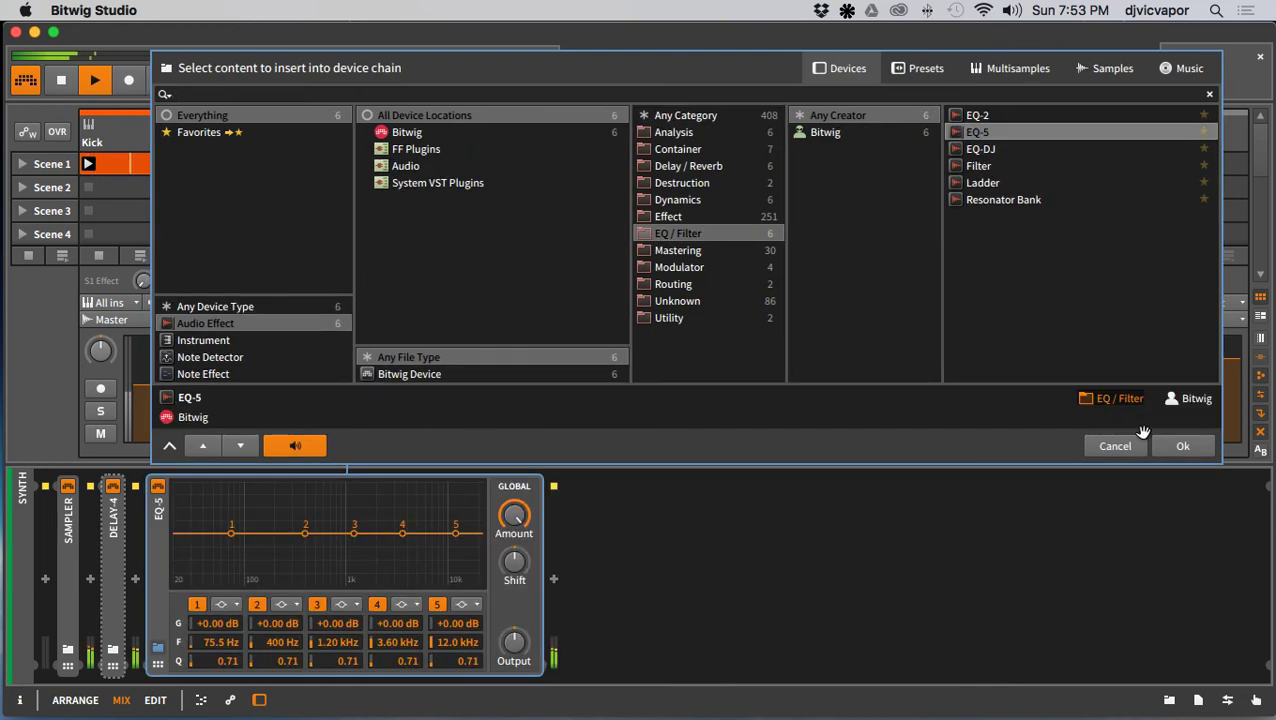
{"action": "left_click", "coordinate": [1182, 447]}
Step: Make the Synth EQ-5's band 1 a high-pass at 173 Hz and band 5 a high shelf at 586 Hz with +2.70 dB gain
{"action": "left_click", "coordinate": [224, 604]}
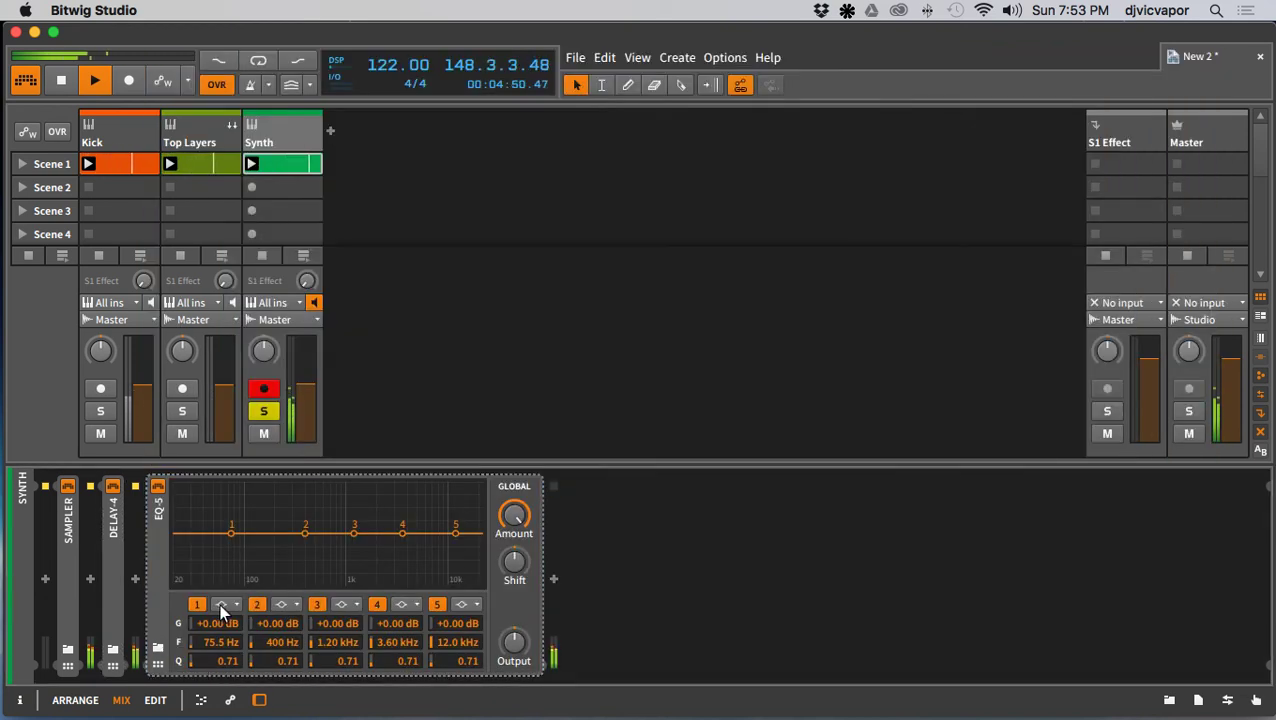
{"action": "left_click", "coordinate": [222, 619]}
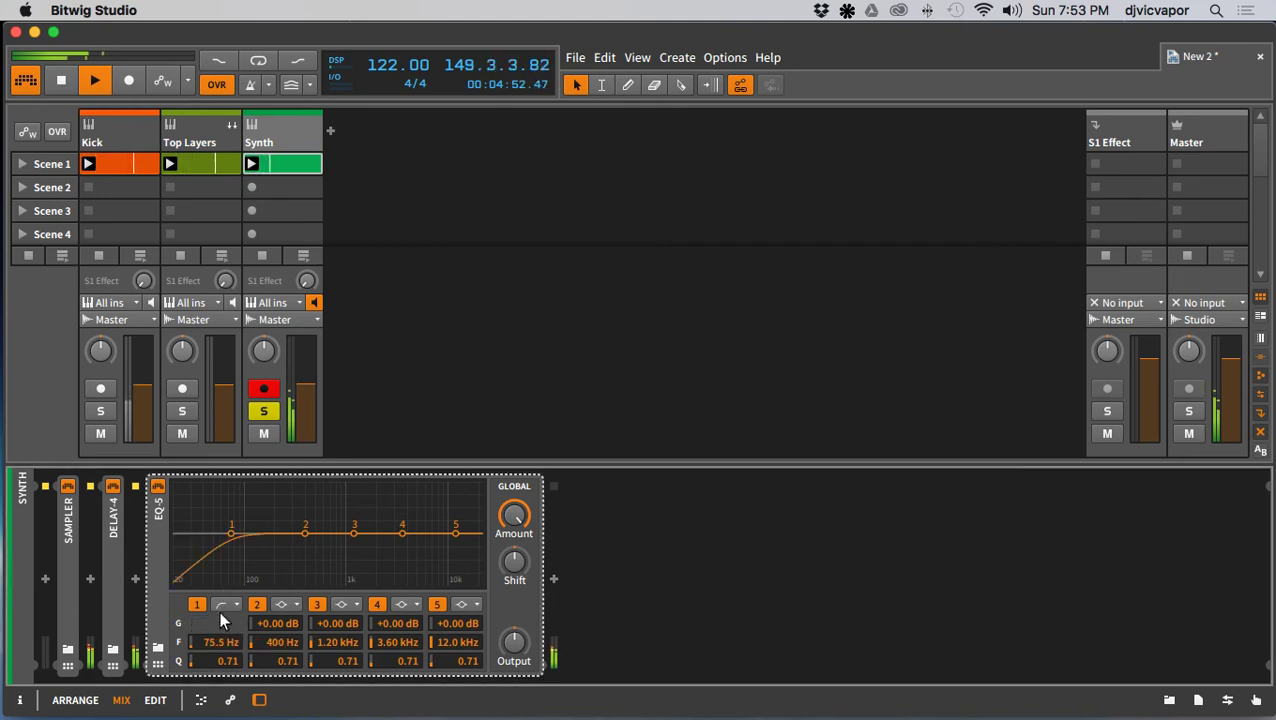
{"action": "left_click_drag", "start_coordinate": [223, 641], "coordinate": [223, 588]}
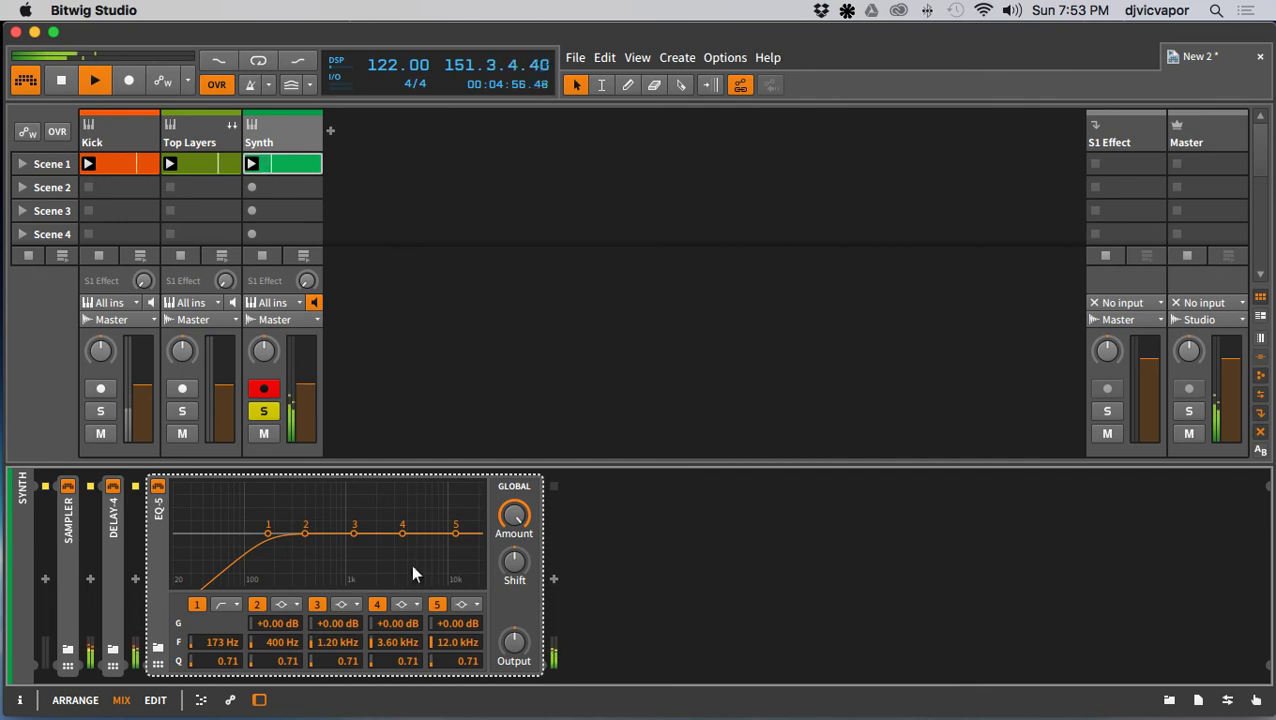
{"action": "left_click", "coordinate": [463, 605]}
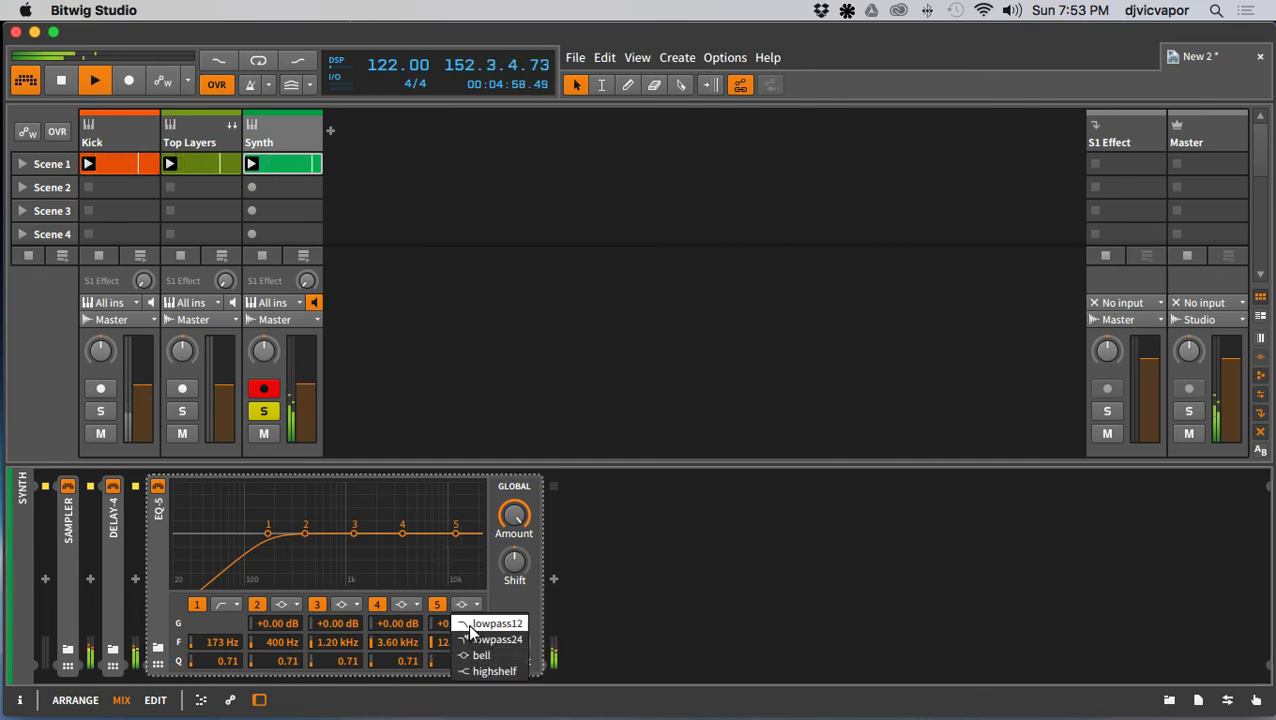
{"action": "left_click", "coordinate": [478, 671]}
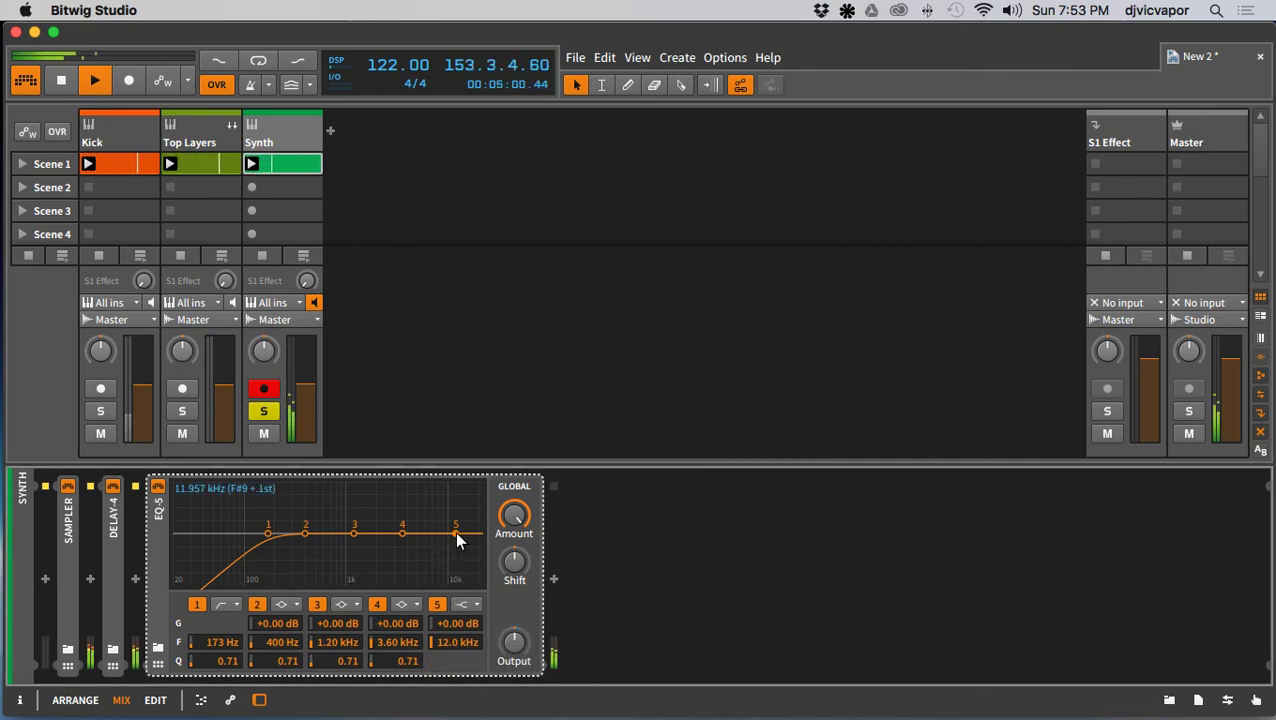
{"action": "left_click_drag", "start_coordinate": [456, 533], "coordinate": [322, 527]}
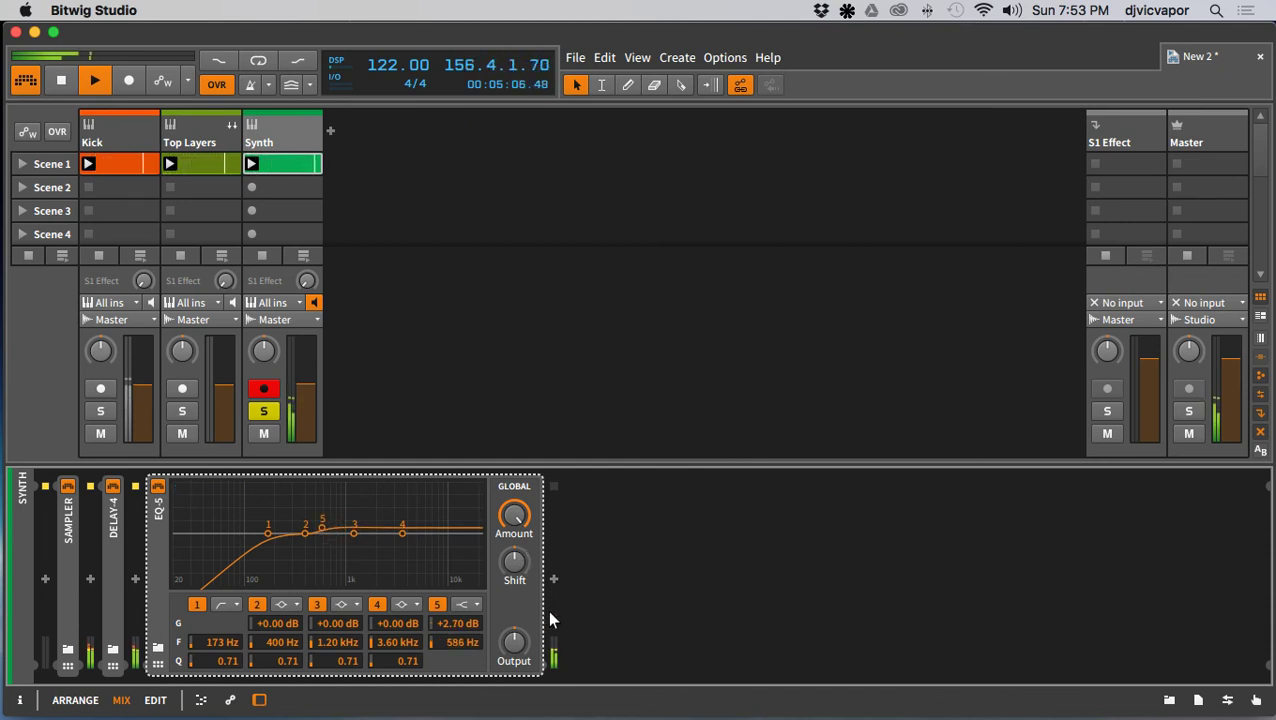
Step: Unsolo the Synth track and raise its volume slightly in the full mix, collapsing its EQ-5
{"action": "left_click", "coordinate": [256, 412]}
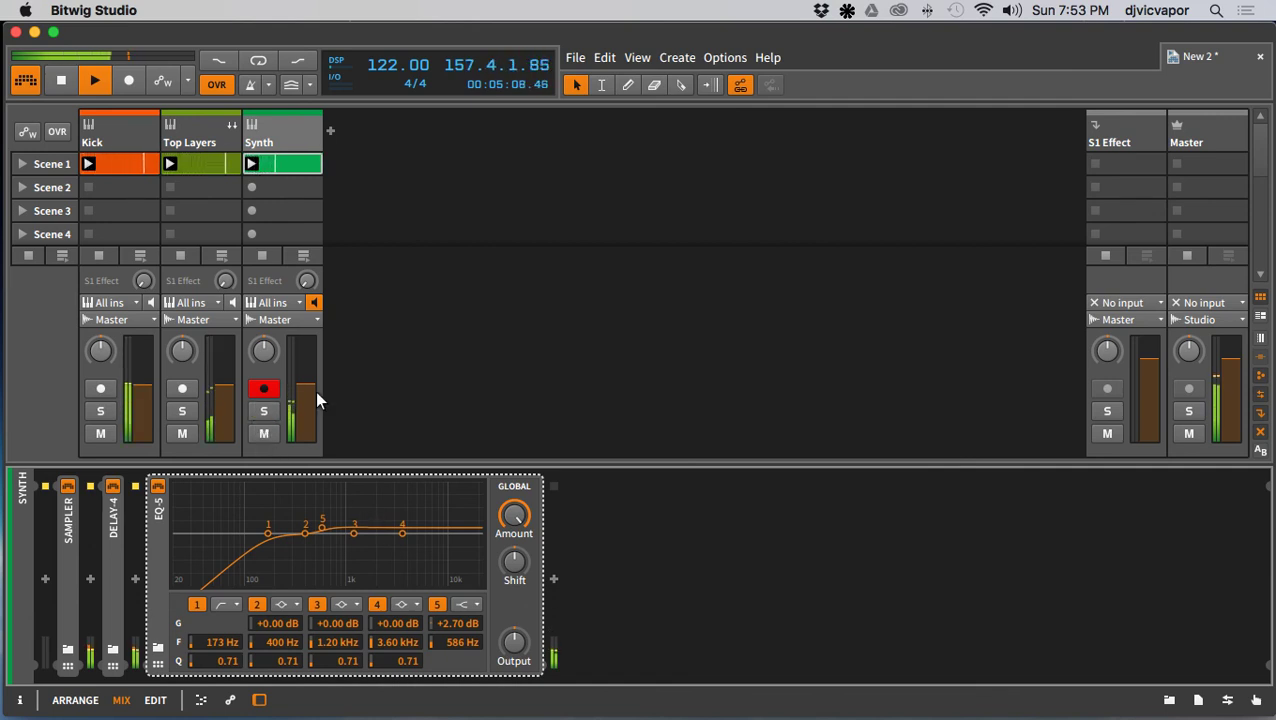
{"action": "left_click_drag", "start_coordinate": [313, 390], "coordinate": [313, 387]}
{"action": "left_click", "coordinate": [151, 581]}
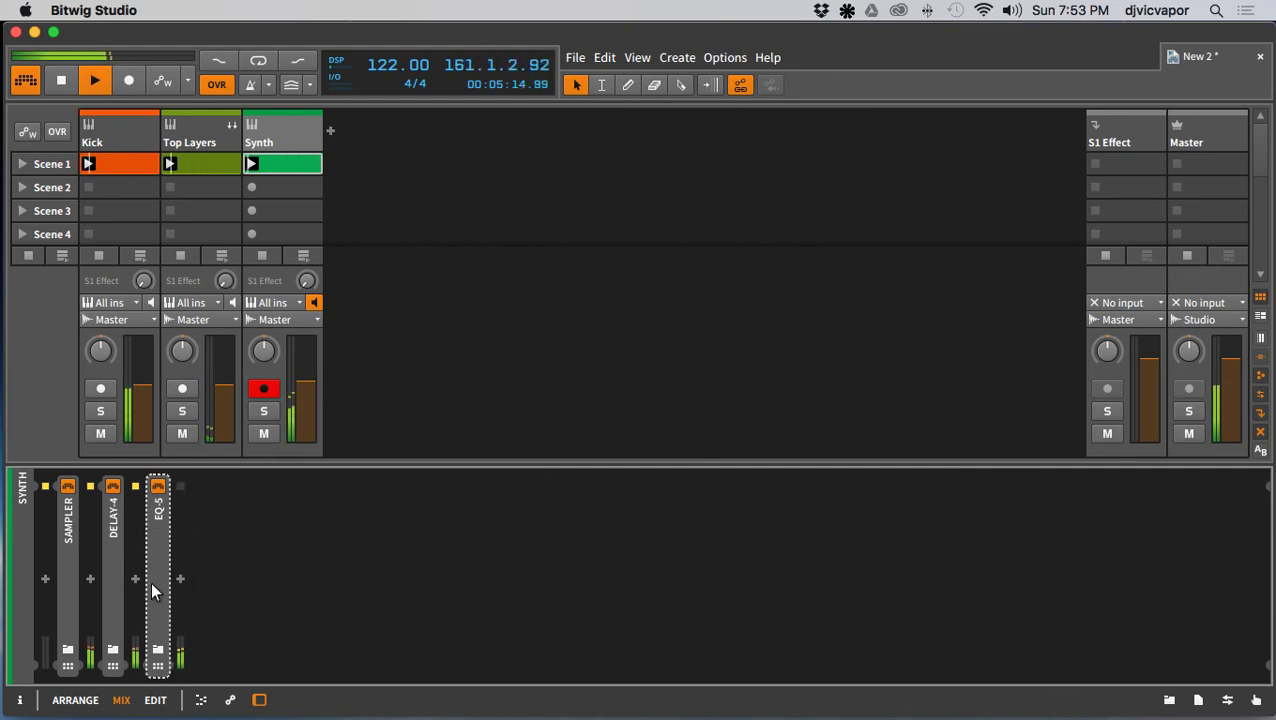
Step: Show the Top Layers track's devices, look over the Clap pad's Sampler chain, and collapse the Drum Machine
{"action": "left_click", "coordinate": [200, 130]}
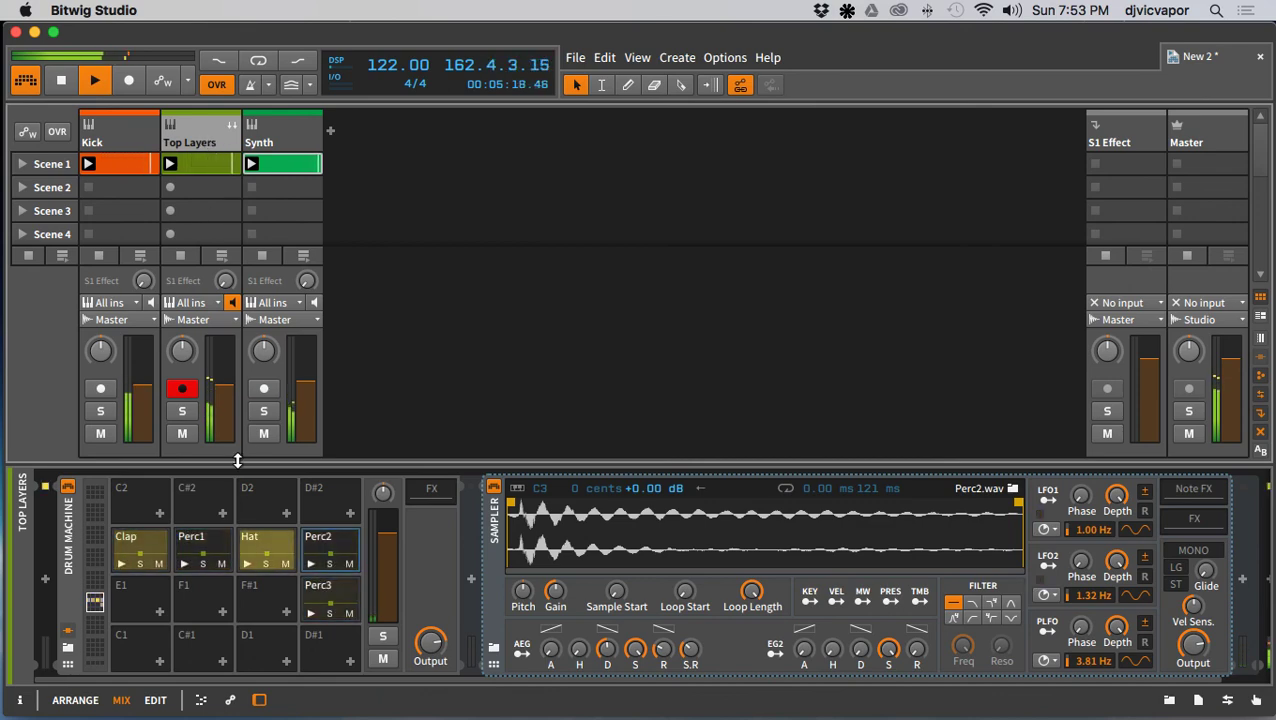
{"action": "left_click", "coordinate": [155, 545]}
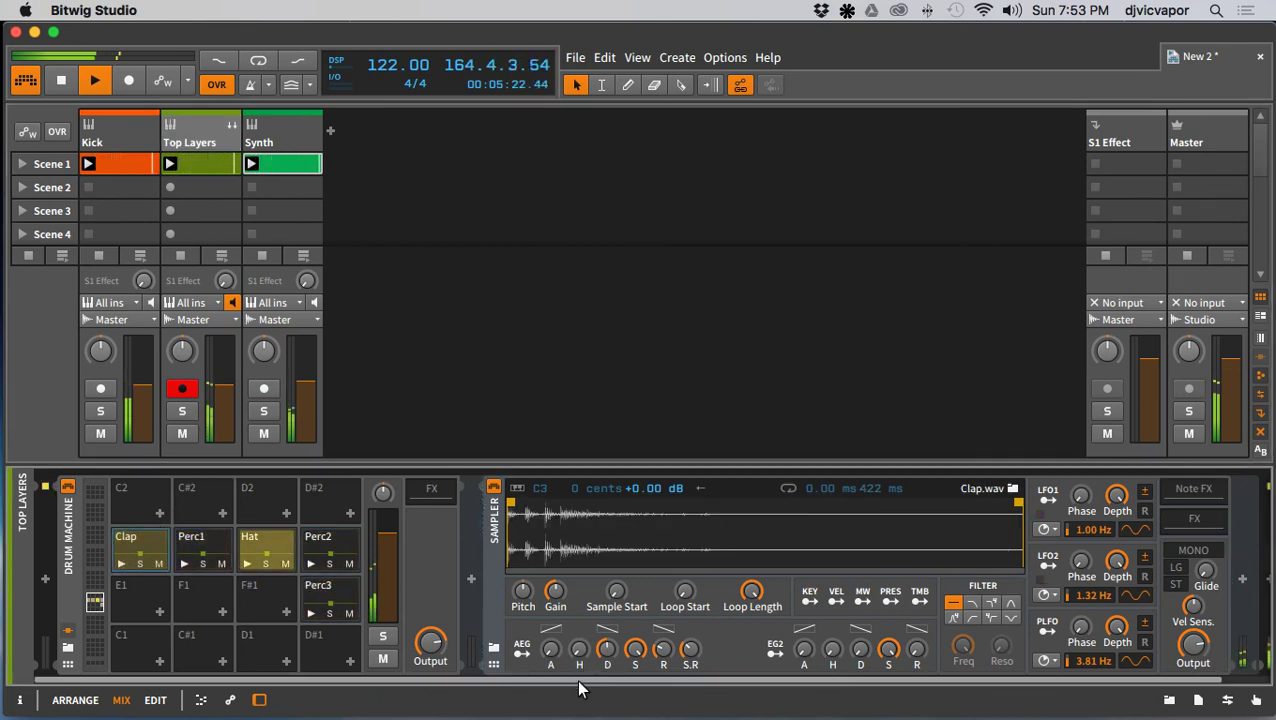
{"action": "scroll", "coordinate": [578, 688], "scroll_direction": "right", "scroll_amount": 2}
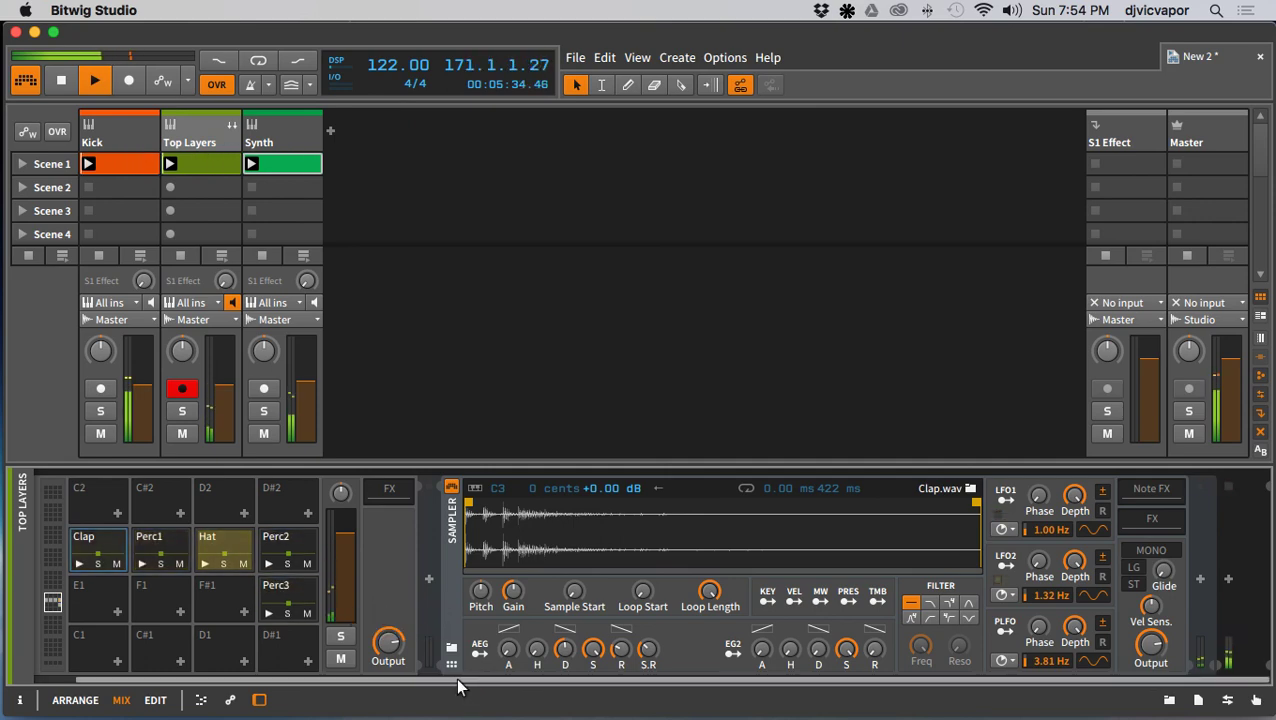
{"action": "left_click_drag", "start_coordinate": [457, 682], "coordinate": [398, 682]}
{"action": "double_click", "coordinate": [68, 586]}
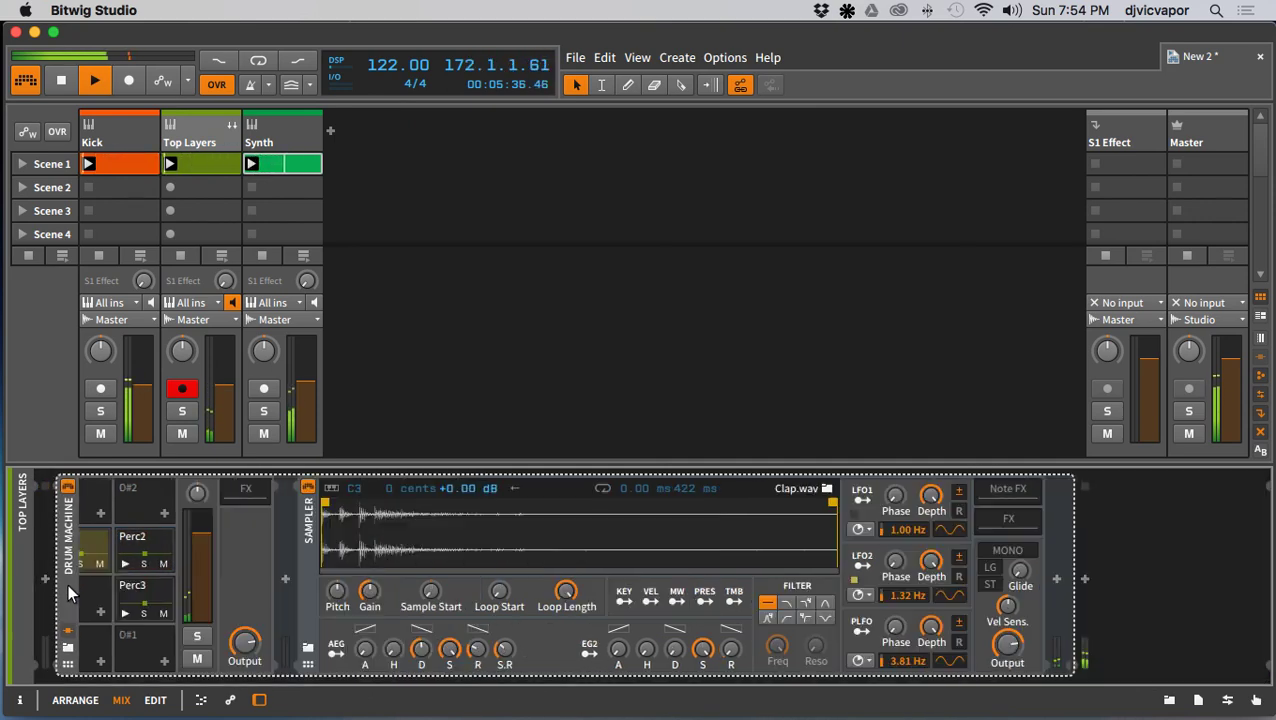
Step: Insert an EQ-5 from the EQ / Filter category after the Drum Machine on the Top Layers track
{"action": "left_click", "coordinate": [89, 580]}
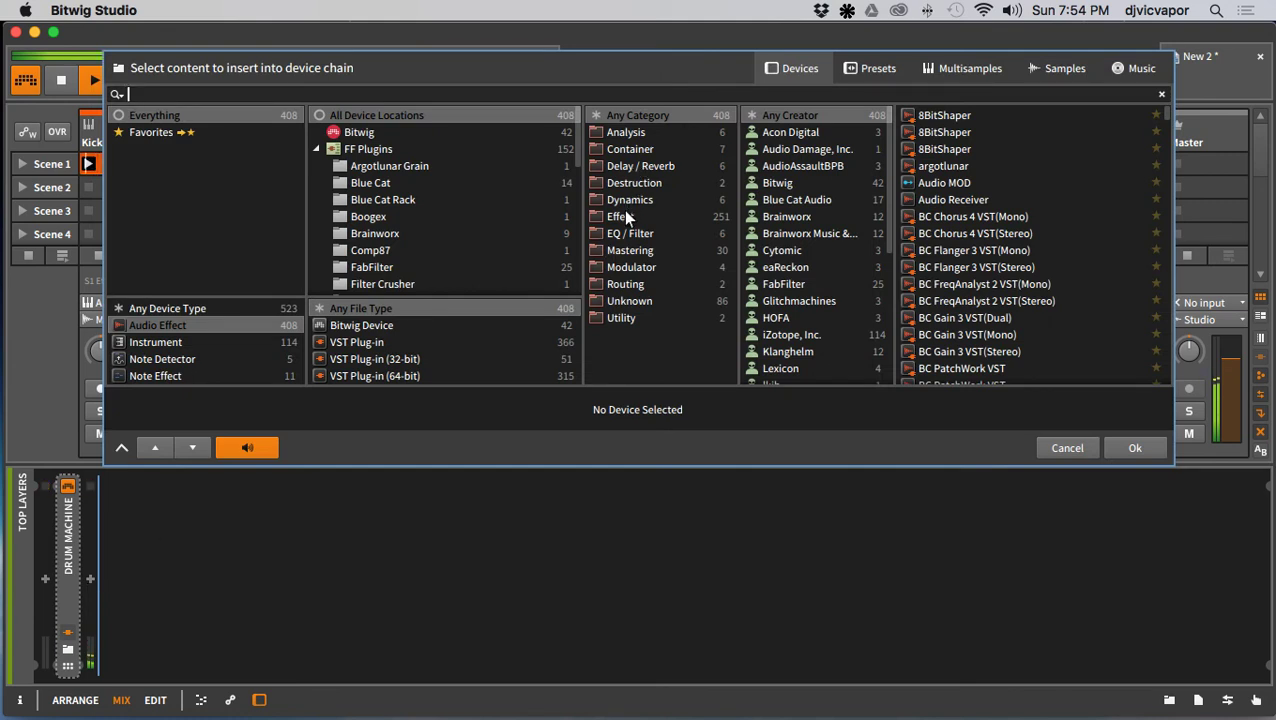
{"action": "left_click", "coordinate": [626, 235]}
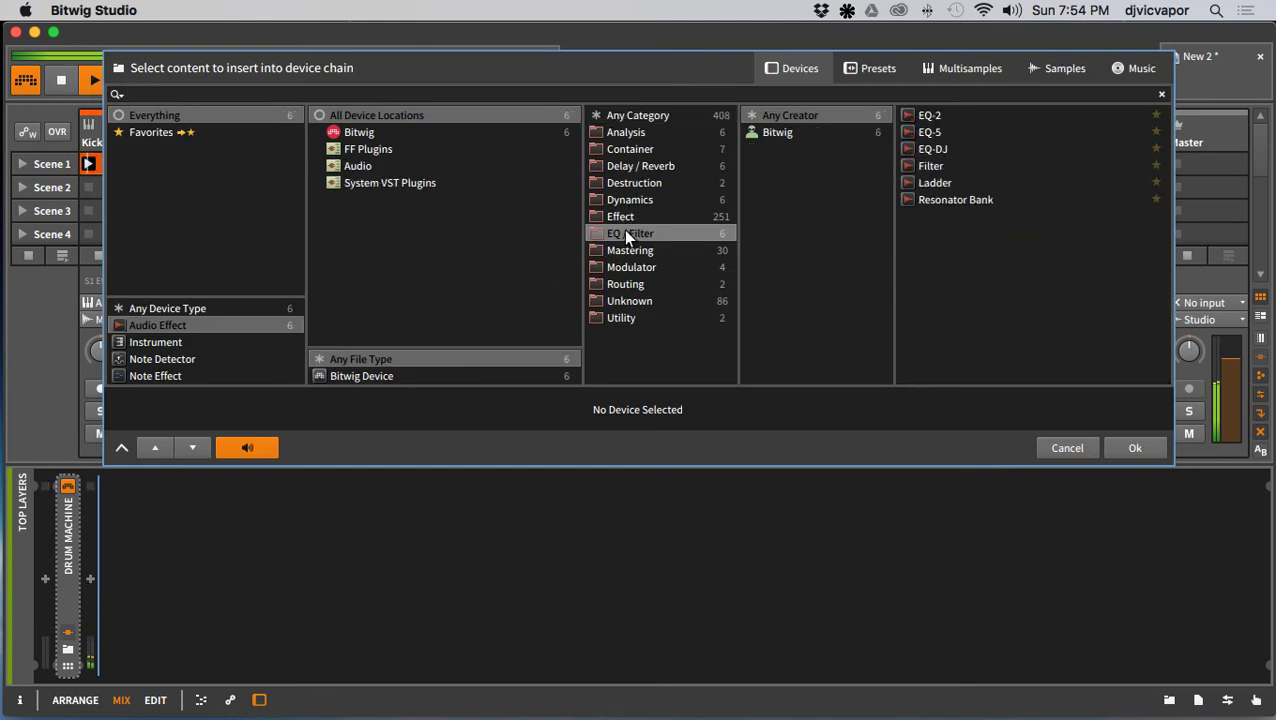
{"action": "left_click", "coordinate": [929, 134]}
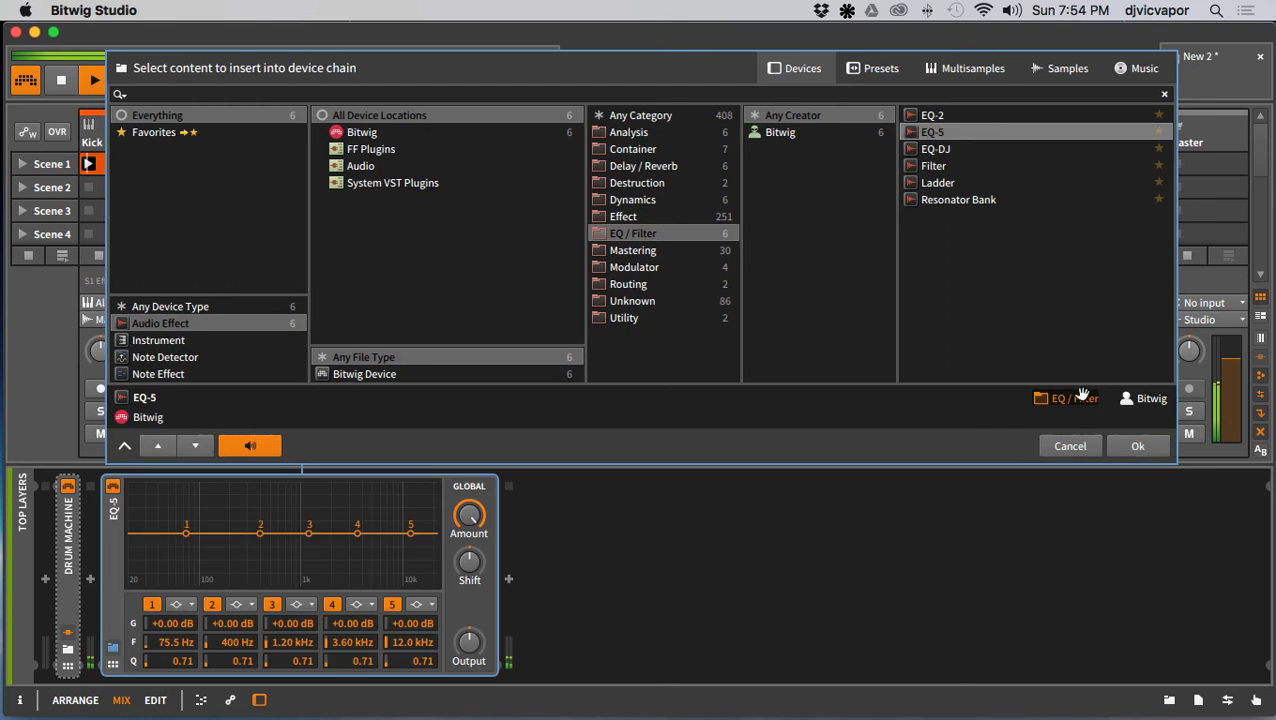
{"action": "left_click", "coordinate": [1135, 448]}
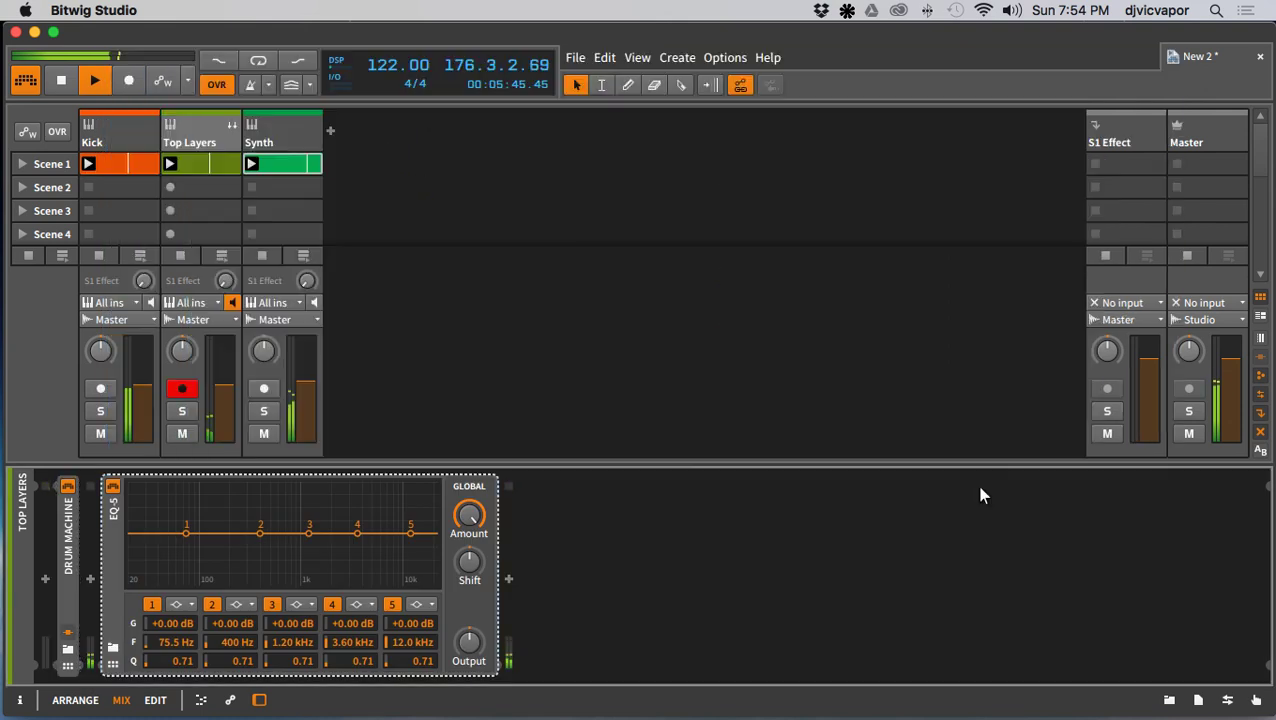
Step: Make the Top Layers EQ-5's band 1 a high-pass at 111 Hz, Q 0.98, and band 5 a high shelf at 6.56 kHz, +1.40 dB
{"action": "left_click", "coordinate": [183, 604]}
{"action": "left_click", "coordinate": [183, 641]}
{"action": "mouse_move", "coordinate": [183, 637]}
{"action": "left_mouse_down"}
{"action": "mouse_move", "coordinate": [183, 577]}
{"action": "mouse_move", "coordinate": [177, 659]}
{"action": "left_mouse_up"}
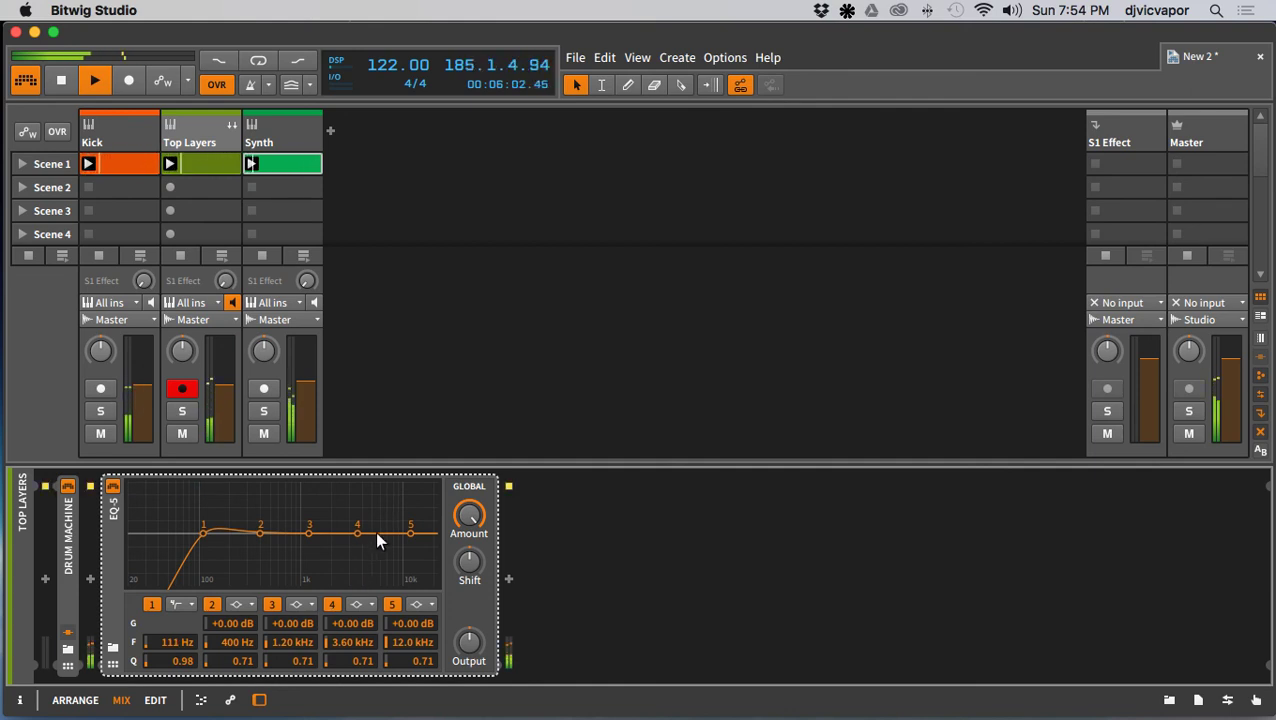
{"action": "left_click", "coordinate": [418, 604]}
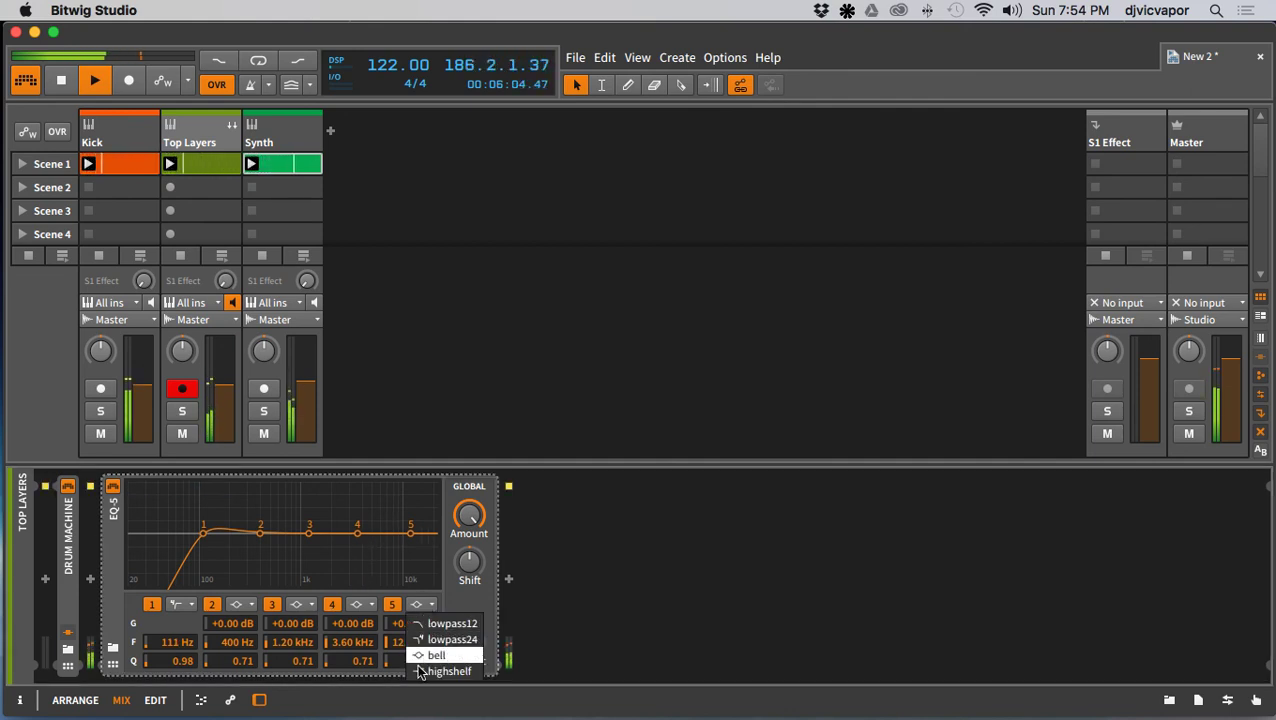
{"action": "left_click", "coordinate": [420, 671]}
{"action": "left_click_drag", "start_coordinate": [410, 532], "coordinate": [383, 530]}
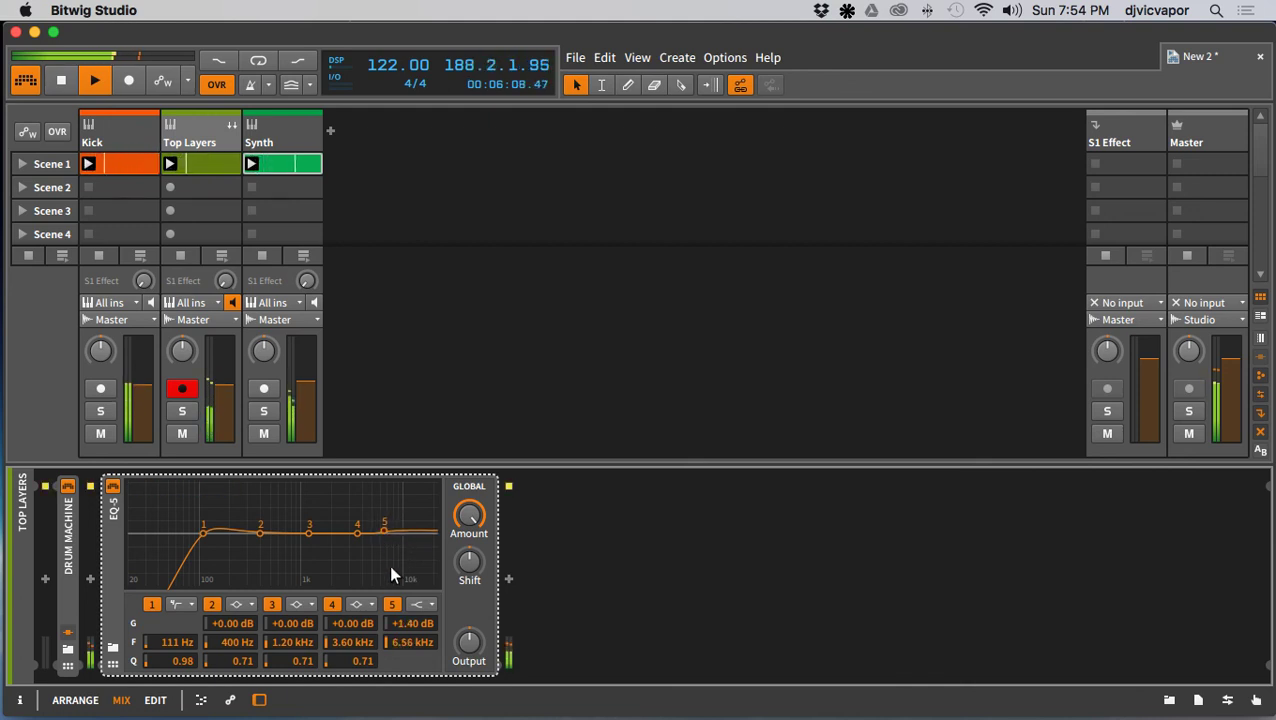
Step: Collapse the Top Layers EQ-5 and insert a Reverb from the Delay / Reverb category after it
{"action": "left_click", "coordinate": [114, 601]}
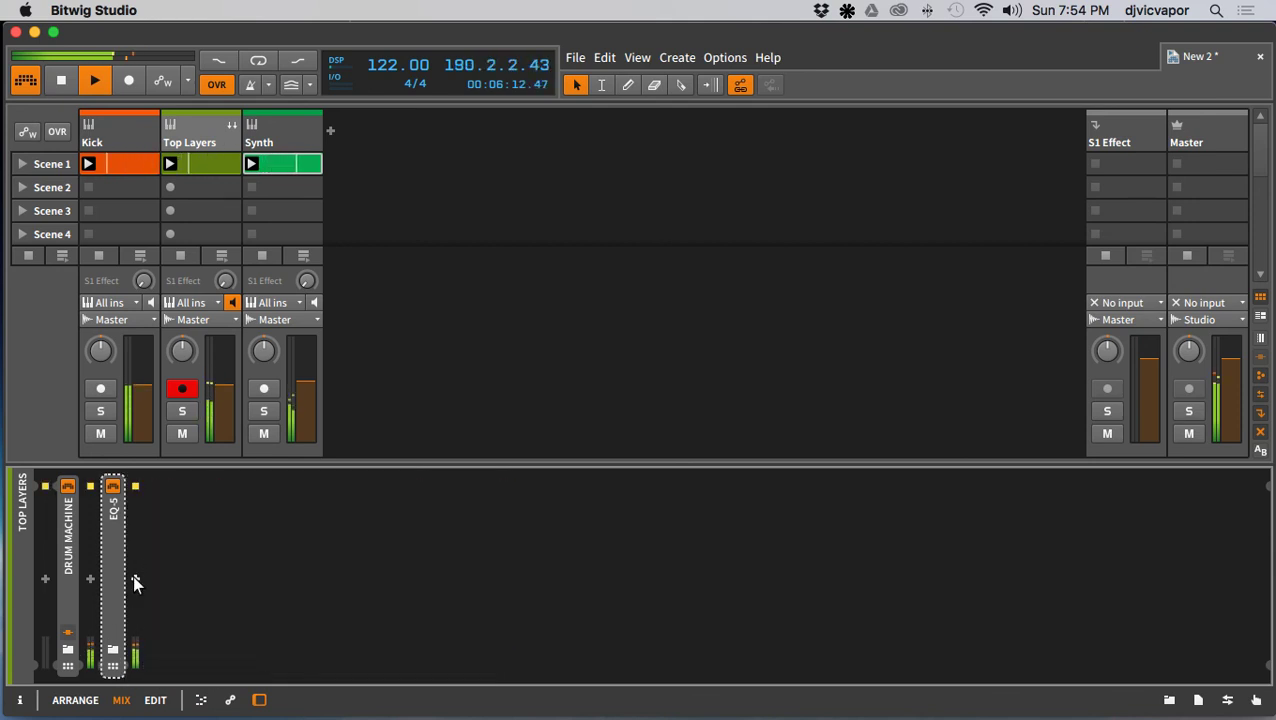
{"action": "left_click", "coordinate": [134, 578]}
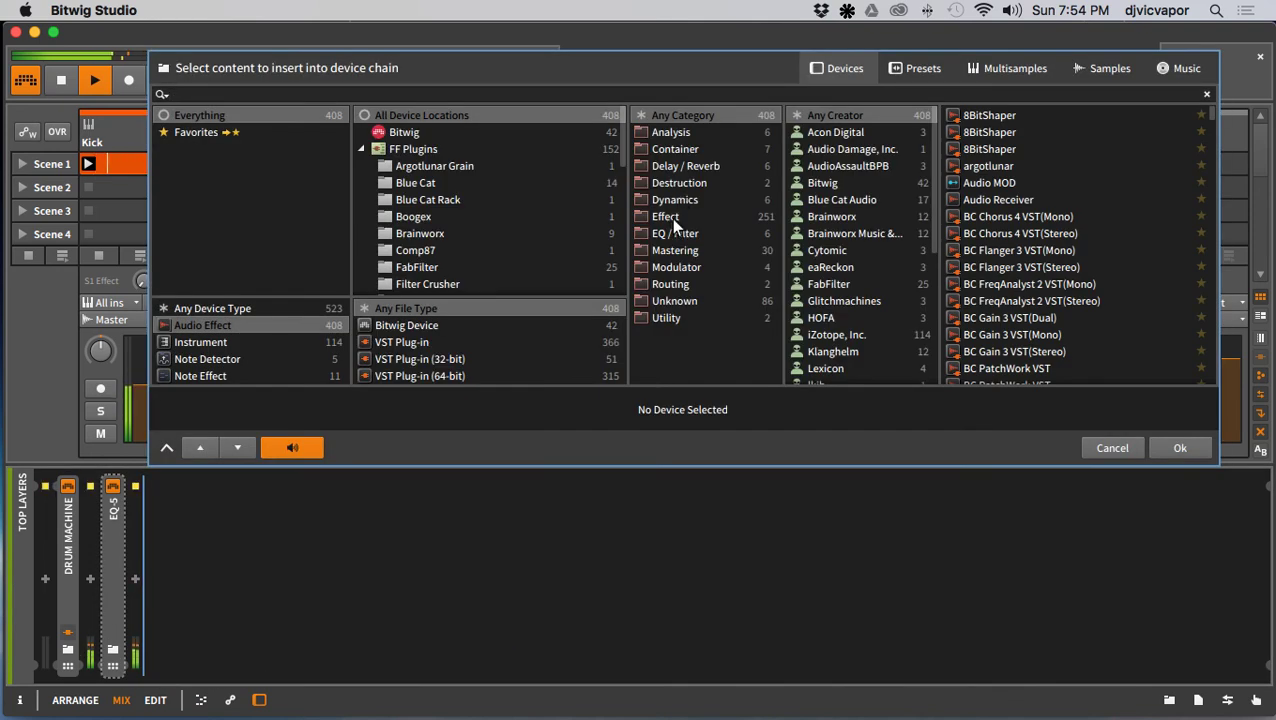
{"action": "left_click", "coordinate": [684, 166]}
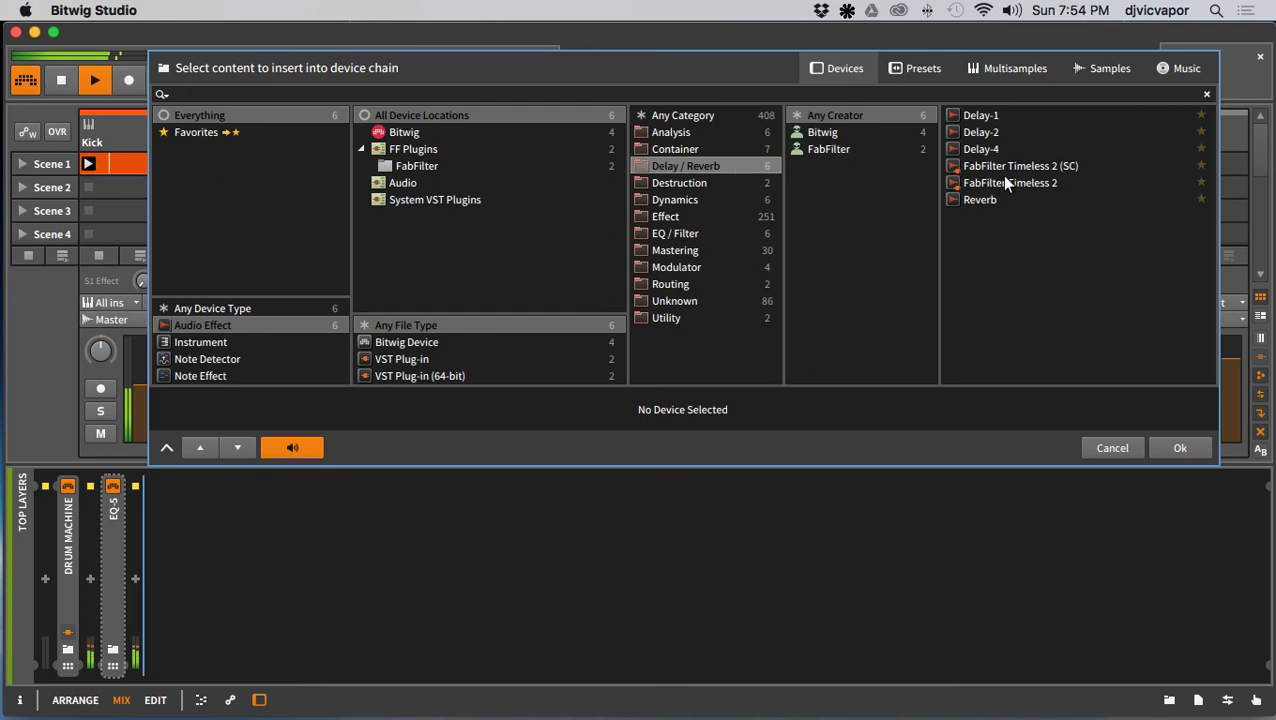
{"action": "left_click", "coordinate": [980, 200]}
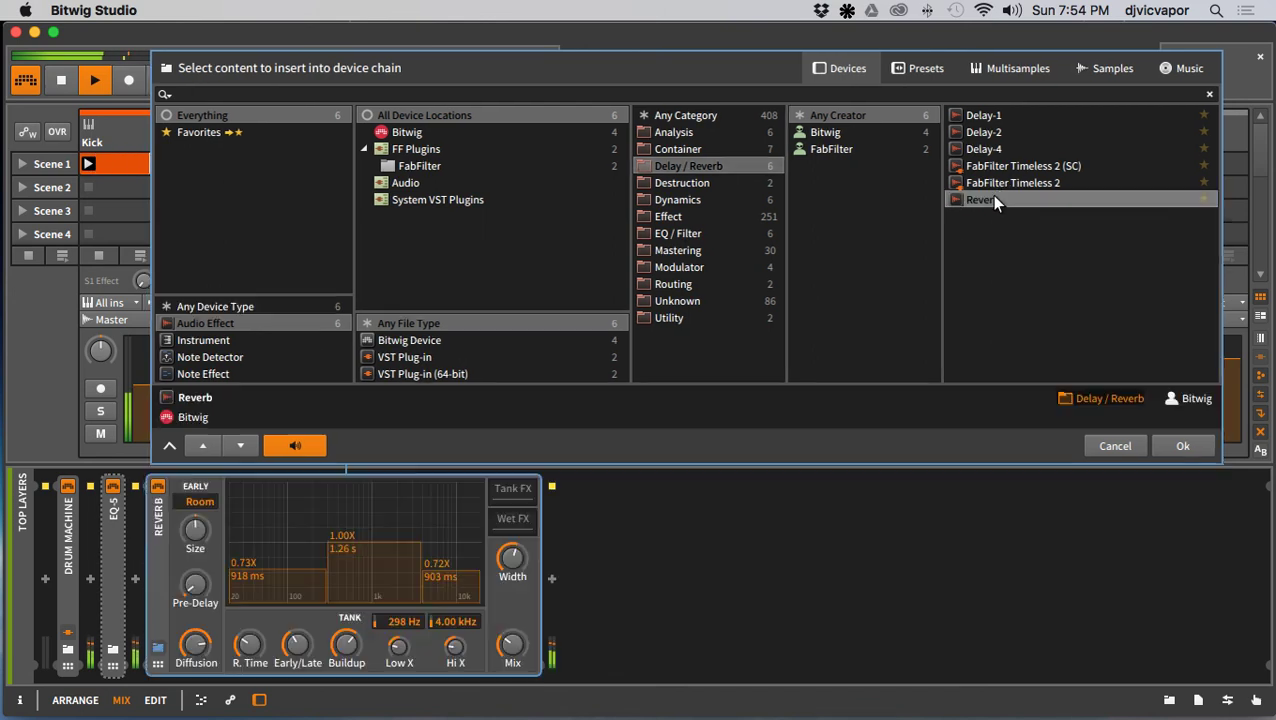
{"action": "left_click", "coordinate": [1174, 446]}
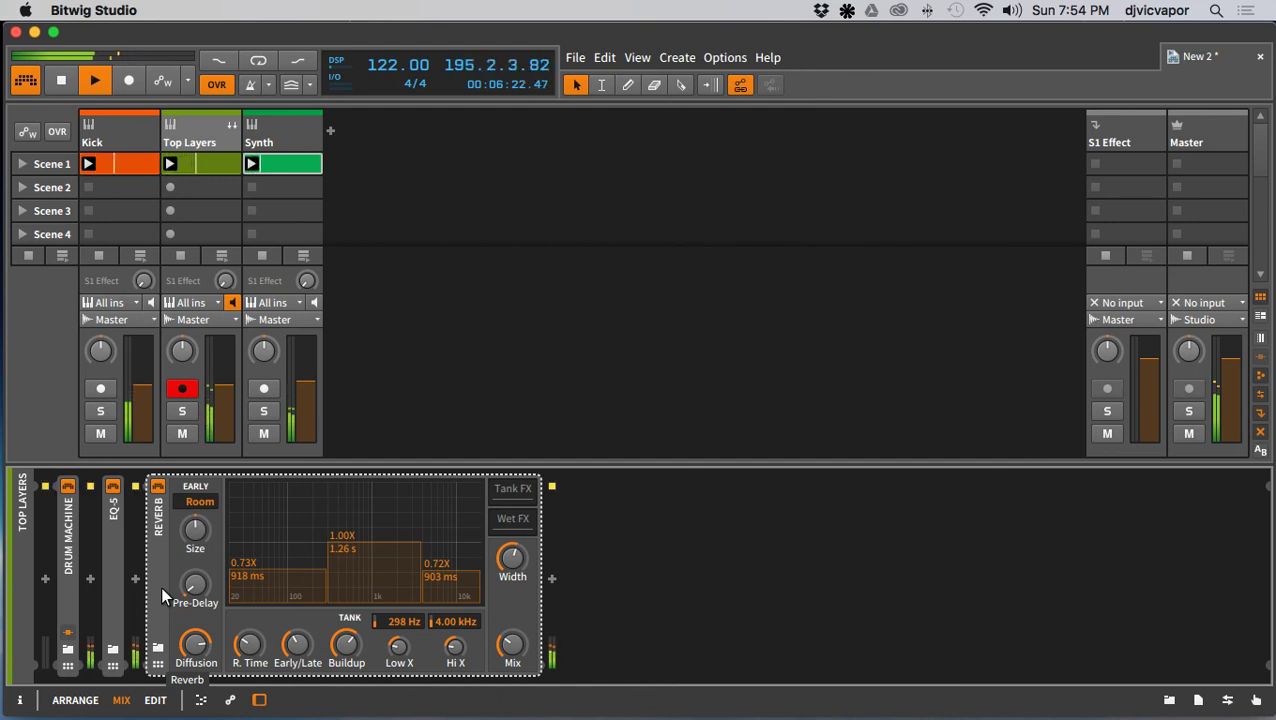
Step: Lower the Top Layers Reverb's mix slightly, collapse the device, and briefly solo the track to hear it alone
{"action": "left_click_drag", "start_coordinate": [512, 646], "coordinate": [512, 672]}
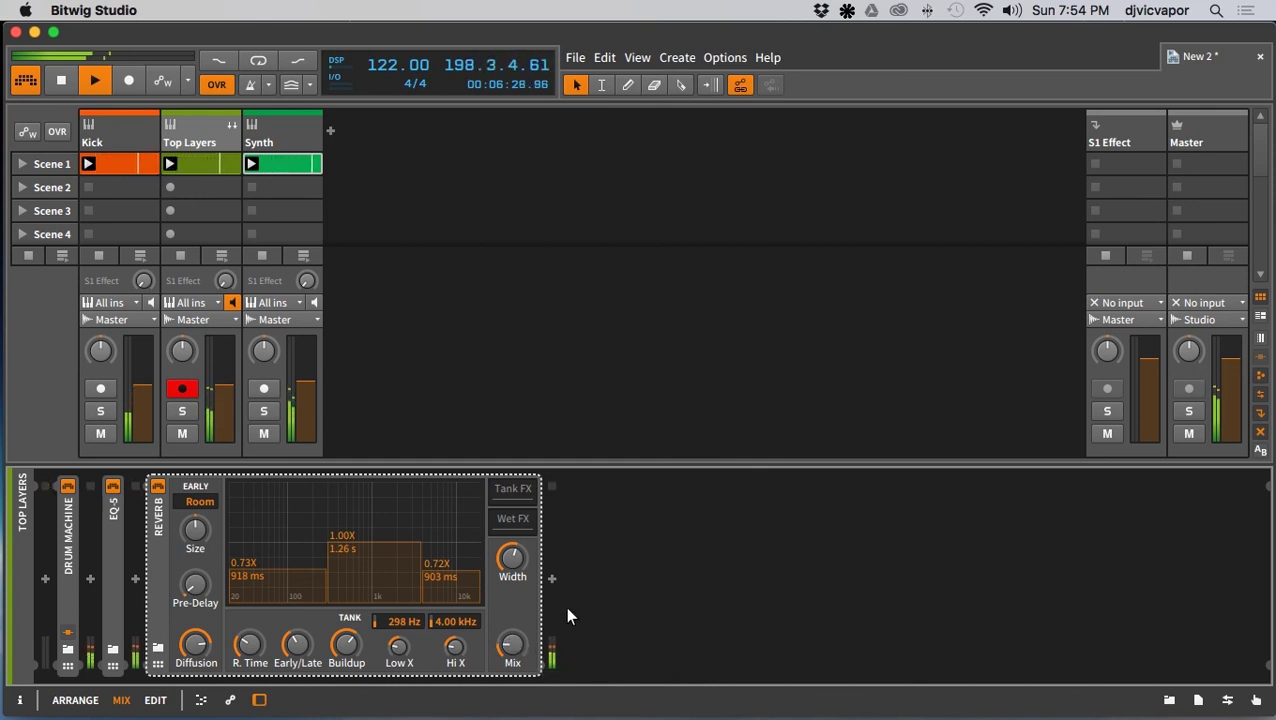
{"action": "left_click", "coordinate": [161, 575]}
{"action": "left_click", "coordinate": [181, 411]}
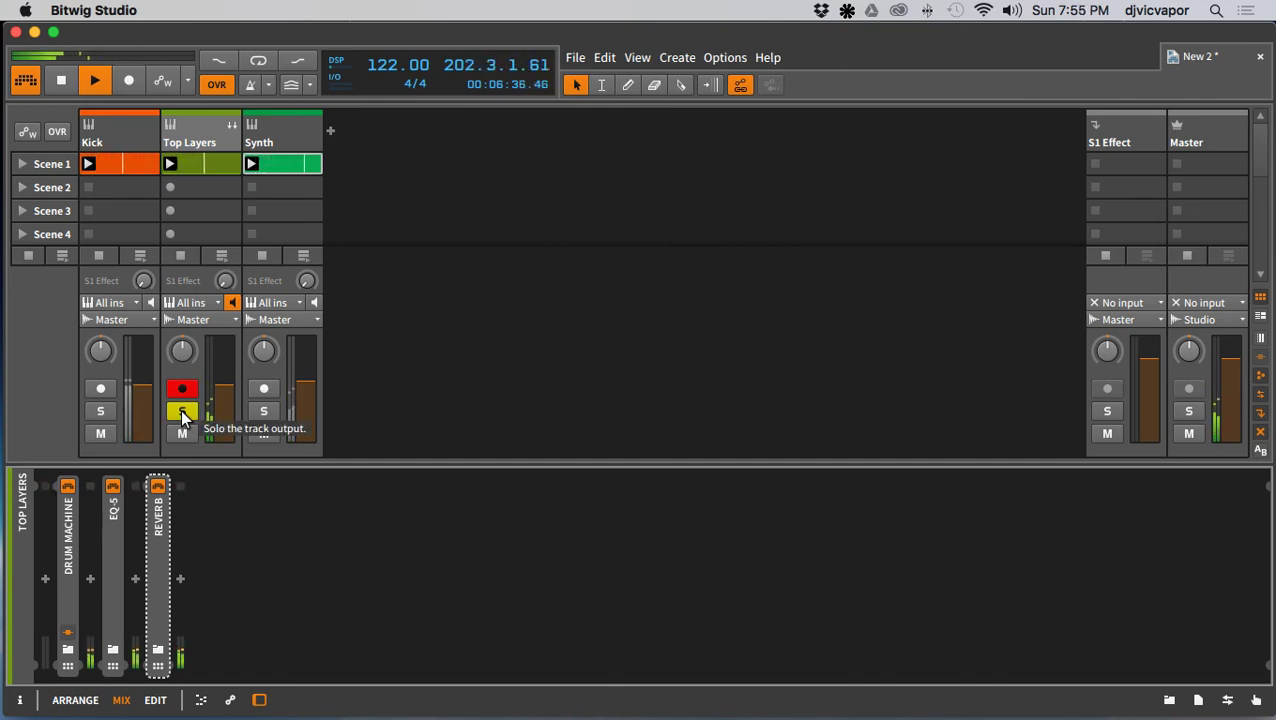
{"action": "left_click", "coordinate": [181, 411]}
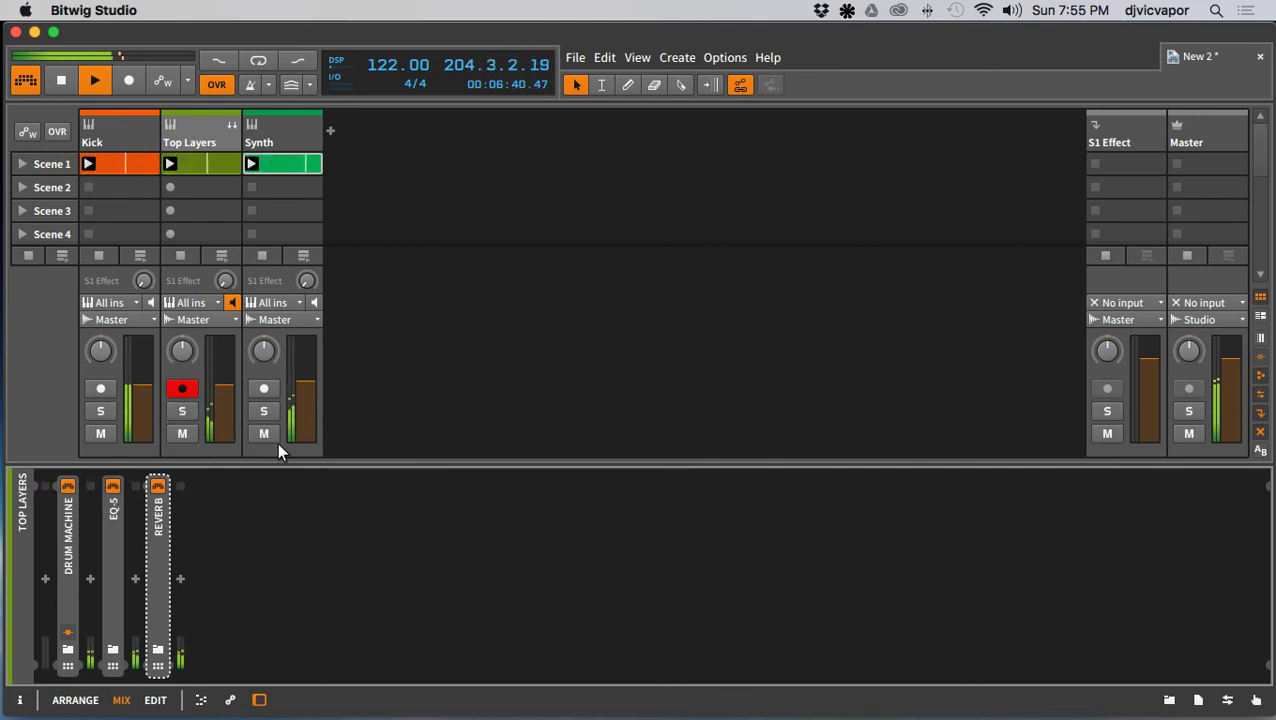
Step: Solo the Synth track and insert FabFilter Saturn from the FabFilter plug-in folder on the S1 Effect track
{"action": "left_click", "coordinate": [259, 411]}
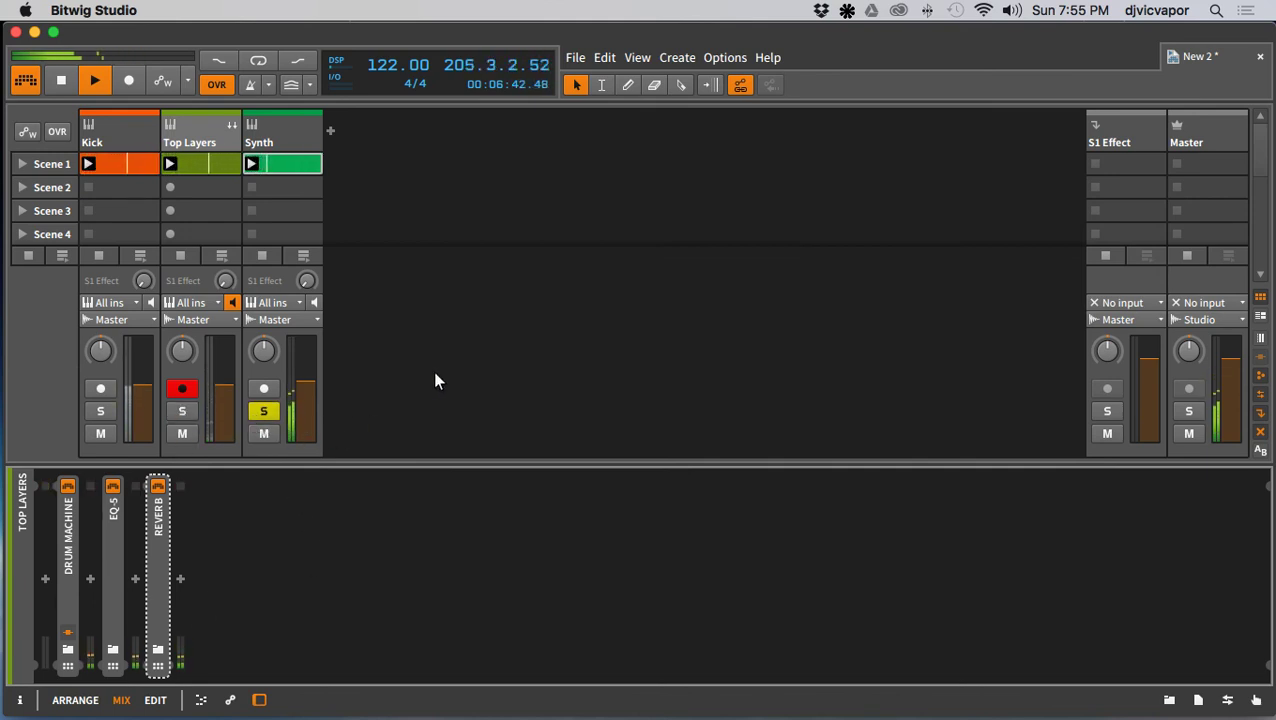
{"action": "key", "text": "space"}
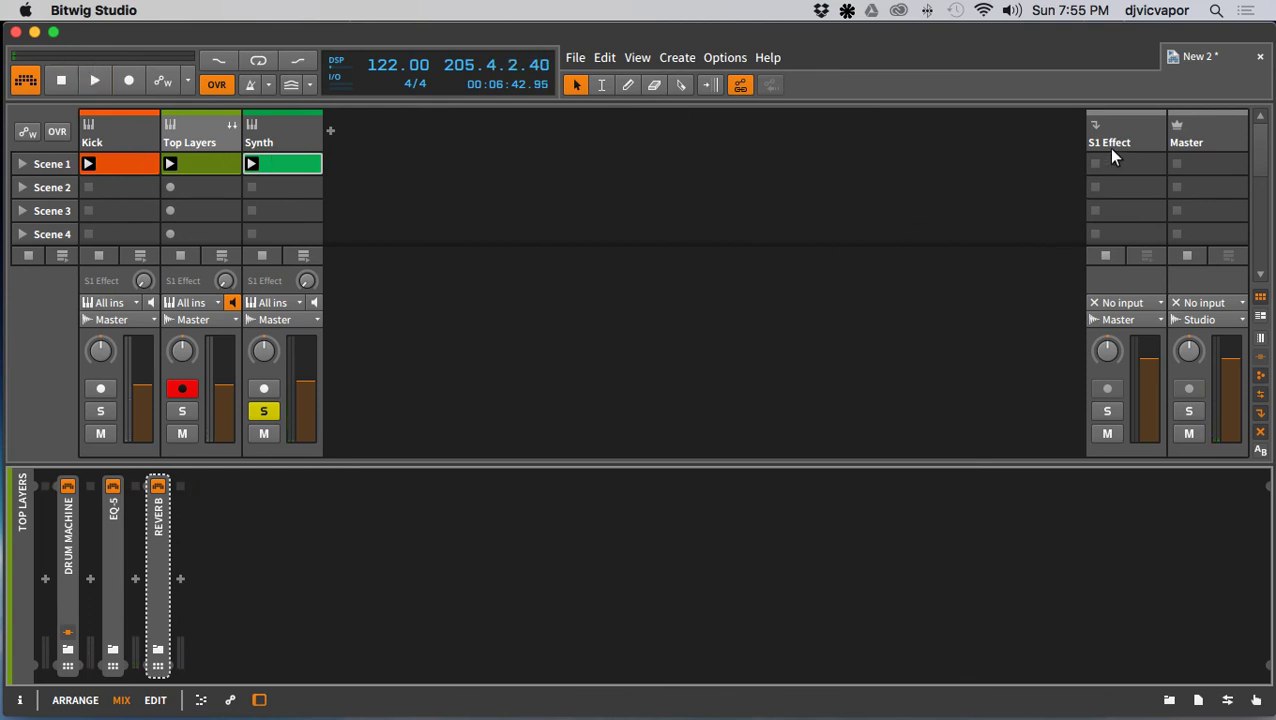
{"action": "left_click", "coordinate": [1114, 148]}
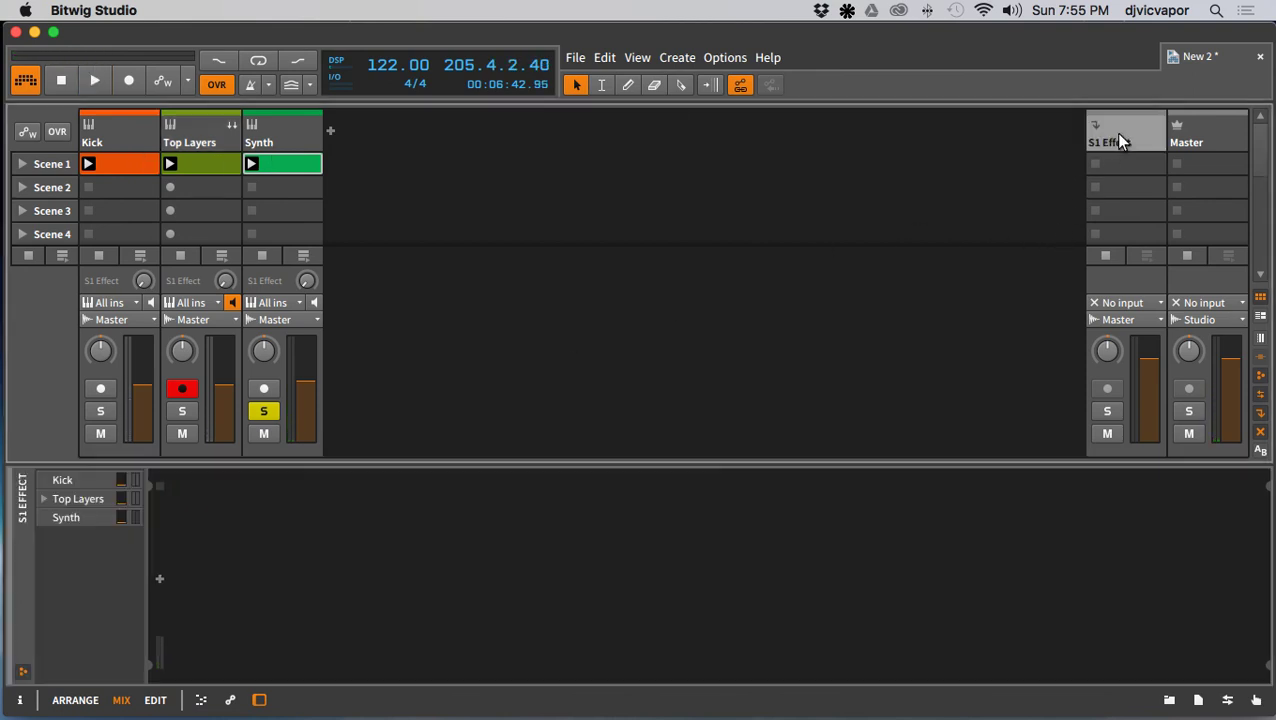
{"action": "left_click", "coordinate": [160, 580]}
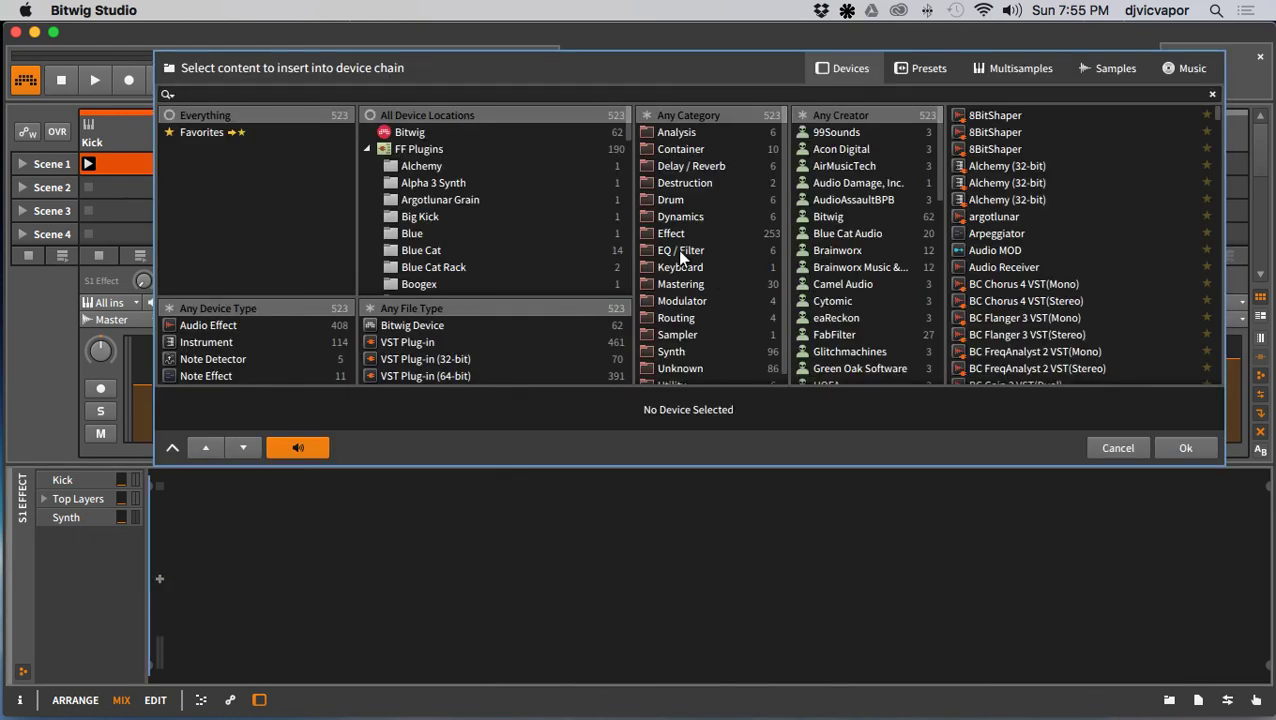
{"action": "scroll", "coordinate": [448, 232], "scroll_direction": "down", "scroll_amount": 4}
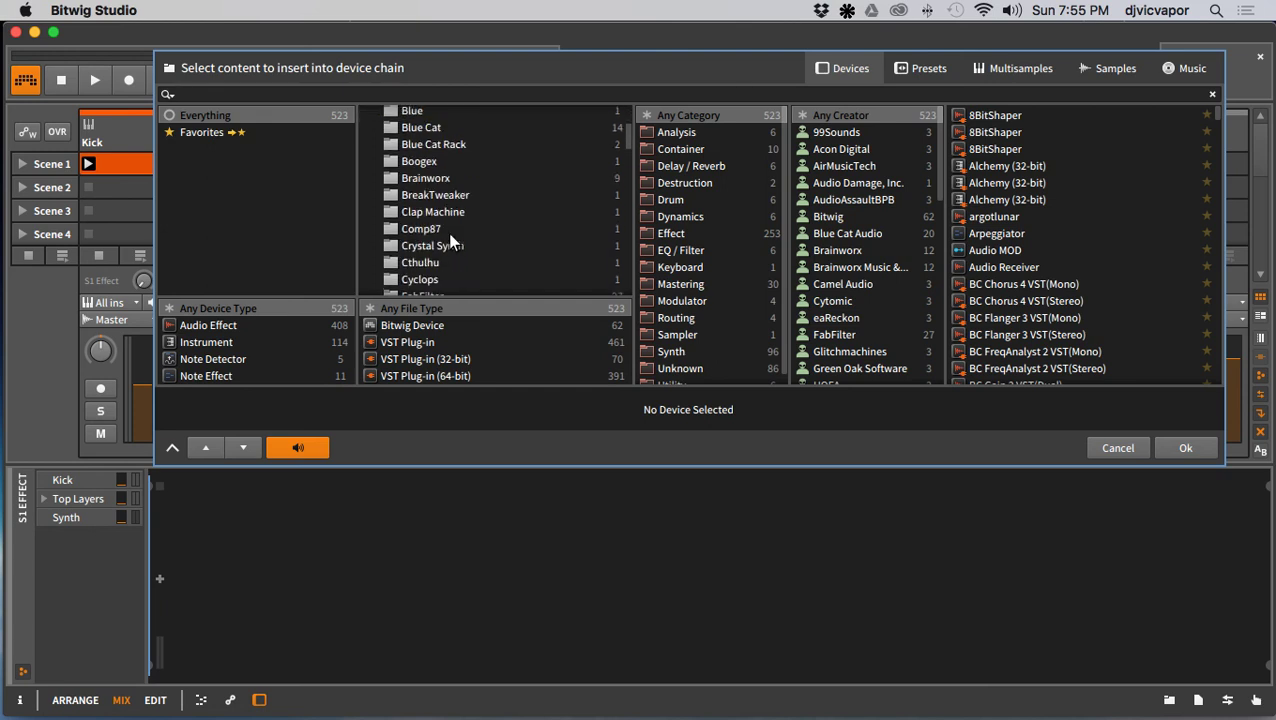
{"action": "scroll", "coordinate": [448, 232], "scroll_direction": "down", "scroll_amount": 3}
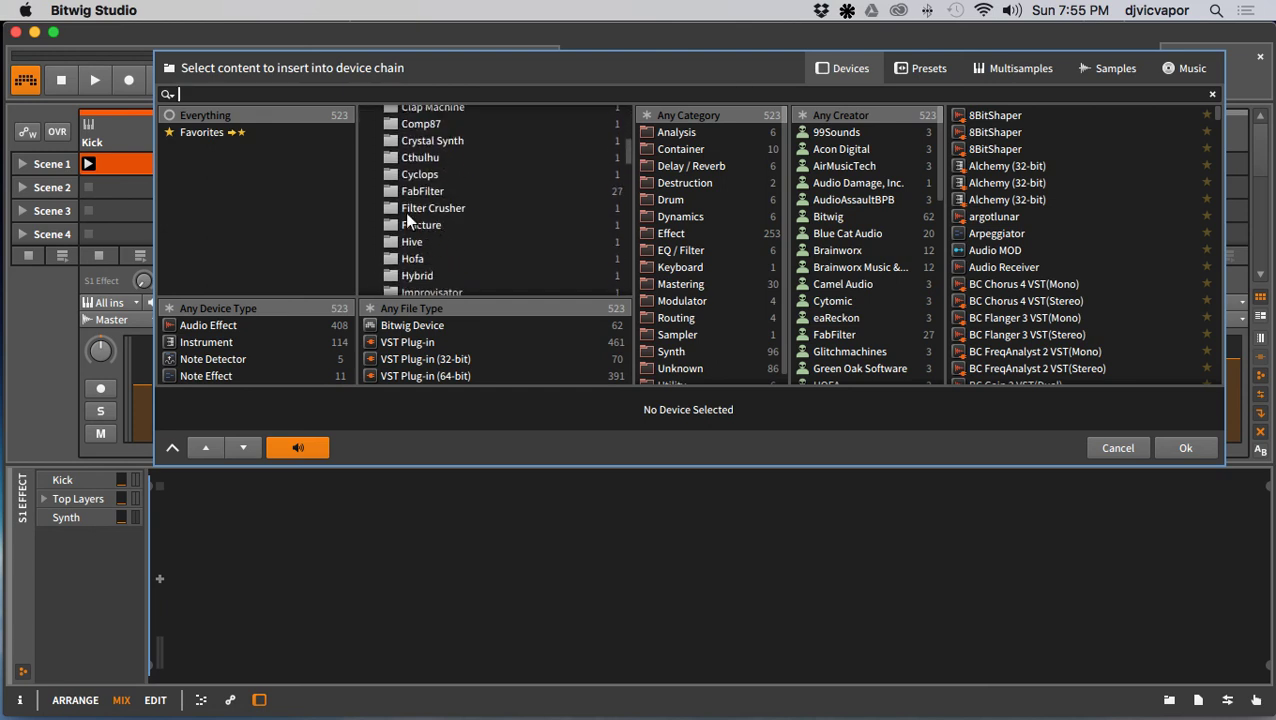
{"action": "left_click", "coordinate": [420, 191]}
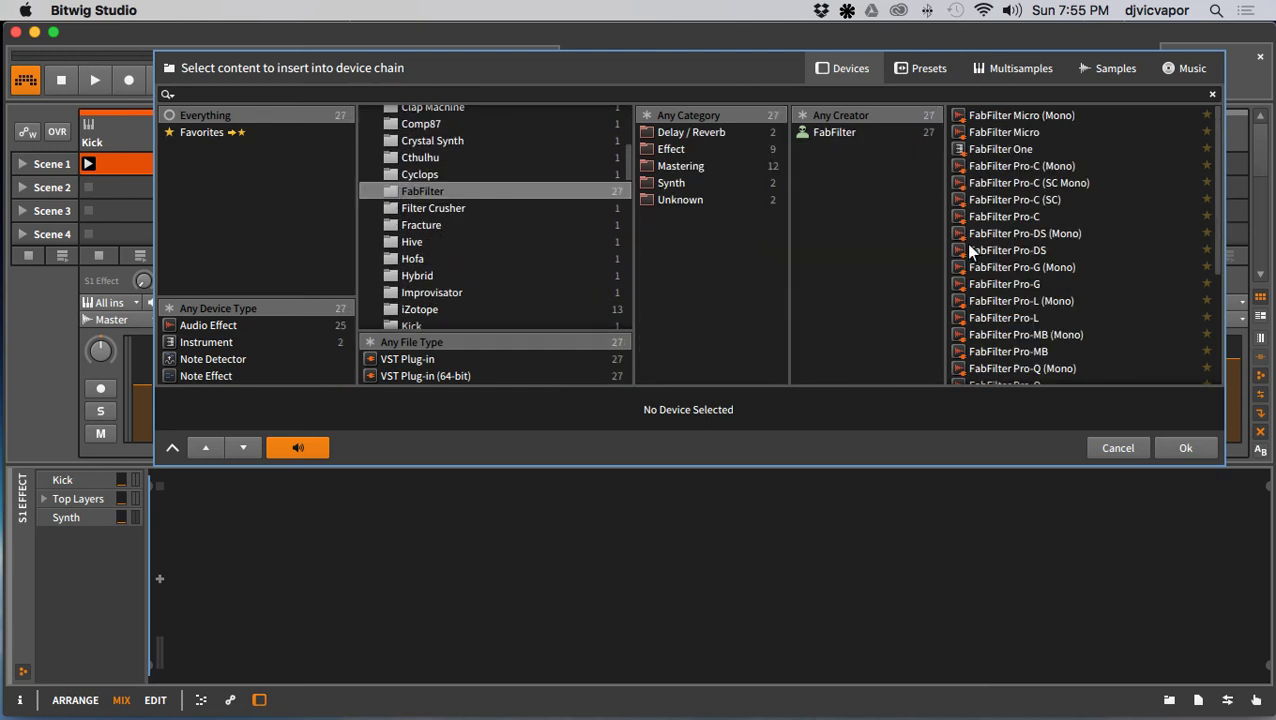
{"action": "scroll", "coordinate": [969, 252], "scroll_direction": "down", "scroll_amount": 4}
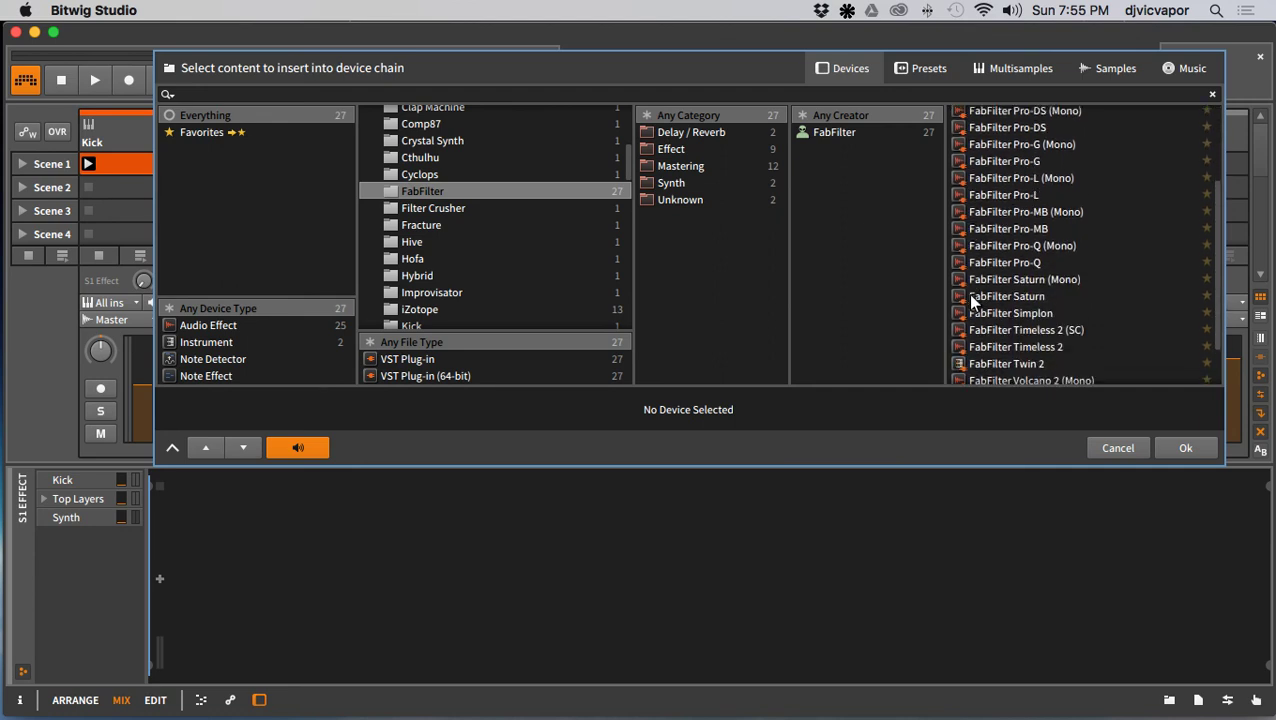
{"action": "left_click", "coordinate": [973, 297]}
{"action": "left_click", "coordinate": [1204, 450]}
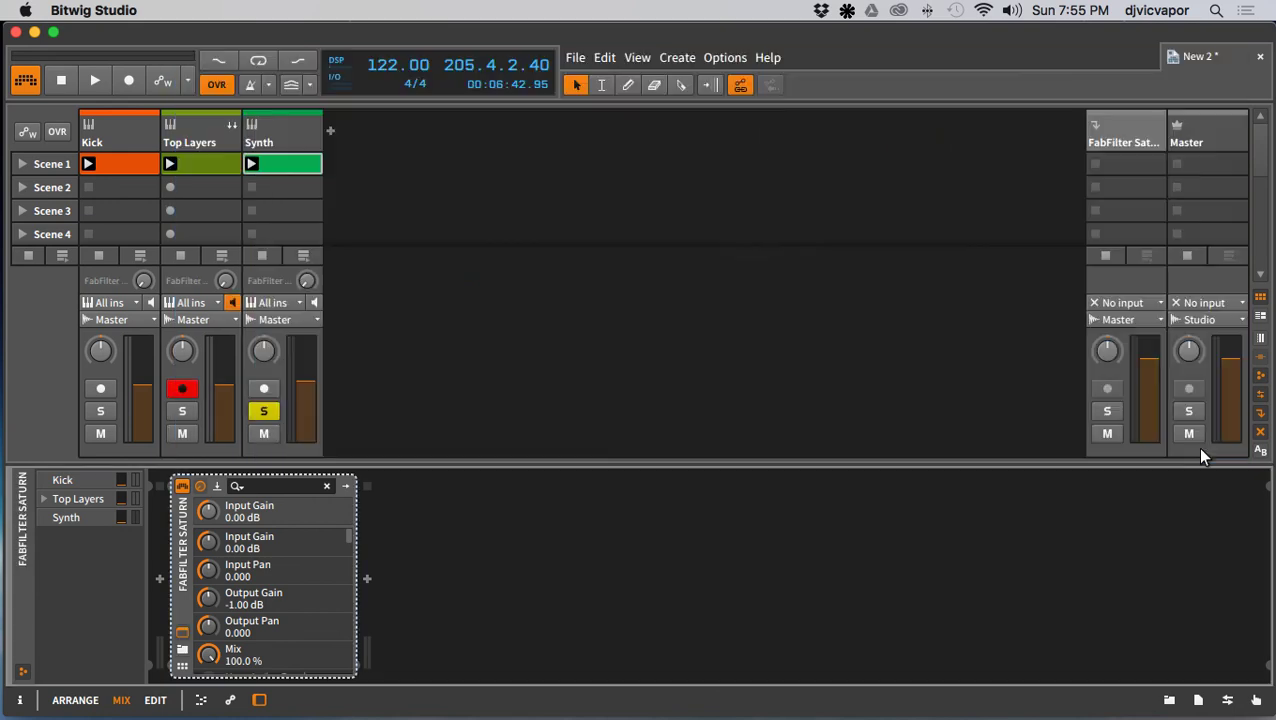
Step: Move the Saturn window clear of the track mixer and, during playback, raise the Synth track's send to Saturn to 0 dB
{"action": "left_click_drag", "start_coordinate": [638, 273], "coordinate": [902, 129]}
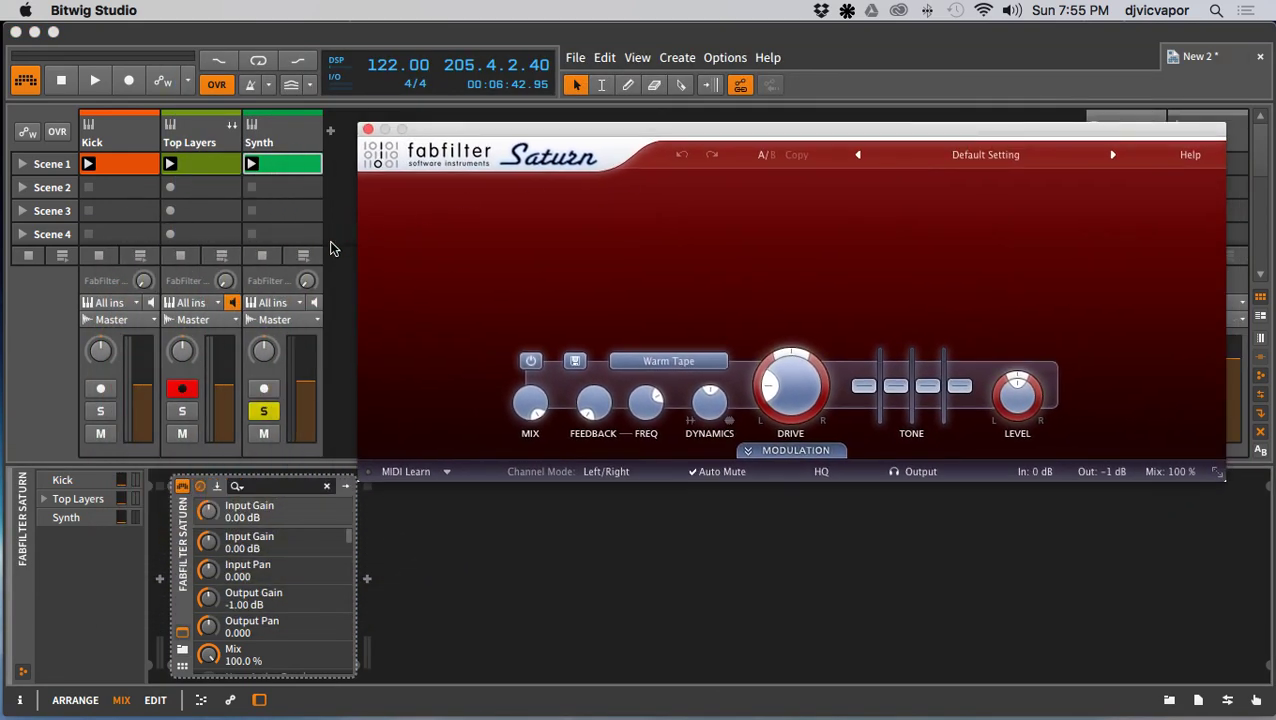
{"action": "key", "text": "space"}
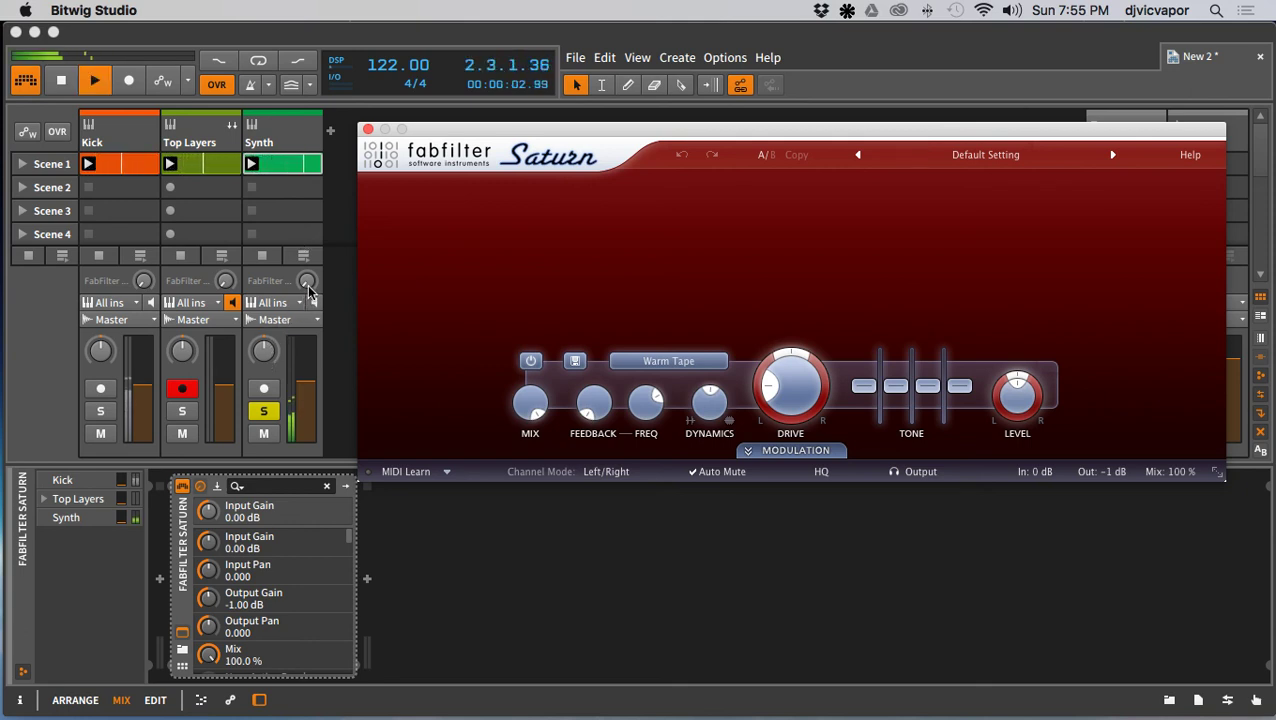
{"action": "left_click_drag", "start_coordinate": [308, 290], "coordinate": [308, 238]}
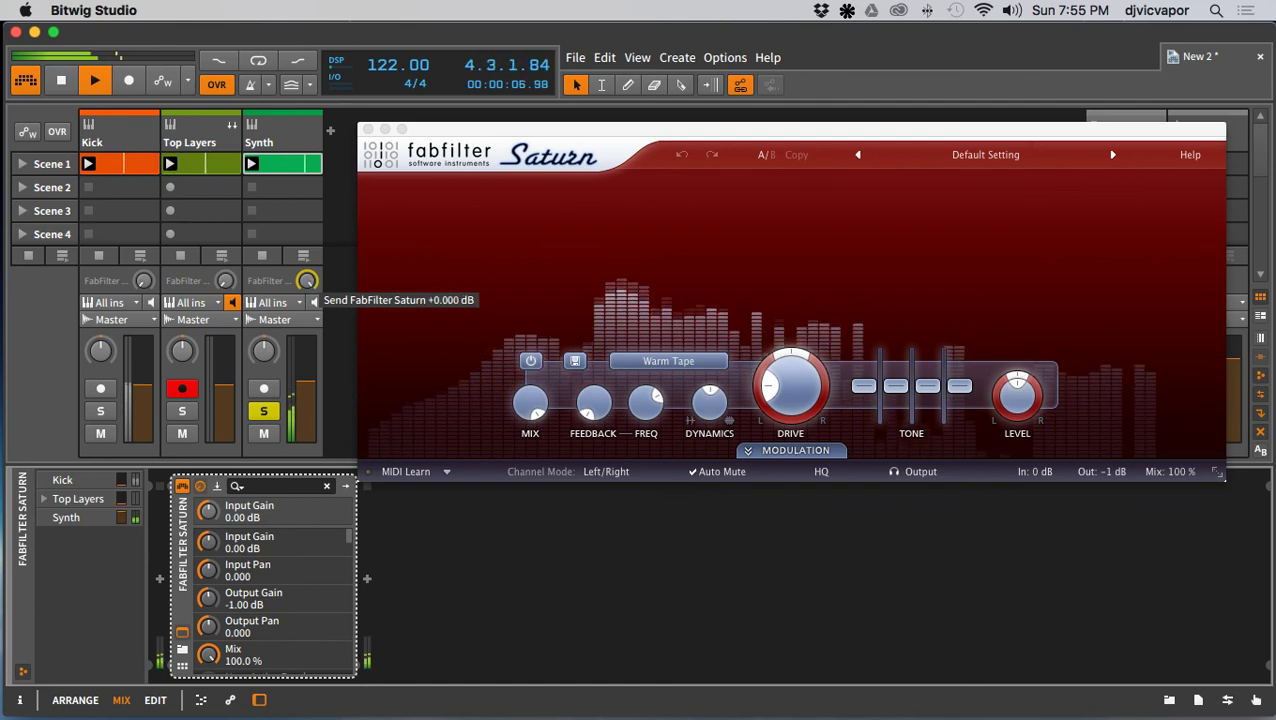
Step: Load Saturn's FX preset Delay LA I SM and audition the following presets up to Glitch Beat 02 bM
{"action": "left_click", "coordinate": [1067, 156]}
{"action": "mouse_move", "coordinate": [993, 214]}
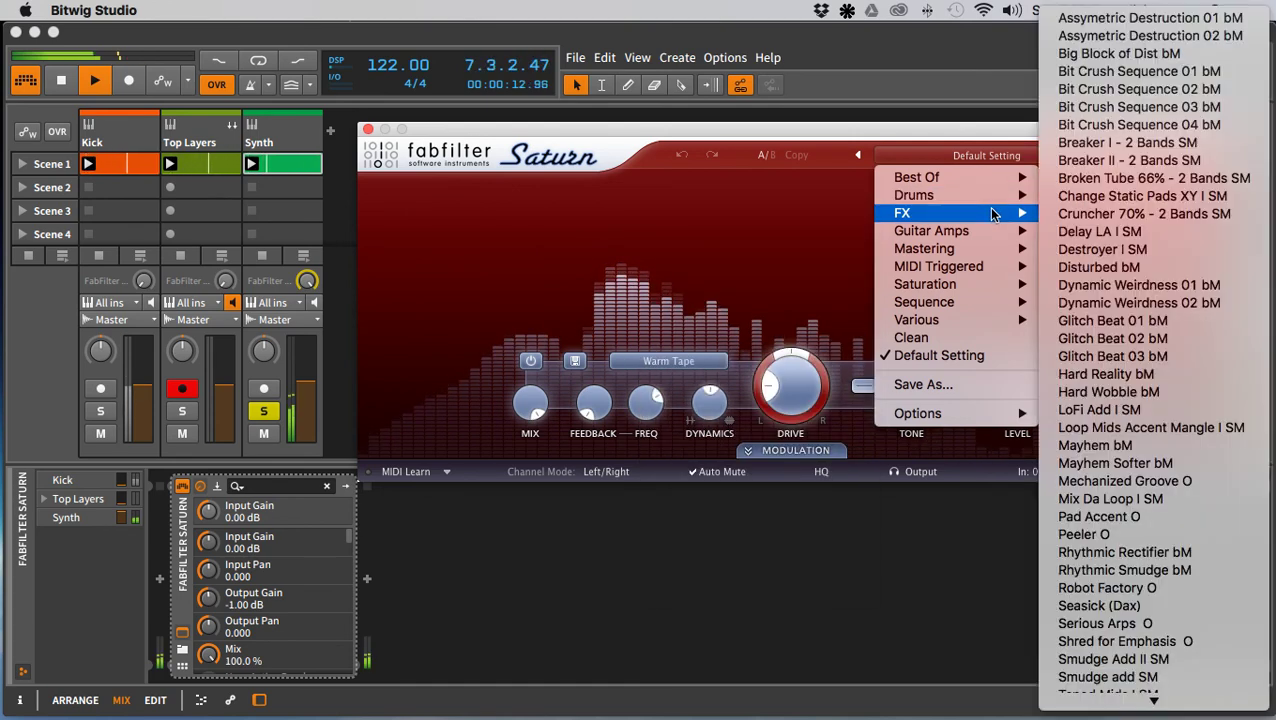
{"action": "left_click", "coordinate": [1062, 233]}
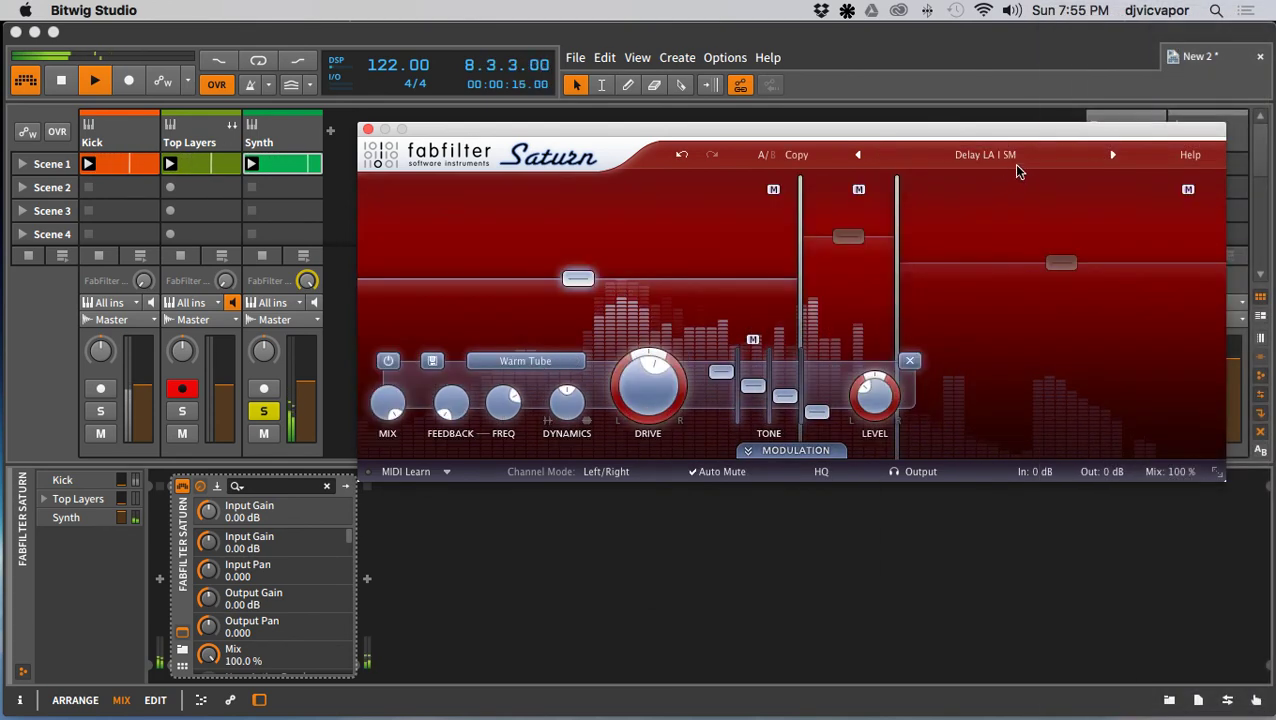
{"action": "left_click", "coordinate": [1111, 155]}
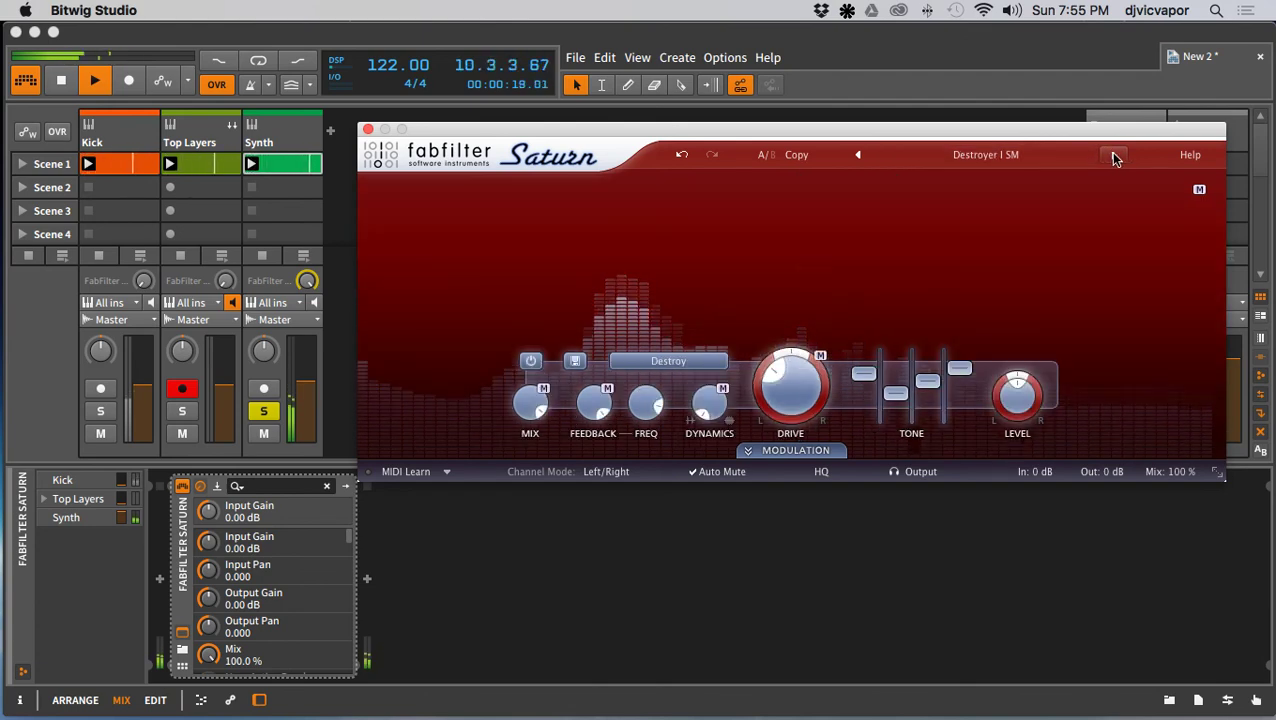
{"action": "left_click", "coordinate": [1113, 156]}
{"action": "left_click", "coordinate": [1113, 156]}
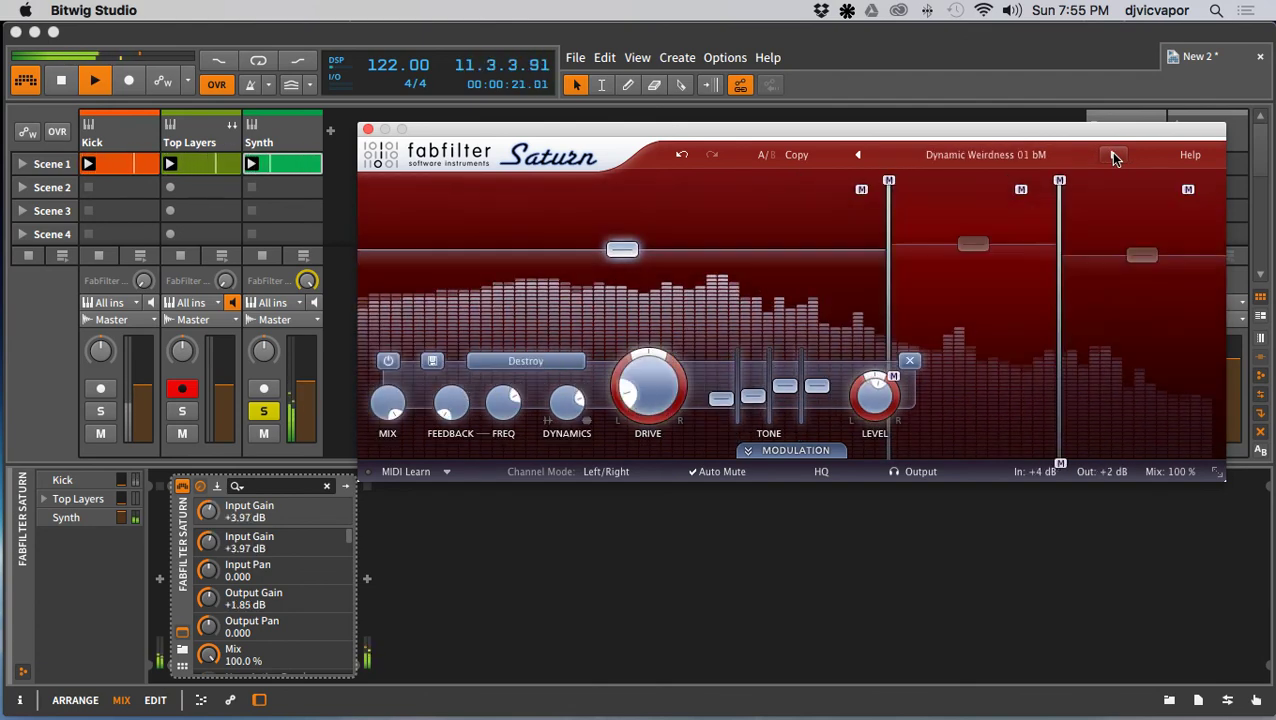
{"action": "left_click", "coordinate": [1114, 157]}
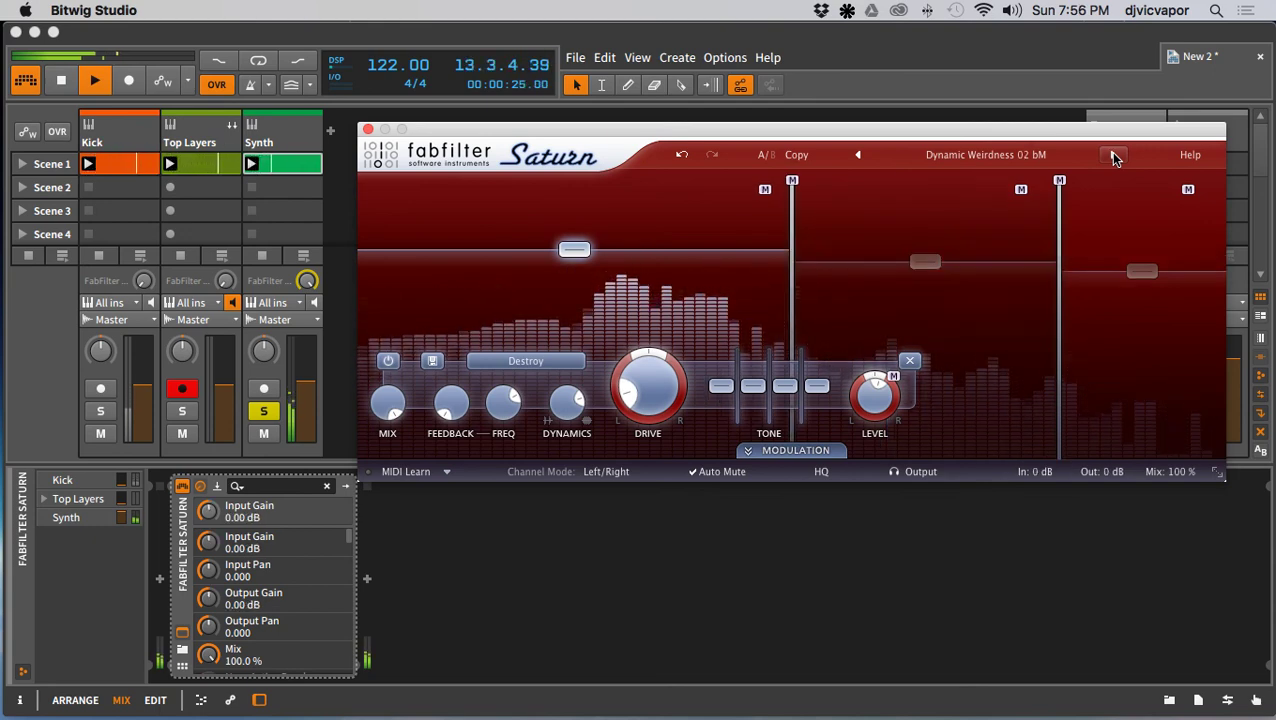
{"action": "left_click", "coordinate": [1114, 157]}
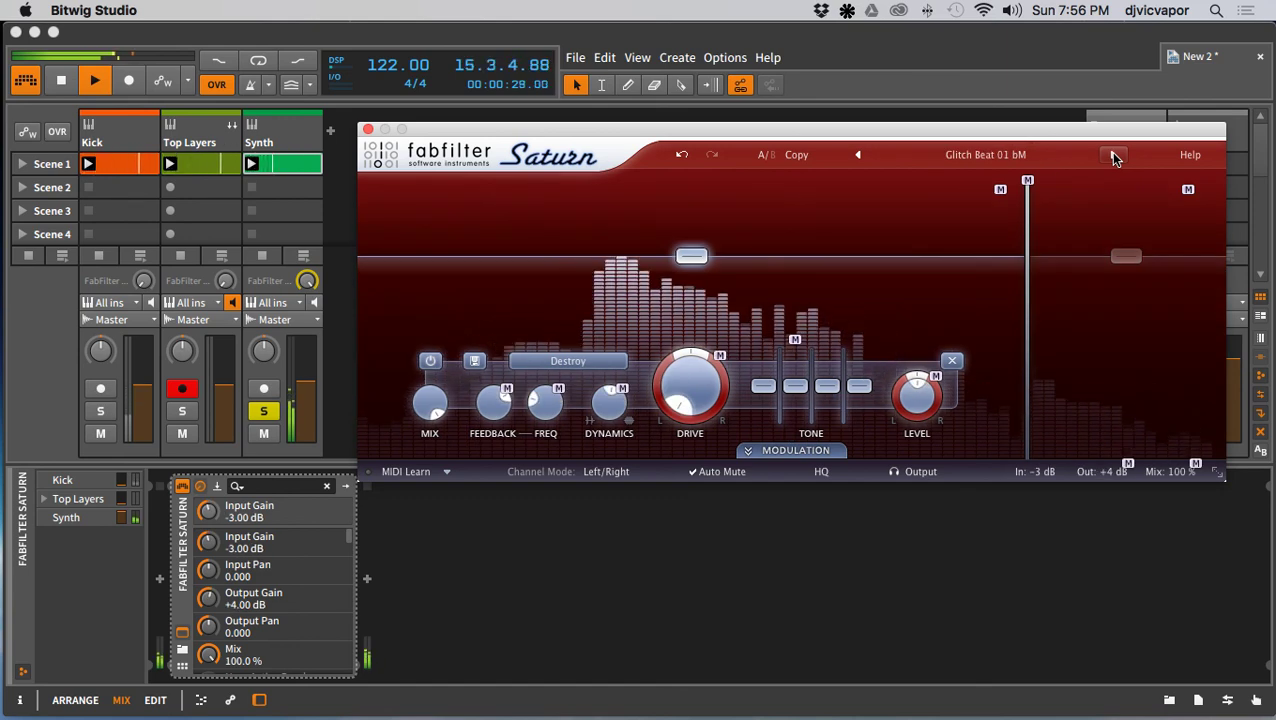
{"action": "left_click", "coordinate": [1114, 157]}
Step: Audition Saturn's Sequence presets from Break My Loop 01 bM through Digi Tal bM to IDM Looper 01 bM
{"action": "left_click", "coordinate": [1045, 157]}
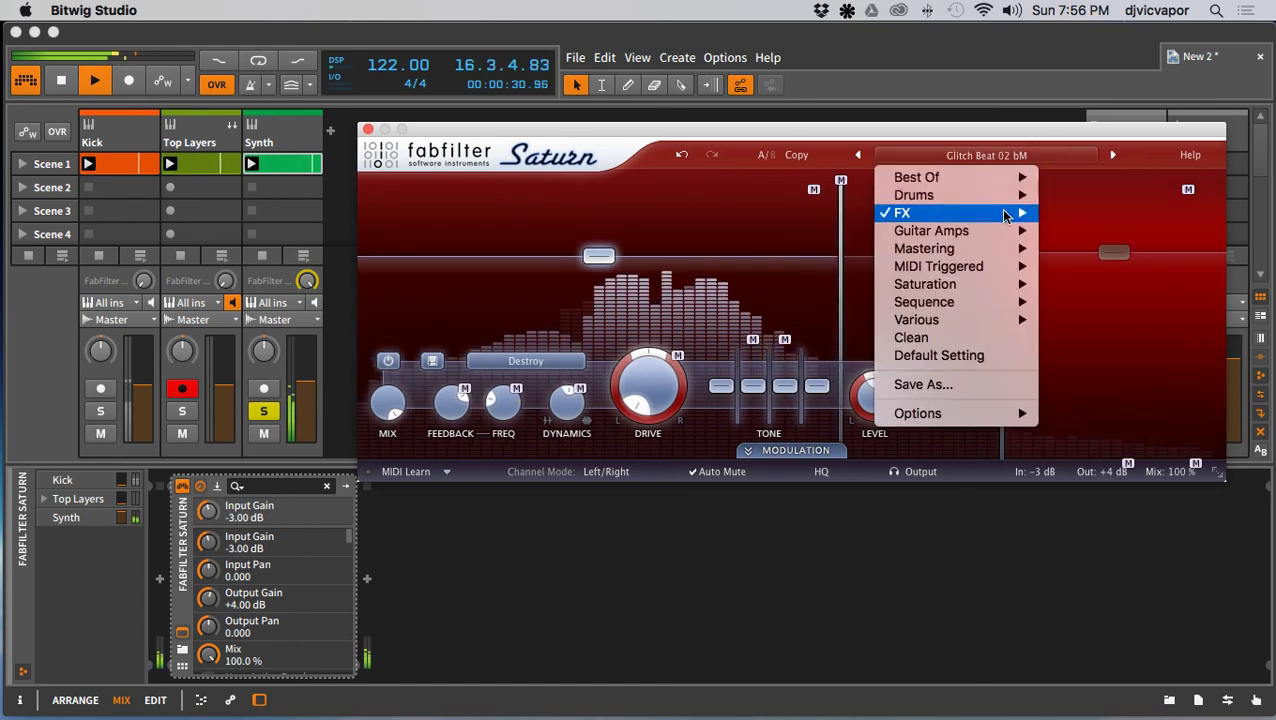
{"action": "mouse_move", "coordinate": [990, 300]}
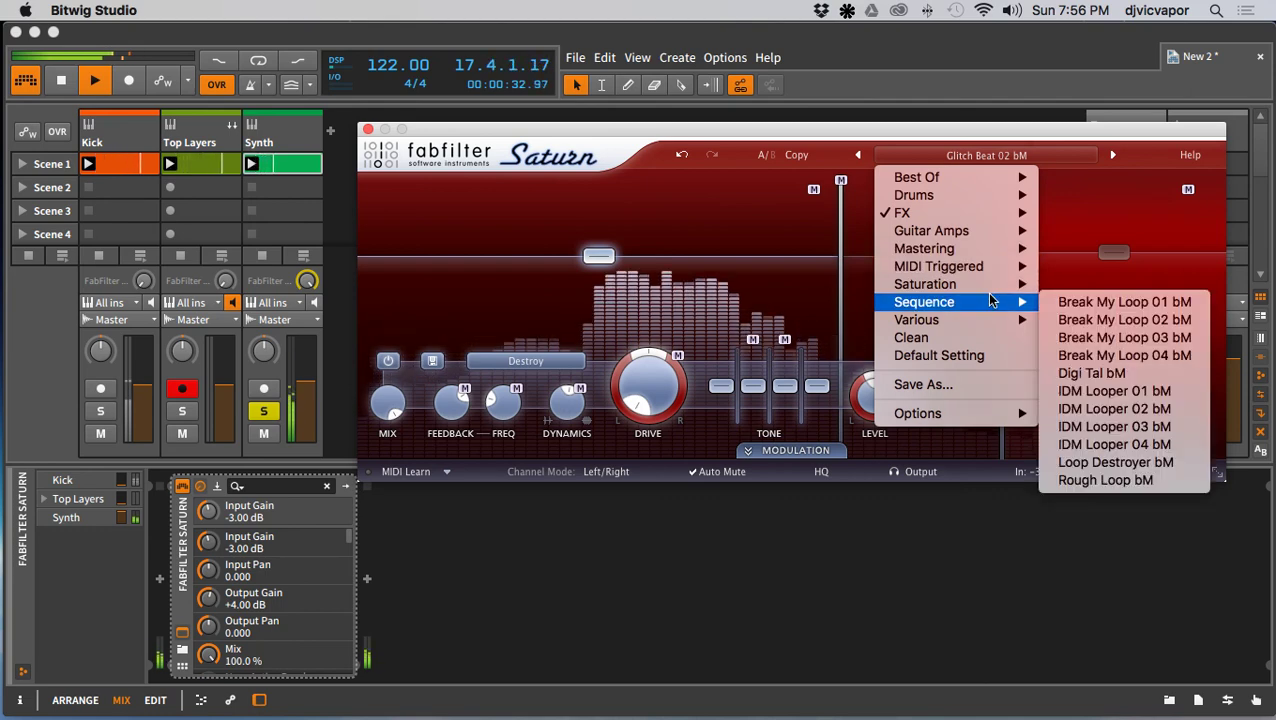
{"action": "left_click", "coordinate": [1068, 304]}
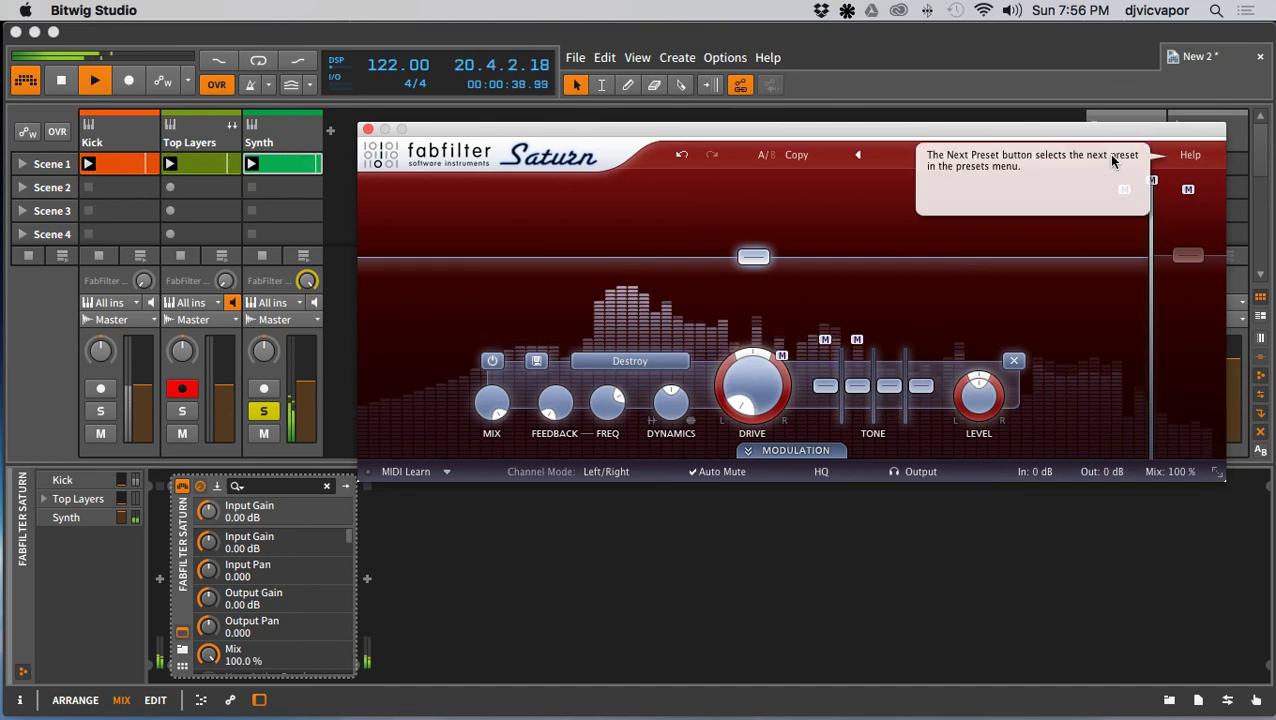
{"action": "left_click", "coordinate": [1112, 157]}
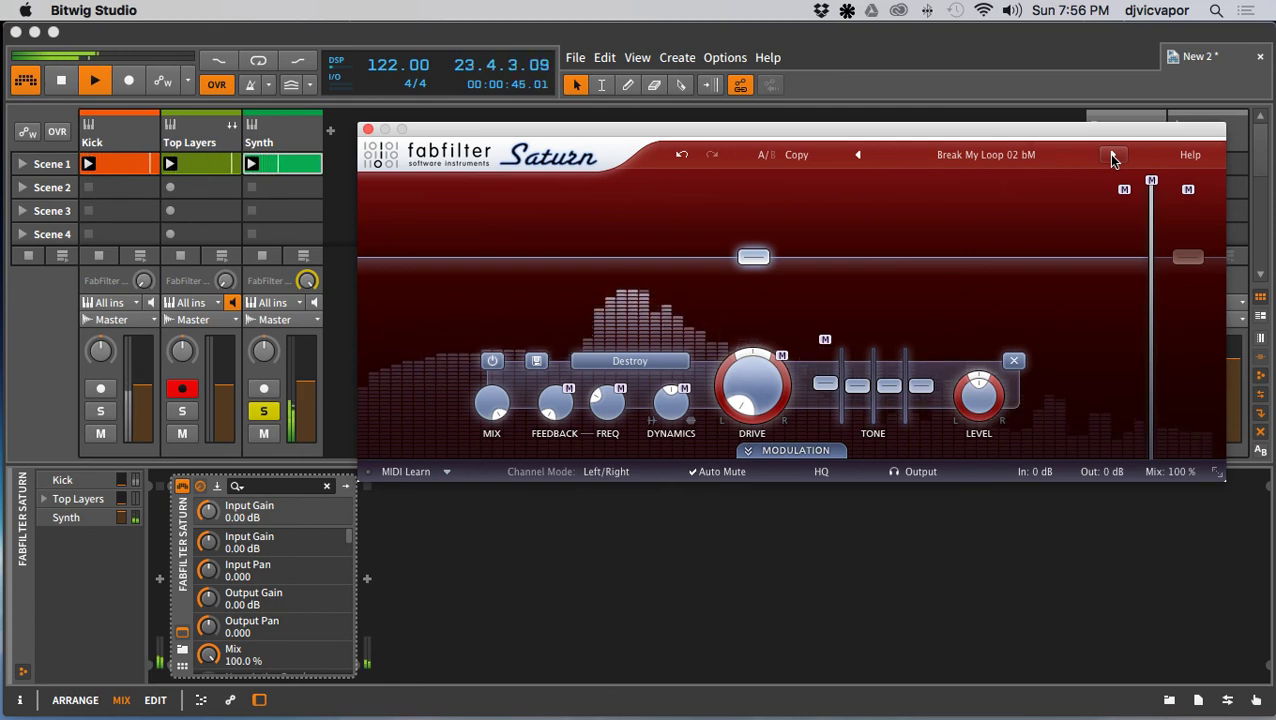
{"action": "left_click", "coordinate": [1113, 157]}
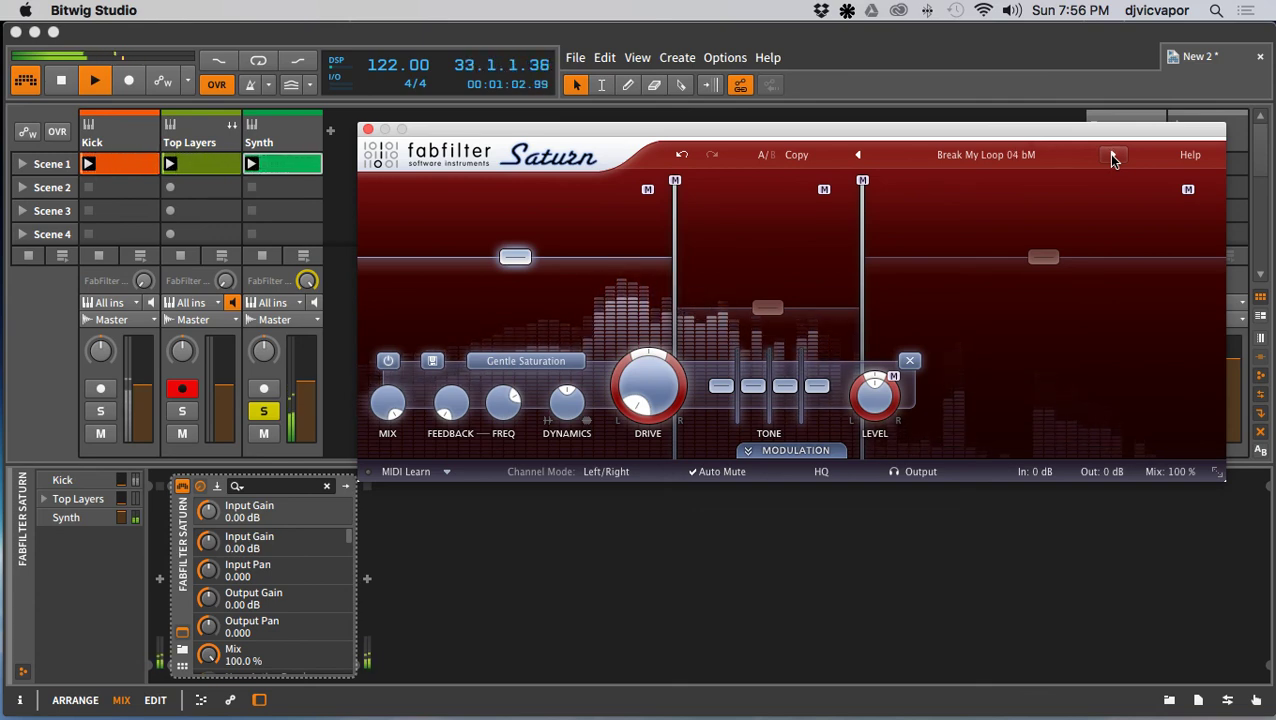
{"action": "left_click", "coordinate": [1113, 160]}
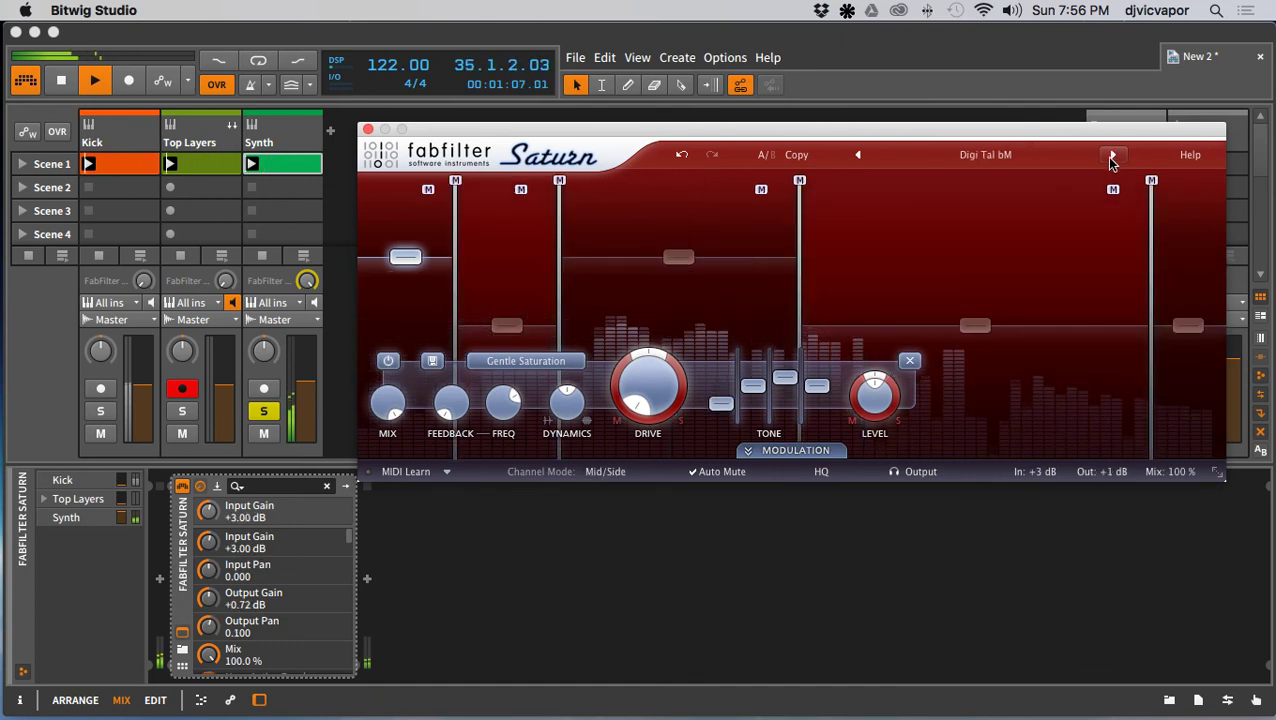
{"action": "mouse_move", "coordinate": [306, 285]}
{"action": "left_mouse_down"}
{"action": "mouse_move", "coordinate": [306, 320]}
{"action": "mouse_move", "coordinate": [306, 275]}
{"action": "left_mouse_up"}
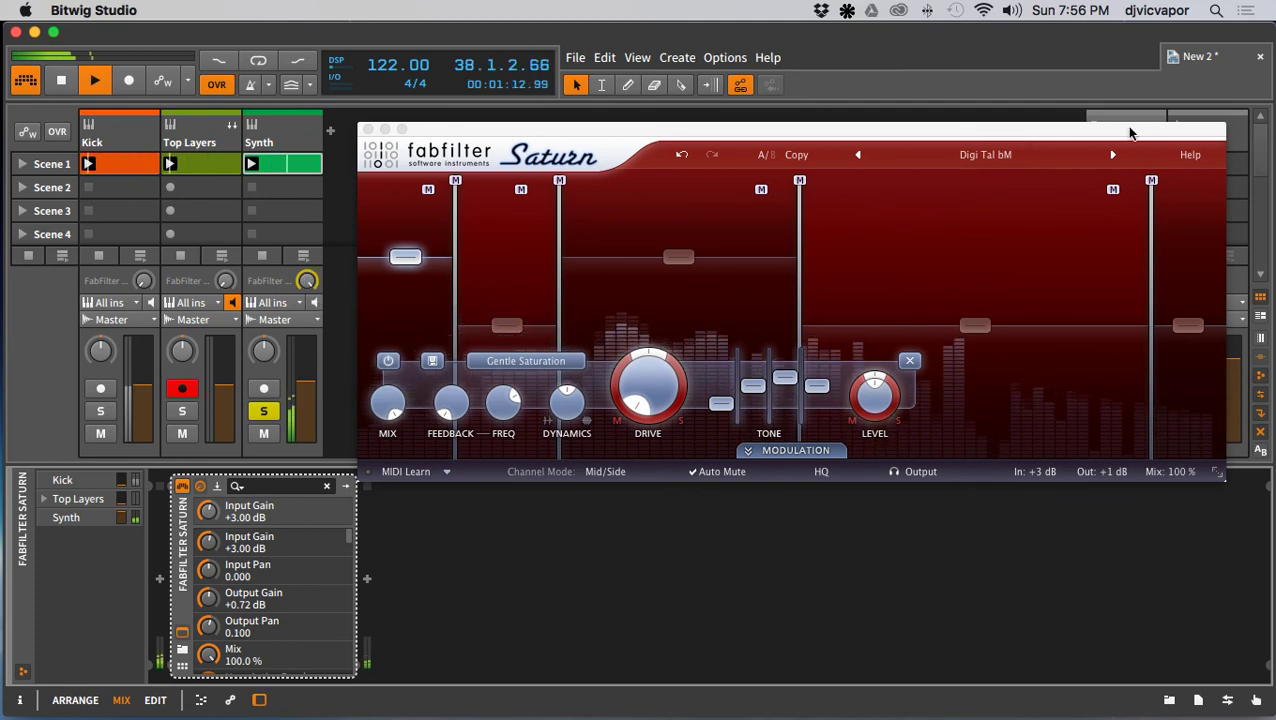
{"action": "left_click", "coordinate": [1112, 155]}
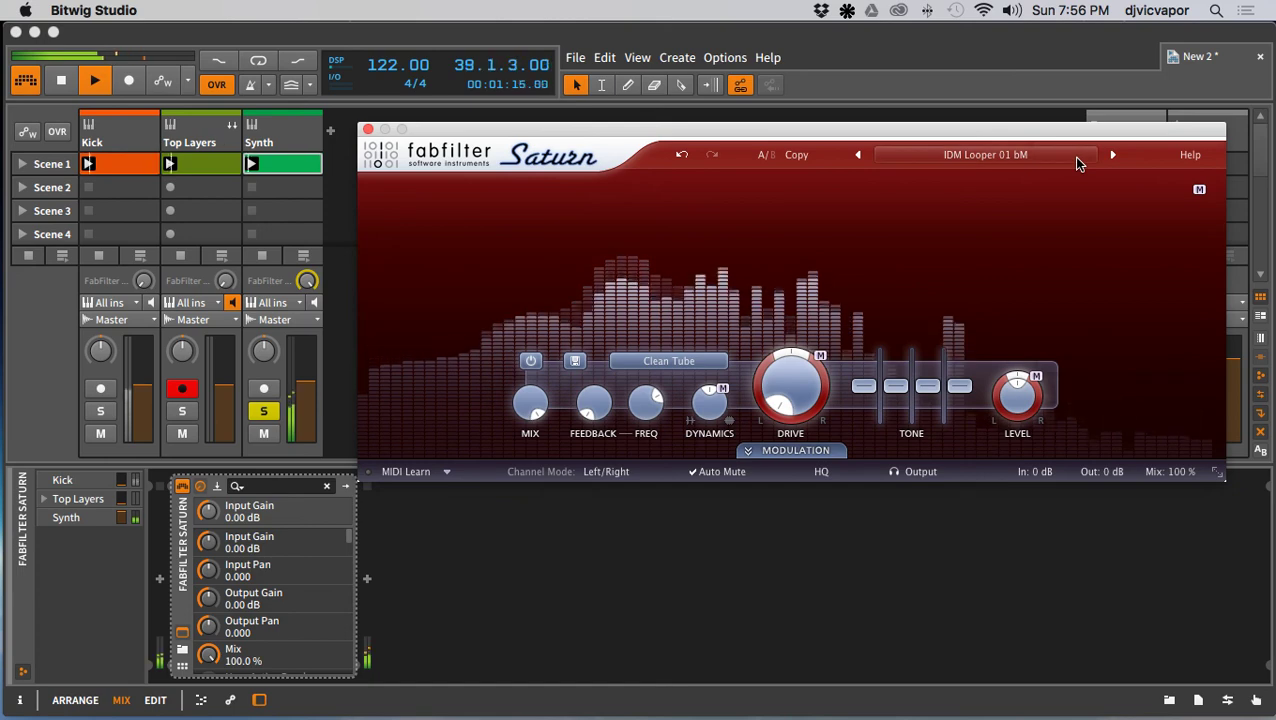
{"action": "left_click_drag", "start_coordinate": [1042, 131], "coordinate": [1054, 123]}
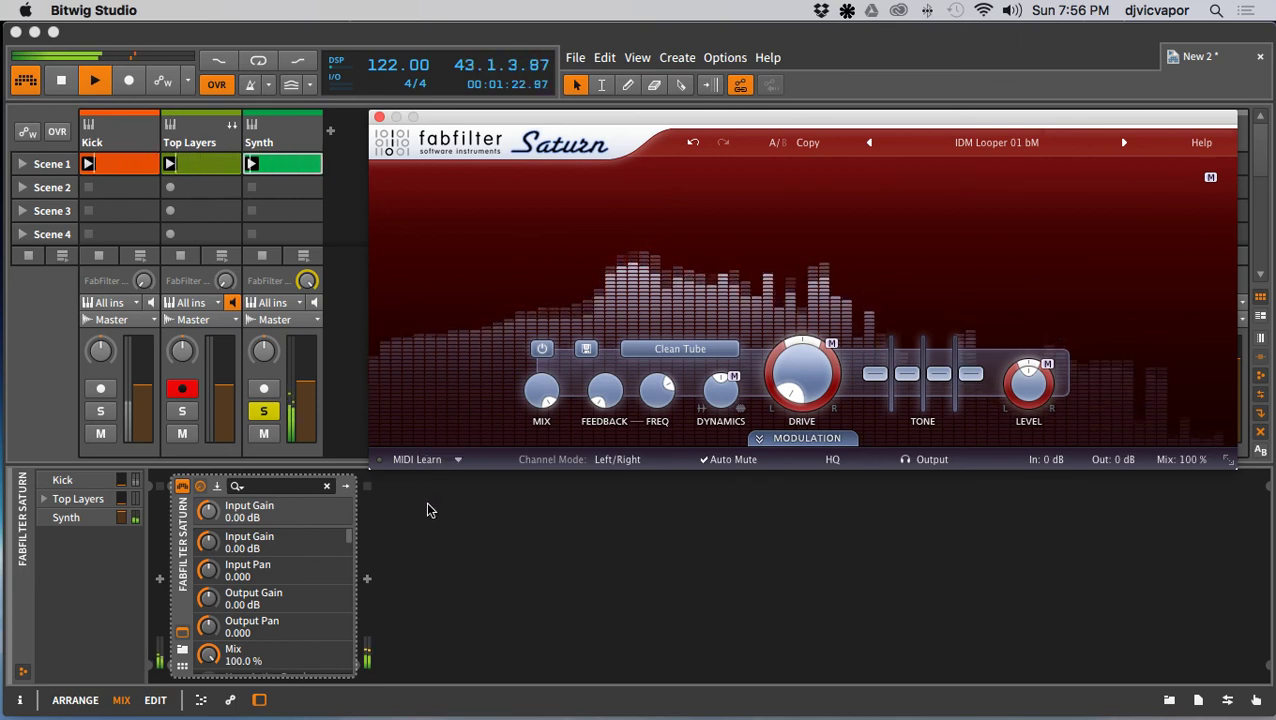
Step: In Saturn's modulation section, lower XLFO 2 step 6, set step 7 to -0.295 and step 2 to -0.409, and set EF 1 release to 0.289 sec
{"action": "left_click", "coordinate": [758, 440]}
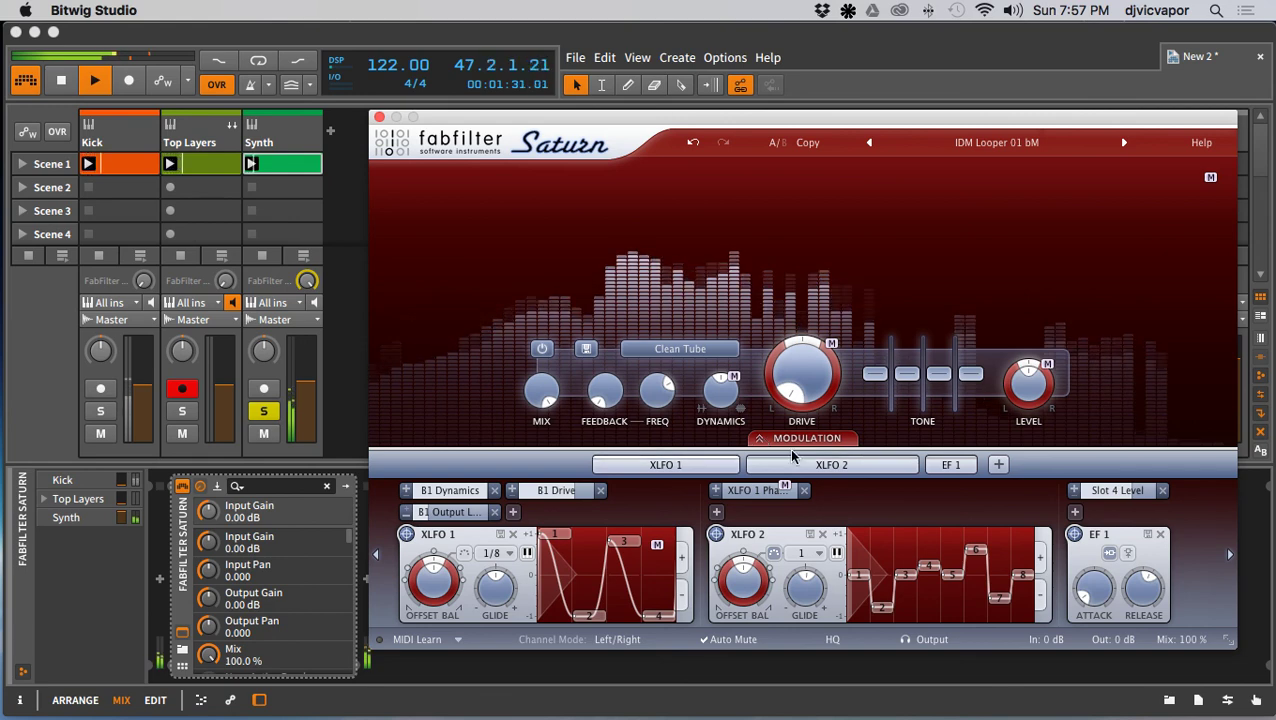
{"action": "left_click_drag", "start_coordinate": [976, 551], "coordinate": [997, 581]}
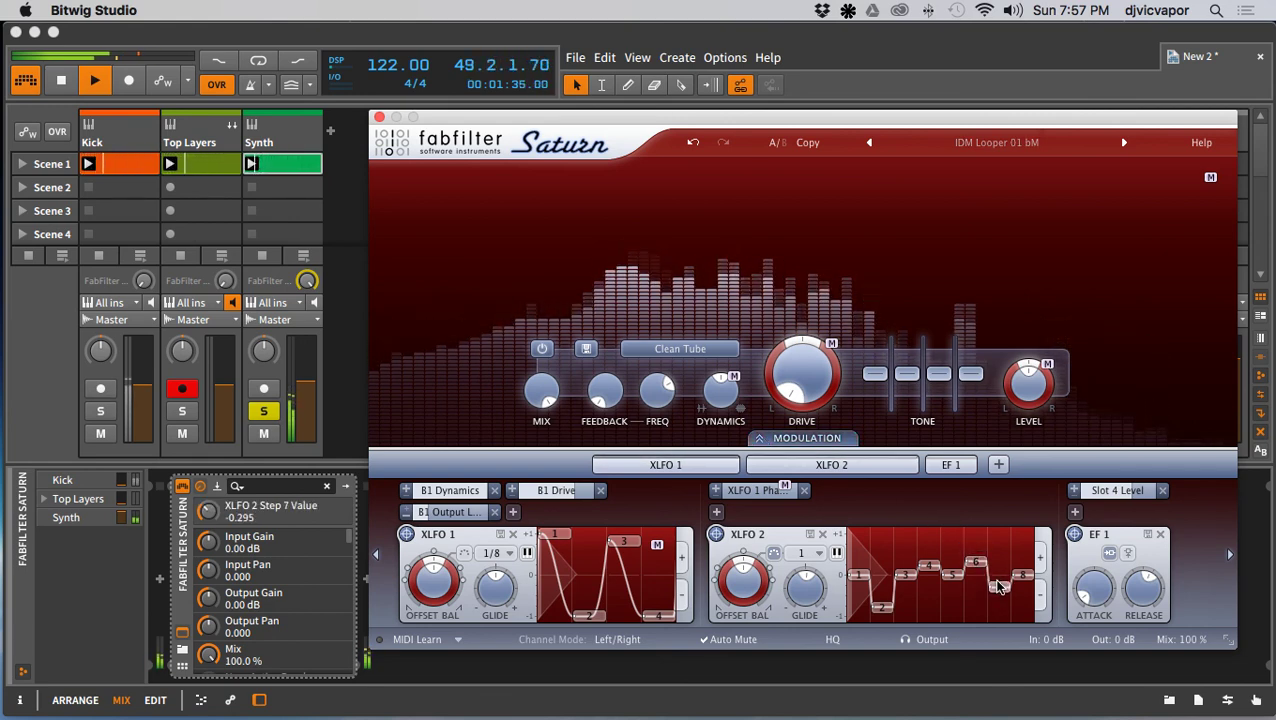
{"action": "left_click_drag", "start_coordinate": [883, 613], "coordinate": [883, 592]}
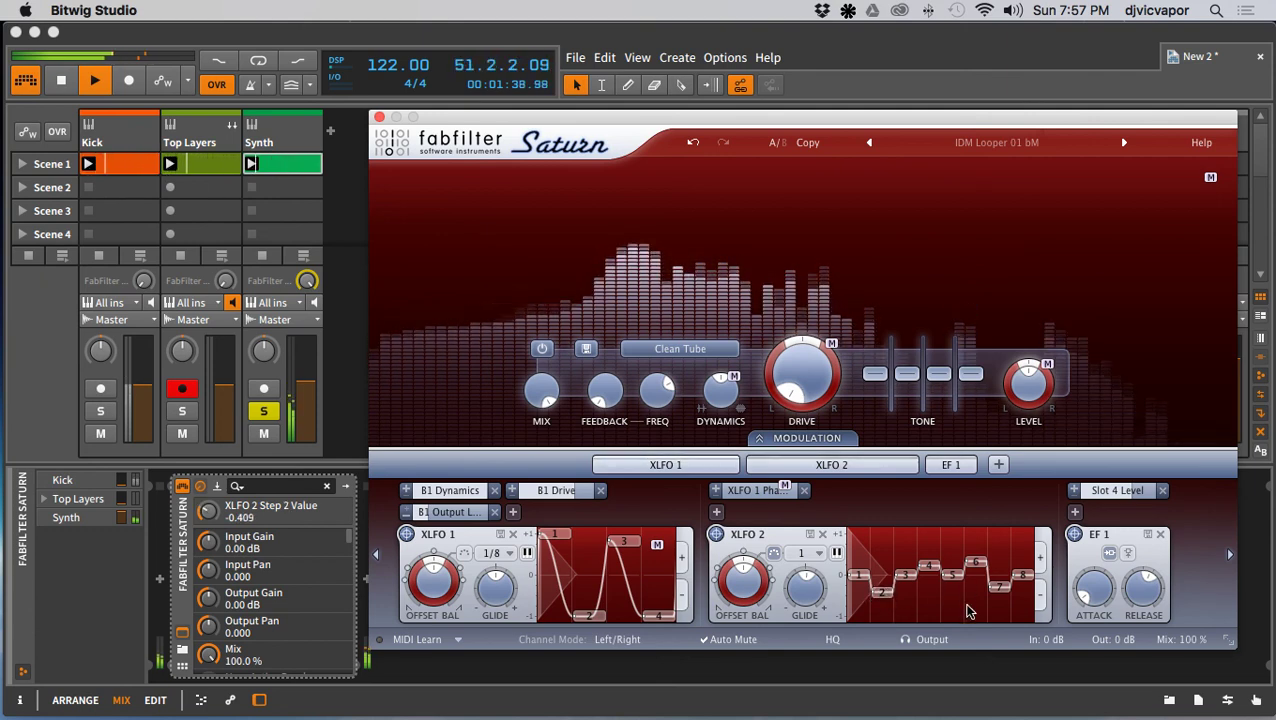
{"action": "left_click_drag", "start_coordinate": [1081, 594], "coordinate": [1132, 593]}
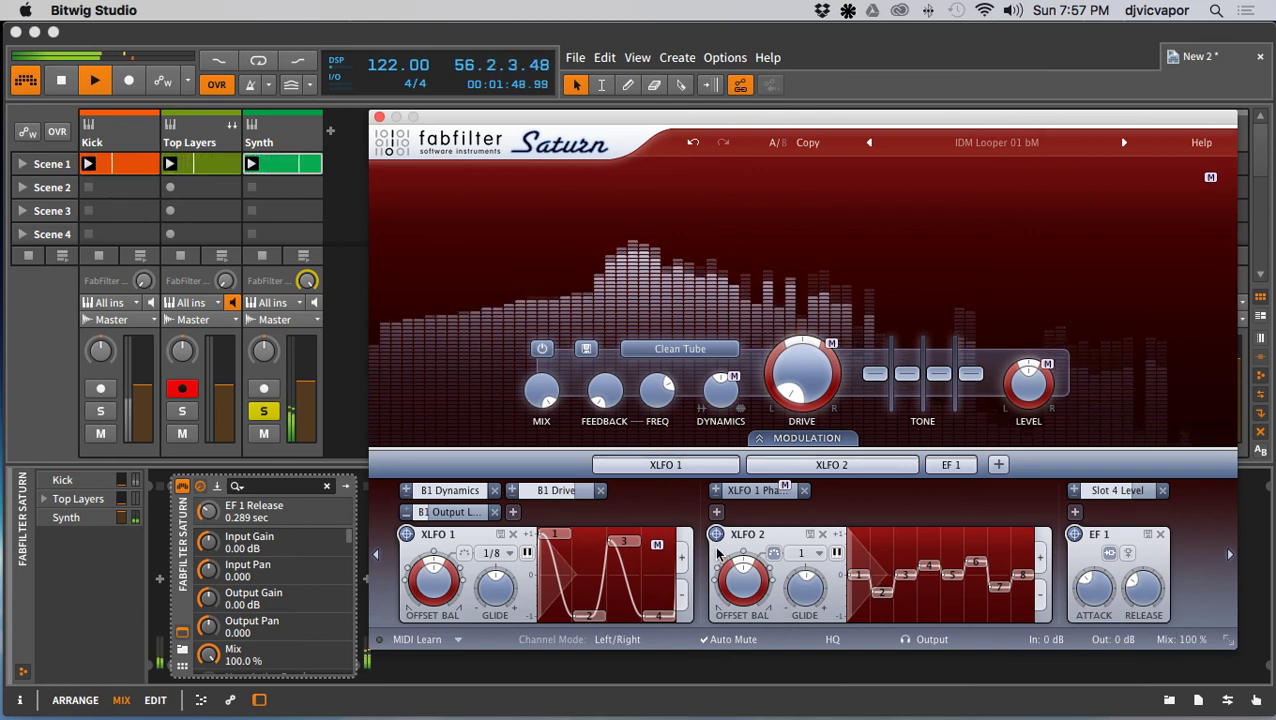
{"action": "left_click", "coordinate": [307, 282]}
{"action": "mouse_move", "coordinate": [307, 282]}
{"action": "left_mouse_down"}
{"action": "mouse_move", "coordinate": [307, 324]}
{"action": "mouse_move", "coordinate": [307, 304]}
{"action": "left_mouse_up"}
Step: Audition Saturn's Best Of preset Lead Me The Way FL and advance to Lo-finator bM
{"action": "left_click", "coordinate": [1050, 150]}
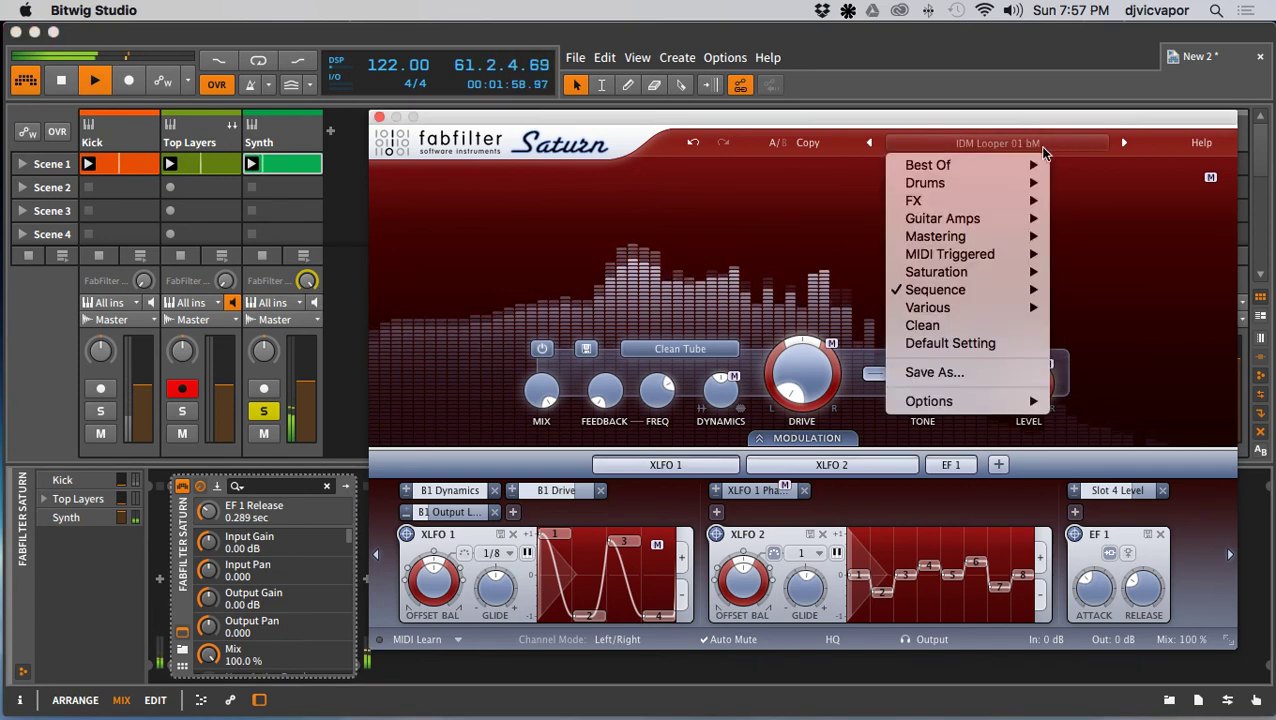
{"action": "mouse_move", "coordinate": [996, 172]}
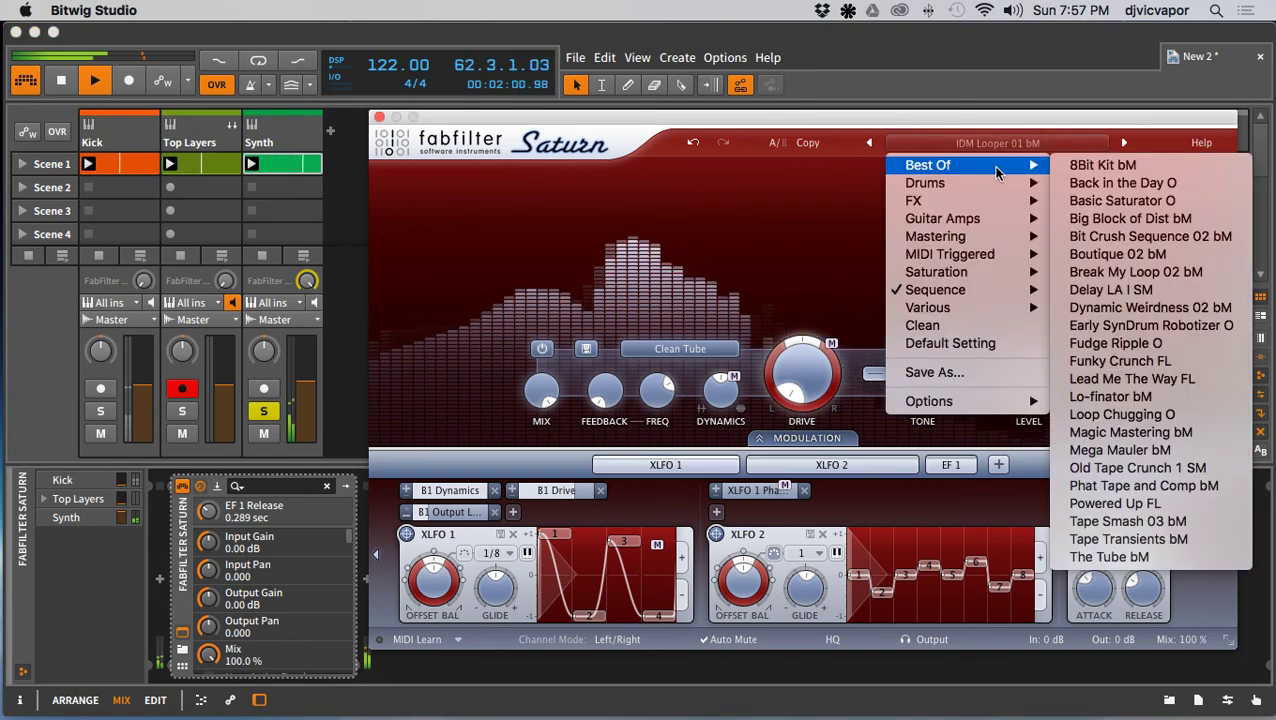
{"action": "left_click", "coordinate": [1105, 380]}
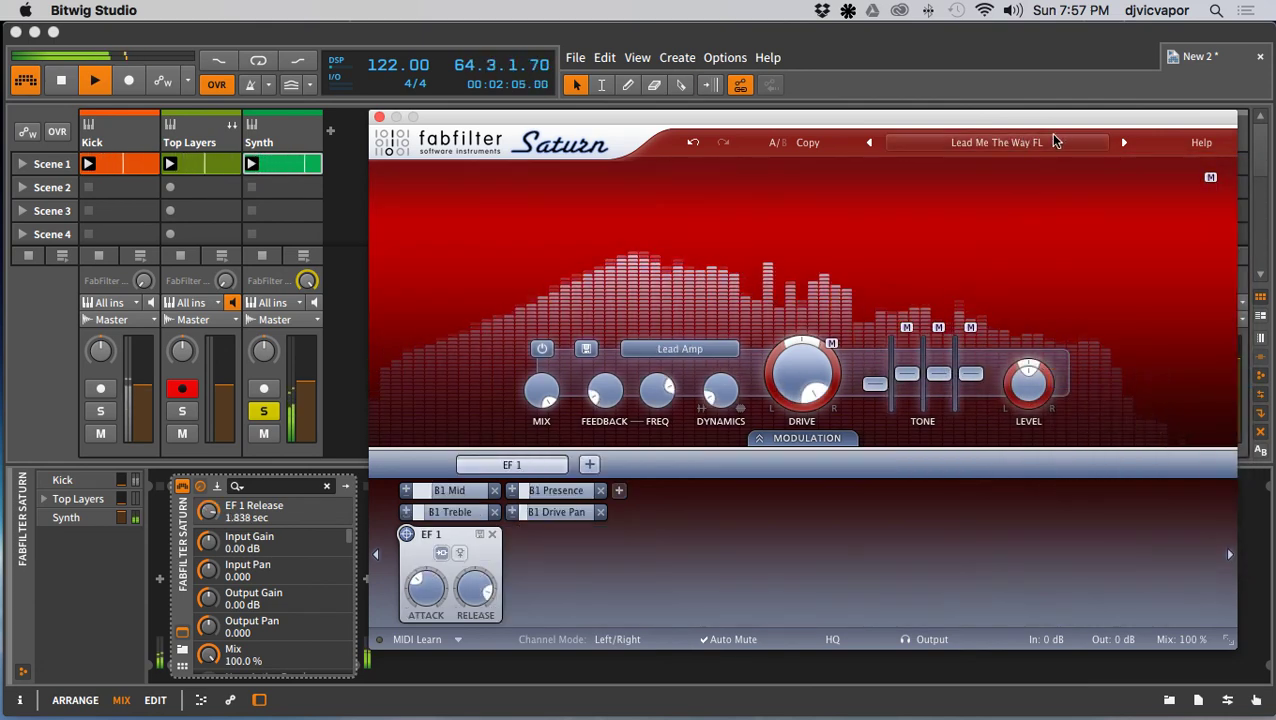
{"action": "left_click", "coordinate": [1123, 146]}
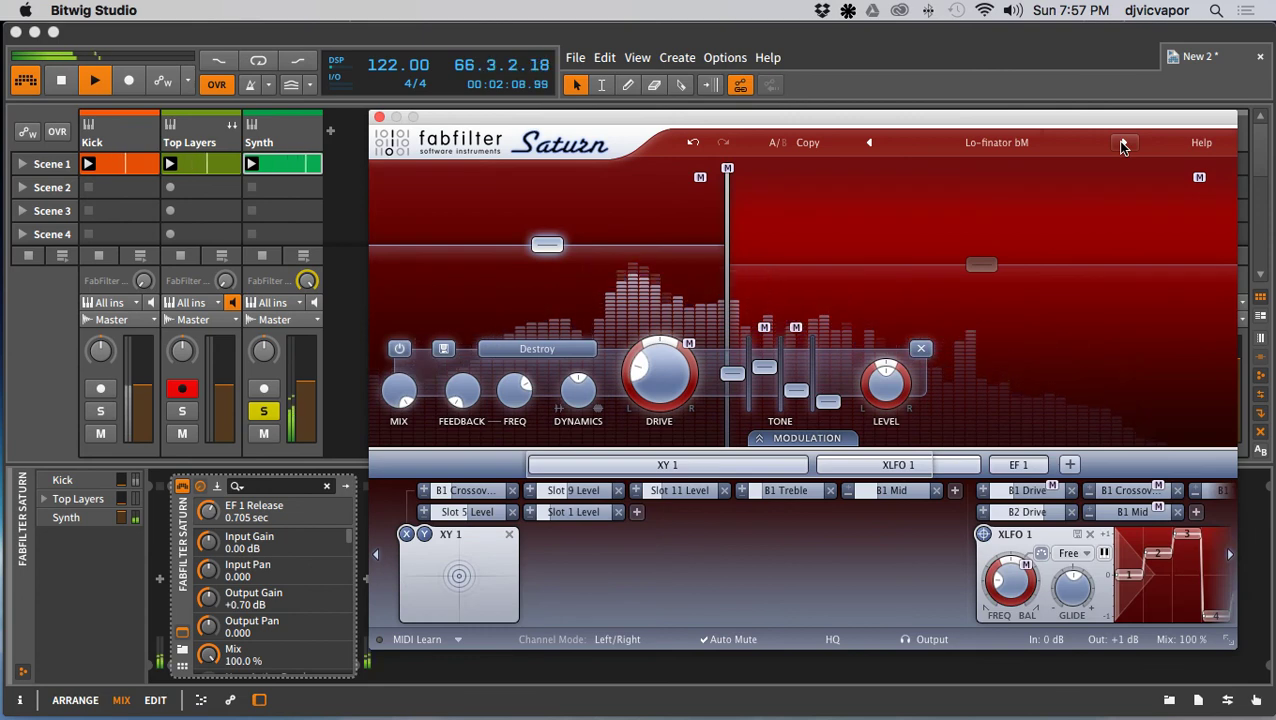
Step: Audition the Saturn presets following Lo-finator bM, through Loop Chugging O, and load Mega Mauler bM
{"action": "left_click", "coordinate": [1123, 146]}
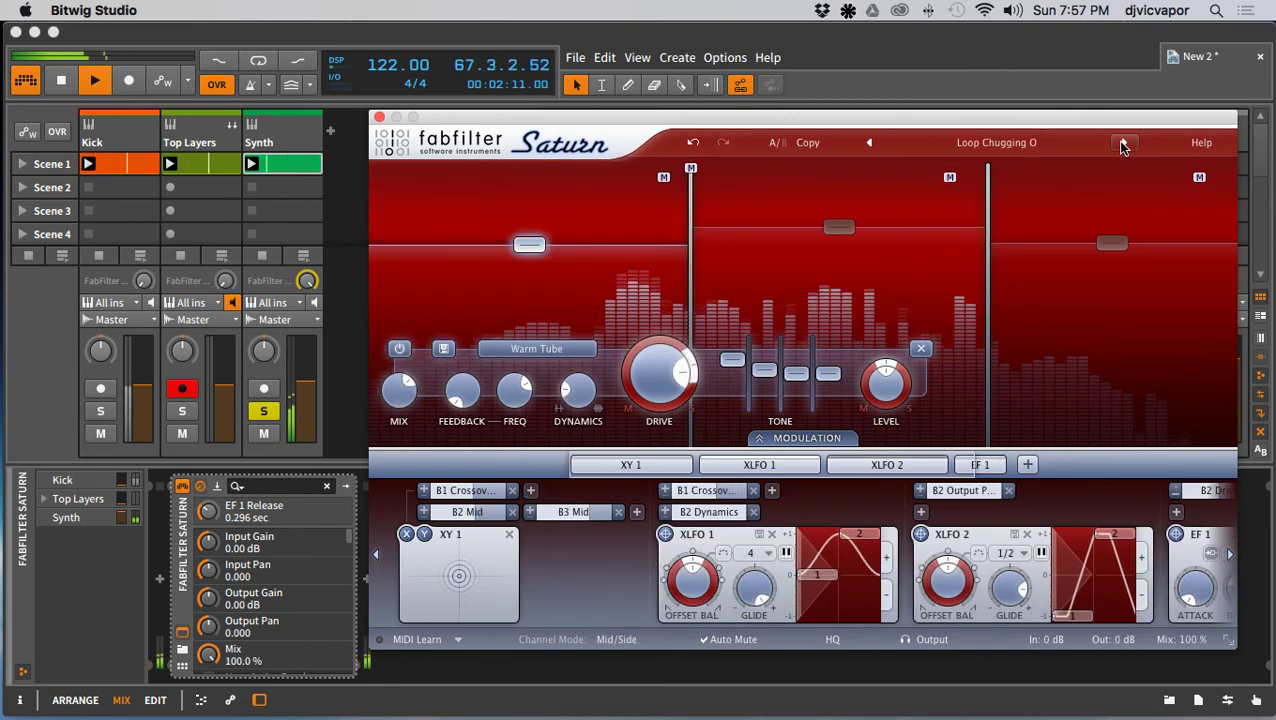
{"action": "left_click", "coordinate": [1123, 146]}
{"action": "left_click", "coordinate": [1123, 146]}
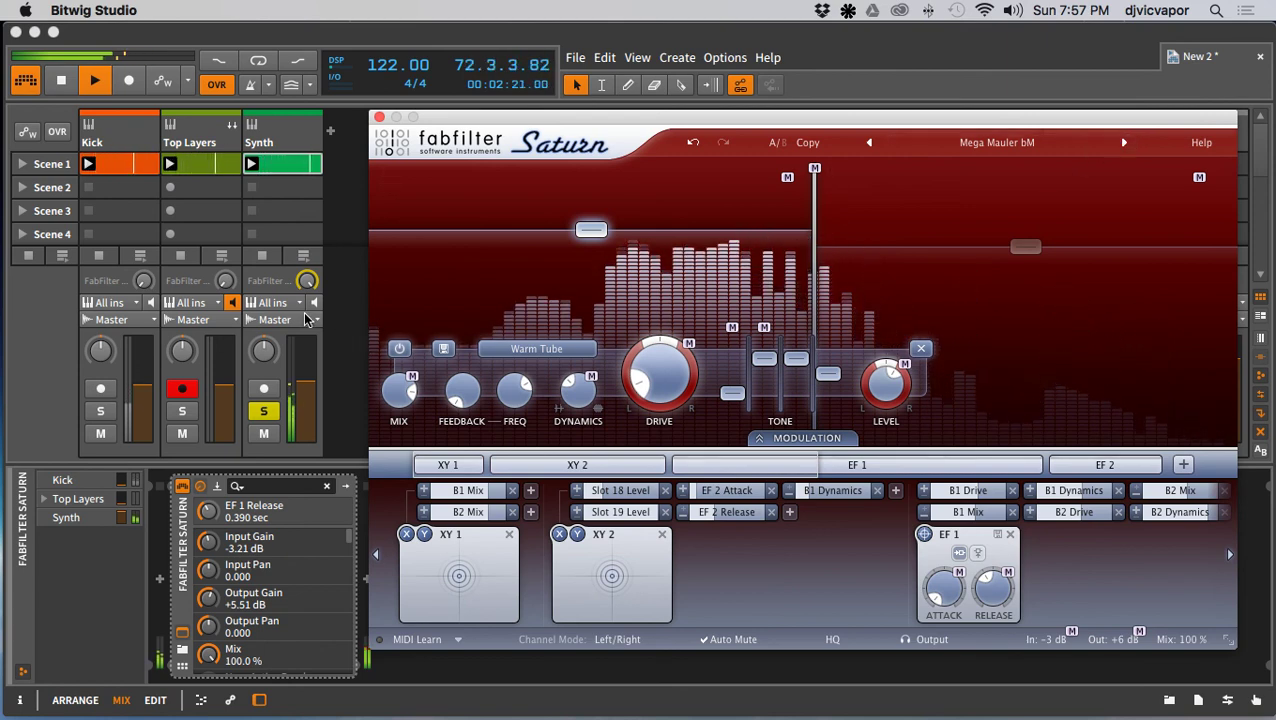
Step: Unsolo the Synth, lower its Saturn send and the effect track's volume, and leave Saturn's window closed and its device collapsed
{"action": "left_click_drag", "start_coordinate": [308, 282], "coordinate": [308, 338]}
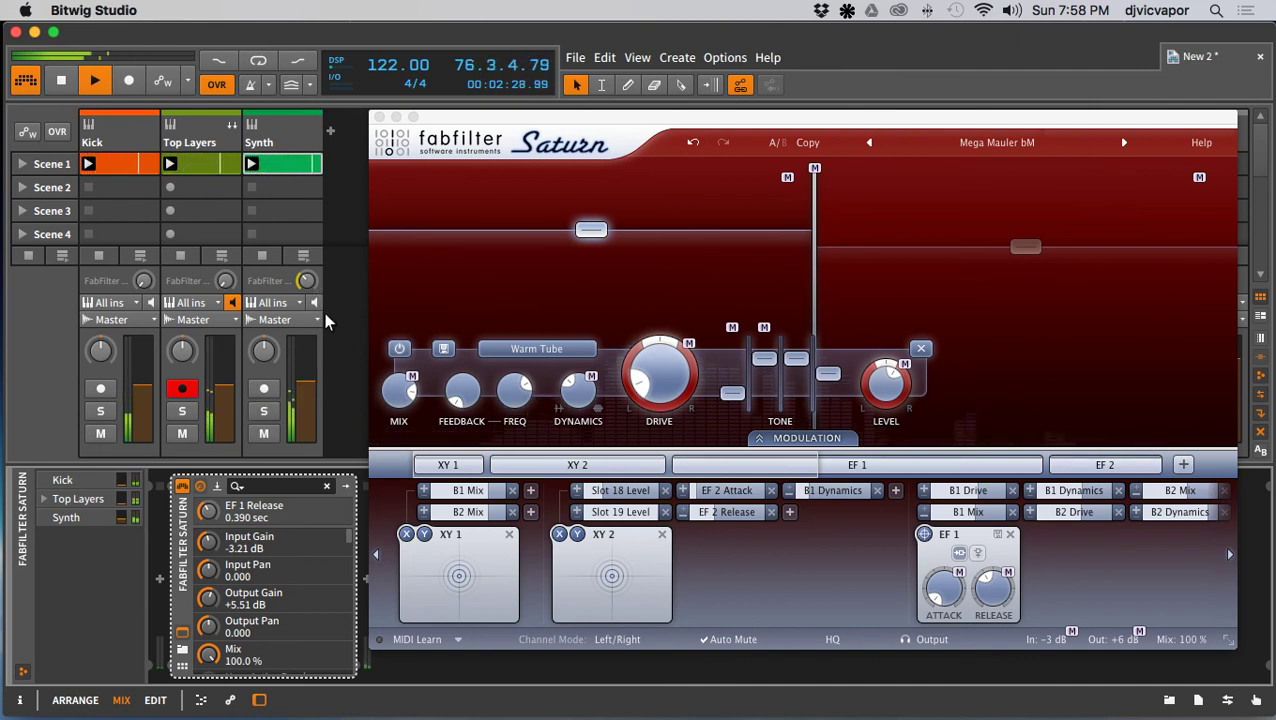
{"action": "mouse_move", "coordinate": [309, 282]}
{"action": "left_mouse_down"}
{"action": "mouse_move", "coordinate": [309, 245]}
{"action": "mouse_move", "coordinate": [309, 277]}
{"action": "mouse_move", "coordinate": [309, 259]}
{"action": "left_mouse_up"}
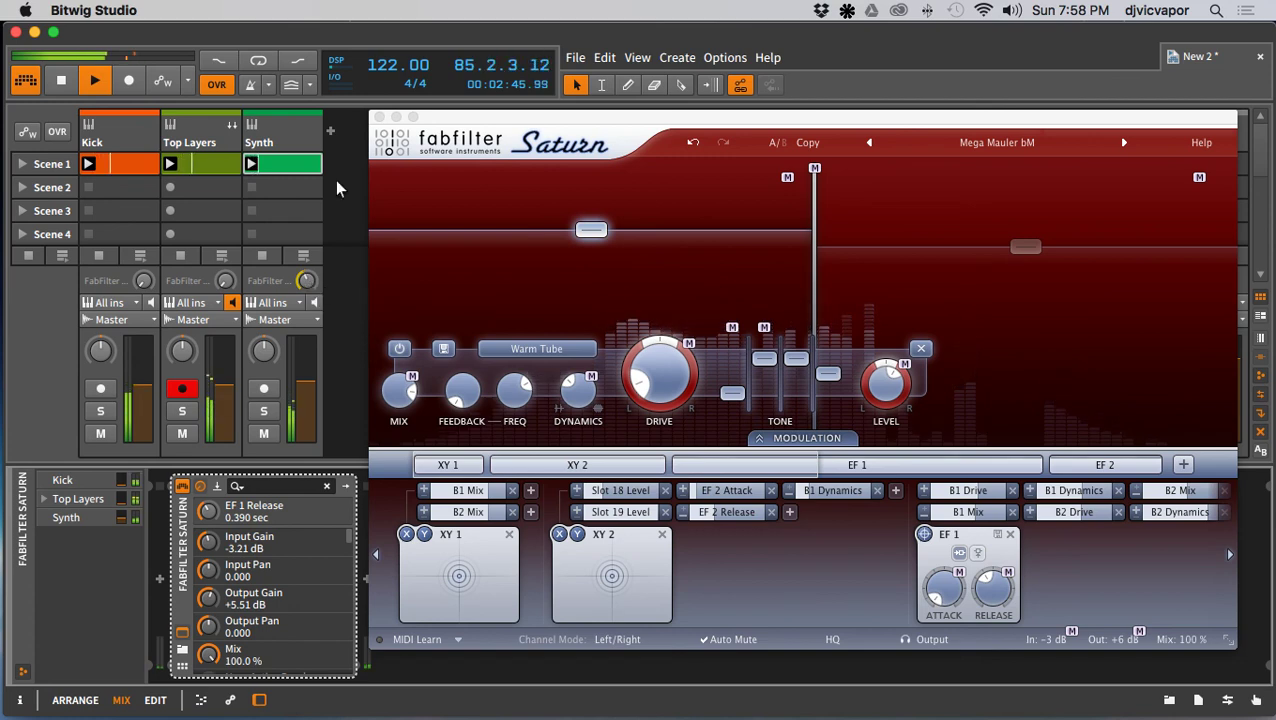
{"action": "left_click", "coordinate": [379, 117]}
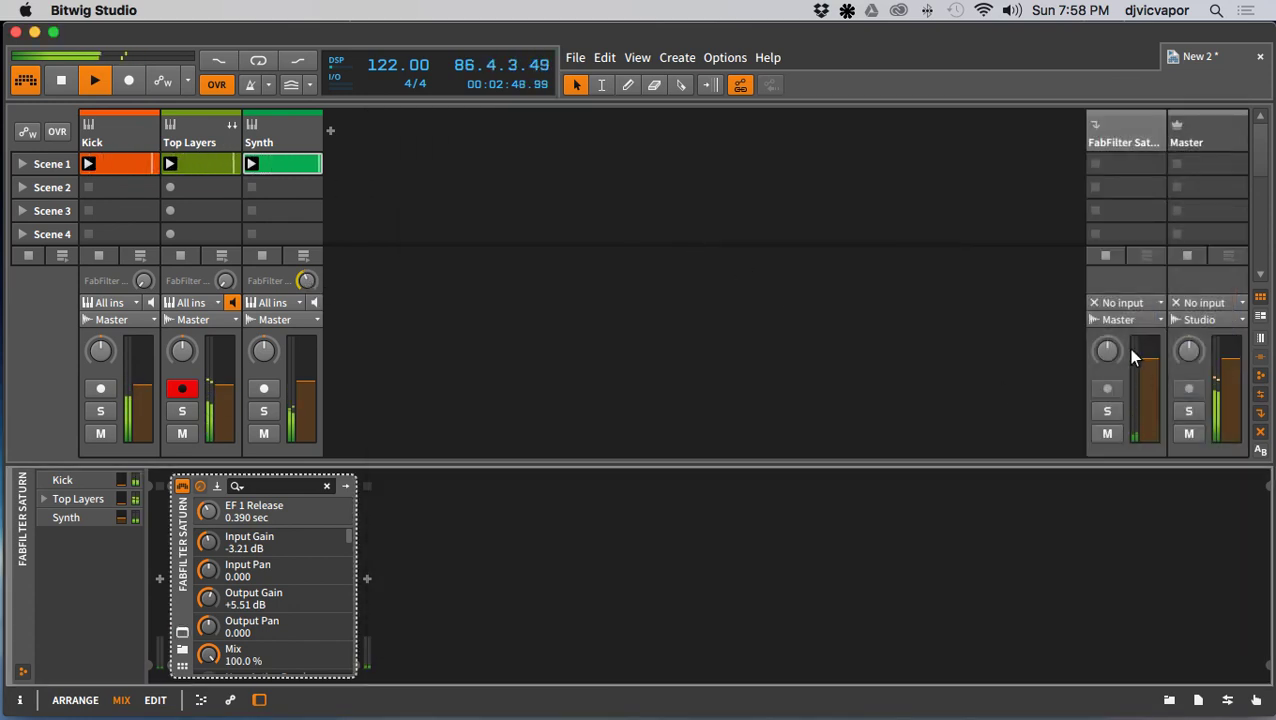
{"action": "left_click_drag", "start_coordinate": [1145, 368], "coordinate": [1145, 389]}
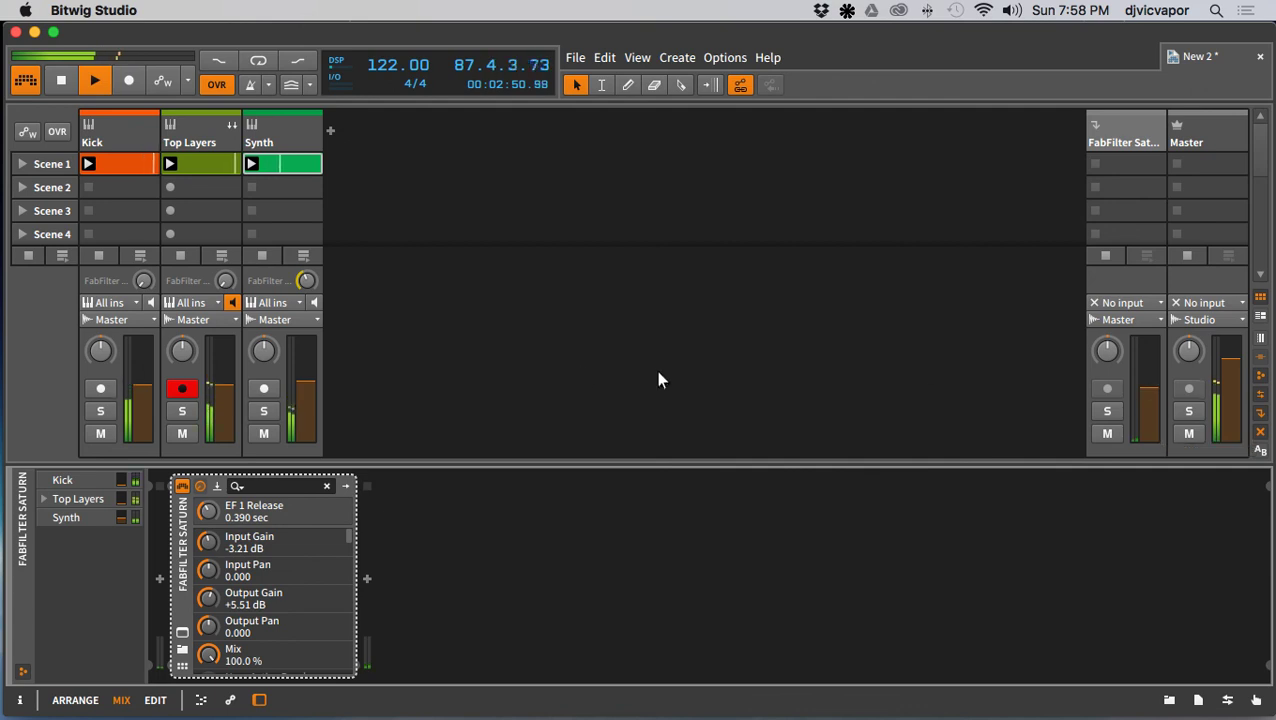
{"action": "mouse_move", "coordinate": [308, 282]}
{"action": "left_mouse_down"}
{"action": "mouse_move", "coordinate": [308, 247]}
{"action": "mouse_move", "coordinate": [306, 280]}
{"action": "left_mouse_up"}
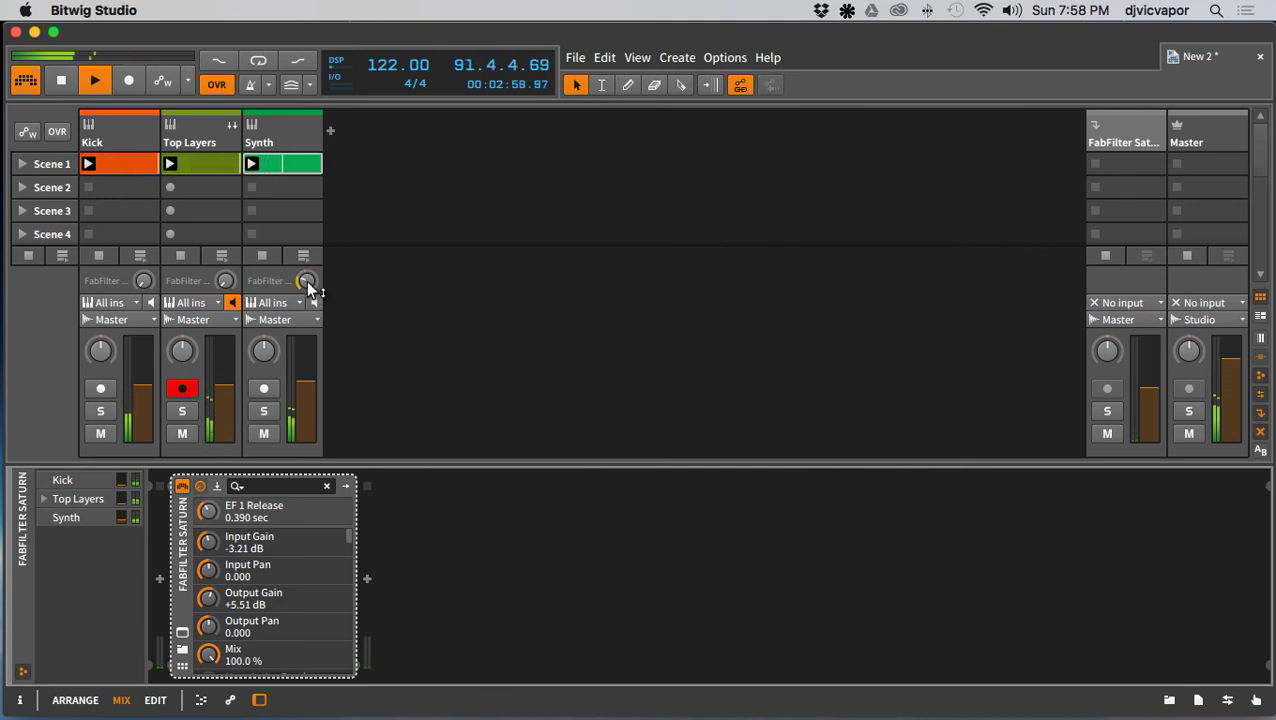
{"action": "double_click", "coordinate": [178, 558]}
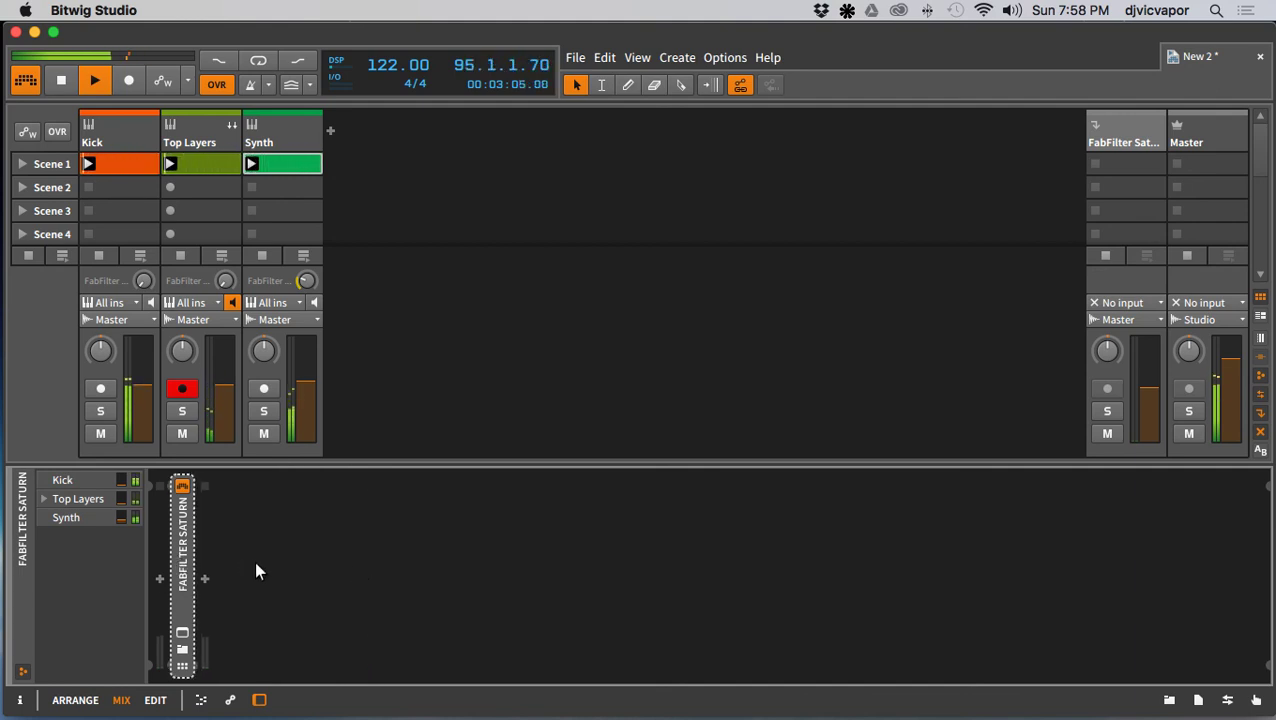
Step: Open the Synth's Scene 1 clip in the note editor and examine its micro-pitch and note expression views
{"action": "left_click", "coordinate": [282, 132]}
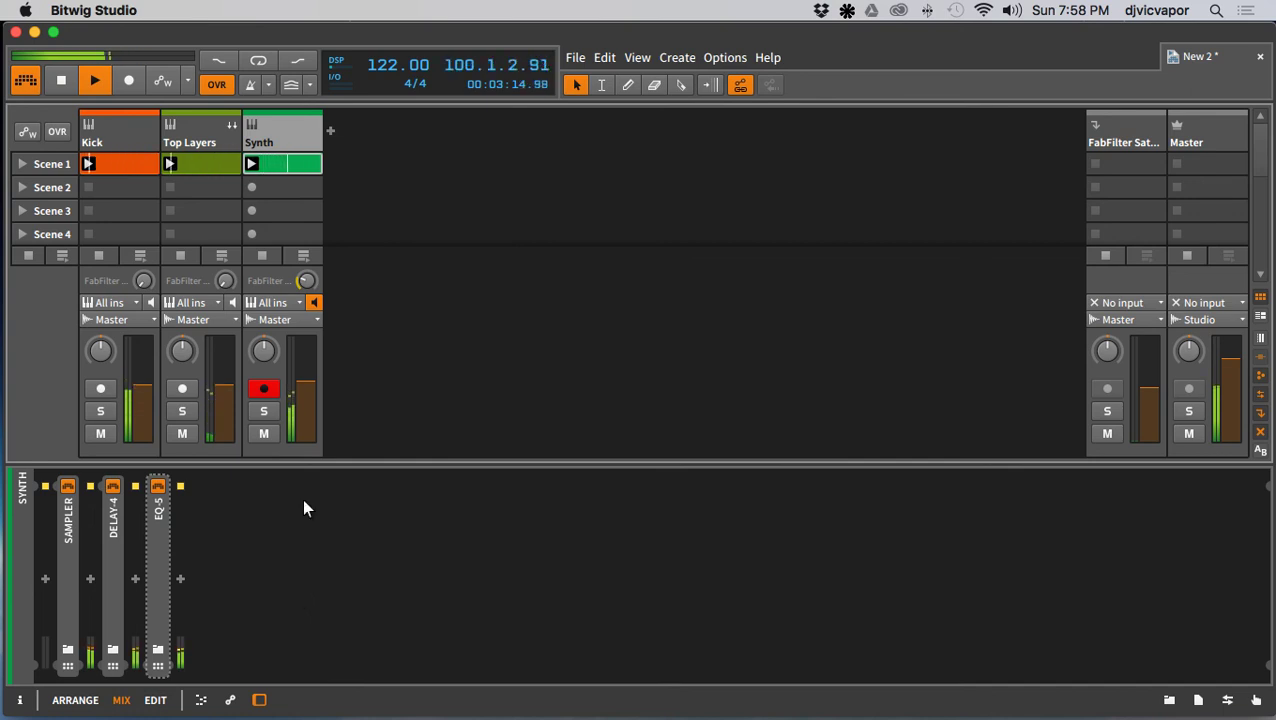
{"action": "left_click", "coordinate": [292, 168]}
{"action": "double_click", "coordinate": [292, 168]}
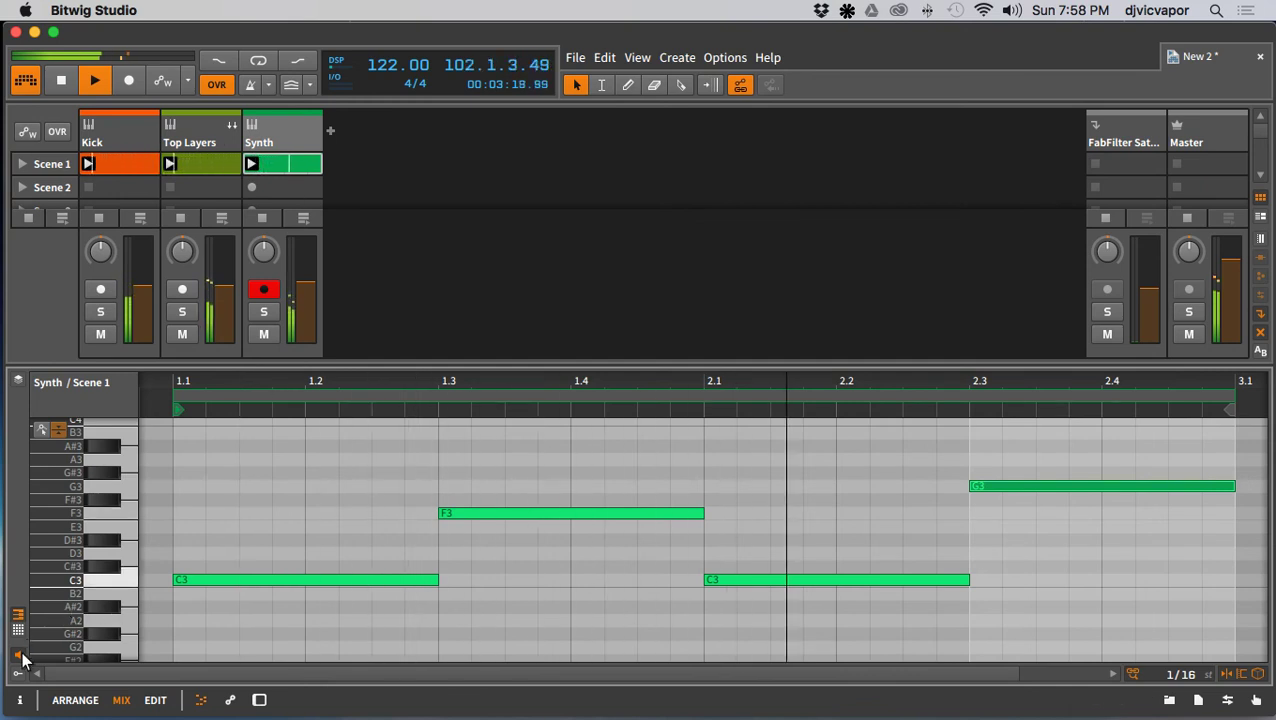
{"action": "left_click", "coordinate": [43, 431]}
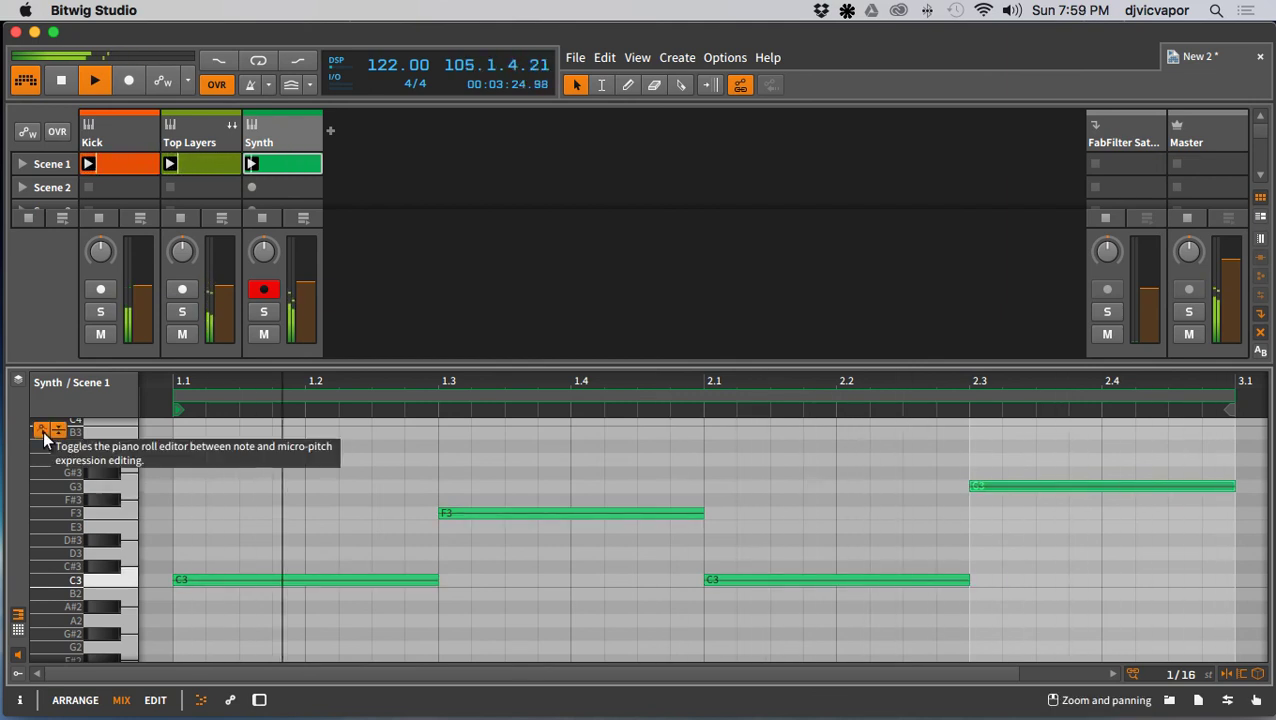
{"action": "left_click", "coordinate": [43, 431]}
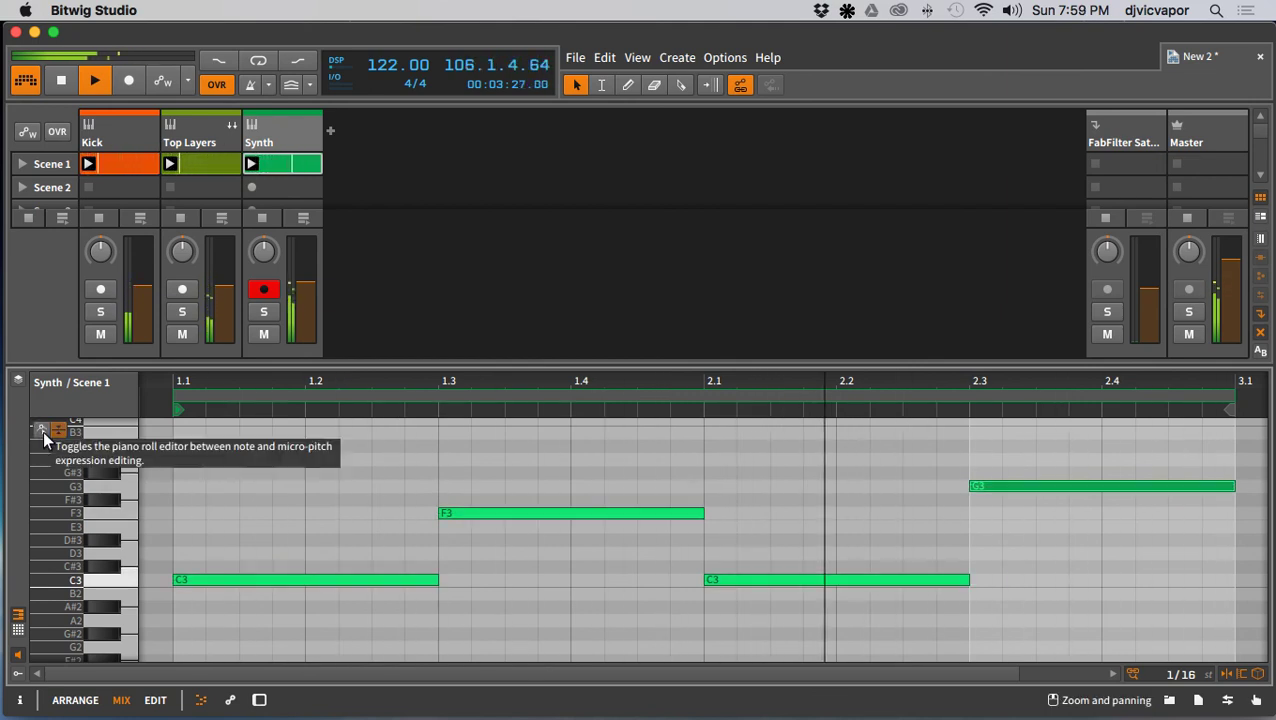
{"action": "left_click", "coordinate": [18, 674]}
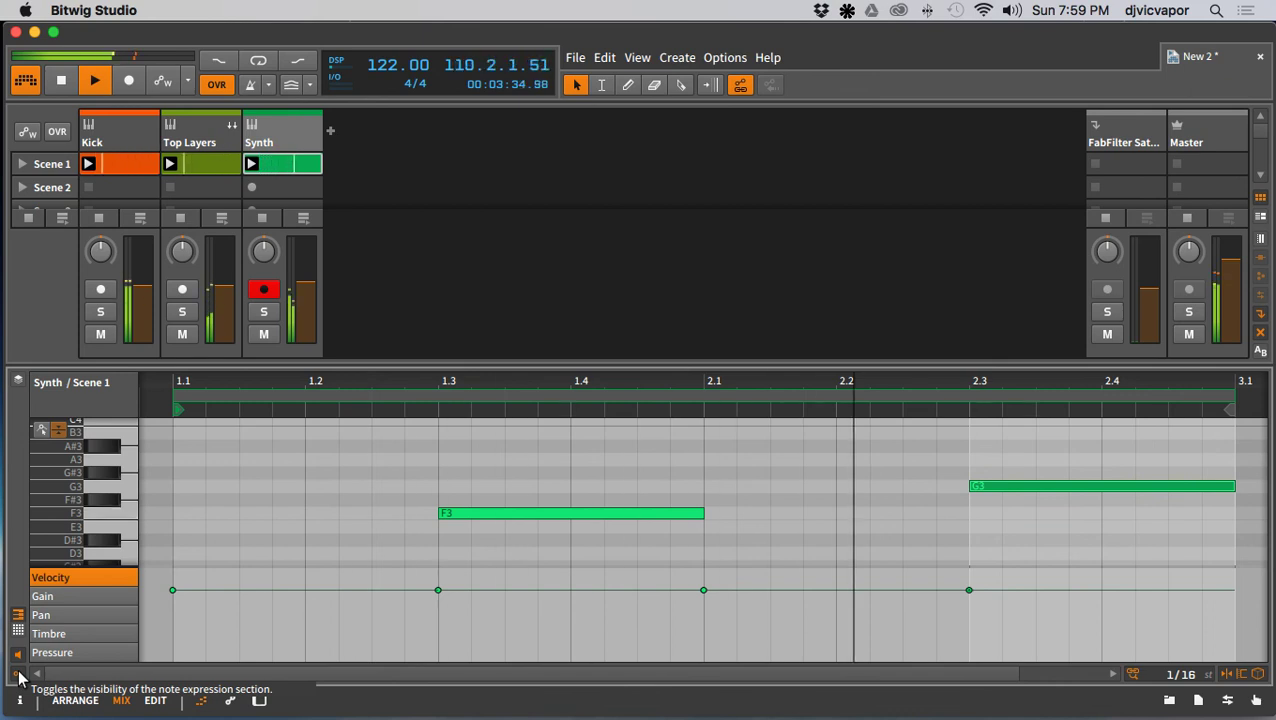
{"action": "left_click", "coordinate": [18, 676]}
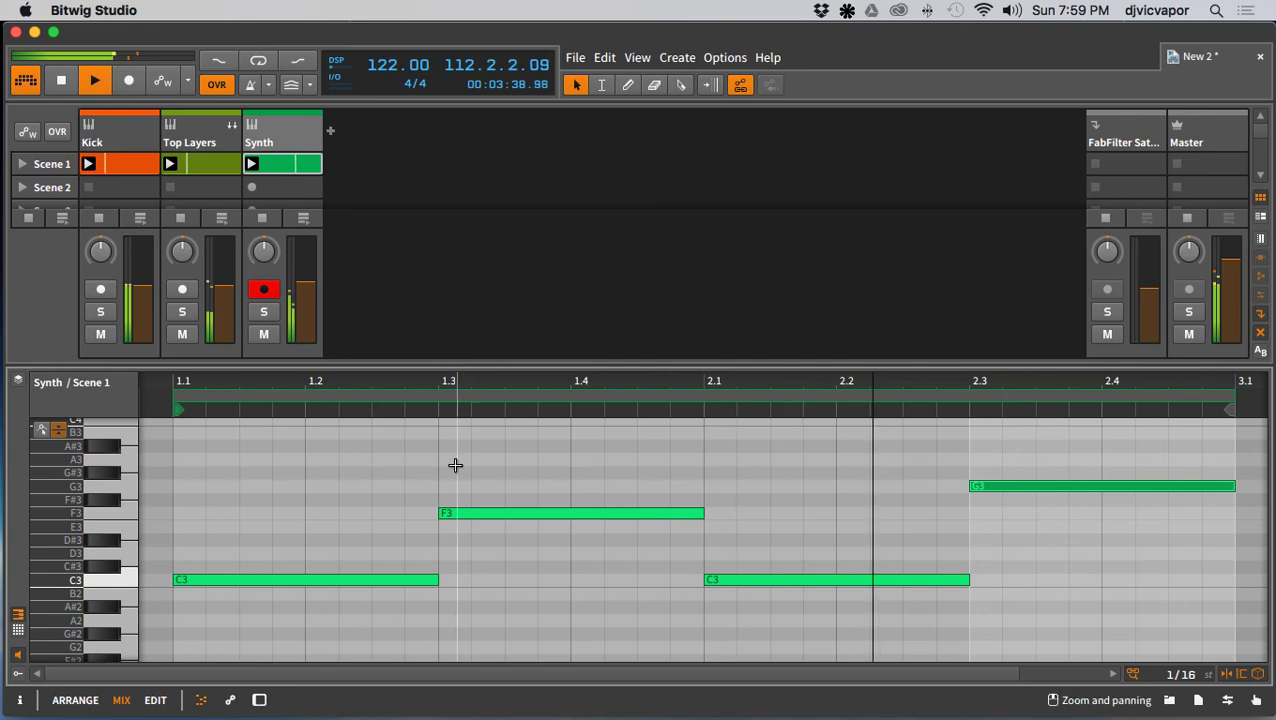
Step: Enlarge the mixer area, raise the Synth's Saturn send and set the Synth volume to -11.233 dB
{"action": "left_click_drag", "start_coordinate": [467, 366], "coordinate": [444, 505]}
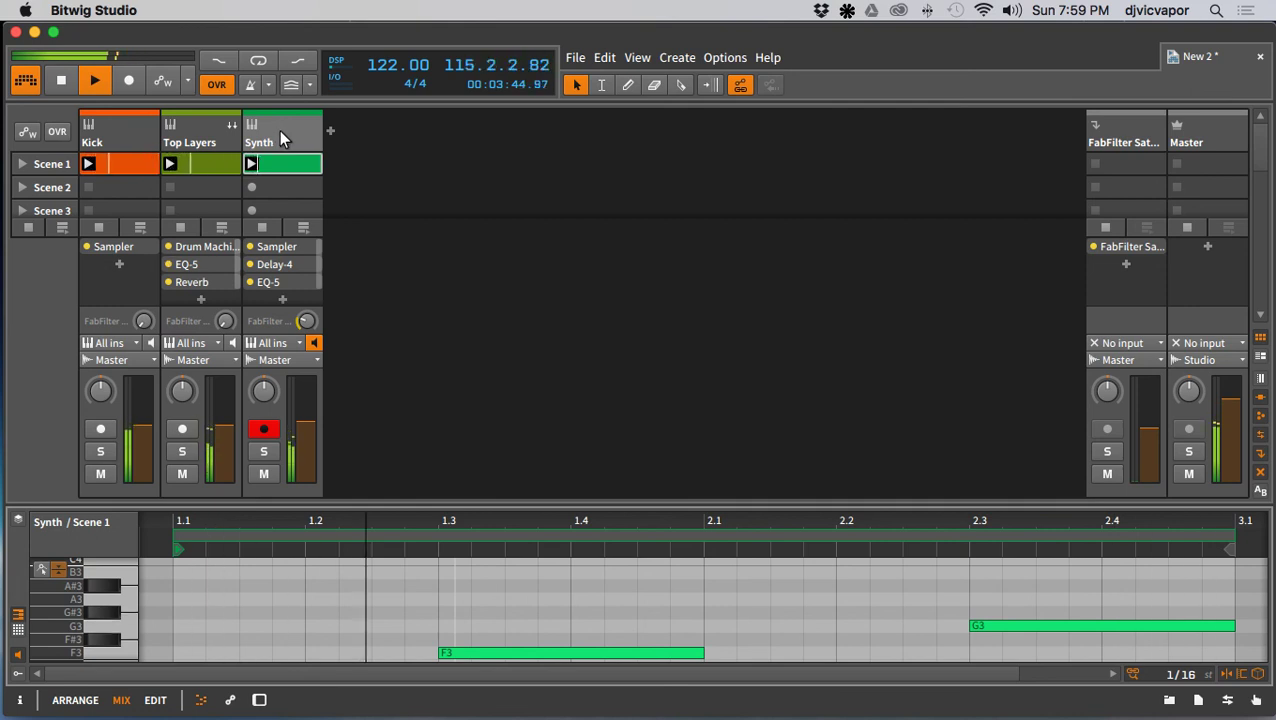
{"action": "left_click_drag", "start_coordinate": [305, 322], "coordinate": [307, 330]}
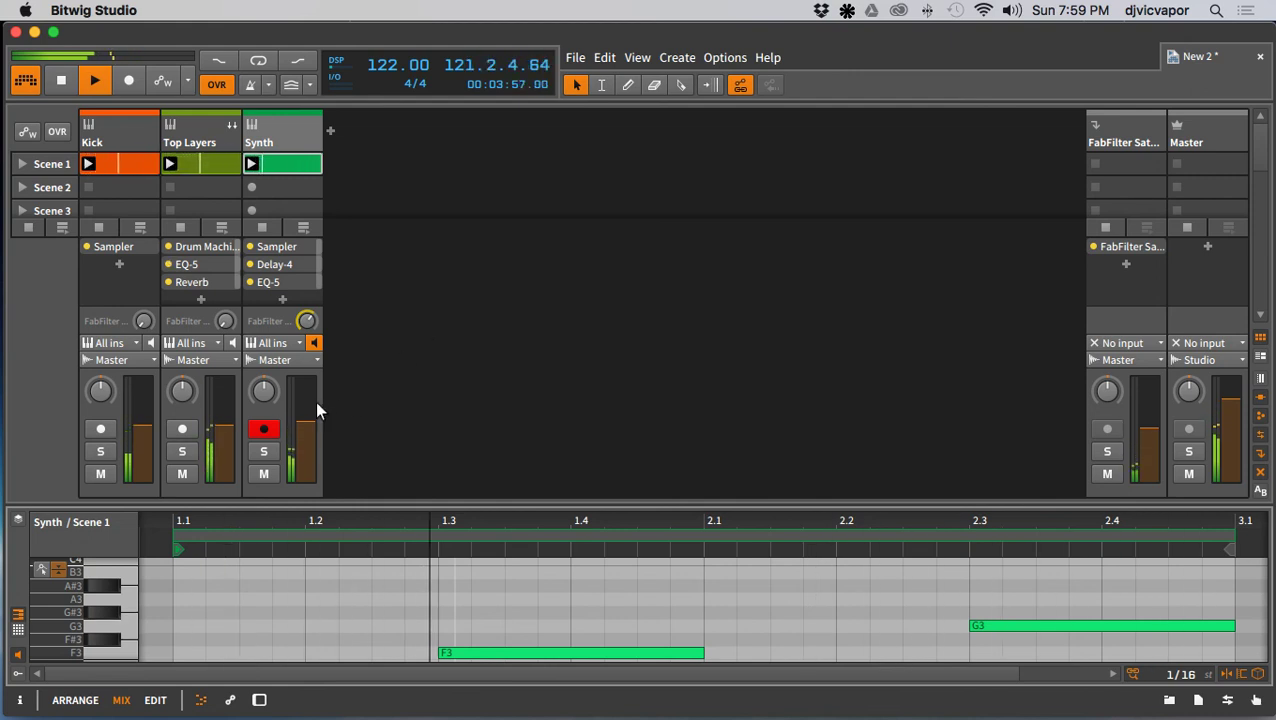
{"action": "left_click_drag", "start_coordinate": [305, 421], "coordinate": [305, 430]}
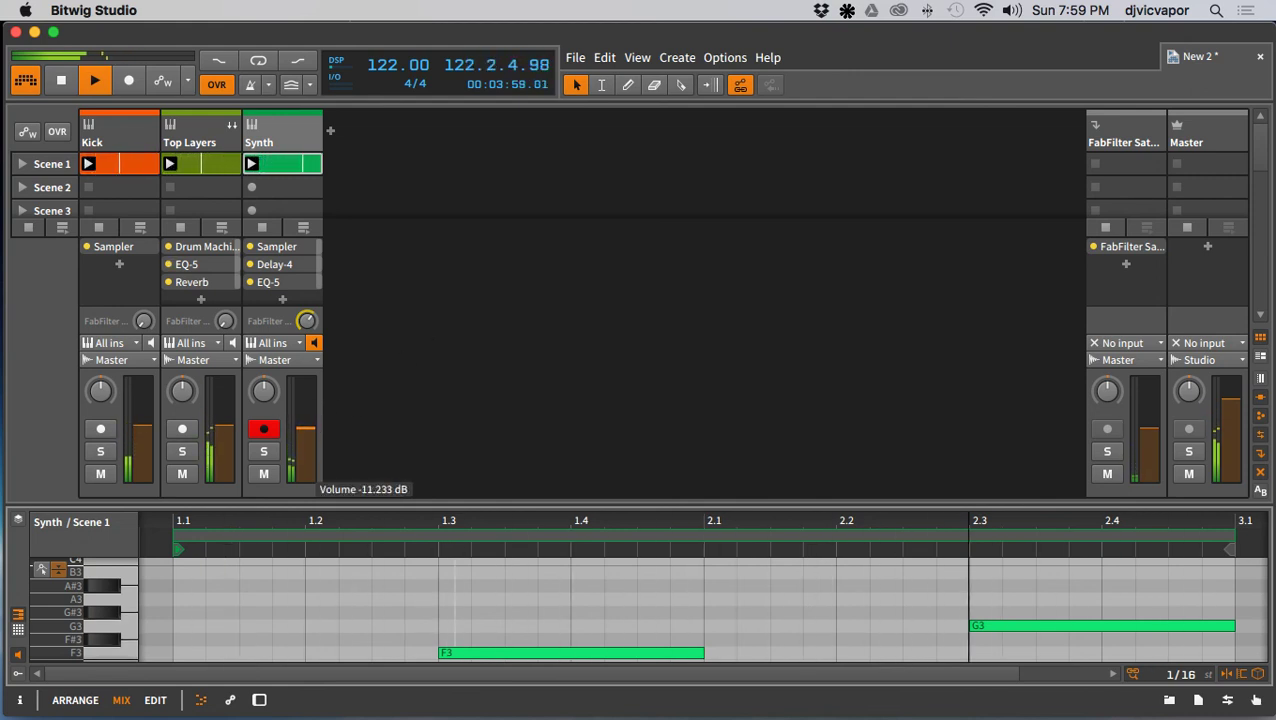
Step: Expand the Synth's Sampler device, lower its filter resonance and shorten the amplitude envelope's release
{"action": "double_click", "coordinate": [280, 140]}
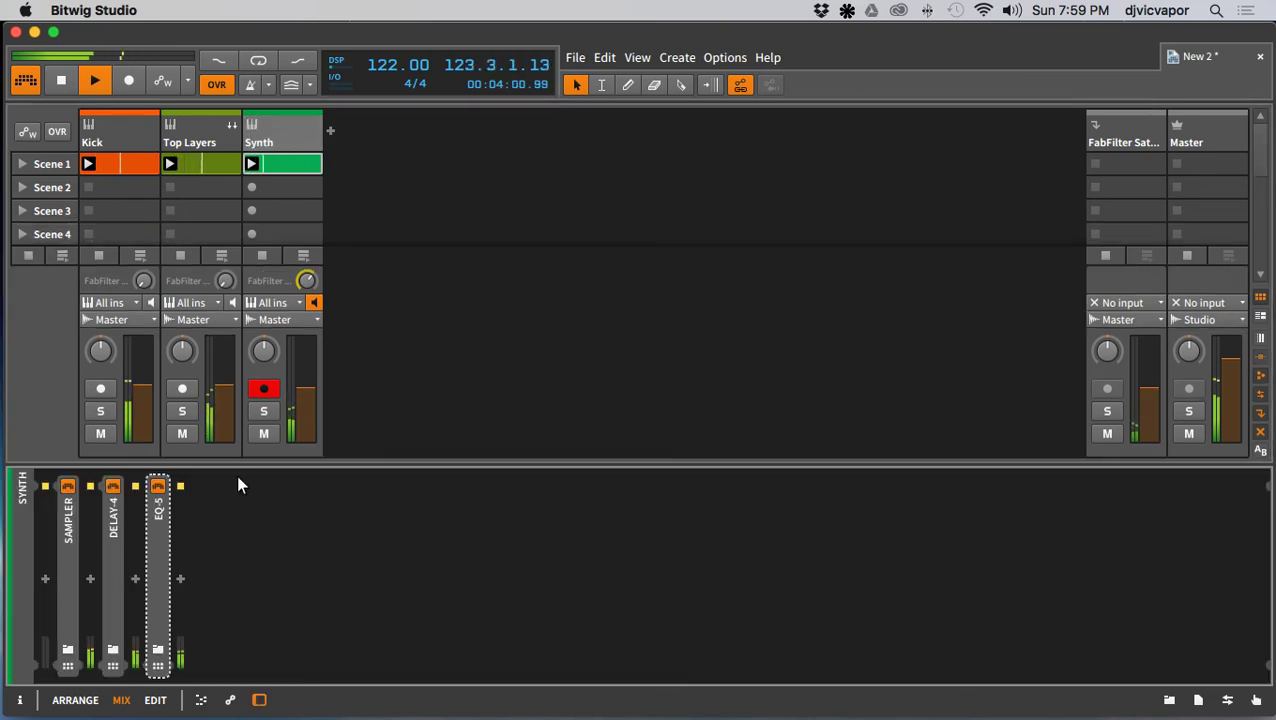
{"action": "left_click", "coordinate": [70, 567]}
{"action": "left_click", "coordinate": [70, 567]}
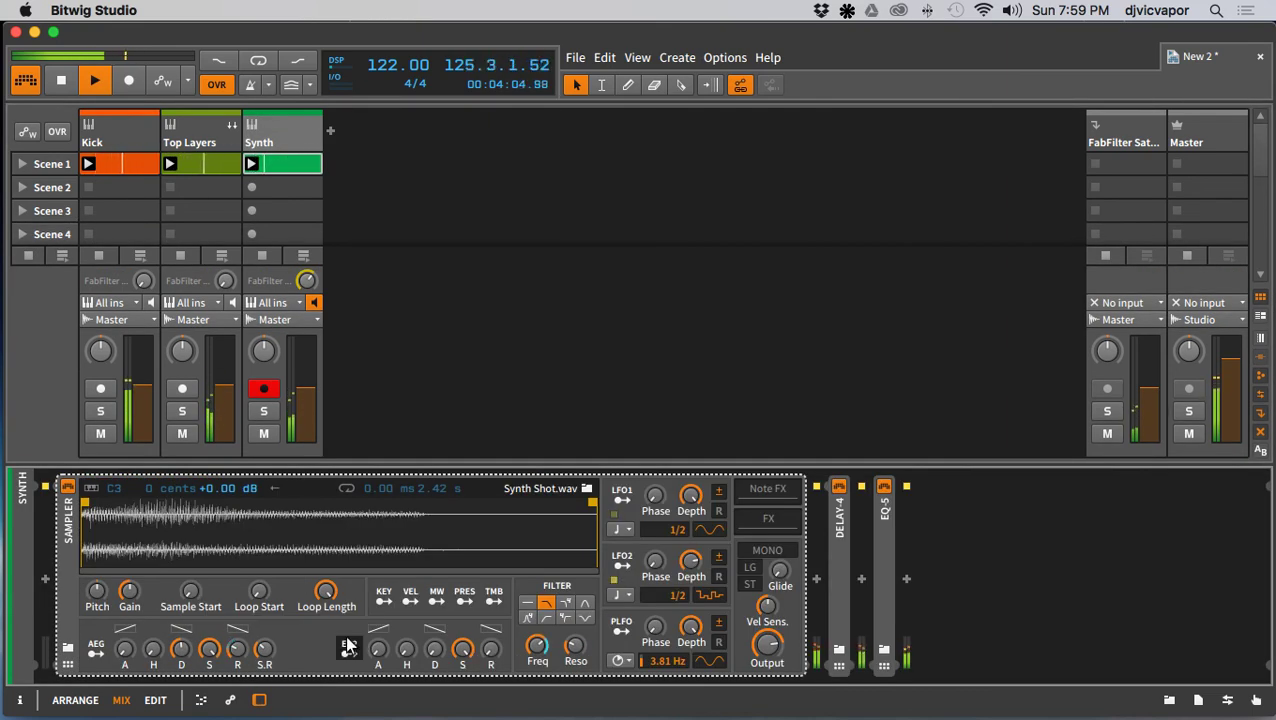
{"action": "mouse_move", "coordinate": [574, 648]}
{"action": "left_mouse_down"}
{"action": "mouse_move", "coordinate": [537, 645]}
{"action": "mouse_move", "coordinate": [570, 661]}
{"action": "left_mouse_up"}
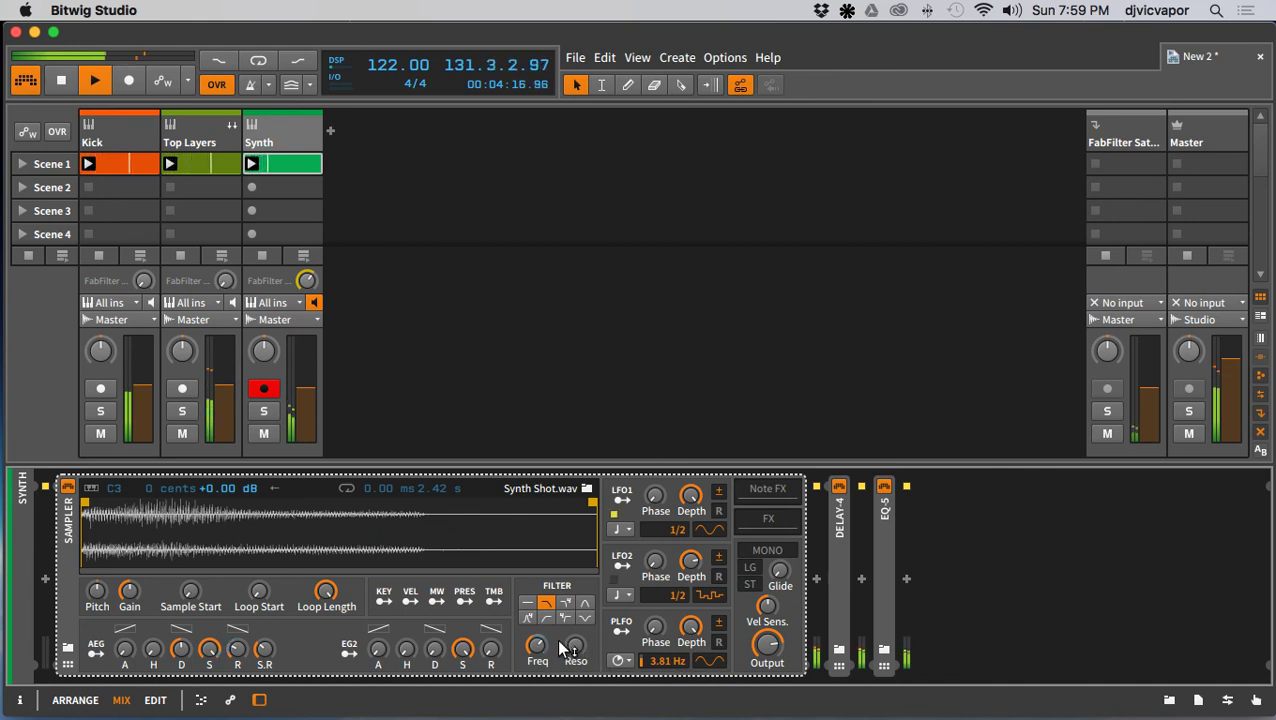
{"action": "mouse_move", "coordinate": [560, 648]}
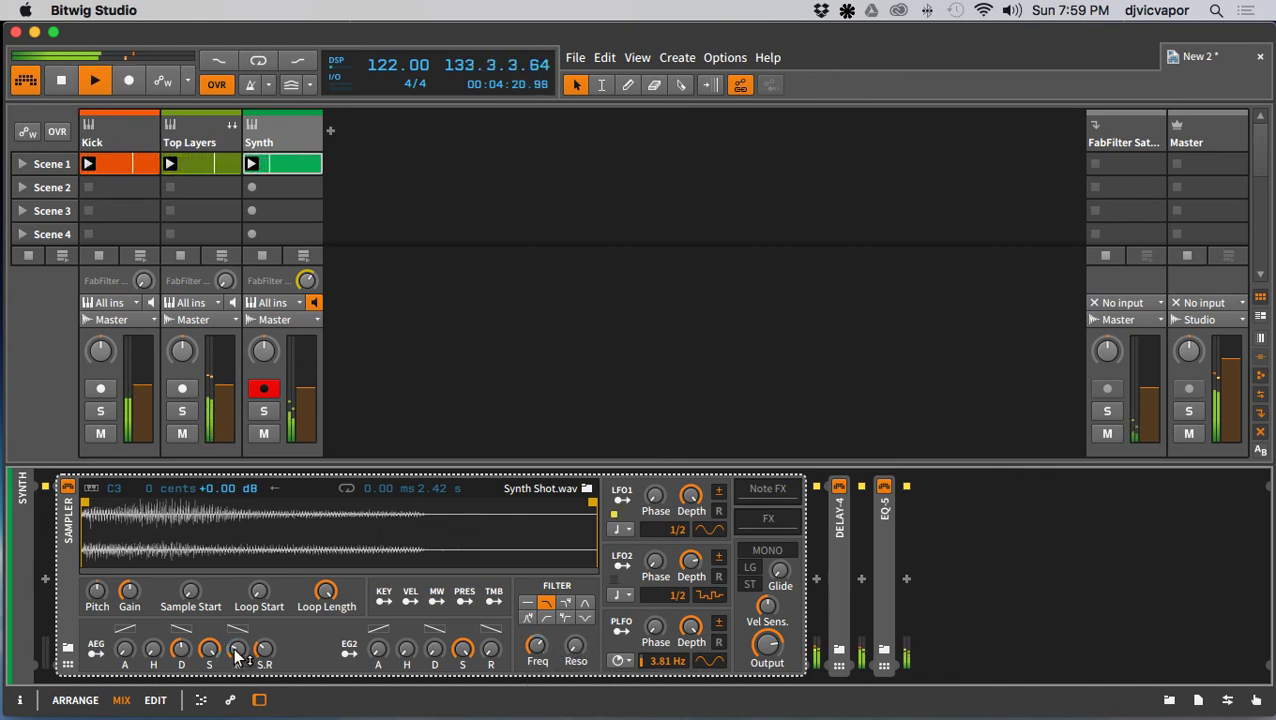
{"action": "left_click_drag", "start_coordinate": [233, 647], "coordinate": [212, 662]}
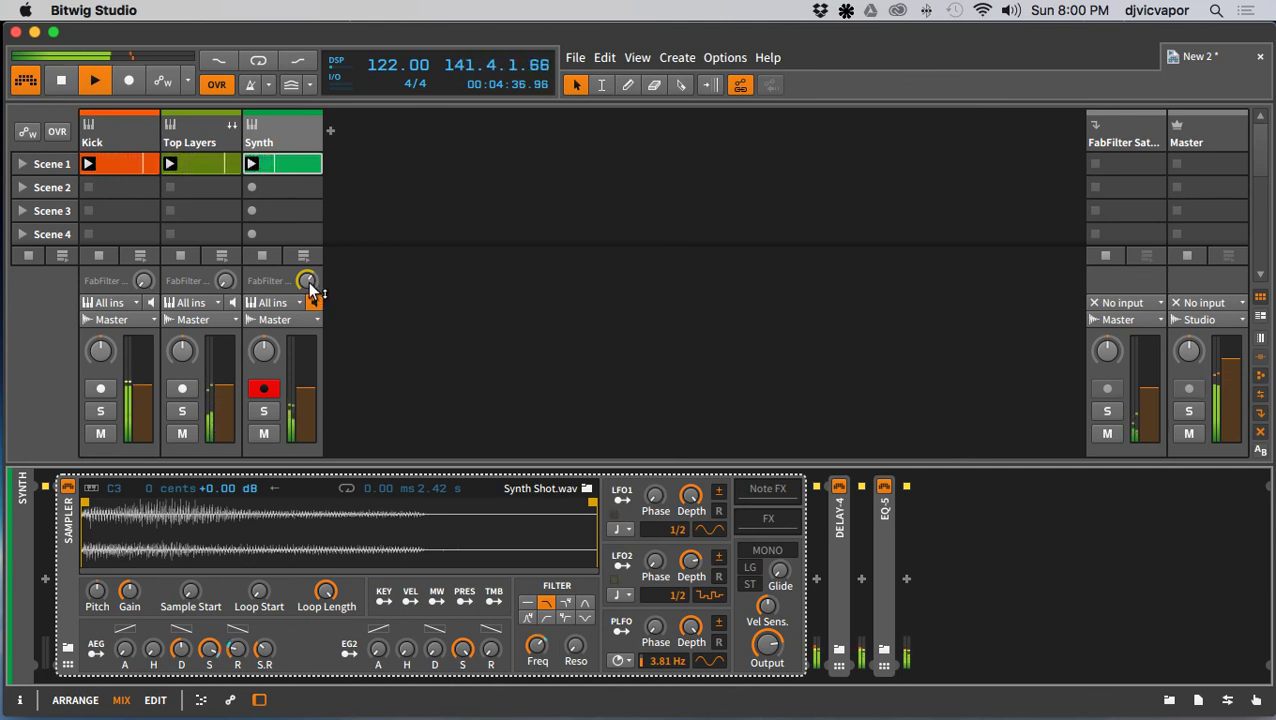
Step: Lower the Synth's send to Saturn slightly and restart playback from the beginning
{"action": "left_click_drag", "start_coordinate": [308, 281], "coordinate": [308, 288]}
{"action": "key", "text": "space"}
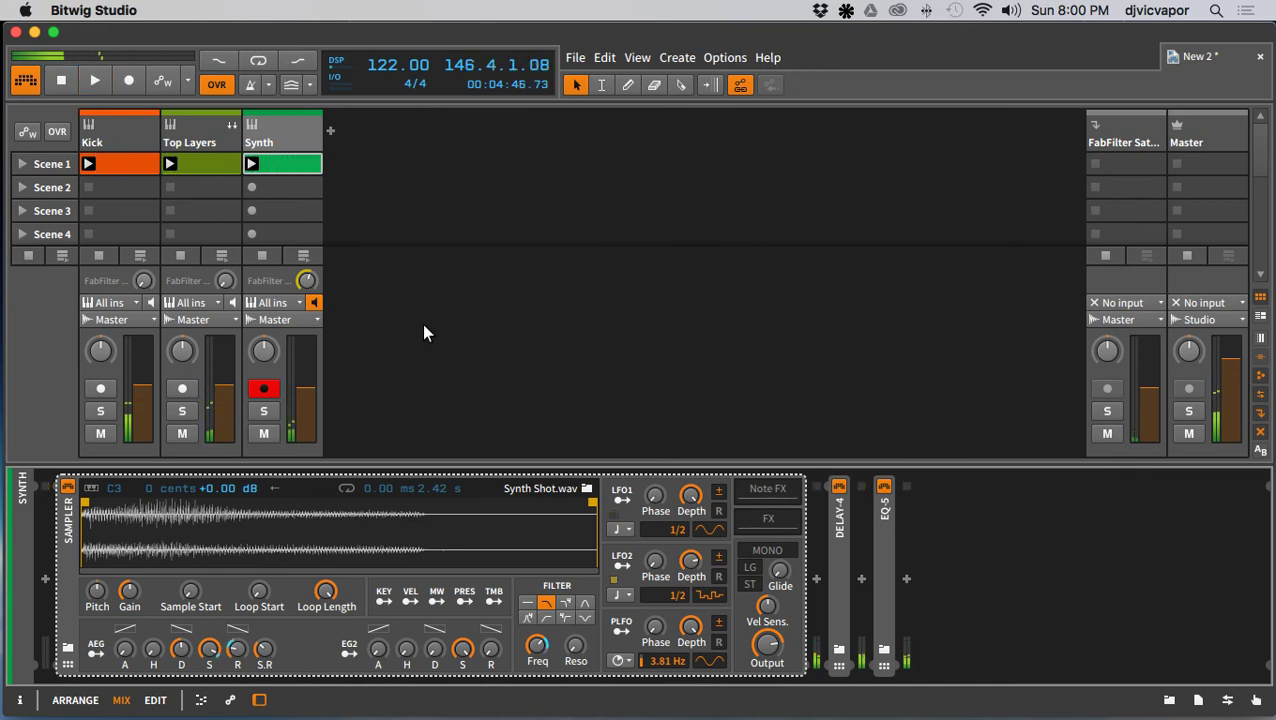
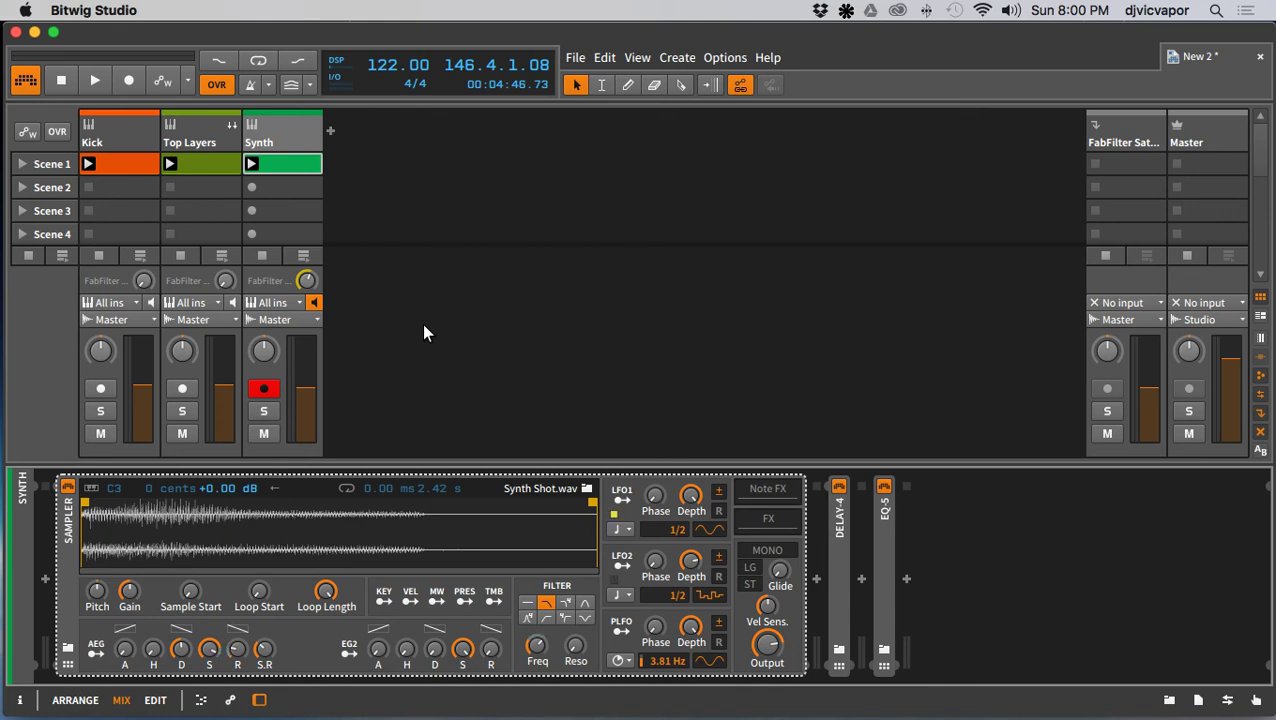
{"action": "key", "text": "space"}
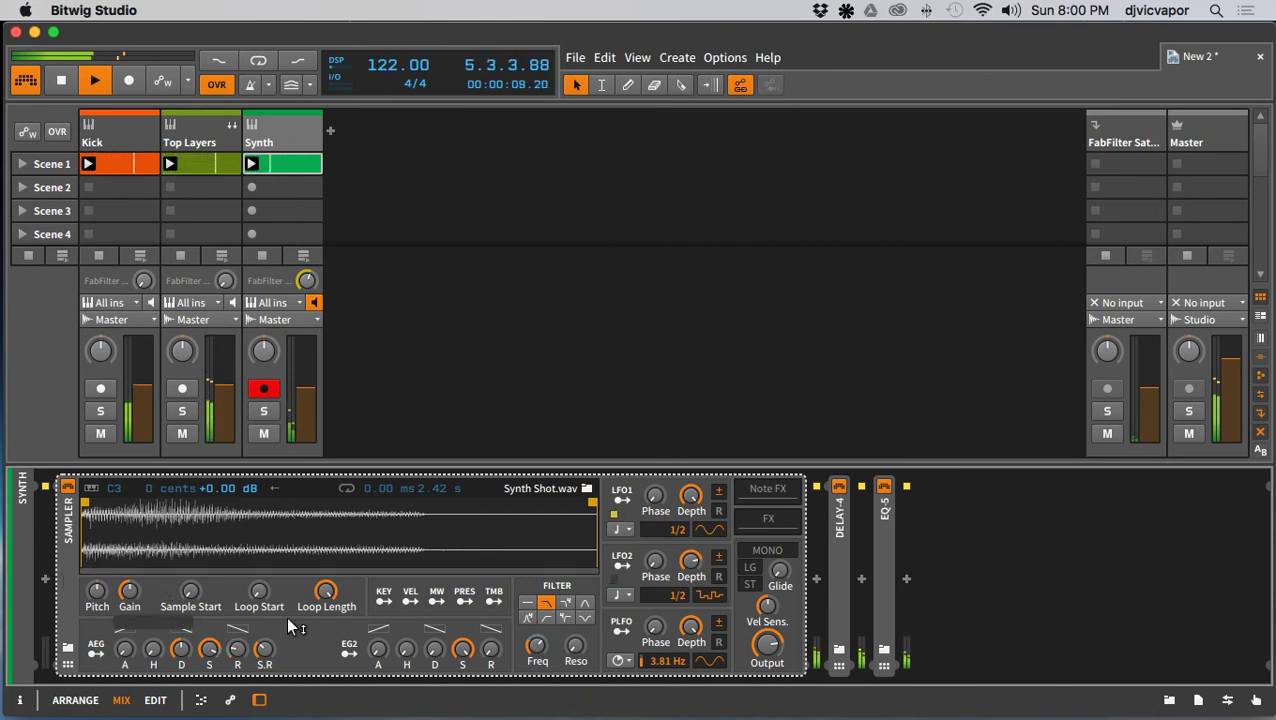
Step: Try a sine waveform on the Sampler's LFO2 and return it to the stepped waveform
{"action": "left_click_drag", "start_coordinate": [706, 597], "coordinate": [706, 629]}
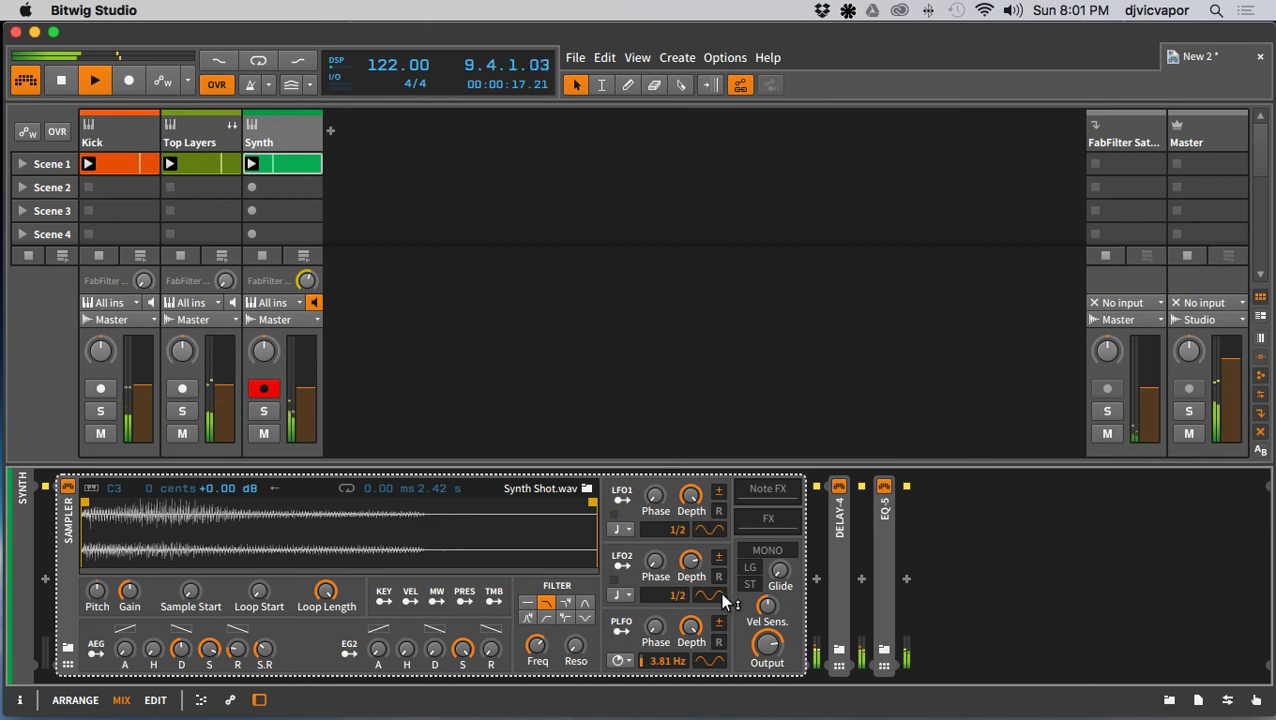
{"action": "left_click_drag", "start_coordinate": [711, 593], "coordinate": [711, 600]}
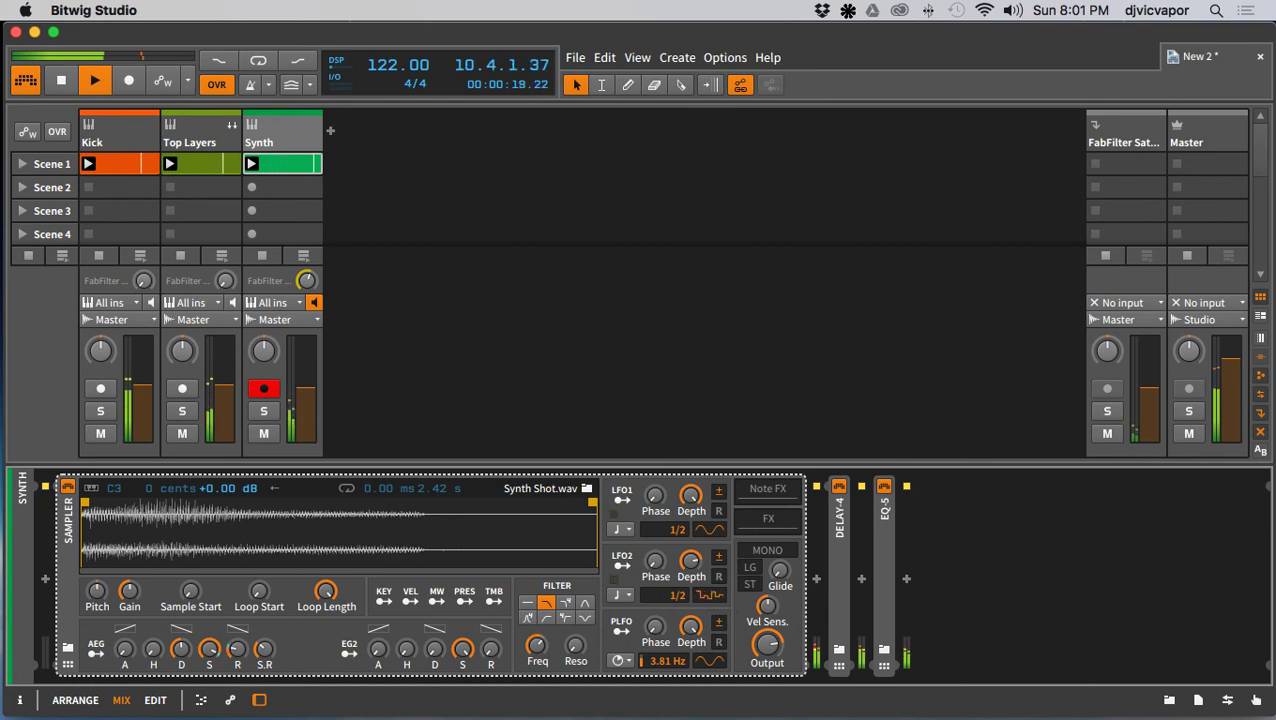
Step: Enable ST in the Synth's Sampler and try Glide times of 13.824, 17.576 and 6.859 ms before lowering the glide further
{"action": "left_click_drag", "start_coordinate": [779, 576], "coordinate": [779, 545]}
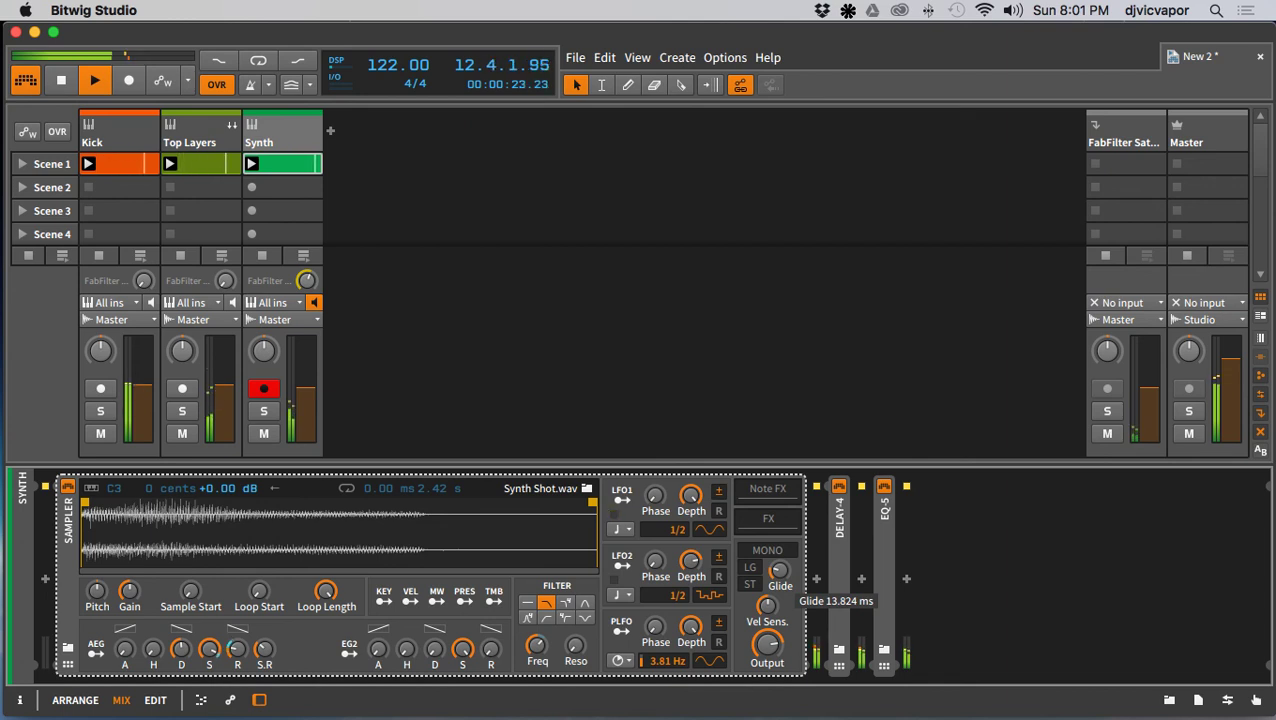
{"action": "left_click", "coordinate": [752, 579]}
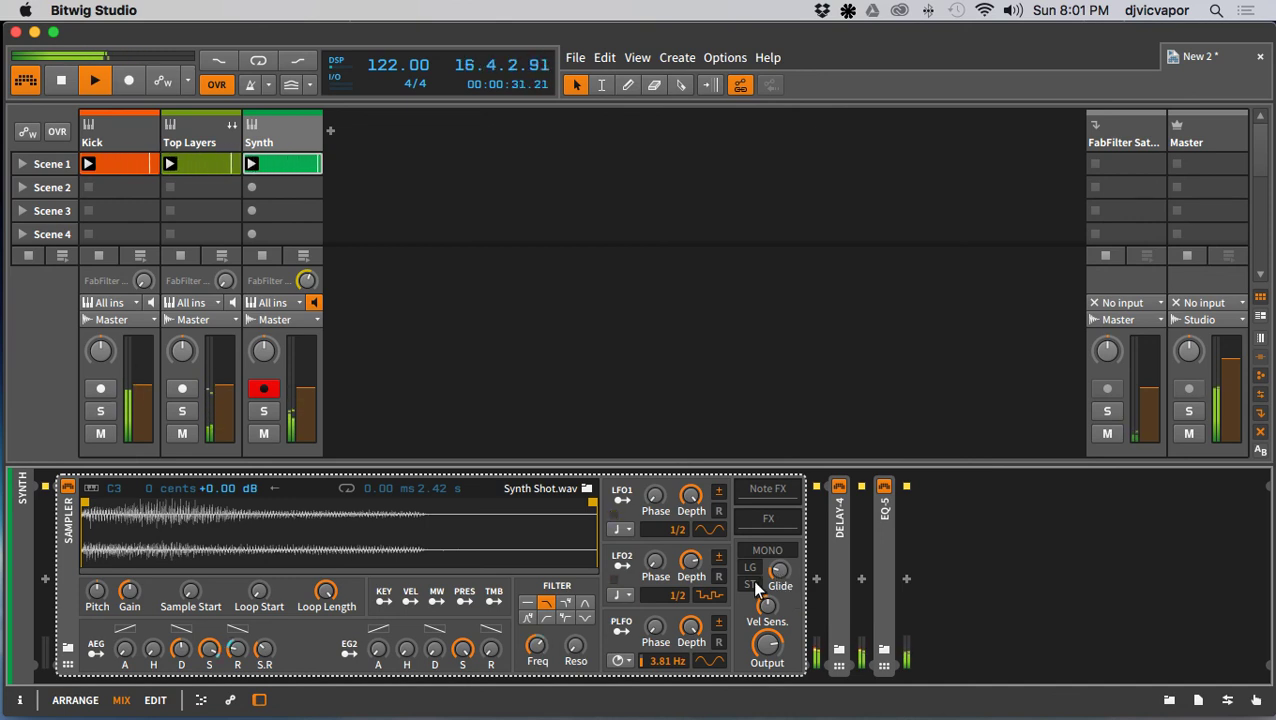
{"action": "mouse_move", "coordinate": [781, 577]}
{"action": "left_mouse_down"}
{"action": "mouse_move", "coordinate": [781, 550]}
{"action": "mouse_move", "coordinate": [781, 575]}
{"action": "left_mouse_up"}
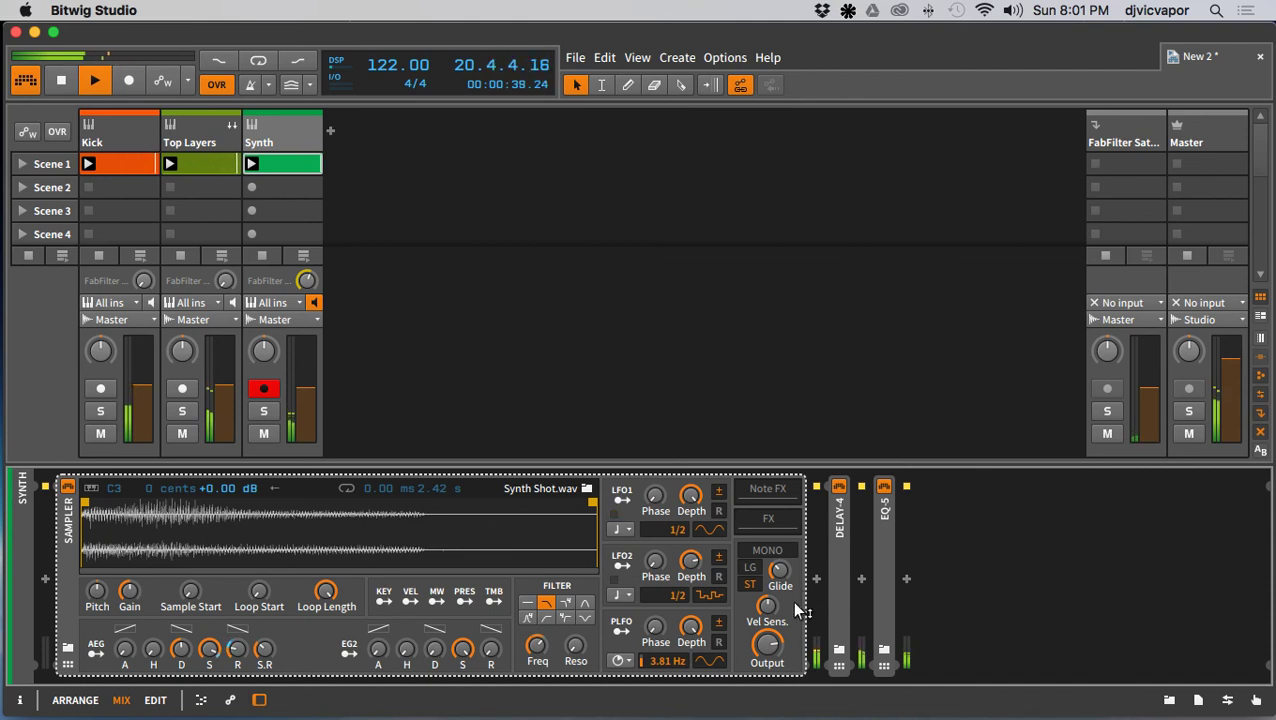
{"action": "mouse_move", "coordinate": [798, 609]}
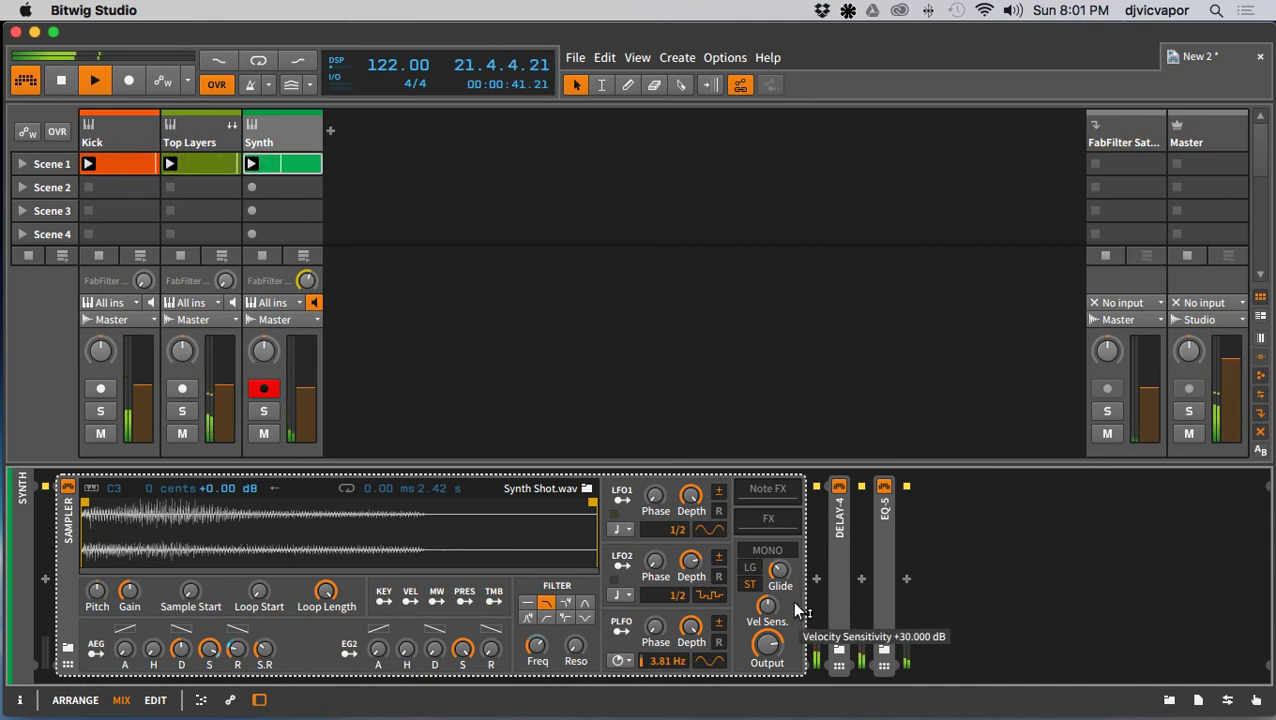
{"action": "left_click_drag", "start_coordinate": [780, 570], "coordinate": [780, 580]}
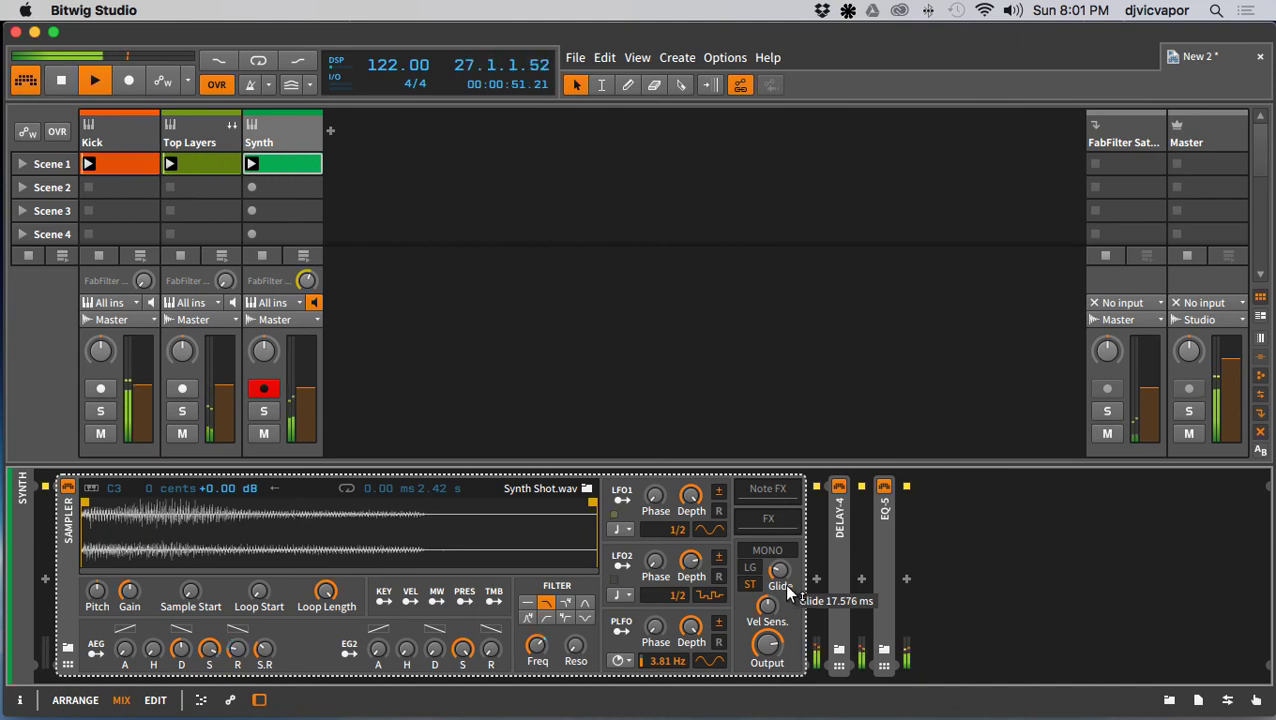
{"action": "left_click_drag", "start_coordinate": [779, 571], "coordinate": [779, 581]}
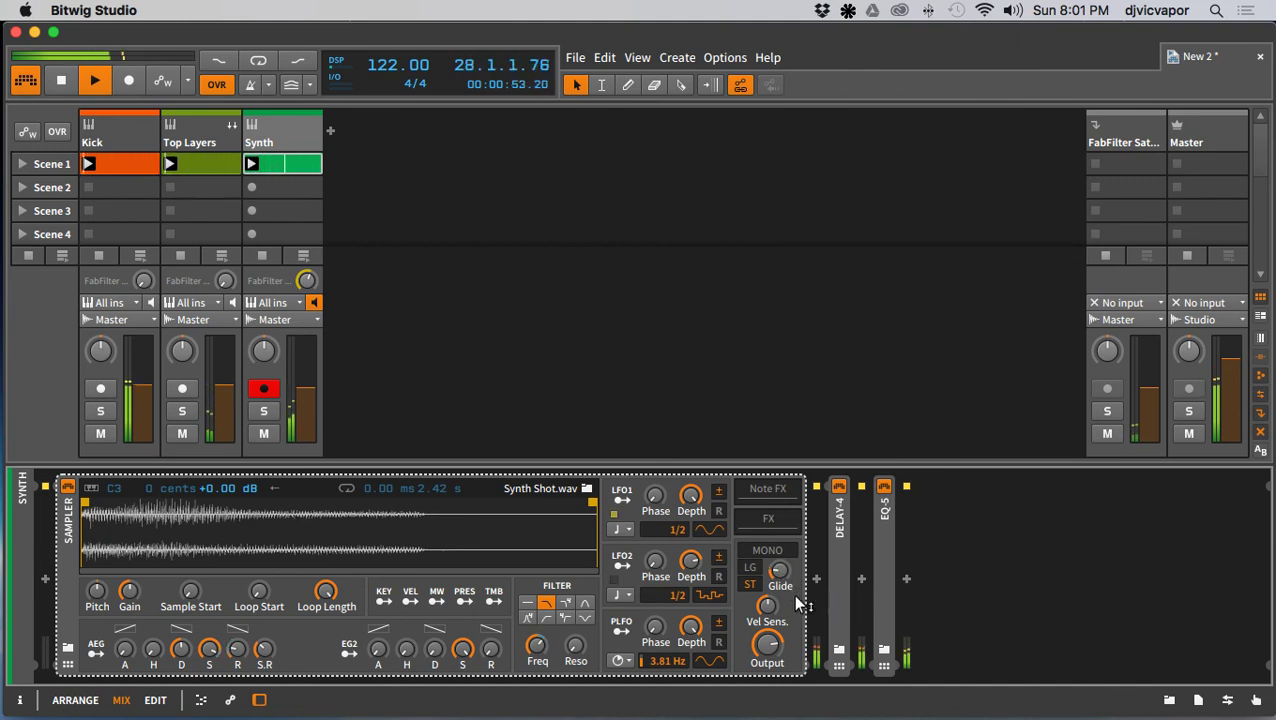
{"action": "mouse_move", "coordinate": [797, 601]}
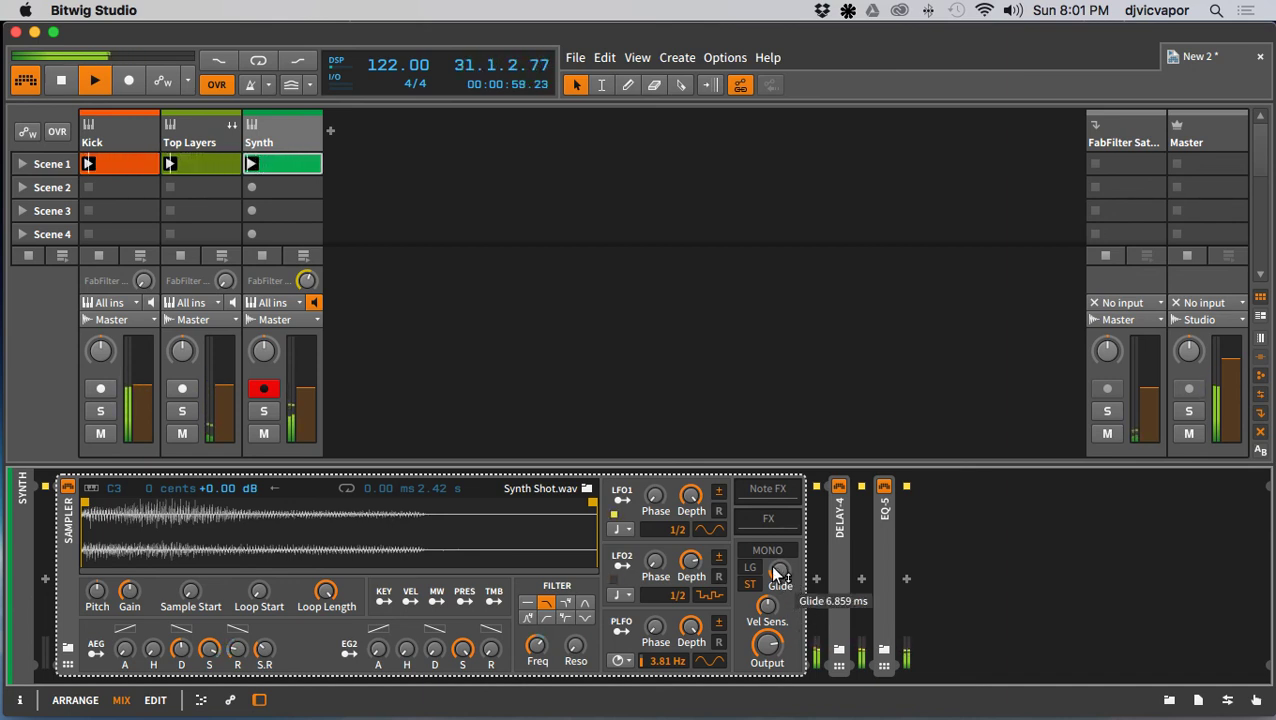
{"action": "left_click_drag", "start_coordinate": [776, 572], "coordinate": [776, 585]}
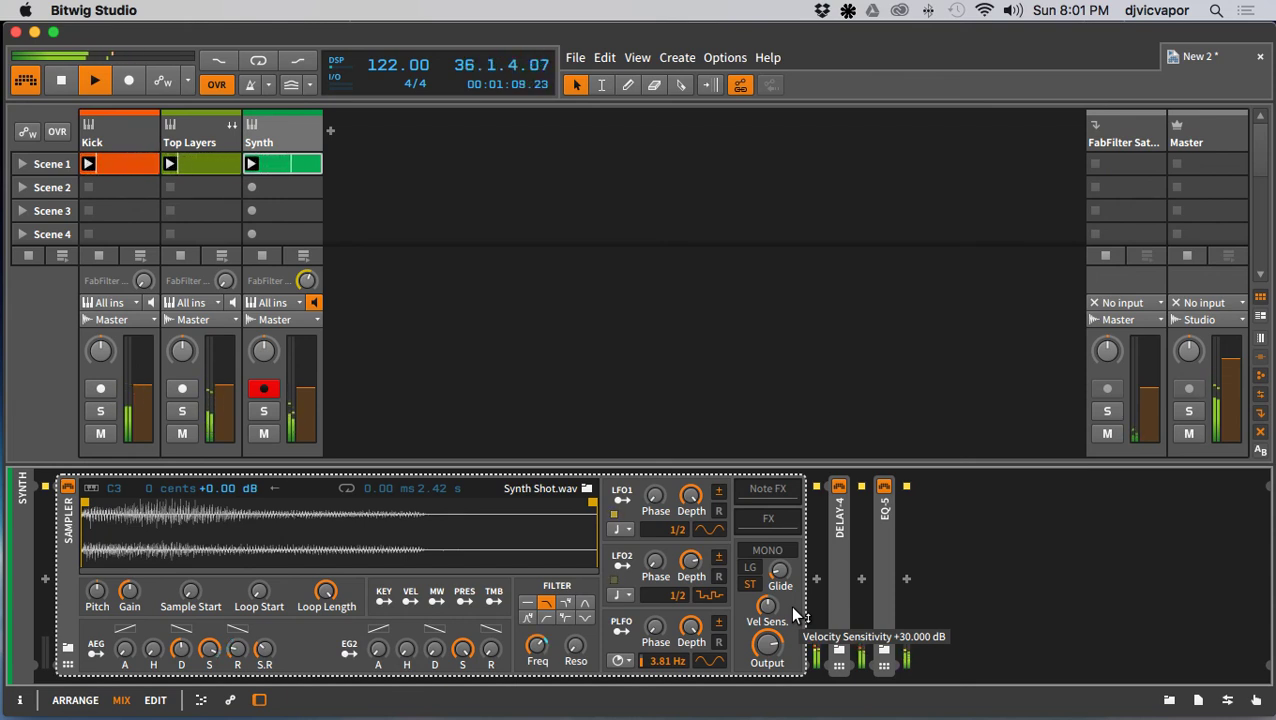
Step: Lower the filter frequency in the Synth's Sampler and set the LFO2 depth to 62%
{"action": "left_click_drag", "start_coordinate": [541, 646], "coordinate": [541, 662]}
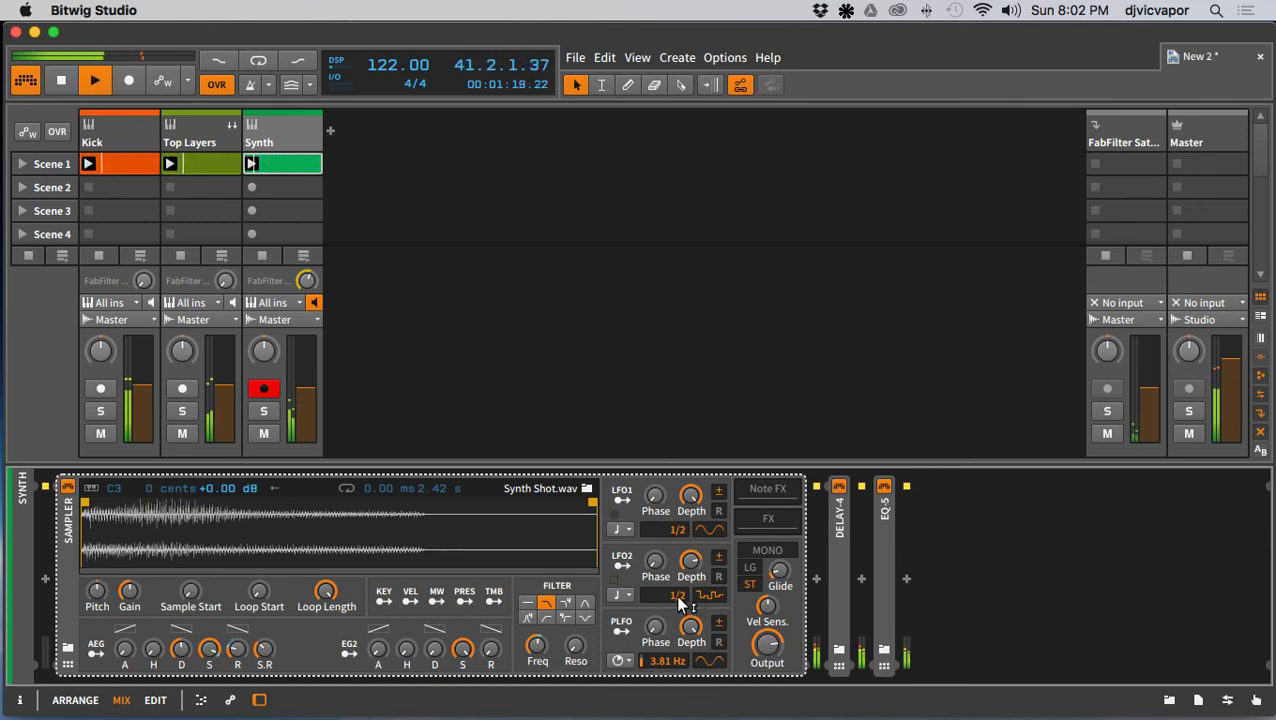
{"action": "left_click_drag", "start_coordinate": [688, 562], "coordinate": [688, 568]}
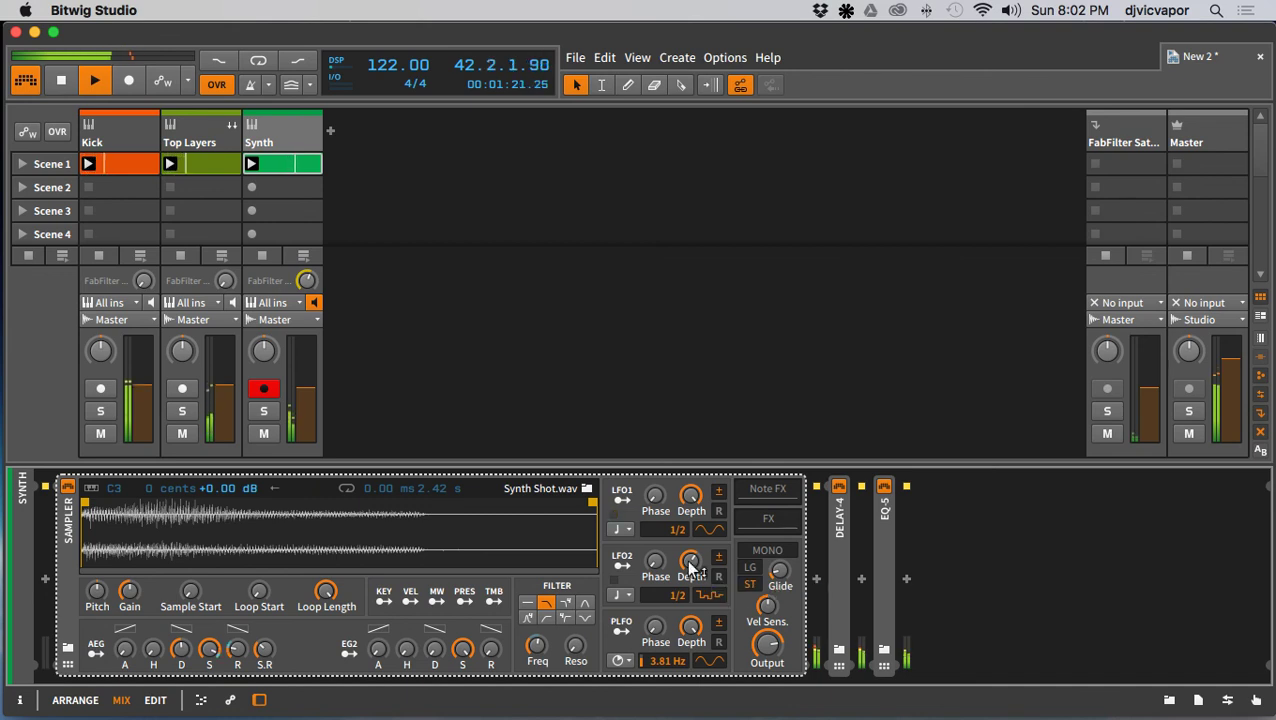
{"action": "mouse_move", "coordinate": [685, 590]}
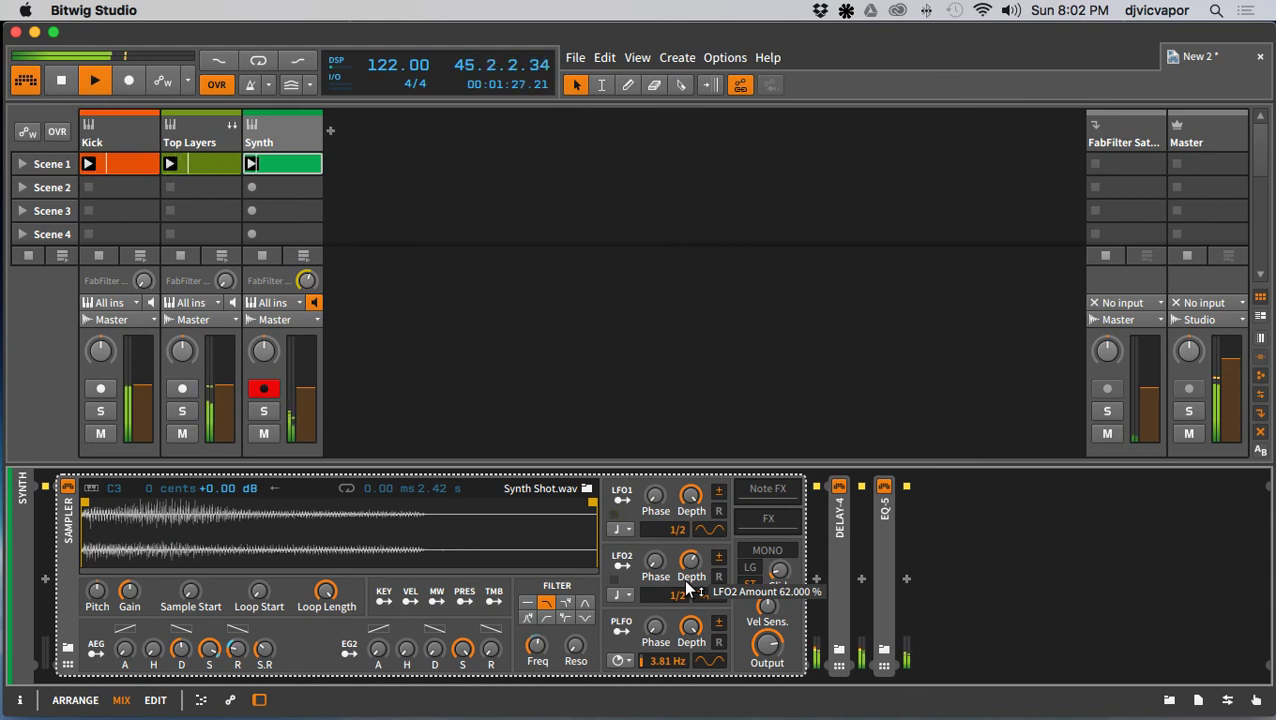
{"action": "mouse_move", "coordinate": [535, 650]}
{"action": "left_click_drag", "start_coordinate": [535, 650], "coordinate": [537, 652]}
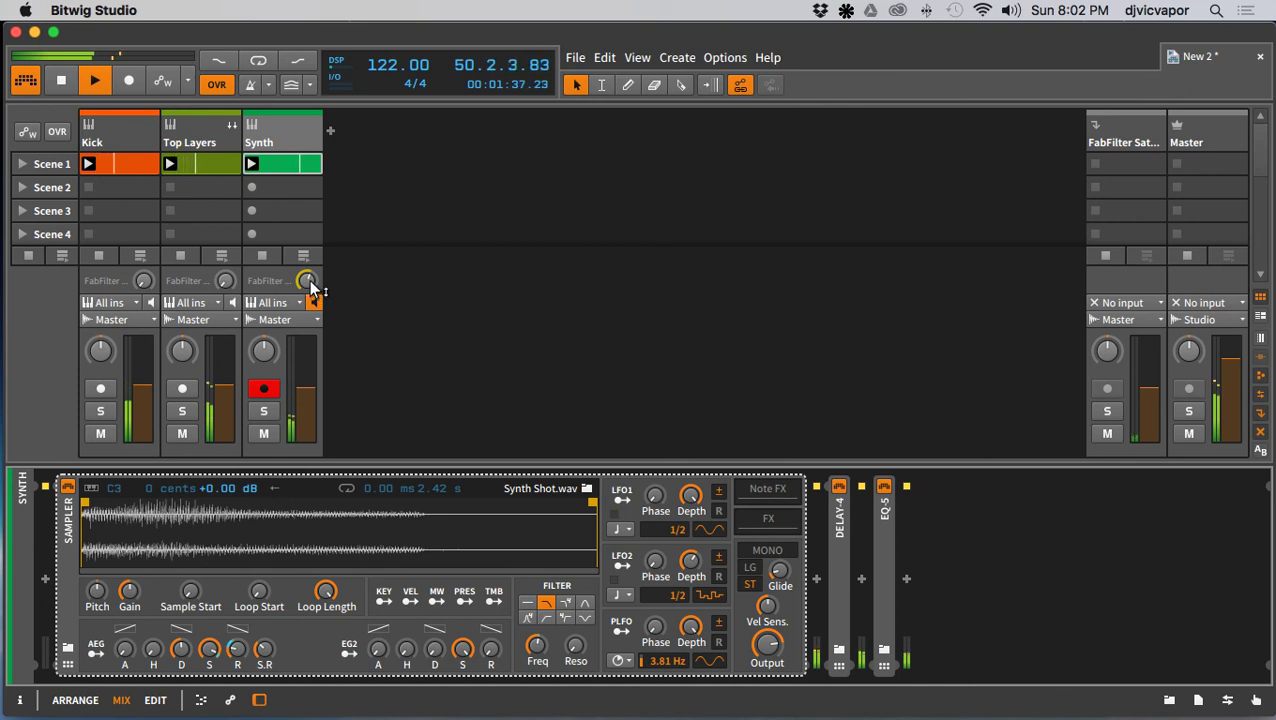
Step: Reduce the Synth's send to FabFilter Saturn a little further and stop playback
{"action": "left_click_drag", "start_coordinate": [307, 281], "coordinate": [307, 287]}
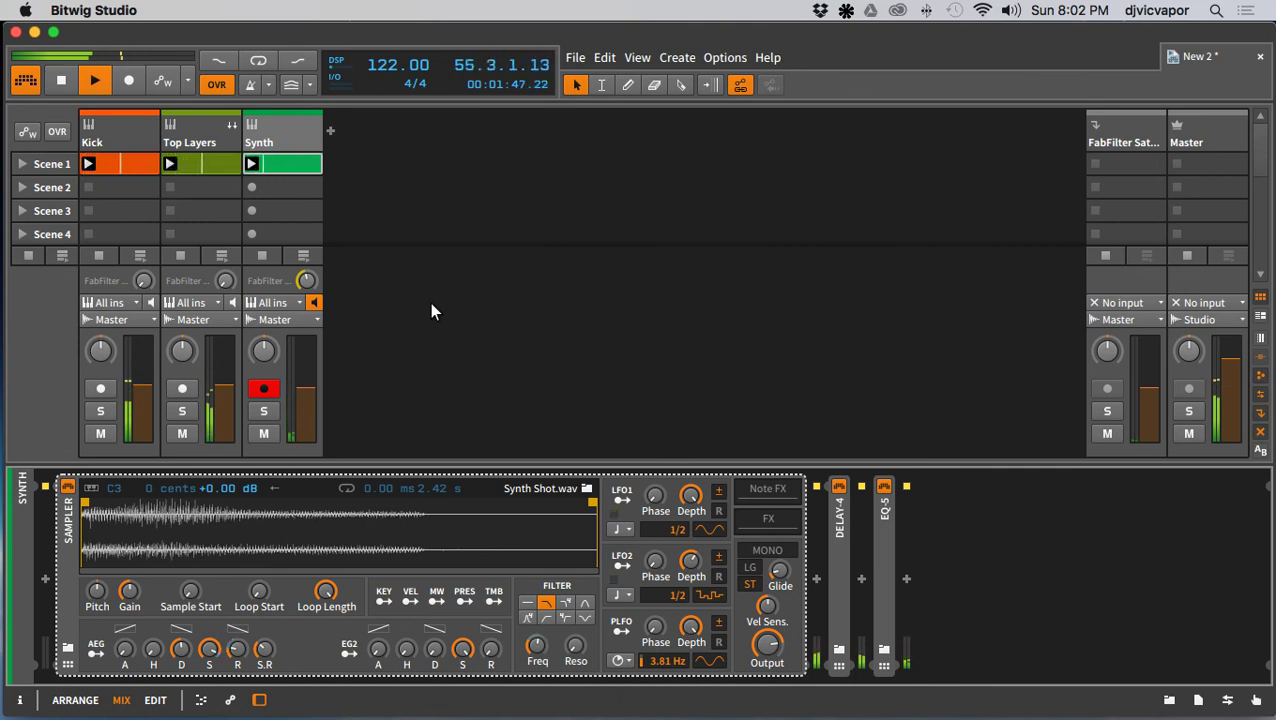
{"action": "key", "text": "space"}
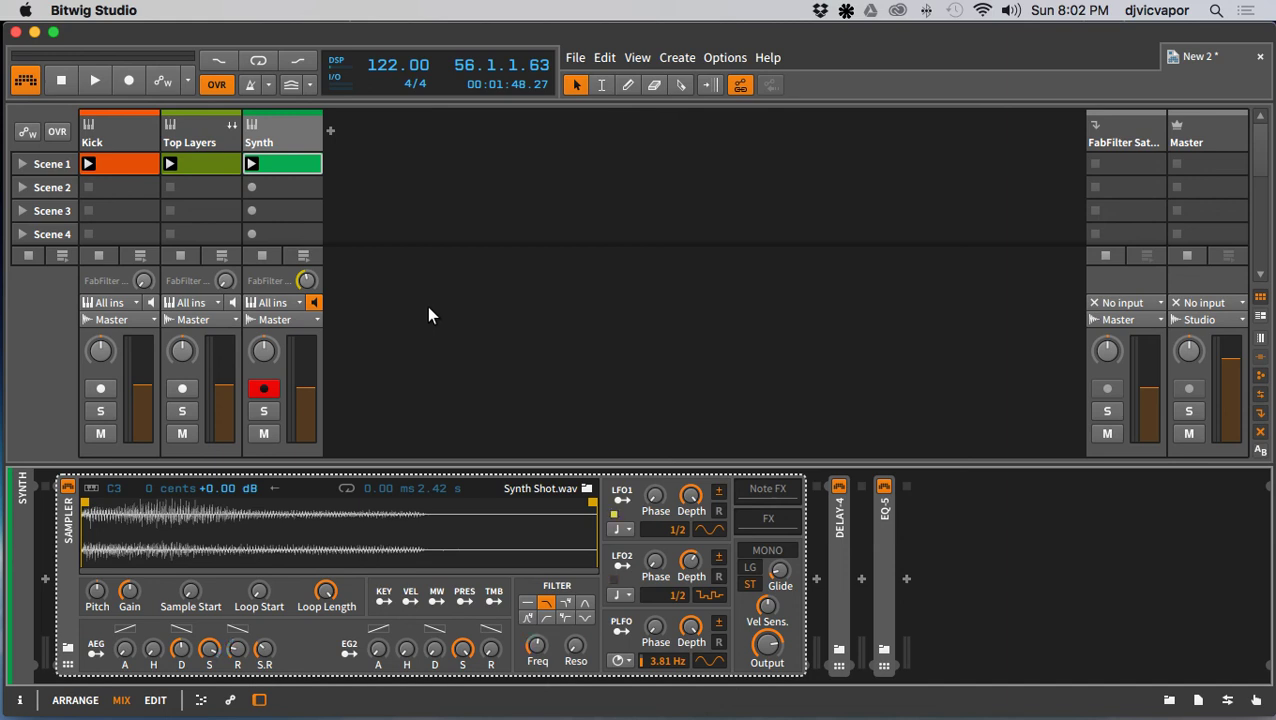
{"action": "double_click", "coordinate": [72, 567]}
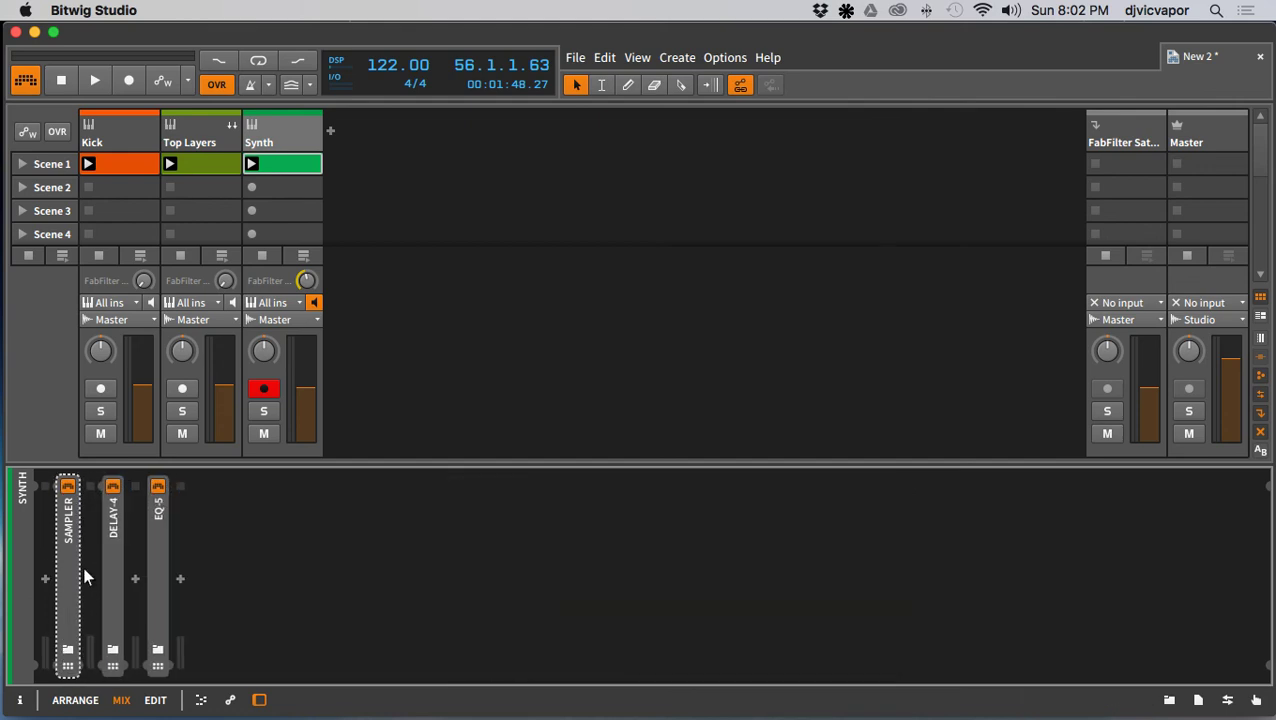
{"action": "left_click", "coordinate": [180, 578]}
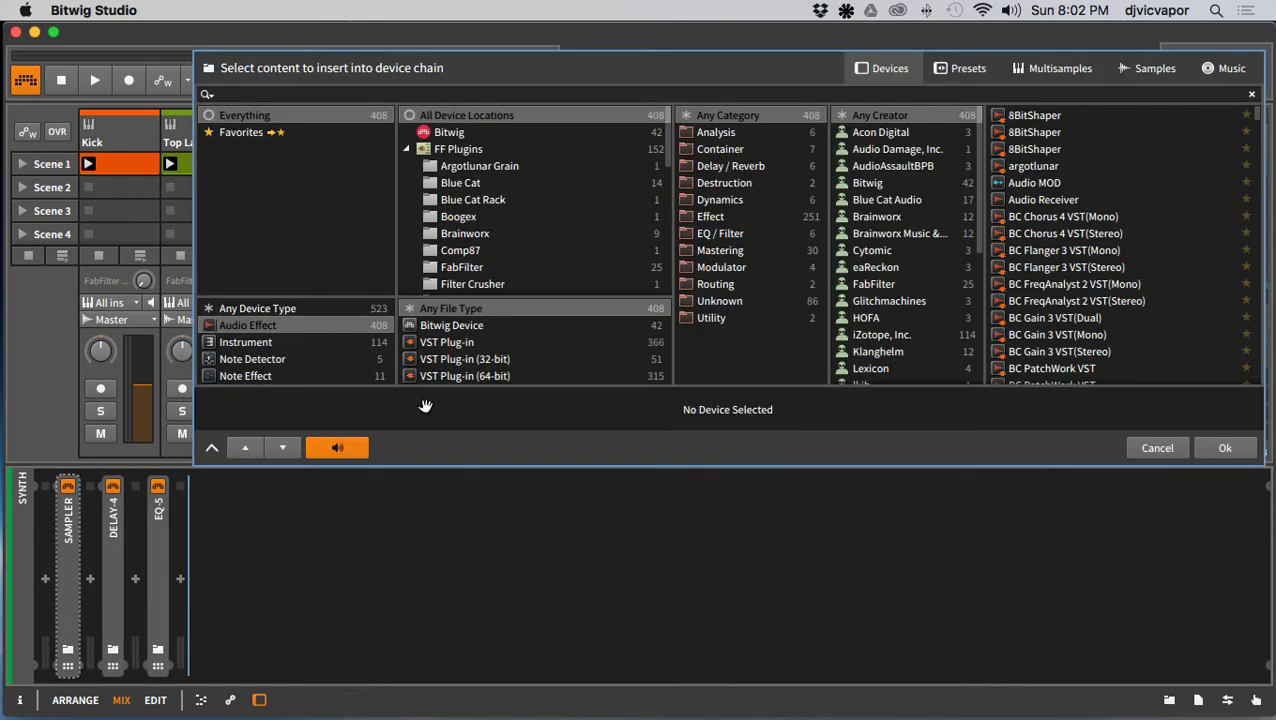
{"action": "left_click", "coordinate": [735, 200]}
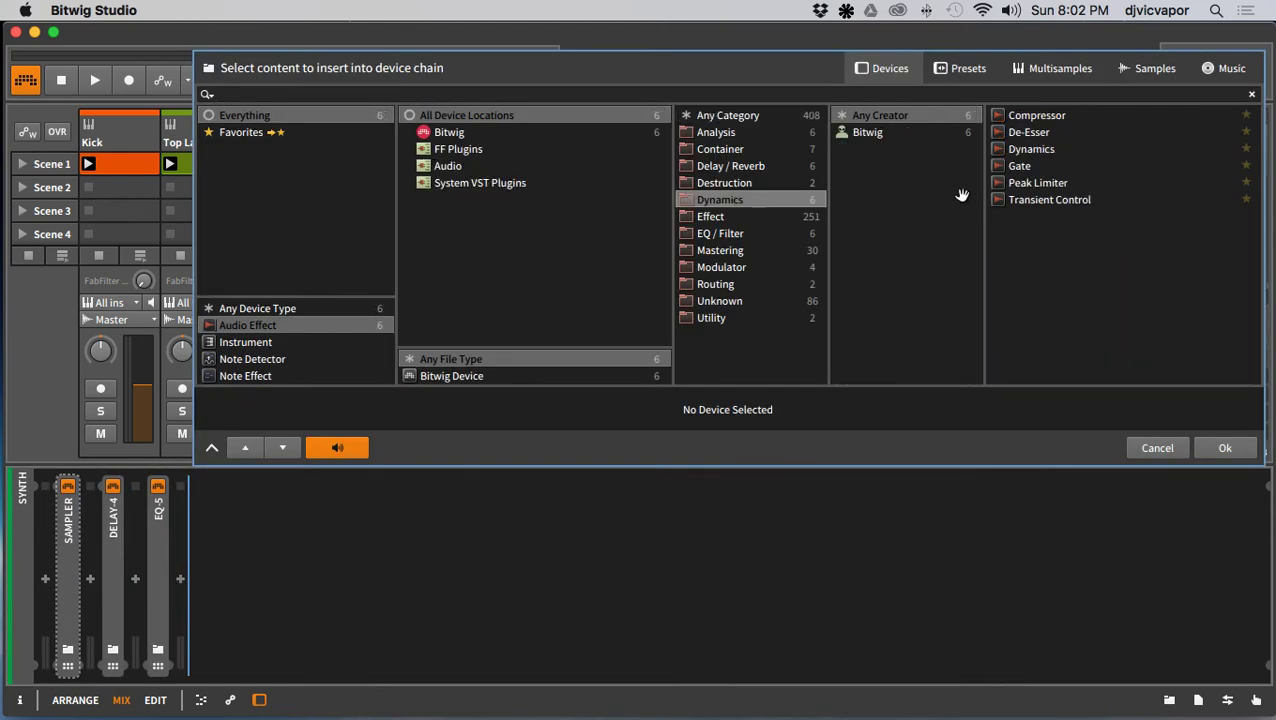
{"action": "left_click", "coordinate": [1034, 148]}
{"action": "left_click", "coordinate": [1225, 447]}
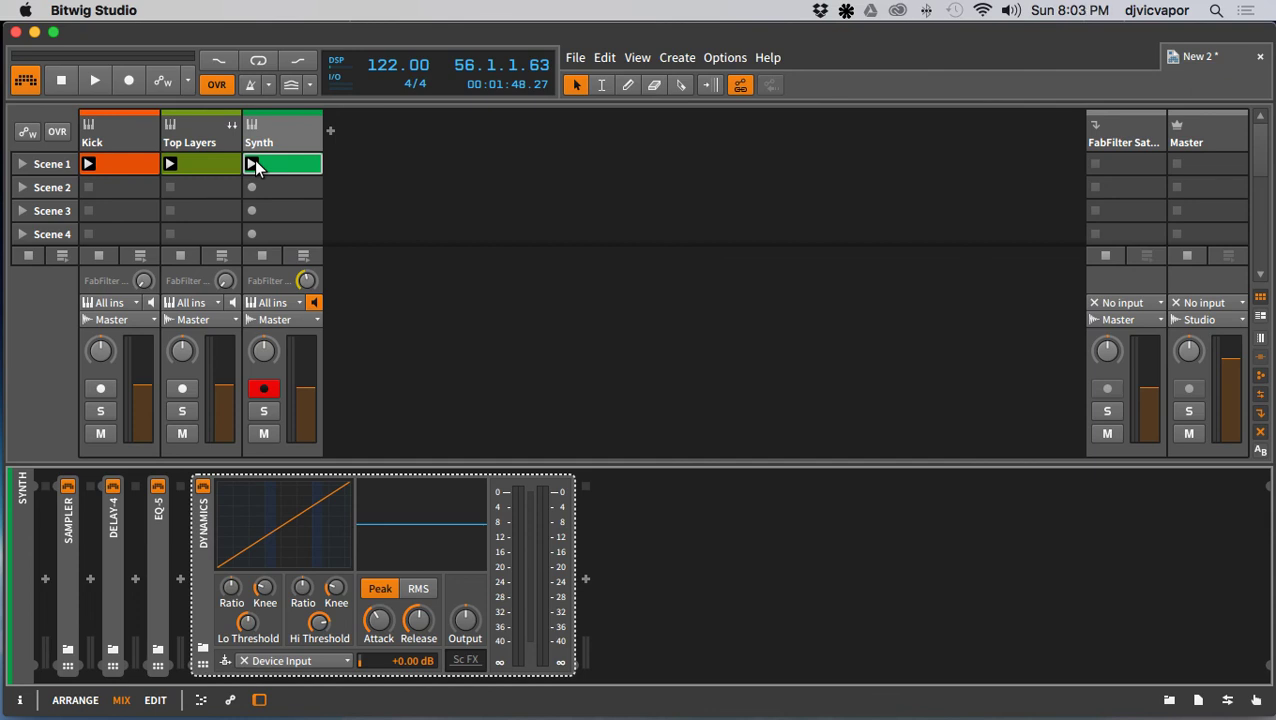
Step: Start playback and set the Dynamics device's sidechain source to Kick (PRE)
{"action": "key", "text": "space"}
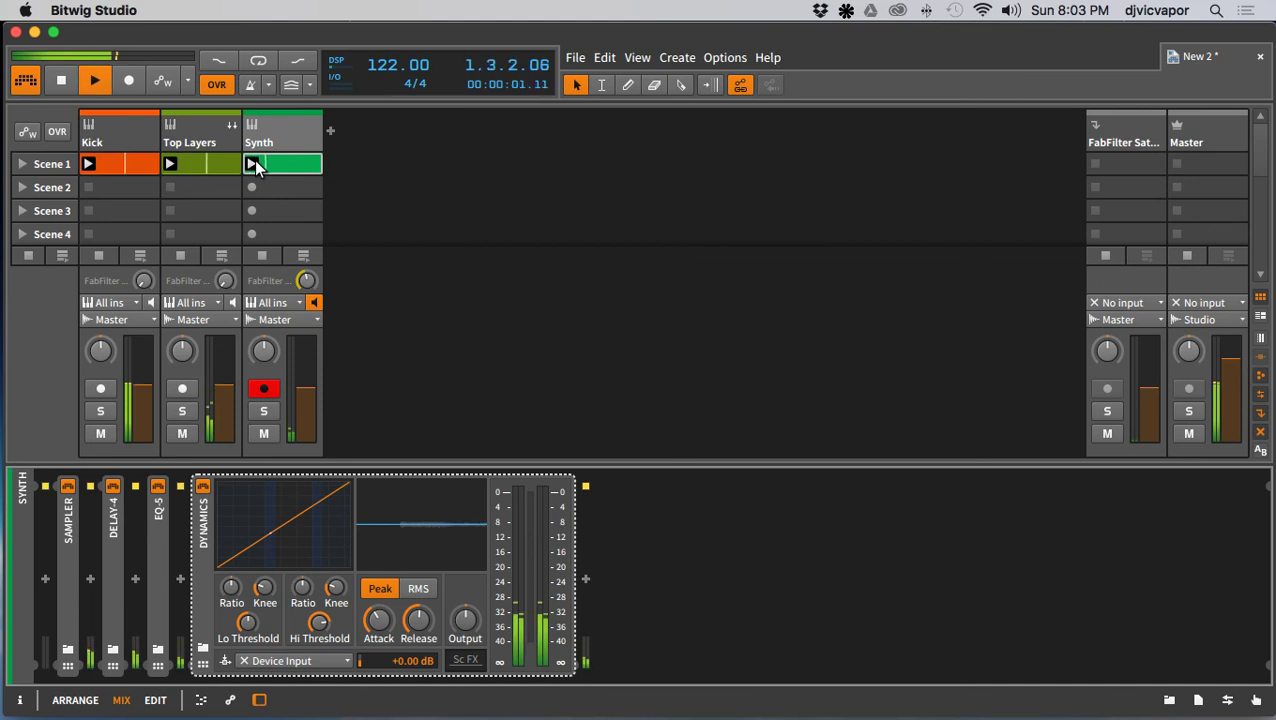
{"action": "left_click", "coordinate": [290, 661]}
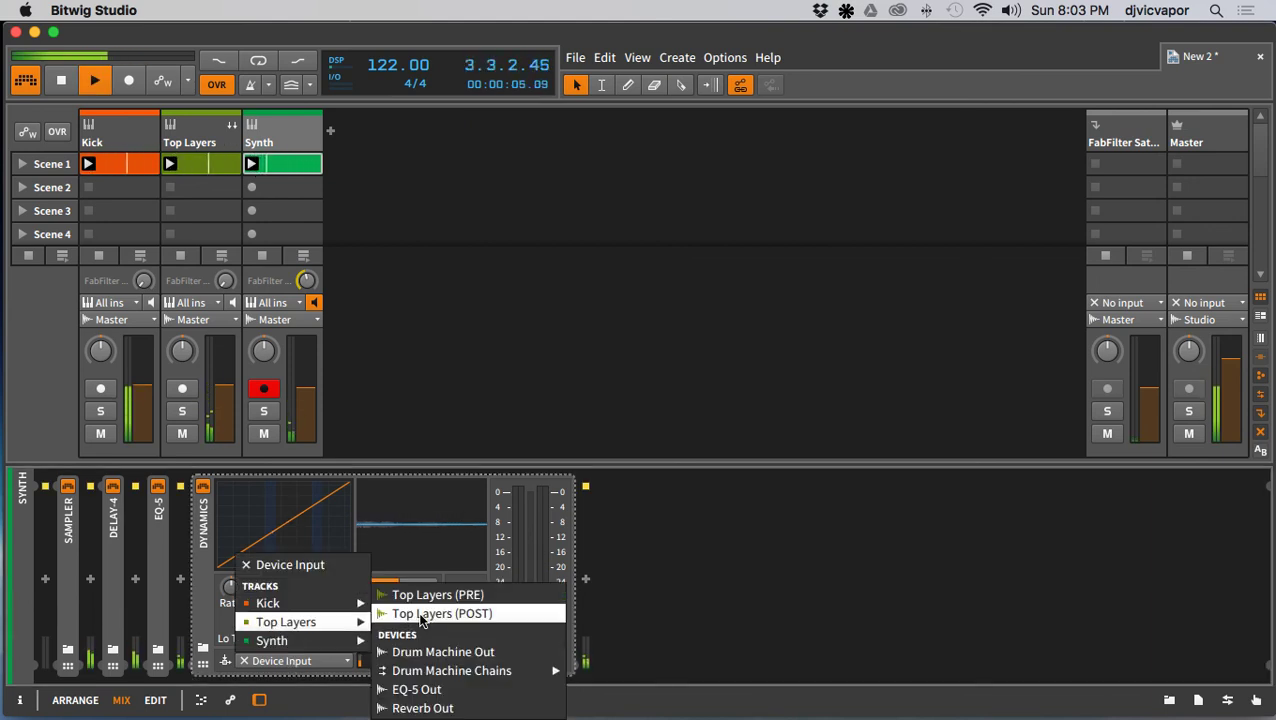
{"action": "mouse_move", "coordinate": [336, 605]}
{"action": "left_click", "coordinate": [410, 603]}
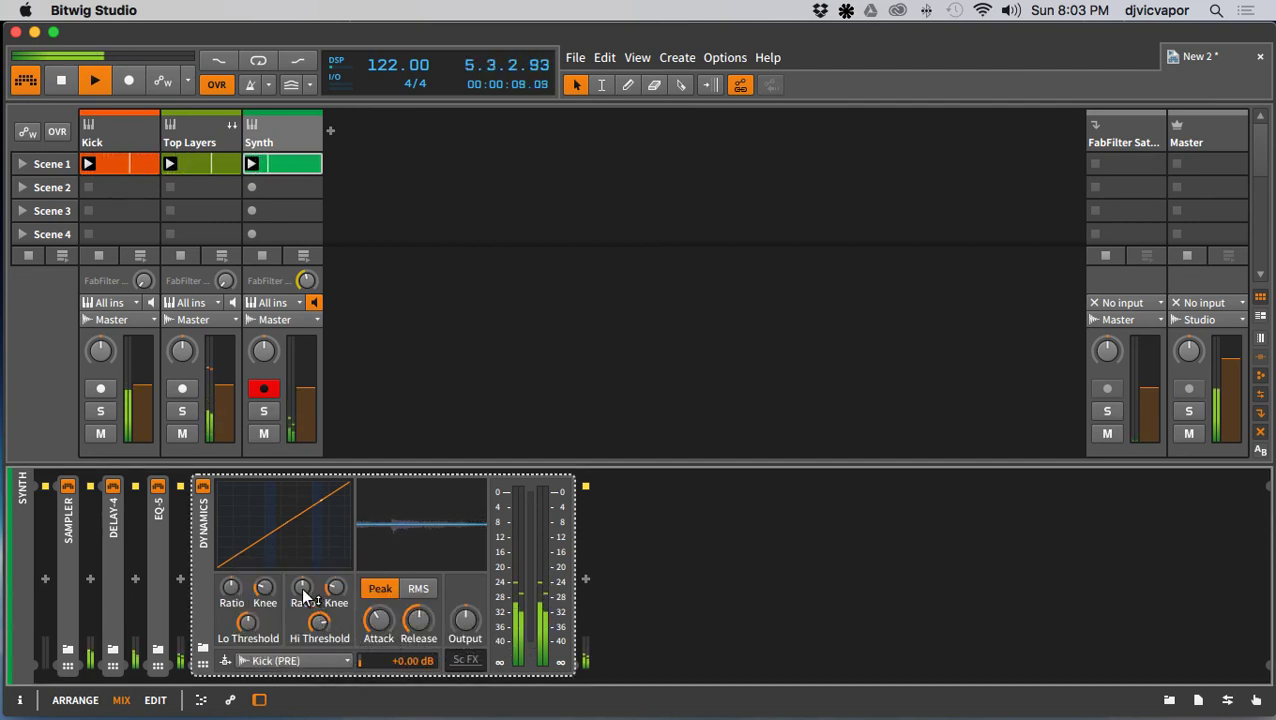
Step: Shape the Synth's ducking with a stronger high ratio, lower high threshold, longer attack and shorter release, then collapse Dynamics
{"action": "mouse_move", "coordinate": [304, 588]}
{"action": "left_mouse_down"}
{"action": "mouse_move", "coordinate": [304, 574]}
{"action": "mouse_move", "coordinate": [305, 592]}
{"action": "mouse_move", "coordinate": [334, 578]}
{"action": "mouse_move", "coordinate": [334, 556]}
{"action": "mouse_move", "coordinate": [306, 570]}
{"action": "left_mouse_up"}
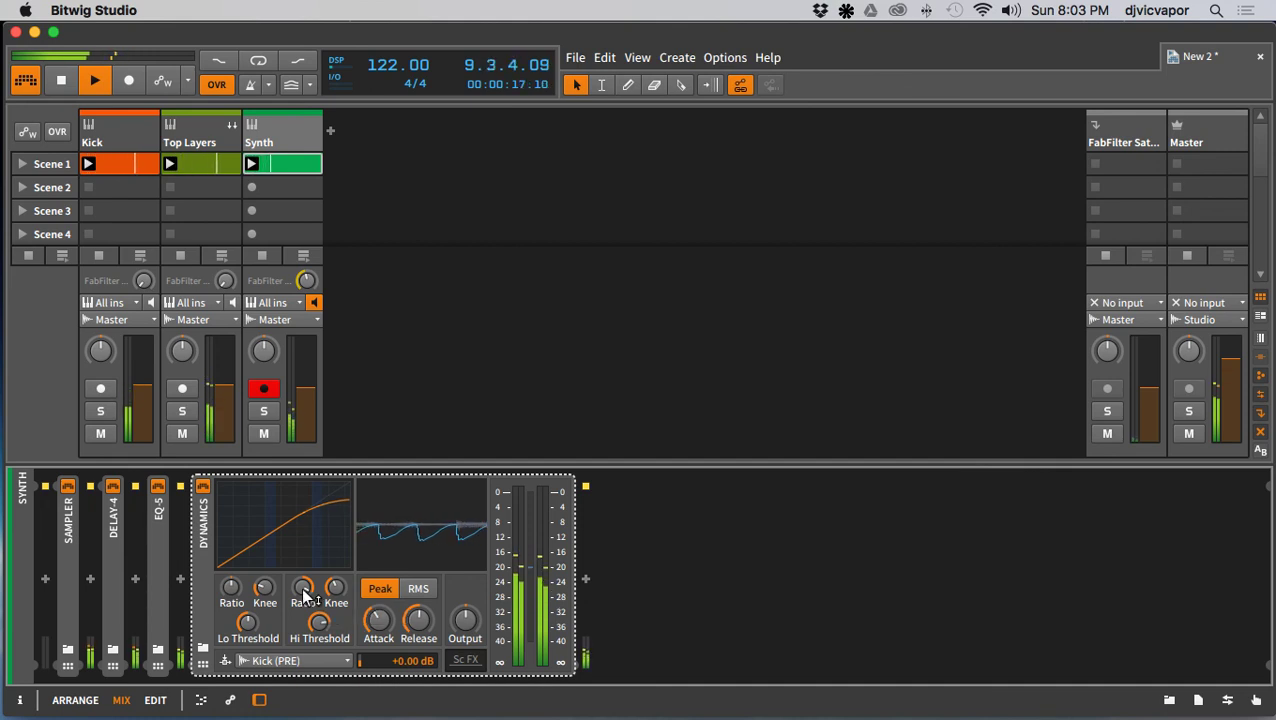
{"action": "left_click_drag", "start_coordinate": [318, 626], "coordinate": [418, 614]}
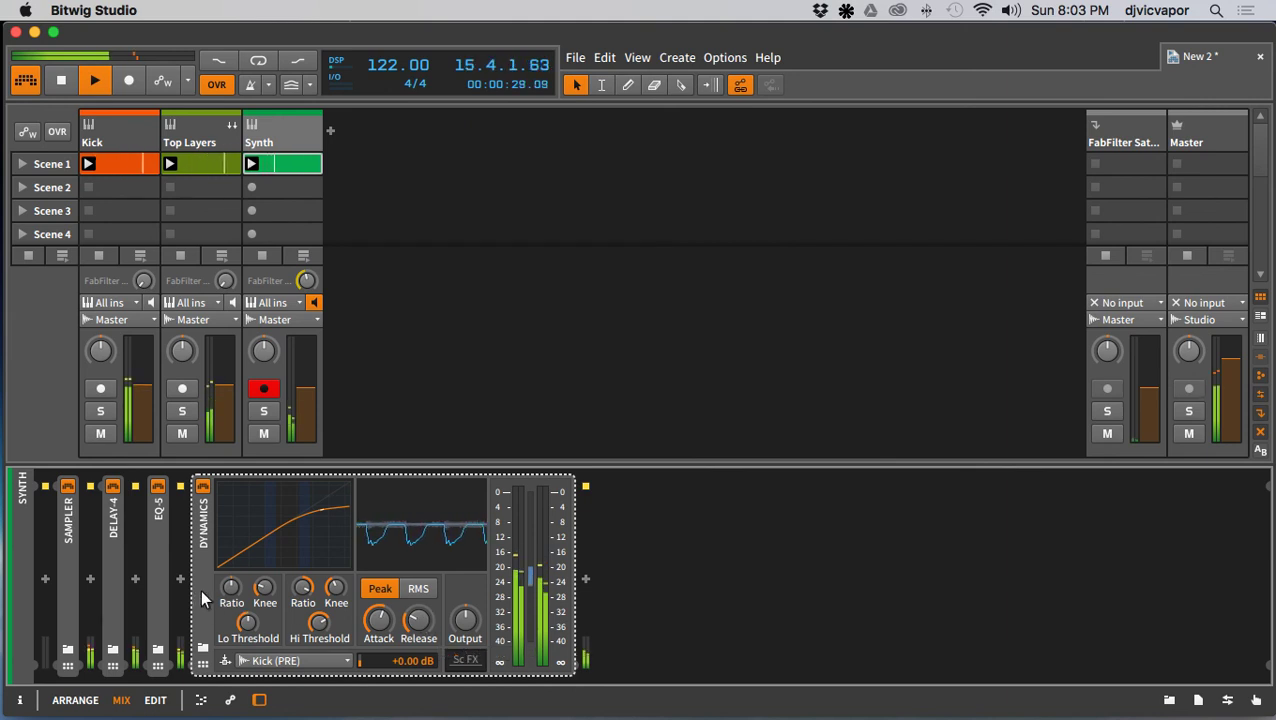
{"action": "left_click", "coordinate": [201, 598]}
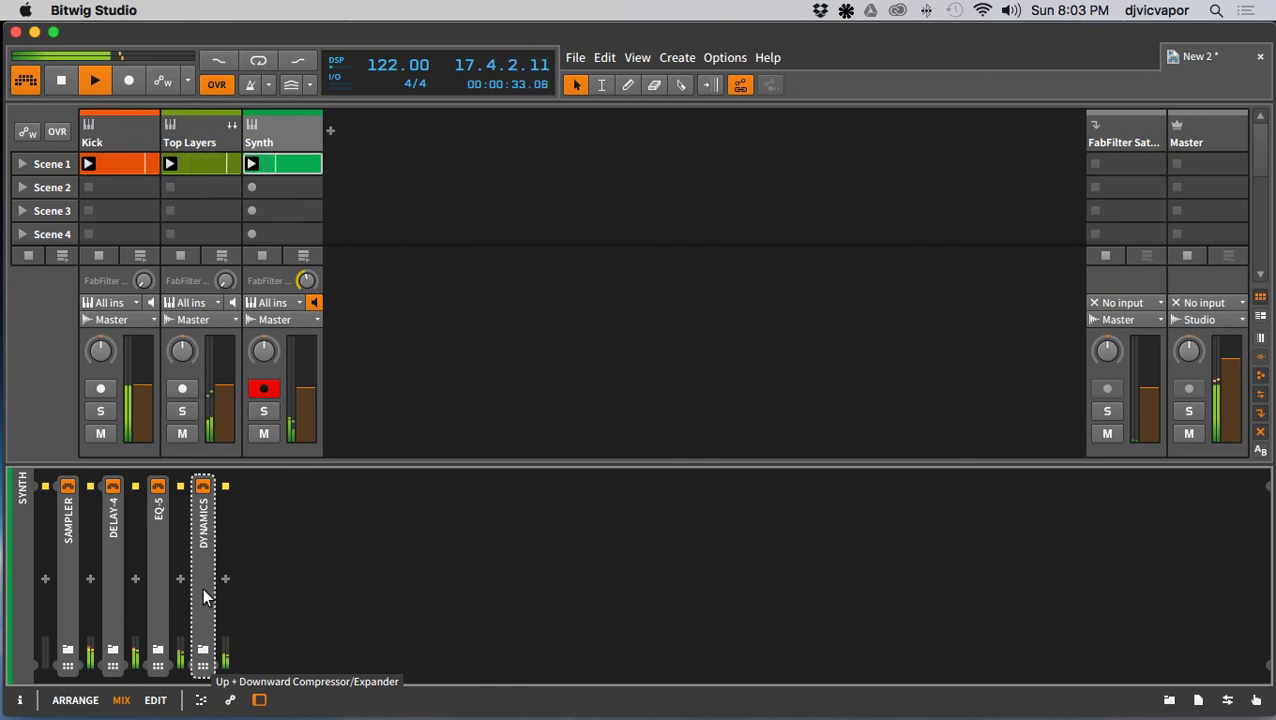
Step: Raise the Synth track's volume to about -9.3 dB and fine-tune its Sampler's filter frequency
{"action": "left_click_drag", "start_coordinate": [309, 412], "coordinate": [309, 408]}
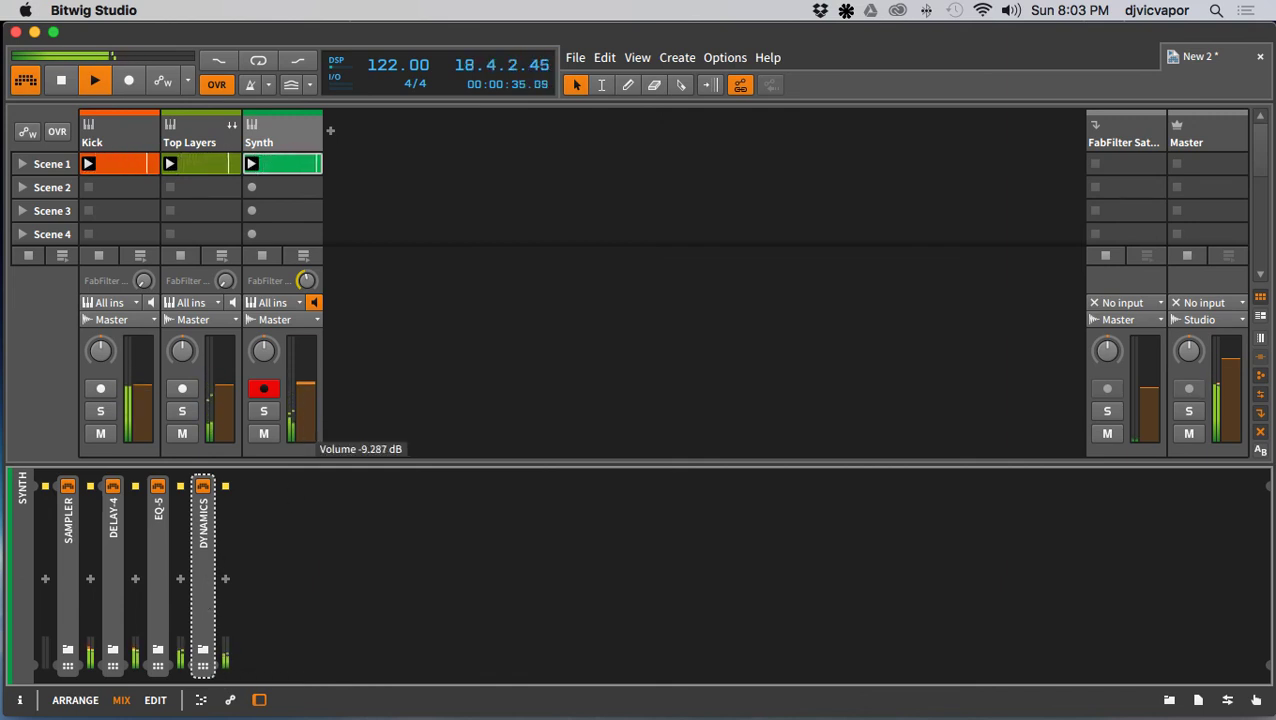
{"action": "double_click", "coordinate": [68, 561]}
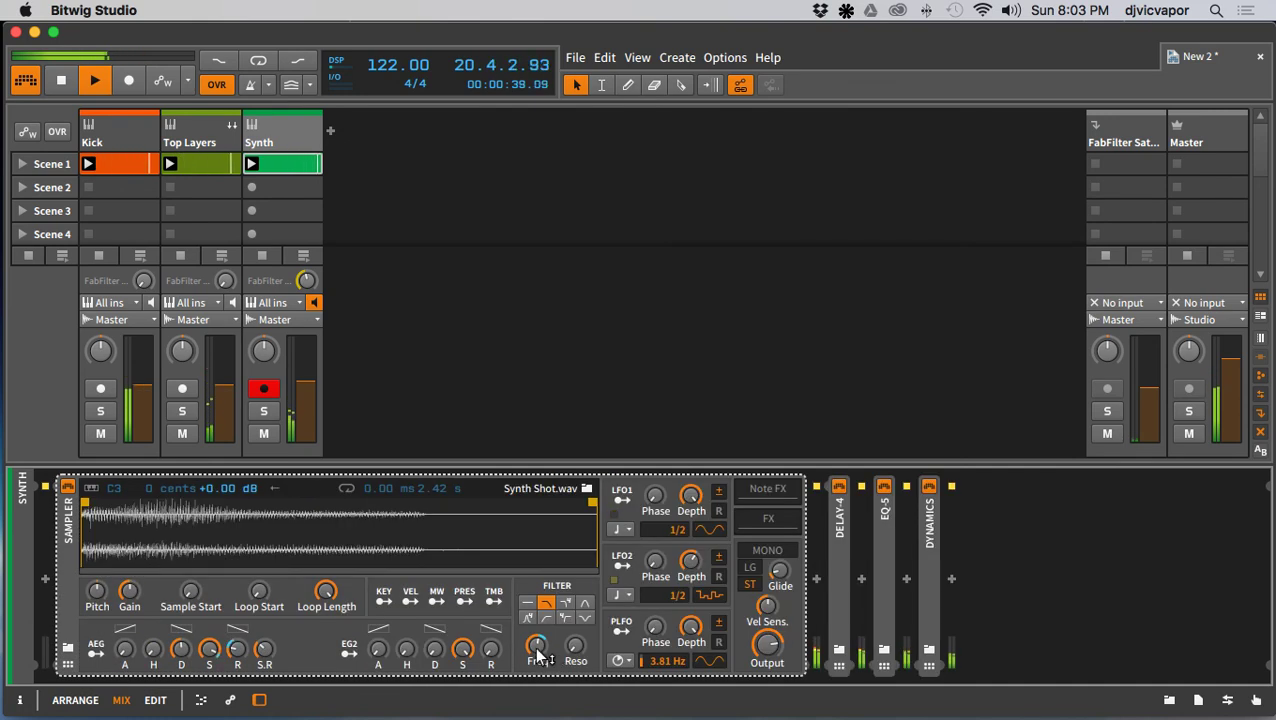
{"action": "mouse_move", "coordinate": [538, 654]}
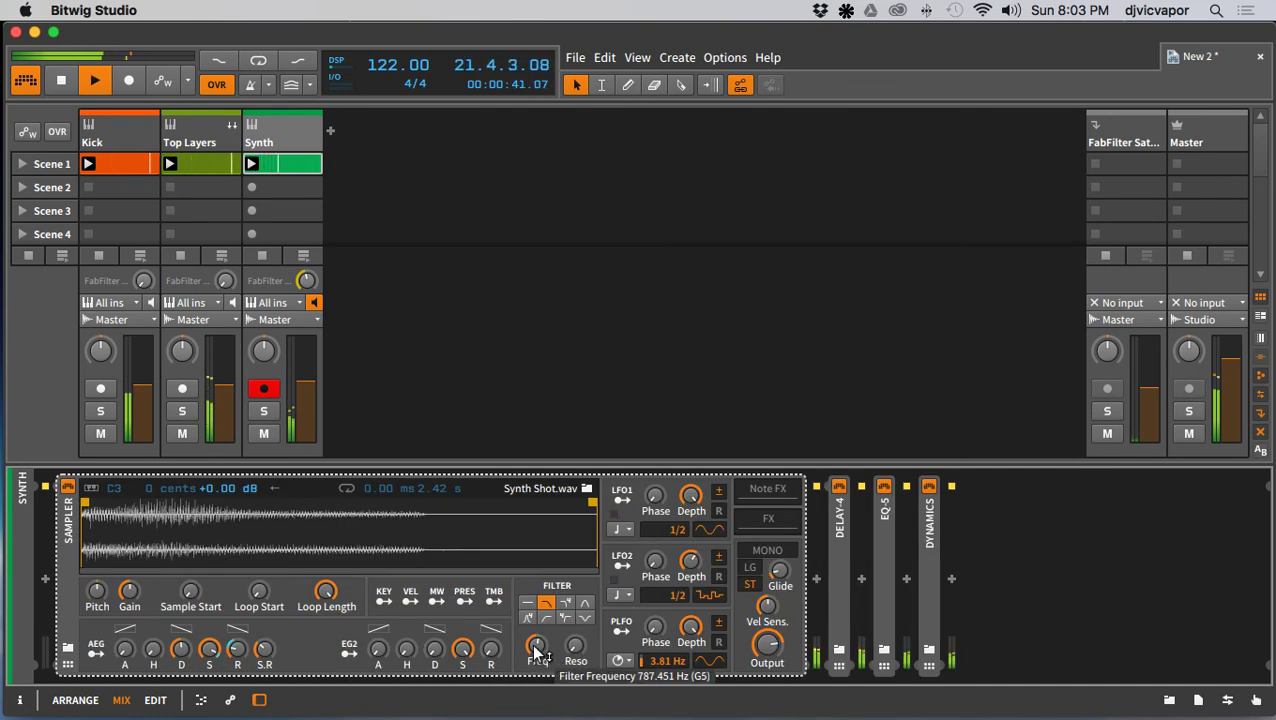
{"action": "left_click_drag", "start_coordinate": [538, 654], "coordinate": [538, 646]}
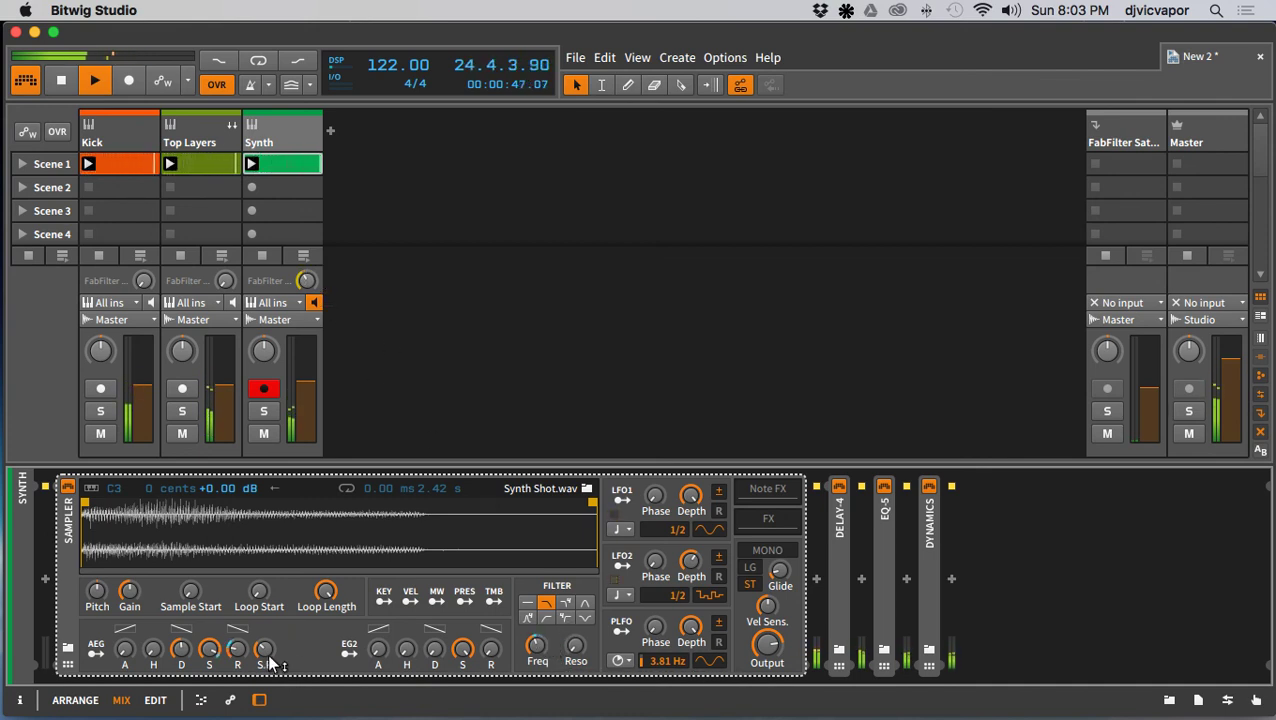
{"action": "left_click", "coordinate": [70, 564]}
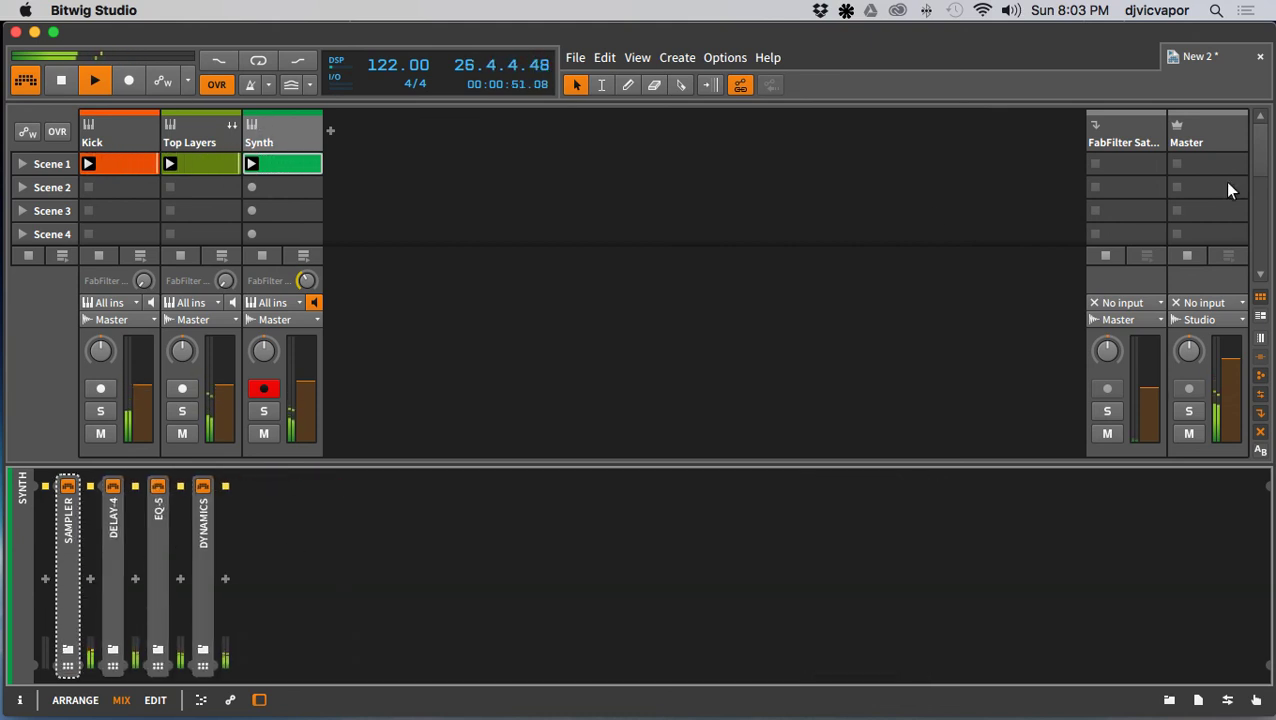
Step: Open the FabFilter Saturn plug-in window on the effect track and solo the Synth track
{"action": "left_click", "coordinate": [1120, 137]}
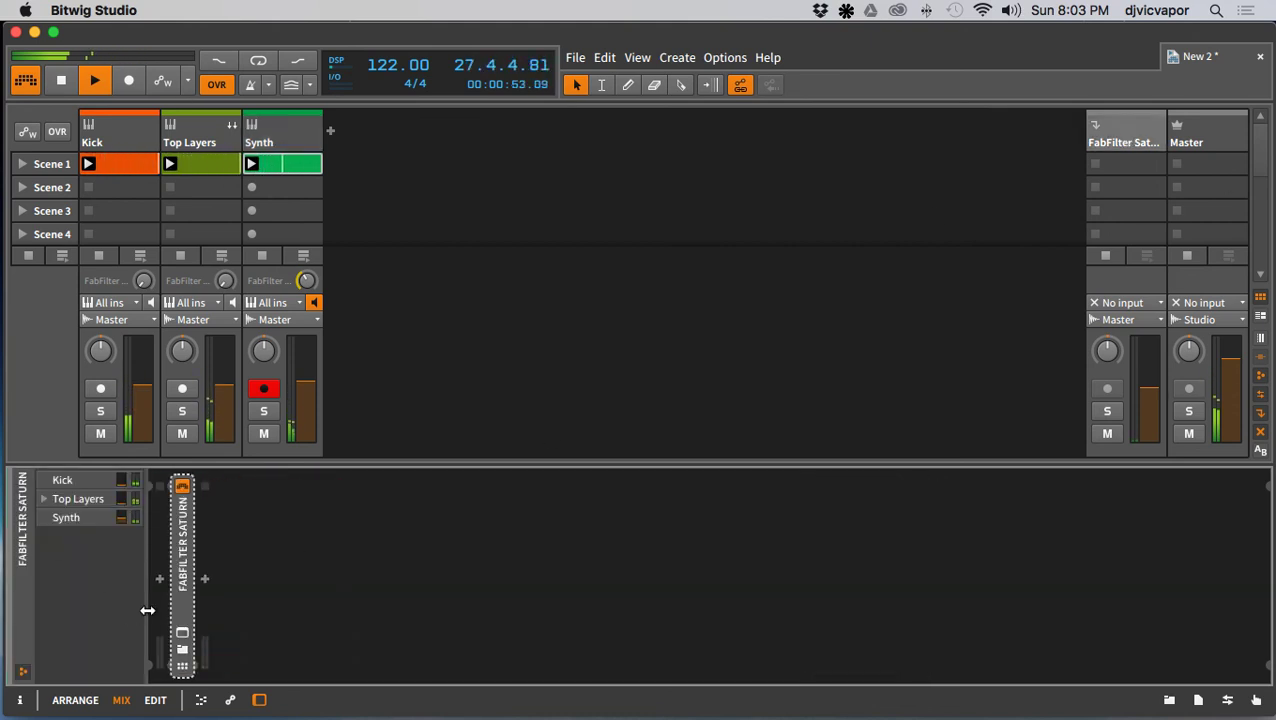
{"action": "left_click", "coordinate": [181, 638]}
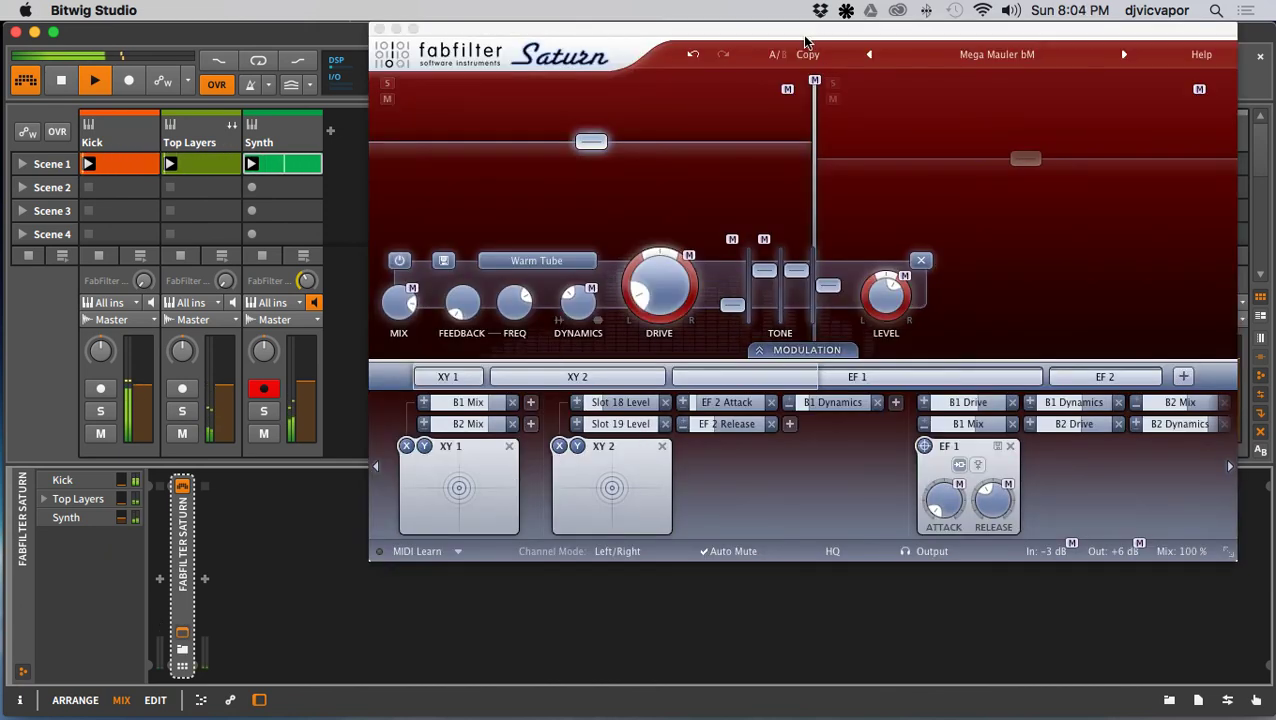
{"action": "left_click", "coordinate": [264, 412]}
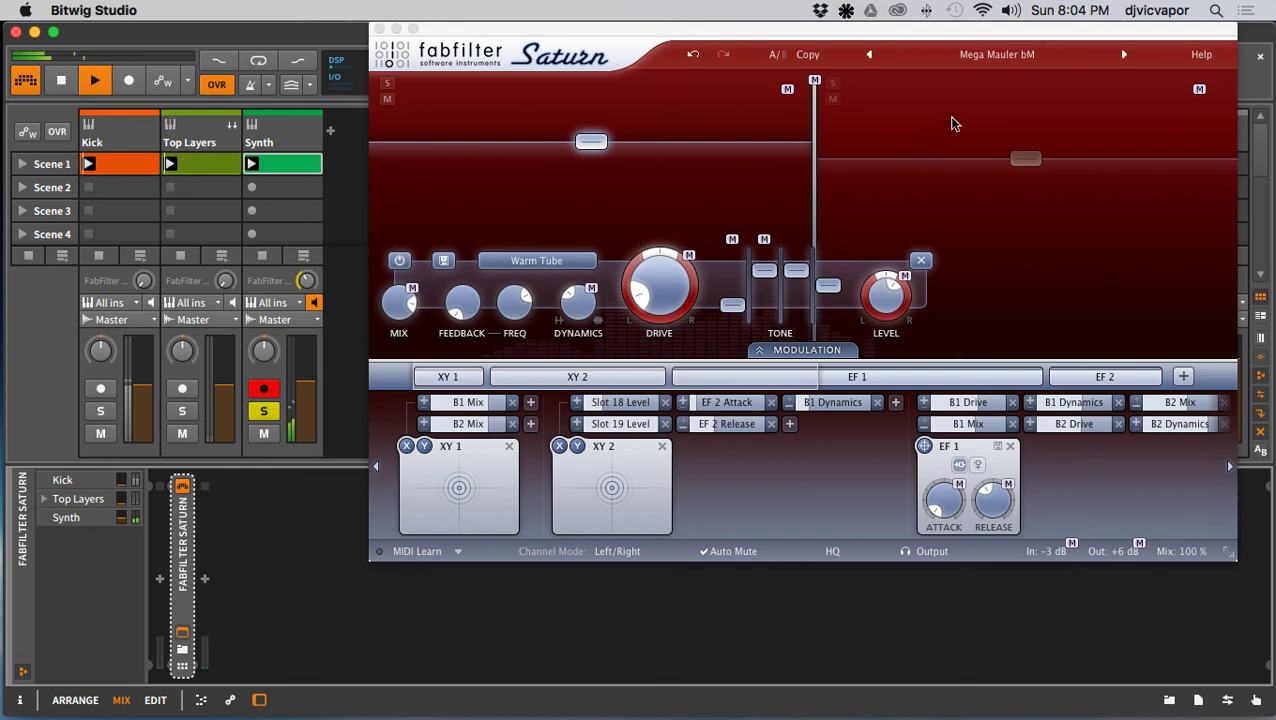
Step: Try the Saturn presets Old Tape Crunch 1 SM, Phat Tape and Comp bM, and Powered Up FL
{"action": "left_click", "coordinate": [1121, 56]}
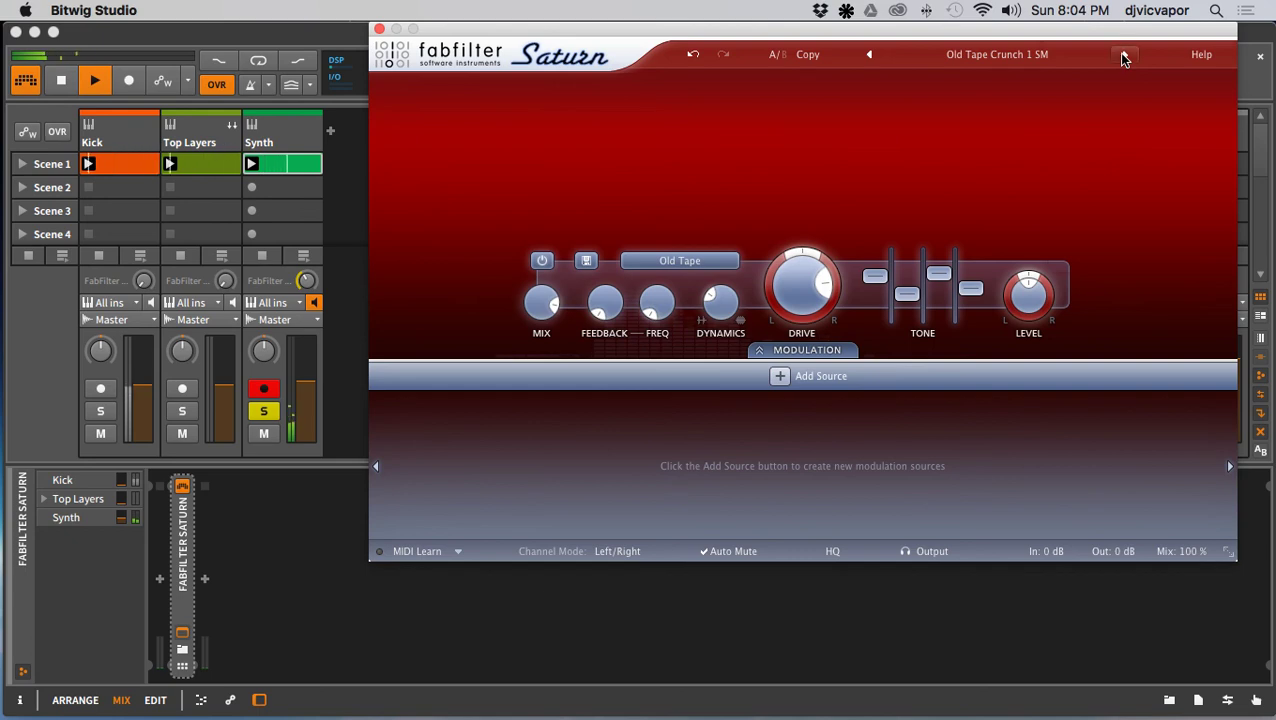
{"action": "left_click", "coordinate": [1121, 56]}
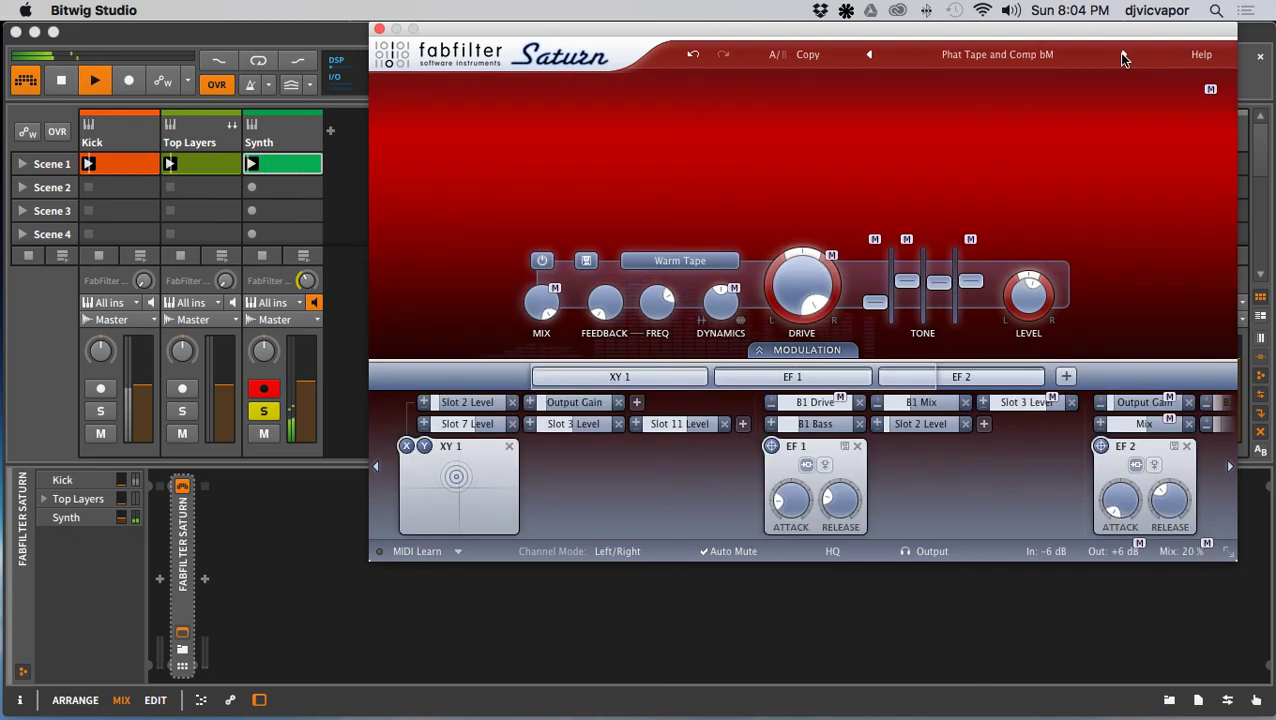
{"action": "left_click", "coordinate": [1121, 56]}
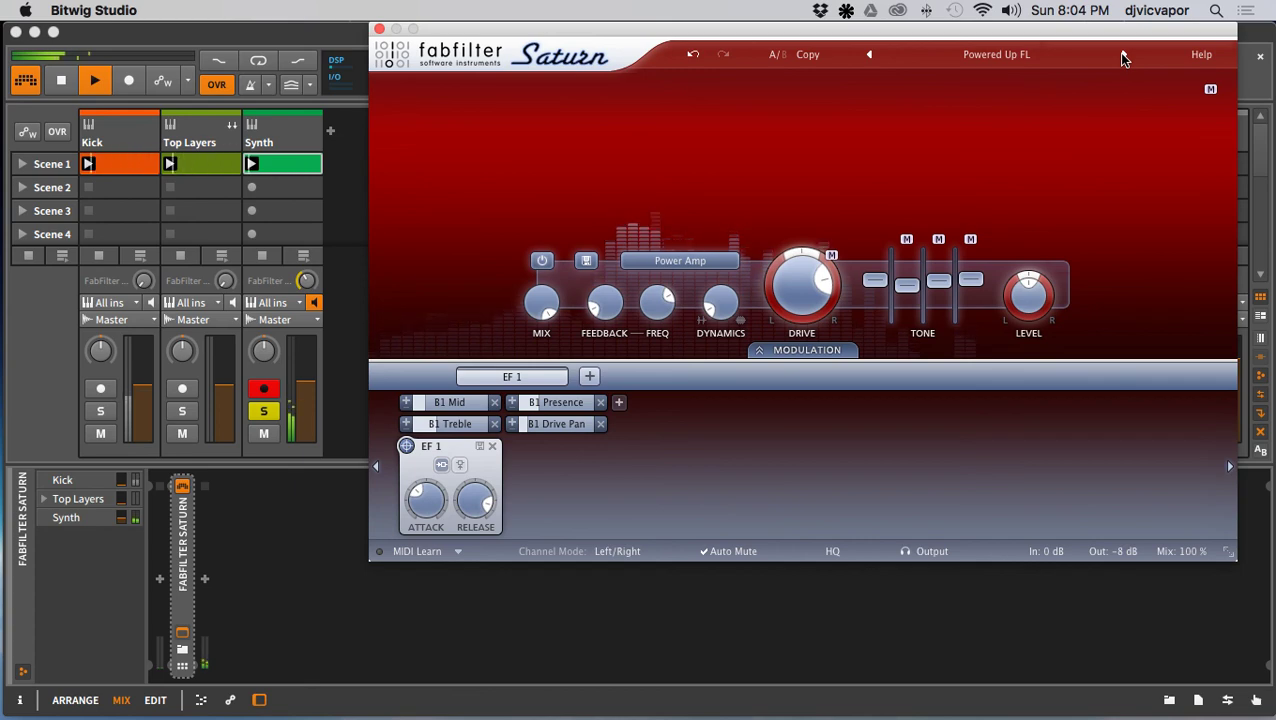
Step: Load the Boutique 01 bM preset from Saturn's Guitar Amps Lead category and close the plug-in window
{"action": "left_click", "coordinate": [1090, 55]}
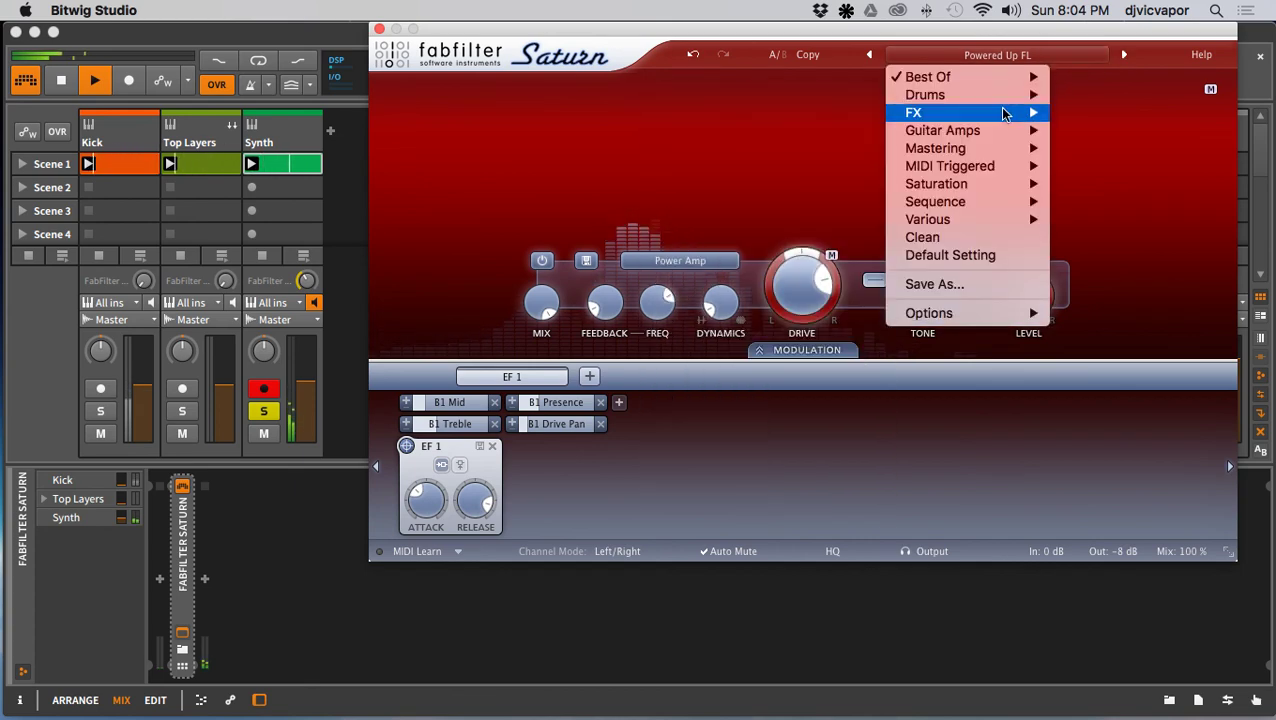
{"action": "mouse_move", "coordinate": [995, 131]}
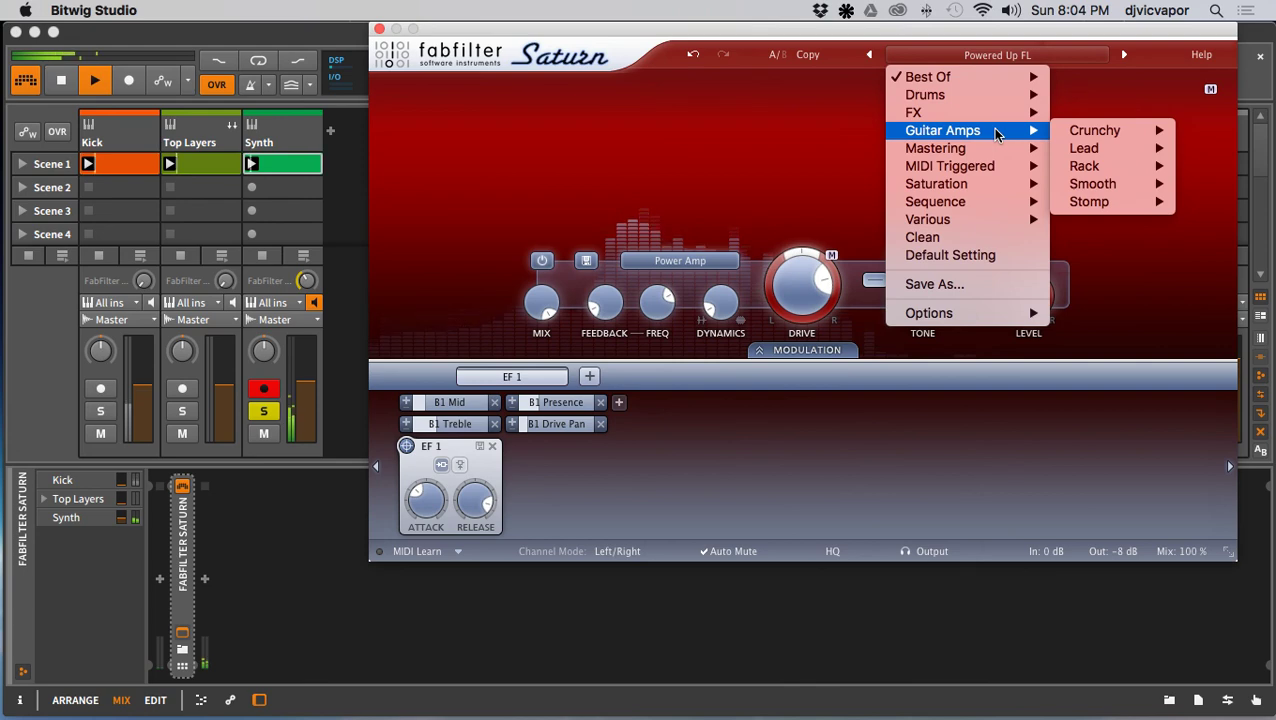
{"action": "mouse_move", "coordinate": [1072, 149]}
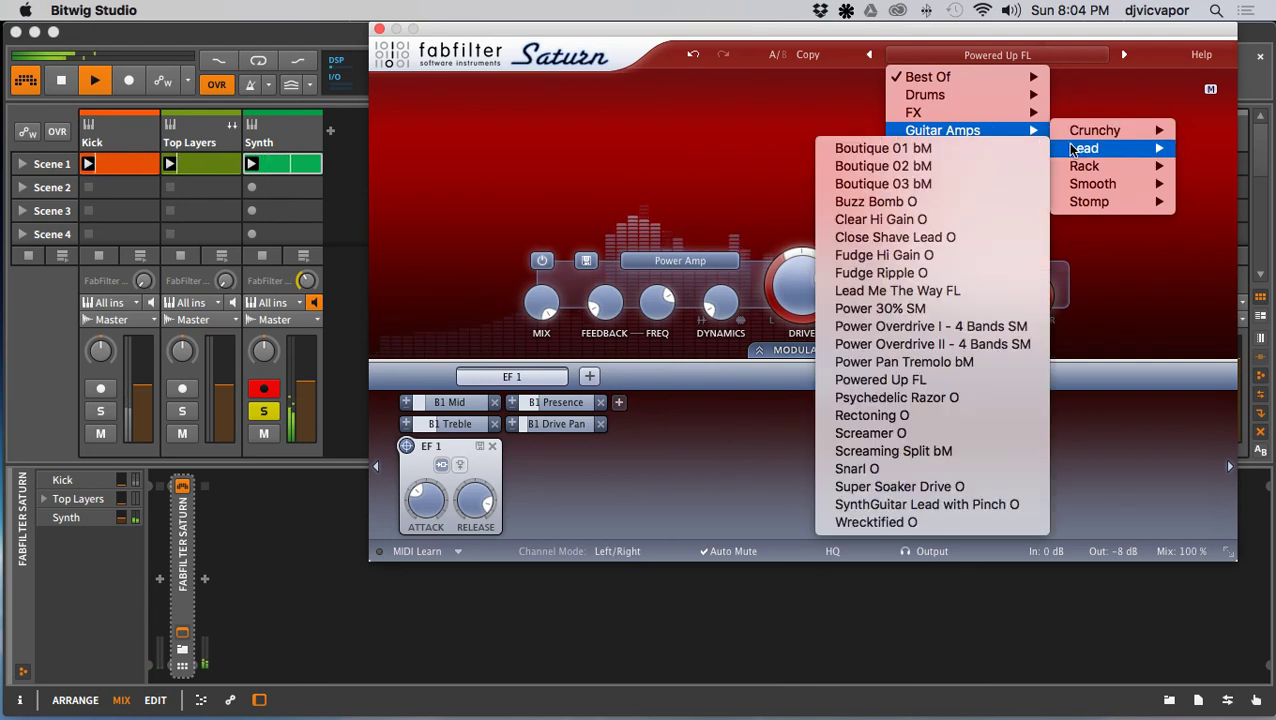
{"action": "left_click", "coordinate": [1009, 150]}
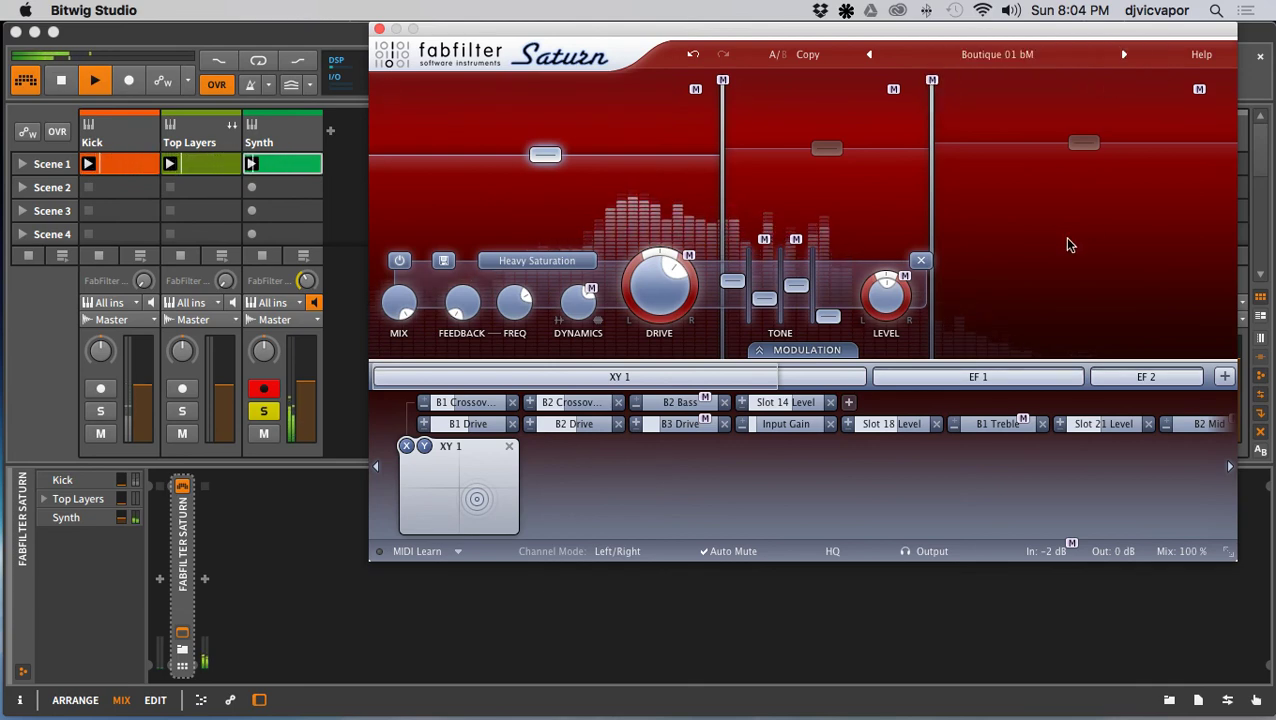
{"action": "left_click", "coordinate": [380, 30]}
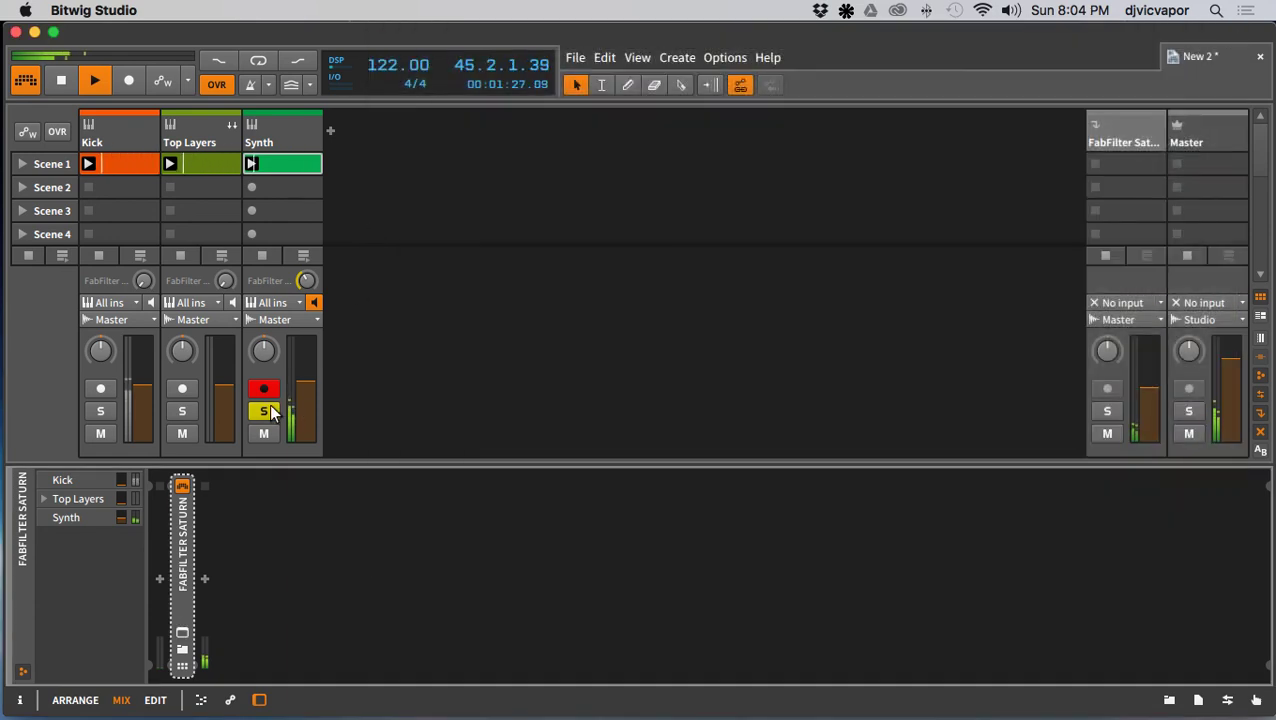
Step: Raise the Synth's send to Saturn strongly and switch Saturn's preset to Boutique 03 bM
{"action": "left_click_drag", "start_coordinate": [304, 284], "coordinate": [304, 262]}
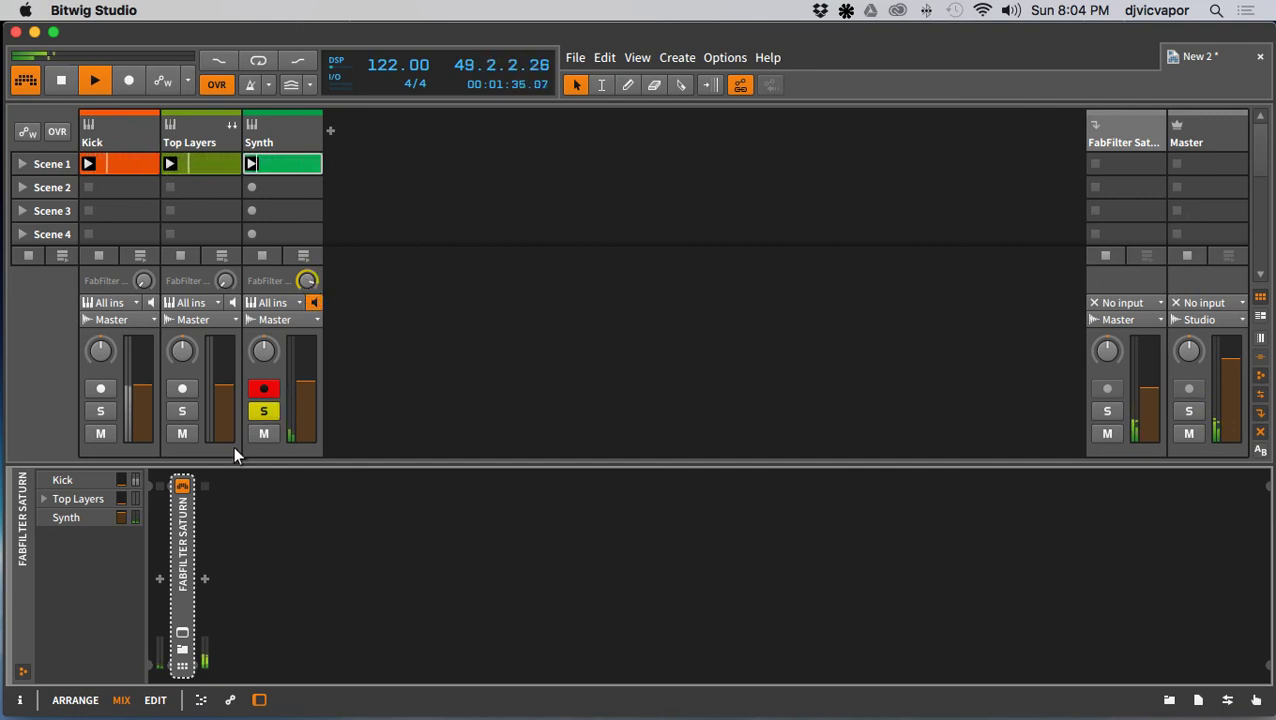
{"action": "left_click", "coordinate": [182, 632]}
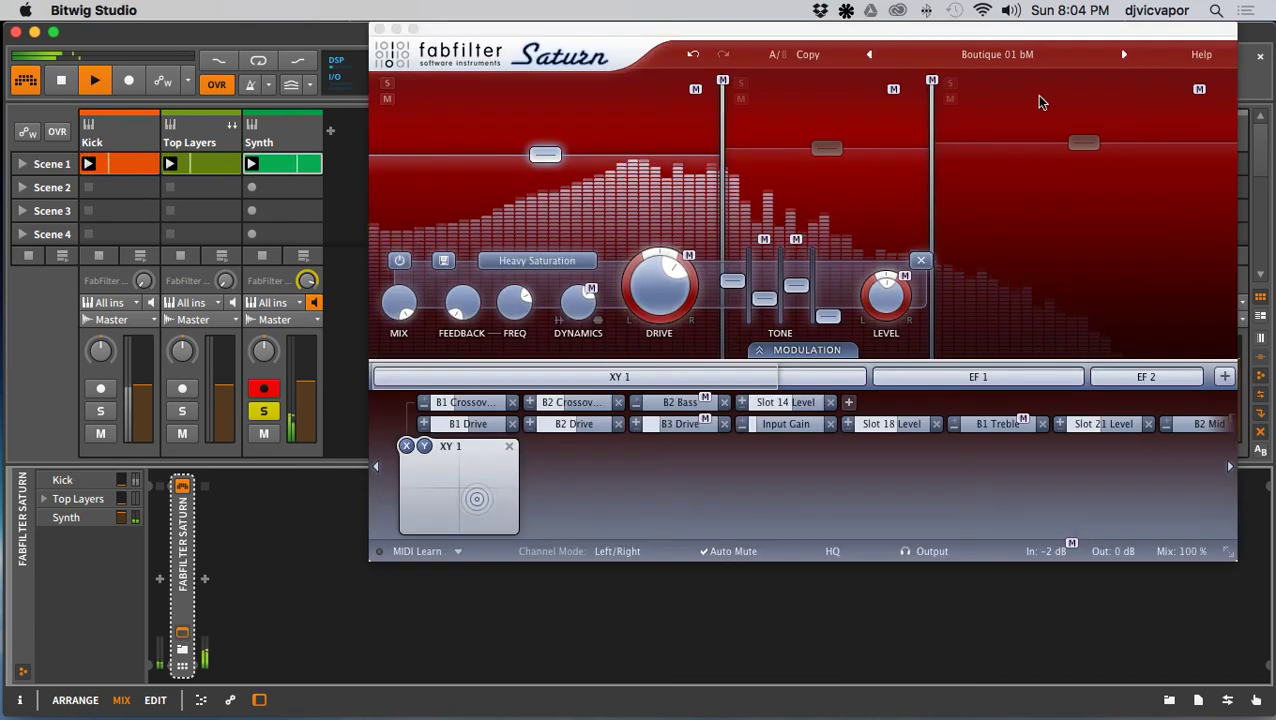
{"action": "left_click", "coordinate": [1124, 55]}
{"action": "left_click", "coordinate": [1124, 55]}
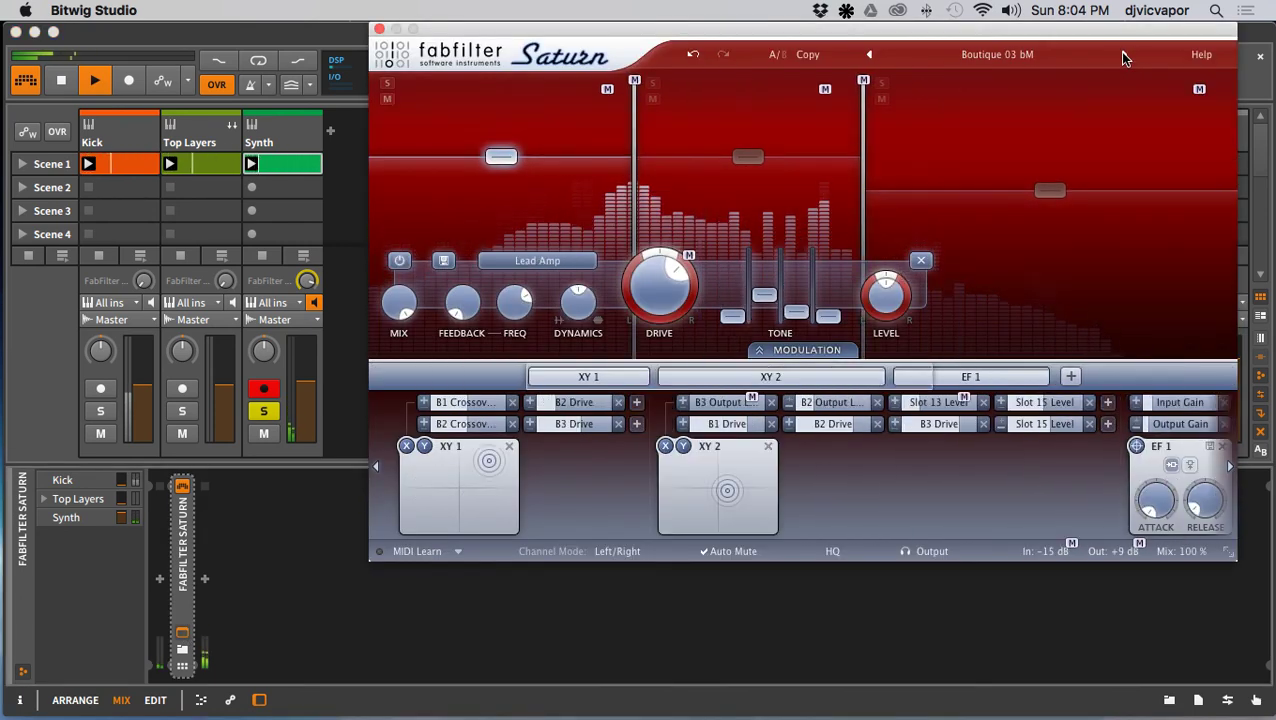
Step: Try the Saturn presets Buzz Bomb O, Close Shave Lead O, Fudge Hi Gain O, Fudge Ripple O and Lead Me The Way FL
{"action": "left_click", "coordinate": [1124, 55]}
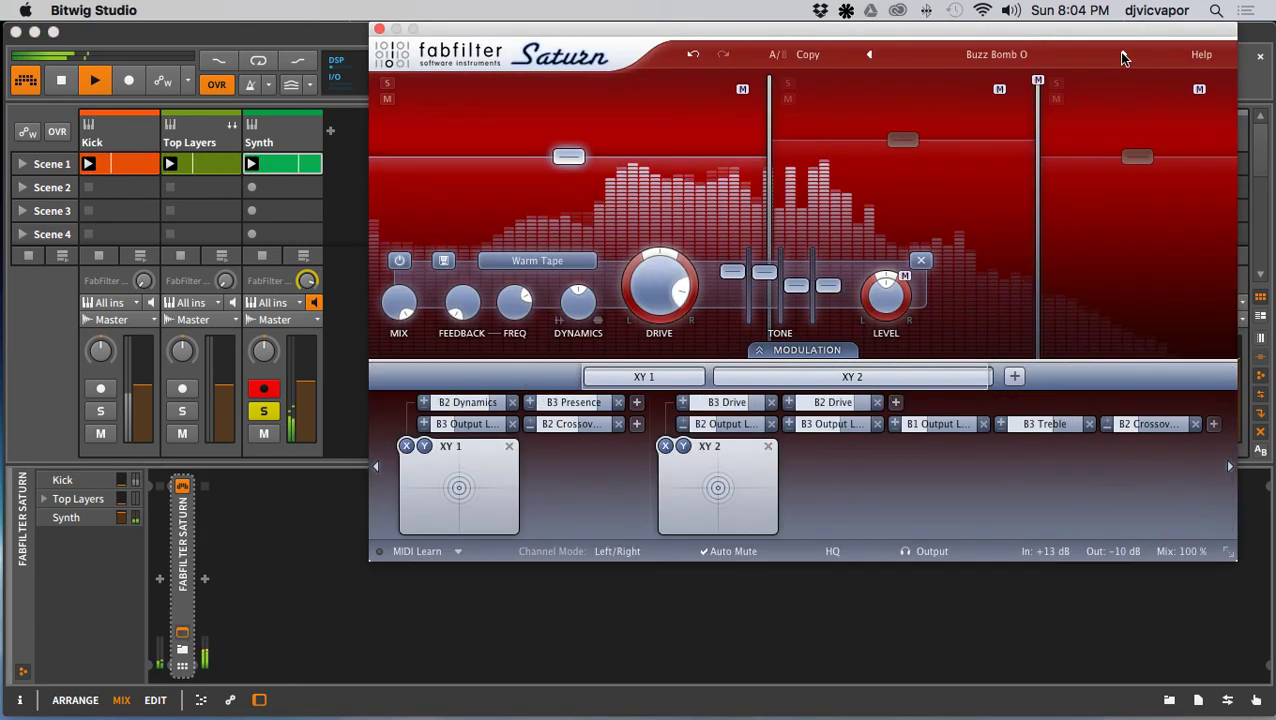
{"action": "left_click", "coordinate": [1124, 55]}
{"action": "left_click", "coordinate": [1124, 55]}
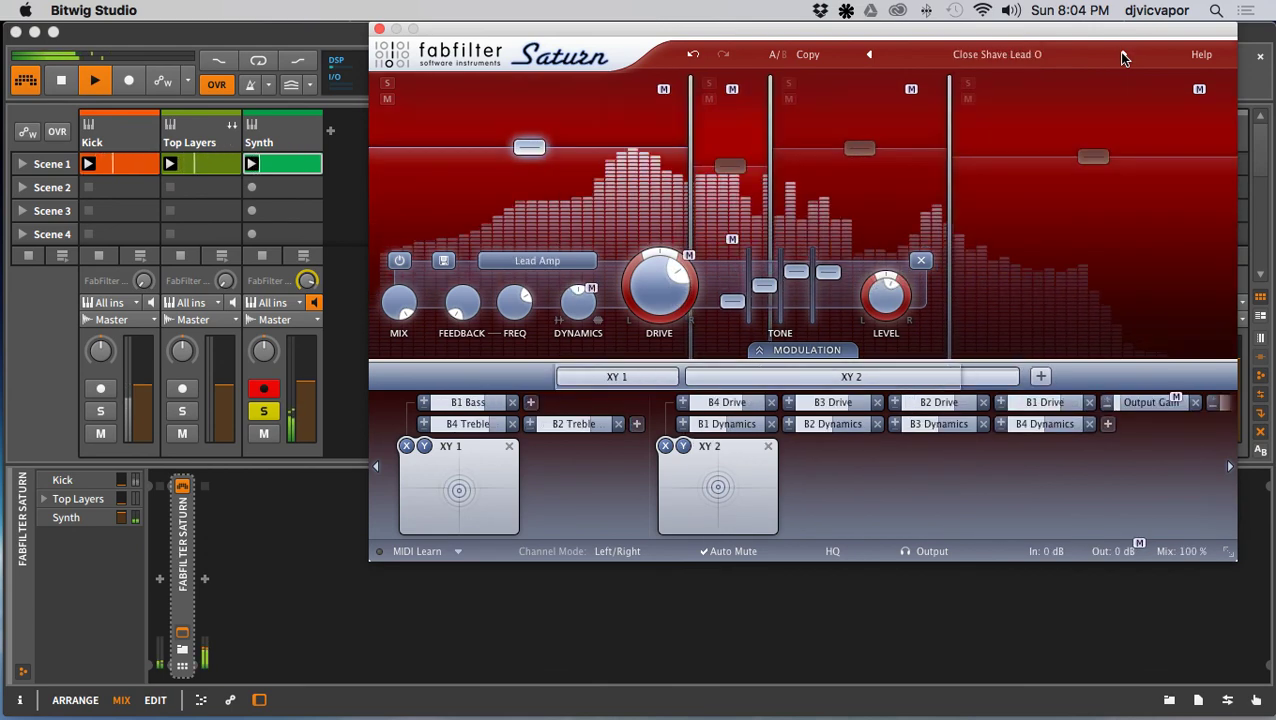
{"action": "left_click", "coordinate": [1122, 57]}
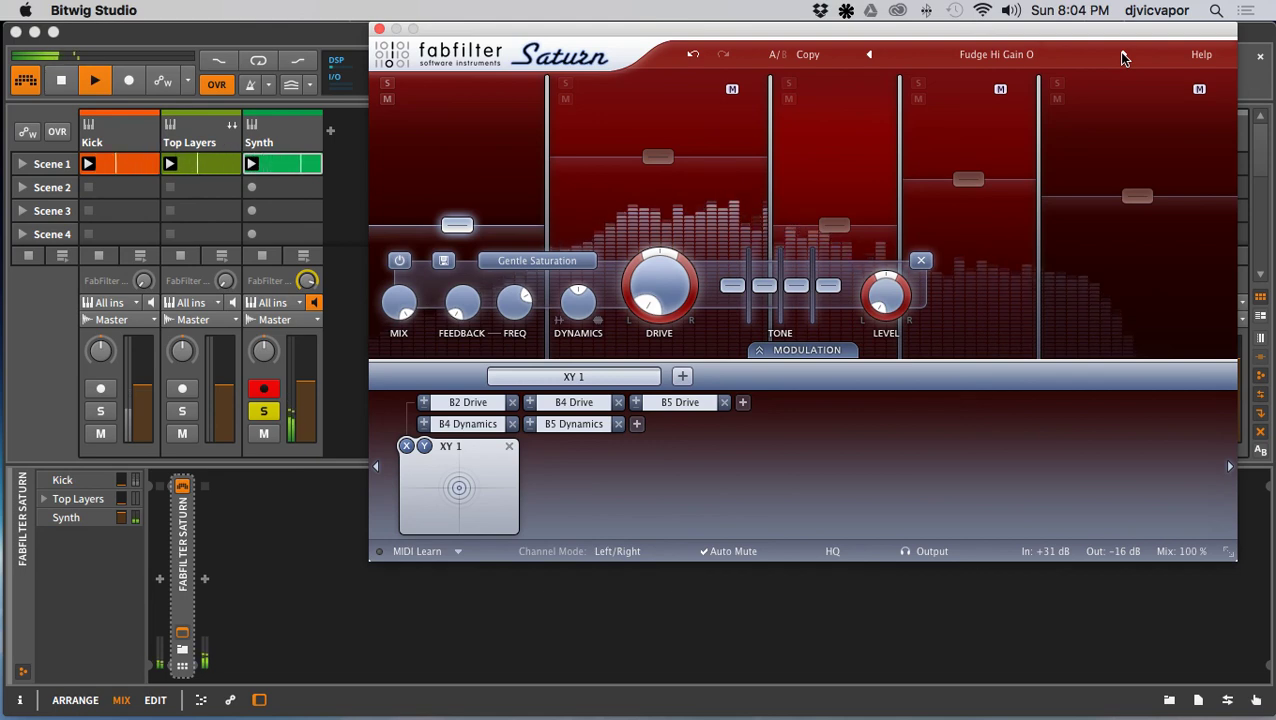
{"action": "left_click", "coordinate": [1122, 57]}
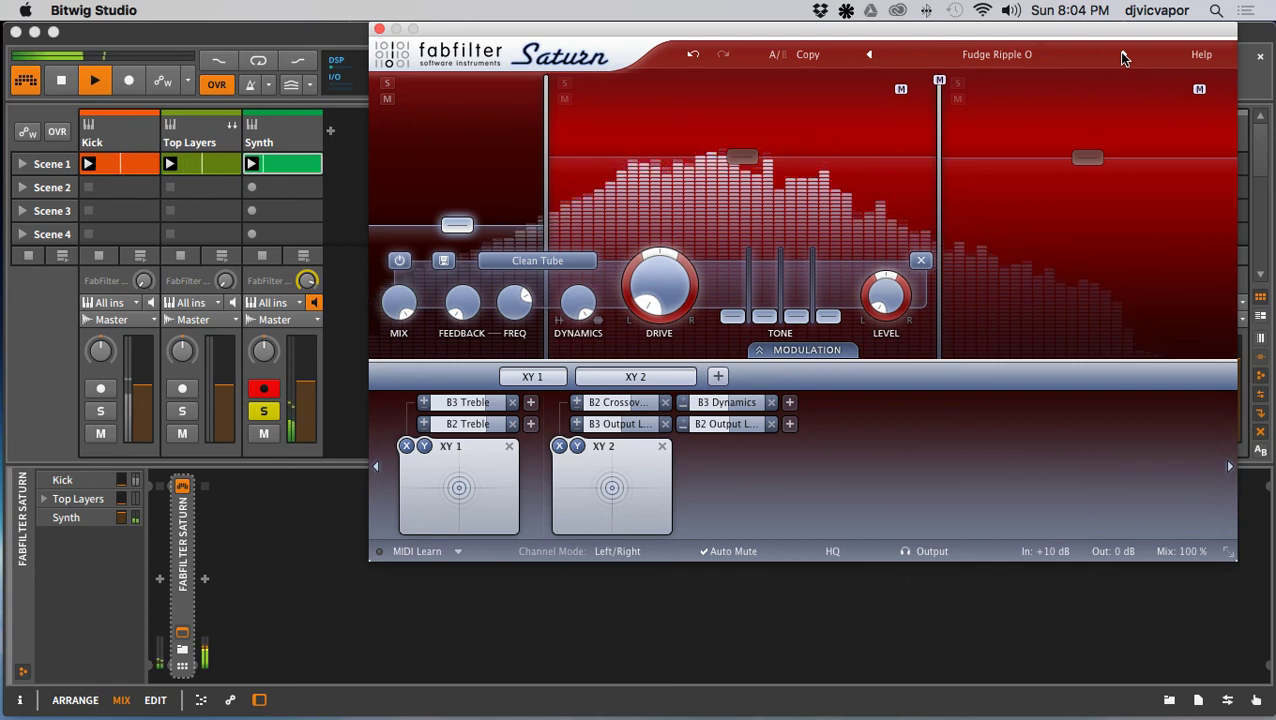
{"action": "left_click", "coordinate": [1122, 57]}
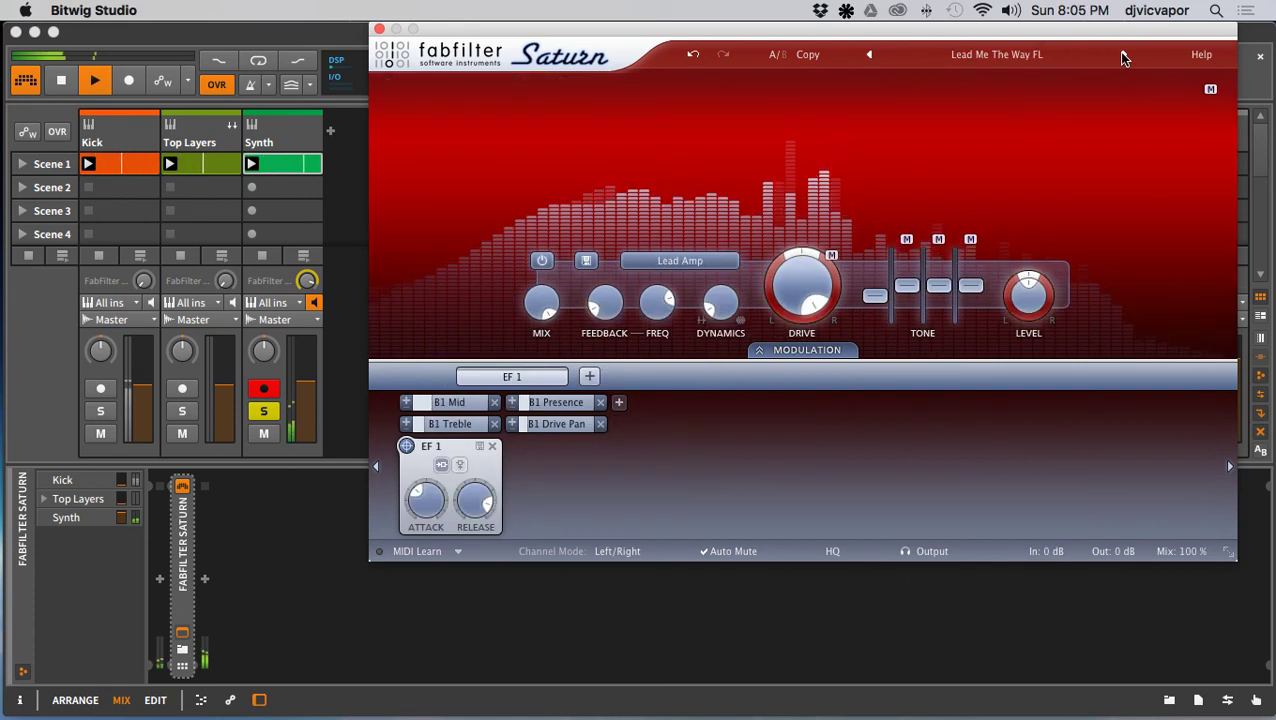
Step: Load the Basic Saturator O preset from Saturn's Saturation category, lower the Synth's Saturn send and close the plug-in window
{"action": "left_click", "coordinate": [1097, 52]}
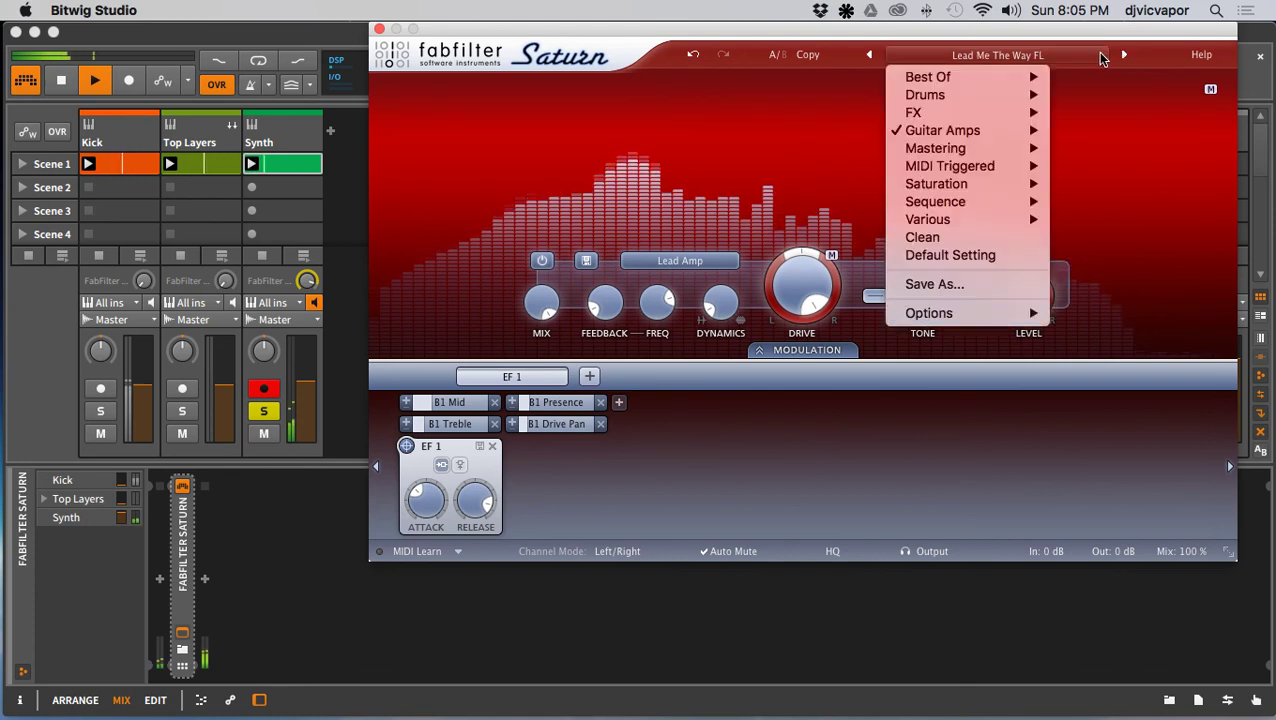
{"action": "mouse_move", "coordinate": [1015, 150]}
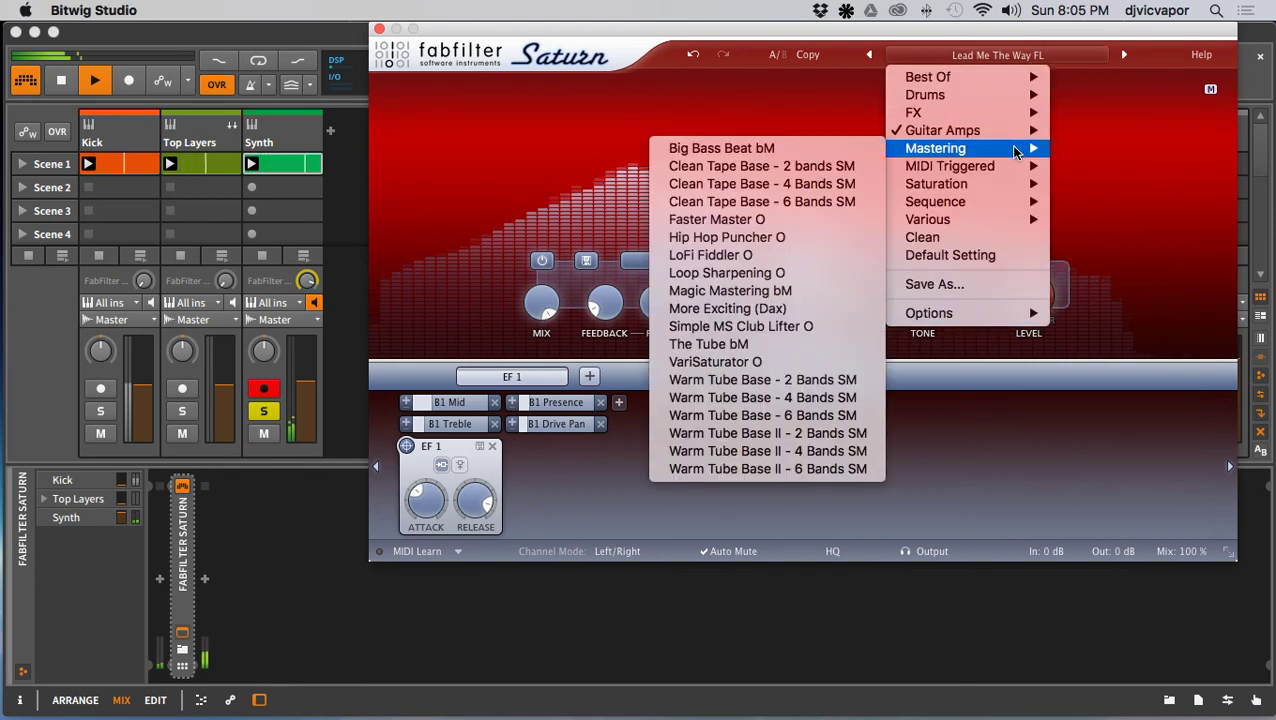
{"action": "mouse_move", "coordinate": [1009, 187]}
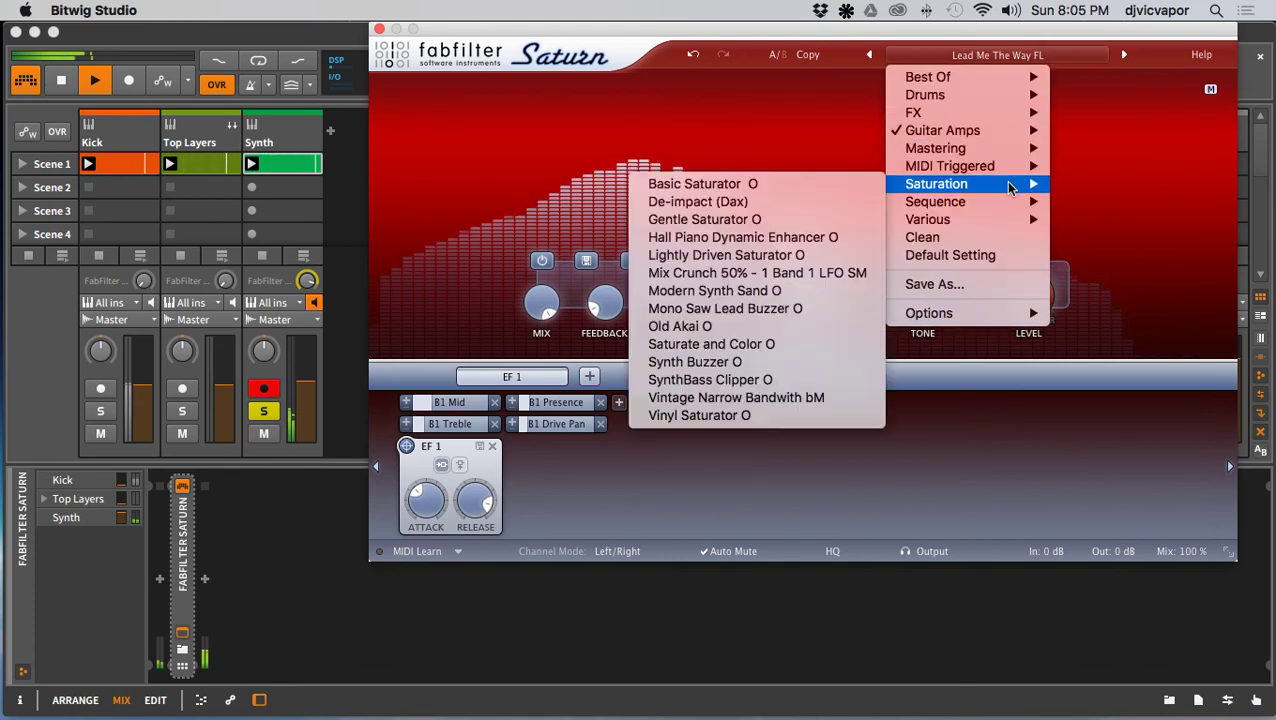
{"action": "left_click", "coordinate": [850, 184]}
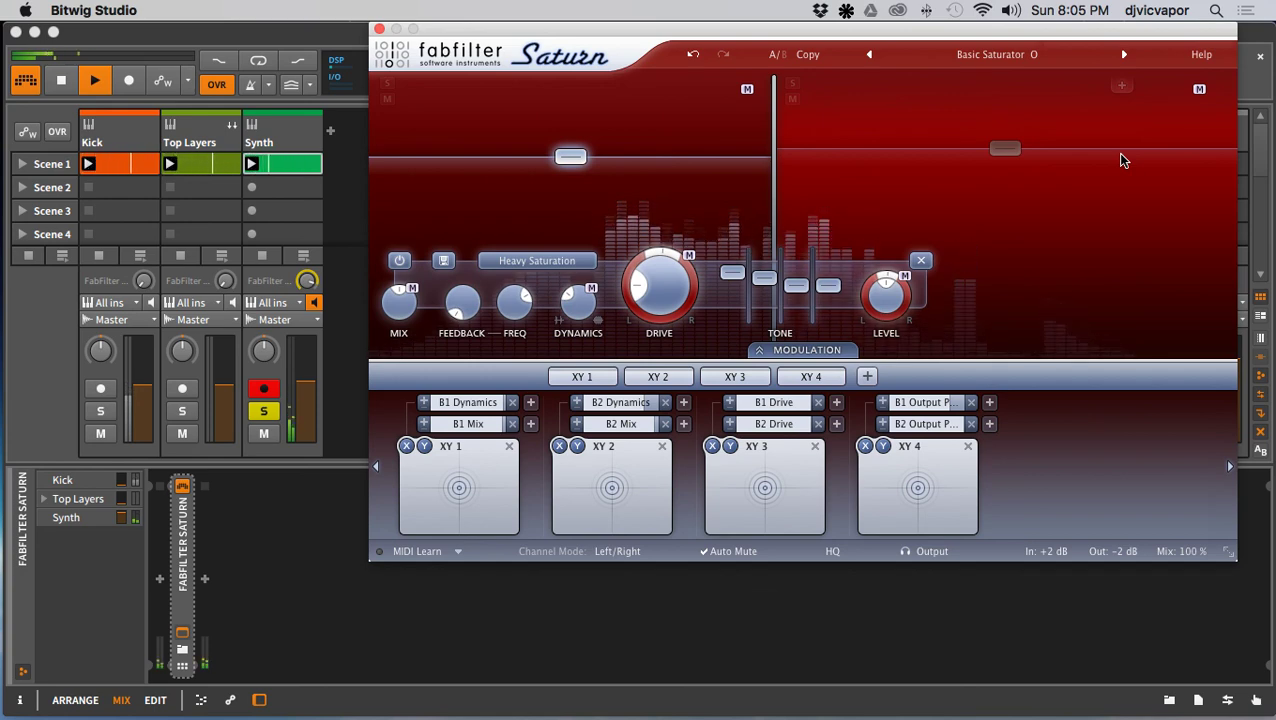
{"action": "left_click_drag", "start_coordinate": [308, 283], "coordinate": [308, 279]}
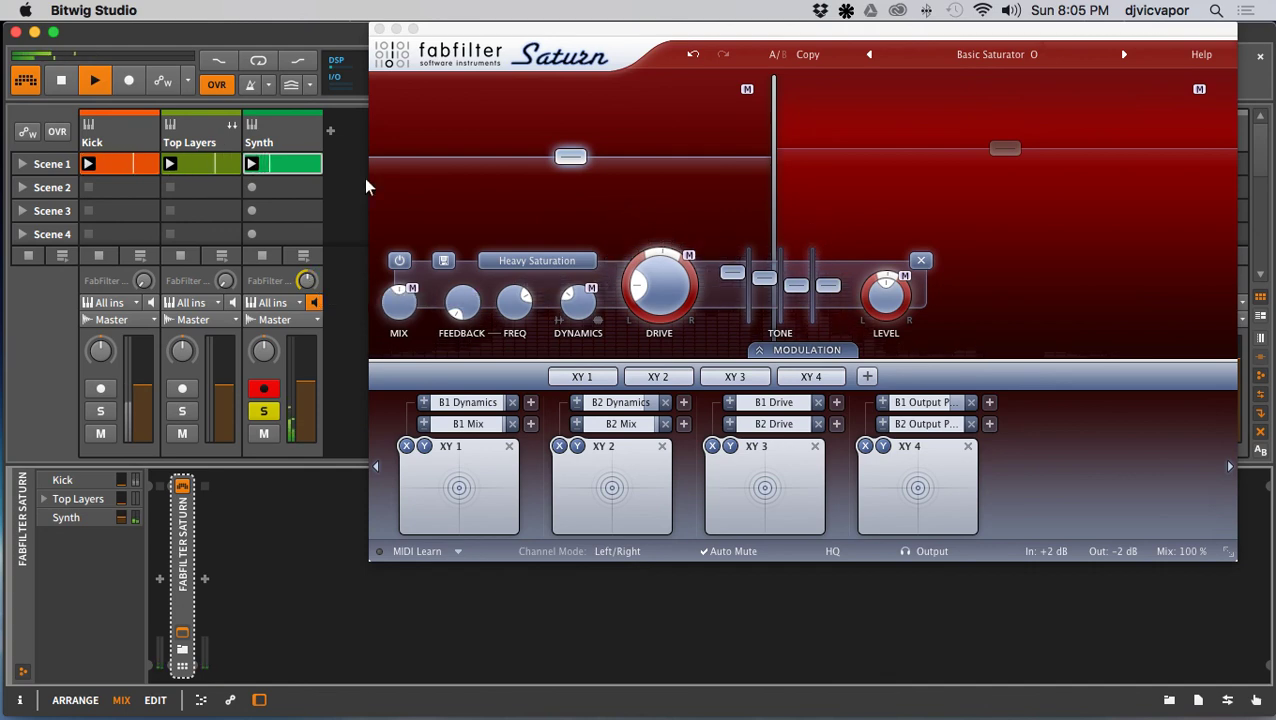
{"action": "left_click", "coordinate": [380, 29]}
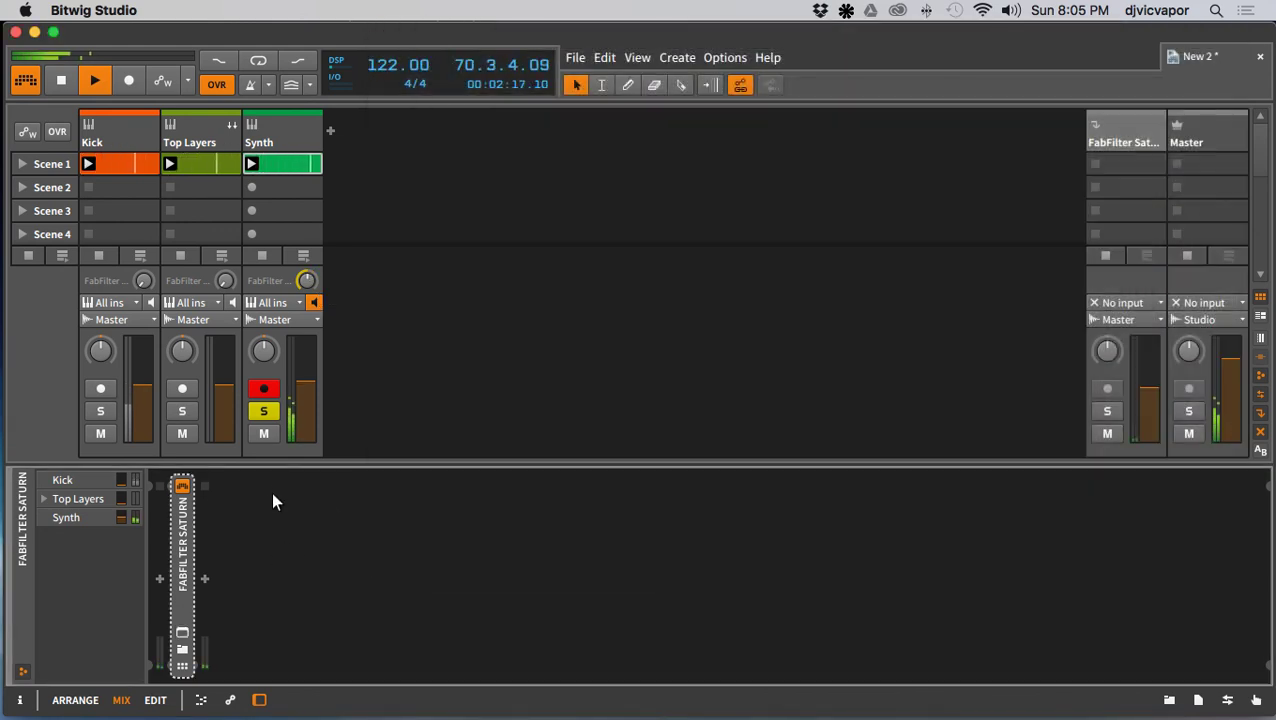
Step: Unsolo and disarm the Synth track, raise its volume slightly and reduce its send to Saturn further
{"action": "left_click", "coordinate": [264, 411]}
{"action": "left_click_drag", "start_coordinate": [305, 390], "coordinate": [305, 370]}
{"action": "left_click", "coordinate": [252, 389]}
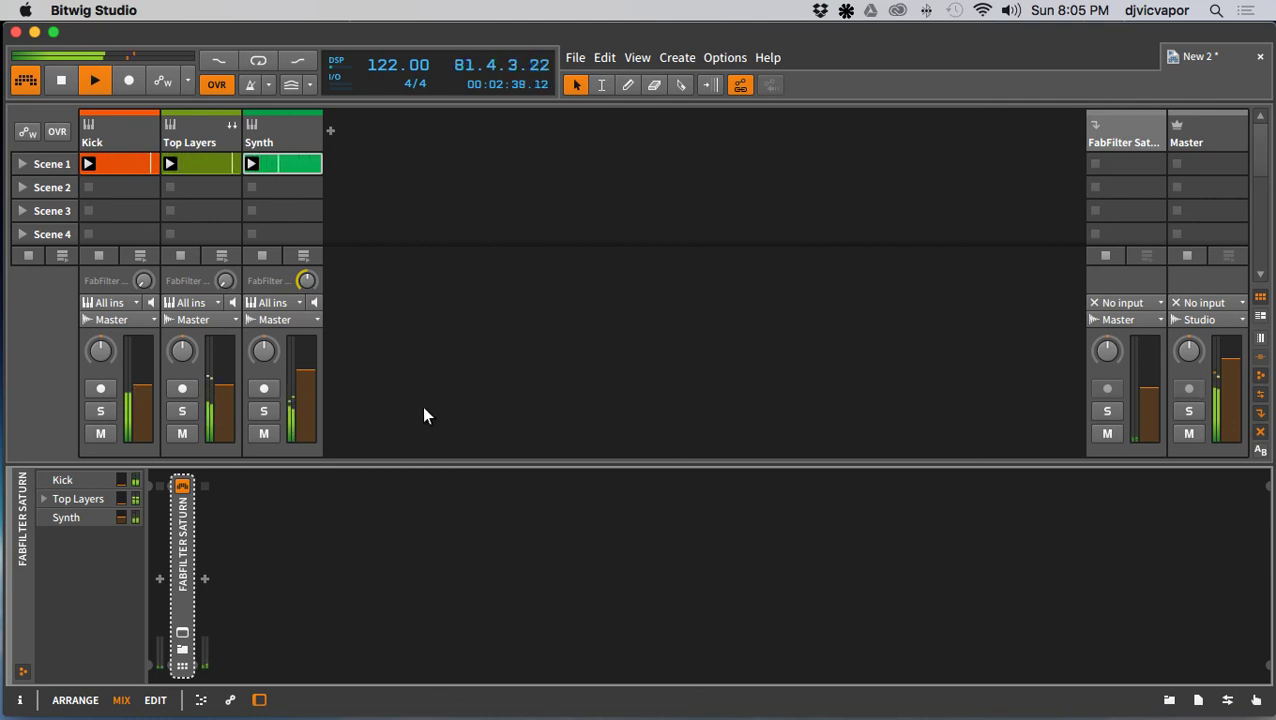
{"action": "left_click_drag", "start_coordinate": [307, 281], "coordinate": [307, 322]}
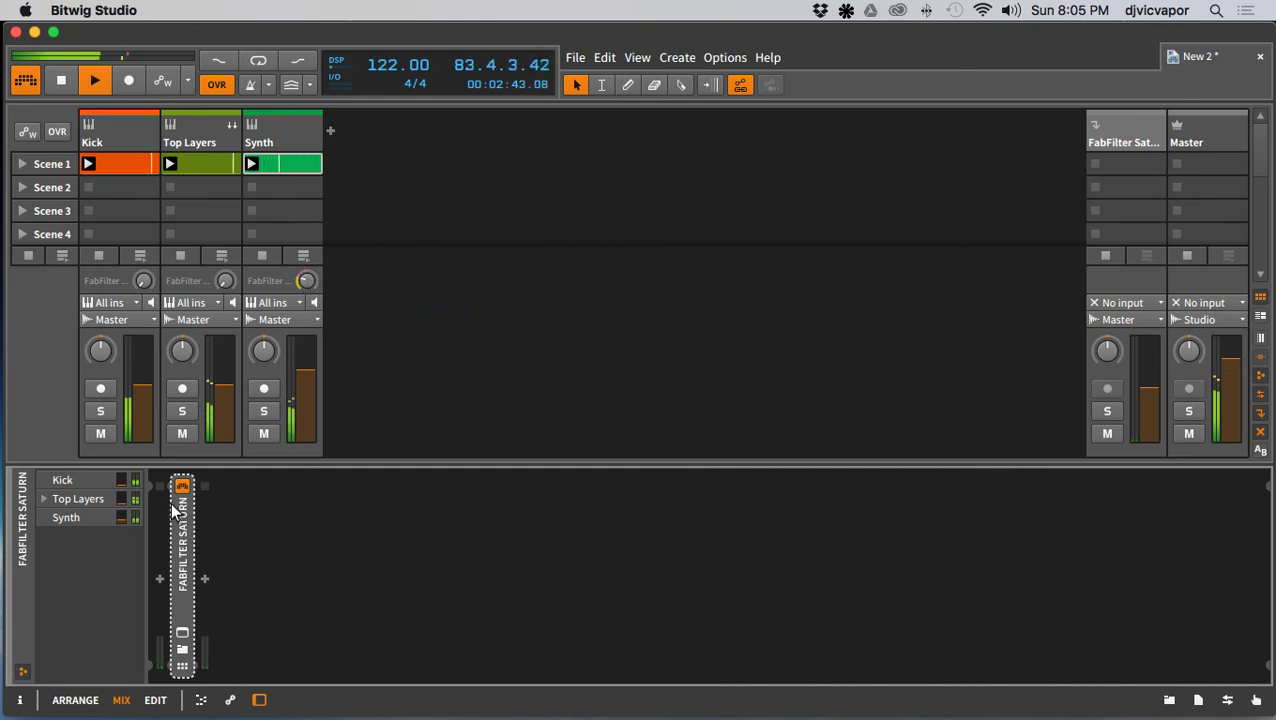
{"action": "left_click", "coordinate": [267, 143]}
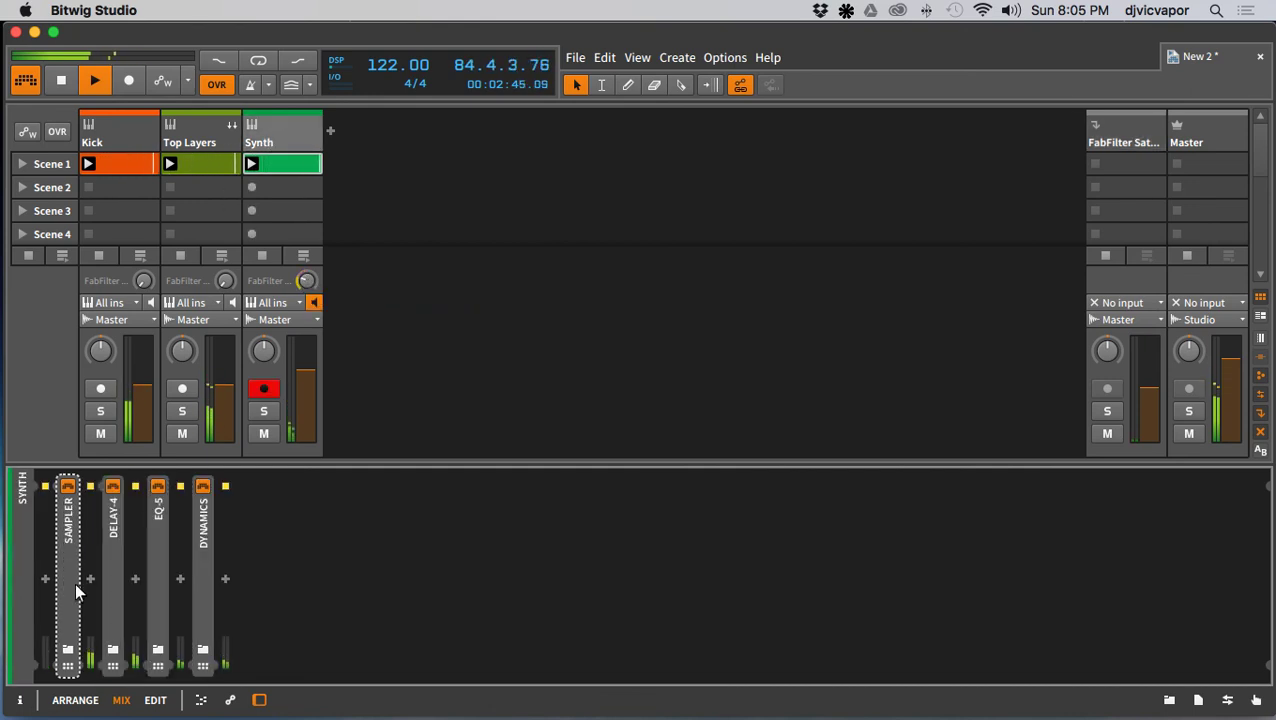
{"action": "left_click", "coordinate": [72, 612]}
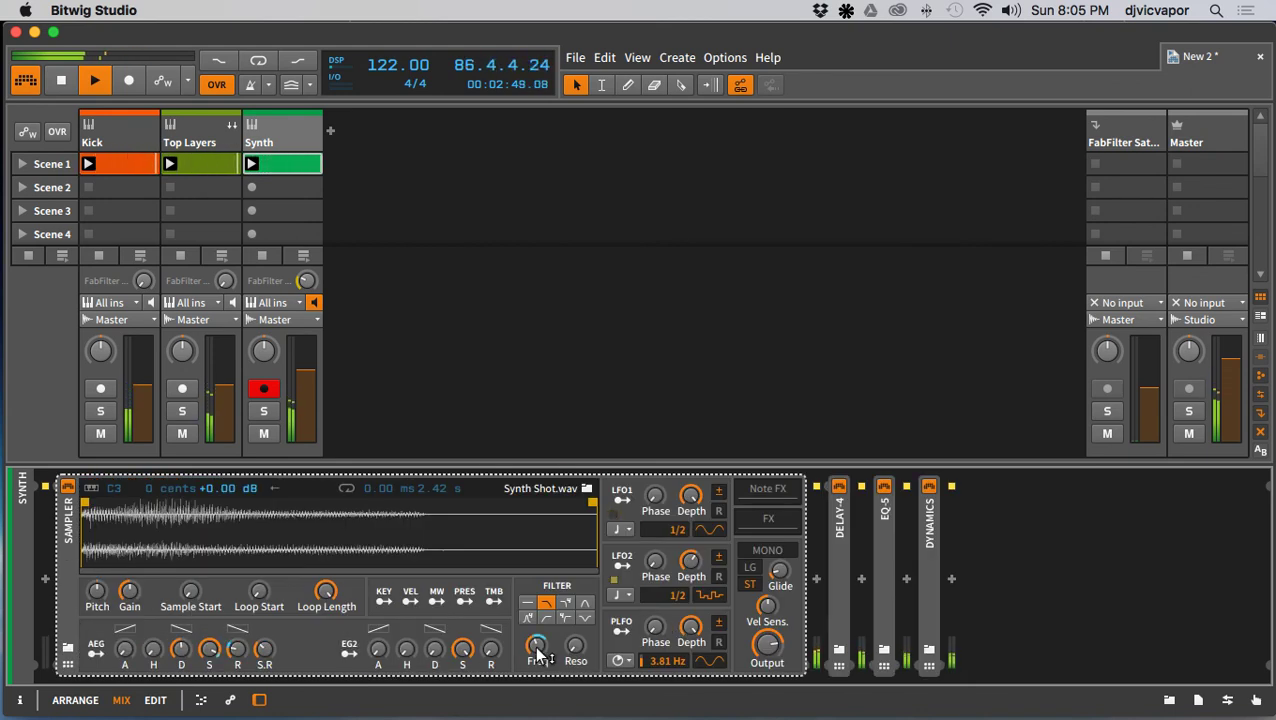
{"action": "left_click_drag", "start_coordinate": [537, 645], "coordinate": [537, 630]}
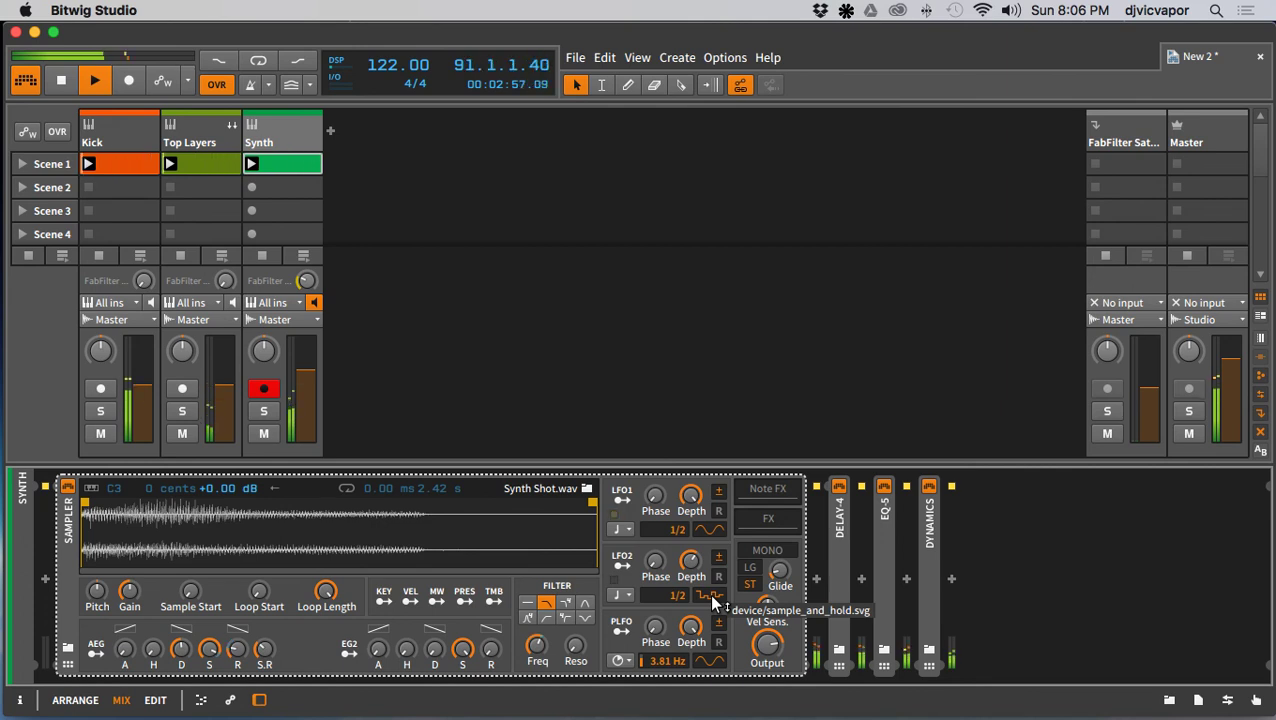
Step: Set the Sampler's LFO2 to a sine wave at a 4/1 rate with slightly more phase, and set Glide to 0 ms
{"action": "mouse_move", "coordinate": [677, 596]}
{"action": "left_mouse_down"}
{"action": "mouse_move", "coordinate": [677, 584]}
{"action": "mouse_move", "coordinate": [677, 600]}
{"action": "left_mouse_up"}
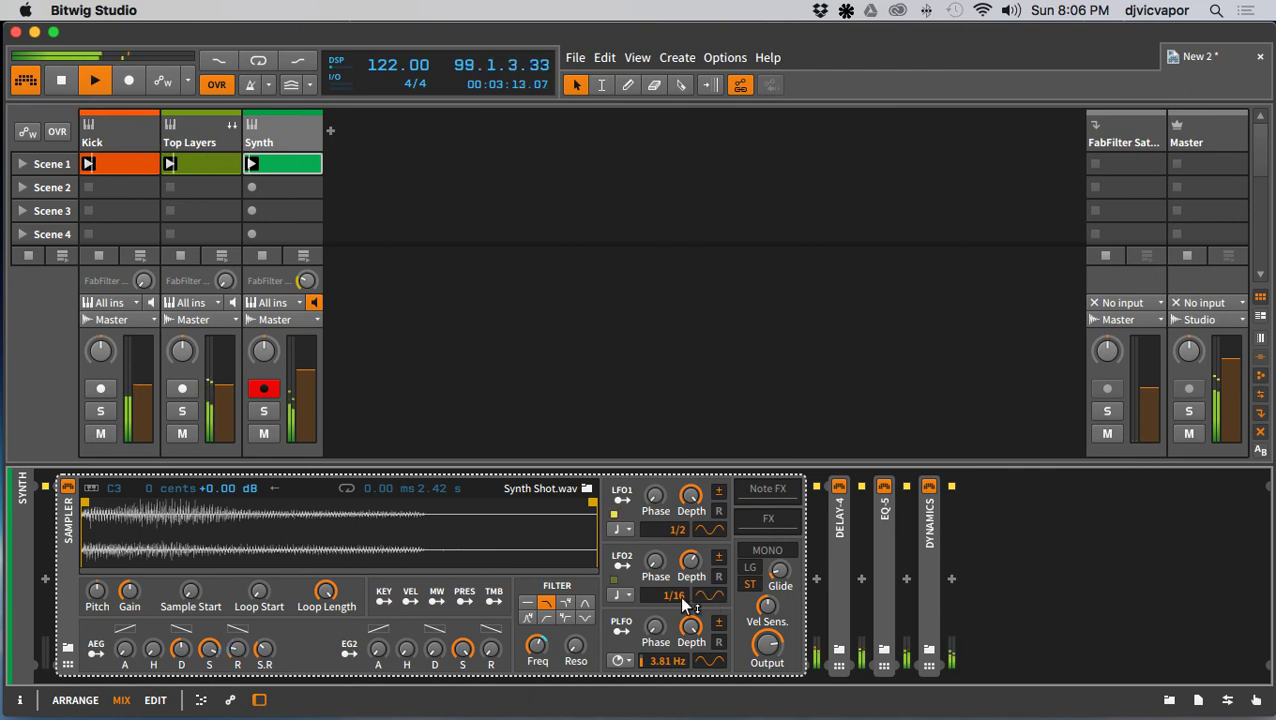
{"action": "left_click_drag", "start_coordinate": [668, 597], "coordinate": [668, 608]}
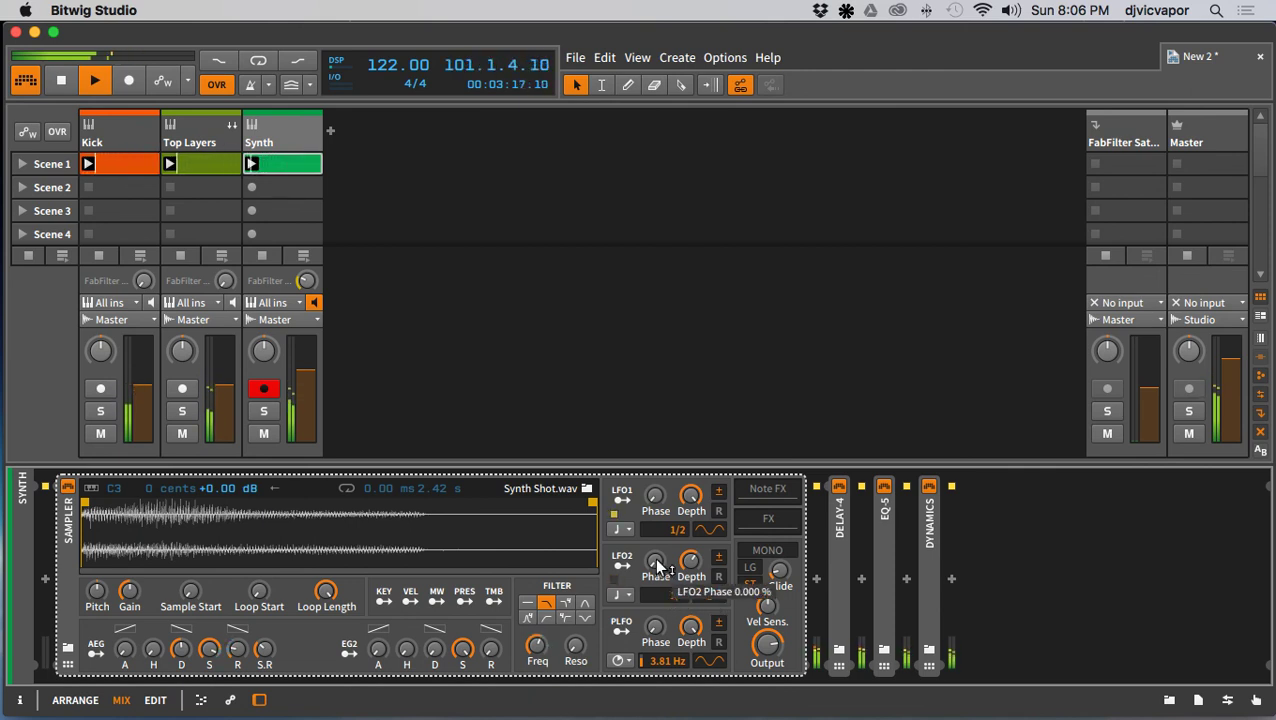
{"action": "left_click_drag", "start_coordinate": [660, 600], "coordinate": [660, 610]}
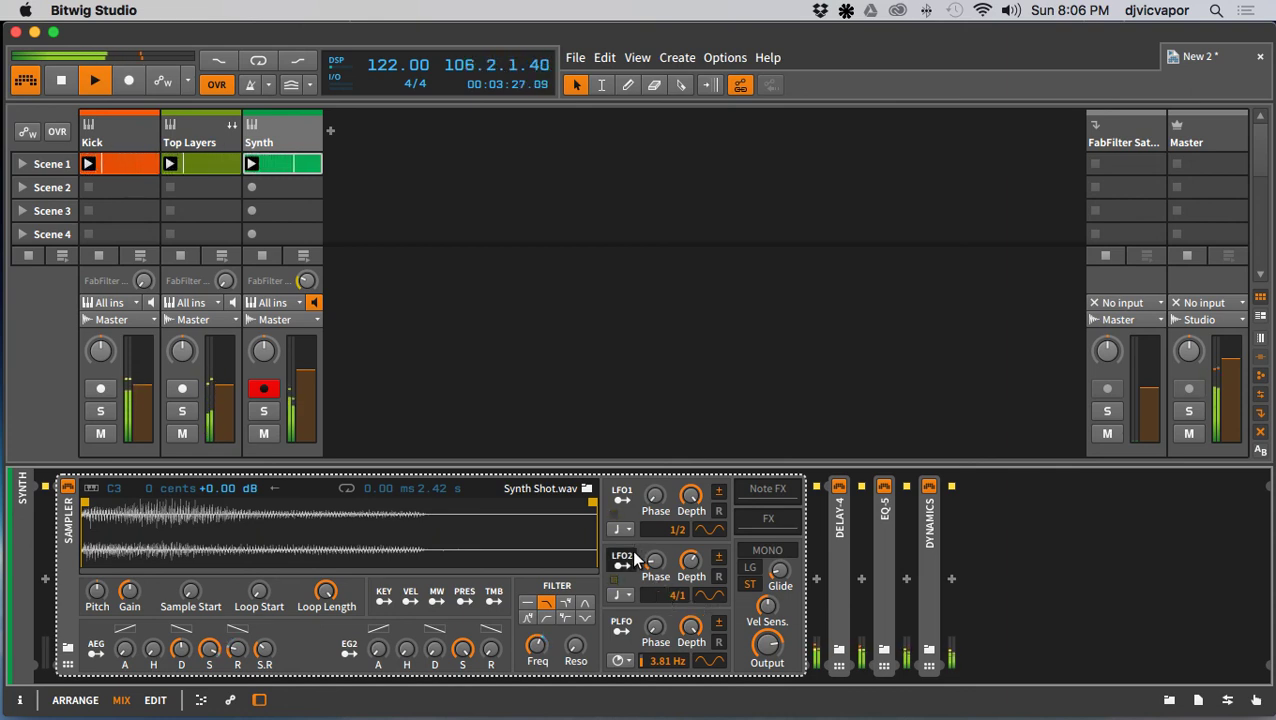
{"action": "mouse_move", "coordinate": [674, 551]}
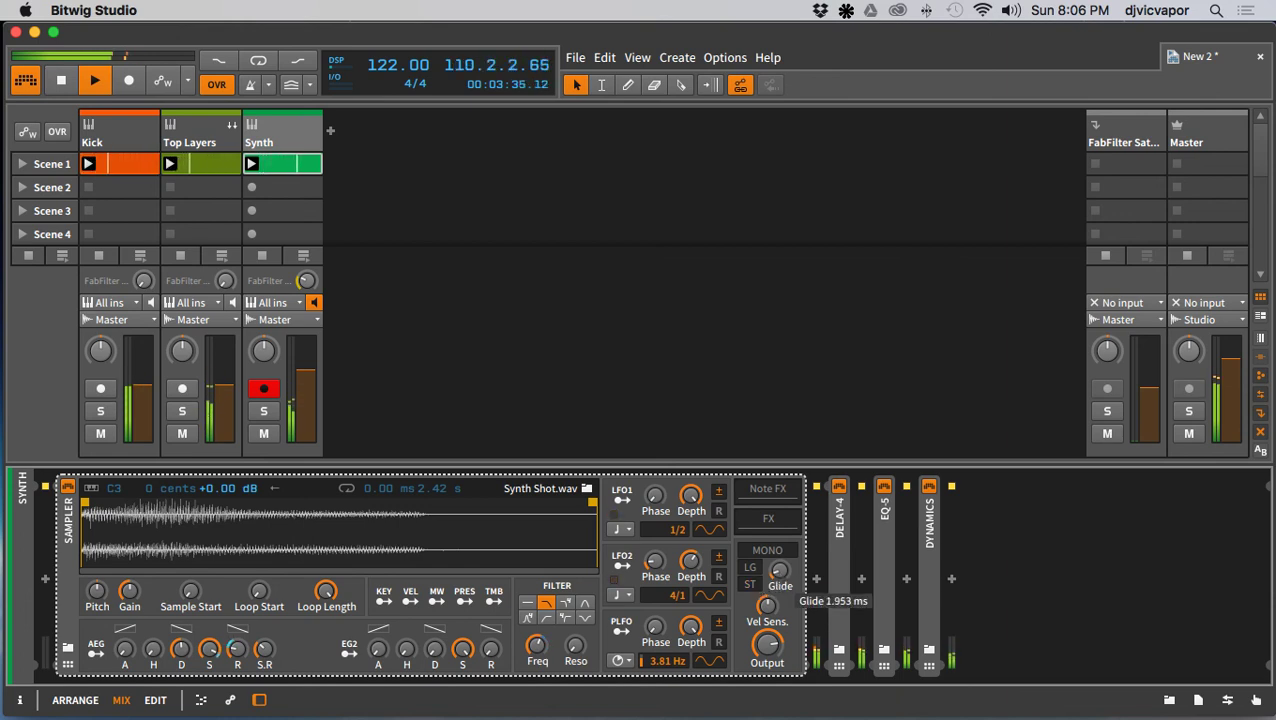
{"action": "mouse_move", "coordinate": [782, 589]}
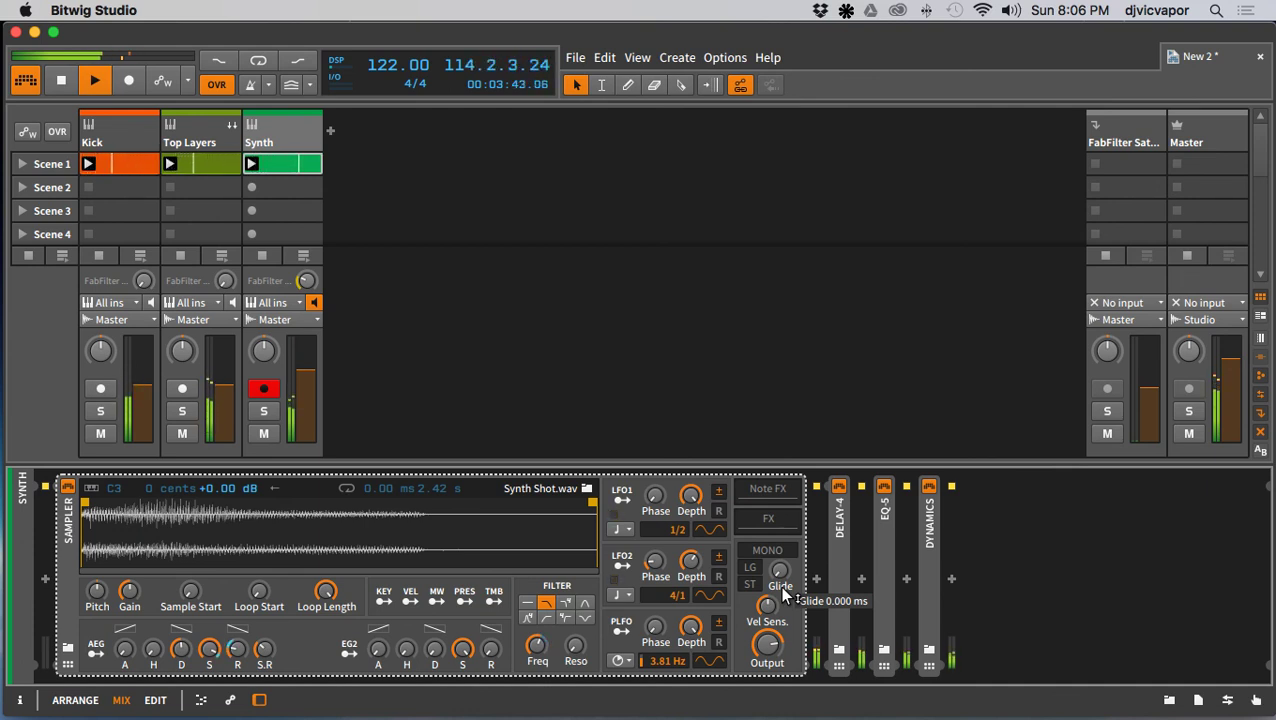
Step: Try an earlier sample end and a loop length of about 51.5% in the Sampler, restoring each one
{"action": "left_click_drag", "start_coordinate": [587, 506], "coordinate": [223, 522]}
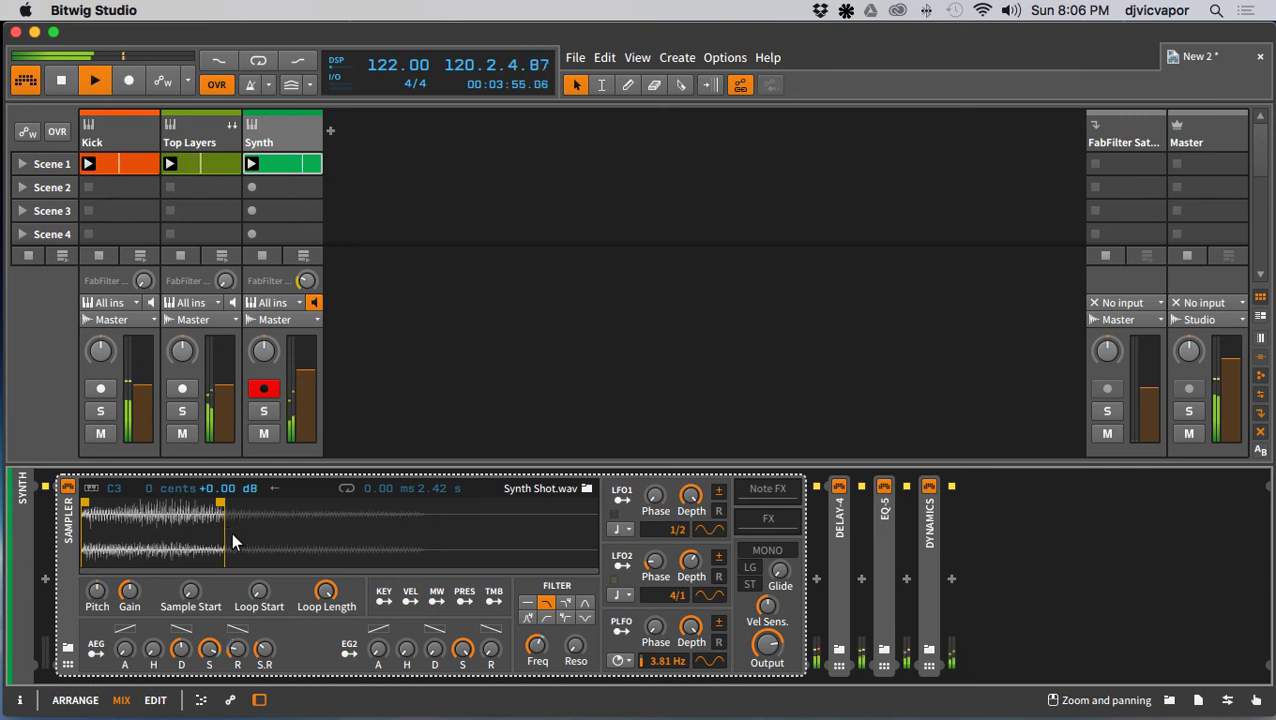
{"action": "left_click_drag", "start_coordinate": [216, 503], "coordinate": [628, 512]}
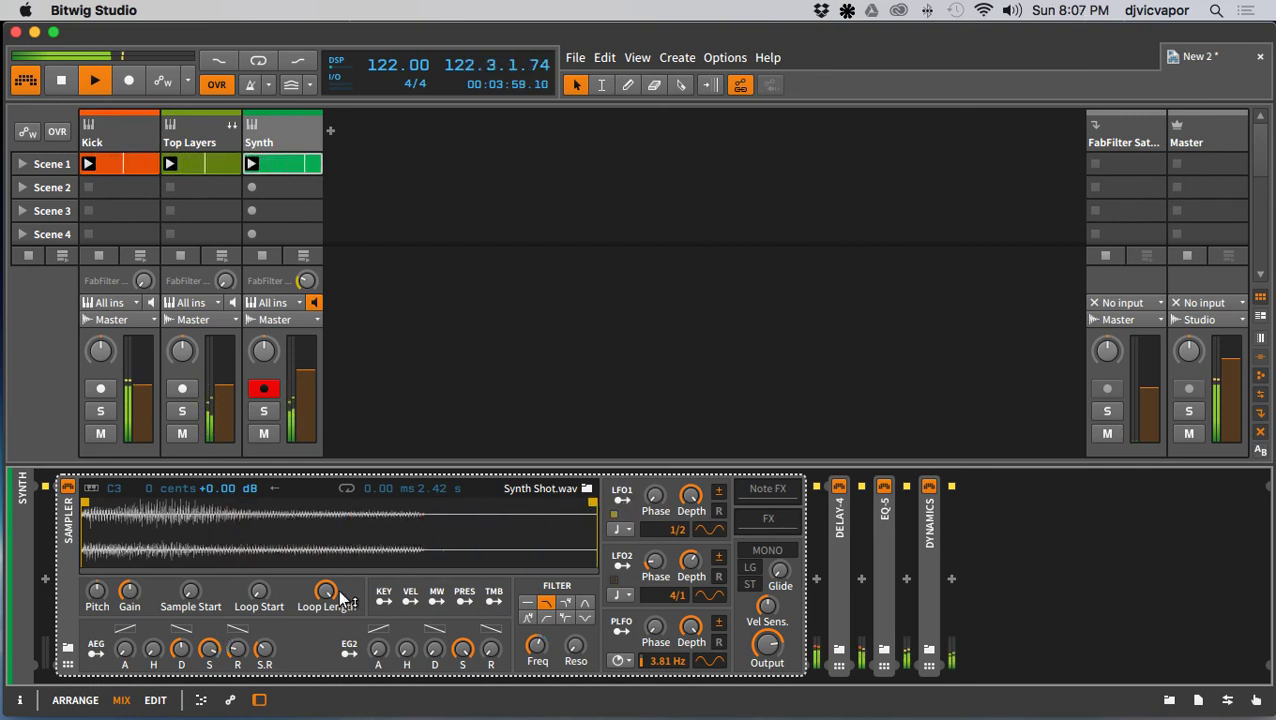
{"action": "left_click_drag", "start_coordinate": [330, 606], "coordinate": [330, 614]}
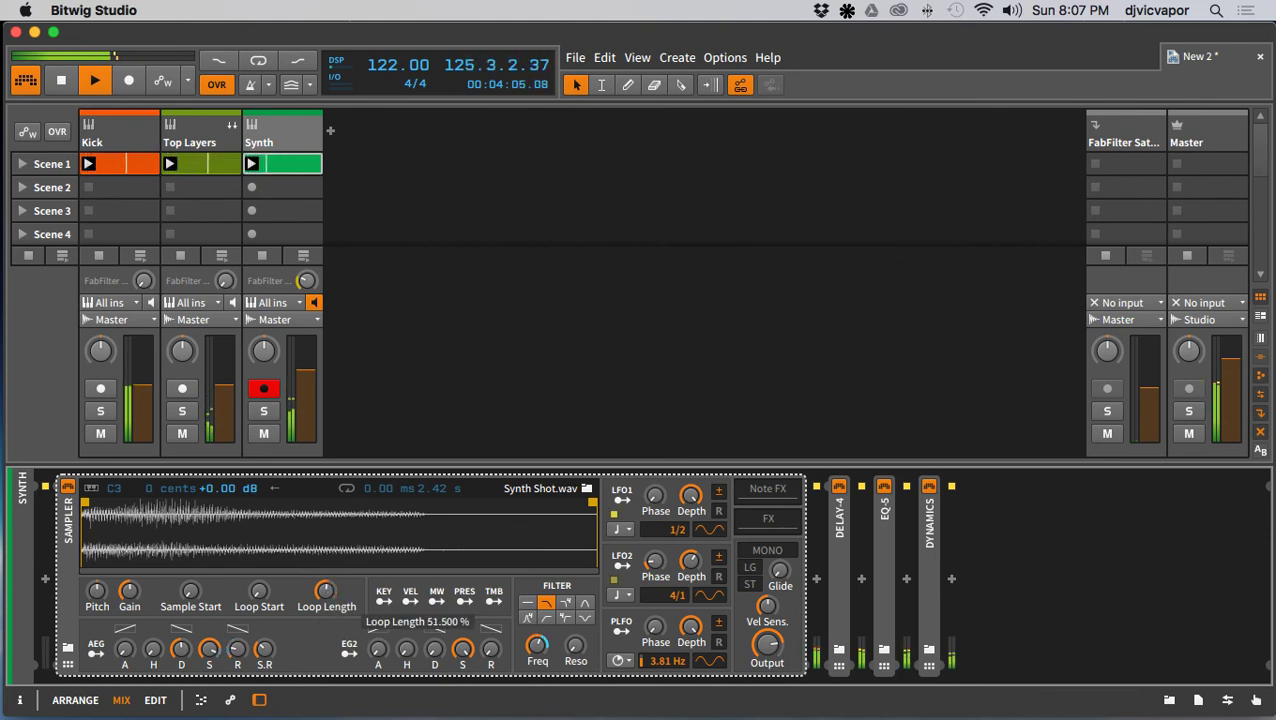
{"action": "mouse_move", "coordinate": [330, 614]}
{"action": "left_mouse_down"}
{"action": "mouse_move", "coordinate": [330, 630]}
{"action": "mouse_move", "coordinate": [328, 597]}
{"action": "left_mouse_up"}
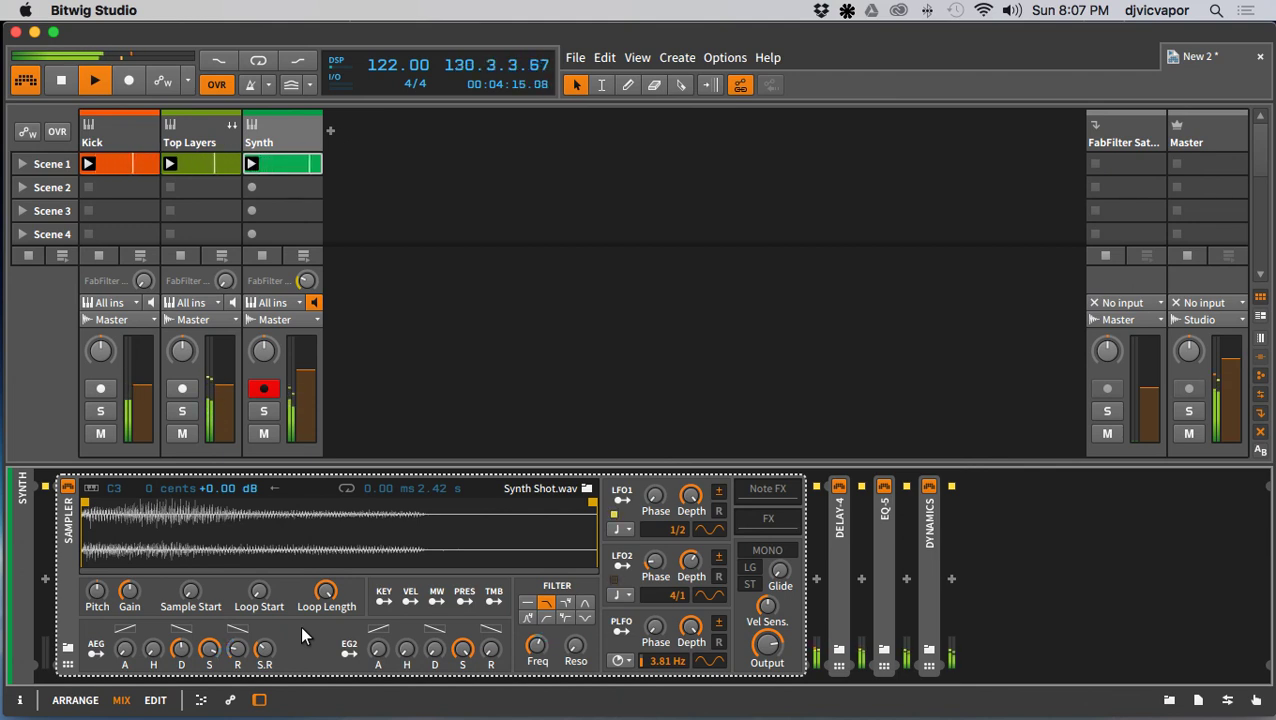
Step: Collapse the Sampler, lower the Synth's volume slightly, disarm the track and stop playback
{"action": "left_click", "coordinate": [65, 595]}
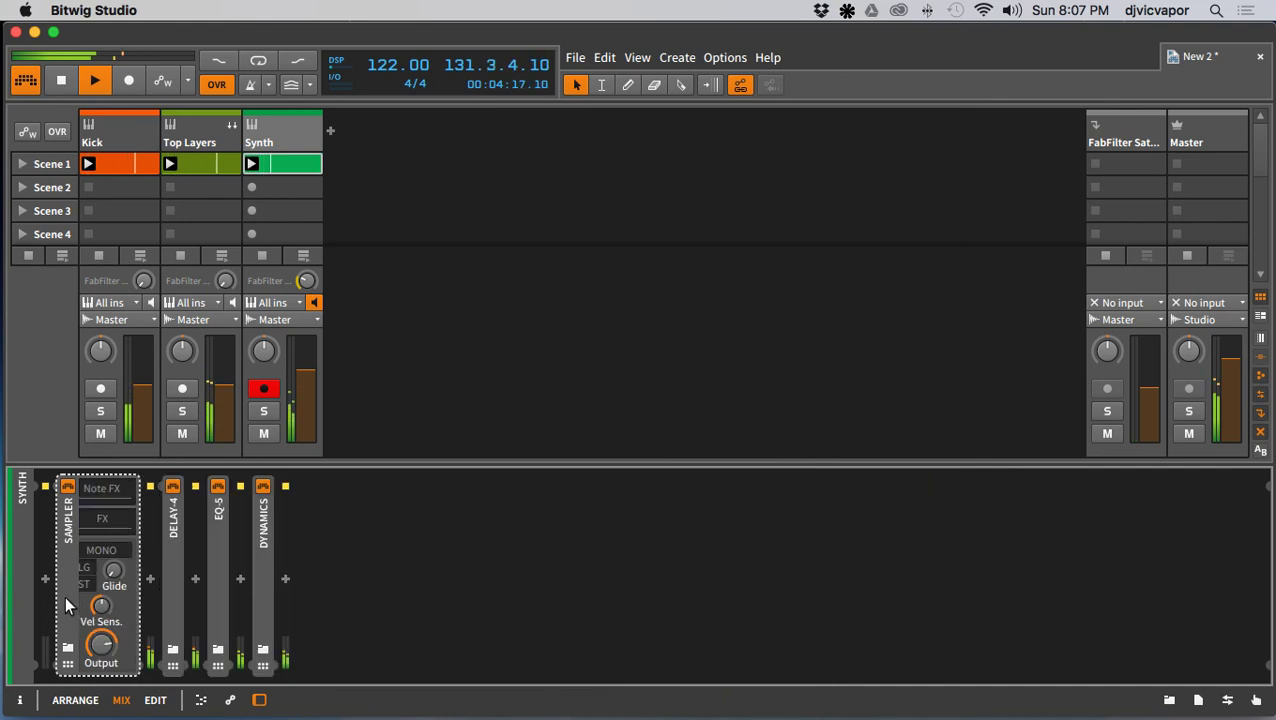
{"action": "left_click", "coordinate": [65, 595]}
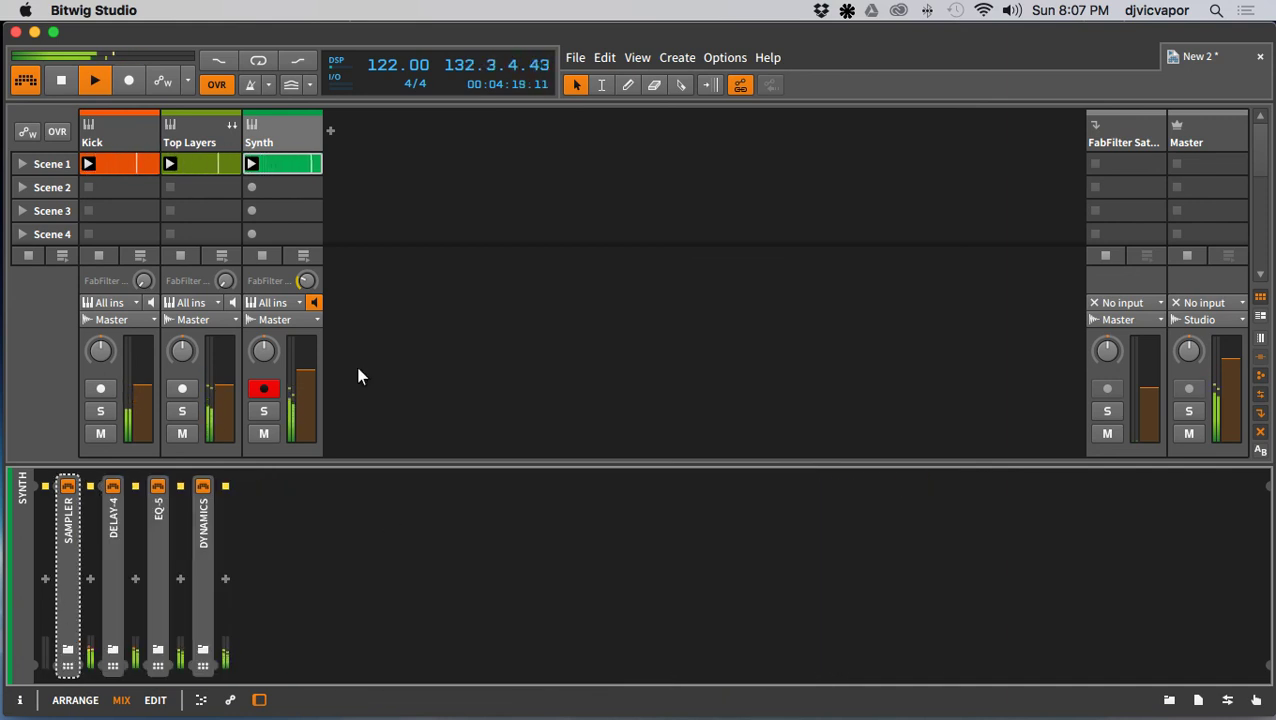
{"action": "left_click_drag", "start_coordinate": [306, 373], "coordinate": [306, 376]}
{"action": "left_click", "coordinate": [264, 388]}
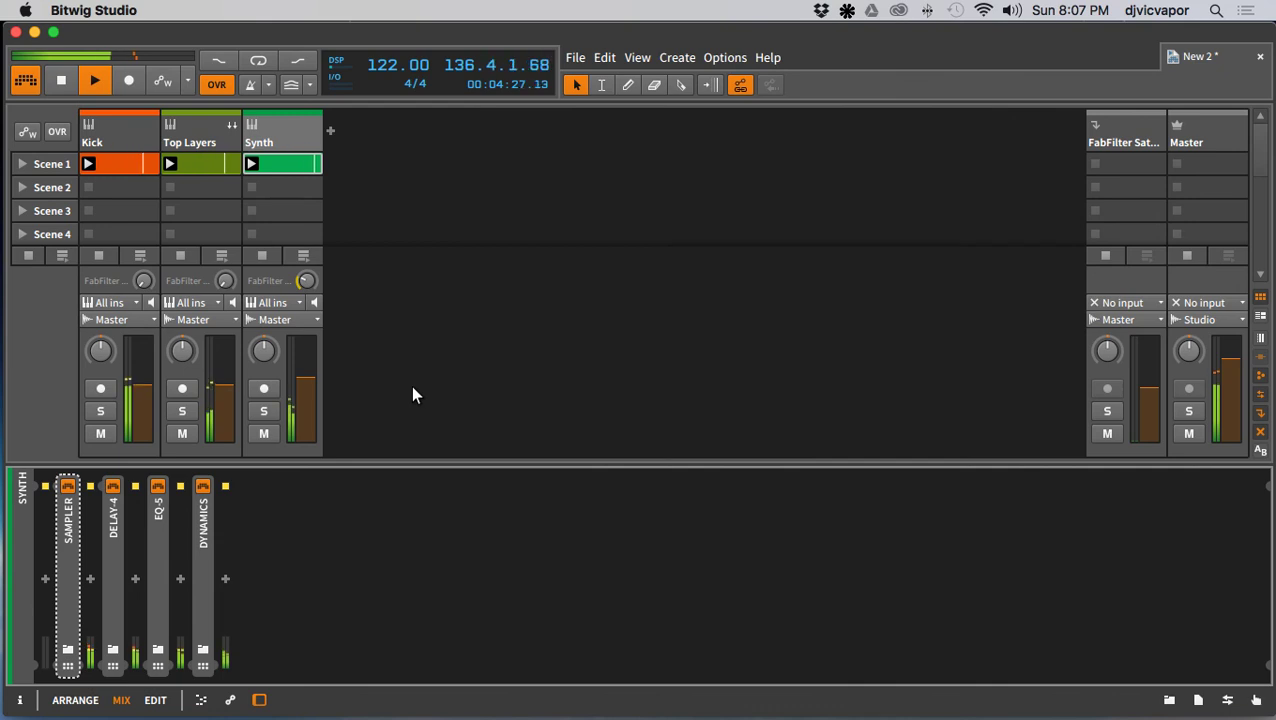
{"action": "key", "text": "space"}
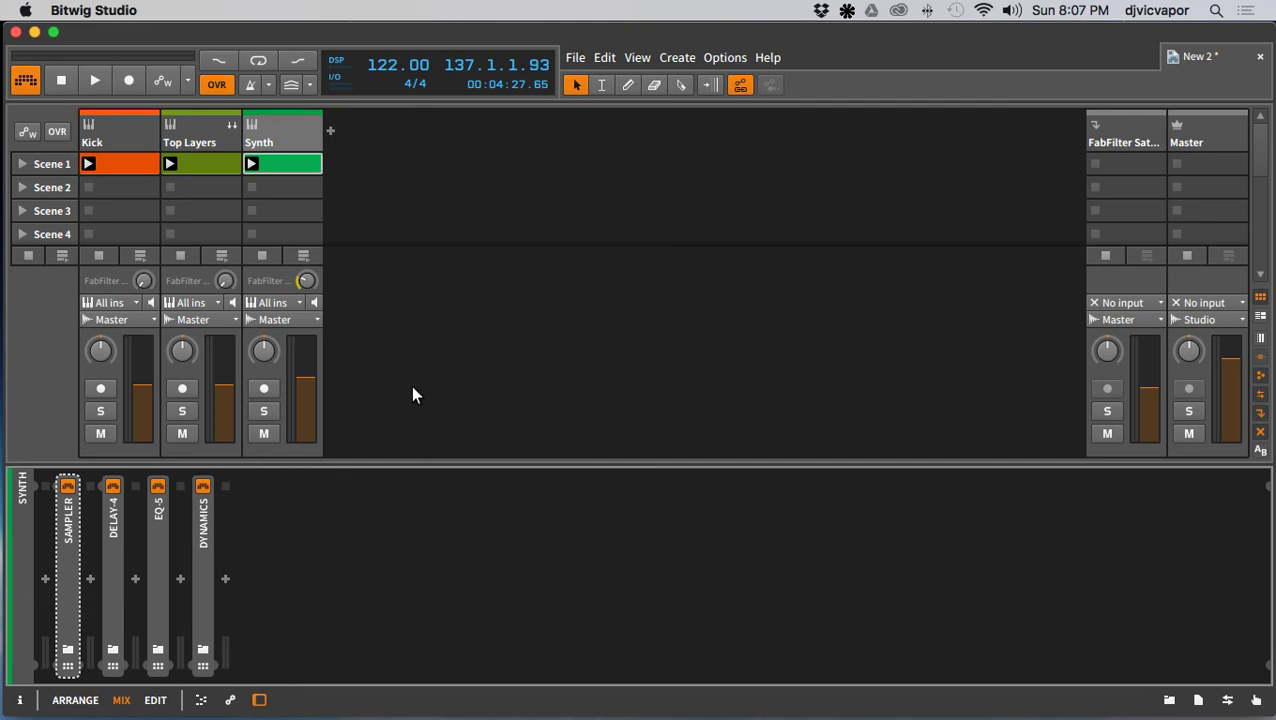
Step: Add a new instrument track after the Synth and create an empty clip in its Scene 1 slot
{"action": "right_click", "coordinate": [370, 148]}
{"action": "left_click", "coordinate": [389, 162]}
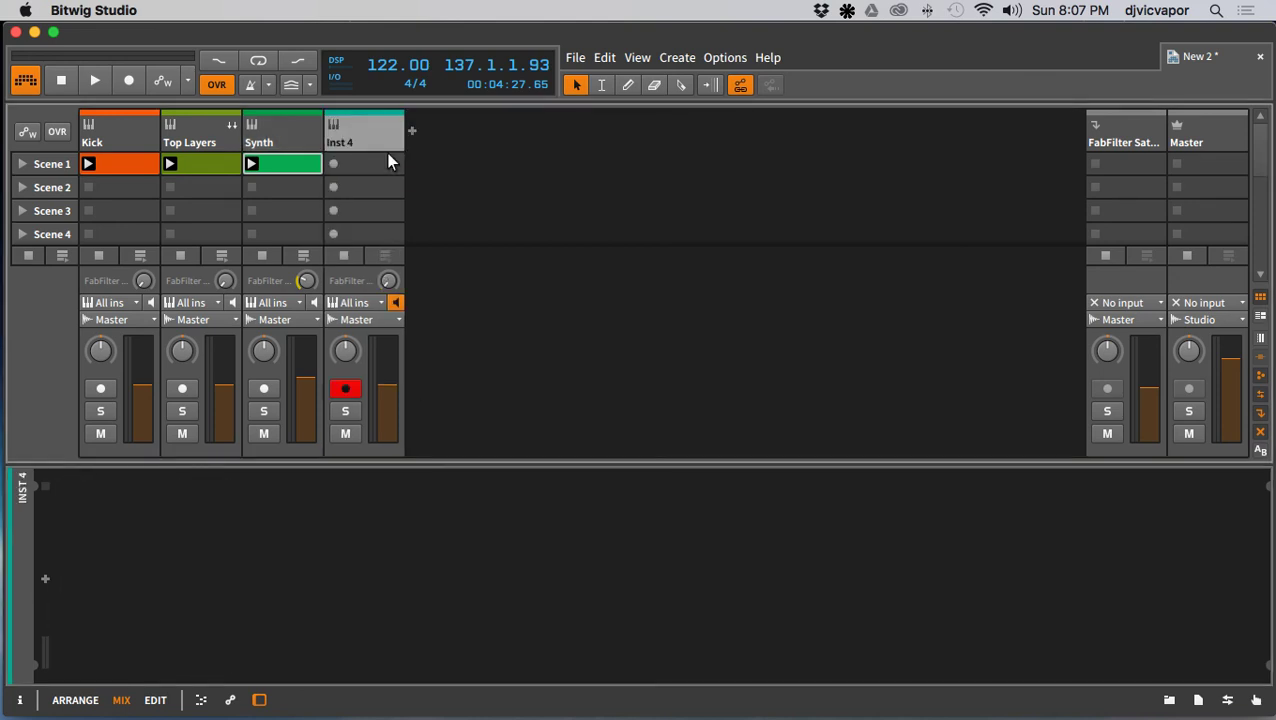
{"action": "double_click", "coordinate": [373, 165]}
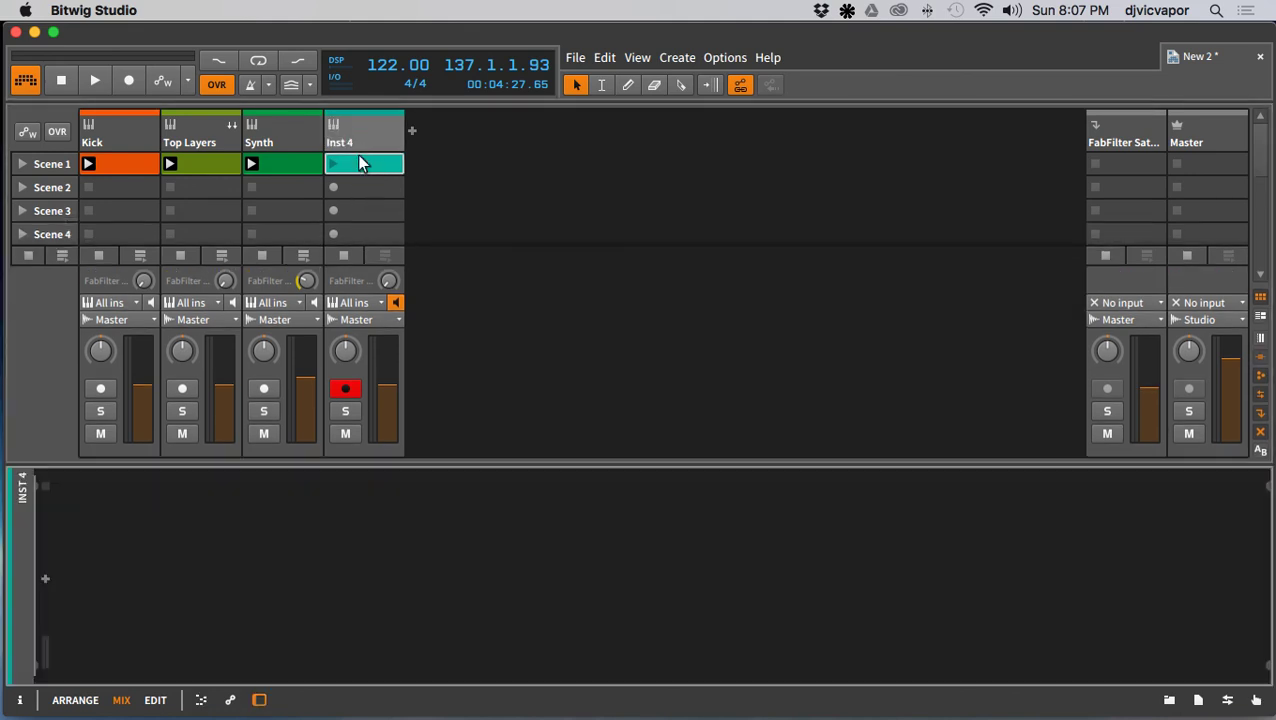
Step: Insert the Serum 1.07b instrument from the FF Plugins location into the new track's empty device chain
{"action": "left_click", "coordinate": [45, 579]}
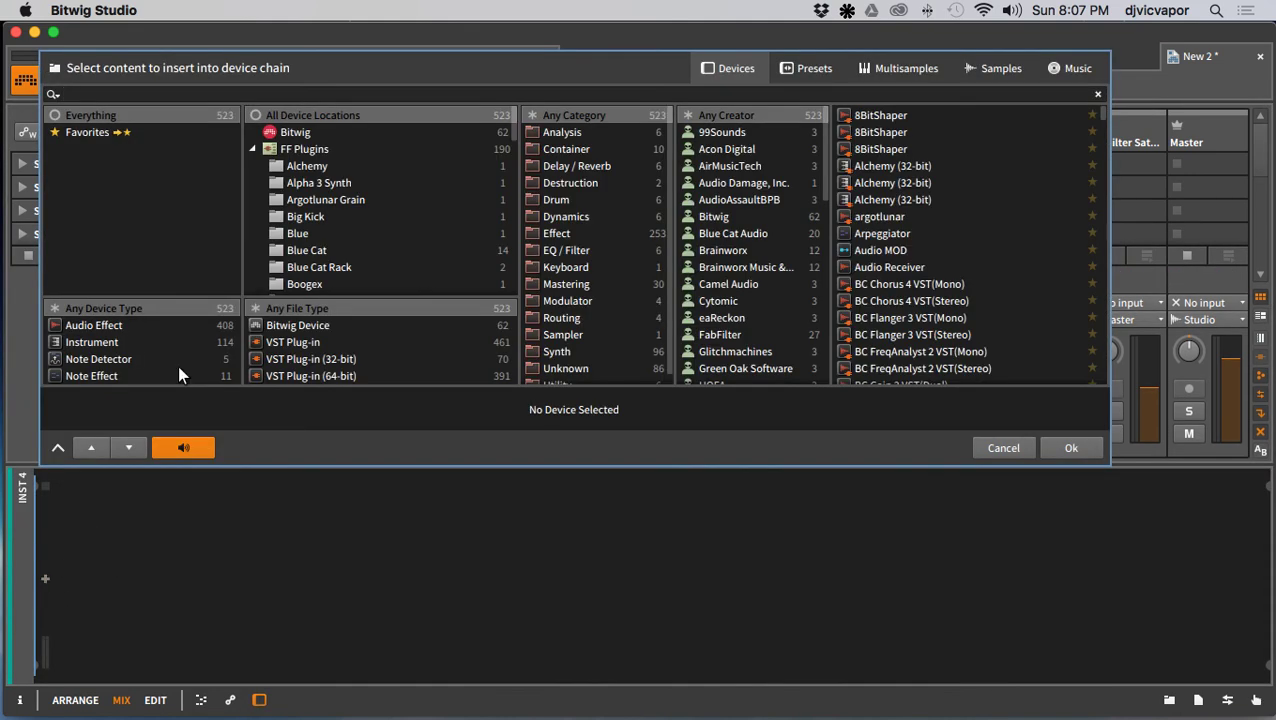
{"action": "scroll", "coordinate": [282, 264], "scroll_direction": "down", "scroll_amount": 5}
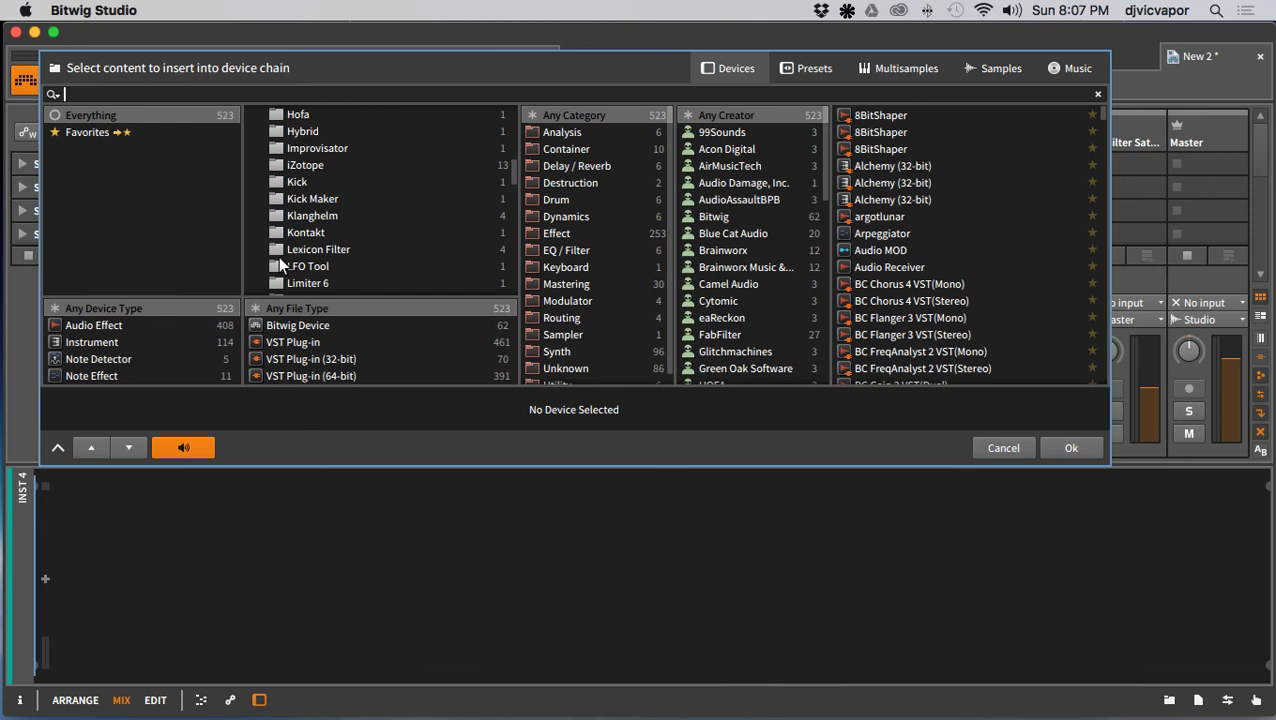
{"action": "scroll", "coordinate": [282, 264], "scroll_direction": "down", "scroll_amount": 5}
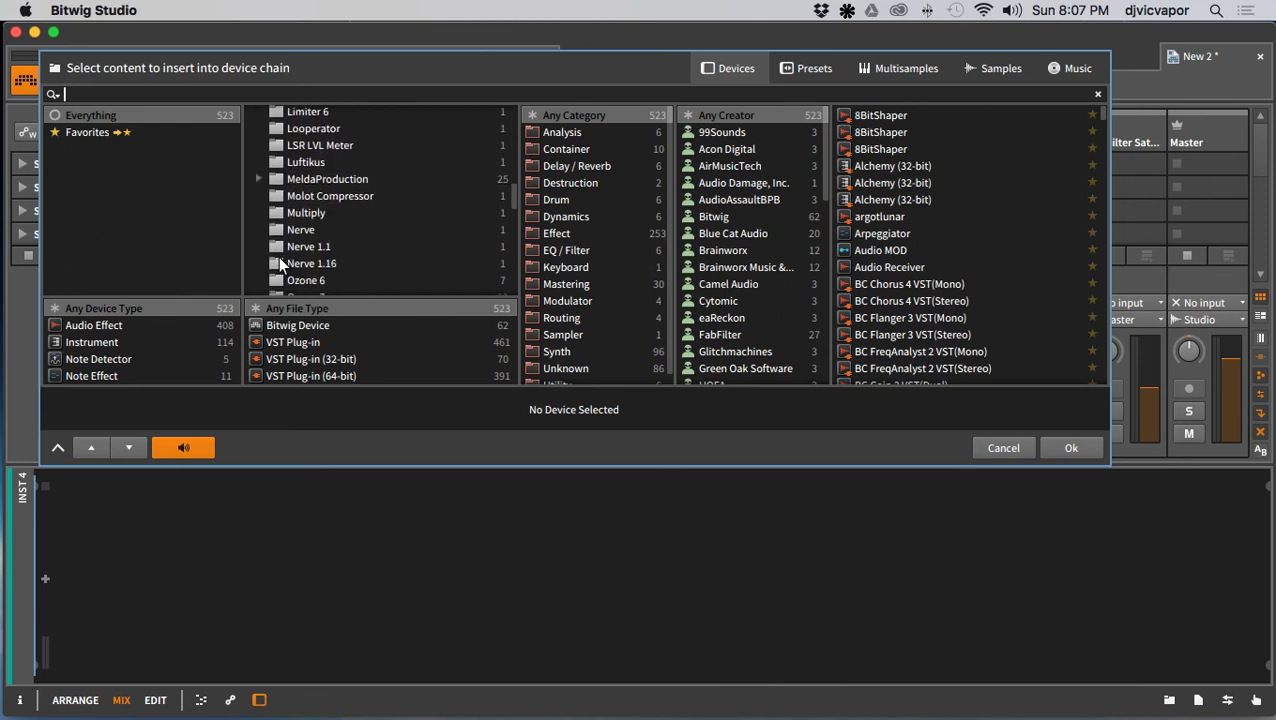
{"action": "scroll", "coordinate": [279, 262], "scroll_direction": "down", "scroll_amount": 3}
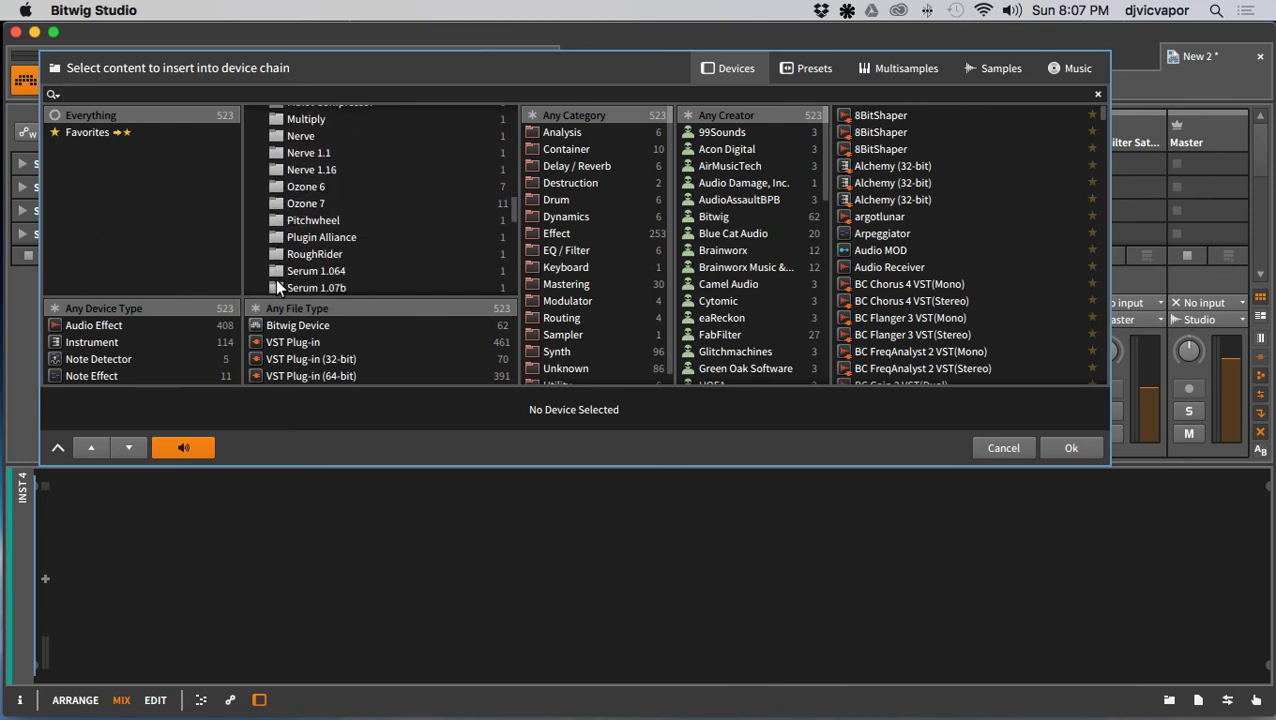
{"action": "left_click", "coordinate": [277, 287]}
{"action": "left_click", "coordinate": [868, 116]}
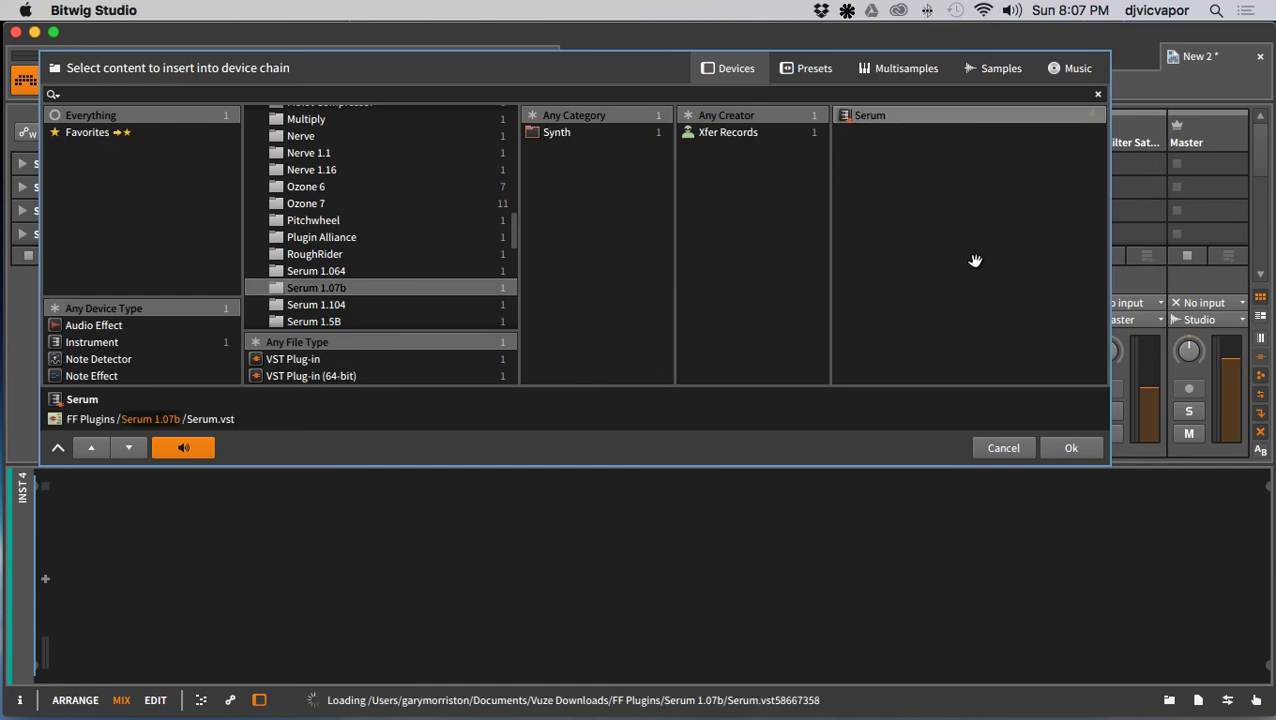
{"action": "left_click", "coordinate": [1071, 448]}
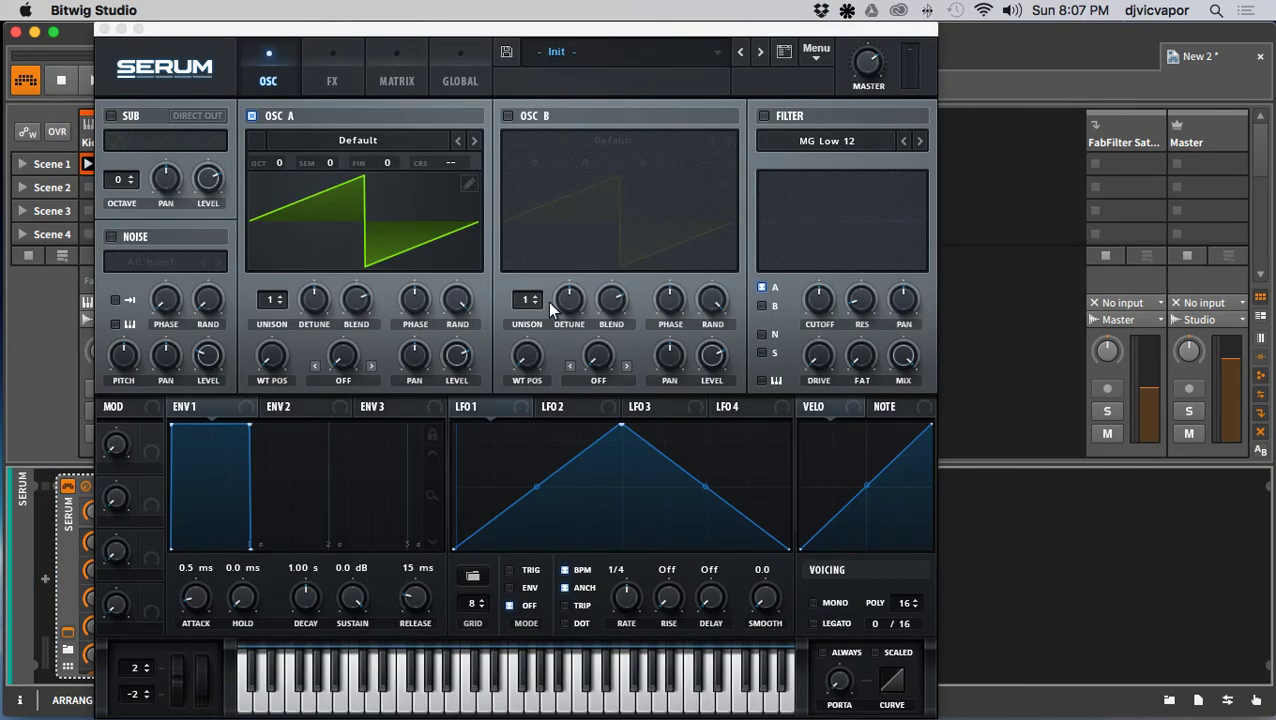
Step: Load the BASS Mau5bait preset from Serum's Guru category and close the plug-in window
{"action": "left_click", "coordinate": [716, 50]}
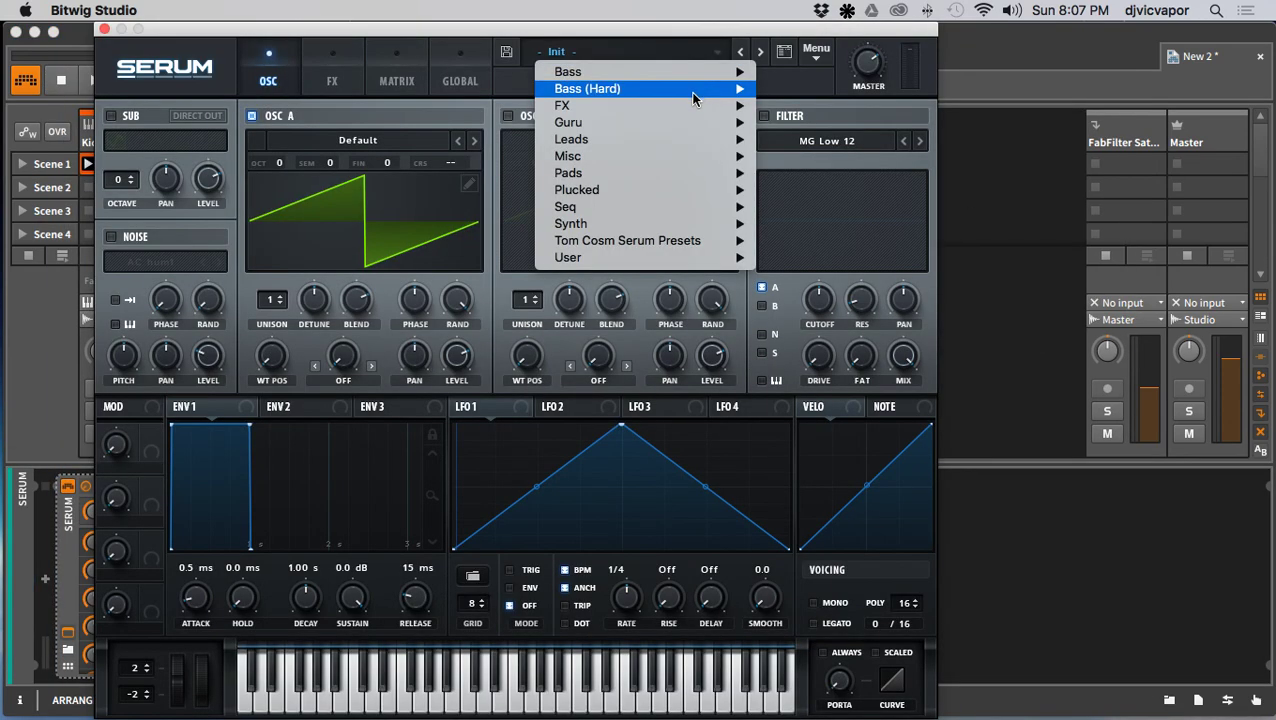
{"action": "mouse_move", "coordinate": [688, 130]}
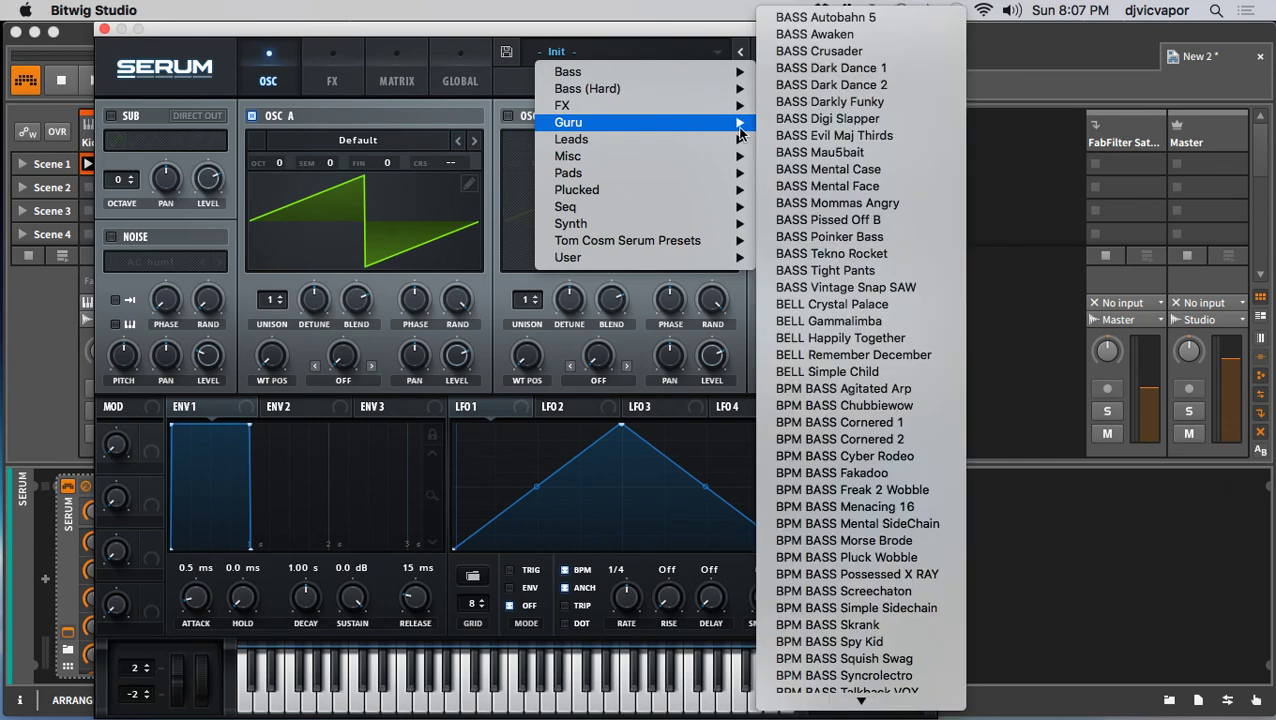
{"action": "left_click", "coordinate": [828, 166]}
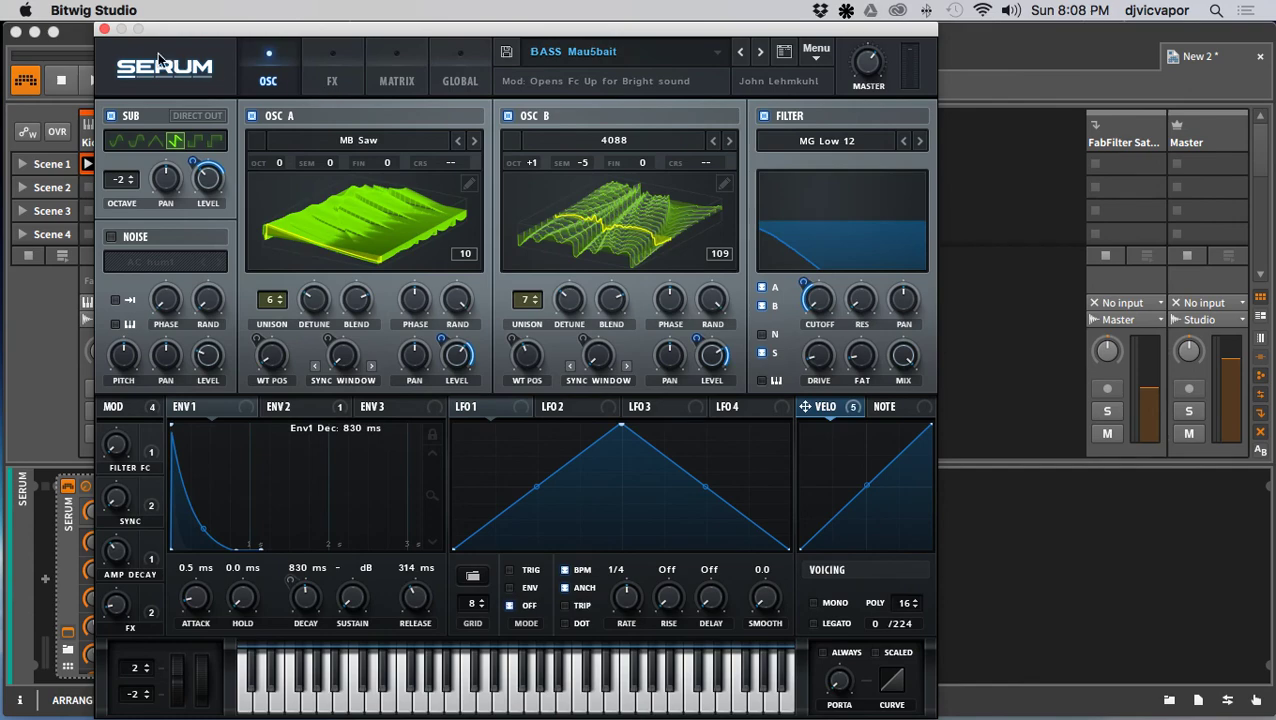
{"action": "left_click", "coordinate": [104, 31]}
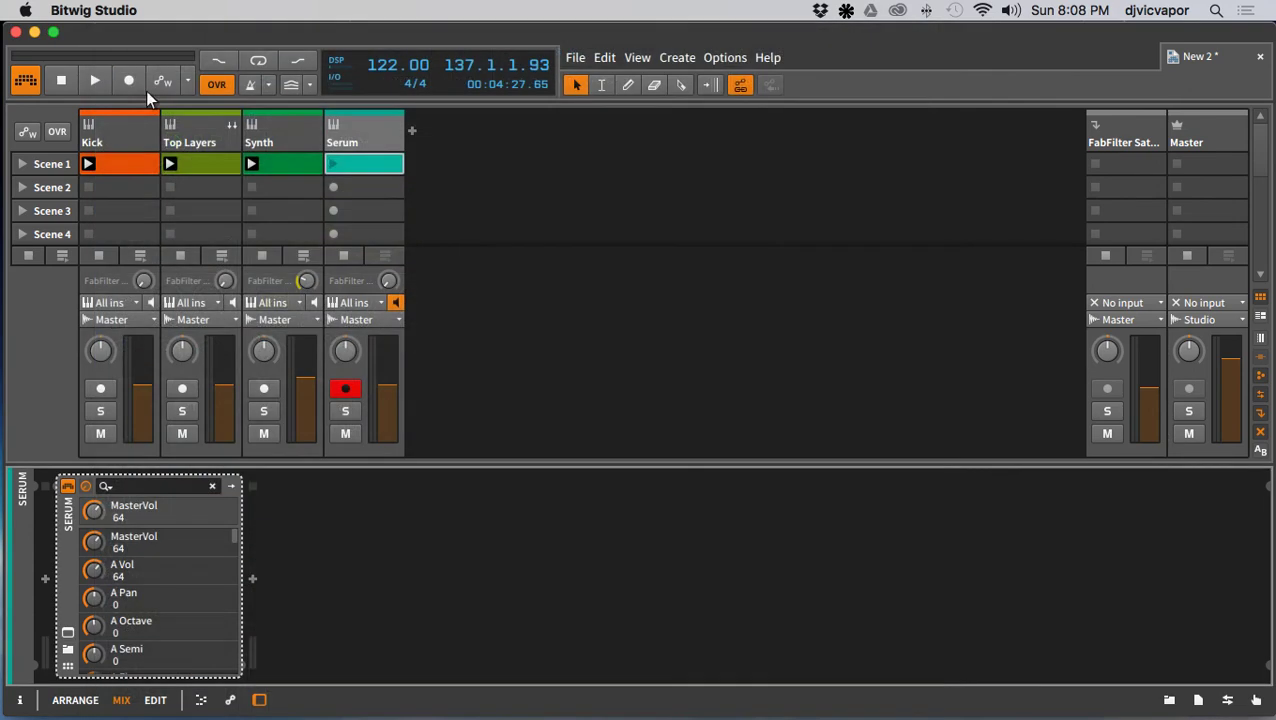
Step: Open the Serum track's Scene 1 clip for note editing, start playback, and solo the Serum and Kick tracks
{"action": "double_click", "coordinate": [372, 165]}
{"action": "key", "text": "space"}
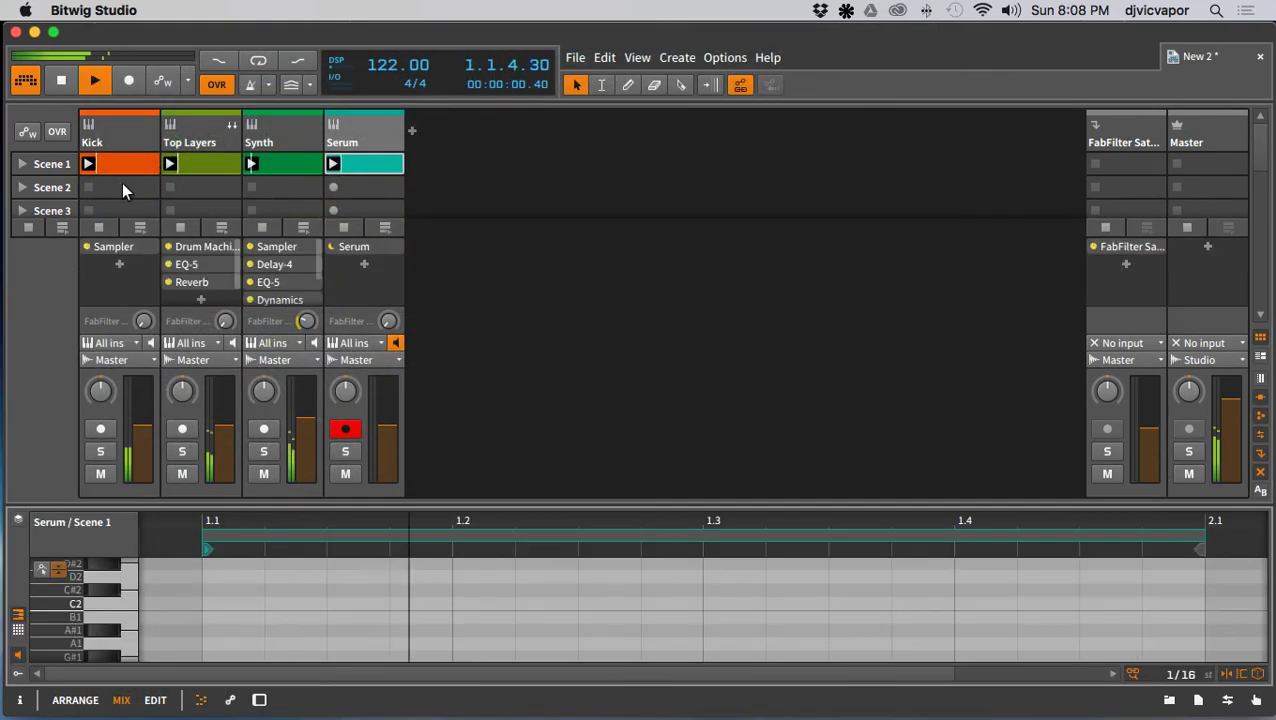
{"action": "left_click", "coordinate": [345, 451]}
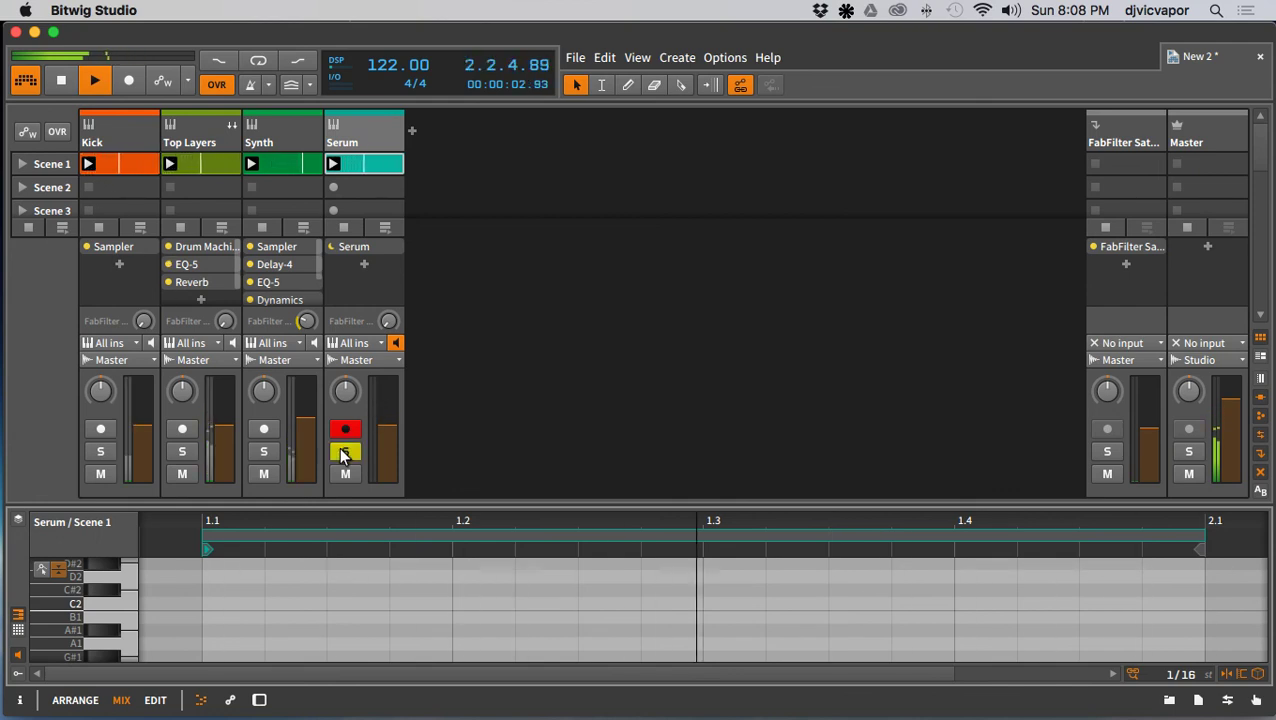
{"action": "left_click", "coordinate": [100, 452]}
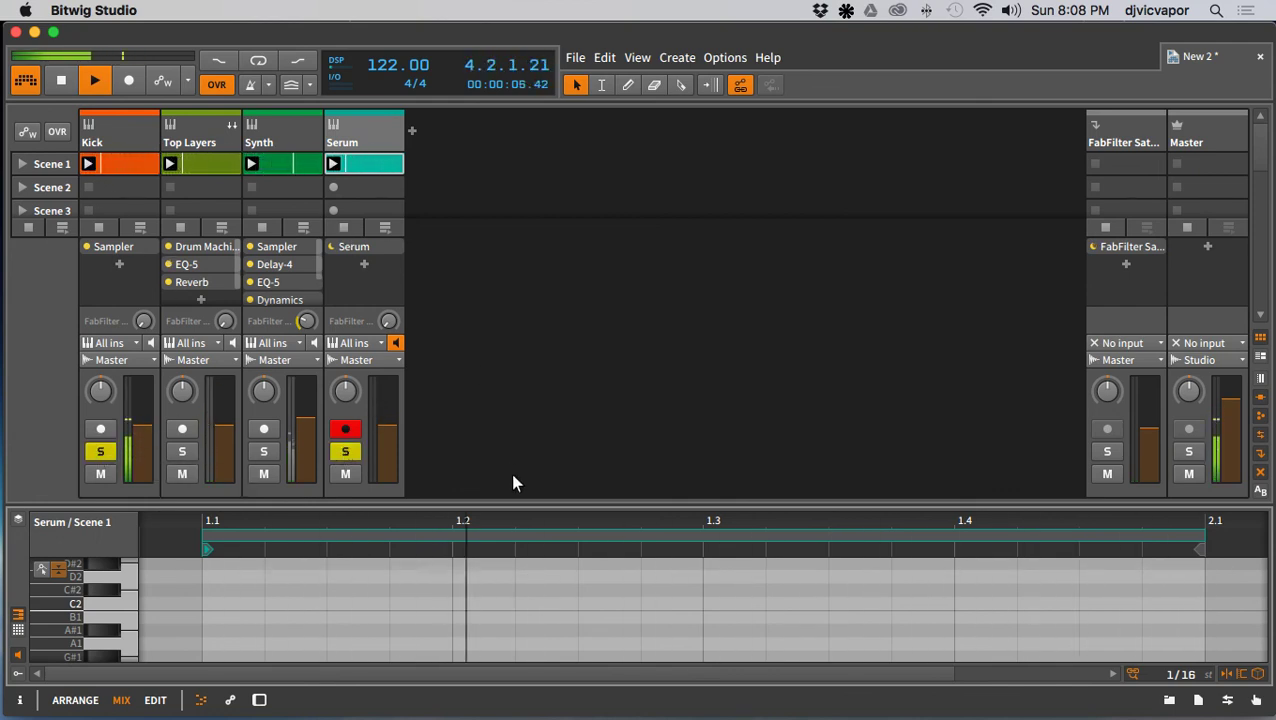
Step: Enlarge the note editor and add six sixteenth-note C3 notes at 1.1.2, 1.1.4, 1.2.3, 1.3.2, 1.3.3 and 1.4.2
{"action": "left_click_drag", "start_coordinate": [513, 500], "coordinate": [496, 300]}
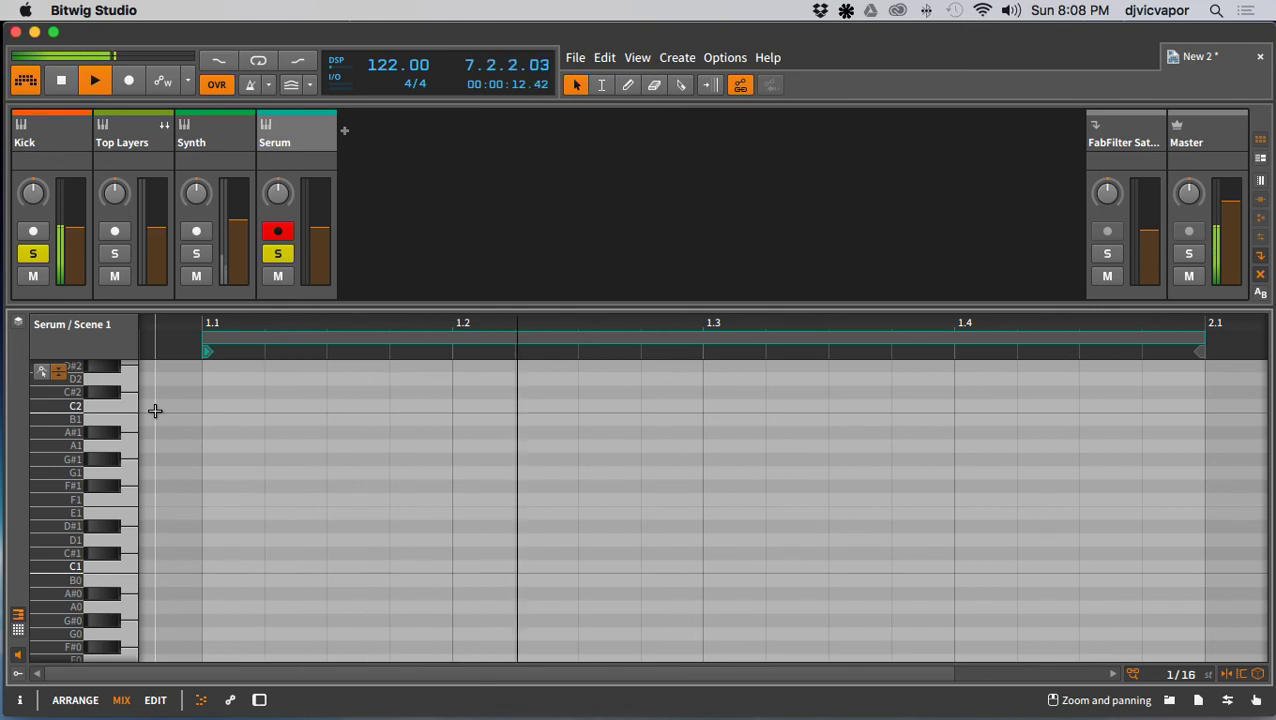
{"action": "scroll", "coordinate": [90, 456], "scroll_direction": "up", "scroll_amount": 3}
{"action": "scroll", "coordinate": [100, 466], "scroll_direction": "up", "scroll_amount": 2}
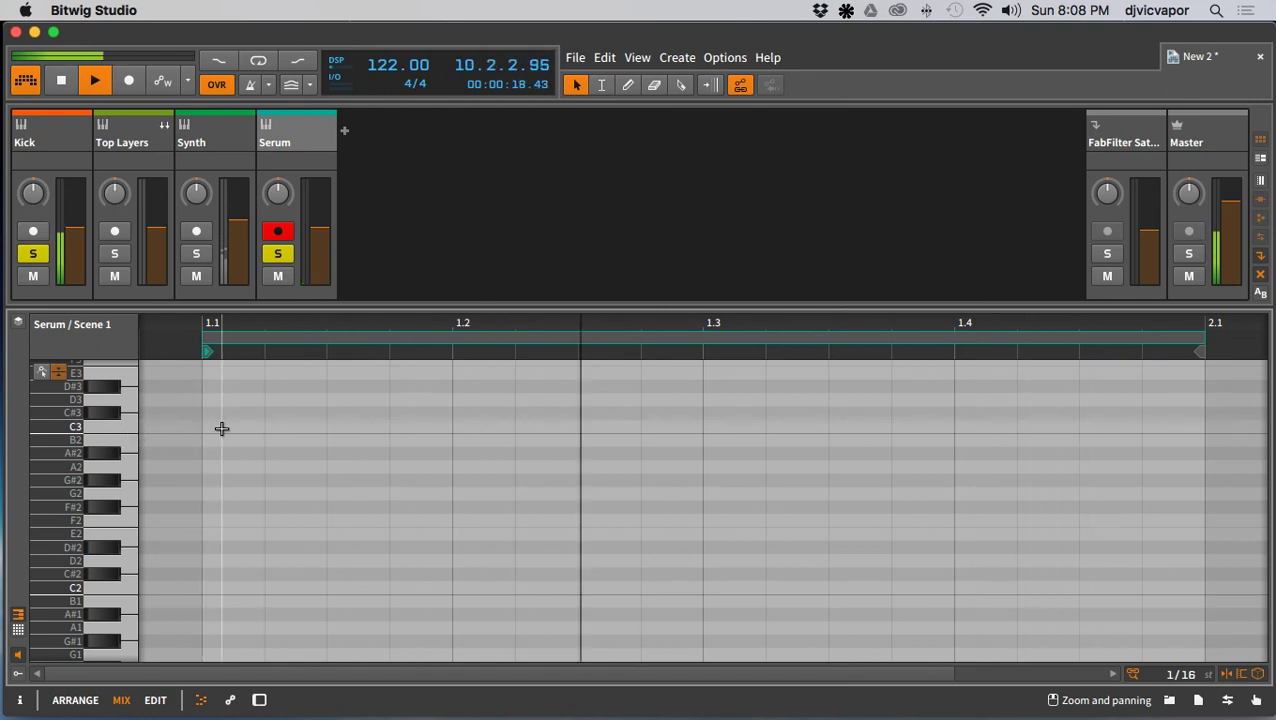
{"action": "double_click", "coordinate": [289, 427]}
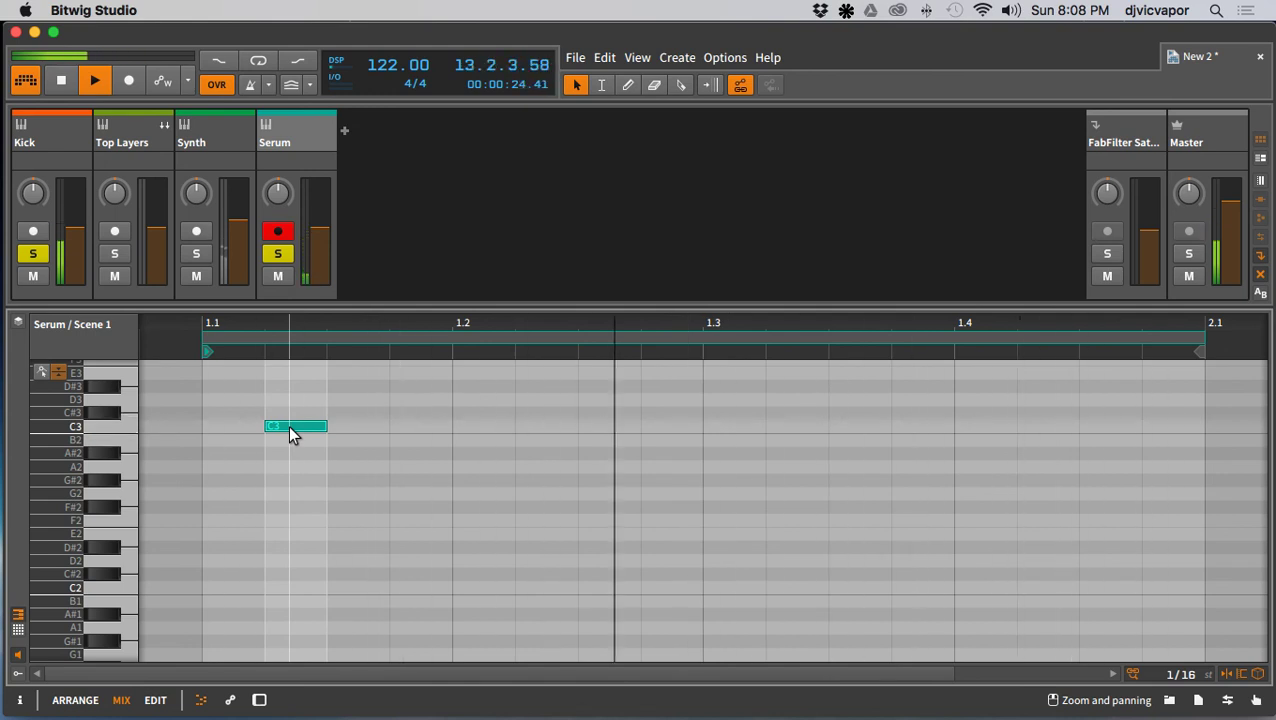
{"action": "double_click", "coordinate": [405, 428]}
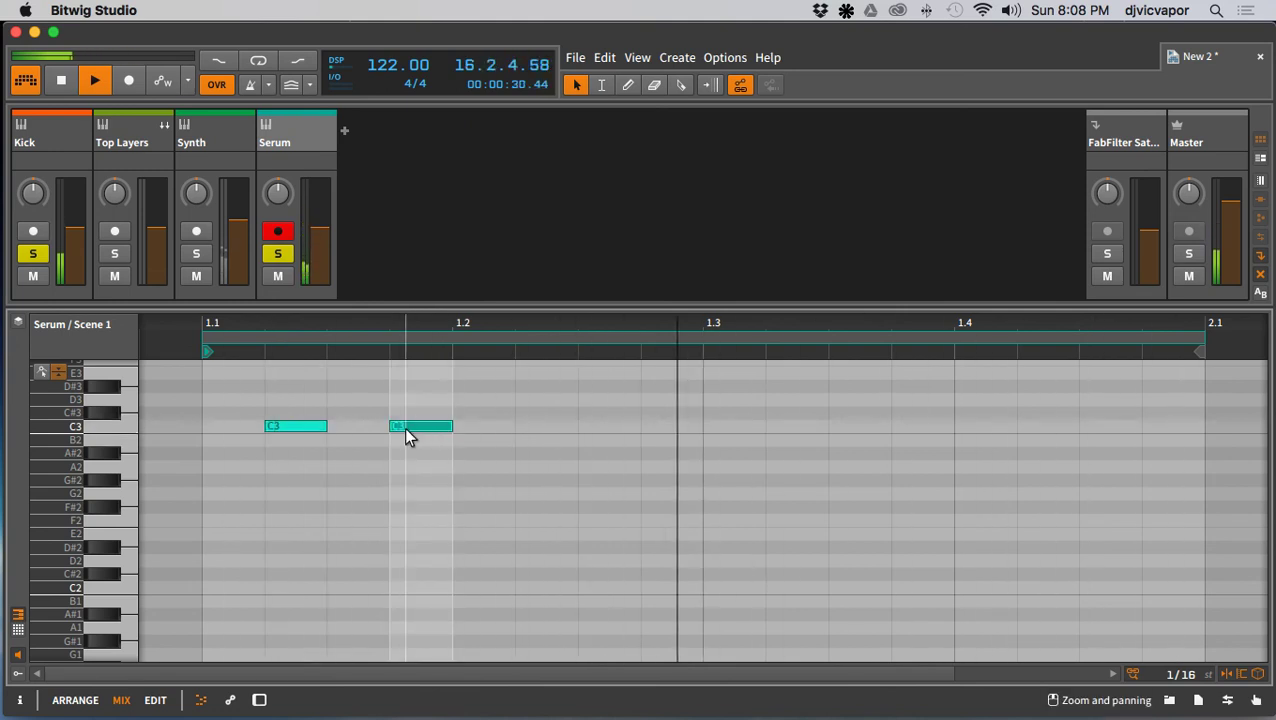
{"action": "double_click", "coordinate": [586, 426]}
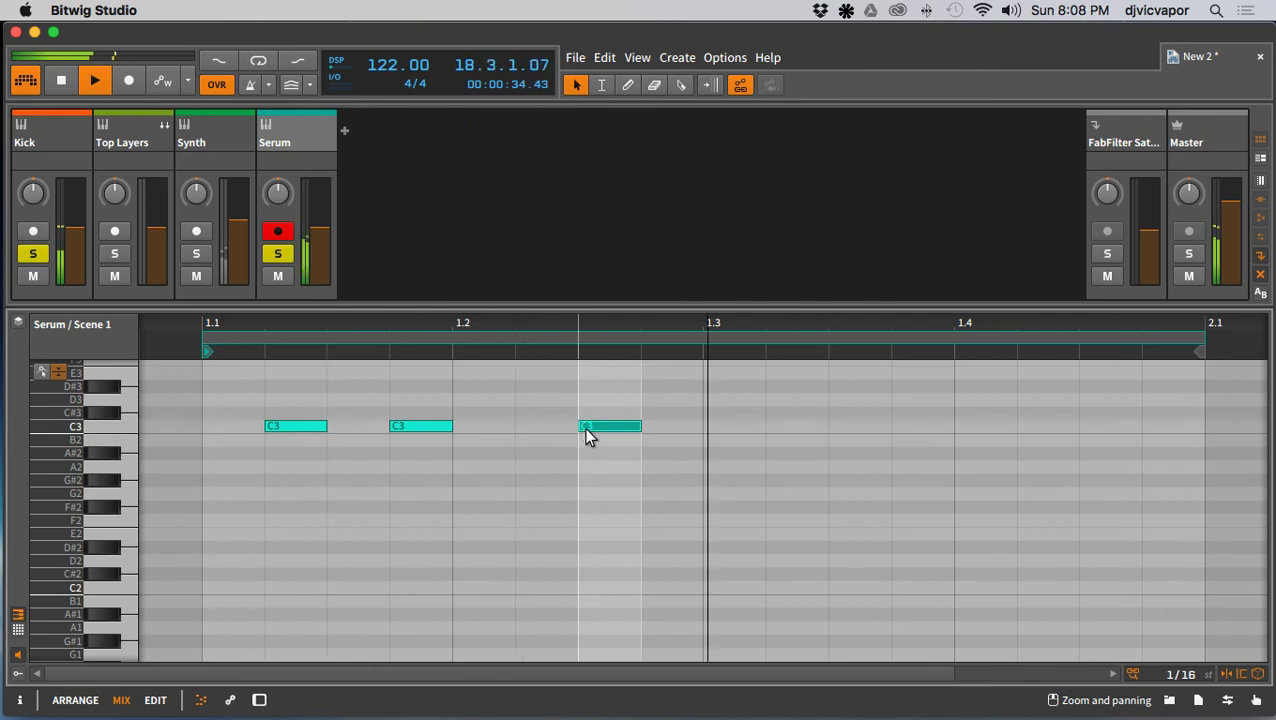
{"action": "double_click", "coordinate": [784, 427]}
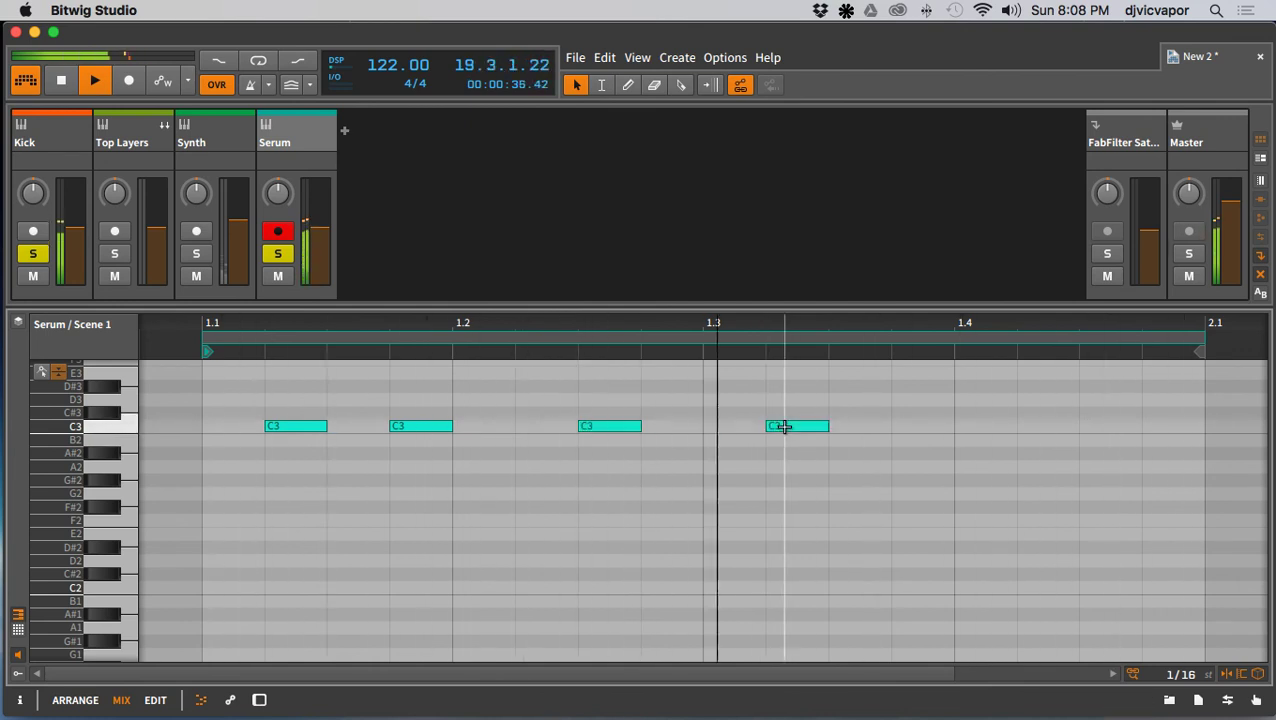
{"action": "double_click", "coordinate": [860, 427]}
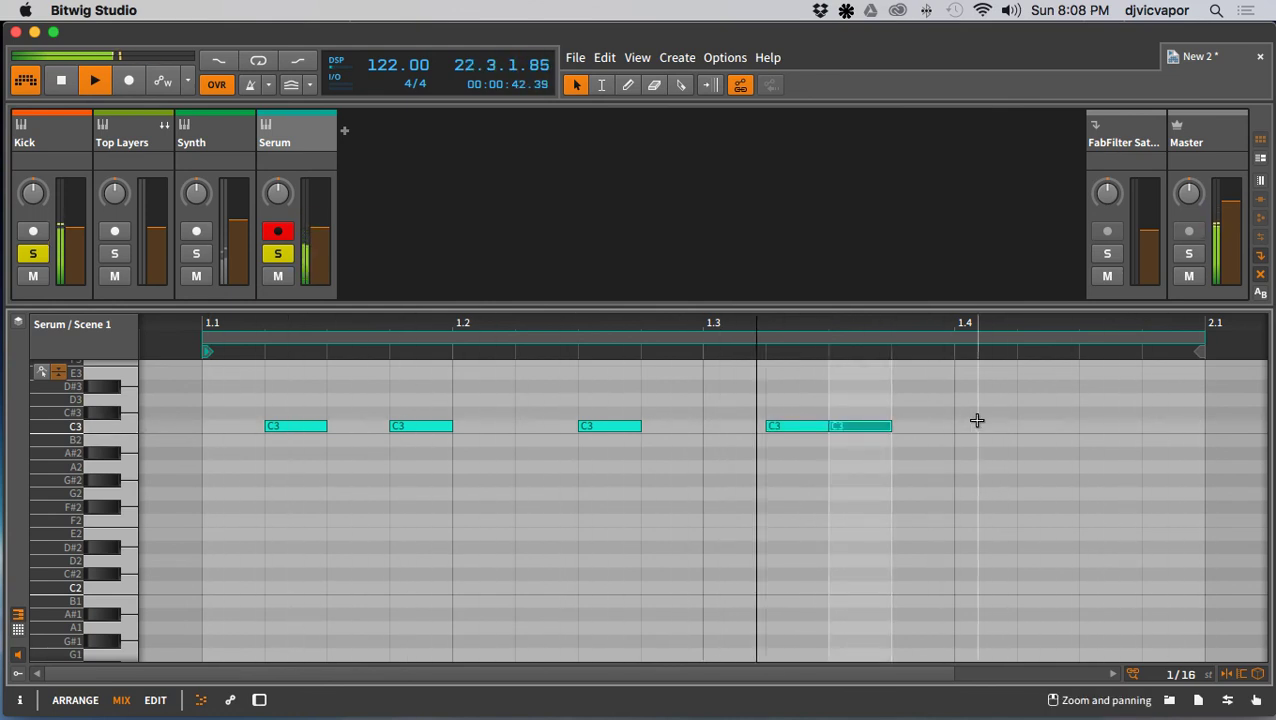
{"action": "double_click", "coordinate": [1030, 428]}
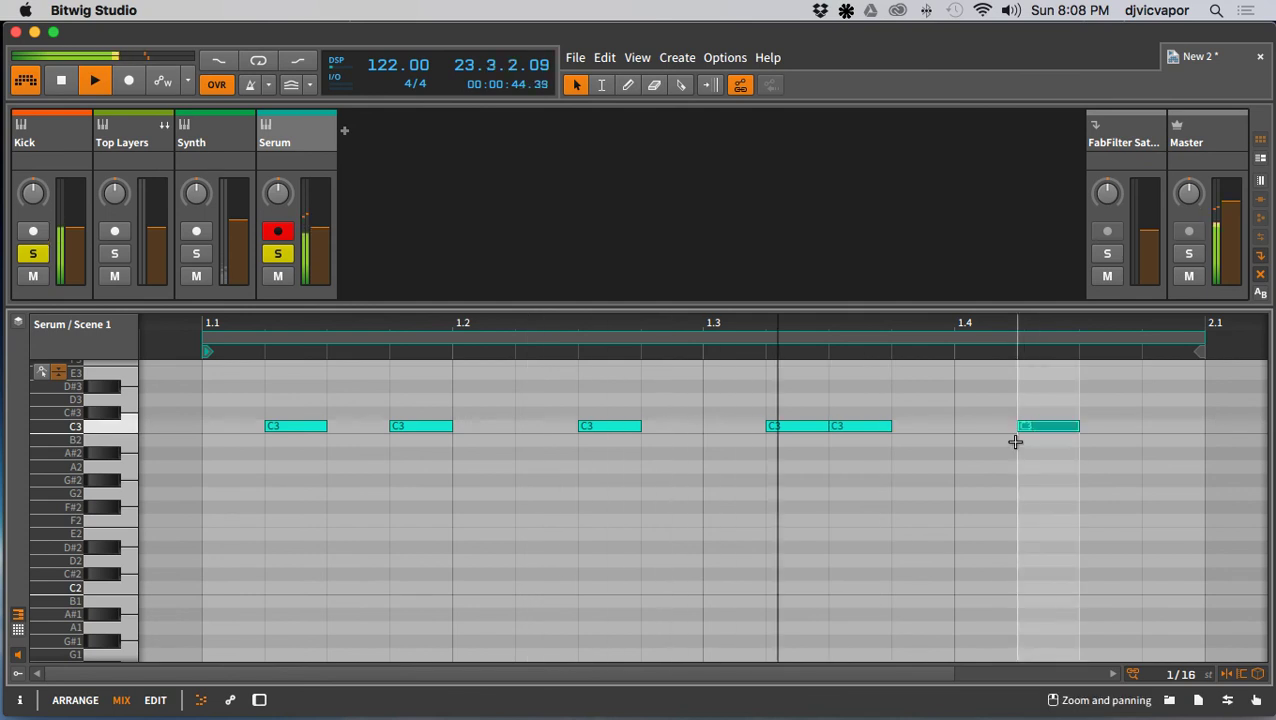
Step: Shift the last C3 note to 1.4.3 and the fifth to 1.3.4, and make the note editor shorter
{"action": "key", "text": "Right"}
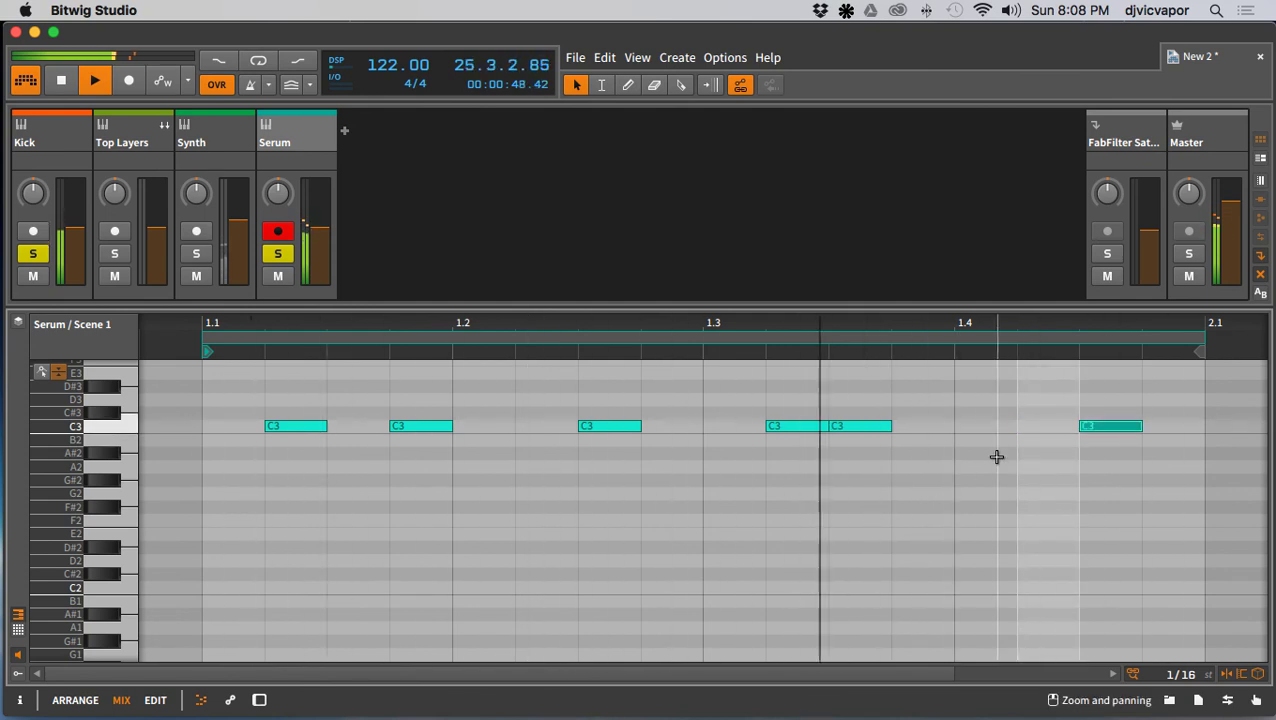
{"action": "left_click_drag", "start_coordinate": [703, 313], "coordinate": [686, 466]}
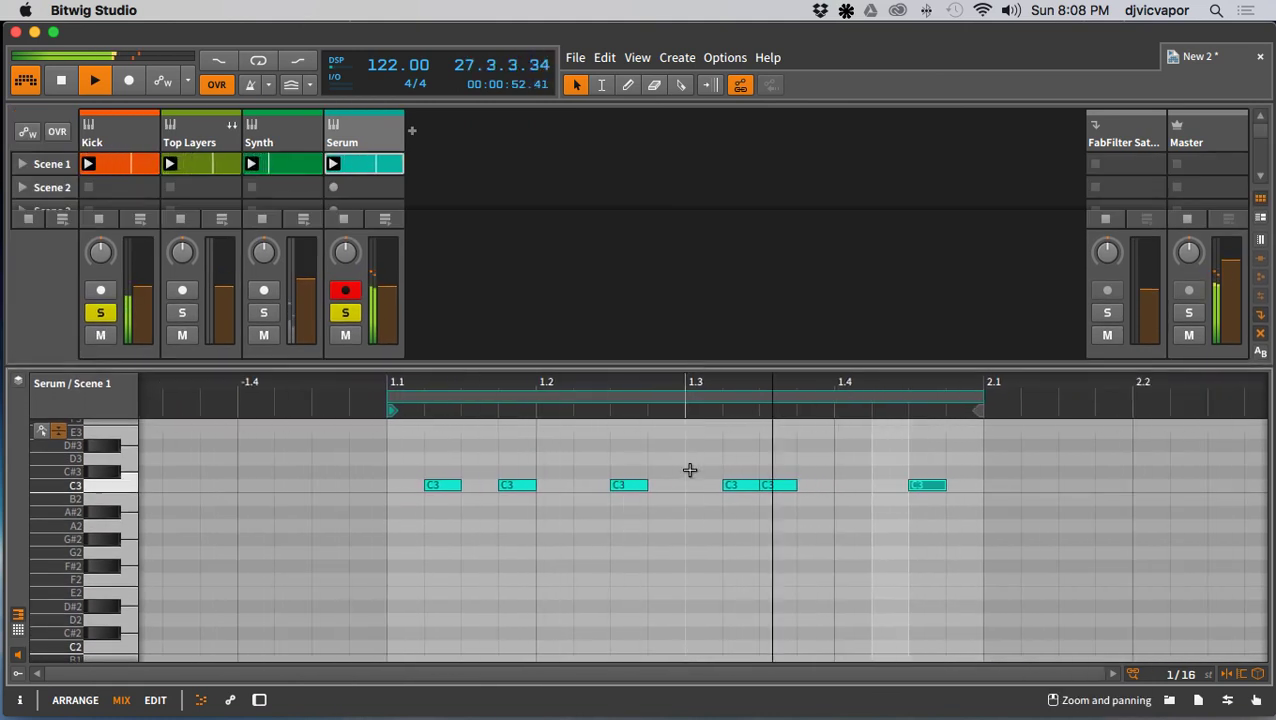
{"action": "left_click", "coordinate": [686, 522]}
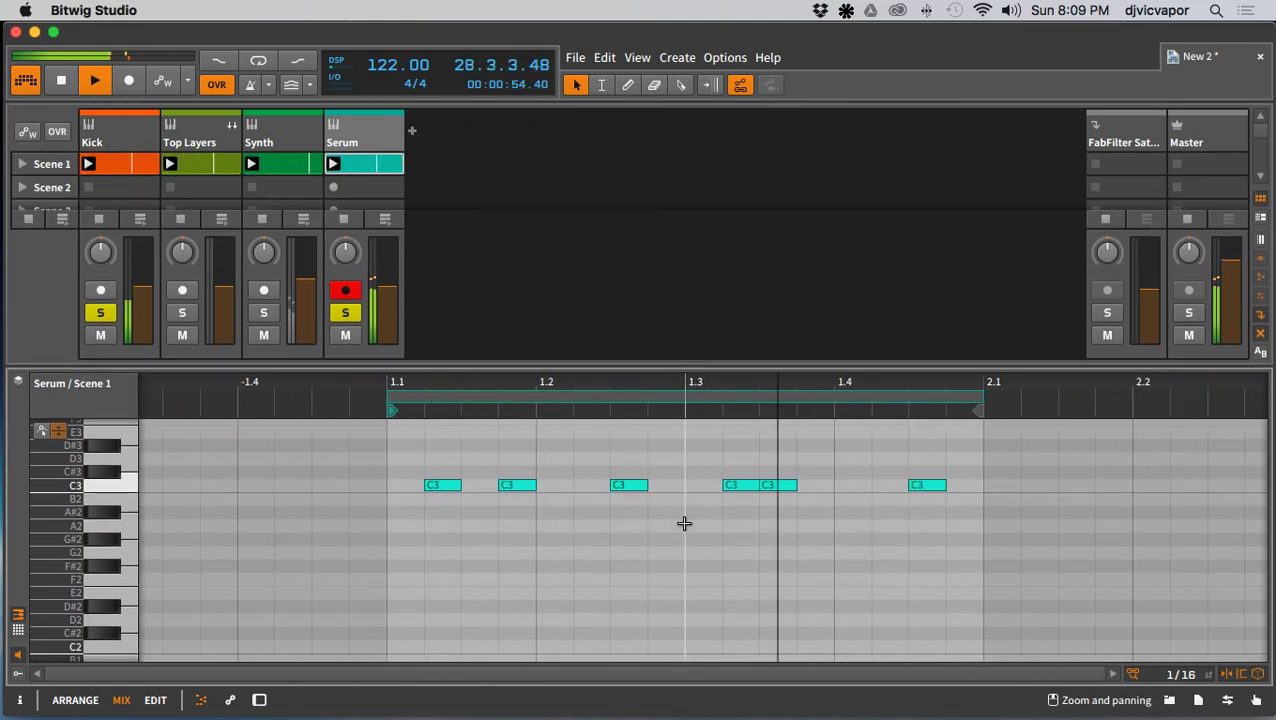
{"action": "left_click", "coordinate": [776, 488]}
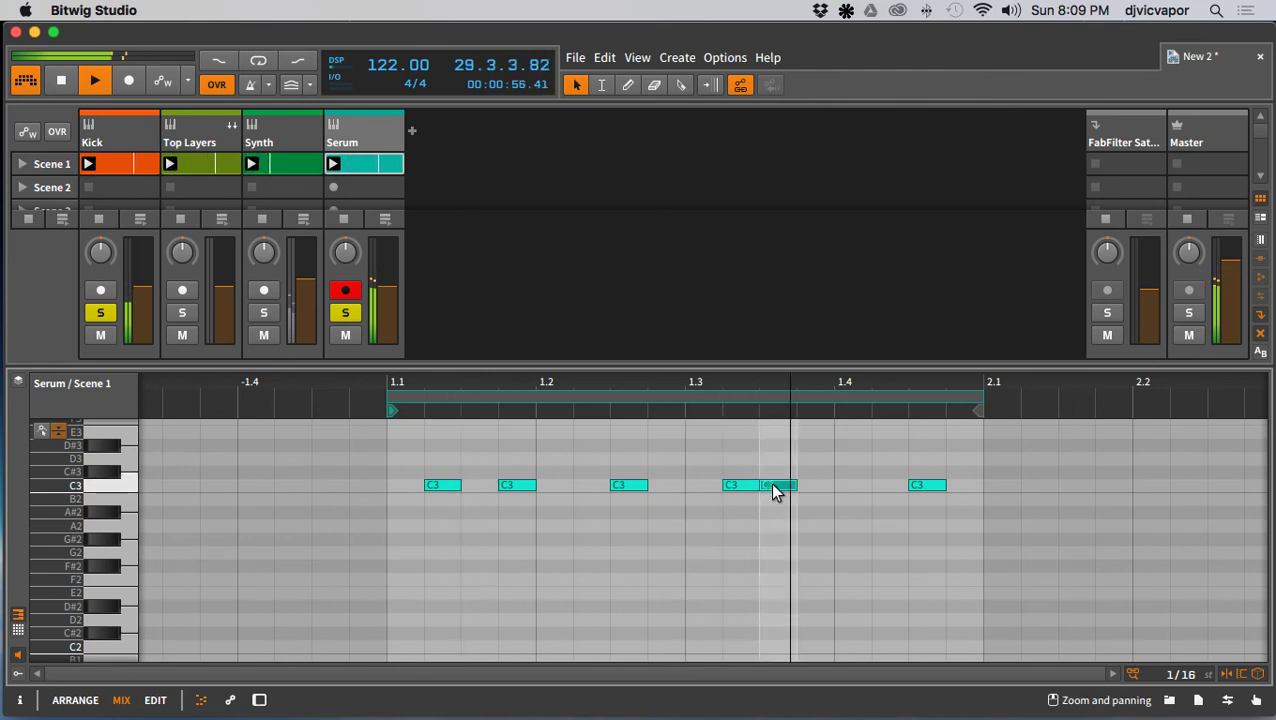
{"action": "key", "text": "Right"}
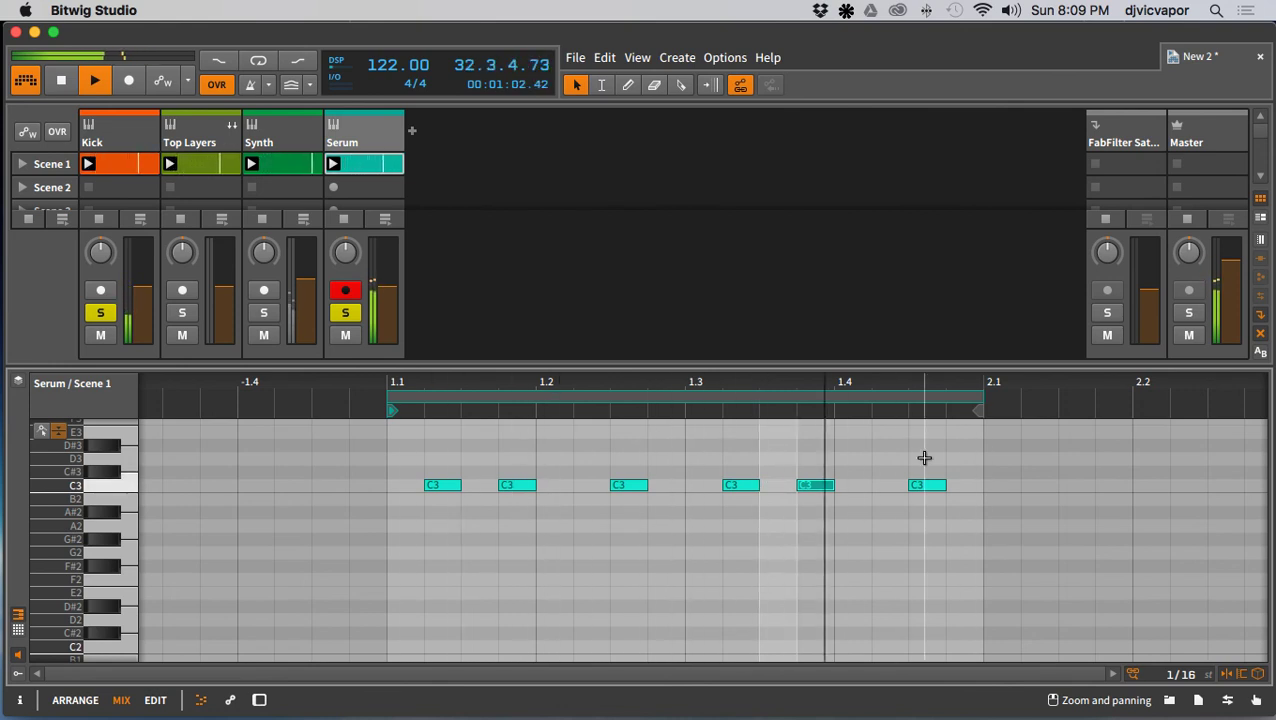
{"action": "left_click", "coordinate": [806, 521]}
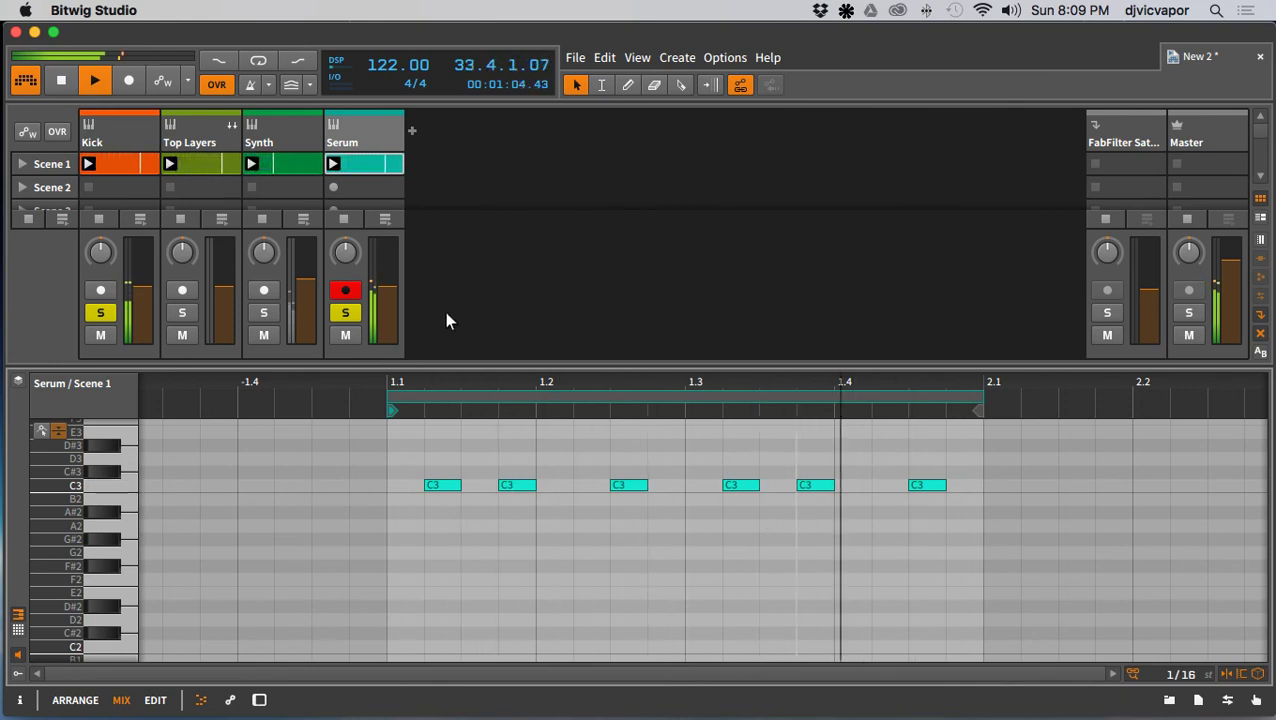
Step: Unsolo the Serum and Kick tracks and lower the Serum track's volume to about -12 dB
{"action": "left_click", "coordinate": [350, 311]}
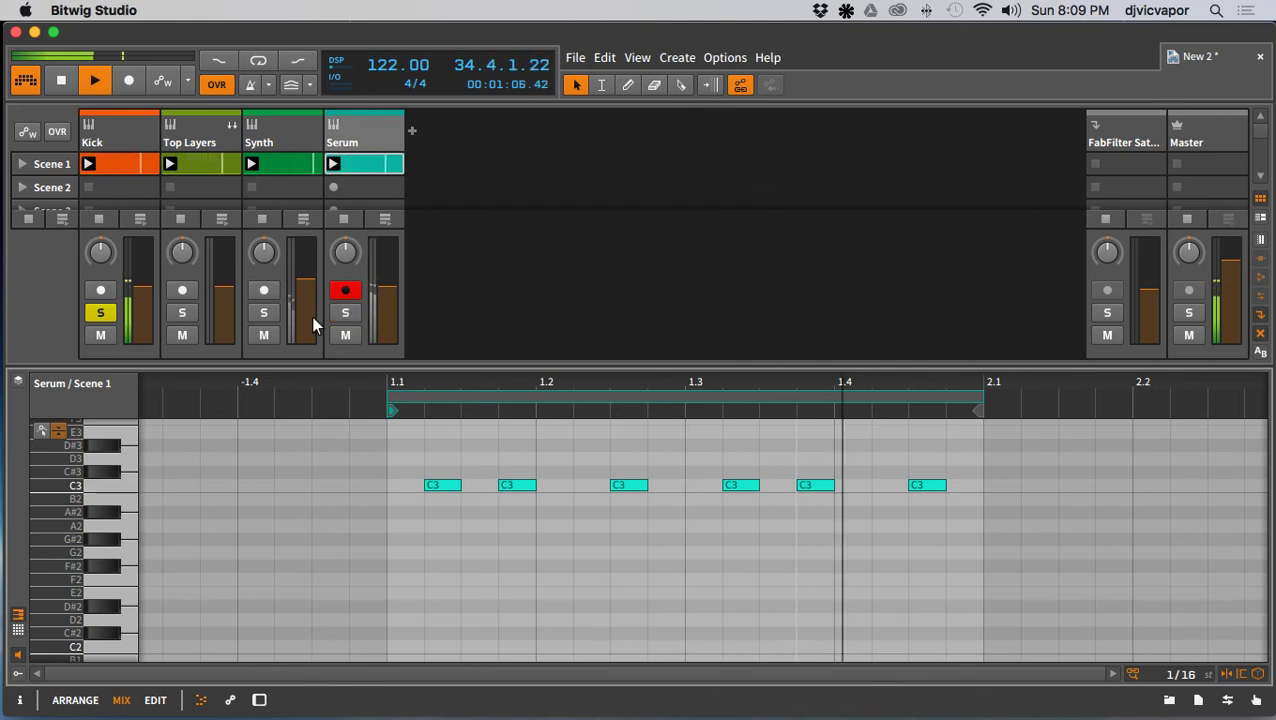
{"action": "left_click", "coordinate": [93, 315]}
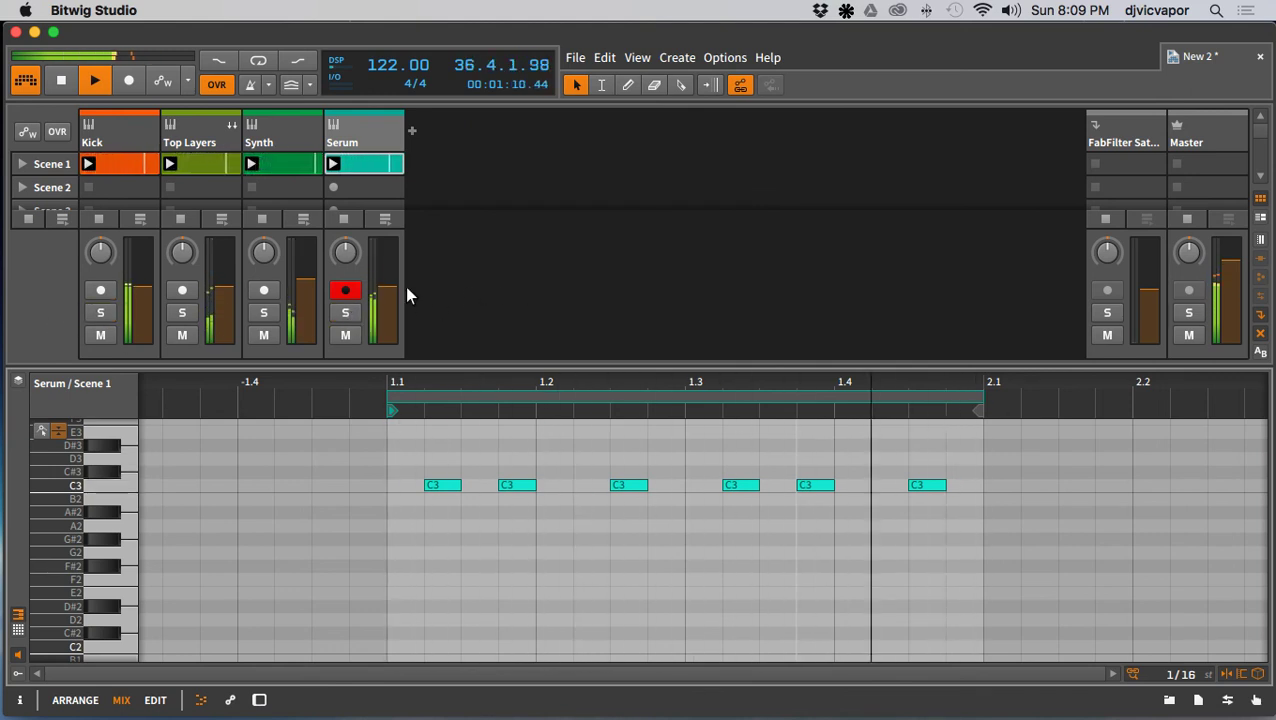
{"action": "left_click_drag", "start_coordinate": [390, 286], "coordinate": [390, 292]}
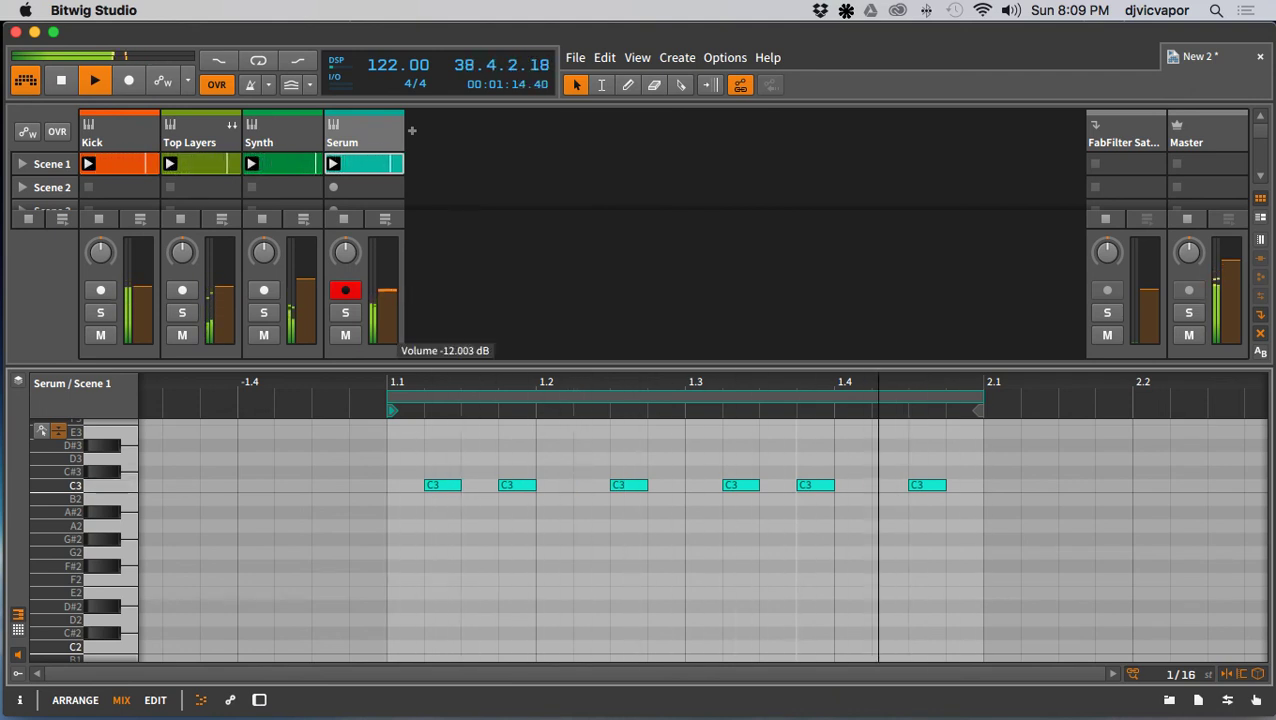
Step: Solo Serum, transpose all six clip notes down one octave to C2, and unsolo the track
{"action": "left_click", "coordinate": [347, 313]}
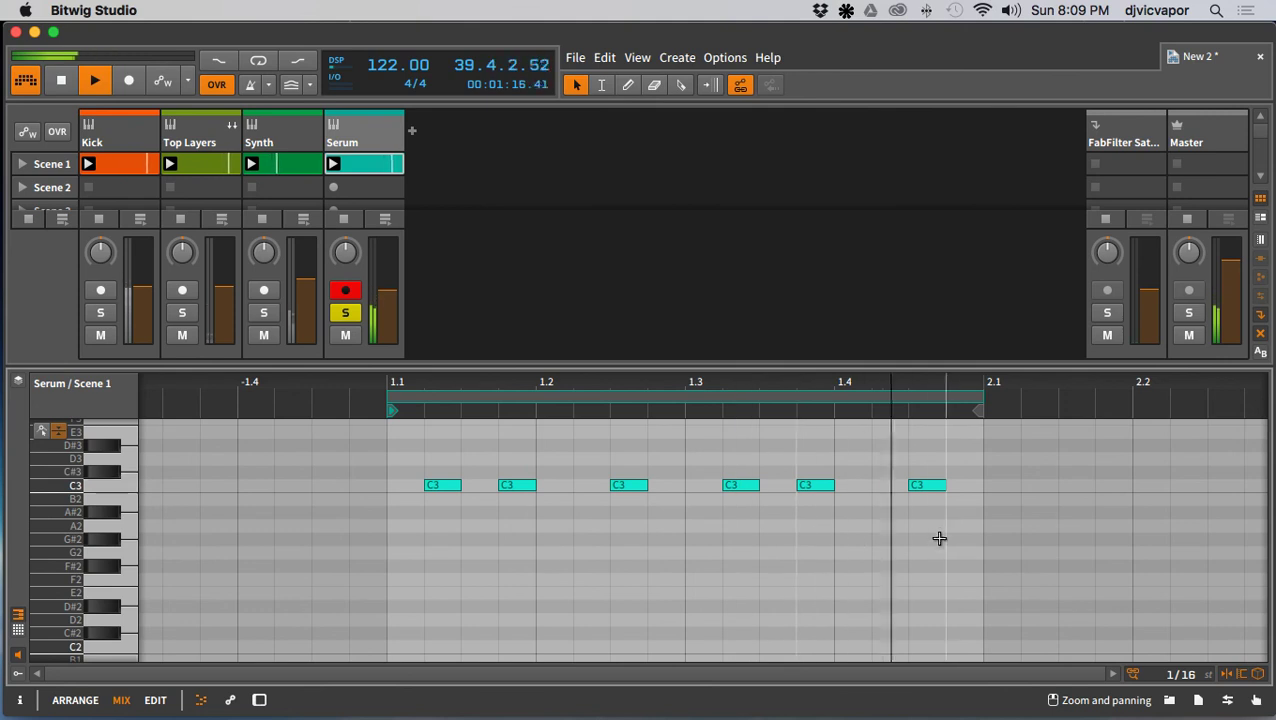
{"action": "left_click_drag", "start_coordinate": [939, 539], "coordinate": [432, 449]}
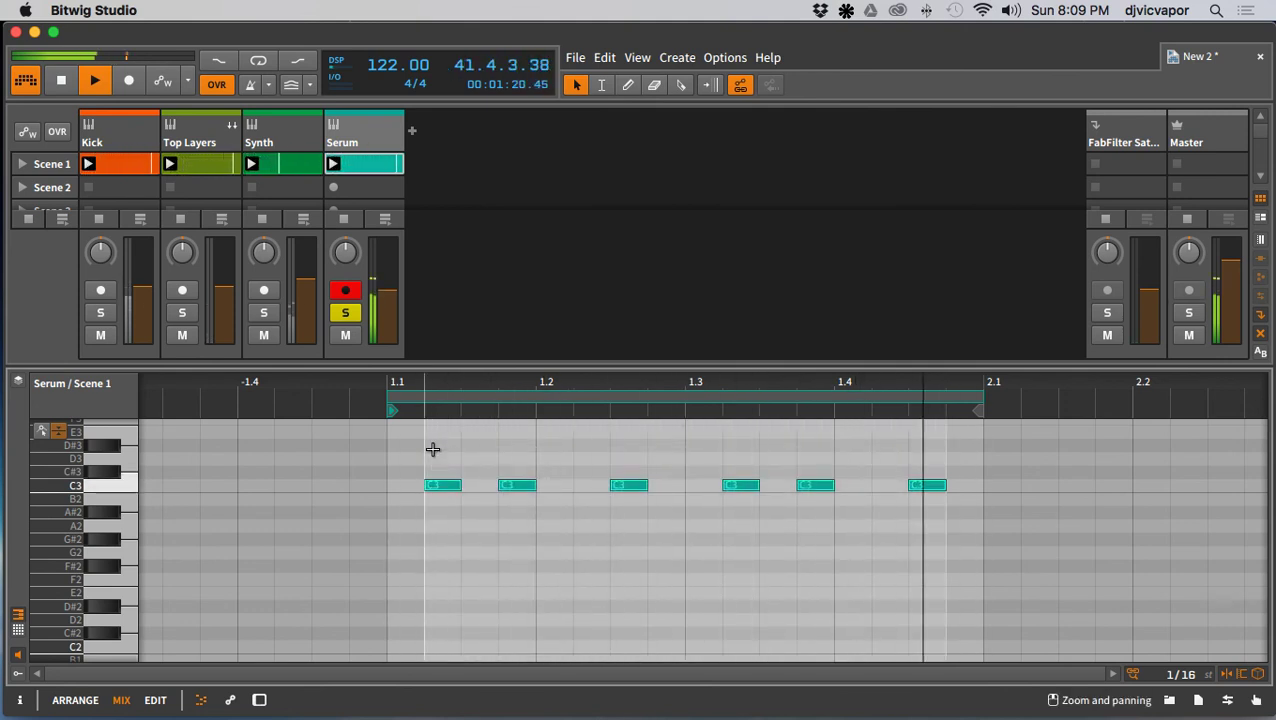
{"action": "key", "text": "Down"}
{"action": "key", "text": "Down"}
{"action": "key", "text": "Down"}
{"action": "key", "text": "Down"}
{"action": "key", "text": "Down"}
{"action": "key", "text": "Down"}
{"action": "key", "text": "Down"}
{"action": "key", "text": "Down"}
{"action": "key", "text": "Down"}
{"action": "key", "text": "Down"}
{"action": "key", "text": "Down"}
{"action": "key", "text": "Down"}
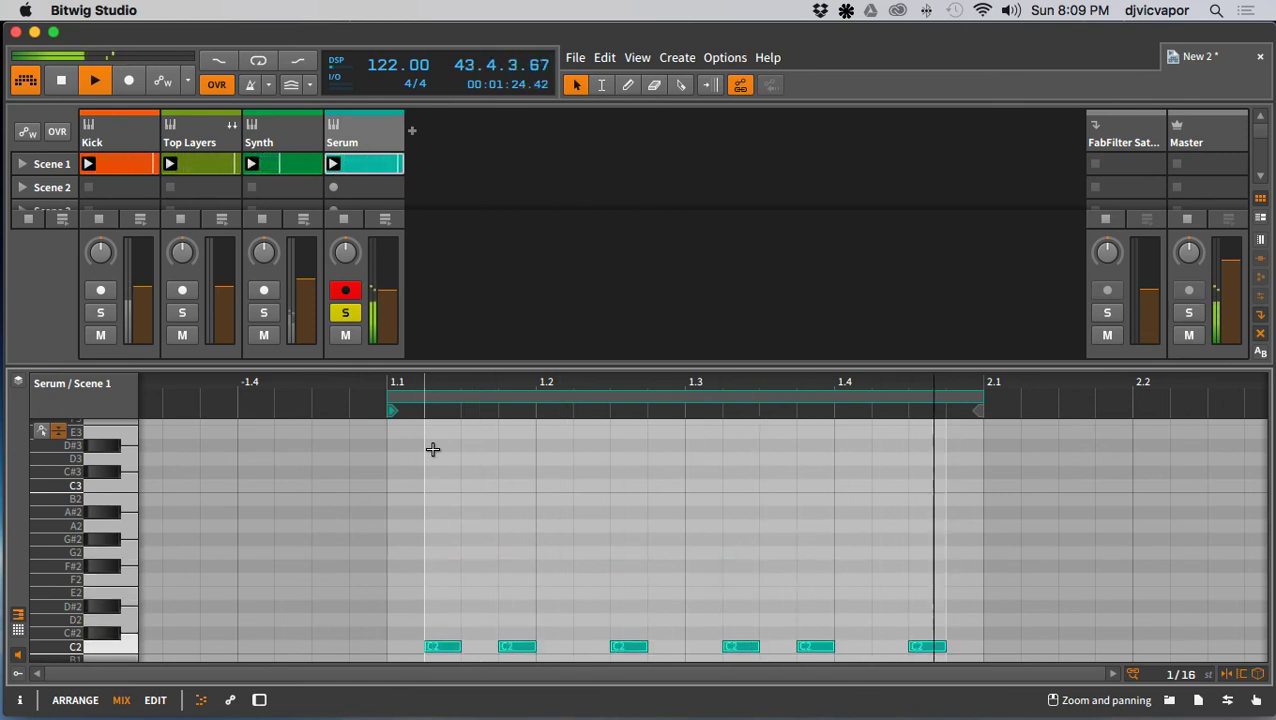
{"action": "left_click", "coordinate": [345, 312]}
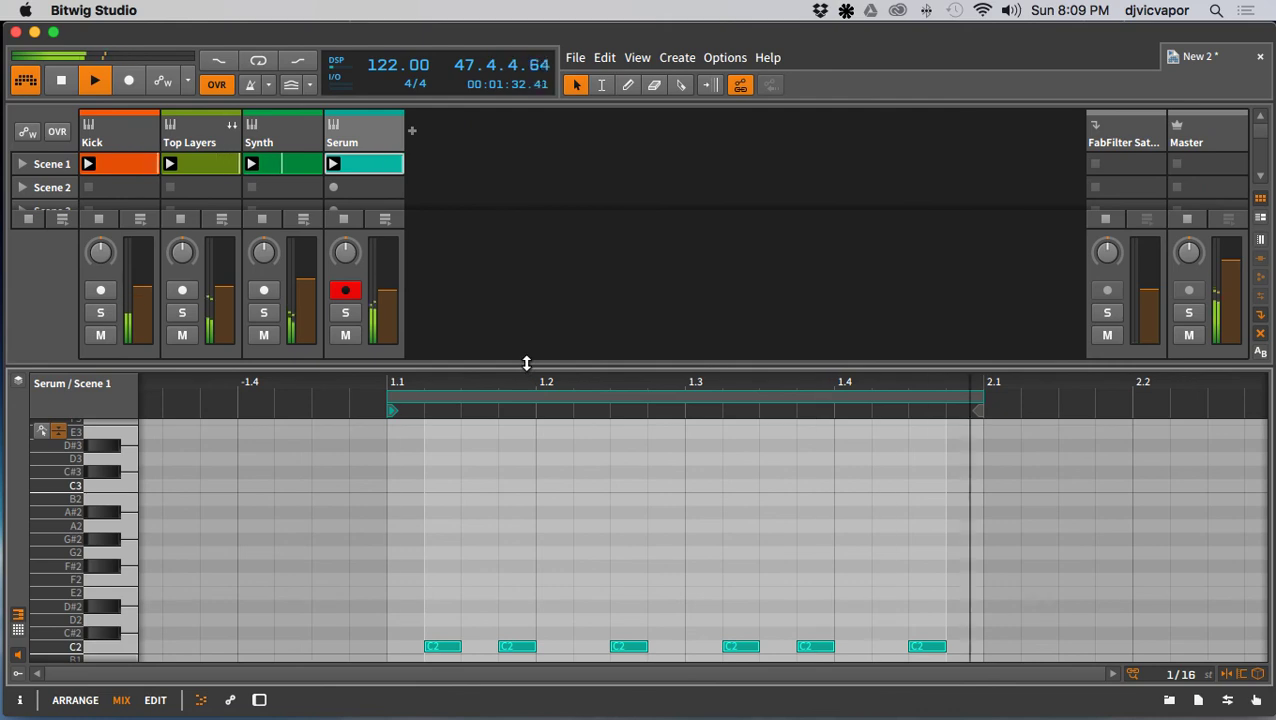
{"action": "mouse_move", "coordinate": [526, 363]}
{"action": "left_mouse_down"}
{"action": "mouse_move", "coordinate": [521, 316]}
{"action": "mouse_move", "coordinate": [514, 364]}
{"action": "left_mouse_up"}
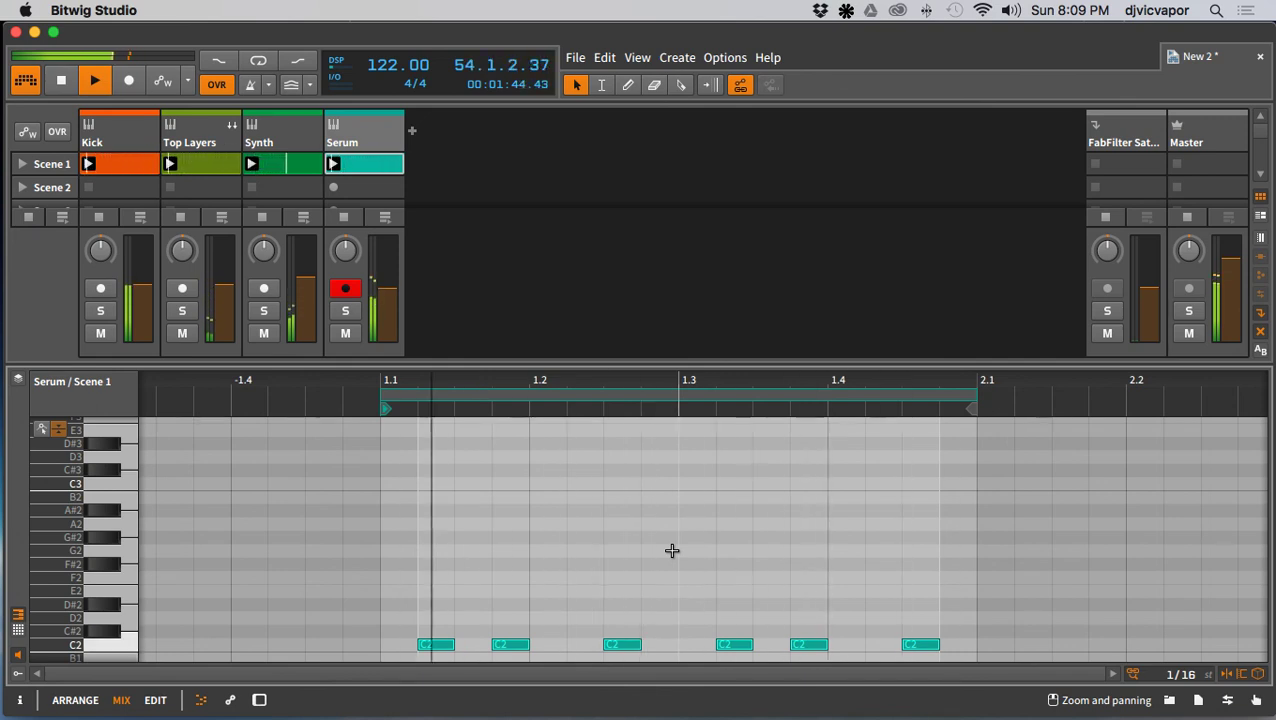
Step: Add a C3 note at 1.2.1 in the Serum clip, try it at eighth-note length, and shorten it to a sixteenth
{"action": "double_click", "coordinate": [541, 485]}
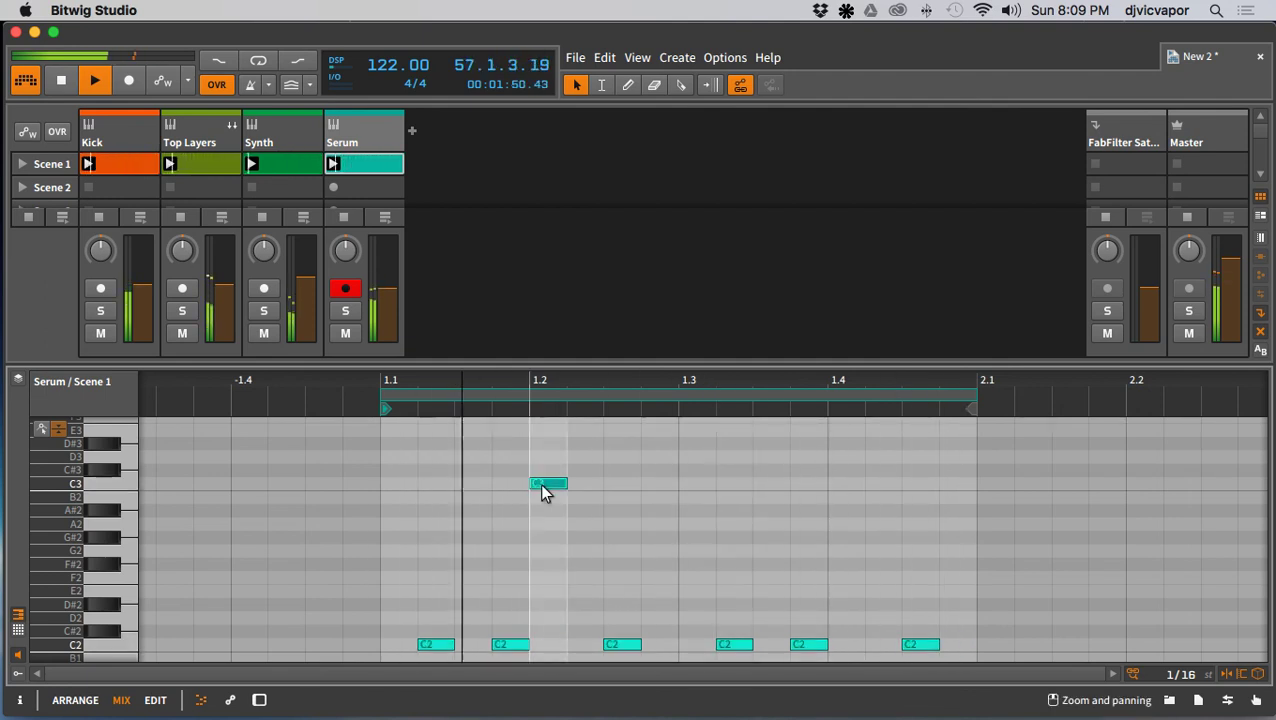
{"action": "left_click_drag", "start_coordinate": [561, 483], "coordinate": [602, 484]}
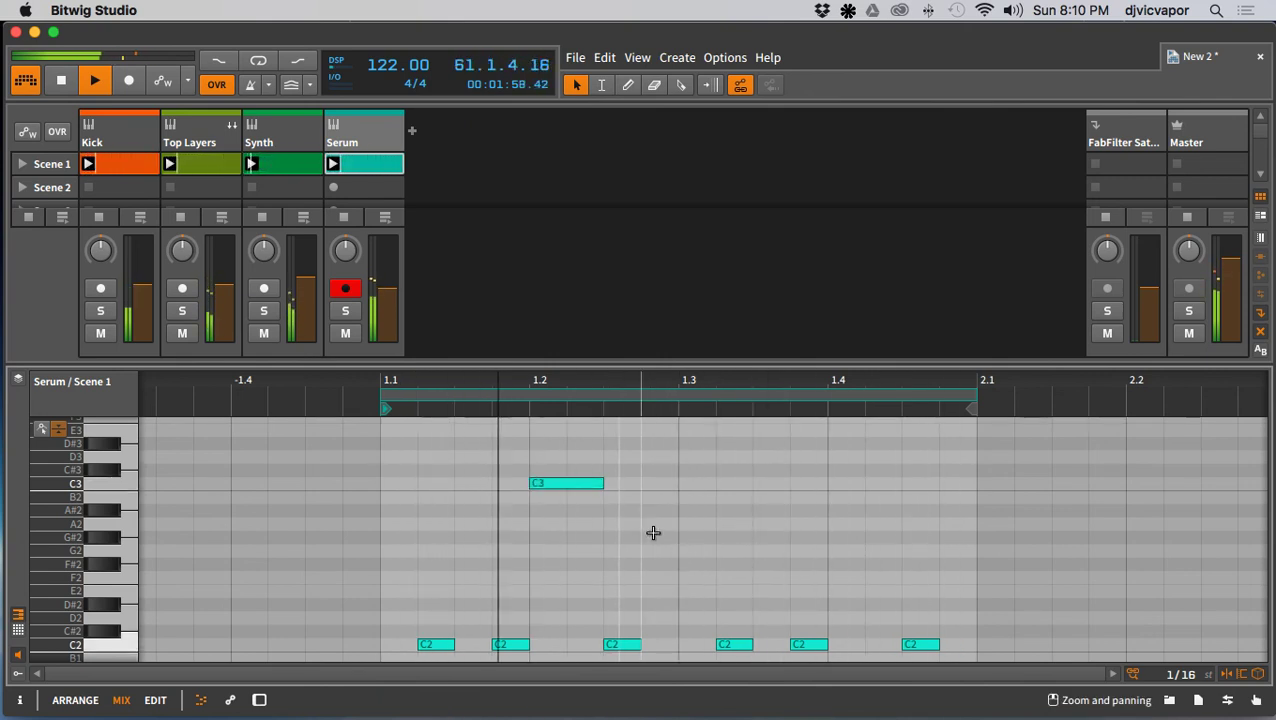
{"action": "scroll", "coordinate": [652, 533], "scroll_direction": "down", "scroll_amount": 1}
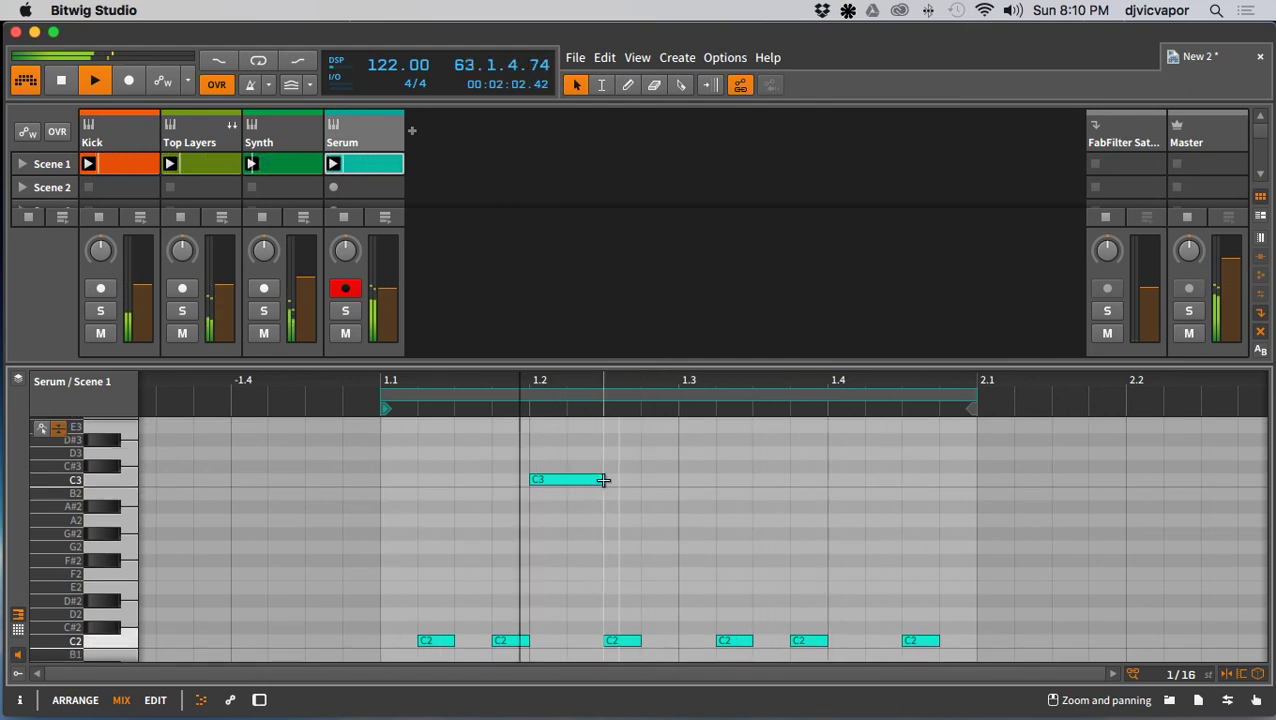
{"action": "left_click_drag", "start_coordinate": [603, 480], "coordinate": [563, 480]}
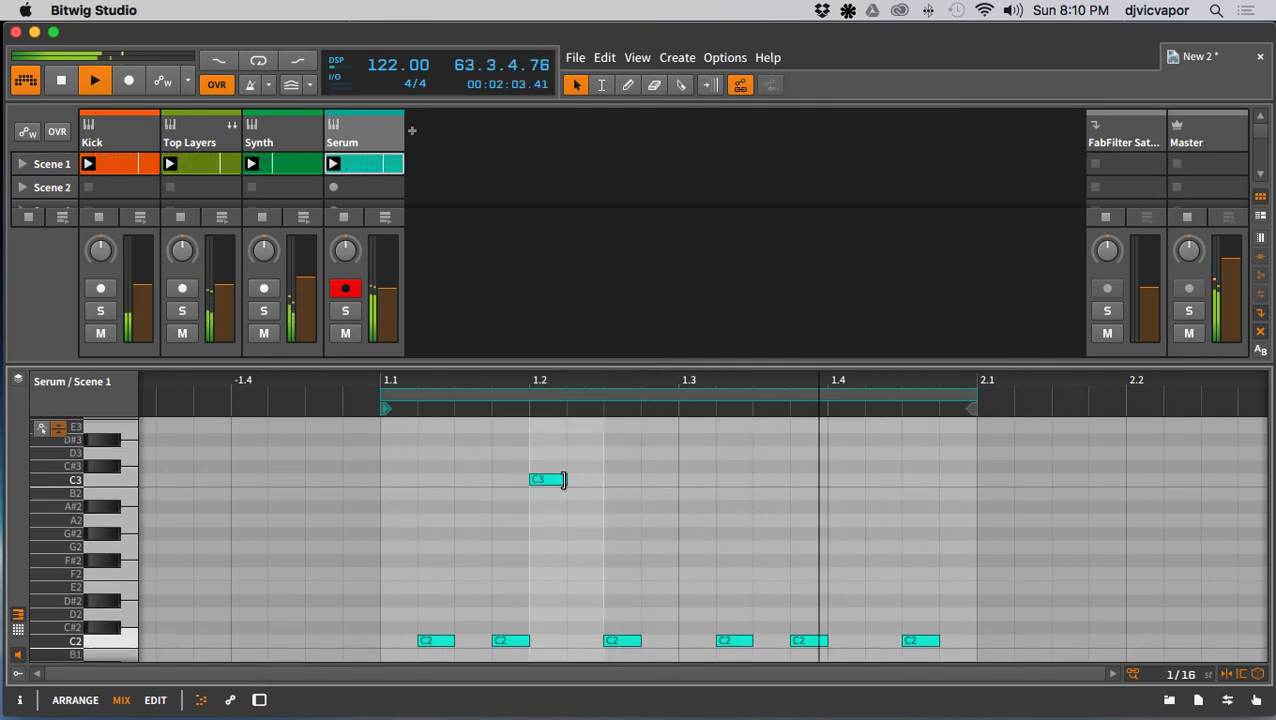
Step: Add a sixteenth-note G2 at 1.2.2 and transpose it up to A2, continuing up to C3
{"action": "double_click", "coordinate": [590, 546]}
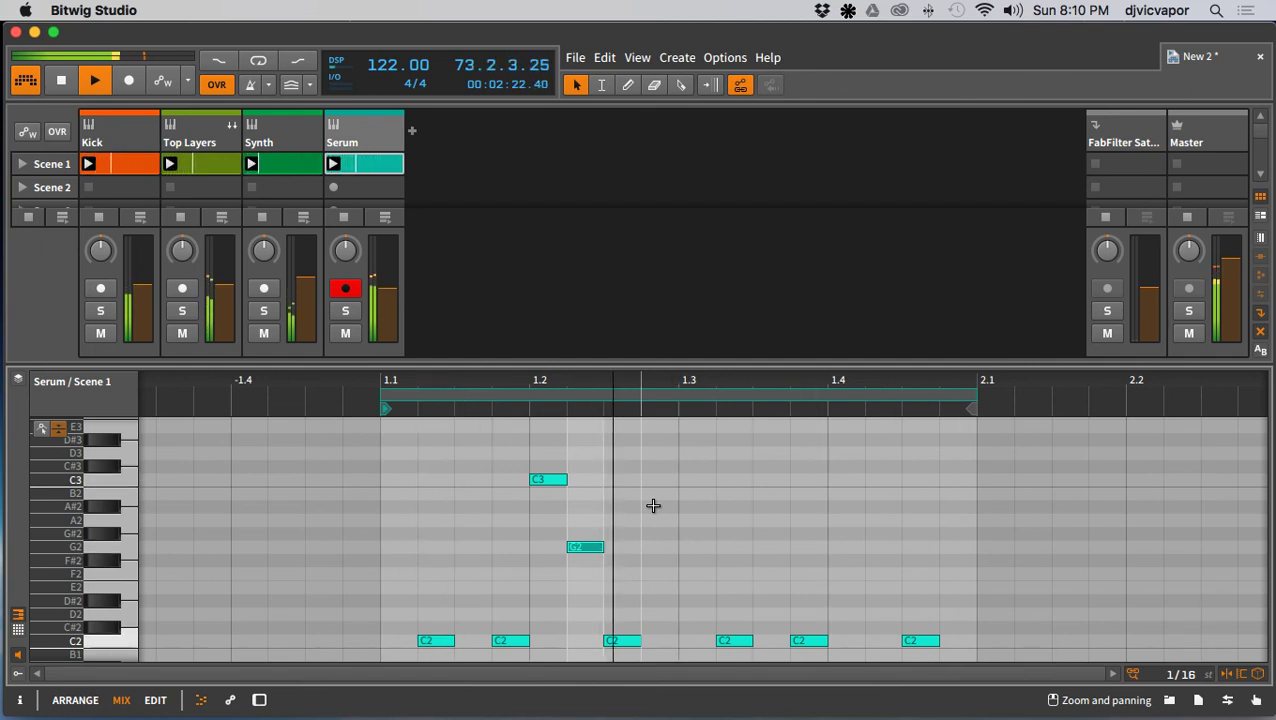
{"action": "key", "text": "Up"}
{"action": "key", "text": "Up"}
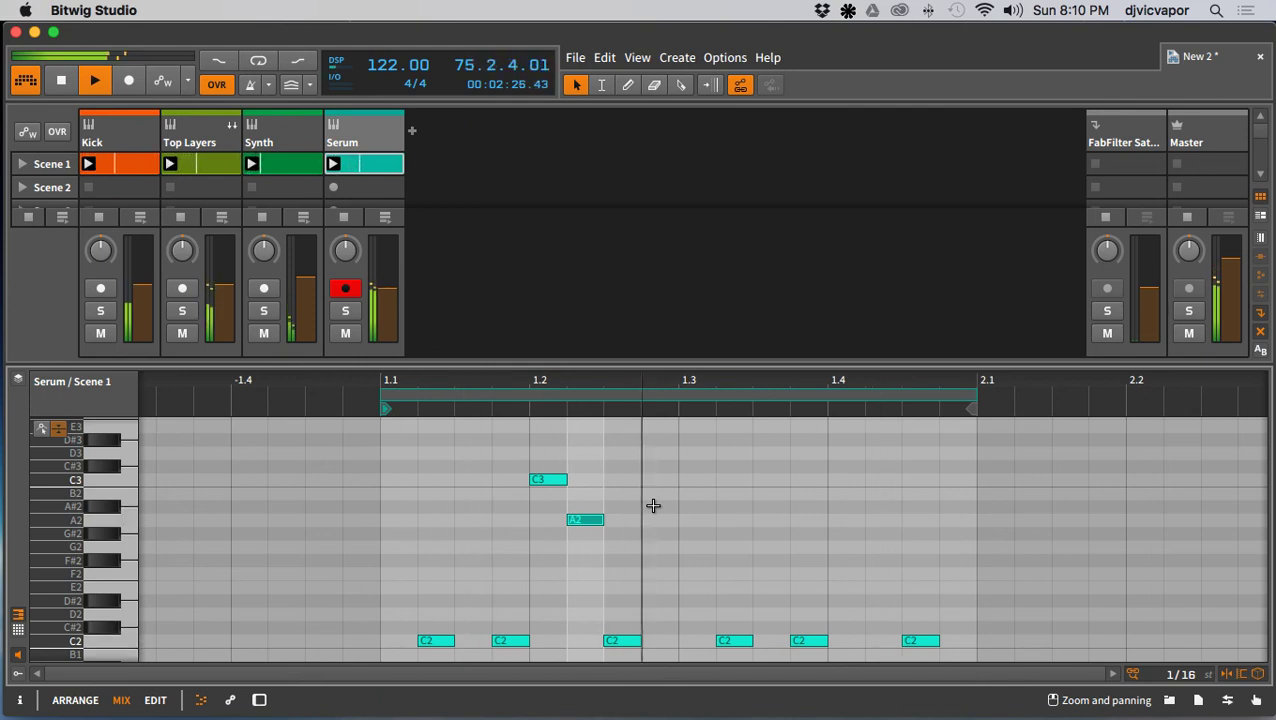
{"action": "key", "text": "Up"}
{"action": "key", "text": "Up"}
{"action": "key", "text": "Up"}
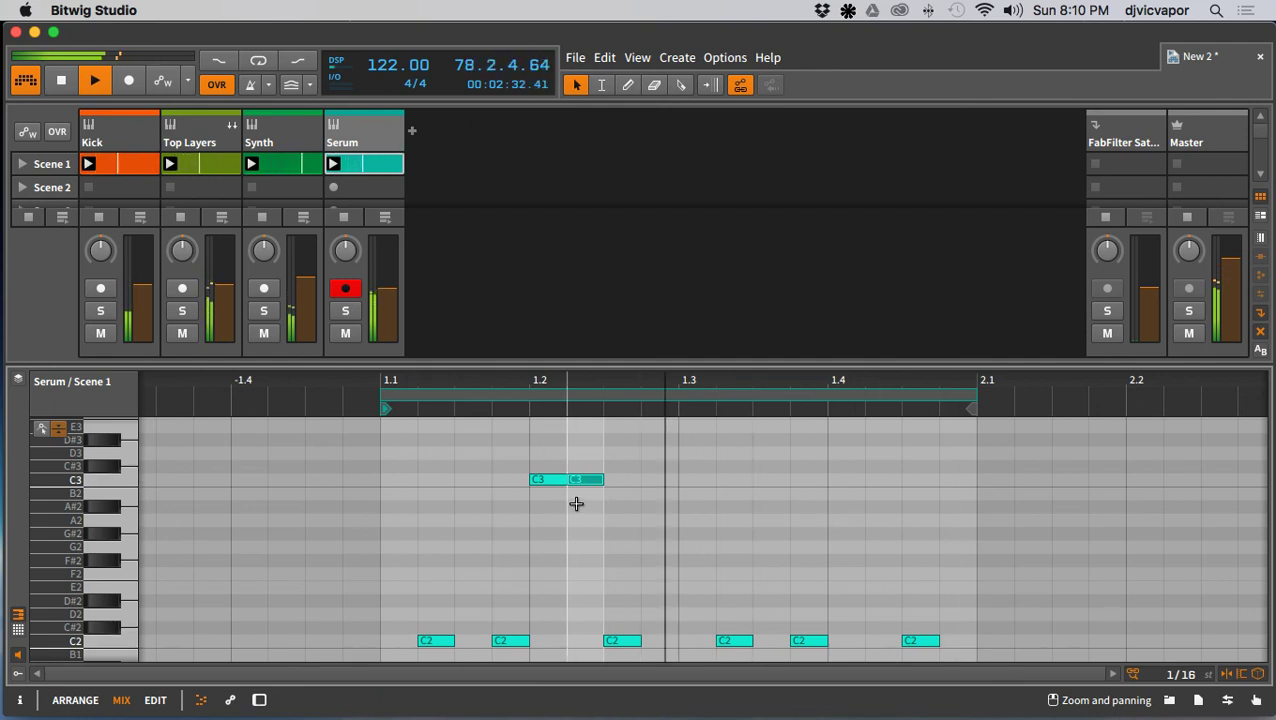
Step: Delete the two C3 notes at 1.2.1 and 1.2.2 from the Serum clip
{"action": "left_click_drag", "start_coordinate": [586, 501], "coordinate": [555, 473]}
{"action": "key", "text": "Delete"}
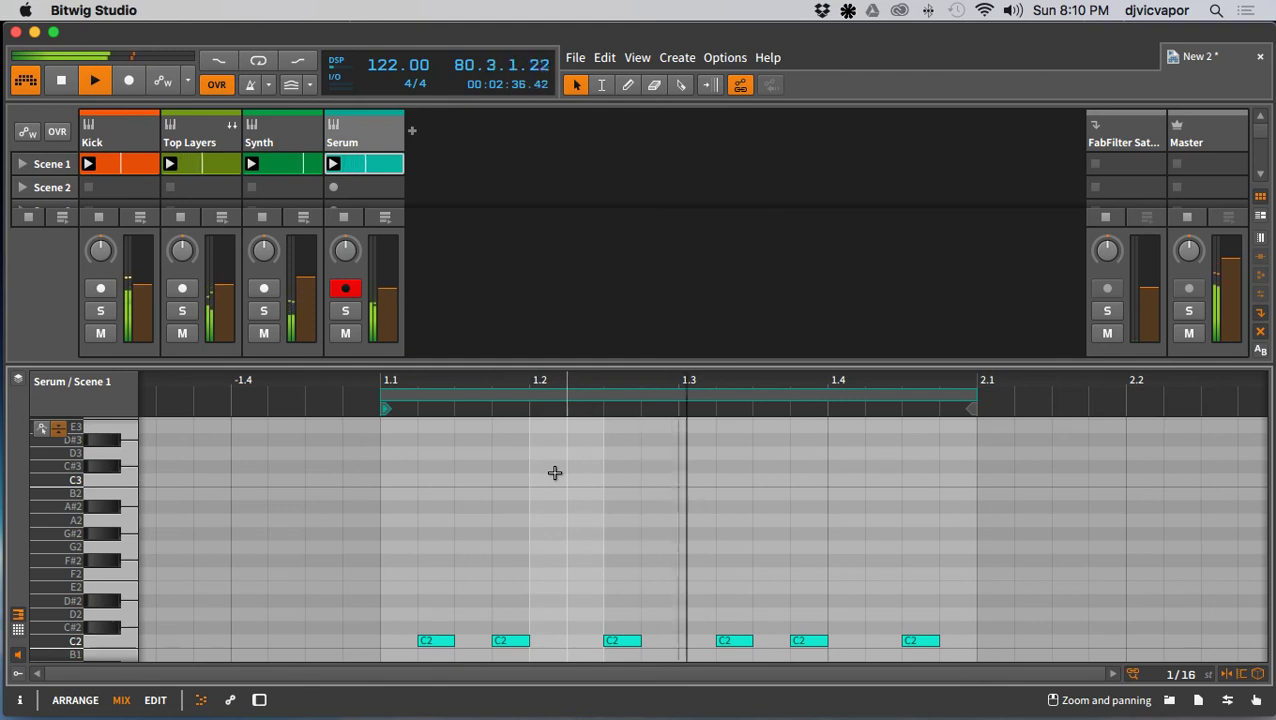
{"action": "scroll", "coordinate": [555, 472], "scroll_direction": "down", "scroll_amount": 1}
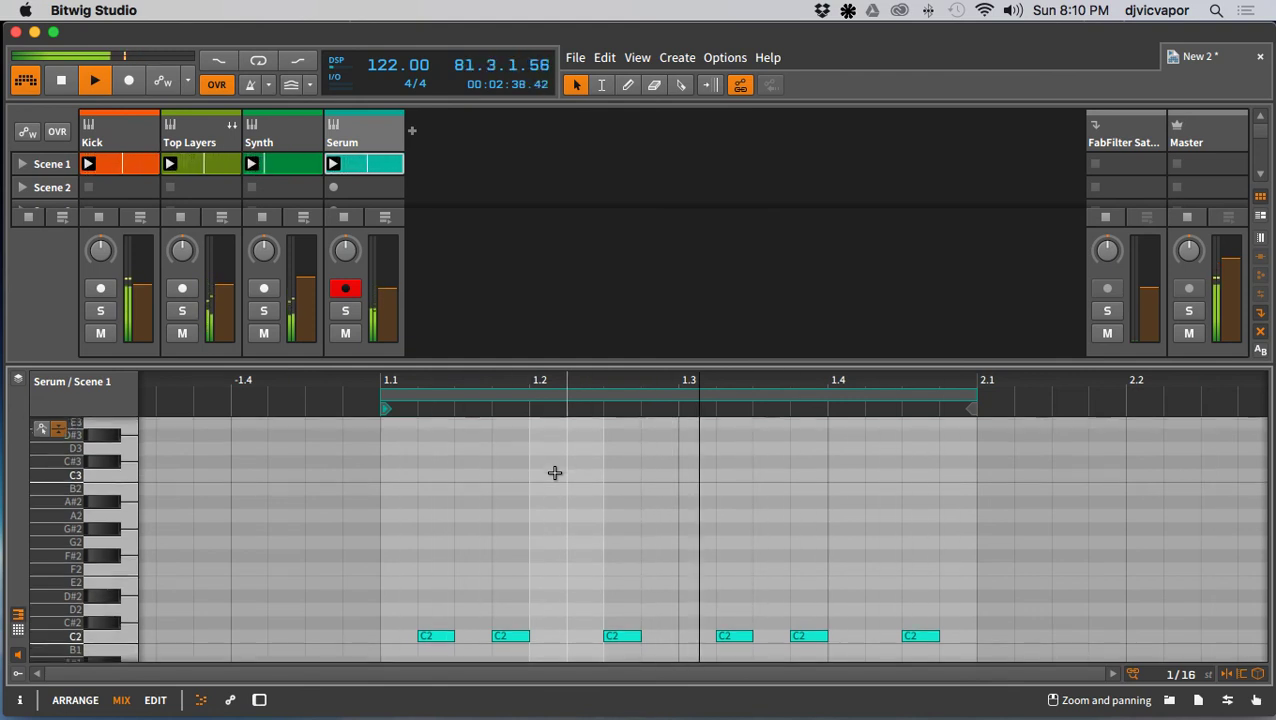
Step: Solo the Serum track and open the Serum plugin window from its device chain
{"action": "left_click", "coordinate": [346, 311]}
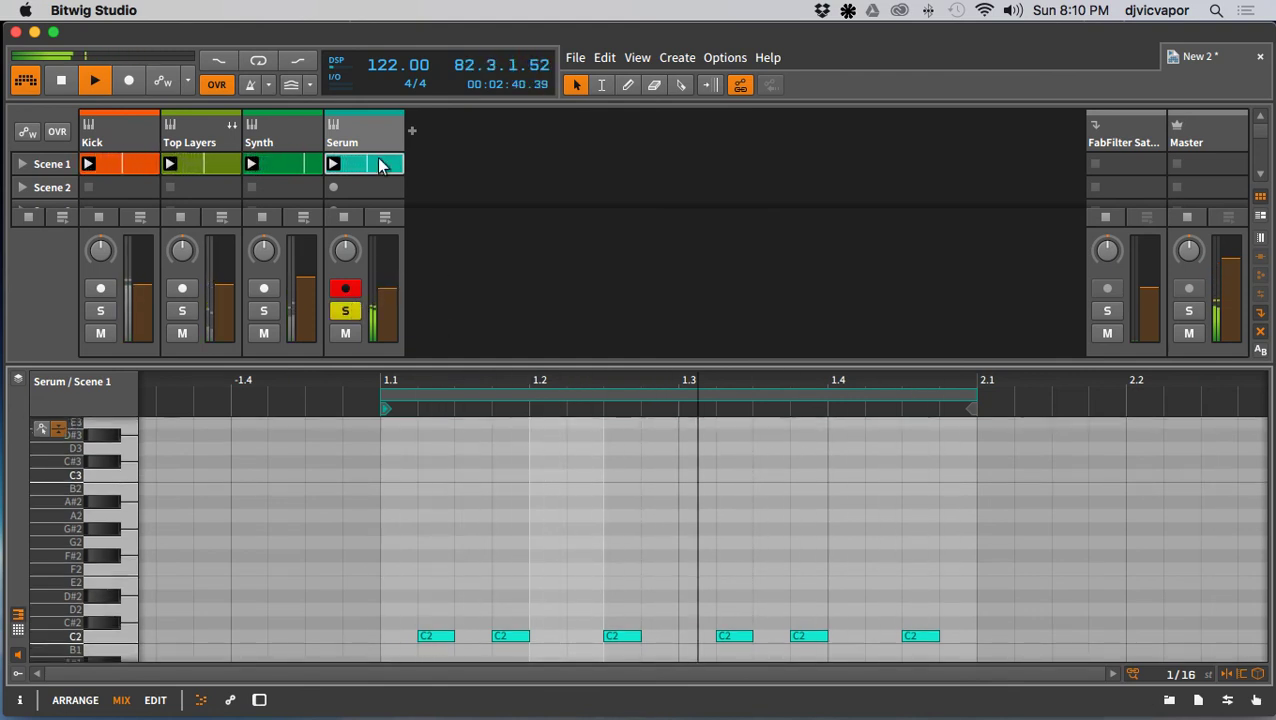
{"action": "double_click", "coordinate": [378, 132]}
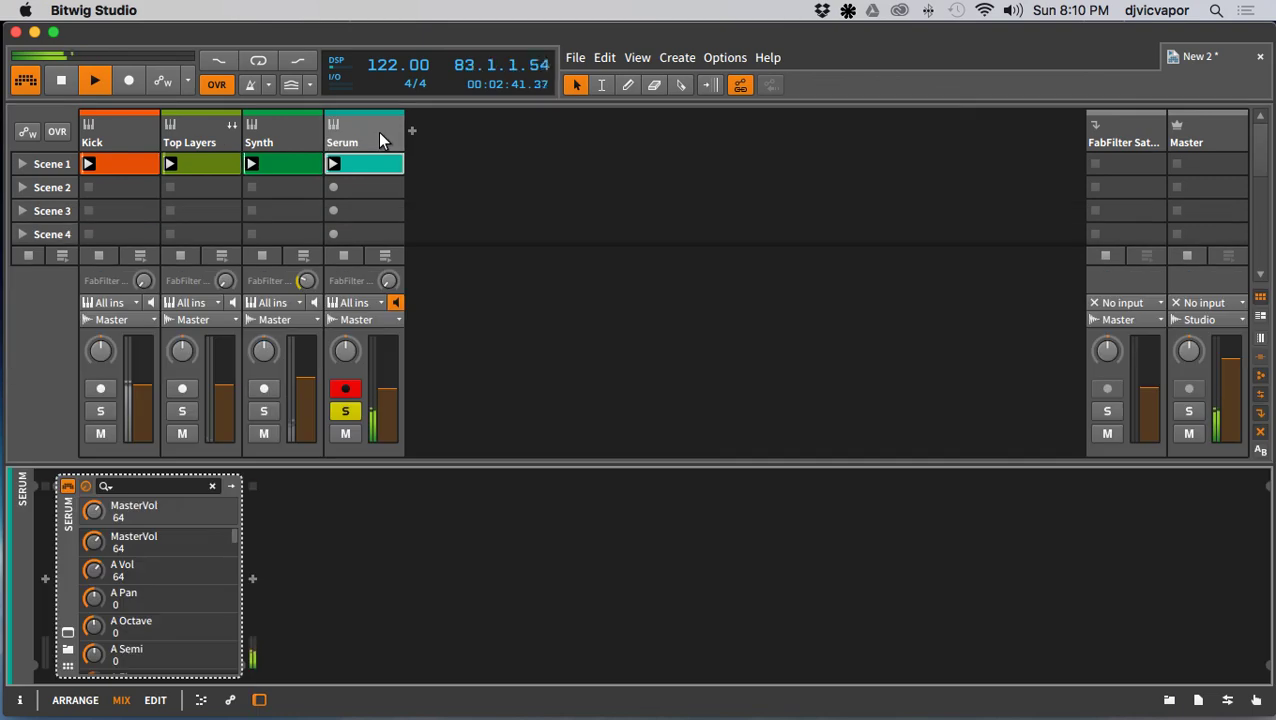
{"action": "left_click", "coordinate": [68, 632]}
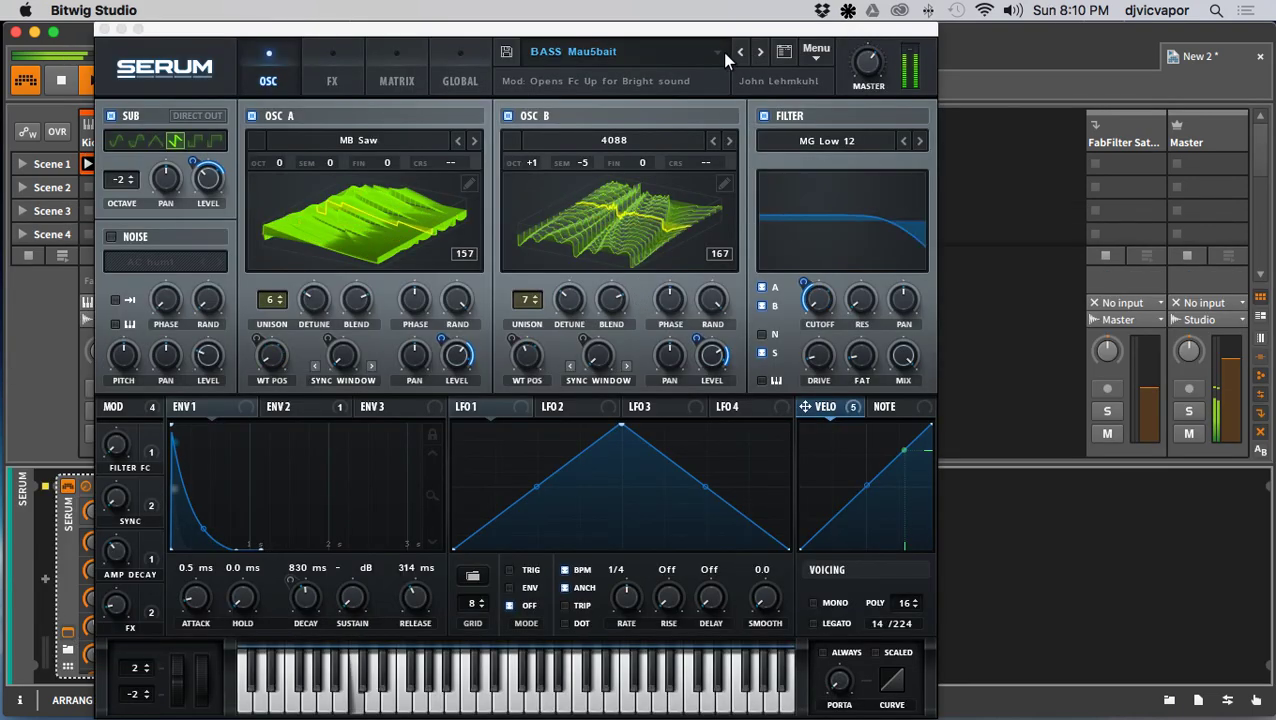
Step: Audition the following Serum bass presets, including BASS Mental Case, BASS Mental Face and BASS Mommas Angry, up to BASS Pissed Off B
{"action": "left_click", "coordinate": [758, 49]}
{"action": "left_click", "coordinate": [759, 52]}
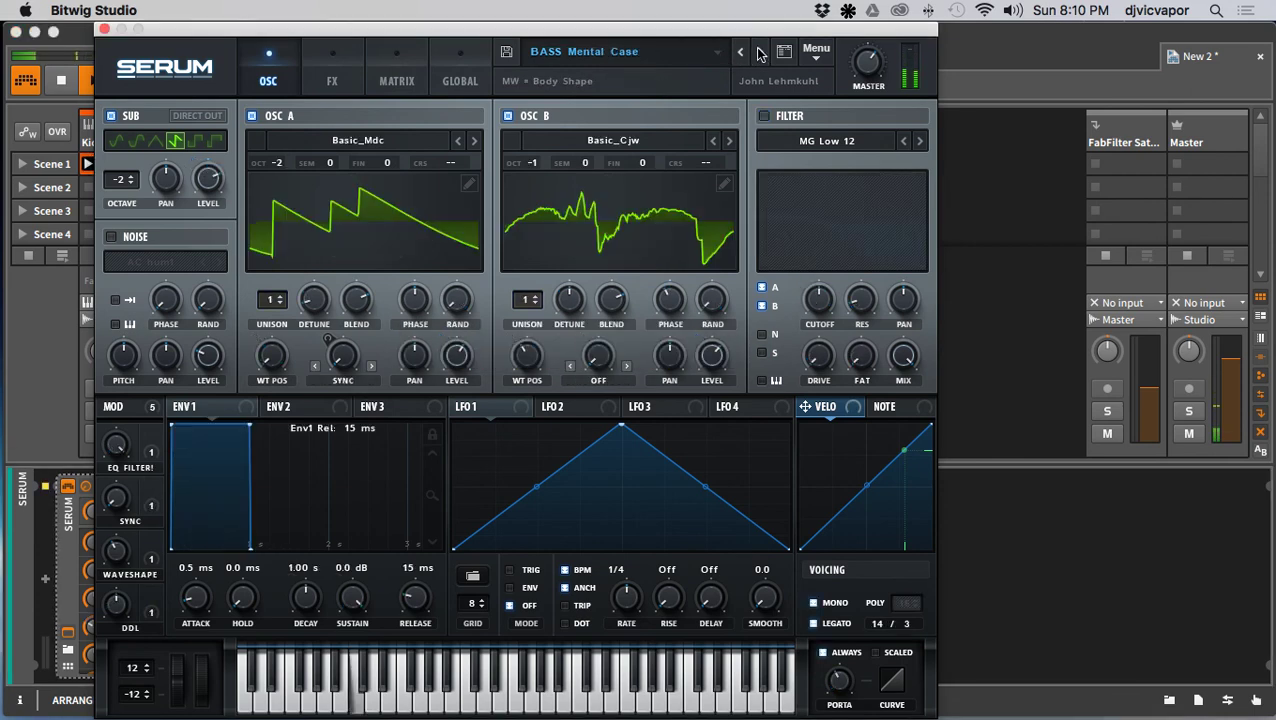
{"action": "left_click", "coordinate": [760, 53]}
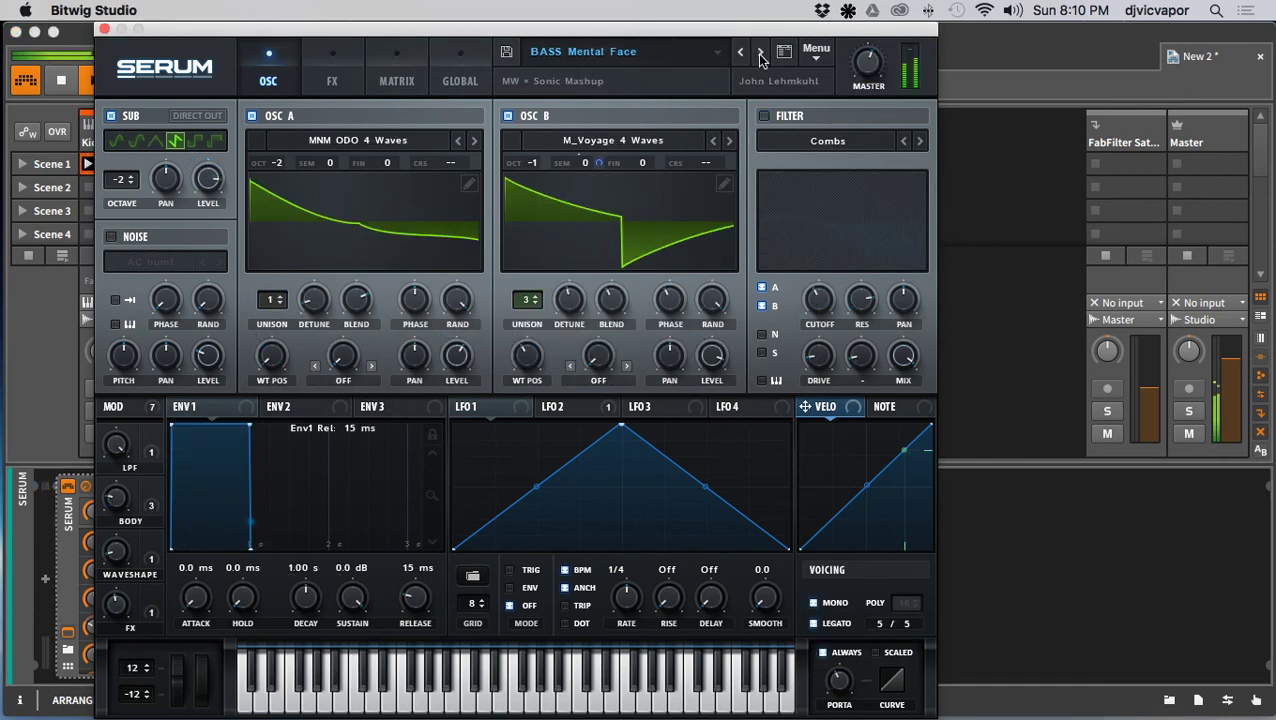
{"action": "left_click", "coordinate": [760, 55]}
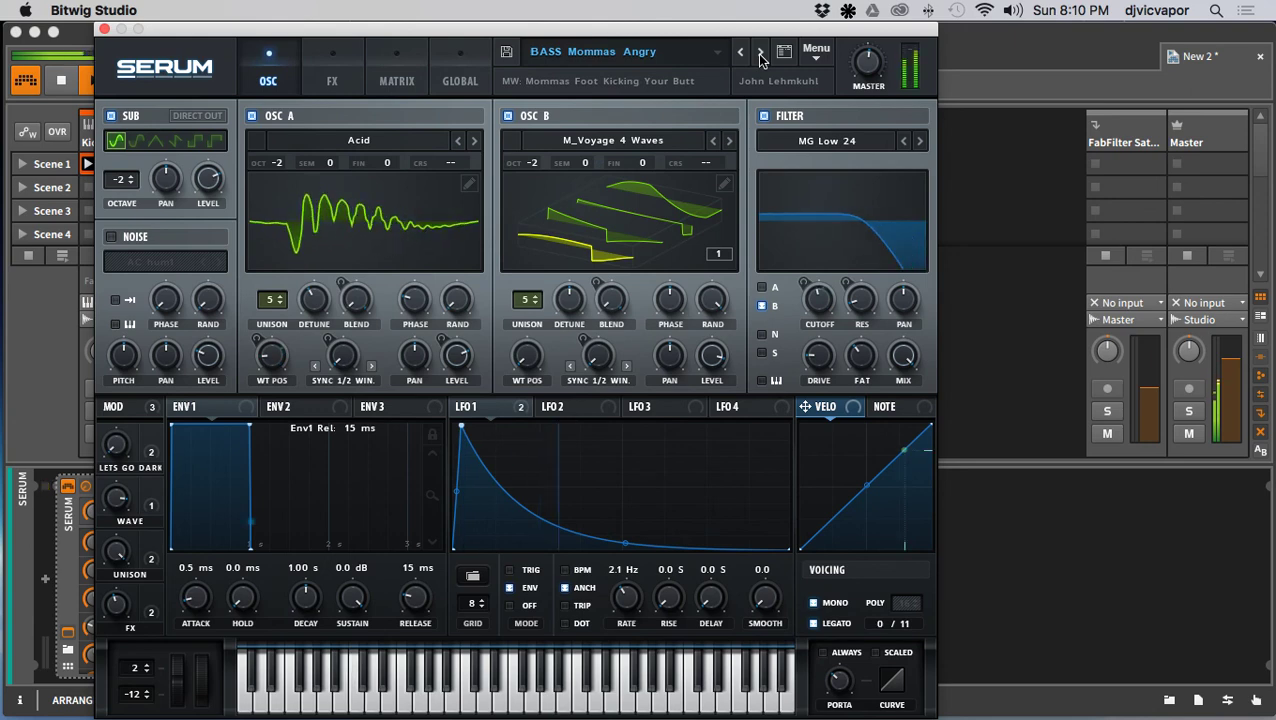
{"action": "left_click", "coordinate": [760, 55]}
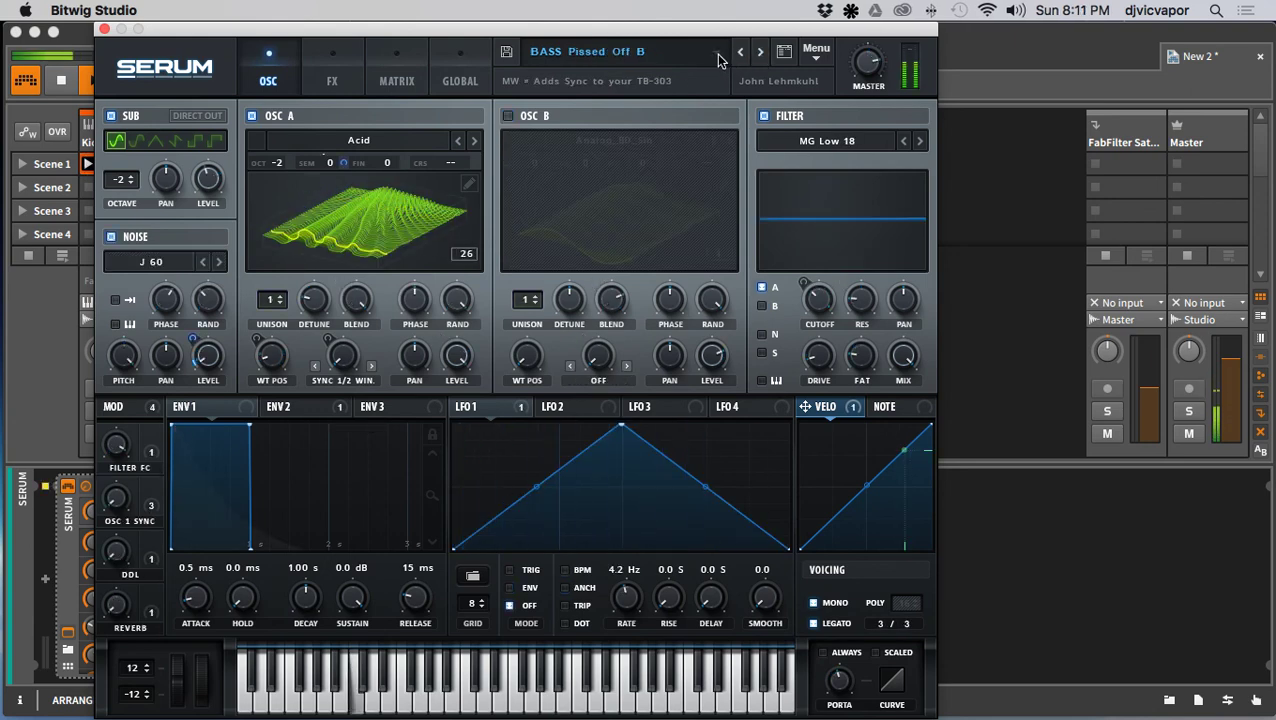
Step: Load BPM BASS Pluck Wobble from the Guru presets and advance through BPM BASS Possessed X RAY to BPM BASS Screechaton
{"action": "left_click", "coordinate": [718, 57]}
{"action": "mouse_move", "coordinate": [701, 122]}
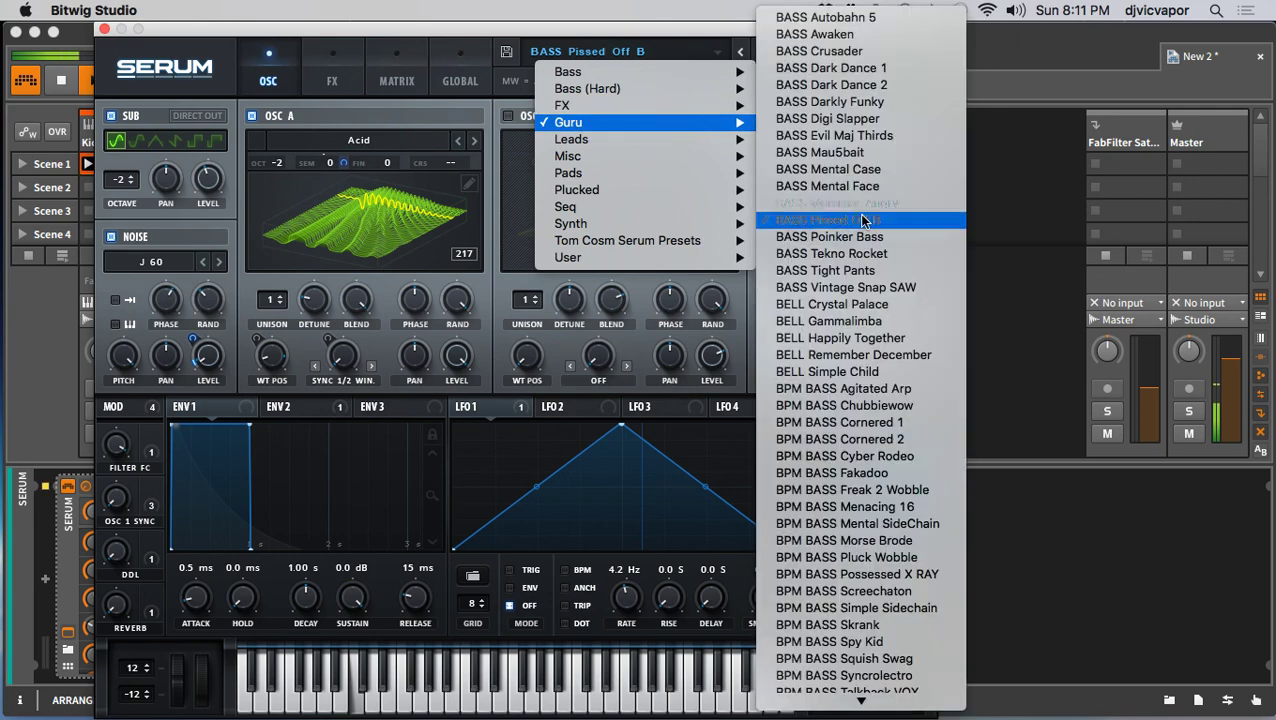
{"action": "scroll", "coordinate": [825, 288], "scroll_direction": "down", "scroll_amount": 5}
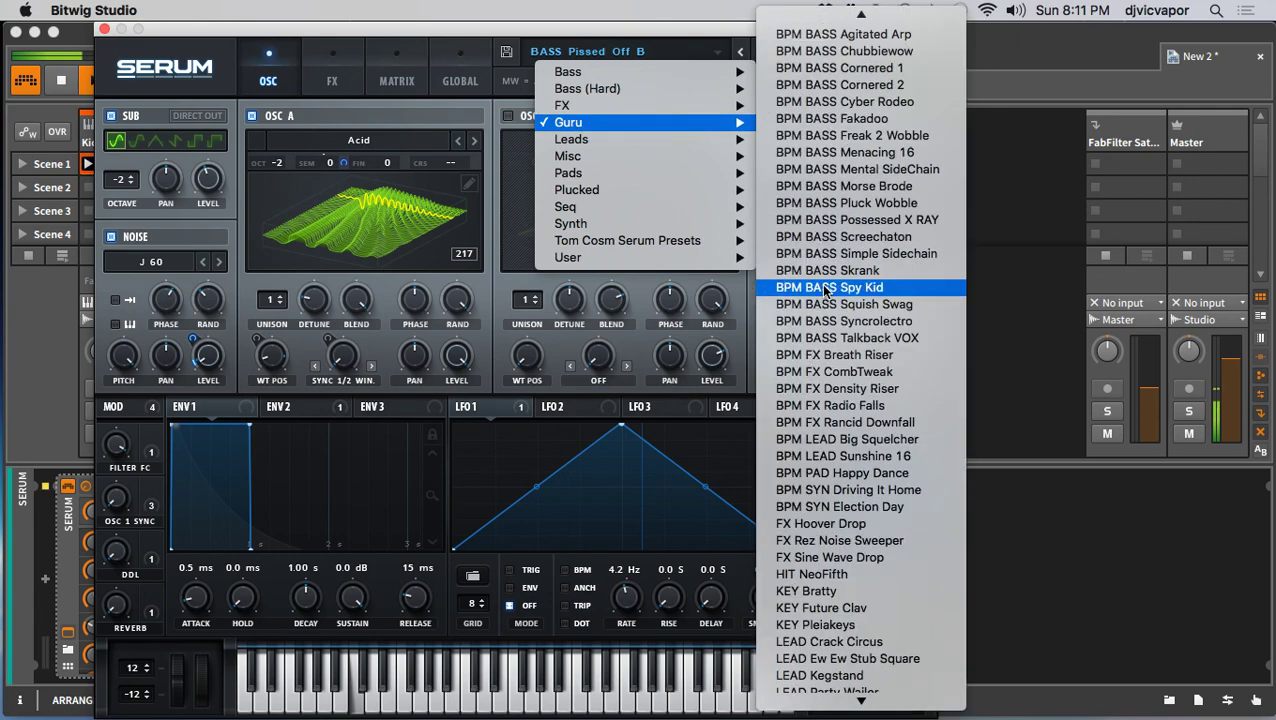
{"action": "left_click", "coordinate": [826, 205]}
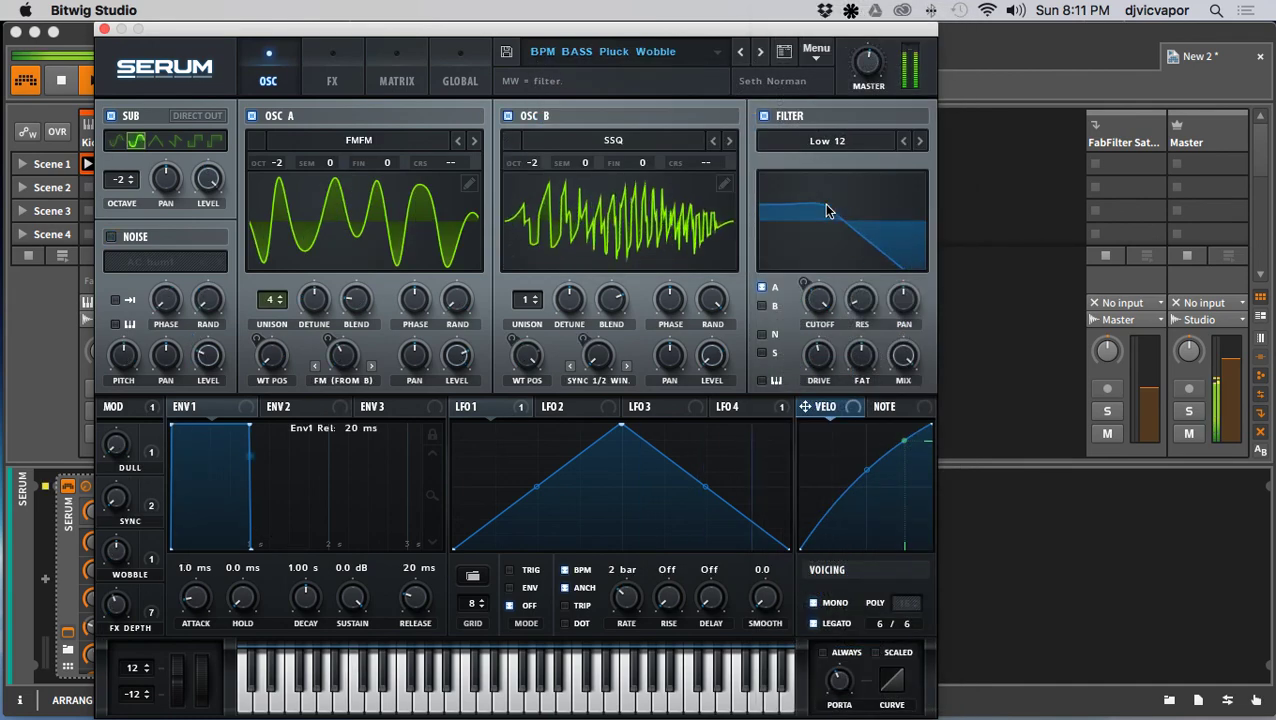
{"action": "left_click", "coordinate": [760, 55]}
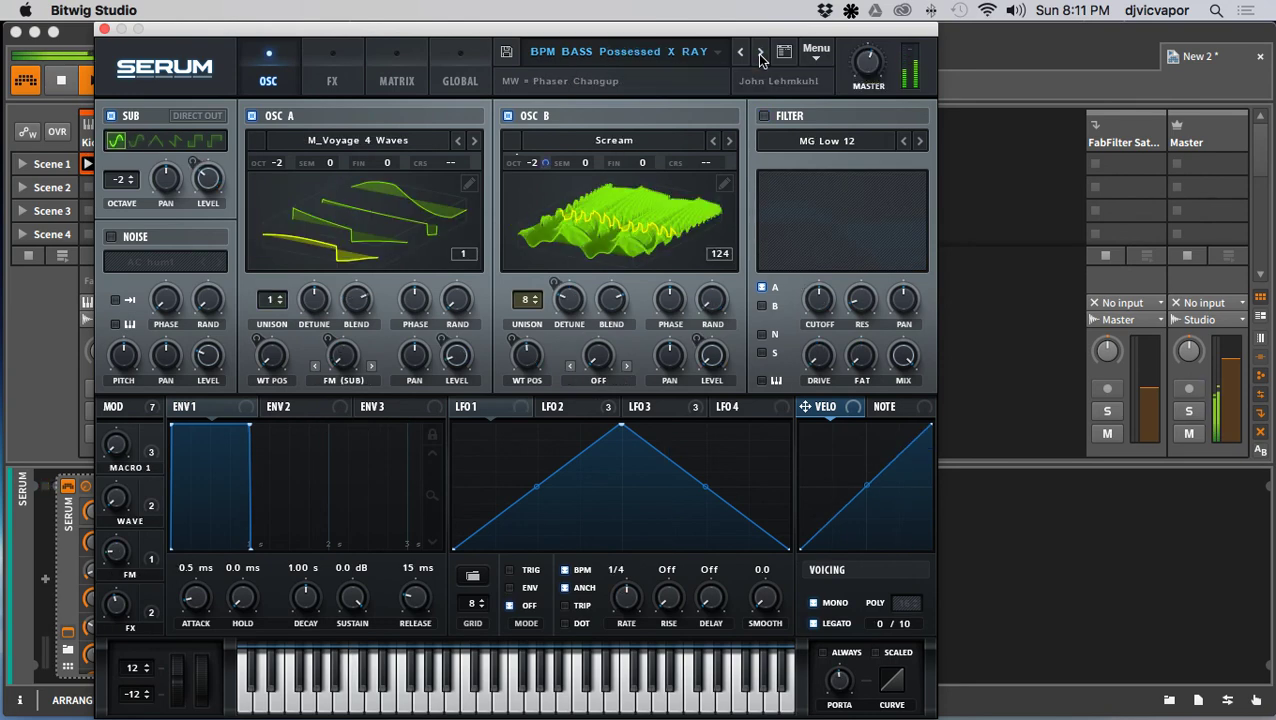
{"action": "left_click", "coordinate": [760, 55]}
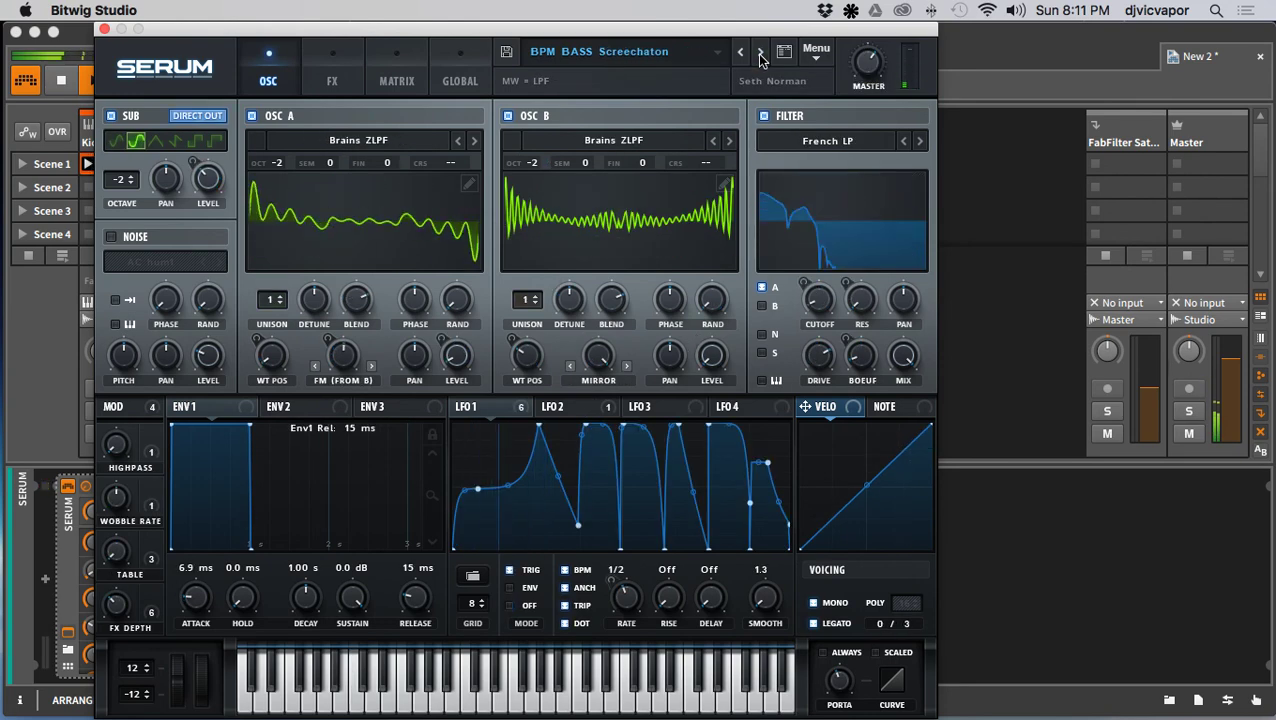
Step: Move the Serum window clear of the track mixer and audition BPM BASS Simple Sidechain with the Serum track unsoloed
{"action": "left_click_drag", "start_coordinate": [749, 34], "coordinate": [1091, 8]}
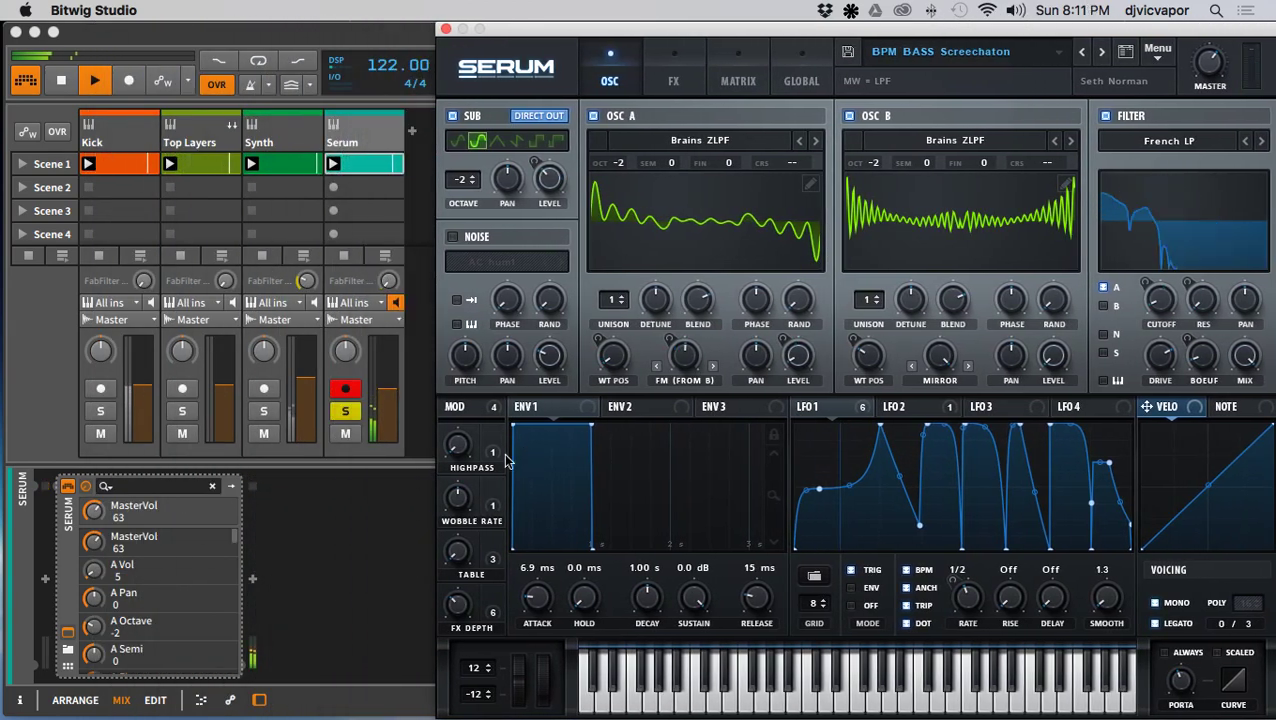
{"action": "left_click", "coordinate": [356, 411]}
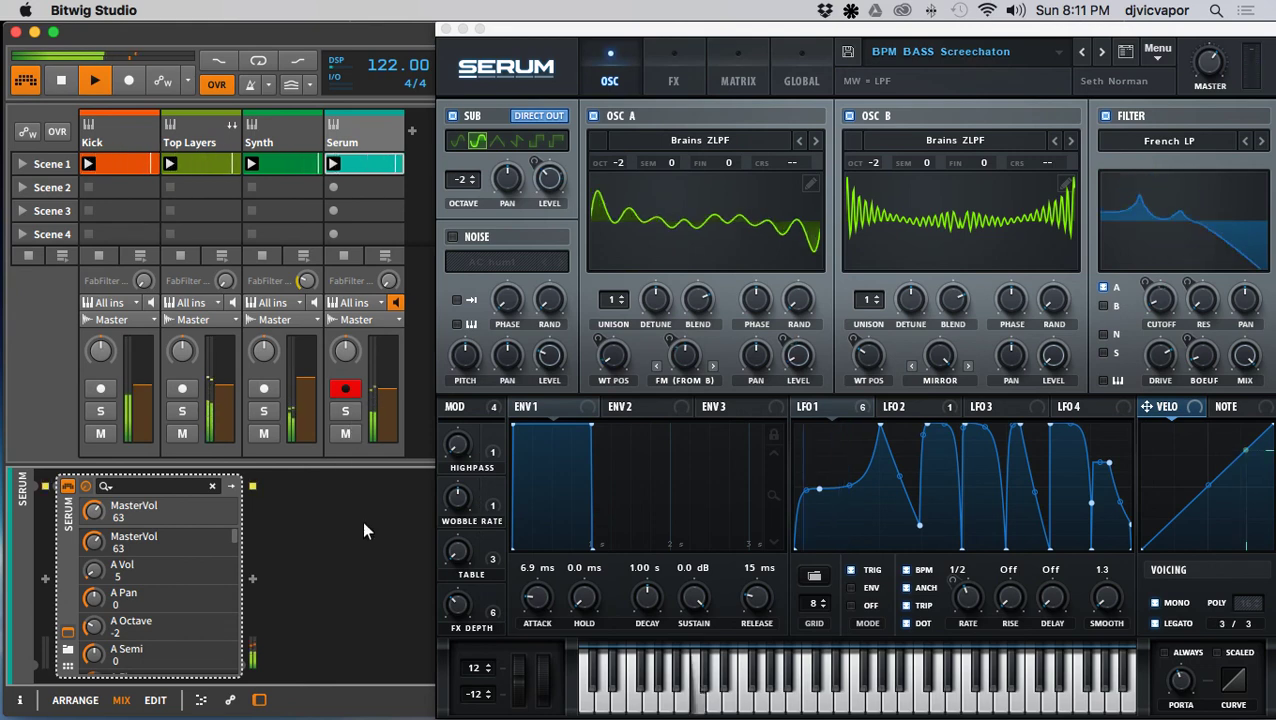
{"action": "left_click", "coordinate": [1103, 55]}
{"action": "left_click", "coordinate": [1103, 56]}
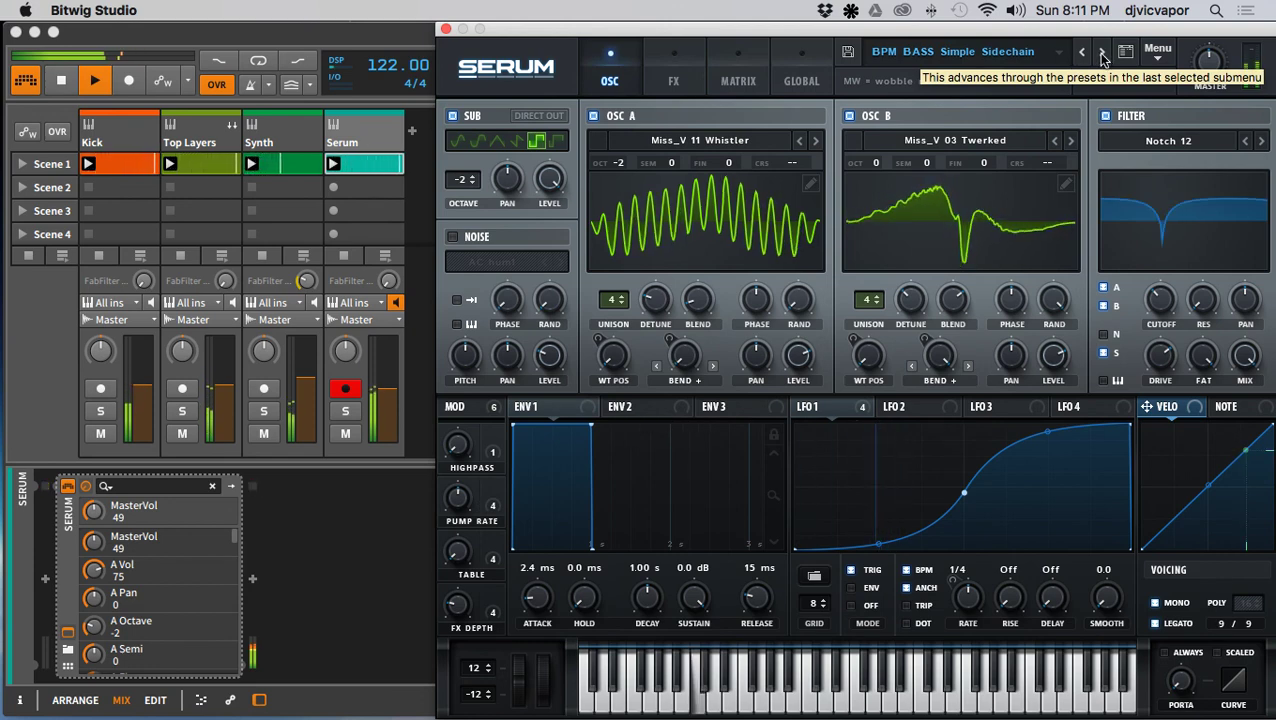
Step: Solo Serum, advance the presets to BPM FX CombTweak, and briefly unsolo the track to compare the sound with the full mix
{"action": "left_click", "coordinate": [345, 413]}
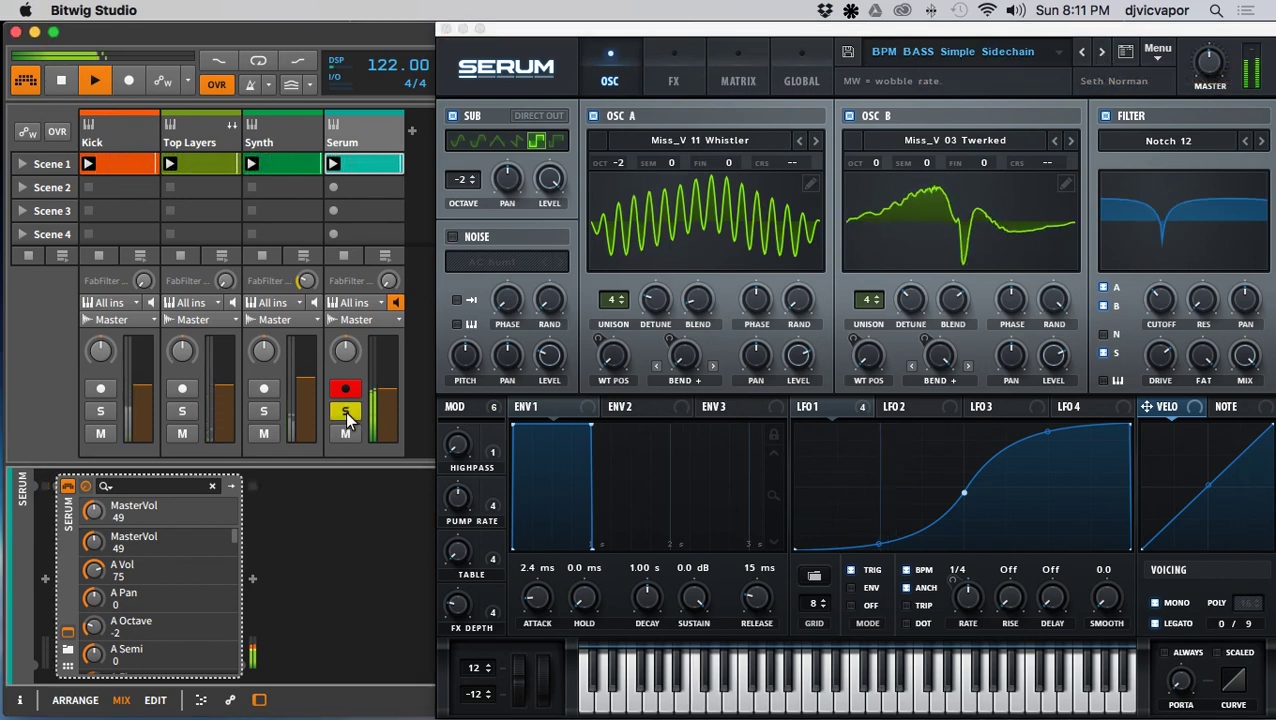
{"action": "left_click", "coordinate": [1104, 58]}
{"action": "left_click", "coordinate": [1104, 58]}
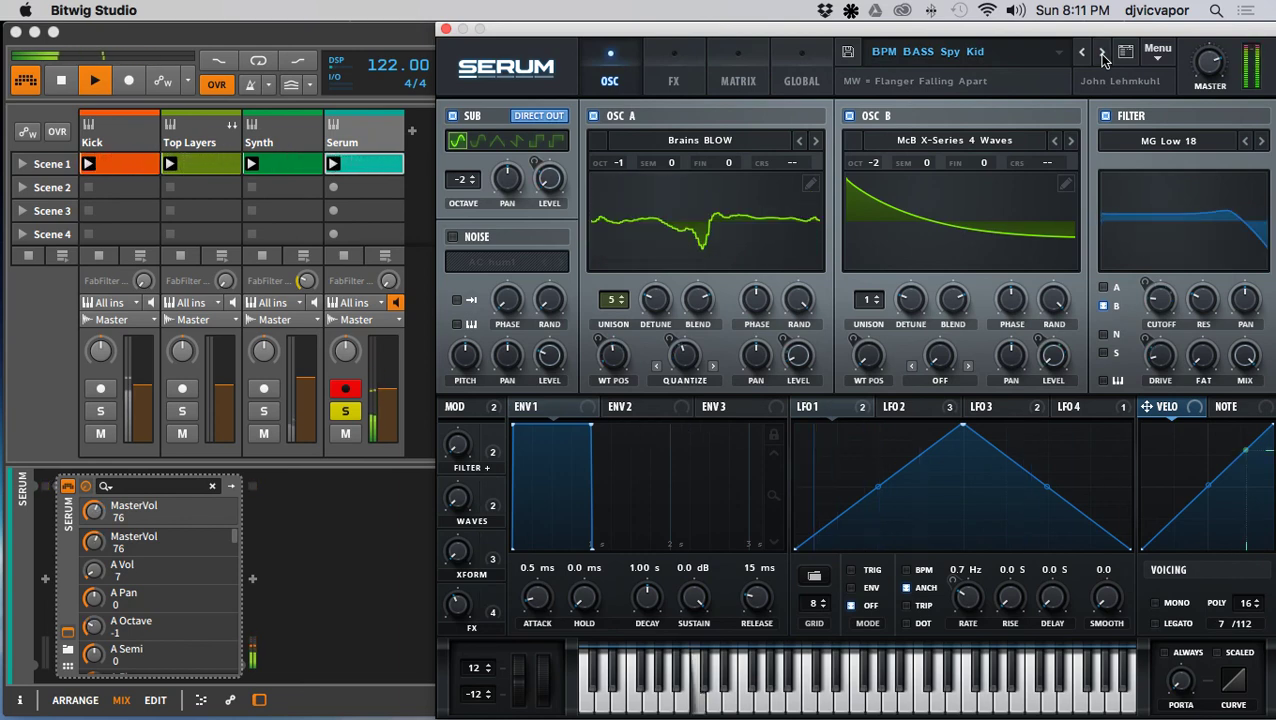
{"action": "left_click", "coordinate": [1104, 58]}
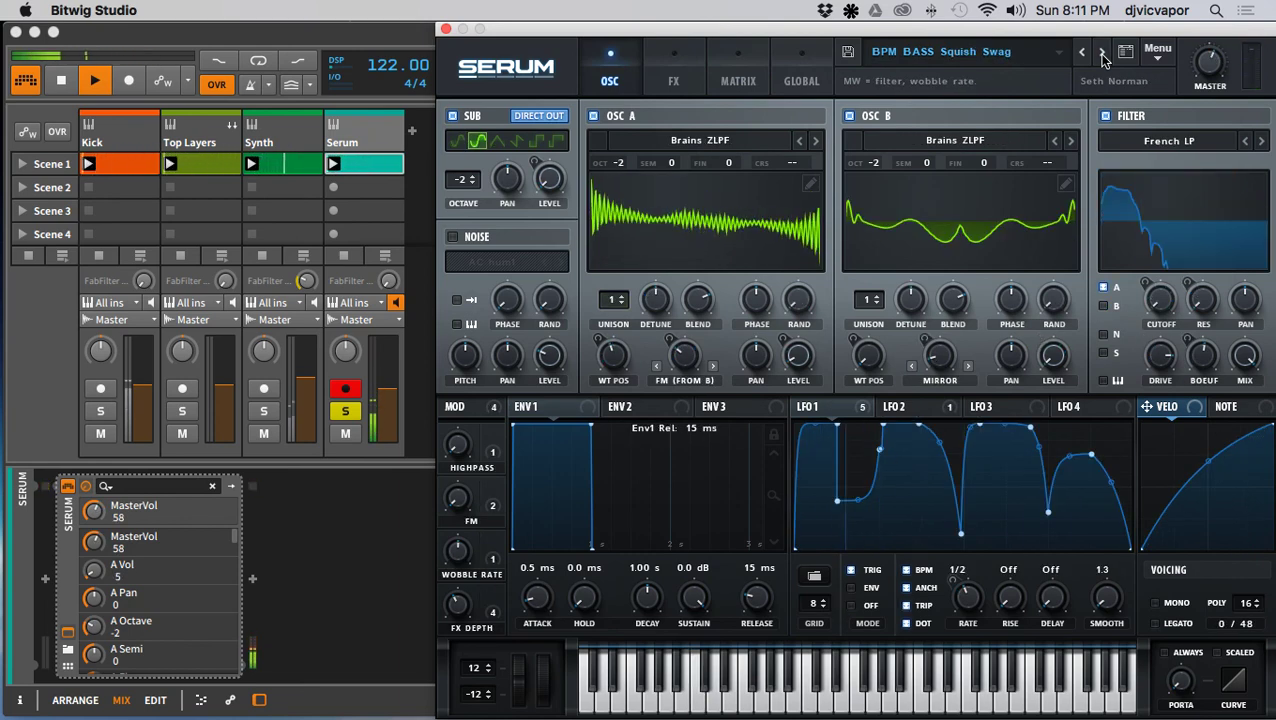
{"action": "left_click", "coordinate": [1103, 58]}
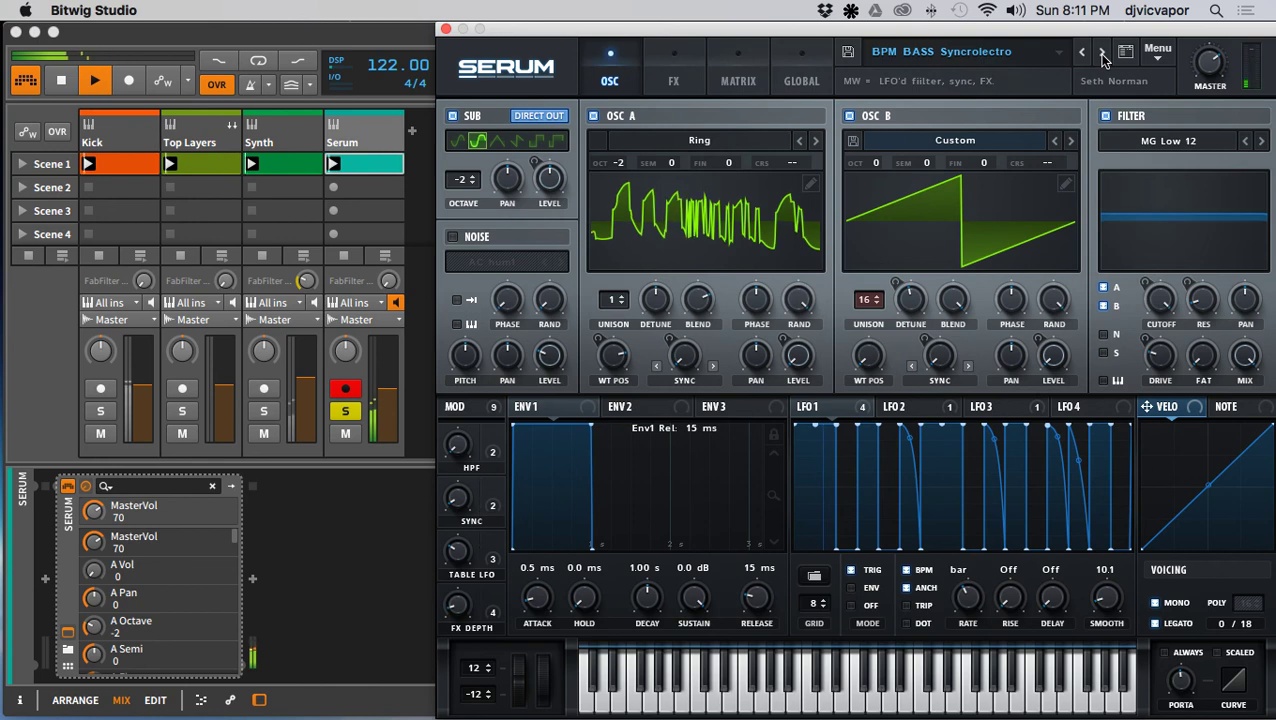
{"action": "left_click", "coordinate": [1102, 52]}
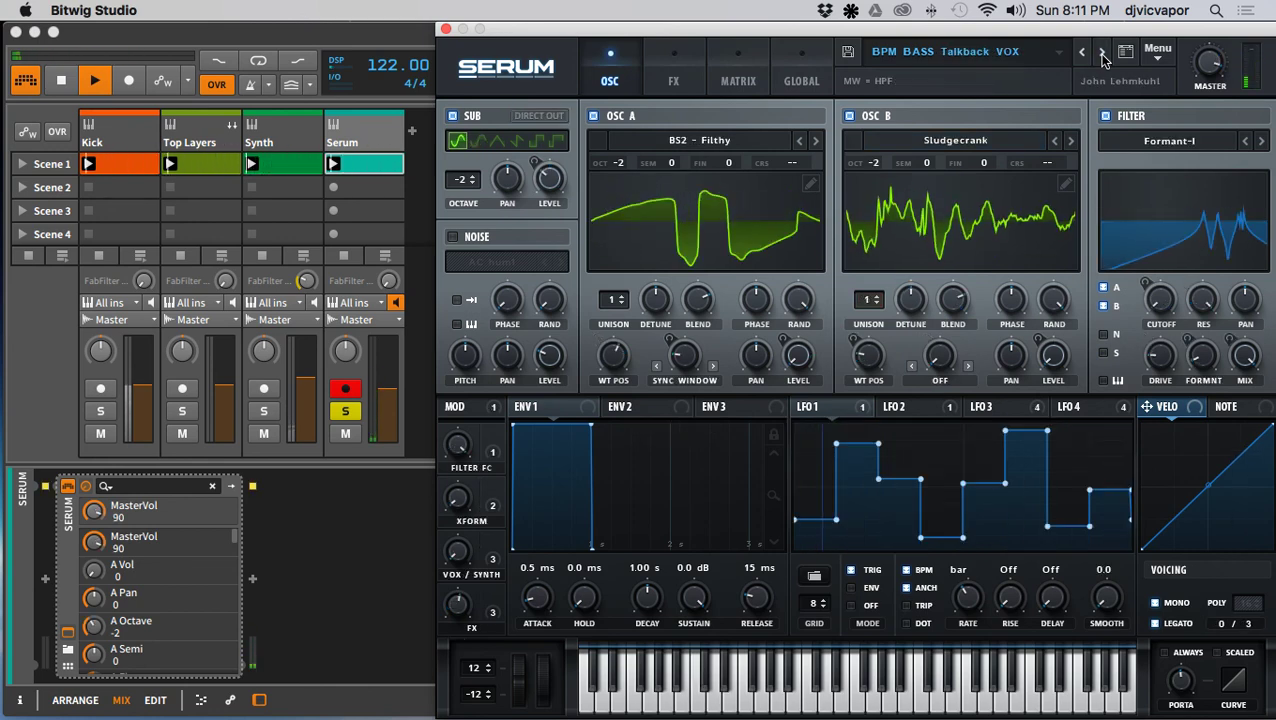
{"action": "left_click", "coordinate": [1102, 52]}
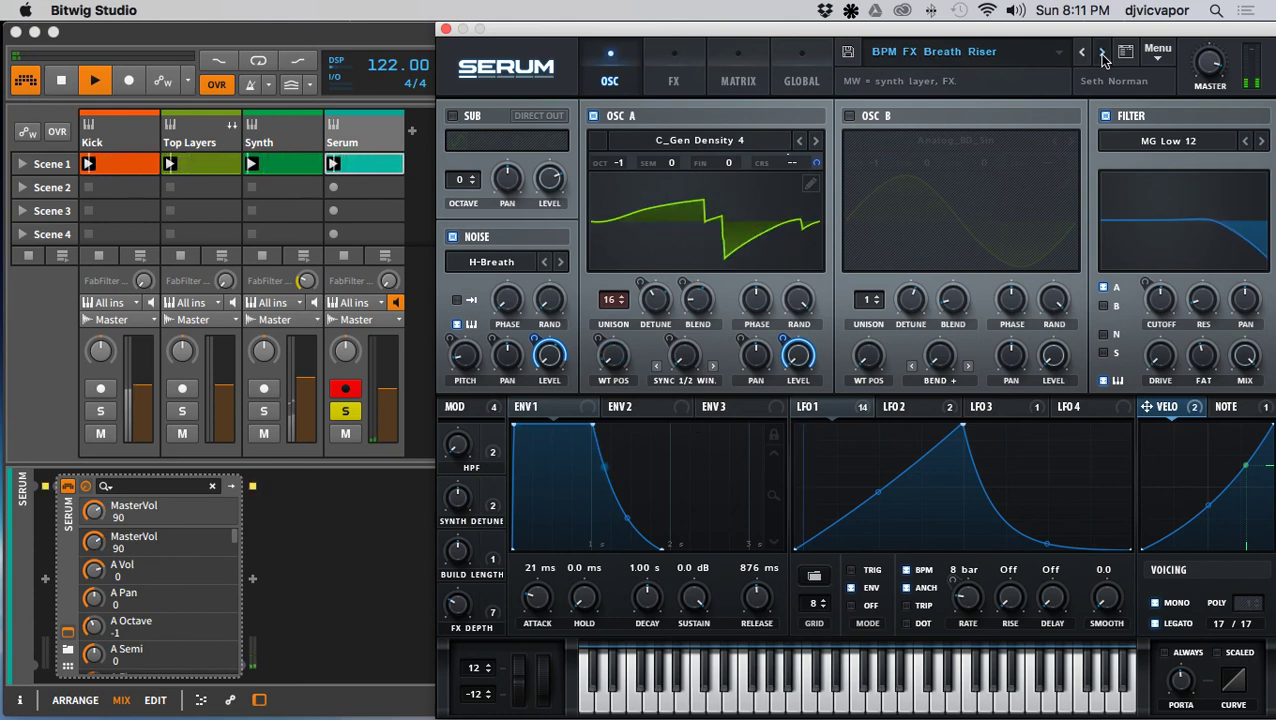
{"action": "left_click", "coordinate": [1102, 55]}
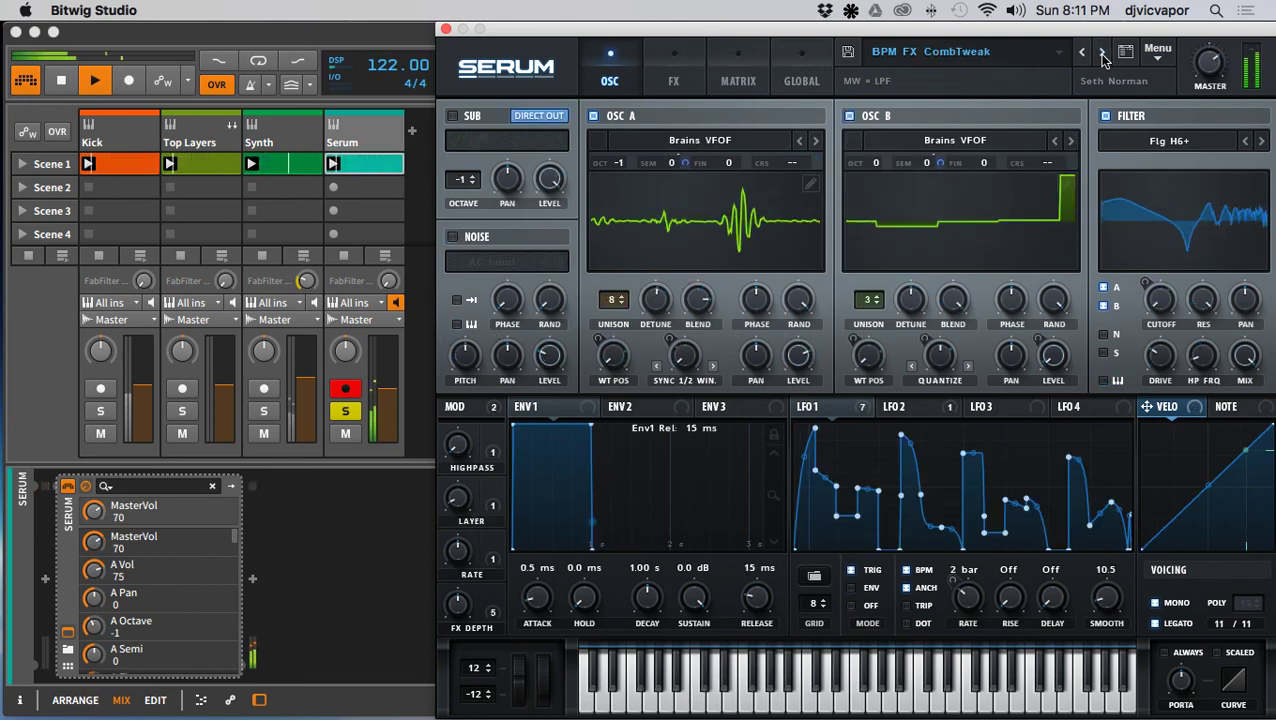
{"action": "left_click", "coordinate": [352, 418]}
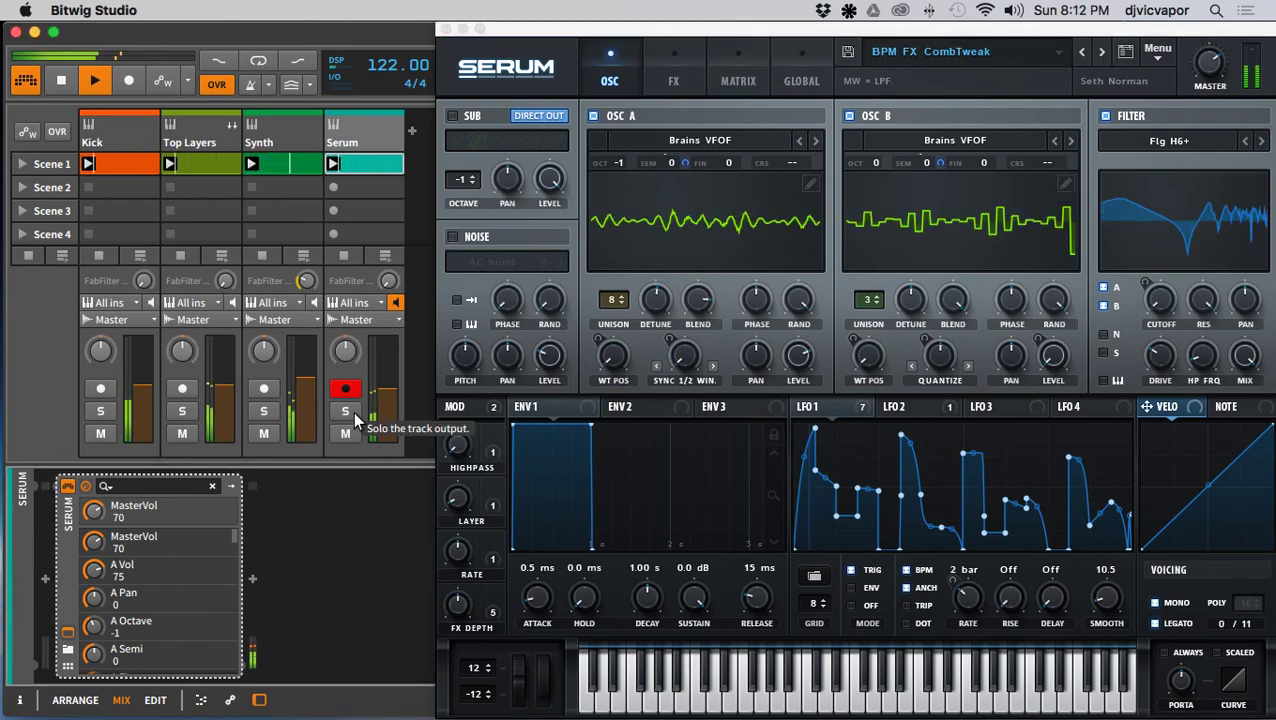
{"action": "left_click", "coordinate": [353, 412]}
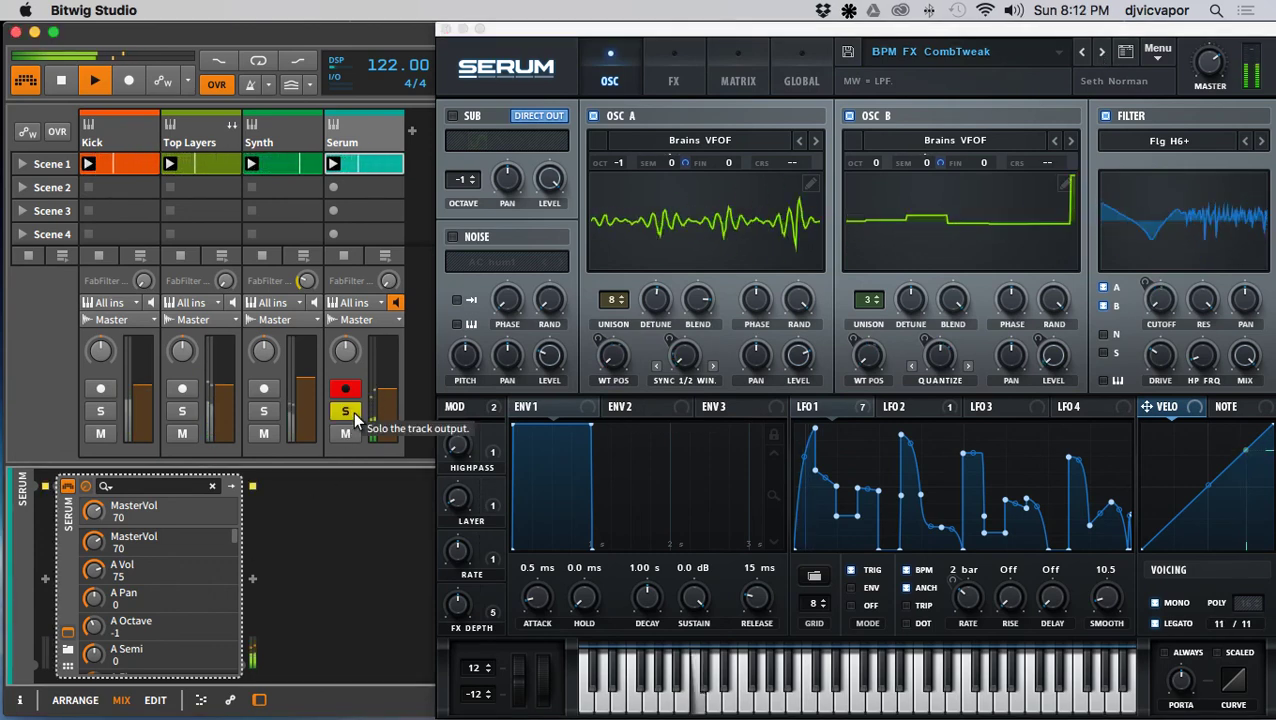
Step: Audition other Serum presets and load BASS Tight Pants from the Guru folder
{"action": "left_click", "coordinate": [1099, 57]}
{"action": "left_click", "coordinate": [1100, 57]}
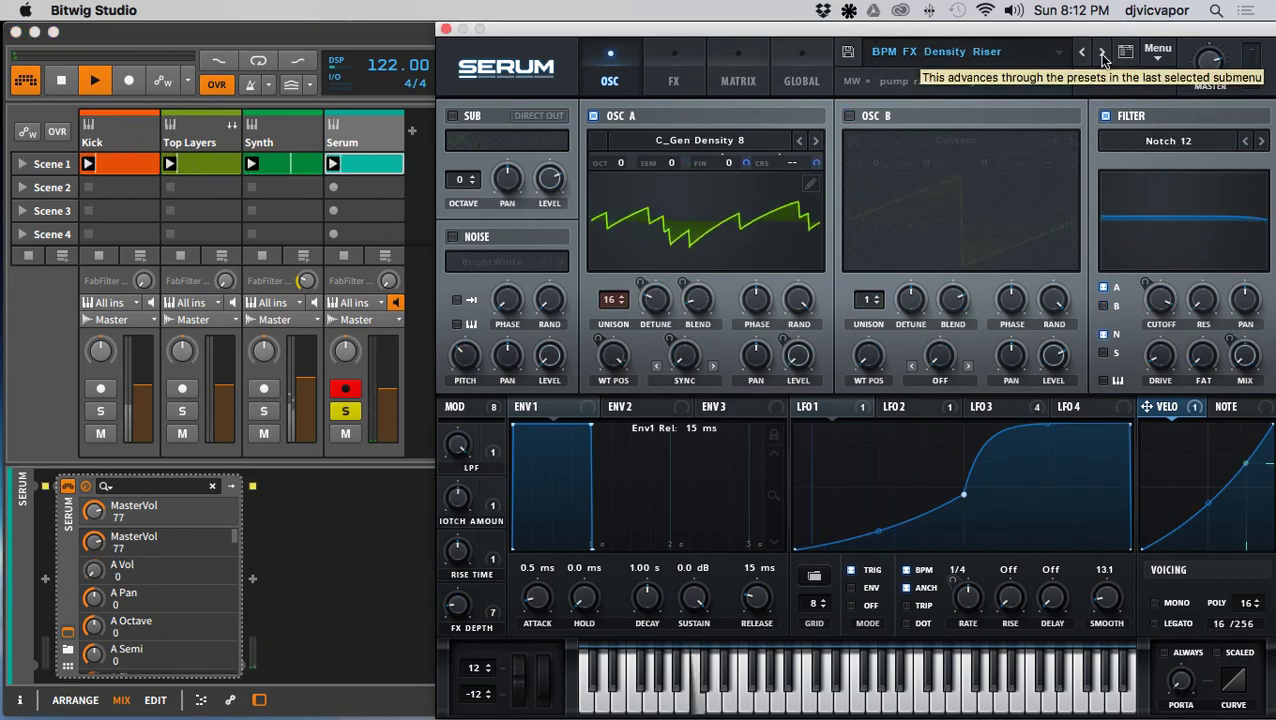
{"action": "left_click", "coordinate": [1058, 52]}
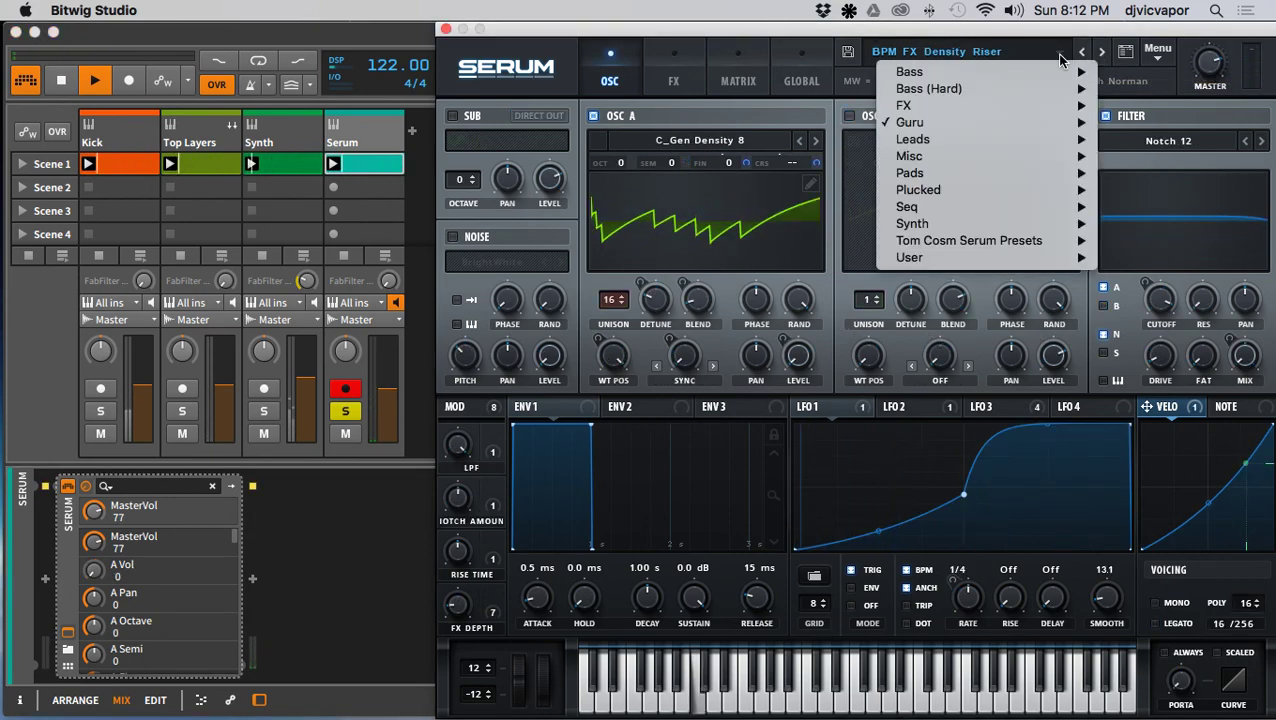
{"action": "mouse_move", "coordinate": [1019, 108]}
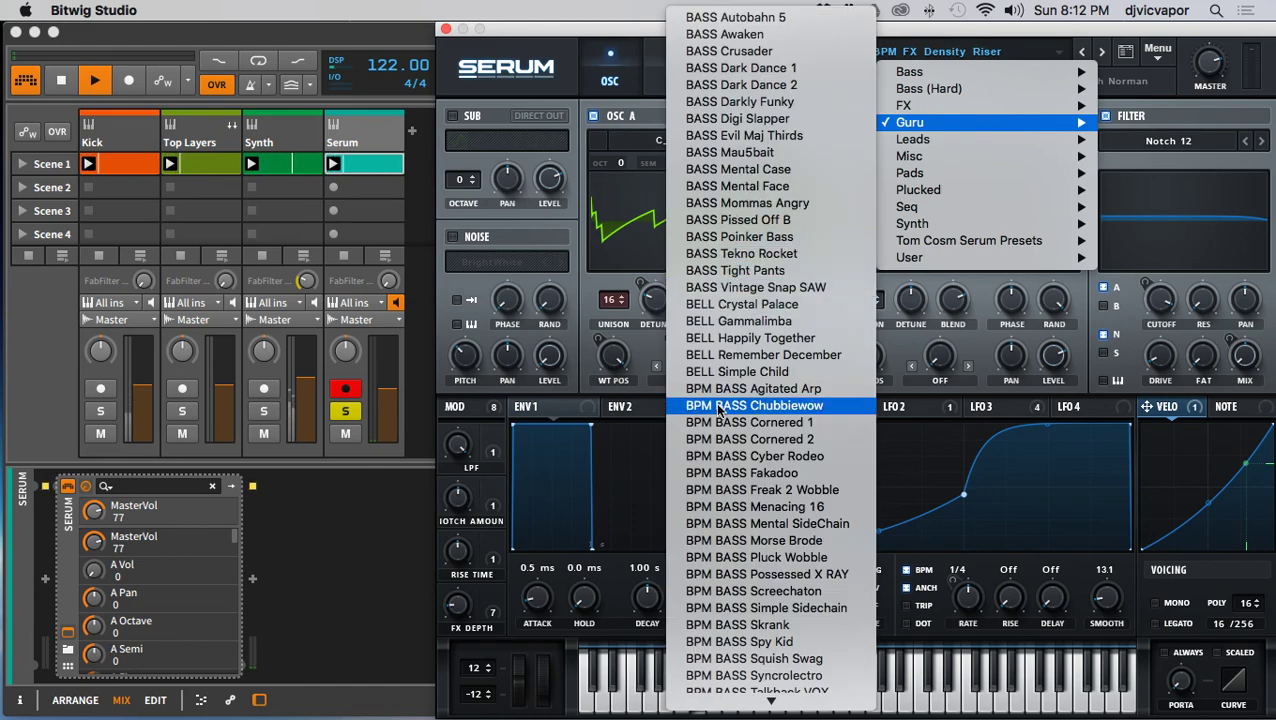
{"action": "scroll", "coordinate": [731, 420], "scroll_direction": "down", "scroll_amount": 6}
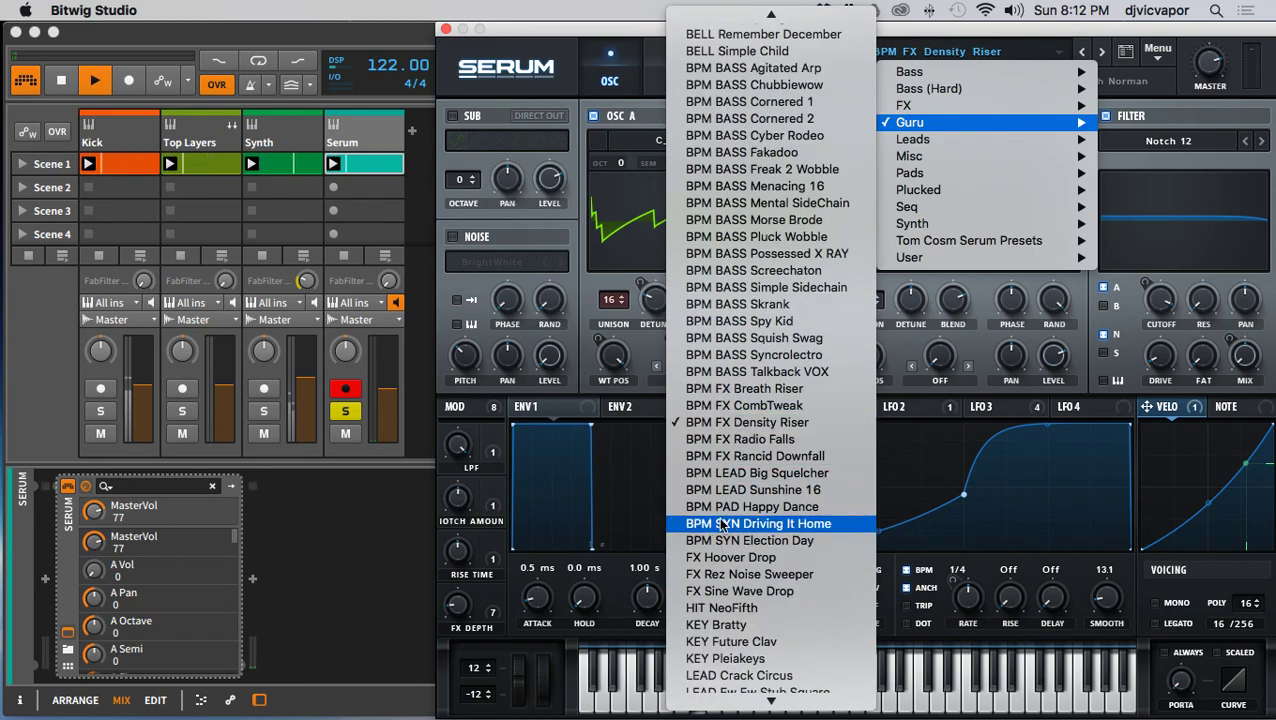
{"action": "scroll", "coordinate": [722, 524], "scroll_direction": "down", "scroll_amount": 10}
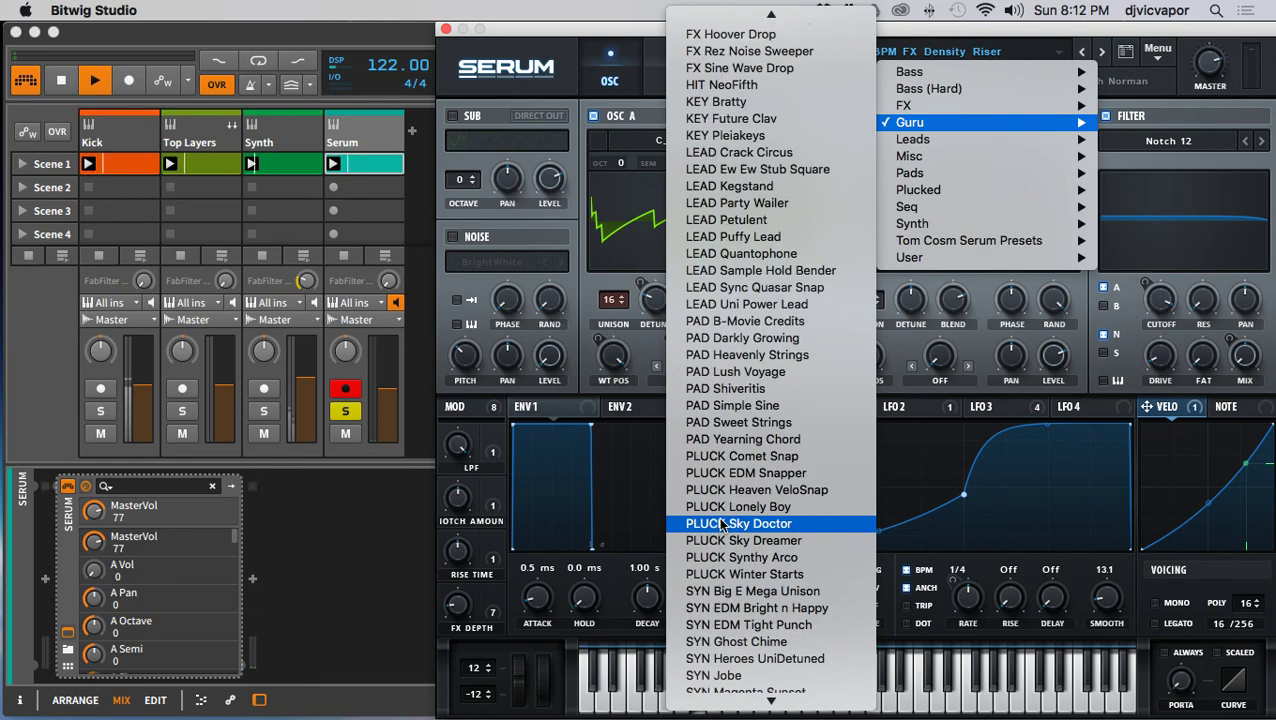
{"action": "scroll", "coordinate": [722, 524], "scroll_direction": "down", "scroll_amount": 3}
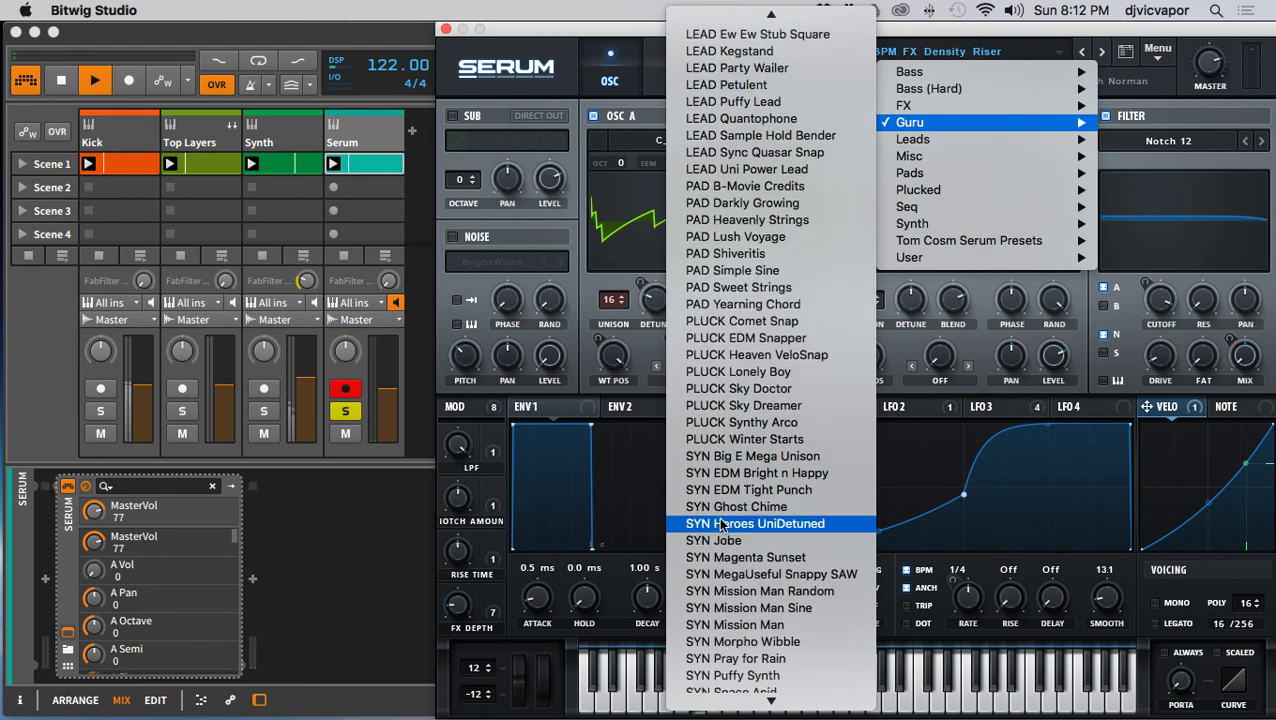
{"action": "scroll", "coordinate": [720, 522], "scroll_direction": "down", "scroll_amount": 1}
{"action": "scroll", "coordinate": [719, 518], "scroll_direction": "up", "scroll_amount": 15}
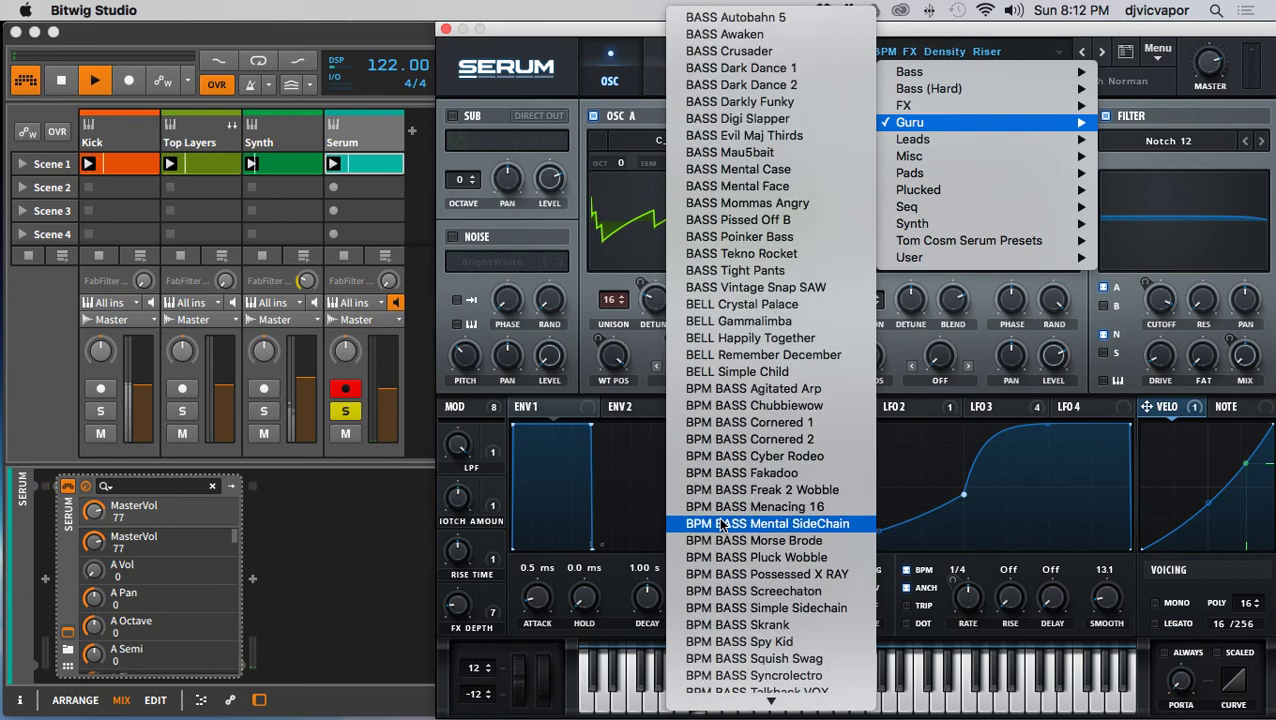
{"action": "left_click", "coordinate": [760, 268]}
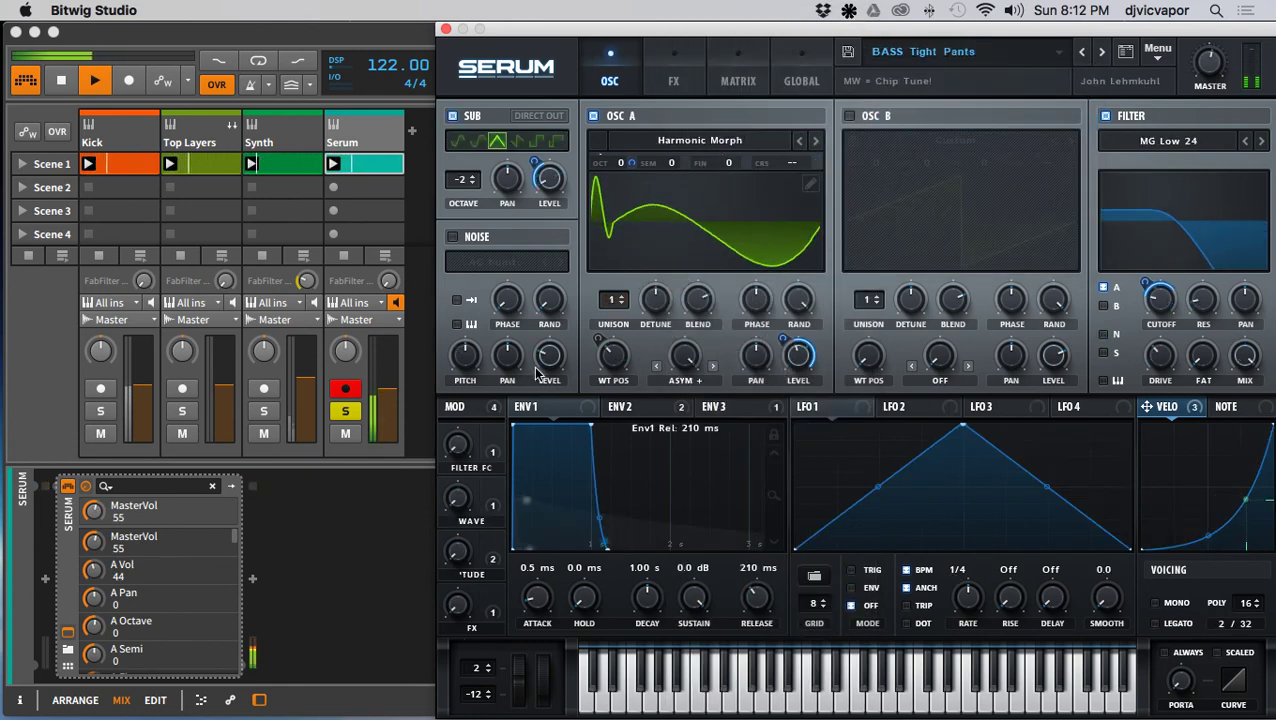
Step: Unsolo the Serum track to lower its volume slightly against the full mix, and solo it again
{"action": "left_click", "coordinate": [336, 411]}
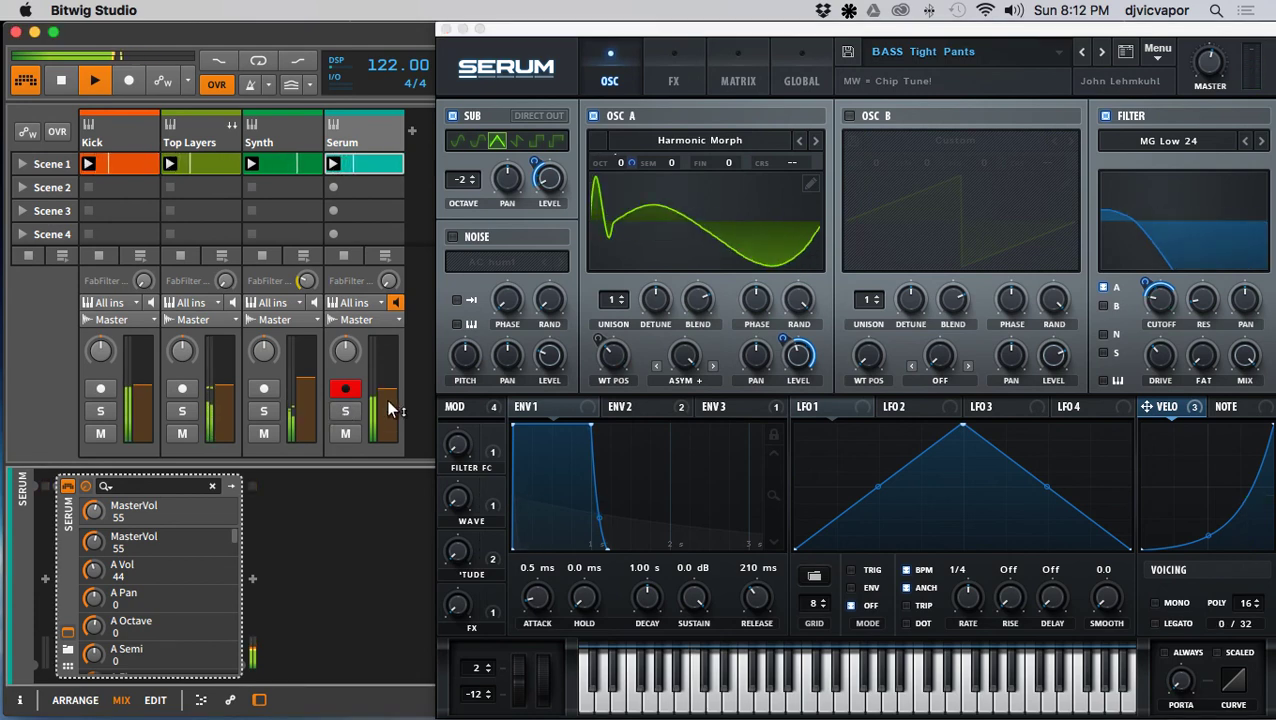
{"action": "left_click_drag", "start_coordinate": [392, 390], "coordinate": [392, 400]}
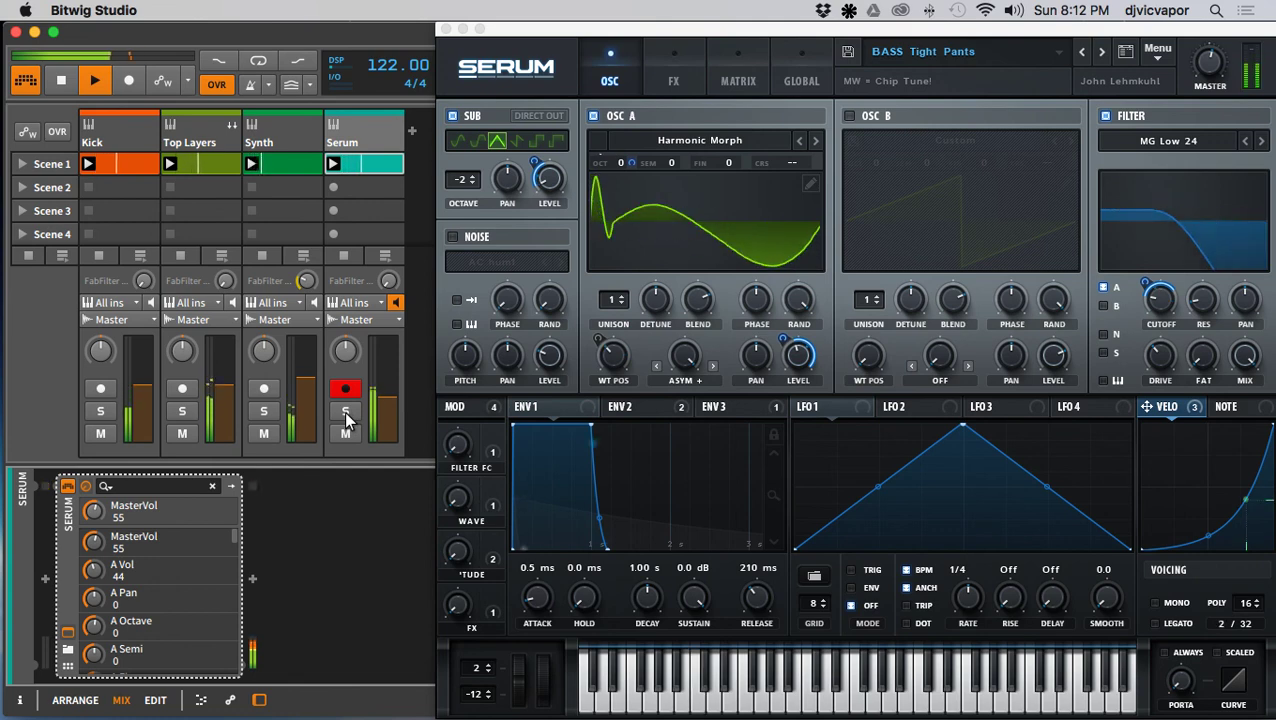
{"action": "left_click", "coordinate": [345, 412]}
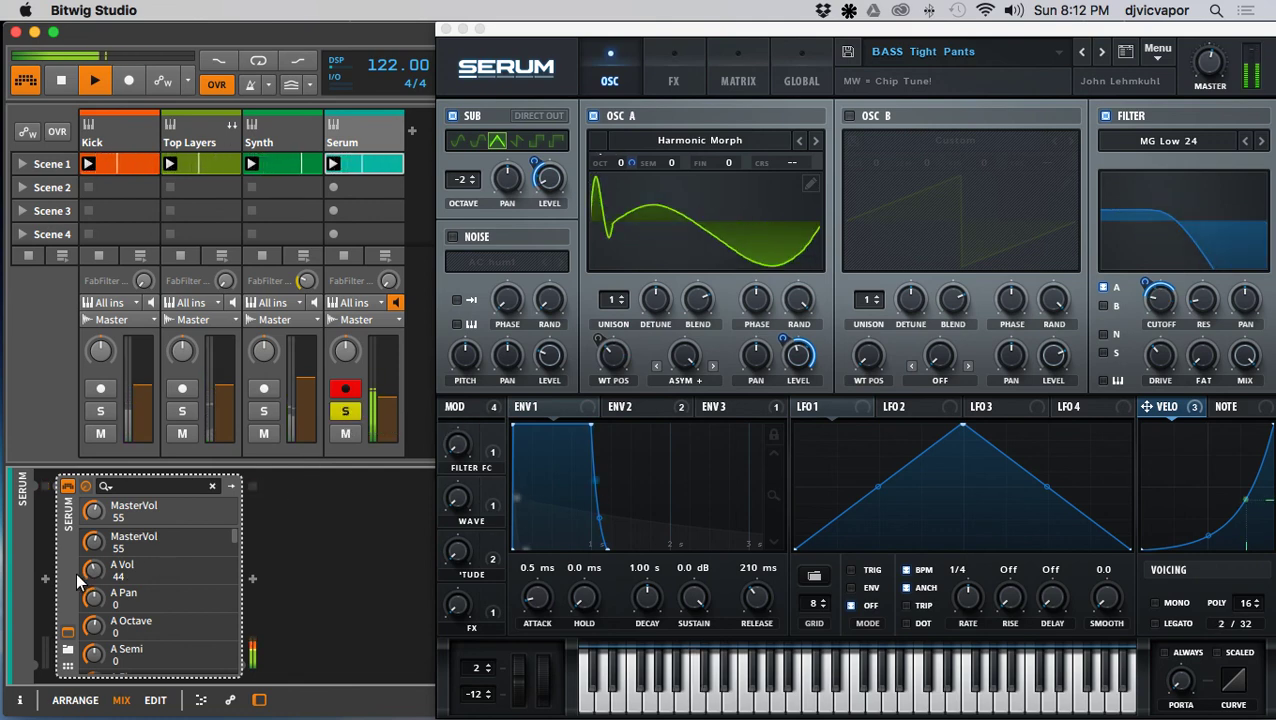
Step: Replace the Serum instrument on the fourth track with the Blue synth from the FF Plugins location
{"action": "key", "text": "Delete"}
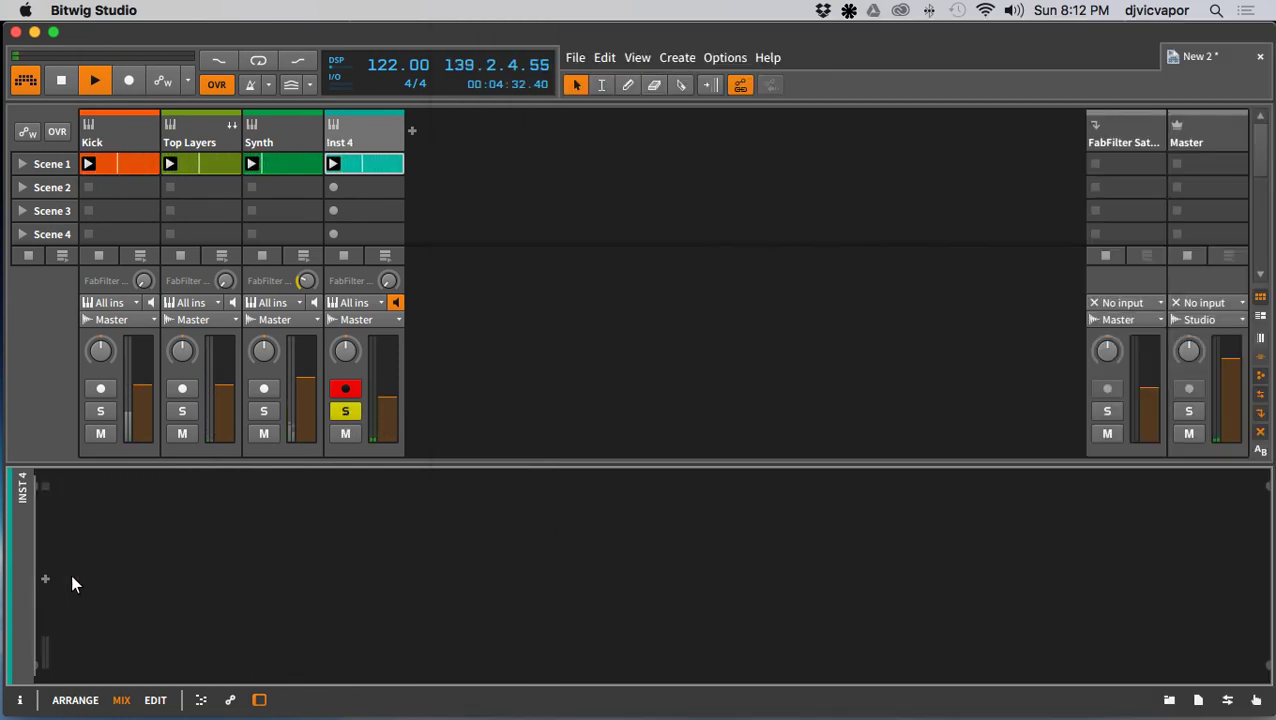
{"action": "left_click", "coordinate": [45, 578]}
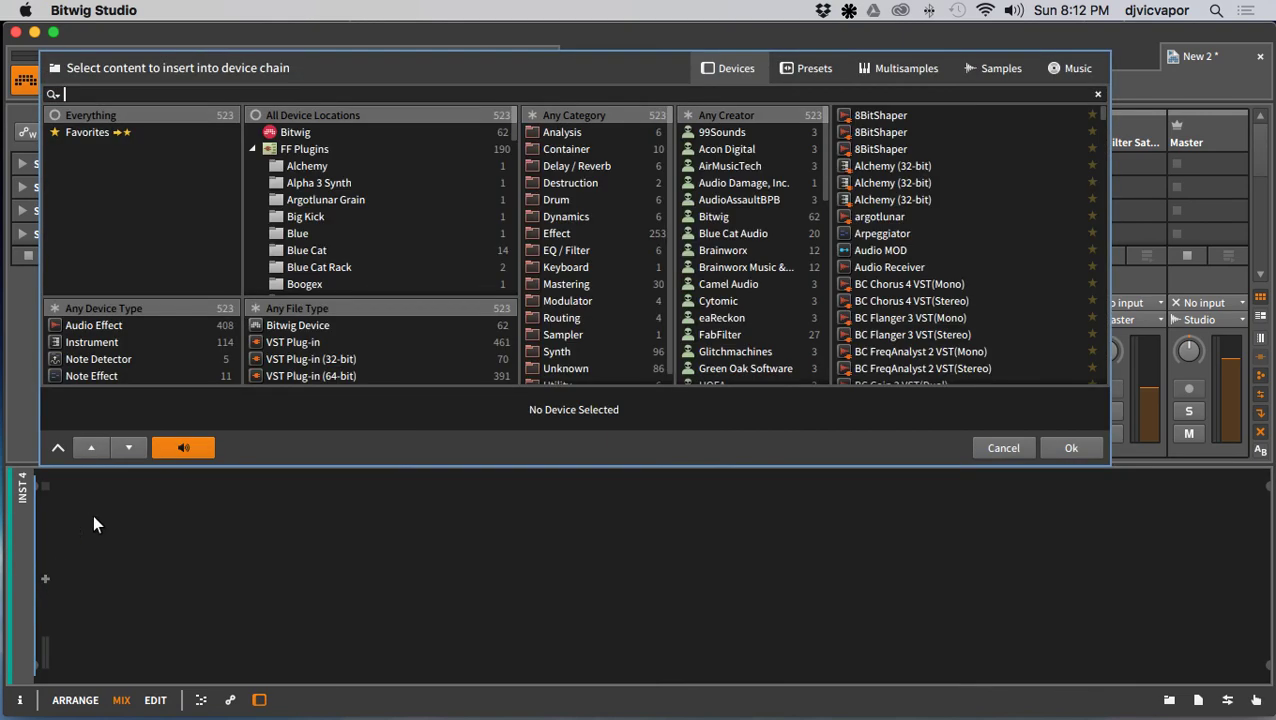
{"action": "left_click", "coordinate": [291, 233]}
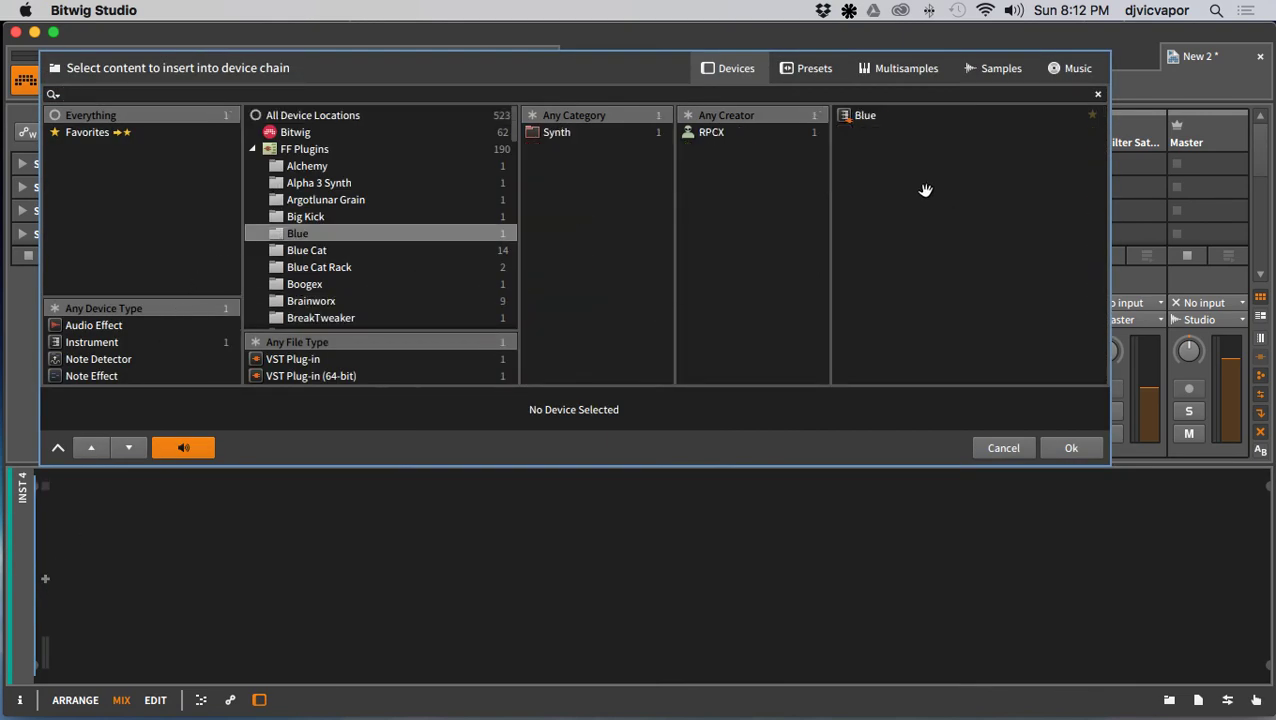
{"action": "left_click", "coordinate": [846, 115]}
{"action": "left_click", "coordinate": [1071, 447]}
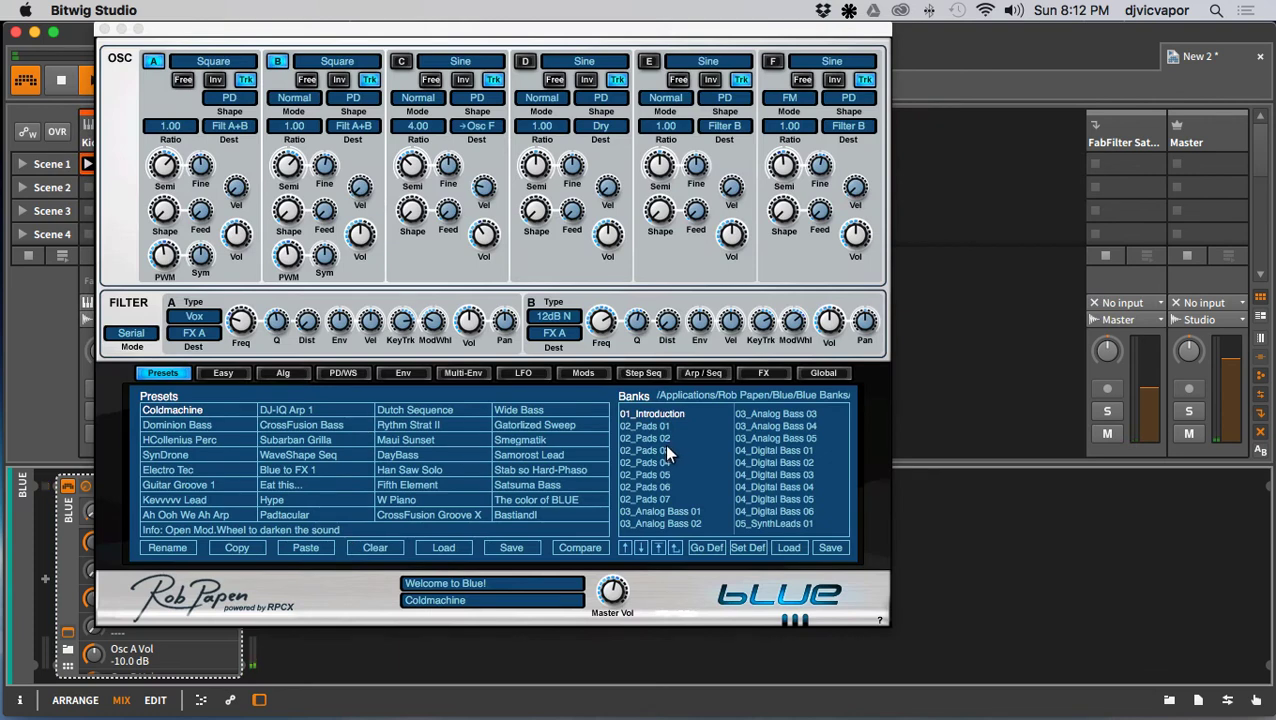
Step: Load the 03_Analog Bass 01 bank in Blue and check its sound against the full mix
{"action": "scroll", "coordinate": [665, 447], "scroll_direction": "down", "scroll_amount": 1}
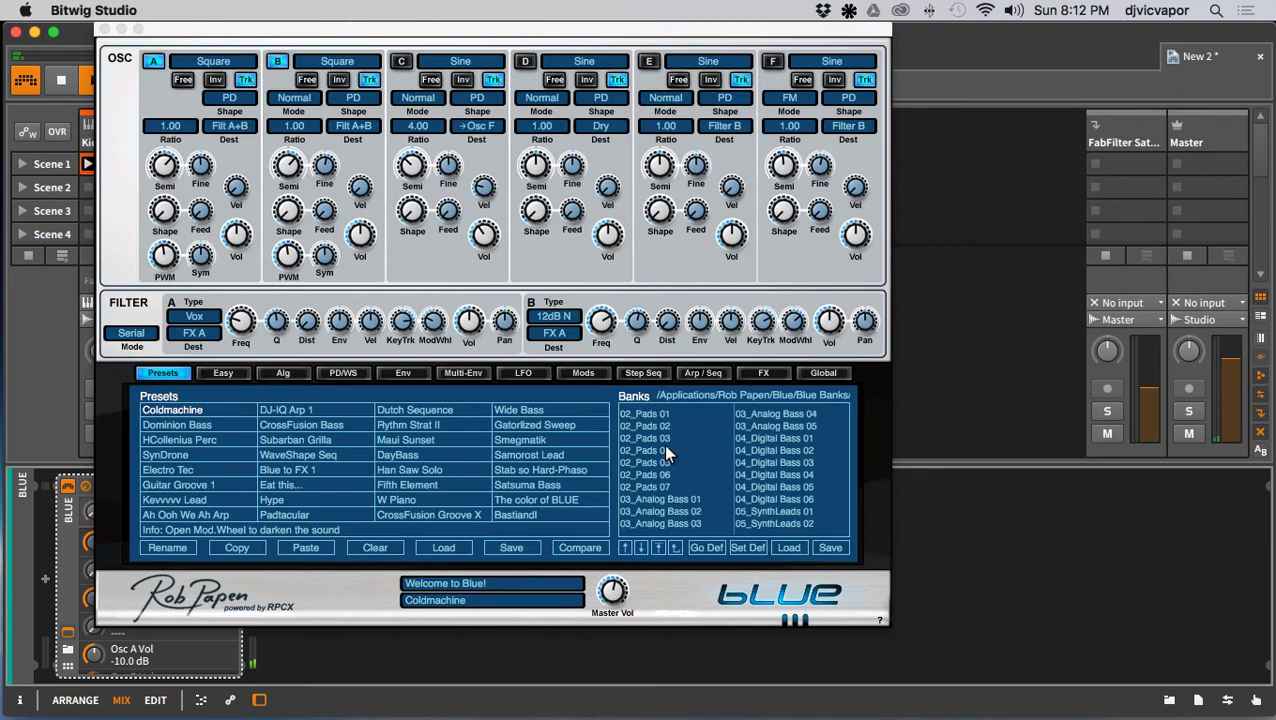
{"action": "left_click", "coordinate": [660, 499]}
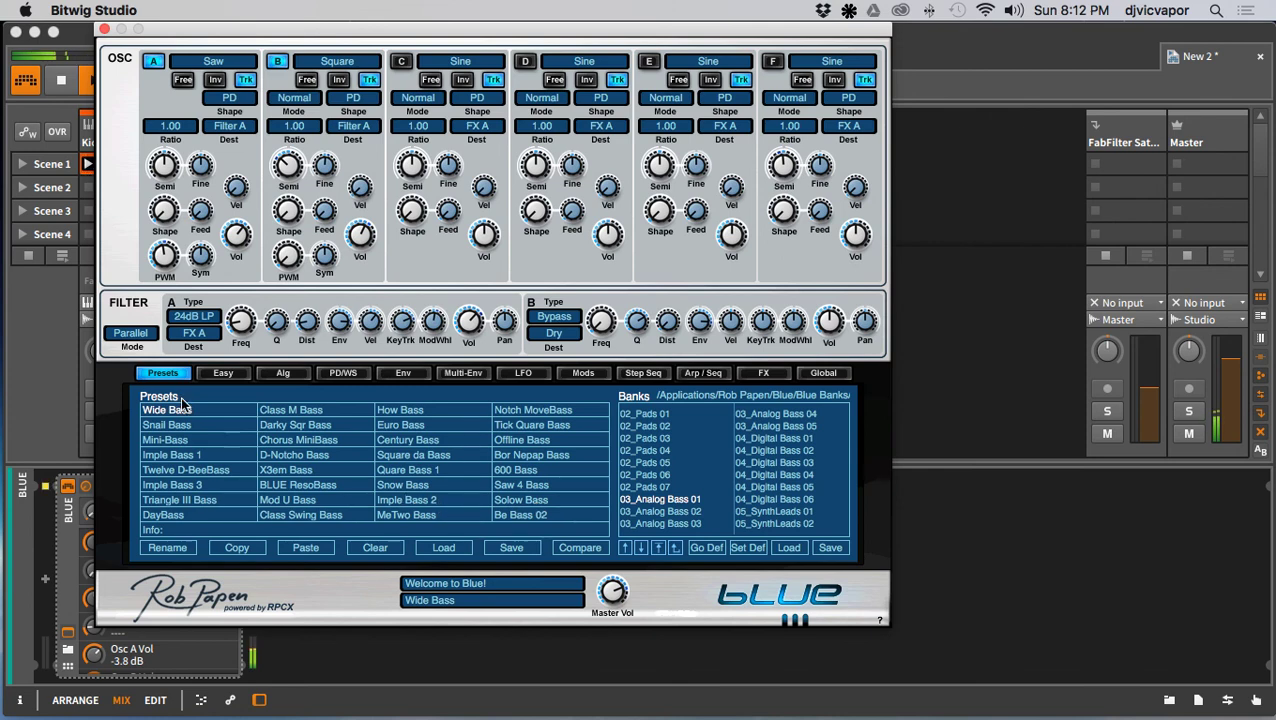
{"action": "left_click", "coordinate": [105, 30]}
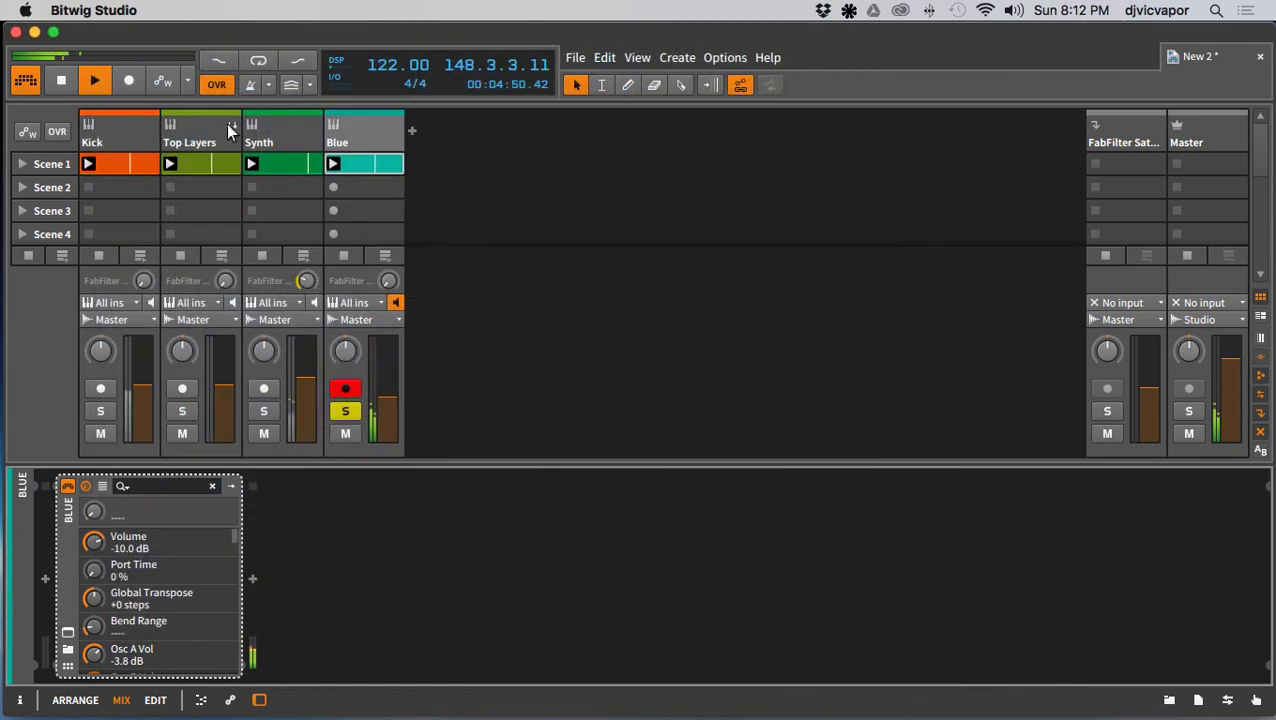
{"action": "left_click", "coordinate": [345, 411]}
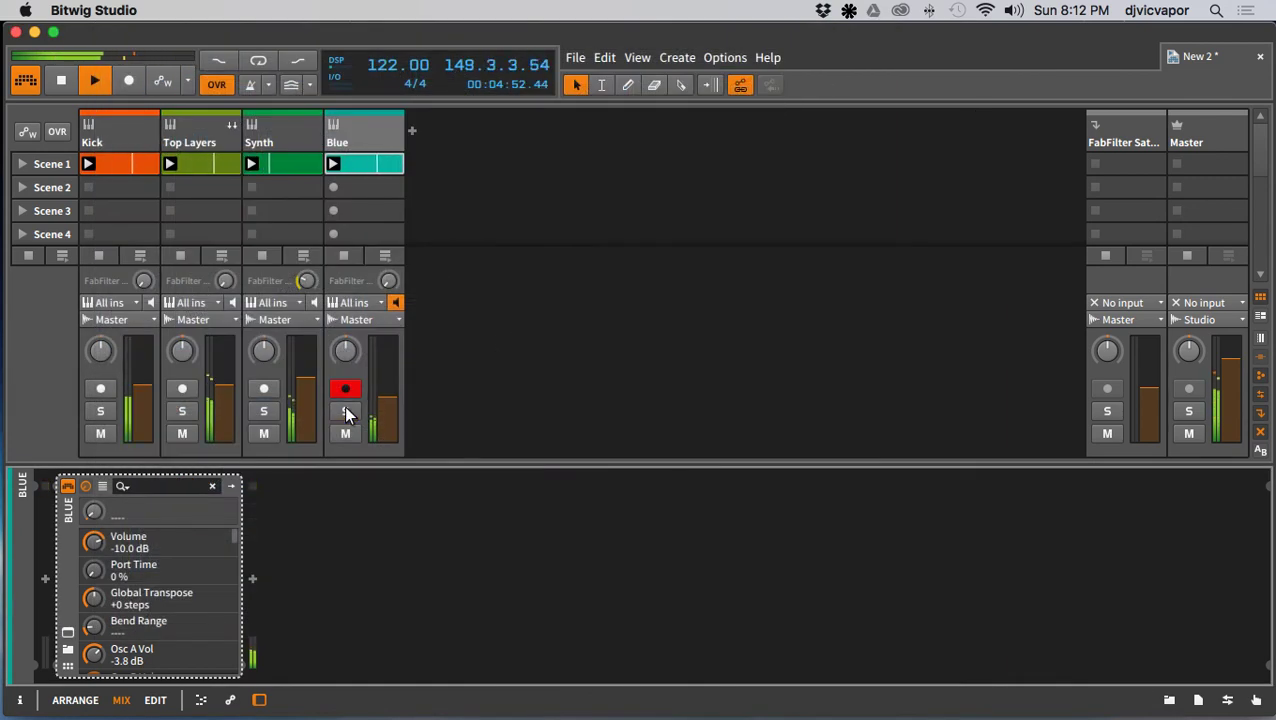
{"action": "left_click", "coordinate": [345, 411]}
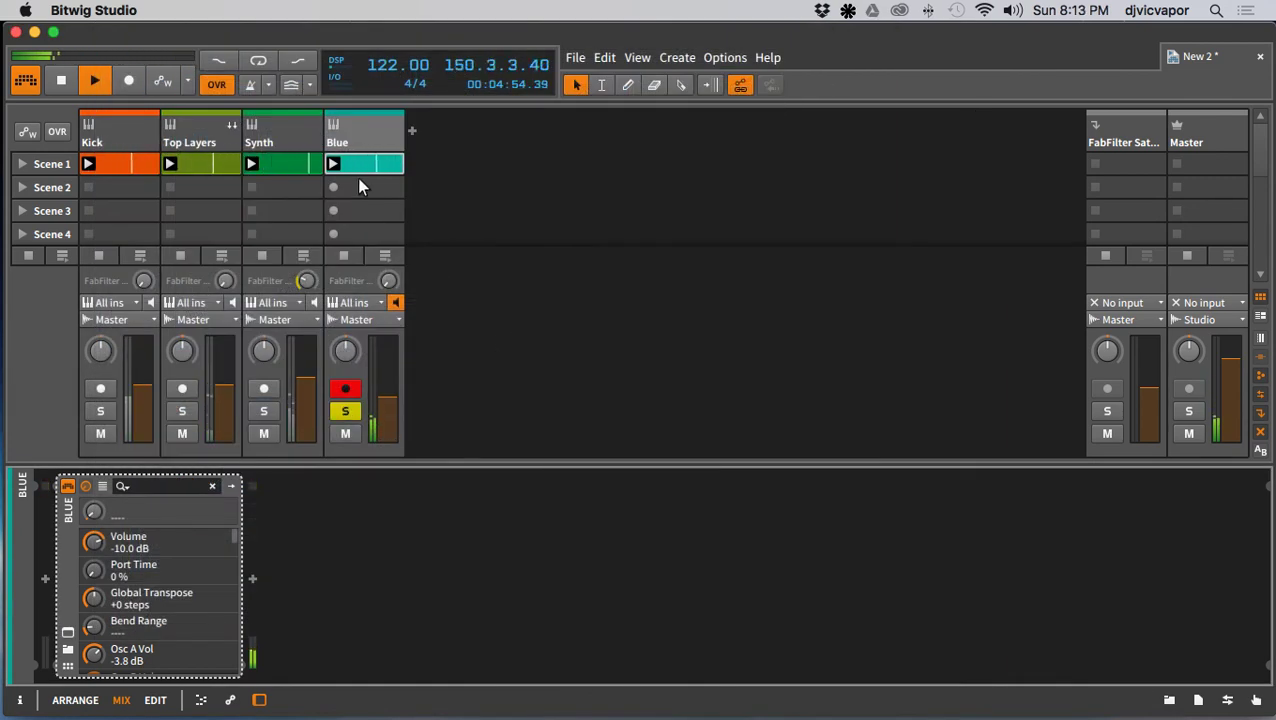
Step: In the Blue track's Scene 1 clip, move the third C2 note one sixteenth earlier and the fourth and fifth notes two sixteenths earlier
{"action": "double_click", "coordinate": [357, 167]}
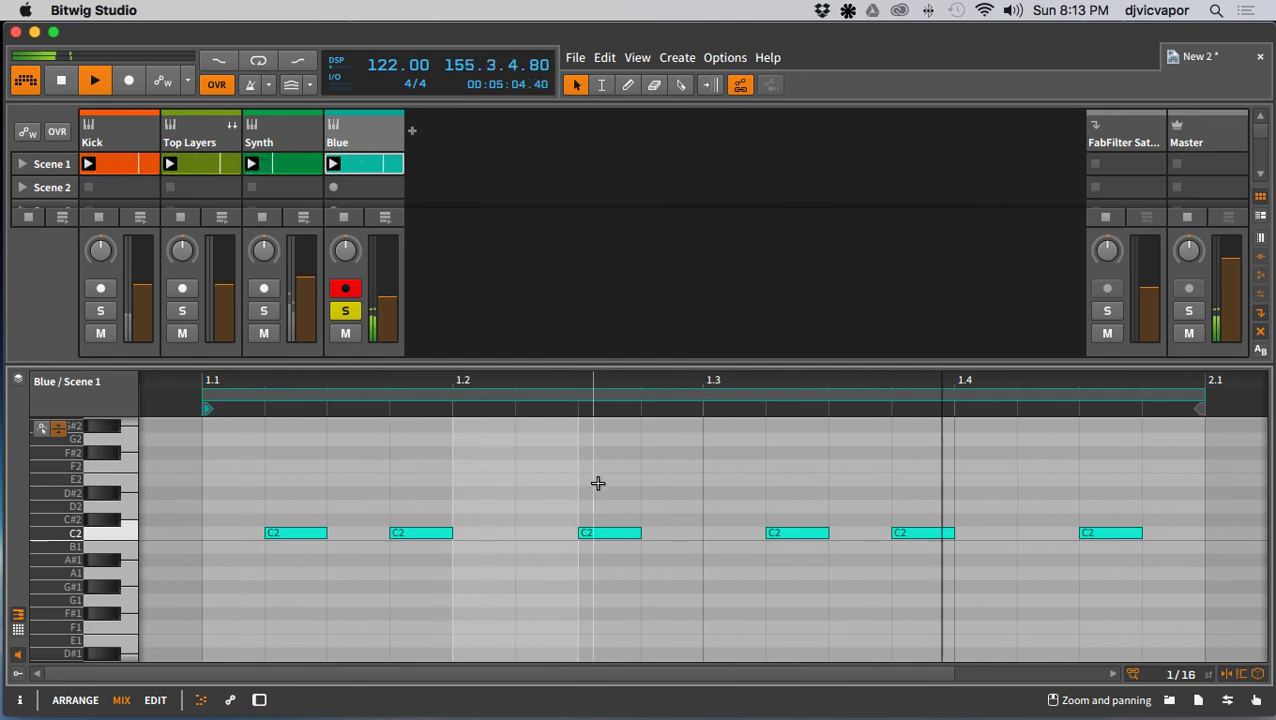
{"action": "left_click_drag", "start_coordinate": [620, 496], "coordinate": [616, 560]}
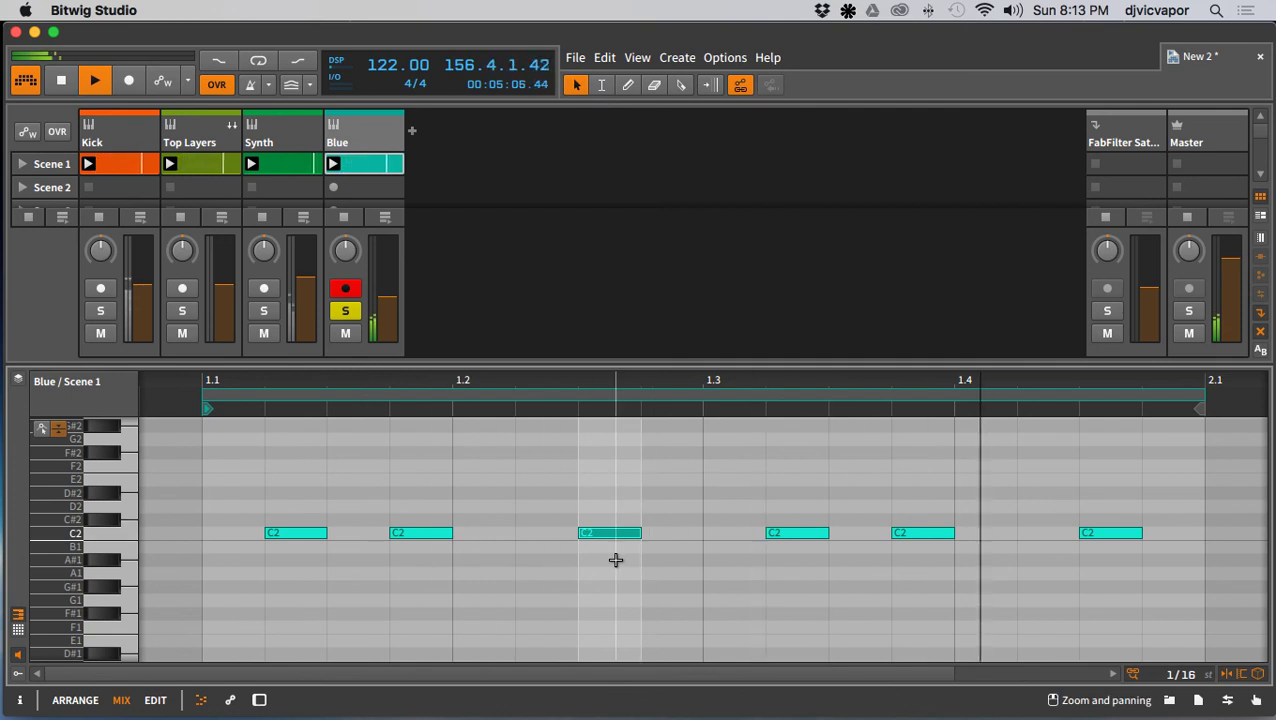
{"action": "key", "text": "Left"}
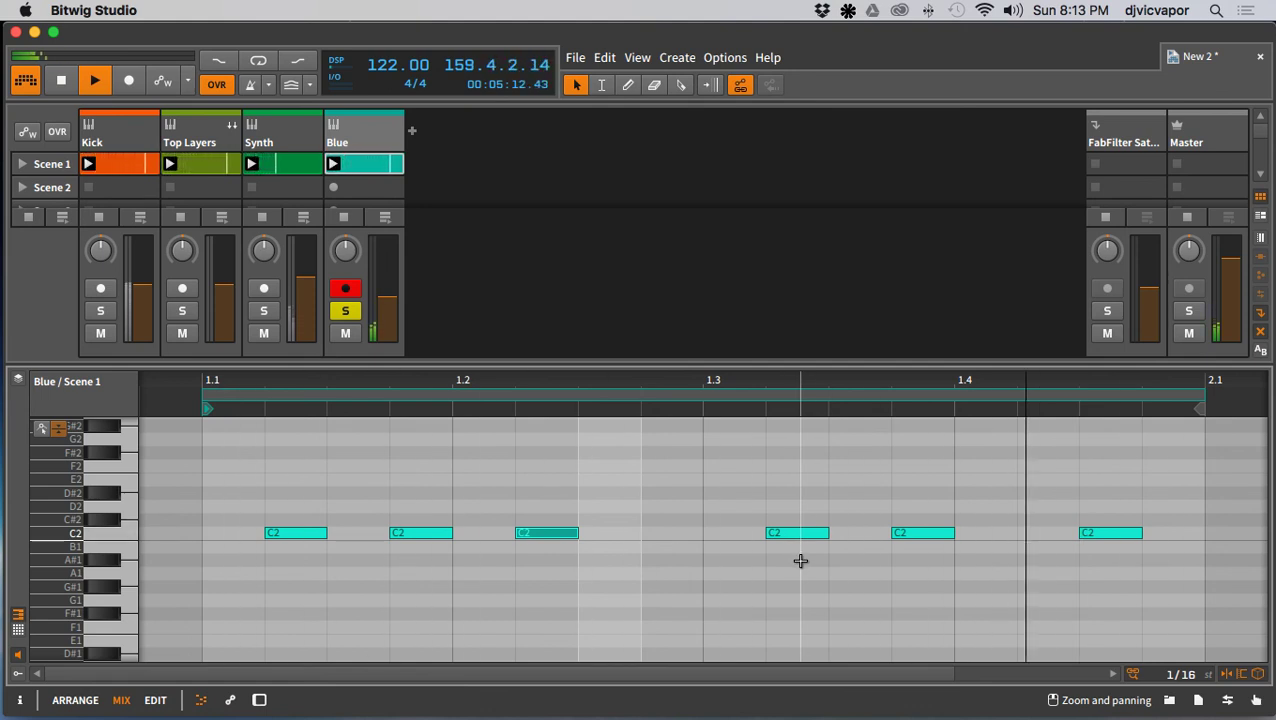
{"action": "left_click_drag", "start_coordinate": [801, 561], "coordinate": [913, 508]}
{"action": "key", "text": "Left"}
{"action": "key", "text": "Left"}
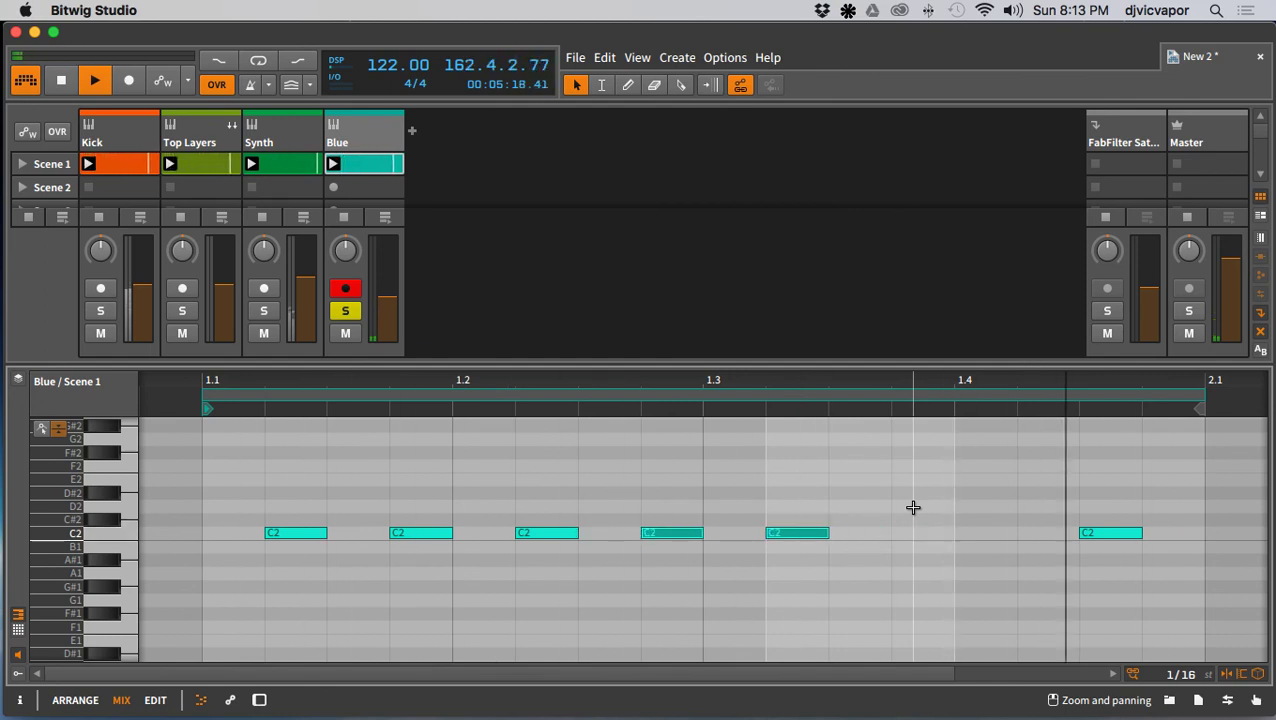
Step: Add a C2 sixteenth note at 1.3.4 and replace the last note at 1.4.3 with one at 1.4.2
{"action": "double_click", "coordinate": [919, 531]}
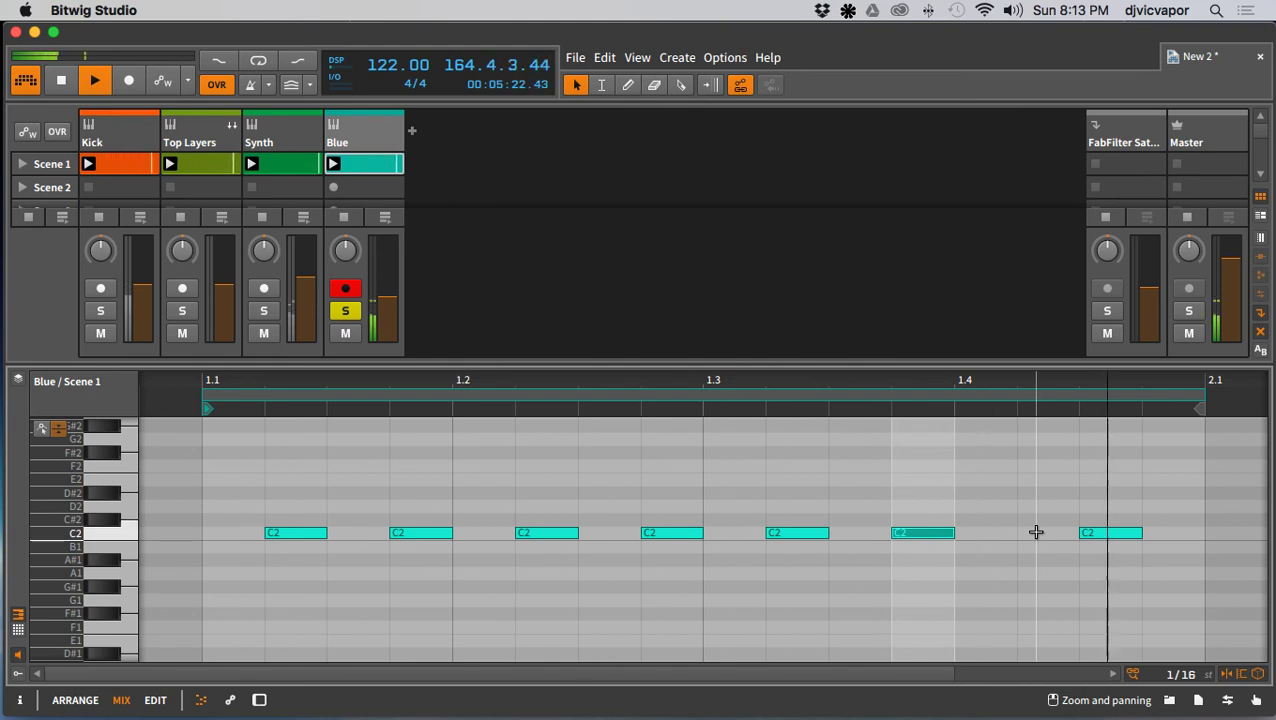
{"action": "left_click", "coordinate": [1109, 533]}
{"action": "double_click", "coordinate": [1055, 536]}
{"action": "left_click_drag", "start_coordinate": [1057, 536], "coordinate": [1059, 539]}
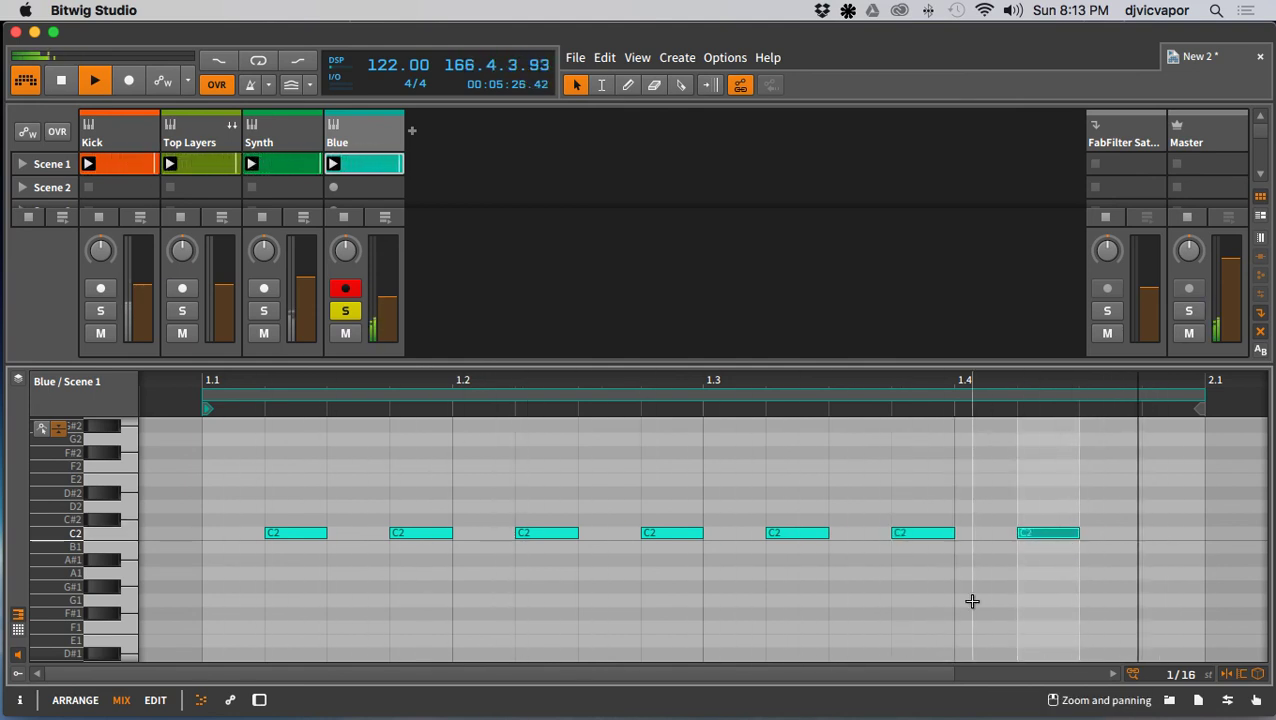
{"action": "double_click", "coordinate": [1151, 533]}
{"action": "left_click", "coordinate": [928, 604]}
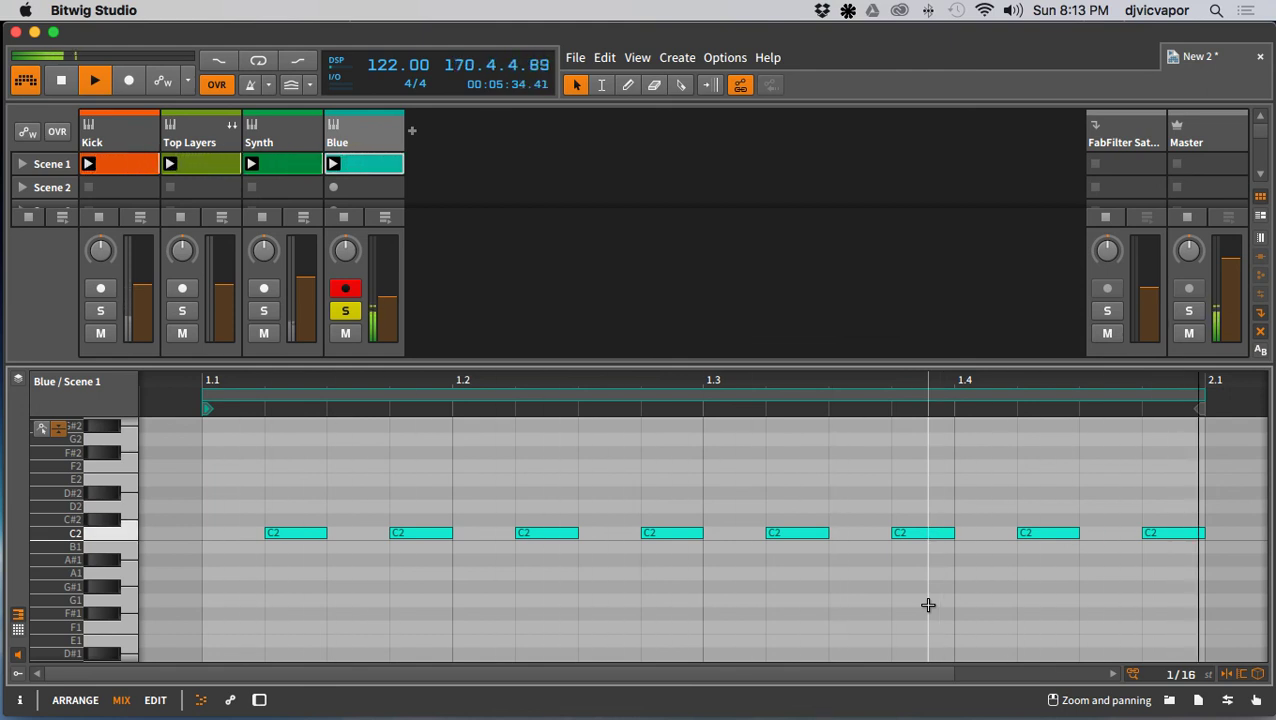
{"action": "left_click", "coordinate": [1153, 534]}
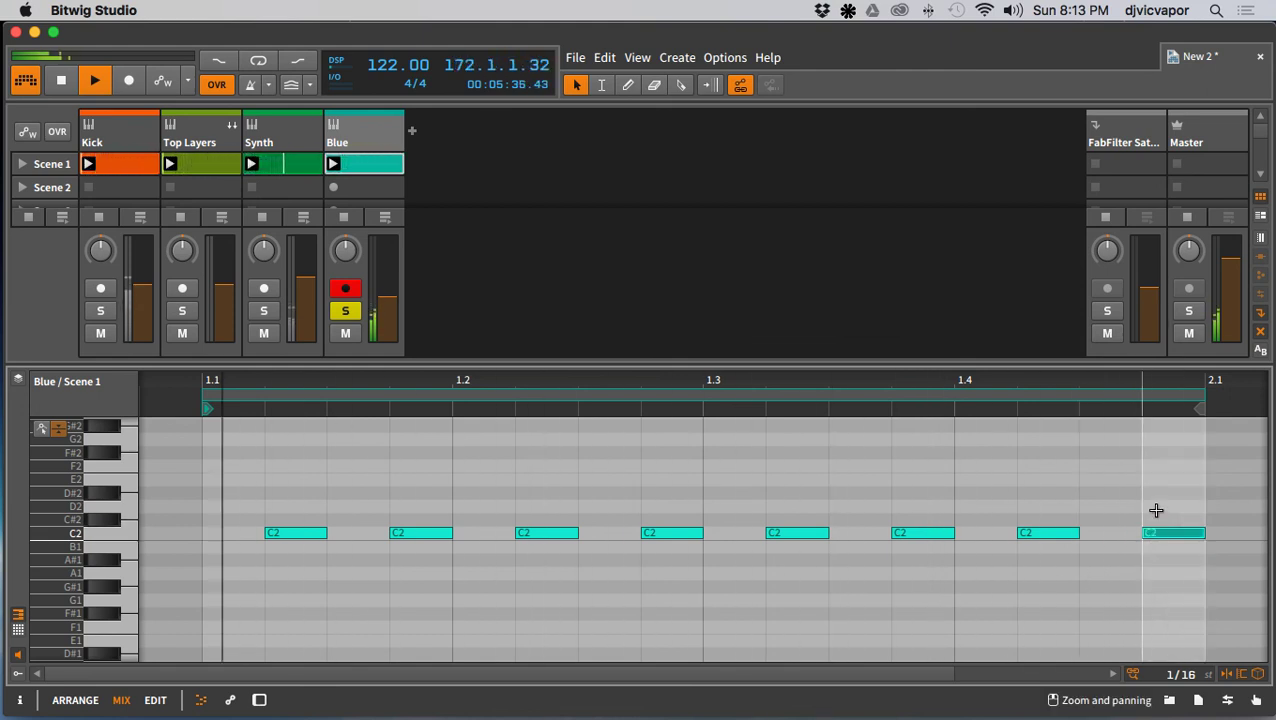
{"action": "key", "text": "Delete"}
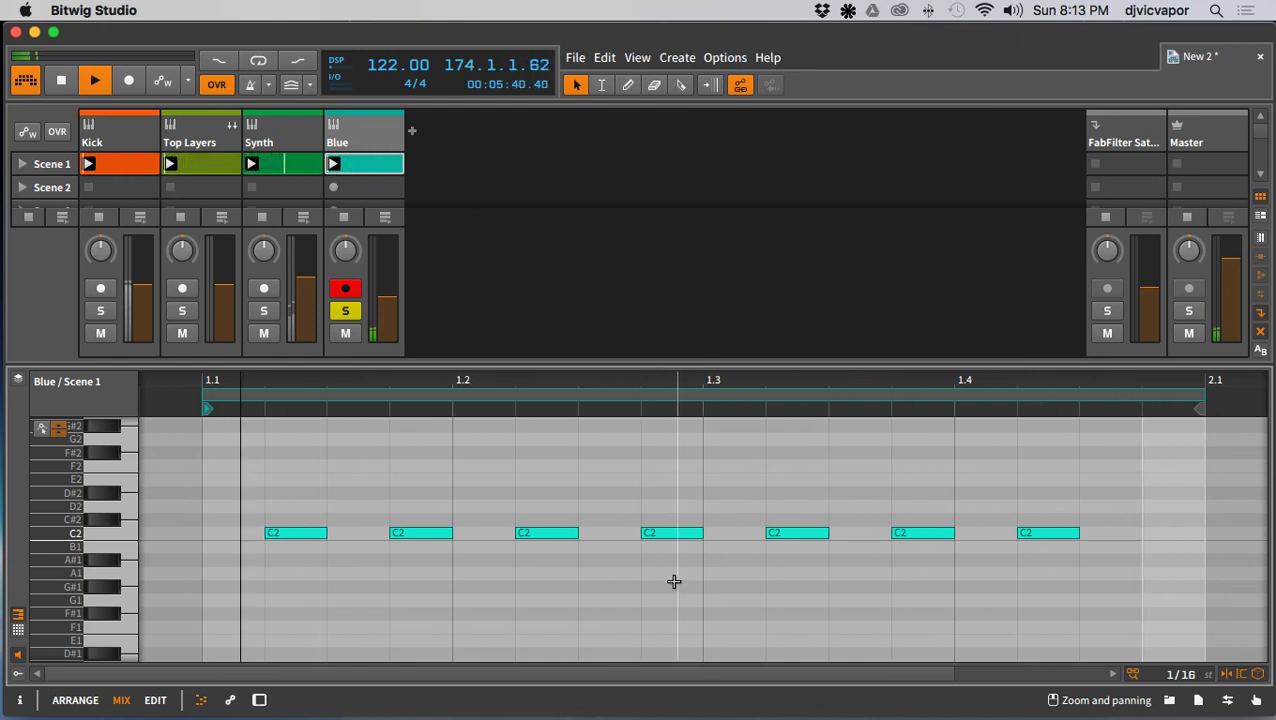
Step: Move the fifth C2 note one sixteenth later and the first C2 note one sixteenth earlier, to the bar start
{"action": "left_click", "coordinate": [794, 532]}
{"action": "key", "text": "Right"}
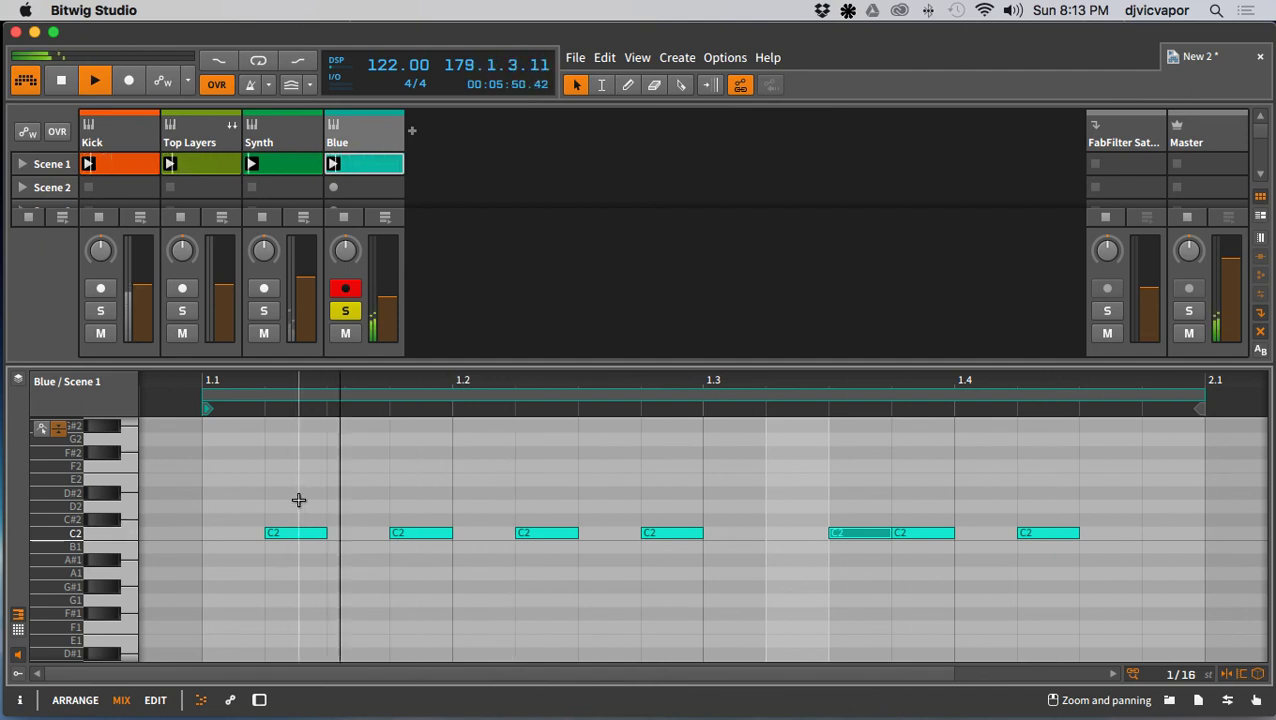
{"action": "left_click", "coordinate": [288, 530]}
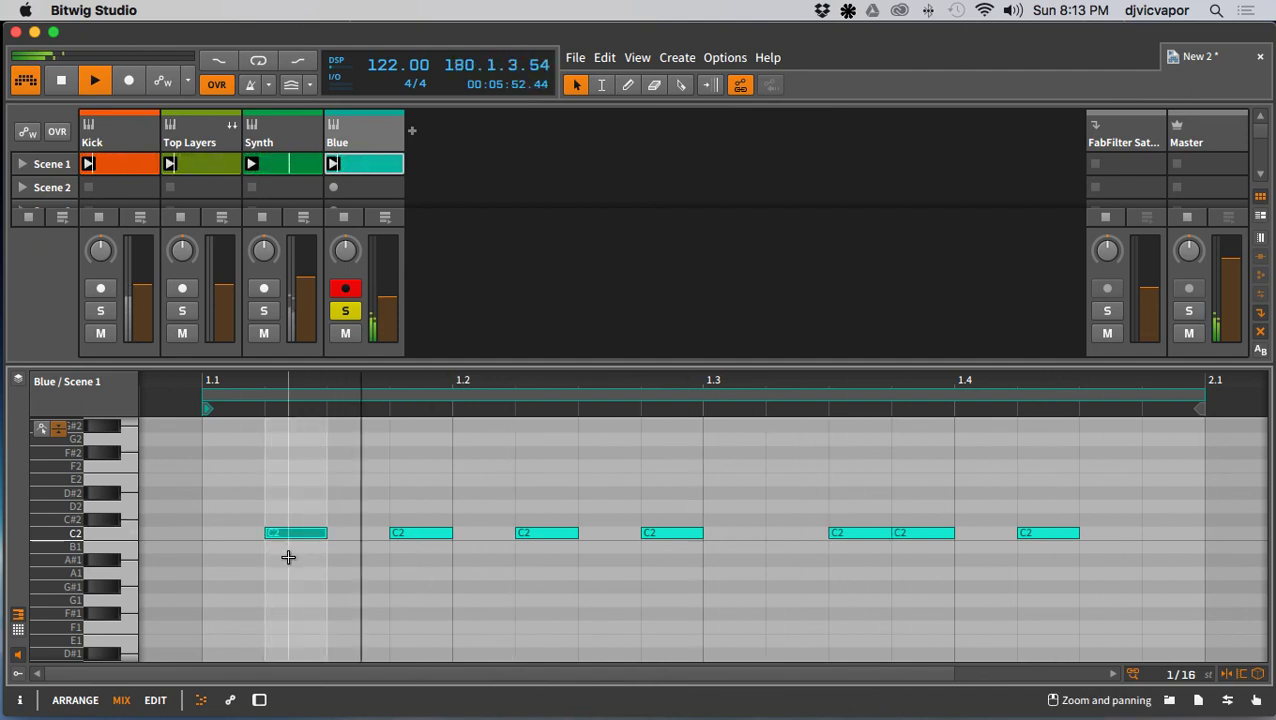
{"action": "key", "text": "Left"}
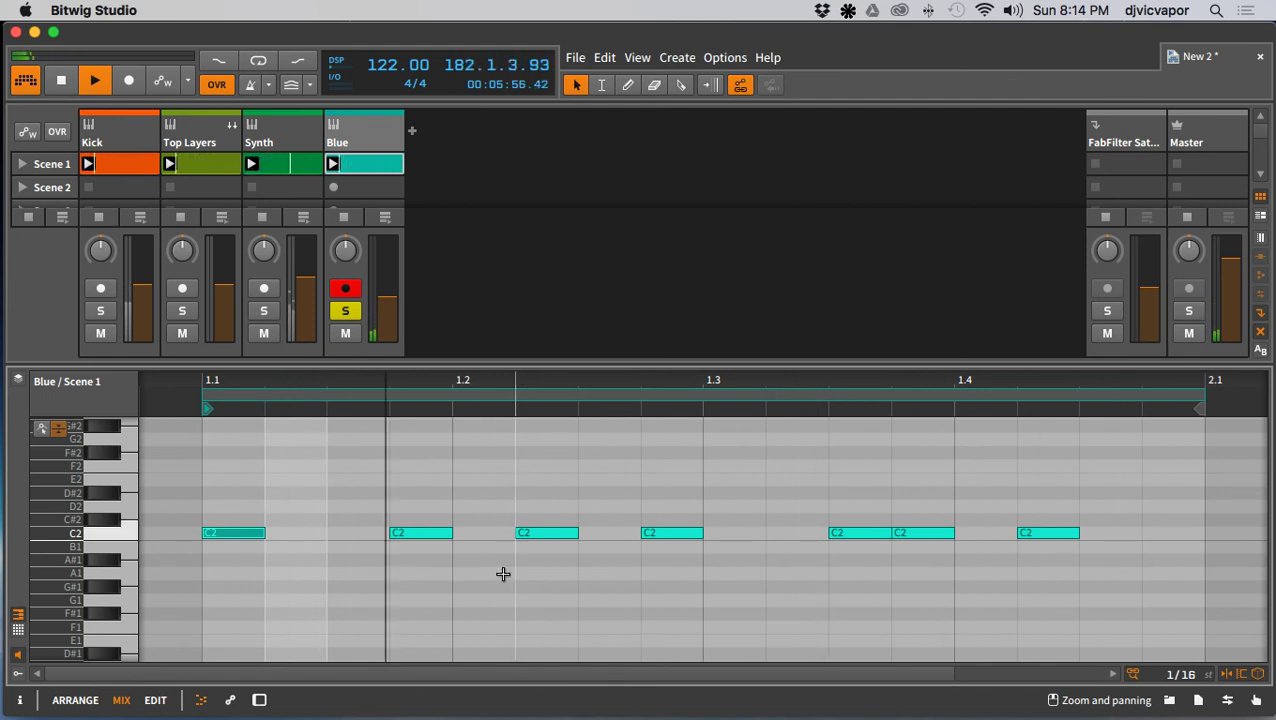
Step: Unsolo the Blue track and raise its volume in the mix
{"action": "left_click", "coordinate": [344, 312]}
{"action": "left_click_drag", "start_coordinate": [388, 312], "coordinate": [388, 279]}
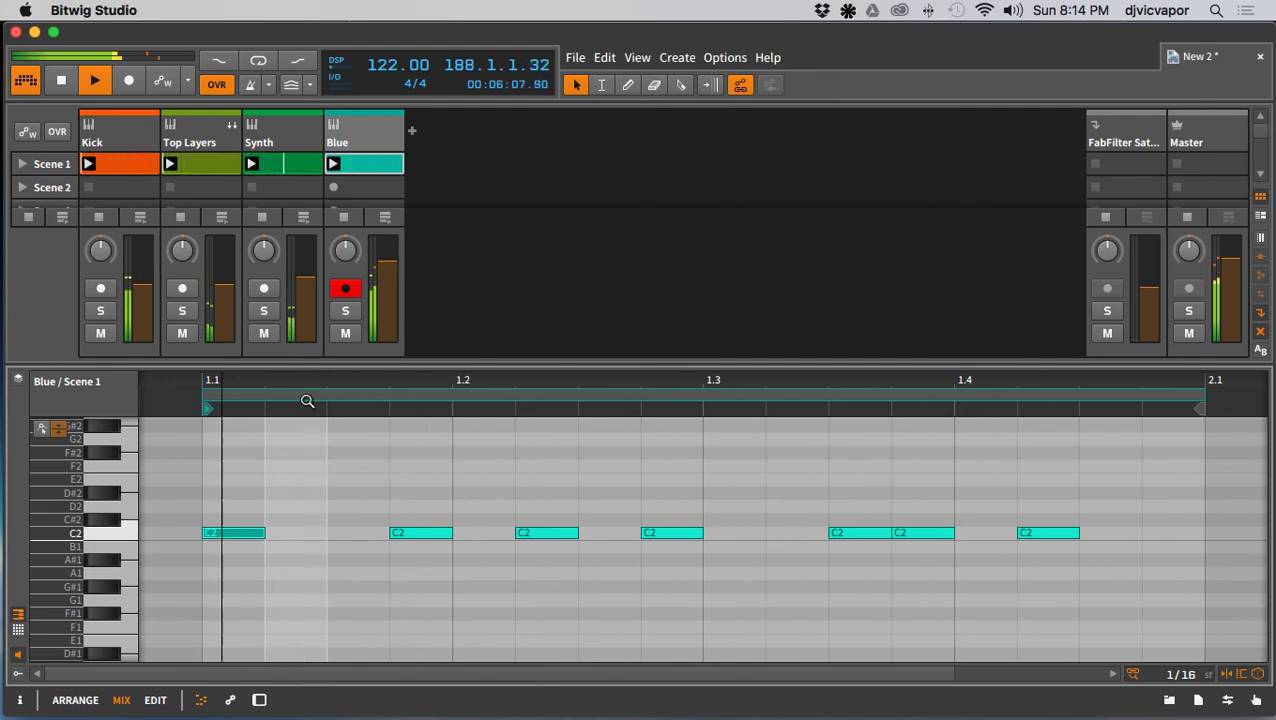
Step: Move the first C2 note one sixteenth later, off the downbeat
{"action": "left_click", "coordinate": [231, 518]}
{"action": "left_click", "coordinate": [232, 533]}
{"action": "key", "text": "alt+Right"}
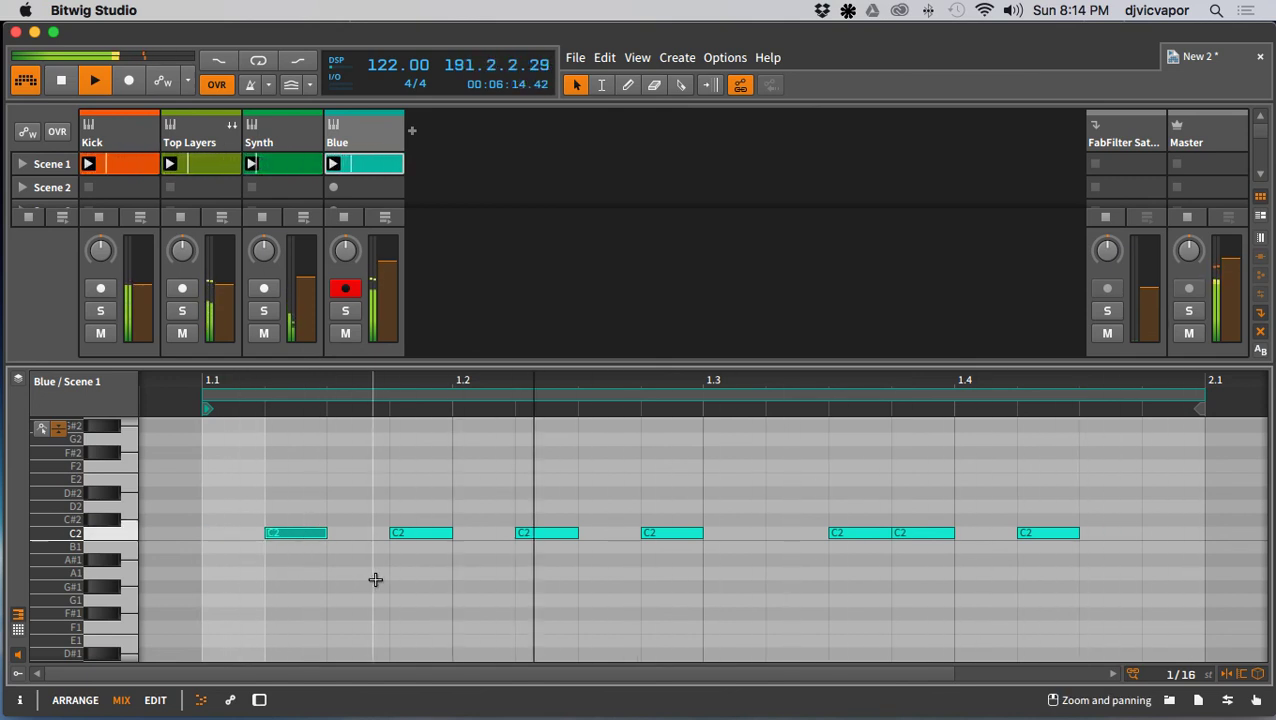
Step: Lengthen the second C2 note to two sixteenths and delete the note right after it
{"action": "left_click_drag", "start_coordinate": [447, 533], "coordinate": [532, 540]}
{"action": "double_click", "coordinate": [531, 533]}
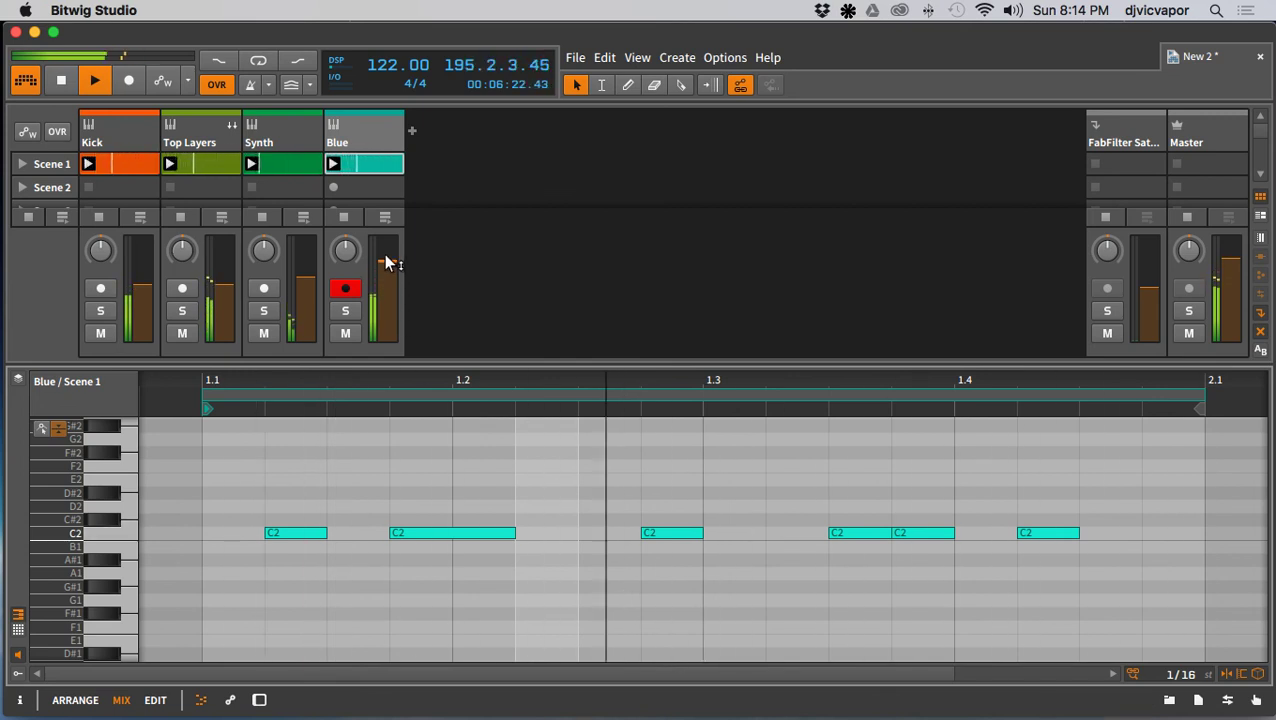
Step: Lower the Blue track's volume to -5.783 dB
{"action": "left_click_drag", "start_coordinate": [387, 262], "coordinate": [387, 275]}
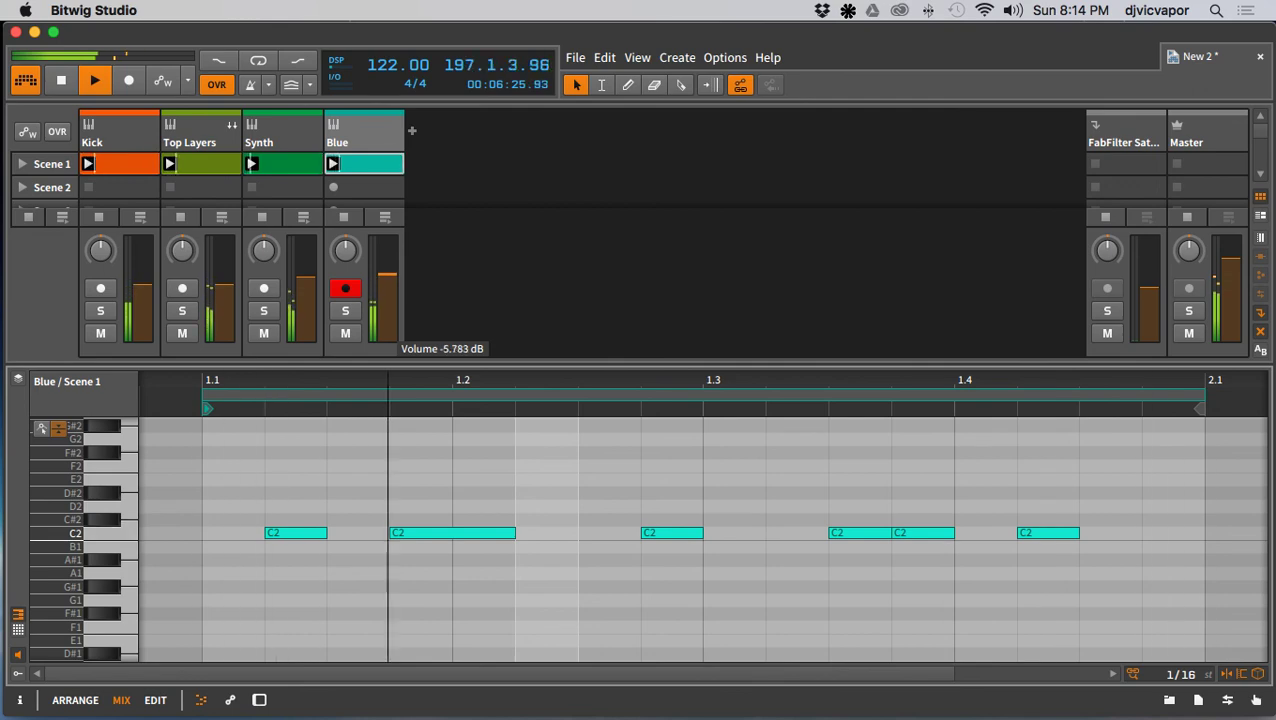
Step: Solo the Blue track and audition the presets How Bass, 600 Bass, Mod U Bass and Imple Bass 2 in its synth
{"action": "left_click", "coordinate": [345, 310]}
{"action": "double_click", "coordinate": [352, 134]}
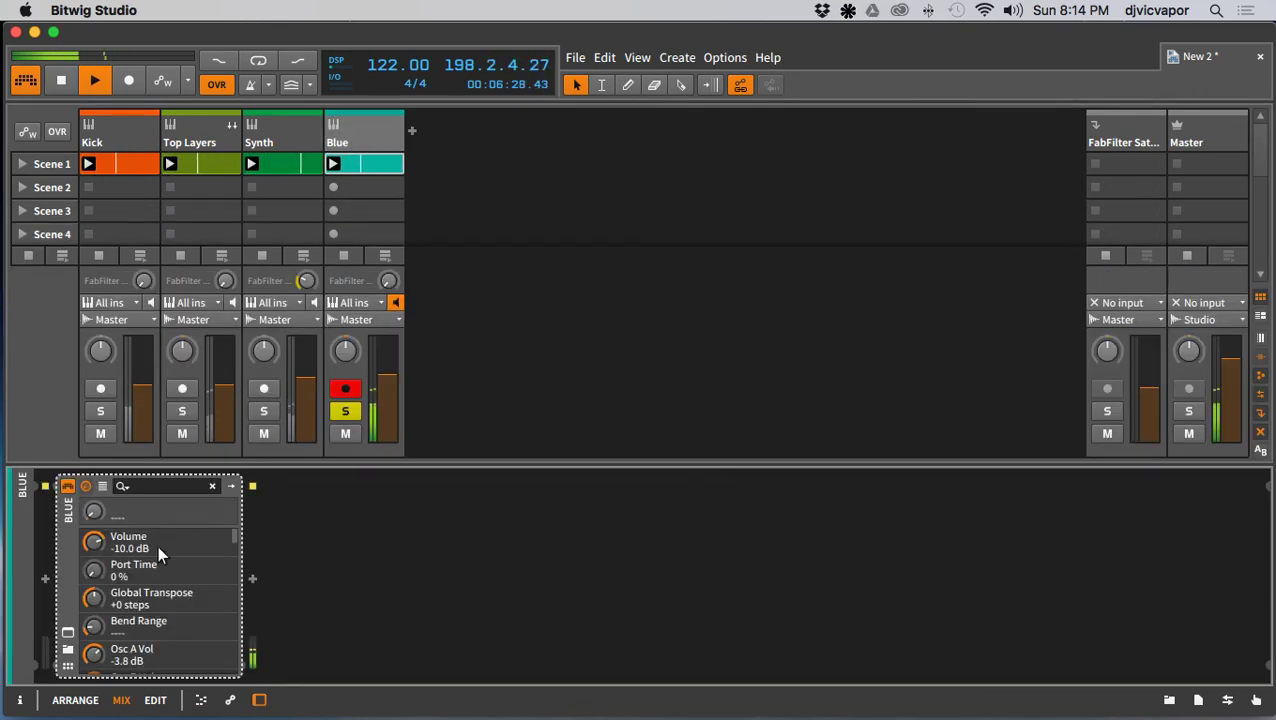
{"action": "left_click", "coordinate": [69, 632]}
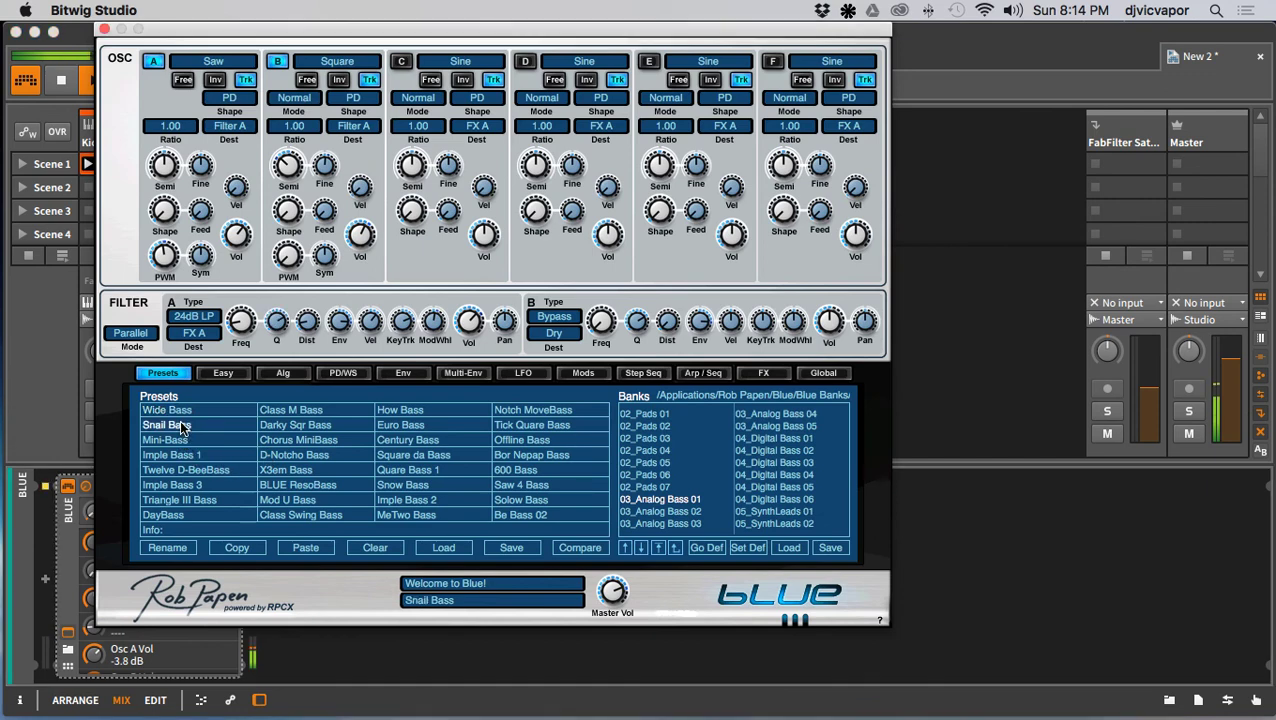
{"action": "left_click", "coordinate": [404, 414]}
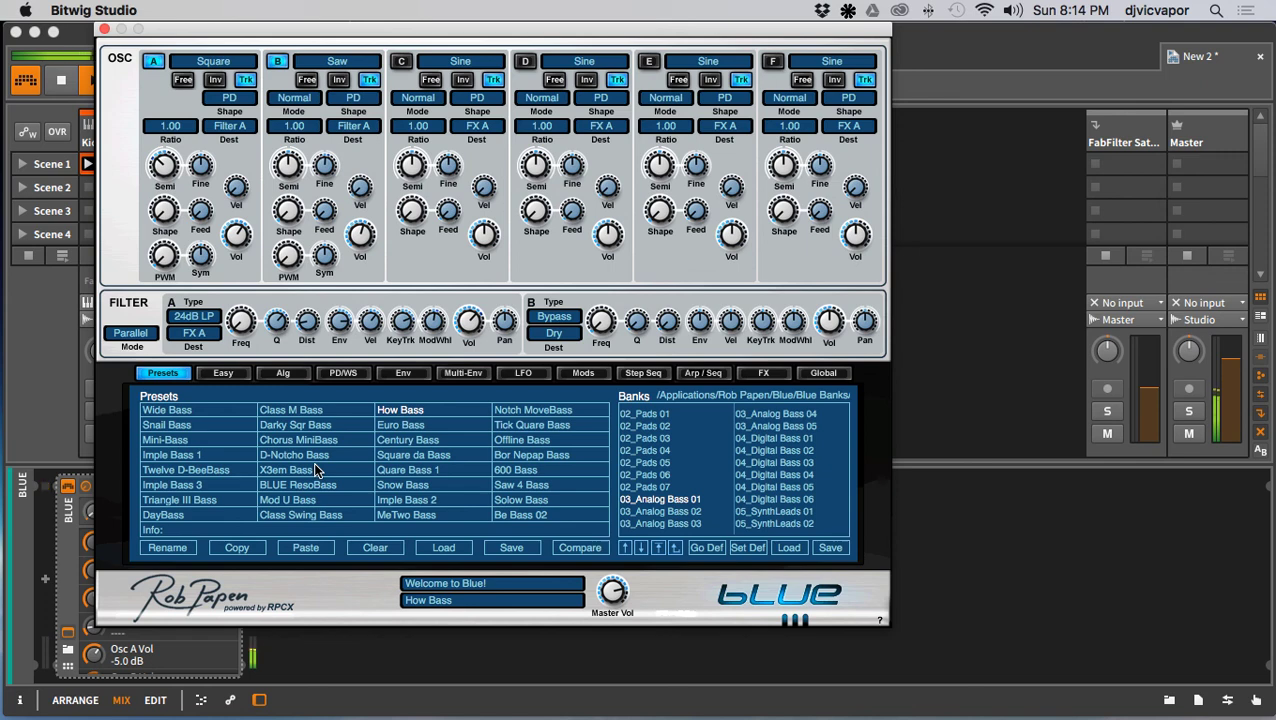
{"action": "left_click", "coordinate": [512, 472]}
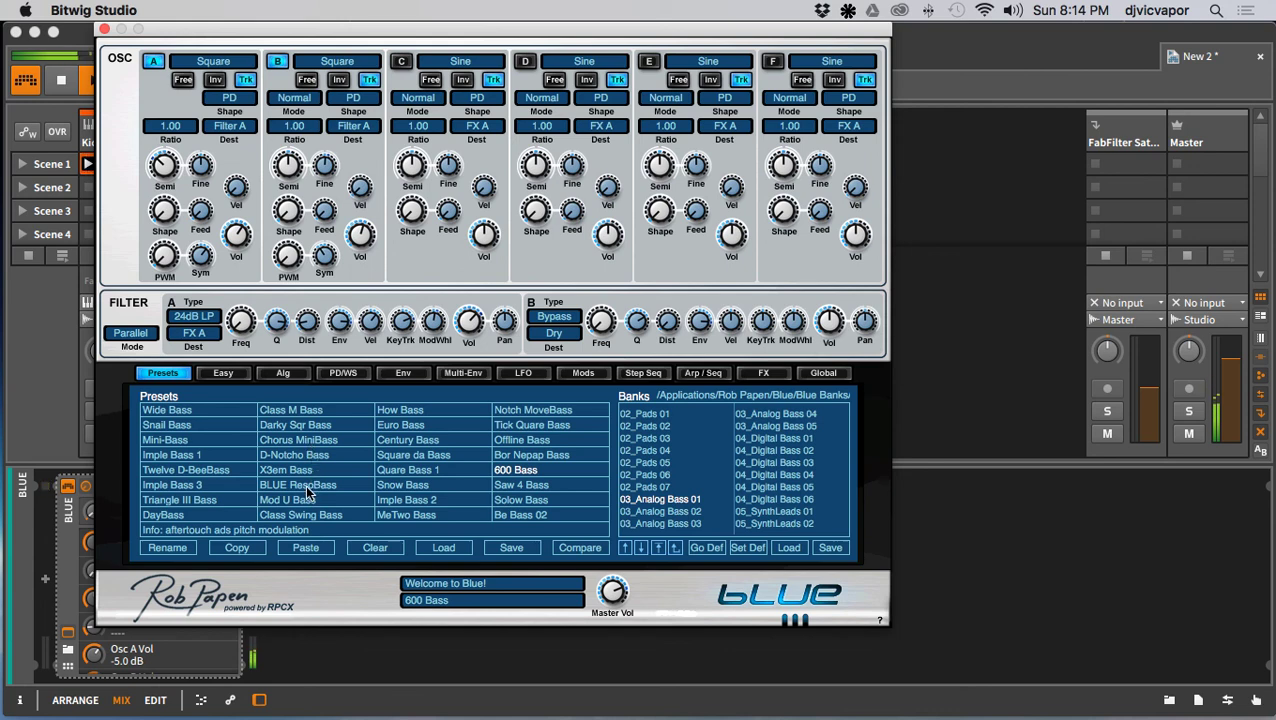
{"action": "left_click", "coordinate": [296, 503]}
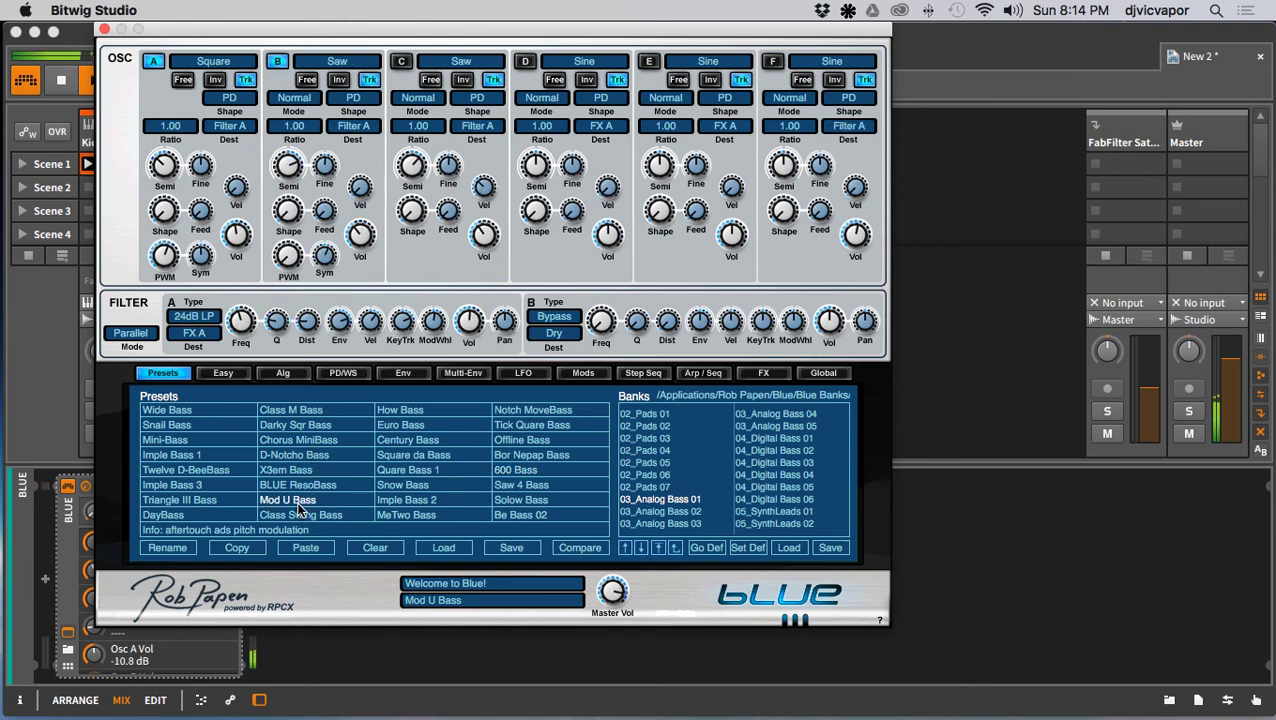
{"action": "left_click", "coordinate": [418, 502]}
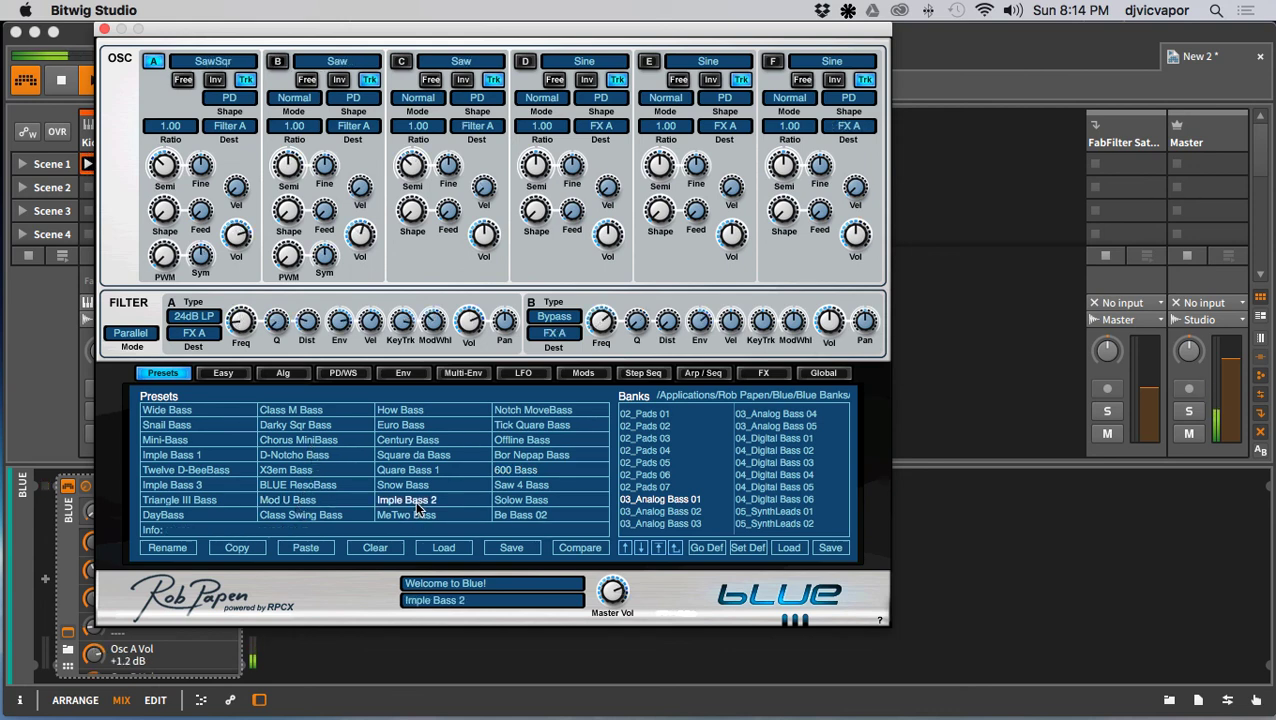
Step: Close the synth's window, unsolo the Blue track and lower its volume to -7.917 dB
{"action": "left_click", "coordinate": [104, 32]}
{"action": "left_click", "coordinate": [332, 405]}
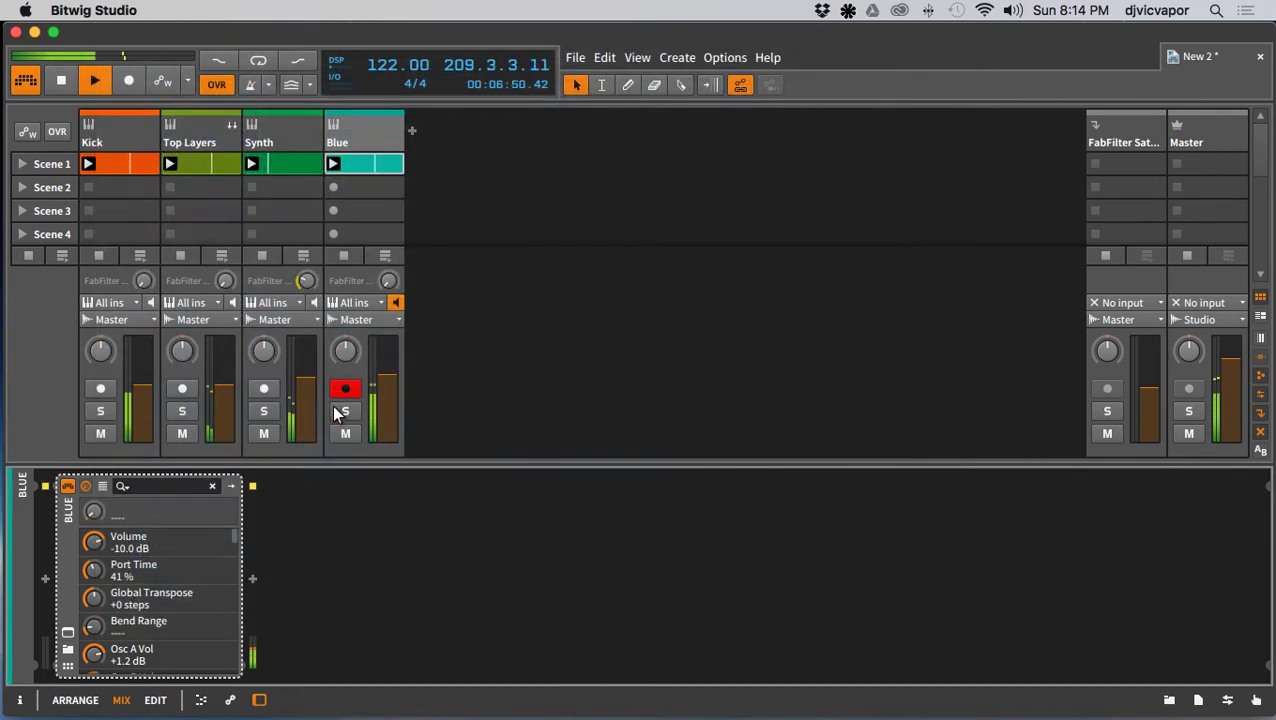
{"action": "left_click_drag", "start_coordinate": [386, 379], "coordinate": [386, 388]}
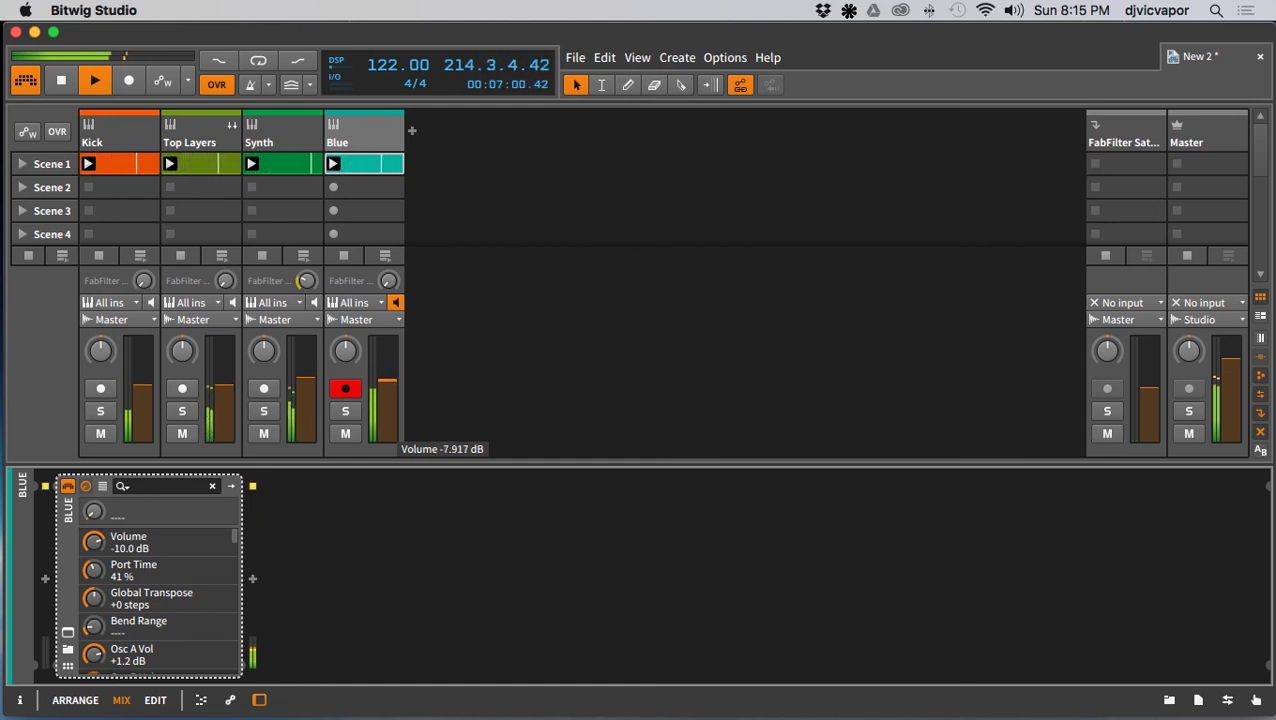
Step: Solo the bass track and replace its Blue synth with Bitwig's own Polysynth device
{"action": "left_click", "coordinate": [346, 411]}
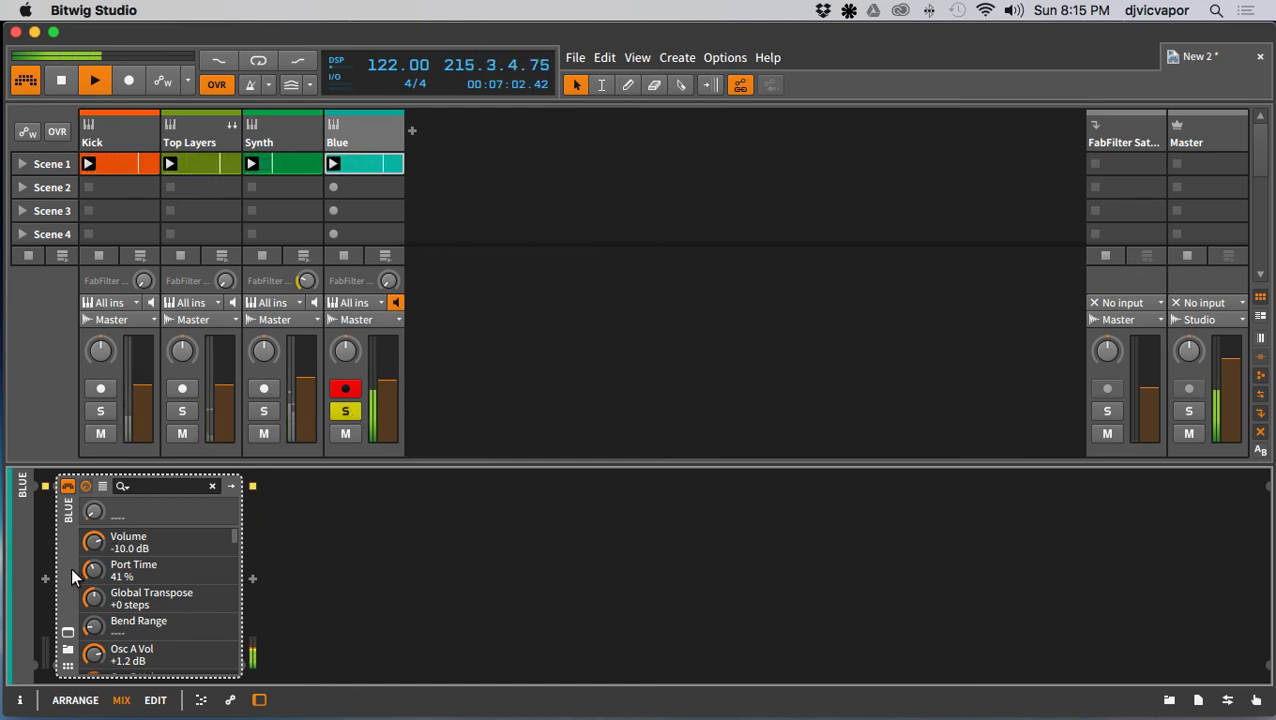
{"action": "key", "text": "Delete"}
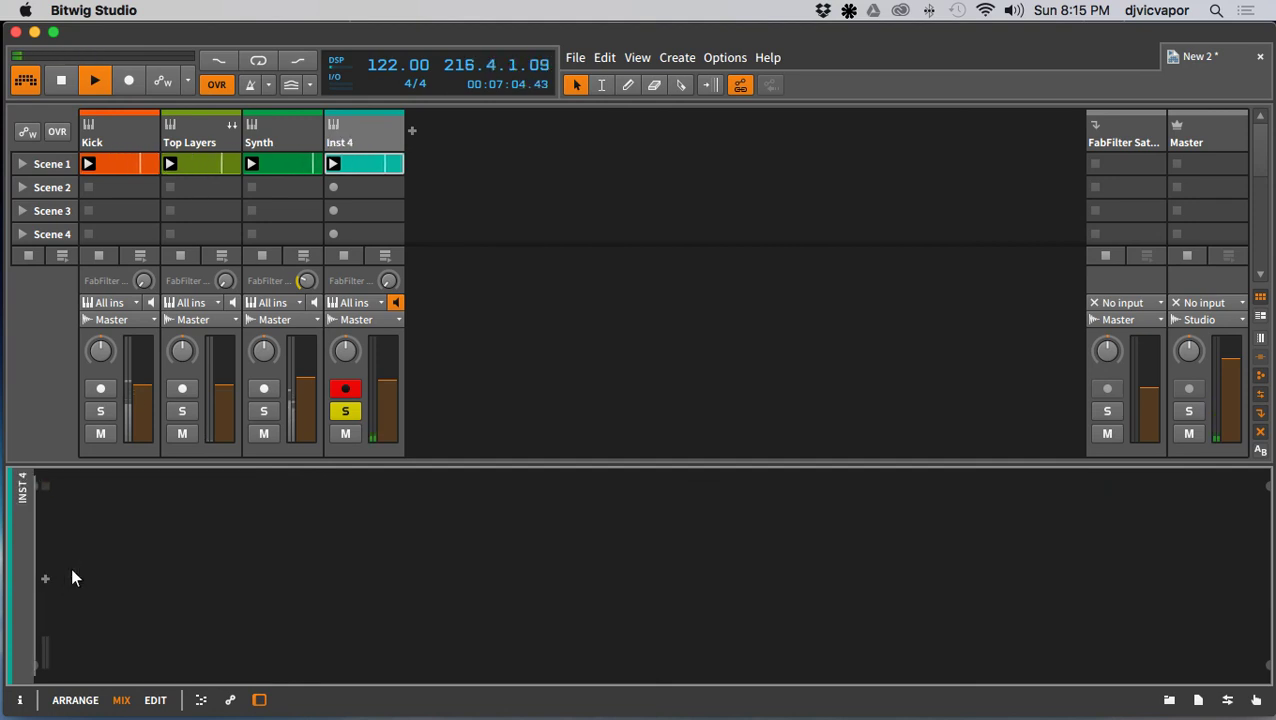
{"action": "left_click", "coordinate": [45, 578]}
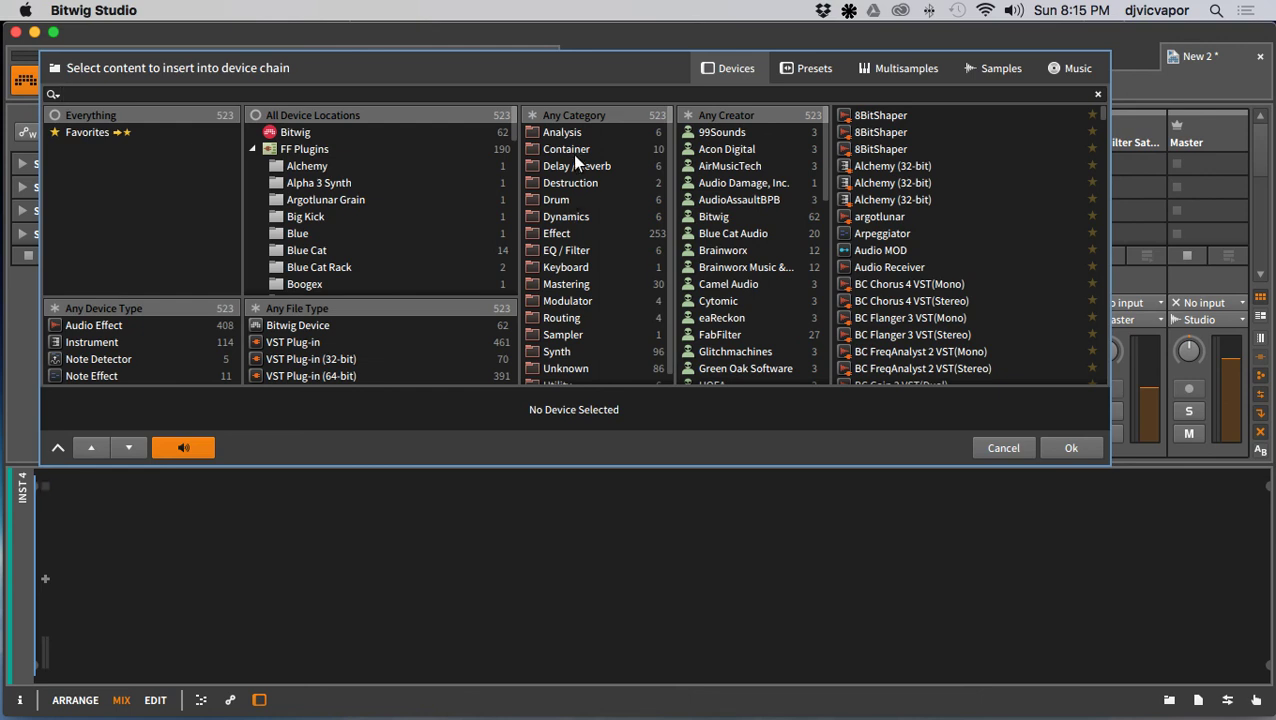
{"action": "left_click", "coordinate": [571, 353]}
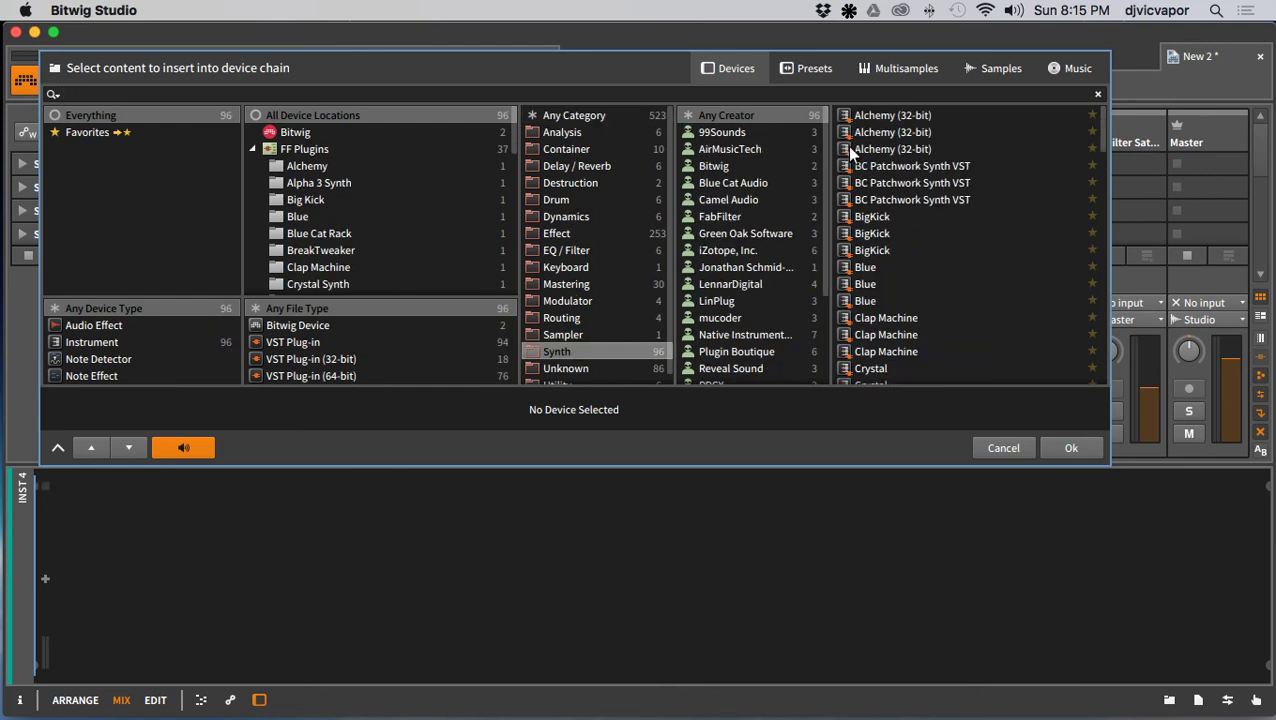
{"action": "left_click", "coordinate": [300, 133]}
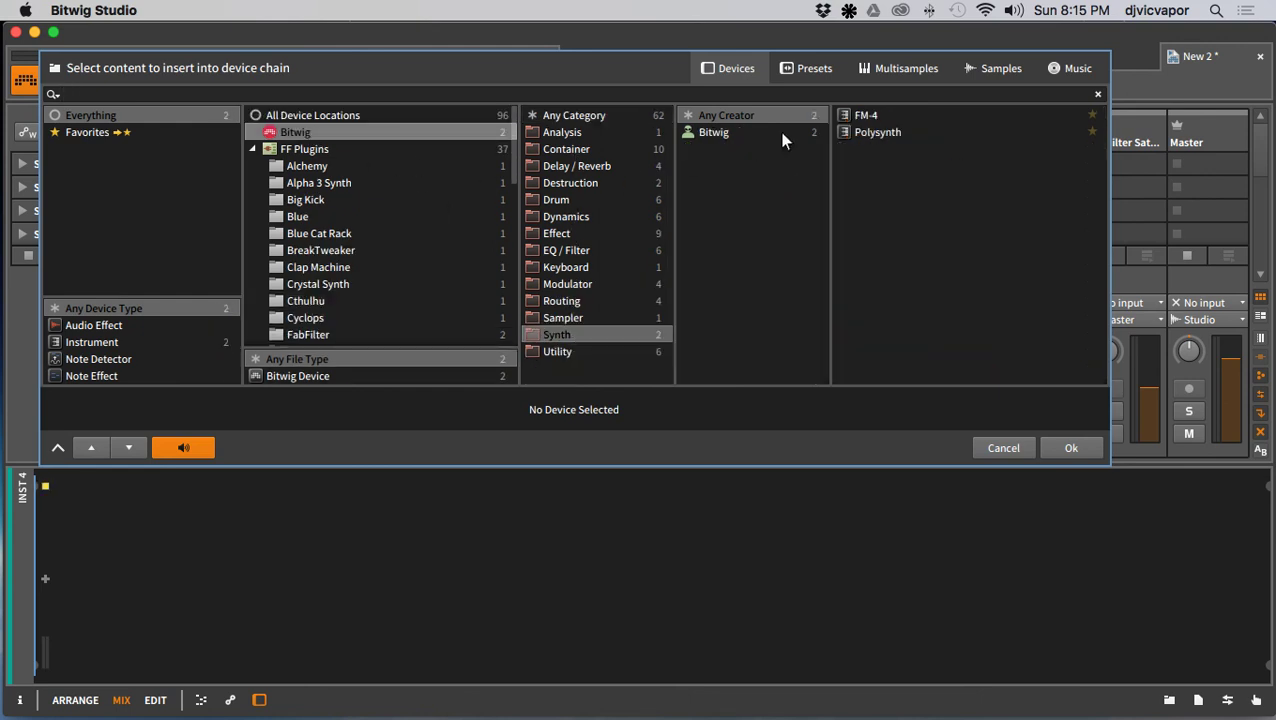
{"action": "left_click", "coordinate": [857, 130]}
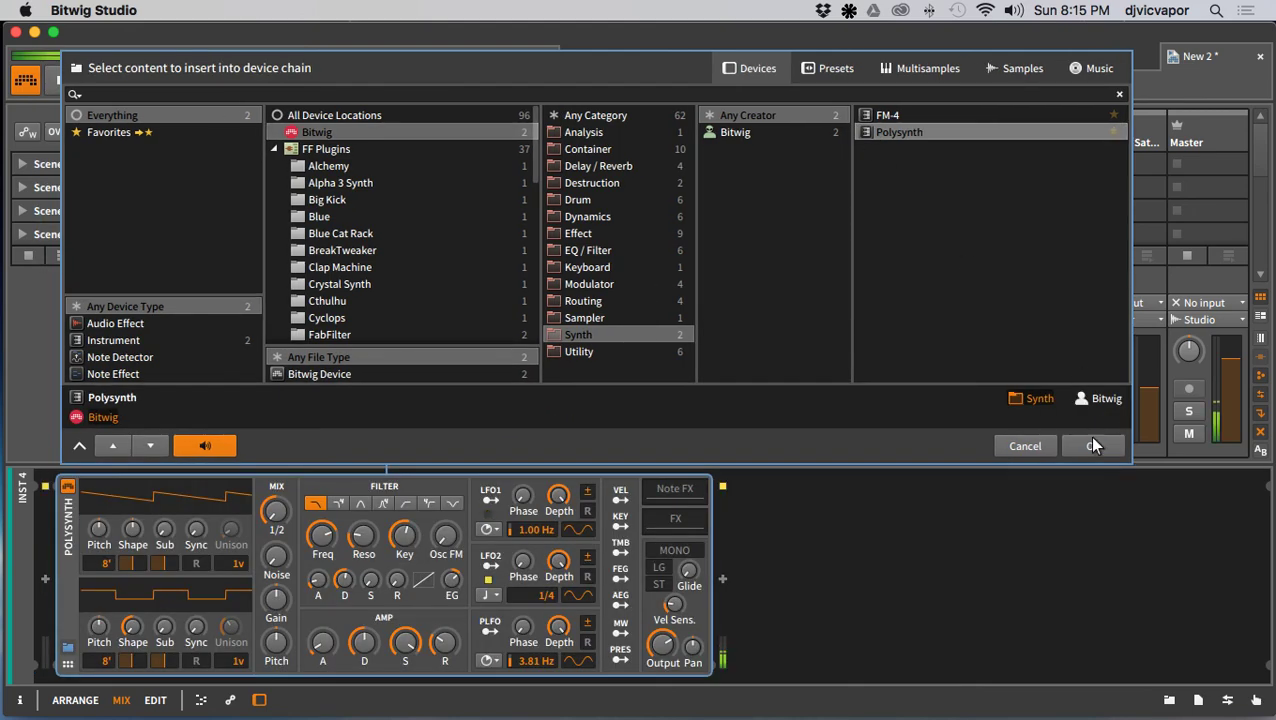
{"action": "left_click", "coordinate": [1093, 446]}
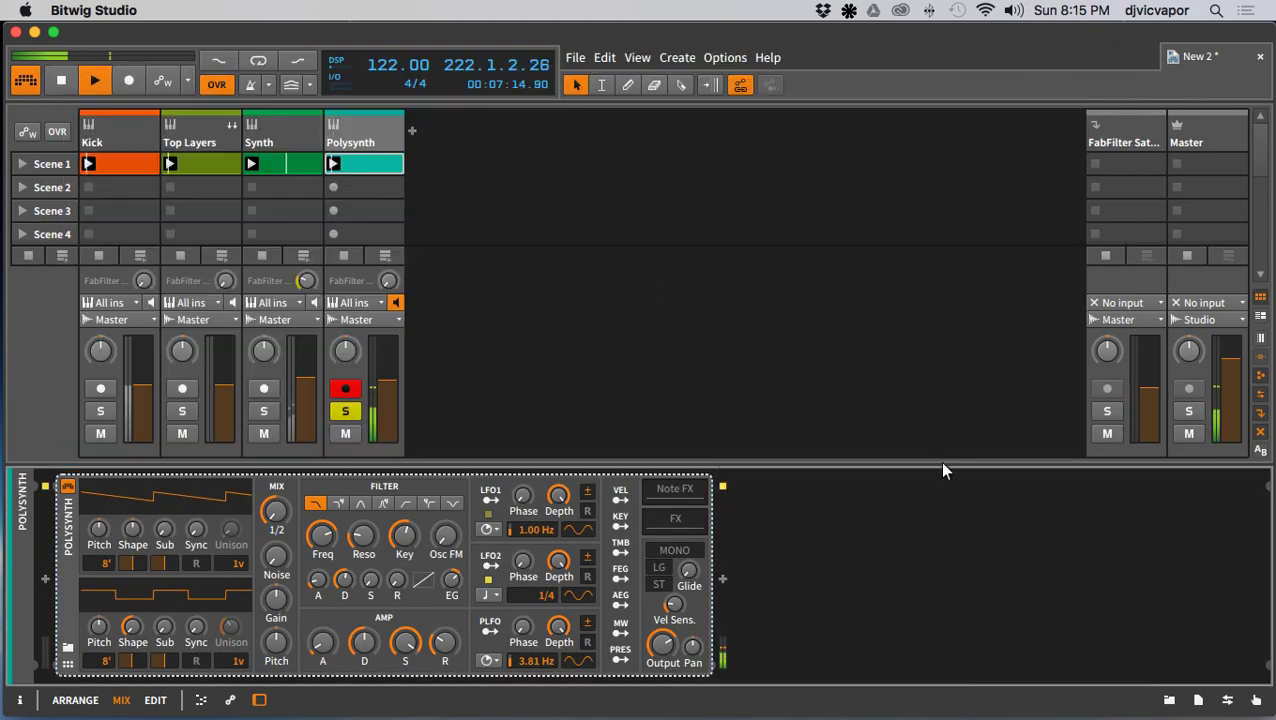
Step: Browse Polysynth's presets and audition Bass 1, Bass 2, Acido, Analog Unkle, Bass Dub 1, Bass Dub 2 and Bass Guitar
{"action": "left_click", "coordinate": [67, 647]}
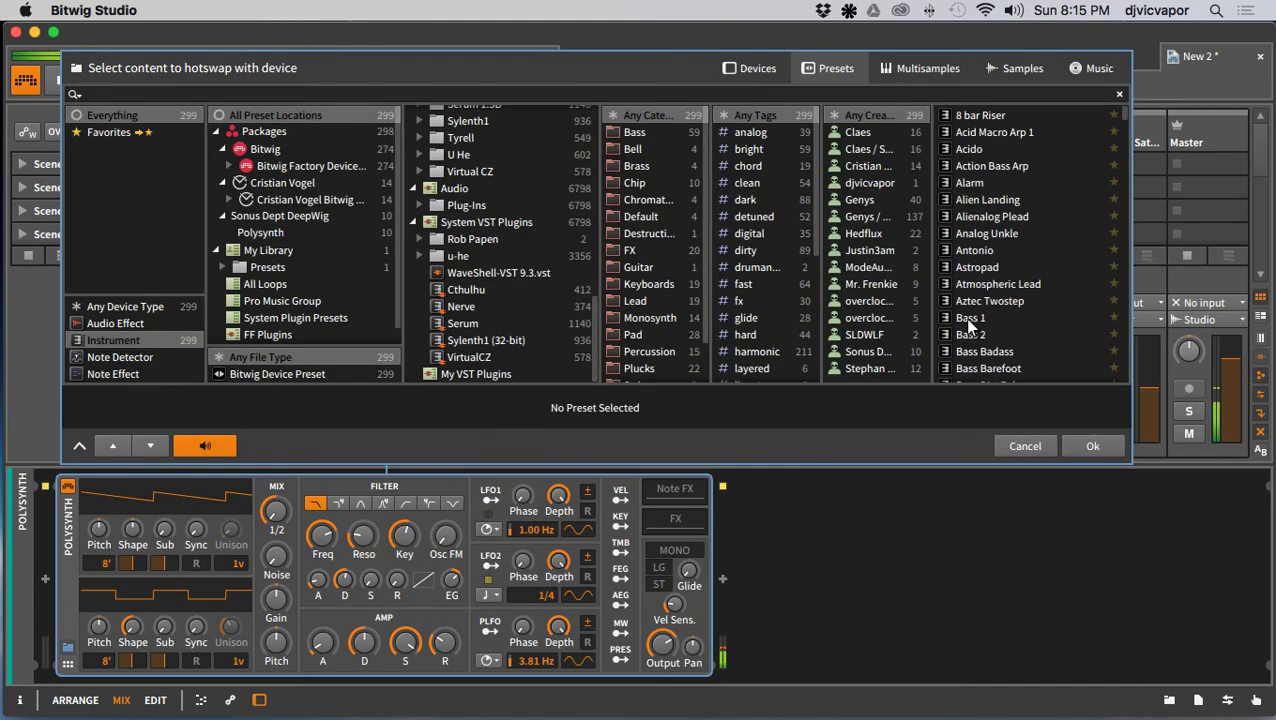
{"action": "left_click", "coordinate": [967, 319]}
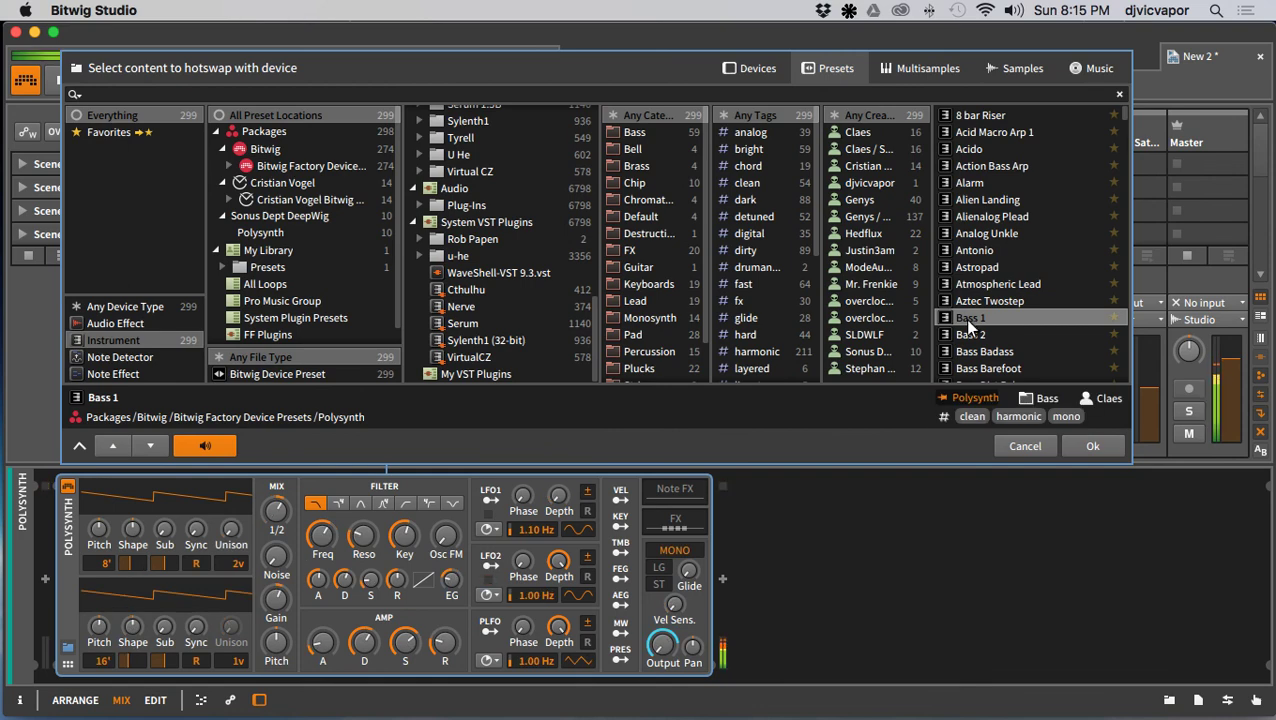
{"action": "left_click", "coordinate": [968, 336]}
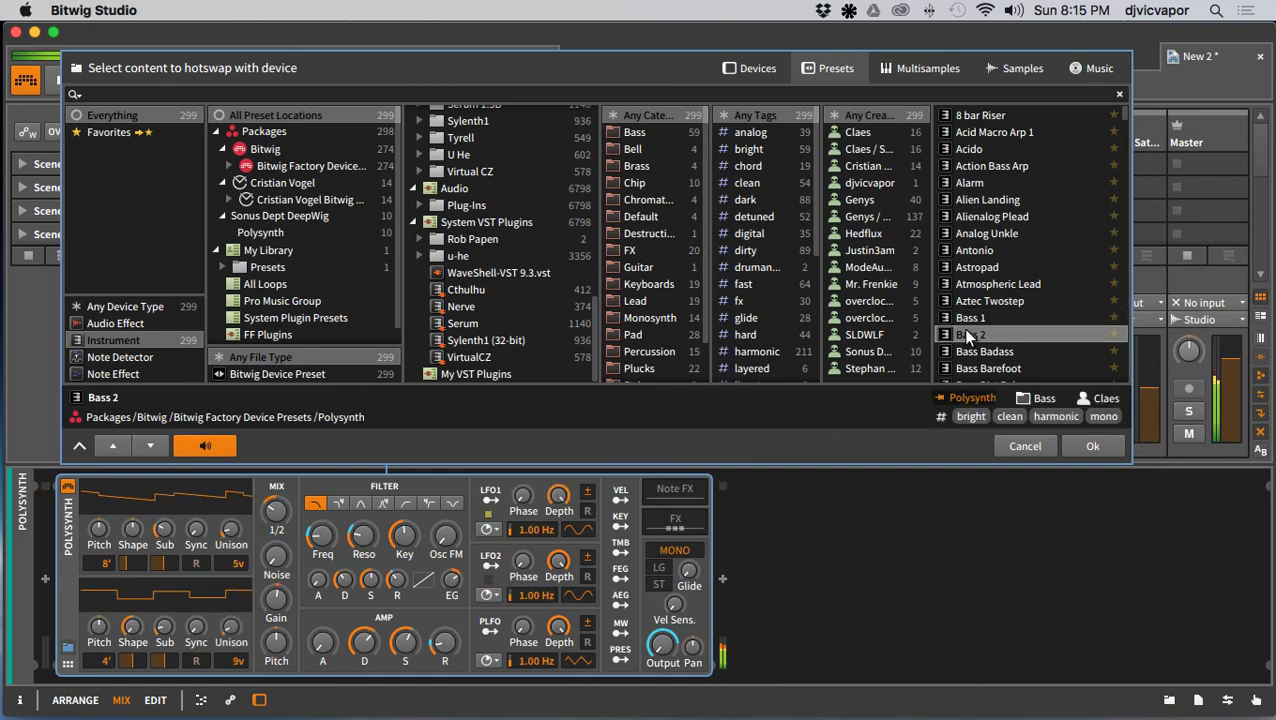
{"action": "left_click", "coordinate": [968, 152]}
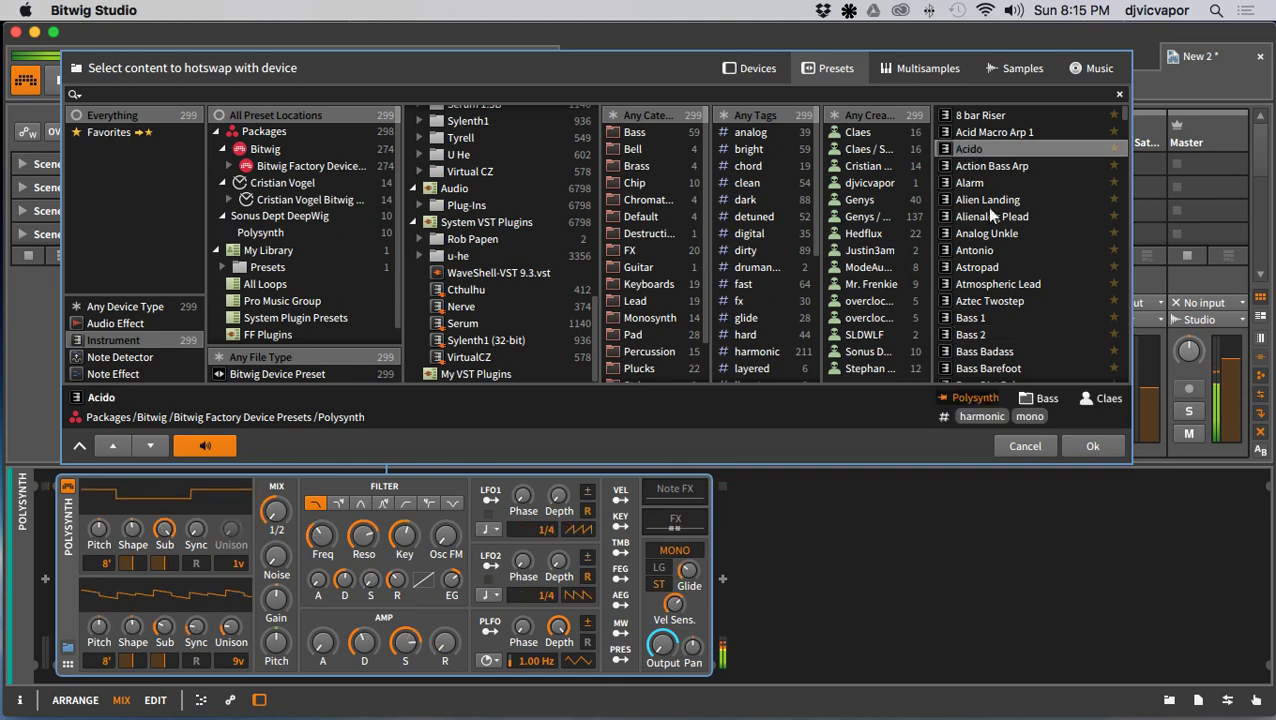
{"action": "scroll", "coordinate": [997, 233], "scroll_direction": "down", "scroll_amount": 1}
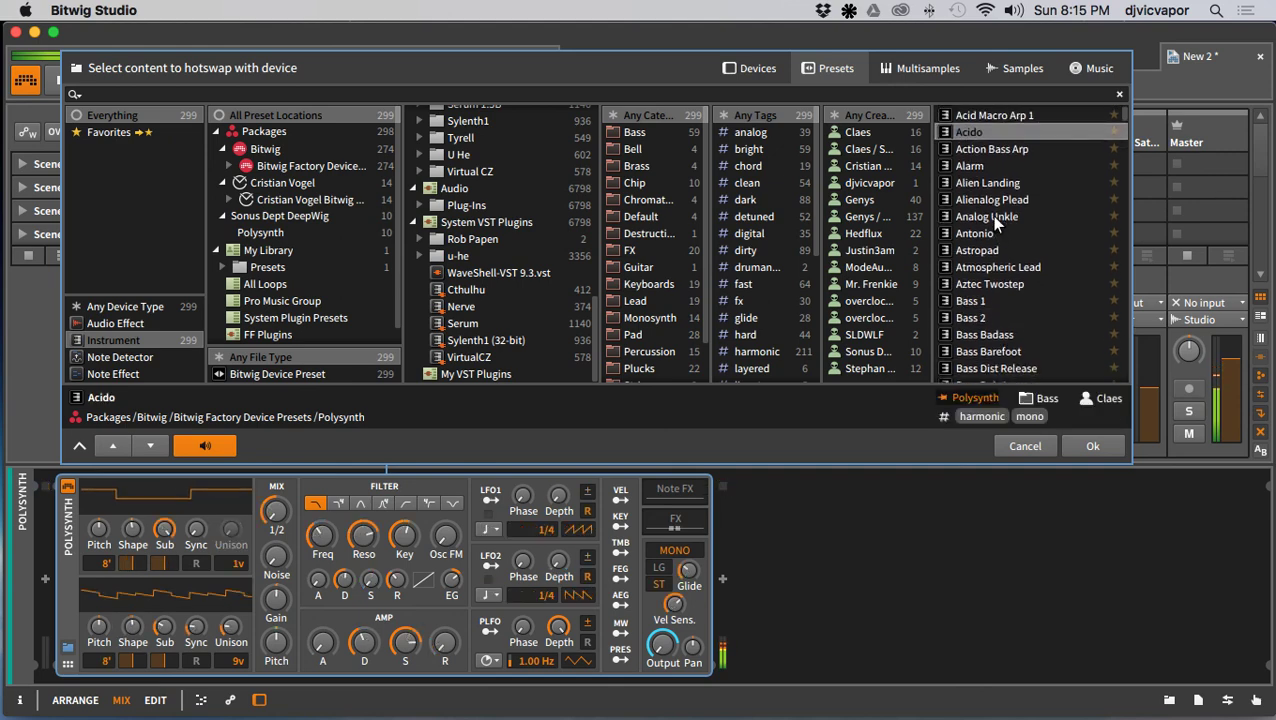
{"action": "left_click", "coordinate": [993, 218]}
{"action": "scroll", "coordinate": [988, 240], "scroll_direction": "down", "scroll_amount": 2}
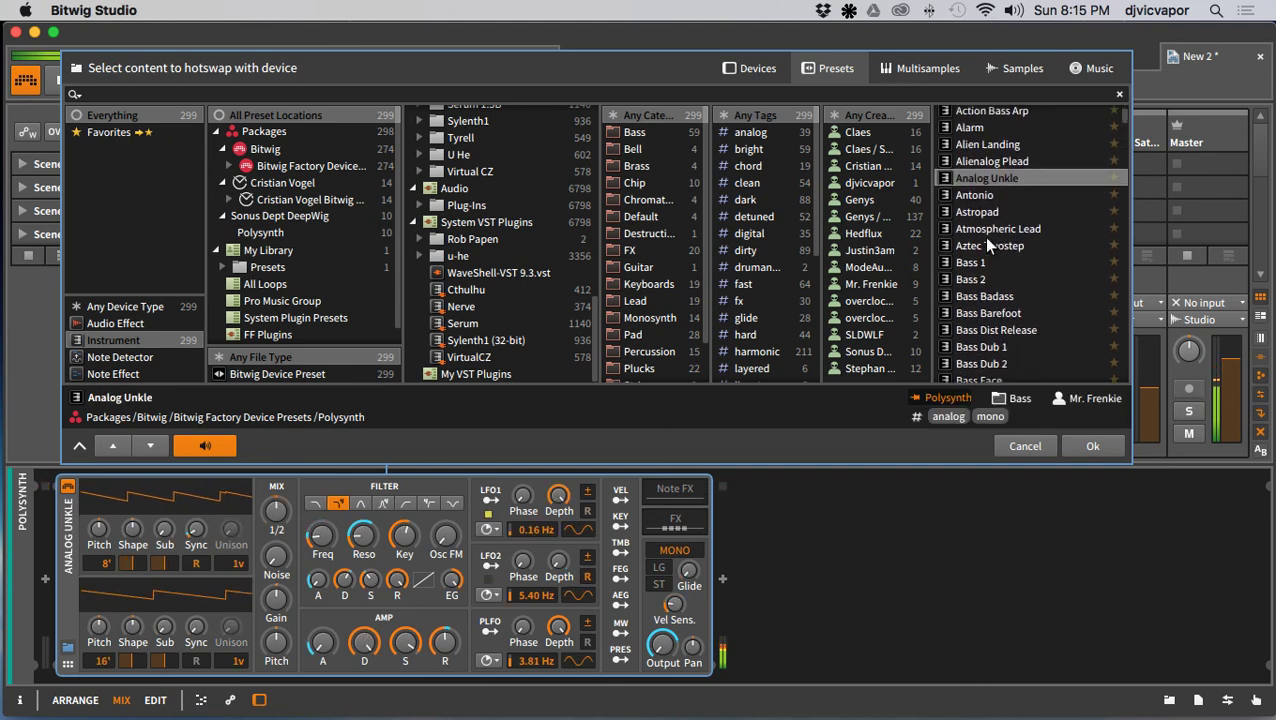
{"action": "left_click", "coordinate": [980, 347]}
{"action": "scroll", "coordinate": [981, 350], "scroll_direction": "down", "scroll_amount": 3}
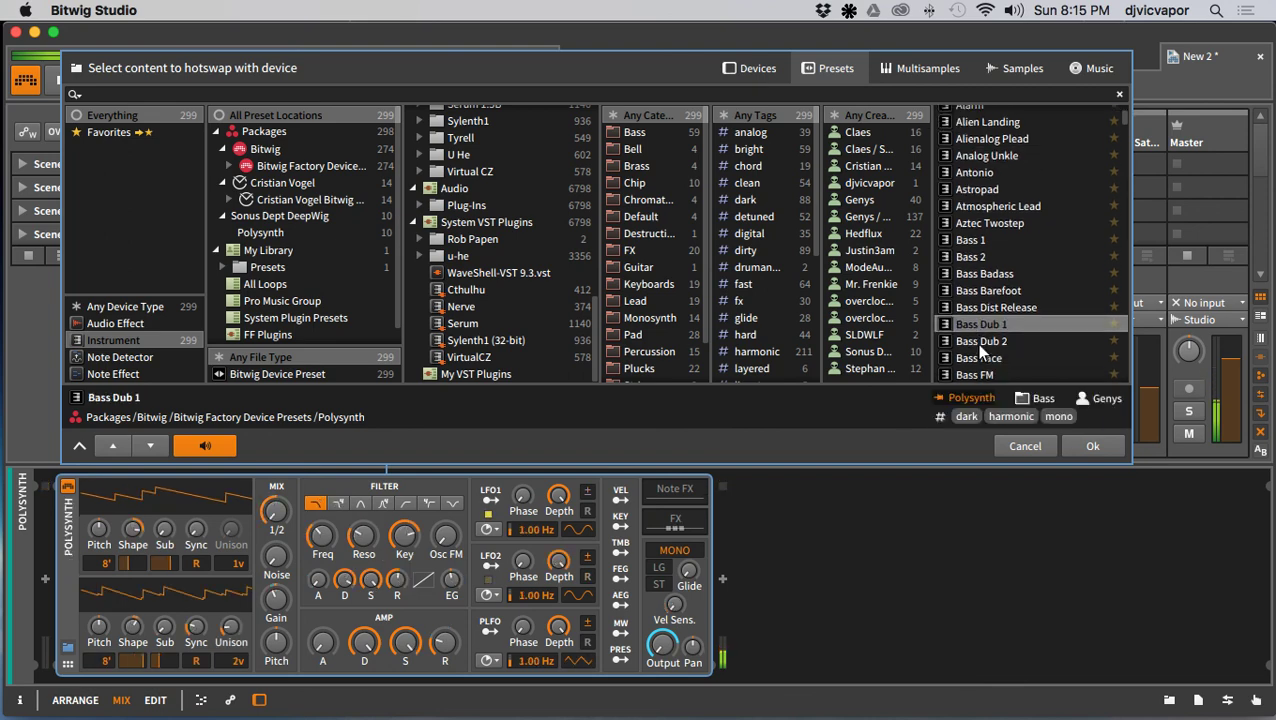
{"action": "left_click", "coordinate": [978, 305]}
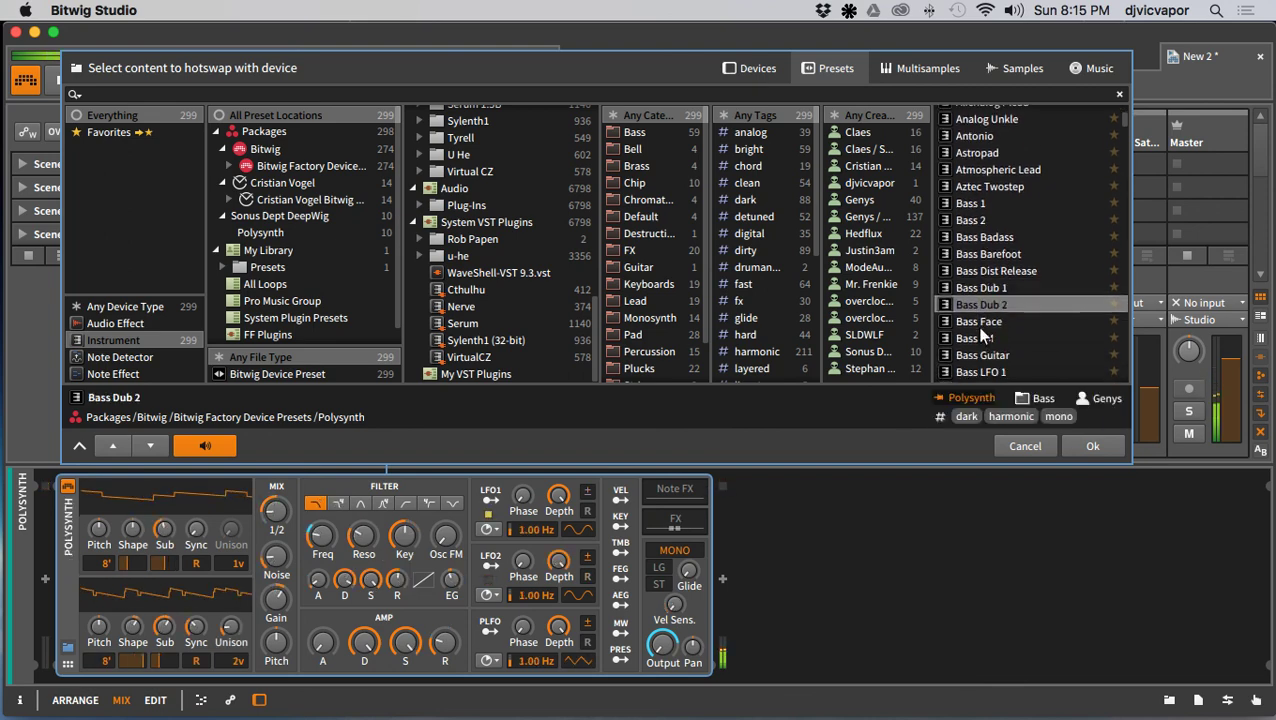
{"action": "left_click", "coordinate": [983, 355]}
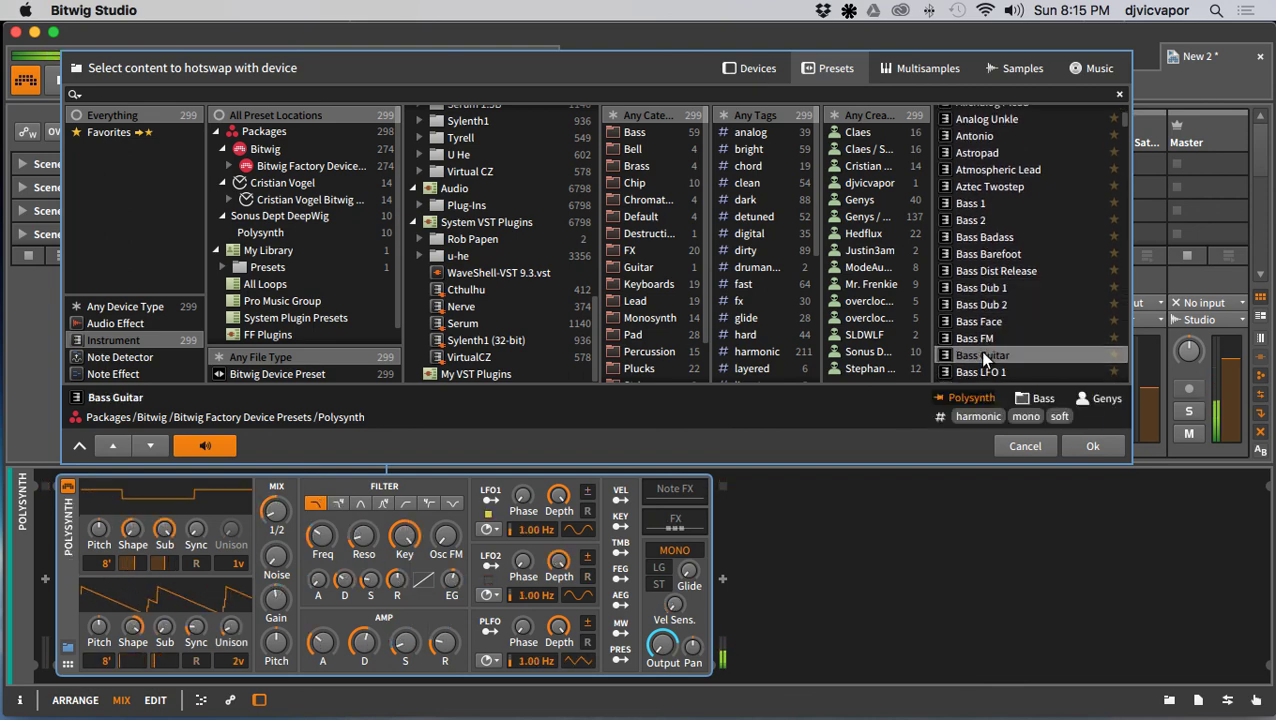
Step: Audition the Polysynth presets Bassline 1, Bended Chord, Bassline 3 and Bassline 2
{"action": "scroll", "coordinate": [985, 357], "scroll_direction": "down", "scroll_amount": 6}
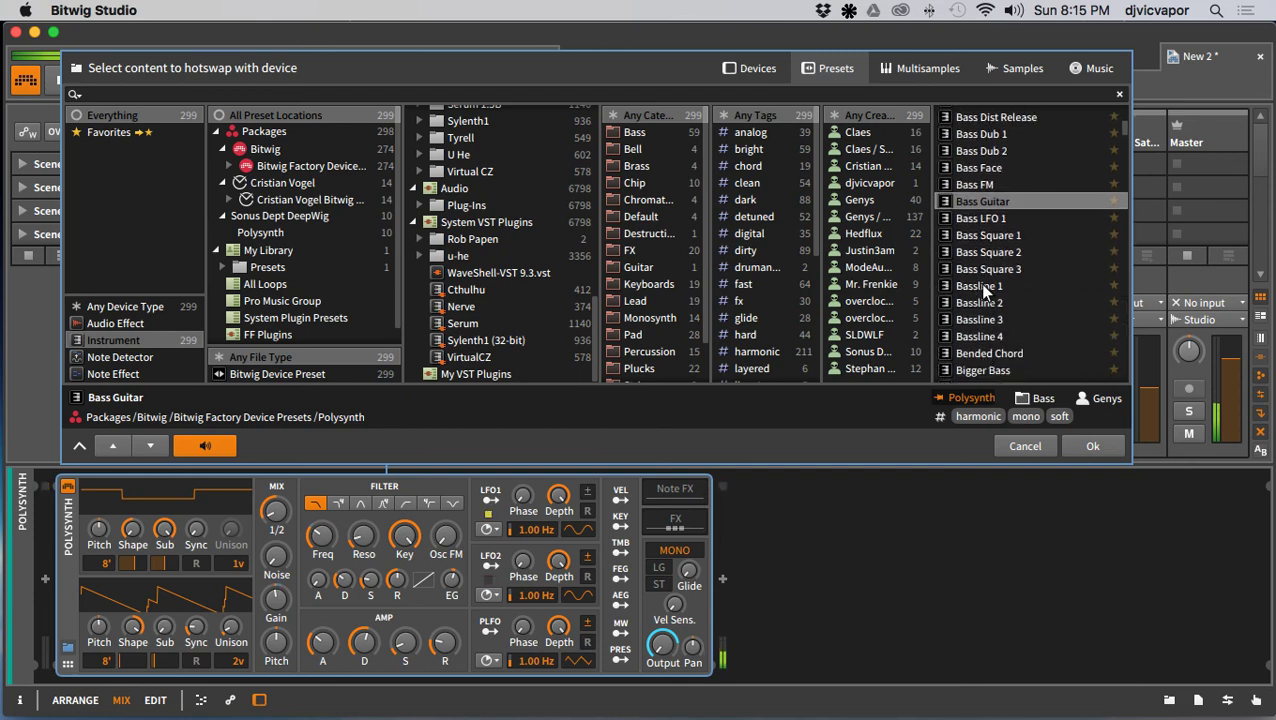
{"action": "left_click", "coordinate": [985, 288]}
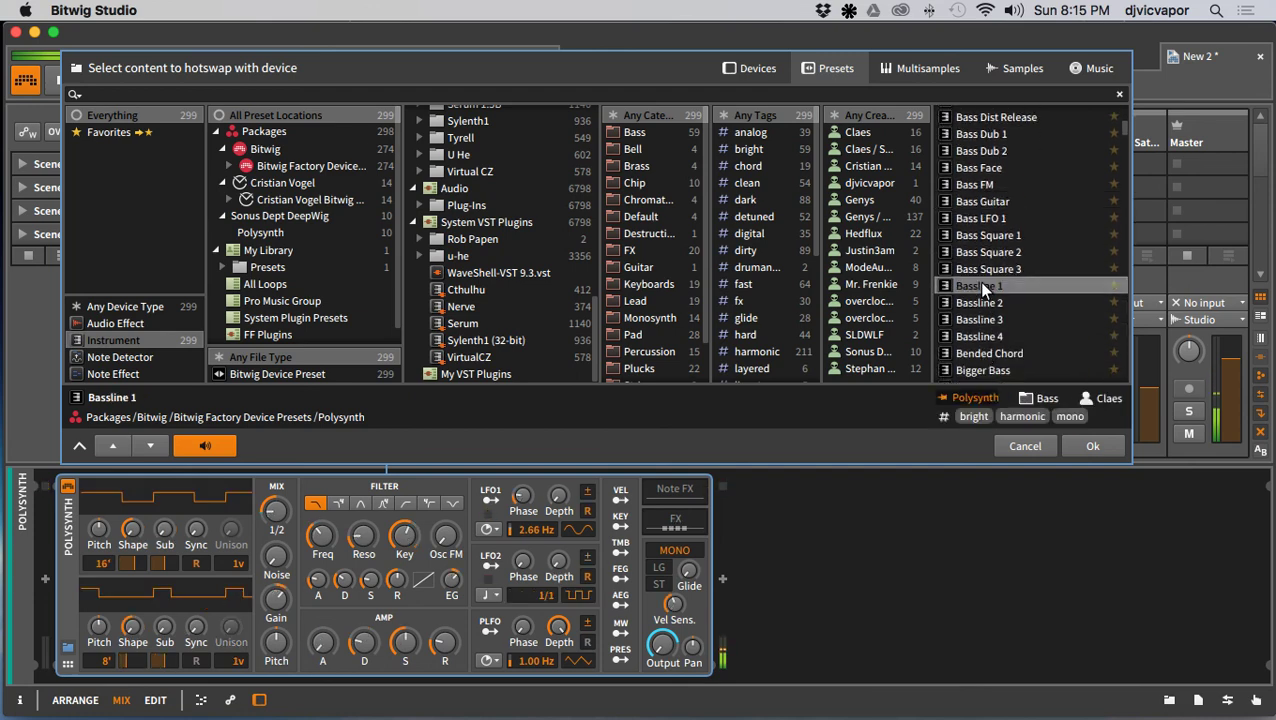
{"action": "left_click", "coordinate": [989, 354]}
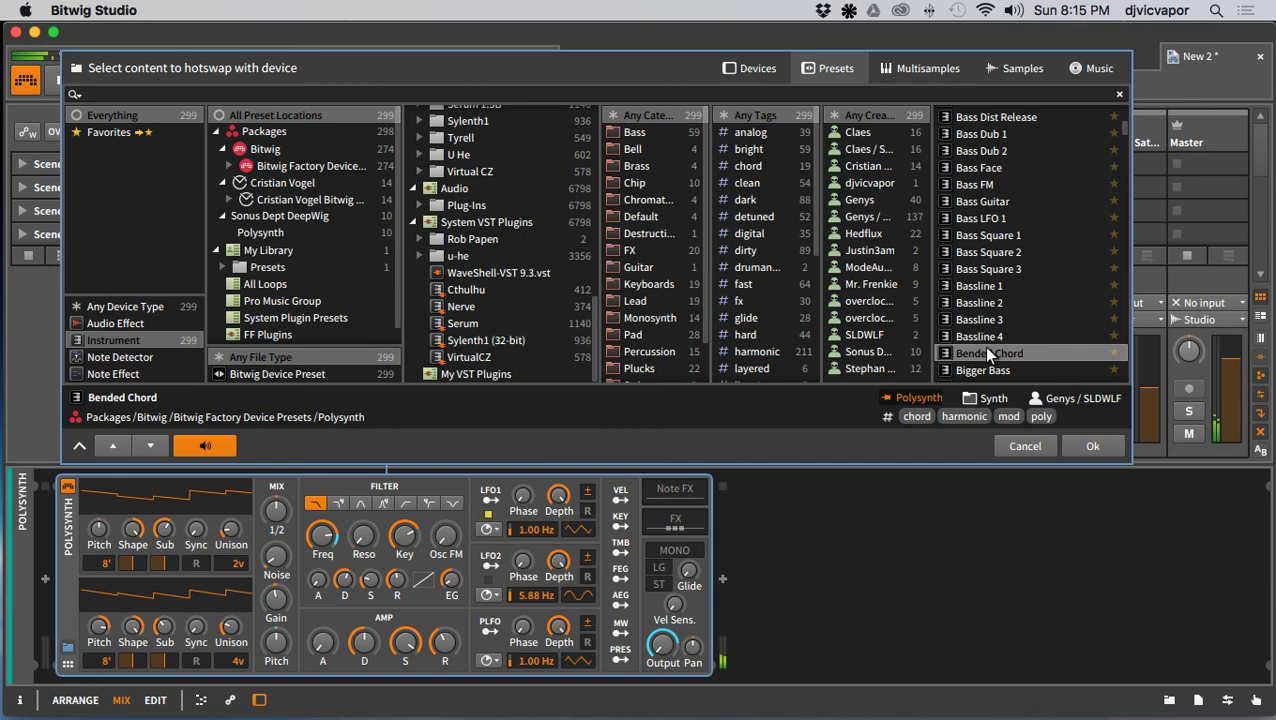
{"action": "left_click", "coordinate": [987, 319]}
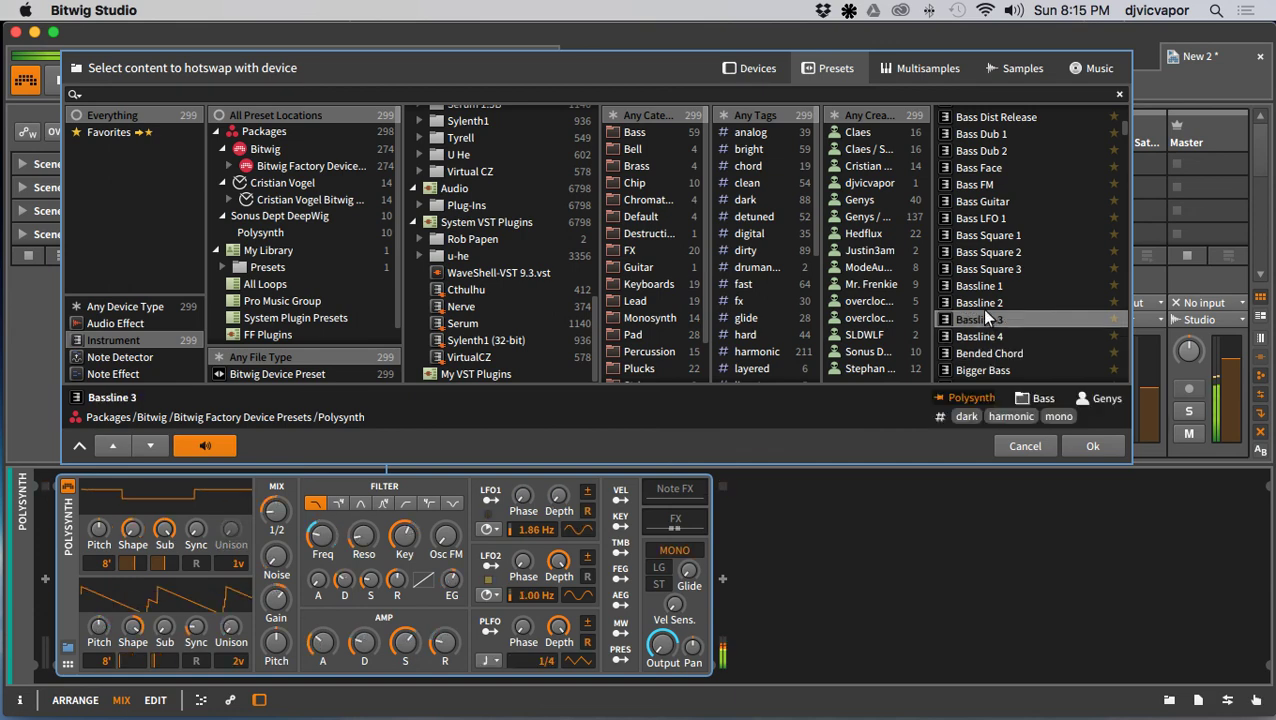
{"action": "left_click", "coordinate": [983, 304]}
{"action": "scroll", "coordinate": [983, 310], "scroll_direction": "down", "scroll_amount": 5}
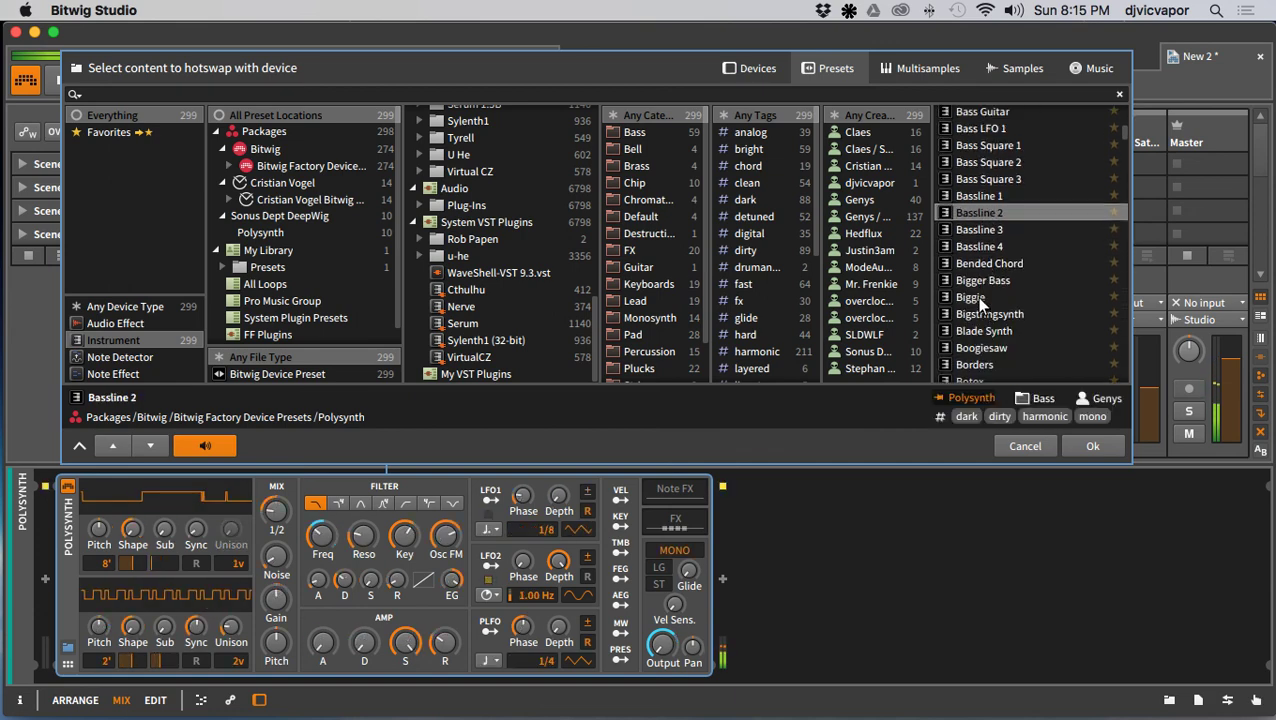
Step: Audition the Polysynth presets Bigger Bass, Bigstringsynth and Box Plucks
{"action": "left_click", "coordinate": [983, 283]}
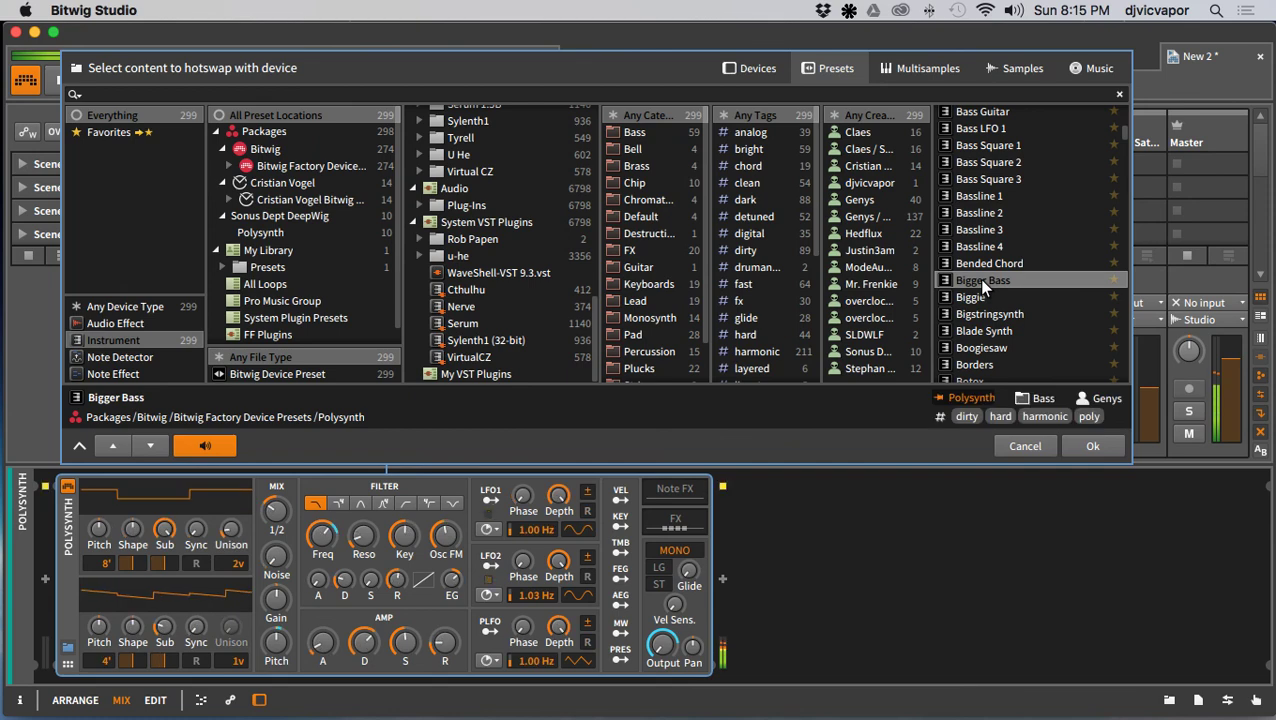
{"action": "scroll", "coordinate": [983, 287], "scroll_direction": "down", "scroll_amount": 2}
{"action": "left_click", "coordinate": [983, 282]}
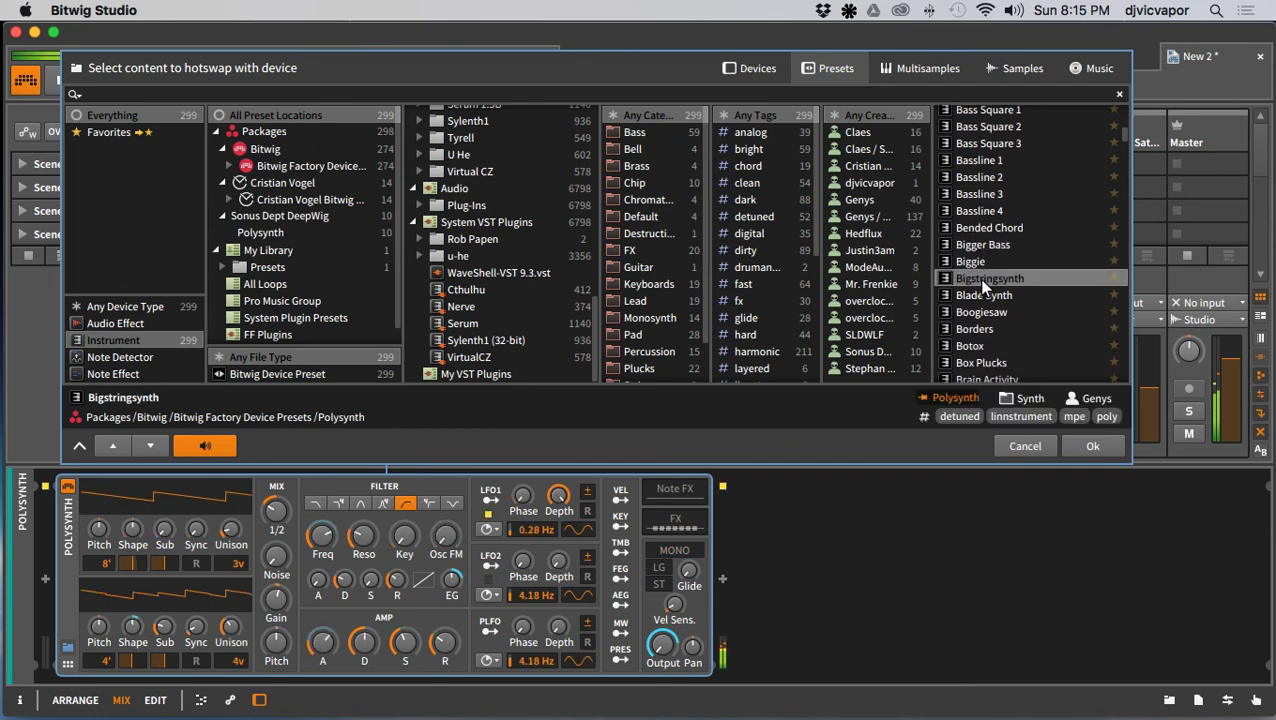
{"action": "scroll", "coordinate": [983, 287], "scroll_direction": "down", "scroll_amount": 3}
{"action": "left_click", "coordinate": [983, 309]}
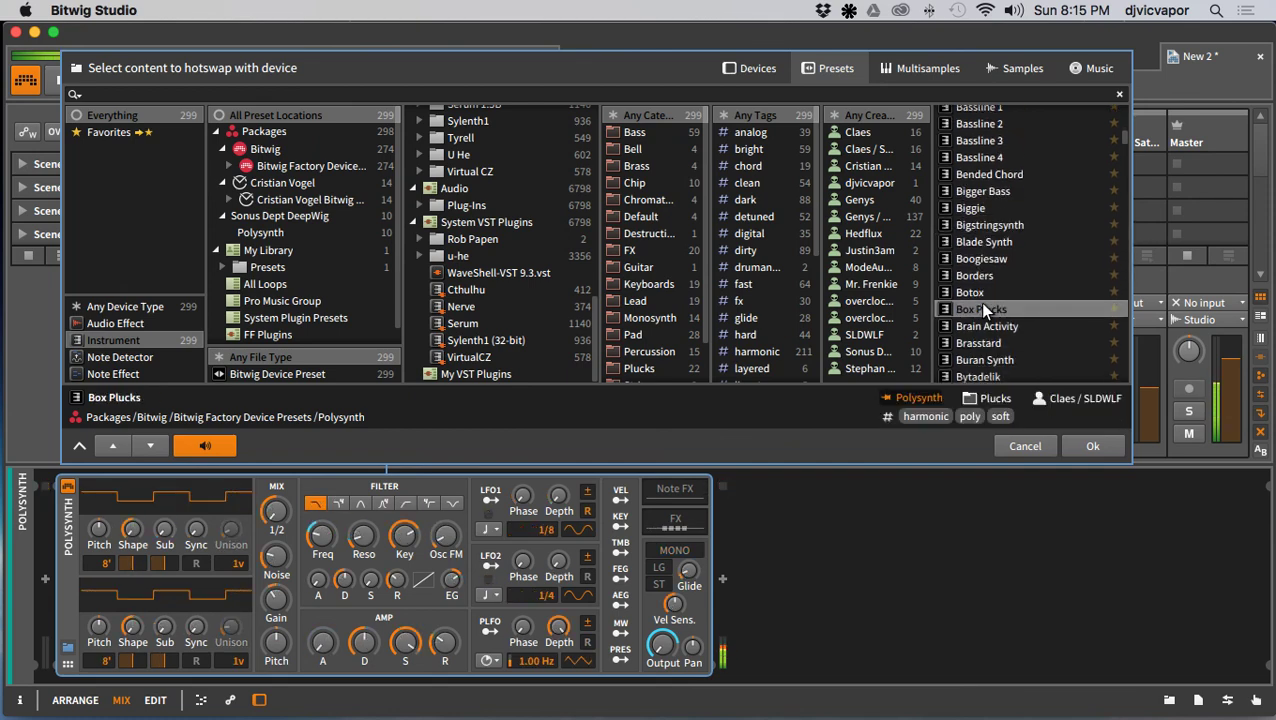
Step: Audition the Polysynth presets Commodore and CV Percussive Heavy on the bassline
{"action": "scroll", "coordinate": [983, 310], "scroll_direction": "down", "scroll_amount": 4}
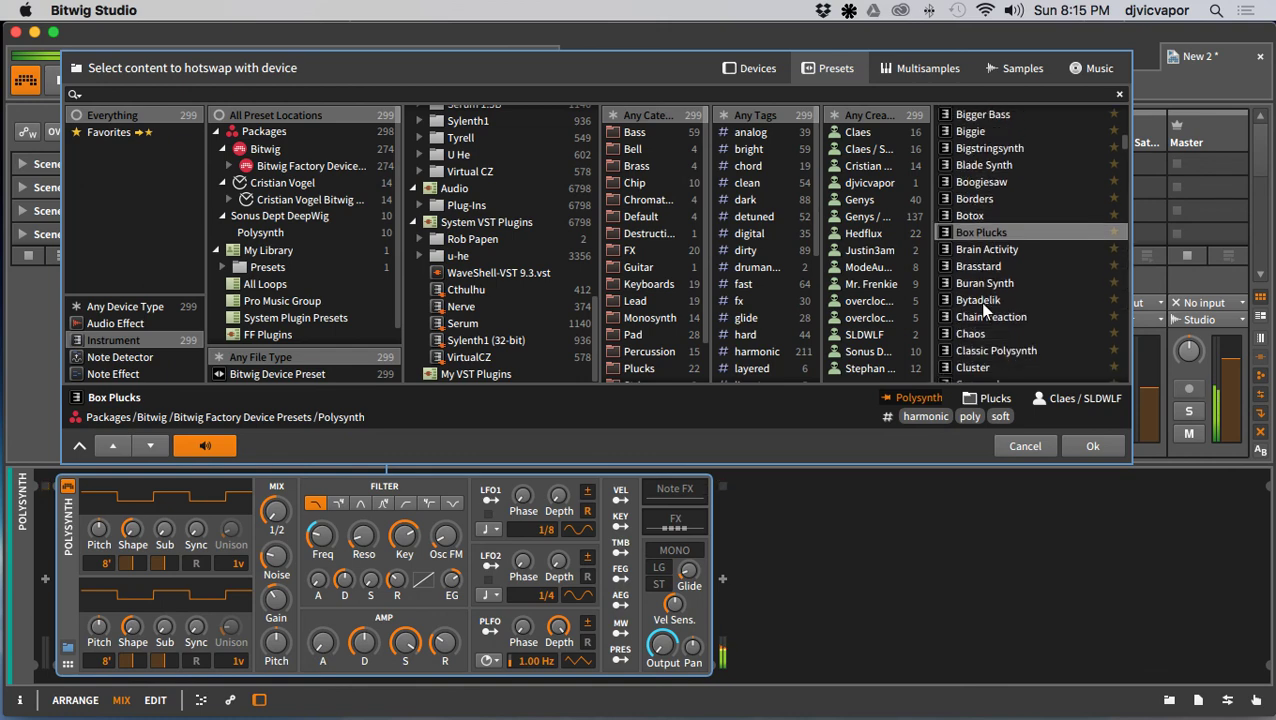
{"action": "scroll", "coordinate": [983, 325], "scroll_direction": "down", "scroll_amount": 6}
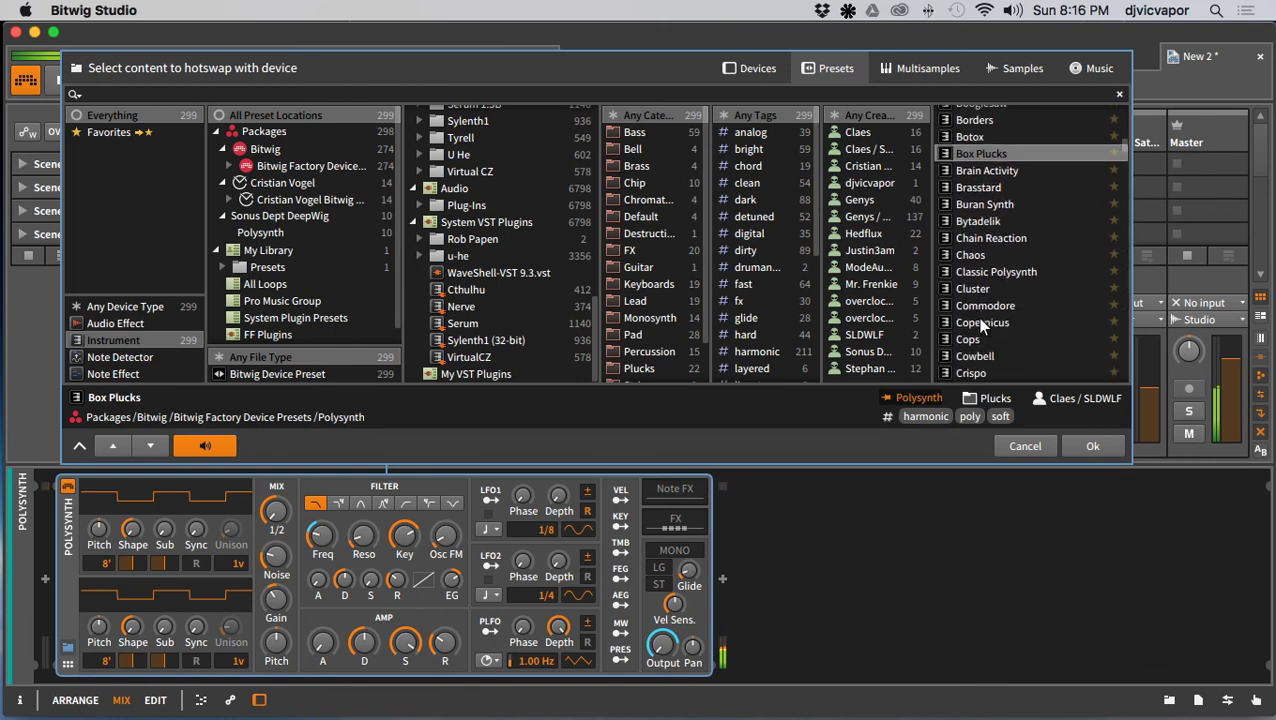
{"action": "left_click", "coordinate": [985, 286]}
{"action": "scroll", "coordinate": [986, 292], "scroll_direction": "down", "scroll_amount": 7}
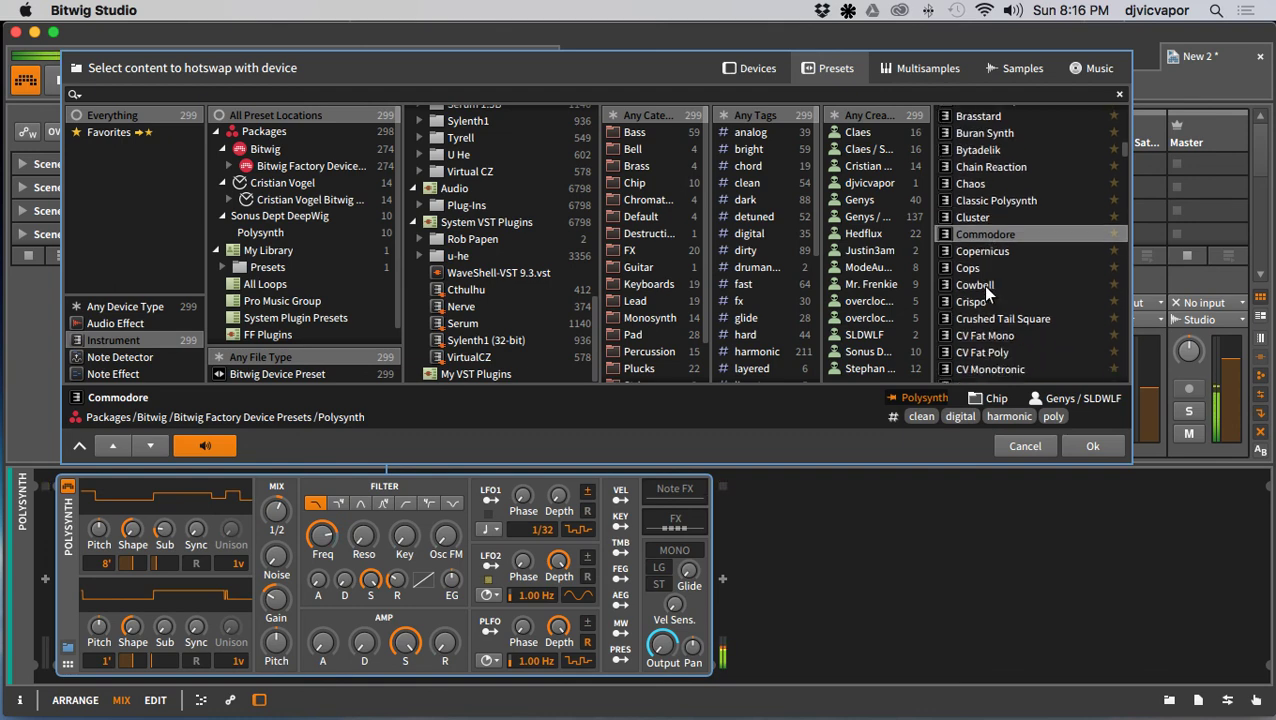
{"action": "left_click", "coordinate": [990, 313]}
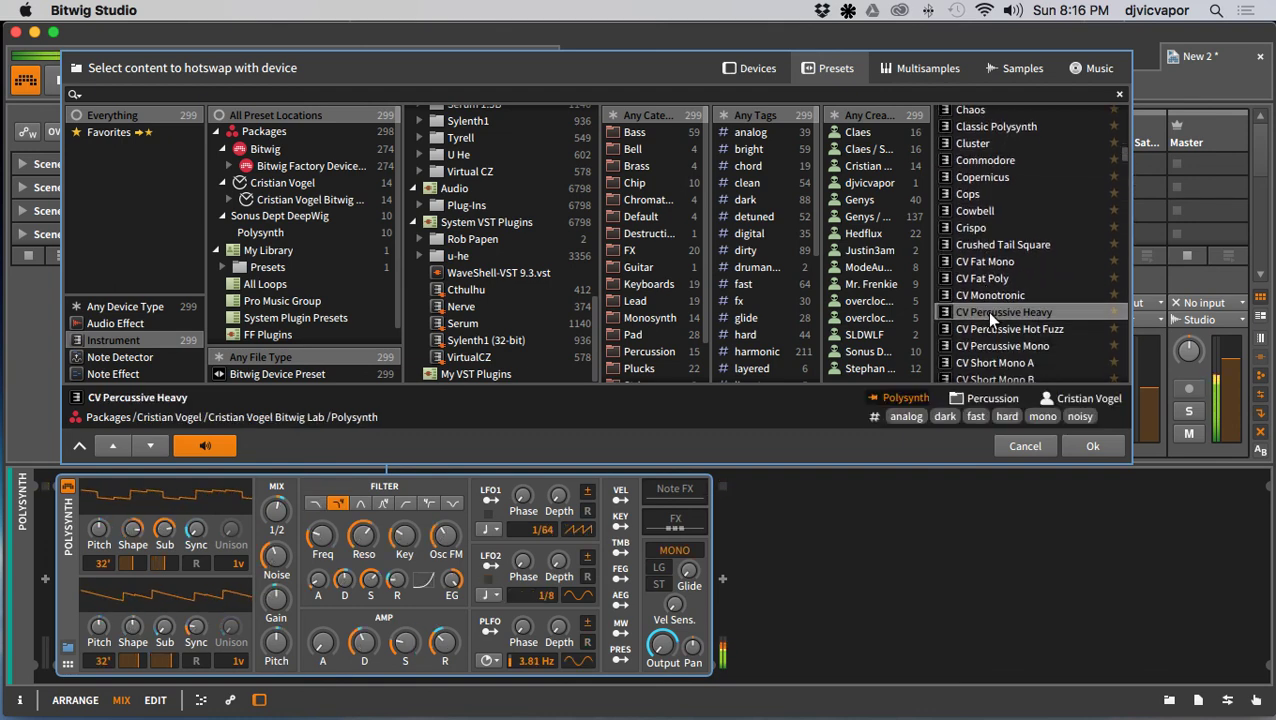
Step: Audition the Polysynth presets Deep Bass and Dirty Brass on the bassline
{"action": "scroll", "coordinate": [992, 316], "scroll_direction": "down", "scroll_amount": 4}
{"action": "scroll", "coordinate": [990, 318], "scroll_direction": "down", "scroll_amount": 5}
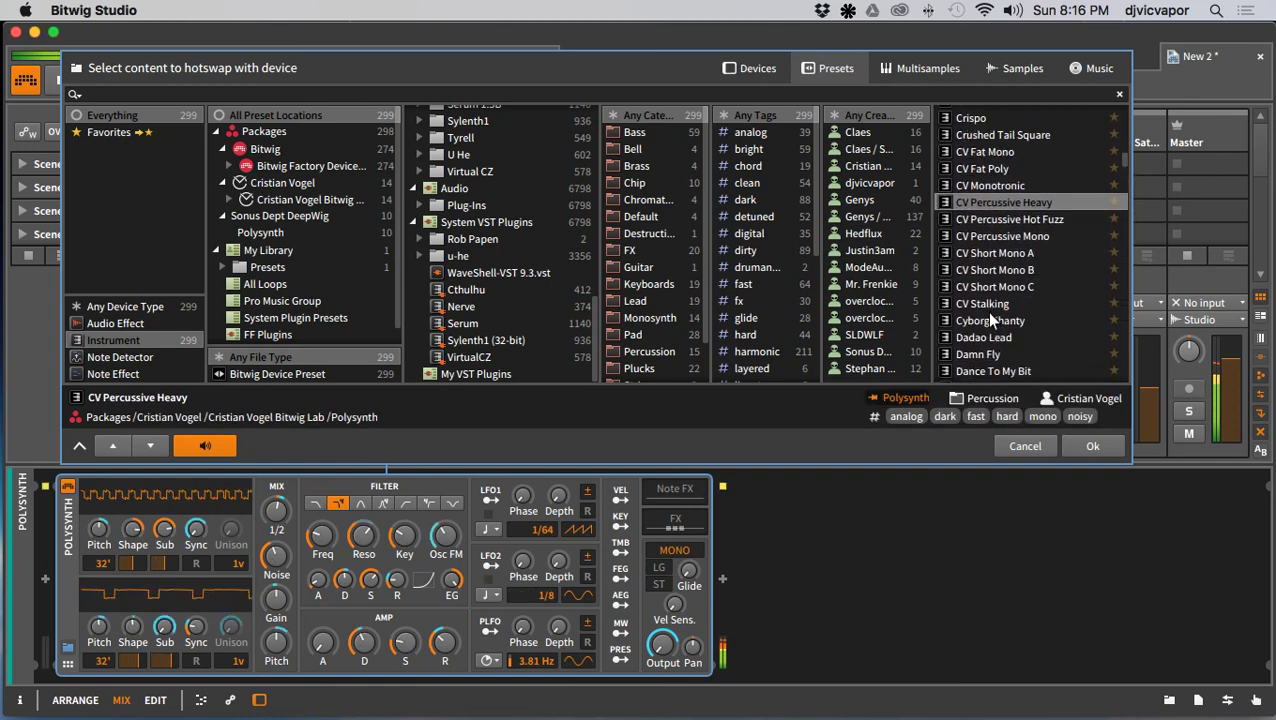
{"action": "scroll", "coordinate": [990, 318], "scroll_direction": "down", "scroll_amount": 3}
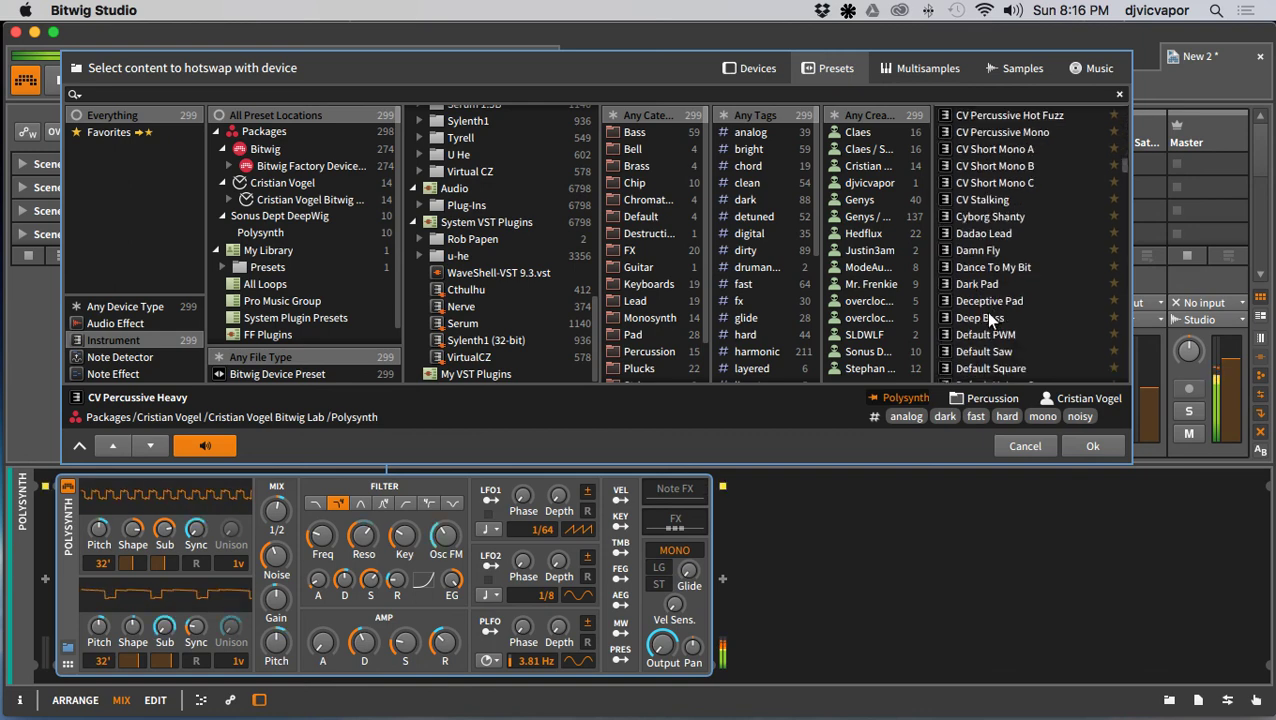
{"action": "left_click", "coordinate": [990, 317]}
{"action": "scroll", "coordinate": [990, 318], "scroll_direction": "down", "scroll_amount": 3}
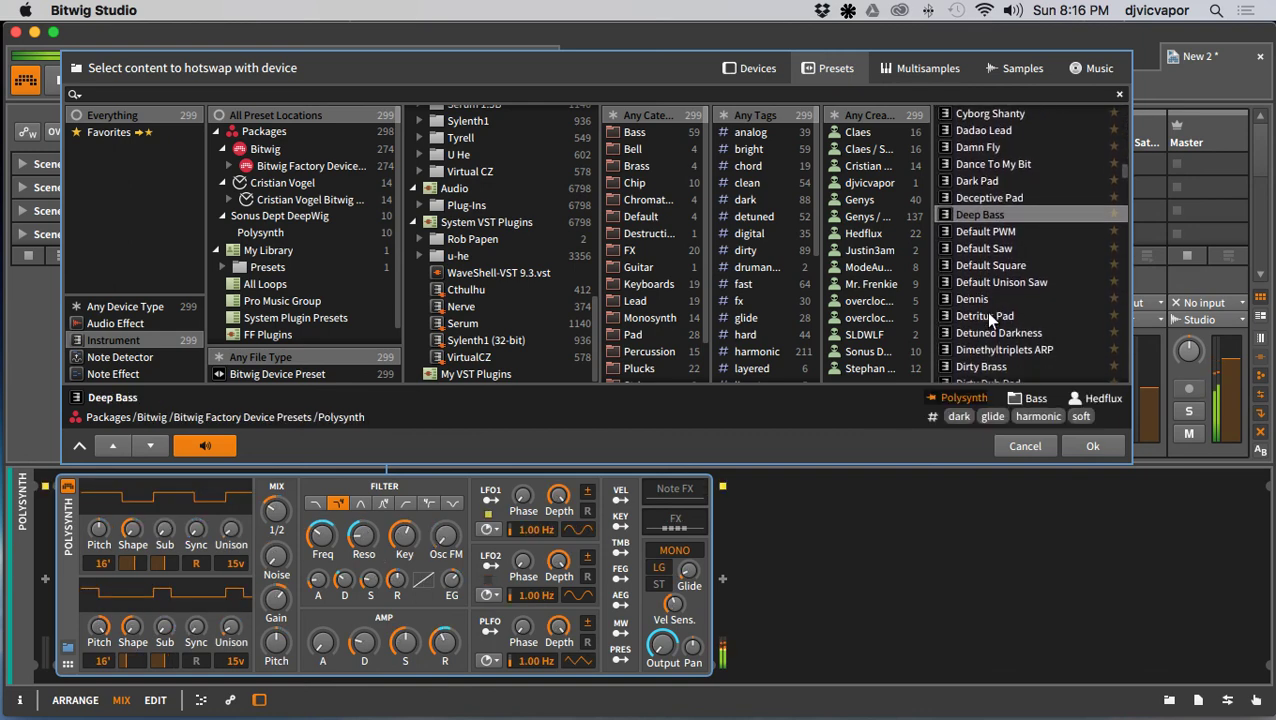
{"action": "left_click", "coordinate": [983, 355]}
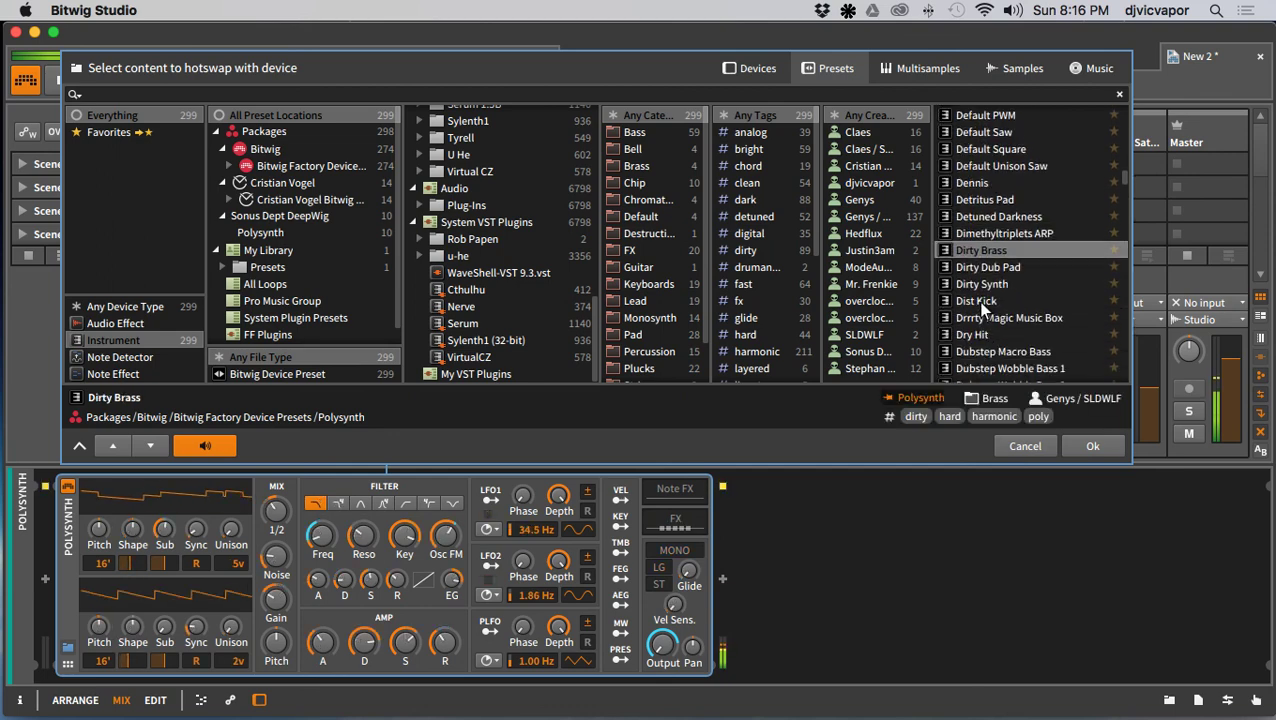
Step: Continue through the Polysynth presets and audition Mallorca and Plucktech
{"action": "scroll", "coordinate": [982, 310], "scroll_direction": "down", "scroll_amount": 3}
{"action": "scroll", "coordinate": [982, 310], "scroll_direction": "down", "scroll_amount": 5}
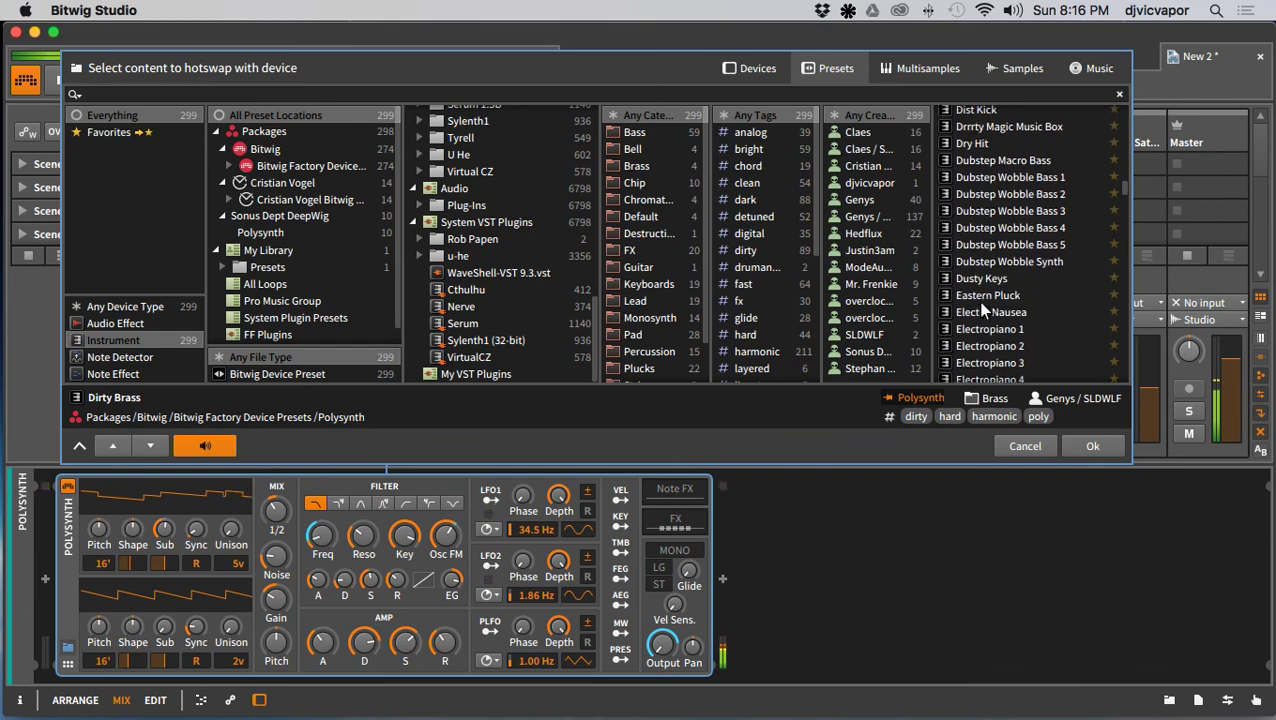
{"action": "scroll", "coordinate": [982, 312], "scroll_direction": "down", "scroll_amount": 10}
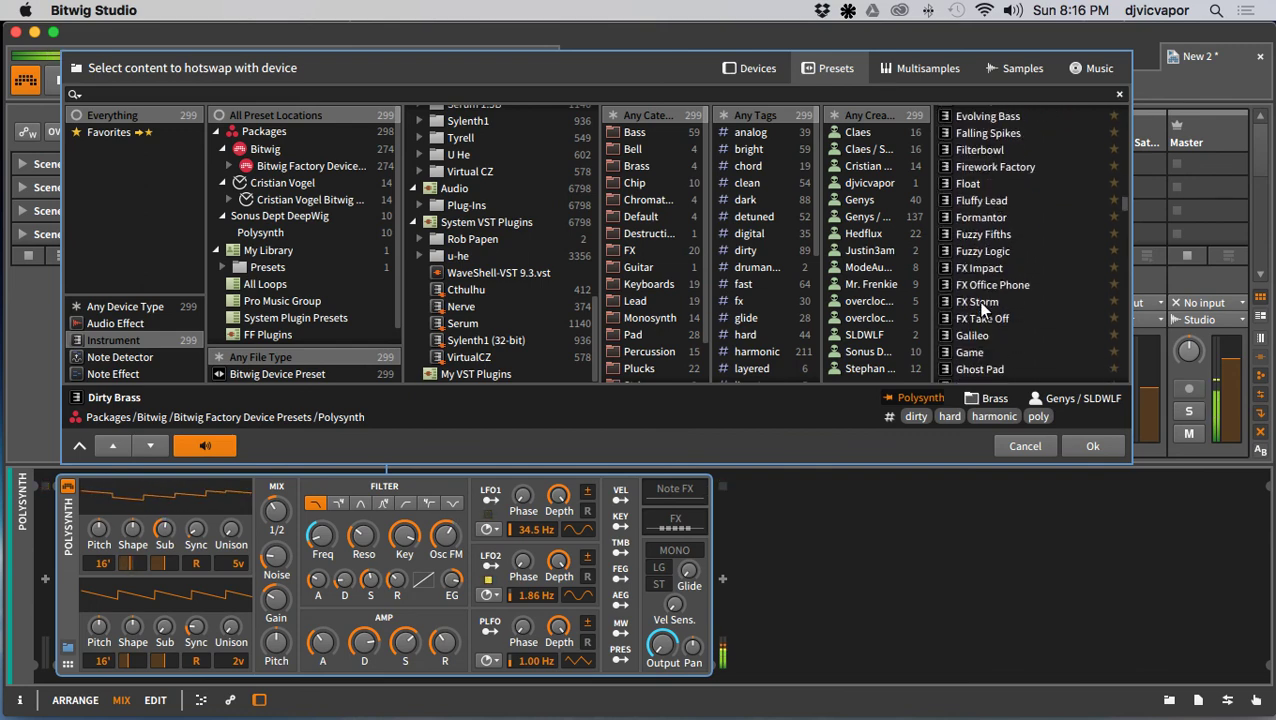
{"action": "scroll", "coordinate": [982, 311], "scroll_direction": "down", "scroll_amount": 4}
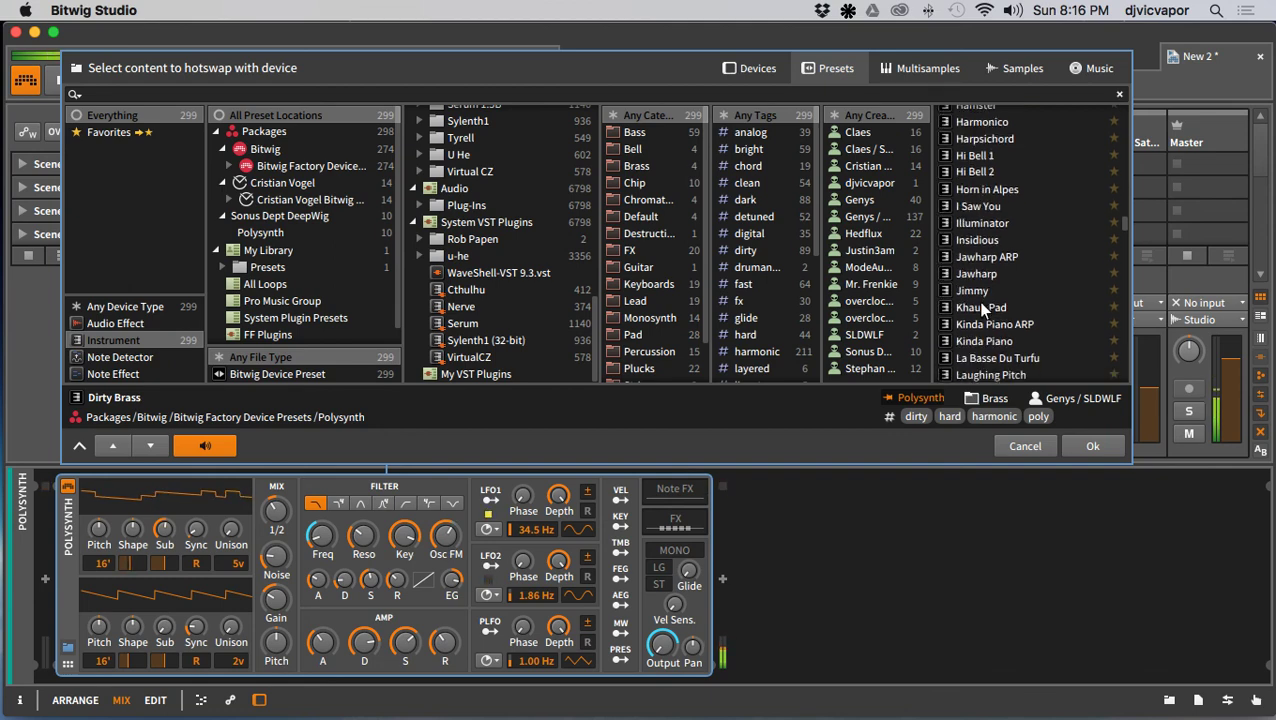
{"action": "scroll", "coordinate": [982, 310], "scroll_direction": "down", "scroll_amount": 10}
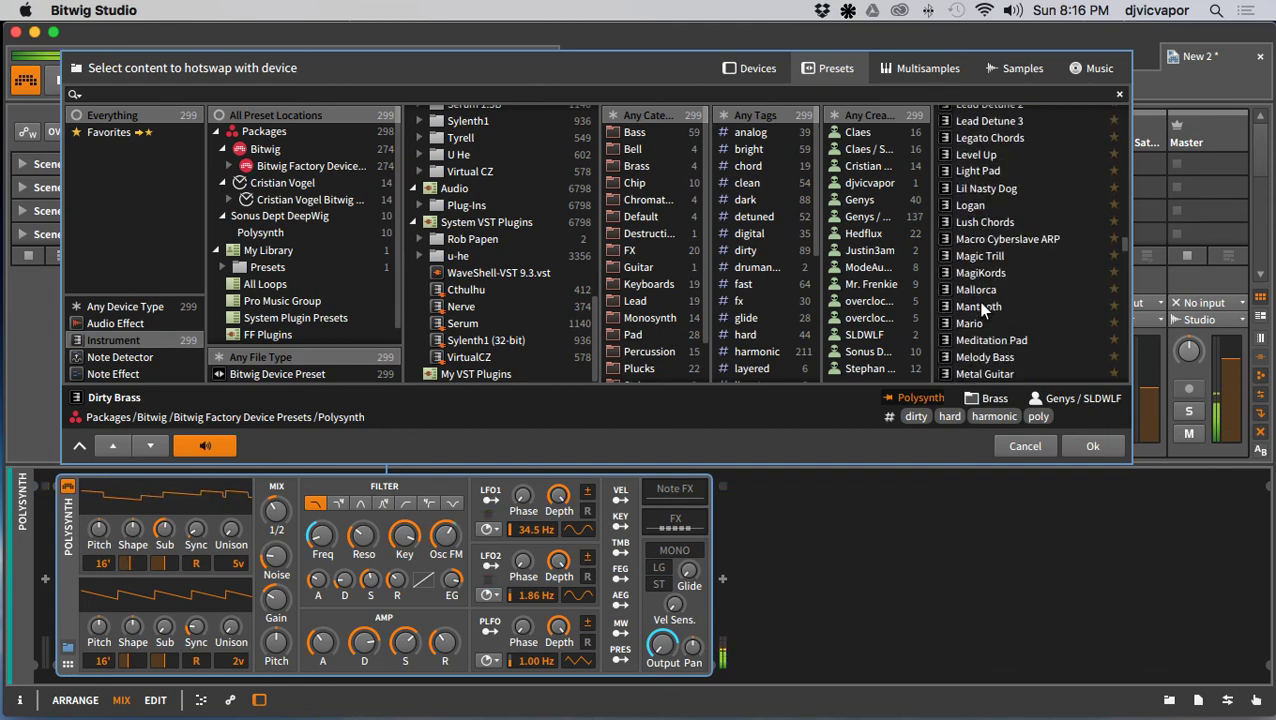
{"action": "left_click", "coordinate": [981, 291]}
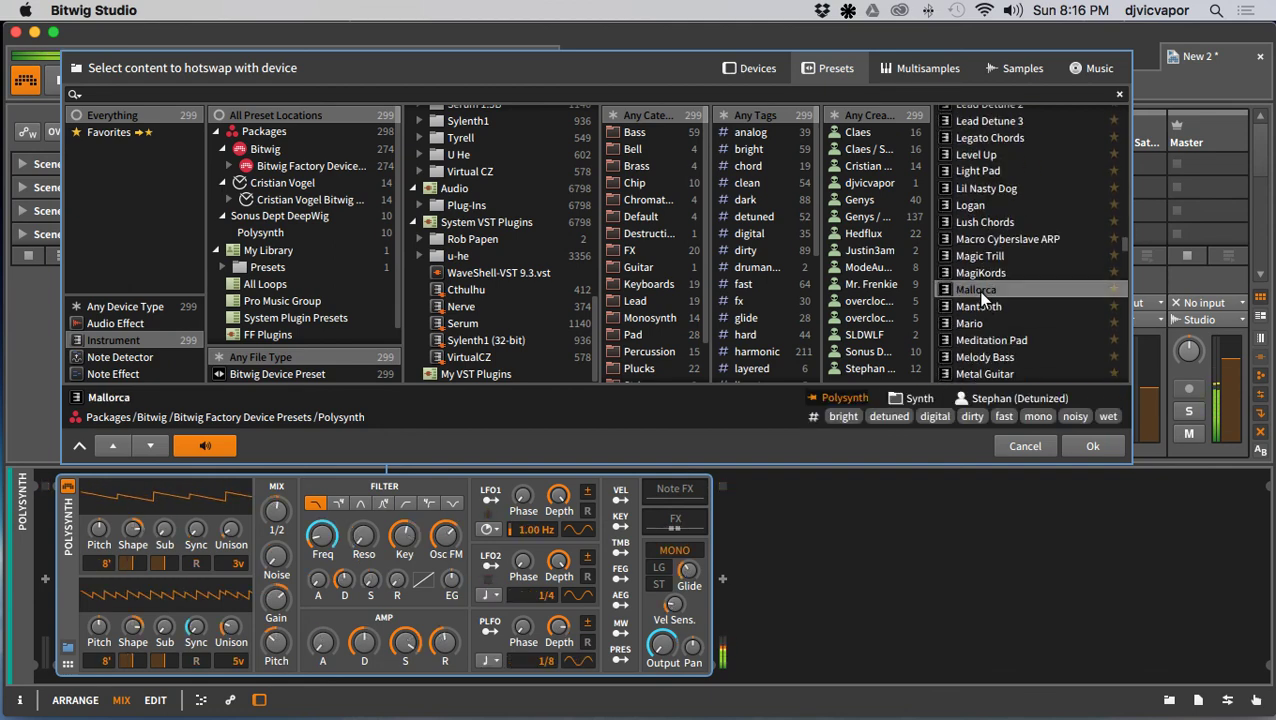
{"action": "scroll", "coordinate": [982, 298], "scroll_direction": "down", "scroll_amount": 5}
{"action": "scroll", "coordinate": [982, 298], "scroll_direction": "down", "scroll_amount": 12}
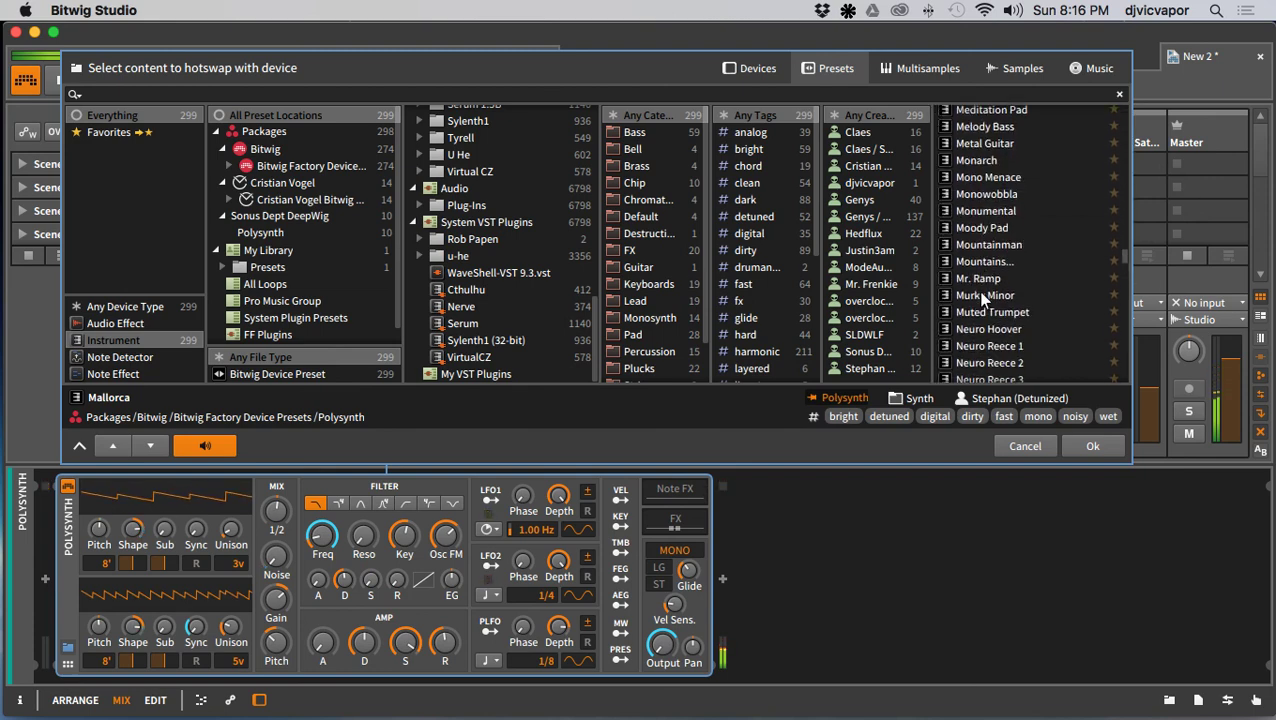
{"action": "scroll", "coordinate": [982, 298], "scroll_direction": "down", "scroll_amount": 2}
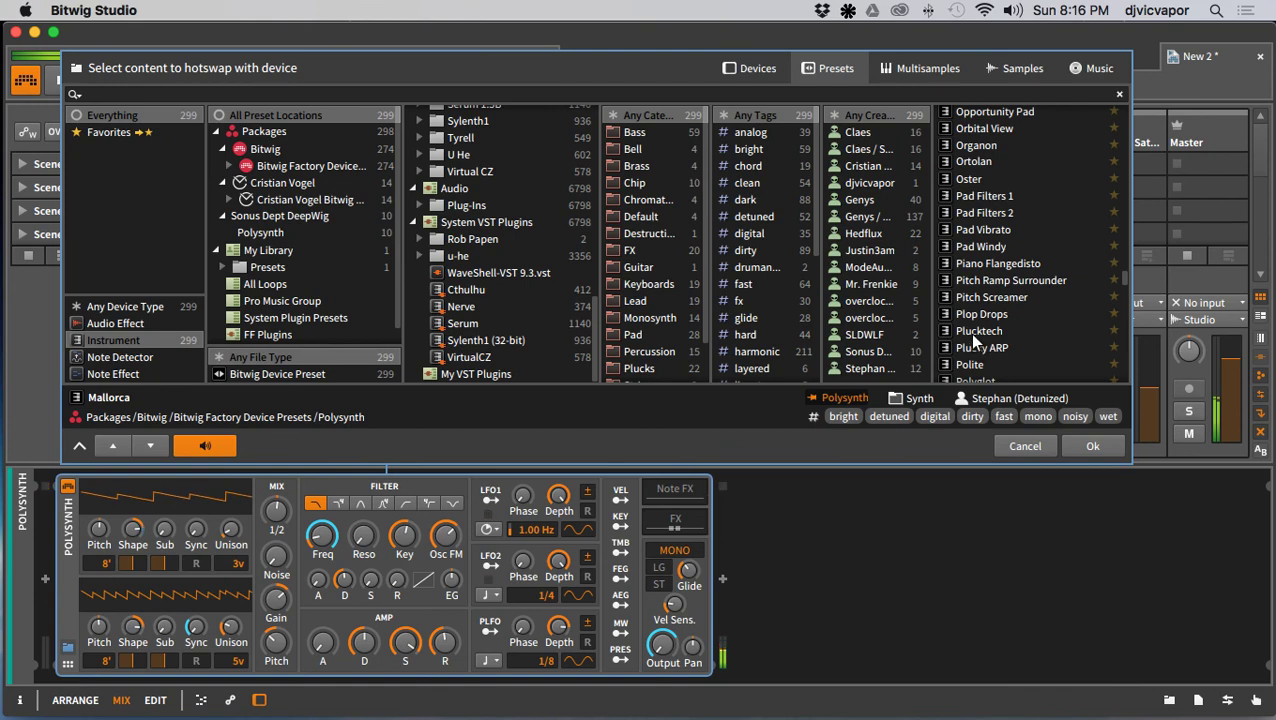
{"action": "left_click", "coordinate": [972, 333]}
Step: Continue through the Polysynth presets and audition Soft Bass 1 and Spicy Bass
{"action": "scroll", "coordinate": [972, 335], "scroll_direction": "down", "scroll_amount": 3}
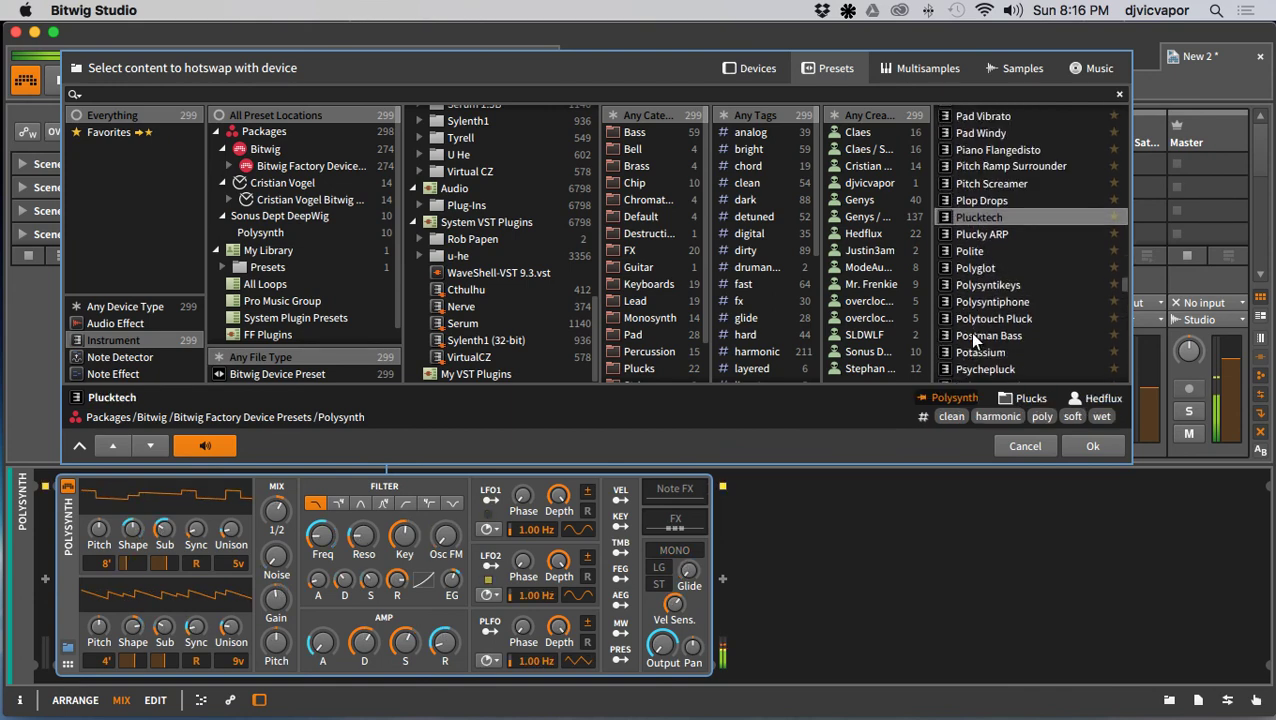
{"action": "scroll", "coordinate": [972, 338], "scroll_direction": "down", "scroll_amount": 2}
{"action": "scroll", "coordinate": [973, 338], "scroll_direction": "down", "scroll_amount": 2}
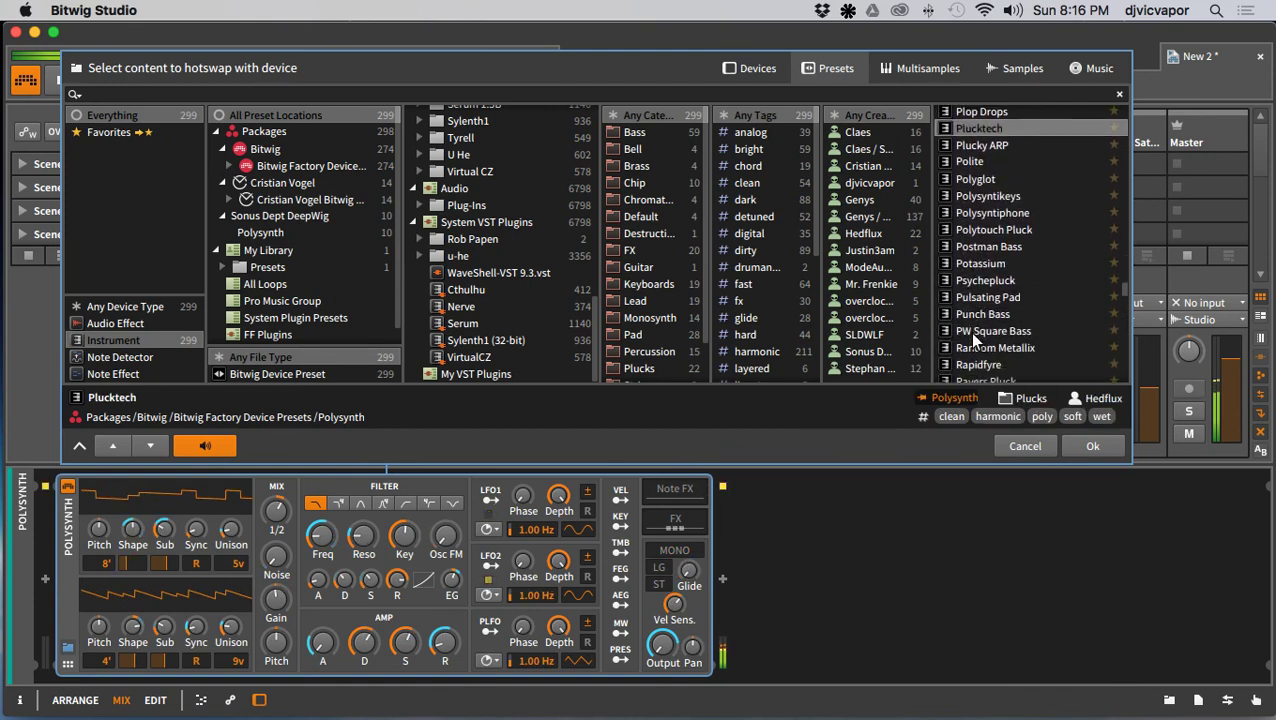
{"action": "scroll", "coordinate": [972, 340], "scroll_direction": "down", "scroll_amount": 5}
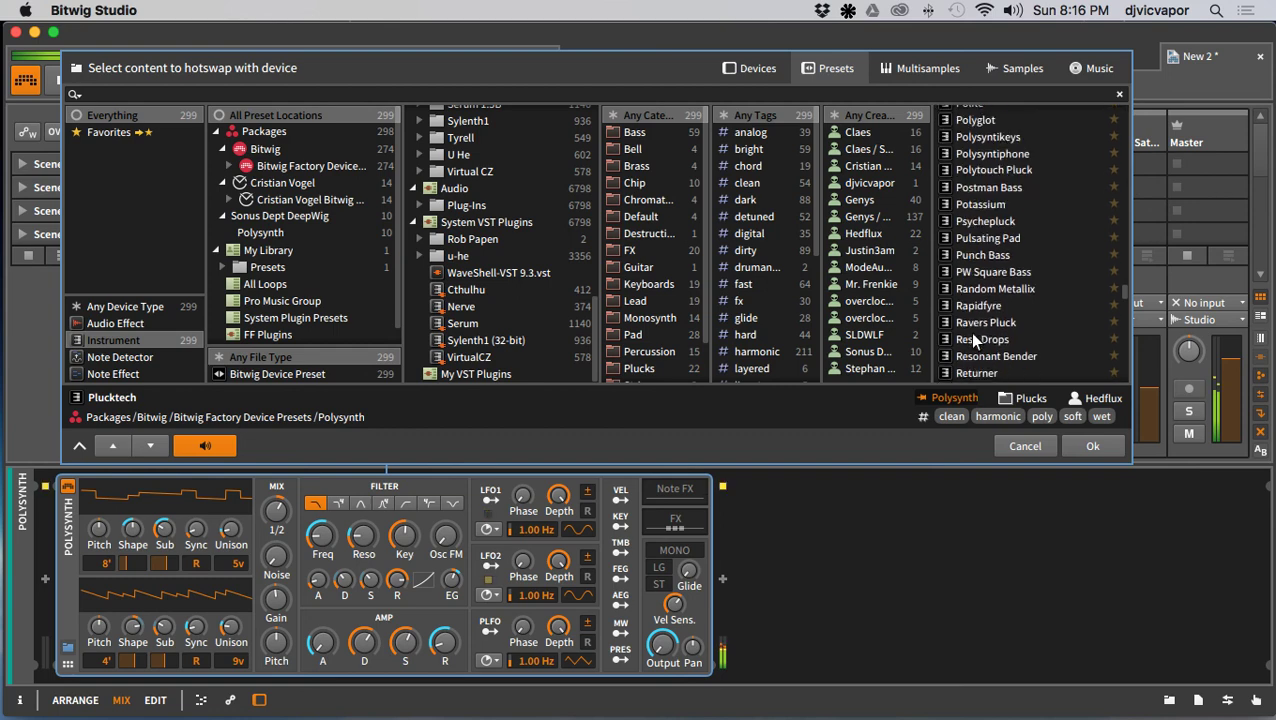
{"action": "scroll", "coordinate": [975, 341], "scroll_direction": "down", "scroll_amount": 4}
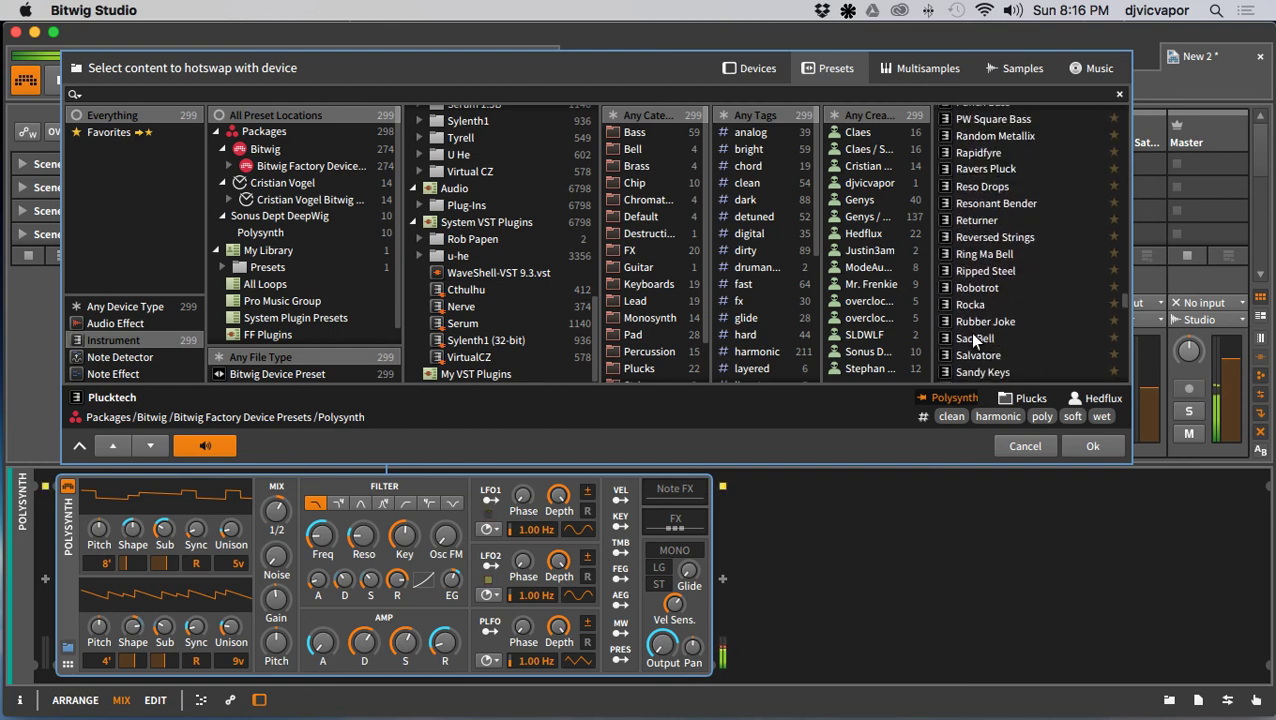
{"action": "scroll", "coordinate": [975, 341], "scroll_direction": "down", "scroll_amount": 4}
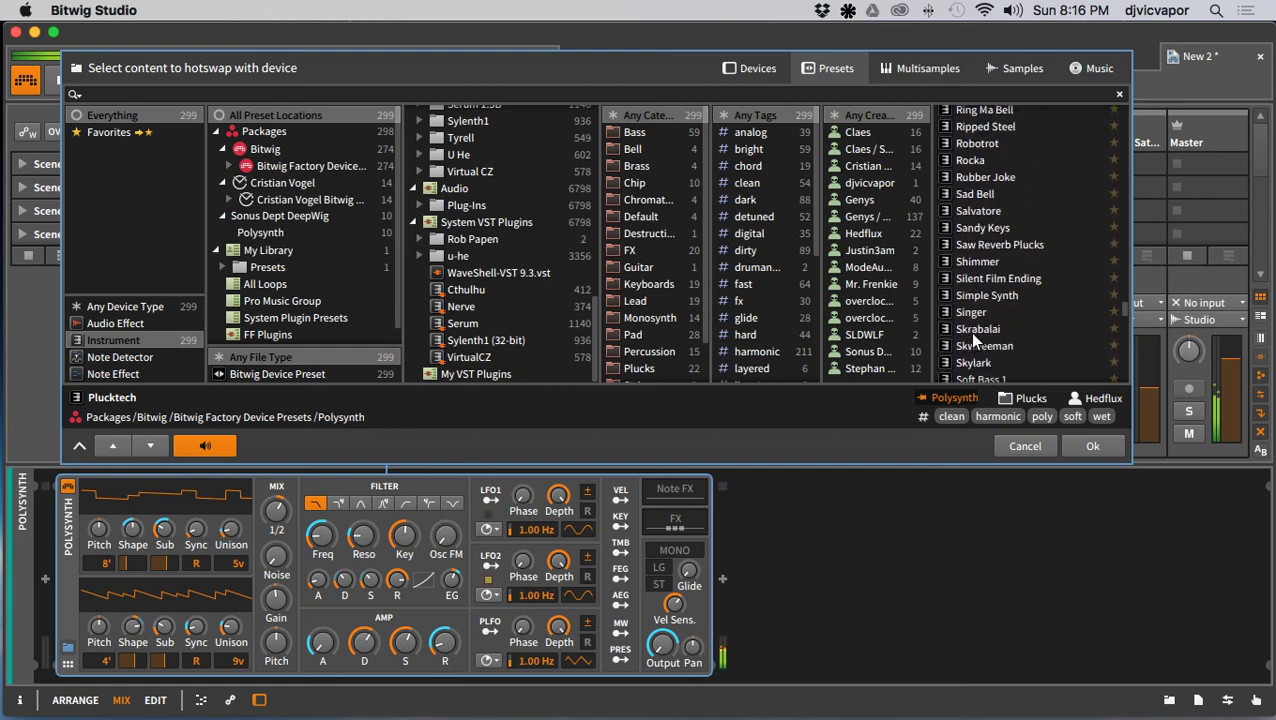
{"action": "left_click", "coordinate": [977, 318]}
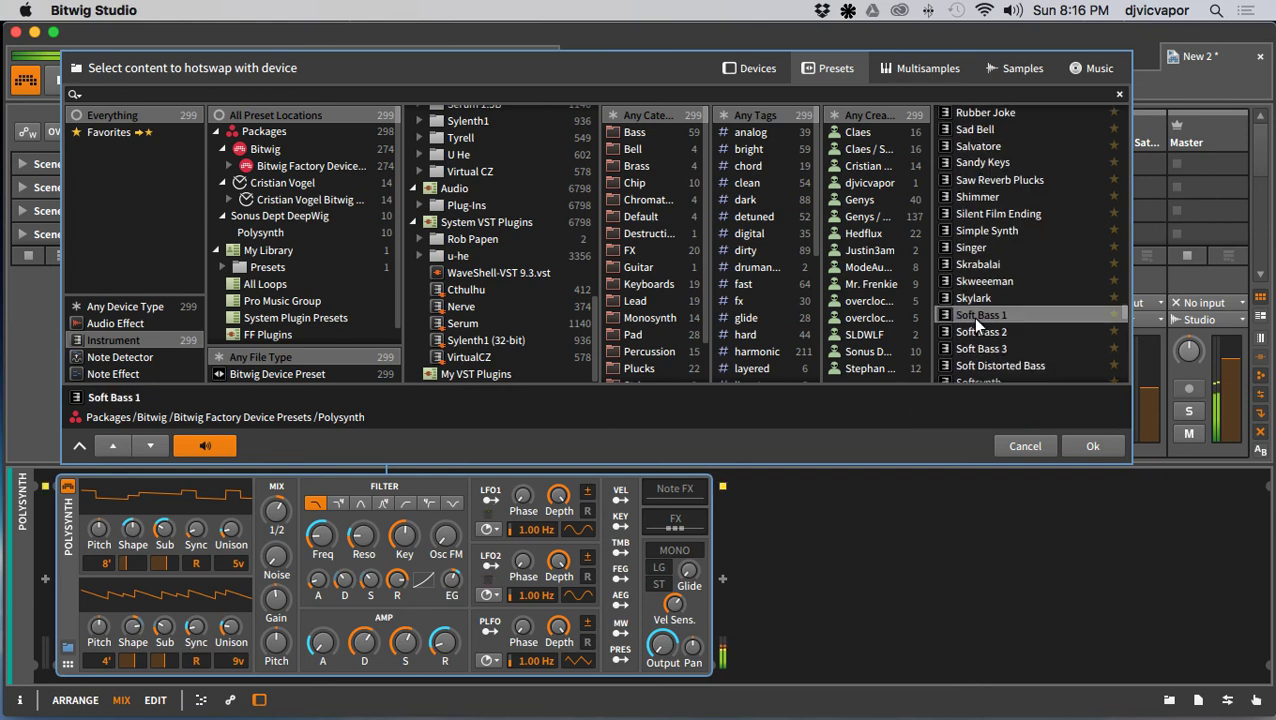
{"action": "scroll", "coordinate": [977, 325], "scroll_direction": "down", "scroll_amount": 4}
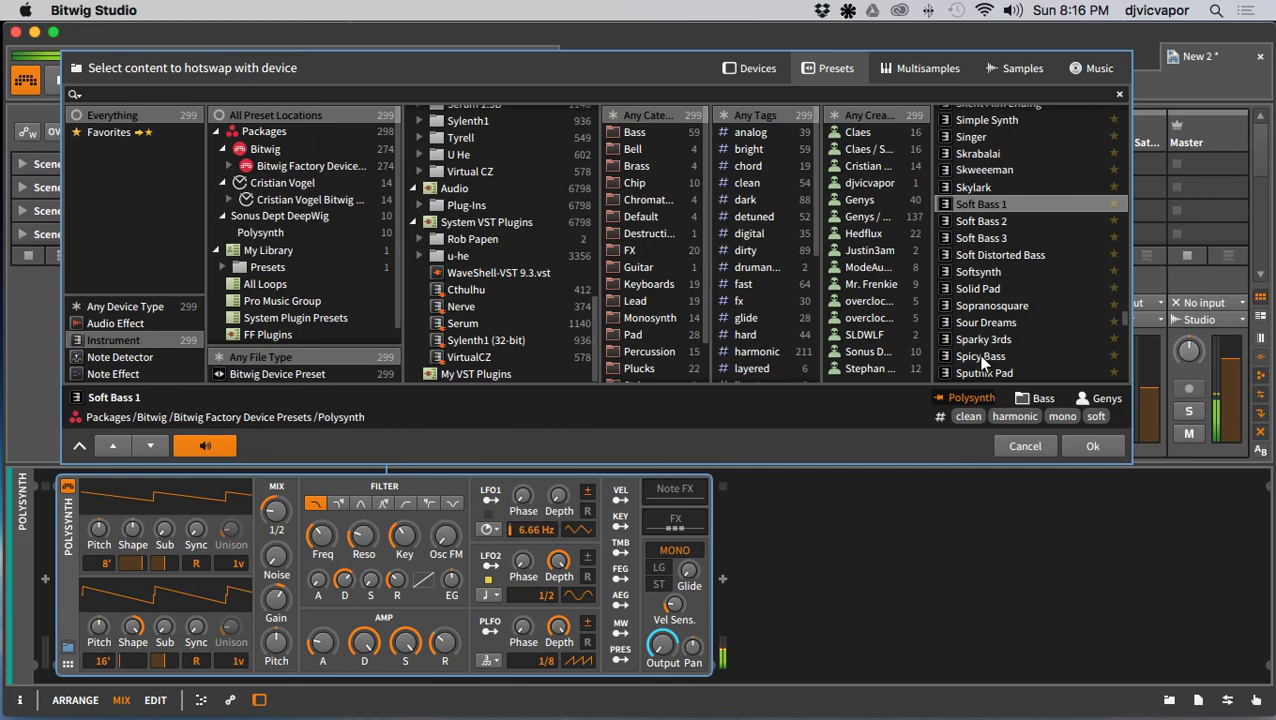
{"action": "left_click", "coordinate": [980, 356]}
{"action": "scroll", "coordinate": [982, 362], "scroll_direction": "down", "scroll_amount": 2}
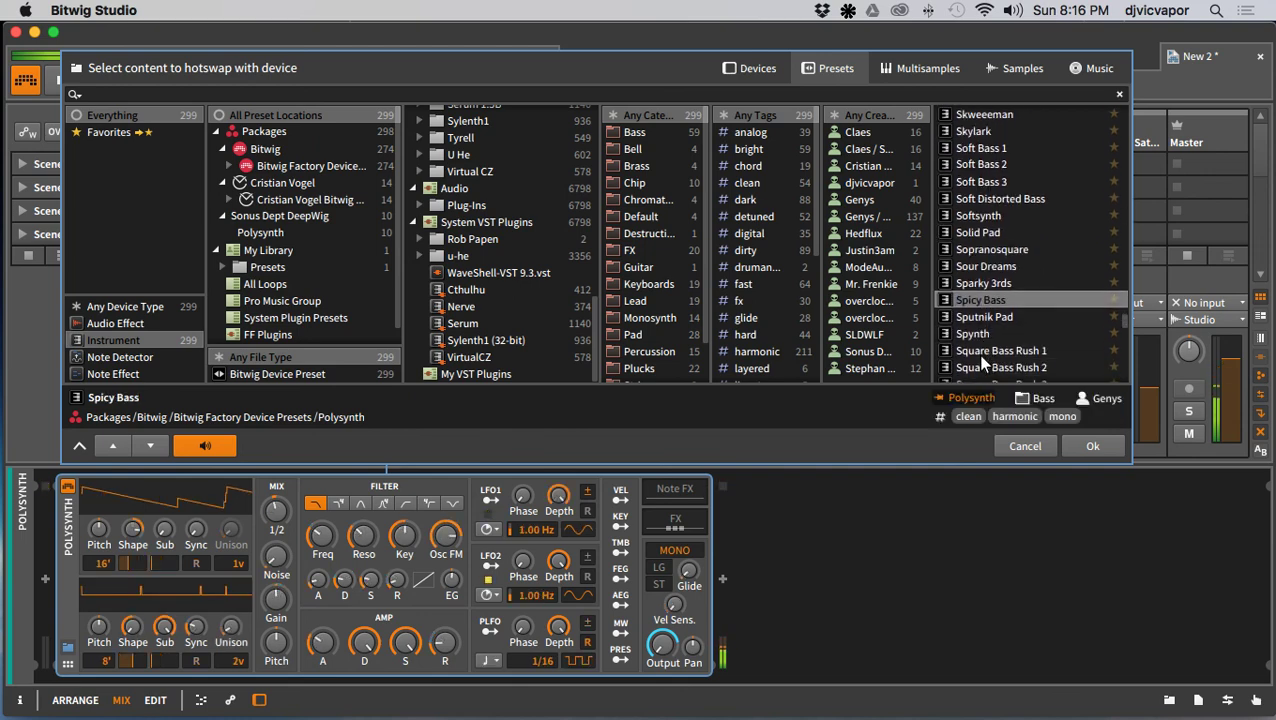
Step: Go back to the Soft Bass presets and load Soft Bass 3 as the bass track's sound
{"action": "scroll", "coordinate": [982, 362], "scroll_direction": "down", "scroll_amount": 3}
{"action": "scroll", "coordinate": [982, 362], "scroll_direction": "up", "scroll_amount": 1}
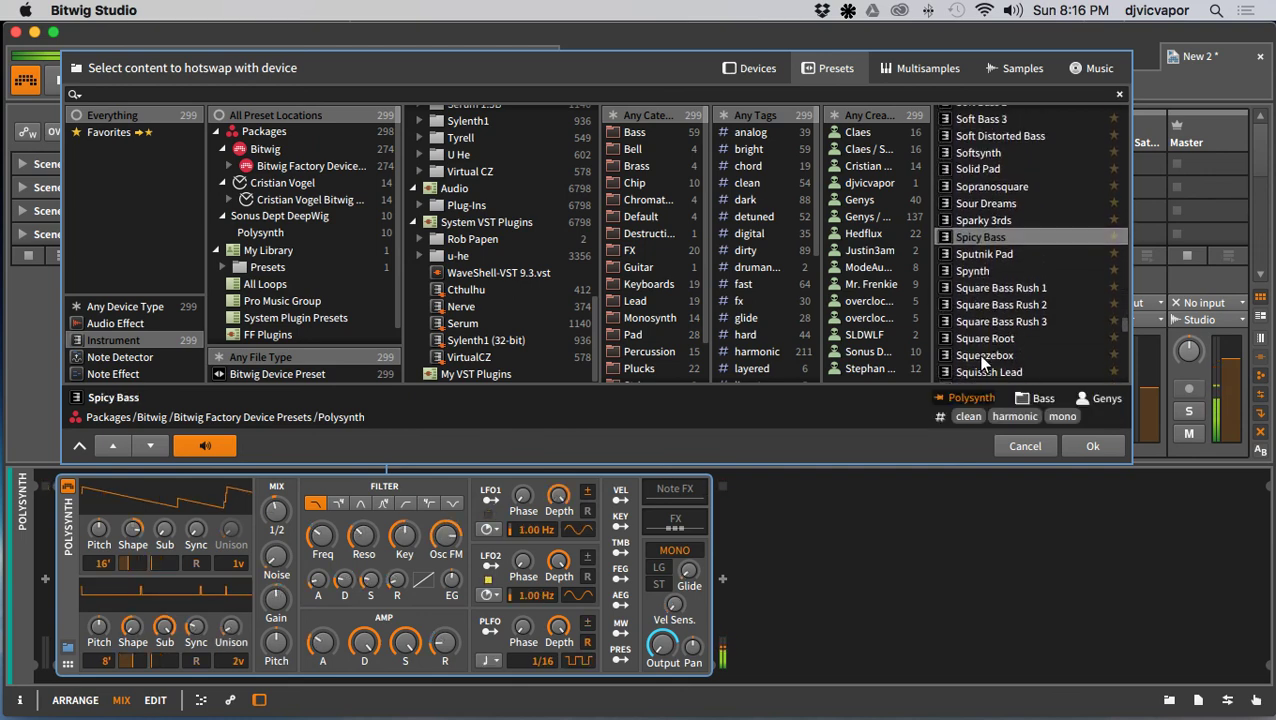
{"action": "scroll", "coordinate": [982, 362], "scroll_direction": "up", "scroll_amount": 3}
{"action": "scroll", "coordinate": [984, 364], "scroll_direction": "up", "scroll_amount": 3}
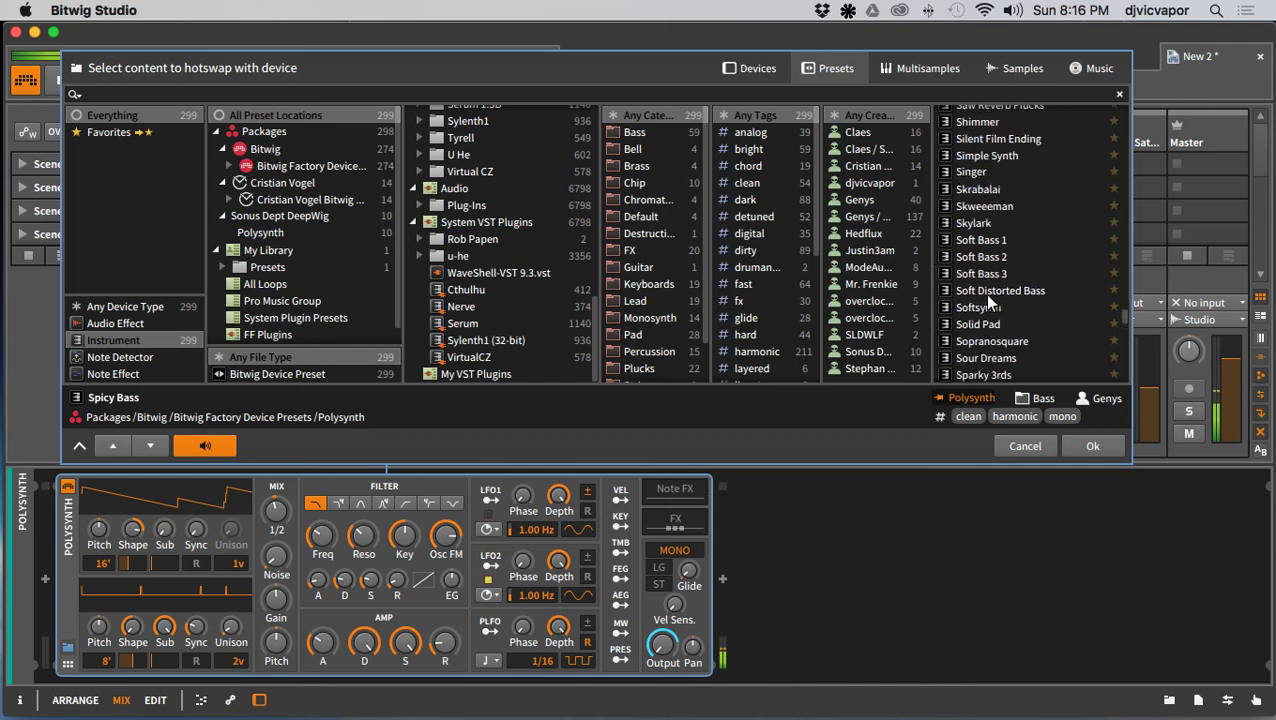
{"action": "left_click", "coordinate": [985, 274]}
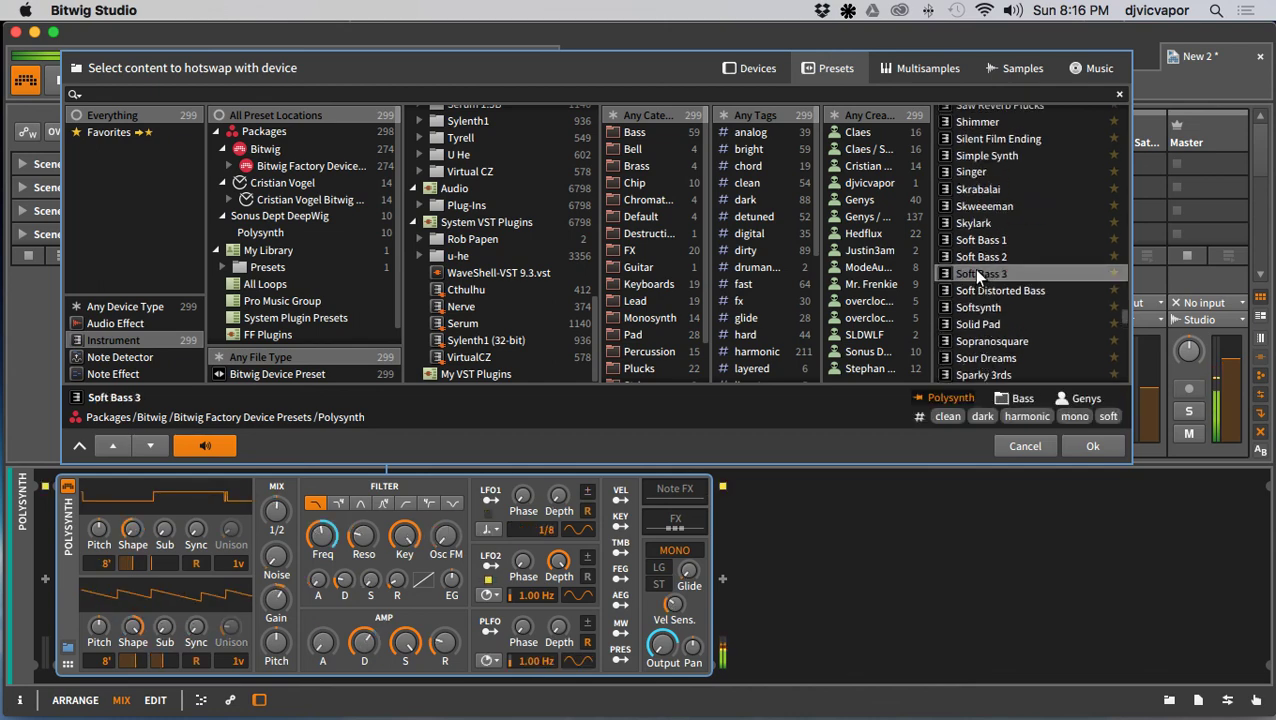
{"action": "left_click", "coordinate": [1090, 448]}
Step: Unsolo the Soft Bass 3 track and lower its volume to about -9.76 dB
{"action": "left_click", "coordinate": [346, 412]}
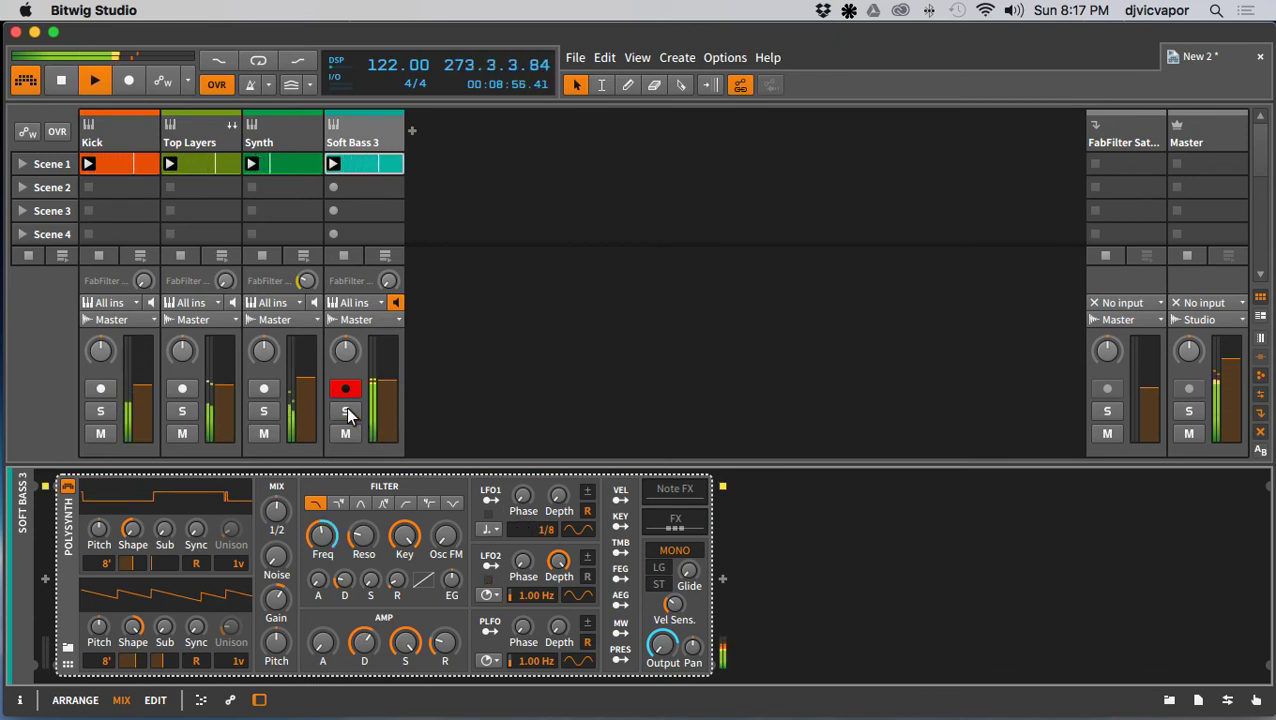
{"action": "left_click_drag", "start_coordinate": [392, 388], "coordinate": [392, 395]}
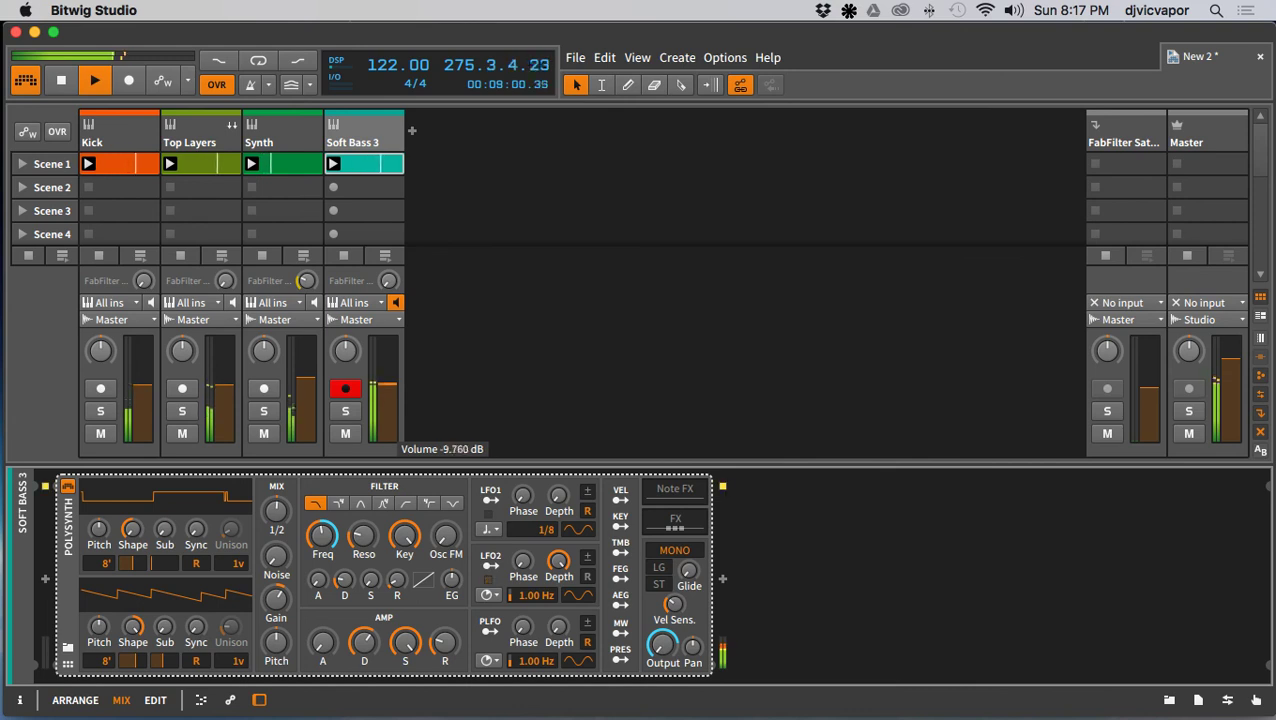
{"action": "left_click_drag", "start_coordinate": [391, 393], "coordinate": [391, 392]}
Step: Solo the Soft Bass 3 track and add a sixteenth-long C3 note at 1.2.2 in its Scene 1 clip, right after the long C2 note
{"action": "left_click", "coordinate": [343, 411]}
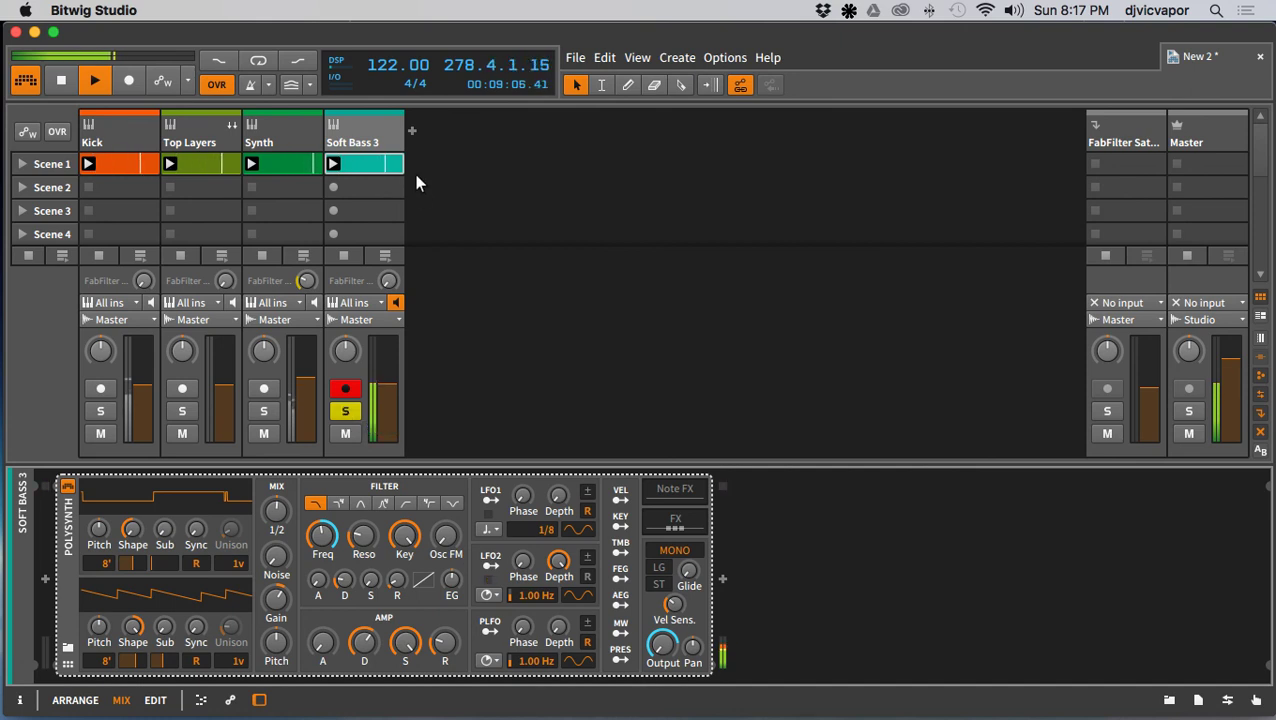
{"action": "double_click", "coordinate": [379, 171]}
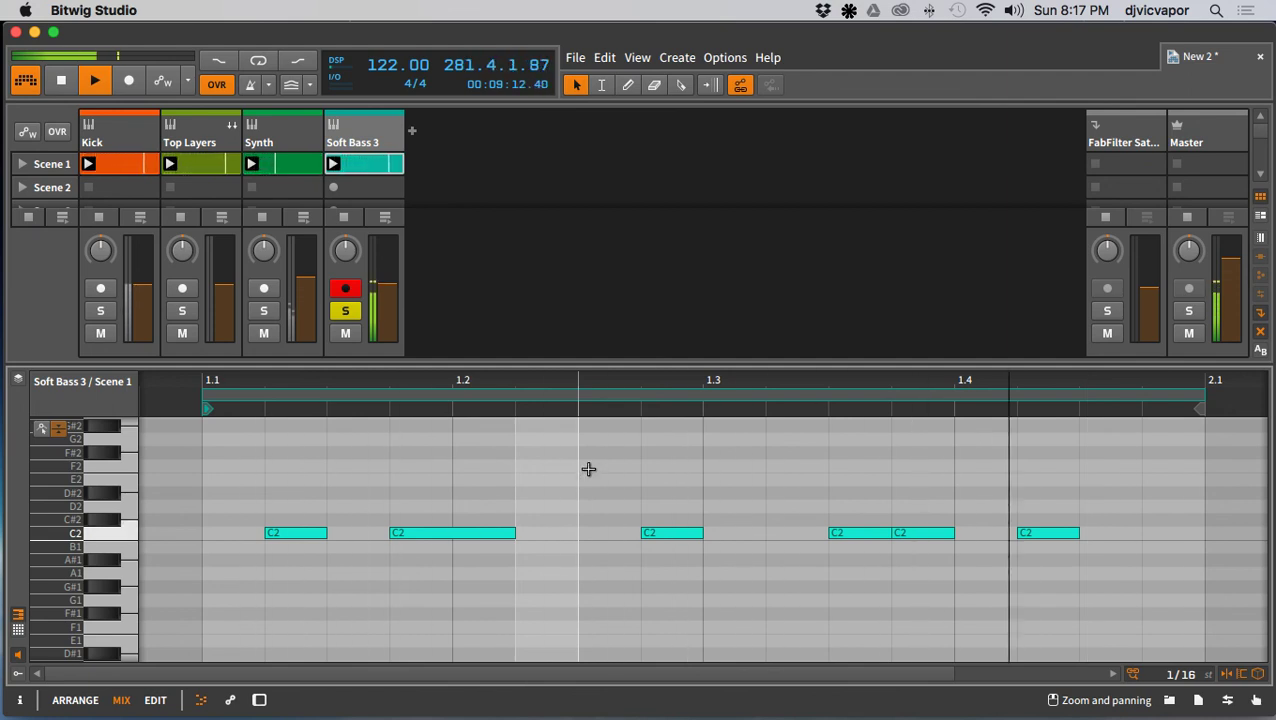
{"action": "scroll", "coordinate": [588, 469], "scroll_direction": "up", "scroll_amount": 2}
{"action": "scroll", "coordinate": [588, 469], "scroll_direction": "up", "scroll_amount": 1}
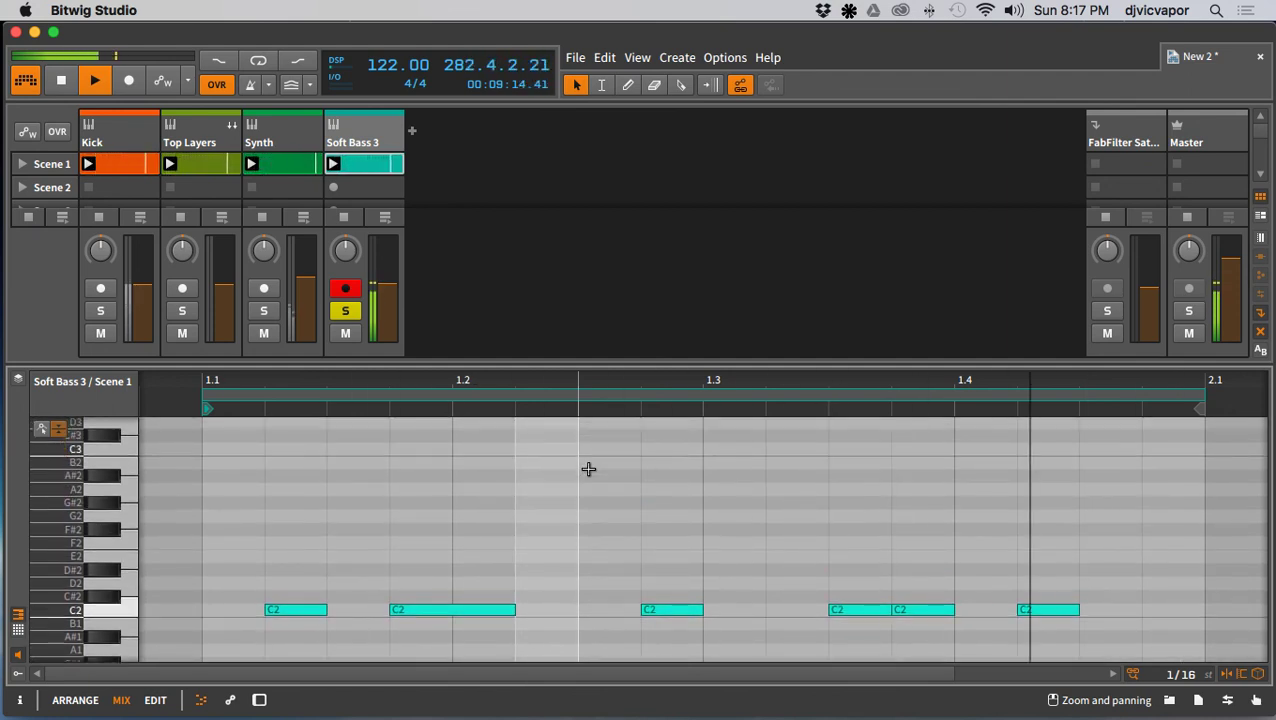
{"action": "double_click", "coordinate": [553, 451]}
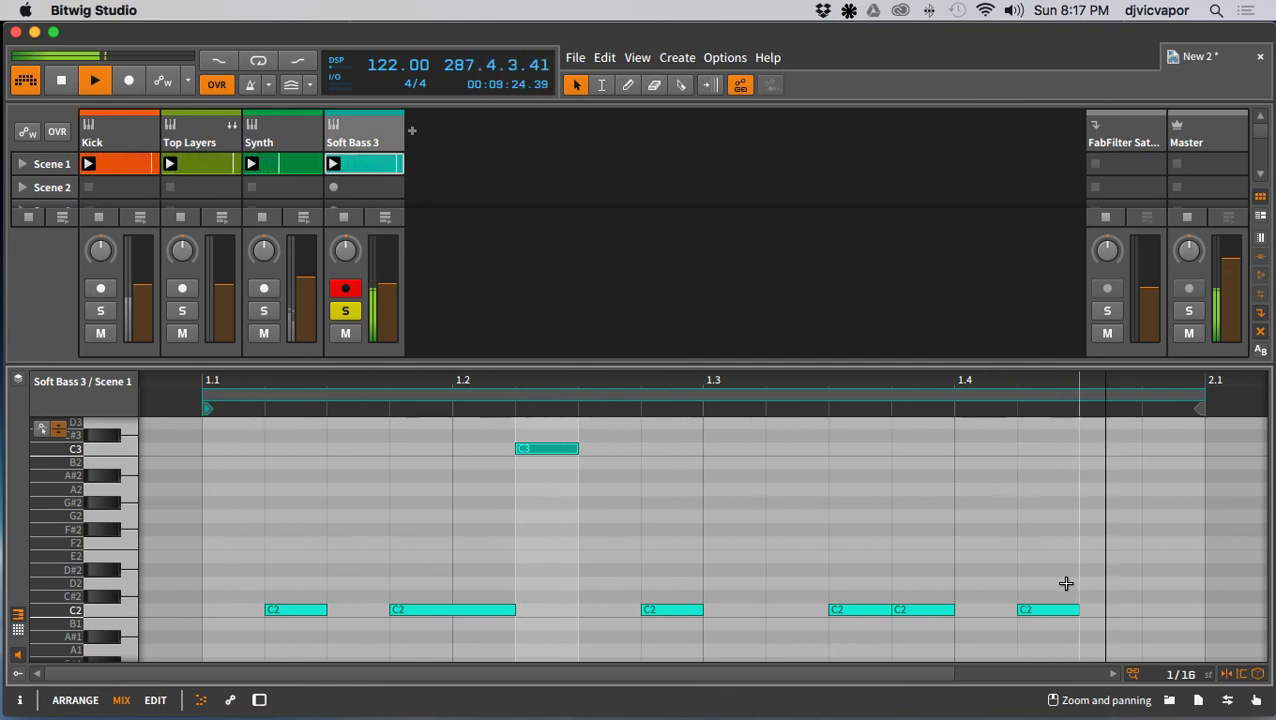
Step: Try transposing all the notes in the Soft Bass 3 clip up one octave, and undo the transposition
{"action": "left_click_drag", "start_coordinate": [1110, 638], "coordinate": [285, 441]}
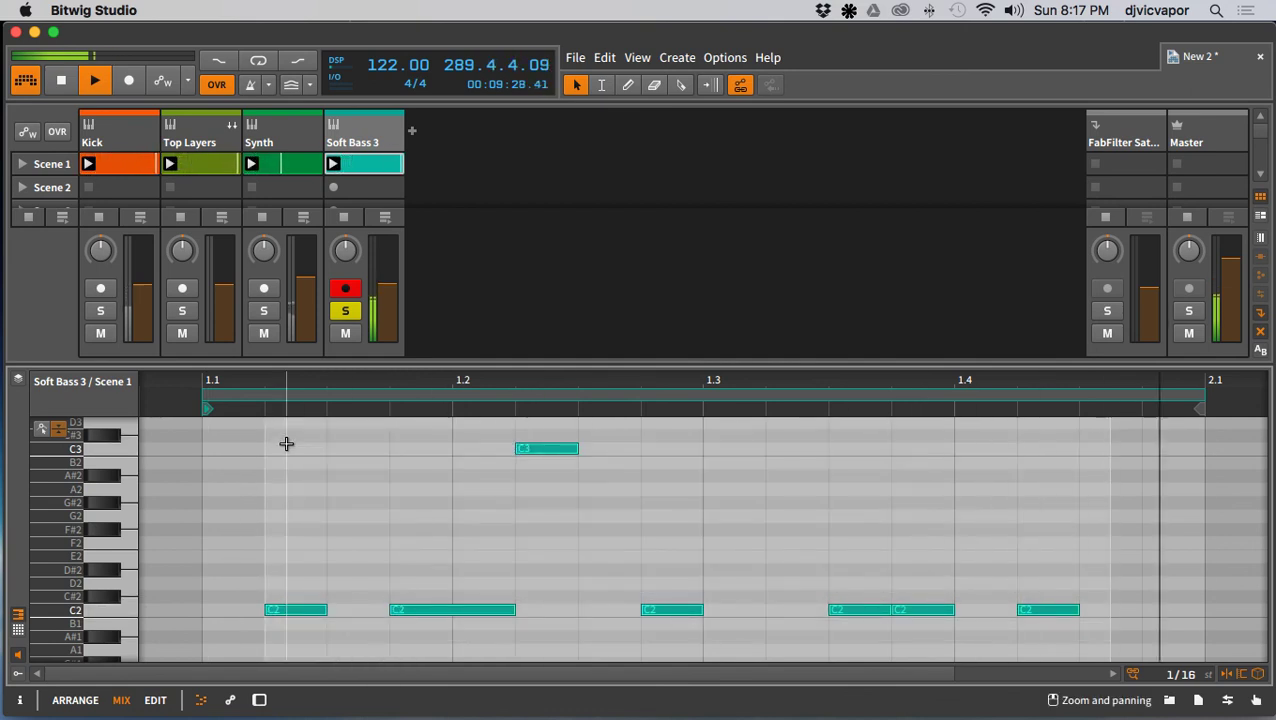
{"action": "key", "text": "shift+Up"}
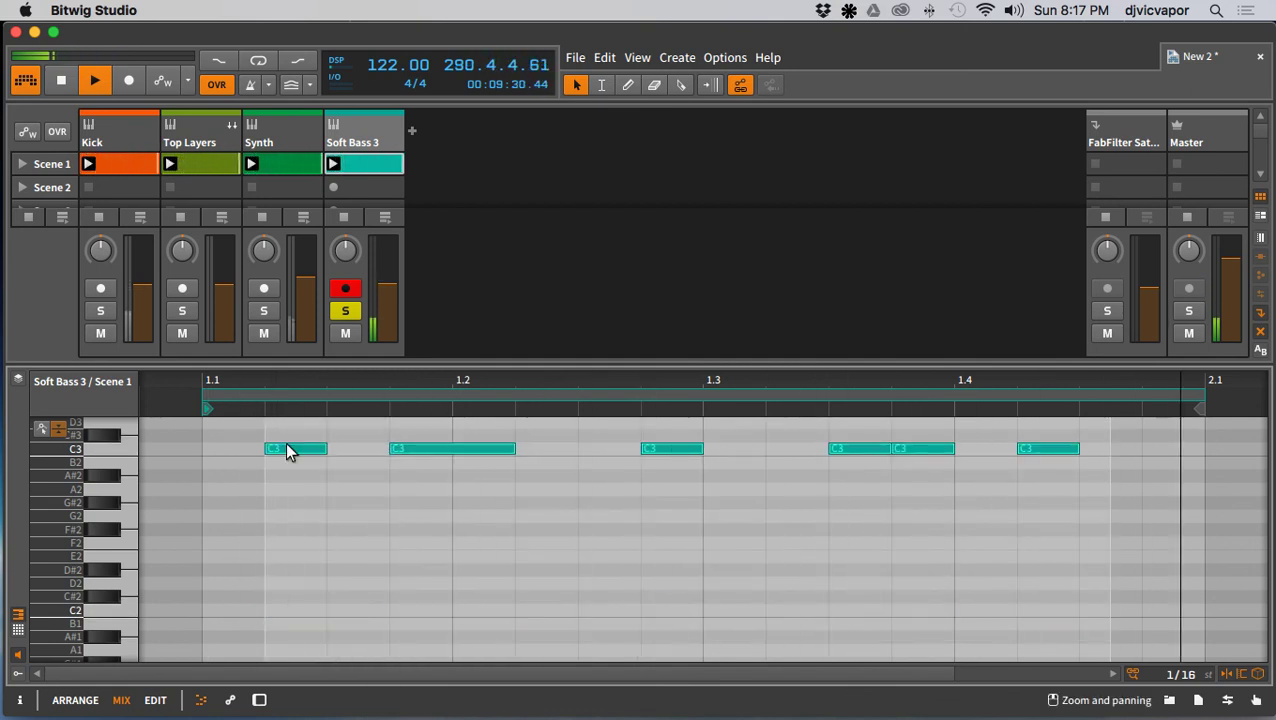
{"action": "scroll", "coordinate": [610, 530], "scroll_direction": "up", "scroll_amount": 8}
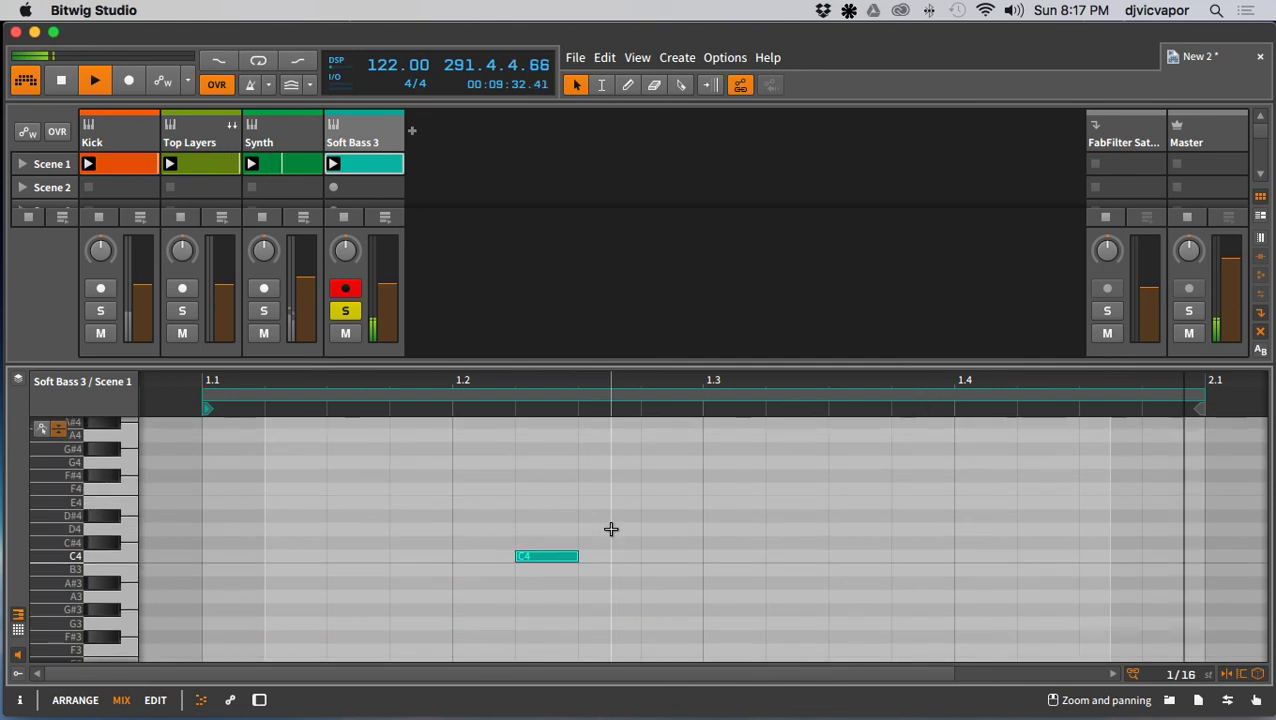
{"action": "scroll", "coordinate": [610, 530], "scroll_direction": "down", "scroll_amount": 3}
{"action": "scroll", "coordinate": [611, 529], "scroll_direction": "down", "scroll_amount": 2}
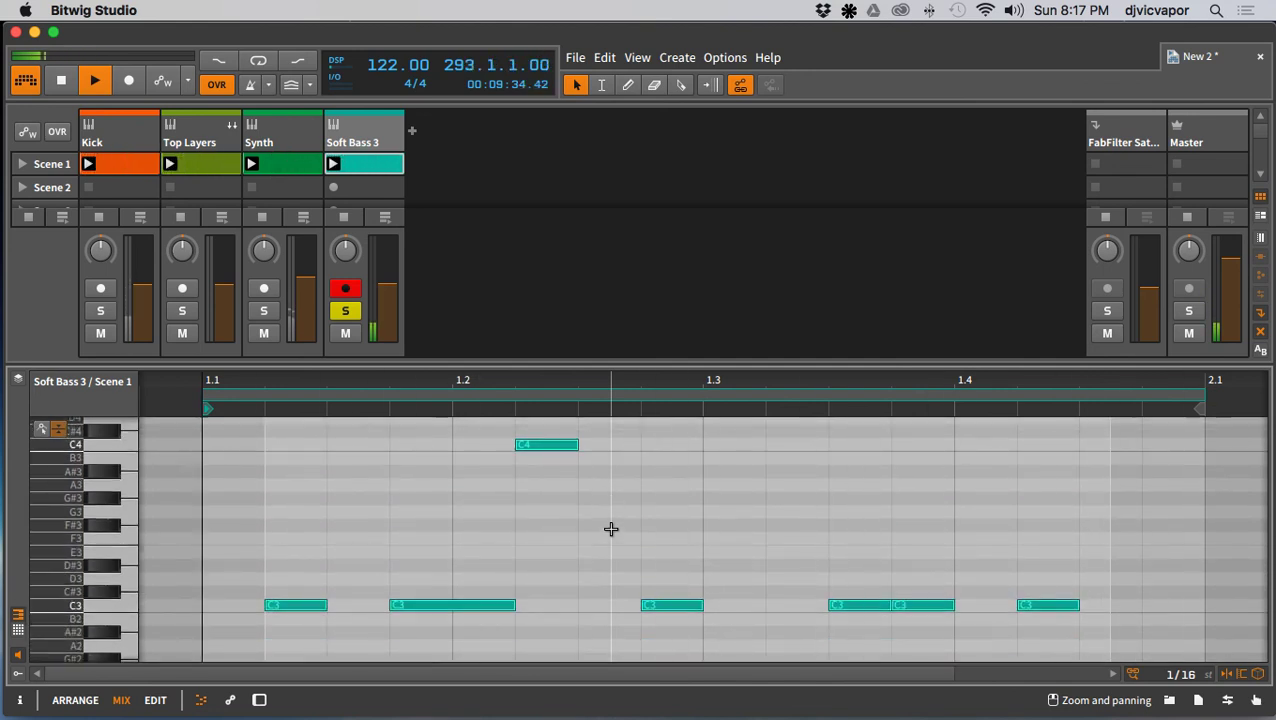
{"action": "key", "text": "super+z"}
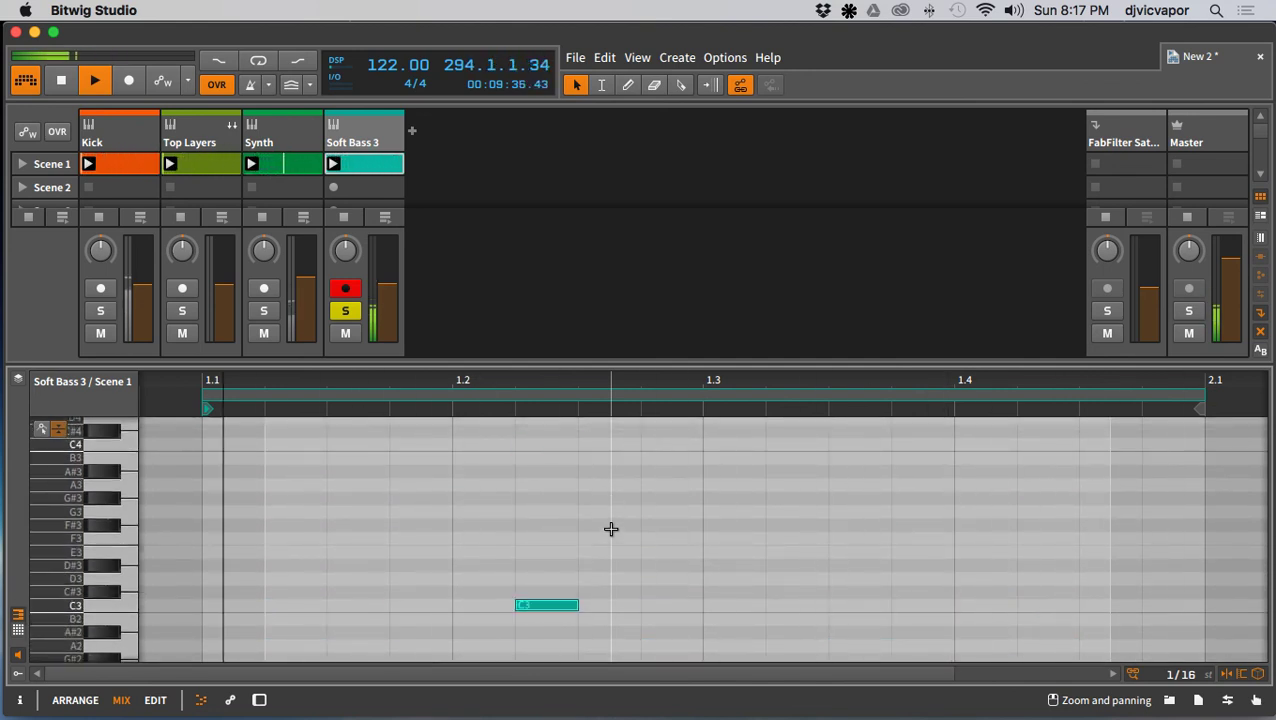
{"action": "scroll", "coordinate": [611, 529], "scroll_direction": "down", "scroll_amount": 12}
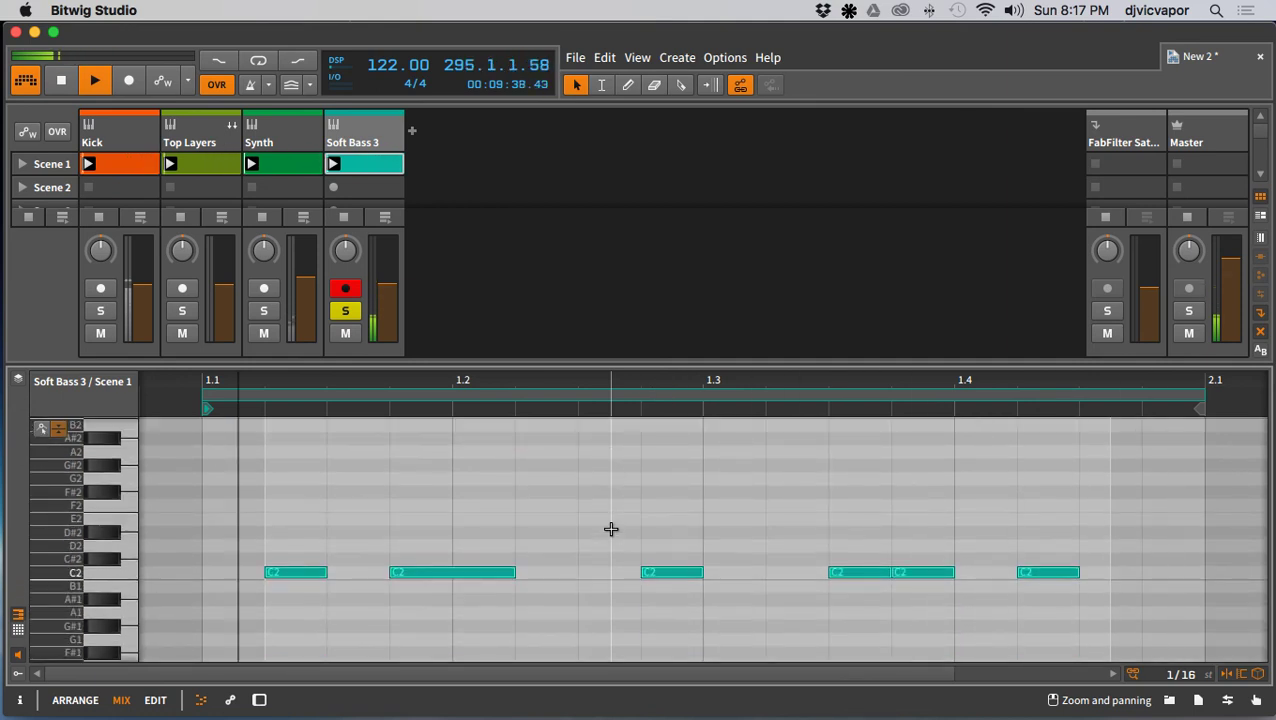
{"action": "scroll", "coordinate": [611, 529], "scroll_direction": "up", "scroll_amount": 4}
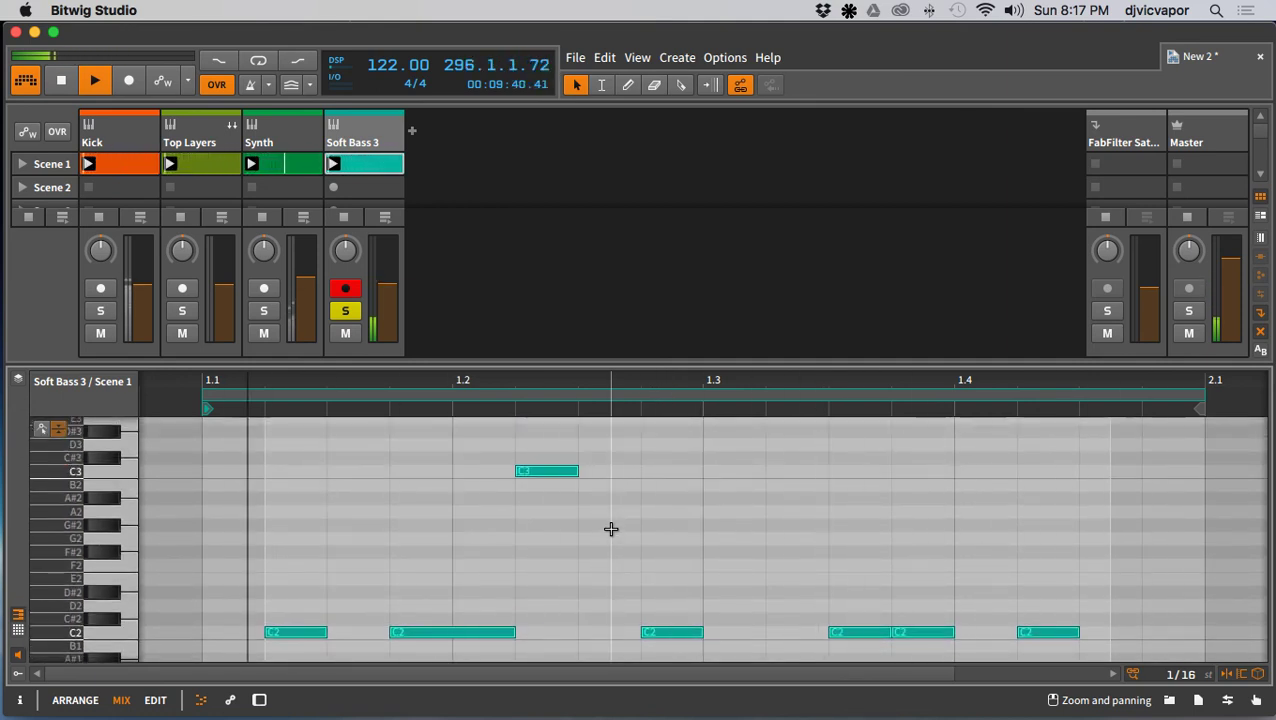
Step: Try a sixteenth-long G2 note at 1.2.3, right after the C3 note, and delete it
{"action": "double_click", "coordinate": [610, 539]}
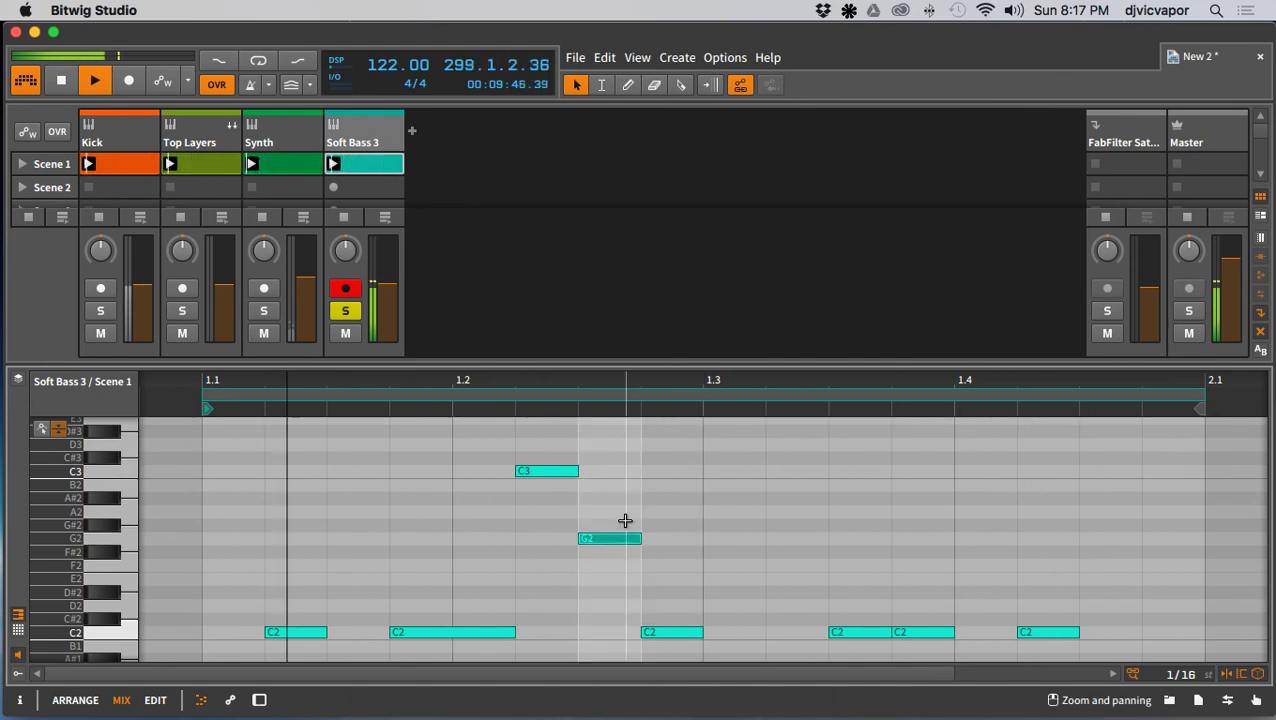
{"action": "key", "text": "Delete"}
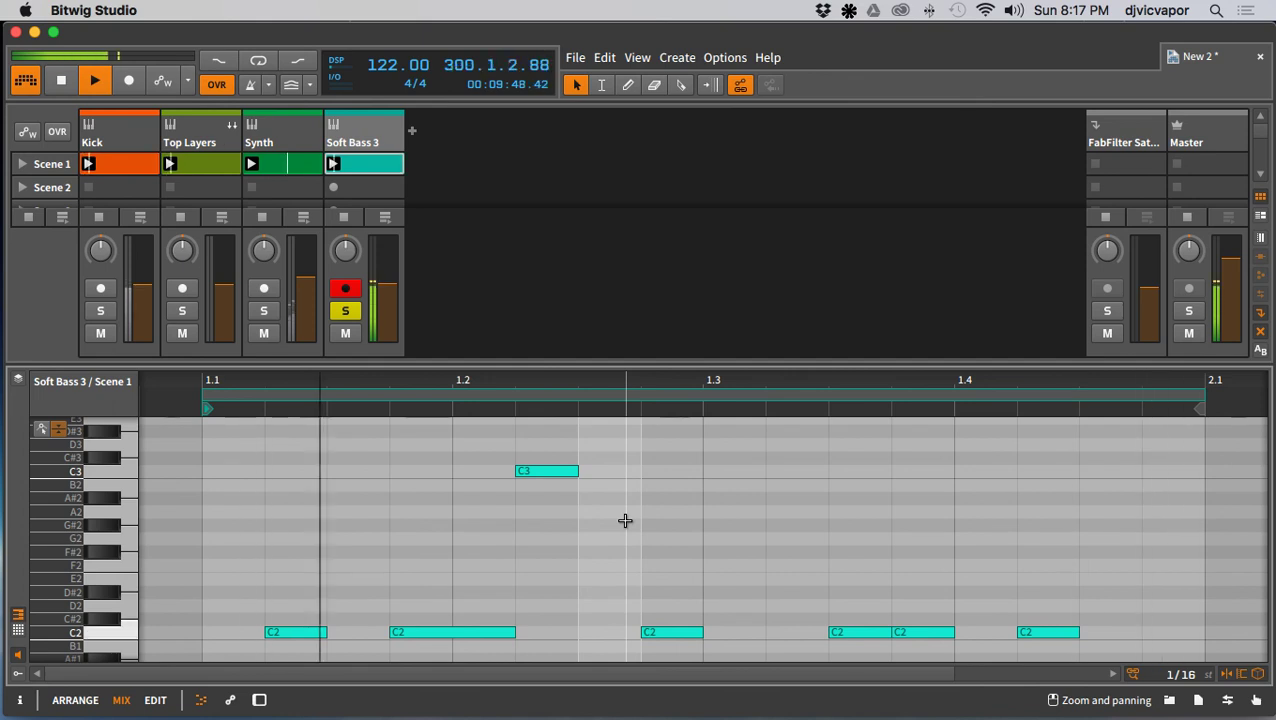
Step: Unsolo the Soft Bass 3 track and delete the C3 note at 1.2.2 from its clip
{"action": "left_click", "coordinate": [345, 311]}
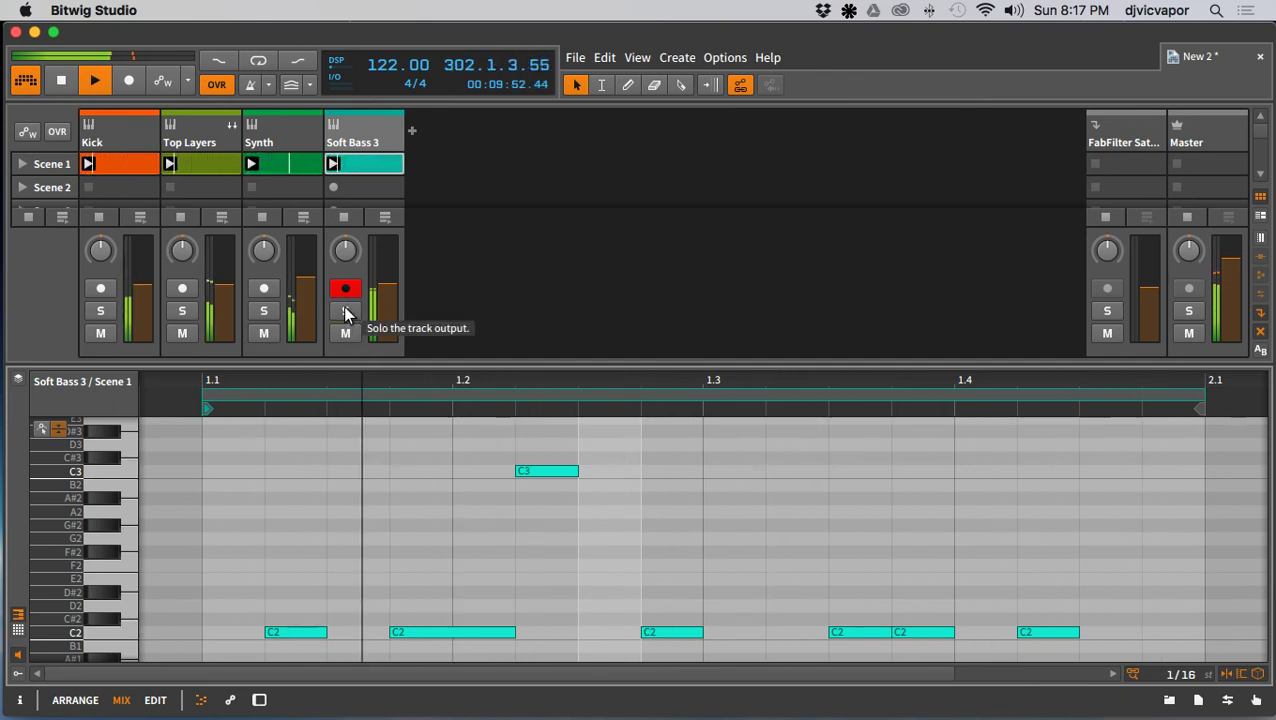
{"action": "left_click", "coordinate": [535, 470]}
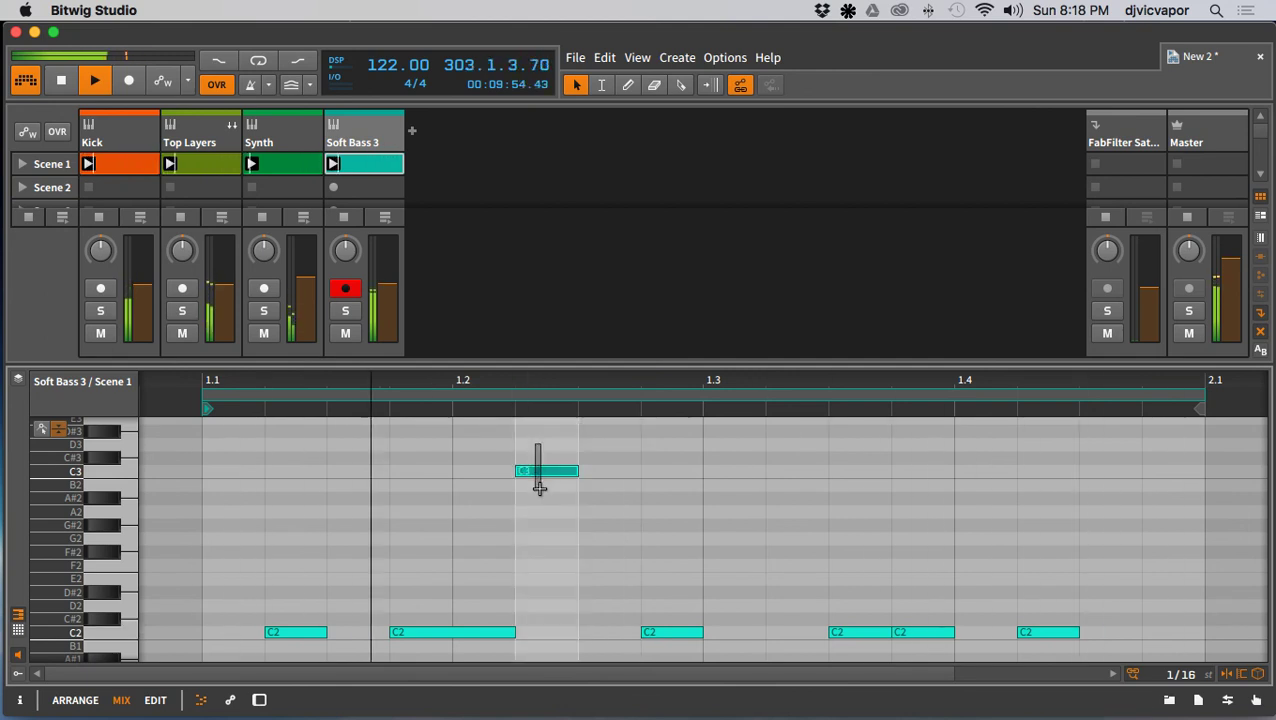
{"action": "key", "text": "Delete"}
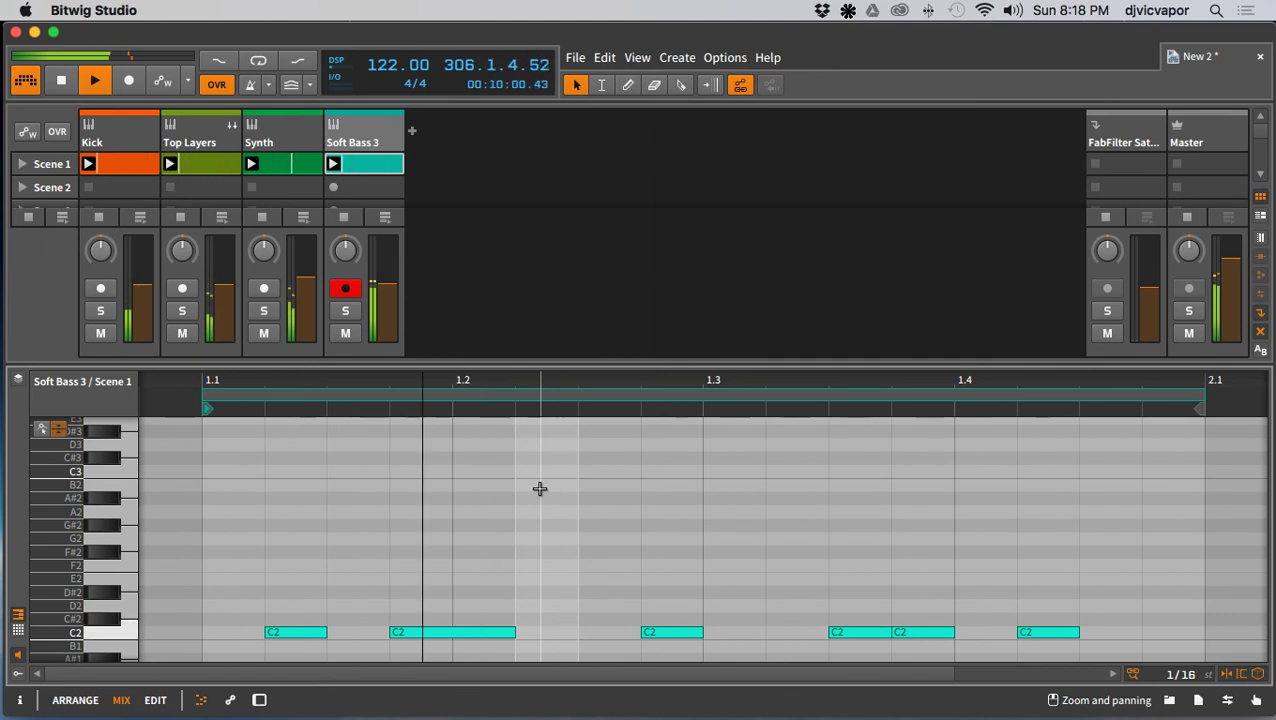
Step: Stop playback and delete the Soft Bass 3 track
{"action": "left_click_drag", "start_coordinate": [517, 366], "coordinate": [497, 460]}
{"action": "left_click", "coordinate": [363, 132]}
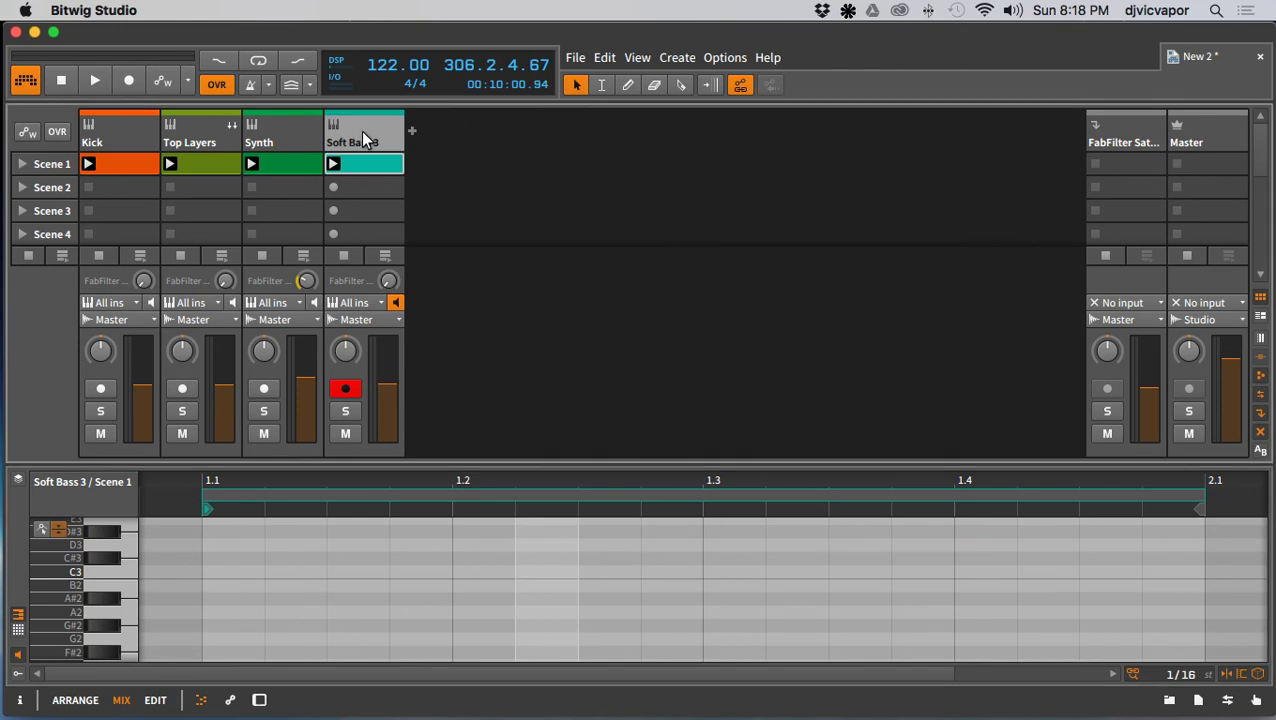
{"action": "key", "text": "Delete"}
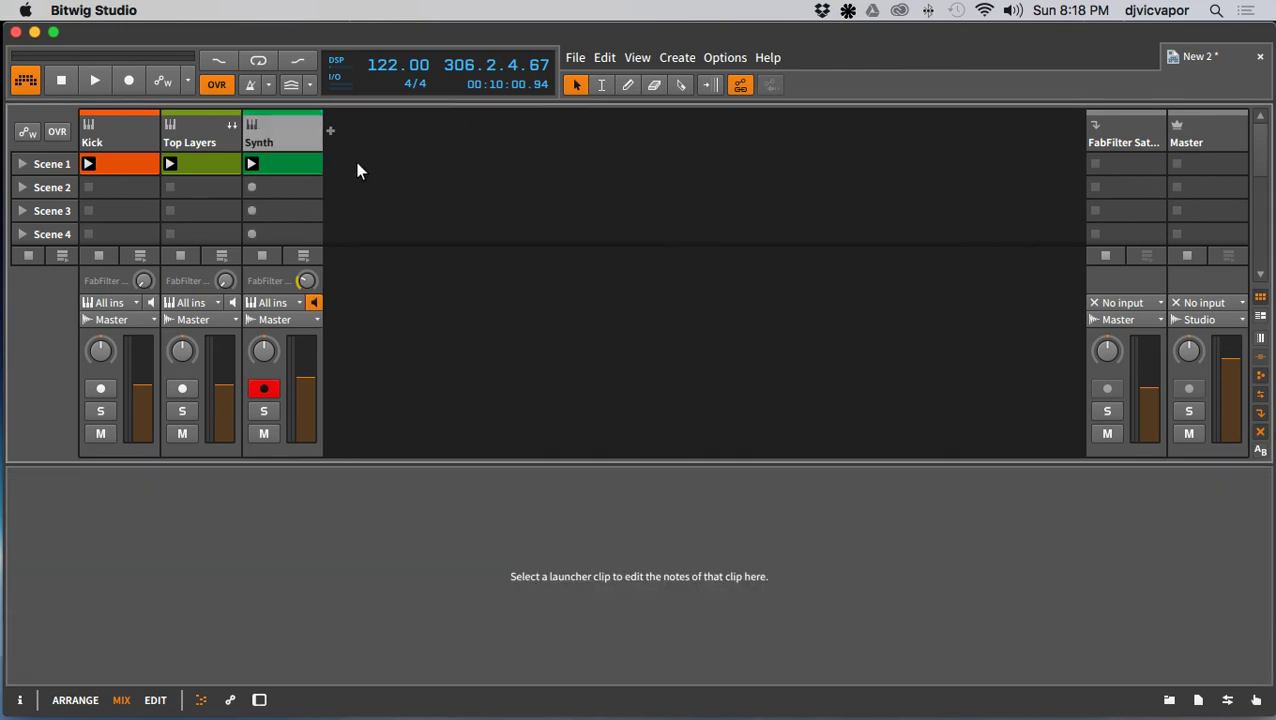
Step: Play the kick, top layers and synth loop without the bass, and undo the deletion of the Soft Bass 3 track
{"action": "key", "text": "d"}
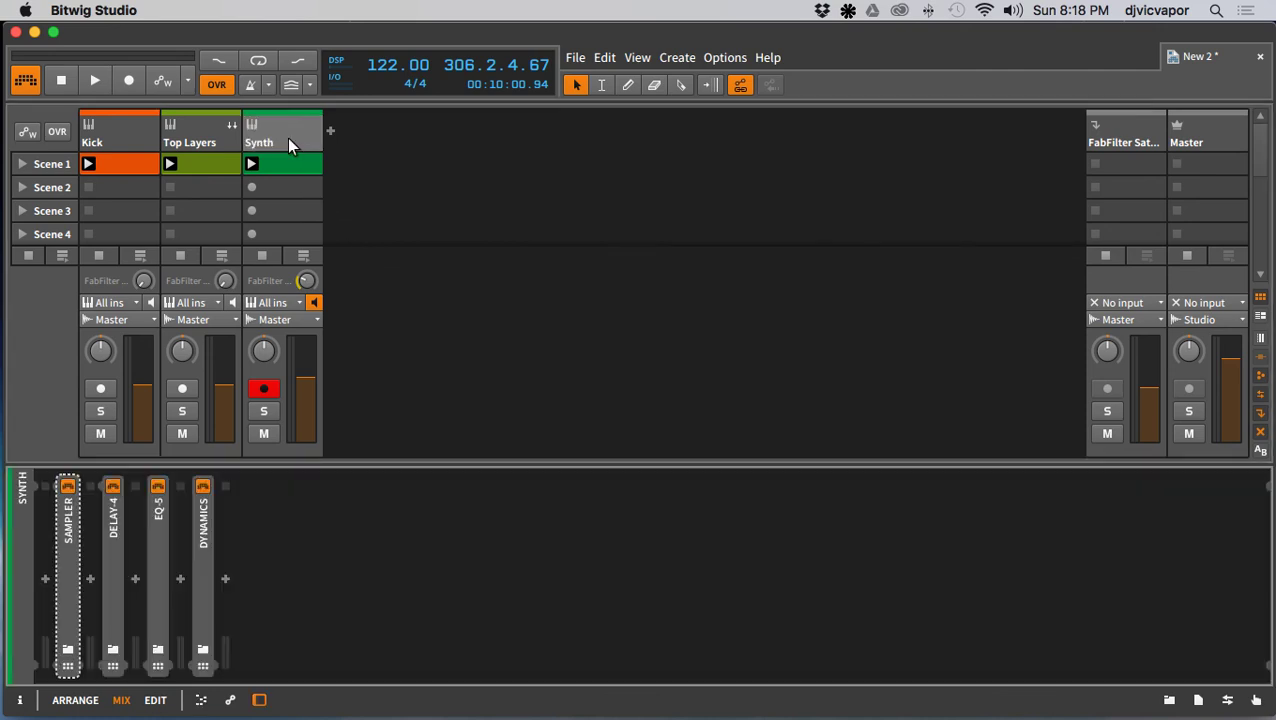
{"action": "key", "text": "space"}
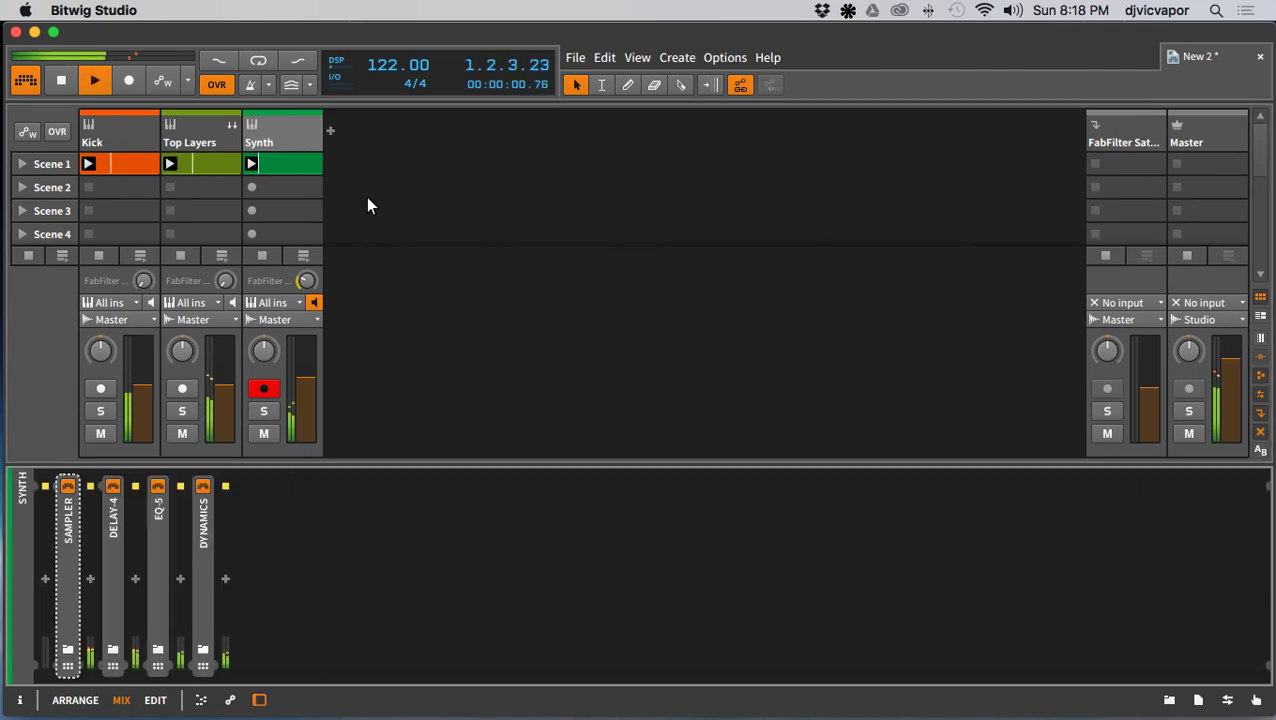
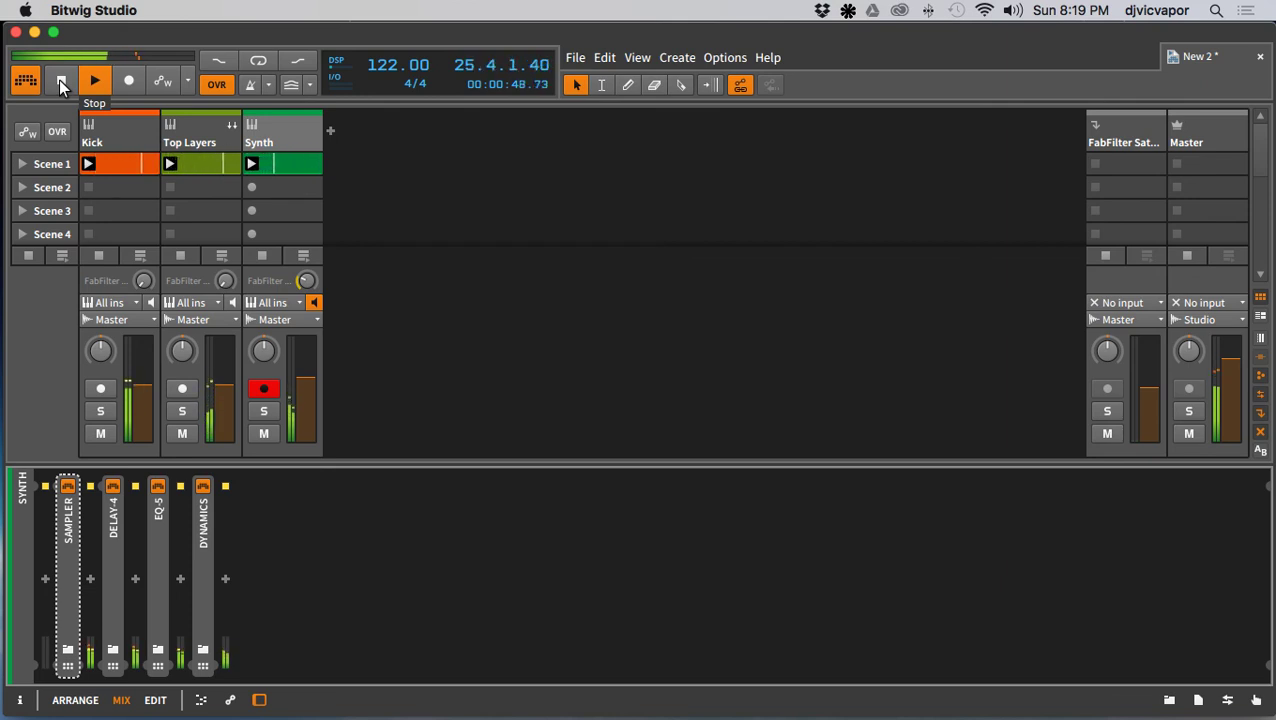
{"action": "left_click", "coordinate": [60, 83]}
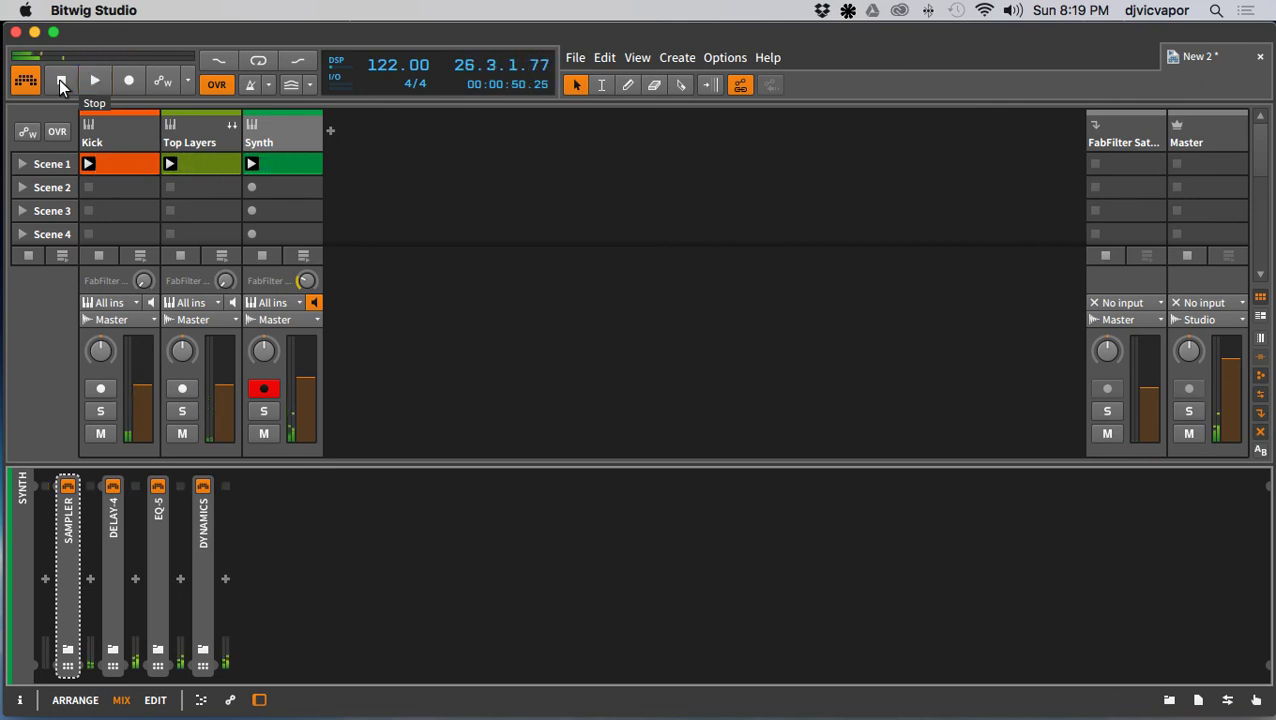
{"action": "key", "text": "super+z"}
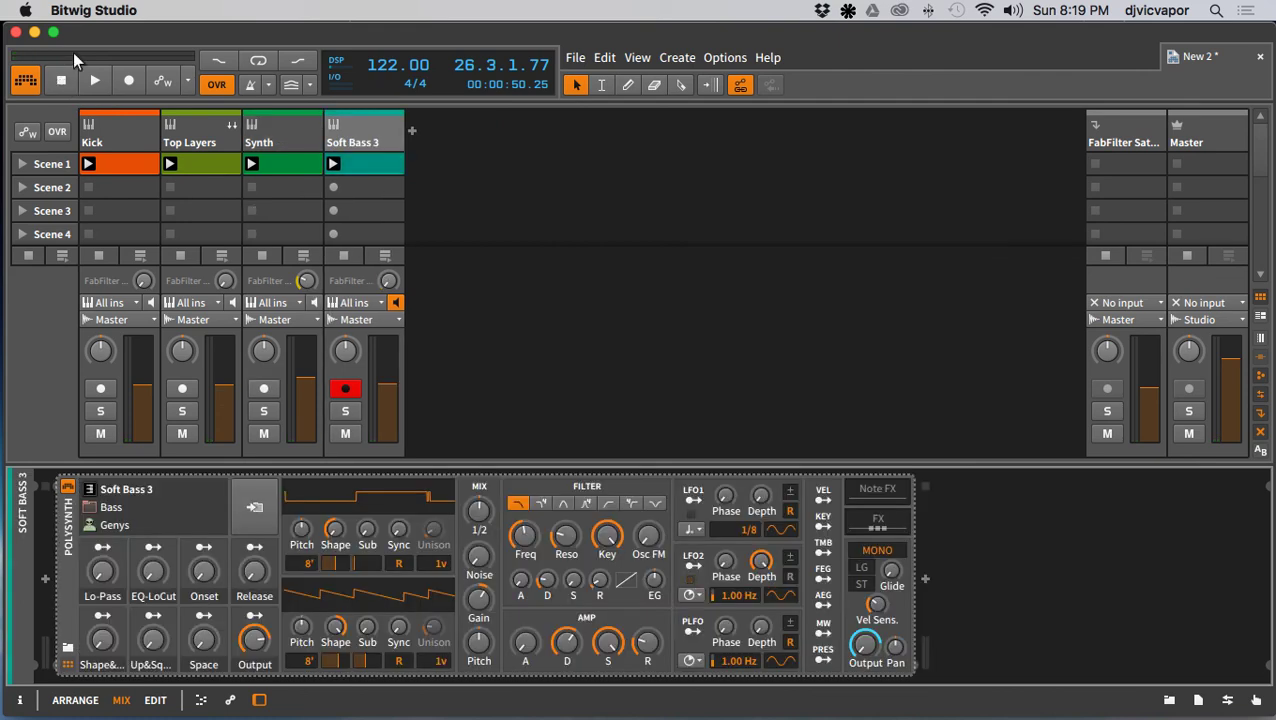
Step: Delete all the C2 notes in the Soft Bass 3 track's Scene 1 clip and extend the clip to two bars, ending at 3.1
{"action": "double_click", "coordinate": [370, 163]}
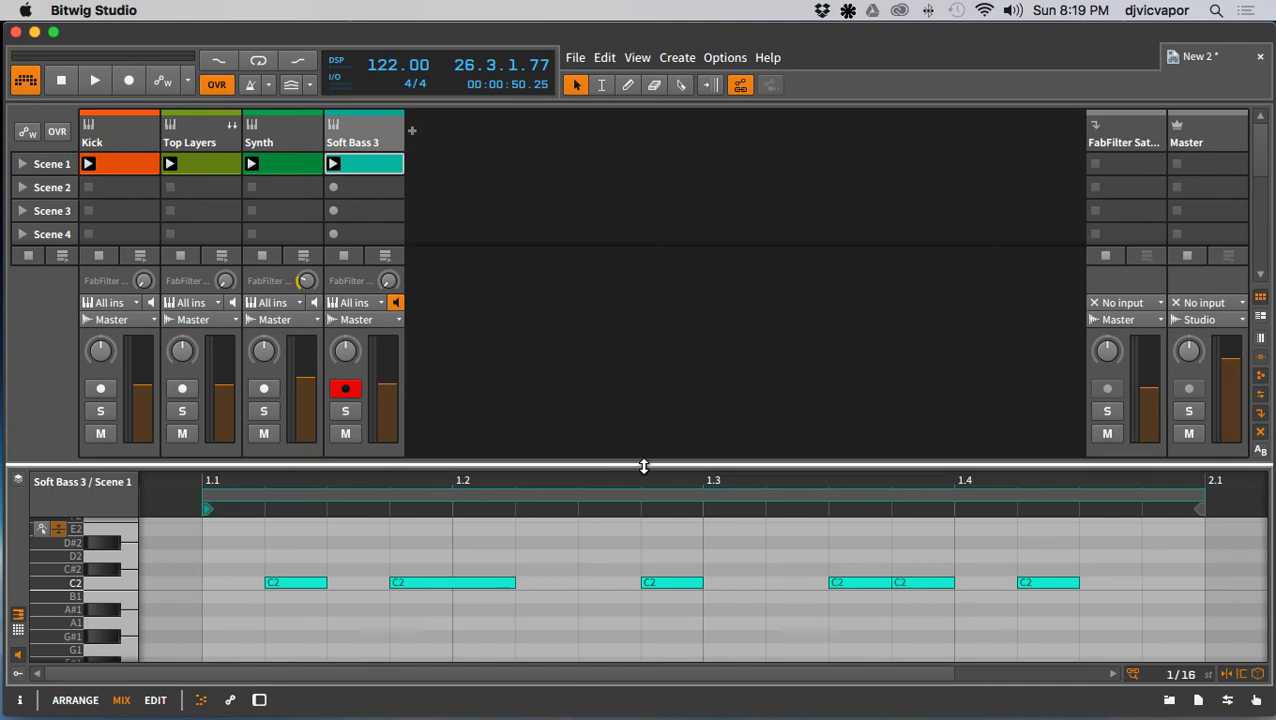
{"action": "left_click_drag", "start_coordinate": [644, 463], "coordinate": [644, 379]}
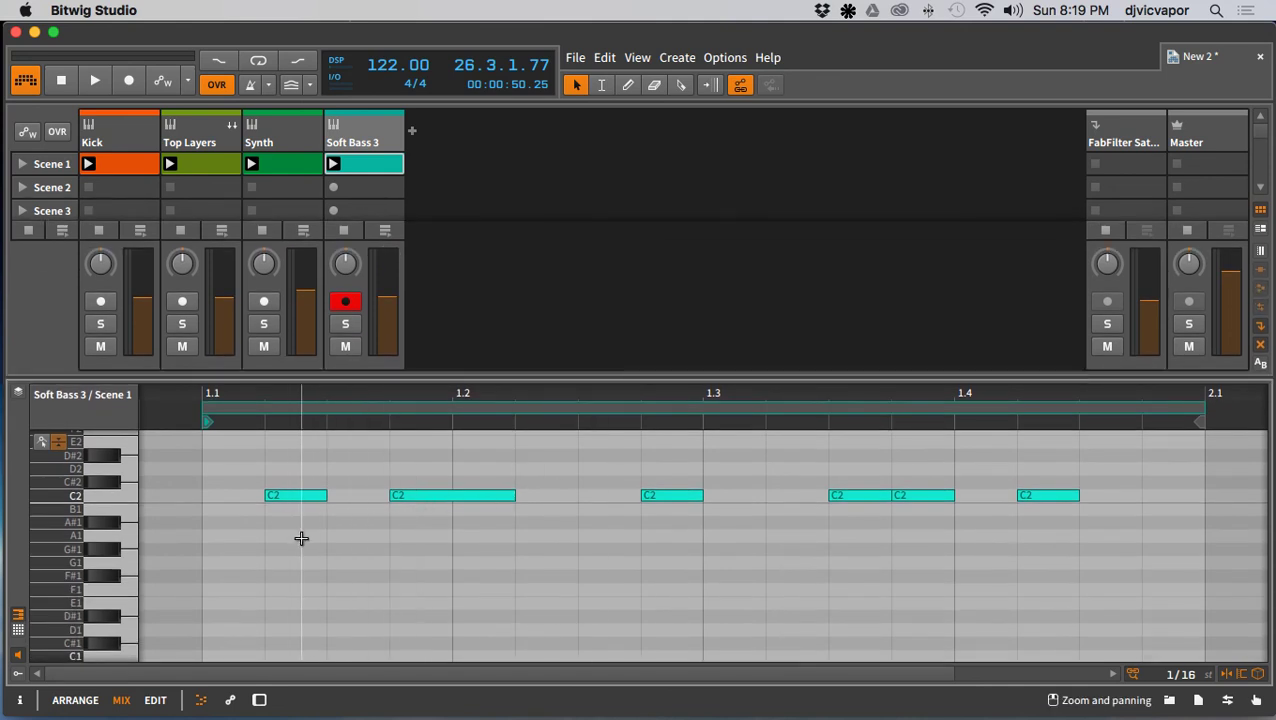
{"action": "scroll", "coordinate": [339, 541], "scroll_direction": "up", "scroll_amount": 5}
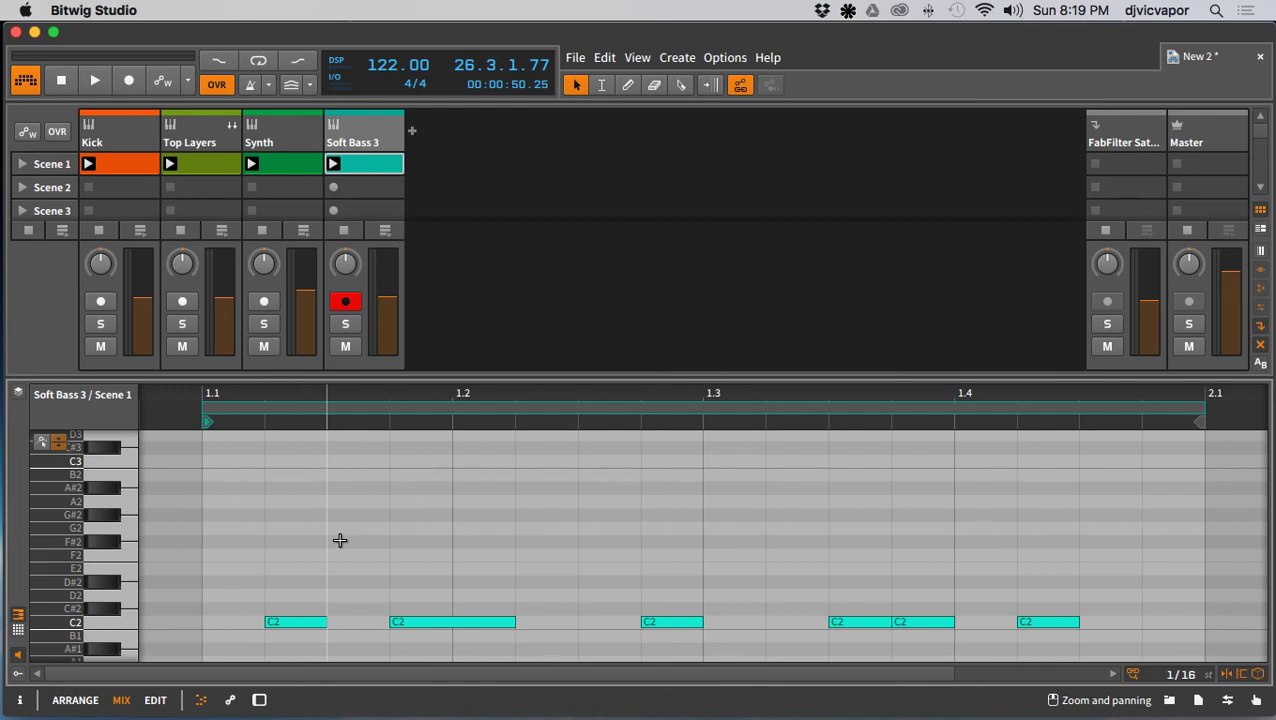
{"action": "left_click_drag", "start_coordinate": [1043, 643], "coordinate": [310, 581]}
{"action": "key", "text": "Delete"}
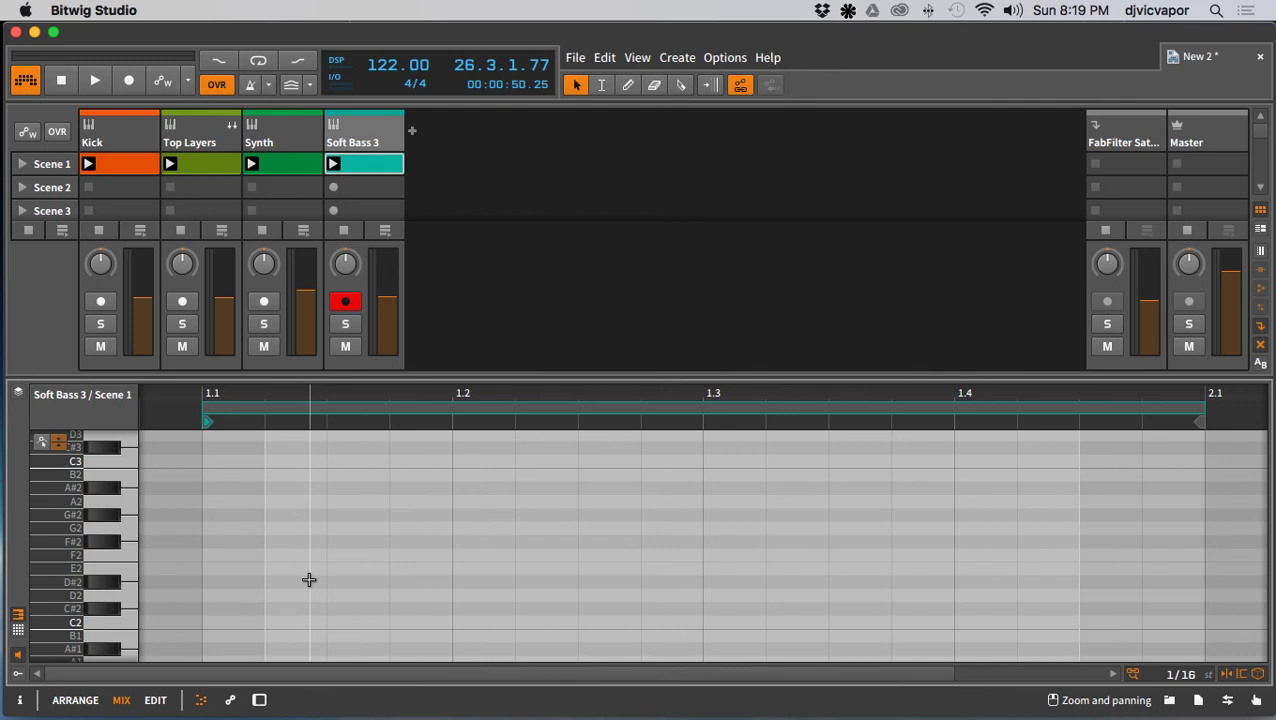
{"action": "left_click_drag", "start_coordinate": [672, 407], "coordinate": [623, 385]}
{"action": "left_click_drag", "start_coordinate": [942, 404], "coordinate": [1133, 396]}
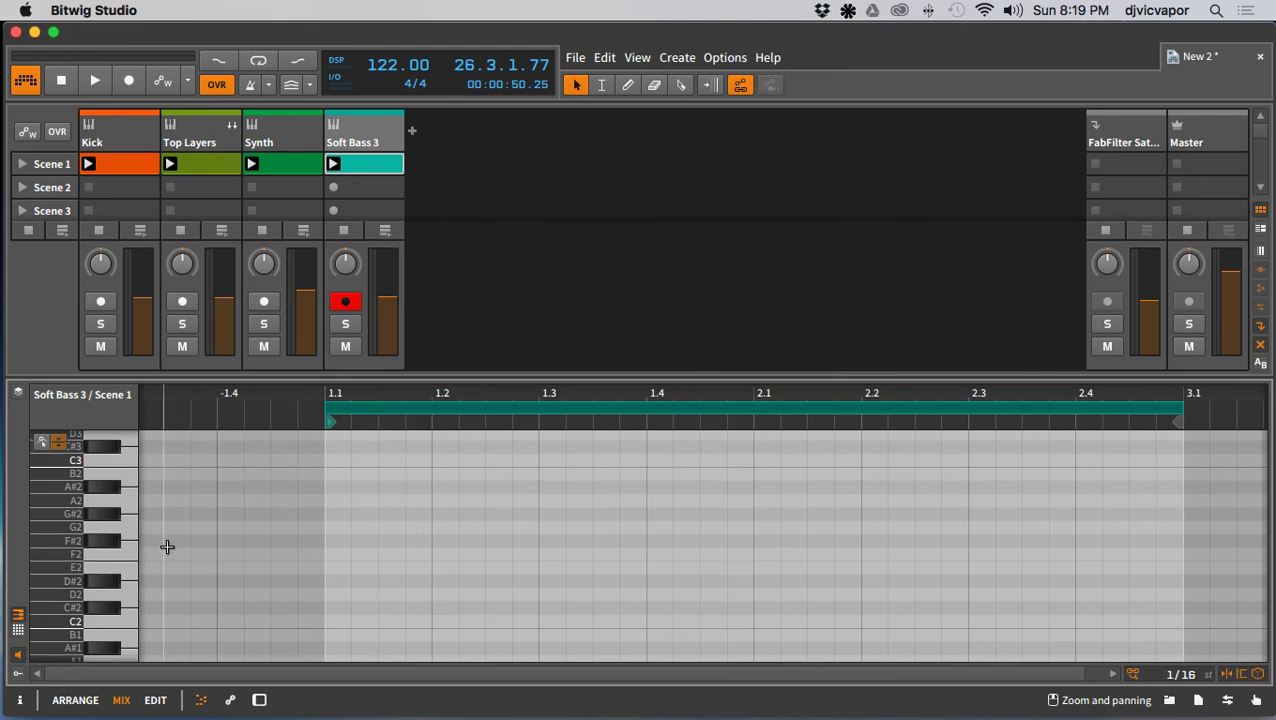
Step: Add a sixteenth-long G1 note at 1.1.3 and an eighth-long G1 note at 1.3 in the bass clip
{"action": "scroll", "coordinate": [166, 547], "scroll_direction": "down", "scroll_amount": 3}
{"action": "scroll", "coordinate": [167, 547], "scroll_direction": "down", "scroll_amount": 2}
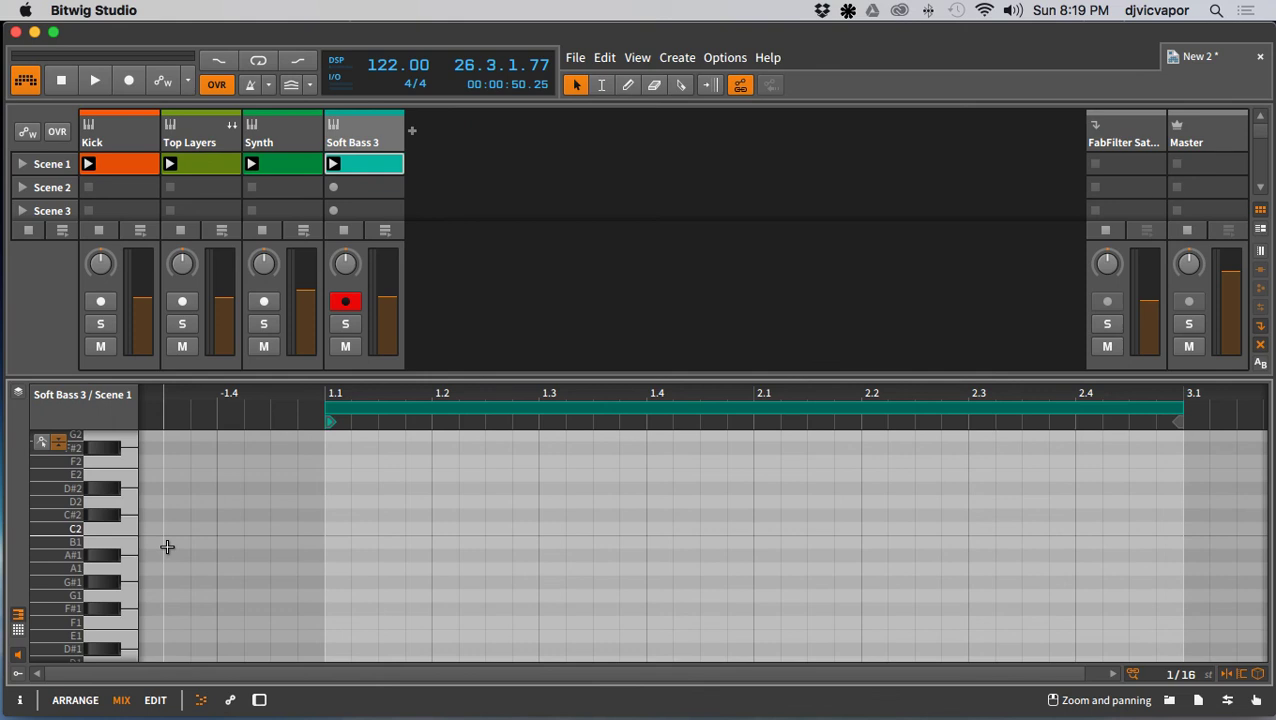
{"action": "scroll", "coordinate": [167, 547], "scroll_direction": "down", "scroll_amount": 1}
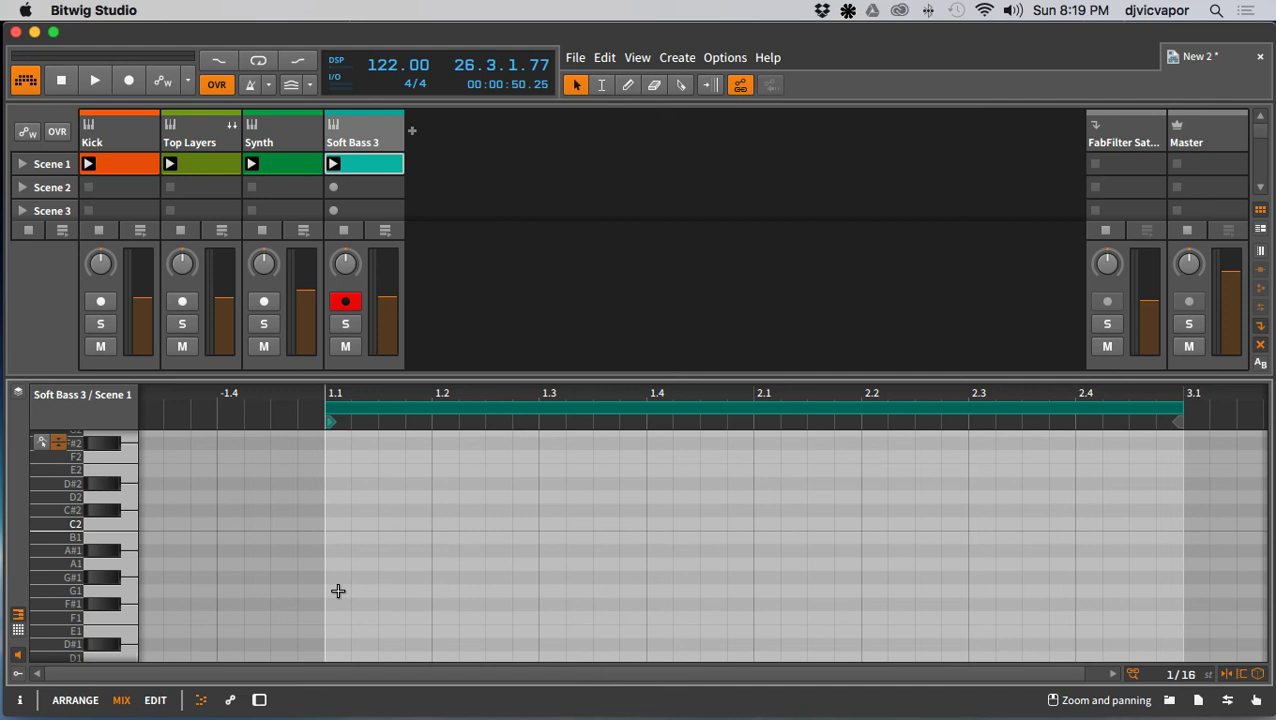
{"action": "double_click", "coordinate": [393, 592]}
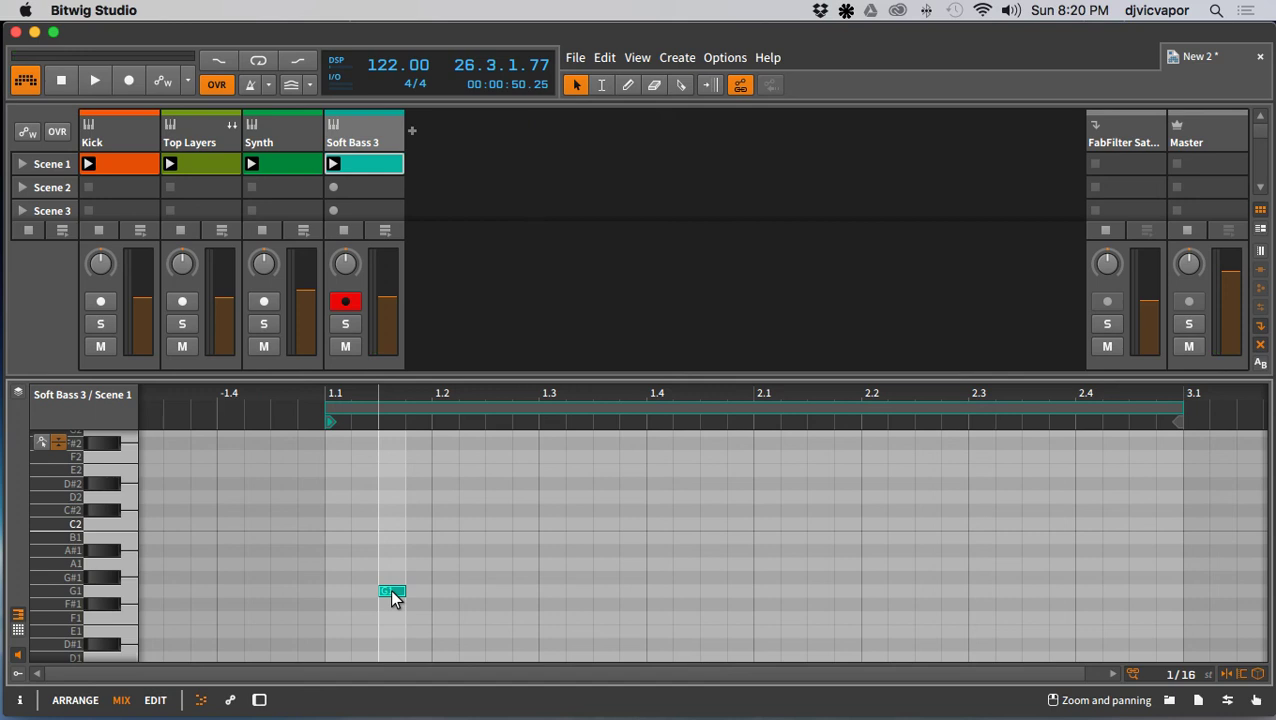
{"action": "double_click", "coordinate": [550, 591]}
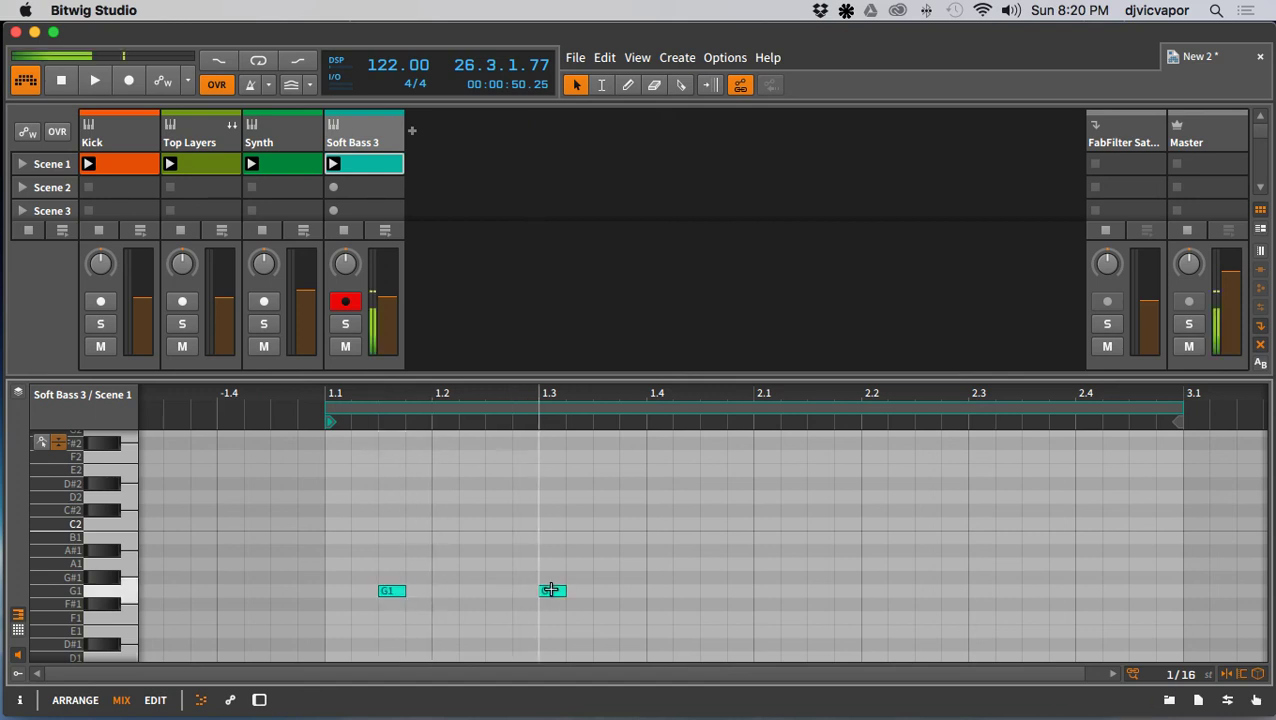
{"action": "left_click_drag", "start_coordinate": [561, 589], "coordinate": [610, 590]}
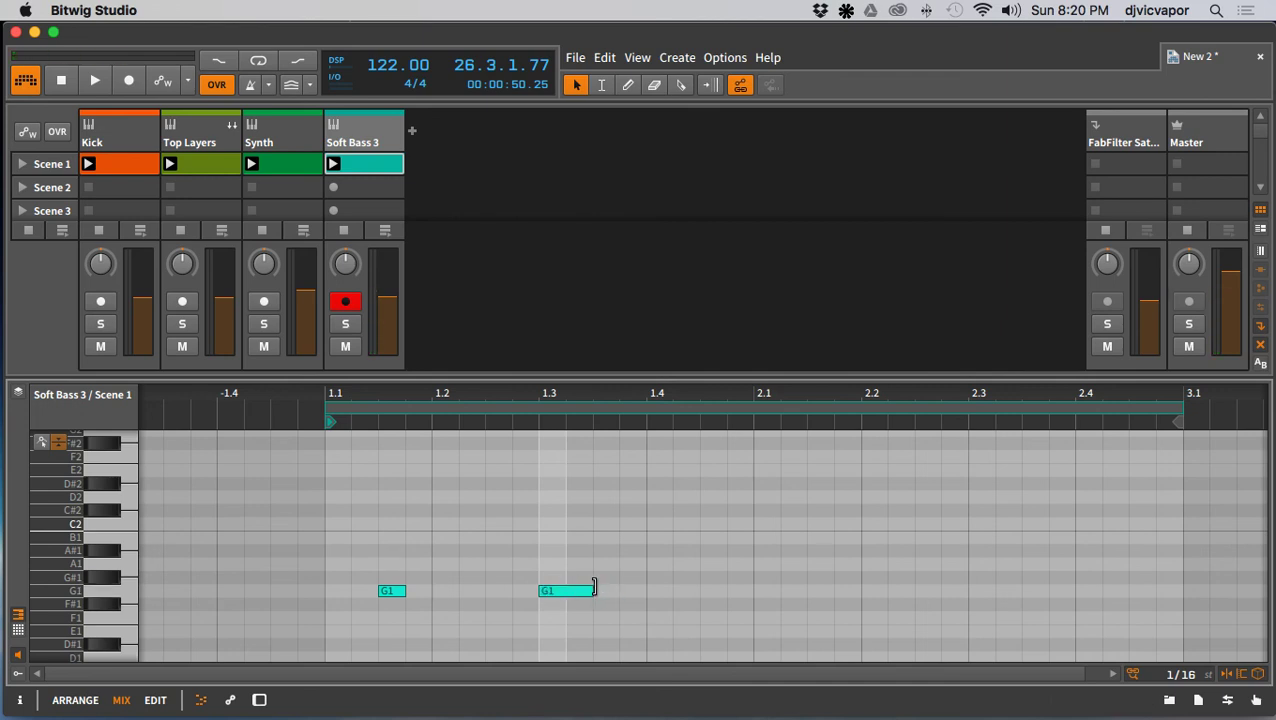
{"action": "left_click_drag", "start_coordinate": [595, 587], "coordinate": [601, 585]}
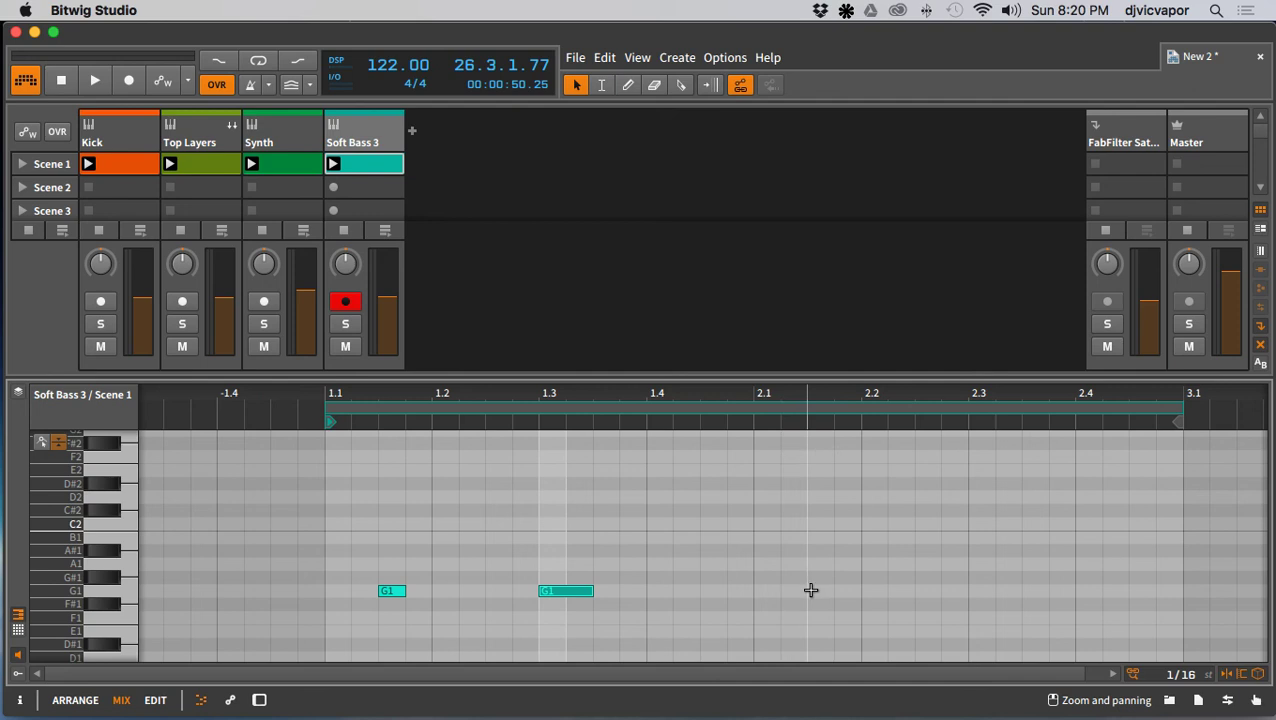
Step: Add a sixteenth-long G1 note at 2.1 and an eighth-long G1 note at 2.3, and solo the Soft Bass 3 track
{"action": "double_click", "coordinate": [759, 592]}
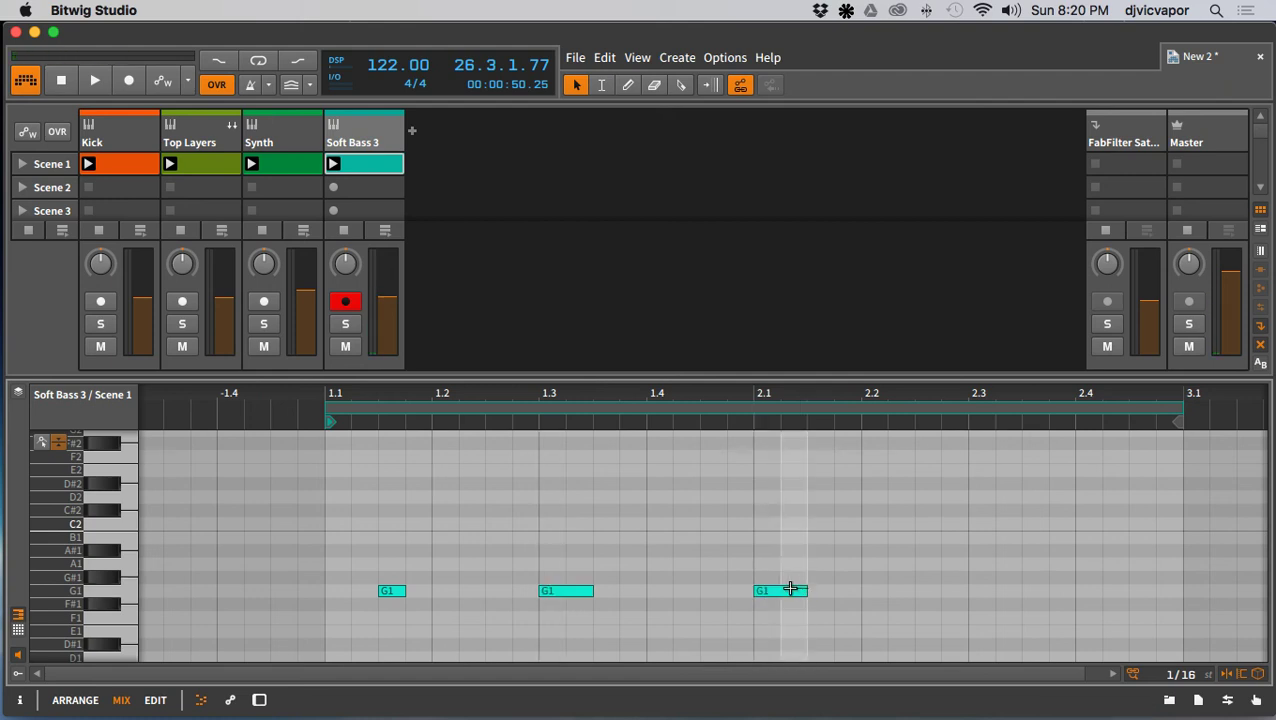
{"action": "left_click_drag", "start_coordinate": [803, 591], "coordinate": [781, 591]}
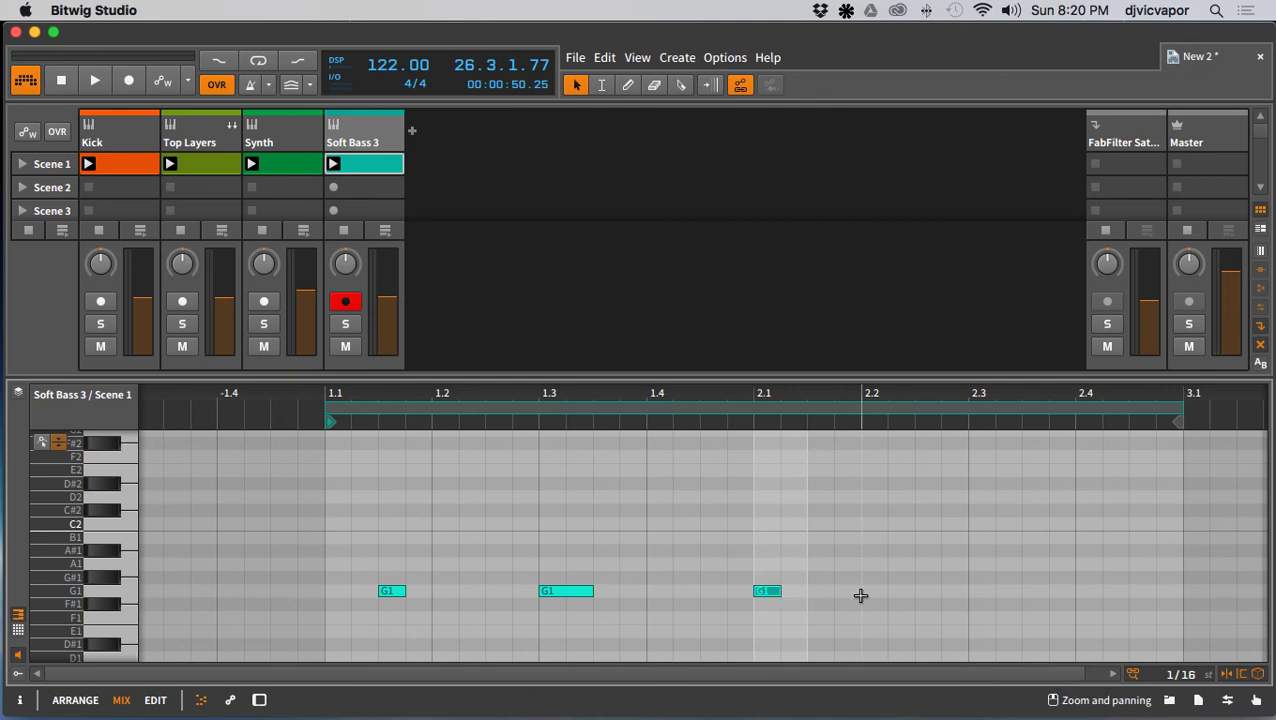
{"action": "double_click", "coordinate": [977, 591]}
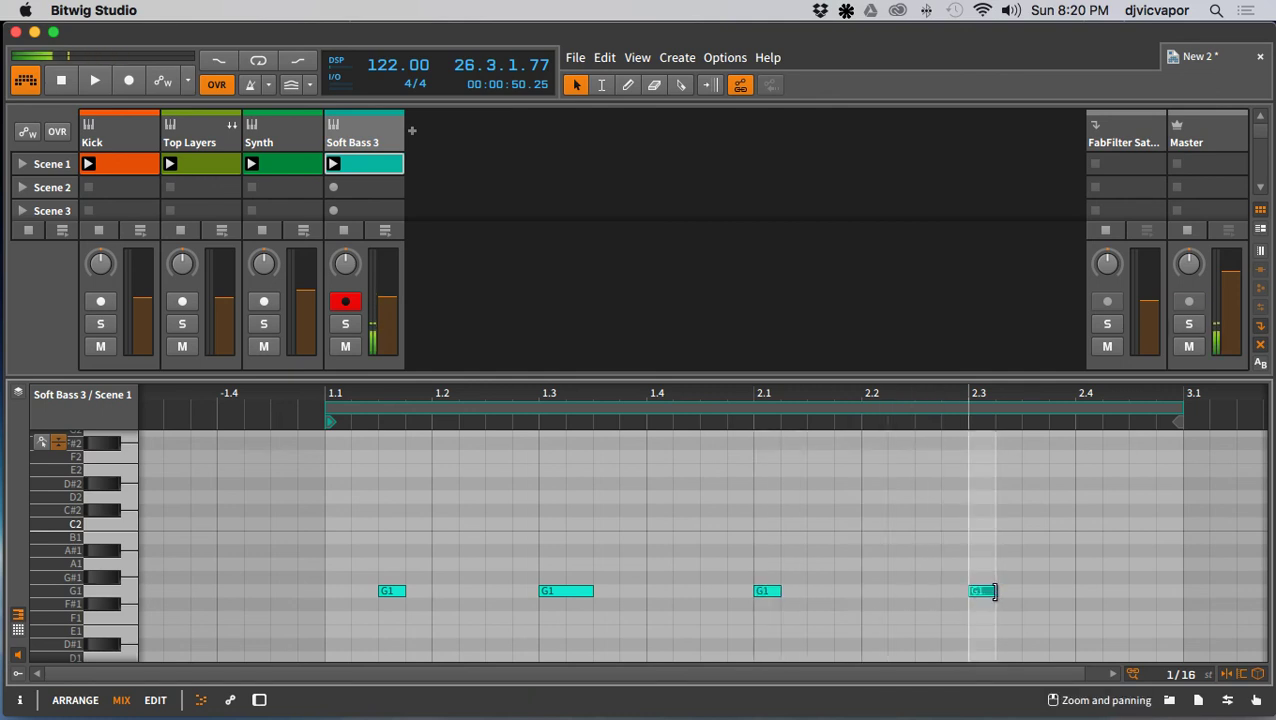
{"action": "left_click_drag", "start_coordinate": [997, 591], "coordinate": [1020, 592]}
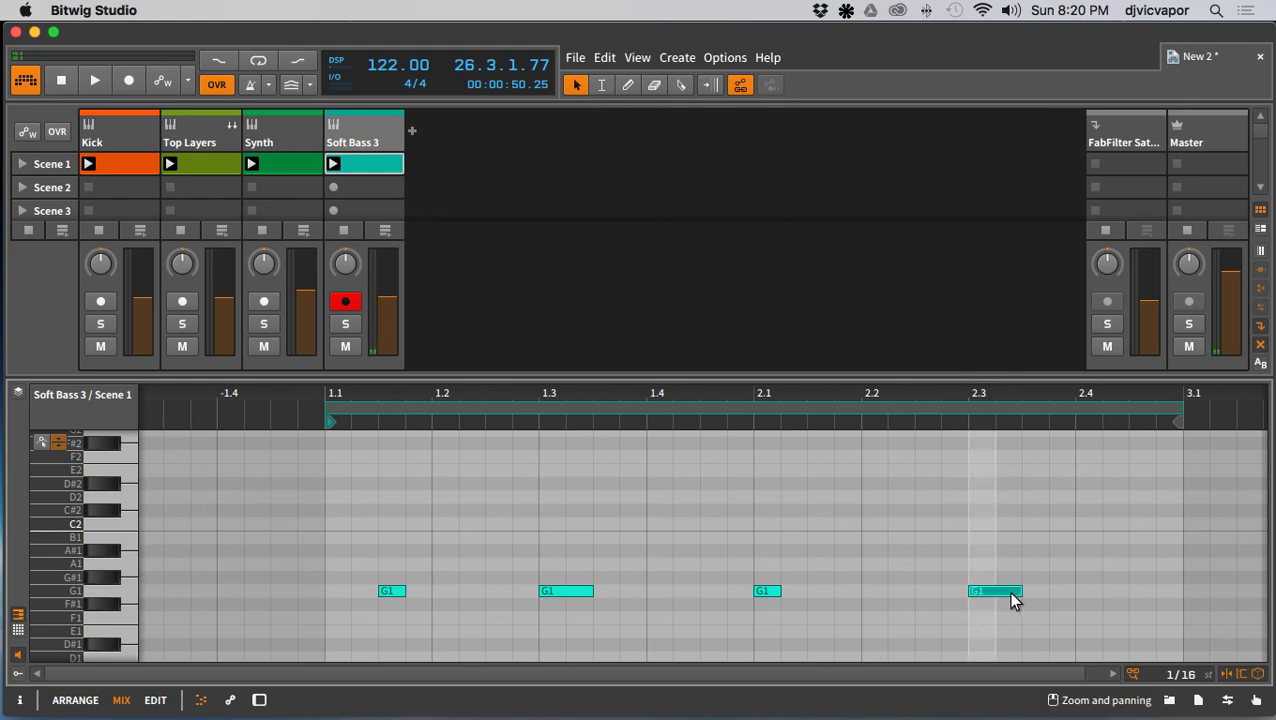
{"action": "left_click", "coordinate": [347, 323]}
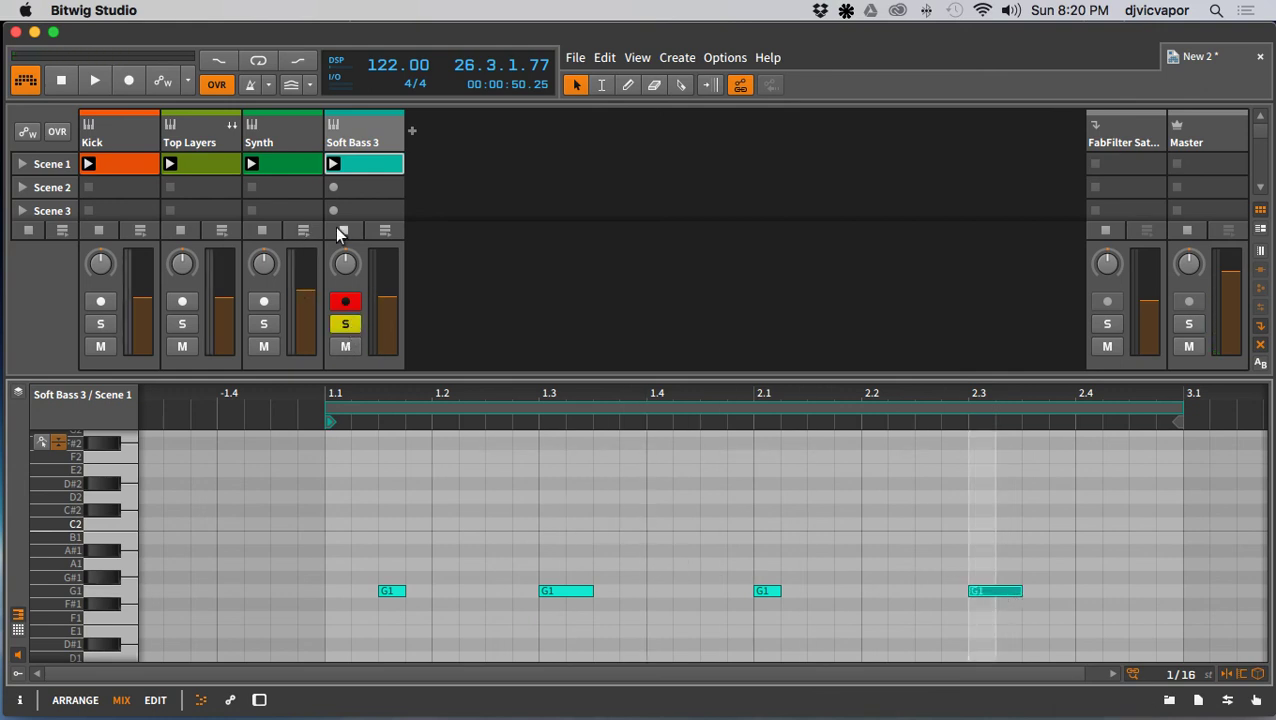
Step: Play the bass clip and add sixteenth-long G1 notes at 2.1.4 and 2.2.2
{"action": "left_click", "coordinate": [335, 165]}
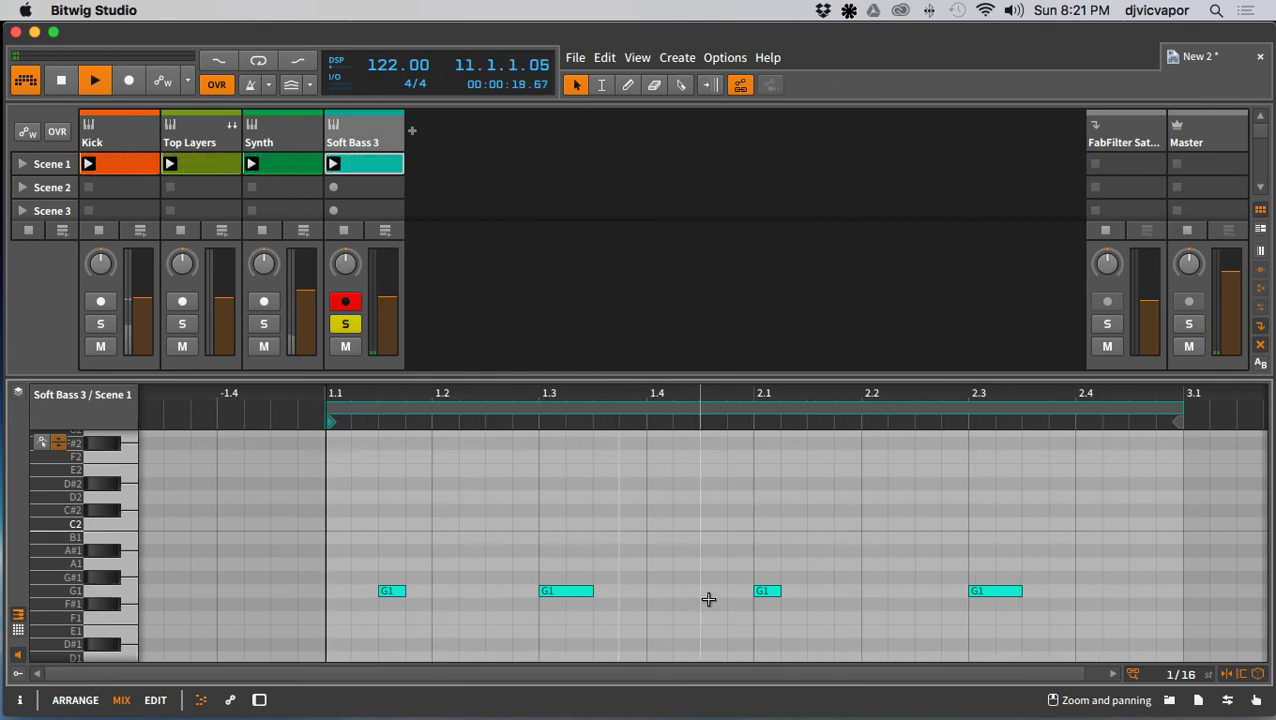
{"action": "double_click", "coordinate": [843, 591]}
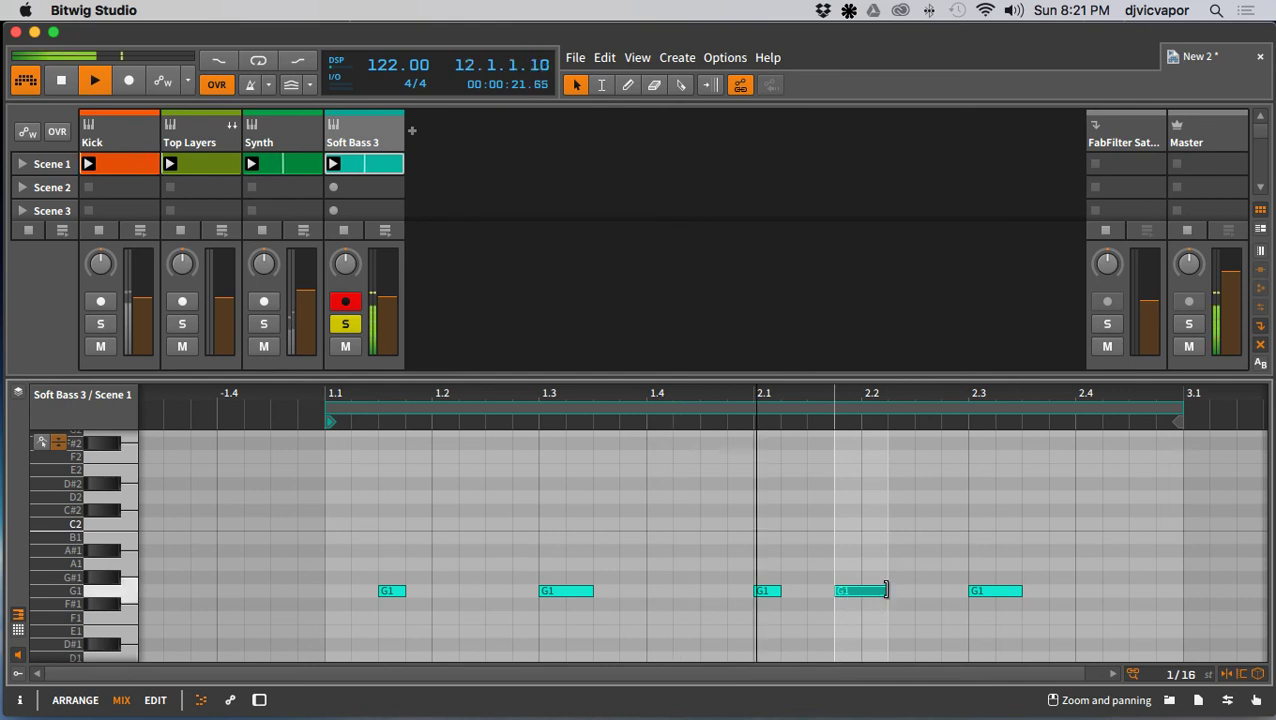
{"action": "left_click_drag", "start_coordinate": [886, 590], "coordinate": [860, 590]}
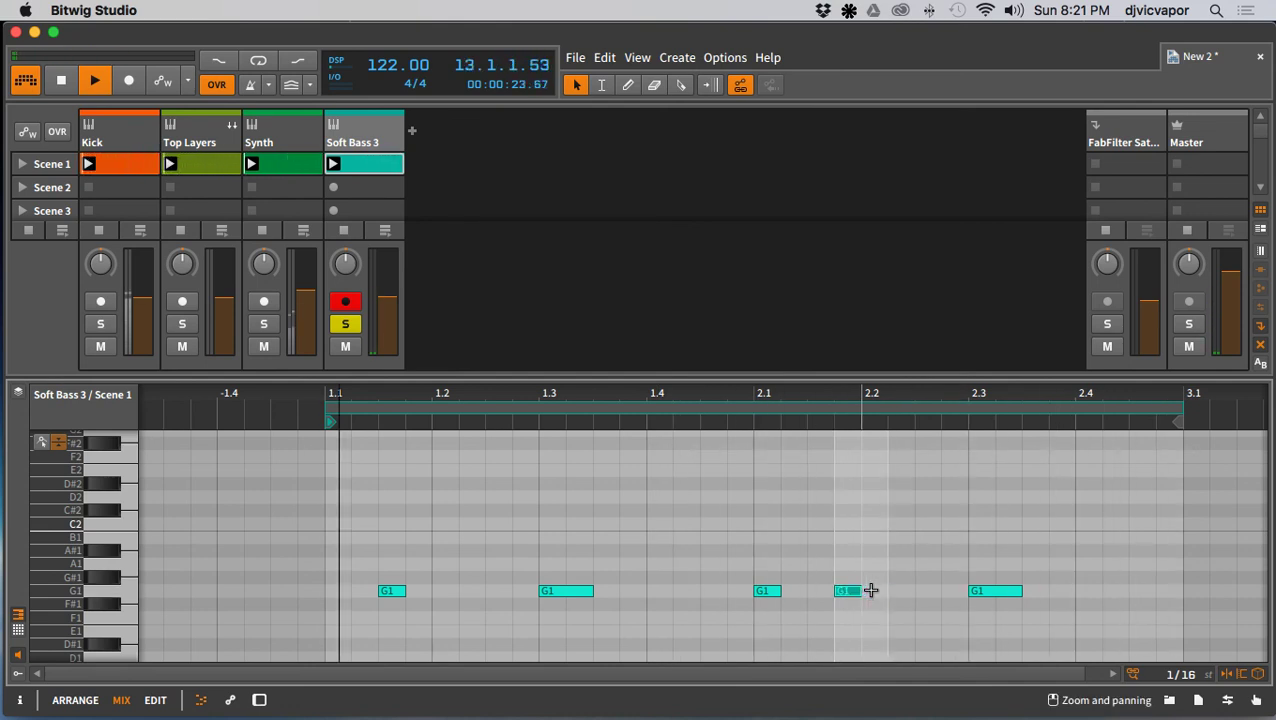
{"action": "double_click", "coordinate": [897, 590]}
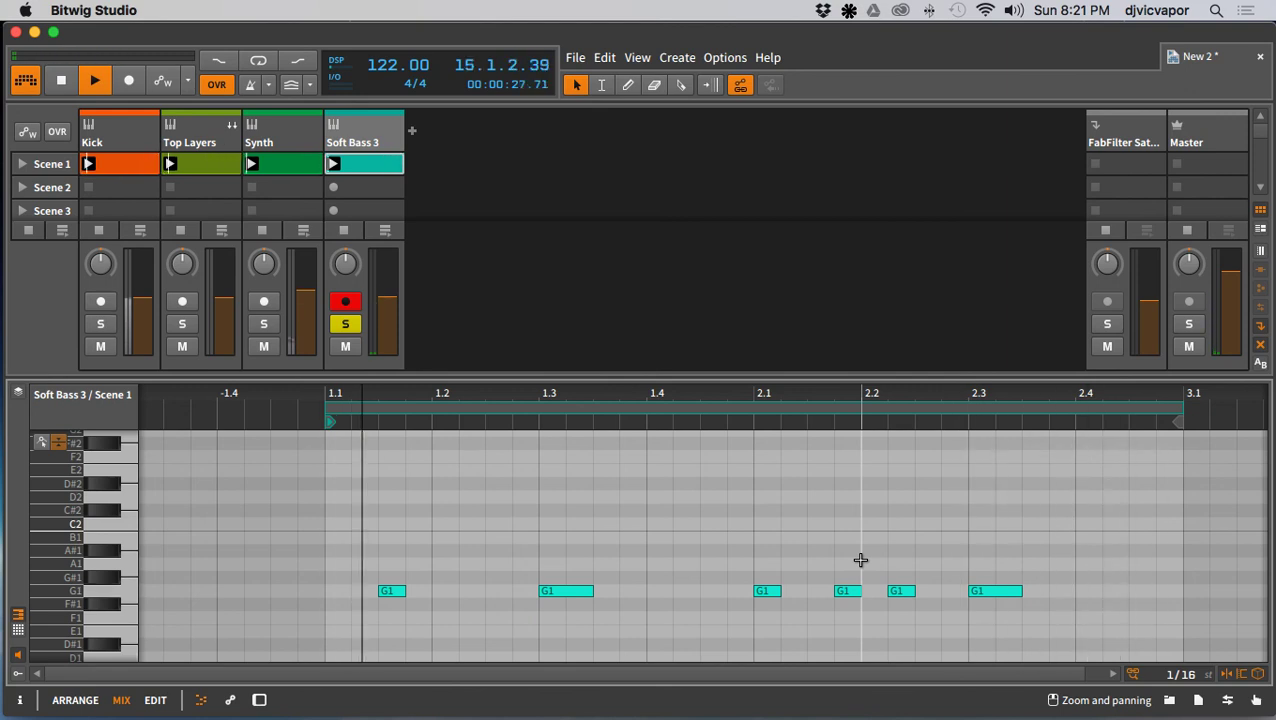
Step: Add sixteenth-long G1 notes at 2.4 and 2.4.3, and compare the bass in the full mix and soloed
{"action": "double_click", "coordinate": [1087, 590]}
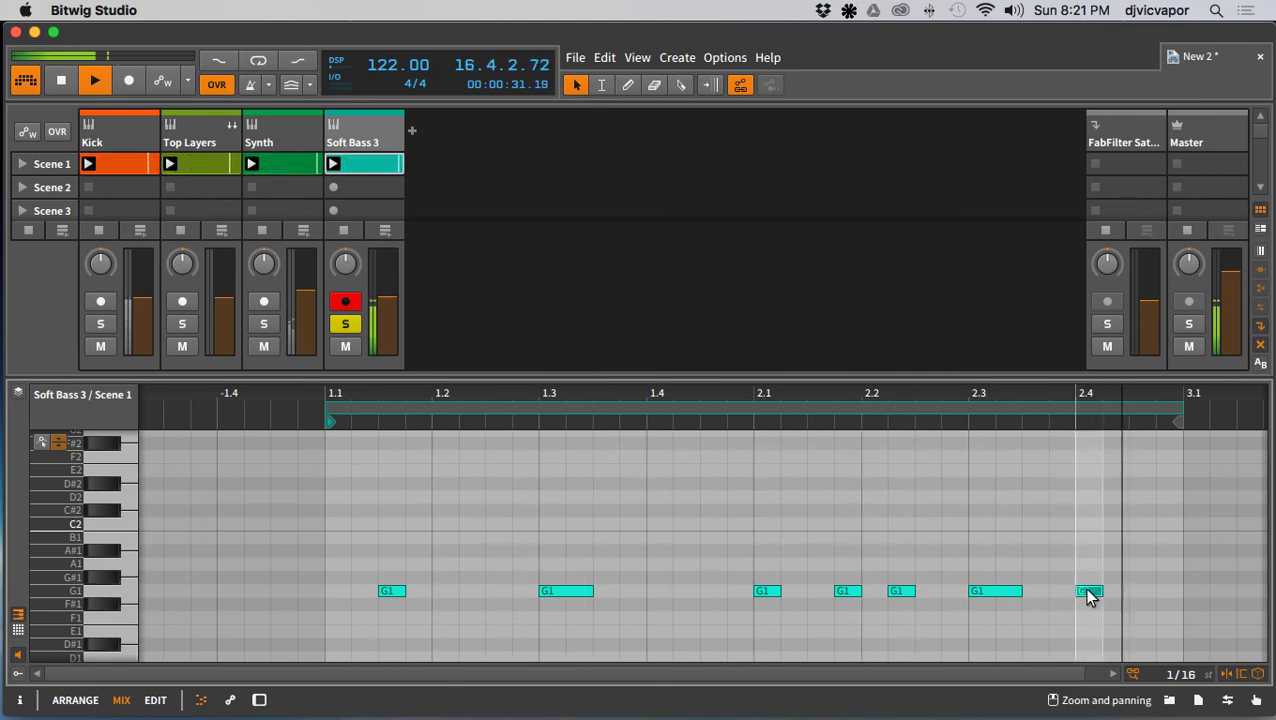
{"action": "left_click", "coordinate": [1142, 590]}
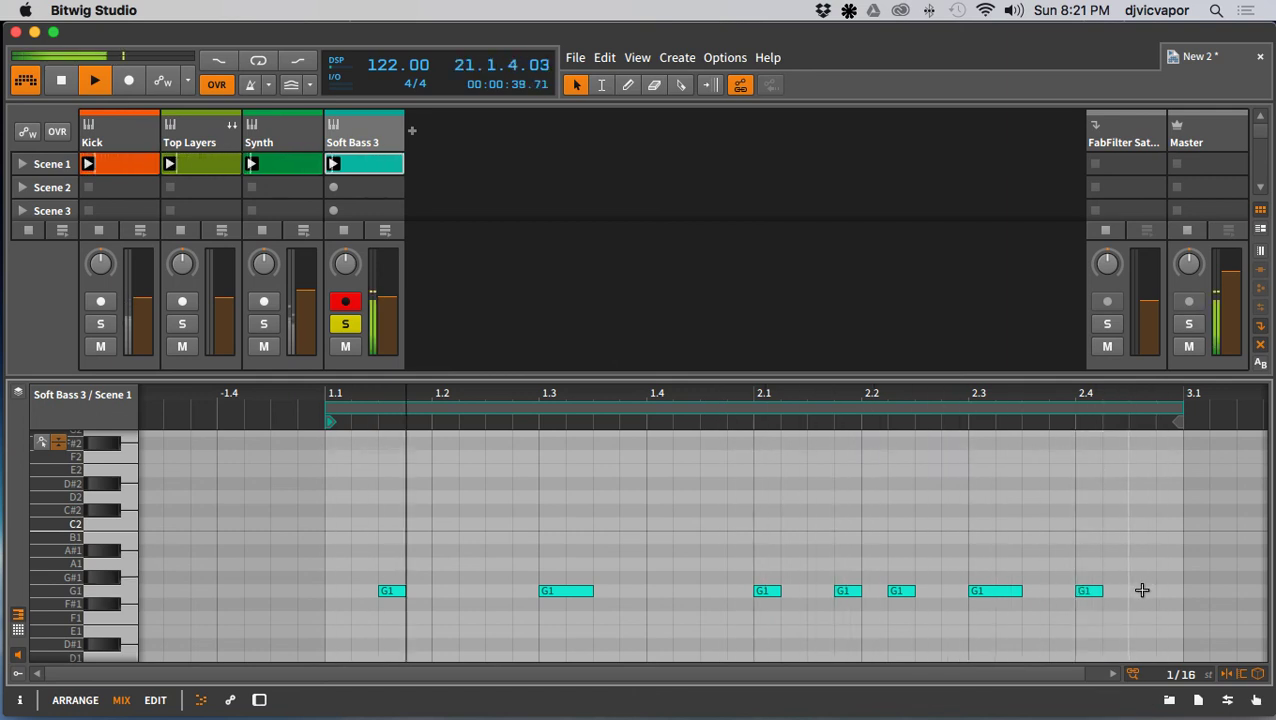
{"action": "double_click", "coordinate": [1142, 590]}
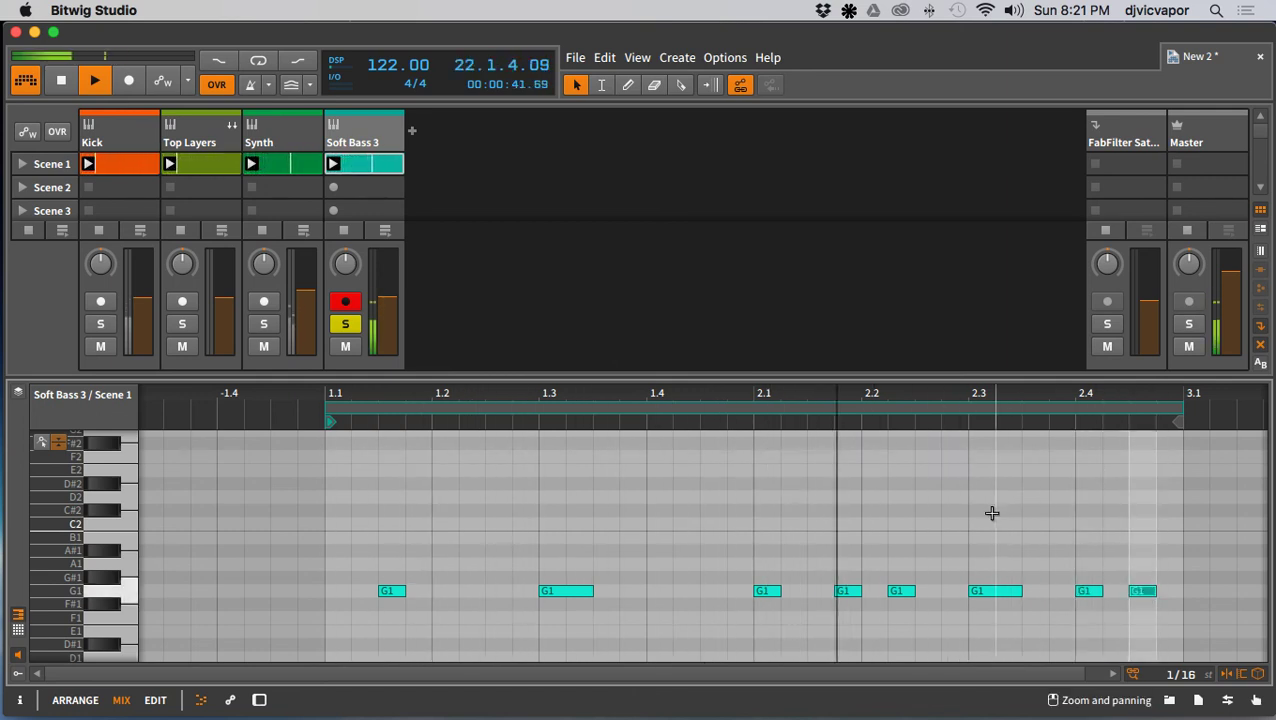
{"action": "left_click", "coordinate": [900, 538]}
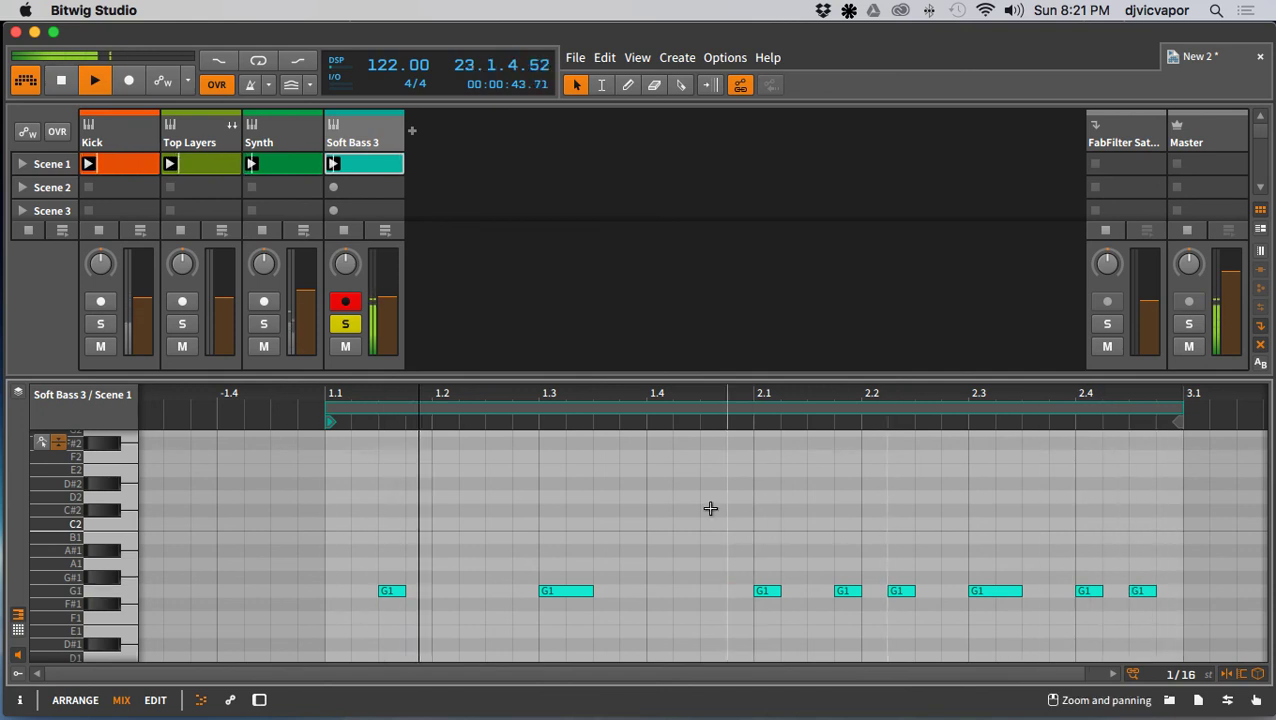
{"action": "left_click", "coordinate": [345, 325]}
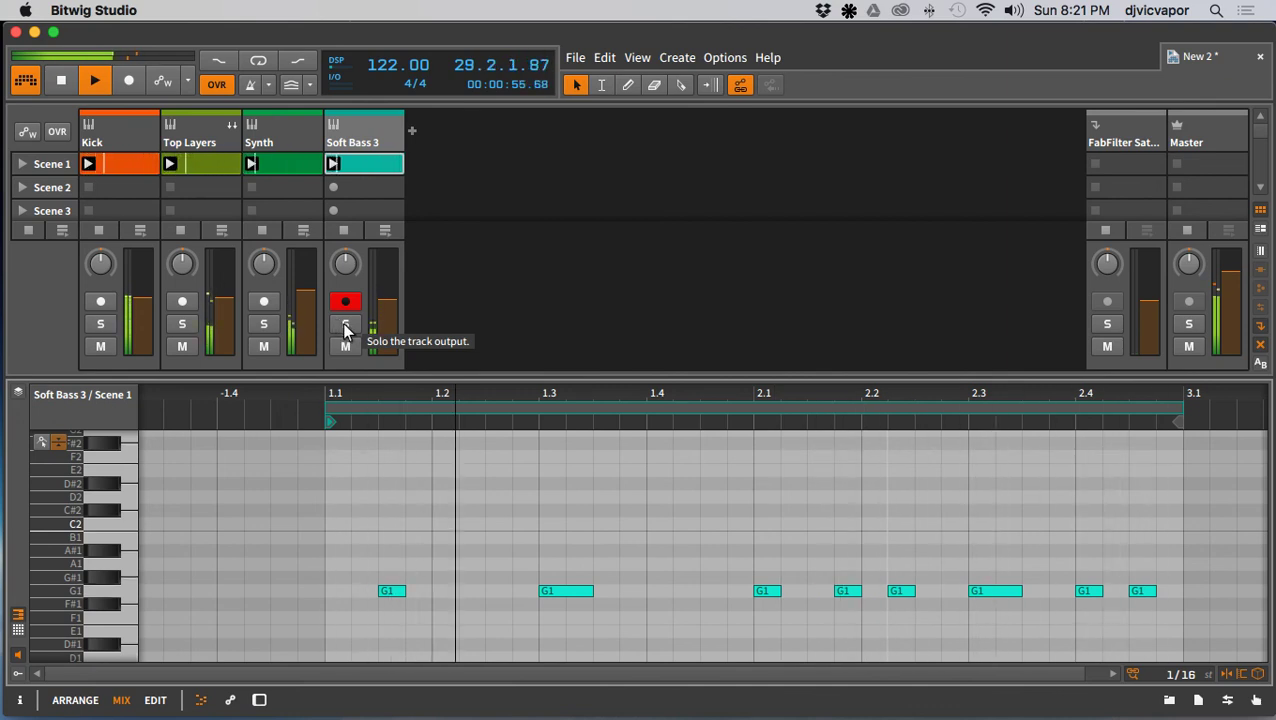
{"action": "left_click", "coordinate": [345, 324]}
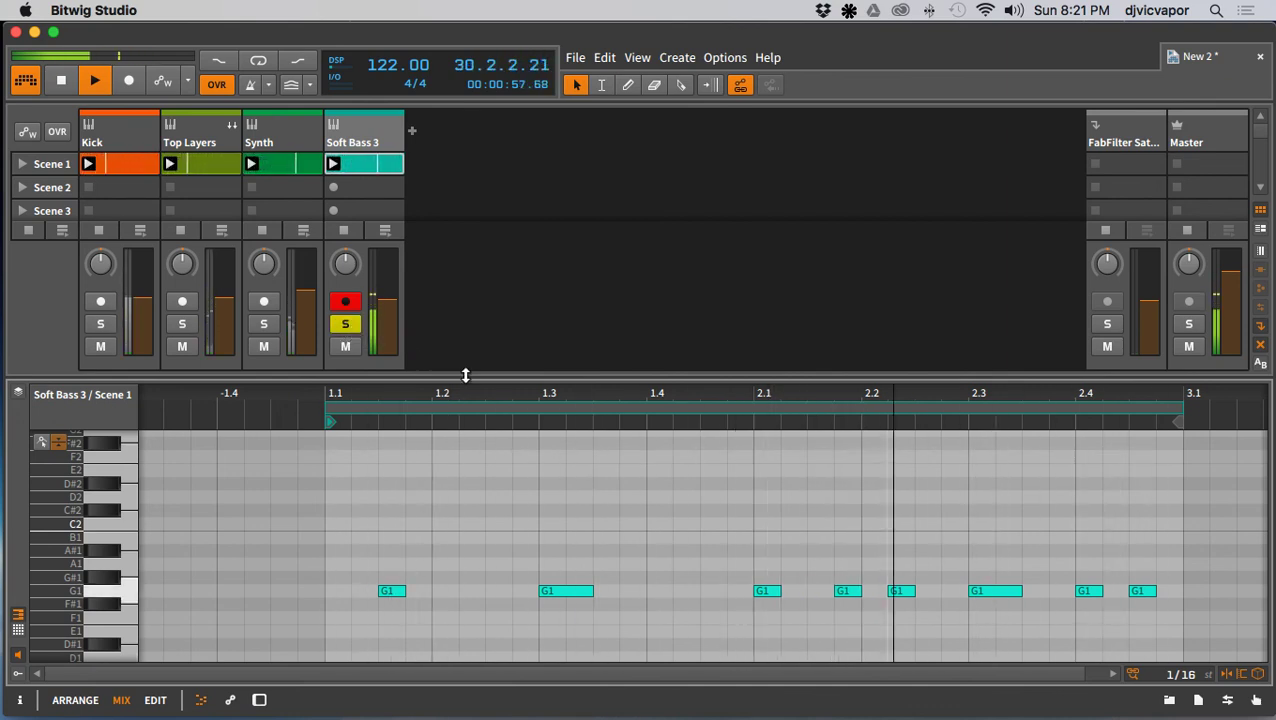
Step: Duplicate the two-bar note region of the bass clip and extend the clip's loop to four bars, ending at bar 5
{"action": "left_click_drag", "start_coordinate": [484, 379], "coordinate": [484, 359]}
{"action": "left_click_drag", "start_coordinate": [484, 370], "coordinate": [484, 369]}
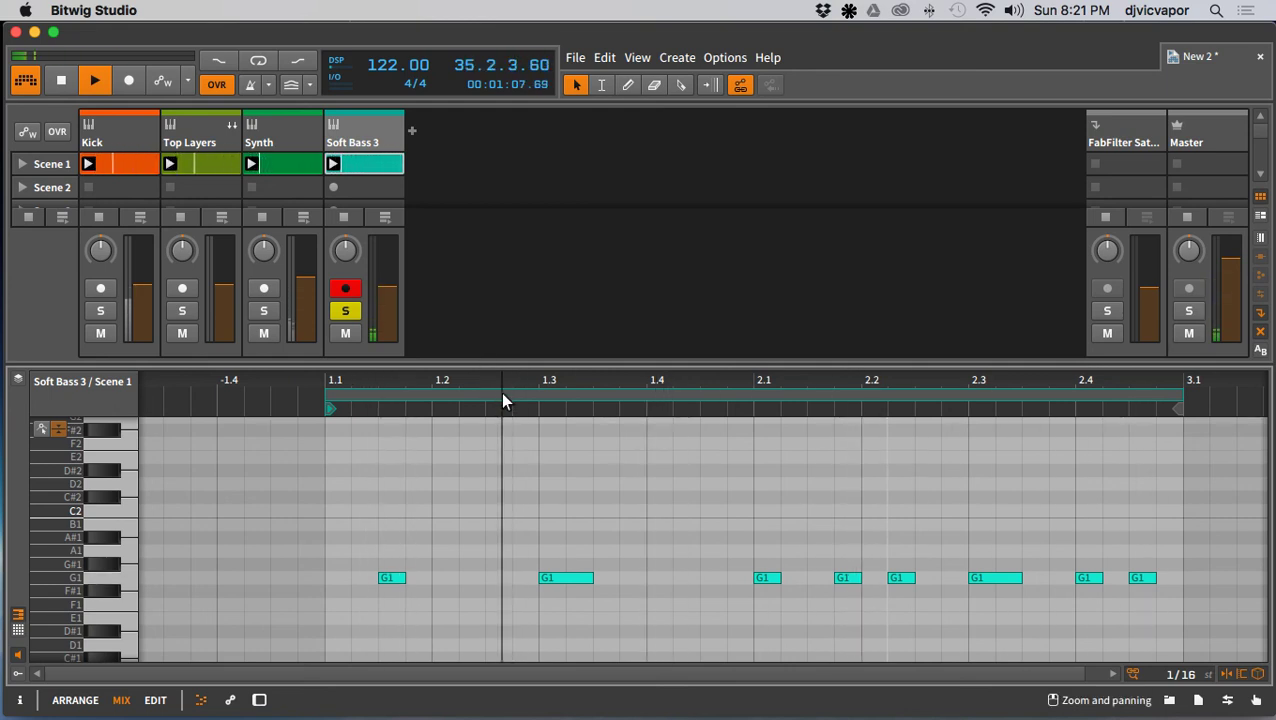
{"action": "right_click", "coordinate": [502, 394]}
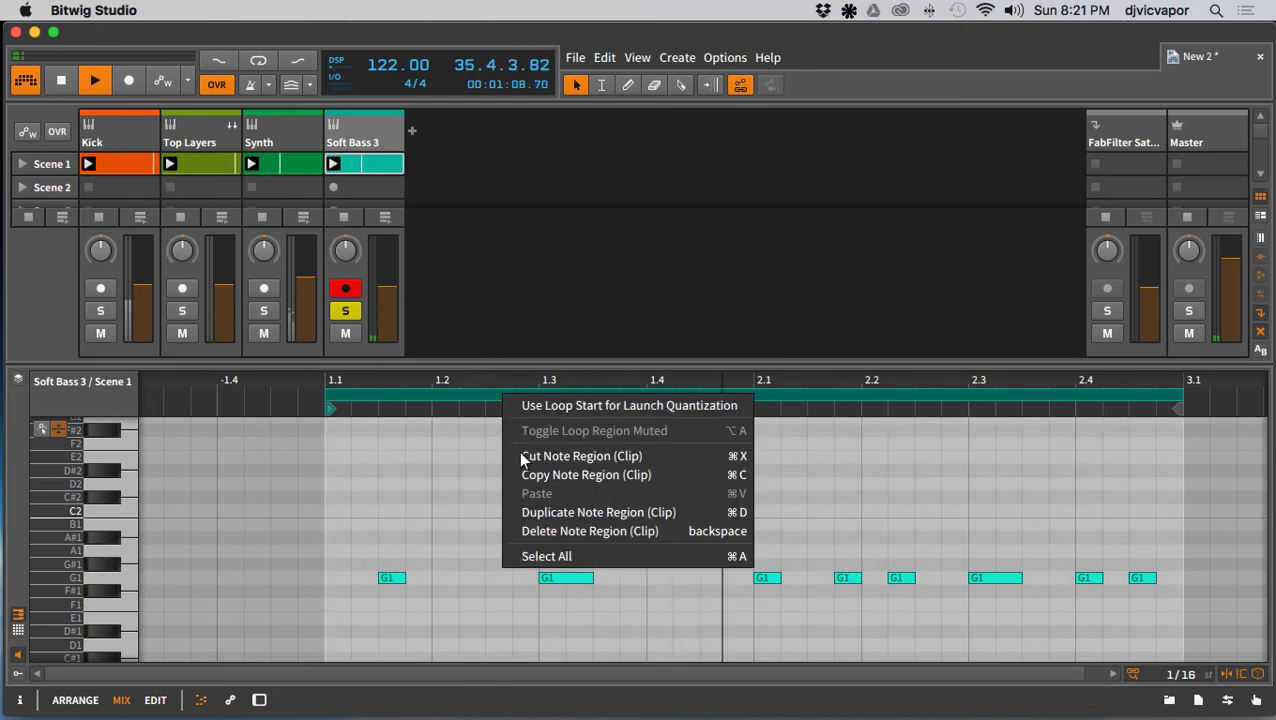
{"action": "left_click", "coordinate": [518, 512]}
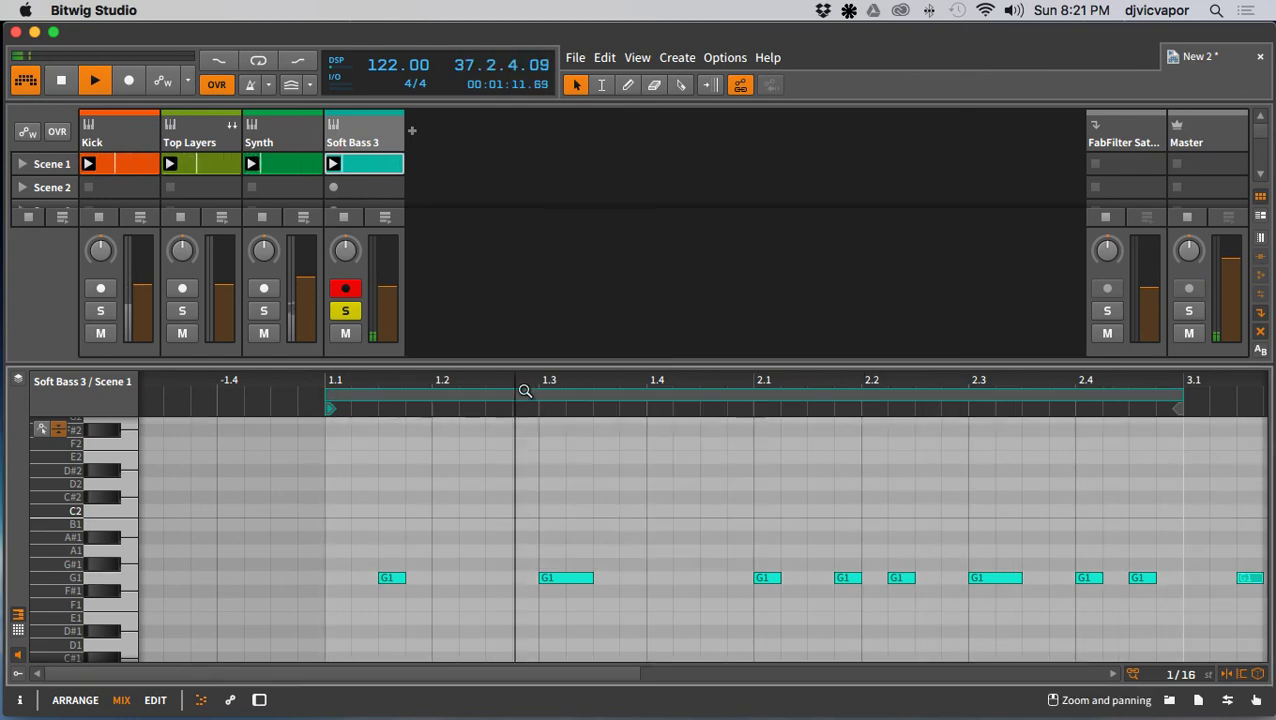
{"action": "left_click_drag", "start_coordinate": [524, 389], "coordinate": [401, 478]}
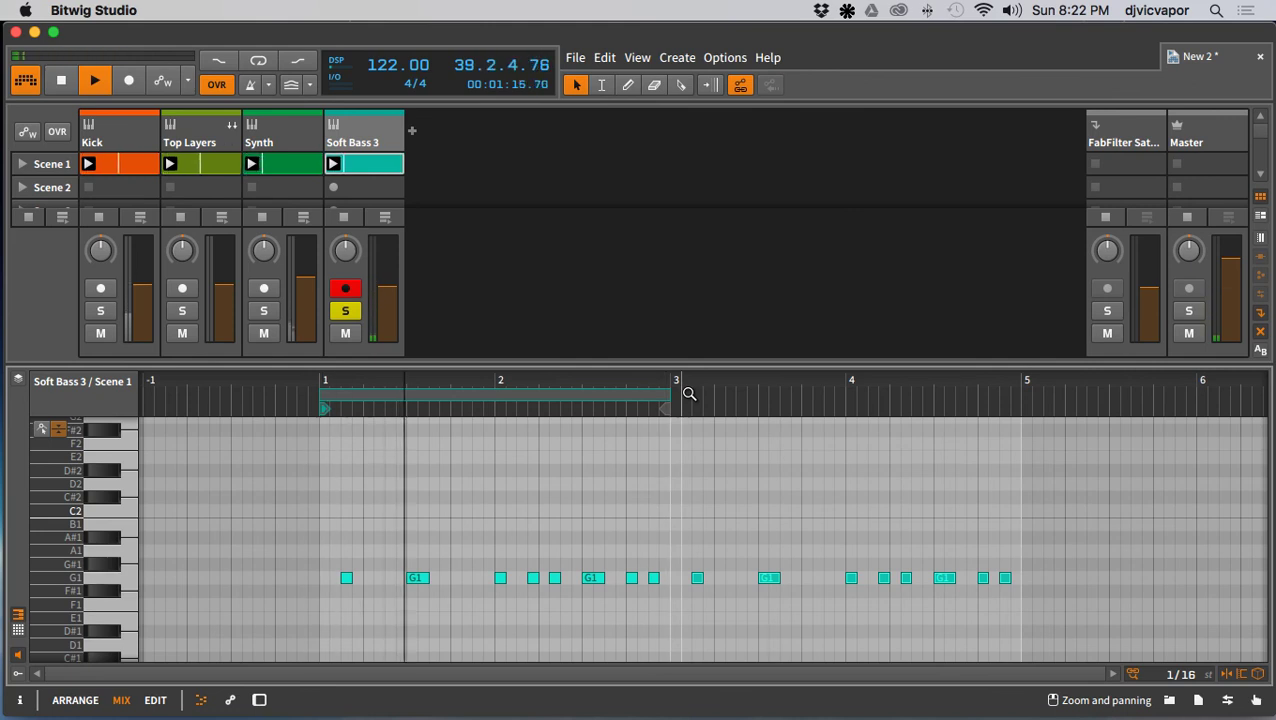
{"action": "left_click_drag", "start_coordinate": [668, 404], "coordinate": [1008, 410]}
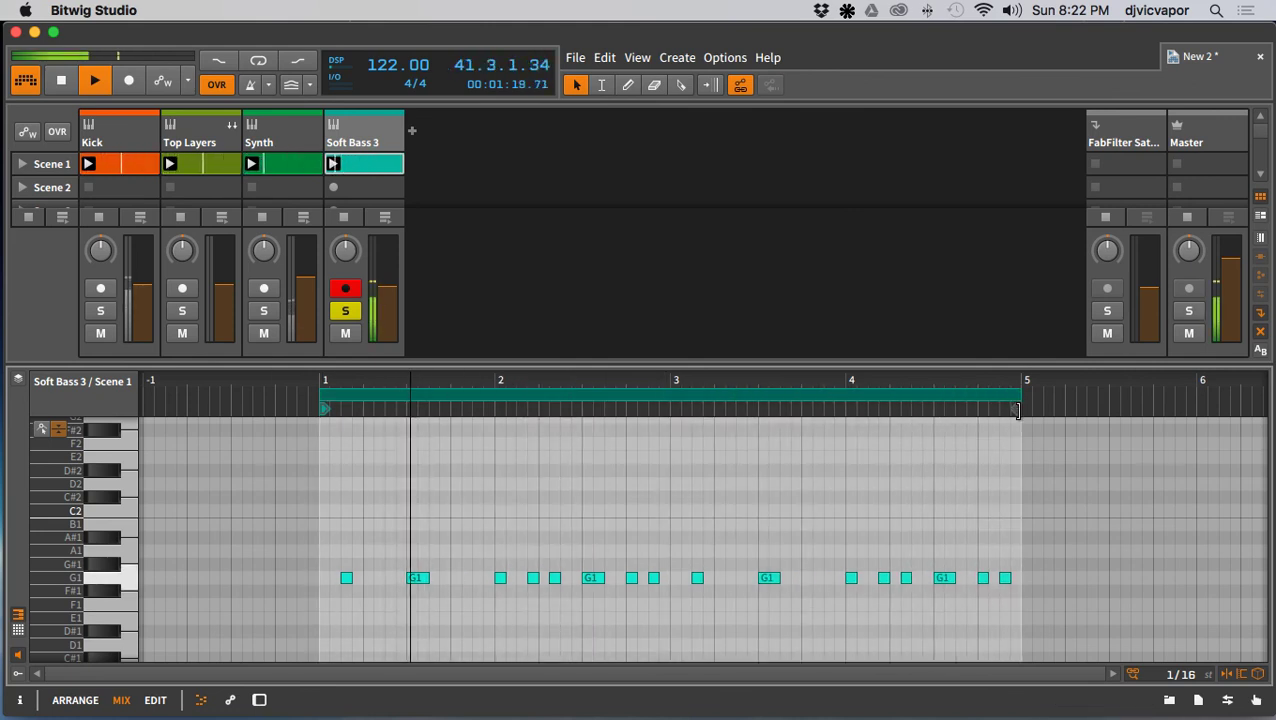
Step: Duplicate the four-bar note region and extend the bass clip's loop to eight bars, ending at bar 9
{"action": "right_click", "coordinate": [787, 397]}
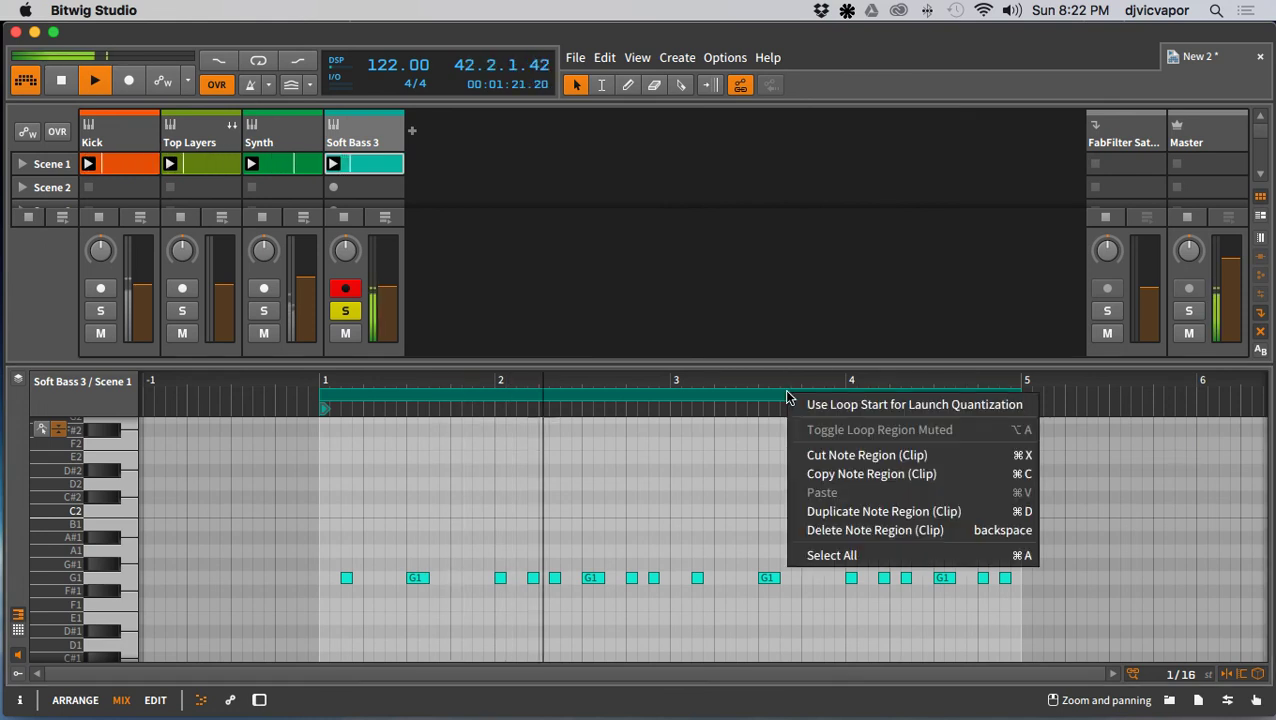
{"action": "left_click", "coordinate": [832, 512]}
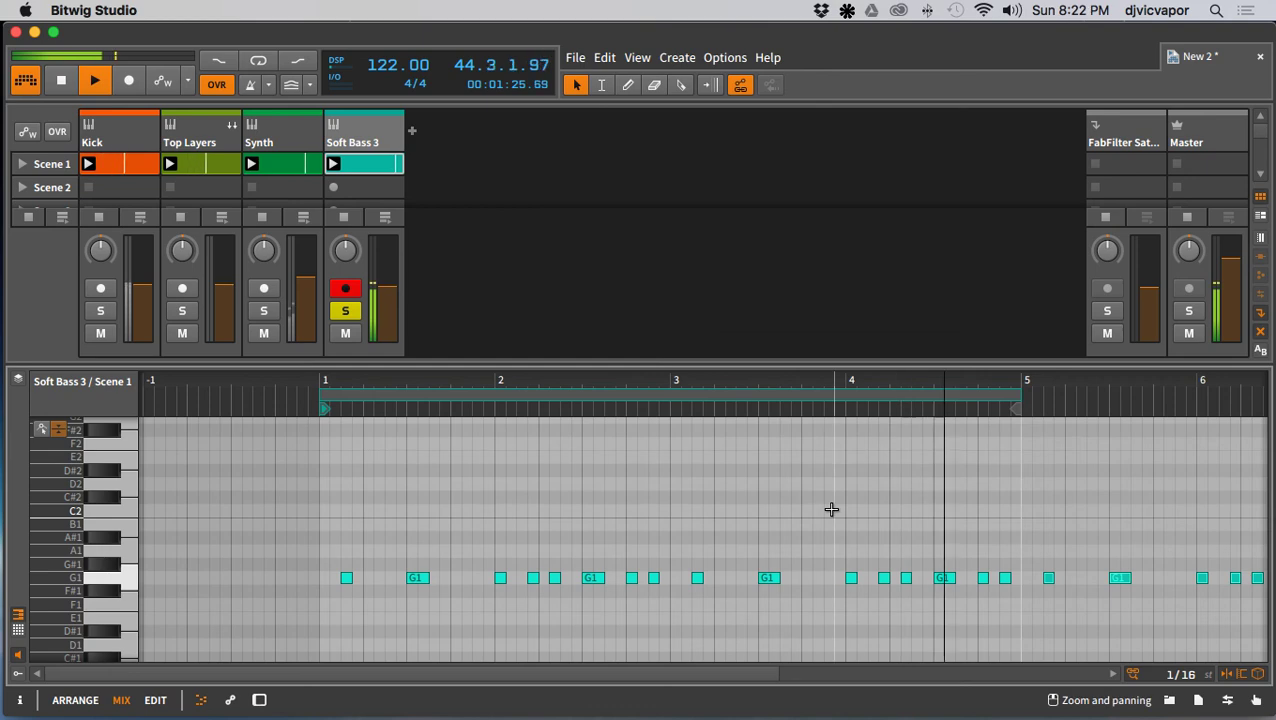
{"action": "left_click_drag", "start_coordinate": [815, 384], "coordinate": [667, 391]}
{"action": "left_click_drag", "start_coordinate": [764, 398], "coordinate": [1131, 398]}
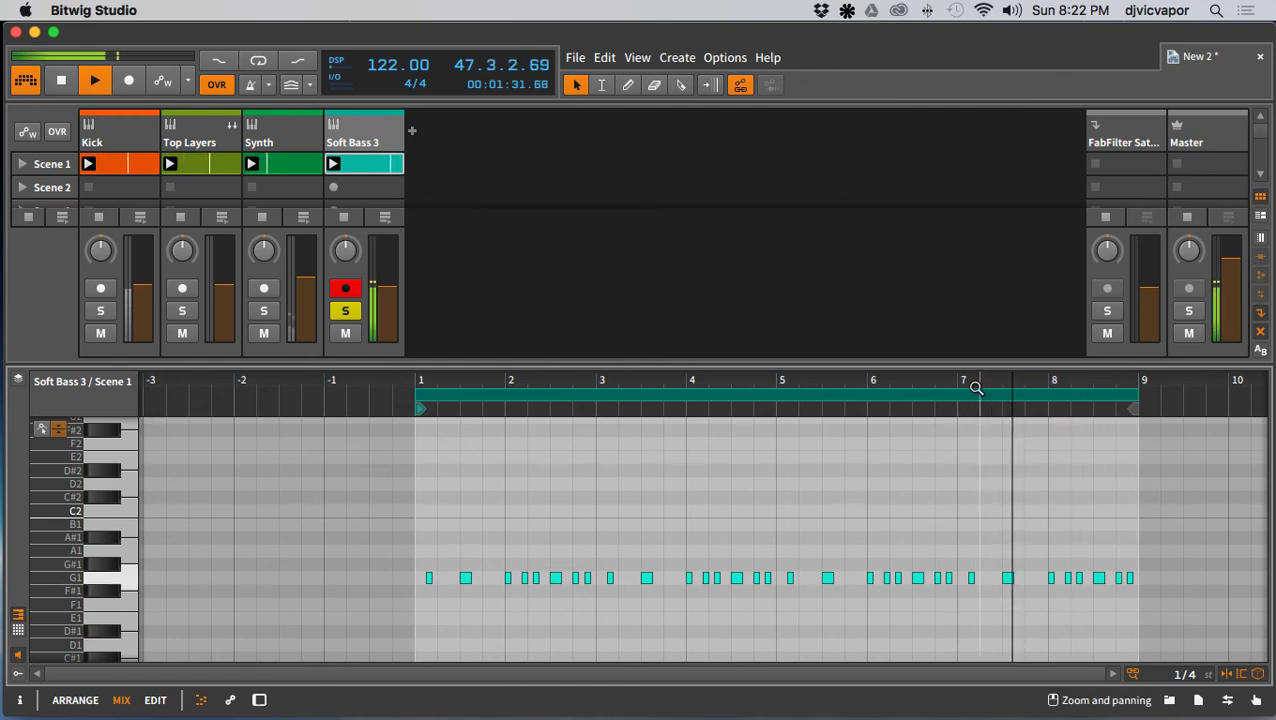
{"action": "left_click_drag", "start_coordinate": [979, 388], "coordinate": [900, 388]}
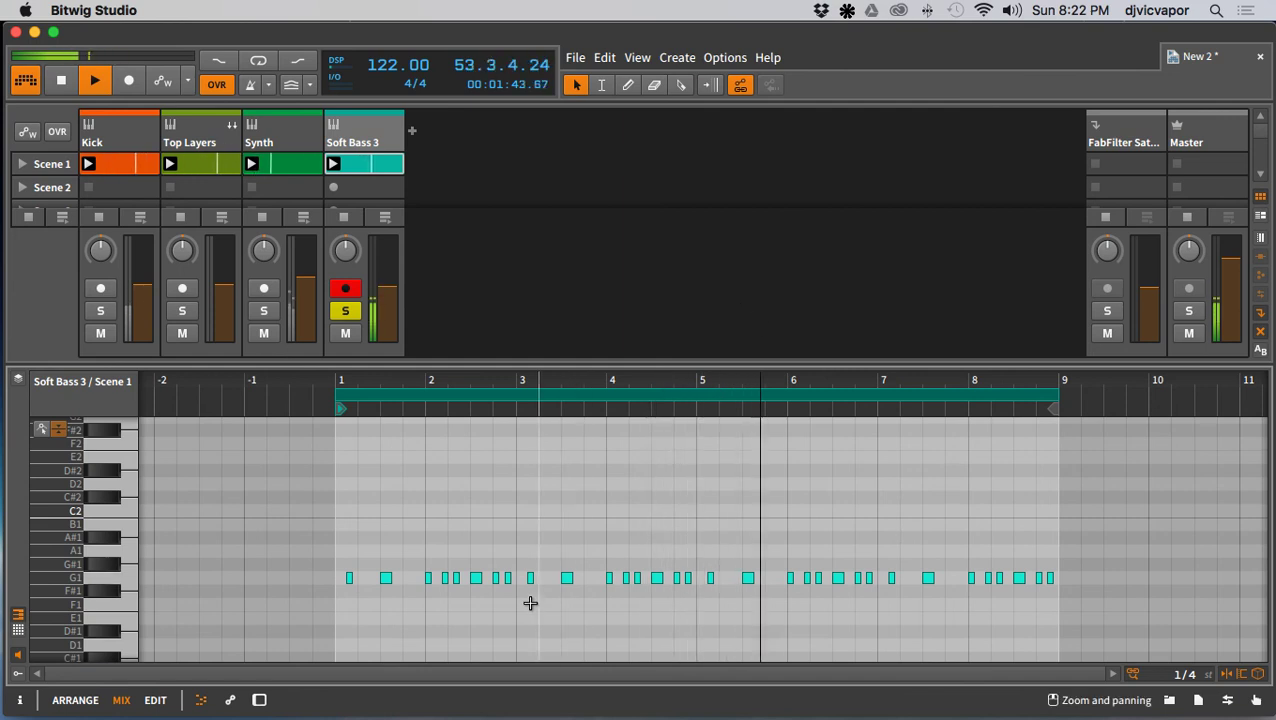
Step: Transpose the G1 notes in bars 3 and 4 down three semitones to E1
{"action": "left_click_drag", "start_coordinate": [521, 582], "coordinate": [692, 578]}
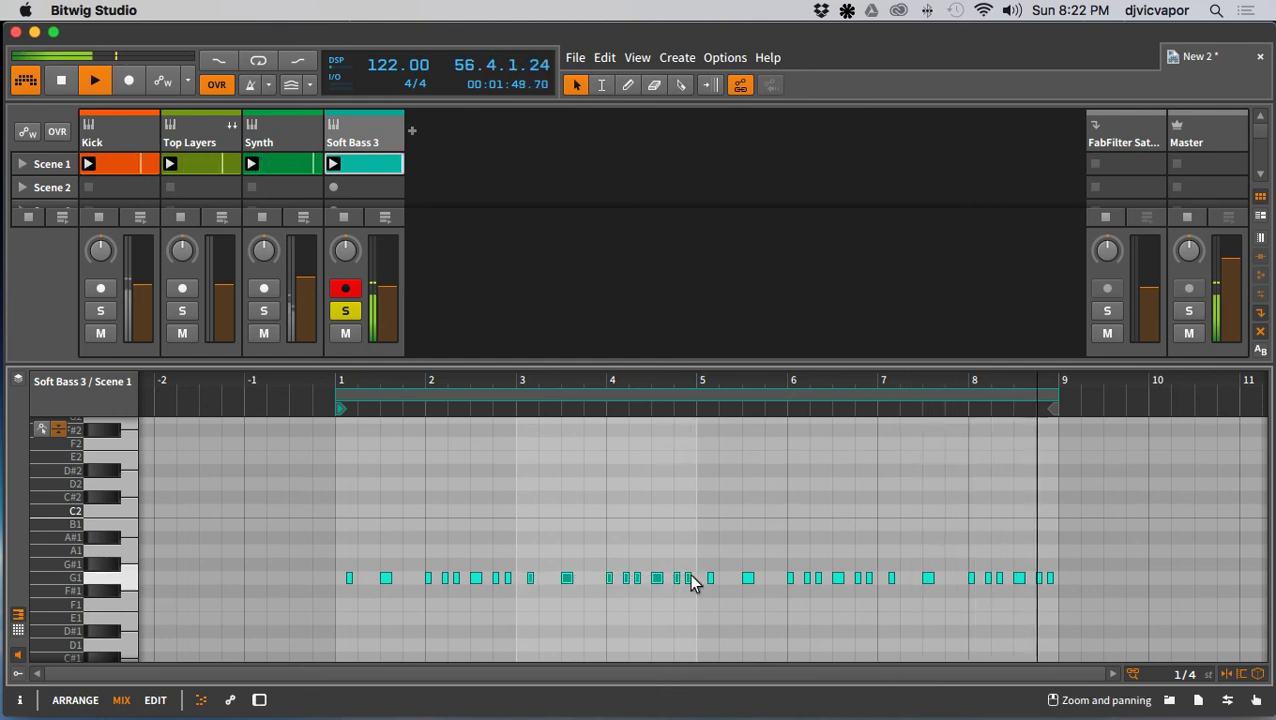
{"action": "key", "text": "Down"}
{"action": "key", "text": "Down"}
{"action": "key", "text": "Down"}
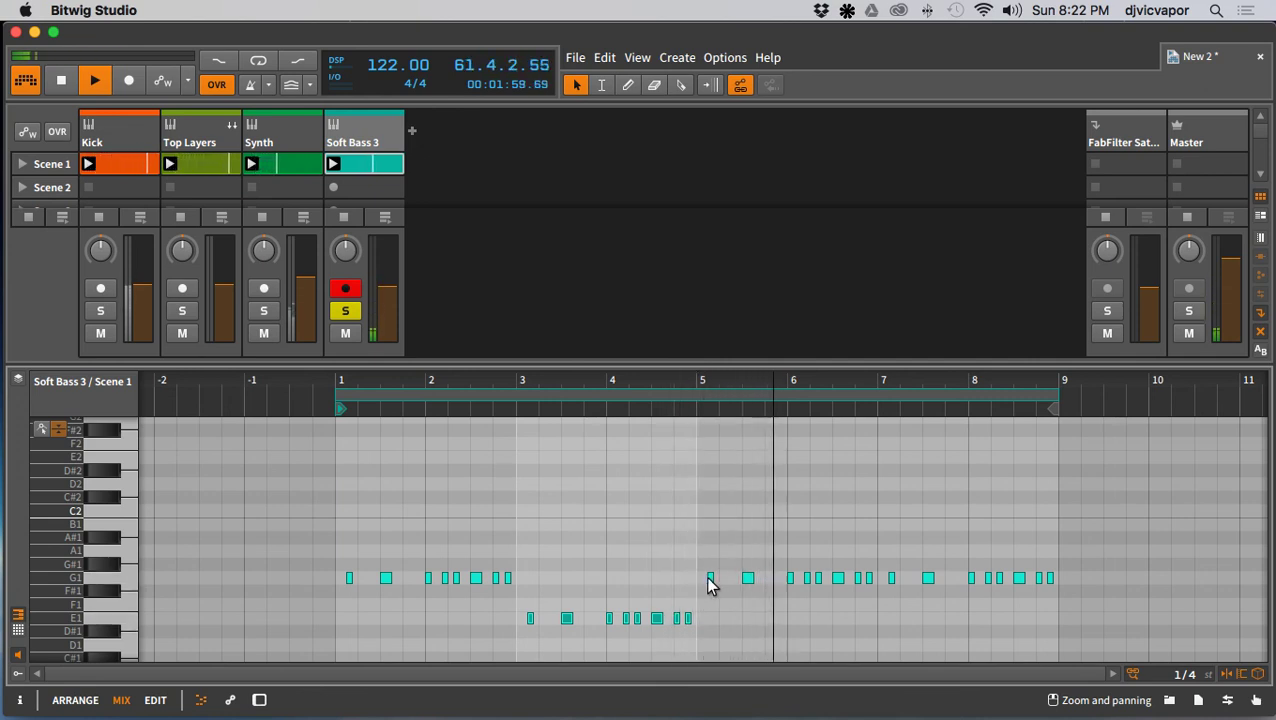
Step: Transpose the G1 notes in bars 5 and 6 up four semitones to B1
{"action": "left_click_drag", "start_coordinate": [704, 578], "coordinate": [873, 577]}
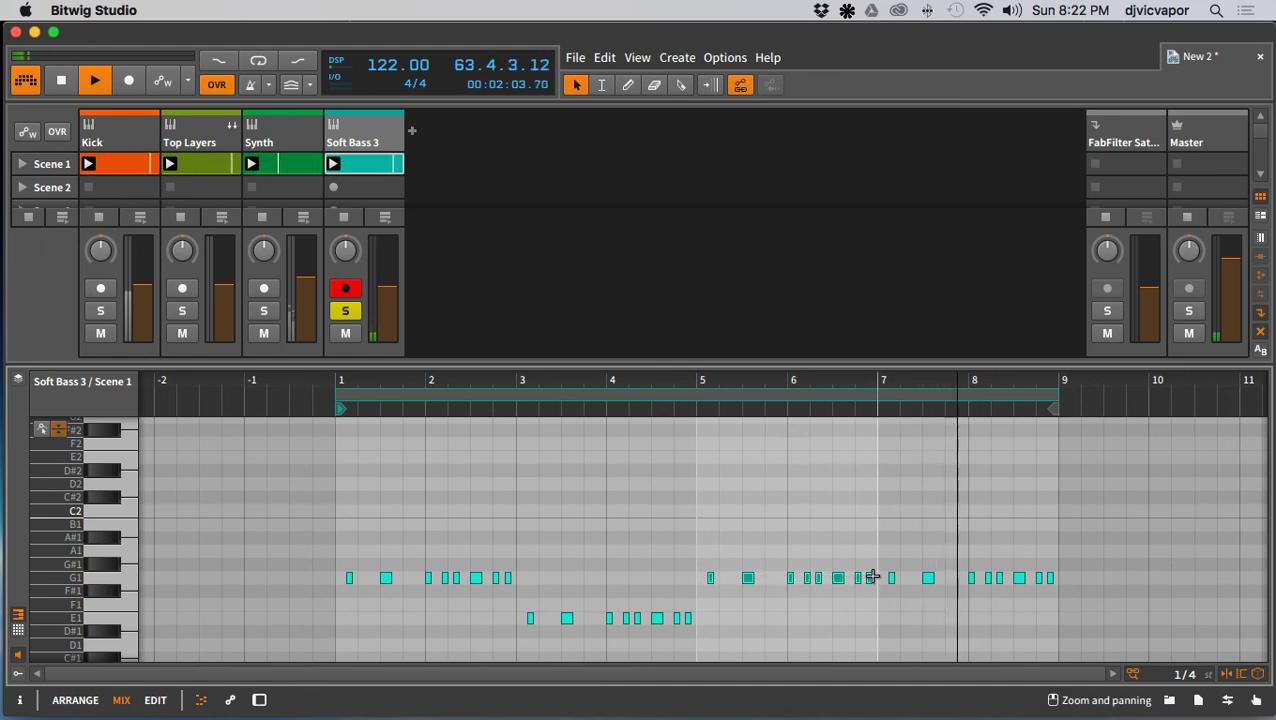
{"action": "key", "text": "Up"}
{"action": "key", "text": "Up"}
{"action": "key", "text": "Up"}
{"action": "key", "text": "Up"}
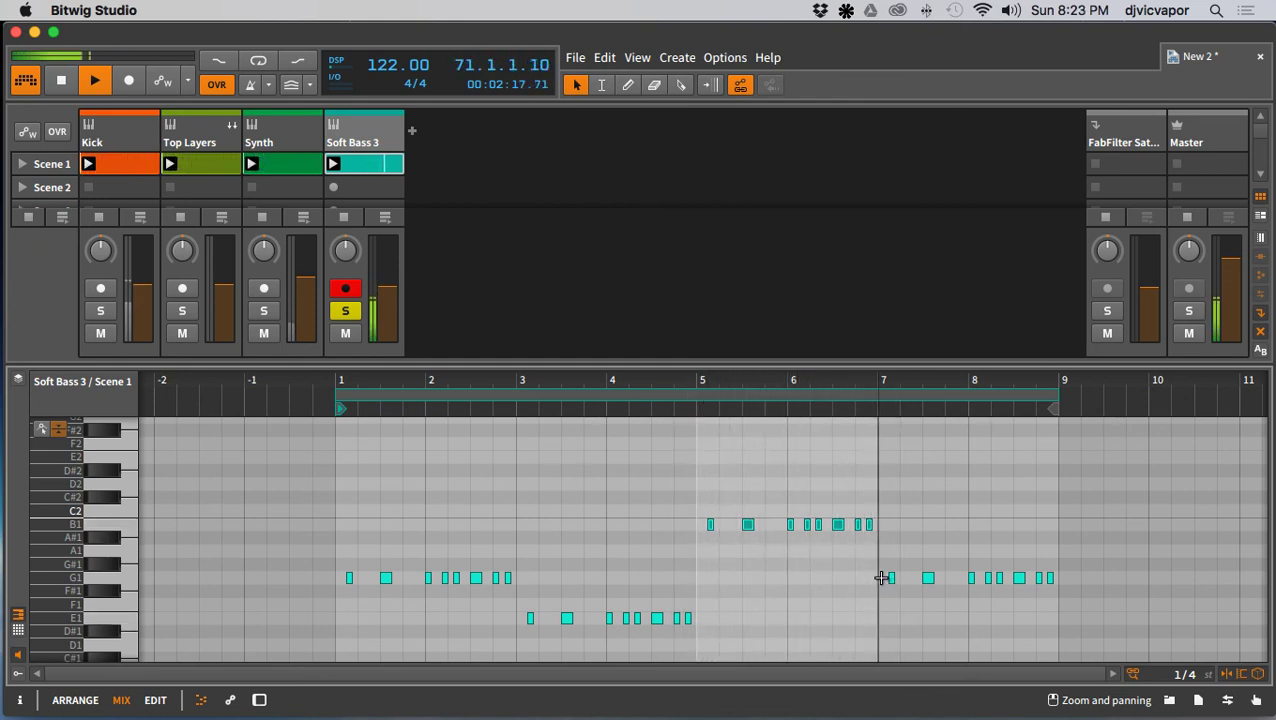
Step: Transpose the G1 notes in bars 7 and 8 down three semitones to E1
{"action": "left_click_drag", "start_coordinate": [881, 577], "coordinate": [1049, 573]}
{"action": "key", "text": "Down"}
{"action": "key", "text": "Down"}
{"action": "key", "text": "Down"}
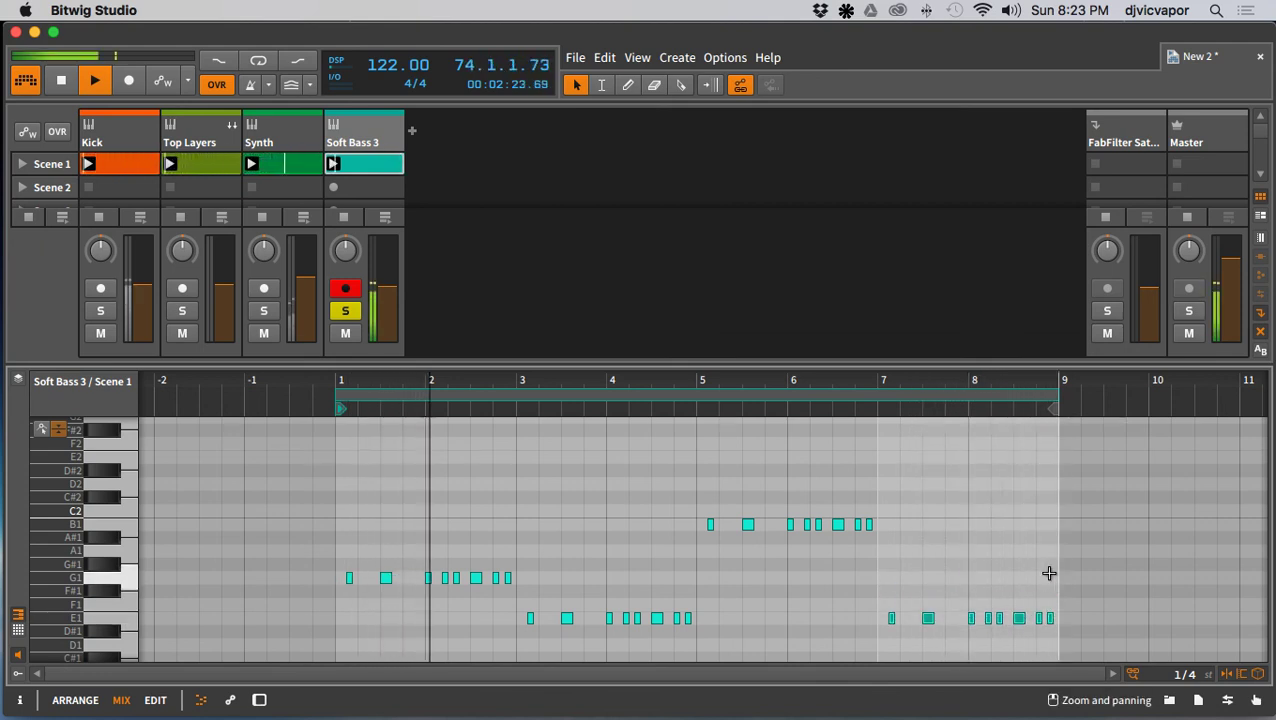
{"action": "left_click", "coordinate": [857, 439]}
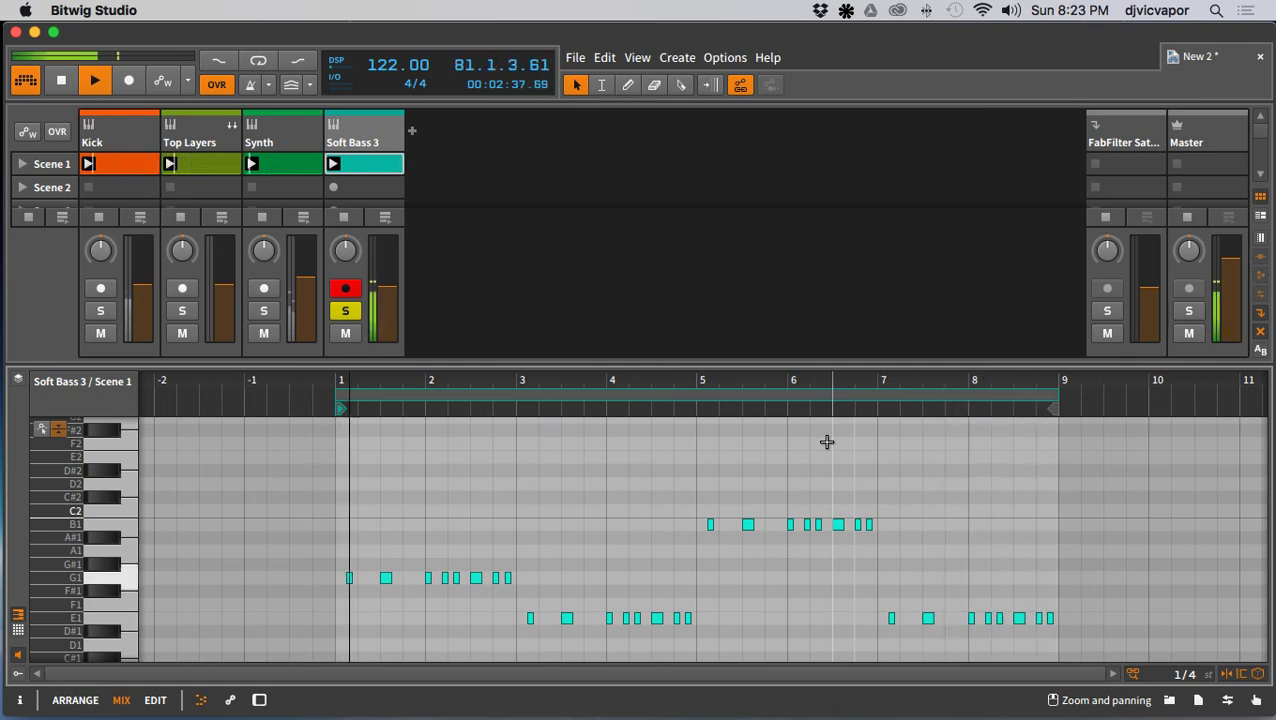
Step: Unsolo the Soft Bass 3 track to hear the full mix, and rename the track Bass
{"action": "left_click", "coordinate": [345, 311]}
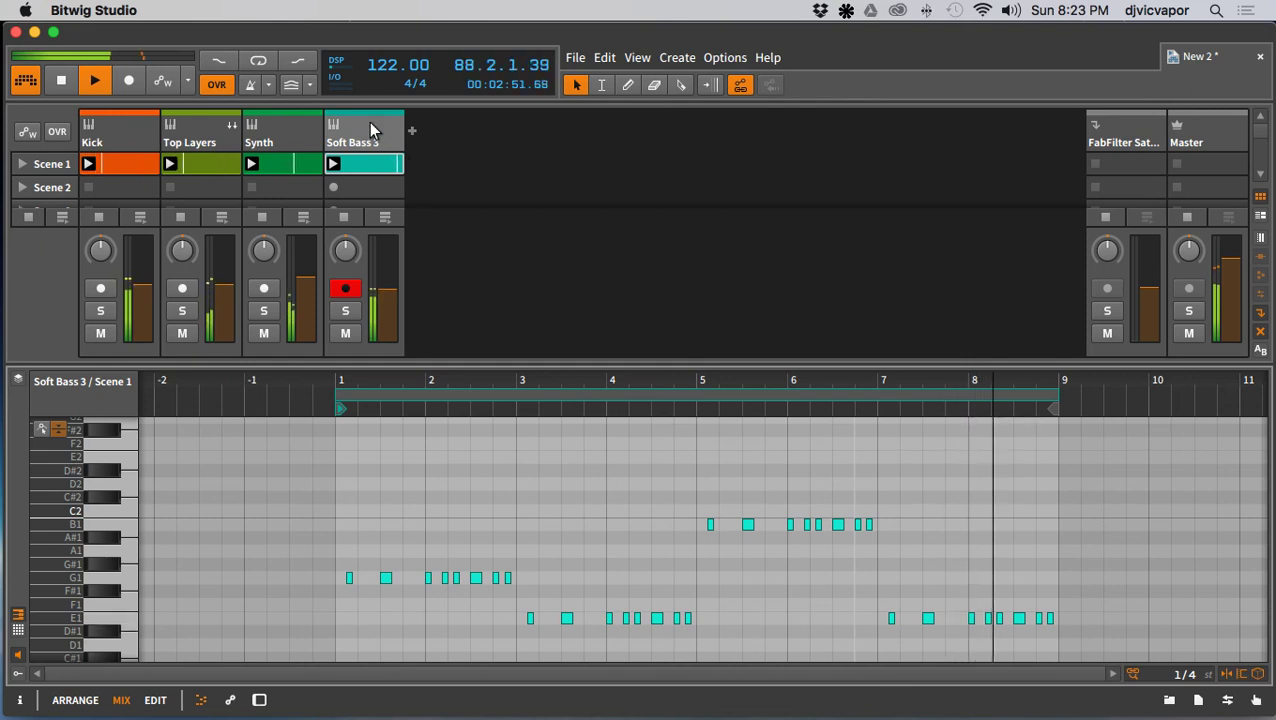
{"action": "key", "text": "super+r"}
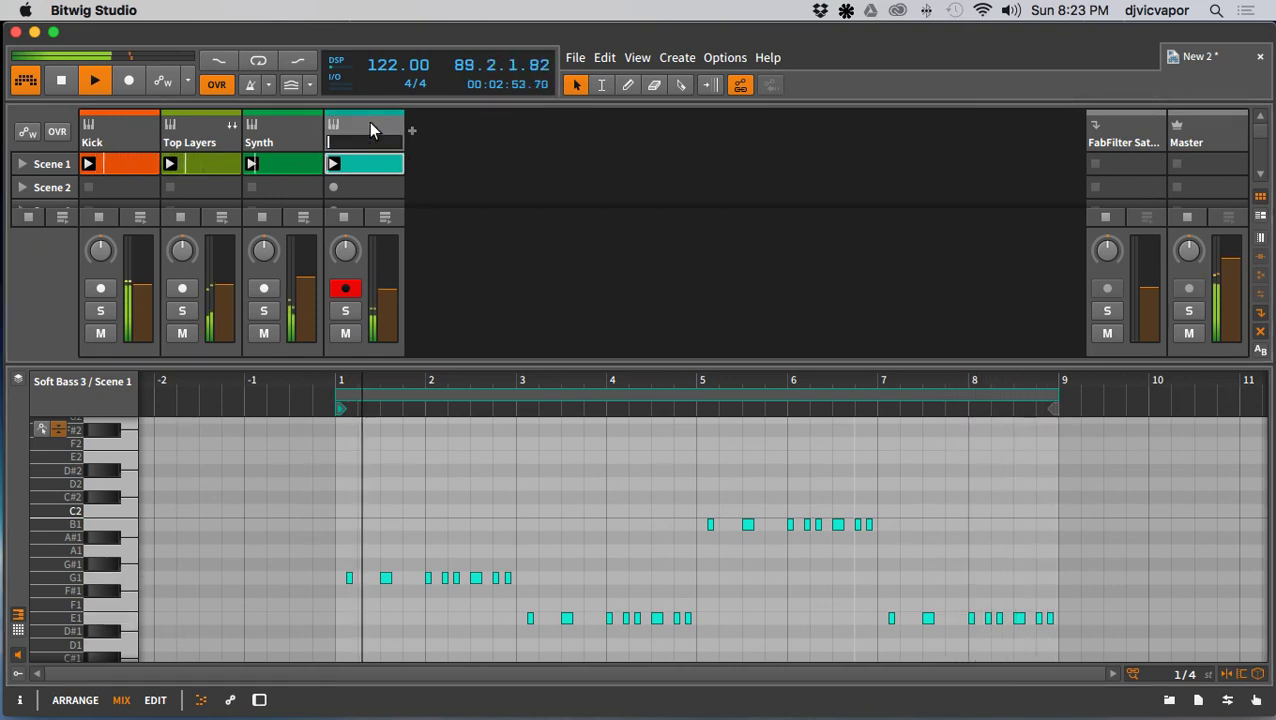
{"action": "type", "text": "Bass"}
{"action": "key", "text": "Return"}
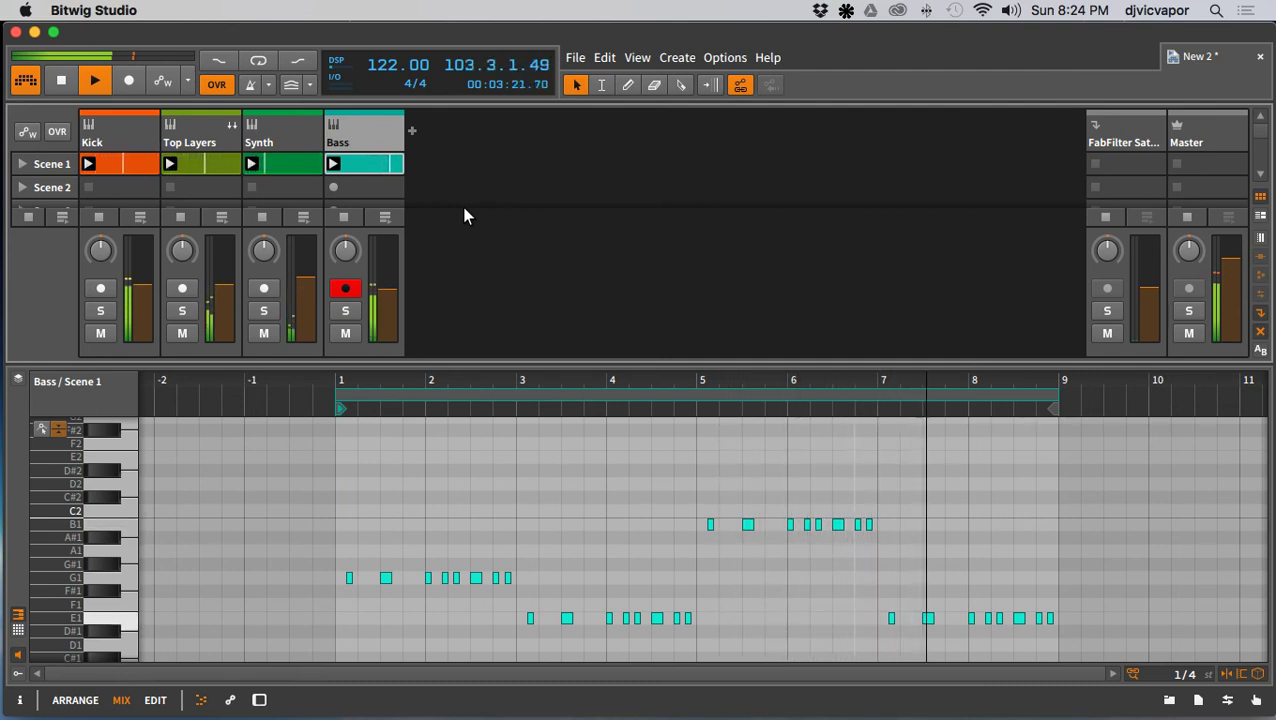
Step: Solo the Bass track and audition the Softsynth preset on its Polysynth
{"action": "key", "text": "d"}
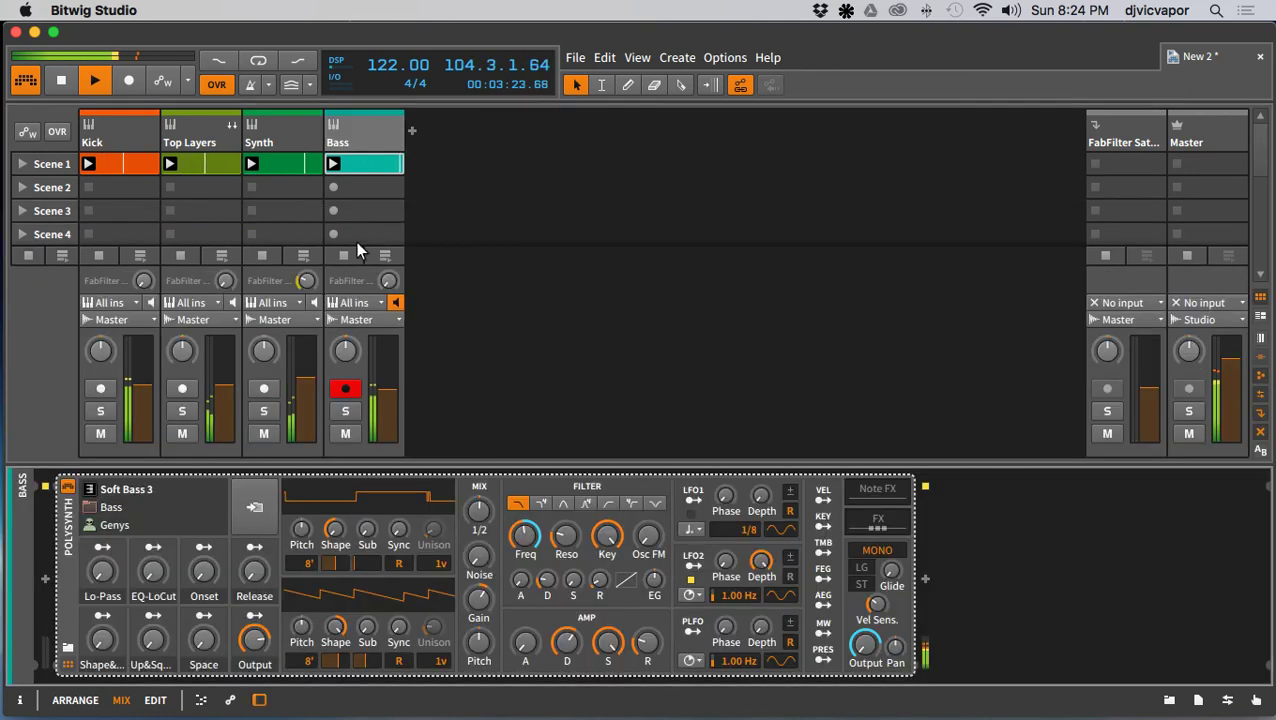
{"action": "left_click", "coordinate": [336, 411]}
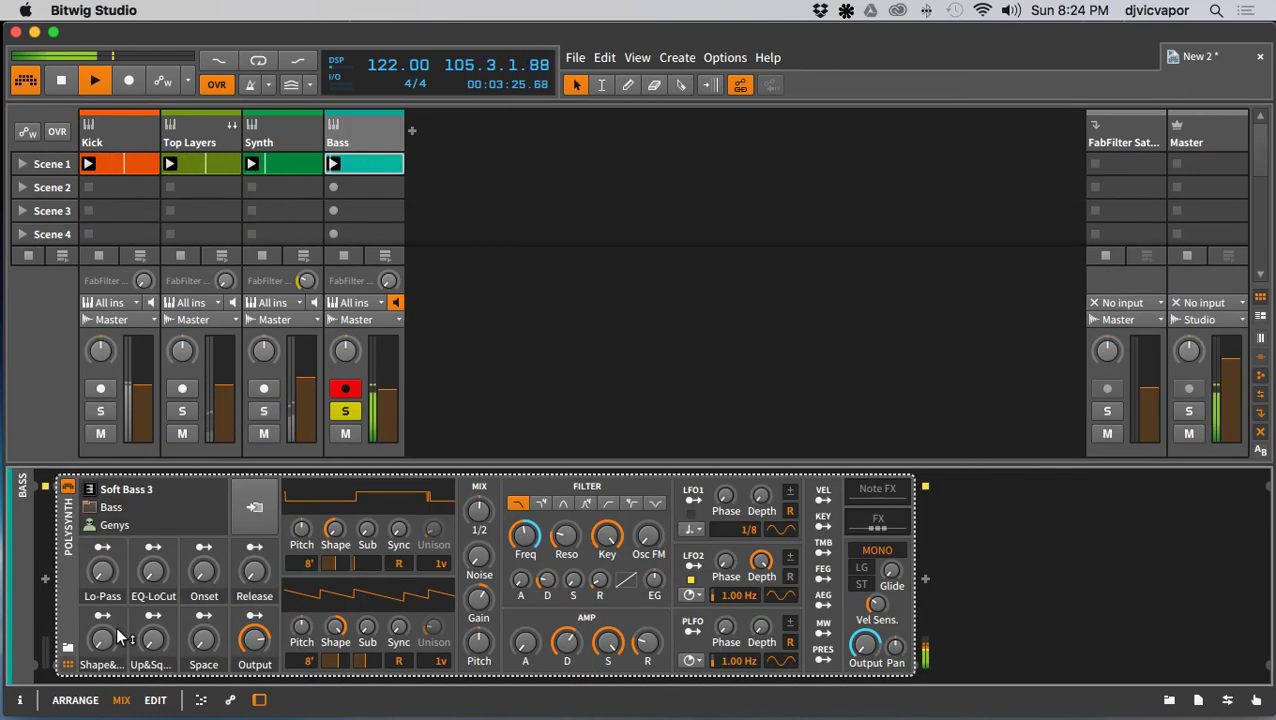
{"action": "left_click", "coordinate": [67, 647]}
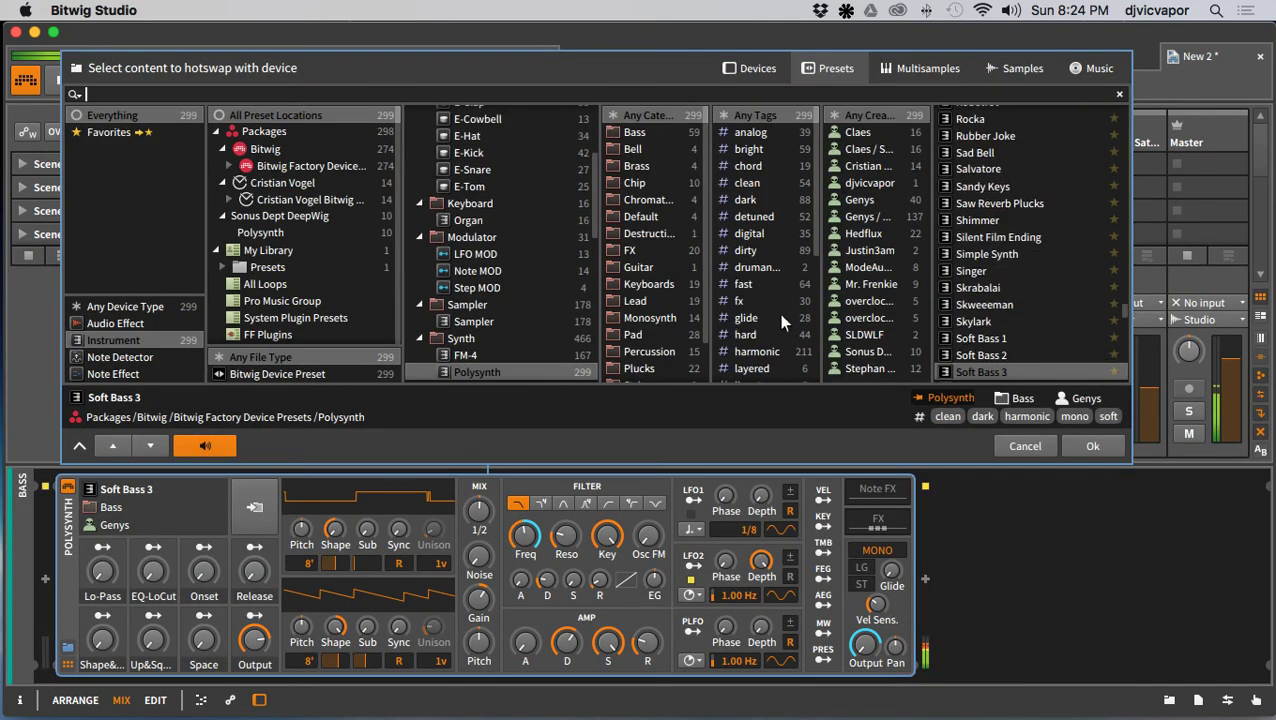
{"action": "scroll", "coordinate": [948, 335], "scroll_direction": "down", "scroll_amount": 3}
{"action": "scroll", "coordinate": [947, 330], "scroll_direction": "down", "scroll_amount": 3}
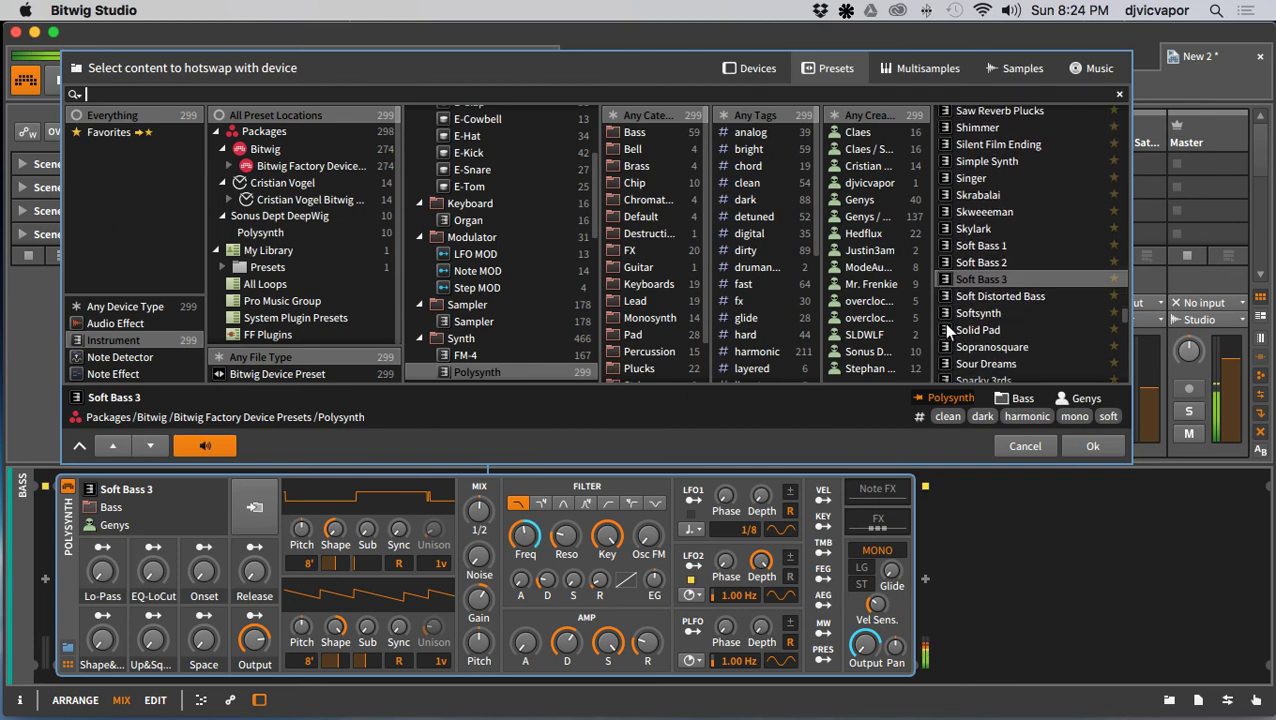
{"action": "left_click", "coordinate": [968, 258]}
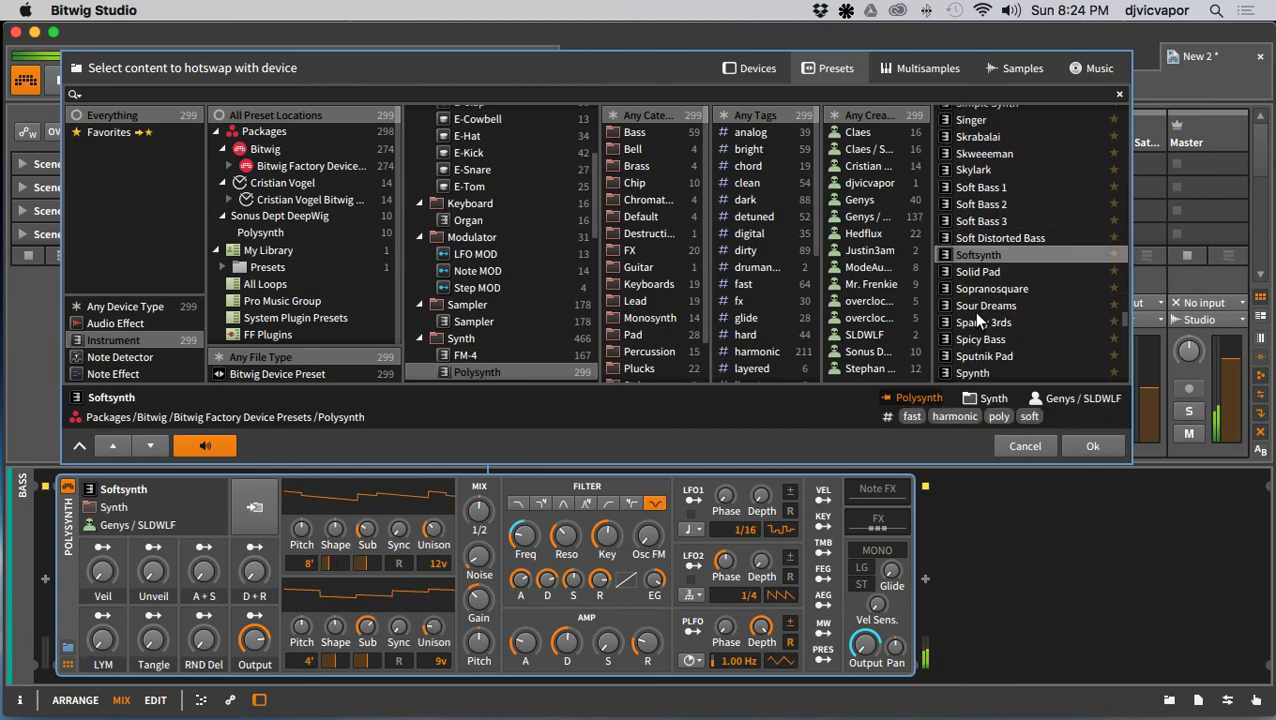
Step: Audition Sugar Coat, load the Syncplucks preset into the Bass Polysynth, and unsolo the track to hear it in the mix
{"action": "scroll", "coordinate": [975, 318], "scroll_direction": "down", "scroll_amount": 3}
{"action": "scroll", "coordinate": [977, 318], "scroll_direction": "down", "scroll_amount": 3}
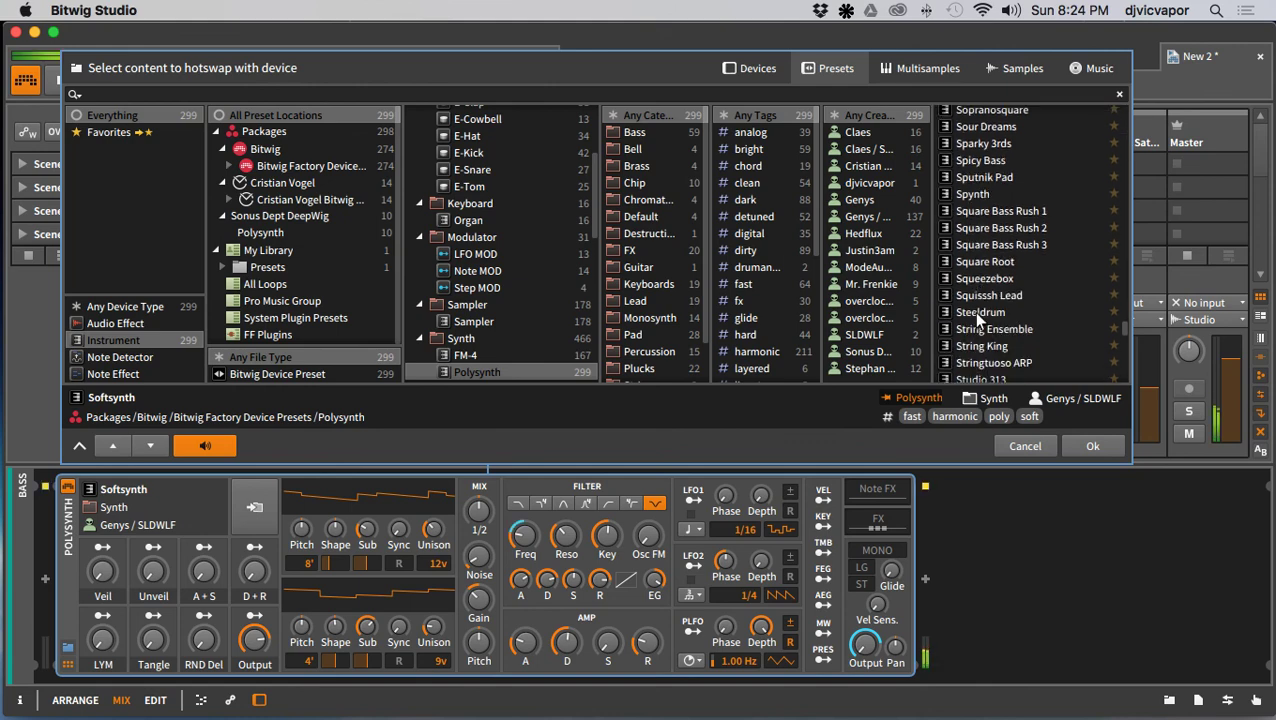
{"action": "scroll", "coordinate": [977, 318], "scroll_direction": "down", "scroll_amount": 2}
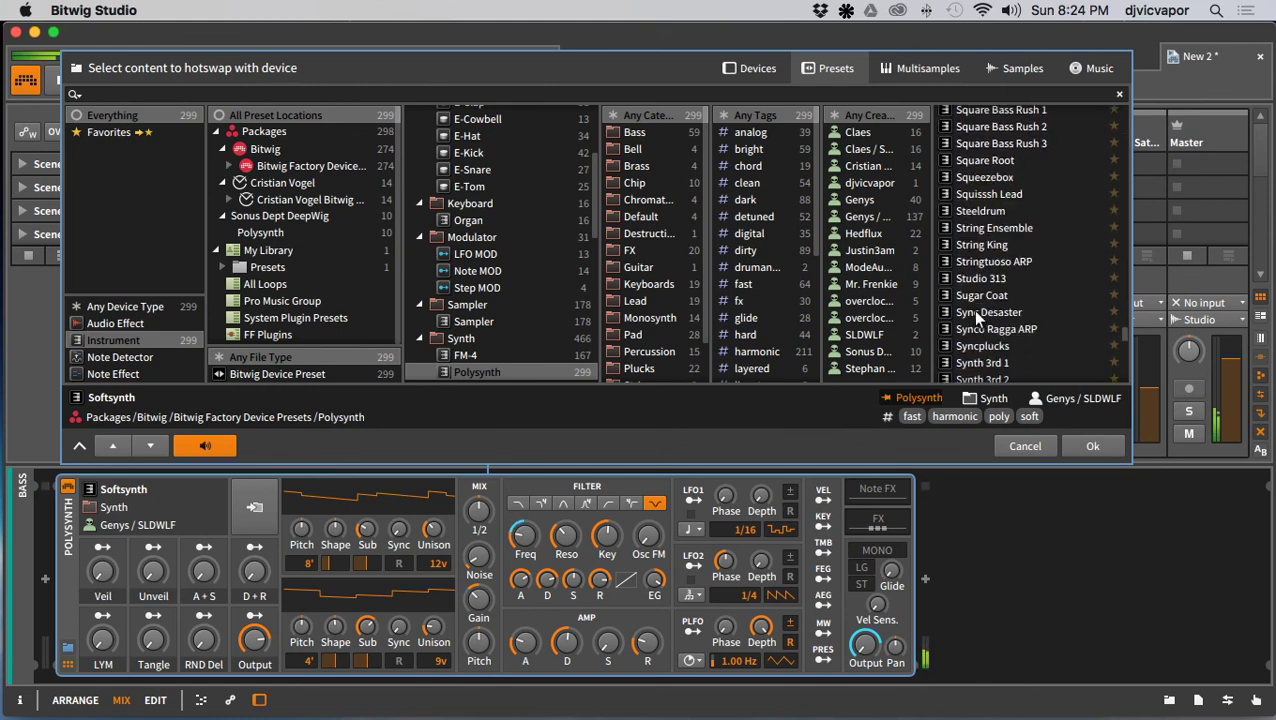
{"action": "left_click", "coordinate": [977, 297]}
{"action": "scroll", "coordinate": [975, 302], "scroll_direction": "down", "scroll_amount": 1}
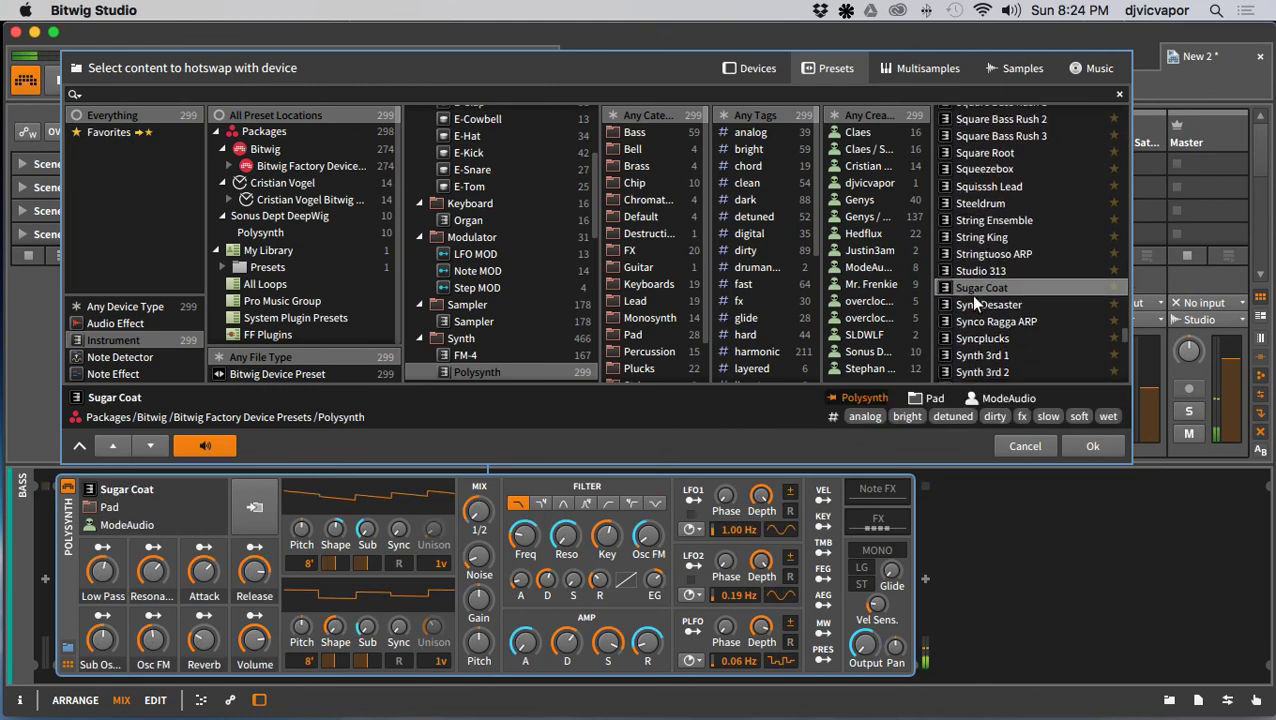
{"action": "left_click", "coordinate": [977, 310]}
{"action": "scroll", "coordinate": [977, 313], "scroll_direction": "down", "scroll_amount": 2}
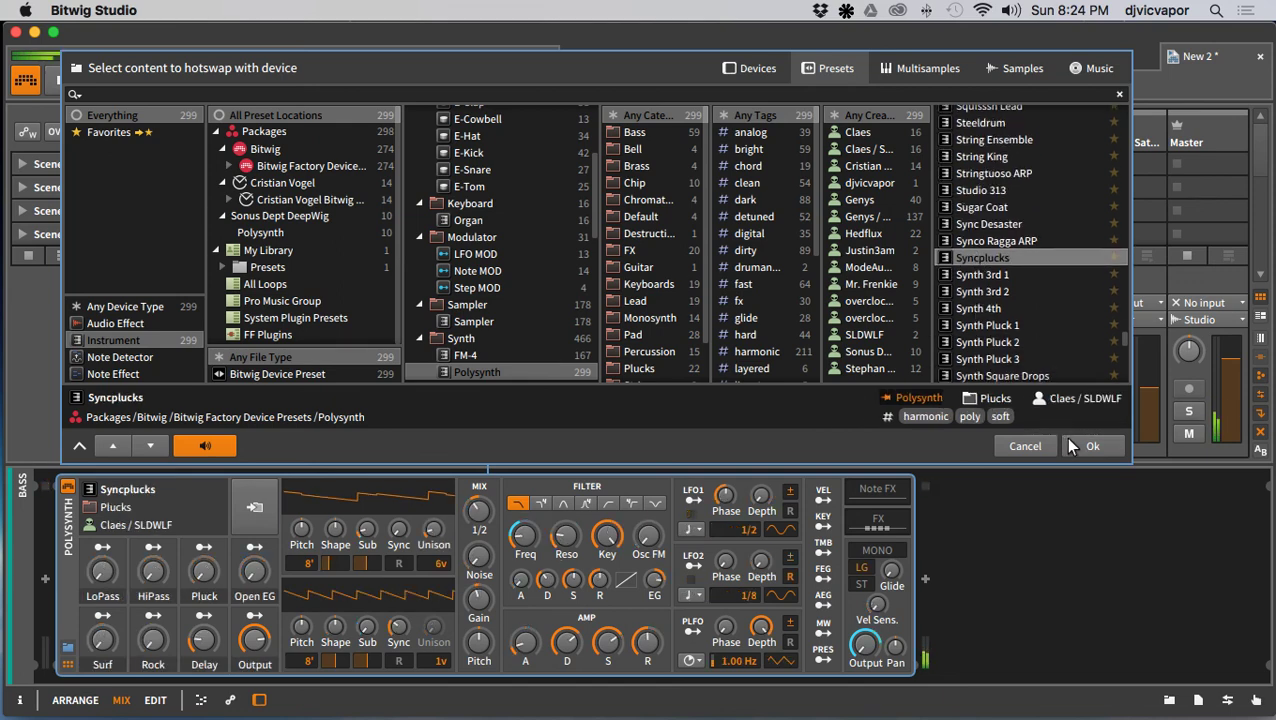
{"action": "left_click", "coordinate": [1088, 446]}
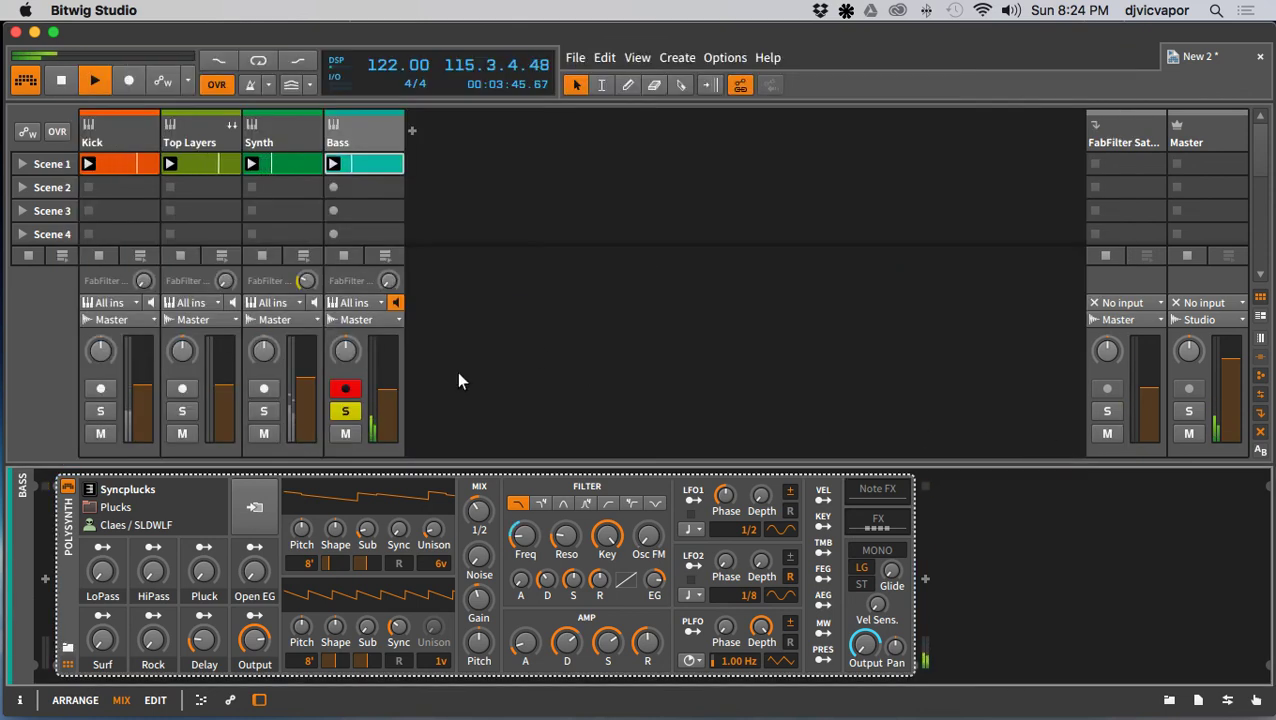
{"action": "left_click", "coordinate": [354, 412]}
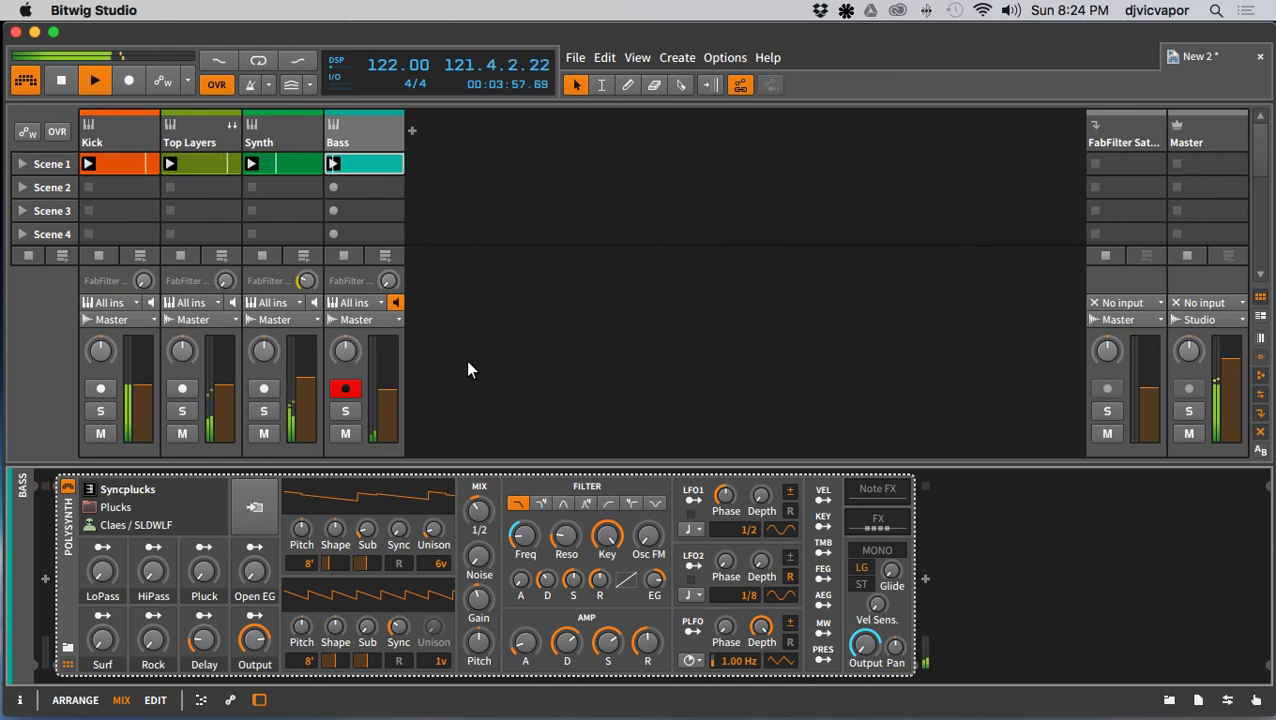
Step: Solo the Bass track again, audition the Synth Pluck 1, 2 and 3 presets, and return to Syncplucks
{"action": "left_click", "coordinate": [345, 411]}
{"action": "left_click", "coordinate": [68, 650]}
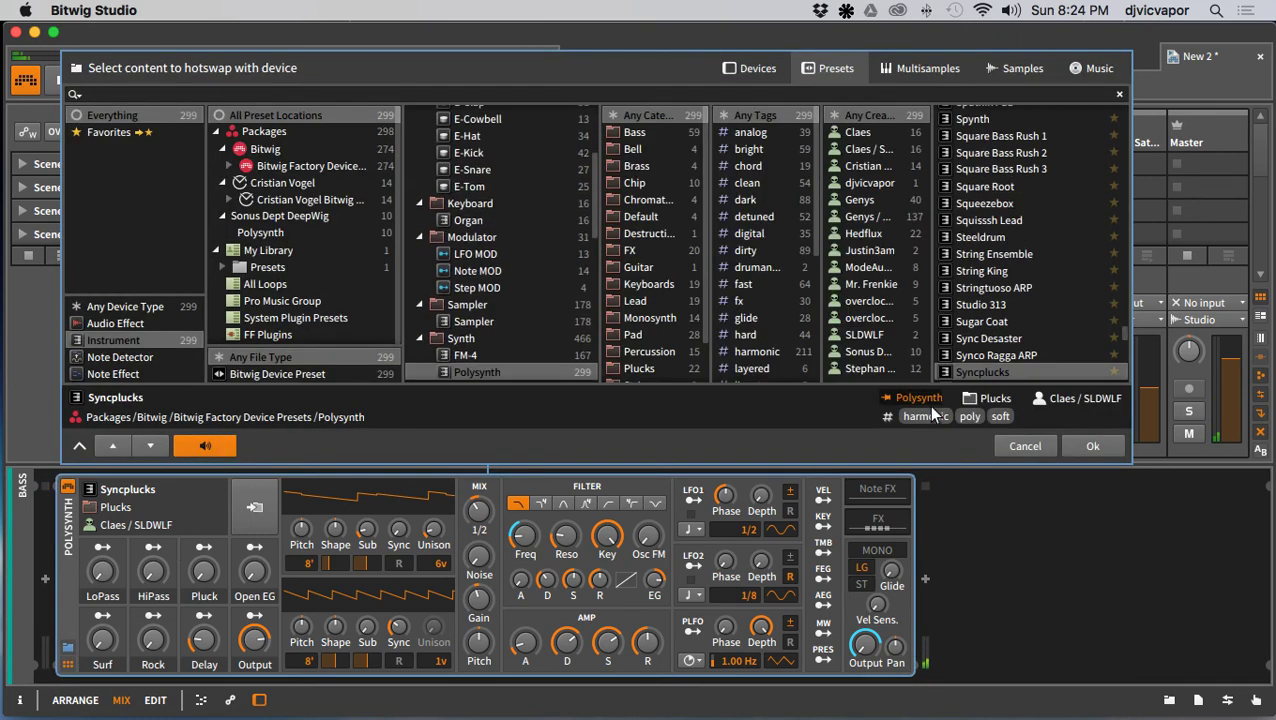
{"action": "scroll", "coordinate": [983, 326], "scroll_direction": "down", "scroll_amount": 4}
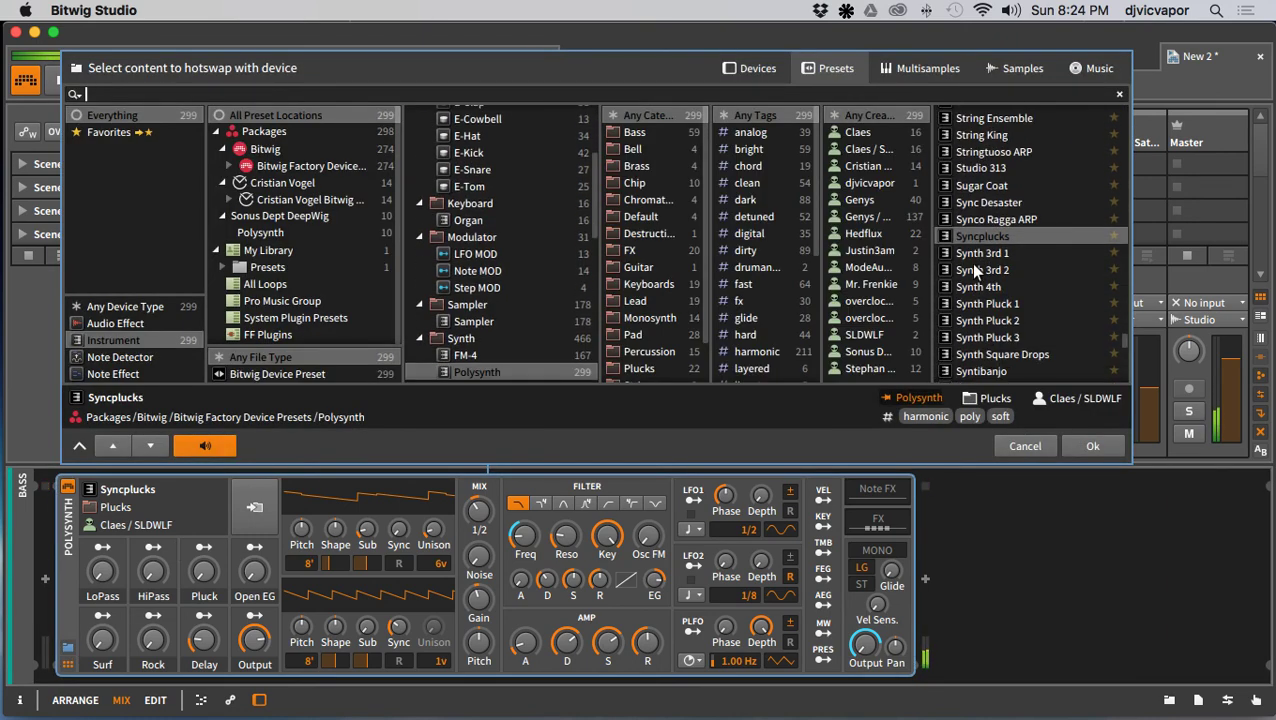
{"action": "left_click", "coordinate": [985, 304]}
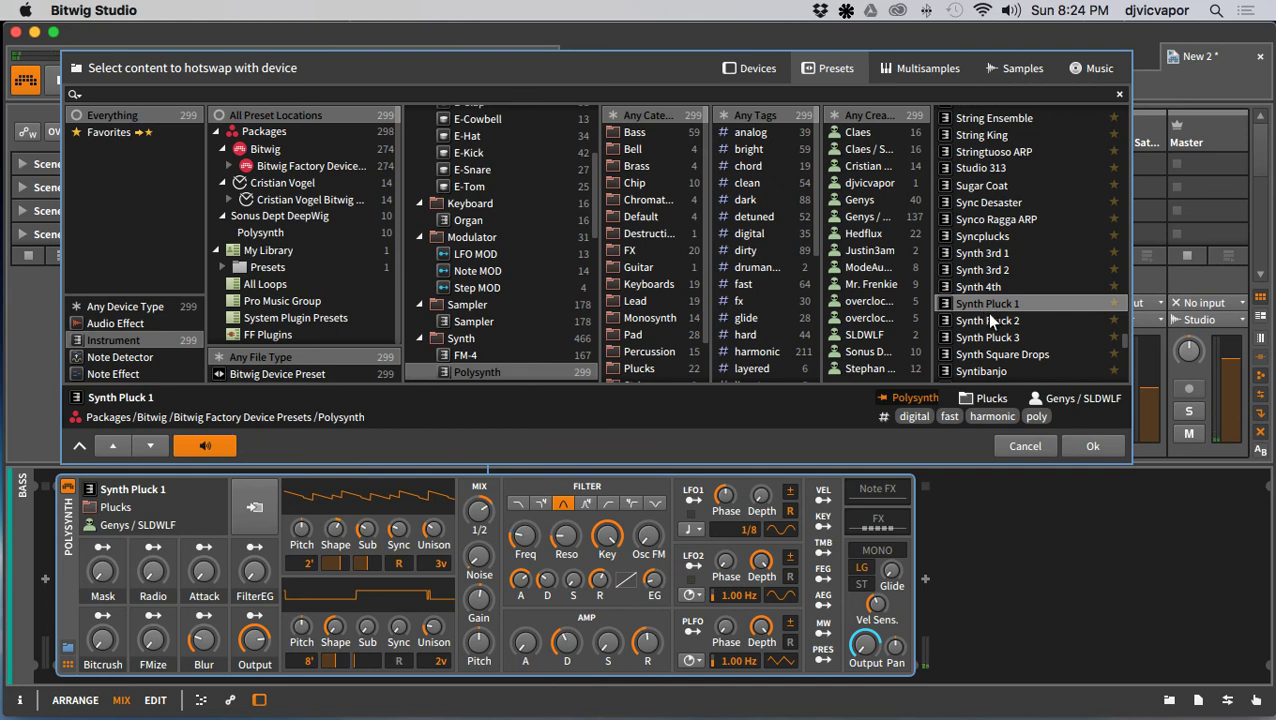
{"action": "left_click", "coordinate": [986, 314]}
{"action": "left_click", "coordinate": [987, 337]}
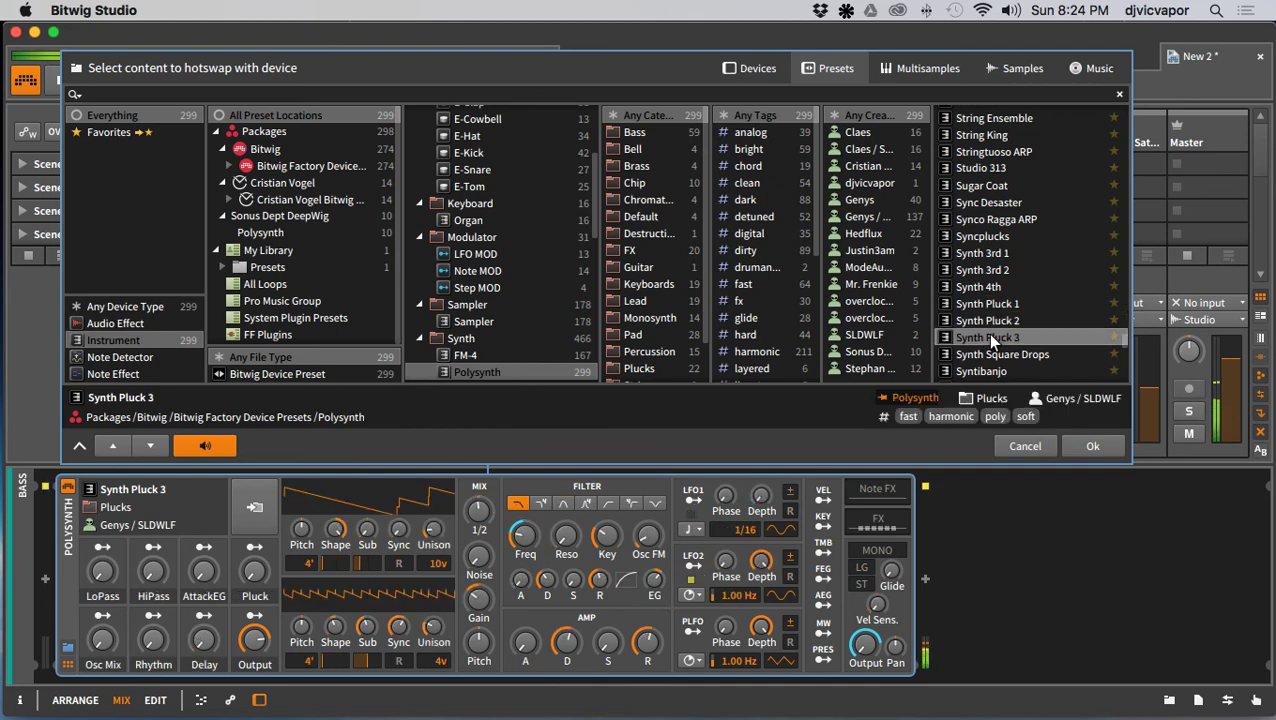
{"action": "left_click", "coordinate": [970, 237]}
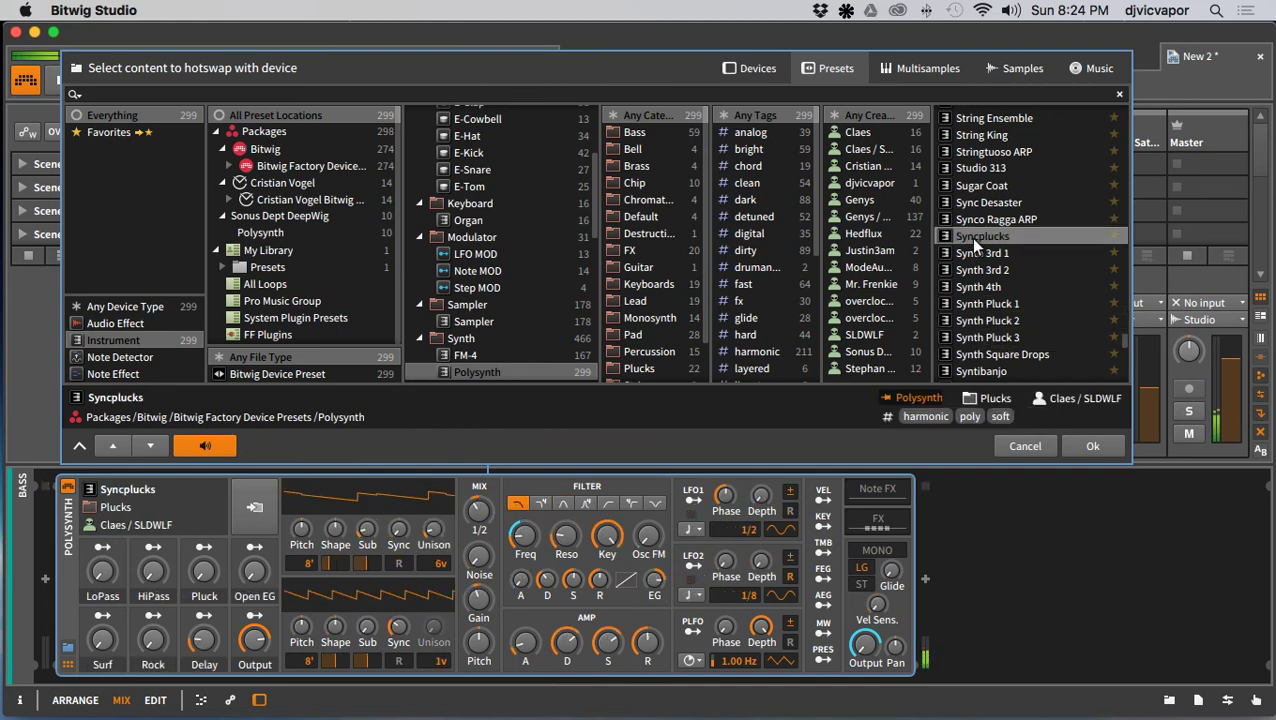
{"action": "left_click", "coordinate": [1073, 447]}
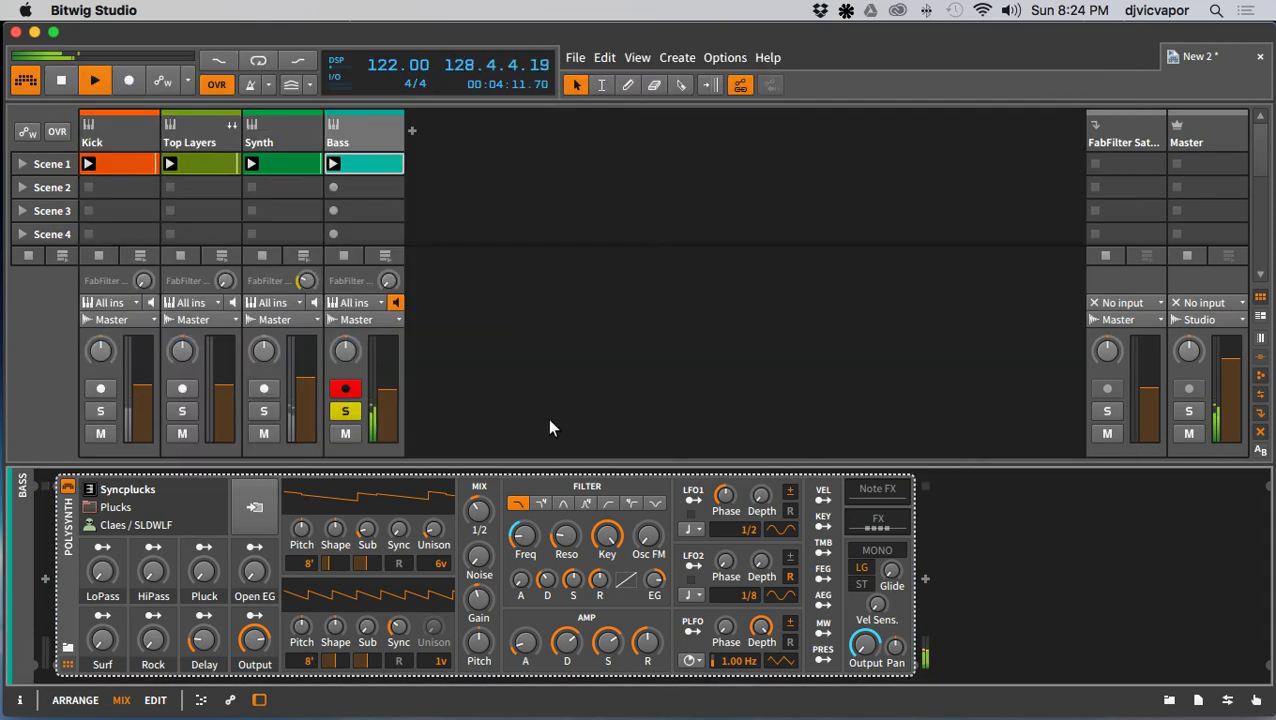
Step: Collapse the Polysynth to its preset controls and insert FabFilter Saturn after it in the Bass device chain
{"action": "left_click", "coordinate": [69, 540]}
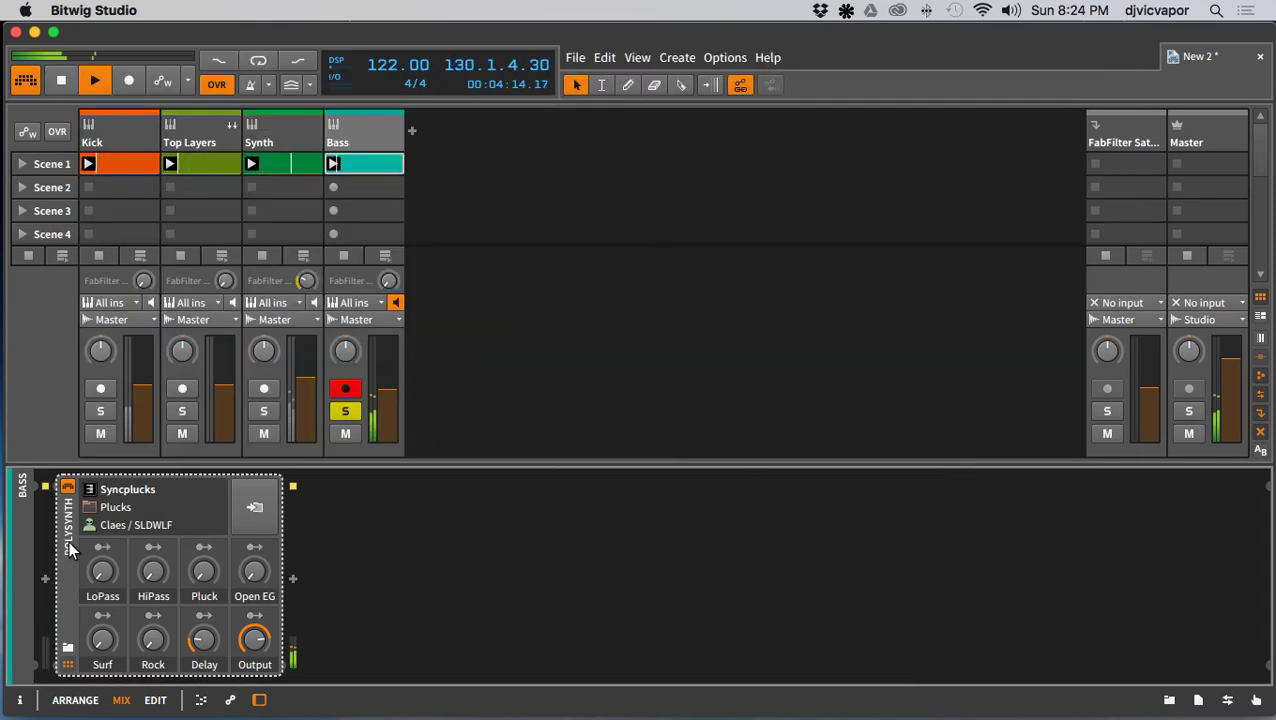
{"action": "left_click", "coordinate": [293, 578]}
{"action": "left_click", "coordinate": [455, 285]}
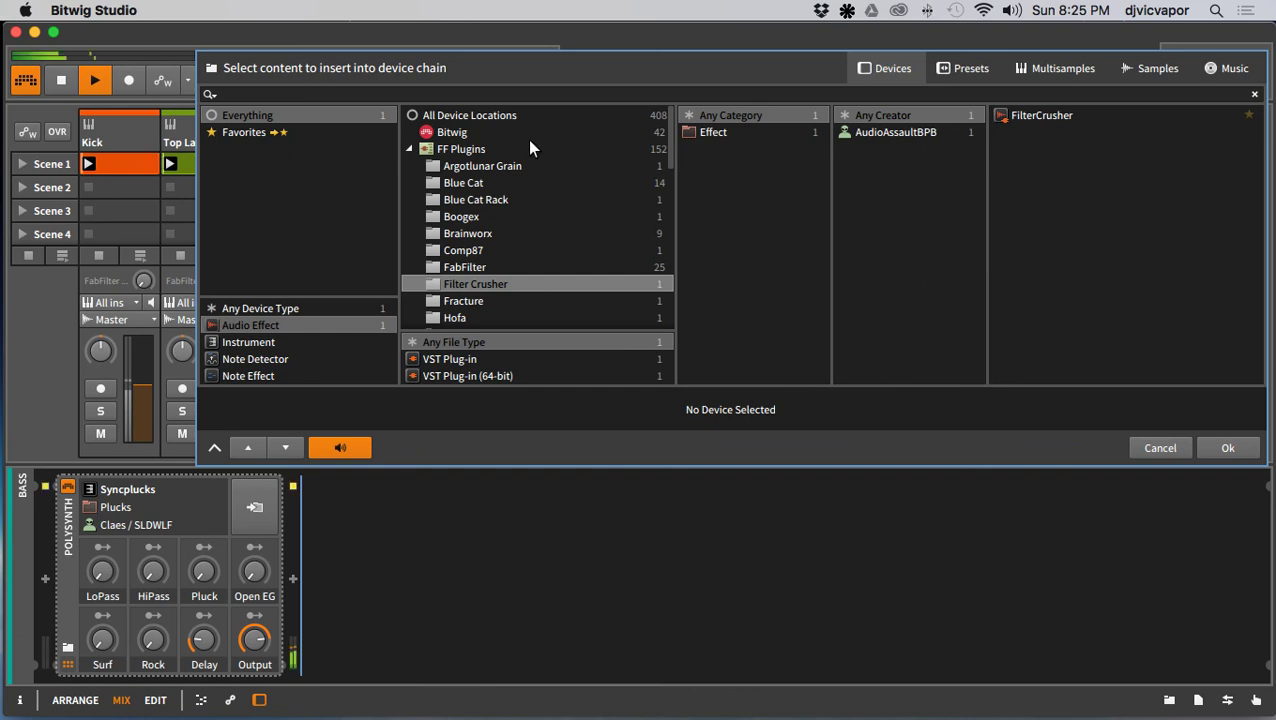
{"action": "scroll", "coordinate": [540, 240], "scroll_direction": "down", "scroll_amount": 5}
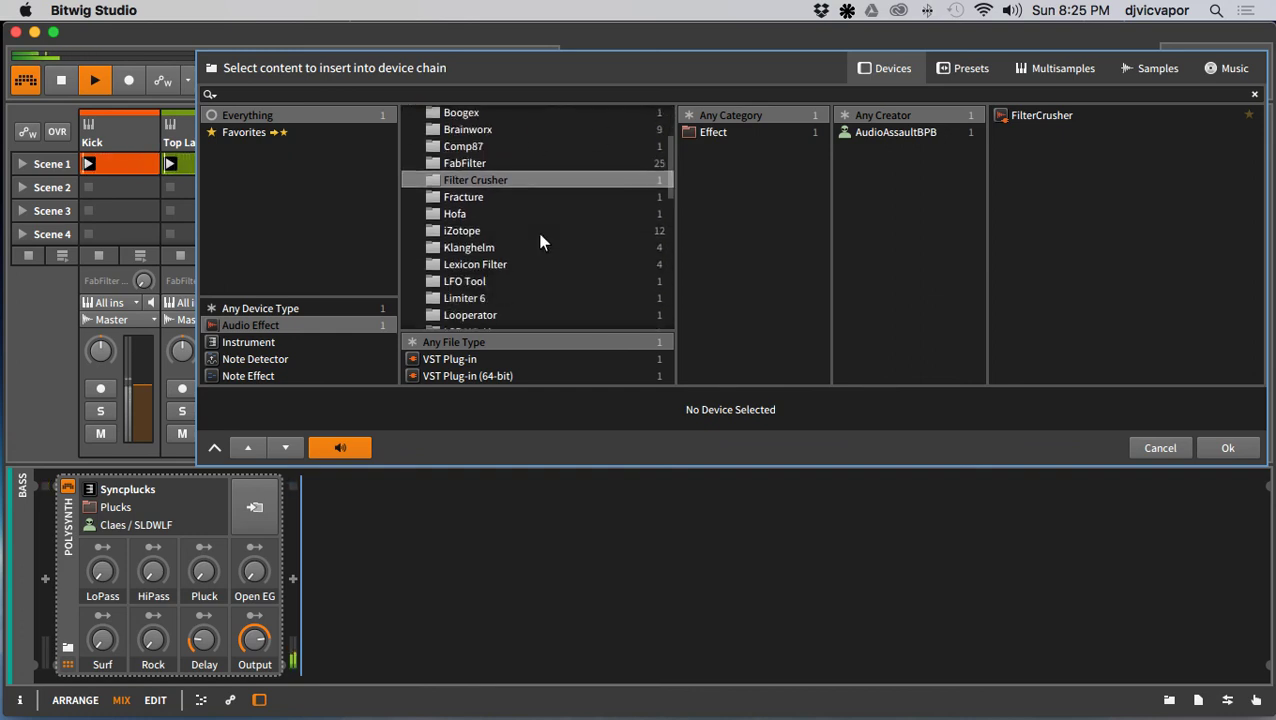
{"action": "scroll", "coordinate": [540, 240], "scroll_direction": "up", "scroll_amount": 5}
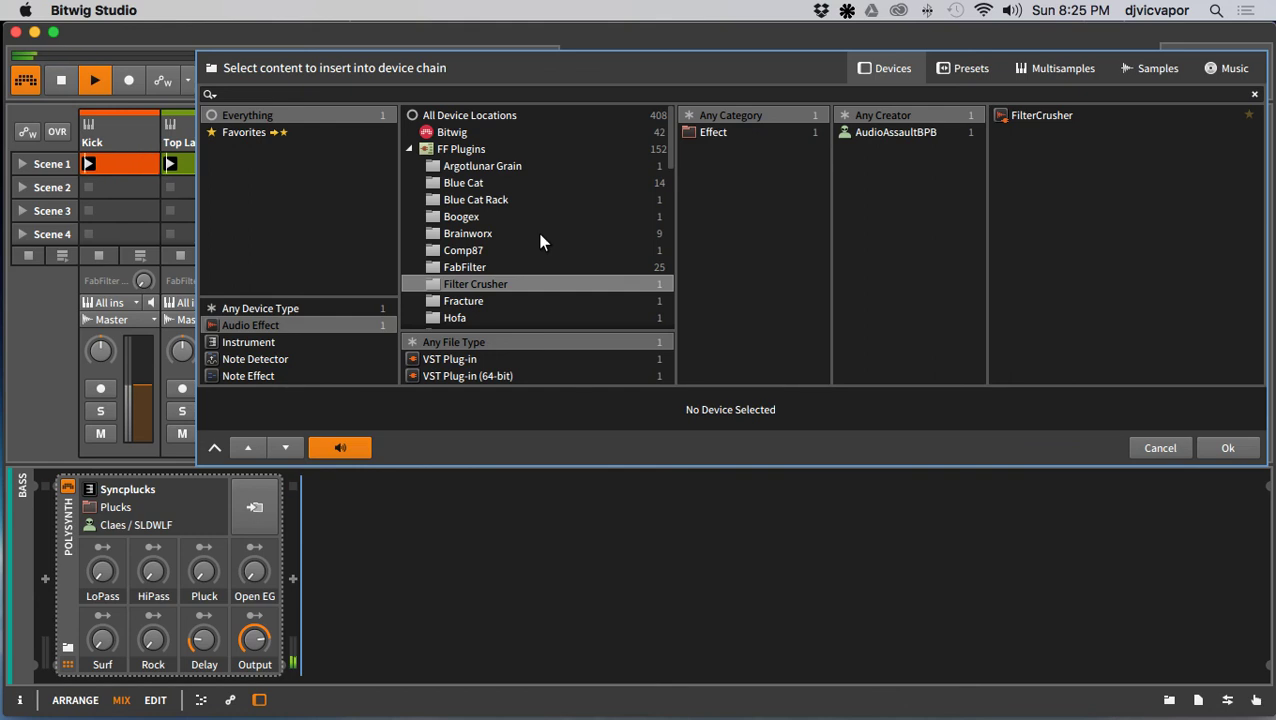
{"action": "left_click", "coordinate": [476, 267]}
{"action": "scroll", "coordinate": [1068, 292], "scroll_direction": "down", "scroll_amount": 3}
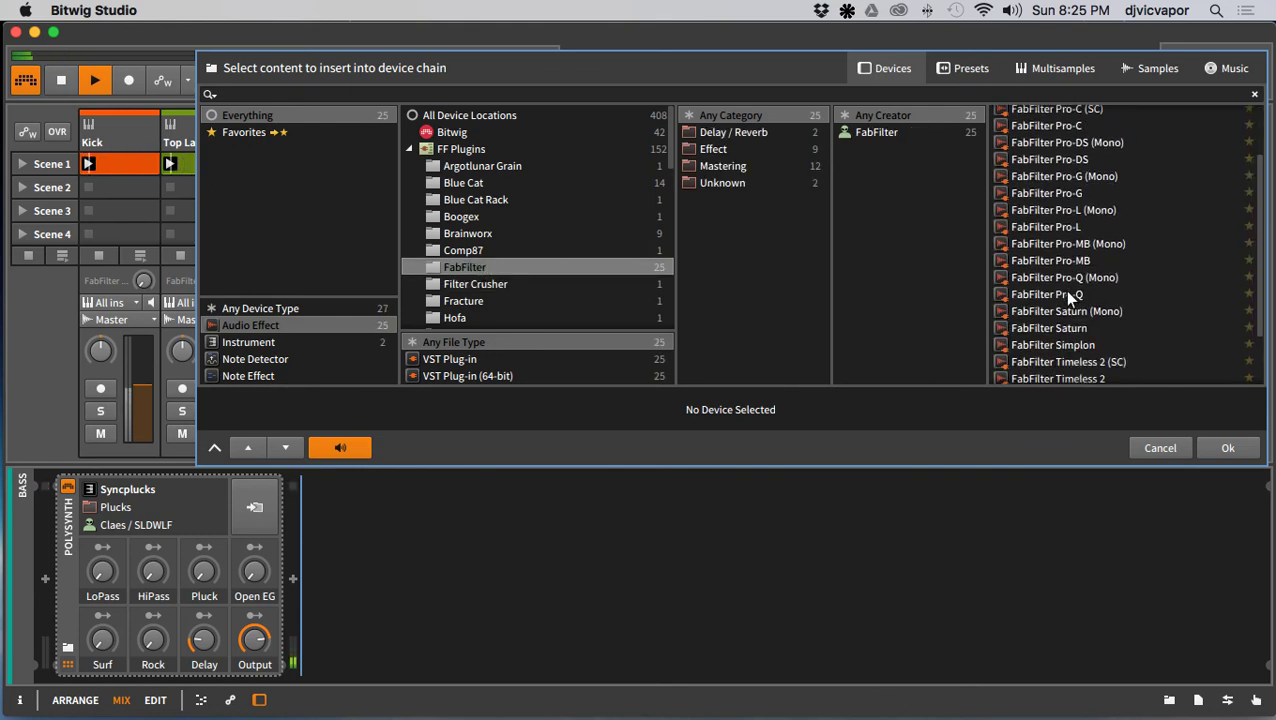
{"action": "double_click", "coordinate": [1050, 328]}
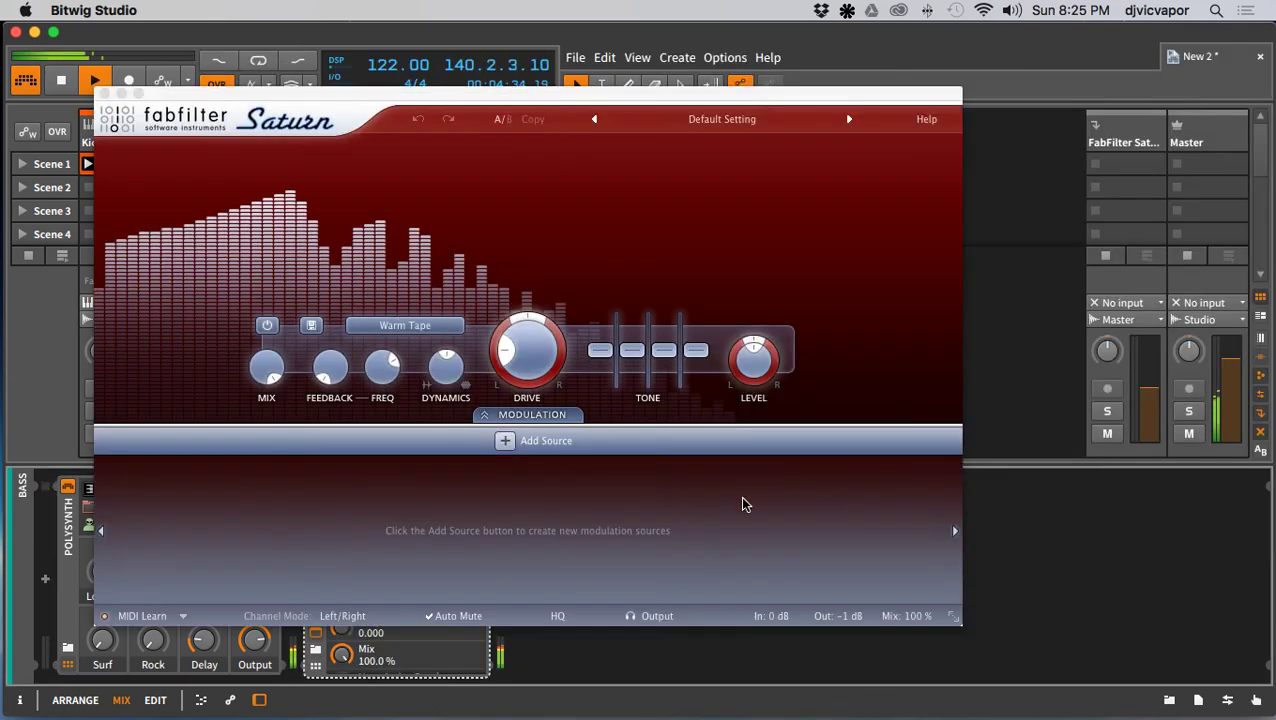
Step: Load Saturn's Smooth guitar amp preset Big Warm Clean Ish bM and move its window clear of the mixer
{"action": "left_click", "coordinate": [685, 121]}
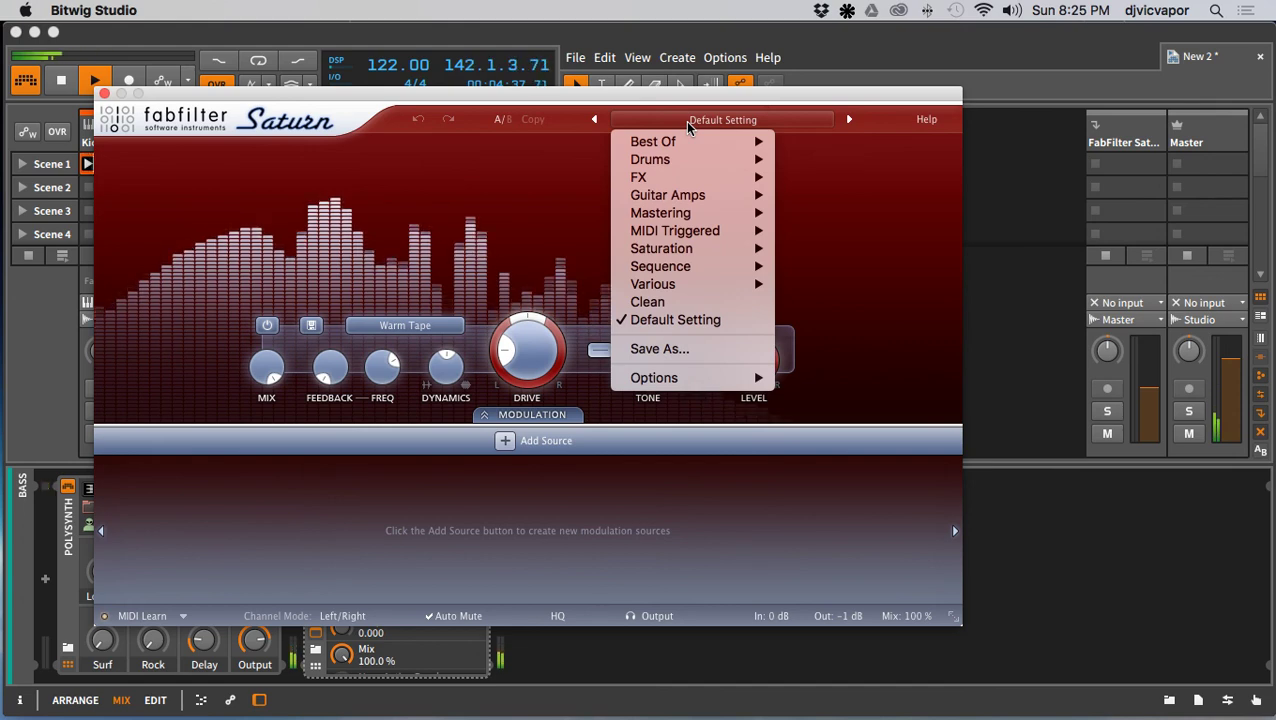
{"action": "mouse_move", "coordinate": [686, 198]}
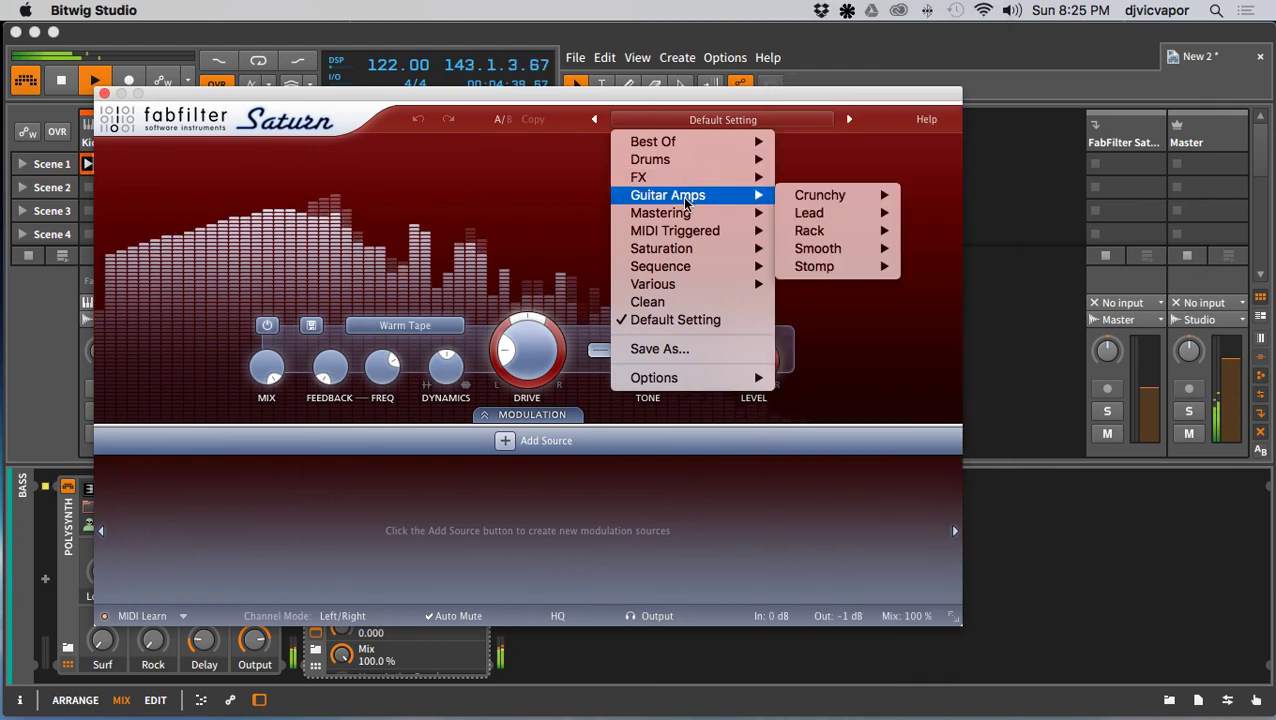
{"action": "mouse_move", "coordinate": [826, 252]}
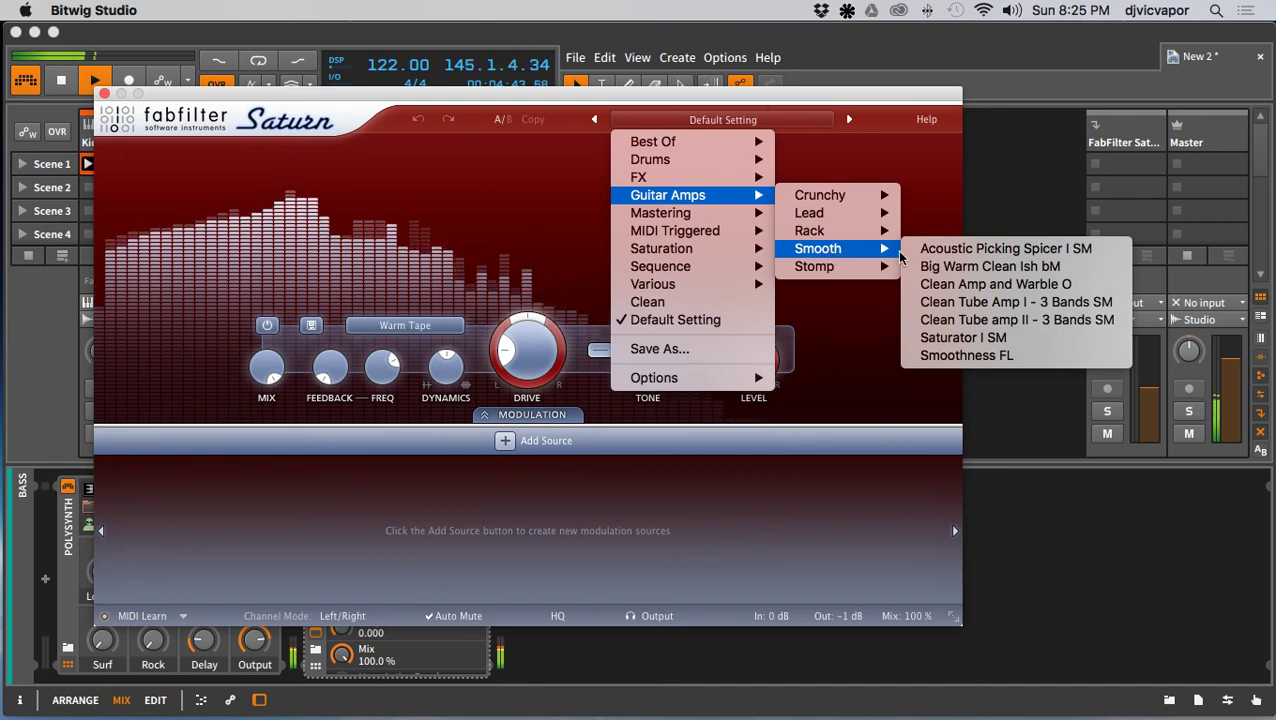
{"action": "left_click", "coordinate": [940, 270]}
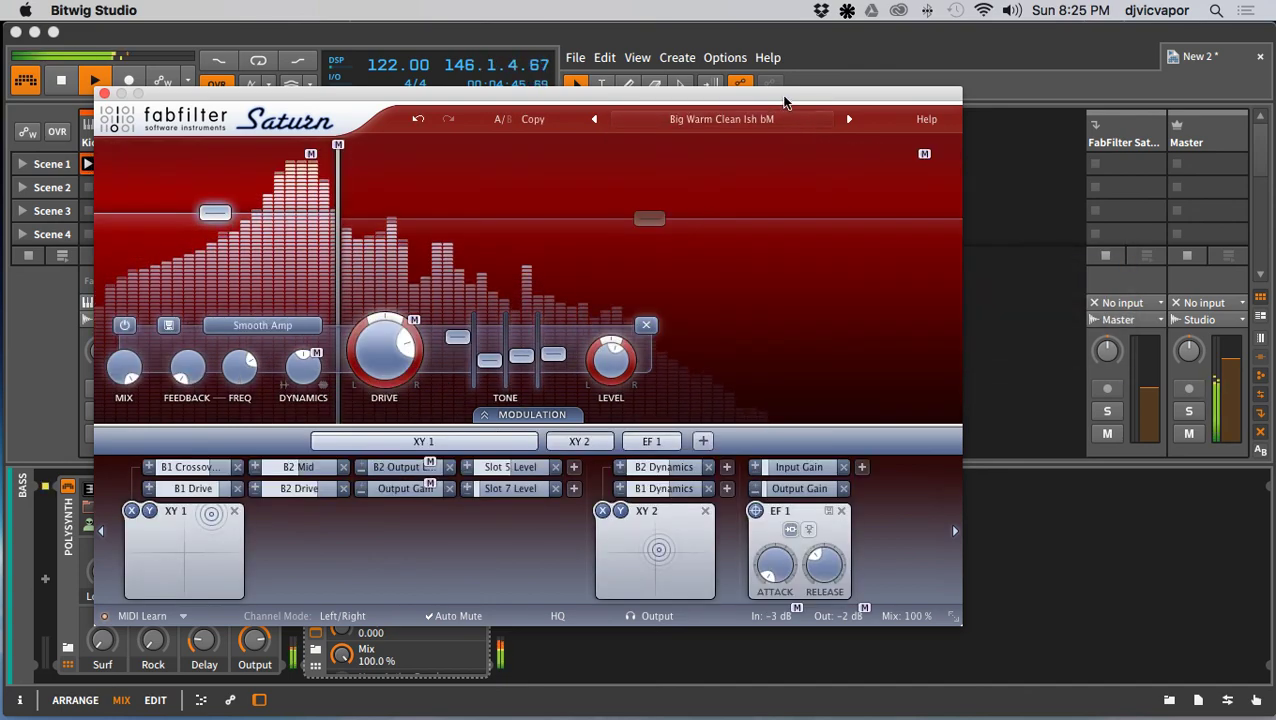
{"action": "left_click_drag", "start_coordinate": [783, 100], "coordinate": [969, 75]}
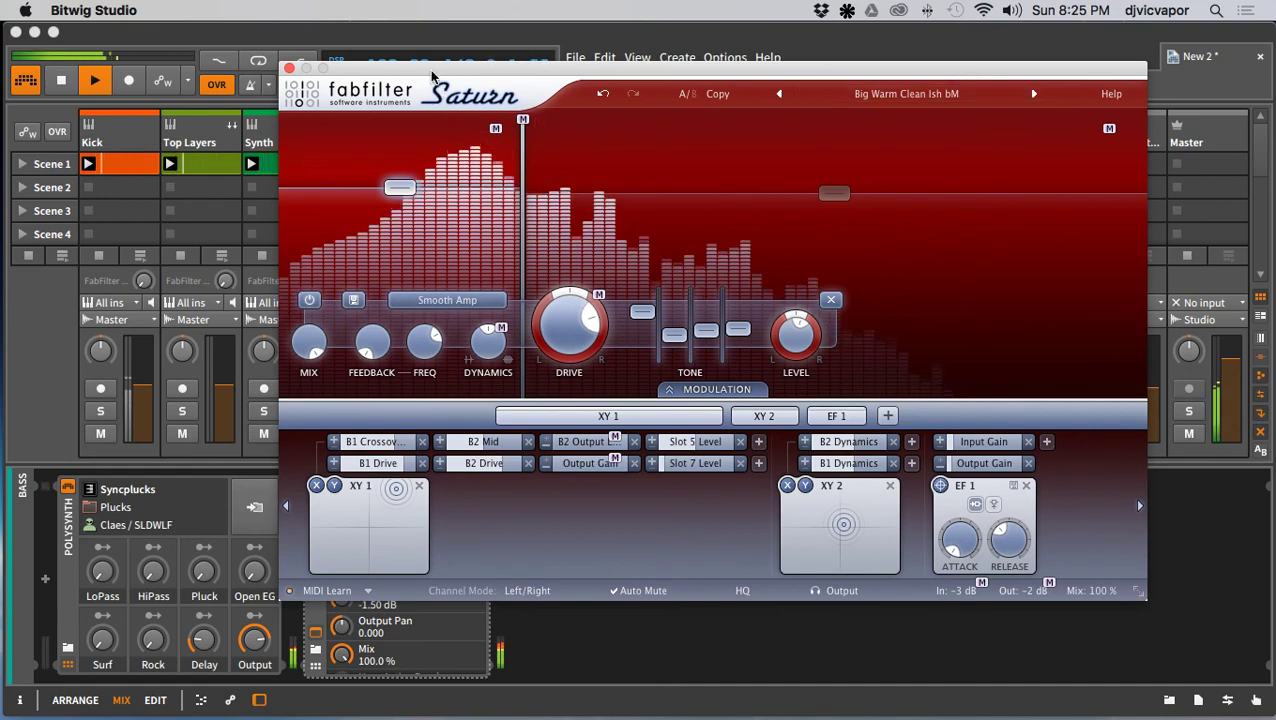
{"action": "left_click_drag", "start_coordinate": [431, 76], "coordinate": [632, 68]}
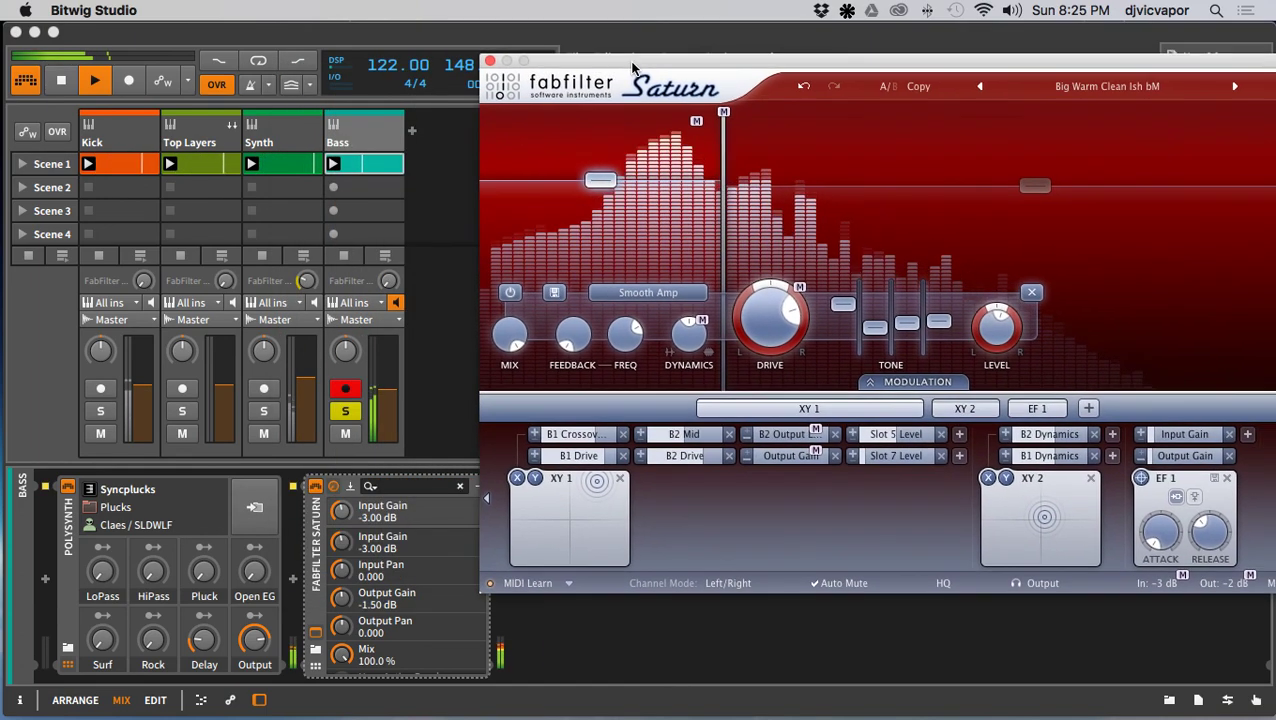
Step: Unsolo the Bass track, lower its volume slightly and disarm recording, closing the Saturn window
{"action": "left_click", "coordinate": [338, 416]}
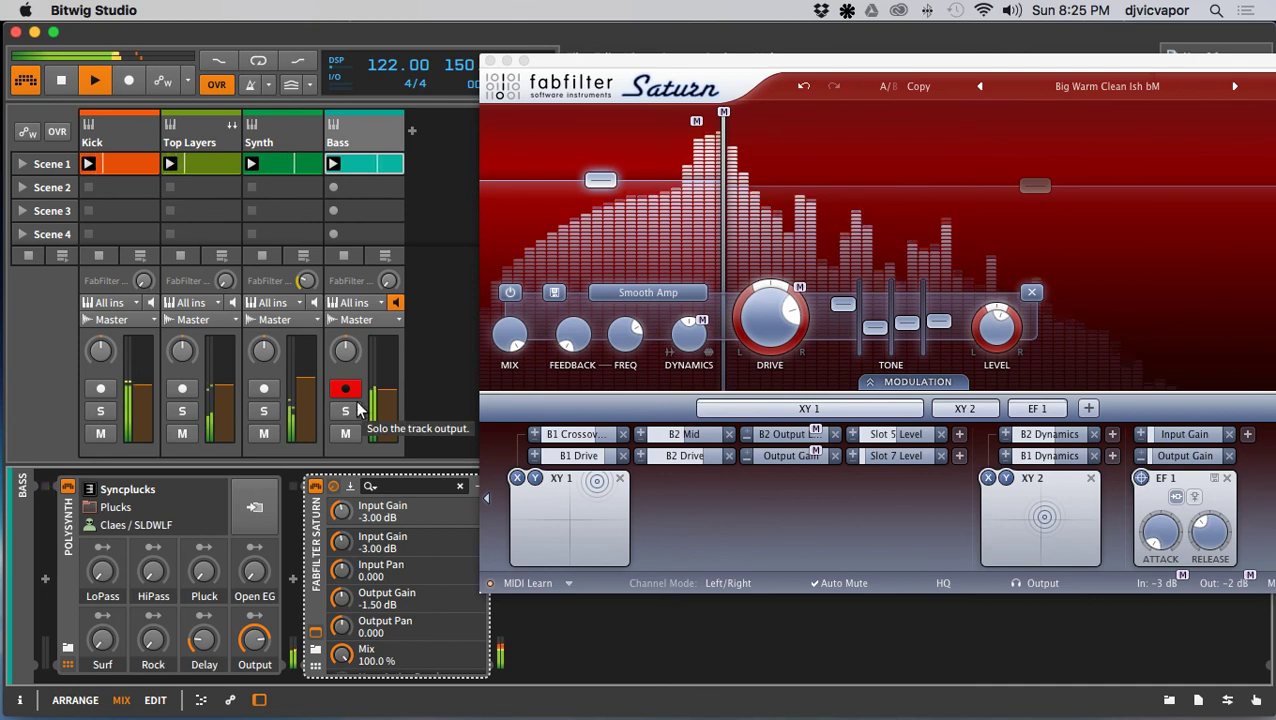
{"action": "left_click_drag", "start_coordinate": [388, 399], "coordinate": [388, 405]}
{"action": "left_click", "coordinate": [334, 386]}
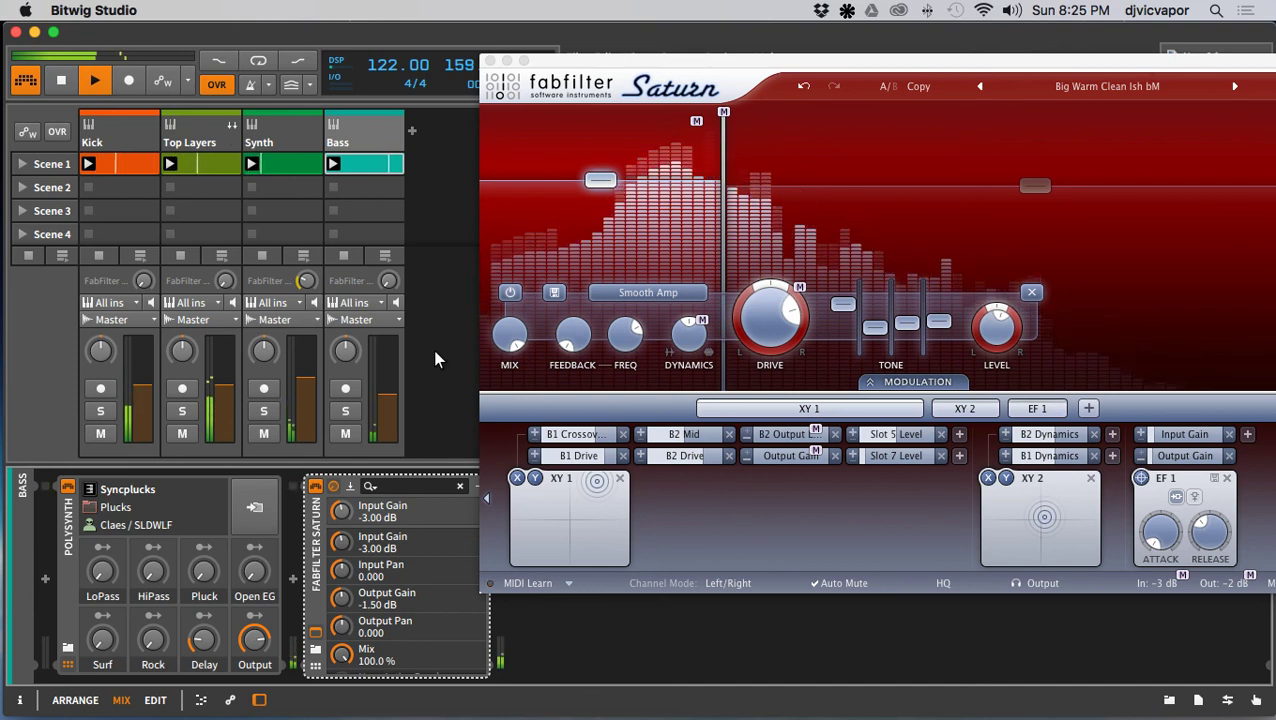
{"action": "left_click", "coordinate": [490, 63]}
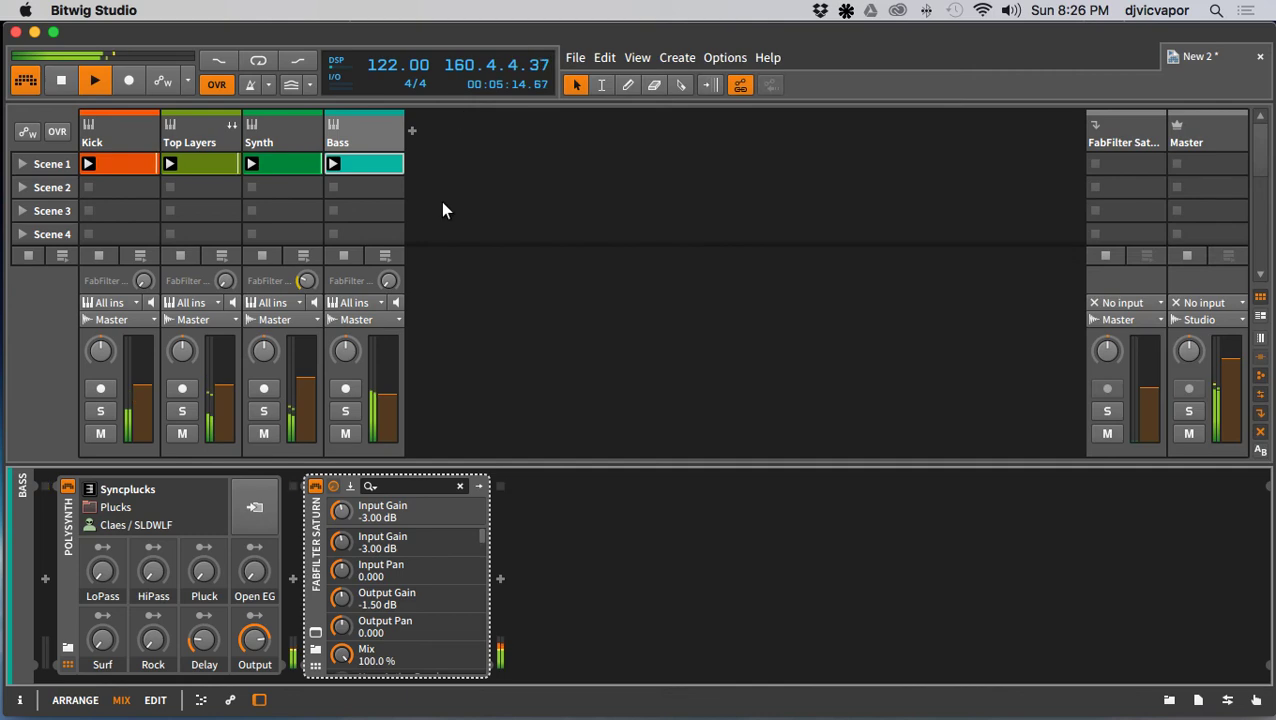
Step: Transpose all notes of the Bass clip in Scene 1 up one octave
{"action": "double_click", "coordinate": [365, 165]}
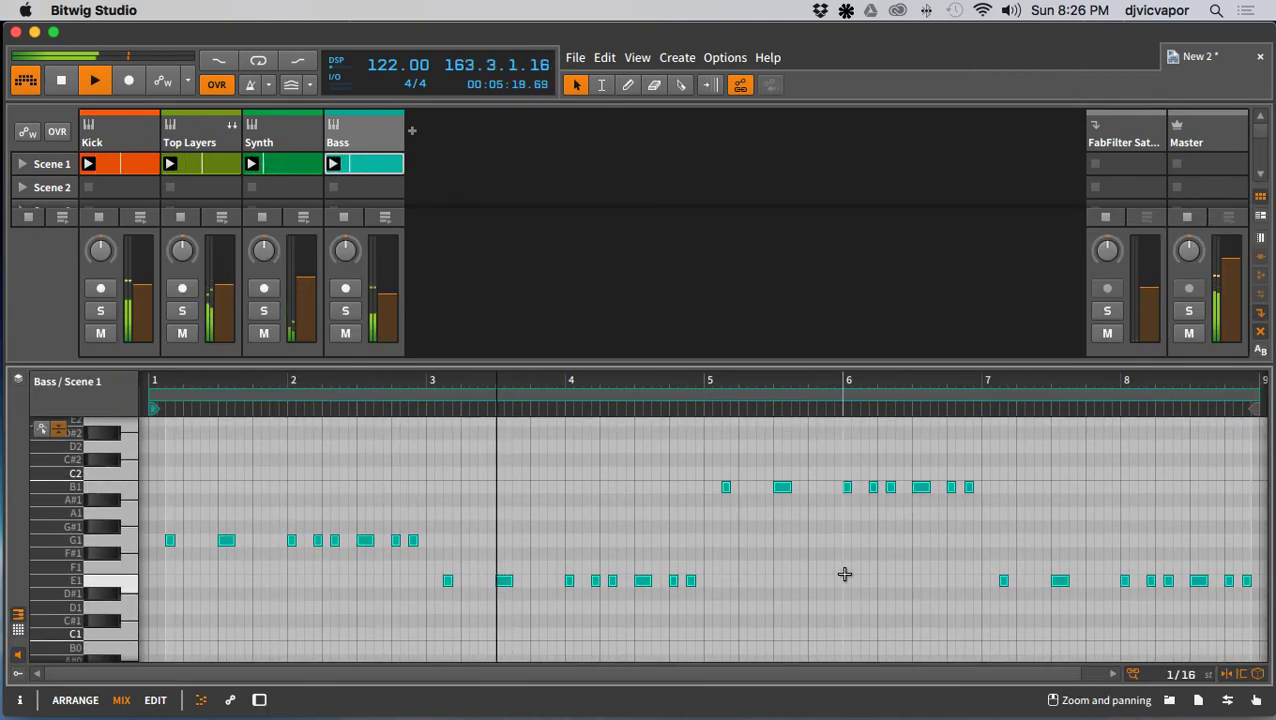
{"action": "key", "text": "shift+Up"}
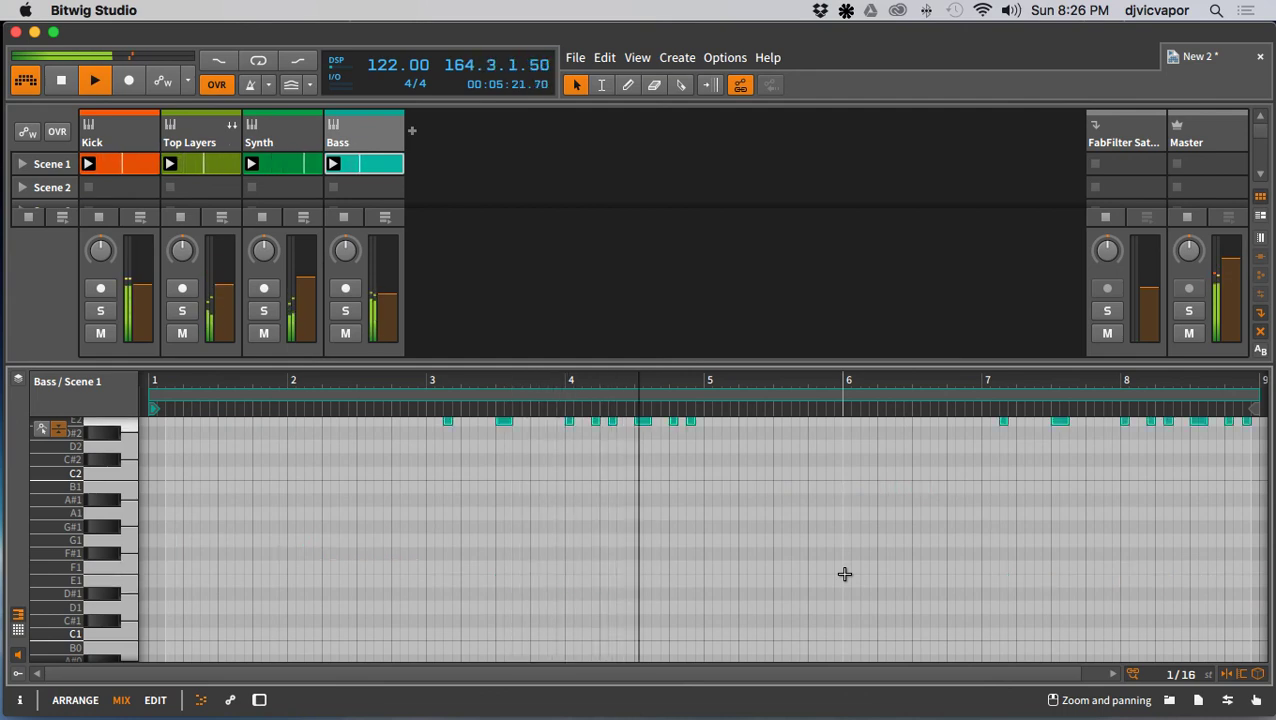
{"action": "scroll", "coordinate": [728, 560], "scroll_direction": "up", "scroll_amount": 5}
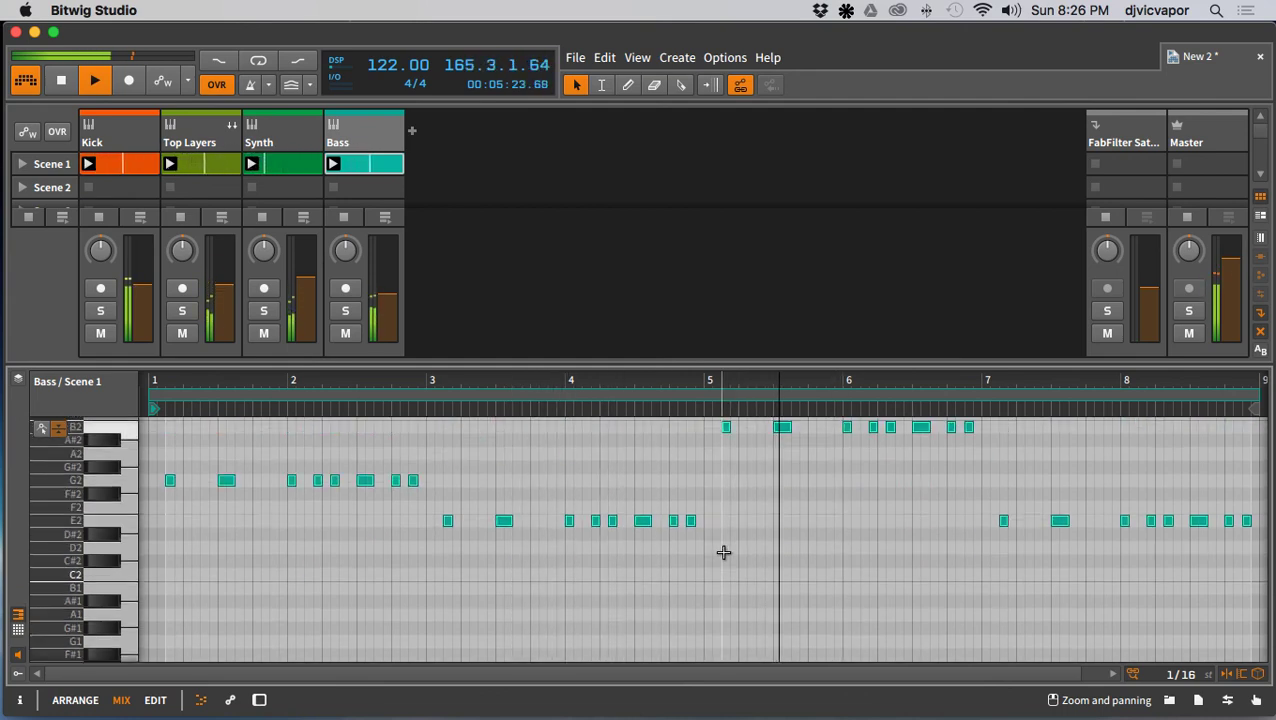
Step: Enlarge the mixer area to show sends and routing, and reopen the Saturn window from the Bass device chain
{"action": "scroll", "coordinate": [724, 552], "scroll_direction": "up", "scroll_amount": 2}
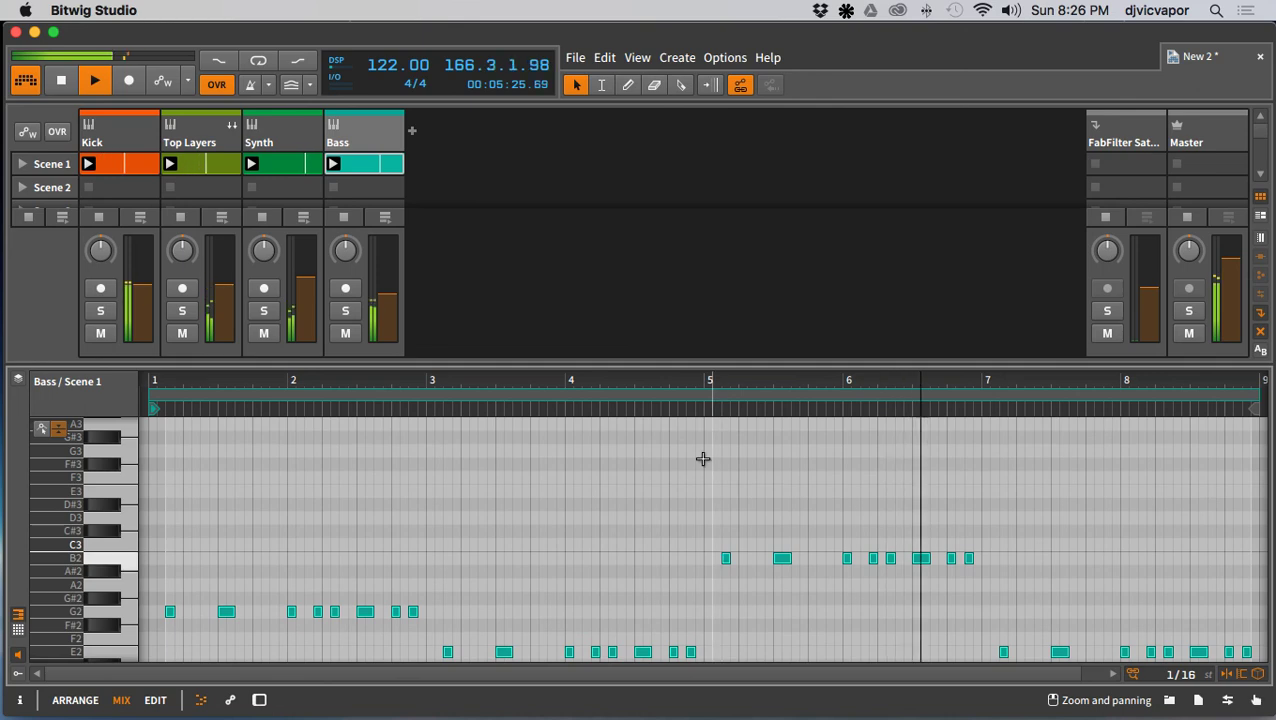
{"action": "left_click_drag", "start_coordinate": [666, 367], "coordinate": [665, 427]}
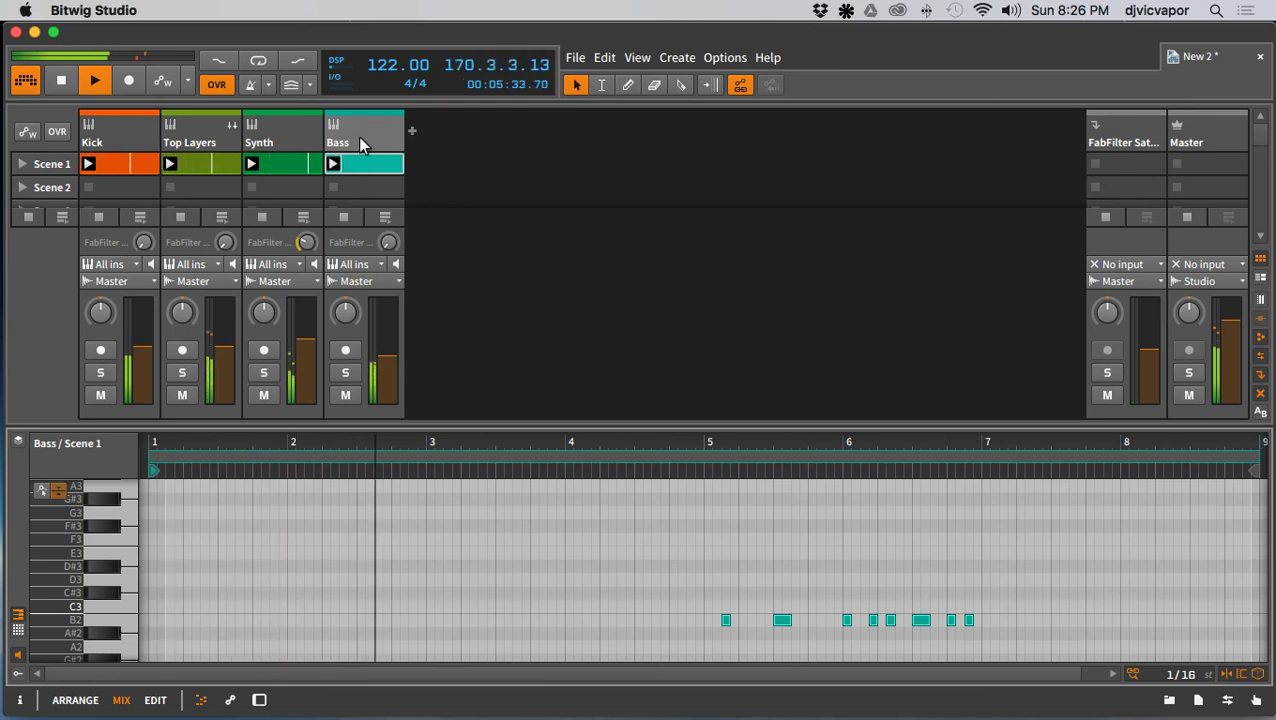
{"action": "key", "text": "d"}
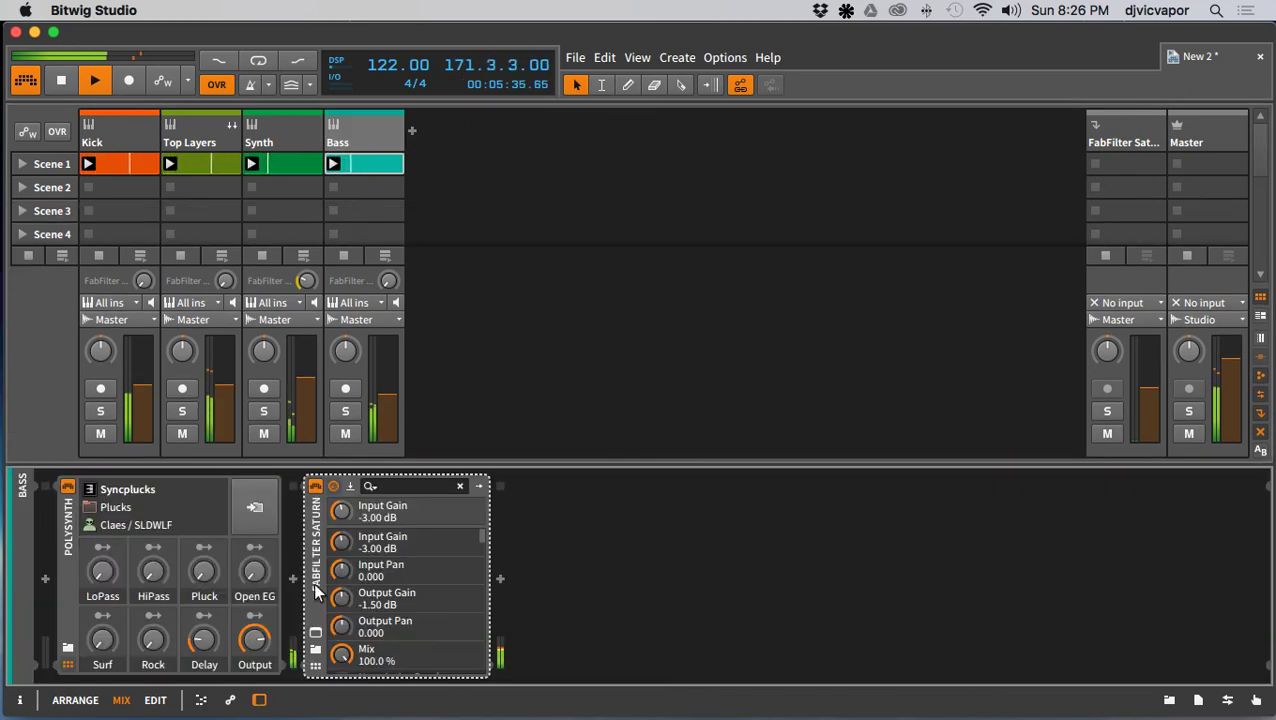
{"action": "left_click", "coordinate": [317, 632]}
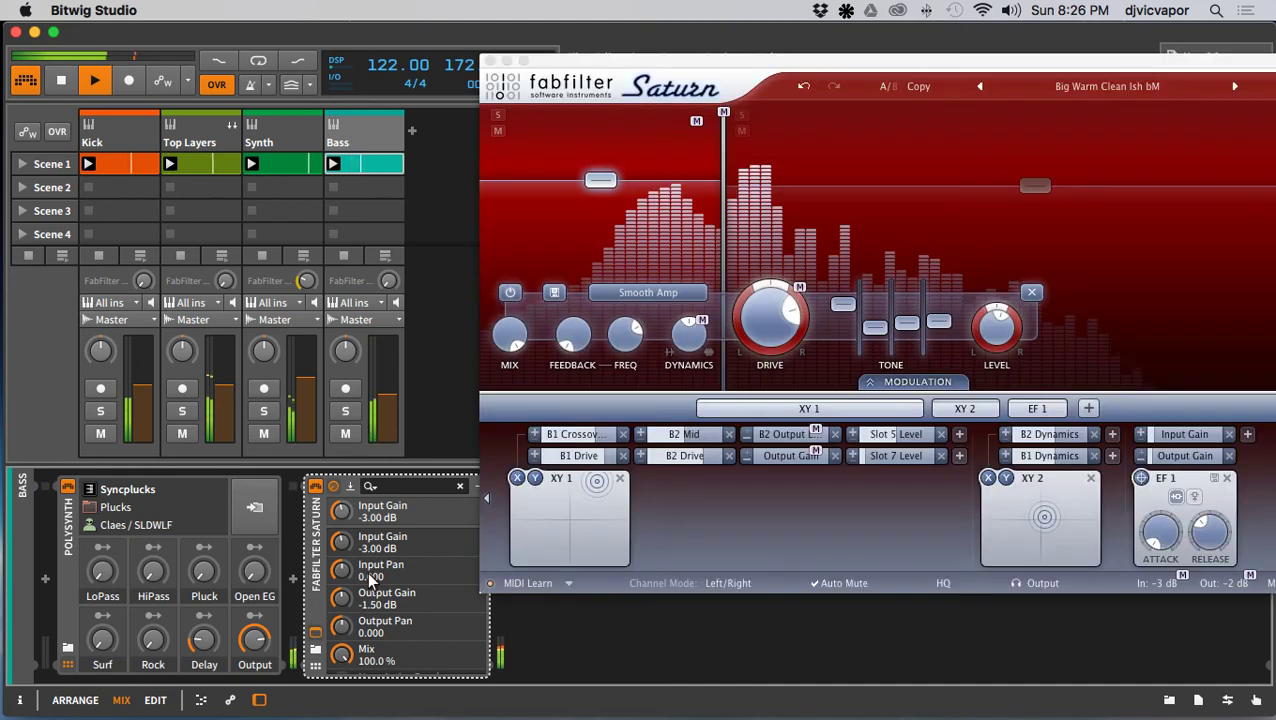
{"action": "left_click_drag", "start_coordinate": [840, 67], "coordinate": [671, 40]}
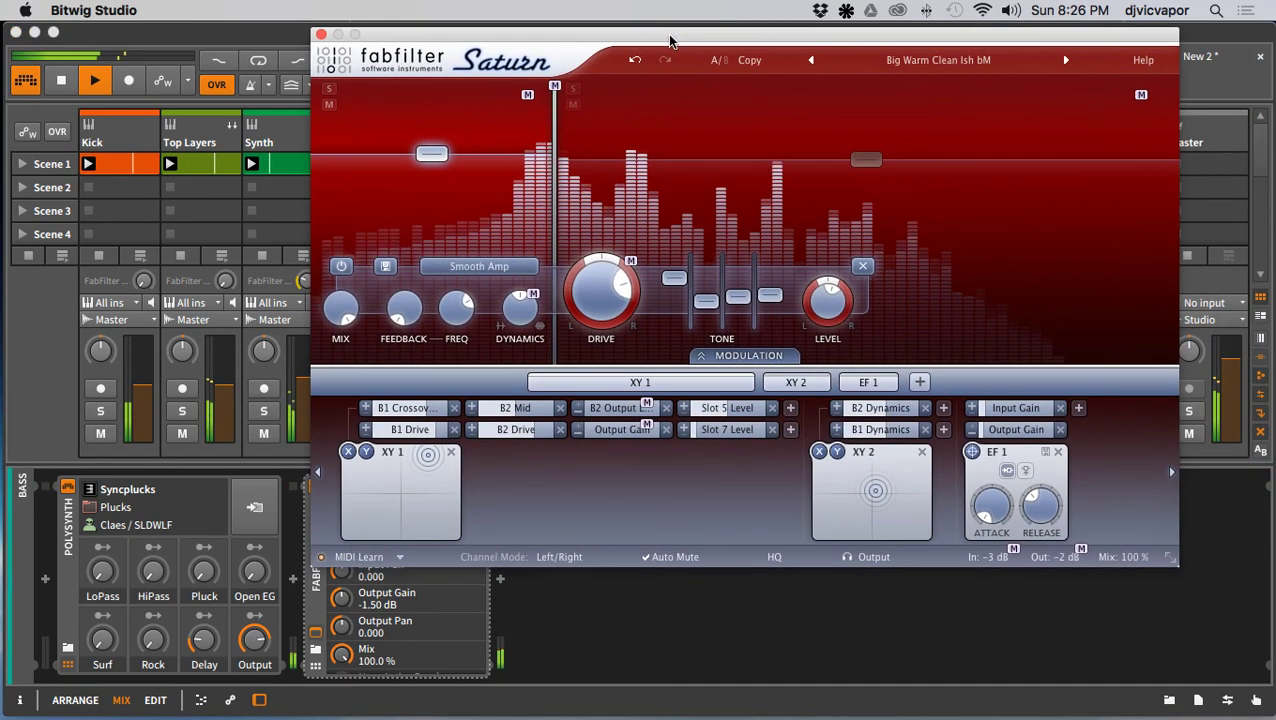
Step: Switch Saturn to the preset Clean Tube amp II - 3 Bands SM, closing and collapsing it, and trim the Bass volume slightly
{"action": "left_click", "coordinate": [1066, 61]}
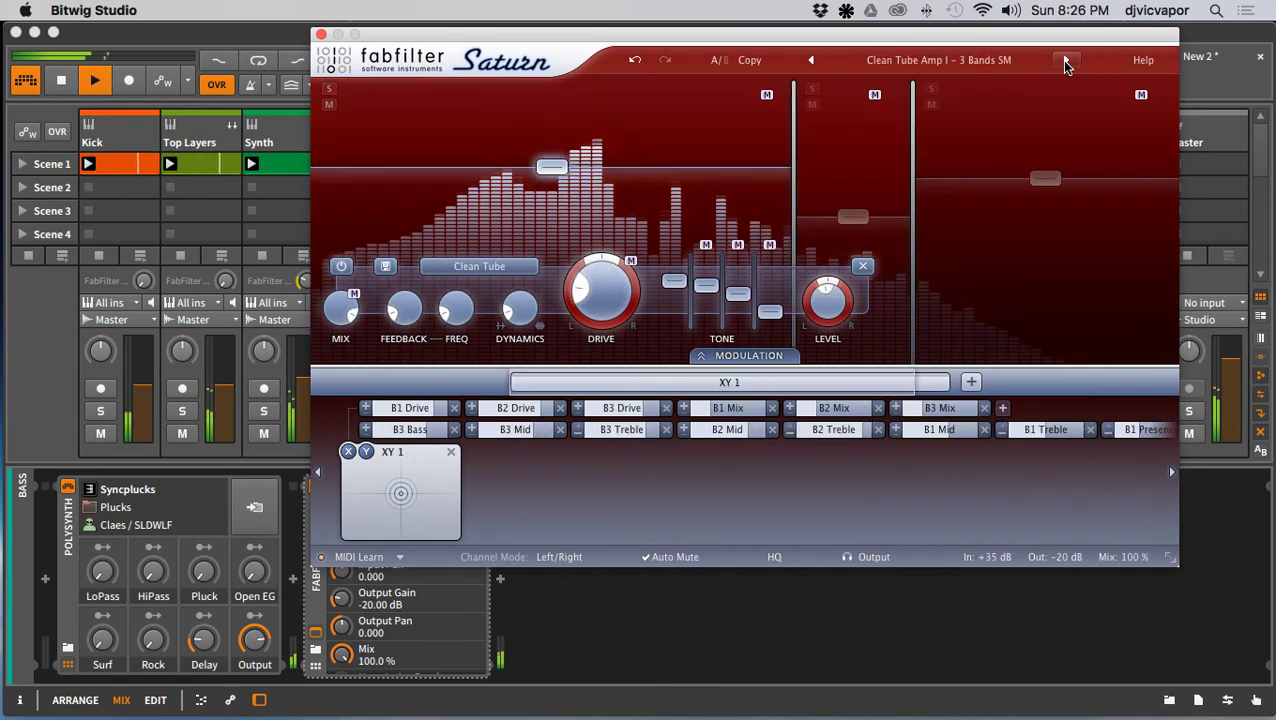
{"action": "left_click", "coordinate": [1066, 61]}
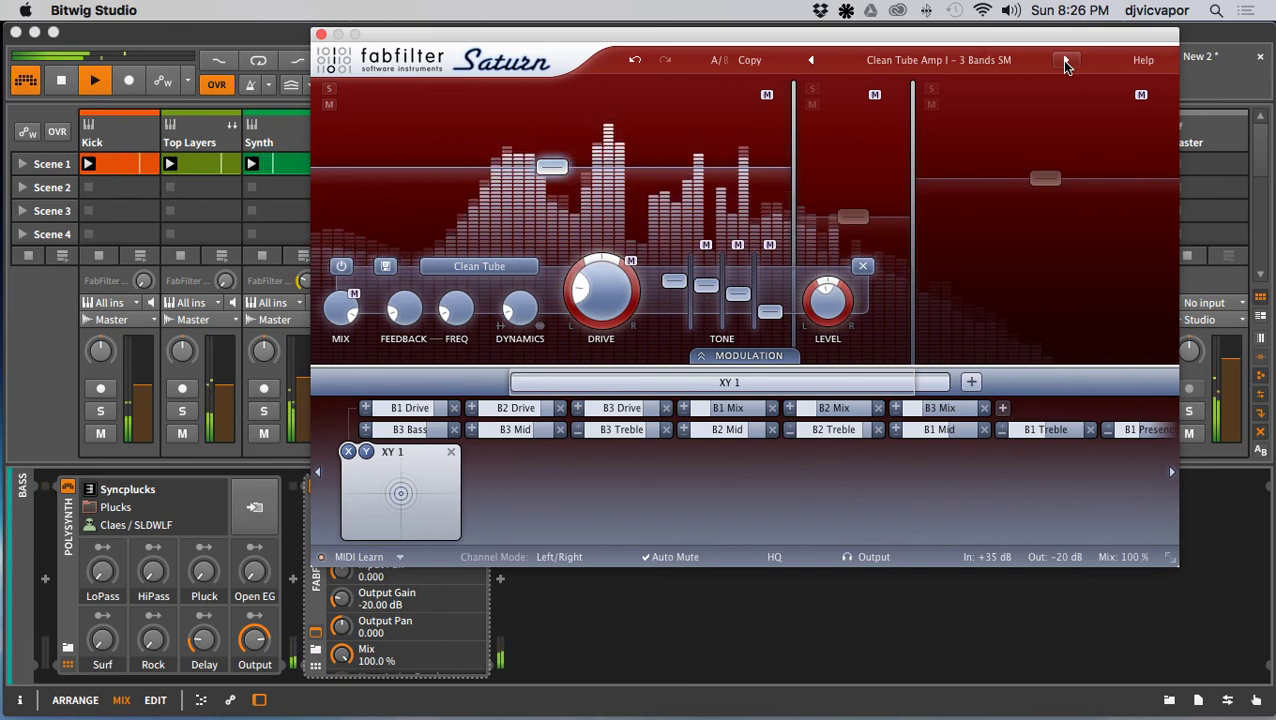
{"action": "left_click", "coordinate": [1066, 61]}
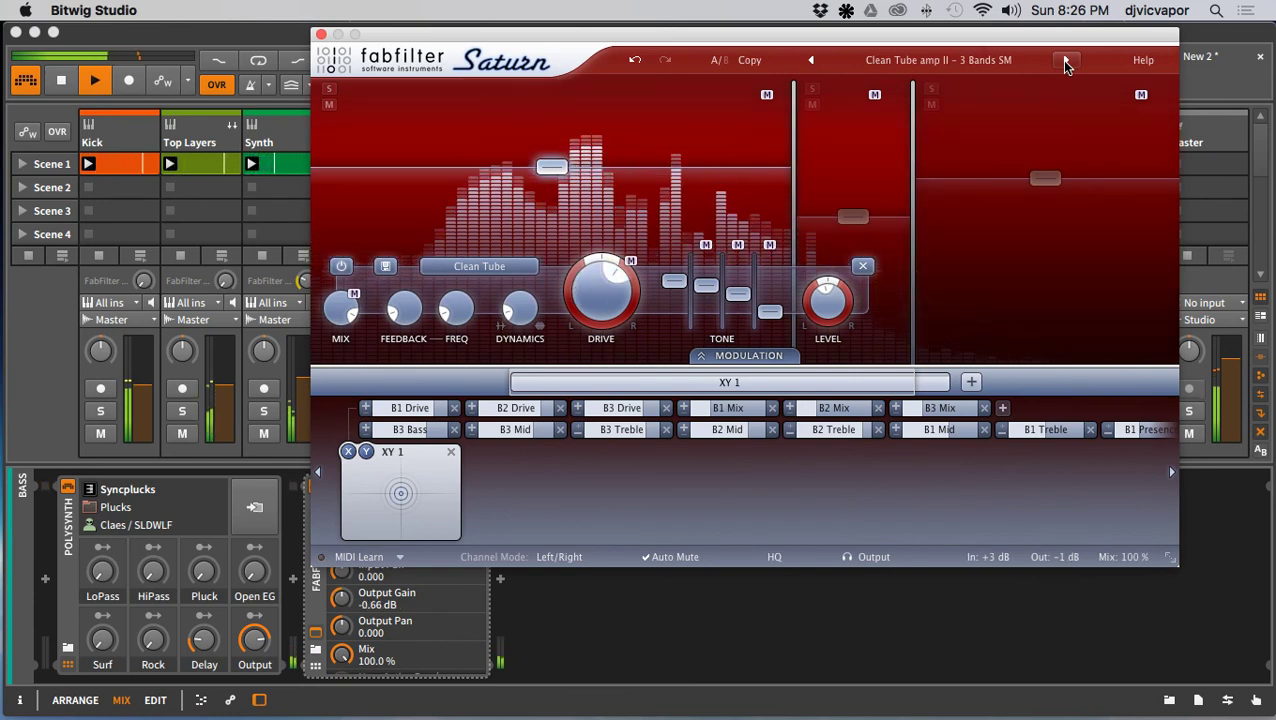
{"action": "left_click", "coordinate": [319, 37]}
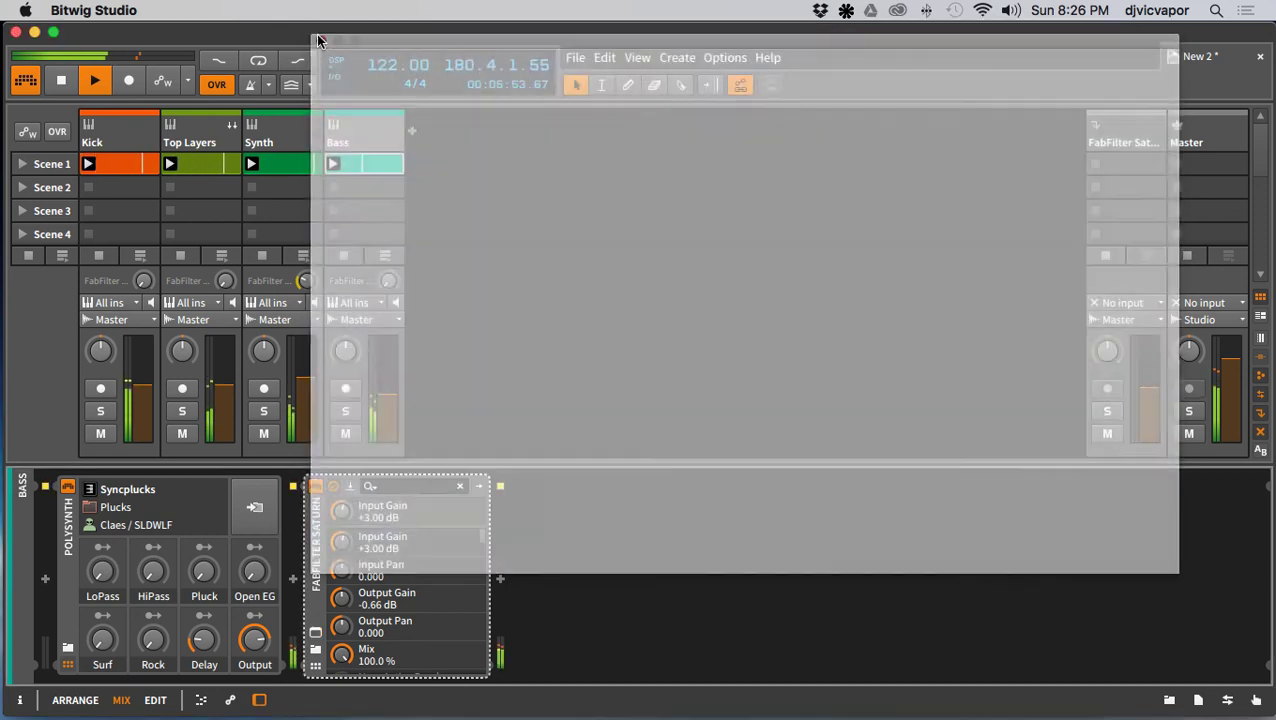
{"action": "left_click_drag", "start_coordinate": [386, 400], "coordinate": [386, 403]}
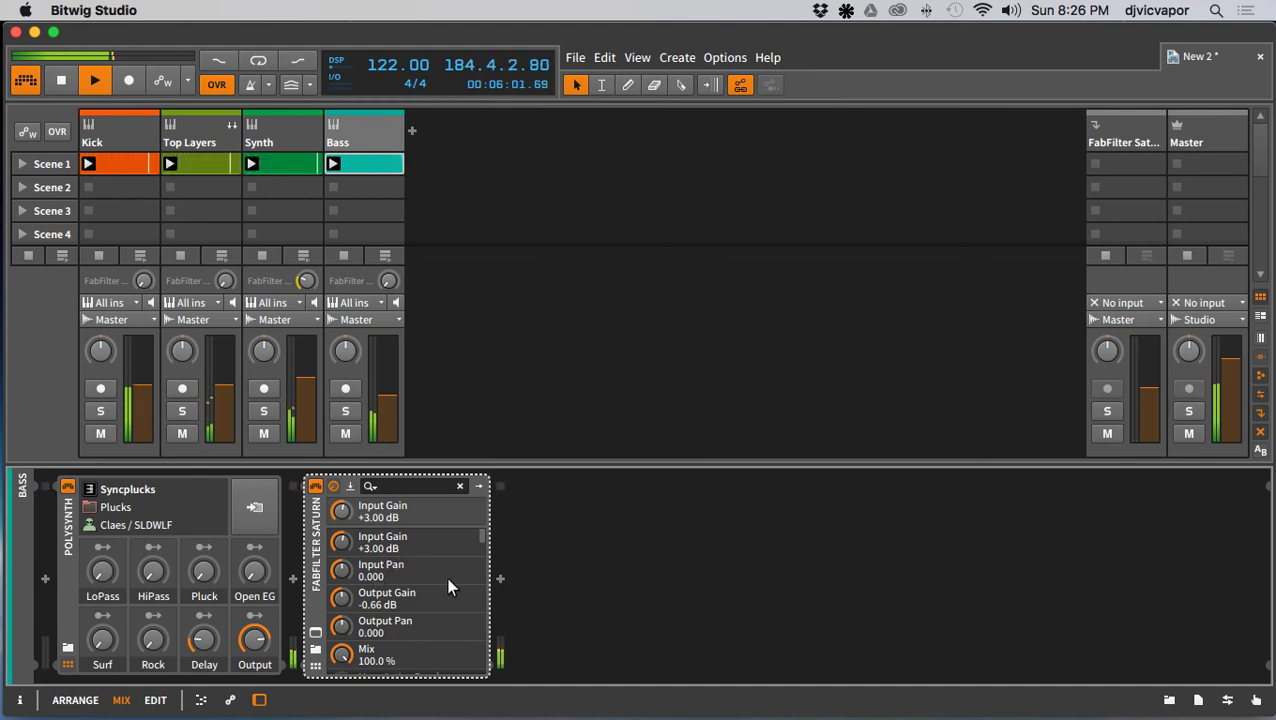
{"action": "left_click", "coordinate": [316, 606]}
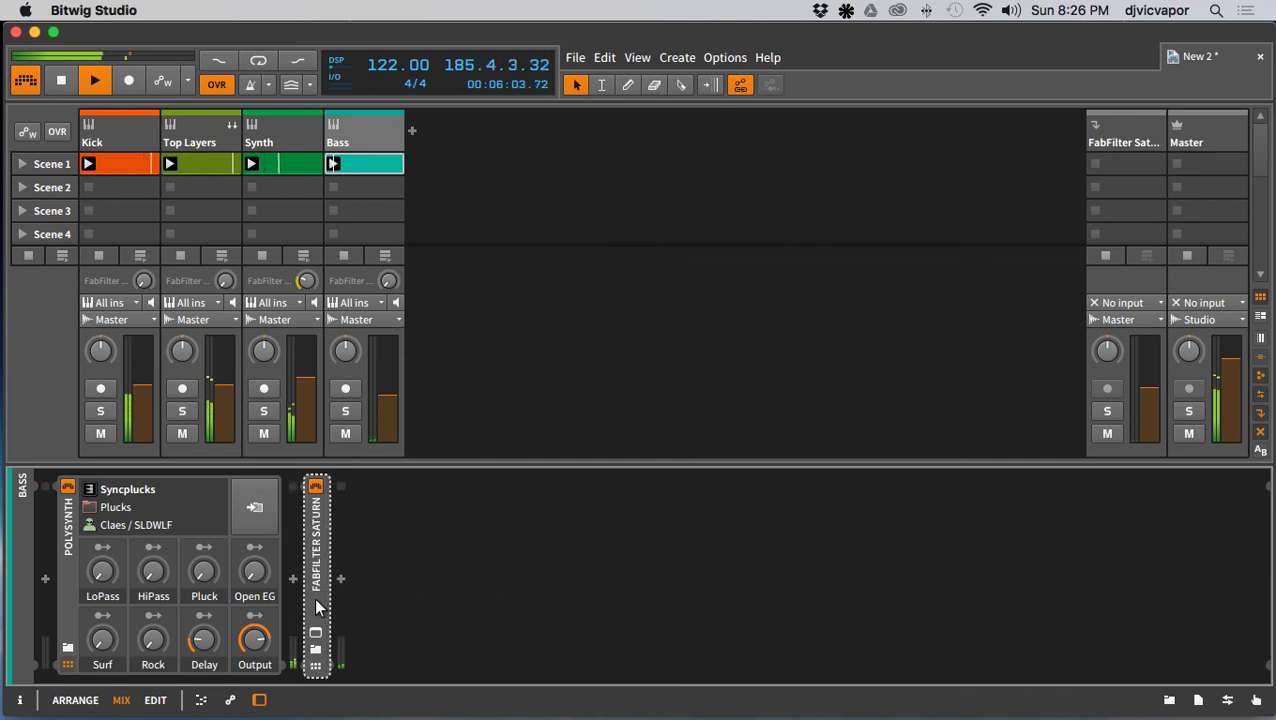
Step: Fine-tune the filter frequency and resonance in the Bass Polysynth's full controls, and collapse it back to its preset controls
{"action": "left_click", "coordinate": [67, 590]}
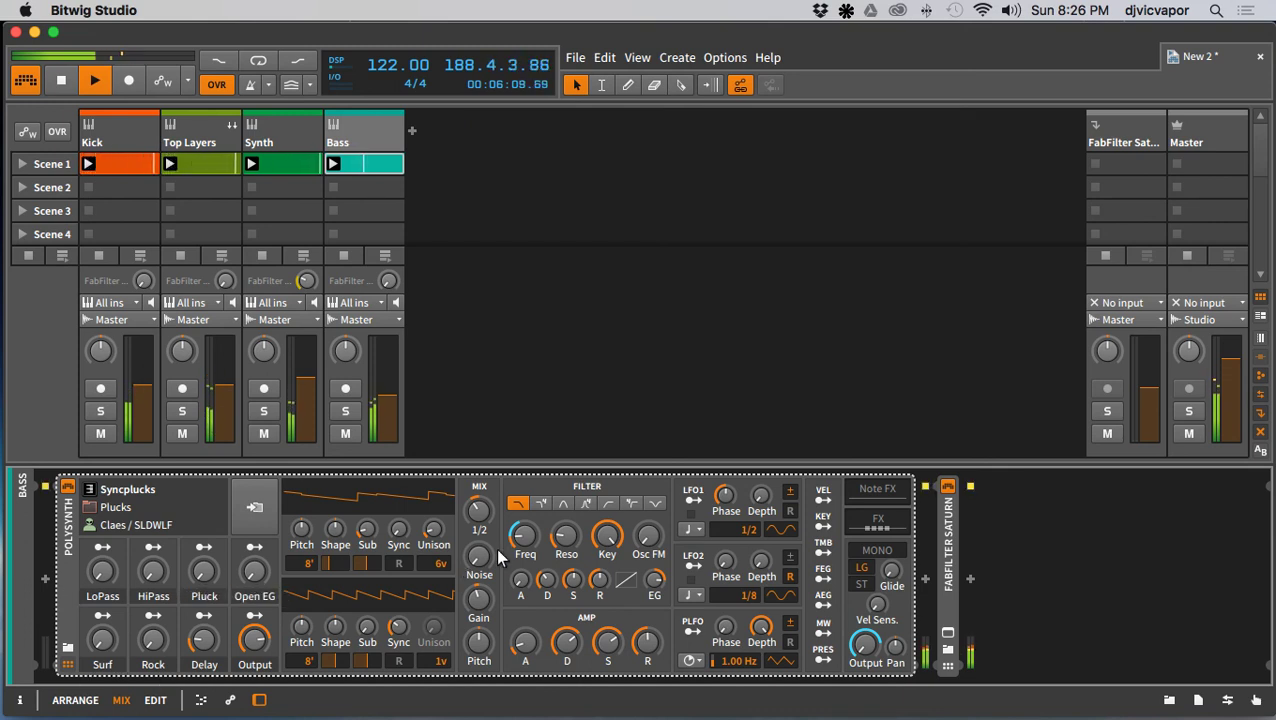
{"action": "mouse_move", "coordinate": [524, 547]}
{"action": "left_mouse_down"}
{"action": "mouse_move", "coordinate": [524, 519]}
{"action": "mouse_move", "coordinate": [524, 544]}
{"action": "left_mouse_up"}
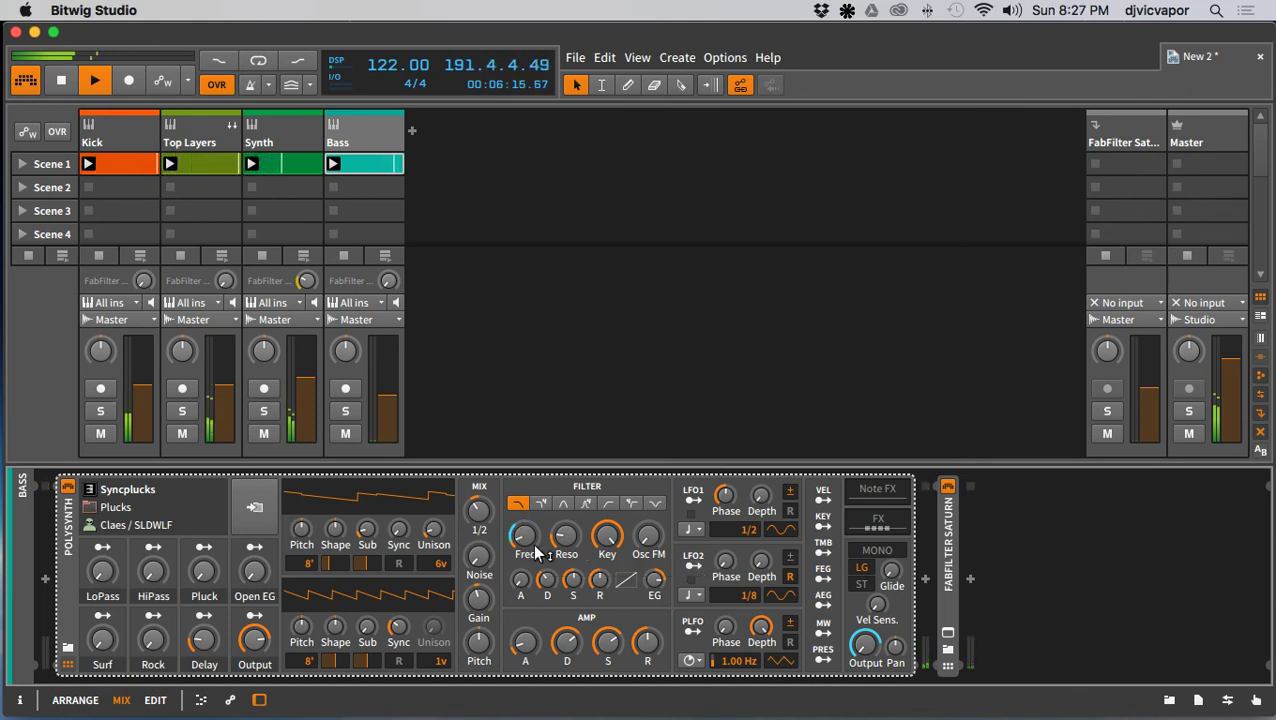
{"action": "mouse_move", "coordinate": [570, 563]}
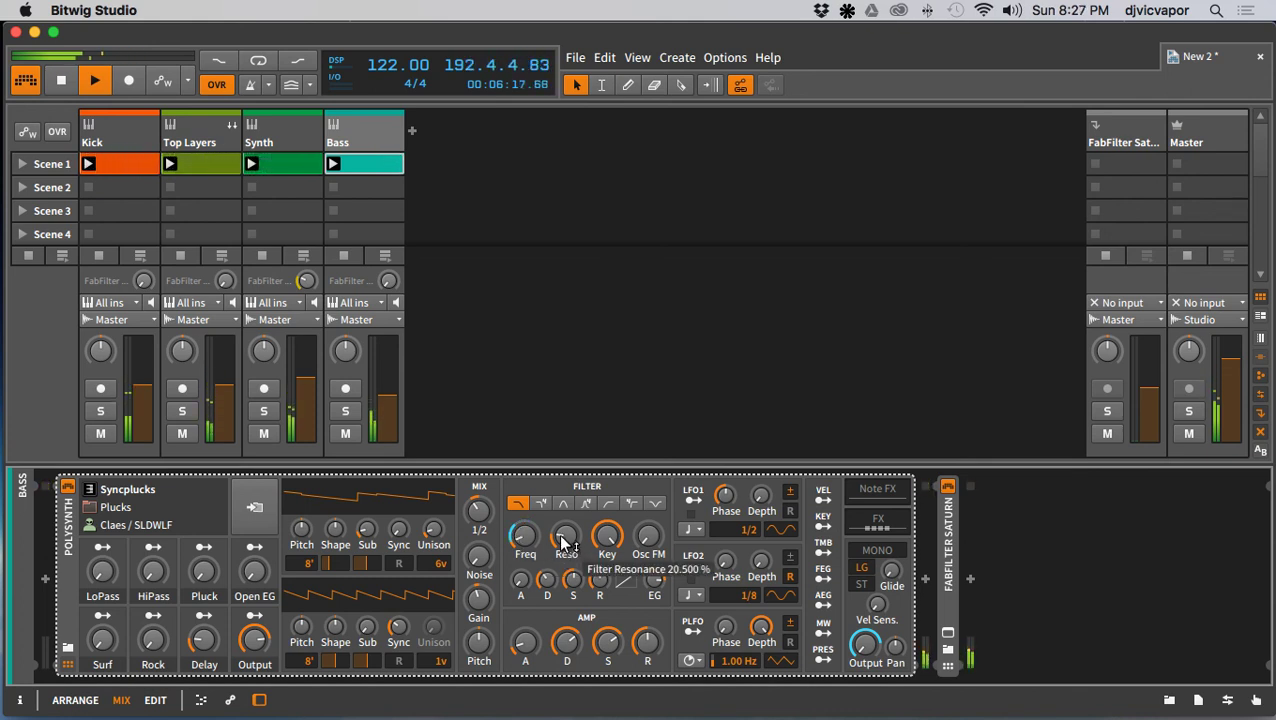
{"action": "left_click_drag", "start_coordinate": [565, 547], "coordinate": [565, 547]}
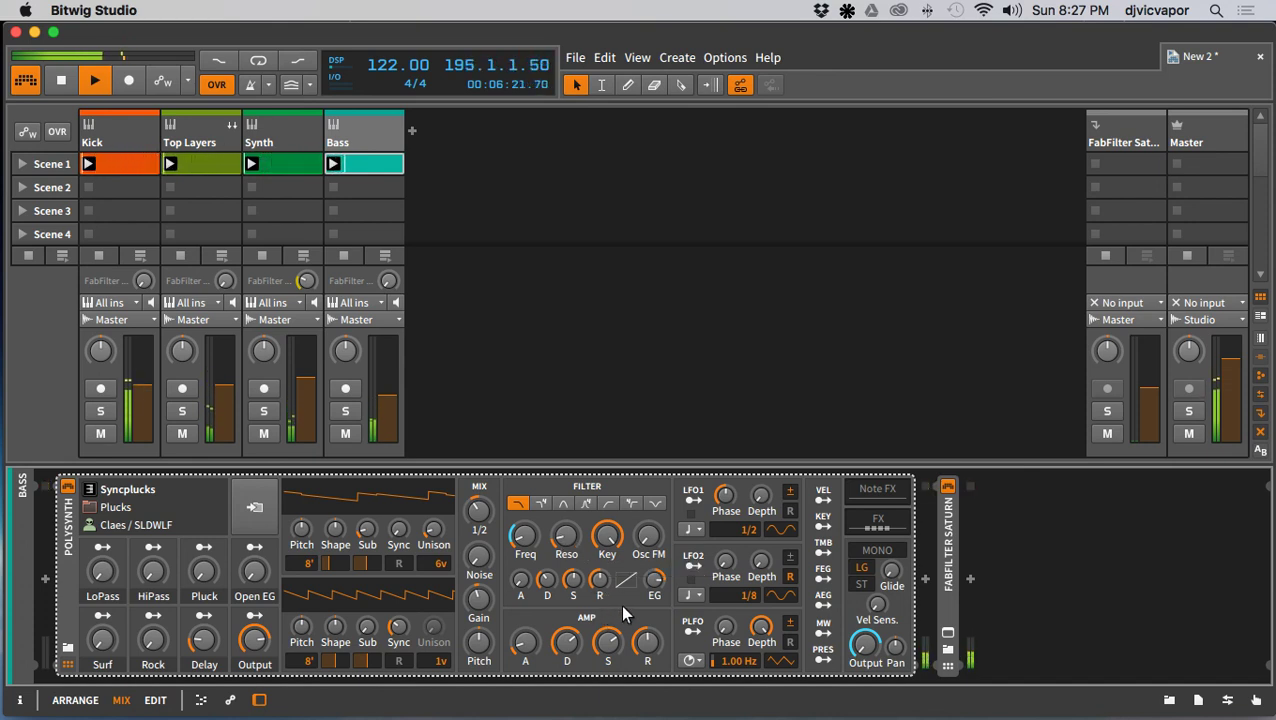
{"action": "double_click", "coordinate": [68, 582]}
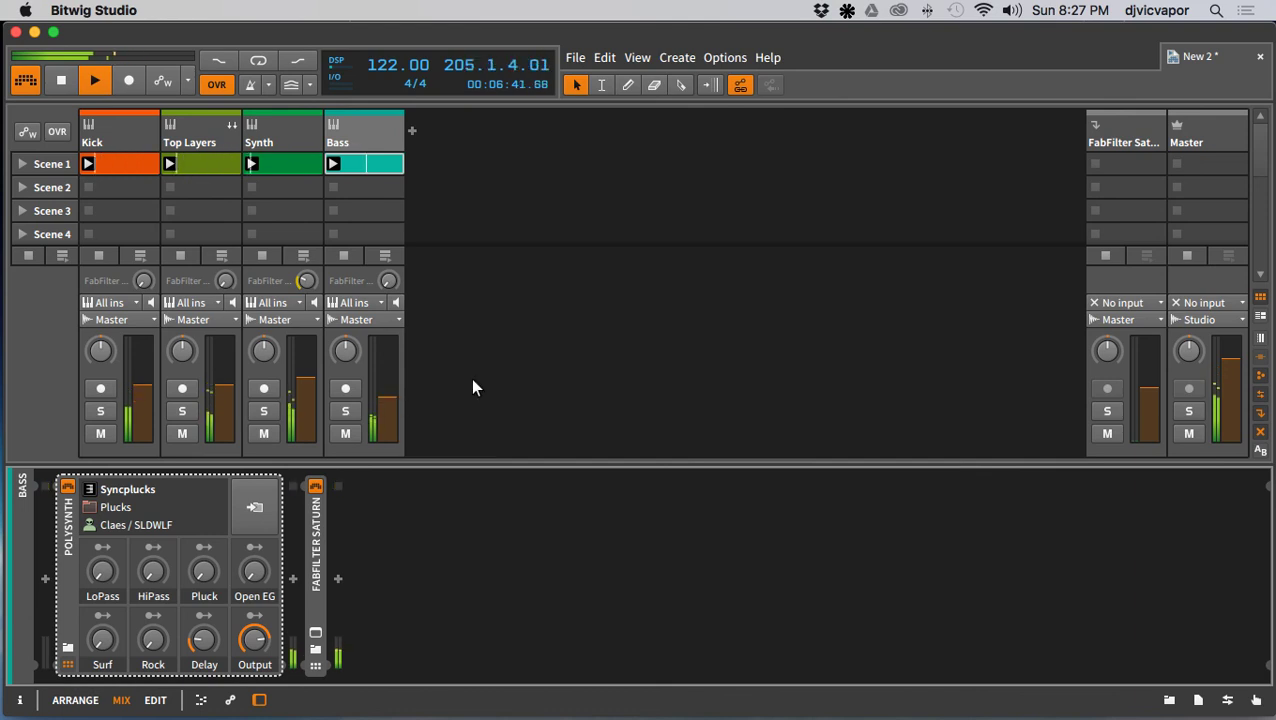
Step: Stop playback, create a new instrument track after Bass and open the device browser for its empty chain
{"action": "key", "text": "space"}
{"action": "right_click", "coordinate": [441, 146]}
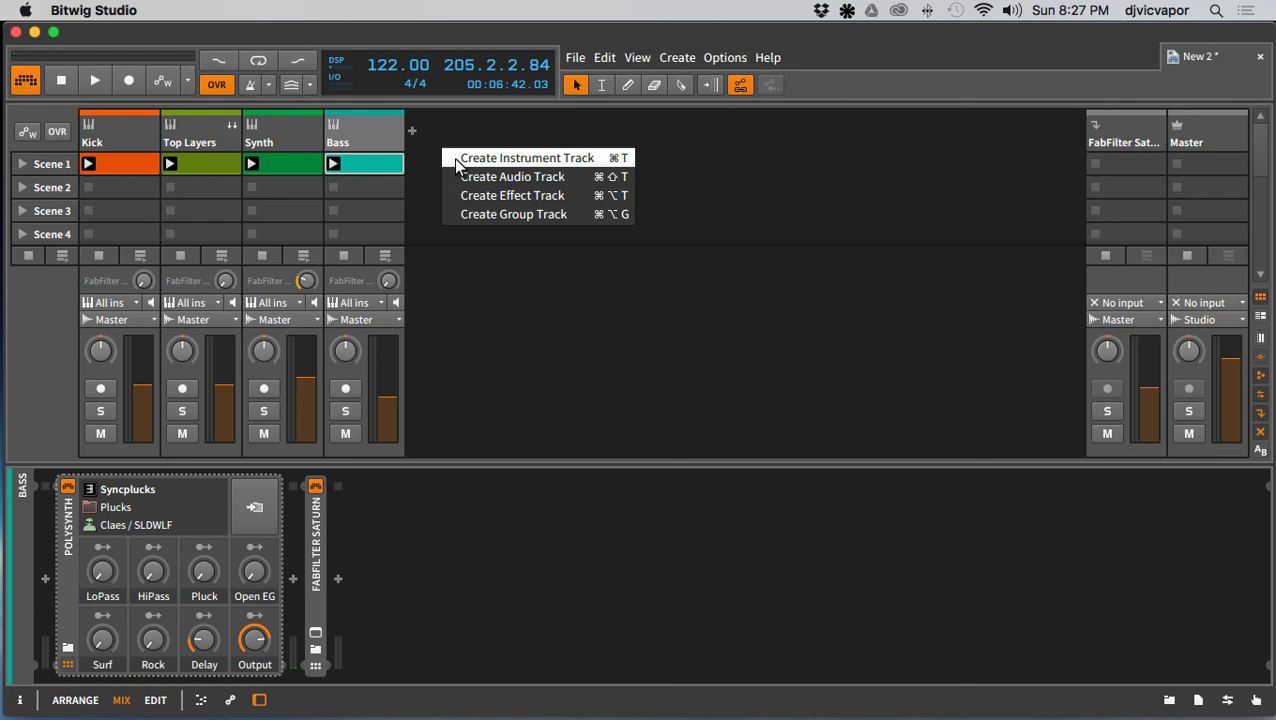
{"action": "left_click", "coordinate": [455, 159]}
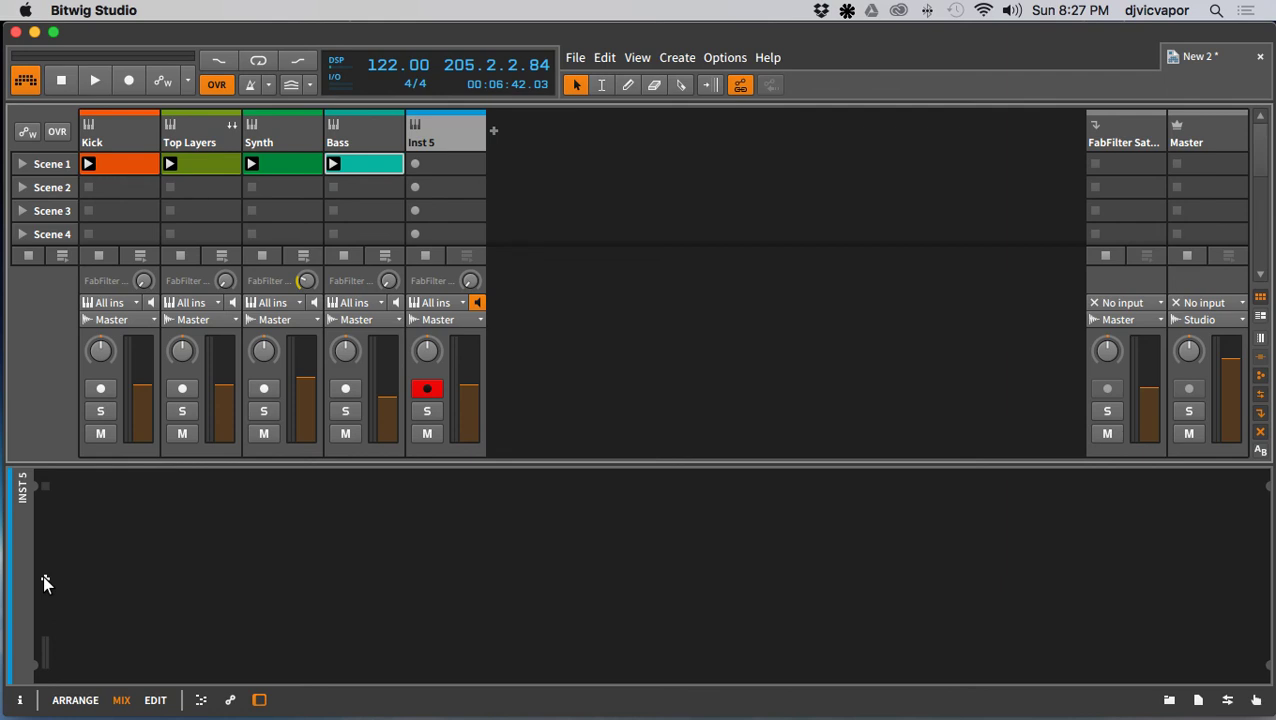
{"action": "left_click", "coordinate": [43, 576]}
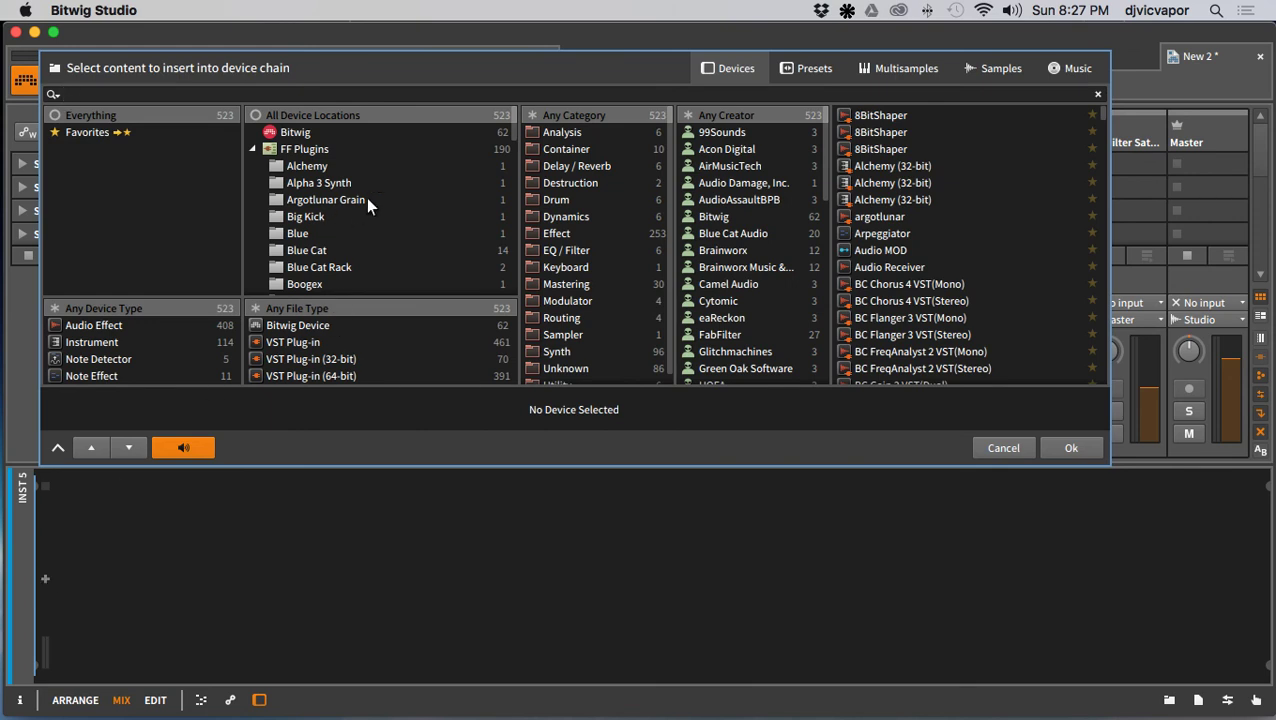
{"action": "left_click", "coordinate": [346, 134]}
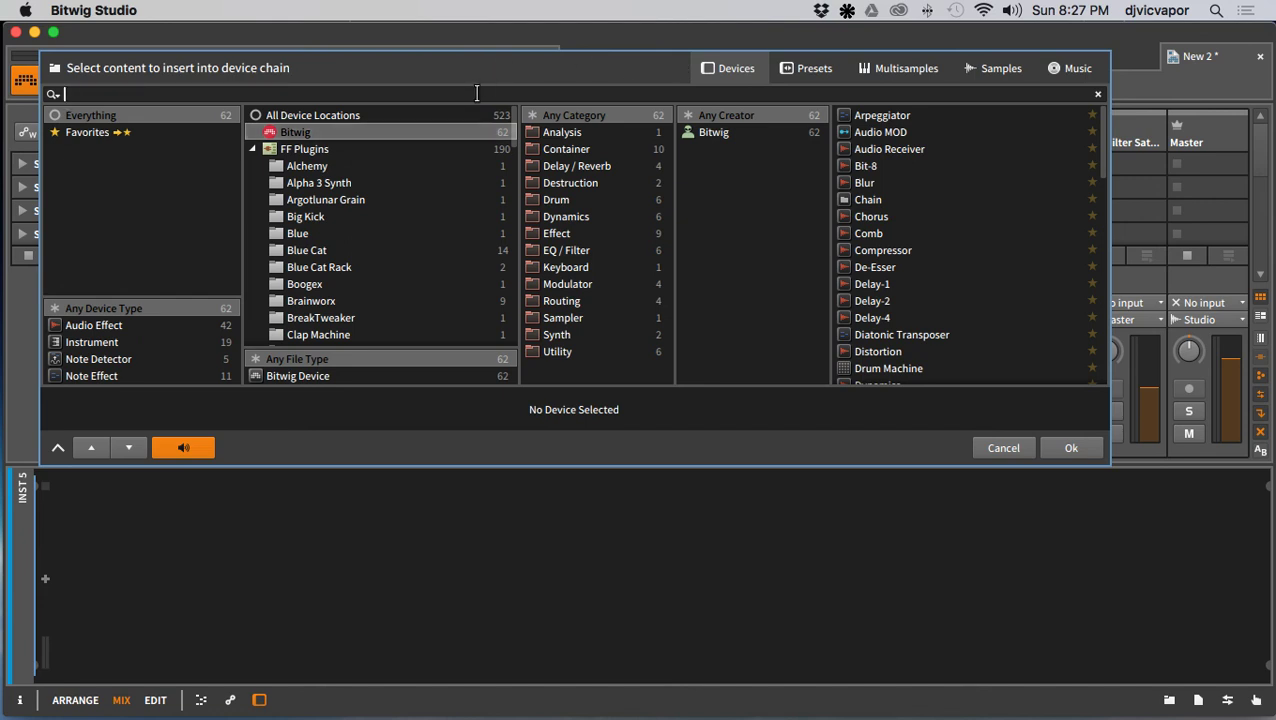
{"action": "type", "text": "vic"}
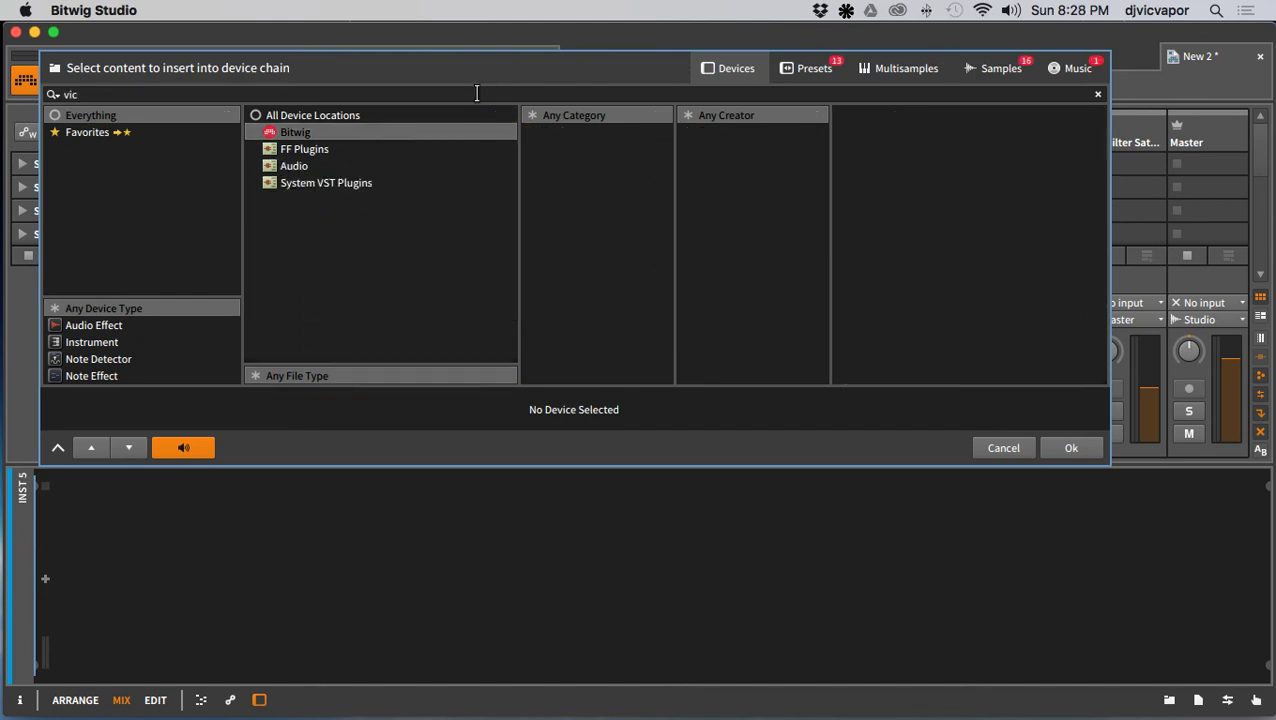
{"action": "key", "text": "BackSpace"}
{"action": "key", "text": "BackSpace"}
{"action": "key", "text": "BackSpace"}
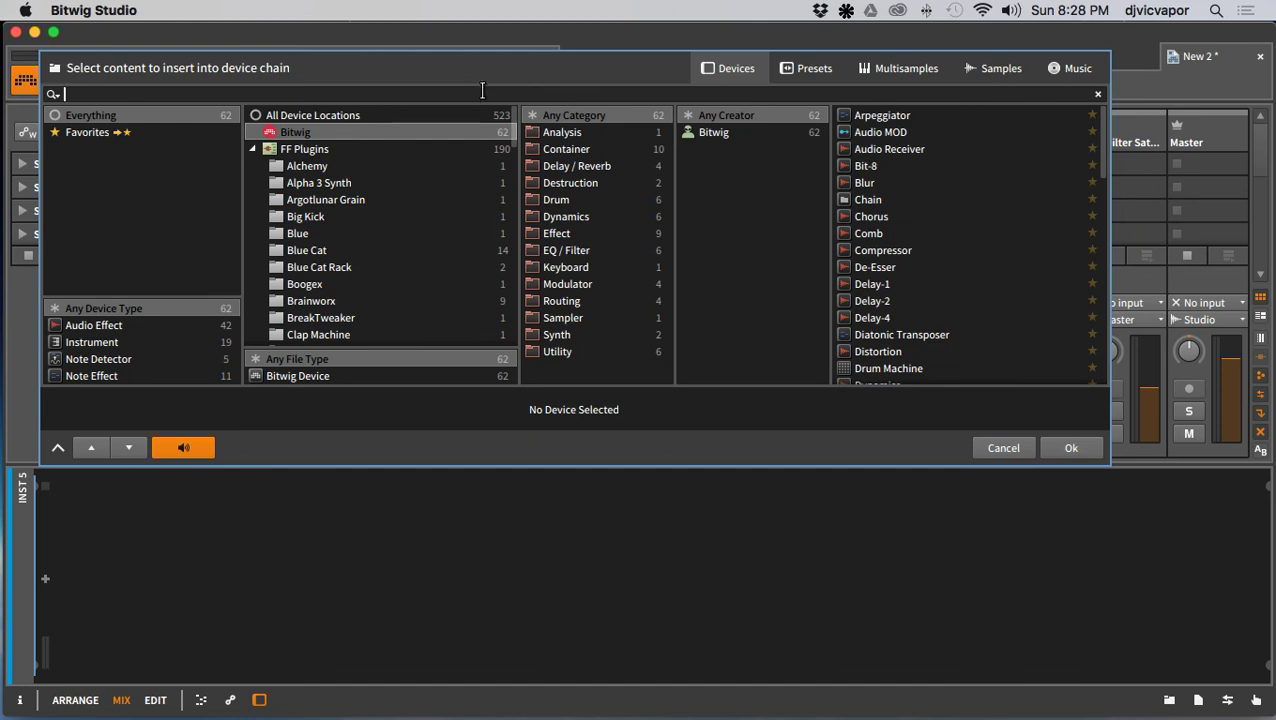
Step: Find the artist's own presets and insert the Vocal Echo FX preset into the new track's device chain
{"action": "left_click", "coordinate": [830, 70]}
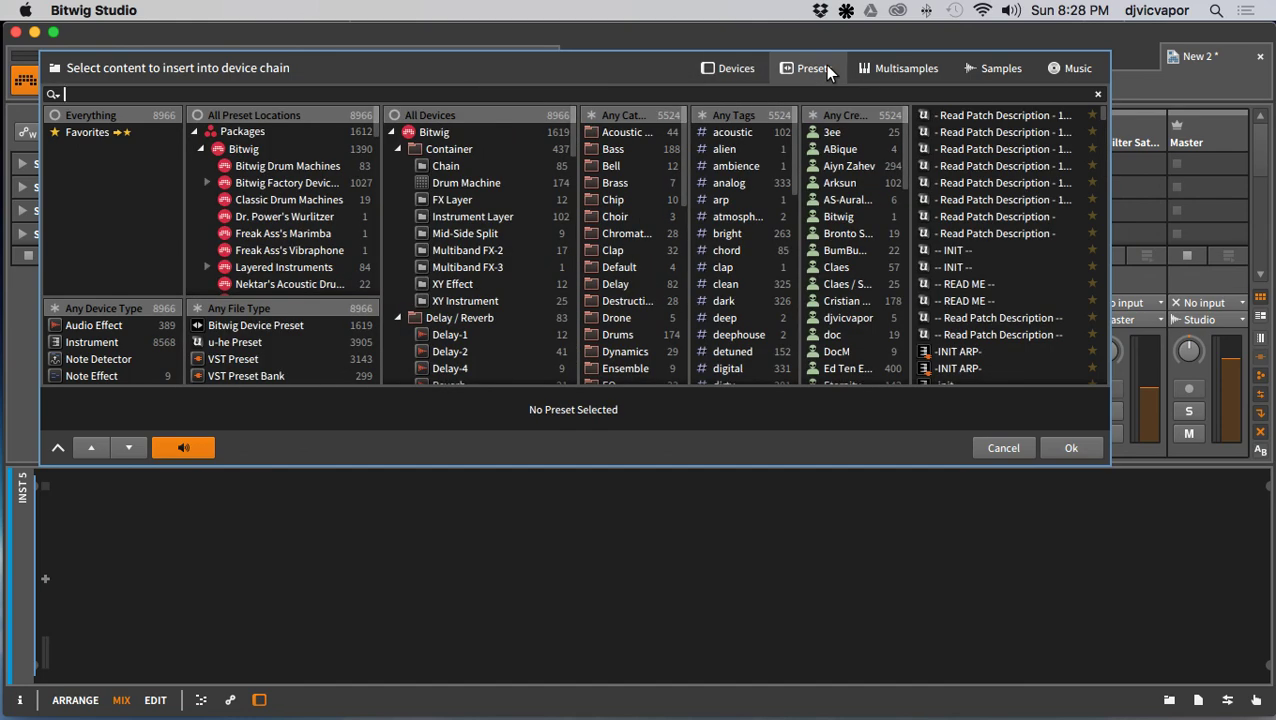
{"action": "type", "text": "vic"}
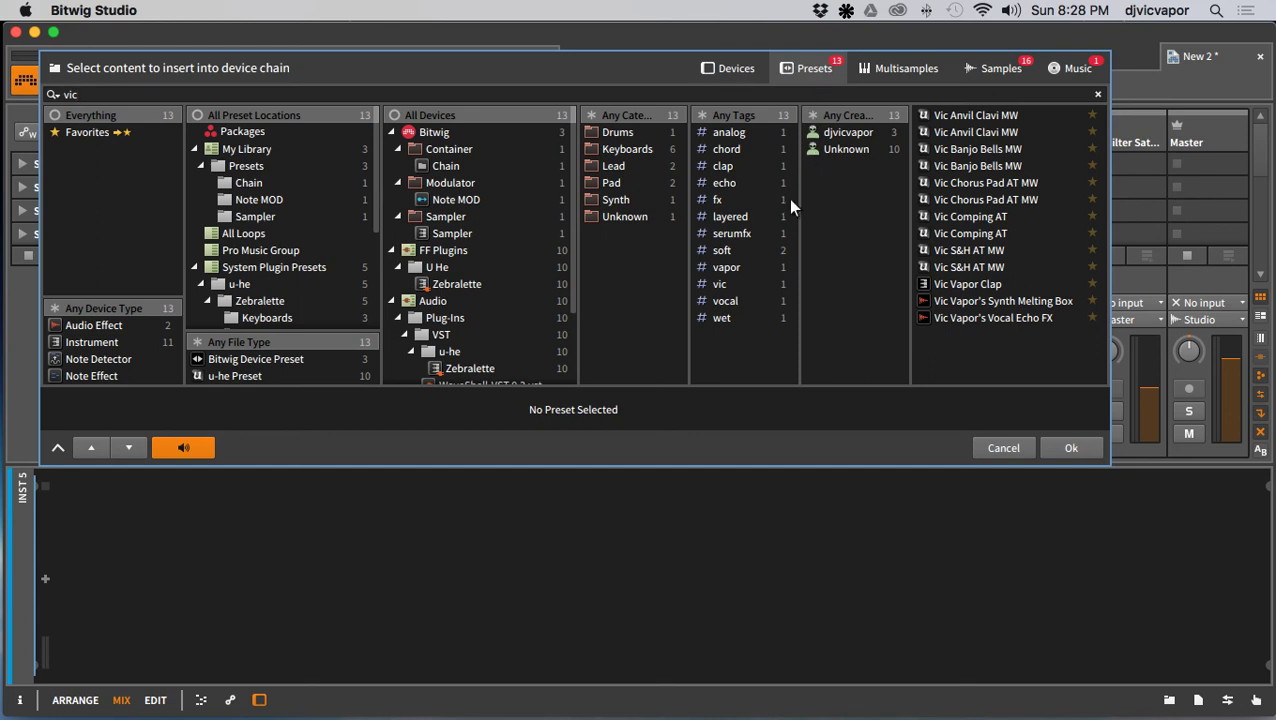
{"action": "left_click", "coordinate": [843, 134]}
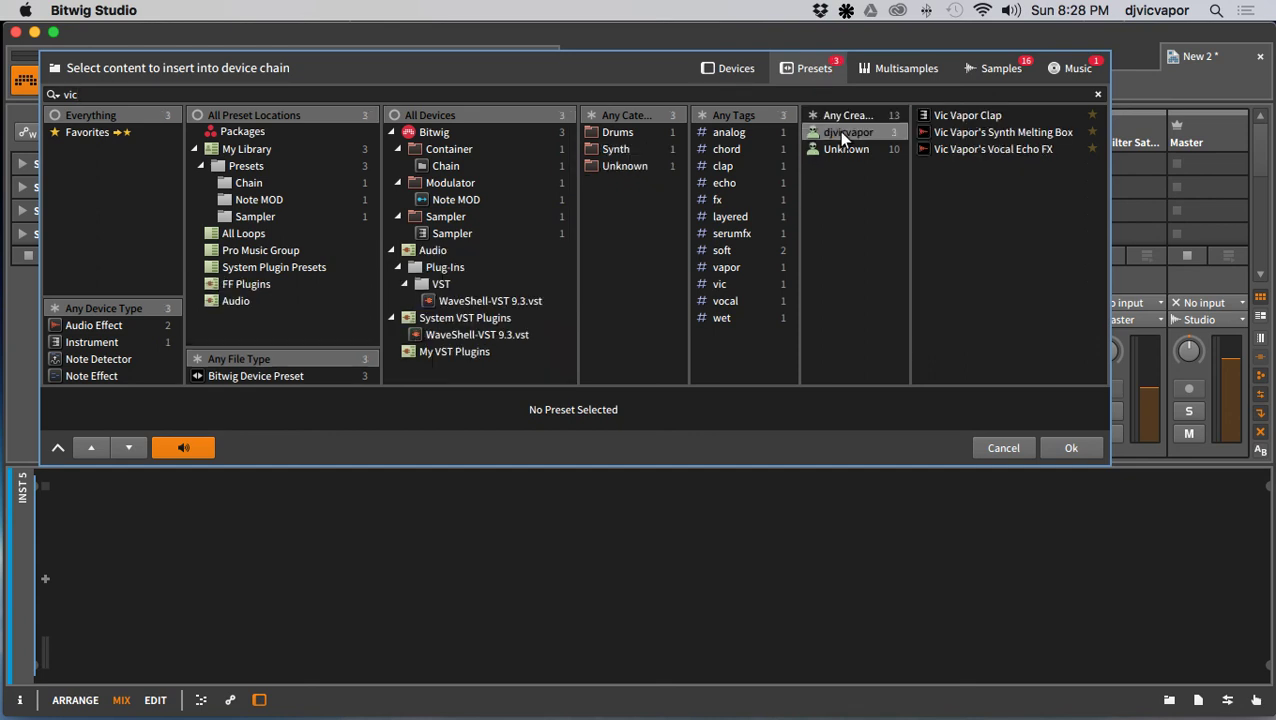
{"action": "left_click", "coordinate": [937, 148]}
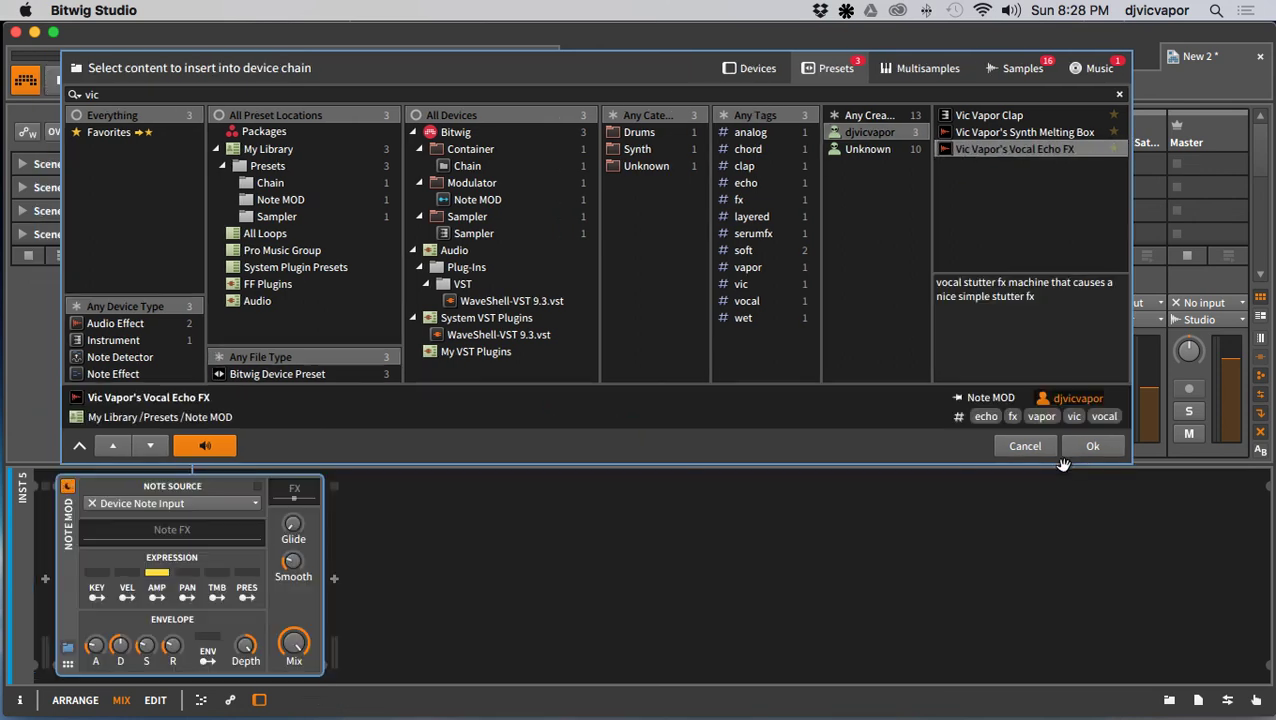
{"action": "left_click", "coordinate": [1070, 449]}
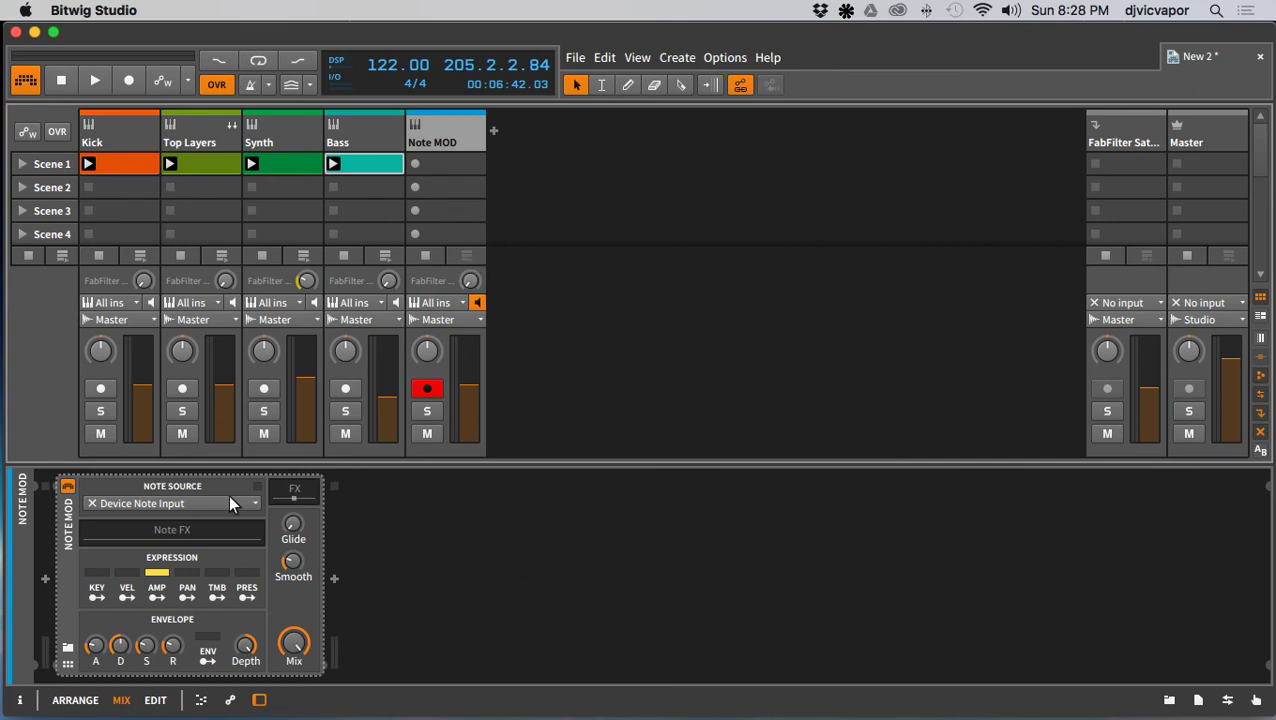
Step: Unfold the nested FX chains inside Note MOD to examine both LFO MODs, the FX Layer and the Vox 1 sampler
{"action": "left_click", "coordinate": [304, 488]}
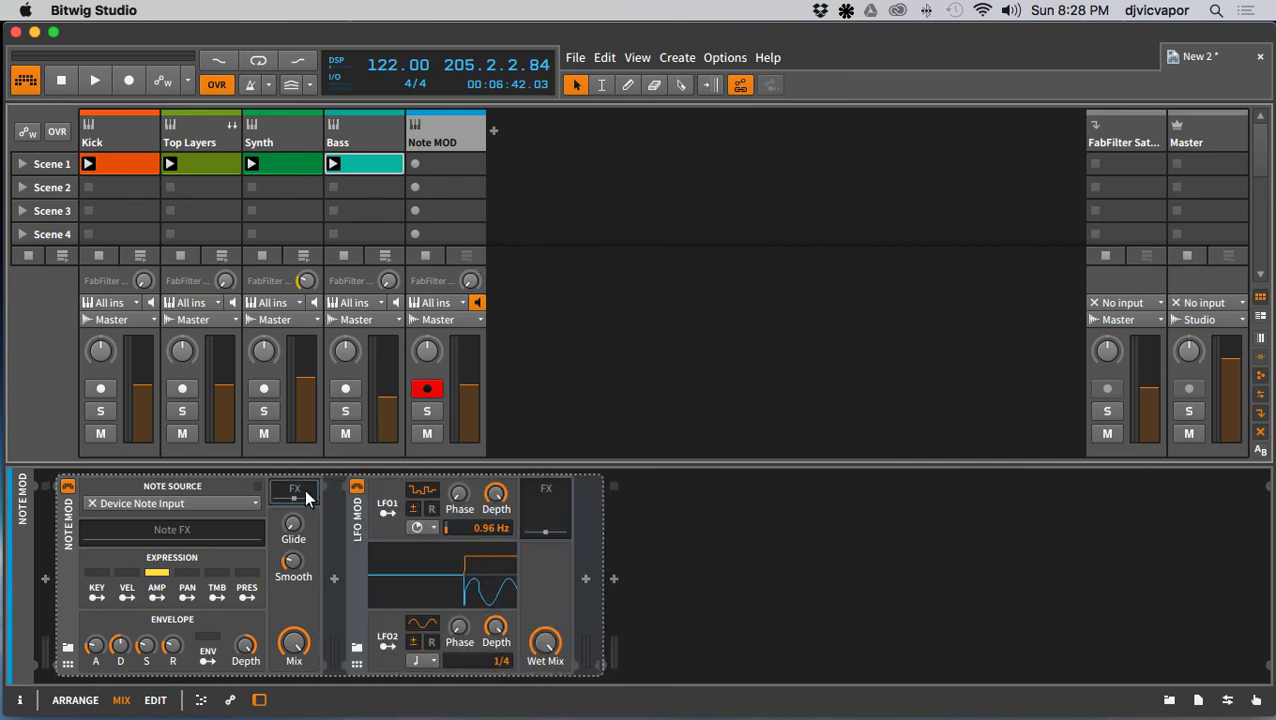
{"action": "left_click", "coordinate": [546, 512]}
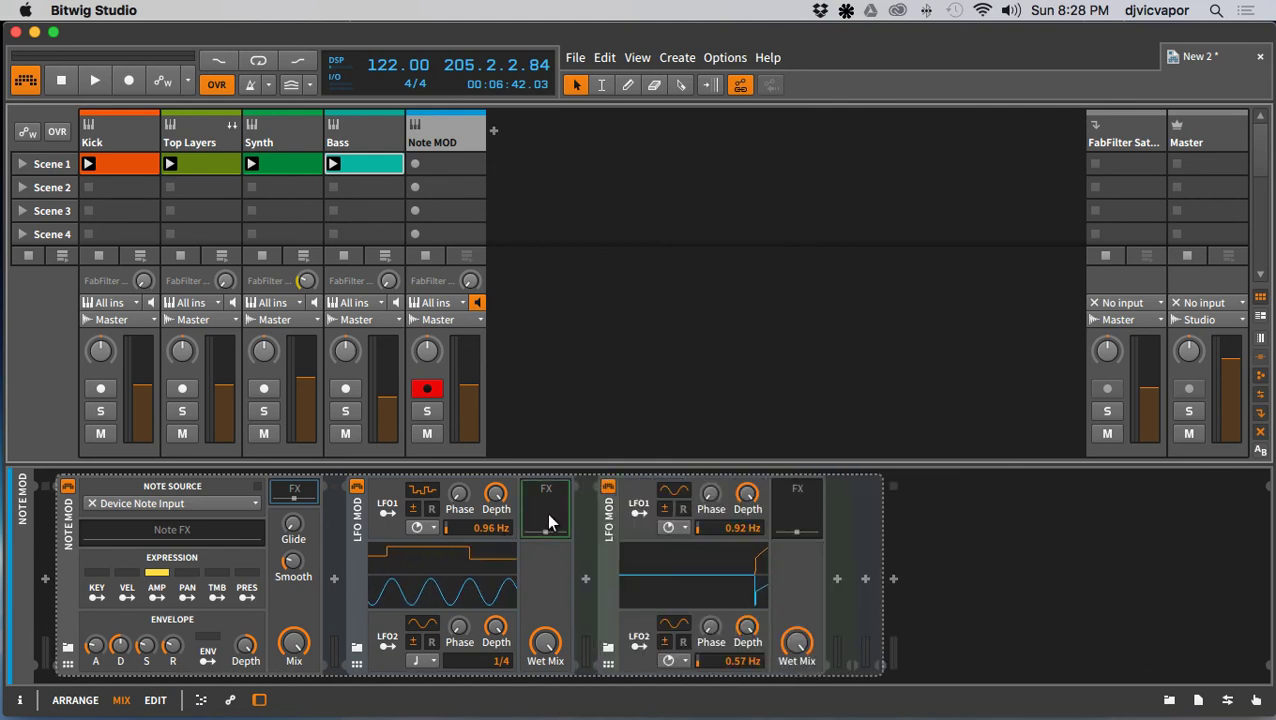
{"action": "left_click", "coordinate": [782, 512]}
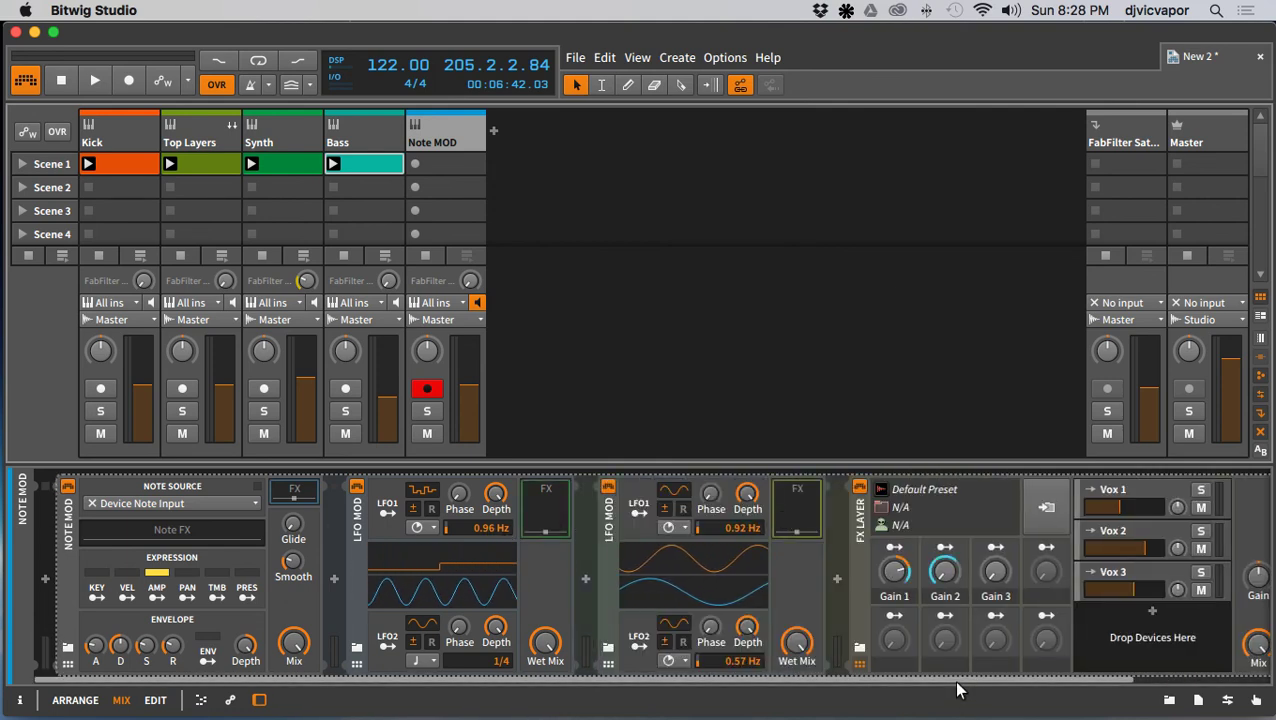
{"action": "left_click_drag", "start_coordinate": [957, 684], "coordinate": [1105, 684]}
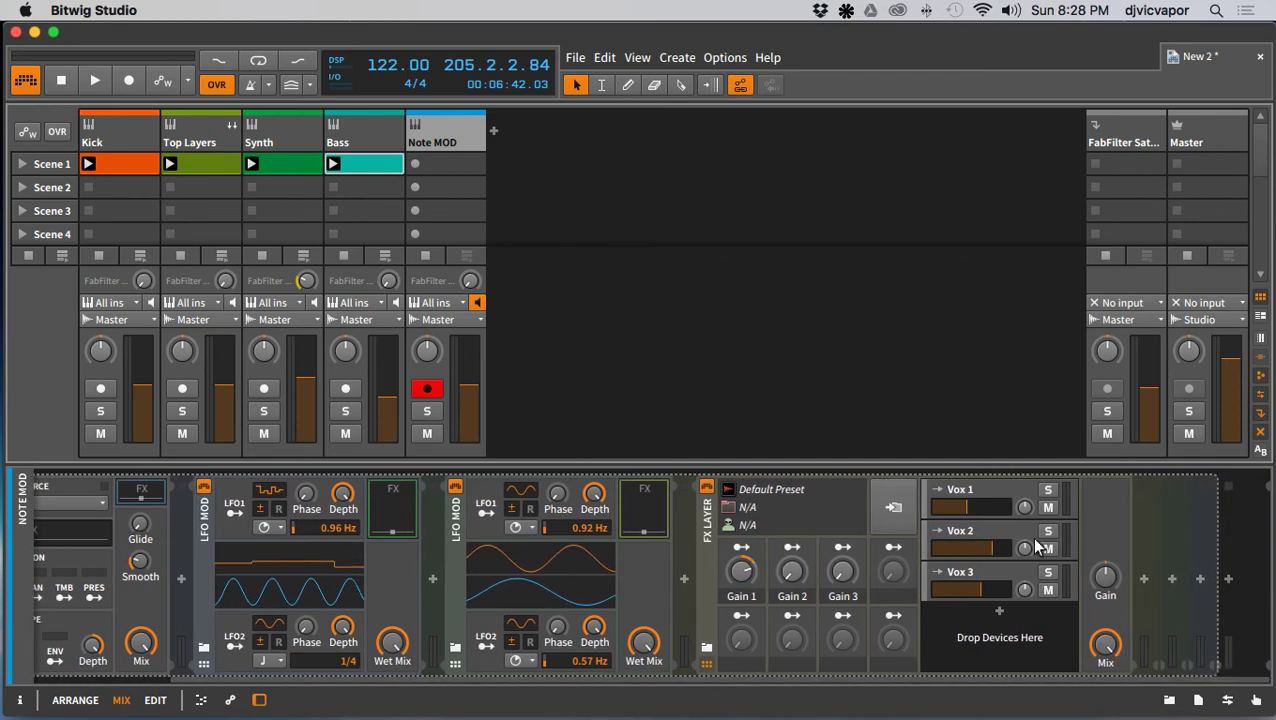
{"action": "left_click", "coordinate": [998, 487]}
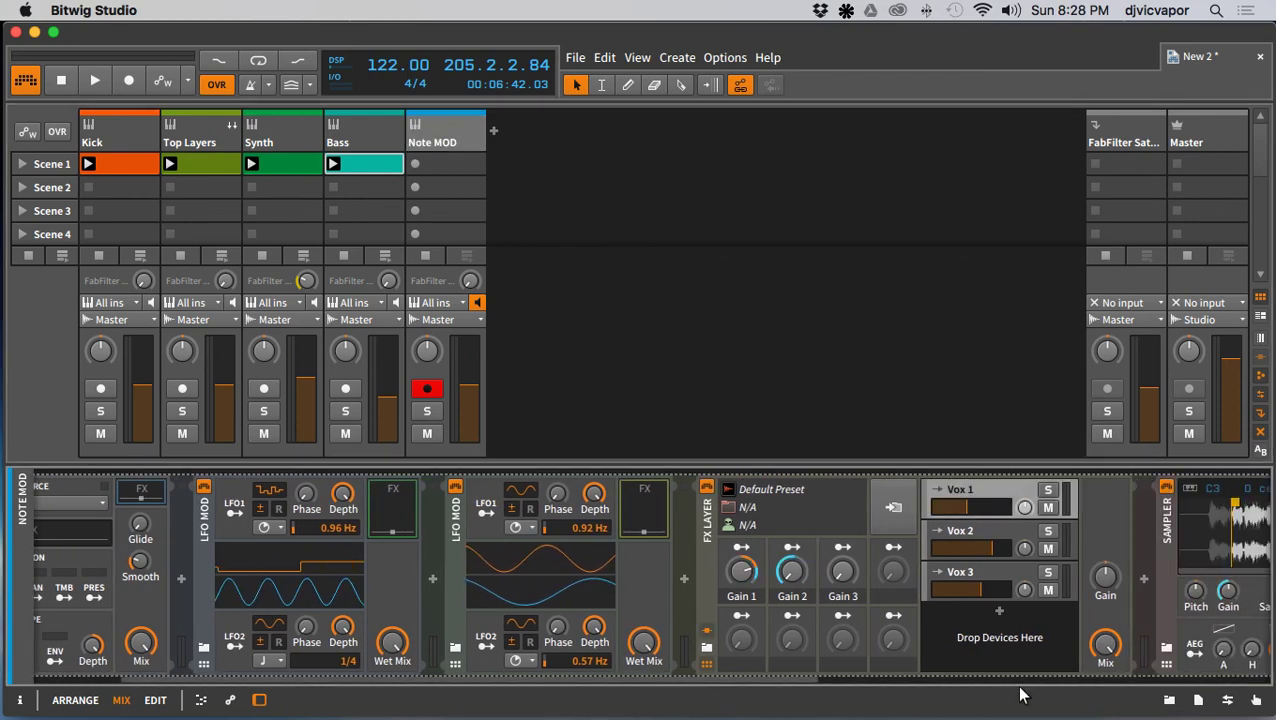
{"action": "left_click_drag", "start_coordinate": [817, 686], "coordinate": [1156, 682]}
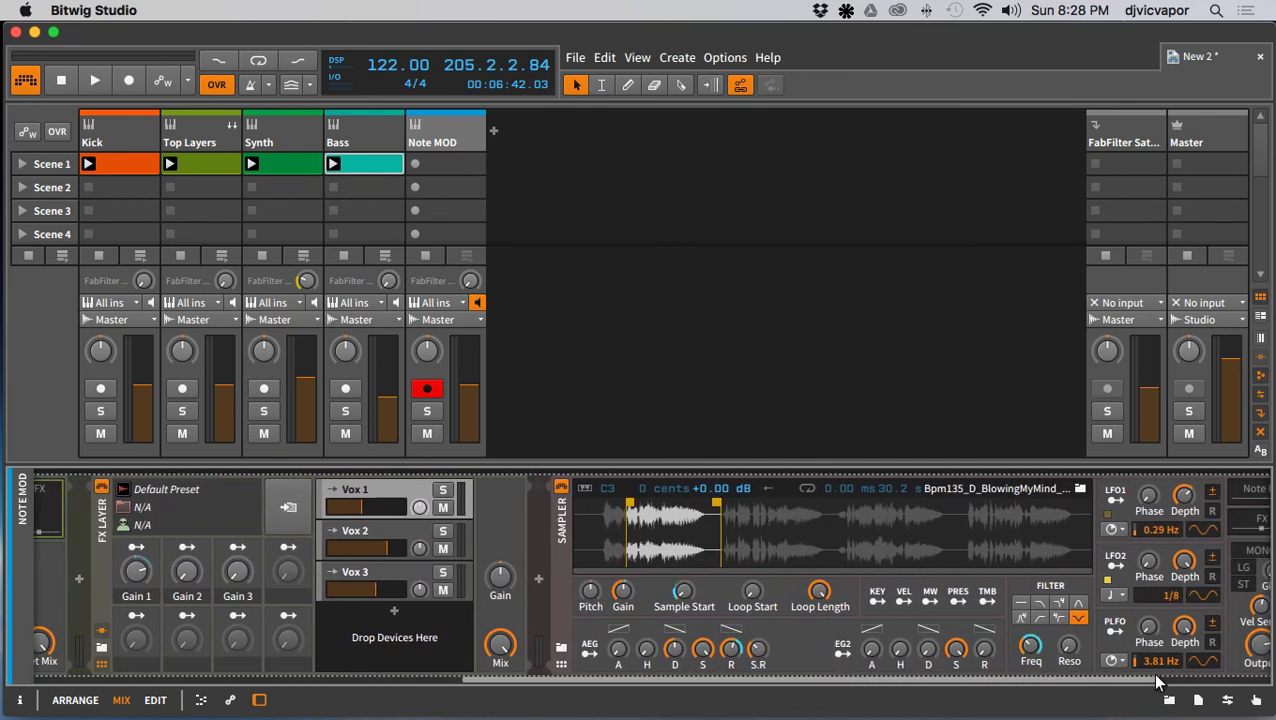
Step: Create an empty one-bar clip in Scene 1 of the Note MOD track and open it for close-up note editing
{"action": "left_click", "coordinate": [449, 164]}
{"action": "double_click", "coordinate": [451, 168]}
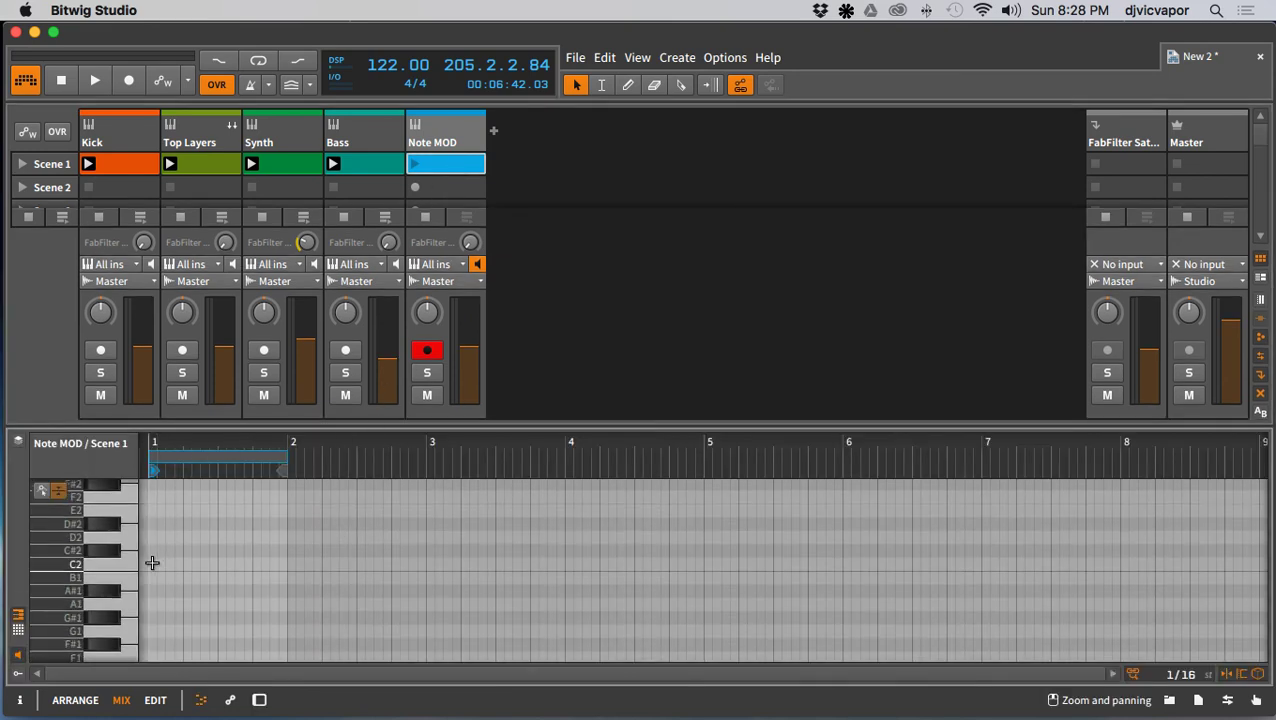
{"action": "left_click_drag", "start_coordinate": [185, 442], "coordinate": [184, 500]}
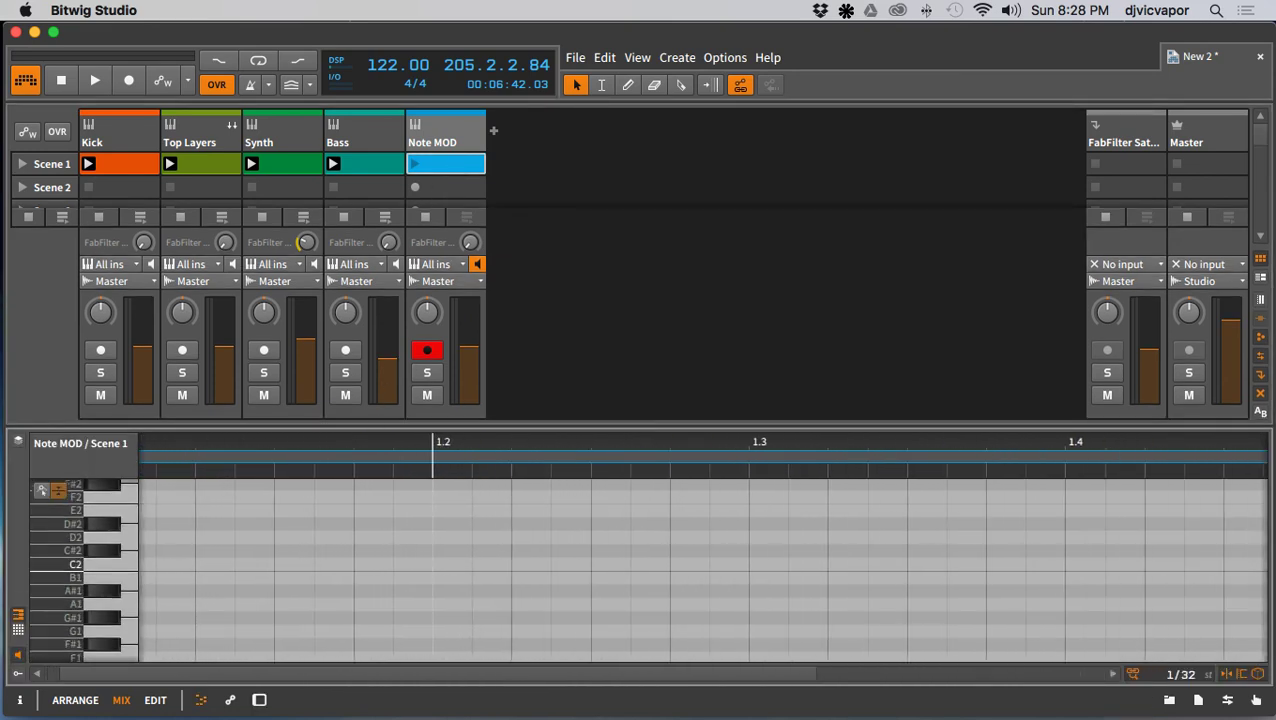
Step: Add a C2 note at the second eighth of beat 1 in the Note MOD clip and lengthen it to one beat
{"action": "left_click_drag", "start_coordinate": [433, 470], "coordinate": [669, 466]}
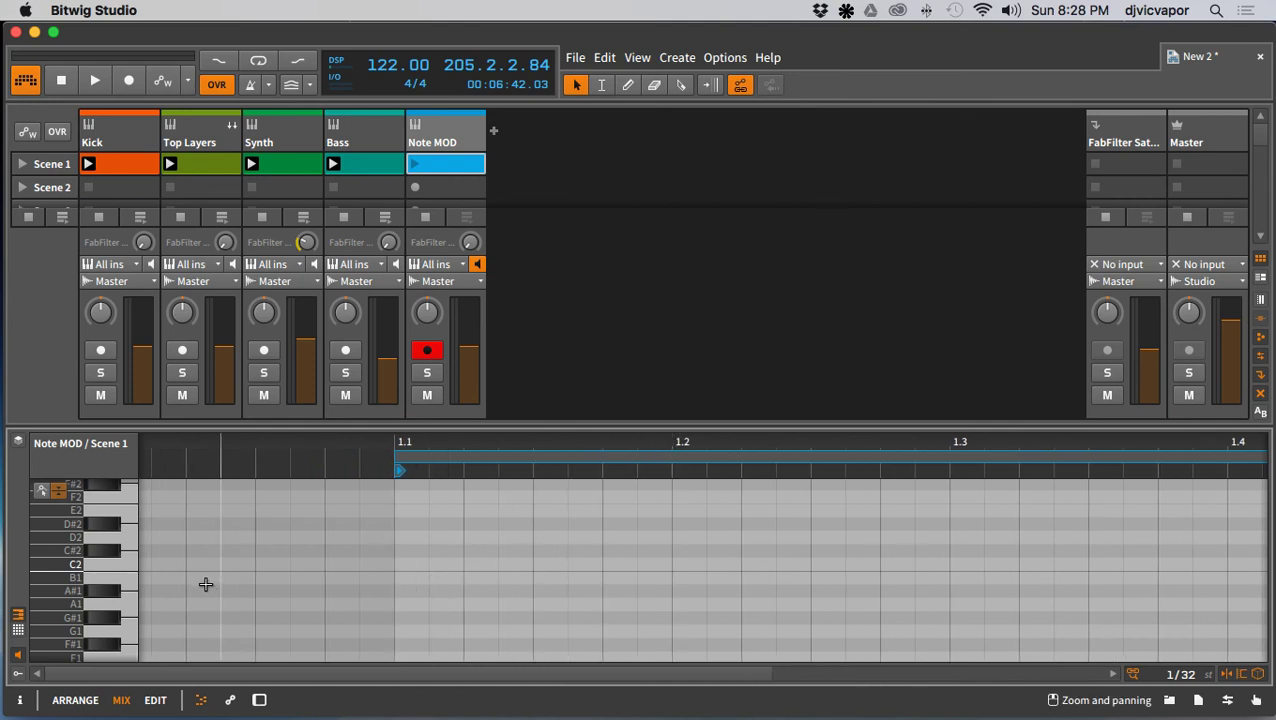
{"action": "left_click", "coordinate": [127, 572]}
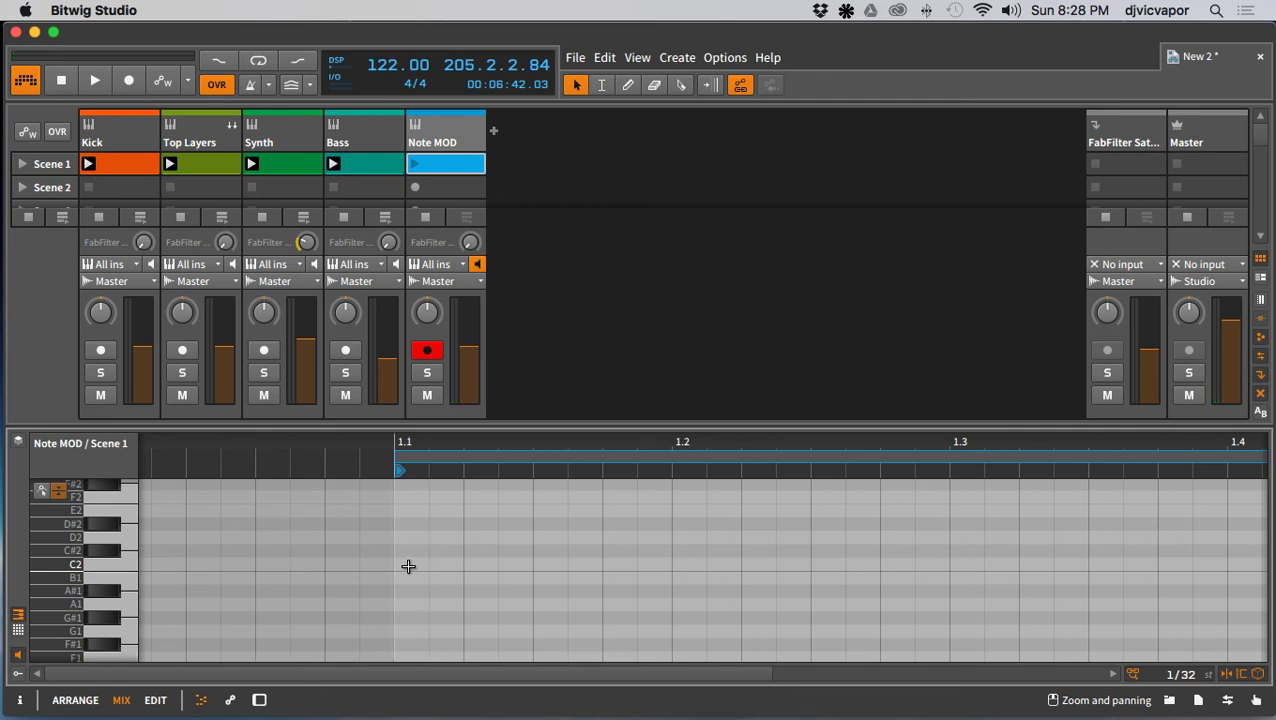
{"action": "double_click", "coordinate": [543, 567]}
{"action": "left_click_drag", "start_coordinate": [565, 564], "coordinate": [758, 584]}
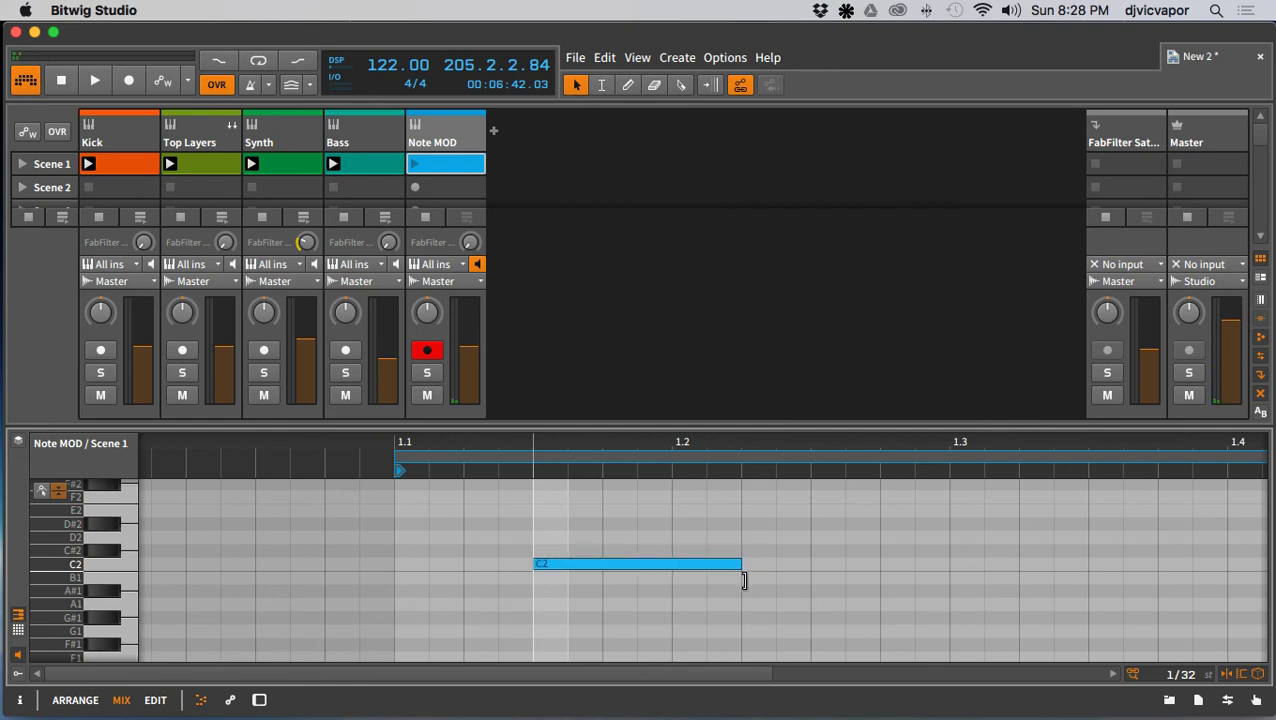
{"action": "left_click", "coordinate": [805, 583]}
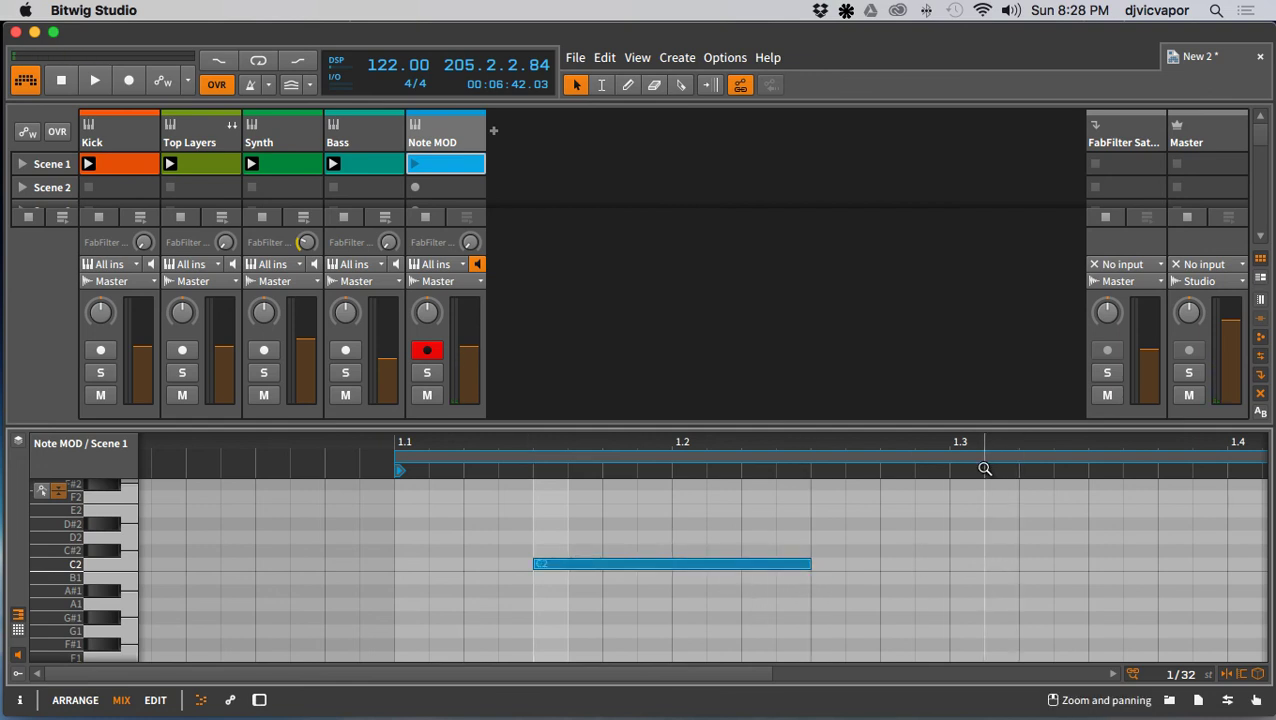
Step: Add a second one-beat C2 note on the offbeat after 1.3 and launch the Note MOD clip
{"action": "left_click_drag", "start_coordinate": [974, 451], "coordinate": [706, 465]}
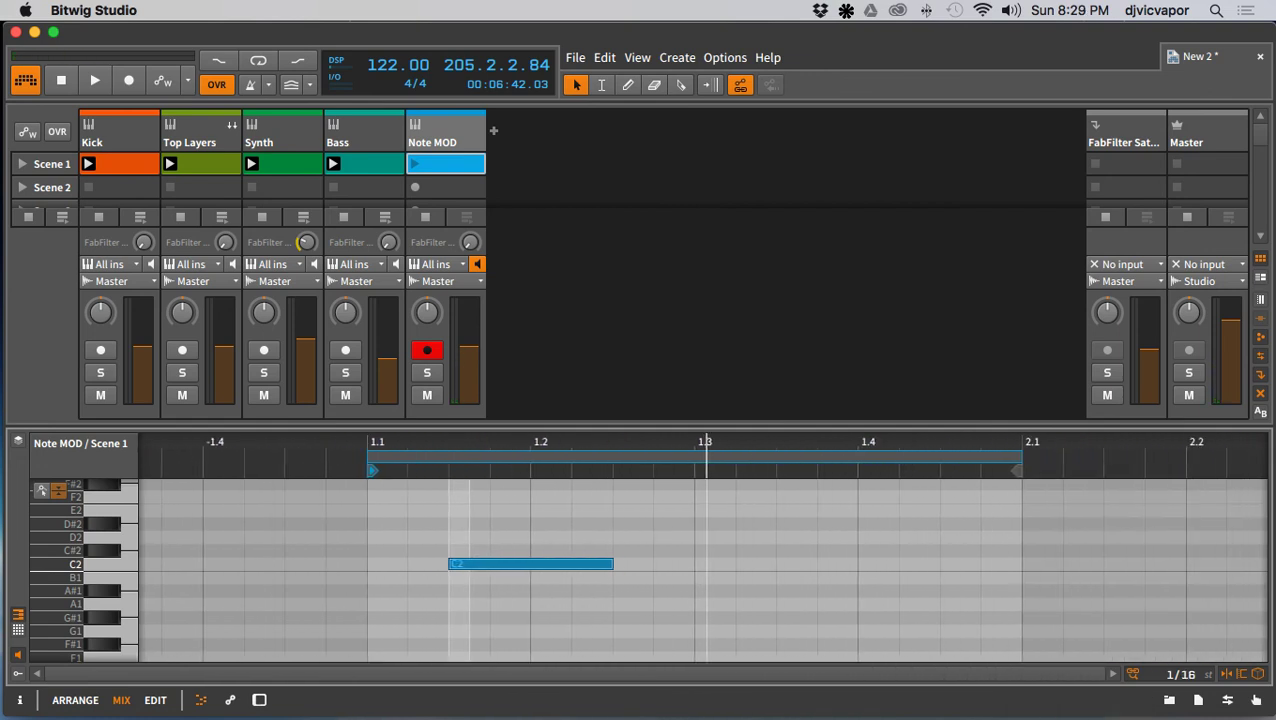
{"action": "double_click", "coordinate": [789, 562]}
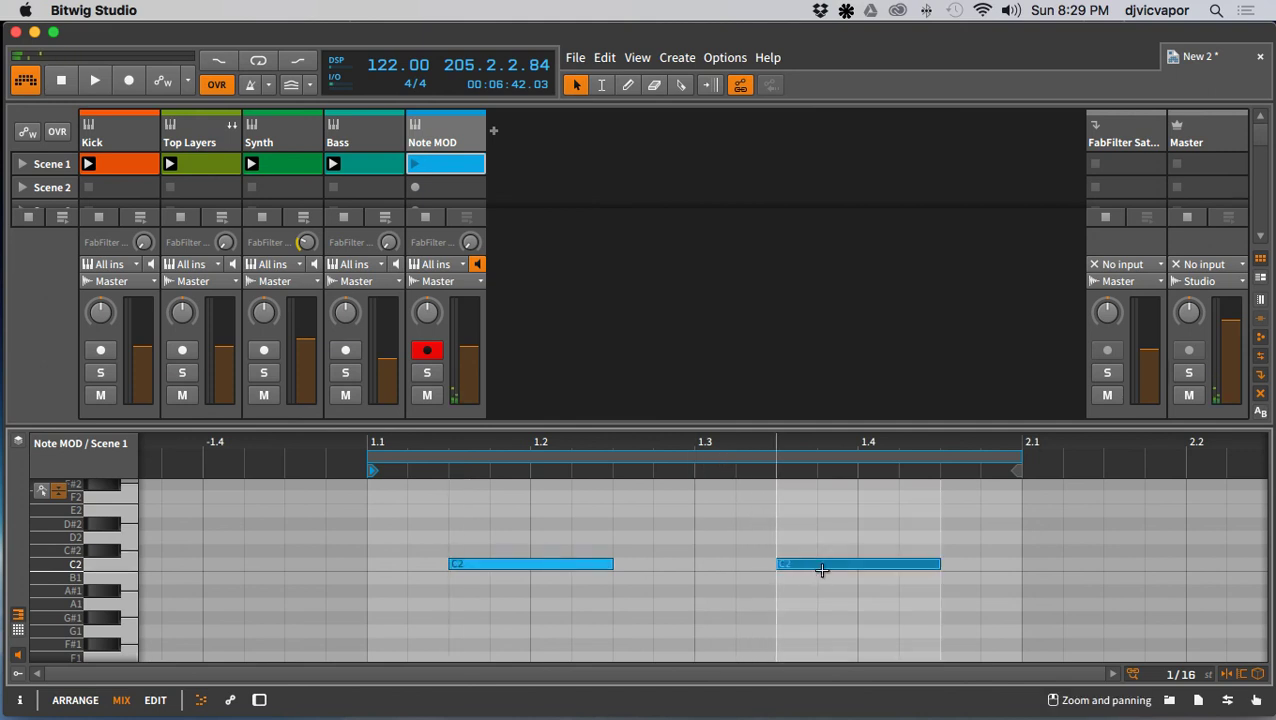
{"action": "left_click", "coordinate": [416, 168]}
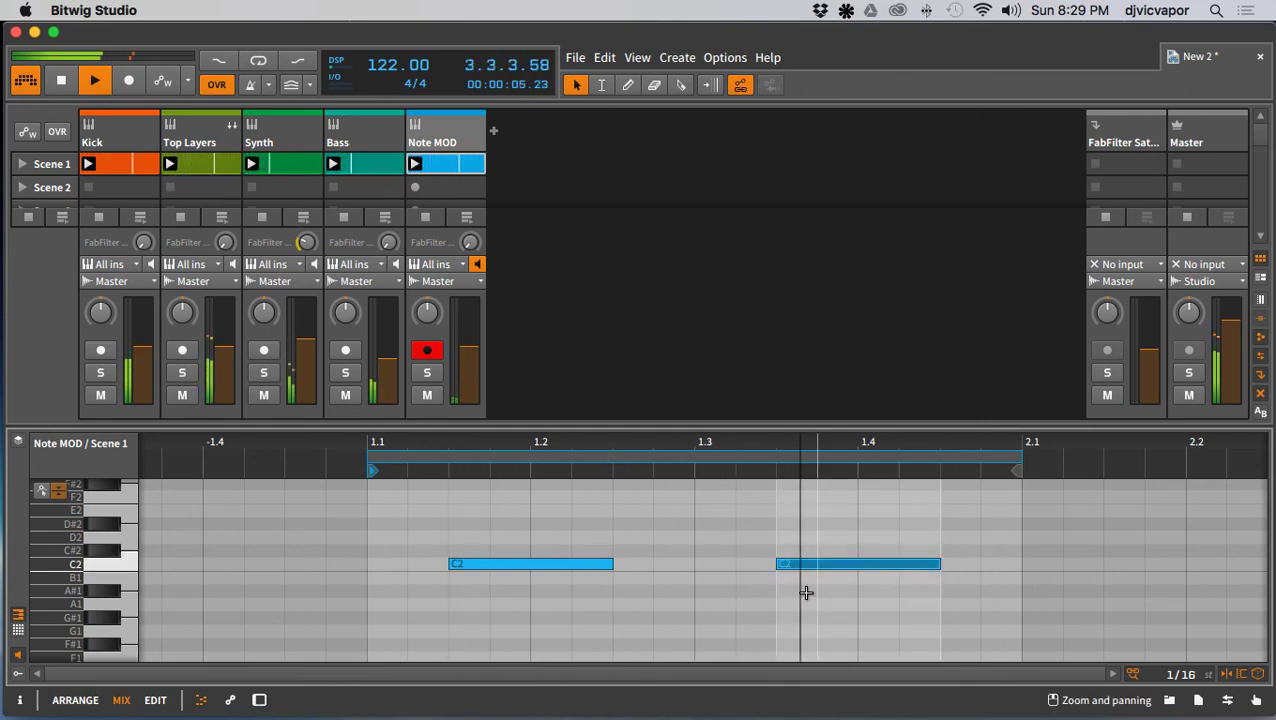
Step: Delete the second C2 note and resize the remaining one to end at beat 1.3
{"action": "key", "text": "Delete"}
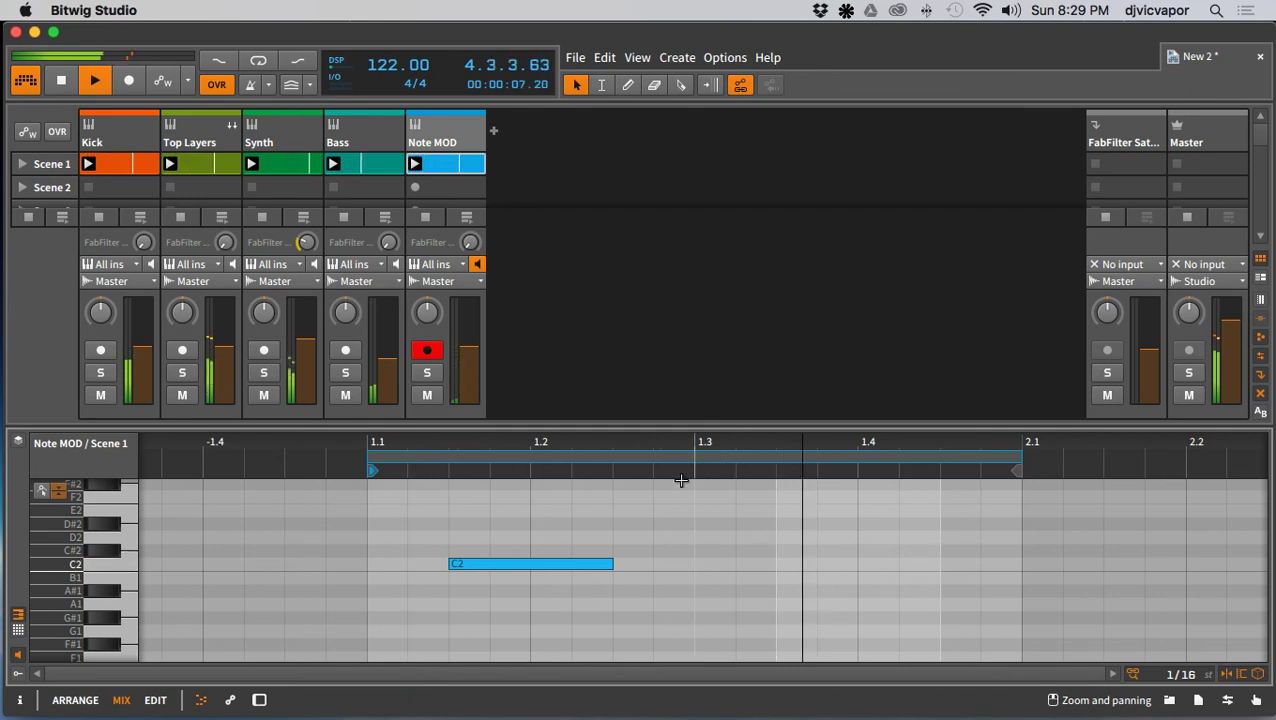
{"action": "left_click_drag", "start_coordinate": [612, 564], "coordinate": [852, 567]}
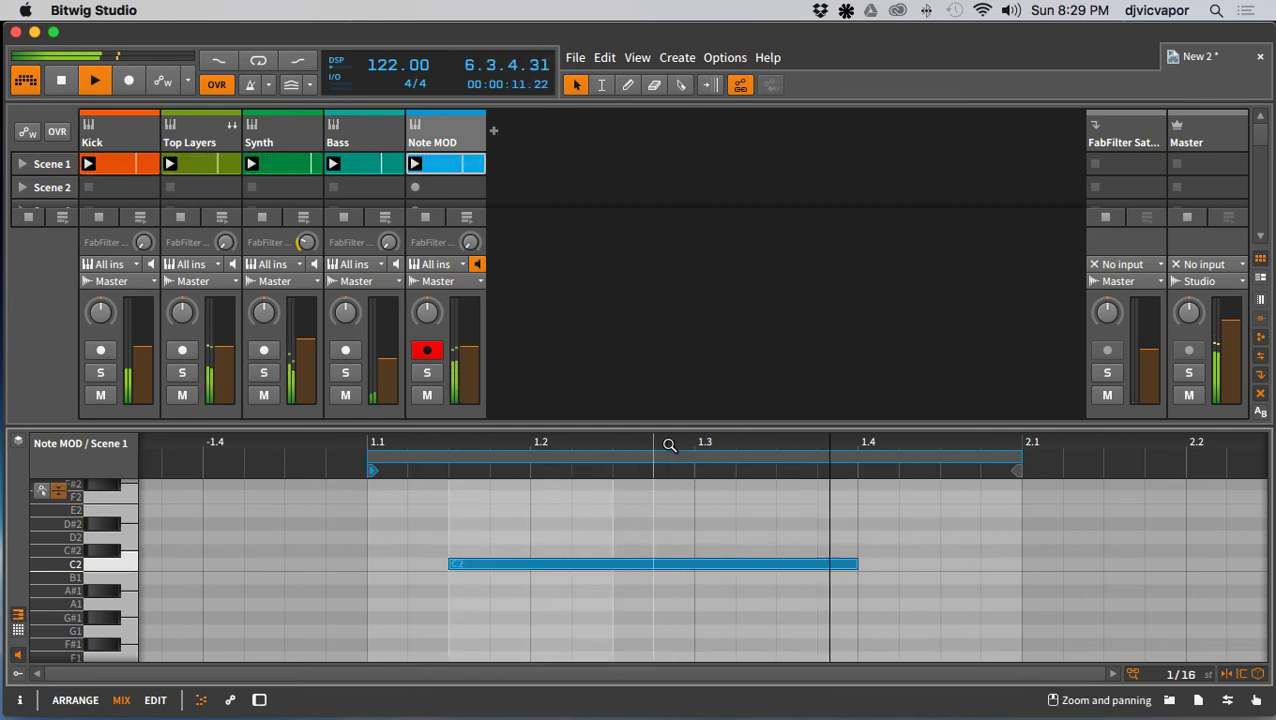
{"action": "left_click_drag", "start_coordinate": [669, 444], "coordinate": [681, 438]}
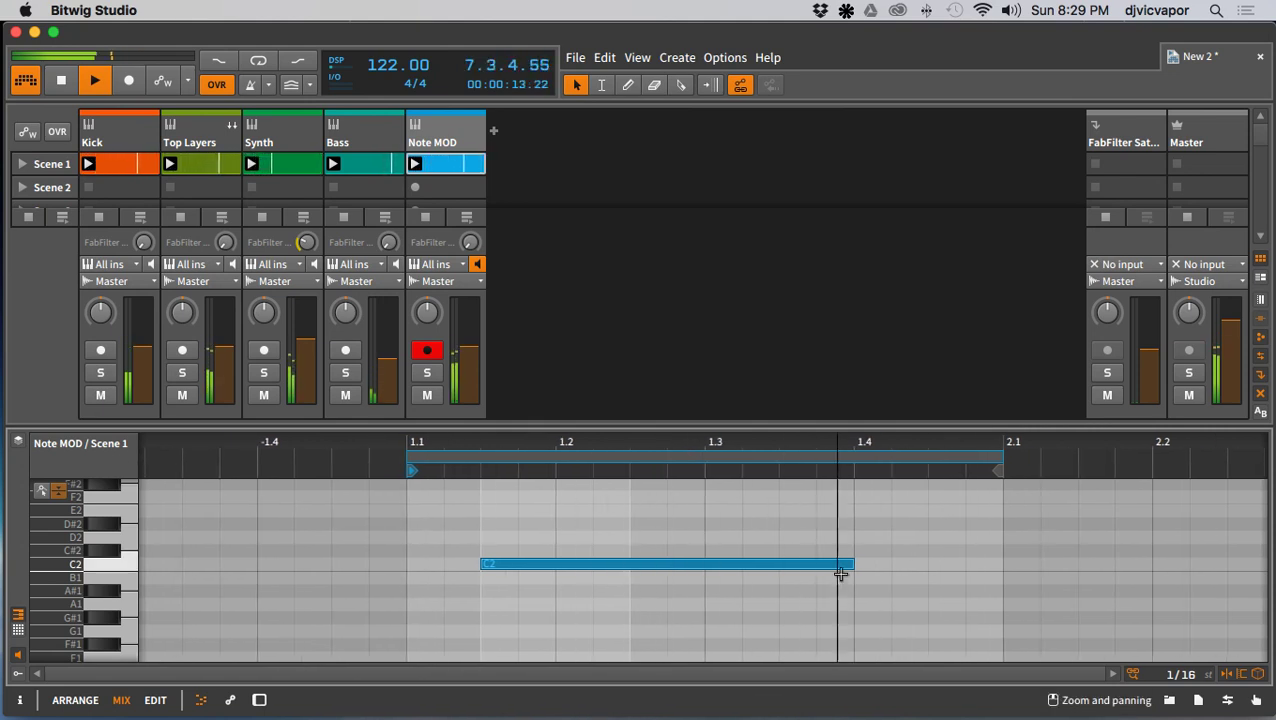
{"action": "left_click_drag", "start_coordinate": [850, 564], "coordinate": [710, 562]}
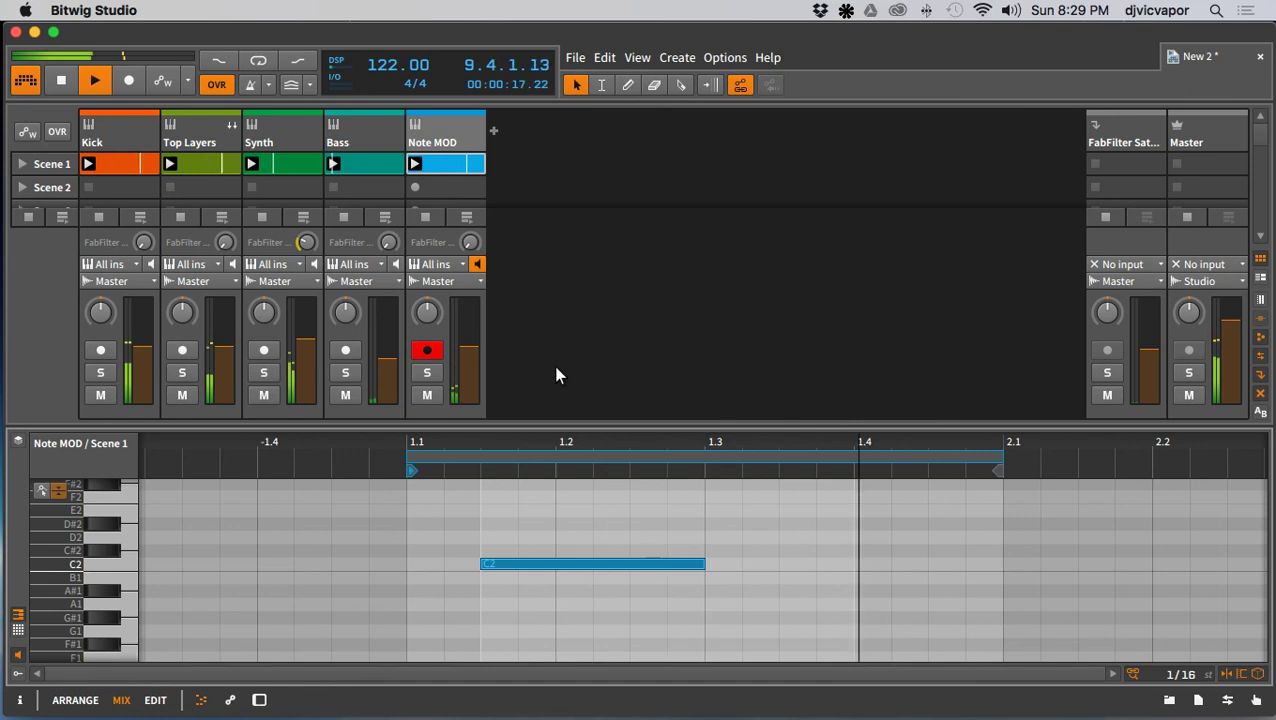
Step: Lower the Note MOD track's volume slightly and display its device chain as far as the Vox sampler
{"action": "left_click_drag", "start_coordinate": [469, 346], "coordinate": [469, 353]}
{"action": "double_click", "coordinate": [448, 141]}
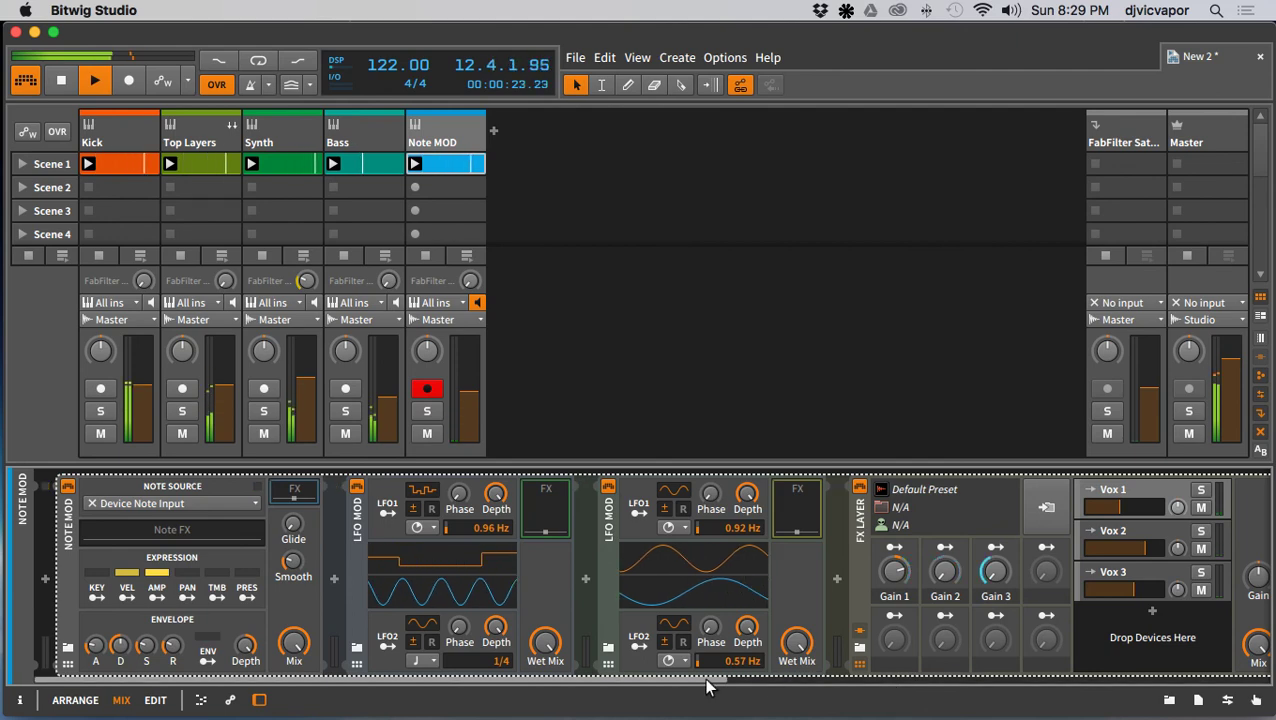
{"action": "left_click_drag", "start_coordinate": [712, 681], "coordinate": [1031, 686]}
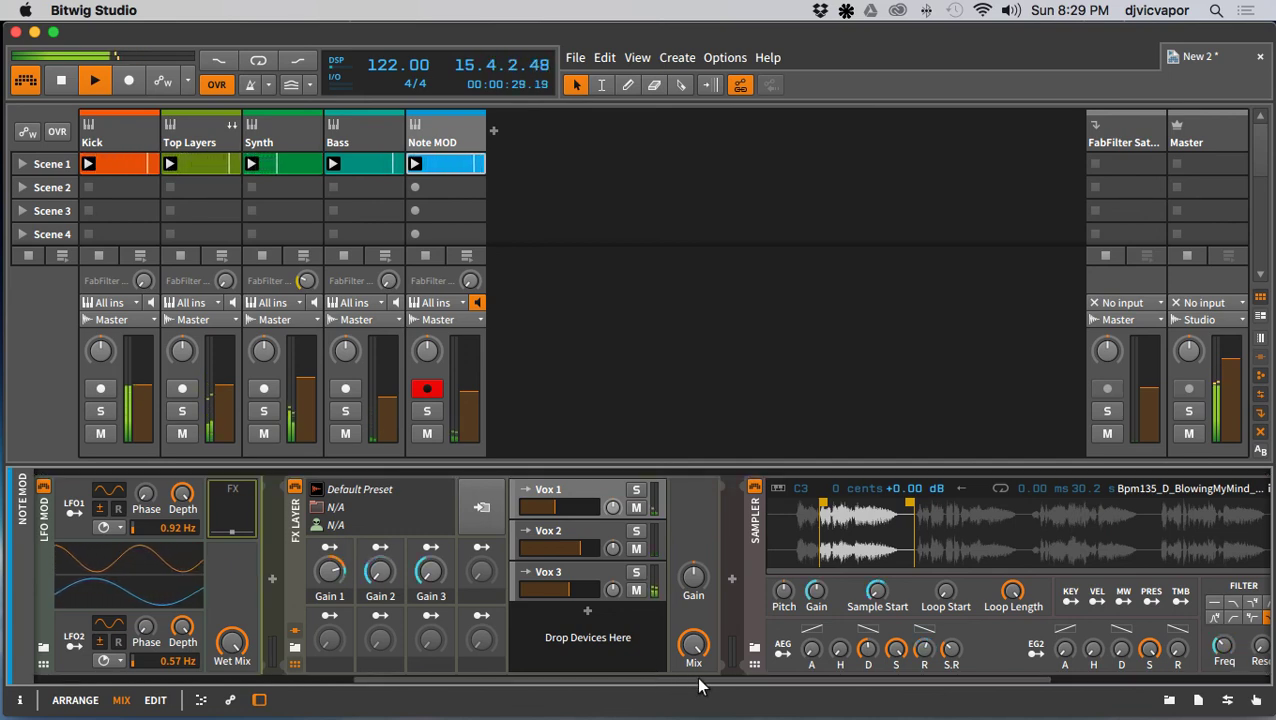
{"action": "left_click_drag", "start_coordinate": [658, 683], "coordinate": [775, 690]}
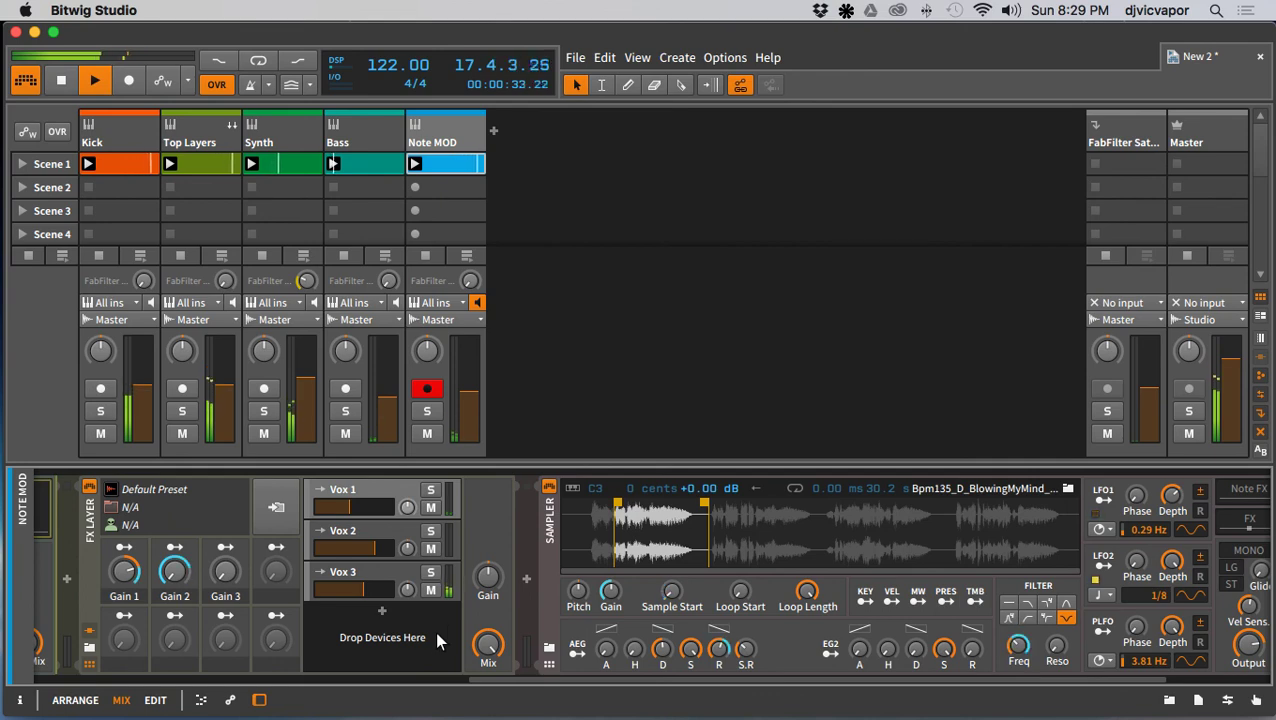
{"action": "left_click_drag", "start_coordinate": [513, 686], "coordinate": [558, 689]}
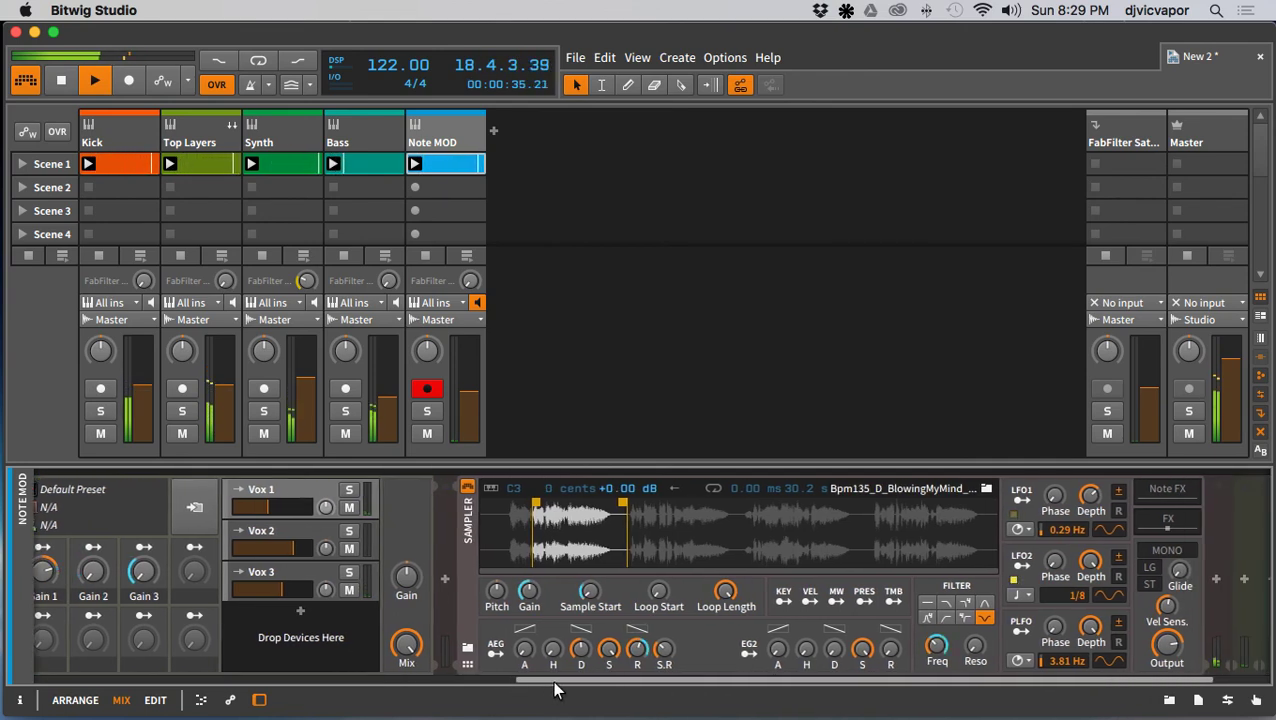
Step: Solo the Note MOD track, raise its volume slightly, and restart playback from the beginning
{"action": "left_click", "coordinate": [433, 416]}
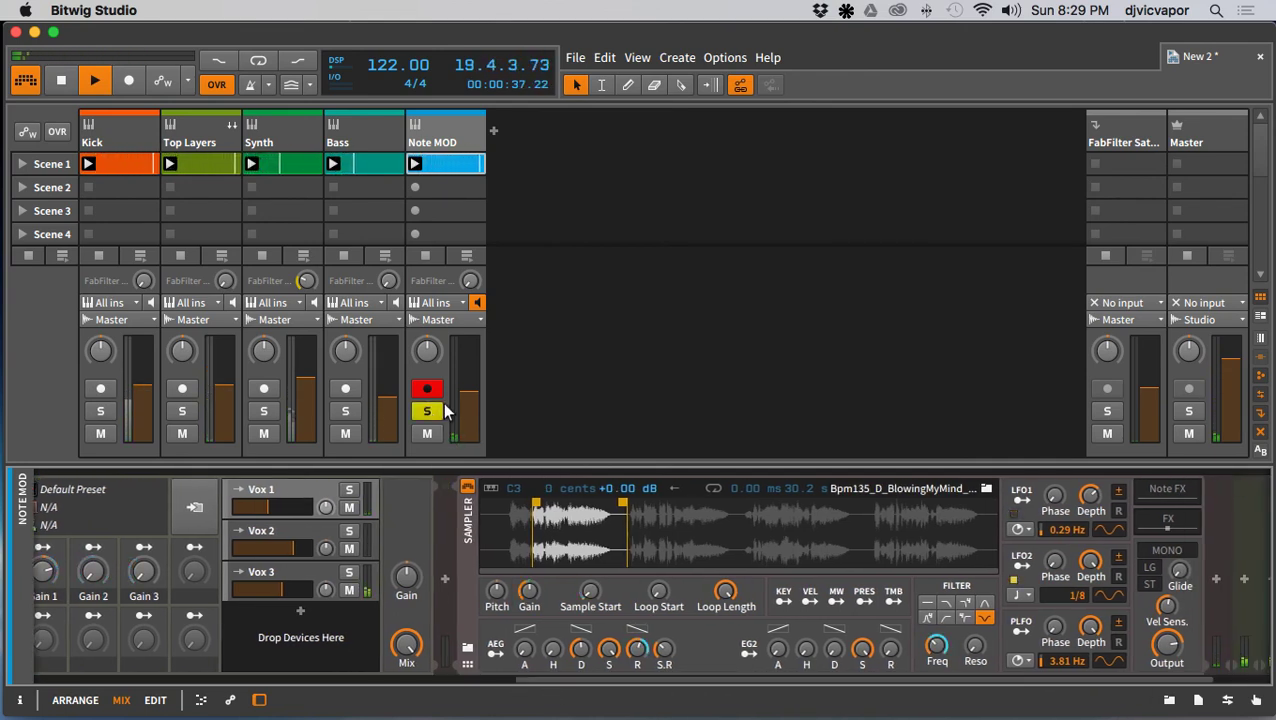
{"action": "left_click_drag", "start_coordinate": [478, 392], "coordinate": [478, 387]}
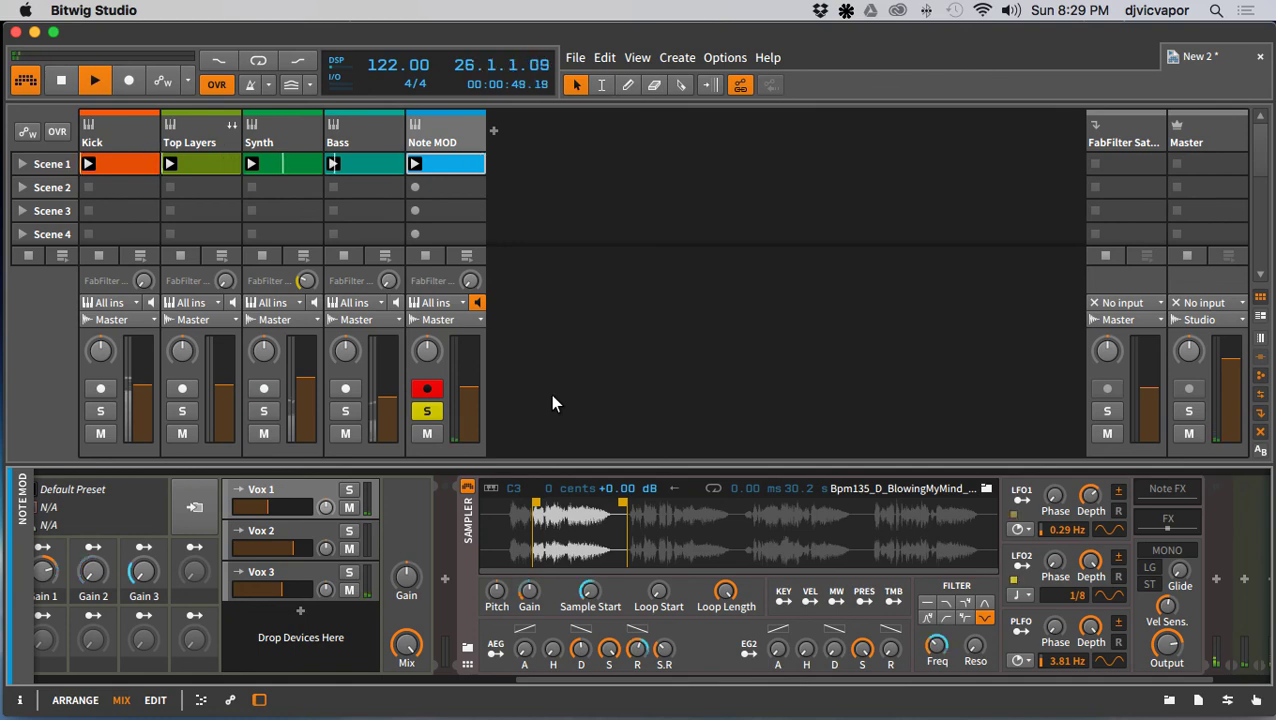
{"action": "key", "text": "space"}
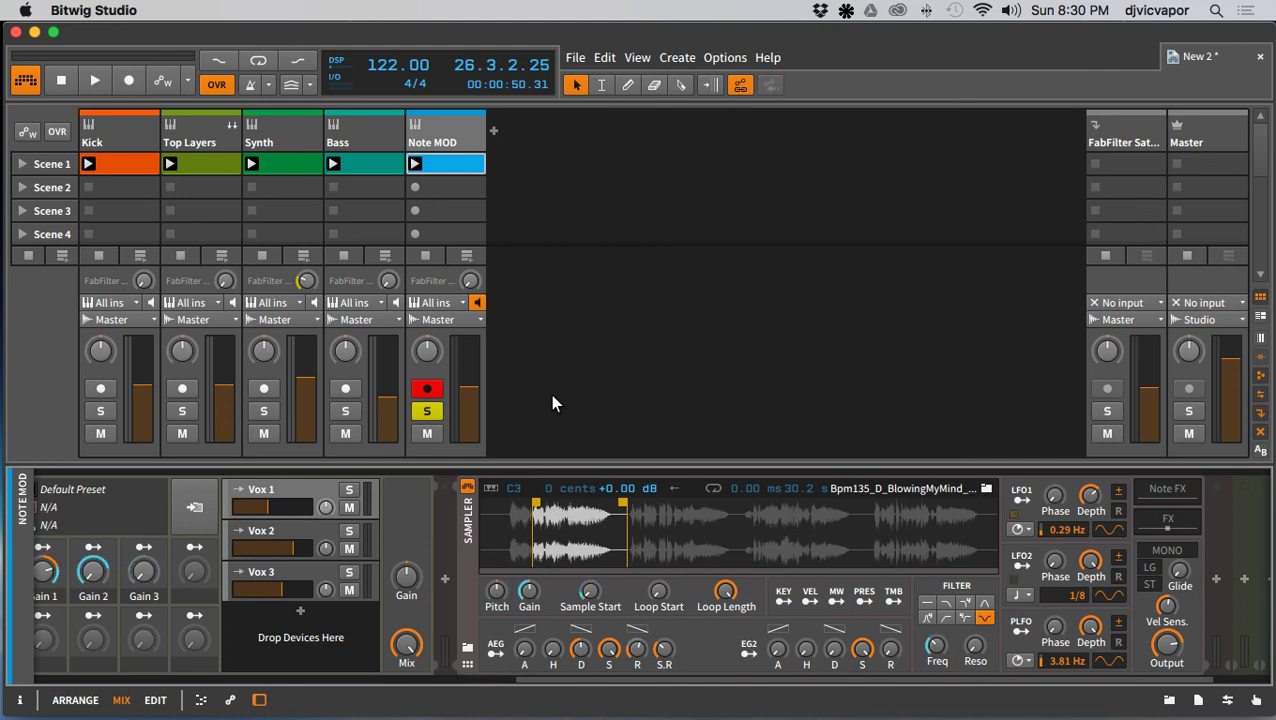
{"action": "key", "text": "space"}
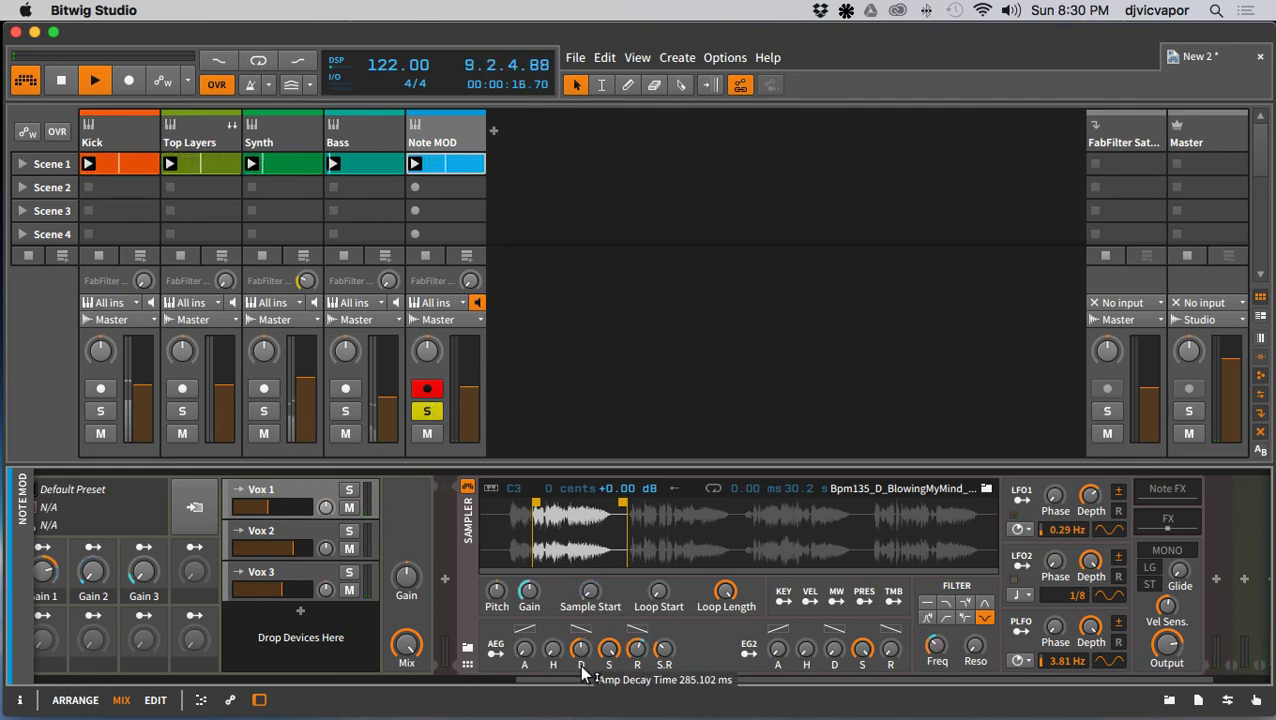
Step: Unfold the sampler's FX chain to examine its Delay-2 settings, then fold the chain again
{"action": "left_click_drag", "start_coordinate": [579, 684], "coordinate": [817, 685]}
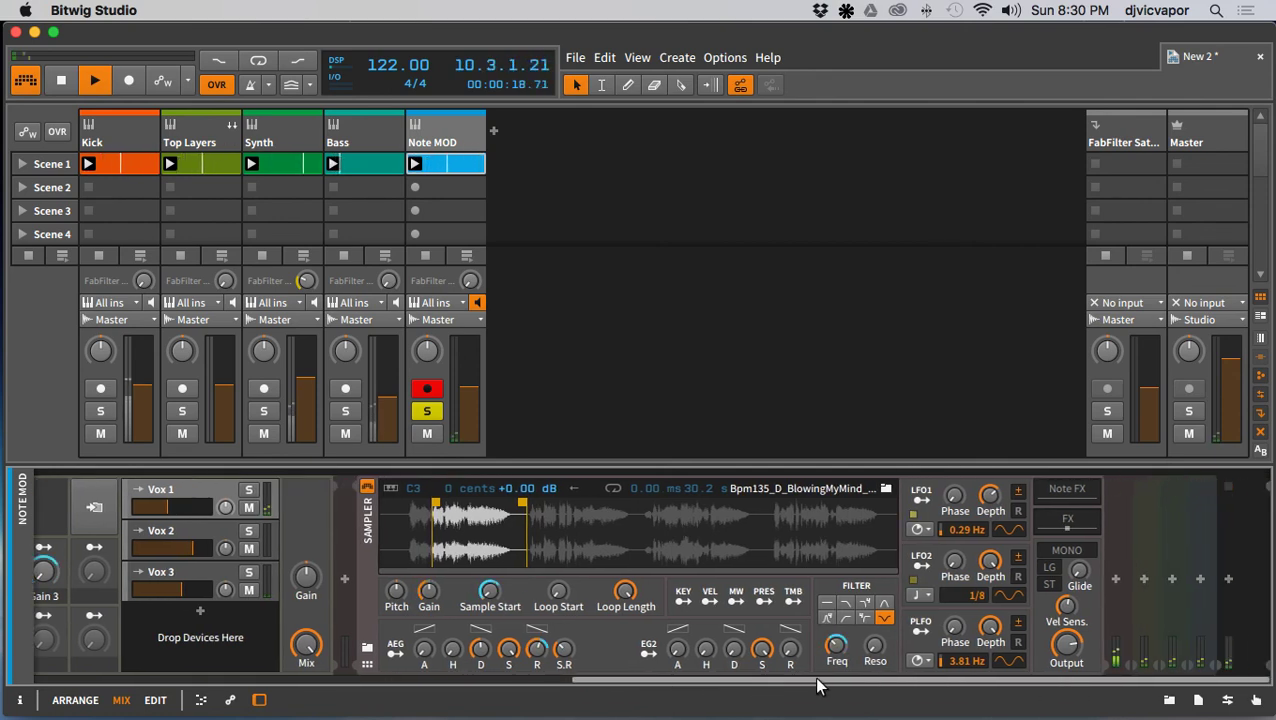
{"action": "left_click", "coordinate": [1052, 521]}
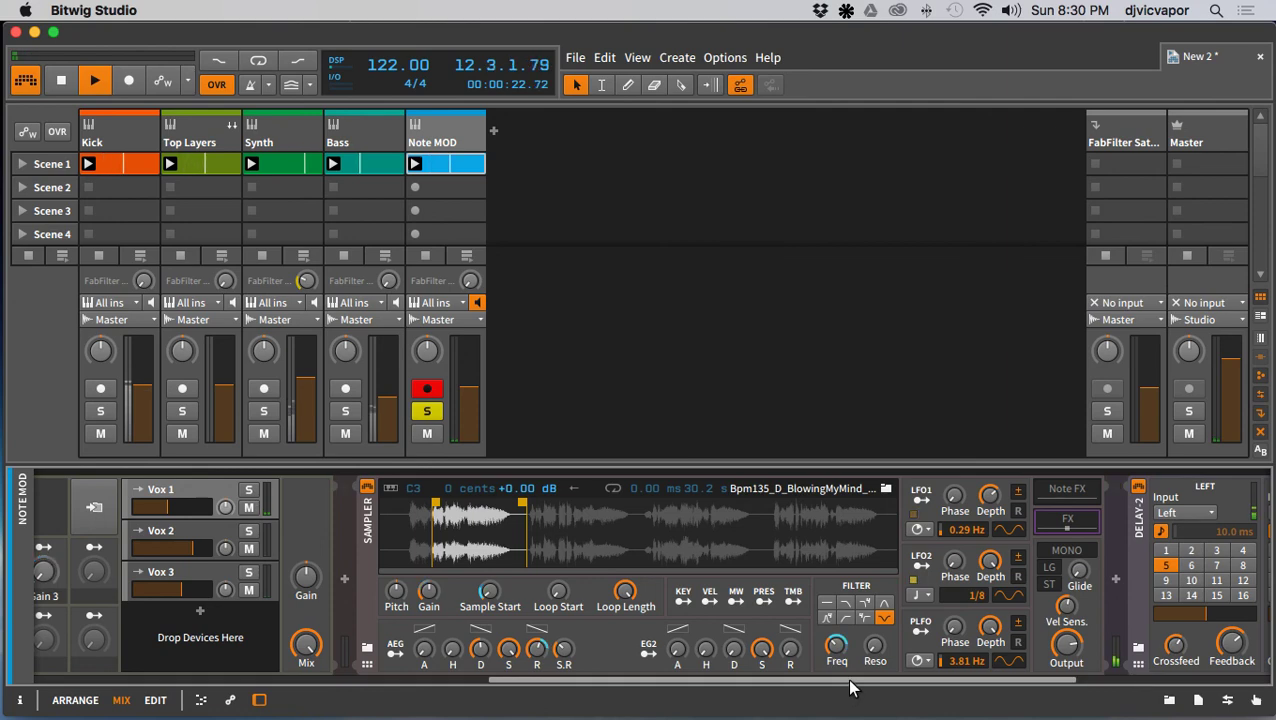
{"action": "left_click_drag", "start_coordinate": [848, 686], "coordinate": [1128, 689]}
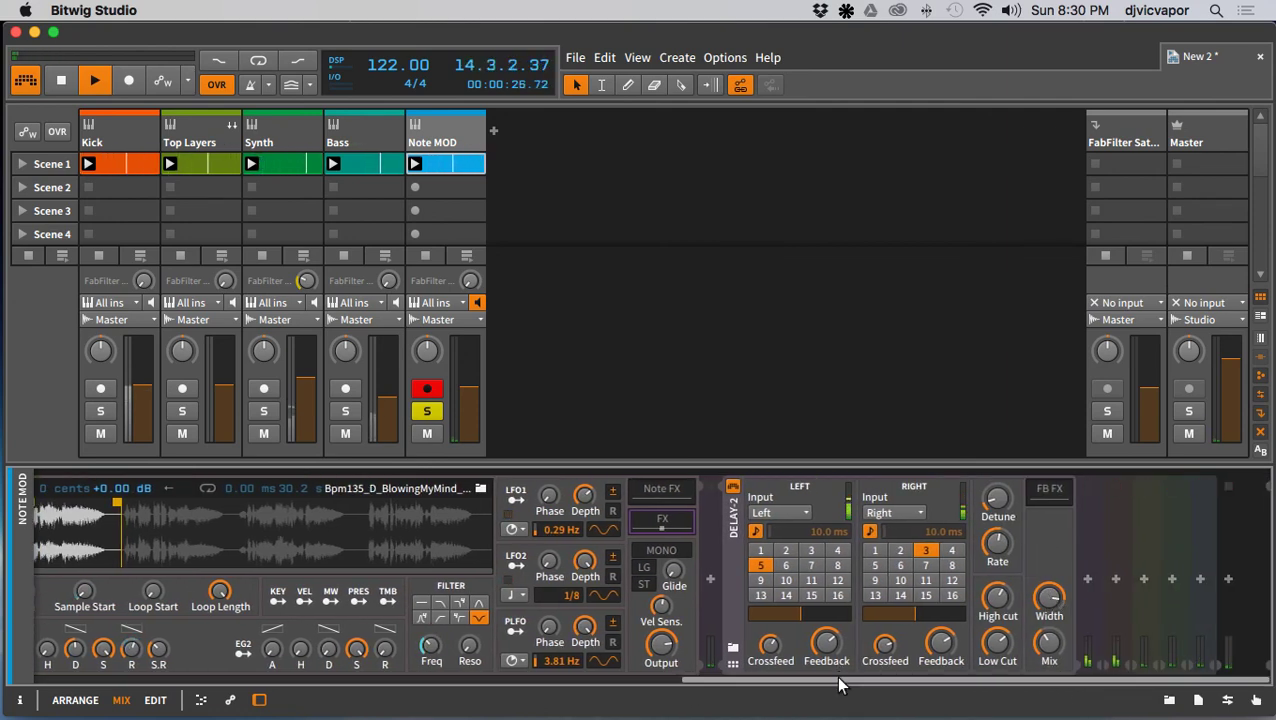
{"action": "left_click_drag", "start_coordinate": [843, 684], "coordinate": [718, 686]}
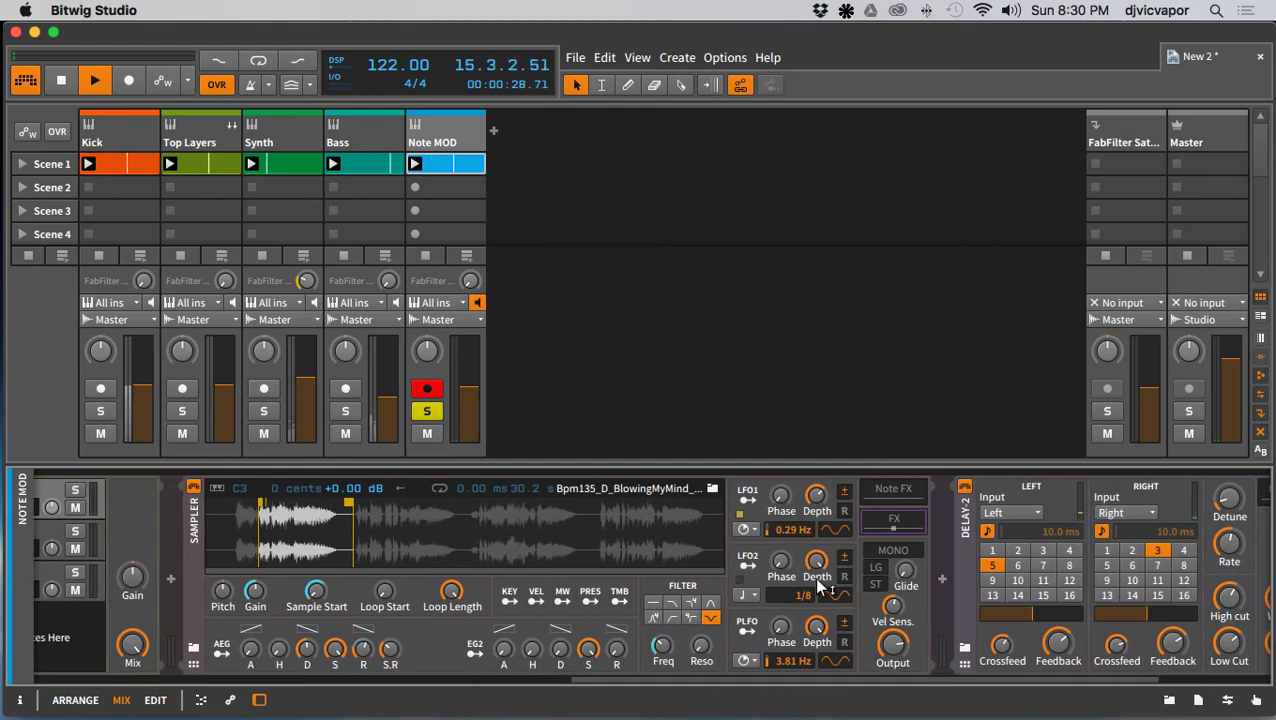
{"action": "left_click", "coordinate": [875, 526]}
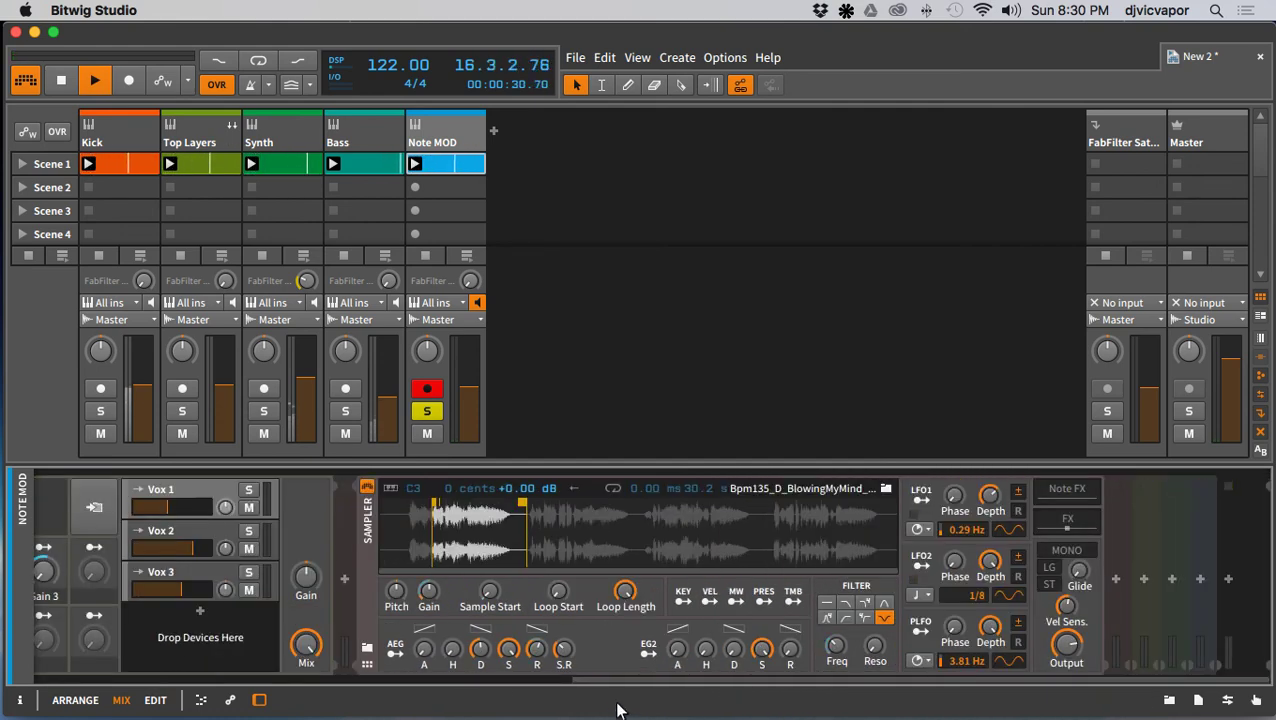
Step: Check the nested FX chains of Note MOD and the first LFO MOD, then return to the FX Layer and sampler
{"action": "left_click_drag", "start_coordinate": [610, 686], "coordinate": [46, 681]}
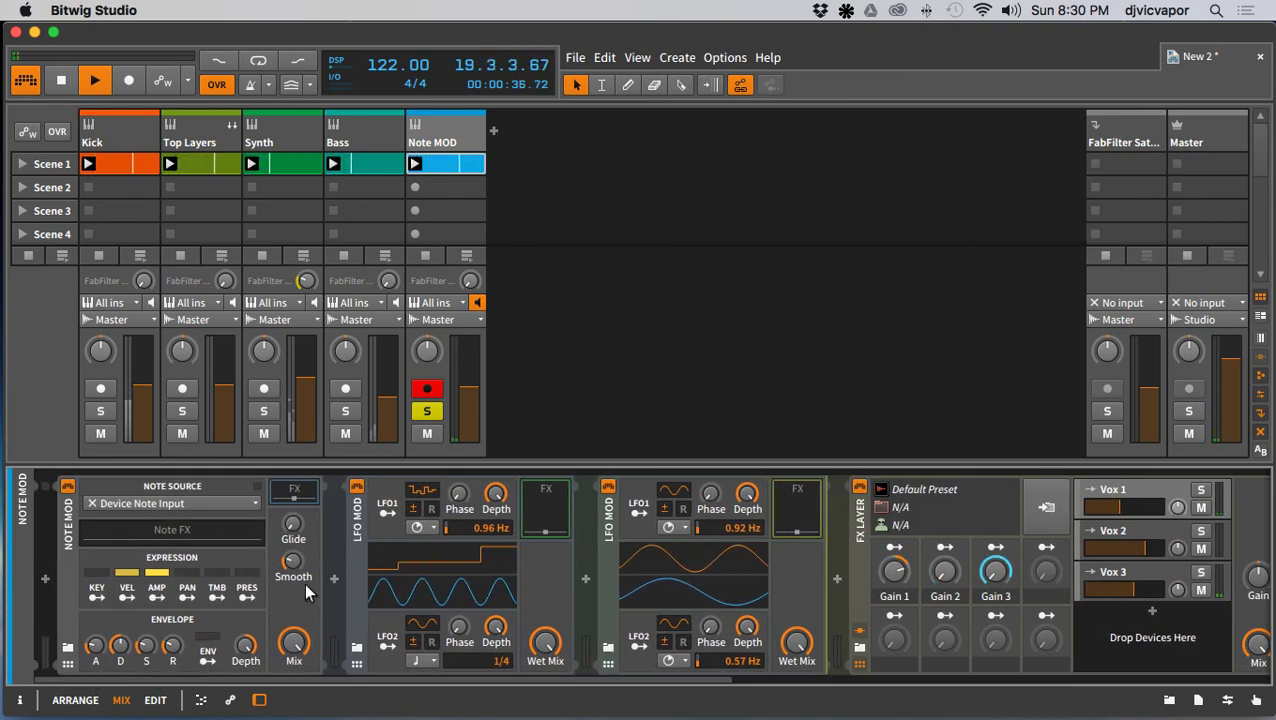
{"action": "left_click", "coordinate": [294, 501]}
{"action": "left_click", "coordinate": [292, 497]}
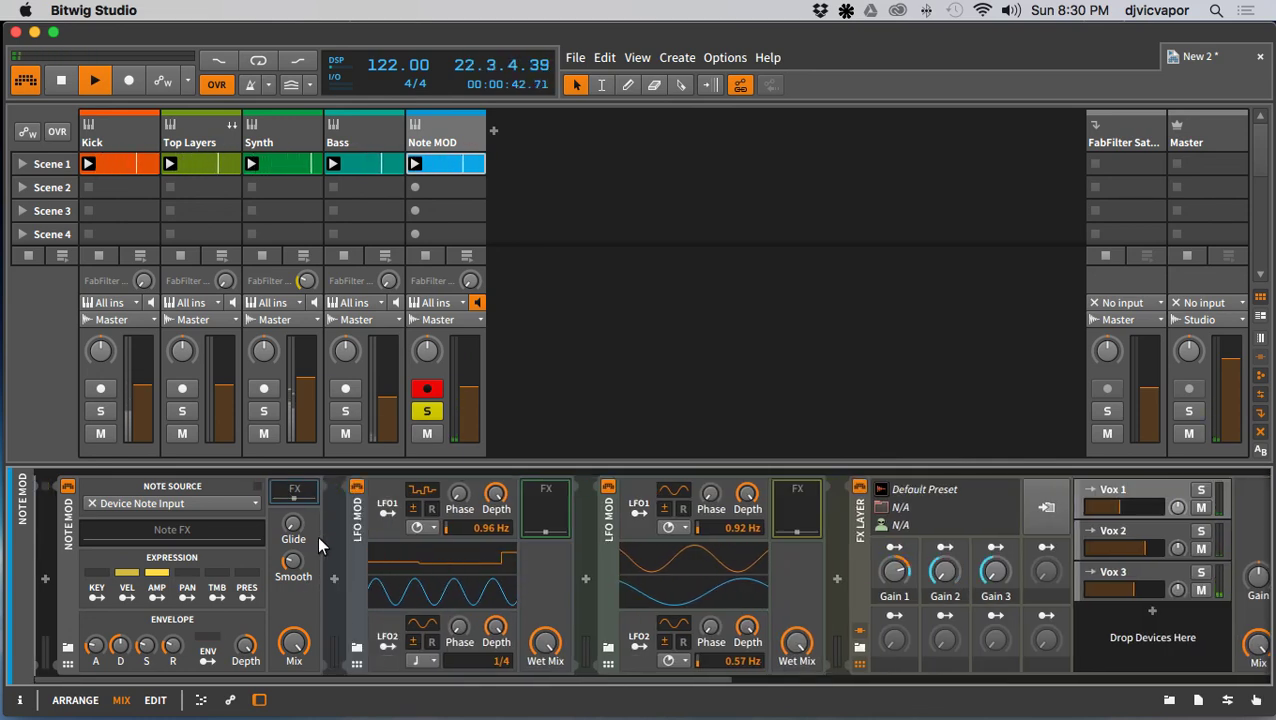
{"action": "left_click", "coordinate": [522, 513]}
{"action": "left_click", "coordinate": [530, 511]}
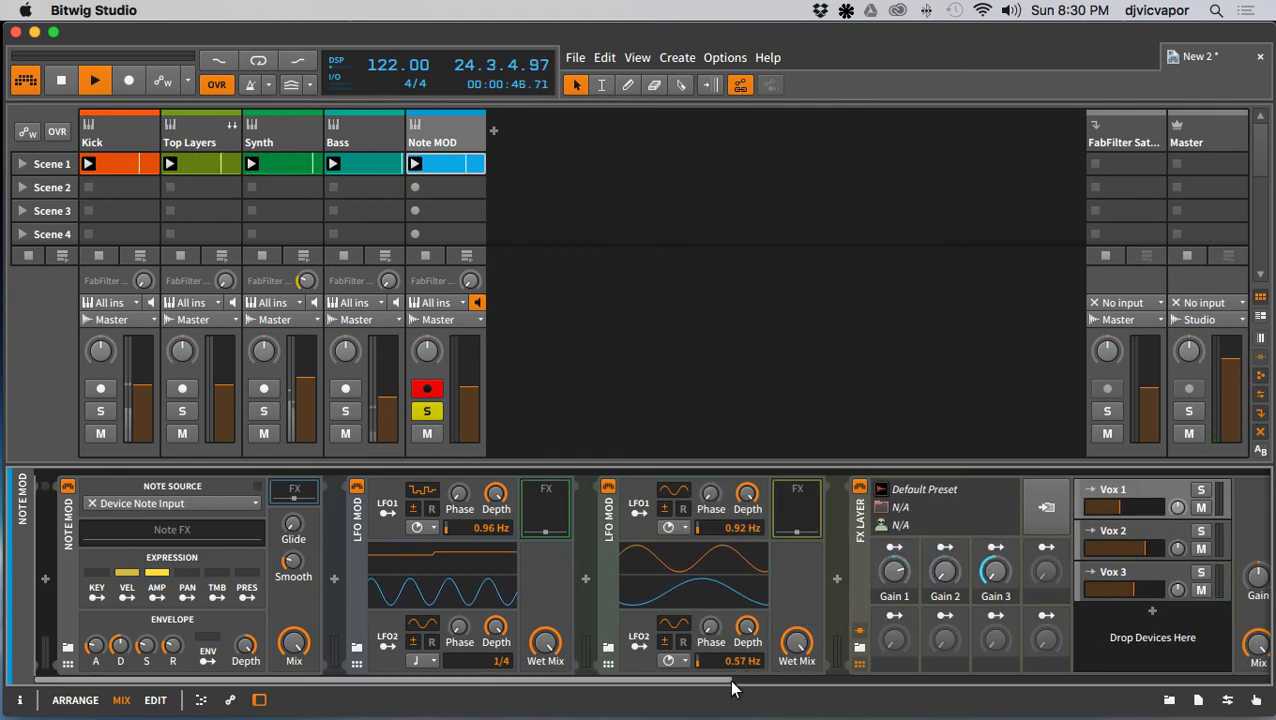
{"action": "left_click_drag", "start_coordinate": [722, 684], "coordinate": [1131, 697]}
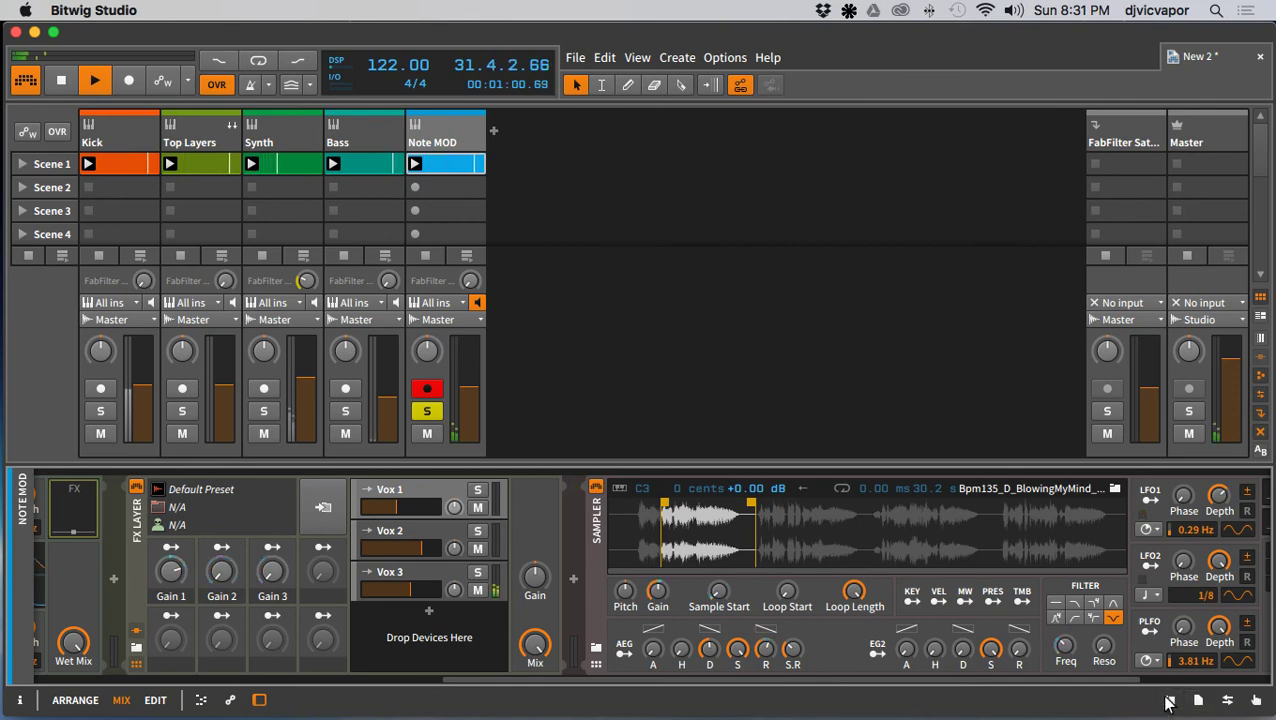
Step: Show the file browser, look through its library locations, and collapse the My Files folder
{"action": "left_click", "coordinate": [1168, 700]}
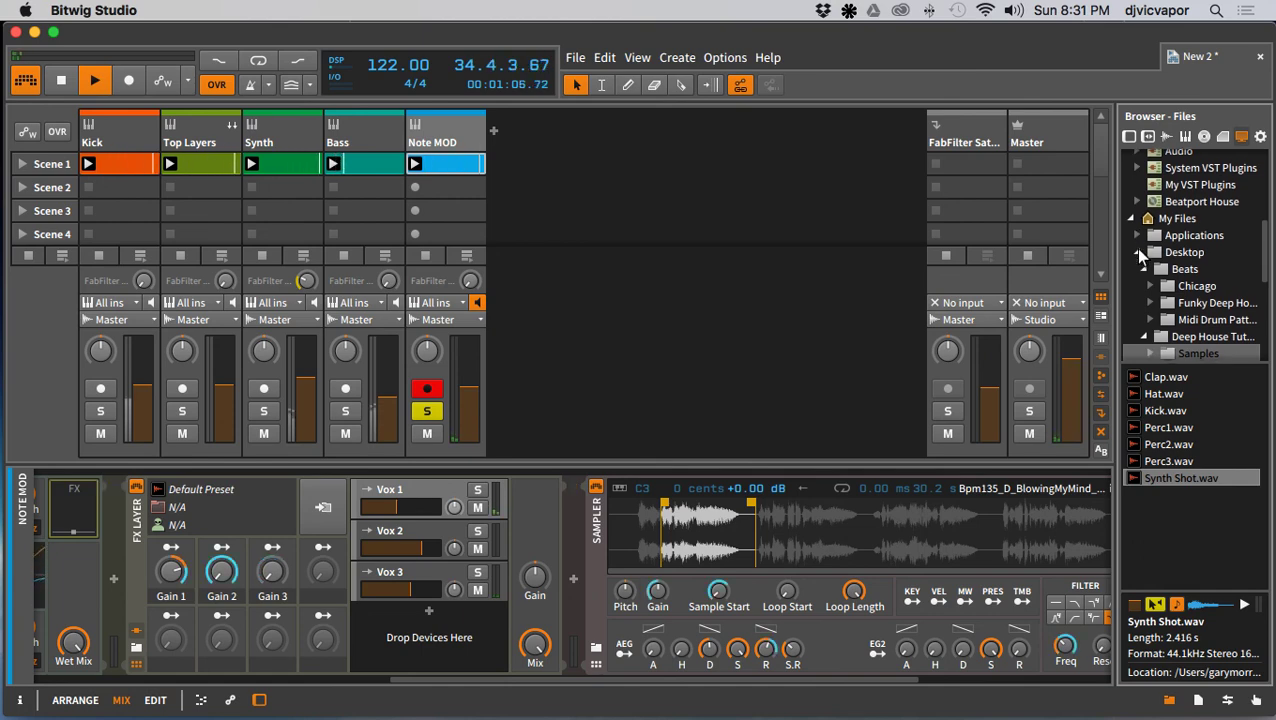
{"action": "scroll", "coordinate": [1134, 247], "scroll_direction": "down", "scroll_amount": 1}
{"action": "scroll", "coordinate": [1138, 252], "scroll_direction": "down", "scroll_amount": 5}
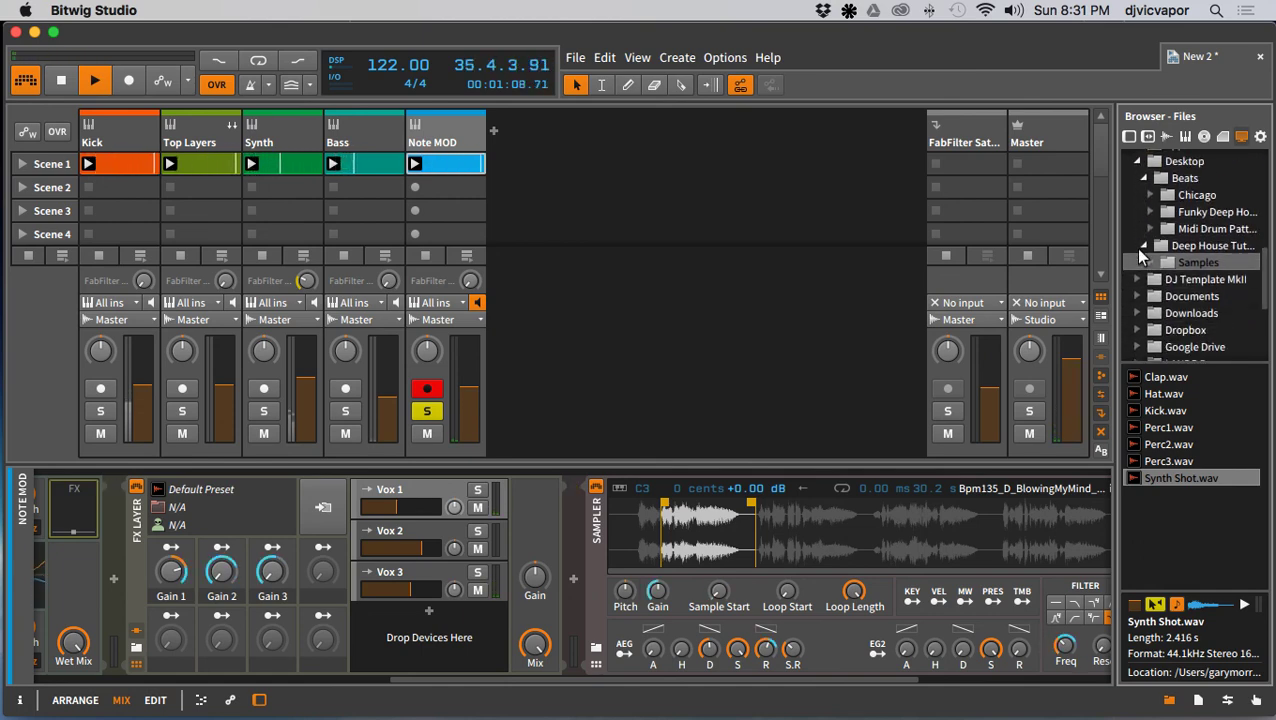
{"action": "scroll", "coordinate": [1138, 253], "scroll_direction": "up", "scroll_amount": 10}
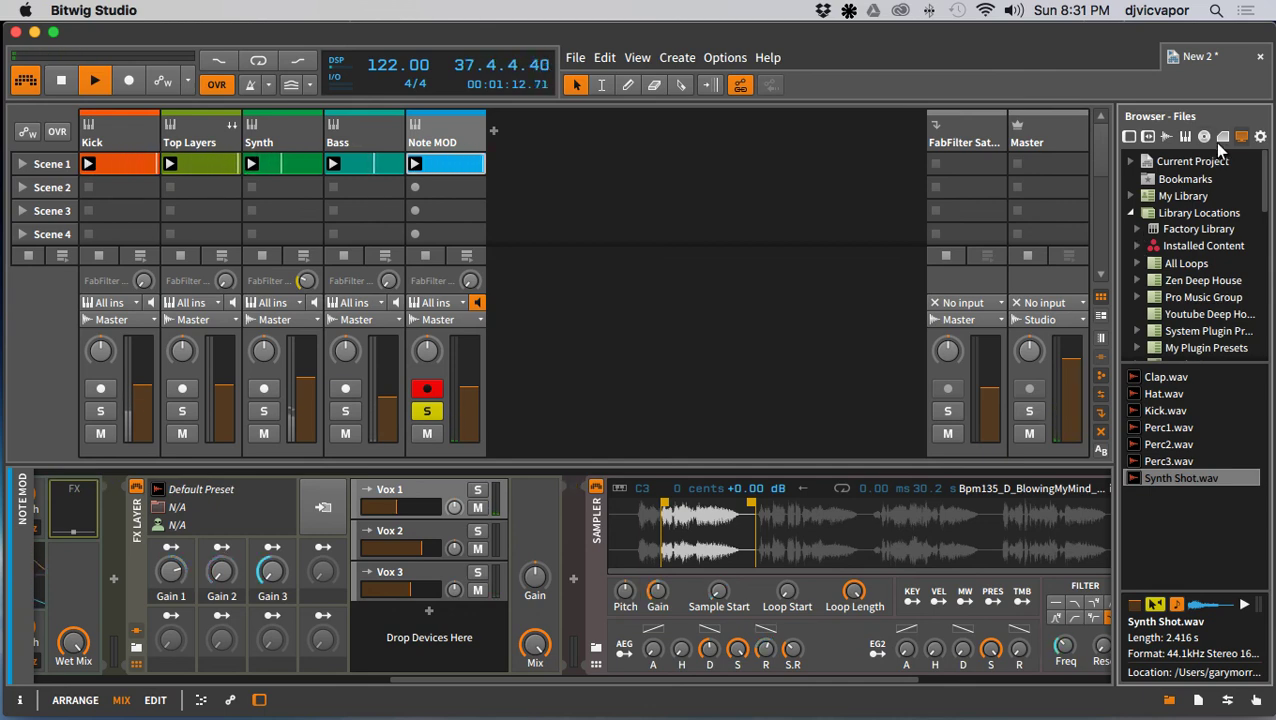
{"action": "scroll", "coordinate": [1162, 290], "scroll_direction": "down", "scroll_amount": 2}
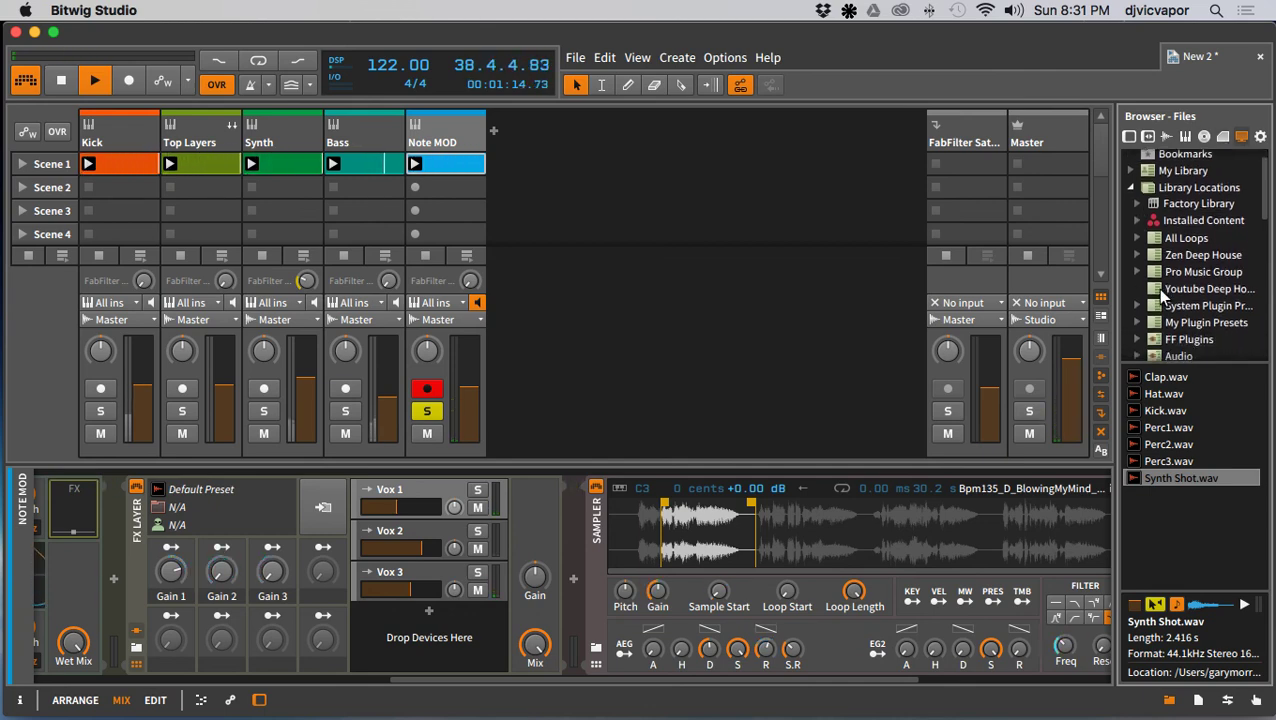
{"action": "scroll", "coordinate": [1162, 290], "scroll_direction": "down", "scroll_amount": 12}
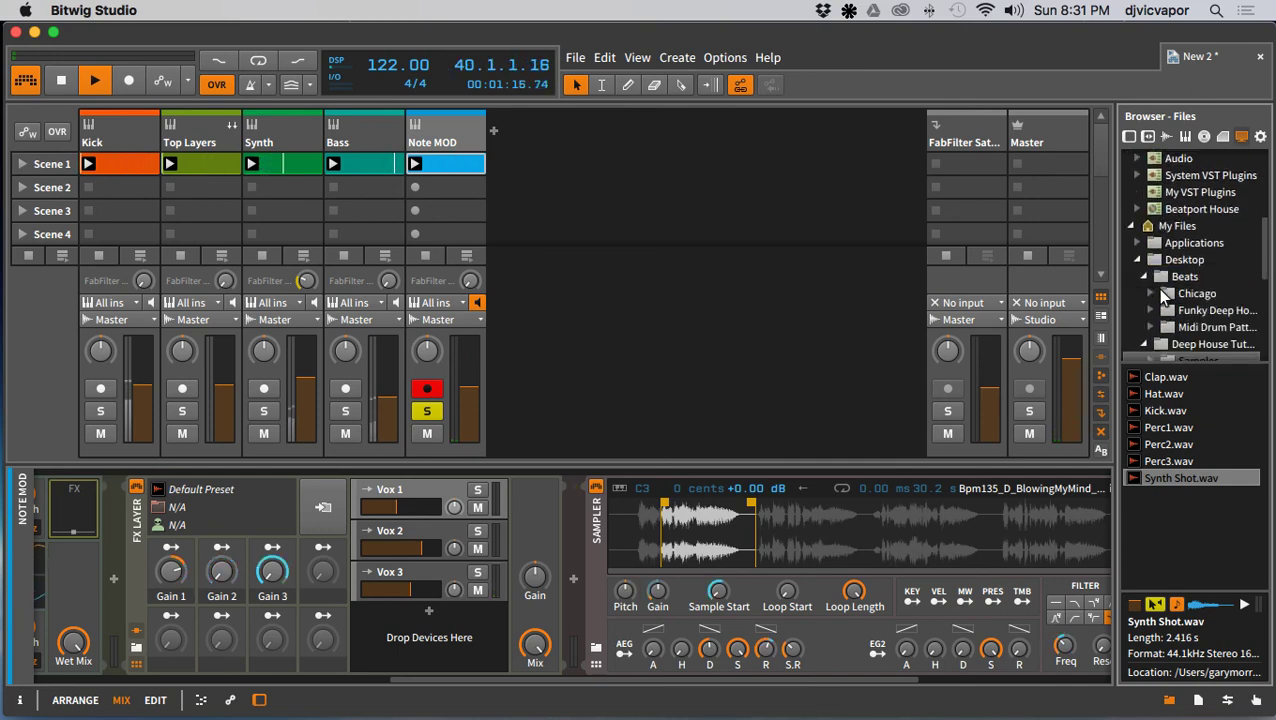
{"action": "scroll", "coordinate": [1138, 282], "scroll_direction": "down", "scroll_amount": 1}
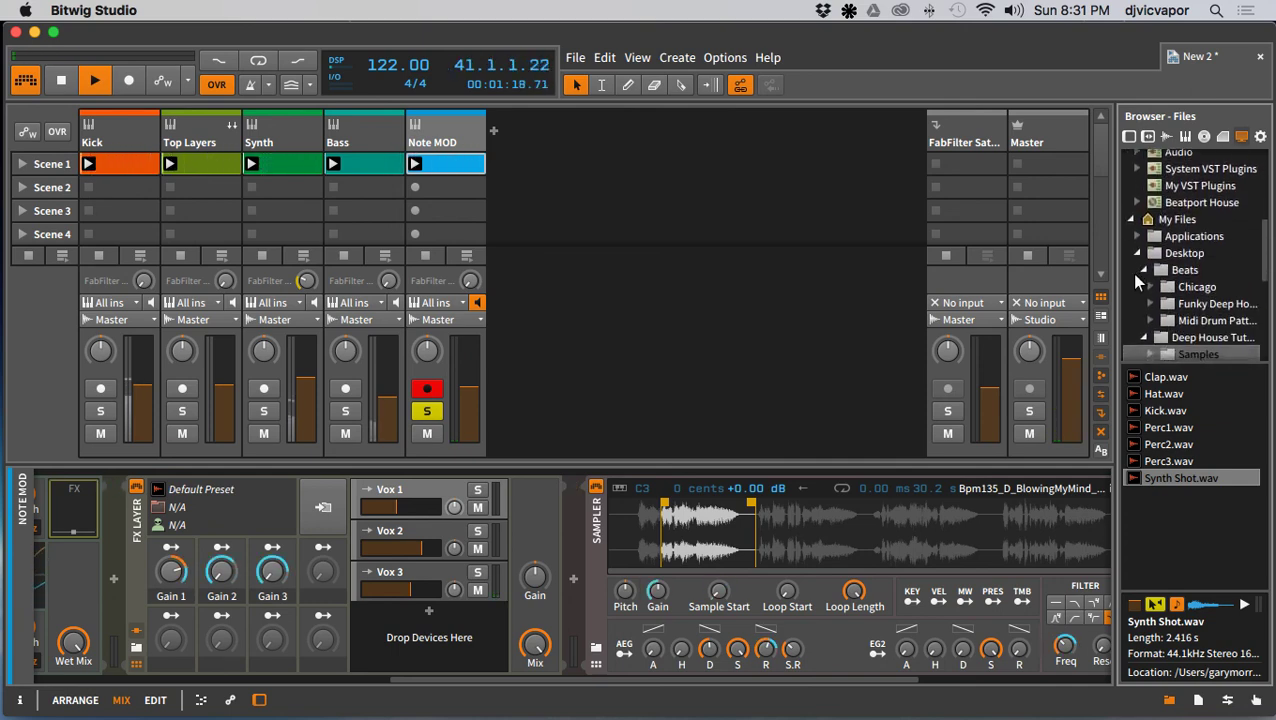
{"action": "left_click", "coordinate": [1132, 220]}
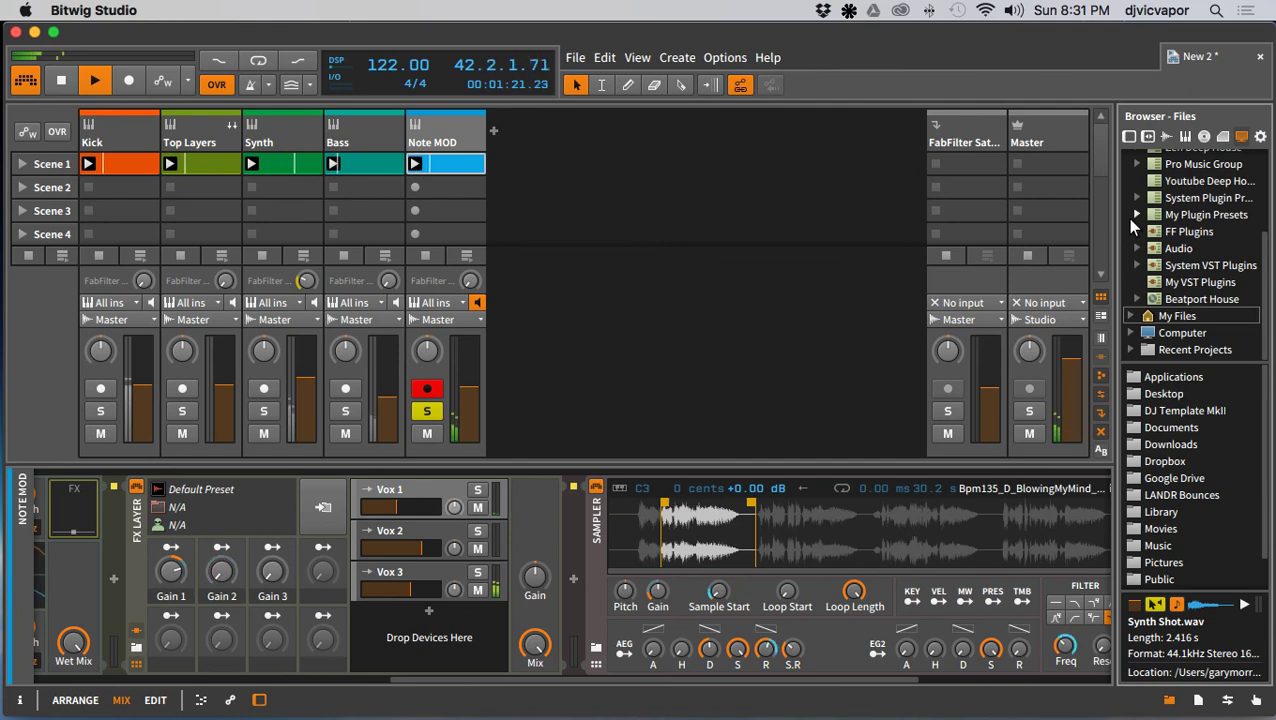
Step: Expand Computer in the file browser and unfold its HD drive
{"action": "left_click", "coordinate": [1133, 337]}
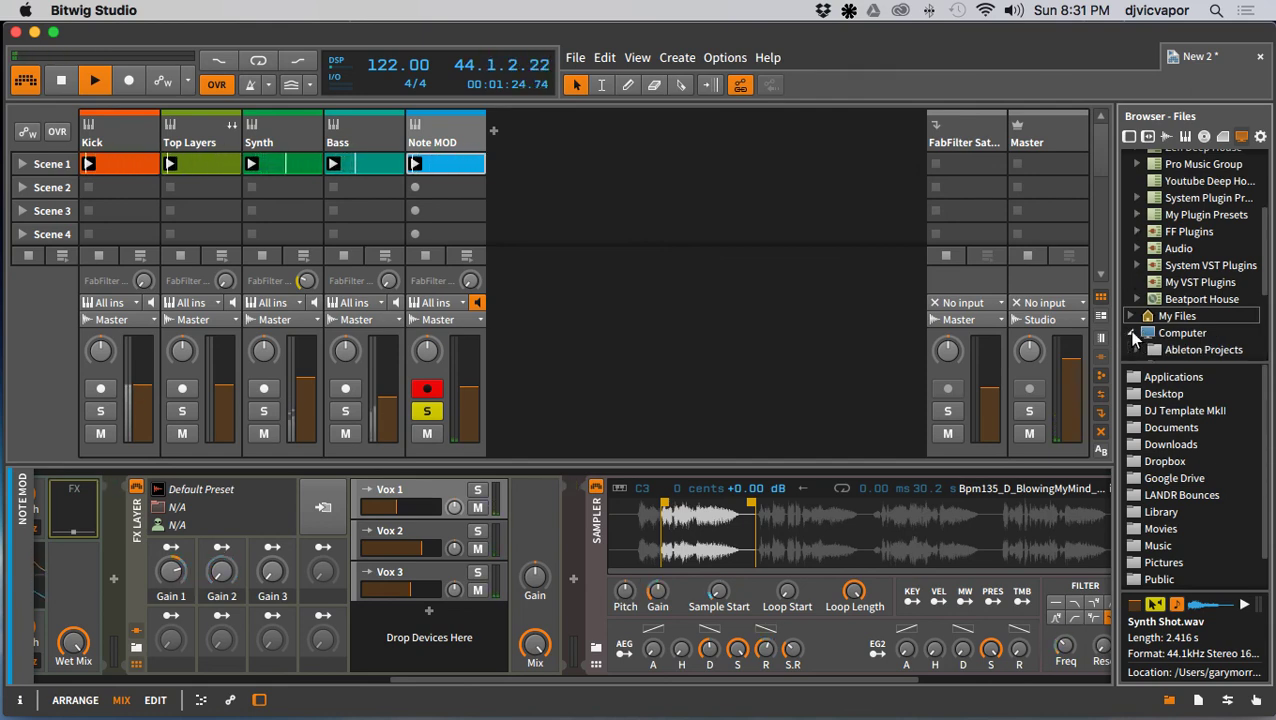
{"action": "scroll", "coordinate": [1133, 337], "scroll_direction": "down", "scroll_amount": 5}
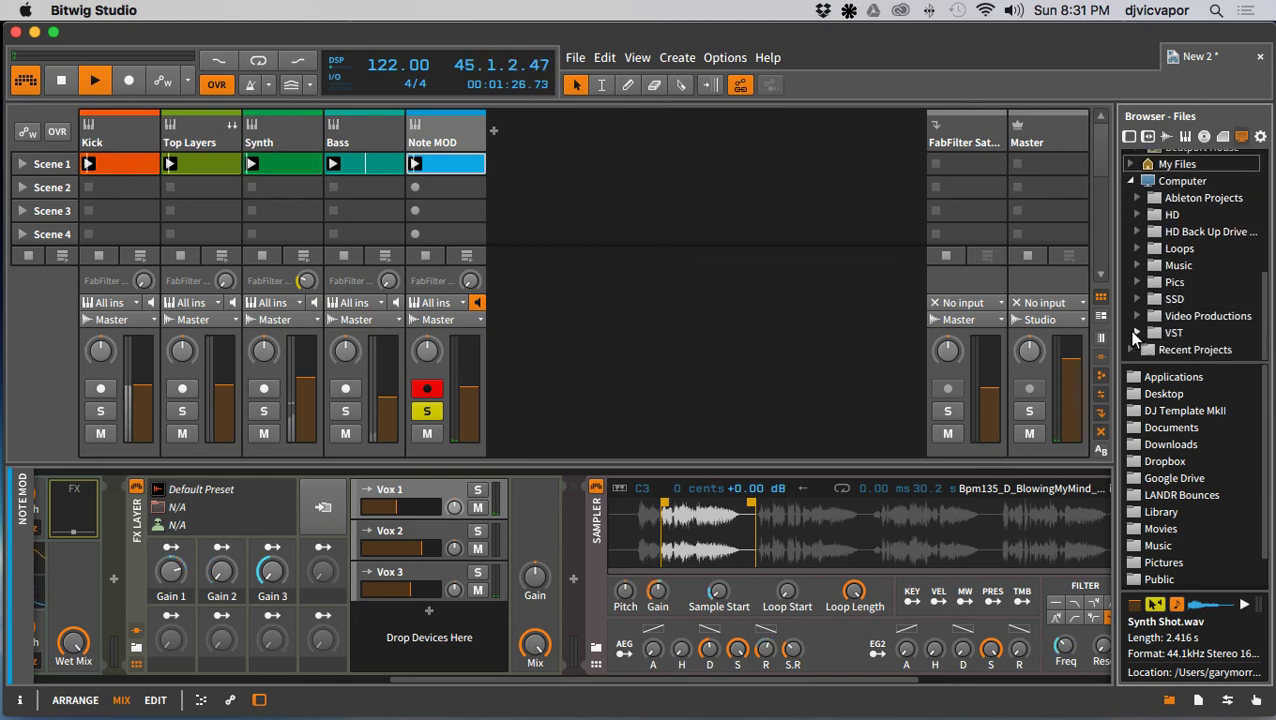
{"action": "scroll", "coordinate": [1135, 337], "scroll_direction": "up", "scroll_amount": 1}
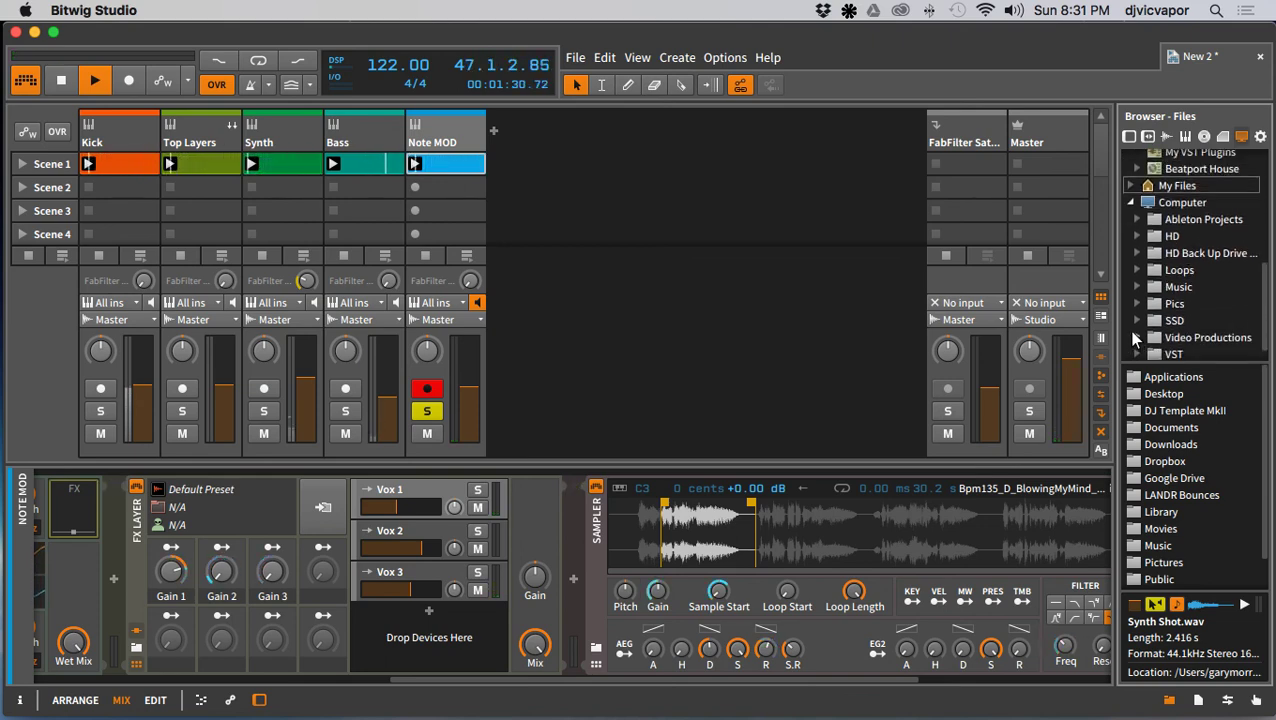
{"action": "scroll", "coordinate": [1135, 338], "scroll_direction": "up", "scroll_amount": 1}
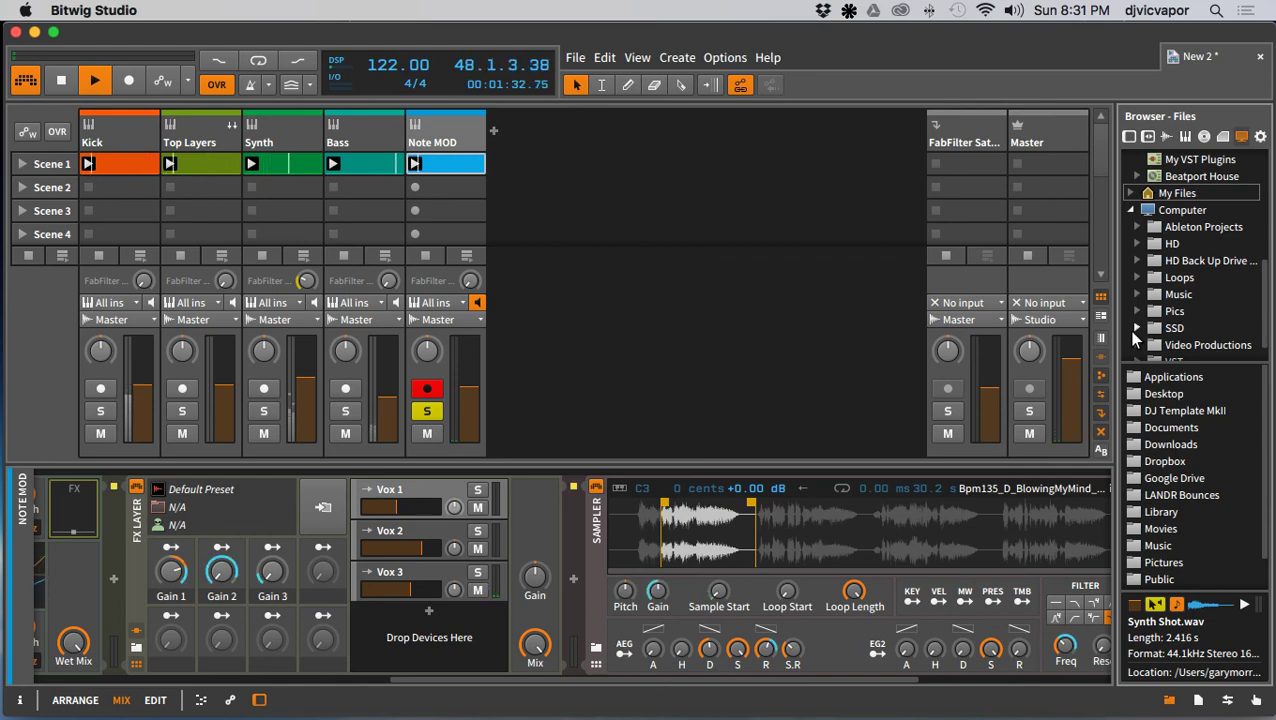
{"action": "left_click", "coordinate": [1137, 243]}
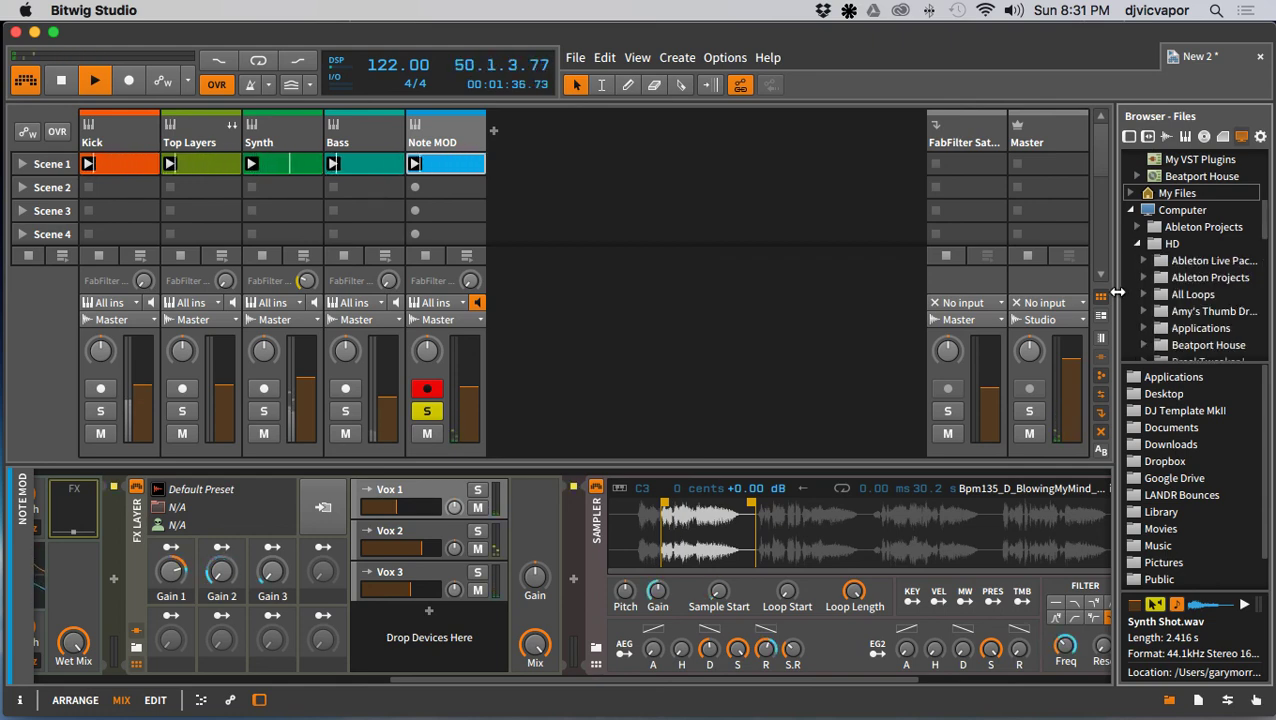
Step: Widen the browser slightly and open the Ad Libs folder inside Kelly Vox's Prime Loops pack on the HD drive
{"action": "mouse_move", "coordinate": [1116, 290]}
{"action": "left_mouse_down"}
{"action": "mouse_move", "coordinate": [1040, 302]}
{"action": "mouse_move", "coordinate": [1130, 306]}
{"action": "mouse_move", "coordinate": [1112, 314]}
{"action": "left_mouse_up"}
{"action": "scroll", "coordinate": [1165, 318], "scroll_direction": "down", "scroll_amount": 4}
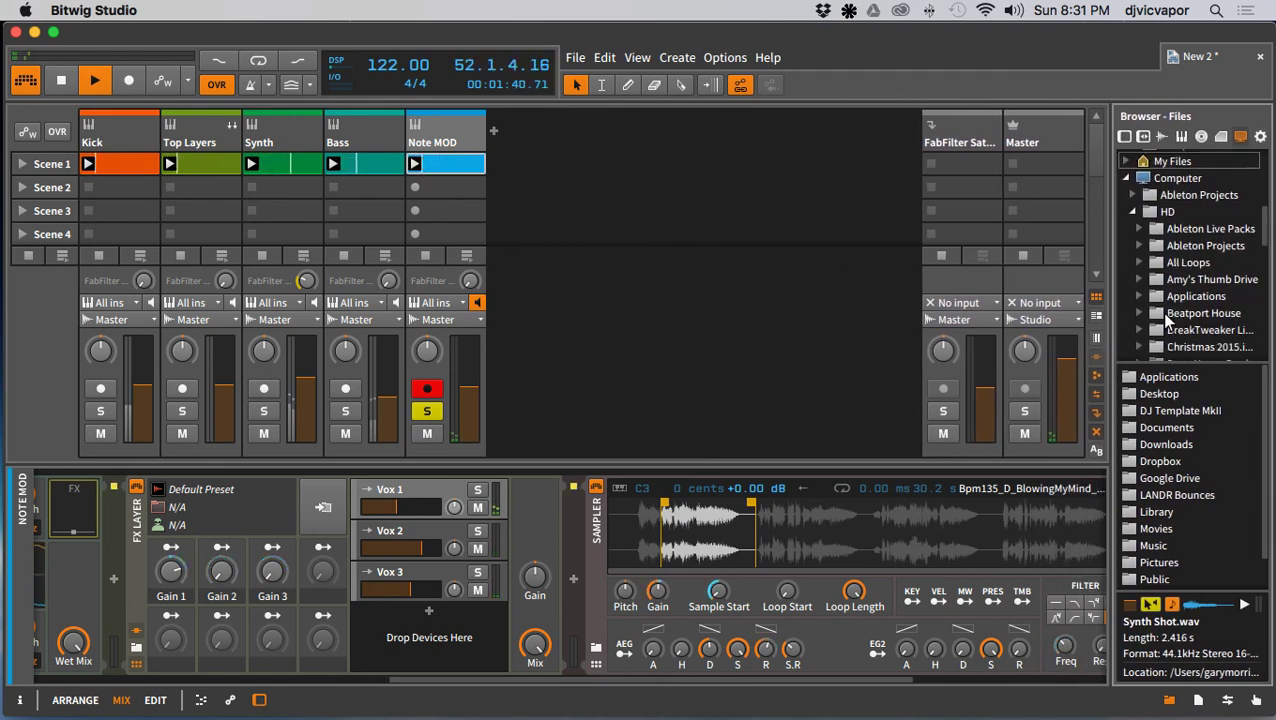
{"action": "scroll", "coordinate": [1163, 314], "scroll_direction": "down", "scroll_amount": 5}
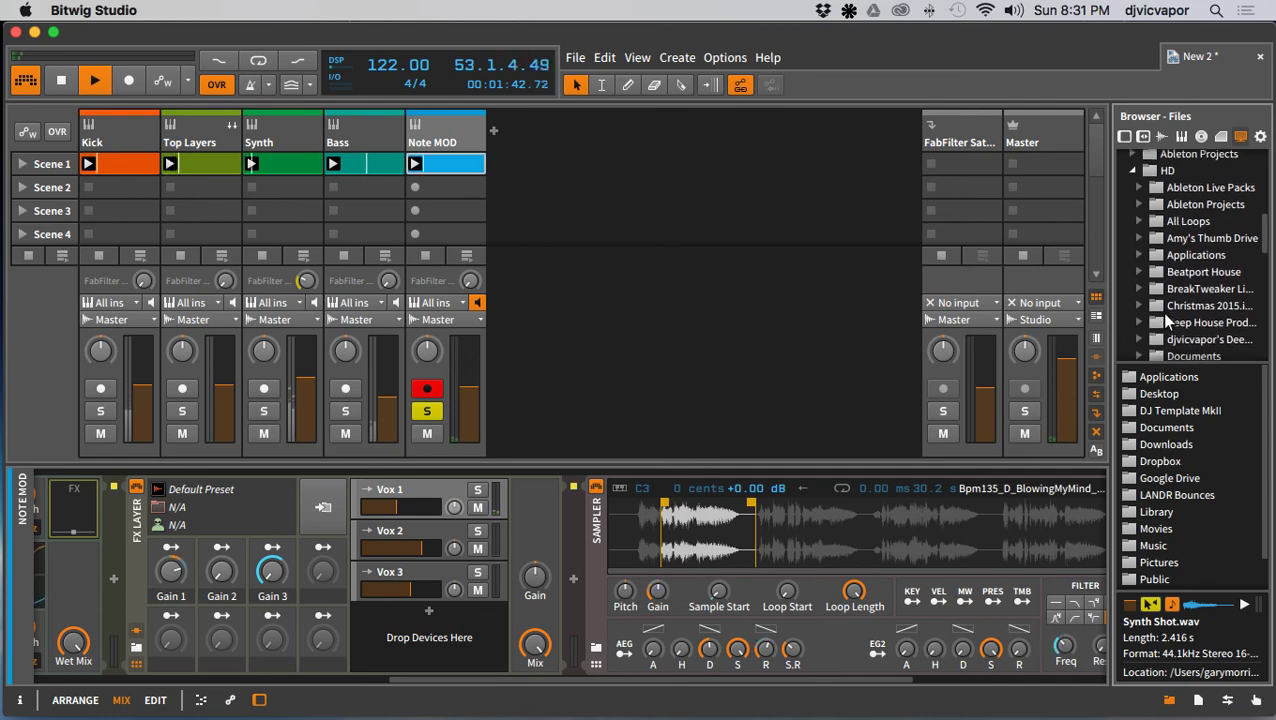
{"action": "scroll", "coordinate": [1160, 312], "scroll_direction": "down", "scroll_amount": 5}
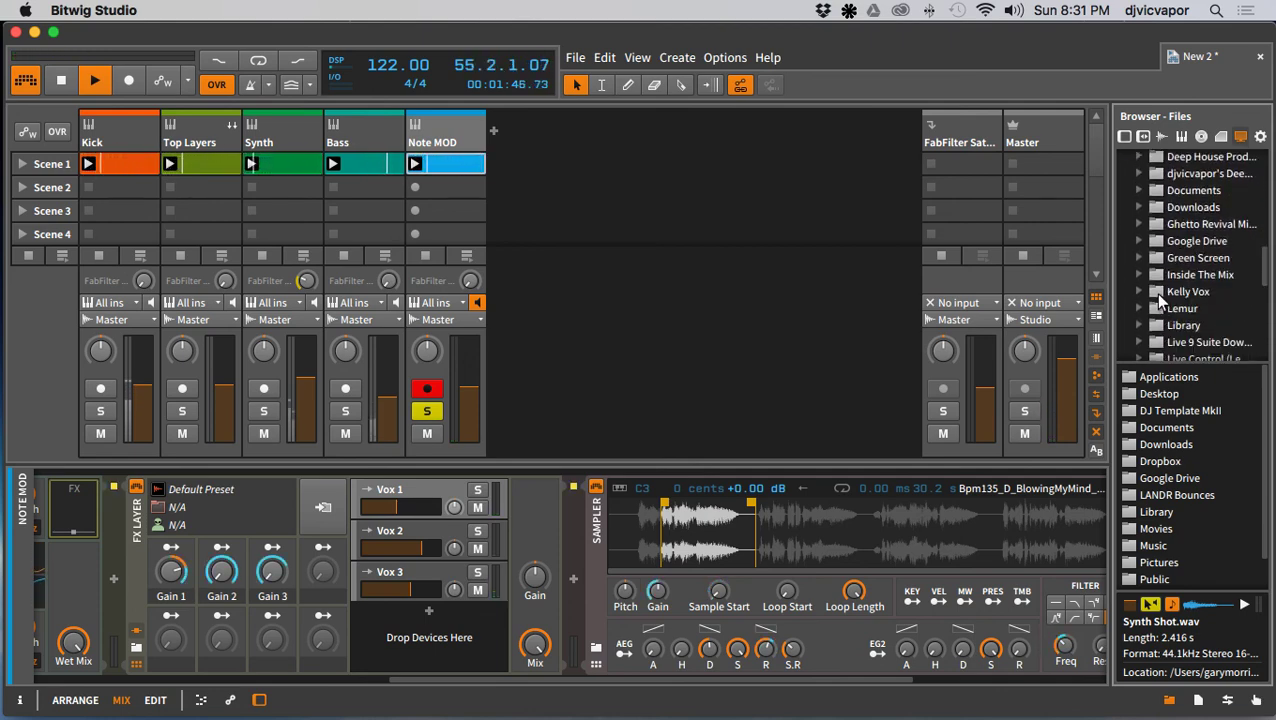
{"action": "left_click", "coordinate": [1140, 291]}
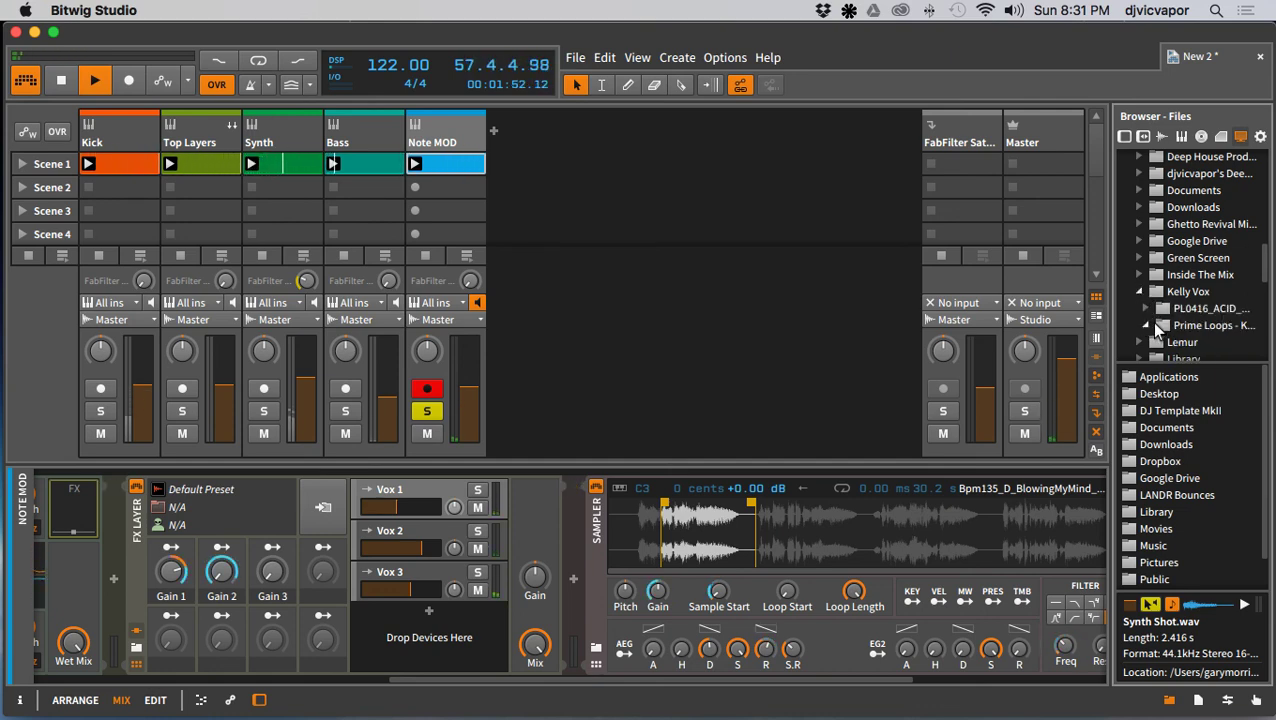
{"action": "left_click", "coordinate": [1146, 325]}
{"action": "scroll", "coordinate": [1148, 309], "scroll_direction": "down", "scroll_amount": 2}
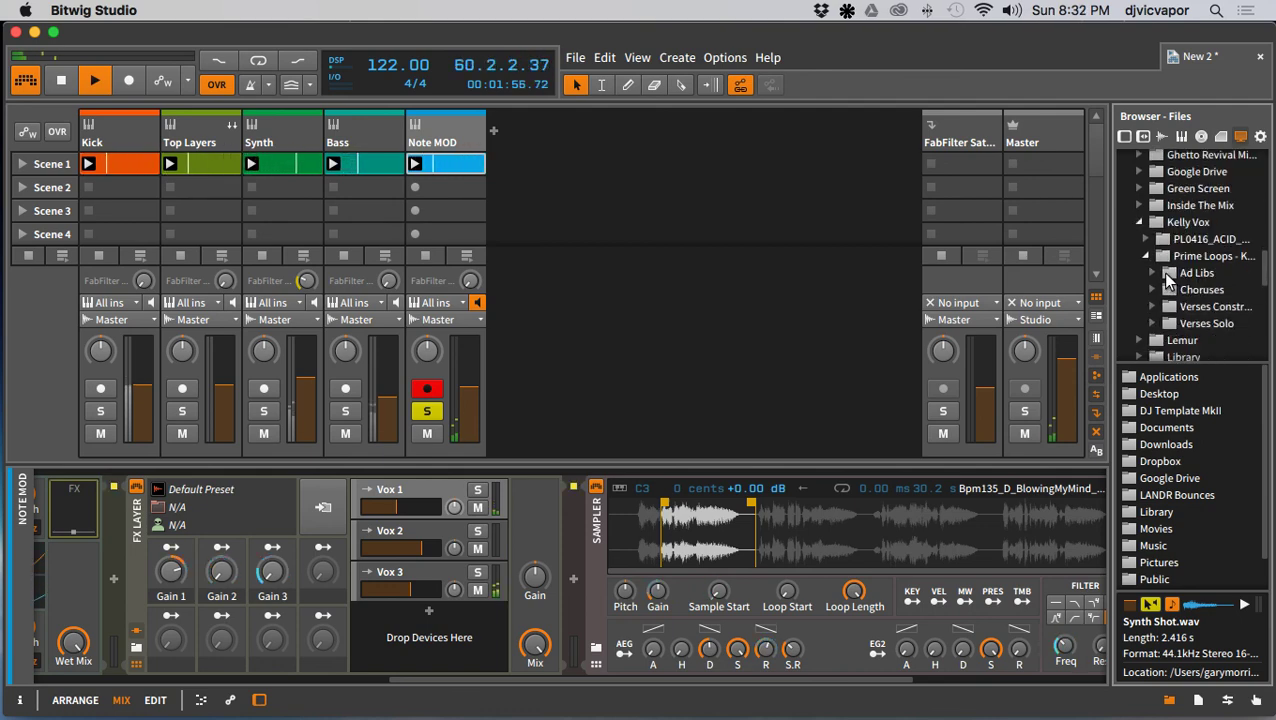
{"action": "left_click", "coordinate": [1161, 272]}
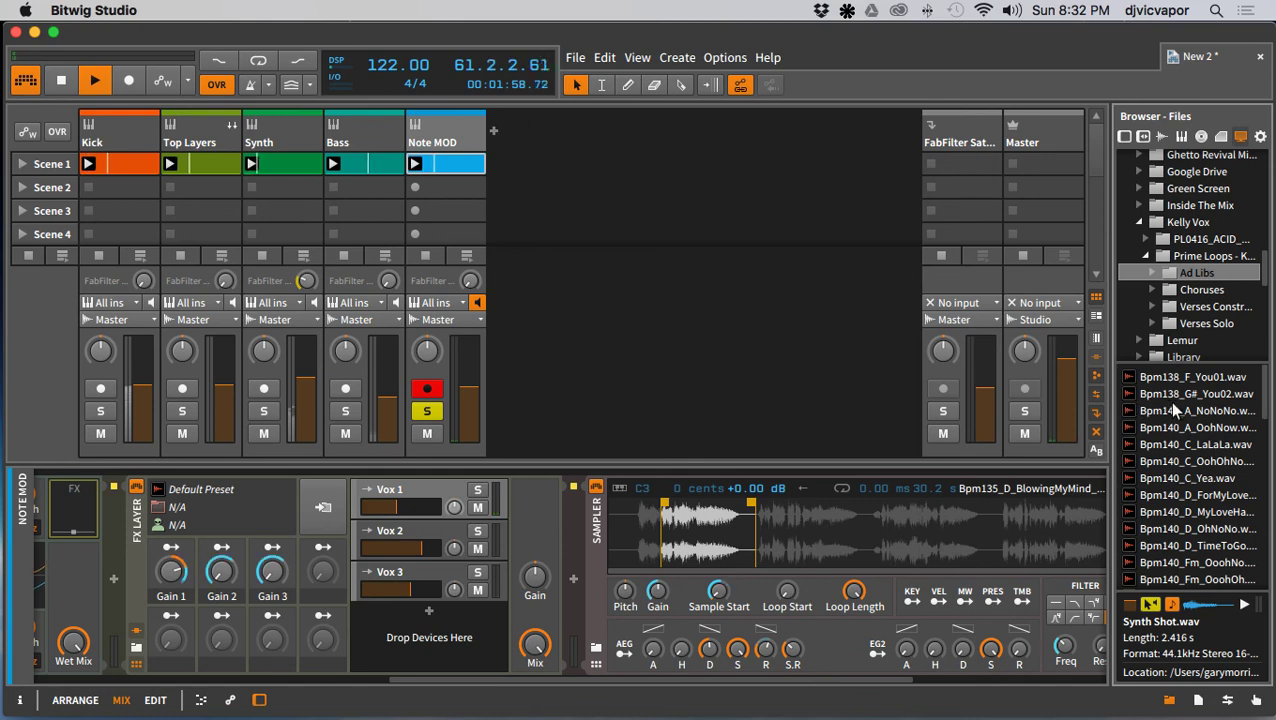
Step: Audition the ad-lib samples Bpm138_F_You01.wav and Bpm140_D_ForMyLove.wav
{"action": "left_click", "coordinate": [1178, 376]}
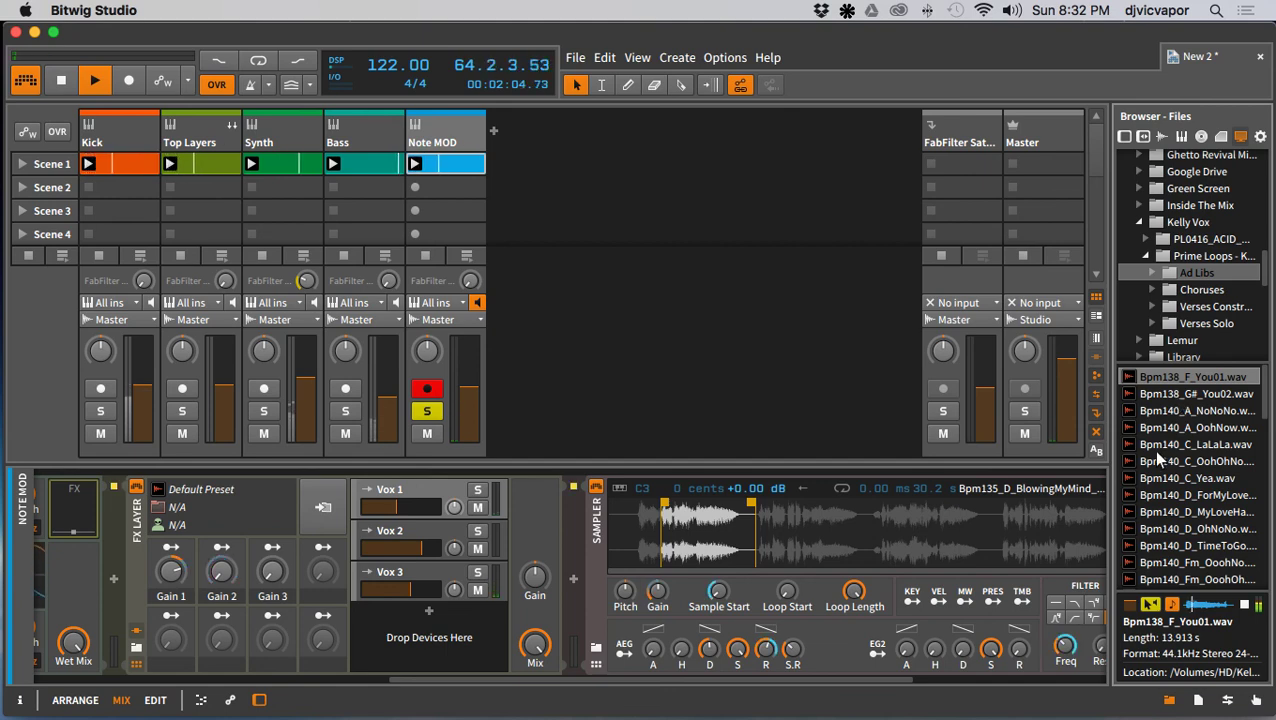
{"action": "scroll", "coordinate": [1156, 456], "scroll_direction": "down", "scroll_amount": 1}
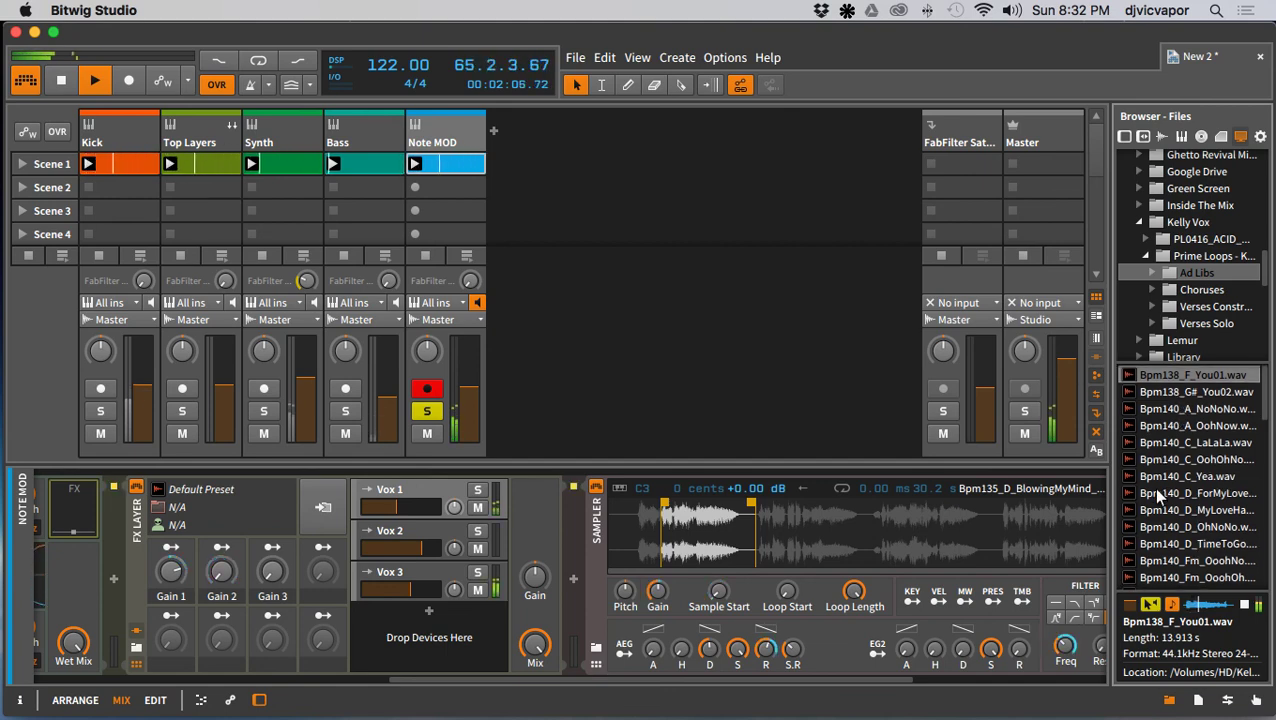
{"action": "left_click", "coordinate": [1156, 491]}
{"action": "scroll", "coordinate": [1156, 493], "scroll_direction": "down", "scroll_amount": 5}
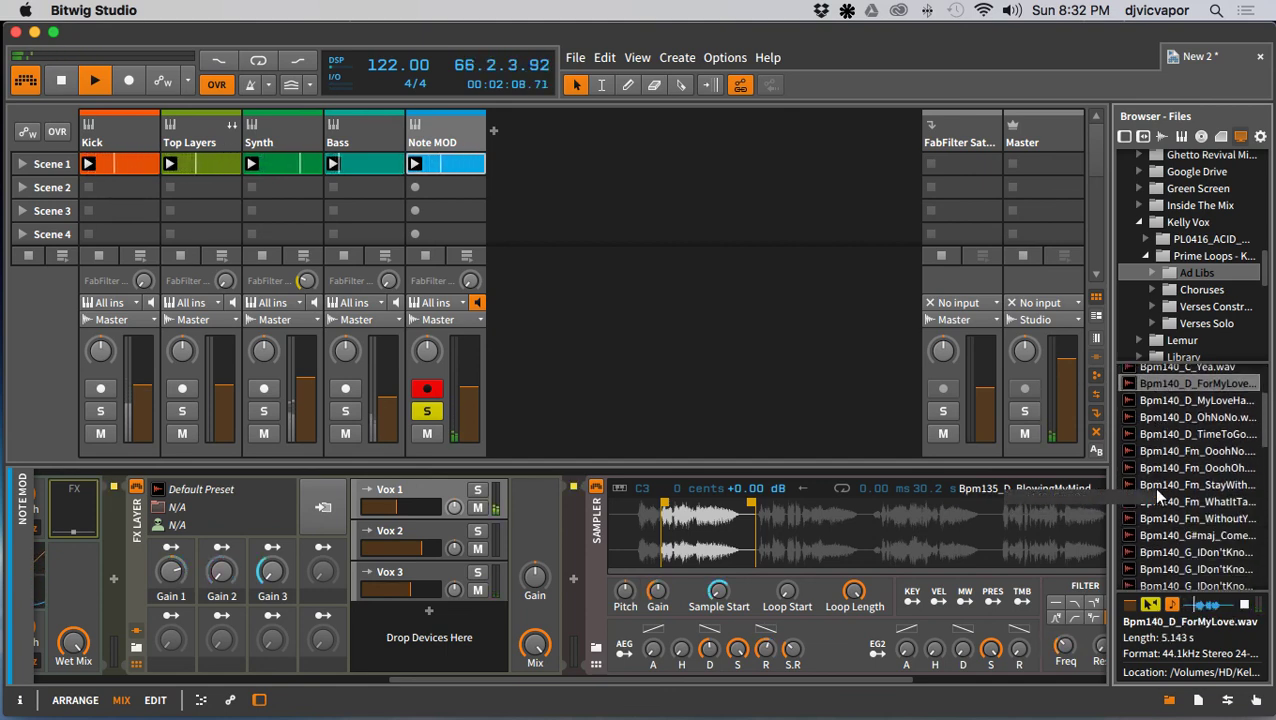
{"action": "scroll", "coordinate": [1157, 495], "scroll_direction": "down", "scroll_amount": 3}
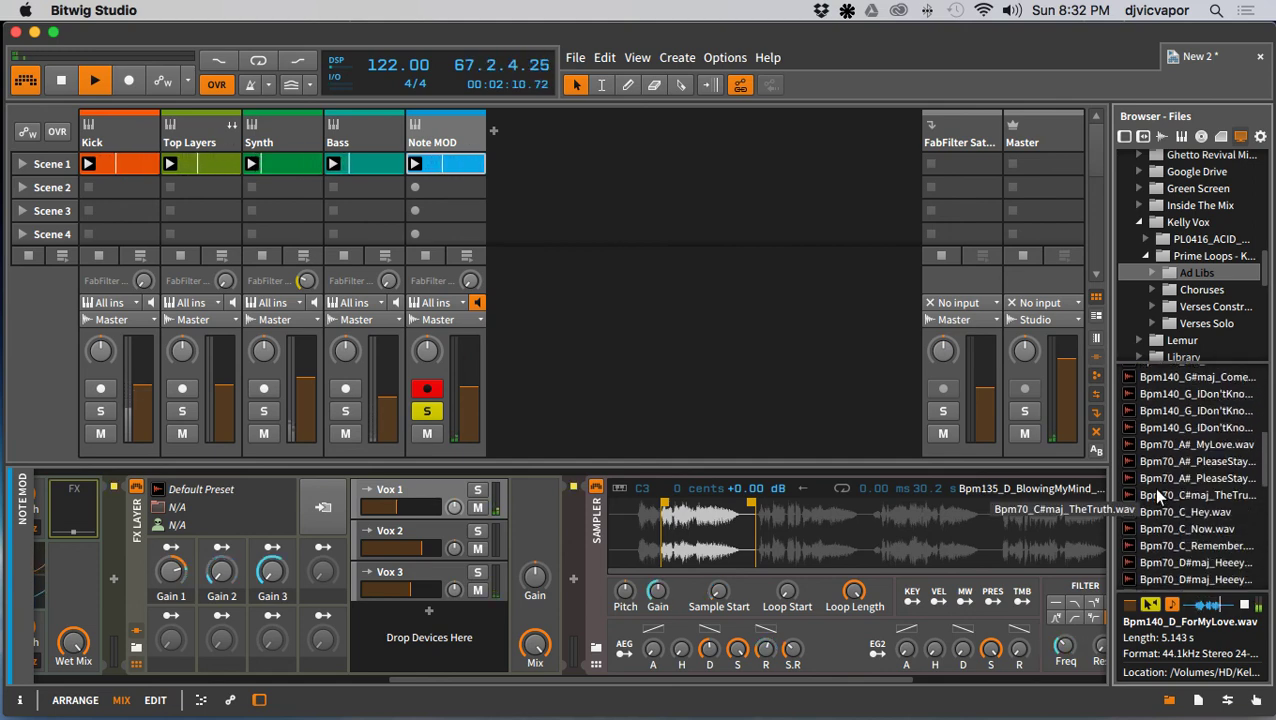
Step: Audition Bpm70_C_Hey.wav, load it into the displayed sampler, and move the sample start to the vocal's onset
{"action": "left_click", "coordinate": [1160, 514]}
{"action": "scroll", "coordinate": [1160, 518], "scroll_direction": "down", "scroll_amount": 4}
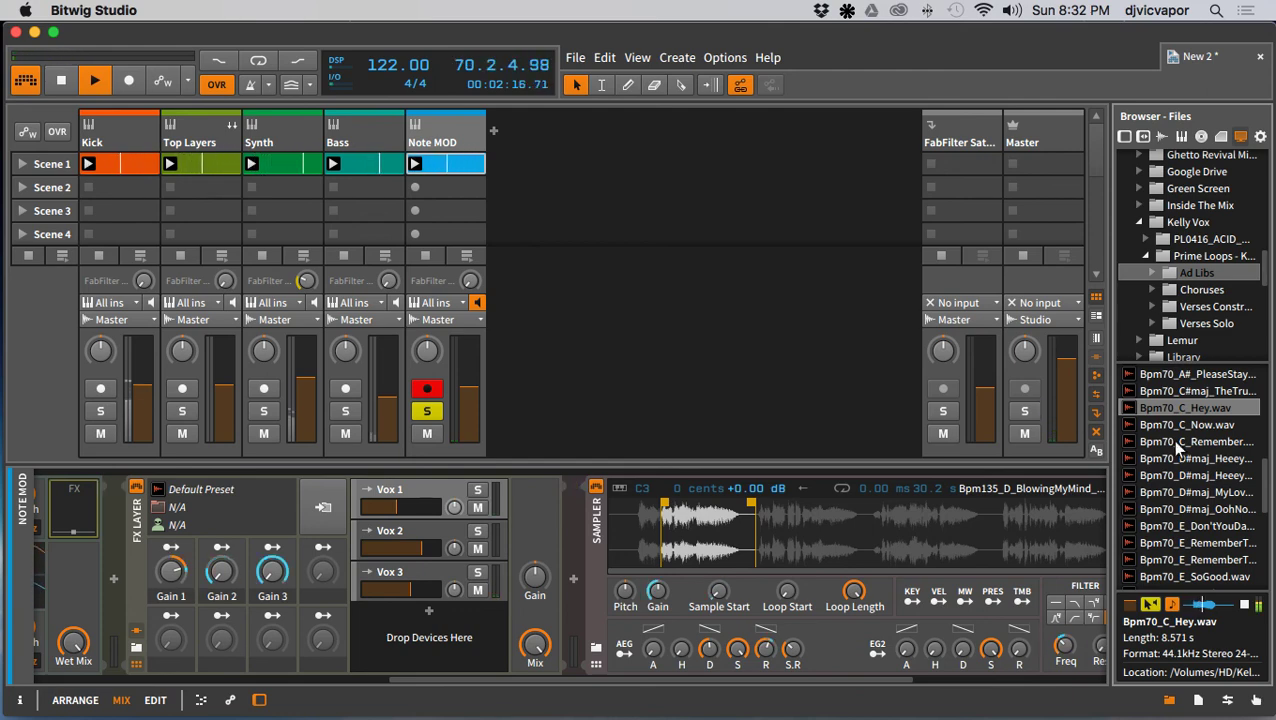
{"action": "left_click_drag", "start_coordinate": [1166, 404], "coordinate": [805, 525]}
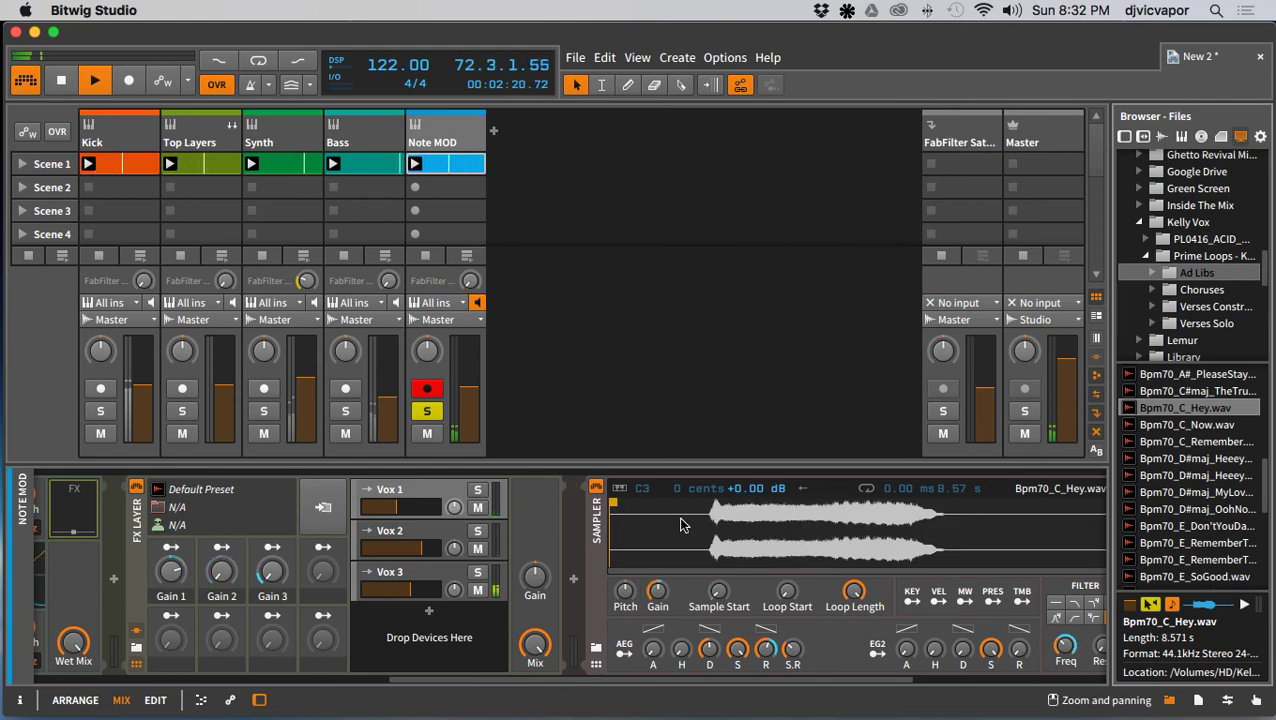
{"action": "left_click_drag", "start_coordinate": [615, 505], "coordinate": [709, 504]}
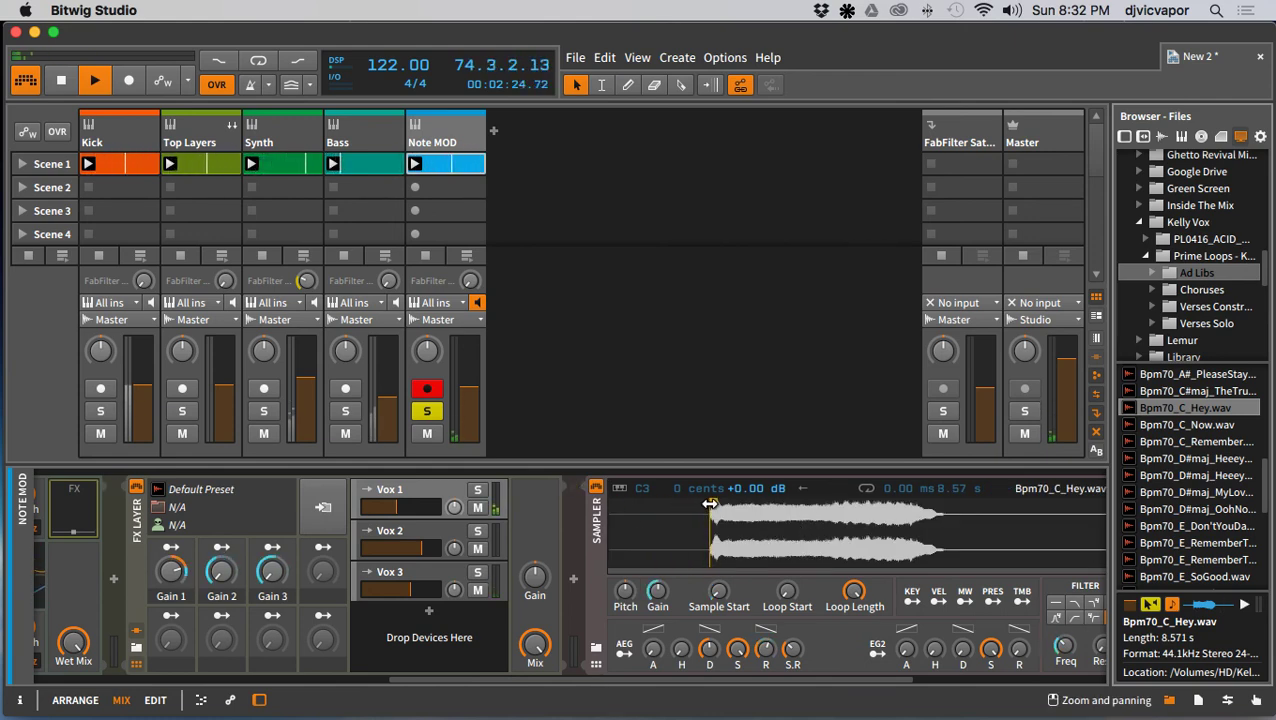
Step: Select the Vox 2 layer and audition Bpm70_C_Now.wav, Bpm70_E_SoGood.wav and Bpm70_Fmaj_I'mLost.wav as replacement samples
{"action": "left_click", "coordinate": [432, 540]}
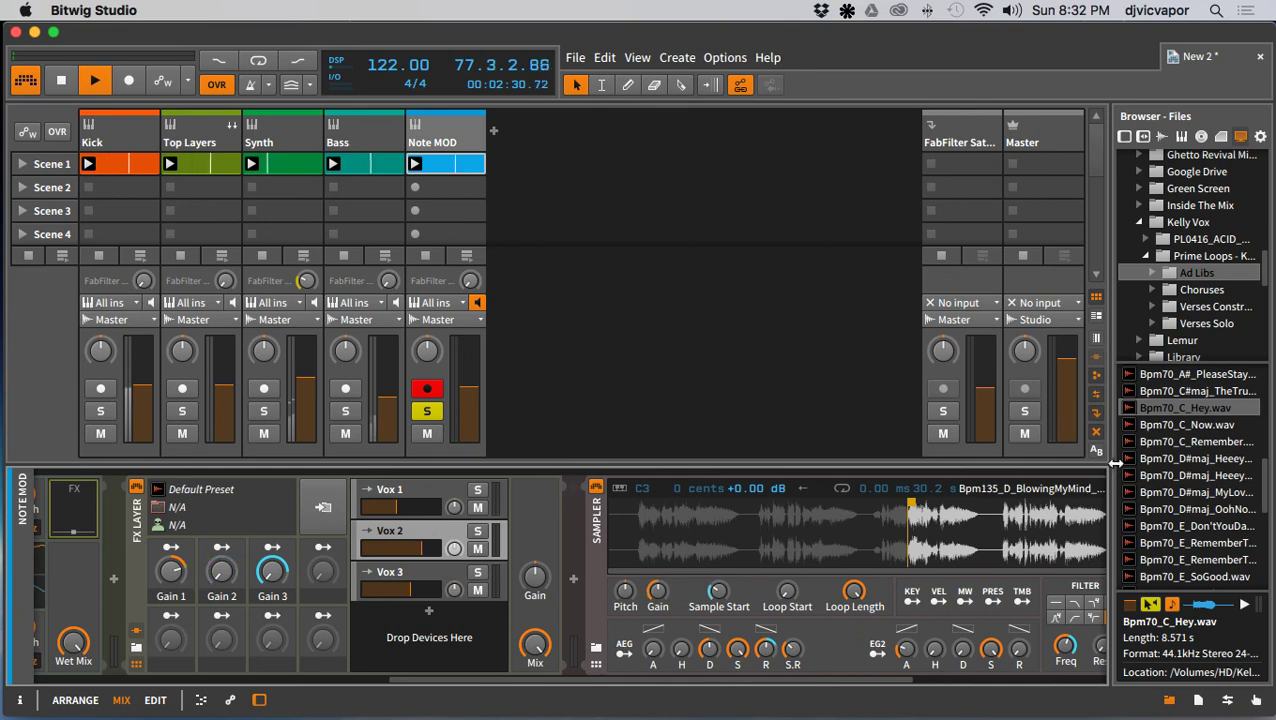
{"action": "left_click", "coordinate": [1161, 425]}
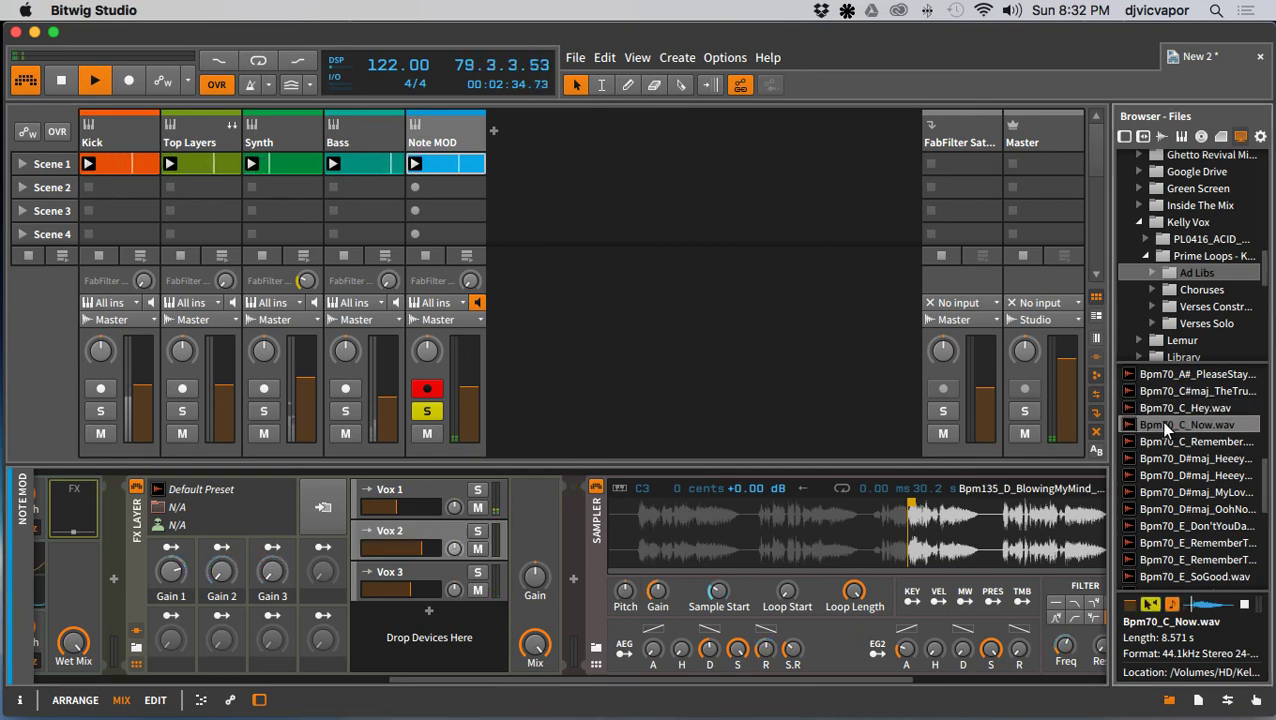
{"action": "left_click", "coordinate": [1176, 577]}
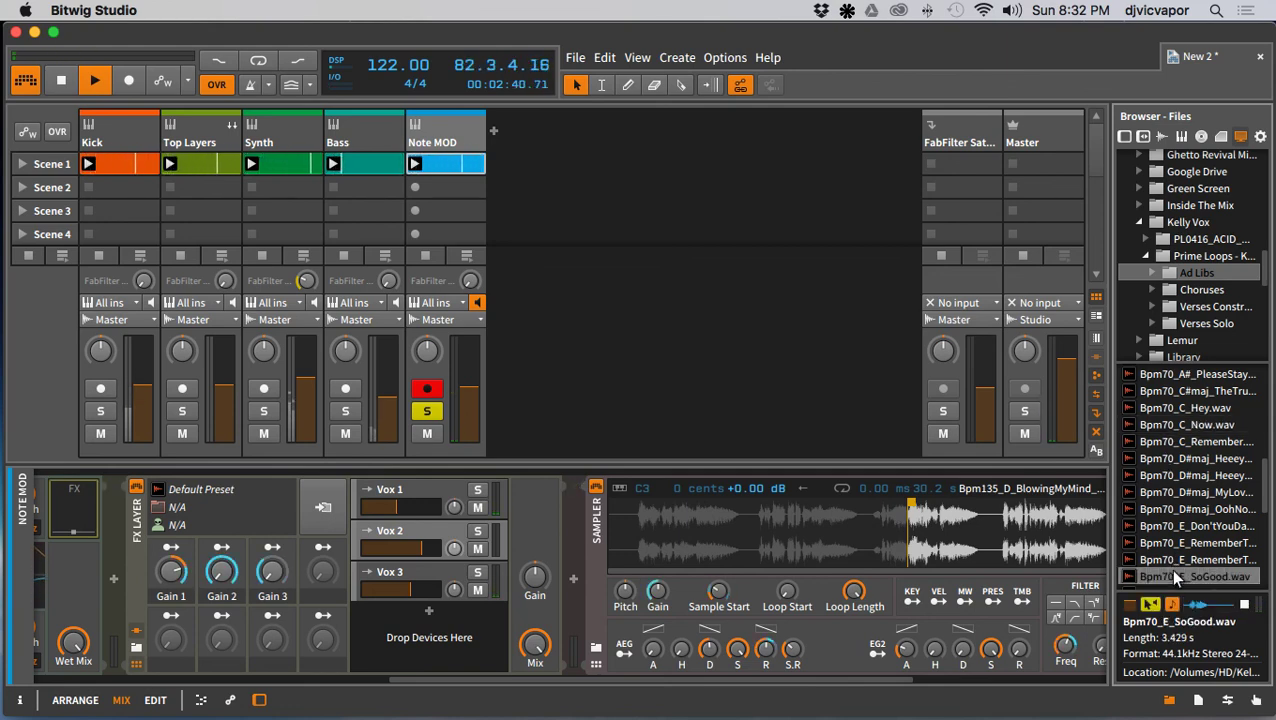
{"action": "scroll", "coordinate": [1162, 491], "scroll_direction": "down", "scroll_amount": 2}
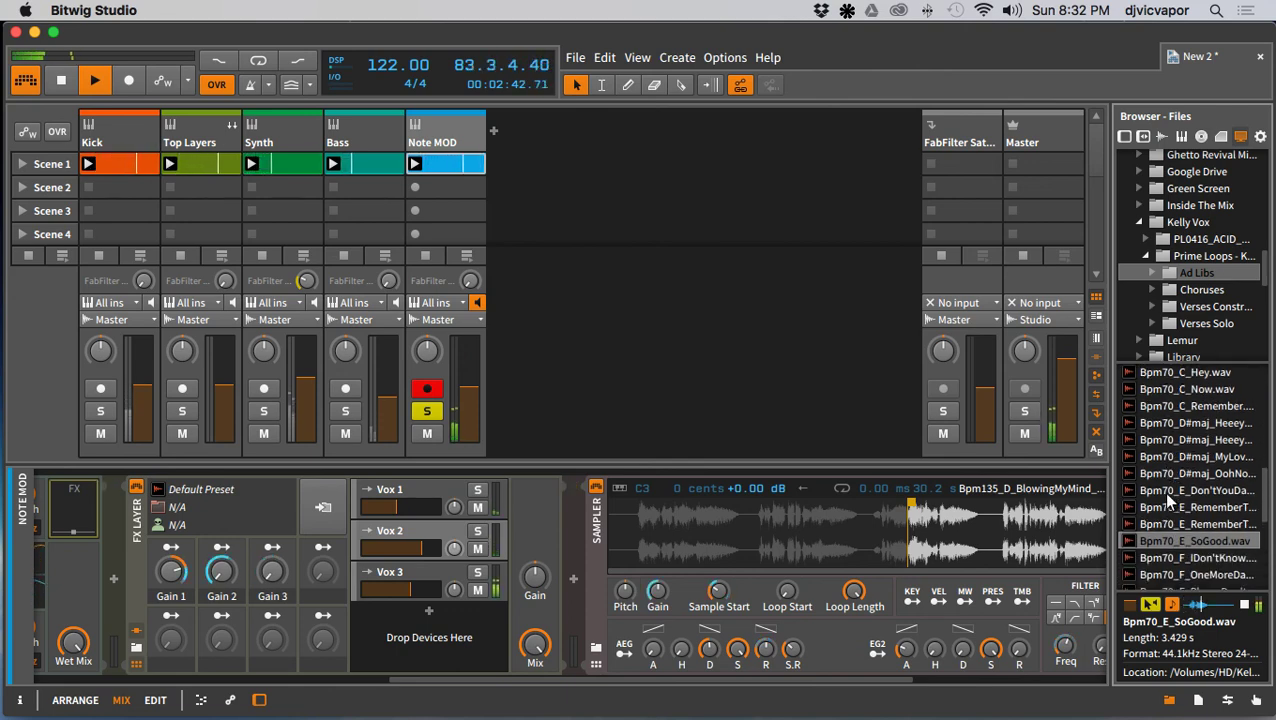
{"action": "scroll", "coordinate": [1162, 491], "scroll_direction": "down", "scroll_amount": 3}
{"action": "scroll", "coordinate": [1162, 491], "scroll_direction": "down", "scroll_amount": 3}
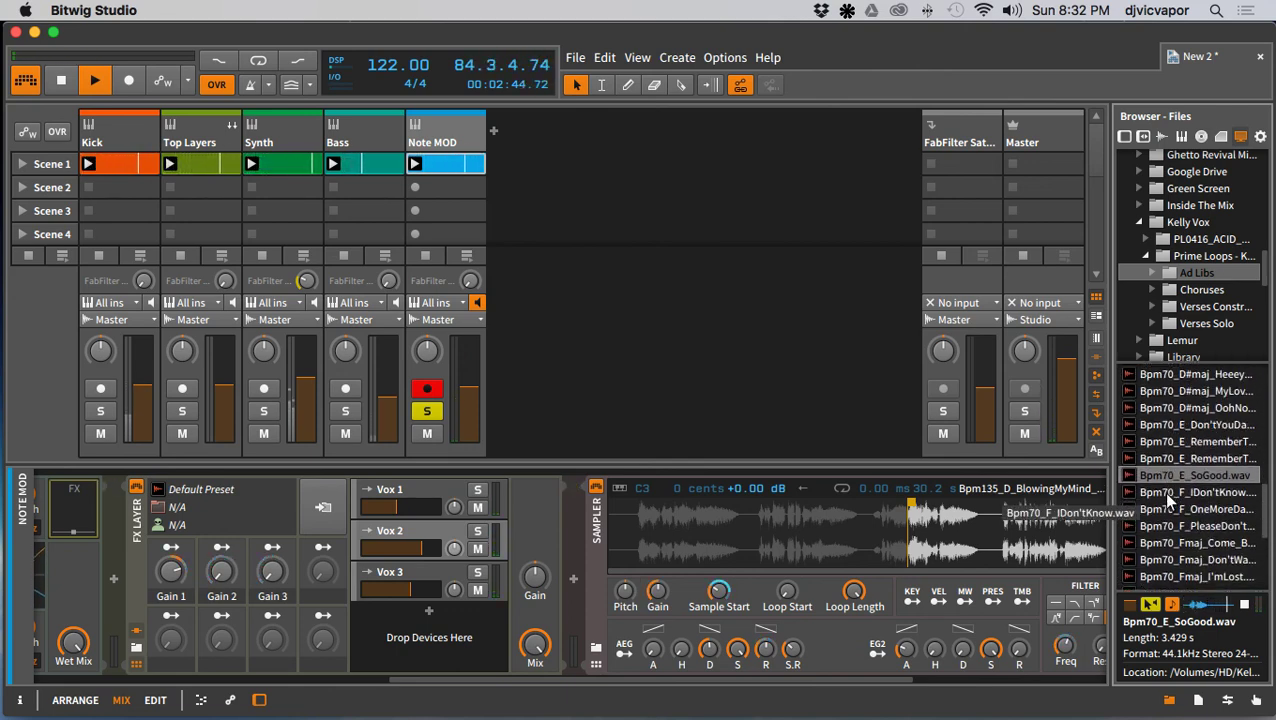
{"action": "left_click", "coordinate": [1164, 544]}
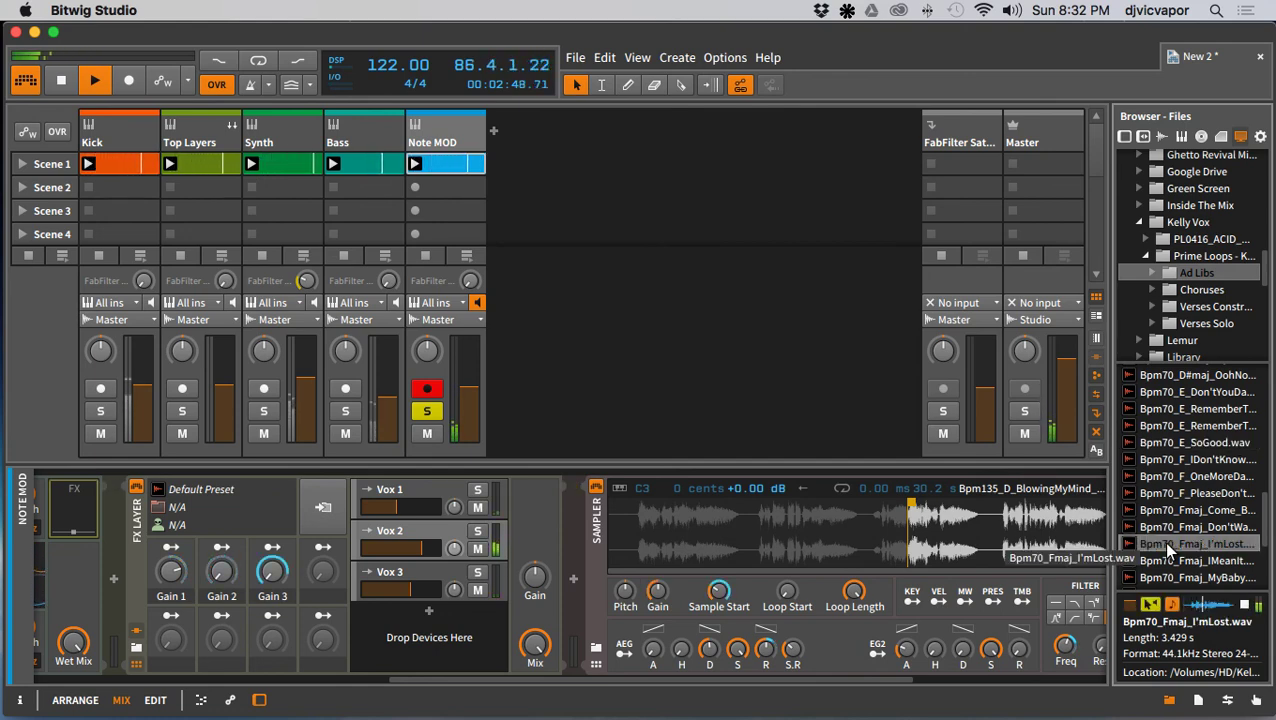
{"action": "scroll", "coordinate": [1162, 541], "scroll_direction": "down", "scroll_amount": 3}
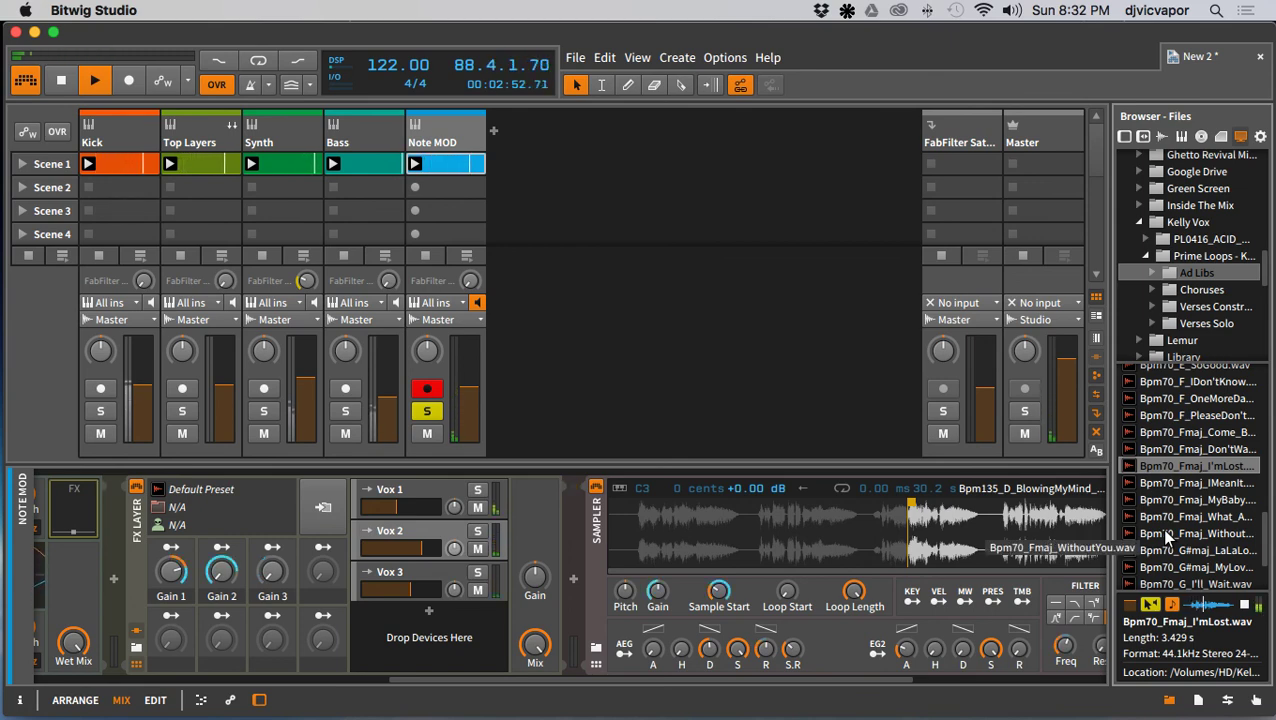
Step: Audition Bpm70_Fmaj_WithoutYou.wav and load it into the Vox 2 sampler in place of its current sample
{"action": "left_click", "coordinate": [1166, 535]}
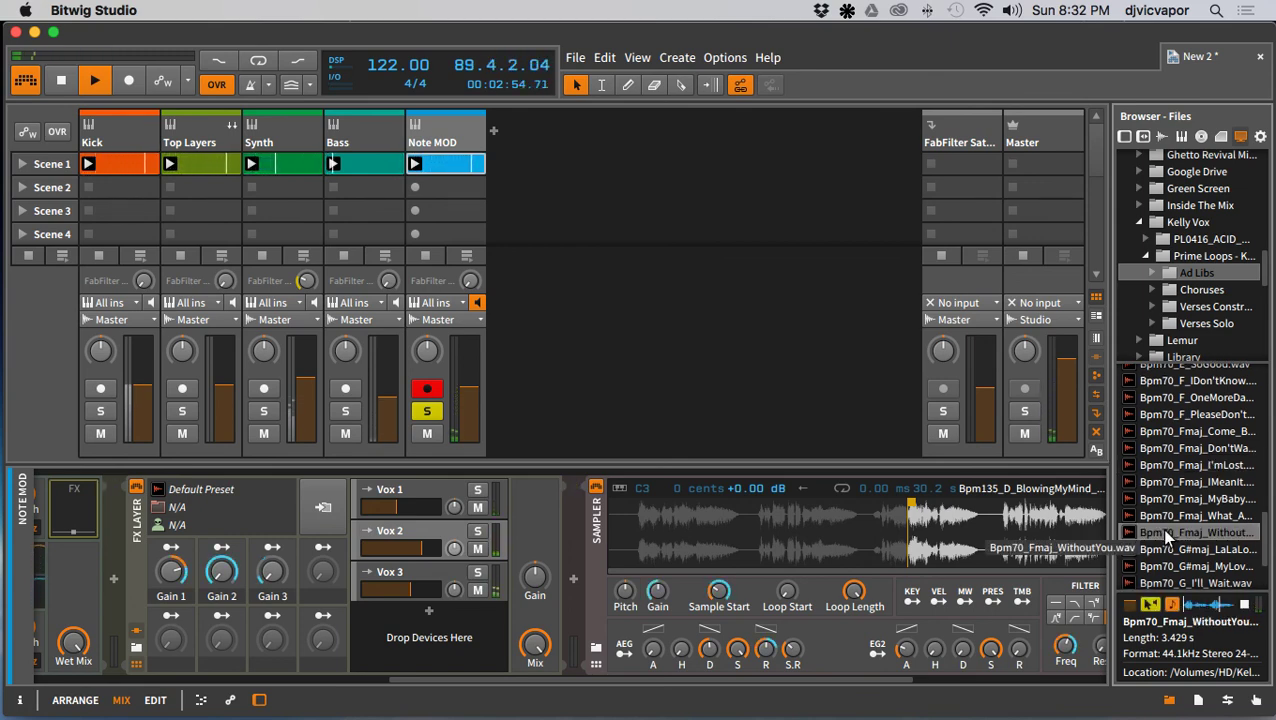
{"action": "scroll", "coordinate": [1166, 537], "scroll_direction": "down", "scroll_amount": 1}
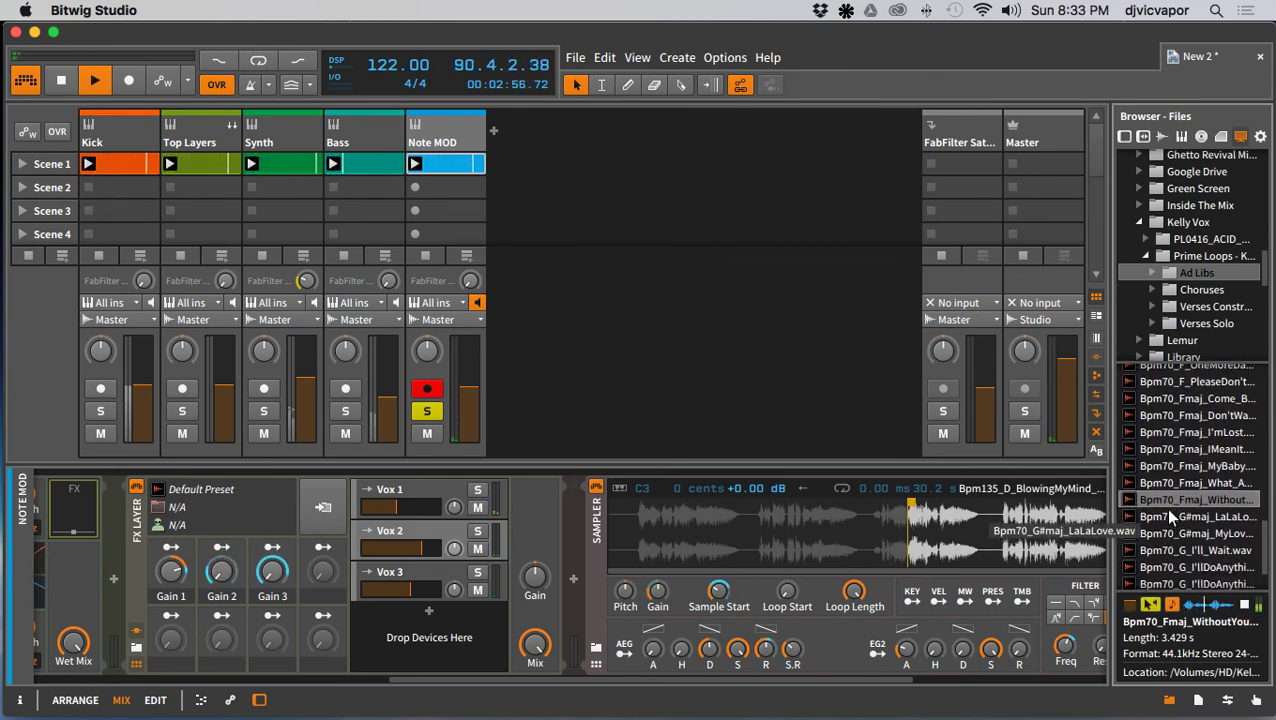
{"action": "left_click_drag", "start_coordinate": [1164, 498], "coordinate": [990, 533]}
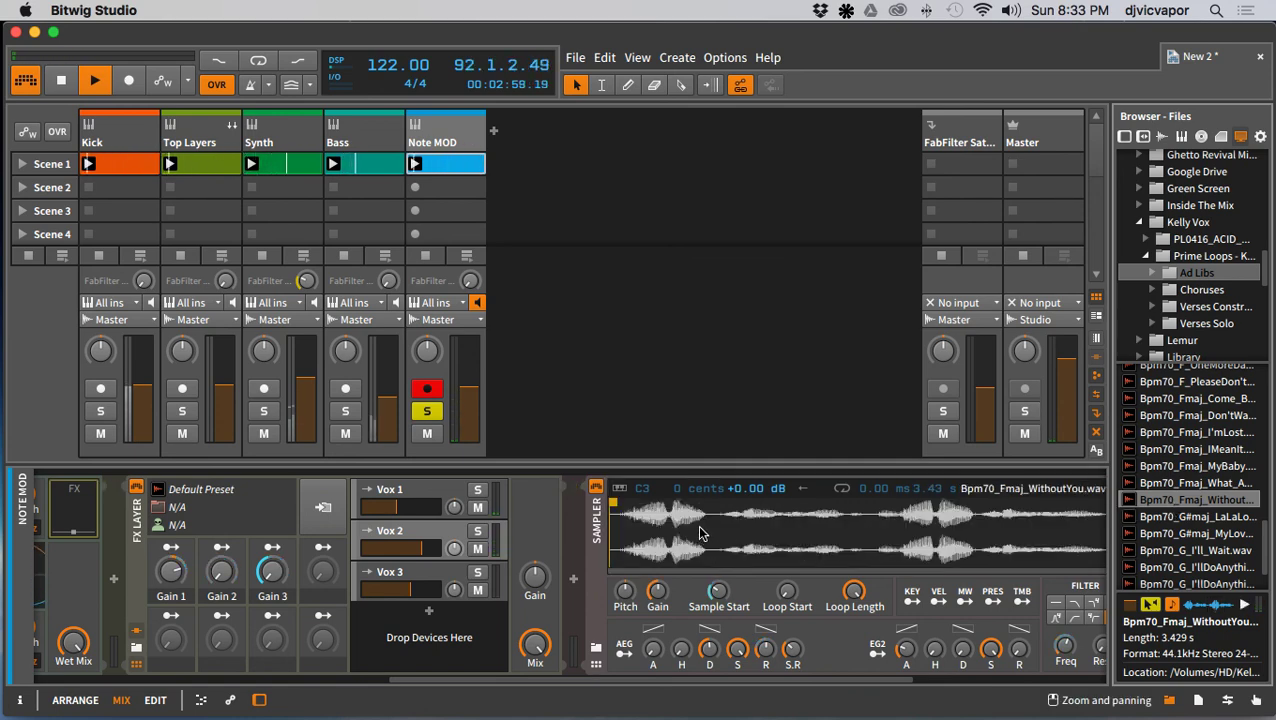
Step: Select the Vox 3 layer and audition Bpm70_C_Remember.wav, Bpm70_G_I'llDoAnything01.wav and Bpm70_G_I'mTellingYou.wav as replacement samples
{"action": "left_click", "coordinate": [430, 574]}
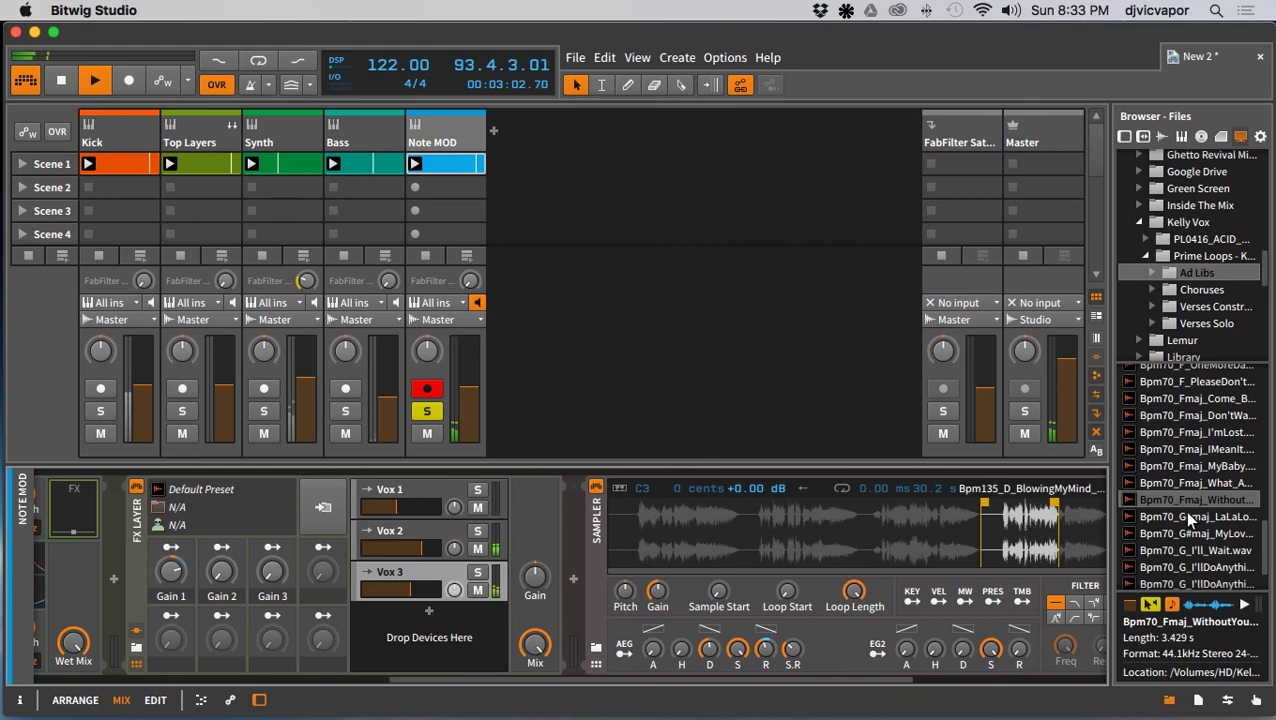
{"action": "scroll", "coordinate": [1183, 510], "scroll_direction": "down", "scroll_amount": 3}
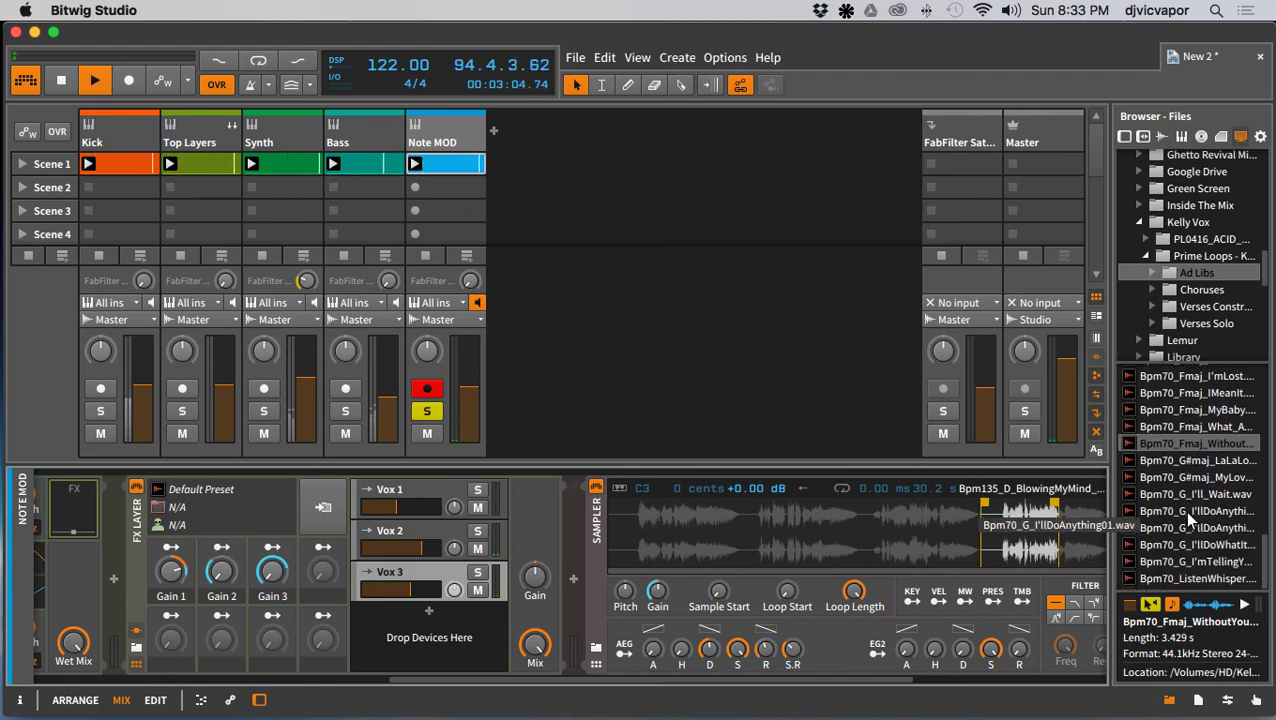
{"action": "scroll", "coordinate": [1178, 505], "scroll_direction": "up", "scroll_amount": 1}
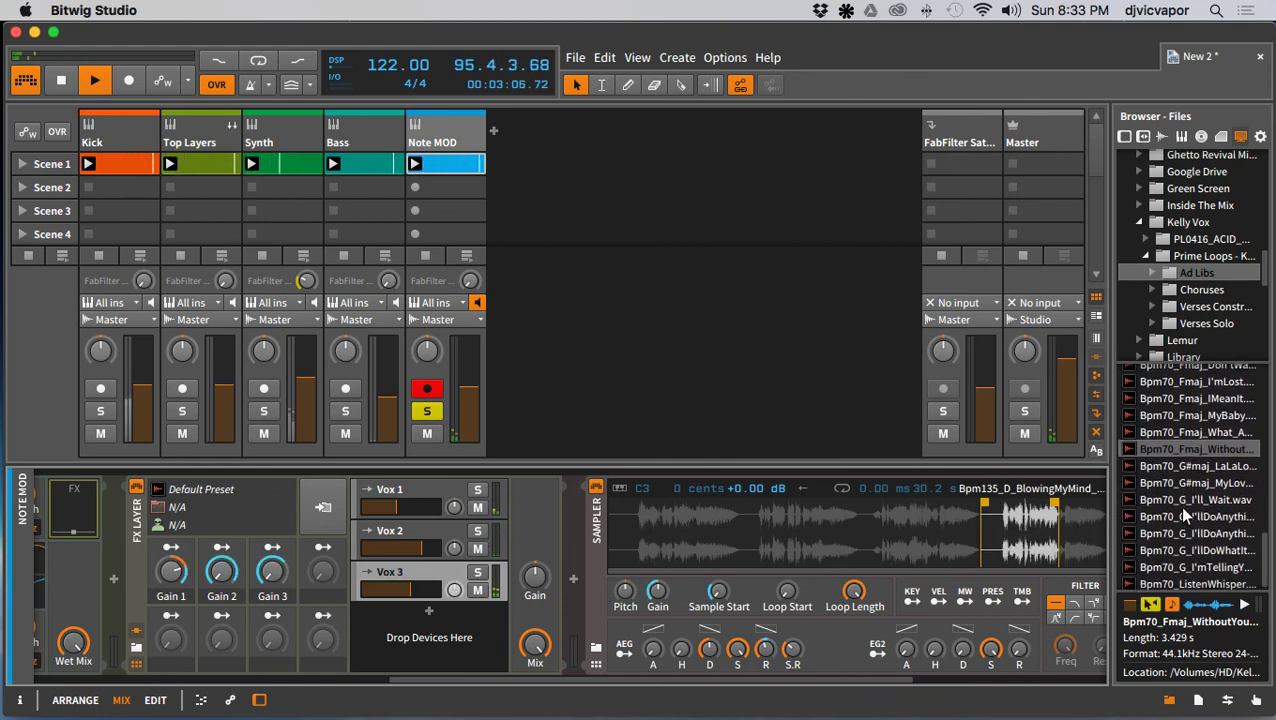
{"action": "scroll", "coordinate": [1178, 505], "scroll_direction": "up", "scroll_amount": 10}
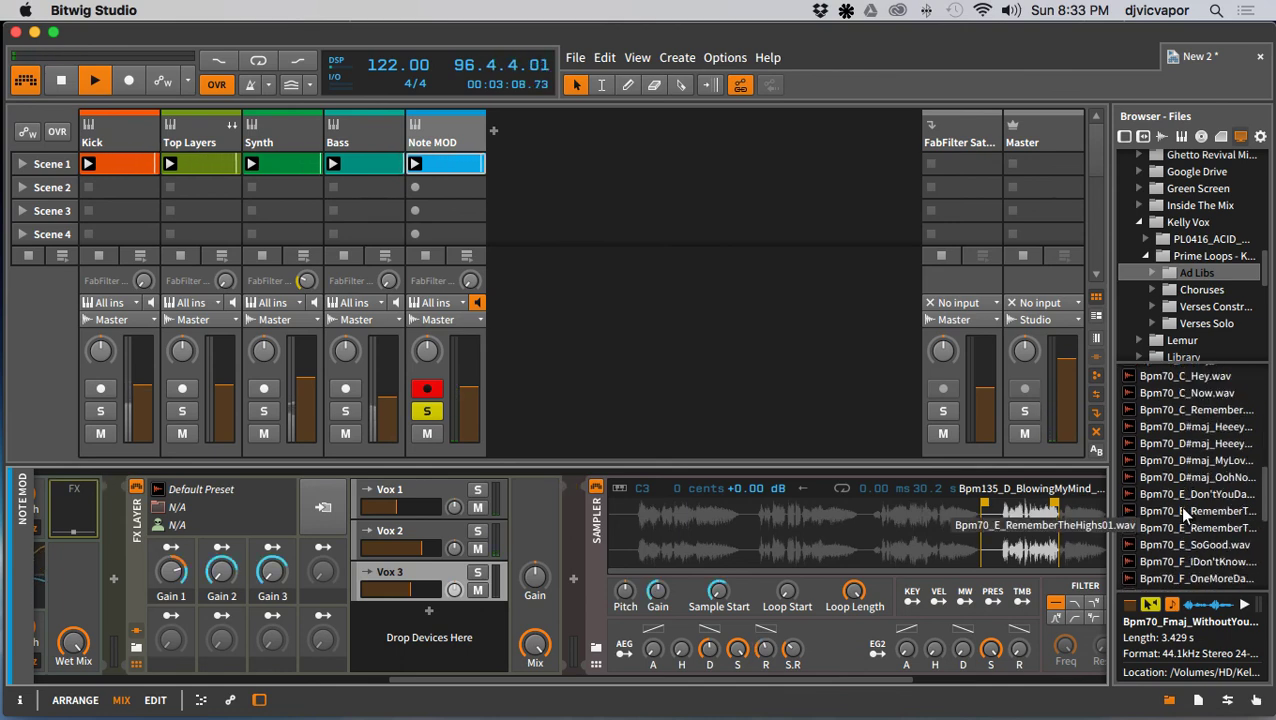
{"action": "scroll", "coordinate": [1178, 505], "scroll_direction": "up", "scroll_amount": 2}
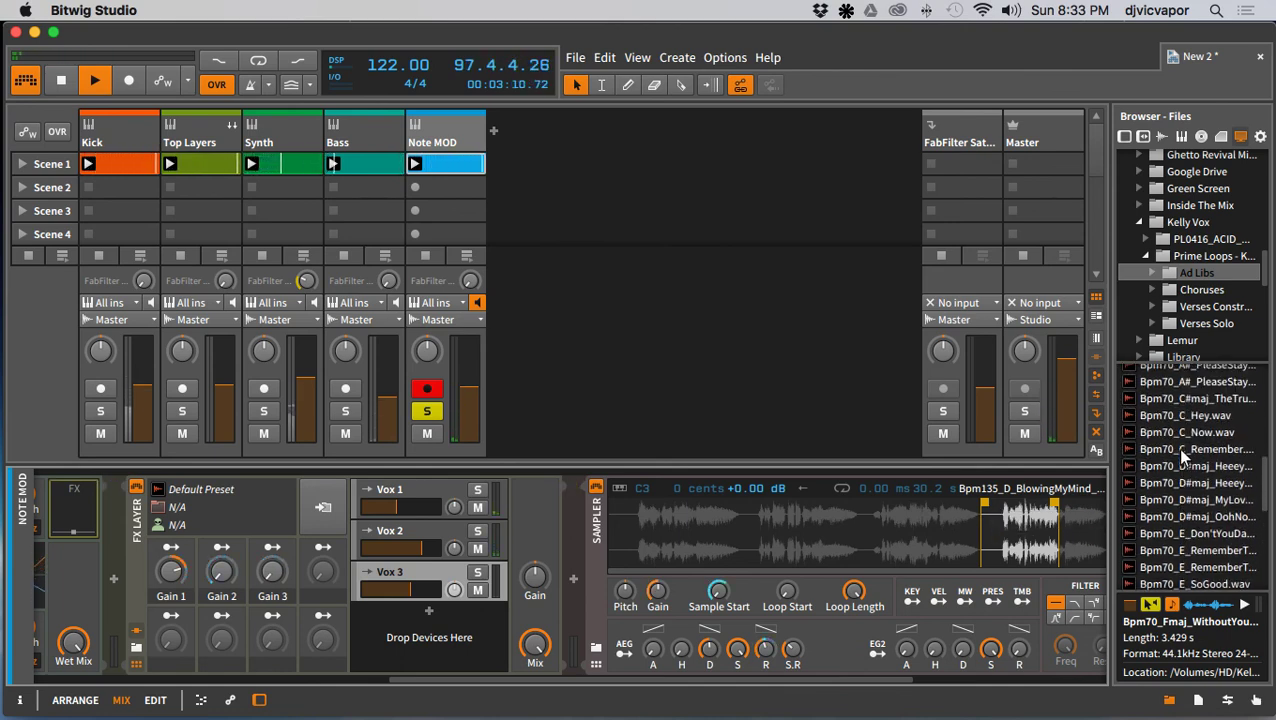
{"action": "left_click", "coordinate": [1180, 450]}
{"action": "scroll", "coordinate": [1160, 490], "scroll_direction": "up", "scroll_amount": 1}
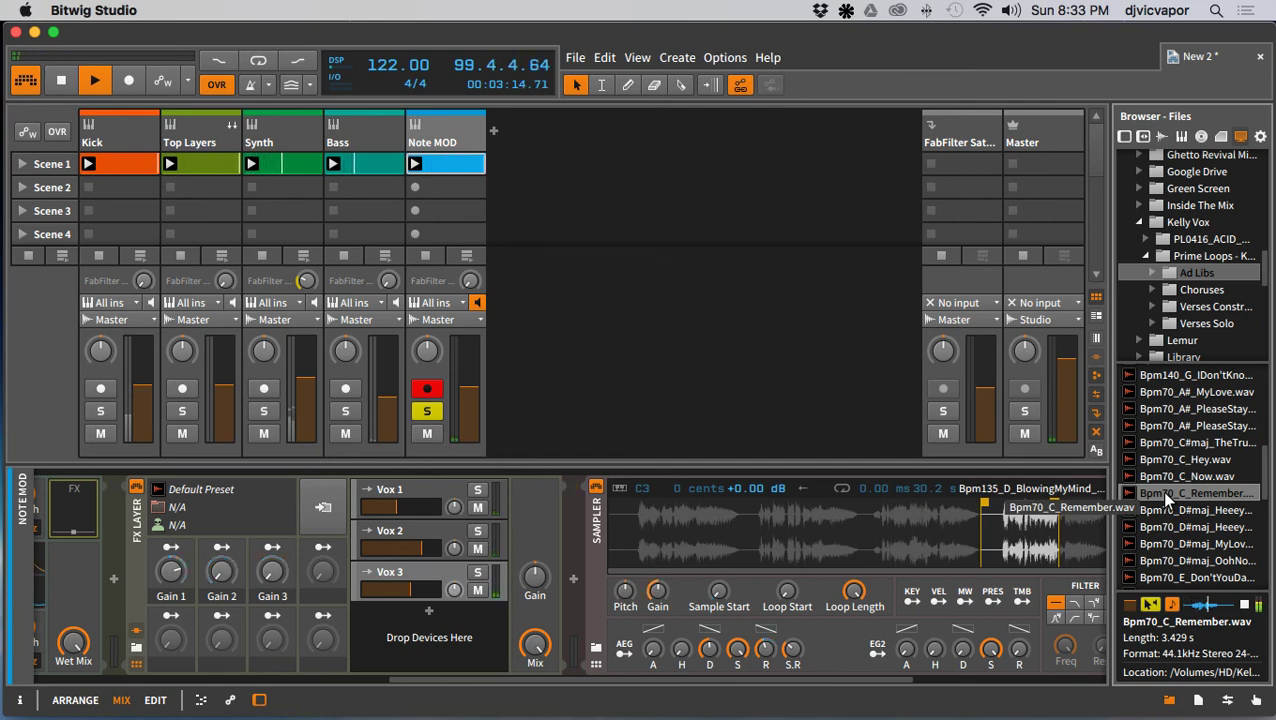
{"action": "scroll", "coordinate": [1160, 490], "scroll_direction": "down", "scroll_amount": 6}
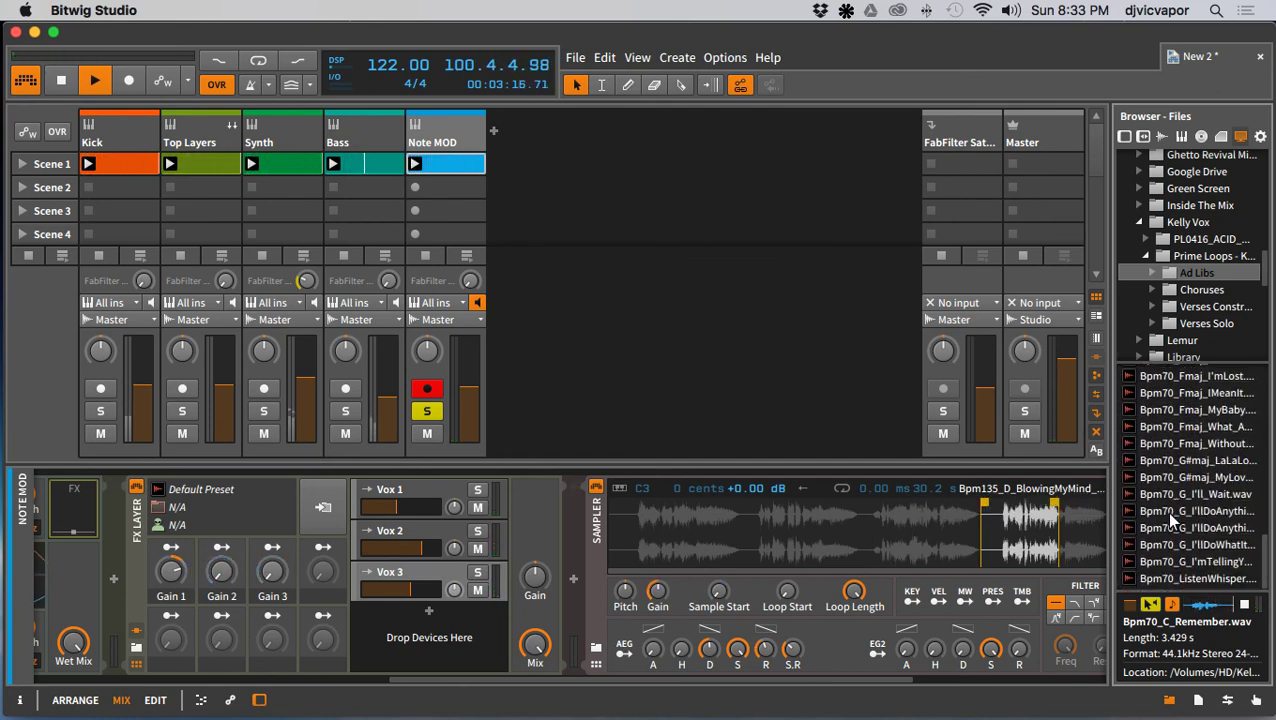
{"action": "left_click", "coordinate": [1165, 511]}
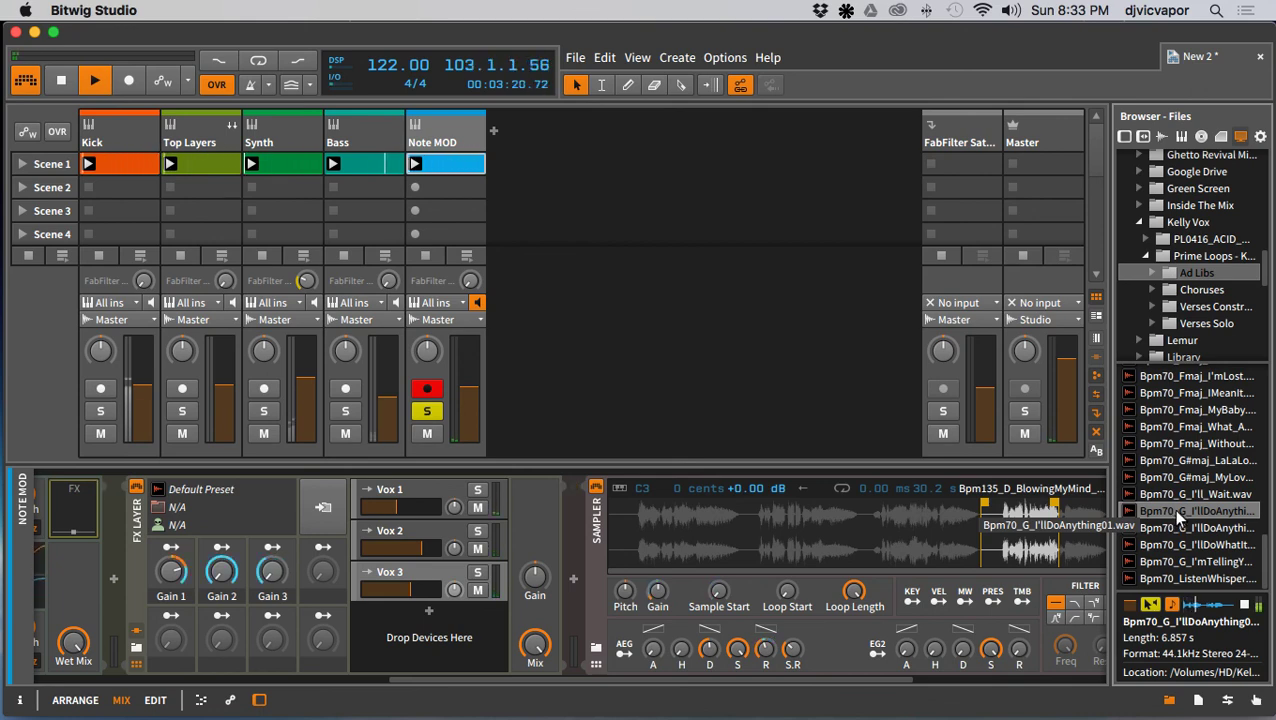
{"action": "left_click", "coordinate": [1178, 556]}
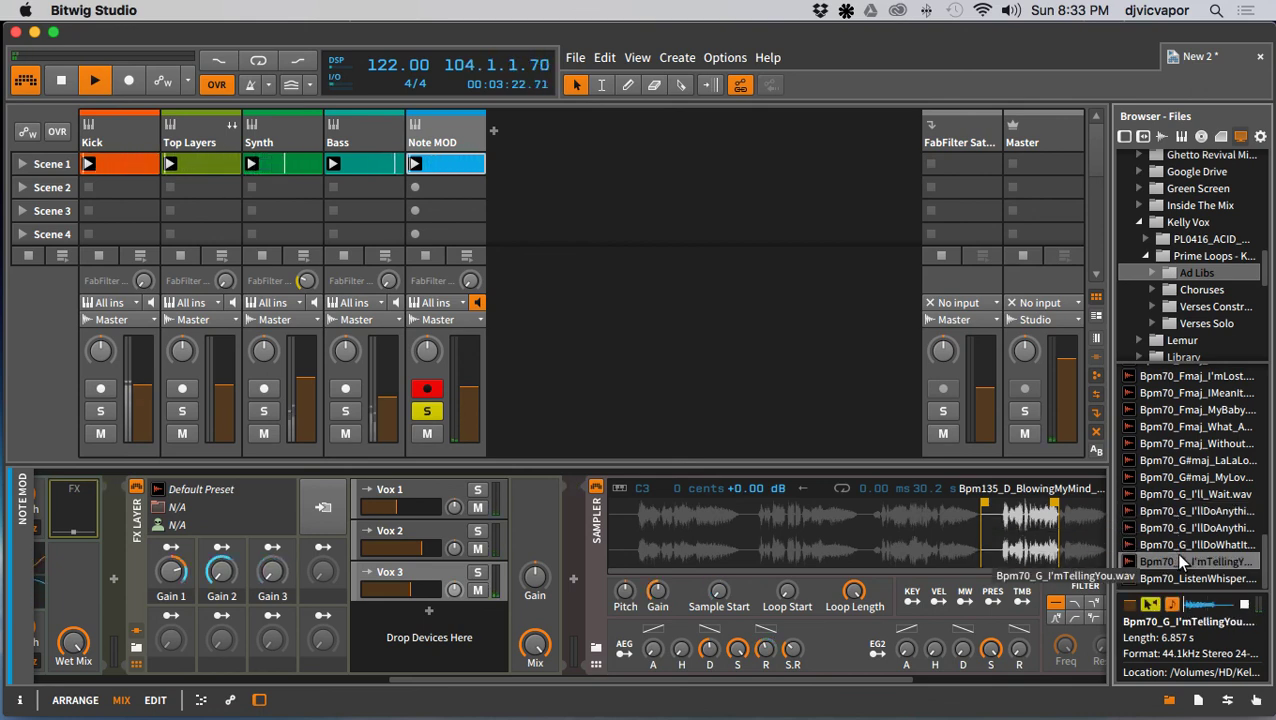
Step: Browse the Choruses and Verses Solo folders and audition Bpm140_A_YouHaveMeHanging.wav and Bpm124_F_It'sLate.wav
{"action": "left_click", "coordinate": [1160, 289]}
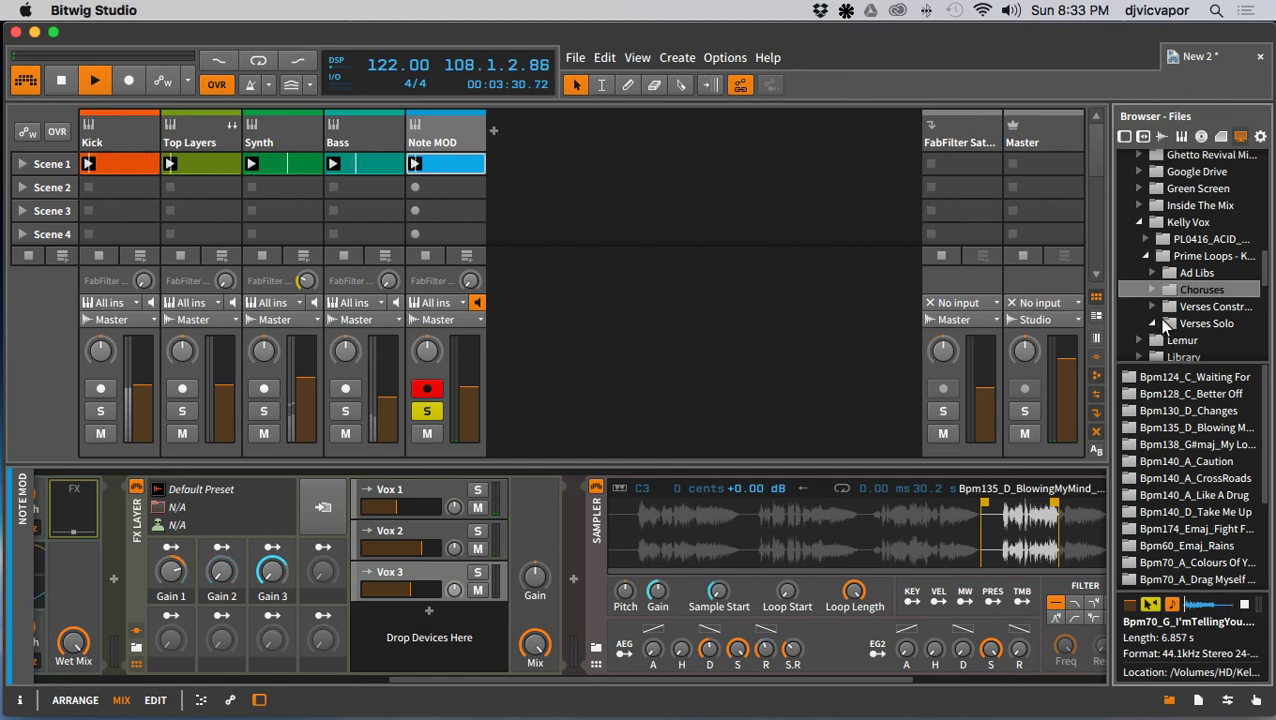
{"action": "left_click", "coordinate": [1154, 323]}
{"action": "left_click", "coordinate": [1179, 441]}
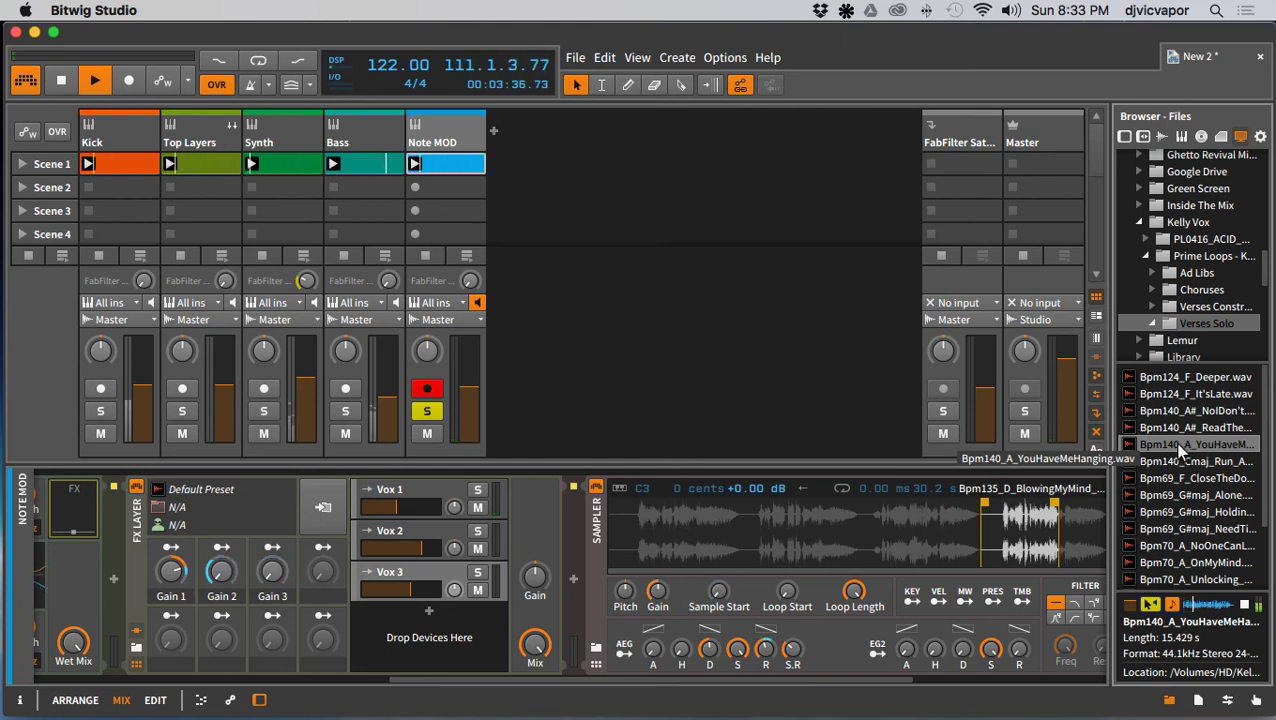
{"action": "left_click", "coordinate": [1176, 393]}
{"action": "scroll", "coordinate": [1194, 535], "scroll_direction": "down", "scroll_amount": 1}
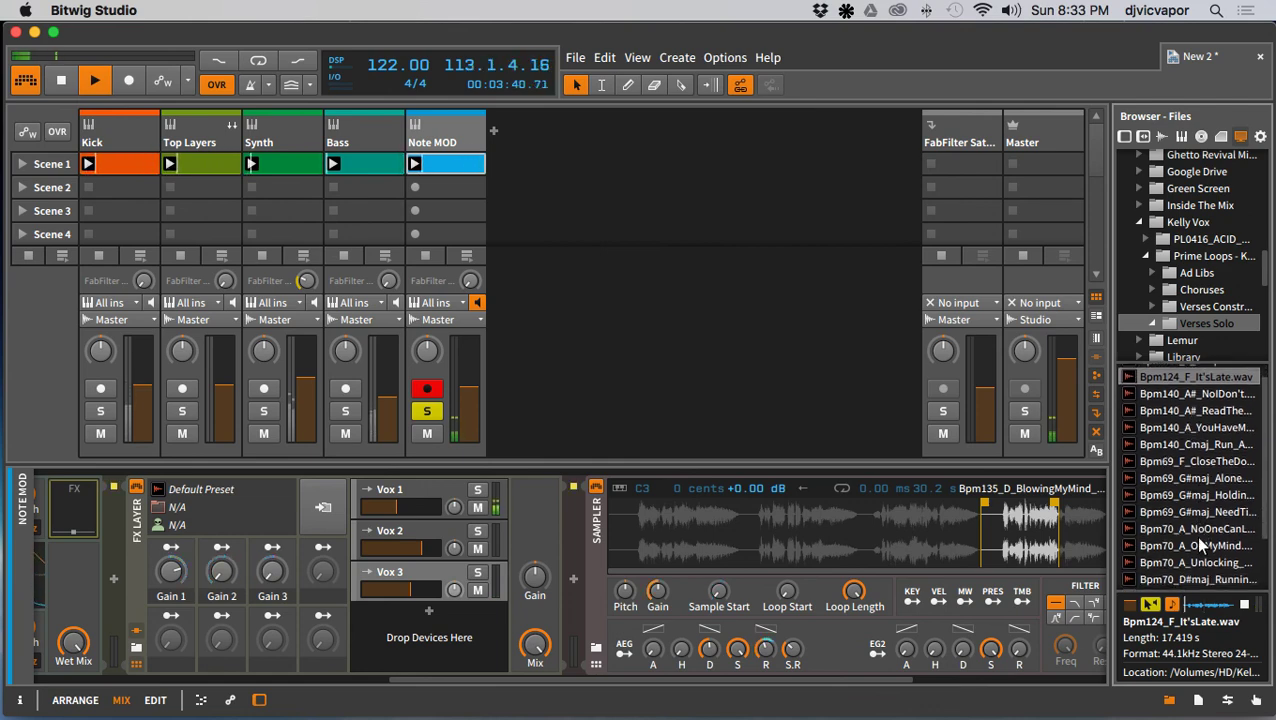
Step: Audition Bpm70_A_NoOneCanLoveYou.wav, load it into the Vox 3 sampler, and move the sample start to the second vocal phrase's onset
{"action": "left_click", "coordinate": [1195, 529]}
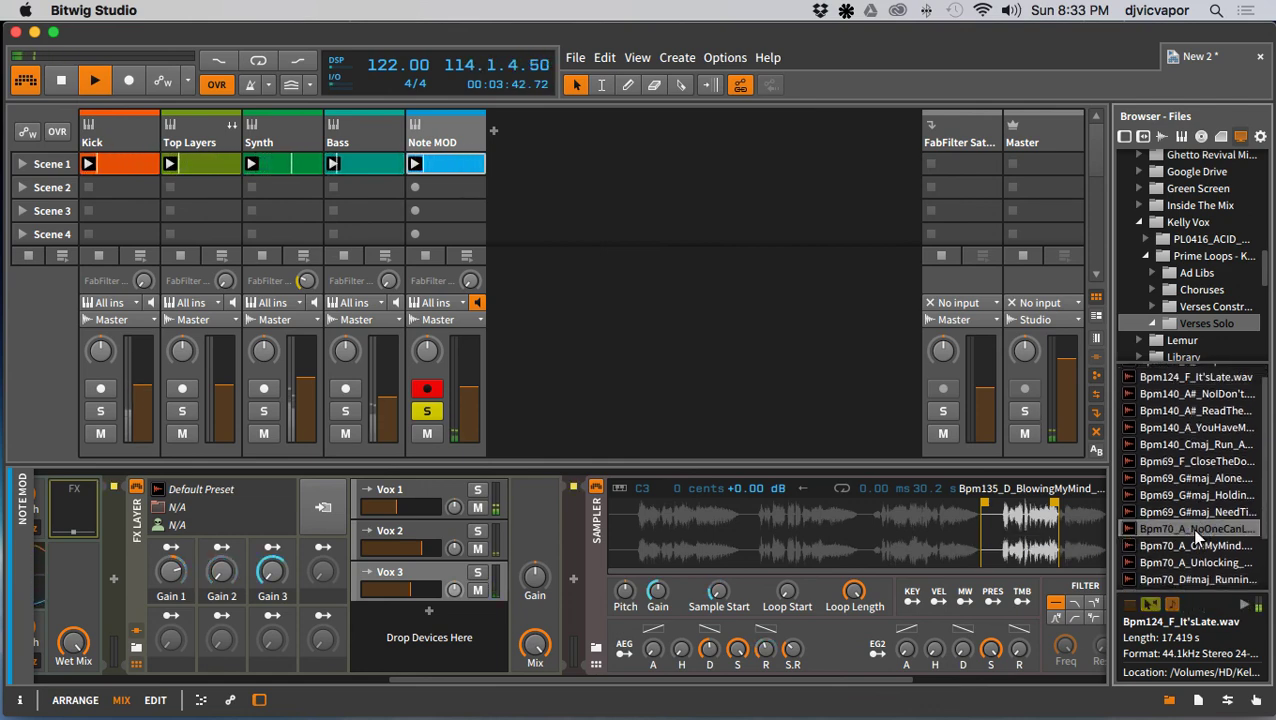
{"action": "scroll", "coordinate": [1195, 535], "scroll_direction": "down", "scroll_amount": 4}
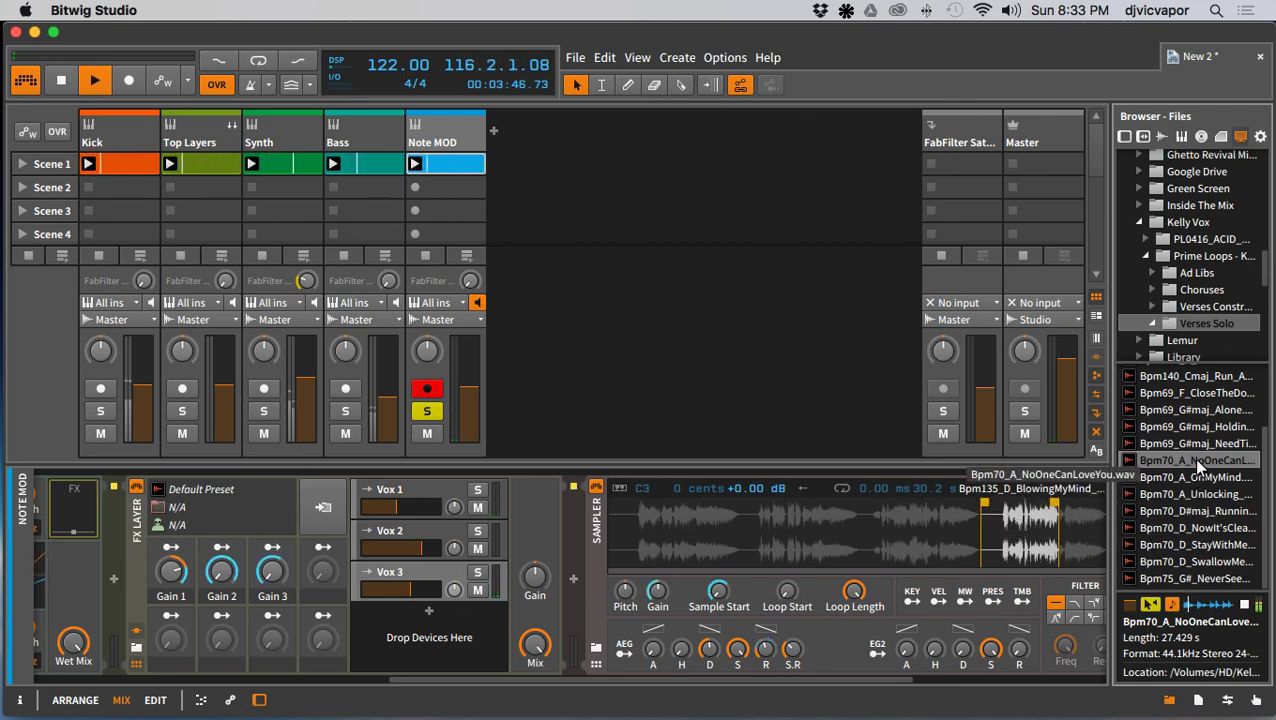
{"action": "left_click_drag", "start_coordinate": [1192, 458], "coordinate": [913, 518]}
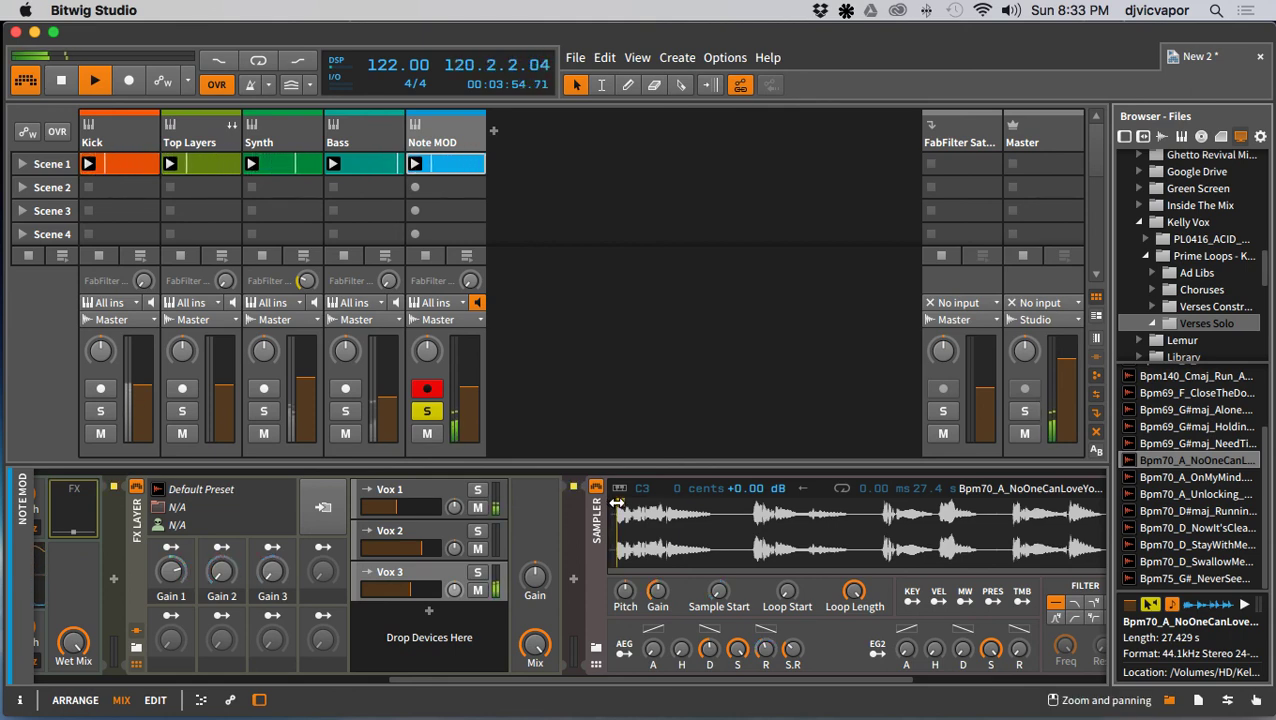
{"action": "left_click_drag", "start_coordinate": [617, 503], "coordinate": [752, 512]}
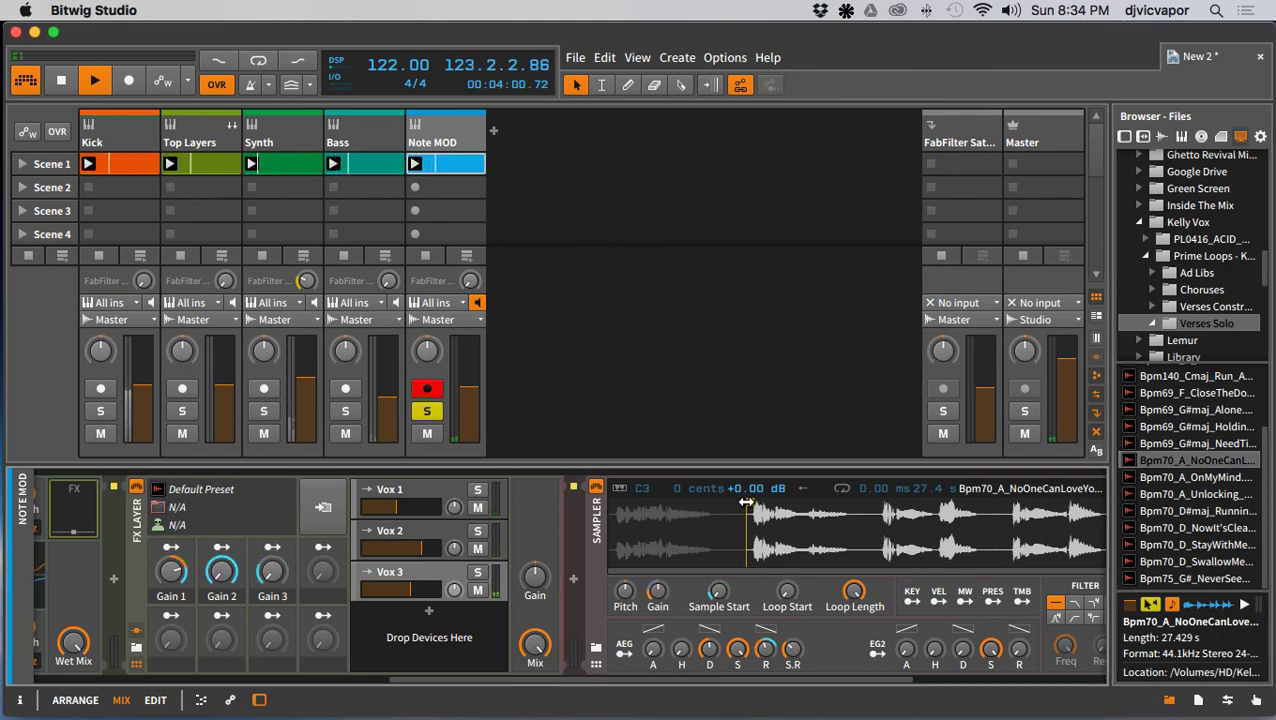
{"action": "left_click_drag", "start_coordinate": [746, 502], "coordinate": [753, 502]}
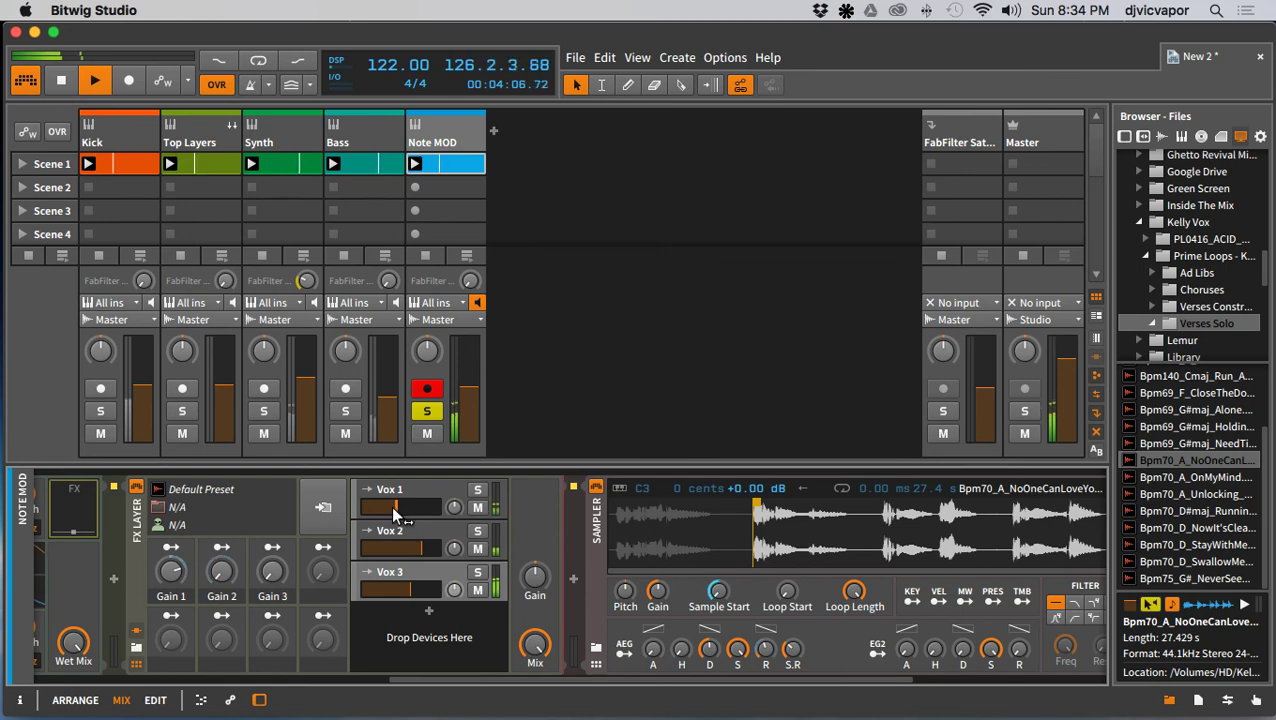
Step: Rebalance the levels of the three Vox layers and shift the Vox 3 sample start slightly past the second phrase's onset
{"action": "left_click_drag", "start_coordinate": [393, 506], "coordinate": [400, 587]}
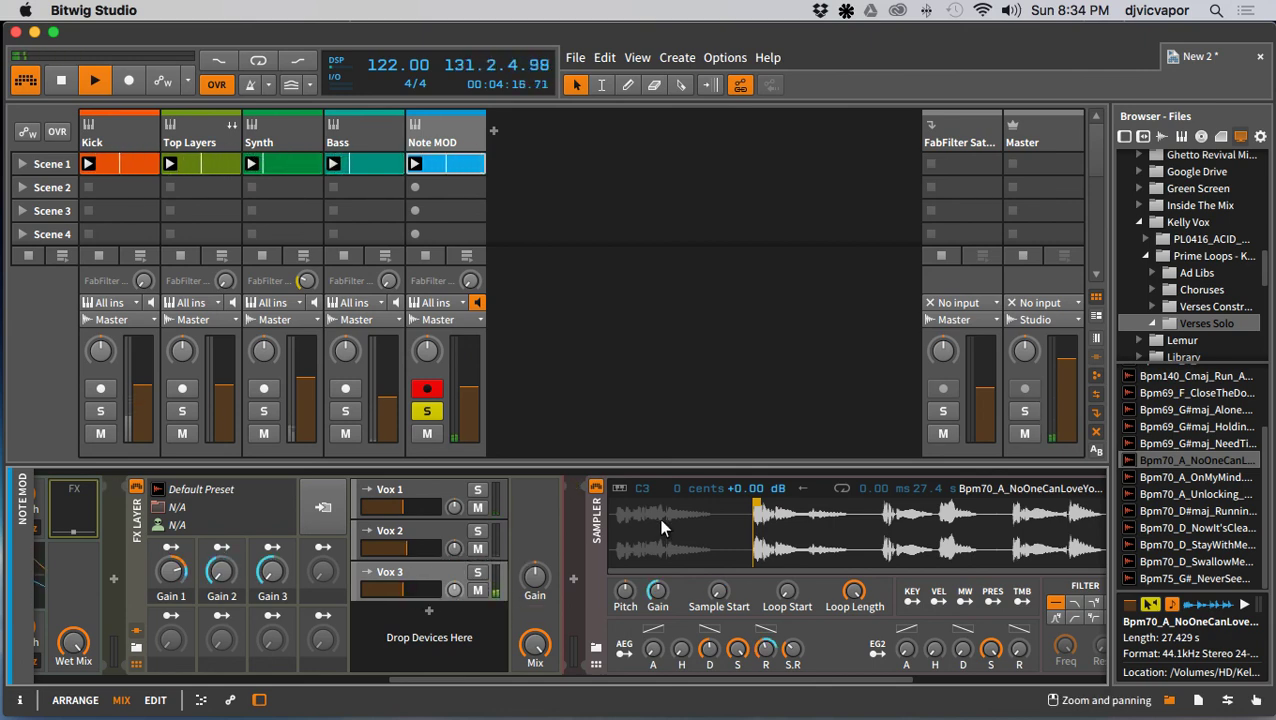
{"action": "left_click_drag", "start_coordinate": [755, 501], "coordinate": [764, 501]}
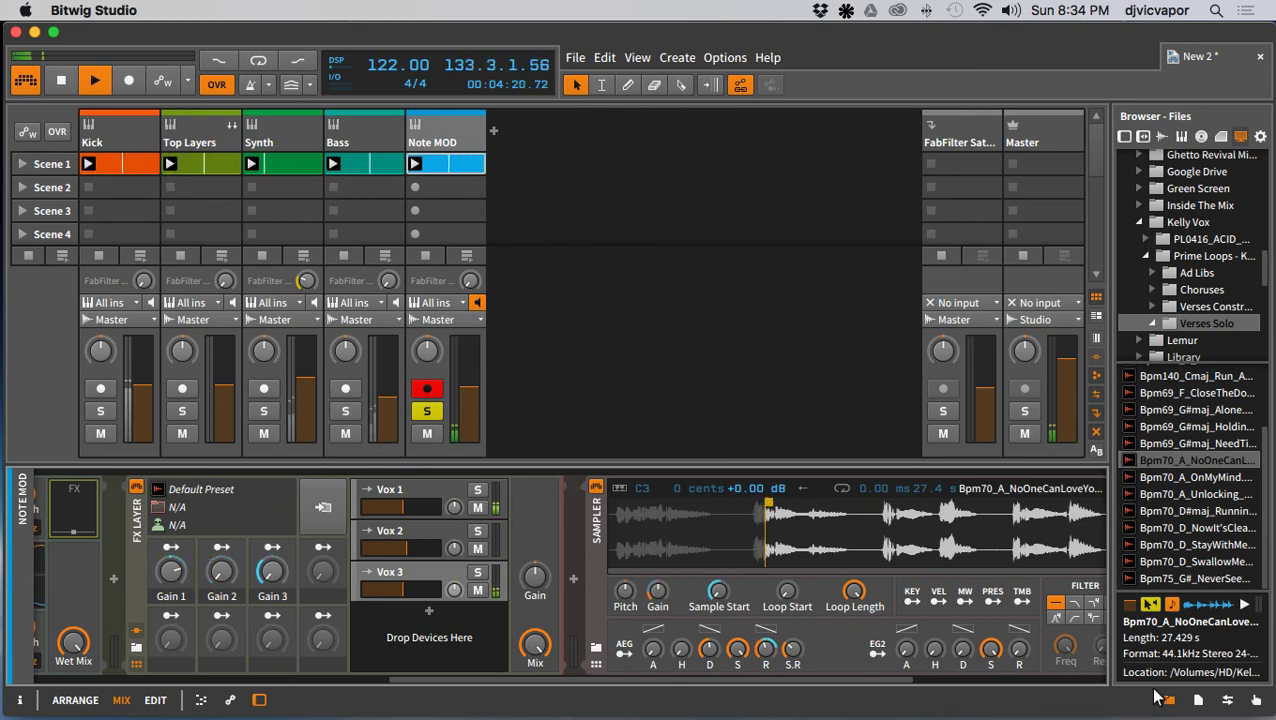
{"action": "left_click", "coordinate": [1169, 700]}
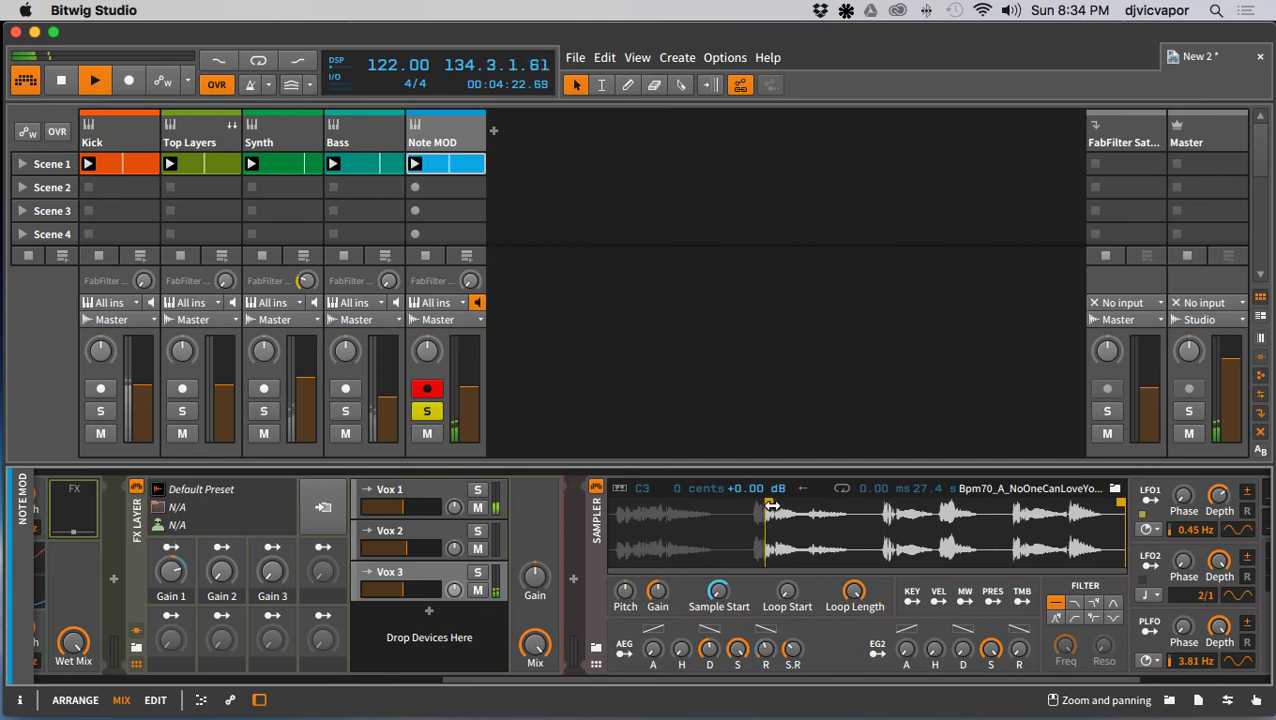
{"action": "left_click_drag", "start_coordinate": [767, 502], "coordinate": [785, 501]}
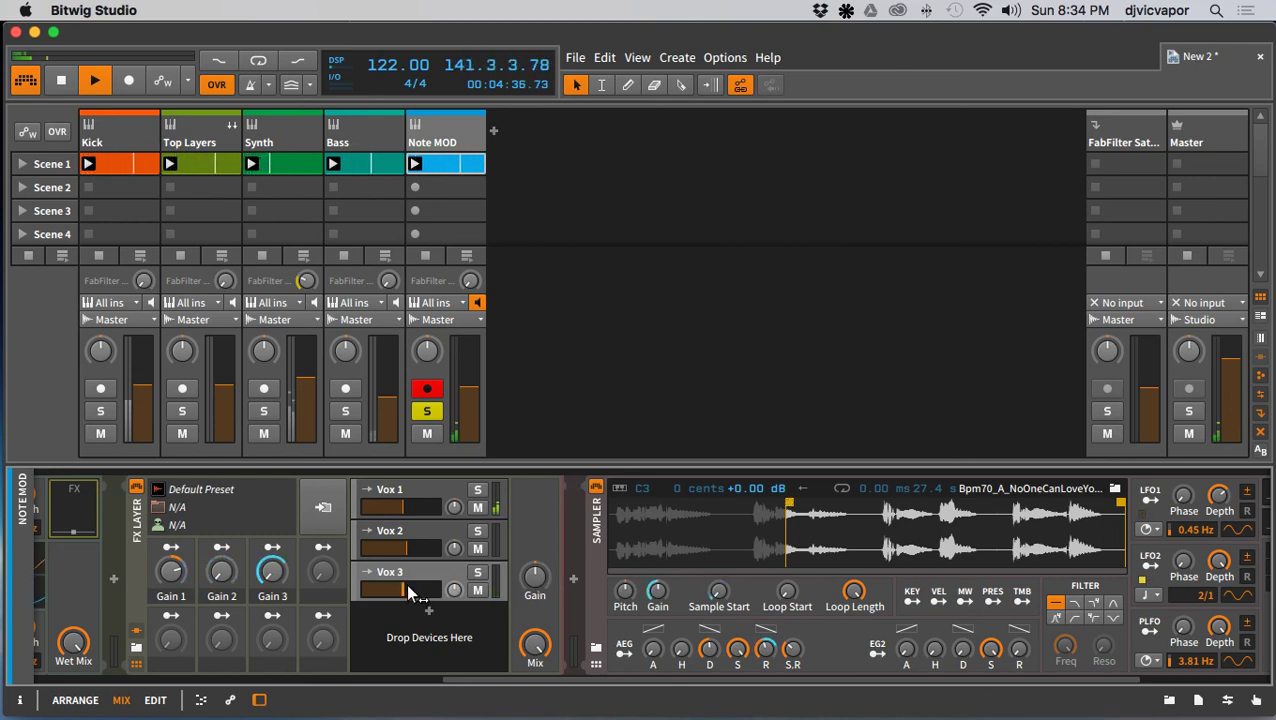
{"action": "left_click_drag", "start_coordinate": [406, 583], "coordinate": [413, 587]}
Step: Move the Vox 2 sample start past the first loud phrase of Bpm70_Fmaj_WithoutYou.wav and raise the Vox 2 level slightly
{"action": "left_click", "coordinate": [424, 532]}
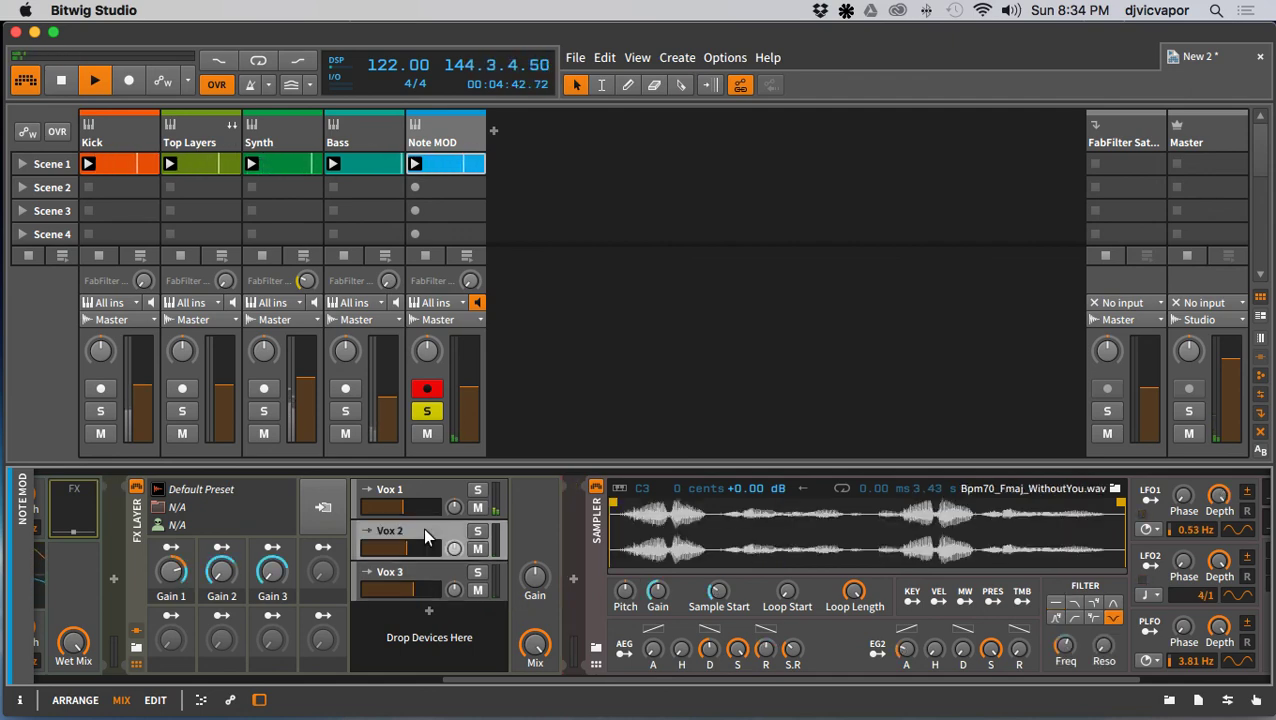
{"action": "left_click_drag", "start_coordinate": [612, 504], "coordinate": [637, 504]}
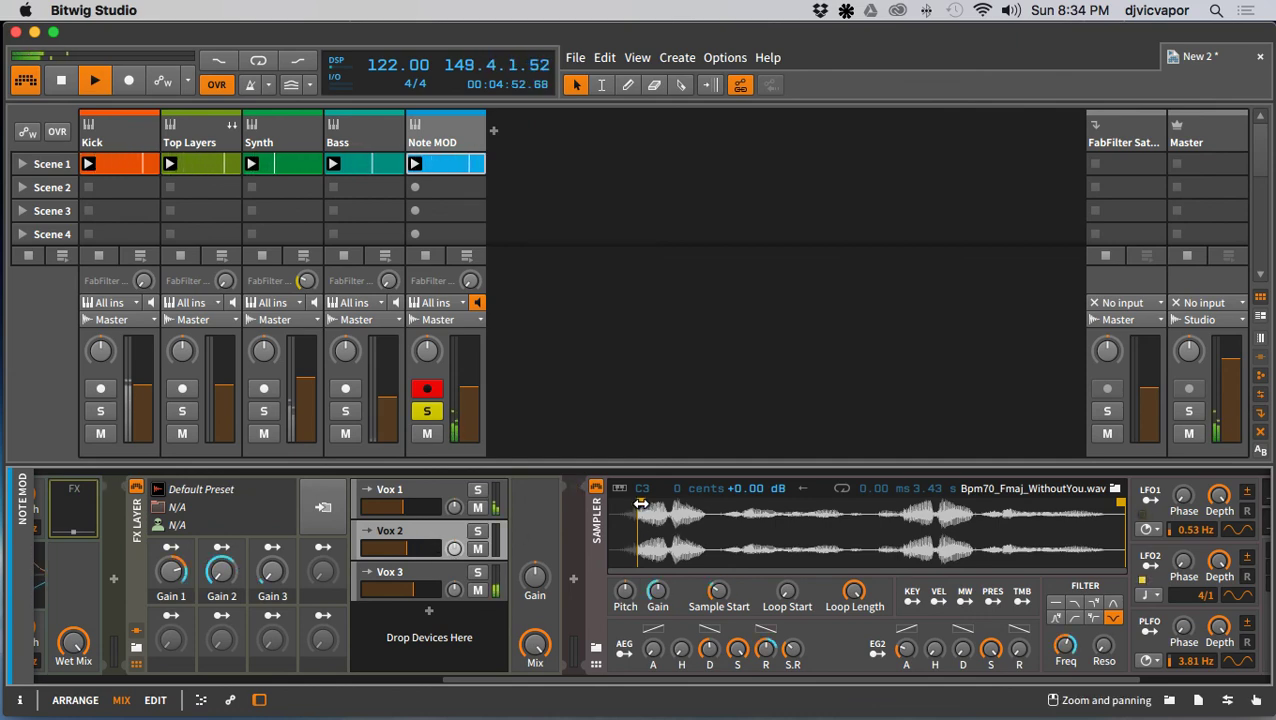
{"action": "left_click_drag", "start_coordinate": [641, 503], "coordinate": [674, 503]}
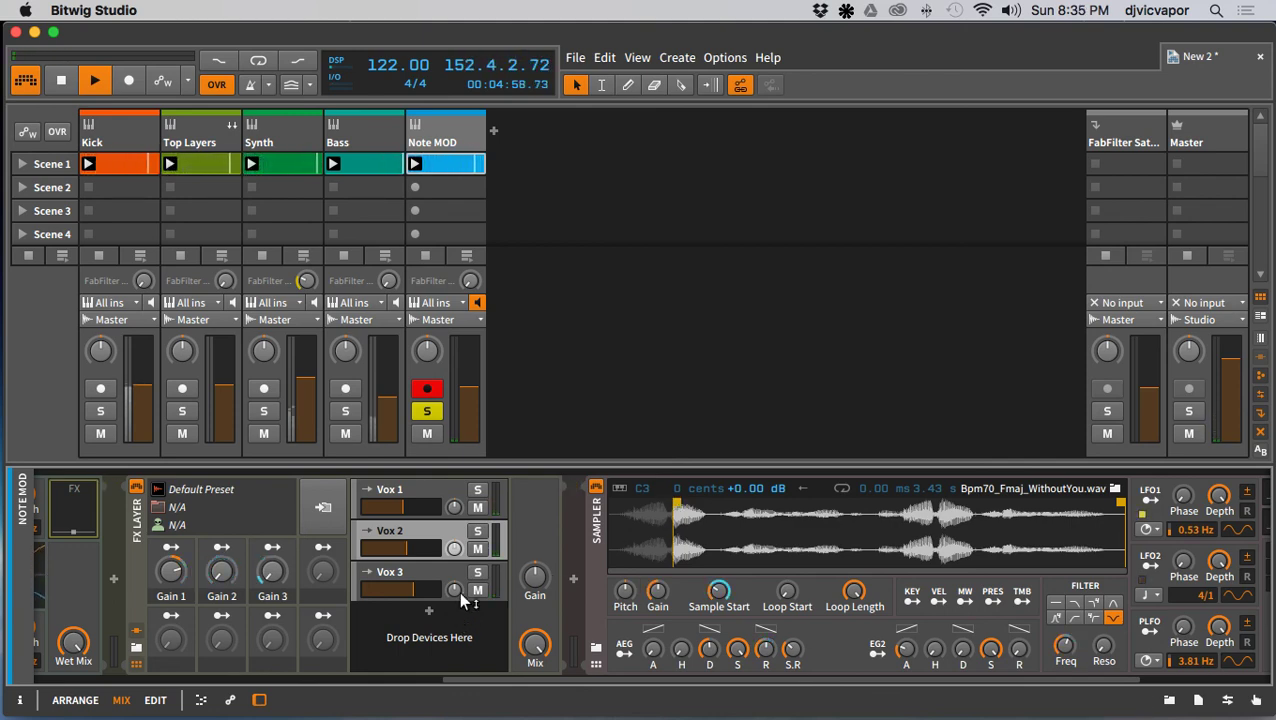
{"action": "left_click_drag", "start_coordinate": [419, 553], "coordinate": [413, 550]}
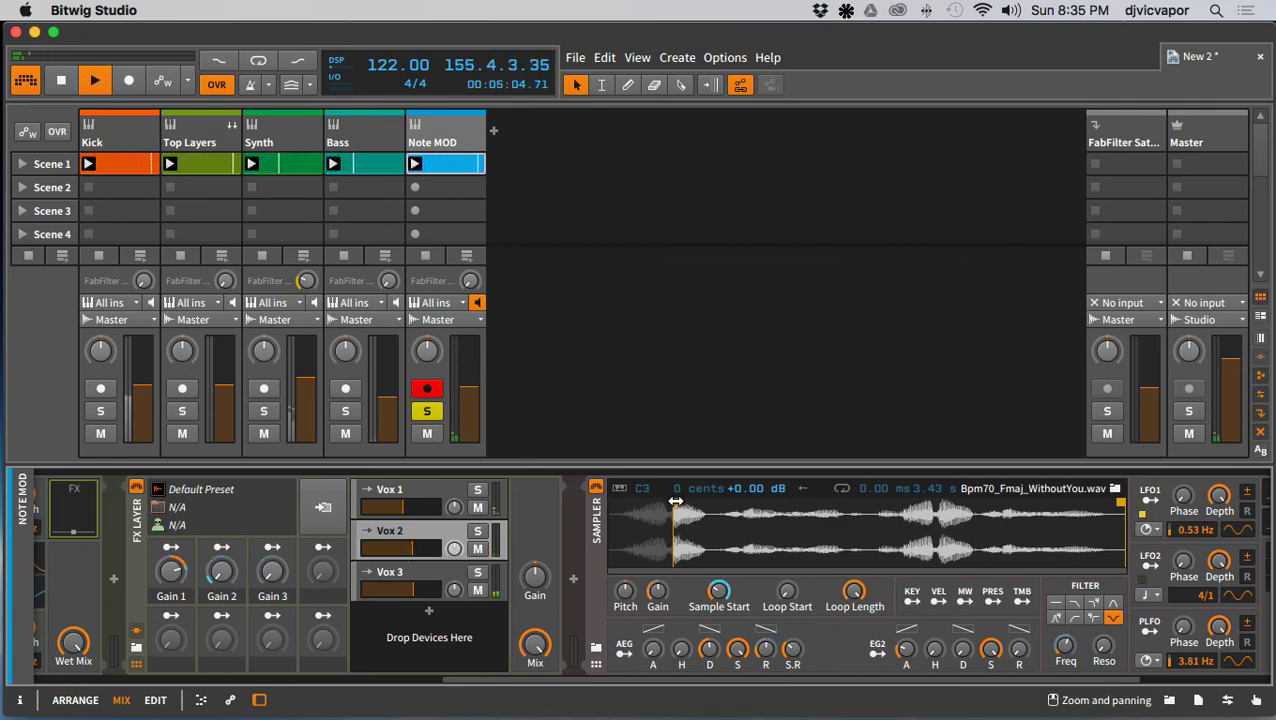
{"action": "left_click_drag", "start_coordinate": [676, 500], "coordinate": [743, 504]}
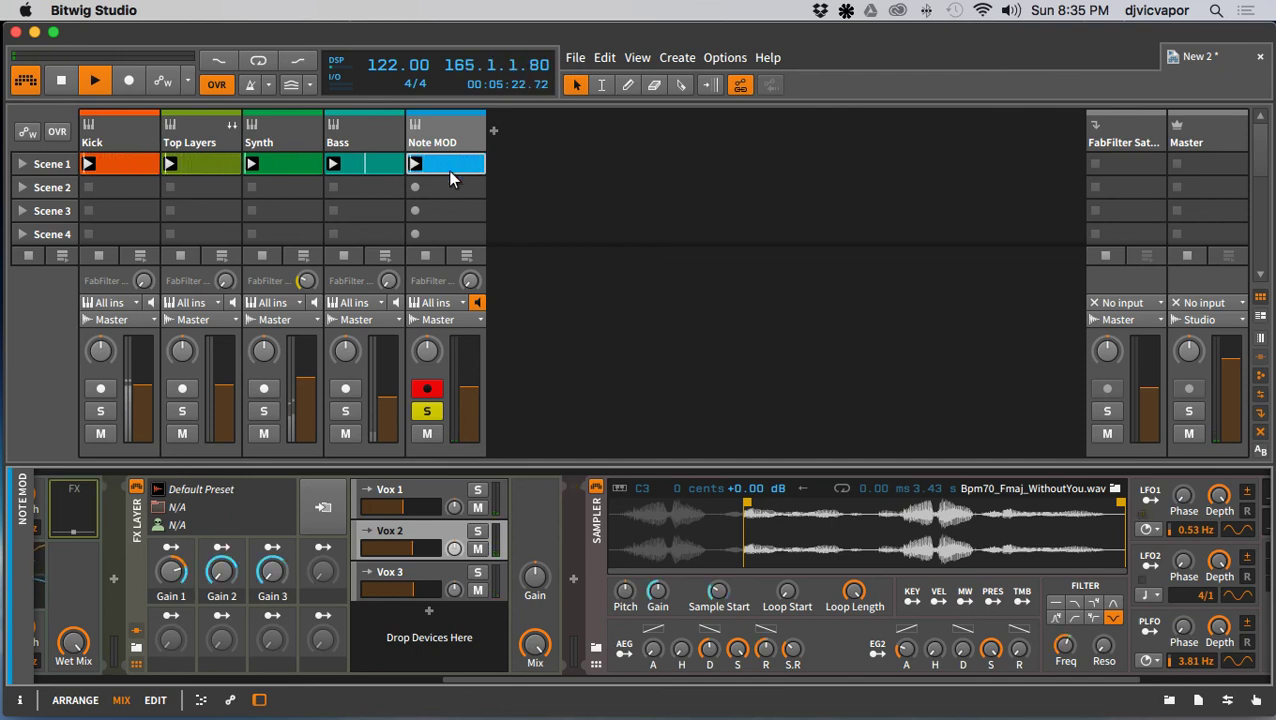
Step: Unsolo the Note MOD track and raise its volume slightly to hear it within the full loop
{"action": "left_click", "coordinate": [432, 411]}
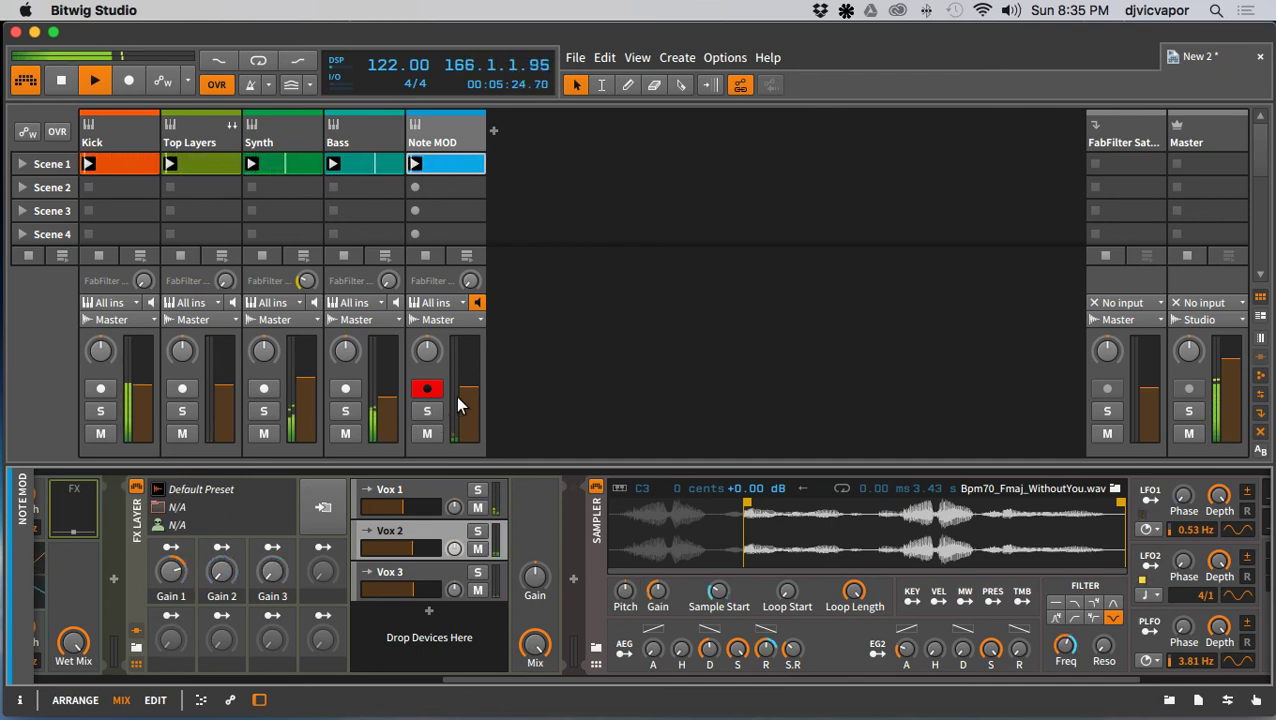
{"action": "mouse_move", "coordinate": [470, 388]}
{"action": "left_mouse_down"}
{"action": "mouse_move", "coordinate": [470, 370]}
{"action": "mouse_move", "coordinate": [469, 383]}
{"action": "left_mouse_up"}
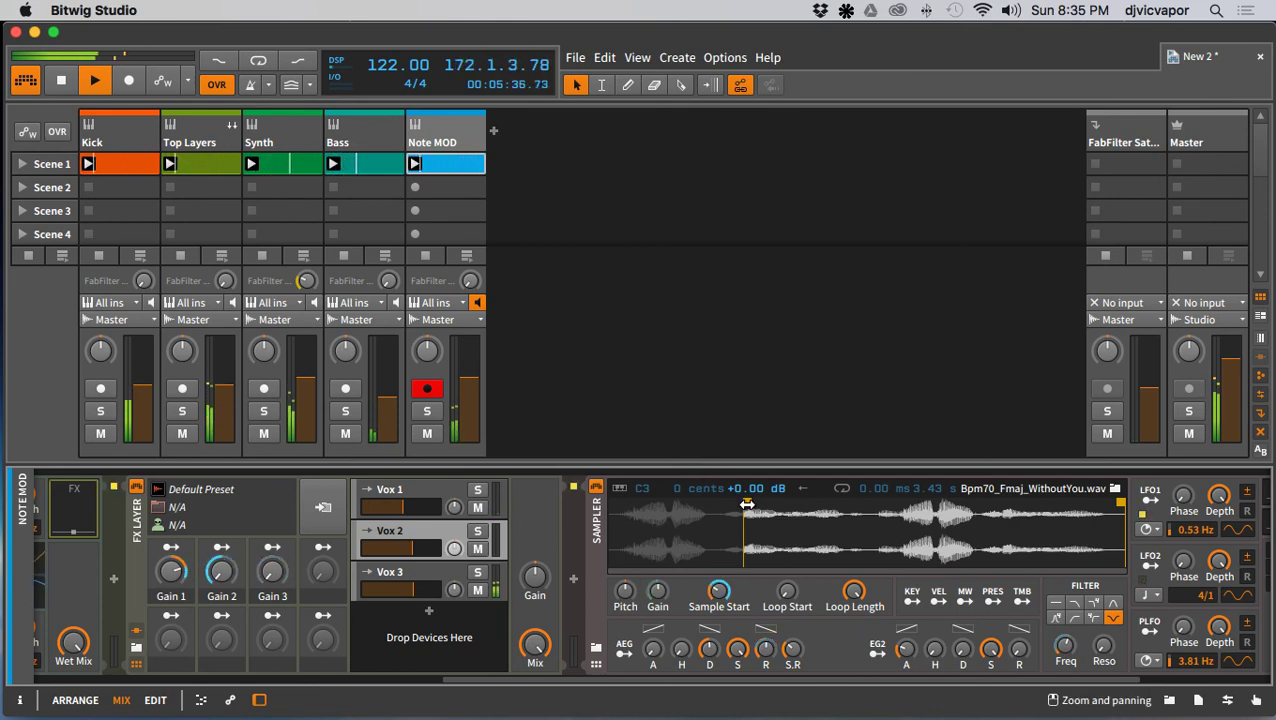
Step: Move the Vox 2 sample start further toward the middle of the waveform and raise the Vox 3 layer level
{"action": "left_click_drag", "start_coordinate": [747, 505], "coordinate": [785, 504]}
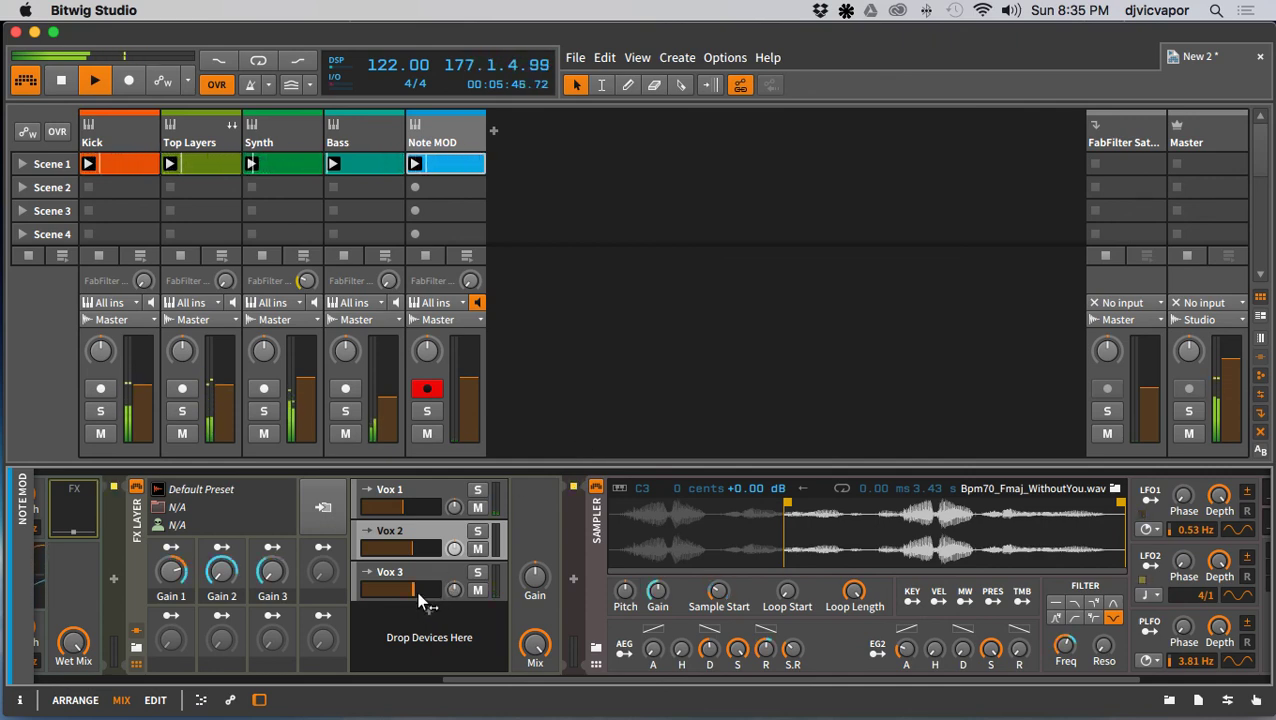
{"action": "left_click_drag", "start_coordinate": [418, 592], "coordinate": [422, 586]}
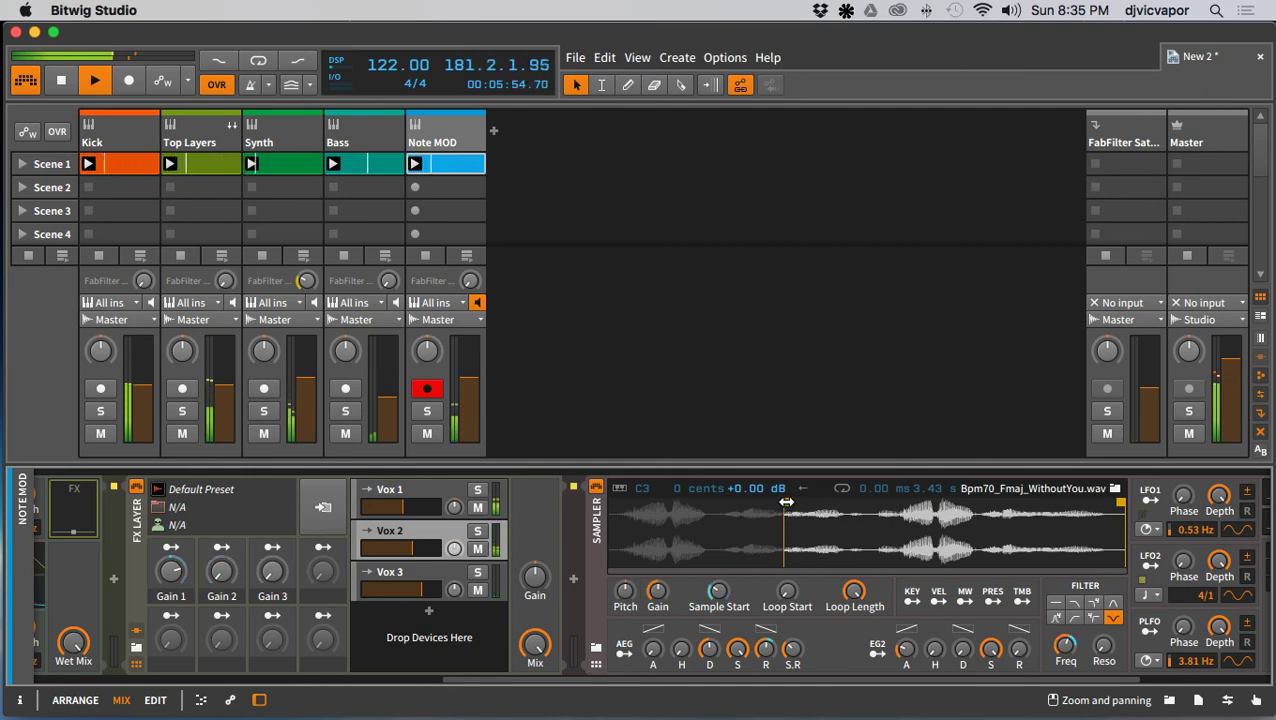
{"action": "left_click_drag", "start_coordinate": [786, 502], "coordinate": [808, 503]}
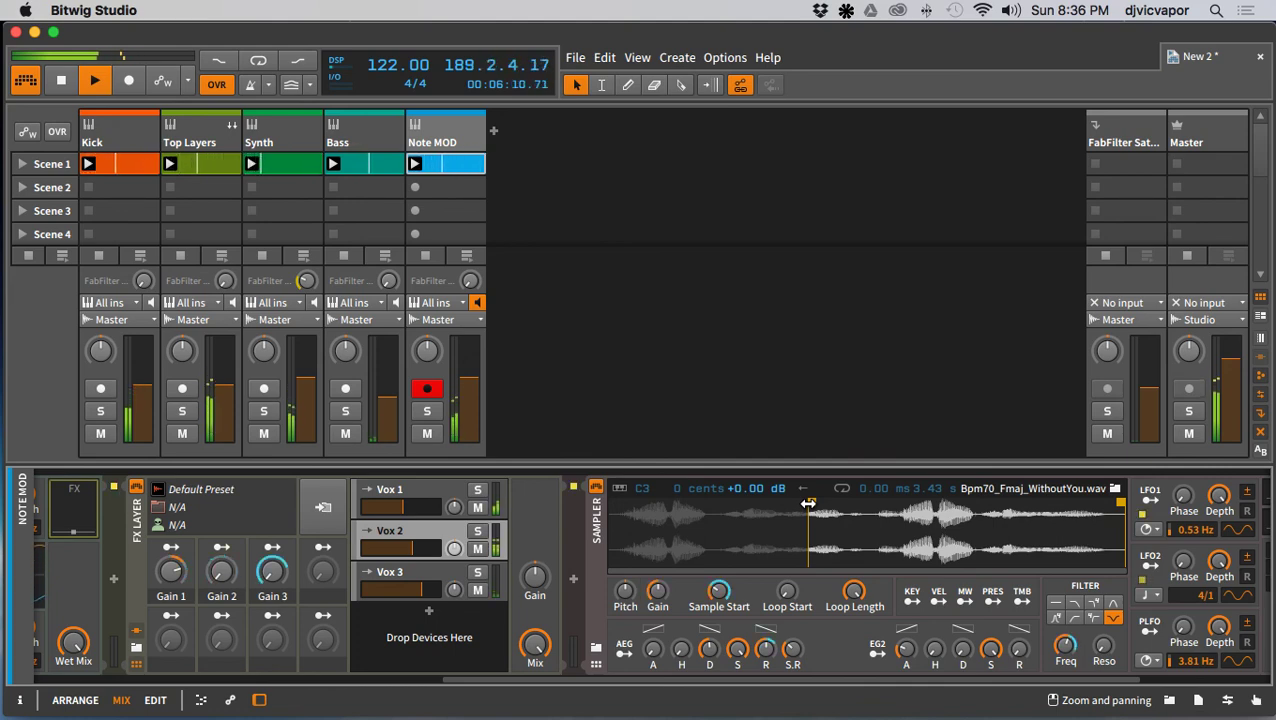
Step: Solo the Note MOD track and collapse the Kelly Vox and HD folders in the file browser
{"action": "left_click", "coordinate": [429, 412]}
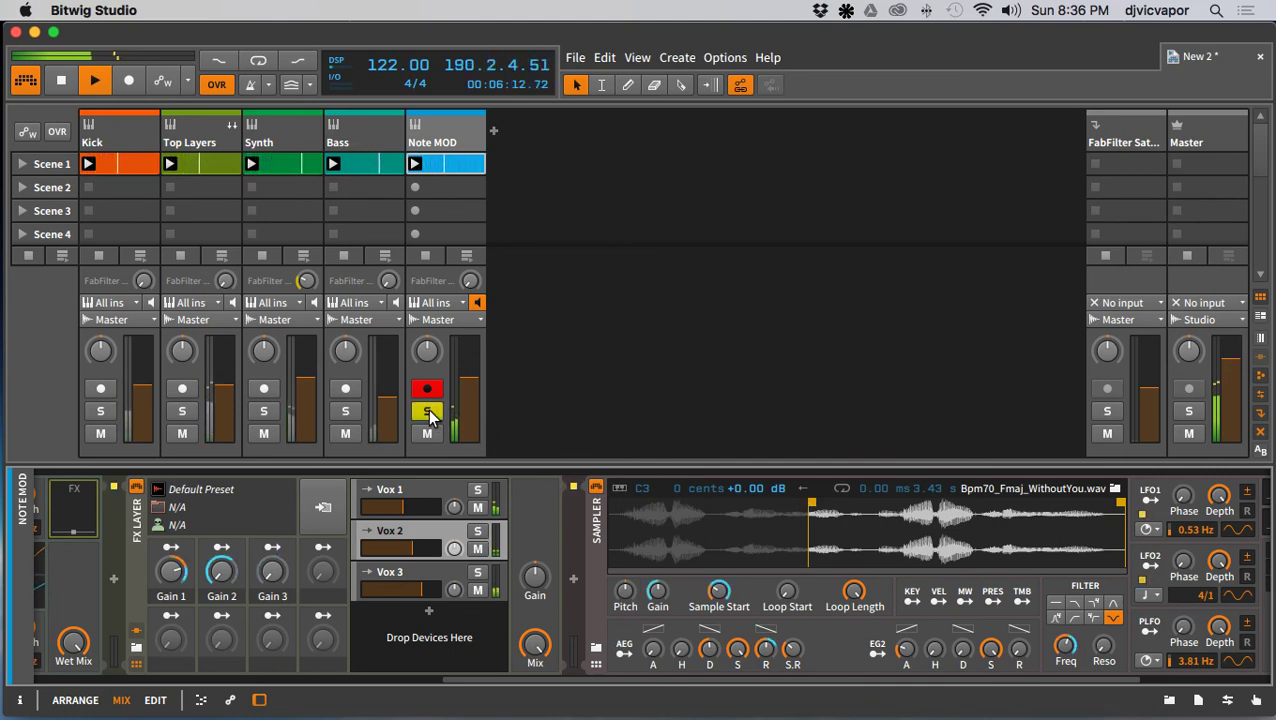
{"action": "left_click", "coordinate": [1172, 701]}
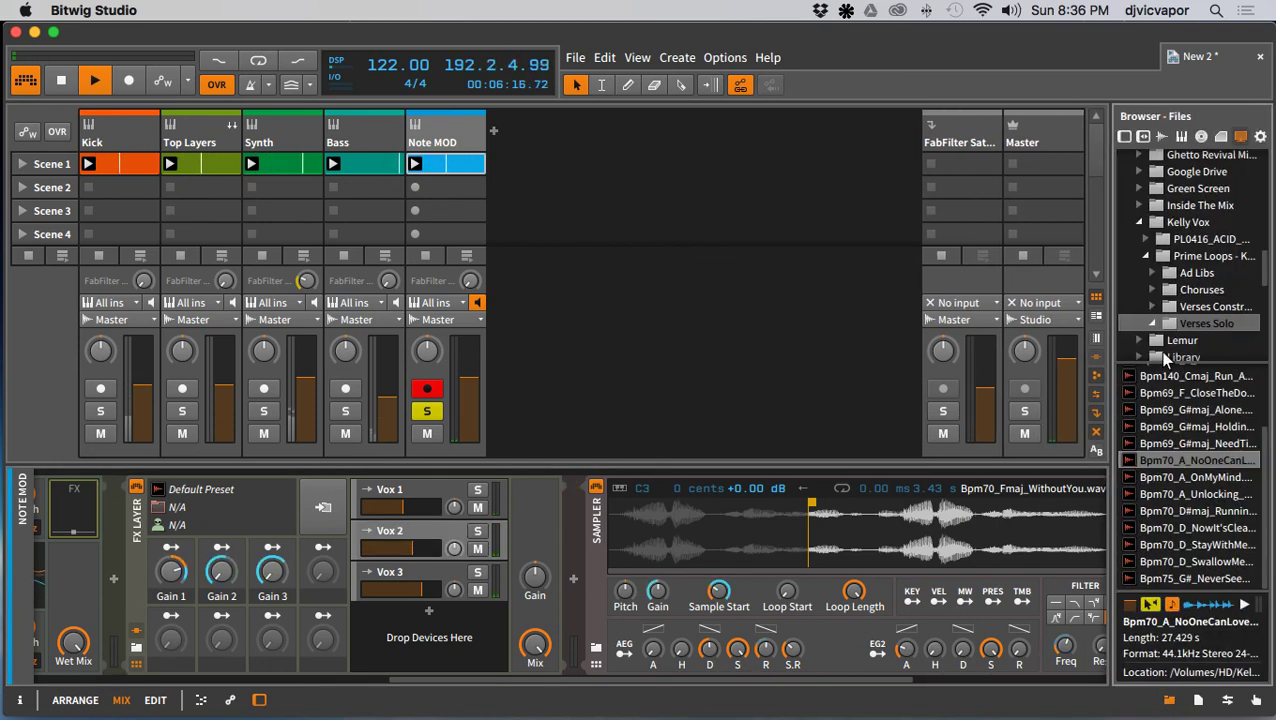
{"action": "left_click", "coordinate": [1140, 224]}
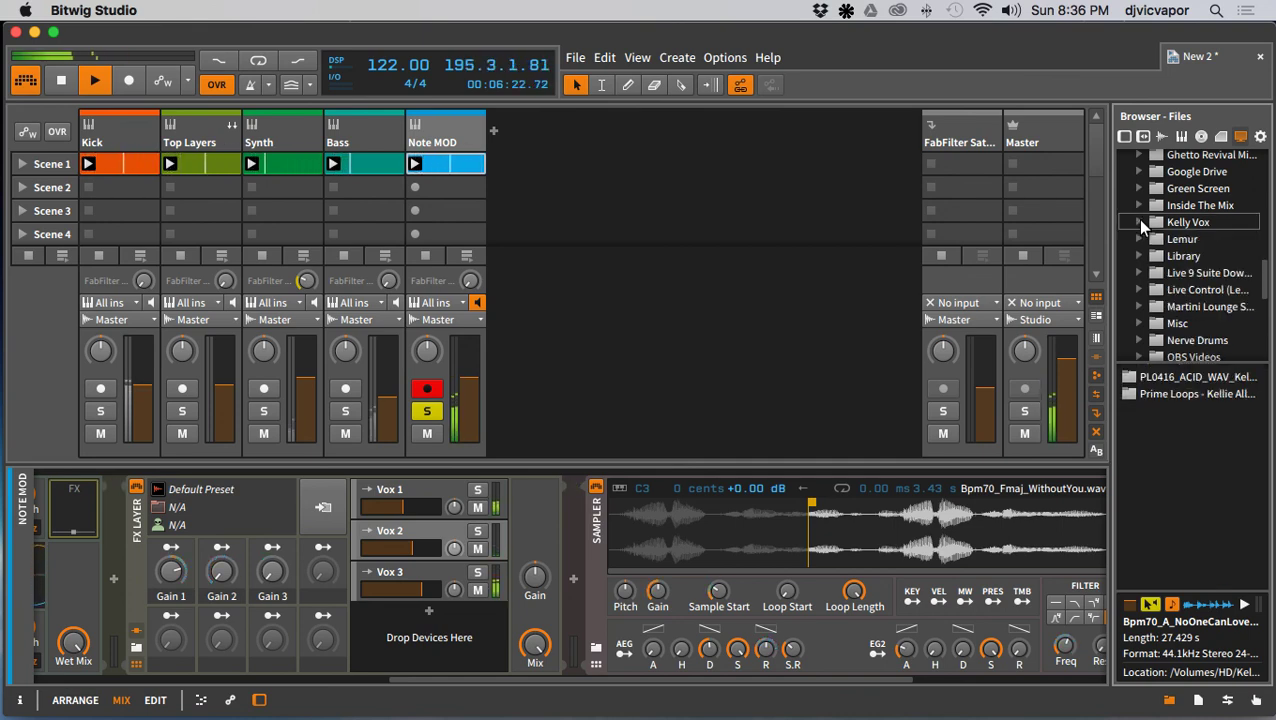
{"action": "scroll", "coordinate": [1130, 254], "scroll_direction": "up", "scroll_amount": 5}
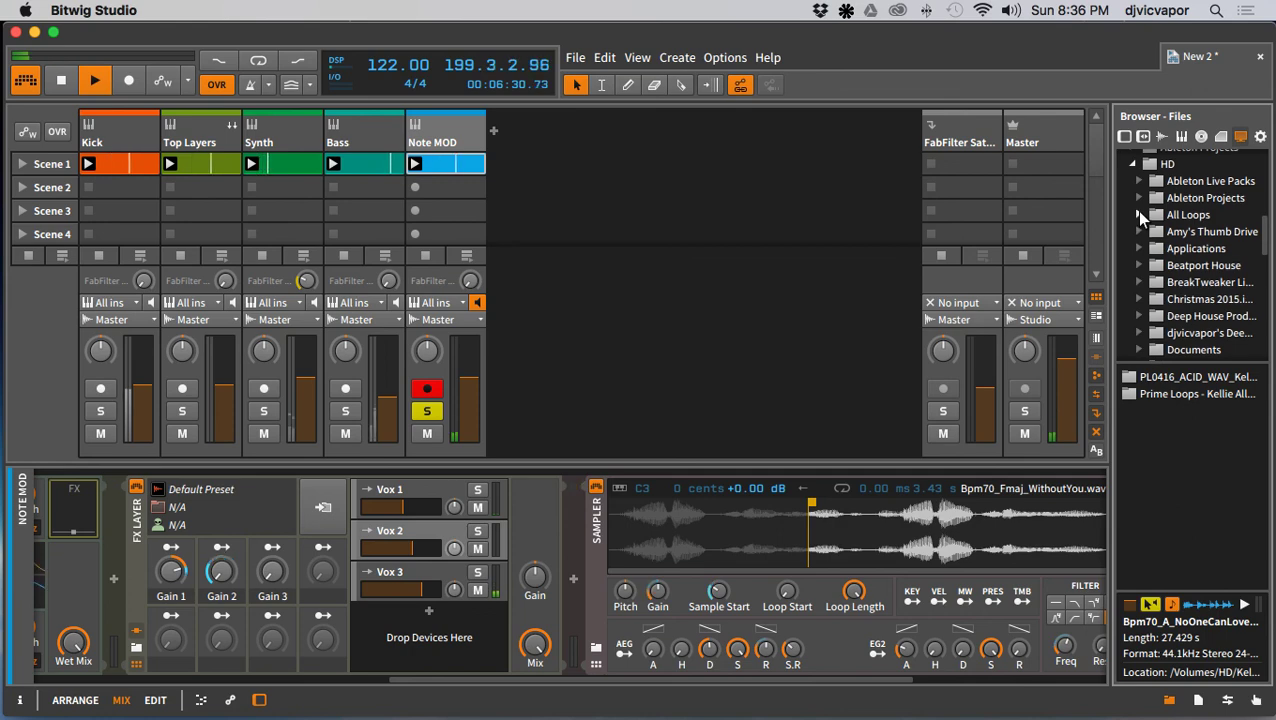
{"action": "scroll", "coordinate": [1140, 217], "scroll_direction": "down", "scroll_amount": 2}
{"action": "scroll", "coordinate": [1140, 217], "scroll_direction": "up", "scroll_amount": 3}
{"action": "scroll", "coordinate": [1135, 210], "scroll_direction": "up", "scroll_amount": 1}
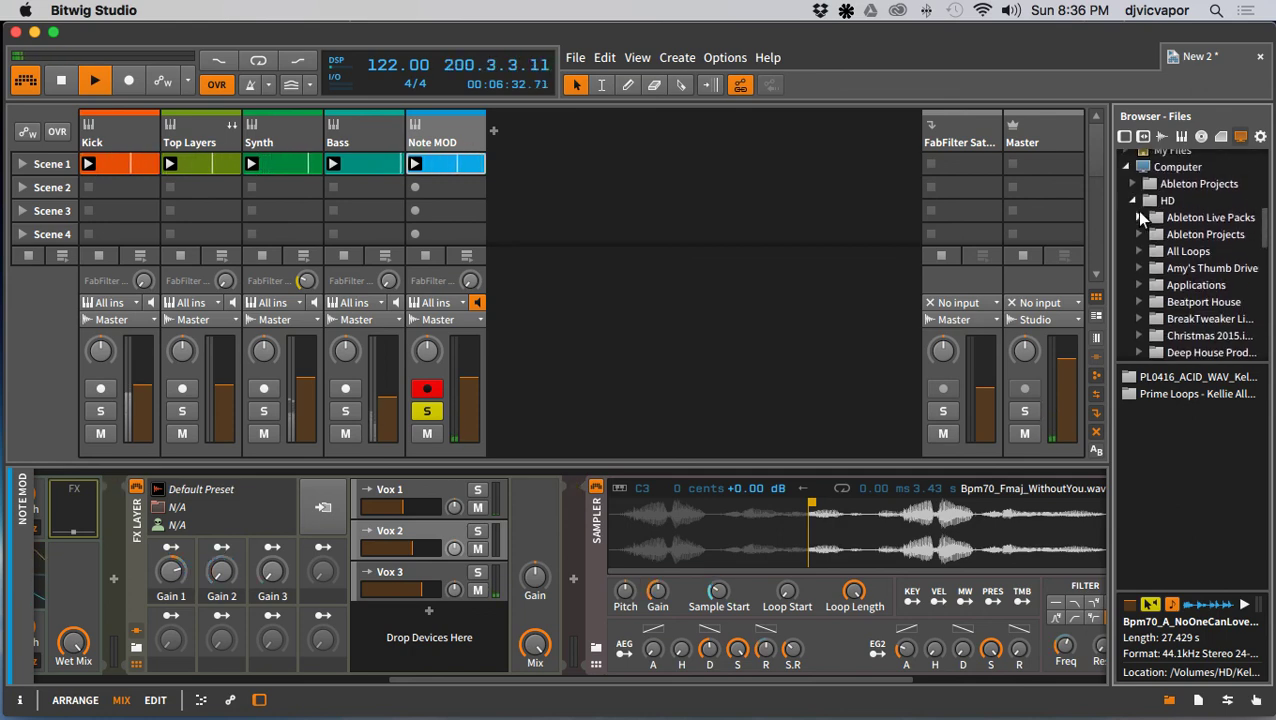
{"action": "scroll", "coordinate": [1135, 210], "scroll_direction": "up", "scroll_amount": 1}
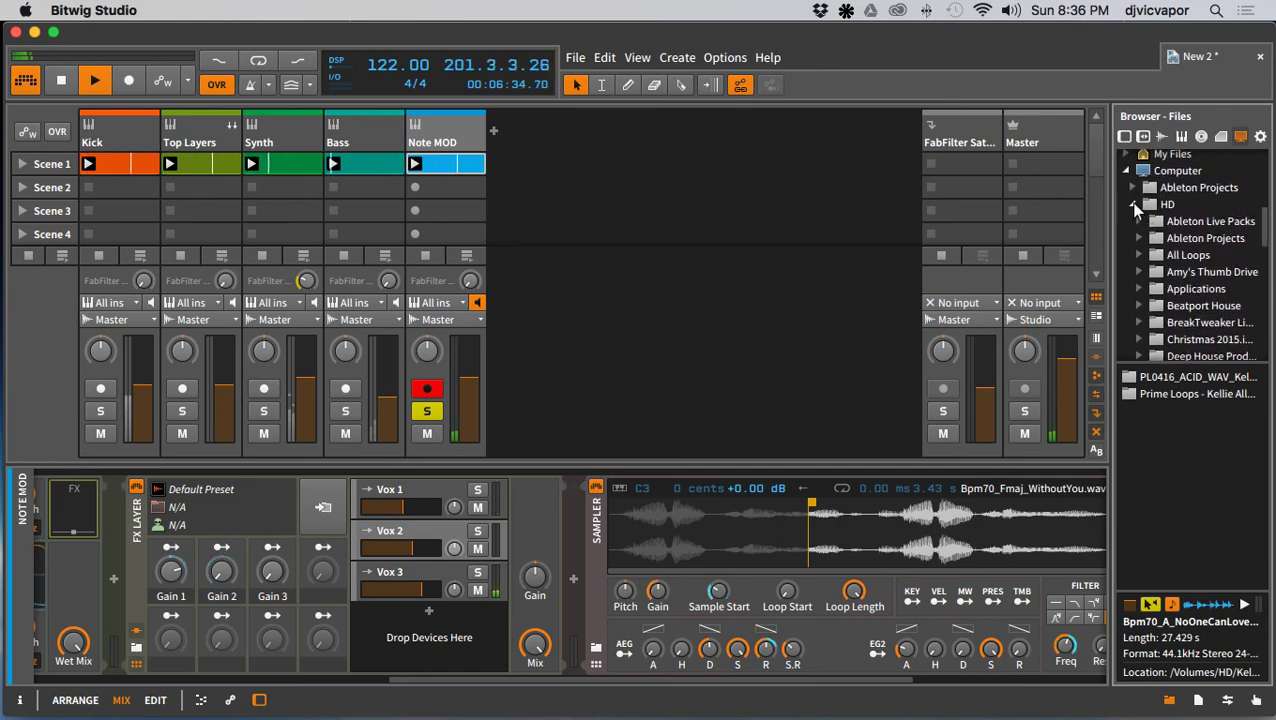
{"action": "left_click", "coordinate": [1133, 204]}
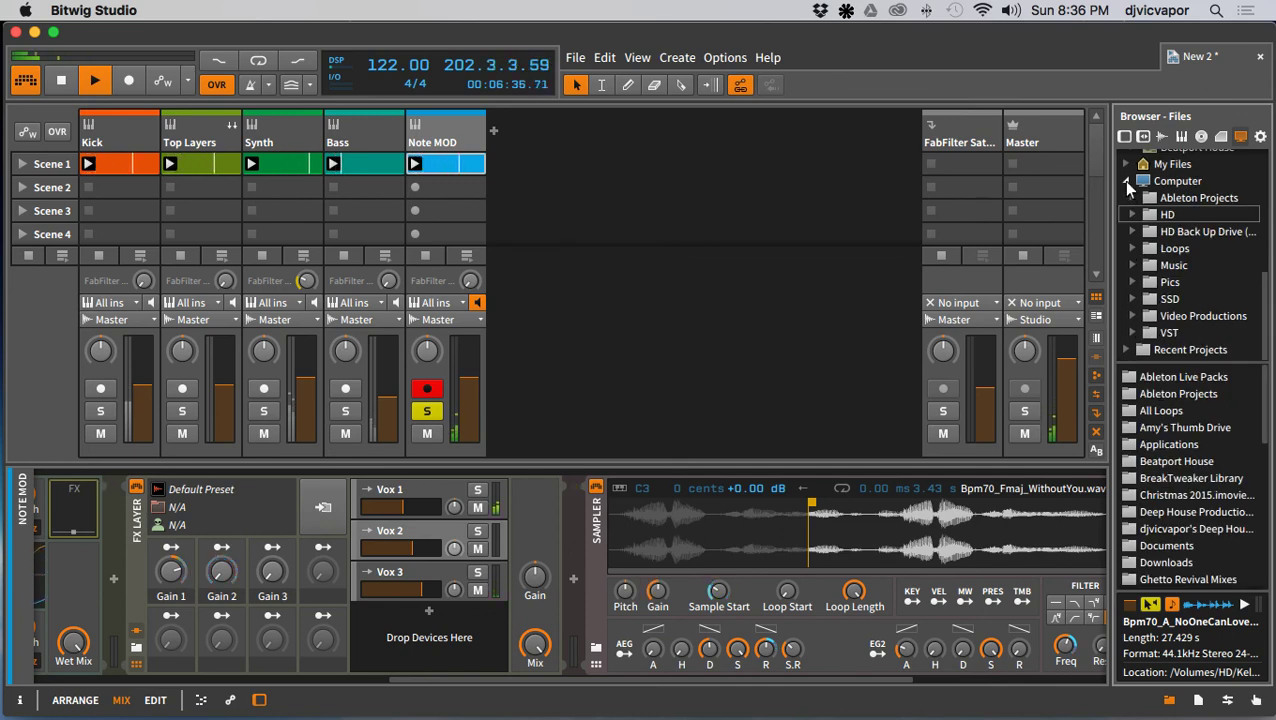
Step: Expand the Loops folder down through Splice and sounds to the list of packs
{"action": "left_click", "coordinate": [1133, 249]}
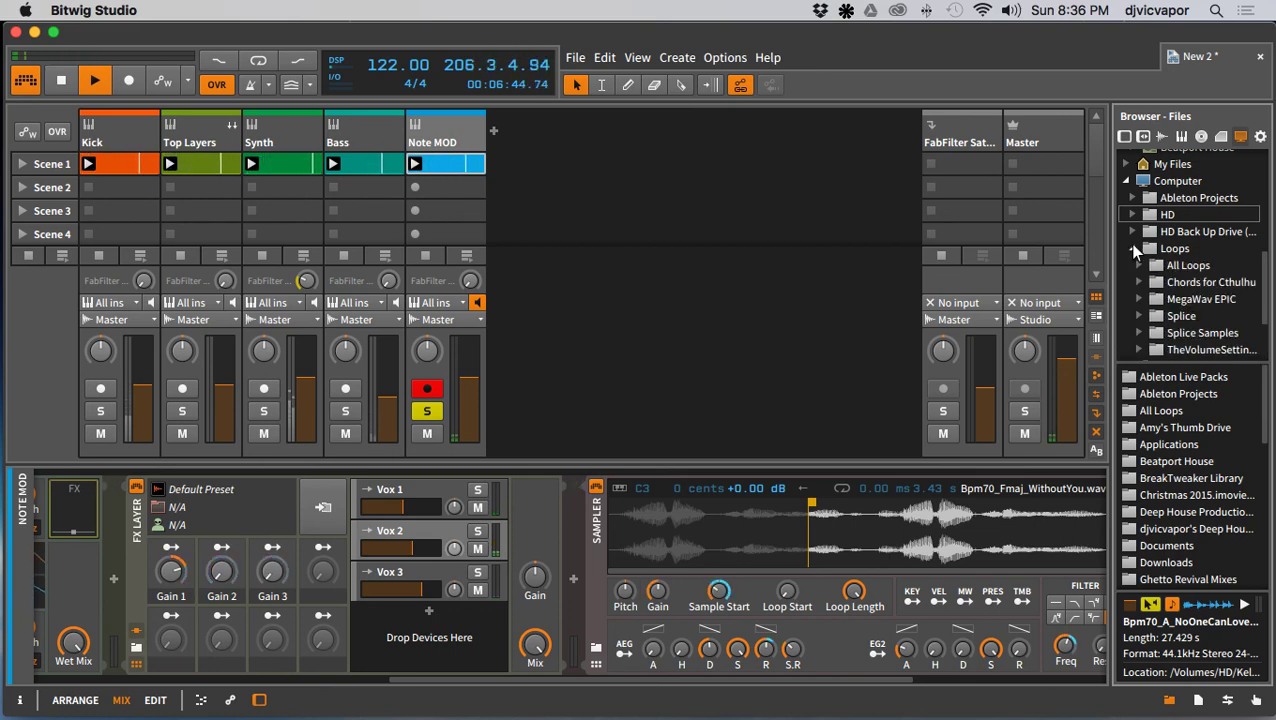
{"action": "left_click", "coordinate": [1139, 316]}
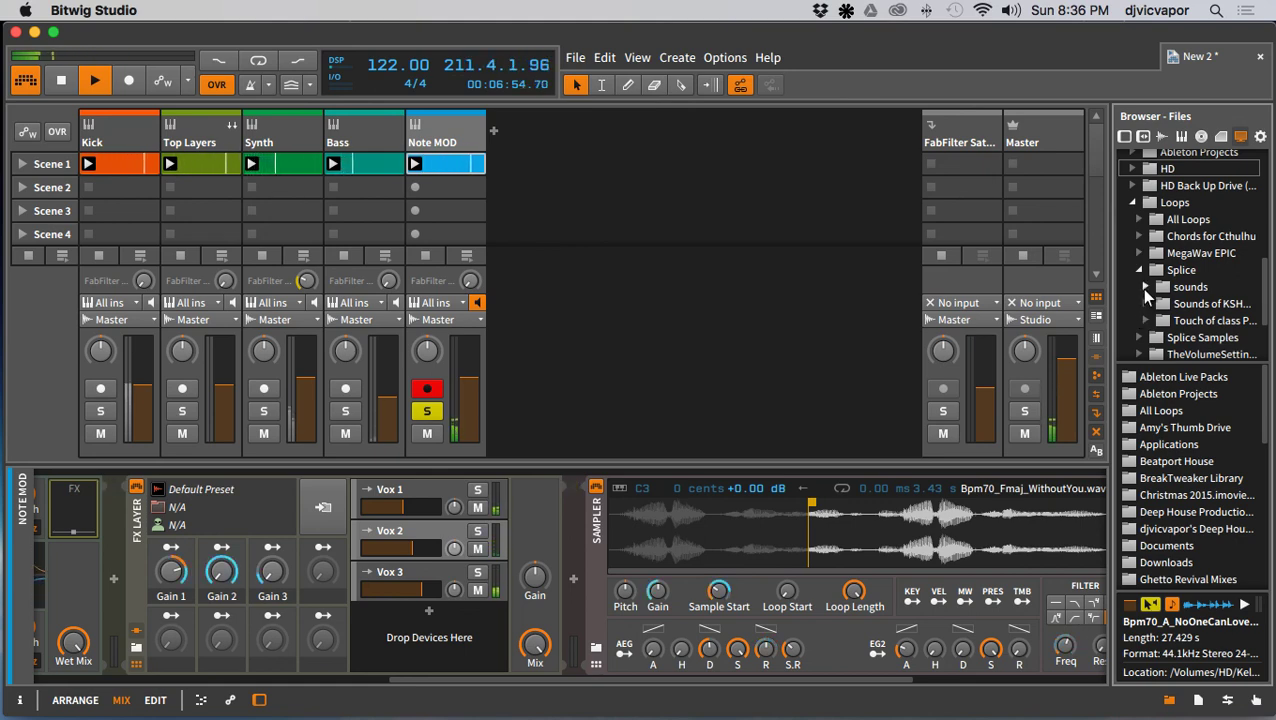
{"action": "left_click", "coordinate": [1146, 287]}
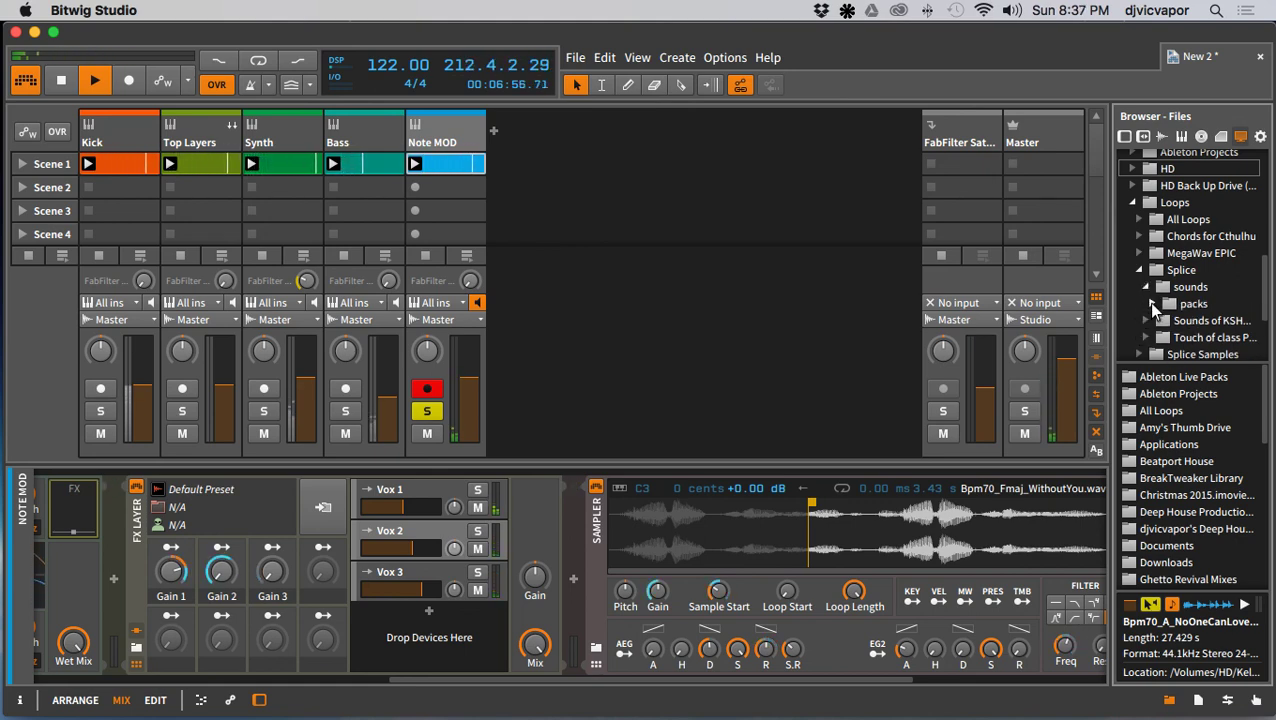
{"action": "left_click", "coordinate": [1150, 303]}
{"action": "scroll", "coordinate": [1135, 307], "scroll_direction": "down", "scroll_amount": 4}
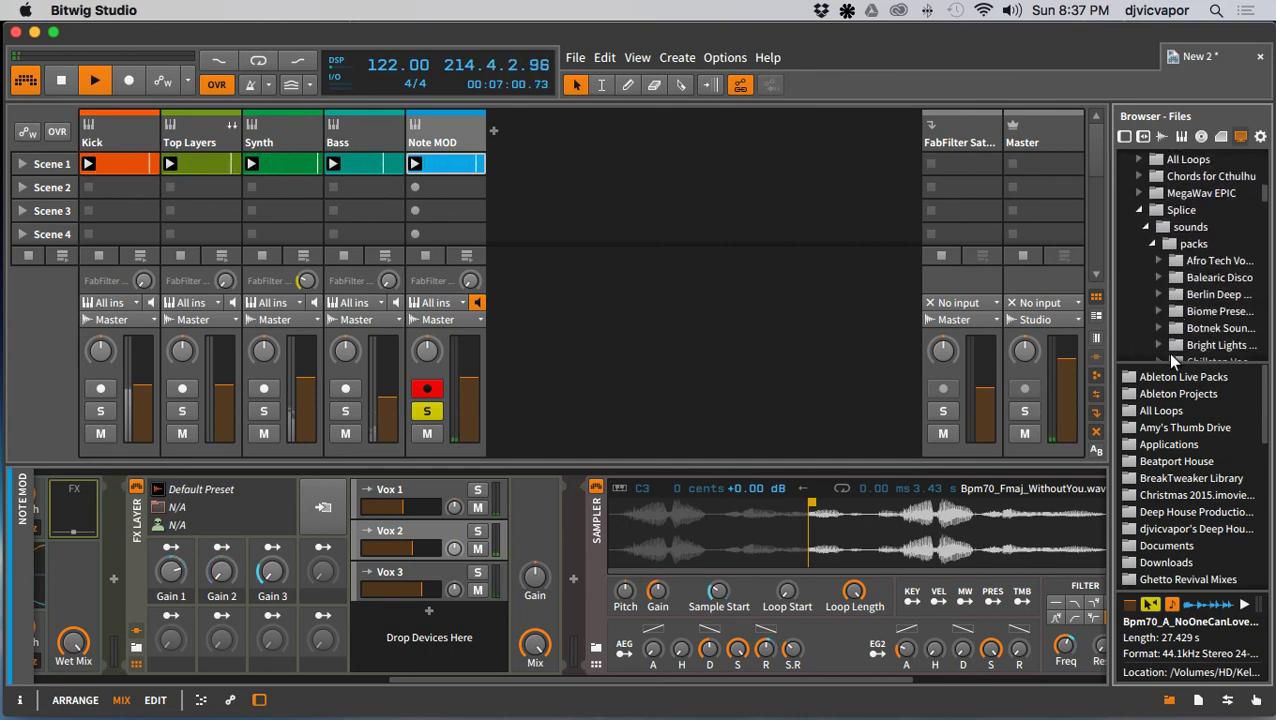
Step: Expand the Bright Lights vocal pack and show the contents of its Chopped_Vocals folder
{"action": "left_click", "coordinate": [1175, 344]}
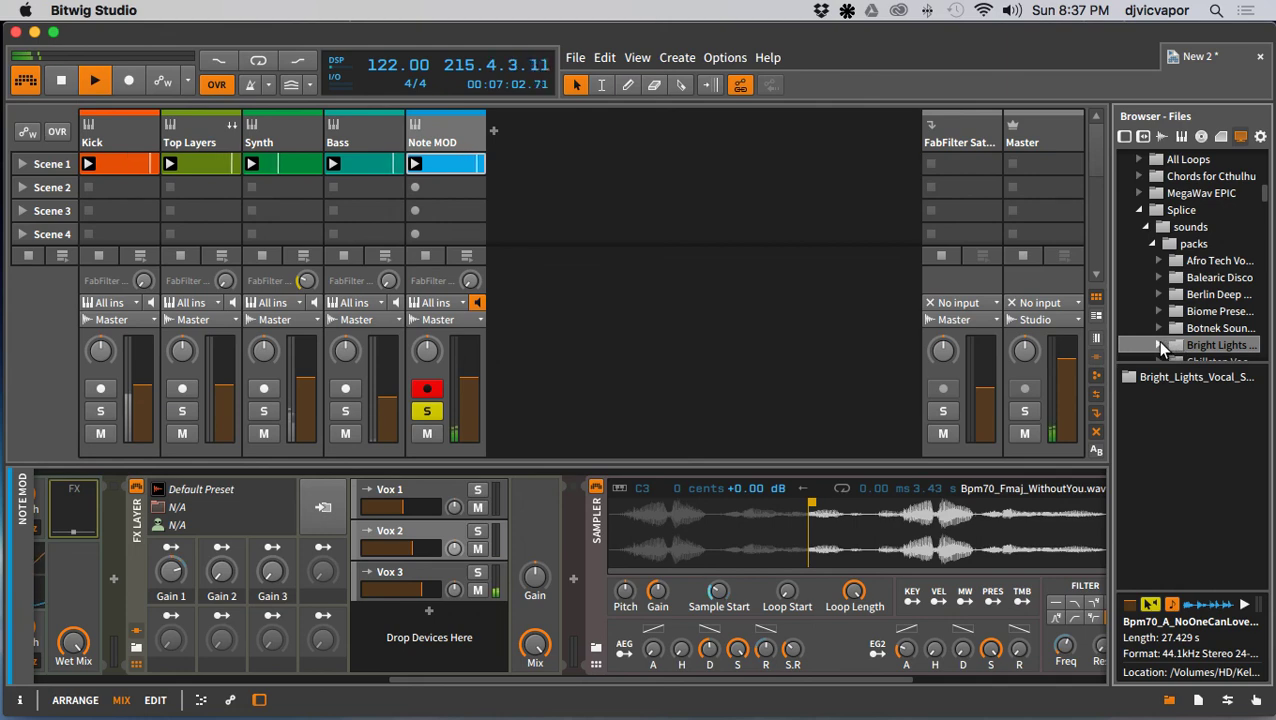
{"action": "left_click", "coordinate": [1159, 345]}
{"action": "scroll", "coordinate": [1144, 332], "scroll_direction": "down", "scroll_amount": 4}
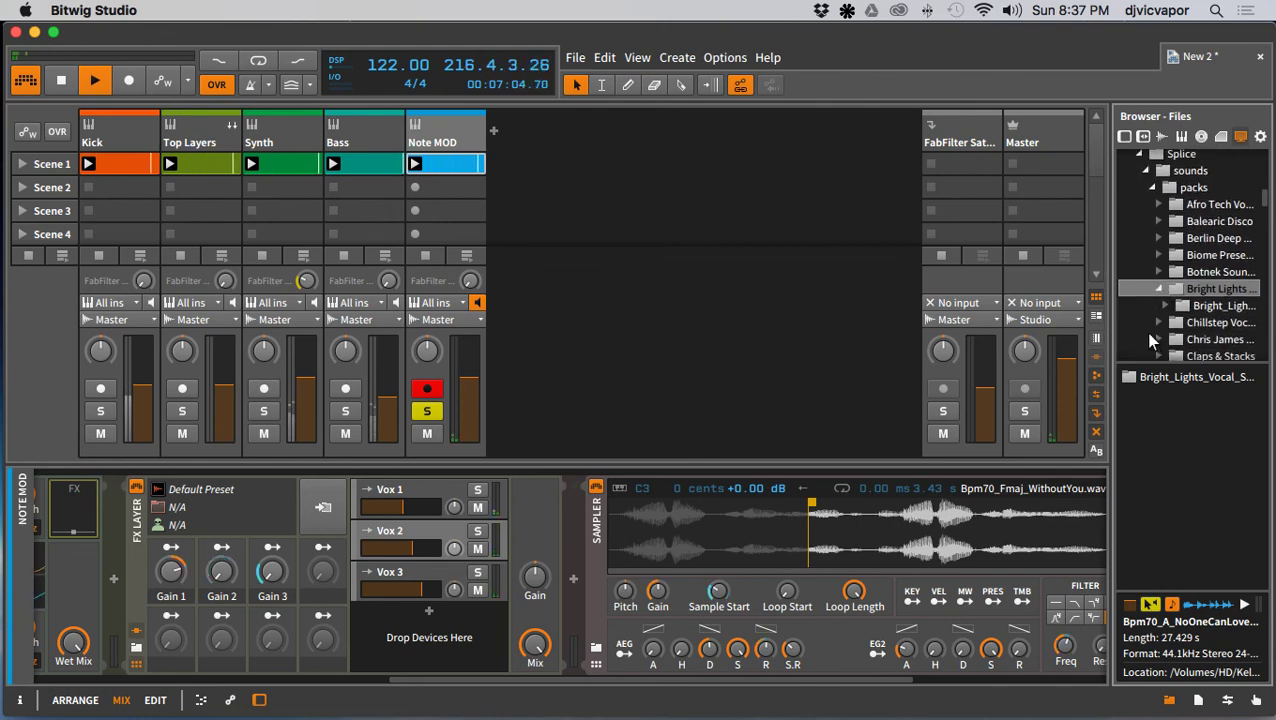
{"action": "left_click", "coordinate": [1178, 290]}
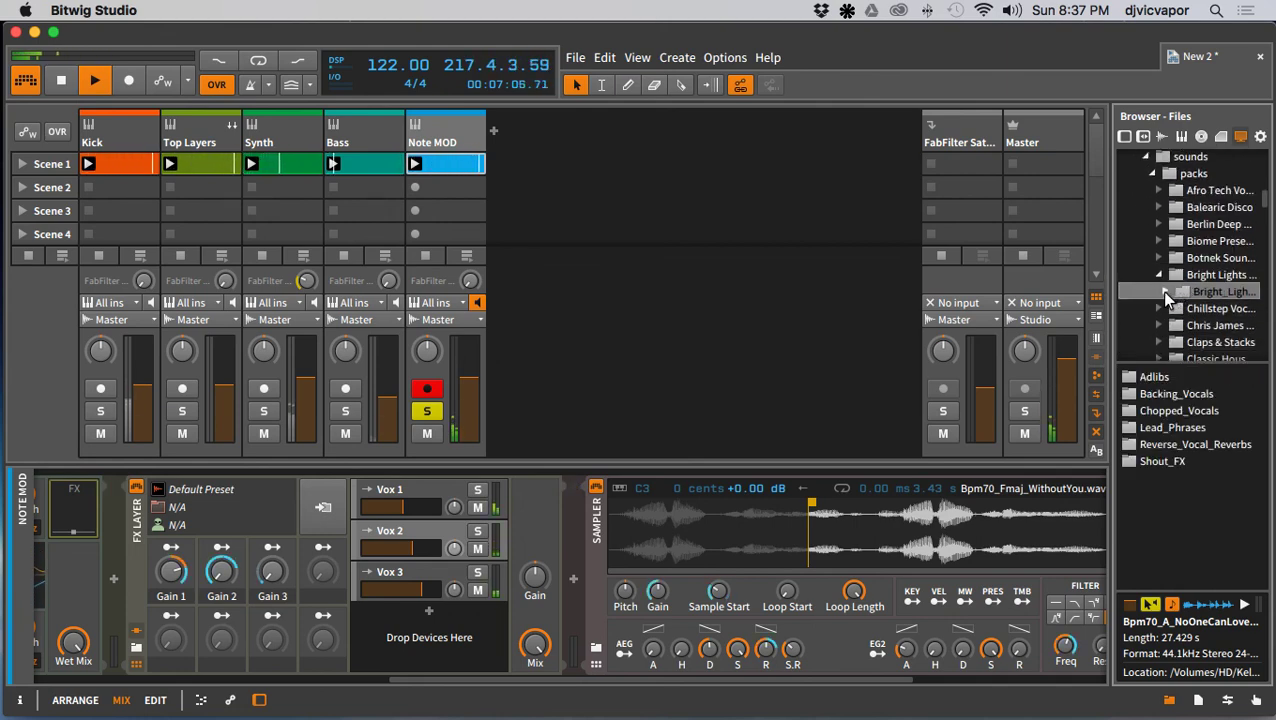
{"action": "left_click", "coordinate": [1165, 292]}
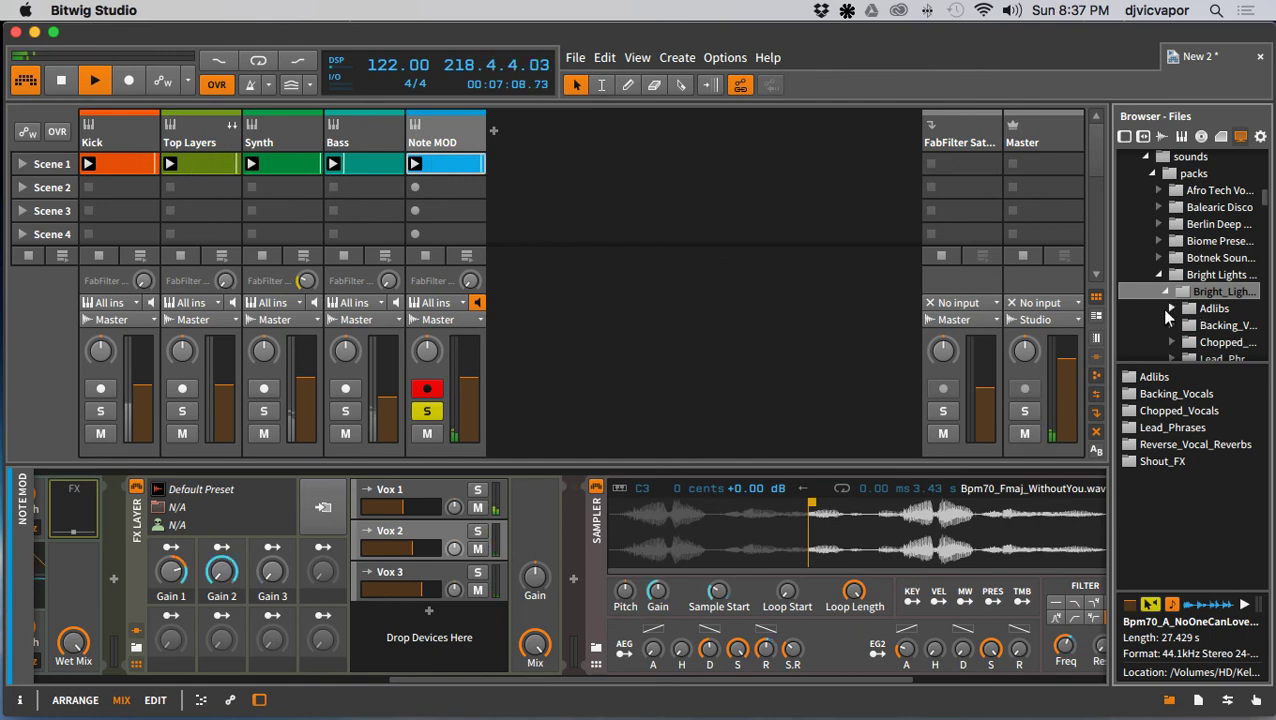
{"action": "scroll", "coordinate": [1168, 315], "scroll_direction": "down", "scroll_amount": 1}
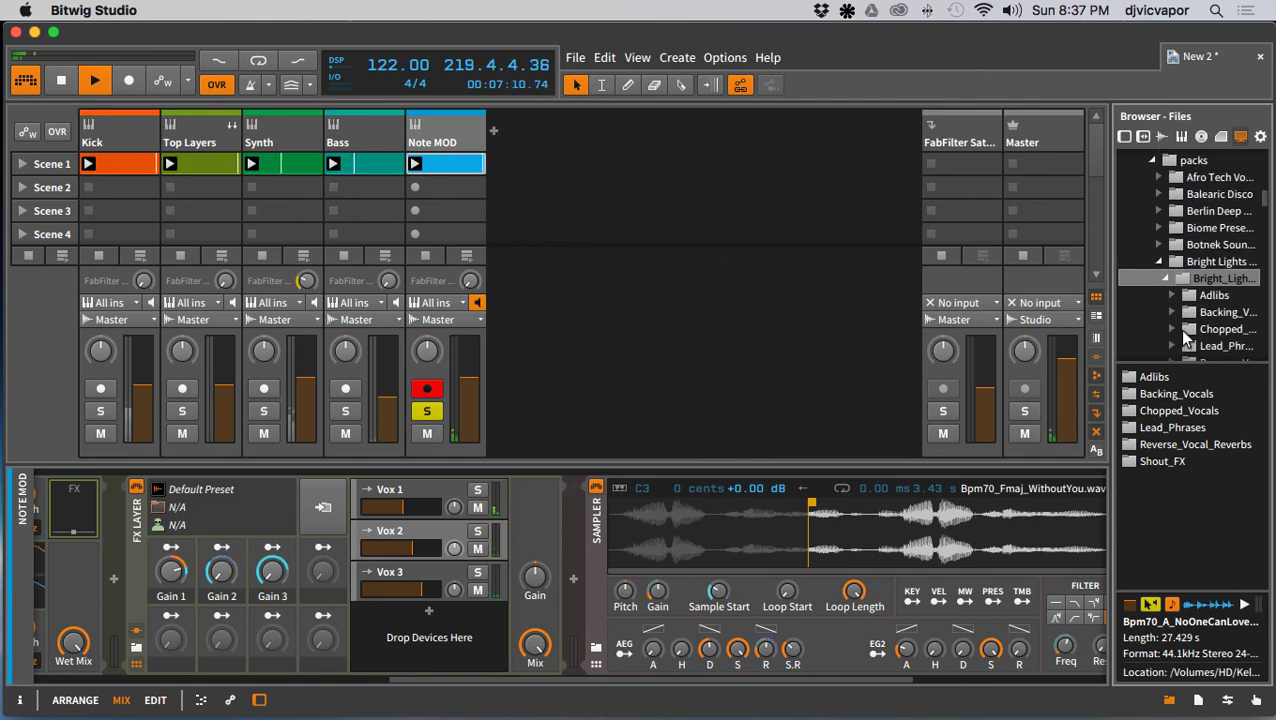
{"action": "left_click", "coordinate": [1220, 329]}
Step: Audition the first four chopped vocals, load BL_Cm_128_BVs_loop_dragonfly33.wav into Vox 2 and move its sample start slightly past the first phrase's onset
{"action": "left_click", "coordinate": [1165, 374]}
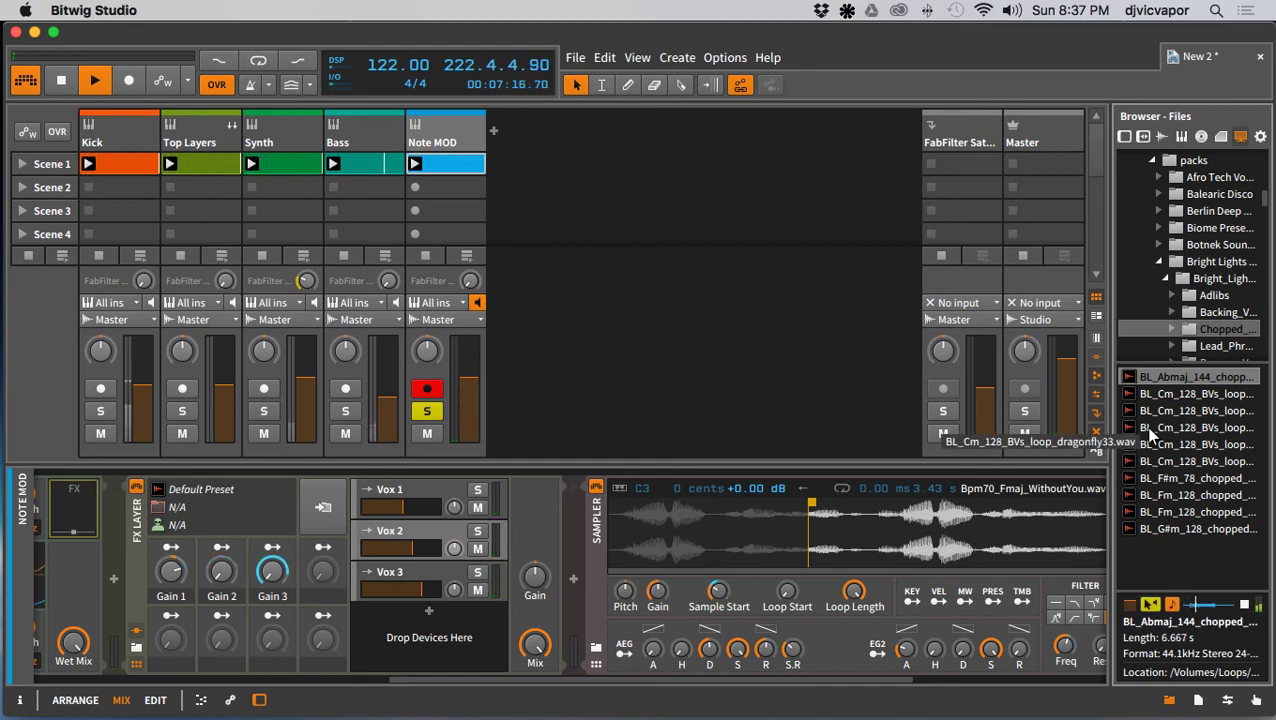
{"action": "left_click", "coordinate": [1166, 392]}
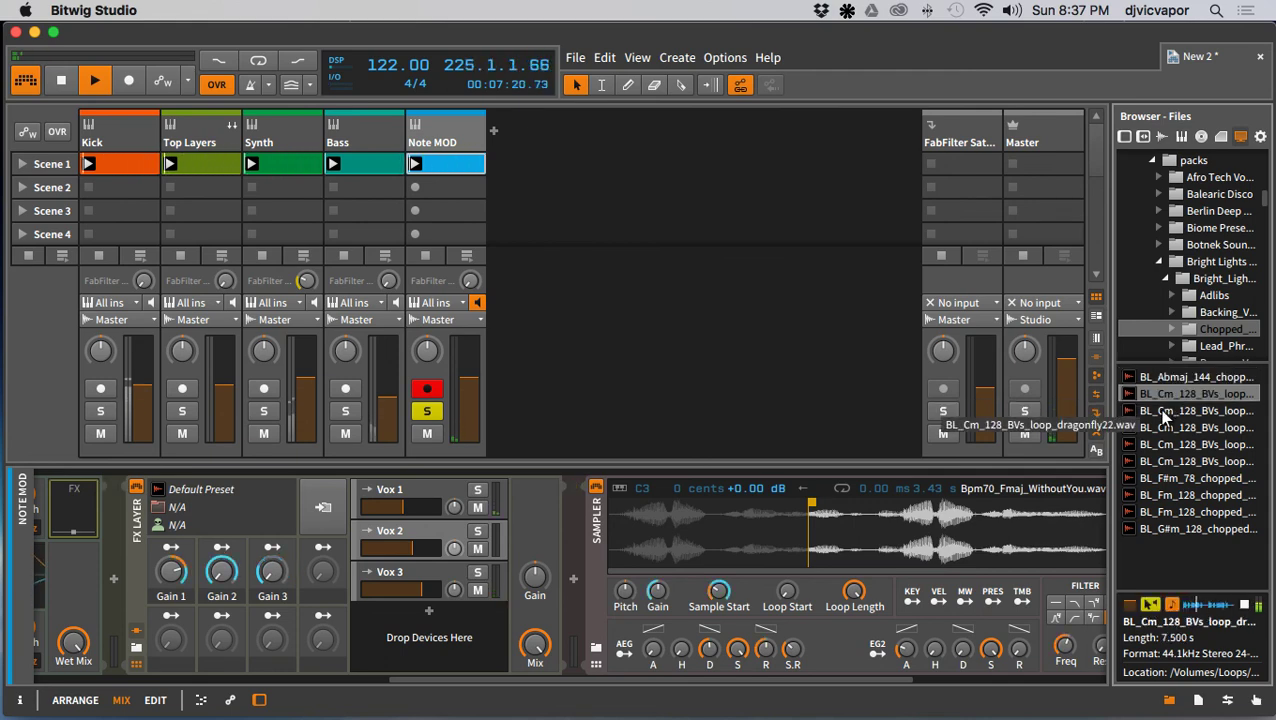
{"action": "left_click", "coordinate": [1163, 412]}
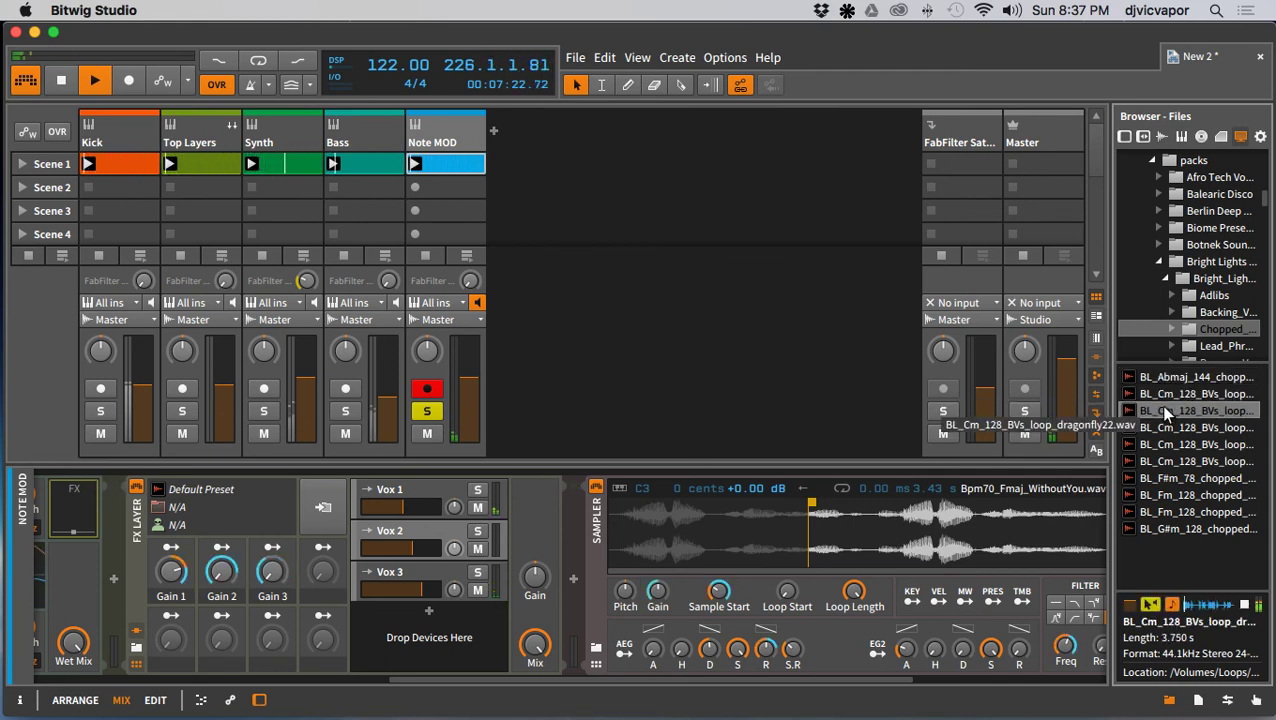
{"action": "left_click", "coordinate": [1158, 428]}
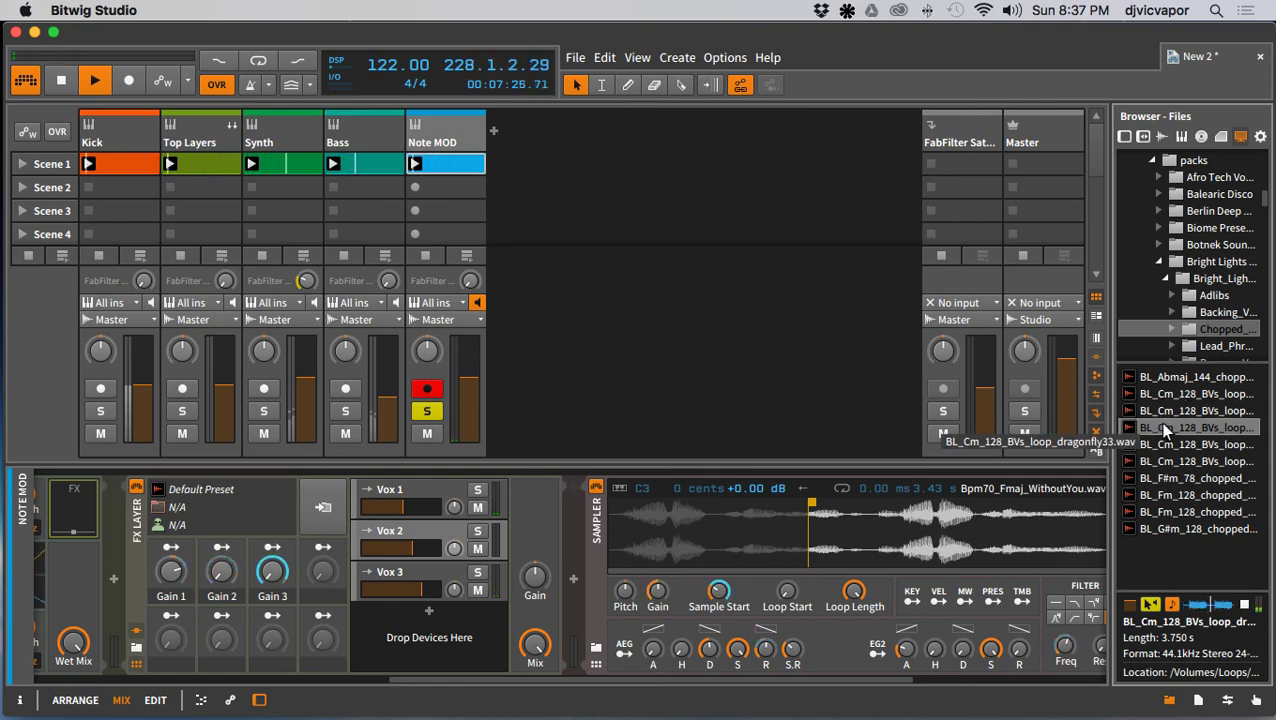
{"action": "left_click_drag", "start_coordinate": [1158, 428], "coordinate": [752, 532]}
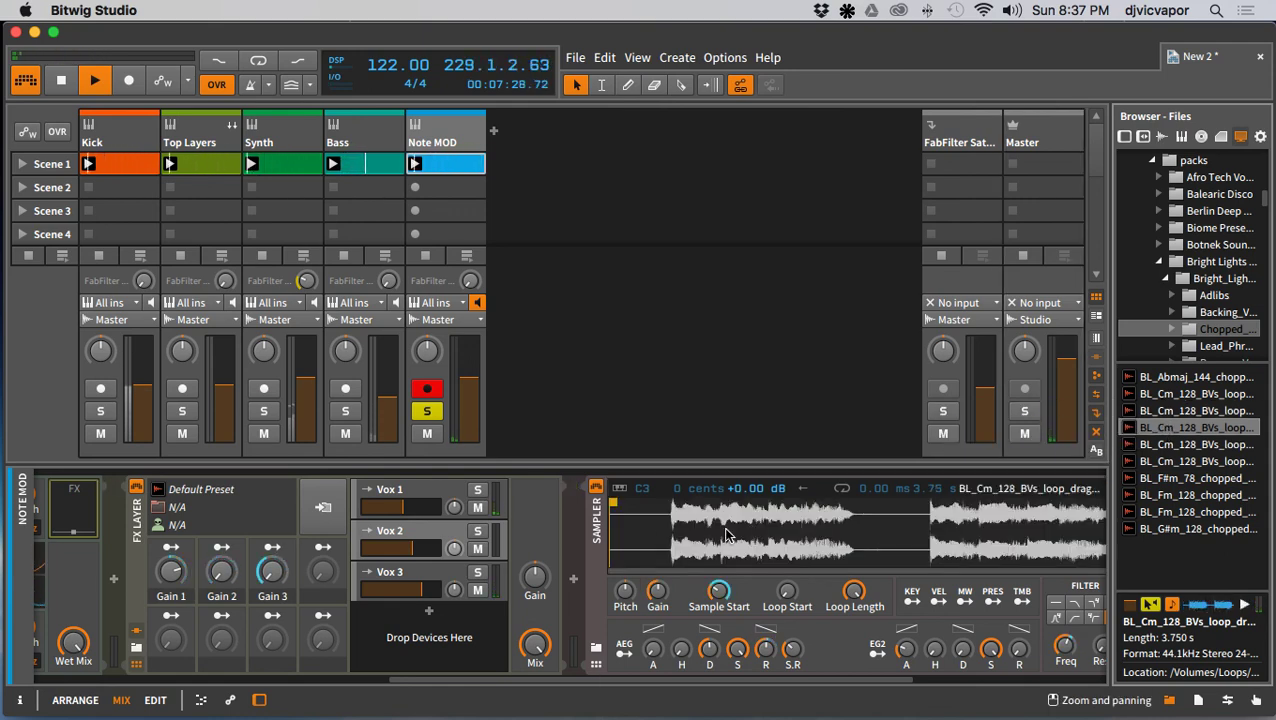
{"action": "left_click_drag", "start_coordinate": [614, 503], "coordinate": [707, 509]}
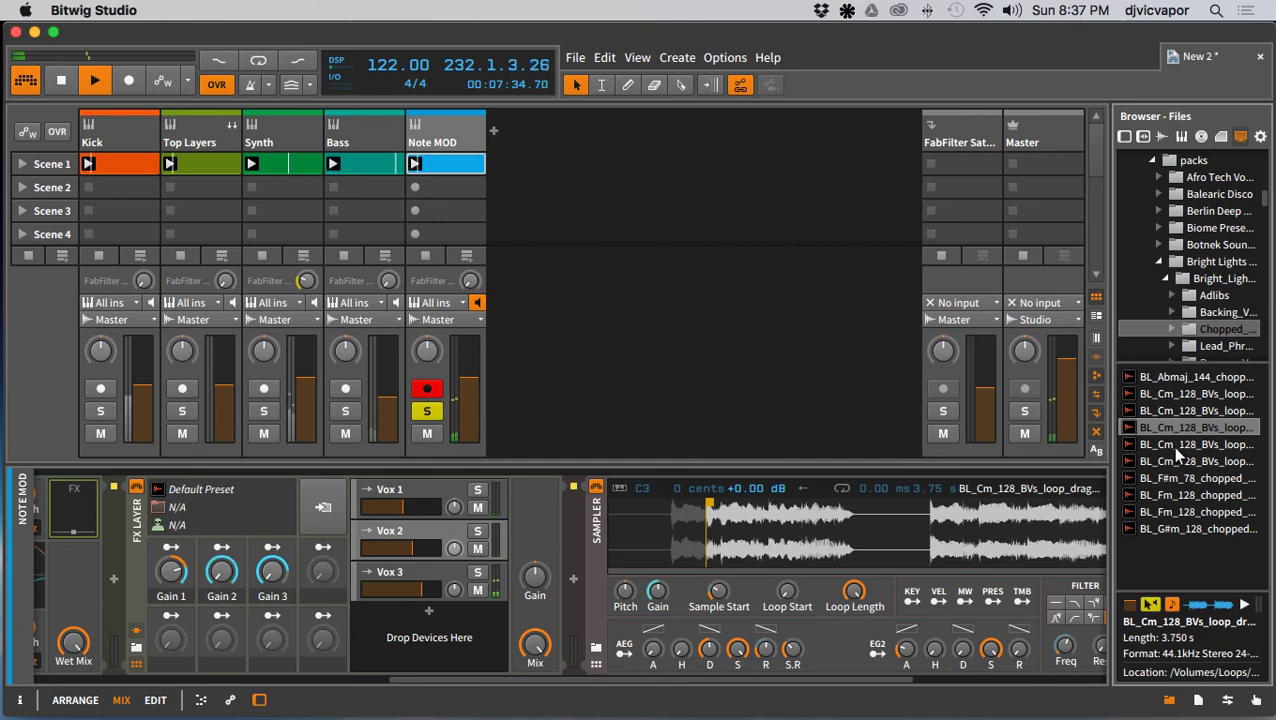
Step: Audition BL_F#m_78_chopped_vox_ChopNScrew.wav and load it into the Vox 1 sampler with the sample start nudged slightly forward
{"action": "left_click", "coordinate": [1180, 481]}
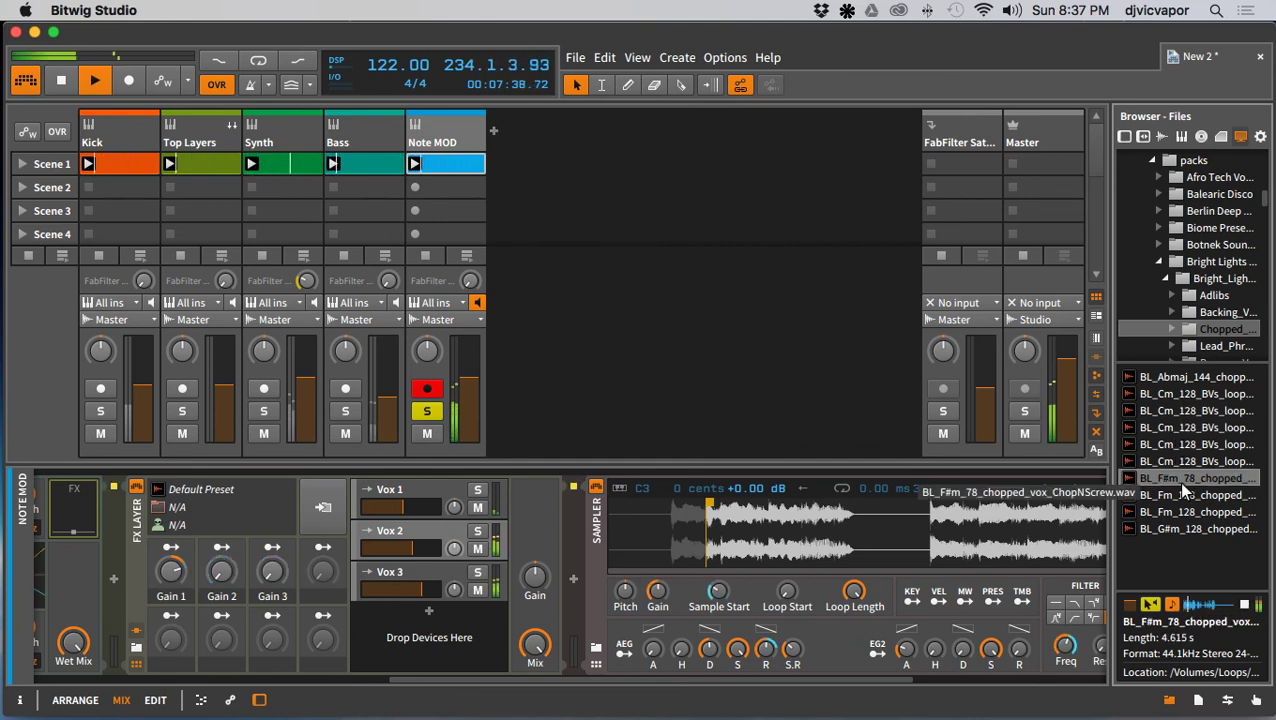
{"action": "left_click", "coordinate": [437, 488]}
{"action": "left_click_drag", "start_coordinate": [1200, 481], "coordinate": [706, 553]}
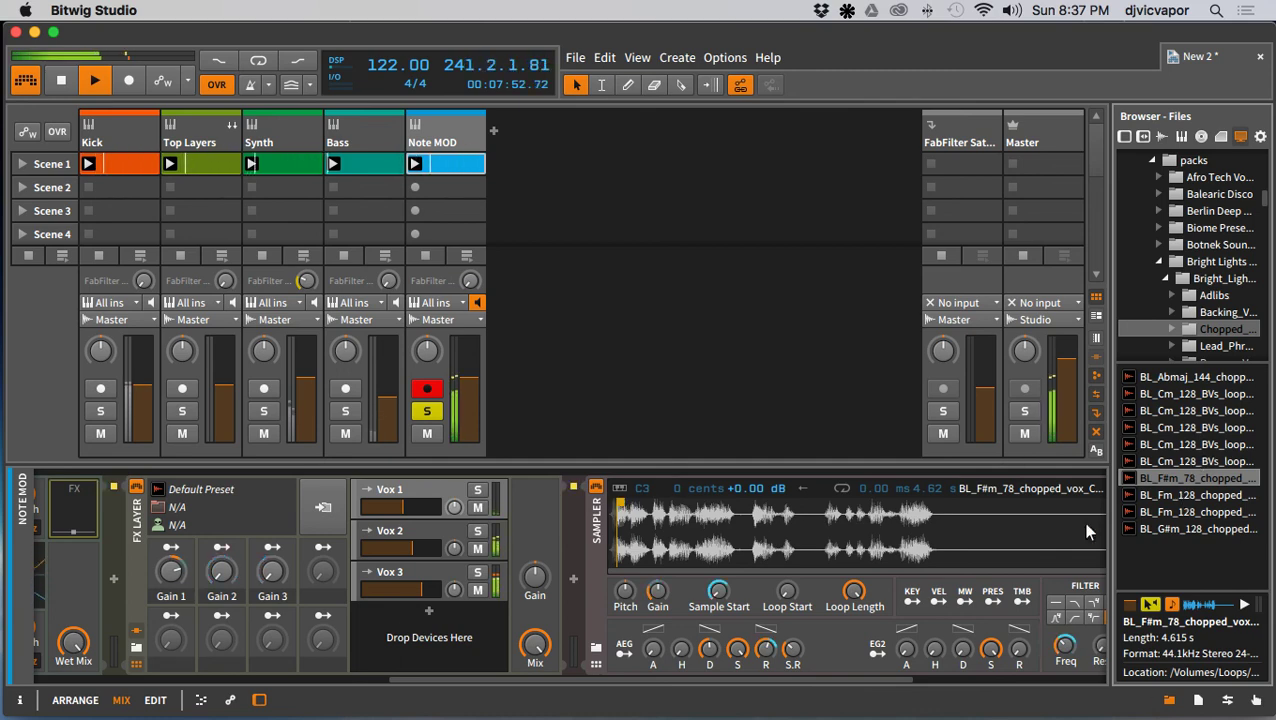
Step: Audition more vocals for Vox 3, load BL_C#m_93_lead_phrase_Animals.wav from Lead_Phrases and move its sample start to the first loud phrase
{"action": "left_click", "coordinate": [390, 575]}
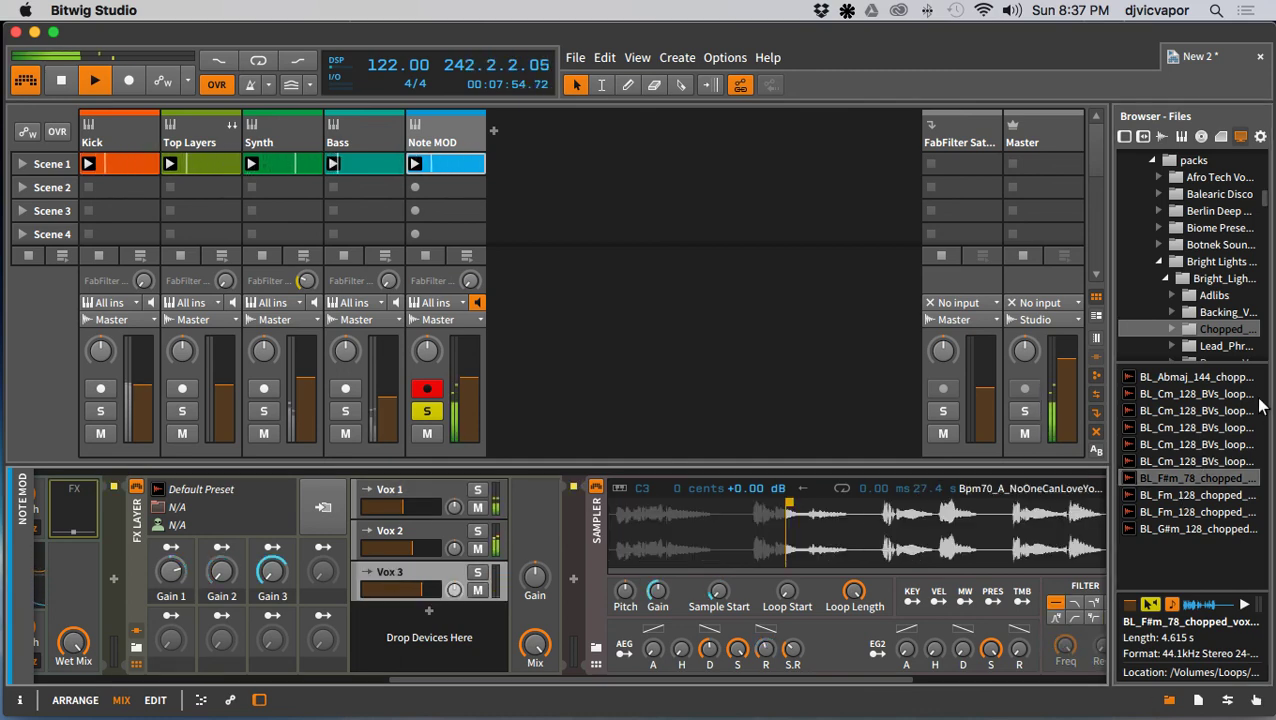
{"action": "left_click", "coordinate": [1175, 512]}
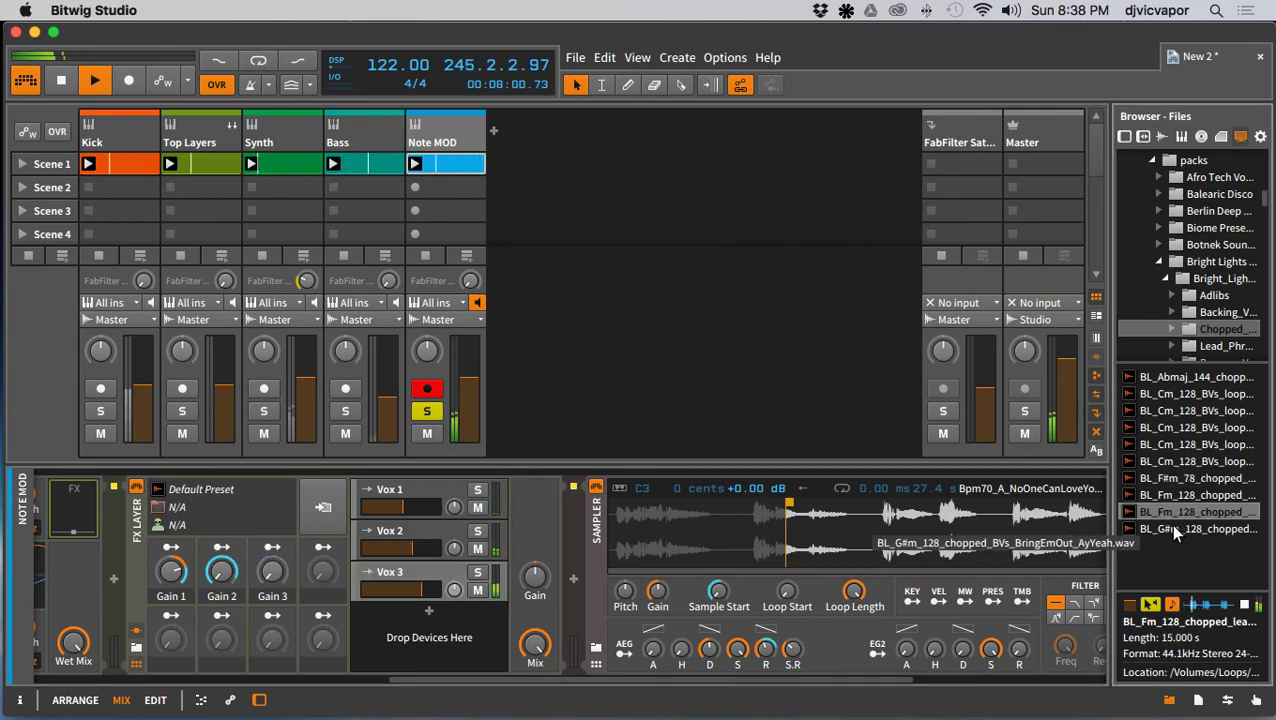
{"action": "left_click", "coordinate": [1173, 527]}
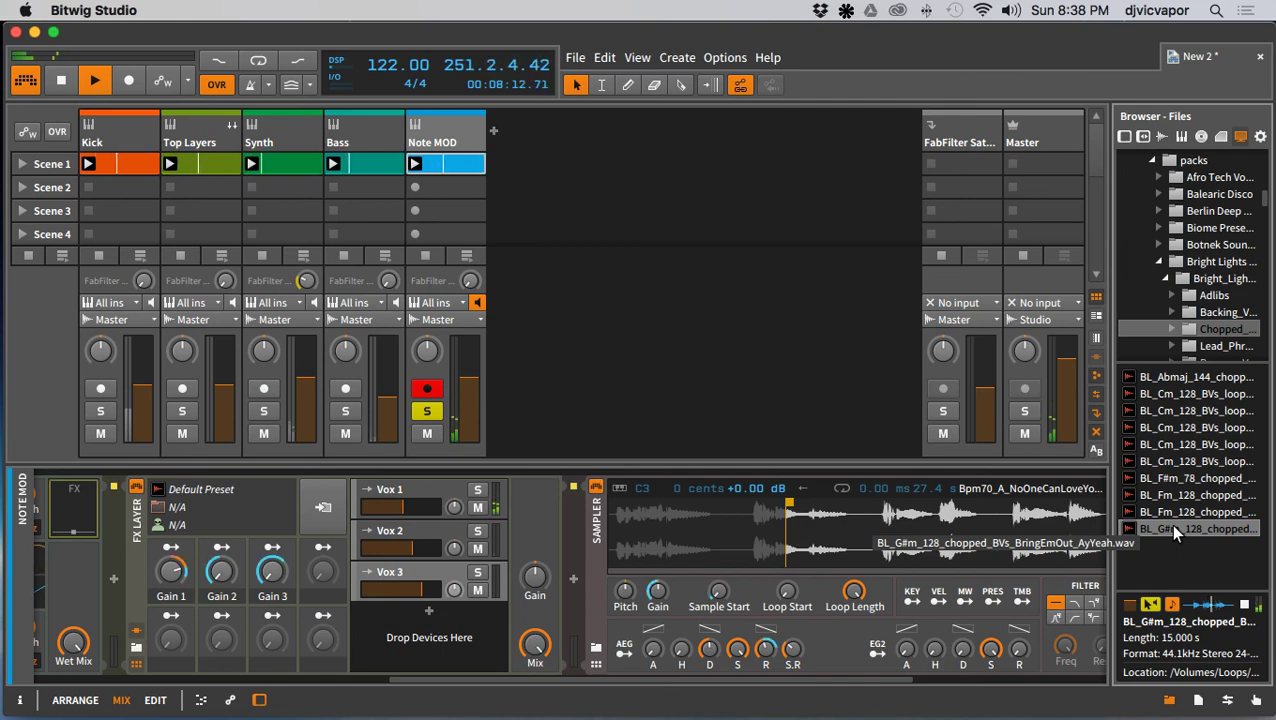
{"action": "left_click", "coordinate": [1174, 511]}
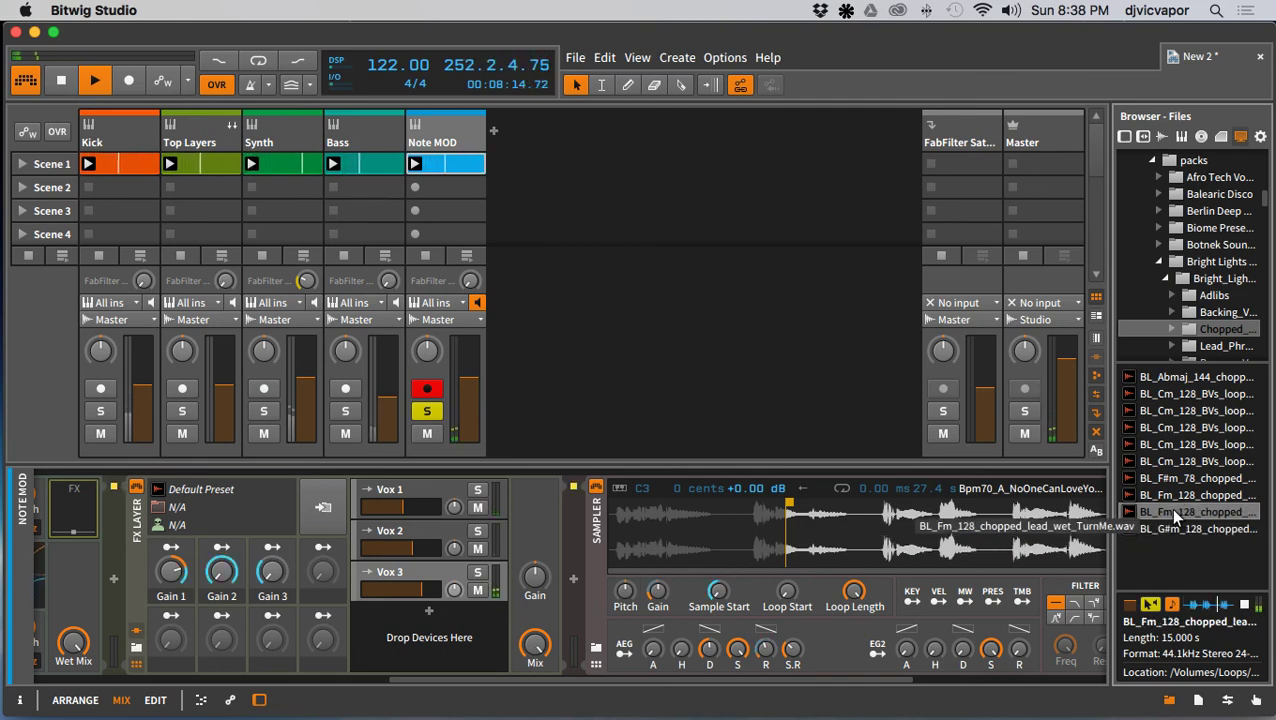
{"action": "left_click", "coordinate": [1190, 345]}
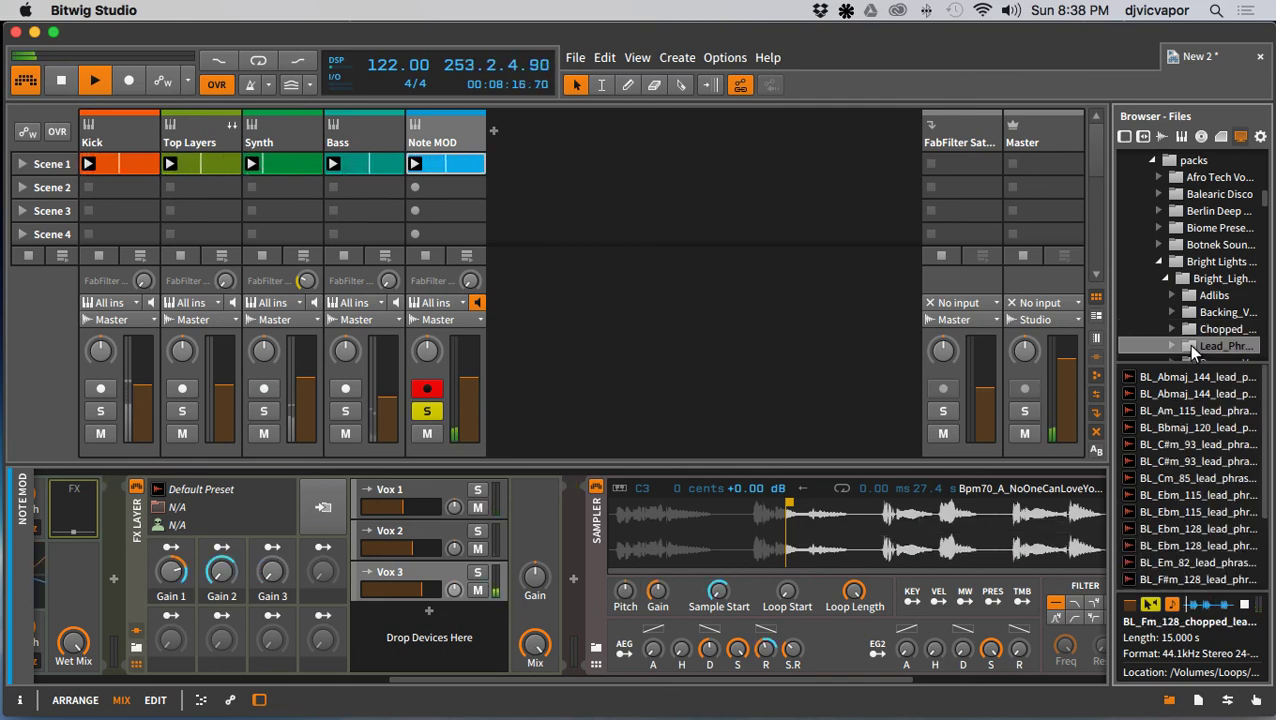
{"action": "left_click", "coordinate": [1176, 444]}
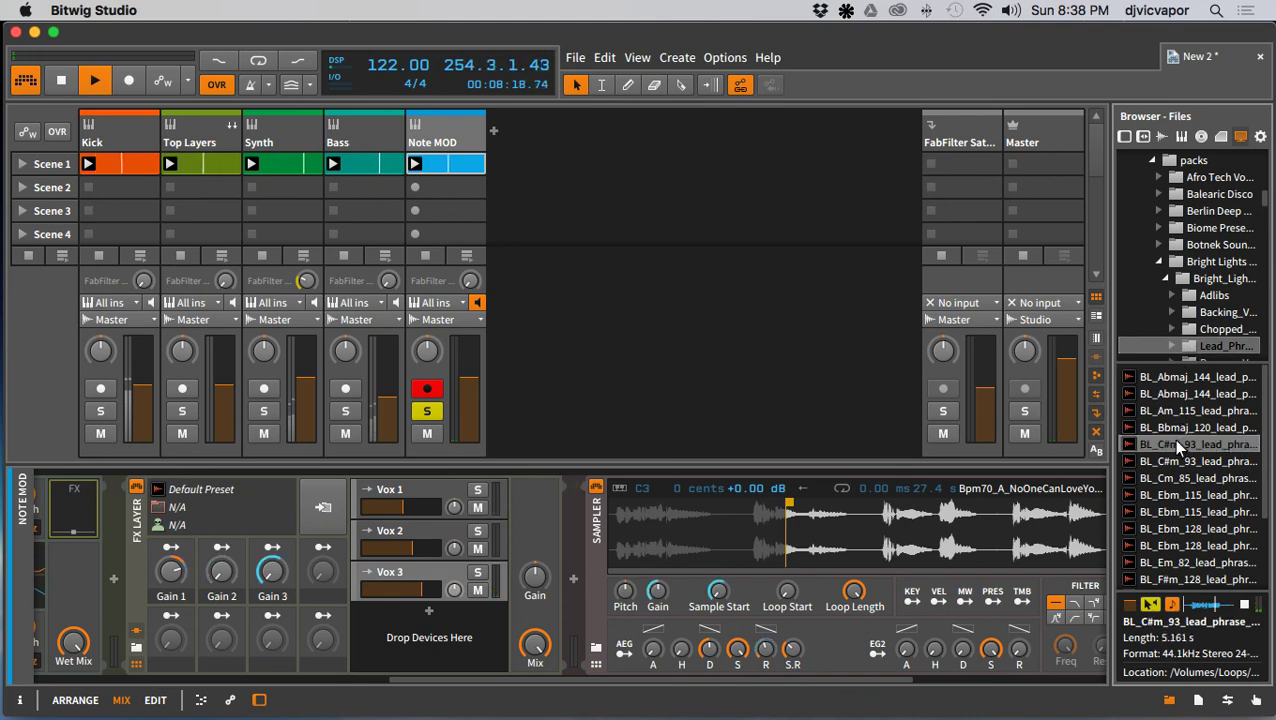
{"action": "scroll", "coordinate": [1177, 446], "scroll_direction": "down", "scroll_amount": 1}
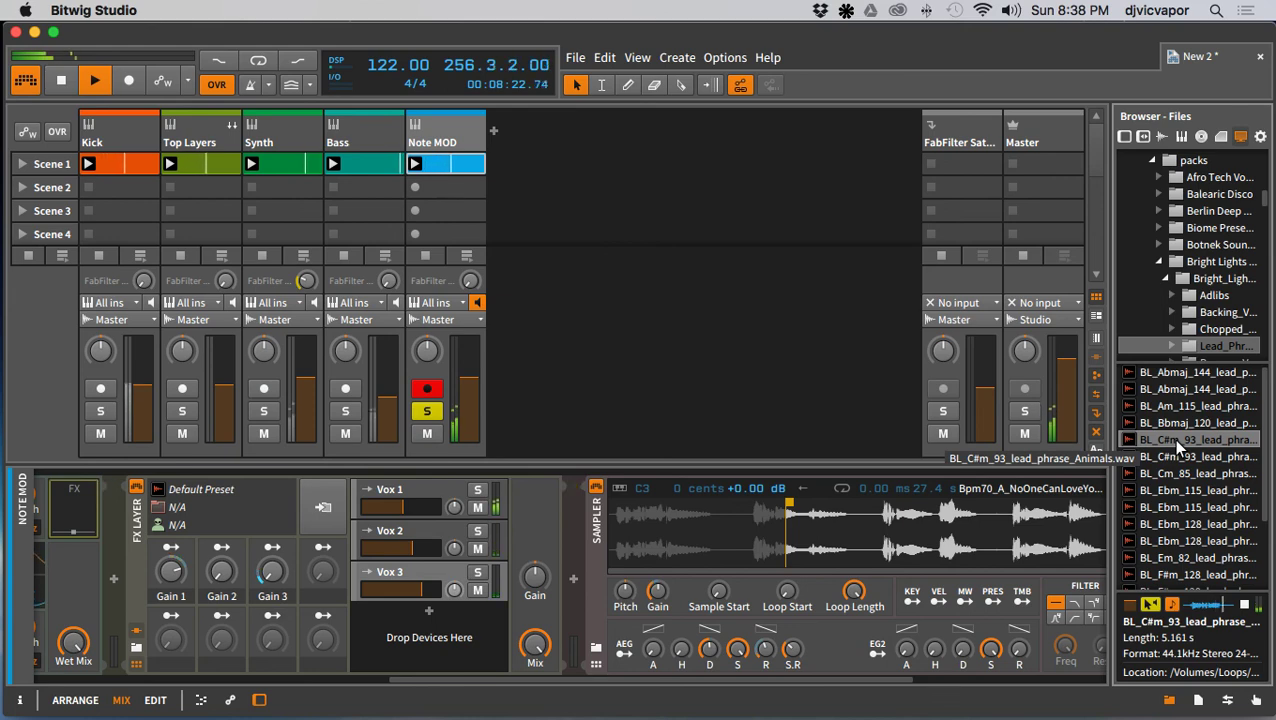
{"action": "left_click_drag", "start_coordinate": [896, 525], "coordinate": [887, 532]}
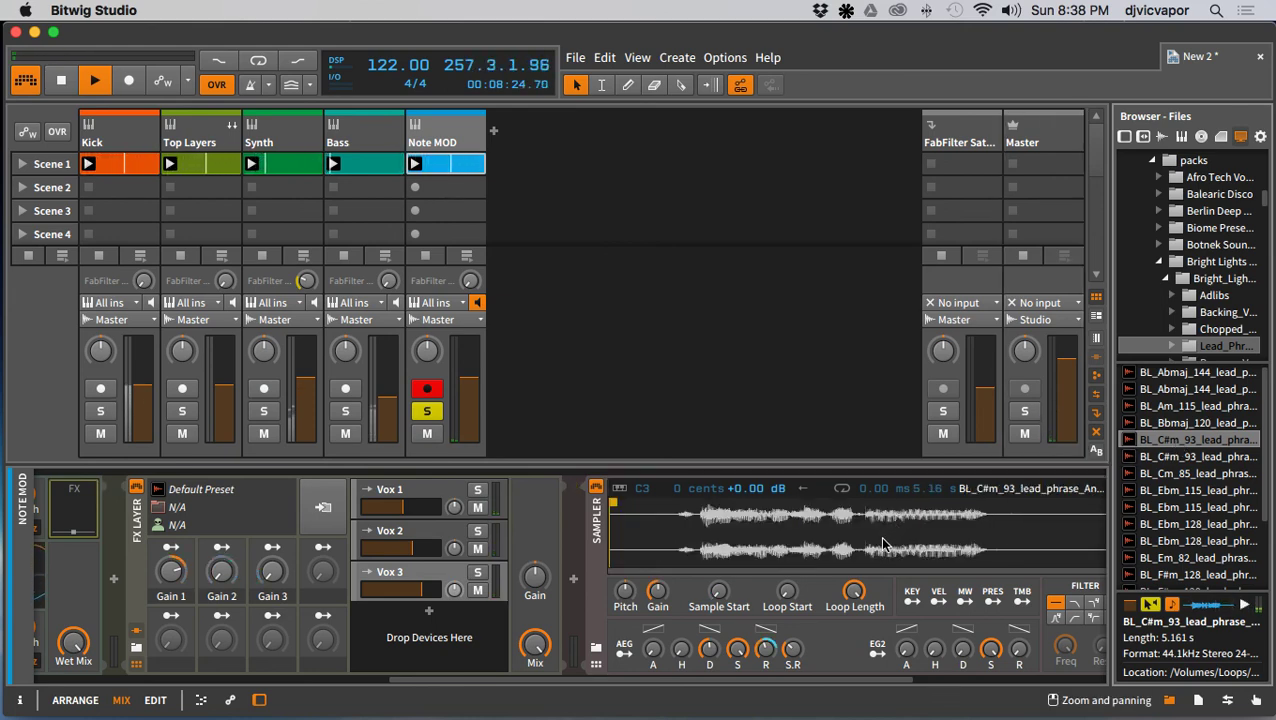
{"action": "left_click_drag", "start_coordinate": [613, 503], "coordinate": [673, 508]}
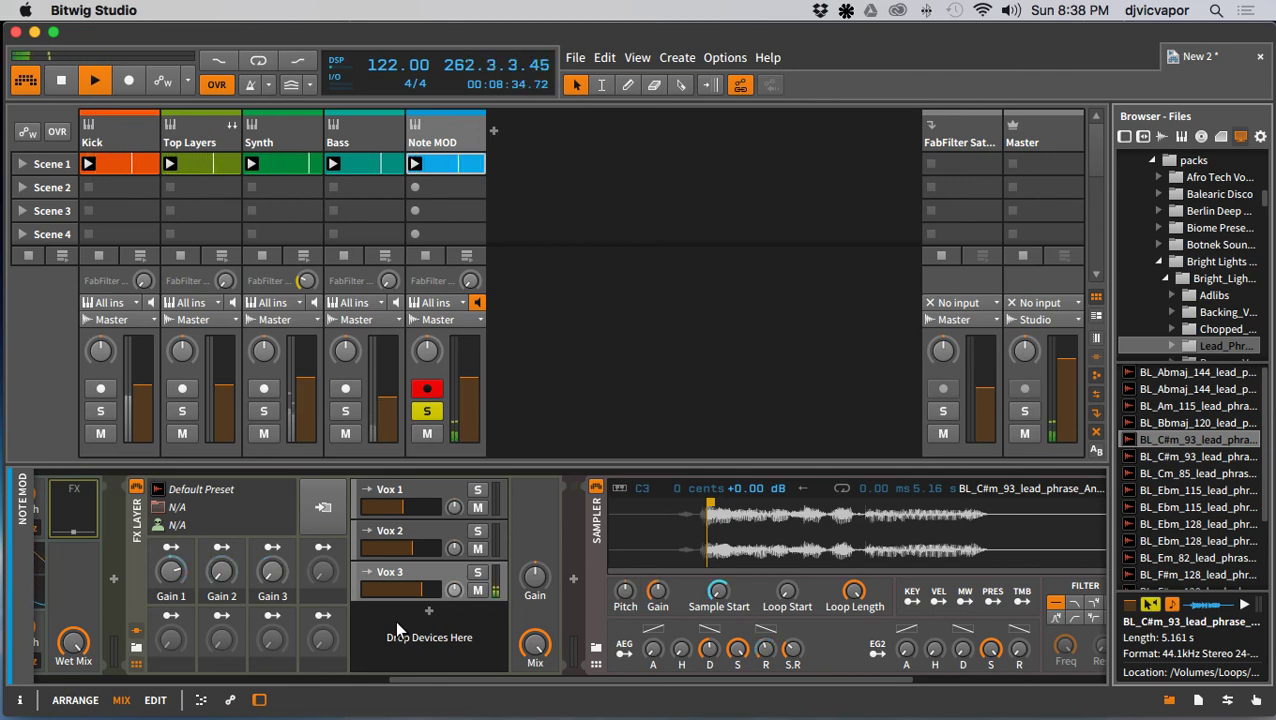
Step: Set the second LFO MOD's LFO1 to 0.96 Hz and LFO2 to 1.19 Hz, and the first LFO MOD's LFO1 to 7.73 Hz
{"action": "left_click_drag", "start_coordinate": [598, 686], "coordinate": [301, 668]}
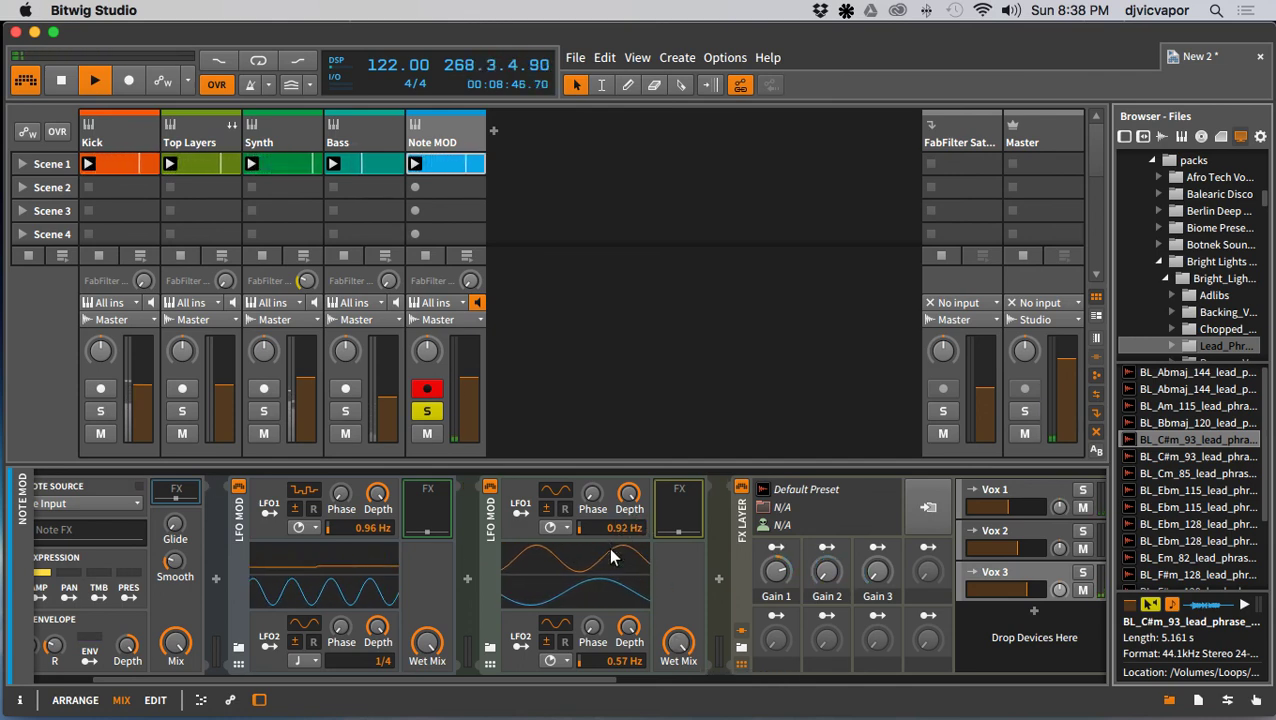
{"action": "mouse_move", "coordinate": [629, 500]}
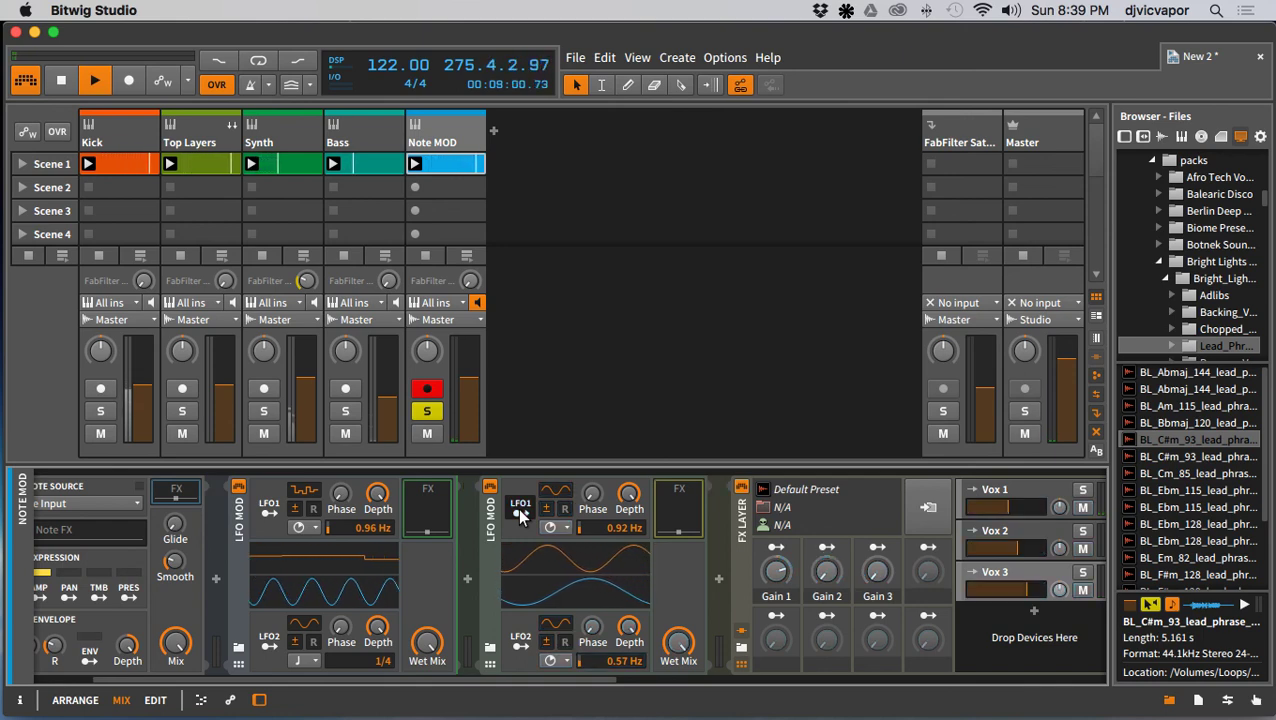
{"action": "mouse_move", "coordinate": [620, 528]}
{"action": "left_mouse_down"}
{"action": "mouse_move", "coordinate": [620, 467]}
{"action": "mouse_move", "coordinate": [620, 527]}
{"action": "left_mouse_up"}
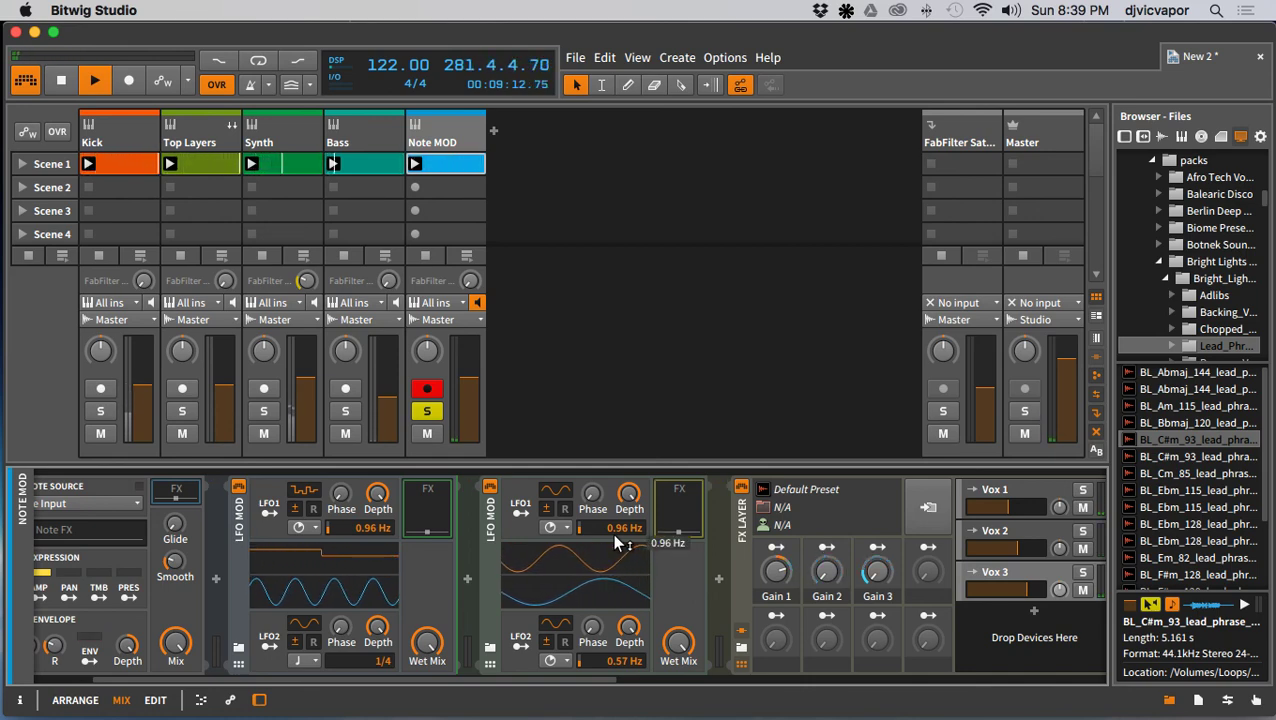
{"action": "left_click_drag", "start_coordinate": [620, 660], "coordinate": [620, 655]}
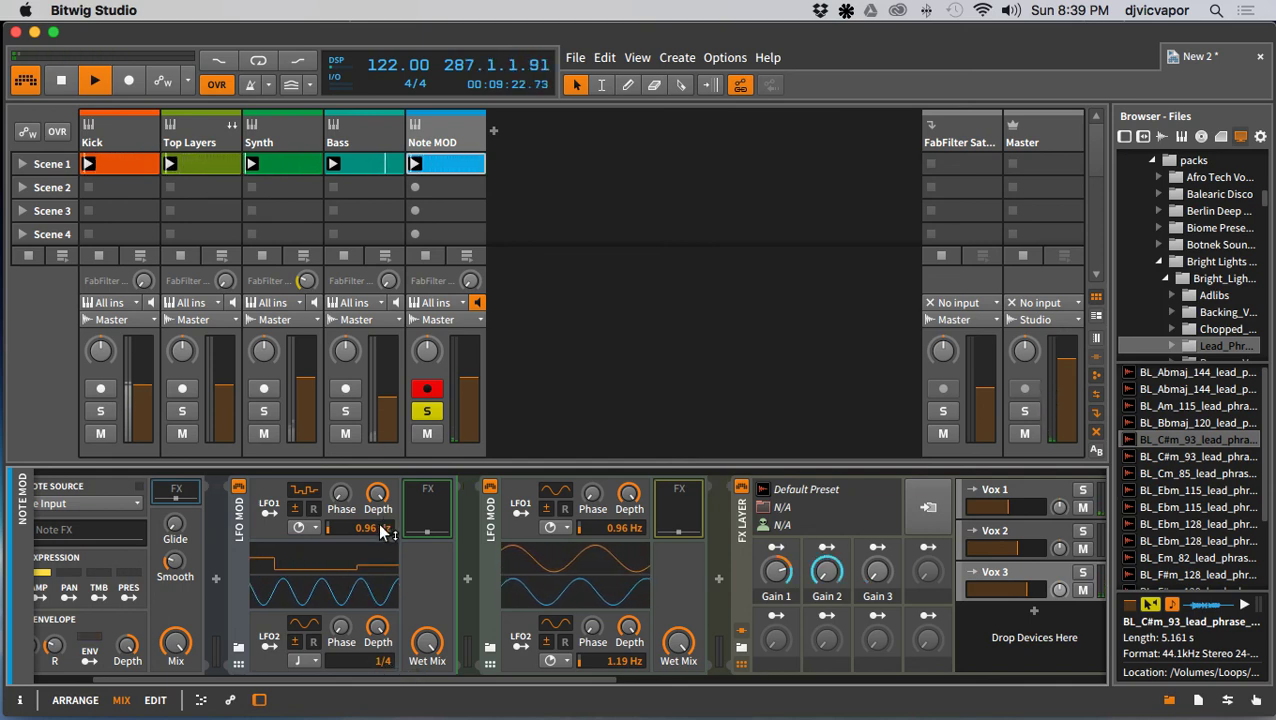
{"action": "mouse_move", "coordinate": [383, 532]}
{"action": "left_mouse_down"}
{"action": "mouse_move", "coordinate": [383, 545]}
{"action": "mouse_move", "coordinate": [383, 513]}
{"action": "left_mouse_up"}
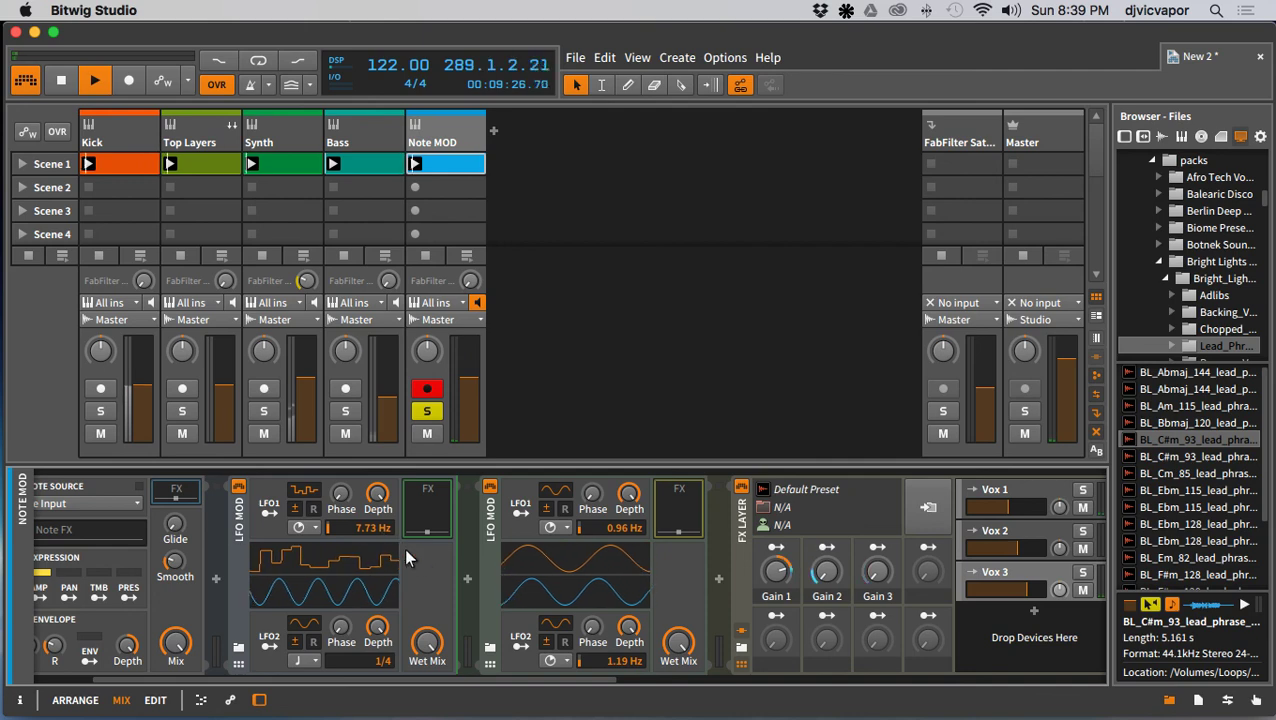
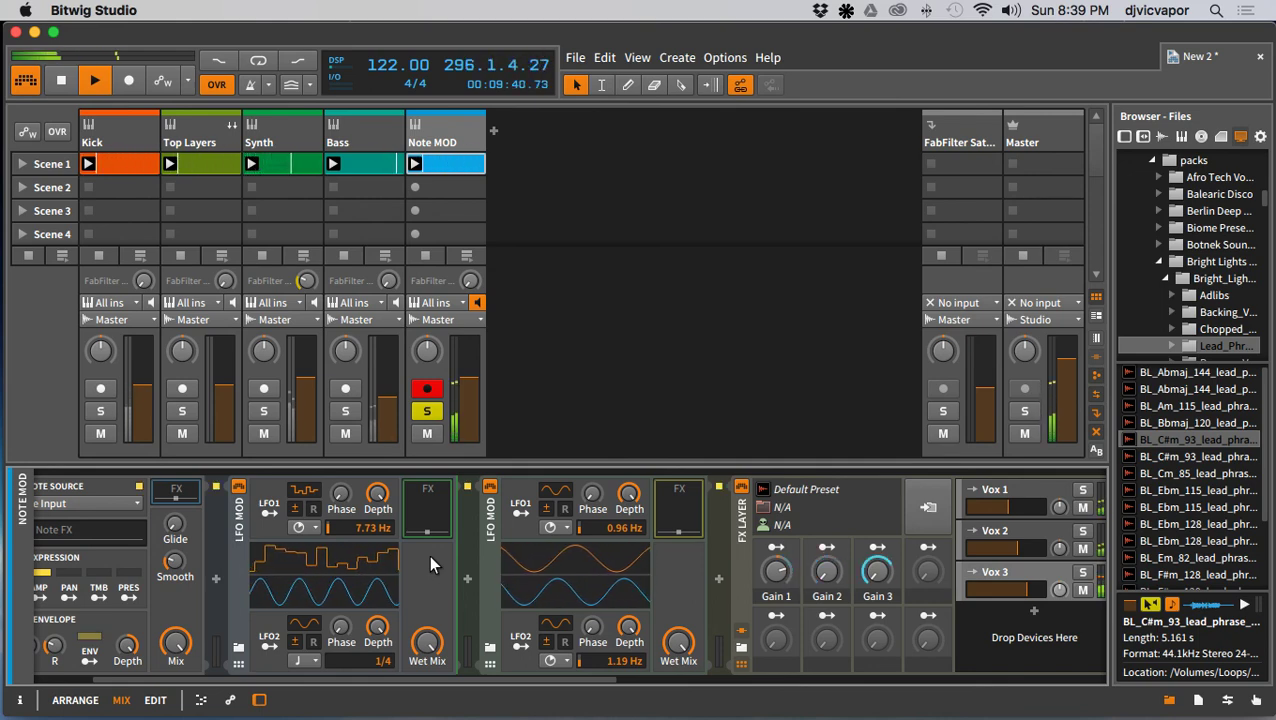
Step: Open the Note MOD Scene 1 clip and lengthen its C2 note to the clip's end at 2.1
{"action": "double_click", "coordinate": [443, 165]}
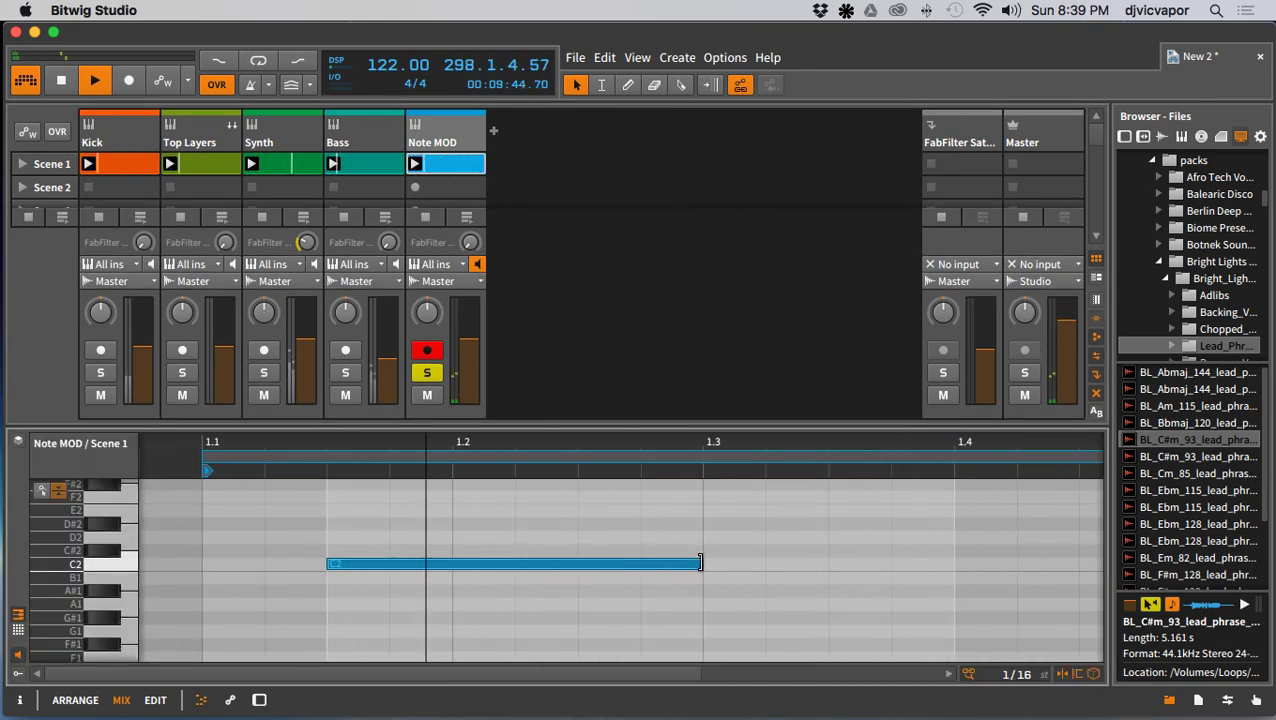
{"action": "left_click_drag", "start_coordinate": [700, 563], "coordinate": [1003, 569]}
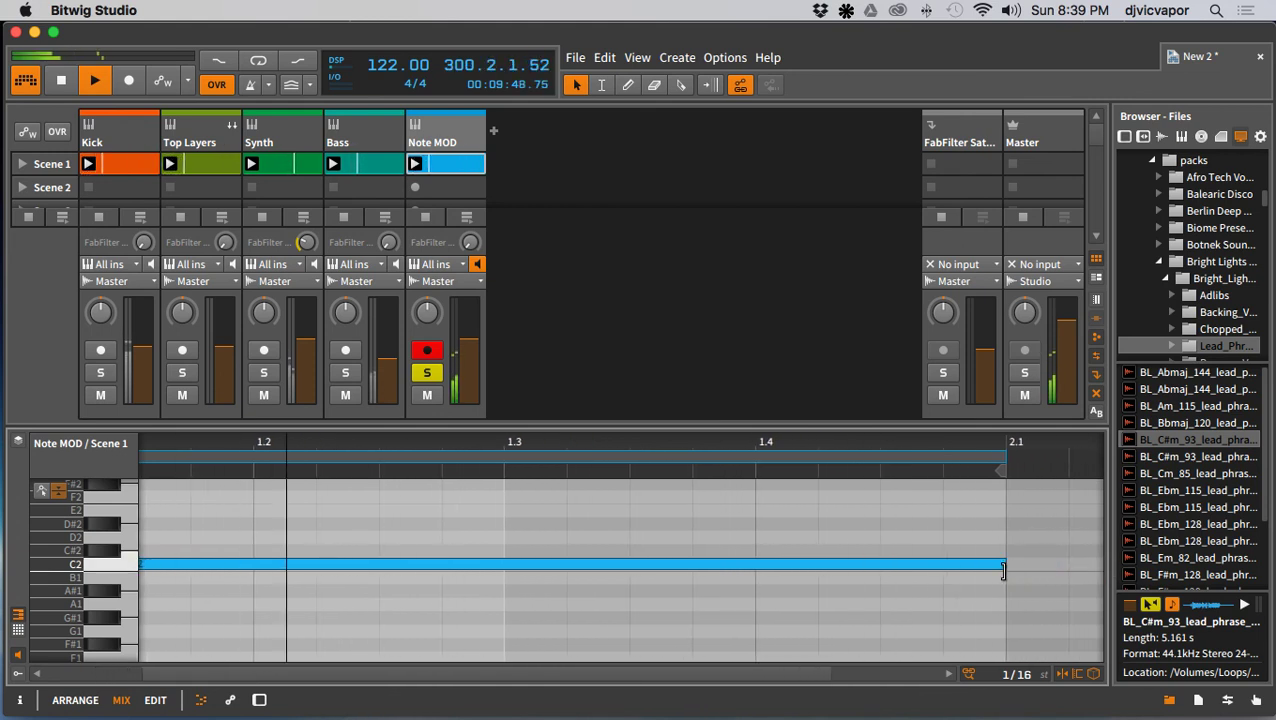
{"action": "left_click_drag", "start_coordinate": [769, 448], "coordinate": [781, 495]}
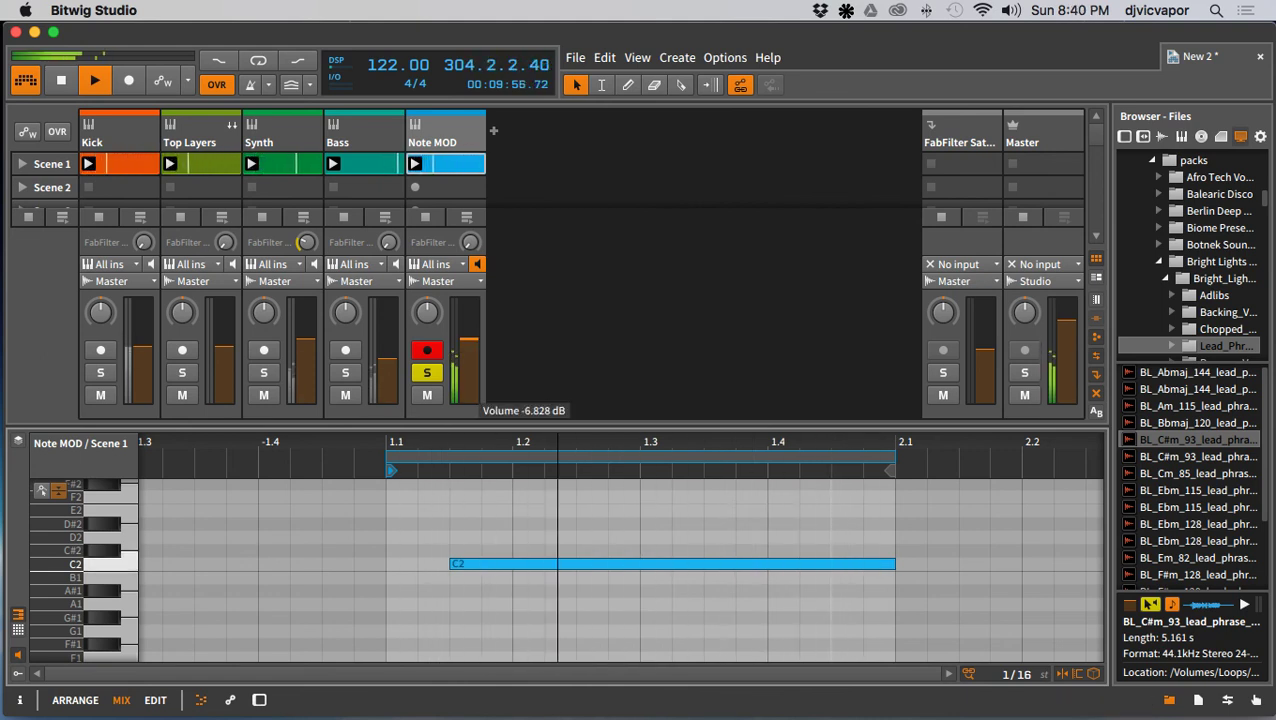
Step: Unsolo Note MOD to hear it in the full mix, hide the file browser, and solo and select the track again
{"action": "left_click", "coordinate": [429, 373]}
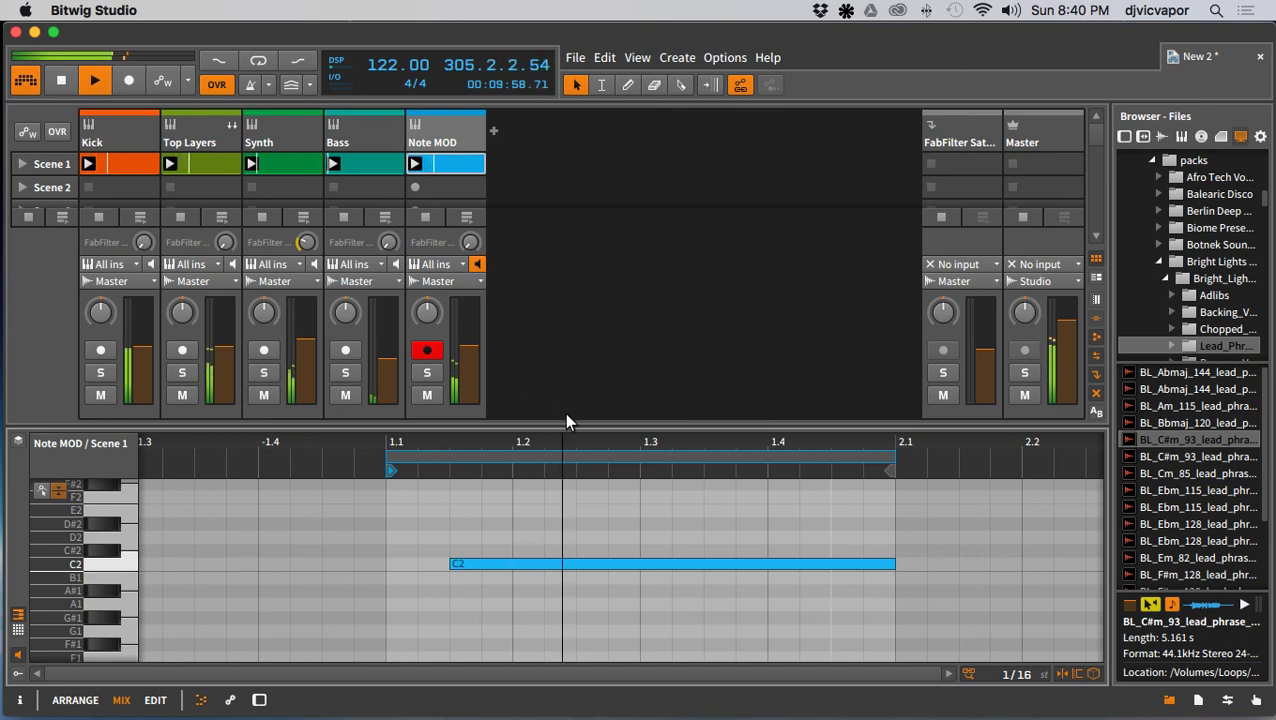
{"action": "left_click", "coordinate": [1169, 700]}
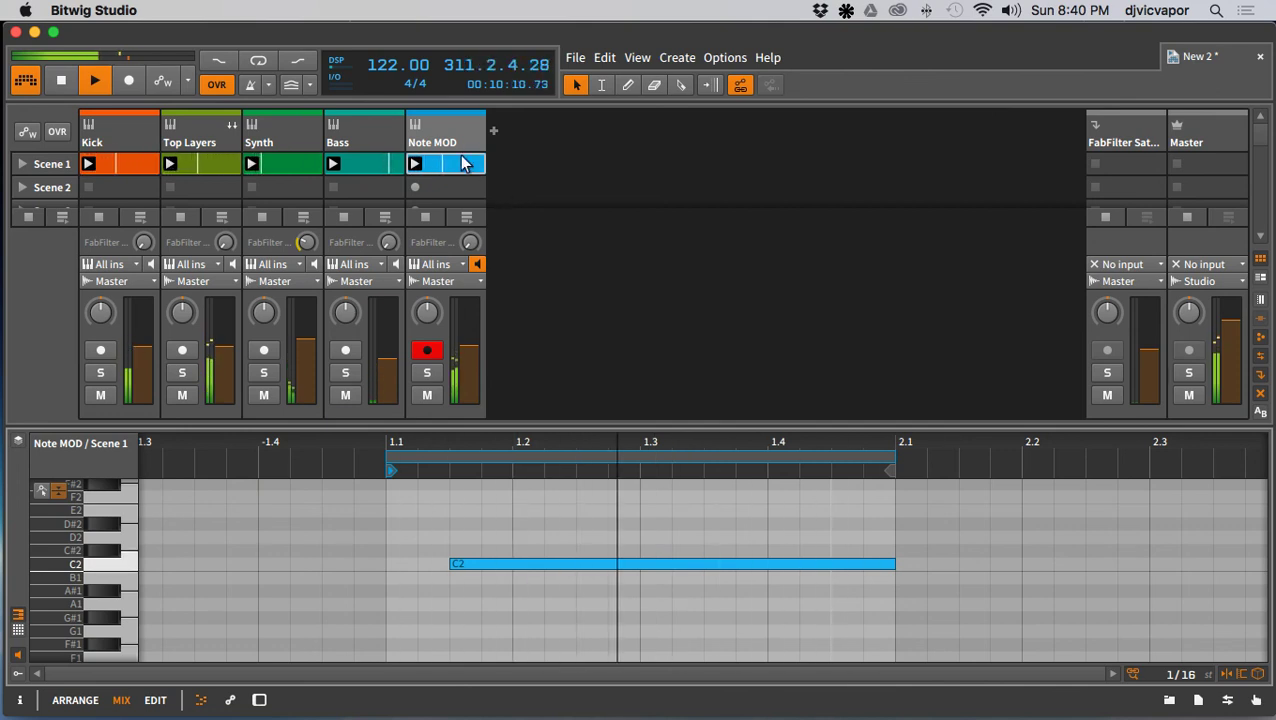
{"action": "left_click", "coordinate": [427, 372]}
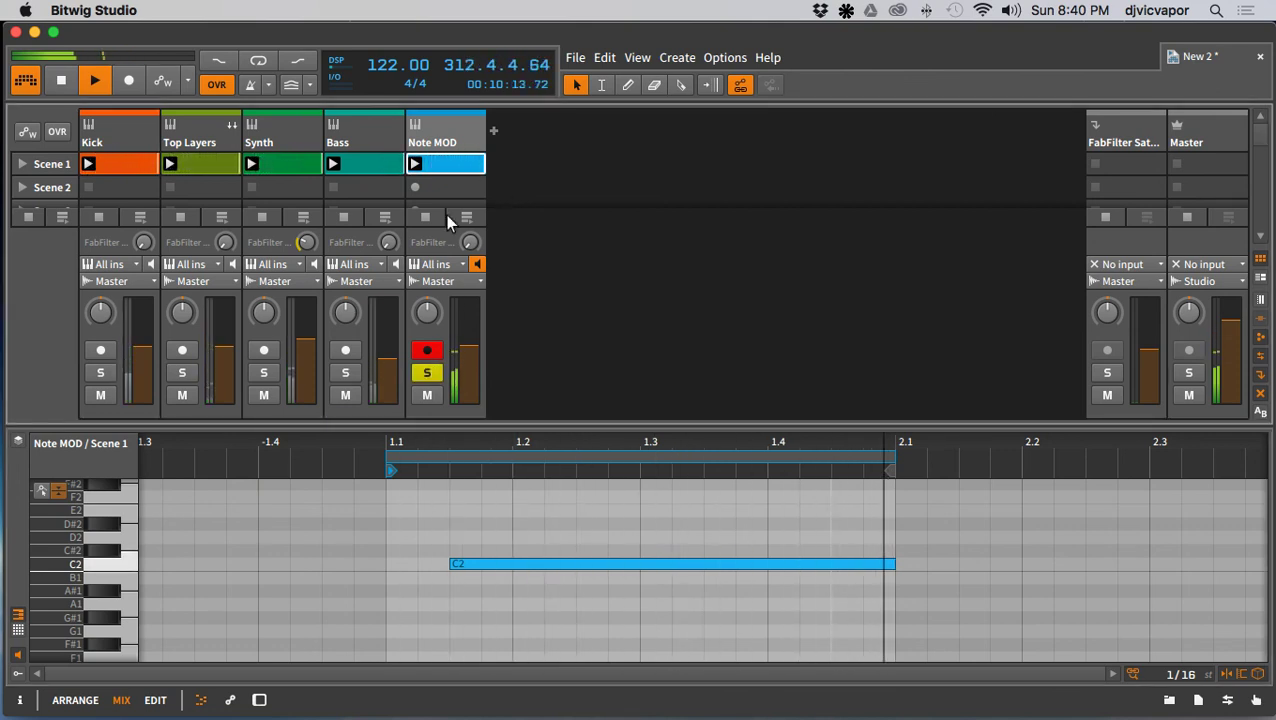
{"action": "left_click", "coordinate": [445, 143]}
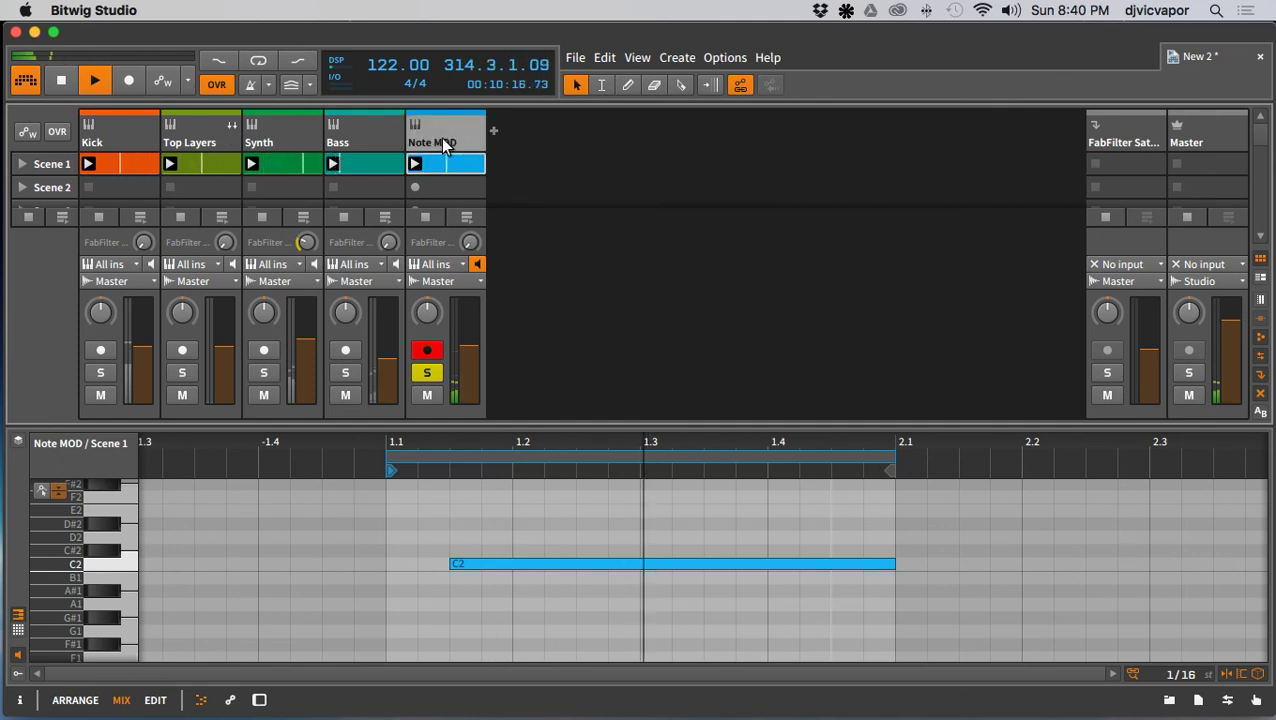
Step: Delete the Note MOD track and create a new audio track in its place
{"action": "key", "text": "Delete"}
{"action": "right_click", "coordinate": [441, 138]}
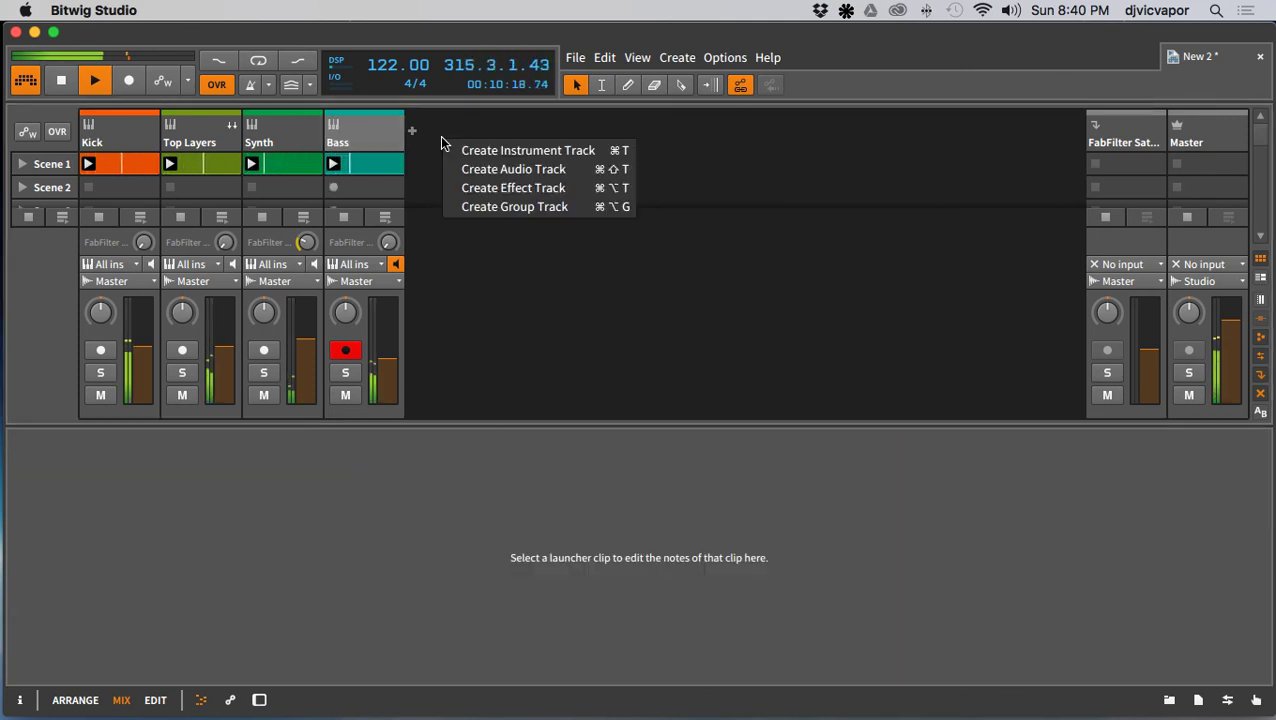
{"action": "left_click", "coordinate": [460, 169]}
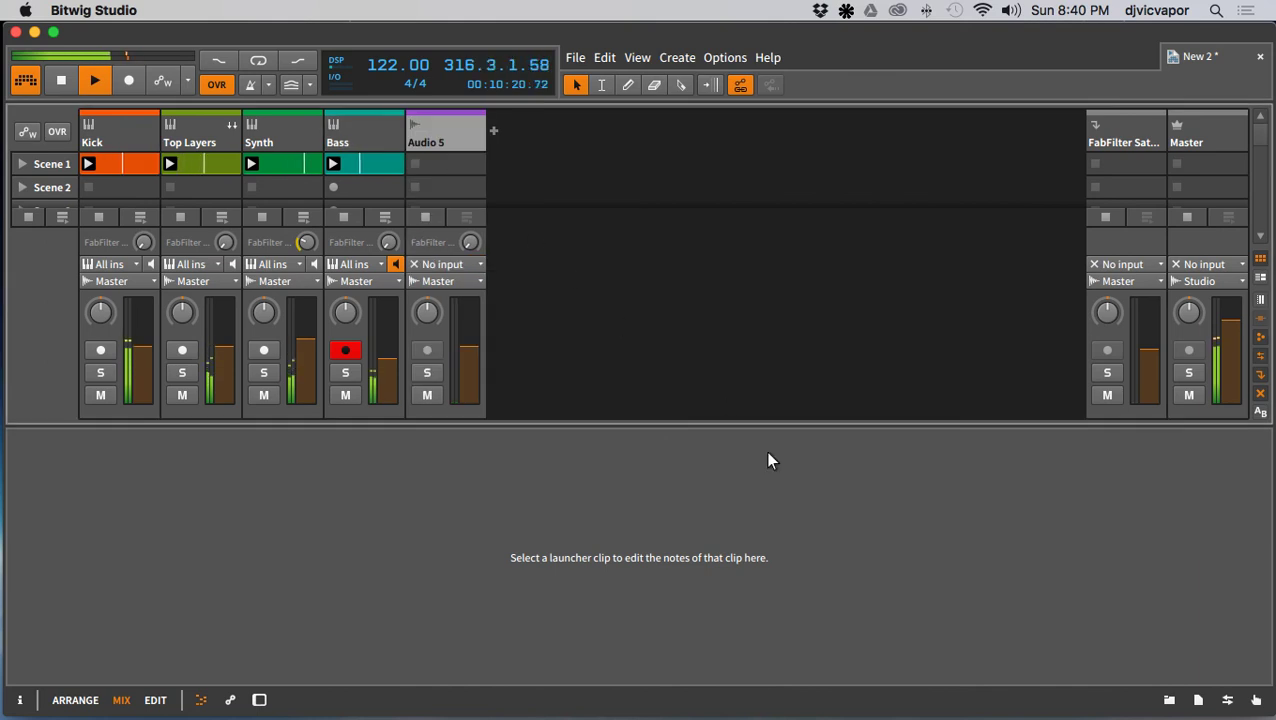
Step: Preview the C#m 93 lead phrases and place BL_C#m_93_lead_phrase_Savages.wav in the Audio 5 track's Scene 1 slot
{"action": "left_click", "coordinate": [1172, 700]}
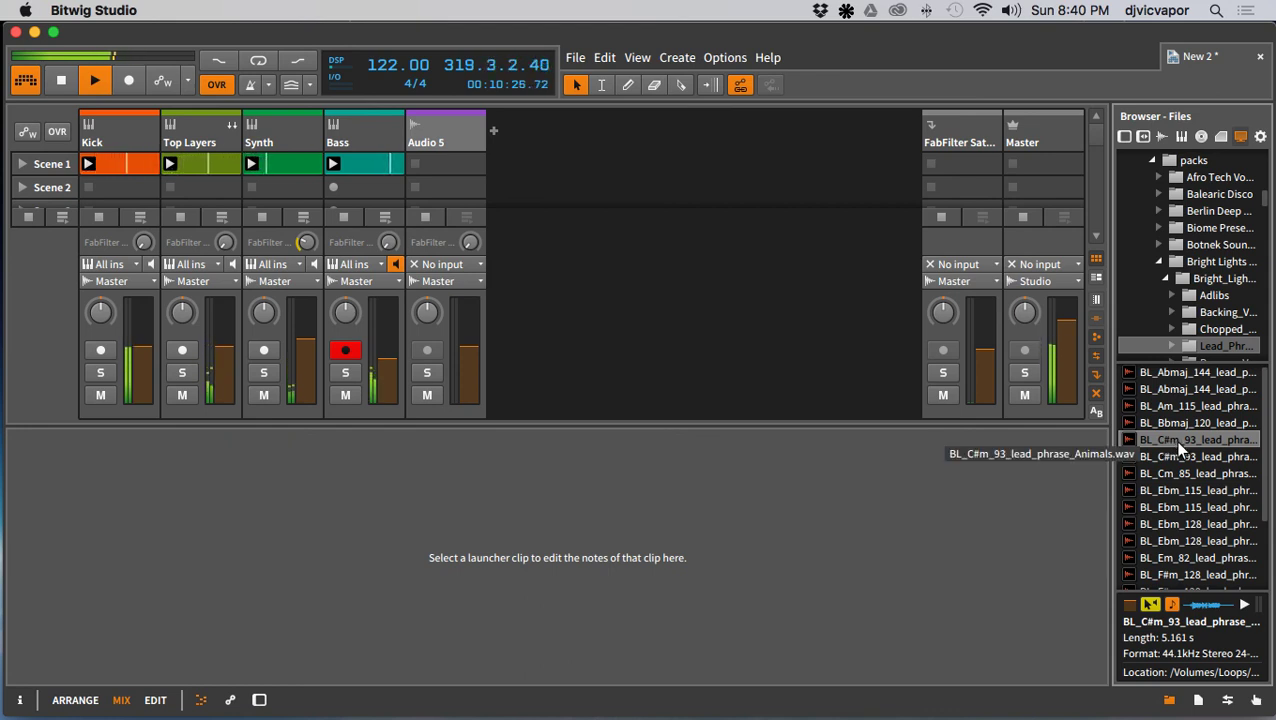
{"action": "left_click", "coordinate": [1181, 459]}
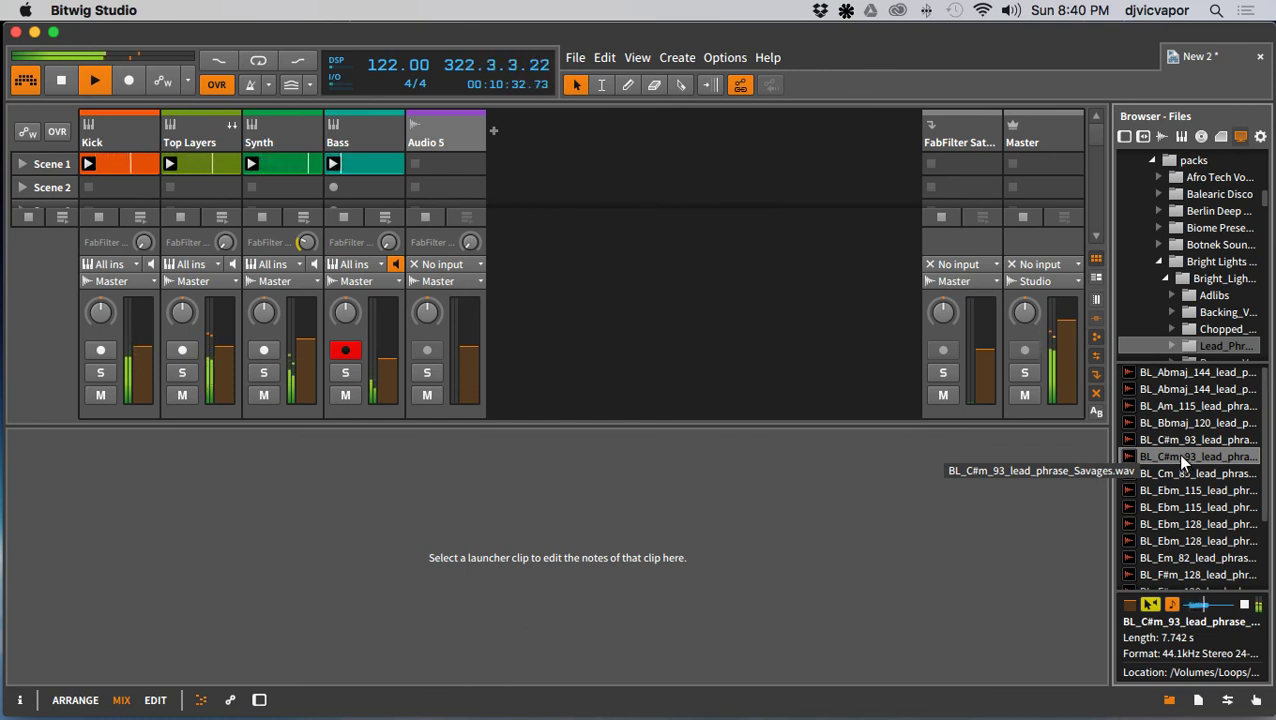
{"action": "left_click_drag", "start_coordinate": [1175, 453], "coordinate": [443, 168]}
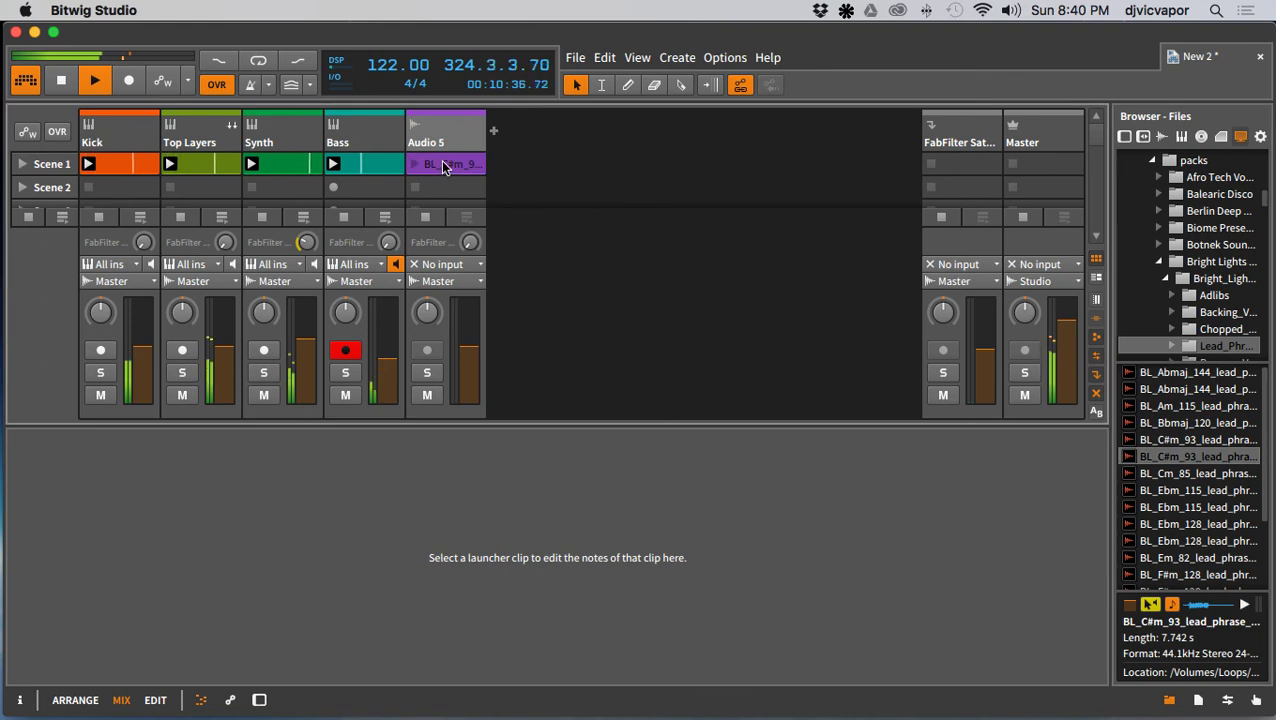
Step: Slice the Savages vocal clip to a drum machine at 1/8 notes with a lowered slice limit, using a pre-fader bounce
{"action": "right_click", "coordinate": [452, 162]}
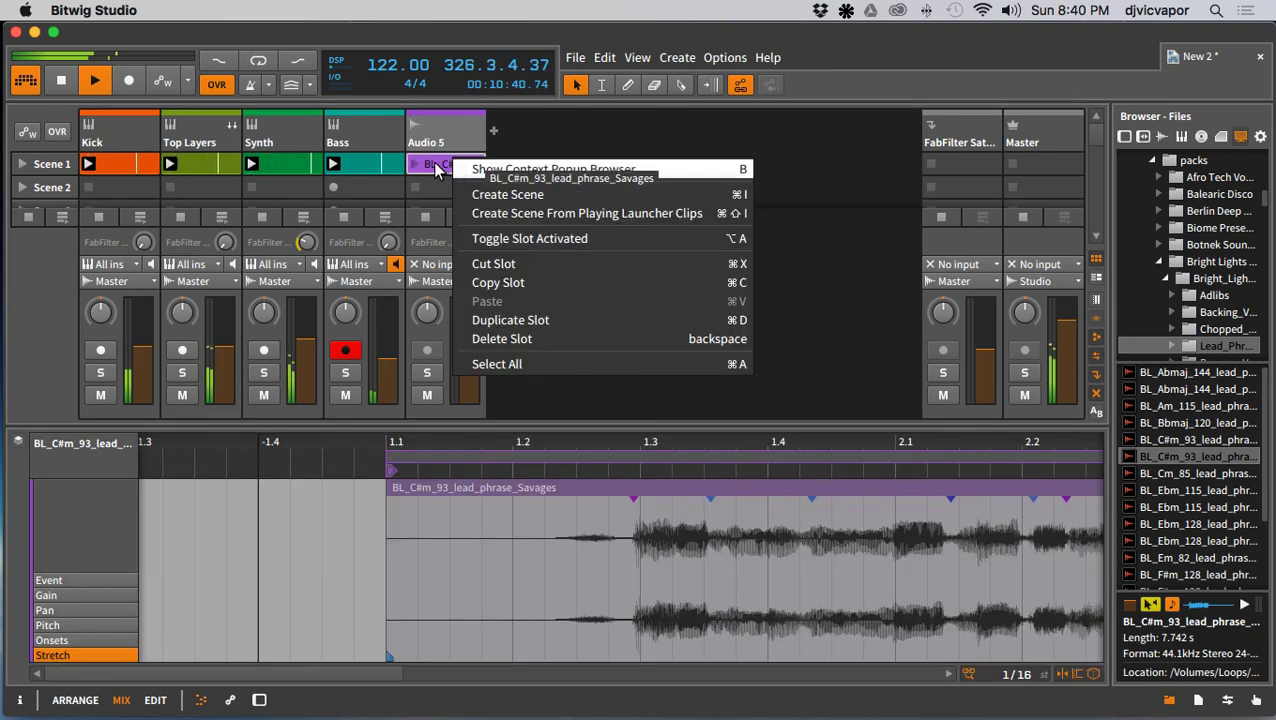
{"action": "left_click", "coordinate": [436, 168]}
{"action": "right_click", "coordinate": [437, 167]}
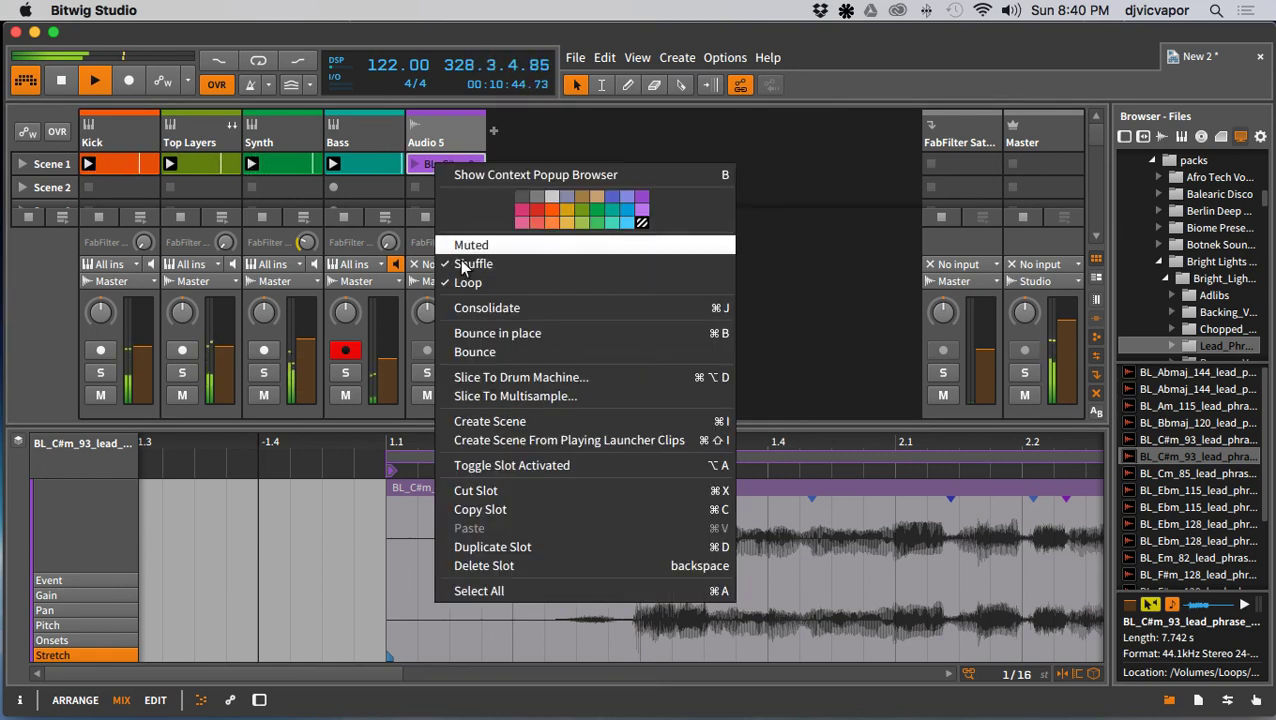
{"action": "left_click", "coordinate": [489, 378]}
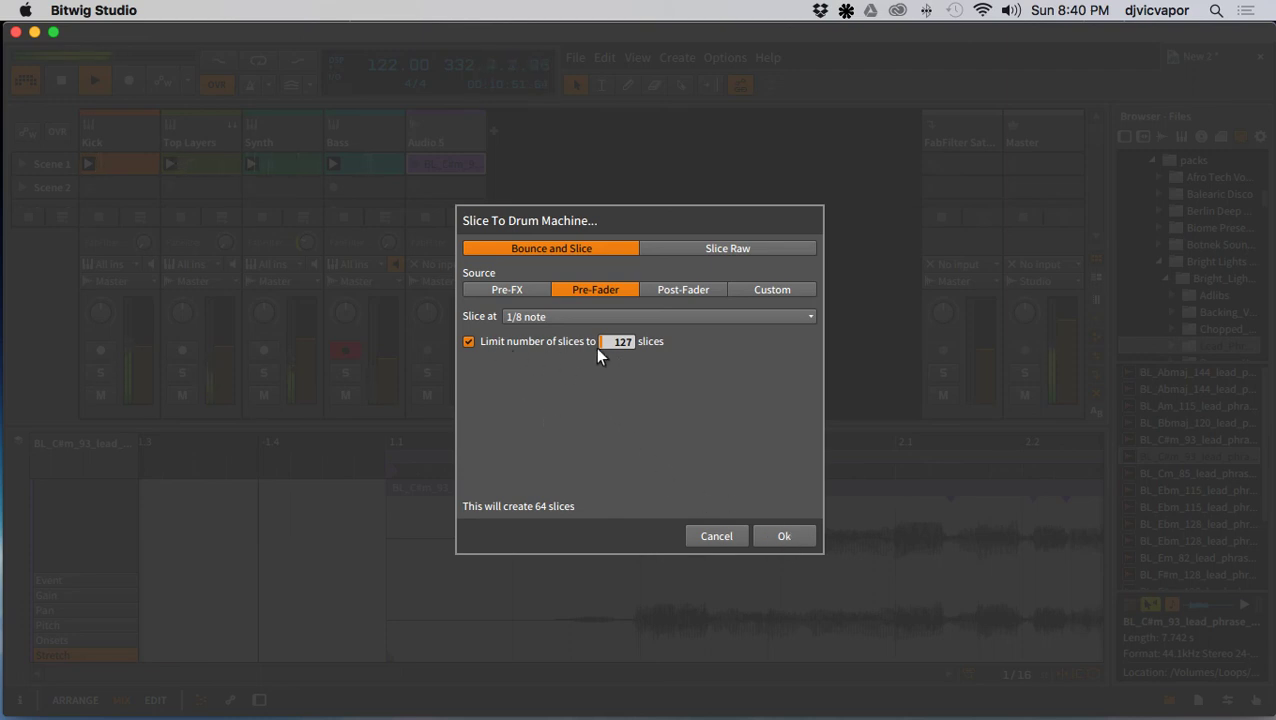
{"action": "mouse_move", "coordinate": [620, 344]}
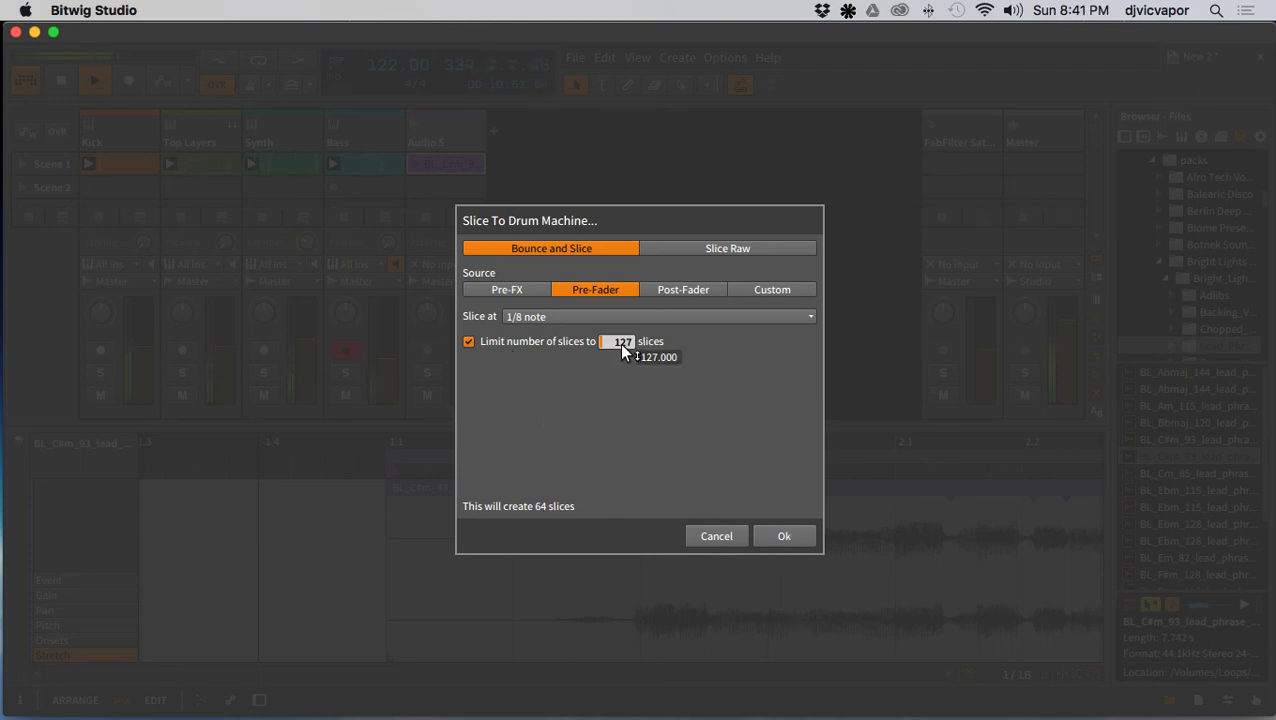
{"action": "left_click_drag", "start_coordinate": [621, 345], "coordinate": [621, 353]}
{"action": "left_click_drag", "start_coordinate": [613, 353], "coordinate": [613, 356]}
{"action": "left_click_drag", "start_coordinate": [613, 346], "coordinate": [613, 379]}
{"action": "left_click", "coordinate": [771, 537]}
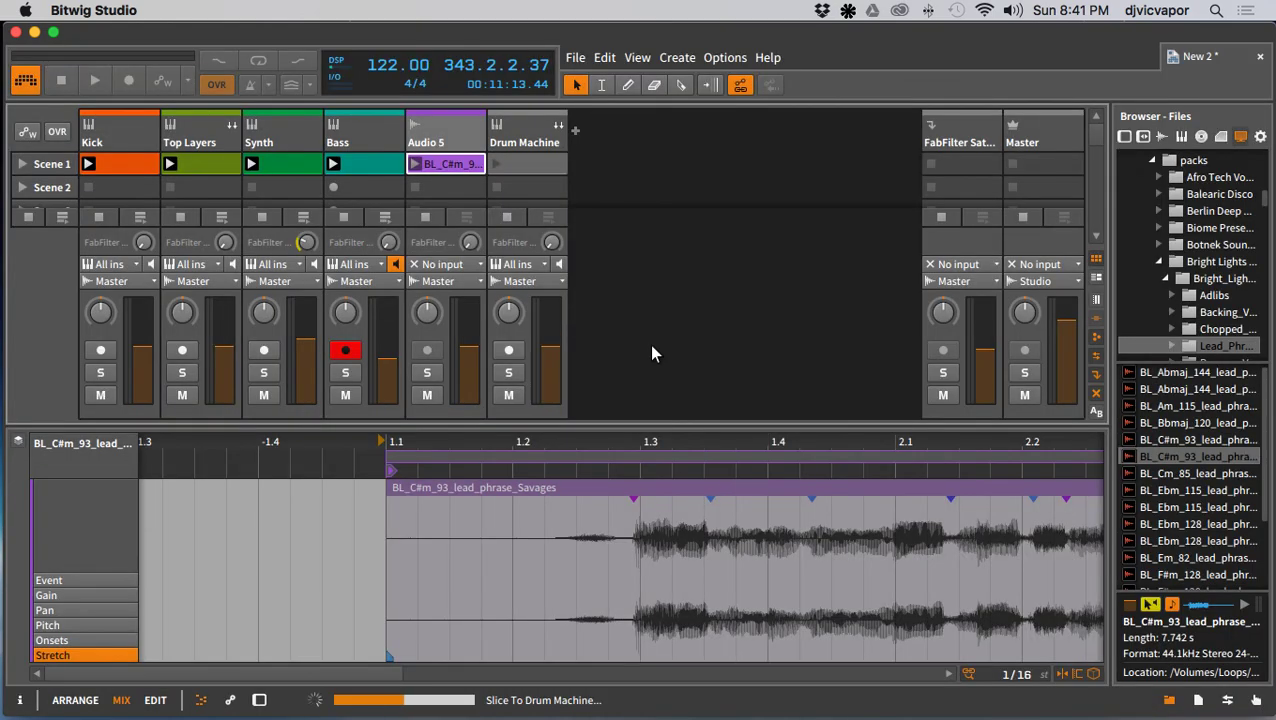
Step: Start playback, launch the Drum Machine track's Scene 1 clip and extend its loop to two bars
{"action": "key", "text": "space"}
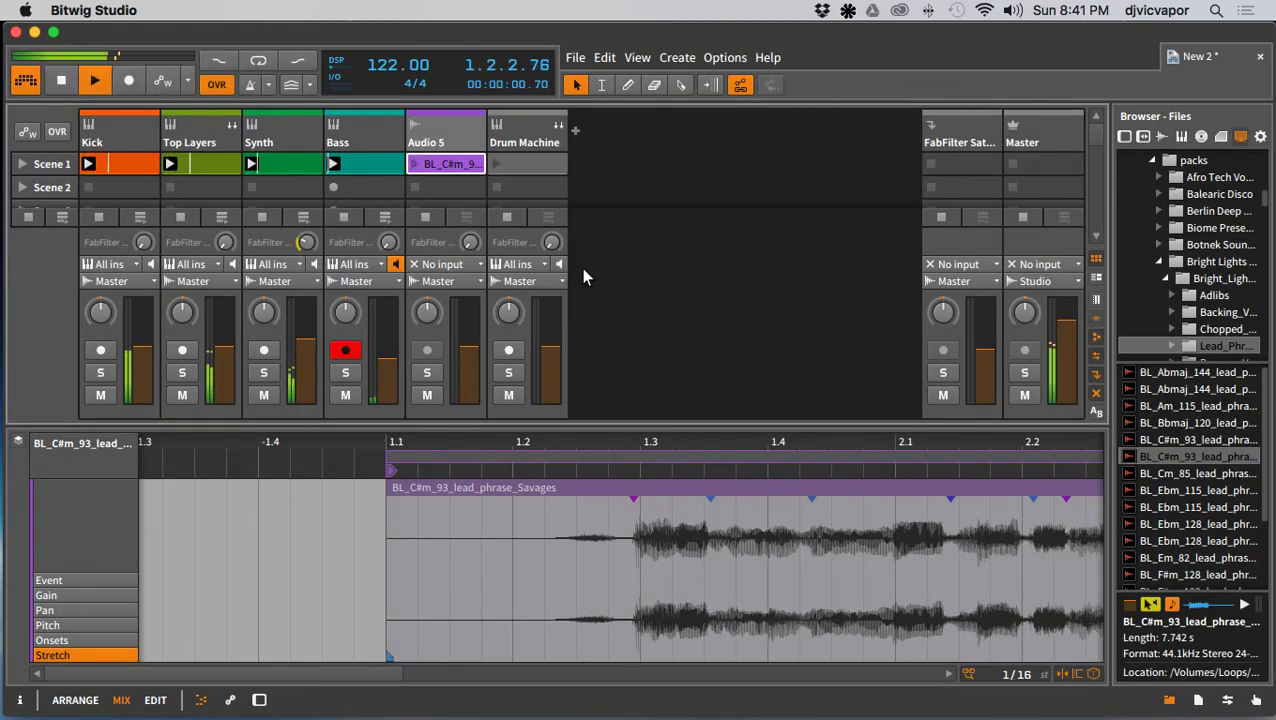
{"action": "left_click", "coordinate": [494, 165]}
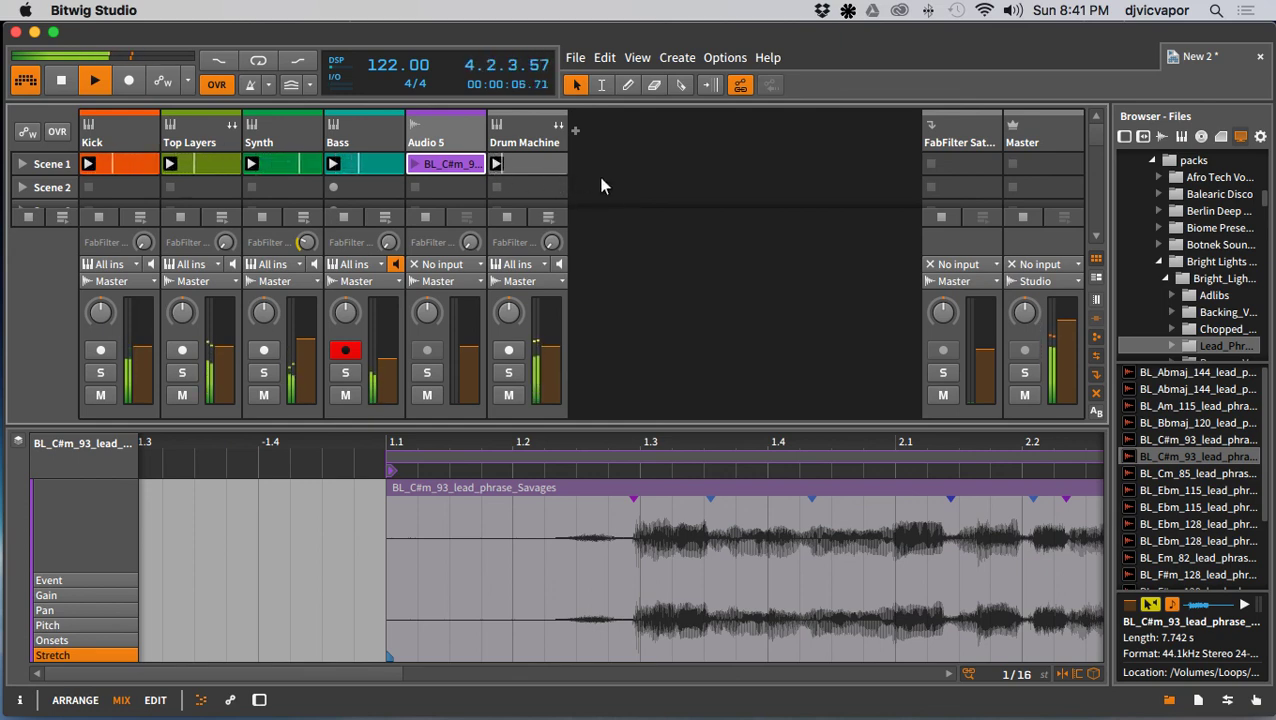
{"action": "left_click", "coordinate": [529, 160]}
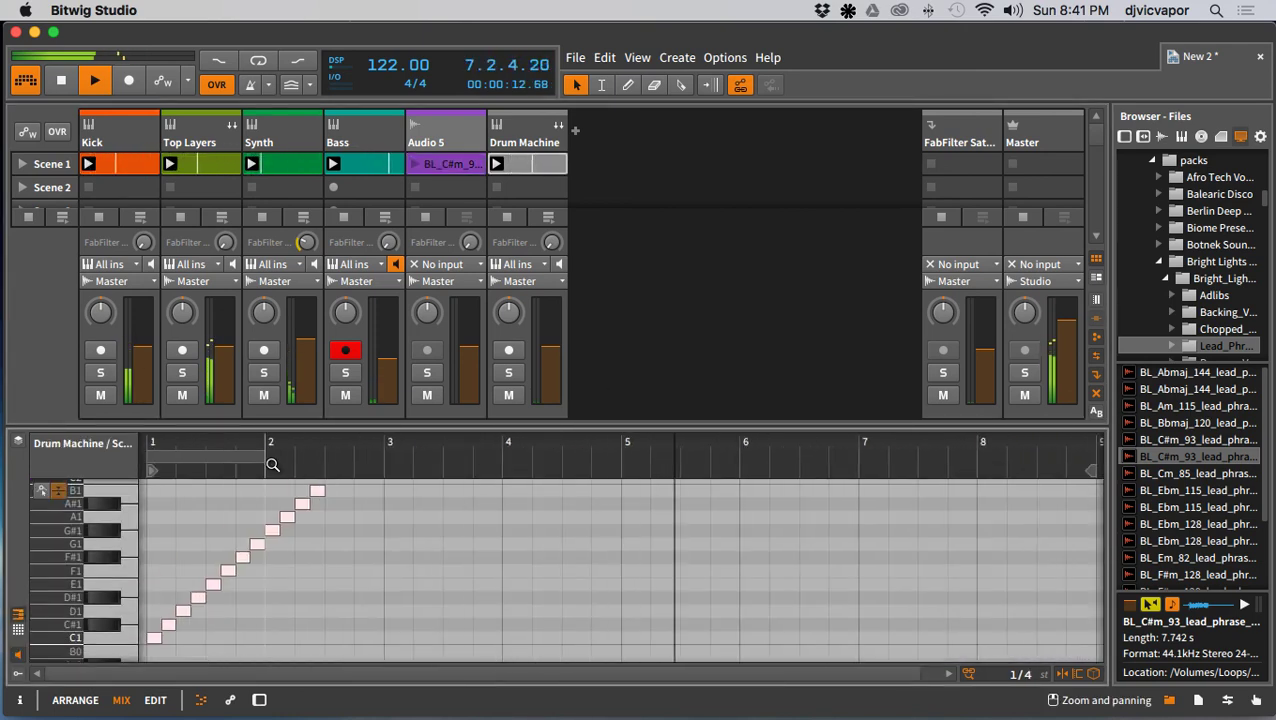
{"action": "mouse_move", "coordinate": [268, 460]}
{"action": "left_mouse_down"}
{"action": "mouse_move", "coordinate": [701, 465]}
{"action": "mouse_move", "coordinate": [666, 450]}
{"action": "mouse_move", "coordinate": [678, 444]}
{"action": "left_mouse_up"}
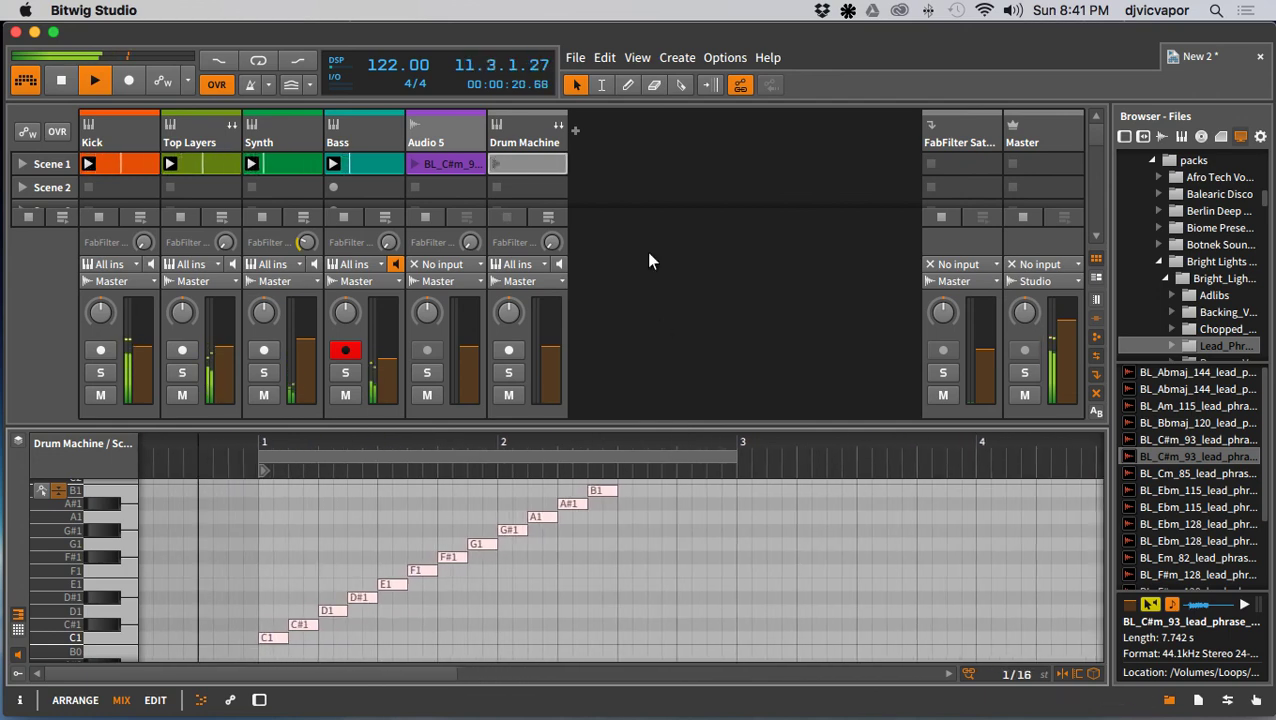
Step: Relaunch the Drum Machine clip and add C2, C#2 and D2 notes continuing the ascending run after B1
{"action": "left_click", "coordinate": [496, 163]}
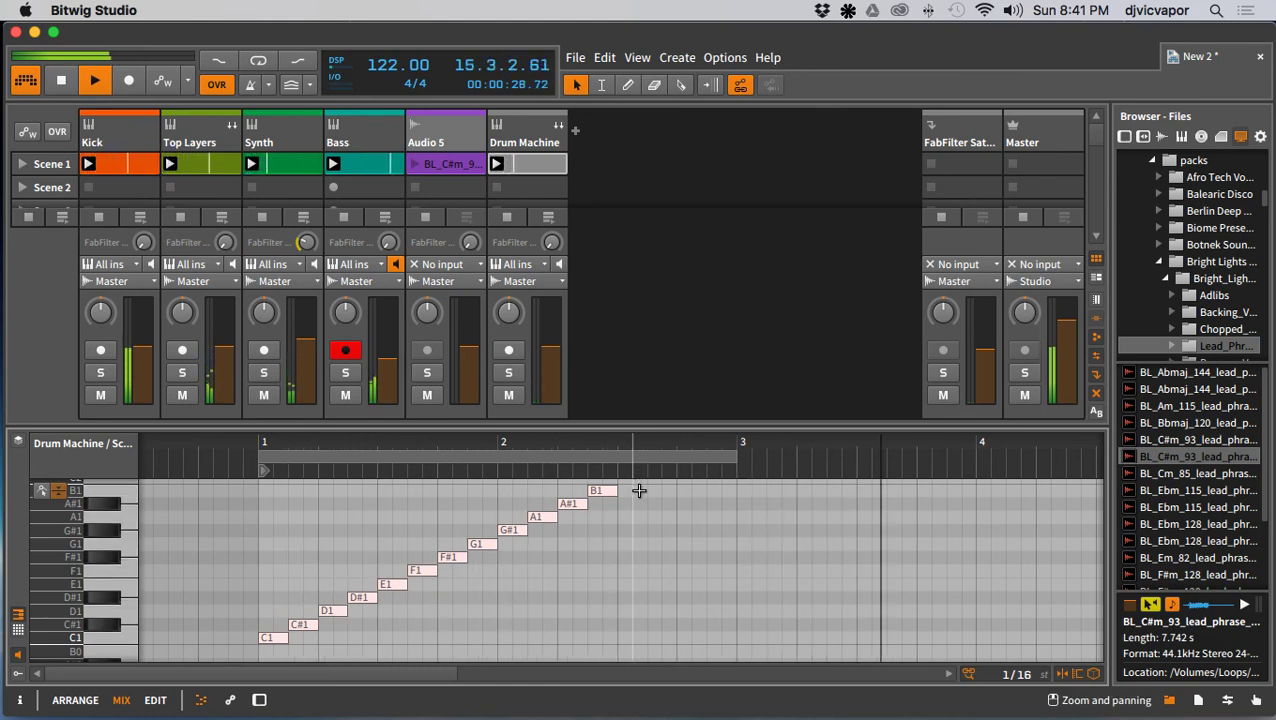
{"action": "scroll", "coordinate": [639, 490], "scroll_direction": "up", "scroll_amount": 2}
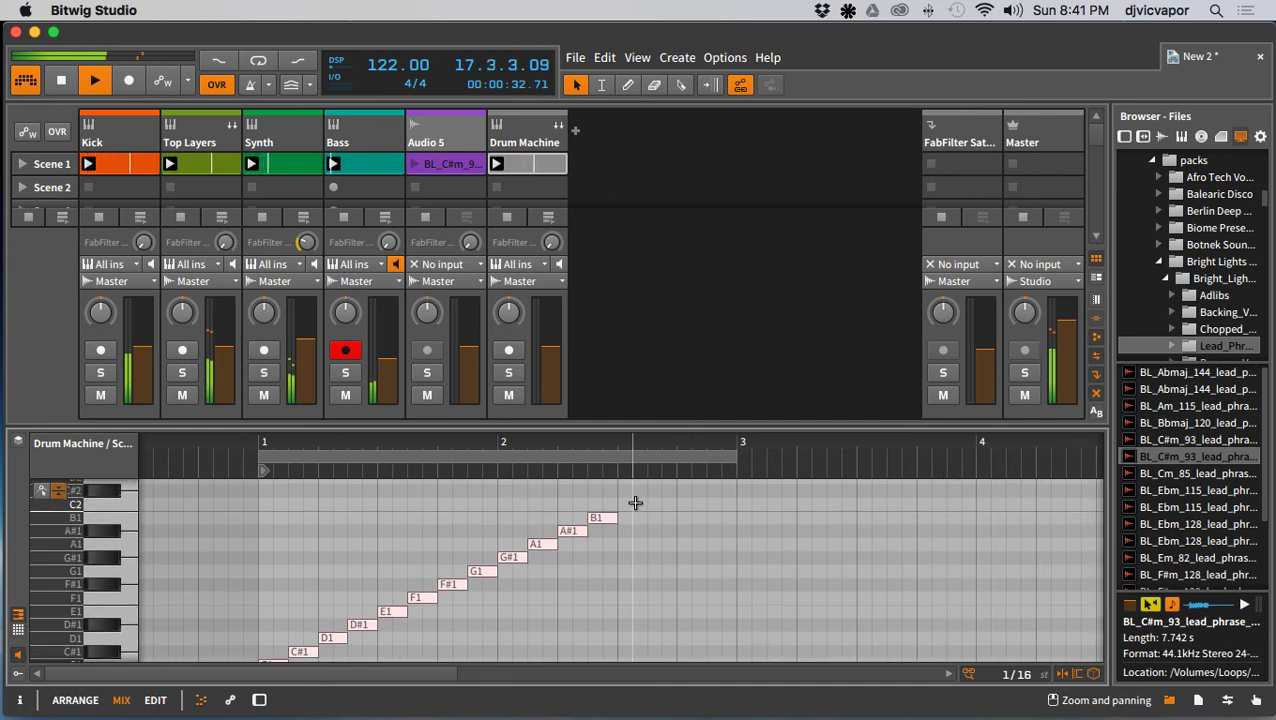
{"action": "double_click", "coordinate": [631, 505]}
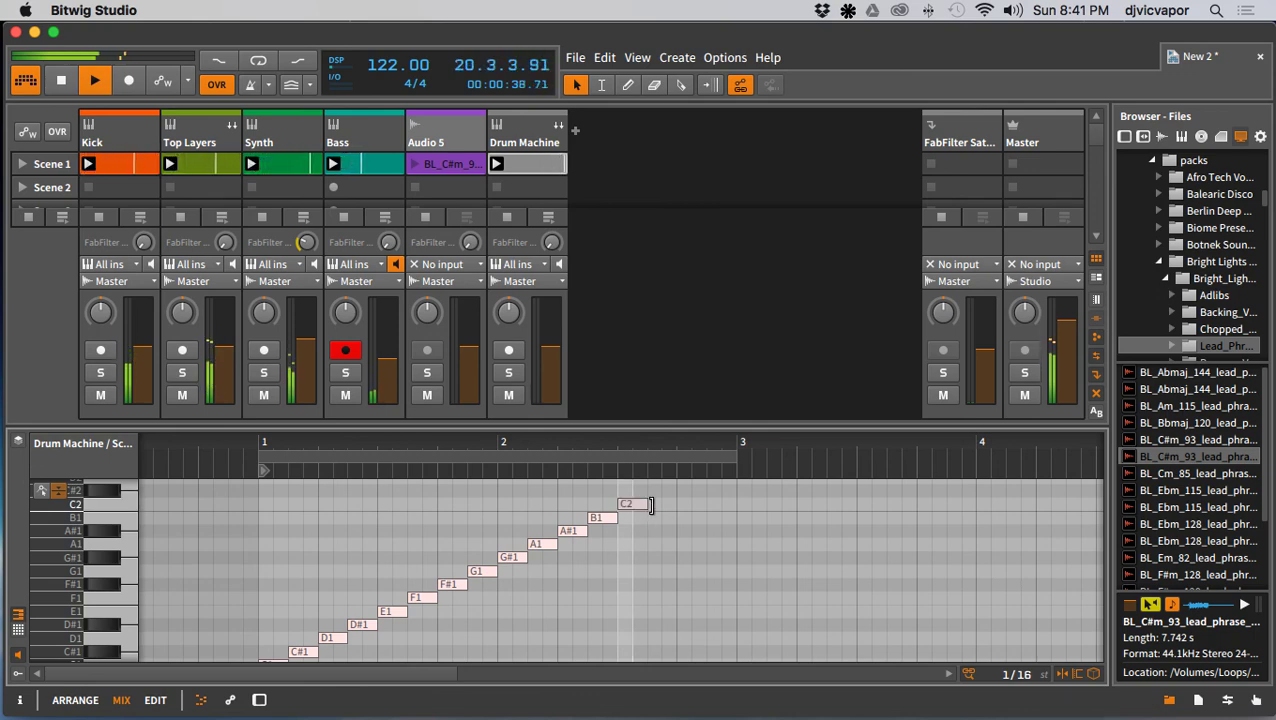
{"action": "scroll", "coordinate": [655, 507], "scroll_direction": "up", "scroll_amount": 1}
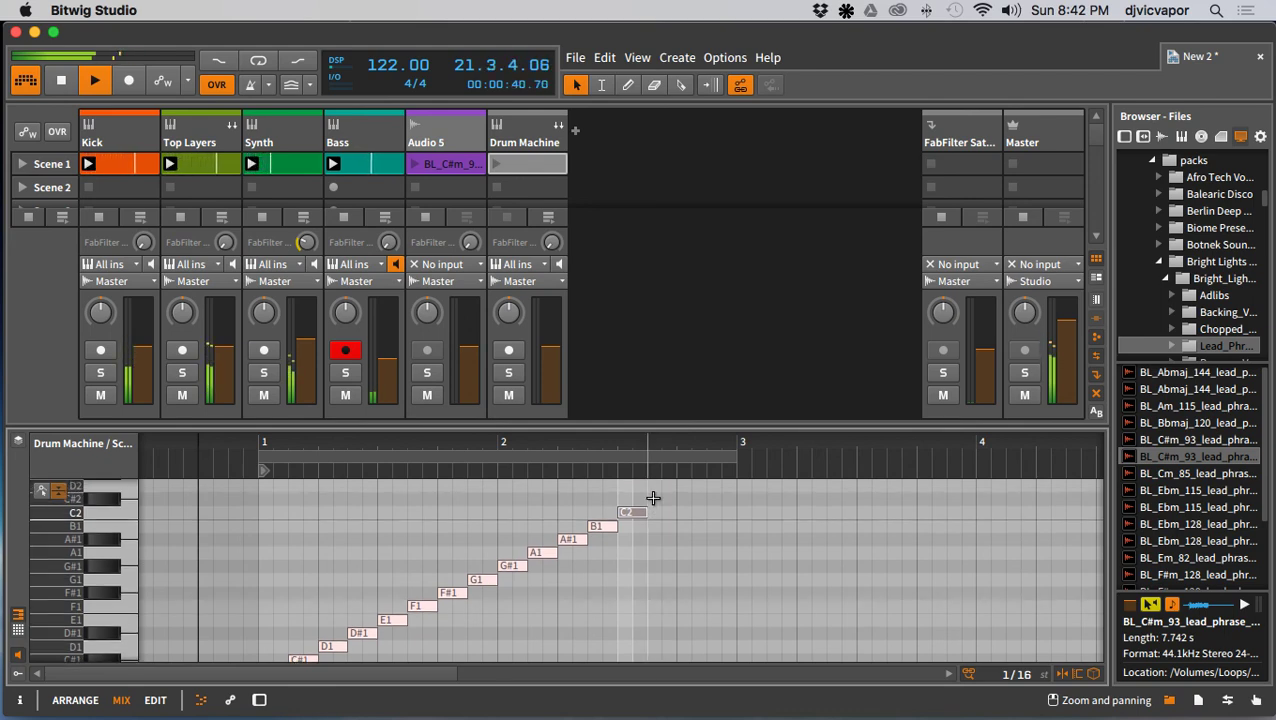
{"action": "double_click", "coordinate": [653, 498]}
{"action": "scroll", "coordinate": [679, 497], "scroll_direction": "up", "scroll_amount": 2}
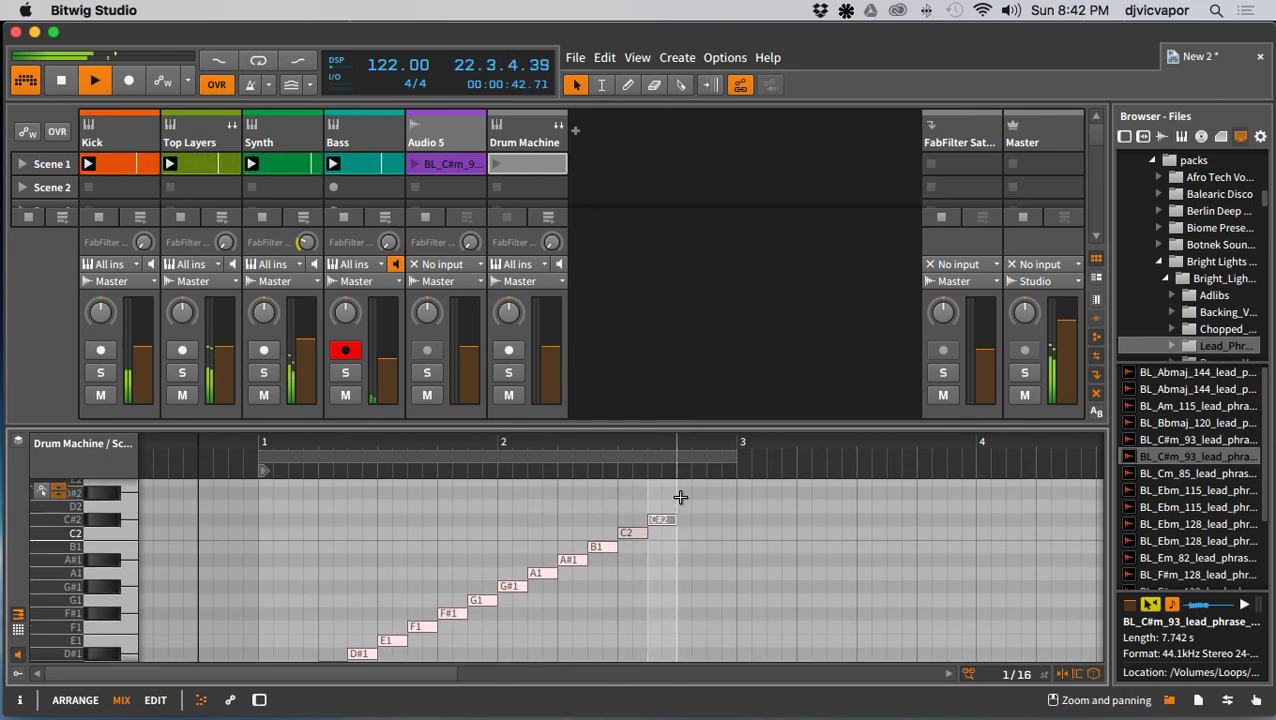
{"action": "double_click", "coordinate": [680, 508]}
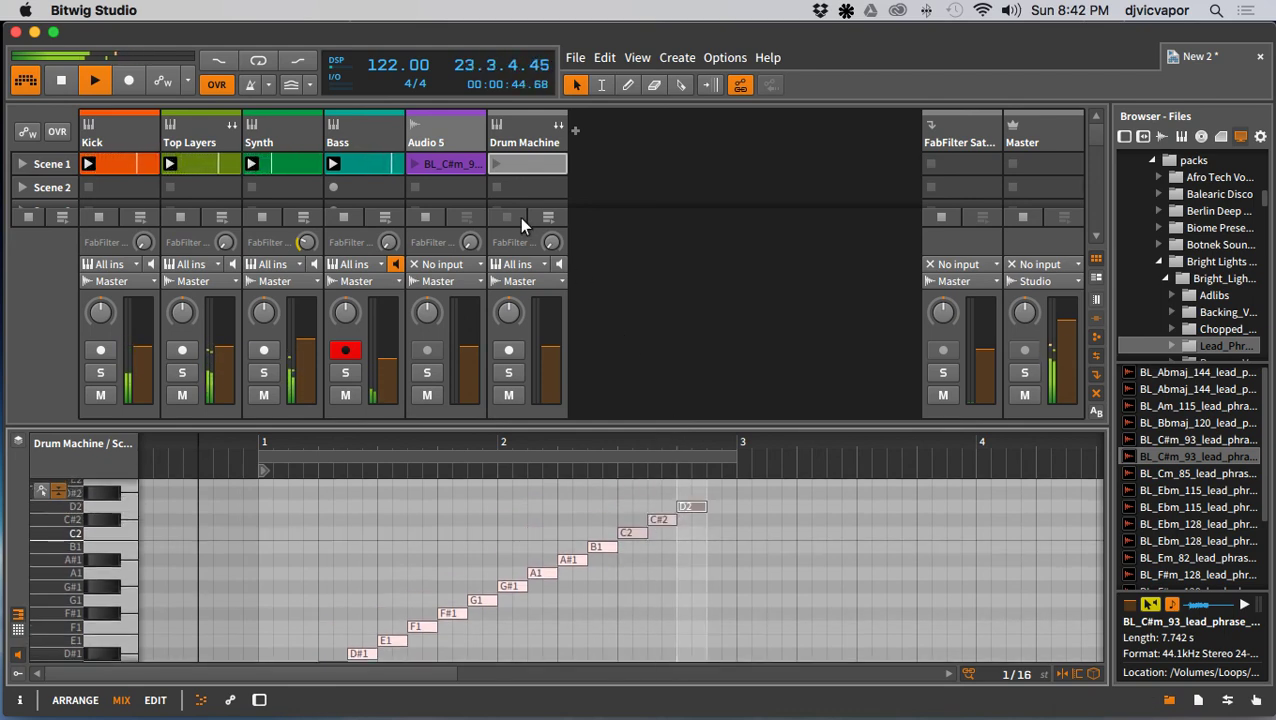
Step: Play the extended Drum Machine clip again and delete the Drum Machine track
{"action": "left_click", "coordinate": [497, 164]}
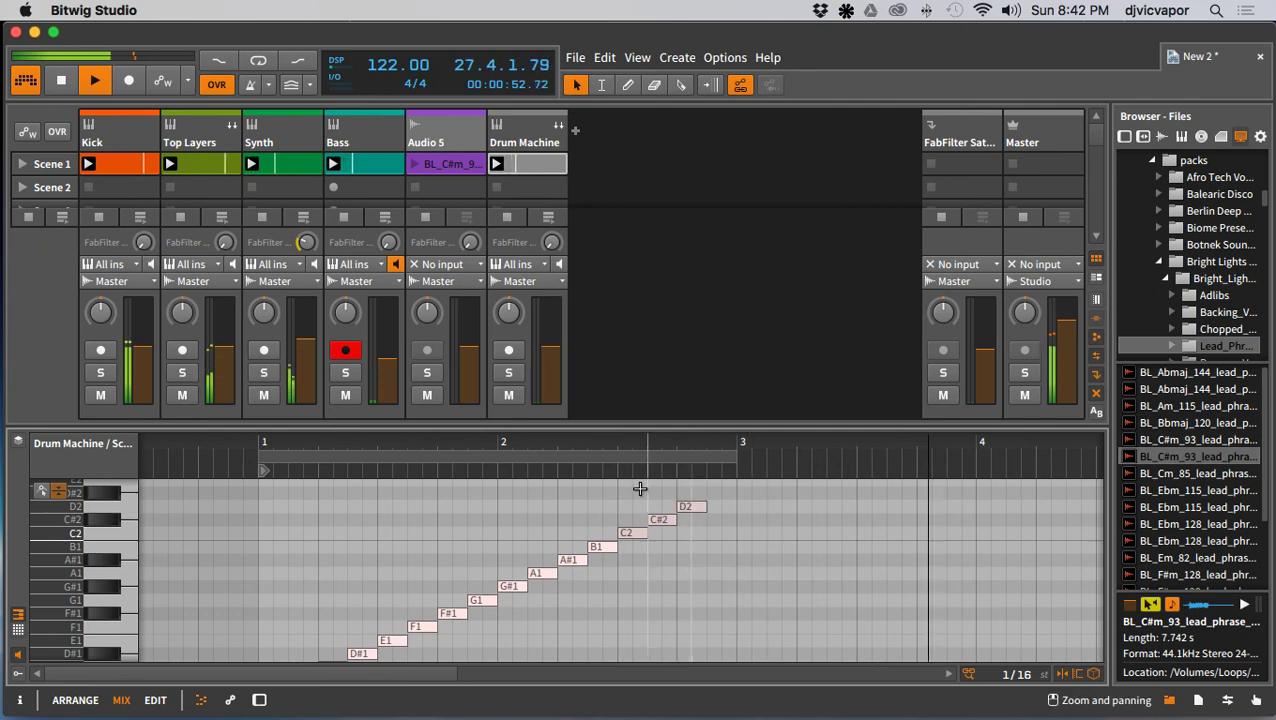
{"action": "left_click_drag", "start_coordinate": [617, 450], "coordinate": [577, 295]}
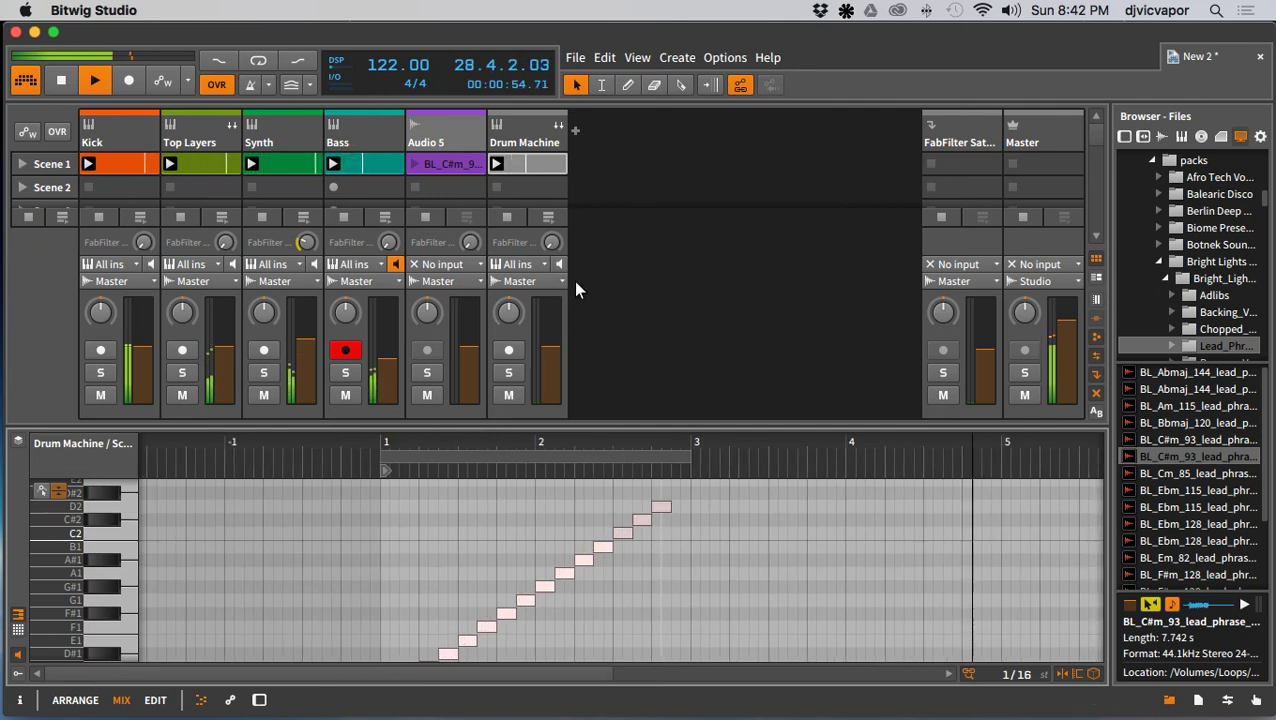
{"action": "key", "text": "Delete"}
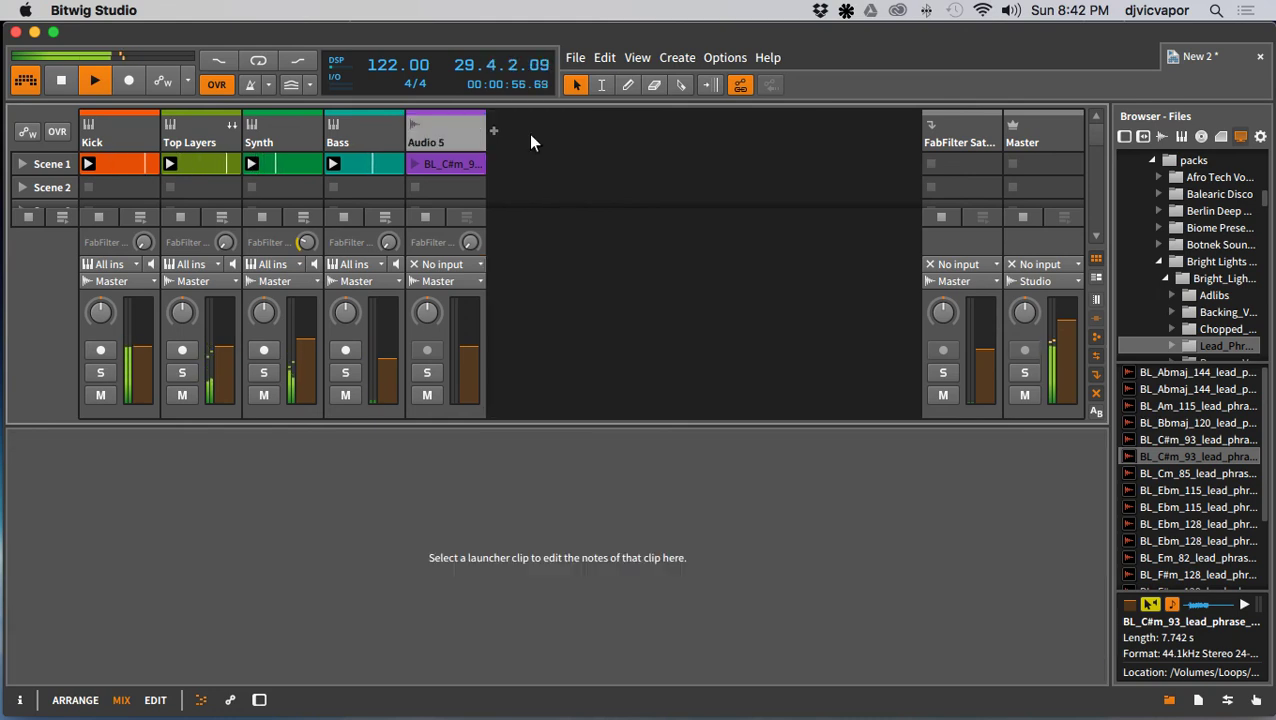
Step: Slice the Savages vocal clip to a multisample at 1/8 notes, pre-fader, limited to 17 slices
{"action": "right_click", "coordinate": [451, 160]}
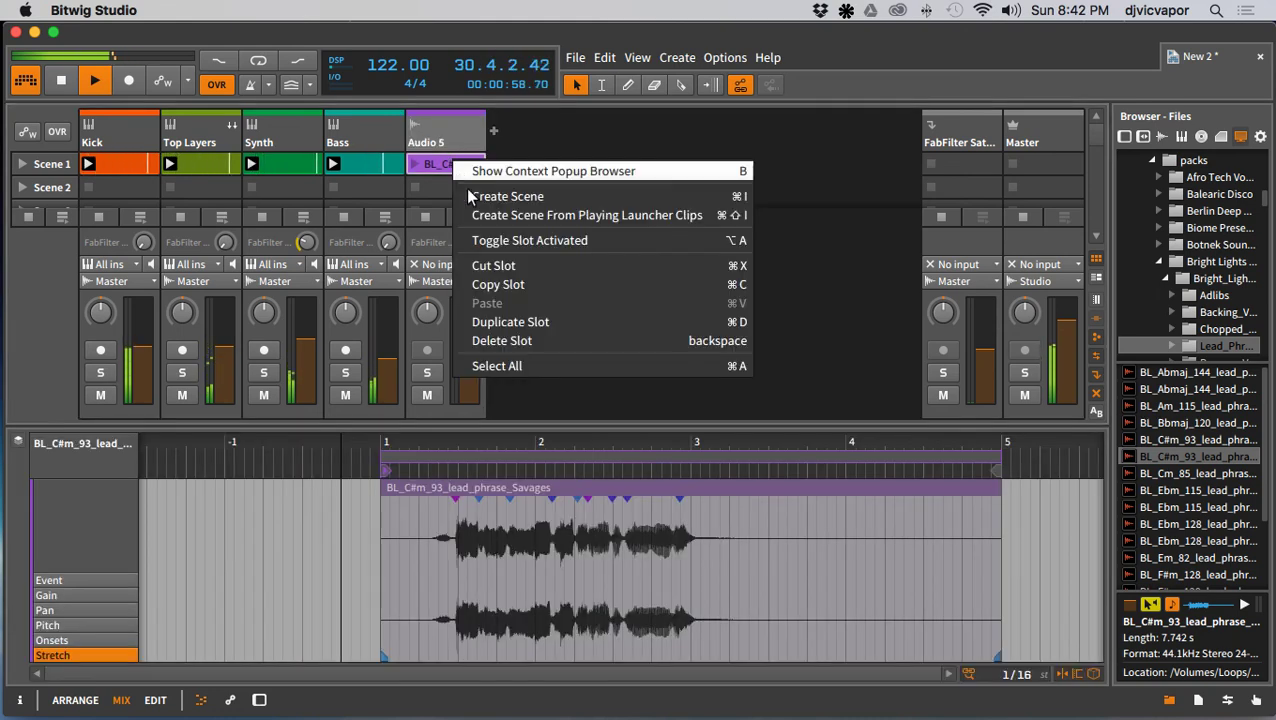
{"action": "left_click", "coordinate": [457, 162]}
{"action": "right_click", "coordinate": [458, 162]}
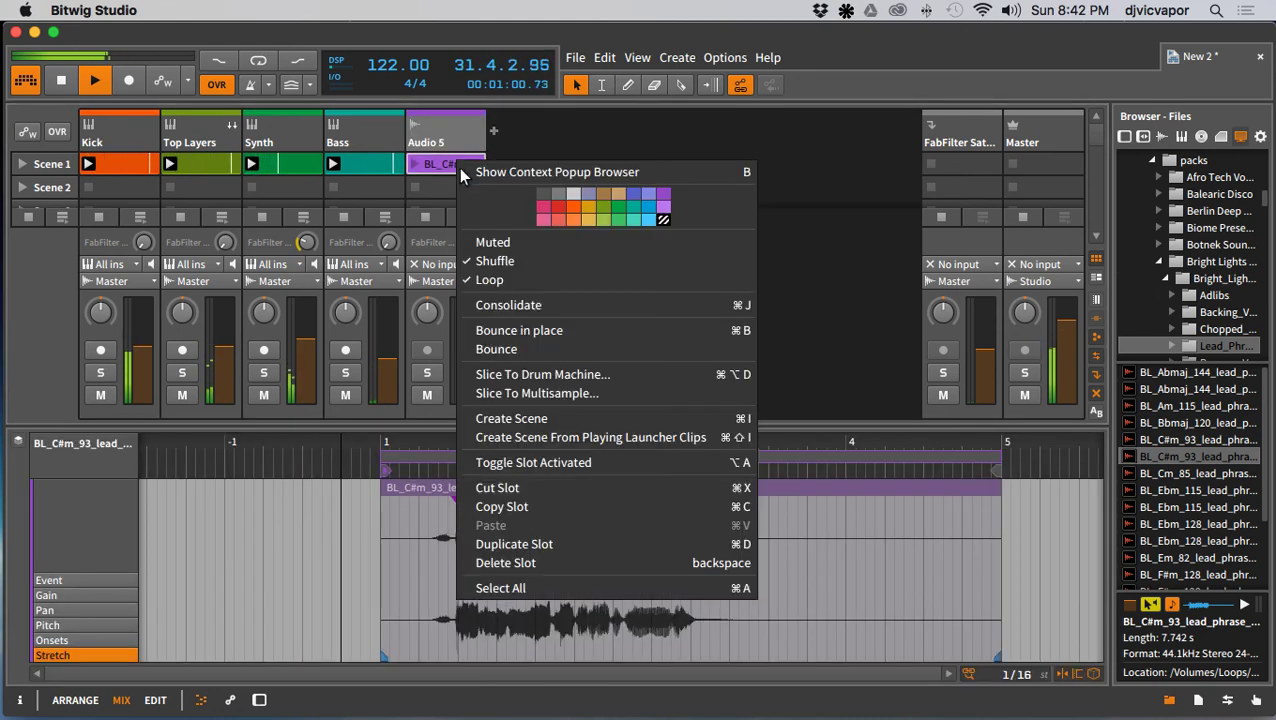
{"action": "left_click", "coordinate": [517, 393]}
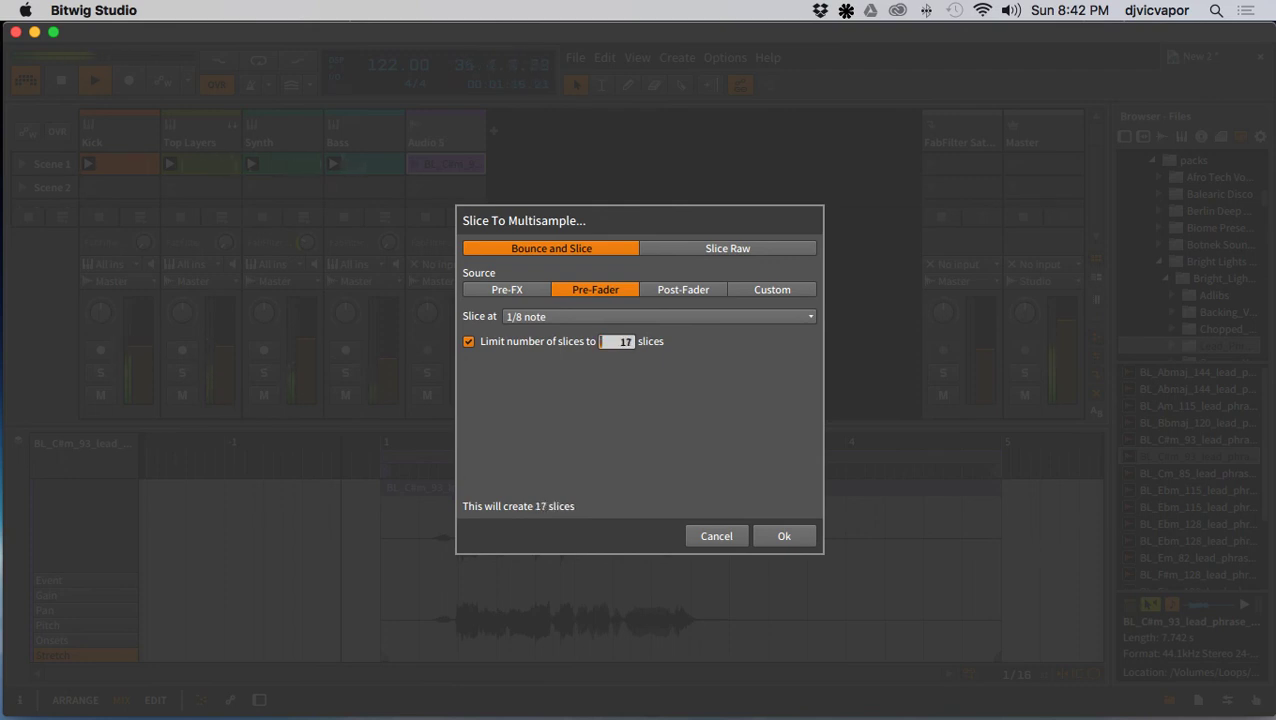
{"action": "left_click", "coordinate": [783, 537]}
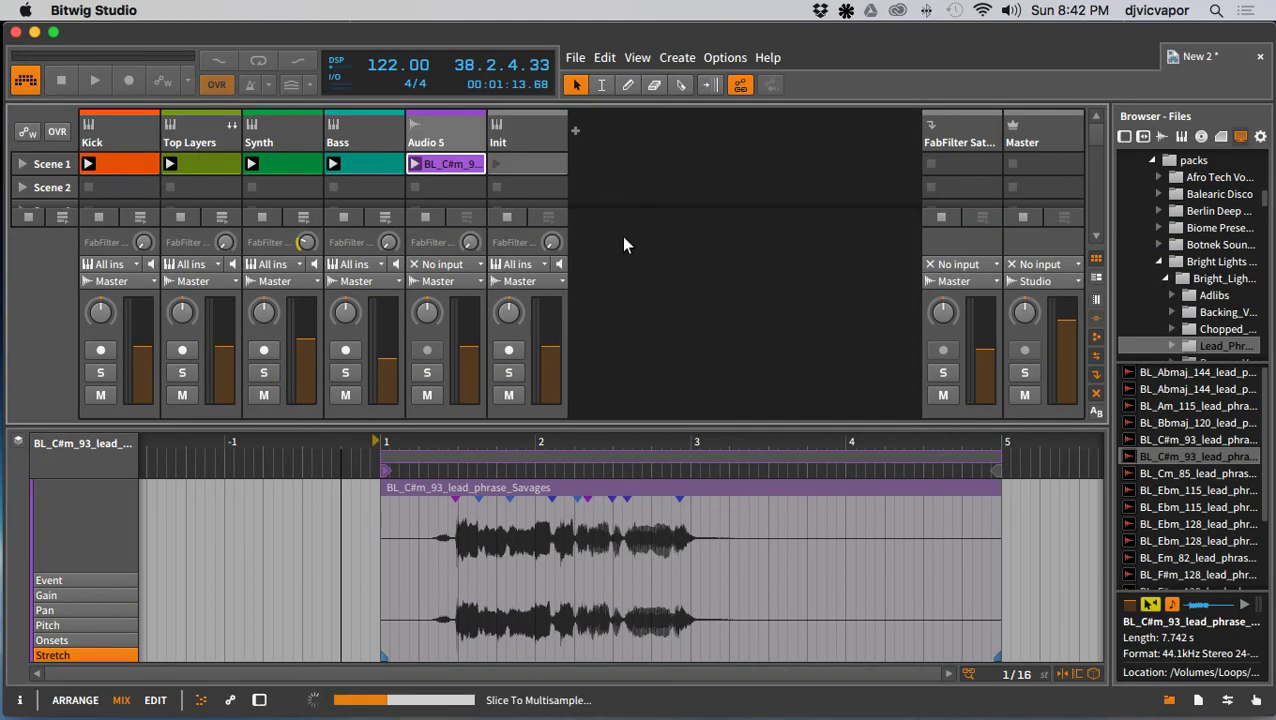
Step: Restart playback, launch the Init track's Scene 1 clip and show its notes in a taller drum-lane editor
{"action": "key", "text": "space"}
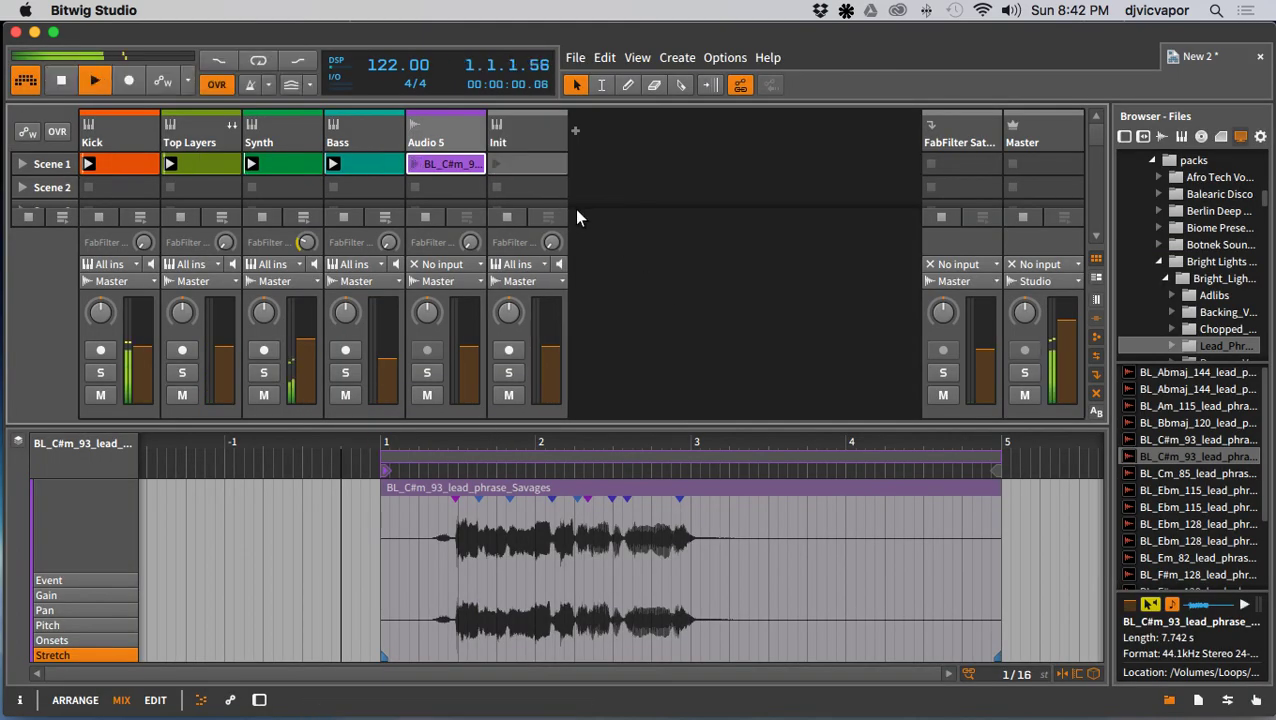
{"action": "left_click", "coordinate": [516, 167]}
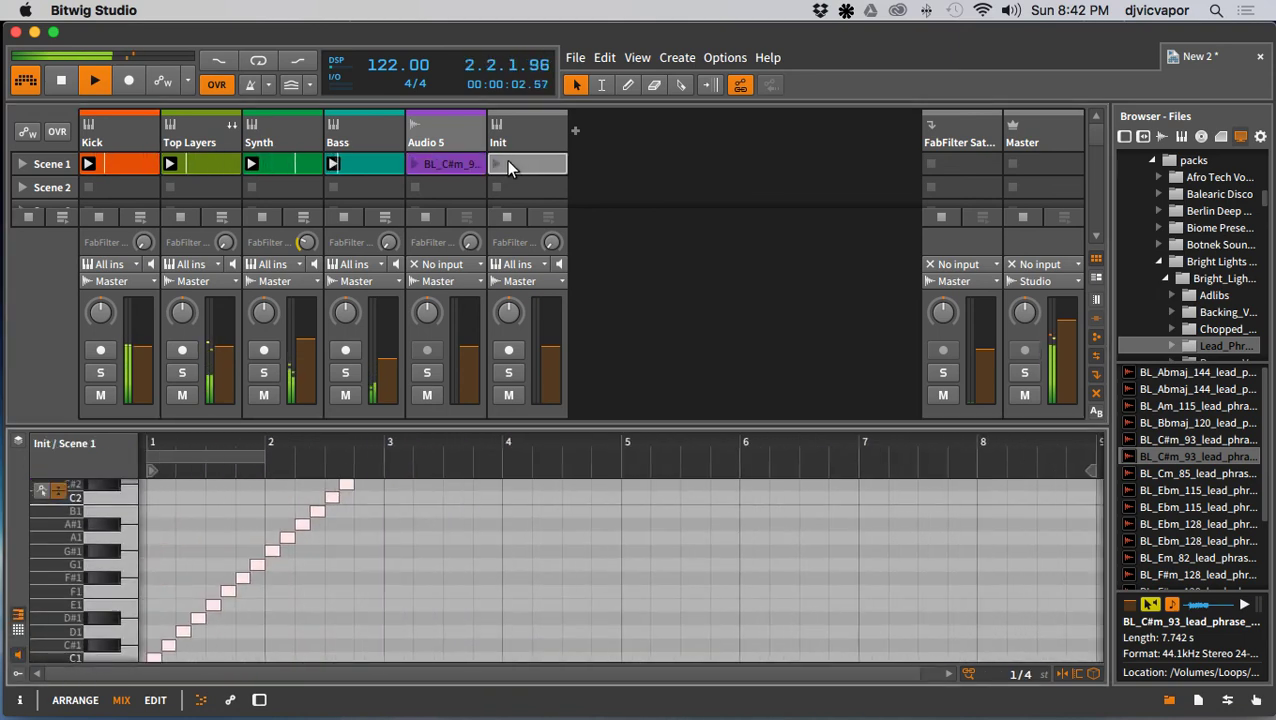
{"action": "left_click", "coordinate": [495, 165]}
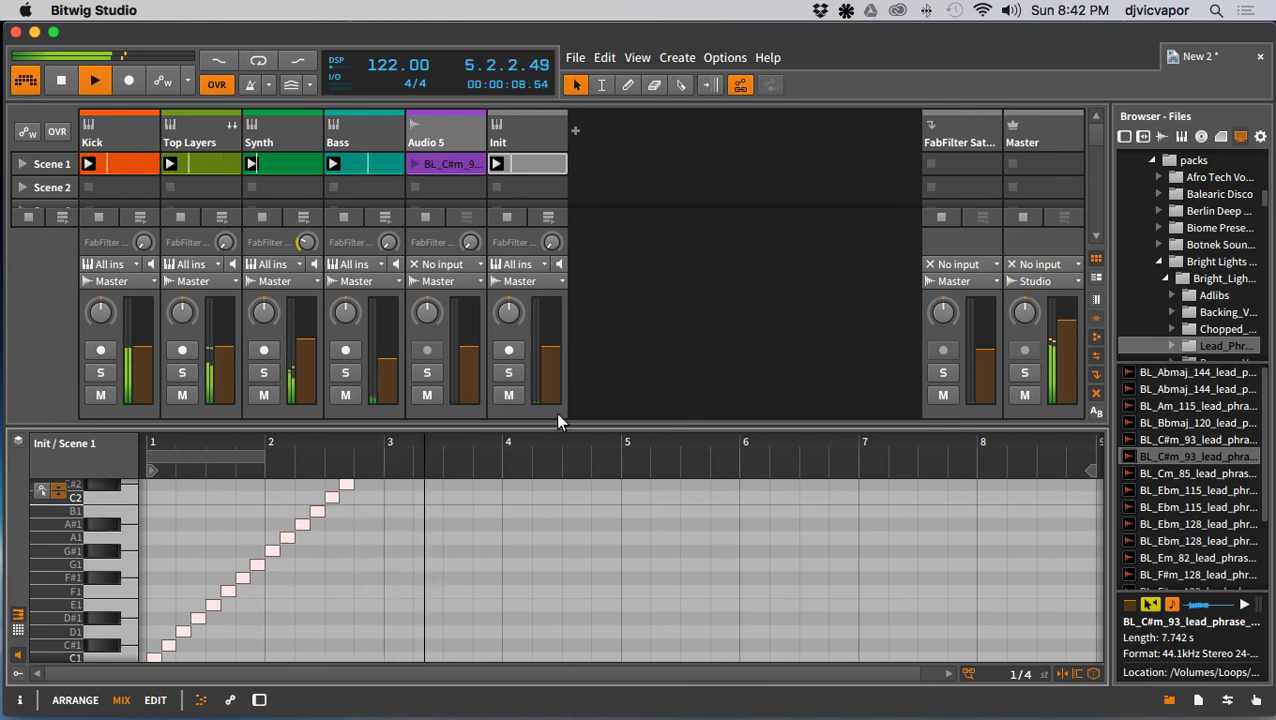
{"action": "left_click_drag", "start_coordinate": [530, 427], "coordinate": [524, 347]}
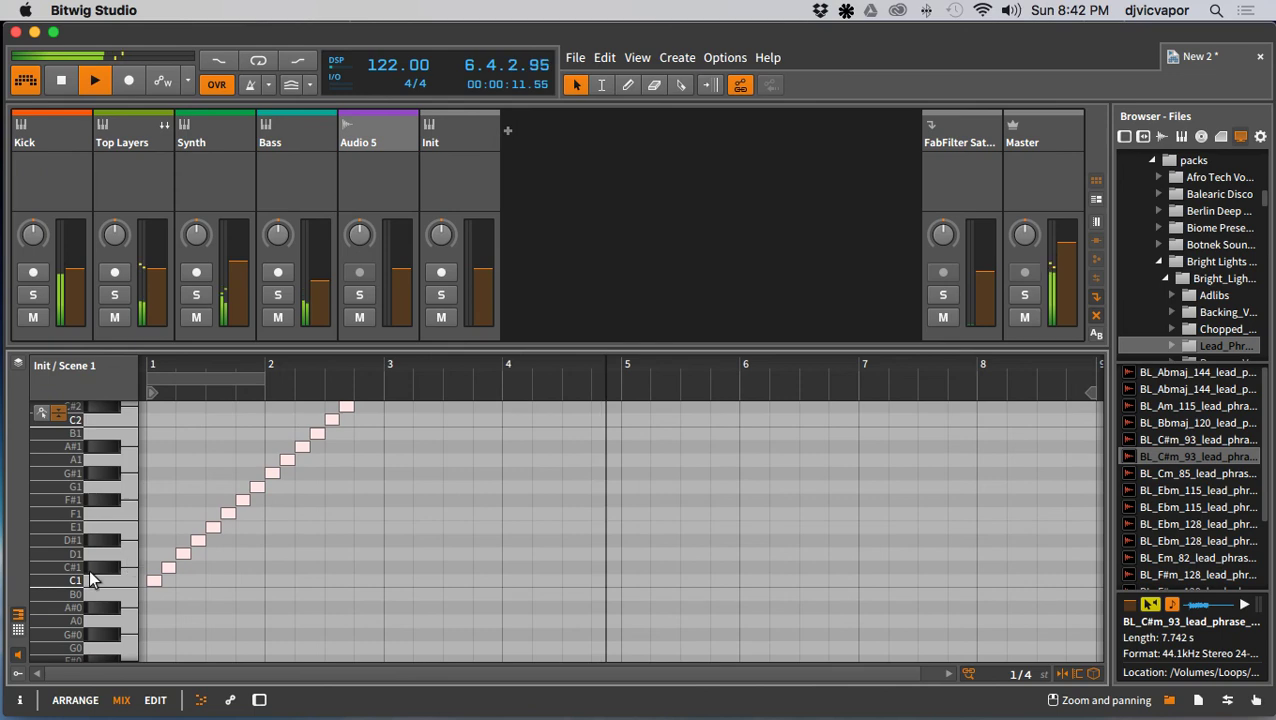
{"action": "left_click", "coordinate": [18, 630]}
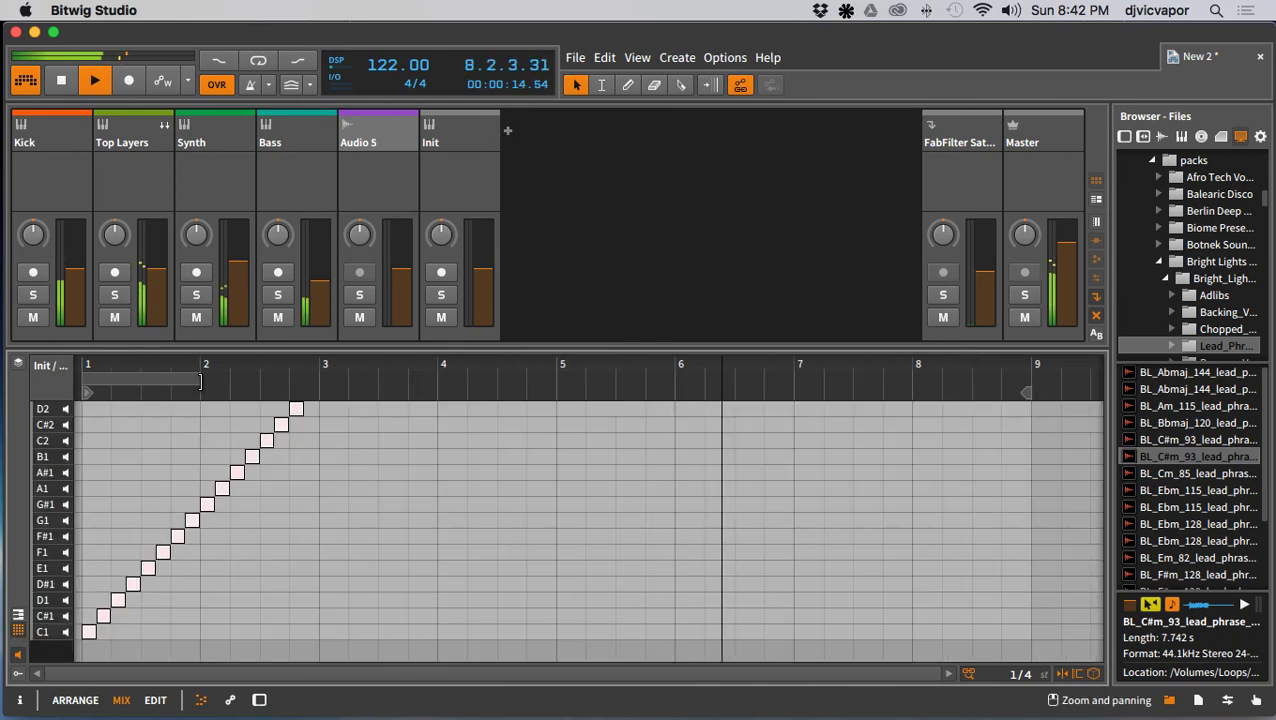
Step: Extend the Init clip's loop to four bars and move the clip's end marker to bar 5
{"action": "left_click_drag", "start_coordinate": [200, 379], "coordinate": [320, 385]}
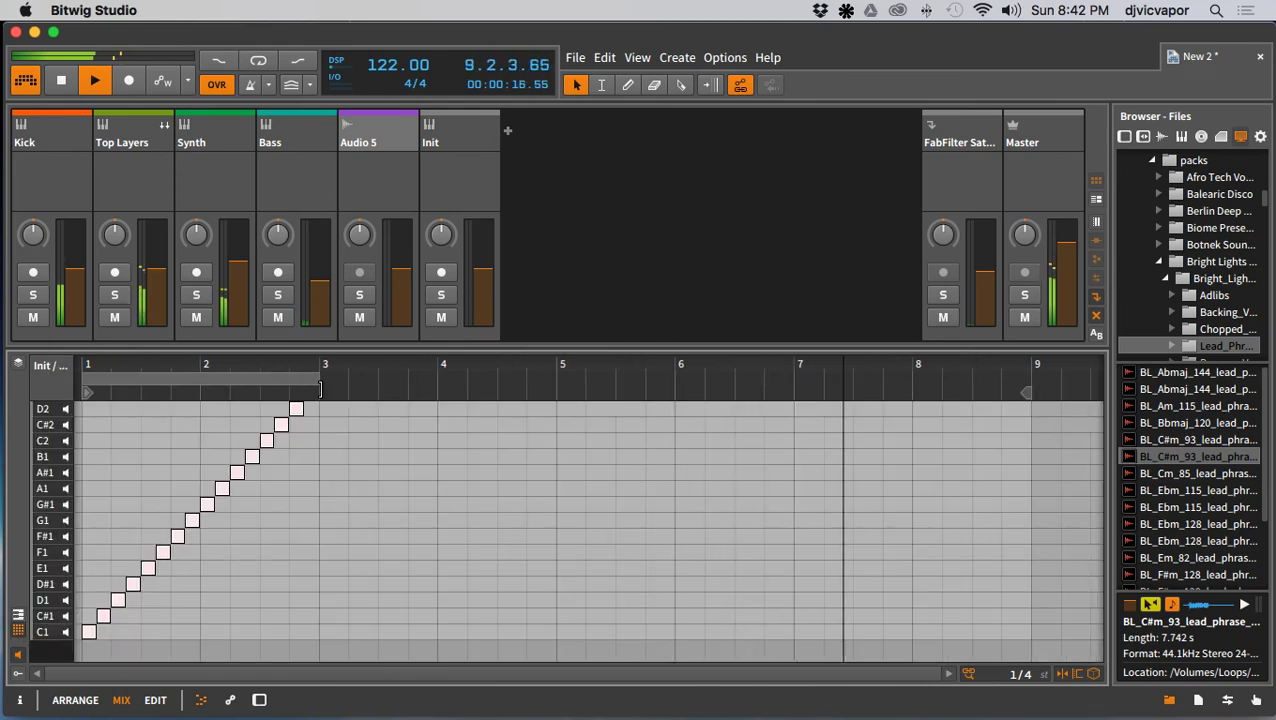
{"action": "left_click_drag", "start_coordinate": [321, 388], "coordinate": [544, 388]}
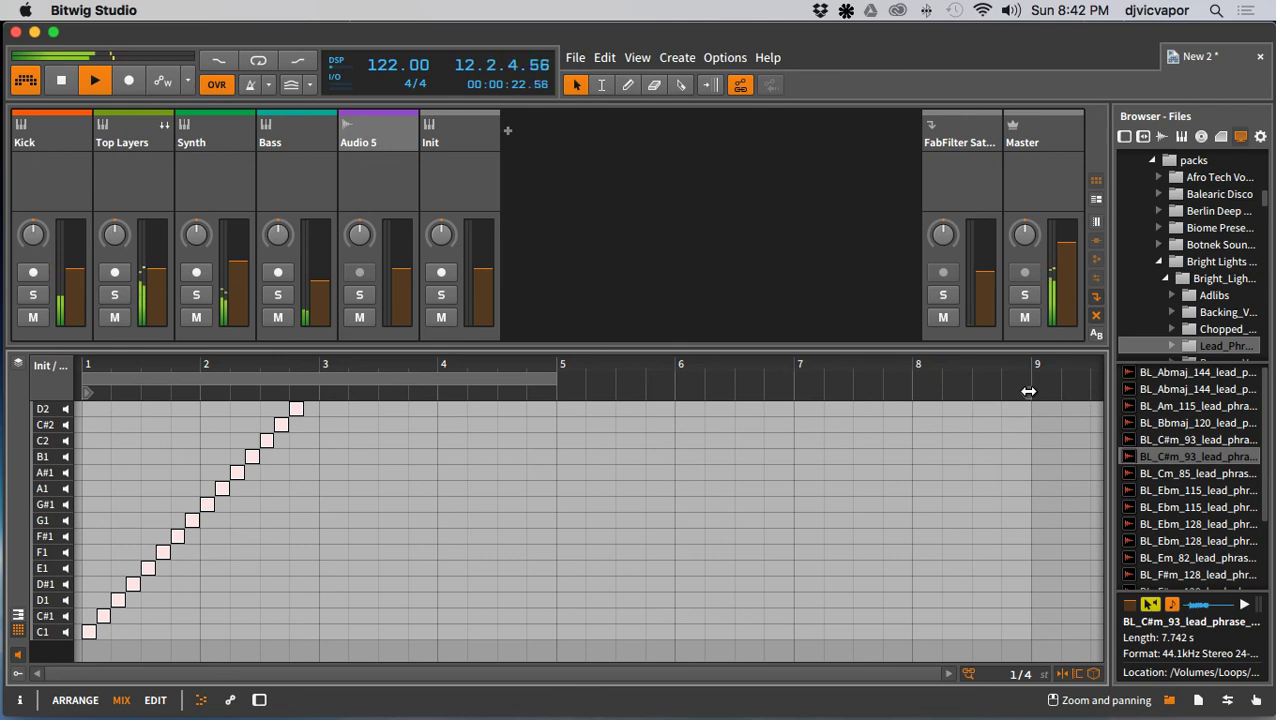
{"action": "left_click_drag", "start_coordinate": [1028, 391], "coordinate": [561, 404]}
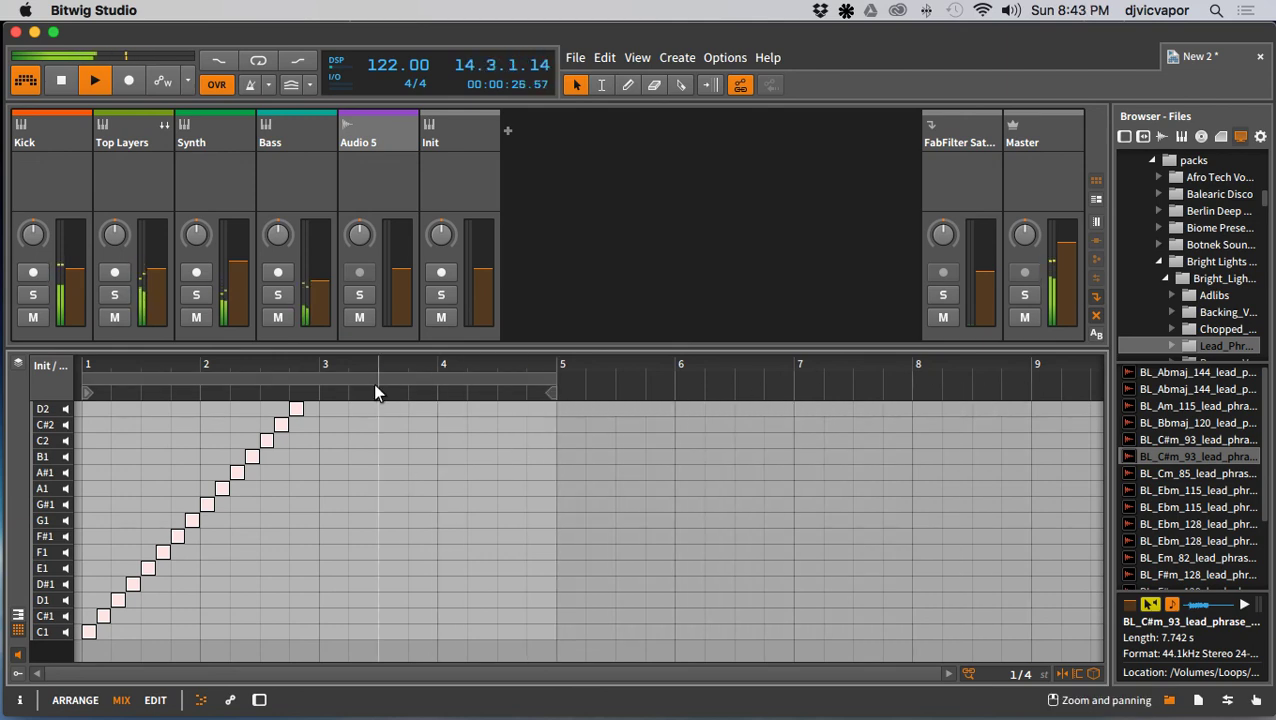
Step: Hide the browser, enlarge the mixer area until the clip launcher shows, and delete the Audio 5 track
{"action": "mouse_move", "coordinate": [369, 364]}
{"action": "left_mouse_down"}
{"action": "mouse_move", "coordinate": [567, 363]}
{"action": "mouse_move", "coordinate": [605, 374]}
{"action": "mouse_move", "coordinate": [655, 425]}
{"action": "mouse_move", "coordinate": [807, 435]}
{"action": "mouse_move", "coordinate": [790, 425]}
{"action": "mouse_move", "coordinate": [801, 388]}
{"action": "left_mouse_up"}
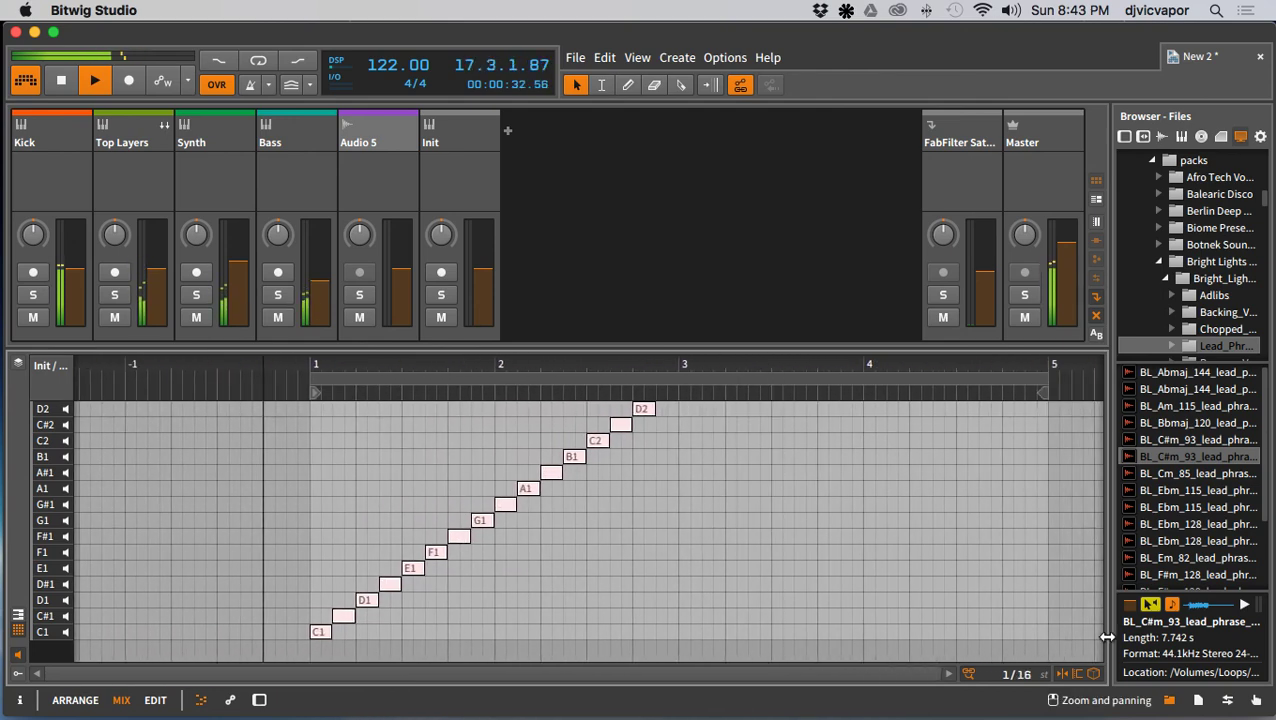
{"action": "left_click", "coordinate": [1168, 703]}
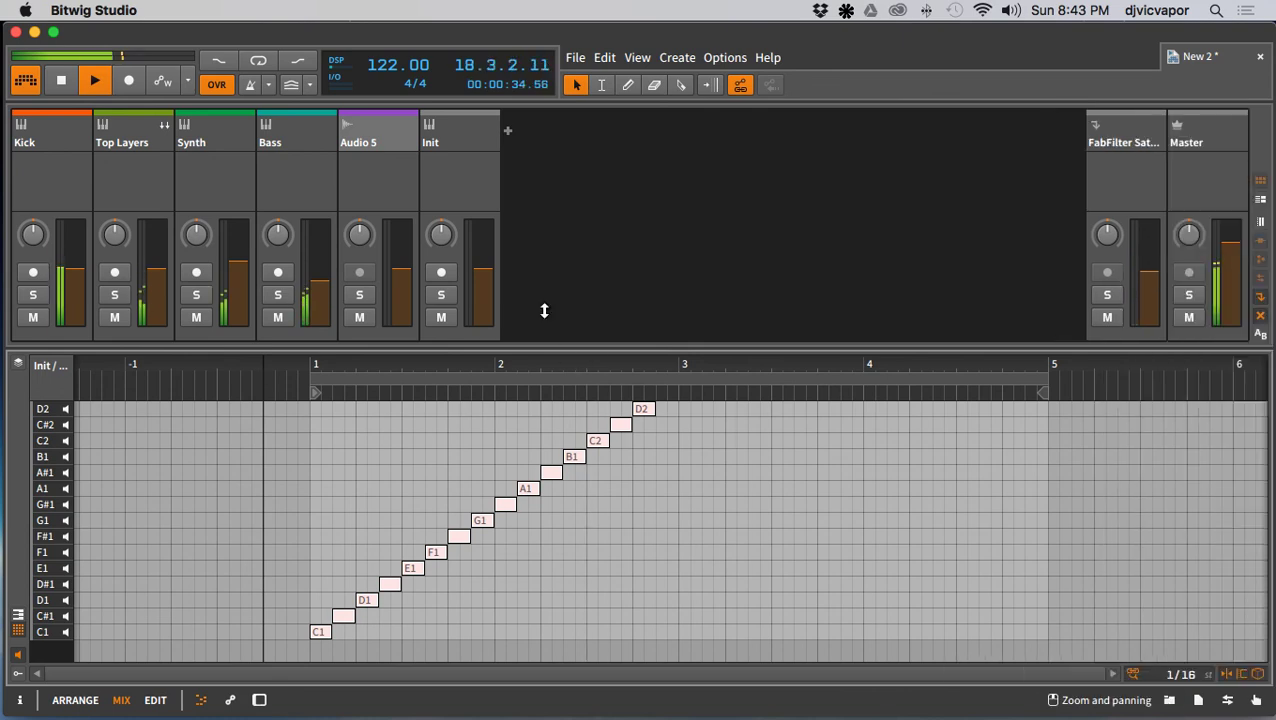
{"action": "left_click_drag", "start_coordinate": [584, 350], "coordinate": [584, 364]}
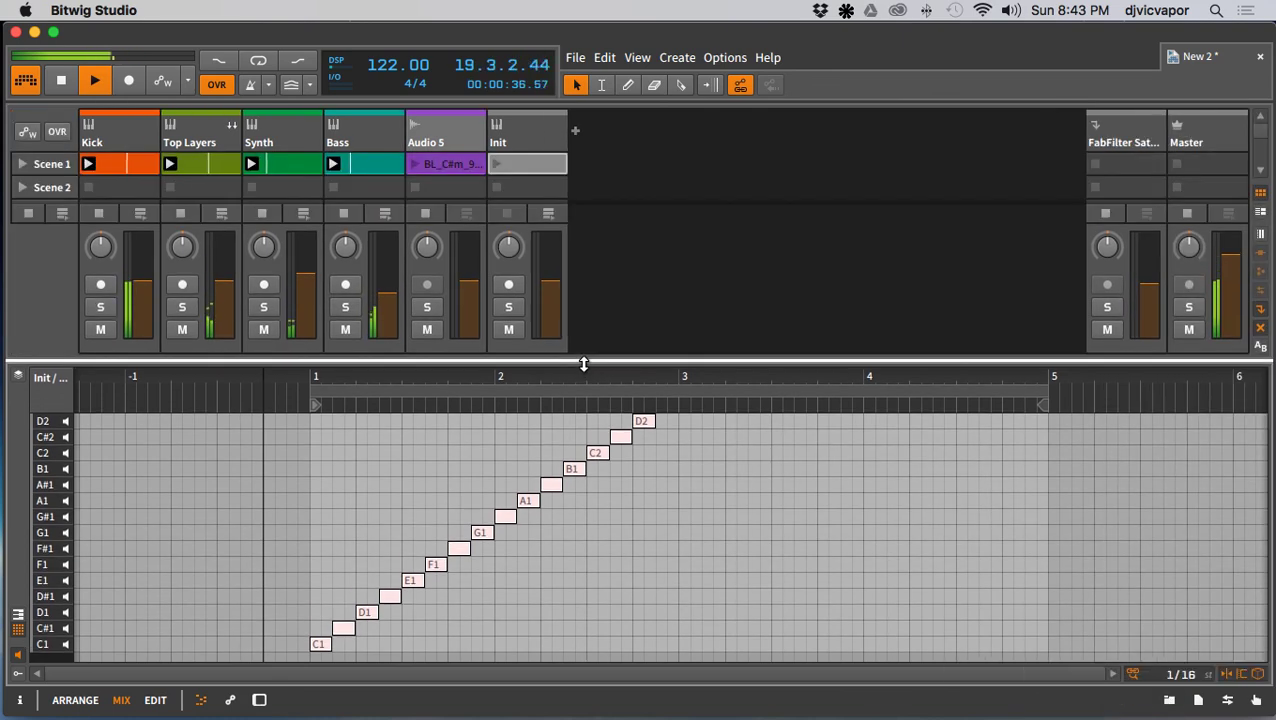
{"action": "left_click", "coordinate": [495, 162]}
{"action": "key", "text": "Delete"}
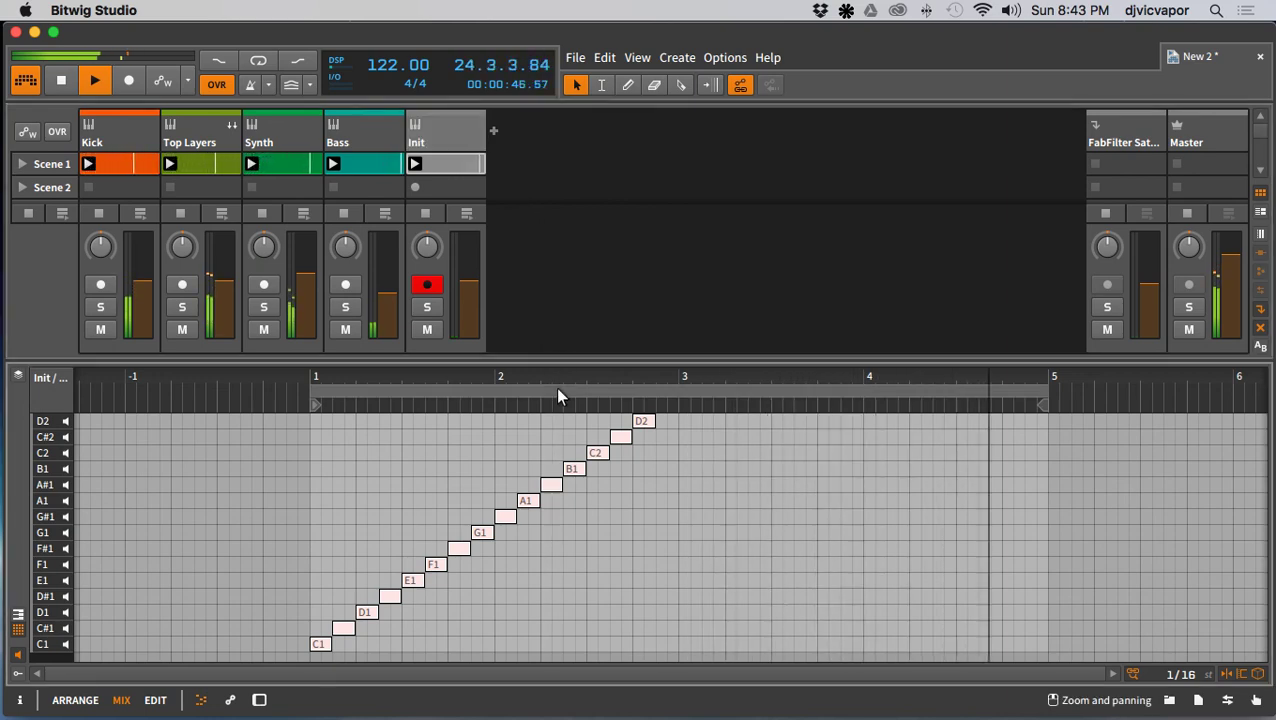
Step: Turn on looping for the Init clip and shorten its loop to three bars, ending at bar 4, in a taller note editor
{"action": "left_click", "coordinate": [20, 702]}
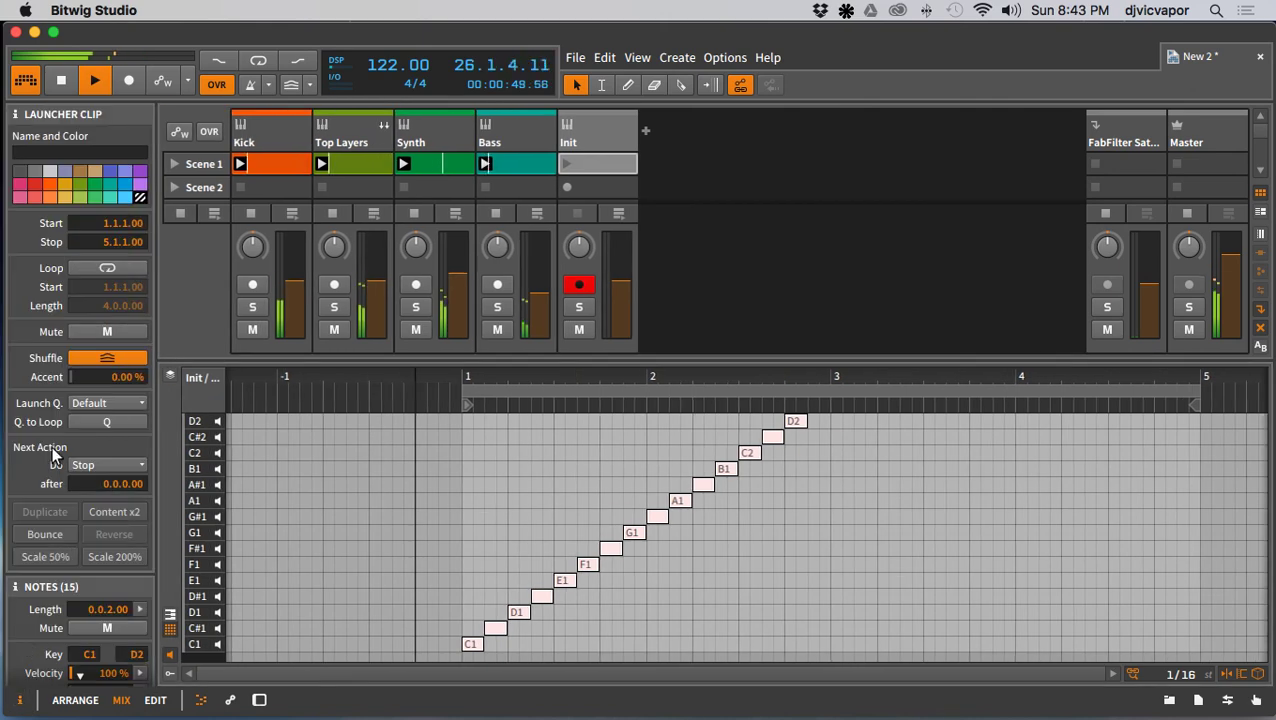
{"action": "left_click", "coordinate": [97, 268]}
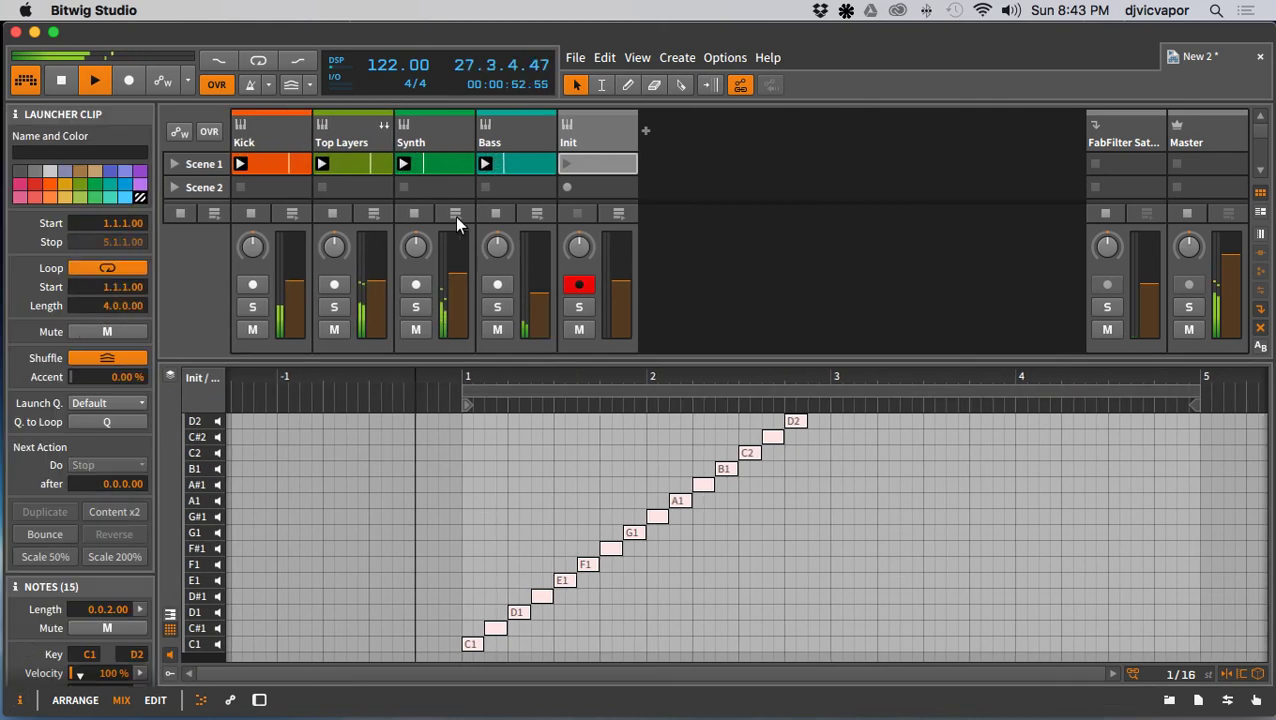
{"action": "left_click", "coordinate": [20, 700]}
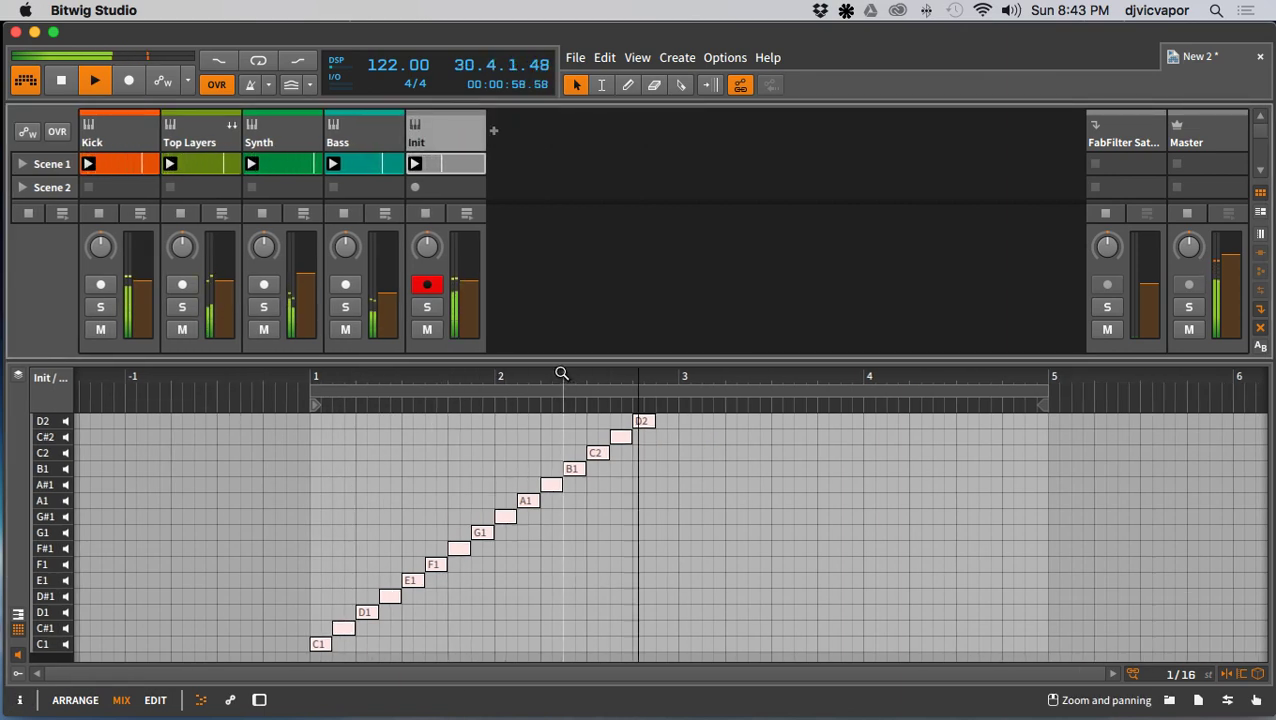
{"action": "left_click_drag", "start_coordinate": [559, 360], "coordinate": [567, 313]}
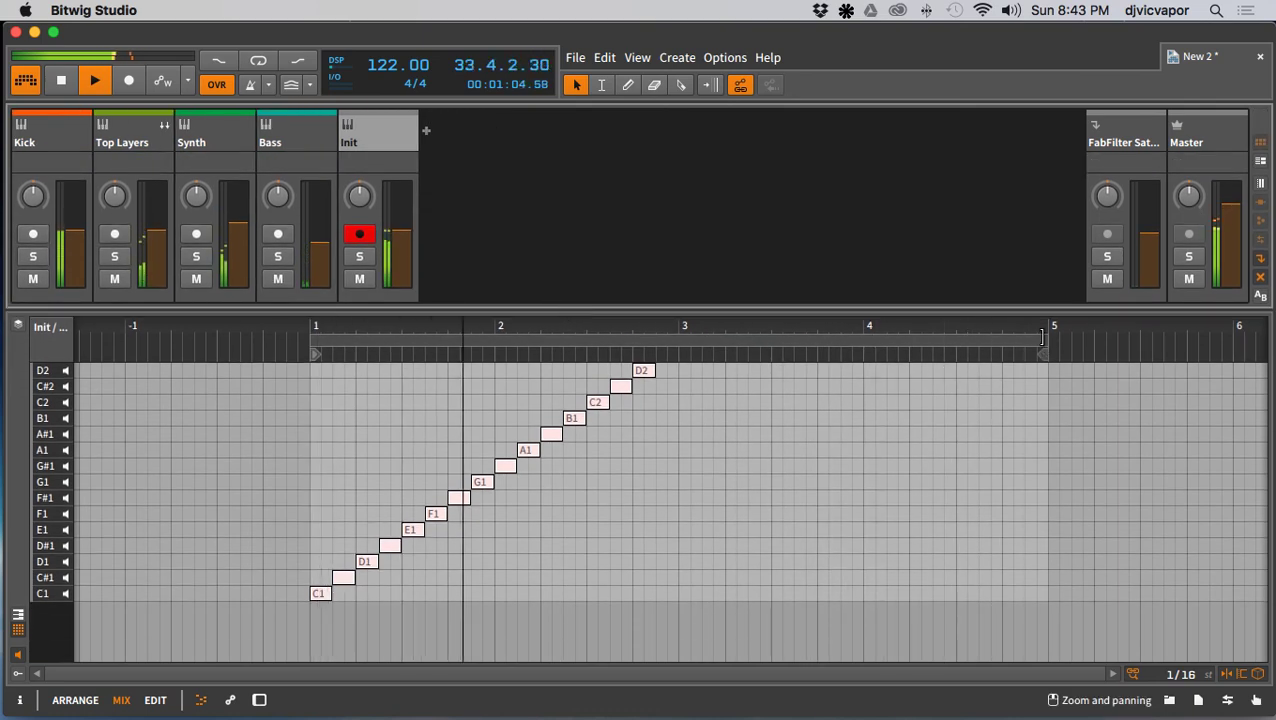
{"action": "left_click_drag", "start_coordinate": [1042, 337], "coordinate": [862, 354]}
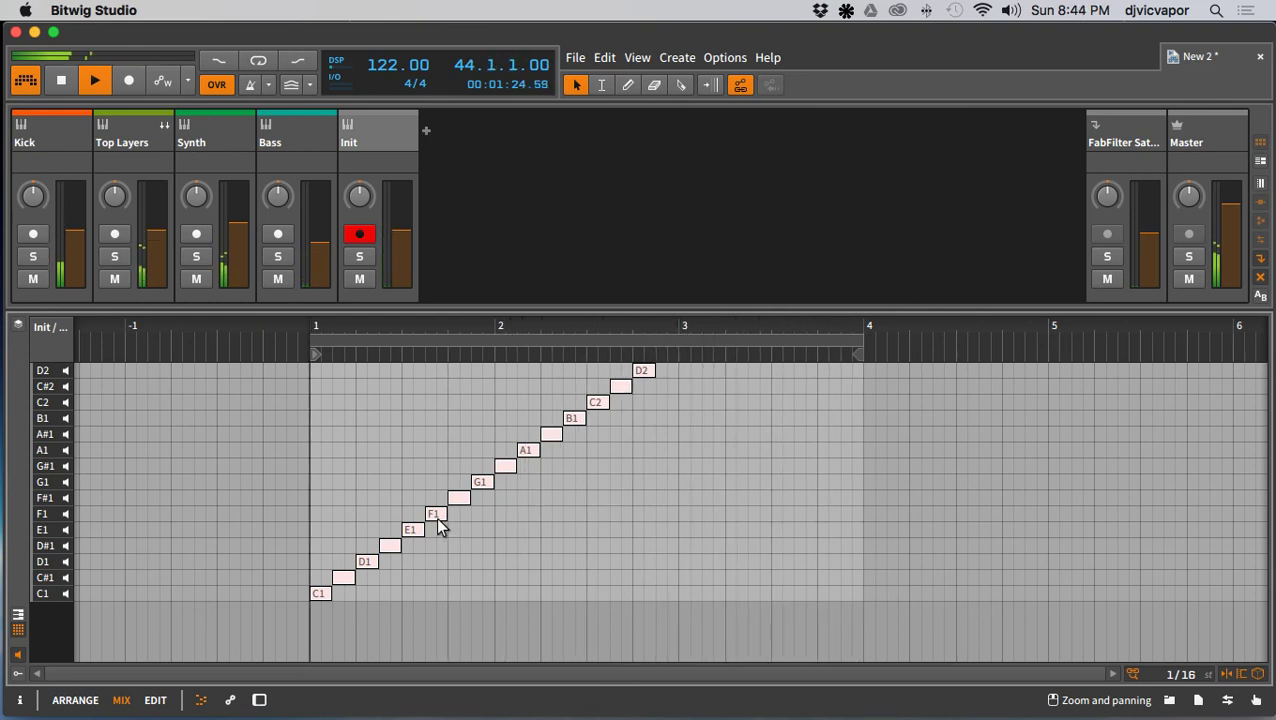
Step: Move the F1 note to E1 at beat 1.4 and delete the F#1 note on that beat
{"action": "left_click_drag", "start_coordinate": [436, 521], "coordinate": [460, 530]}
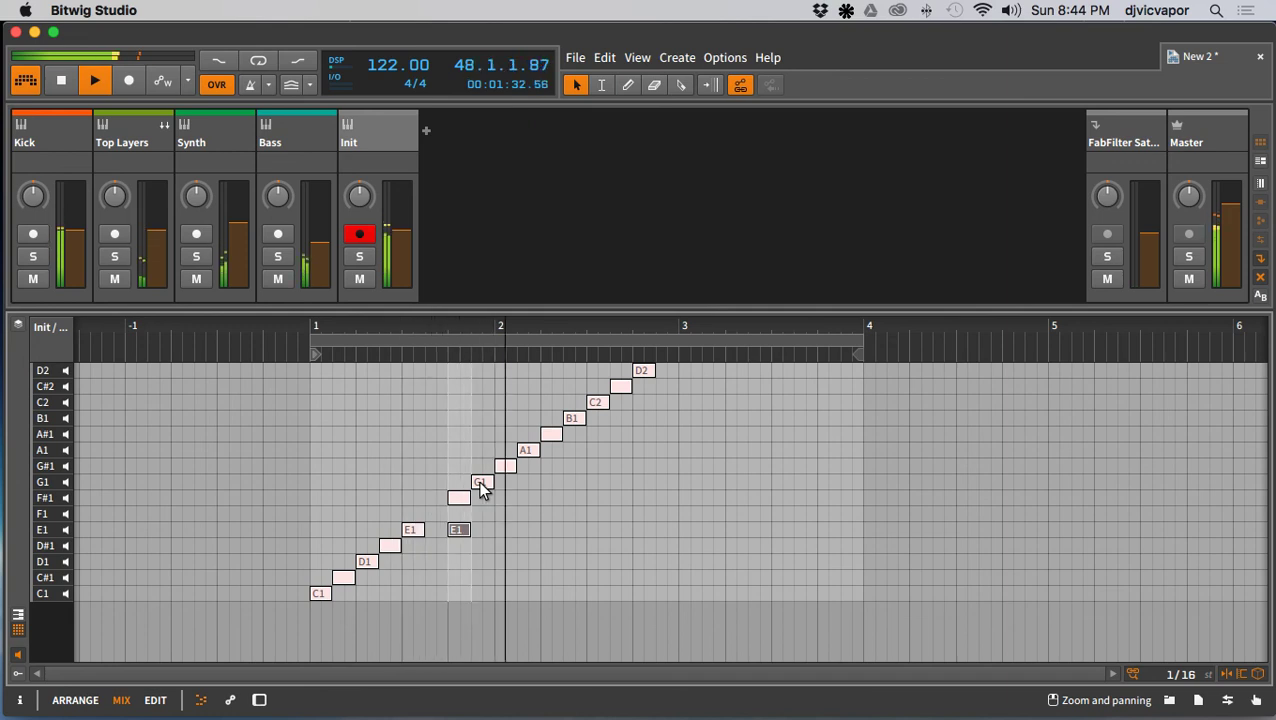
{"action": "left_click", "coordinate": [461, 494]}
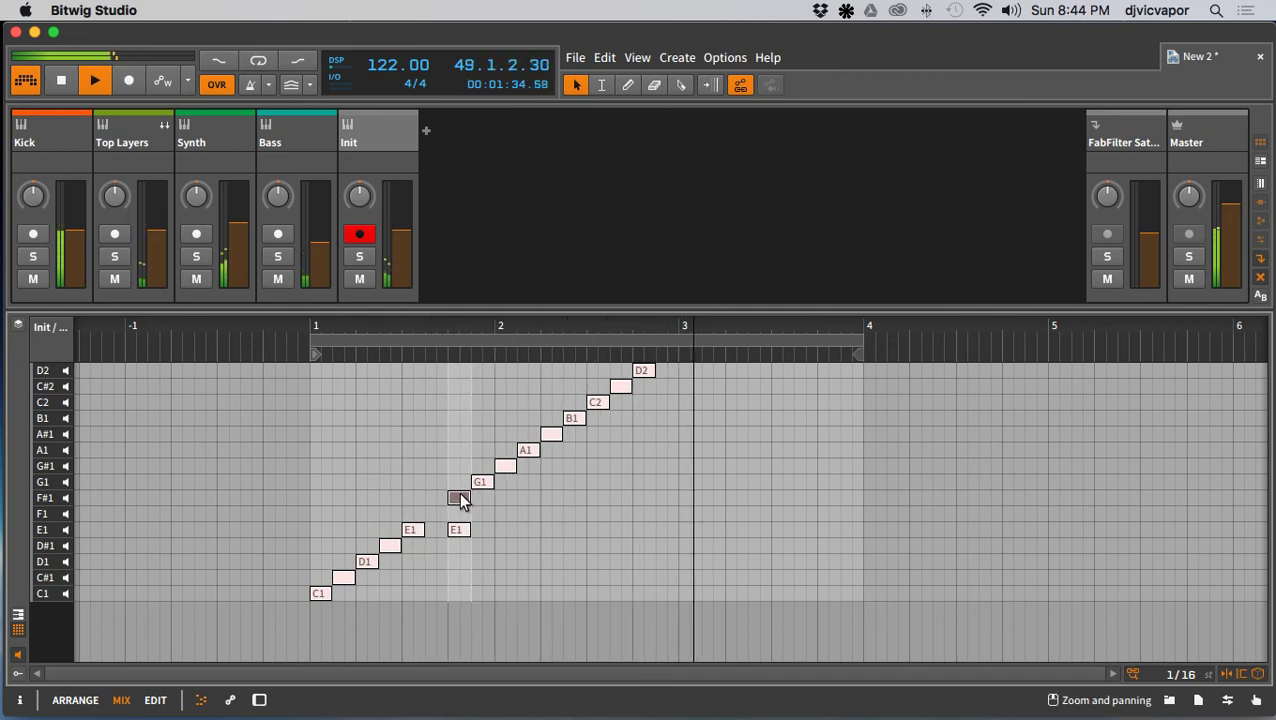
{"action": "key", "text": "Delete"}
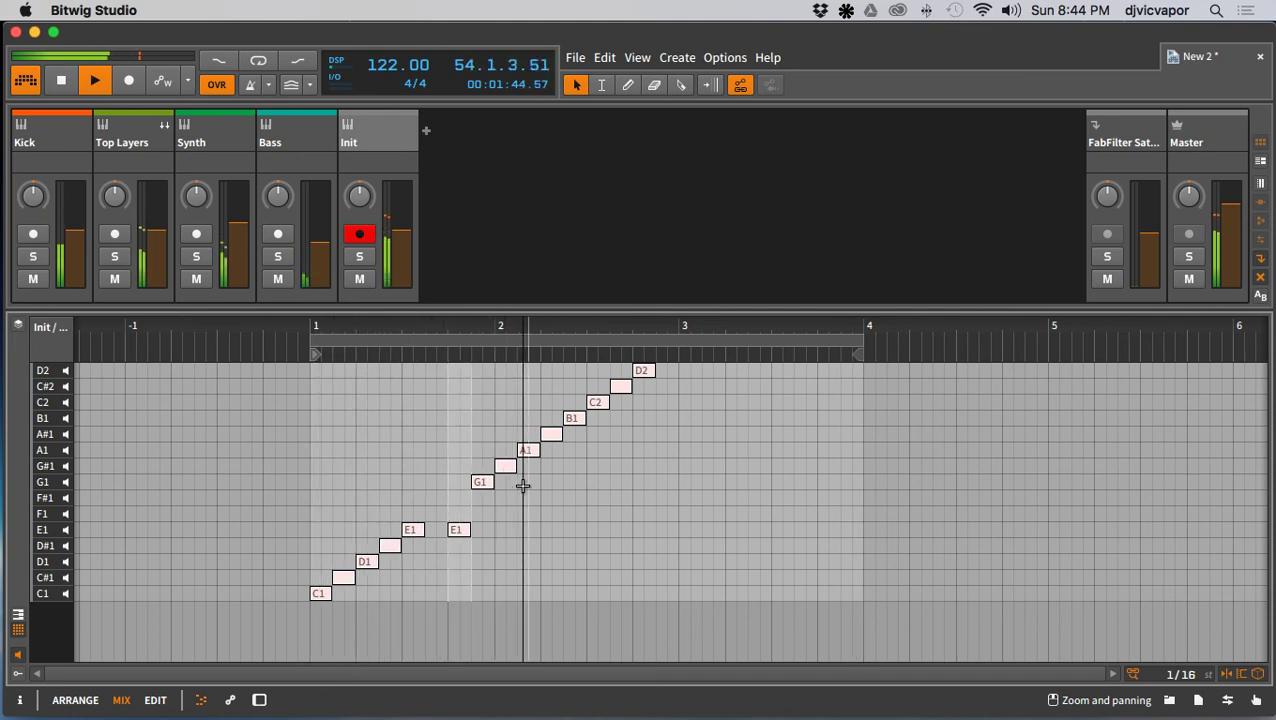
Step: Thin out bar 2 by removing its B1 and C2 notes and placing G#1 at 2.2.3 and A#1 at 2.3
{"action": "left_click_drag", "start_coordinate": [551, 435], "coordinate": [593, 454]}
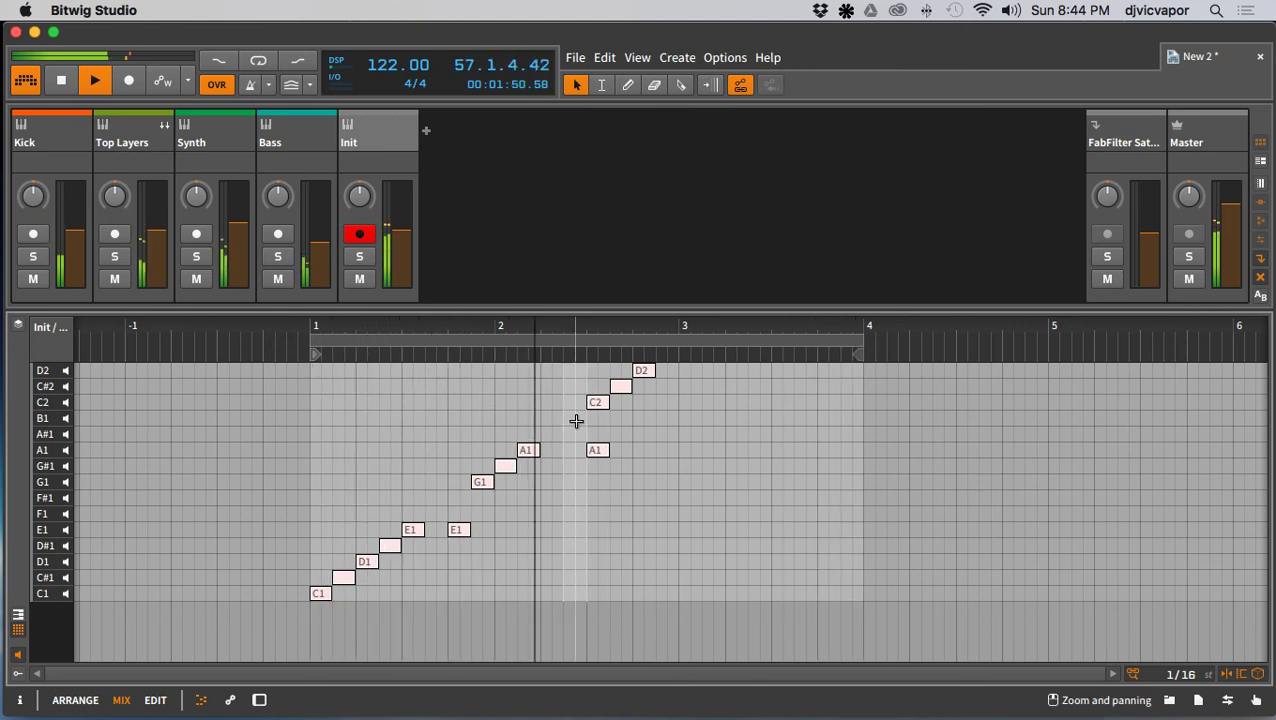
{"action": "double_click", "coordinate": [599, 404]}
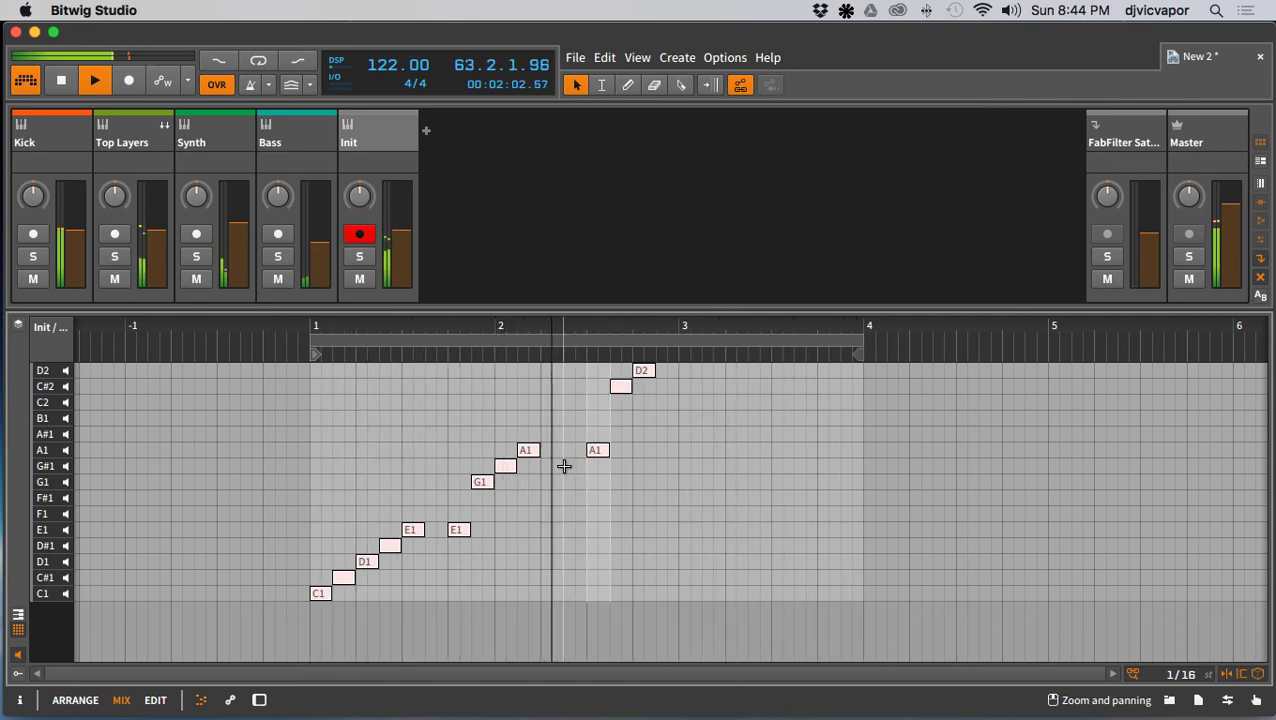
{"action": "left_click_drag", "start_coordinate": [598, 456], "coordinate": [571, 465]}
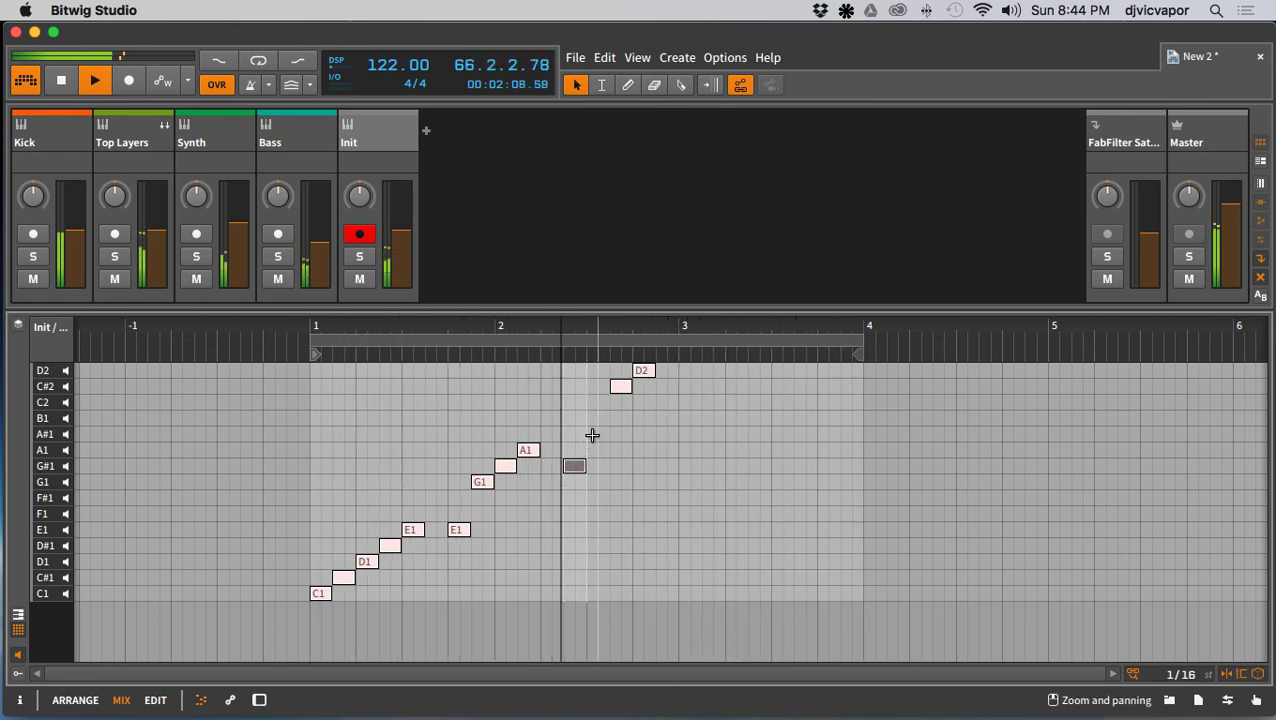
{"action": "left_click", "coordinate": [530, 451]}
{"action": "left_click_drag", "start_coordinate": [547, 457], "coordinate": [606, 441]}
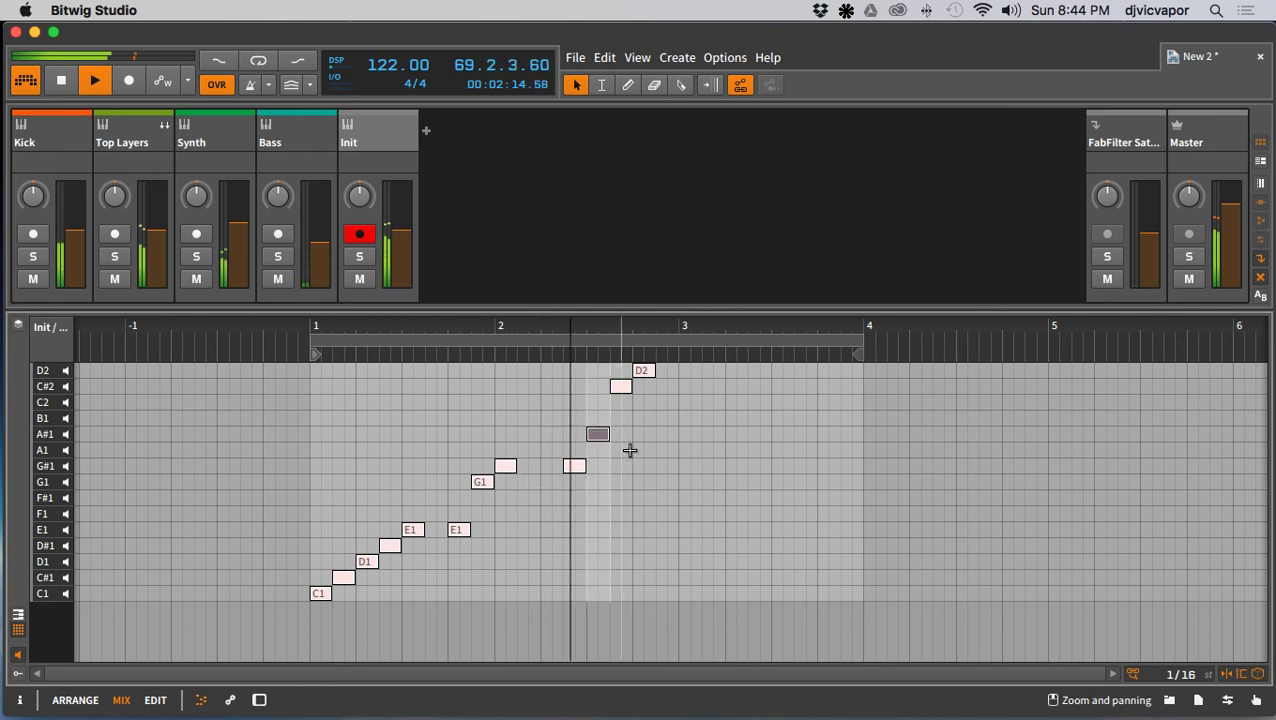
{"action": "left_click", "coordinate": [632, 453]}
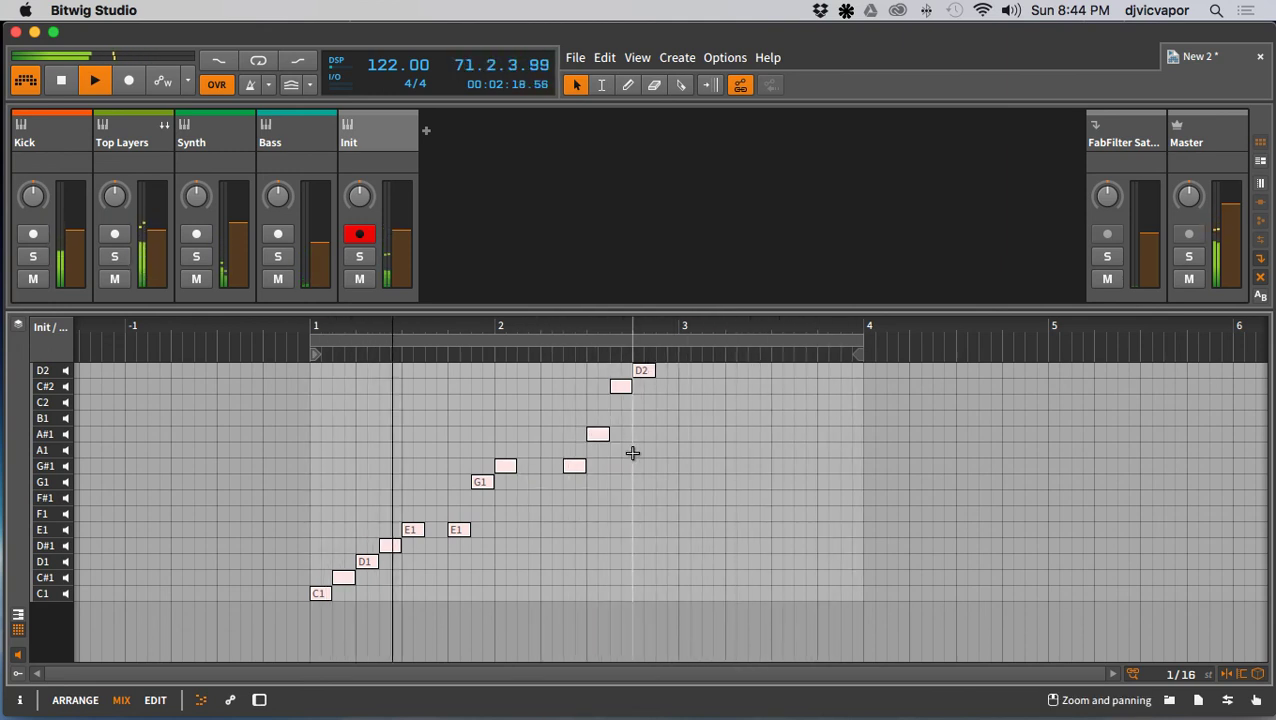
Step: Delete the four opening notes from C1 to D#1 and spread the last three to G#1 at 2.4, C#2 at 3.1.3 and D2 at 3.3
{"action": "left_click_drag", "start_coordinate": [399, 492], "coordinate": [321, 595]}
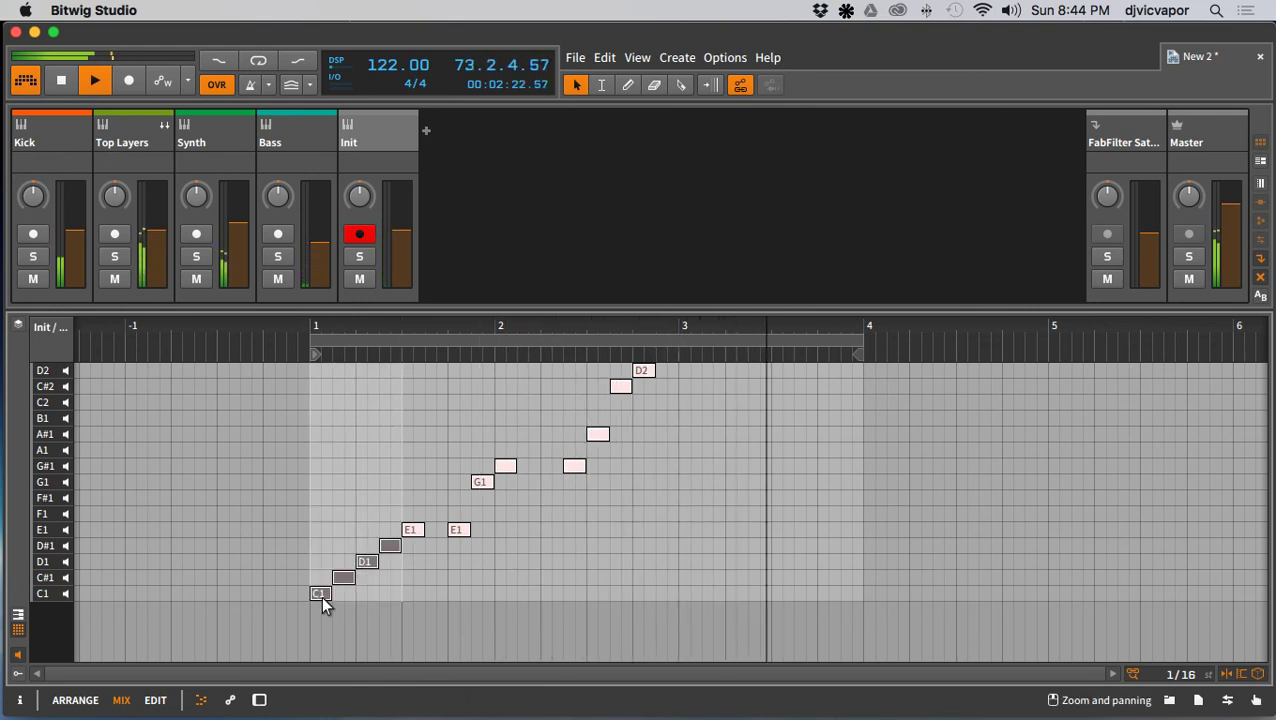
{"action": "key", "text": "Delete"}
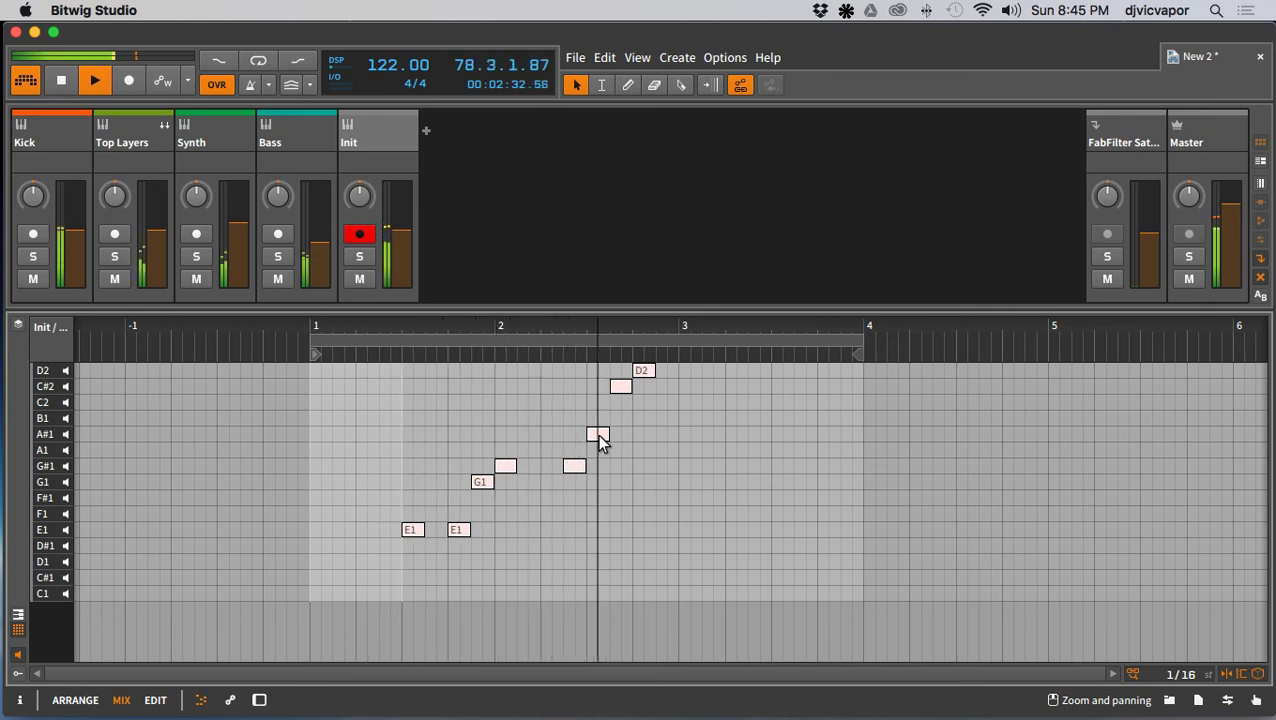
{"action": "left_click_drag", "start_coordinate": [597, 434], "coordinate": [645, 470]}
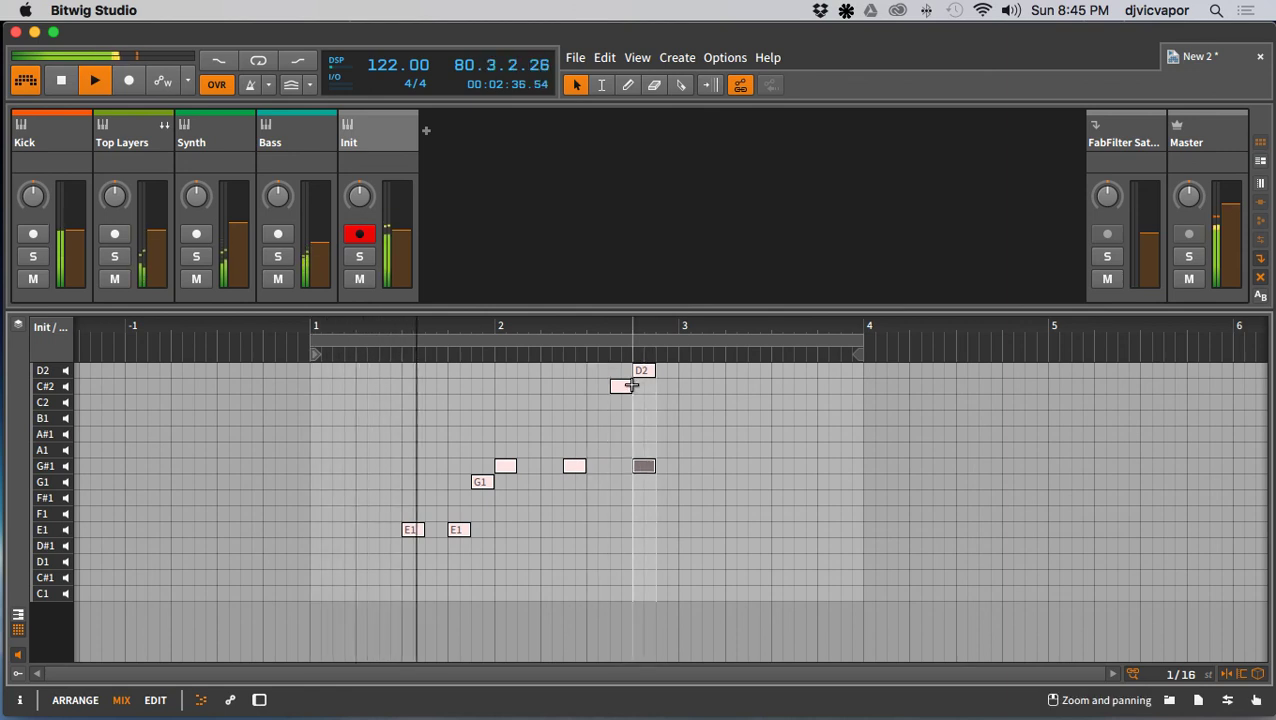
{"action": "left_click_drag", "start_coordinate": [622, 393], "coordinate": [780, 371]}
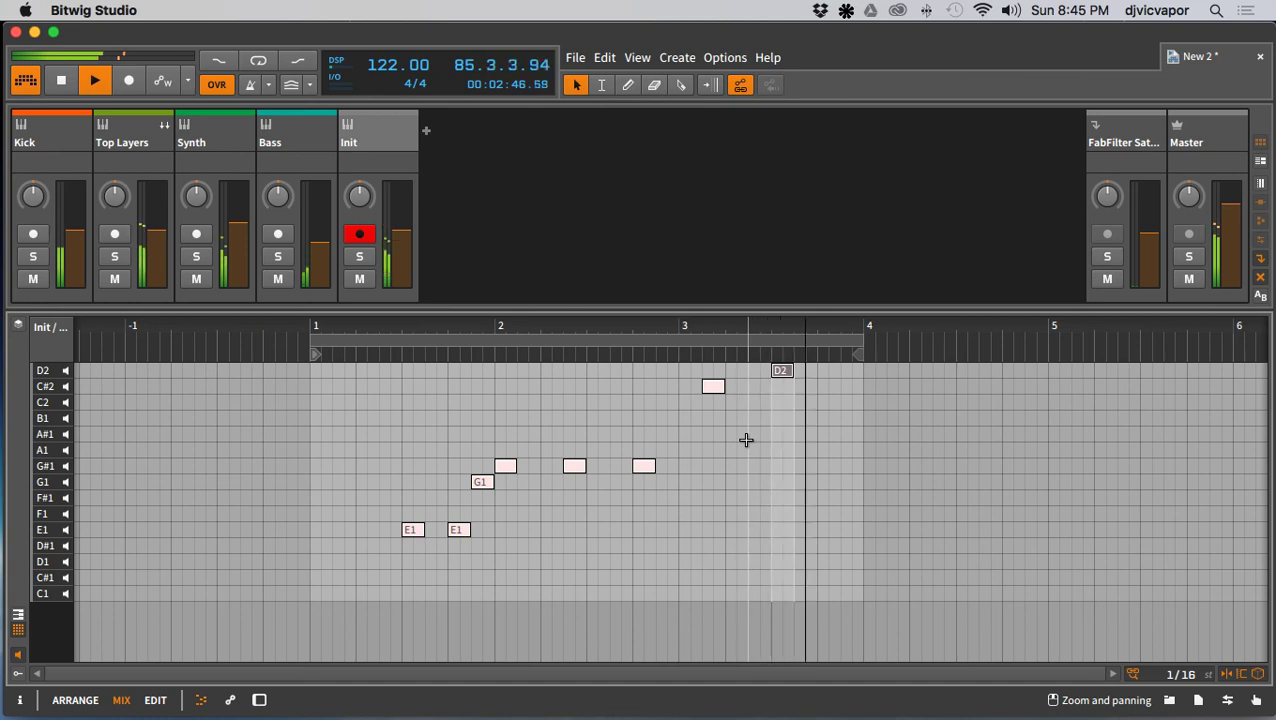
Step: Add an A1 note at the start of bar 3 and shift the C#2 note to beat 3.2
{"action": "double_click", "coordinate": [683, 432]}
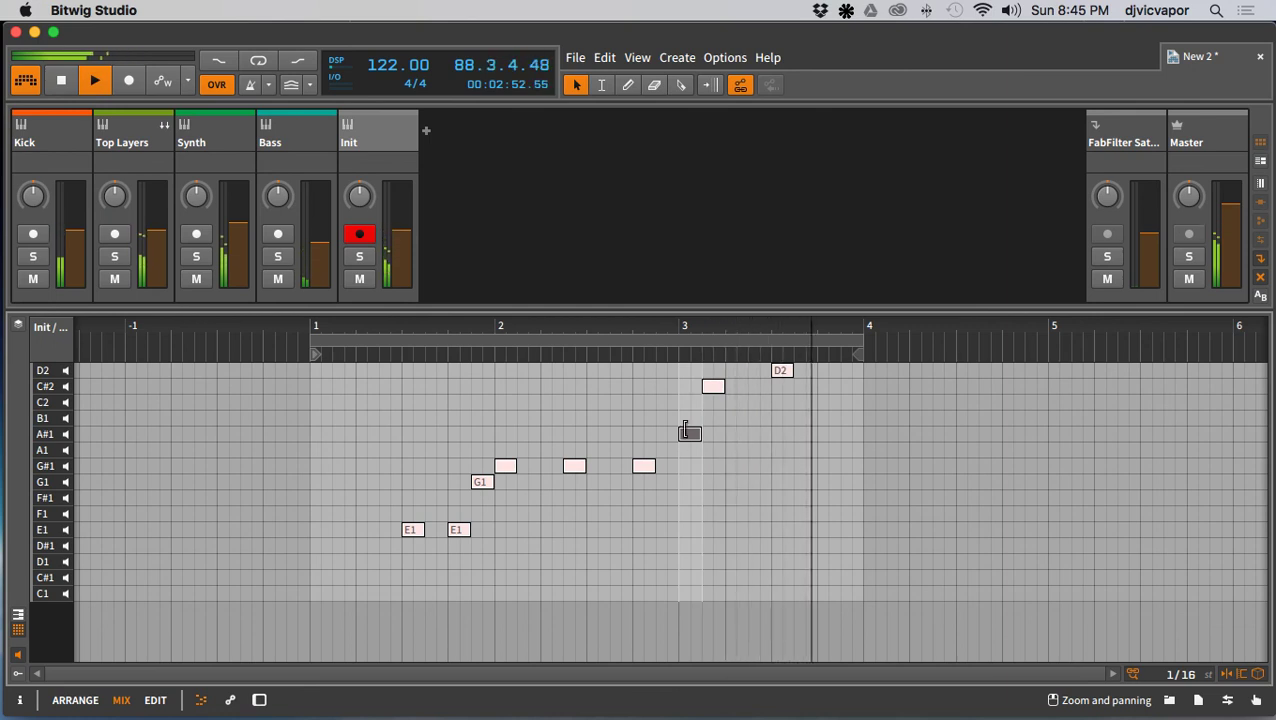
{"action": "left_click_drag", "start_coordinate": [687, 440], "coordinate": [689, 451]}
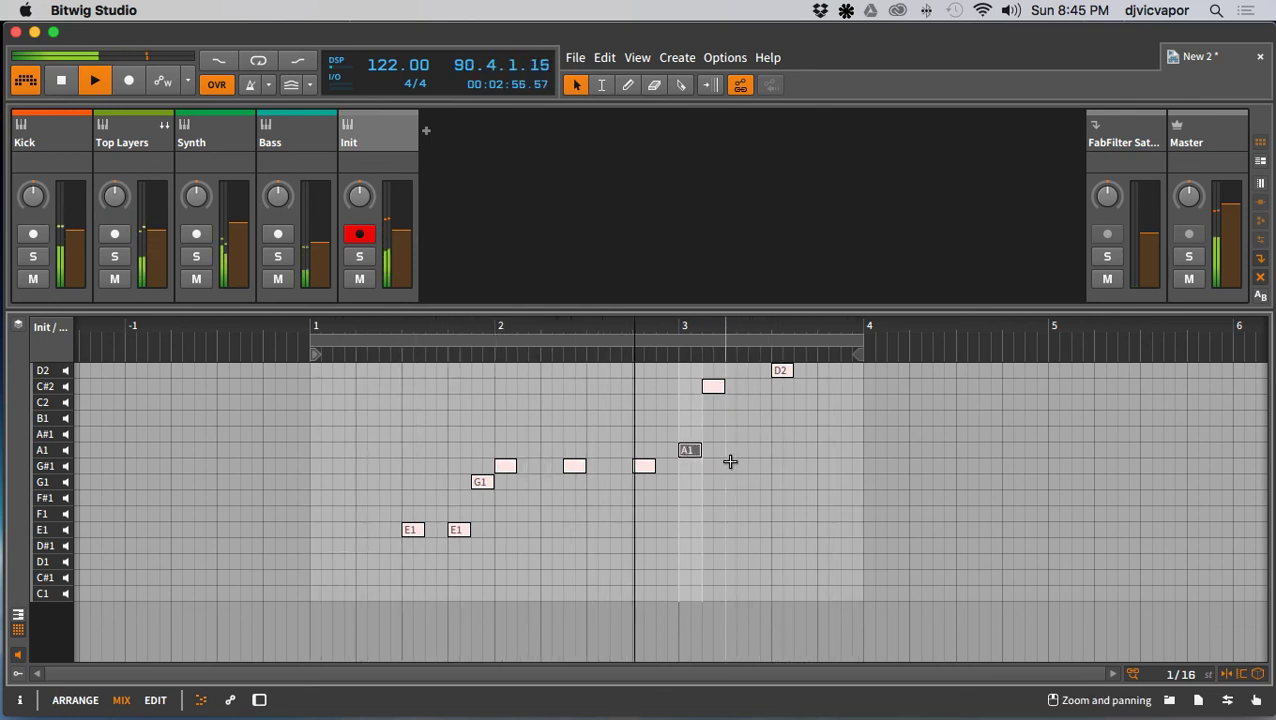
{"action": "left_click", "coordinate": [707, 386]}
{"action": "double_click", "coordinate": [732, 387]}
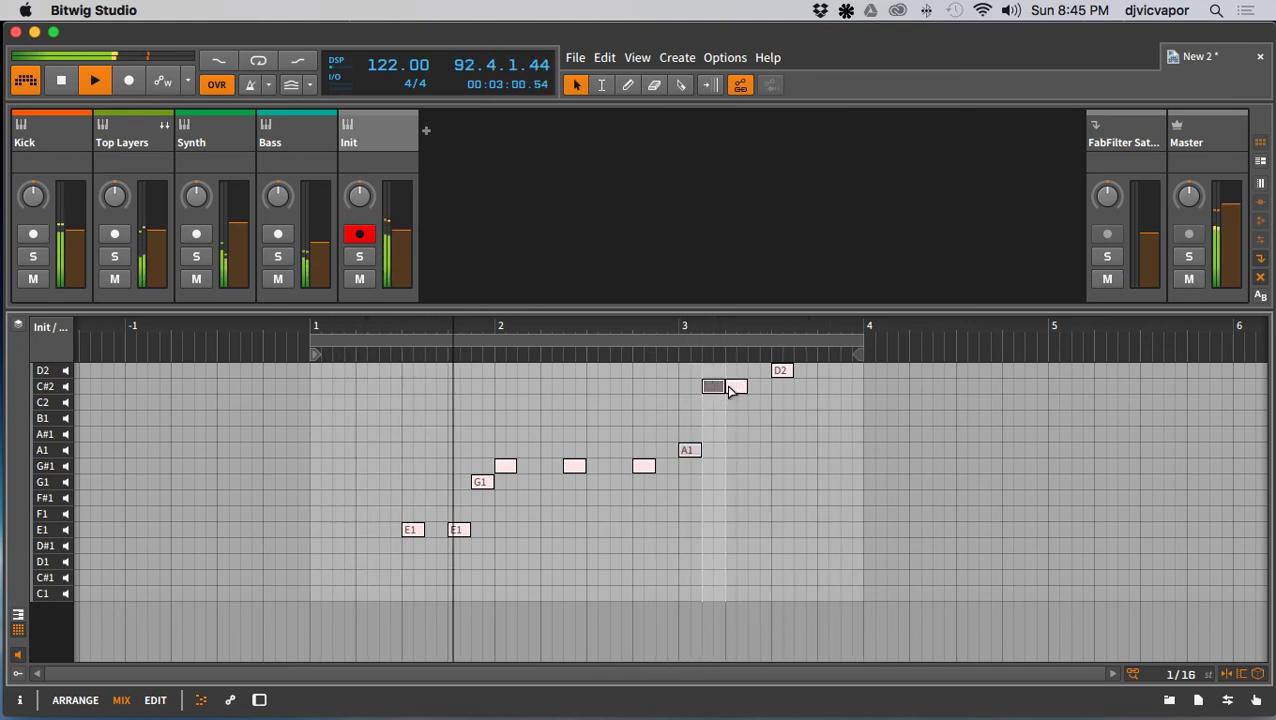
{"action": "left_click_drag", "start_coordinate": [734, 386], "coordinate": [736, 387]}
{"action": "left_click", "coordinate": [750, 445]}
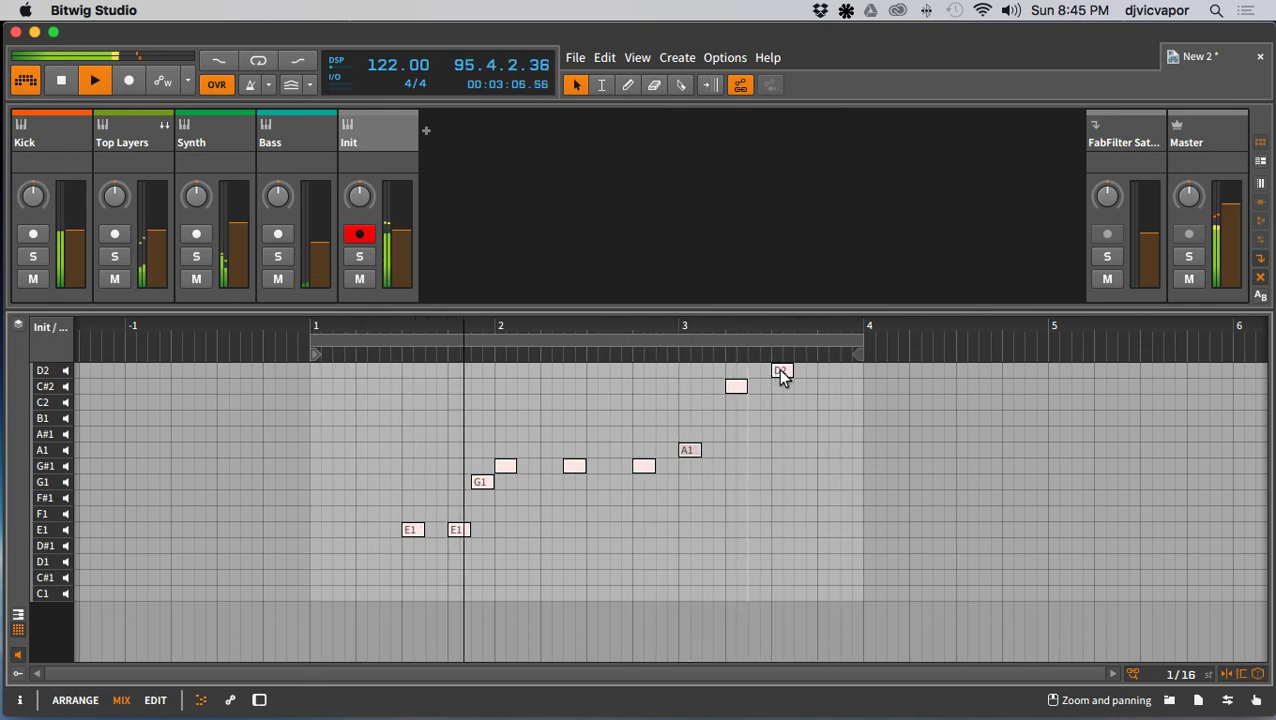
Step: Lower the note at 3.3 to C2, add a D2 note at 3.4, and lengthen both to one beat
{"action": "left_click_drag", "start_coordinate": [781, 377], "coordinate": [783, 386]}
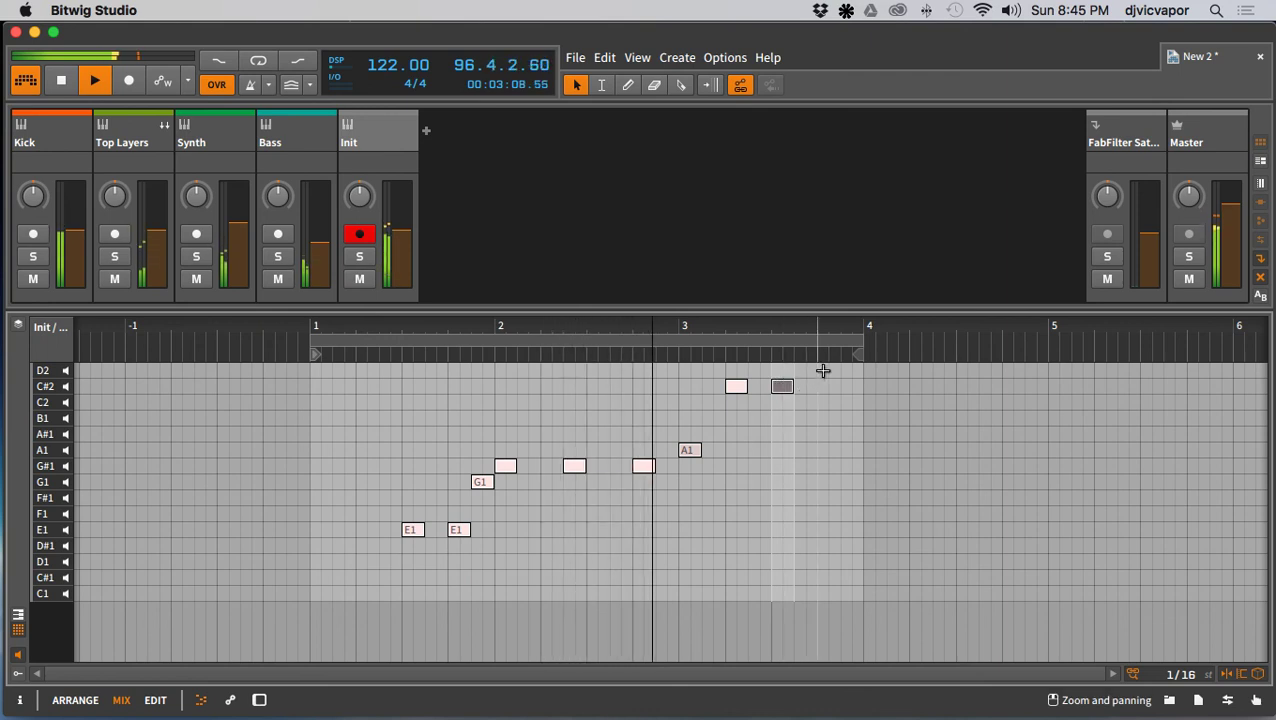
{"action": "double_click", "coordinate": [823, 370]}
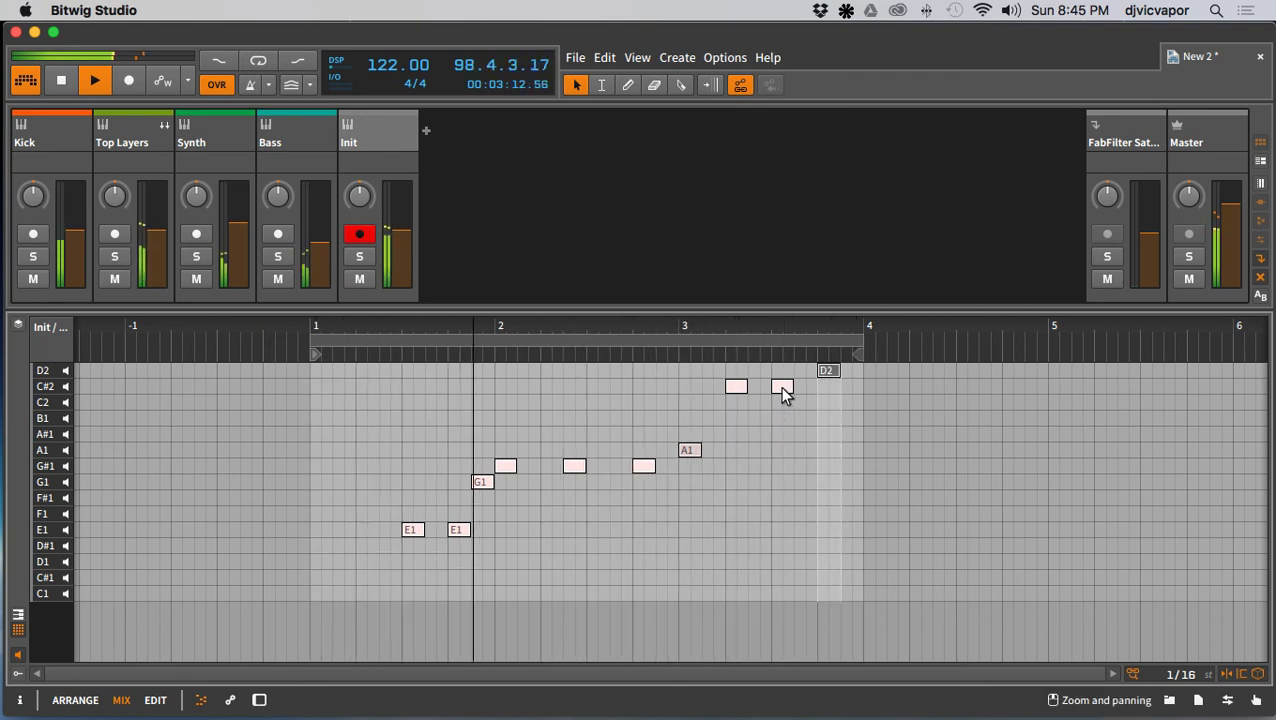
{"action": "left_click_drag", "start_coordinate": [783, 390], "coordinate": [785, 408]}
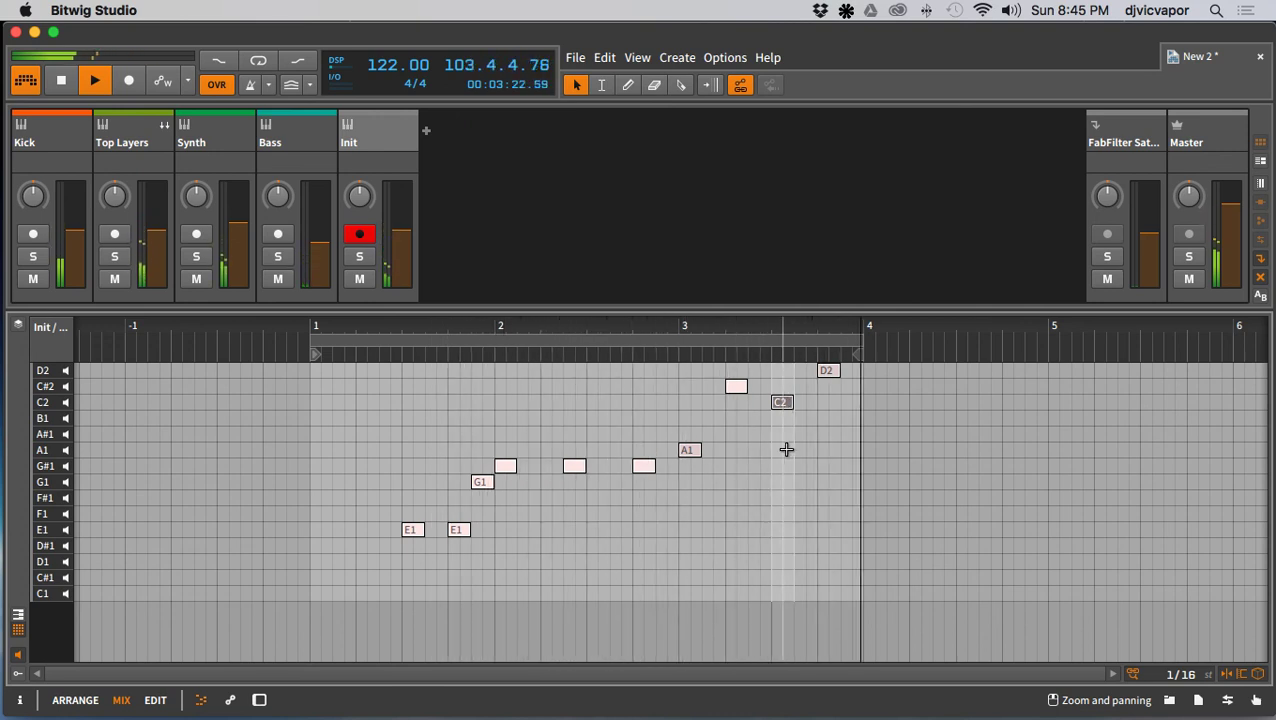
{"action": "left_click_drag", "start_coordinate": [793, 402], "coordinate": [817, 402]}
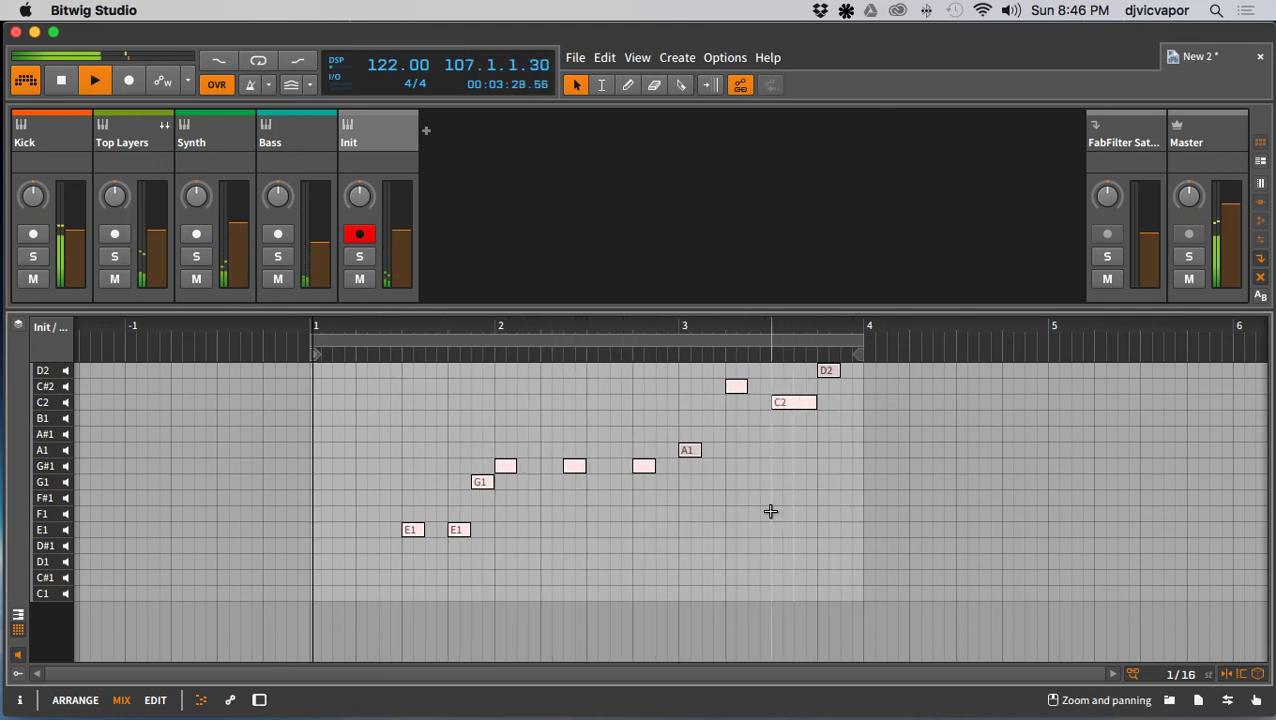
{"action": "left_click_drag", "start_coordinate": [839, 370], "coordinate": [855, 375]}
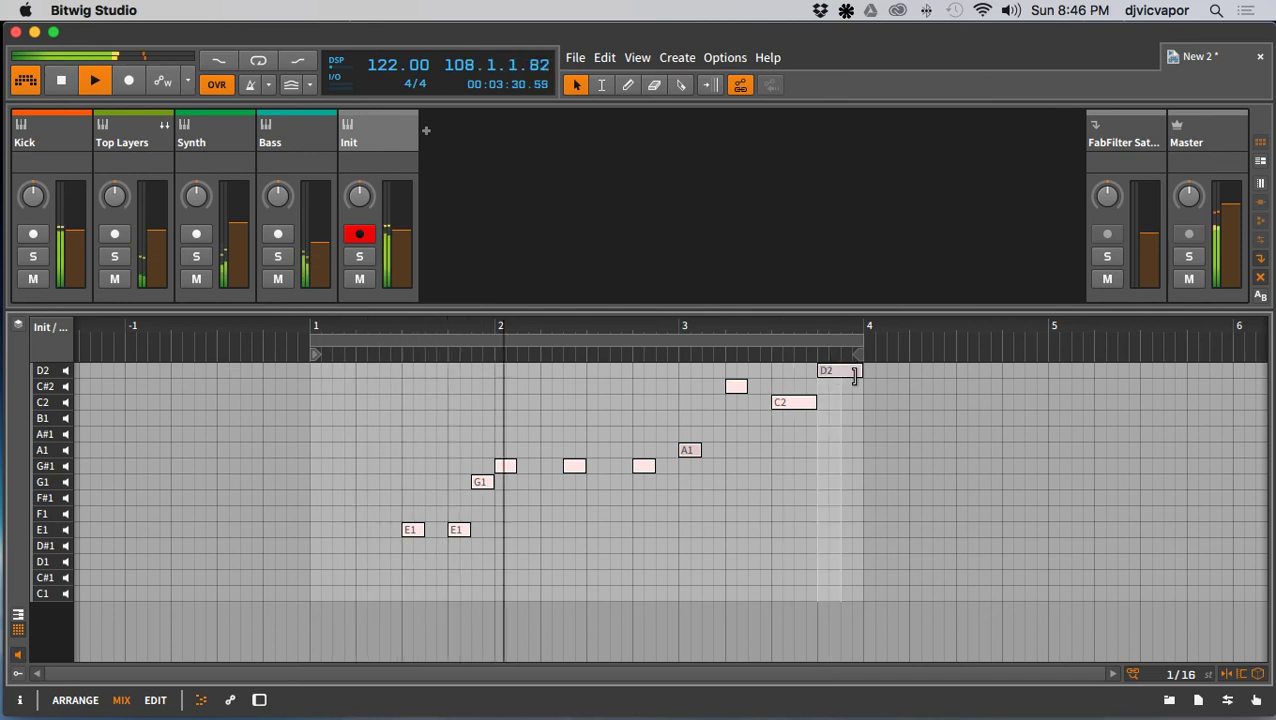
{"action": "left_click", "coordinate": [834, 462]}
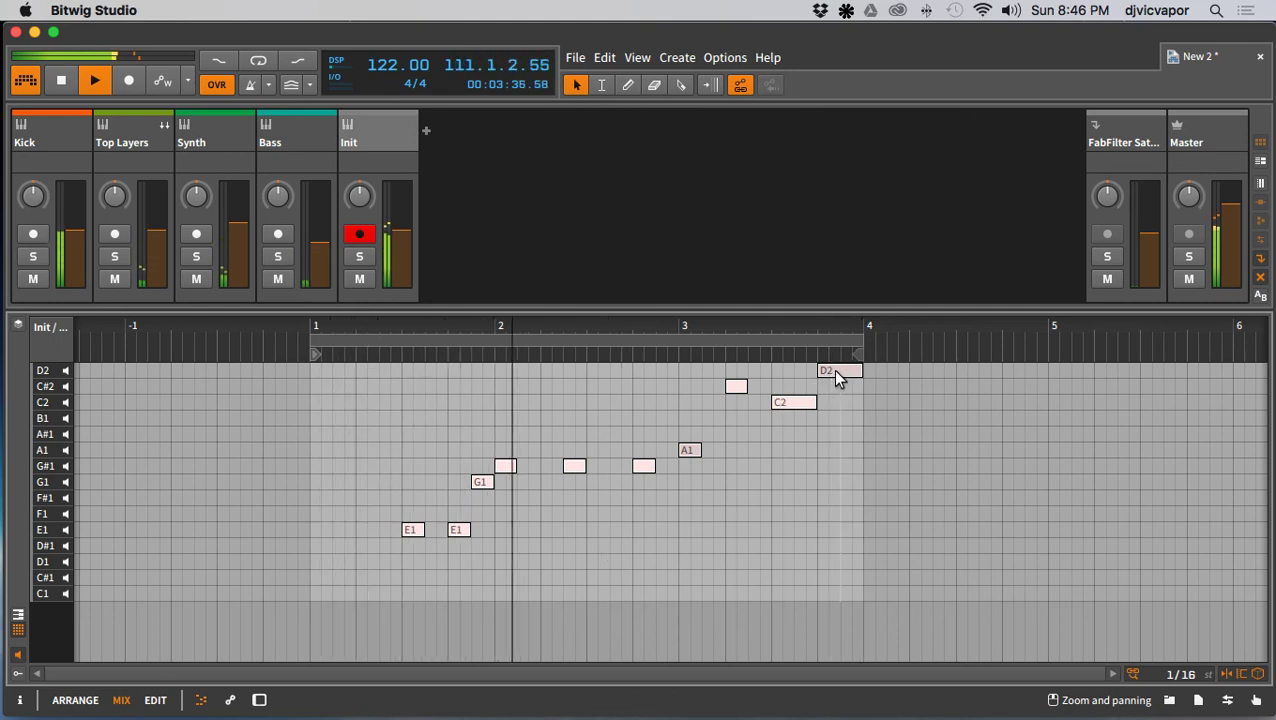
Step: Lower the last two notes, at 3.3 and 3.4, to A#1 and shorten the one at 3.3 to an eighth note
{"action": "left_click_drag", "start_coordinate": [837, 376], "coordinate": [843, 439]}
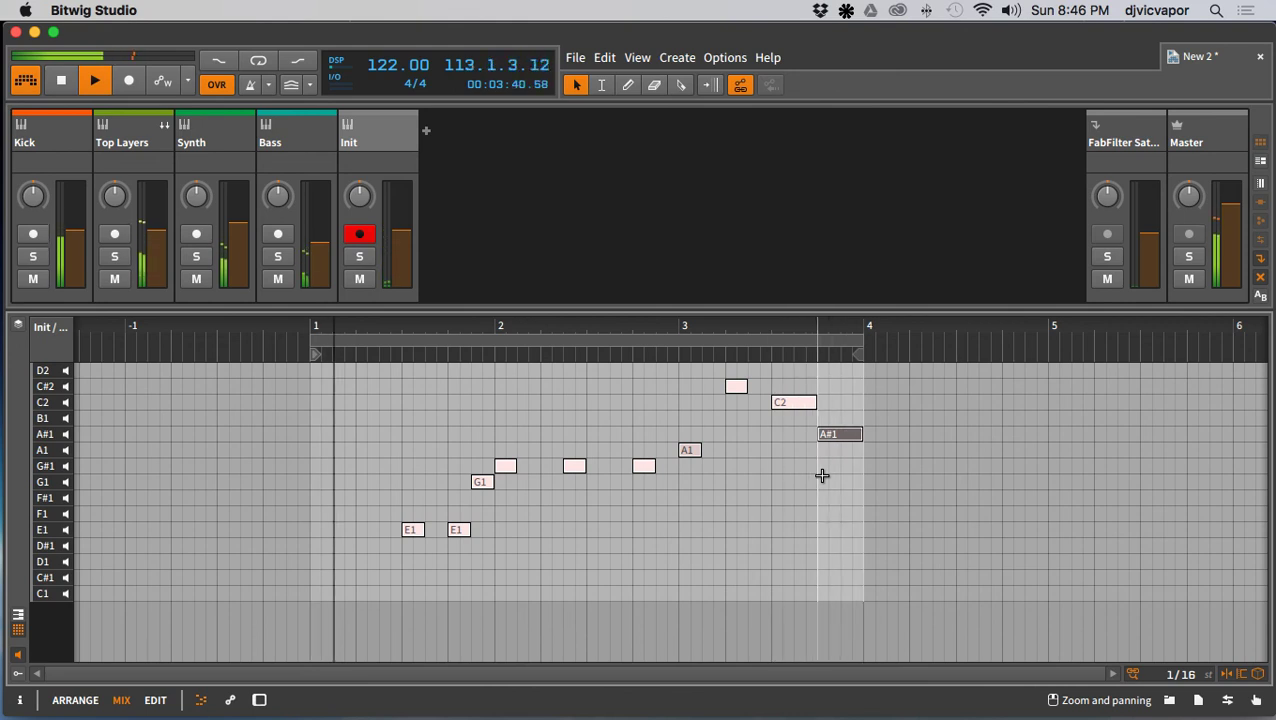
{"action": "left_click", "coordinate": [797, 409]}
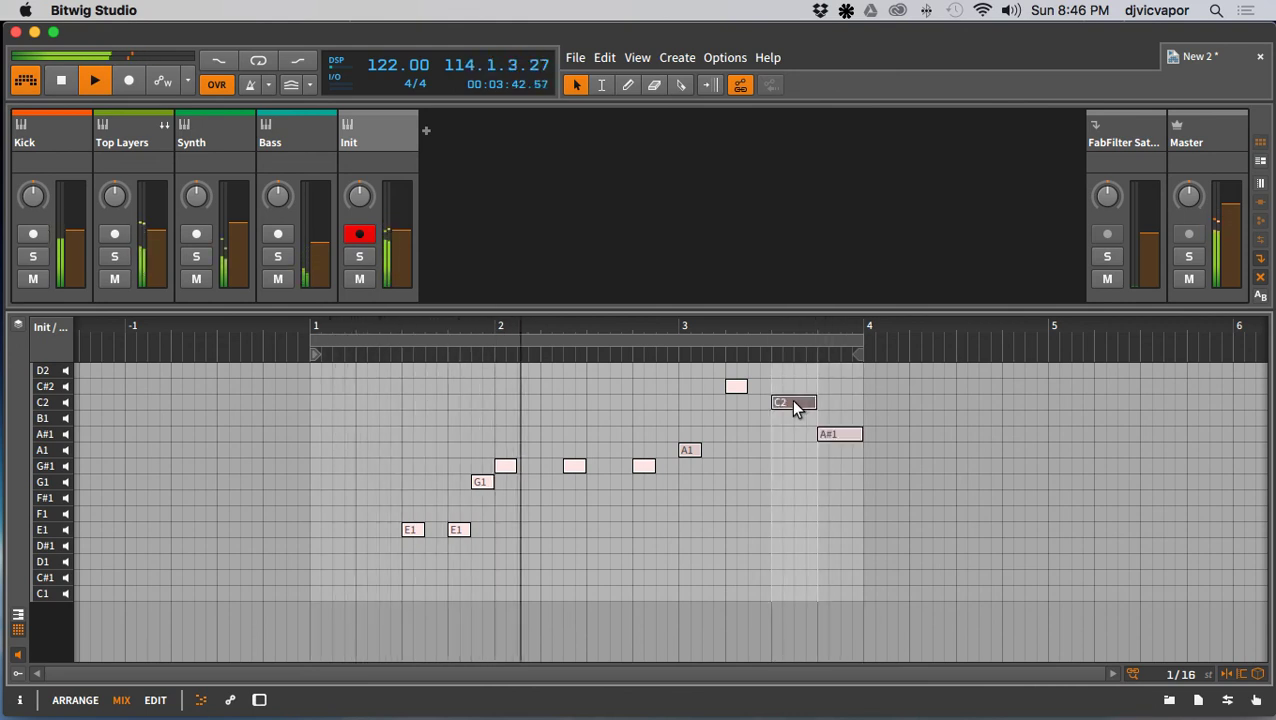
{"action": "left_click_drag", "start_coordinate": [816, 404], "coordinate": [794, 401]}
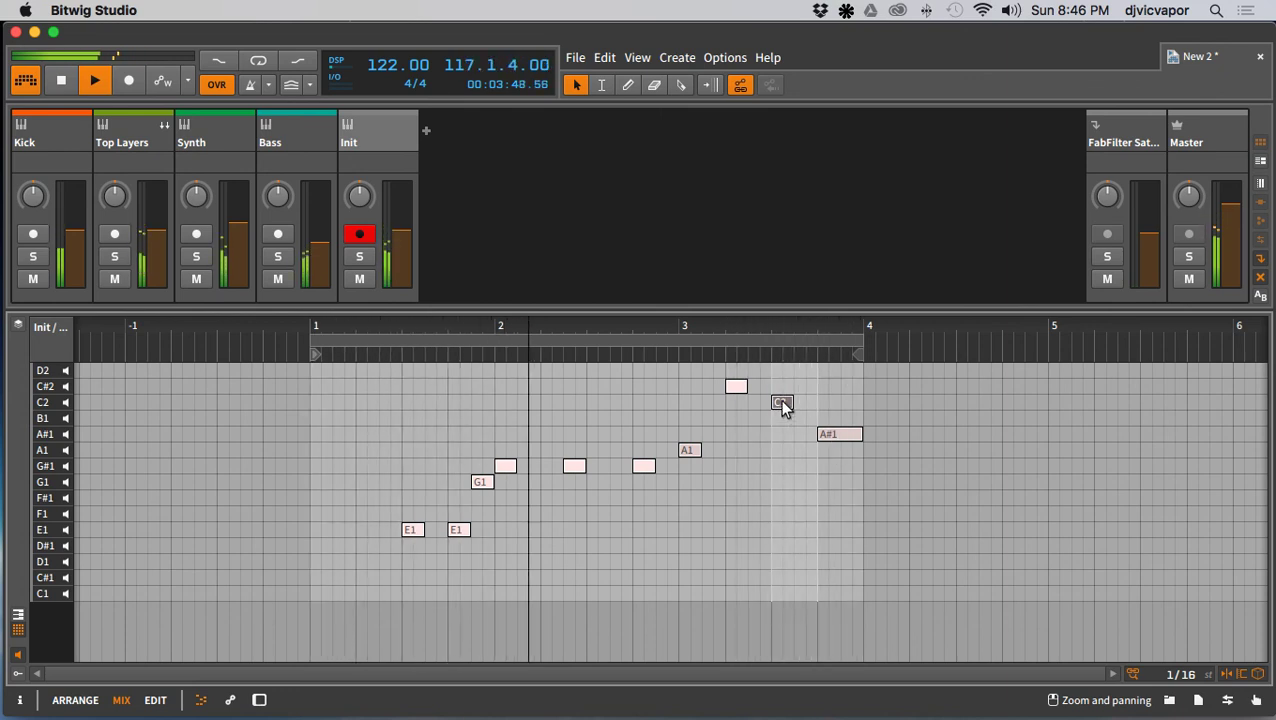
{"action": "left_click_drag", "start_coordinate": [784, 408], "coordinate": [782, 440]}
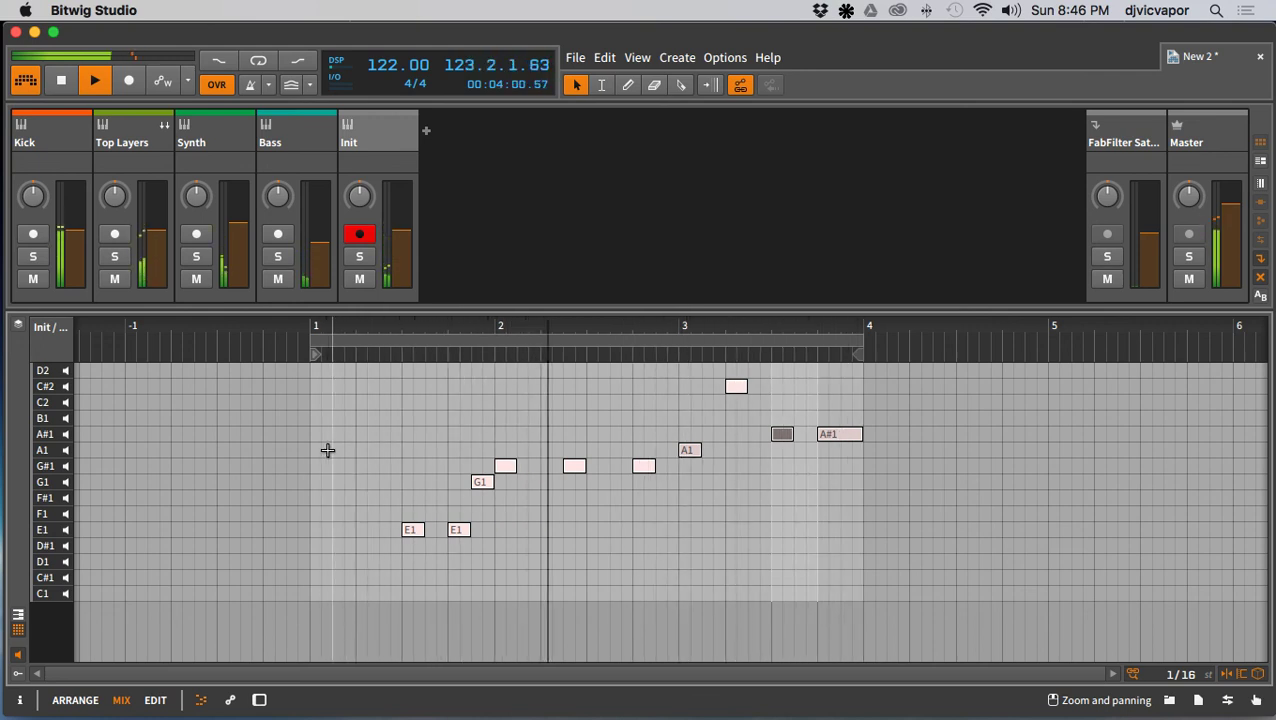
Step: Add an E1 eighth note at 1.1.3, then shorten the last note to an eighth note on B1
{"action": "left_click", "coordinate": [336, 530]}
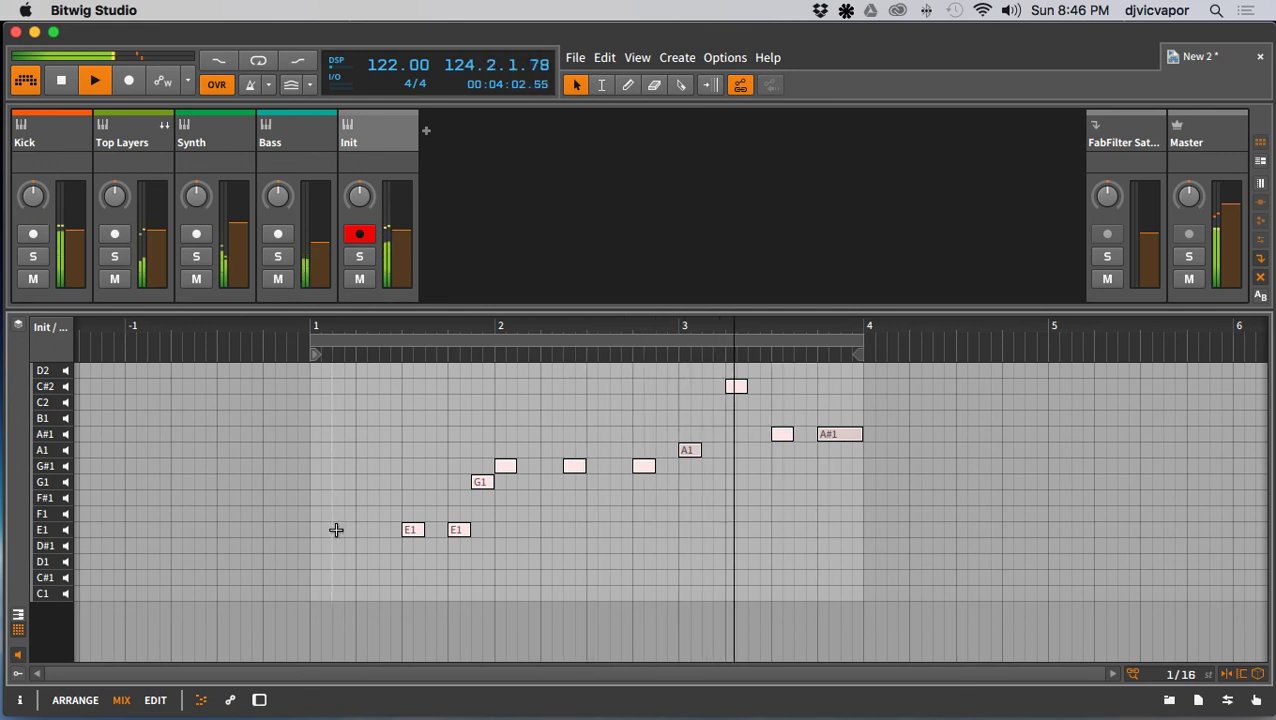
{"action": "double_click", "coordinate": [336, 530]}
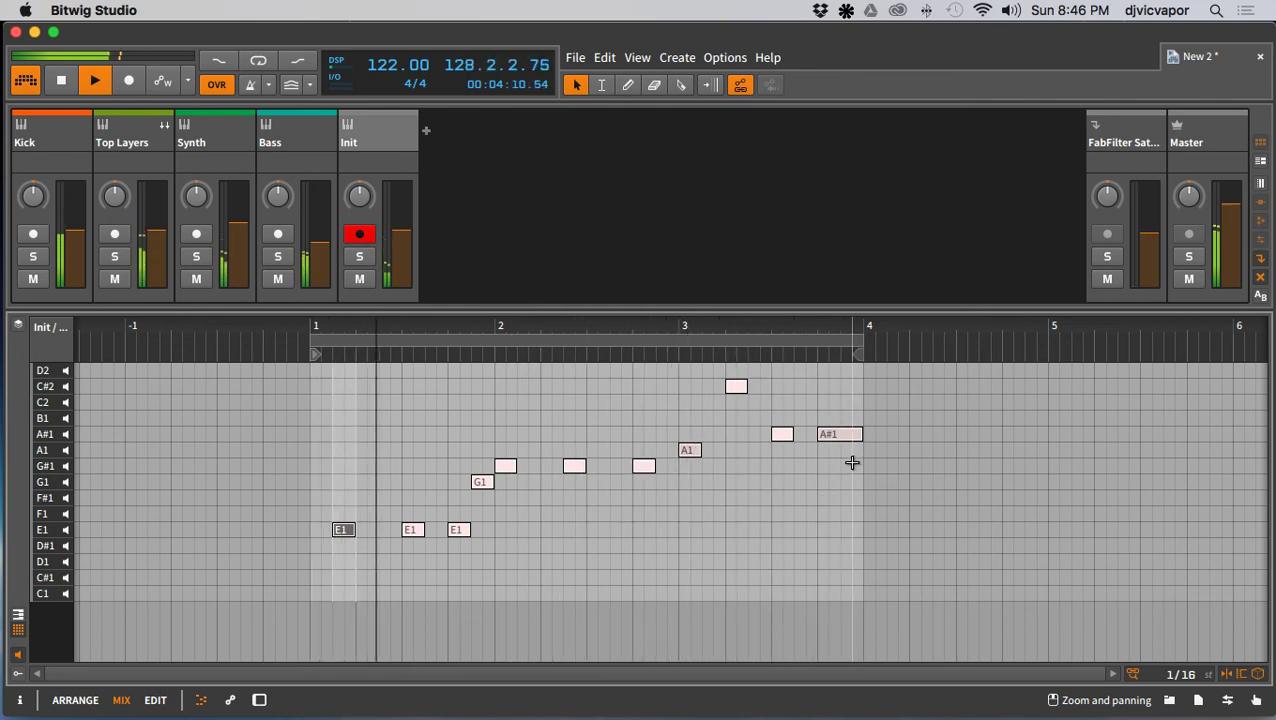
{"action": "left_click_drag", "start_coordinate": [859, 434], "coordinate": [843, 435]}
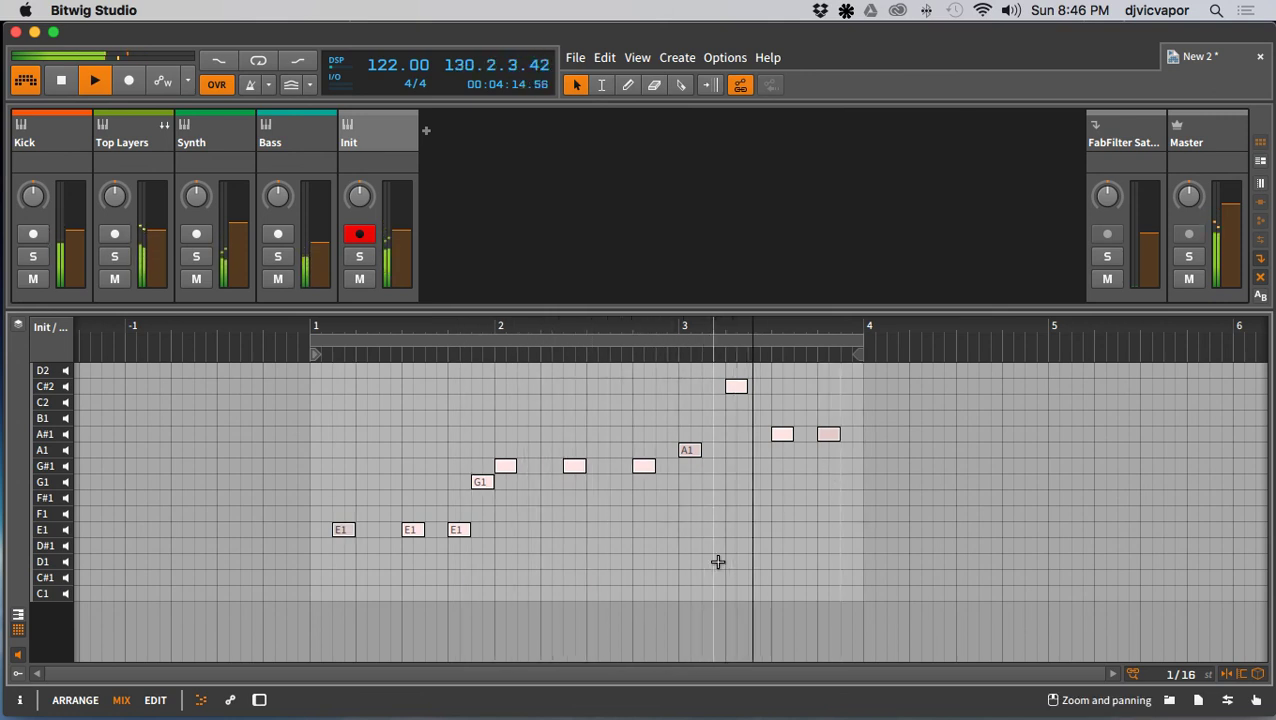
{"action": "double_click", "coordinate": [830, 434]}
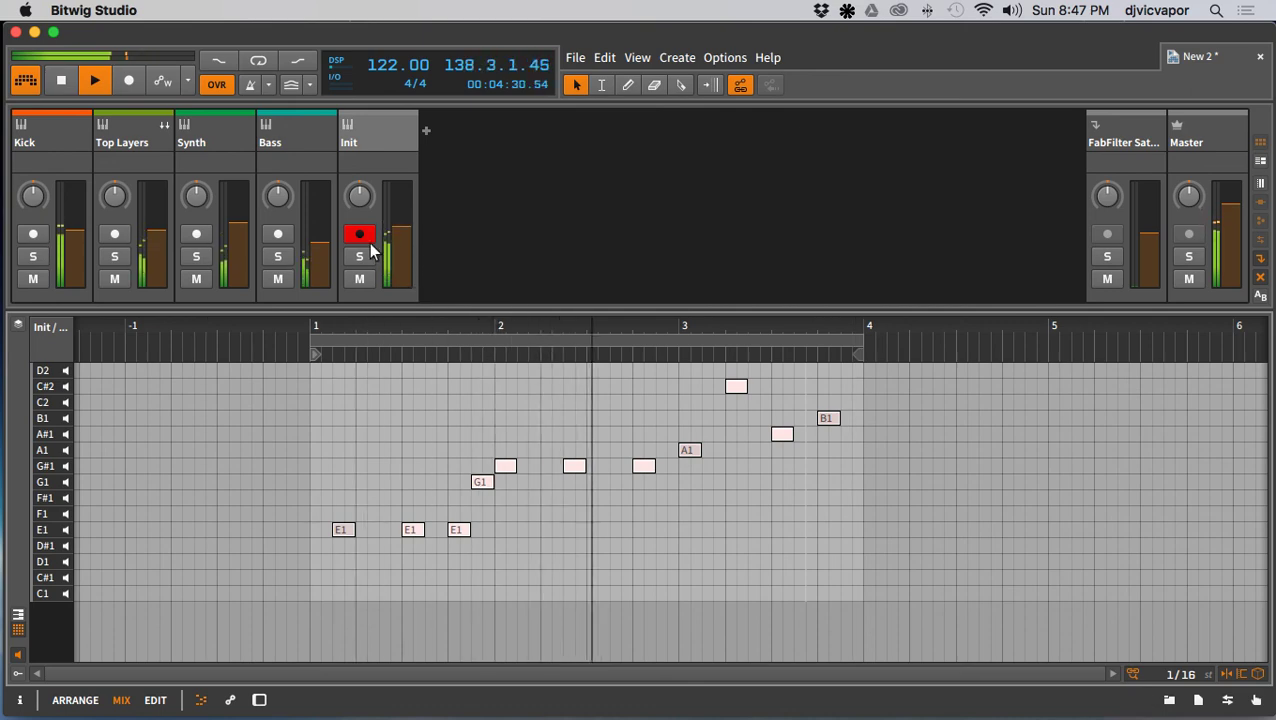
Step: Disarm recording on the Init track in the enlarged mixer and restore the note editor's height
{"action": "left_click_drag", "start_coordinate": [540, 315], "coordinate": [547, 518]}
{"action": "left_click", "coordinate": [427, 440]}
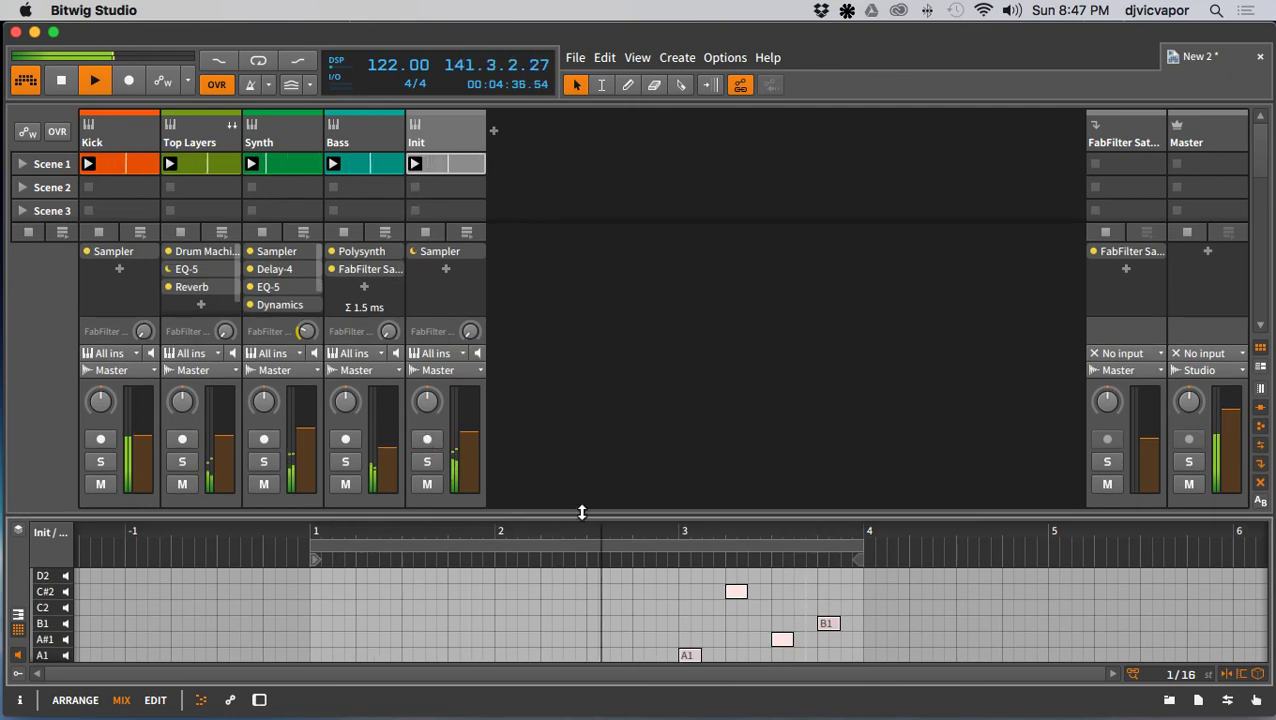
{"action": "left_click_drag", "start_coordinate": [581, 514], "coordinate": [615, 330]}
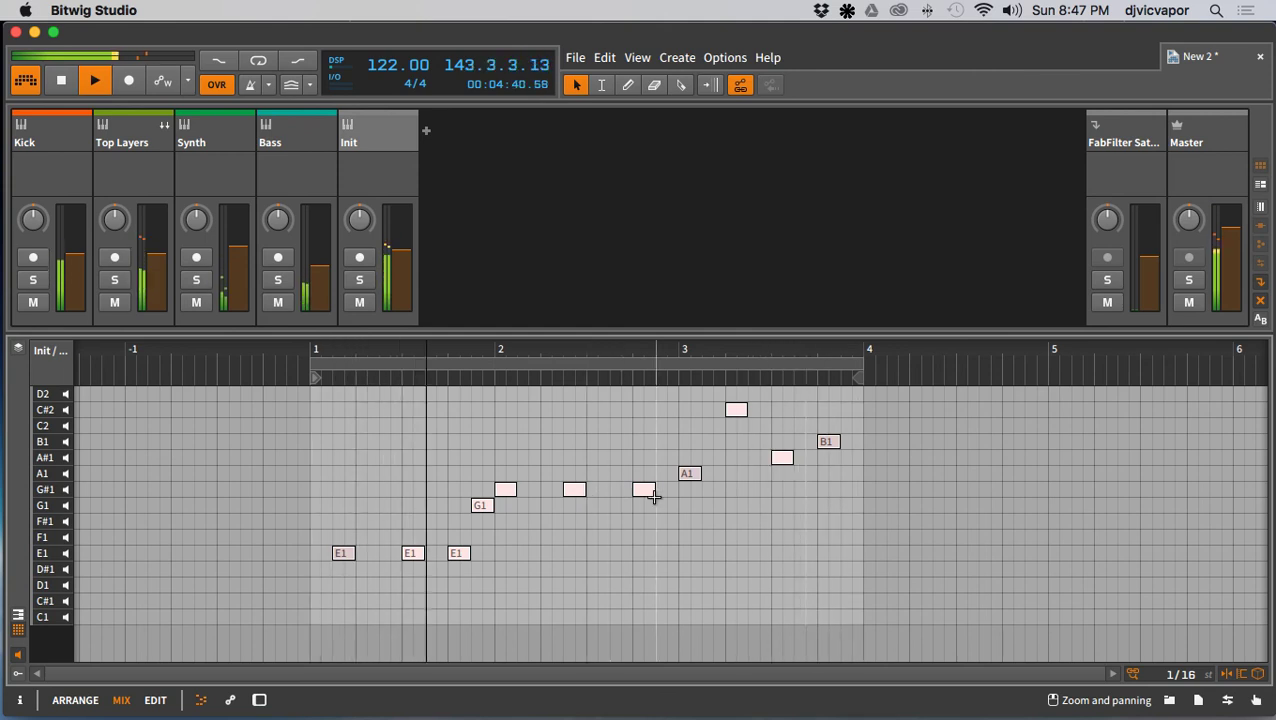
Step: Raise the G#1 note at 2.4 and the E1 note at 1.1.3 to B1
{"action": "left_click_drag", "start_coordinate": [645, 490], "coordinate": [644, 441]}
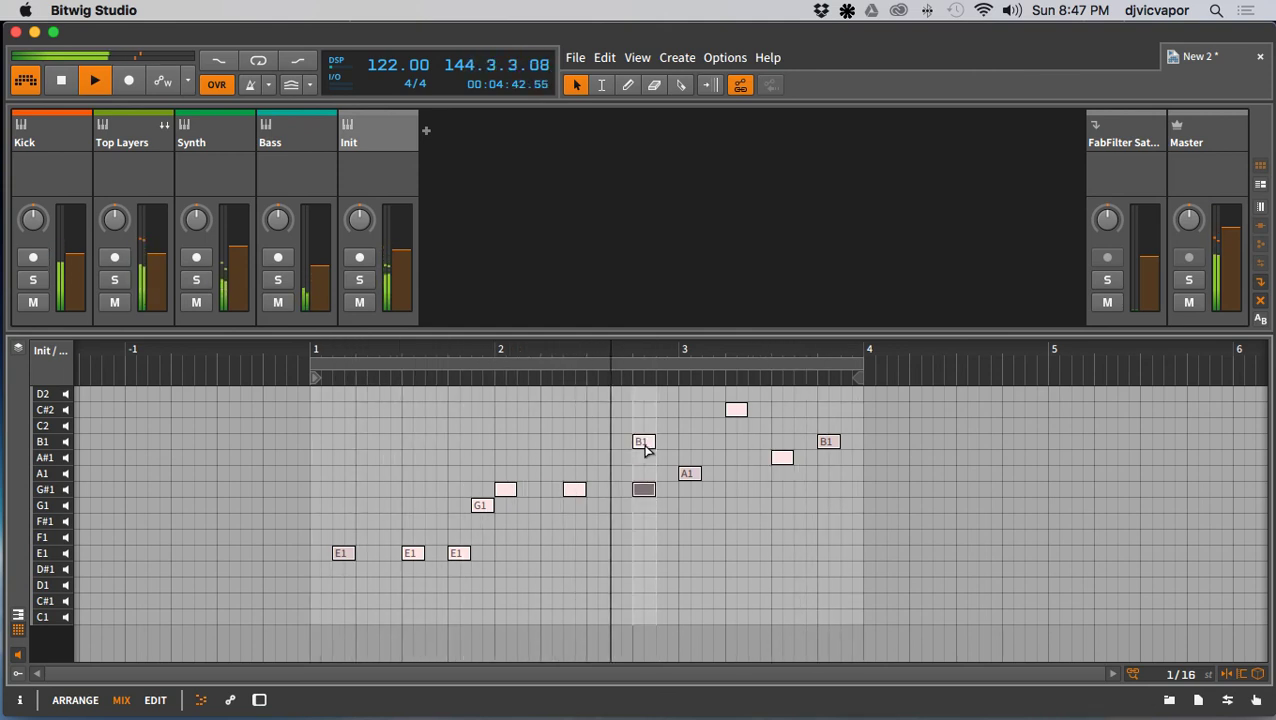
{"action": "left_click", "coordinate": [655, 520]}
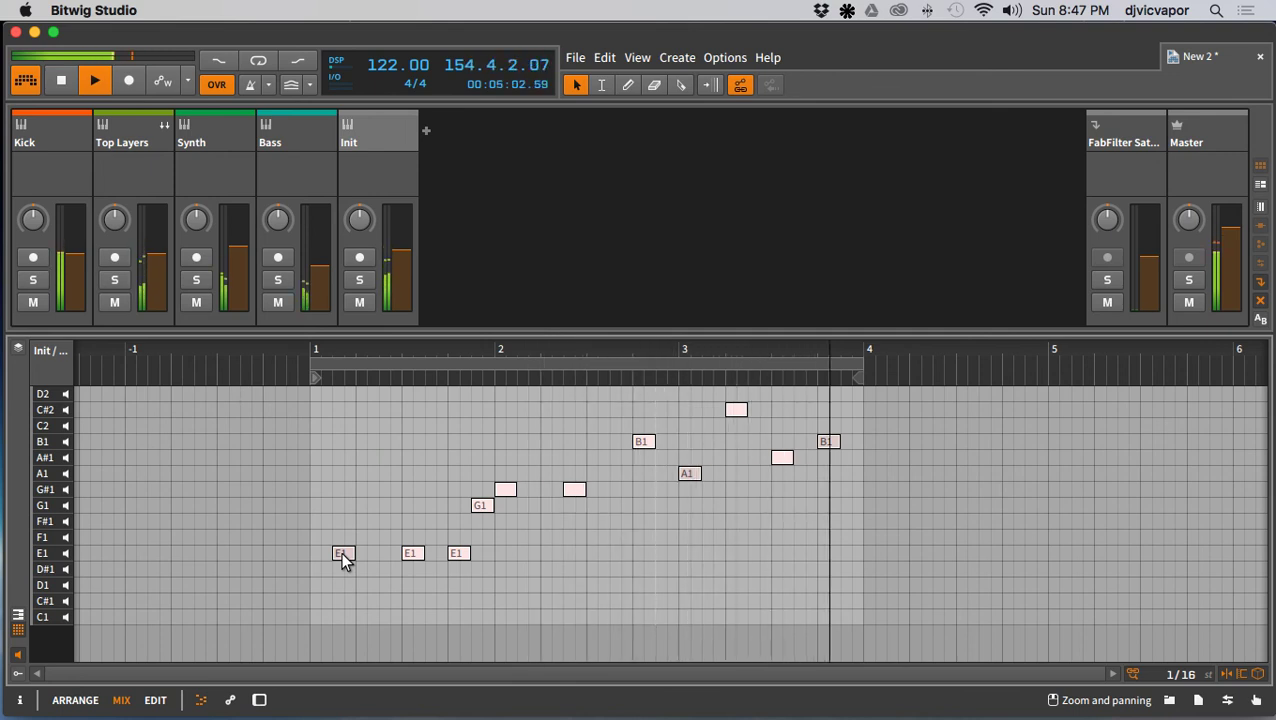
{"action": "left_click_drag", "start_coordinate": [342, 553], "coordinate": [340, 447]}
{"action": "left_click", "coordinate": [370, 558]}
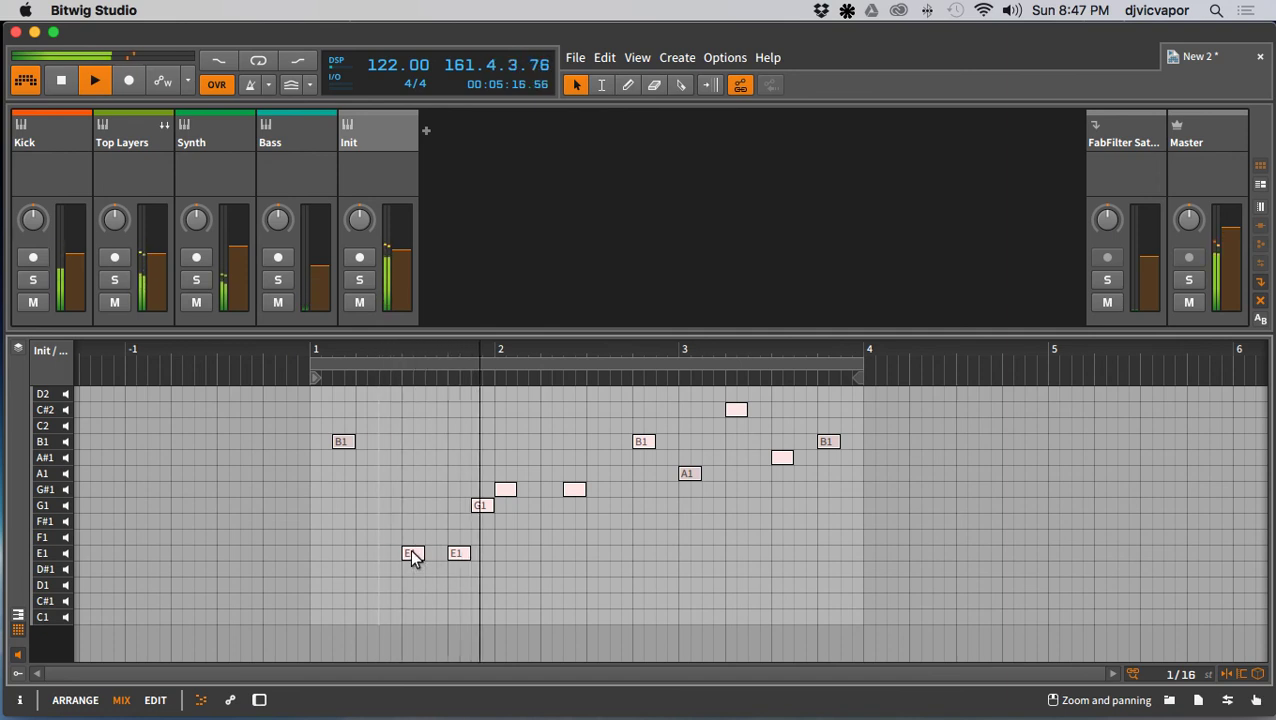
Step: Raise the E1 note at 1.3 to A1, auditioning F1 and F#1 on the way
{"action": "left_click_drag", "start_coordinate": [410, 552], "coordinate": [413, 537]}
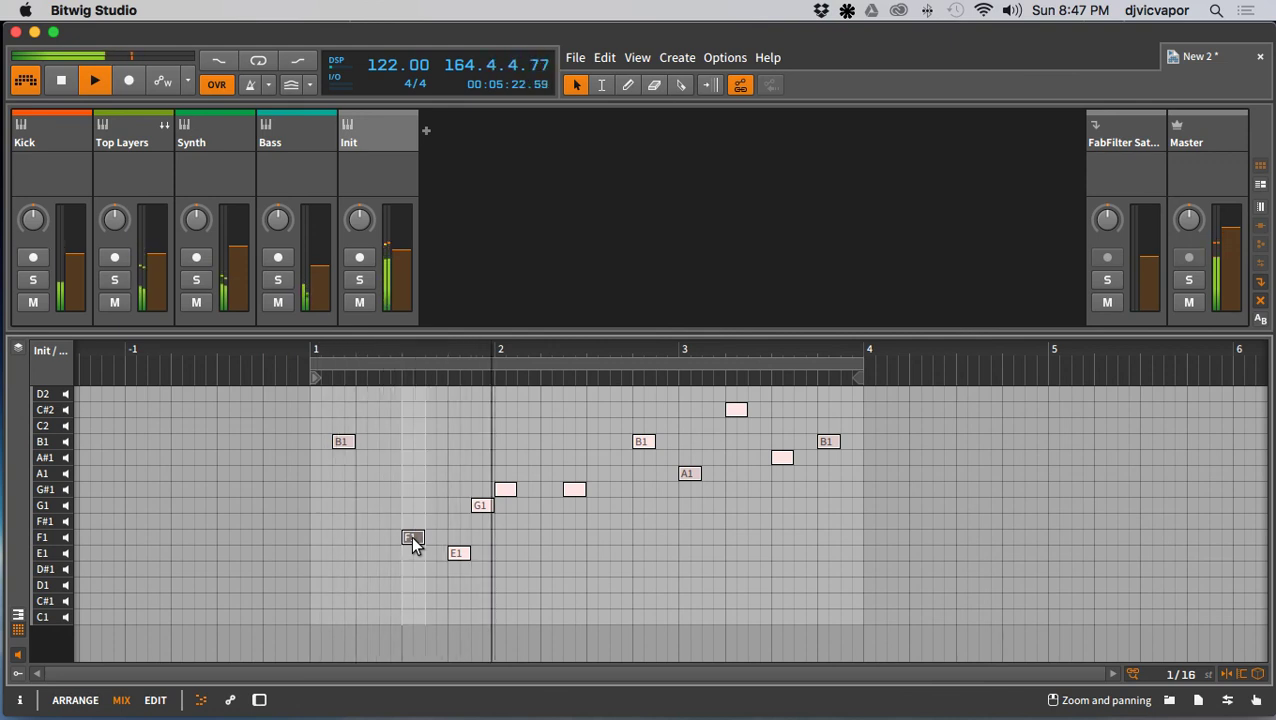
{"action": "left_click_drag", "start_coordinate": [415, 527], "coordinate": [415, 525]}
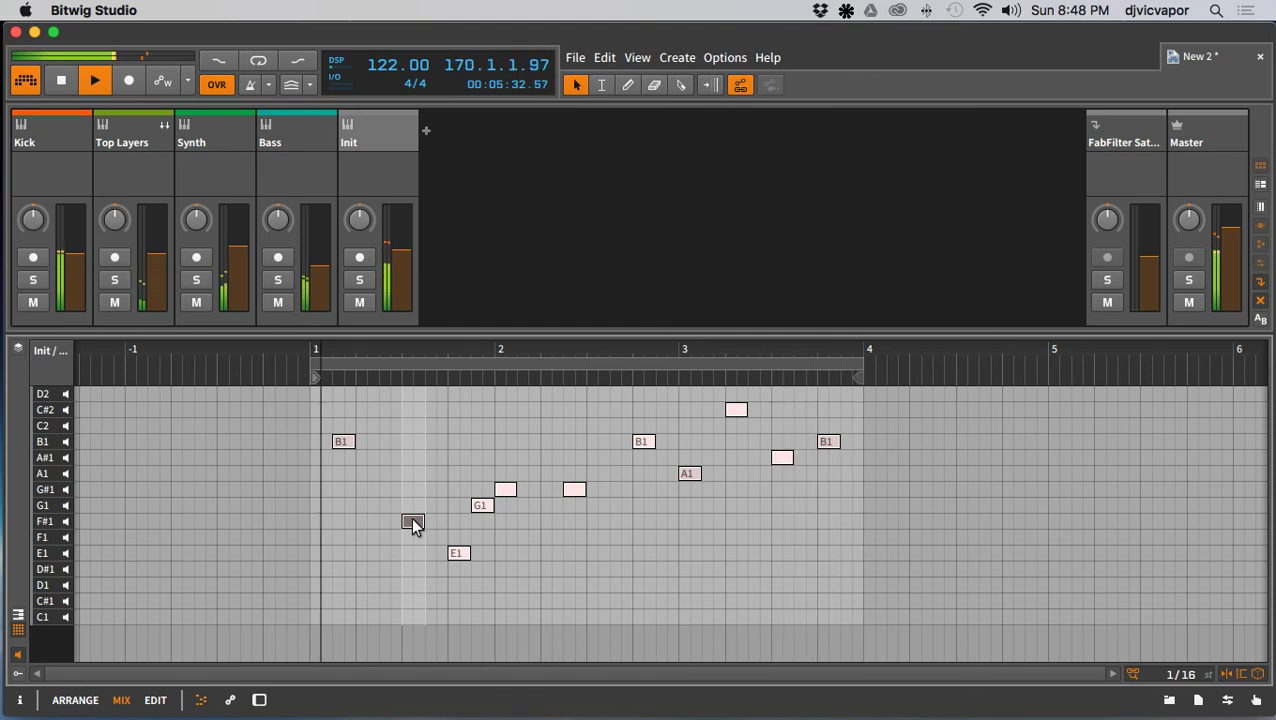
{"action": "double_click", "coordinate": [418, 474]}
{"action": "left_click_drag", "start_coordinate": [419, 475], "coordinate": [413, 476]}
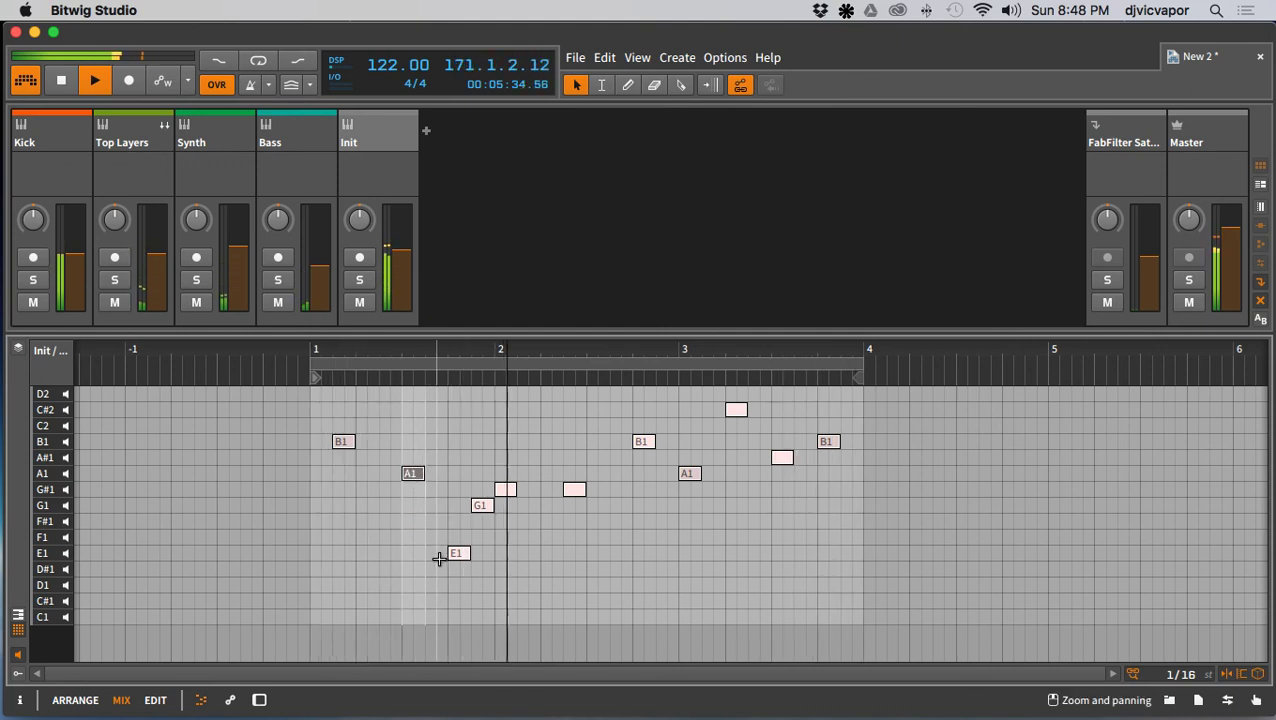
{"action": "left_click", "coordinate": [430, 567]}
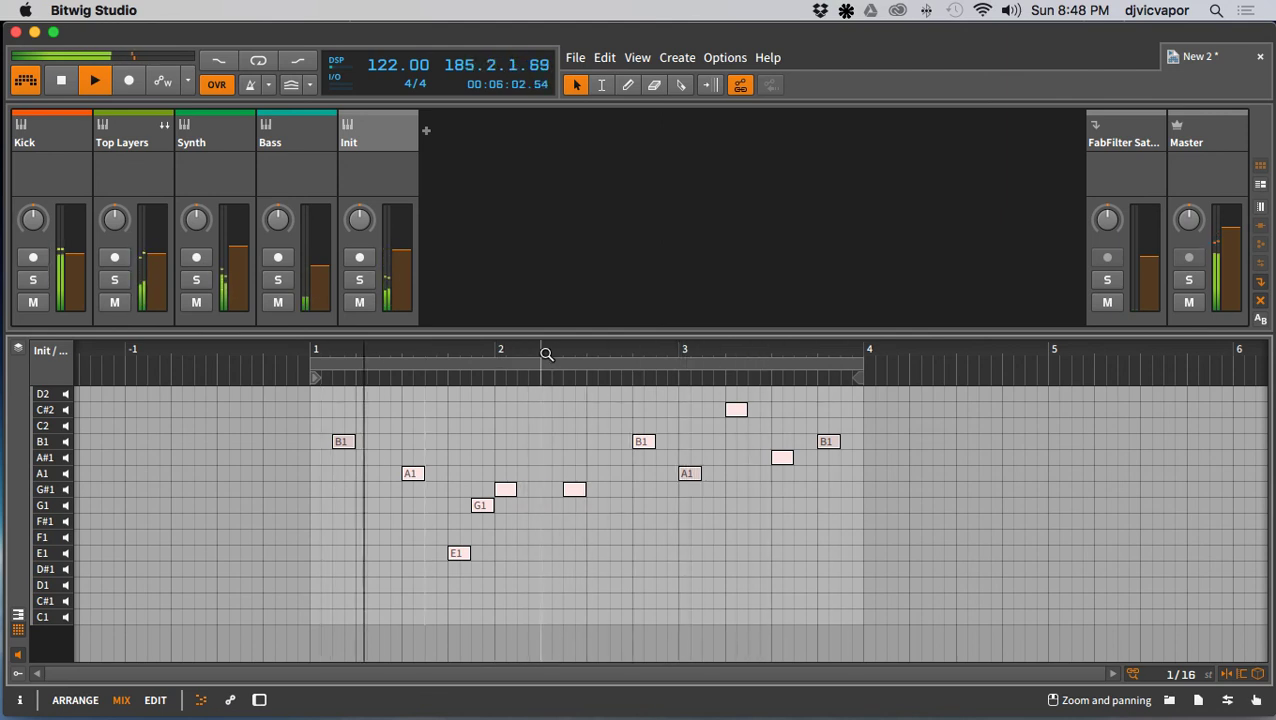
Step: Adjust the Init track's volume in the mixer and rename the track Vox
{"action": "left_click_drag", "start_coordinate": [544, 336], "coordinate": [535, 507]}
{"action": "left_click_drag", "start_coordinate": [470, 423], "coordinate": [470, 432]}
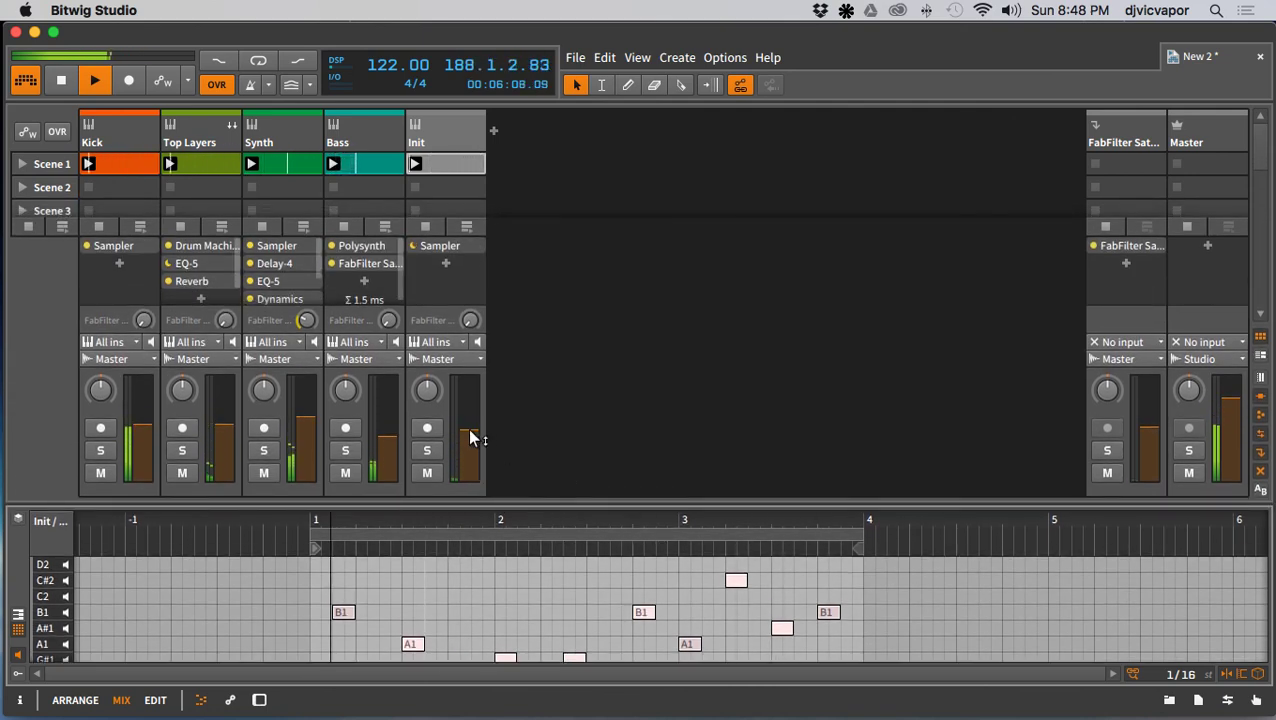
{"action": "left_click", "coordinate": [449, 142]}
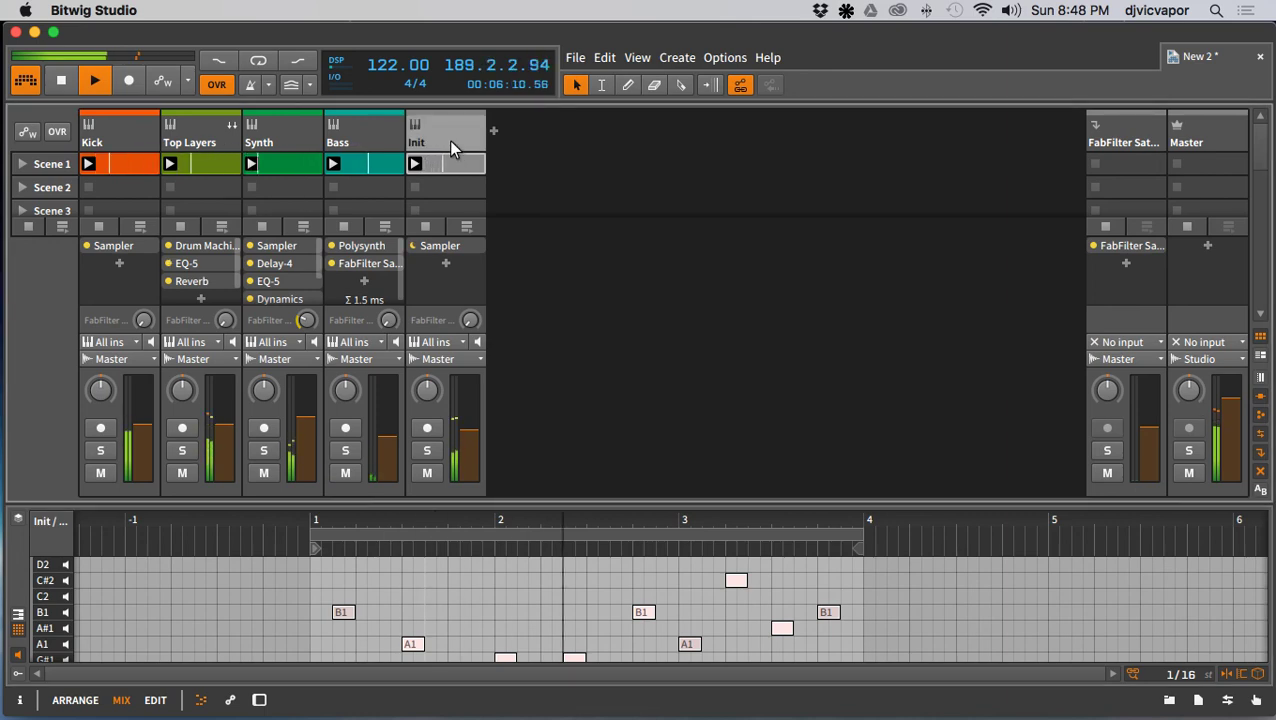
{"action": "double_click", "coordinate": [449, 142]}
{"action": "type", "text": "Vox"}
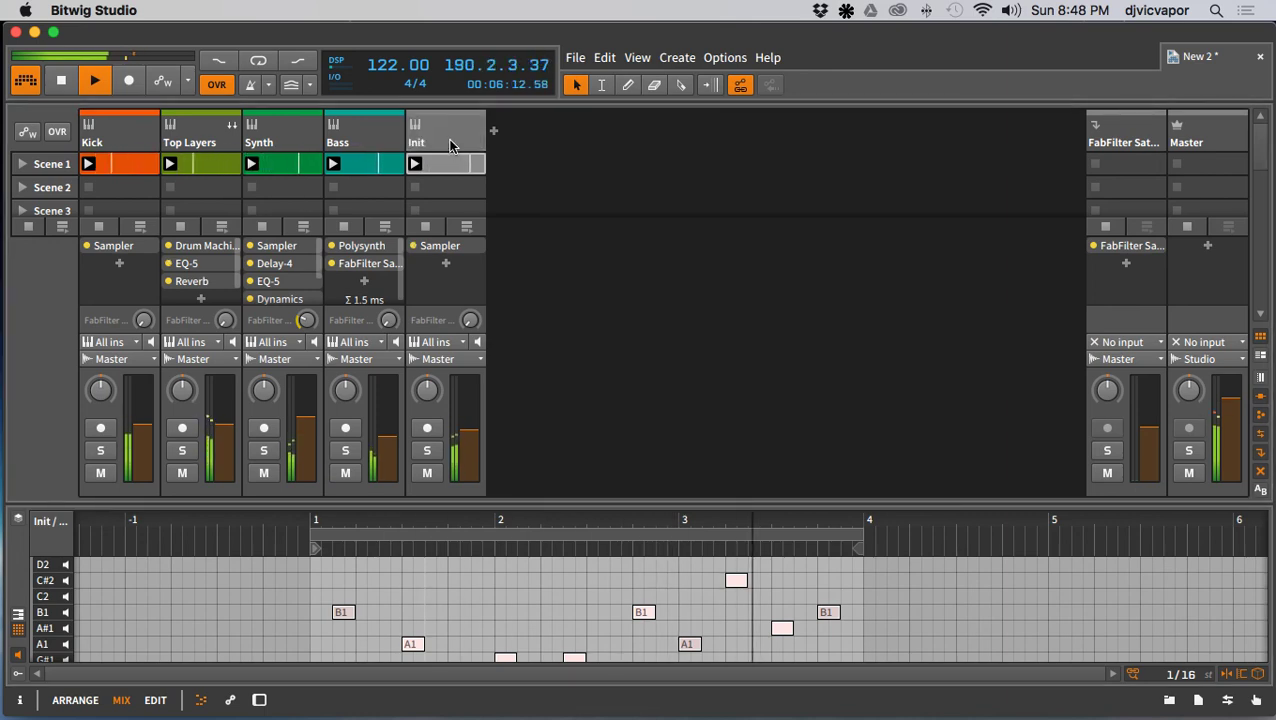
{"action": "key", "text": "Return"}
Step: Solo the Vox track and modulate its sampler's Sample Start with LFO1
{"action": "key", "text": "d"}
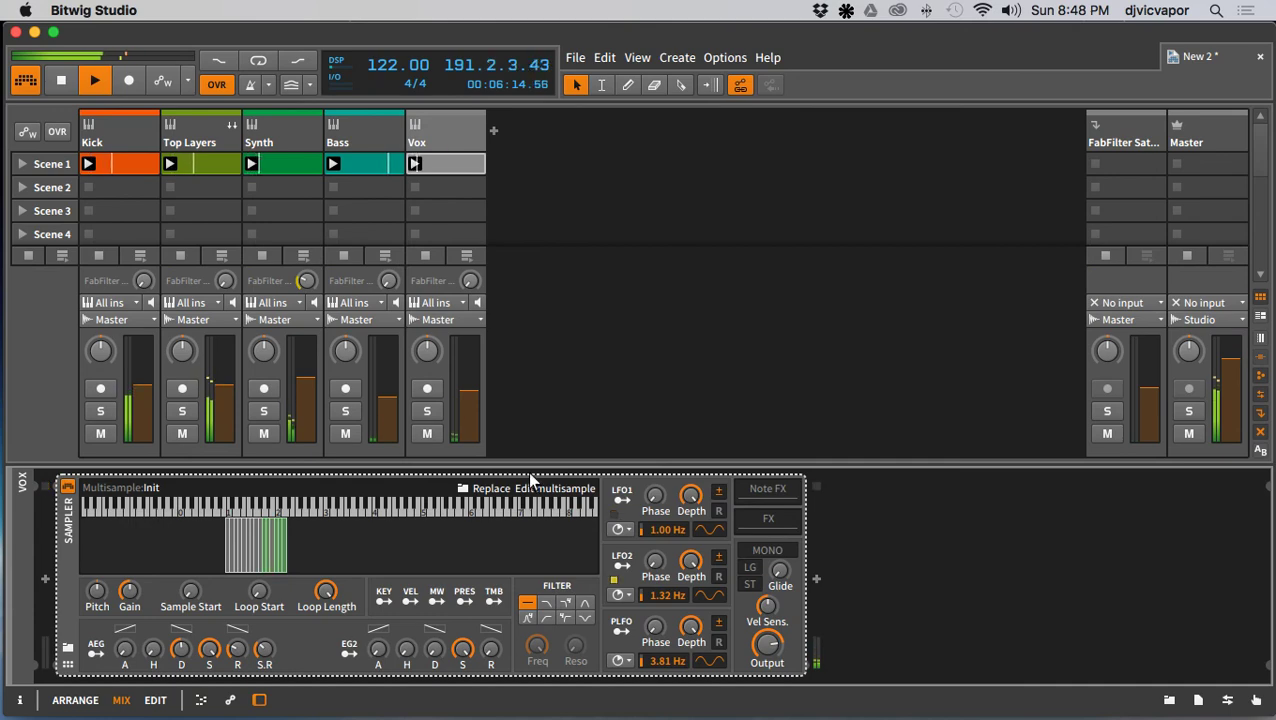
{"action": "left_click", "coordinate": [60, 569]}
{"action": "left_click", "coordinate": [60, 578]}
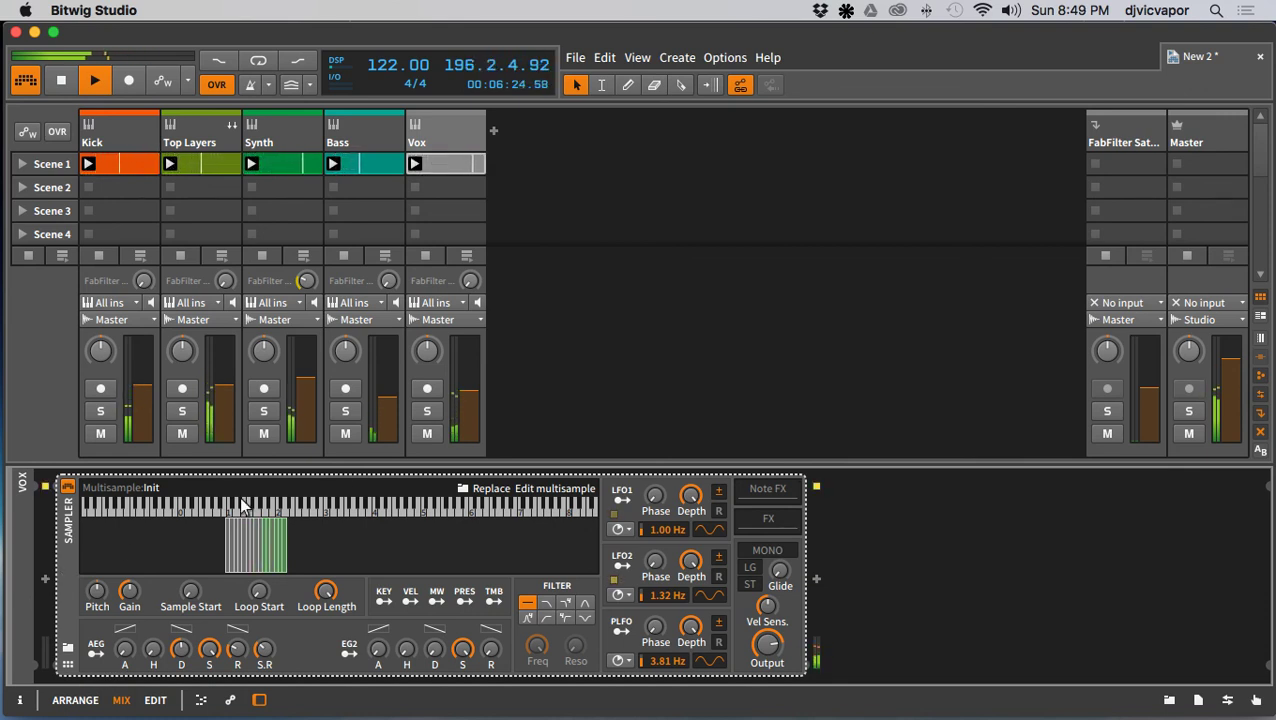
{"action": "left_click", "coordinate": [427, 411]}
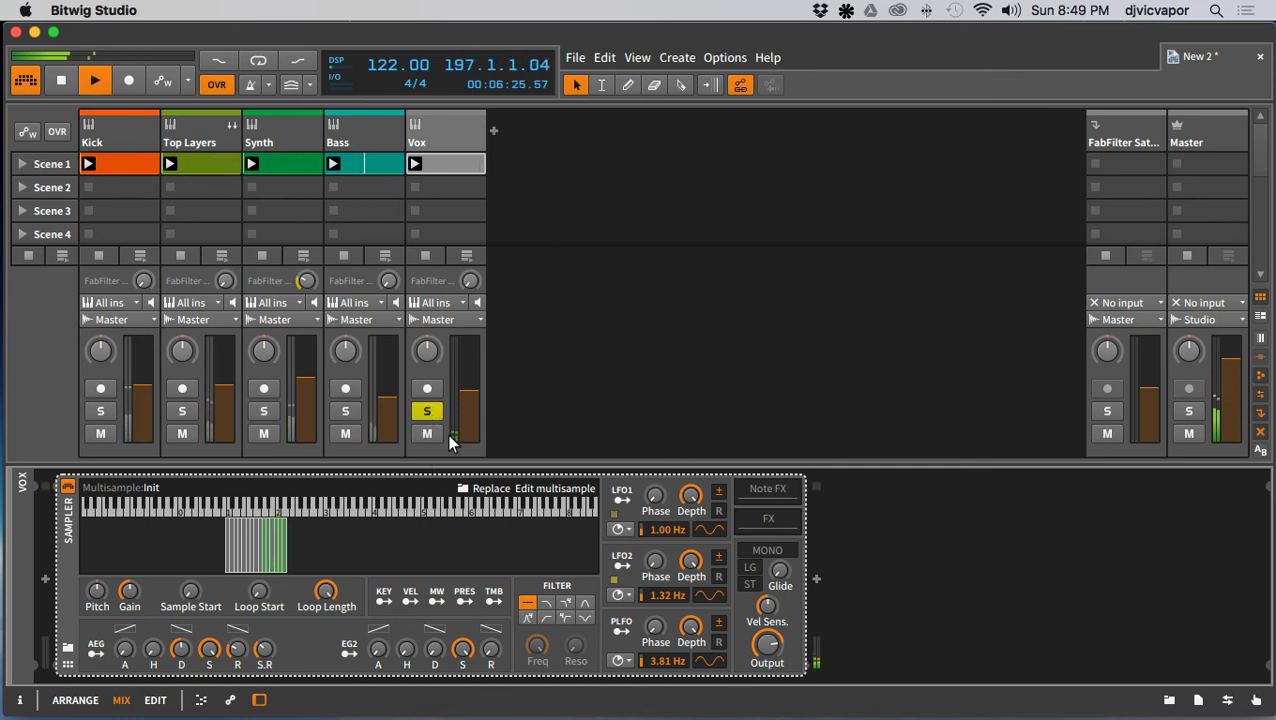
{"action": "left_click", "coordinate": [623, 491]}
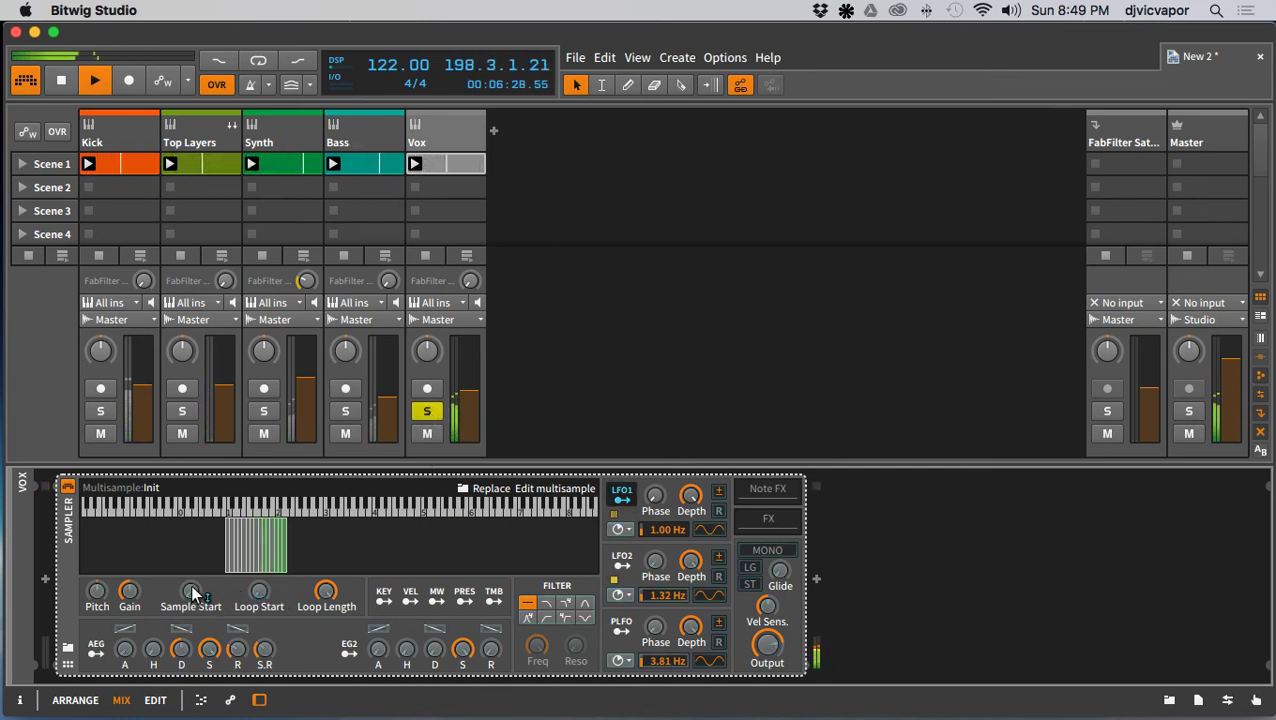
{"action": "left_click_drag", "start_coordinate": [190, 591], "coordinate": [190, 527]}
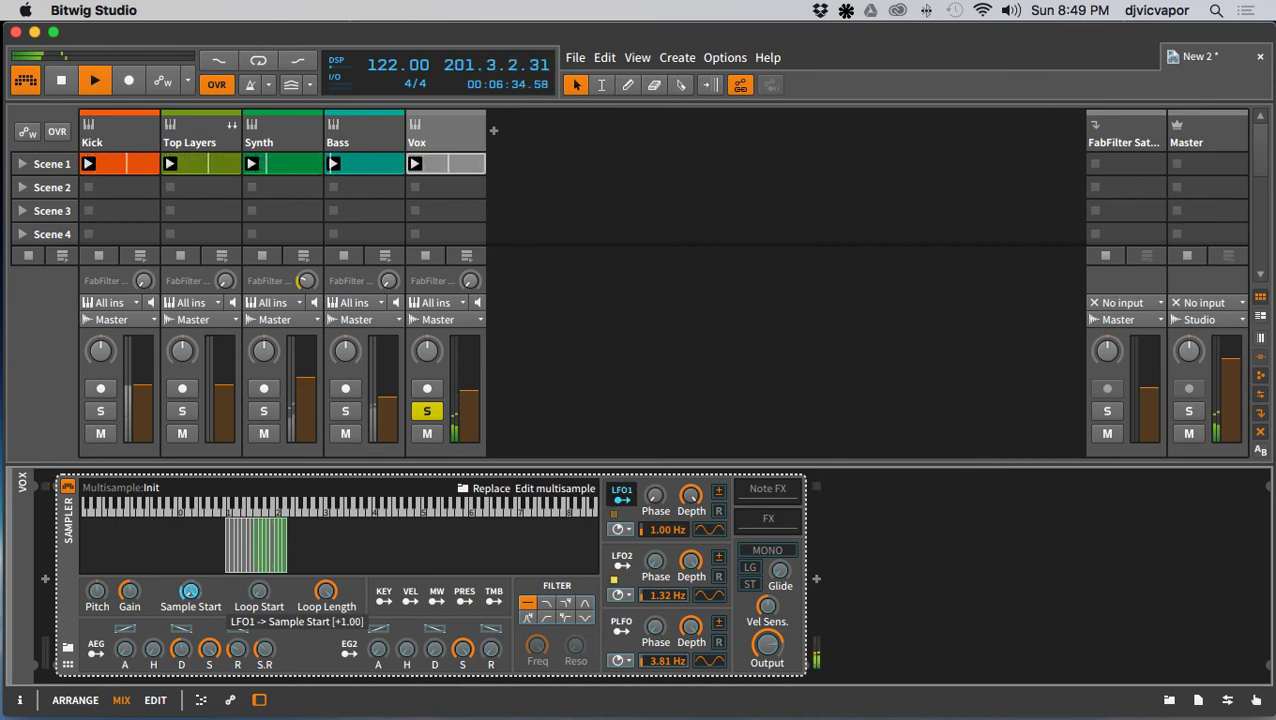
{"action": "mouse_move", "coordinate": [190, 591]}
{"action": "left_mouse_down"}
{"action": "mouse_move", "coordinate": [190, 602]}
{"action": "mouse_move", "coordinate": [190, 591]}
{"action": "left_mouse_up"}
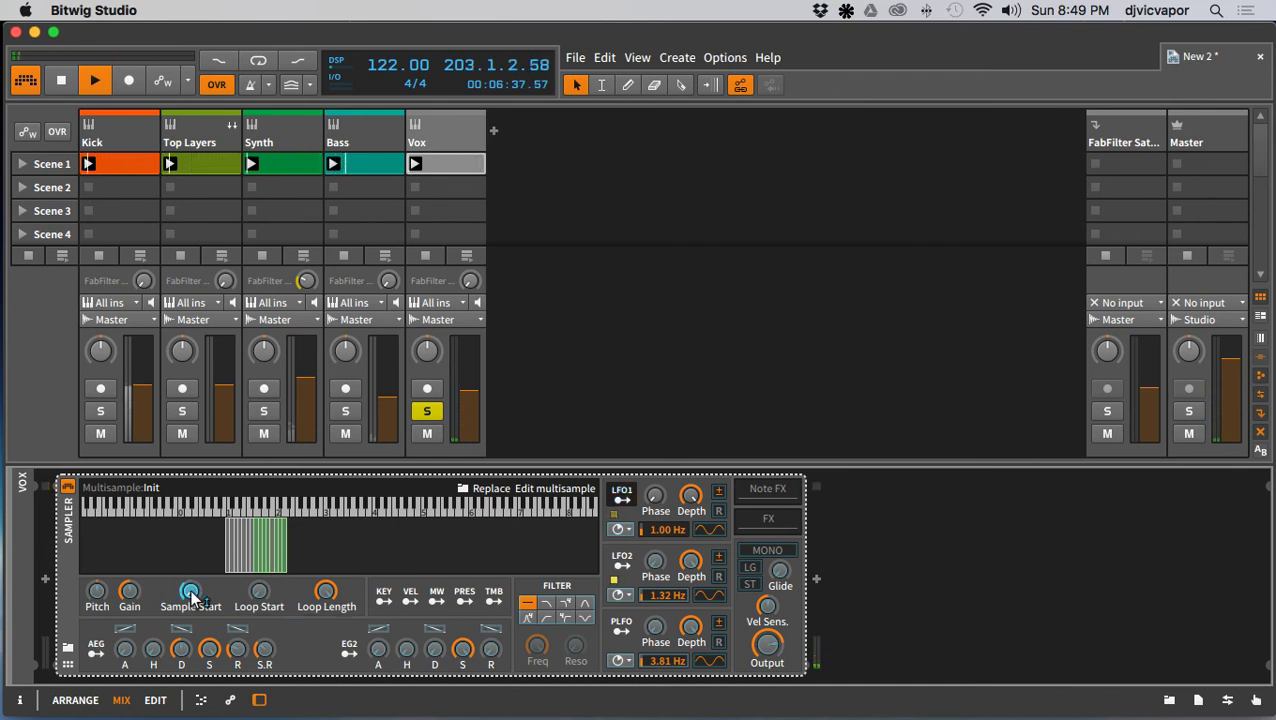
Step: Sync LFO1 to note timing at a 1/8 rate and unsolo the Vox track
{"action": "left_click", "coordinate": [620, 529]}
{"action": "left_click", "coordinate": [636, 565]}
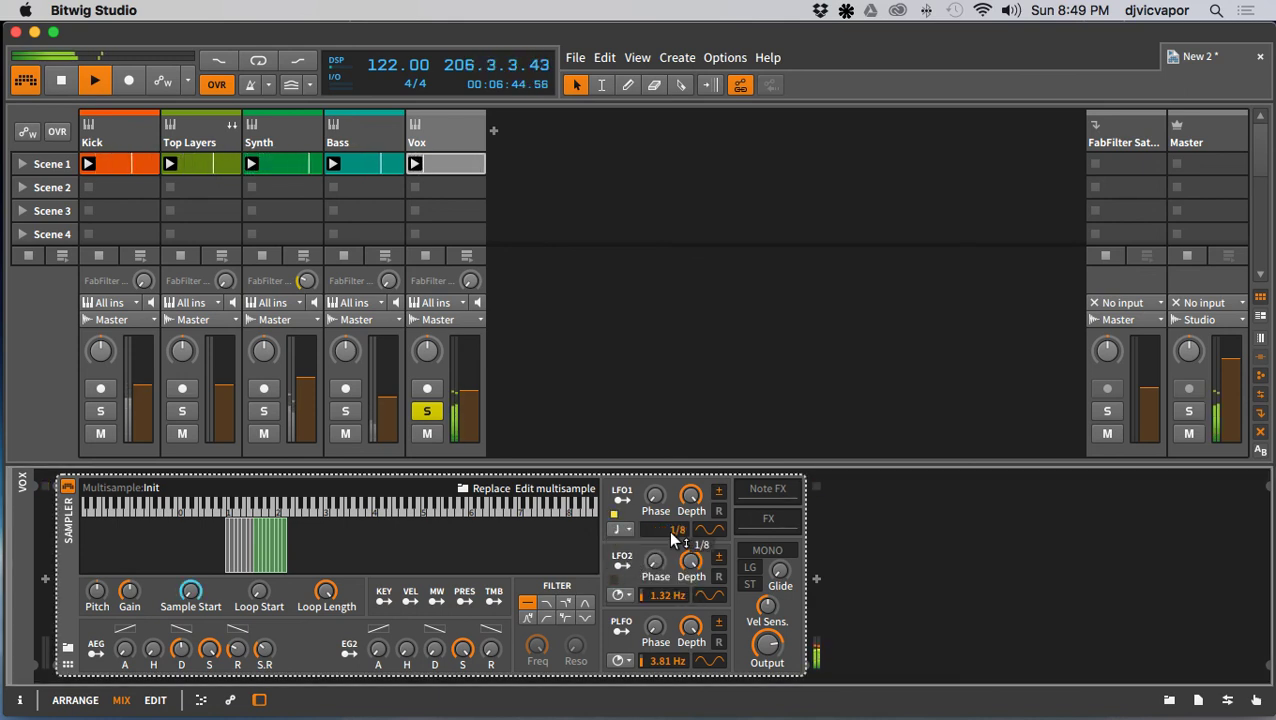
{"action": "left_click", "coordinate": [428, 412]}
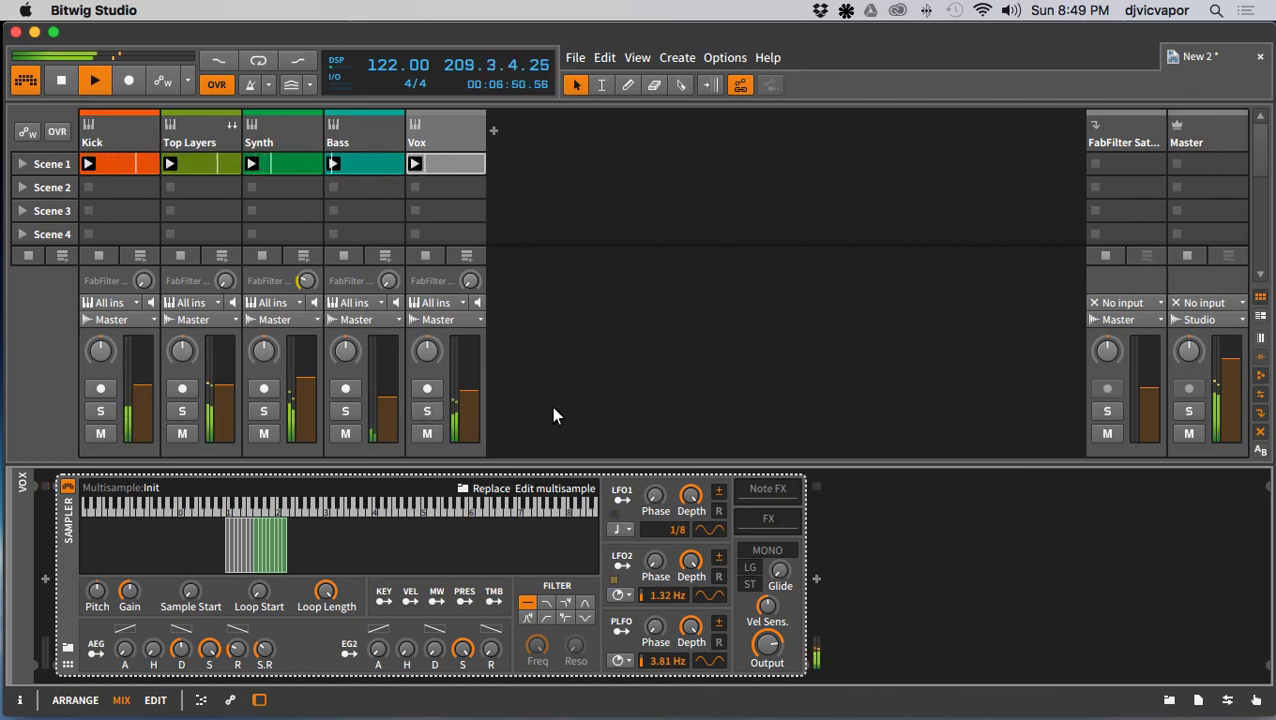
Step: Lower the Vox track's volume slightly and set the LFO1 rate to 1/2
{"action": "left_click_drag", "start_coordinate": [474, 398], "coordinate": [474, 405]}
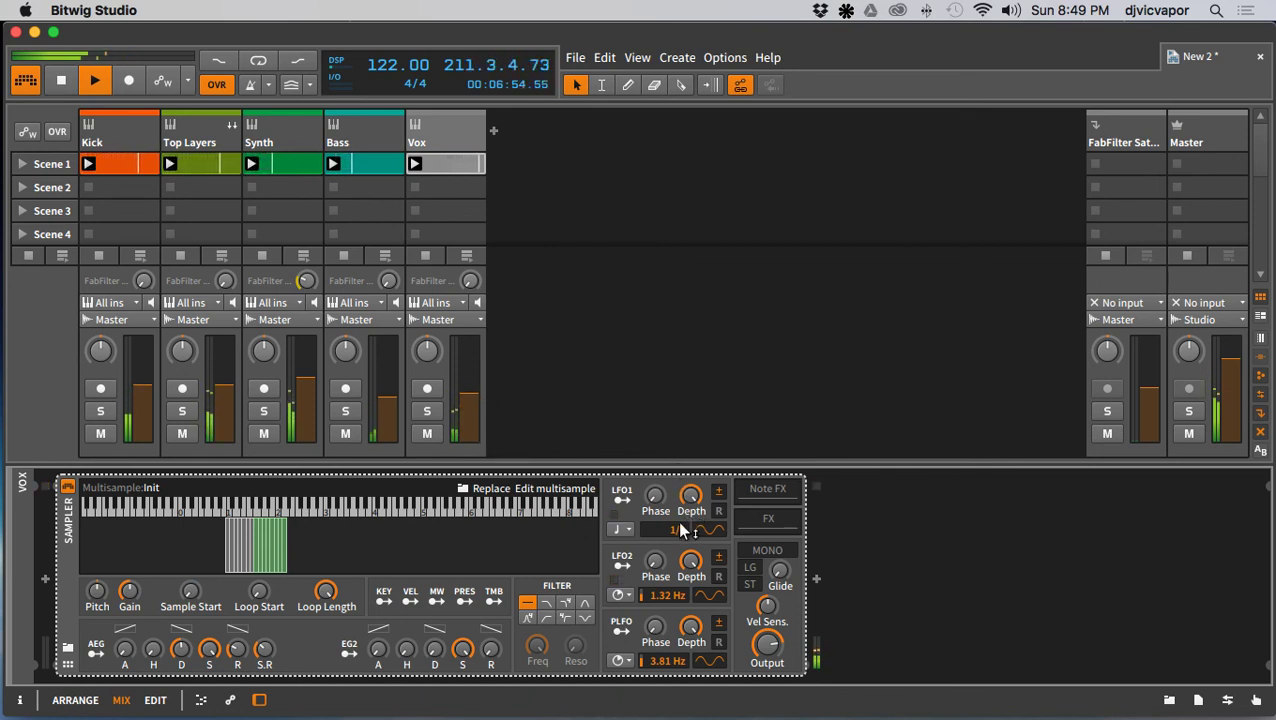
{"action": "left_click_drag", "start_coordinate": [679, 537], "coordinate": [679, 528]}
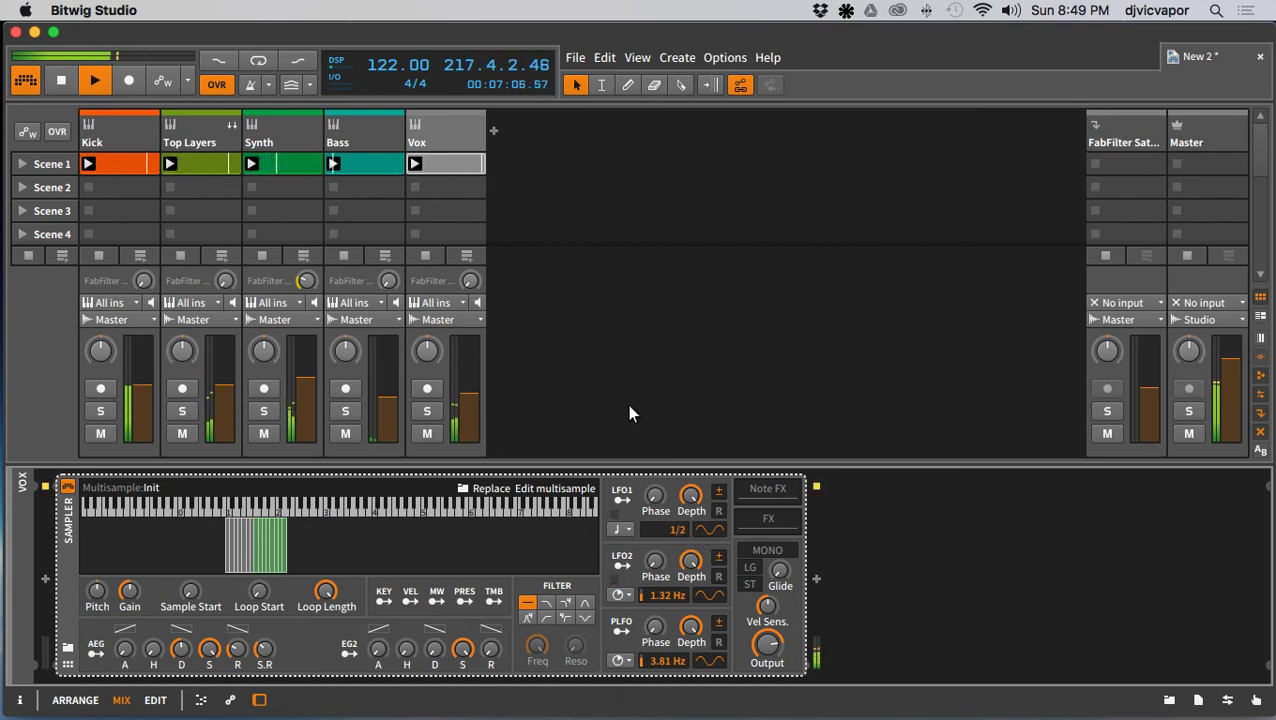
Step: Set the sampler's filter to the notch type and raise its resonance to about halfway
{"action": "left_click", "coordinate": [585, 620]}
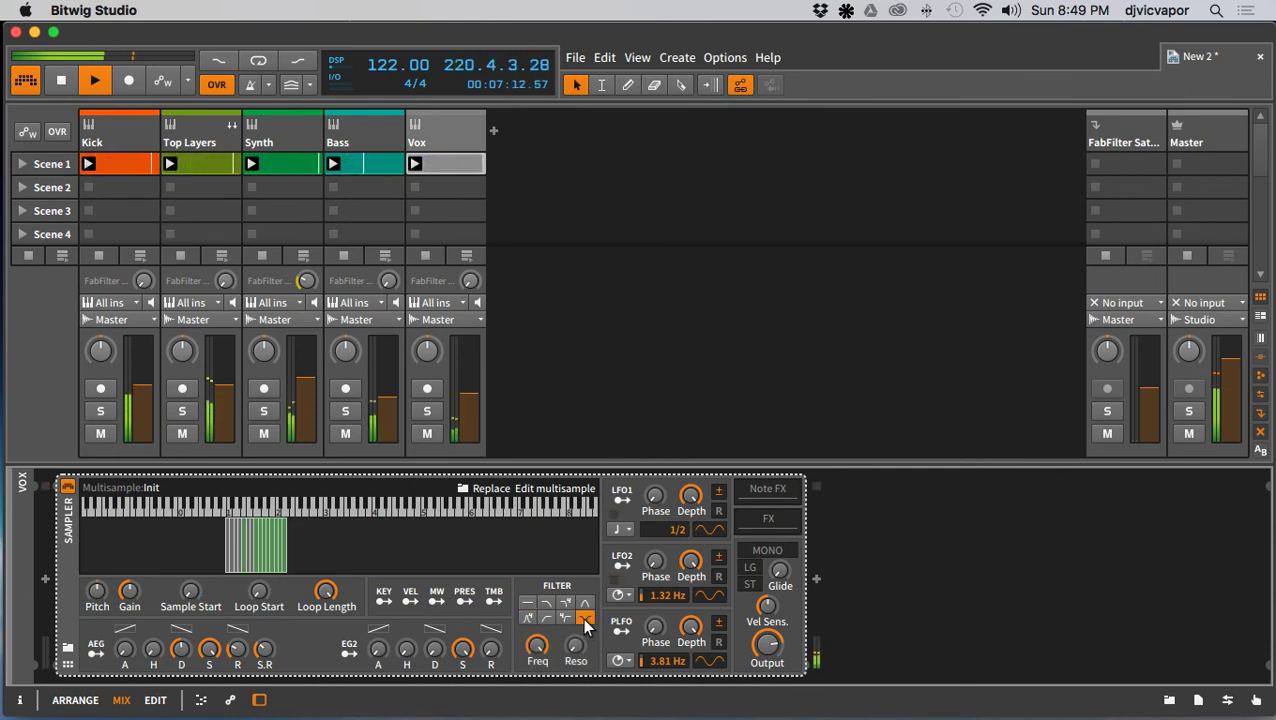
{"action": "left_click_drag", "start_coordinate": [574, 652], "coordinate": [574, 646]}
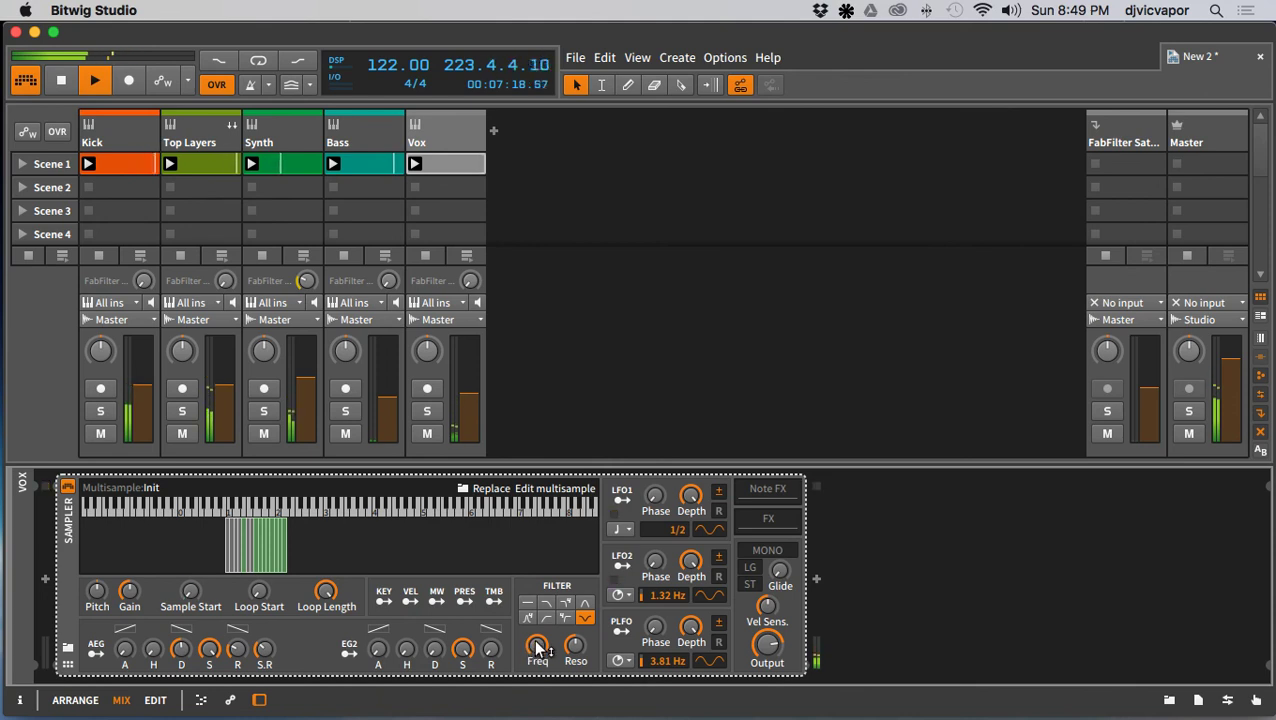
{"action": "mouse_move", "coordinate": [538, 649]}
{"action": "left_mouse_down"}
{"action": "mouse_move", "coordinate": [538, 719]}
{"action": "mouse_move", "coordinate": [538, 649]}
{"action": "left_mouse_up"}
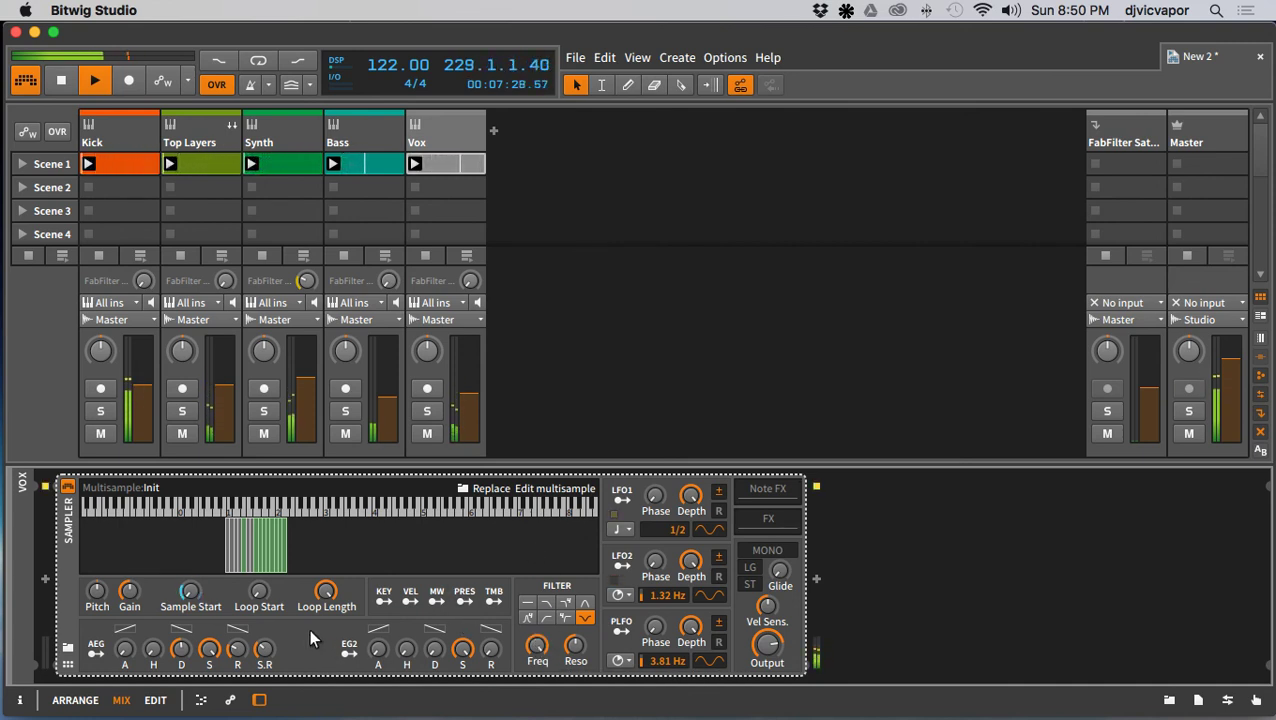
Step: Collapse the sampler and insert a Delay-2 effect after it in the Vox device chain
{"action": "double_click", "coordinate": [70, 604]}
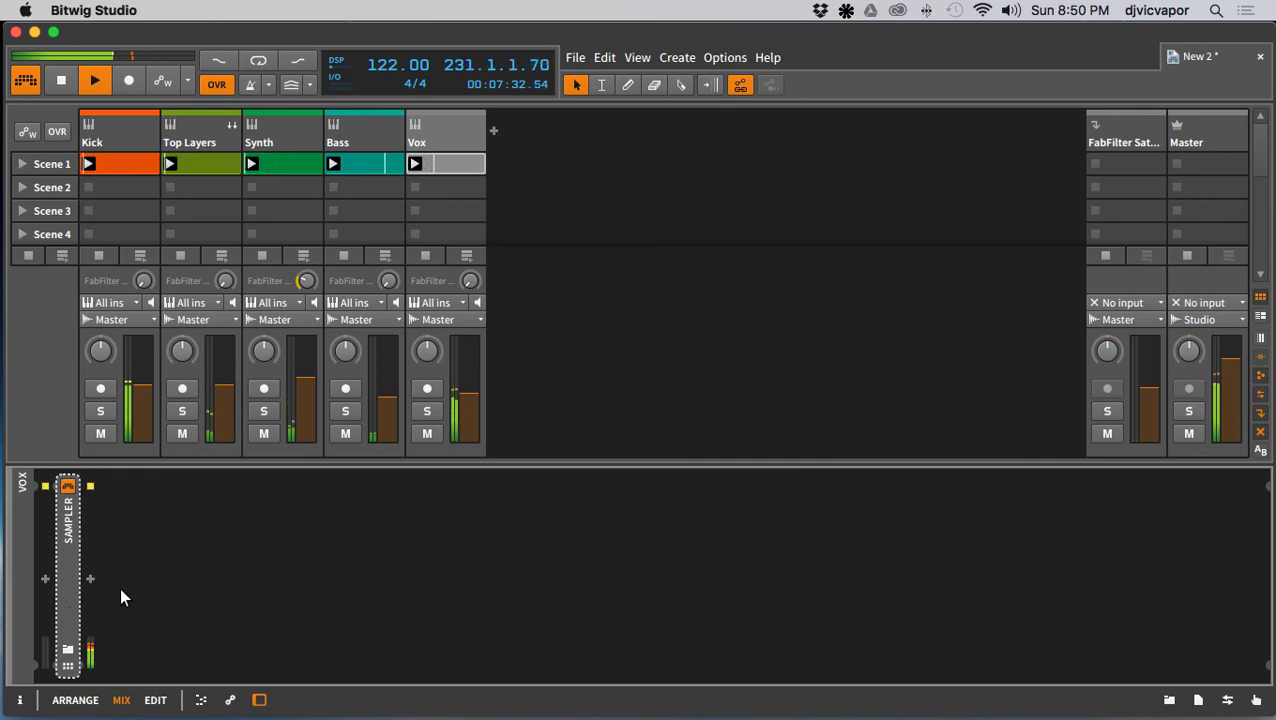
{"action": "left_click", "coordinate": [90, 578]}
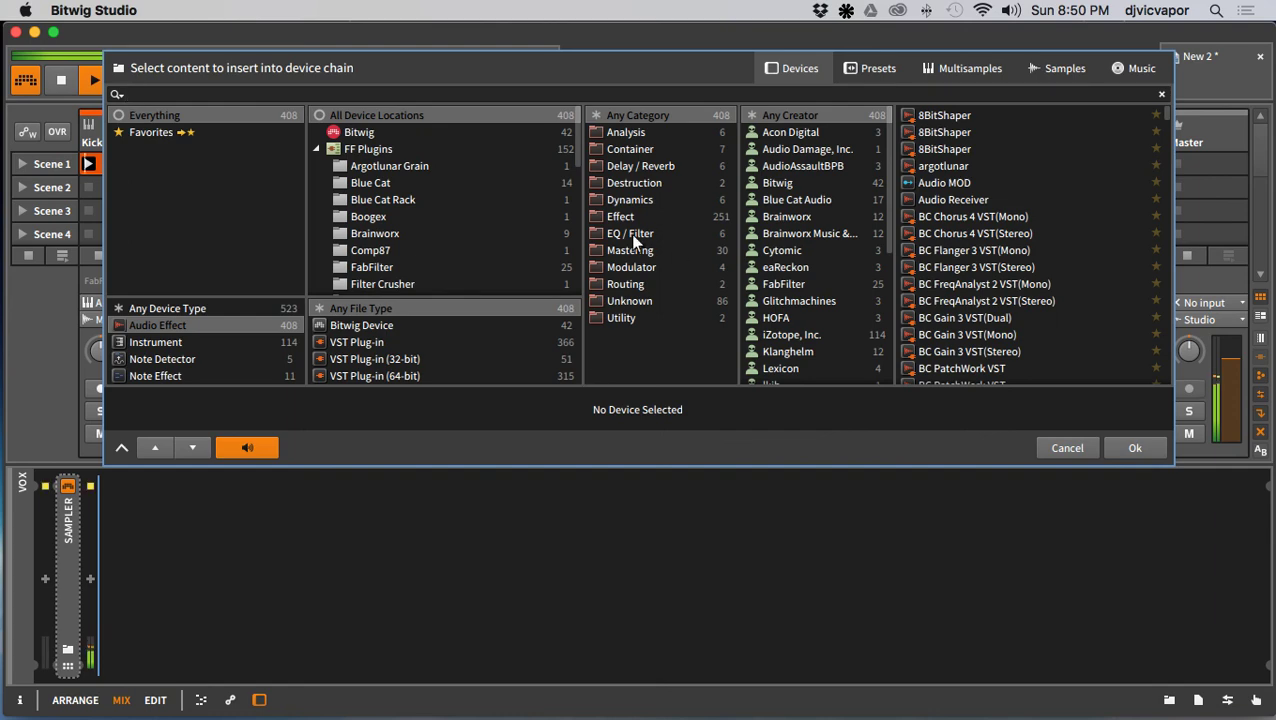
{"action": "left_click", "coordinate": [628, 168]}
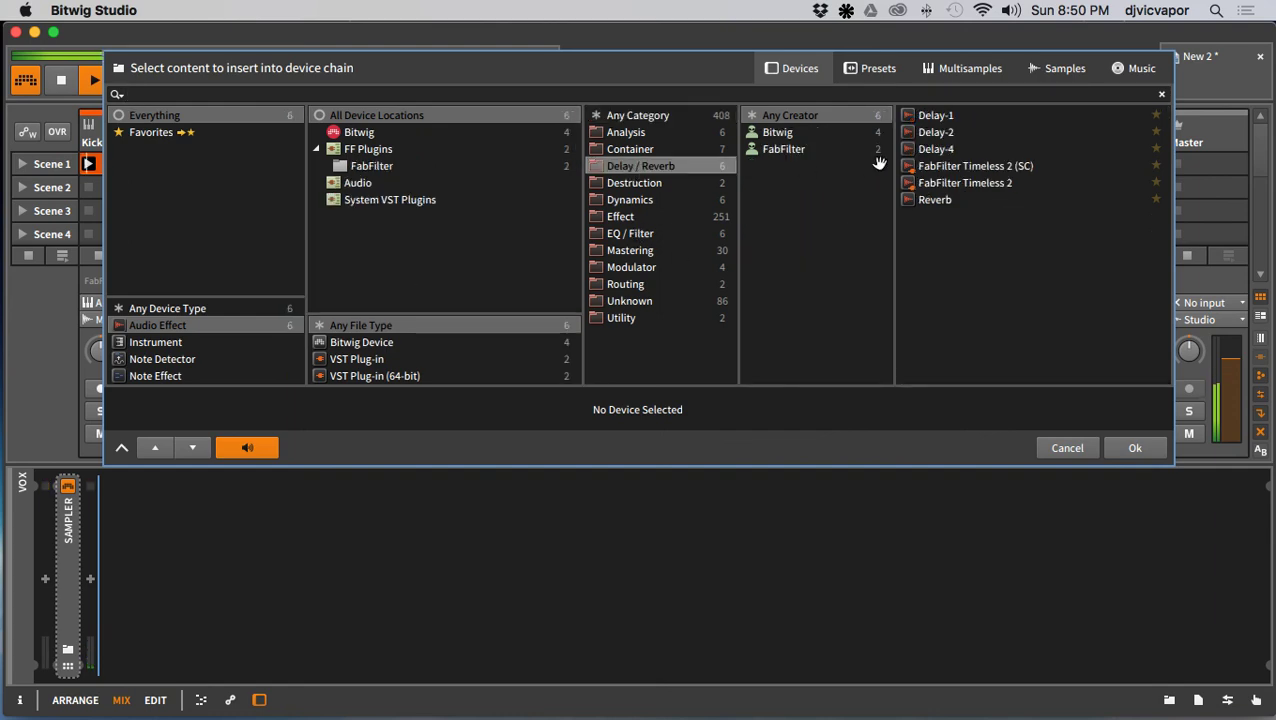
{"action": "left_click", "coordinate": [936, 134]}
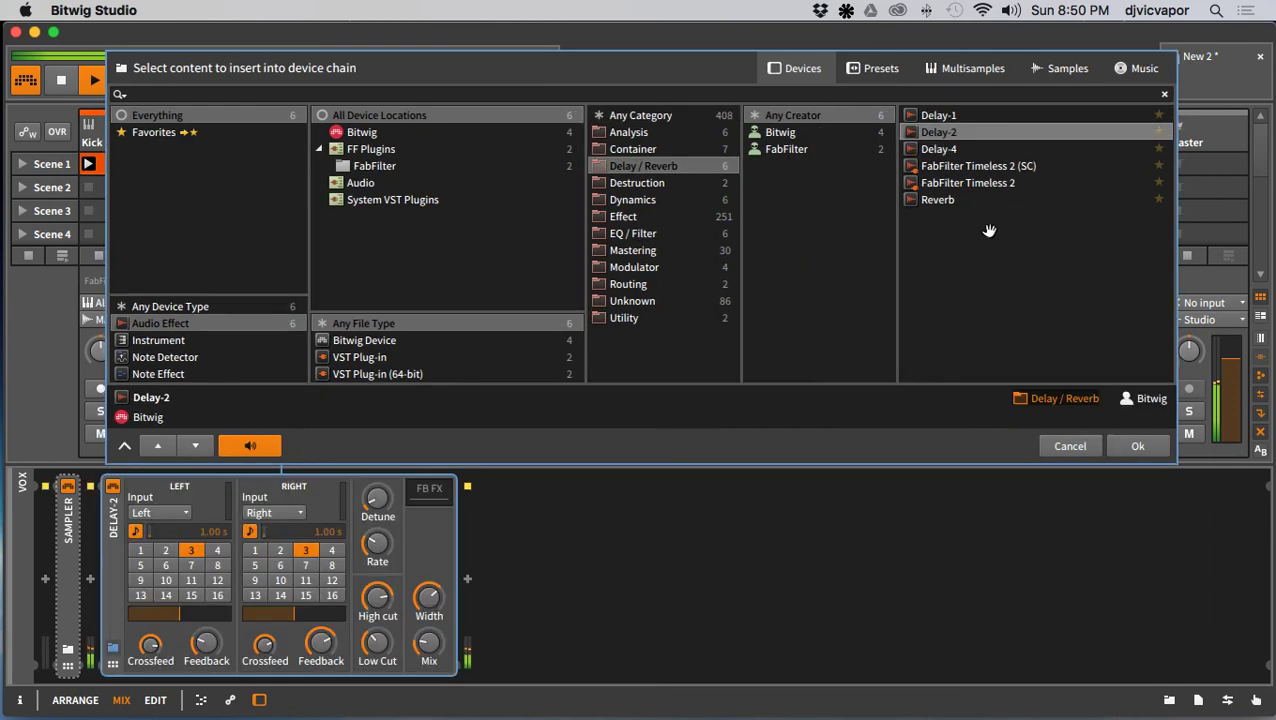
{"action": "left_click", "coordinate": [1120, 445]}
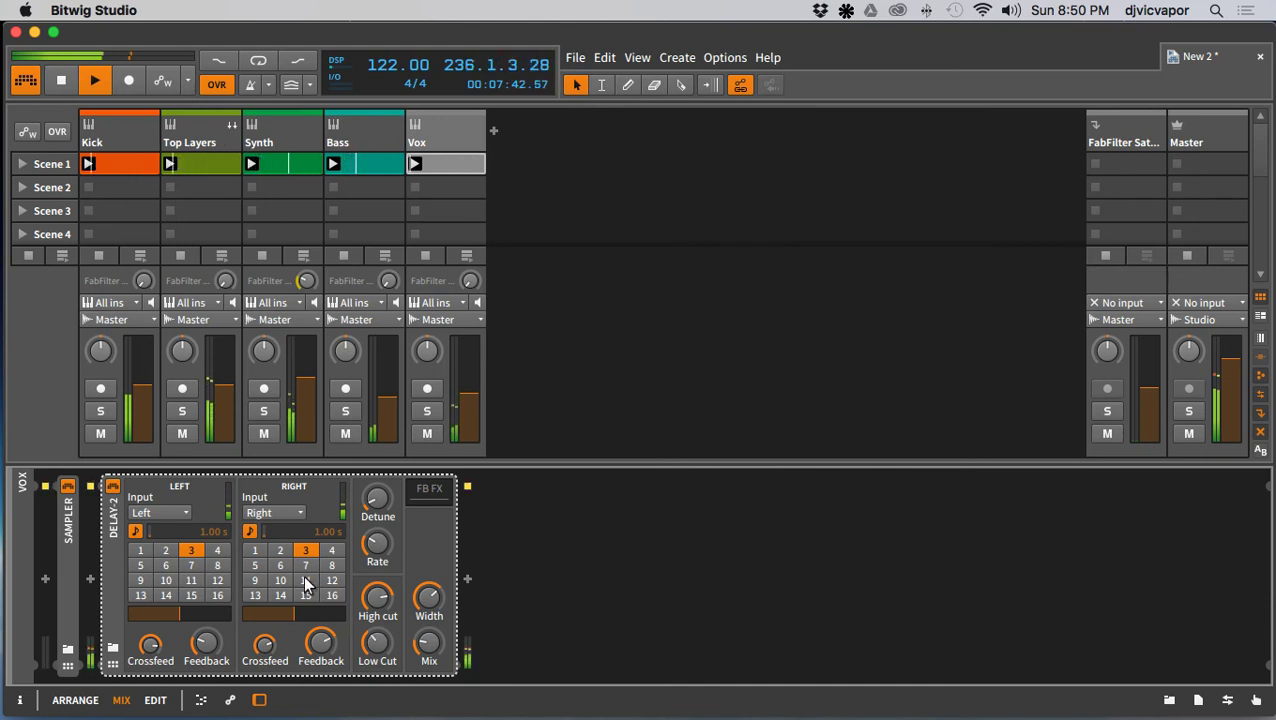
Step: Browse the Delay-2 presets and audition Long Drive Filter and Flangeflection on the vocal
{"action": "left_click", "coordinate": [114, 649]}
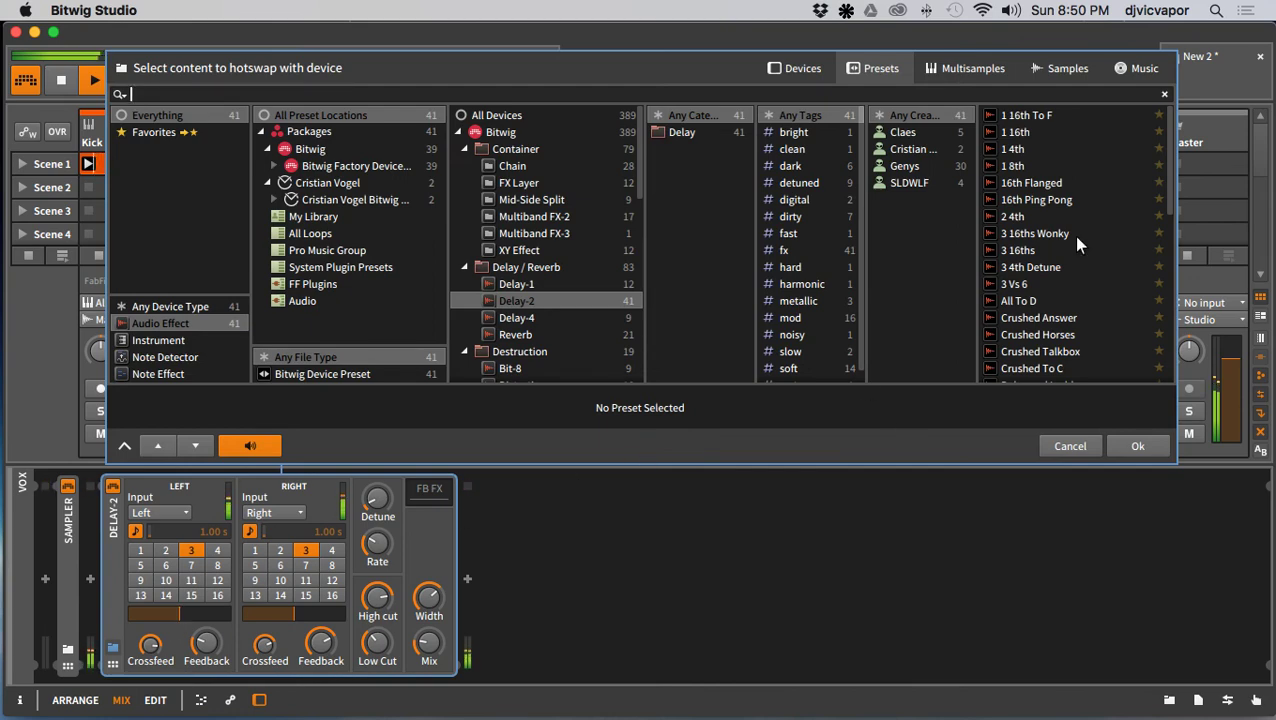
{"action": "scroll", "coordinate": [1073, 235], "scroll_direction": "down", "scroll_amount": 6}
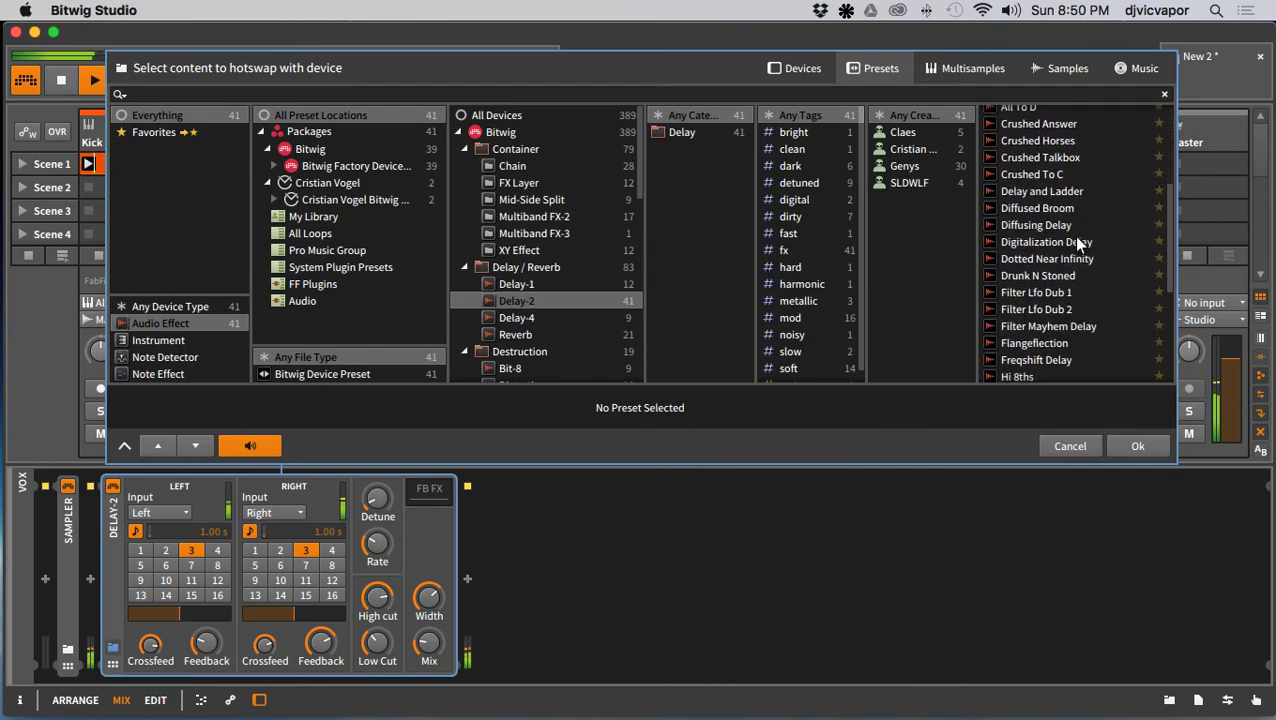
{"action": "scroll", "coordinate": [1073, 240], "scroll_direction": "down", "scroll_amount": 1}
{"action": "scroll", "coordinate": [1073, 235], "scroll_direction": "down", "scroll_amount": 2}
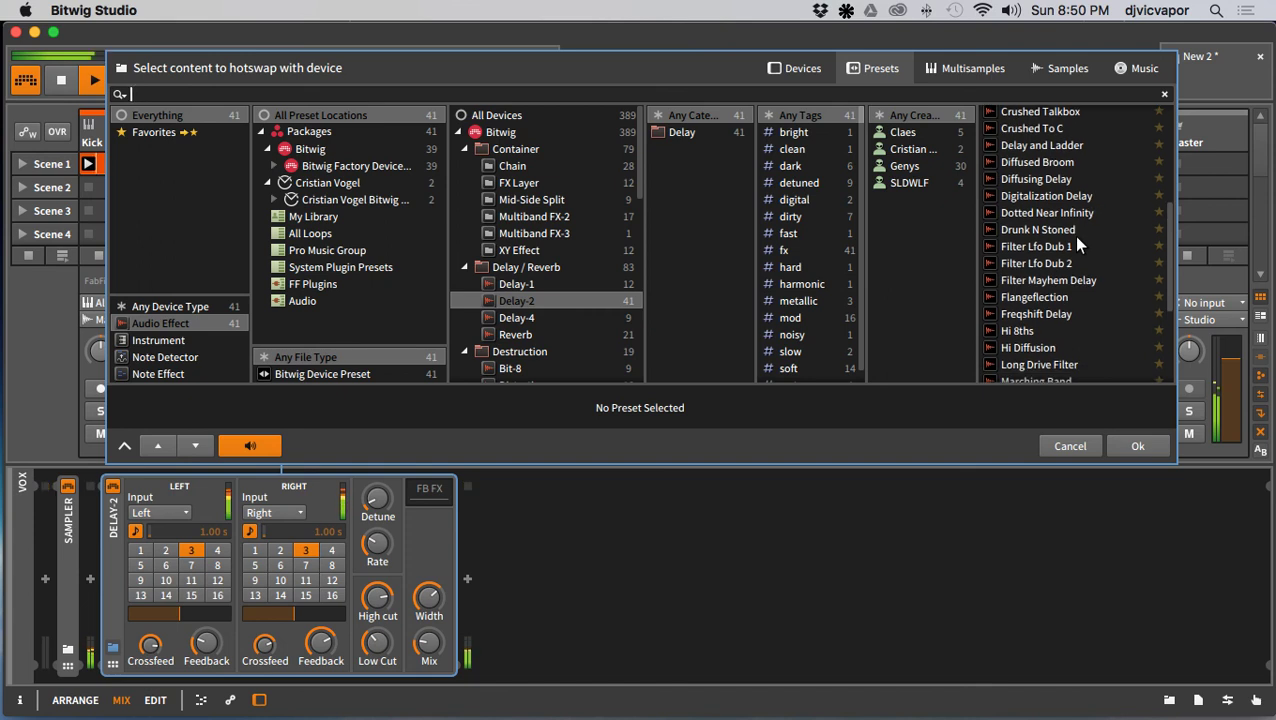
{"action": "left_click", "coordinate": [1022, 352]}
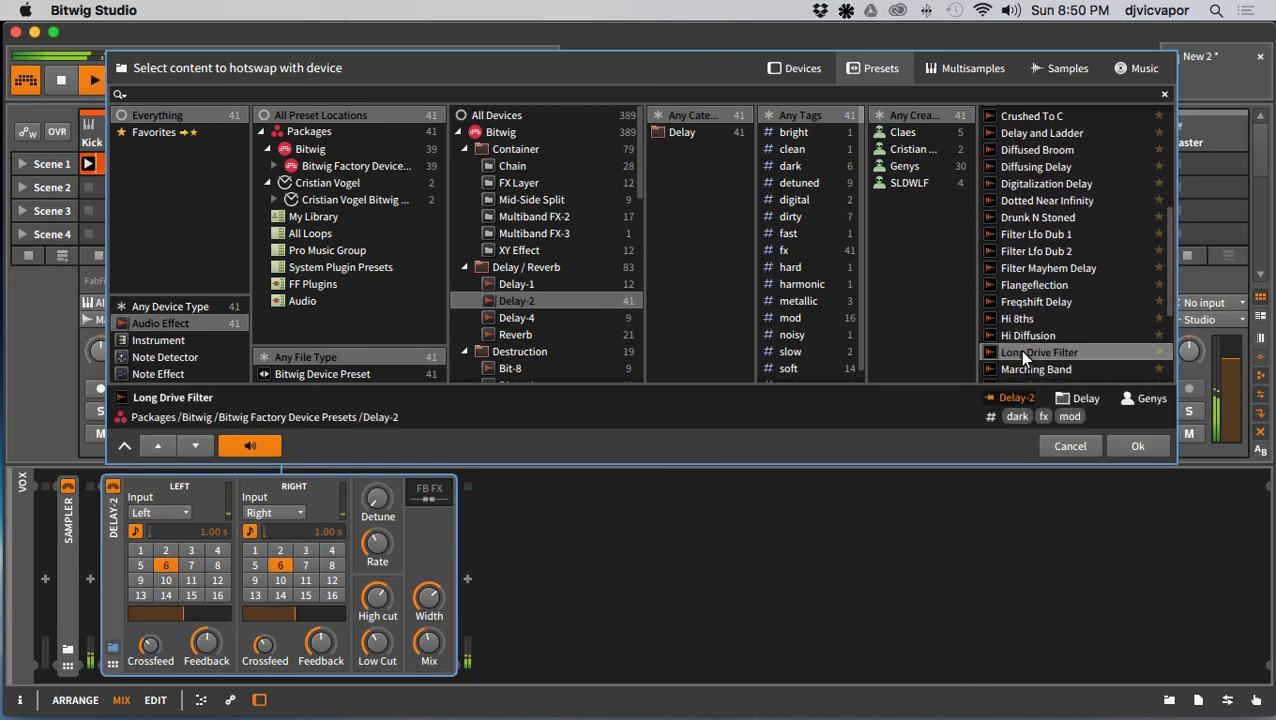
{"action": "scroll", "coordinate": [1130, 286], "scroll_direction": "down", "scroll_amount": 1}
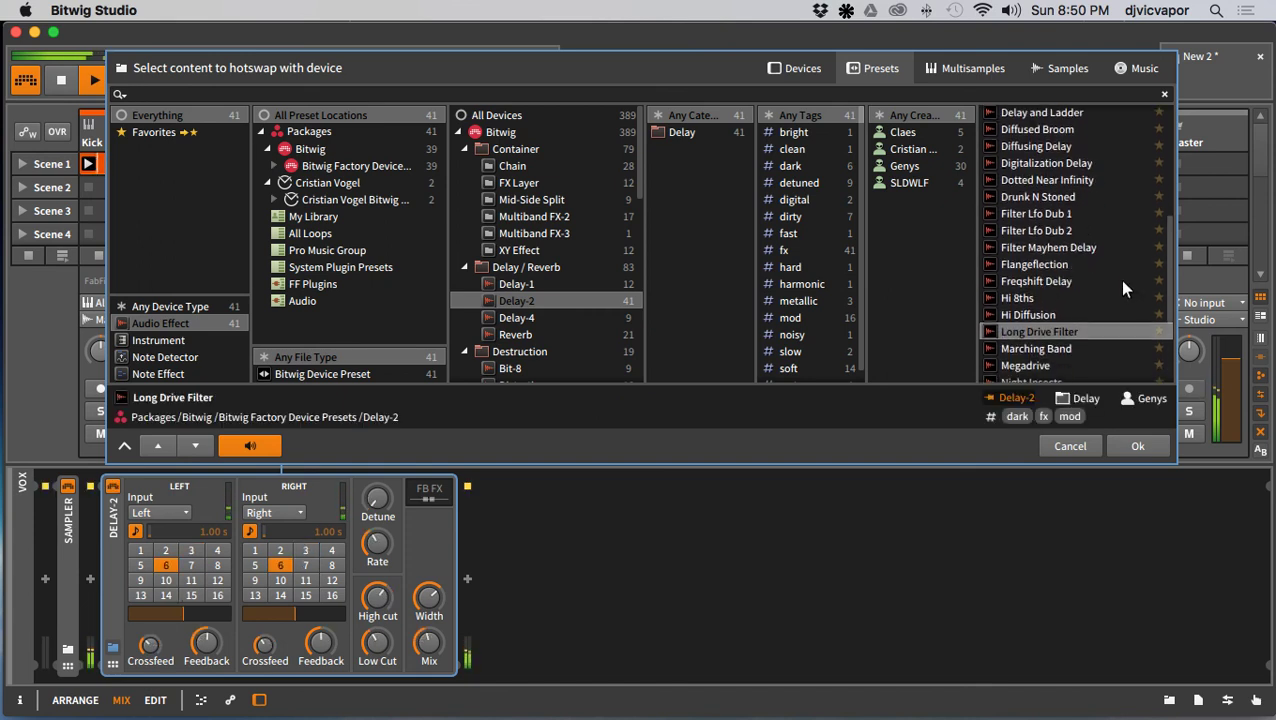
{"action": "left_click", "coordinate": [1030, 268]}
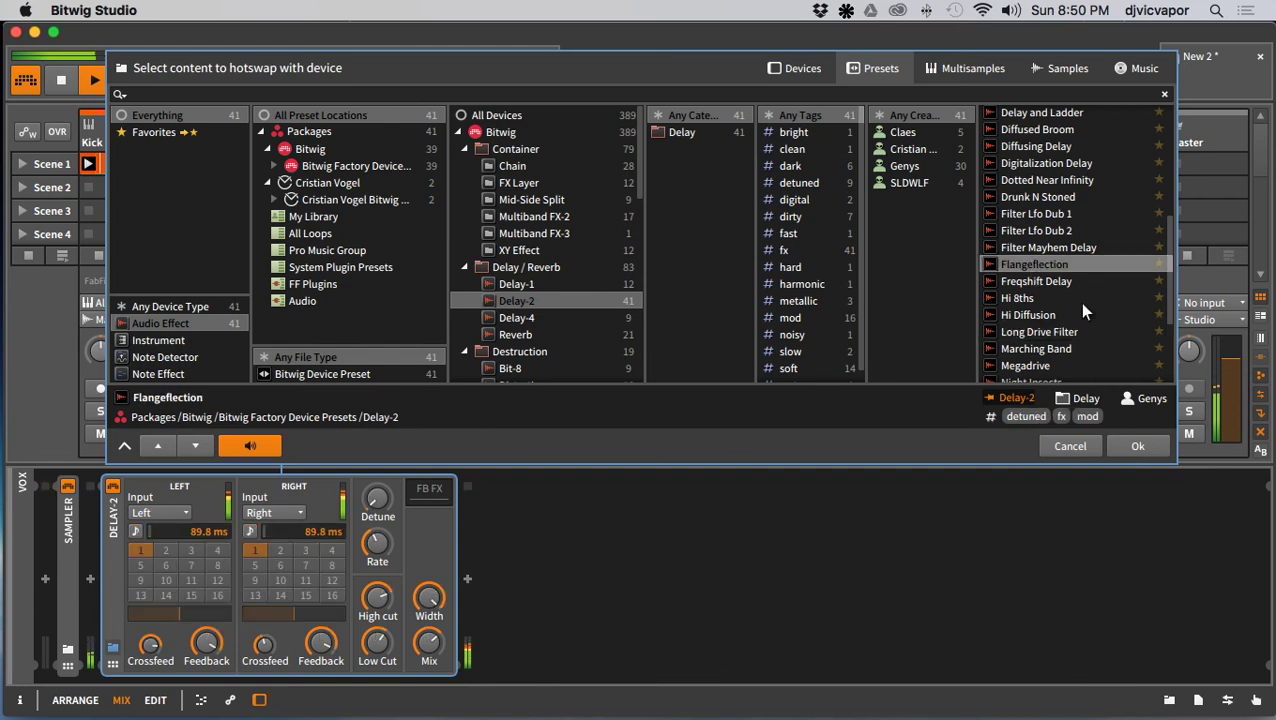
Step: Audition the Robots and Stereo Dub 2 presets, and load Smeared Sixes Delayline into Delay-2
{"action": "scroll", "coordinate": [1102, 303], "scroll_direction": "down", "scroll_amount": 5}
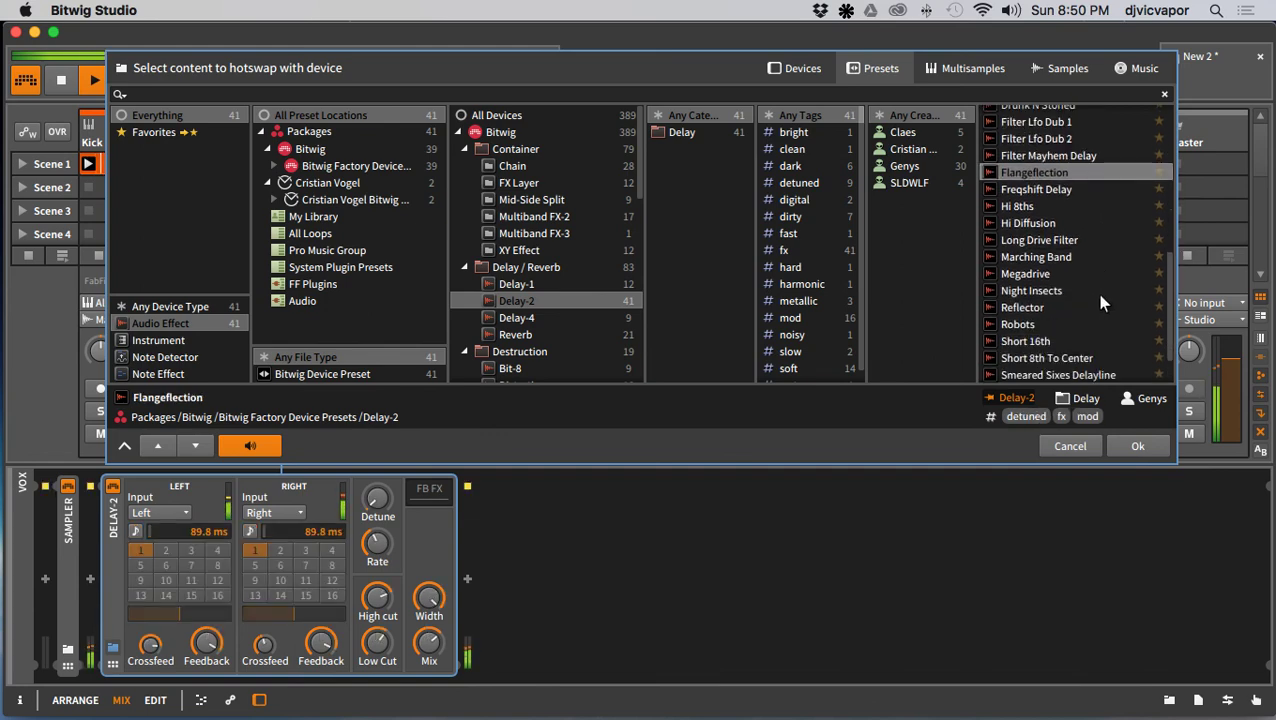
{"action": "left_click", "coordinate": [1025, 326]}
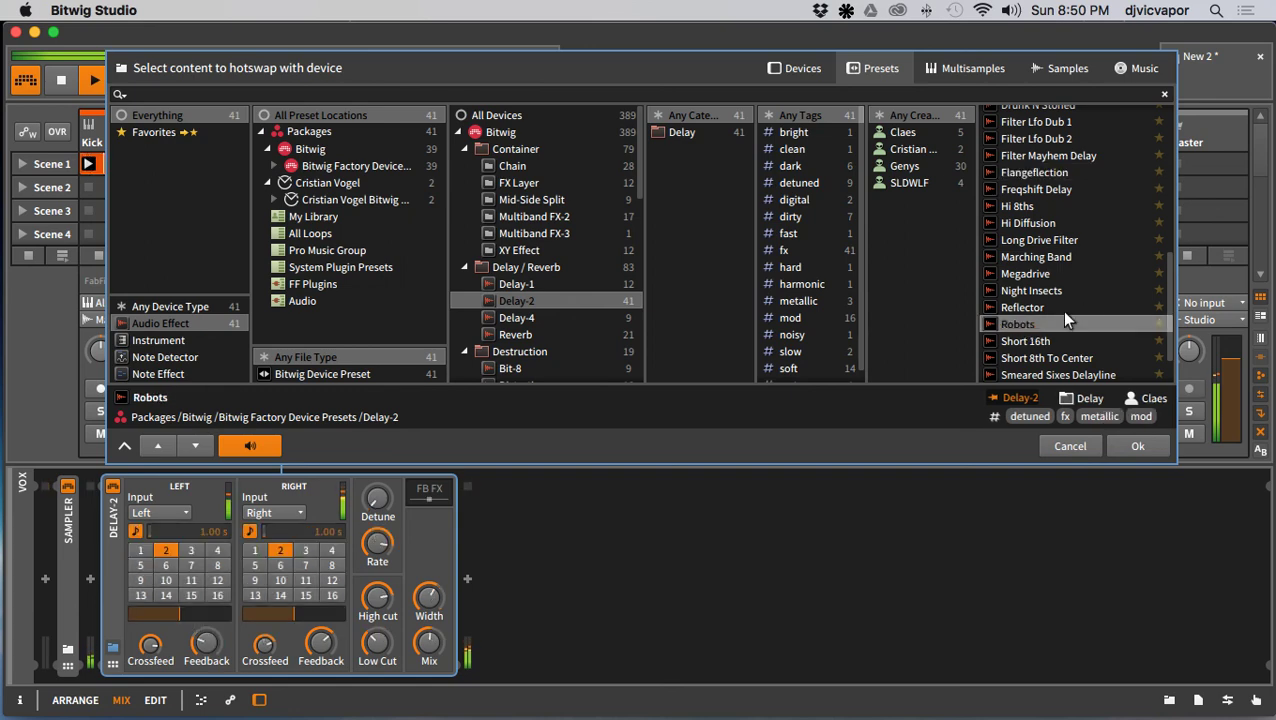
{"action": "scroll", "coordinate": [1088, 298], "scroll_direction": "down", "scroll_amount": 3}
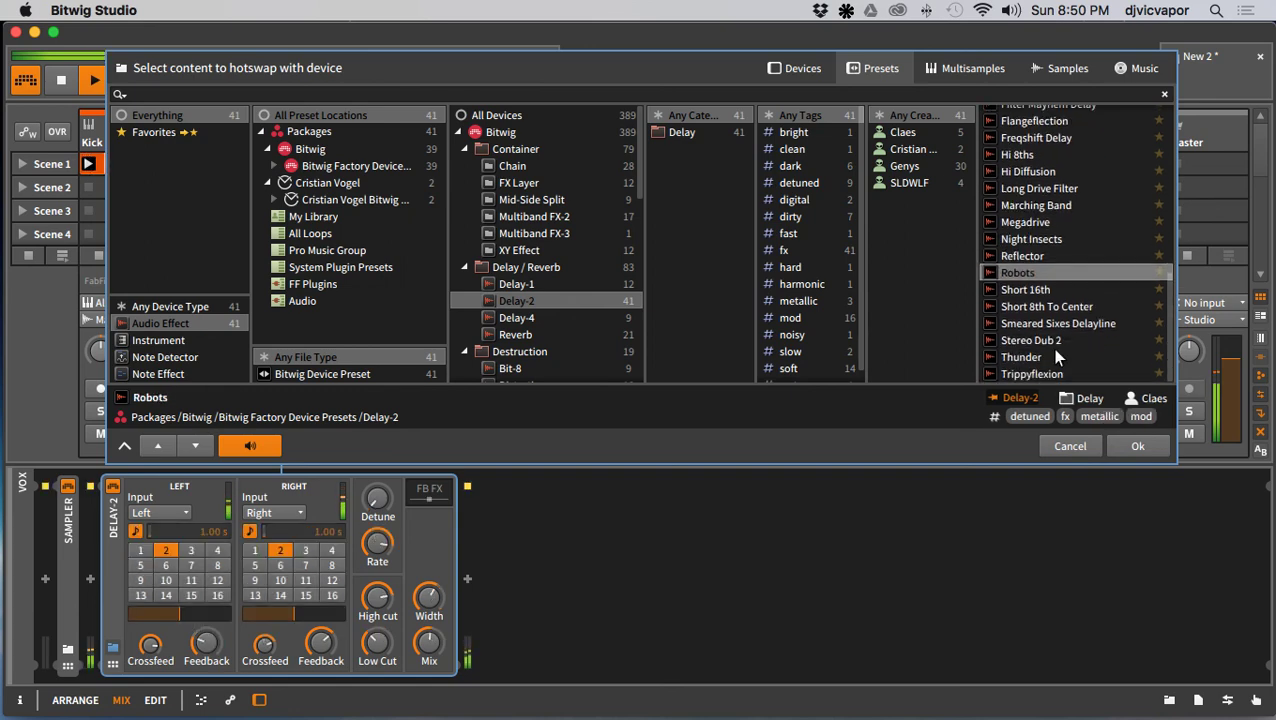
{"action": "left_click", "coordinate": [1047, 341]}
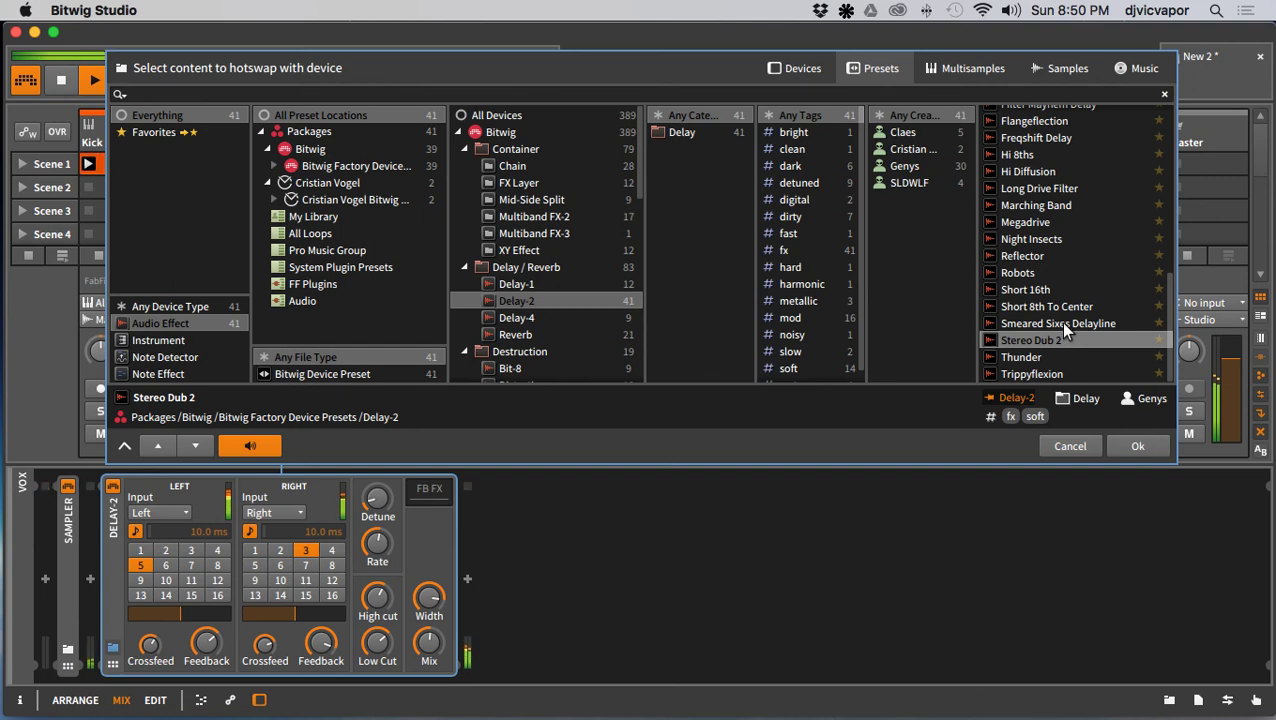
{"action": "left_click", "coordinate": [1063, 324]}
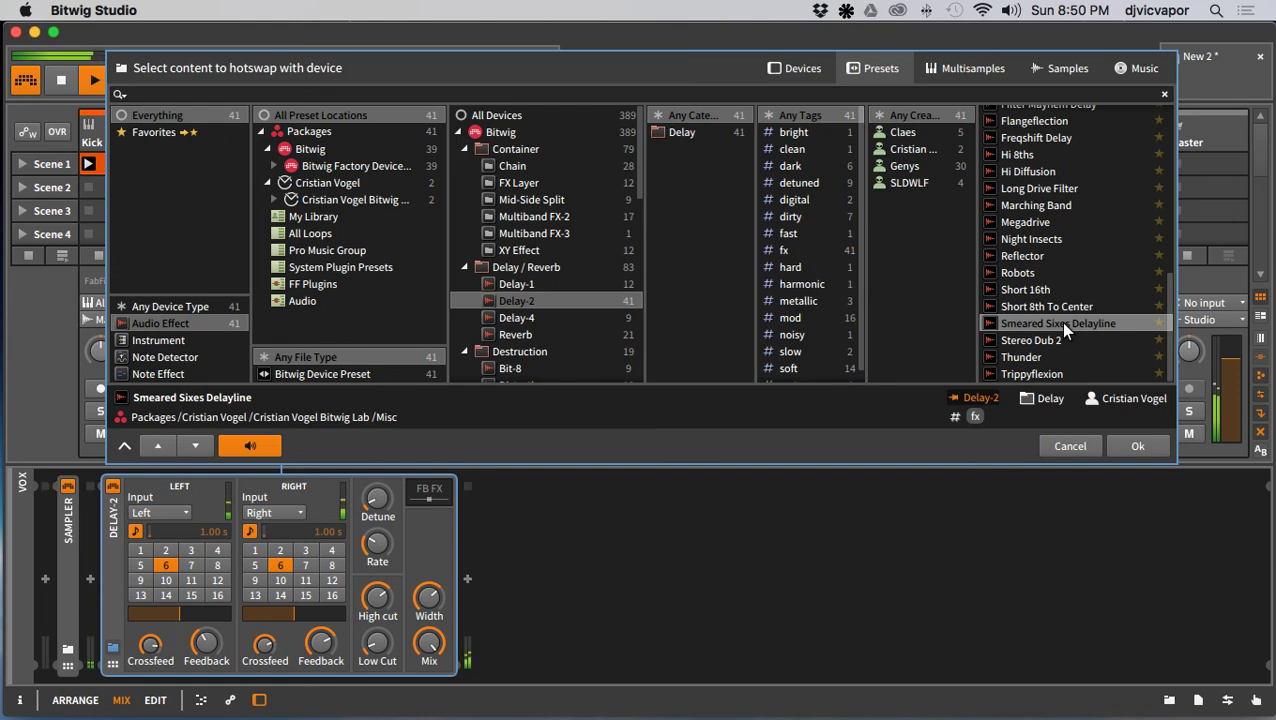
{"action": "left_click", "coordinate": [1120, 446]}
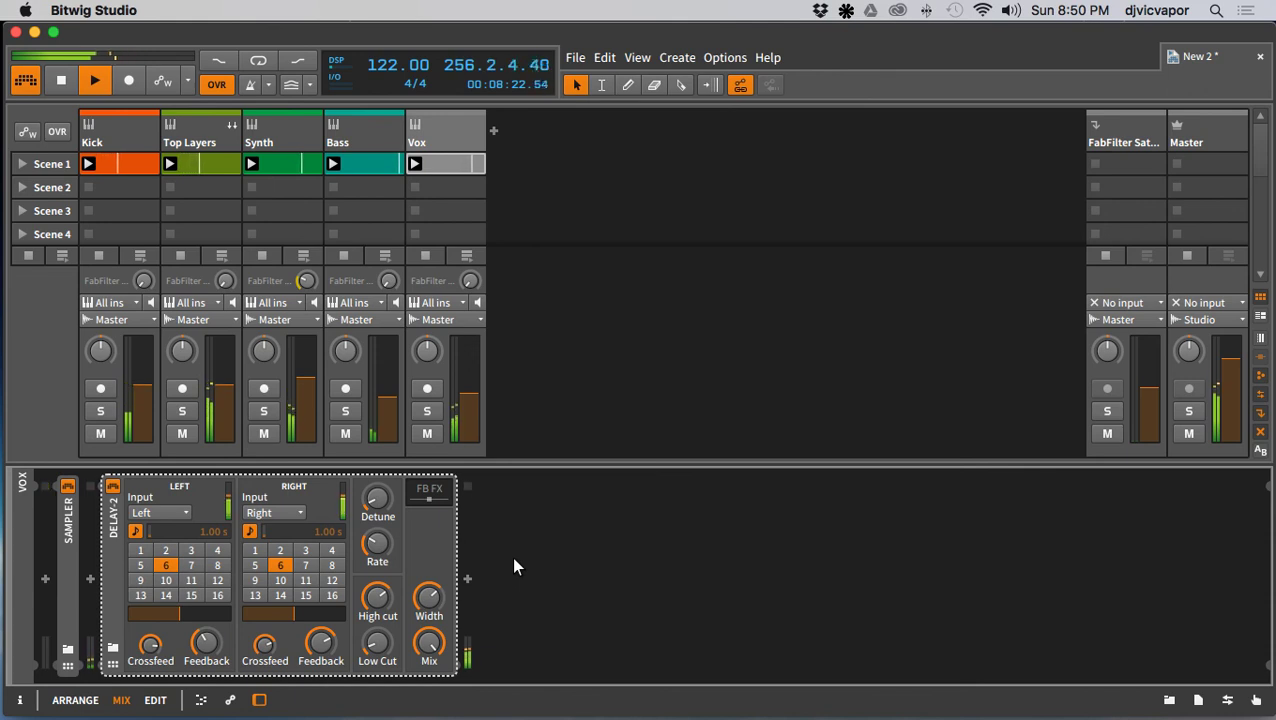
Step: Reduce the Delay-2 mix to well below half and lower the Vox track's volume slightly
{"action": "left_click_drag", "start_coordinate": [471, 403], "coordinate": [471, 403]}
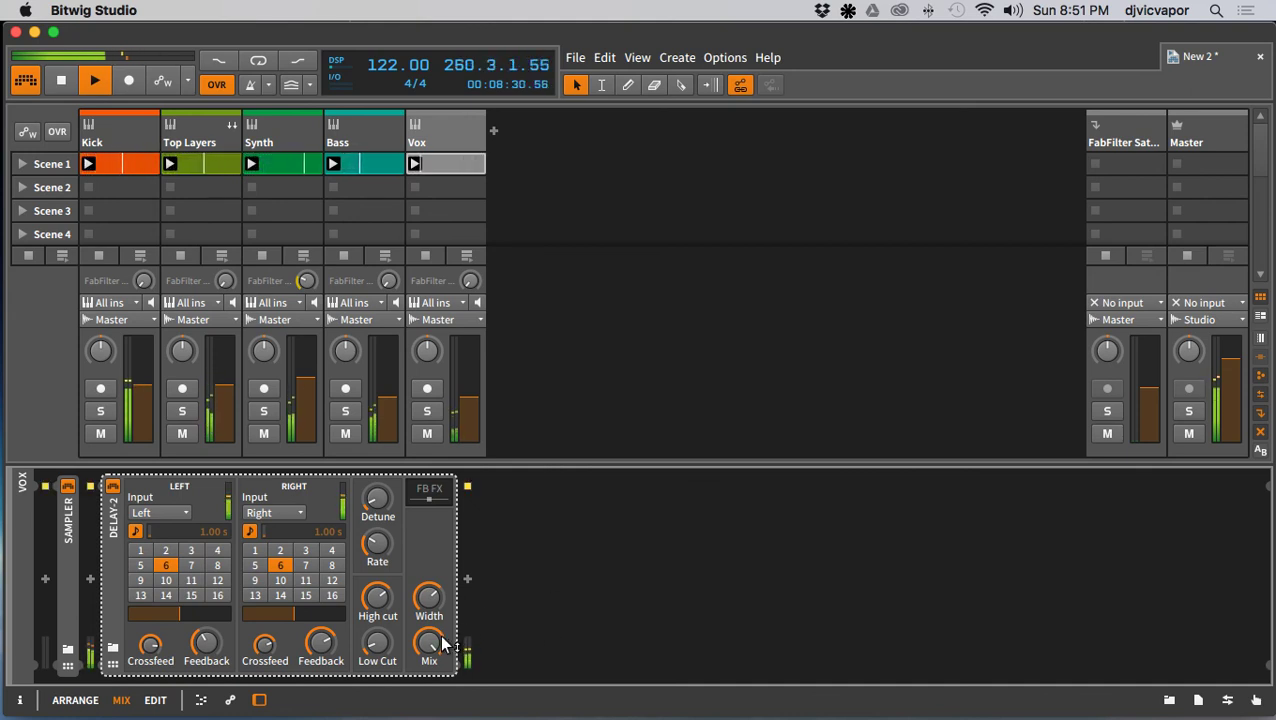
{"action": "left_click_drag", "start_coordinate": [441, 637], "coordinate": [441, 637]}
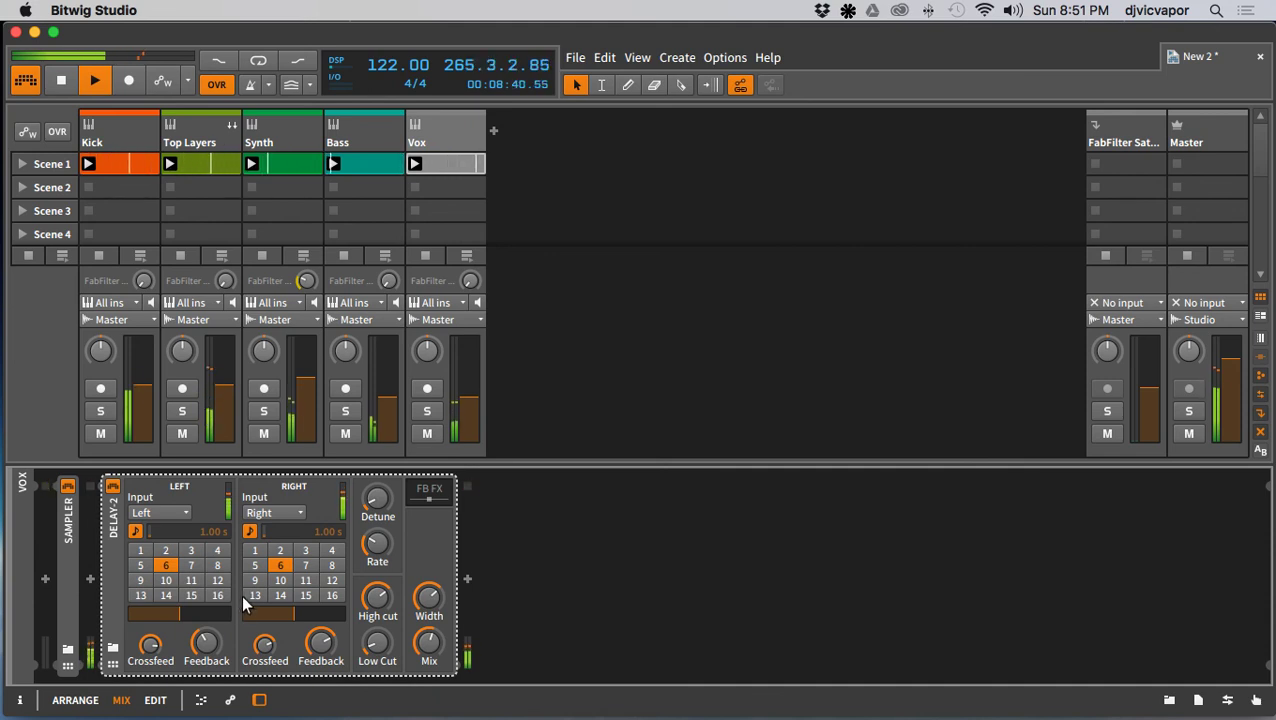
{"action": "left_click_drag", "start_coordinate": [413, 645], "coordinate": [413, 695]}
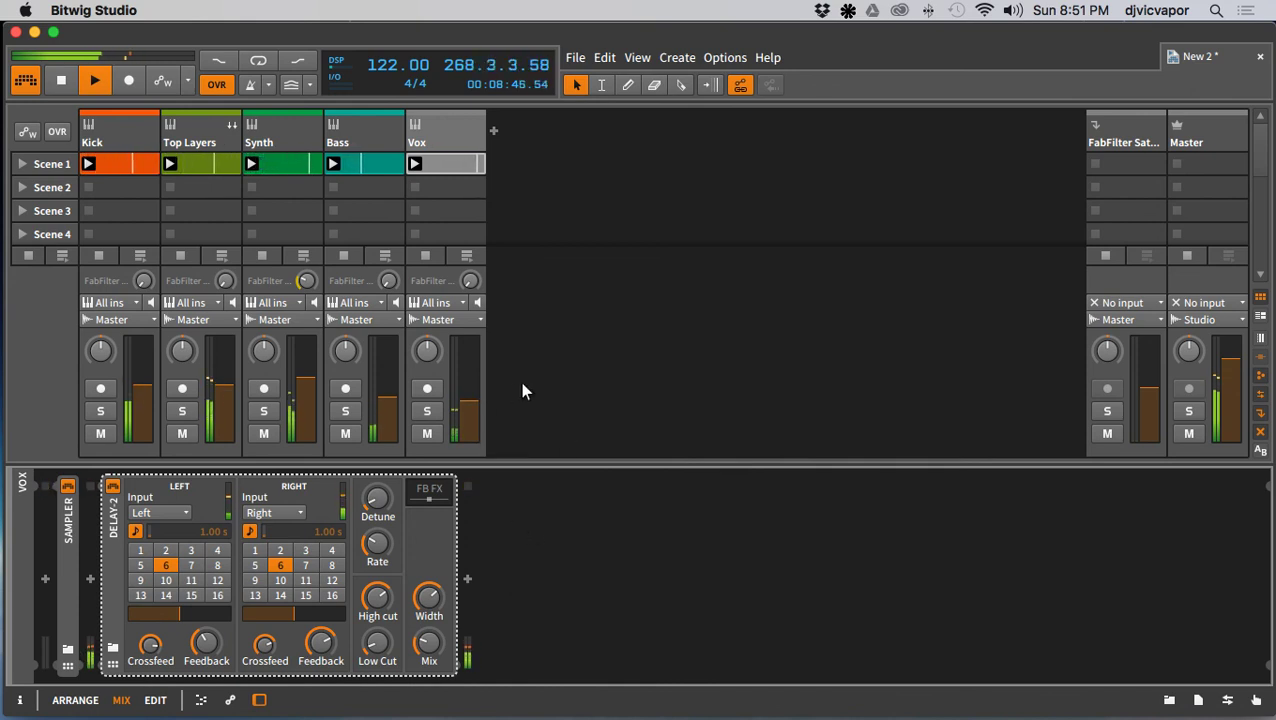
Step: Expand the sampler, raise LFO1's phase slightly, set its rate to 2/1, and collapse the sampler
{"action": "left_click", "coordinate": [68, 624]}
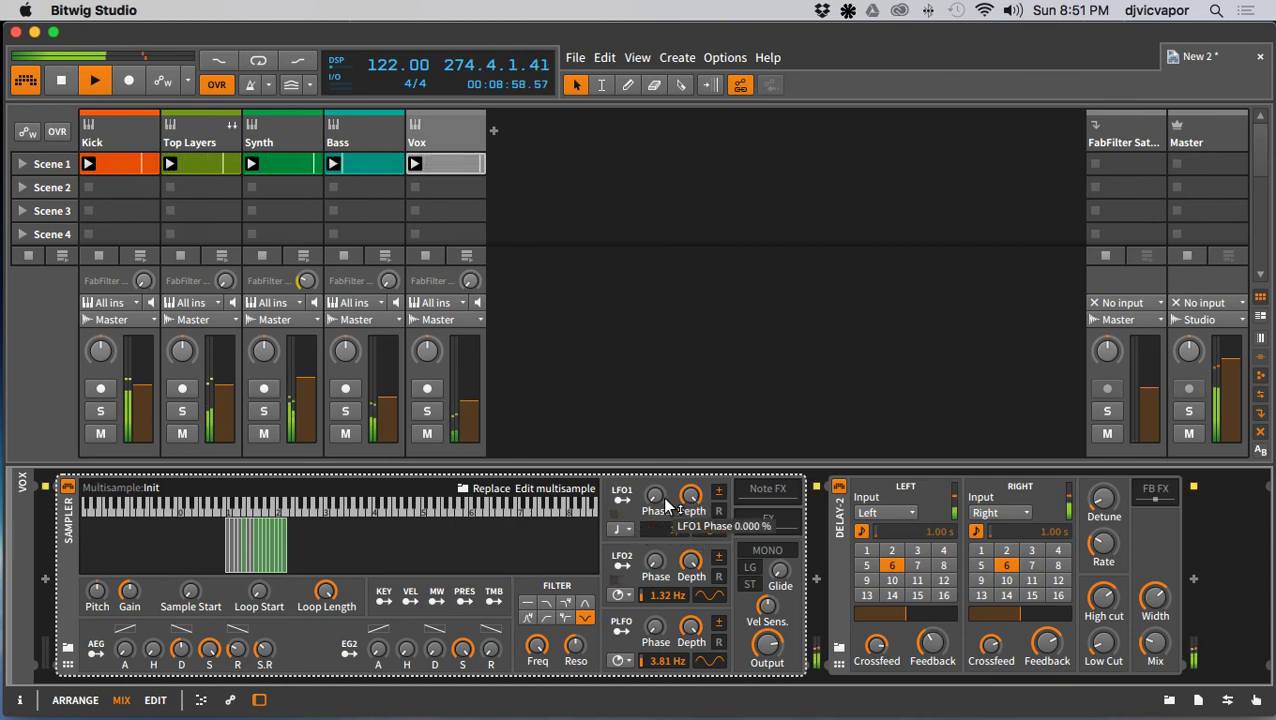
{"action": "left_click_drag", "start_coordinate": [654, 496], "coordinate": [654, 485]}
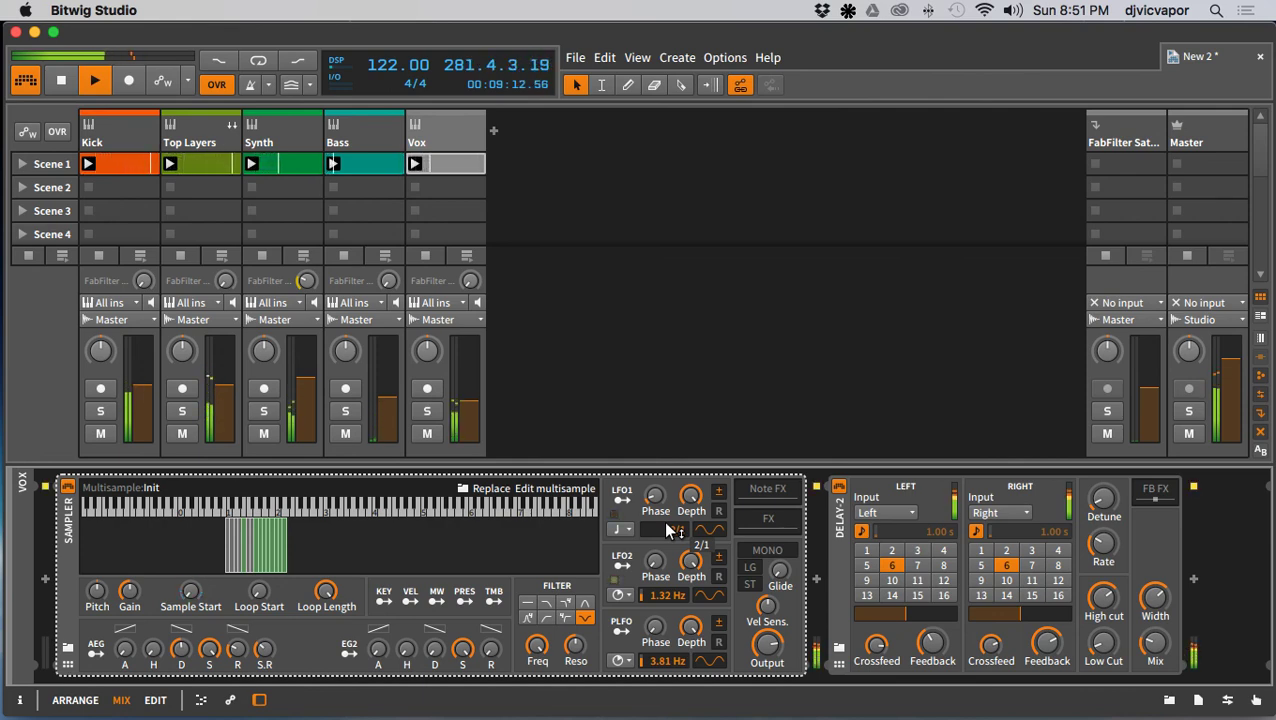
{"action": "mouse_move", "coordinate": [689, 500]}
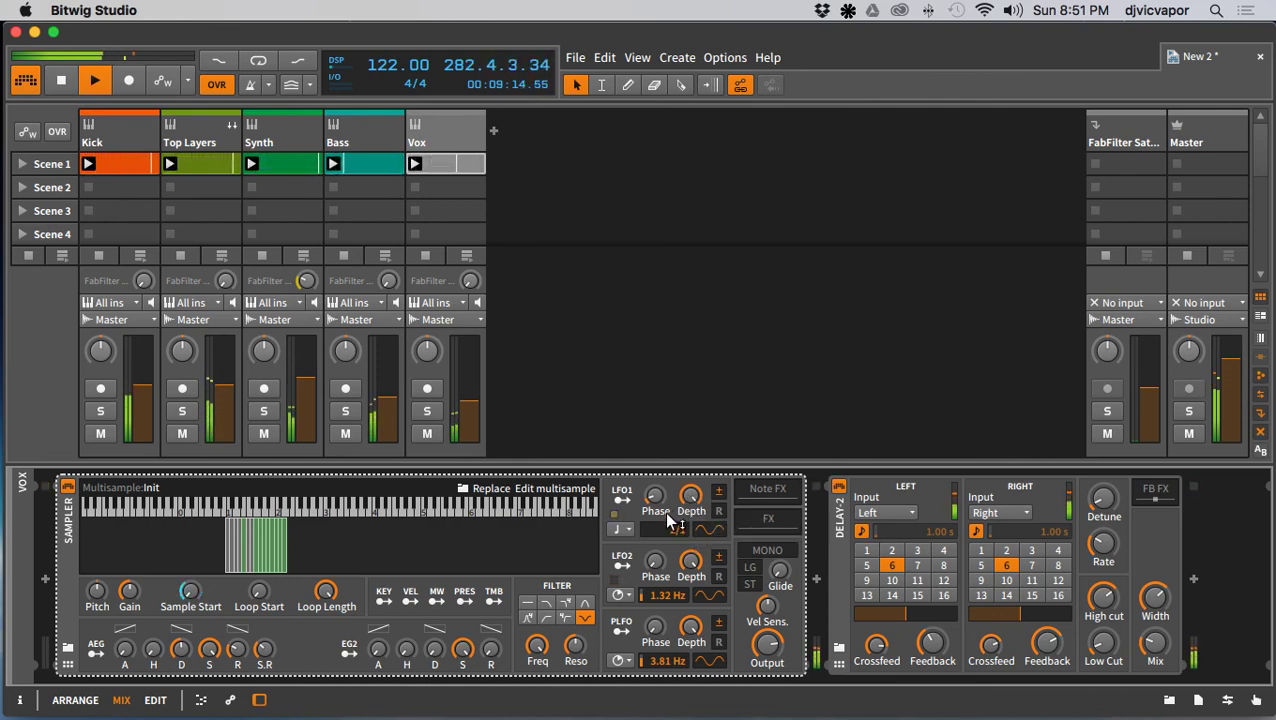
{"action": "mouse_move", "coordinate": [663, 517]}
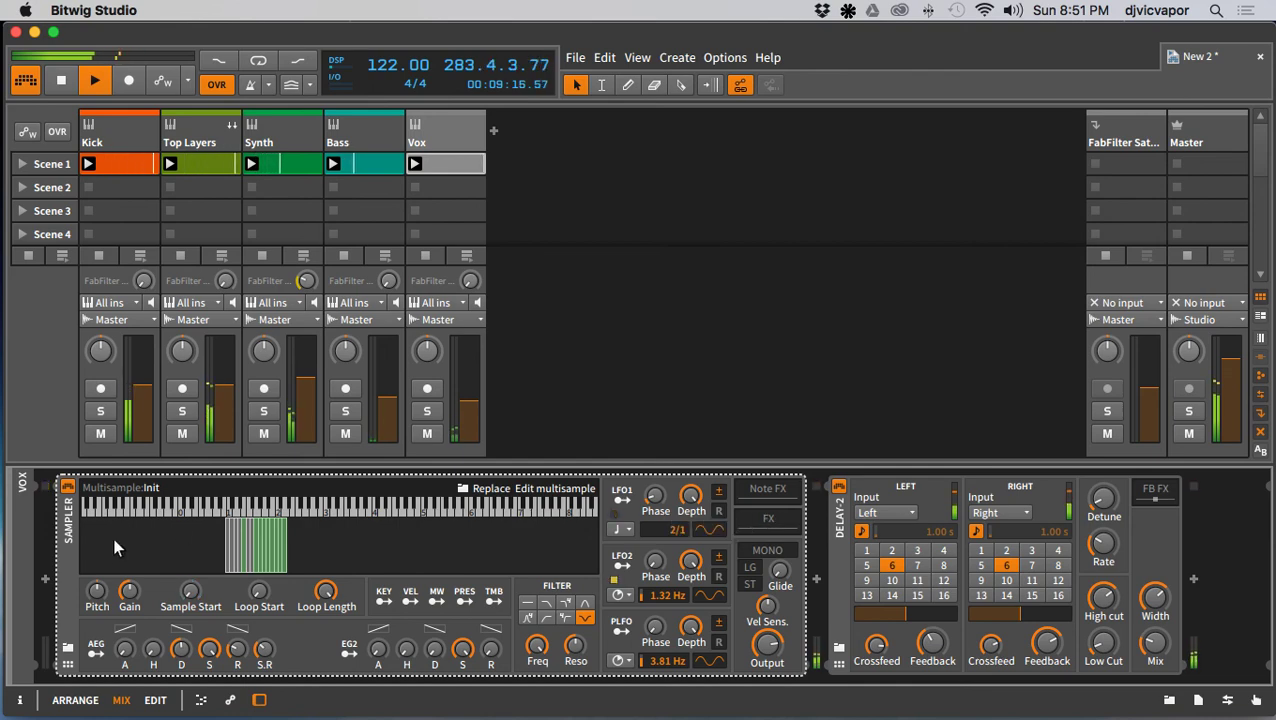
{"action": "left_click", "coordinate": [68, 558]}
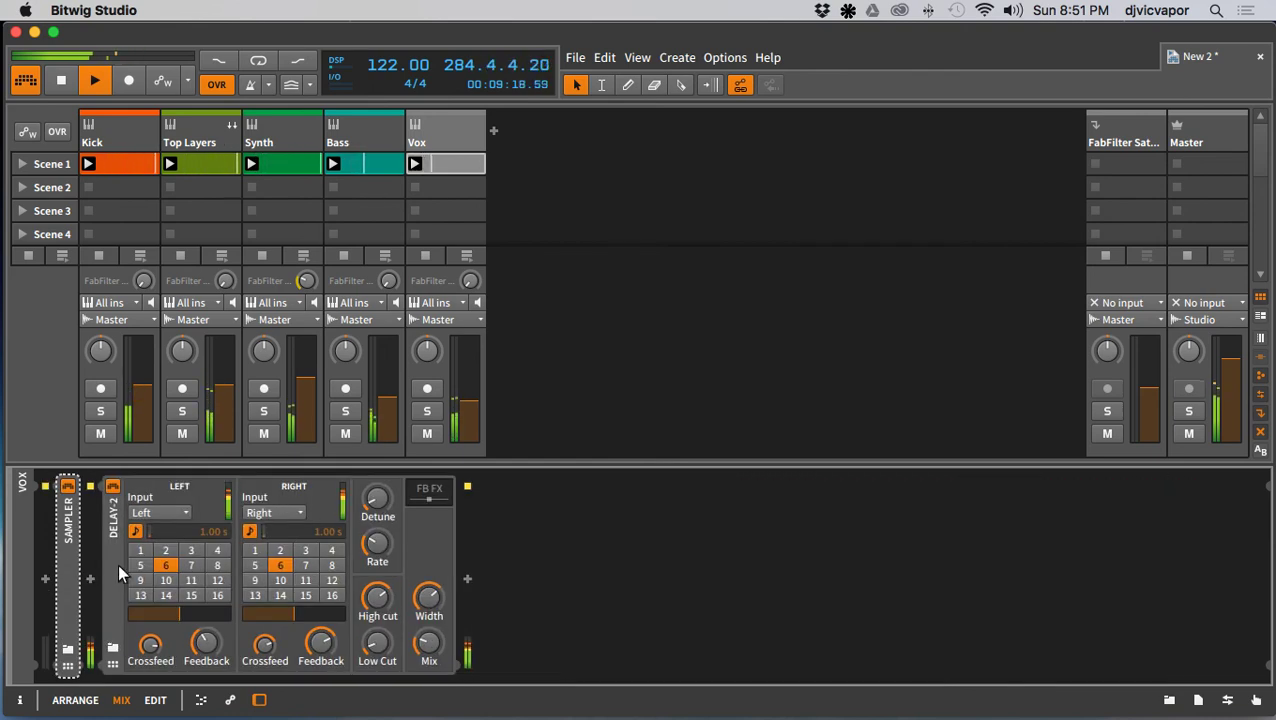
Step: Try higher Delay-2 mix amounts, bring the mix back well below half, and collapse the delay
{"action": "left_click_drag", "start_coordinate": [422, 645], "coordinate": [422, 636]}
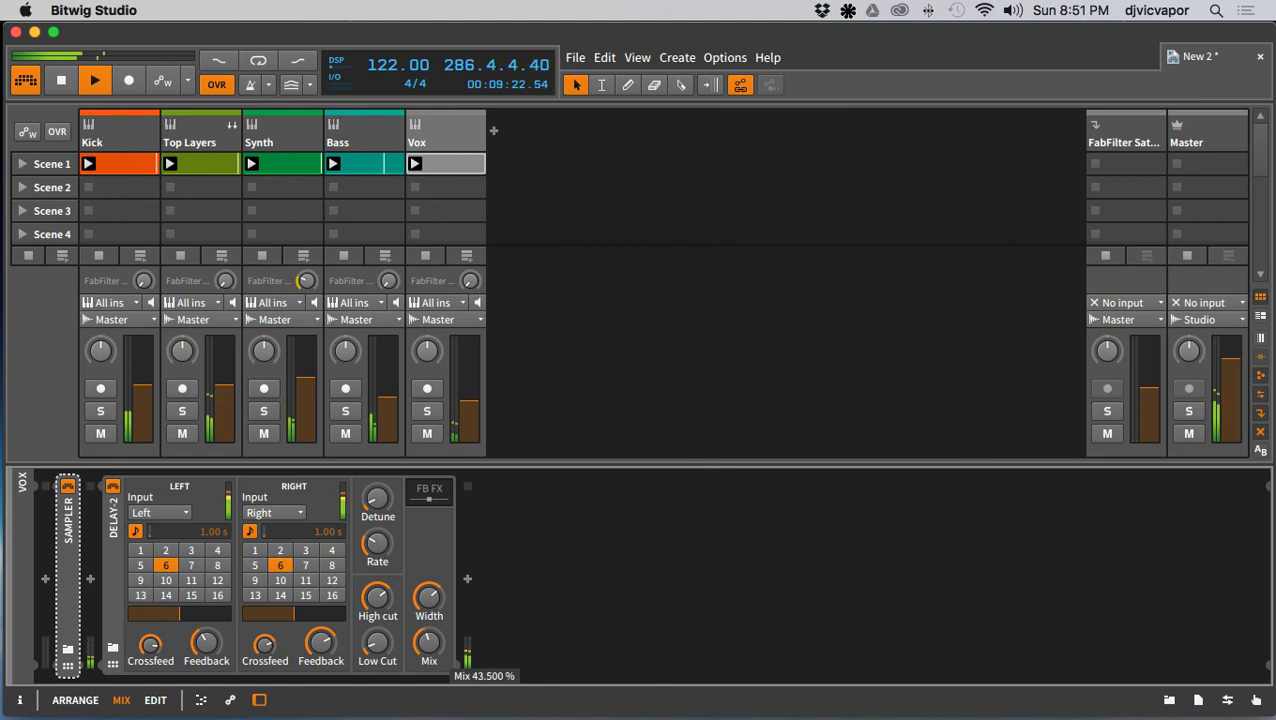
{"action": "left_click_drag", "start_coordinate": [428, 640], "coordinate": [455, 635]}
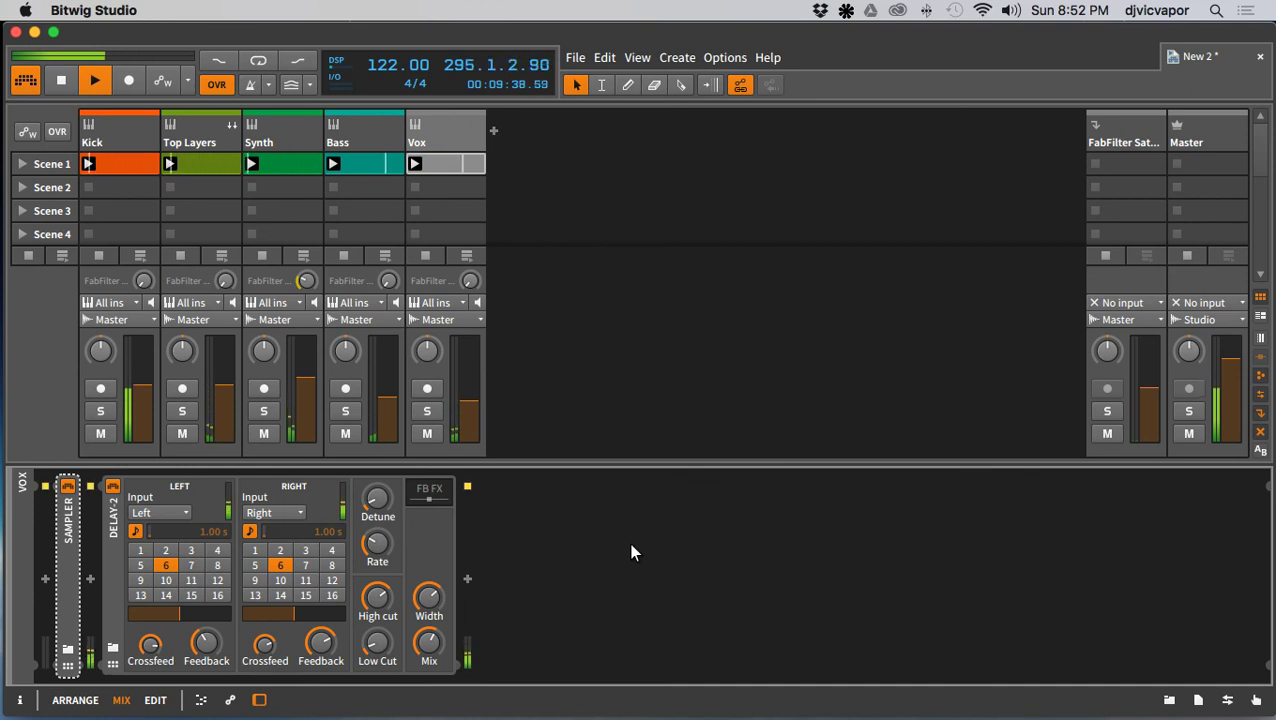
{"action": "left_click_drag", "start_coordinate": [432, 645], "coordinate": [432, 683]}
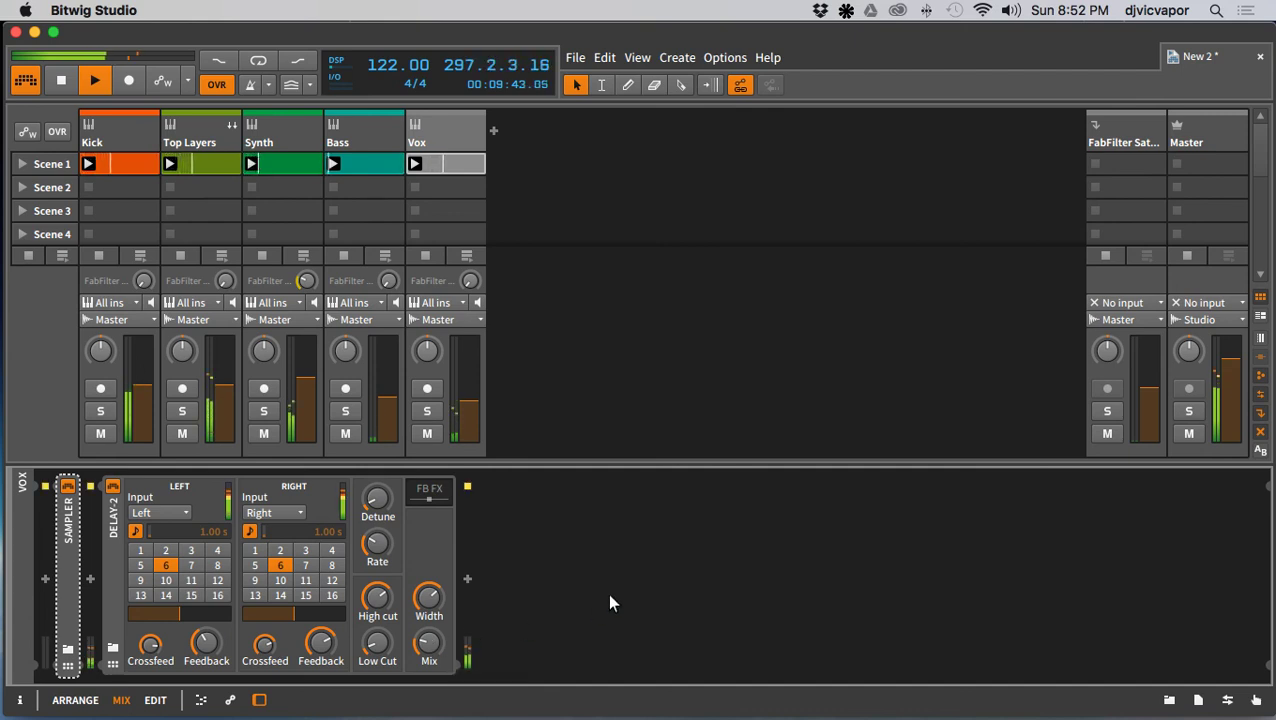
{"action": "double_click", "coordinate": [120, 582]}
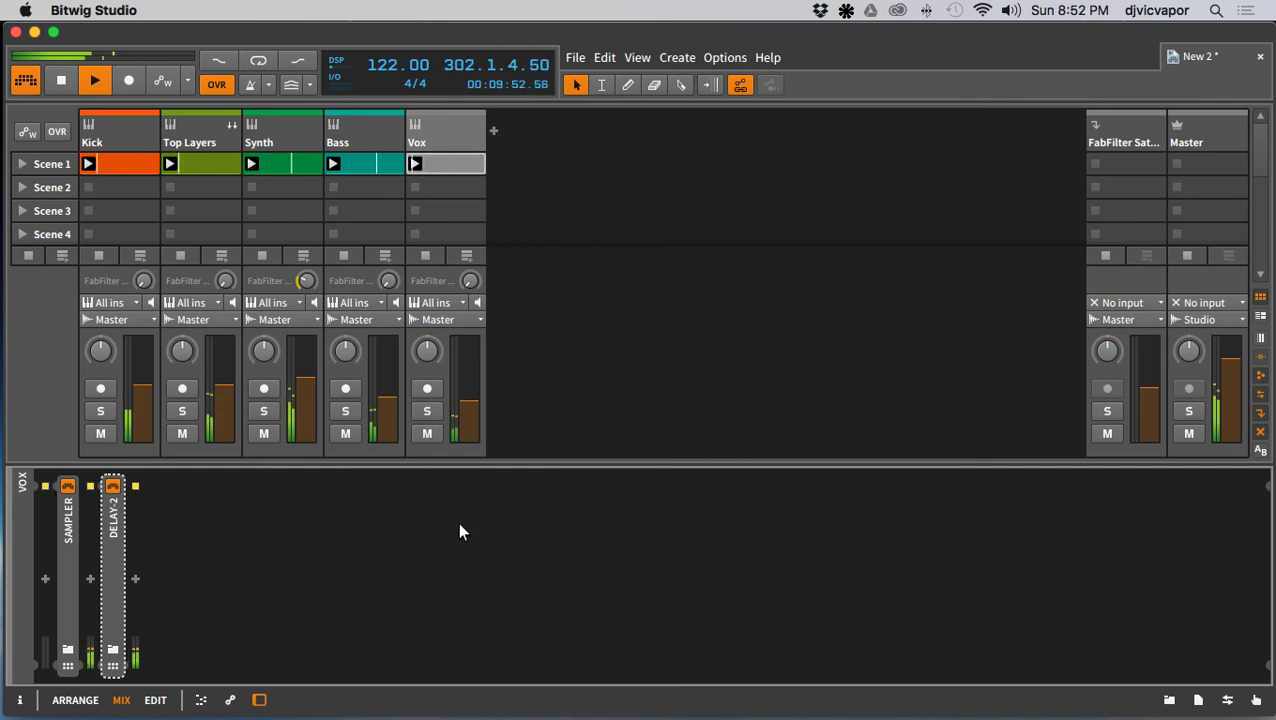
Step: Solo the Vox track and insert the FabFilter Saturn plug-in after Delay-2 in its device chain
{"action": "left_click", "coordinate": [427, 411]}
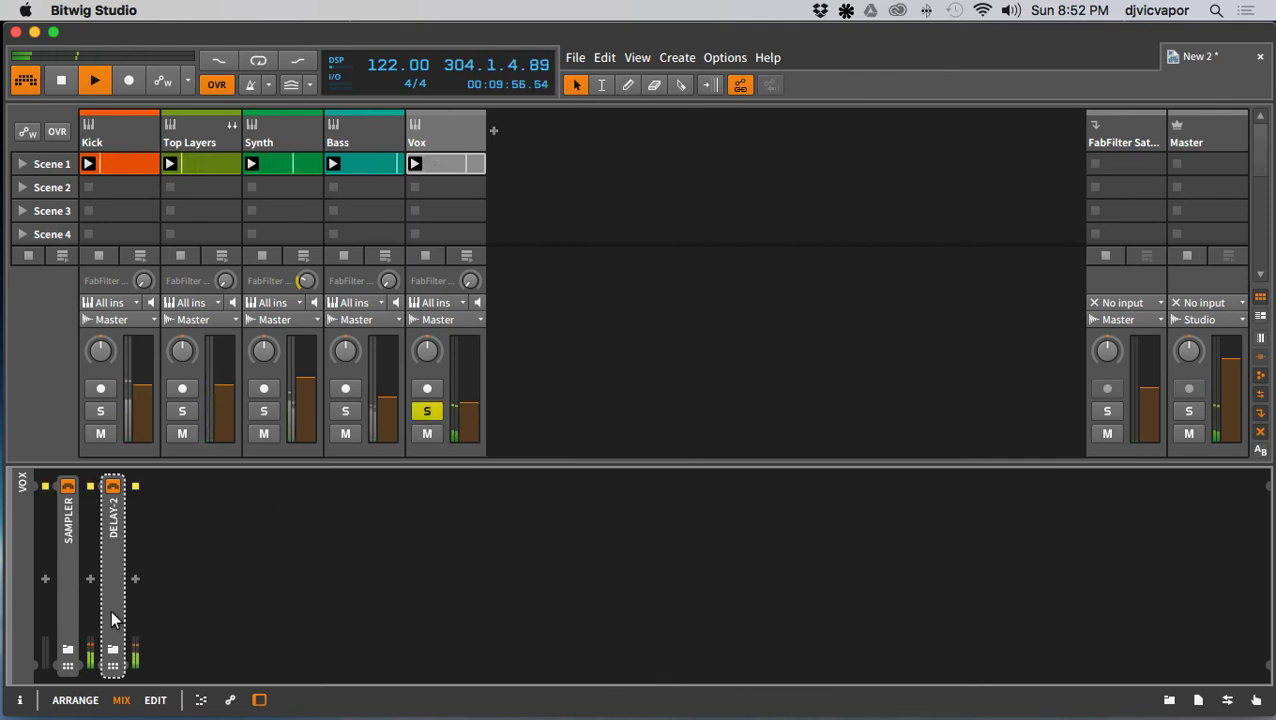
{"action": "left_click", "coordinate": [136, 577]}
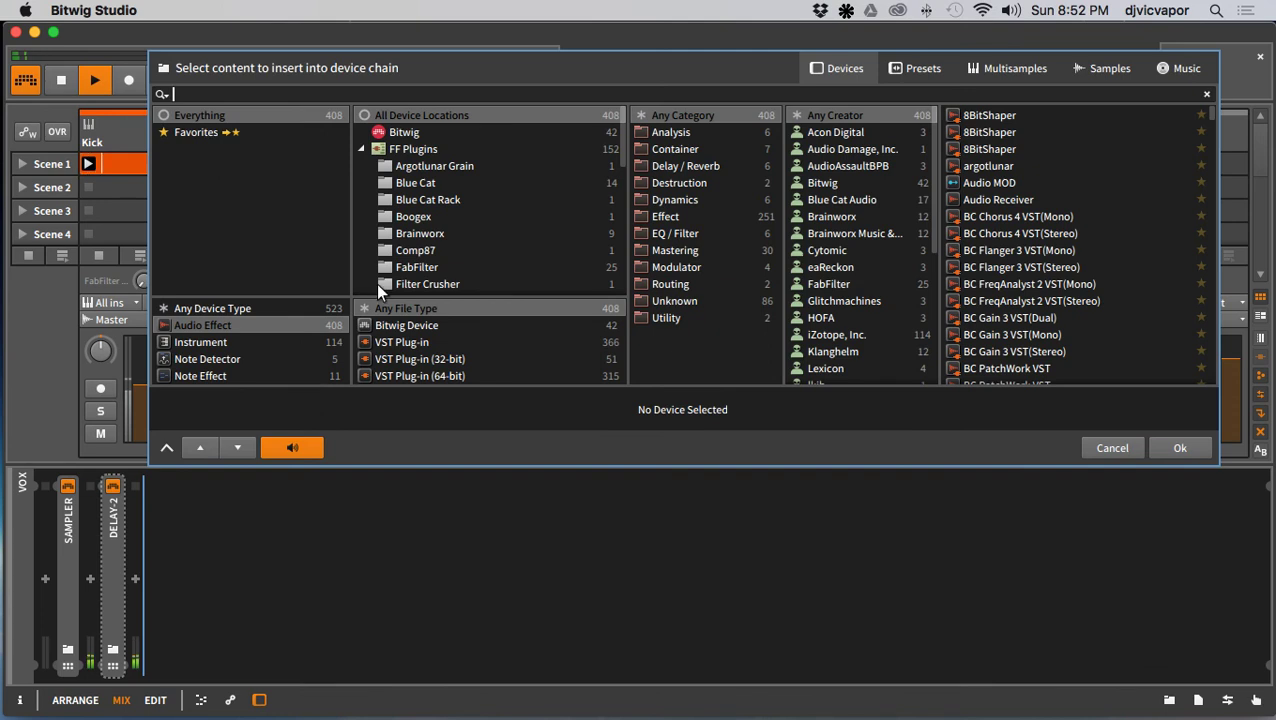
{"action": "left_click", "coordinate": [416, 267]}
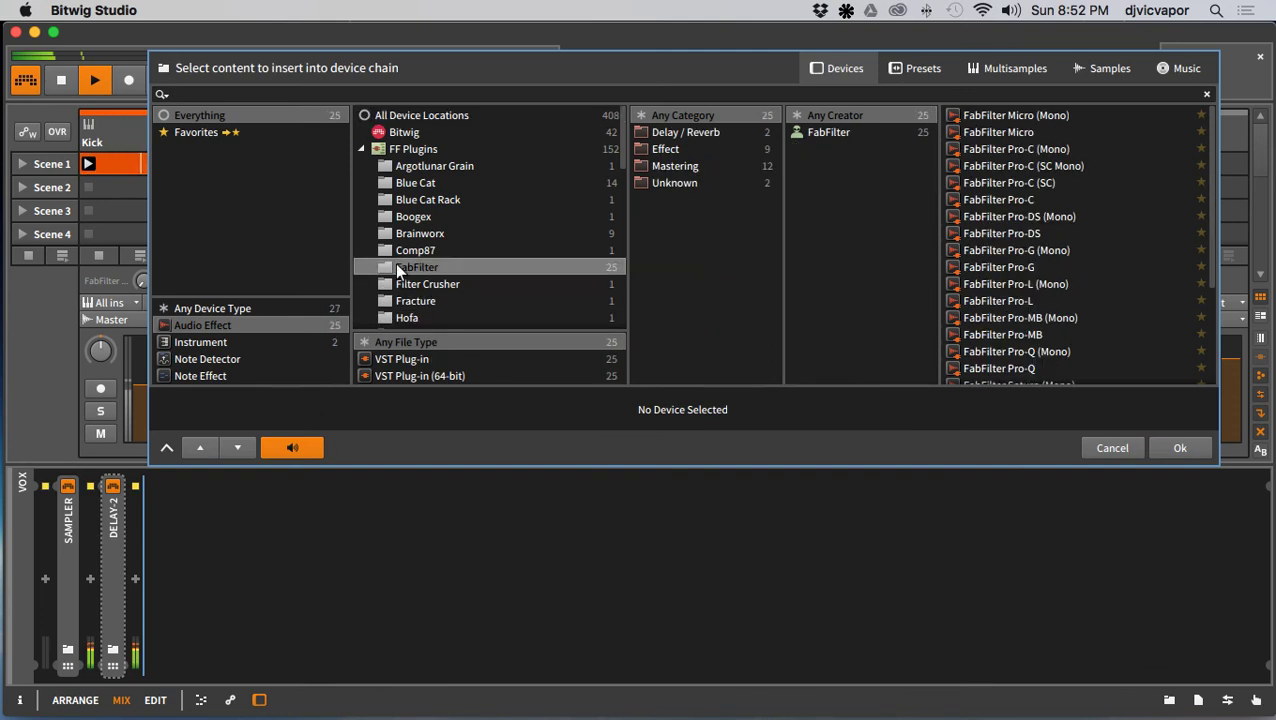
{"action": "scroll", "coordinate": [1005, 312], "scroll_direction": "down", "scroll_amount": 3}
{"action": "left_click", "coordinate": [1003, 300]}
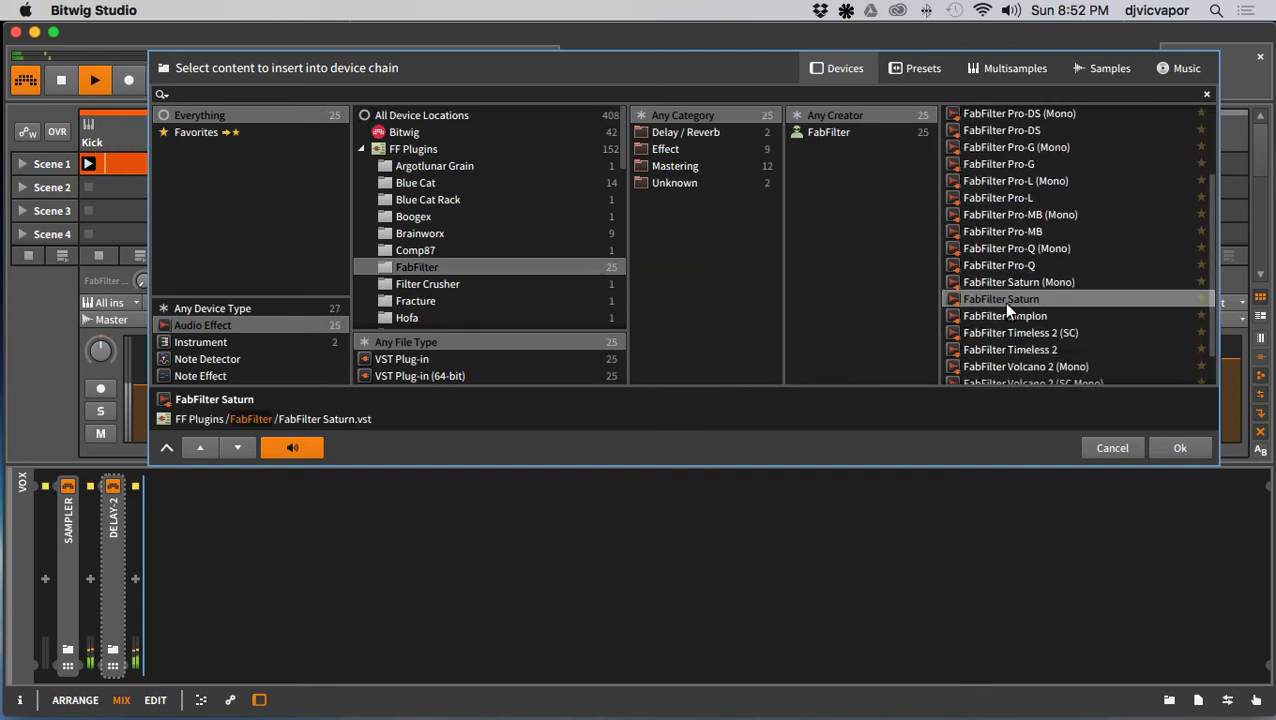
{"action": "left_click", "coordinate": [1160, 448]}
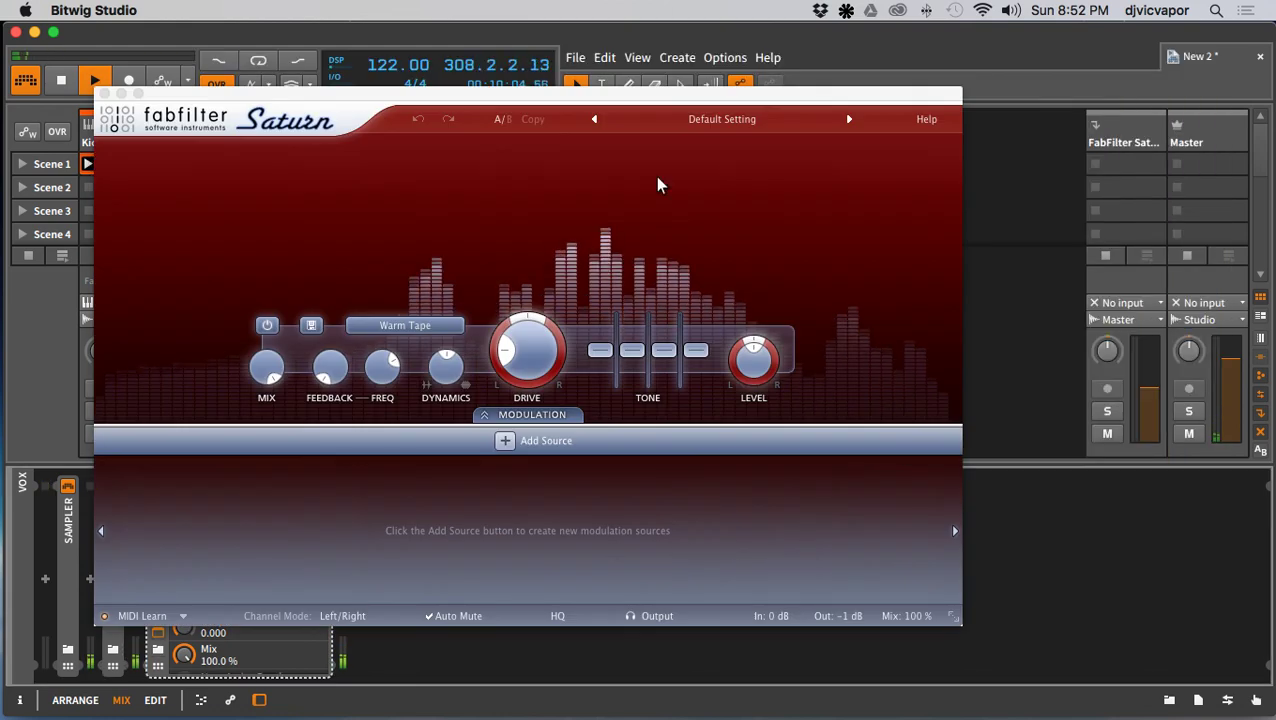
Step: Load Saturn's Parallel Vocal Distortion 1 (Dax) preset from the Various category and close the plug-in window
{"action": "left_click", "coordinate": [702, 120]}
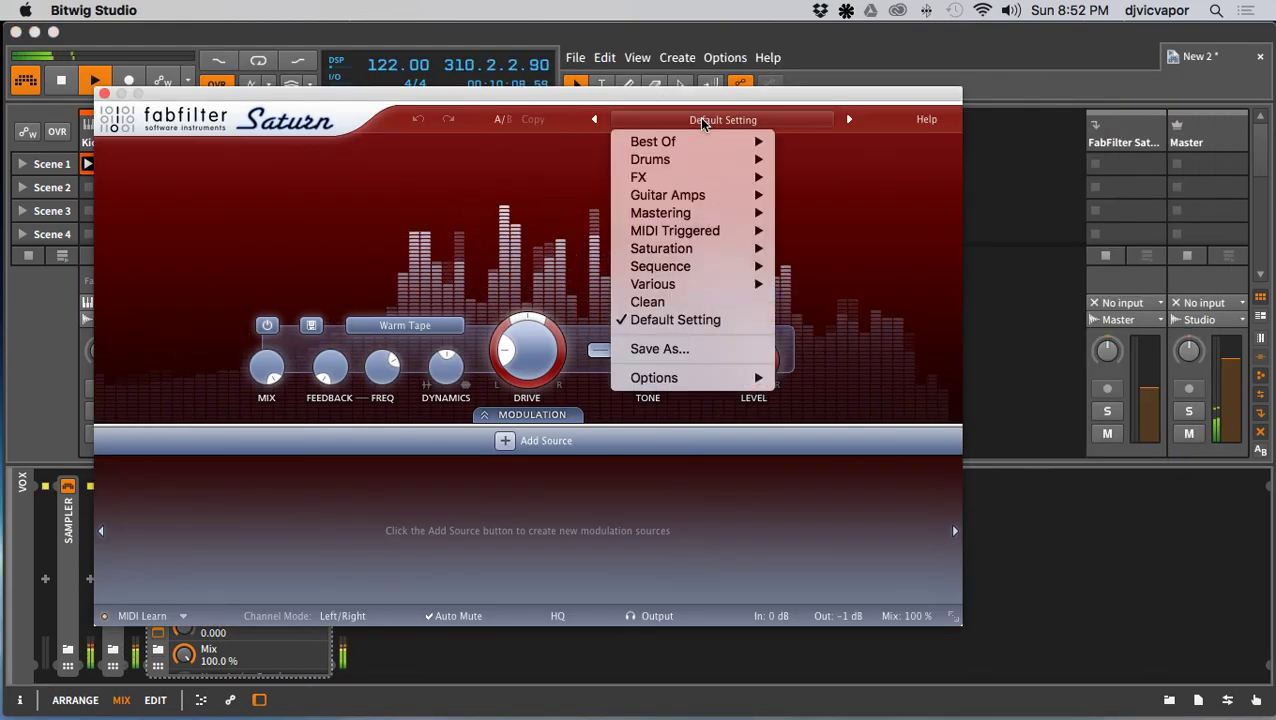
{"action": "mouse_move", "coordinate": [712, 260]}
{"action": "mouse_move", "coordinate": [708, 284]}
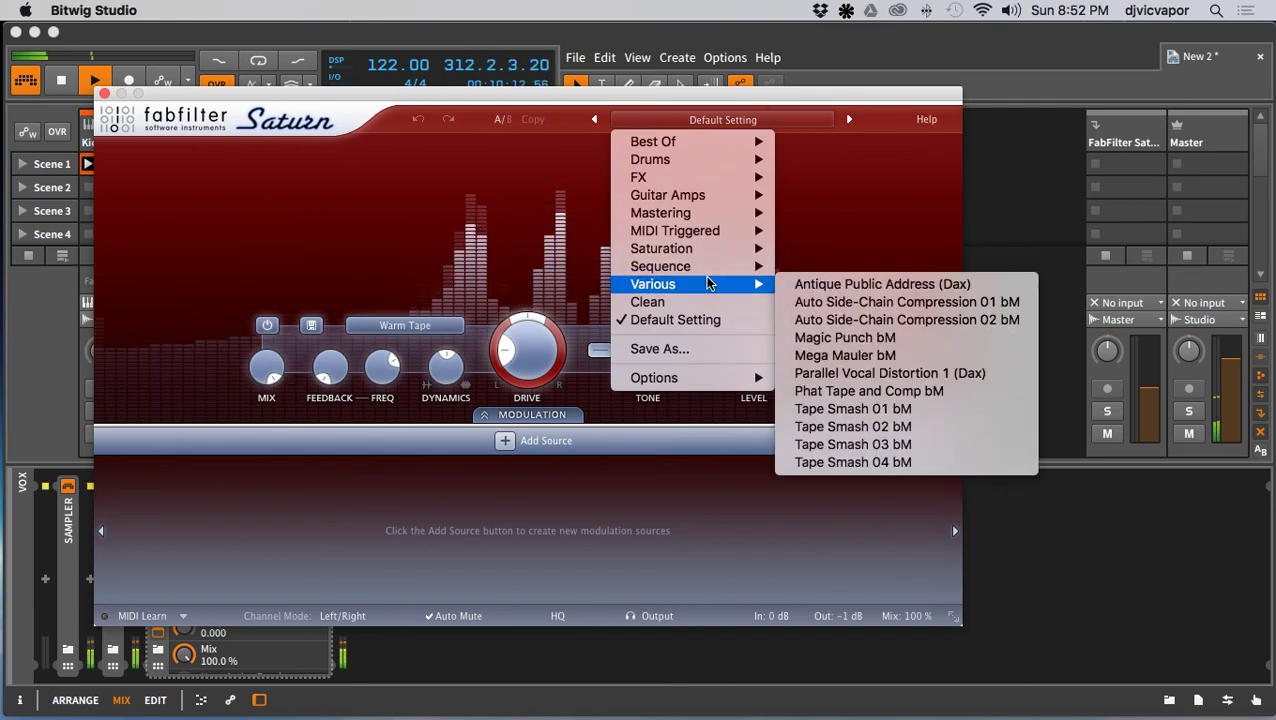
{"action": "left_click", "coordinate": [852, 373]}
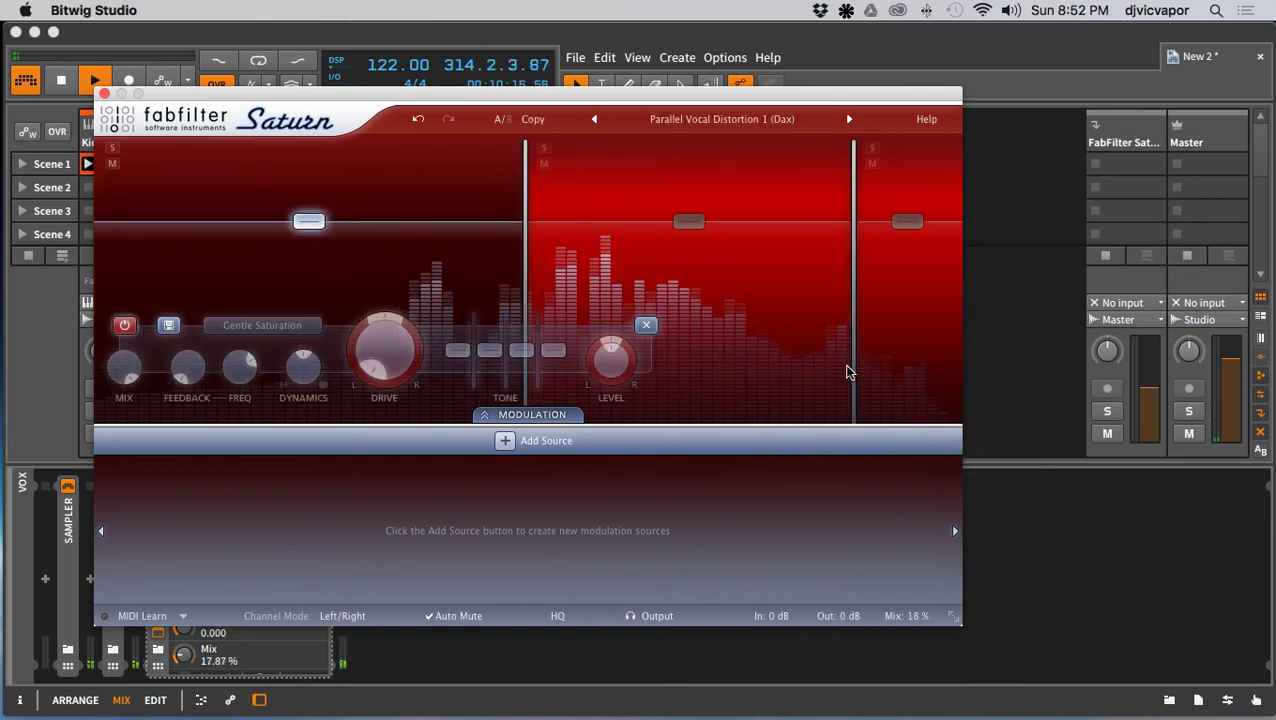
{"action": "left_click_drag", "start_coordinate": [517, 96], "coordinate": [816, 80]}
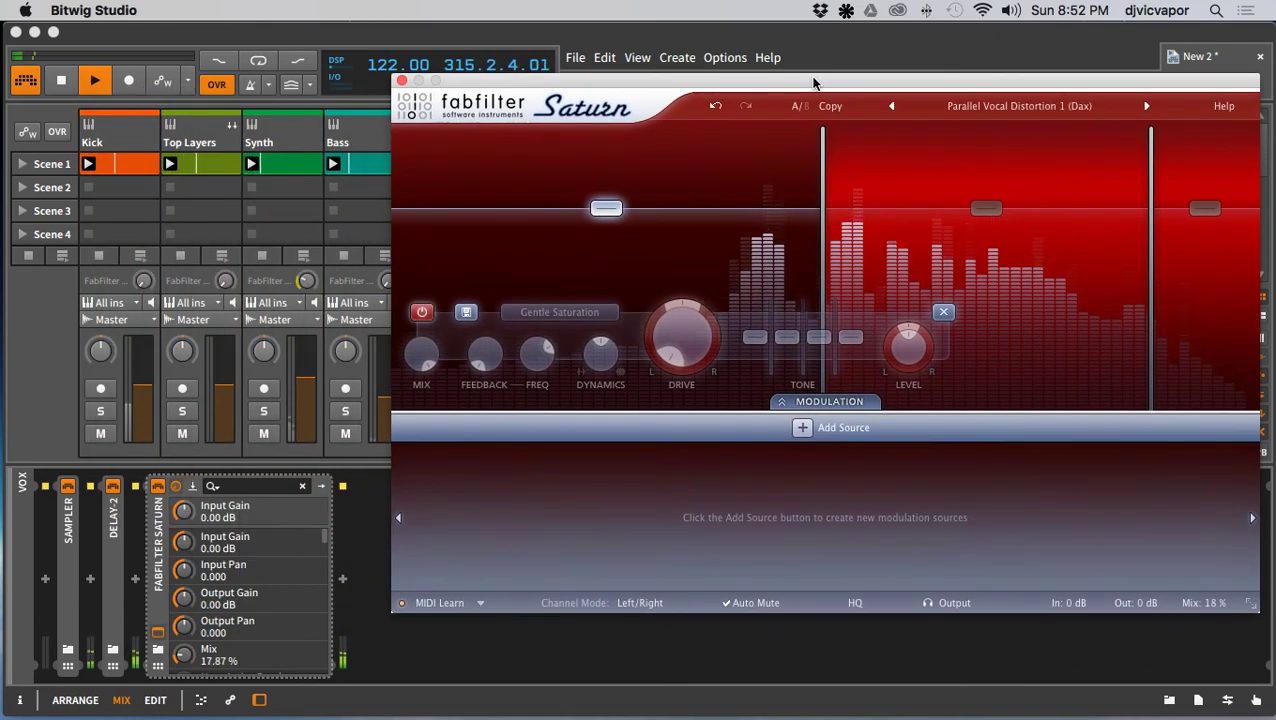
{"action": "left_click_drag", "start_coordinate": [649, 83], "coordinate": [593, 71]}
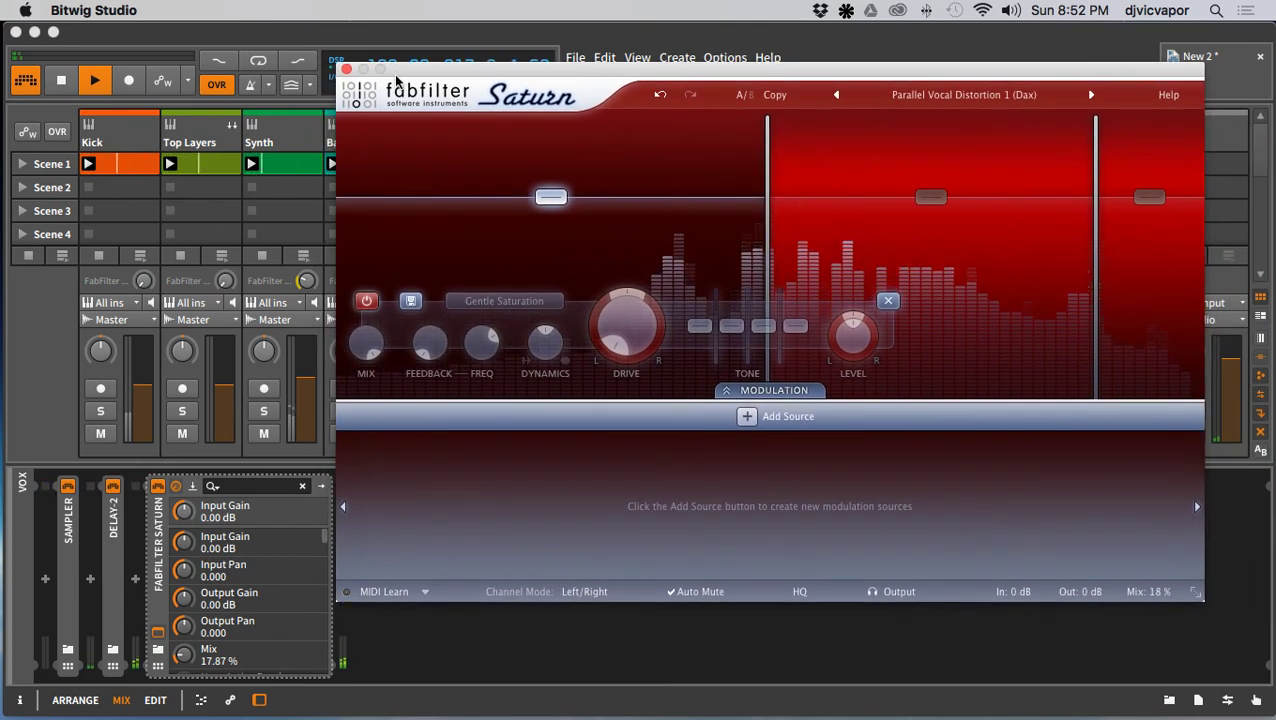
{"action": "left_click", "coordinate": [346, 69]}
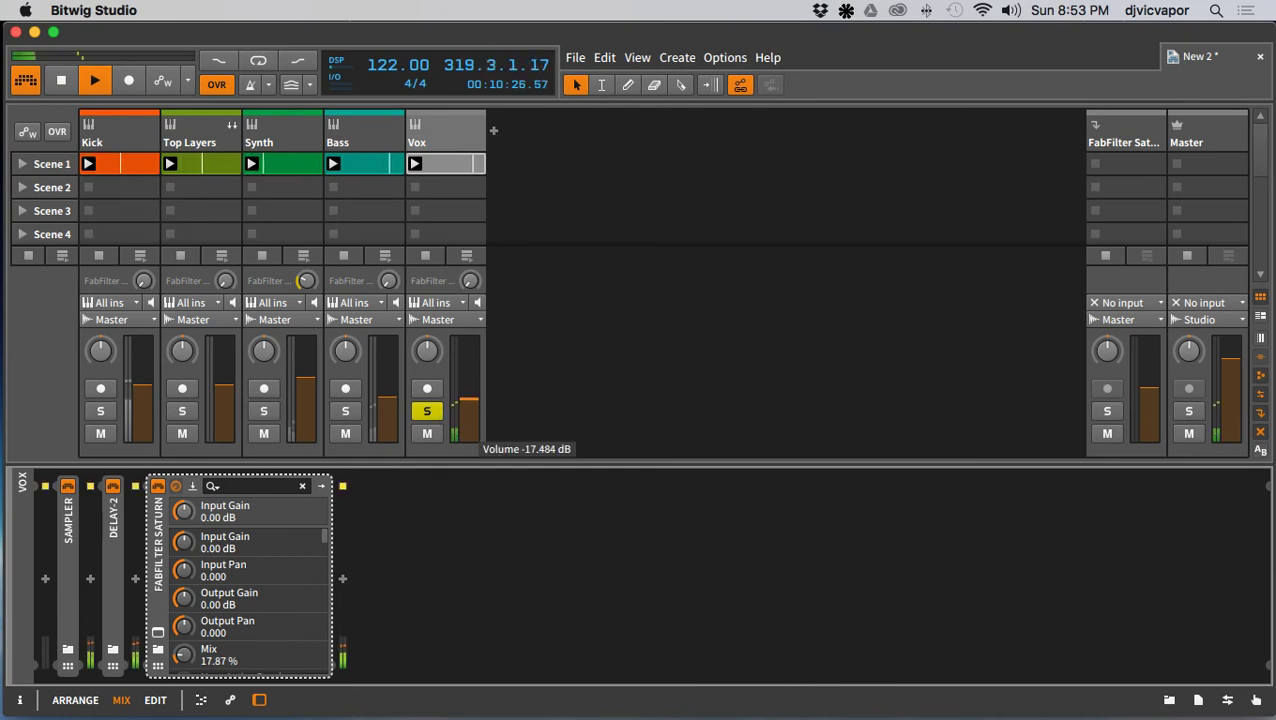
Step: Unsolo the Vox track, collapse the FabFilter Saturn device, and lower the Vox volume slightly
{"action": "left_click", "coordinate": [426, 412]}
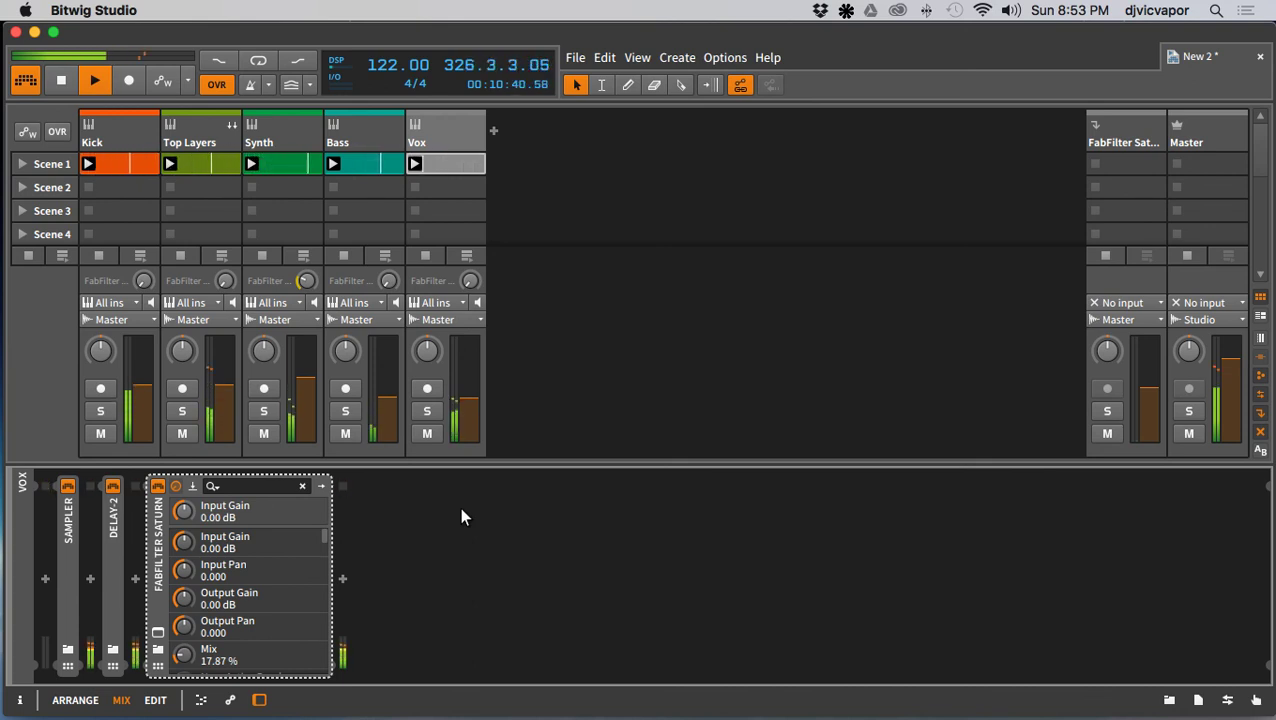
{"action": "left_click", "coordinate": [157, 573]}
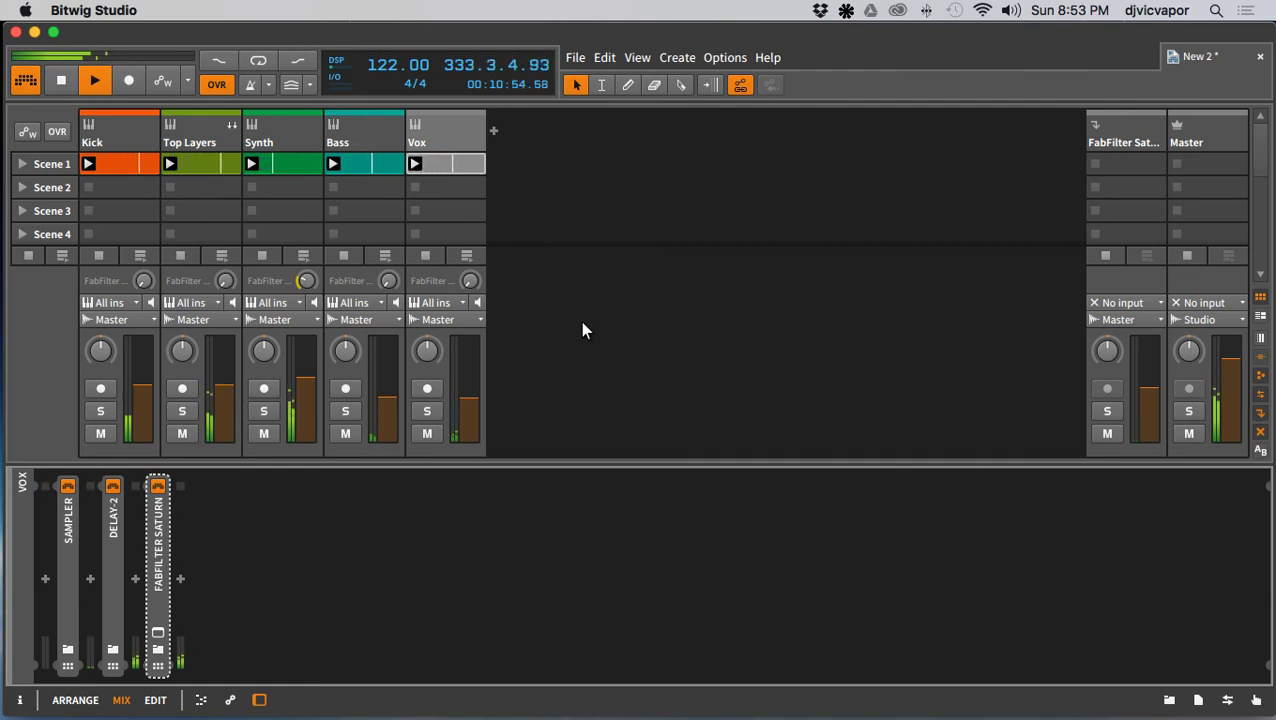
{"action": "left_click_drag", "start_coordinate": [474, 397], "coordinate": [474, 401]}
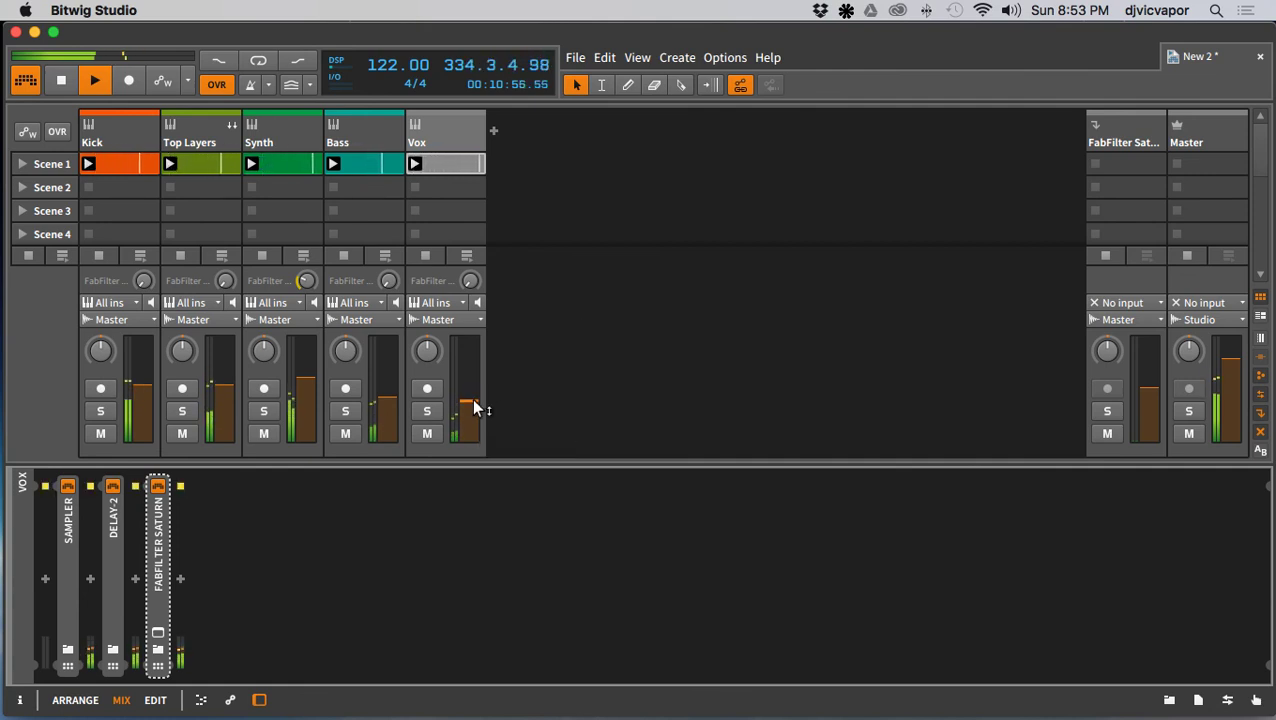
{"action": "left_click", "coordinate": [574, 366]}
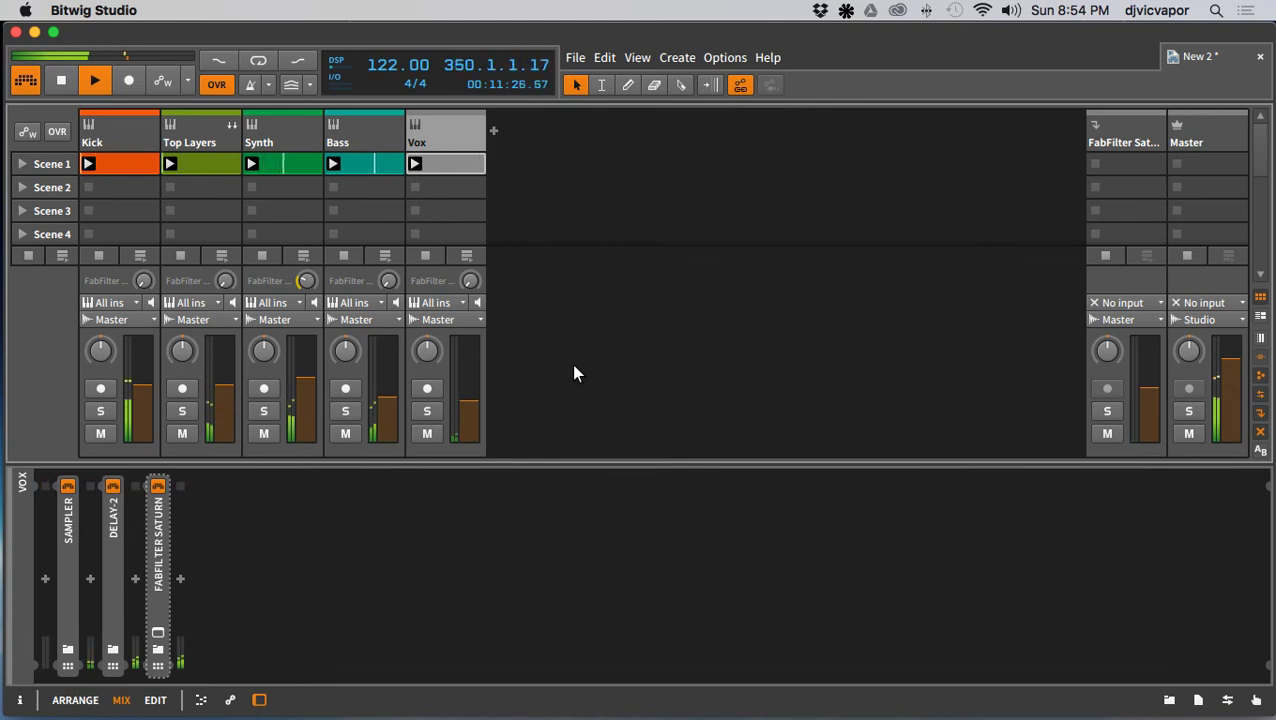
Step: Add an instrument track after Vox, insert Serum from the Serum 1.07b folder, and close its plug-in window
{"action": "right_click", "coordinate": [559, 133]}
{"action": "left_click", "coordinate": [568, 143]}
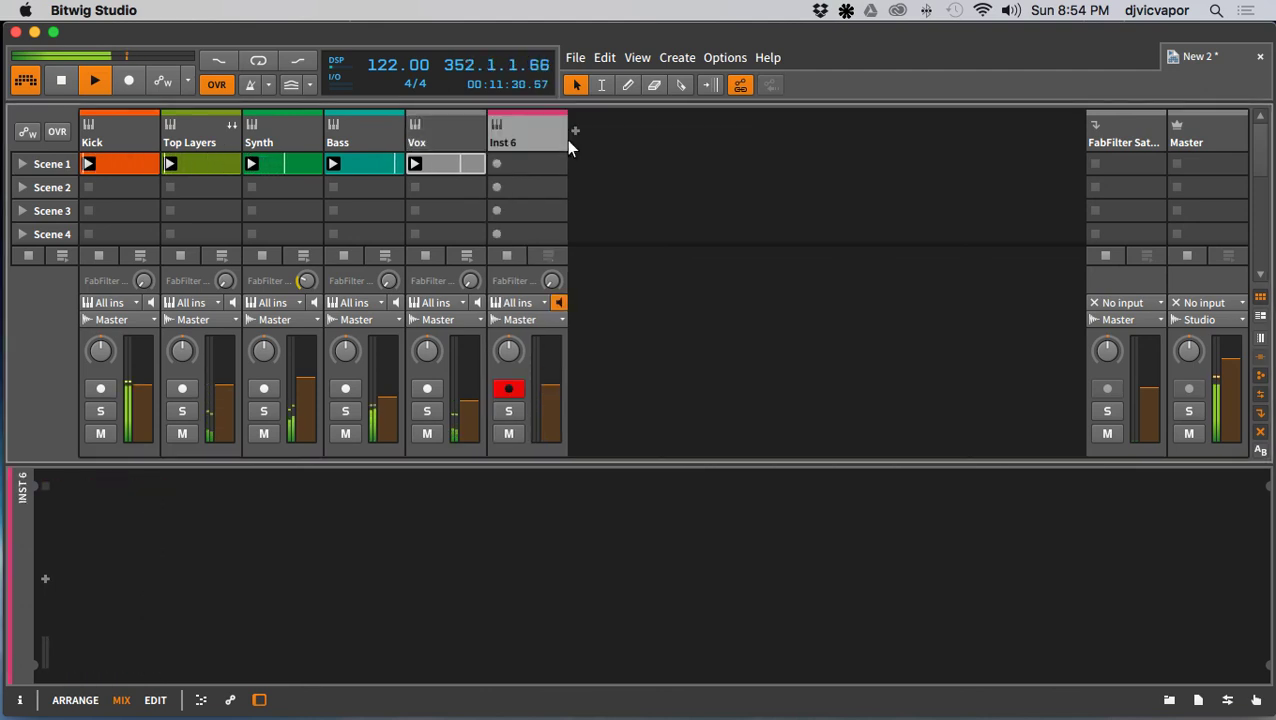
{"action": "left_click", "coordinate": [45, 578]}
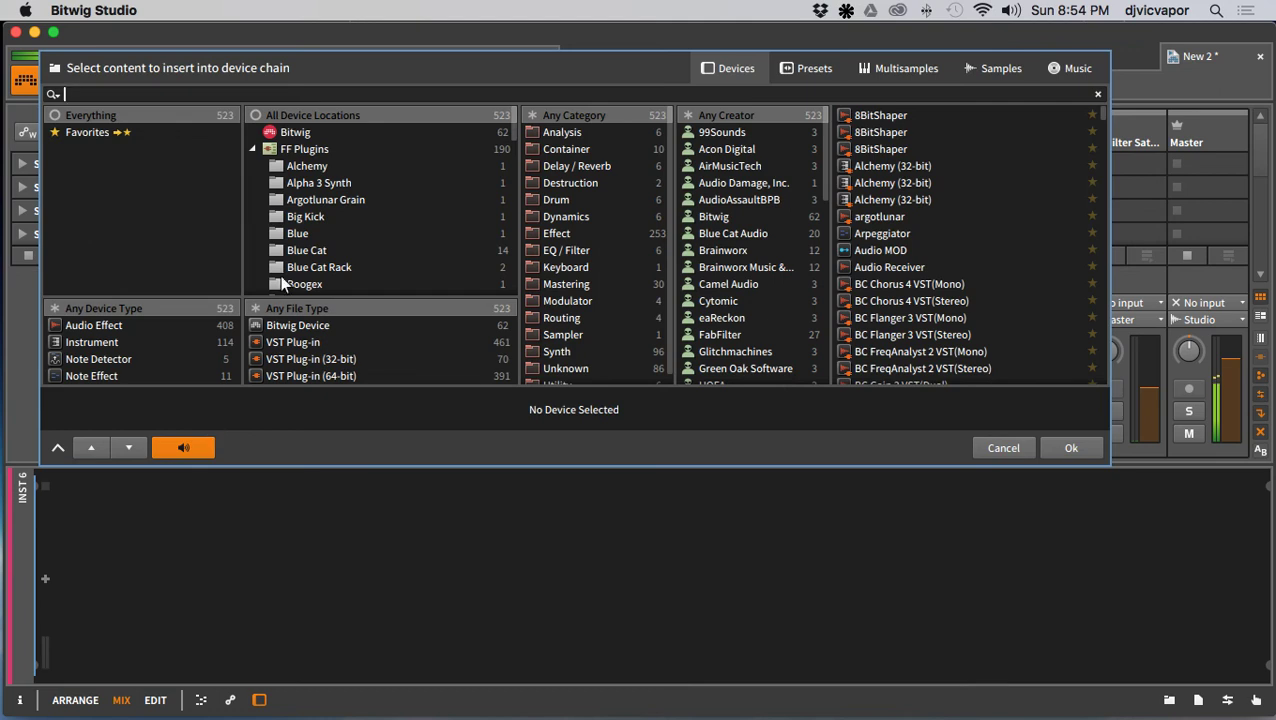
{"action": "scroll", "coordinate": [283, 285], "scroll_direction": "down", "scroll_amount": 10}
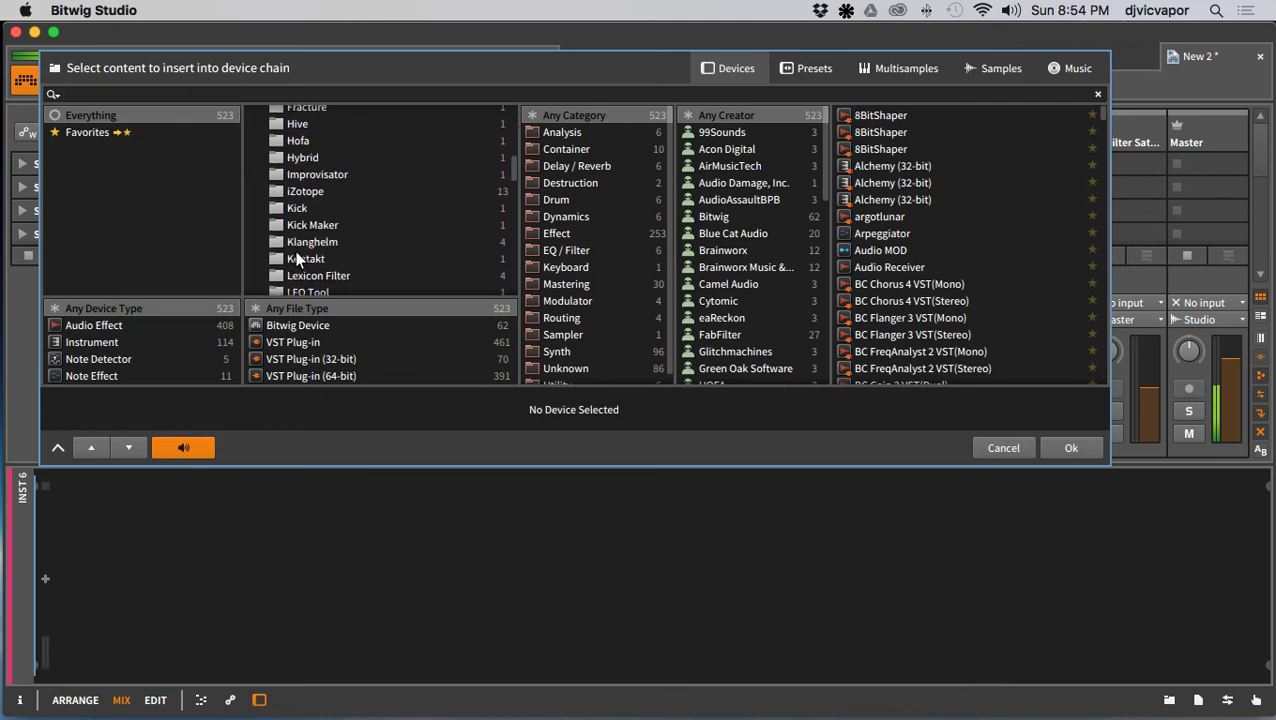
{"action": "scroll", "coordinate": [296, 258], "scroll_direction": "down", "scroll_amount": 5}
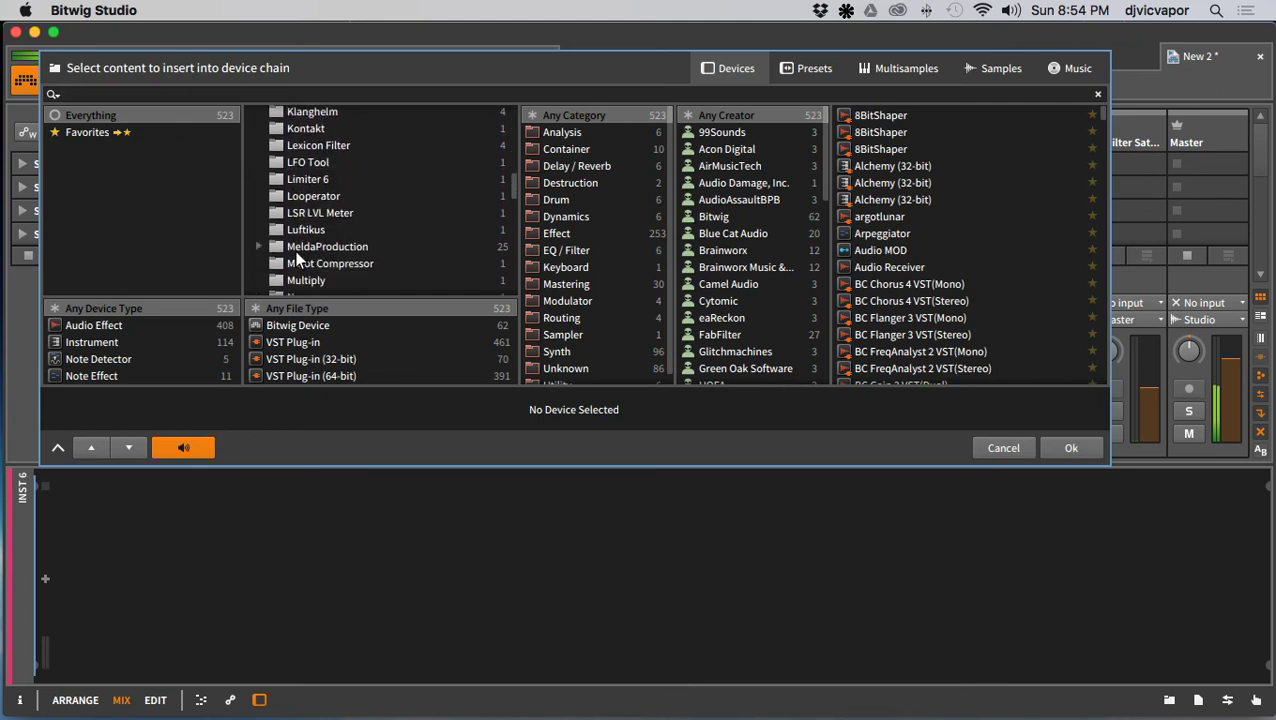
{"action": "scroll", "coordinate": [296, 258], "scroll_direction": "up", "scroll_amount": 15}
{"action": "scroll", "coordinate": [296, 258], "scroll_direction": "down", "scroll_amount": 15}
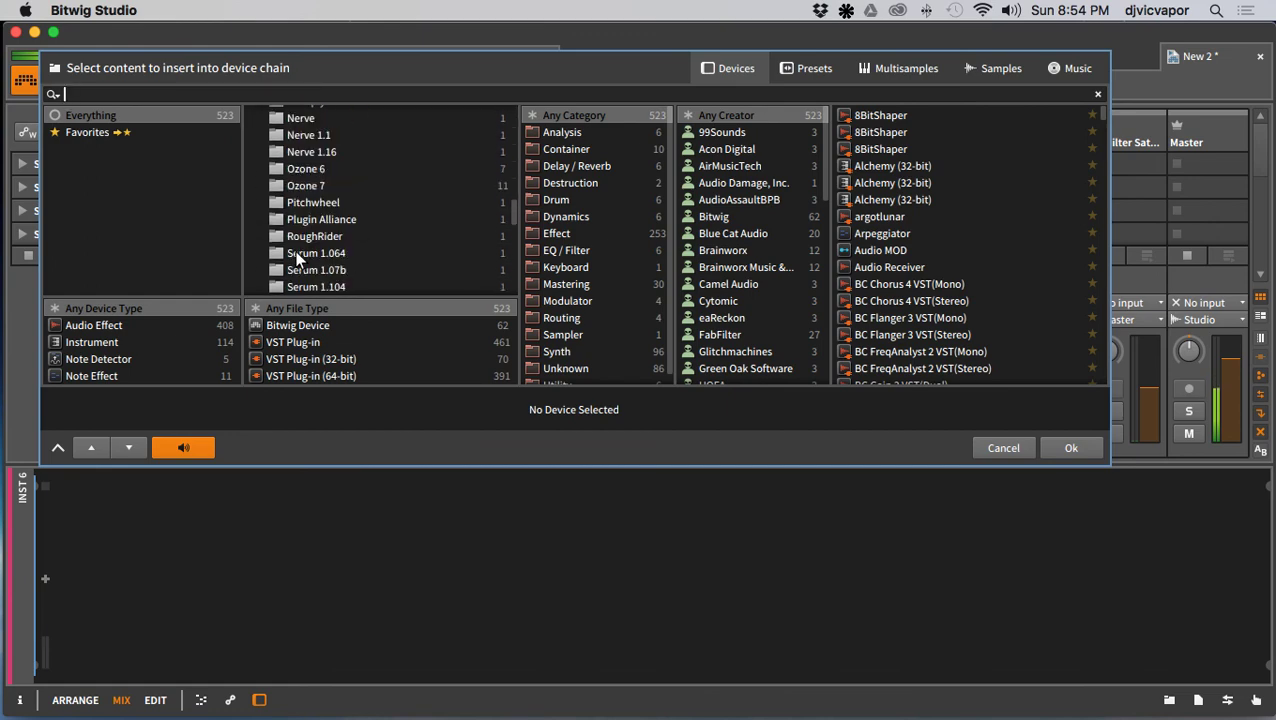
{"action": "left_click", "coordinate": [300, 270]}
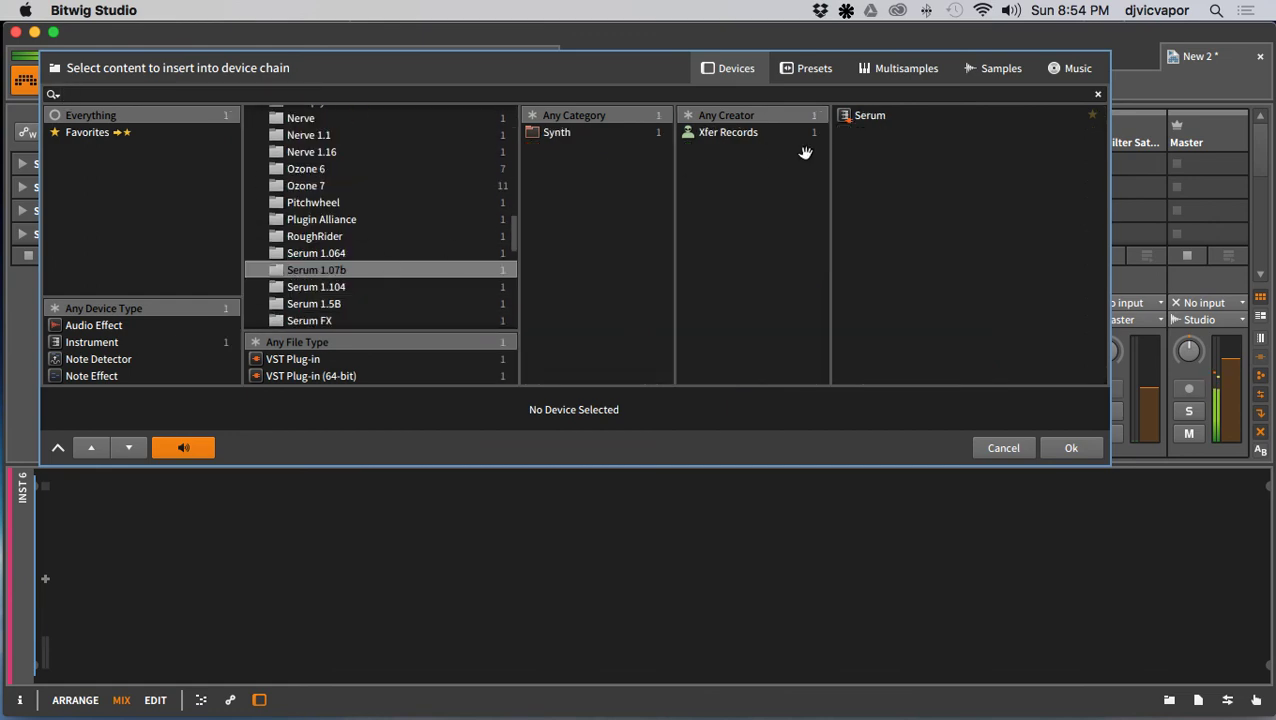
{"action": "left_click", "coordinate": [870, 116]}
{"action": "left_click", "coordinate": [1091, 450]}
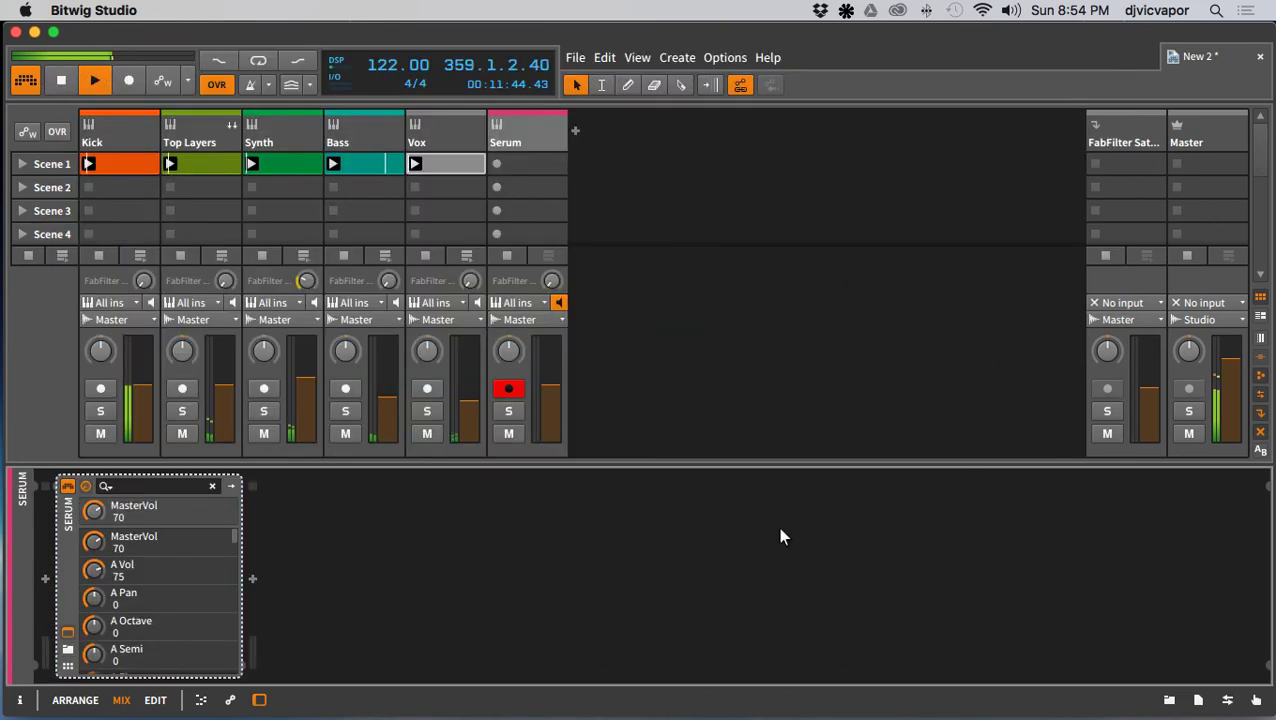
{"action": "left_click_drag", "start_coordinate": [573, 37], "coordinate": [792, 37]}
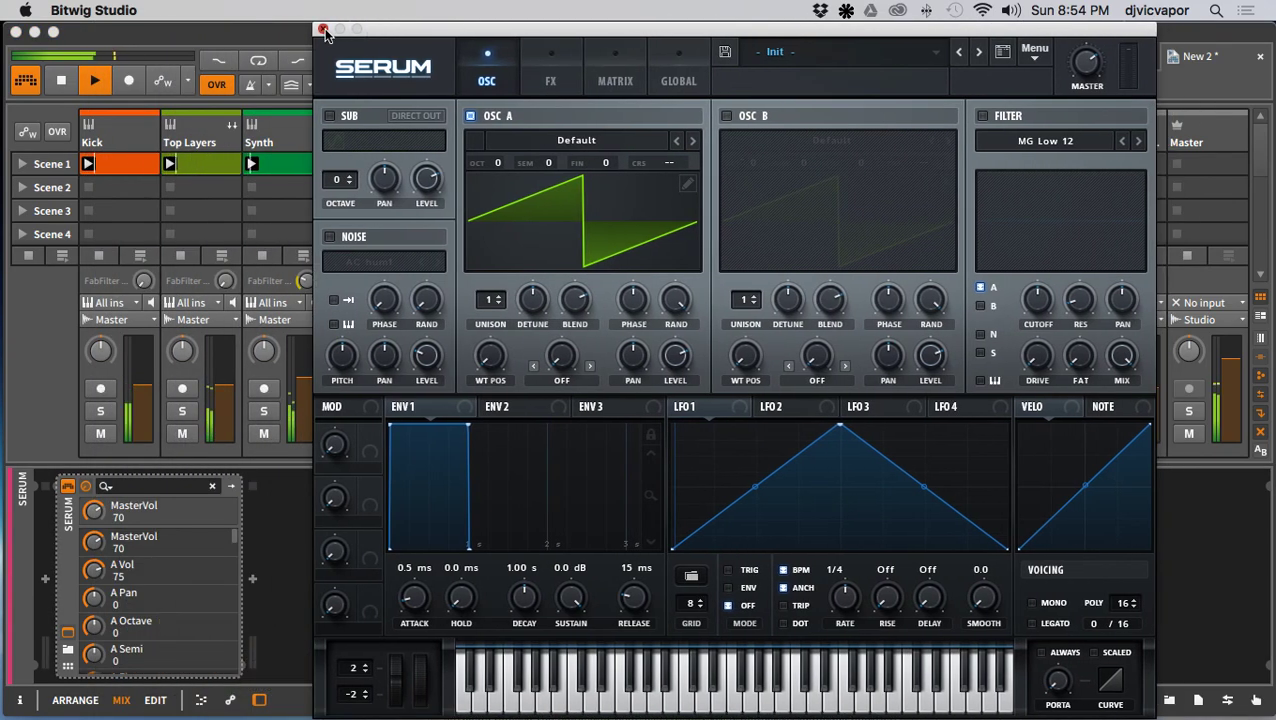
{"action": "left_click", "coordinate": [323, 29]}
Step: Create a clip in the Serum track's Scene 1 slot, open its note editor, and extend the loop to a sixteenth short of two bars
{"action": "double_click", "coordinate": [518, 163]}
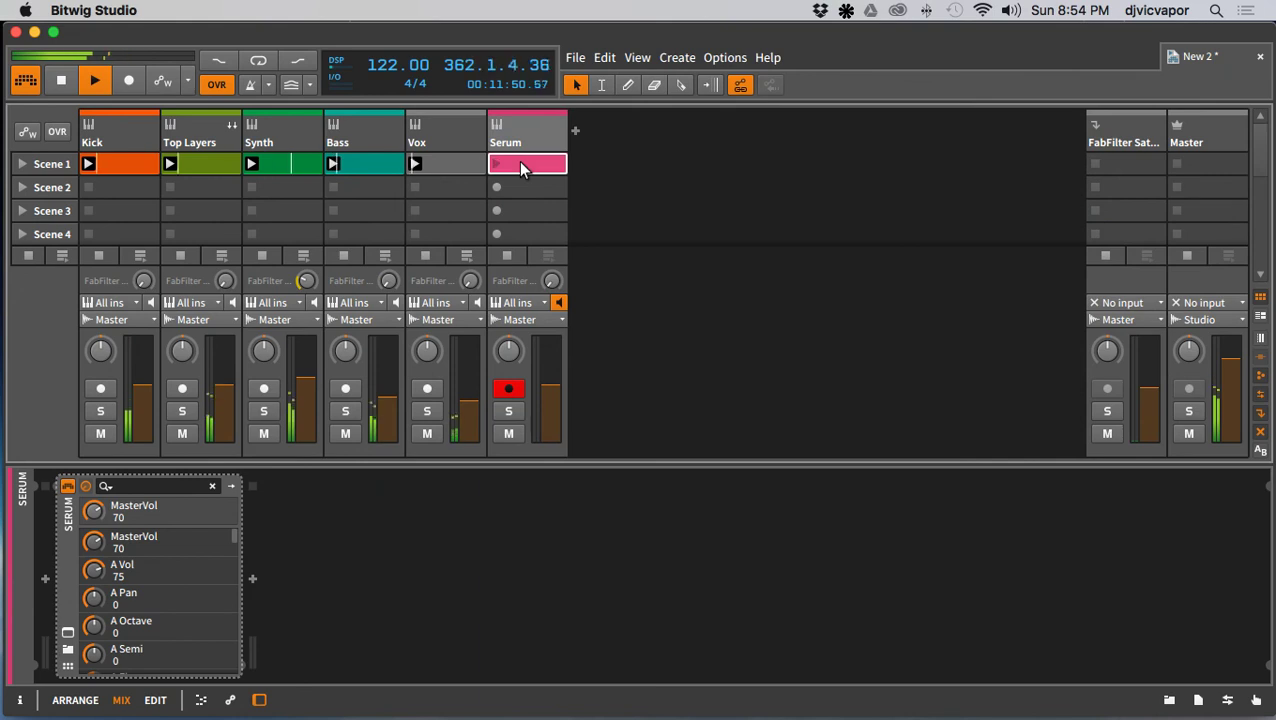
{"action": "double_click", "coordinate": [520, 165]}
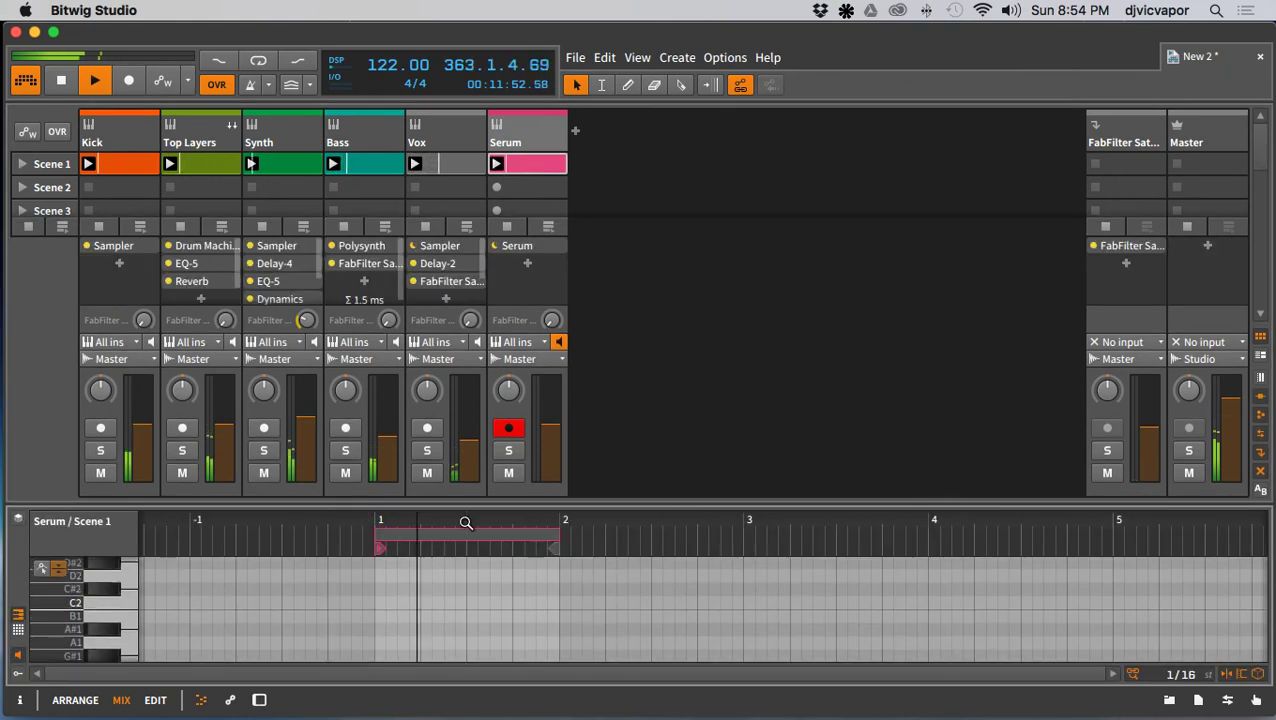
{"action": "left_click_drag", "start_coordinate": [468, 521], "coordinate": [715, 335]}
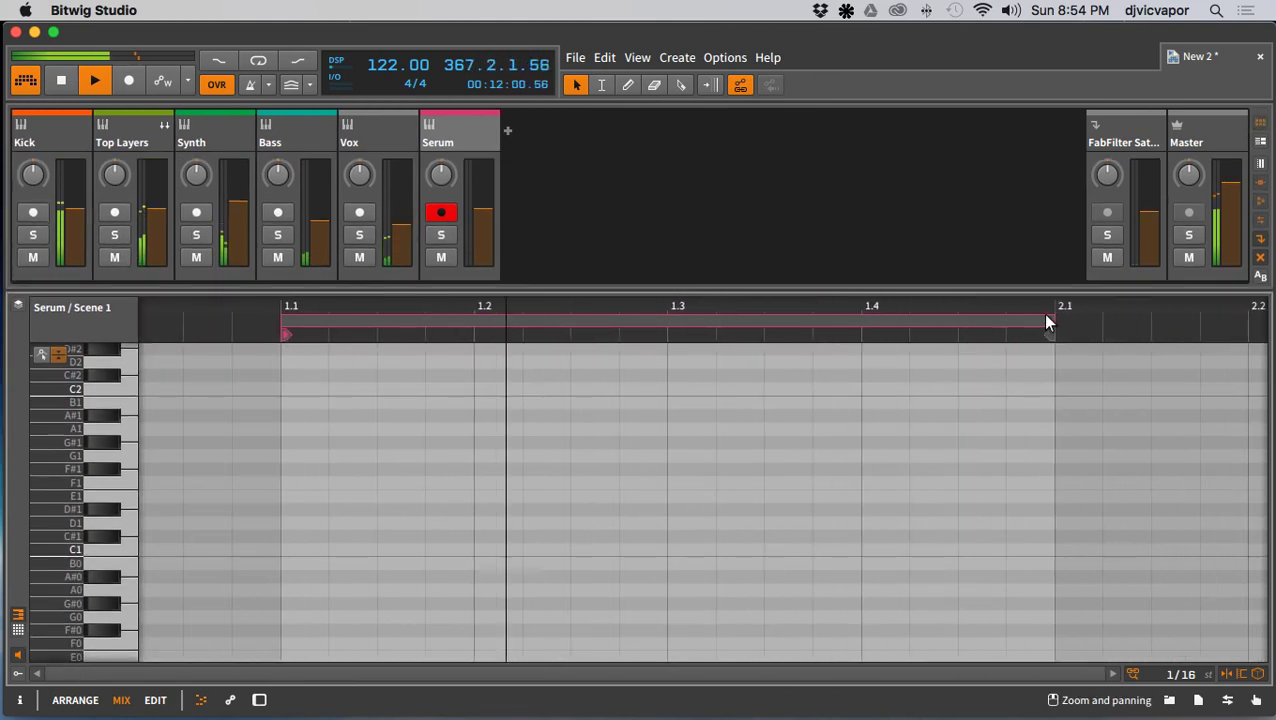
{"action": "left_click_drag", "start_coordinate": [1046, 322], "coordinate": [1203, 352]}
{"action": "left_click_drag", "start_coordinate": [846, 308], "coordinate": [920, 264]}
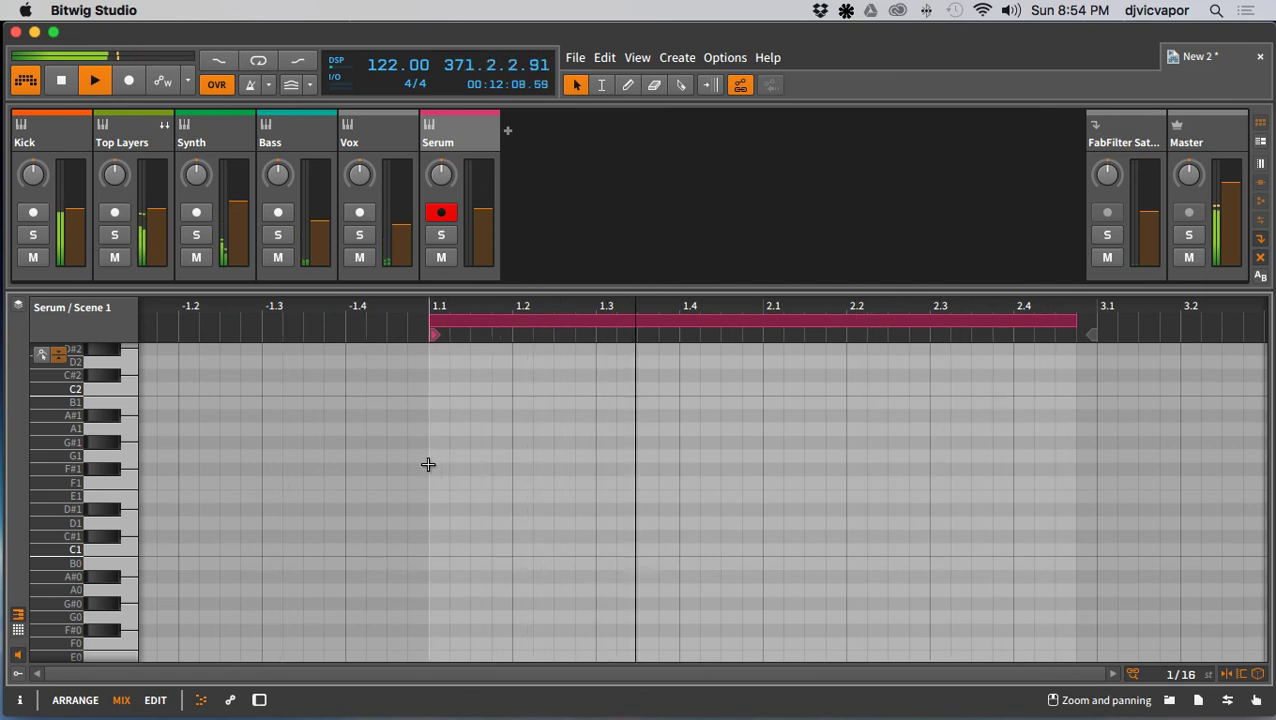
Step: Place a one-beat C2 note at 1.2.3 in the Serum clip and add matching notes at 1.4.3 and 2.2.3
{"action": "double_click", "coordinate": [437, 388]}
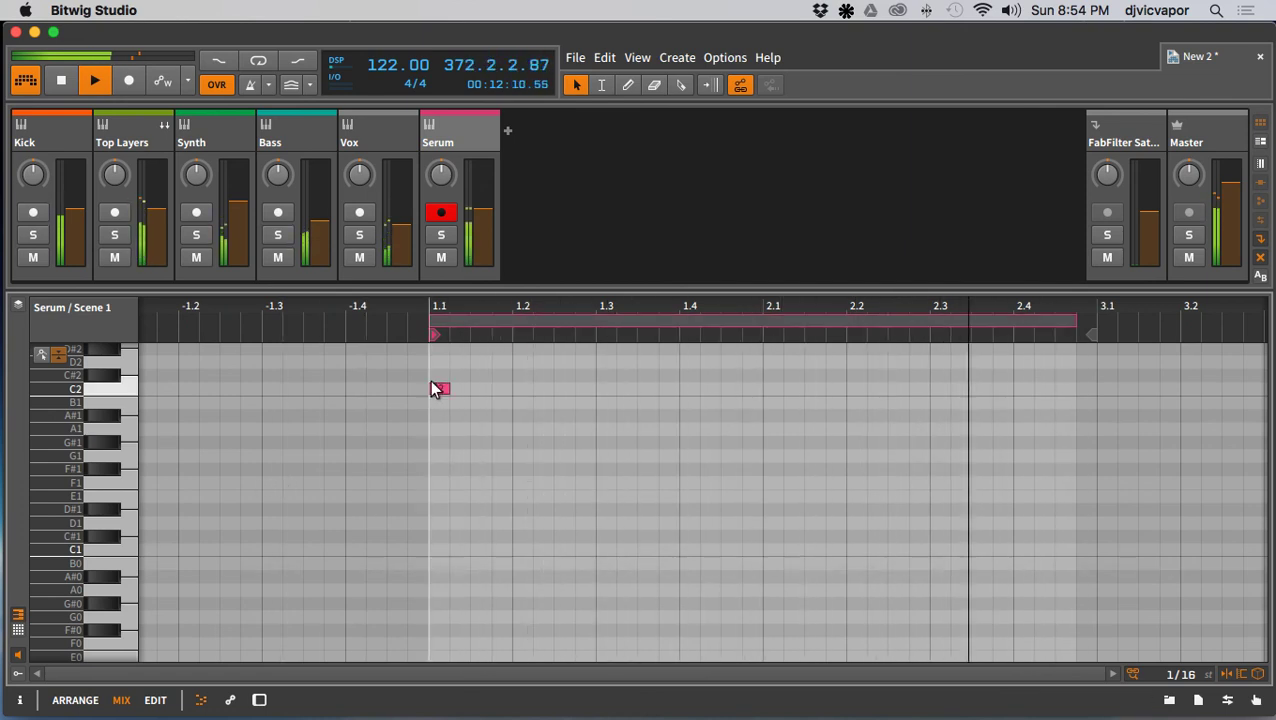
{"action": "left_click_drag", "start_coordinate": [446, 388], "coordinate": [510, 393]}
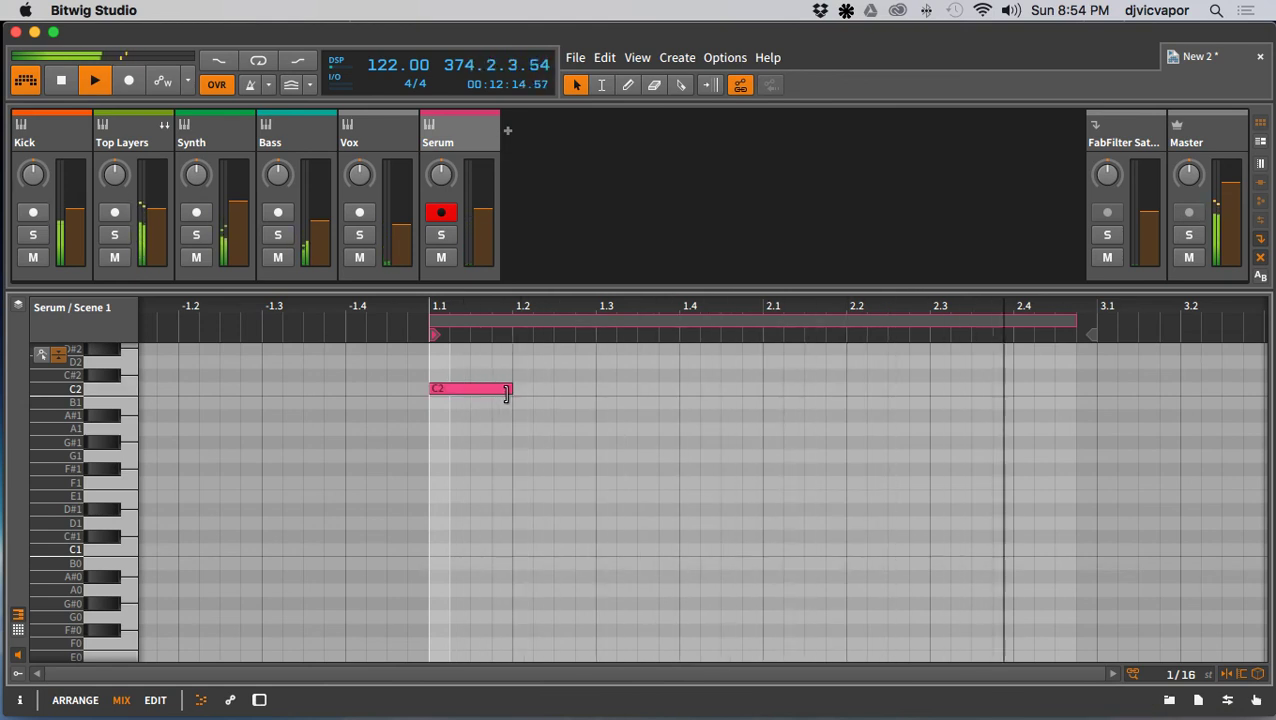
{"action": "key", "text": "Right"}
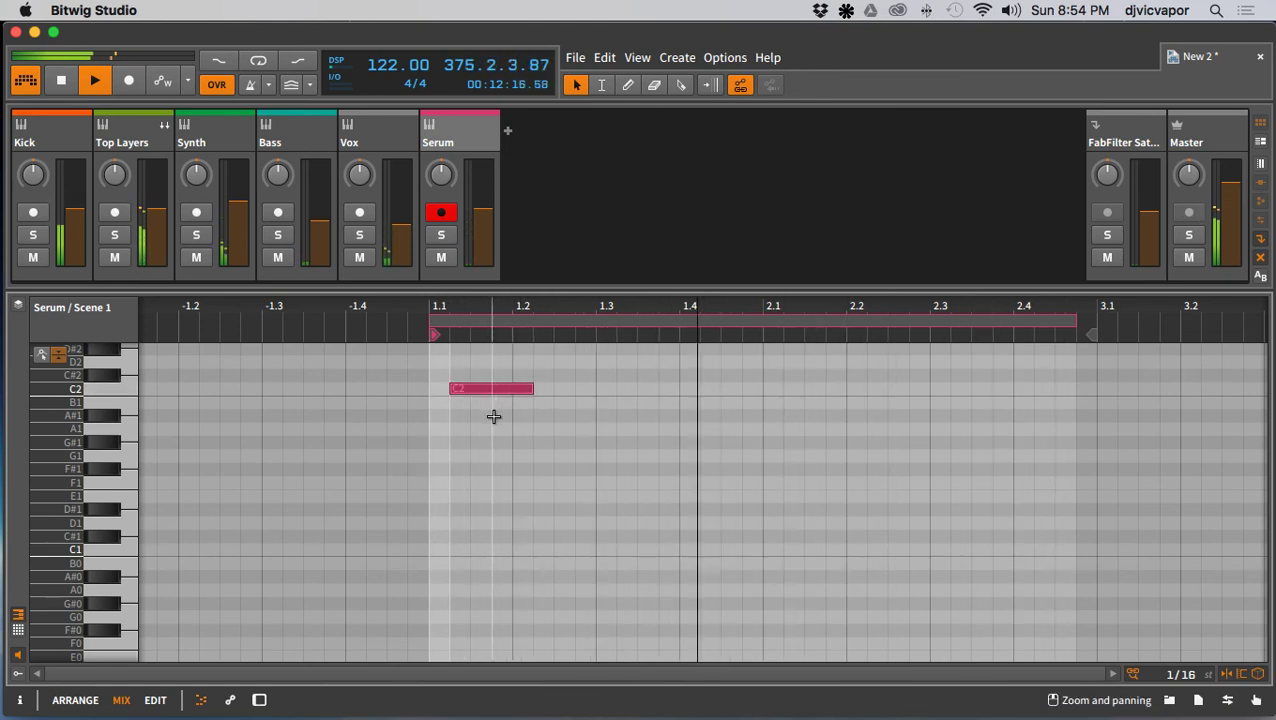
{"action": "key", "text": "Right"}
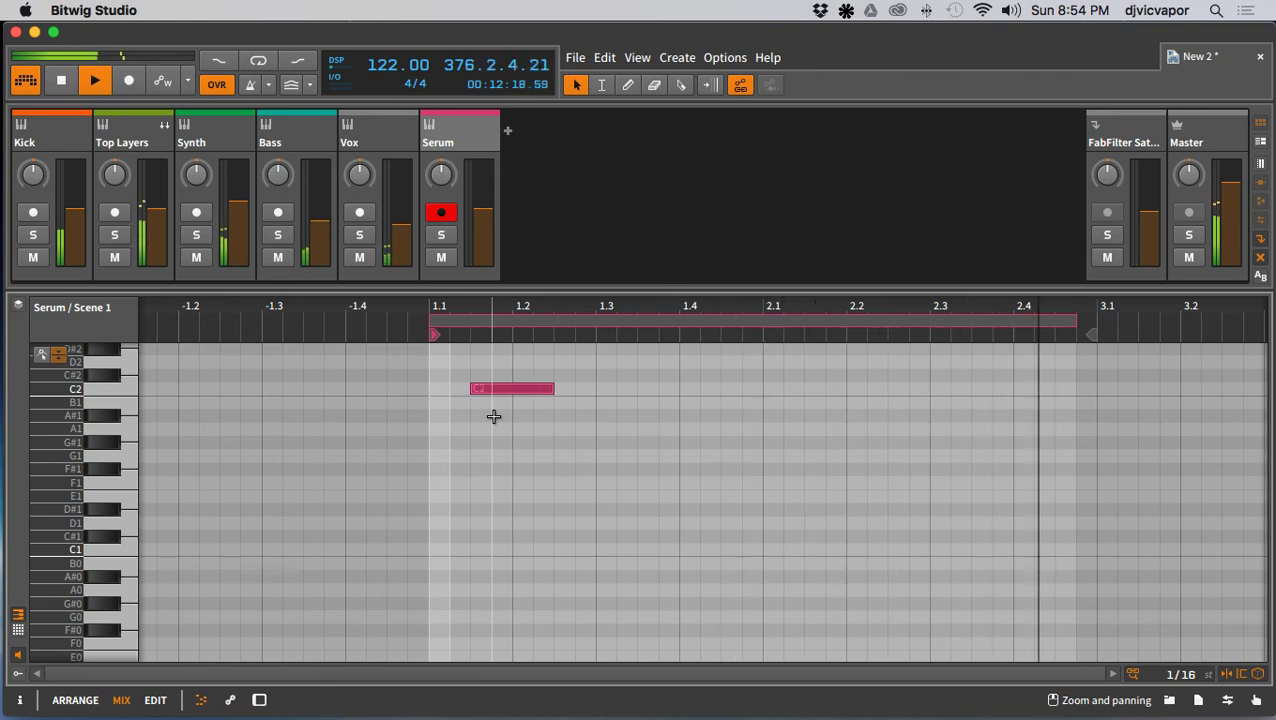
{"action": "key", "text": "Right"}
{"action": "key", "text": "Right"}
{"action": "key", "text": "Right"}
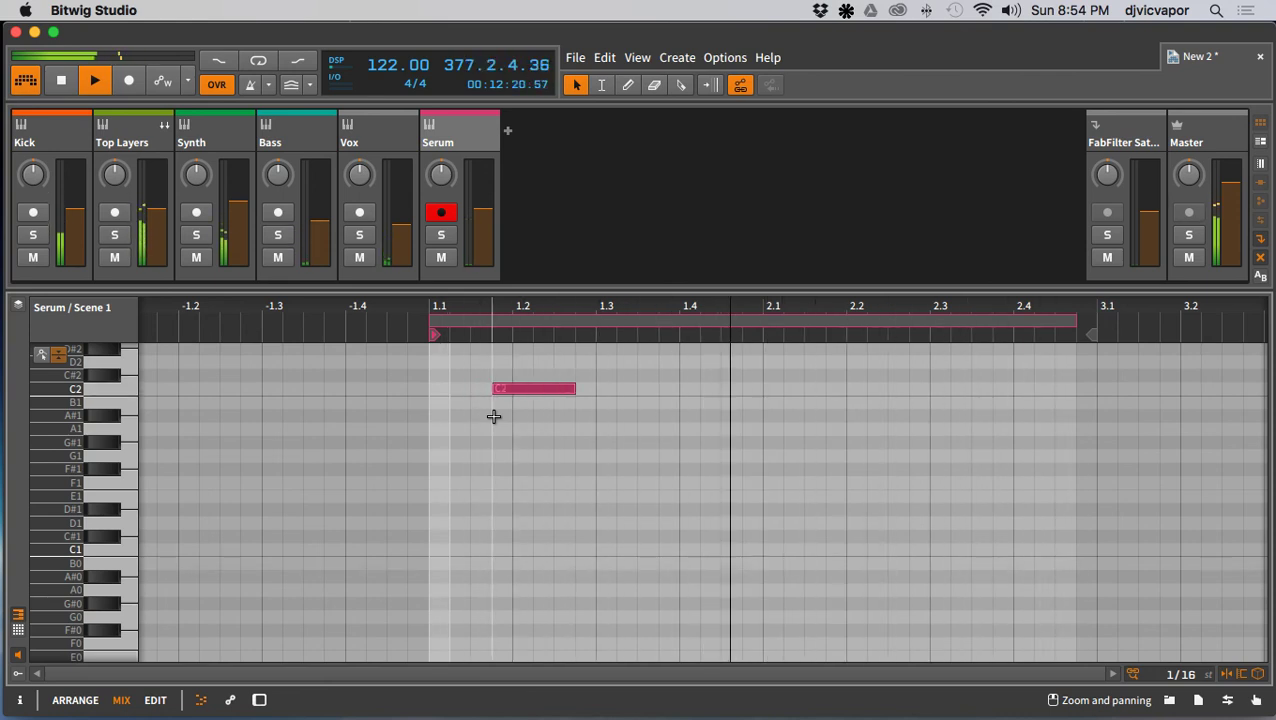
{"action": "key", "text": "Right"}
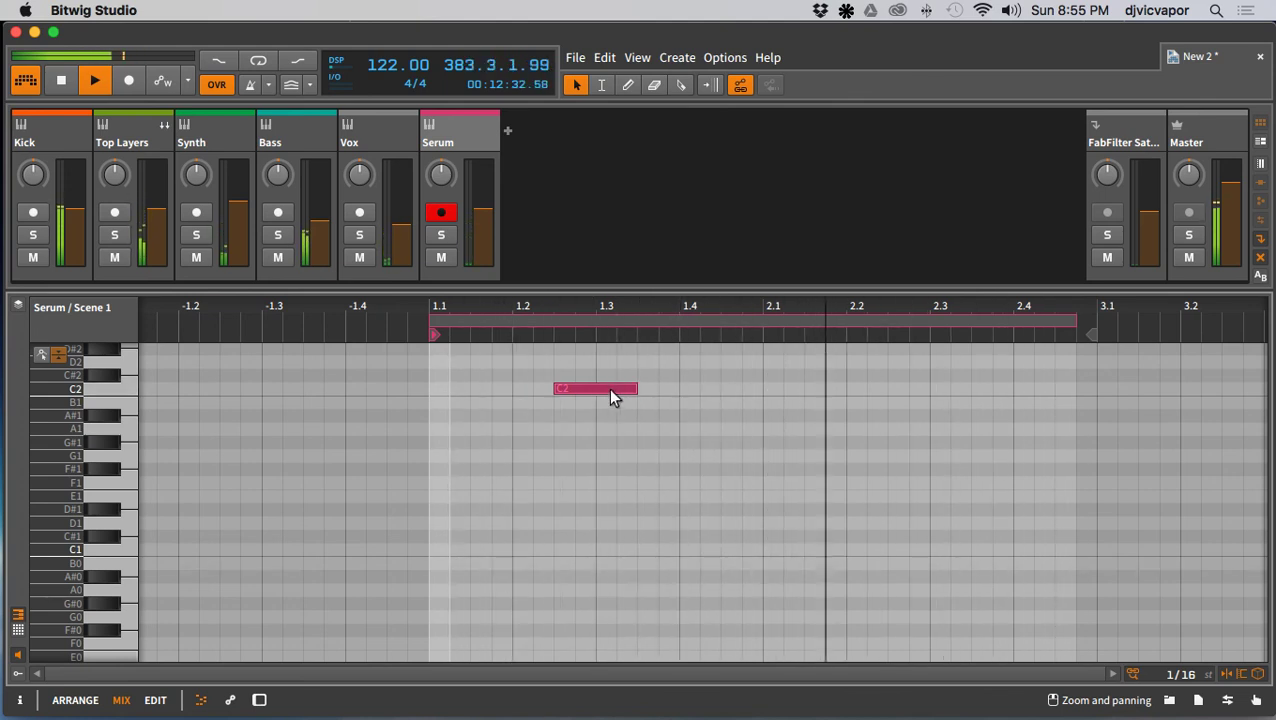
{"action": "double_click", "coordinate": [734, 391]}
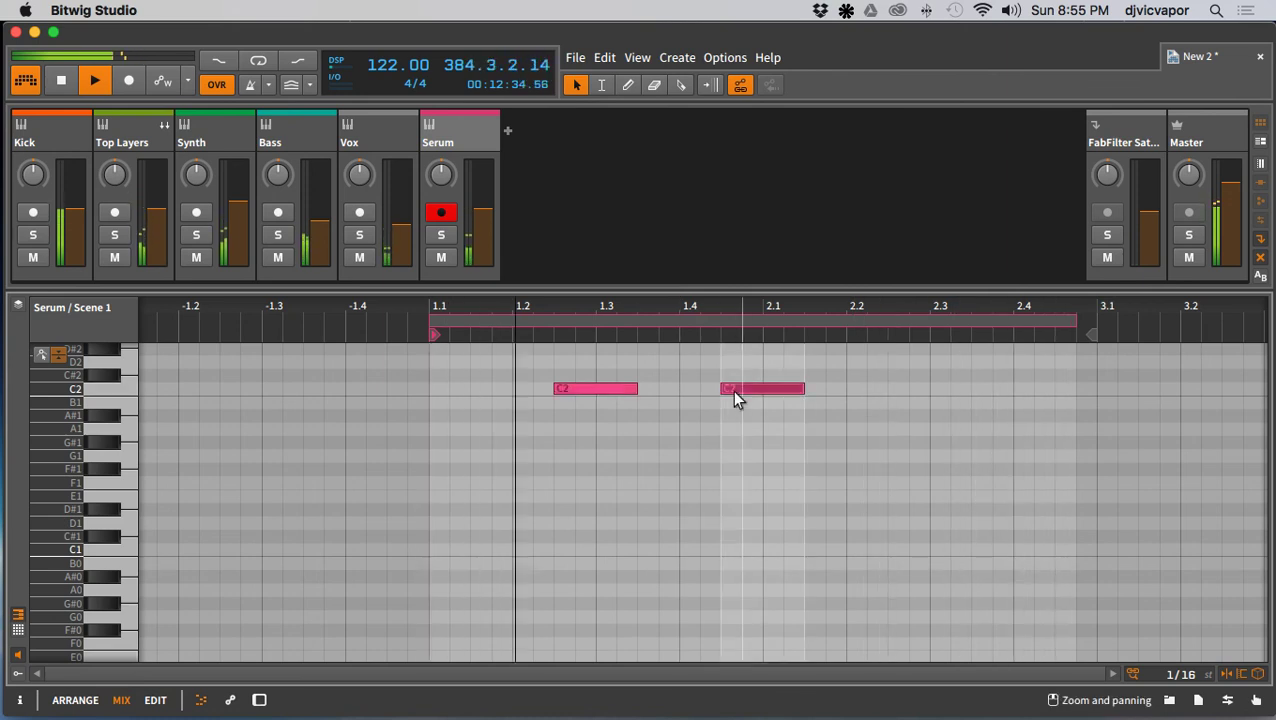
{"action": "double_click", "coordinate": [896, 389]}
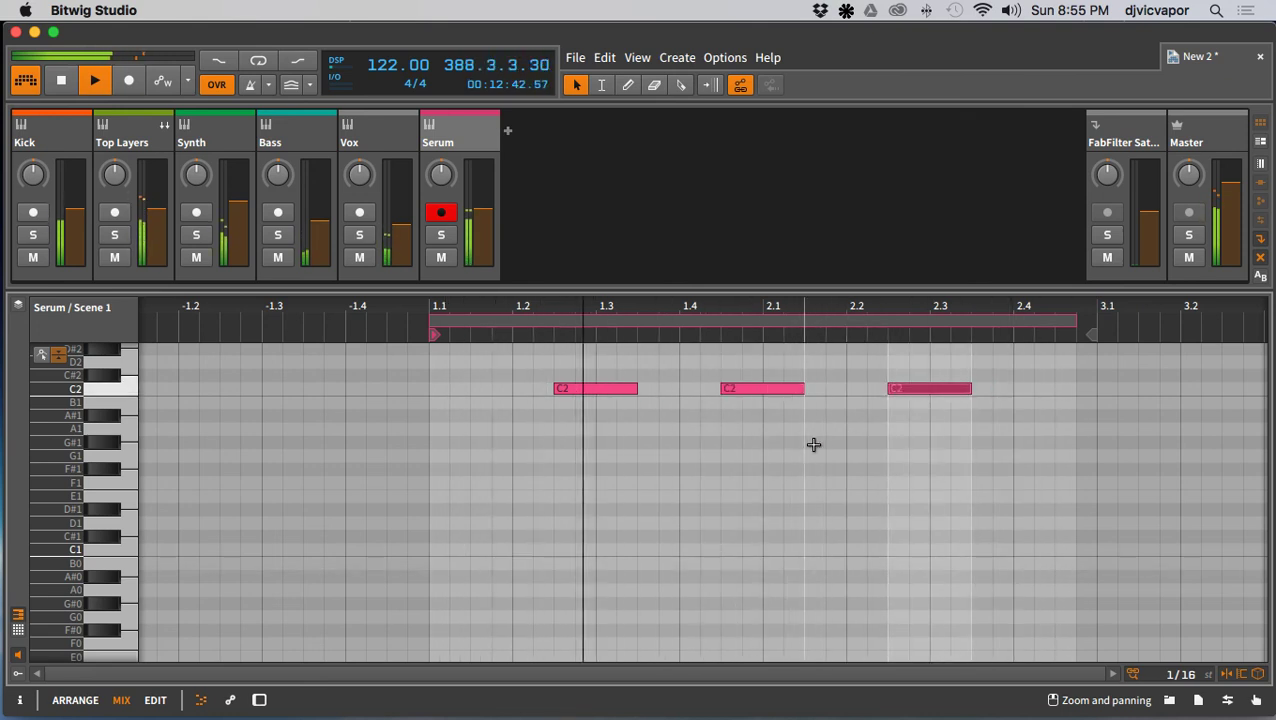
Step: Shorten the middle C2 note to half a beat and add another half-beat C2 note at 2.1.3
{"action": "scroll", "coordinate": [682, 484], "scroll_direction": "up", "scroll_amount": 3}
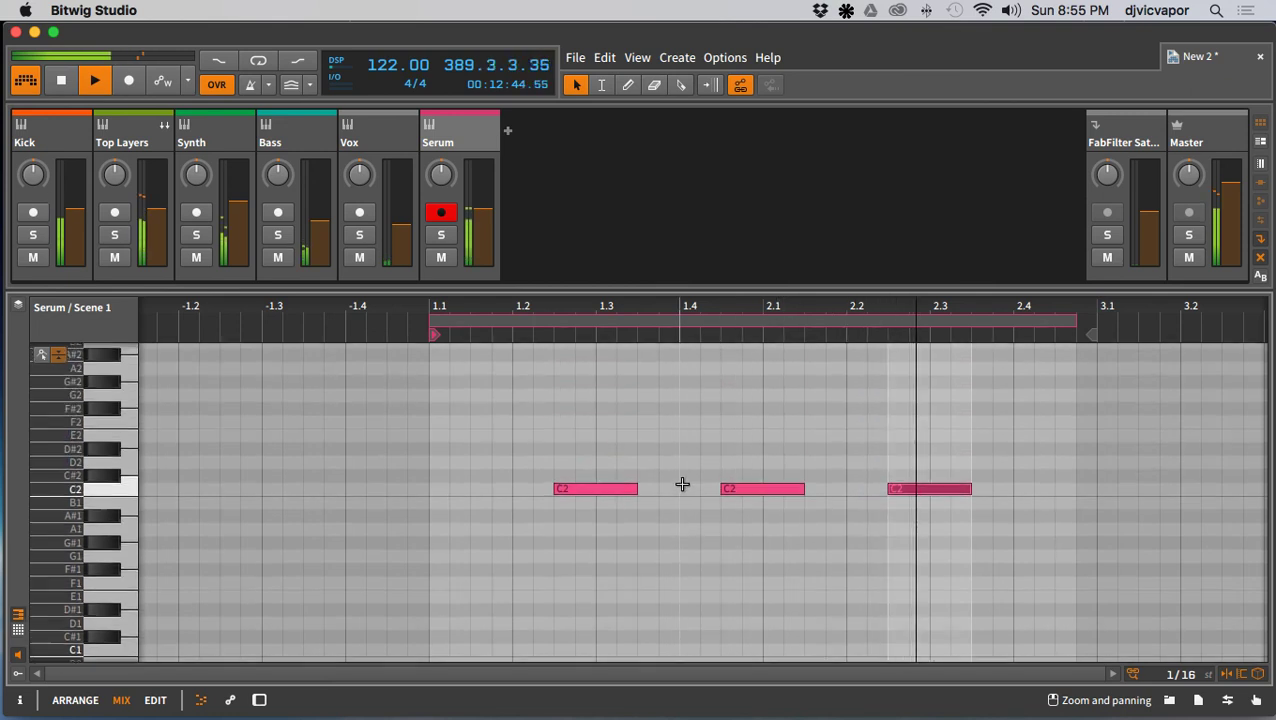
{"action": "scroll", "coordinate": [682, 484], "scroll_direction": "up", "scroll_amount": 1}
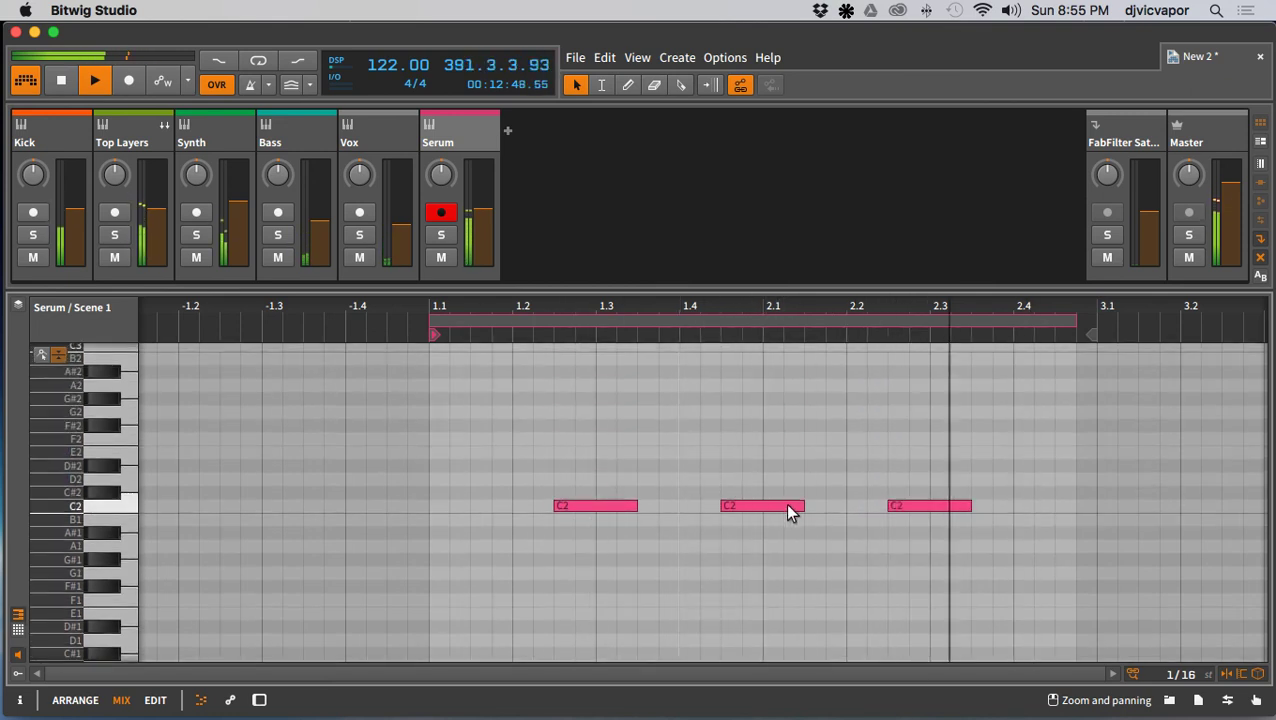
{"action": "left_click_drag", "start_coordinate": [788, 506], "coordinate": [763, 505]}
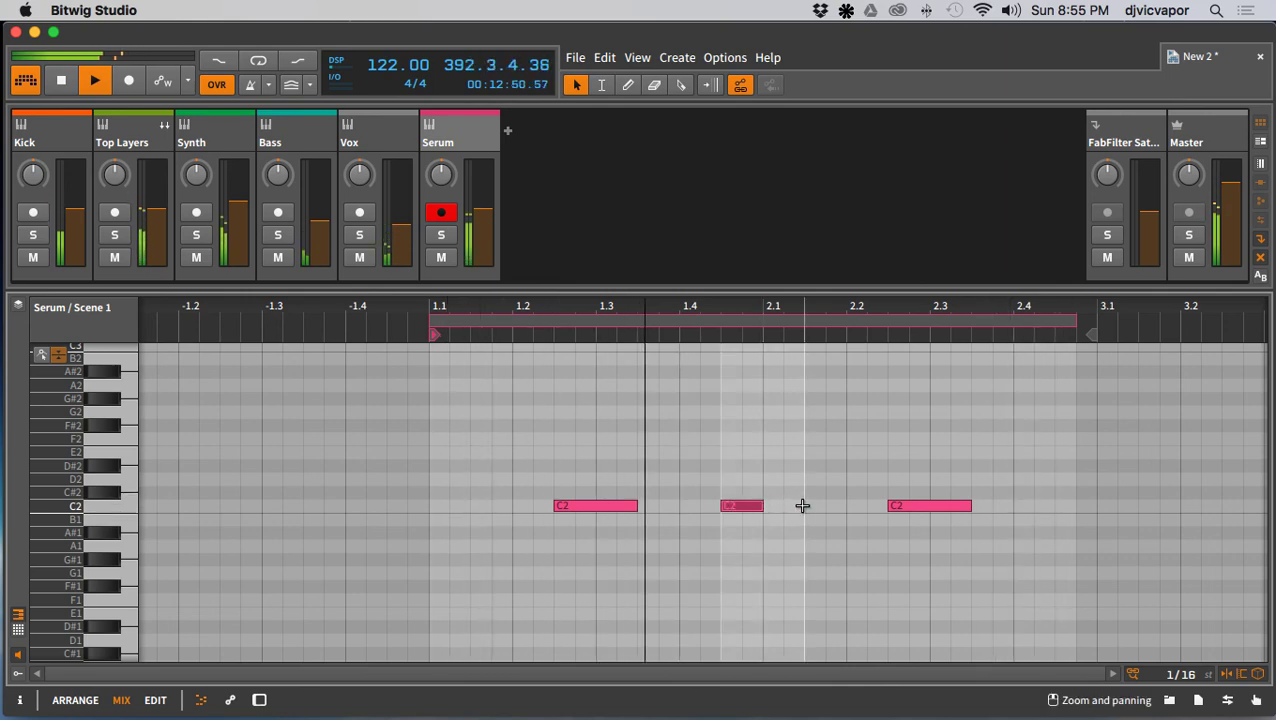
{"action": "double_click", "coordinate": [802, 505]}
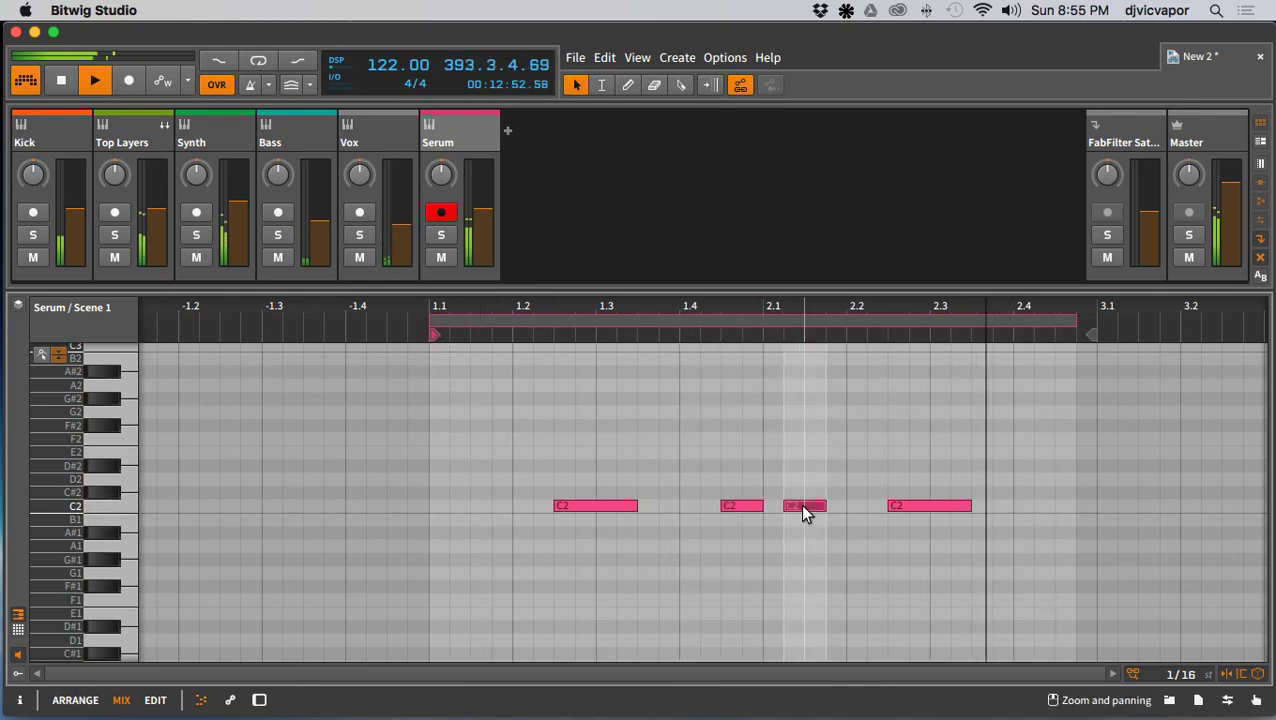
{"action": "left_click_drag", "start_coordinate": [799, 505], "coordinate": [808, 507]}
{"action": "left_click", "coordinate": [794, 555]}
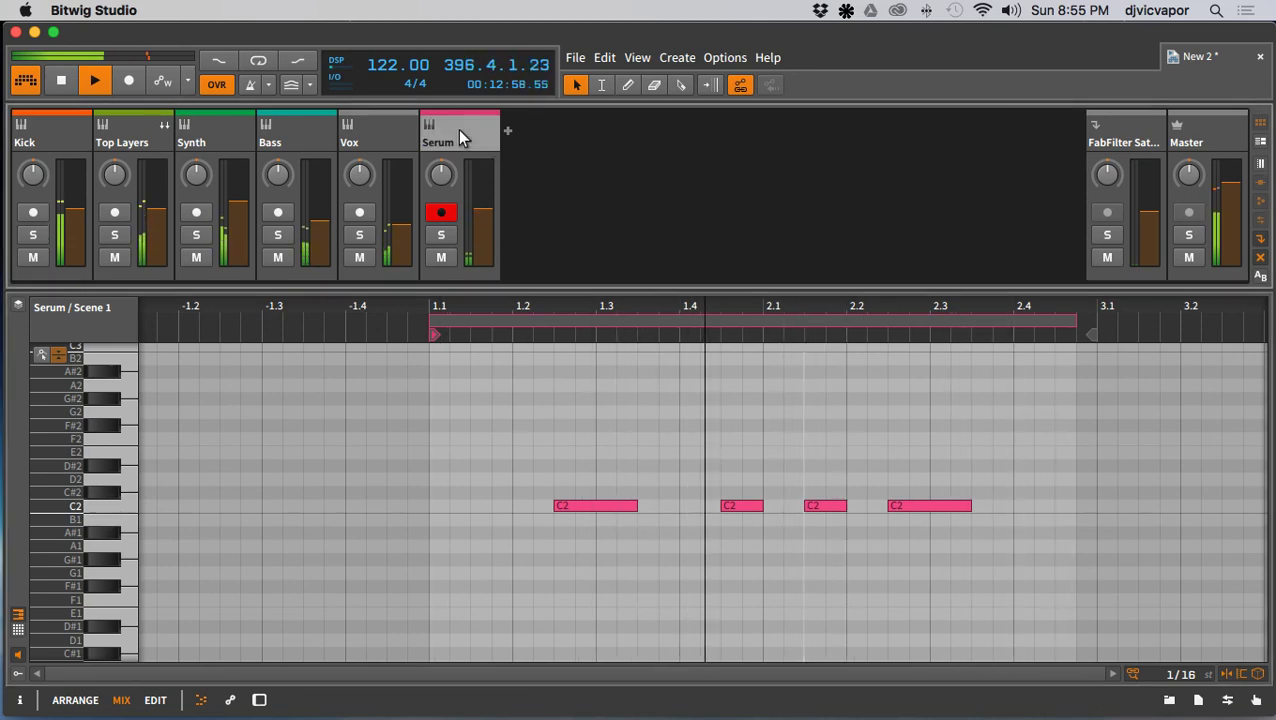
Step: Reopen the Serum track's plug-in window, load the SQ Plucksweep [GS] preset from the Seq category, and reposition the window
{"action": "key", "text": "d"}
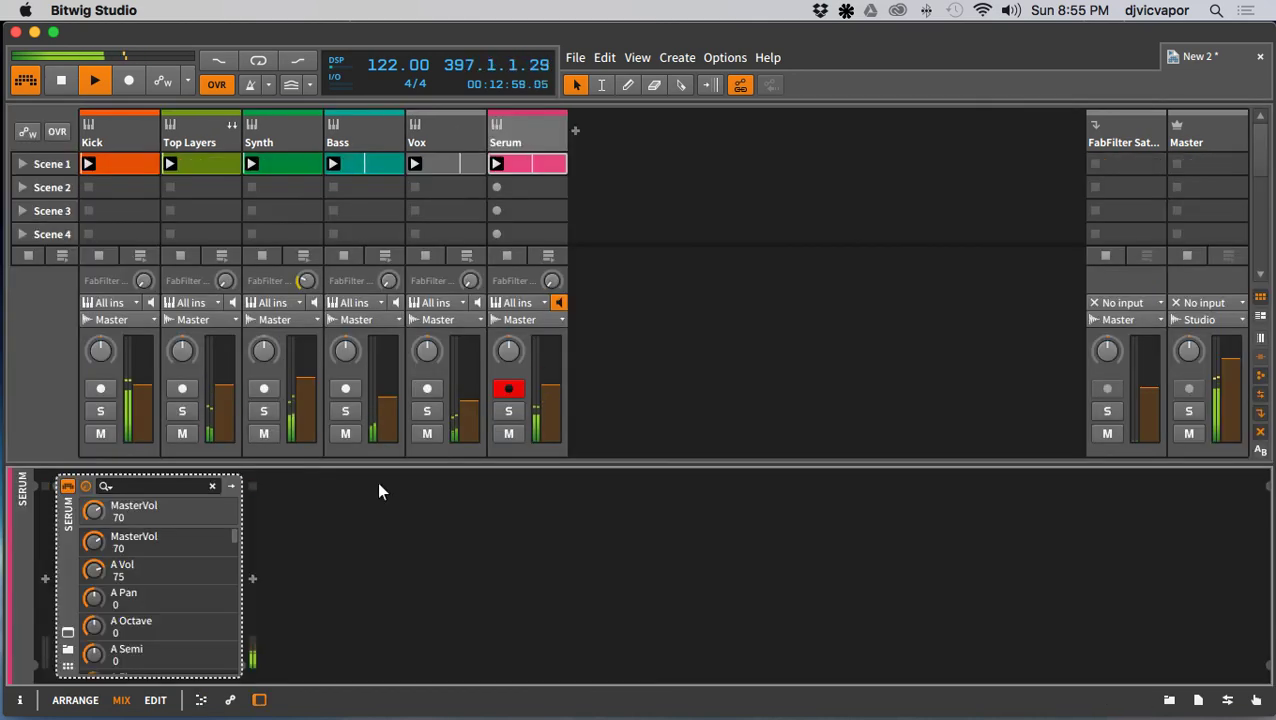
{"action": "left_click", "coordinate": [68, 632]}
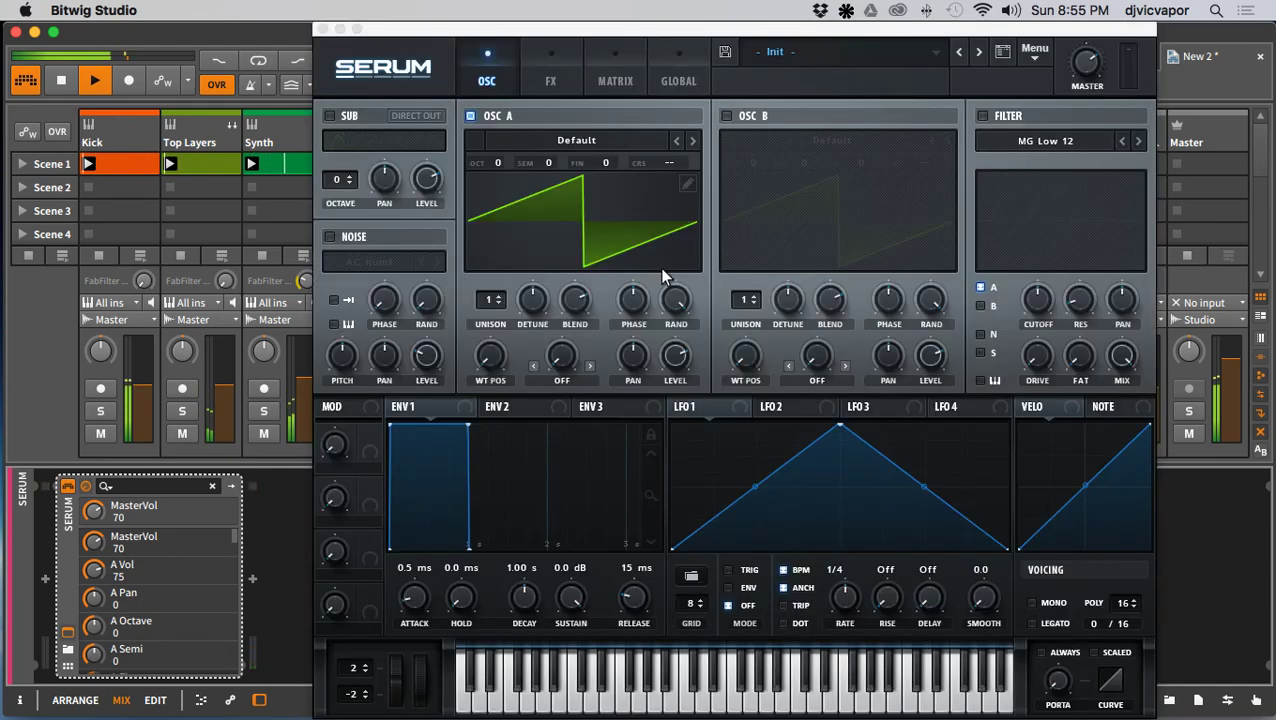
{"action": "left_click", "coordinate": [938, 56]}
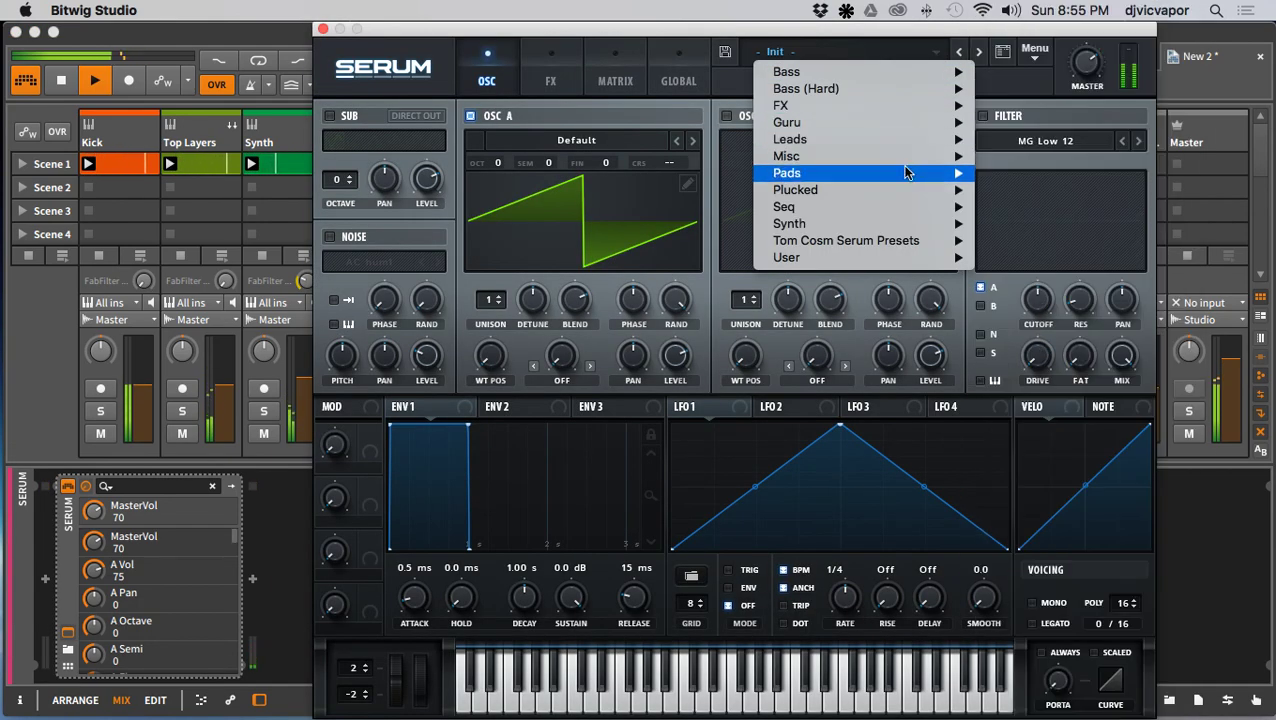
{"action": "mouse_move", "coordinate": [891, 207]}
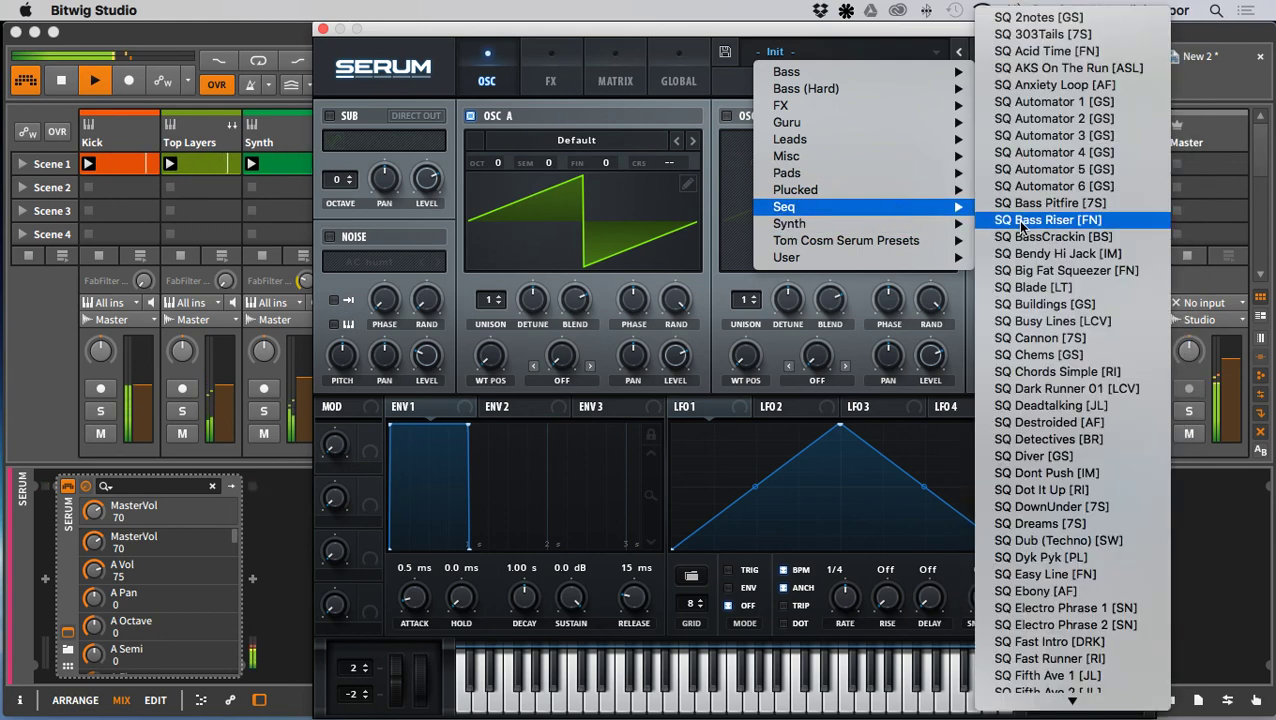
{"action": "scroll", "coordinate": [1040, 290], "scroll_direction": "down", "scroll_amount": 10}
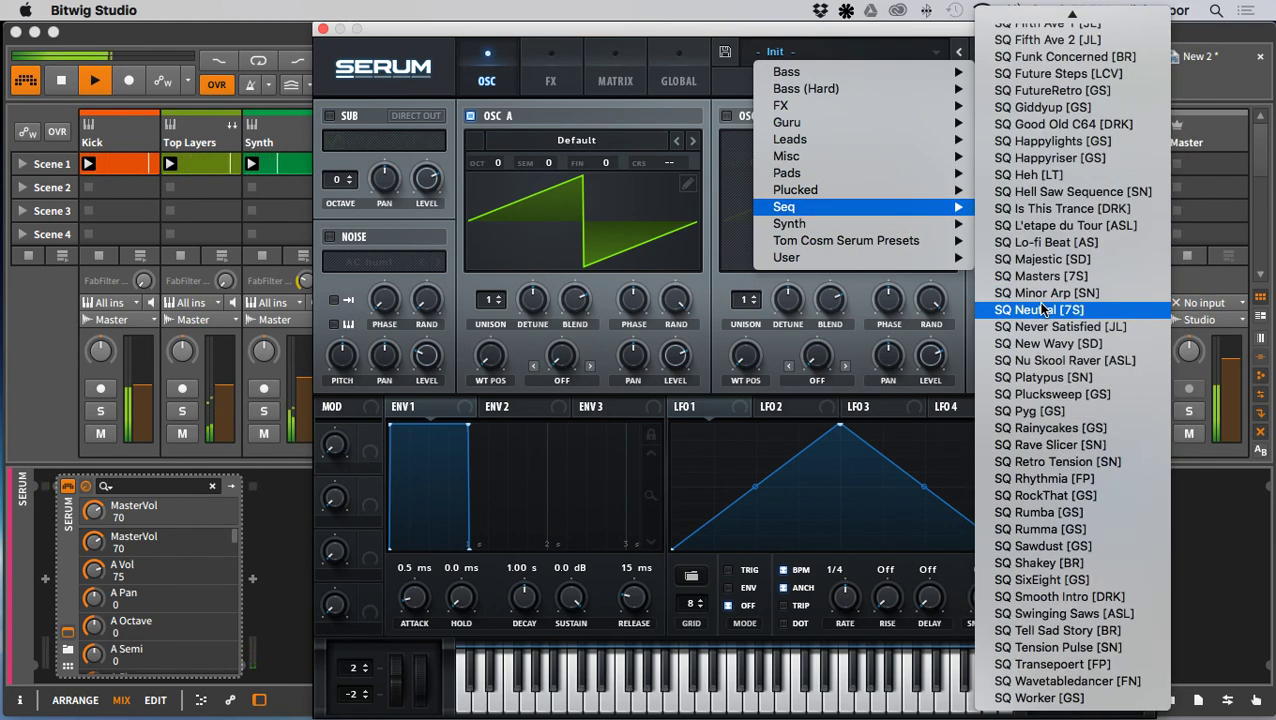
{"action": "left_click", "coordinate": [1030, 397]}
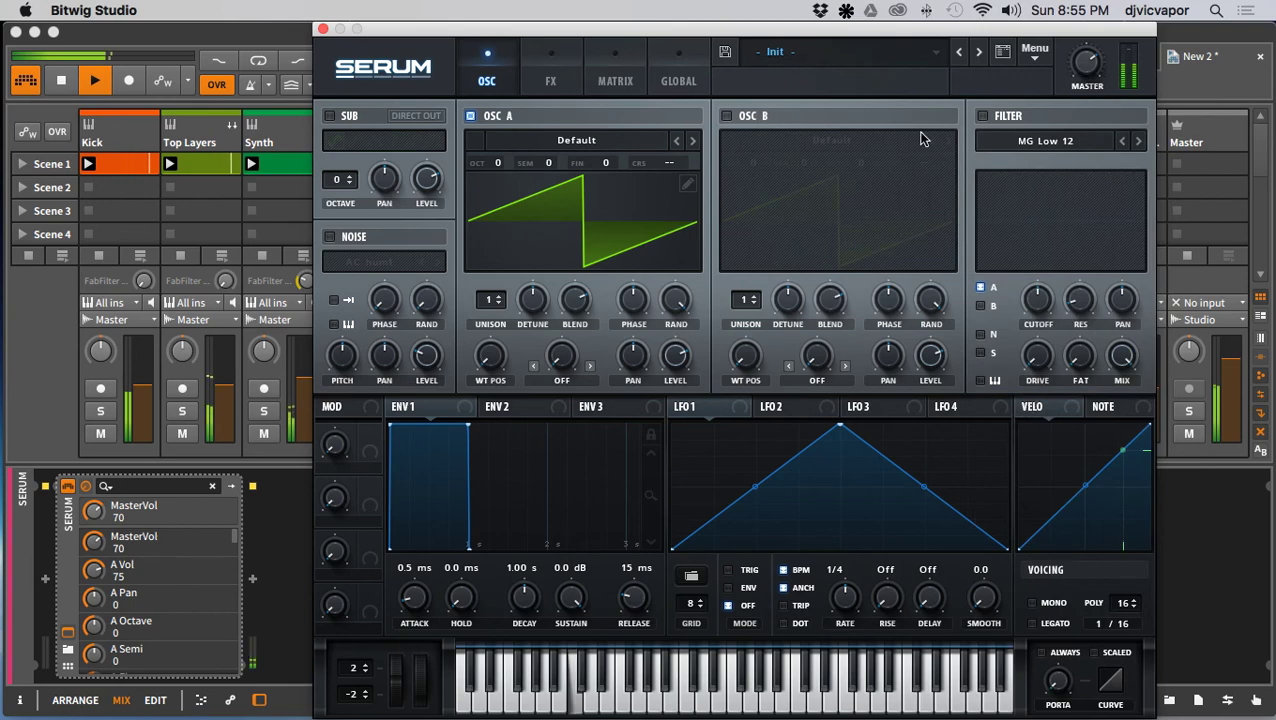
{"action": "left_click_drag", "start_coordinate": [927, 25], "coordinate": [870, 20]}
Step: Advance through the Seq presets to SQ Retro Tension [SN], close Serum, and lower its track volume to about -15.3 dB
{"action": "left_click", "coordinate": [922, 53]}
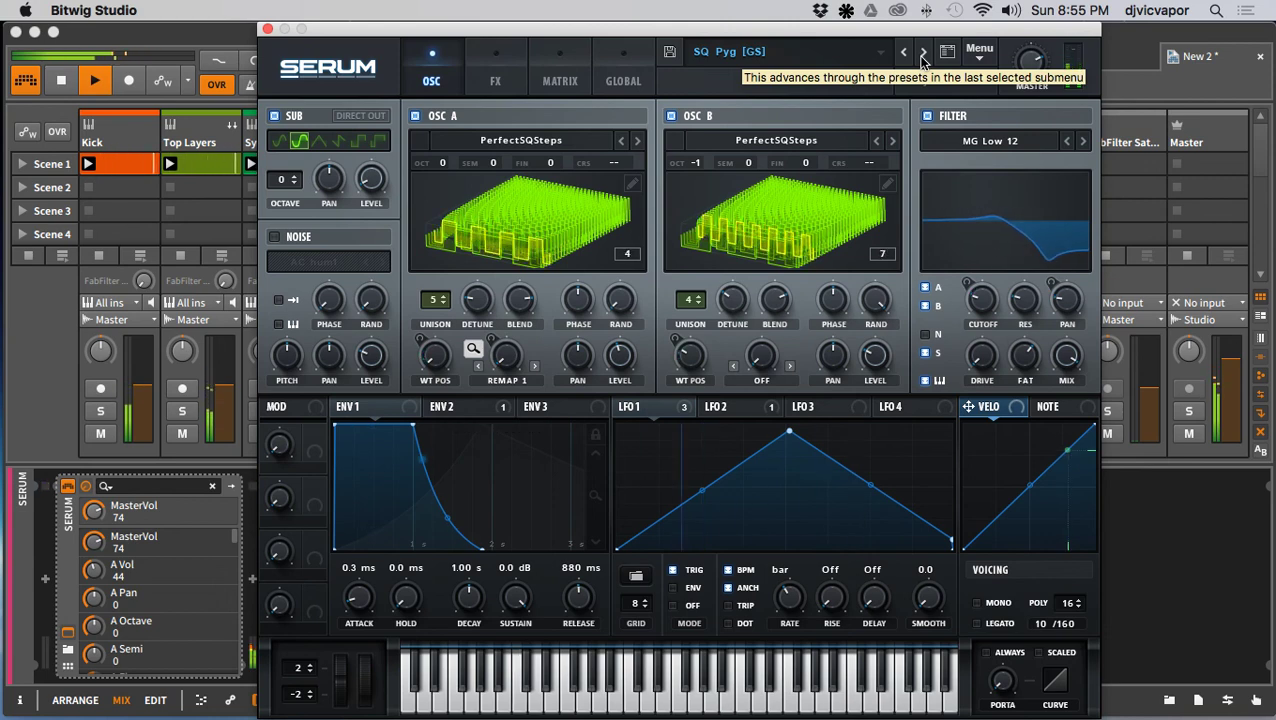
{"action": "left_click", "coordinate": [922, 55]}
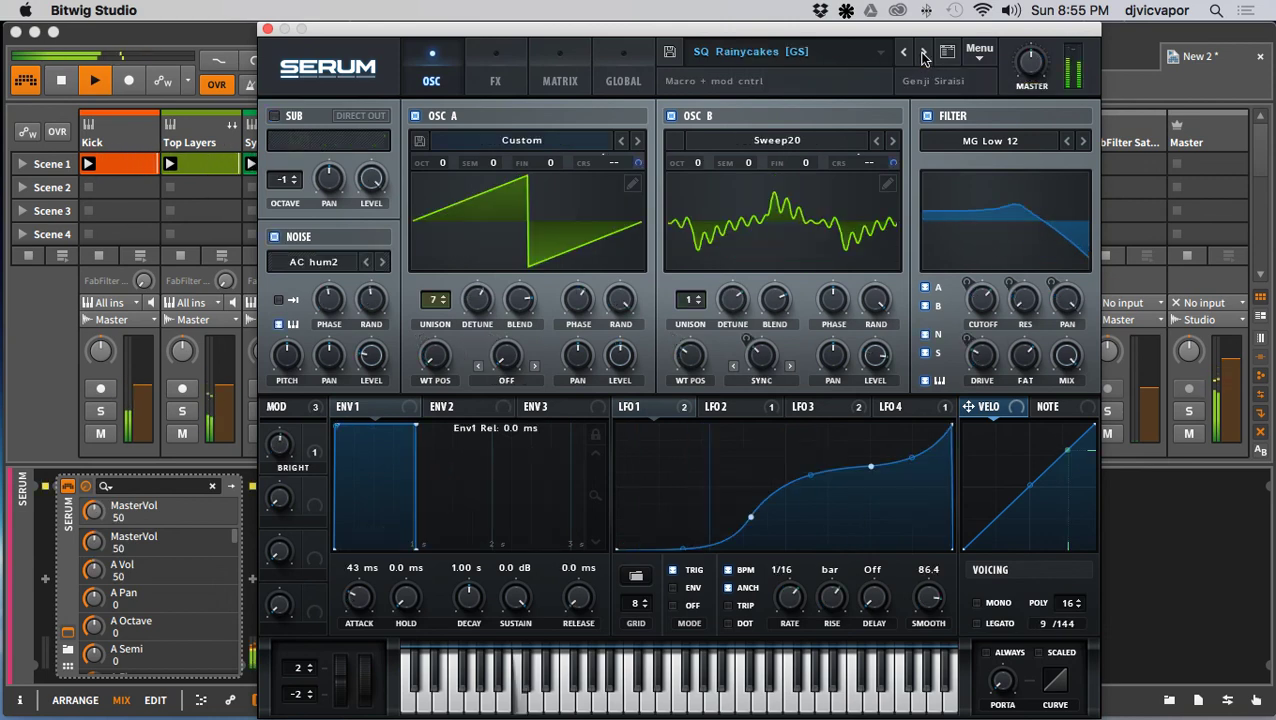
{"action": "left_click", "coordinate": [922, 55]}
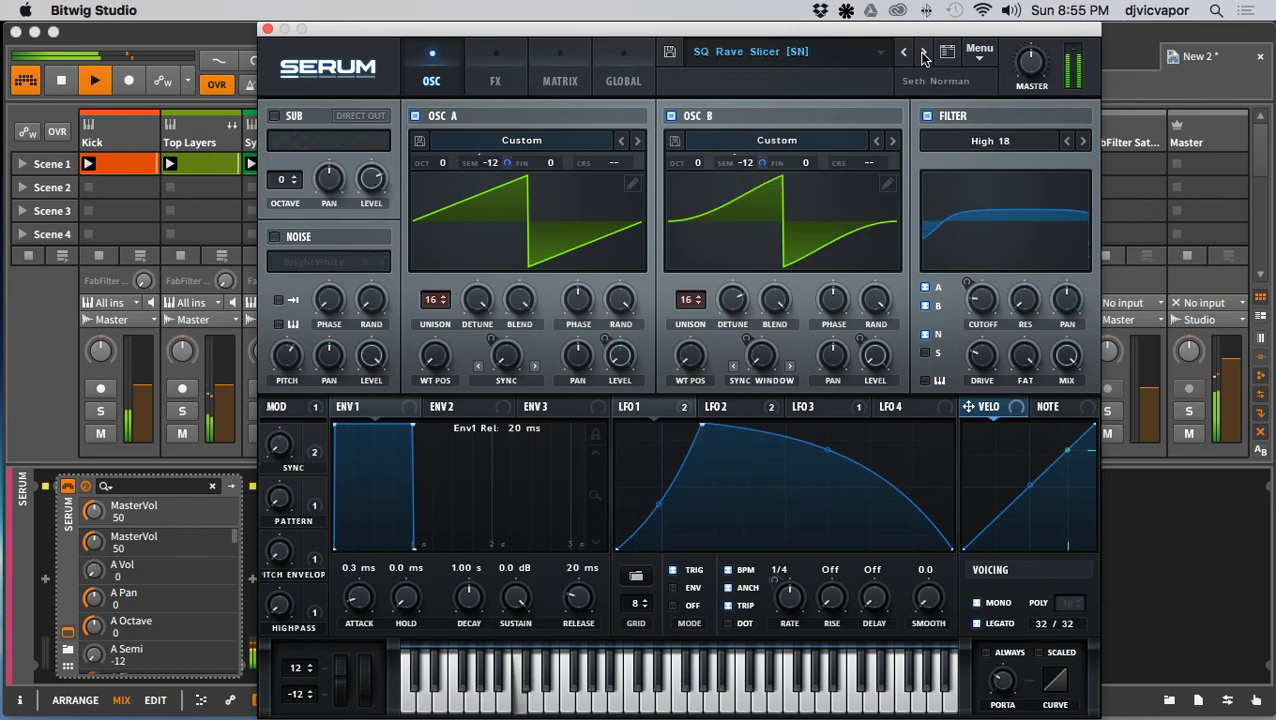
{"action": "left_click", "coordinate": [922, 55]}
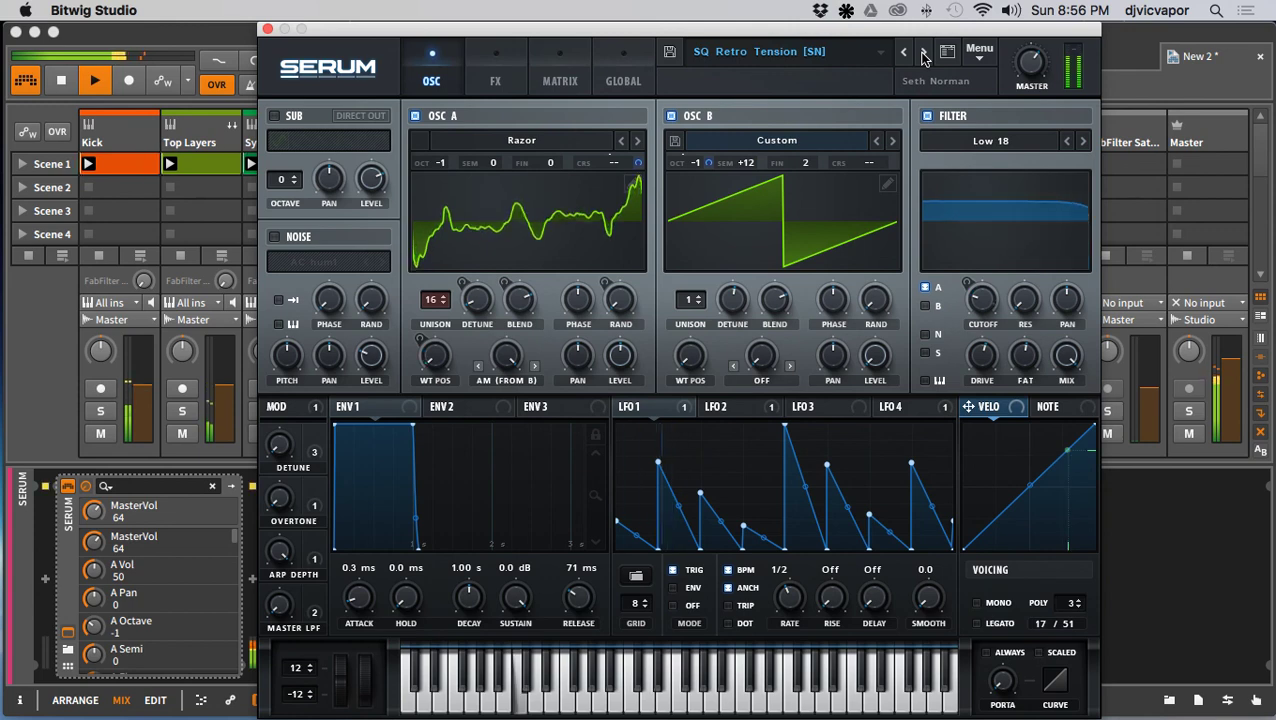
{"action": "left_click", "coordinate": [268, 30]}
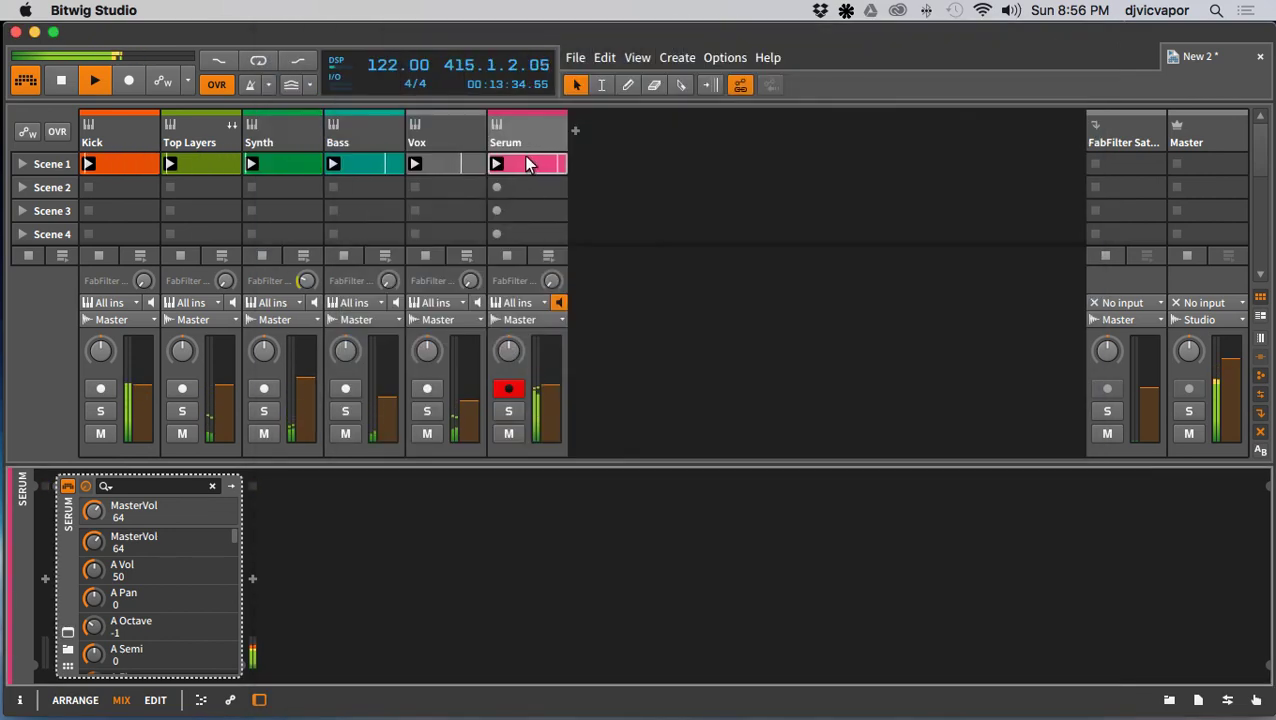
{"action": "left_click_drag", "start_coordinate": [550, 385], "coordinate": [550, 389]}
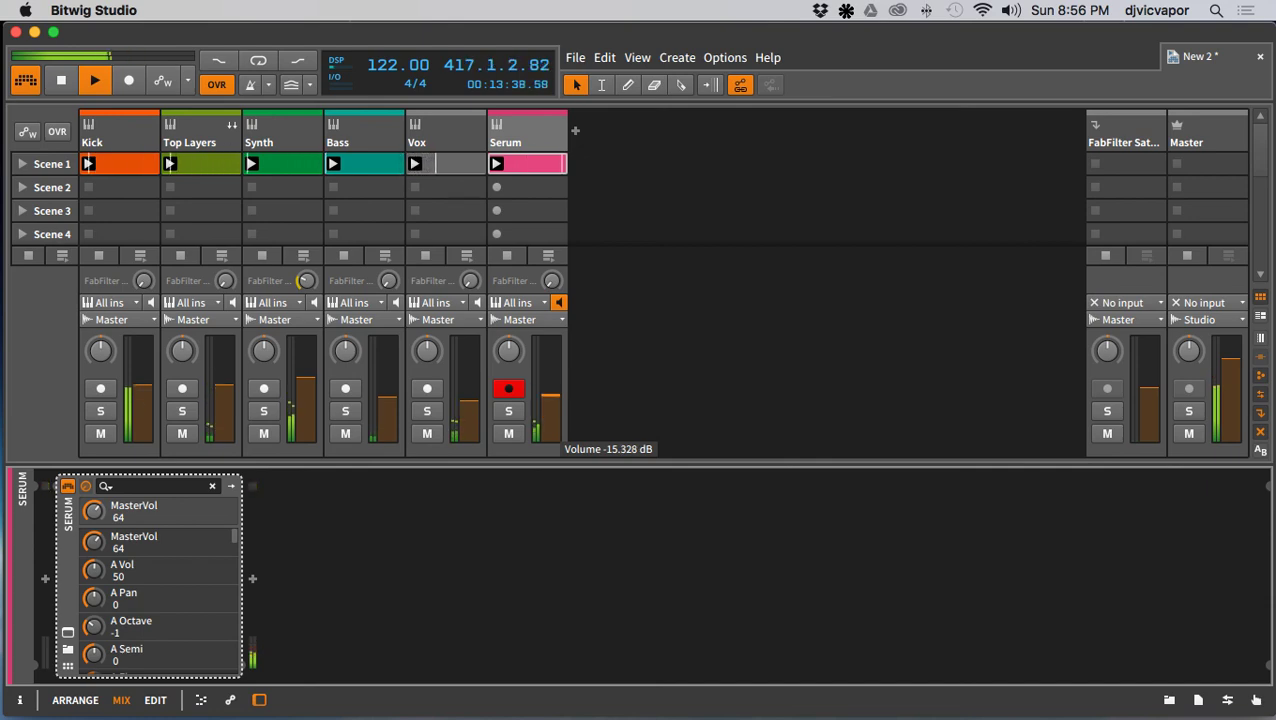
Step: Open the Serum clip's note editor and add half-beat C2 notes at 2.4.1 and 1.1.3
{"action": "left_click", "coordinate": [519, 165]}
{"action": "double_click", "coordinate": [519, 165]}
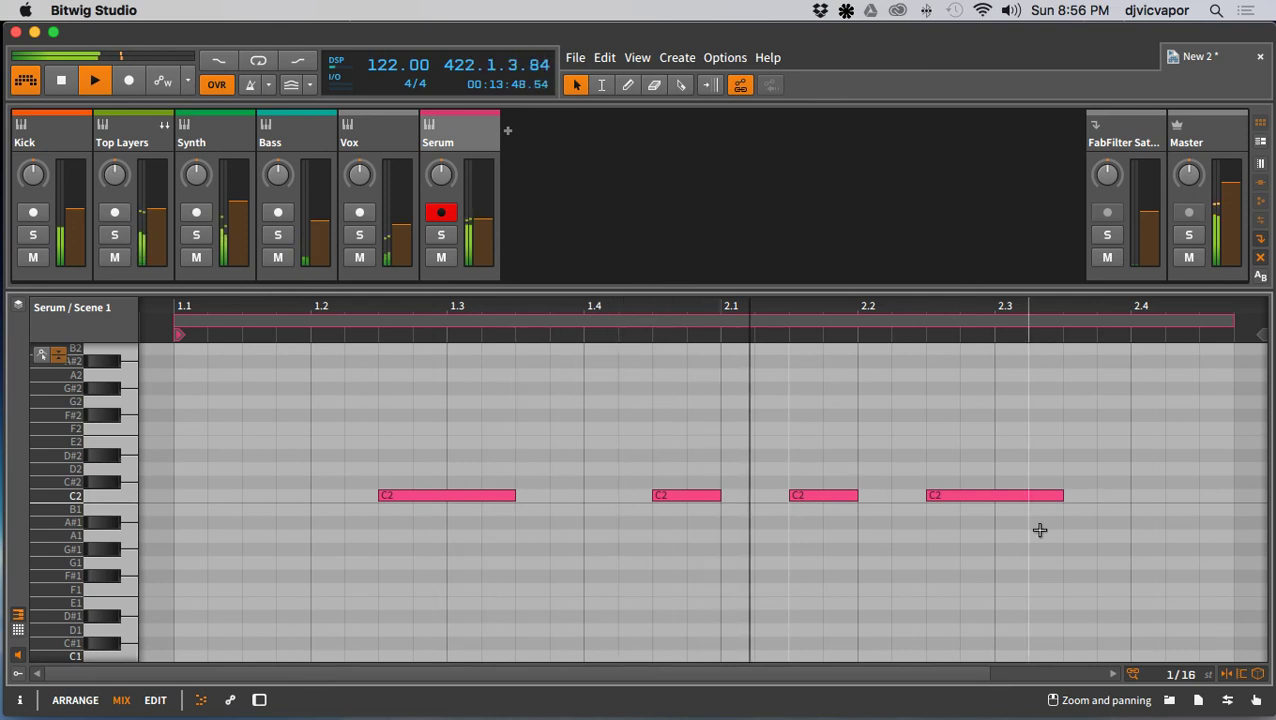
{"action": "double_click", "coordinate": [1156, 496]}
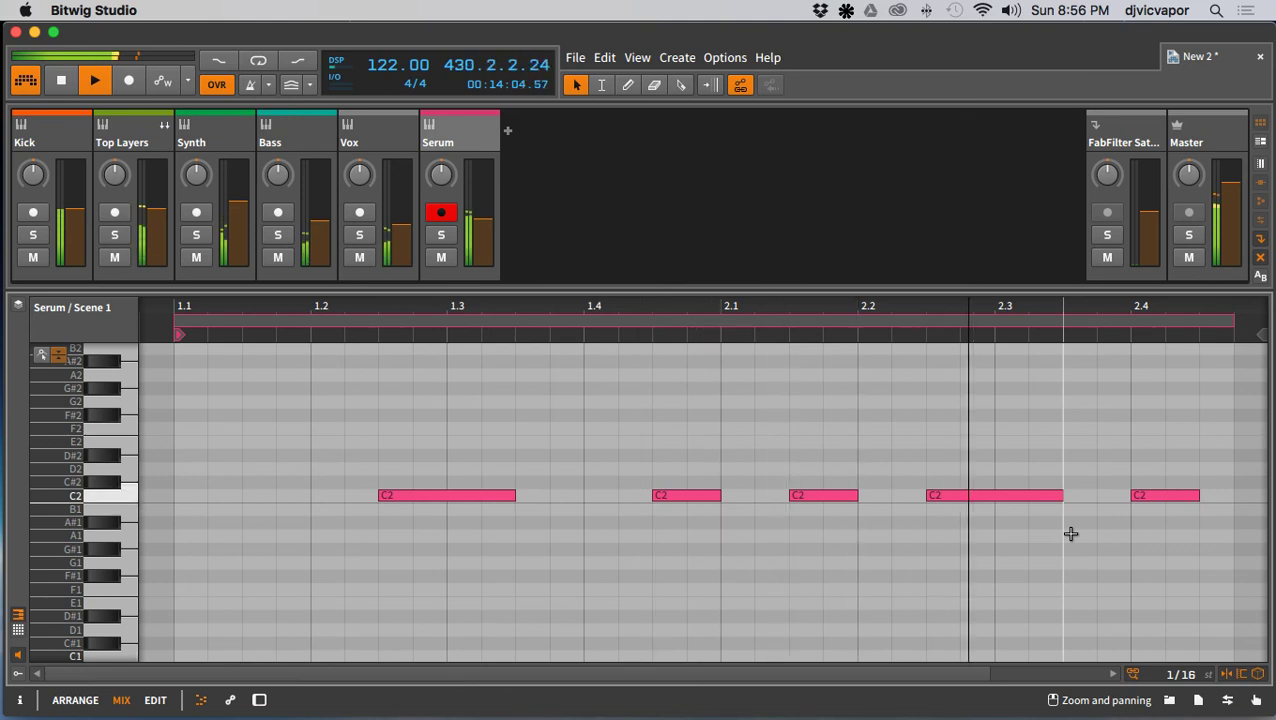
{"action": "double_click", "coordinate": [256, 497]}
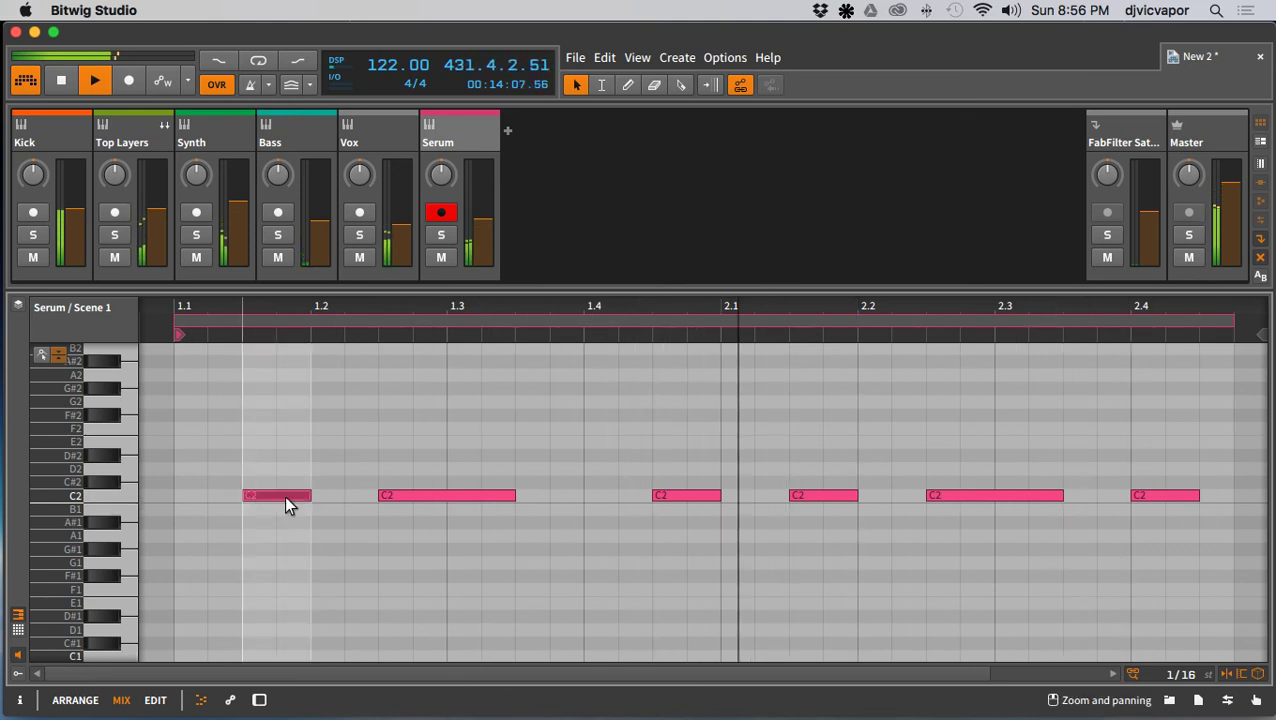
{"action": "left_click", "coordinate": [413, 540]}
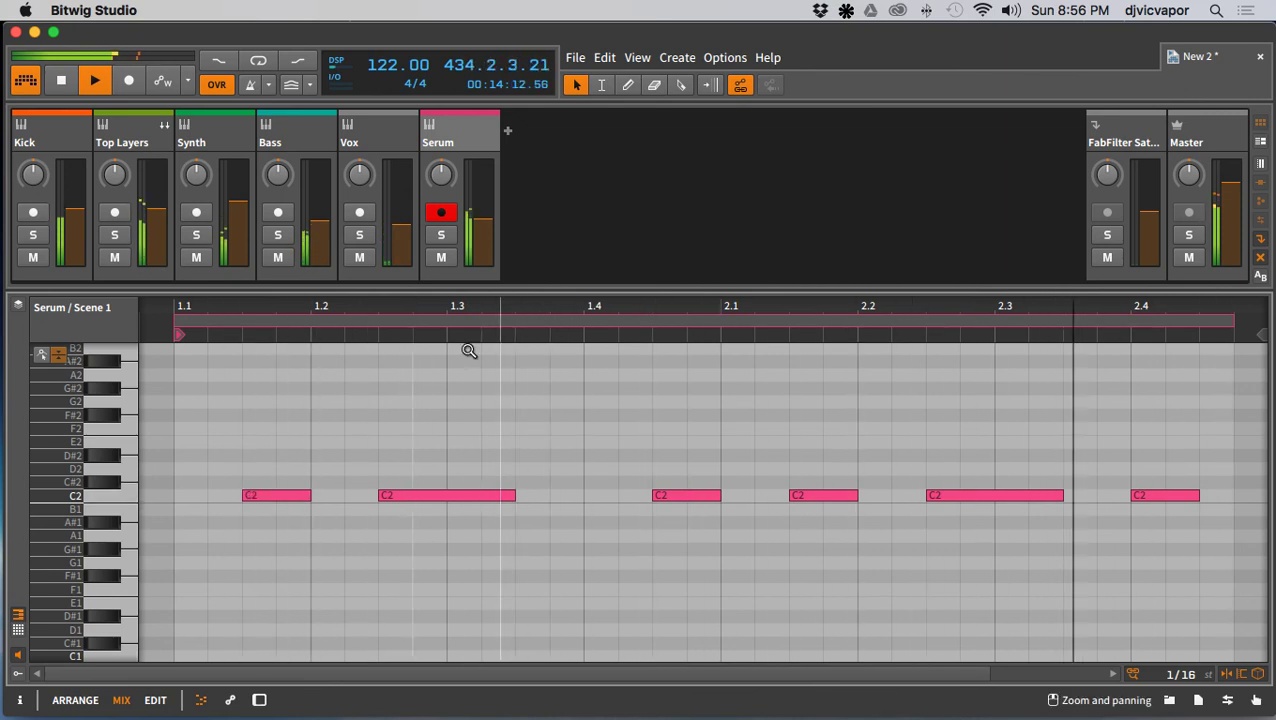
Step: Switch the note editor to the single-row C2 view, shrink it to expose the mixer, and slightly lower the Serum track volume
{"action": "left_click", "coordinate": [18, 630]}
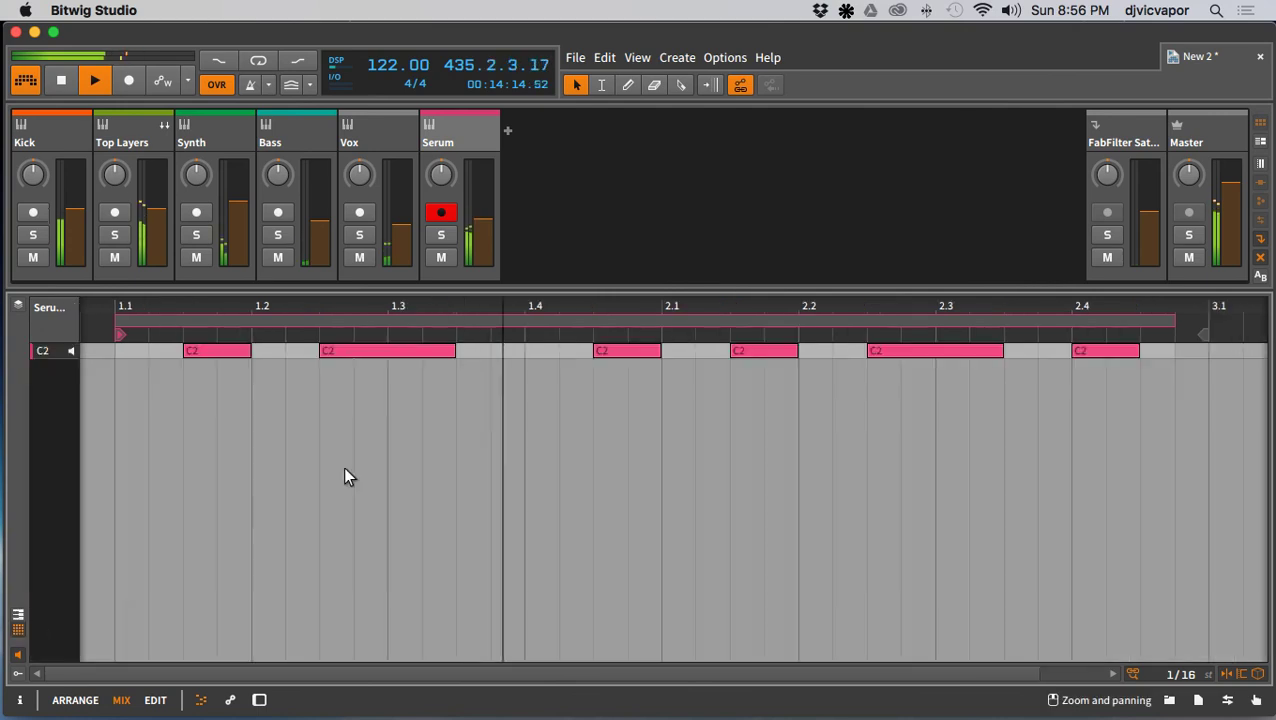
{"action": "left_click_drag", "start_coordinate": [615, 299], "coordinate": [609, 567]}
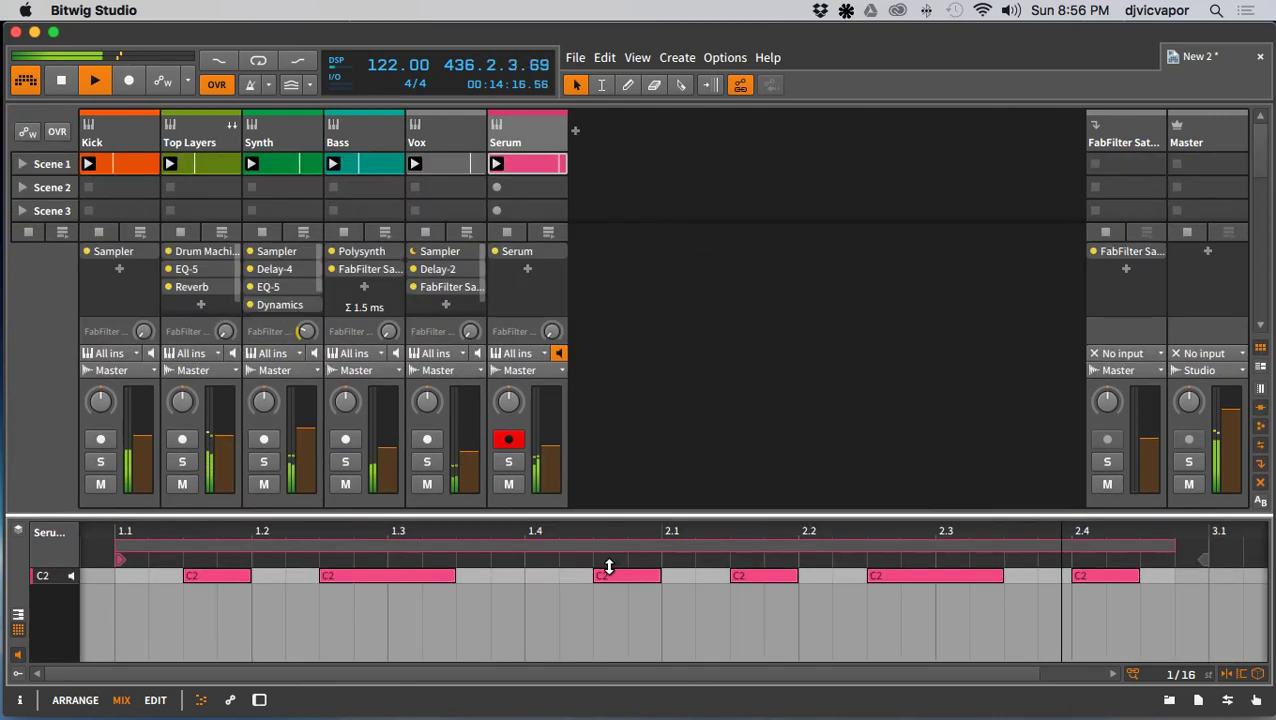
{"action": "left_click_drag", "start_coordinate": [550, 447], "coordinate": [550, 453]}
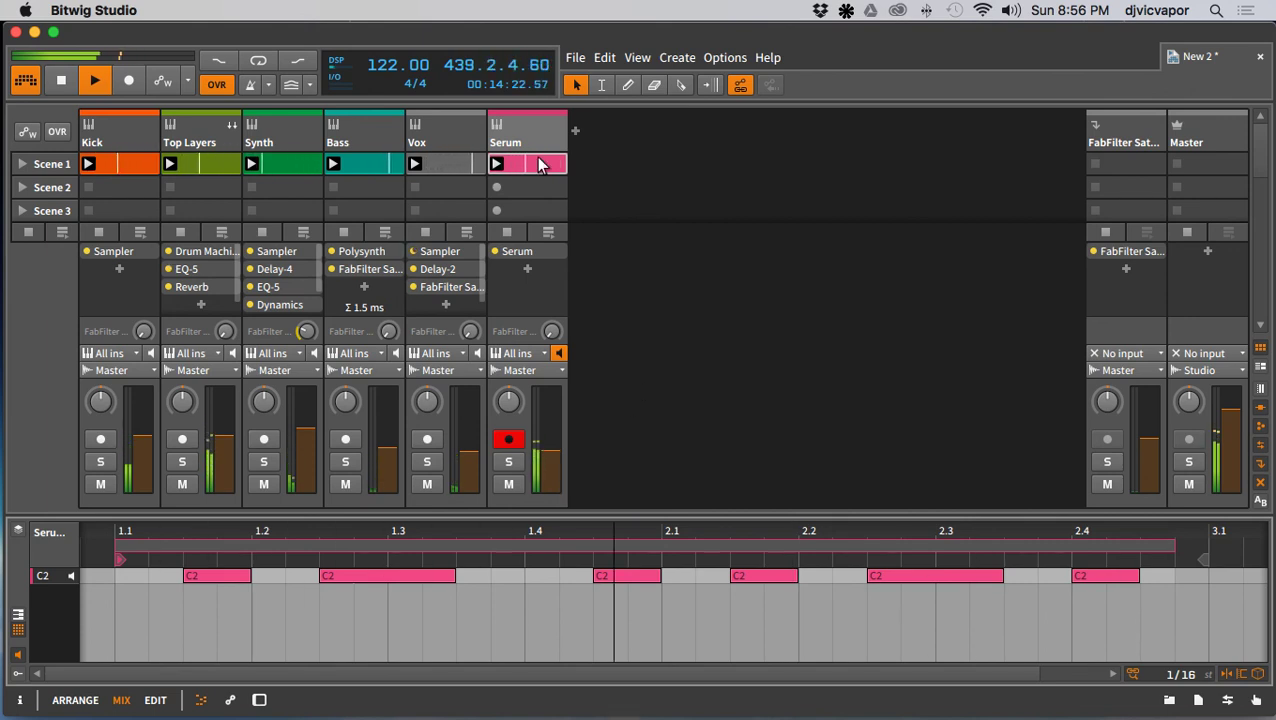
Step: Reopen Serum, go to its effects, and adjust the Reverb mix to 26
{"action": "key", "text": "d"}
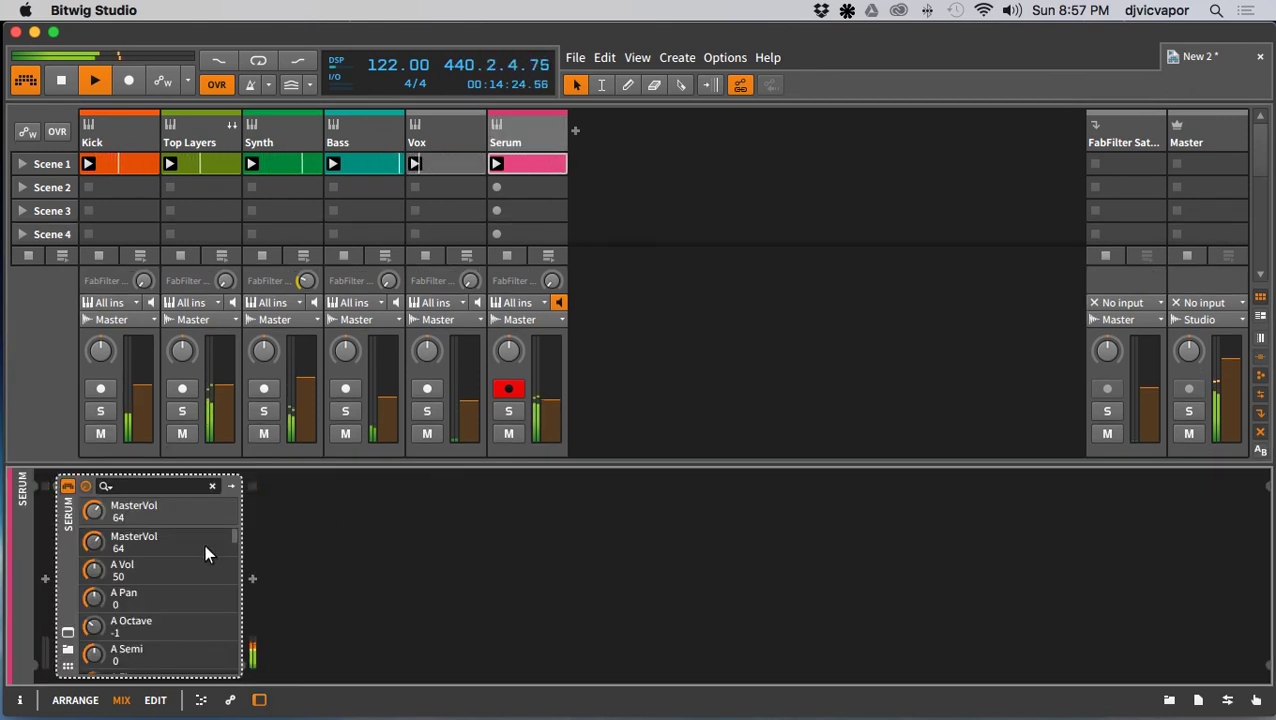
{"action": "left_click", "coordinate": [70, 630]}
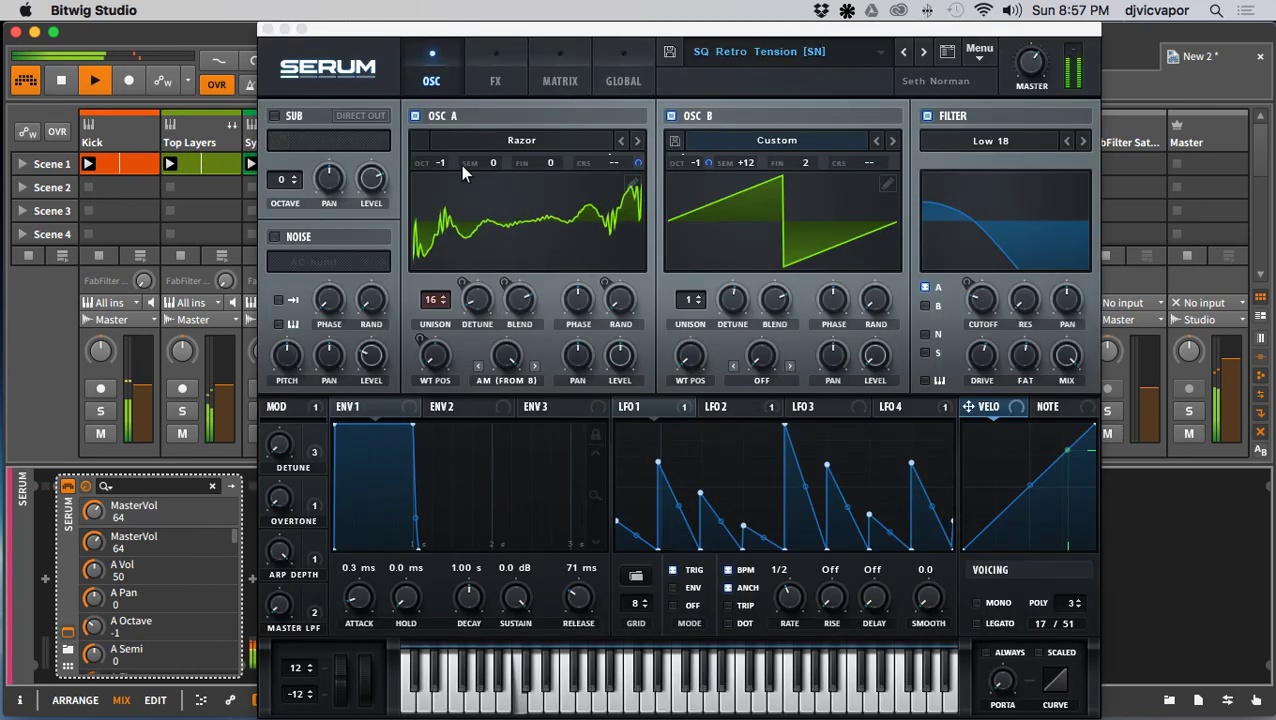
{"action": "left_click", "coordinate": [493, 80]}
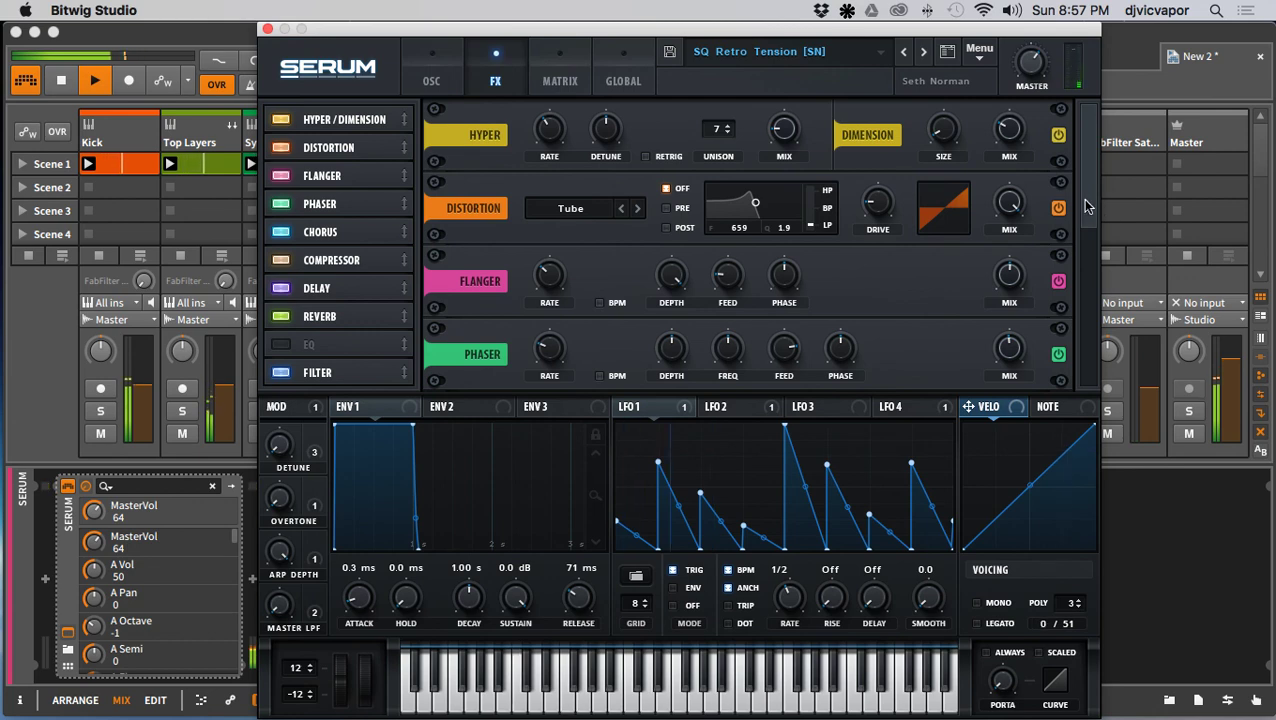
{"action": "left_click_drag", "start_coordinate": [1088, 205], "coordinate": [1088, 213]}
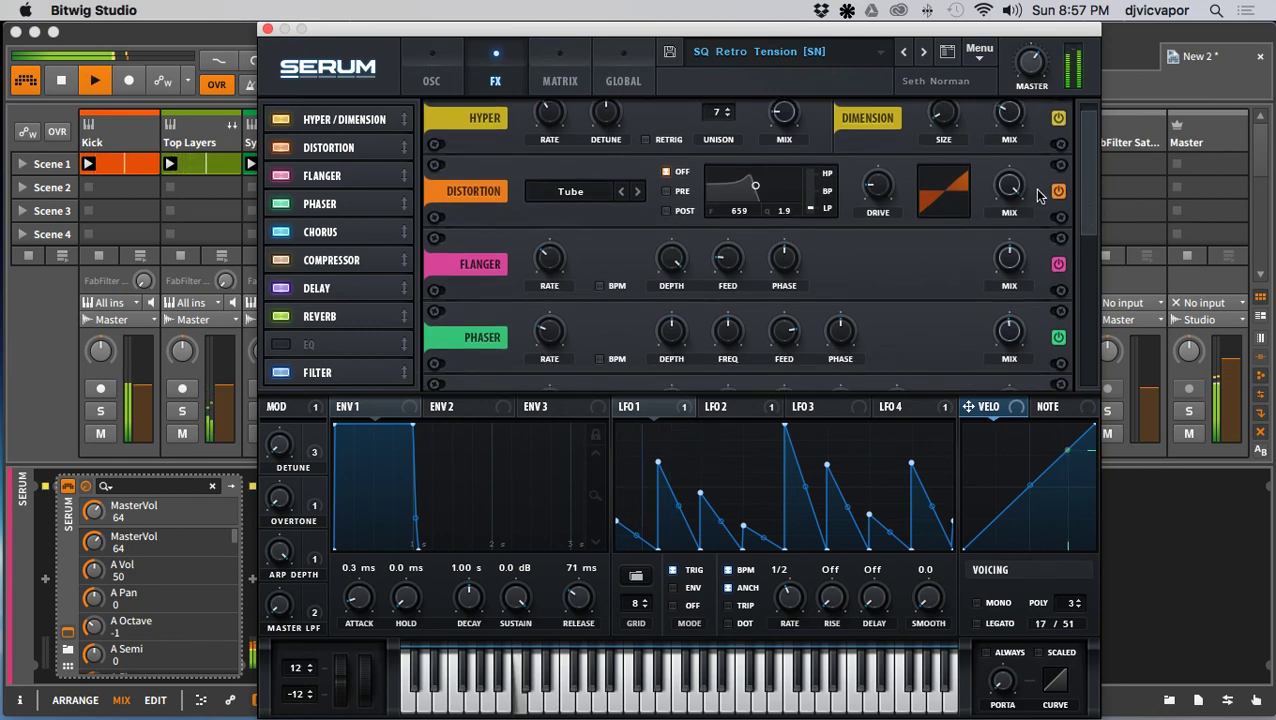
{"action": "left_click_drag", "start_coordinate": [1083, 185], "coordinate": [1078, 340]}
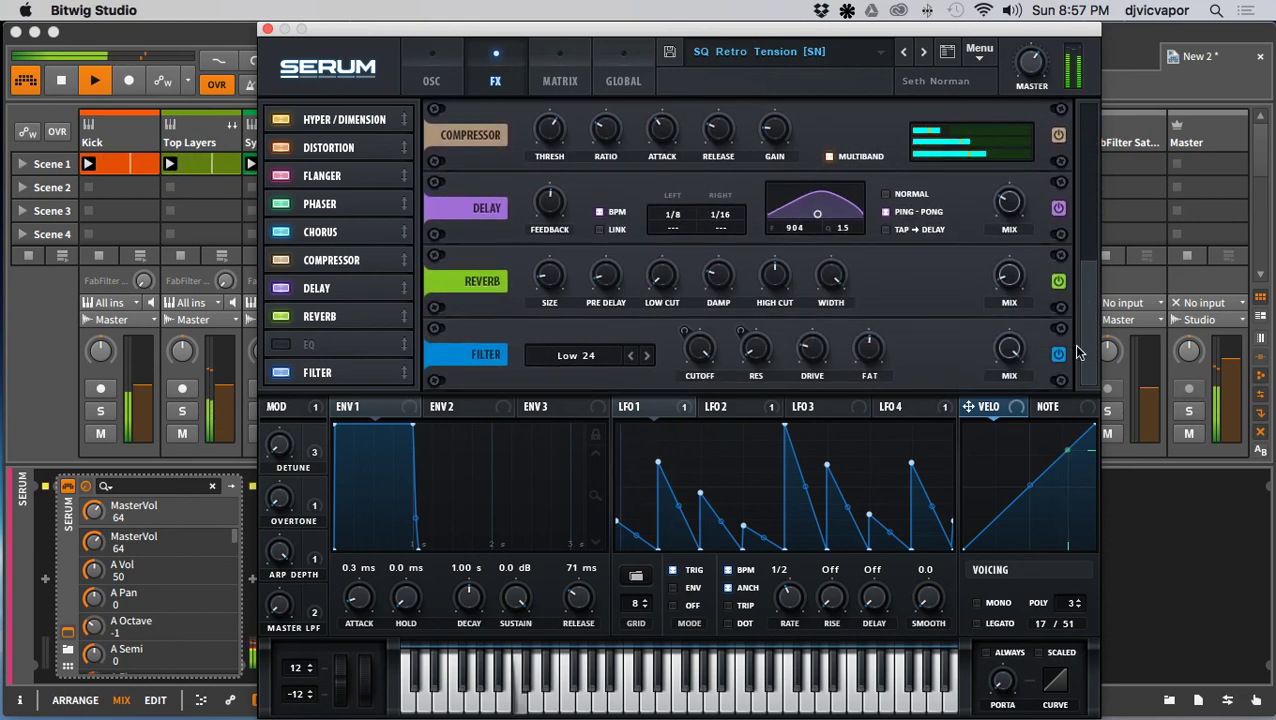
{"action": "left_click", "coordinate": [1011, 280]}
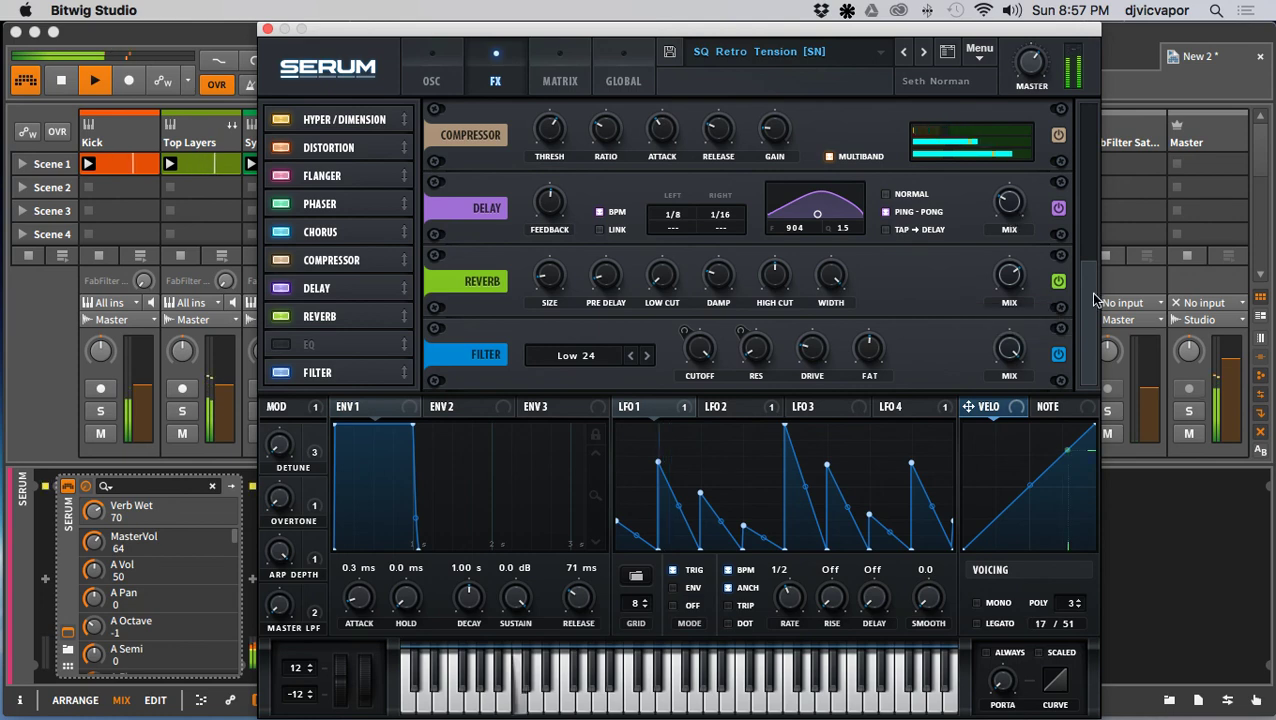
{"action": "left_click_drag", "start_coordinate": [1090, 292], "coordinate": [1090, 338]}
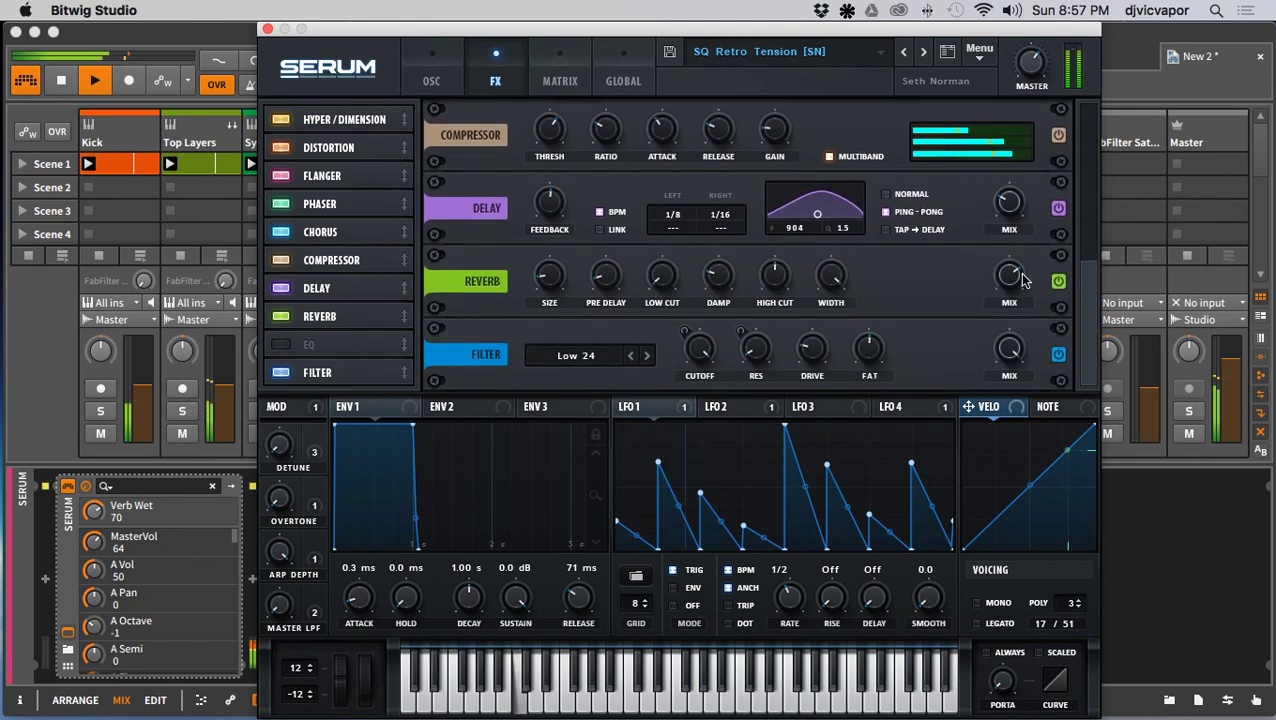
{"action": "left_click_drag", "start_coordinate": [1021, 279], "coordinate": [1013, 302]}
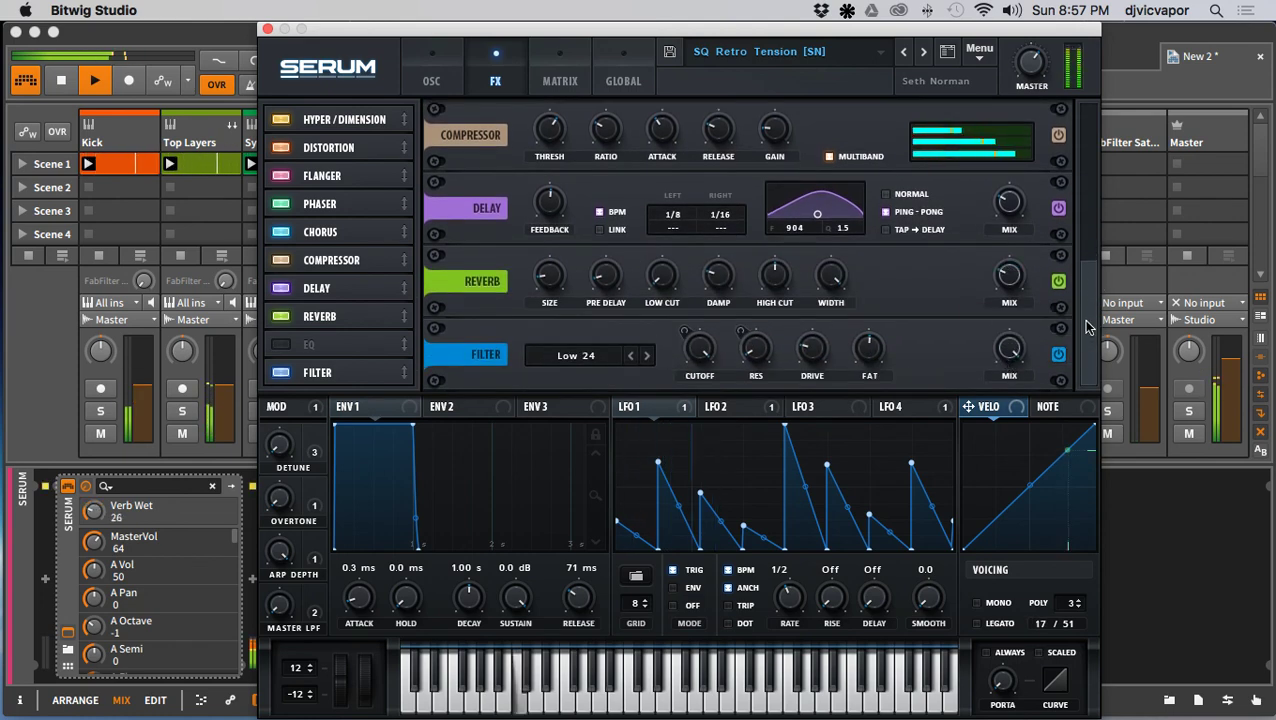
Step: Set Serum's Delay mix to 49 and its Distortion mix to 65, and close the plug-in window
{"action": "left_click_drag", "start_coordinate": [1085, 322], "coordinate": [1085, 256]}
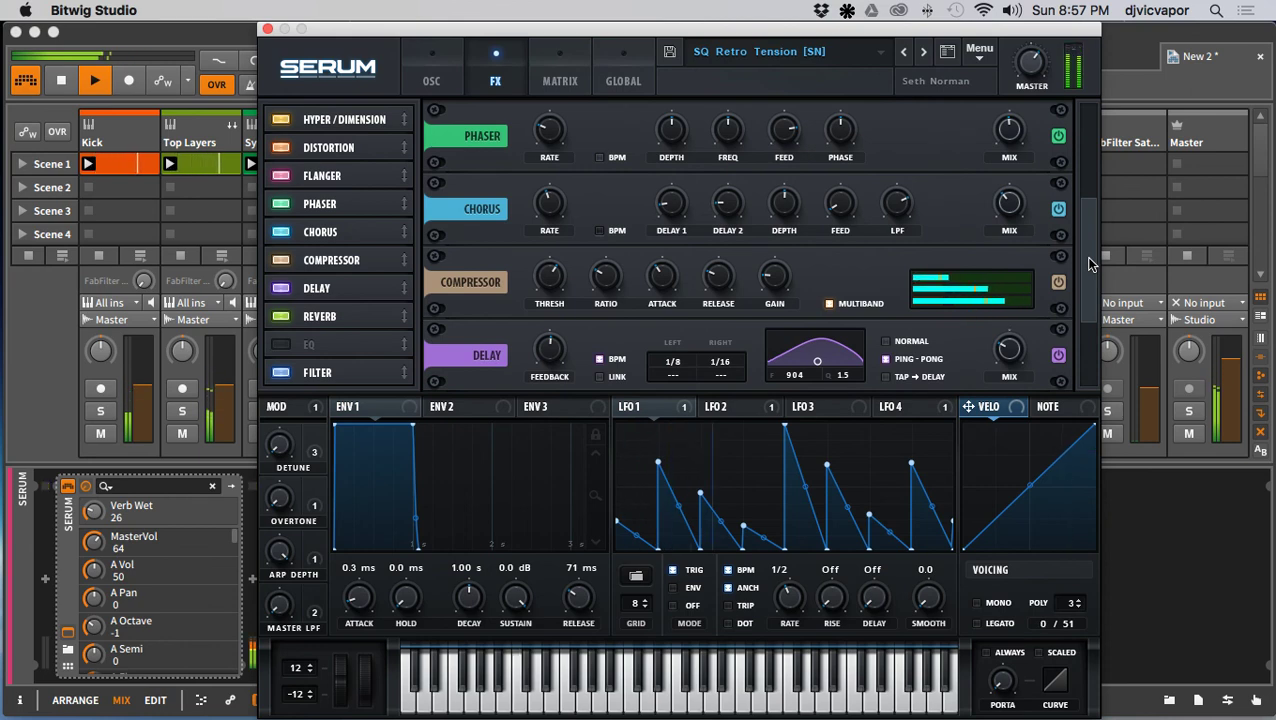
{"action": "left_click_drag", "start_coordinate": [1010, 348], "coordinate": [1041, 301]}
{"action": "left_click_drag", "start_coordinate": [1086, 257], "coordinate": [1094, 160]}
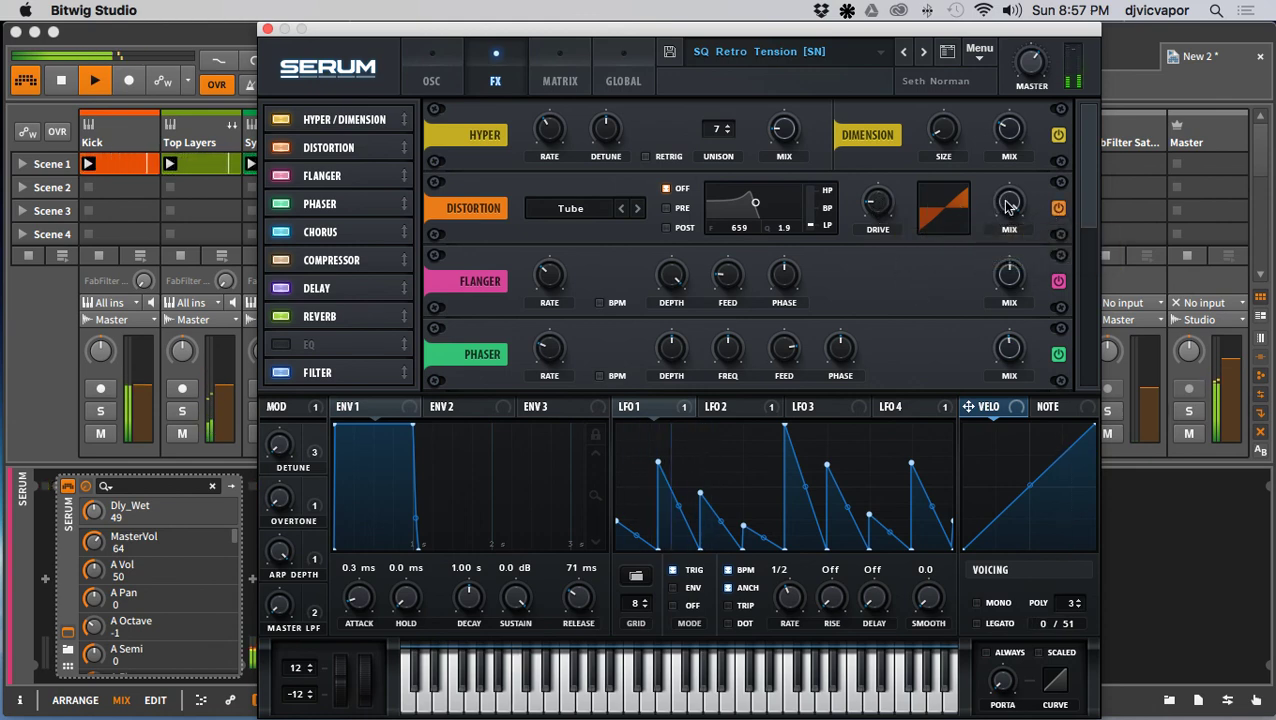
{"action": "left_click_drag", "start_coordinate": [1008, 206], "coordinate": [1004, 238]}
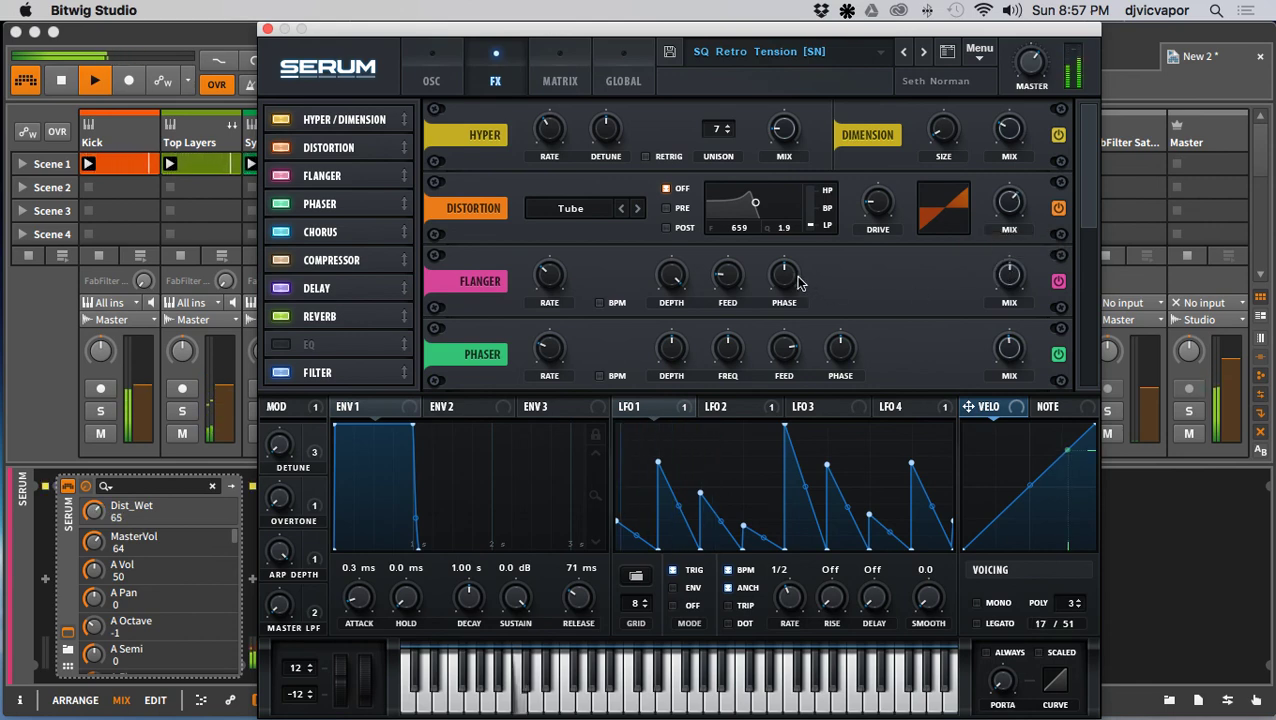
{"action": "left_click", "coordinate": [267, 29]}
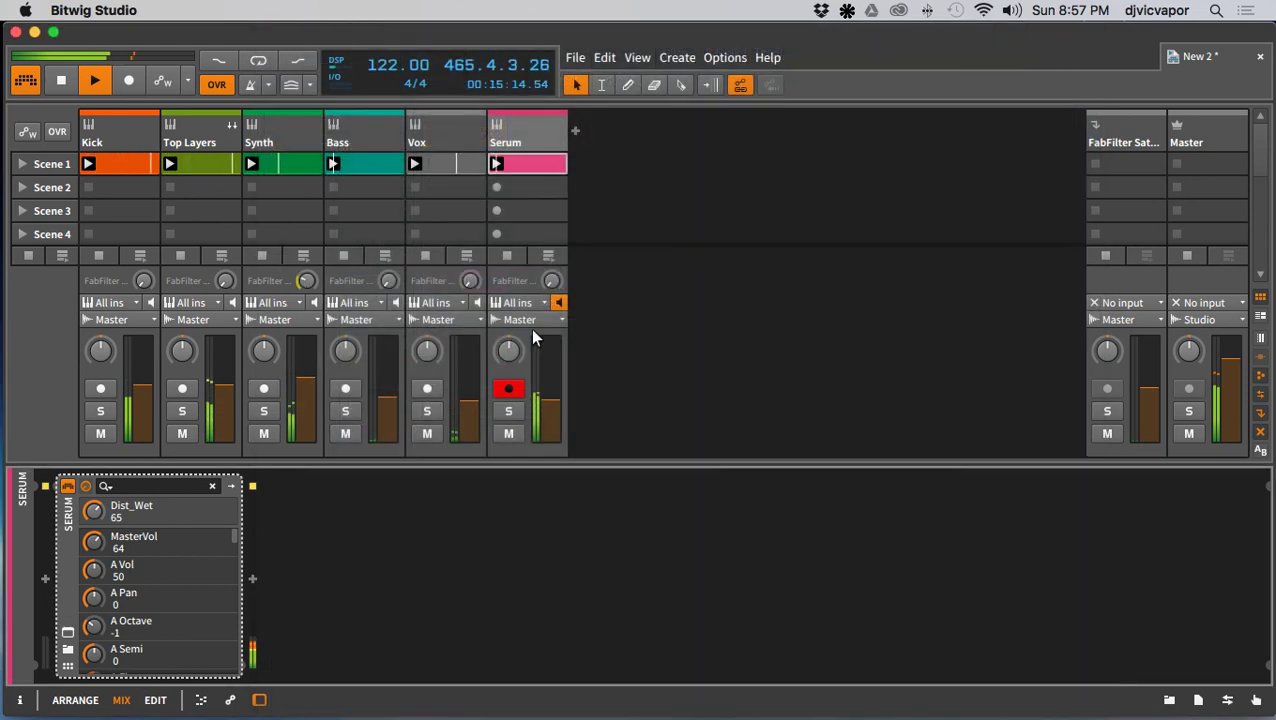
Step: Rebalance the Serum track in the mix by lowering its volume further and raising it back slightly
{"action": "left_click_drag", "start_coordinate": [548, 403], "coordinate": [548, 410]}
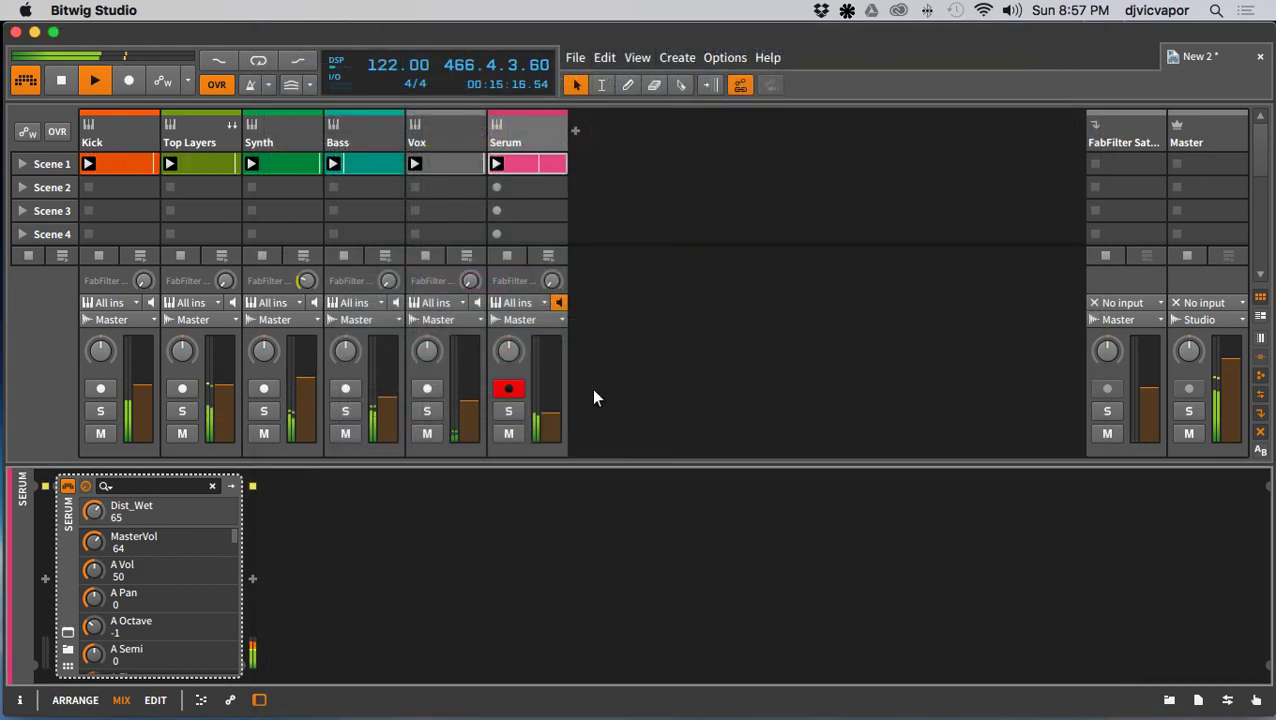
{"action": "left_click", "coordinate": [630, 368]}
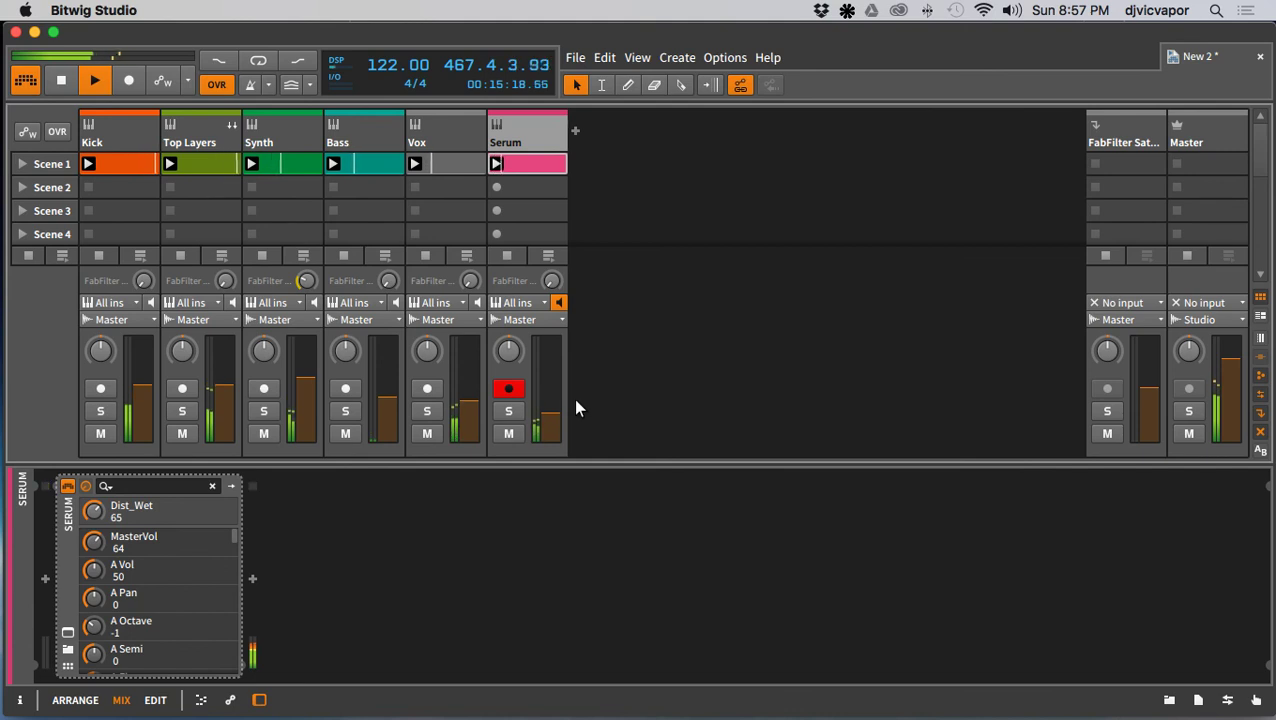
{"action": "left_click_drag", "start_coordinate": [555, 414], "coordinate": [555, 409]}
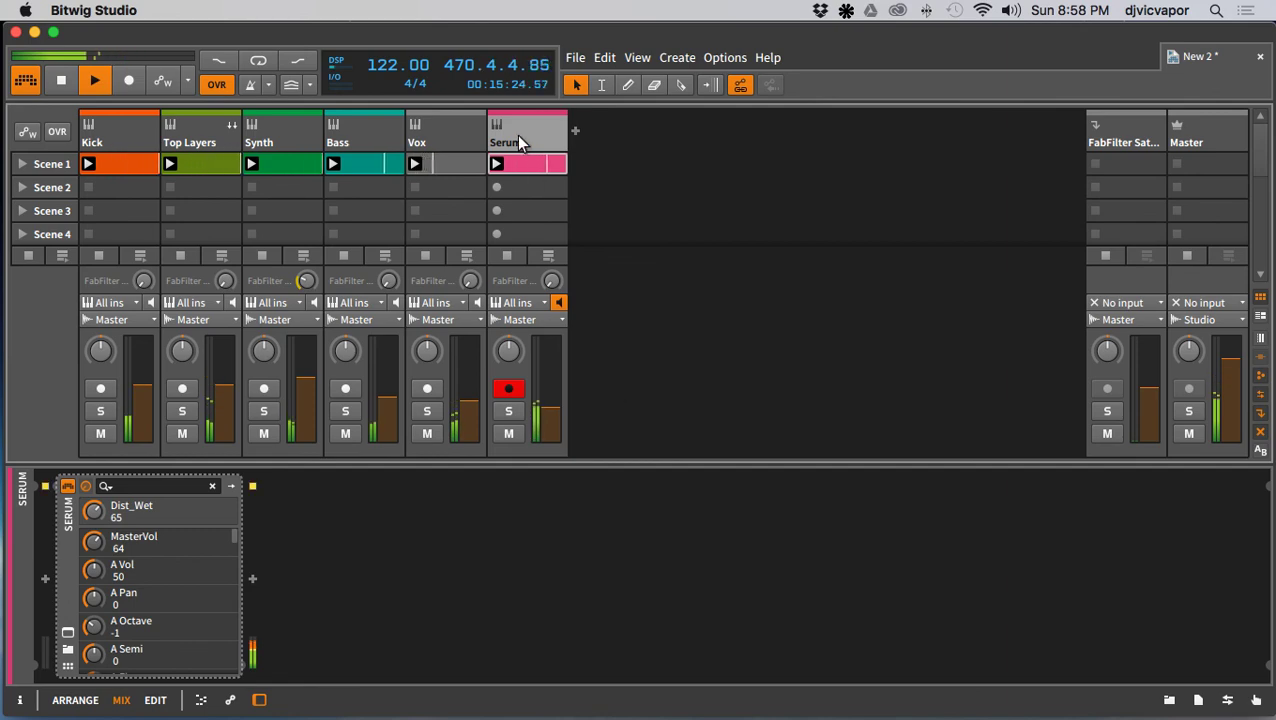
Step: Reopen Serum and advance through its Seq presets to SQ Rumba [GS]
{"action": "left_click", "coordinate": [68, 633]}
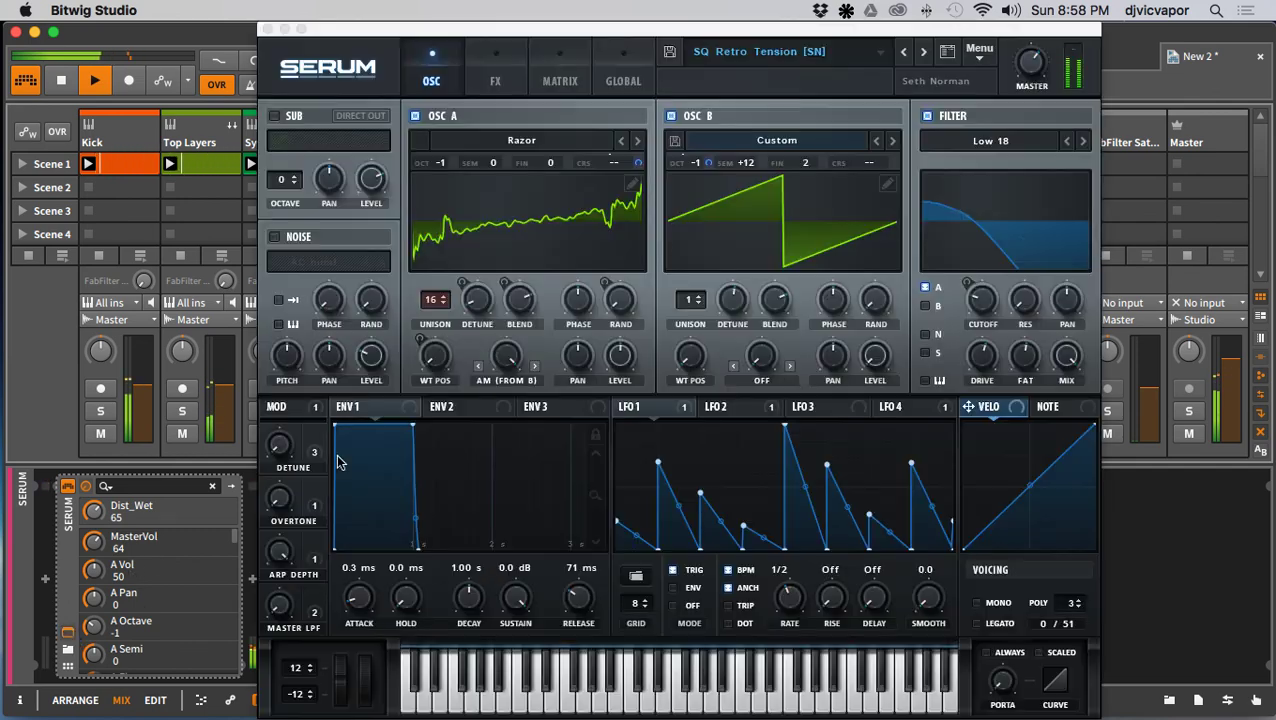
{"action": "left_click", "coordinate": [923, 53]}
{"action": "left_click", "coordinate": [923, 53]}
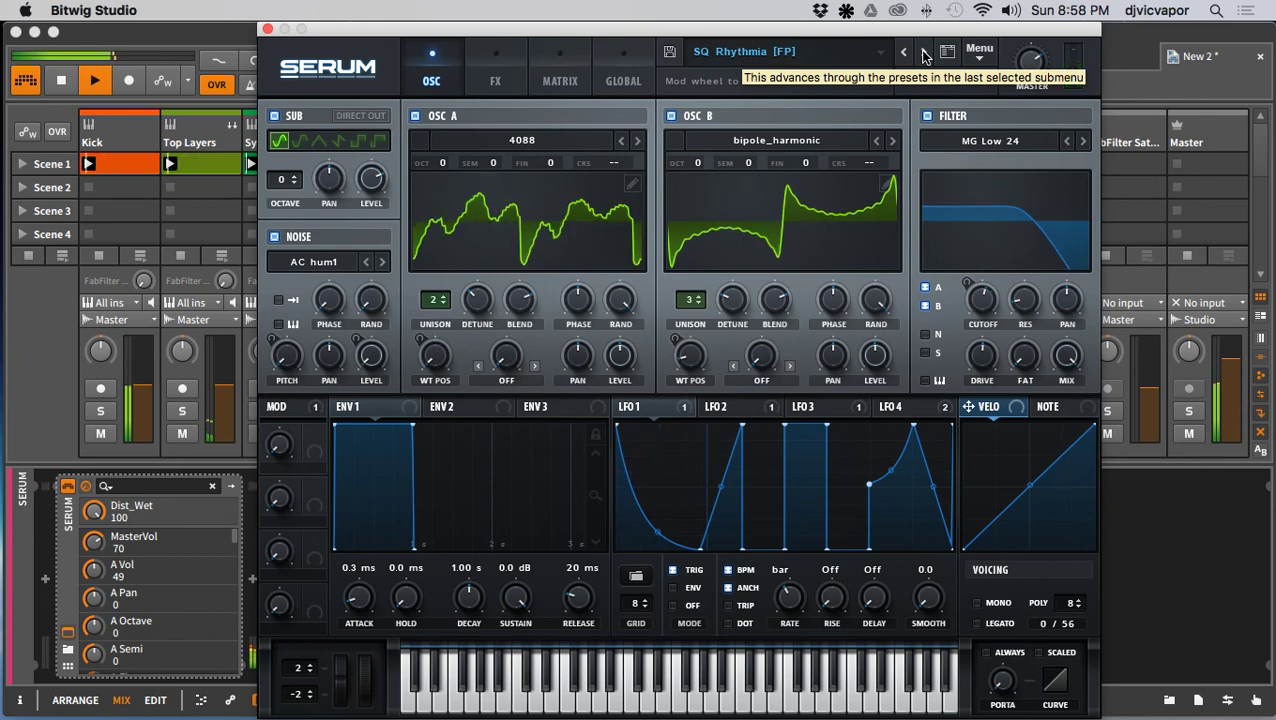
{"action": "left_click", "coordinate": [923, 53]}
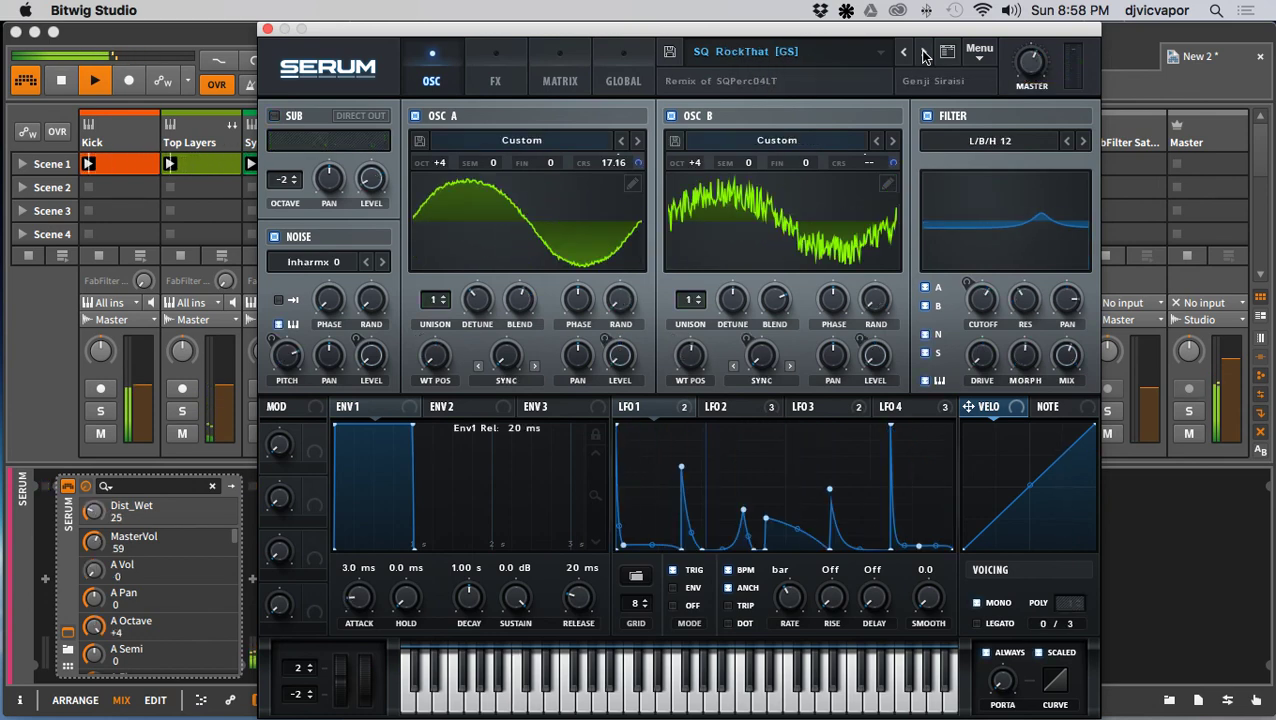
{"action": "left_click", "coordinate": [923, 53]}
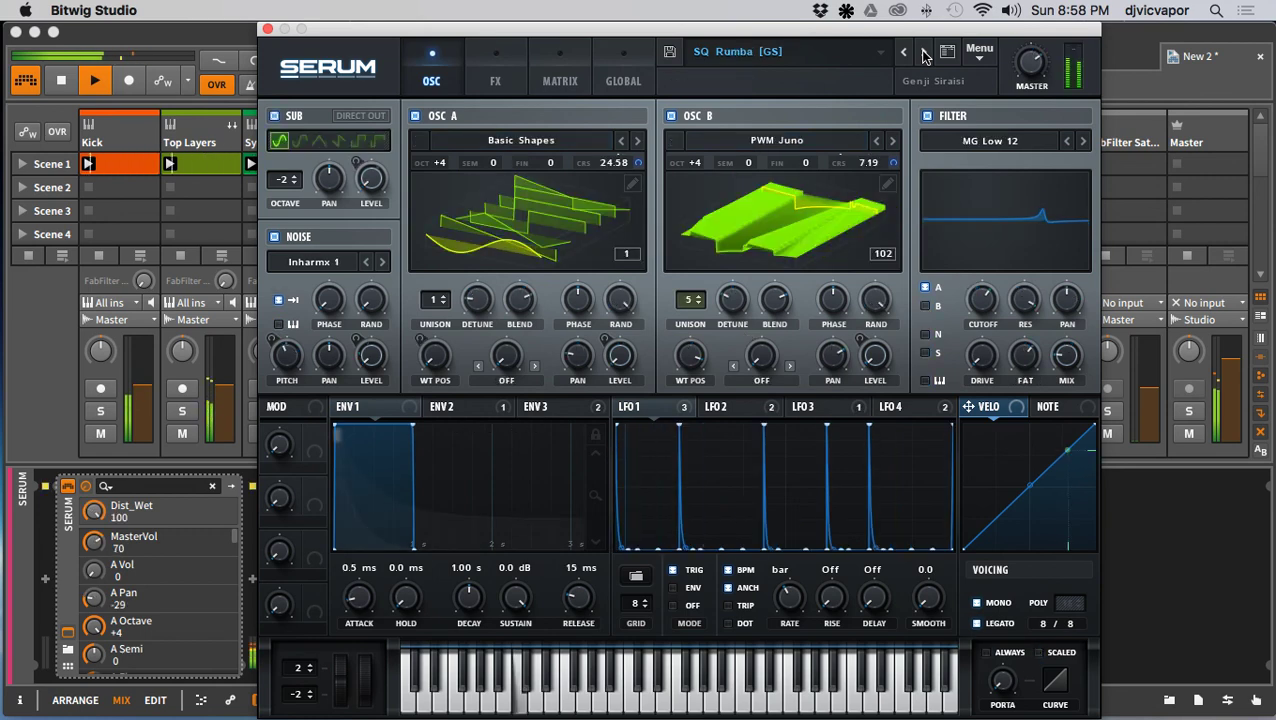
Step: Move the Serum window clear of the mixer, raise the Serum track's volume to about -13.3 dB, and trim it down slightly
{"action": "left_click_drag", "start_coordinate": [775, 27], "coordinate": [1096, 33]}
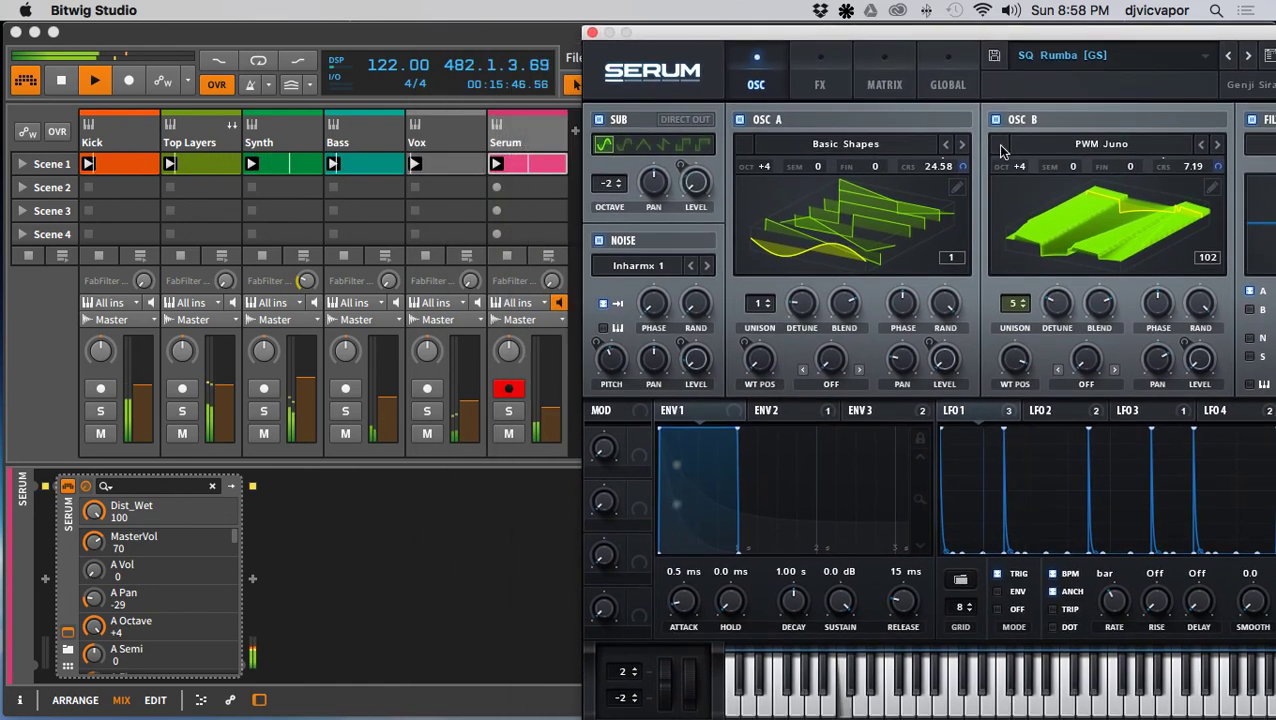
{"action": "left_click", "coordinate": [551, 414]}
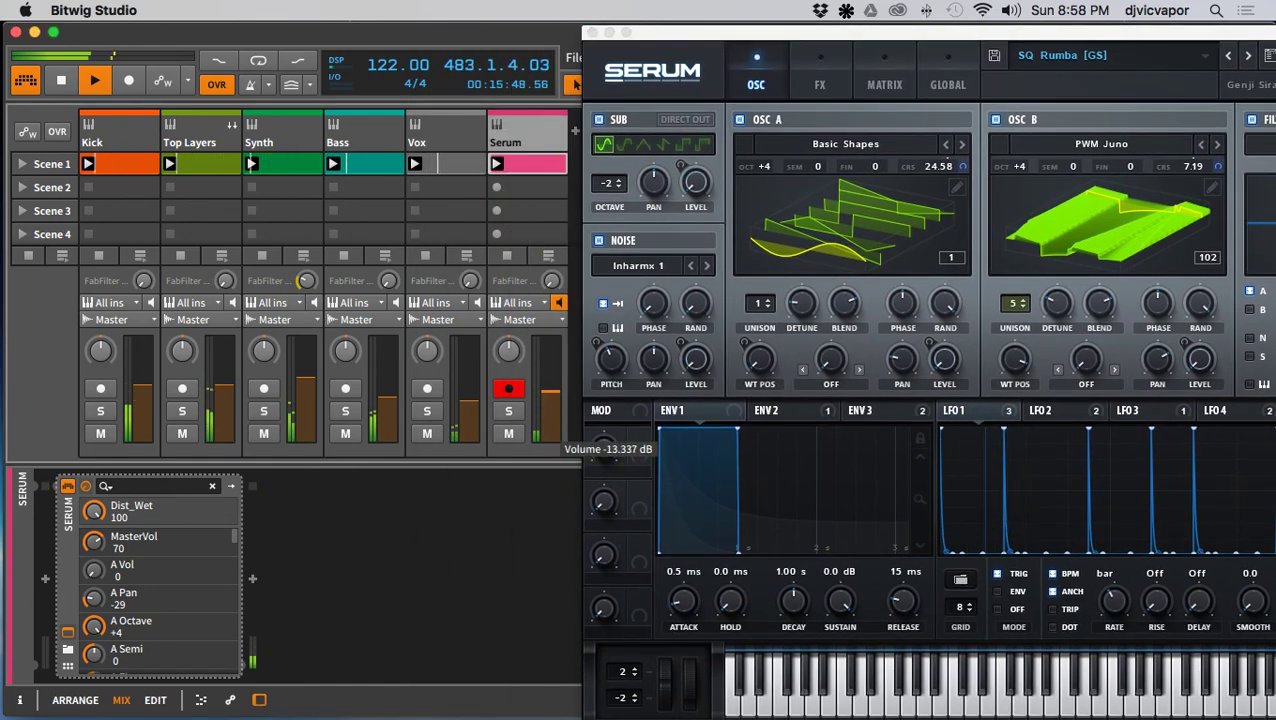
{"action": "left_click_drag", "start_coordinate": [550, 387], "coordinate": [550, 391]}
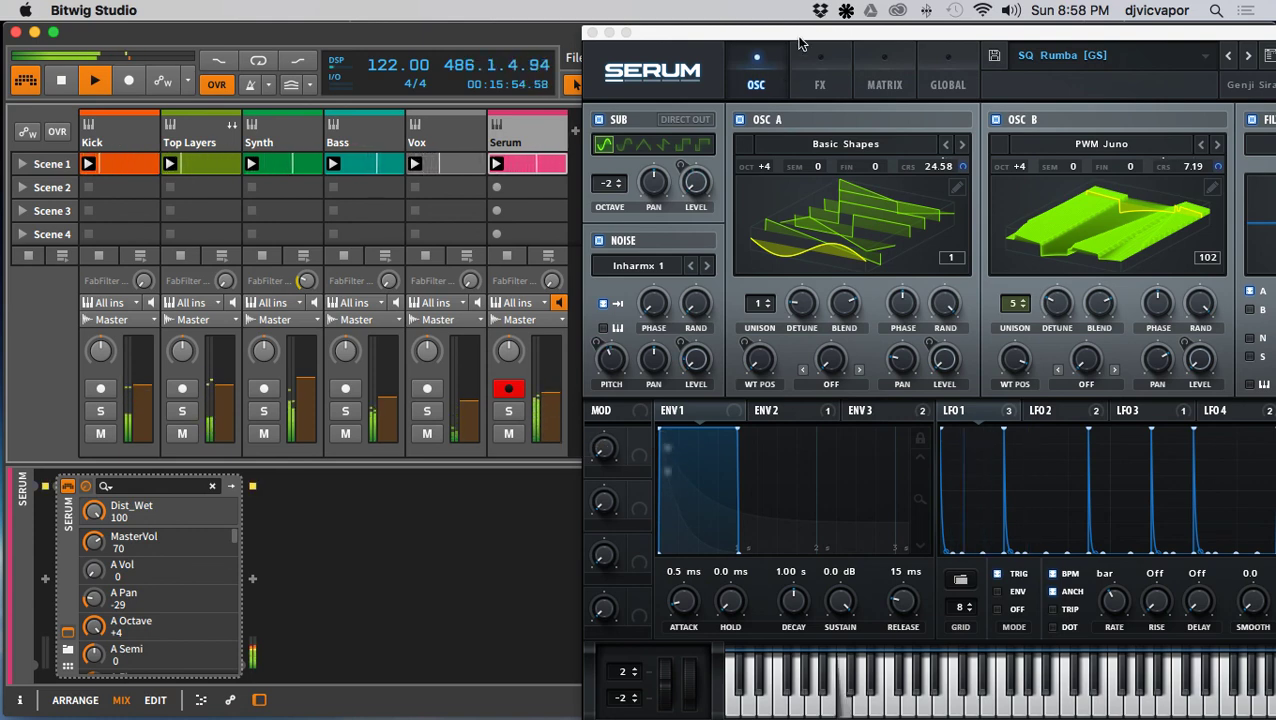
{"action": "left_click_drag", "start_coordinate": [797, 32], "coordinate": [469, 7]}
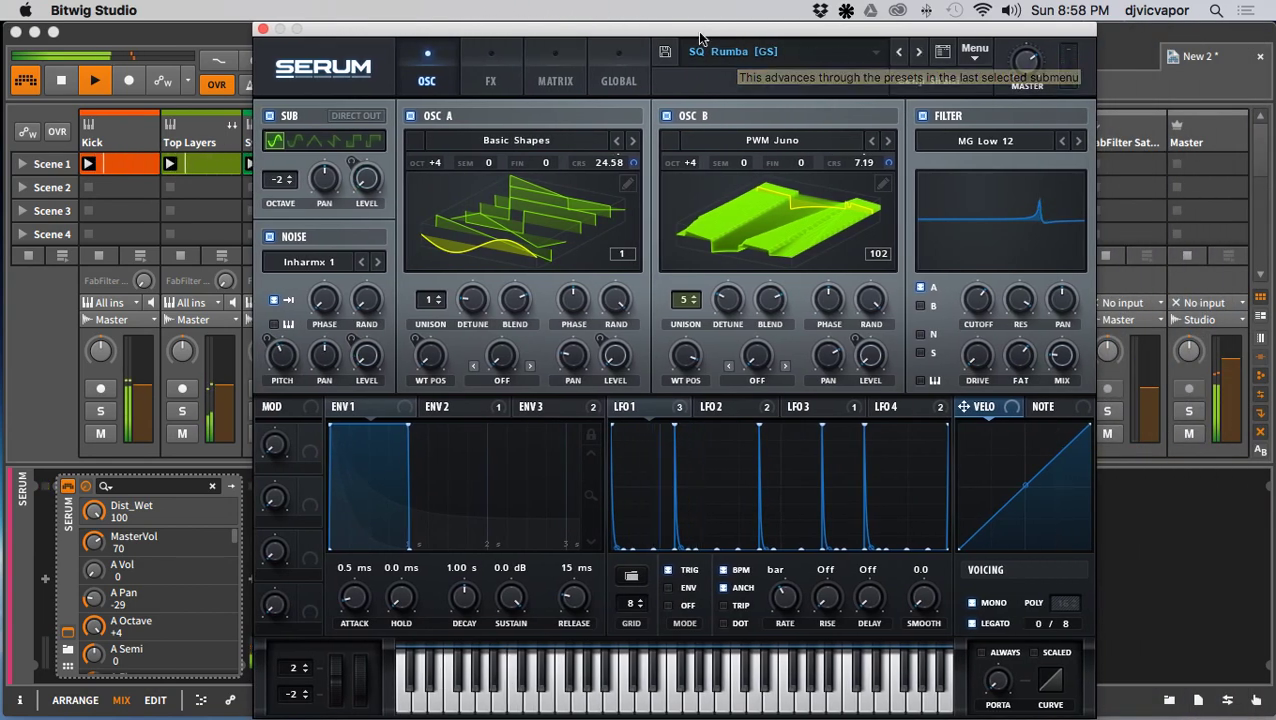
Step: Enable the Filter in Serum's effects and set its type to Reverb from the Misc group
{"action": "left_click", "coordinate": [480, 84]}
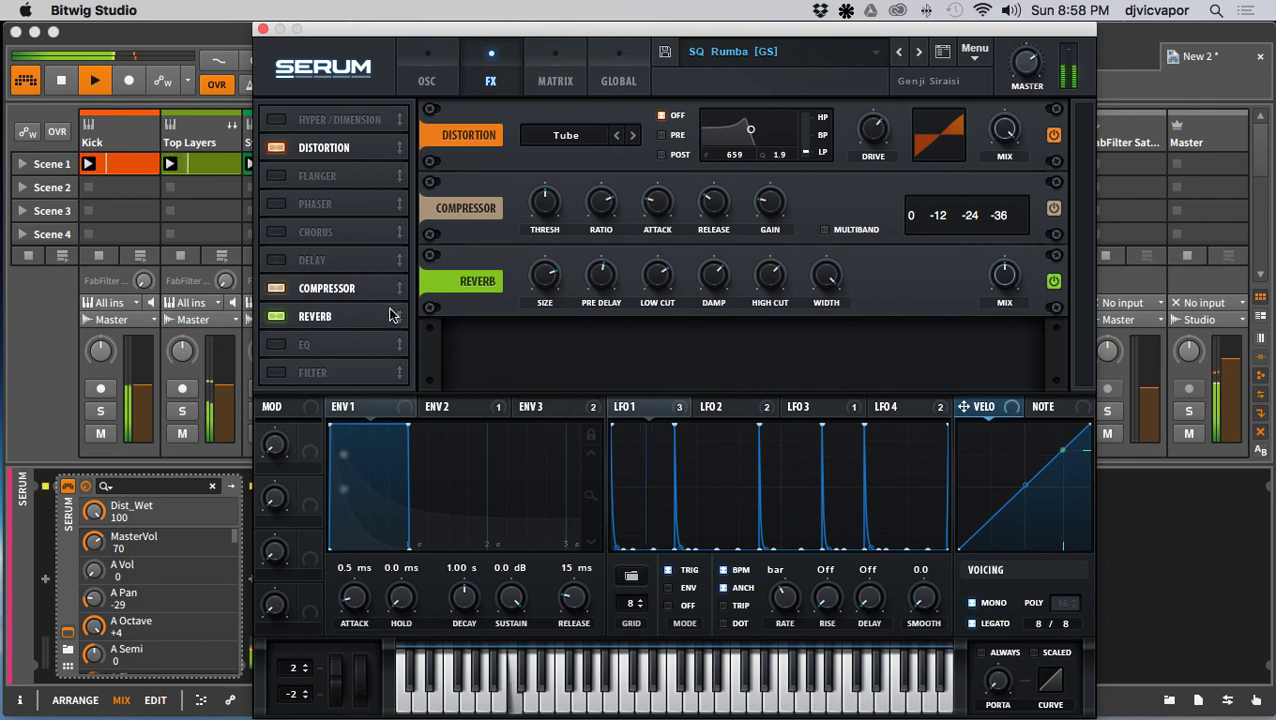
{"action": "left_click", "coordinate": [277, 372]}
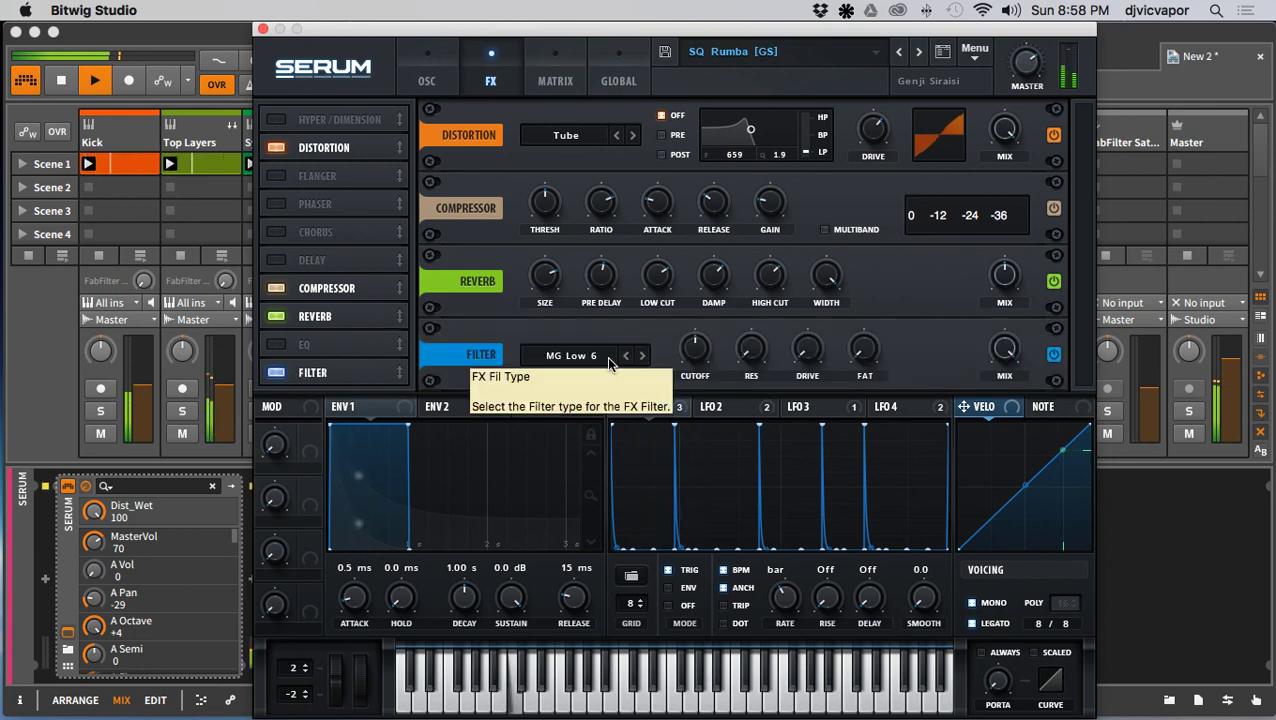
{"action": "left_click", "coordinate": [610, 363]}
{"action": "mouse_move", "coordinate": [601, 398]}
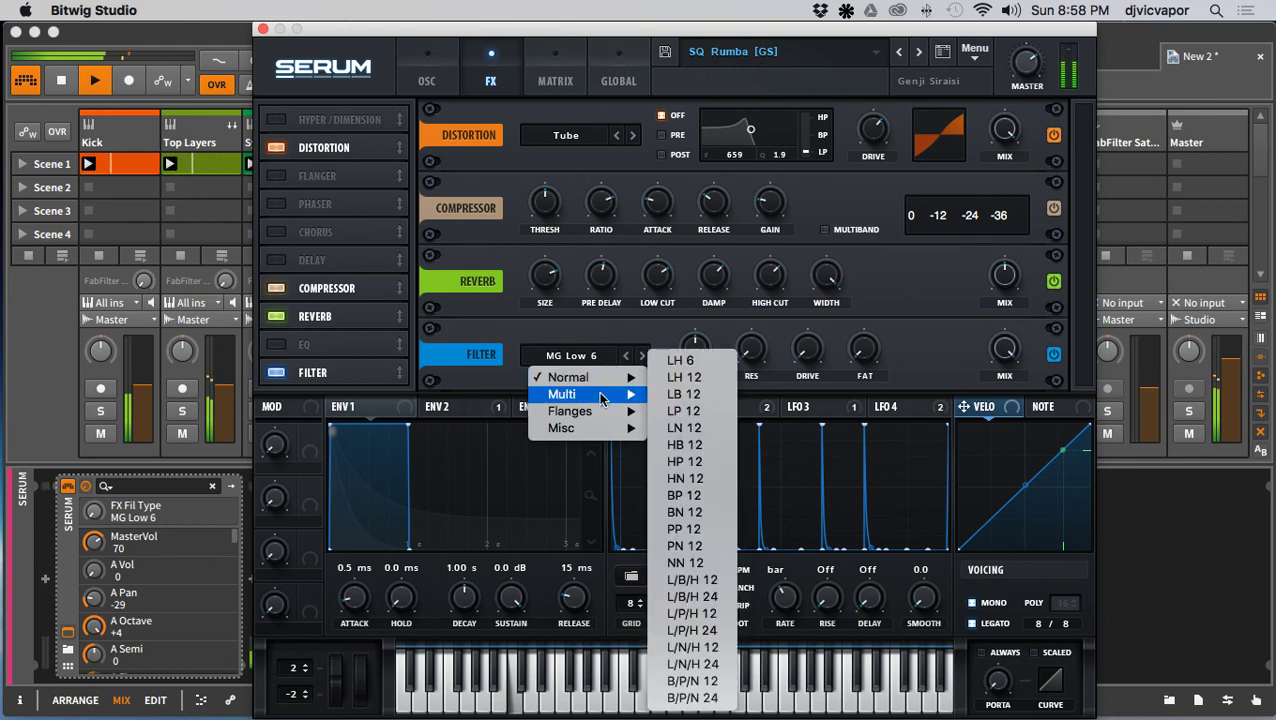
{"action": "mouse_move", "coordinate": [625, 432]}
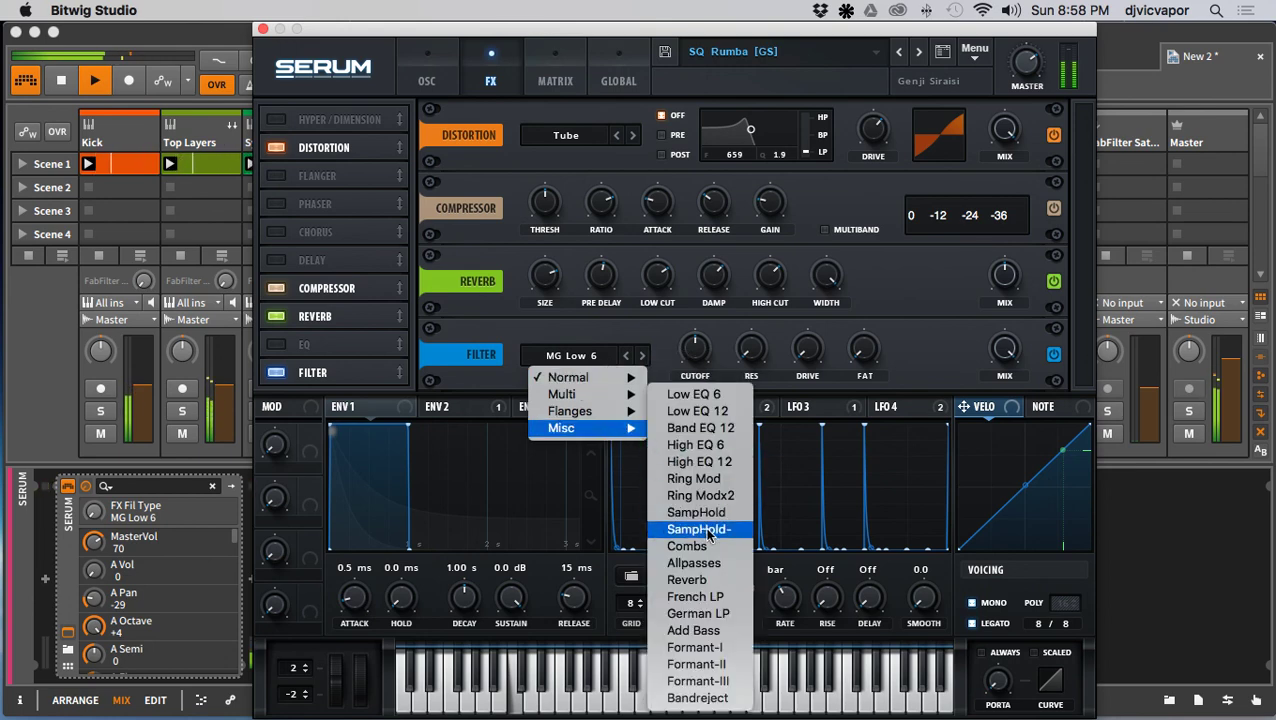
{"action": "left_click", "coordinate": [698, 580]}
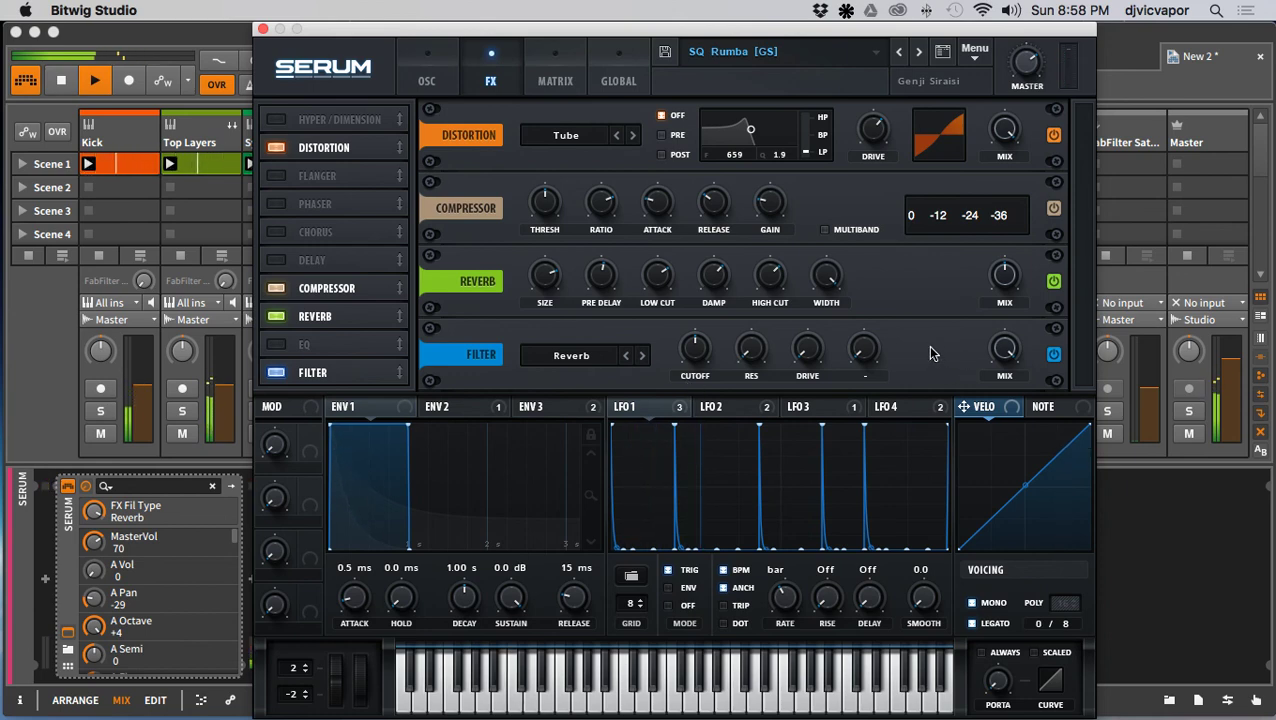
Step: Set the effects Filter's drive to 19% and cutoff to 1259, and lower Serum's master volume to 66
{"action": "left_click_drag", "start_coordinate": [815, 360], "coordinate": [815, 302]}
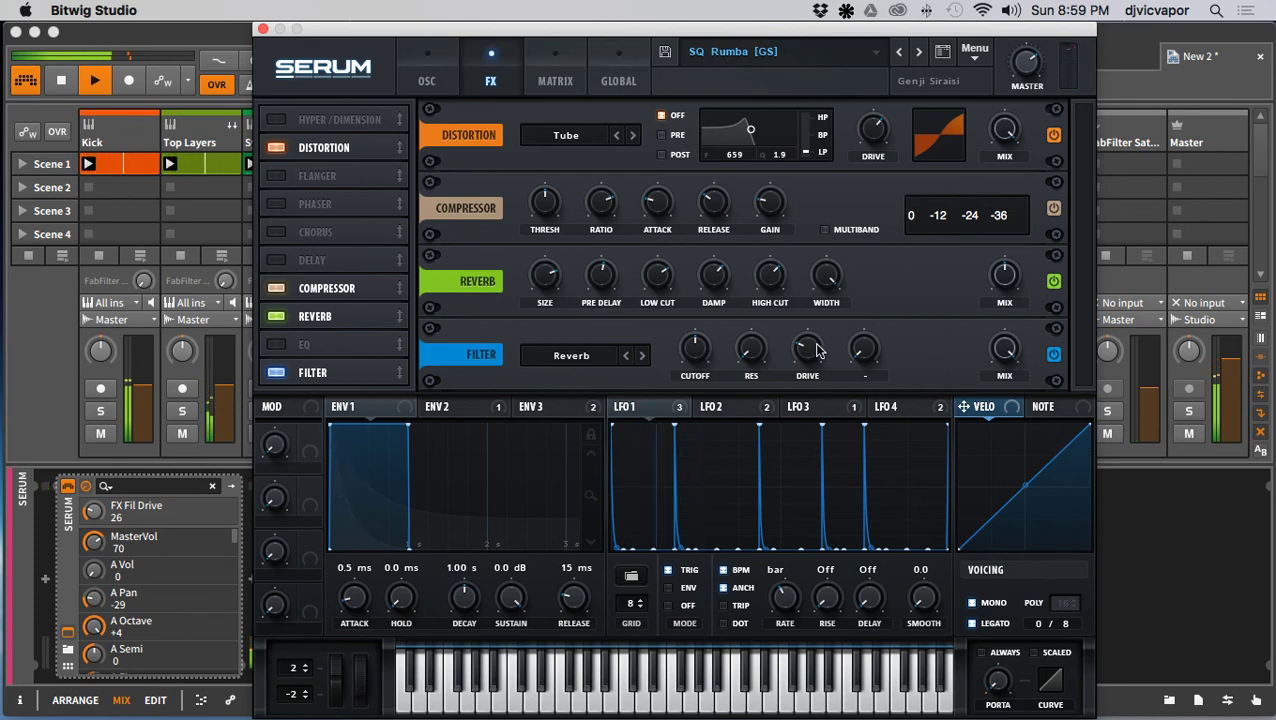
{"action": "left_click_drag", "start_coordinate": [817, 350], "coordinate": [812, 366]}
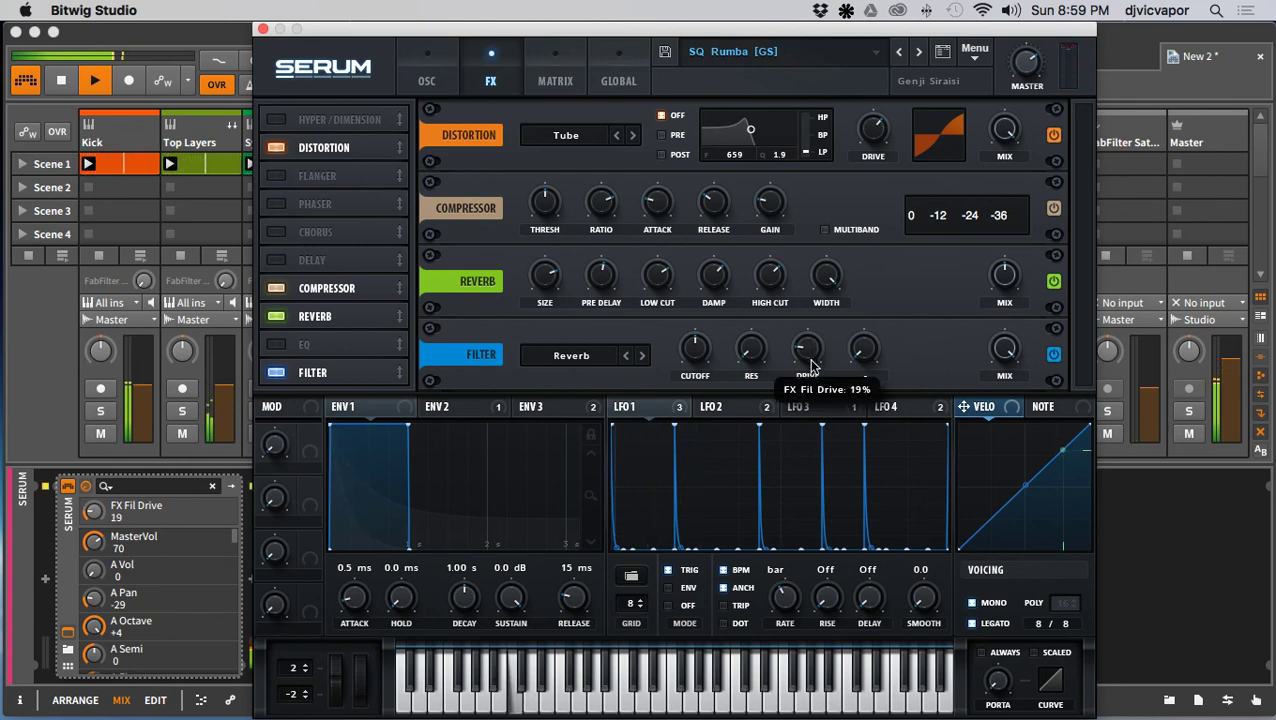
{"action": "left_click_drag", "start_coordinate": [697, 350], "coordinate": [715, 325]}
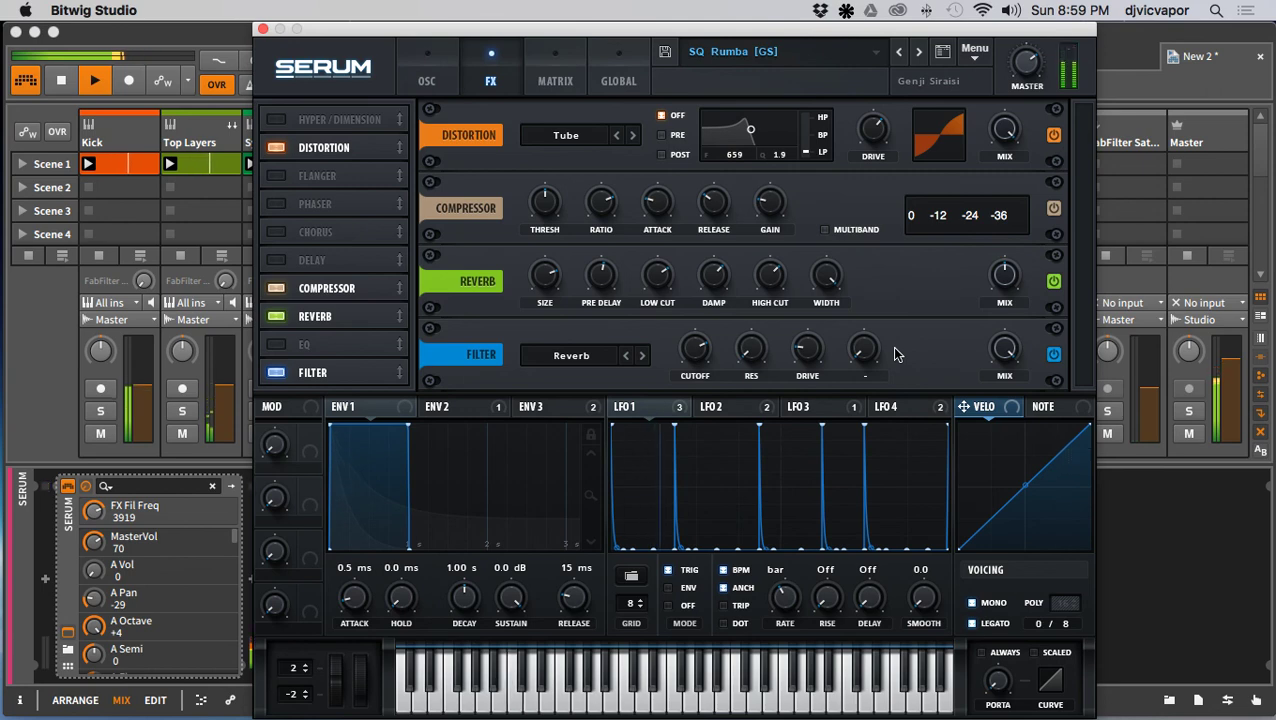
{"action": "left_click_drag", "start_coordinate": [1017, 61], "coordinate": [1017, 70]}
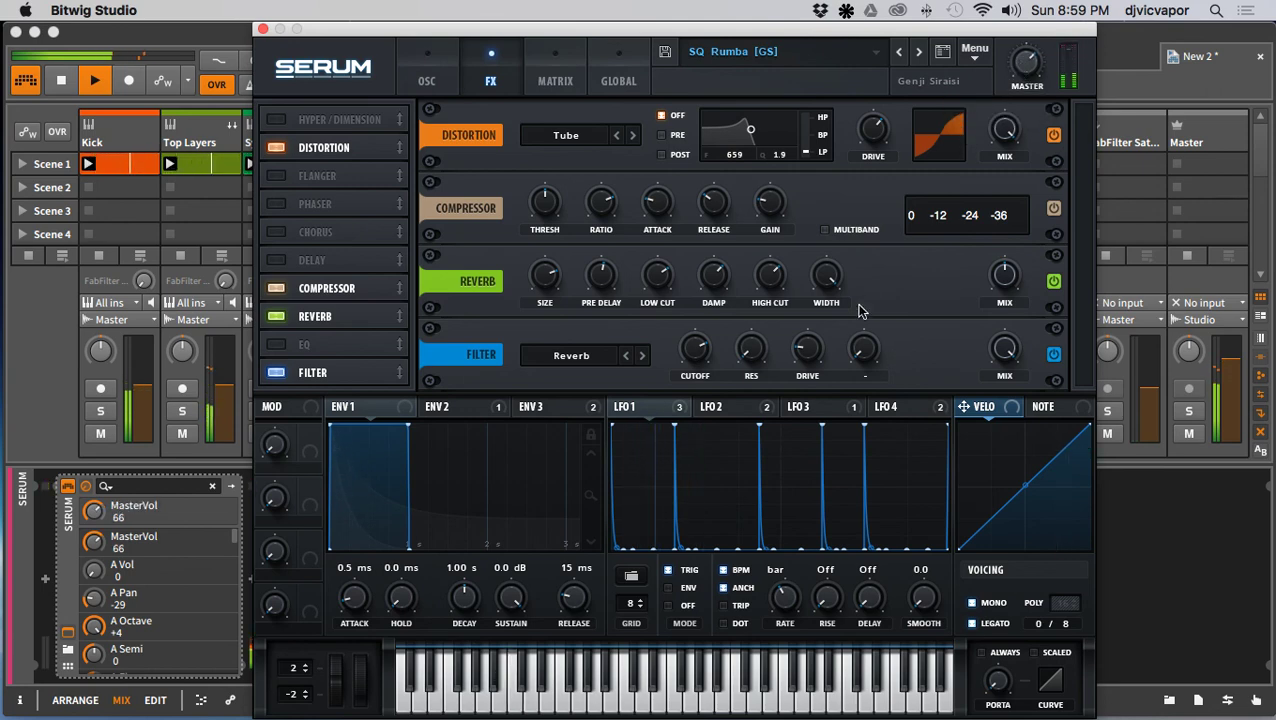
{"action": "left_click_drag", "start_coordinate": [696, 350], "coordinate": [698, 378]}
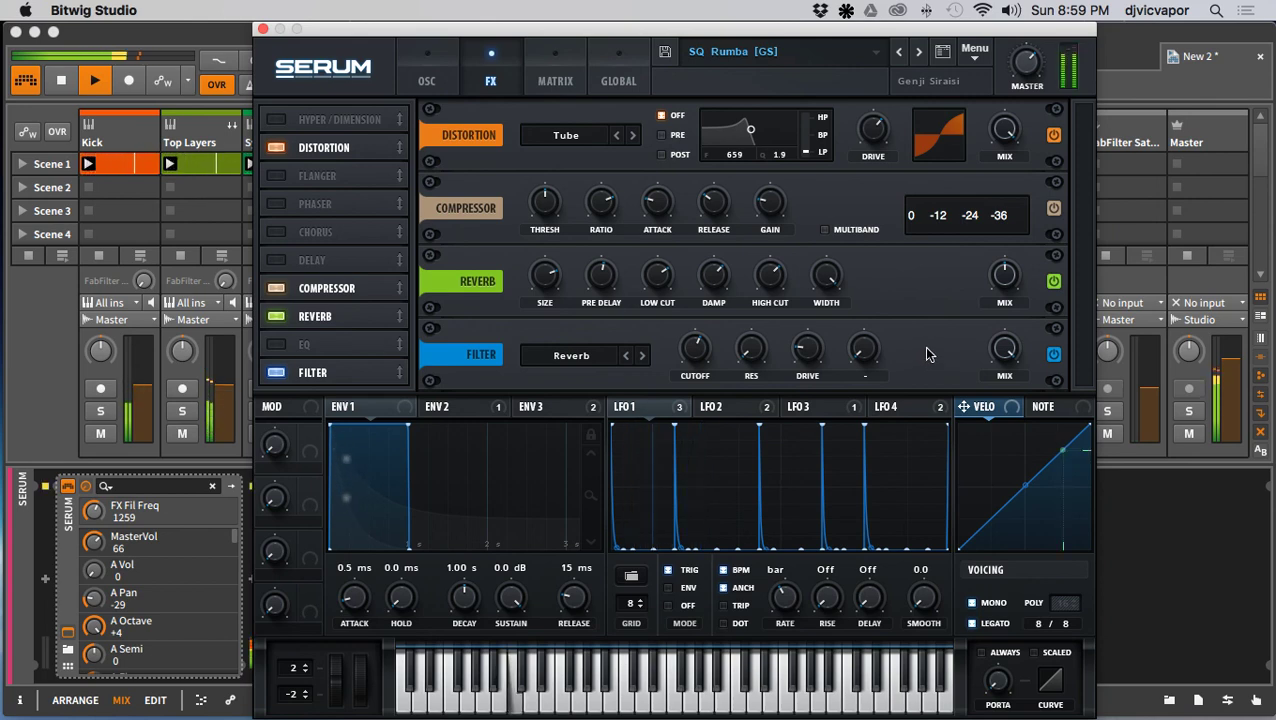
Step: Close the Serum window, lower the Serum track's volume slightly, and disarm the track for recording
{"action": "left_click", "coordinate": [262, 30]}
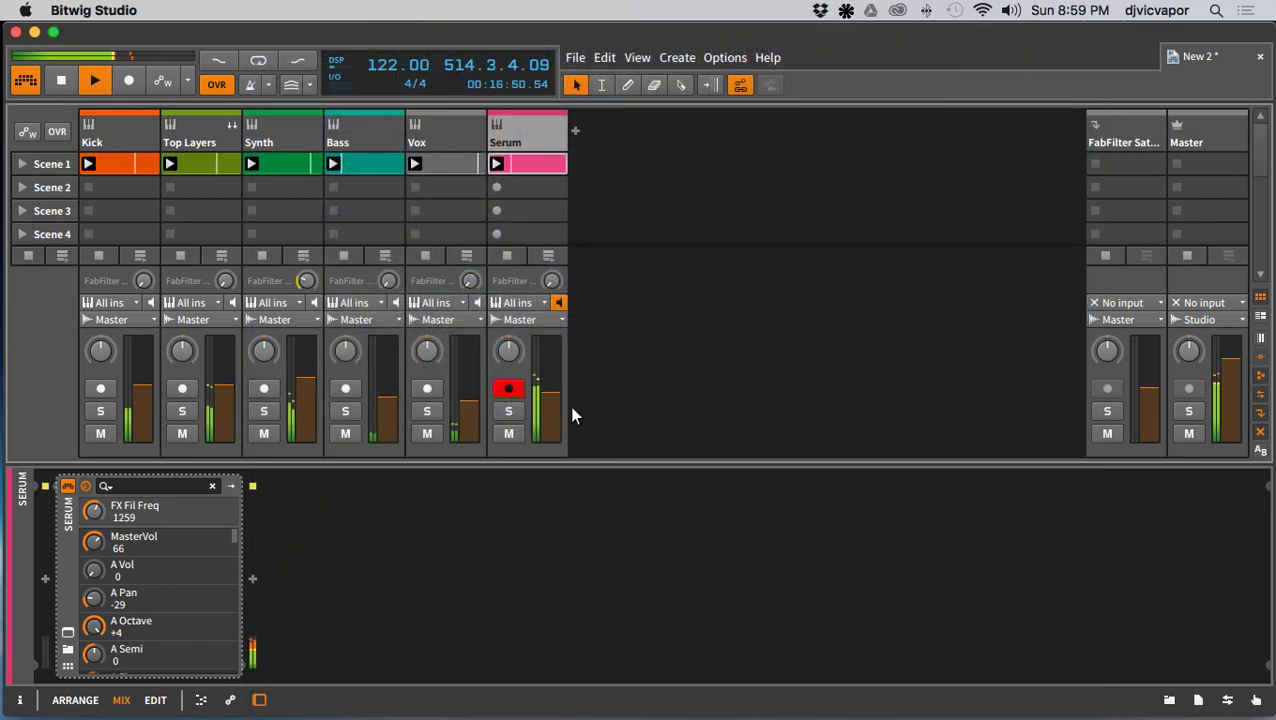
{"action": "left_click_drag", "start_coordinate": [551, 394], "coordinate": [550, 402]}
{"action": "left_click", "coordinate": [508, 388]}
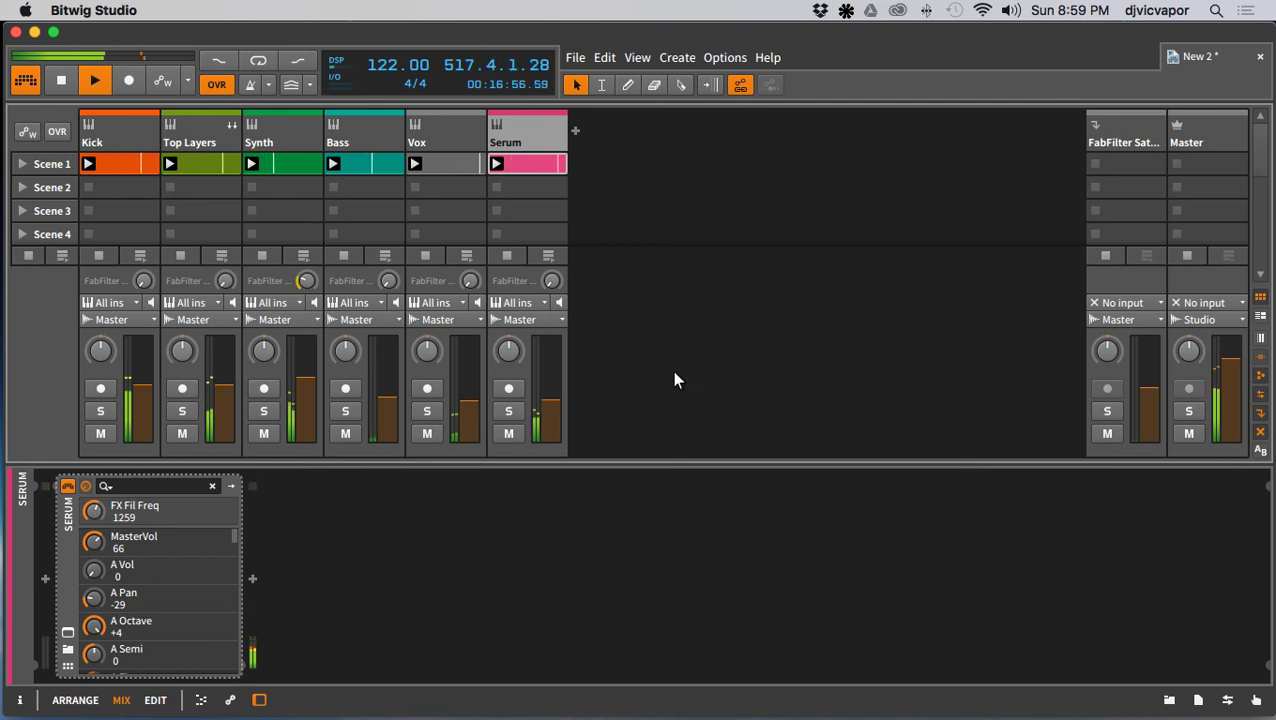
Step: Collapse the device panel so the mixer fills the window, and hide the tracks' device lists
{"action": "left_click_drag", "start_coordinate": [664, 460], "coordinate": [641, 657]}
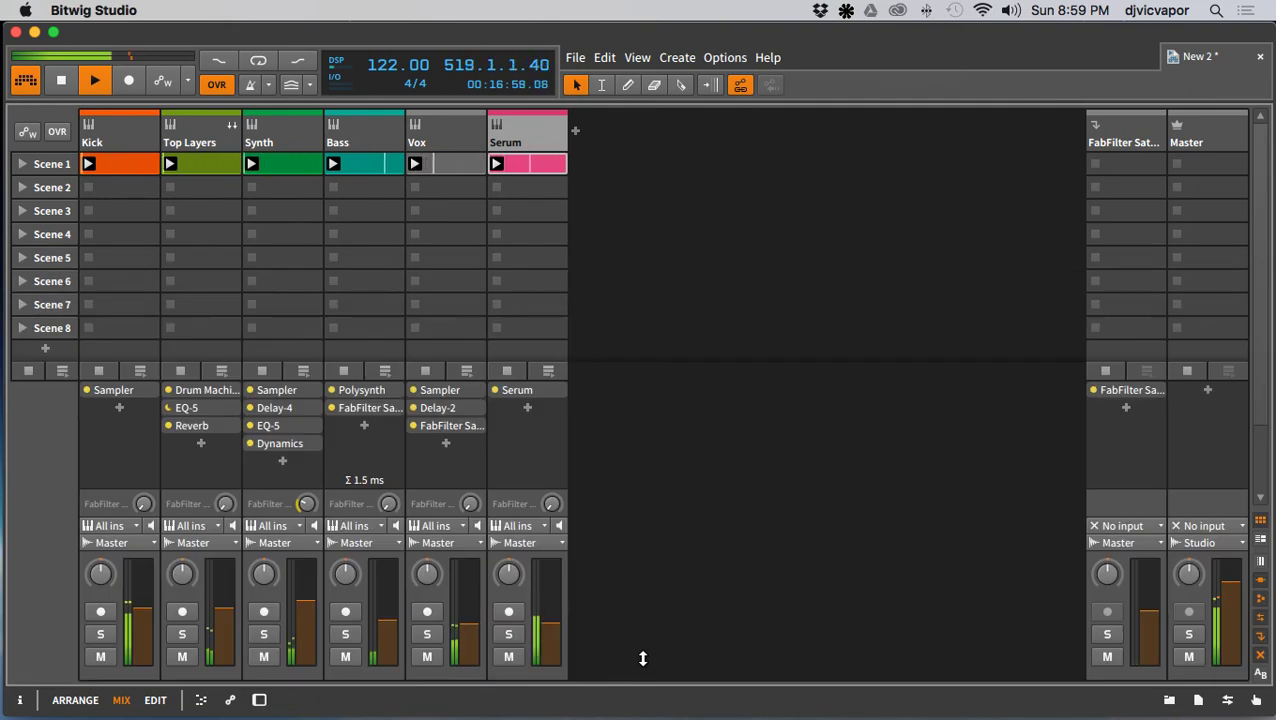
{"action": "left_click", "coordinate": [1261, 579]}
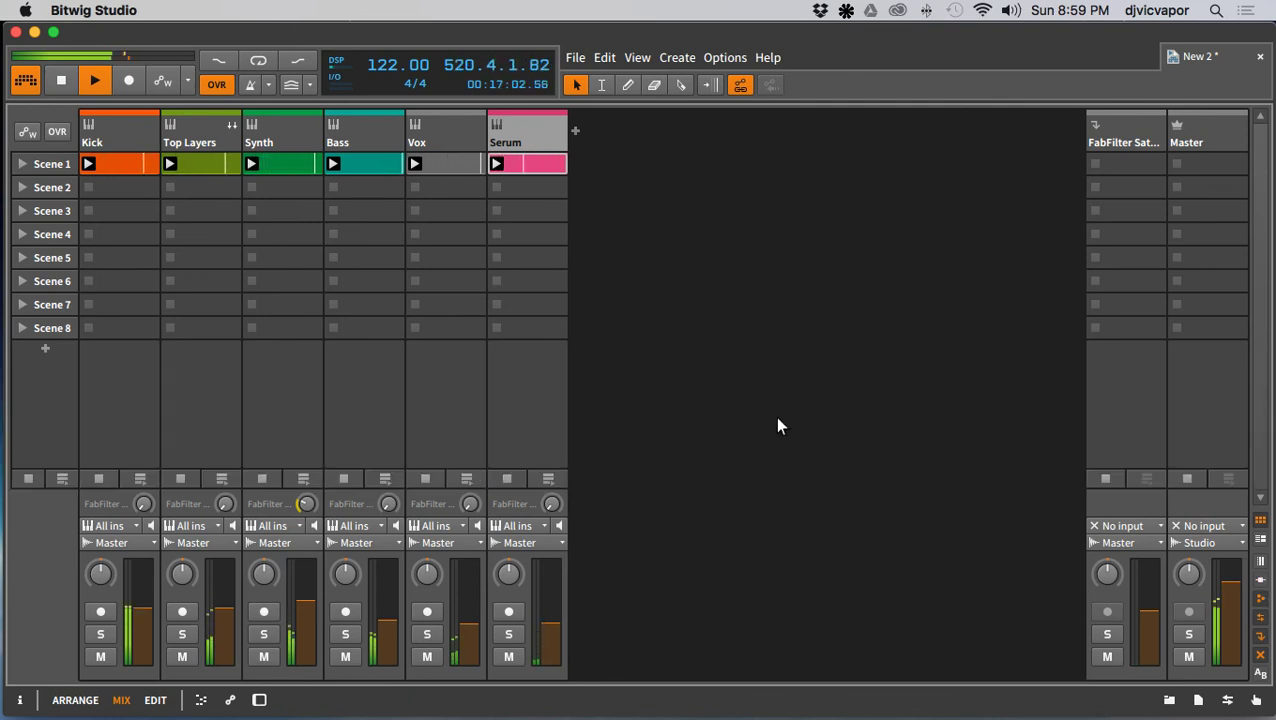
Step: Rename the Serum track as Synth Perc
{"action": "double_click", "coordinate": [540, 126]}
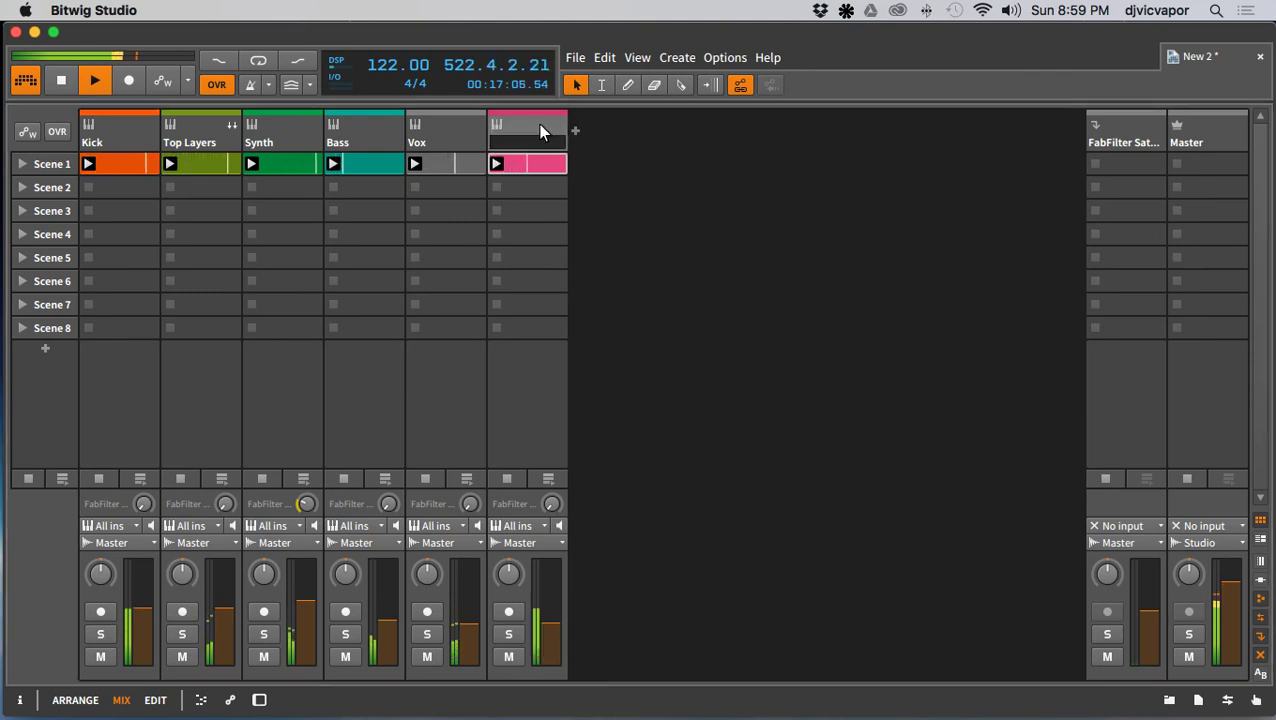
{"action": "type", "text": "Synth Perc"}
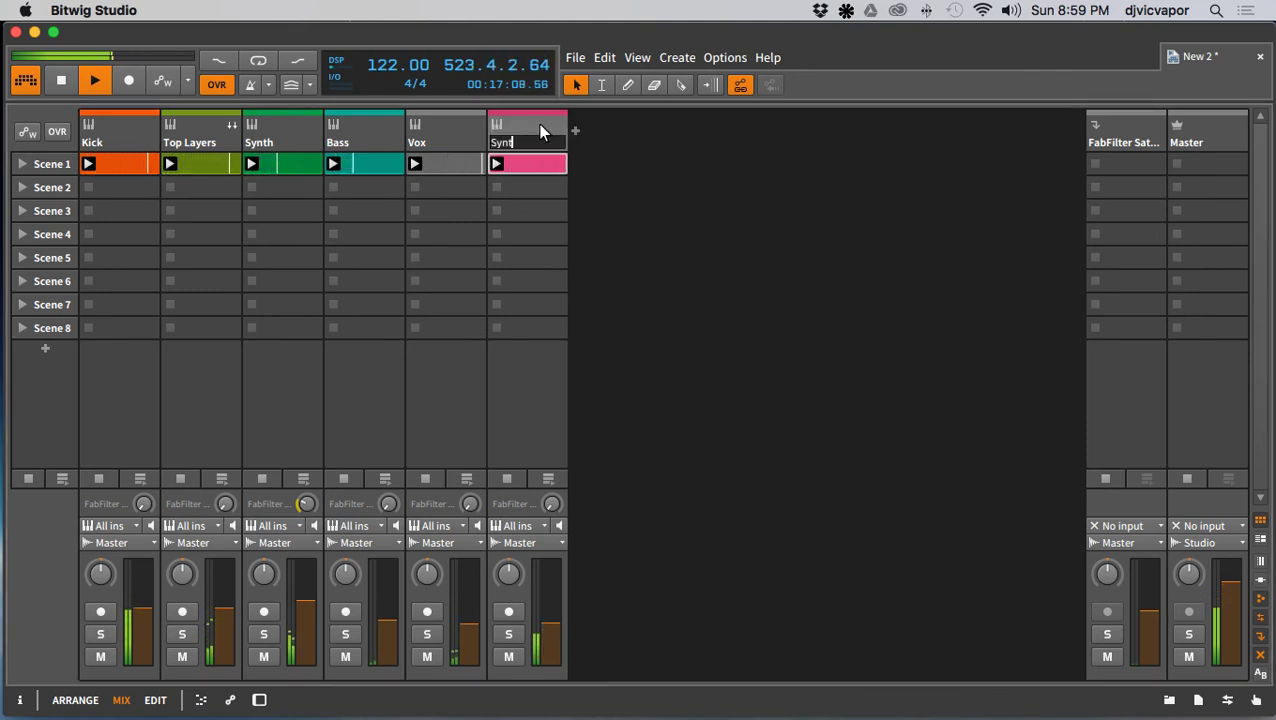
{"action": "key", "text": "Return"}
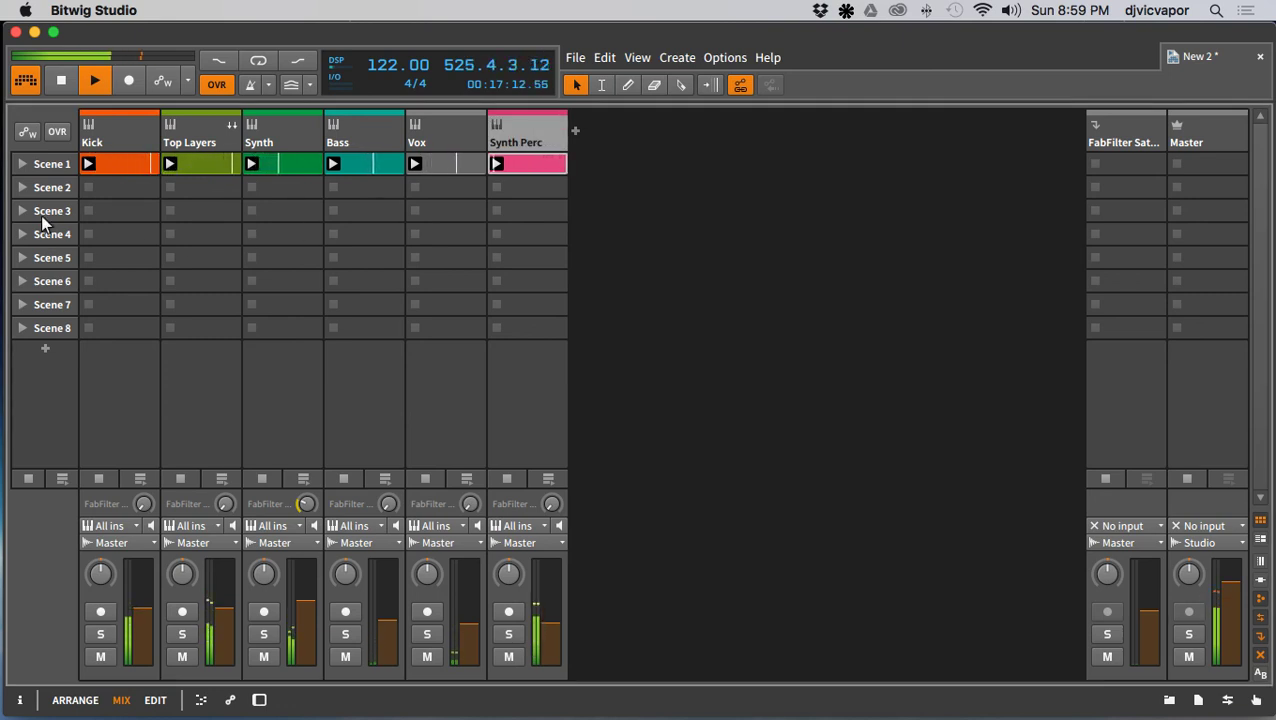
Step: Delete the empty scenes from Scene 8 up to Scene 2, keeping only Scene 1
{"action": "left_click", "coordinate": [47, 328]}
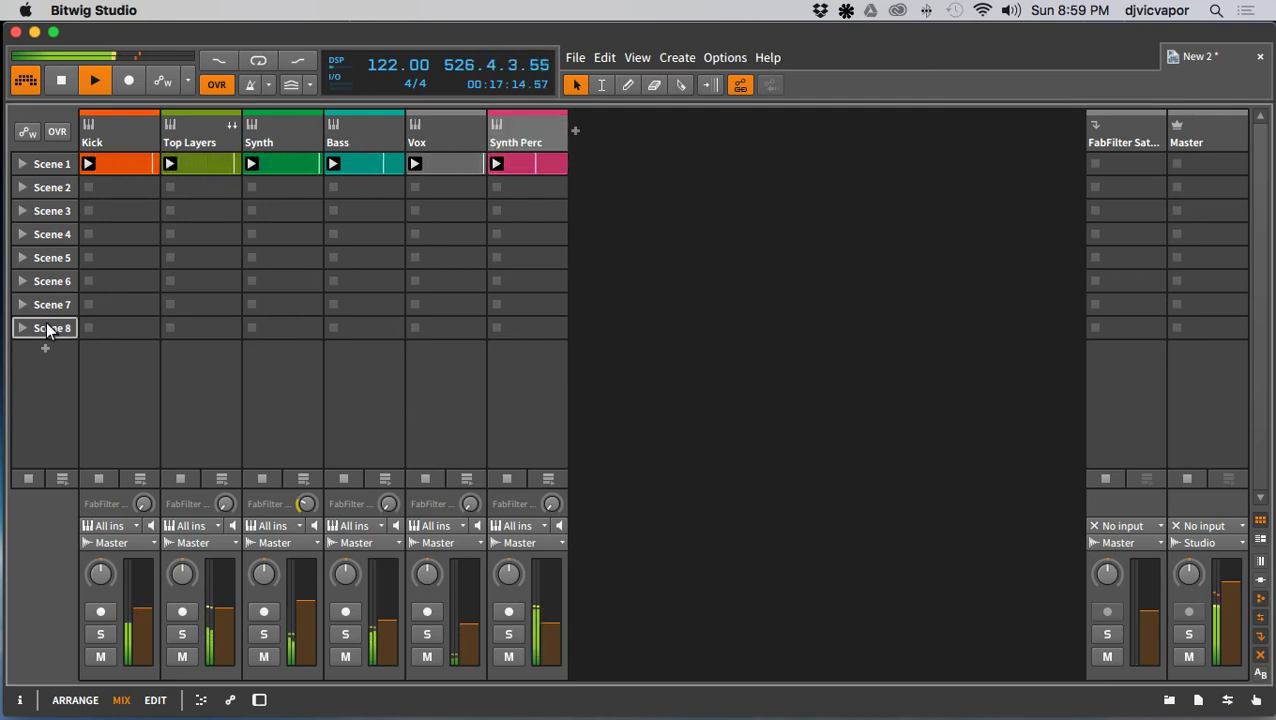
{"action": "key", "text": "Delete"}
{"action": "key", "text": "Delete"}
{"action": "key", "text": "Delete"}
{"action": "key", "text": "Delete"}
{"action": "key", "text": "Delete"}
{"action": "key", "text": "Delete"}
{"action": "key", "text": "Delete"}
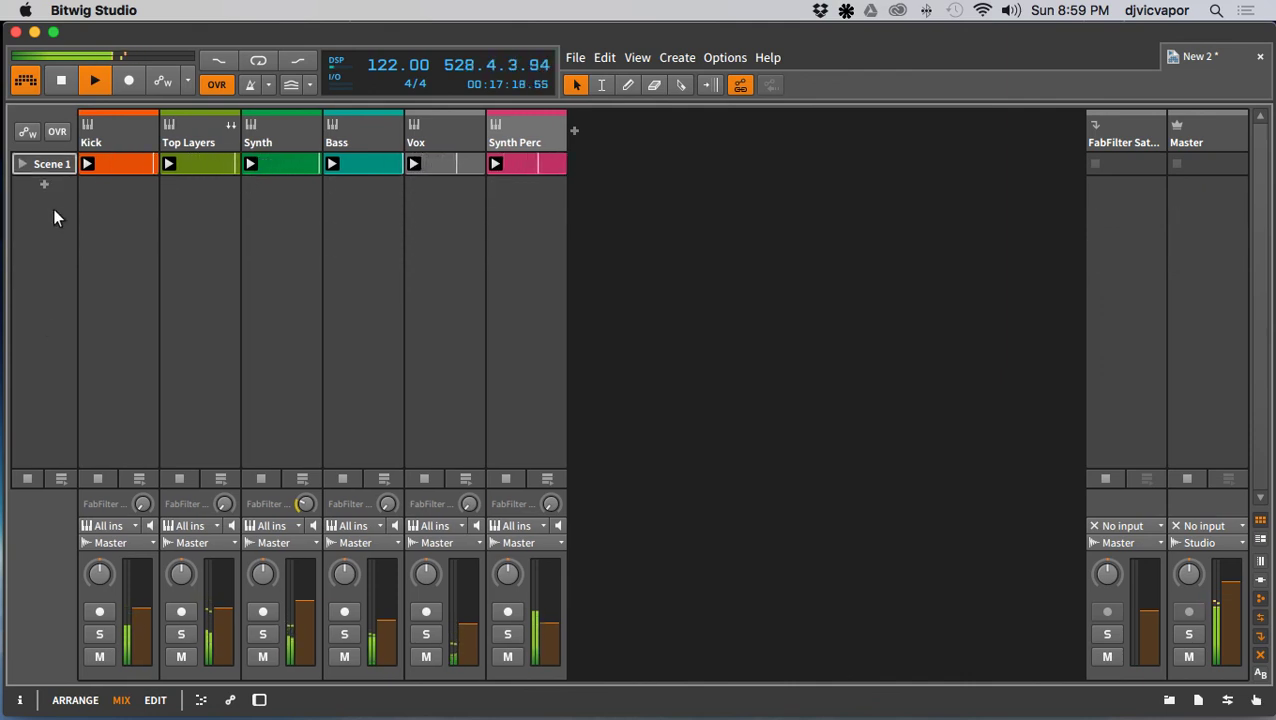
Step: Duplicate Scene 1 with all its clips four times in succession to create Scenes 2 to 5
{"action": "right_click", "coordinate": [63, 165]}
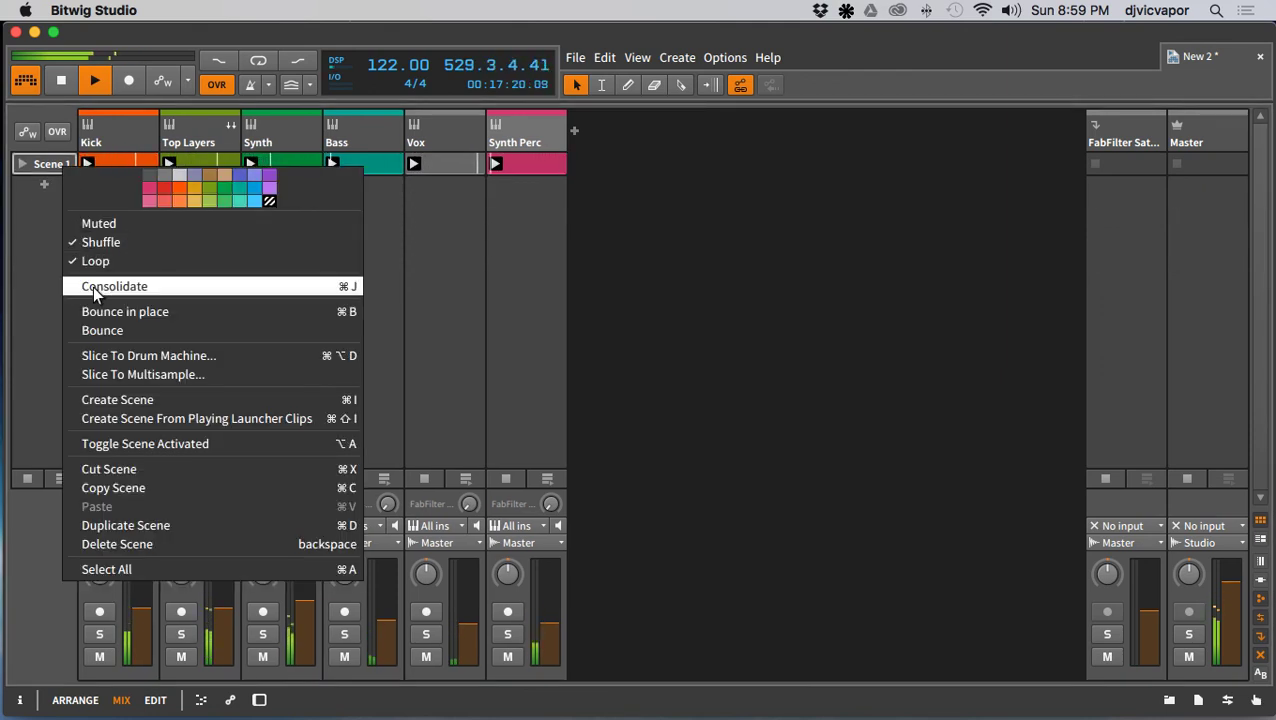
{"action": "left_click", "coordinate": [108, 525]}
{"action": "right_click", "coordinate": [53, 195]}
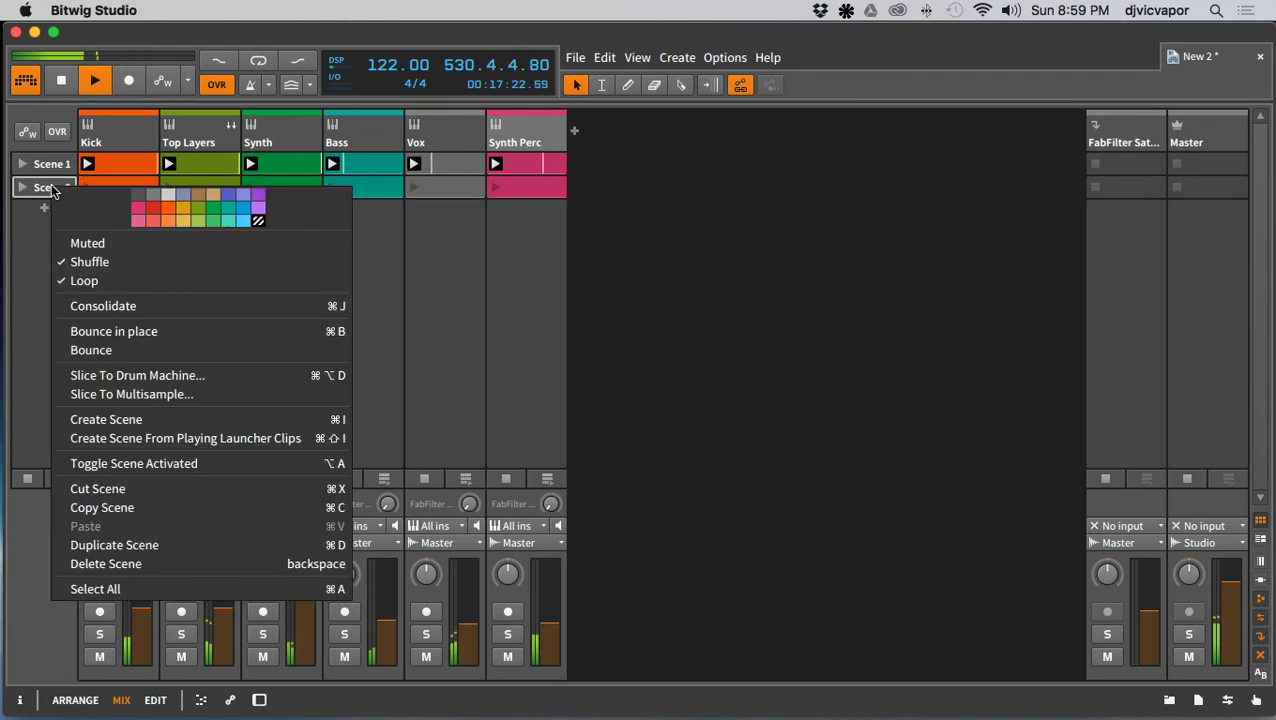
{"action": "left_click", "coordinate": [118, 546]}
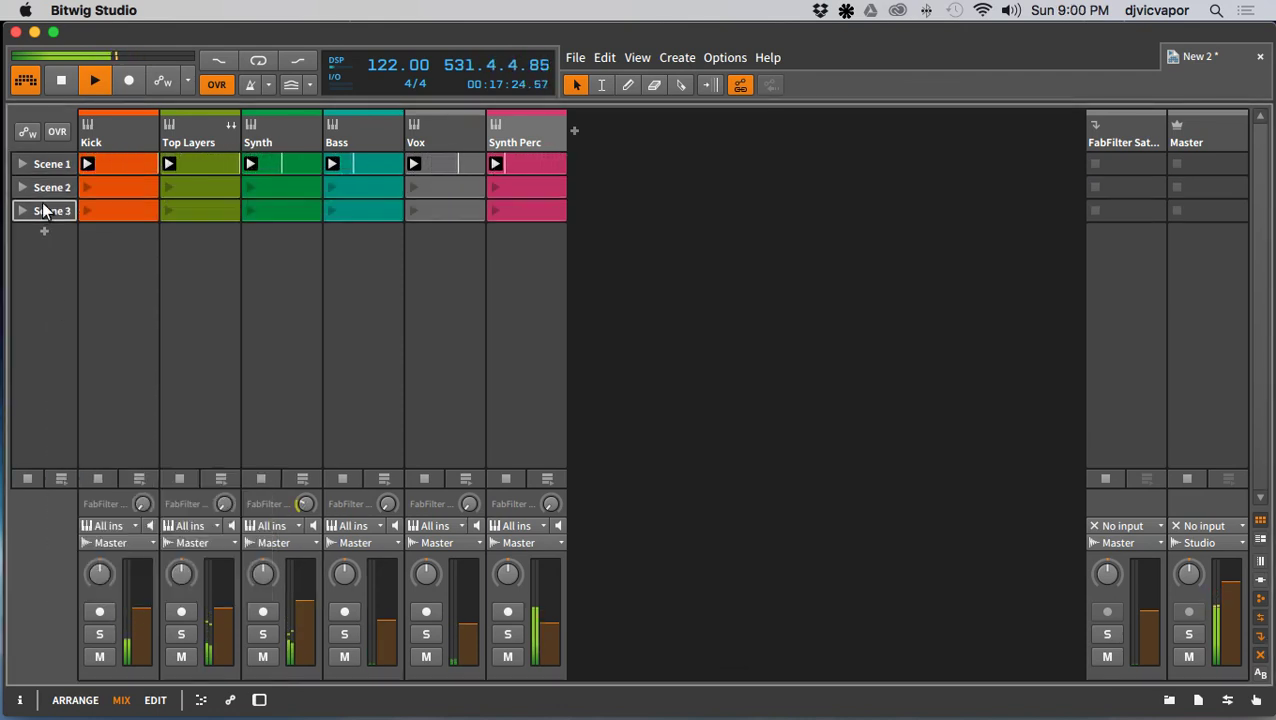
{"action": "right_click", "coordinate": [46, 211]}
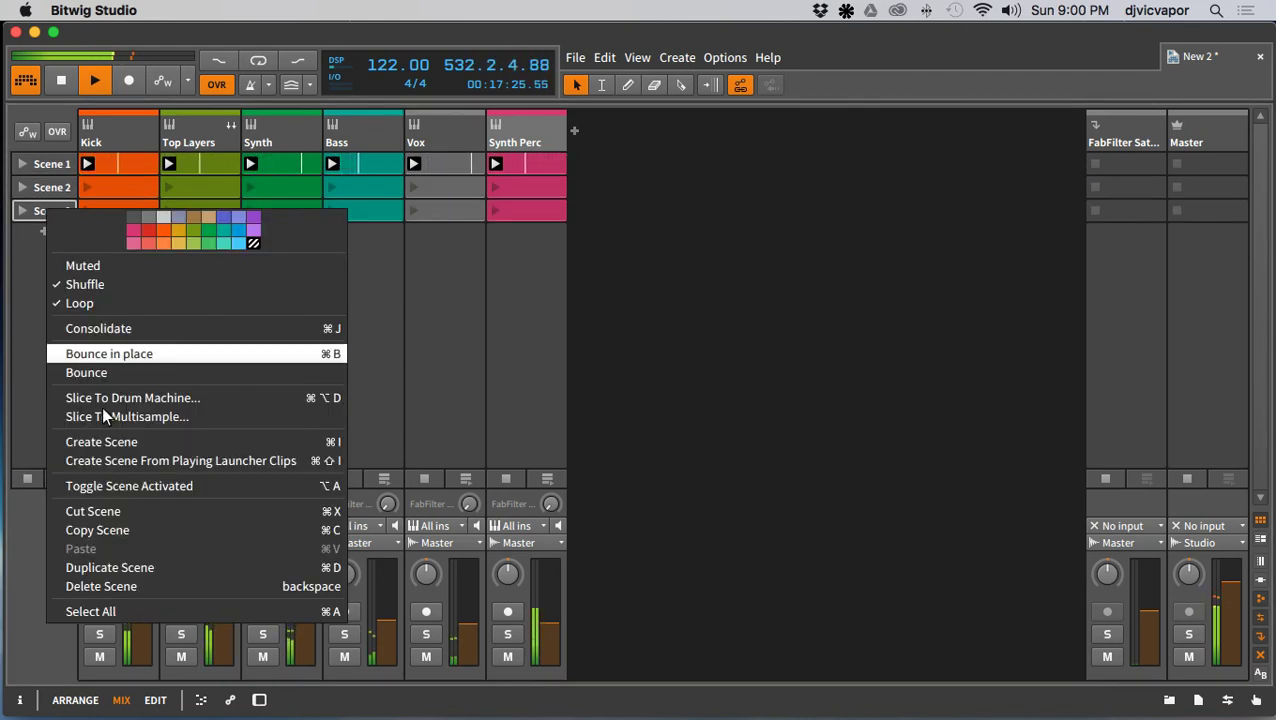
{"action": "left_click", "coordinate": [125, 567]}
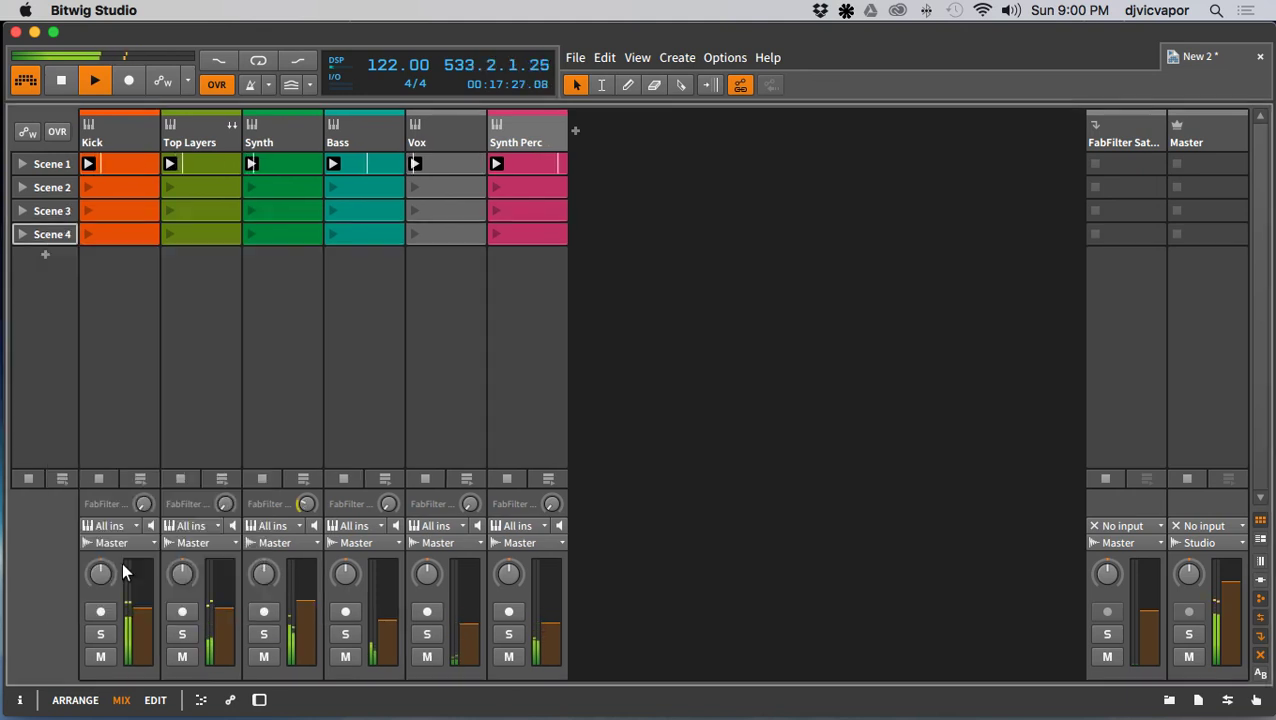
{"action": "right_click", "coordinate": [36, 232]}
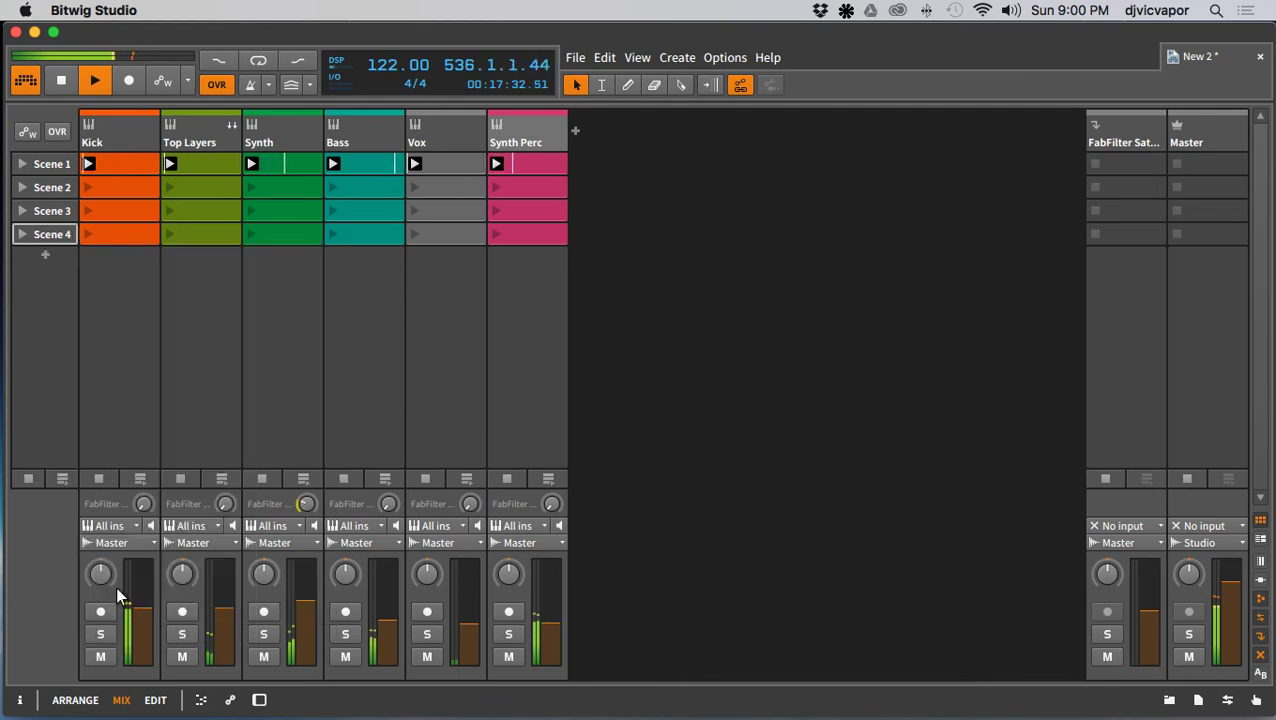
{"action": "left_click", "coordinate": [118, 592]}
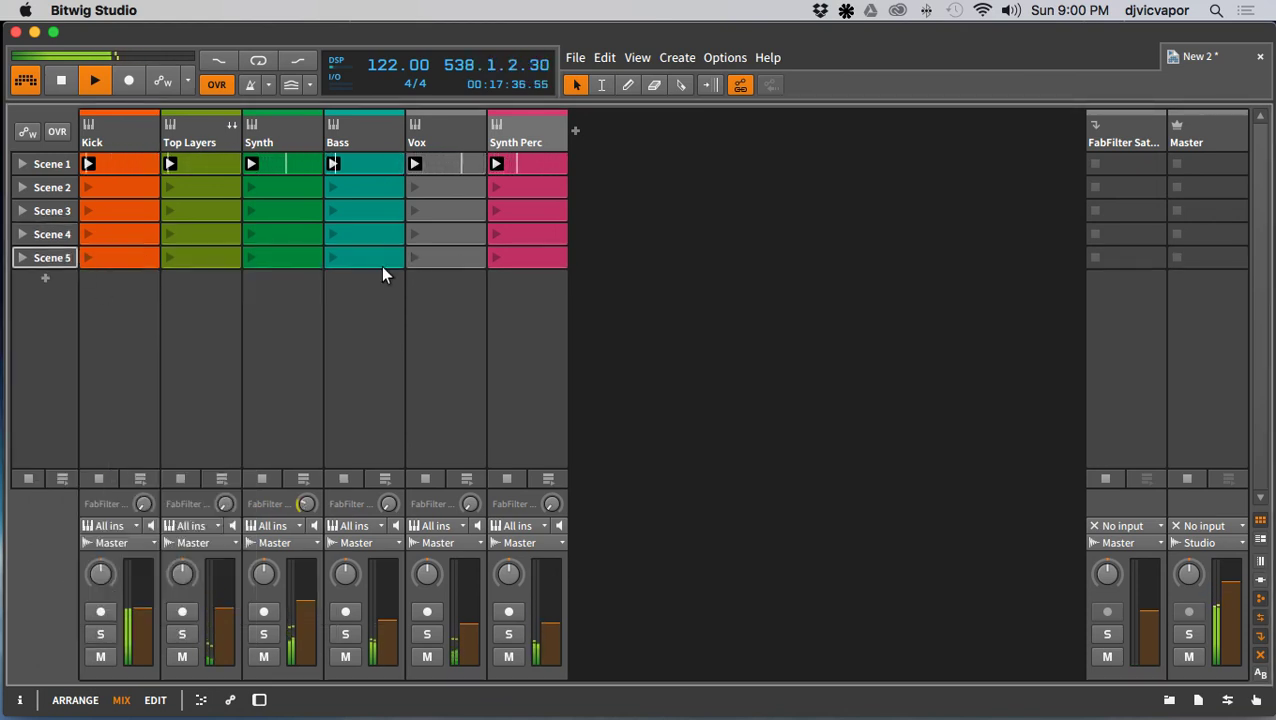
Step: Delete the Vox, Synth Perc, Bass, Synth and Kick clips from Scene 1
{"action": "left_click", "coordinate": [454, 162]}
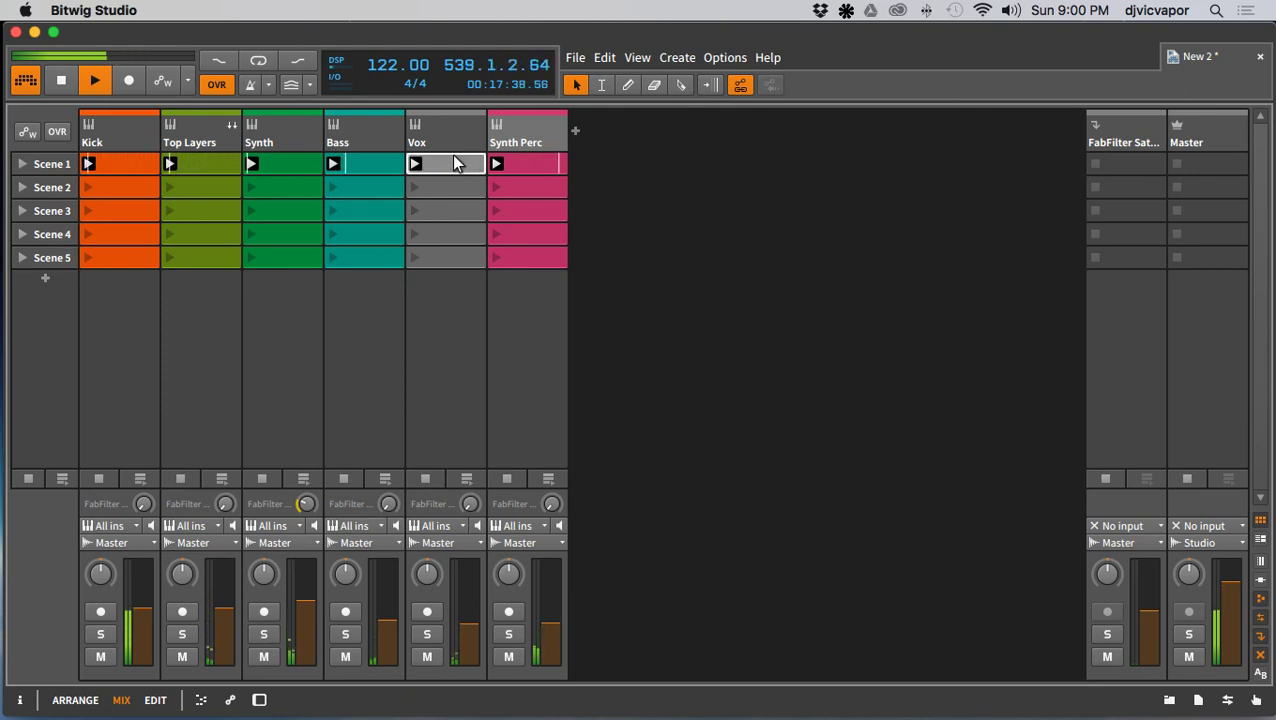
{"action": "key", "text": "Delete"}
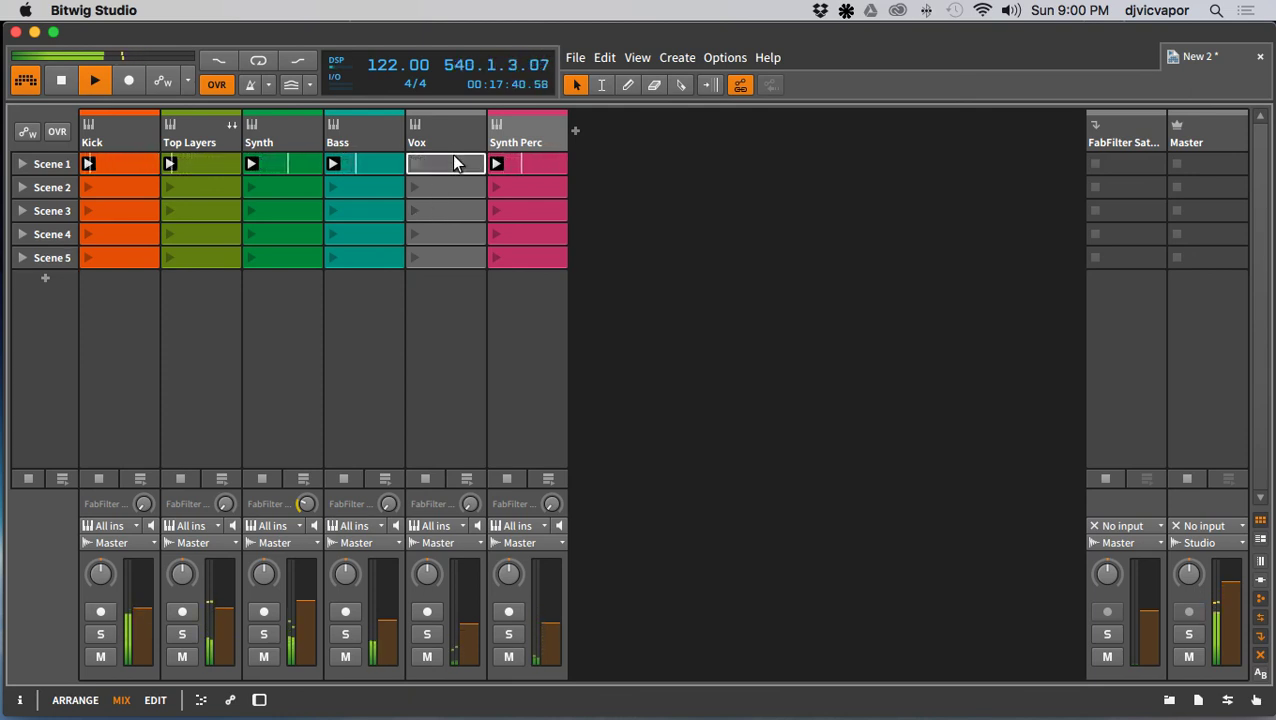
{"action": "left_click", "coordinate": [527, 161]}
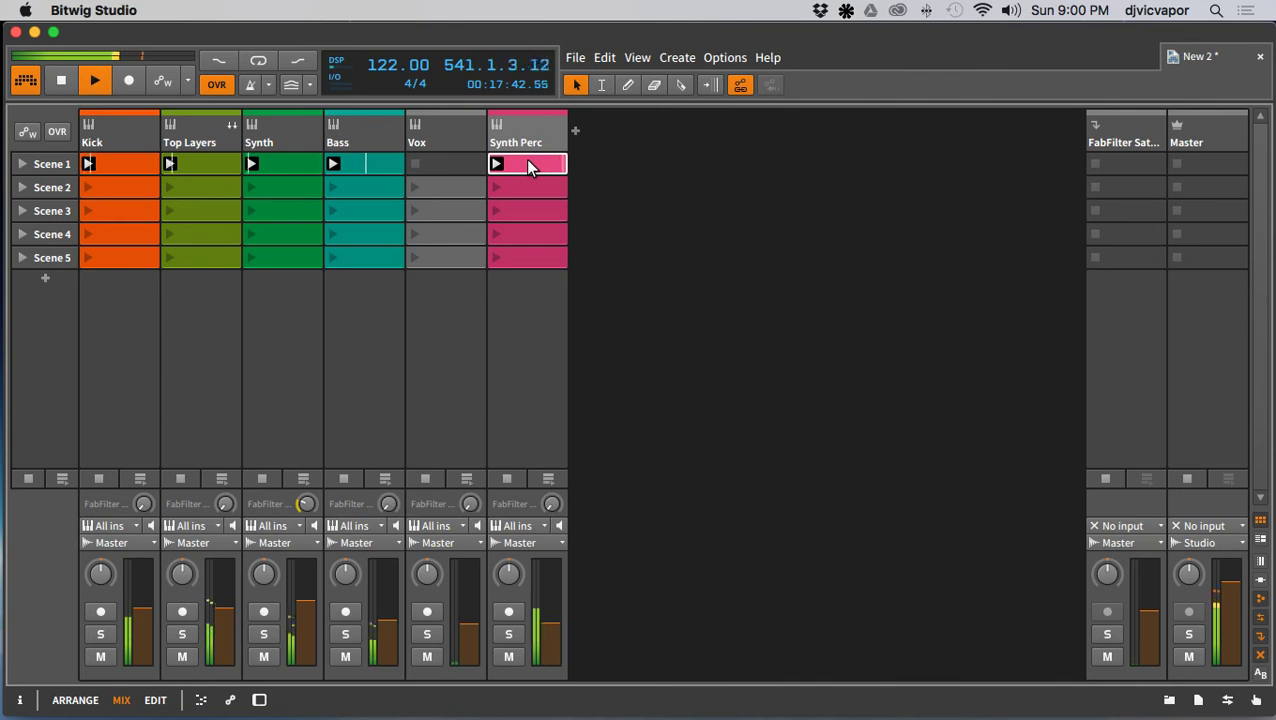
{"action": "key", "text": "Delete"}
{"action": "left_click", "coordinate": [366, 162]}
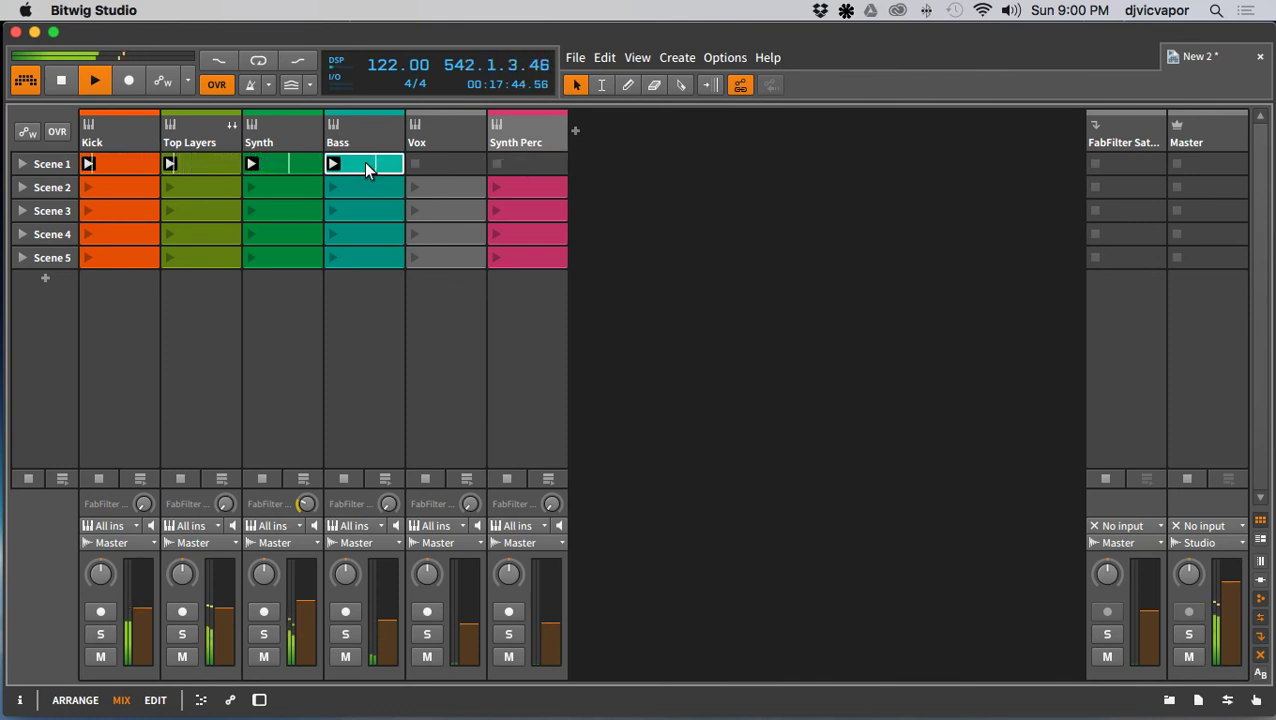
{"action": "key", "text": "Delete"}
{"action": "left_click", "coordinate": [281, 162]}
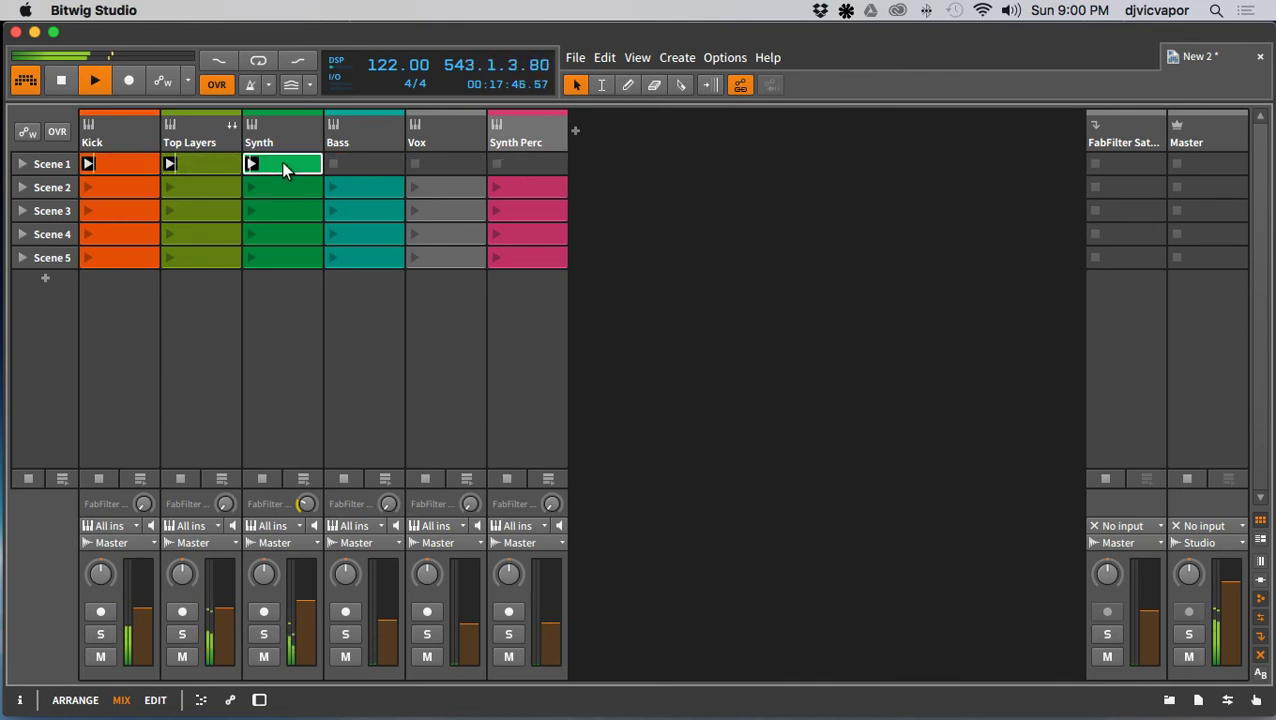
{"action": "key", "text": "Delete"}
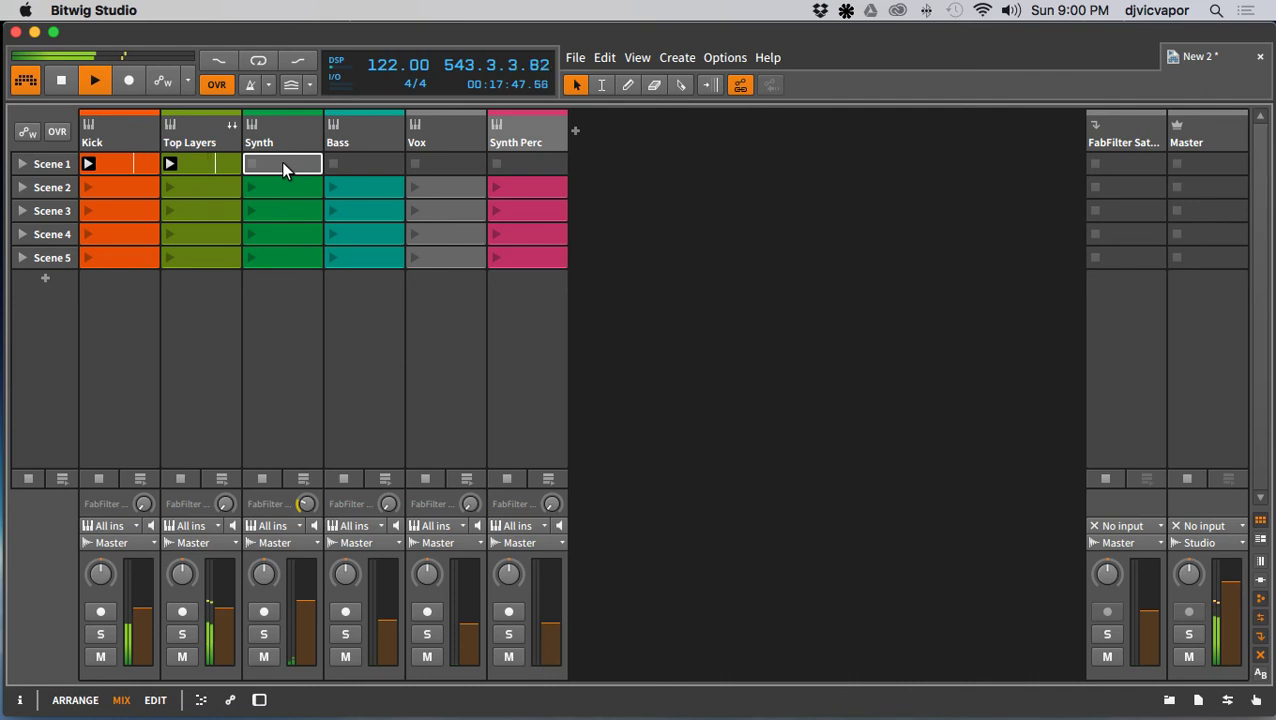
{"action": "left_click", "coordinate": [135, 165]}
{"action": "key", "text": "Delete"}
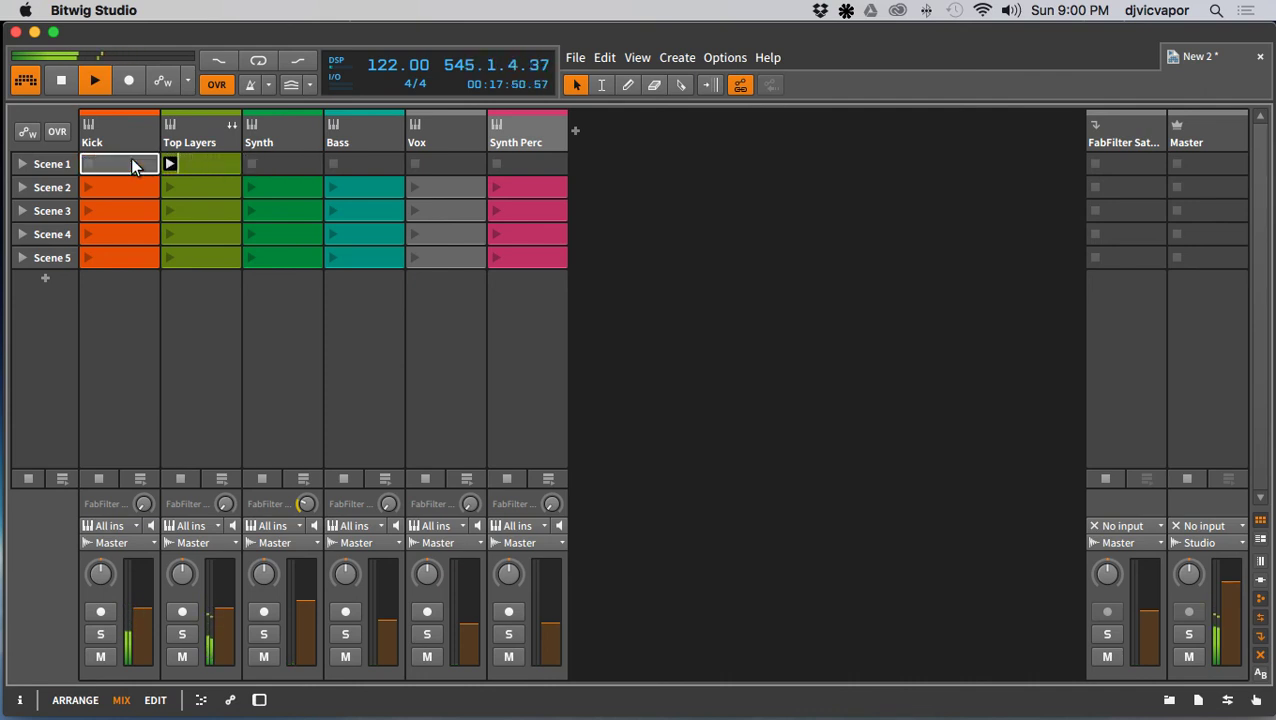
Step: Copy the Synth clip from Scene 2 into the empty Synth slot of Scene 1
{"action": "left_click", "coordinate": [266, 160]}
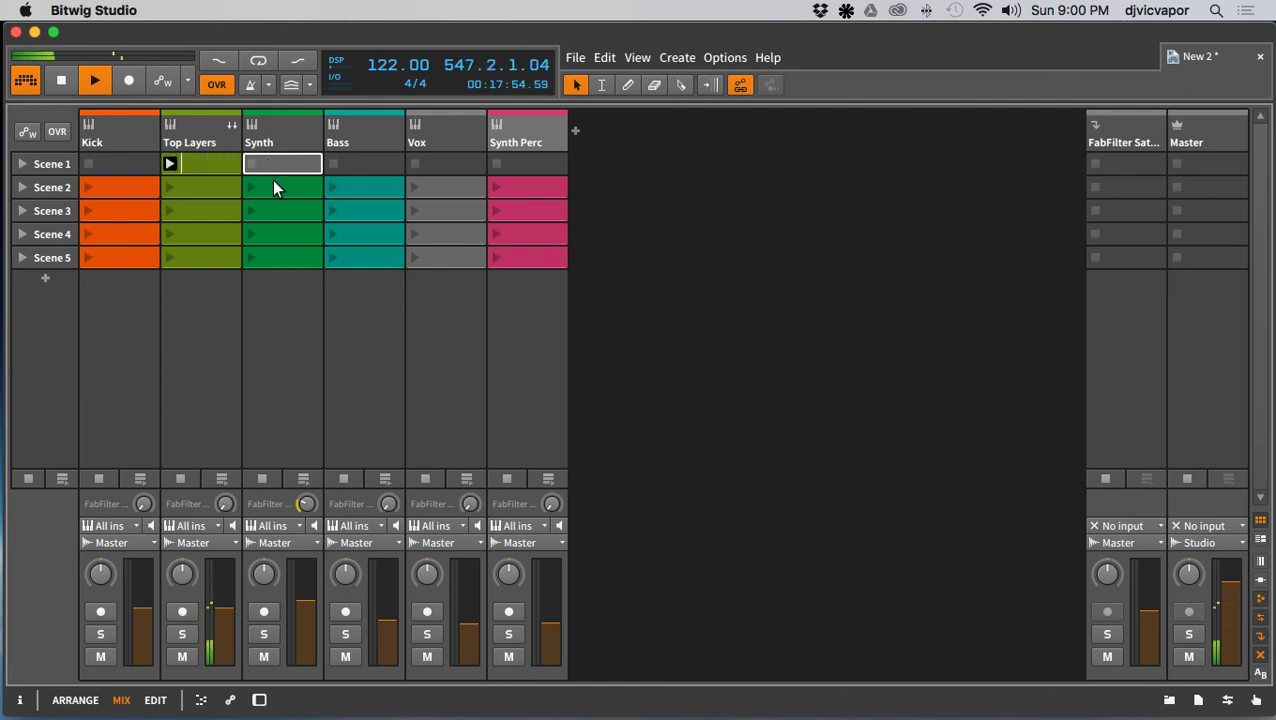
{"action": "left_click", "coordinate": [274, 181]}
{"action": "left_click_drag", "start_coordinate": [274, 186], "coordinate": [272, 167]}
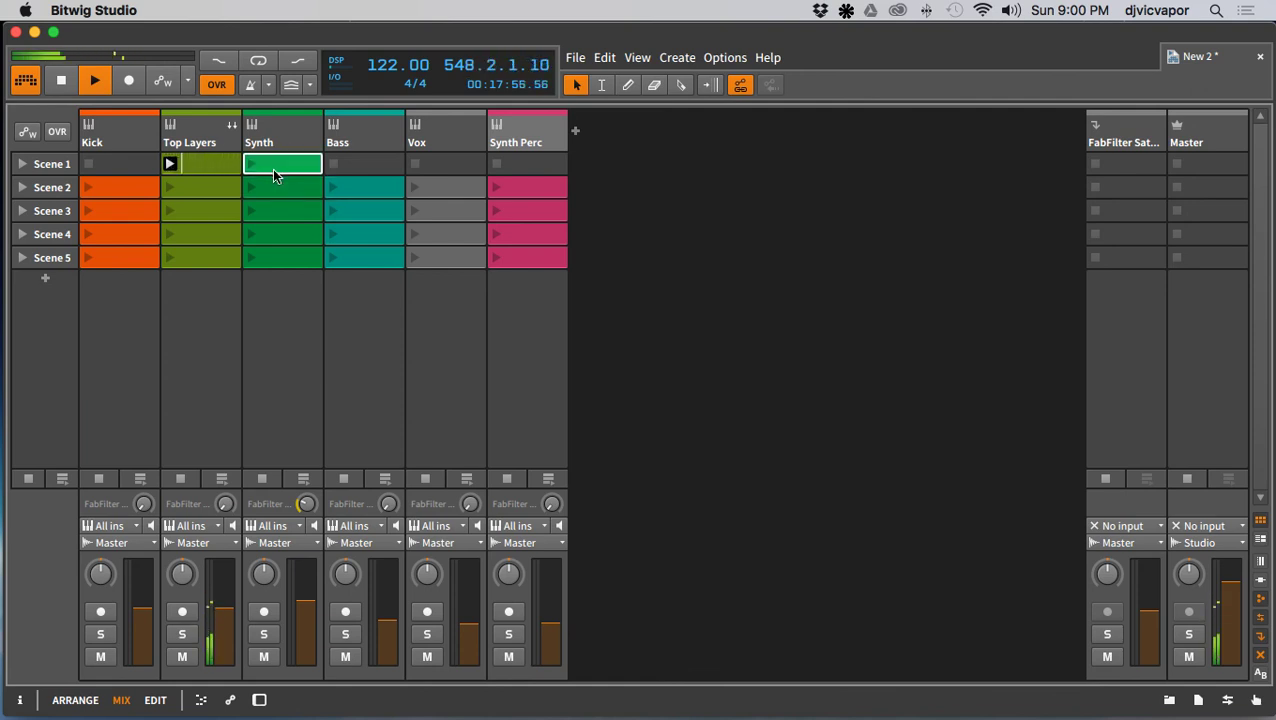
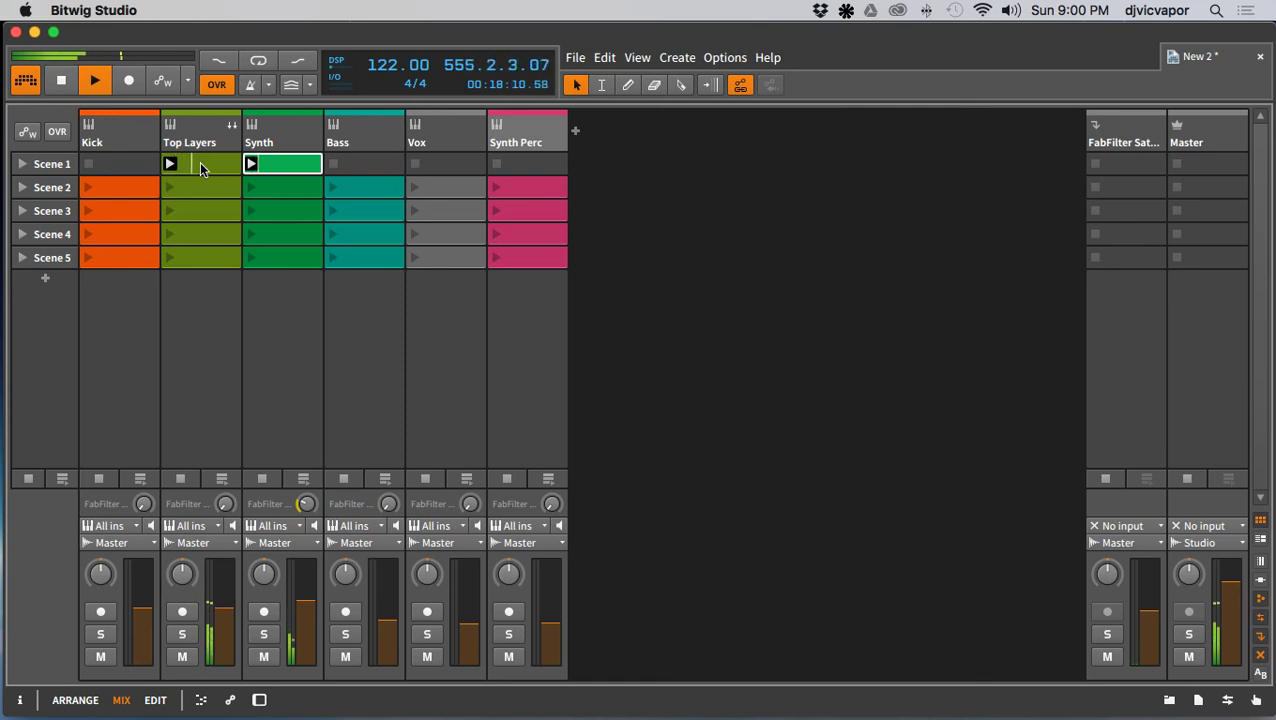
Step: Delete the Vox and Bass clips from Scene 2 and launch the scene
{"action": "left_click", "coordinate": [441, 185]}
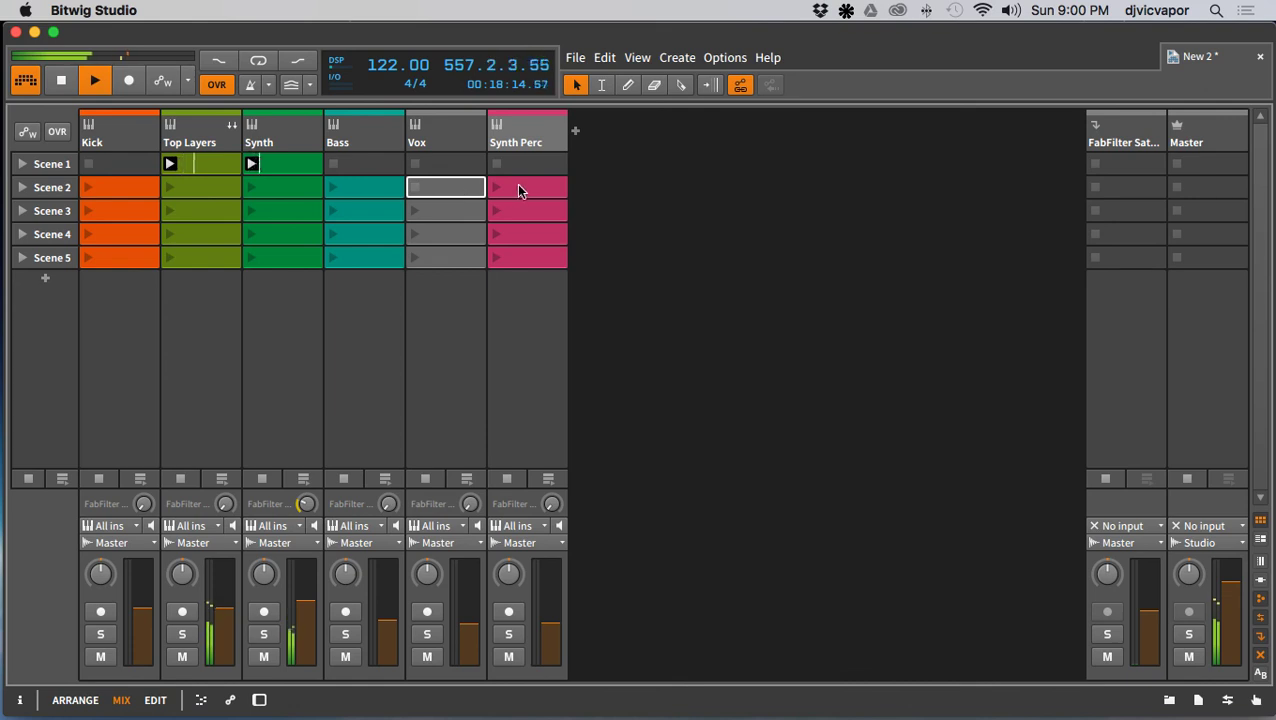
{"action": "left_click", "coordinate": [349, 190]}
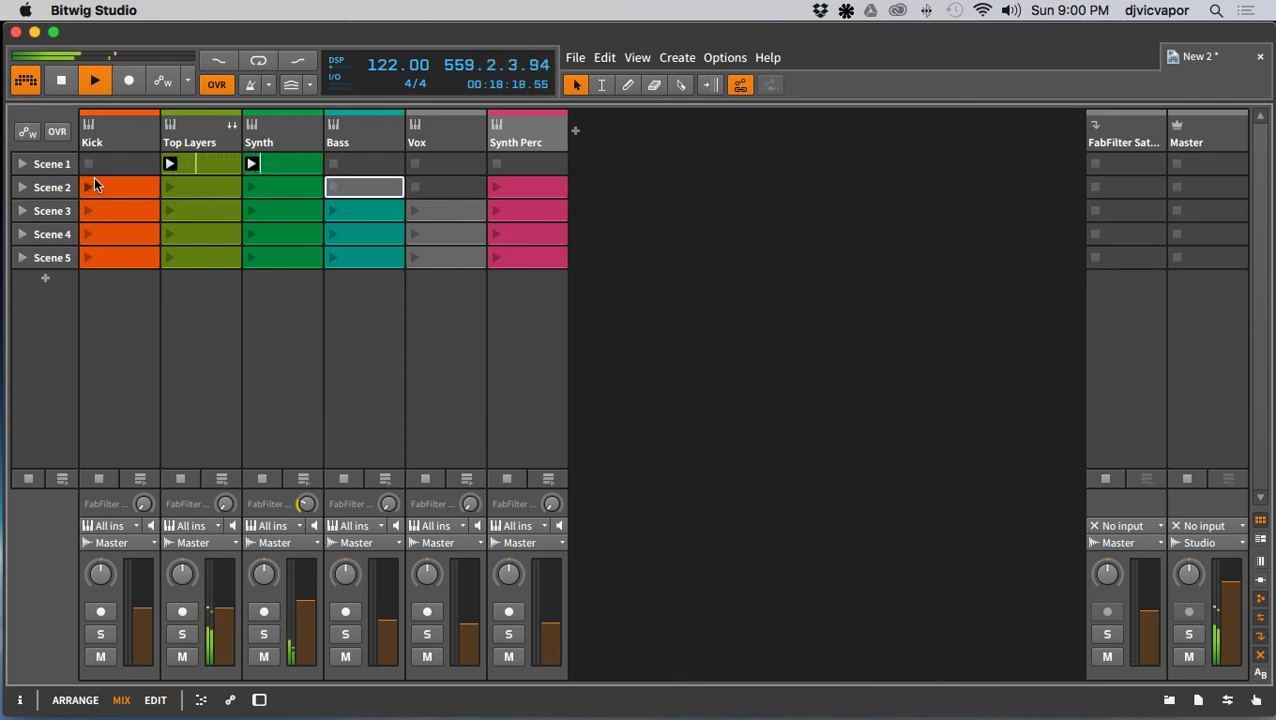
{"action": "left_click", "coordinate": [23, 187]}
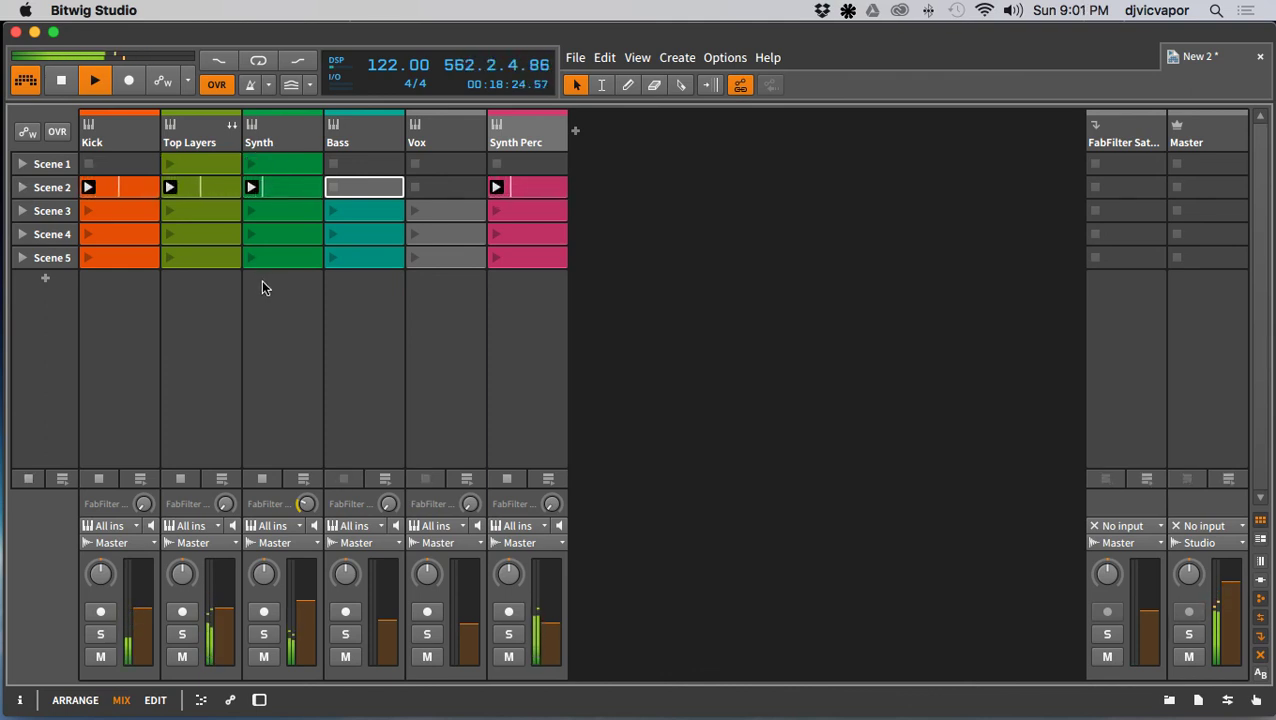
Step: Delete the Vox clip from Scene 3, and launch Scene 3 followed by Scene 4
{"action": "left_click", "coordinate": [444, 213]}
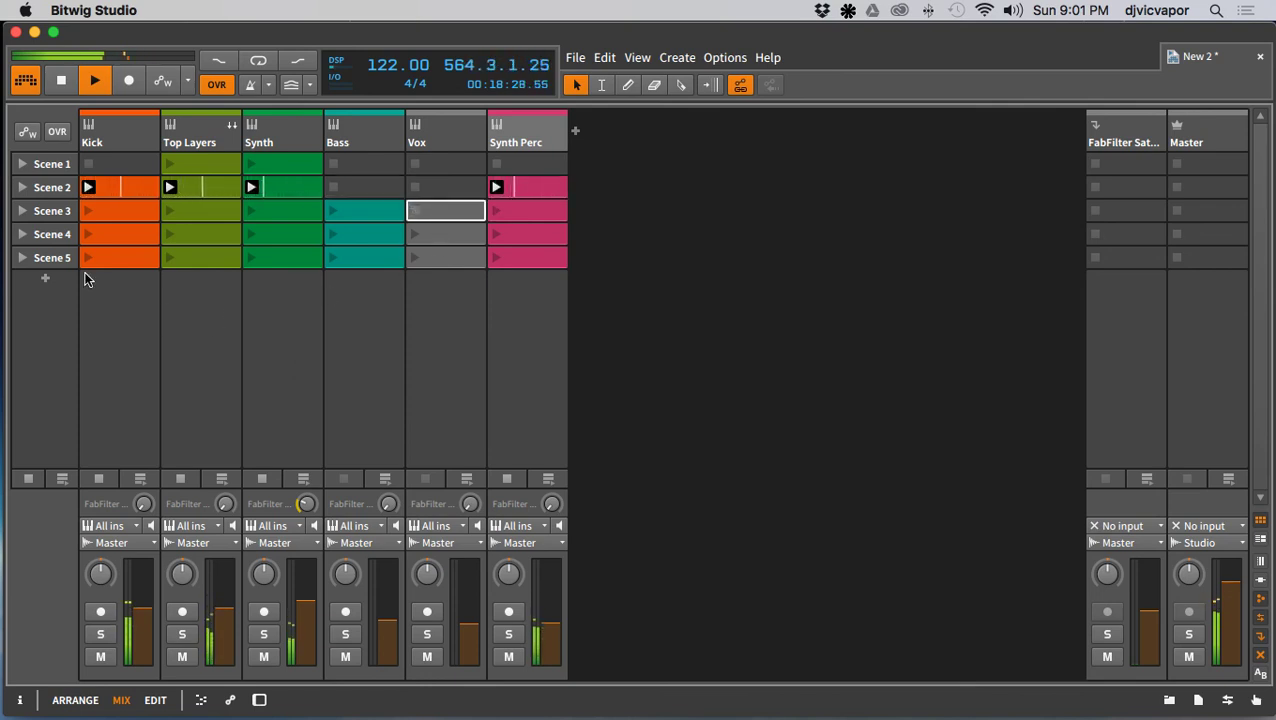
{"action": "left_click", "coordinate": [26, 211]}
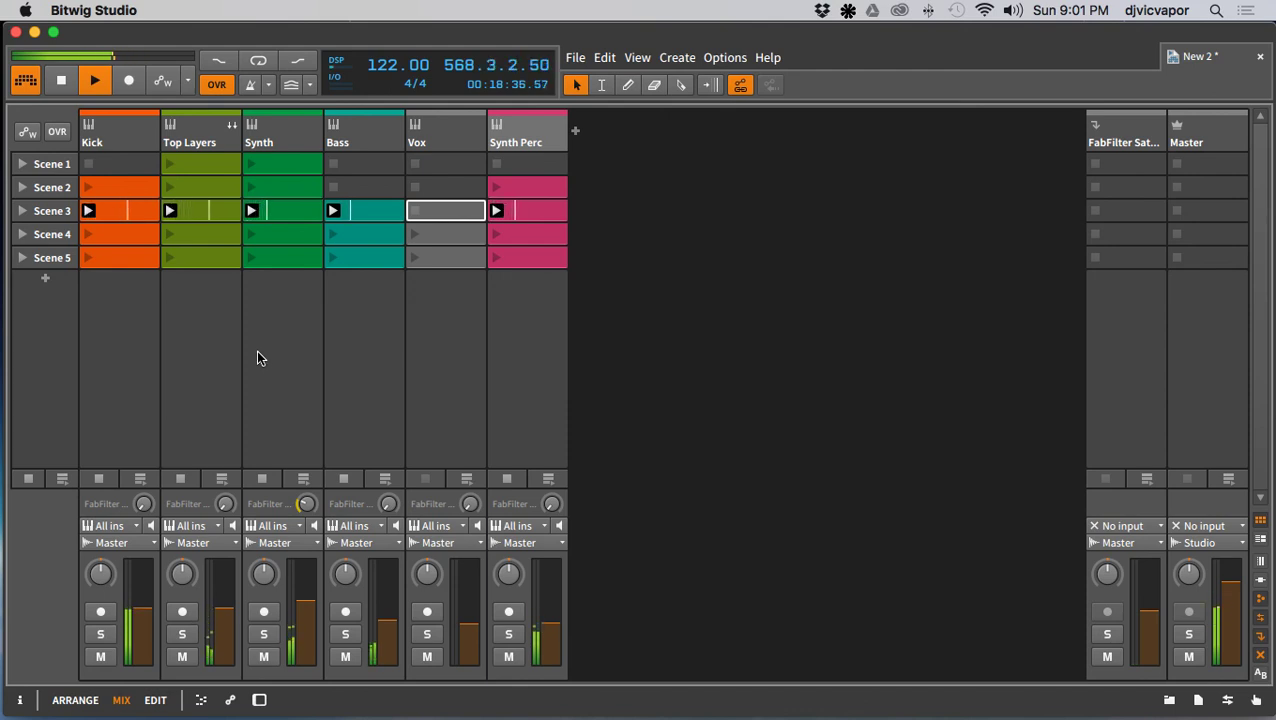
{"action": "left_click", "coordinate": [22, 234]}
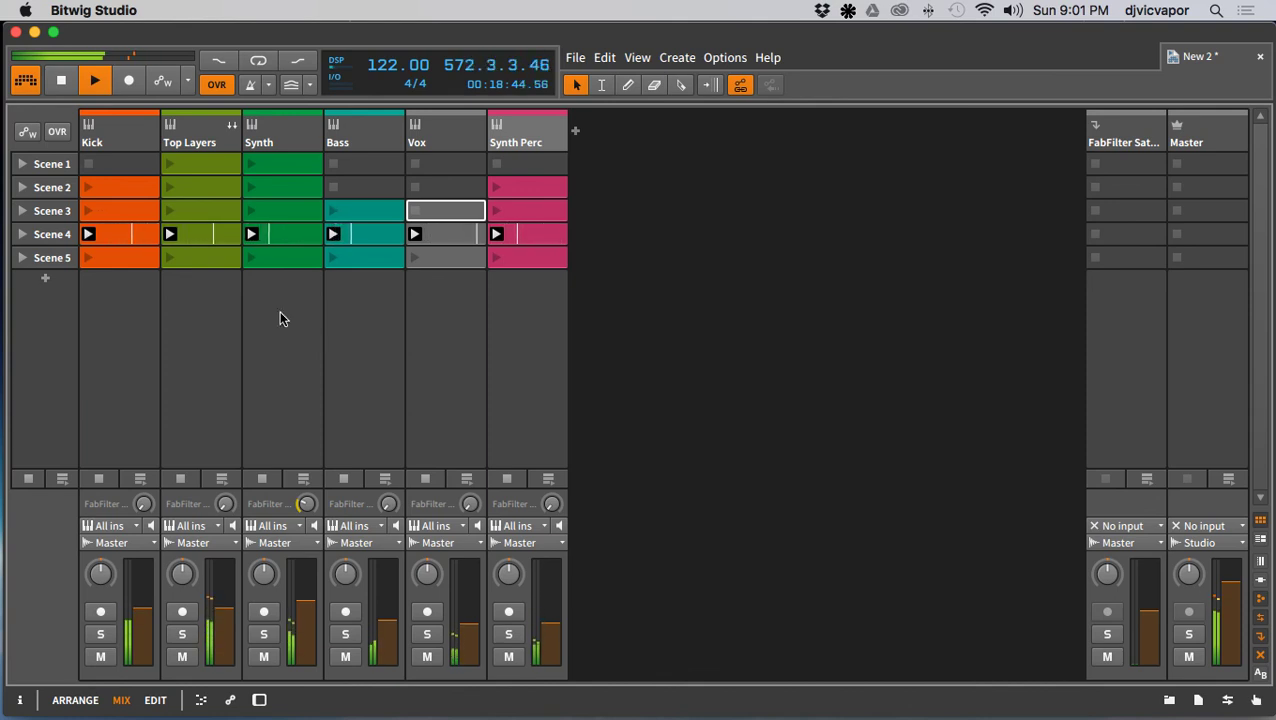
Step: Try Scene 4 without its Synth clip, restore the clip and relaunch the scene
{"action": "left_click", "coordinate": [279, 239]}
{"action": "key", "text": "Delete"}
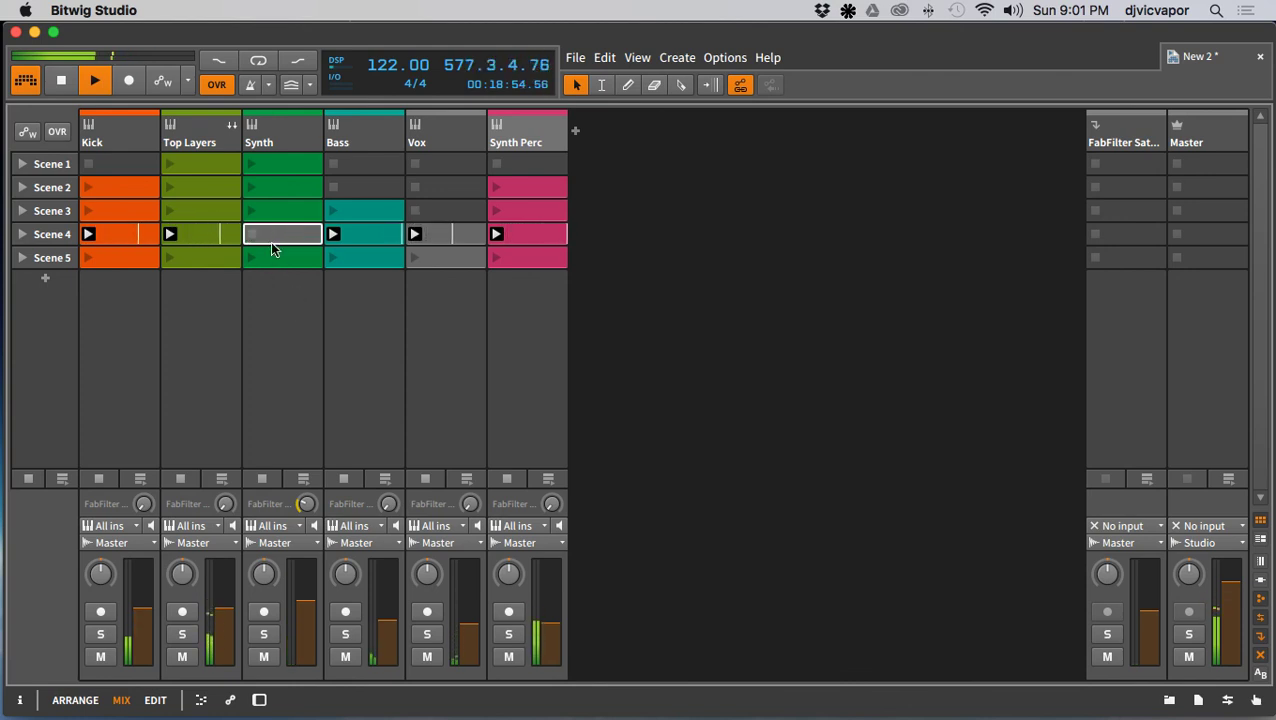
{"action": "double_click", "coordinate": [273, 233]}
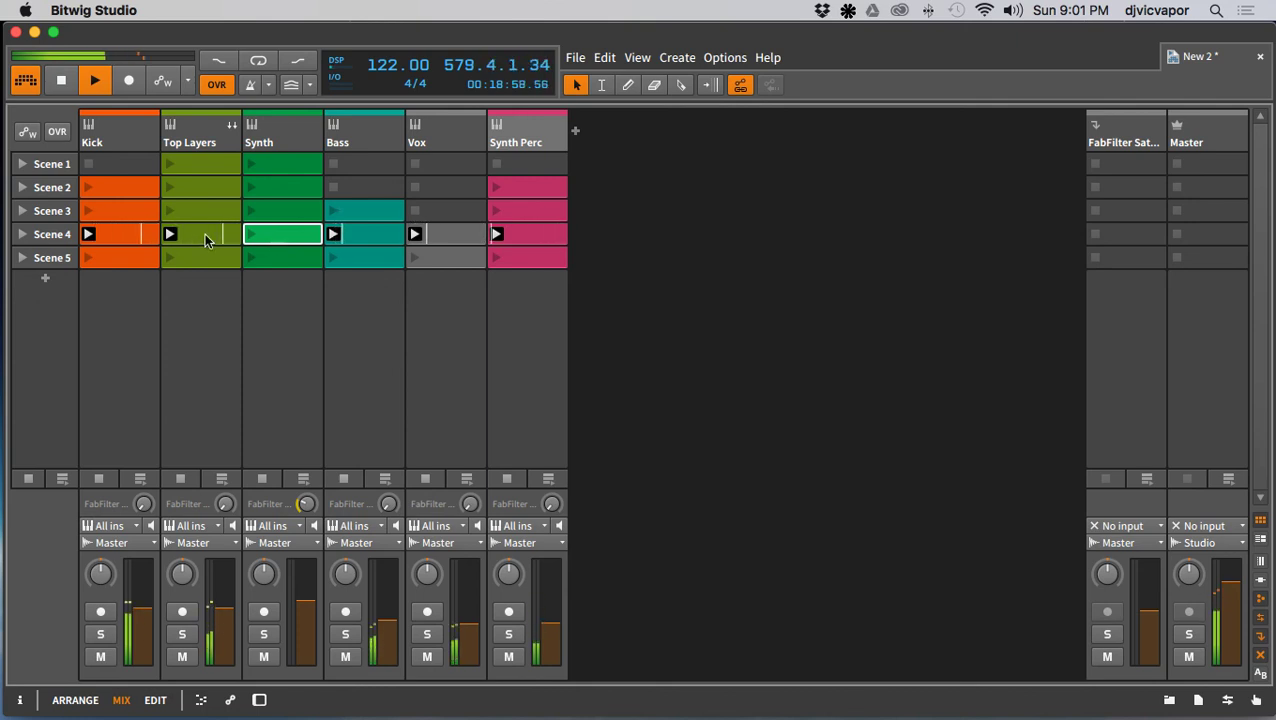
{"action": "left_click", "coordinate": [22, 236]}
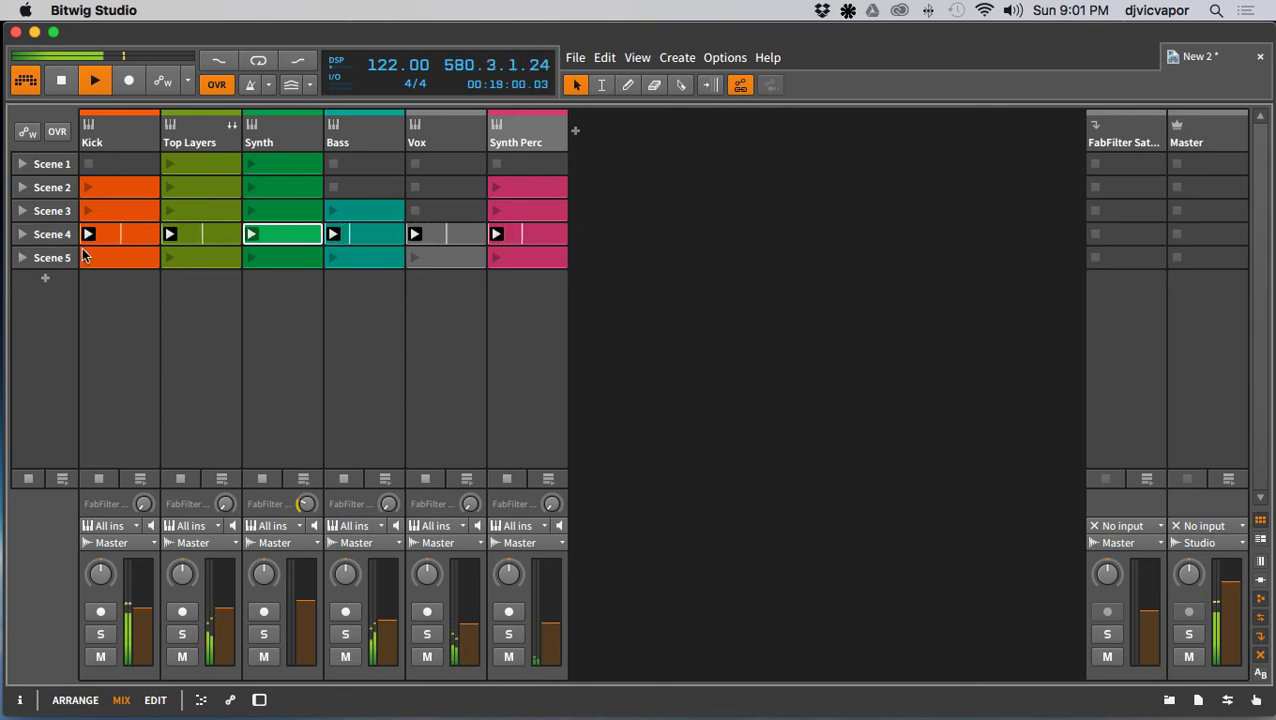
Step: Delete the Bass, Synth, Top Layers and Kick clips from Scene 4, keeping only Vox and Synth Perc
{"action": "left_click", "coordinate": [360, 235]}
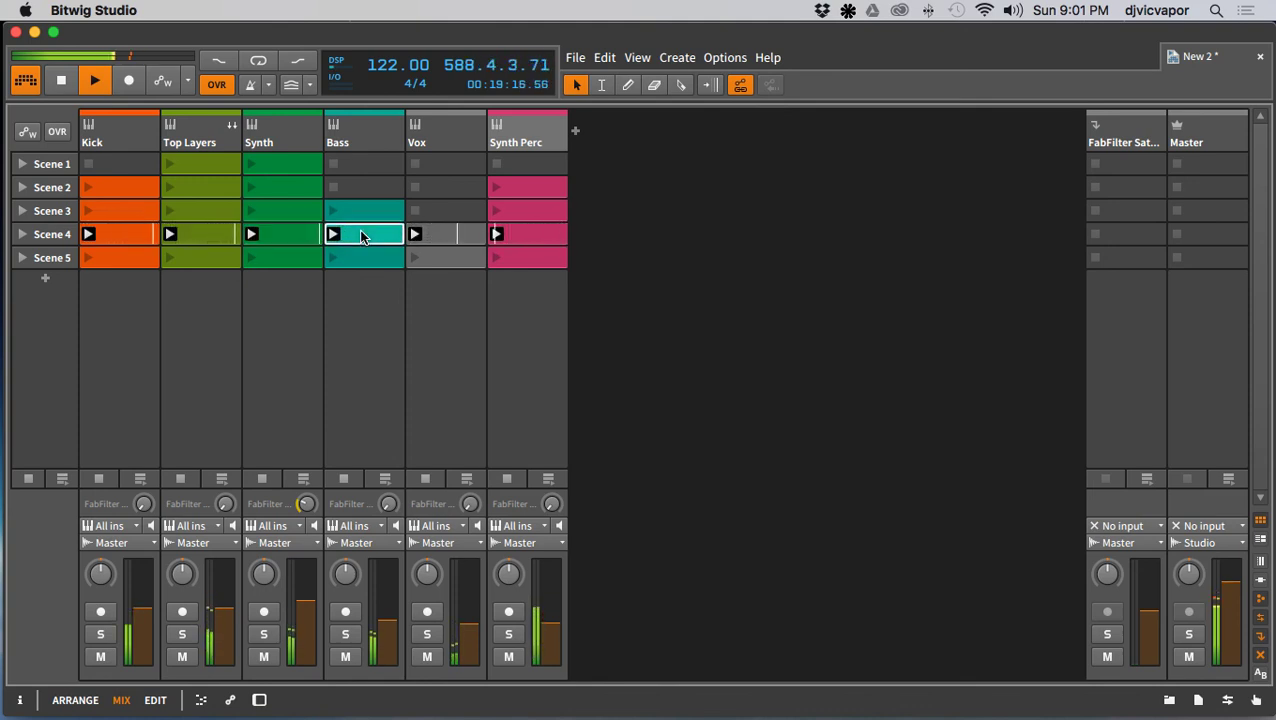
{"action": "key", "text": "Delete"}
{"action": "left_click", "coordinate": [300, 234]}
{"action": "key", "text": "Delete"}
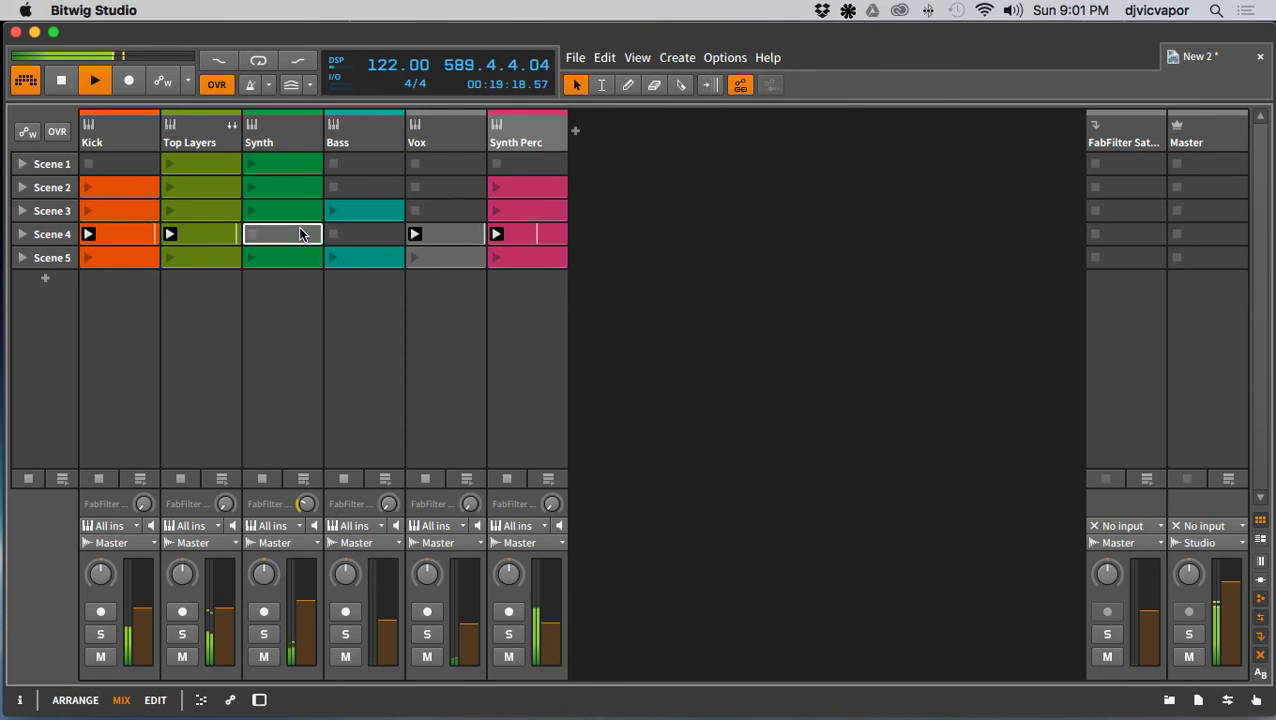
{"action": "left_click", "coordinate": [189, 234]}
{"action": "key", "text": "Delete"}
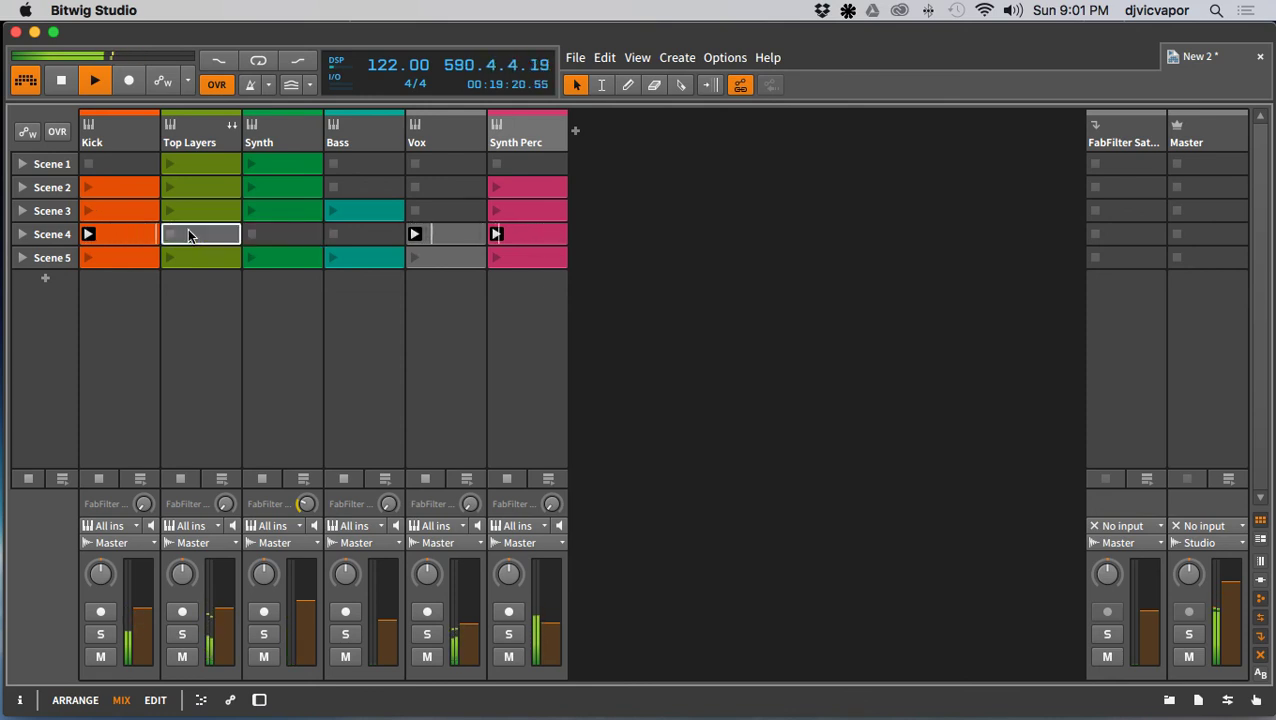
{"action": "left_click", "coordinate": [119, 235]}
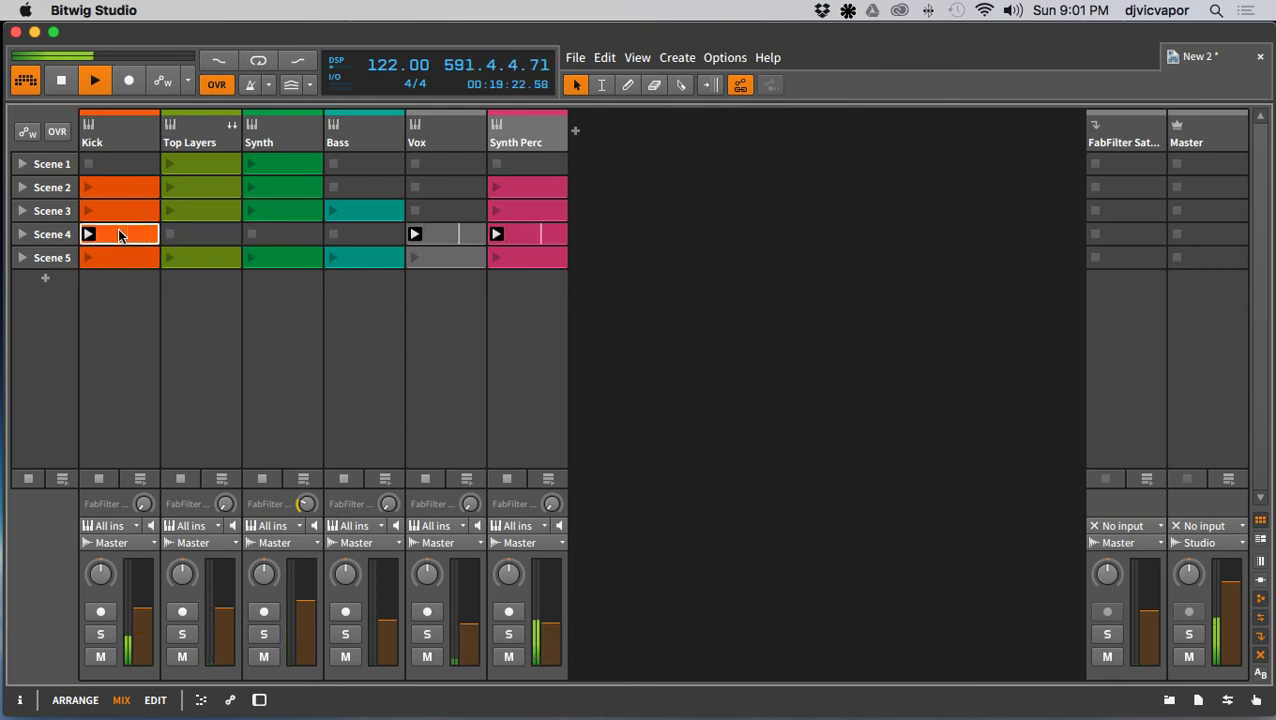
{"action": "key", "text": "Delete"}
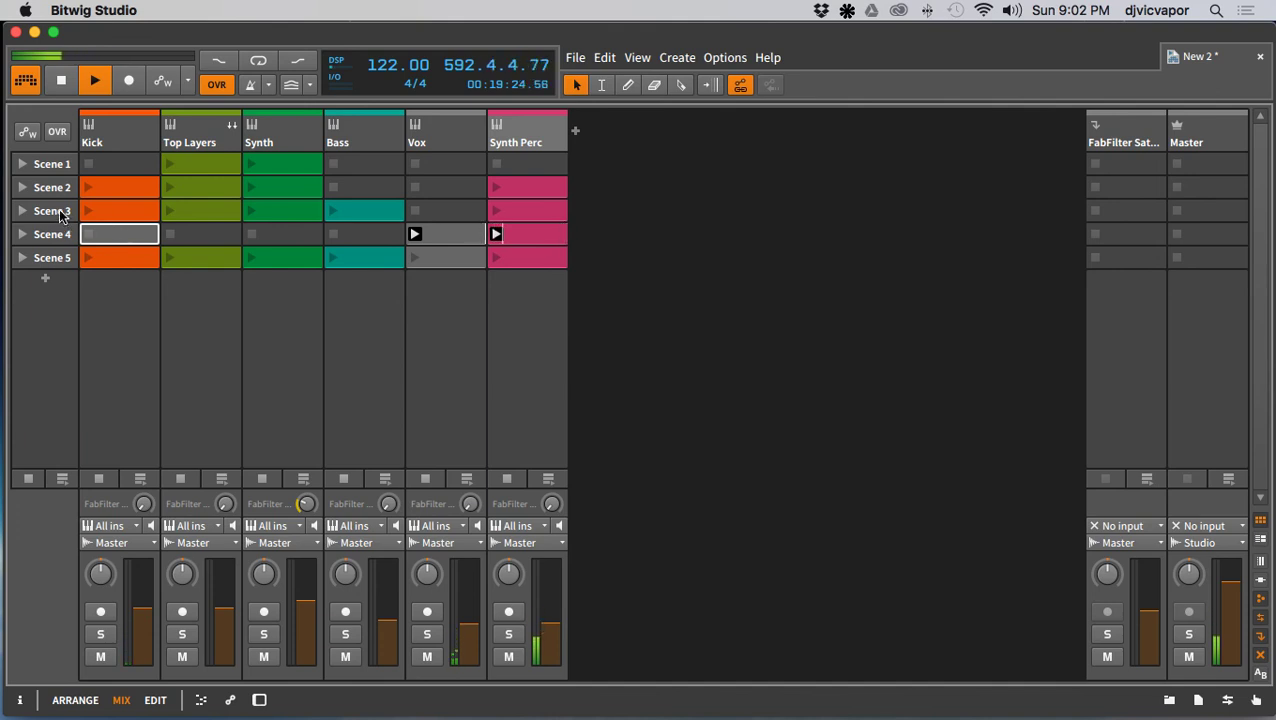
Step: Play Scenes 3, 4 and 5 in turn to hear the transitions, and stop playback with the position reset to the start
{"action": "left_click", "coordinate": [28, 211]}
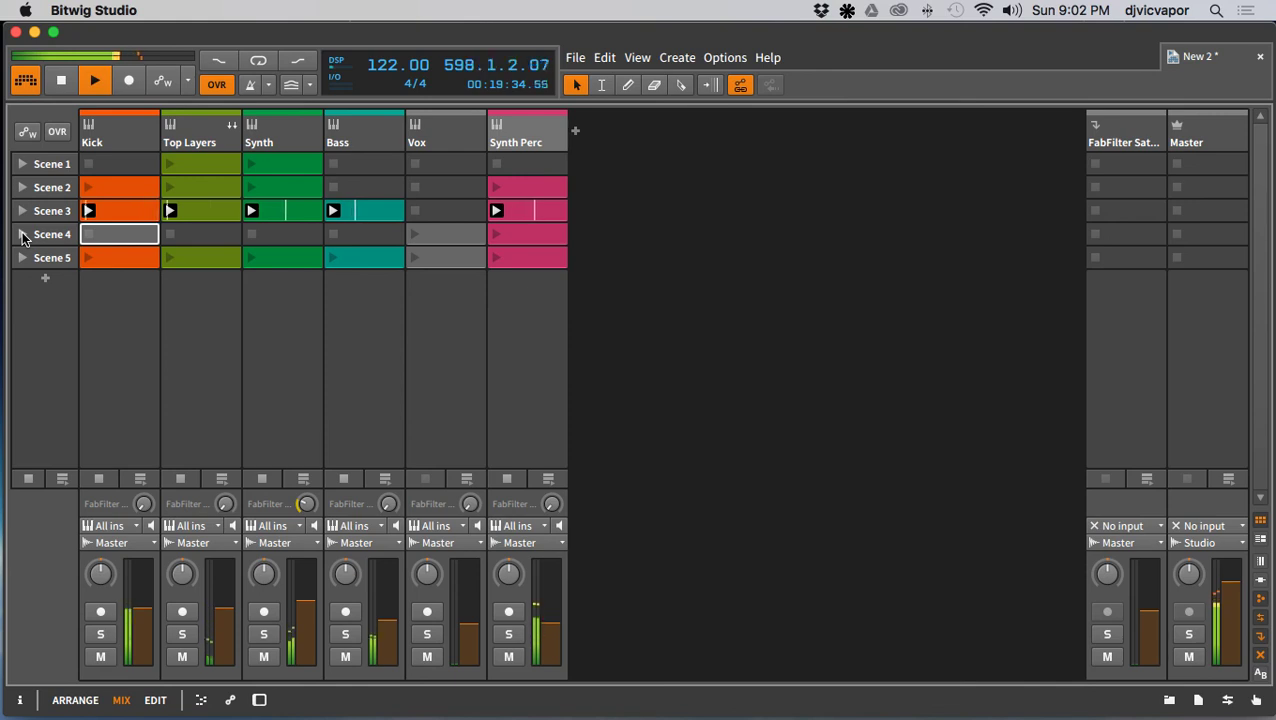
{"action": "left_click", "coordinate": [22, 235]}
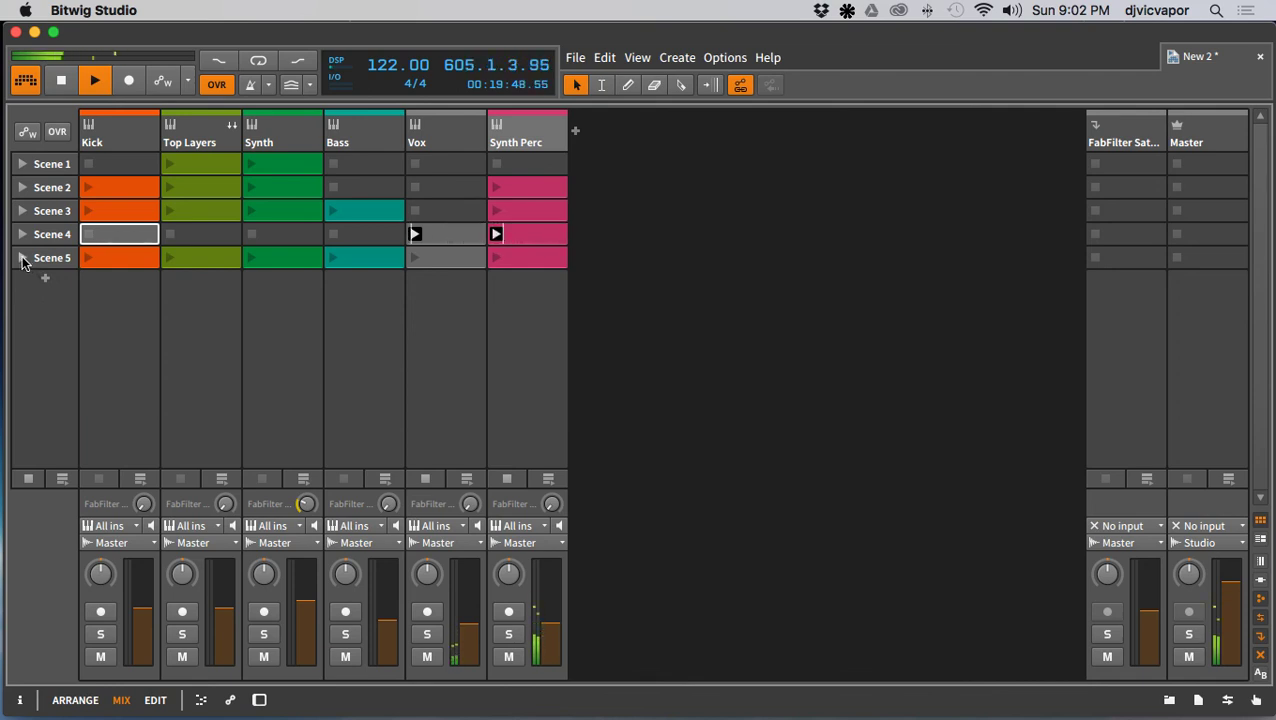
{"action": "left_click", "coordinate": [23, 259]}
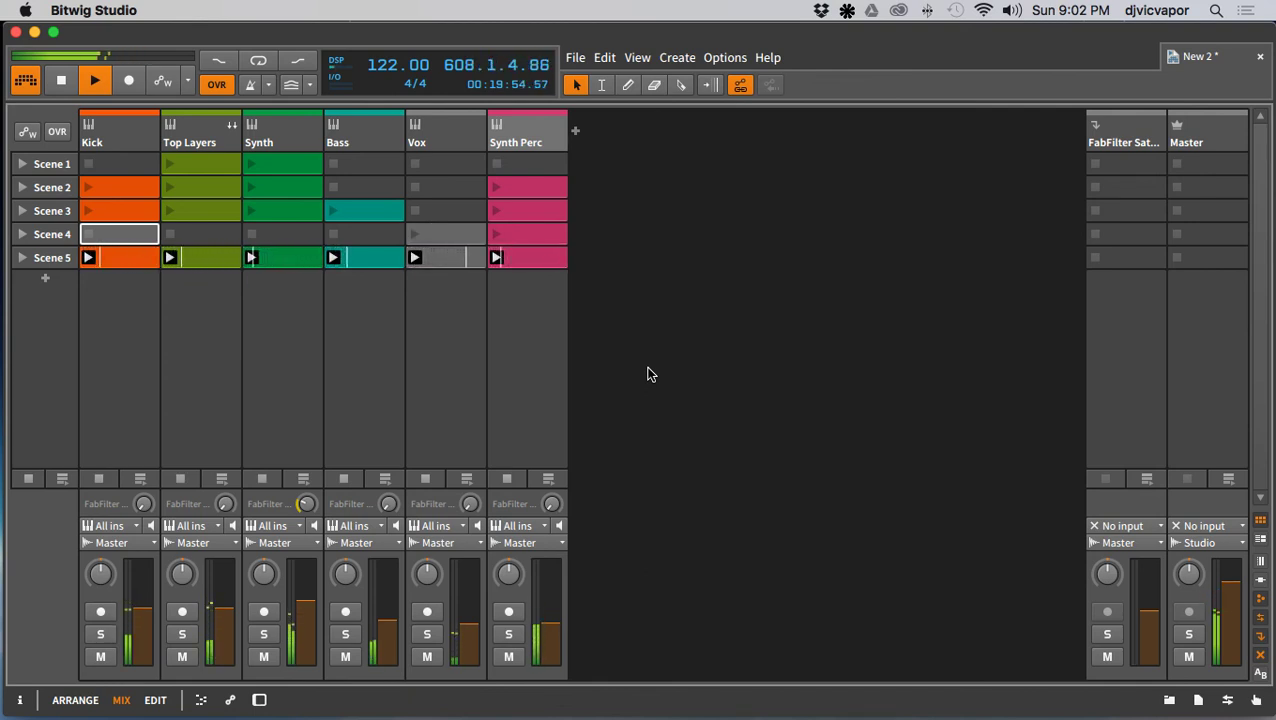
{"action": "left_click", "coordinate": [63, 83]}
{"action": "left_click", "coordinate": [63, 83]}
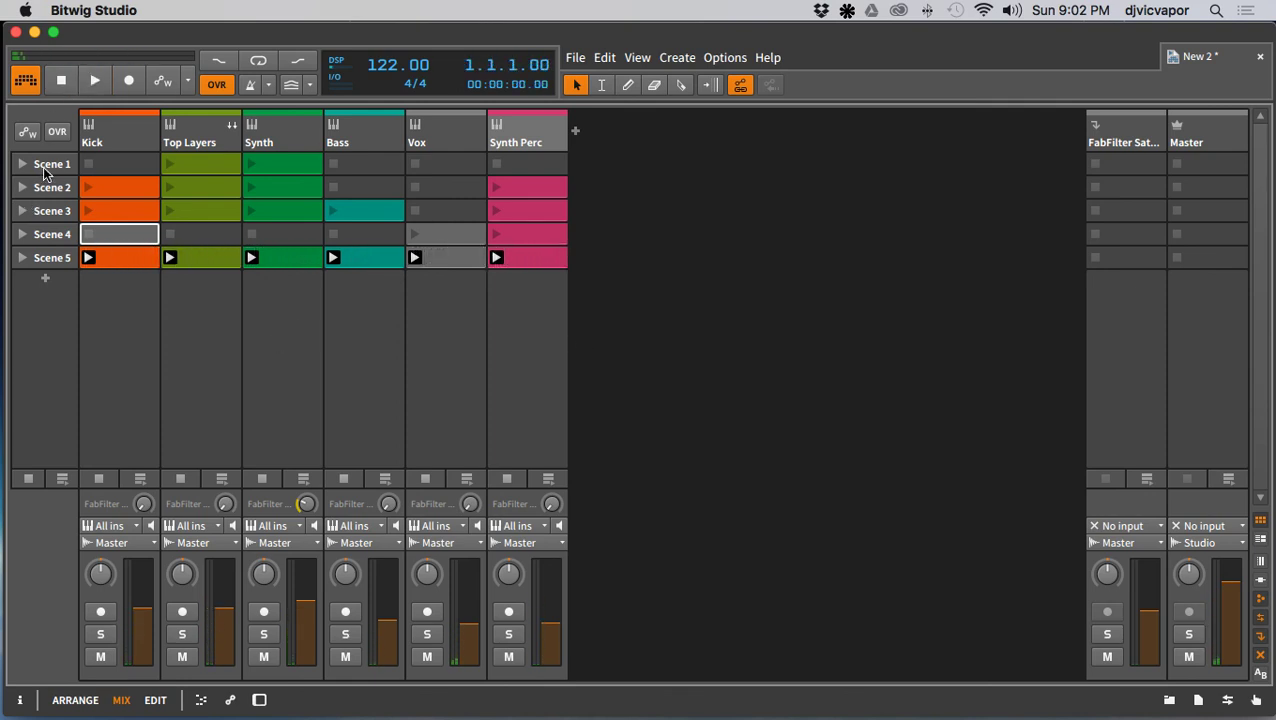
Step: Rename Scene 1 as Intro and Scene 2 as Verse
{"action": "left_click", "coordinate": [43, 166]}
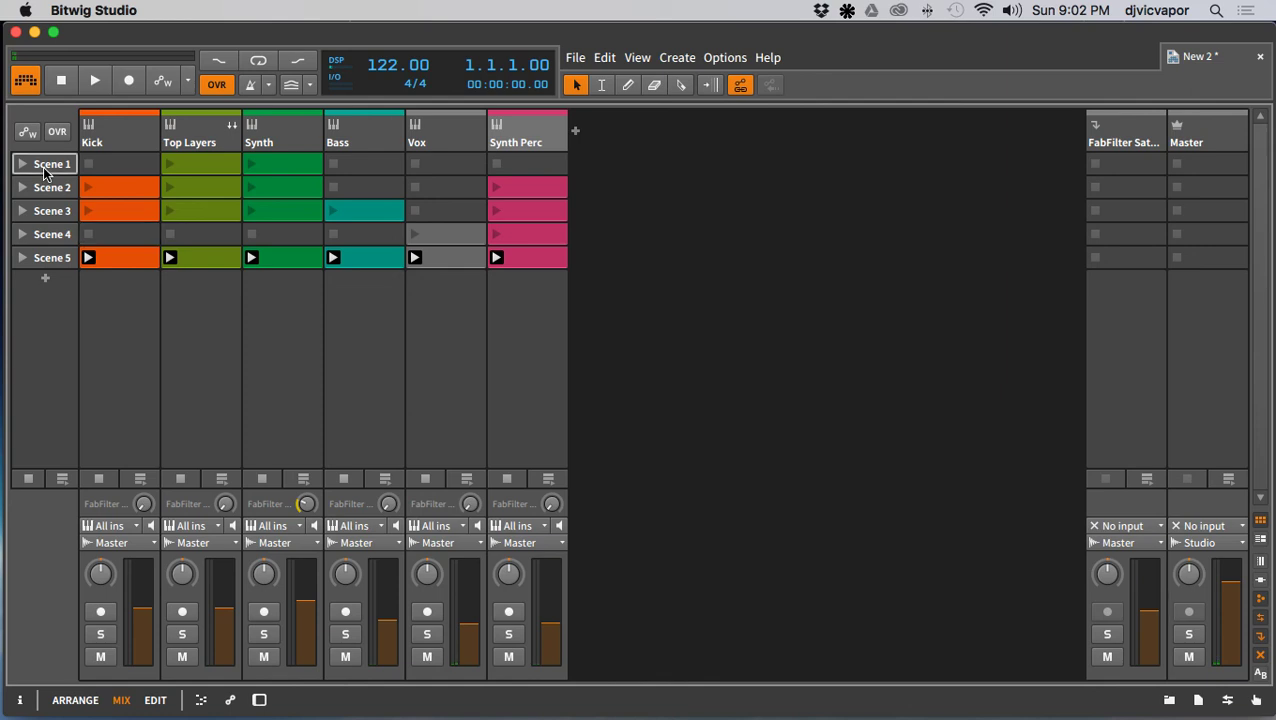
{"action": "double_click", "coordinate": [43, 166]}
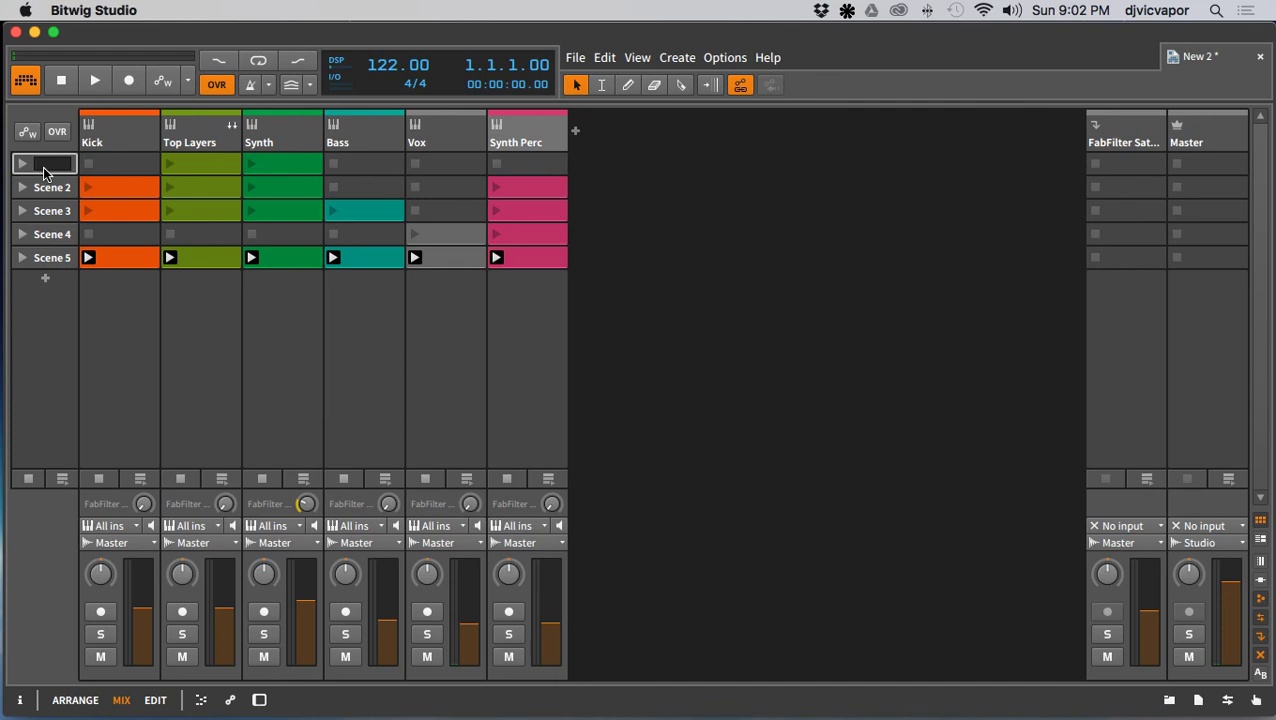
{"action": "type", "text": "Intro"}
{"action": "key", "text": "Return"}
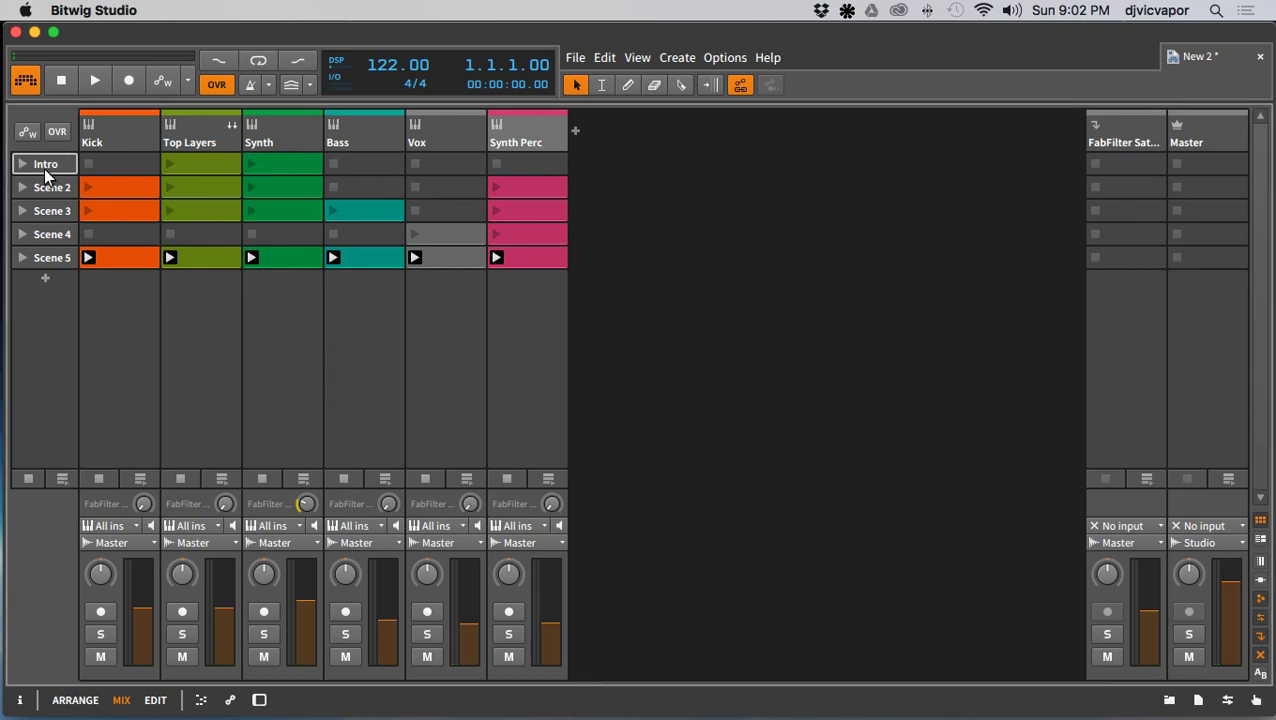
{"action": "left_click", "coordinate": [44, 188]}
{"action": "double_click", "coordinate": [43, 188]}
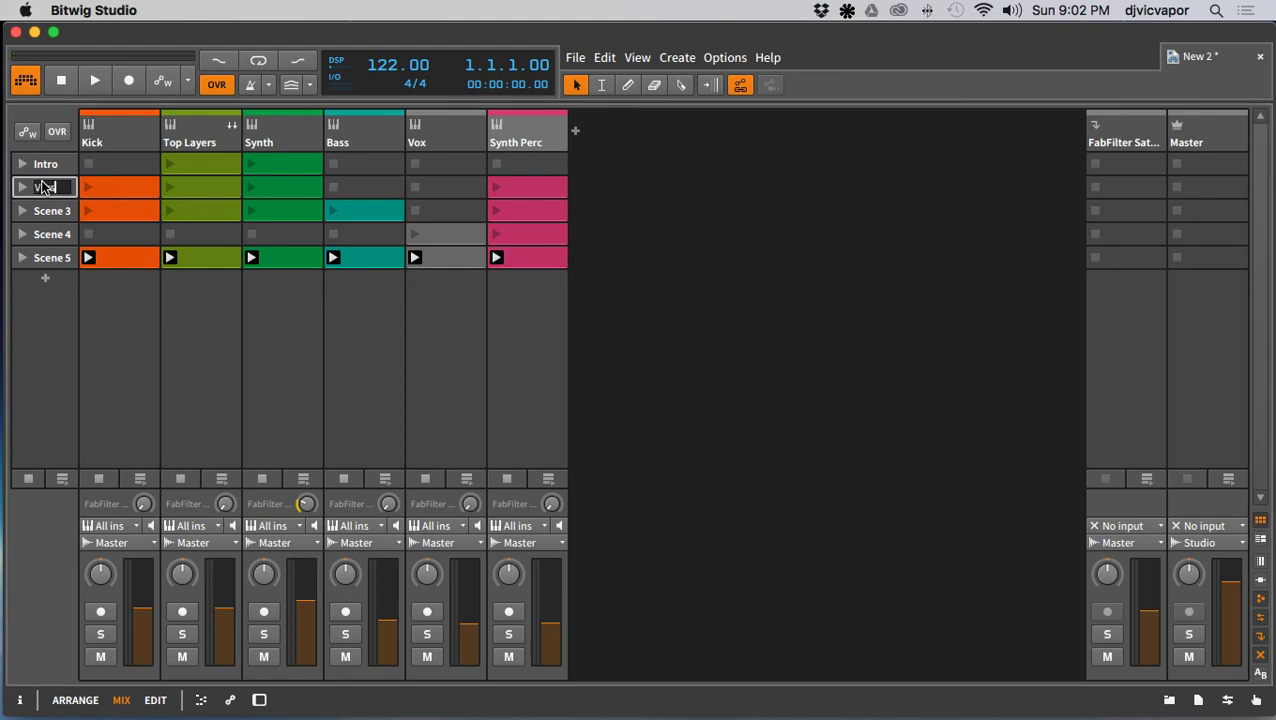
{"action": "key", "text": "Return"}
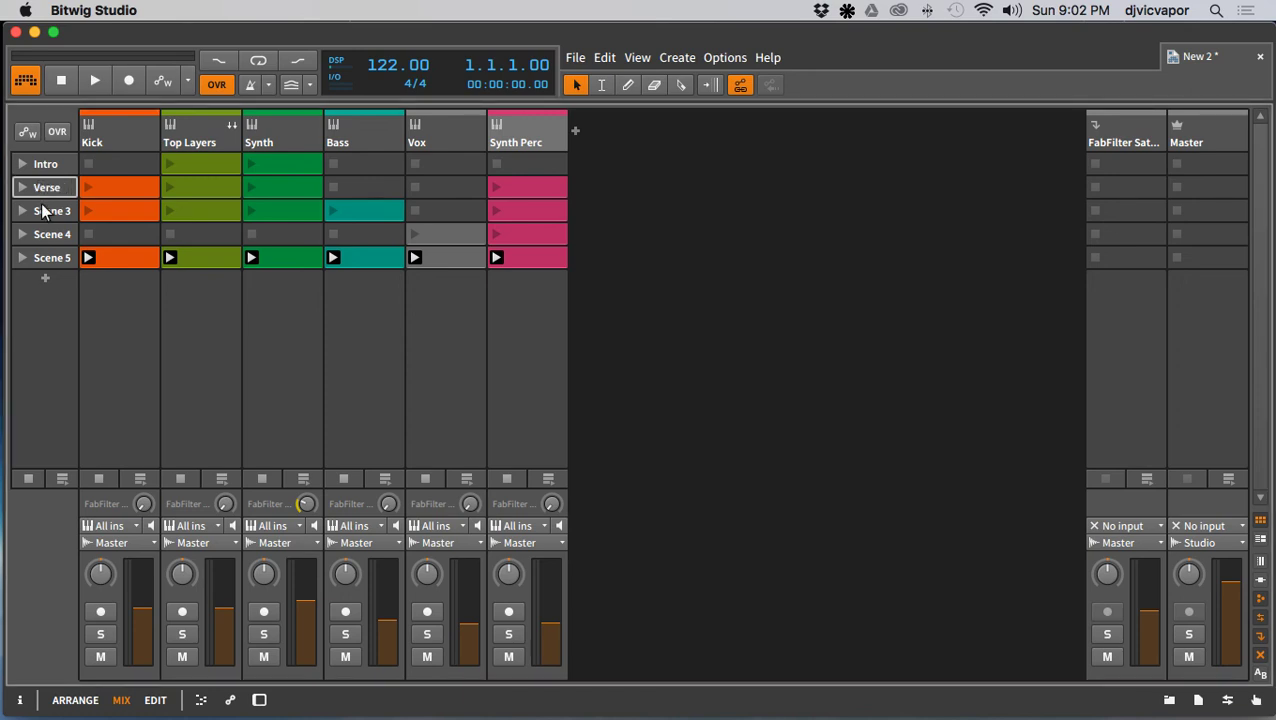
Step: Rename Scene 3 as Chorus and Scene 4 as Bridge
{"action": "left_click", "coordinate": [44, 210]}
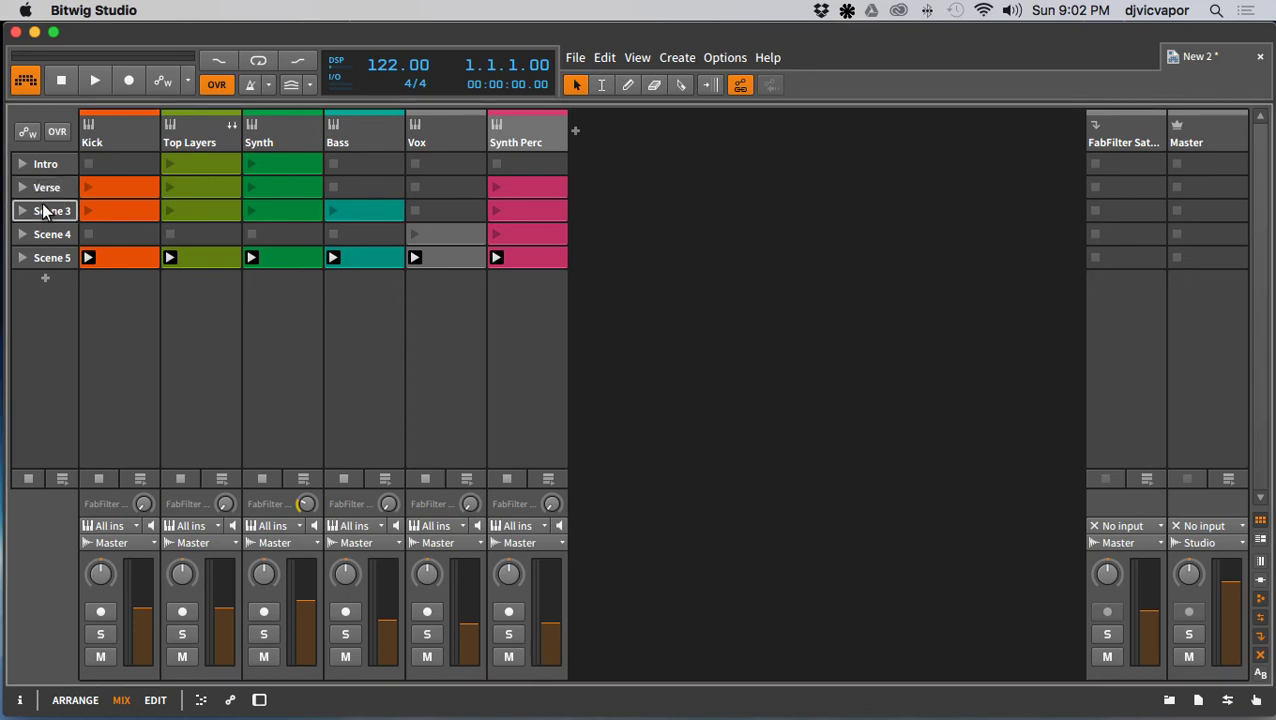
{"action": "double_click", "coordinate": [44, 210]}
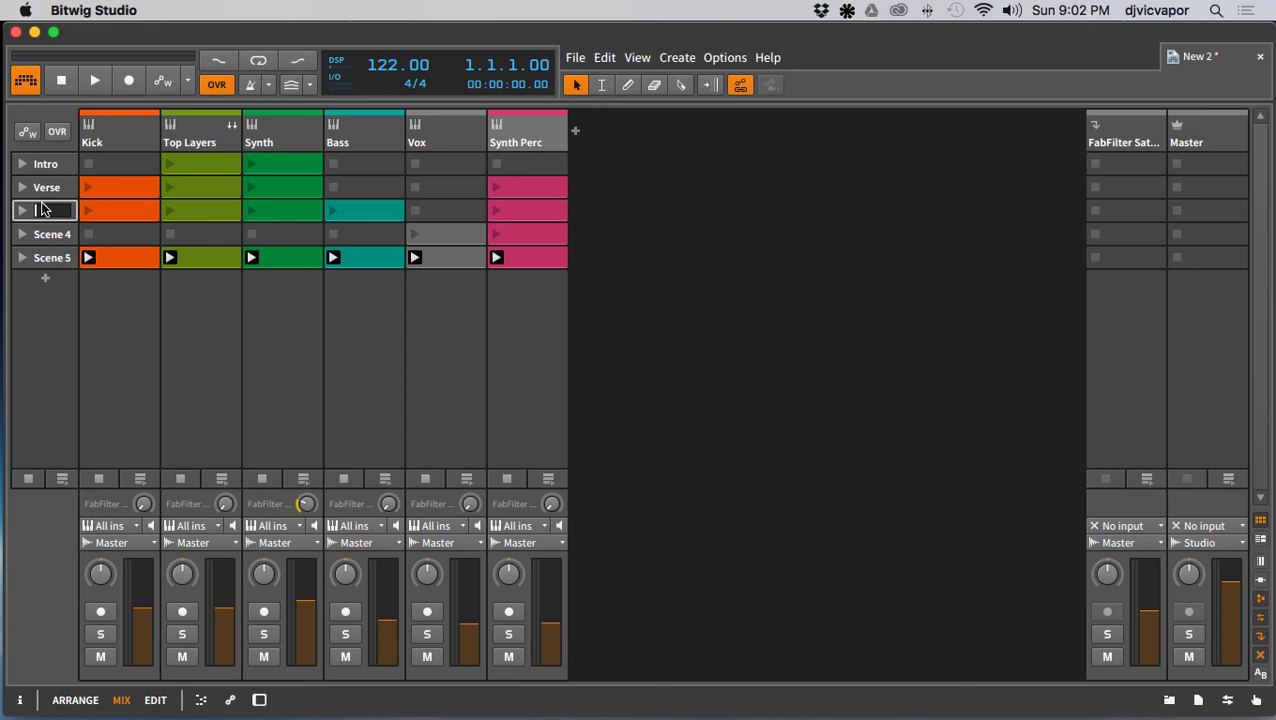
{"action": "type", "text": "Chorus"}
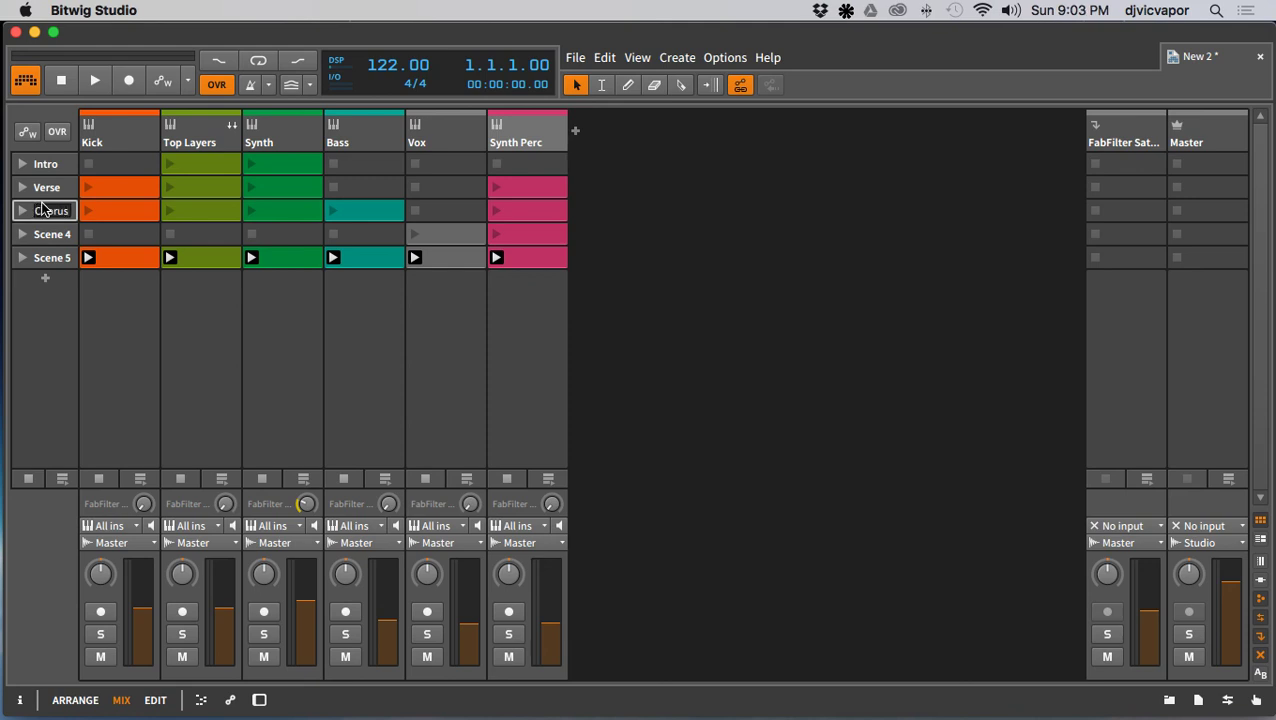
{"action": "key", "text": "Return"}
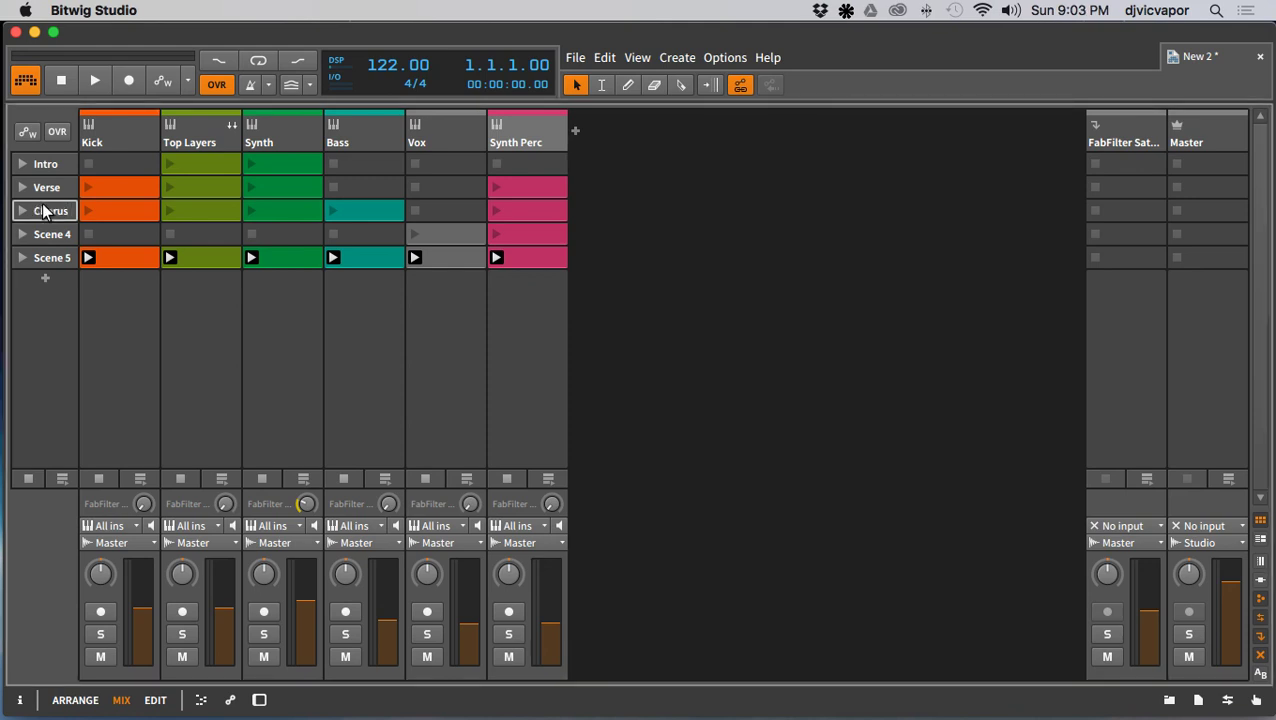
{"action": "left_click", "coordinate": [42, 234]}
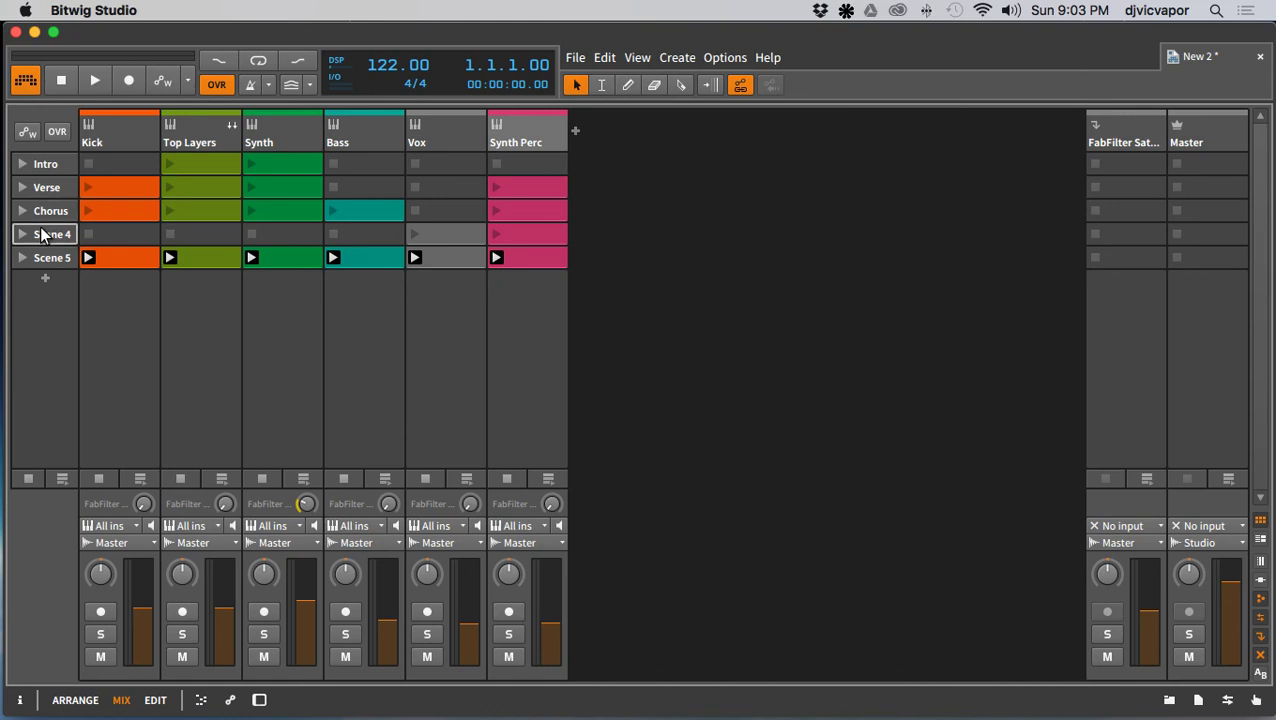
{"action": "double_click", "coordinate": [42, 234]}
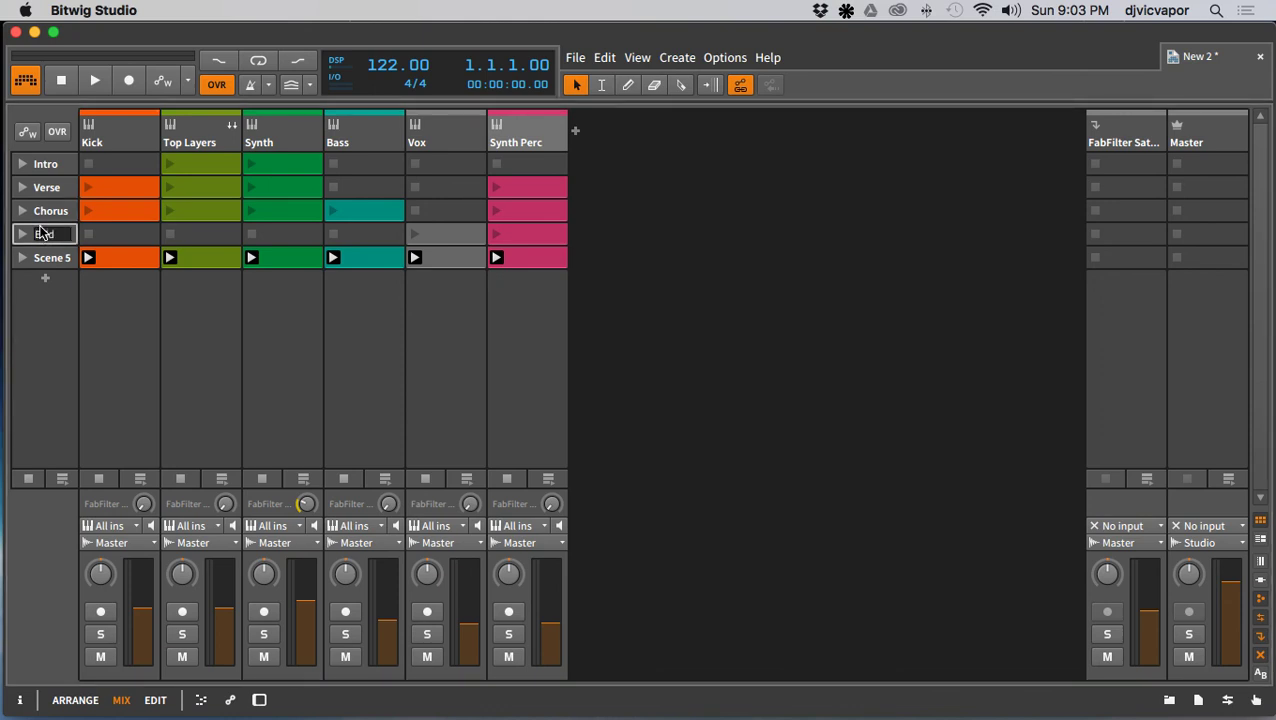
{"action": "key", "text": "Return"}
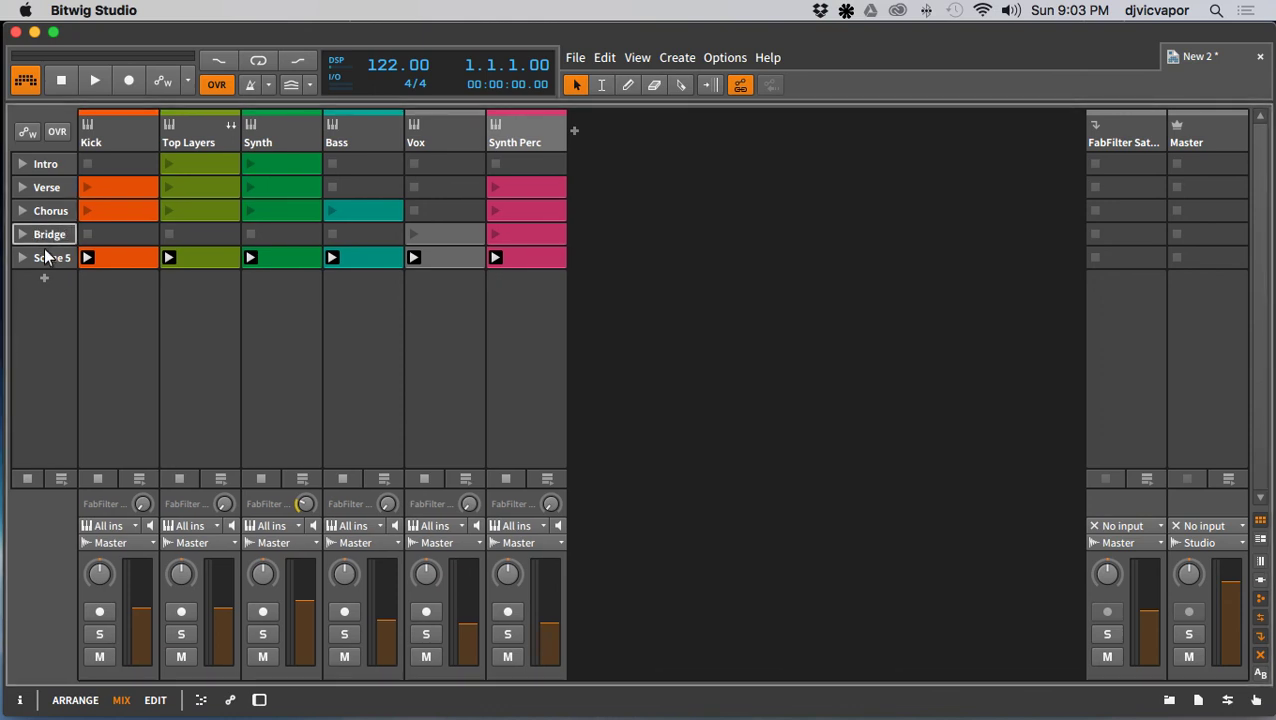
Step: Rename Scene 5 as Main, and play the Intro scene briefly before stopping playback
{"action": "left_click", "coordinate": [46, 262]}
{"action": "double_click", "coordinate": [46, 262]}
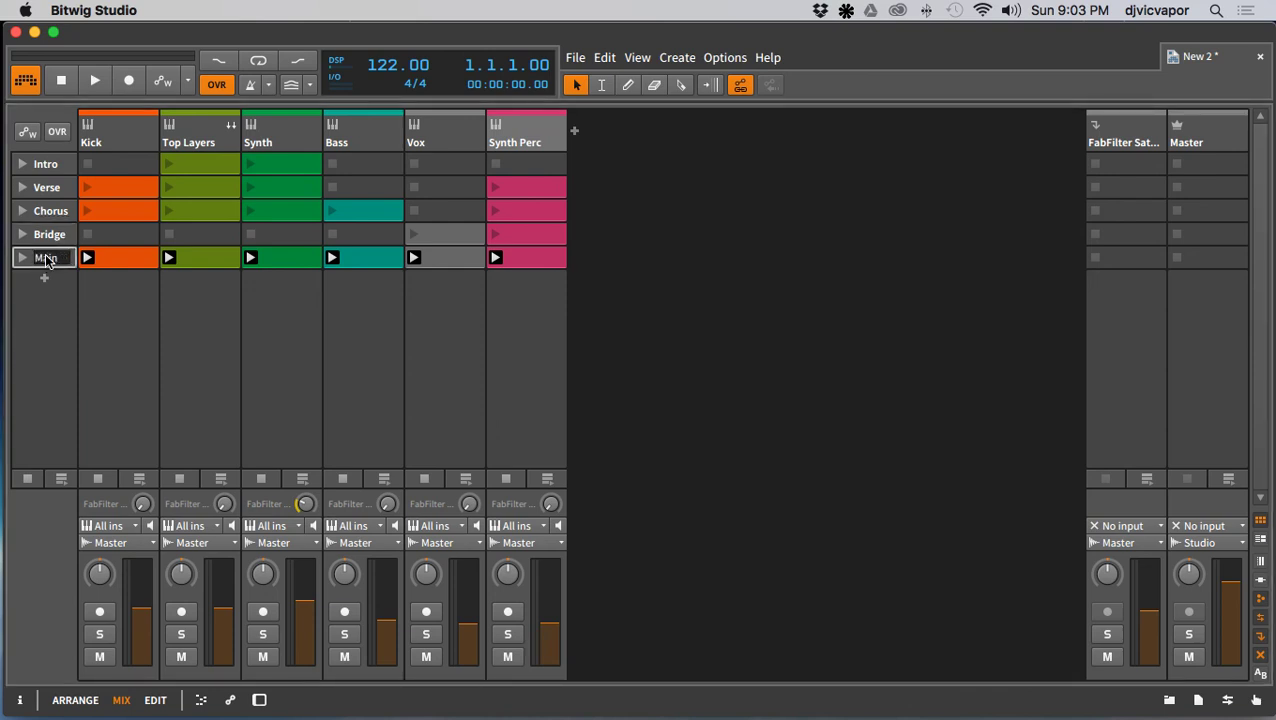
{"action": "key", "text": "Return"}
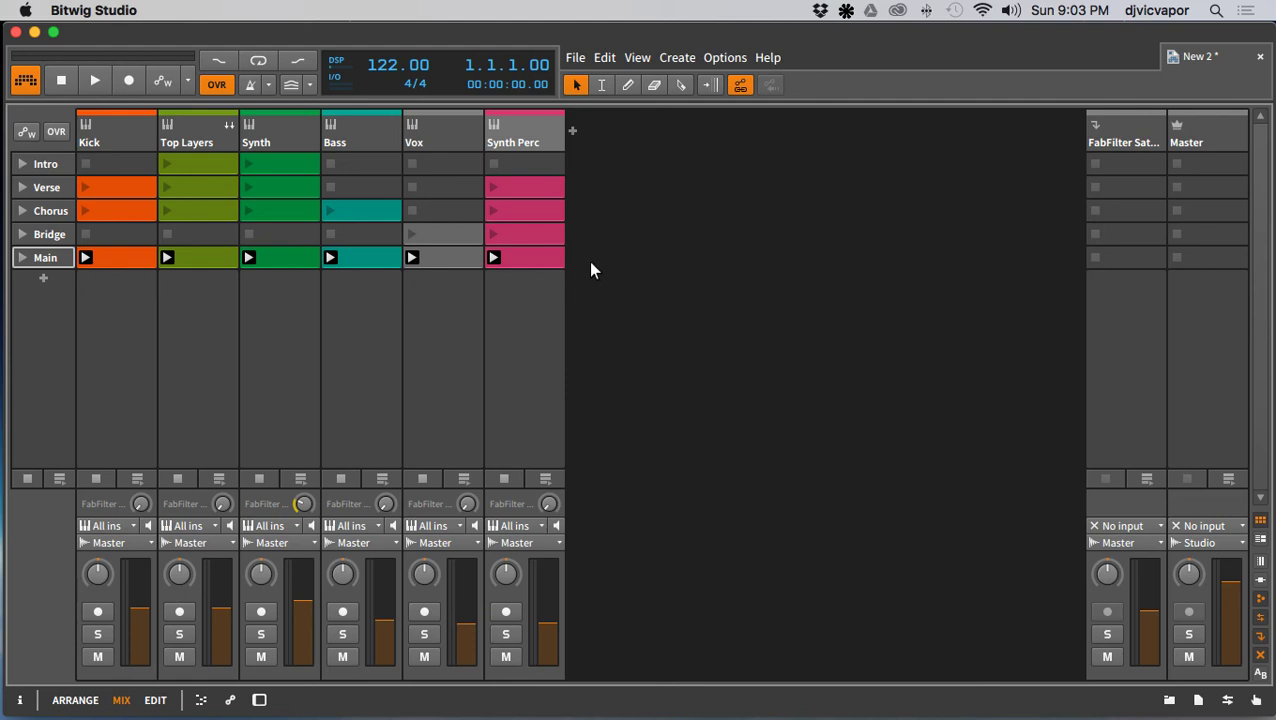
{"action": "left_click", "coordinate": [23, 163]}
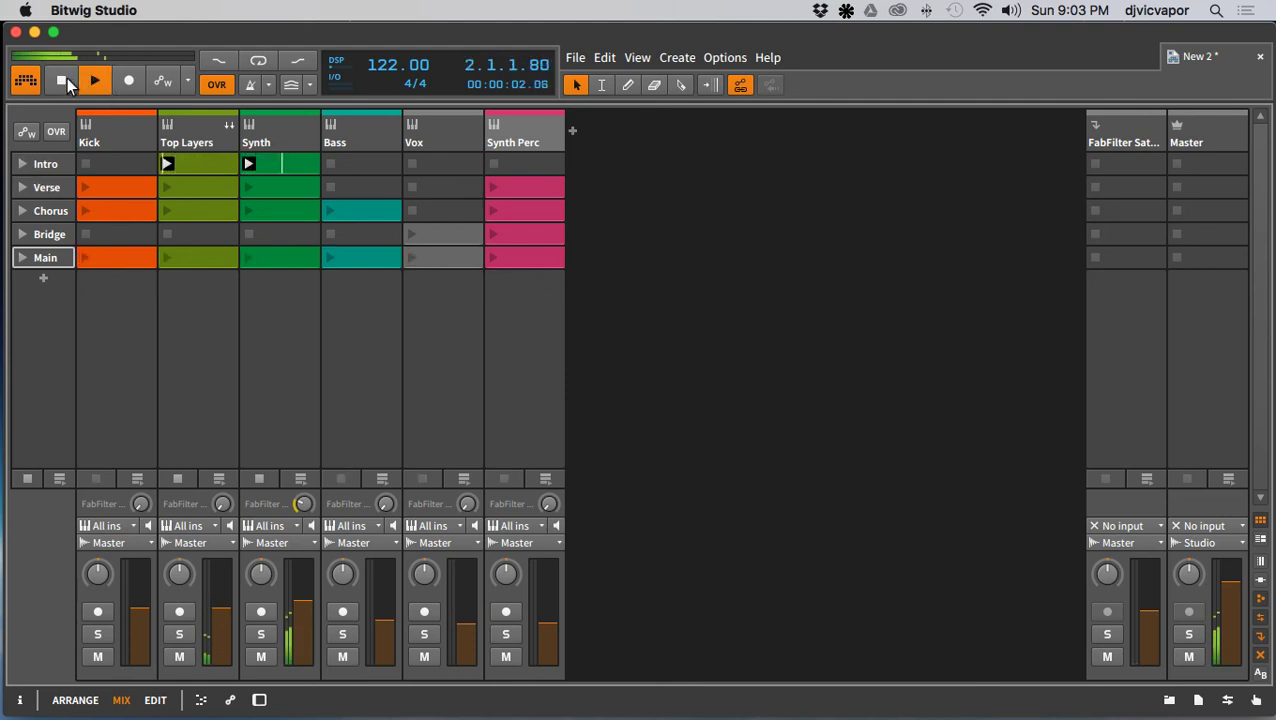
{"action": "left_click", "coordinate": [62, 80]}
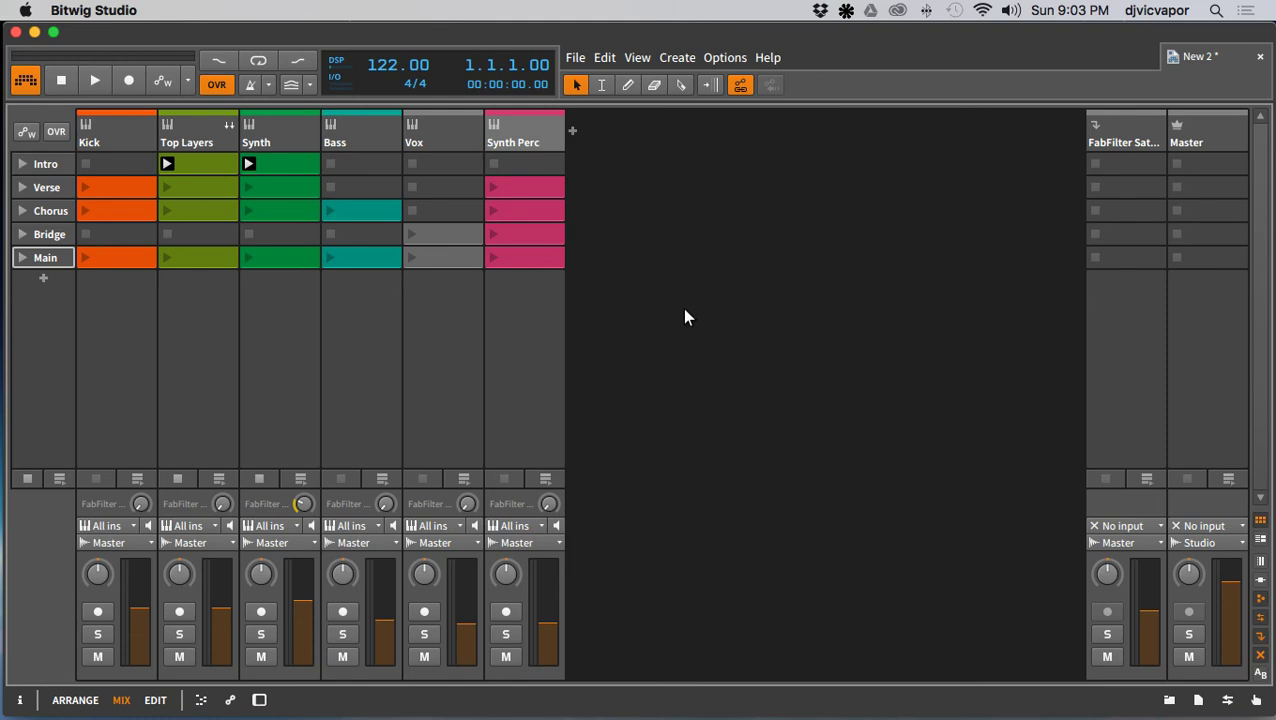
Step: Show the file browser, collapse the Splice folder and open the FX folder inside Splice Samples
{"action": "left_click", "coordinate": [1169, 700]}
{"action": "scroll", "coordinate": [1150, 283], "scroll_direction": "up", "scroll_amount": 3}
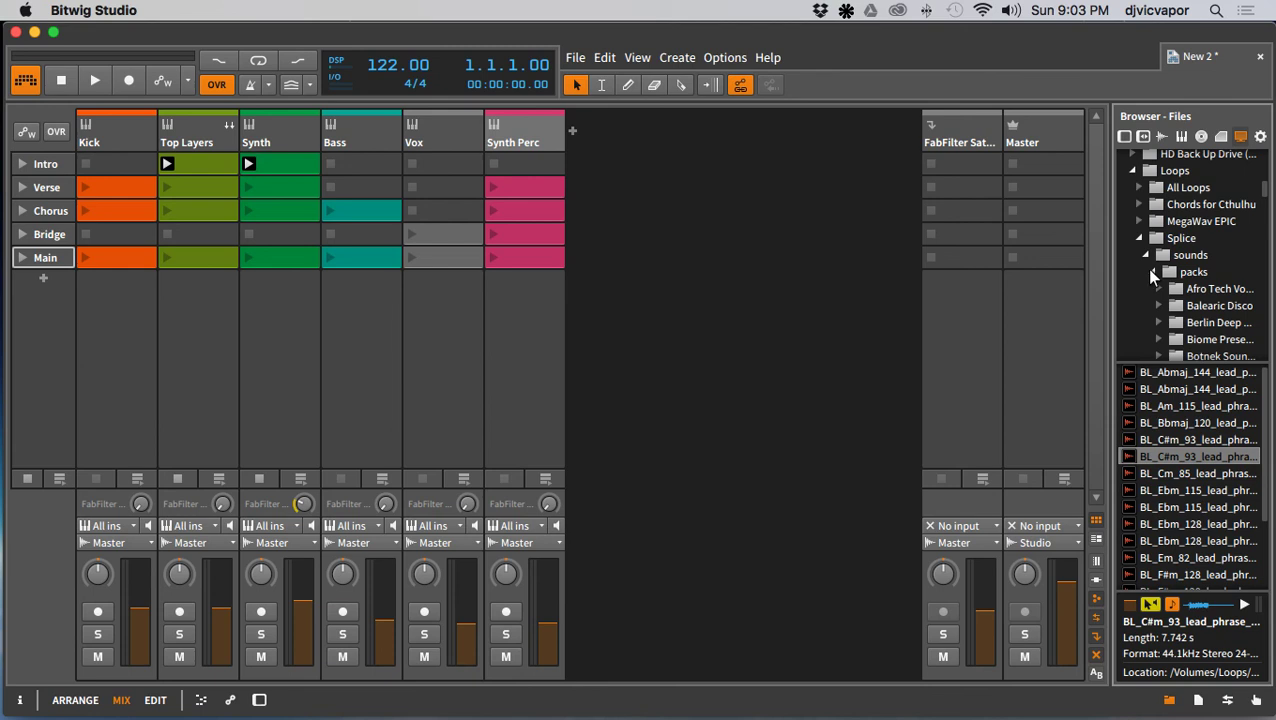
{"action": "left_click", "coordinate": [1151, 272]}
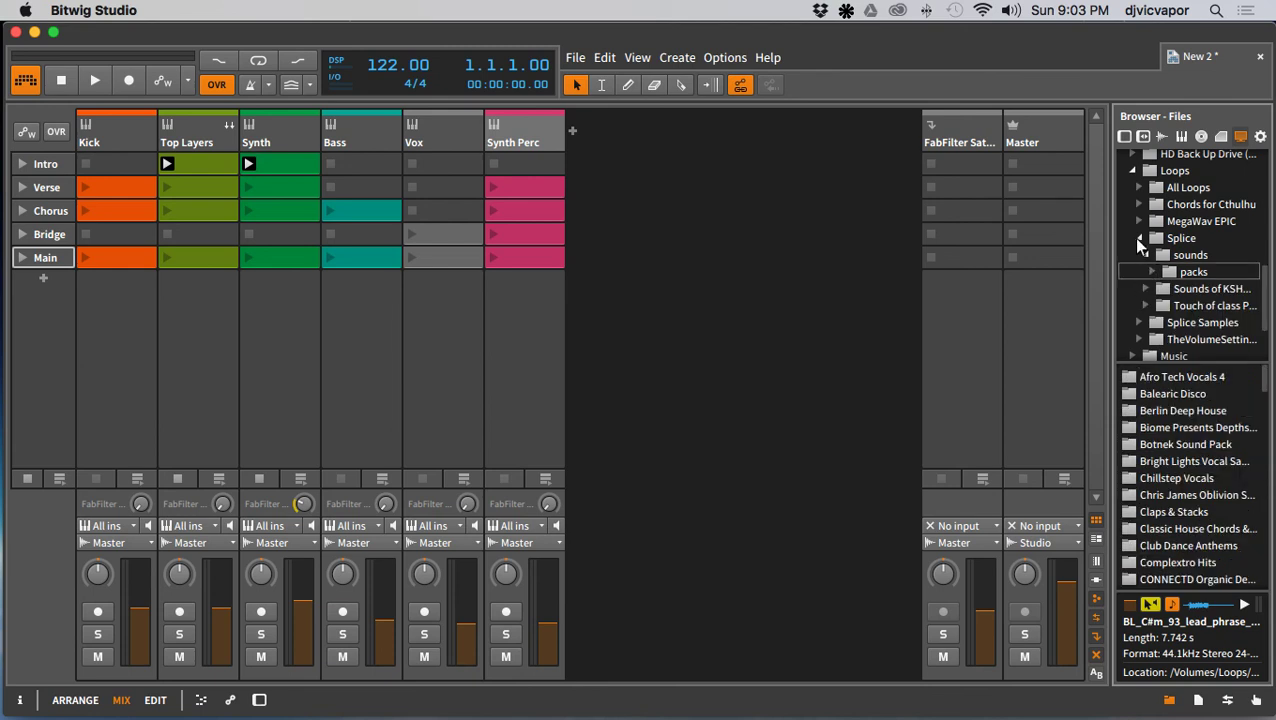
{"action": "left_click", "coordinate": [1137, 240]}
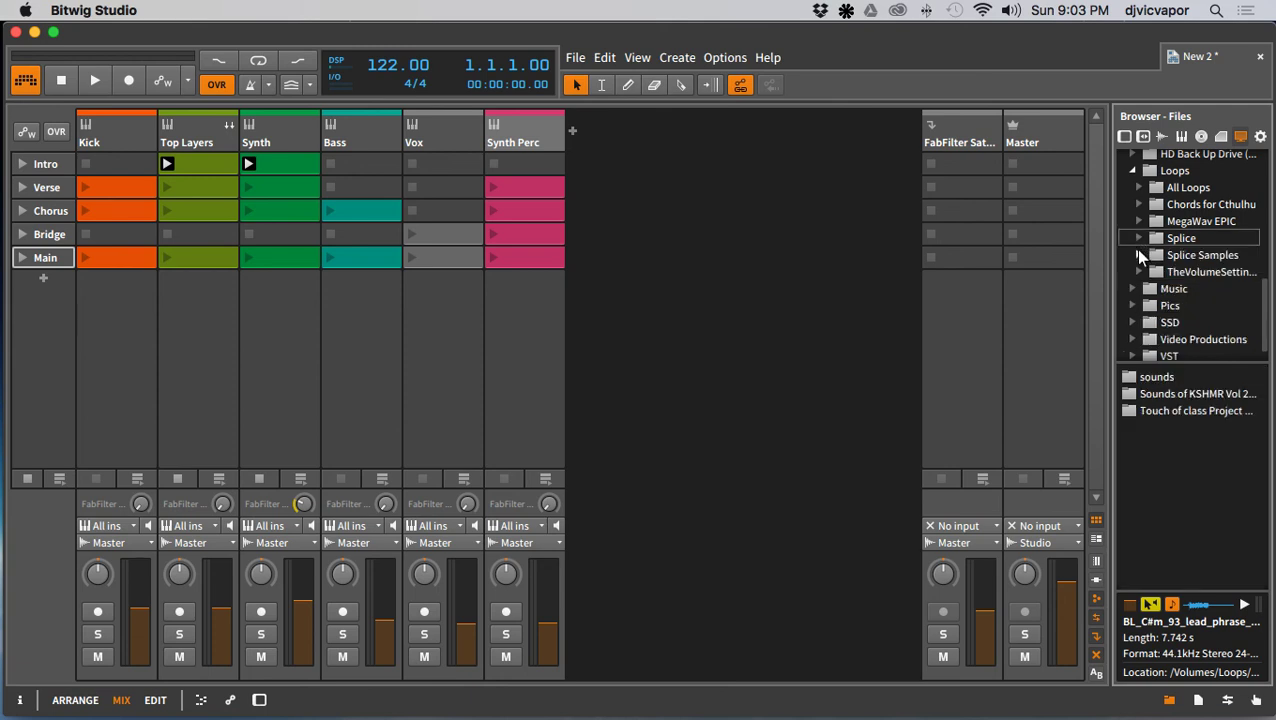
{"action": "left_click", "coordinate": [1138, 255]}
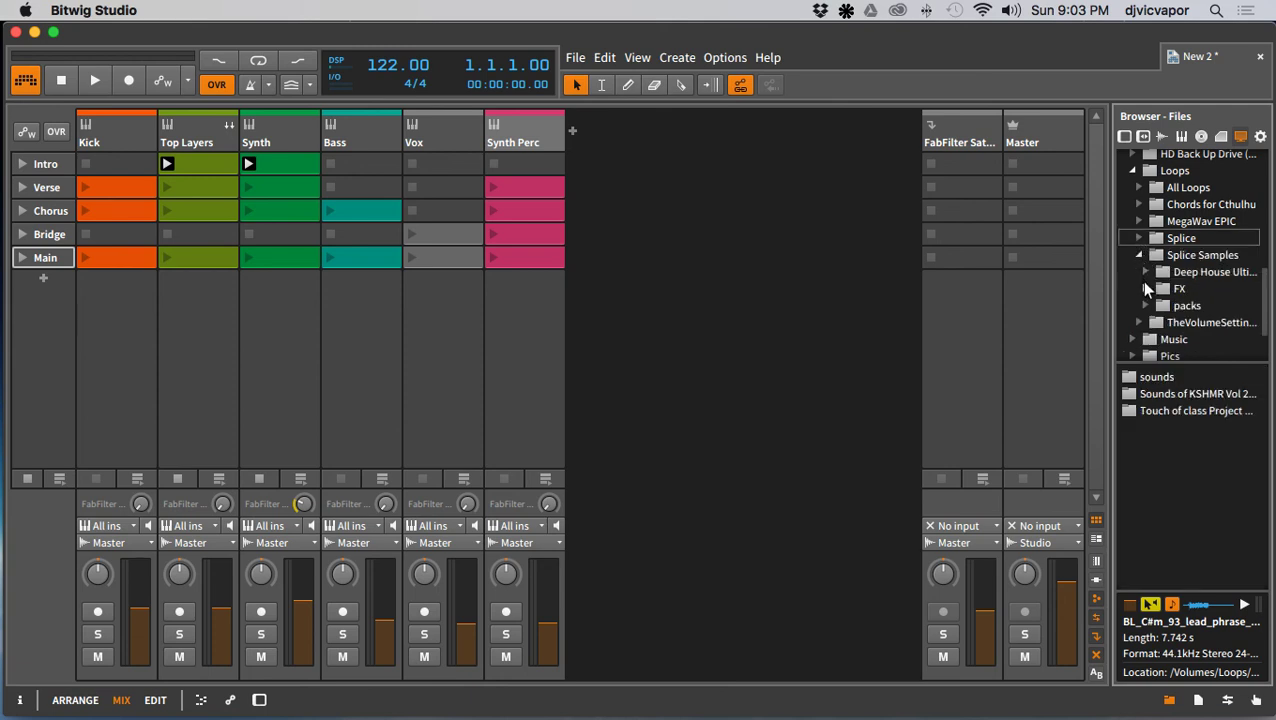
{"action": "left_click", "coordinate": [1164, 290]}
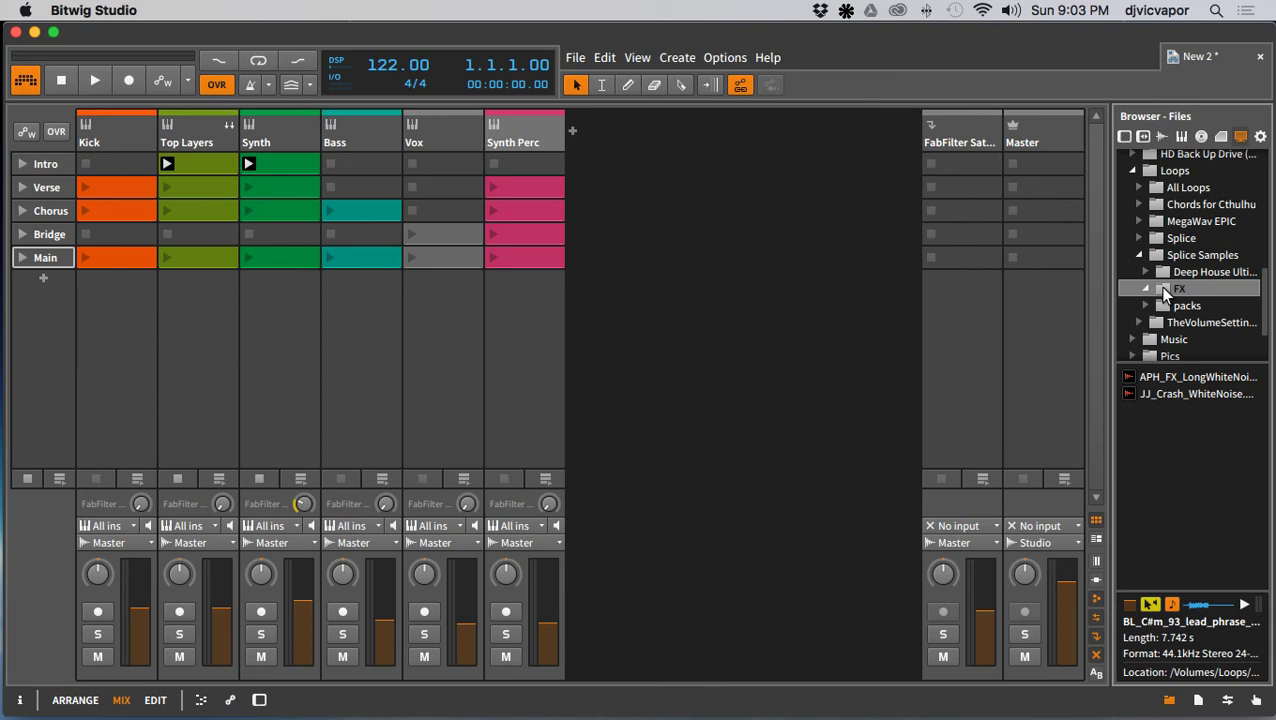
Step: Audition the APH_FX_LongWhiteNoise and JJ_Crash_WhiteNoise samples in the FX folder
{"action": "left_click", "coordinate": [1173, 392]}
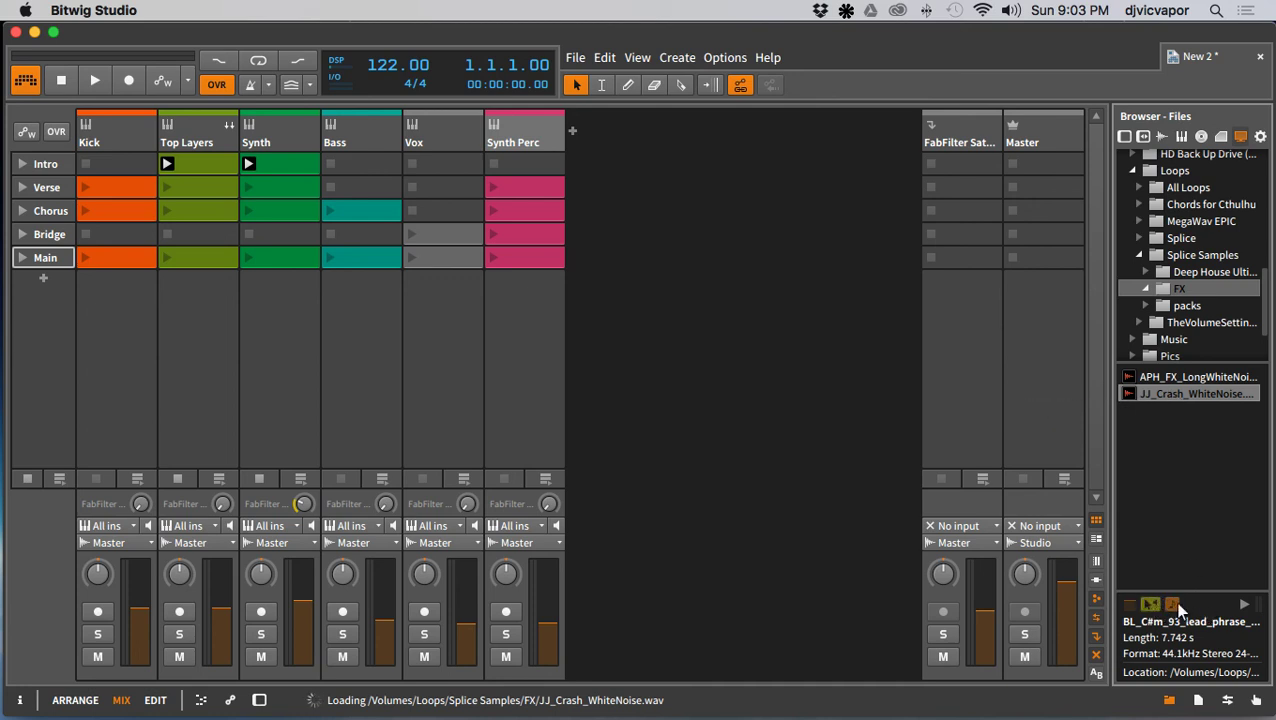
{"action": "left_click", "coordinate": [1190, 376]}
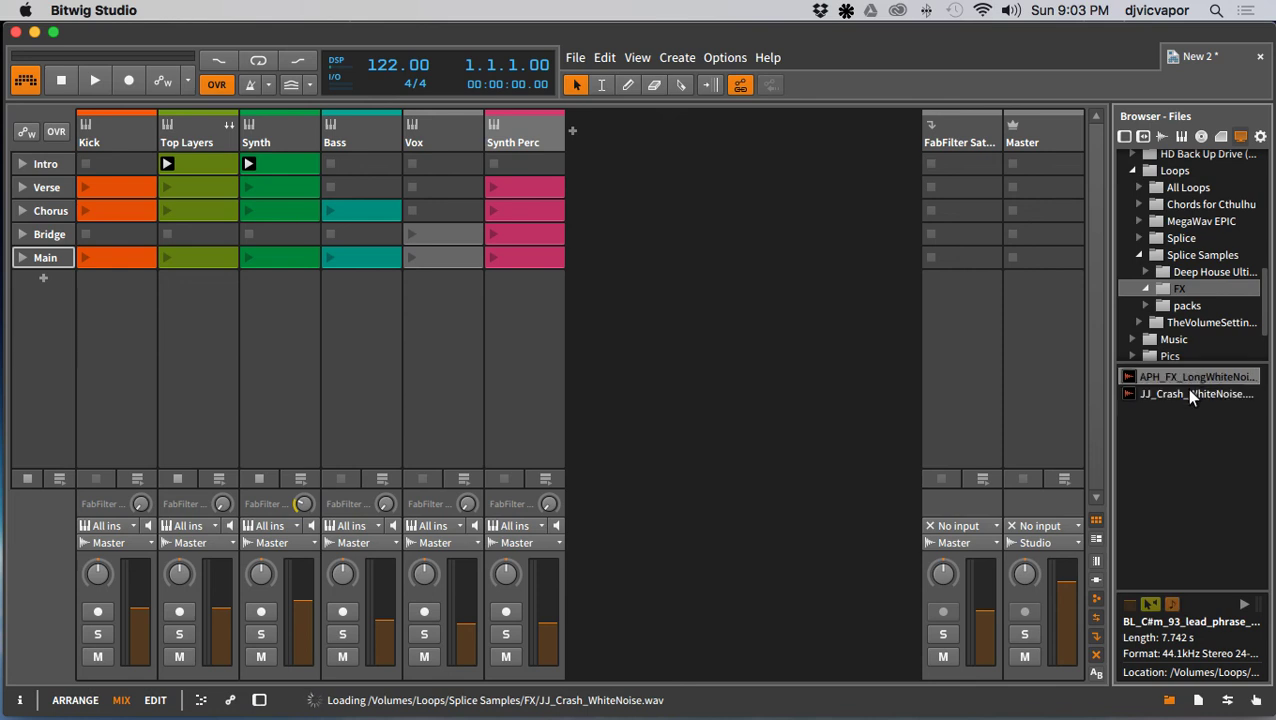
{"action": "left_click", "coordinate": [1189, 392]}
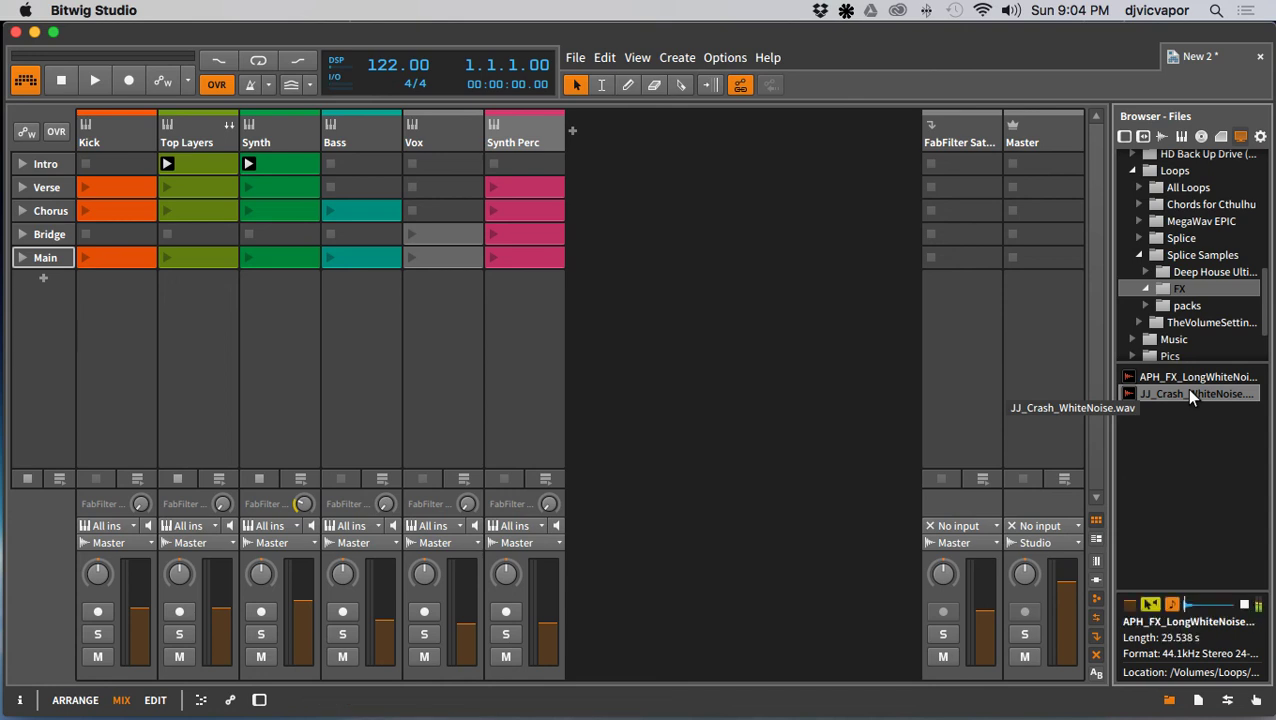
{"action": "left_click", "coordinate": [1184, 375]}
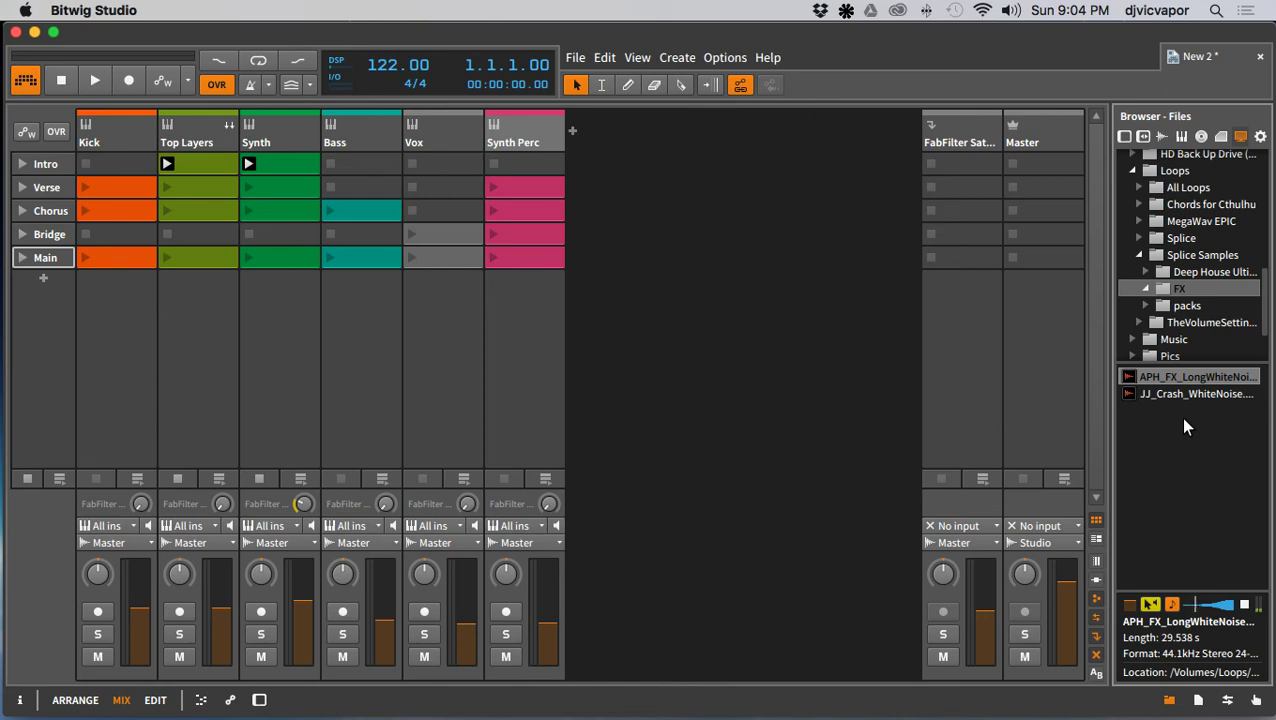
{"action": "left_click", "coordinate": [1179, 395]}
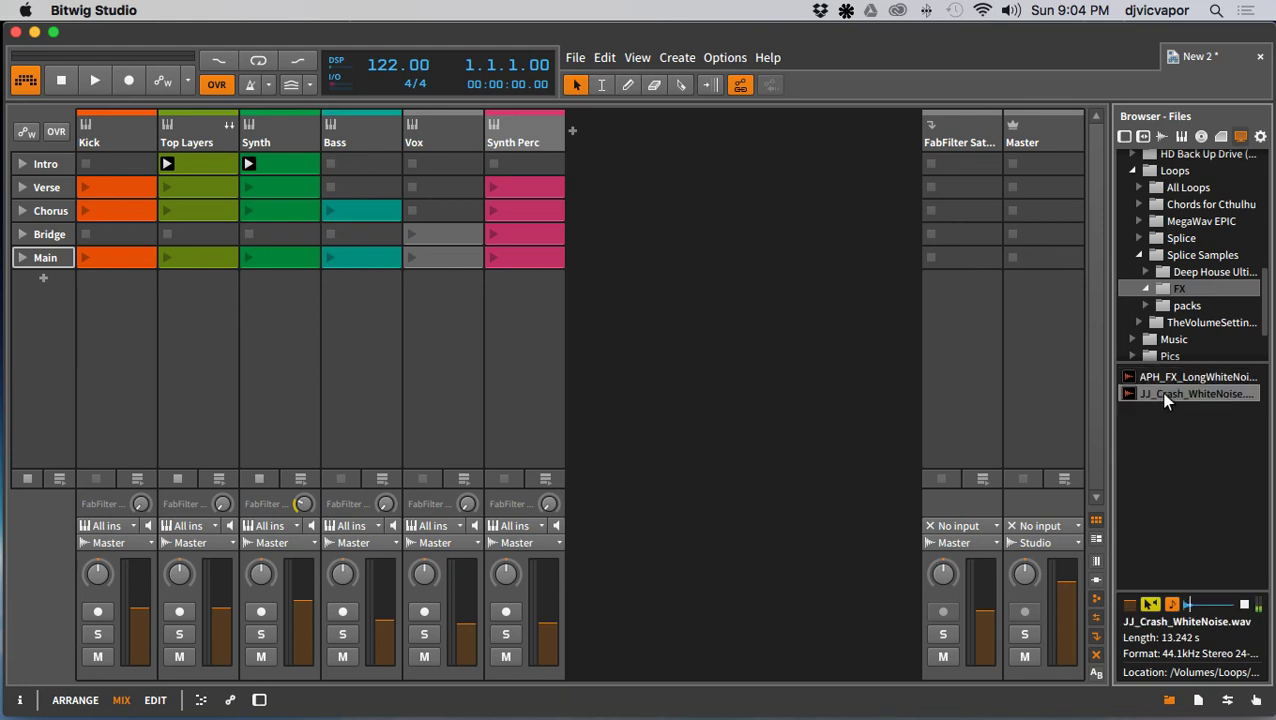
Step: Add JJ_Crash_WhiteNoise to the Intro scene on a new audio track, launch the clip and lower the track's volume slightly
{"action": "left_click_drag", "start_coordinate": [1164, 397], "coordinate": [595, 152]}
{"action": "left_click", "coordinate": [576, 165]}
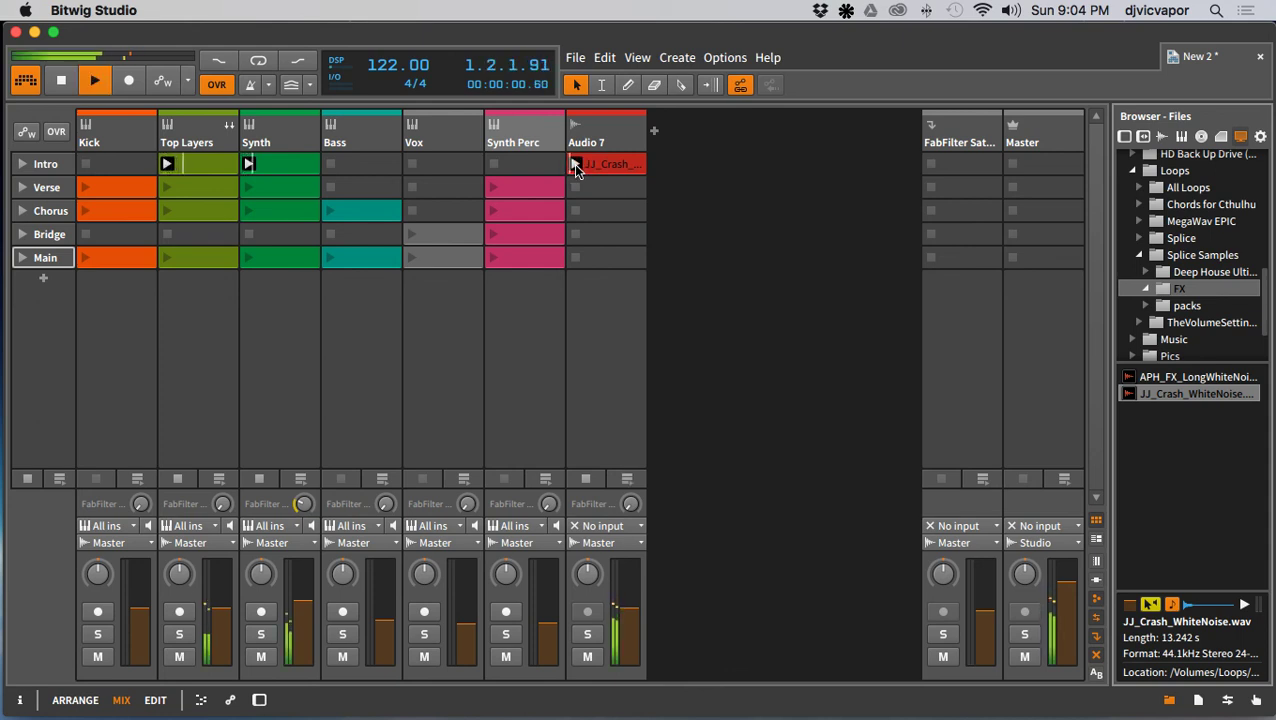
{"action": "left_click_drag", "start_coordinate": [623, 612], "coordinate": [623, 621]}
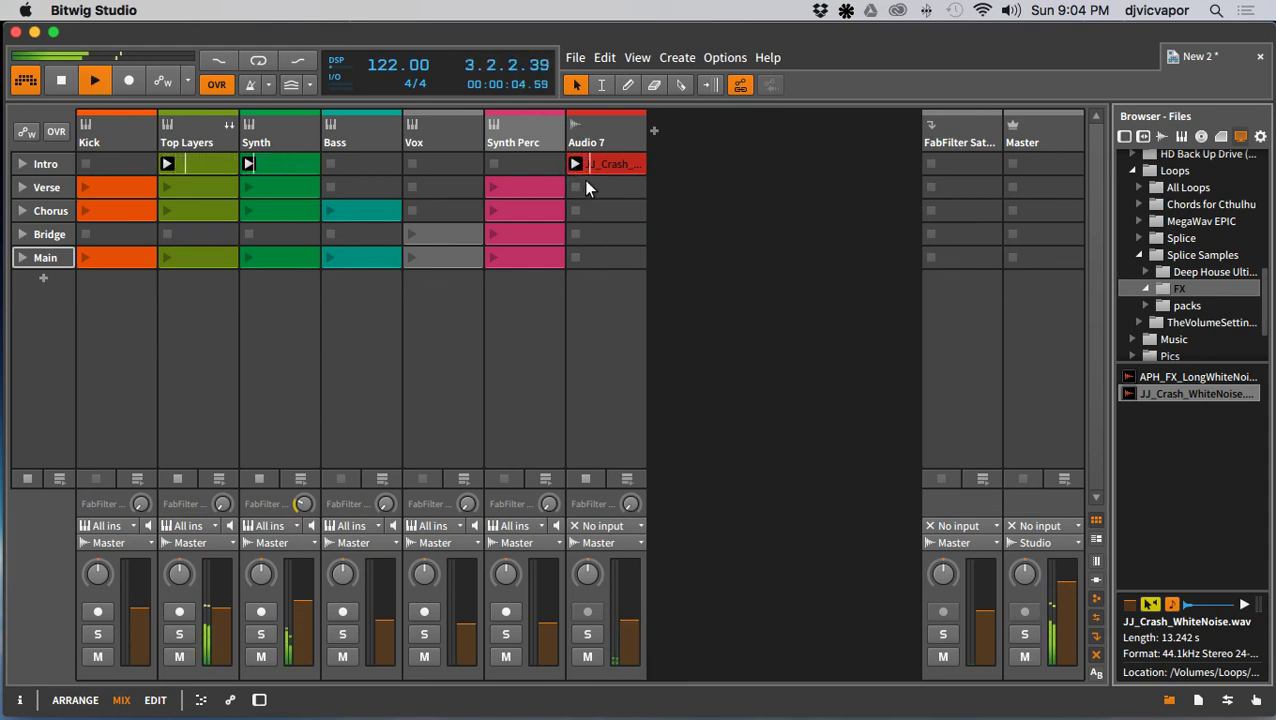
Step: Move the crash clip from the Intro scene to the Bridge scene and launch the Bridge
{"action": "left_click_drag", "start_coordinate": [595, 164], "coordinate": [600, 235]}
{"action": "left_click", "coordinate": [21, 235]}
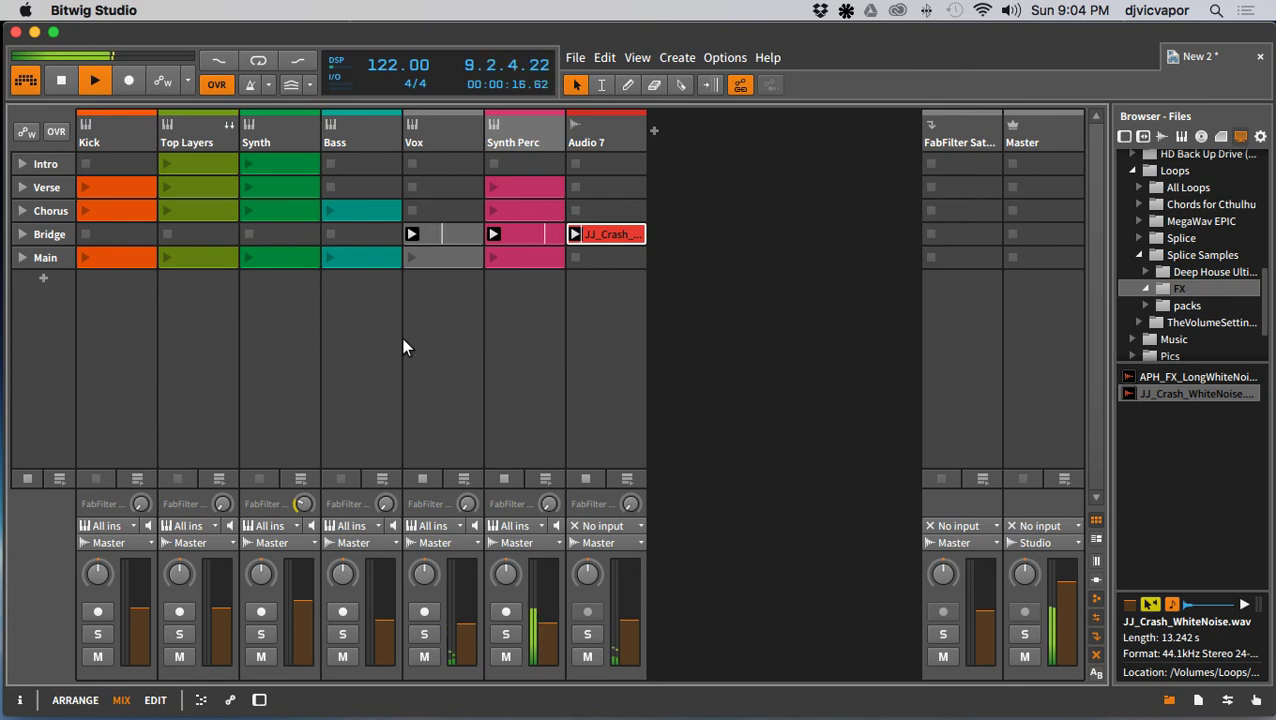
Step: Duplicate the crash audio track and rename the original track as FX Crash
{"action": "right_click", "coordinate": [612, 147]}
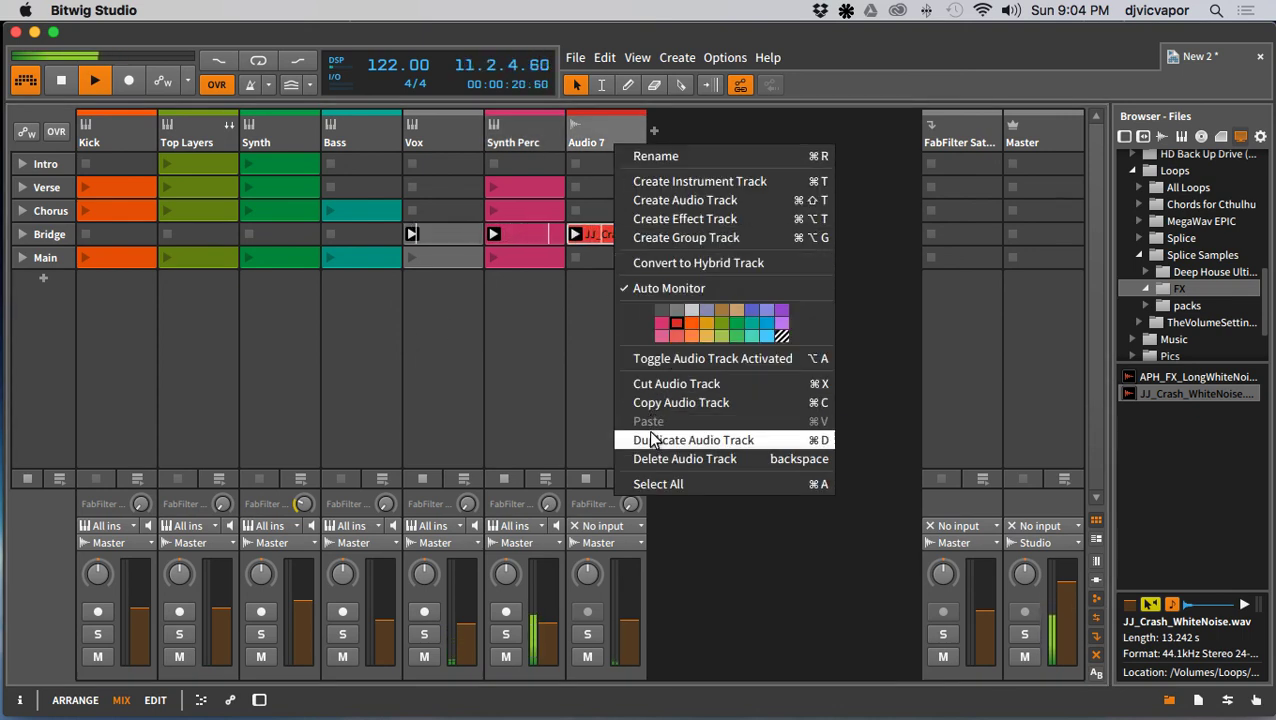
{"action": "left_click", "coordinate": [649, 440]}
{"action": "left_click", "coordinate": [628, 141]}
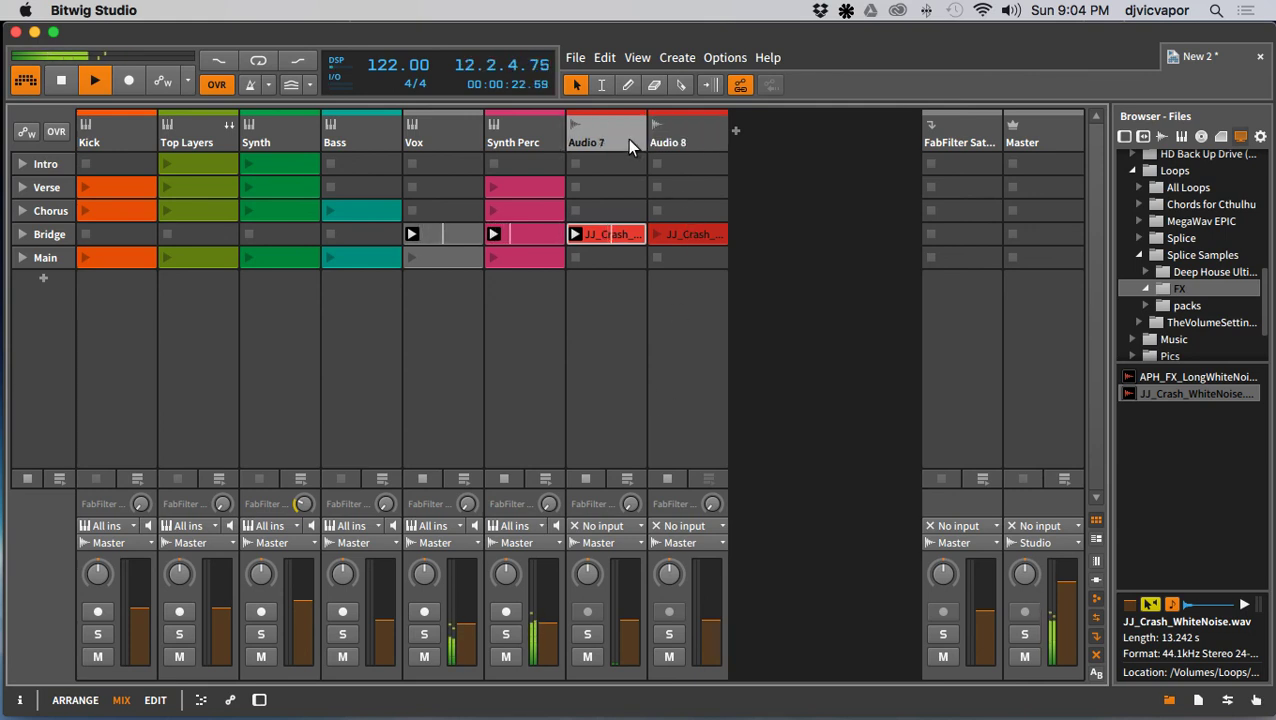
{"action": "double_click", "coordinate": [627, 141]}
{"action": "type", "text": "F"}
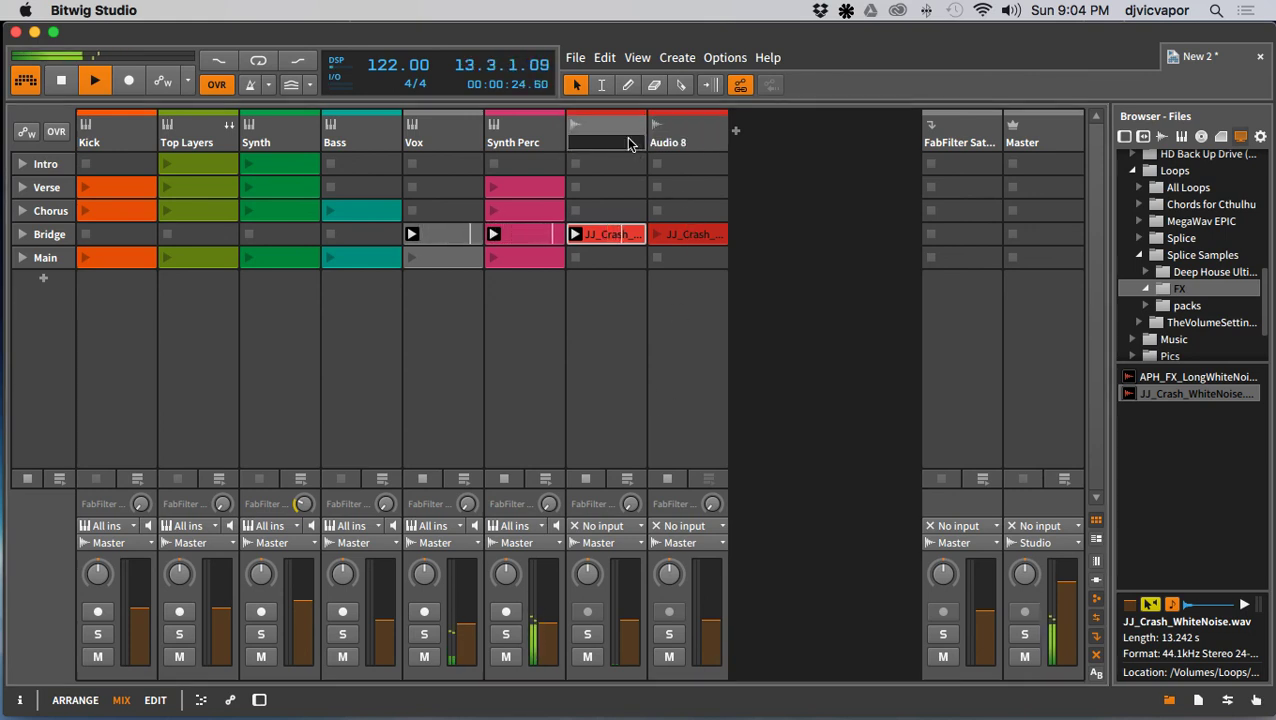
{"action": "type", "text": "X Crash"}
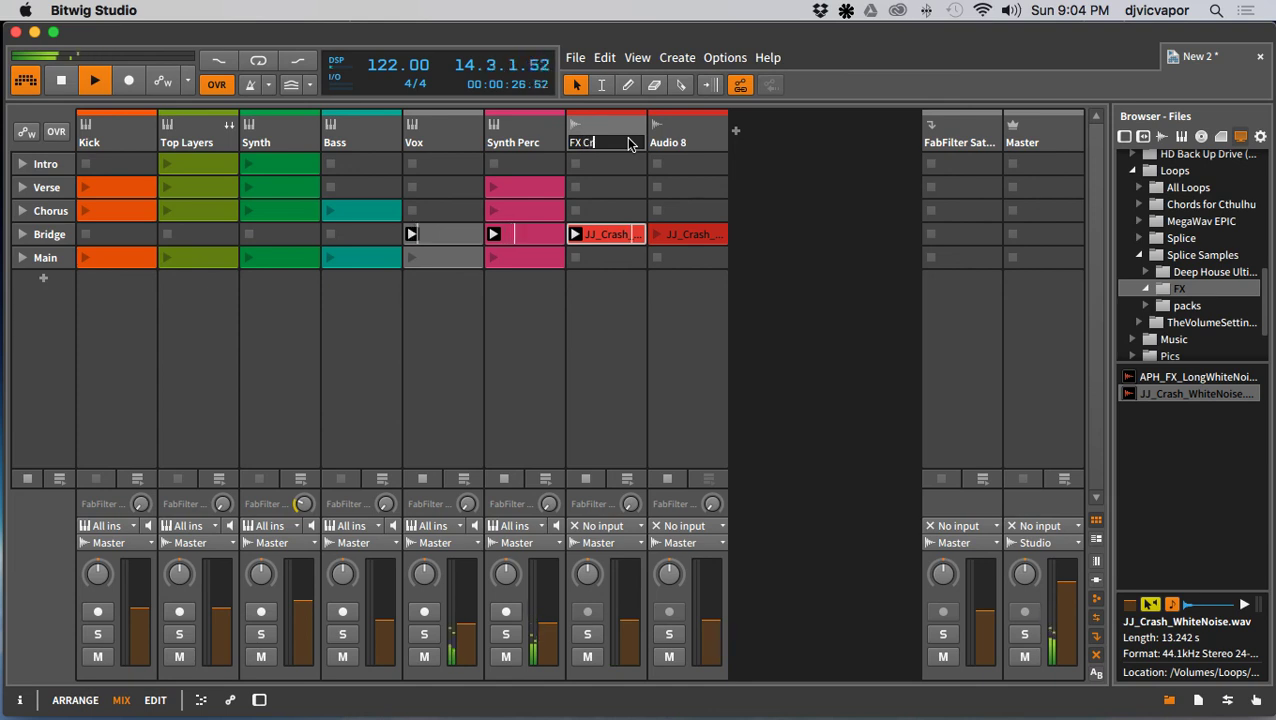
{"action": "key", "text": "Return"}
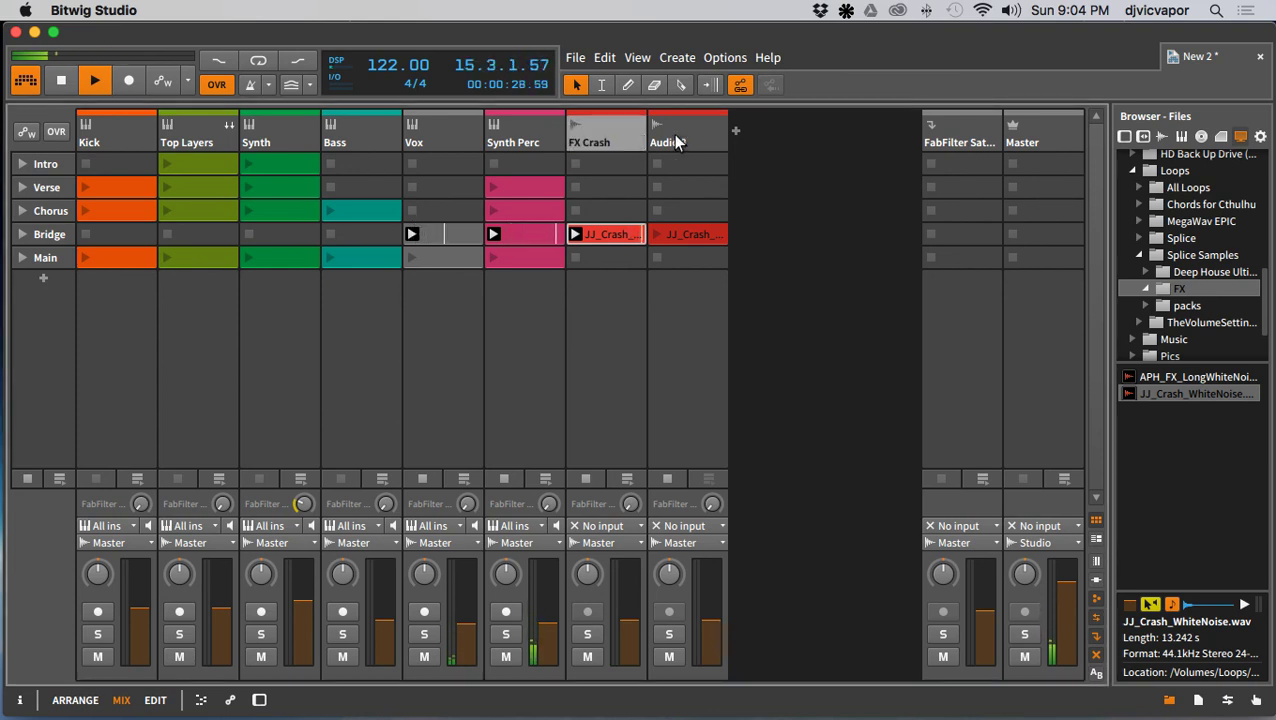
Step: Rename the duplicated crash track as Reverse Crash
{"action": "left_click", "coordinate": [673, 134]}
{"action": "double_click", "coordinate": [673, 140]}
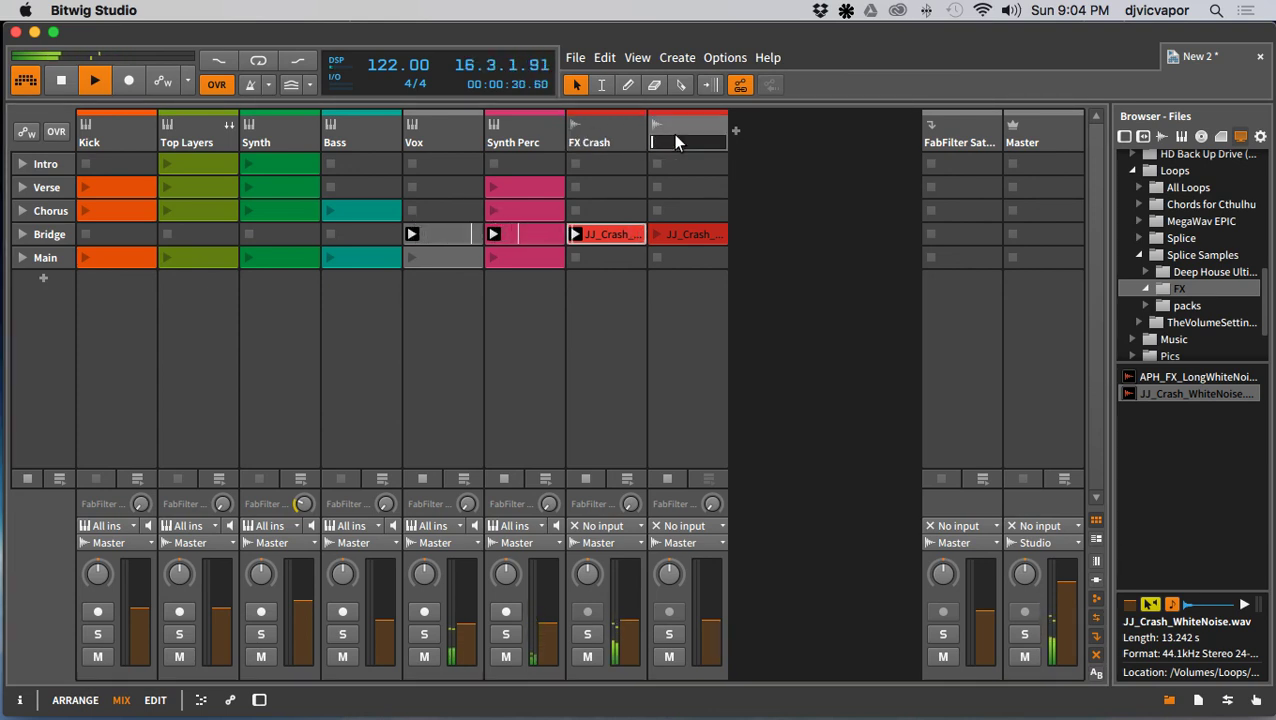
{"action": "type", "text": "Rev"}
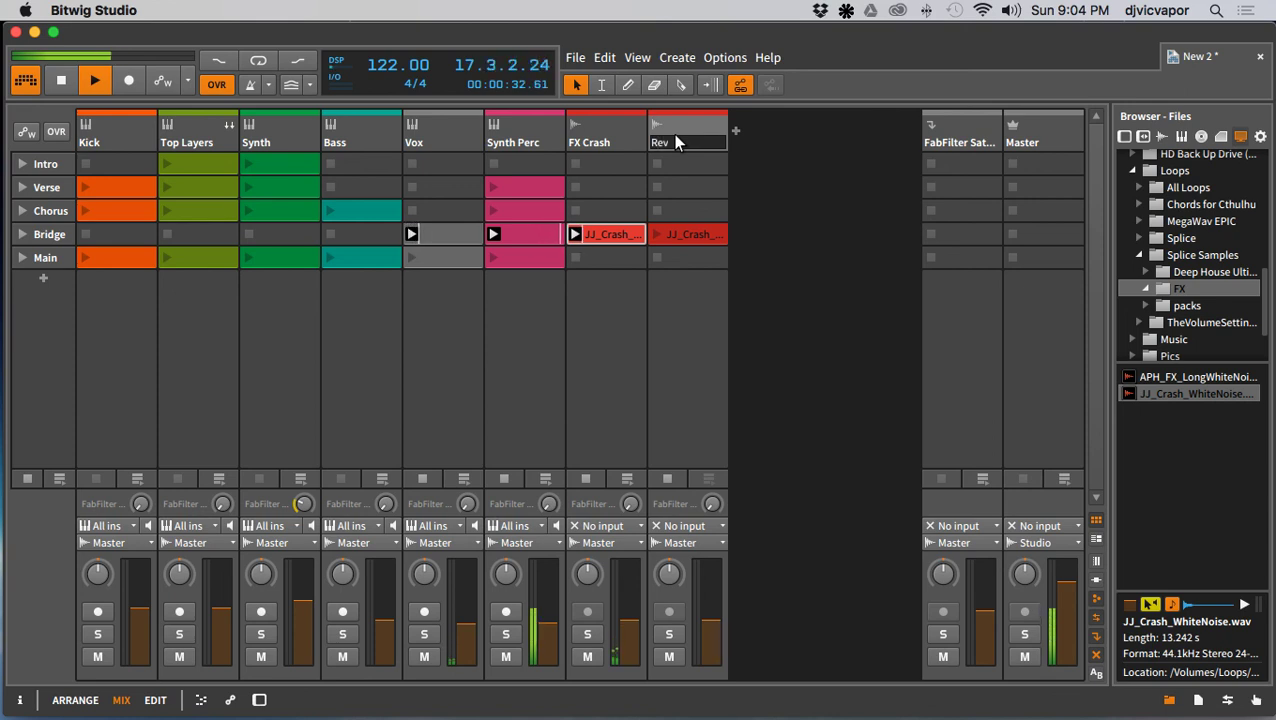
{"action": "type", "text": "erb Crash"}
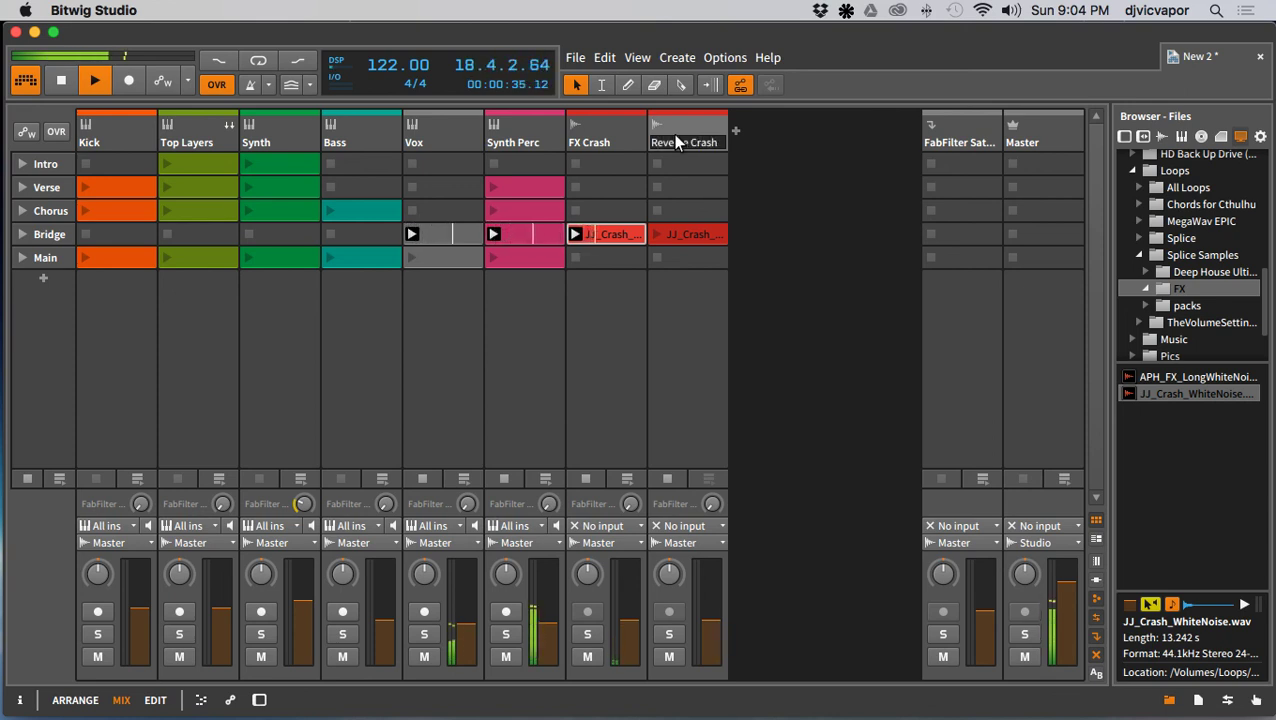
{"action": "key", "text": "Return"}
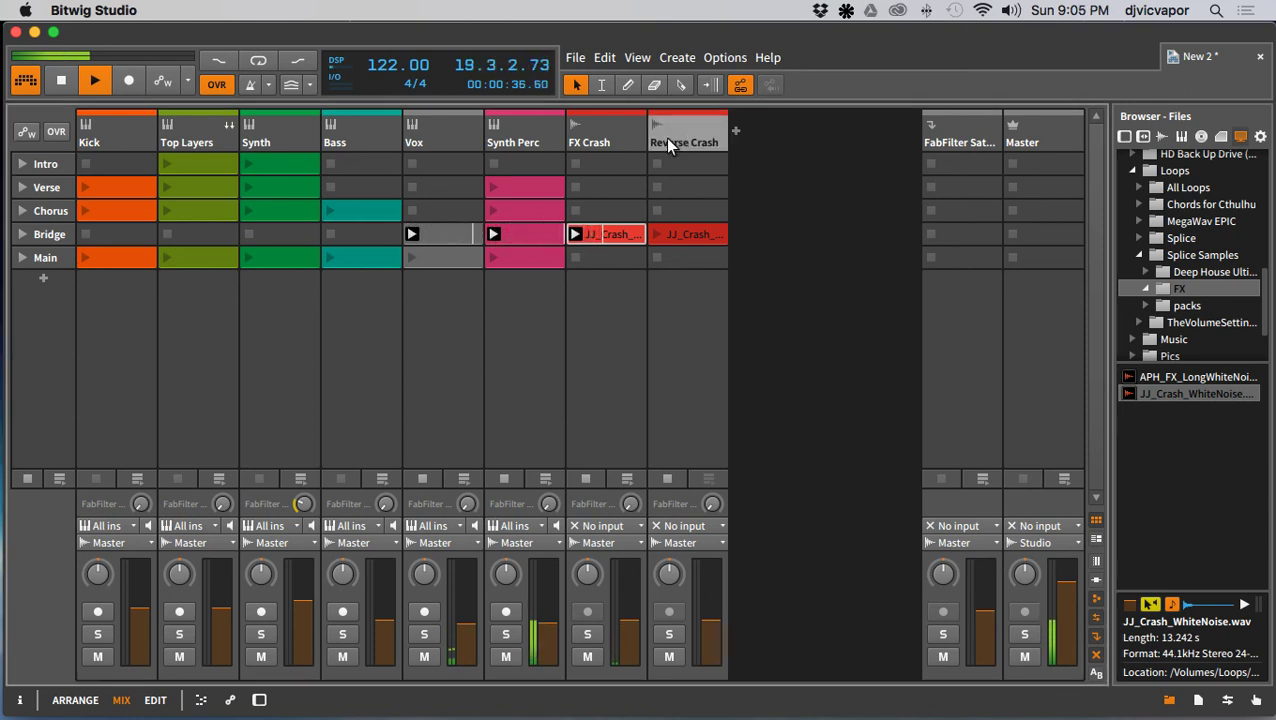
Step: Turn off looping for the FX Crash clip in the Bridge scene and hide the file browser
{"action": "double_click", "coordinate": [621, 232]}
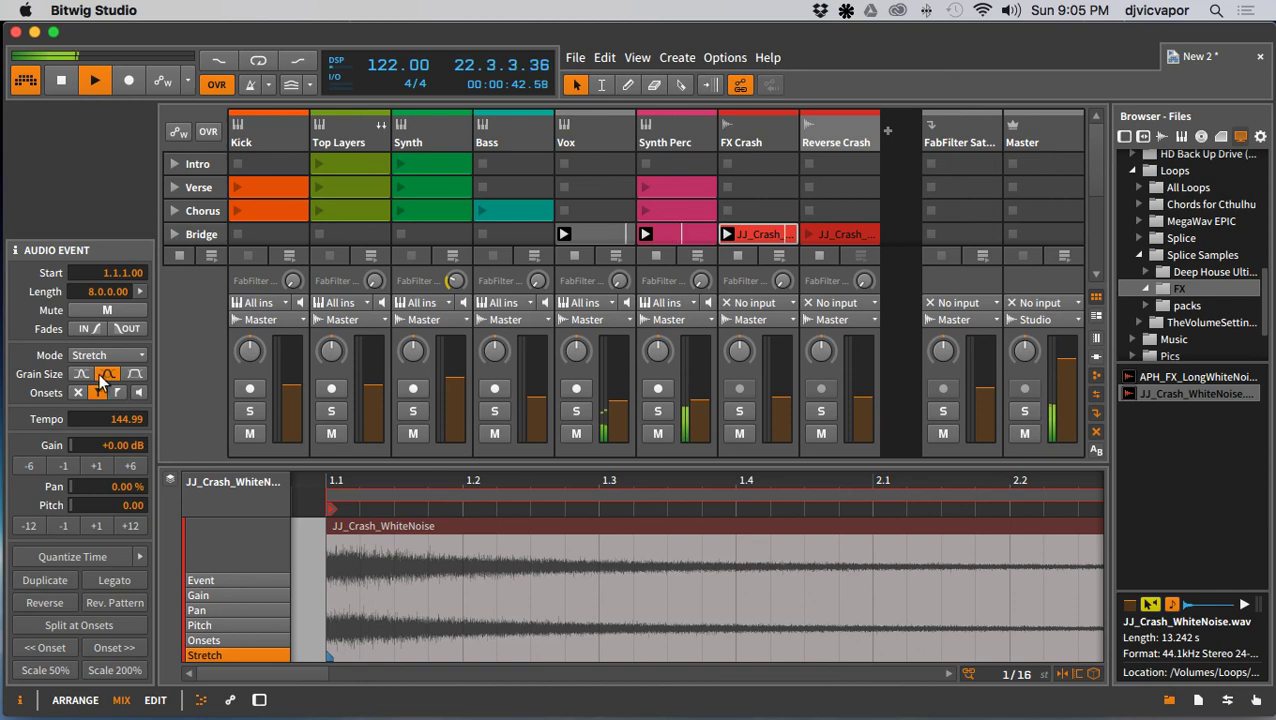
{"action": "left_click", "coordinate": [380, 490]}
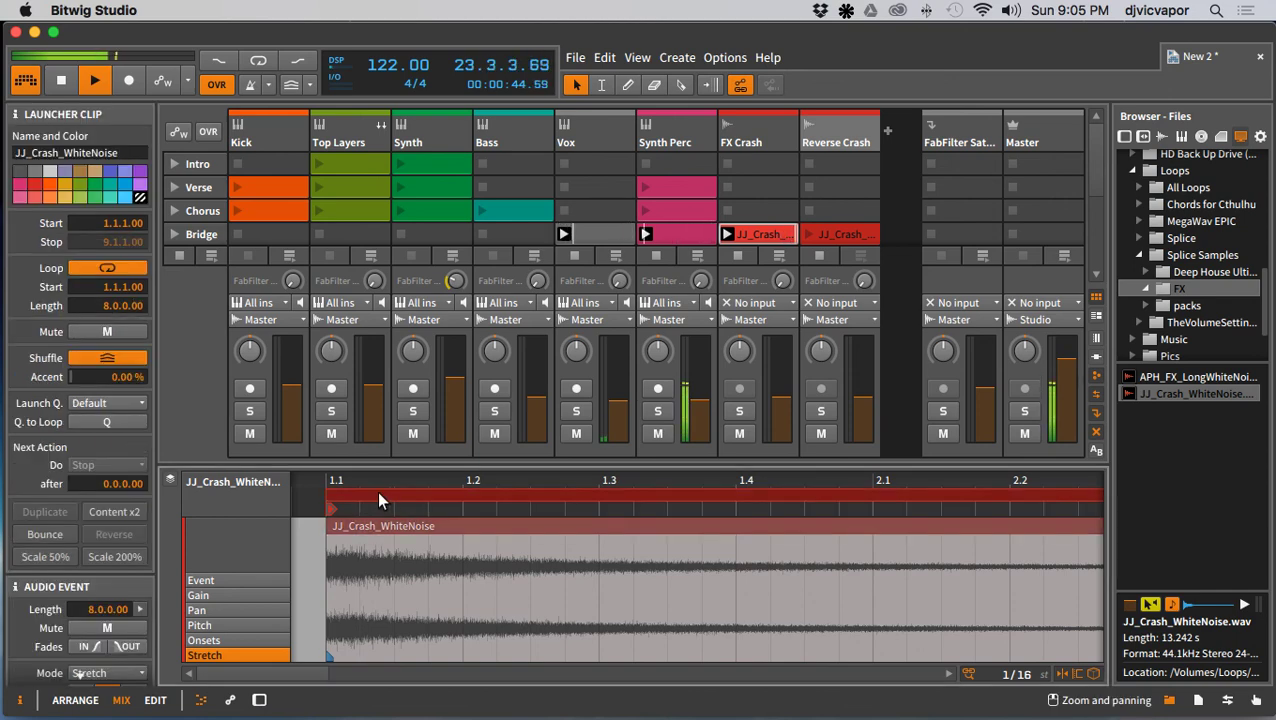
{"action": "left_click", "coordinate": [107, 268]}
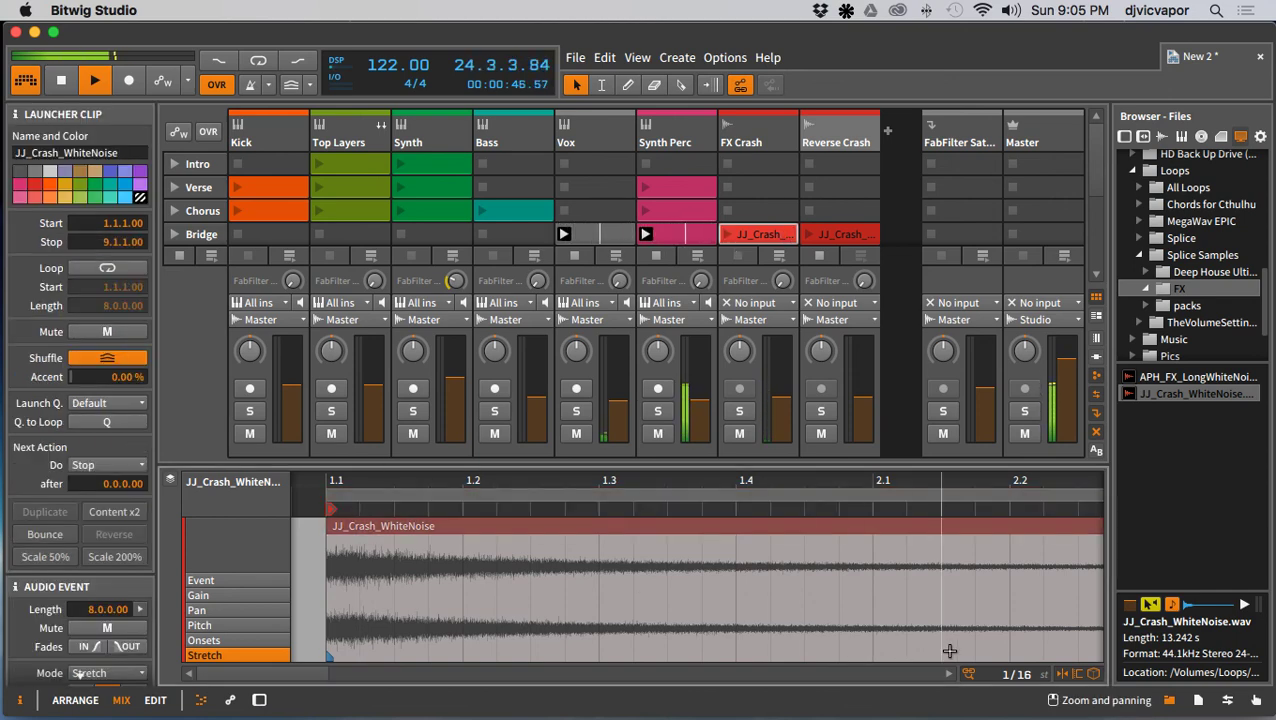
{"action": "left_click", "coordinate": [1169, 700]}
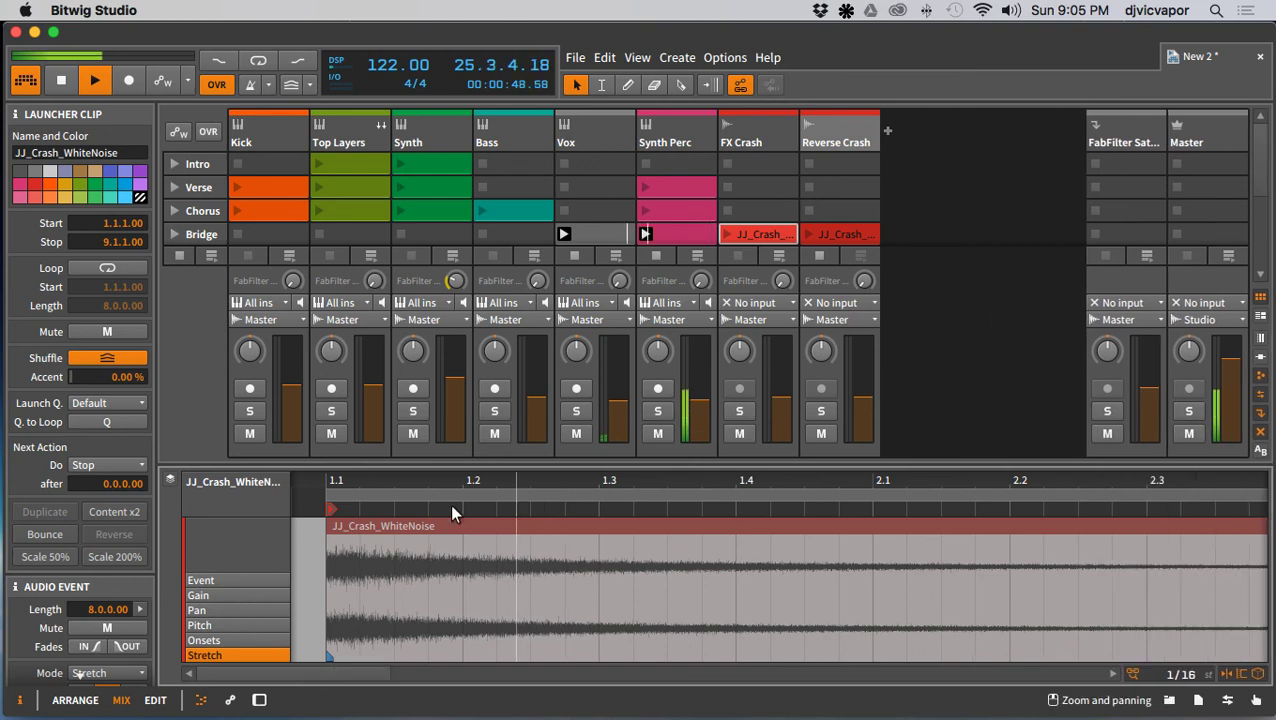
Step: Clear the names of the FX Crash and Reverse Crash clips in the Bridge scene
{"action": "left_click", "coordinate": [785, 234]}
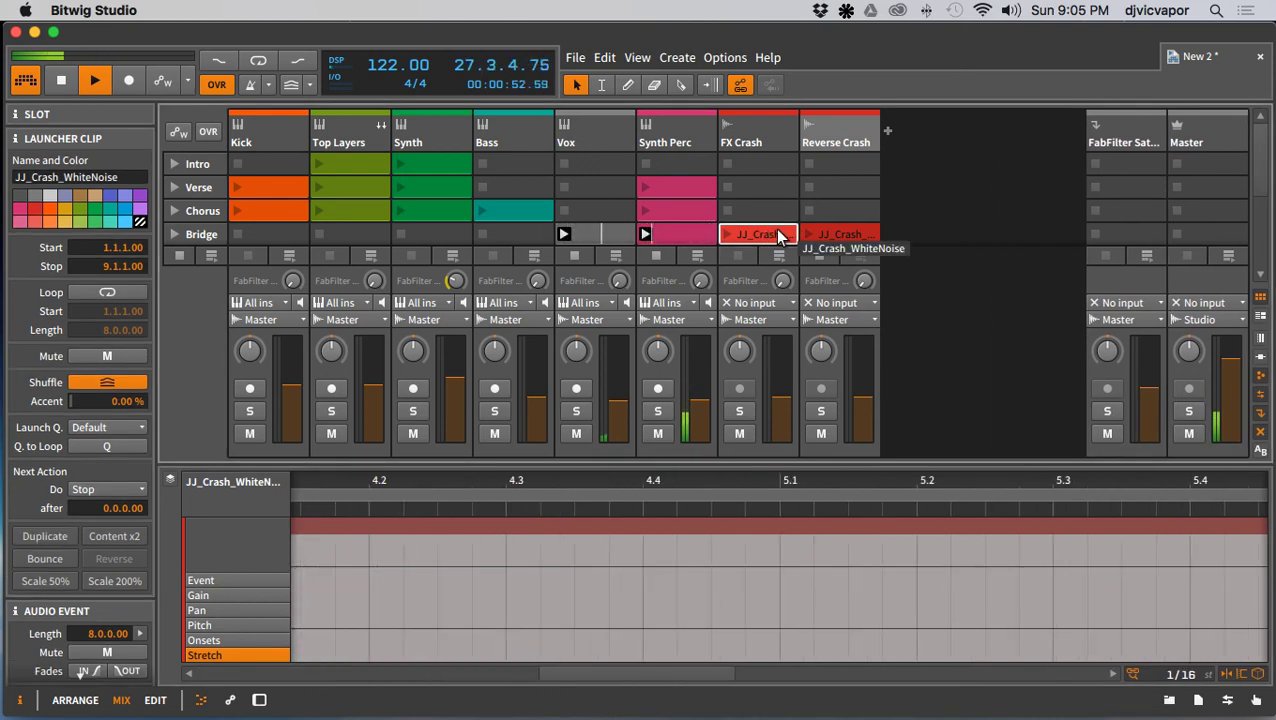
{"action": "key", "text": "super+r"}
{"action": "key", "text": "BackSpace"}
{"action": "key", "text": "Return"}
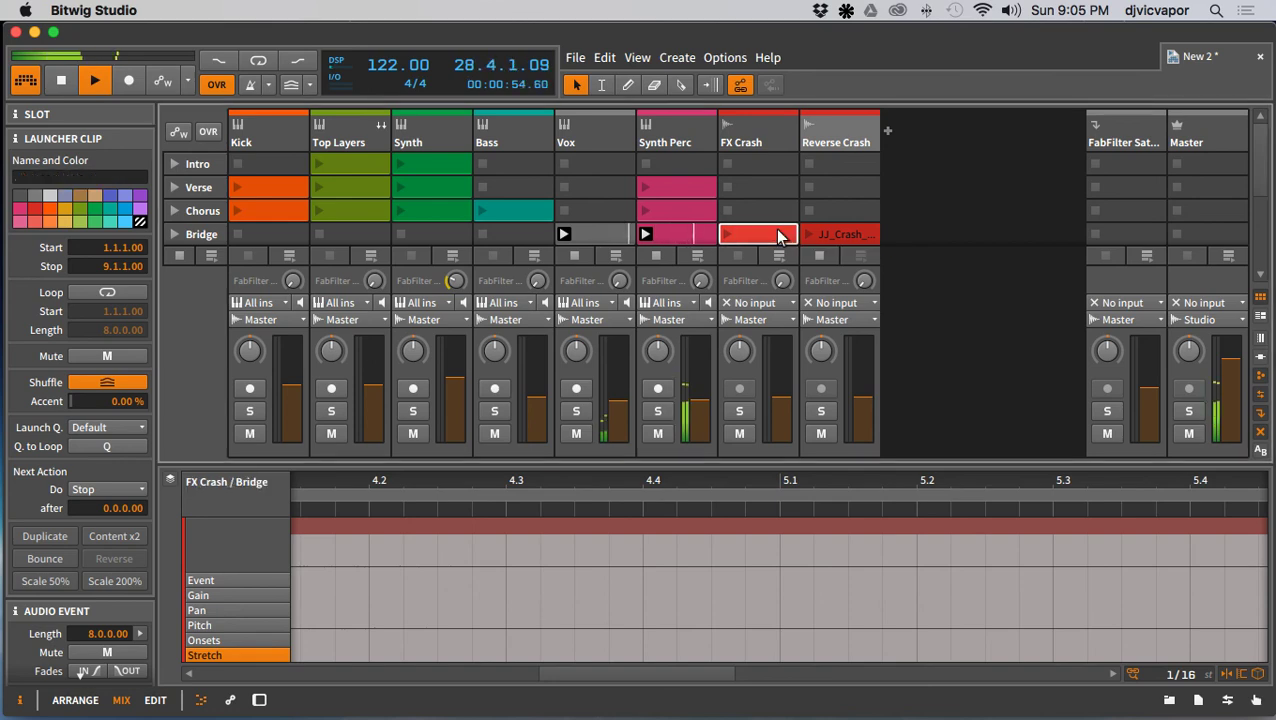
{"action": "left_click", "coordinate": [825, 235]}
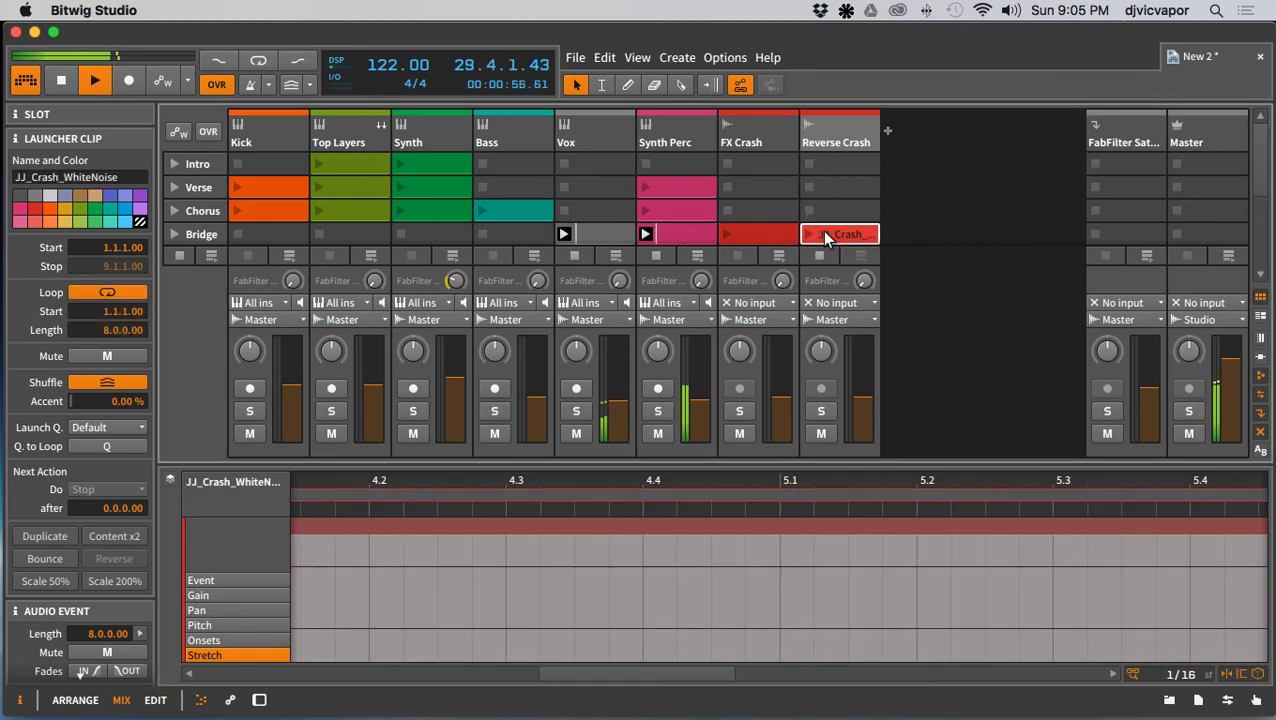
{"action": "key", "text": "super+r"}
{"action": "key", "text": "BackSpace"}
{"action": "key", "text": "Return"}
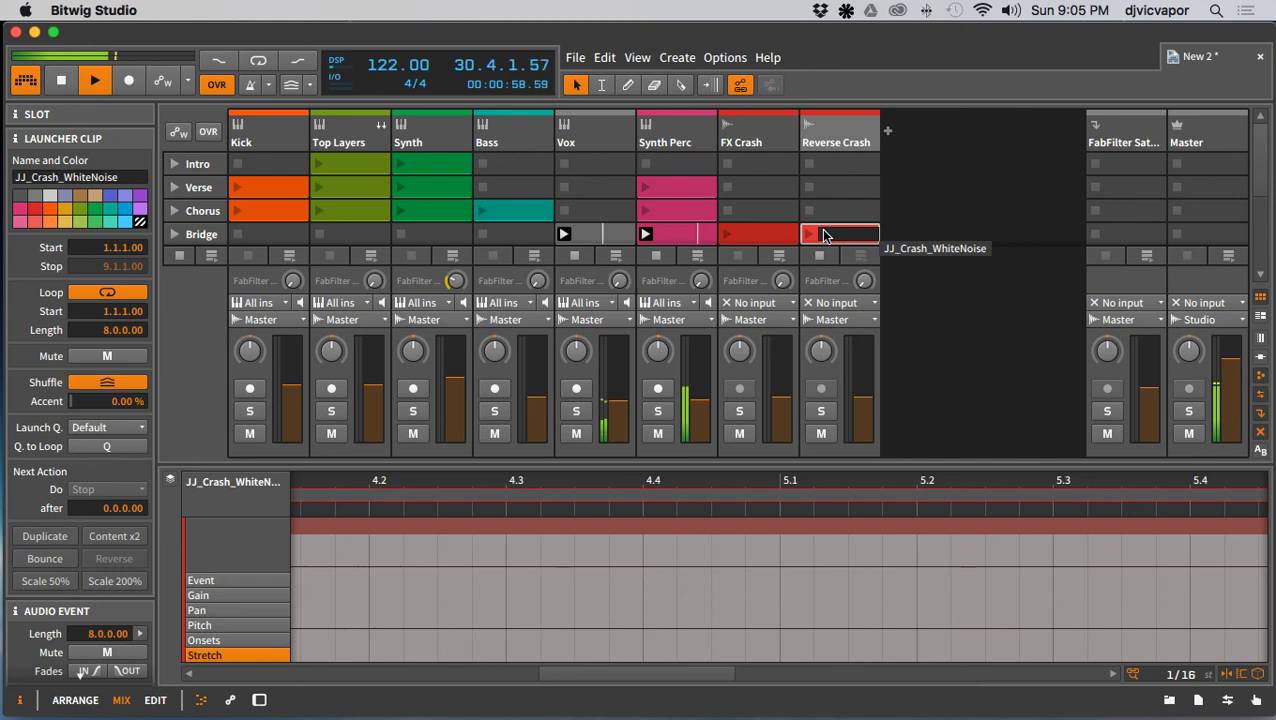
Step: Color the Reverse Crash clip light gray and move it from the Bridge scene to the Chorus scene
{"action": "right_click", "coordinate": [825, 237]}
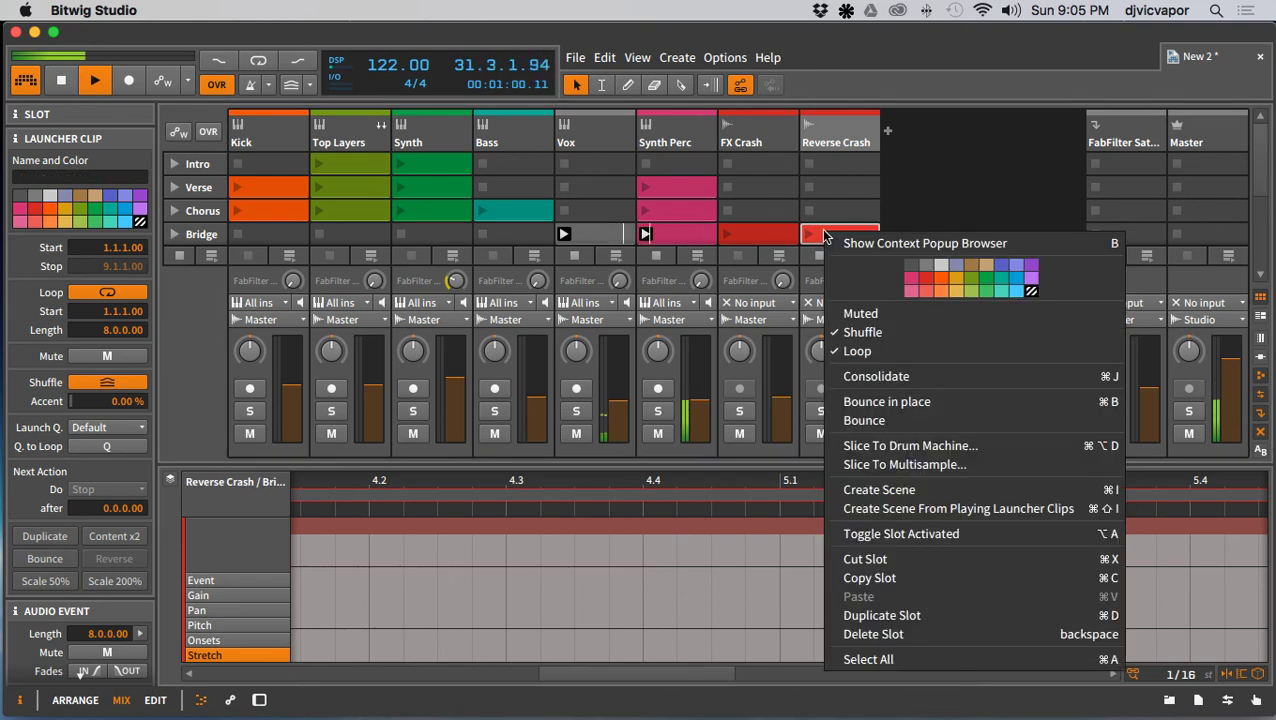
{"action": "left_click", "coordinate": [938, 264]}
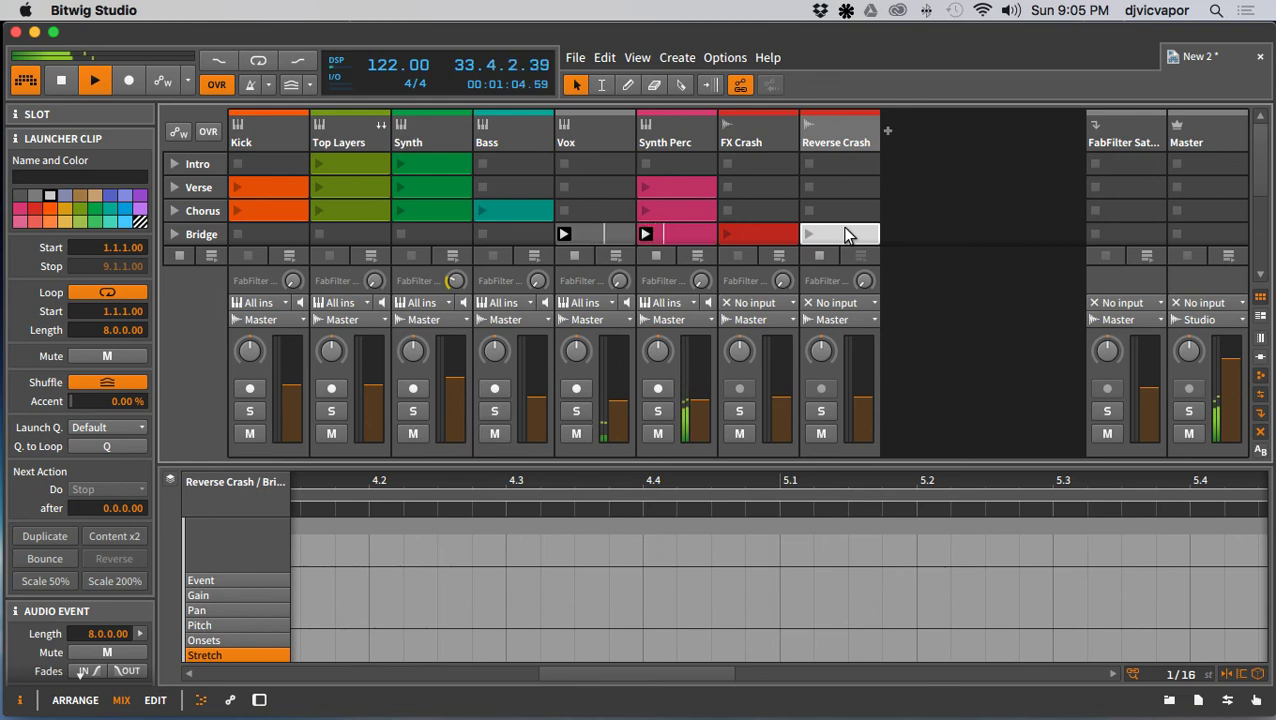
{"action": "left_click_drag", "start_coordinate": [843, 221], "coordinate": [839, 217]}
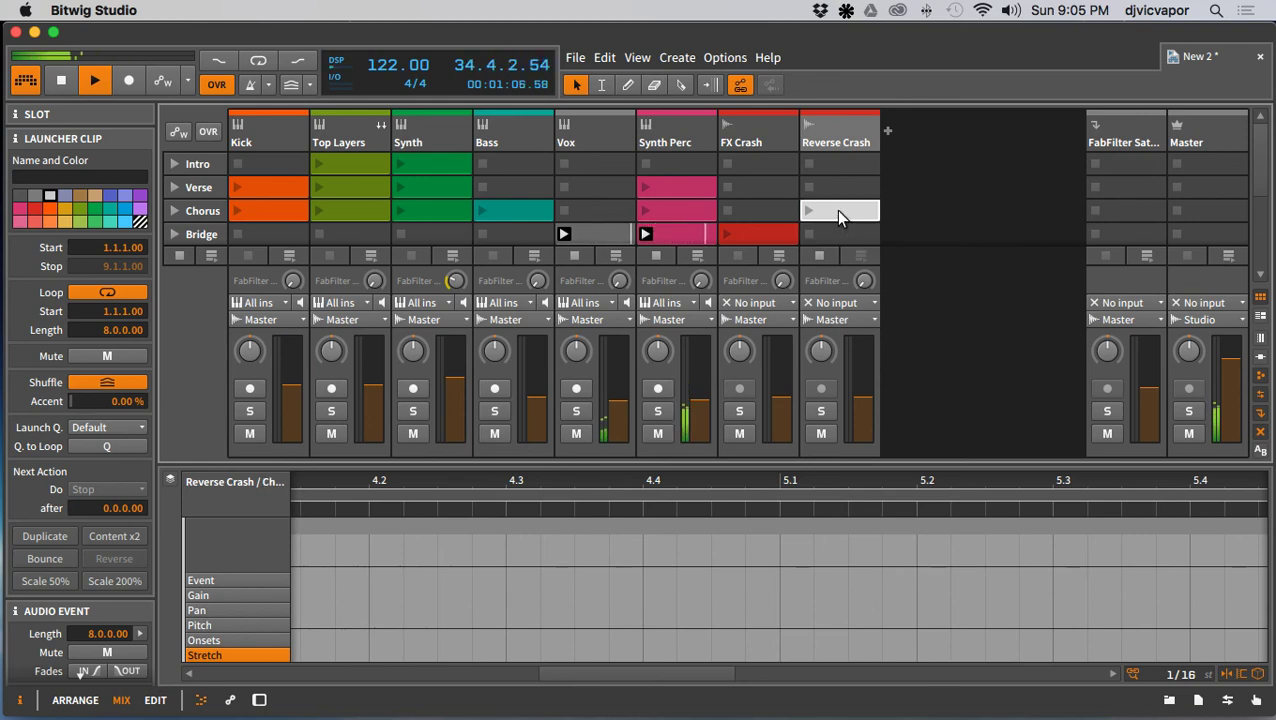
Step: Reverse the audio event in the Chorus scene's Reverse Crash clip, turn off the clip's loop and close the clip editor
{"action": "double_click", "coordinate": [839, 217]}
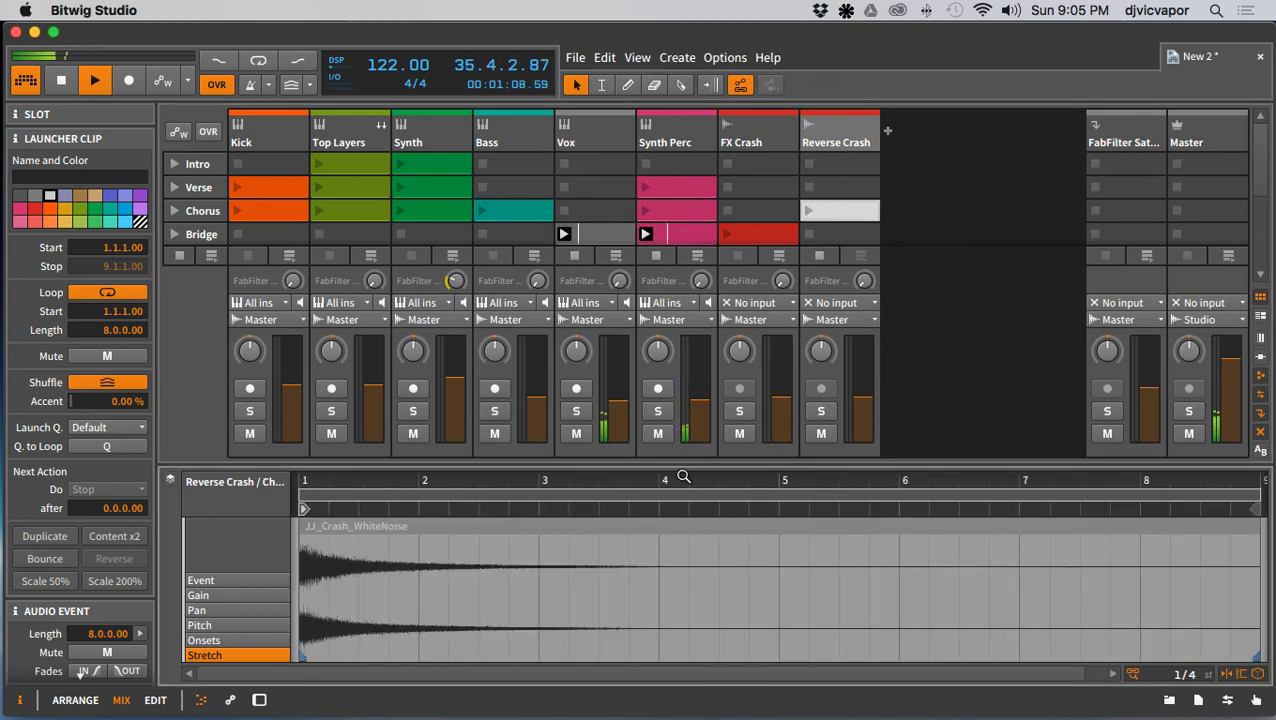
{"action": "left_click", "coordinate": [472, 525]}
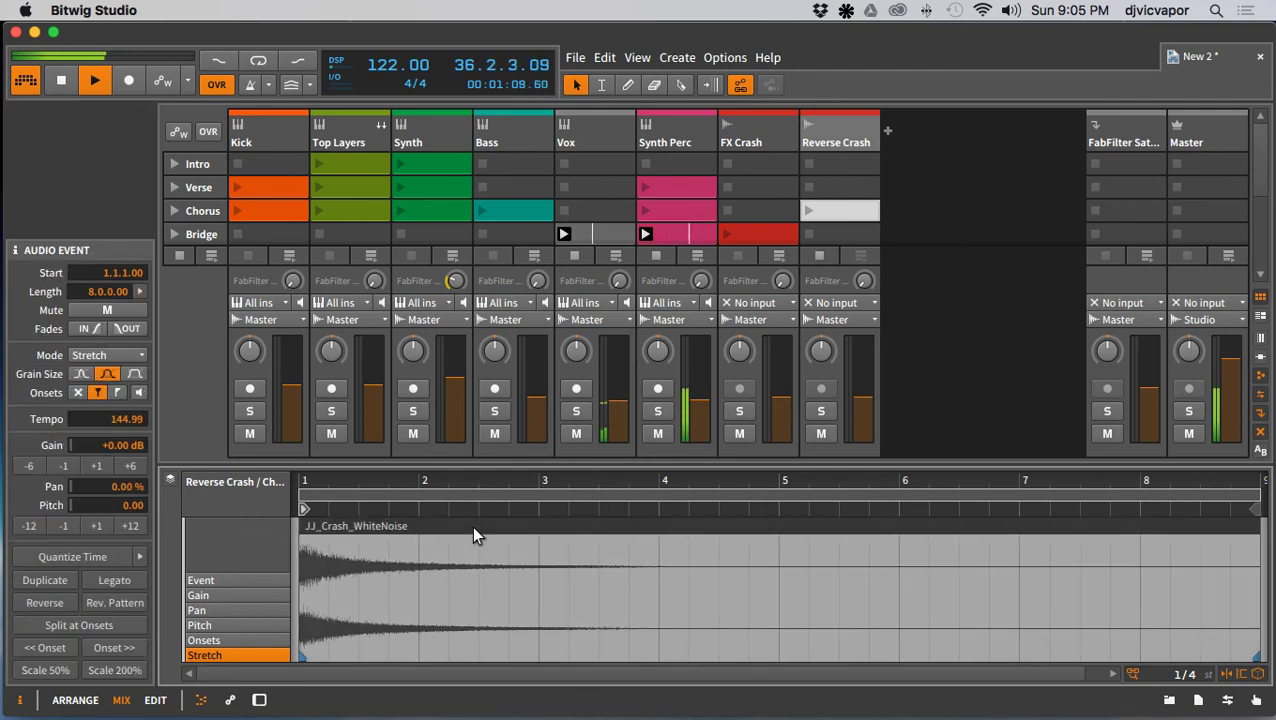
{"action": "left_click", "coordinate": [47, 597]}
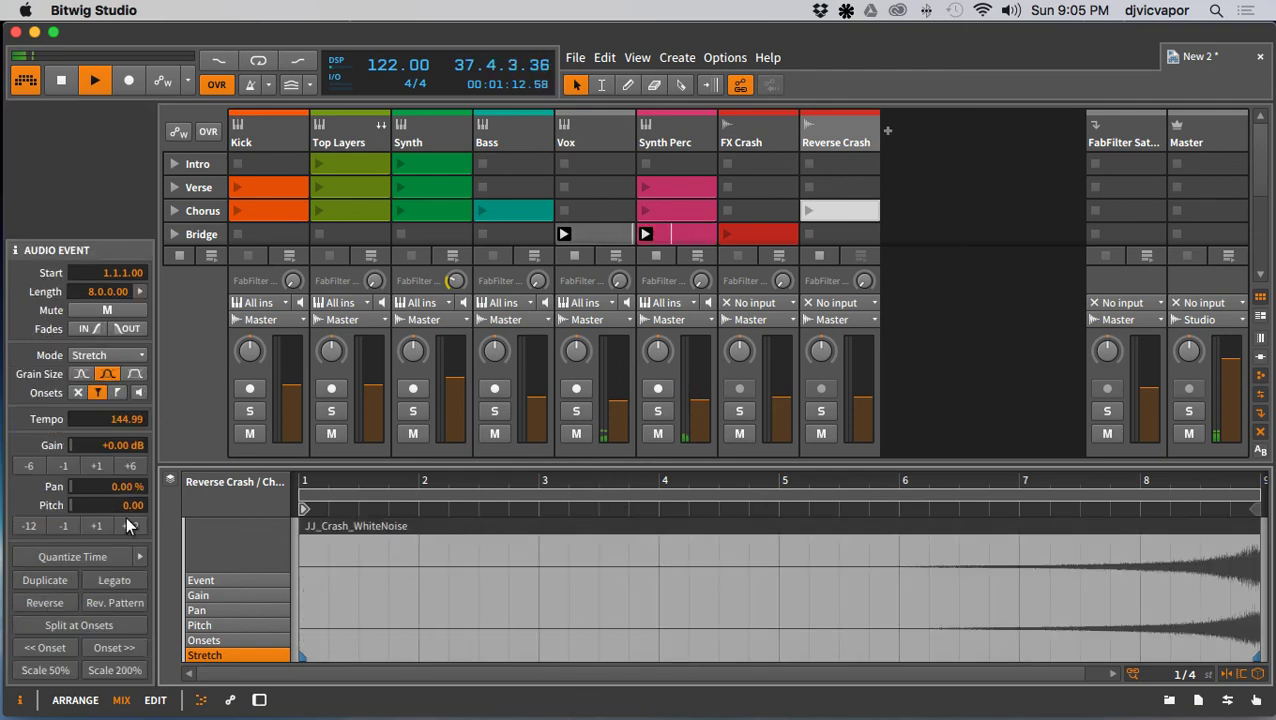
{"action": "left_click", "coordinate": [767, 491]}
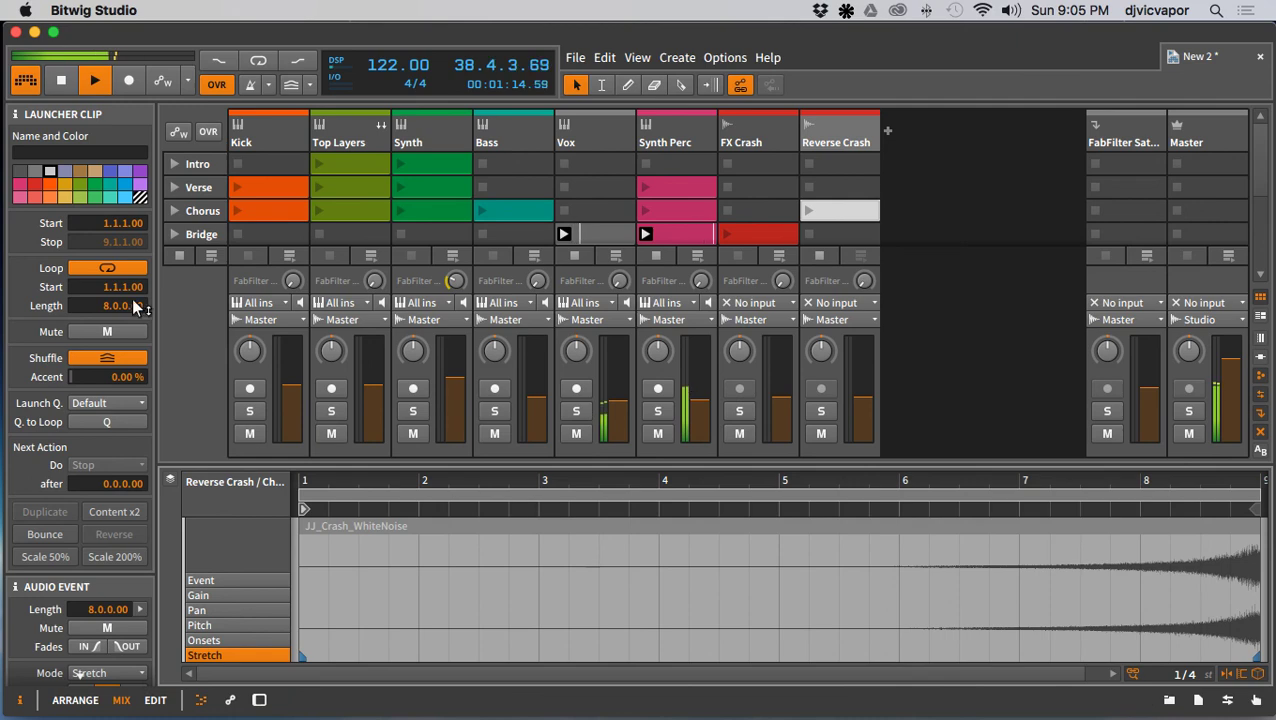
{"action": "left_click", "coordinate": [127, 266]}
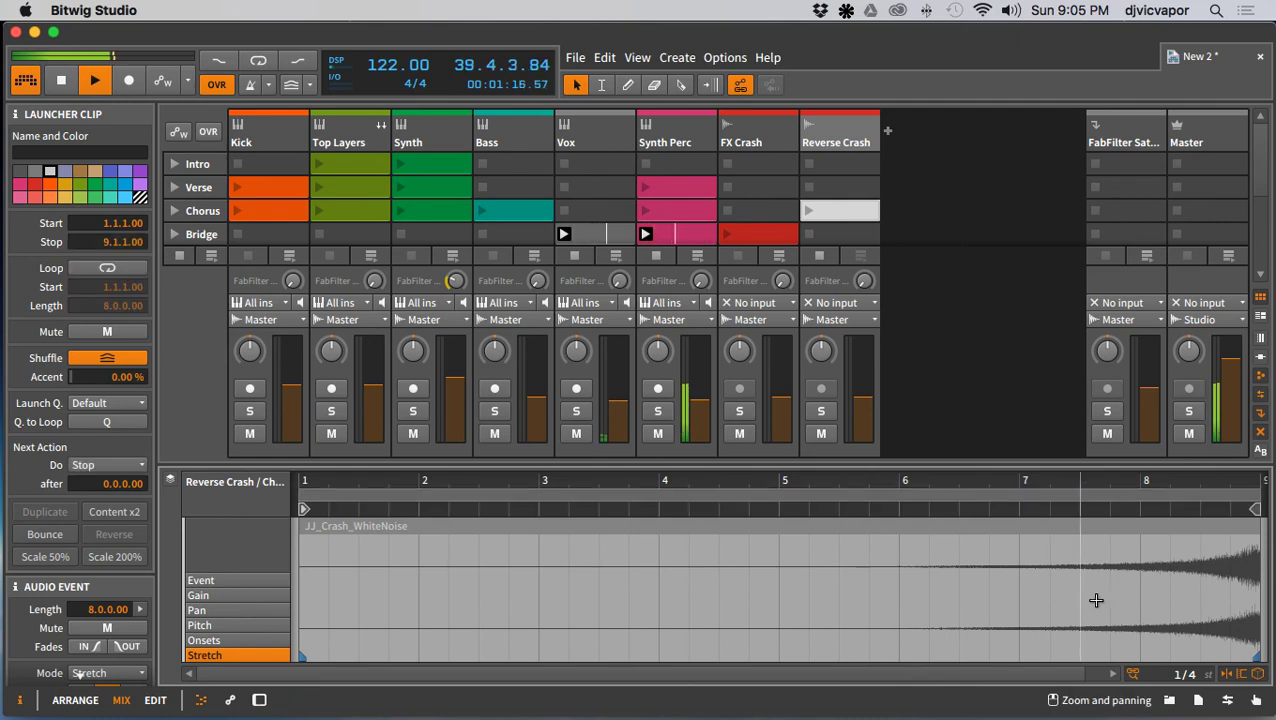
{"action": "left_click_drag", "start_coordinate": [1020, 462], "coordinate": [1001, 645]}
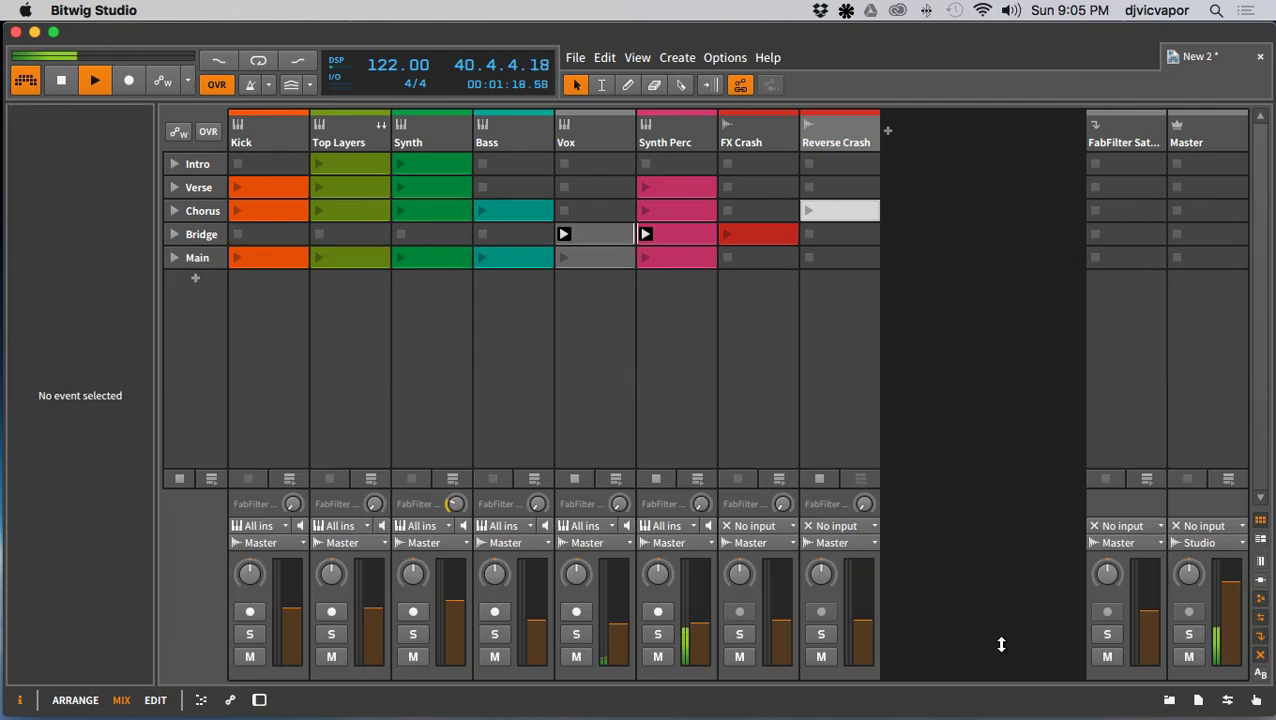
Step: Play the Chorus scene into the Bridge to audition the crash transition and lower the FX Crash track's volume slightly
{"action": "left_click", "coordinate": [174, 211]}
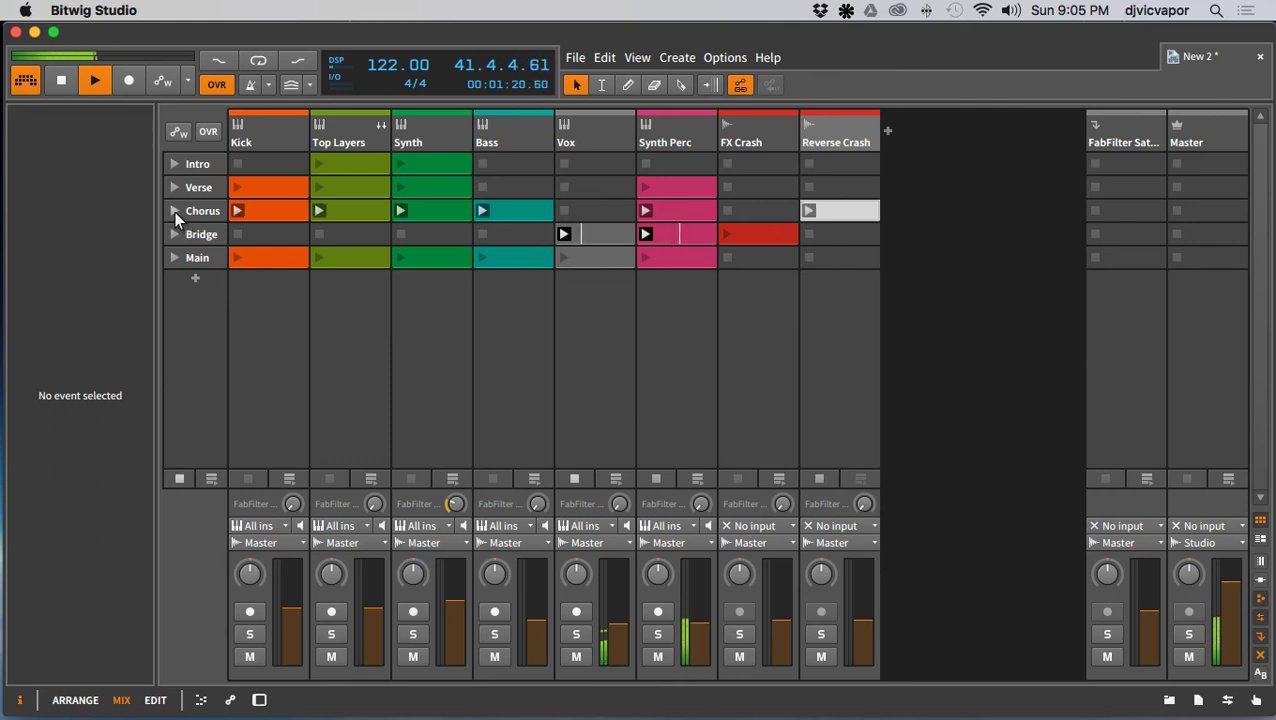
{"action": "left_click", "coordinate": [19, 700]}
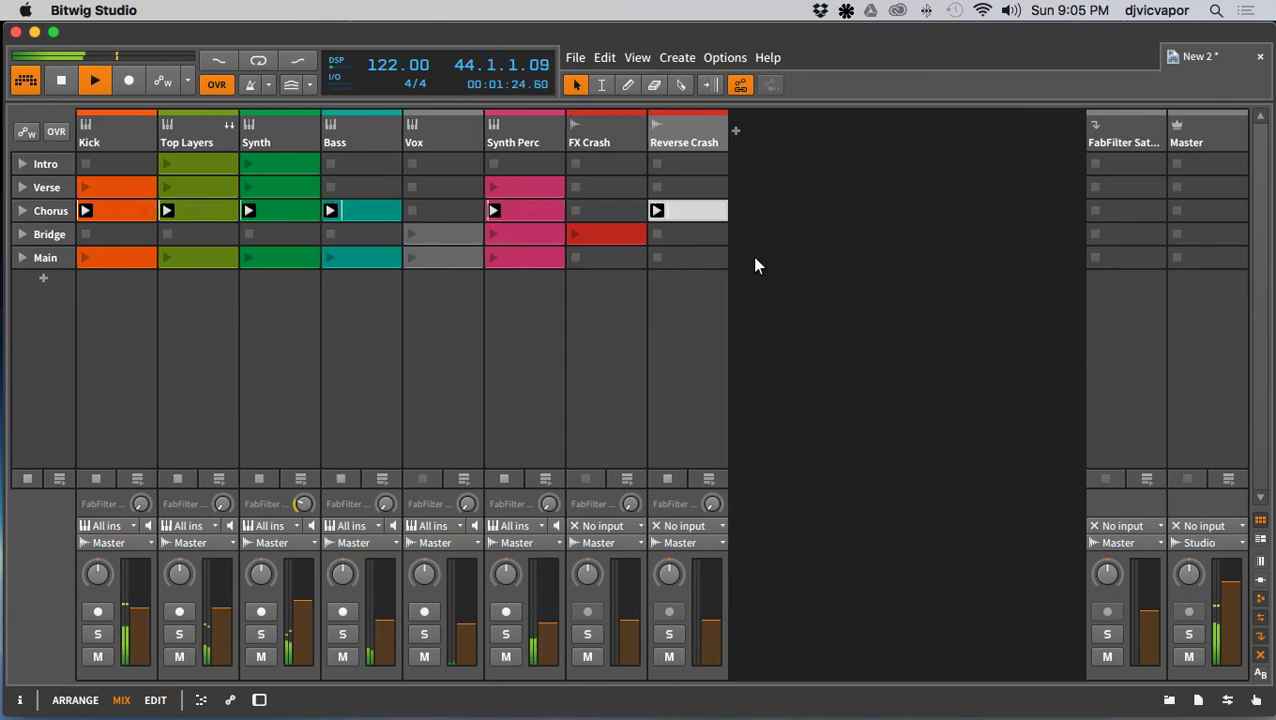
{"action": "left_click", "coordinate": [23, 236]}
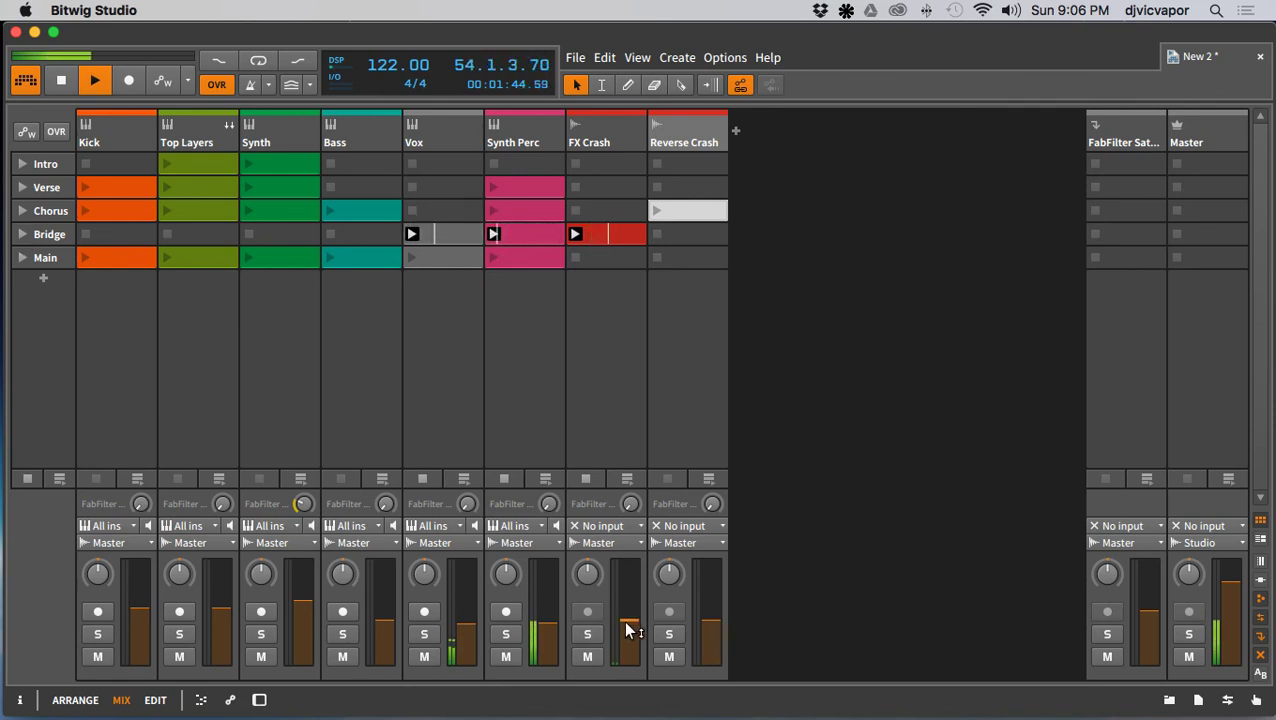
{"action": "left_click_drag", "start_coordinate": [626, 621], "coordinate": [626, 626]}
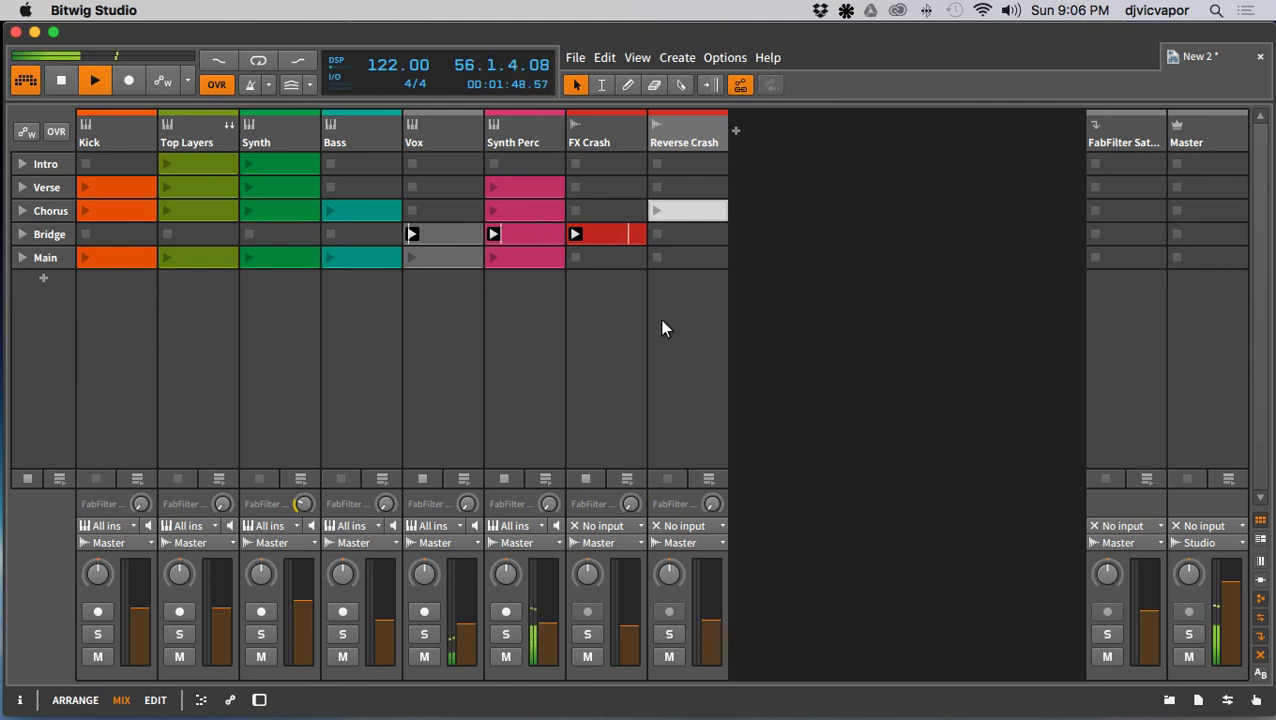
Step: Copy the FX Crash clip to the Main scene and the Reverse Crash clip from the Chorus to the Bridge scene
{"action": "left_click", "coordinate": [607, 238]}
{"action": "left_click_drag", "start_coordinate": [609, 236], "coordinate": [612, 257]}
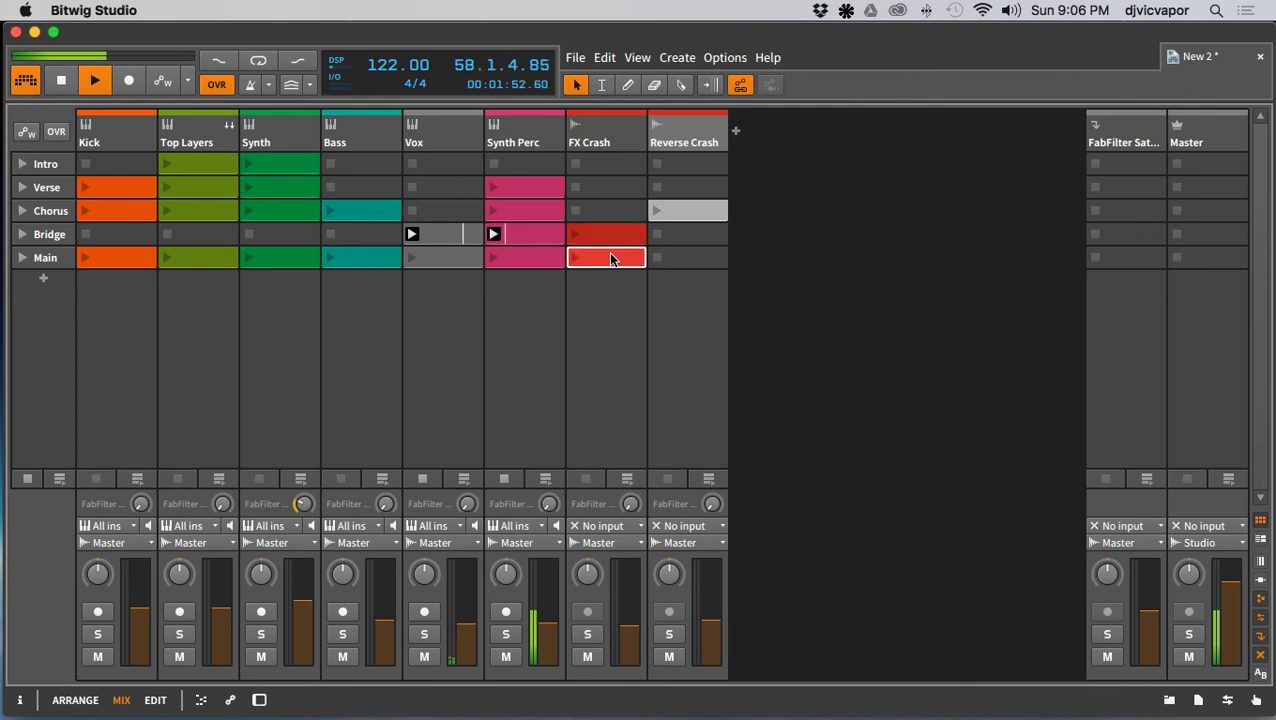
{"action": "left_click", "coordinate": [23, 258]}
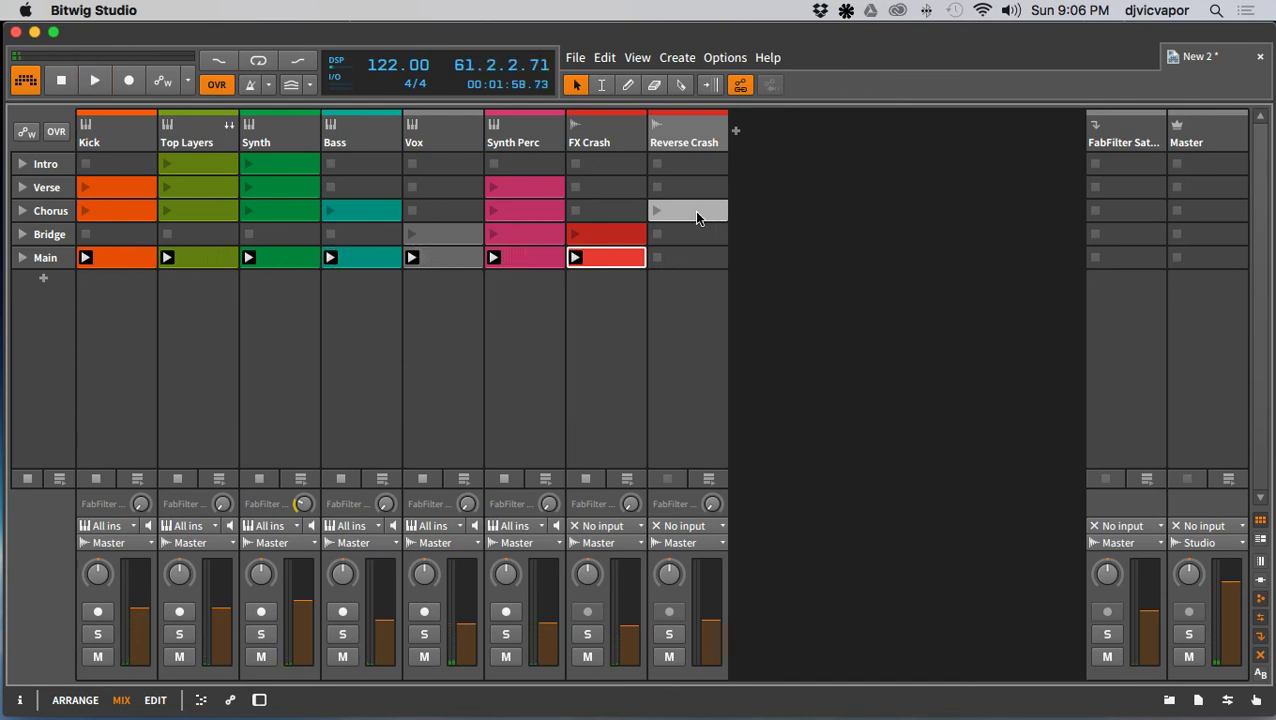
{"action": "left_click_drag", "start_coordinate": [697, 214], "coordinate": [696, 234]}
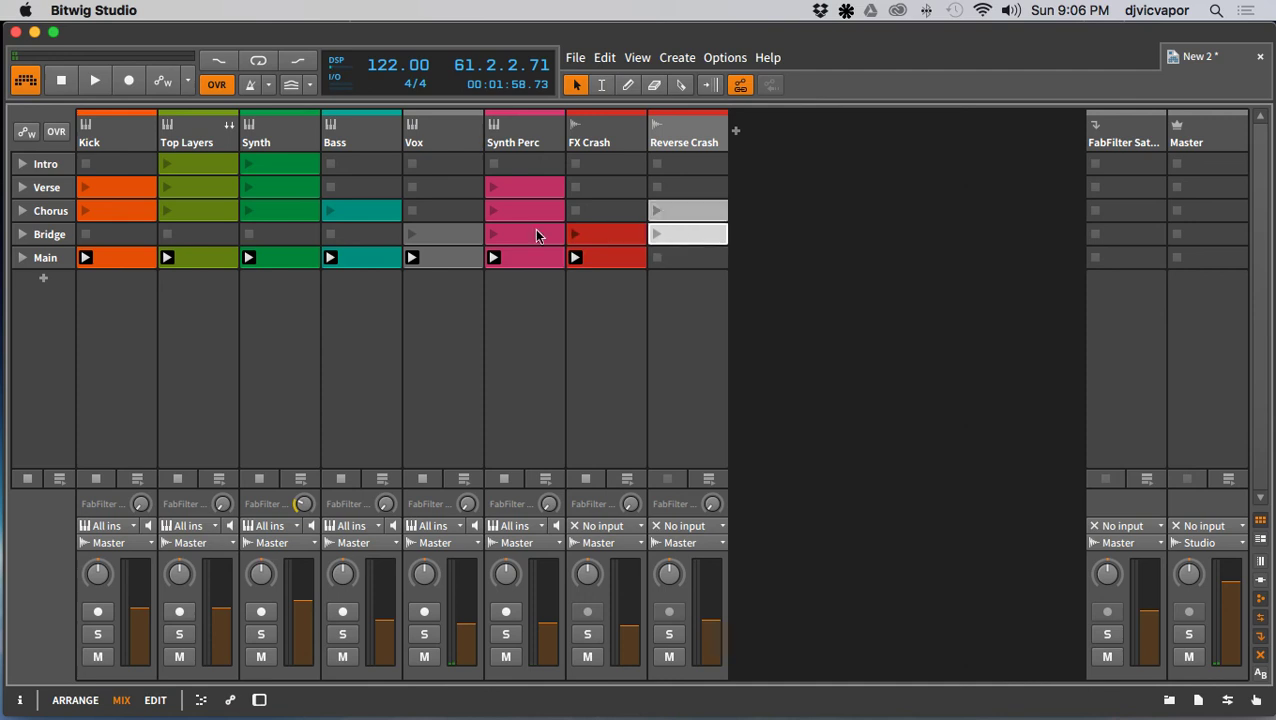
Step: Audition the transitions by launching the Chorus and Bridge scenes alternately, the Bridge's Reverse Crash clip on its own, and the Main scene
{"action": "left_click", "coordinate": [24, 211]}
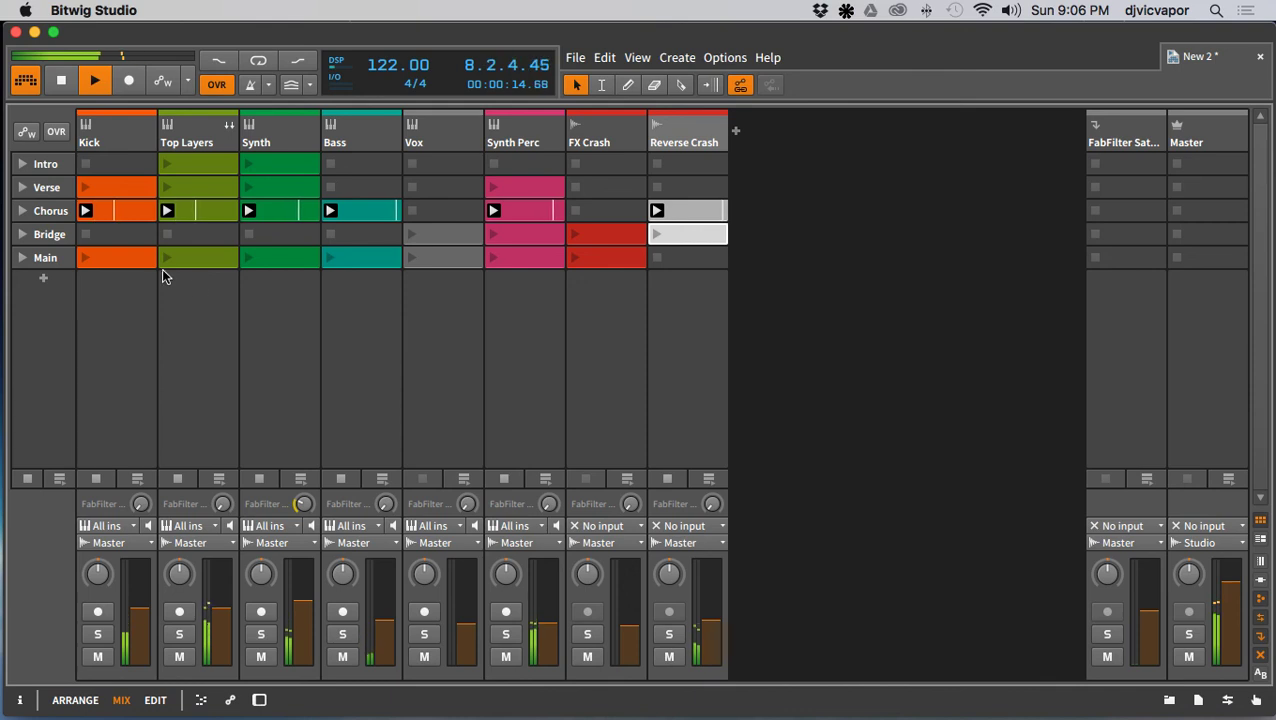
{"action": "left_click", "coordinate": [22, 234]}
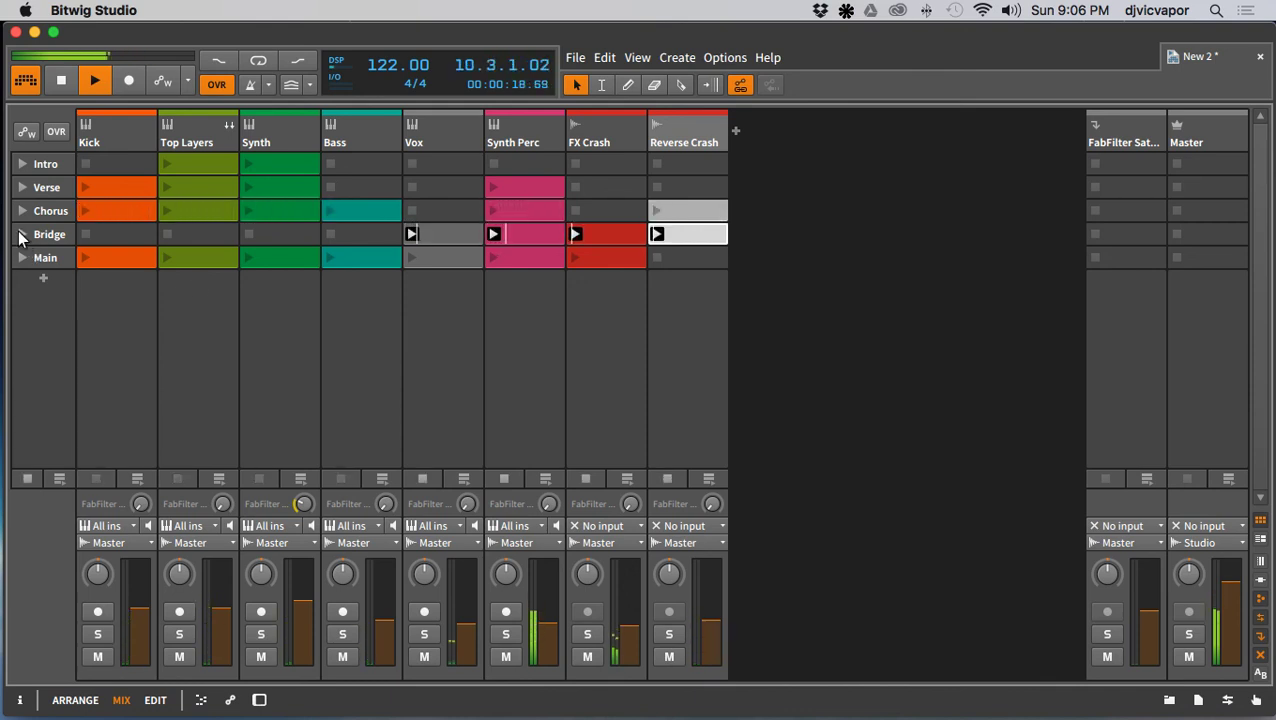
{"action": "left_click", "coordinate": [22, 211]}
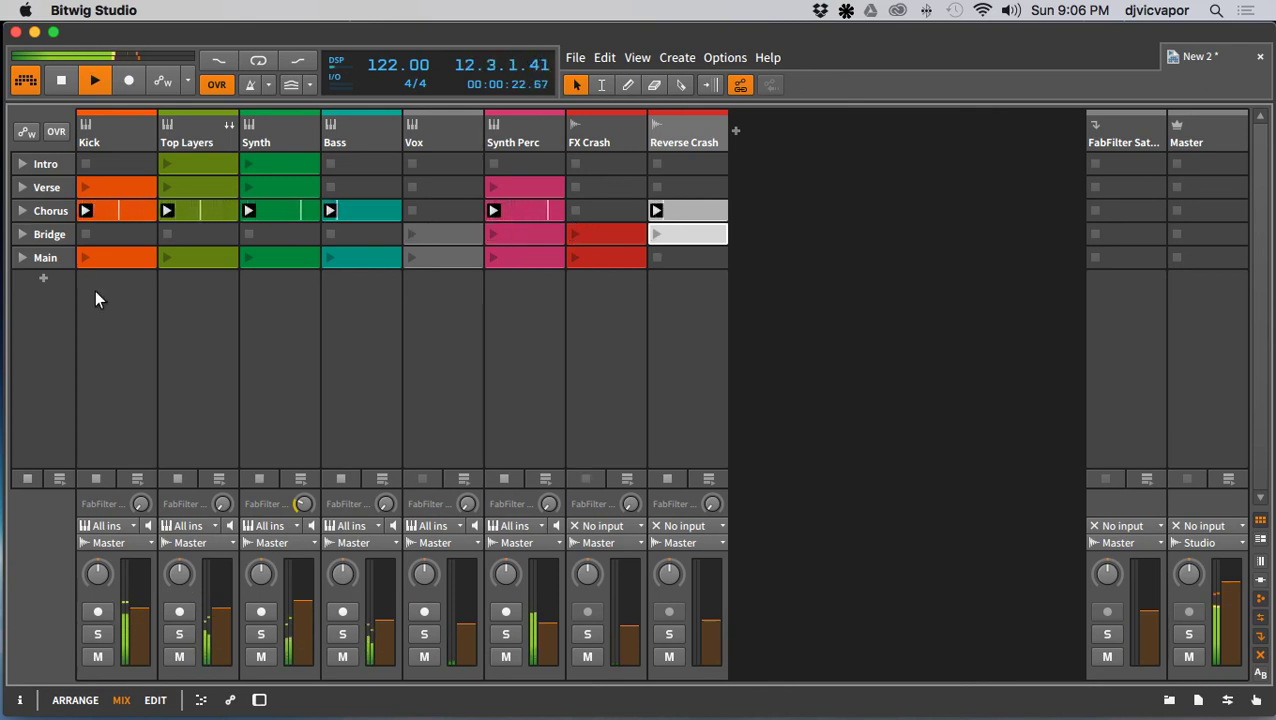
{"action": "left_click", "coordinate": [22, 236]}
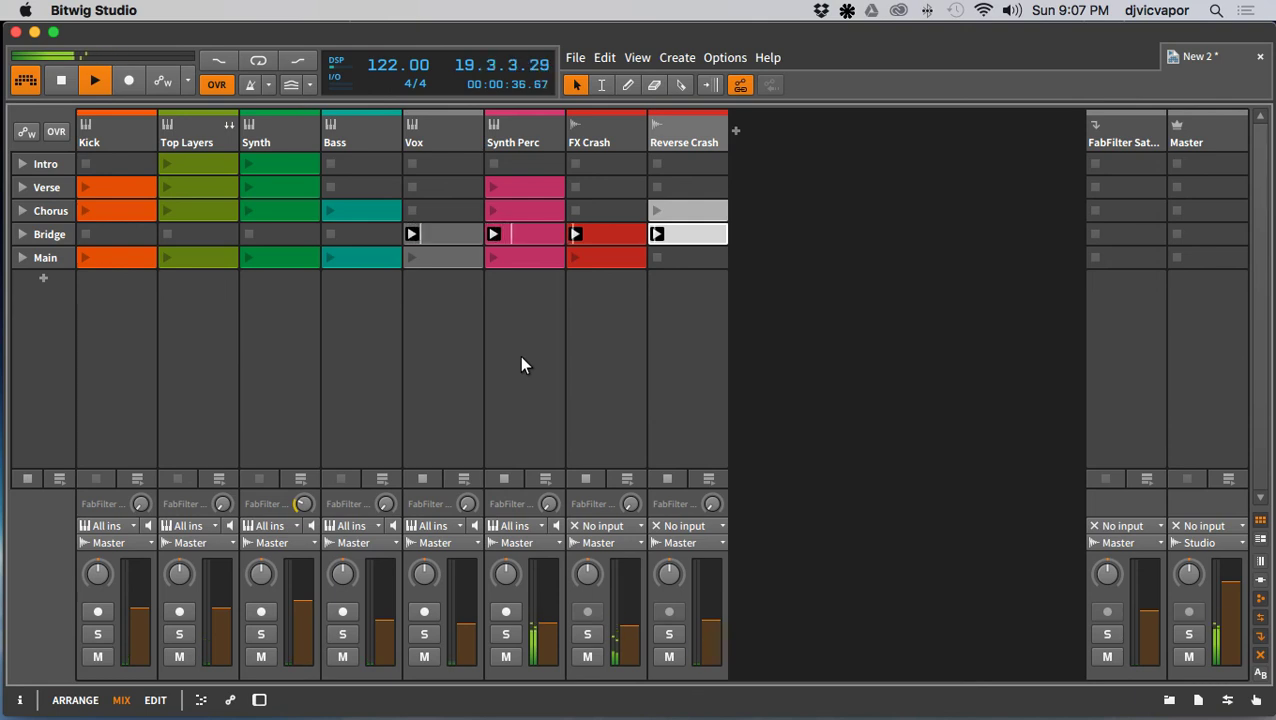
{"action": "left_click", "coordinate": [654, 232]}
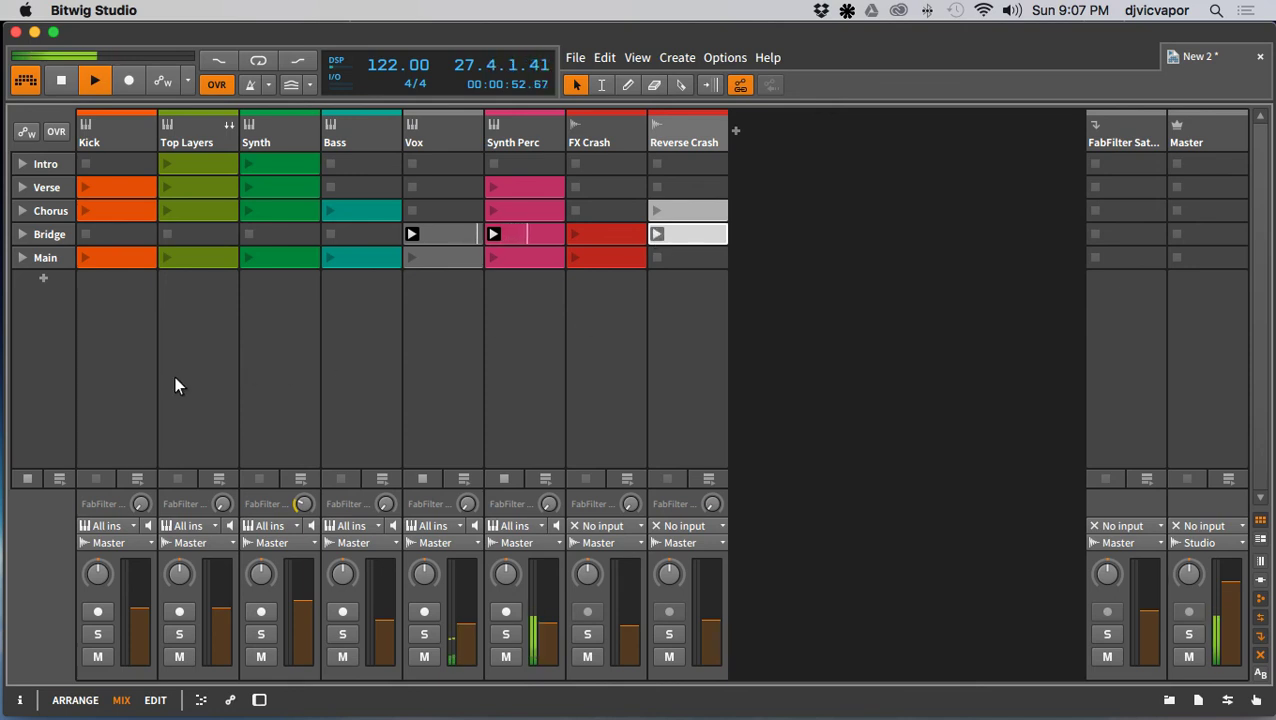
{"action": "left_click", "coordinate": [24, 259]}
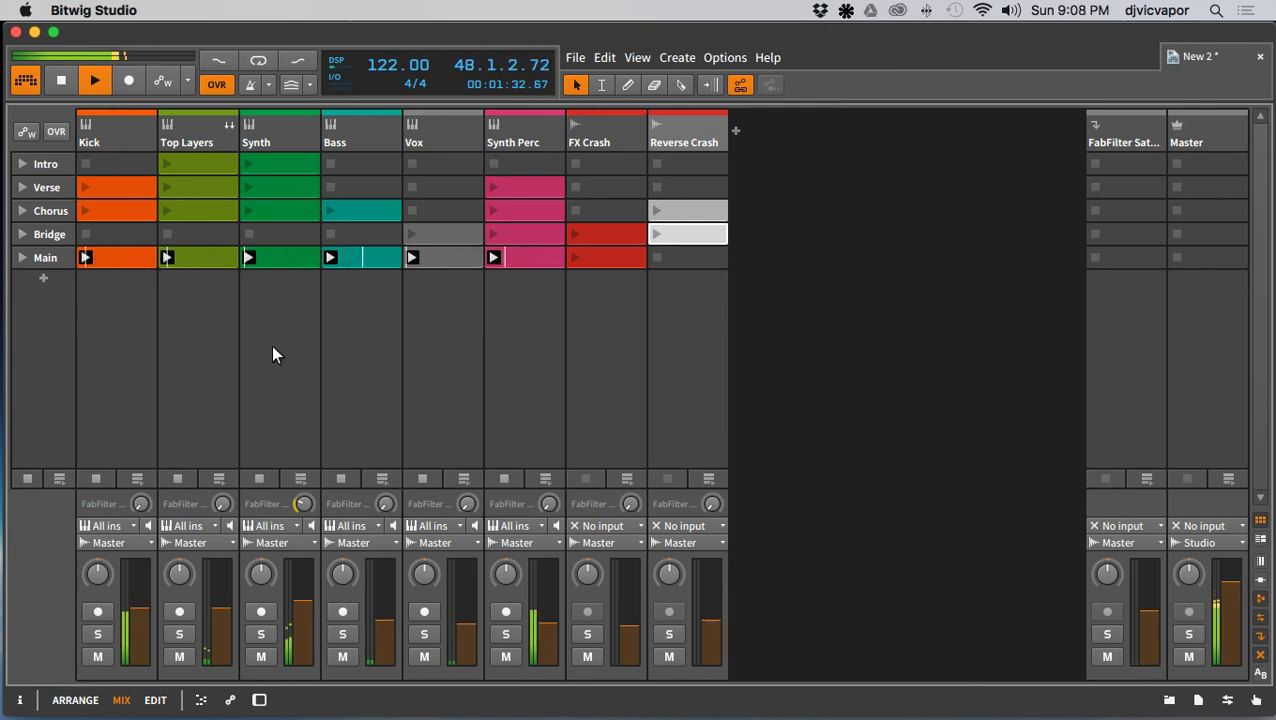
Step: Cue the Intro scene with playback reset to the start of the song and start recording into the arrangement
{"action": "left_click", "coordinate": [60, 85]}
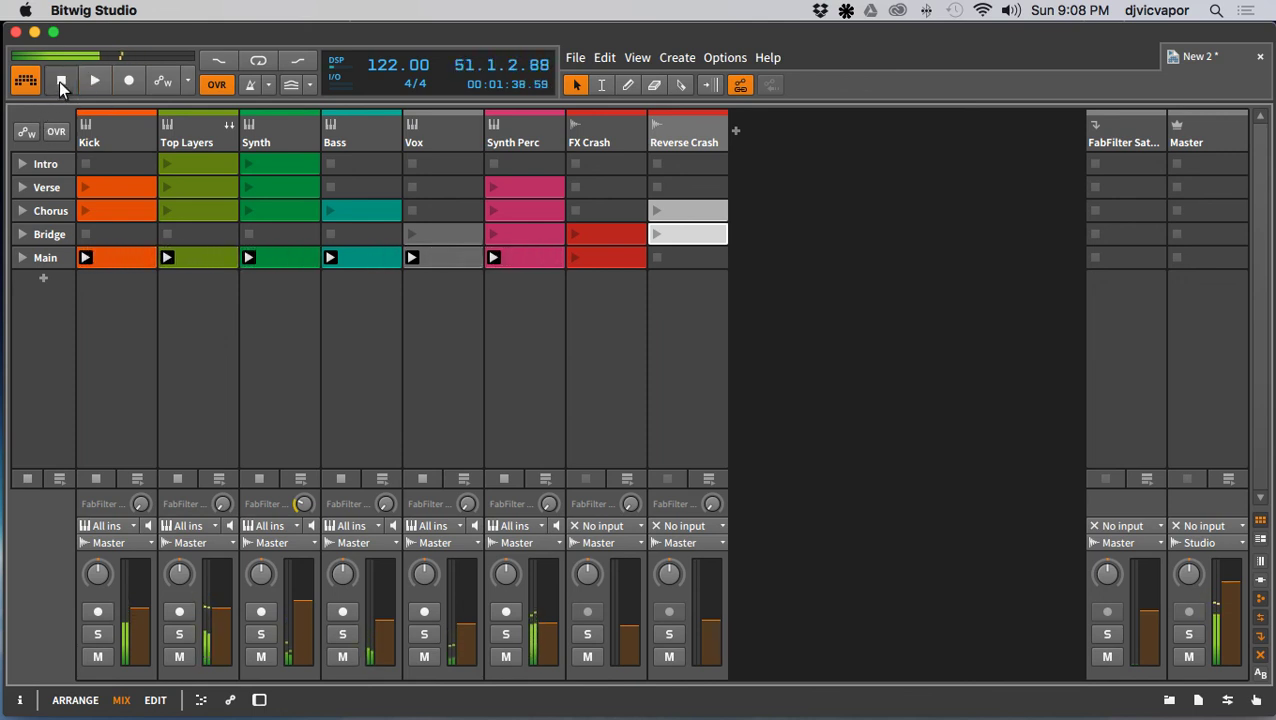
{"action": "left_click", "coordinate": [60, 85]}
{"action": "left_click", "coordinate": [17, 164]}
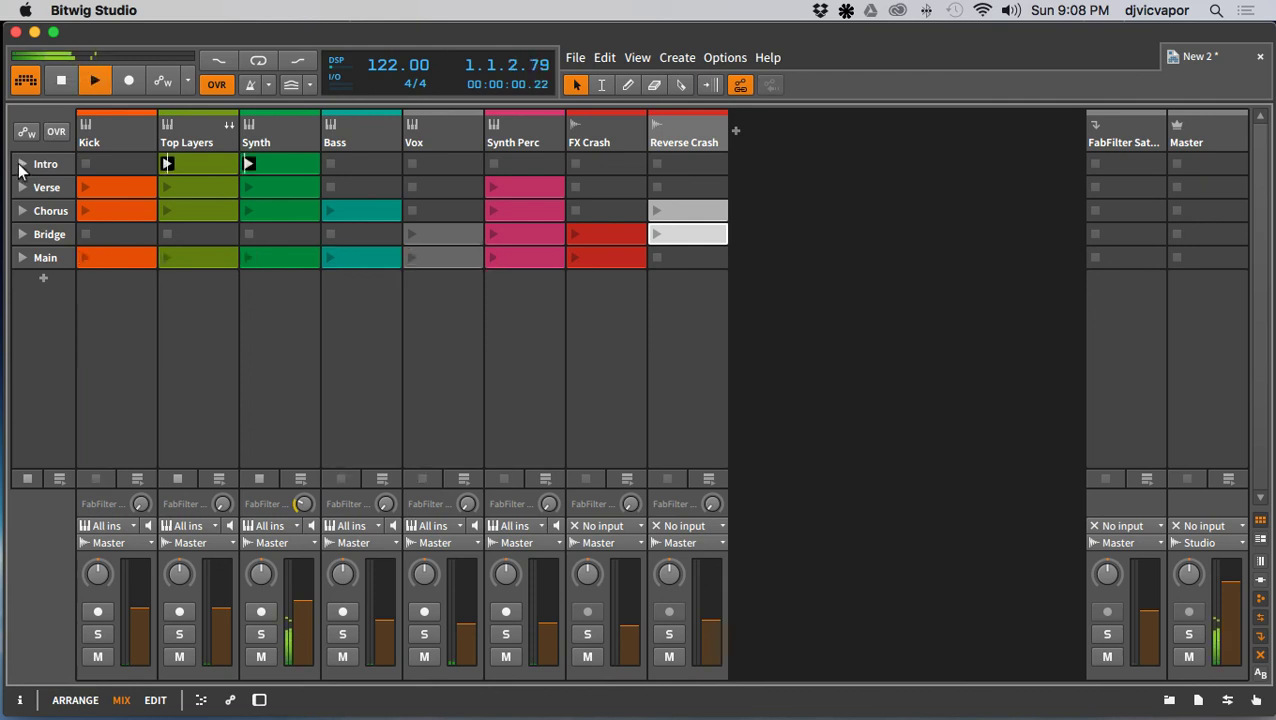
{"action": "left_click", "coordinate": [68, 87]}
{"action": "left_click", "coordinate": [62, 84]}
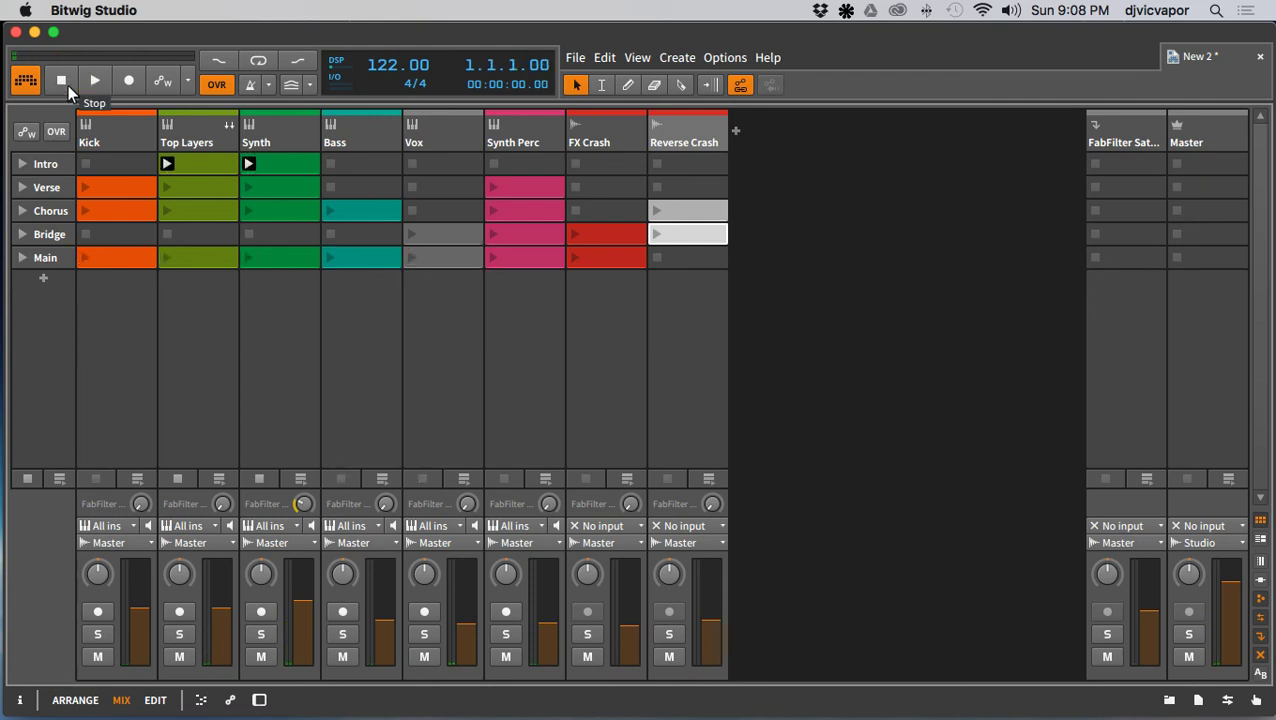
{"action": "left_click", "coordinate": [129, 81]}
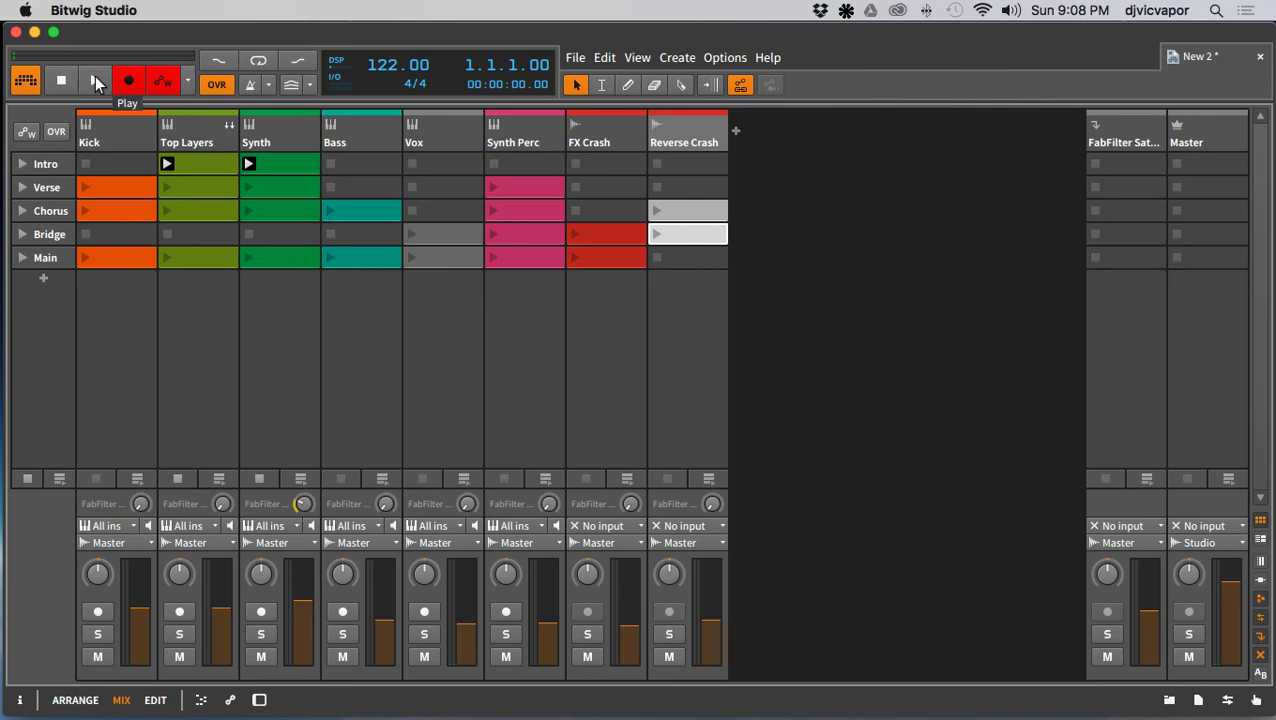
{"action": "left_click", "coordinate": [97, 84]}
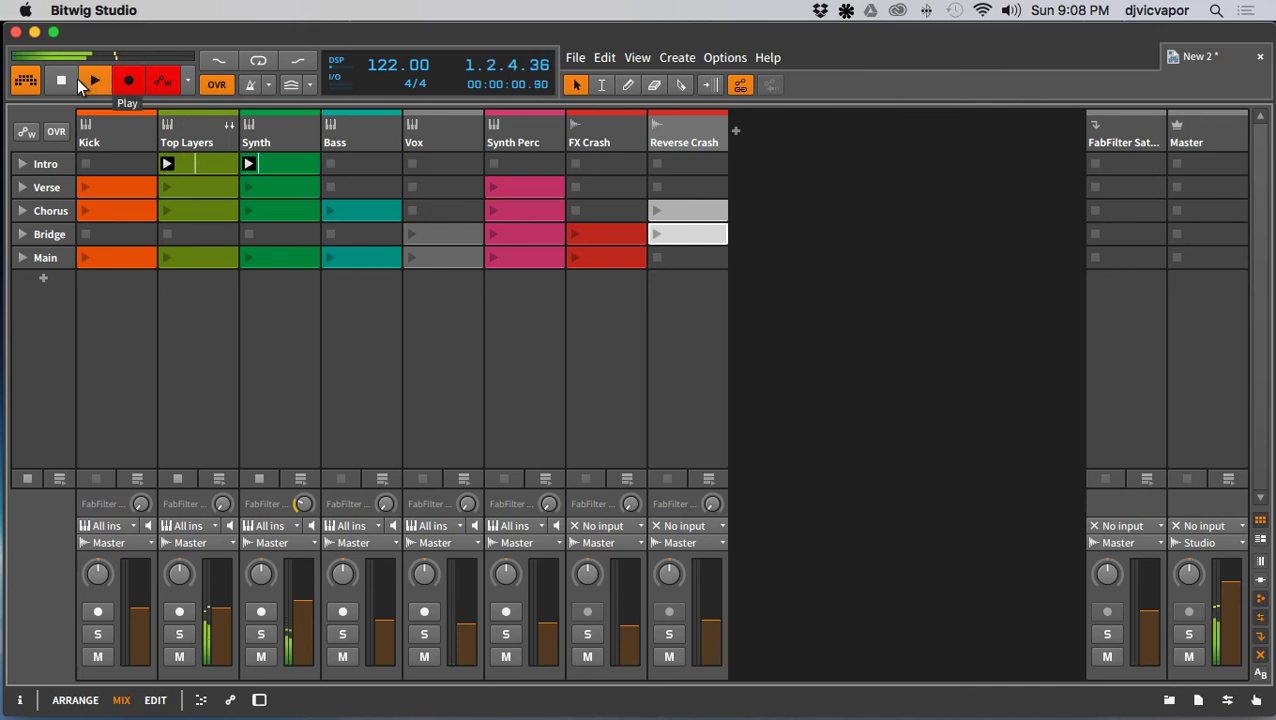
Step: Record the Verse scene with a Kick track dropout leading into a launch of the Chorus scene
{"action": "left_click", "coordinate": [22, 188]}
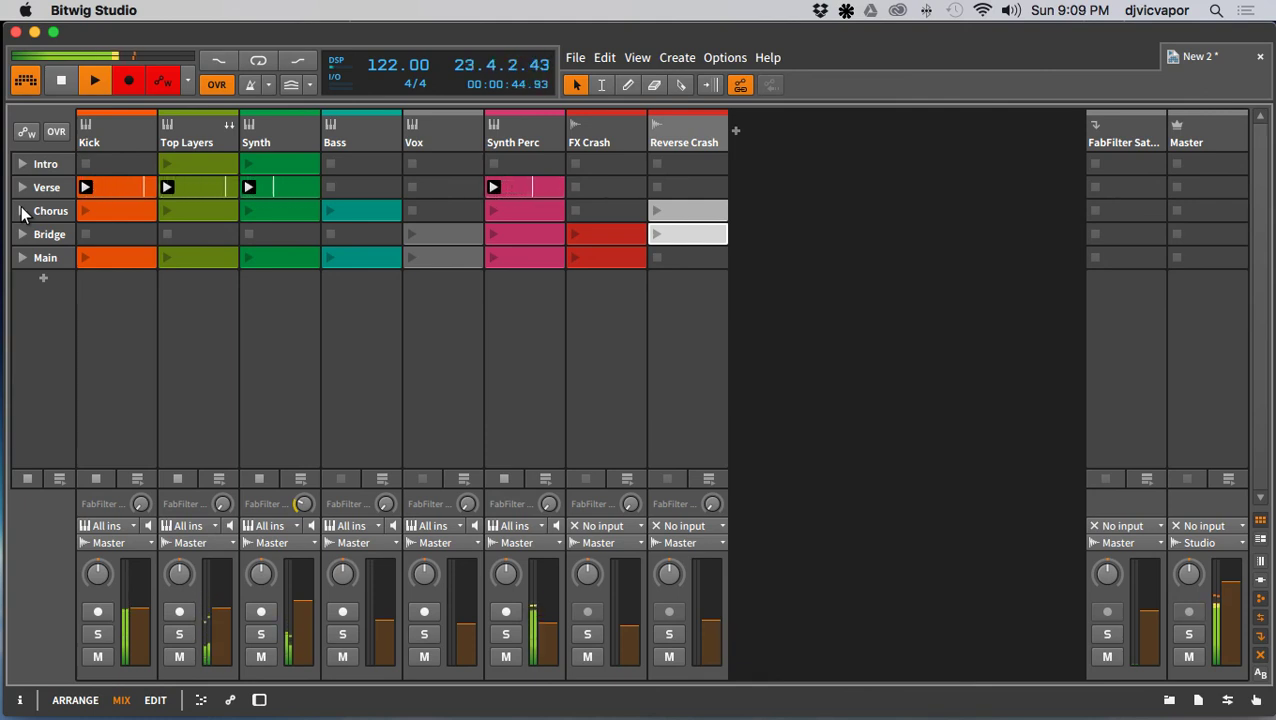
{"action": "left_click", "coordinate": [95, 478]}
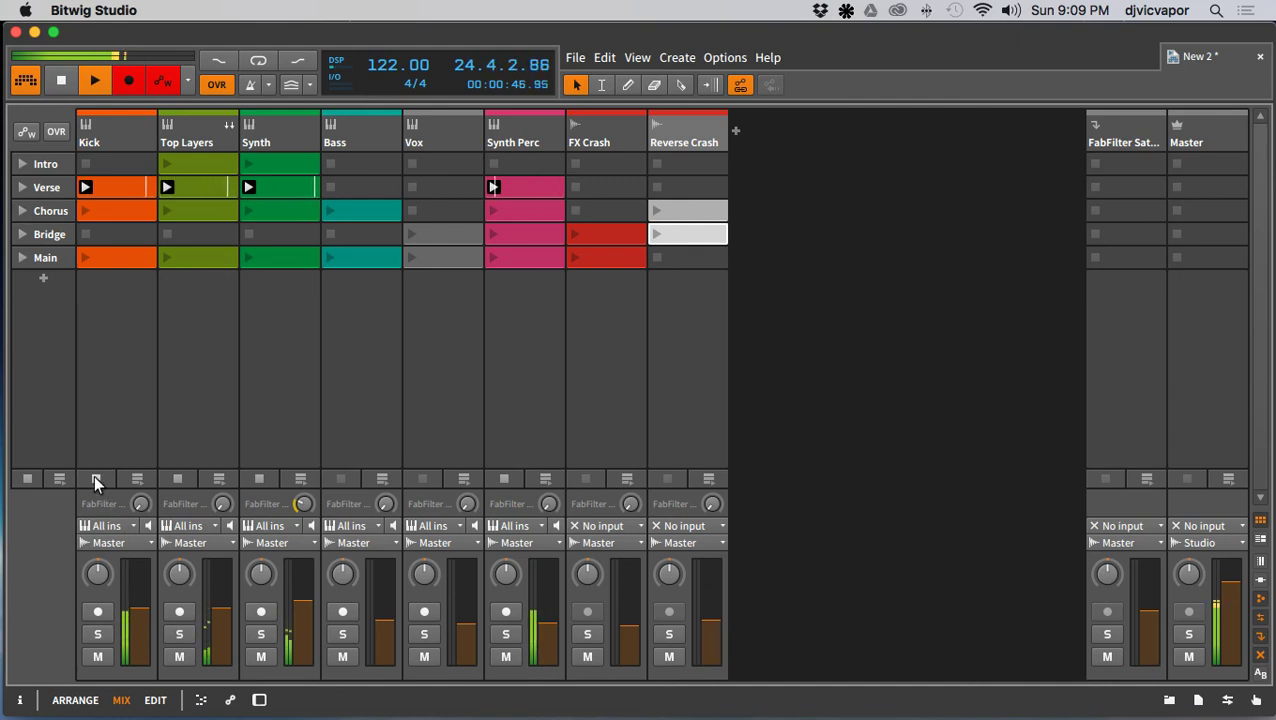
{"action": "left_click", "coordinate": [25, 214]}
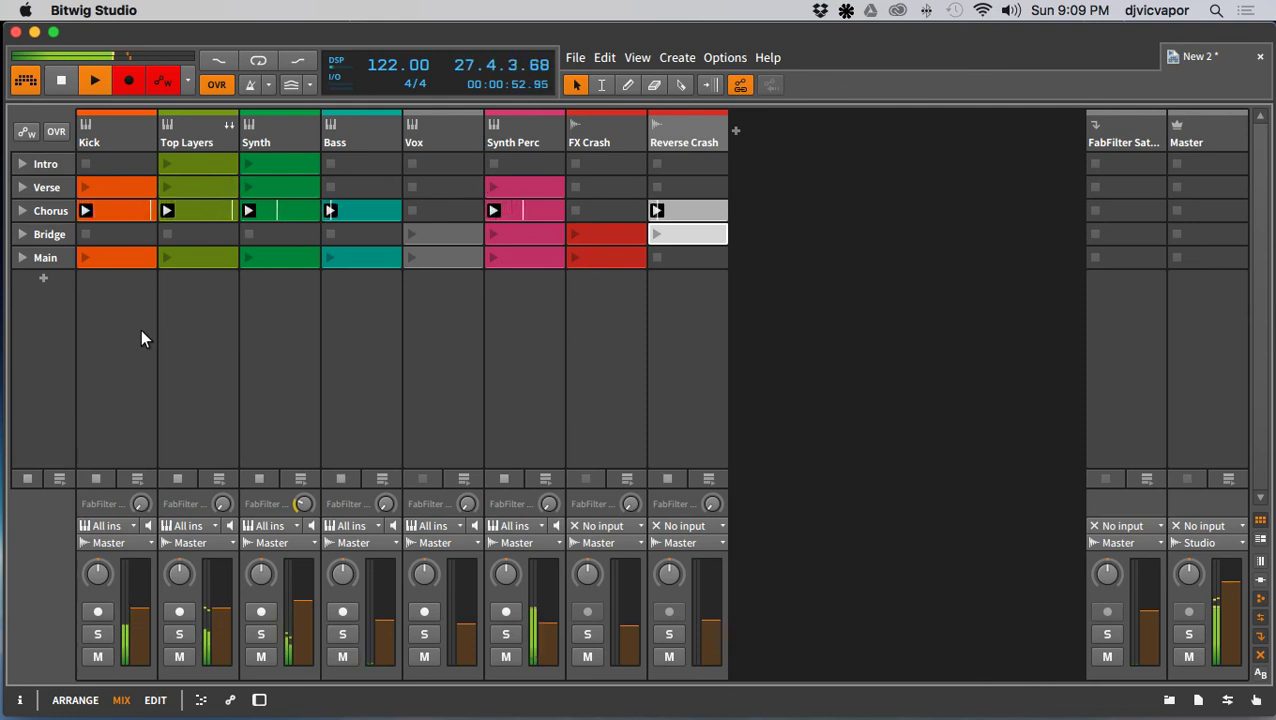
Step: Thin out the Chorus by stopping Reverse Crash and Synth Perc, and retrigger its Reverse Crash clip to lead into the Bridge scene
{"action": "left_click", "coordinate": [655, 256]}
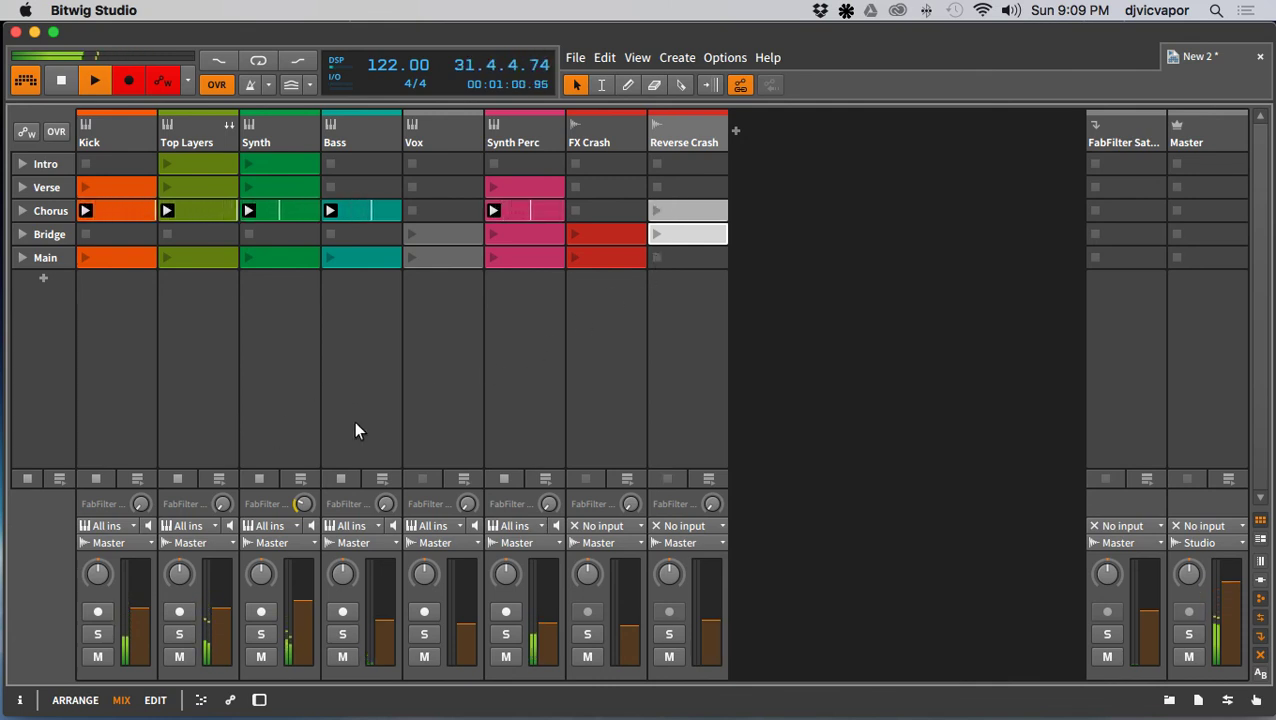
{"action": "left_click", "coordinate": [503, 478]}
{"action": "left_click", "coordinate": [654, 211]}
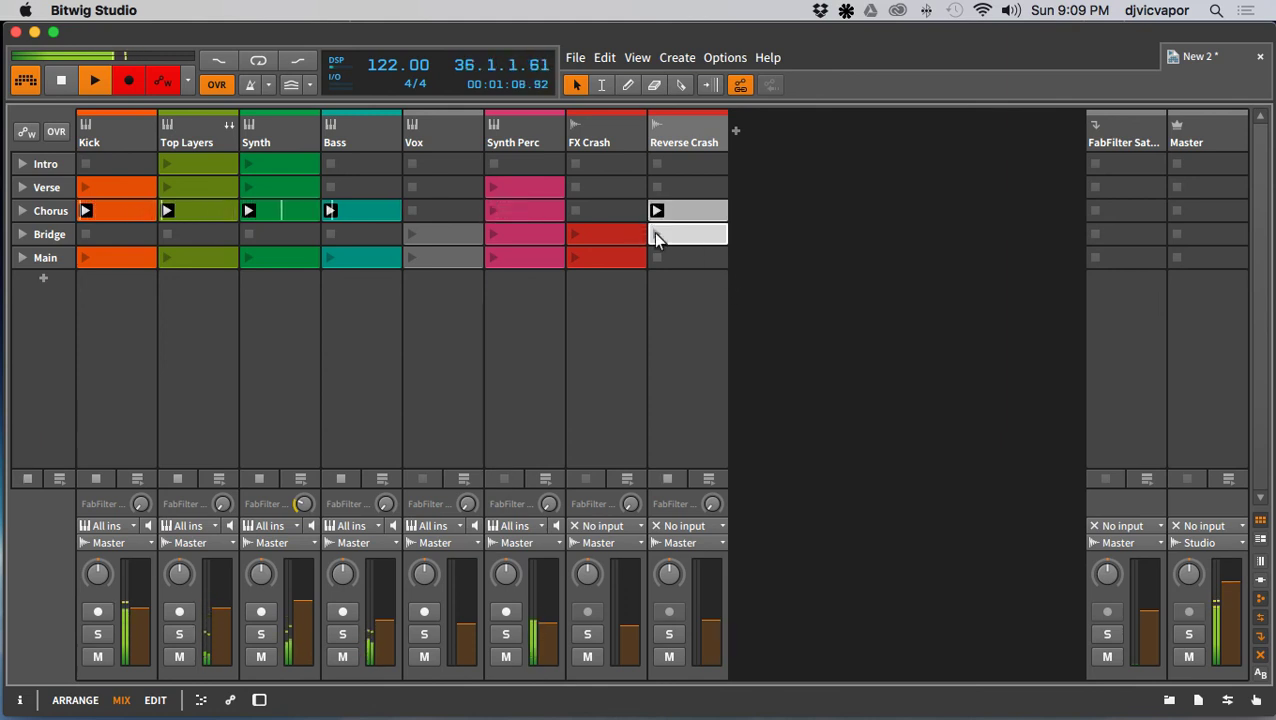
{"action": "left_click", "coordinate": [21, 234]}
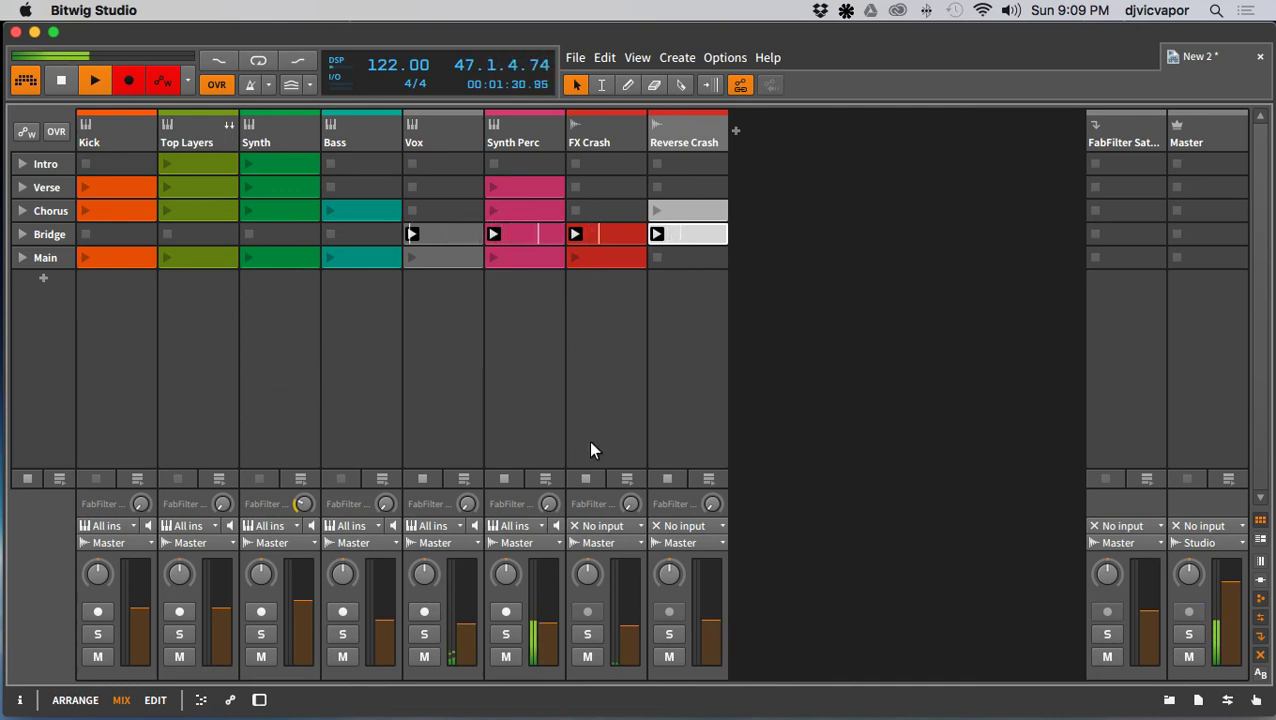
Step: Strip the Bridge down by stopping Reverse Crash and Synth Perc, and relaunch the Bridge's Reverse Crash clip as a build-up
{"action": "left_click", "coordinate": [655, 256]}
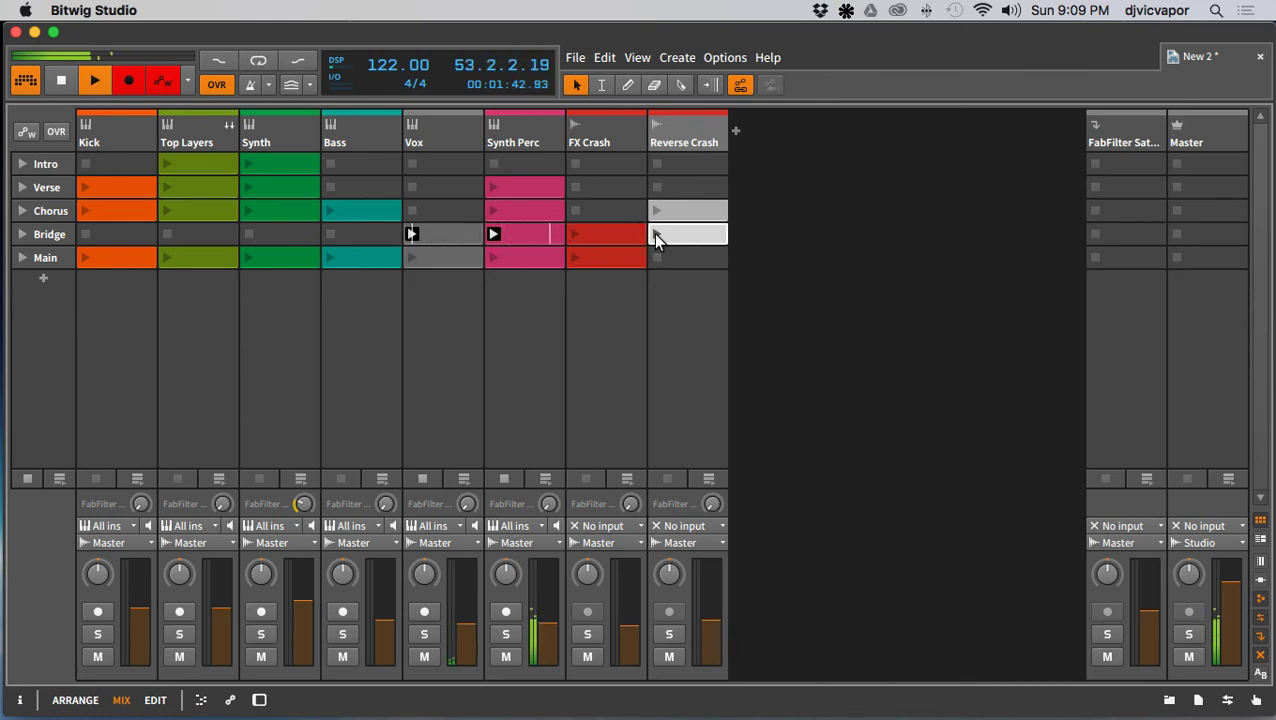
{"action": "left_click", "coordinate": [501, 473]}
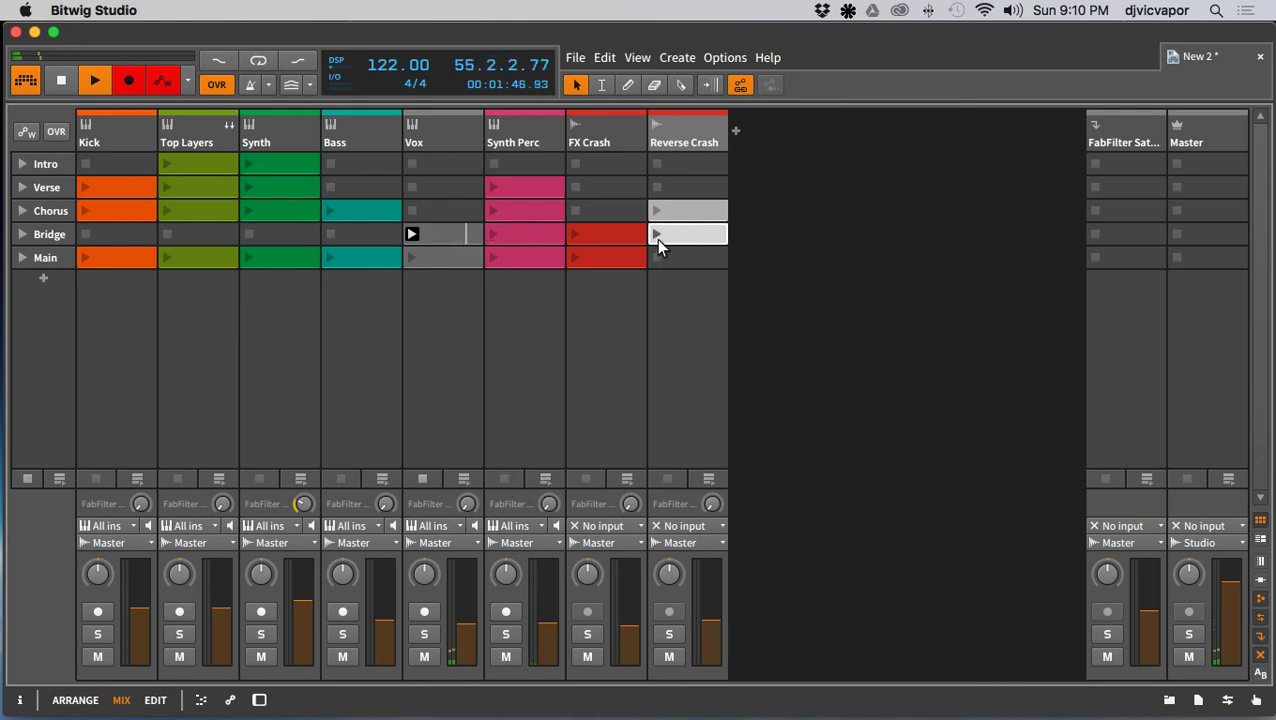
{"action": "left_click", "coordinate": [657, 234]}
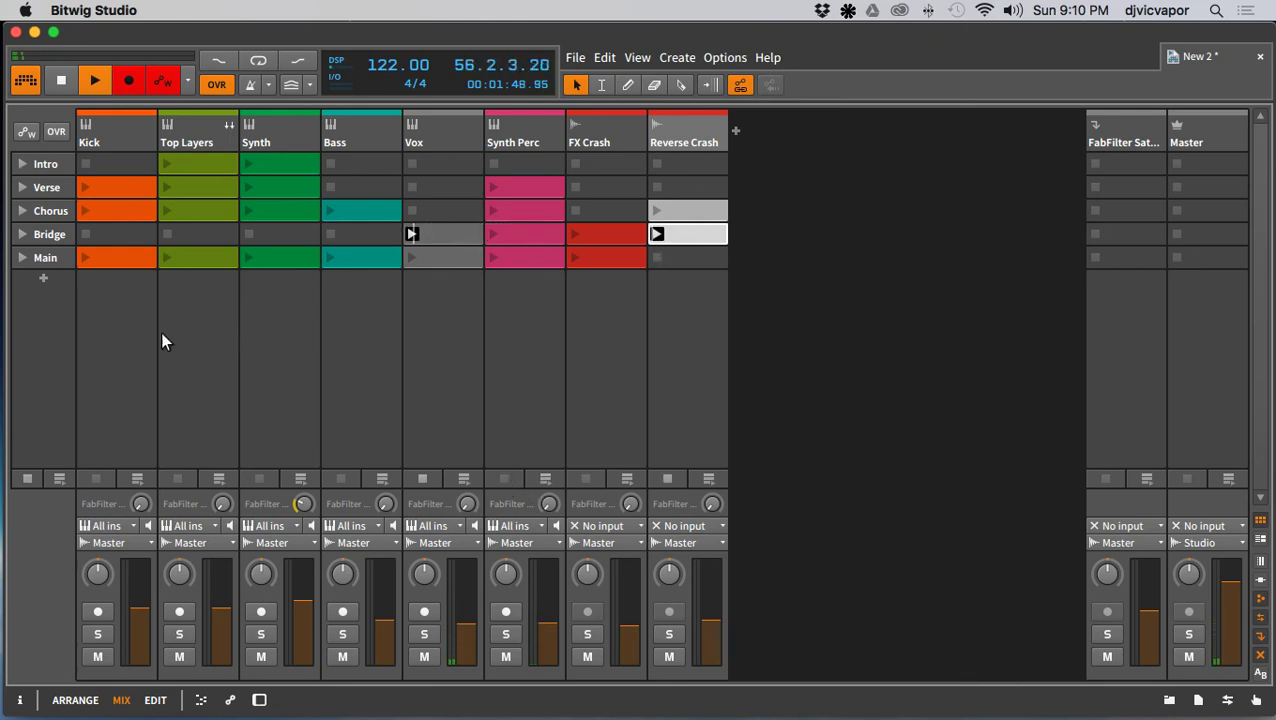
Step: Launch the Main scene and record a Kick dropout by stopping the Kick track and relaunching its Main clip
{"action": "left_click", "coordinate": [22, 258]}
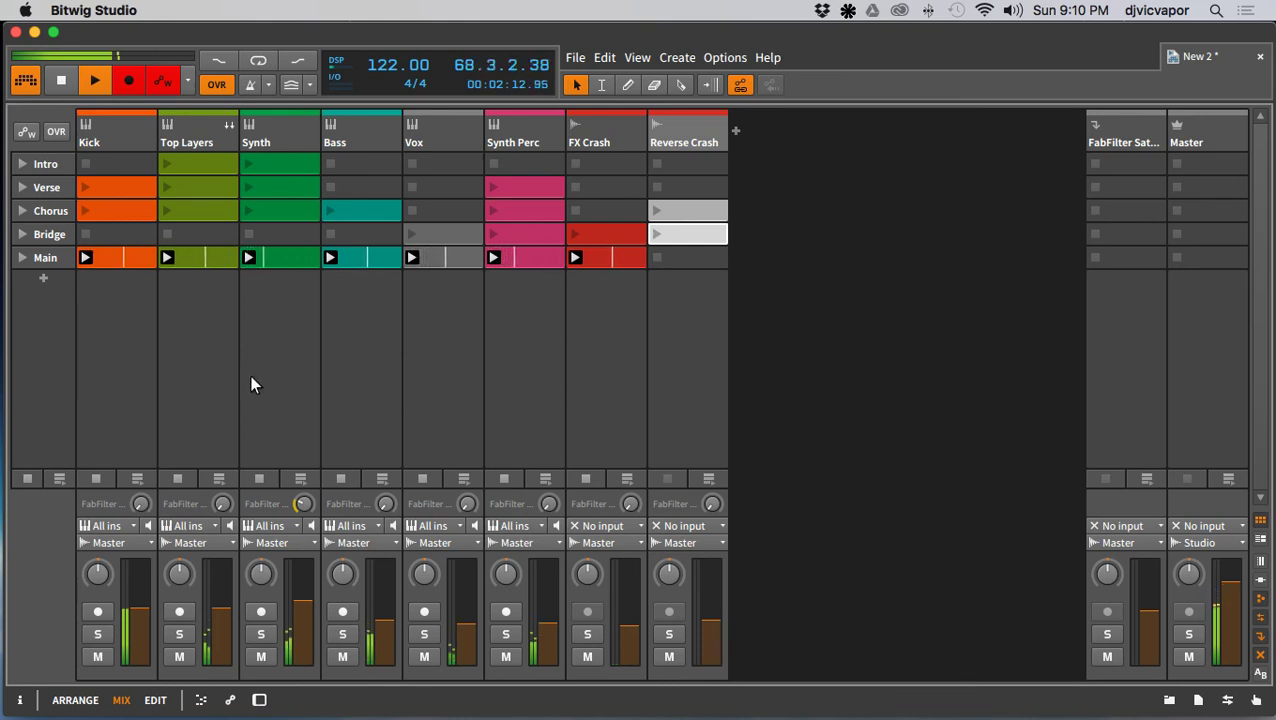
{"action": "left_click", "coordinate": [97, 478]}
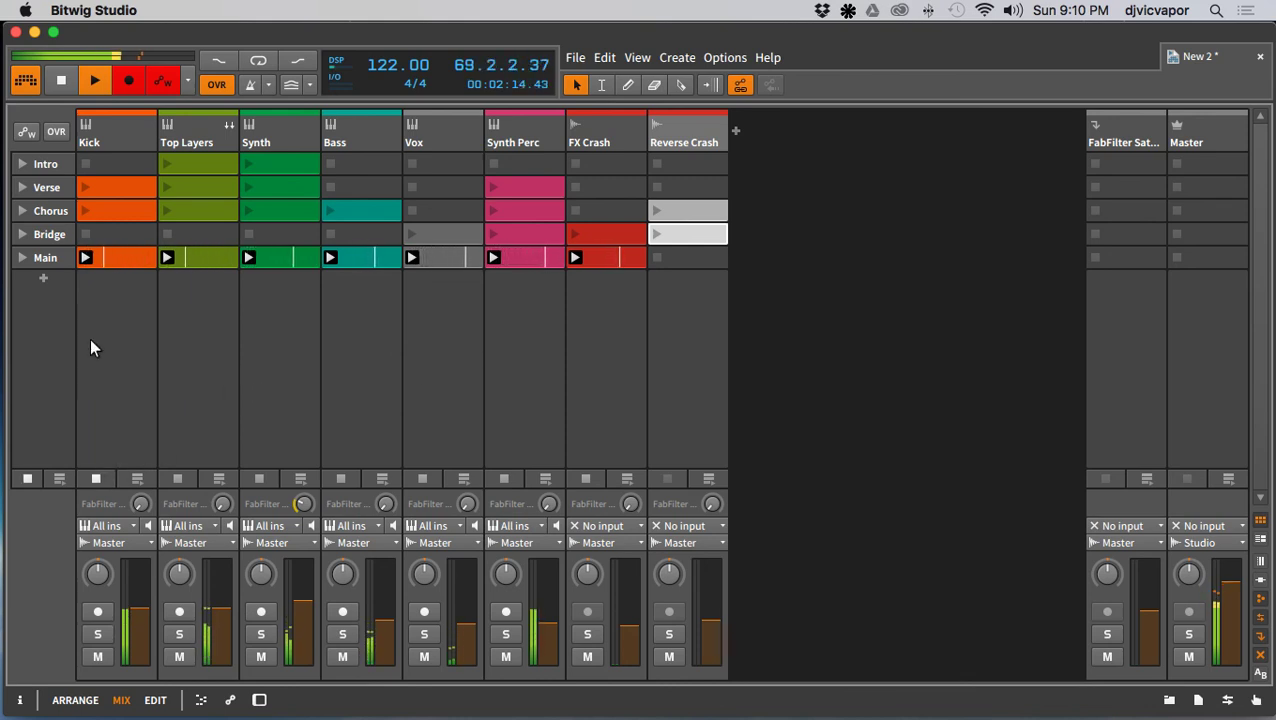
{"action": "left_click", "coordinate": [84, 256]}
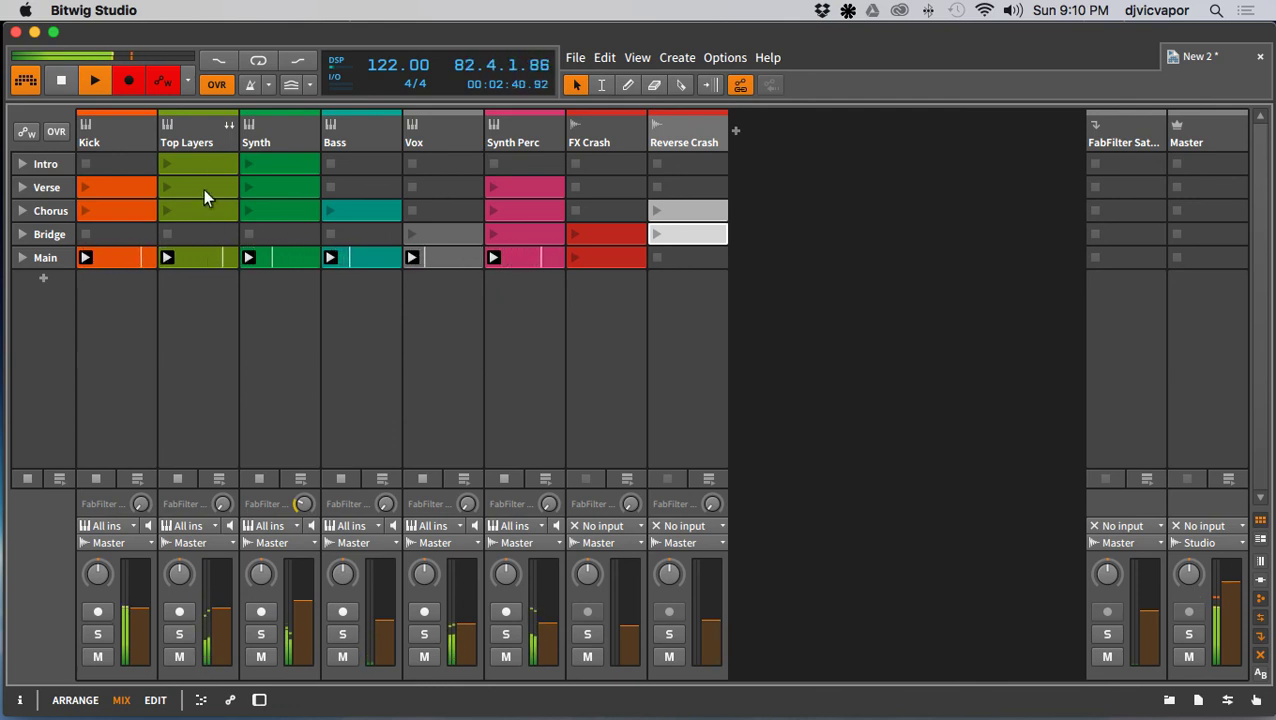
Step: Record a mute and unmute of the Hat pad in the Top Layers Drum Machine, with the Bridge's Reverse Crash clip leading into a Main scene relaunch
{"action": "double_click", "coordinate": [192, 140]}
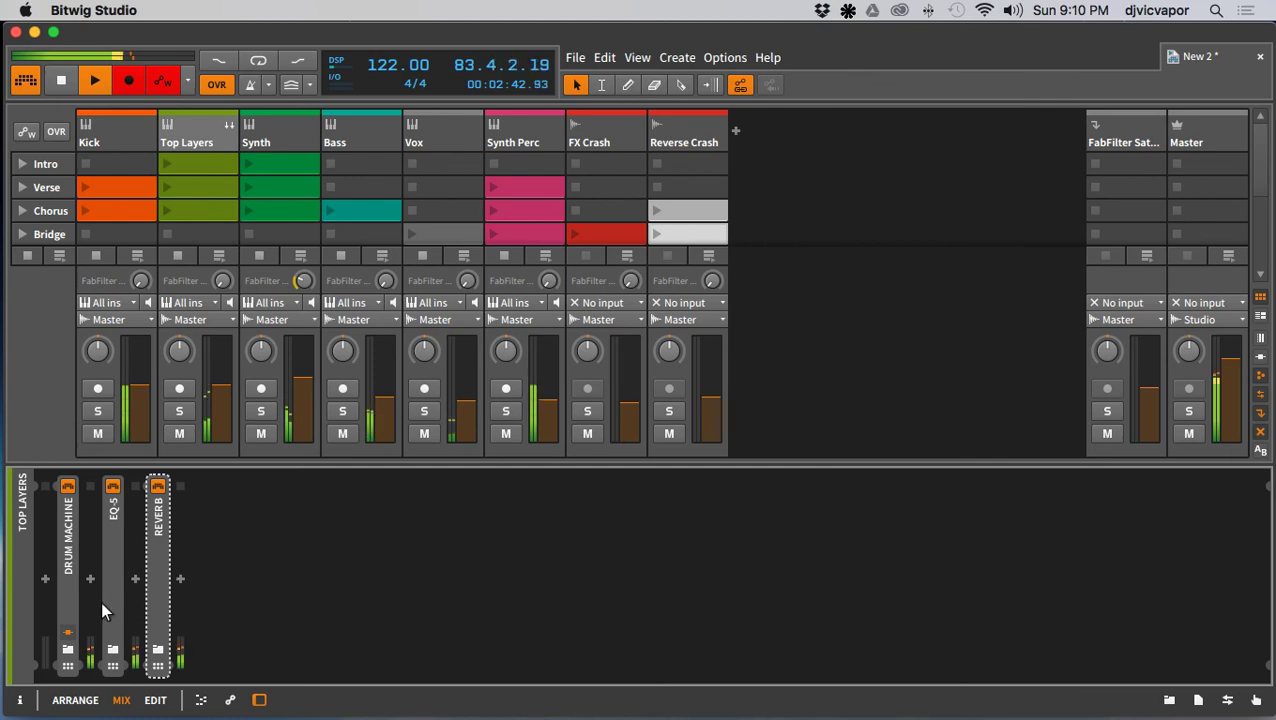
{"action": "double_click", "coordinate": [68, 592]}
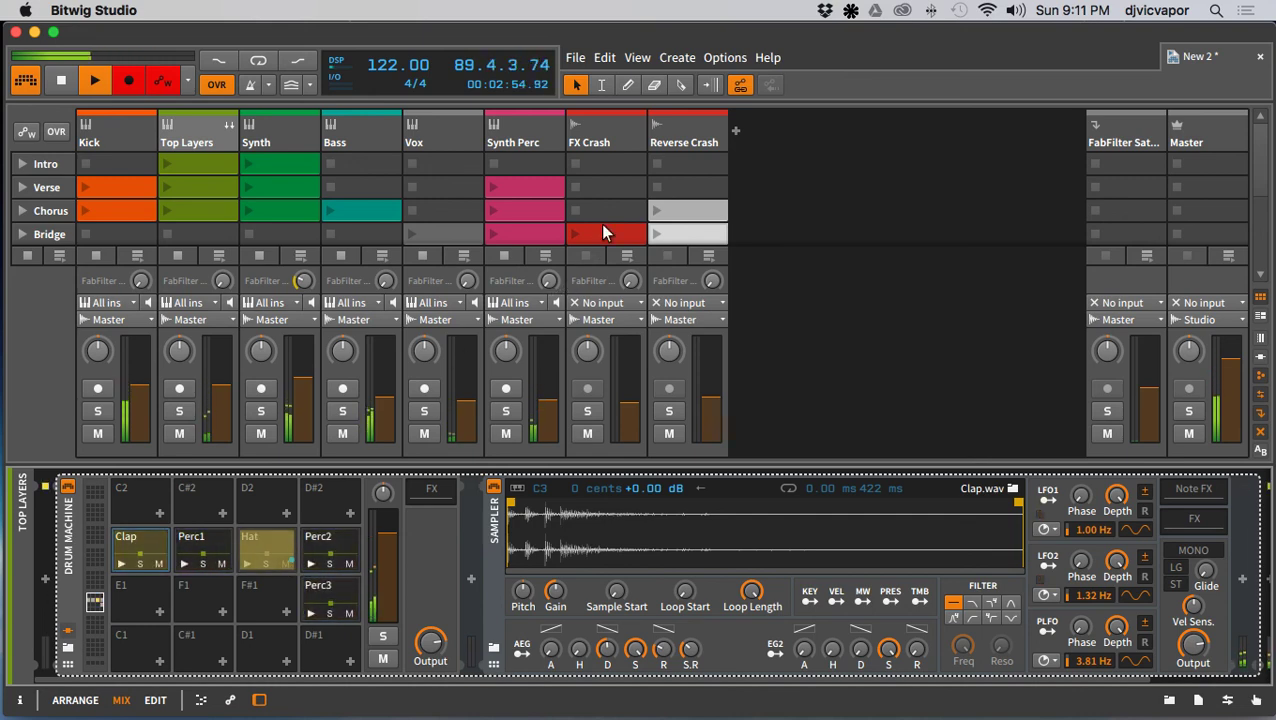
{"action": "scroll", "coordinate": [639, 211], "scroll_direction": "down", "scroll_amount": 1}
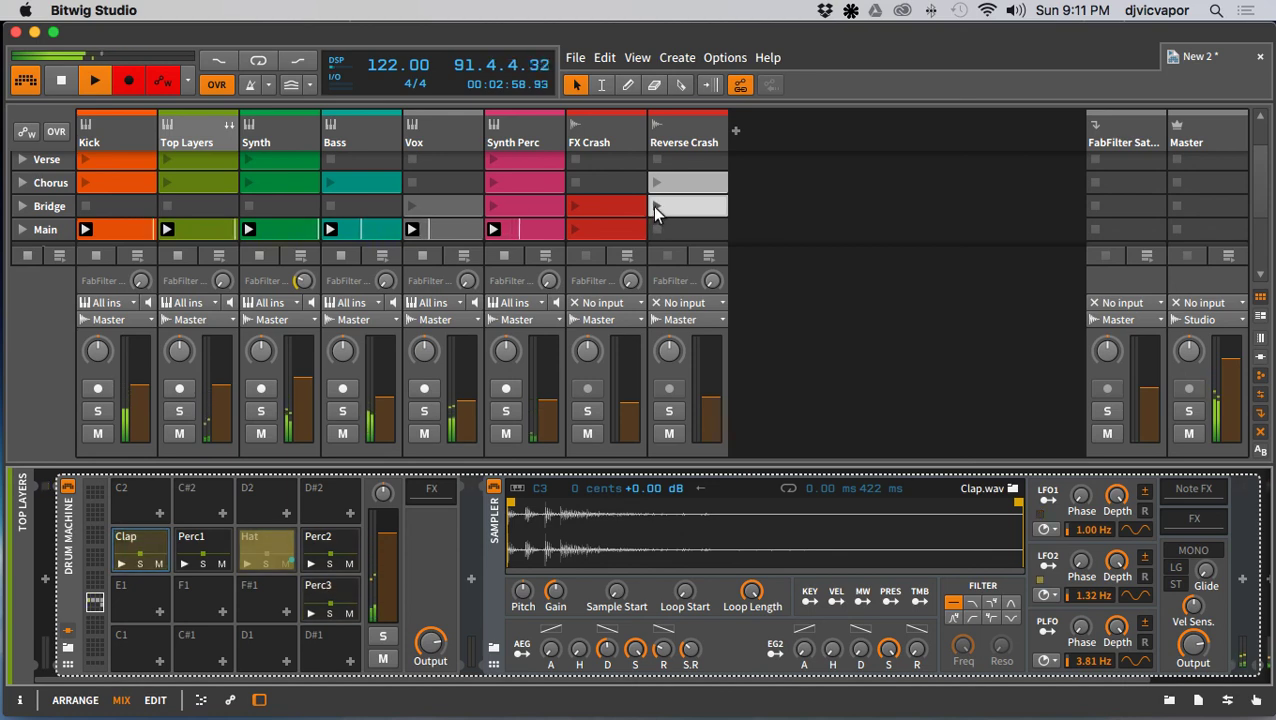
{"action": "left_click", "coordinate": [656, 206]}
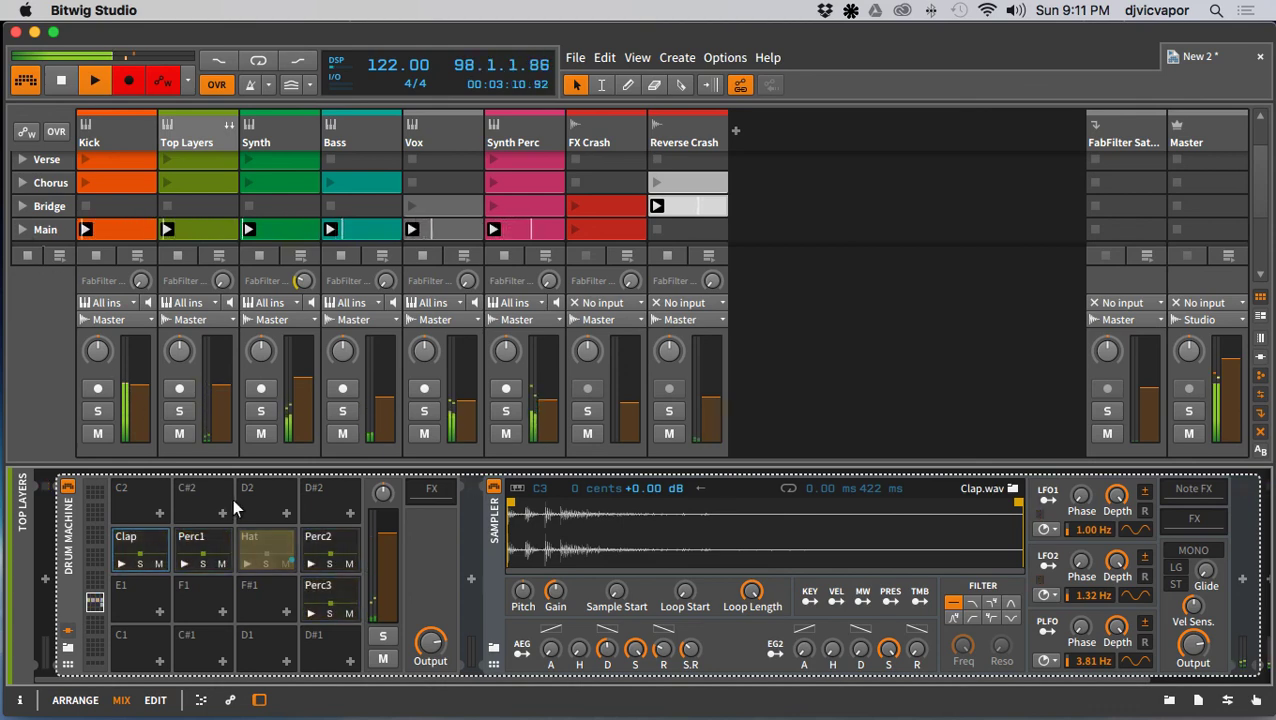
{"action": "left_click", "coordinate": [287, 564]}
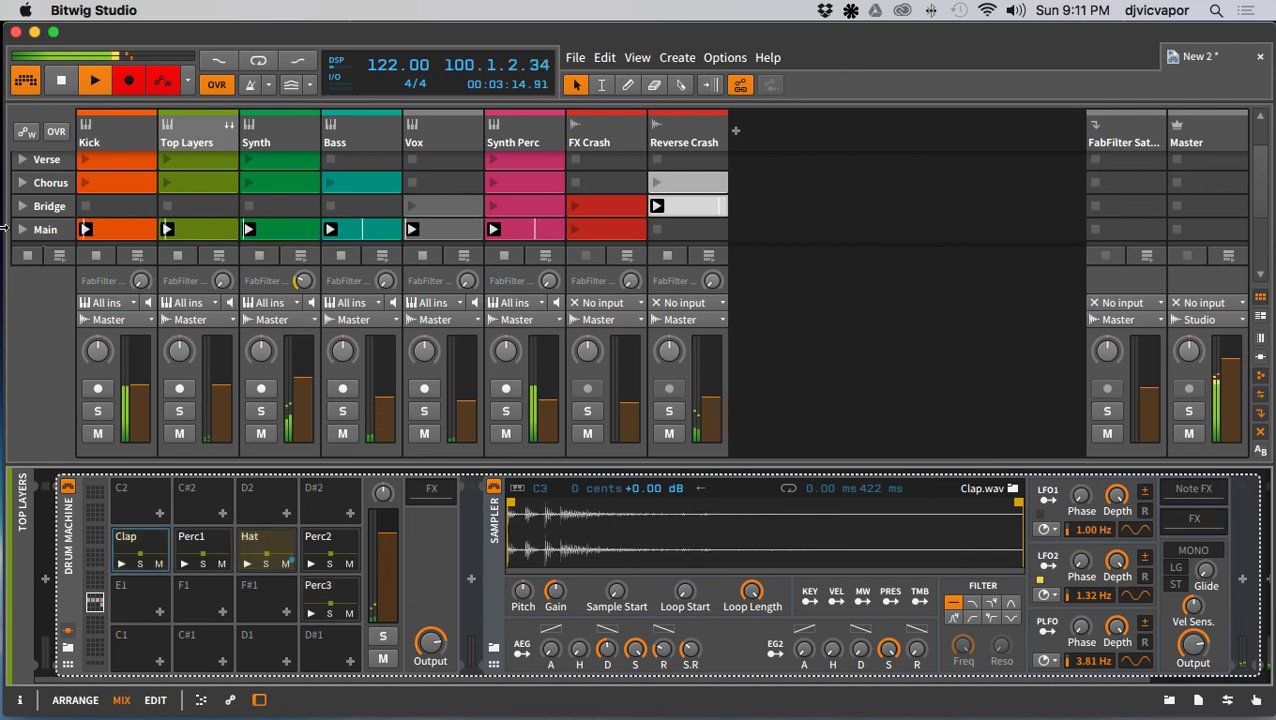
{"action": "left_click", "coordinate": [23, 230]}
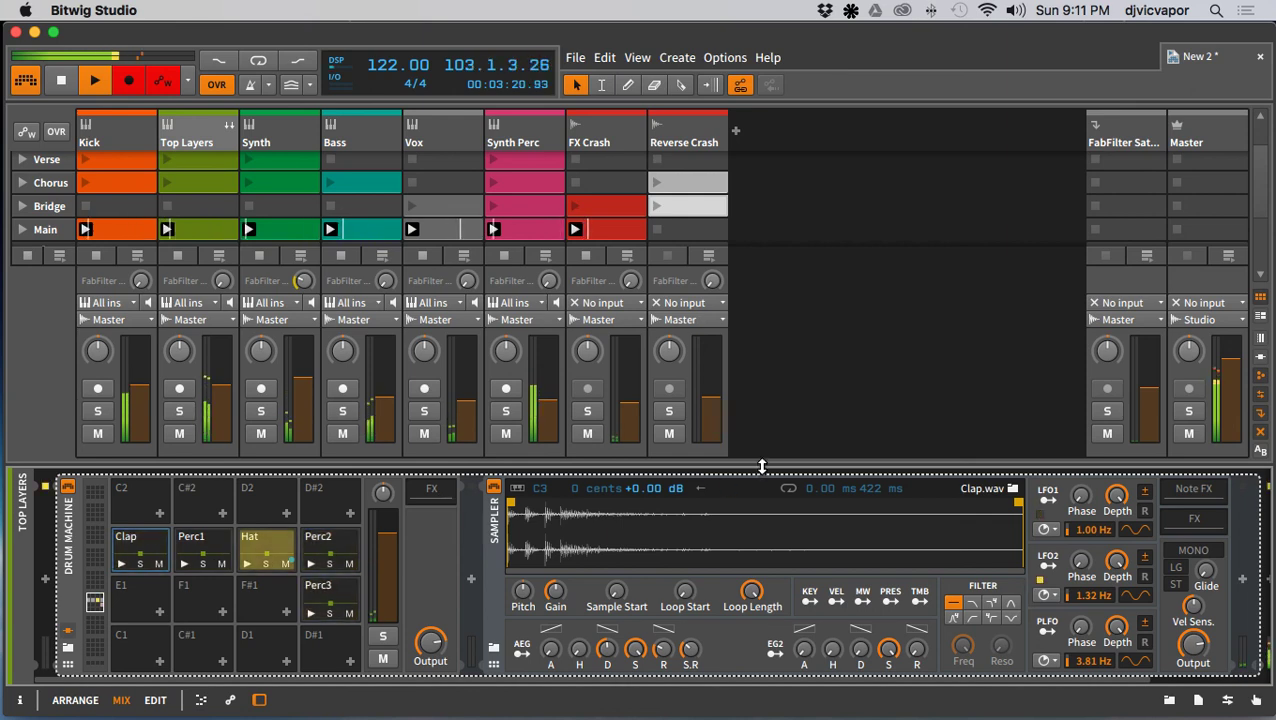
{"action": "left_click_drag", "start_coordinate": [763, 464], "coordinate": [732, 649]}
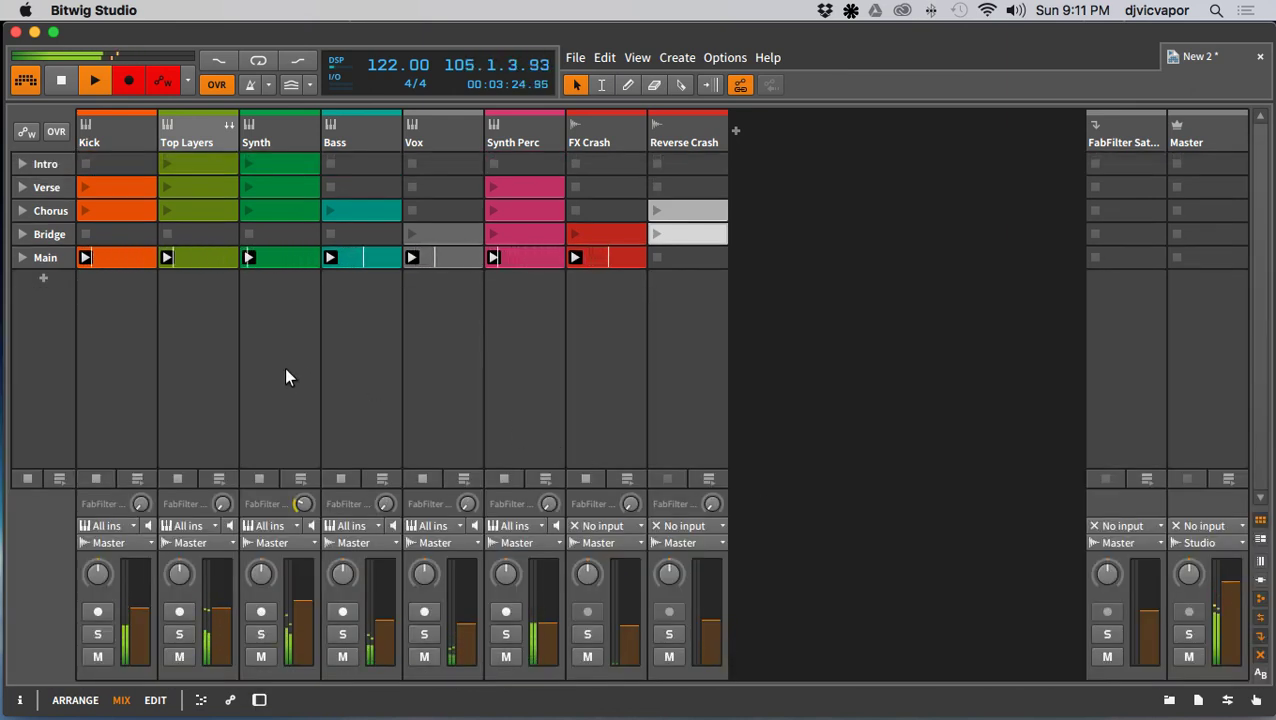
Step: Record filter-type changes on the Vox track's Sampler, ending on the notch filter, and close the device view
{"action": "double_click", "coordinate": [456, 131]}
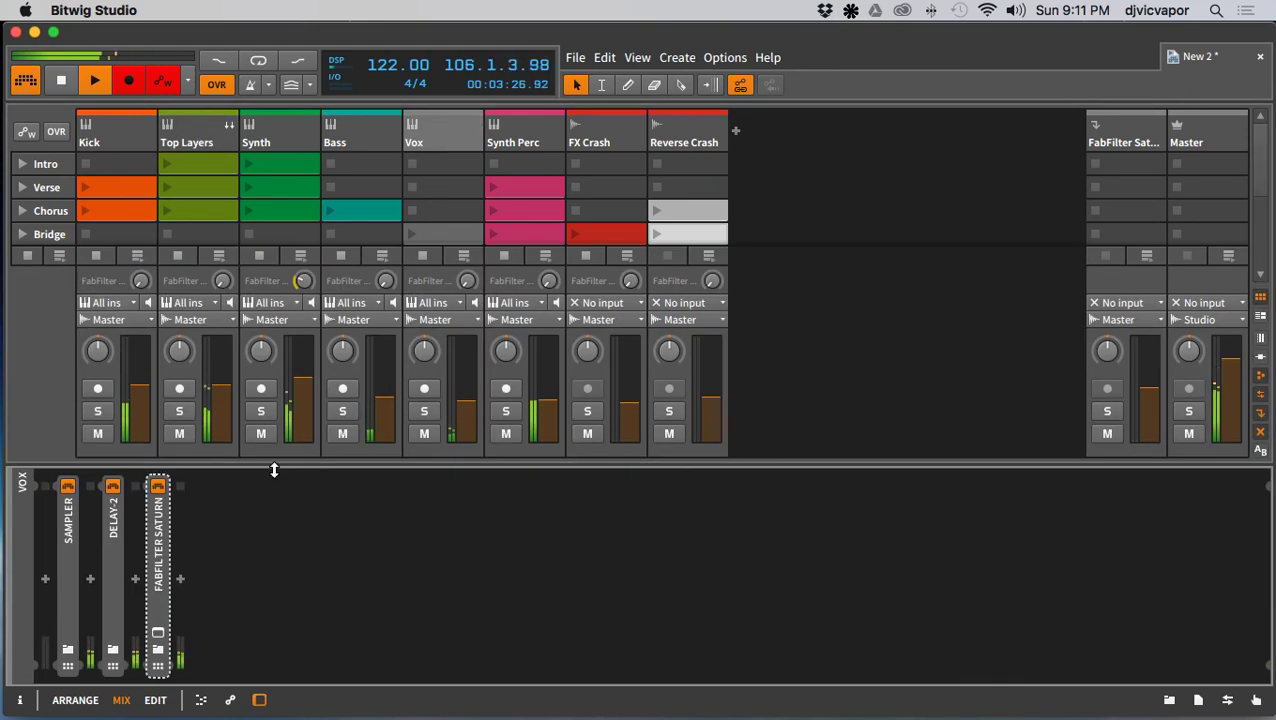
{"action": "left_click", "coordinate": [75, 580]}
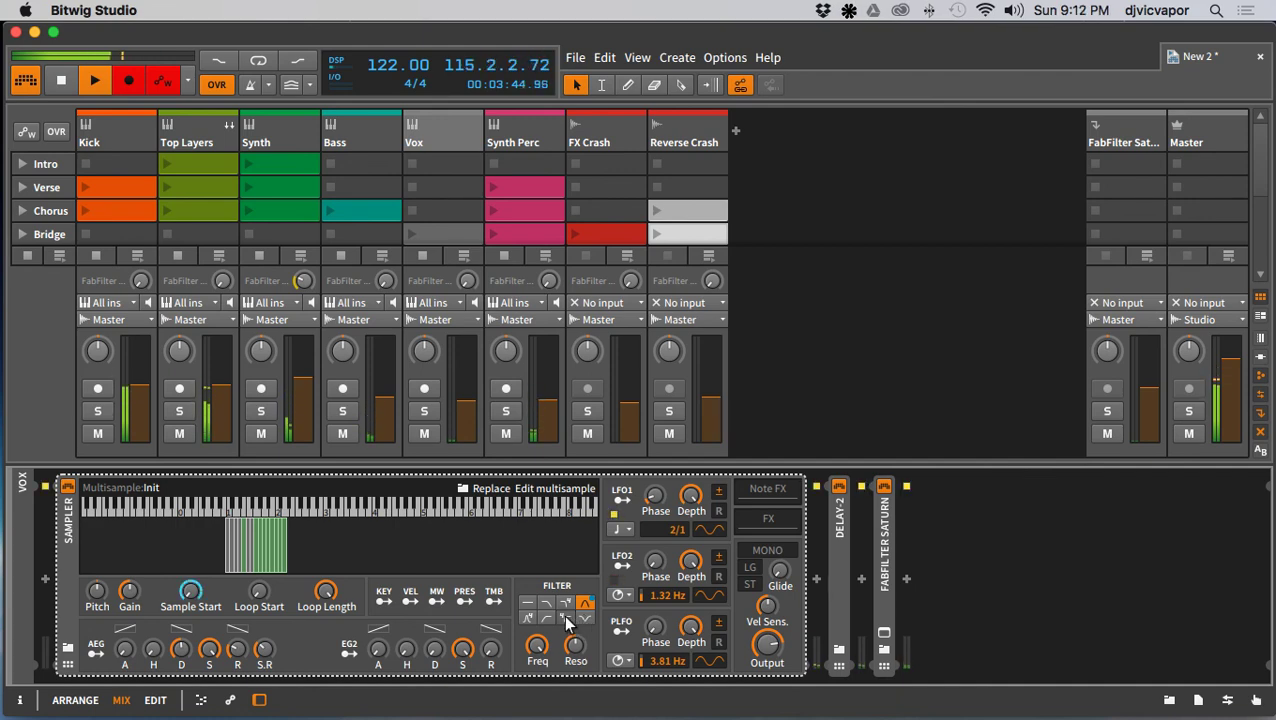
{"action": "left_click", "coordinate": [580, 618]}
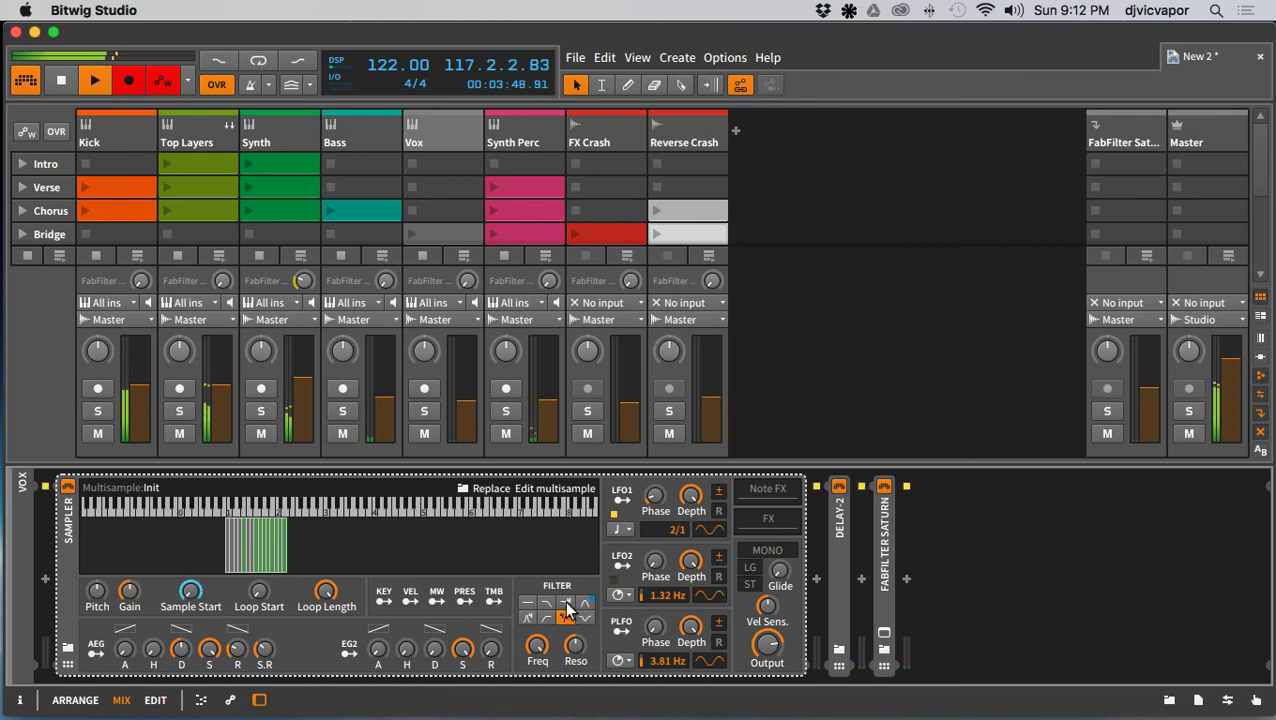
{"action": "left_click", "coordinate": [566, 604]}
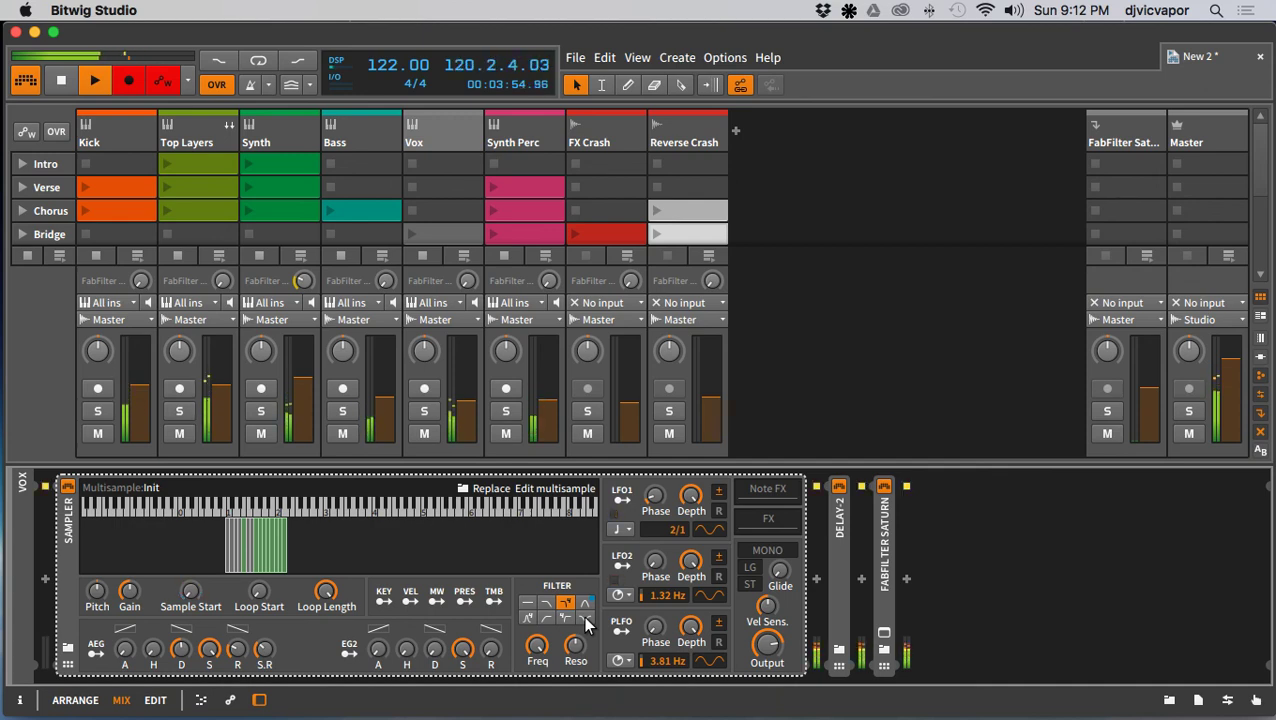
{"action": "left_click", "coordinate": [585, 617]}
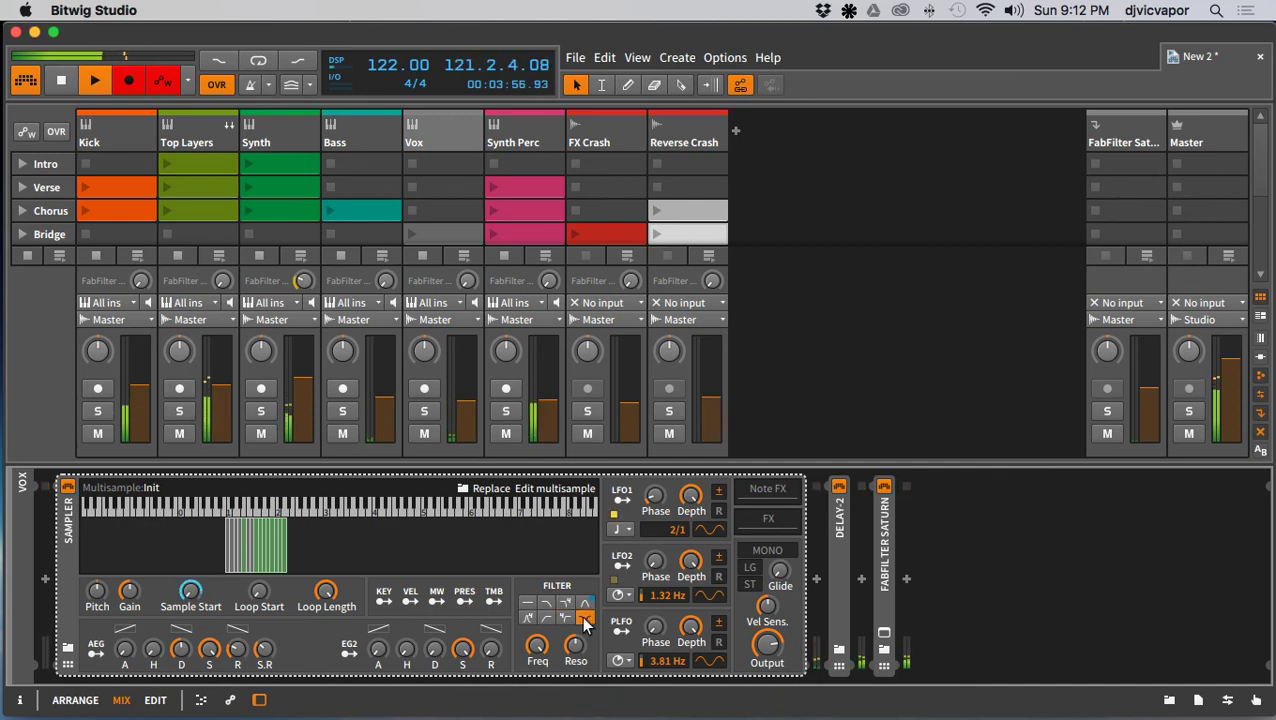
{"action": "left_click", "coordinate": [61, 528]}
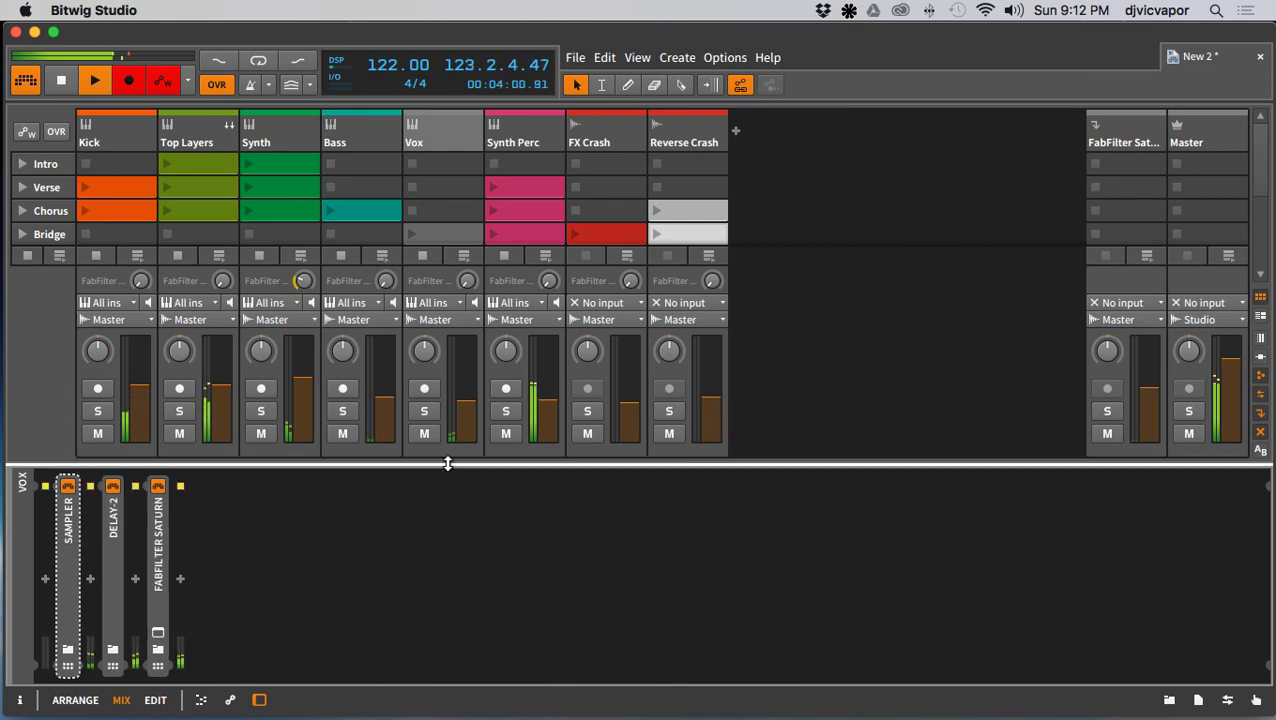
{"action": "left_click_drag", "start_coordinate": [447, 461], "coordinate": [441, 660]}
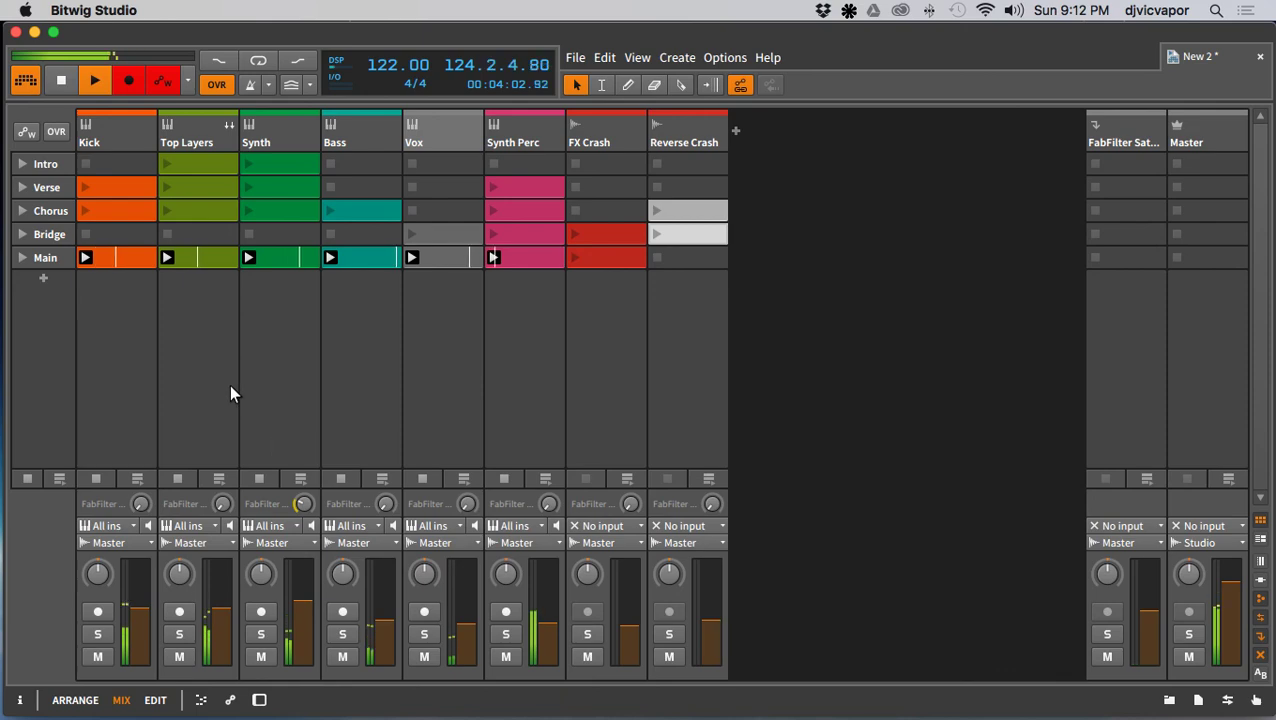
Step: Record a breakdown by muting the Top Layers Clap pad and stopping the Kick, and bring both back in the Main section
{"action": "left_click", "coordinate": [204, 139]}
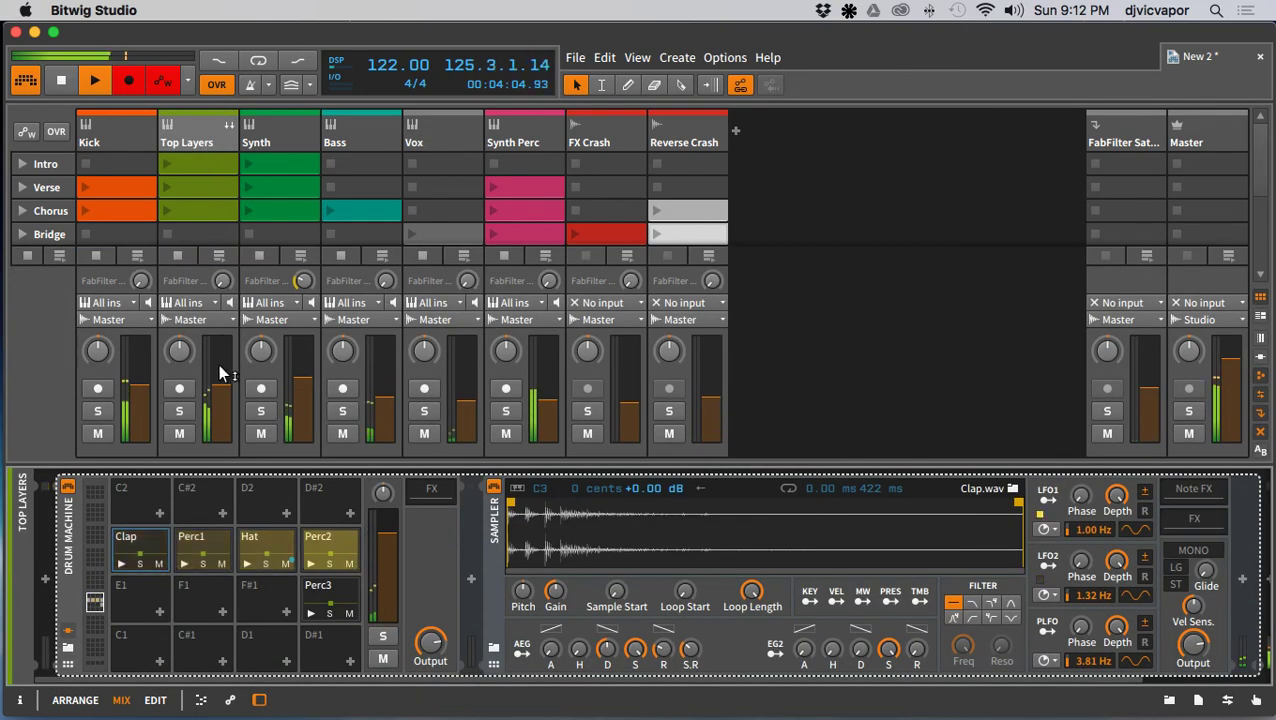
{"action": "left_click", "coordinate": [158, 565]}
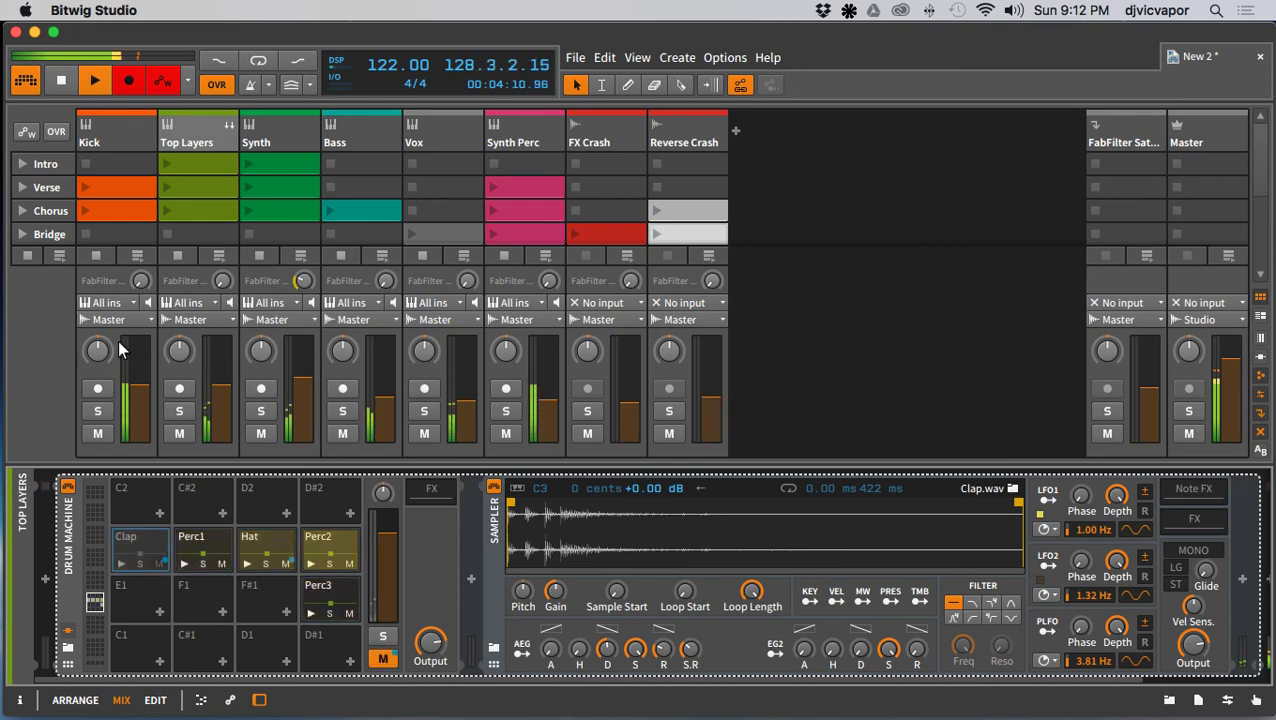
{"action": "left_click", "coordinate": [96, 256]}
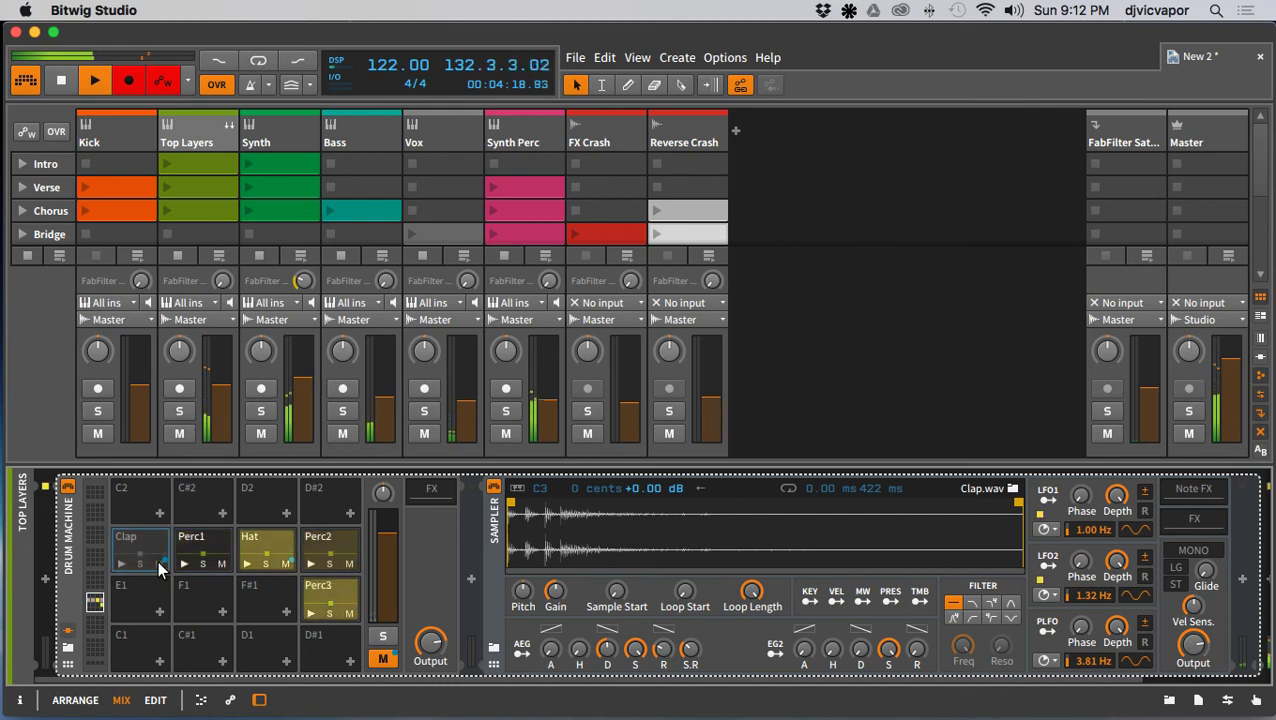
{"action": "scroll", "coordinate": [226, 194], "scroll_direction": "down", "scroll_amount": 3}
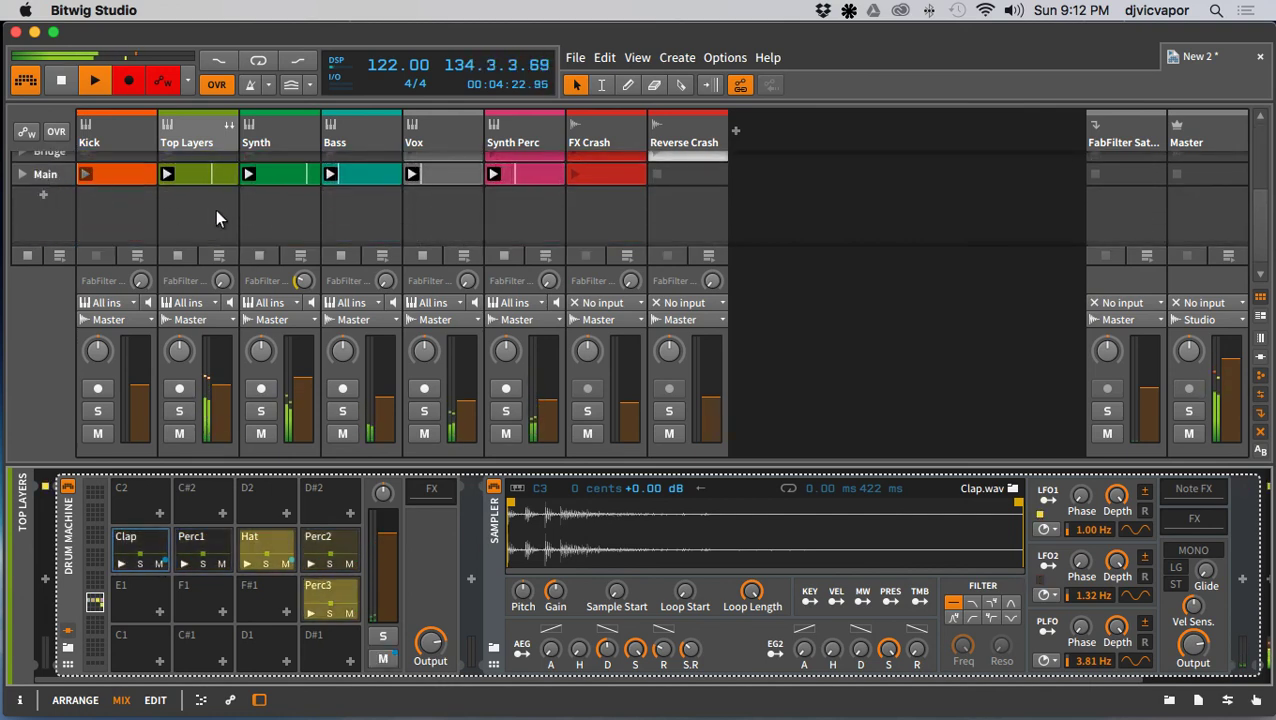
{"action": "left_click_drag", "start_coordinate": [478, 469], "coordinate": [467, 645]}
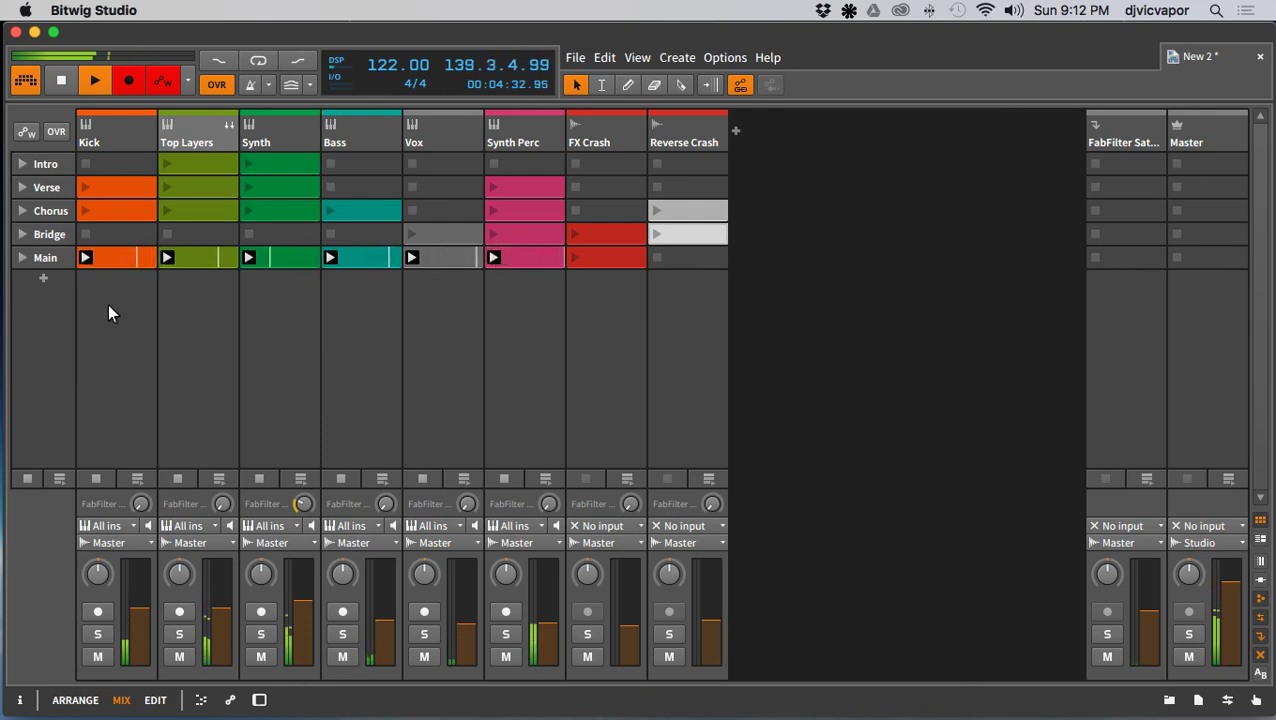
Step: Launch the Bridge's Reverse Crash clip over the Main section and lower the Vox track's volume
{"action": "left_click", "coordinate": [656, 234]}
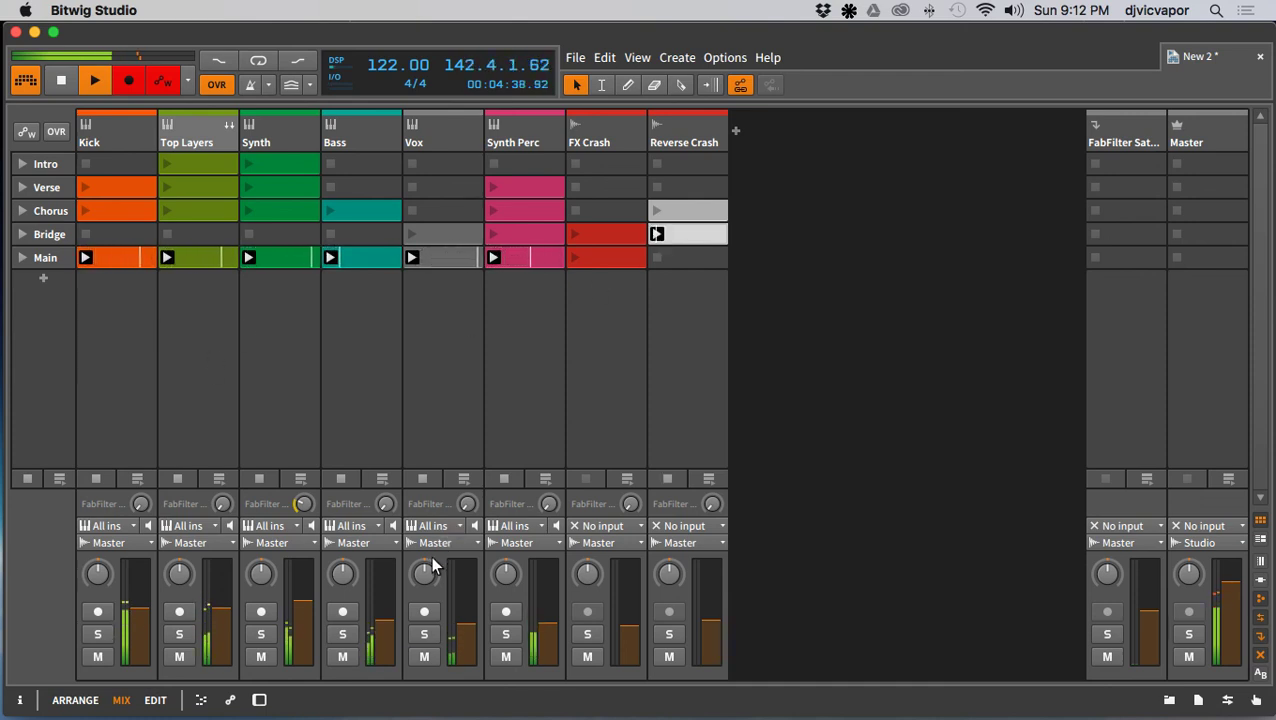
{"action": "left_click_drag", "start_coordinate": [468, 622], "coordinate": [468, 641]}
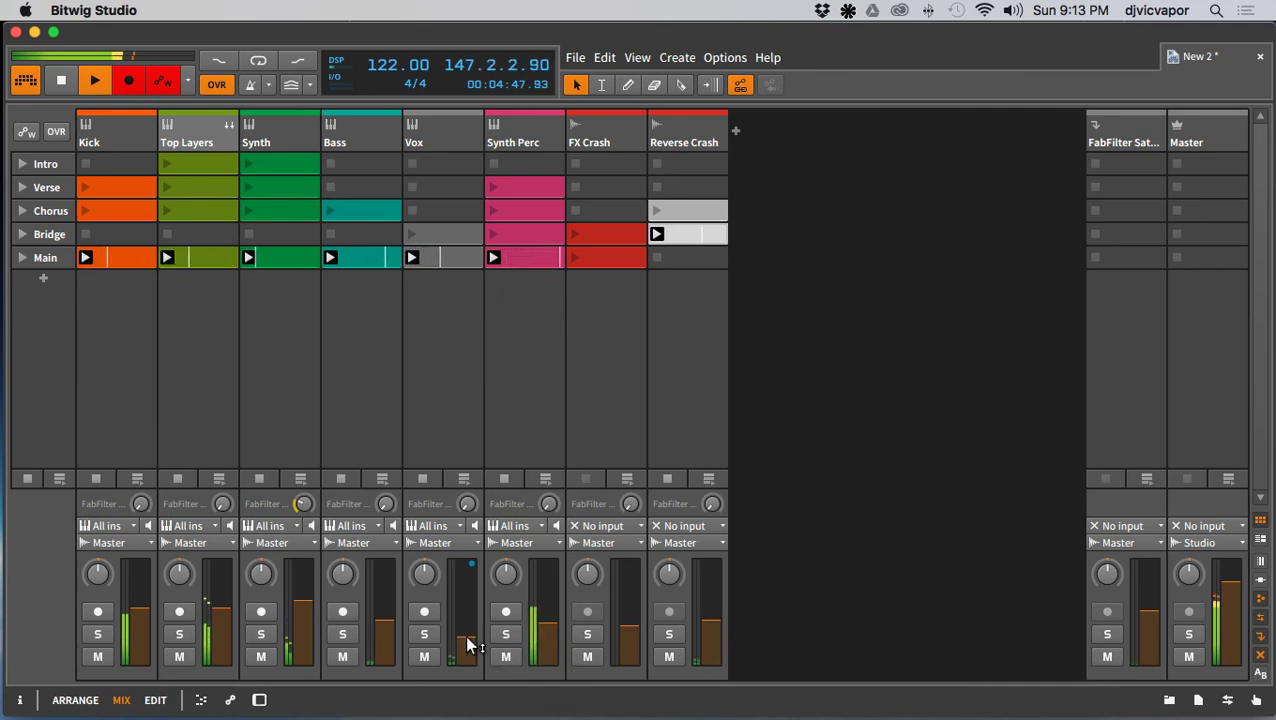
Step: Relaunch the Main scene and strip it back by stopping the Synth Perc and Vox tracks
{"action": "left_click", "coordinate": [24, 259]}
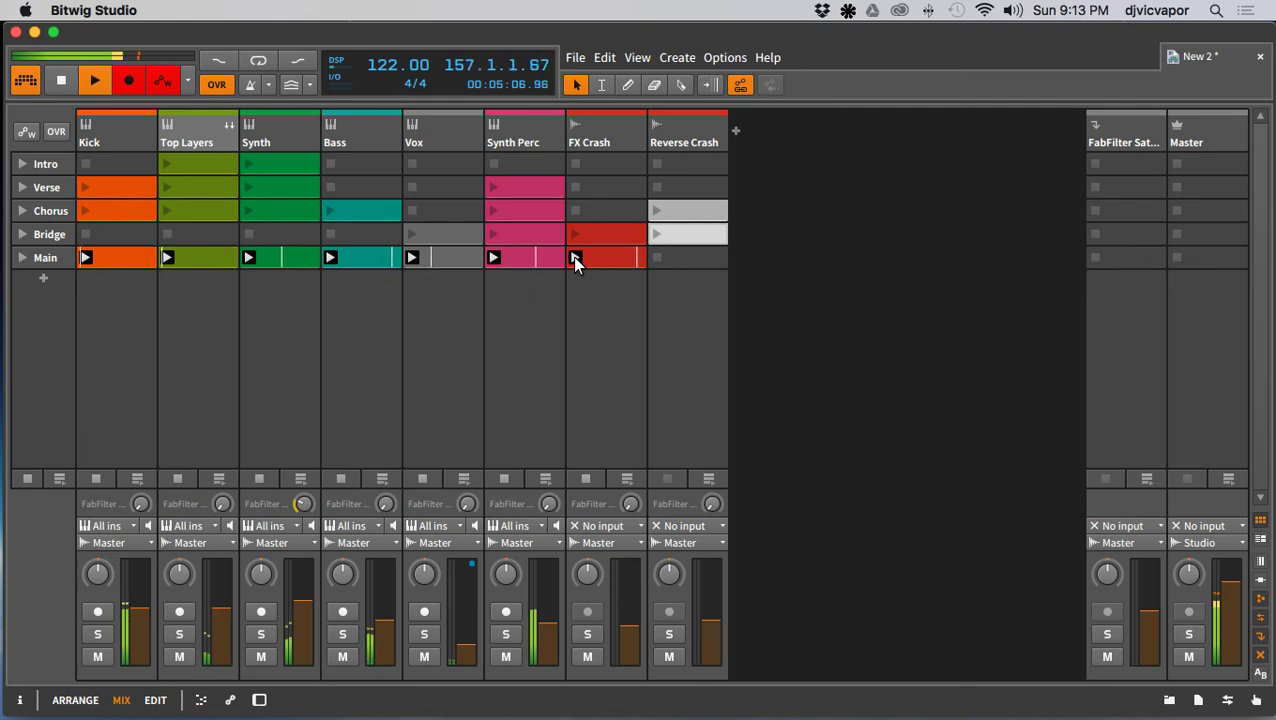
{"action": "left_click", "coordinate": [503, 475]}
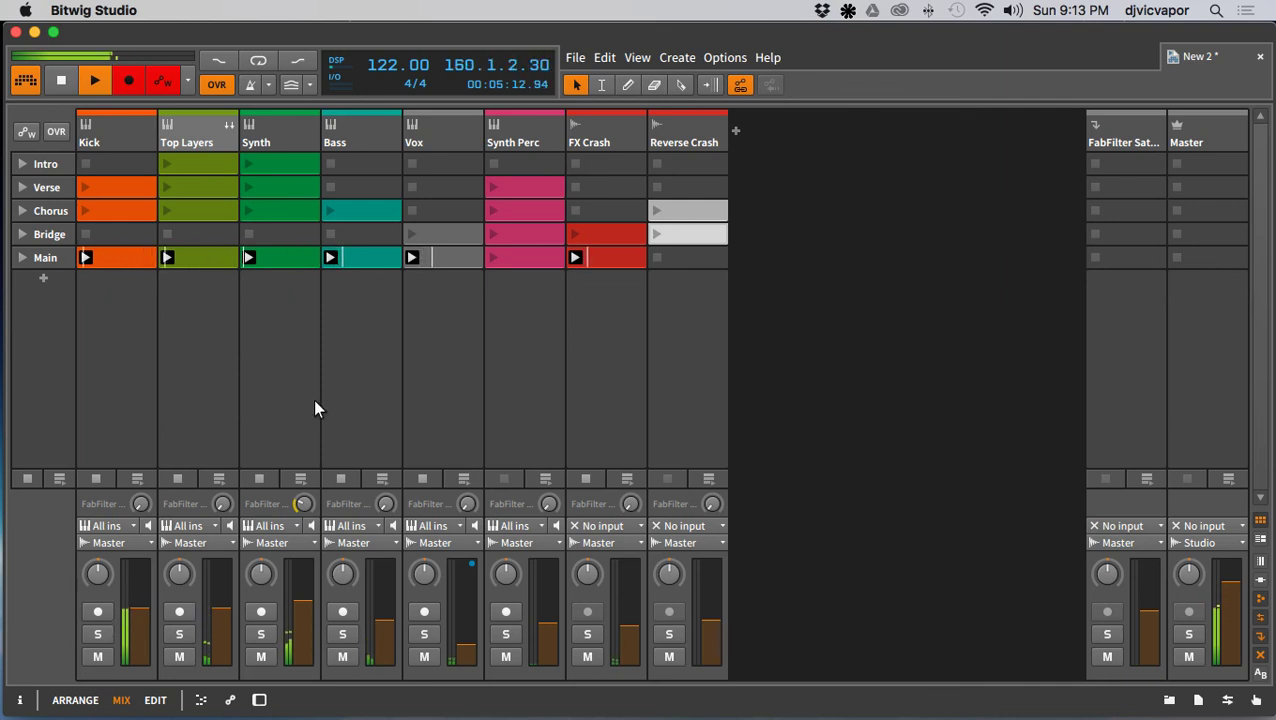
{"action": "left_click", "coordinate": [424, 478]}
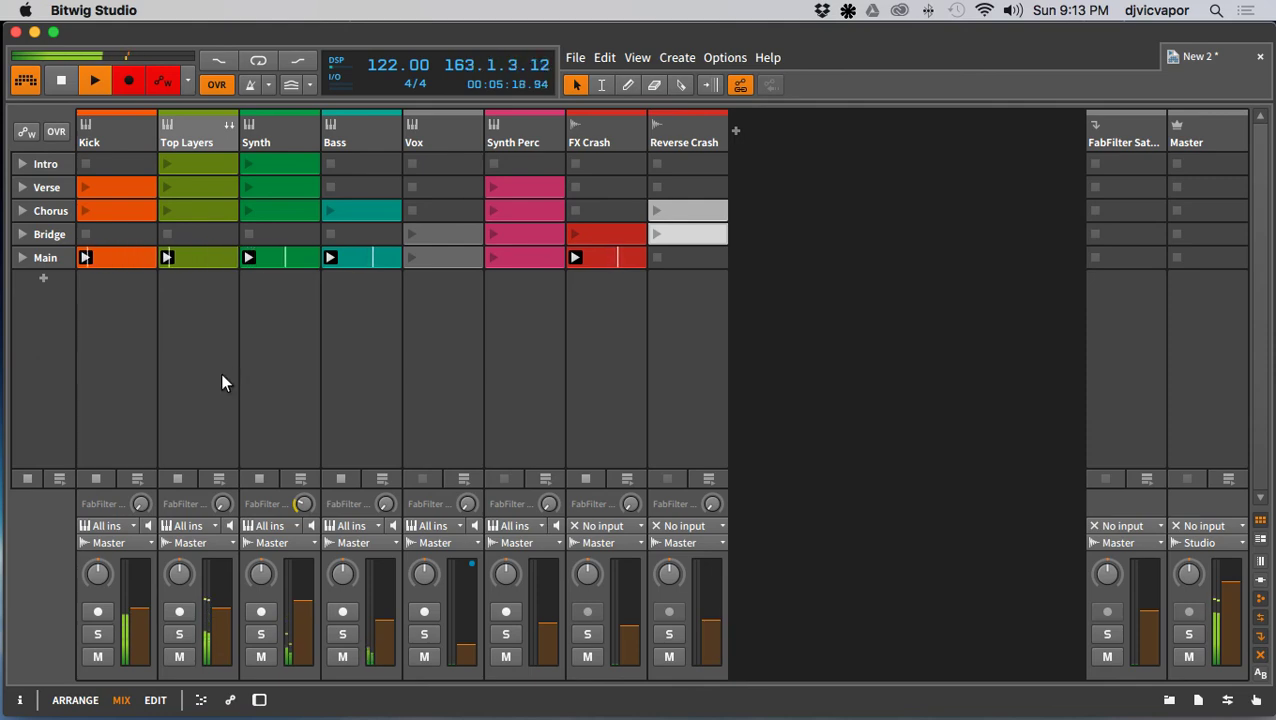
Step: Mute the Clap pad in the Top Layers drum machine while recording, and close the device panel
{"action": "double_click", "coordinate": [198, 136]}
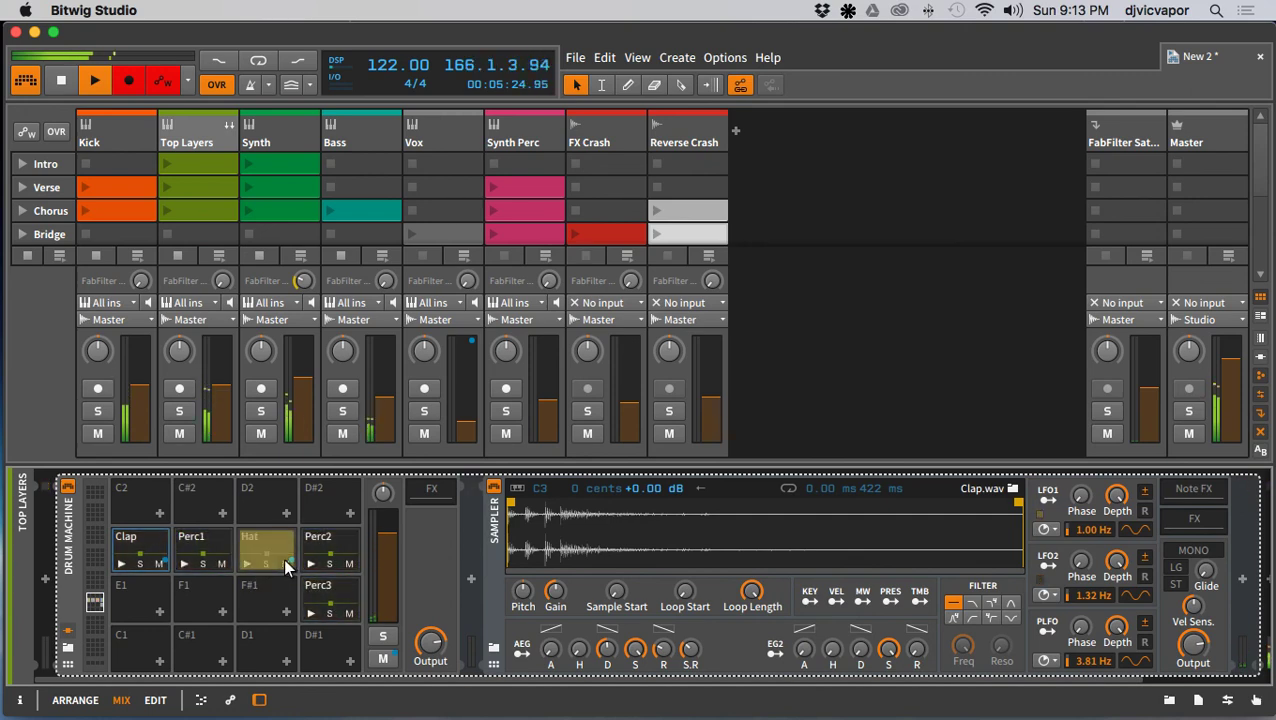
{"action": "left_click", "coordinate": [160, 564]}
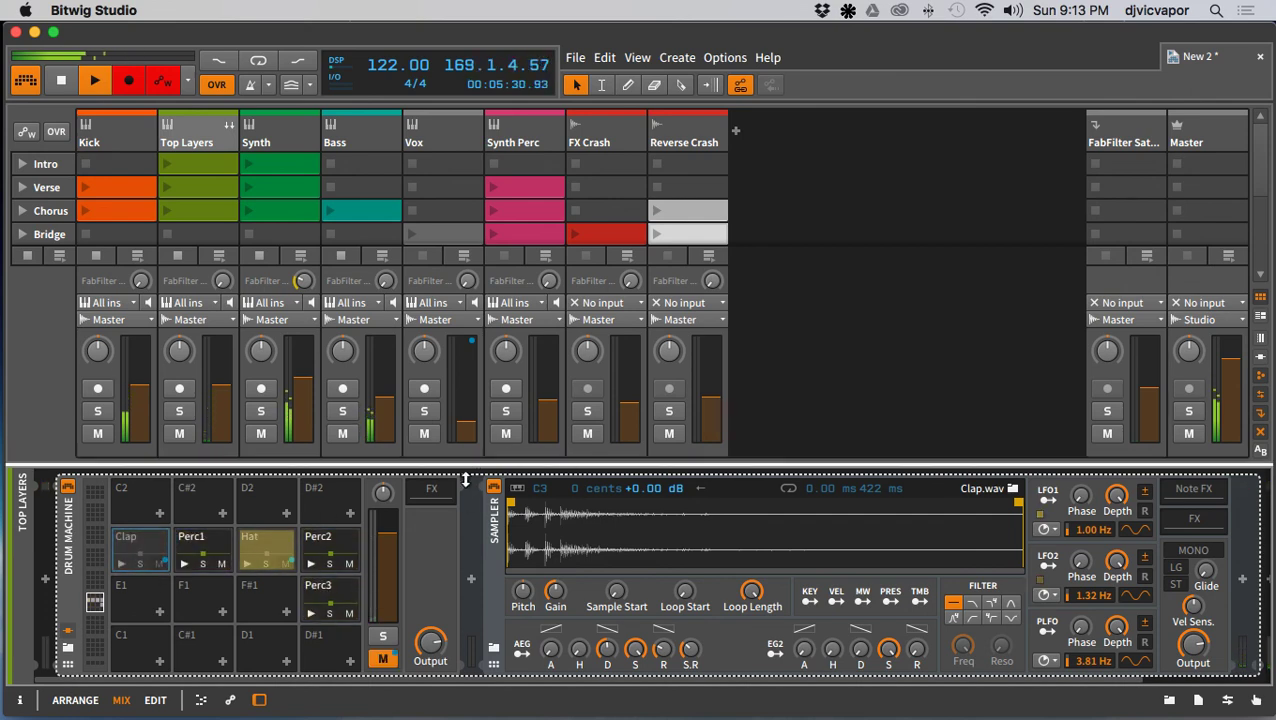
{"action": "left_click_drag", "start_coordinate": [468, 461], "coordinate": [465, 661]}
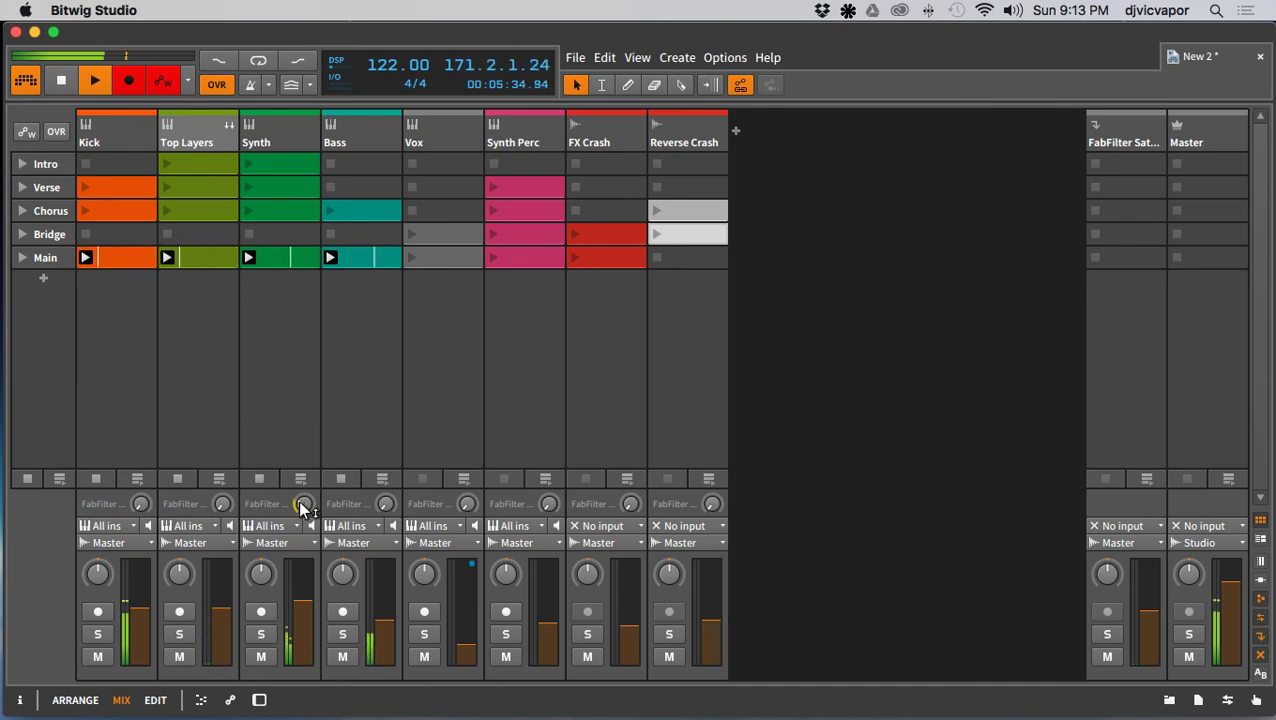
Step: Raise the Synth track's FabFilter Saturn send to about -3.2 dB and fade the track's volume down while recording
{"action": "left_click_drag", "start_coordinate": [303, 505], "coordinate": [303, 490]}
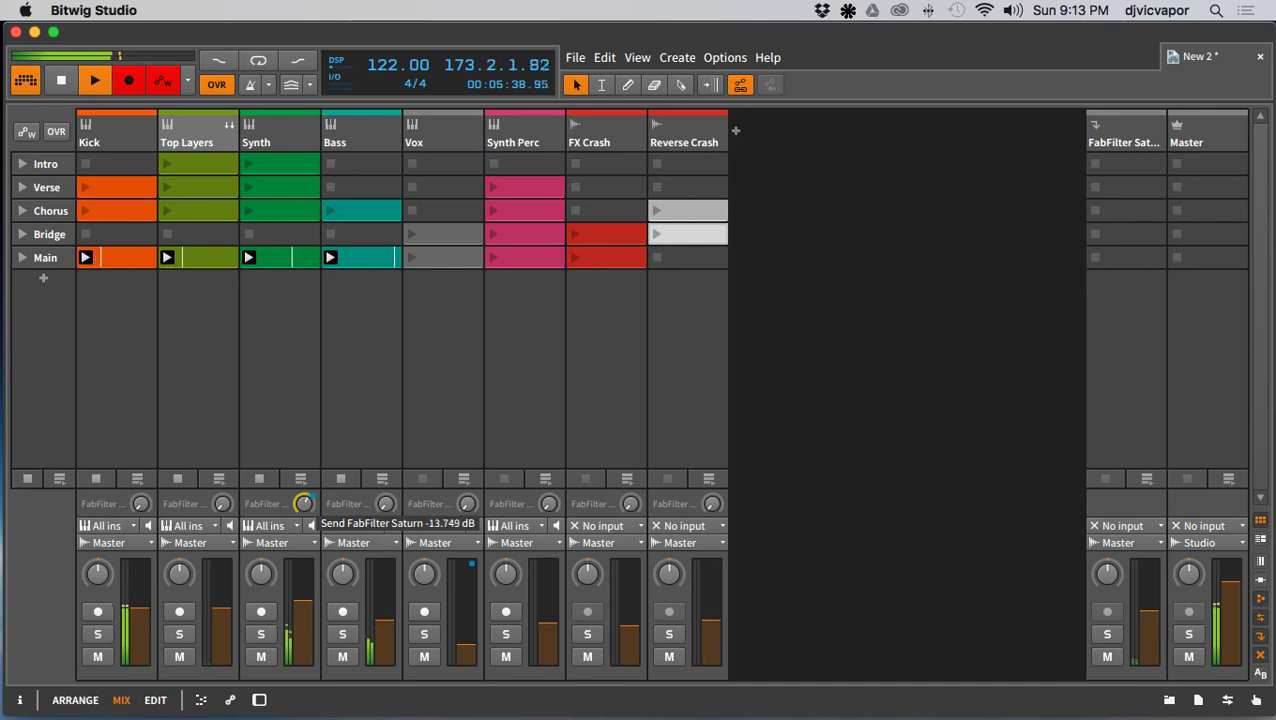
{"action": "left_click_drag", "start_coordinate": [303, 490], "coordinate": [303, 487]}
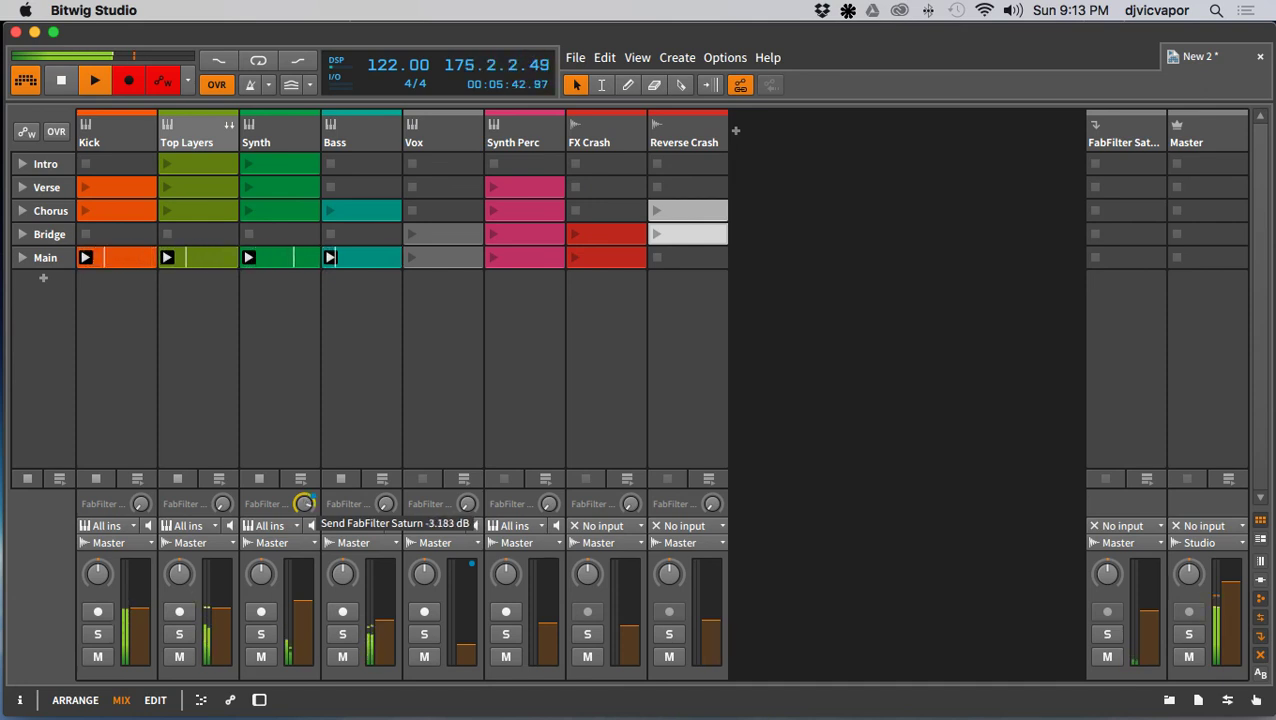
{"action": "left_click_drag", "start_coordinate": [303, 487], "coordinate": [303, 486]}
{"action": "left_click_drag", "start_coordinate": [299, 598], "coordinate": [299, 613]}
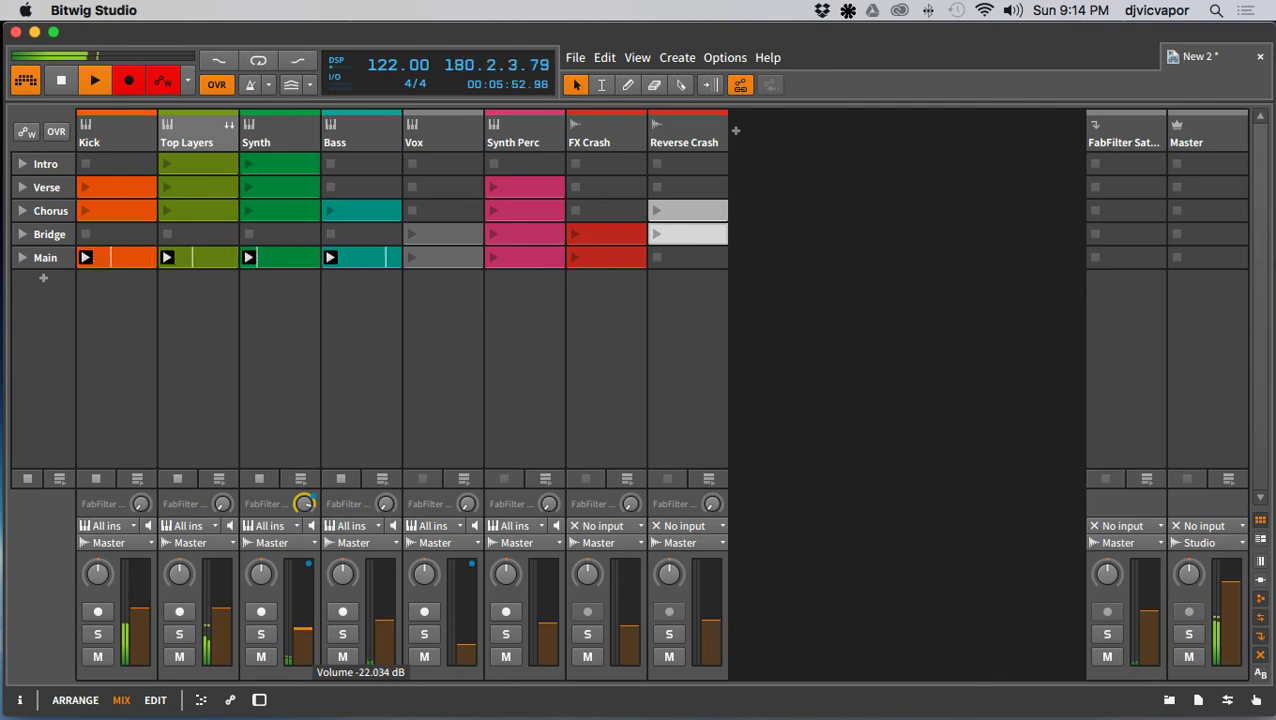
{"action": "left_click_drag", "start_coordinate": [302, 632], "coordinate": [302, 645]}
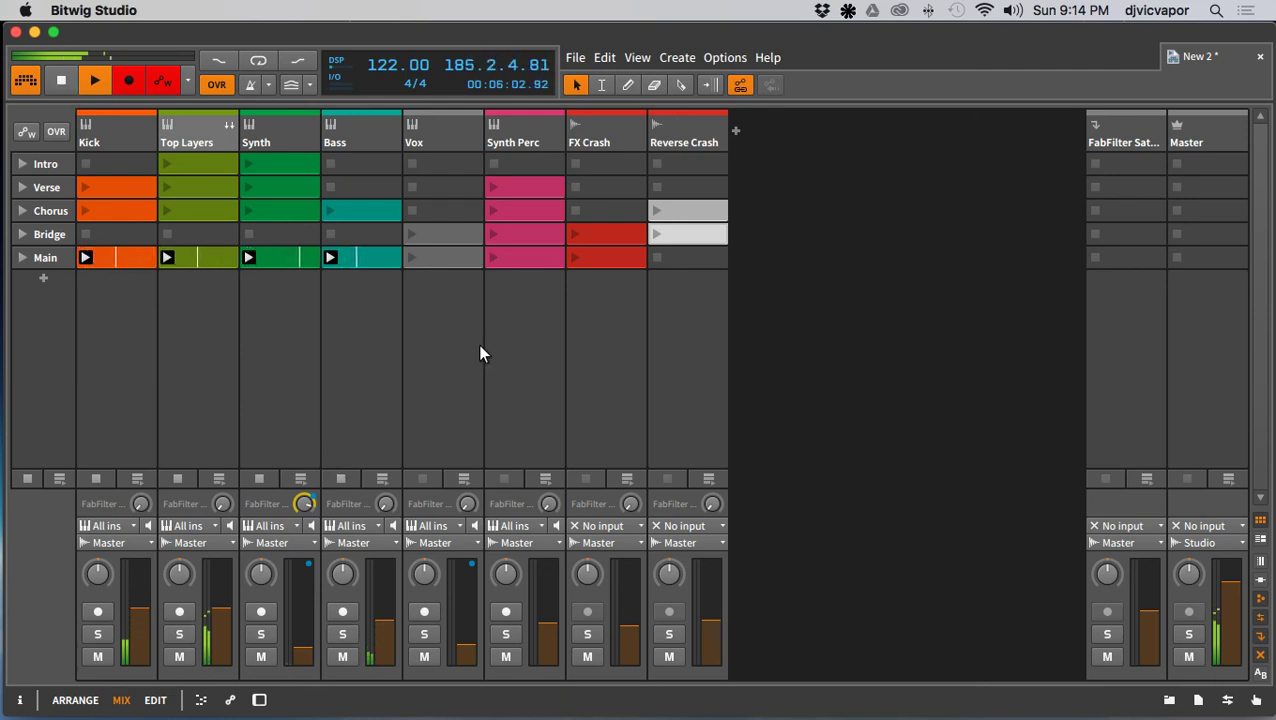
Step: Launch the FX Crash clip in the Main scene and stop the recording
{"action": "left_click", "coordinate": [573, 259]}
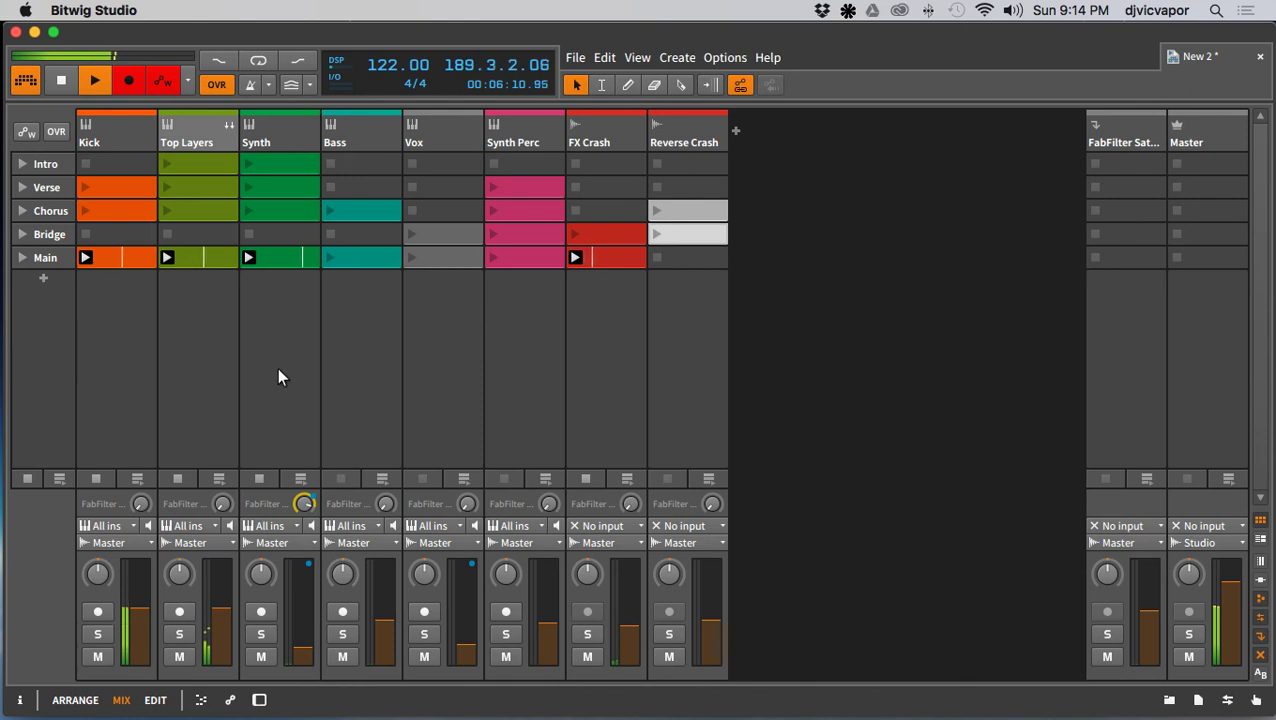
{"action": "left_click", "coordinate": [58, 82]}
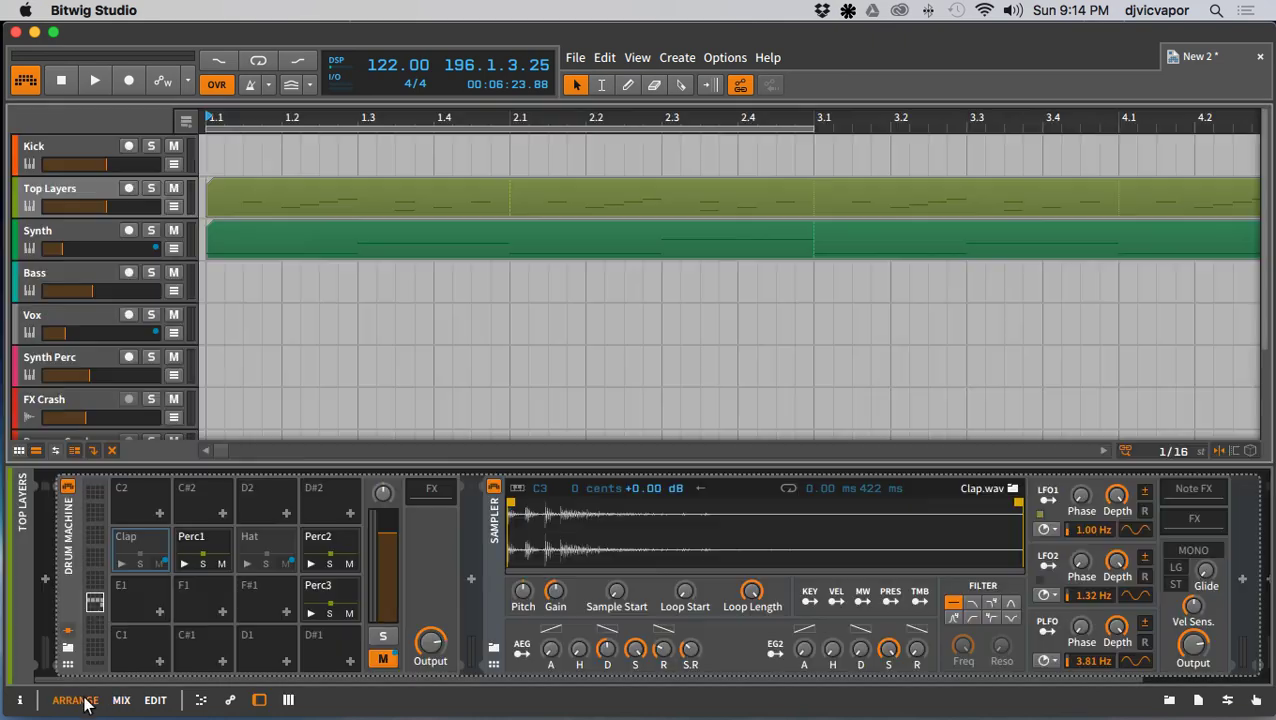
Step: Show the whole song in the arranger, return all tracks to arrangement playback and play from the start
{"action": "left_click", "coordinate": [84, 700]}
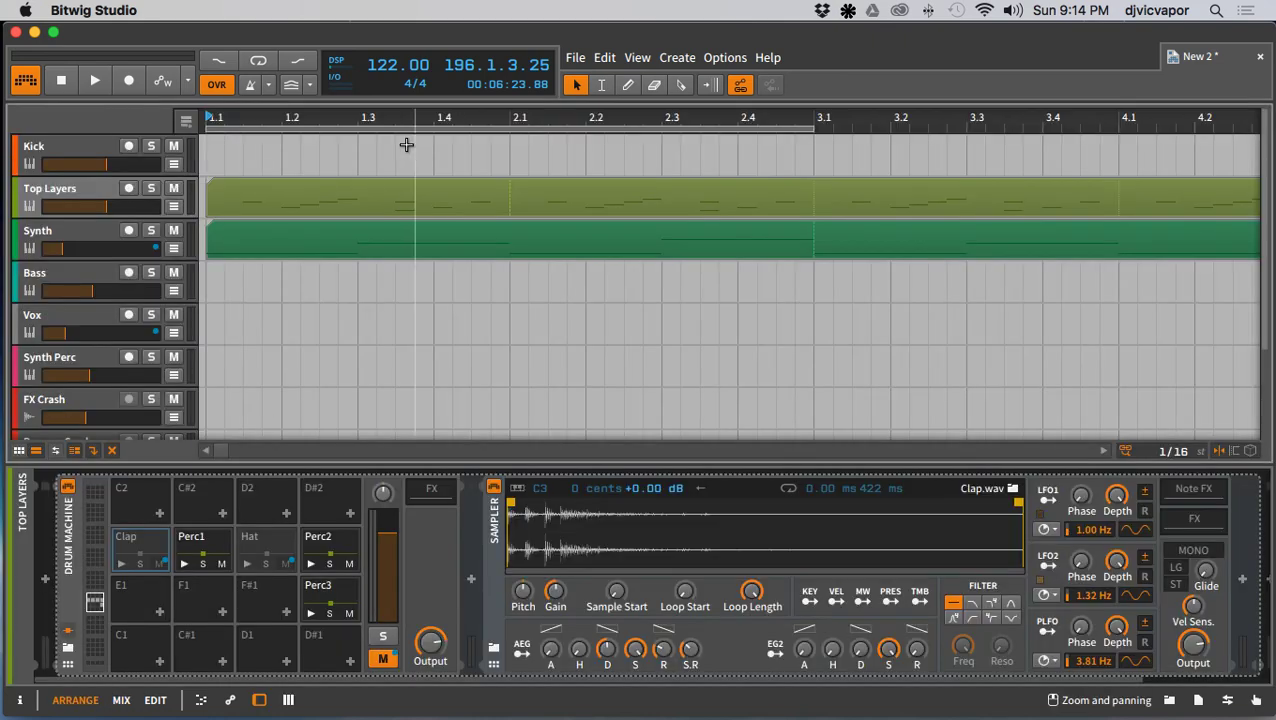
{"action": "left_click_drag", "start_coordinate": [403, 119], "coordinate": [398, 25]}
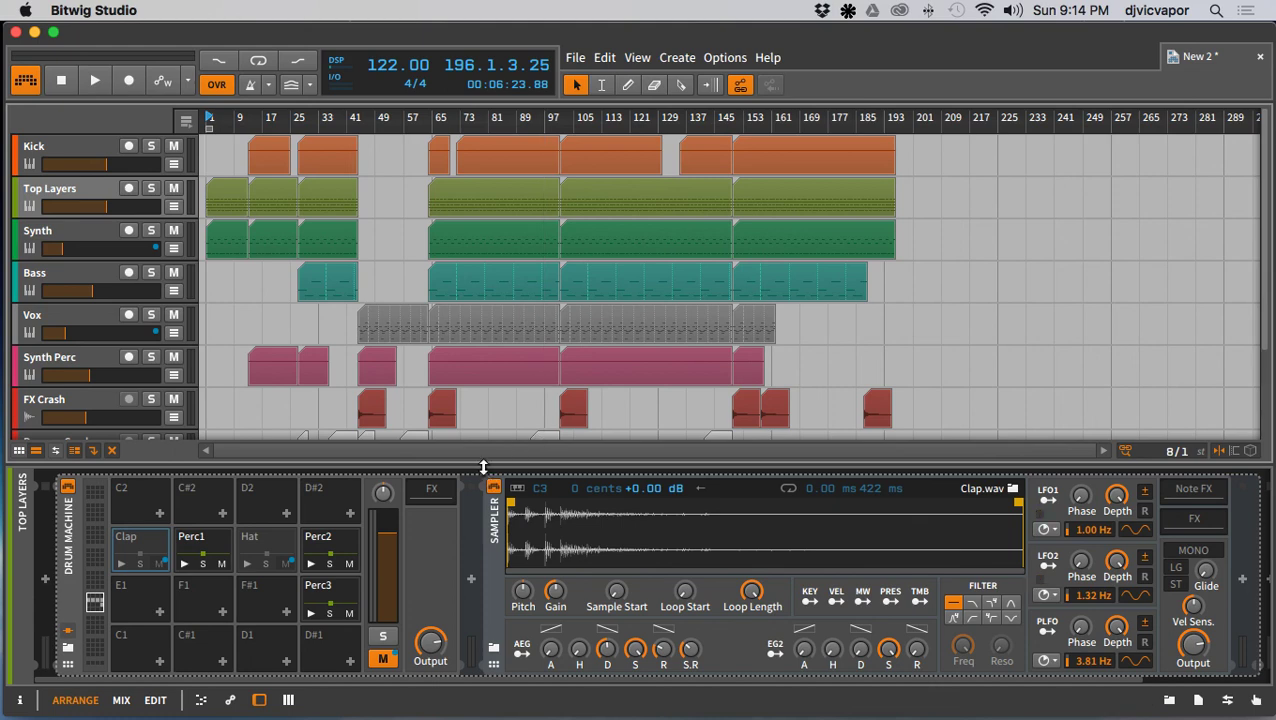
{"action": "left_click_drag", "start_coordinate": [483, 467], "coordinate": [492, 611]}
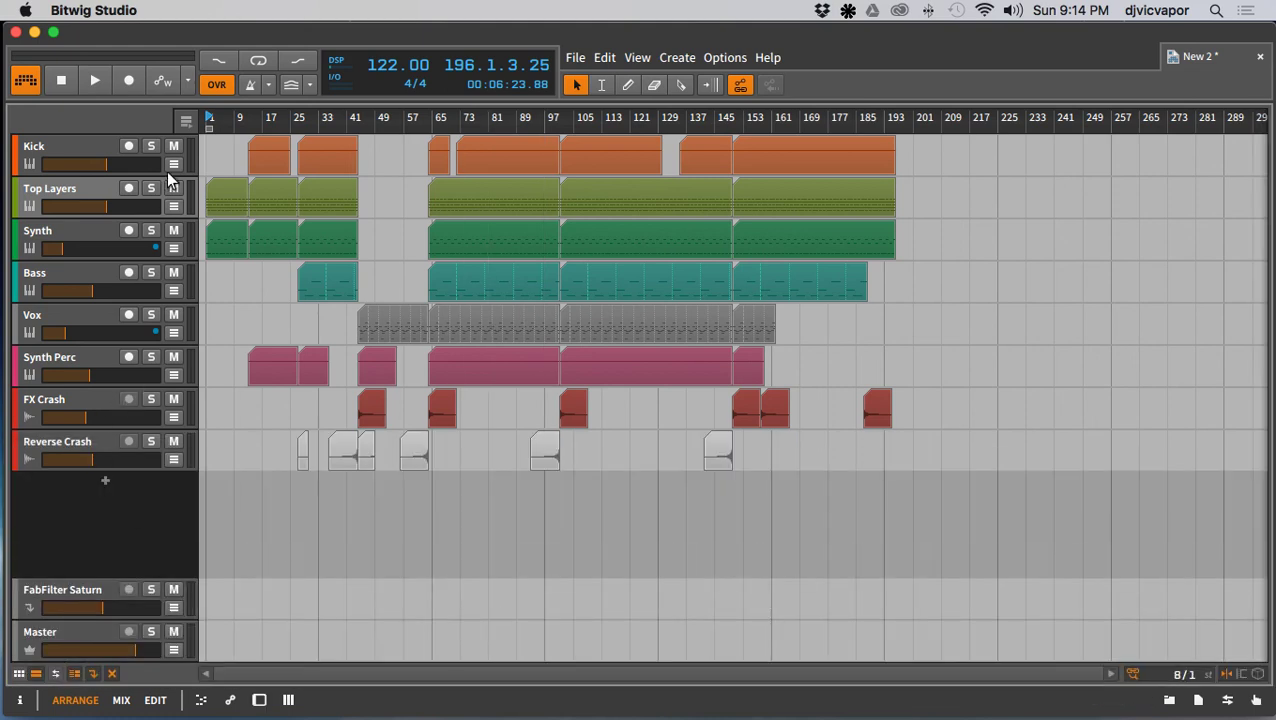
{"action": "left_click", "coordinate": [190, 121]}
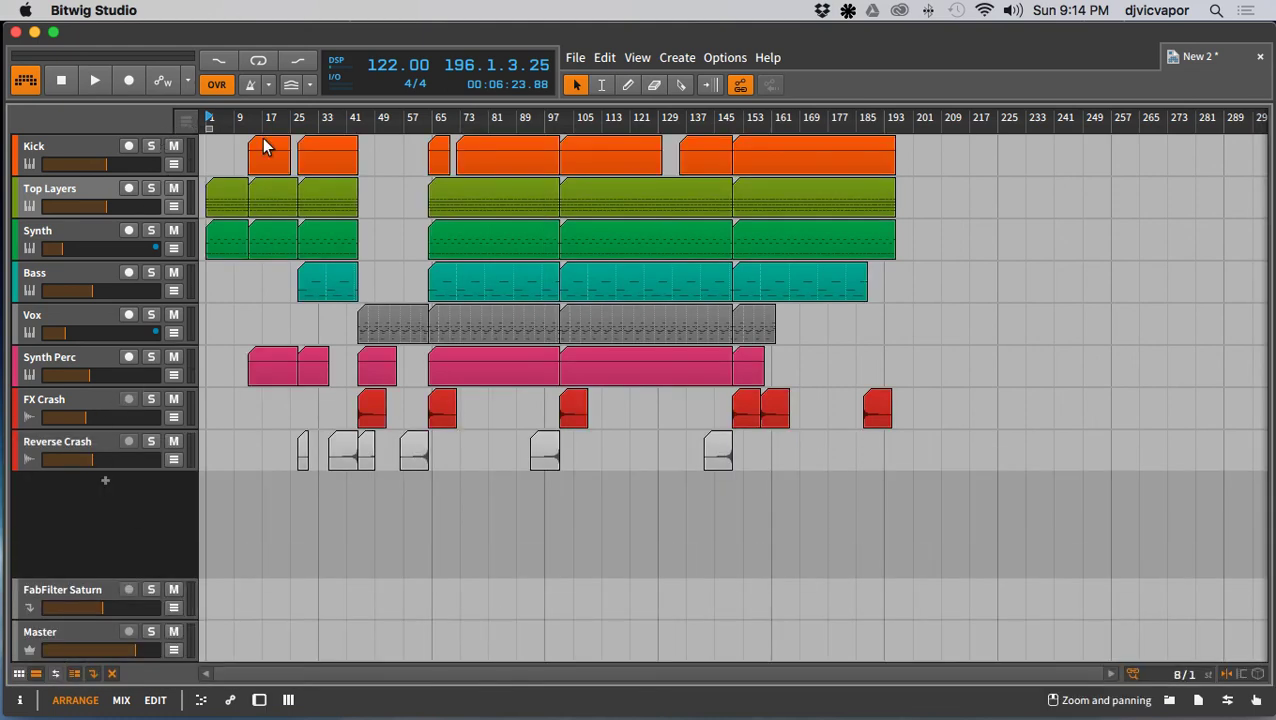
{"action": "left_click", "coordinate": [91, 72]}
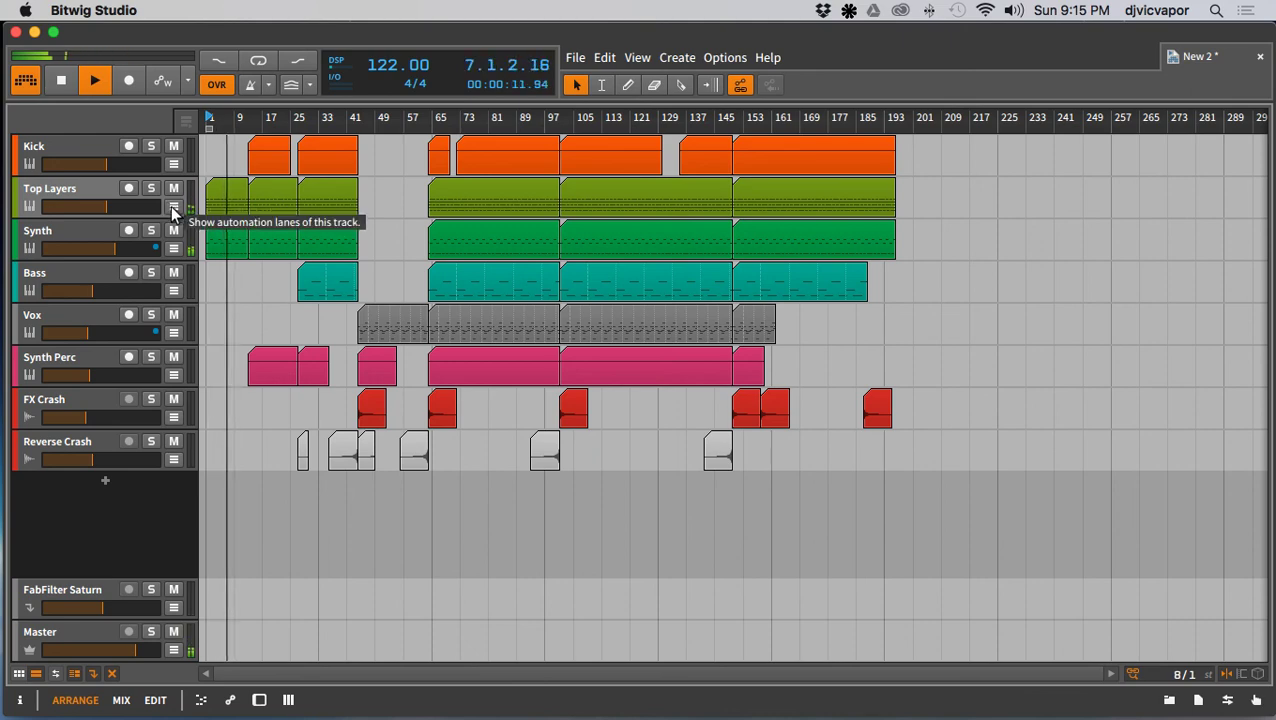
Step: Automate a volume fade-in on the Synth track from bar 1, rising to -6.62 dB at bar 27
{"action": "left_click", "coordinate": [79, 229]}
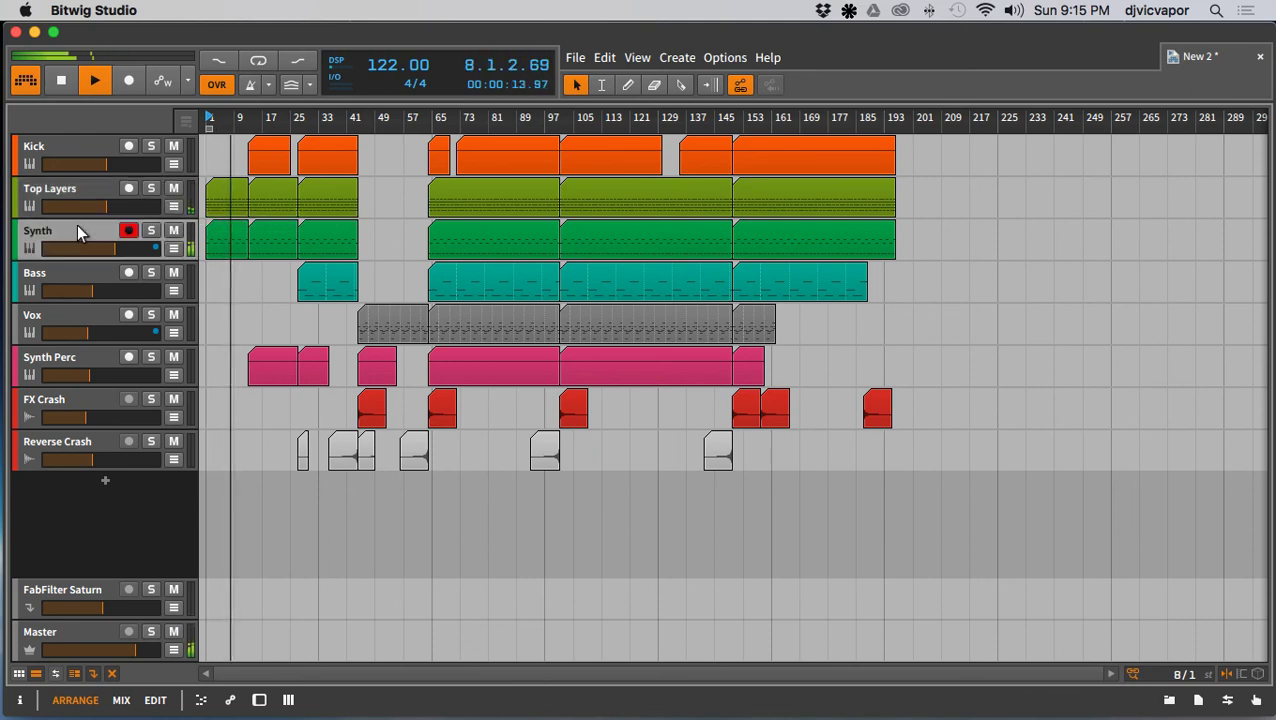
{"action": "left_click", "coordinate": [173, 251]}
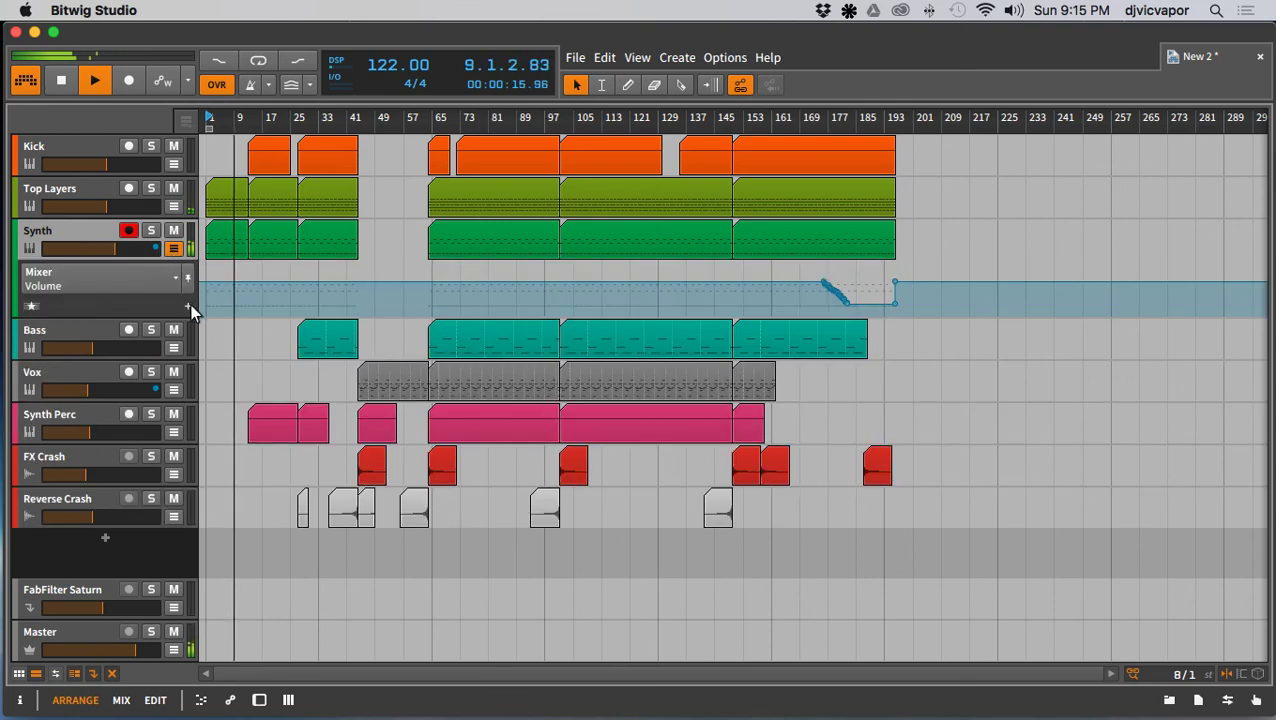
{"action": "left_click", "coordinate": [298, 282]}
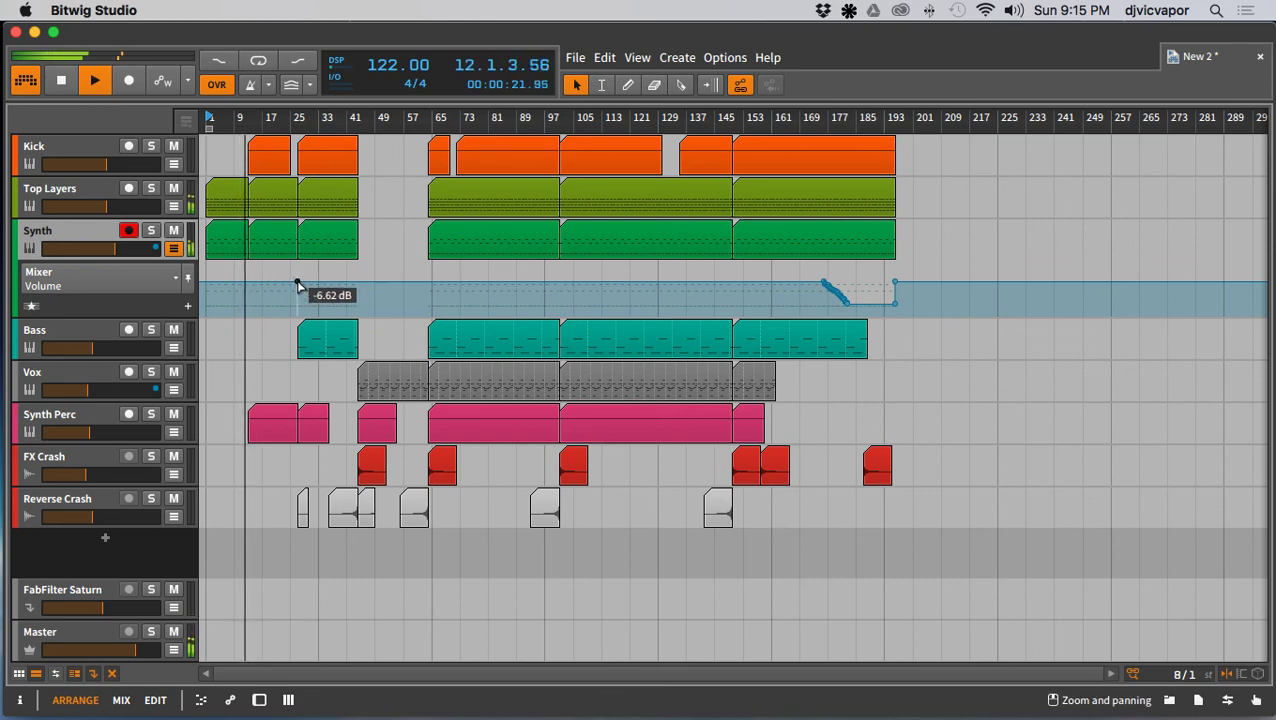
{"action": "left_click_drag", "start_coordinate": [205, 282], "coordinate": [205, 297]}
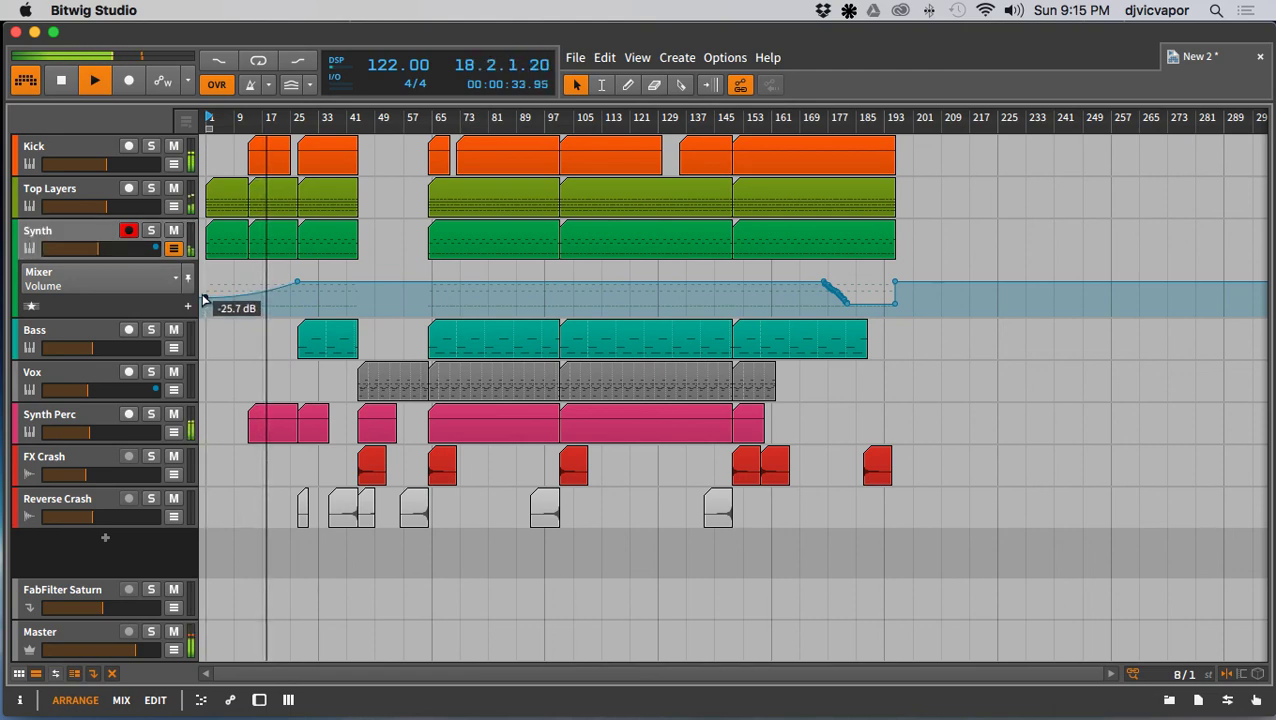
{"action": "left_click_drag", "start_coordinate": [203, 299], "coordinate": [205, 292]}
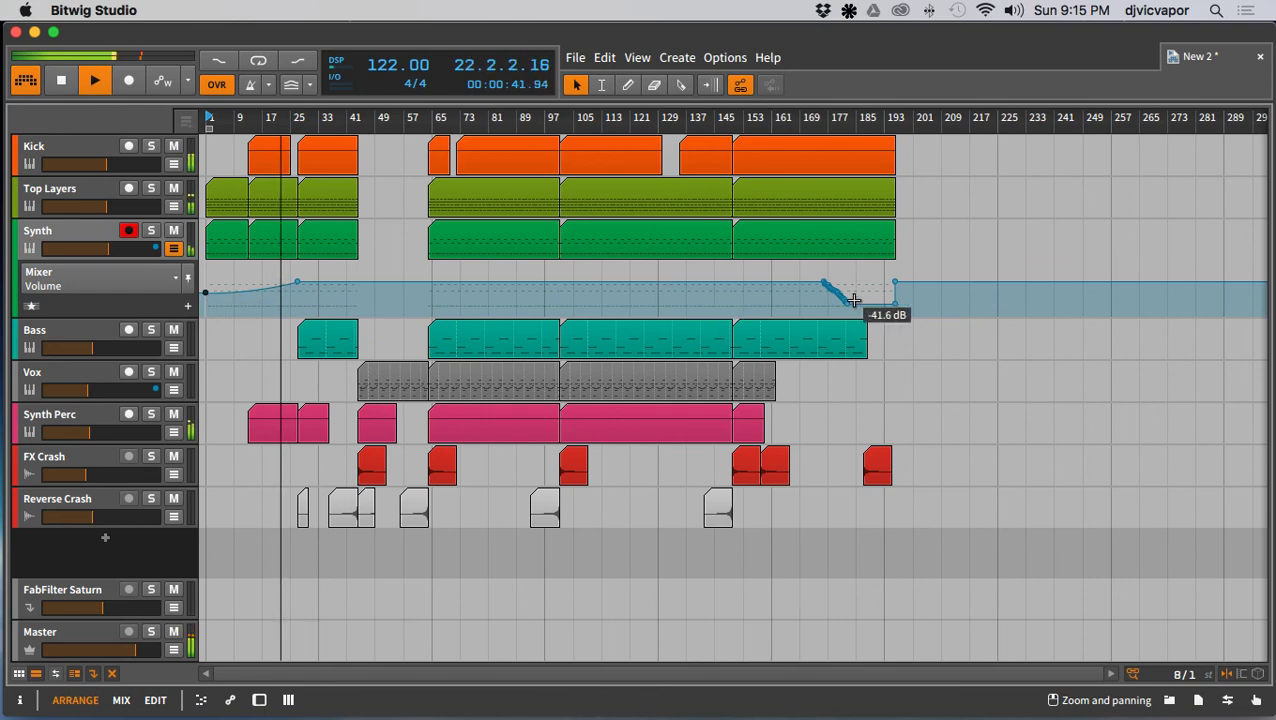
Step: Move the last Synth volume automation point down and out to about bar 200 to complete the fade-out, and hide the lane
{"action": "mouse_move", "coordinate": [897, 282]}
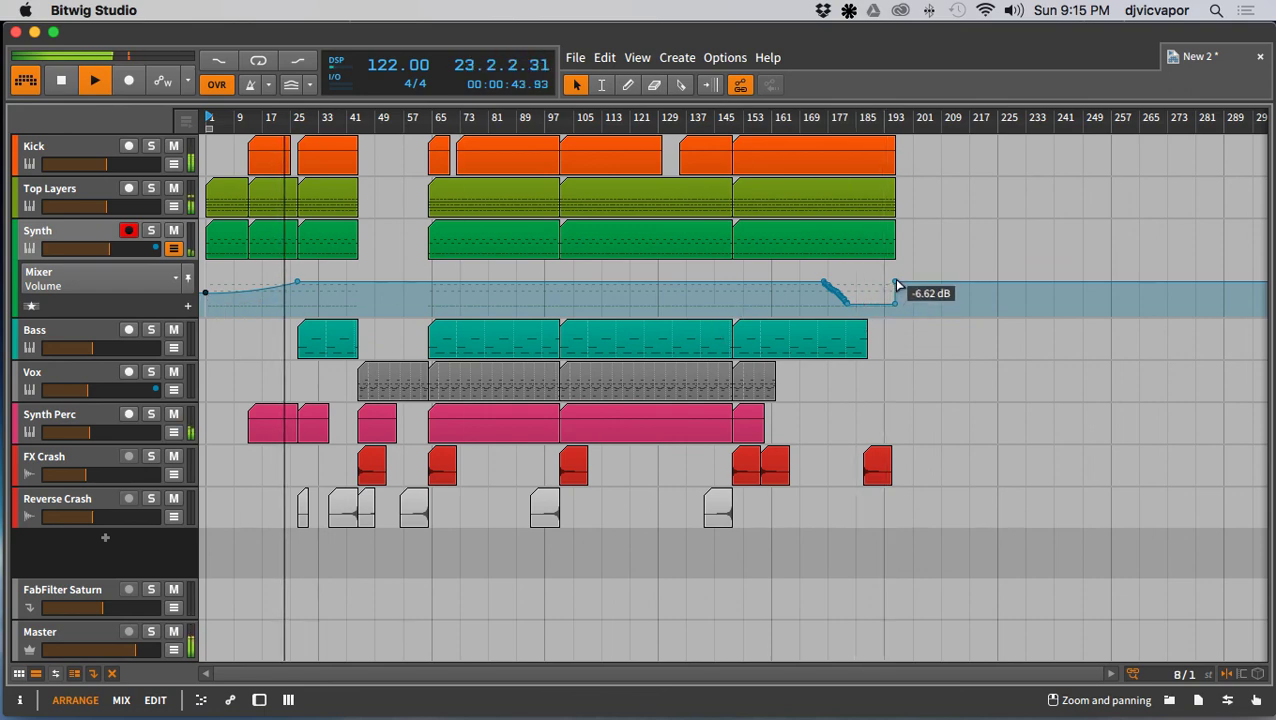
{"action": "left_click_drag", "start_coordinate": [897, 284], "coordinate": [912, 313]}
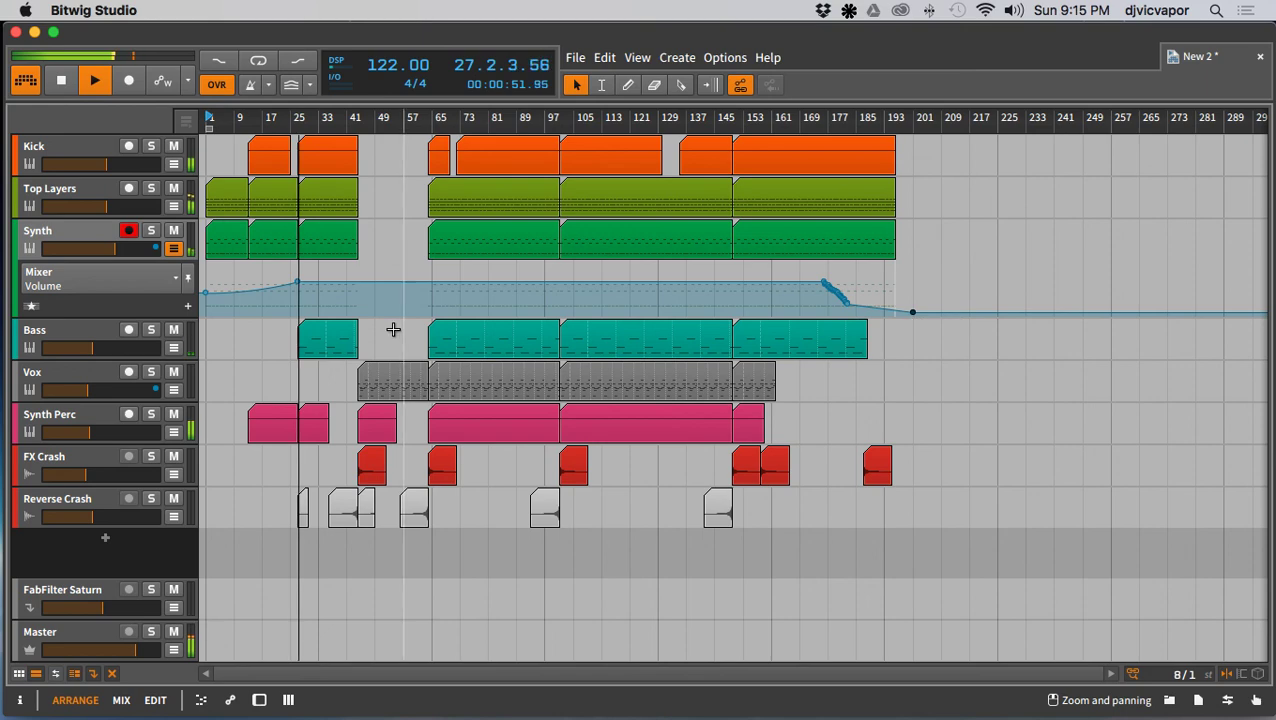
{"action": "left_click", "coordinate": [174, 250]}
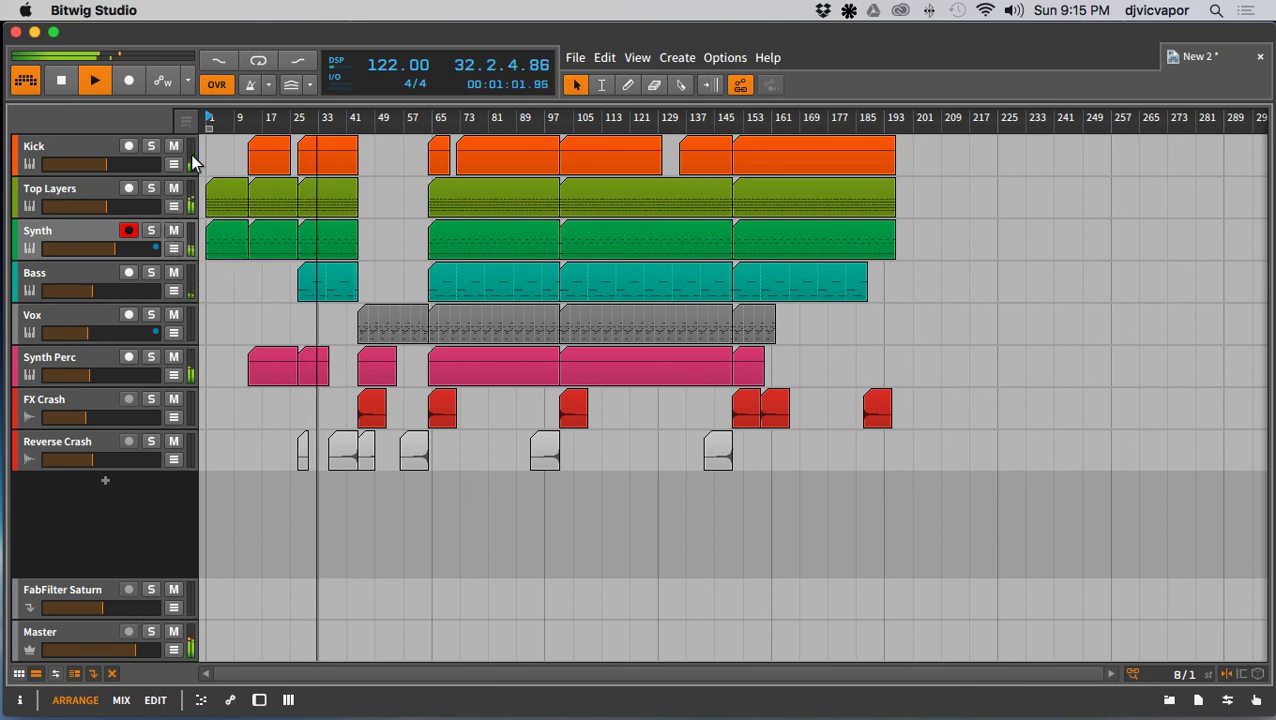
Step: Restart playback of the arrangement from the beginning
{"action": "left_click", "coordinate": [62, 86]}
{"action": "left_click", "coordinate": [62, 86]}
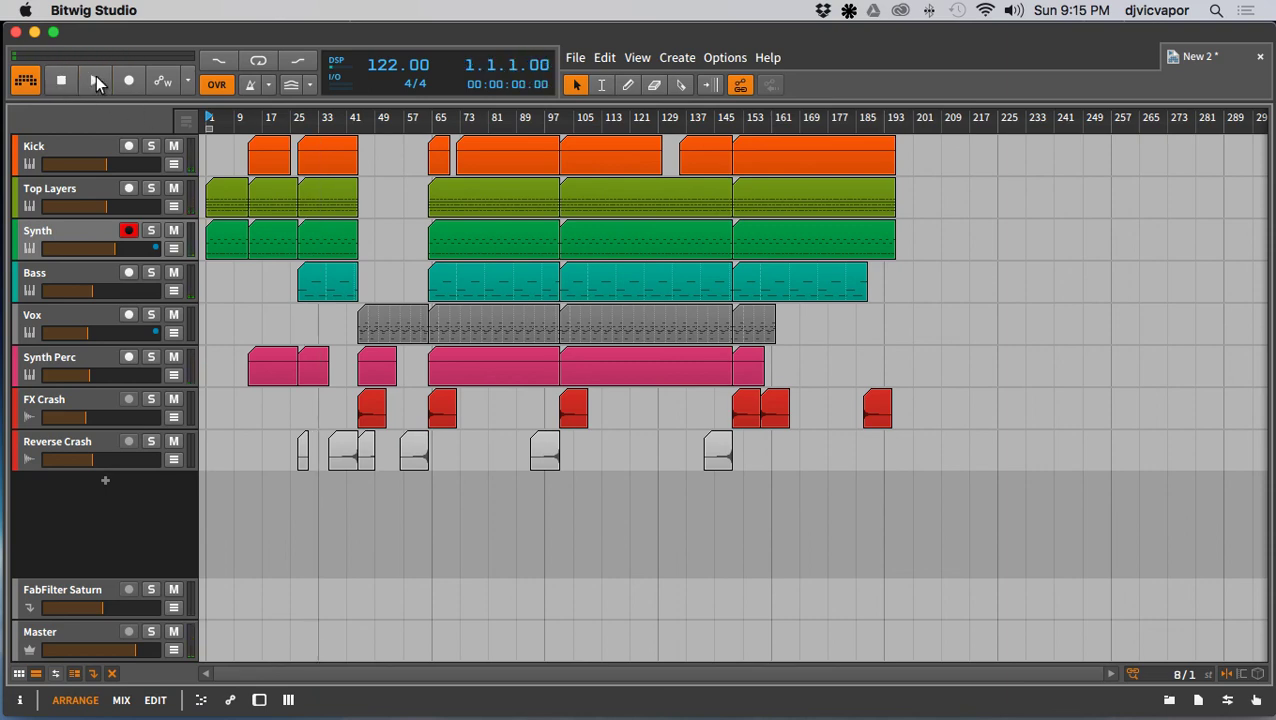
{"action": "key", "text": "space"}
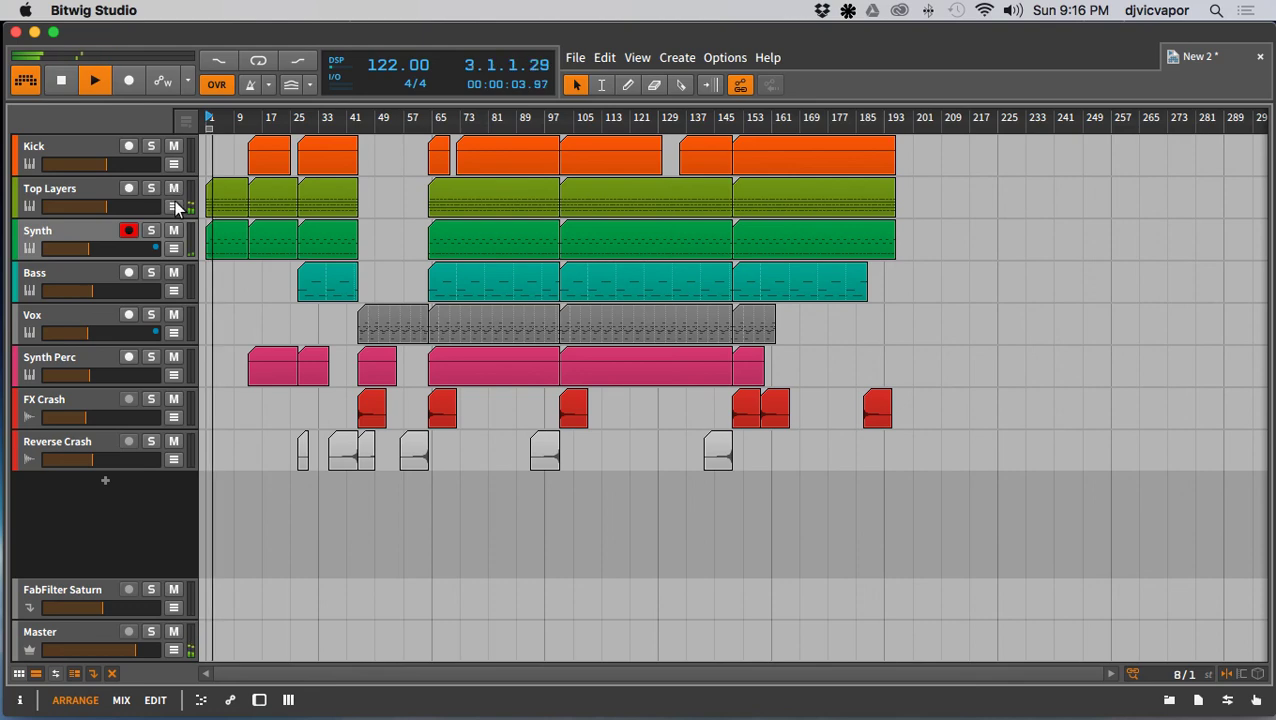
Step: Show the Clap pad's mixer volume automation on Top Layers and draw a fade-in from bar 1 to +0.00 dB near bar 14
{"action": "left_click", "coordinate": [175, 206]}
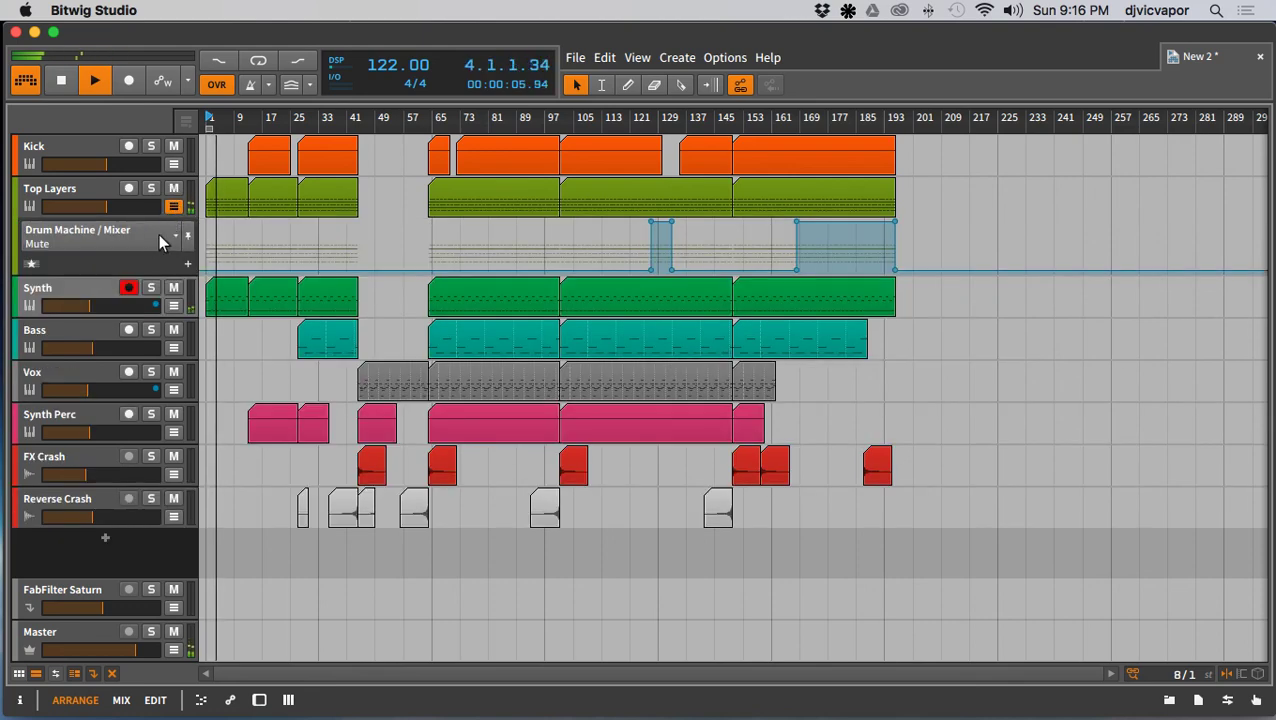
{"action": "left_click", "coordinate": [174, 237]}
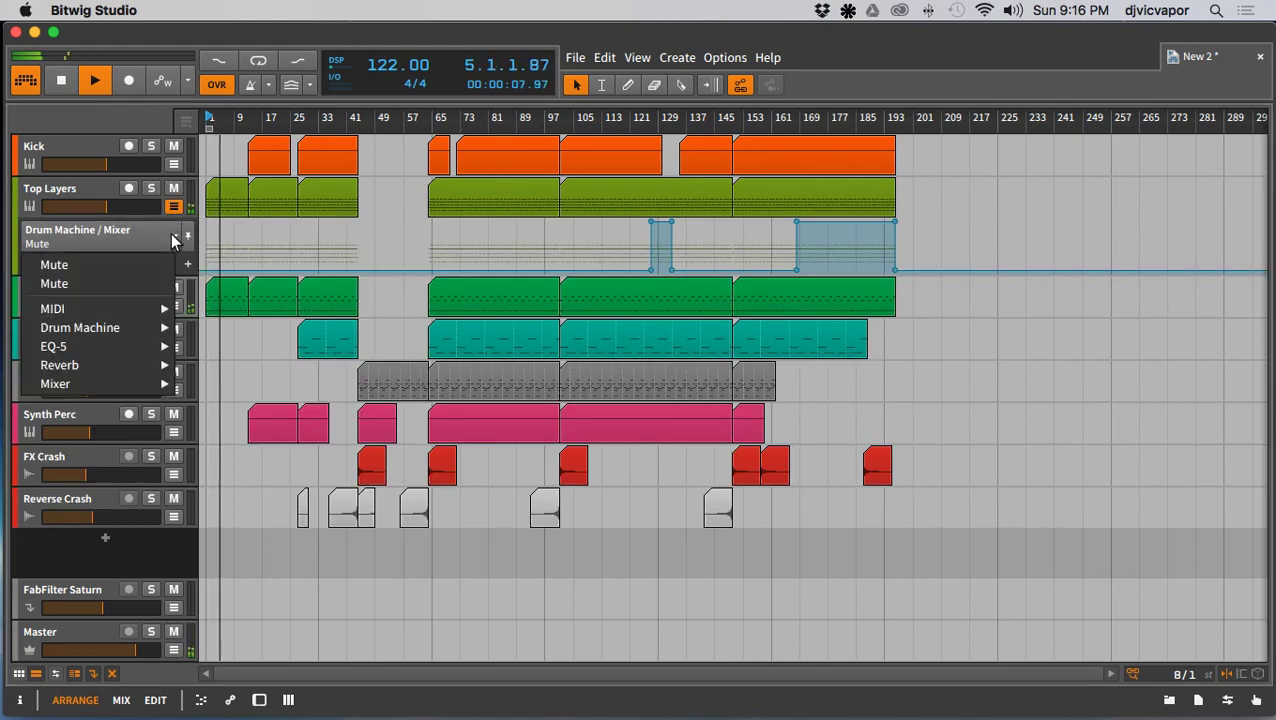
{"action": "mouse_move", "coordinate": [145, 331]}
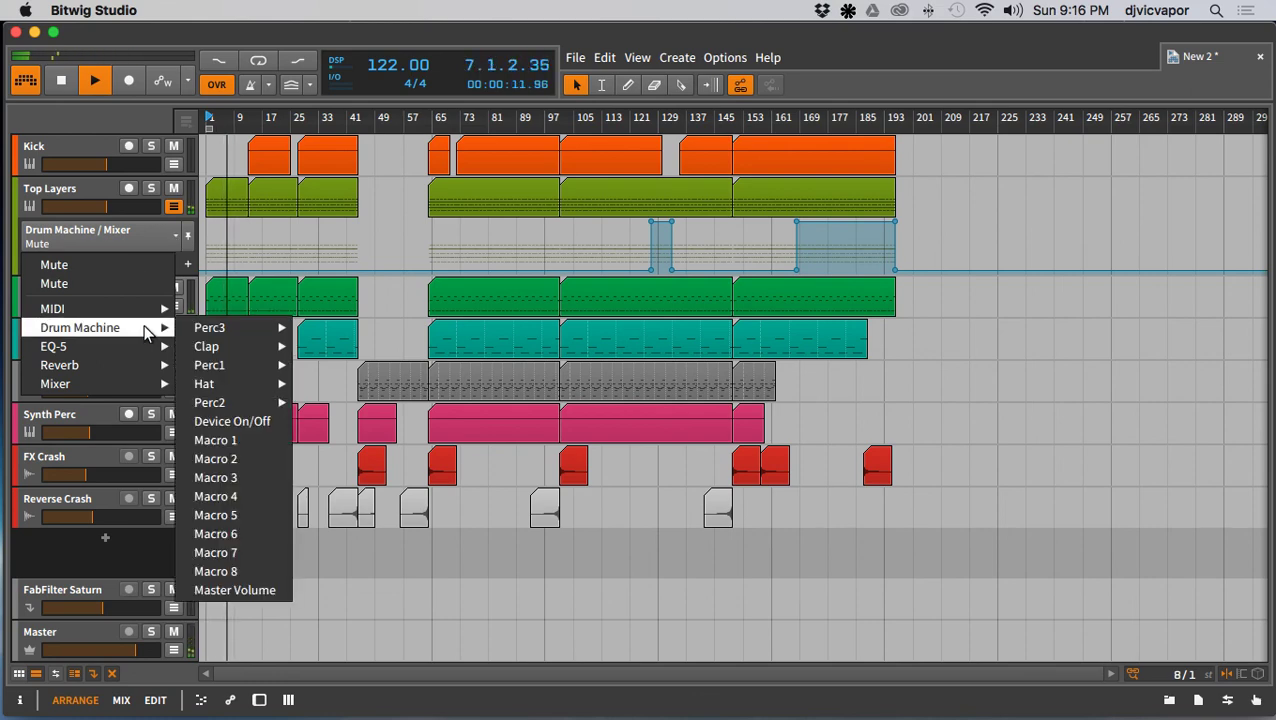
{"action": "mouse_move", "coordinate": [216, 350]}
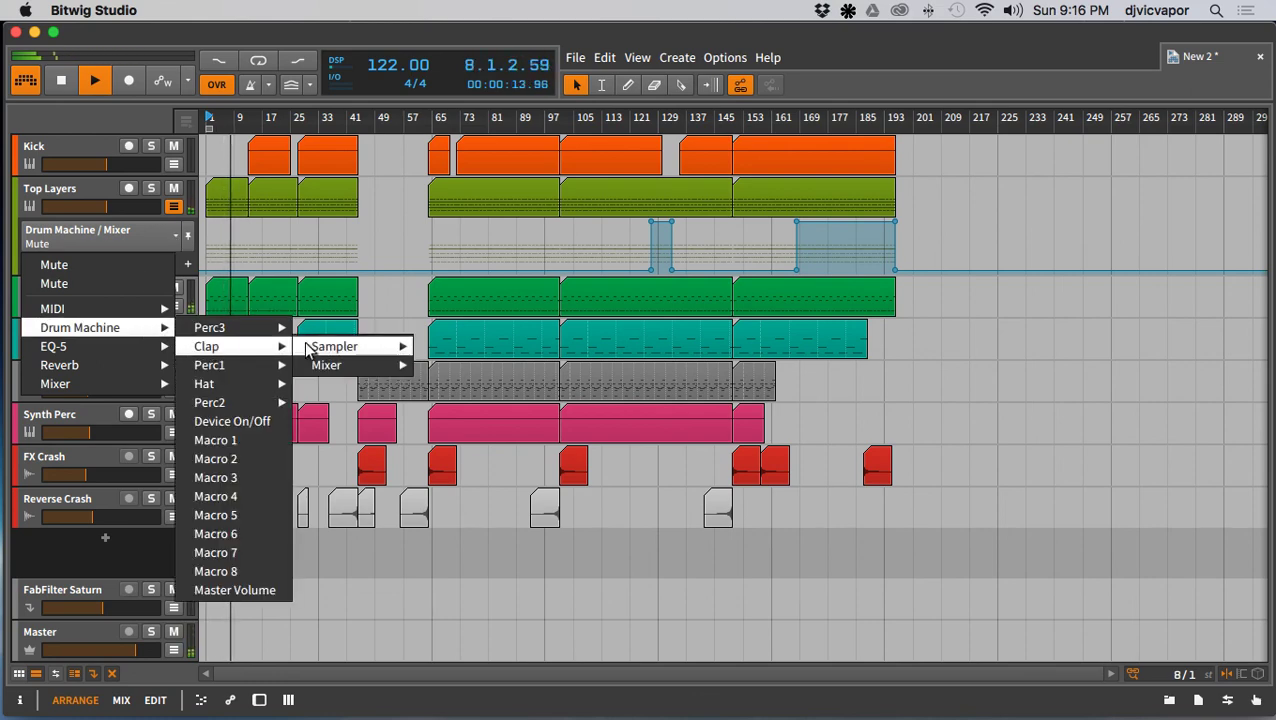
{"action": "mouse_move", "coordinate": [343, 352]}
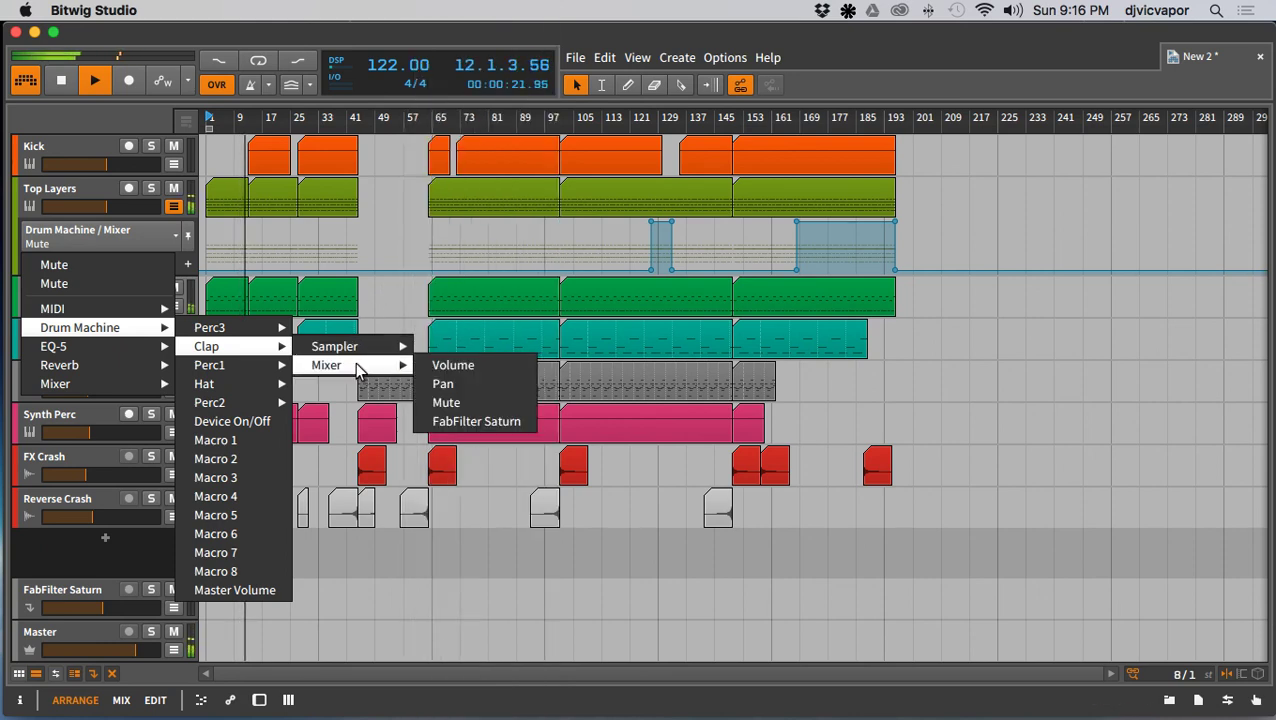
{"action": "left_click", "coordinate": [452, 365]}
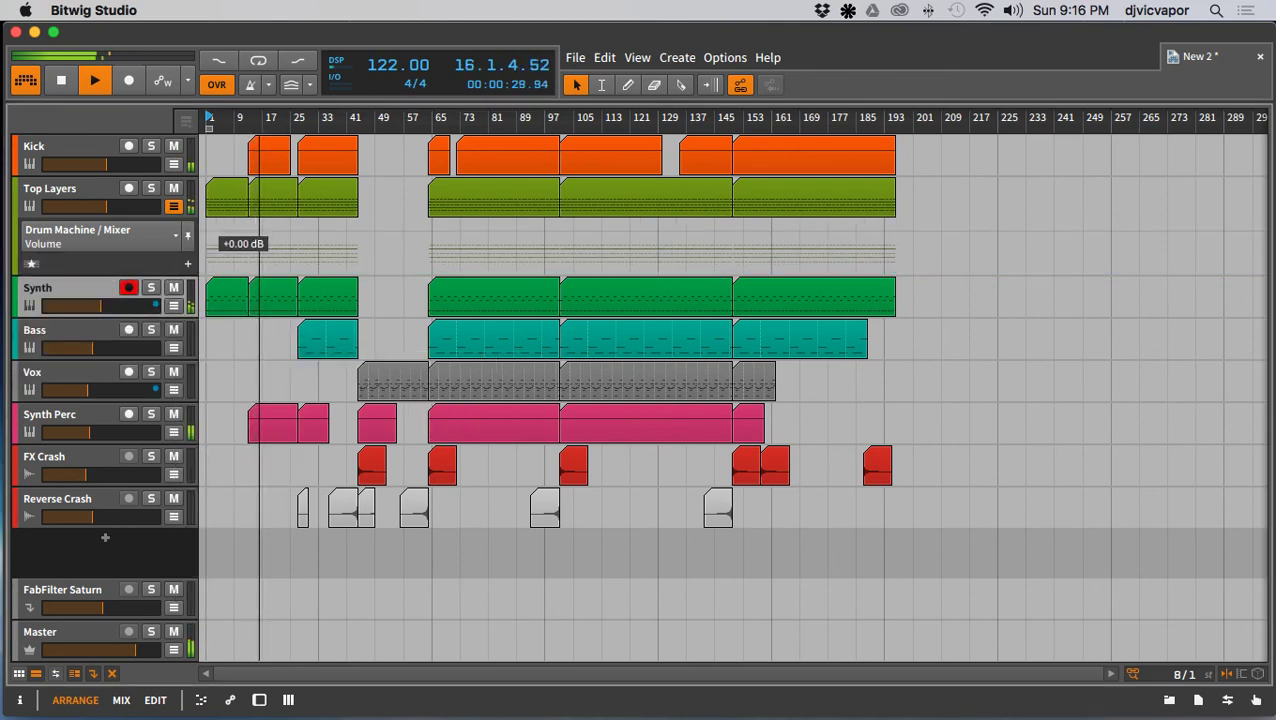
{"action": "left_click", "coordinate": [210, 237]}
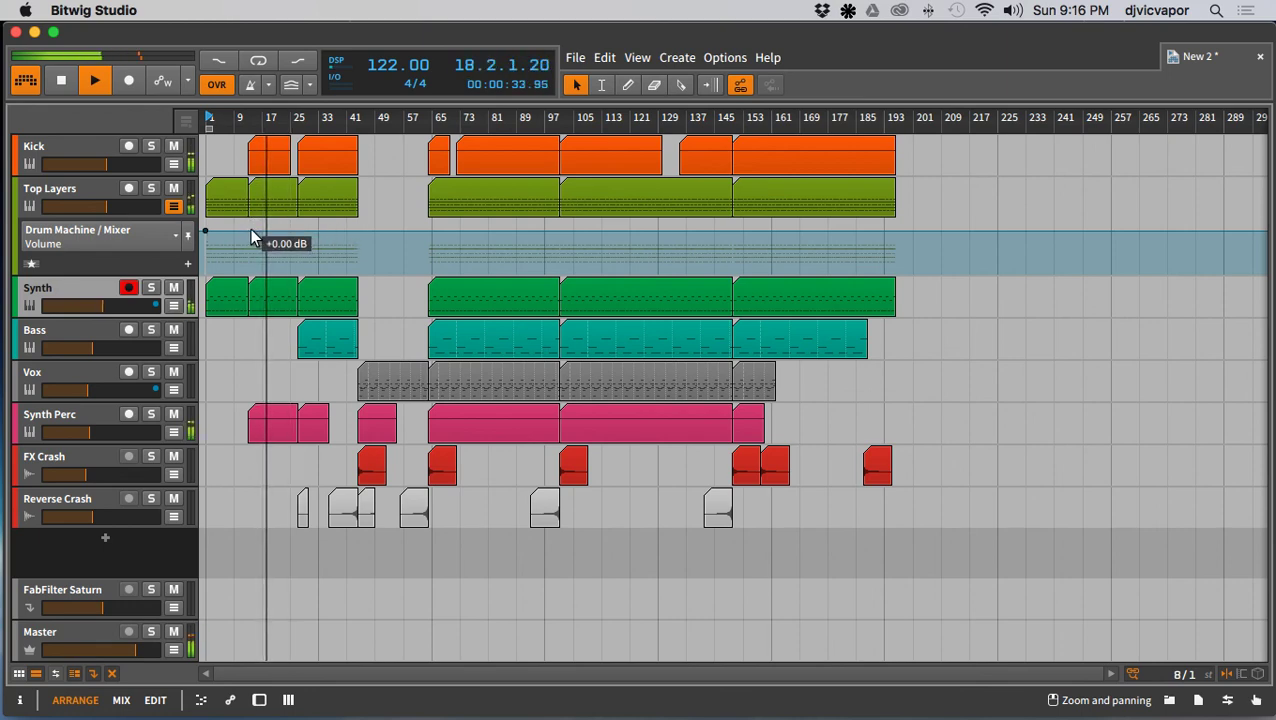
{"action": "left_click_drag", "start_coordinate": [205, 236], "coordinate": [198, 259]}
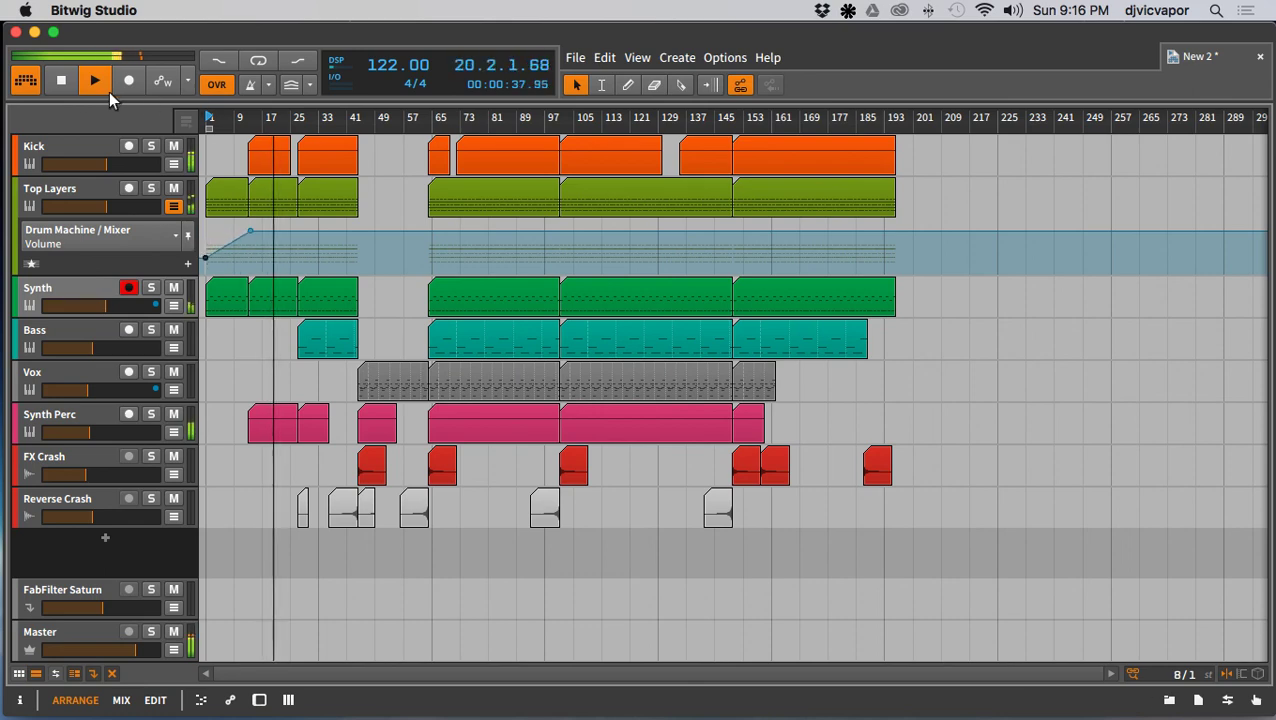
Step: Replay the song from the start and move the end point of the Clap volume fade-in to bar 13 at +0.00 dB
{"action": "left_click", "coordinate": [61, 80]}
{"action": "left_click", "coordinate": [94, 80]}
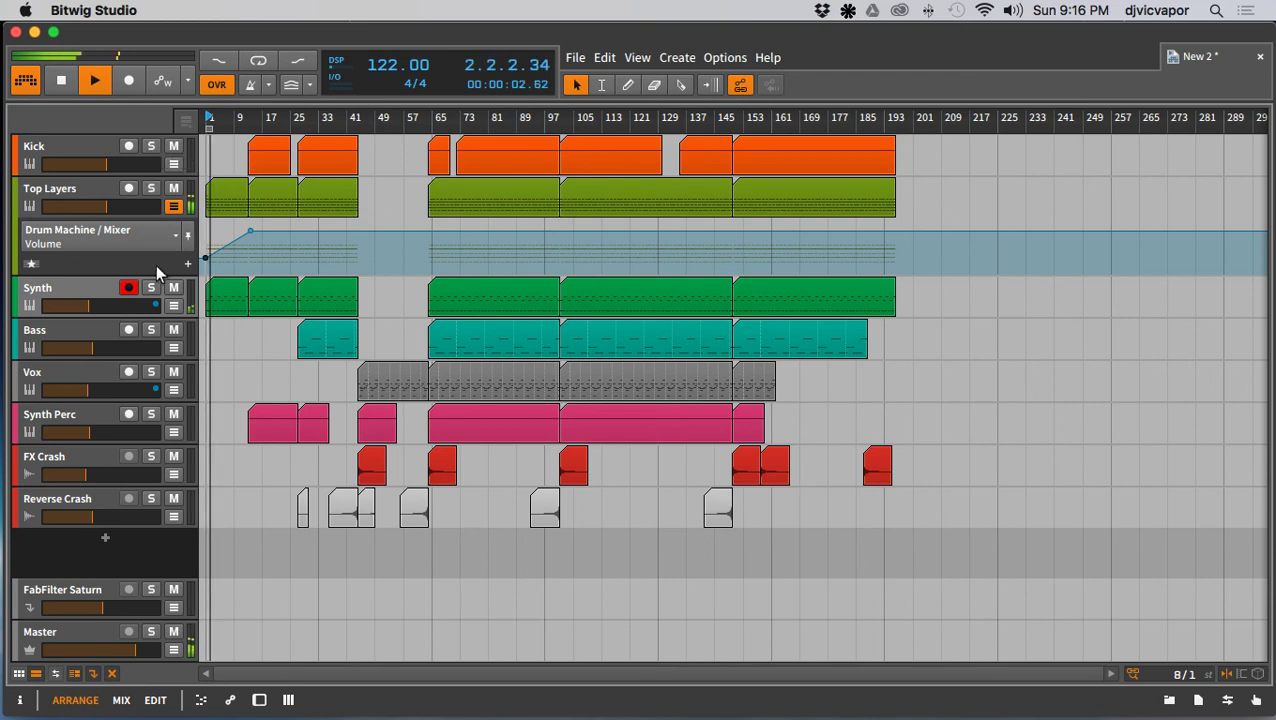
{"action": "left_click_drag", "start_coordinate": [225, 121], "coordinate": [213, 298]}
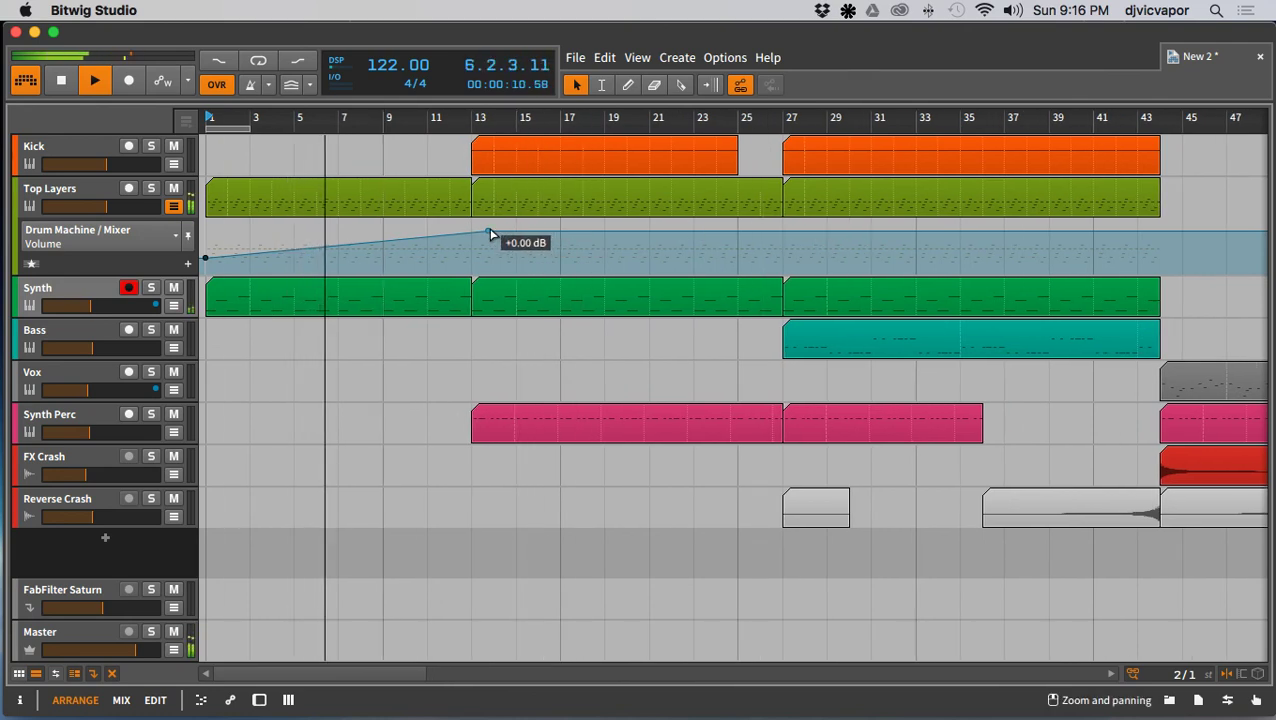
{"action": "left_click_drag", "start_coordinate": [488, 231], "coordinate": [470, 231]}
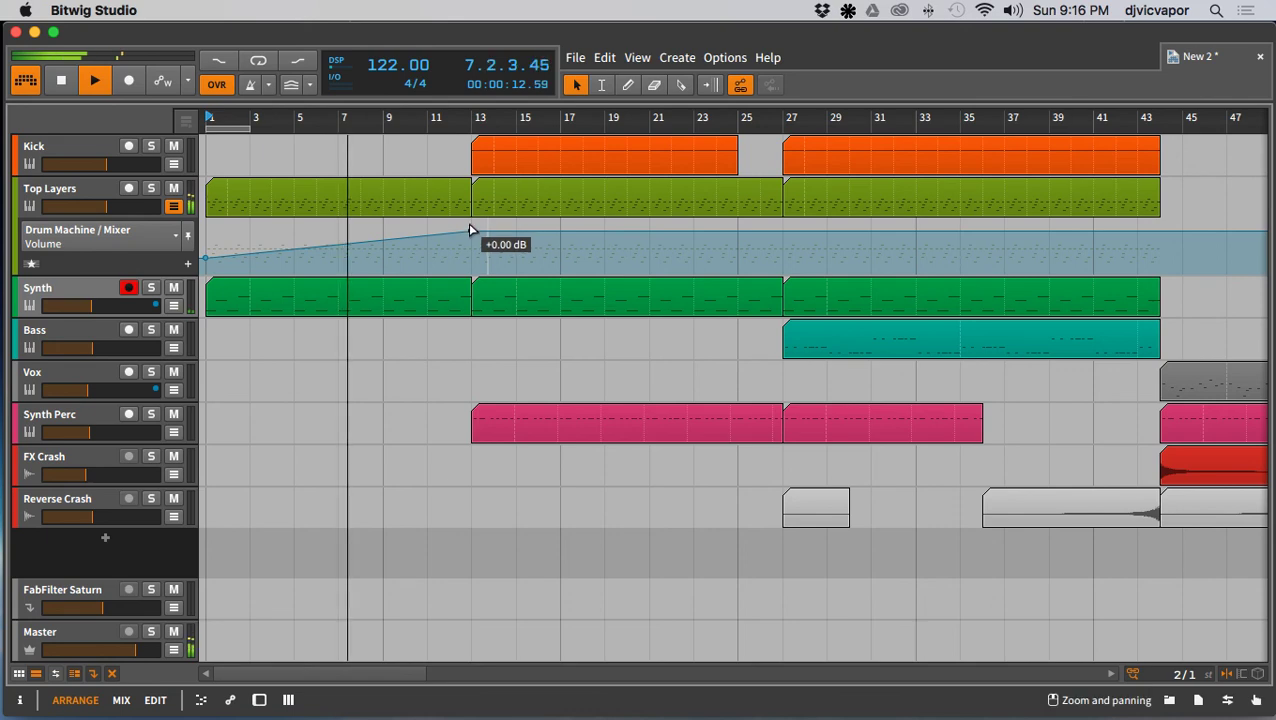
Step: Show the Hat pad's mixer volume automation on Top Layers and draw a fade-in from -21.1 dB at bar 1 to +0.00 dB near bar 25
{"action": "left_click_drag", "start_coordinate": [439, 124], "coordinate": [439, 84]}
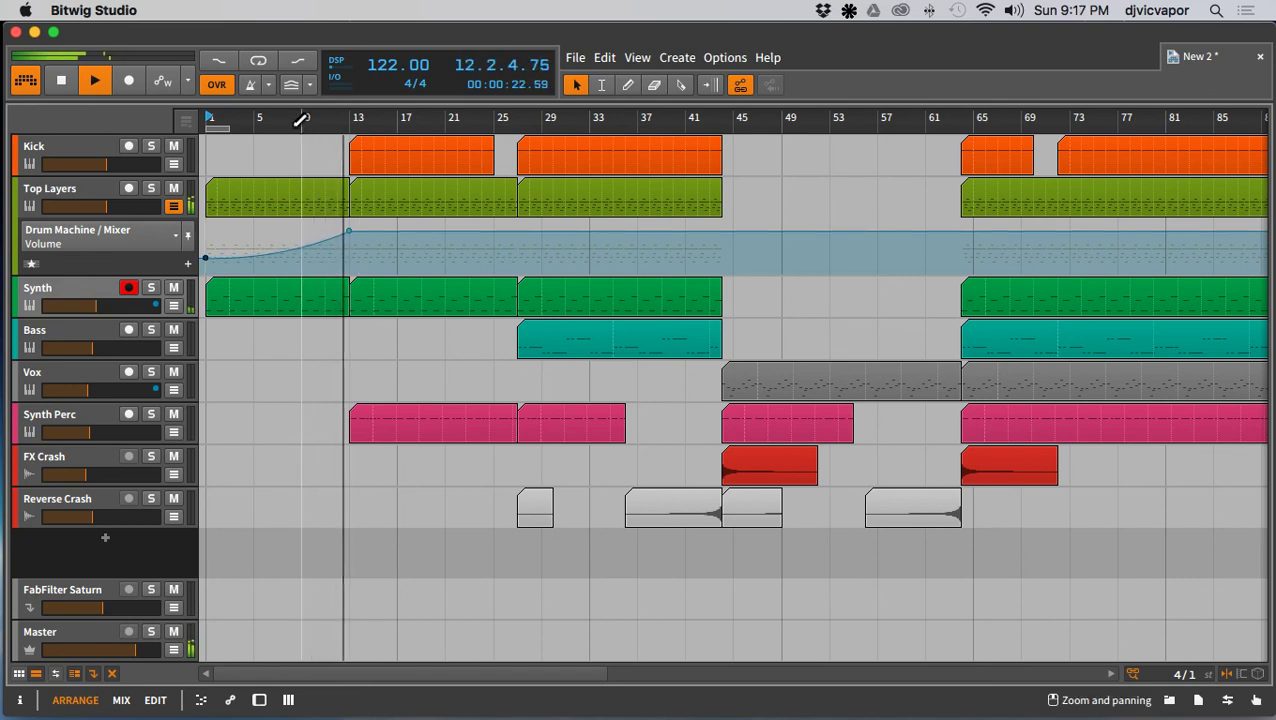
{"action": "left_click_drag", "start_coordinate": [295, 120], "coordinate": [296, 83]}
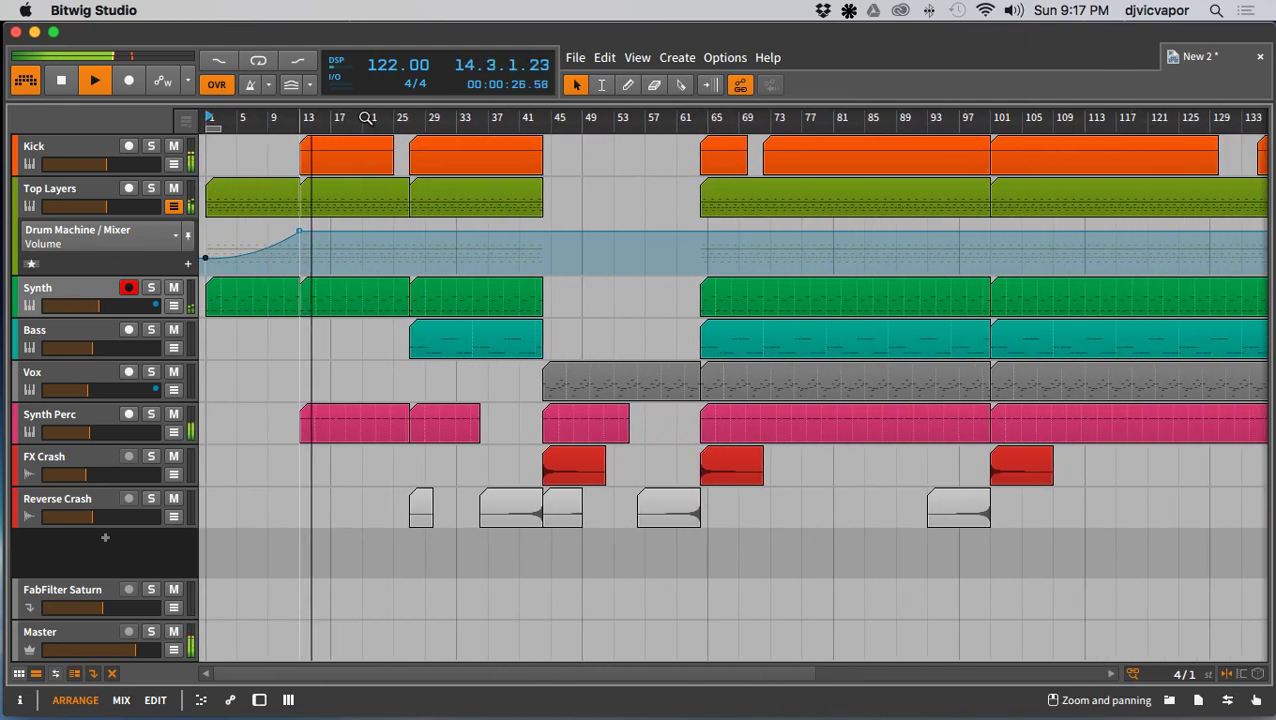
{"action": "left_click", "coordinate": [176, 231]}
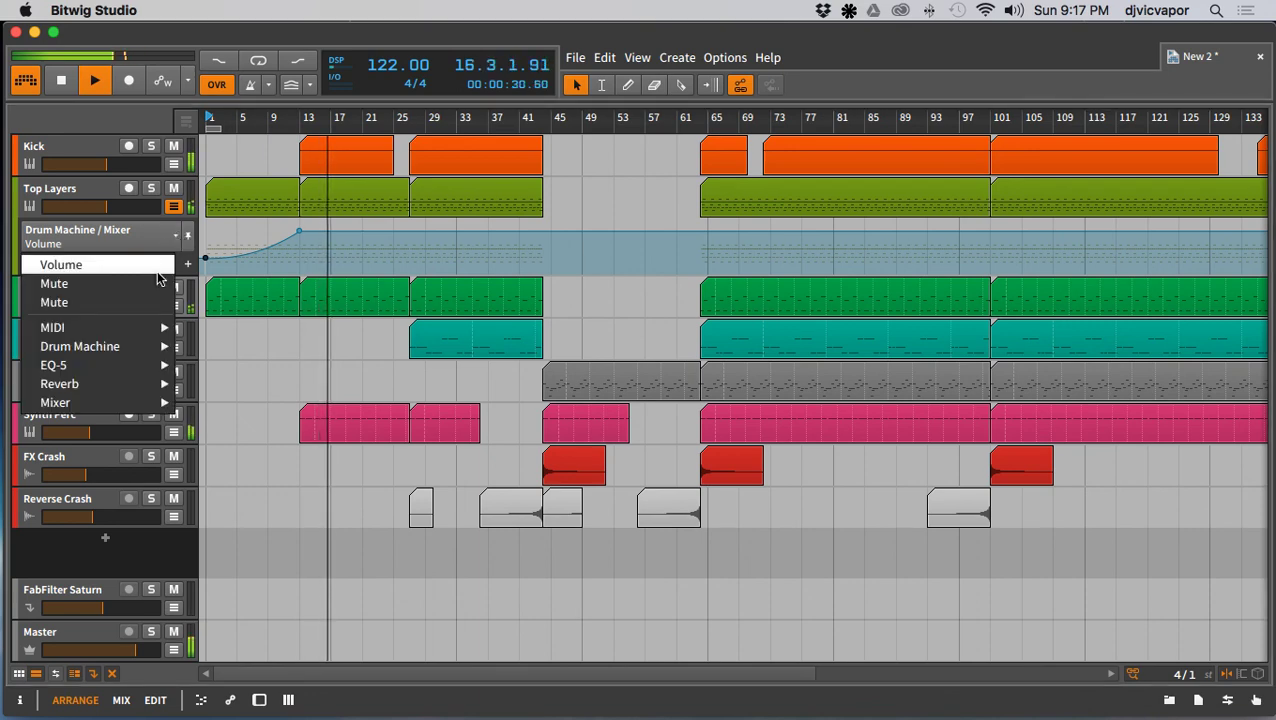
{"action": "mouse_move", "coordinate": [153, 346]}
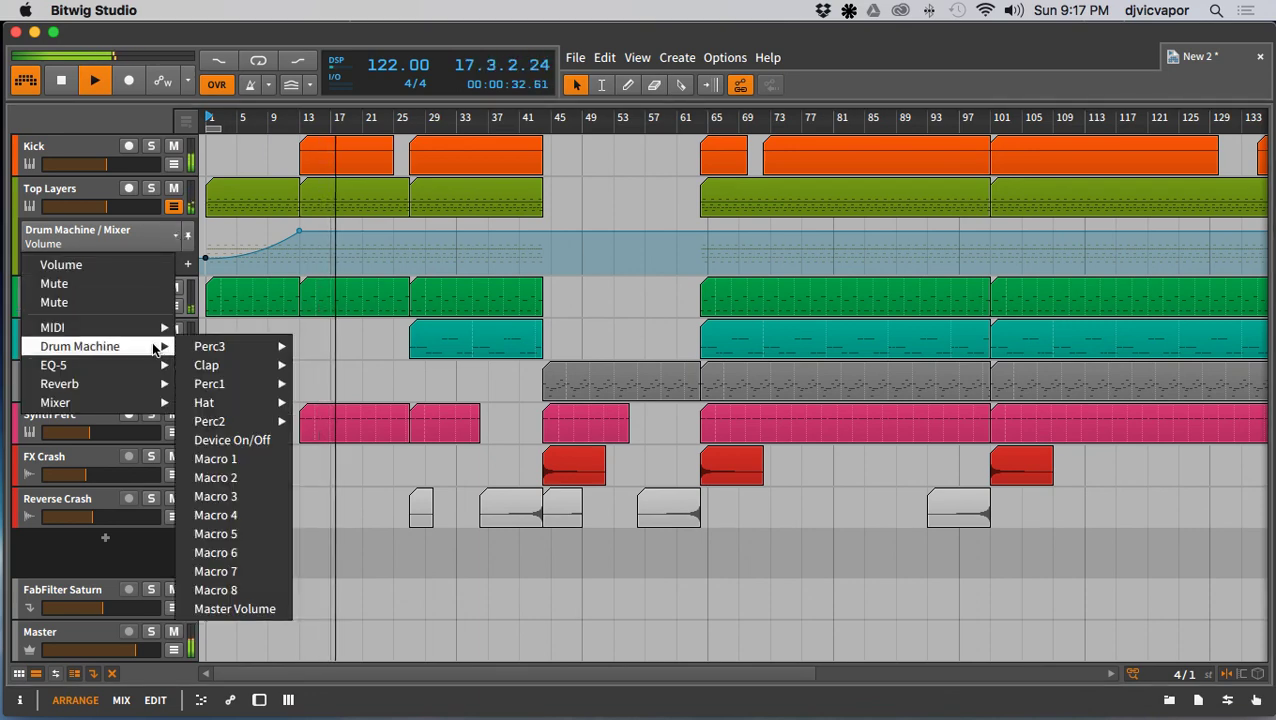
{"action": "mouse_move", "coordinate": [295, 421]}
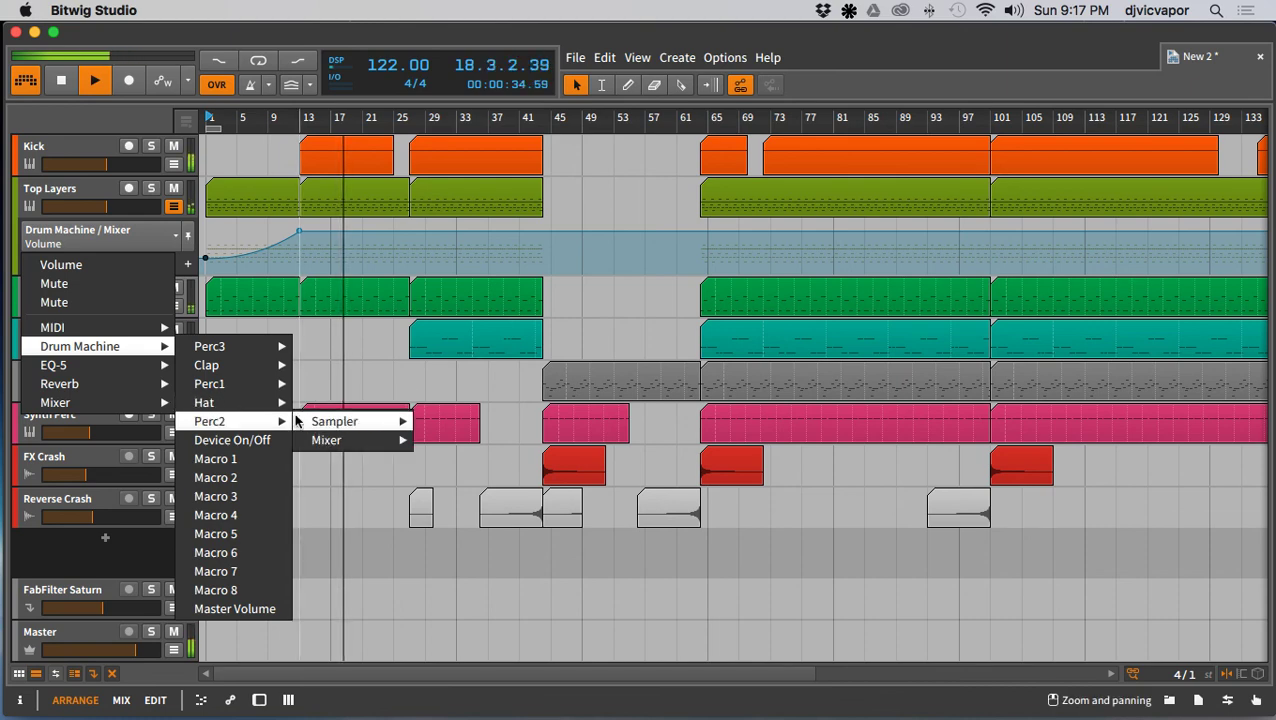
{"action": "mouse_move", "coordinate": [265, 402]}
{"action": "mouse_move", "coordinate": [347, 421]}
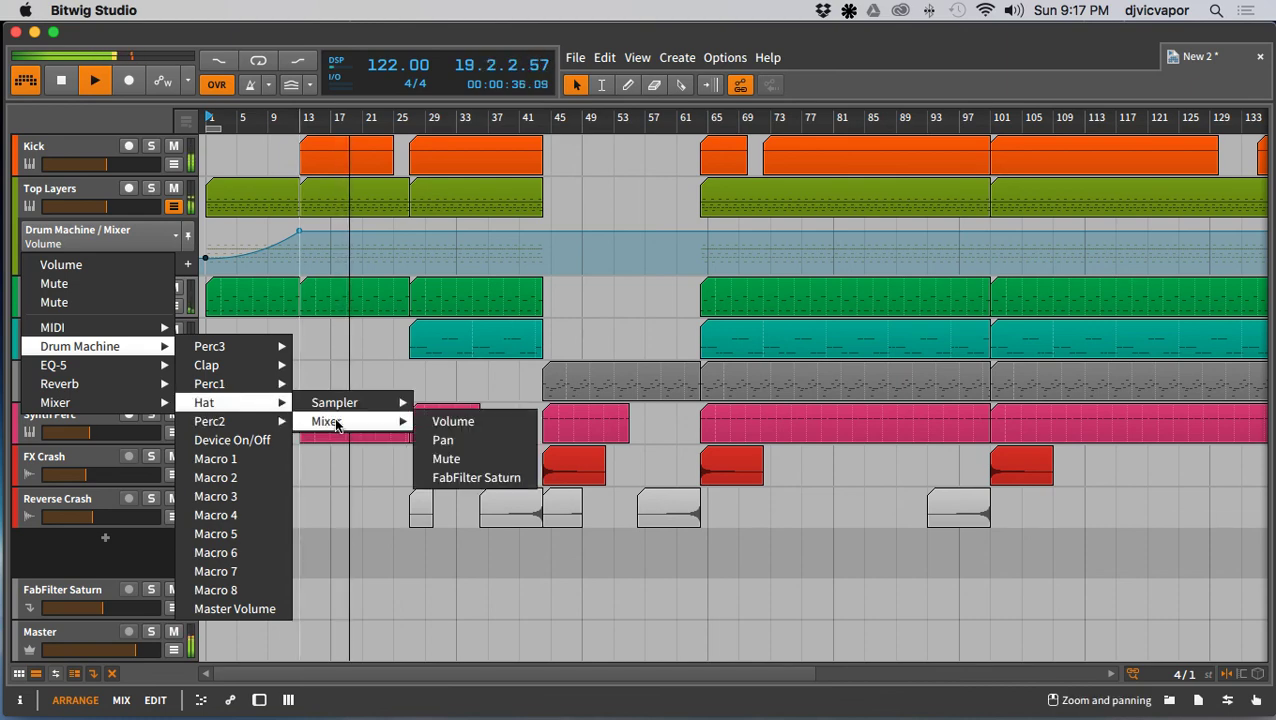
{"action": "left_click", "coordinate": [452, 424]}
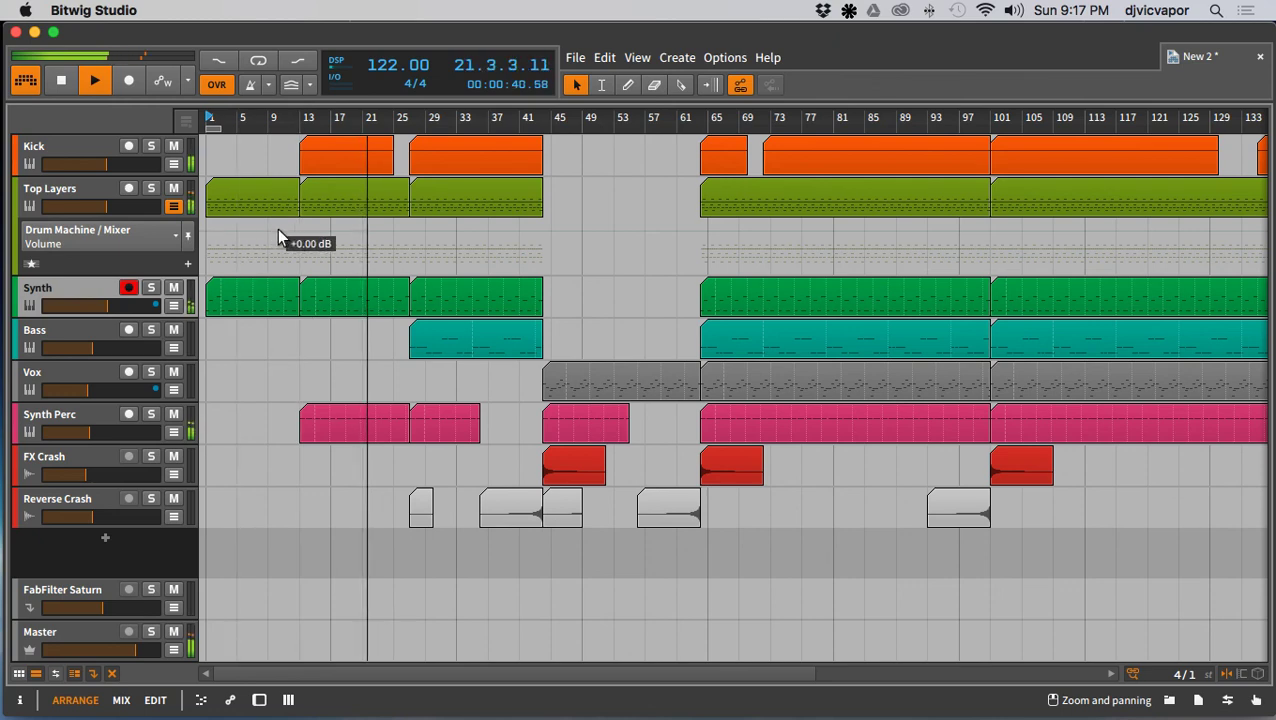
{"action": "left_click", "coordinate": [391, 236]}
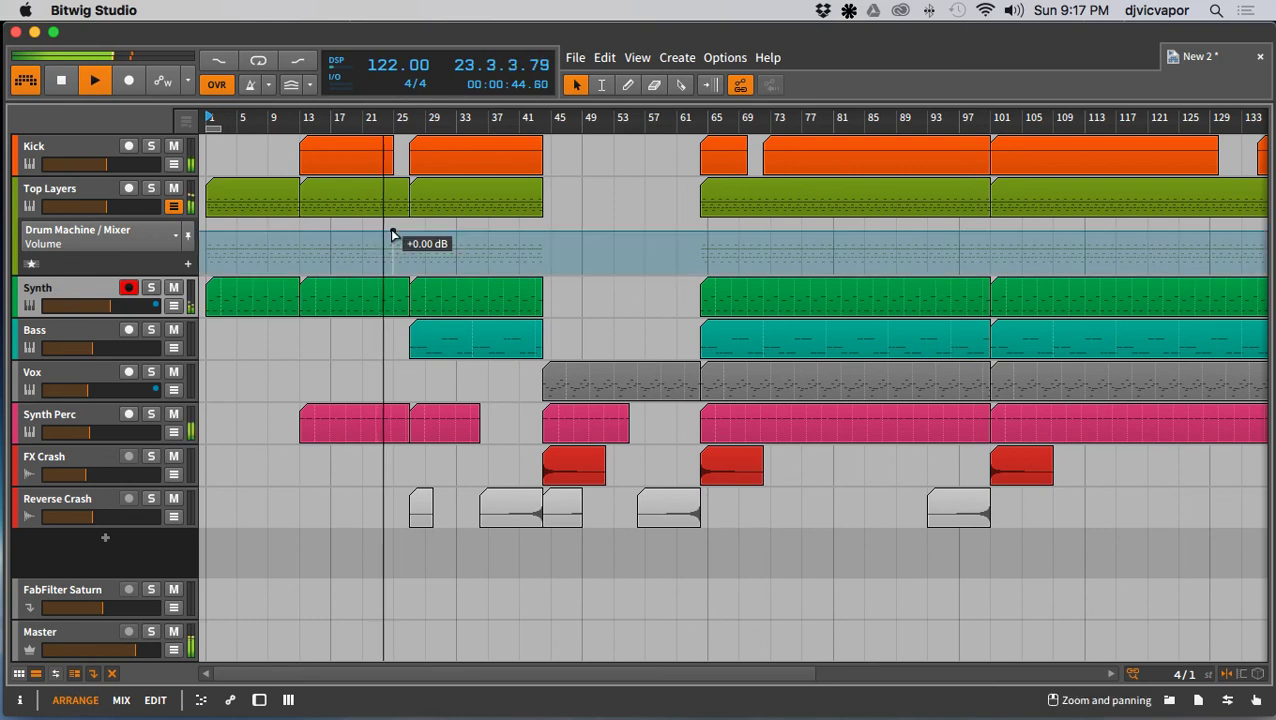
{"action": "left_click_drag", "start_coordinate": [205, 232], "coordinate": [205, 253]}
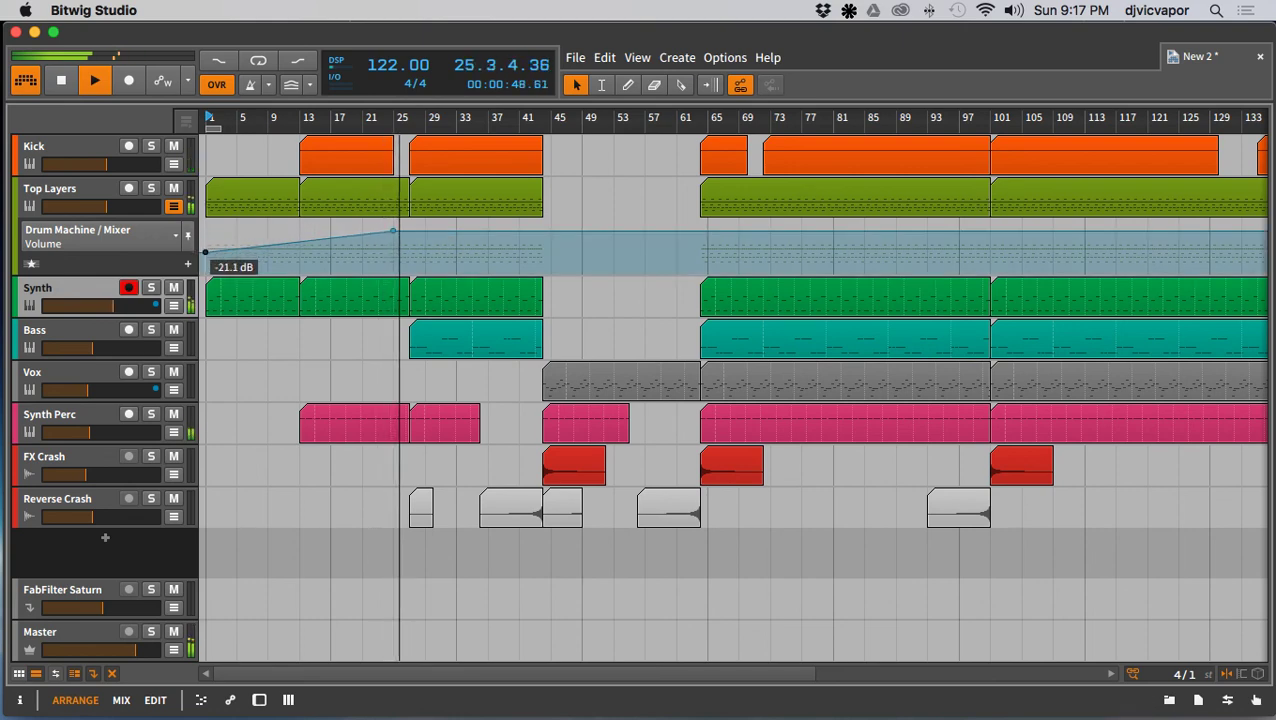
Step: Replay the song from the start, then slightly lower the Hat fade-in's starting point and bend the fade into a curve
{"action": "left_click", "coordinate": [64, 83]}
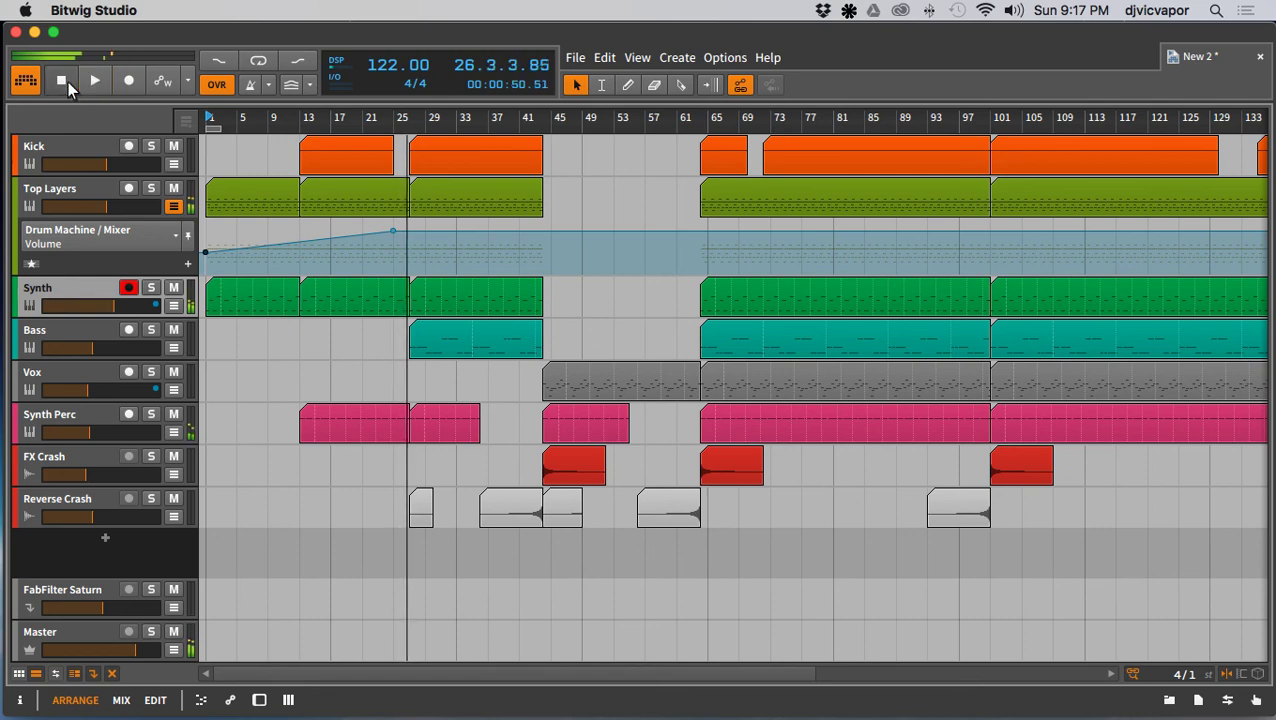
{"action": "left_click", "coordinate": [70, 90]}
{"action": "left_click", "coordinate": [94, 80]}
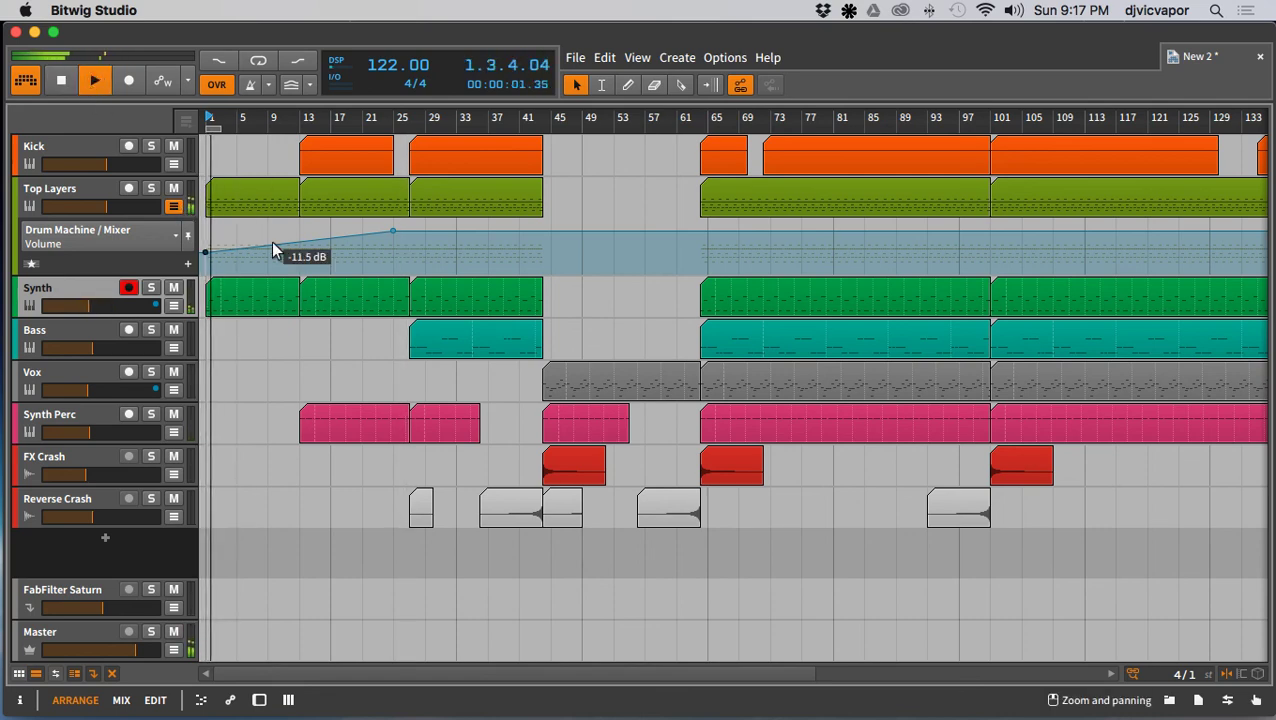
{"action": "left_click_drag", "start_coordinate": [205, 252], "coordinate": [205, 255]}
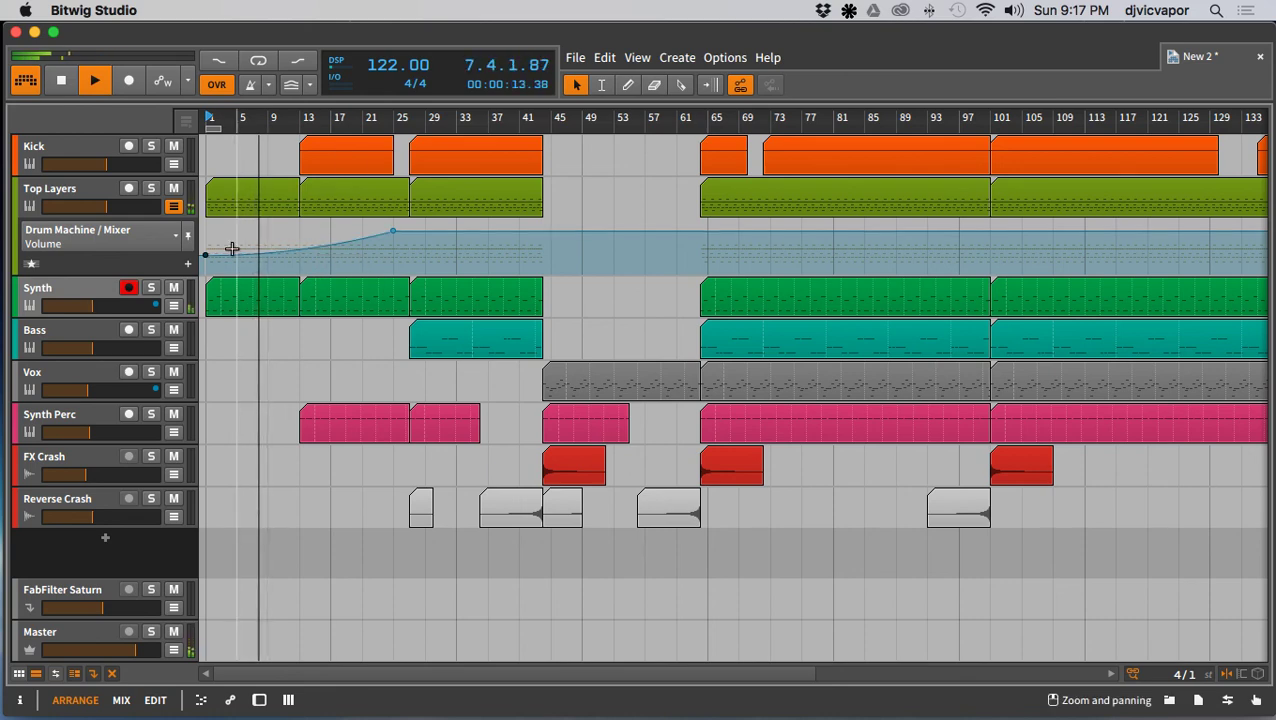
Step: Hide the Top Layers automation lane and disarm the Synth track for recording
{"action": "left_click", "coordinate": [174, 206]}
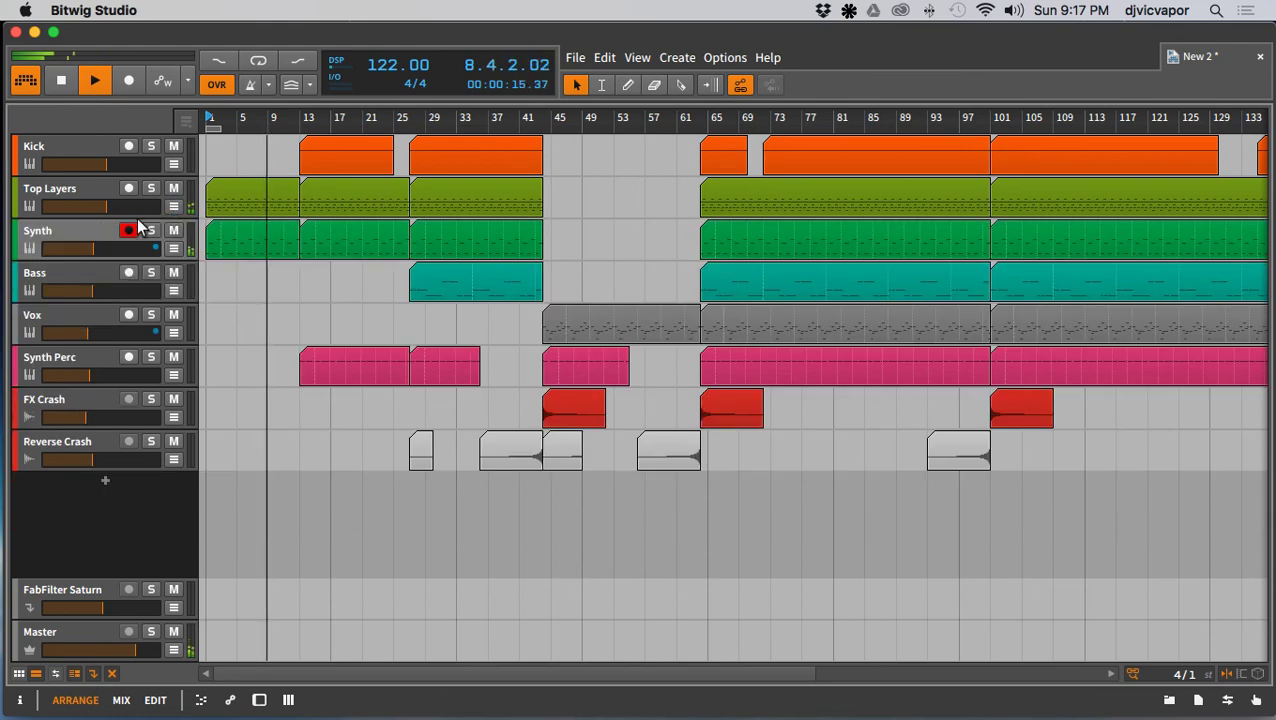
{"action": "left_click", "coordinate": [127, 231]}
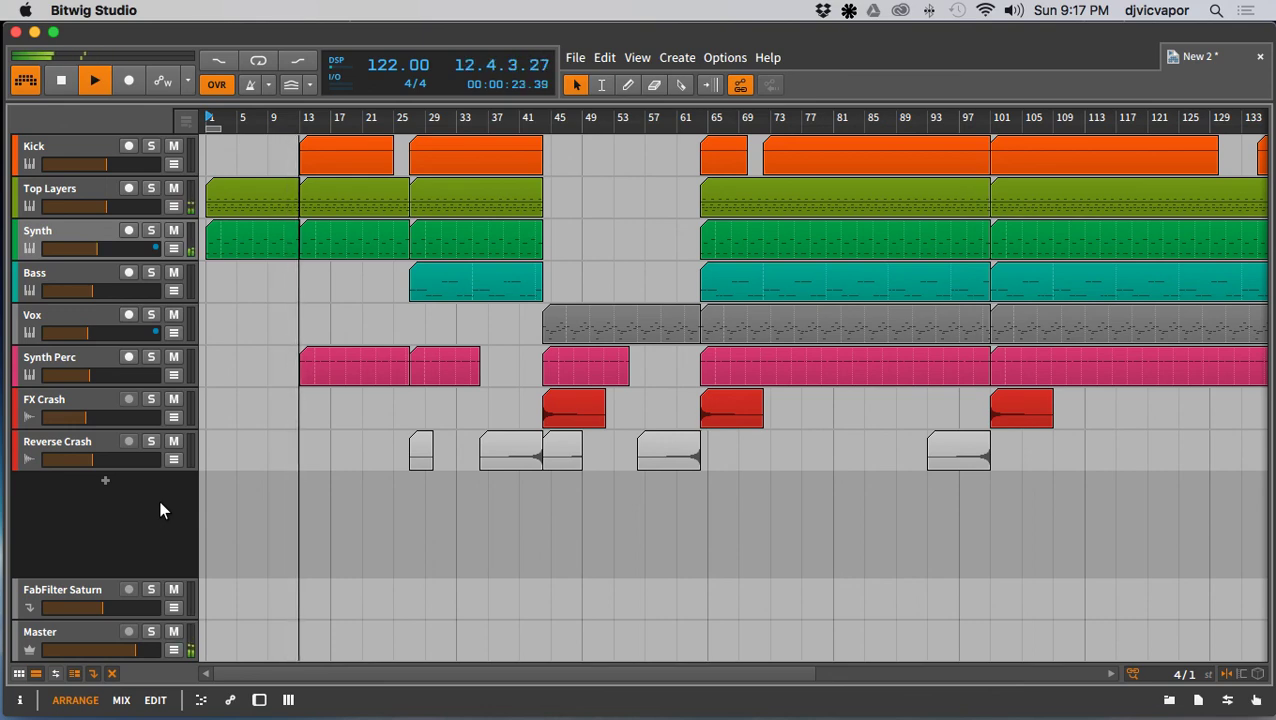
{"action": "left_click_drag", "start_coordinate": [362, 113], "coordinate": [362, 185]}
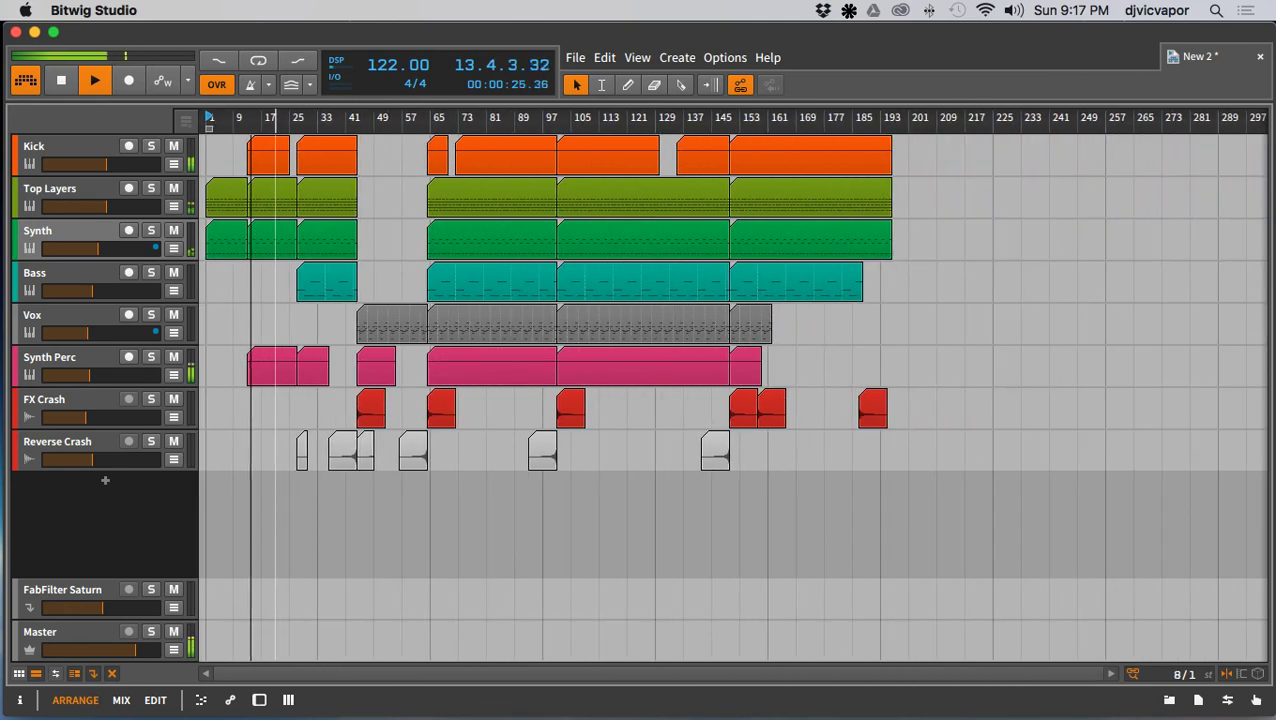
{"action": "left_click_drag", "start_coordinate": [275, 117], "coordinate": [373, 117]}
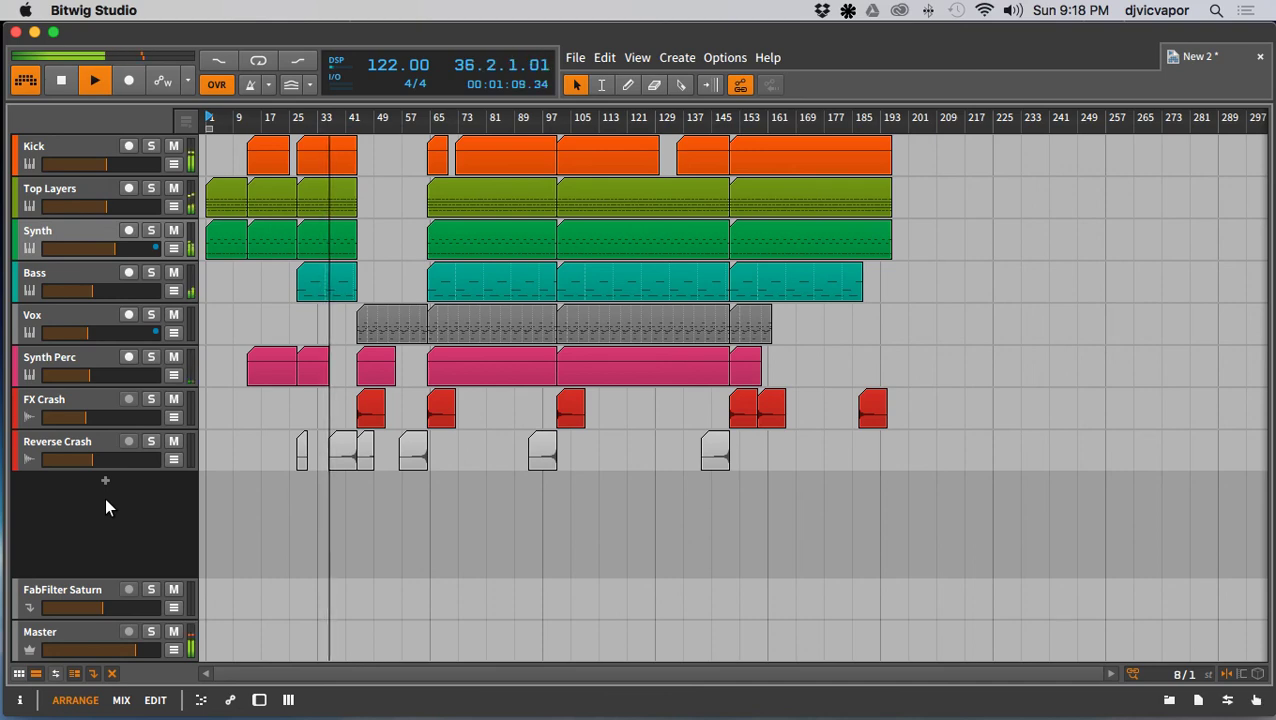
Step: Reopen the Hat pad's mixer volume automation on Top Layers and lower the fade-in's end point to -2.77 dB
{"action": "left_click", "coordinate": [100, 193]}
{"action": "left_click", "coordinate": [172, 206]}
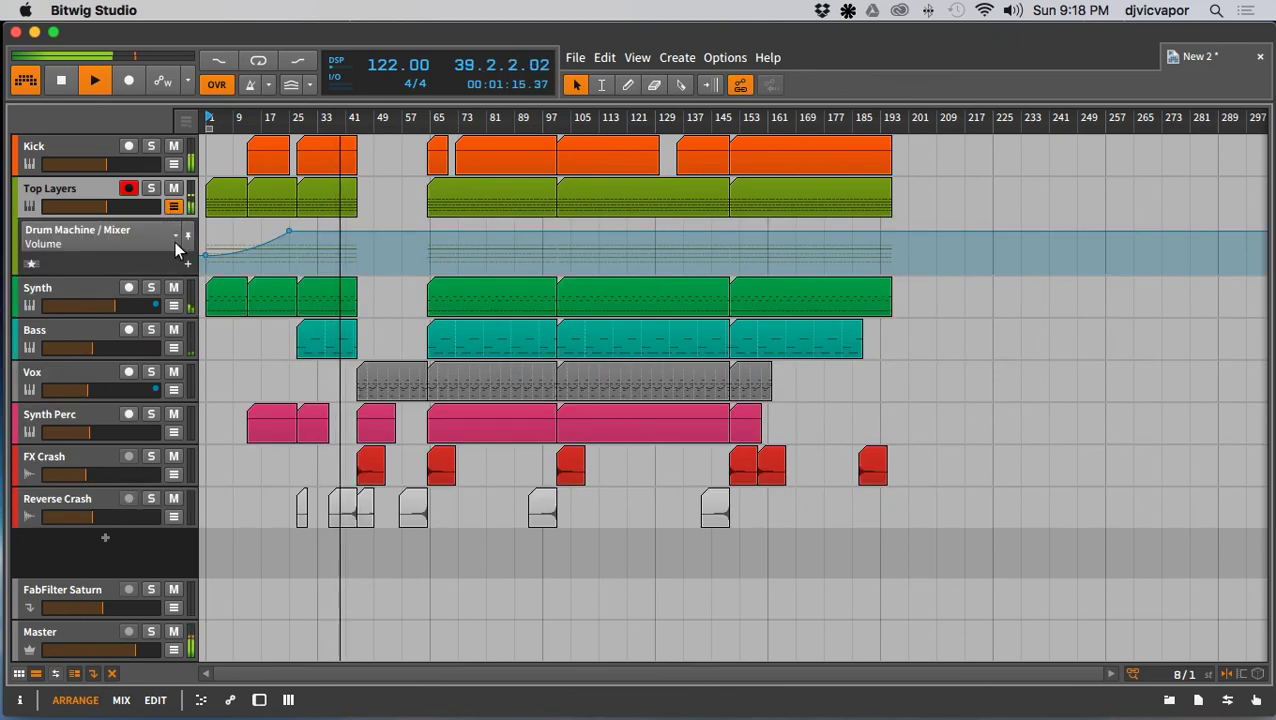
{"action": "left_click", "coordinate": [172, 235]}
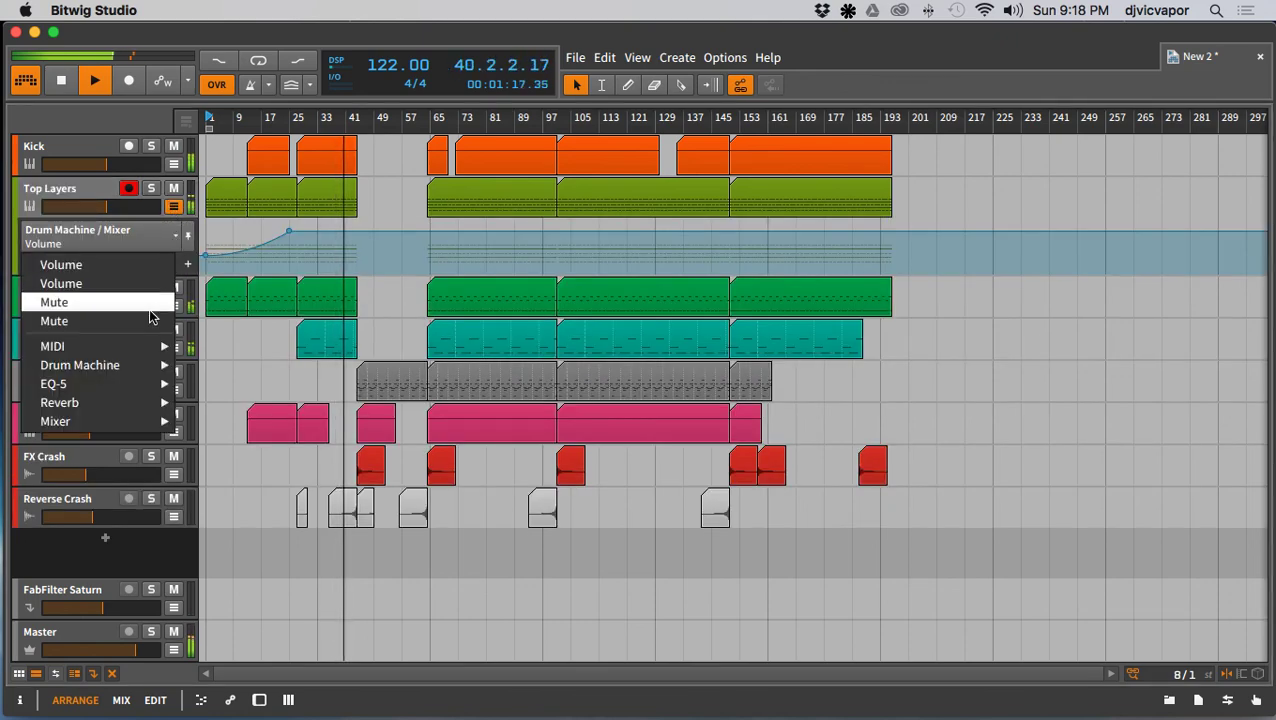
{"action": "mouse_move", "coordinate": [141, 364]}
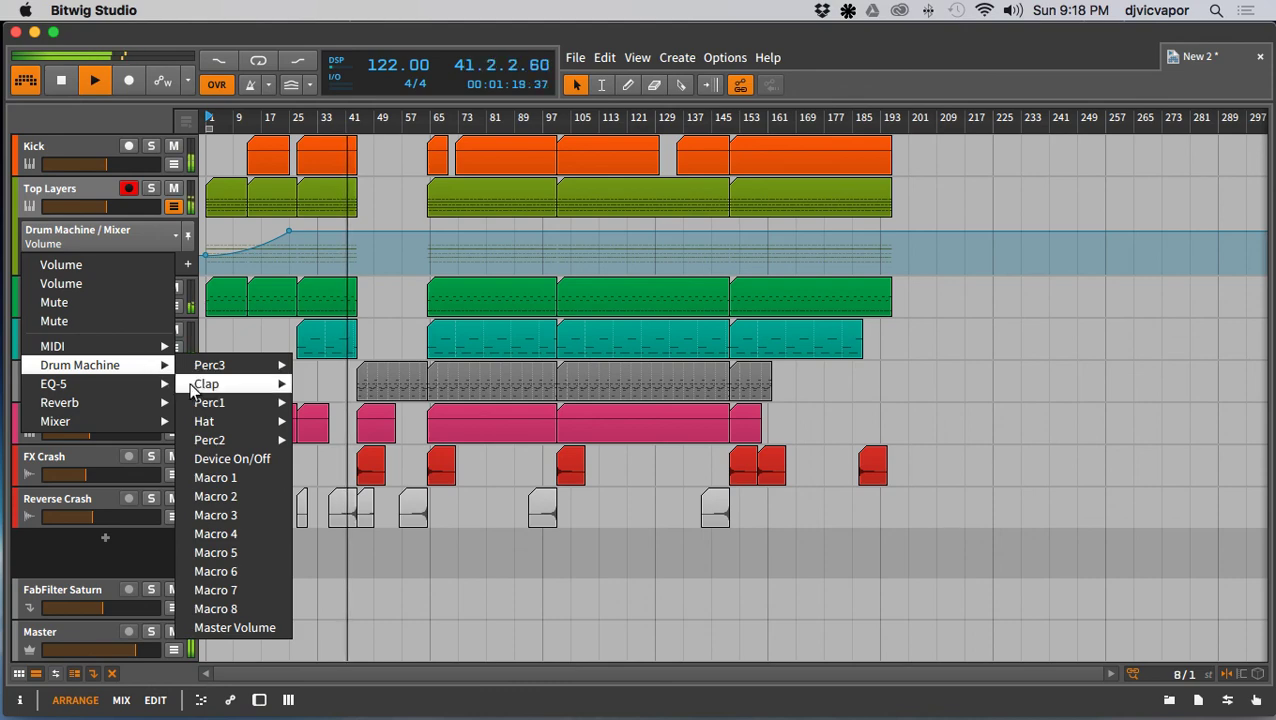
{"action": "mouse_move", "coordinate": [212, 423]}
{"action": "mouse_move", "coordinate": [330, 440]}
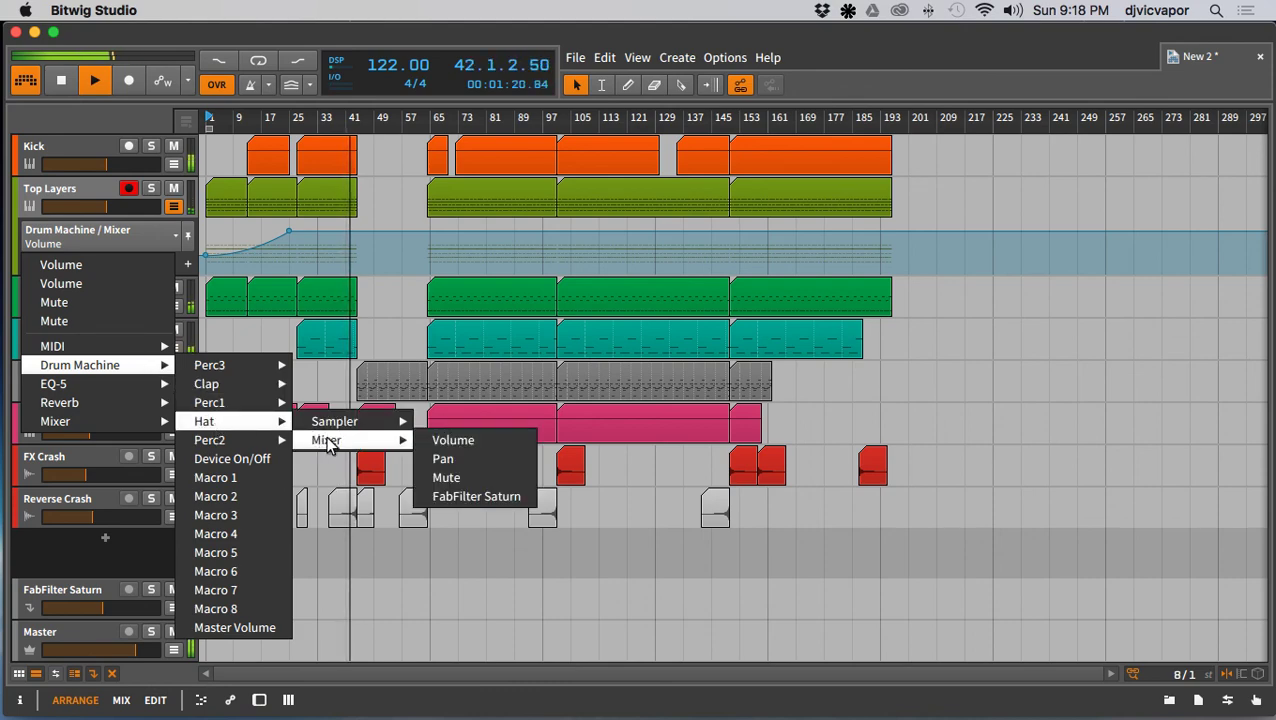
{"action": "left_click", "coordinate": [430, 437]}
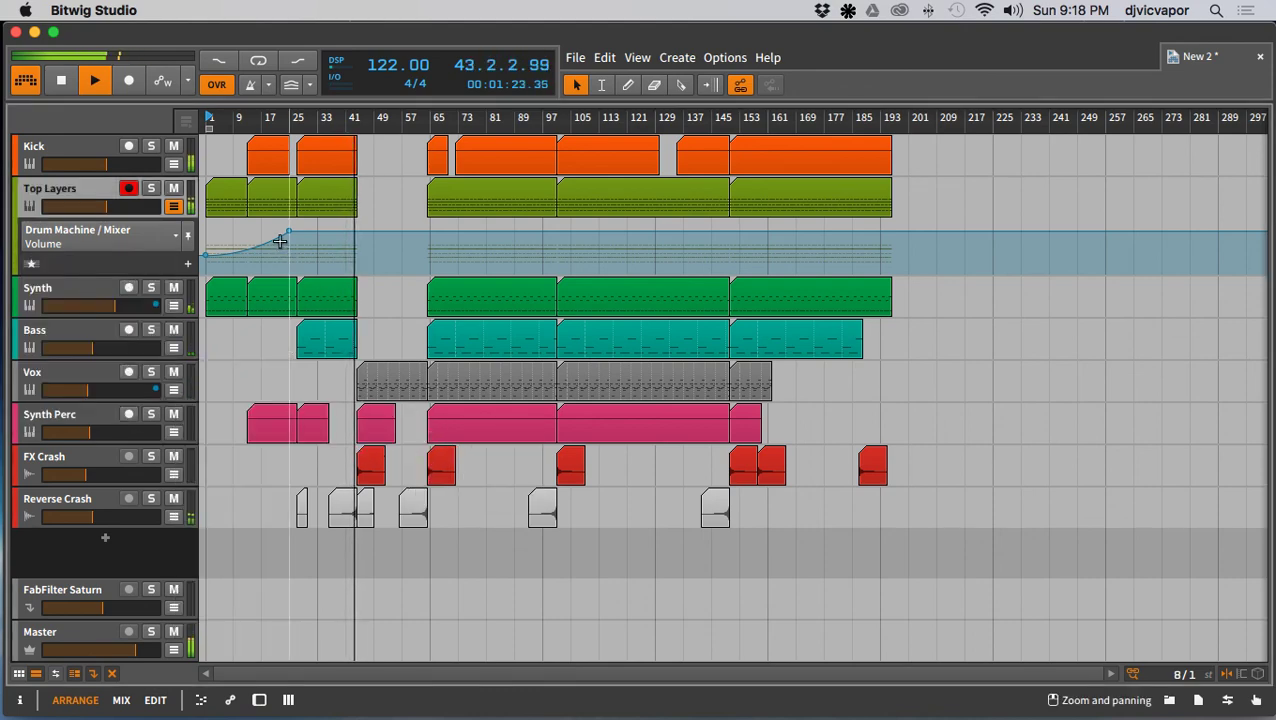
{"action": "mouse_move", "coordinate": [288, 235]}
{"action": "left_click_drag", "start_coordinate": [288, 235], "coordinate": [288, 240]}
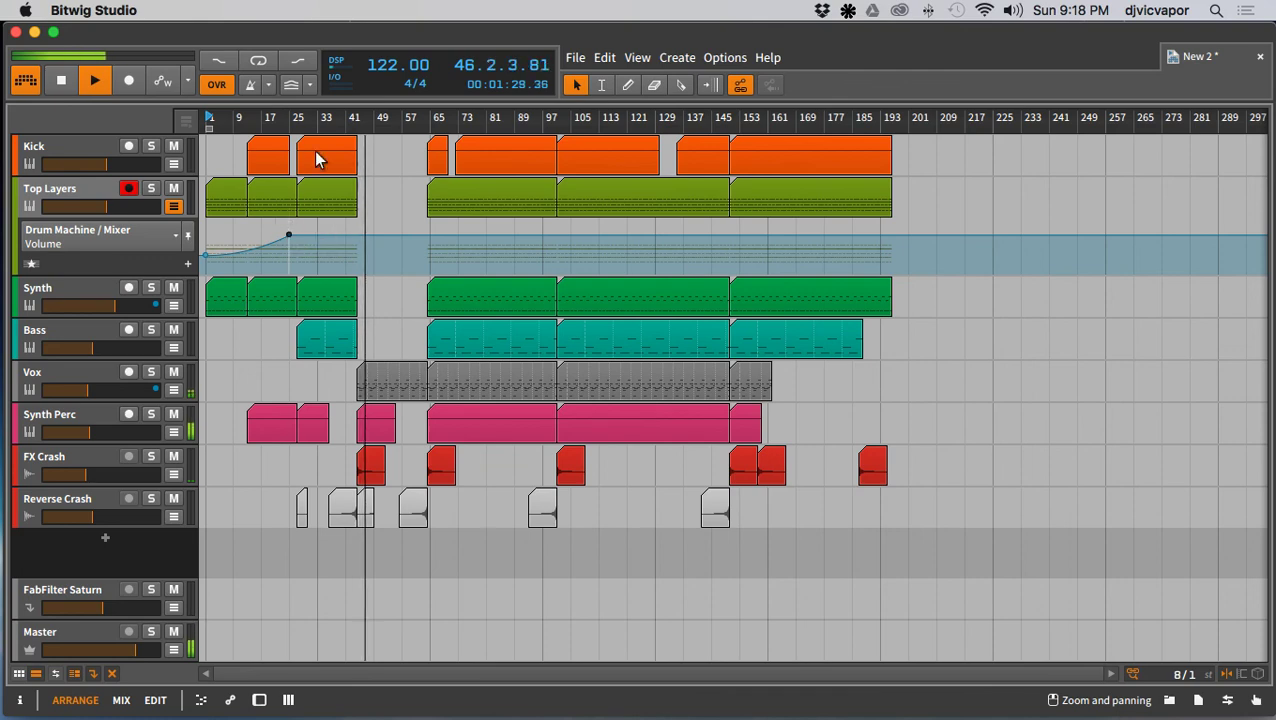
Step: Play from about bar 32, lower the end point of the Hat volume fade-in to -7.13 dB, and hide the lane
{"action": "left_click_drag", "start_coordinate": [318, 119], "coordinate": [316, 119]}
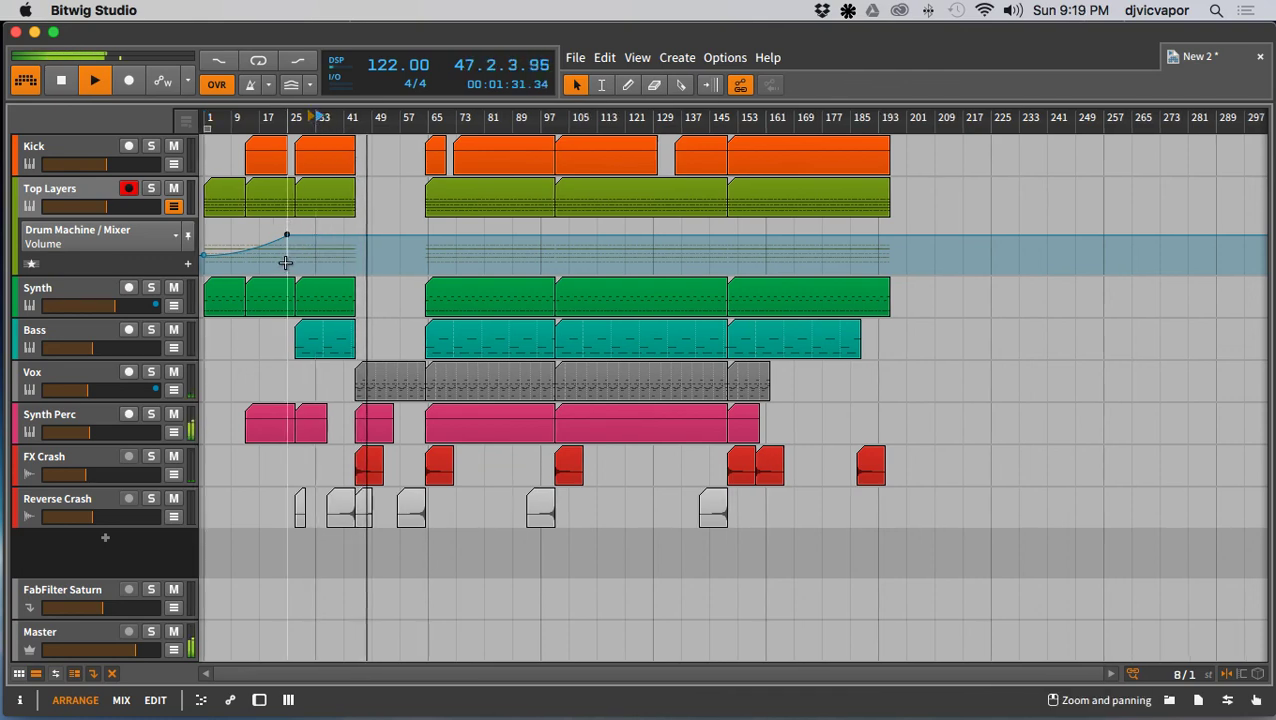
{"action": "mouse_move", "coordinate": [287, 241]}
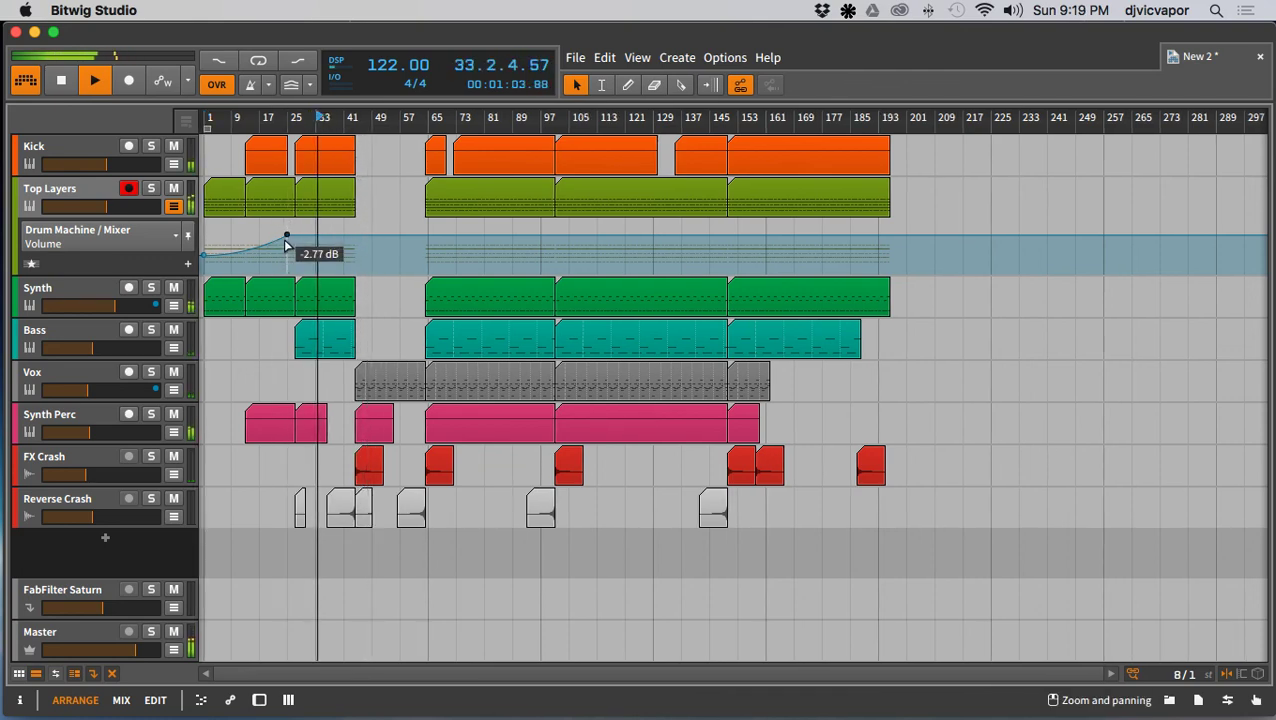
{"action": "left_click_drag", "start_coordinate": [287, 241], "coordinate": [287, 255]}
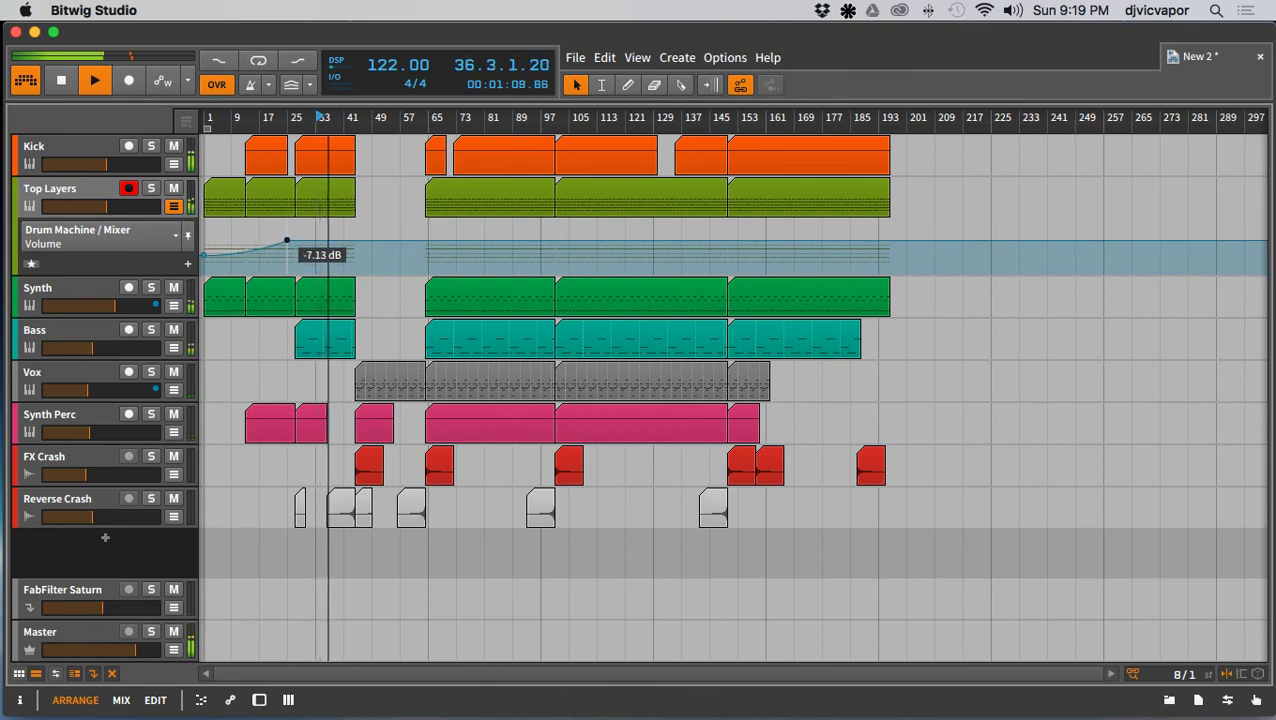
{"action": "left_click", "coordinate": [174, 207]}
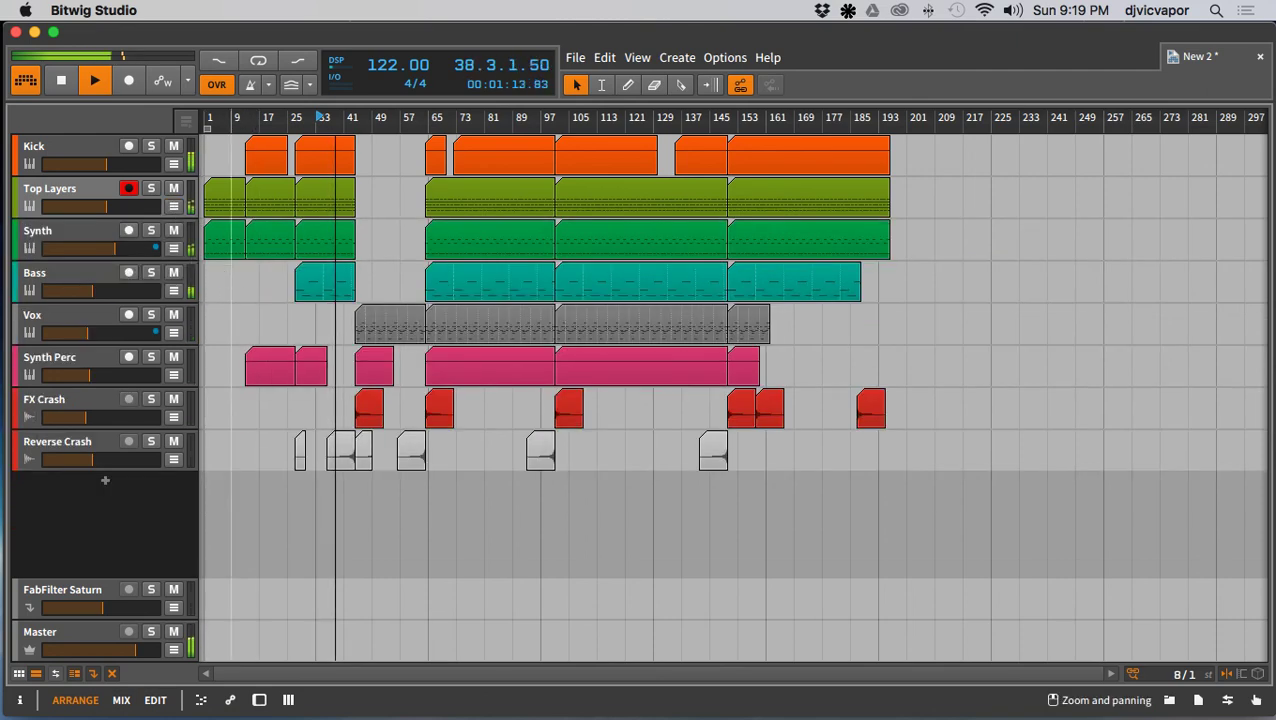
Step: Show the Vox track's volume automation and draw a curved fade-in from about bar 40 up to -18.8 dB at about bar 64
{"action": "mouse_move", "coordinate": [231, 117]}
{"action": "left_mouse_down"}
{"action": "mouse_move", "coordinate": [231, 140]}
{"action": "mouse_move", "coordinate": [233, 117]}
{"action": "left_mouse_up"}
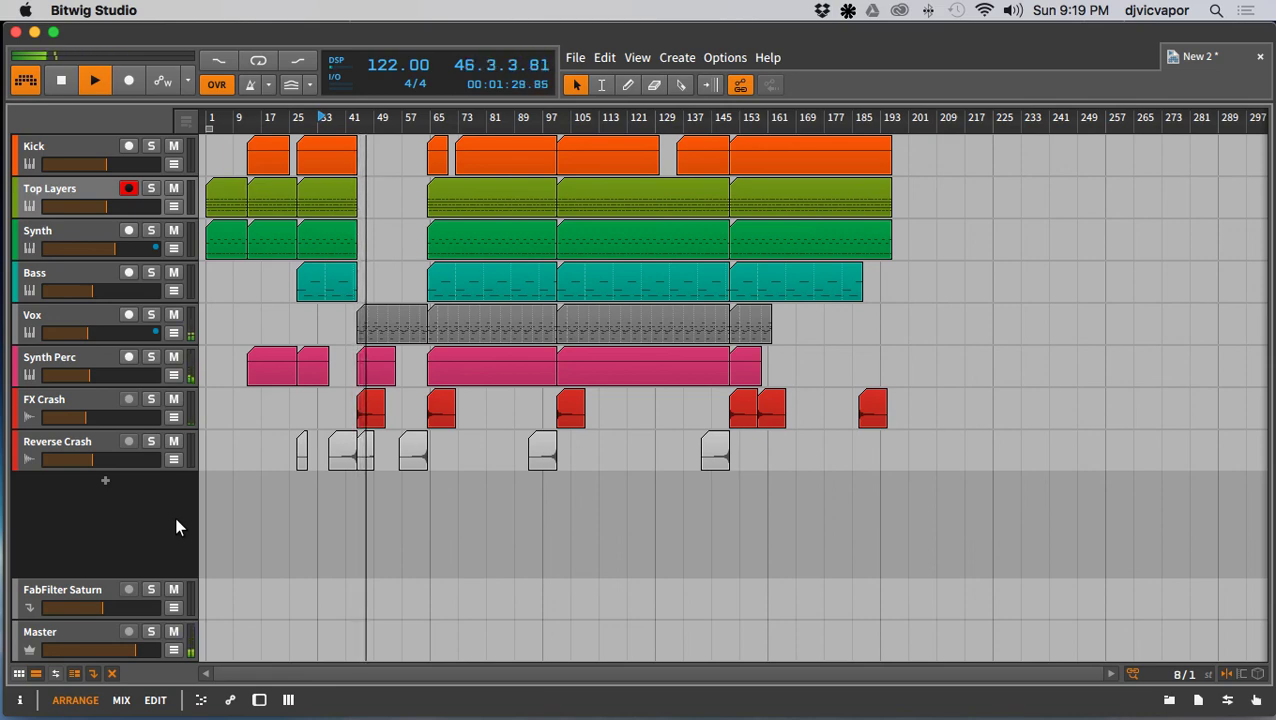
{"action": "left_click", "coordinate": [174, 333]}
{"action": "left_click", "coordinate": [172, 362]}
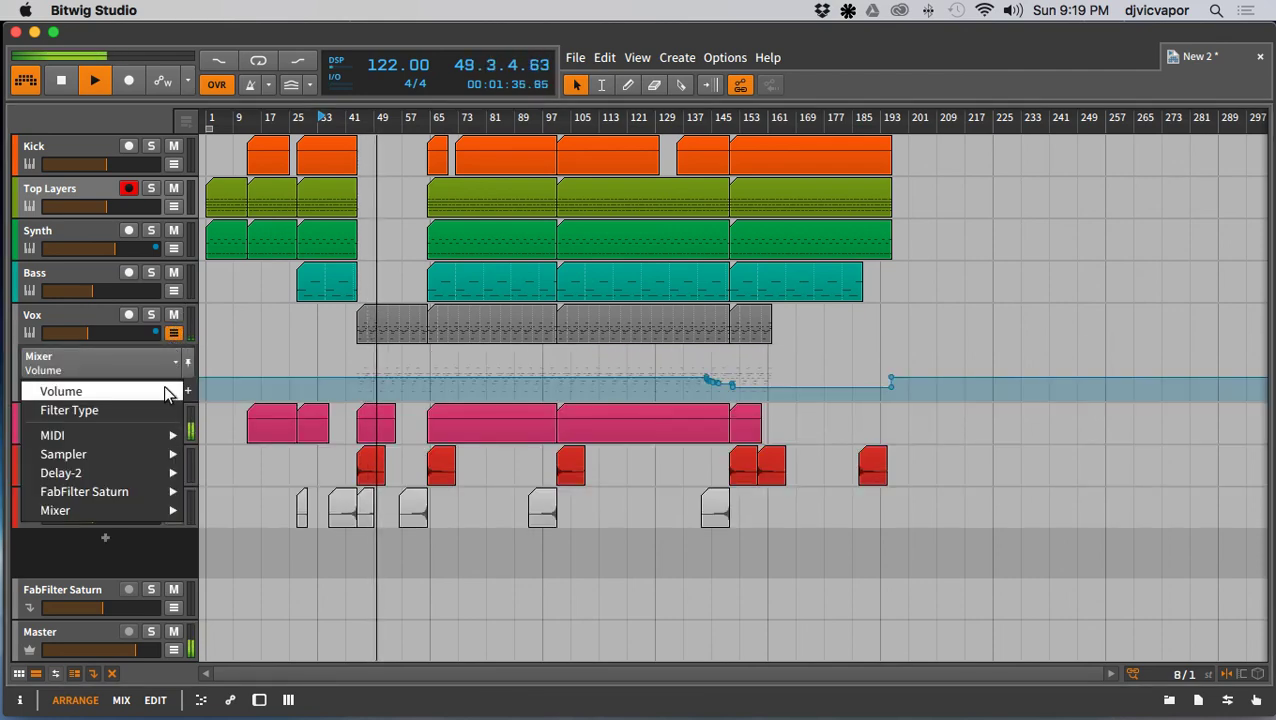
{"action": "left_click", "coordinate": [165, 388]}
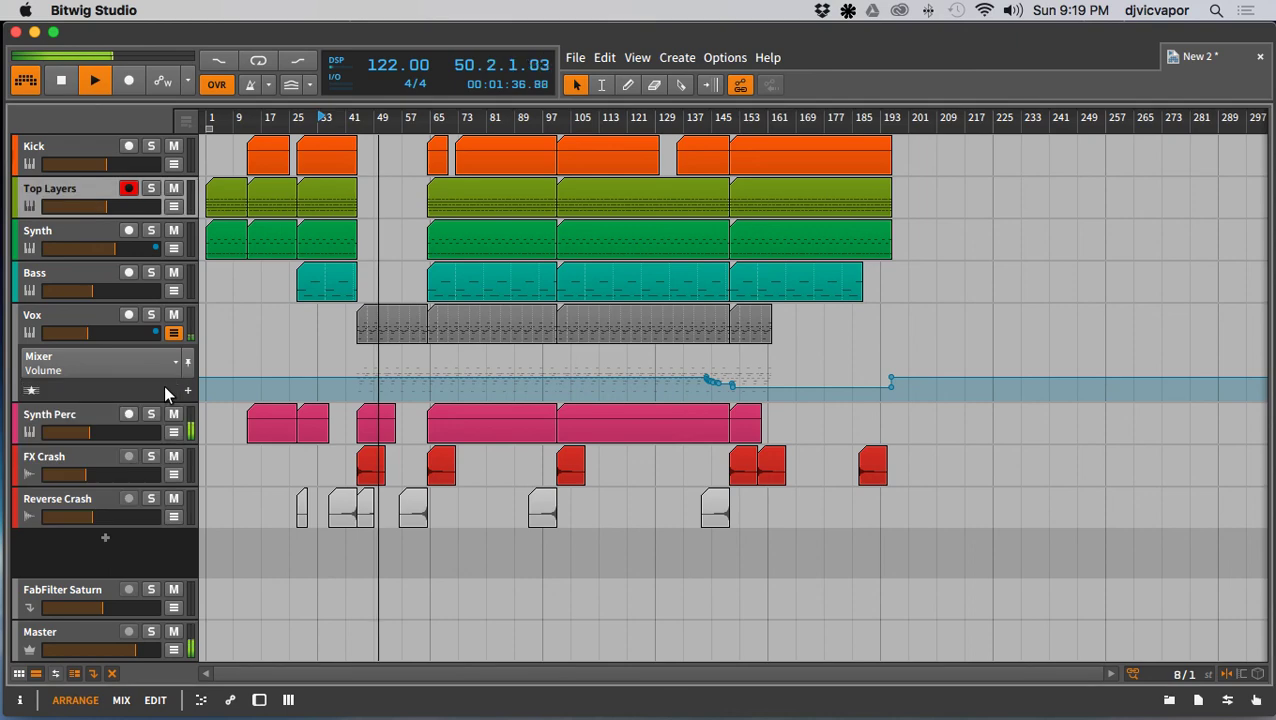
{"action": "left_click", "coordinate": [351, 376]}
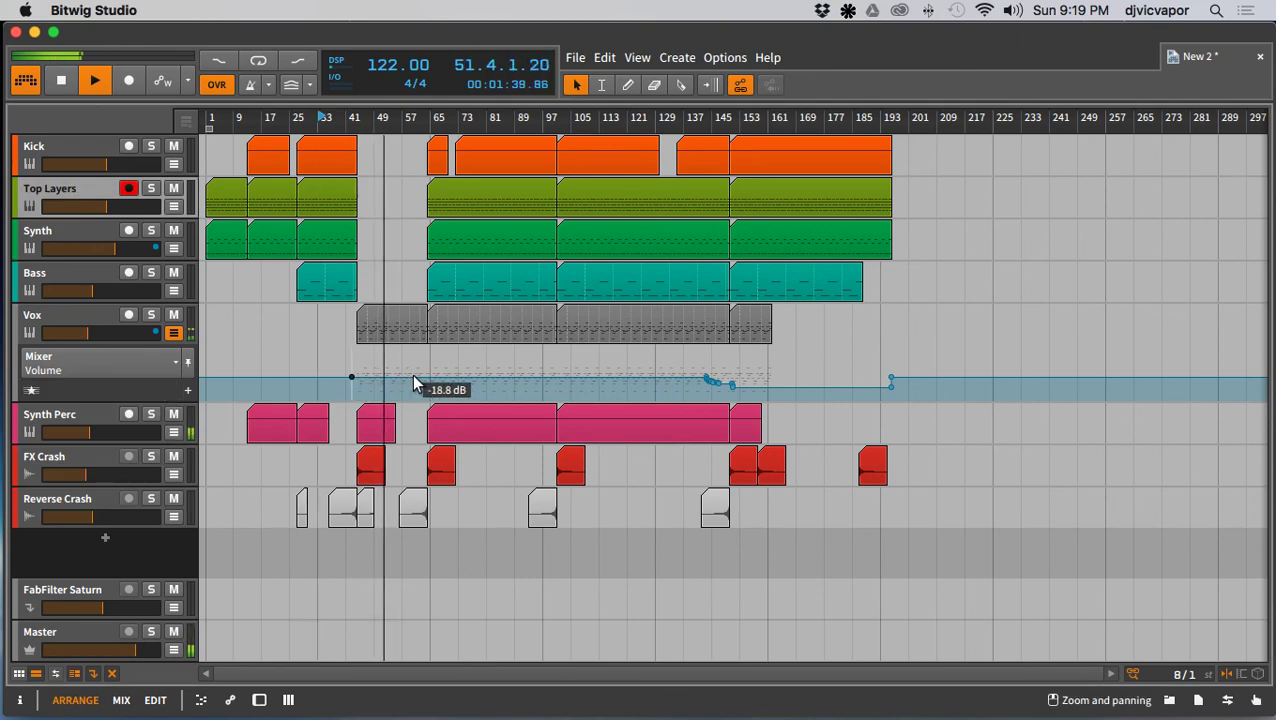
{"action": "left_click", "coordinate": [427, 379]}
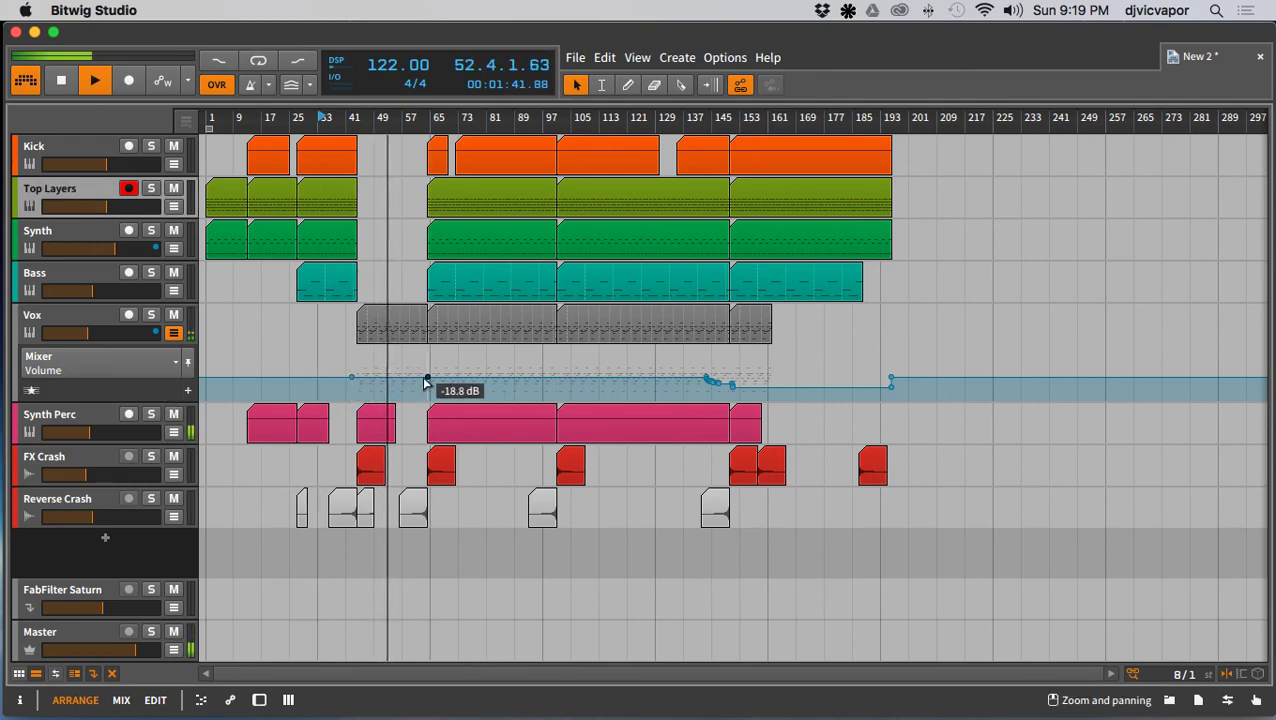
{"action": "left_click_drag", "start_coordinate": [351, 378], "coordinate": [345, 386]}
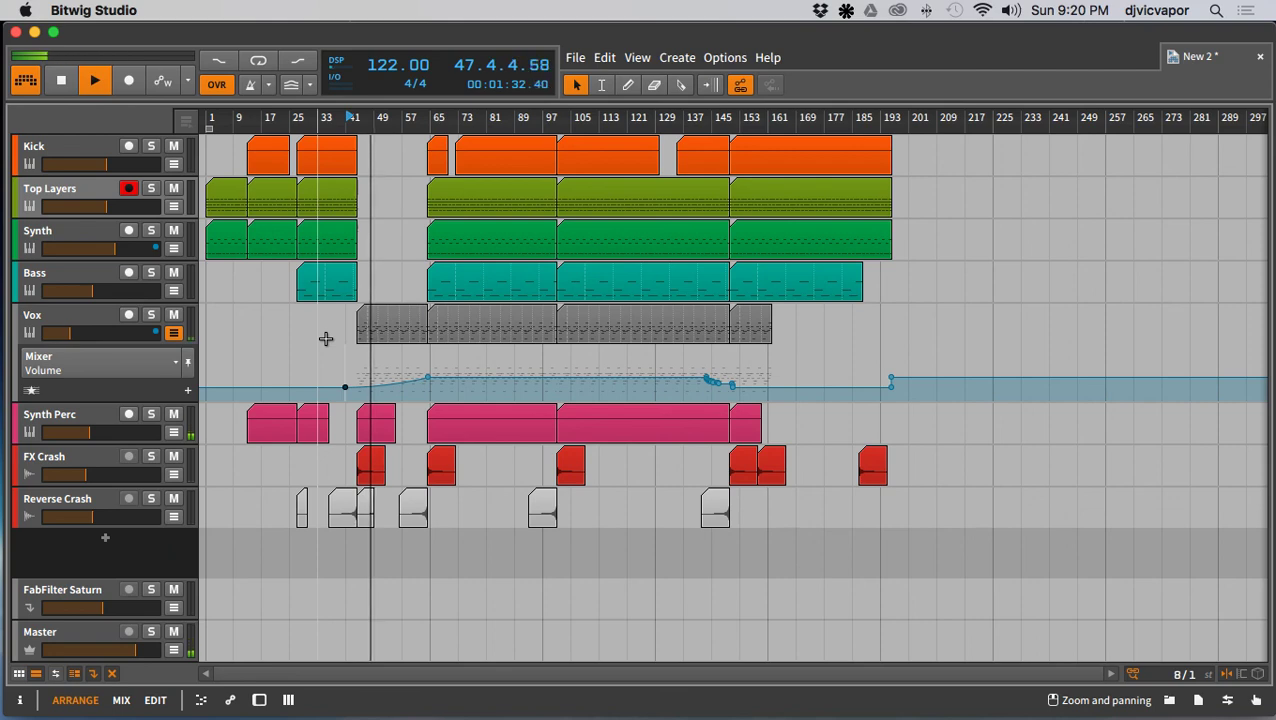
Step: Hide the Vox automation lane and show the mixer volume automation lane of the Synth Perc track
{"action": "left_click", "coordinate": [175, 334]}
{"action": "left_click", "coordinate": [175, 375]}
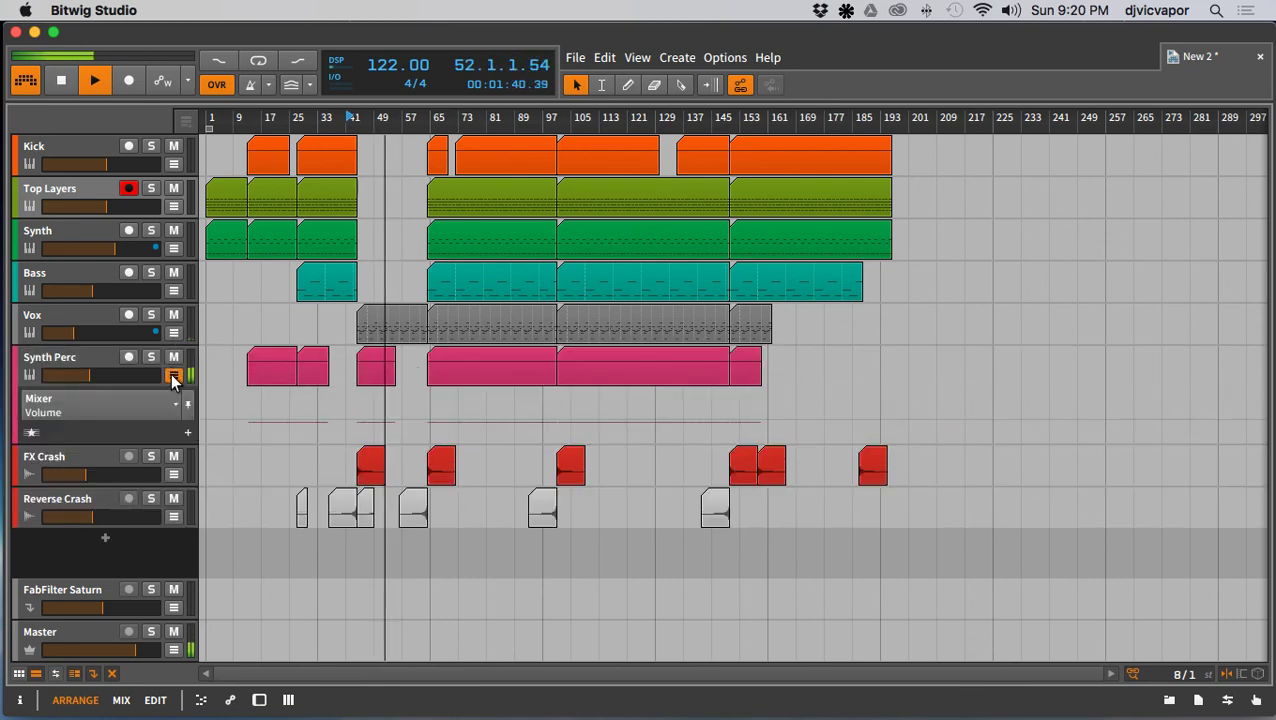
{"action": "left_click", "coordinate": [171, 406]}
{"action": "mouse_move", "coordinate": [157, 455]}
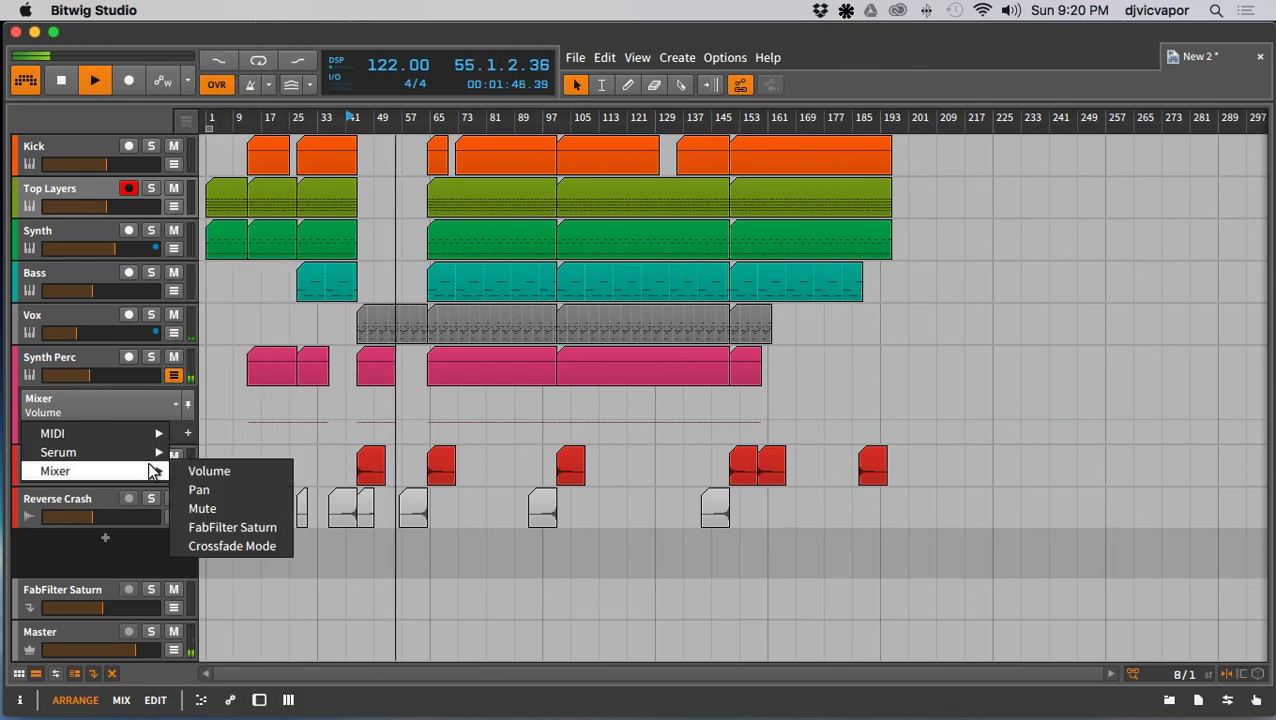
{"action": "left_click", "coordinate": [88, 358]}
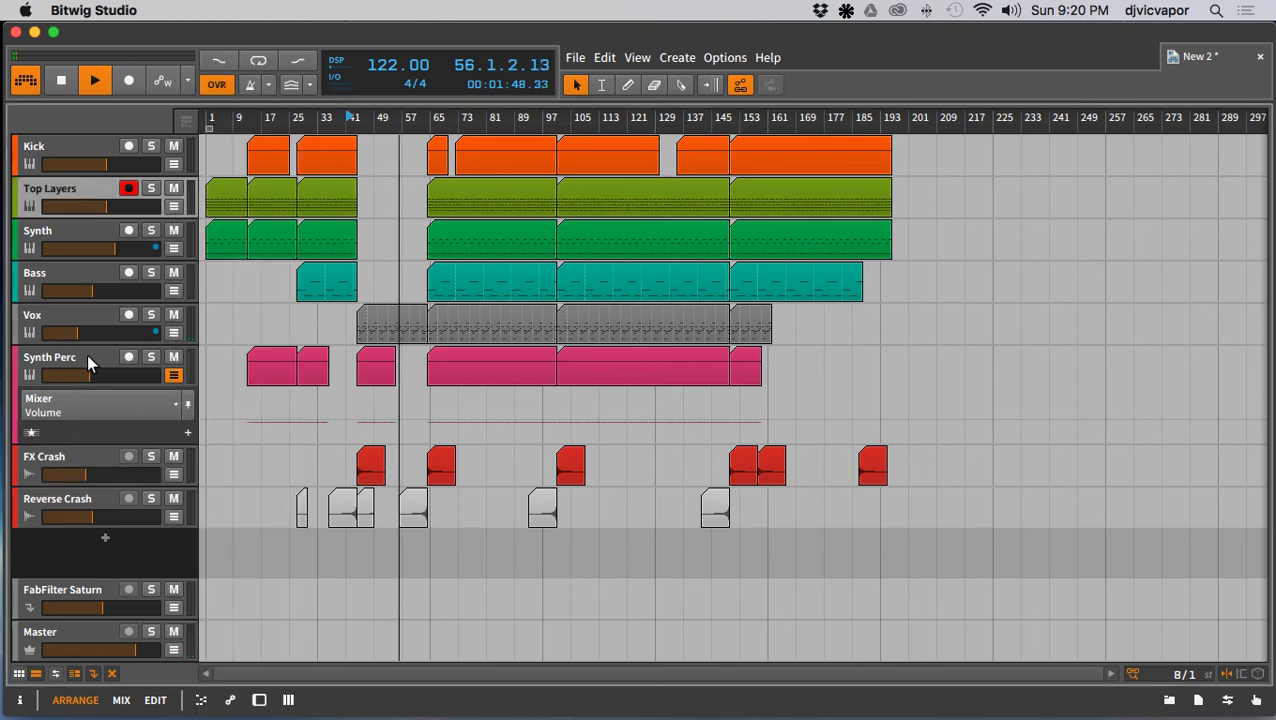
Step: Check the Synth Perc track's device chain, collapse its Serum device, and close the device view
{"action": "key", "text": "d"}
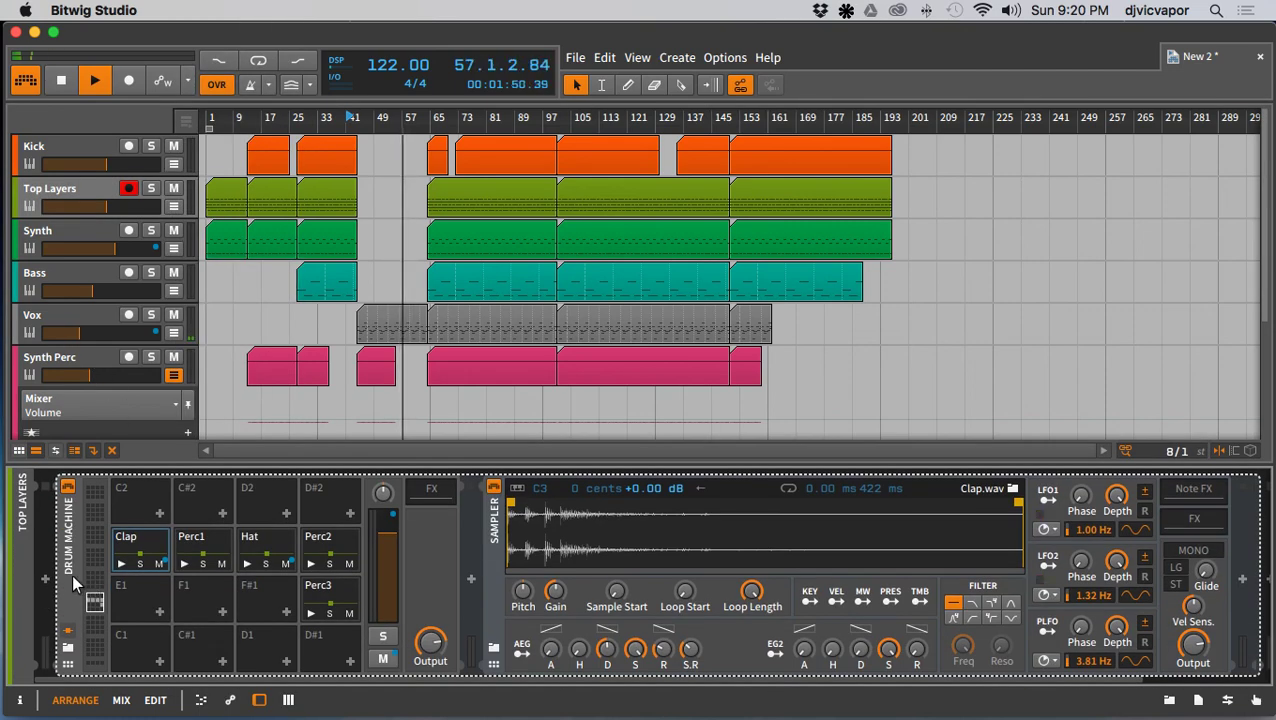
{"action": "left_click", "coordinate": [73, 355]}
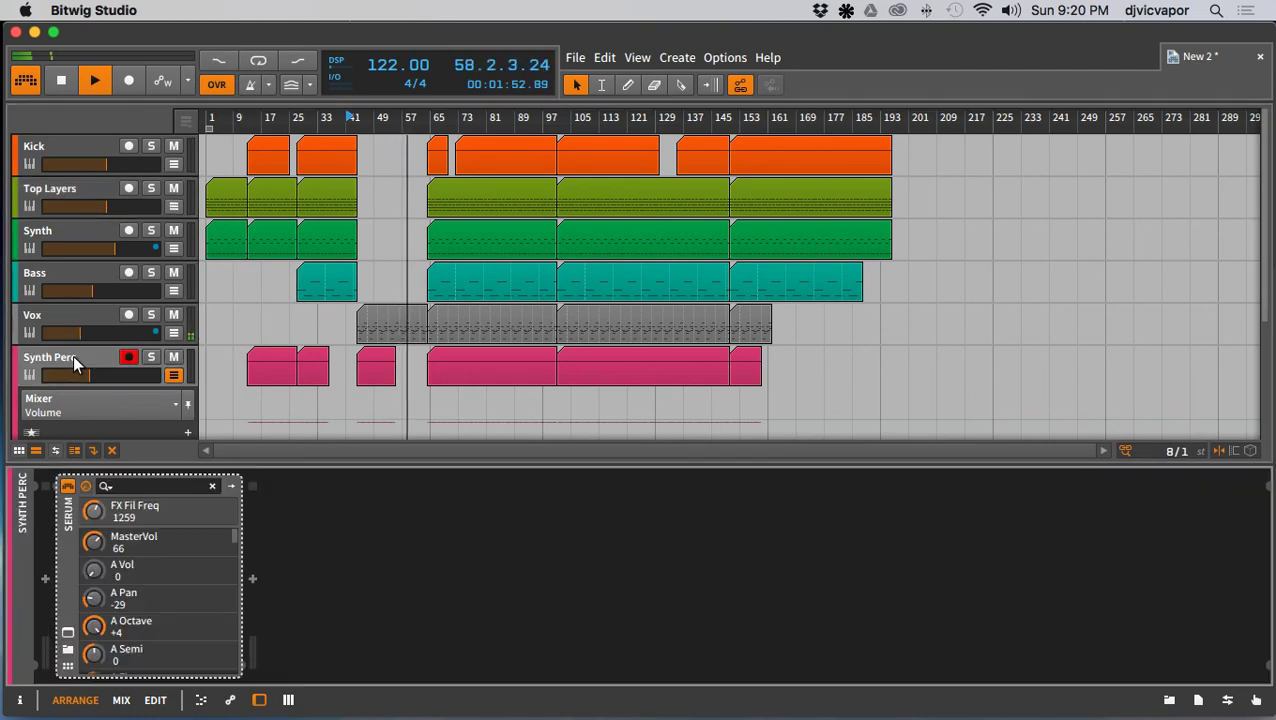
{"action": "left_click", "coordinate": [70, 562]}
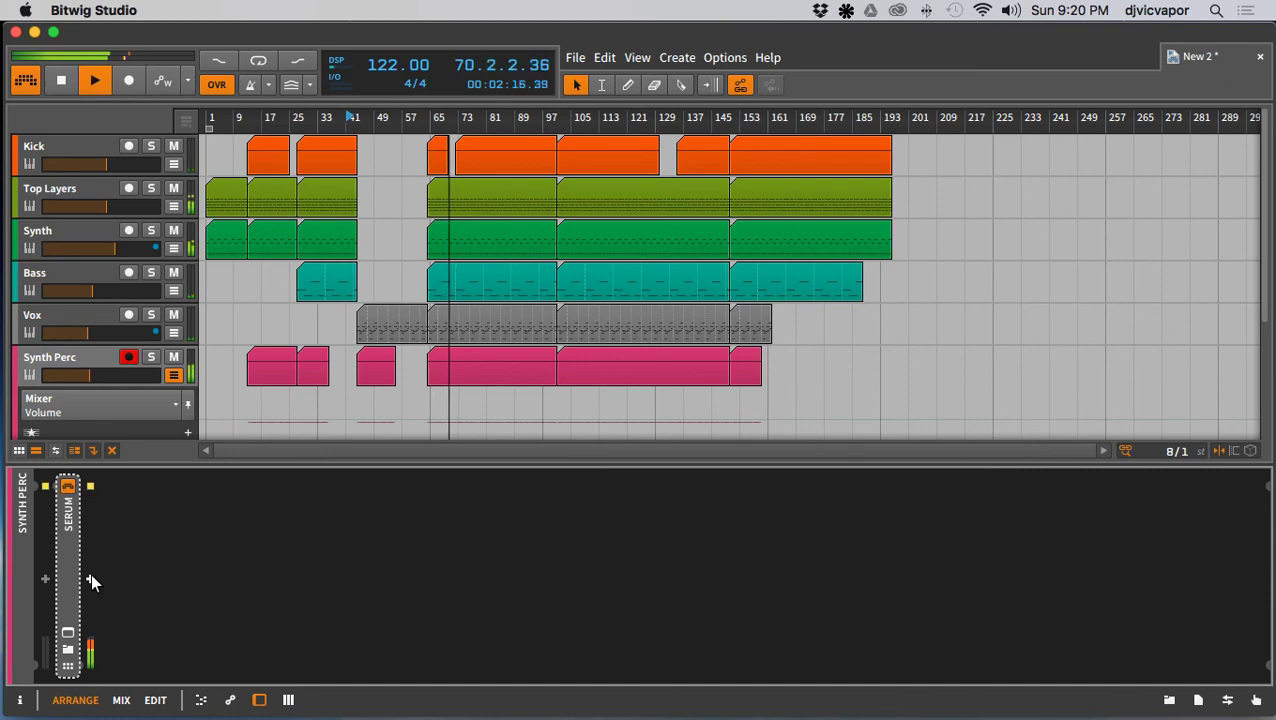
{"action": "left_click_drag", "start_coordinate": [368, 467], "coordinate": [347, 638]}
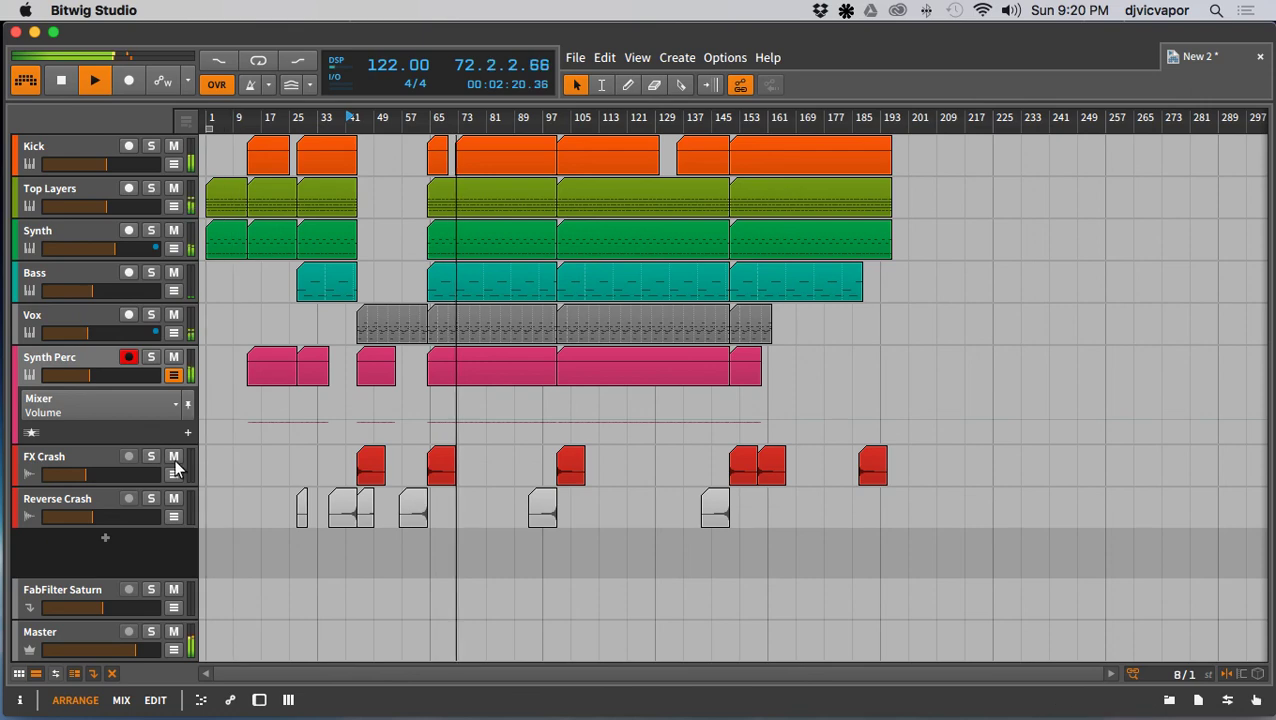
Step: Add a volume automation point of -27.1 dB at the start of the Synth Perc track and hide its automation lane
{"action": "left_click", "coordinate": [173, 375]}
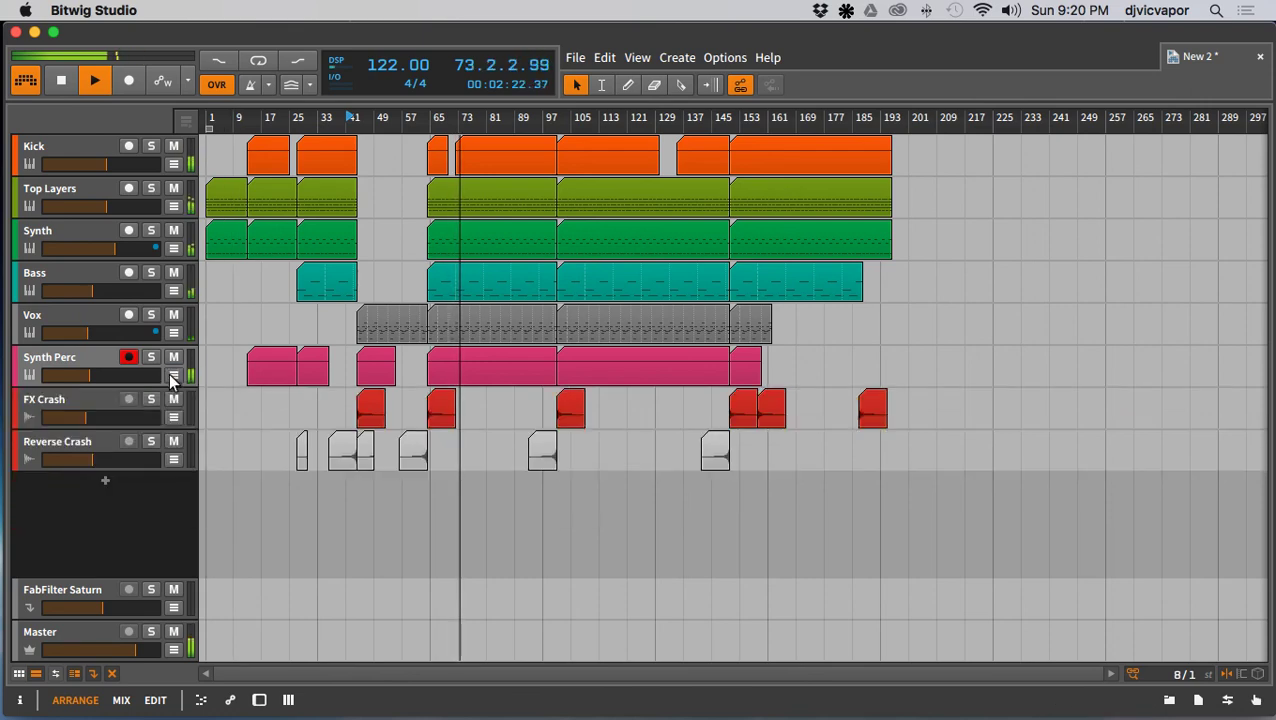
{"action": "left_click", "coordinate": [173, 375]}
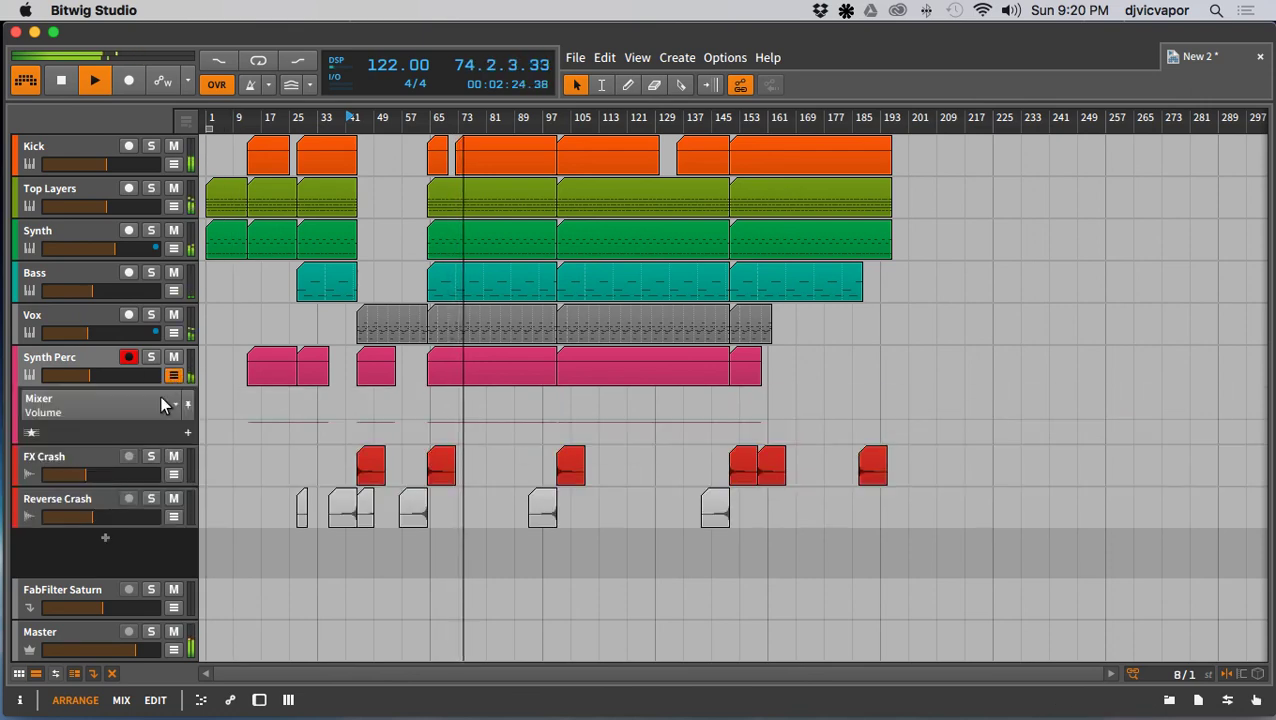
{"action": "left_click", "coordinate": [173, 403]}
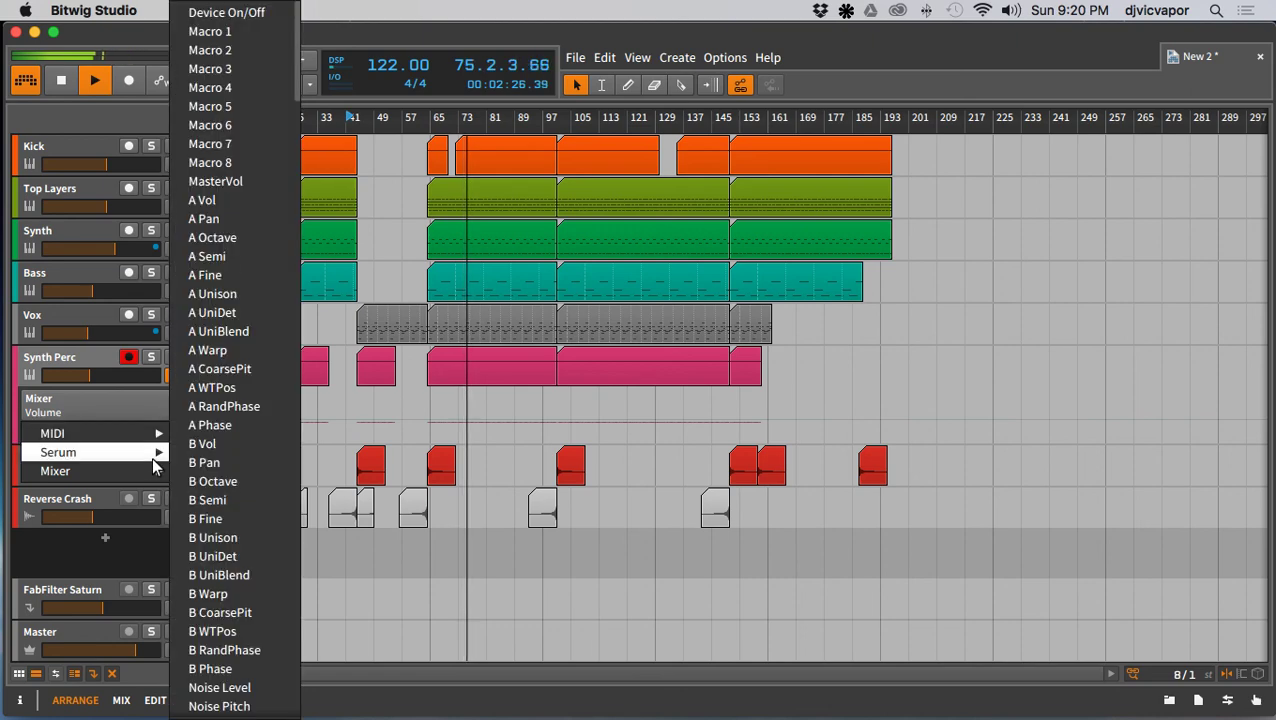
{"action": "left_click", "coordinate": [208, 471]}
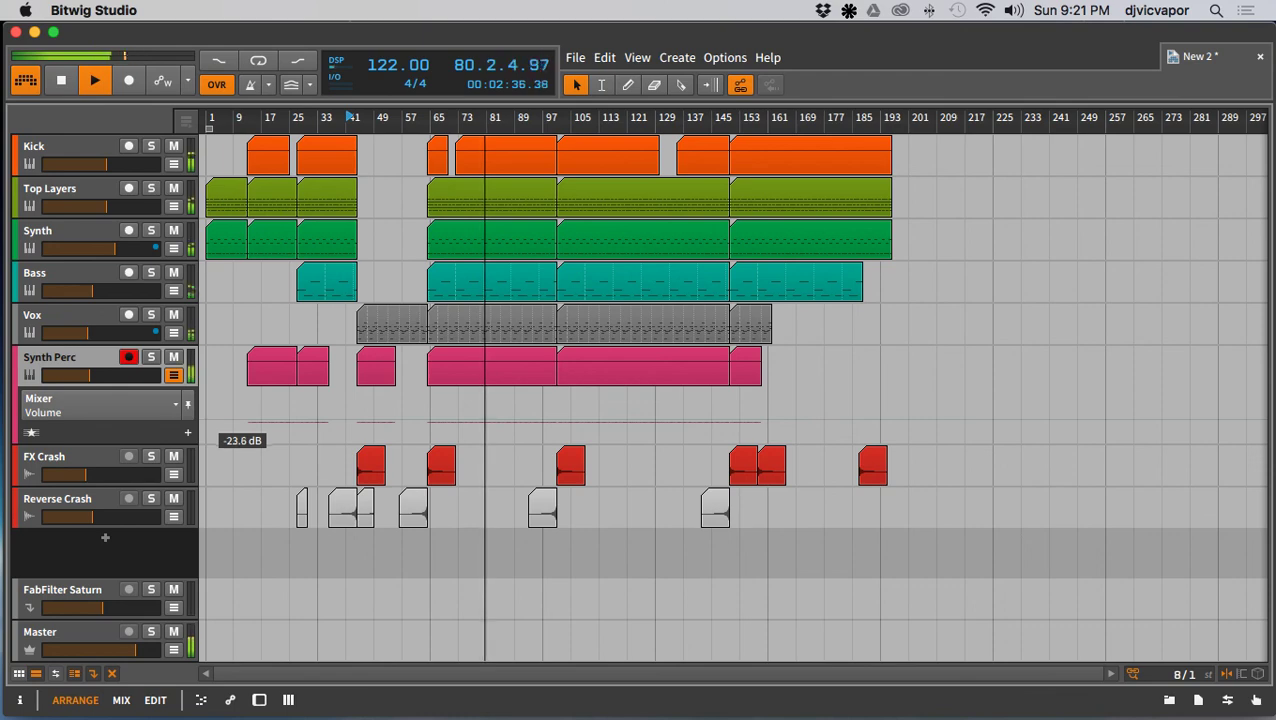
{"action": "left_click", "coordinate": [208, 430]}
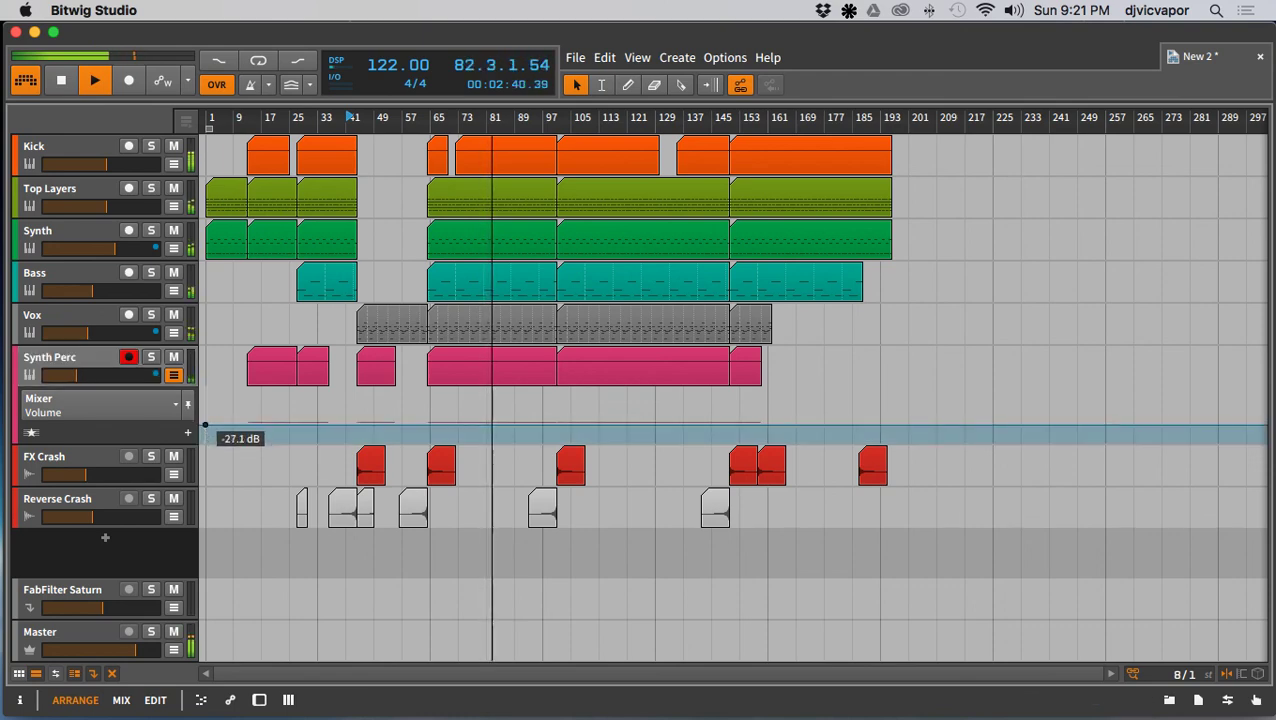
{"action": "left_click", "coordinate": [175, 376]}
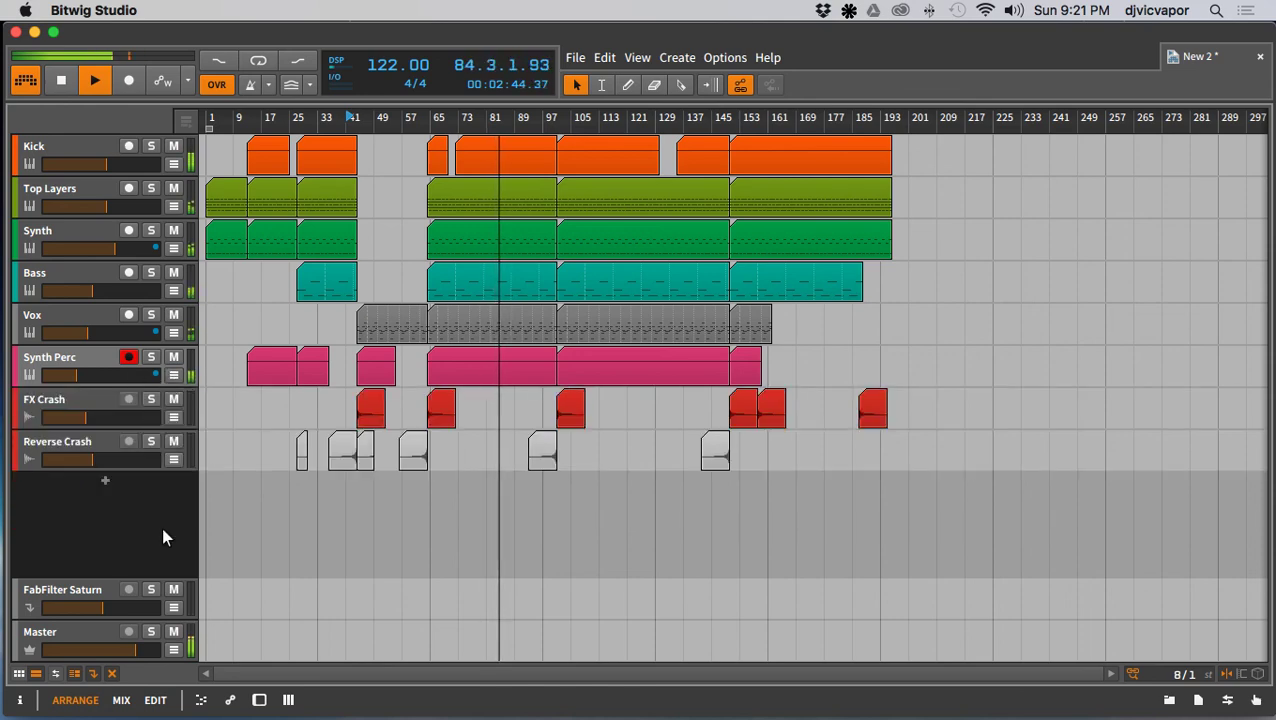
Step: Create a new audio track below Reverse Crash and show the file browser
{"action": "right_click", "coordinate": [138, 511]}
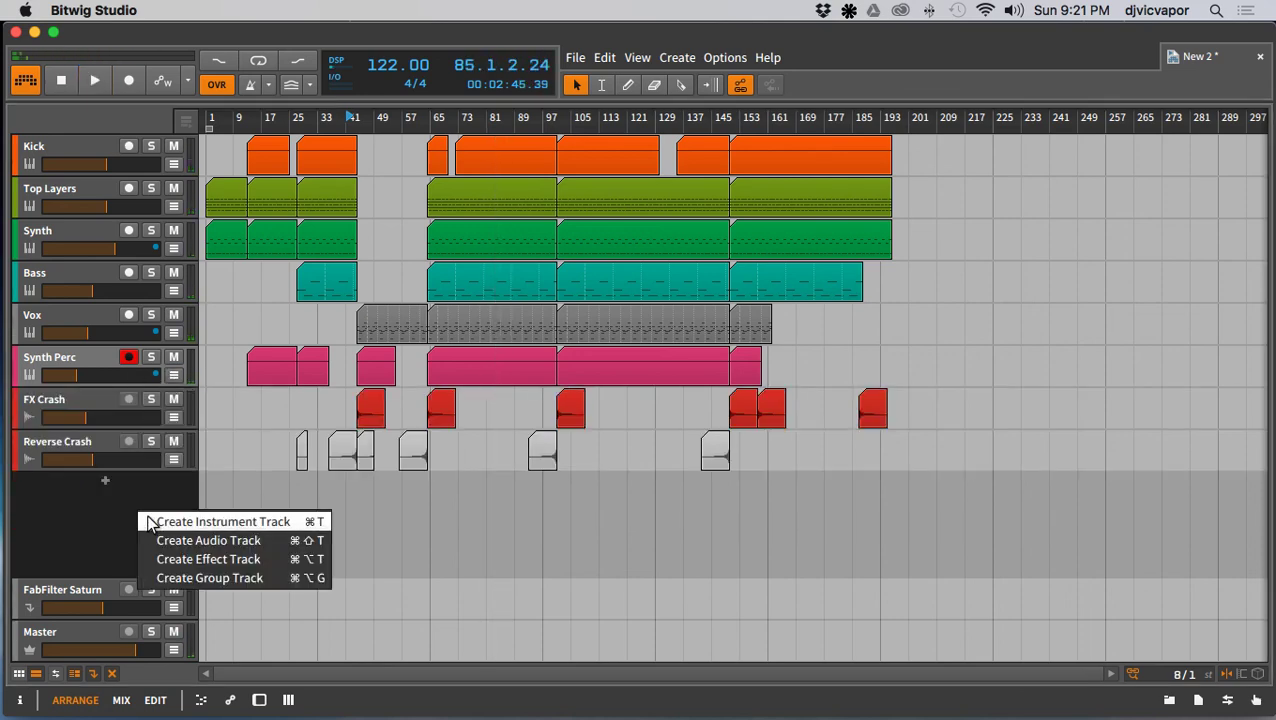
{"action": "left_click", "coordinate": [154, 540]}
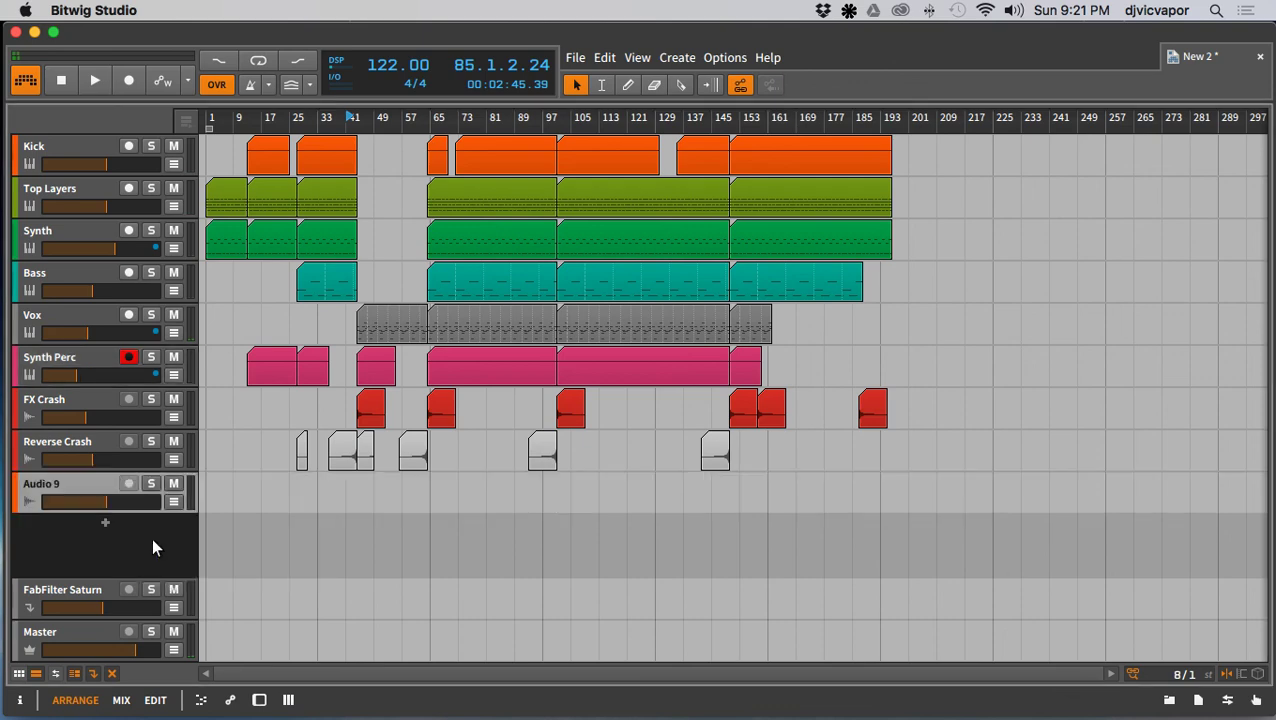
{"action": "left_click", "coordinate": [1169, 700]}
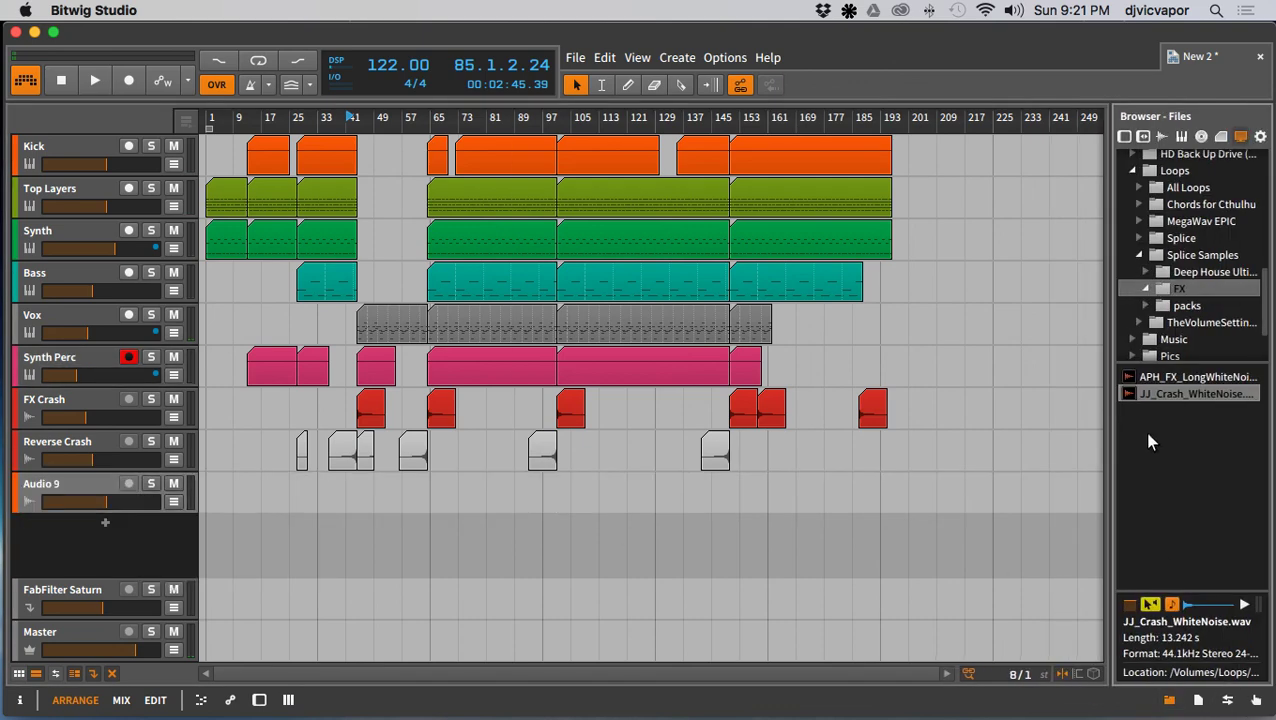
Step: Browse through the Splice sound packs and open the Bright_Lights_Vocal_Sample_Pack folder
{"action": "left_click", "coordinate": [1138, 238]}
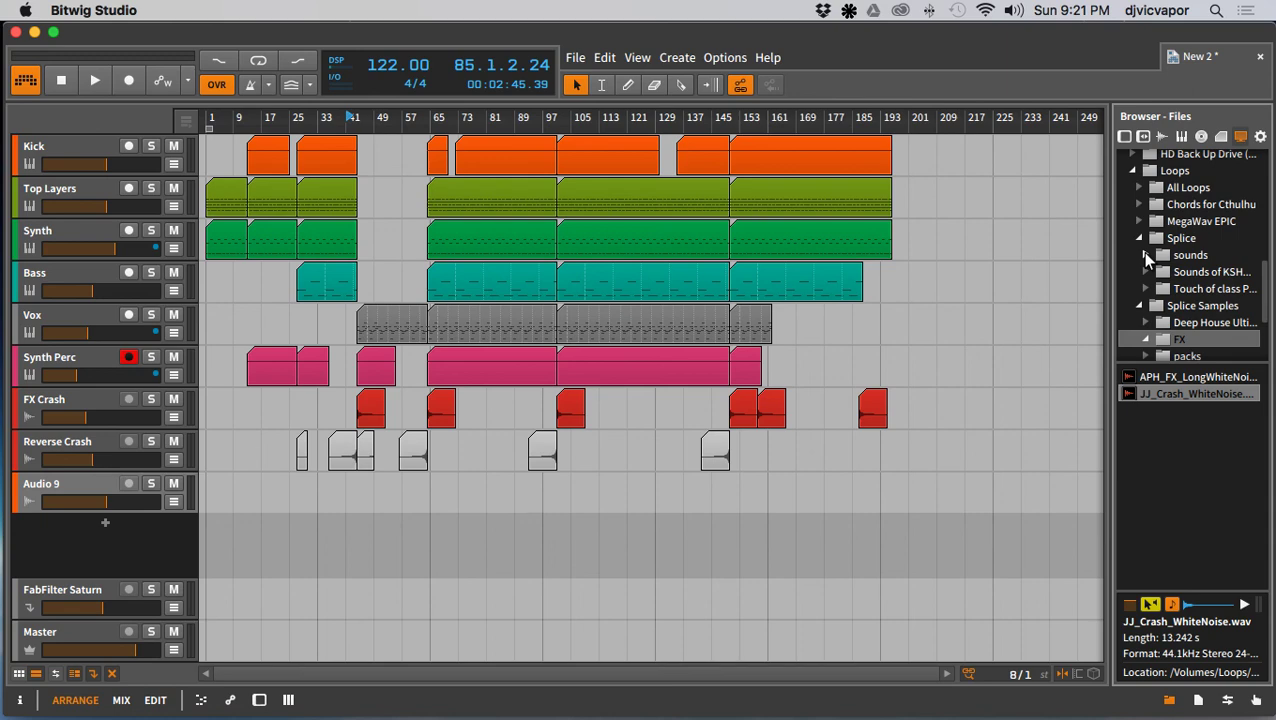
{"action": "left_click", "coordinate": [1146, 256]}
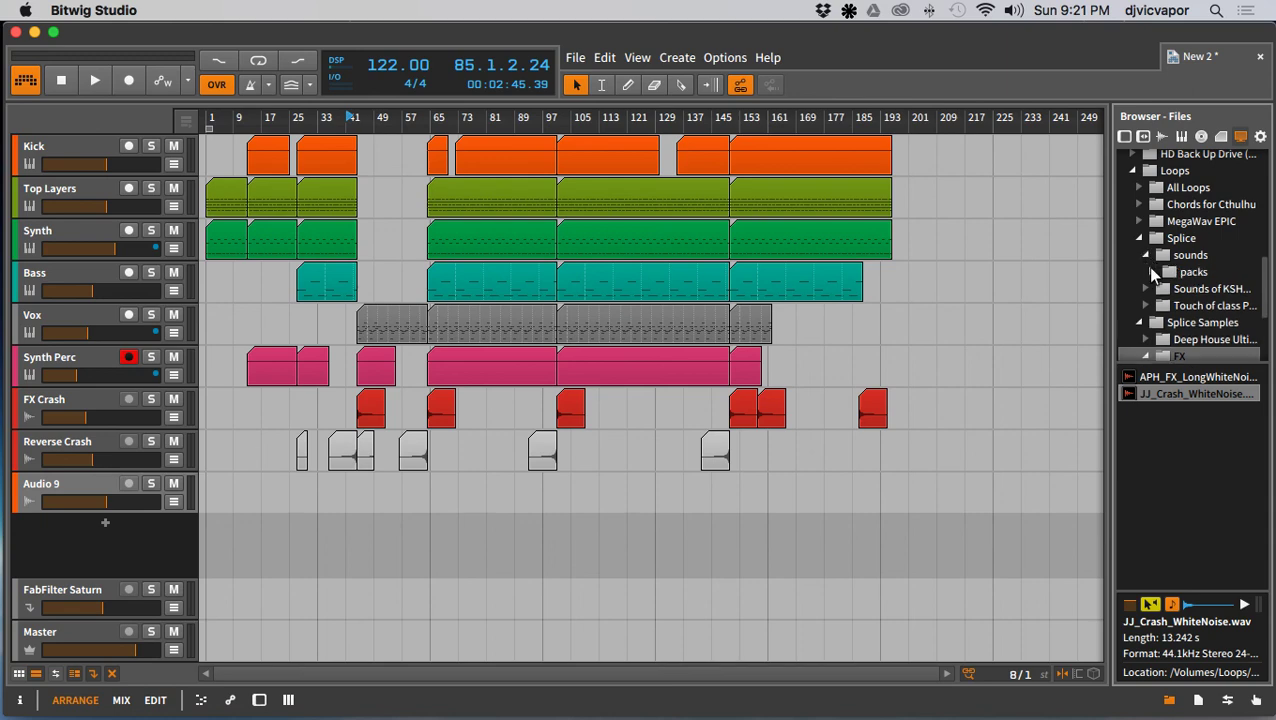
{"action": "left_click", "coordinate": [1151, 271]}
{"action": "scroll", "coordinate": [1147, 300], "scroll_direction": "down", "scroll_amount": 2}
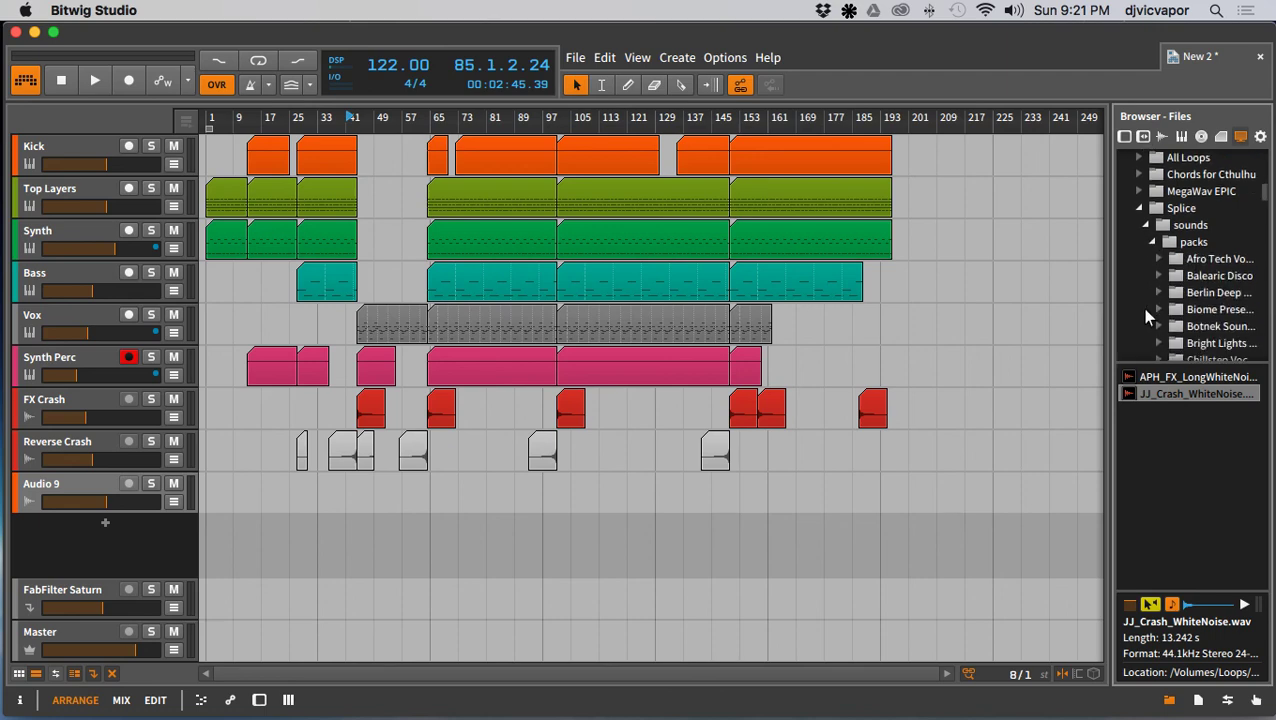
{"action": "scroll", "coordinate": [1149, 316], "scroll_direction": "down", "scroll_amount": 1}
{"action": "left_click", "coordinate": [1159, 329]}
{"action": "scroll", "coordinate": [1160, 327], "scroll_direction": "down", "scroll_amount": 2}
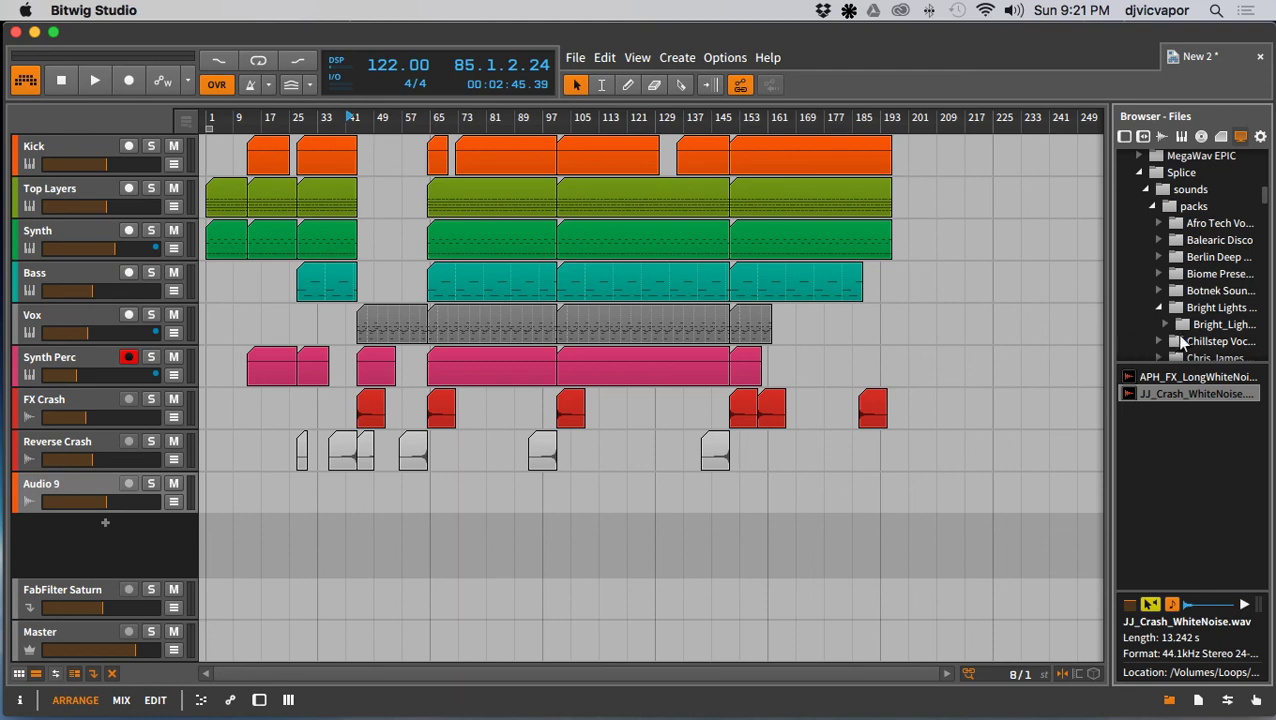
{"action": "left_click", "coordinate": [1183, 325]}
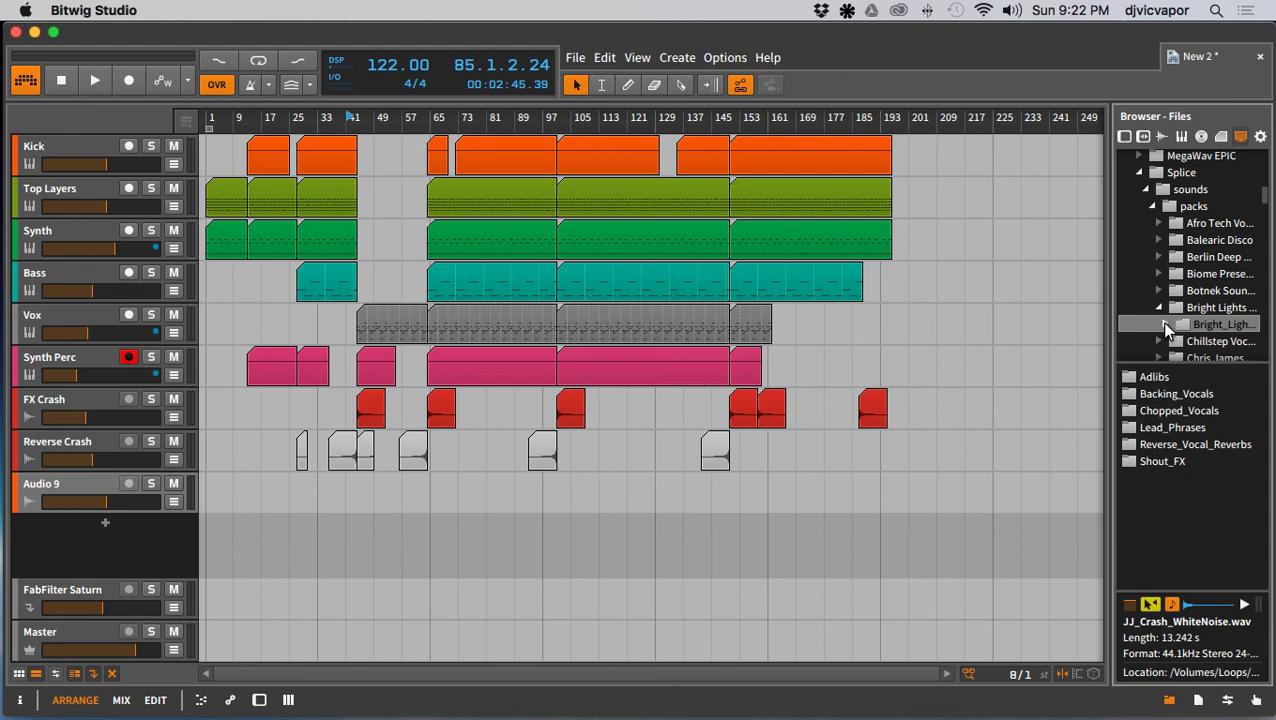
Step: Expand the Bright_Lights_Vocal_Sample_Pack subfolders and switch to the Mix view
{"action": "left_click", "coordinate": [1133, 396]}
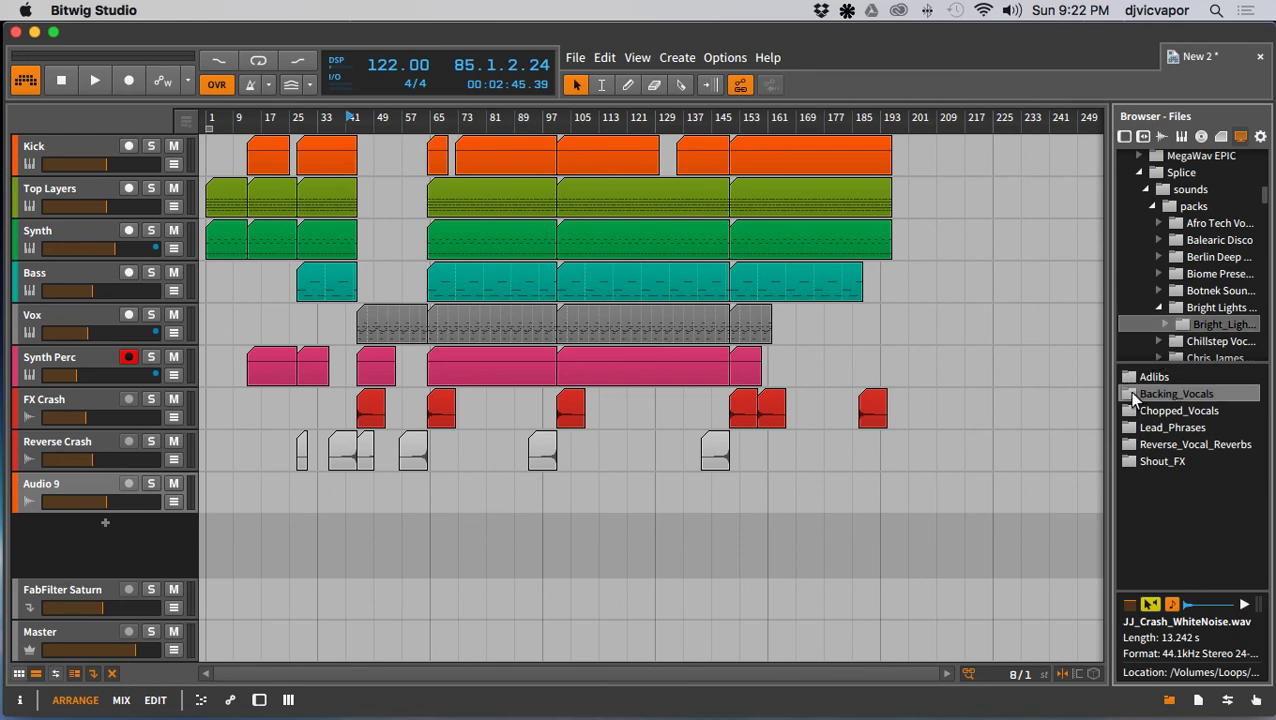
{"action": "left_click", "coordinate": [1167, 325]}
{"action": "scroll", "coordinate": [1152, 314], "scroll_direction": "down", "scroll_amount": 2}
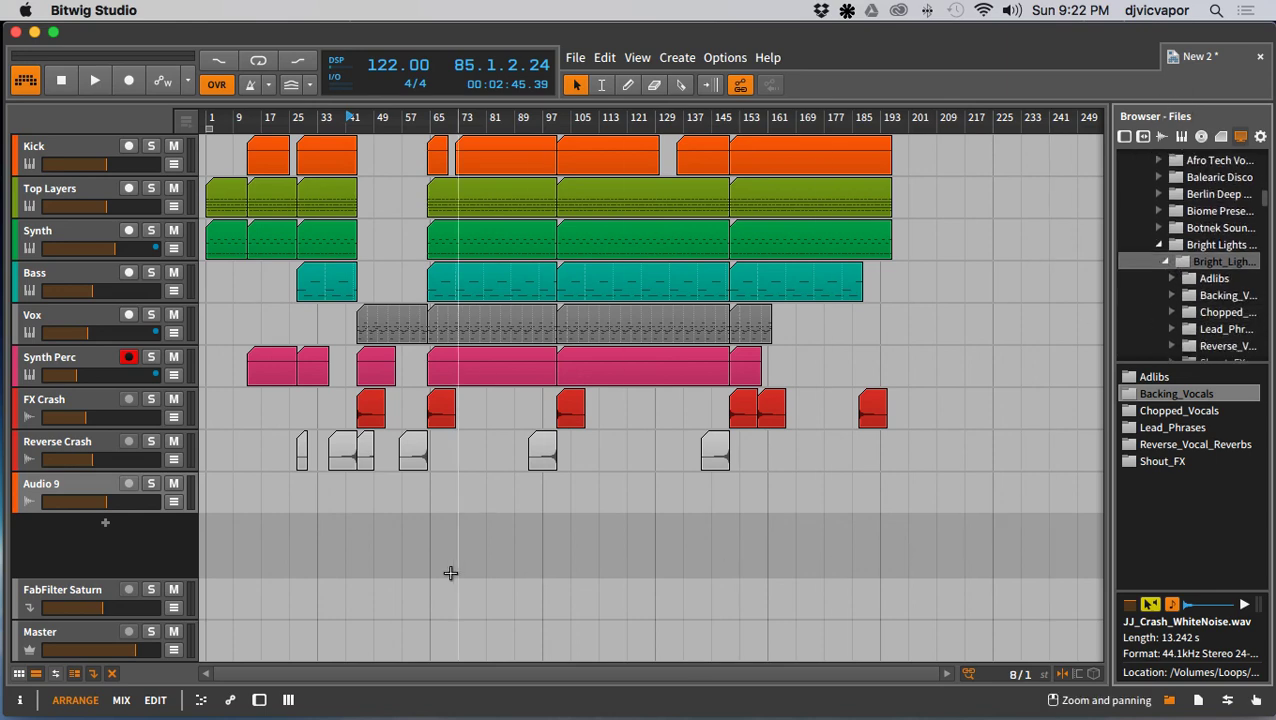
{"action": "left_click", "coordinate": [121, 700]}
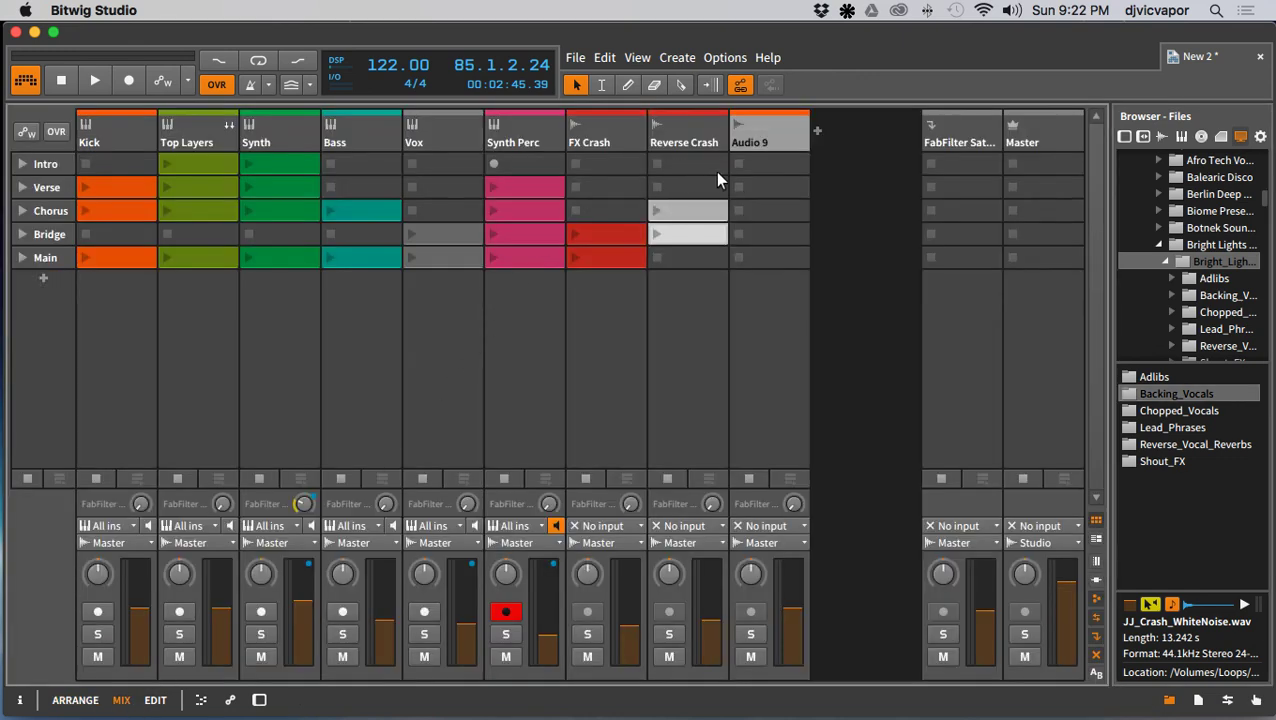
{"action": "right_click", "coordinate": [432, 236]}
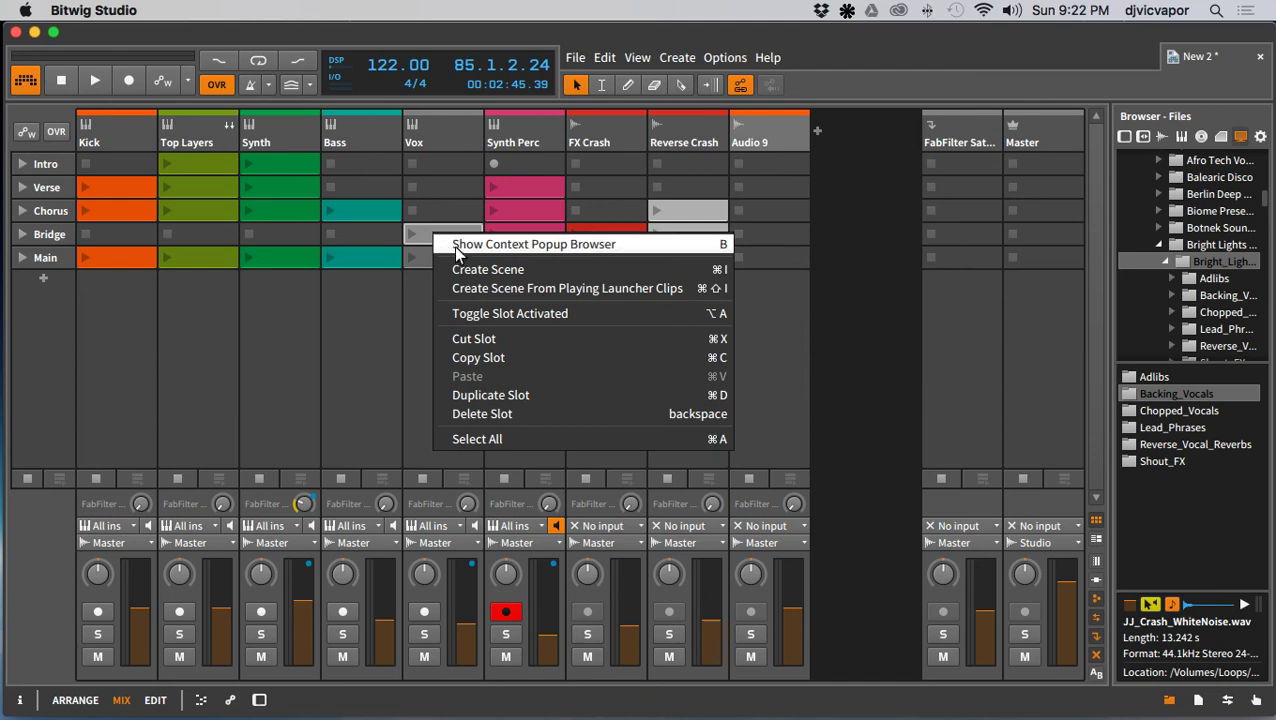
{"action": "left_click", "coordinate": [454, 246]}
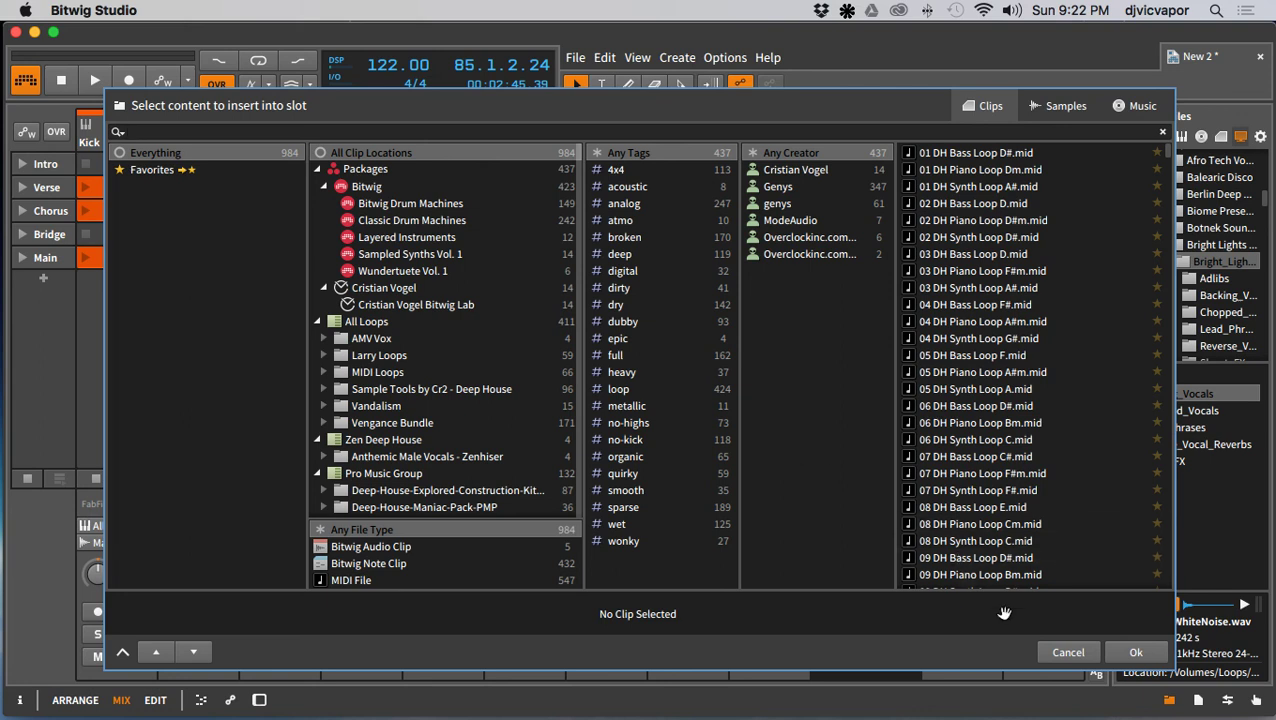
{"action": "left_click", "coordinate": [1068, 652]}
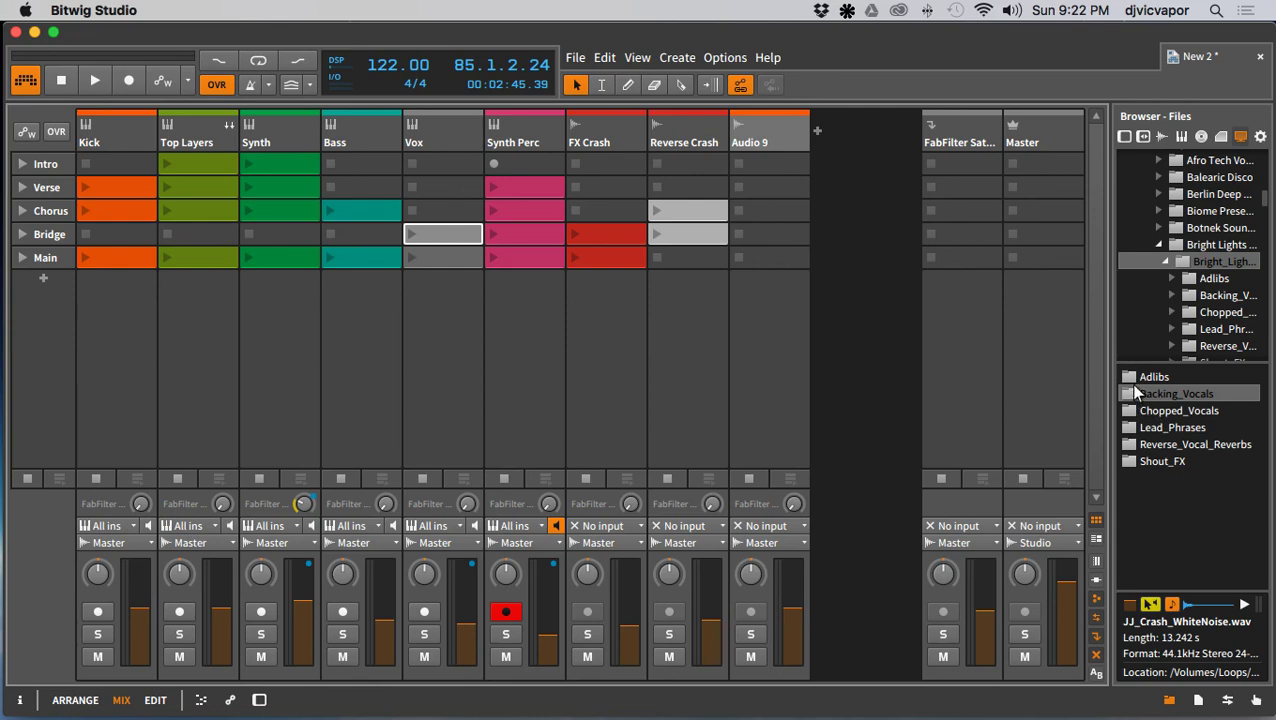
Step: Examine the samples in the Backing_Vocals and Chopped_Vocals folders, resizing the browser so the file names can be read
{"action": "left_click", "coordinate": [1183, 293]}
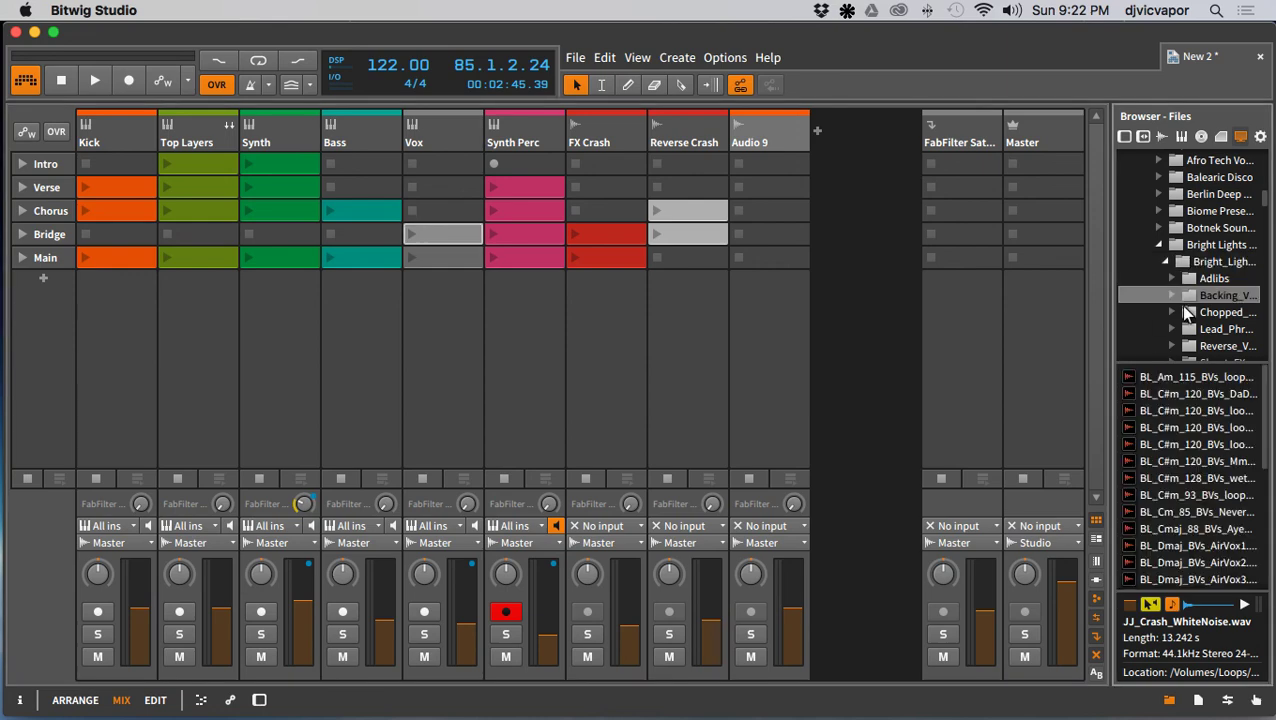
{"action": "left_click_drag", "start_coordinate": [1111, 455], "coordinate": [968, 465]}
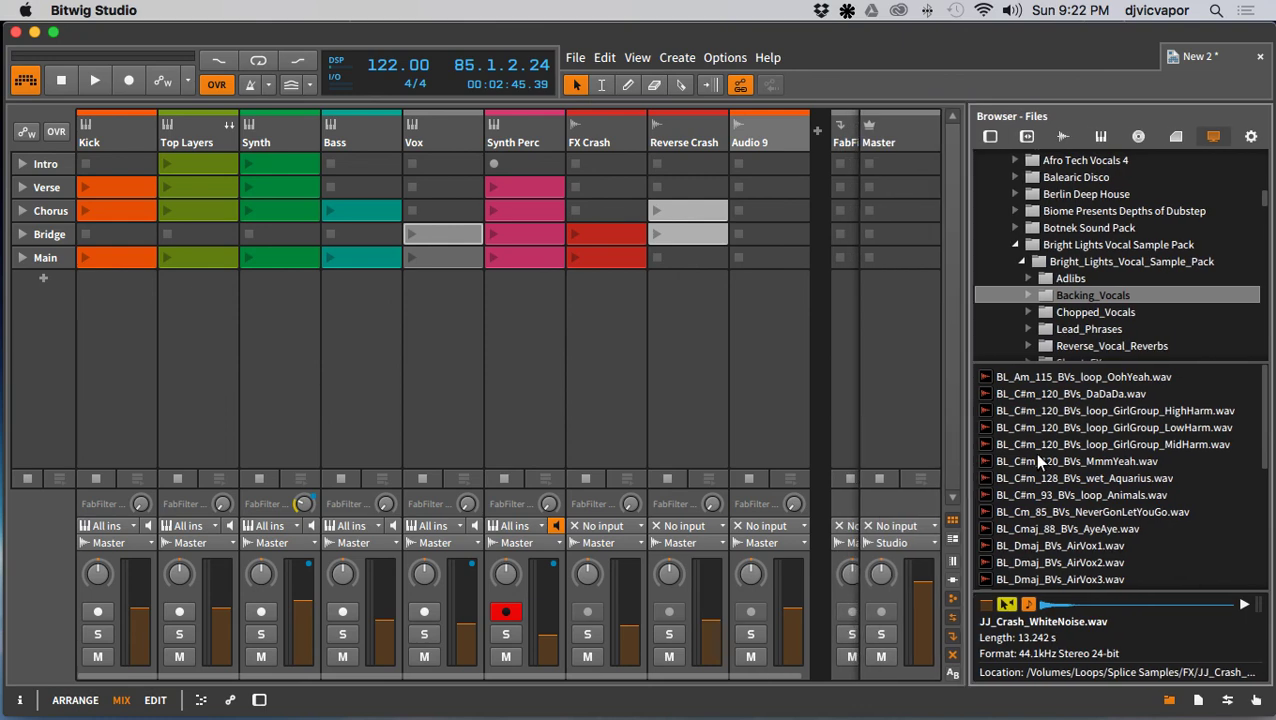
{"action": "scroll", "coordinate": [1034, 453], "scroll_direction": "down", "scroll_amount": 5}
{"action": "scroll", "coordinate": [1034, 453], "scroll_direction": "down", "scroll_amount": 3}
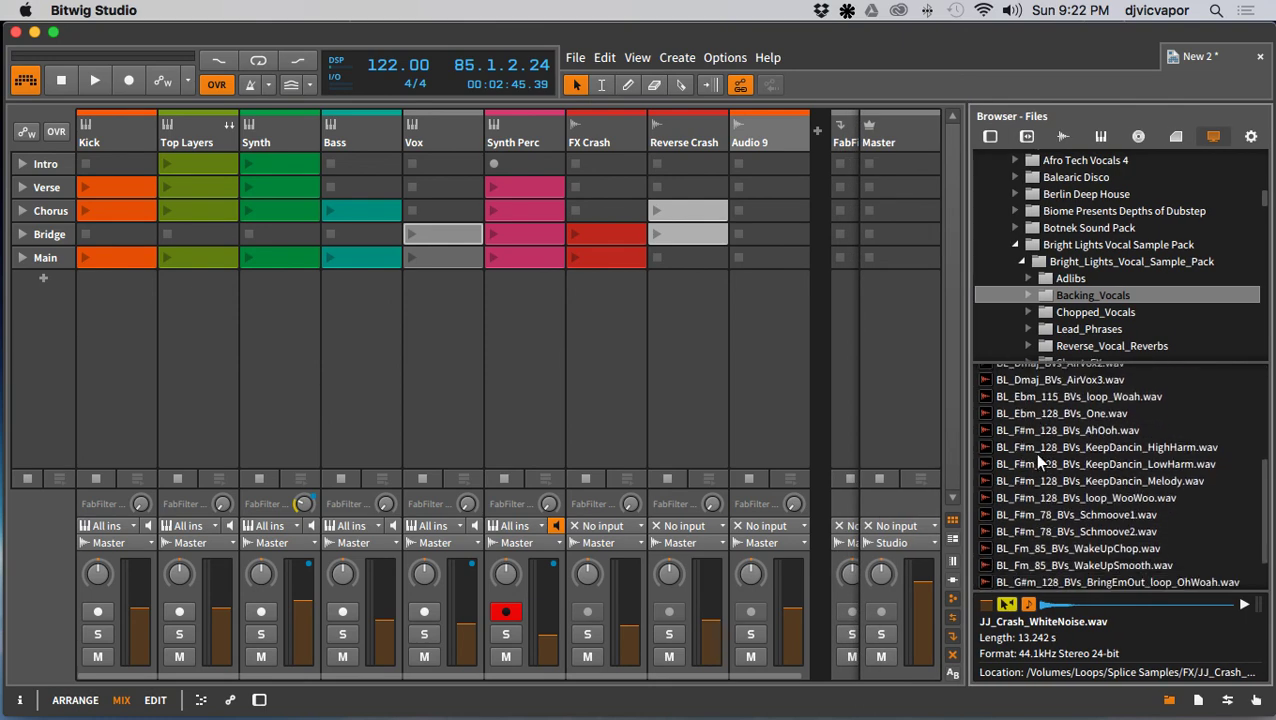
{"action": "scroll", "coordinate": [1034, 453], "scroll_direction": "down", "scroll_amount": 2}
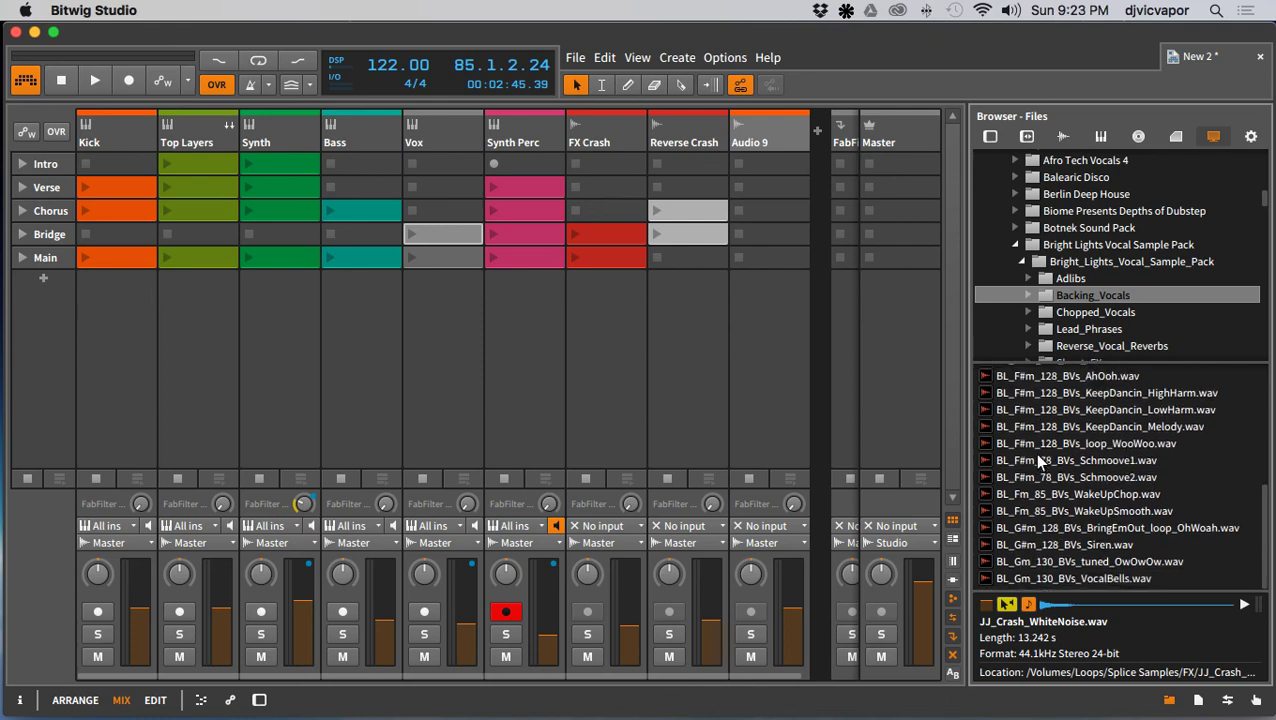
{"action": "scroll", "coordinate": [1034, 453], "scroll_direction": "up", "scroll_amount": 2}
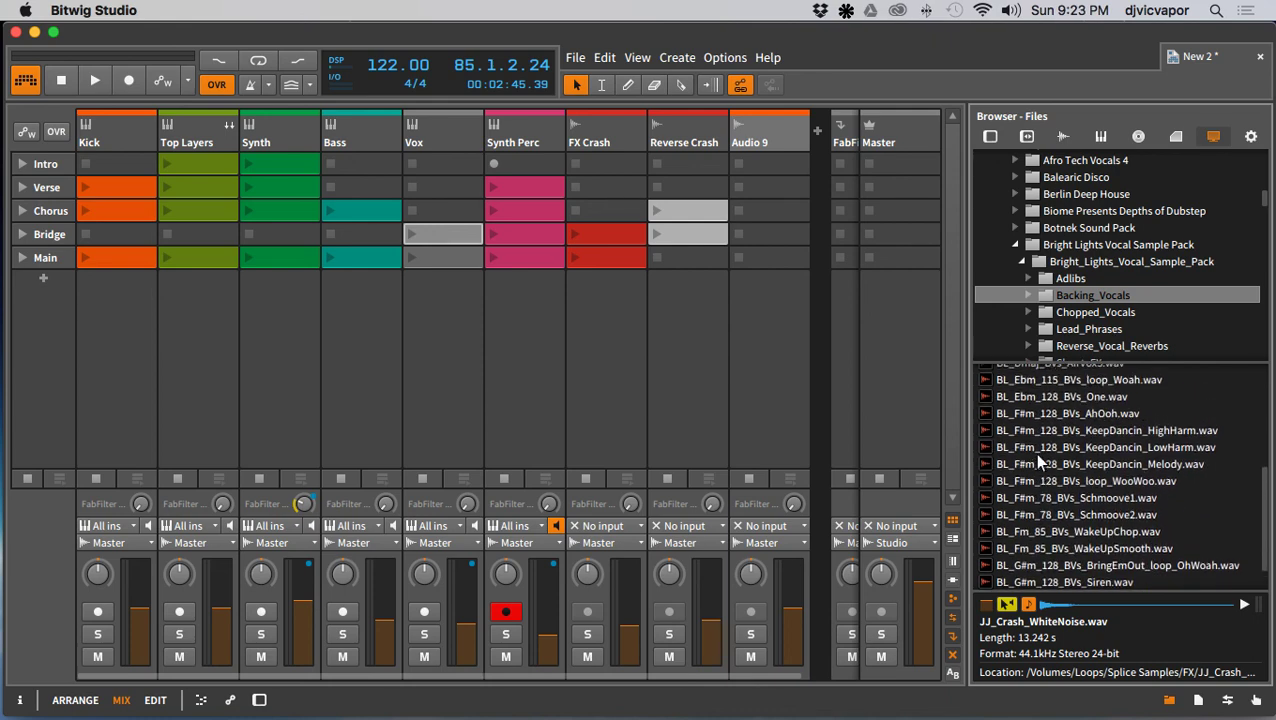
{"action": "left_click_drag", "start_coordinate": [972, 476], "coordinate": [1057, 470]}
{"action": "left_click", "coordinate": [1130, 314]}
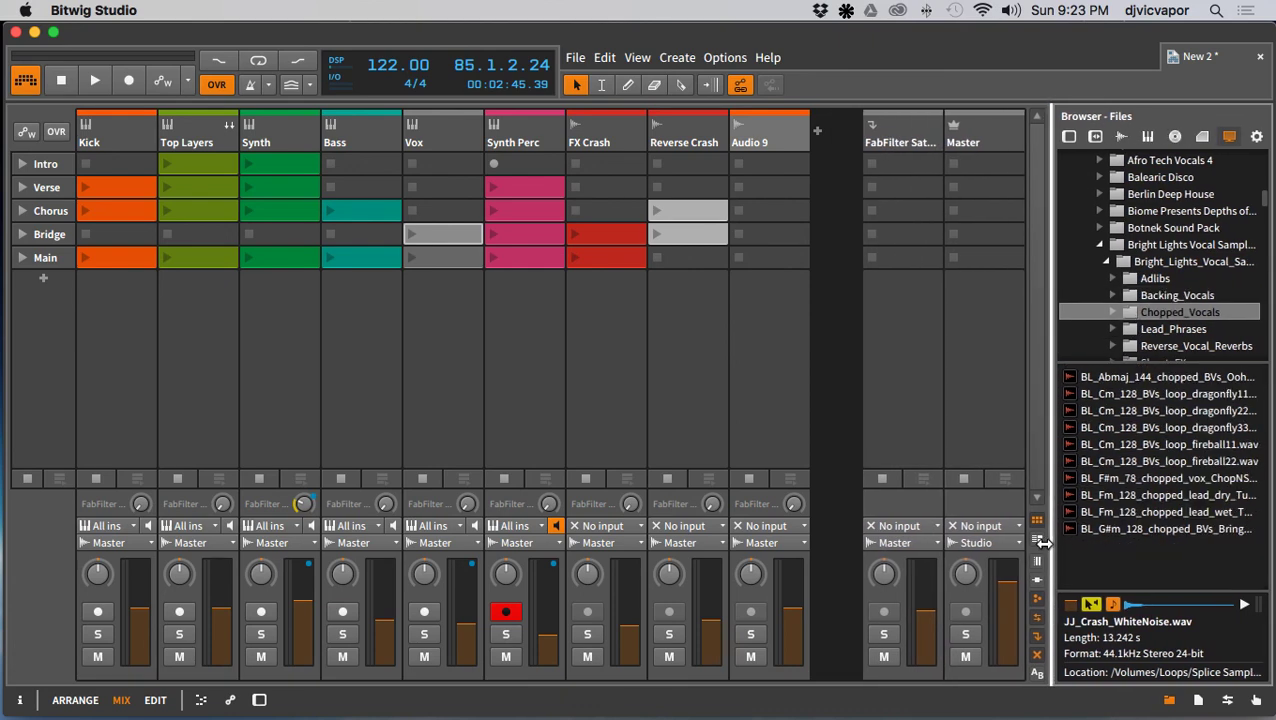
{"action": "mouse_move", "coordinate": [1056, 545]}
{"action": "left_mouse_down"}
{"action": "mouse_move", "coordinate": [988, 548]}
{"action": "mouse_move", "coordinate": [1045, 548]}
{"action": "left_mouse_up"}
Step: Audition the Animals and Savages samples in Lead_Phrases and place BL_C#m_93_lead_phrase_Savages.wav in the Audio 9 track's Intro slot
{"action": "left_click", "coordinate": [1150, 329]}
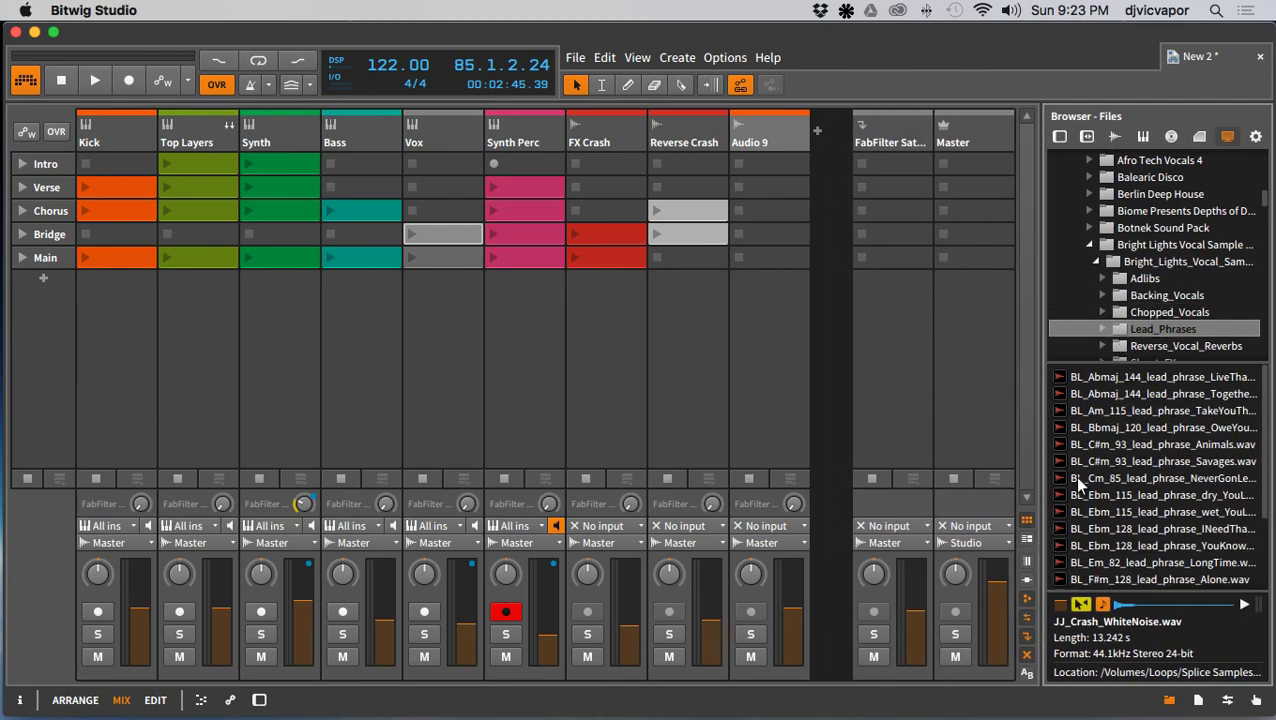
{"action": "left_click_drag", "start_coordinate": [1043, 517], "coordinate": [950, 530]}
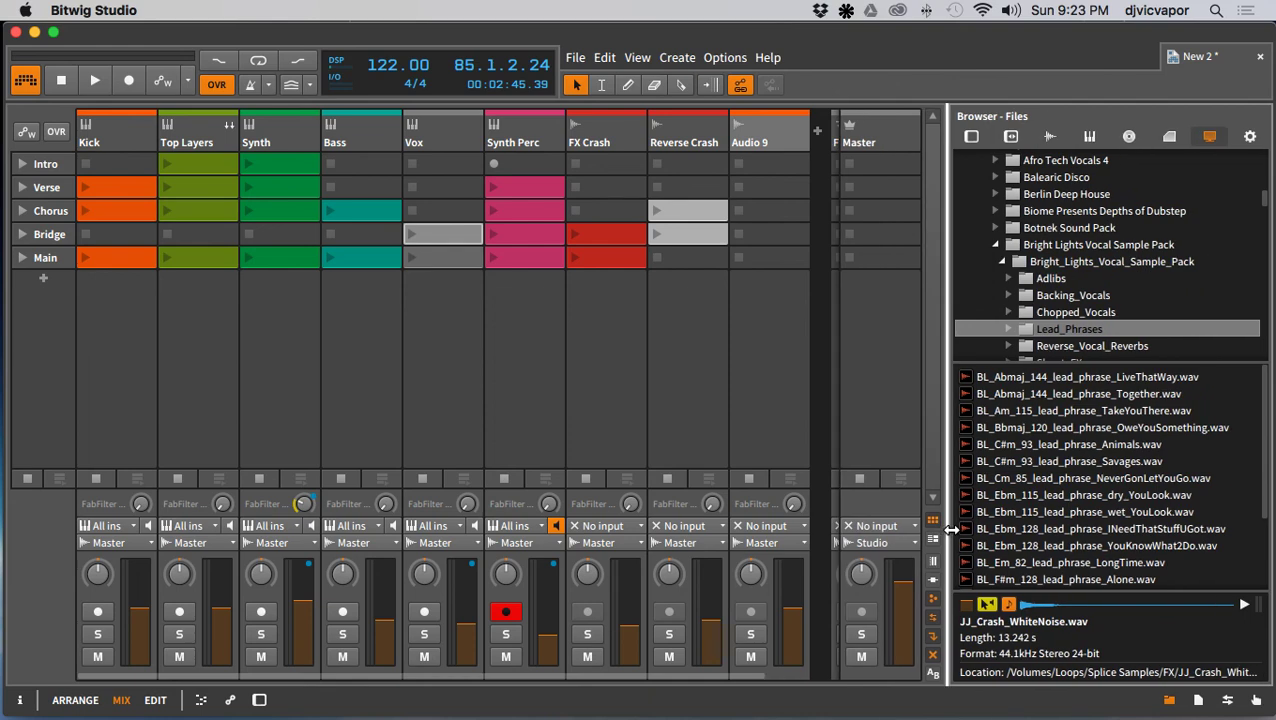
{"action": "left_click", "coordinate": [1055, 446]}
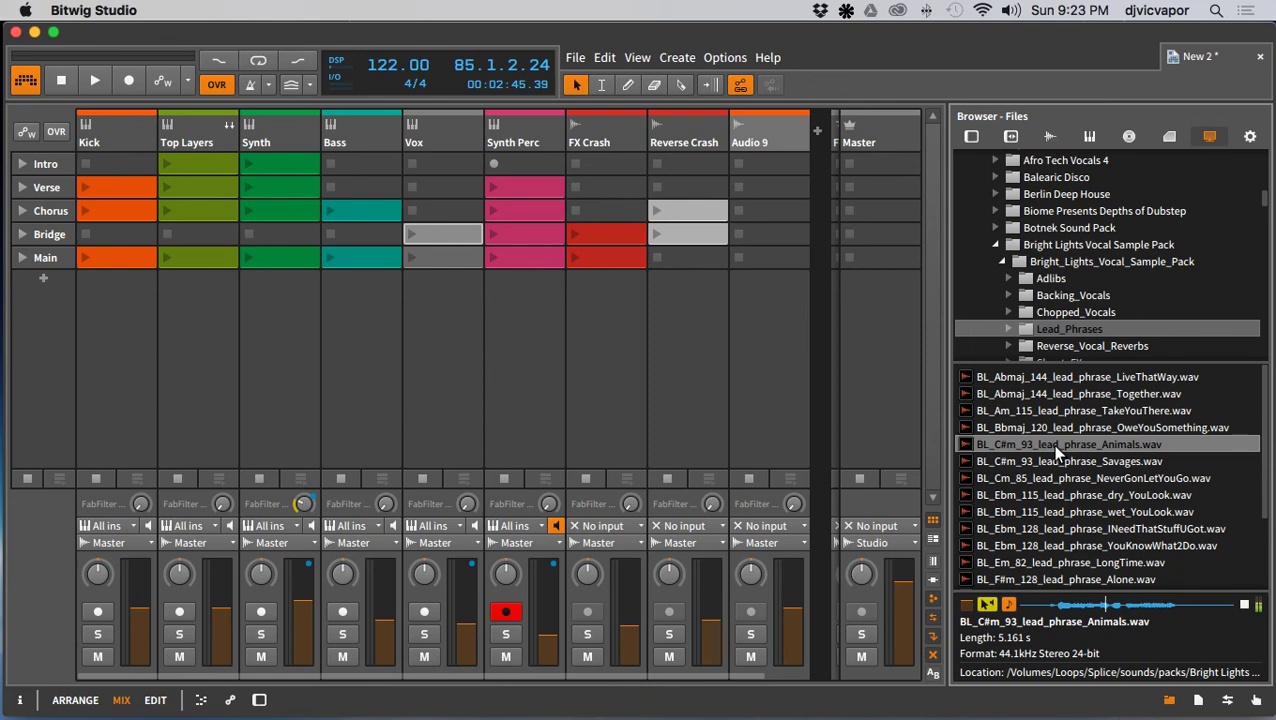
{"action": "left_click", "coordinate": [1055, 458]}
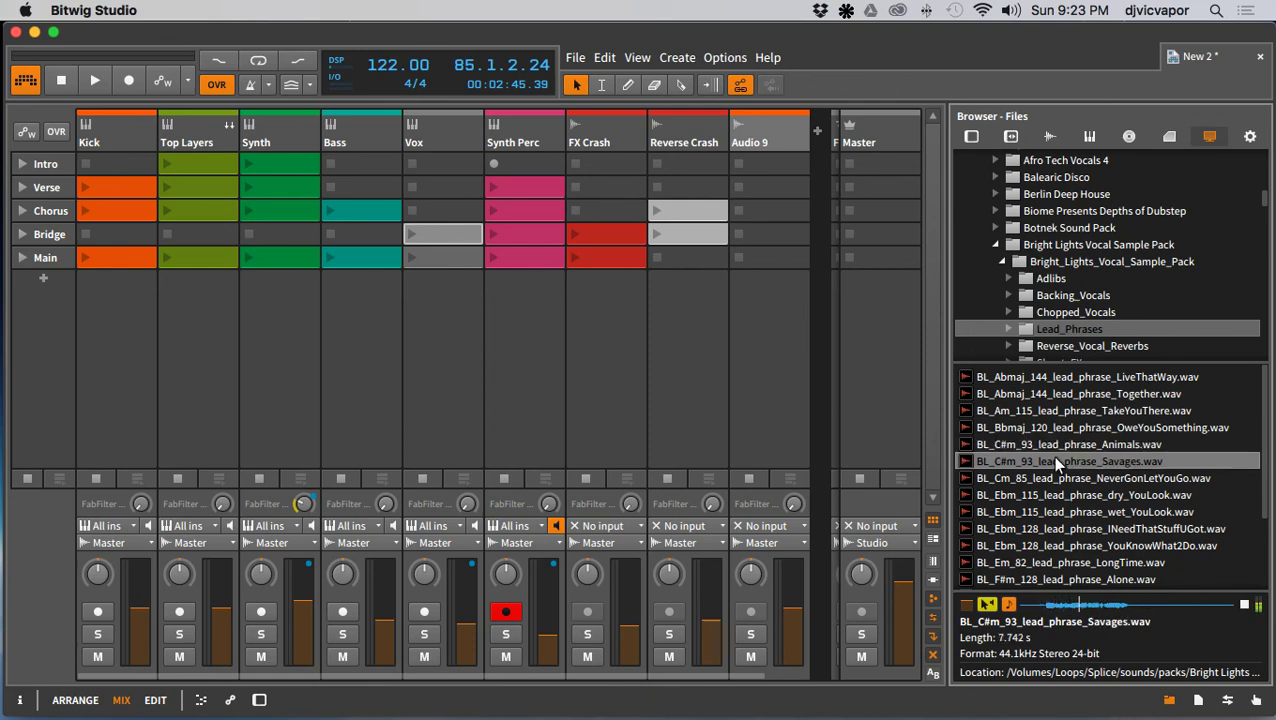
{"action": "left_click_drag", "start_coordinate": [1055, 462], "coordinate": [762, 166]}
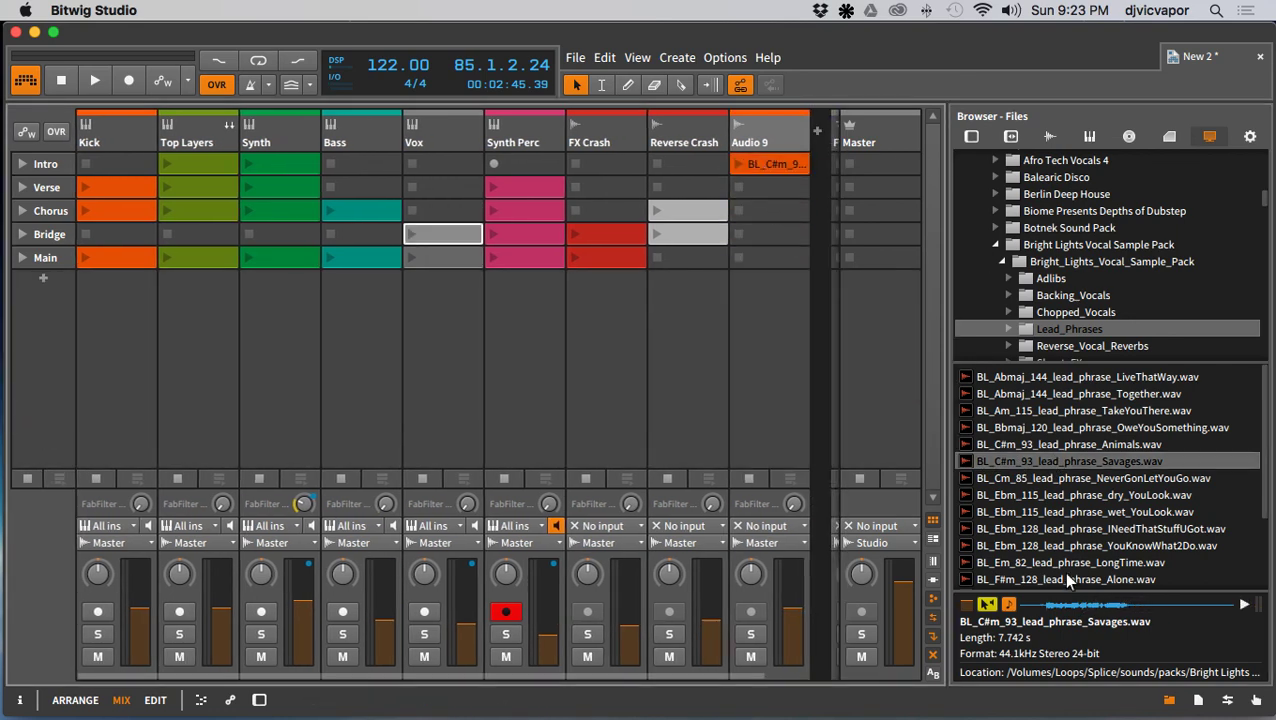
Step: Copy the Savages vocal clip from the launcher into the arrangement on the Audio 9 track, starting at bar 49
{"action": "left_click", "coordinate": [1169, 701]}
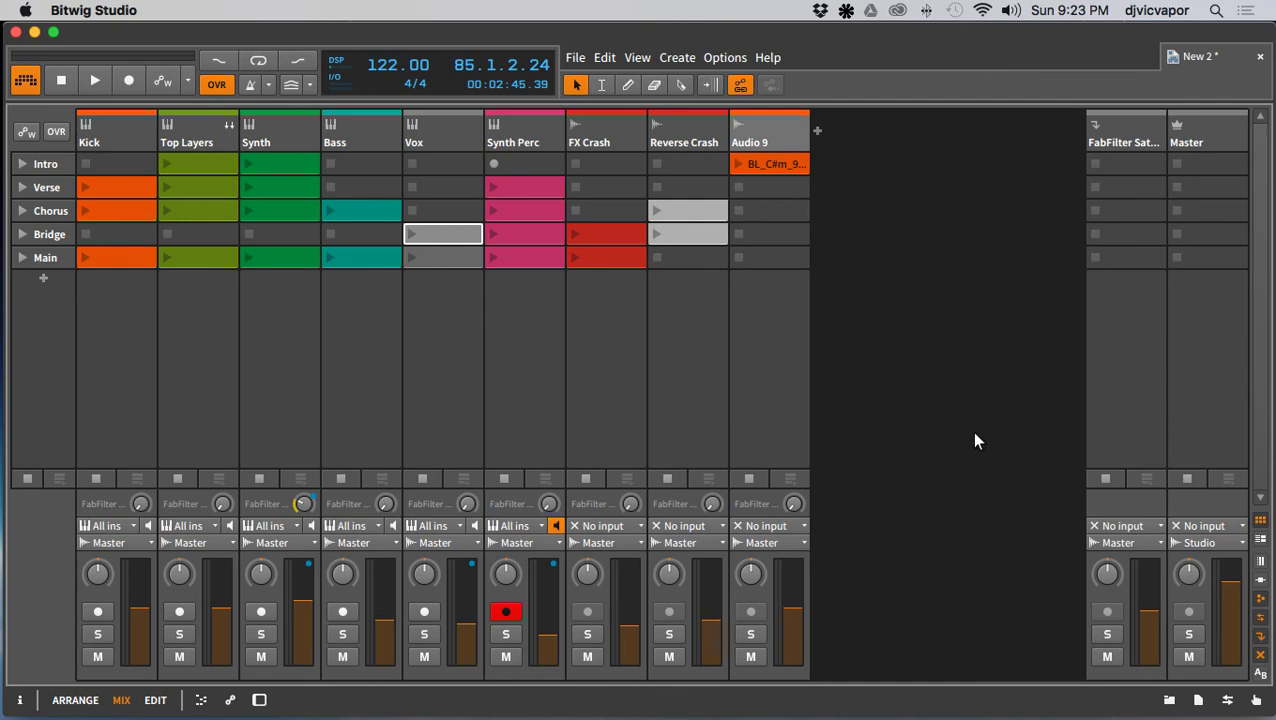
{"action": "left_click", "coordinate": [770, 165]}
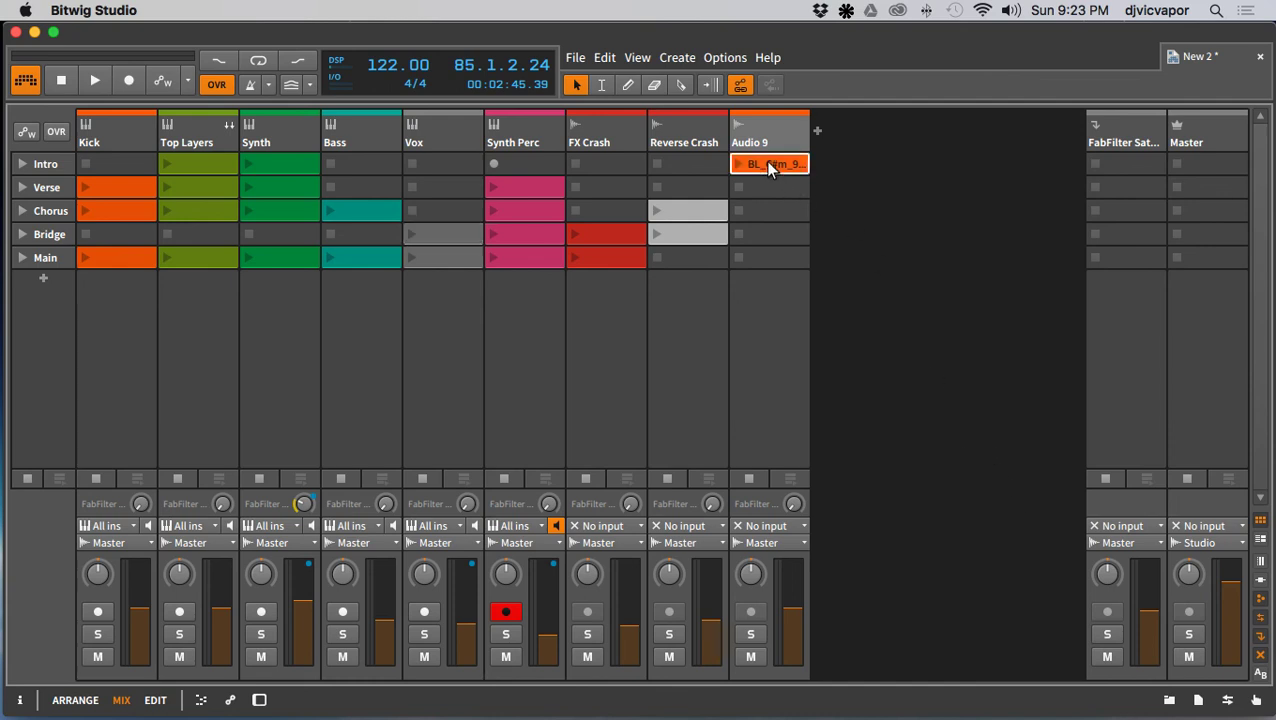
{"action": "left_click_drag", "start_coordinate": [769, 168], "coordinate": [72, 705]}
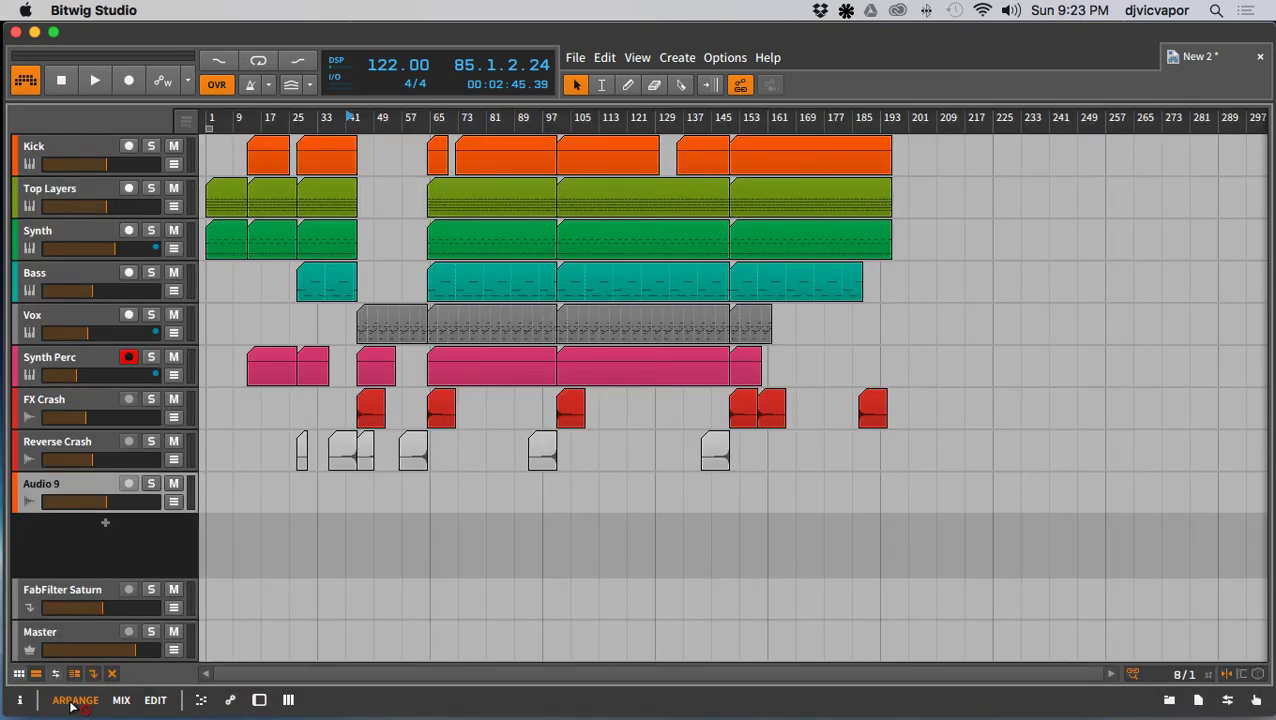
{"action": "mouse_move", "coordinate": [131, 597]}
{"action": "left_mouse_down"}
{"action": "mouse_move", "coordinate": [262, 507]}
{"action": "mouse_move", "coordinate": [413, 527]}
{"action": "mouse_move", "coordinate": [478, 507]}
{"action": "mouse_move", "coordinate": [371, 498]}
{"action": "mouse_move", "coordinate": [422, 506]}
{"action": "left_mouse_up"}
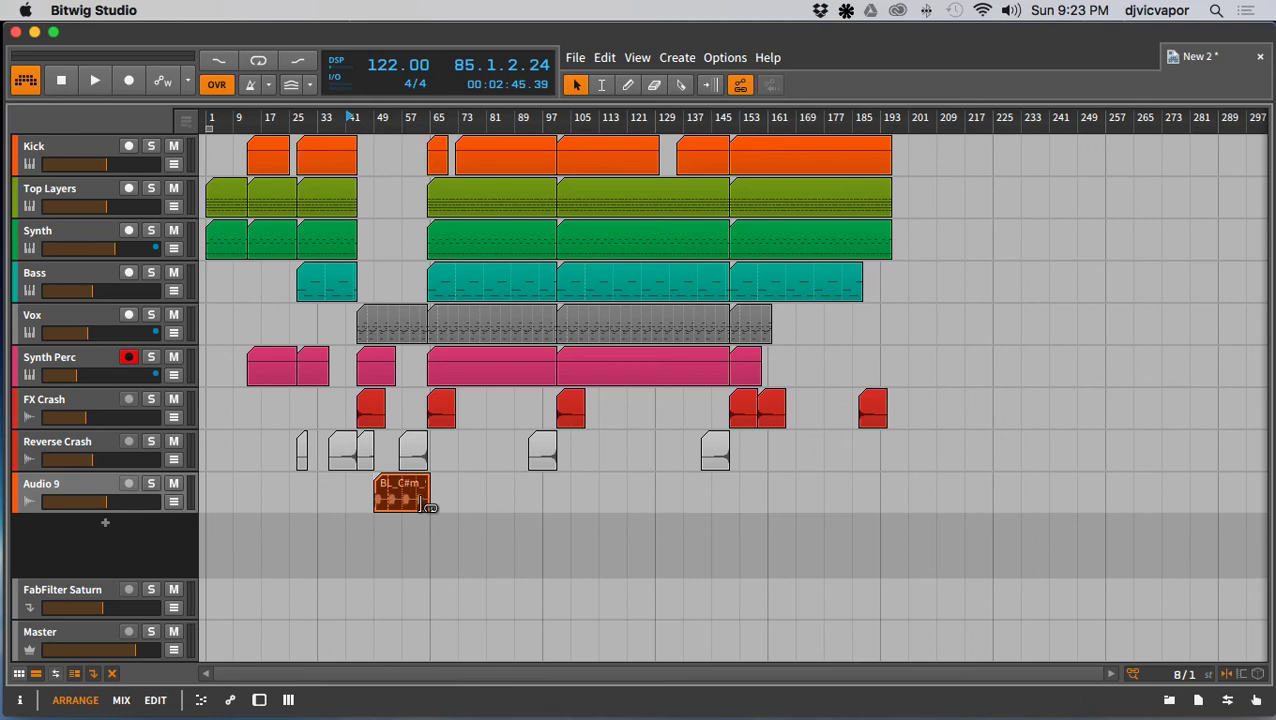
Step: Audition the Savages clip with Audio 9 soloed, move it to start at bar 44, and unsolo the track
{"action": "double_click", "coordinate": [367, 125]}
{"action": "left_click", "coordinate": [151, 483]}
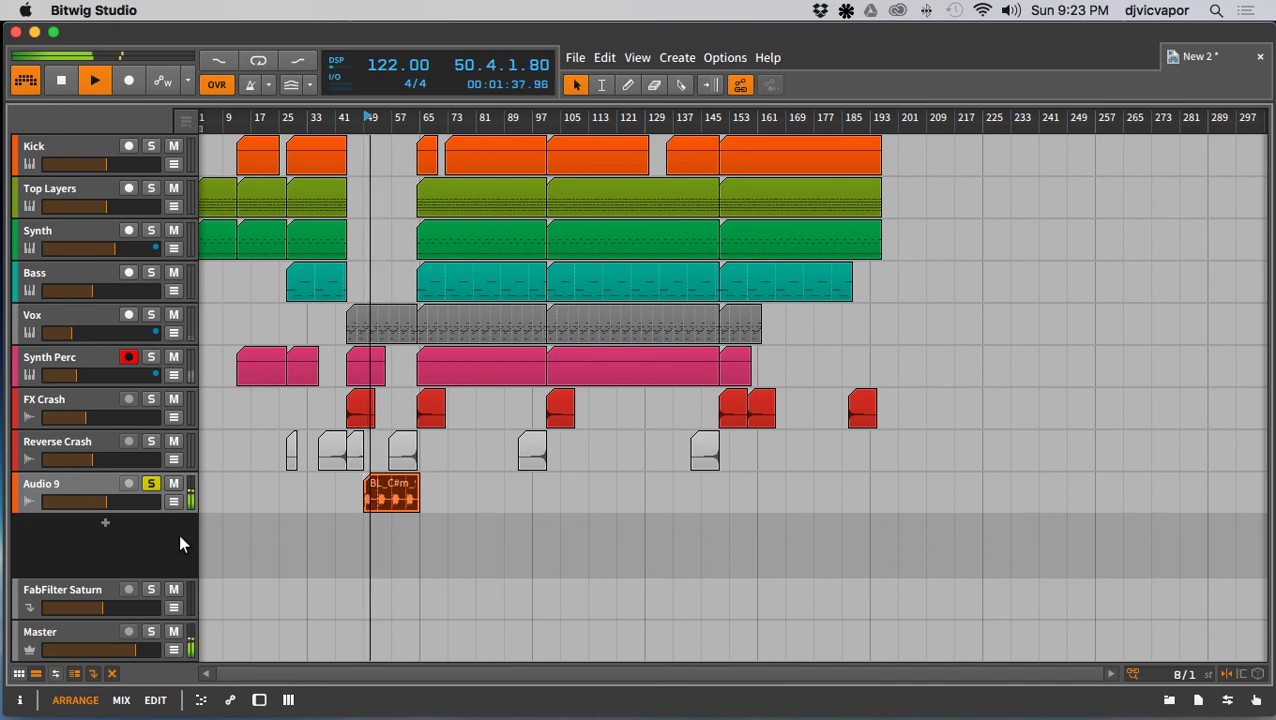
{"action": "mouse_move", "coordinate": [335, 117]}
{"action": "left_mouse_down"}
{"action": "mouse_move", "coordinate": [310, 120]}
{"action": "mouse_move", "coordinate": [351, 230]}
{"action": "mouse_move", "coordinate": [356, 130]}
{"action": "left_mouse_up"}
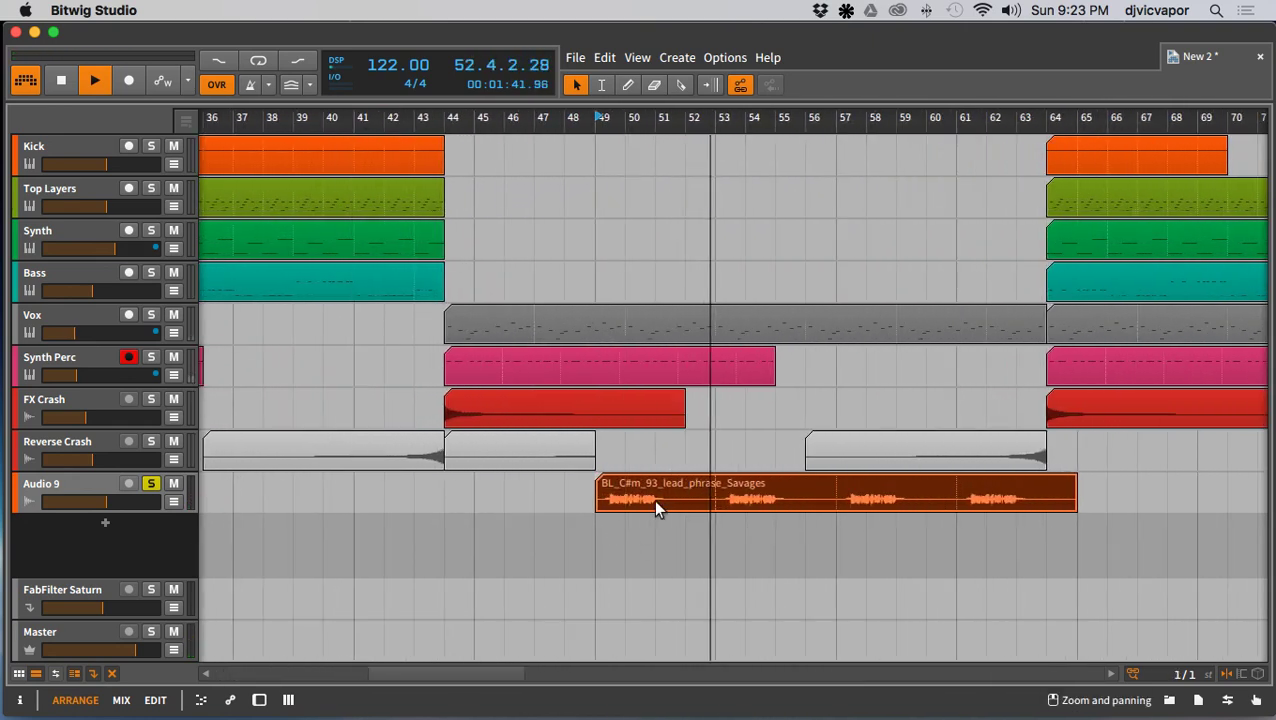
{"action": "left_click_drag", "start_coordinate": [655, 487], "coordinate": [506, 490]}
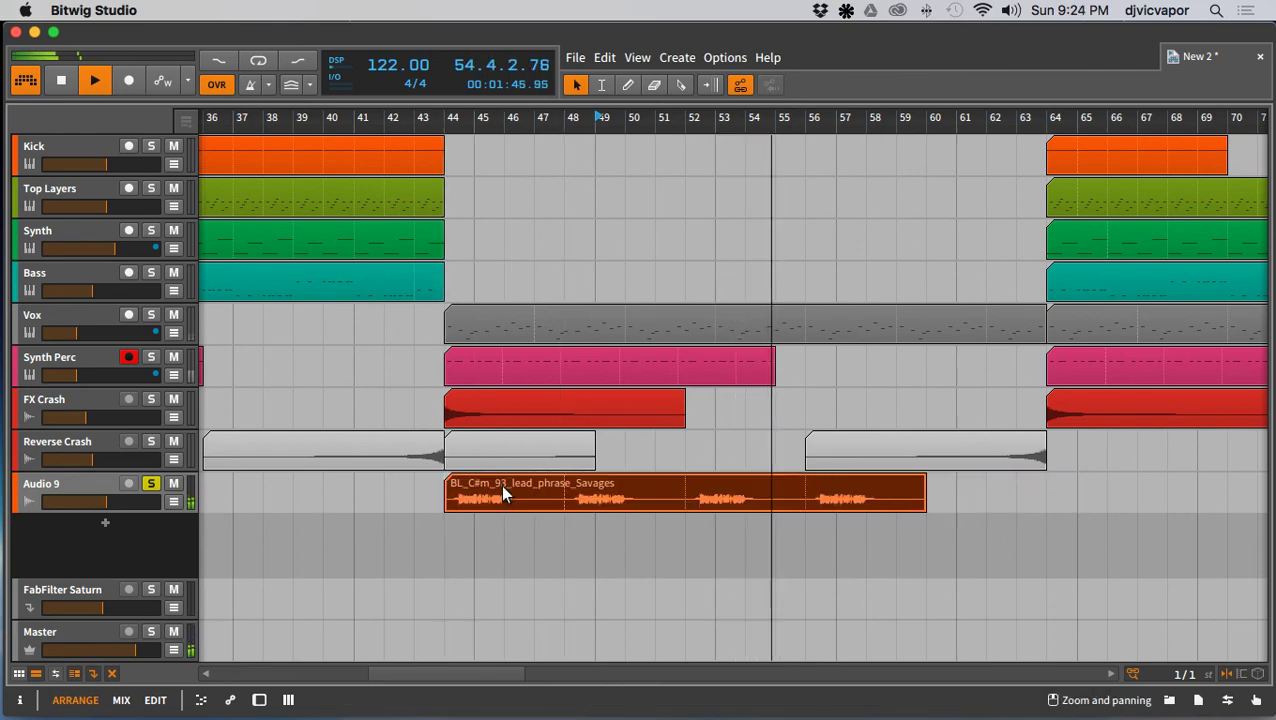
{"action": "left_click", "coordinate": [151, 483]}
Step: Shorten the Savages clip to end at bar 48 and lower the Audio 9 volume to about -17.5 dB during playback
{"action": "left_click_drag", "start_coordinate": [926, 506], "coordinate": [566, 508]}
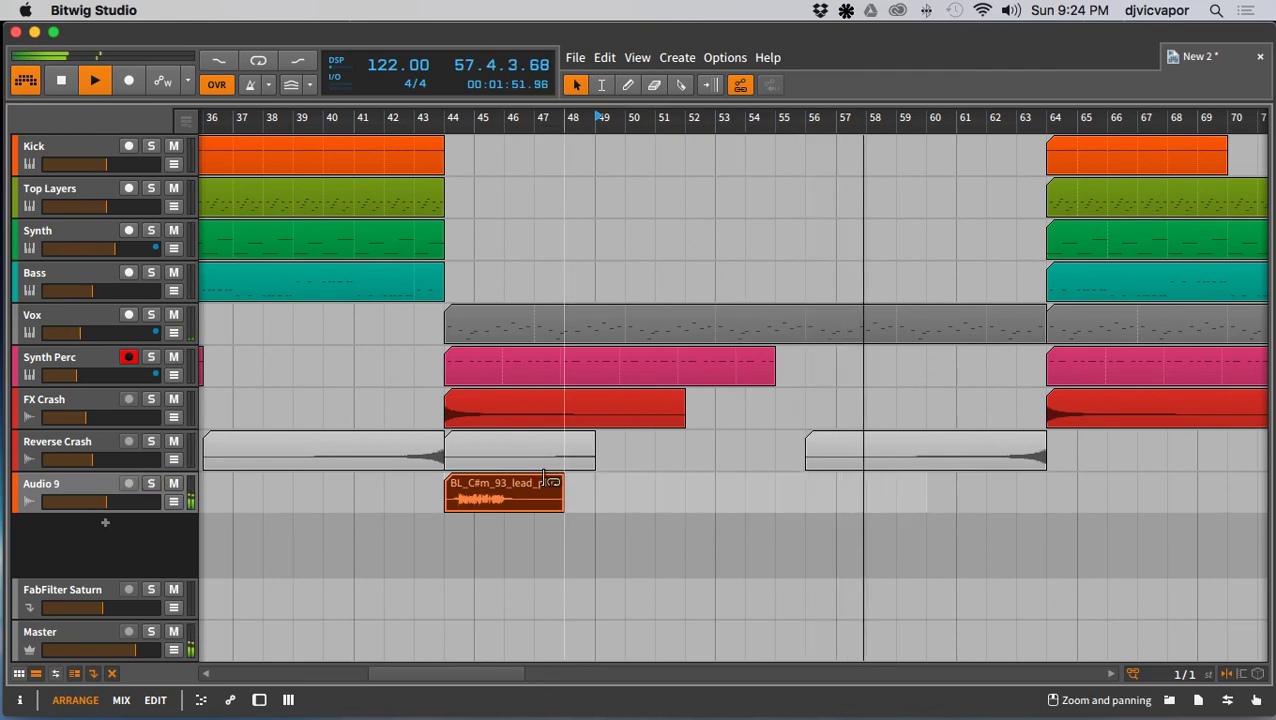
{"action": "left_click", "coordinate": [387, 160]}
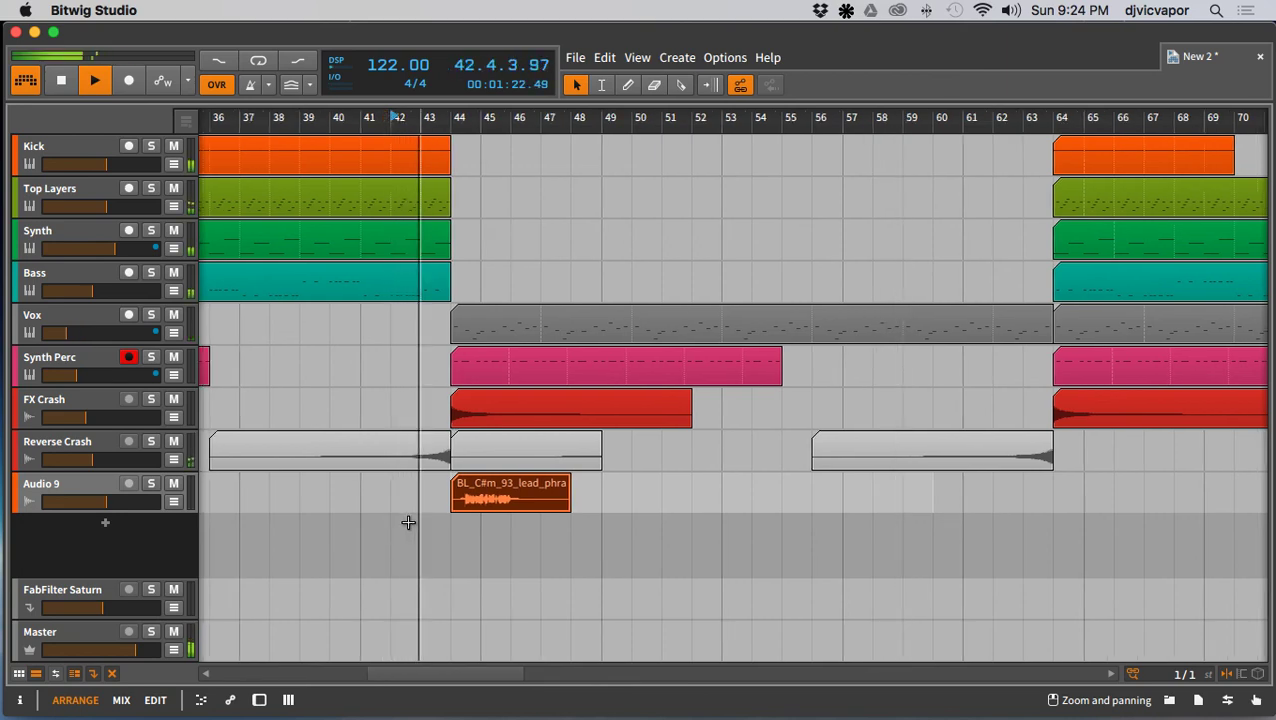
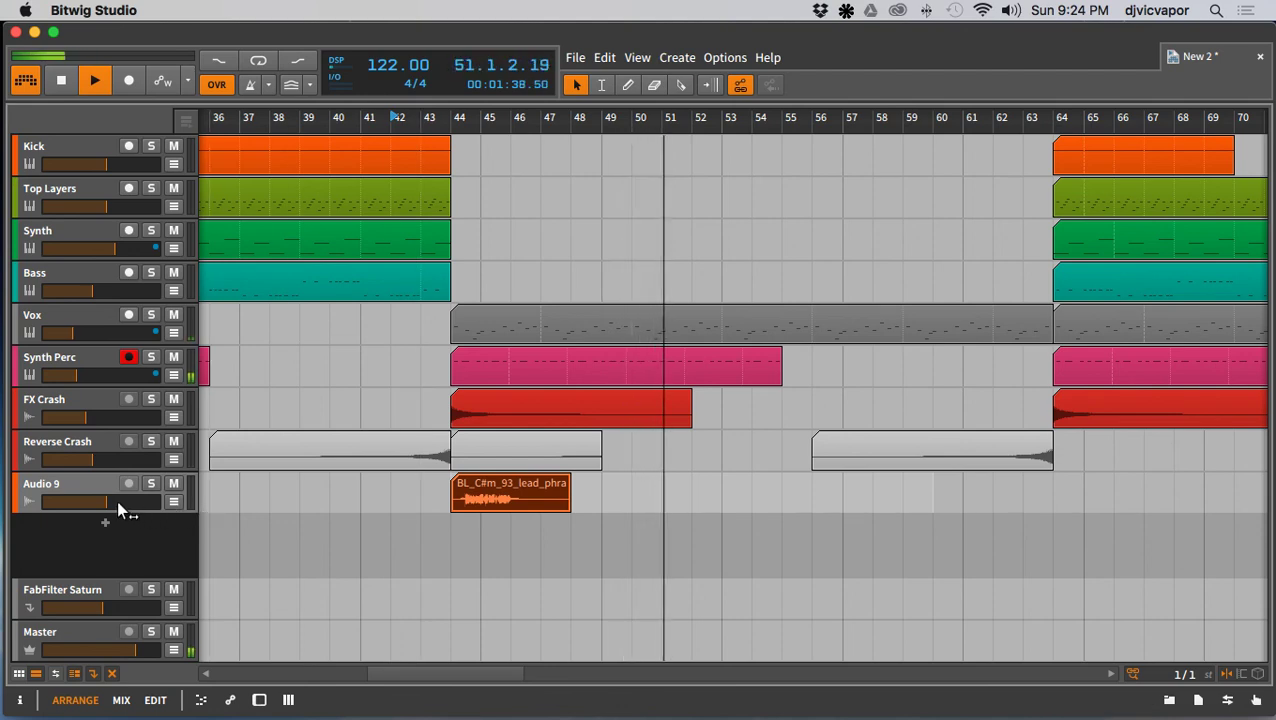
{"action": "left_click_drag", "start_coordinate": [105, 510], "coordinate": [97, 498]}
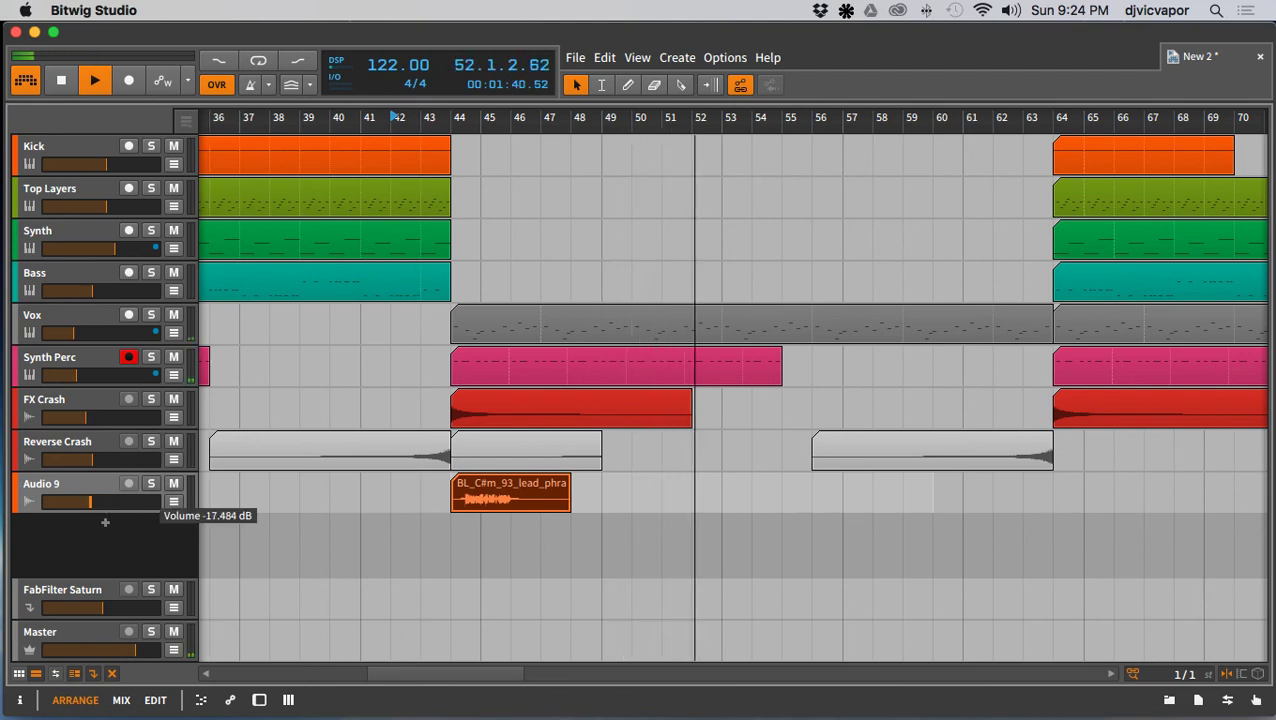
Step: Insert the Bitwig Reverb device on the Audio 9 track and replay the section from bar 42
{"action": "double_click", "coordinate": [100, 490]}
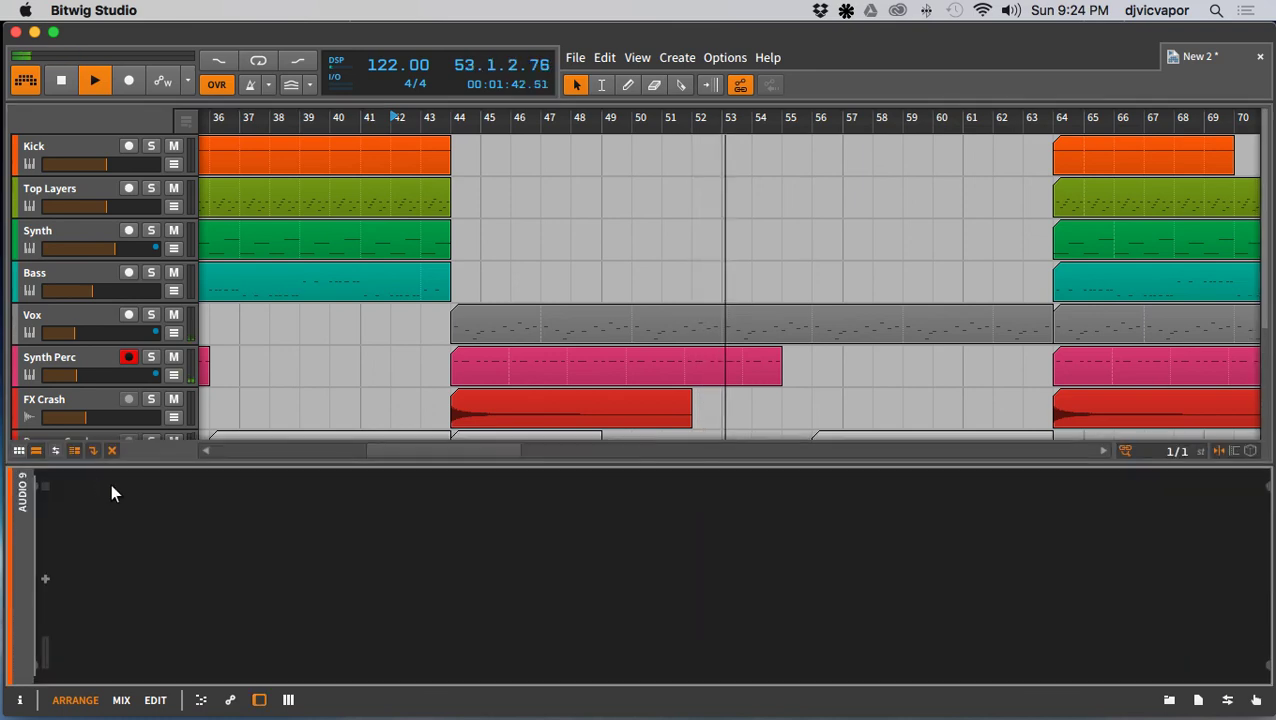
{"action": "left_click", "coordinate": [45, 580]}
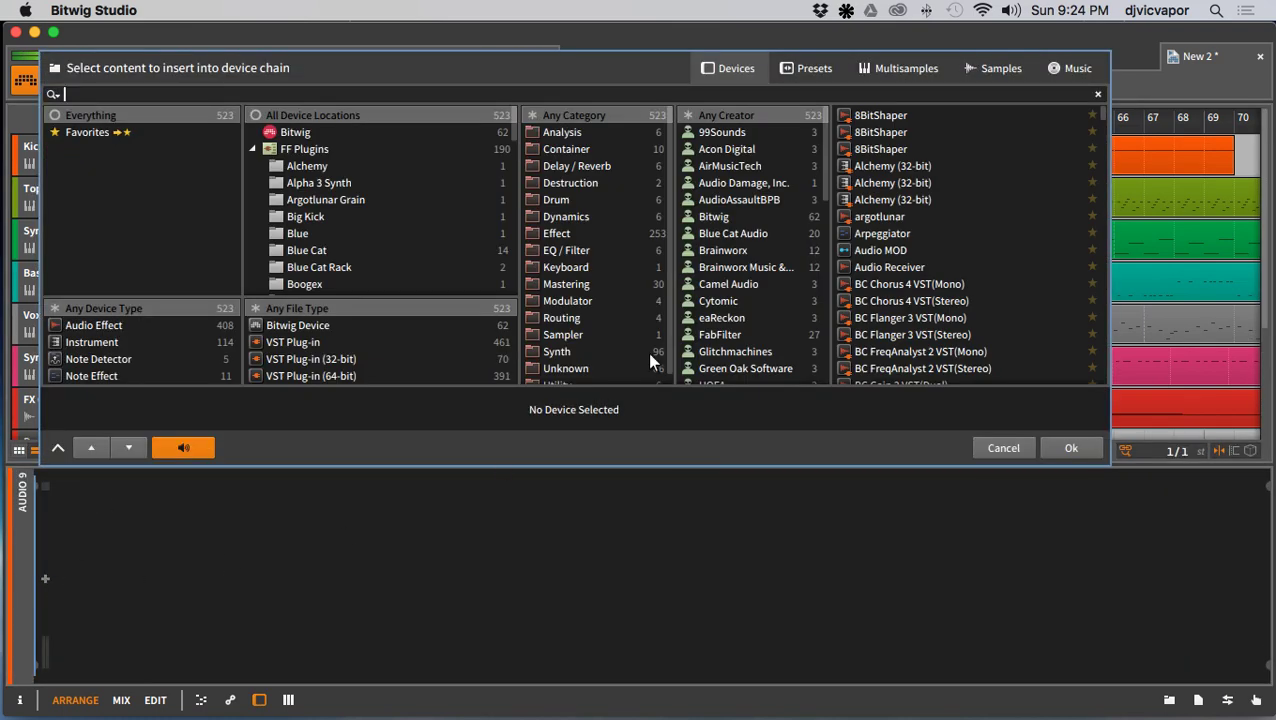
{"action": "left_click", "coordinate": [574, 167]}
{"action": "left_click", "coordinate": [868, 200]}
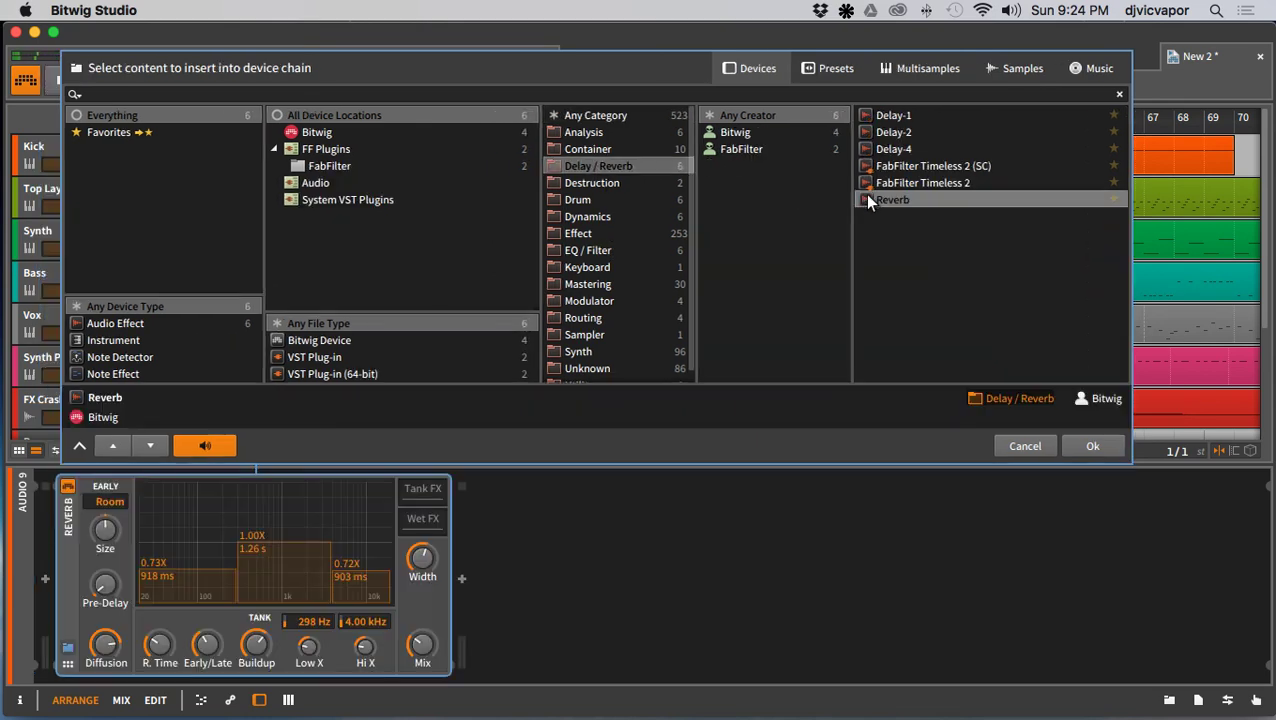
{"action": "left_click", "coordinate": [1092, 446]}
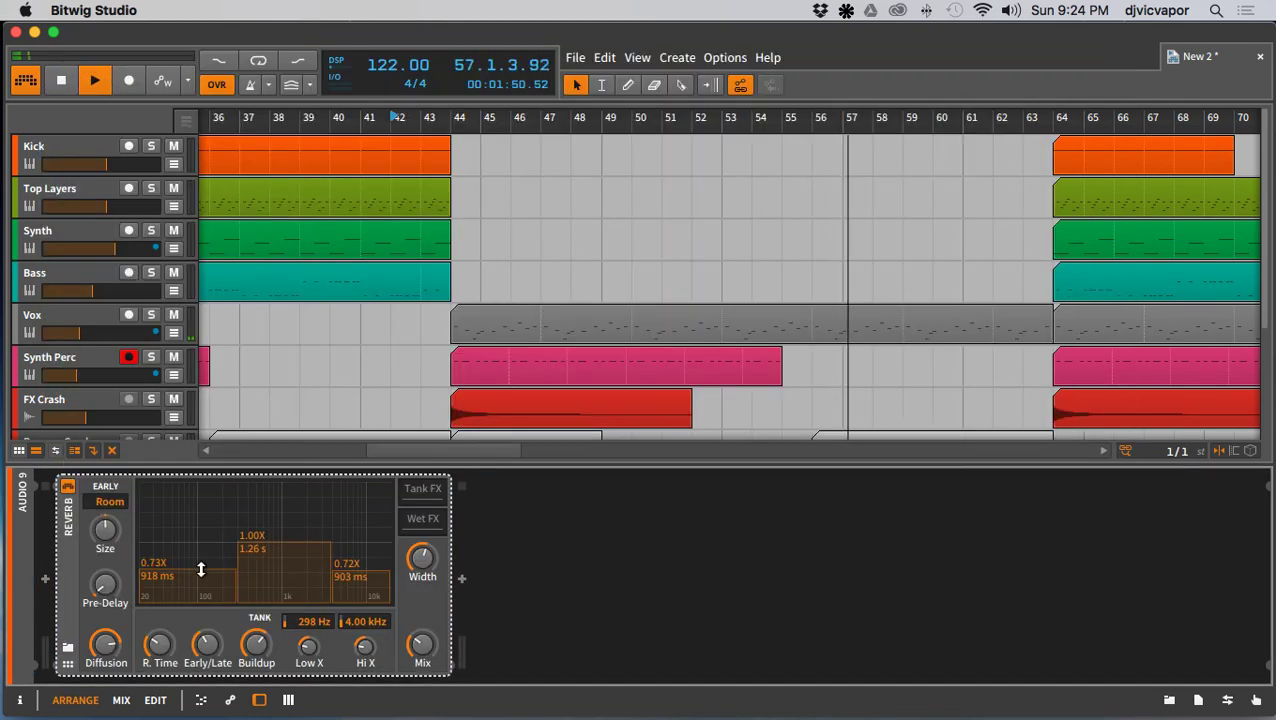
{"action": "key", "text": "space"}
{"action": "key", "text": "space"}
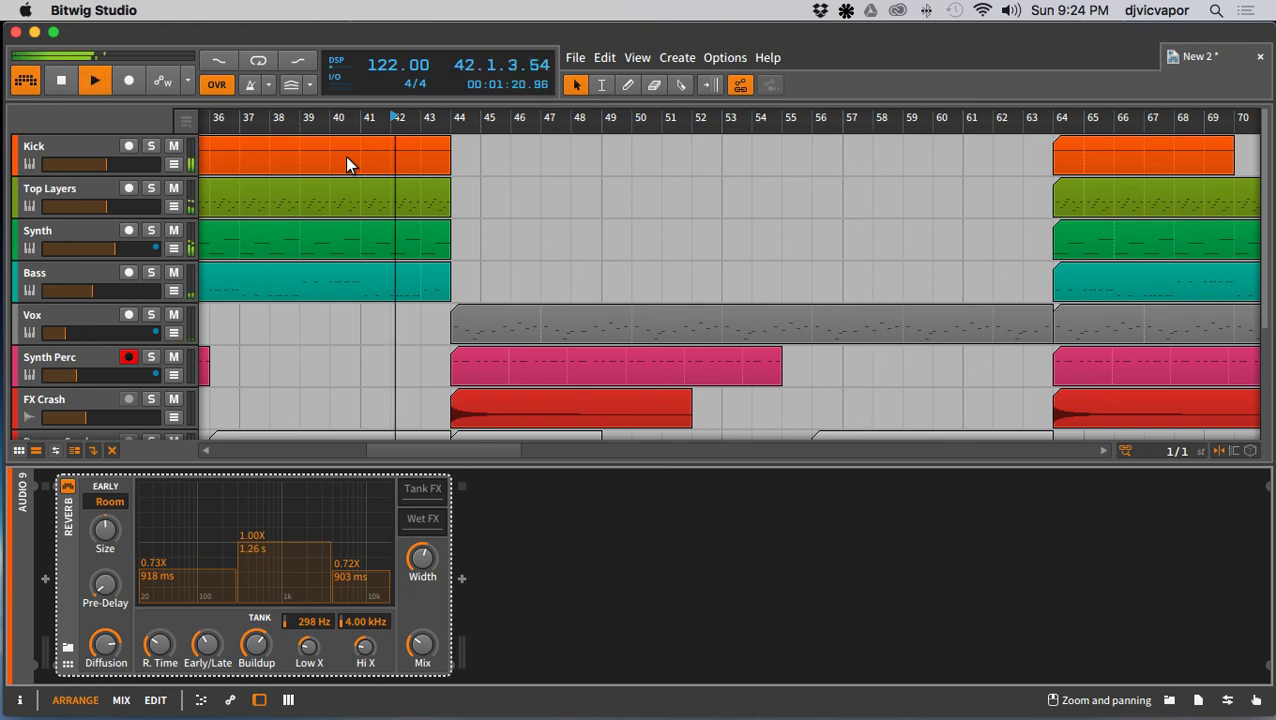
{"action": "scroll", "coordinate": [154, 337], "scroll_direction": "down", "scroll_amount": 3}
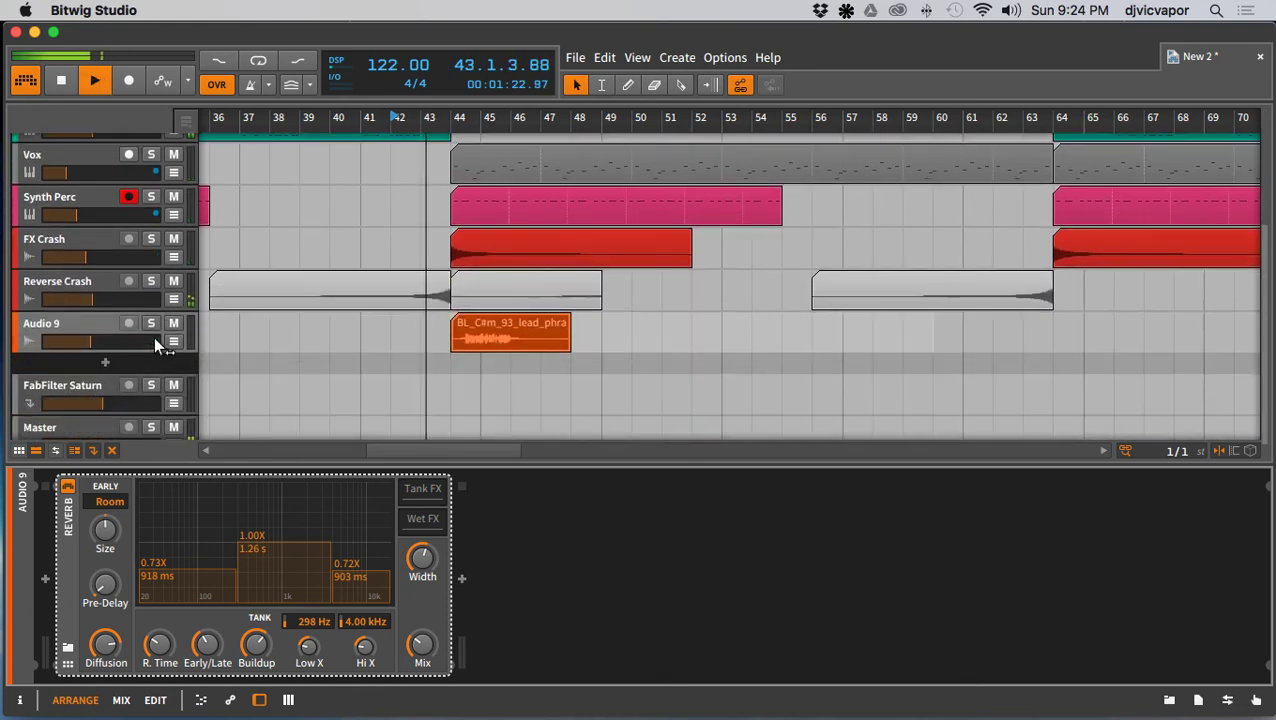
{"action": "scroll", "coordinate": [154, 337], "scroll_direction": "down", "scroll_amount": 1}
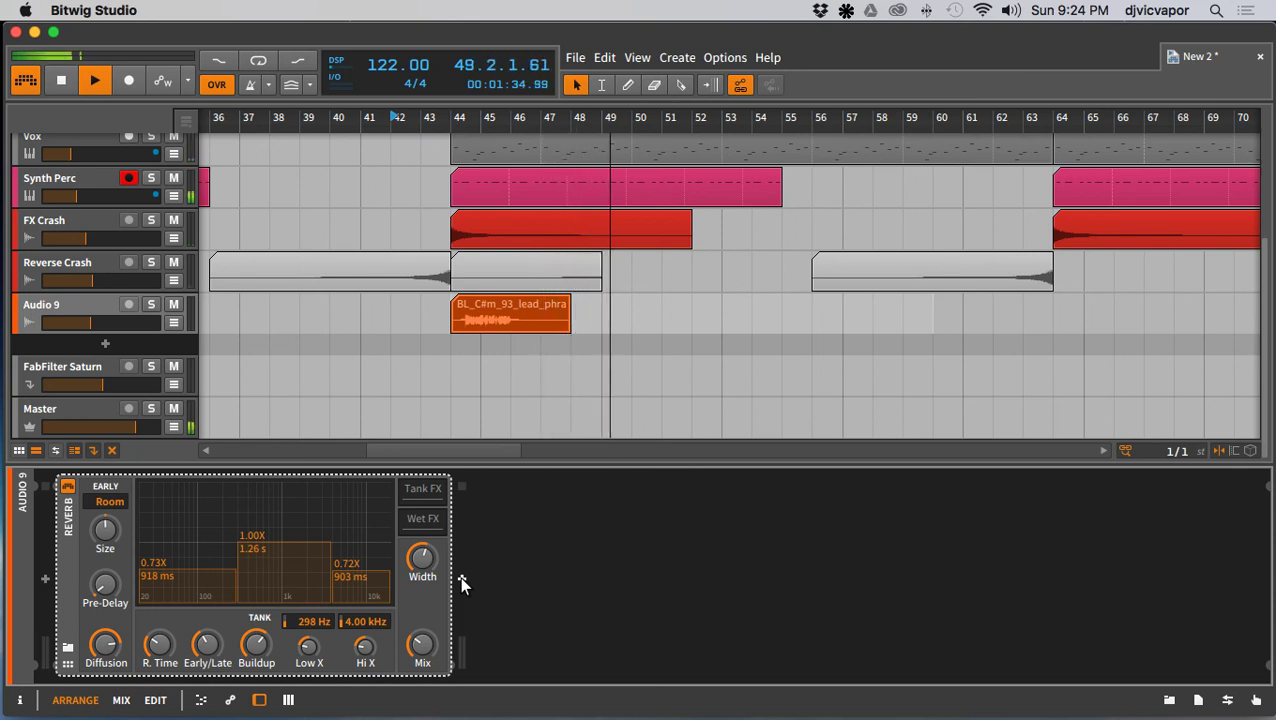
Step: Move the Savages clip on Audio 9 to start at bar 47 and replay from bar 42
{"action": "left_click", "coordinate": [489, 318]}
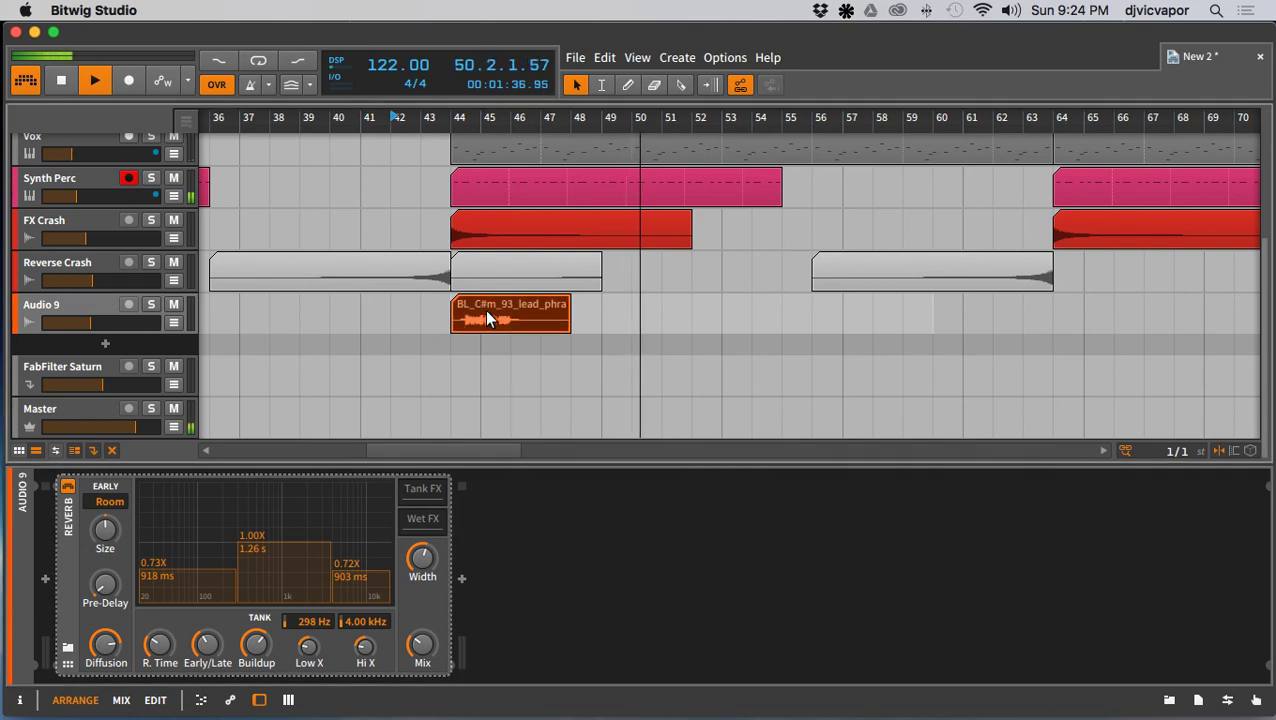
{"action": "left_click_drag", "start_coordinate": [489, 318], "coordinate": [565, 322]}
{"action": "key", "text": "space"}
{"action": "key", "text": "space"}
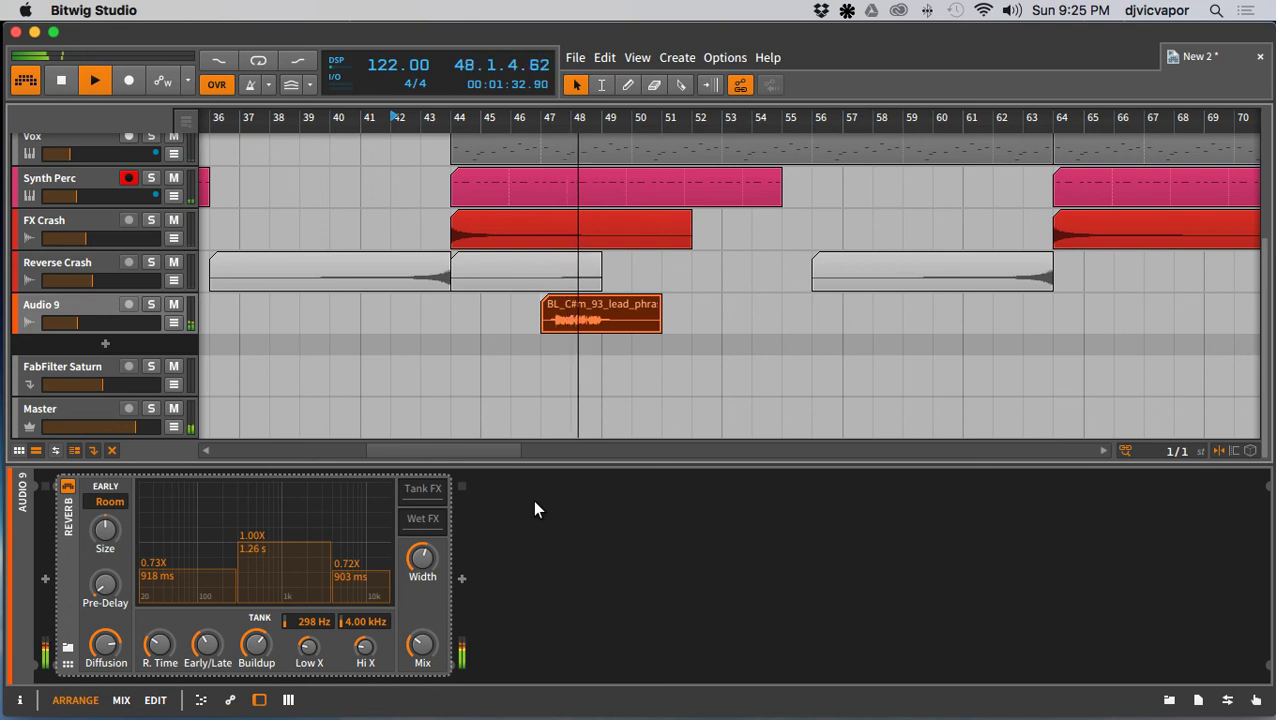
Step: Collapse the Reverb device and insert FabFilter Timeless 2 after it on the Audio 9 track
{"action": "left_click", "coordinate": [72, 578]}
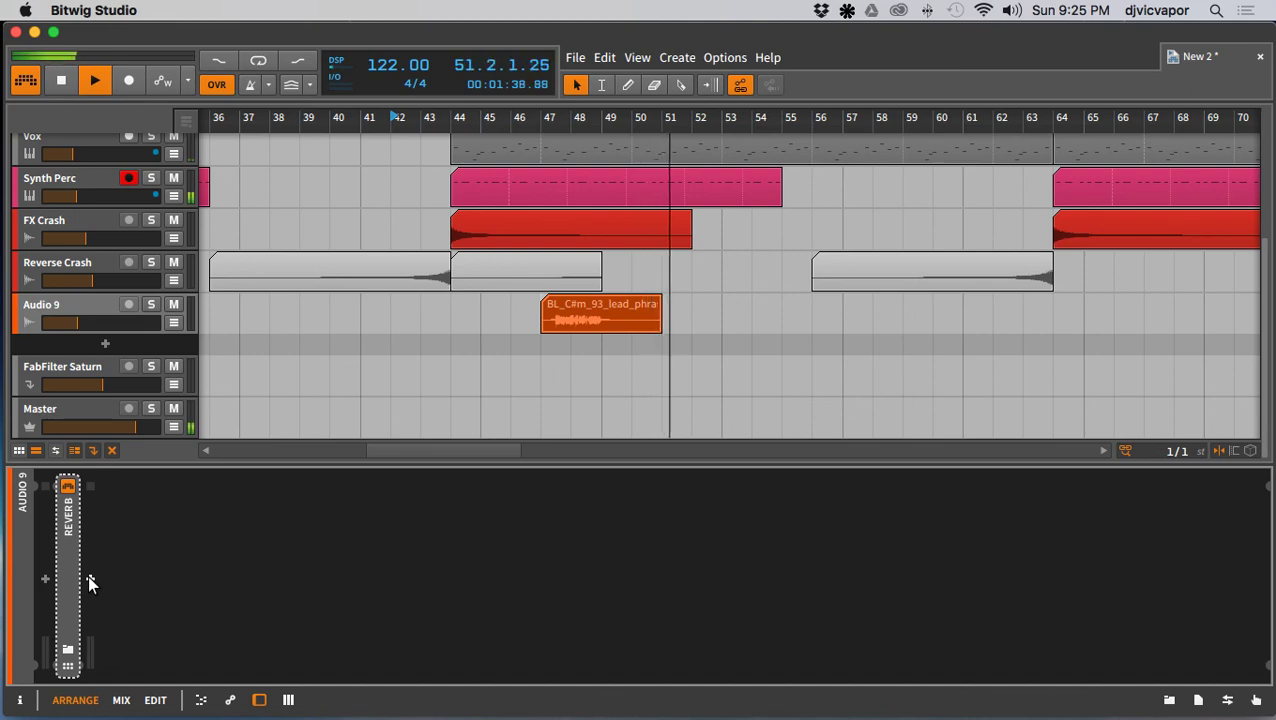
{"action": "left_click", "coordinate": [89, 578]}
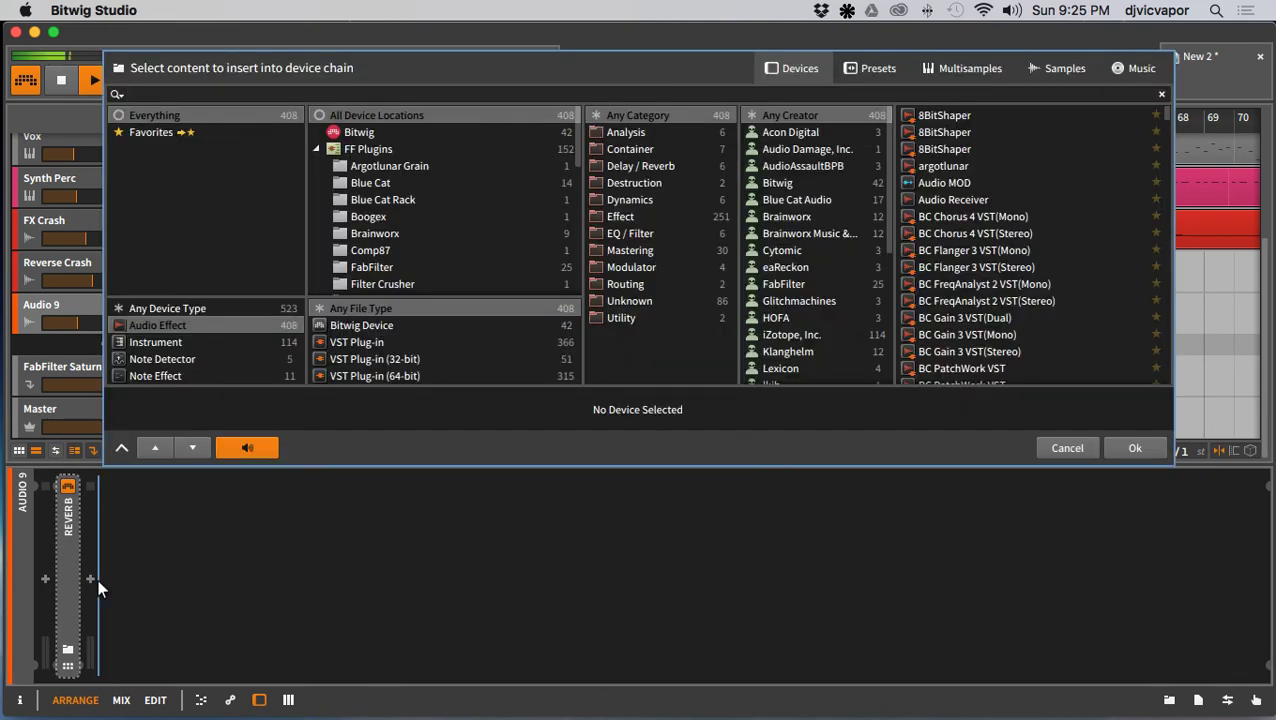
{"action": "scroll", "coordinate": [394, 242], "scroll_direction": "down", "scroll_amount": 3}
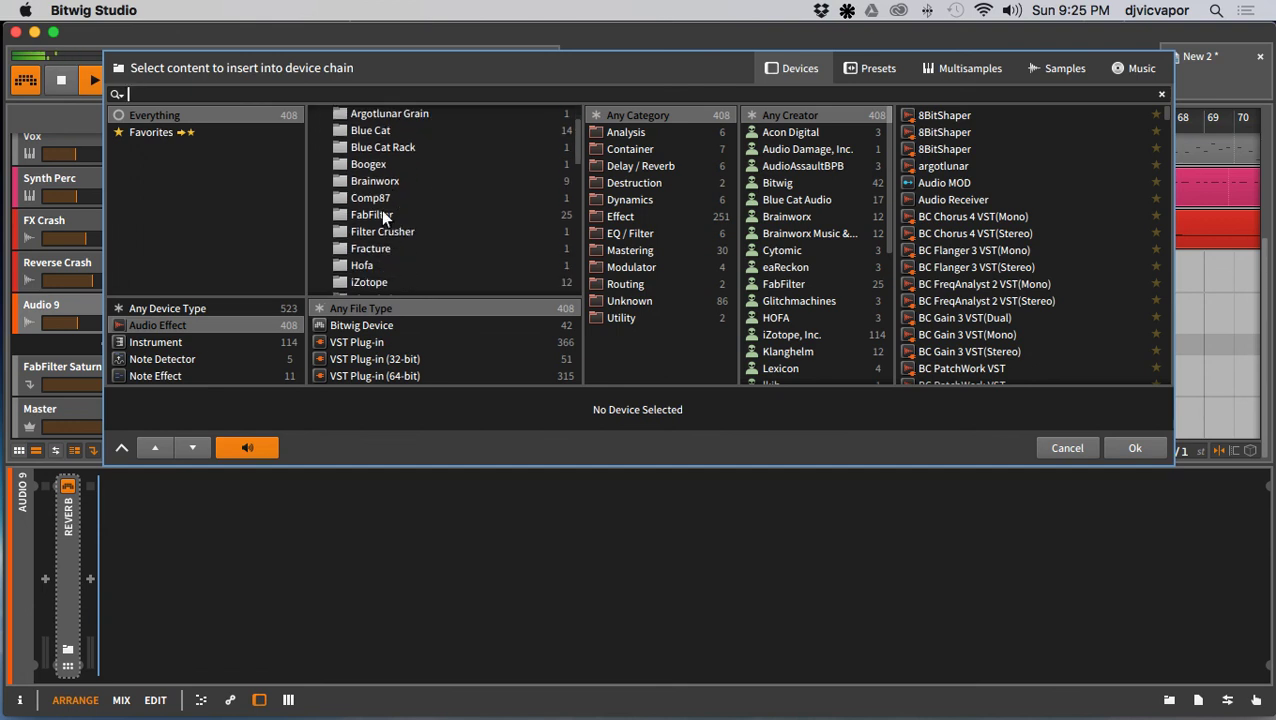
{"action": "left_click", "coordinate": [382, 213]}
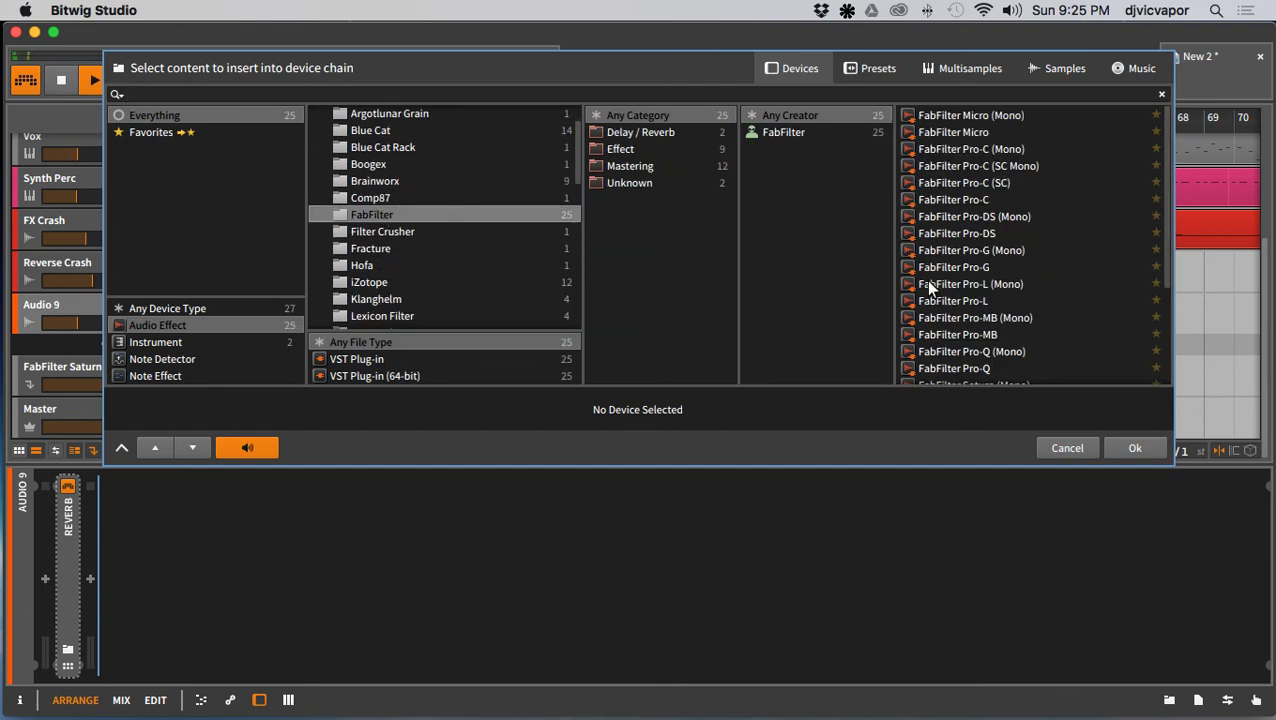
{"action": "scroll", "coordinate": [928, 286], "scroll_direction": "down", "scroll_amount": 5}
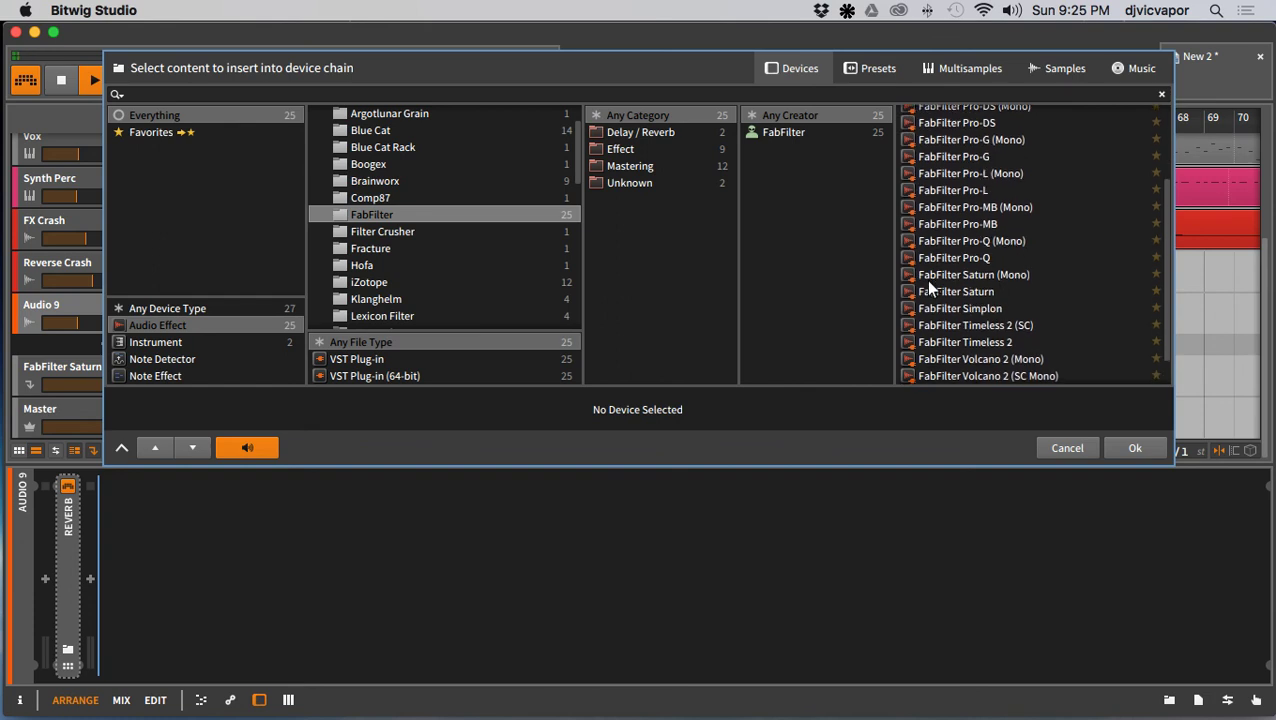
{"action": "scroll", "coordinate": [928, 287], "scroll_direction": "down", "scroll_amount": 2}
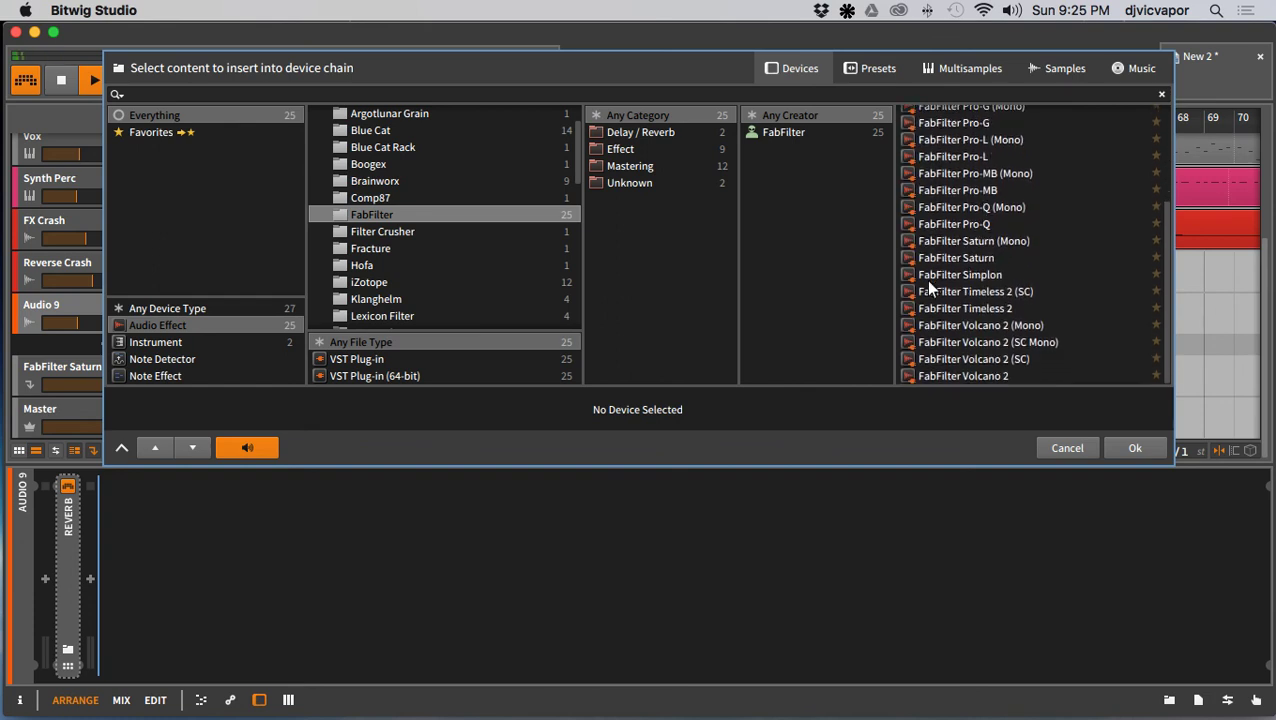
{"action": "left_click", "coordinate": [938, 307]}
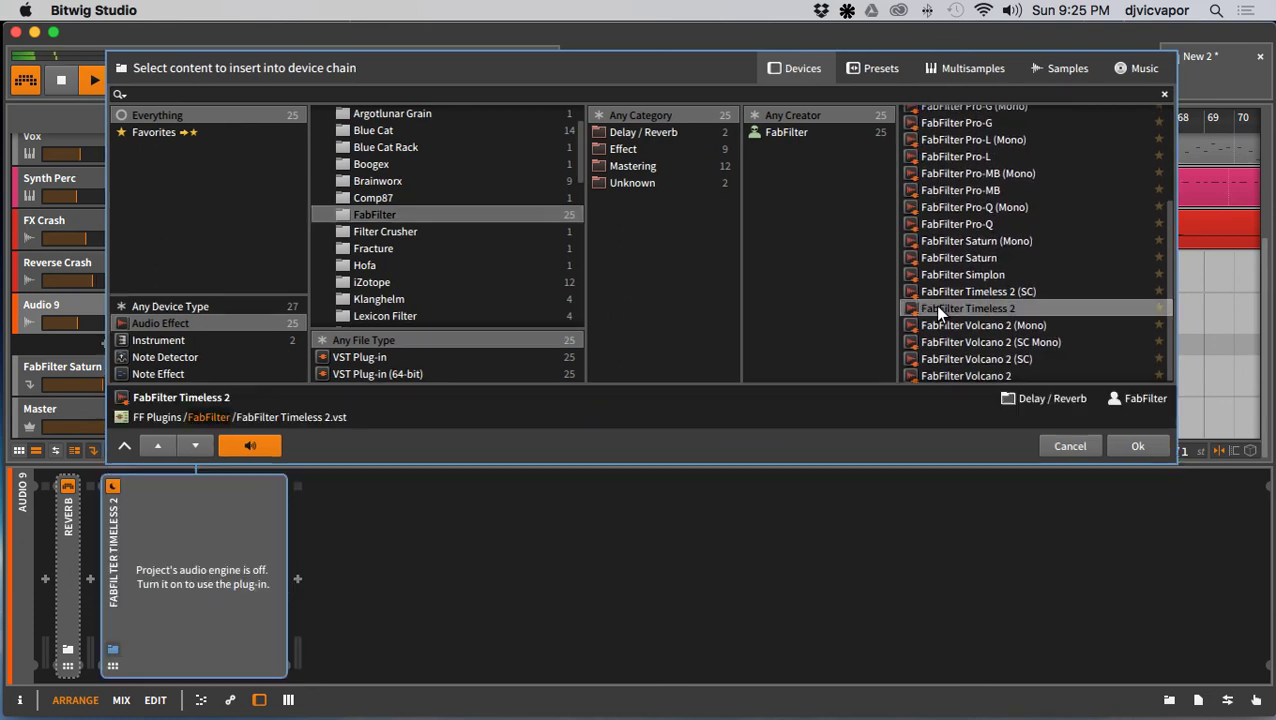
{"action": "left_click", "coordinate": [1134, 446]}
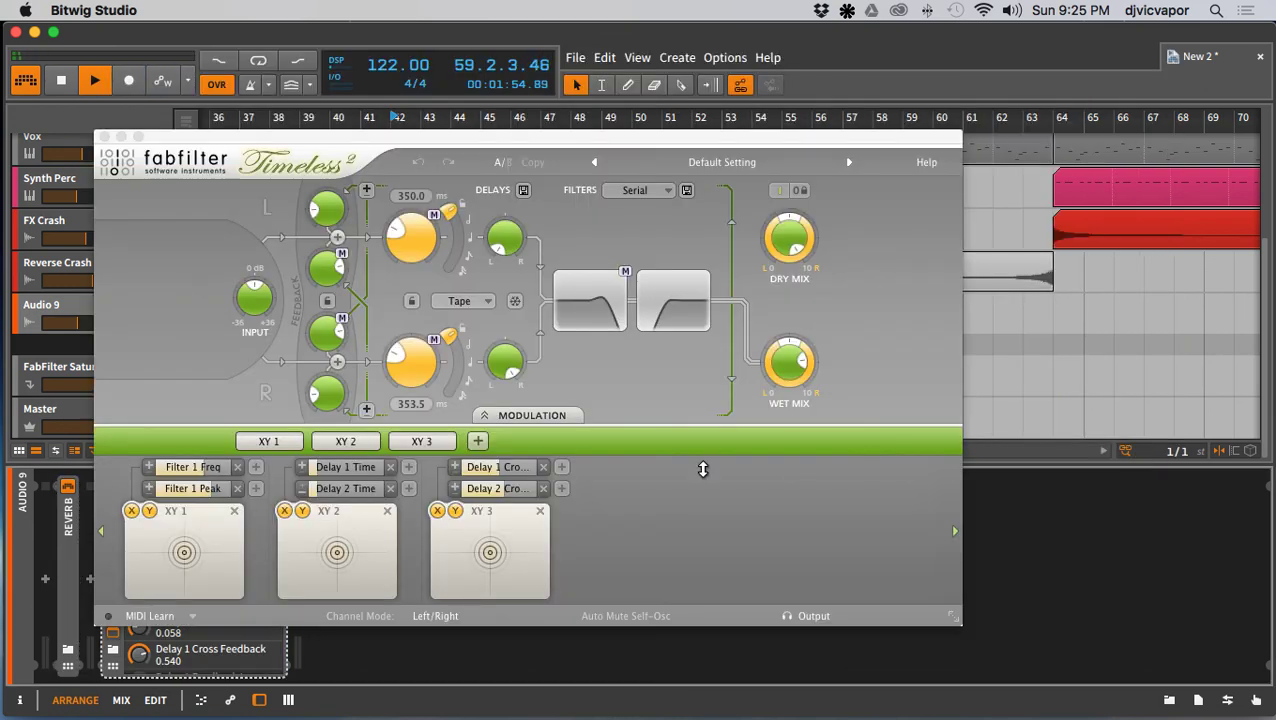
Step: Load the Dubby 05 bM preset from the Best Of group in Timeless 2 and replay from bar 42
{"action": "left_click", "coordinate": [722, 163]}
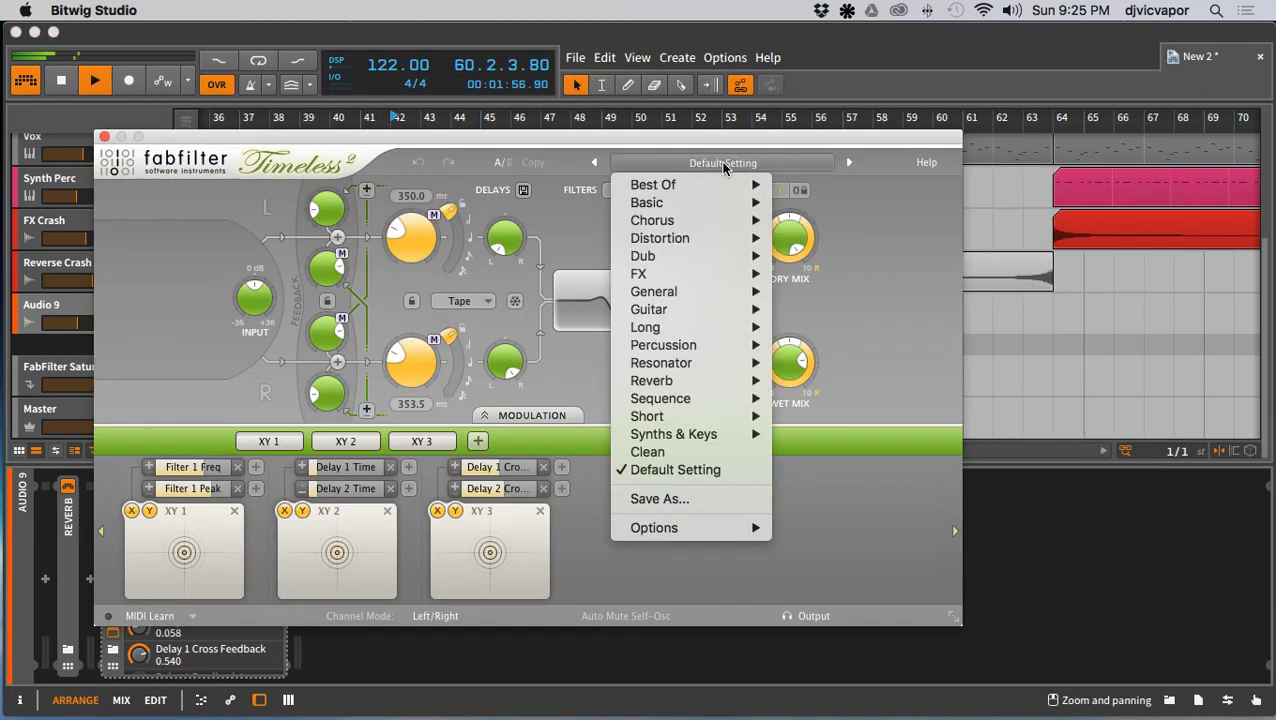
{"action": "mouse_move", "coordinate": [712, 183]}
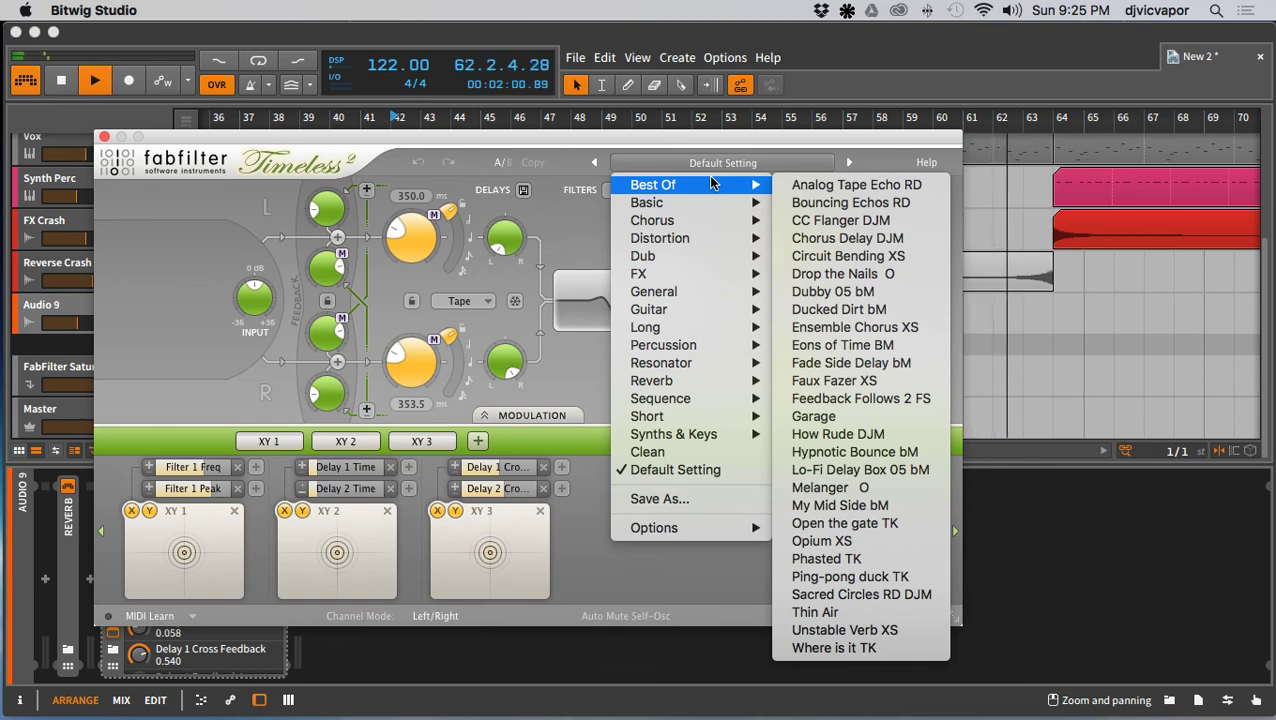
{"action": "left_click", "coordinate": [808, 293]}
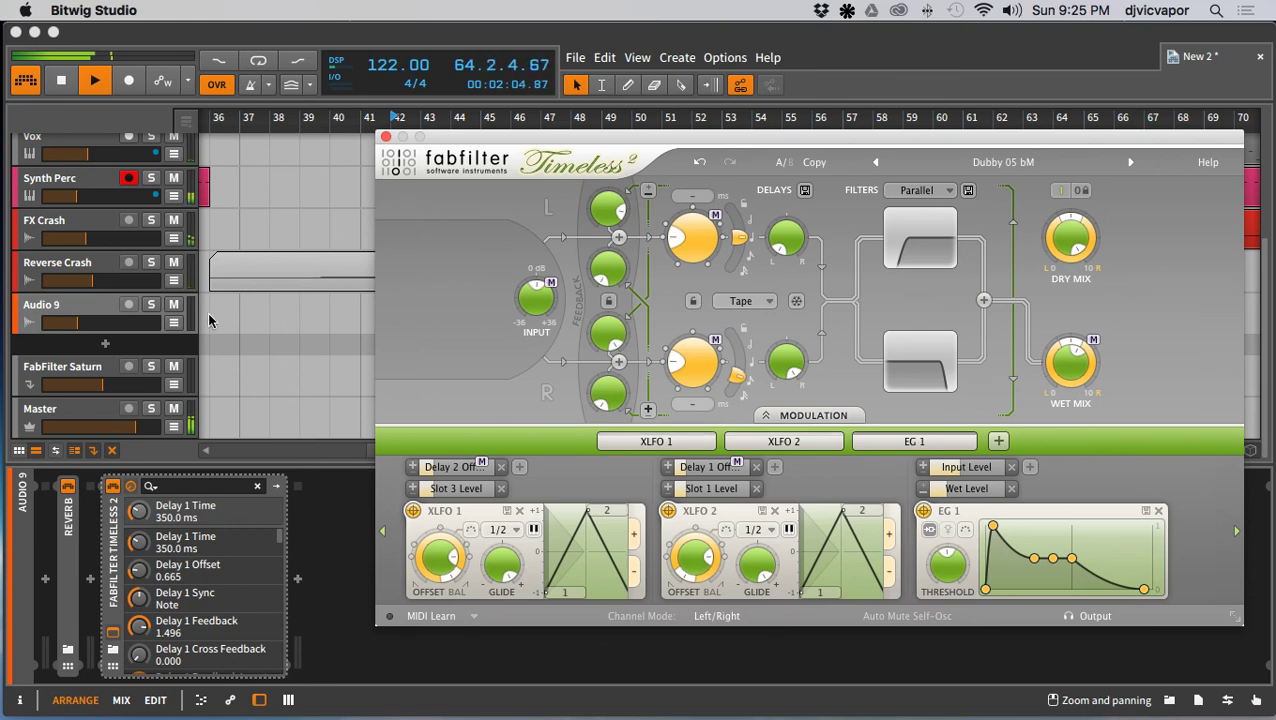
{"action": "key", "text": "space"}
{"action": "key", "text": "space"}
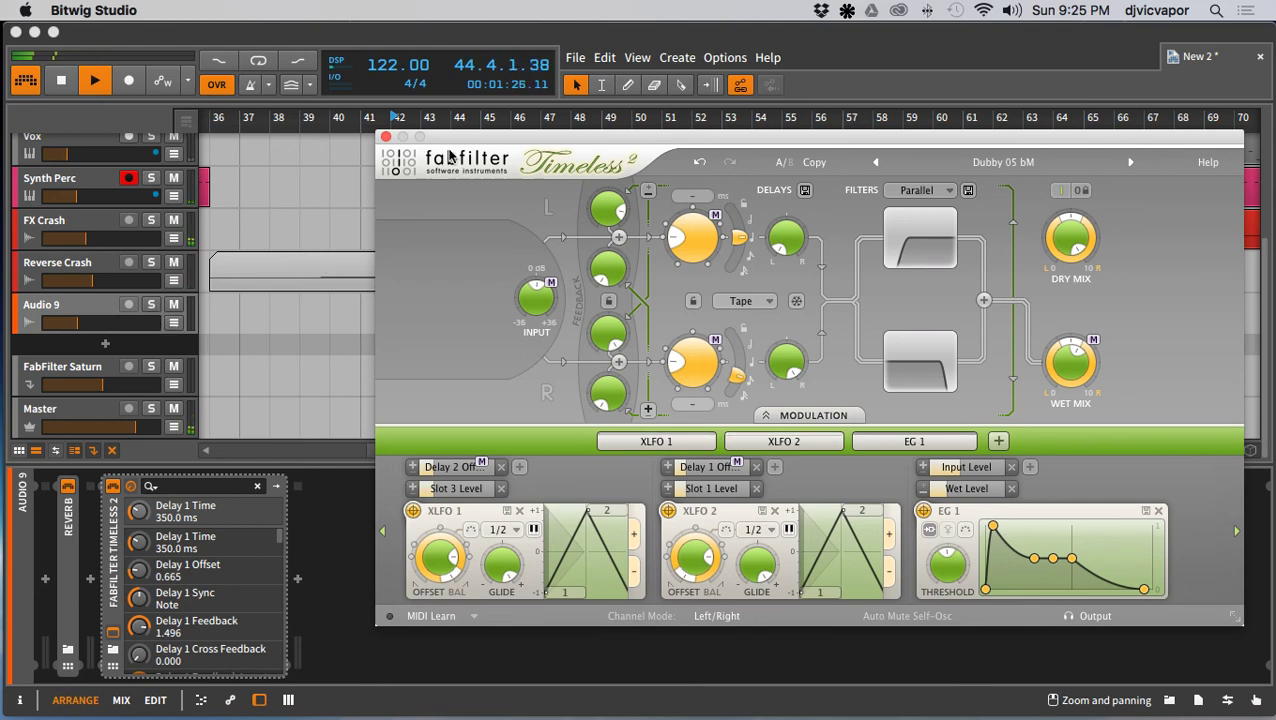
Step: Uncover the Savages clip, switch Timeless 2 to the Ducked Dirt bM preset, and play from bar 47
{"action": "left_click_drag", "start_coordinate": [446, 143], "coordinate": [407, 345]}
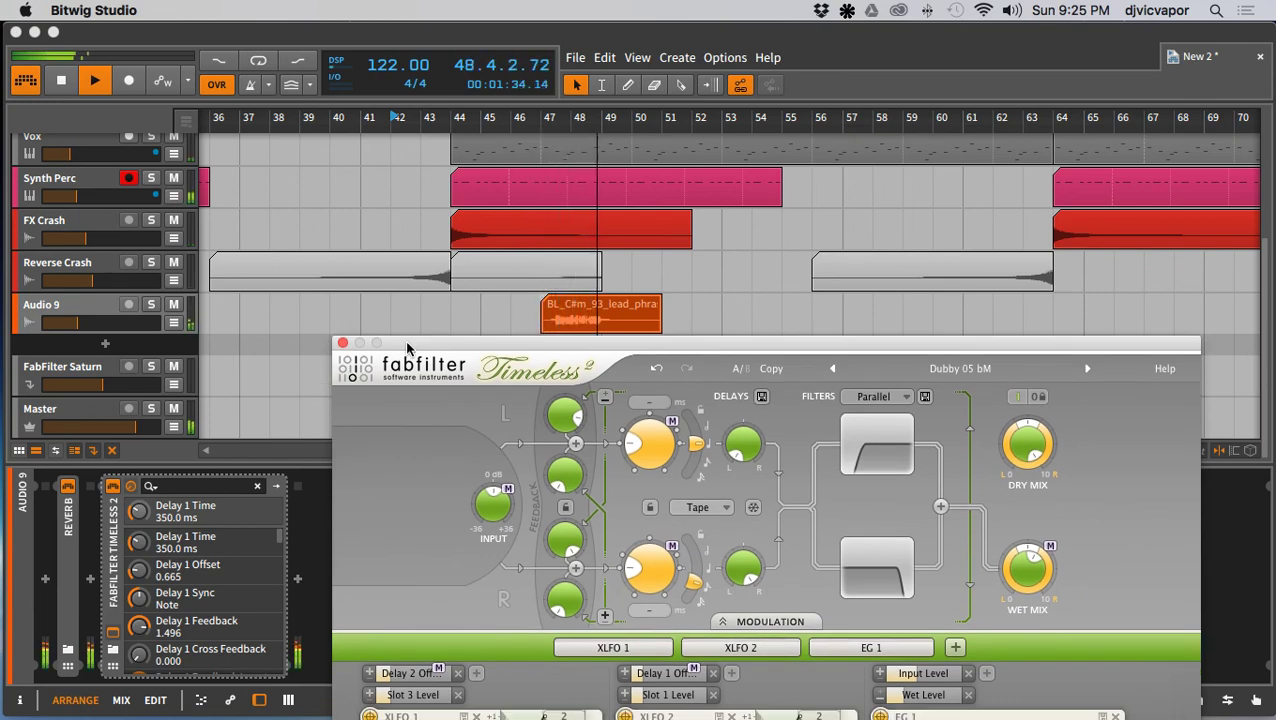
{"action": "left_click", "coordinate": [1086, 369]}
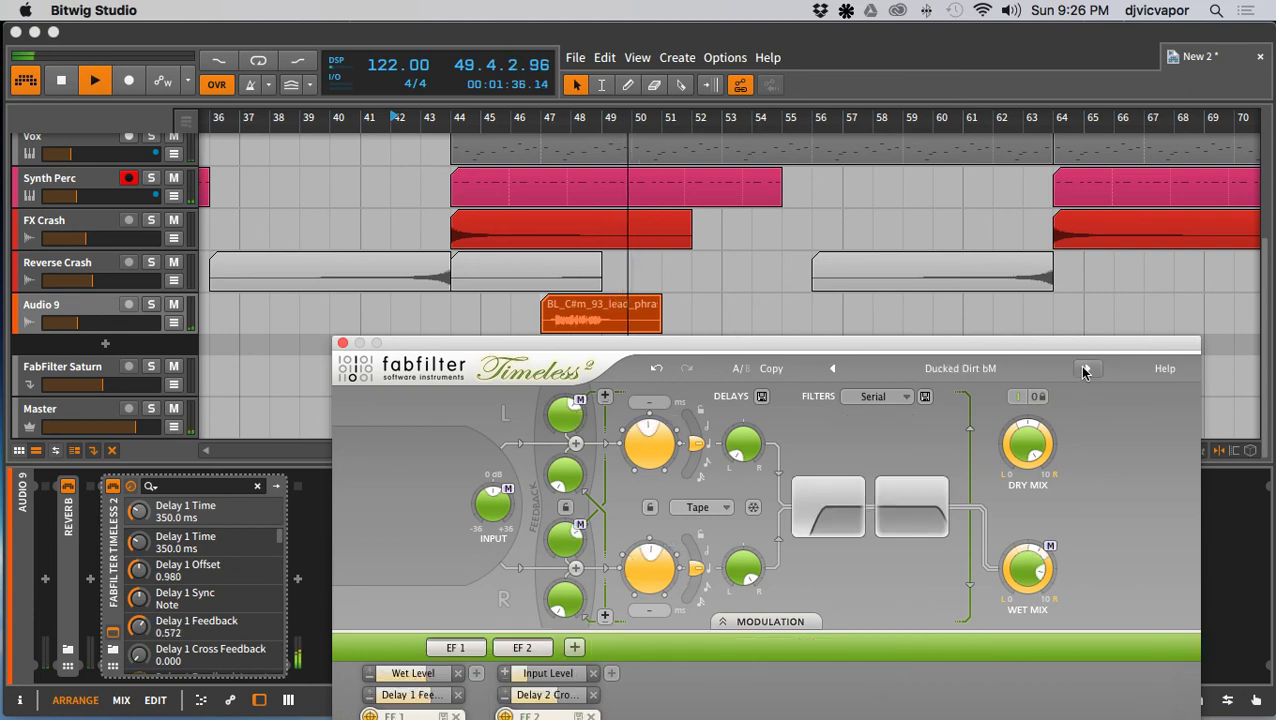
{"action": "left_click", "coordinate": [545, 121]}
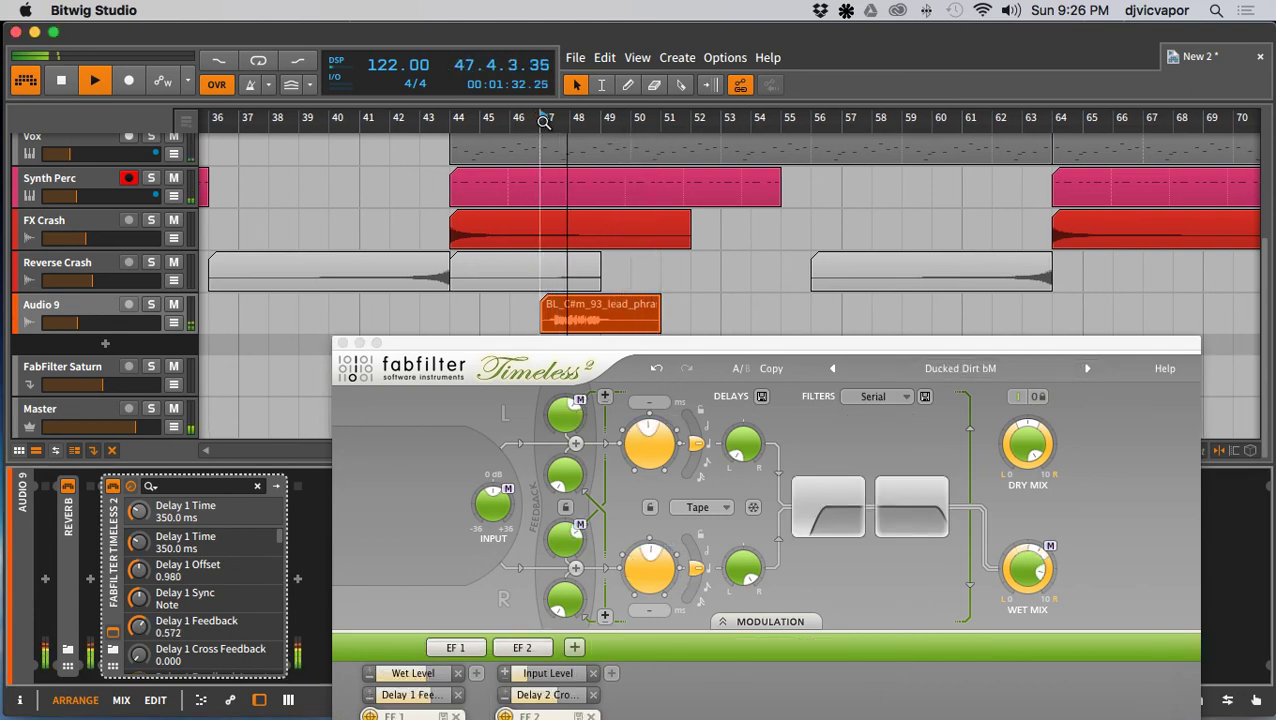
{"action": "right_click", "coordinate": [583, 311]}
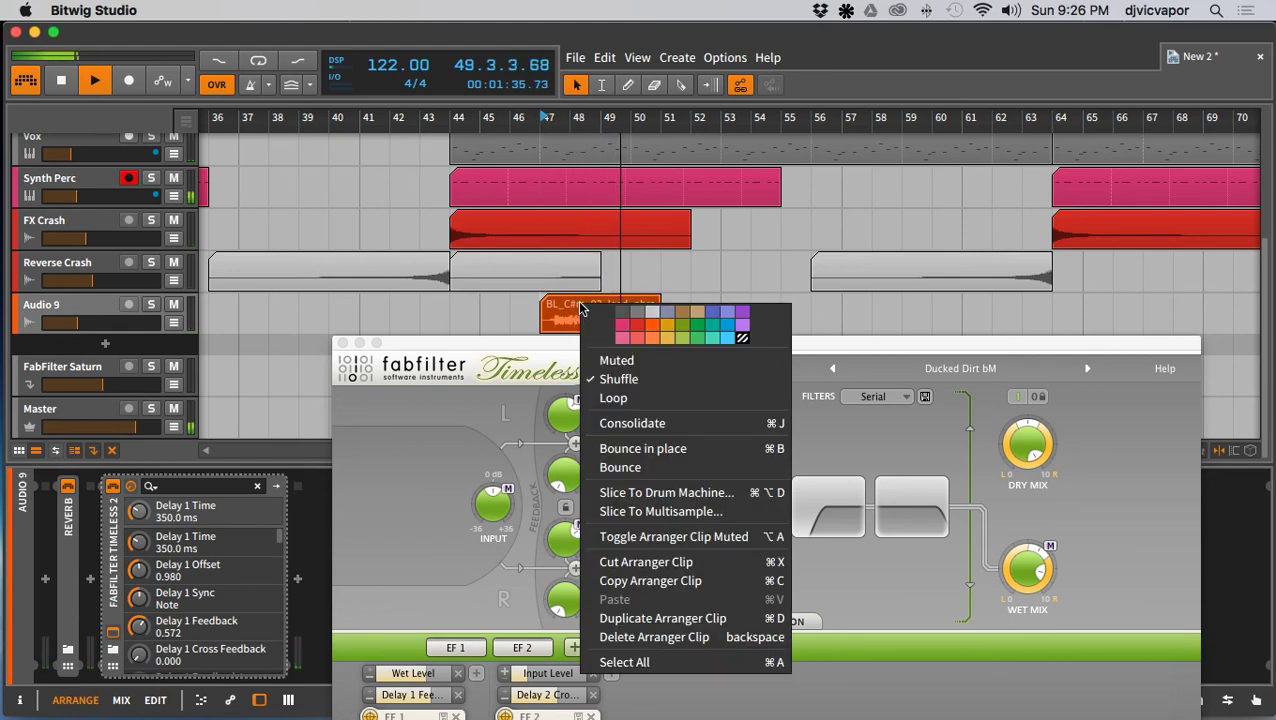
{"action": "left_click", "coordinate": [607, 402]}
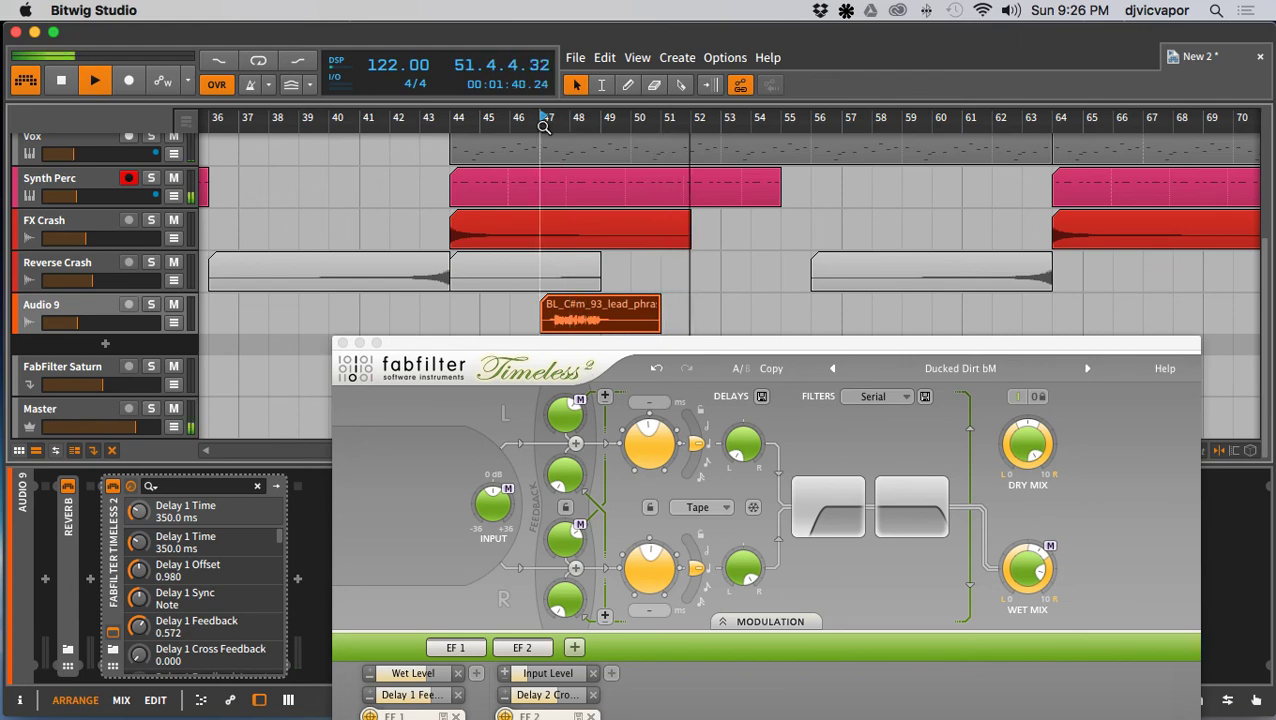
{"action": "left_click_drag", "start_coordinate": [549, 122], "coordinate": [549, 115]}
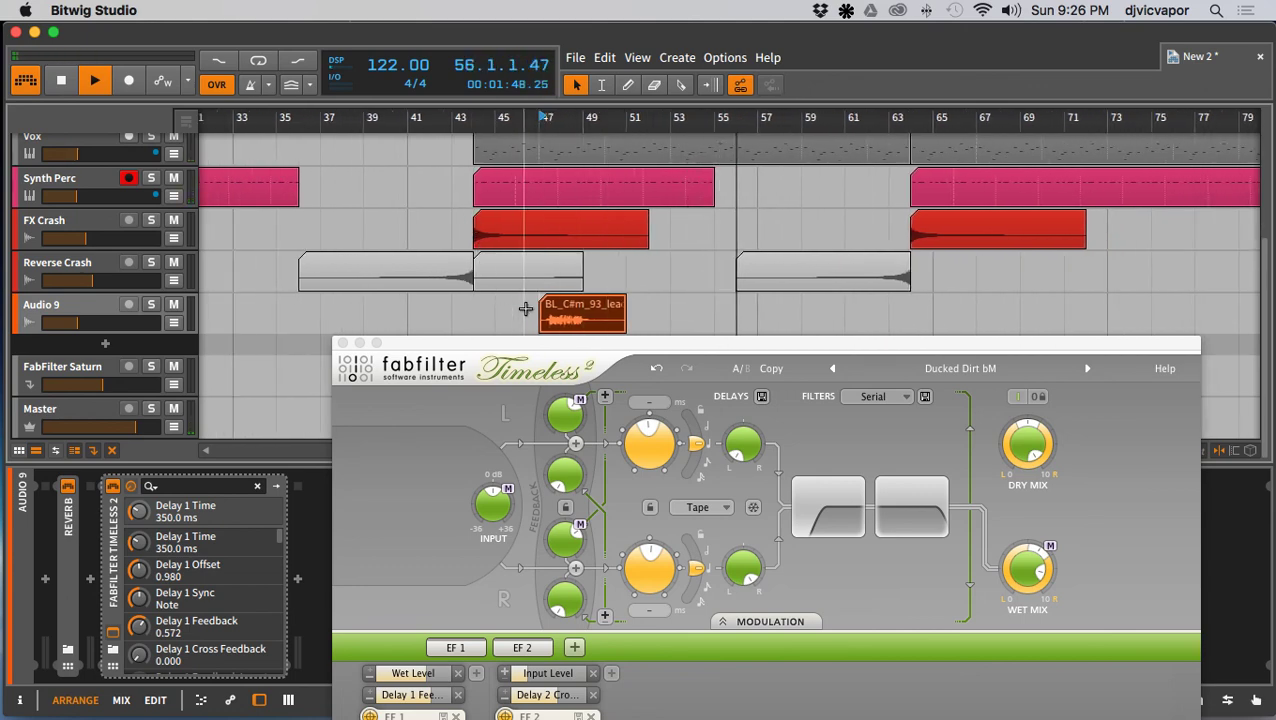
{"action": "right_click", "coordinate": [589, 316]}
{"action": "left_click", "coordinate": [612, 406]}
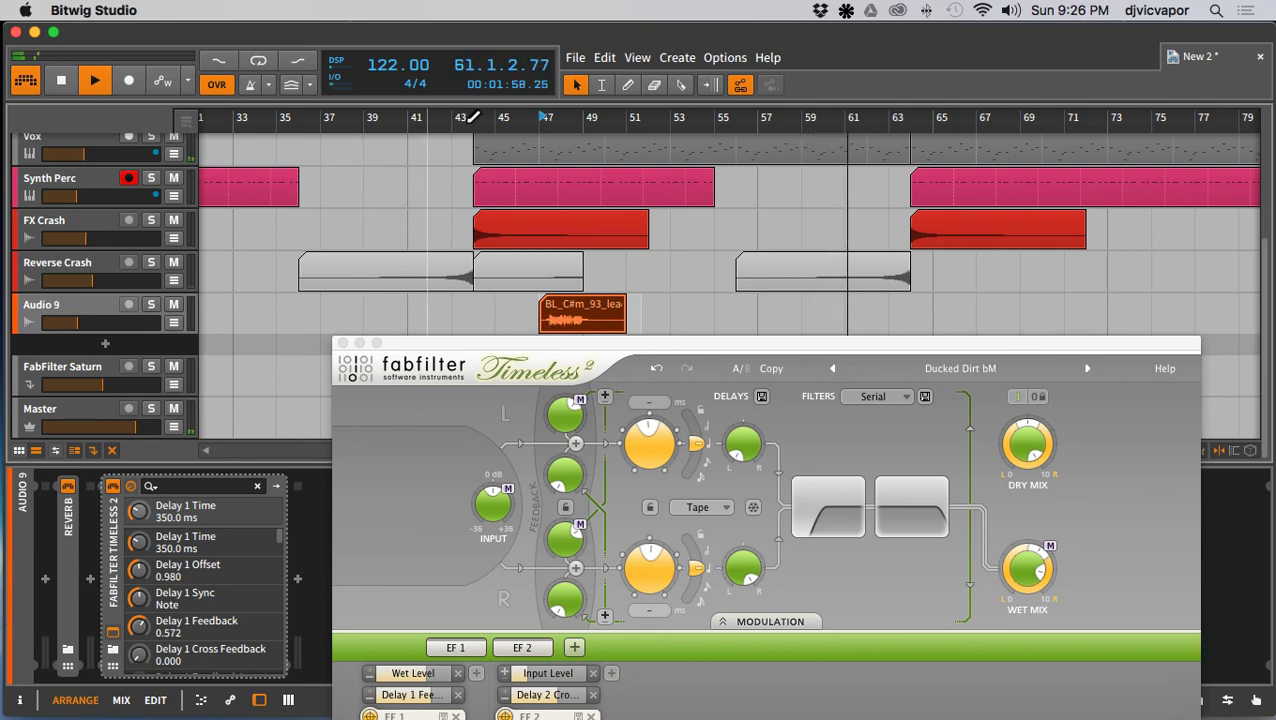
Step: Enable the arranger loop, set its range from bar 47 to bar 50, and play from within bar 47
{"action": "left_click", "coordinate": [258, 62]}
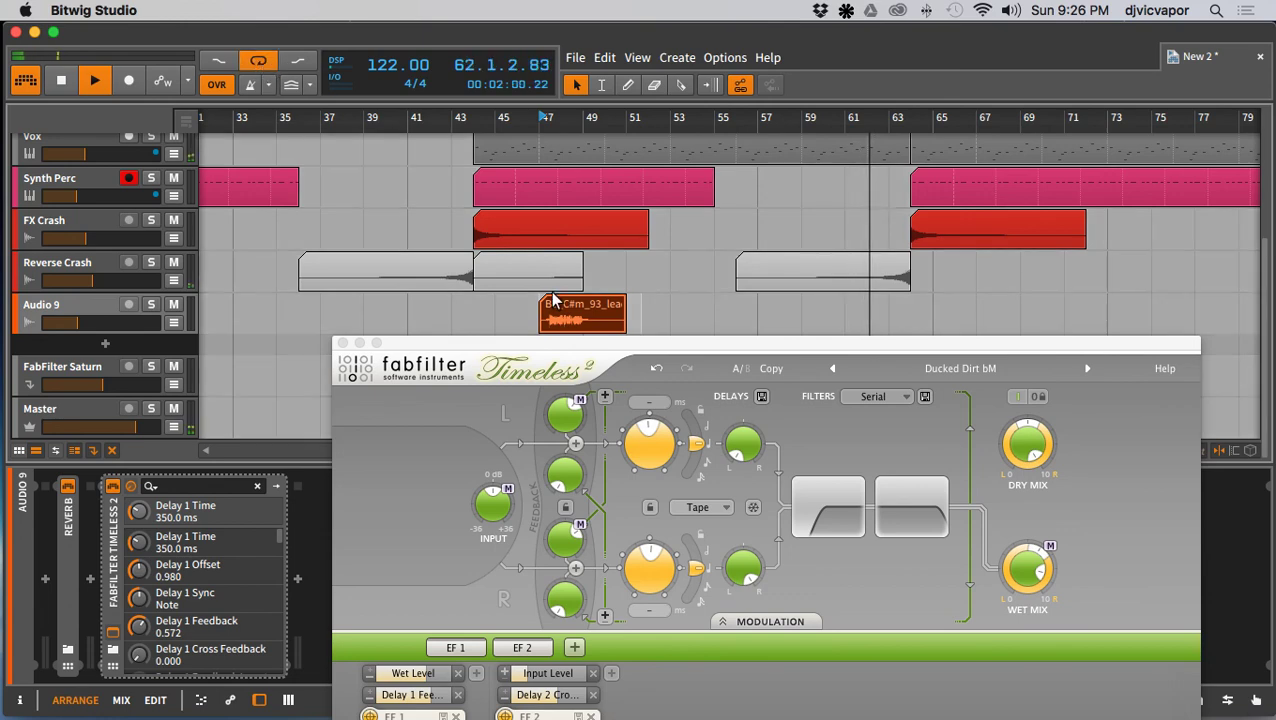
{"action": "left_click_drag", "start_coordinate": [686, 120], "coordinate": [467, 38]}
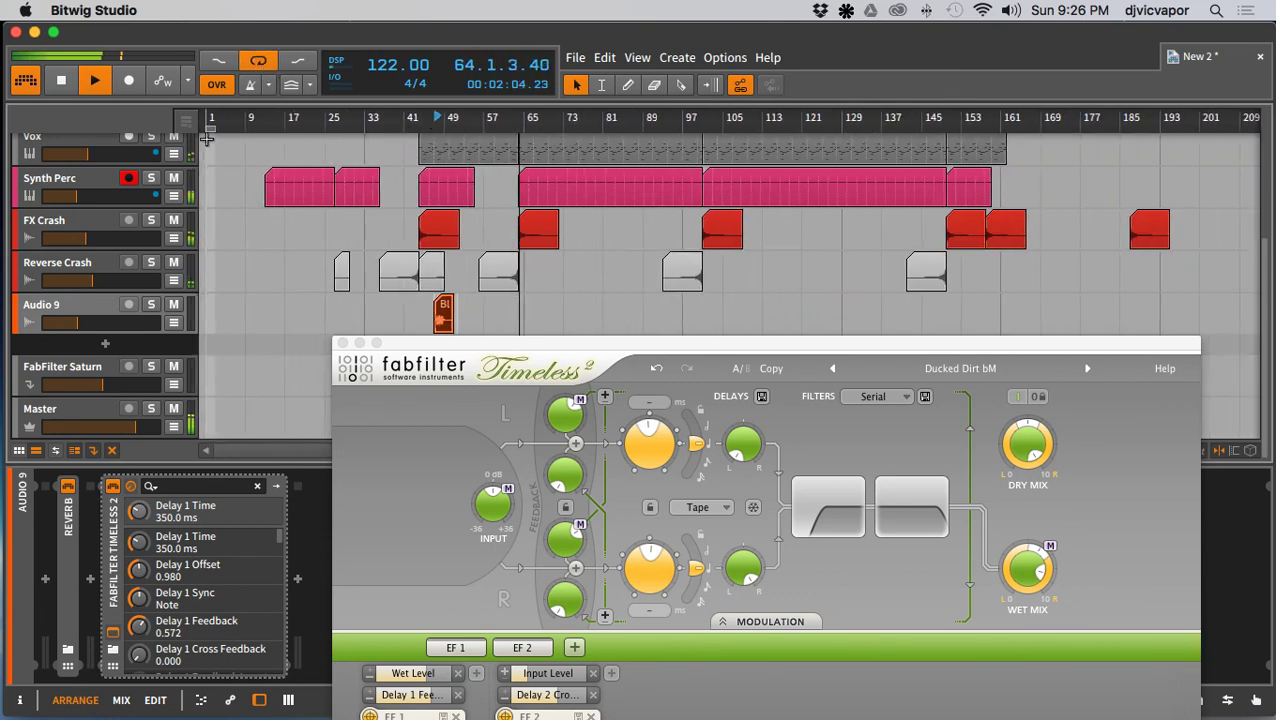
{"action": "mouse_move", "coordinate": [213, 130]}
{"action": "left_mouse_down"}
{"action": "mouse_move", "coordinate": [519, 132]}
{"action": "mouse_move", "coordinate": [447, 143]}
{"action": "mouse_move", "coordinate": [556, 128]}
{"action": "left_mouse_up"}
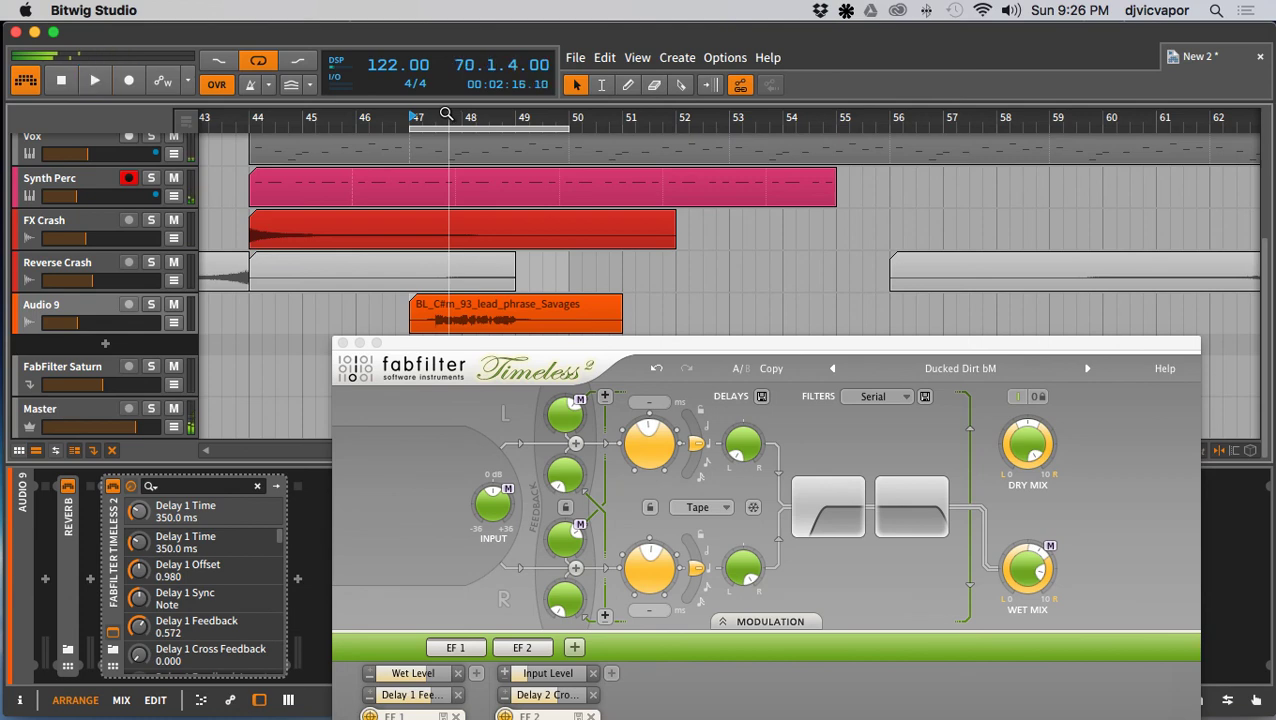
{"action": "key", "text": "space"}
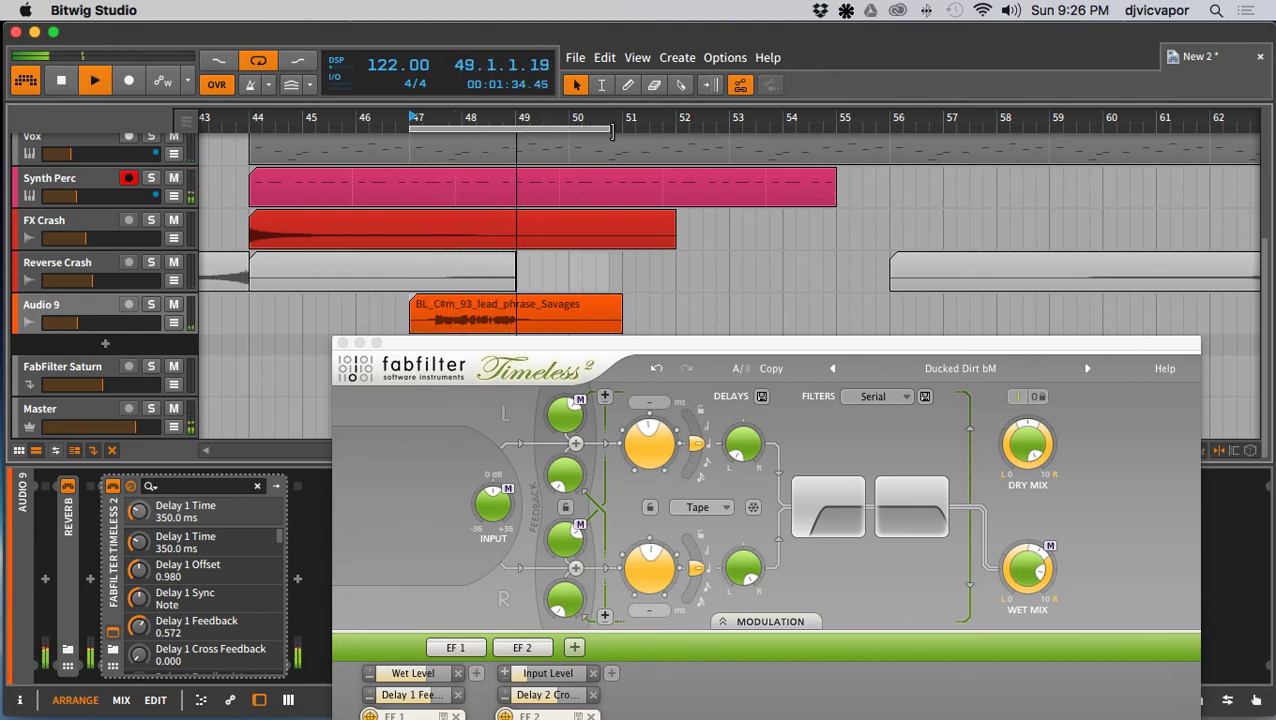
{"action": "mouse_move", "coordinate": [566, 128]}
{"action": "left_mouse_down"}
{"action": "mouse_move", "coordinate": [612, 131]}
{"action": "mouse_move", "coordinate": [573, 130]}
{"action": "left_mouse_up"}
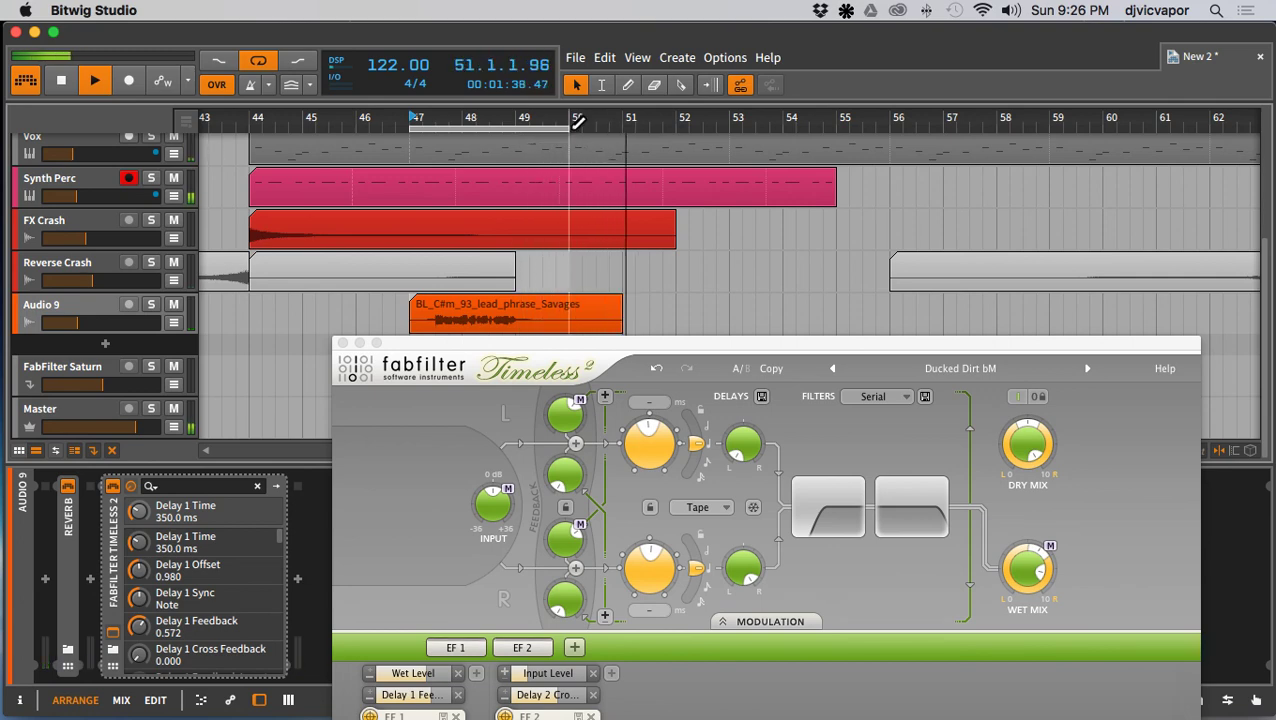
{"action": "left_click", "coordinate": [257, 65]}
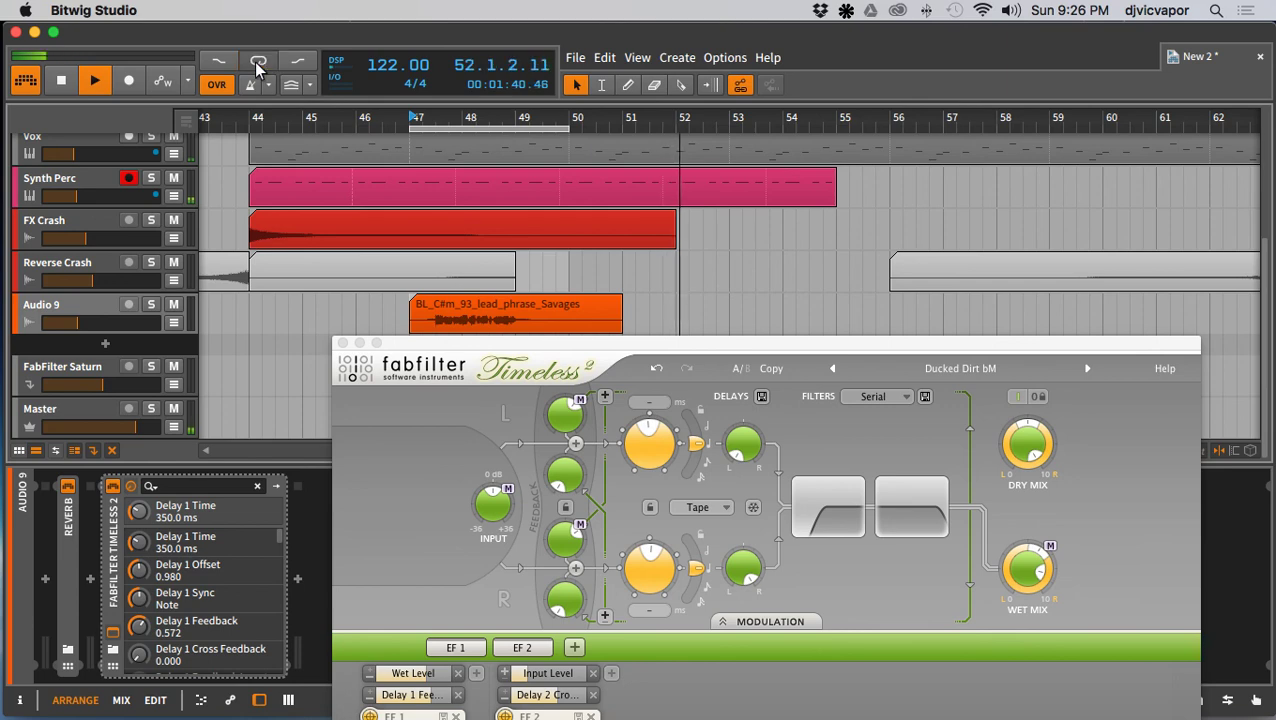
{"action": "left_click", "coordinate": [257, 66]}
{"action": "left_click_drag", "start_coordinate": [439, 117], "coordinate": [434, 117]}
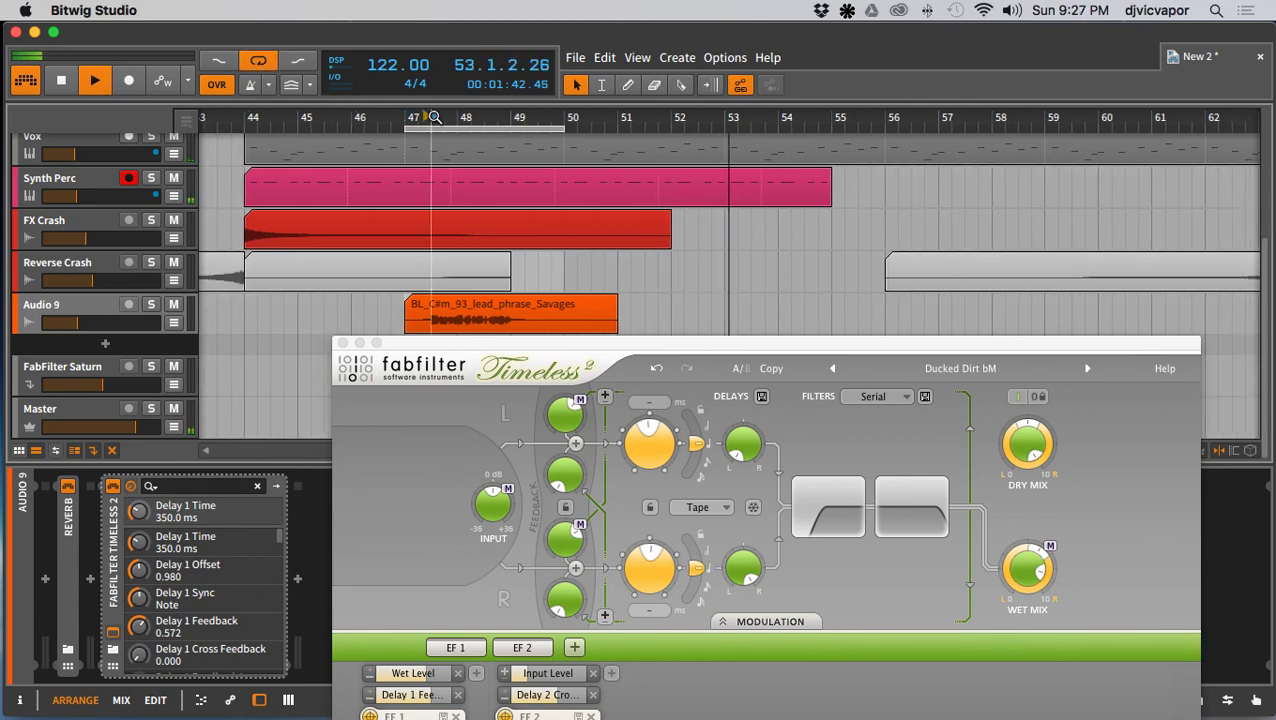
{"action": "left_click", "coordinate": [435, 117]}
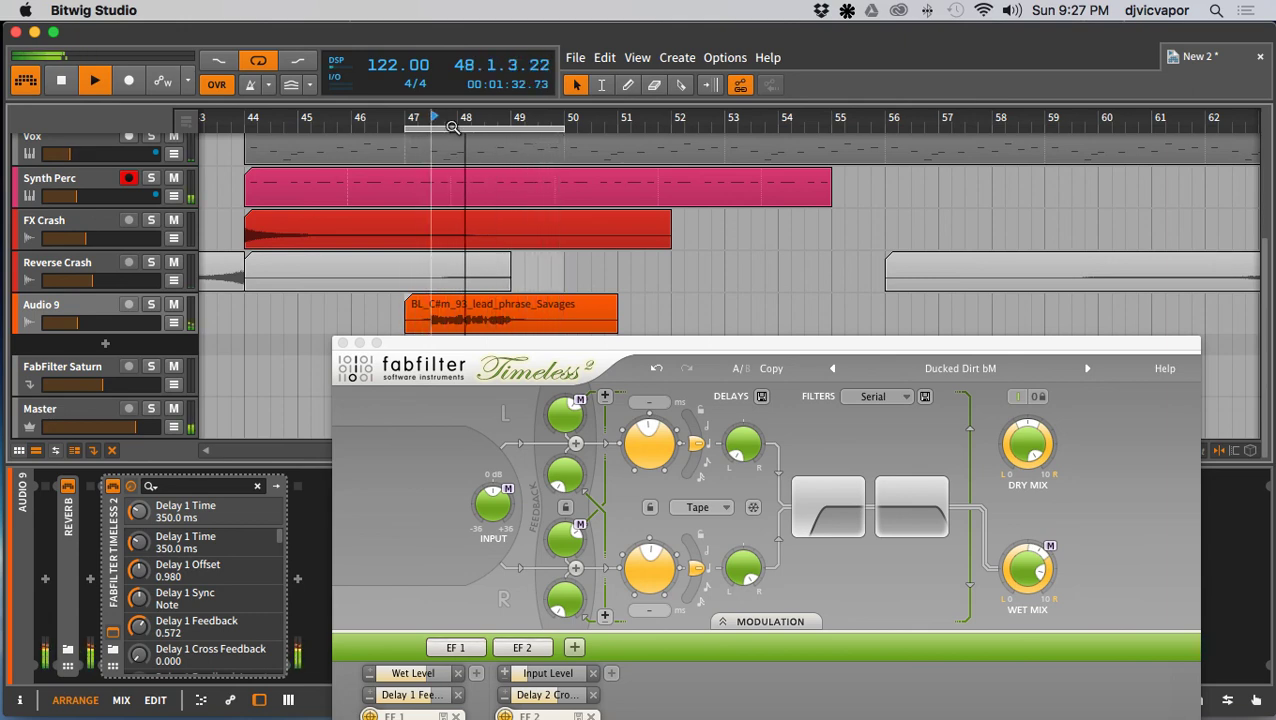
Step: Load the Flange preset from the Chorus group in Timeless 2, switch to Freaky Chorus bM, and collapse the device
{"action": "left_click_drag", "start_coordinate": [656, 348], "coordinate": [595, 92]}
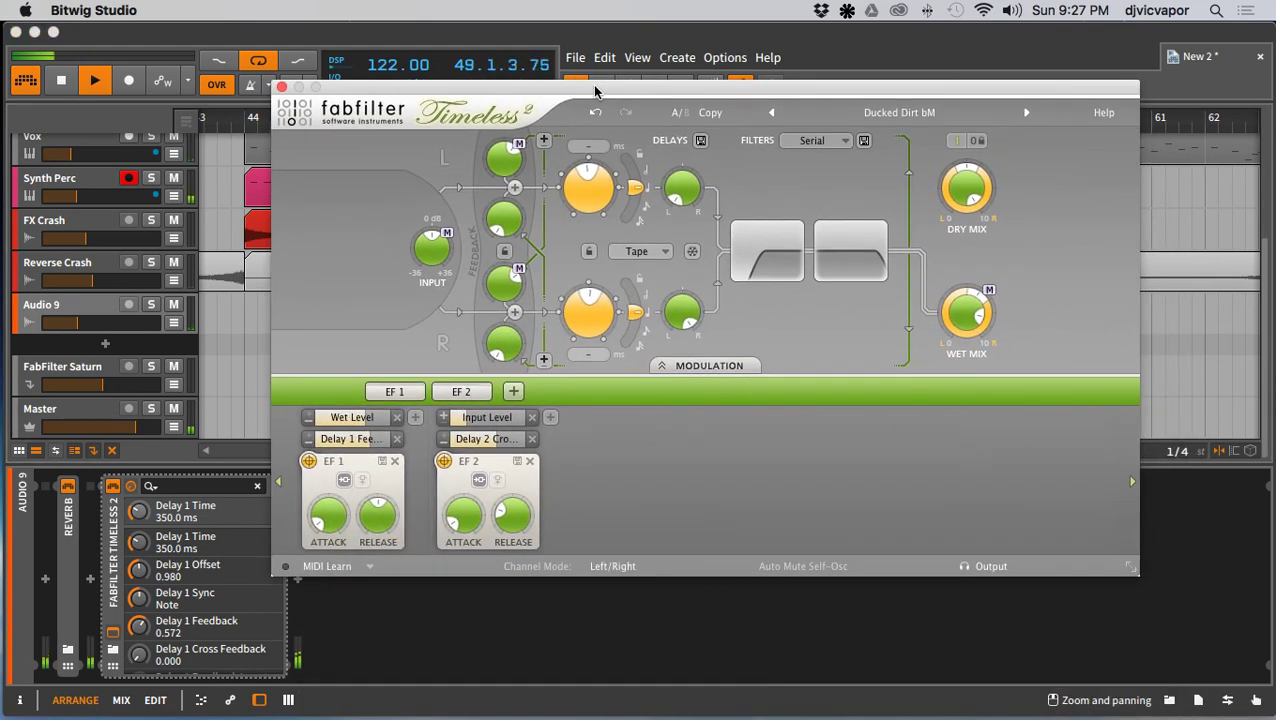
{"action": "left_click", "coordinate": [908, 117]}
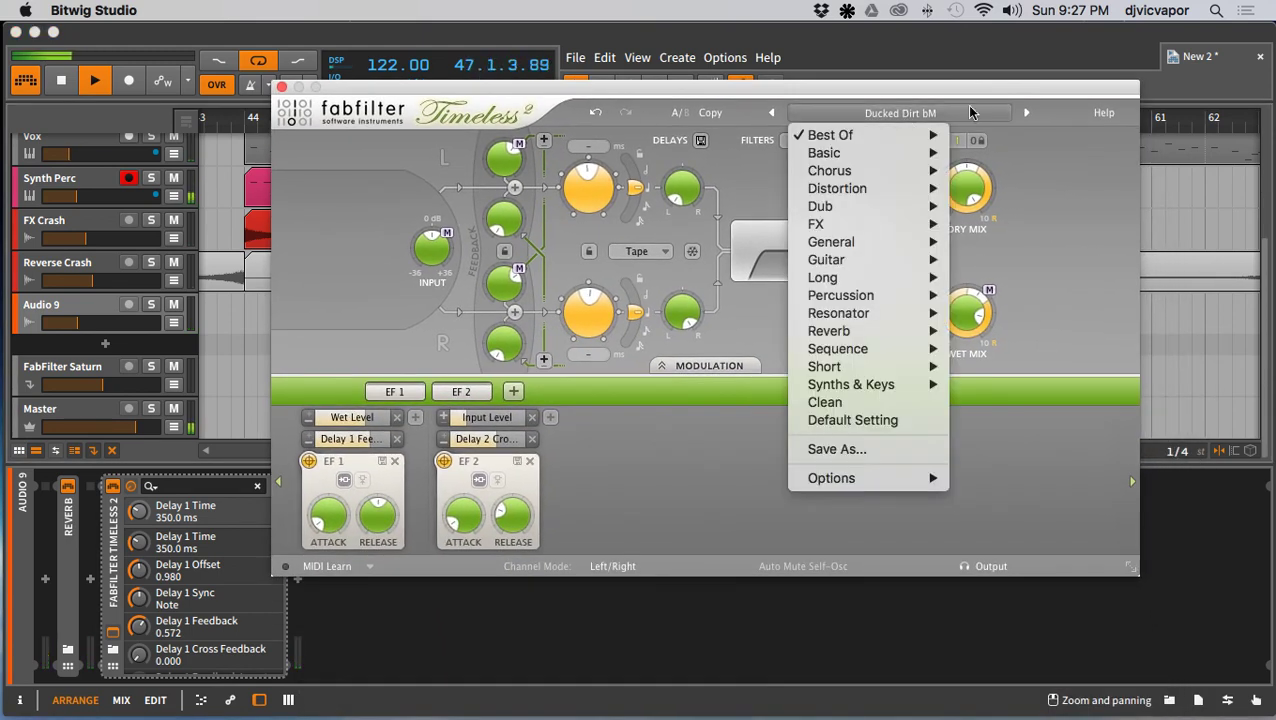
{"action": "mouse_move", "coordinate": [916, 170]}
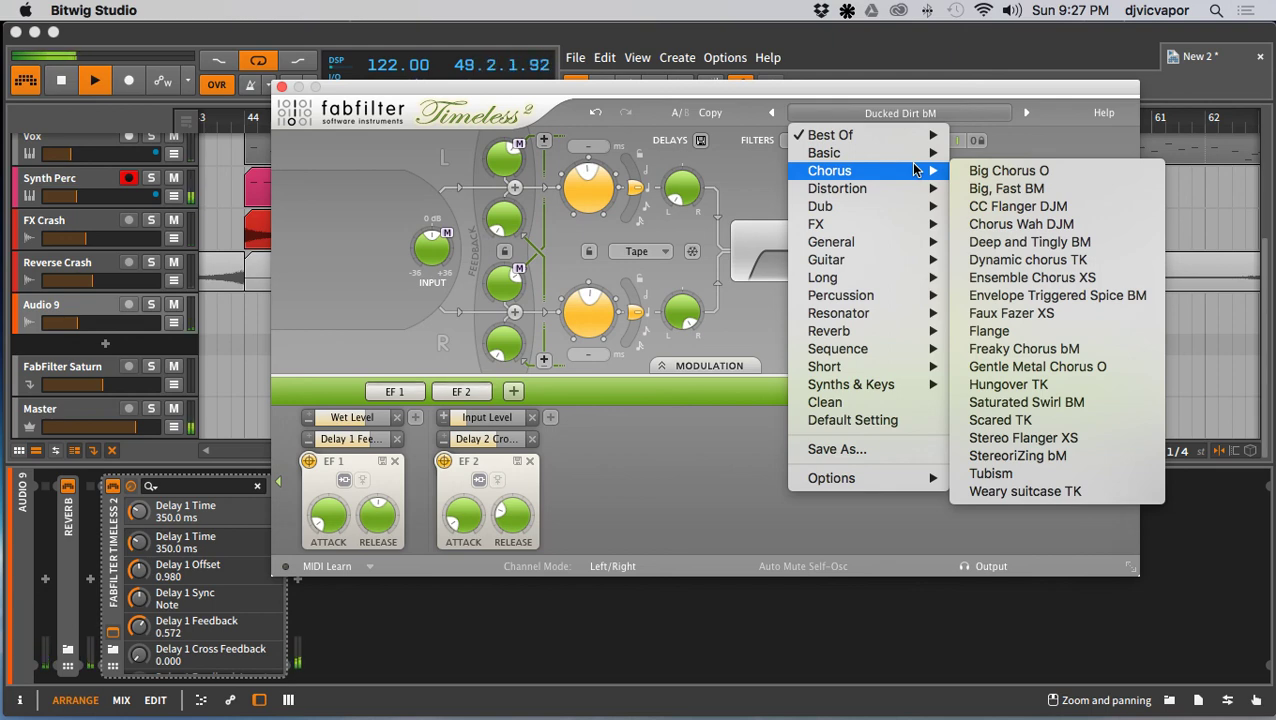
{"action": "left_click", "coordinate": [1010, 330]}
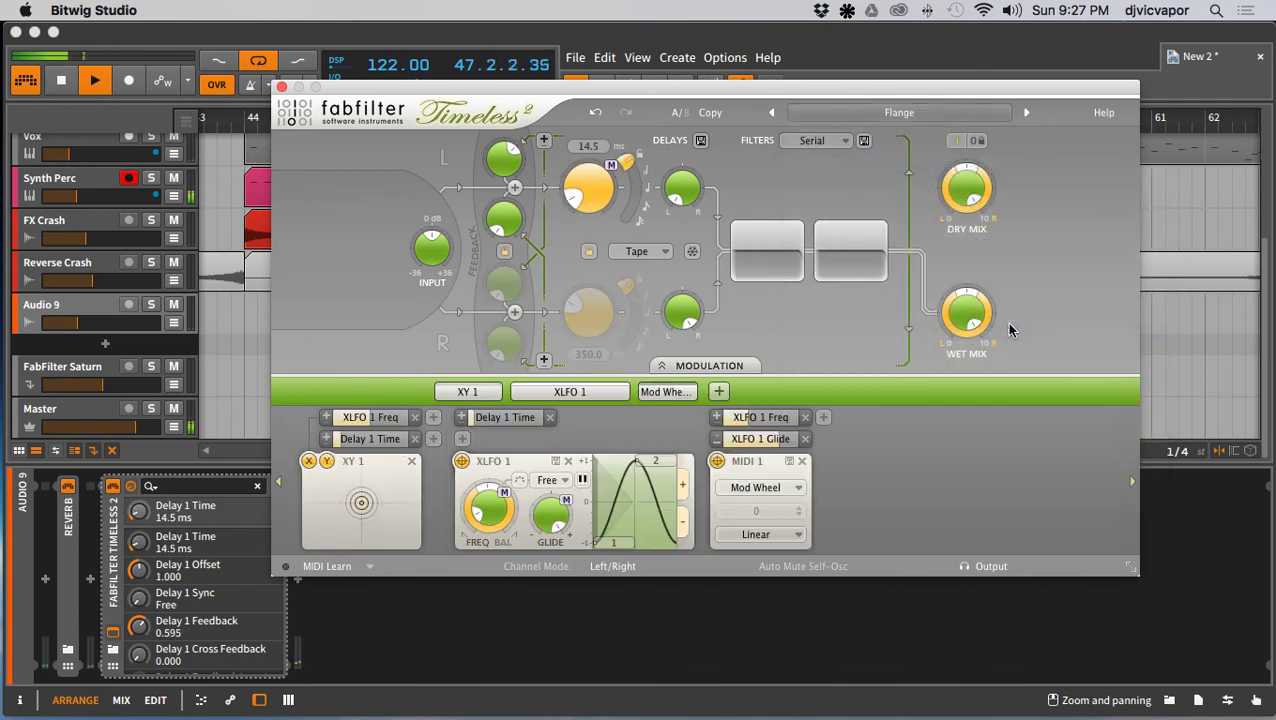
{"action": "left_click", "coordinate": [1025, 114]}
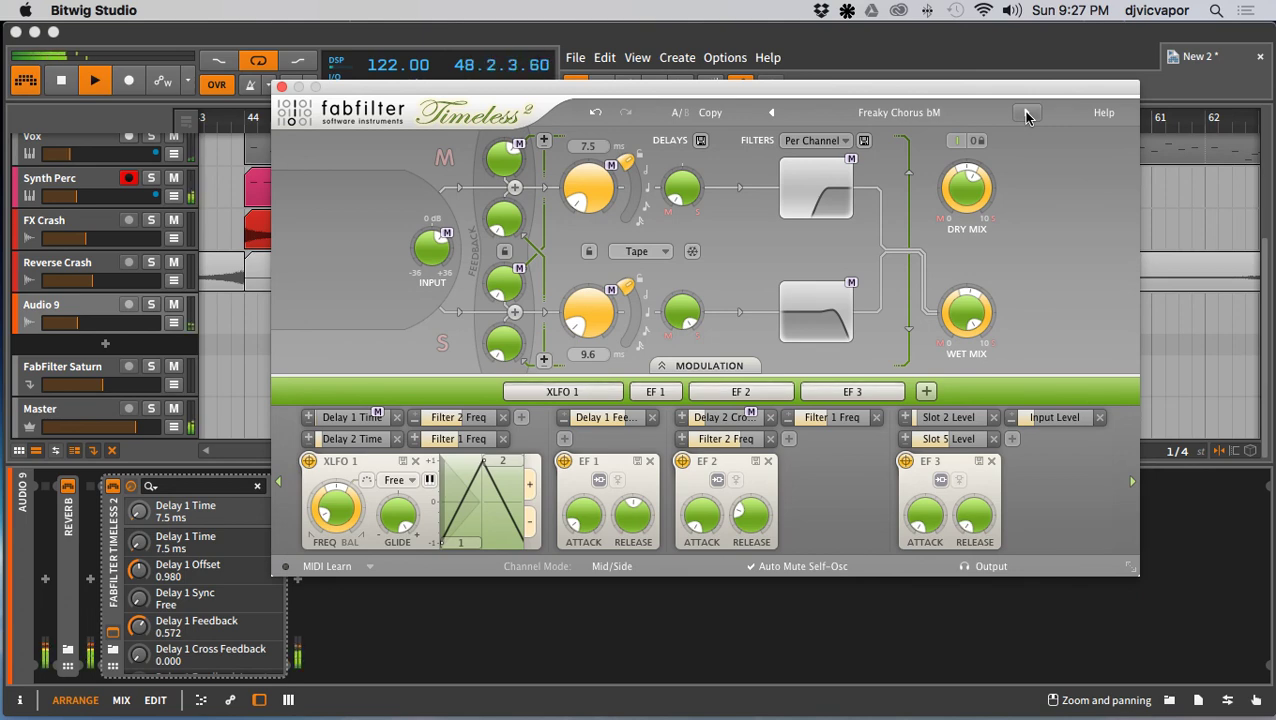
{"action": "left_click", "coordinate": [283, 89]}
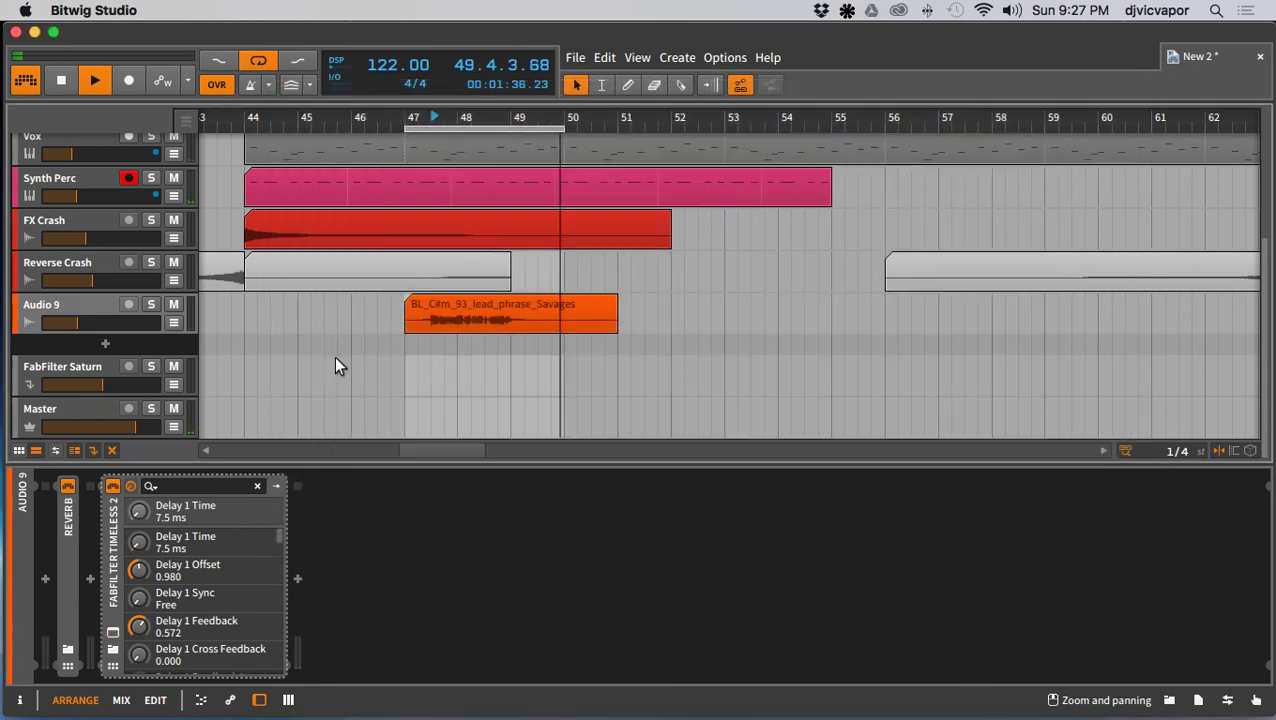
{"action": "left_click", "coordinate": [116, 590]}
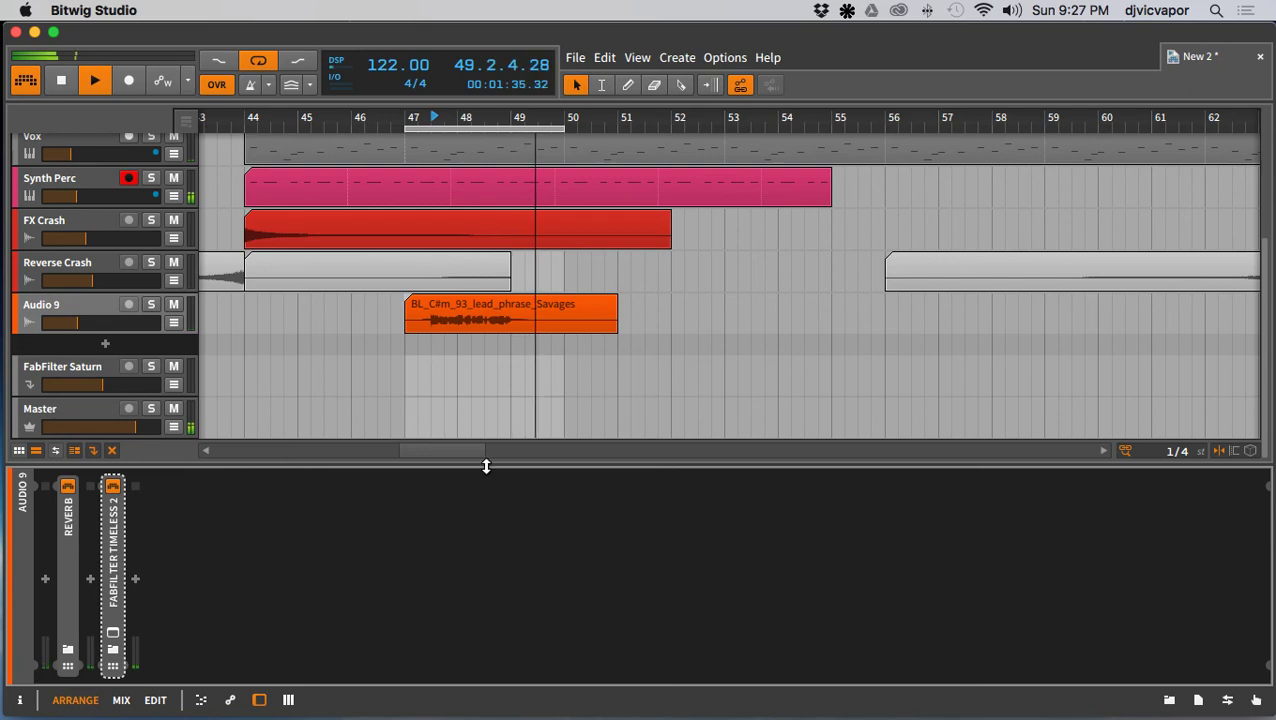
Step: Hide the device panel to enlarge the arranger and rename the Audio 9 track as Main Vox
{"action": "left_click_drag", "start_coordinate": [486, 480], "coordinate": [473, 626]}
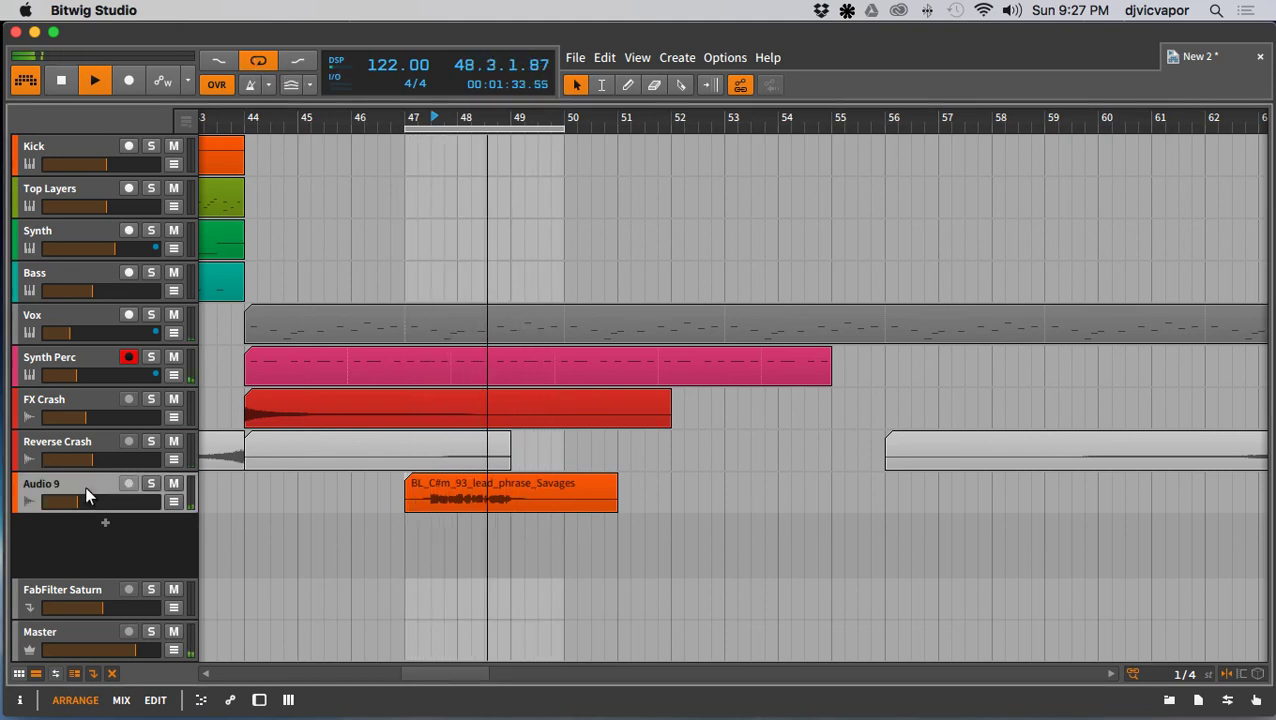
{"action": "double_click", "coordinate": [85, 485]}
{"action": "type", "text": "Ma"}
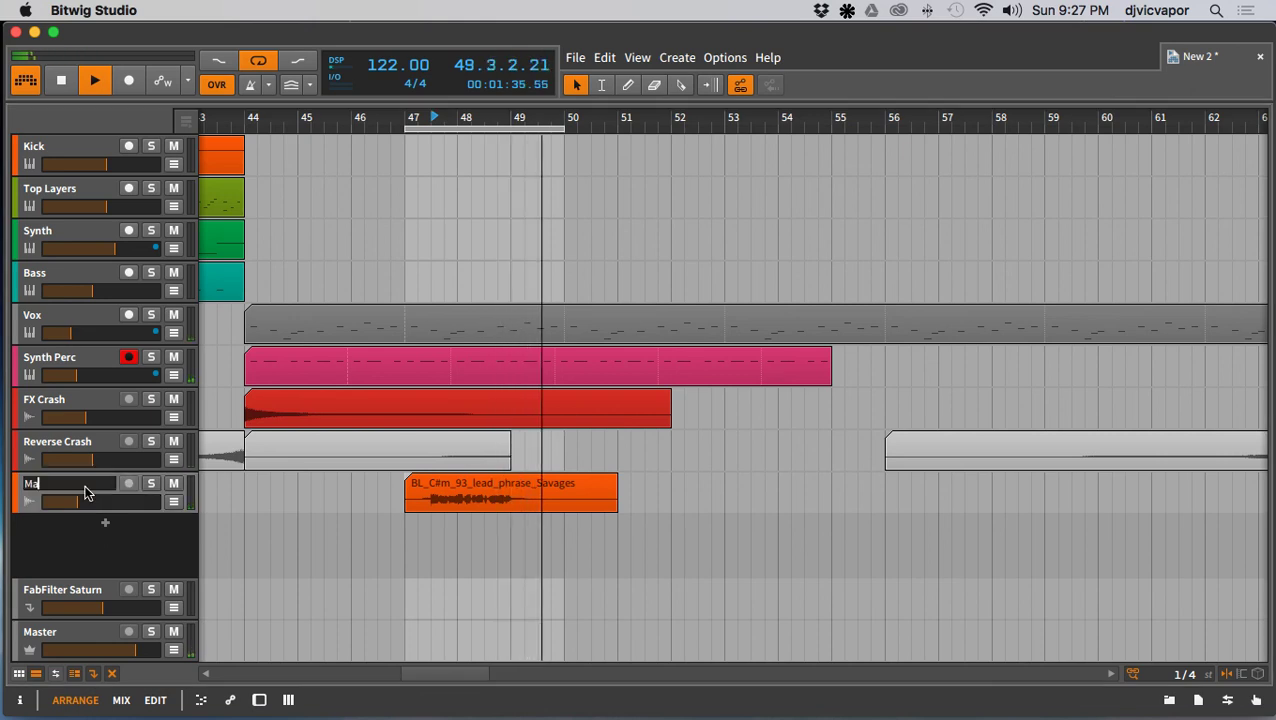
{"action": "type", "text": "in Vox"}
{"action": "key", "text": "Return"}
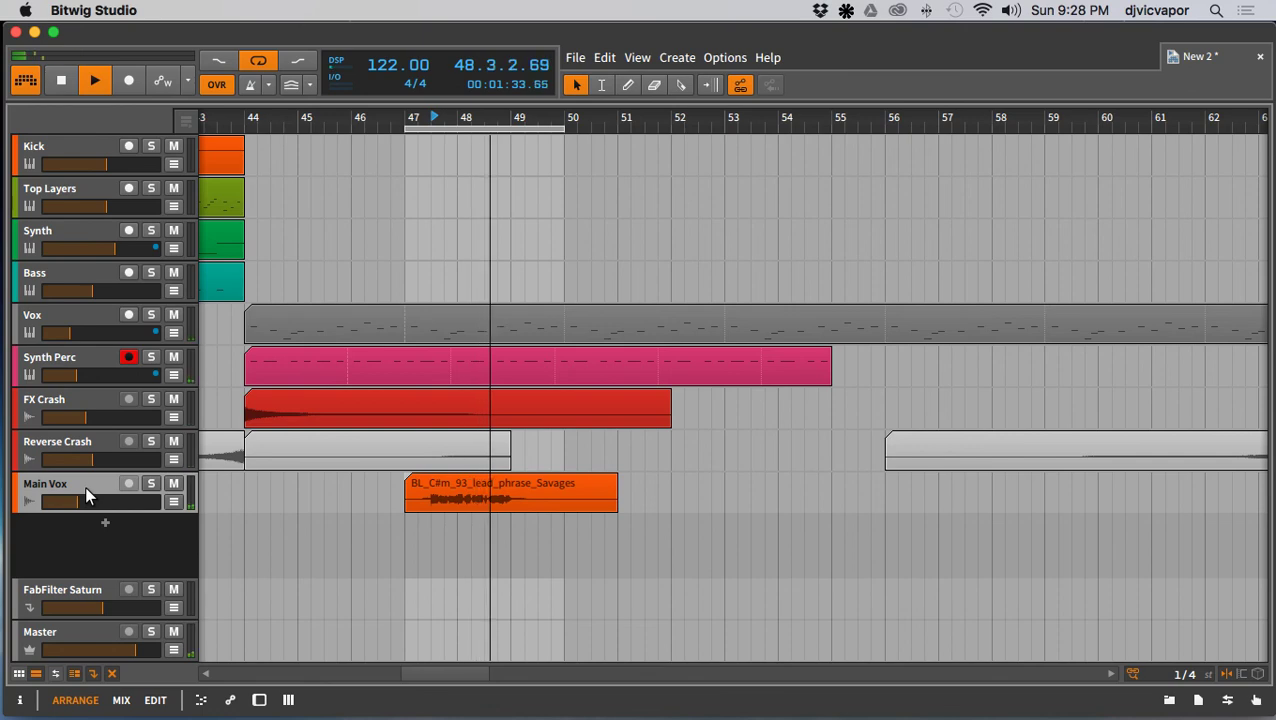
Step: Replay from about bar 41 with the arranger loop off and show the Vox track's volume automation
{"action": "left_click_drag", "start_coordinate": [292, 119], "coordinate": [466, 225]}
{"action": "mouse_move", "coordinate": [460, 119]}
{"action": "left_mouse_down"}
{"action": "mouse_move", "coordinate": [473, 119]}
{"action": "mouse_move", "coordinate": [450, 119]}
{"action": "left_mouse_up"}
{"action": "left_click", "coordinate": [444, 119]}
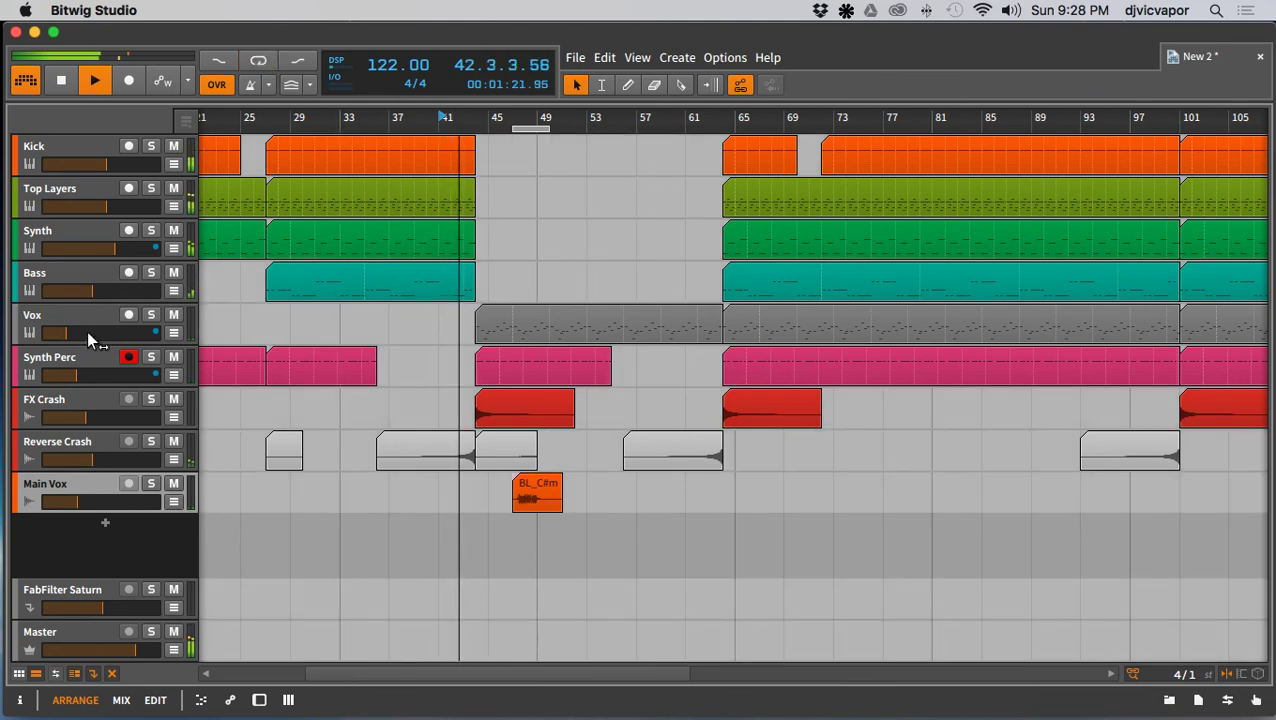
{"action": "left_click", "coordinate": [174, 333]}
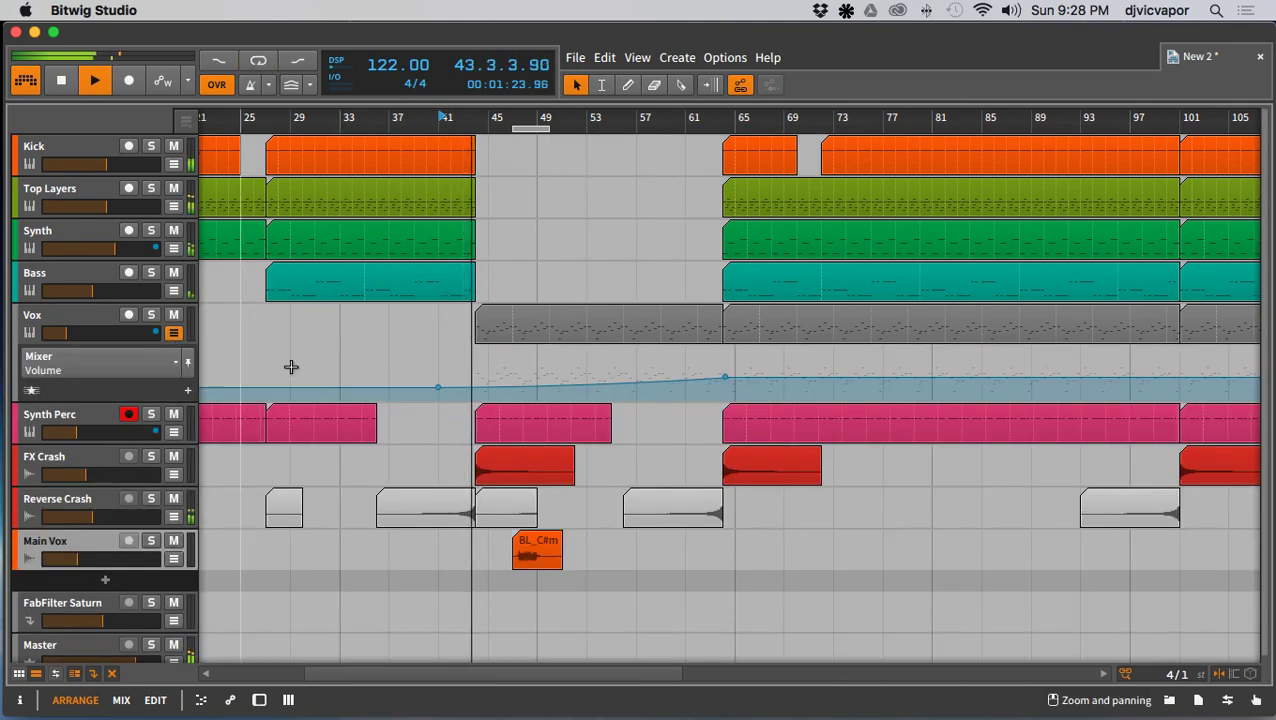
{"action": "mouse_move", "coordinate": [432, 392]}
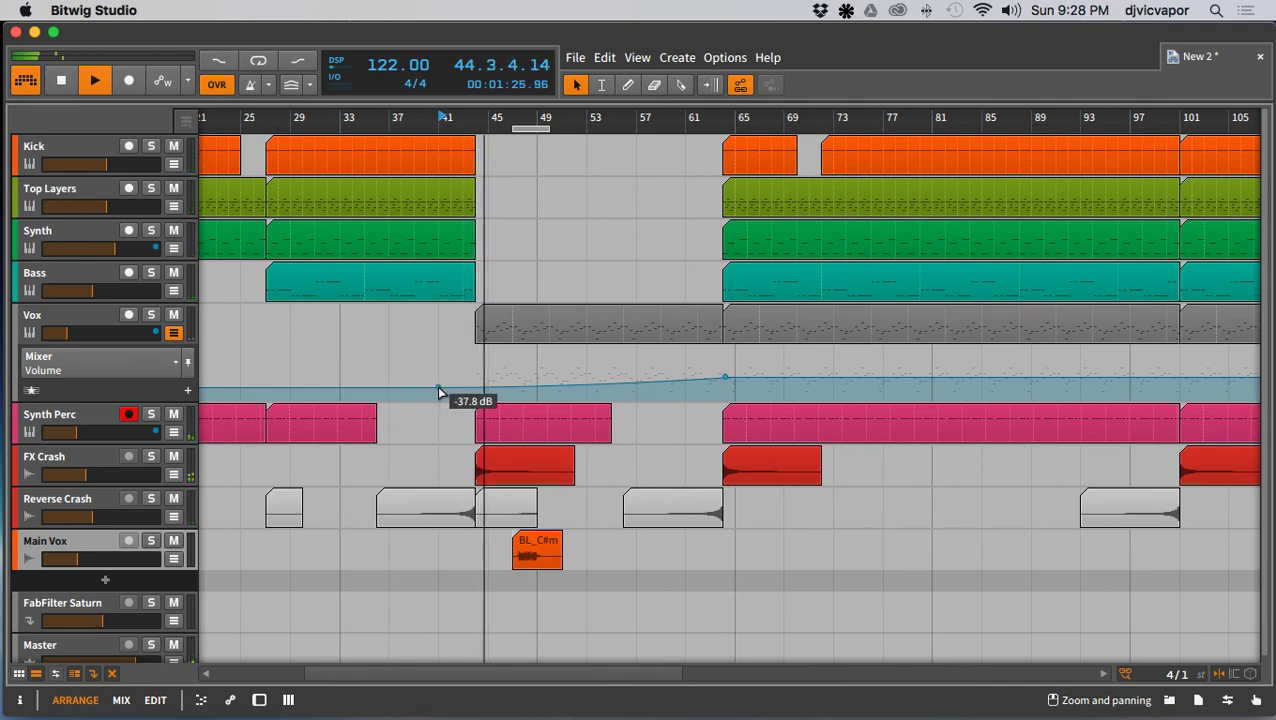
{"action": "left_click_drag", "start_coordinate": [437, 388], "coordinate": [437, 380]}
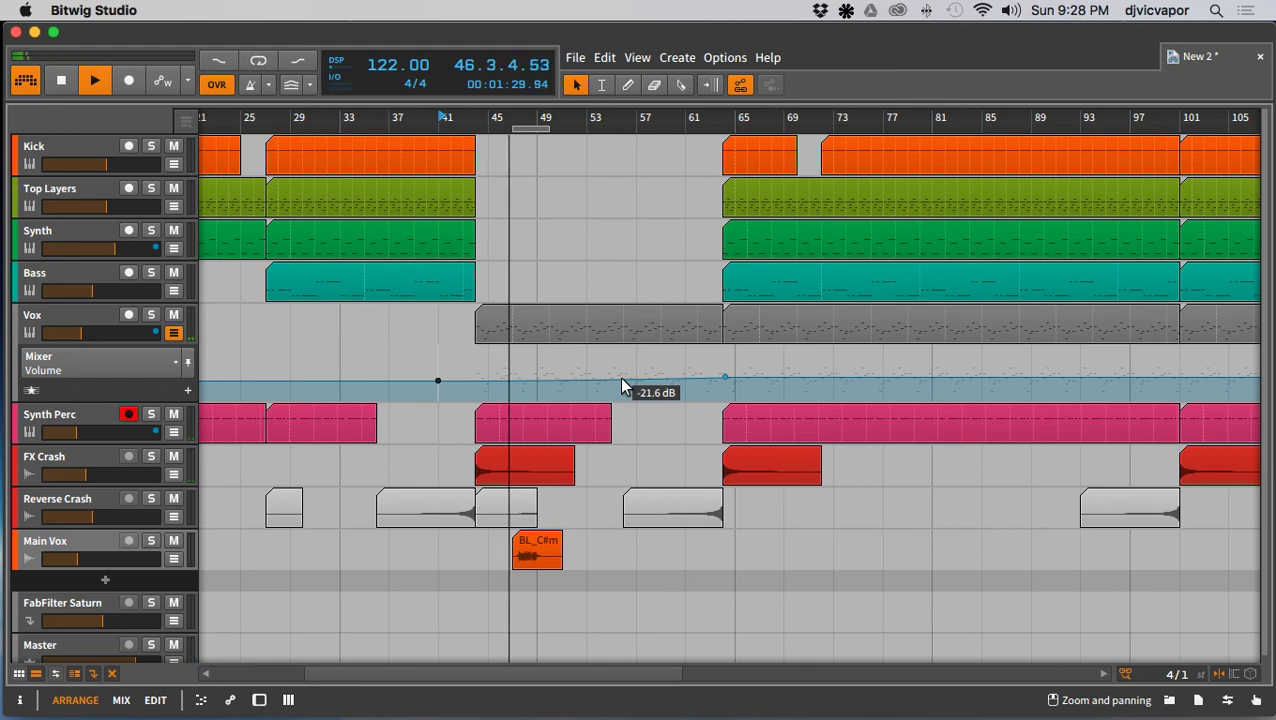
{"action": "left_click_drag", "start_coordinate": [440, 381], "coordinate": [440, 387]}
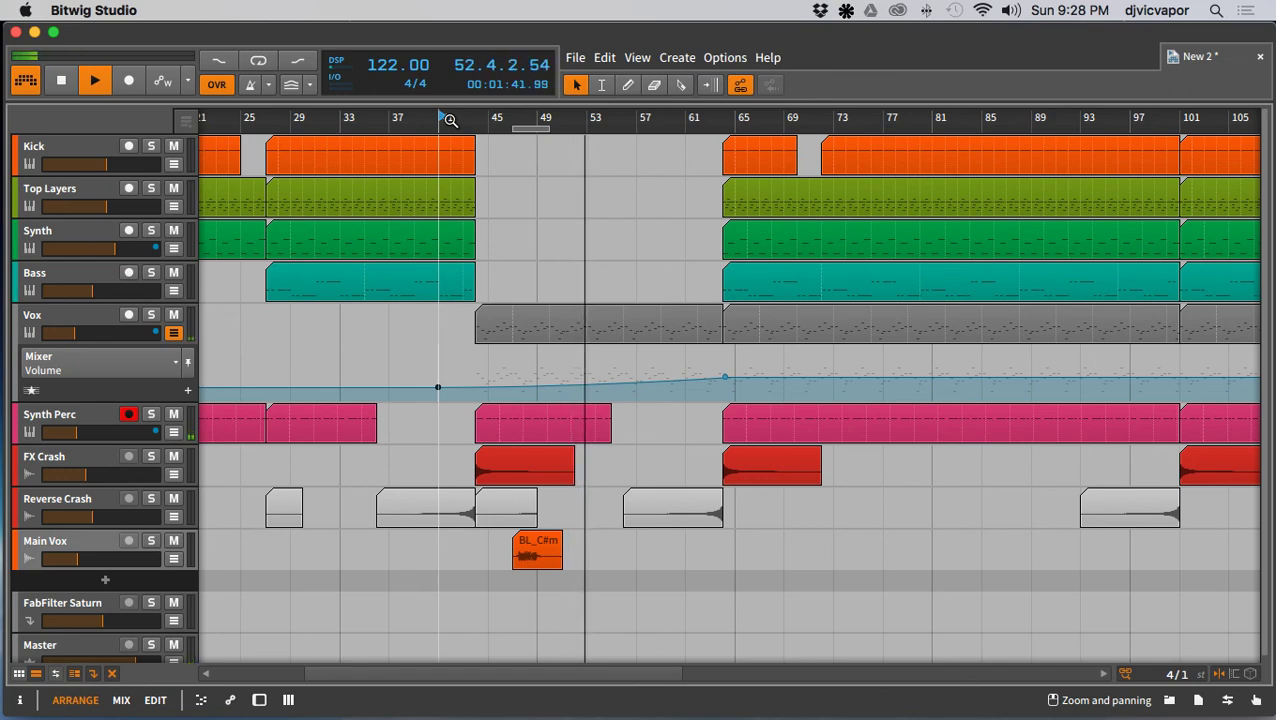
Step: Move the Savages clip on Main Vox to start at bar 49 and restart playback from about bar 47
{"action": "left_click_drag", "start_coordinate": [536, 545], "coordinate": [556, 545]}
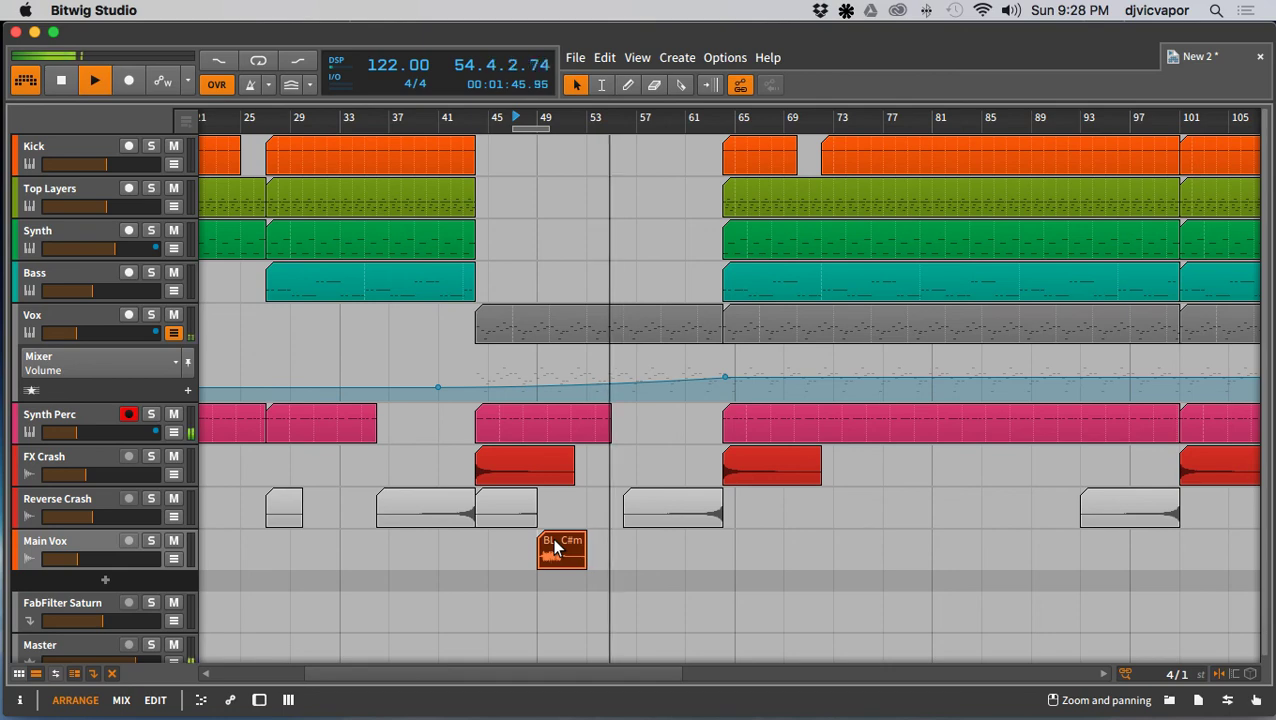
{"action": "key", "text": "space"}
{"action": "key", "text": "space"}
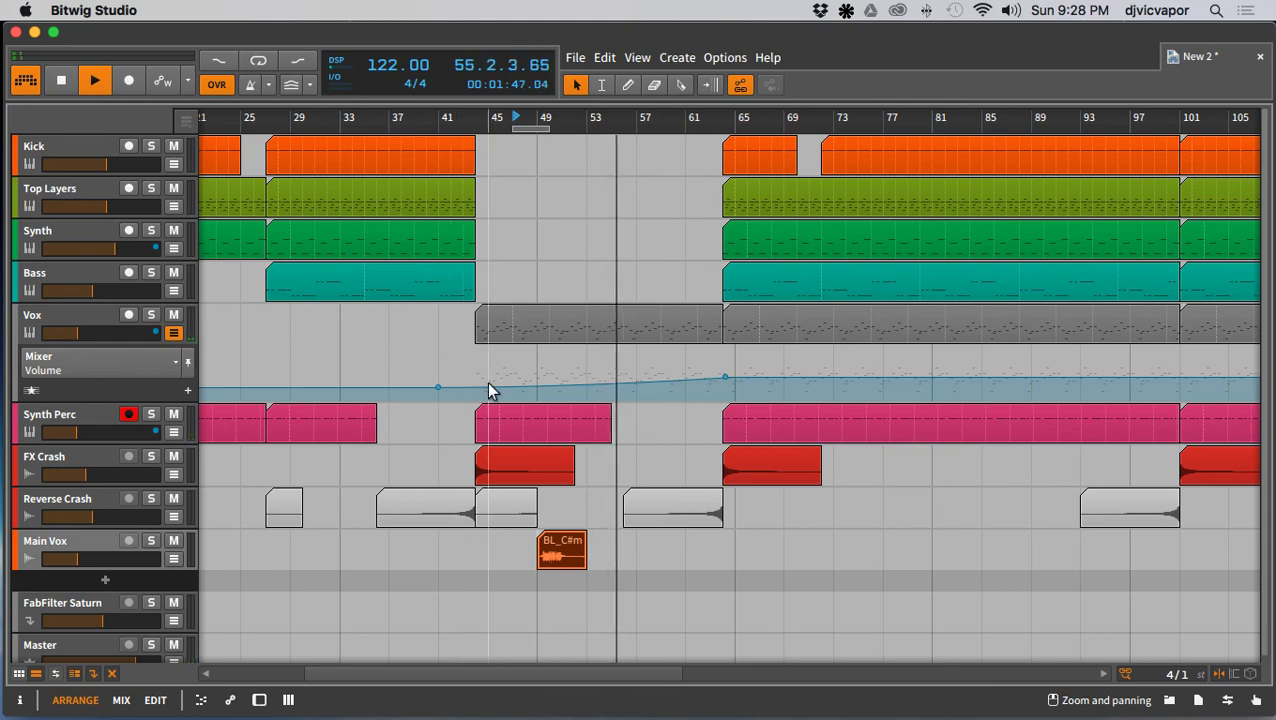
Step: Trim the start of the break's first Vox clip to about bar 48 and replay from bar 44
{"action": "left_click_drag", "start_coordinate": [477, 337], "coordinate": [523, 340]}
{"action": "key", "text": "space"}
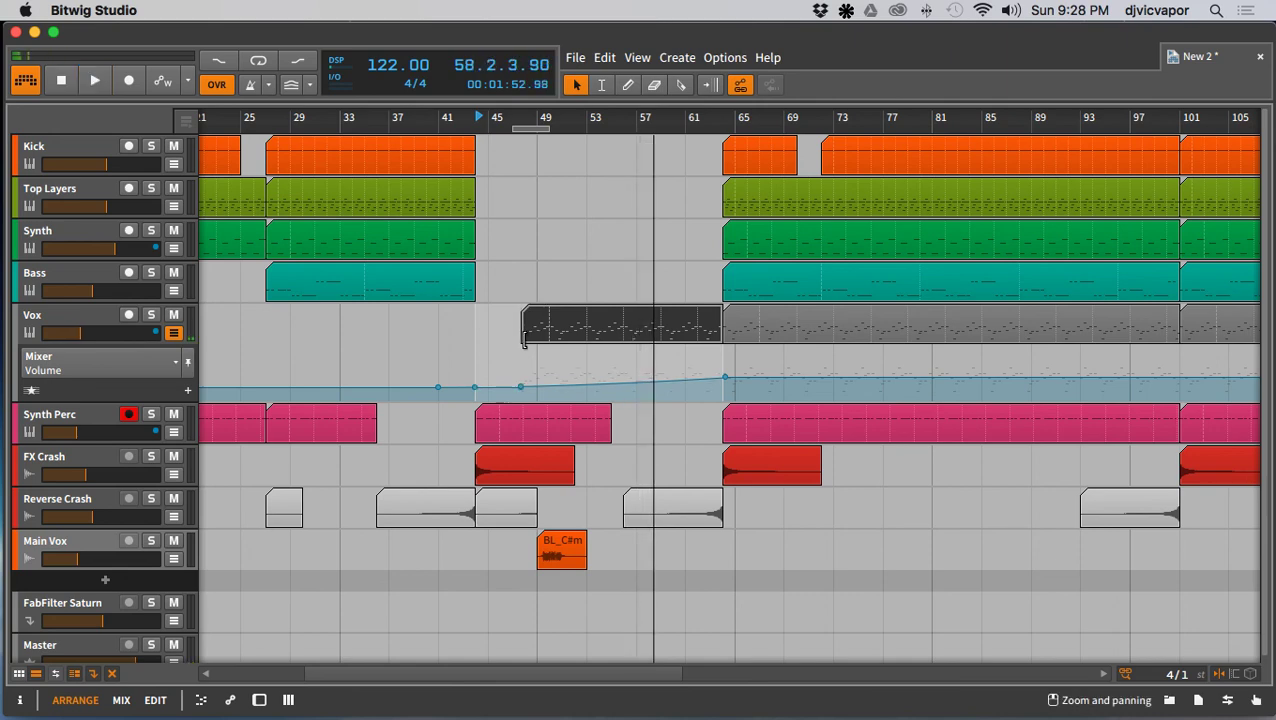
{"action": "key", "text": "space"}
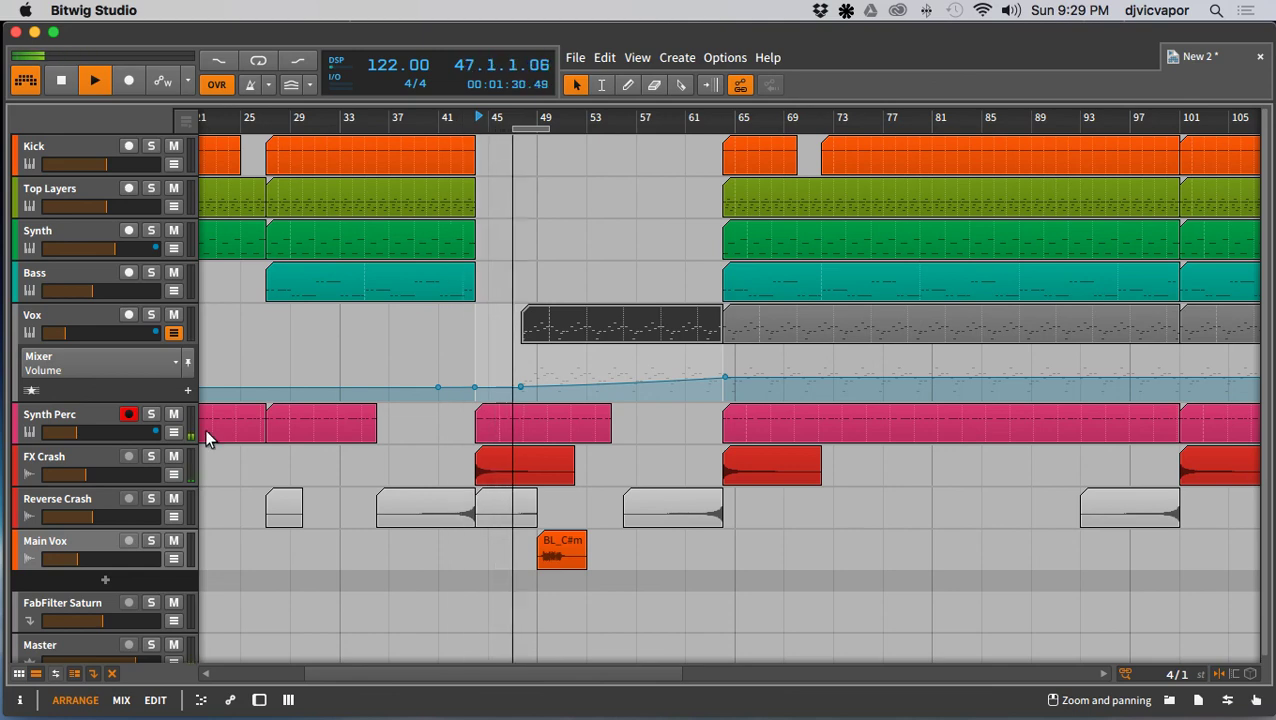
Step: Add Synth Perc volume automation points near bars 41 and 55, with a dip to -45.1 dB near bar 43, and replay from bar 44
{"action": "left_click", "coordinate": [174, 432]}
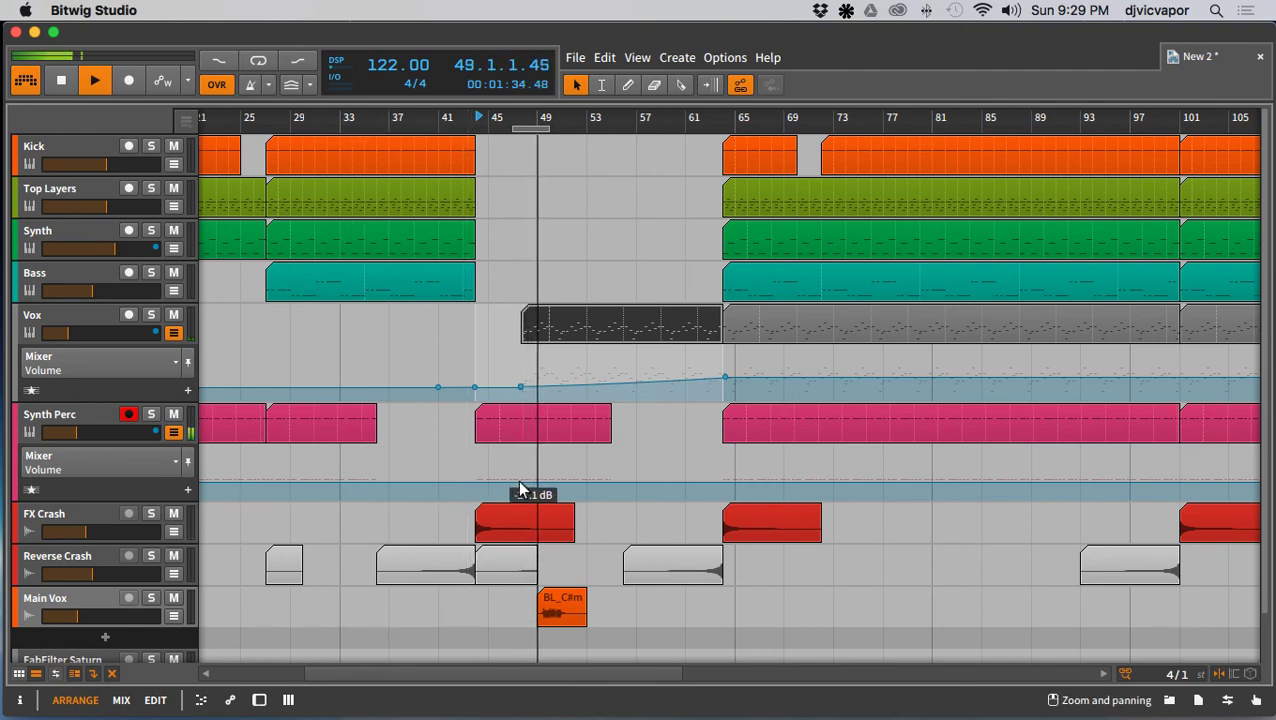
{"action": "left_click", "coordinate": [615, 482]}
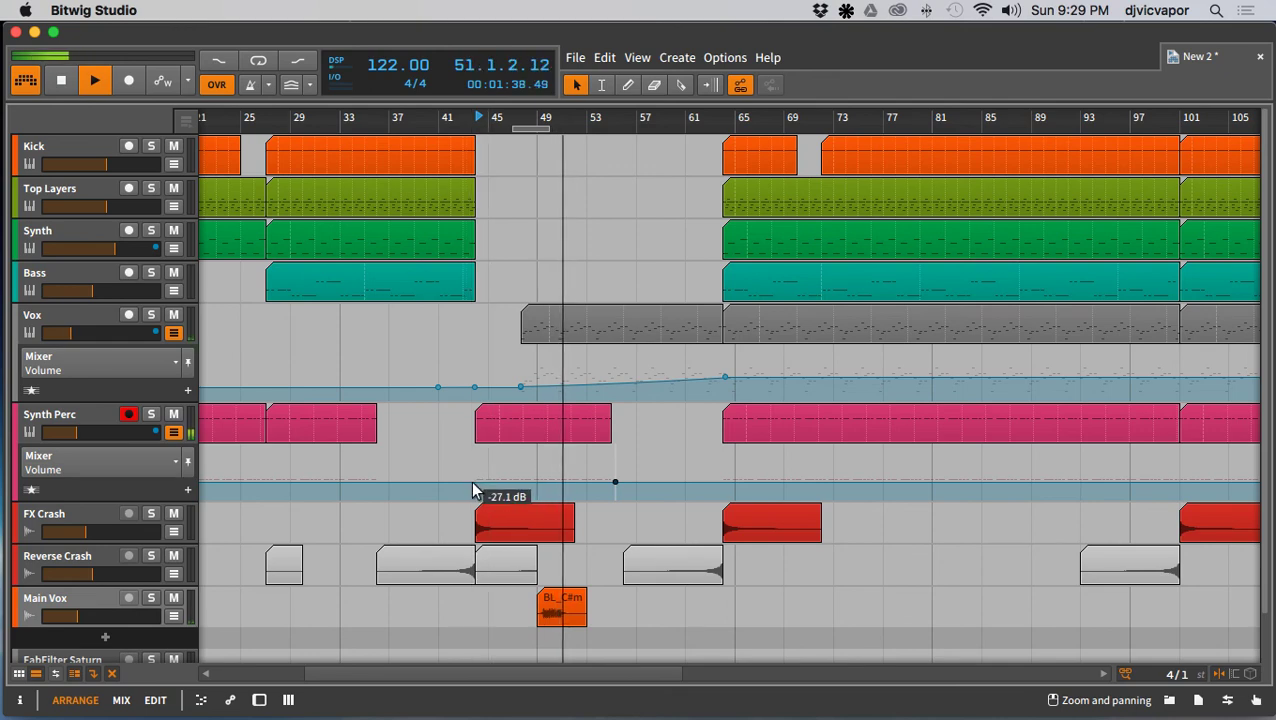
{"action": "left_click", "coordinate": [433, 482]}
{"action": "left_click_drag", "start_coordinate": [466, 482], "coordinate": [464, 489]}
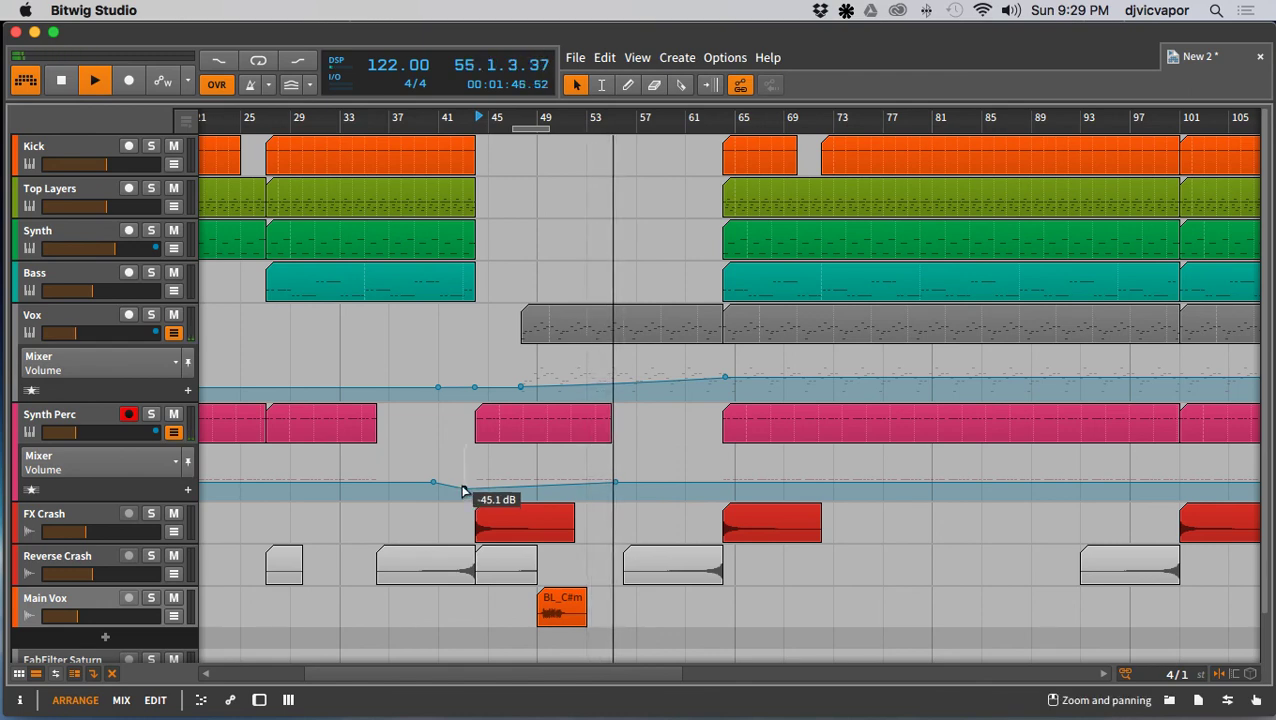
{"action": "key", "text": "space"}
{"action": "key", "text": "space"}
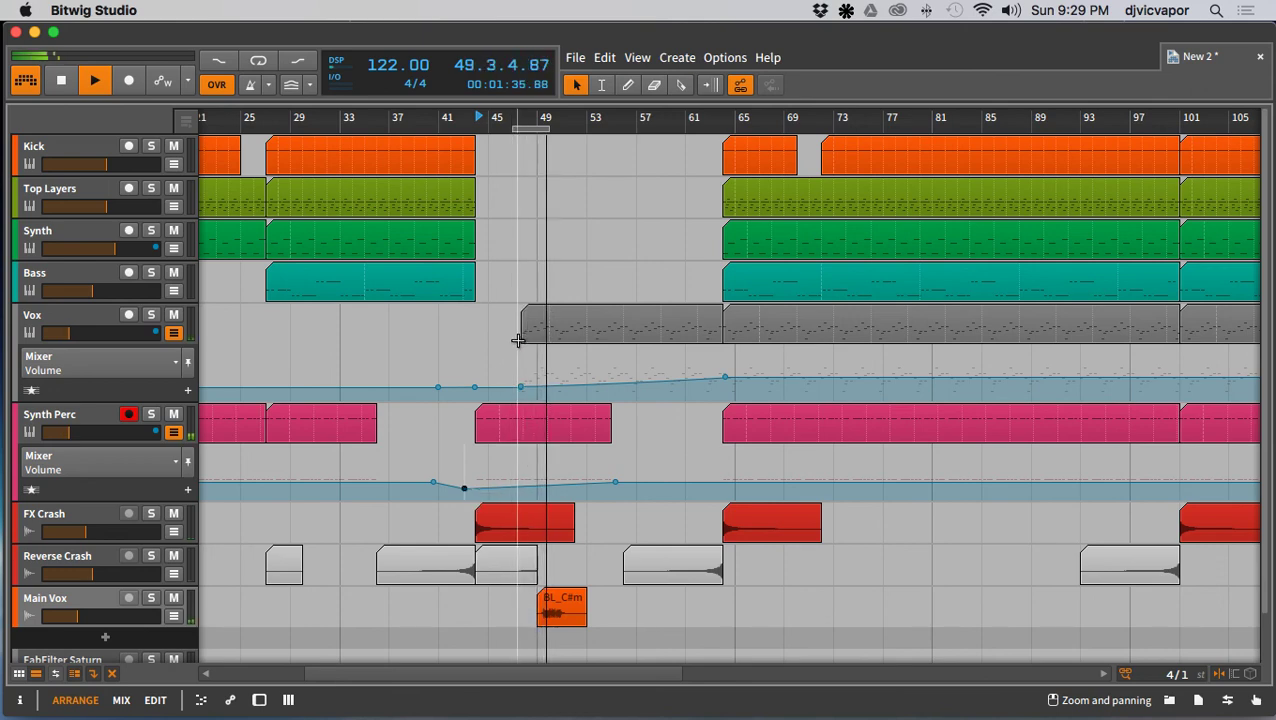
Step: Extend the start of the break's first Vox clip back to bar 45 and replay from about bar 47
{"action": "left_click_drag", "start_coordinate": [521, 336], "coordinate": [497, 336]}
{"action": "key", "text": "space"}
{"action": "key", "text": "space"}
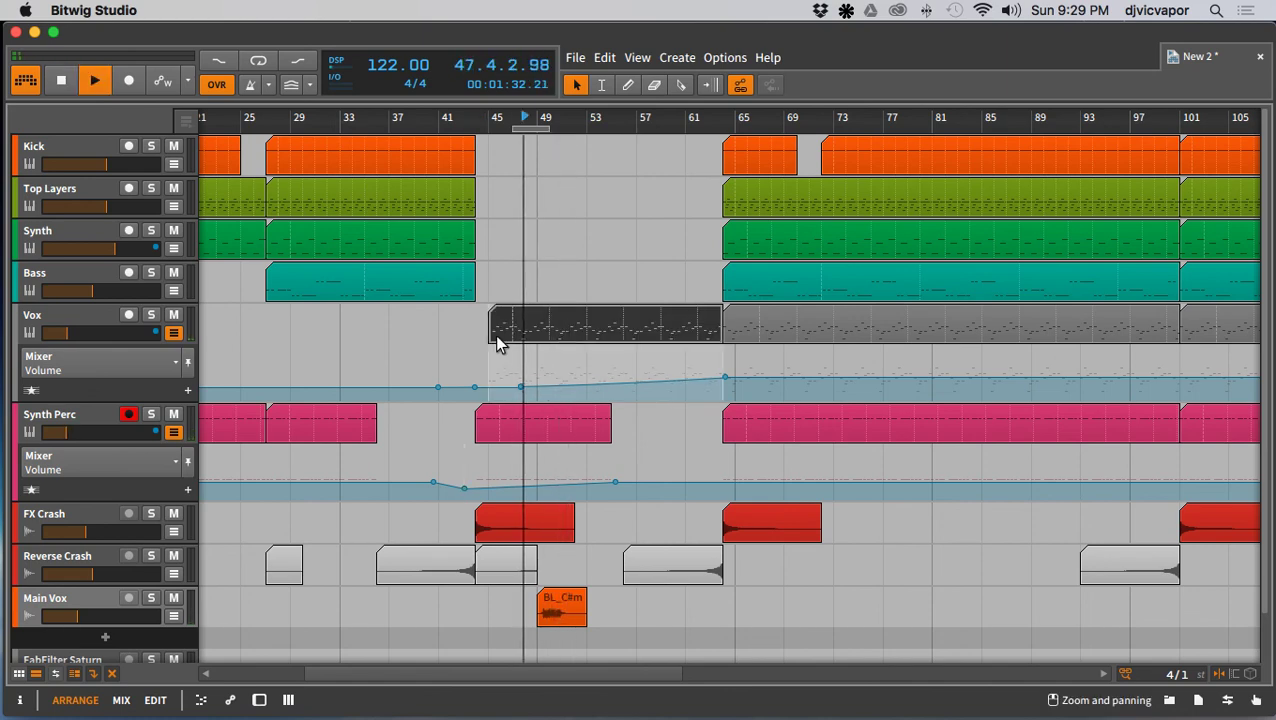
Step: Delete the two Vox volume automation points near bars 44 and 48 and replay from about bar 42
{"action": "left_click", "coordinate": [535, 391]}
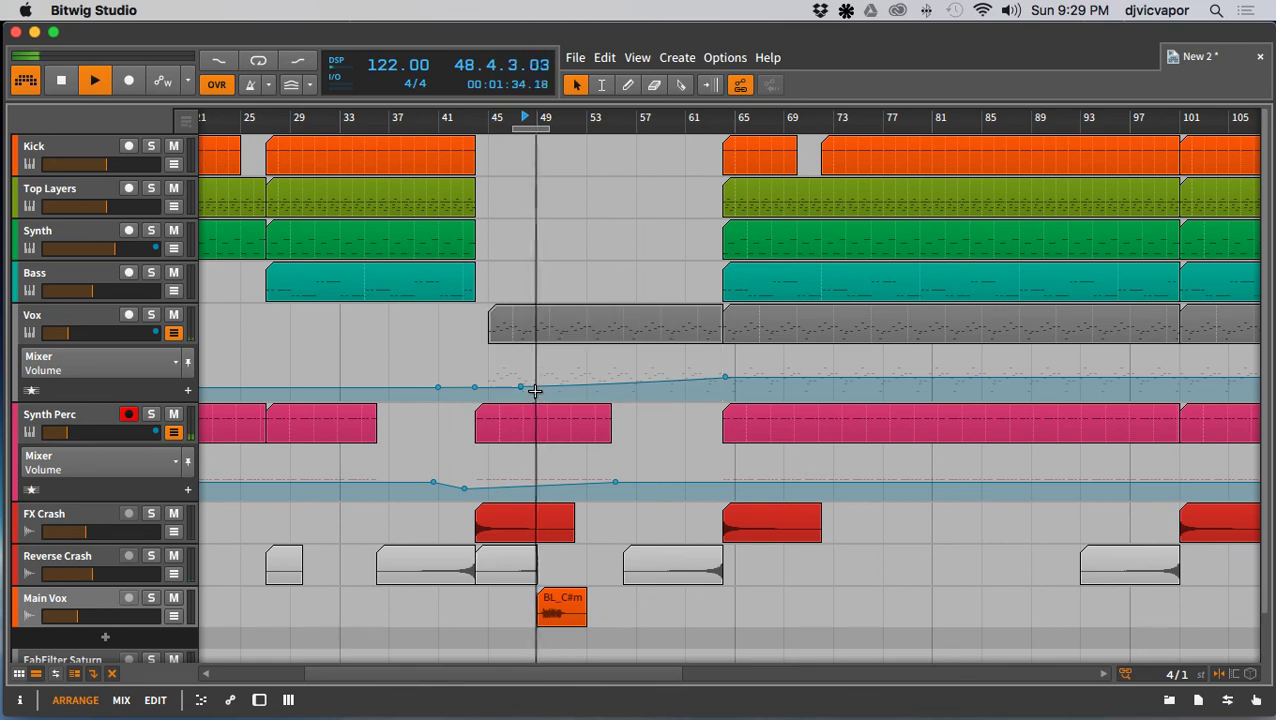
{"action": "left_click_drag", "start_coordinate": [535, 391], "coordinate": [469, 375]}
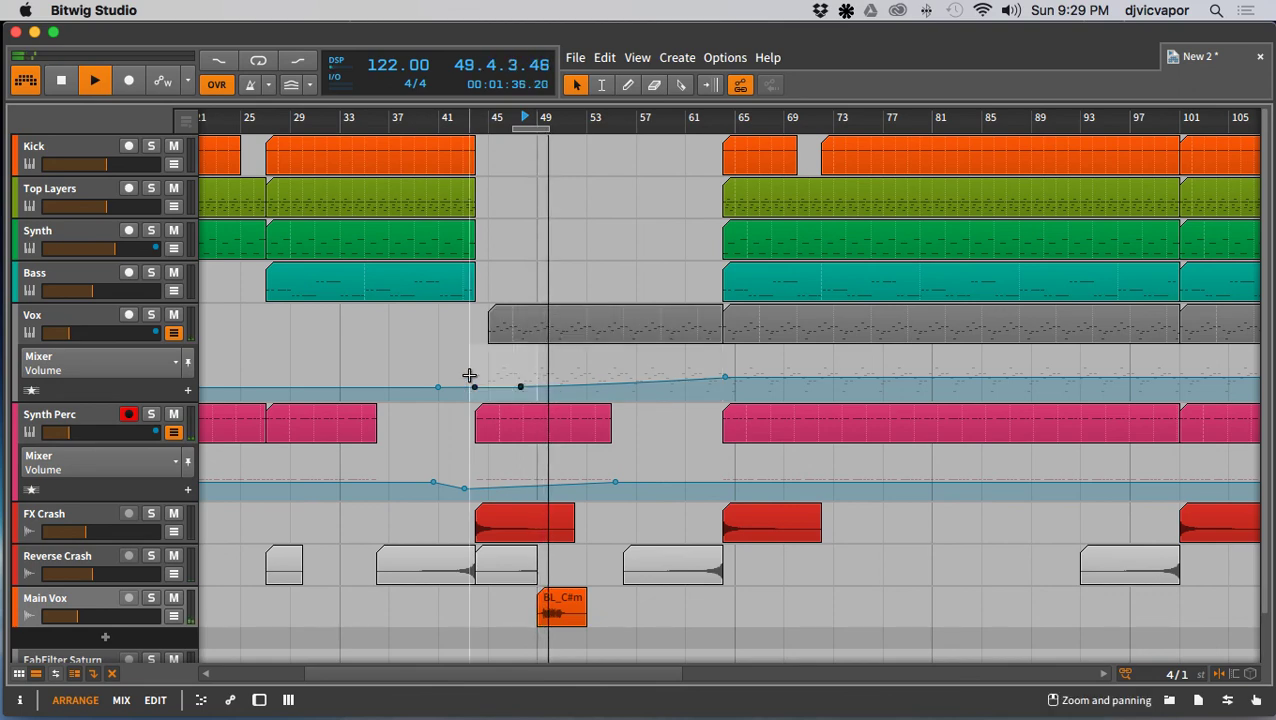
{"action": "key", "text": "Delete"}
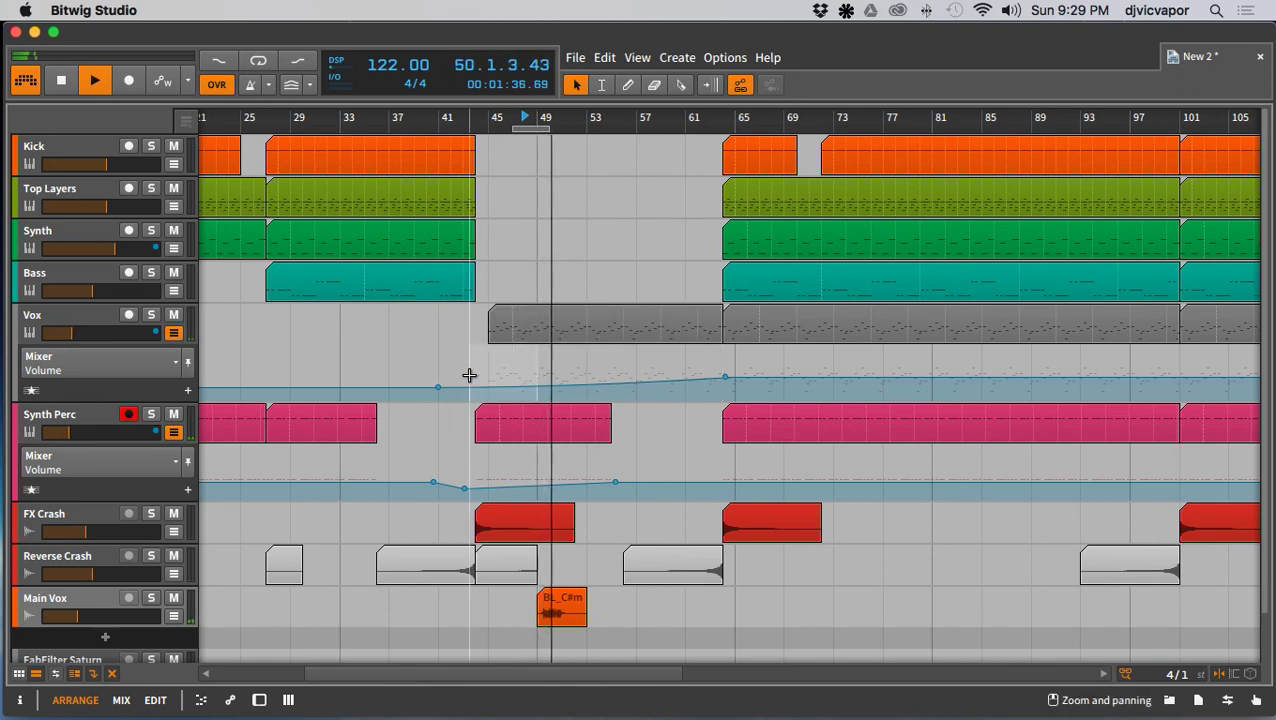
{"action": "left_click", "coordinate": [459, 120]}
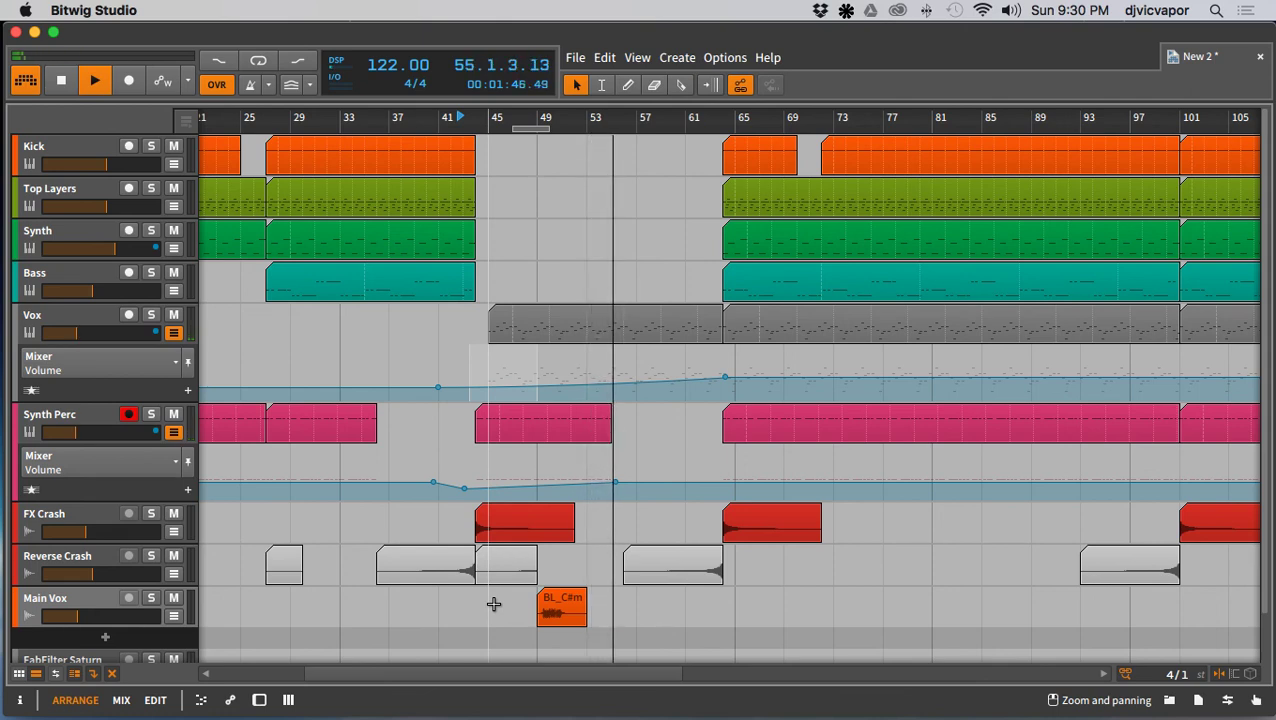
Step: Hide the volume automation lanes of the Synth Perc and Vox tracks
{"action": "scroll", "coordinate": [493, 604], "scroll_direction": "down", "scroll_amount": 3}
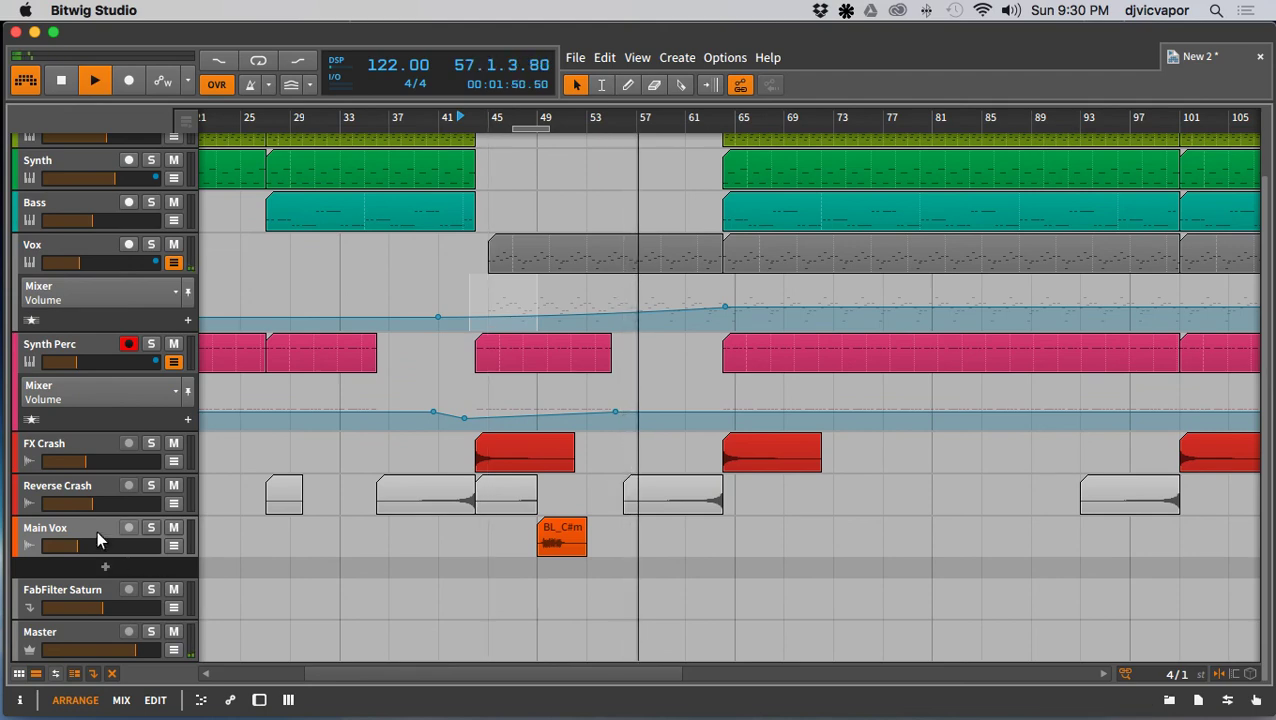
{"action": "left_click", "coordinate": [174, 362]}
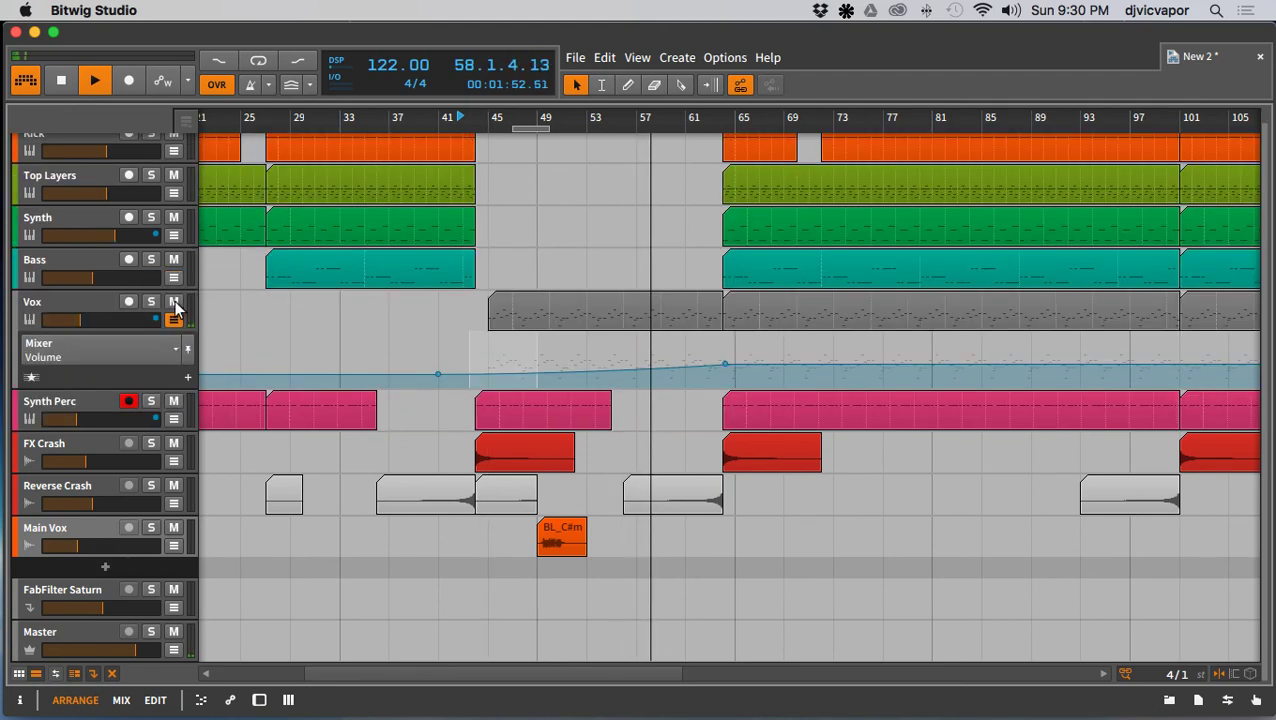
{"action": "left_click", "coordinate": [174, 316]}
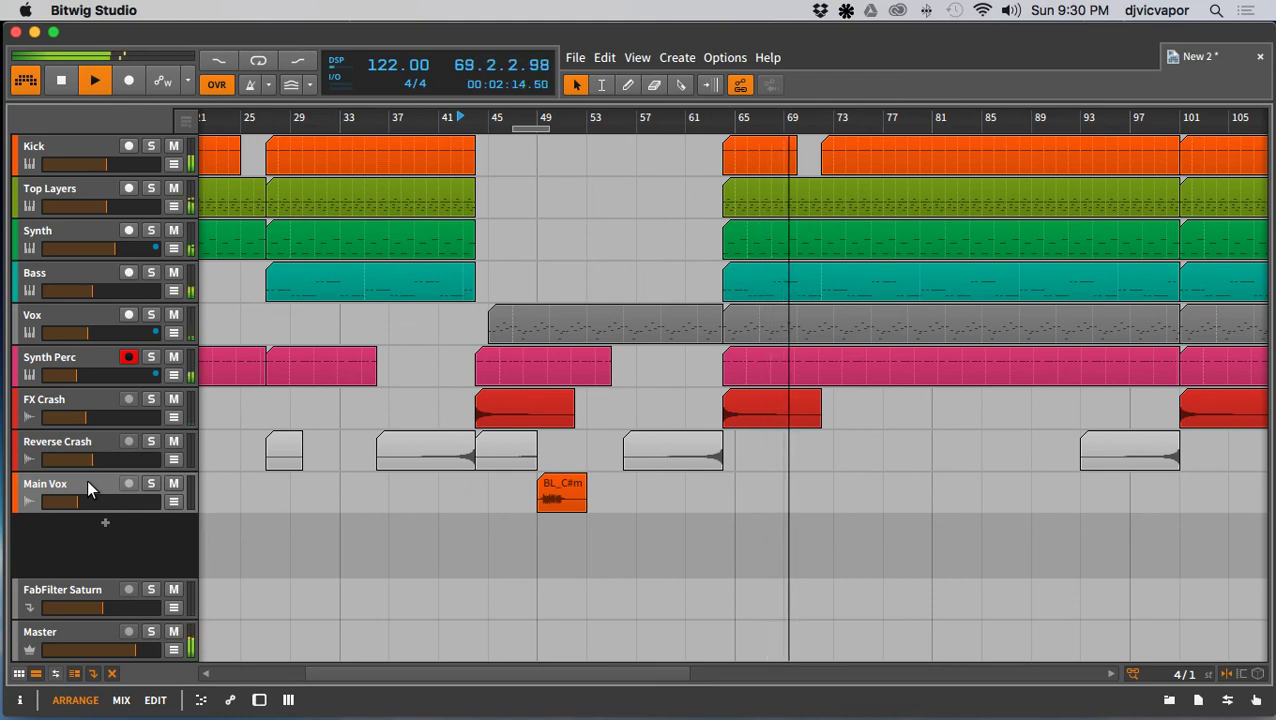
Step: Lower the Main Vox track's volume slightly and restart playback from about bar 42
{"action": "left_click_drag", "start_coordinate": [441, 120], "coordinate": [441, 108]}
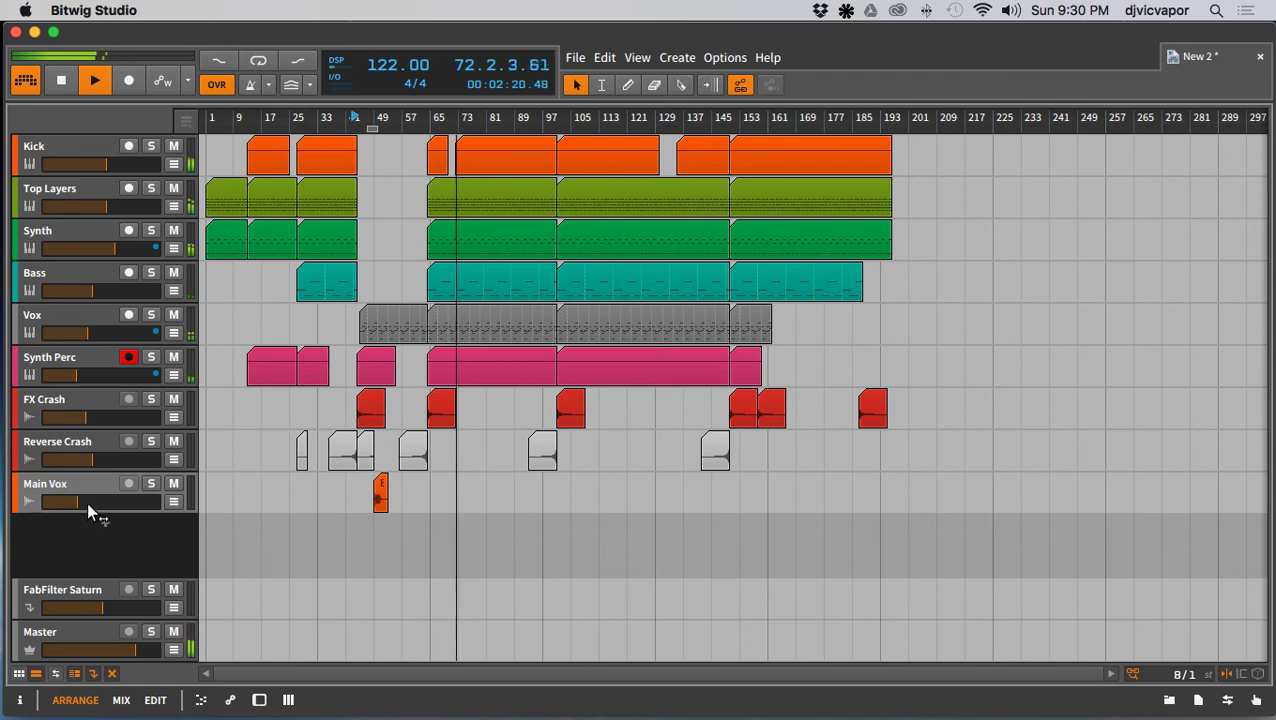
{"action": "left_click_drag", "start_coordinate": [78, 498], "coordinate": [71, 499]}
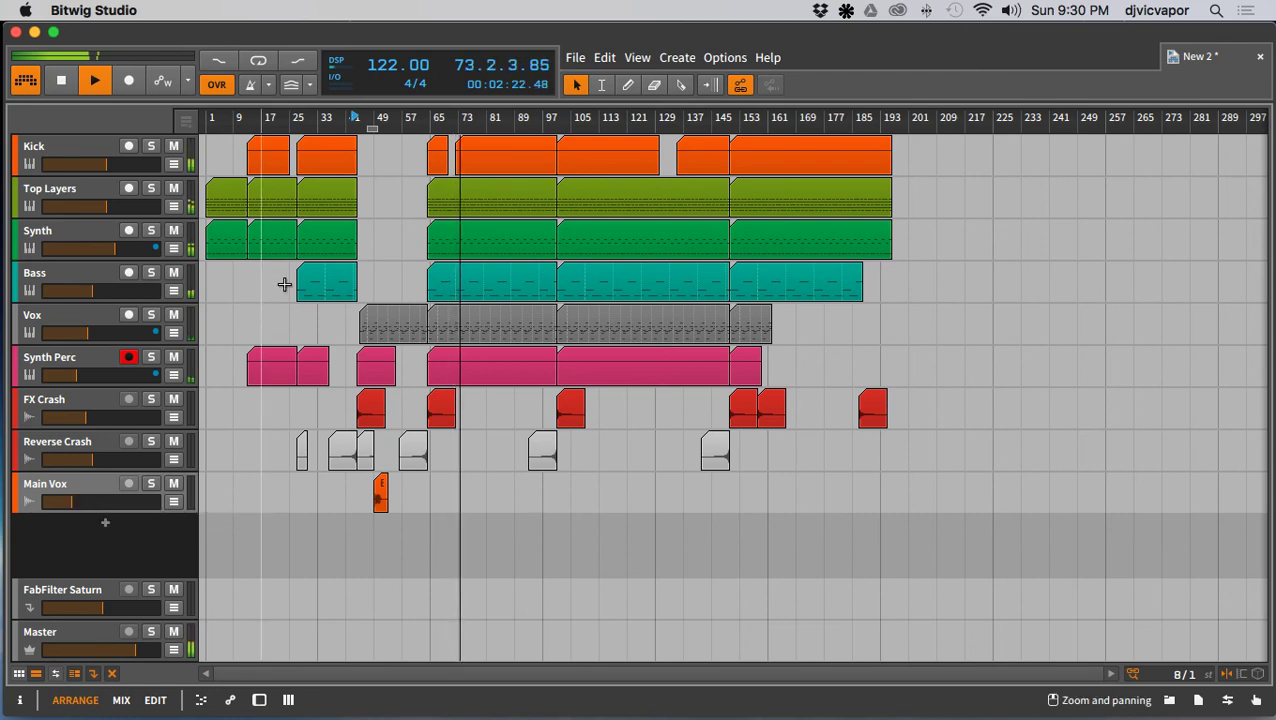
{"action": "key", "text": "space"}
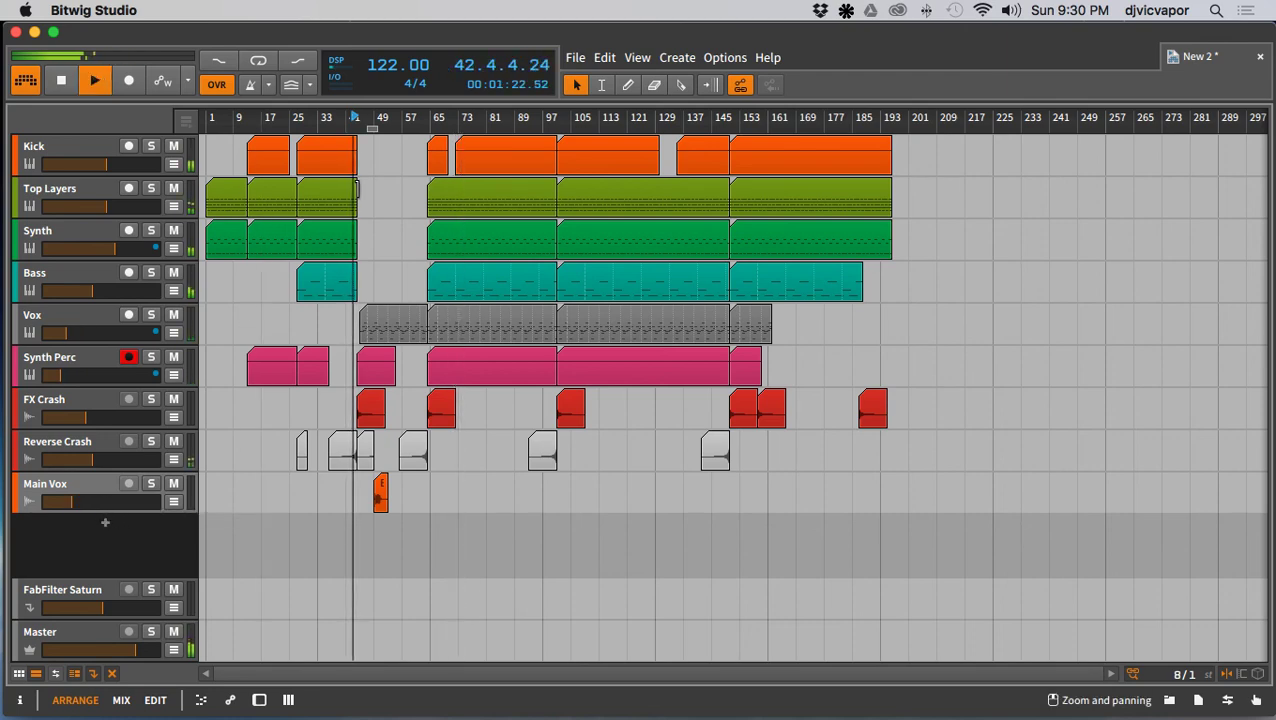
Step: Group the FX Crash and Reverse Crash tracks and name the group Crash FX Group
{"action": "left_click", "coordinate": [97, 442], "text": "shift"}
{"action": "right_click", "coordinate": [97, 442]}
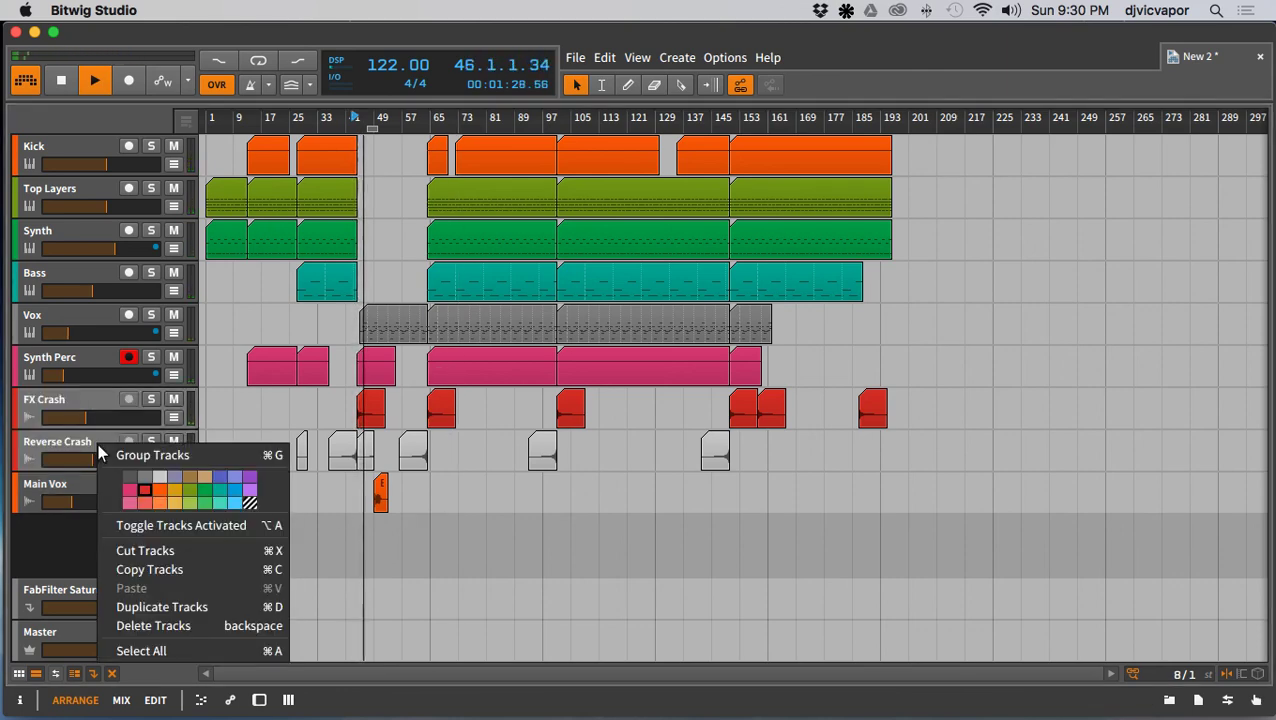
{"action": "left_click", "coordinate": [107, 453]}
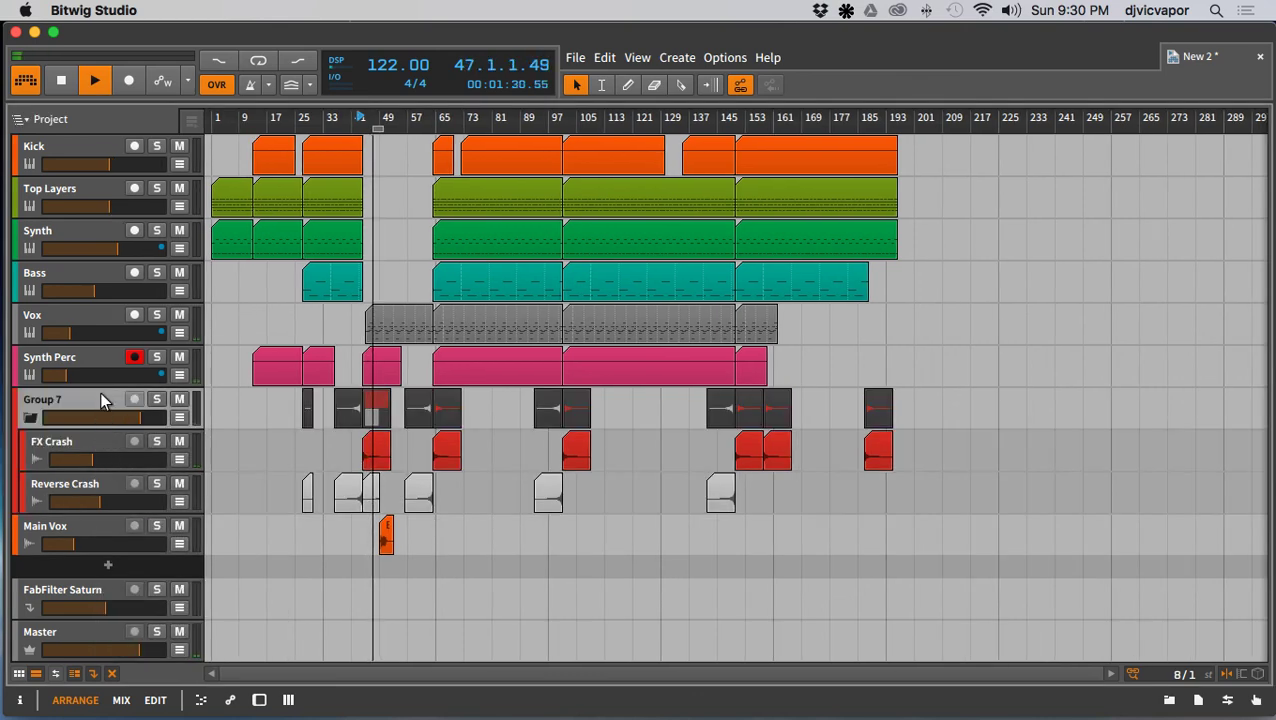
{"action": "double_click", "coordinate": [100, 395]}
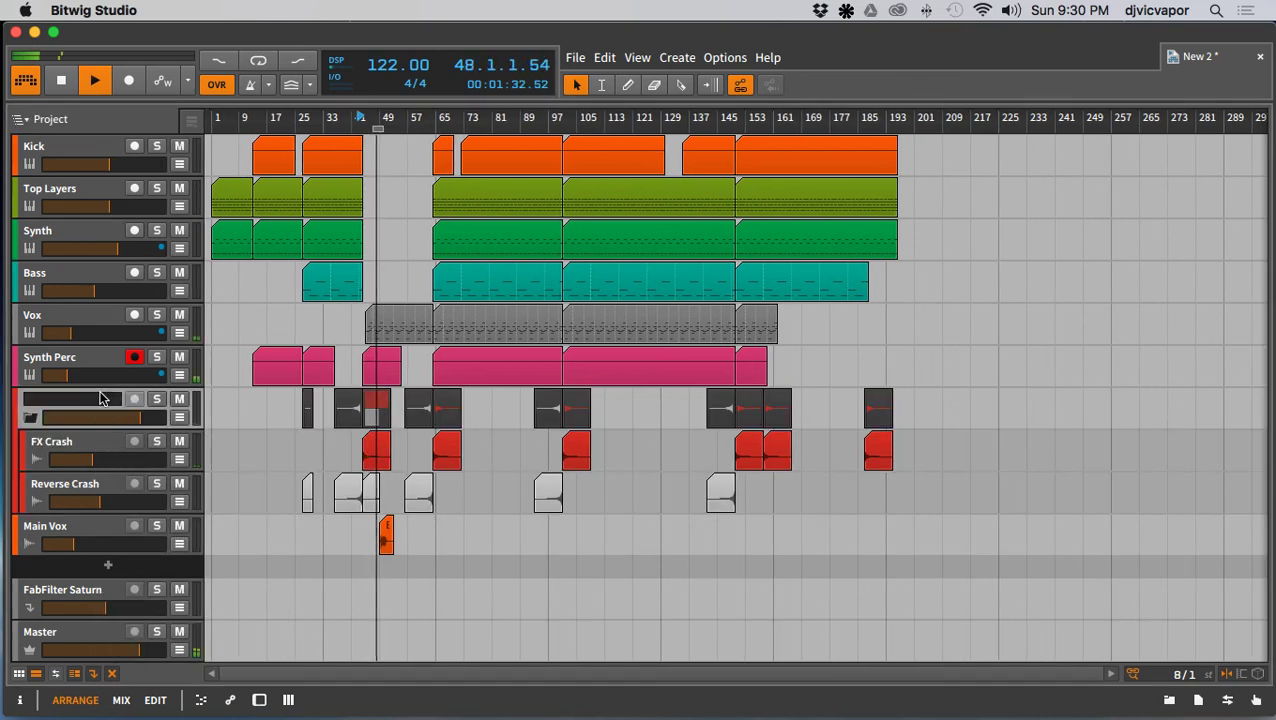
{"action": "type", "text": "Cra"}
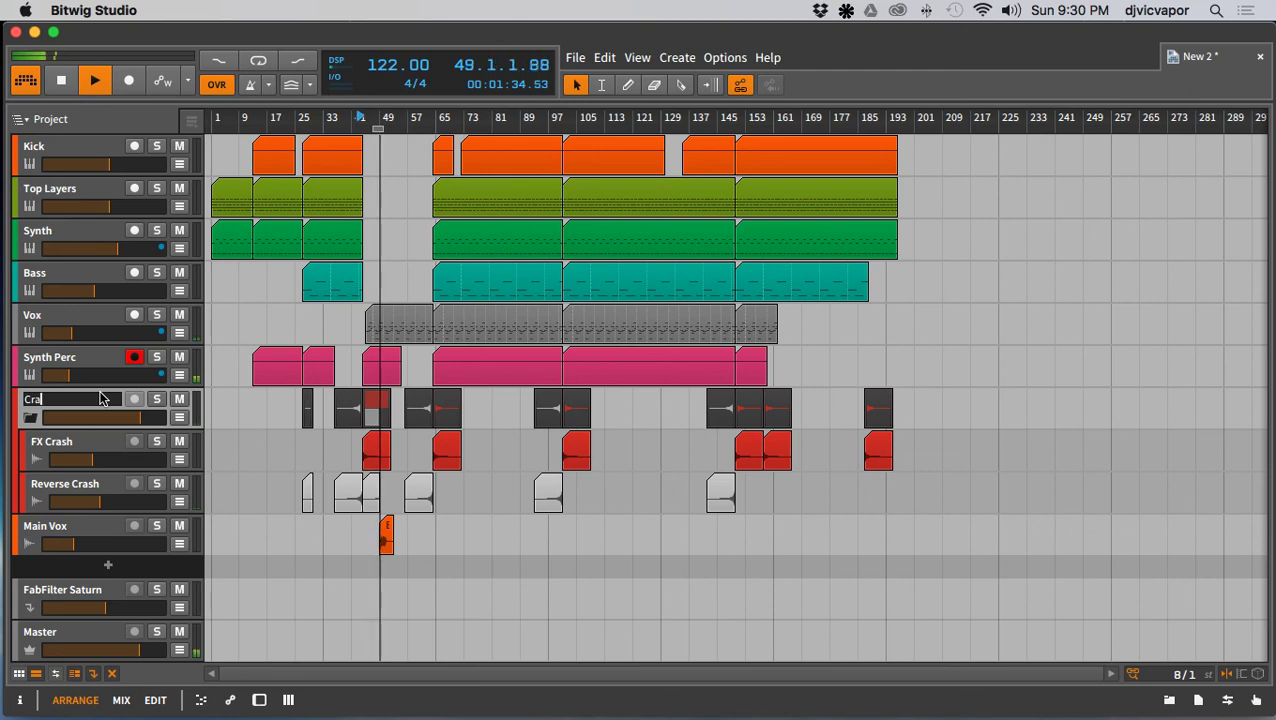
{"action": "type", "text": "sh FX Group"}
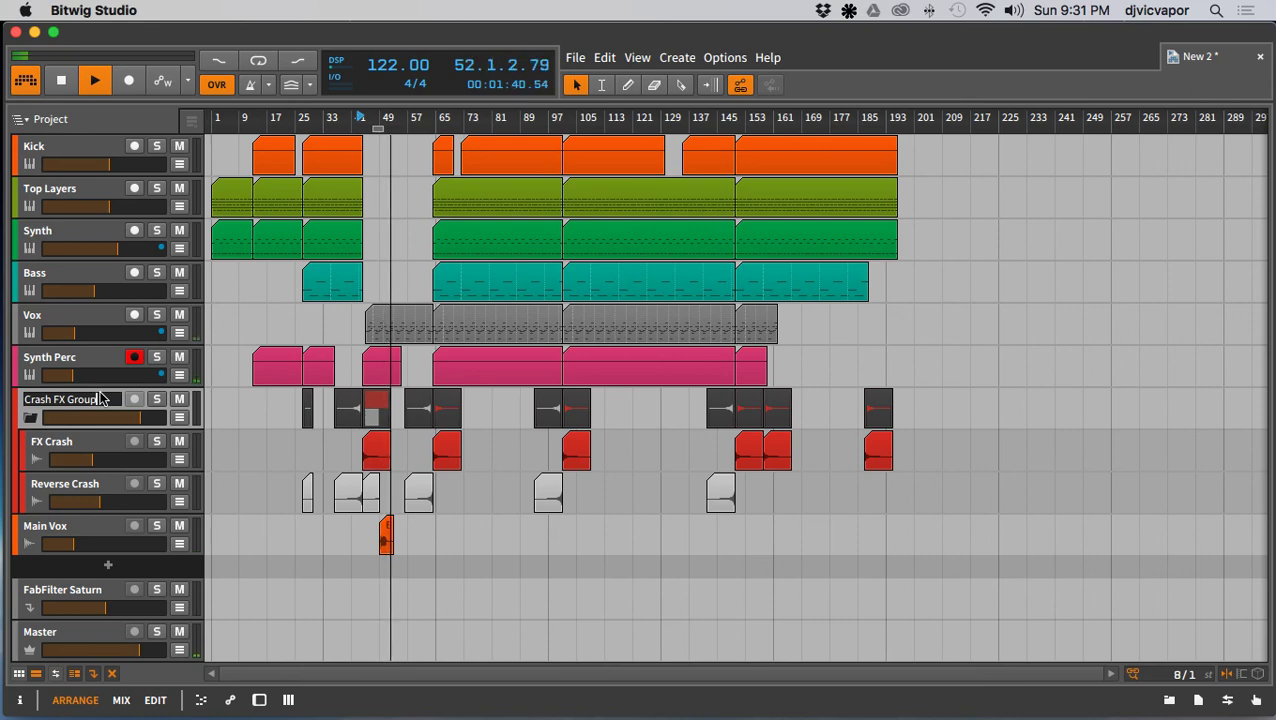
{"action": "key", "text": "Return"}
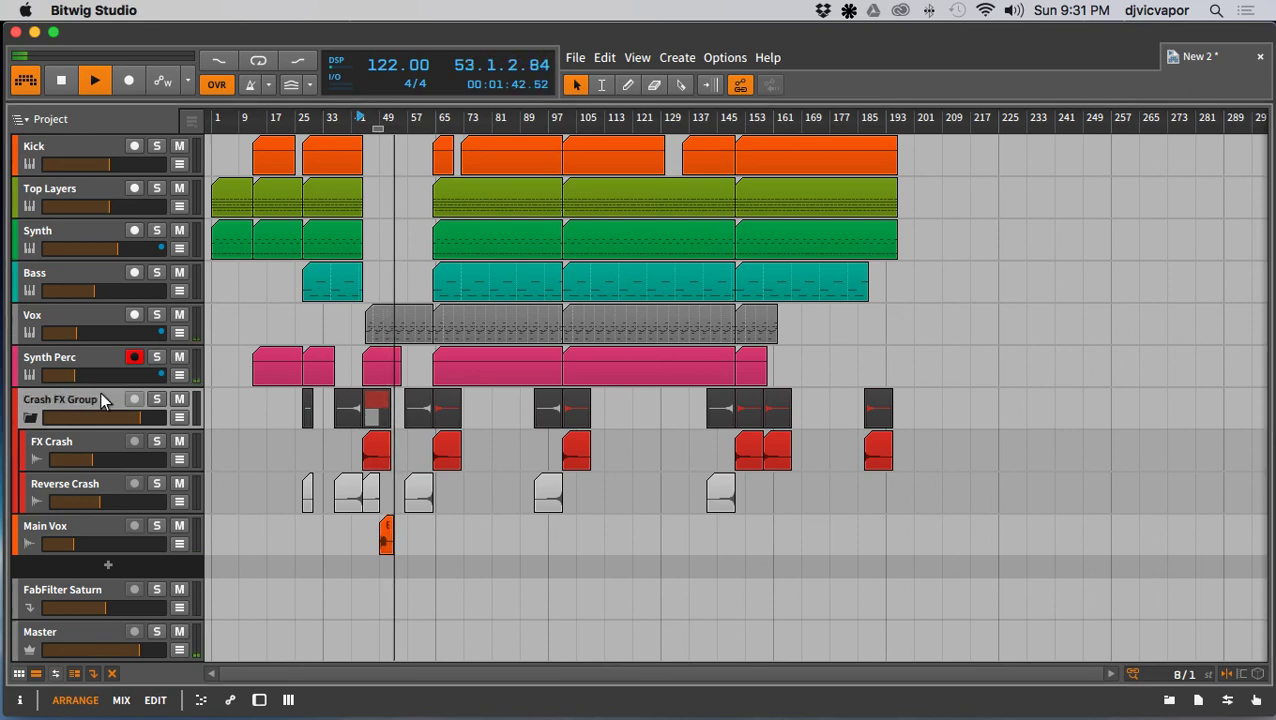
{"action": "key", "text": "d"}
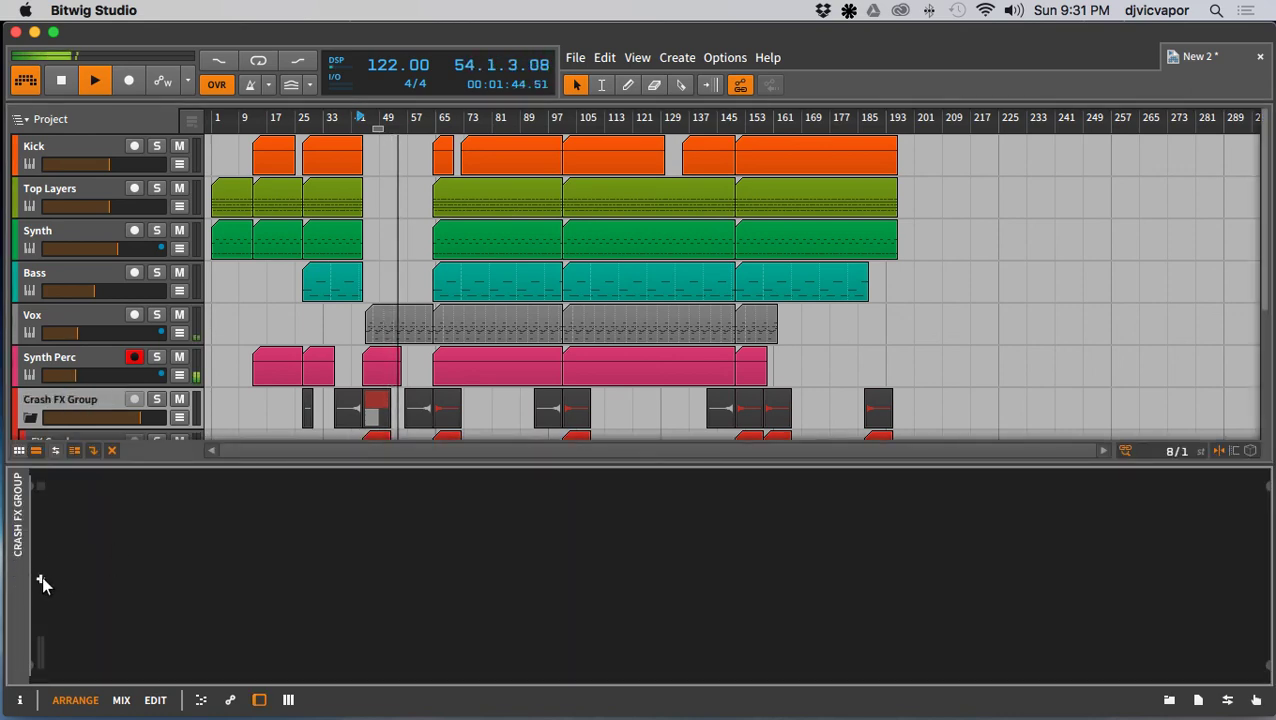
{"action": "left_click", "coordinate": [41, 578]}
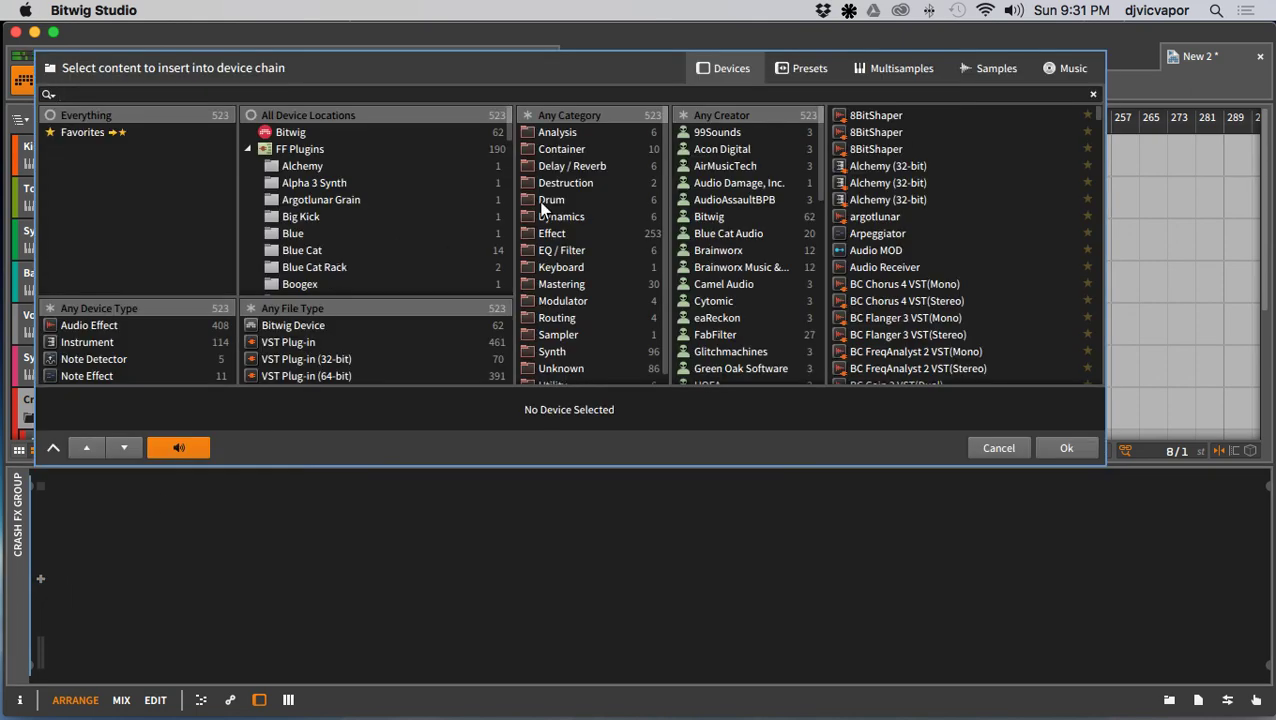
{"action": "left_click", "coordinate": [552, 250]}
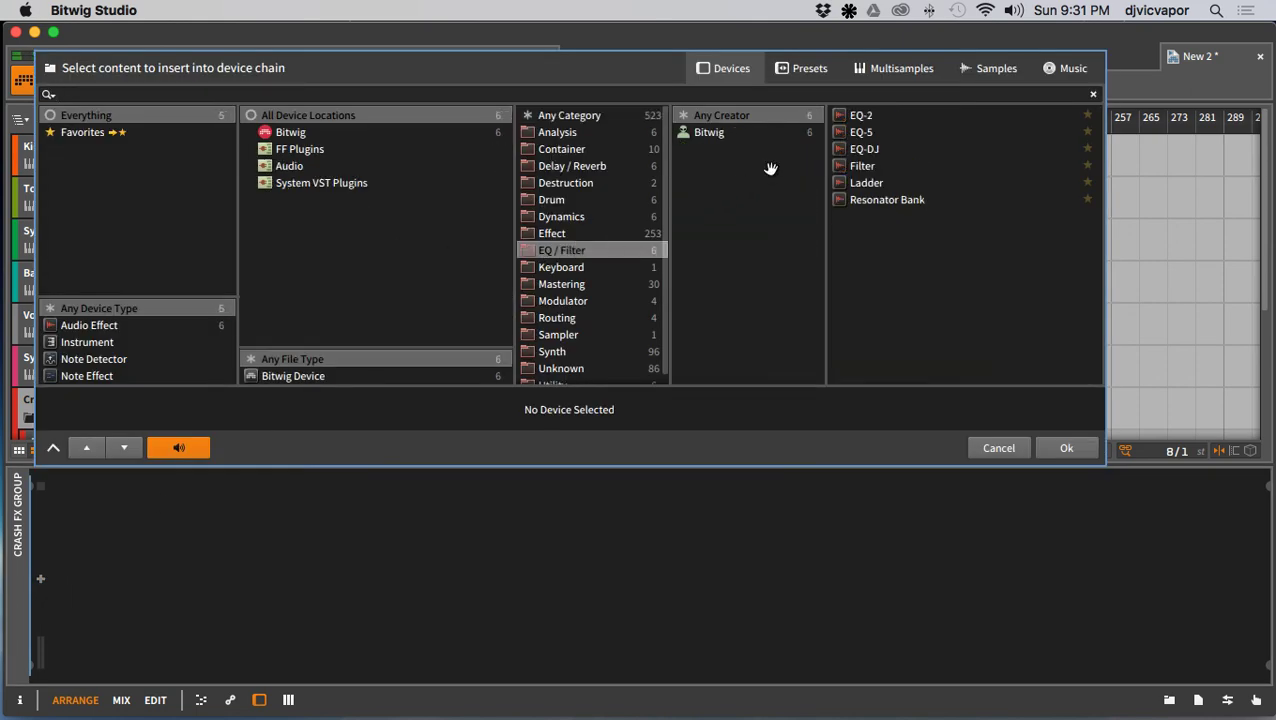
{"action": "left_click", "coordinate": [866, 136]}
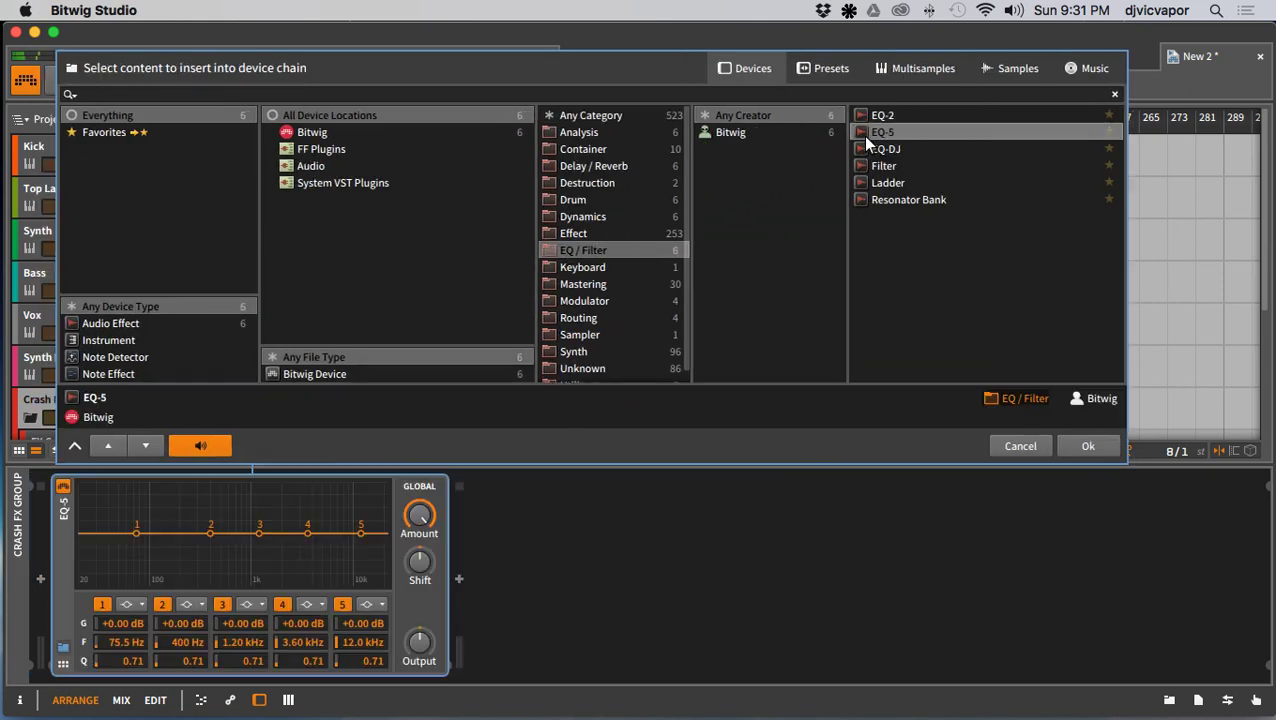
{"action": "left_click", "coordinate": [1084, 446]}
Step: Set EQ-5 band 1 to a high-pass at 283 Hz and band 5 to a high shelf of +3.50 dB at 1.07 kHz
{"action": "left_click", "coordinate": [140, 606]}
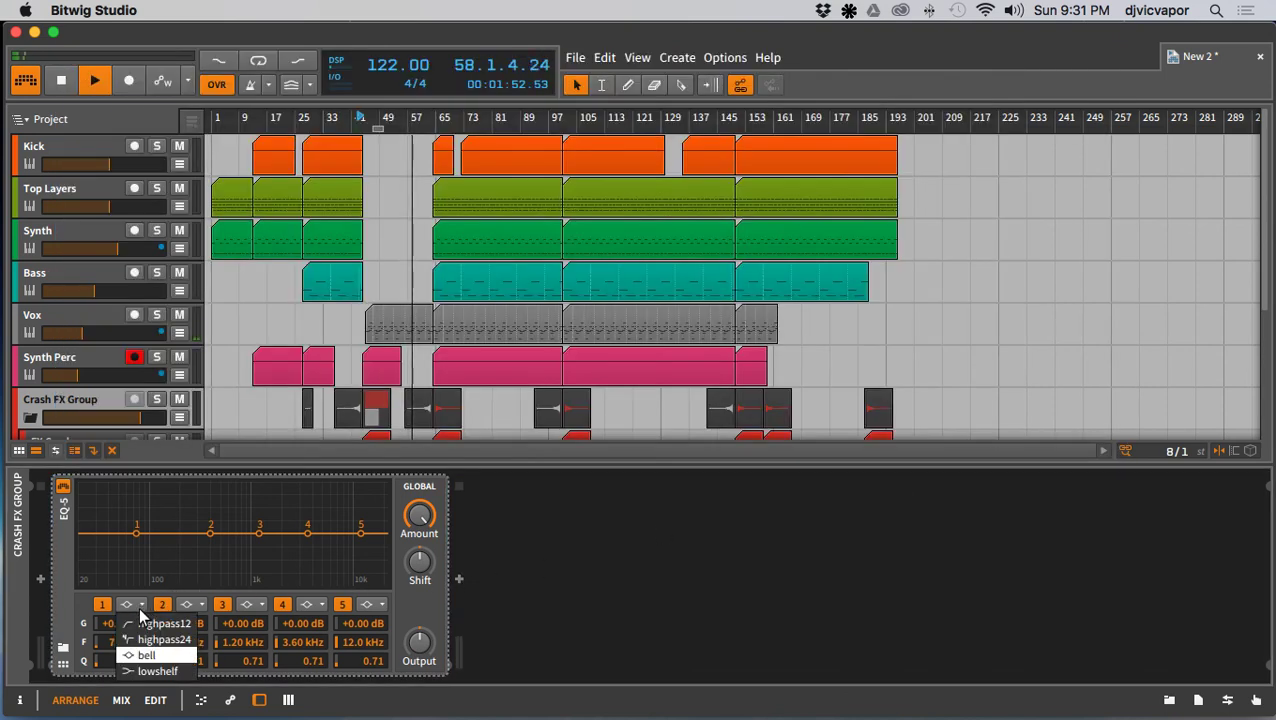
{"action": "left_click", "coordinate": [128, 633]}
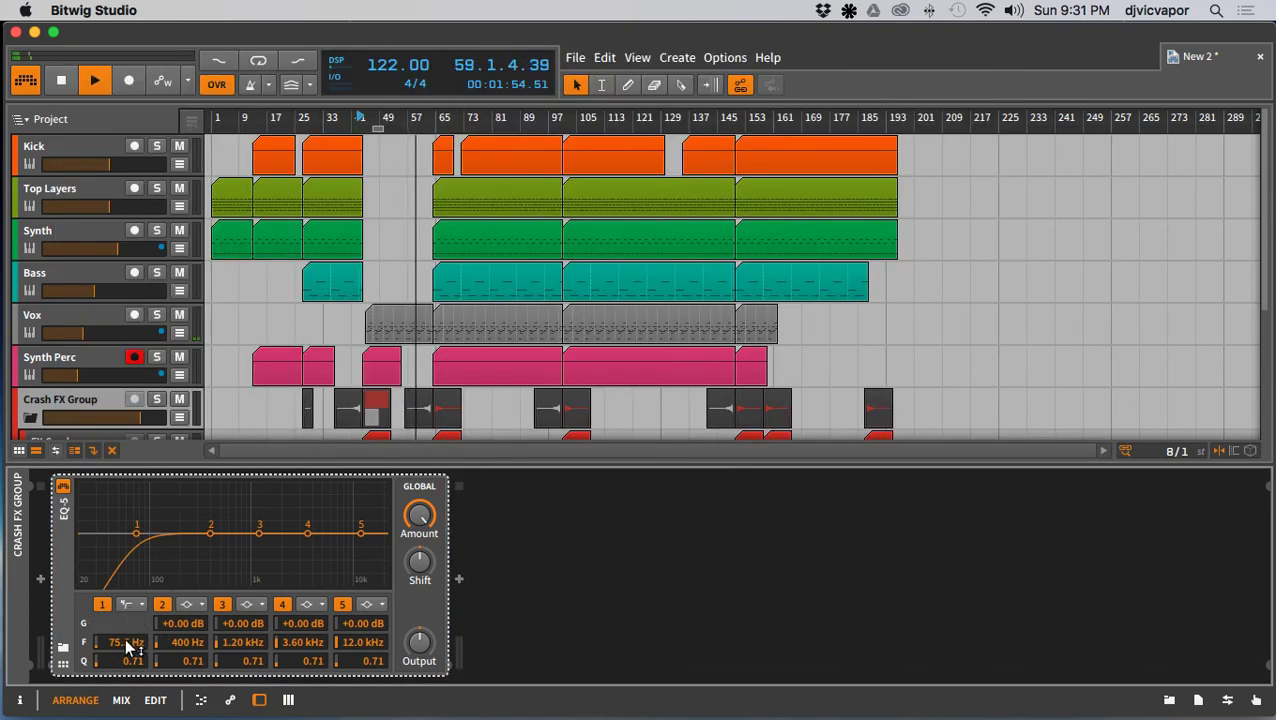
{"action": "left_click_drag", "start_coordinate": [128, 642], "coordinate": [128, 610]}
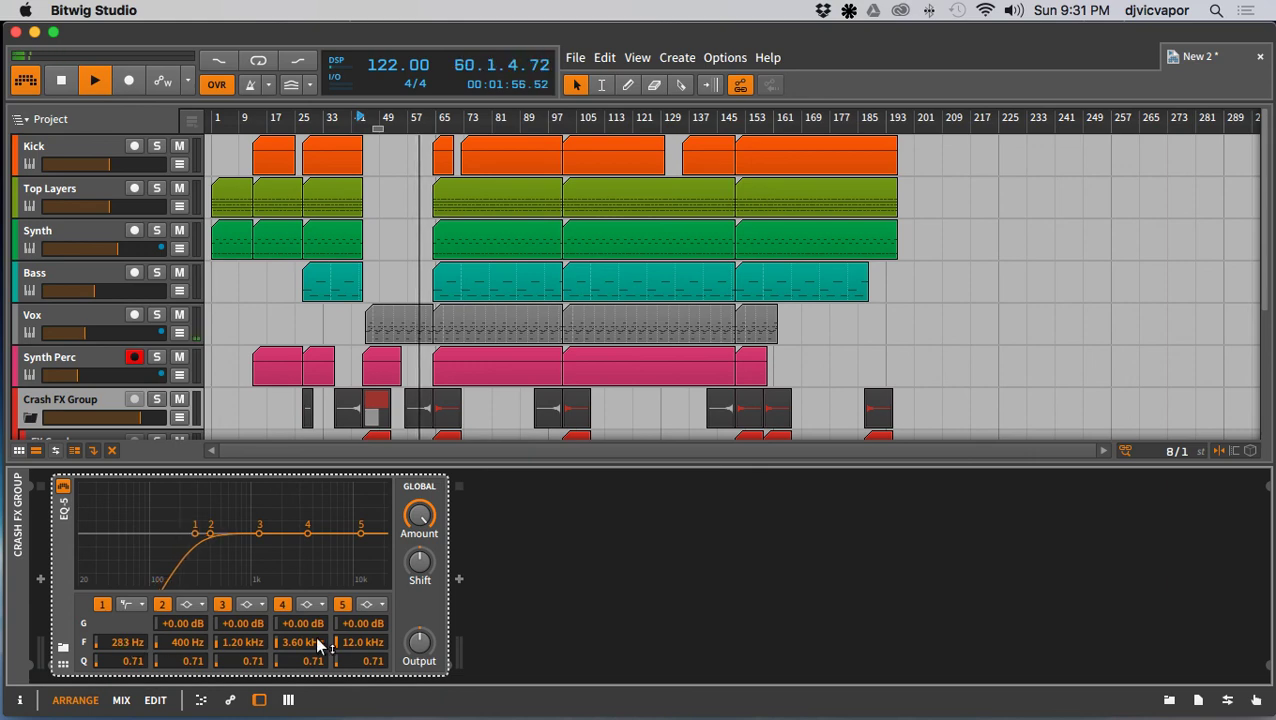
{"action": "left_click", "coordinate": [370, 605]}
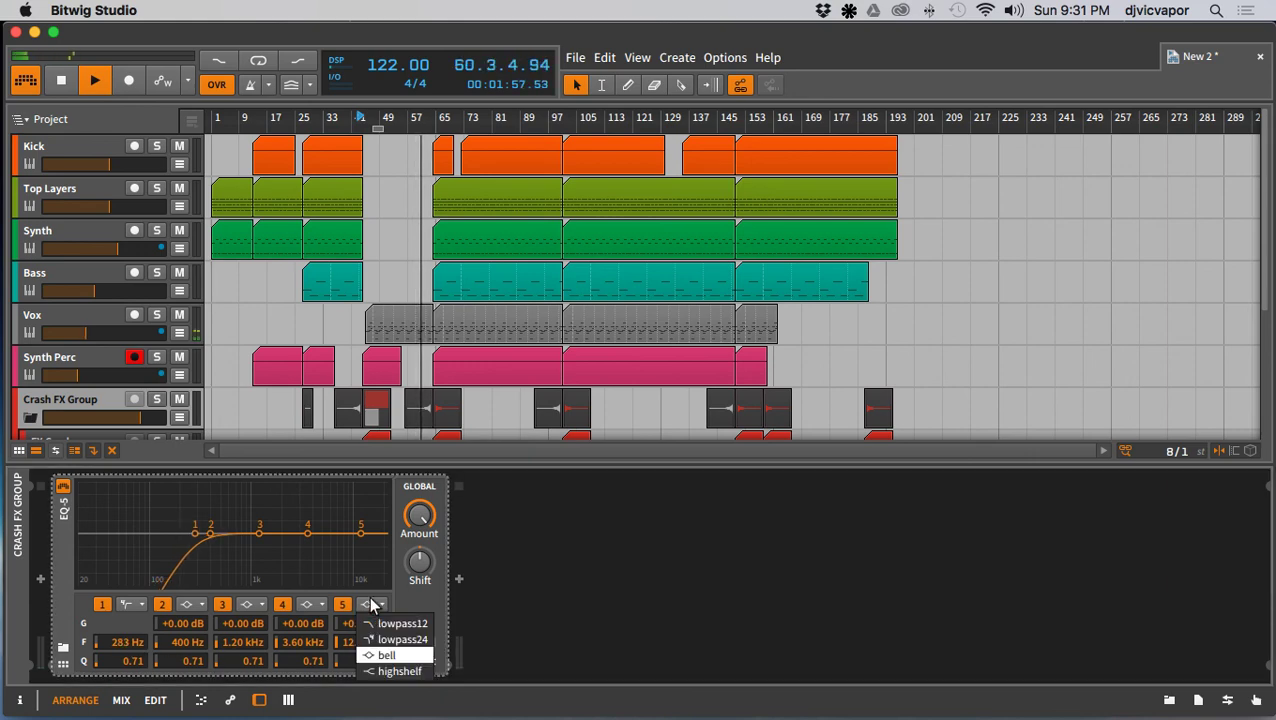
{"action": "left_click", "coordinate": [374, 671]}
{"action": "left_click_drag", "start_coordinate": [362, 537], "coordinate": [254, 524]}
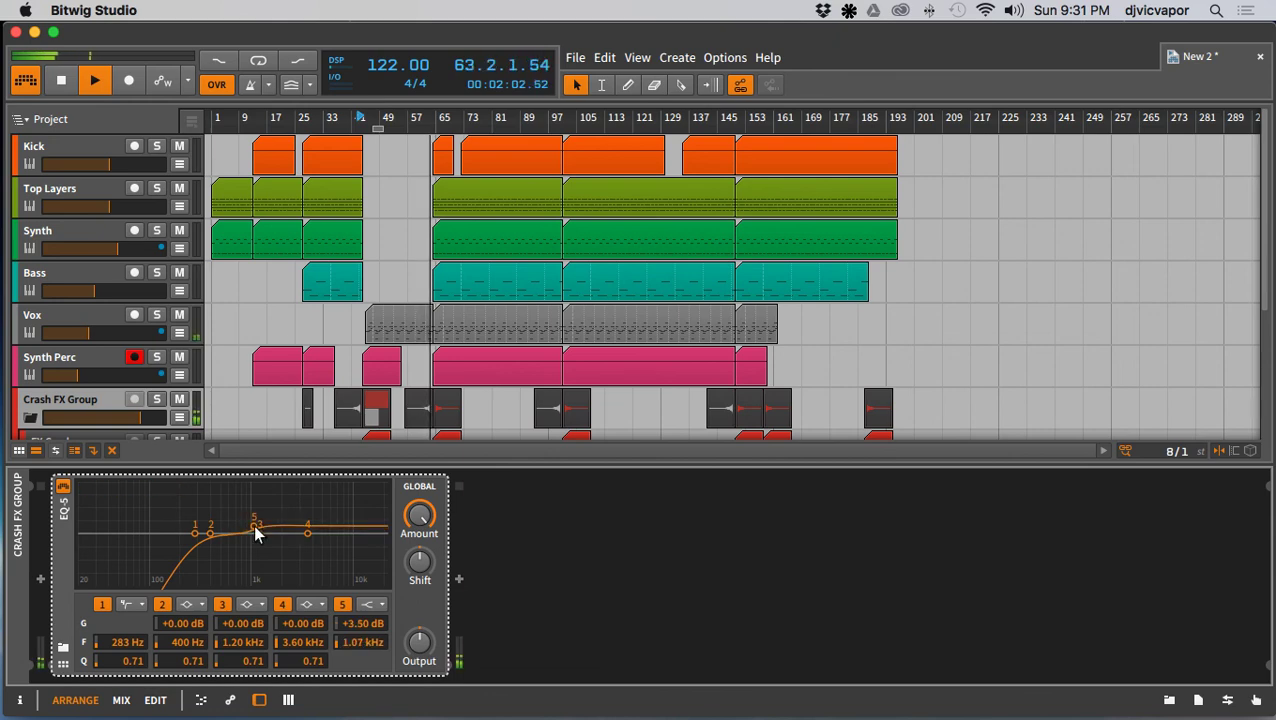
{"action": "mouse_move", "coordinate": [261, 532]}
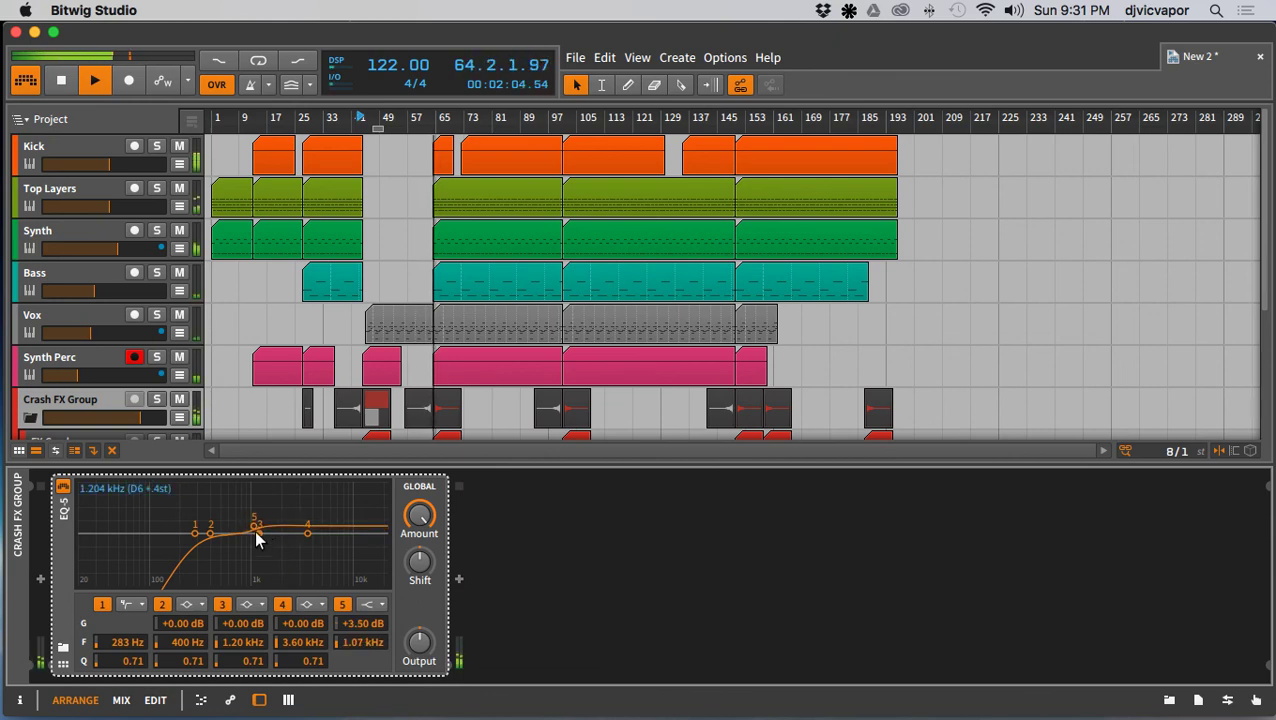
Step: Insert a Delay-2 after the EQ-5 on the Crash FX Group and replay from about bar 42
{"action": "left_click", "coordinate": [459, 579]}
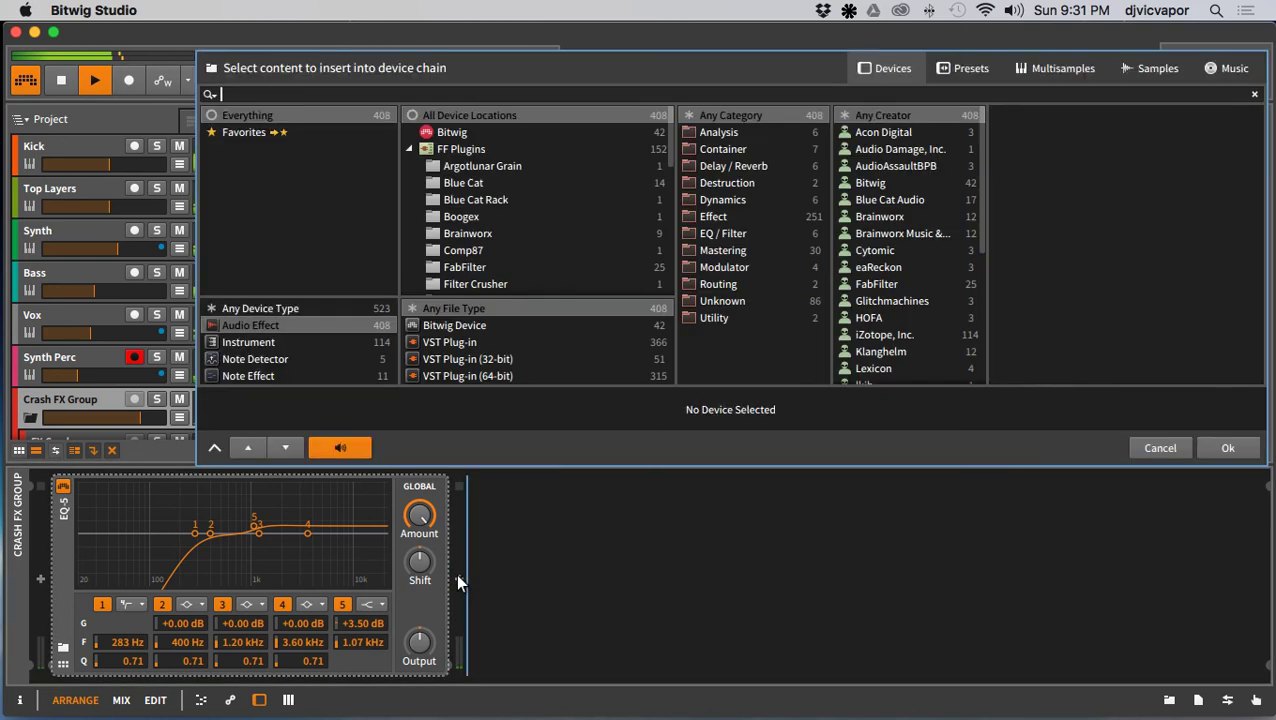
{"action": "left_click", "coordinate": [730, 166]}
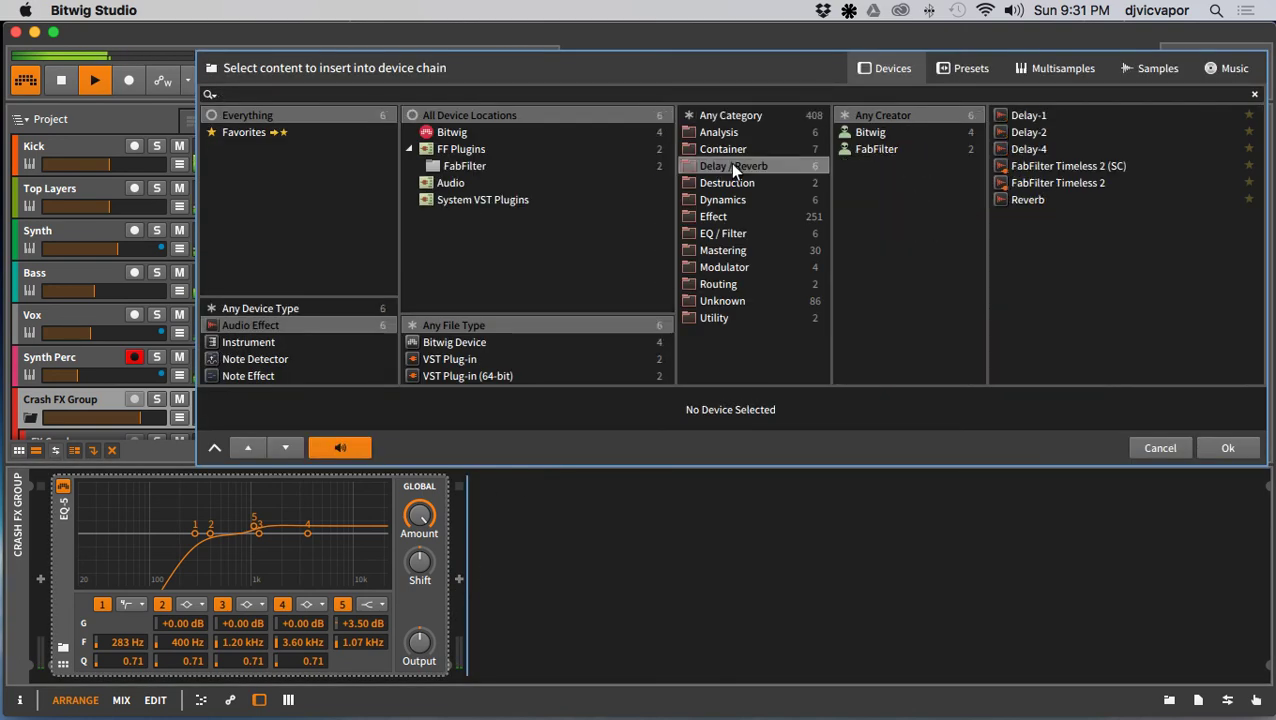
{"action": "left_click", "coordinate": [1019, 134]}
{"action": "left_click", "coordinate": [1222, 447]}
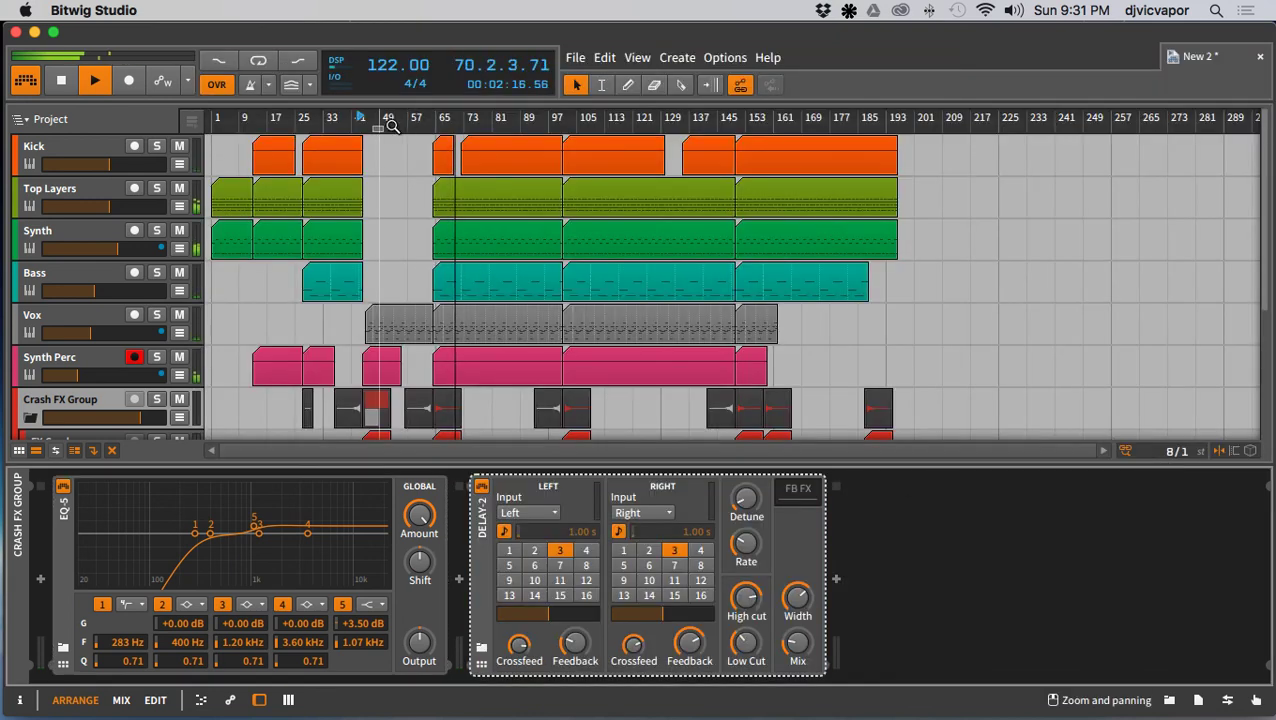
{"action": "key", "text": "space"}
{"action": "key", "text": "space"}
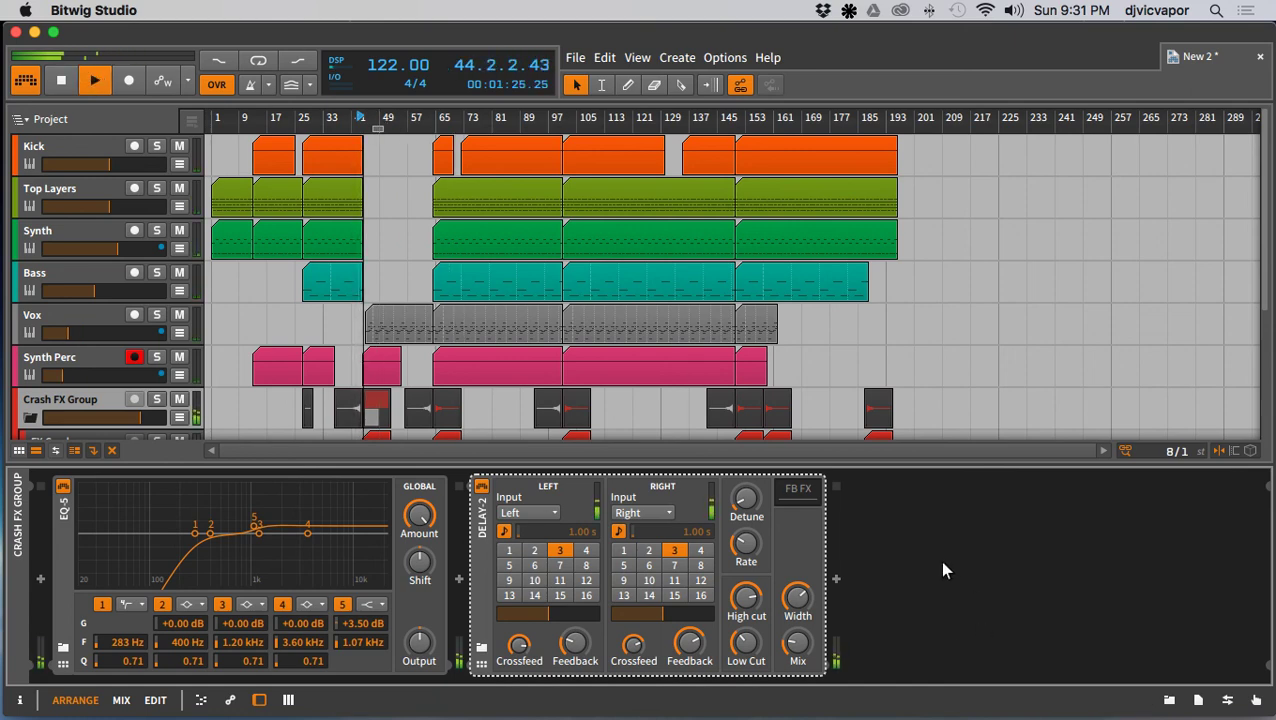
Step: Collapse the Delay-2 and EQ-5 devices and lower the Crash FX Group's volume to about -9.6 dB
{"action": "double_click", "coordinate": [484, 575]}
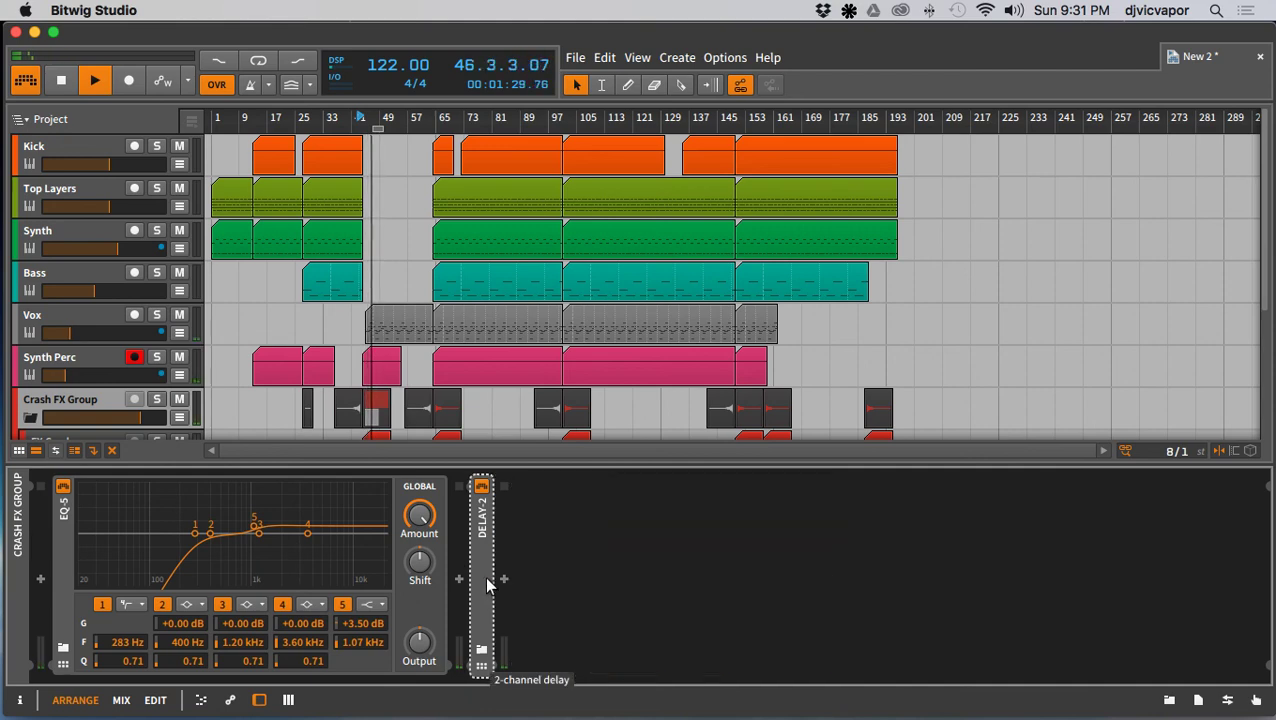
{"action": "double_click", "coordinate": [68, 597]}
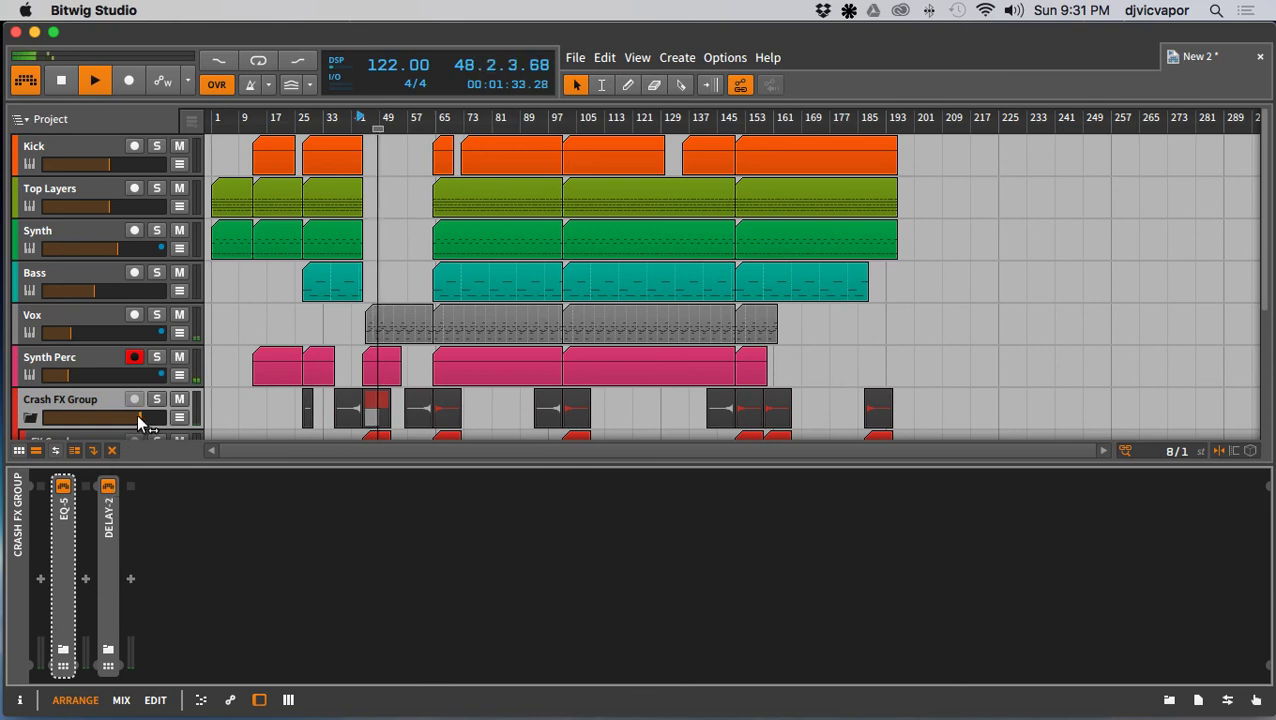
{"action": "left_click_drag", "start_coordinate": [140, 423], "coordinate": [128, 423]}
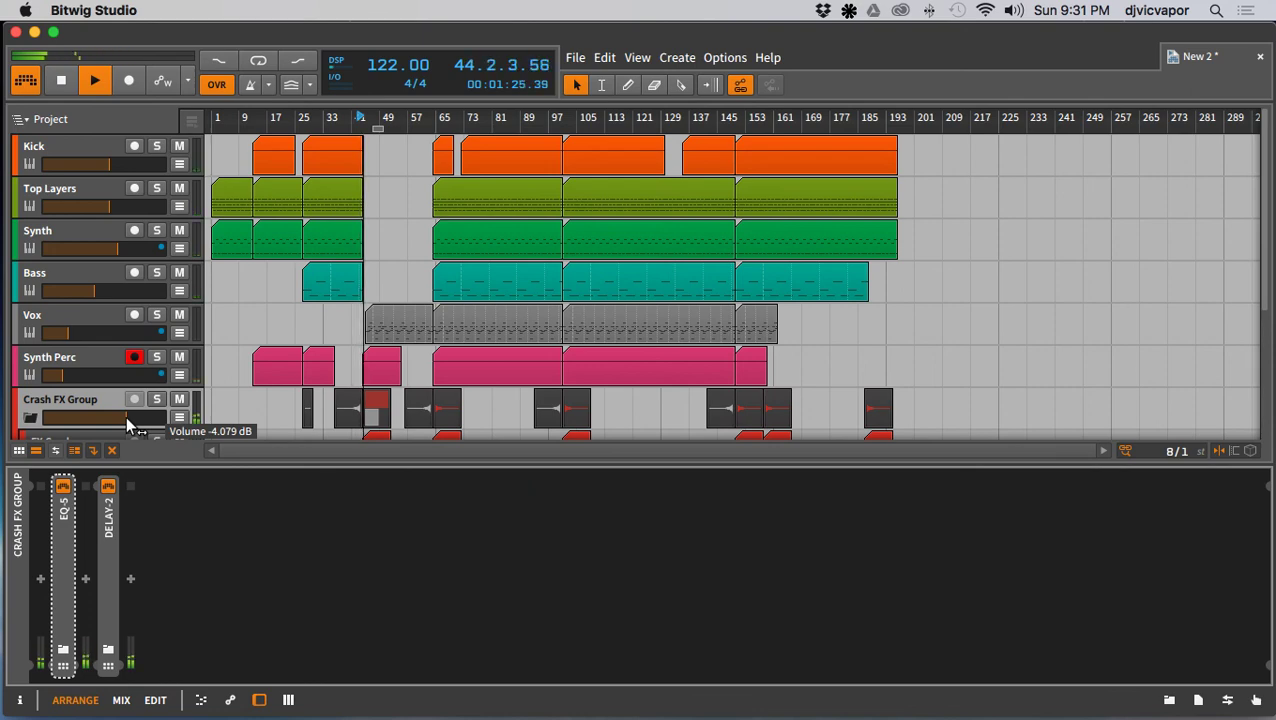
{"action": "left_click_drag", "start_coordinate": [126, 416], "coordinate": [113, 416]}
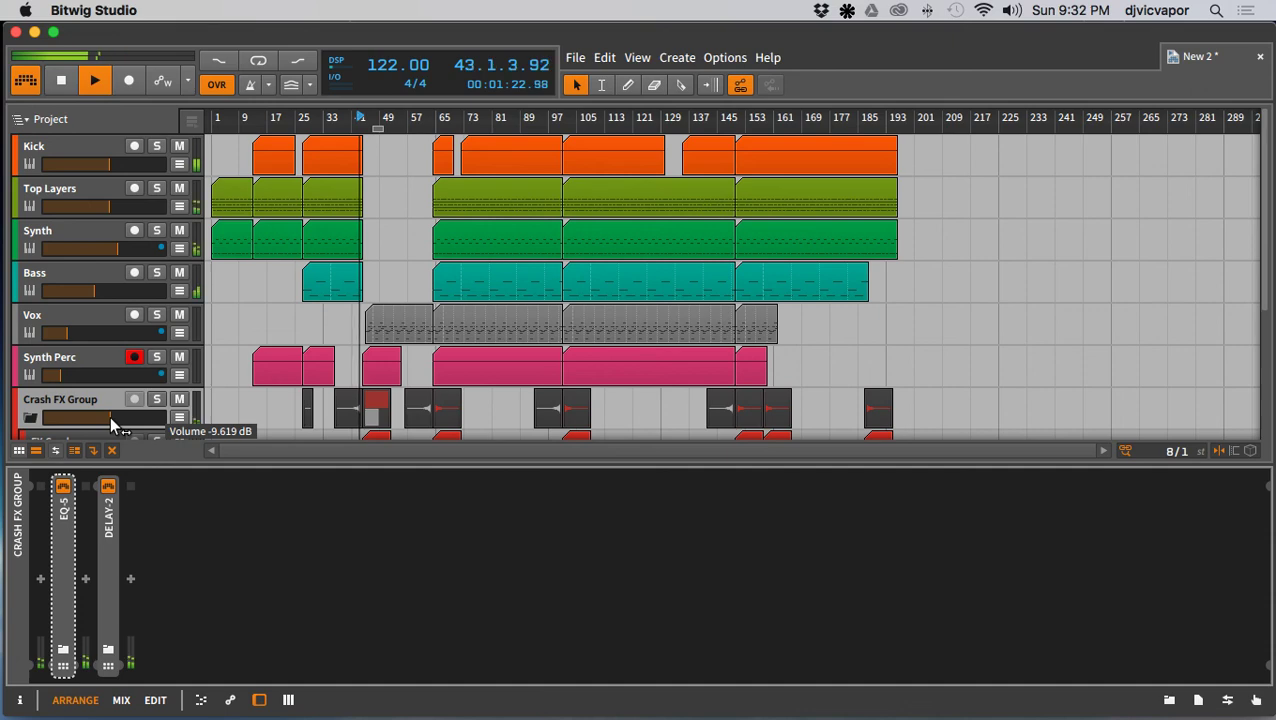
Step: Delete the short Reverse Crash clips at about bars 27 and 44 and fold the Crash FX Group
{"action": "left_click_drag", "start_coordinate": [456, 464], "coordinate": [425, 717]}
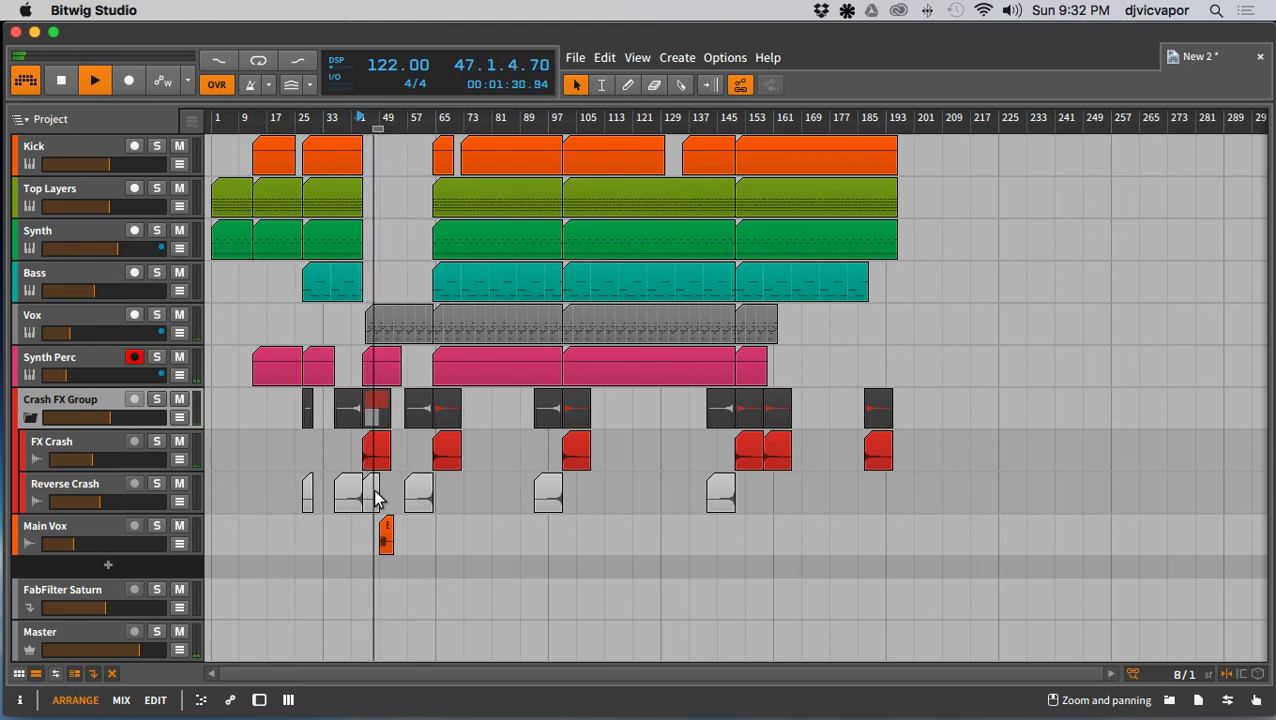
{"action": "key", "text": "Delete"}
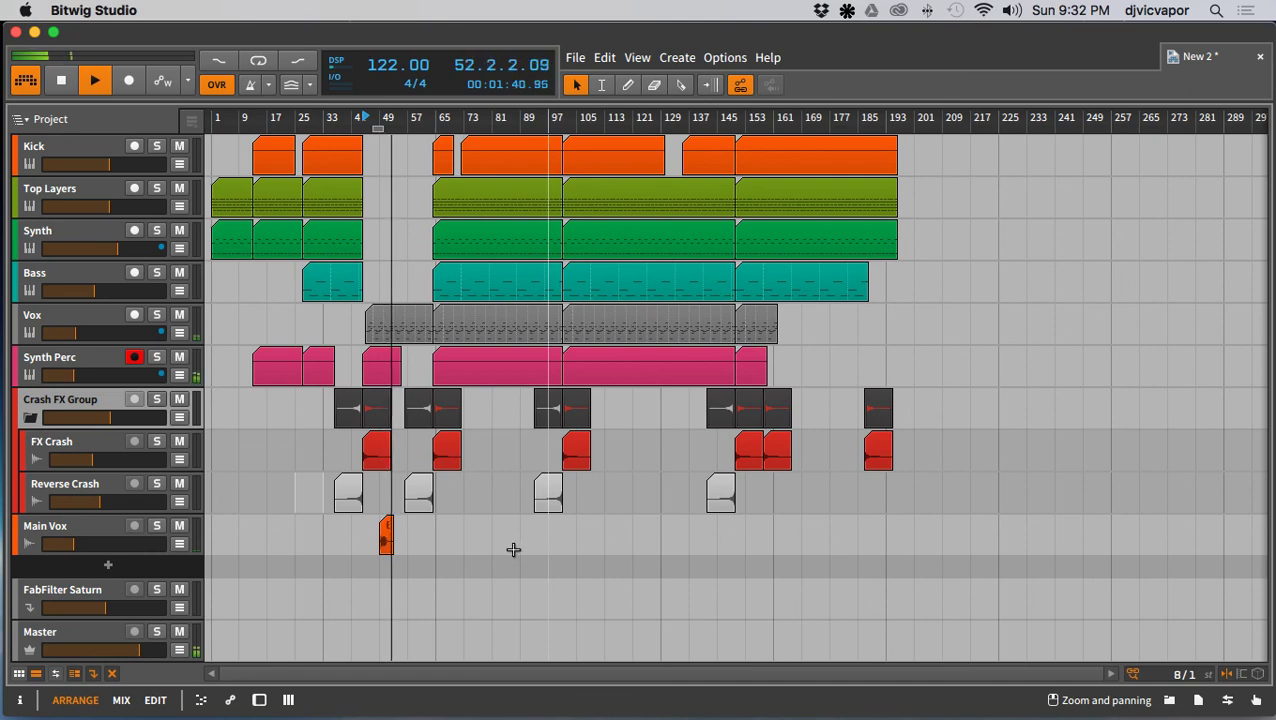
{"action": "left_click", "coordinate": [31, 418]}
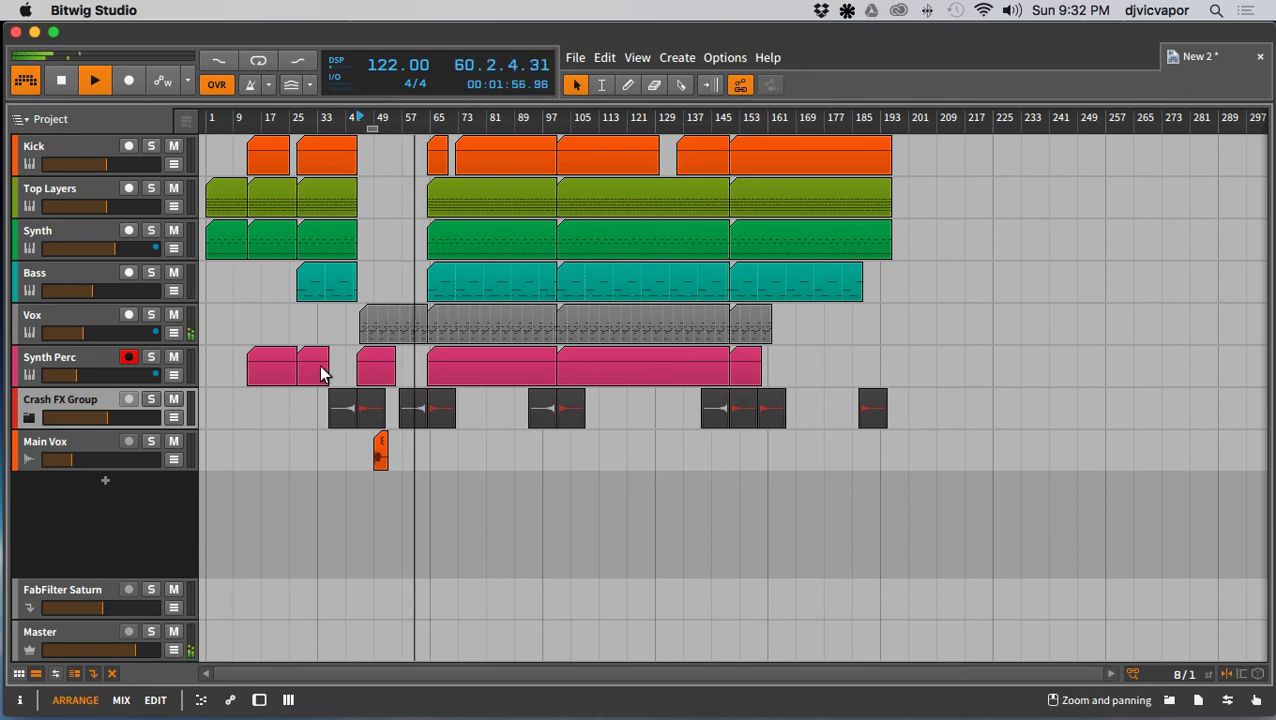
Step: Delete the Synth Perc clip starting at bar 44 and show the Top Layers automation lane
{"action": "left_click", "coordinate": [376, 370]}
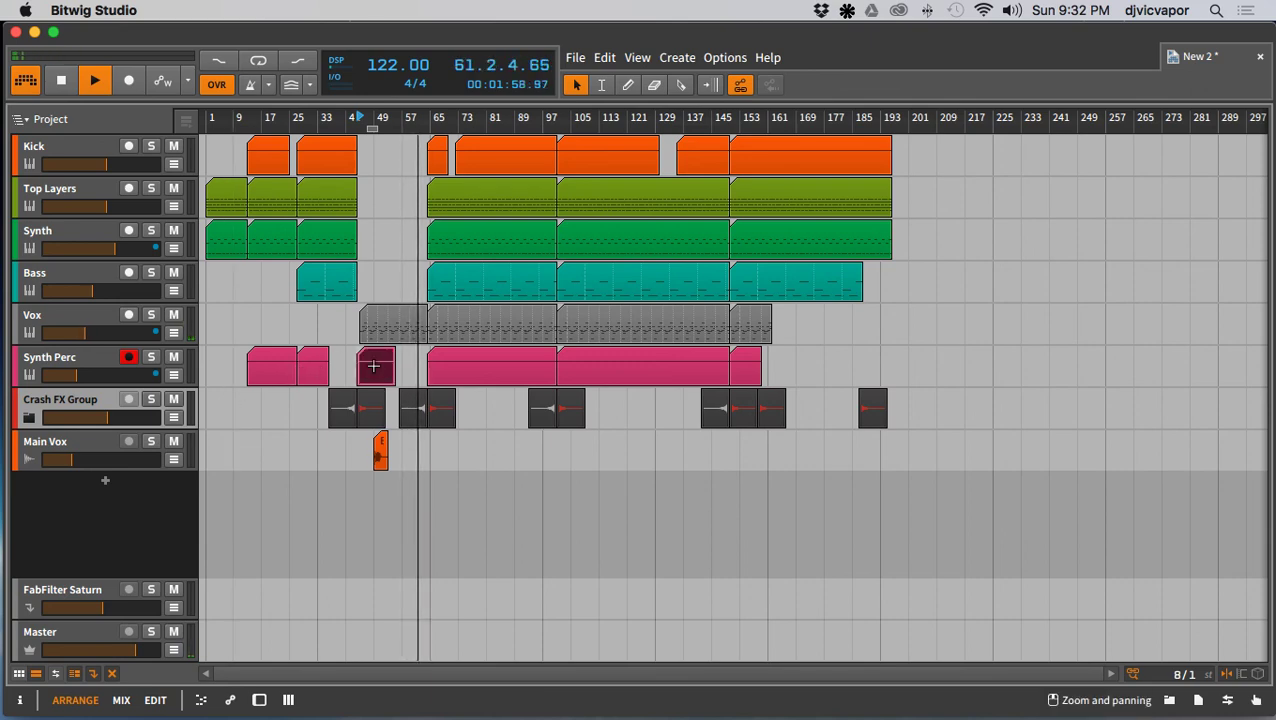
{"action": "key", "text": "Delete"}
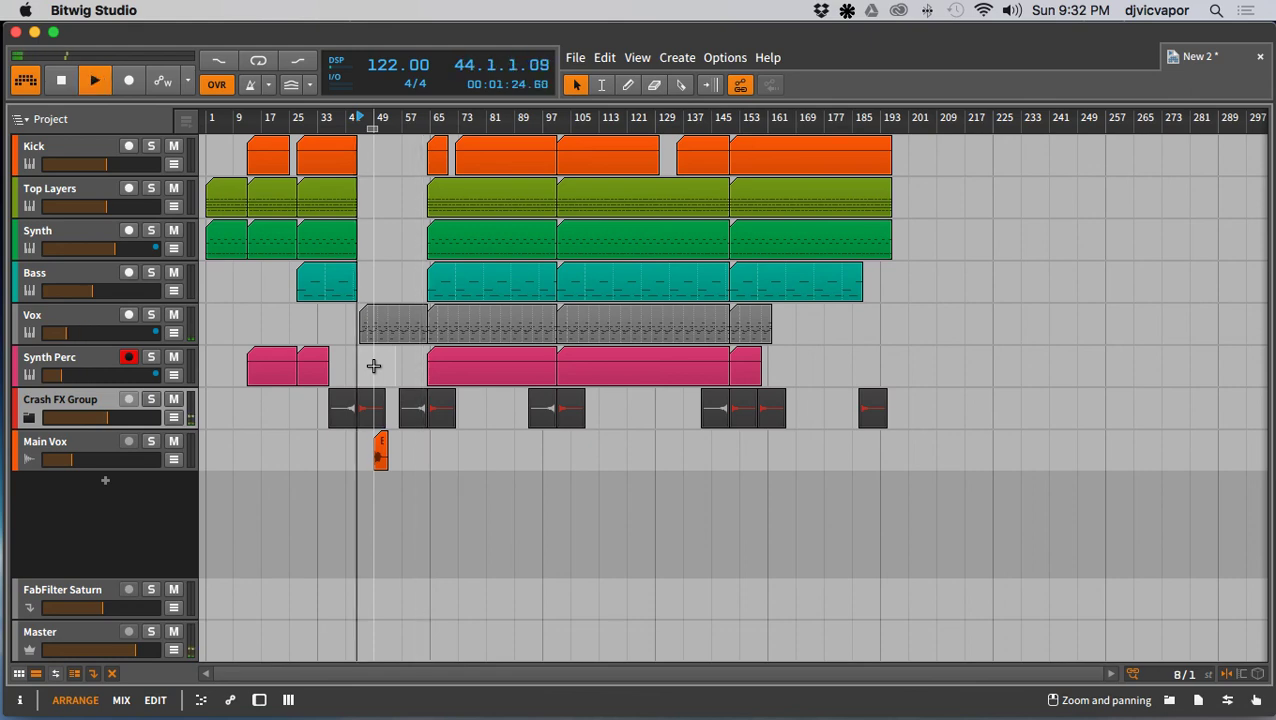
{"action": "left_click", "coordinate": [174, 206]}
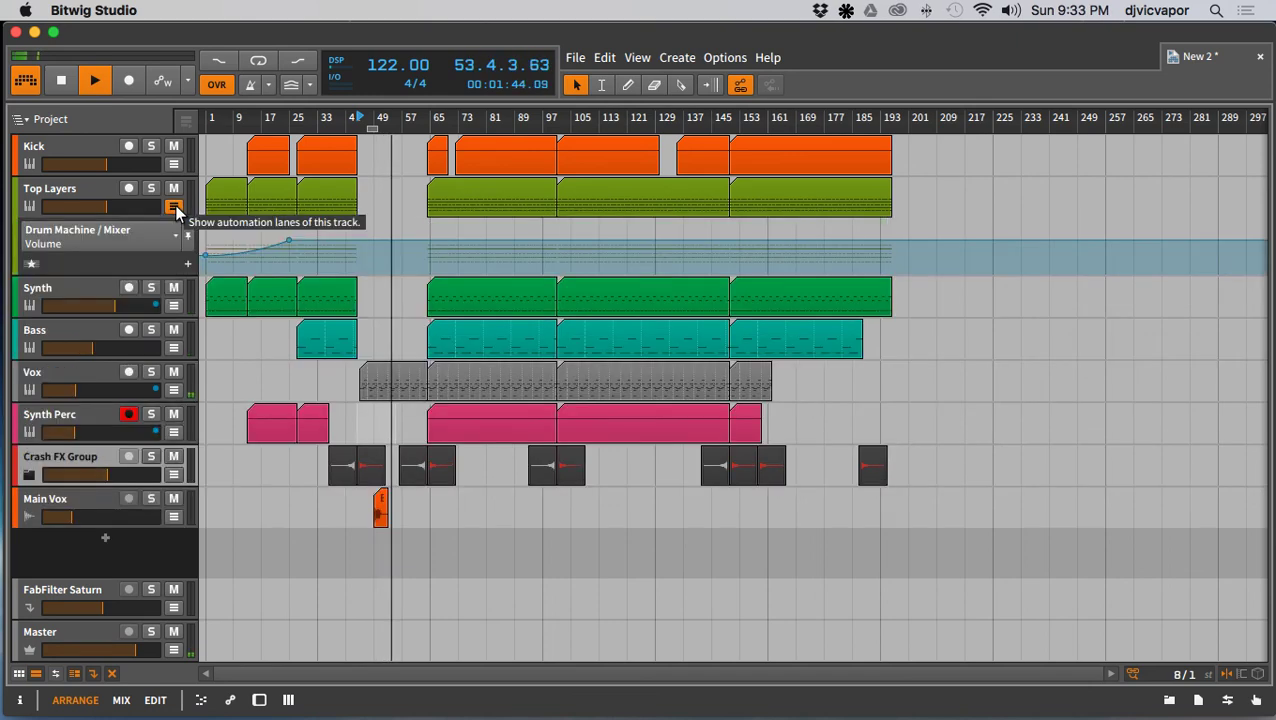
Step: Extend the start of the Top Layers clip after the break back to bar 44, closing the gap
{"action": "left_click", "coordinate": [343, 207]}
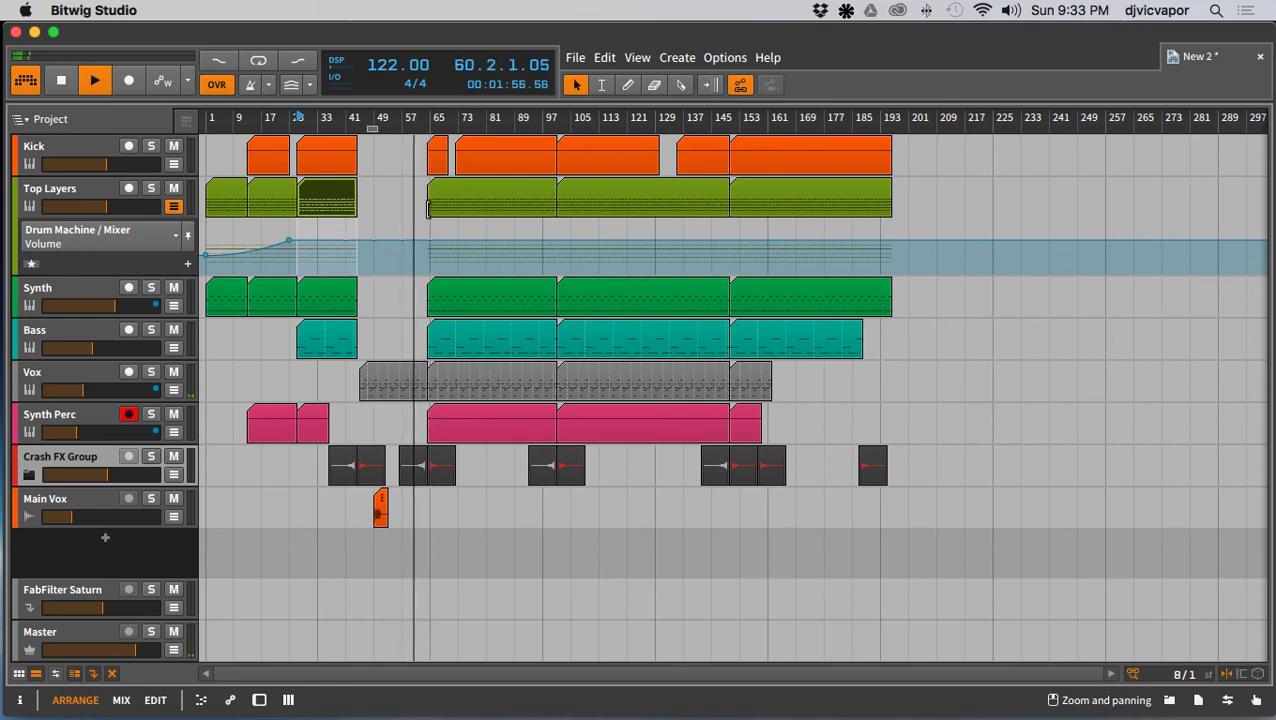
{"action": "left_click", "coordinate": [430, 208]}
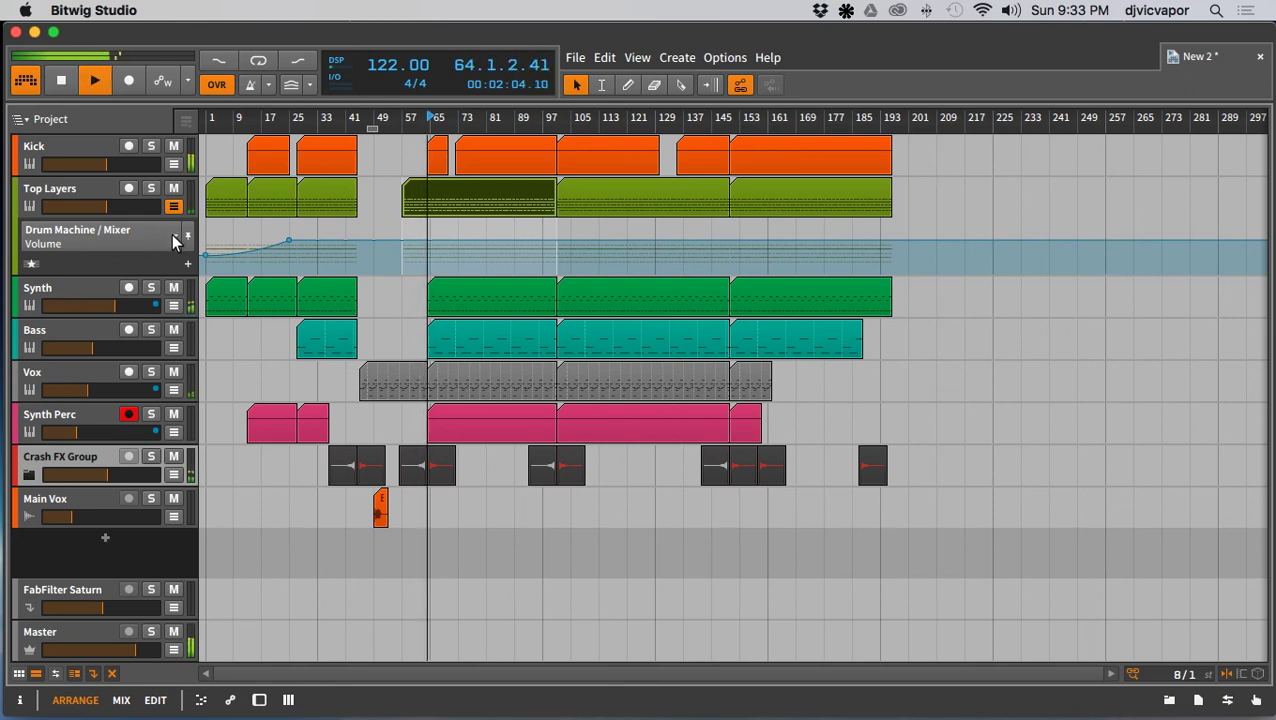
{"action": "left_click_drag", "start_coordinate": [374, 120], "coordinate": [368, 120]}
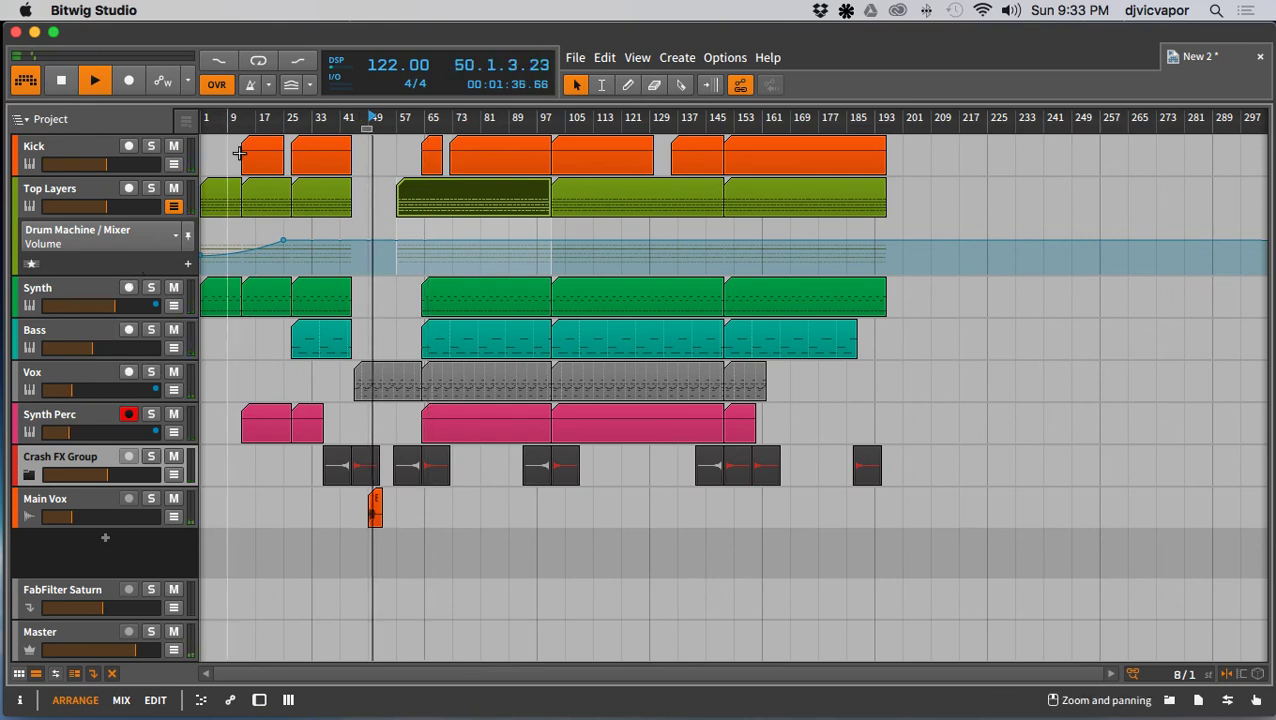
{"action": "left_click_drag", "start_coordinate": [350, 120], "coordinate": [393, 121]}
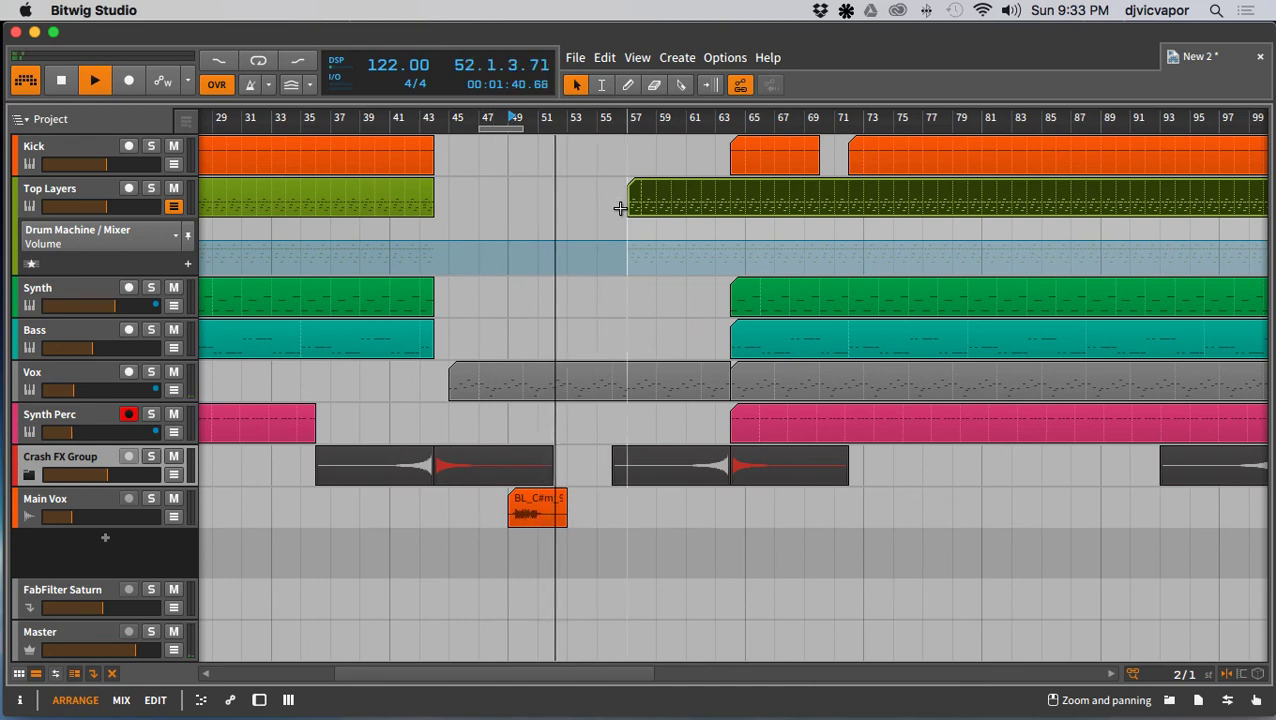
{"action": "left_click_drag", "start_coordinate": [628, 207], "coordinate": [434, 208]}
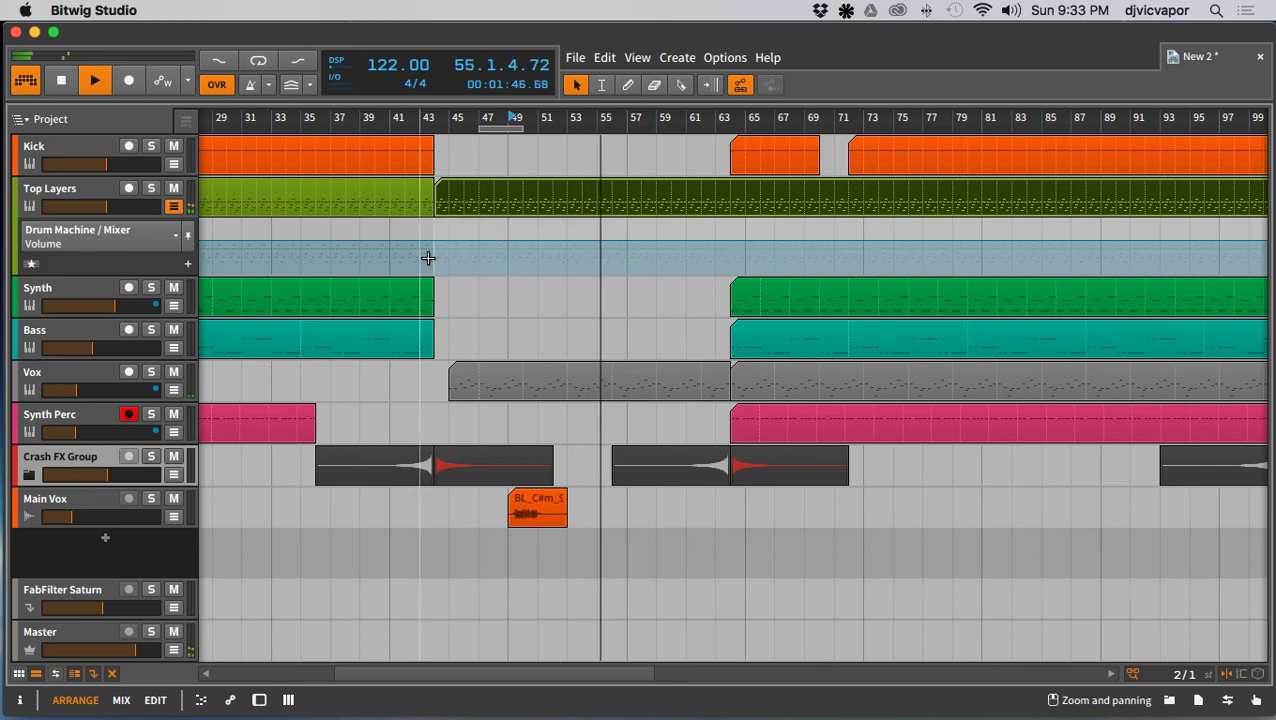
Step: Replay the break from bar 41 and look through the Drum Machine parameters available for Top Layers automation
{"action": "key", "text": "space"}
{"action": "key", "text": "space"}
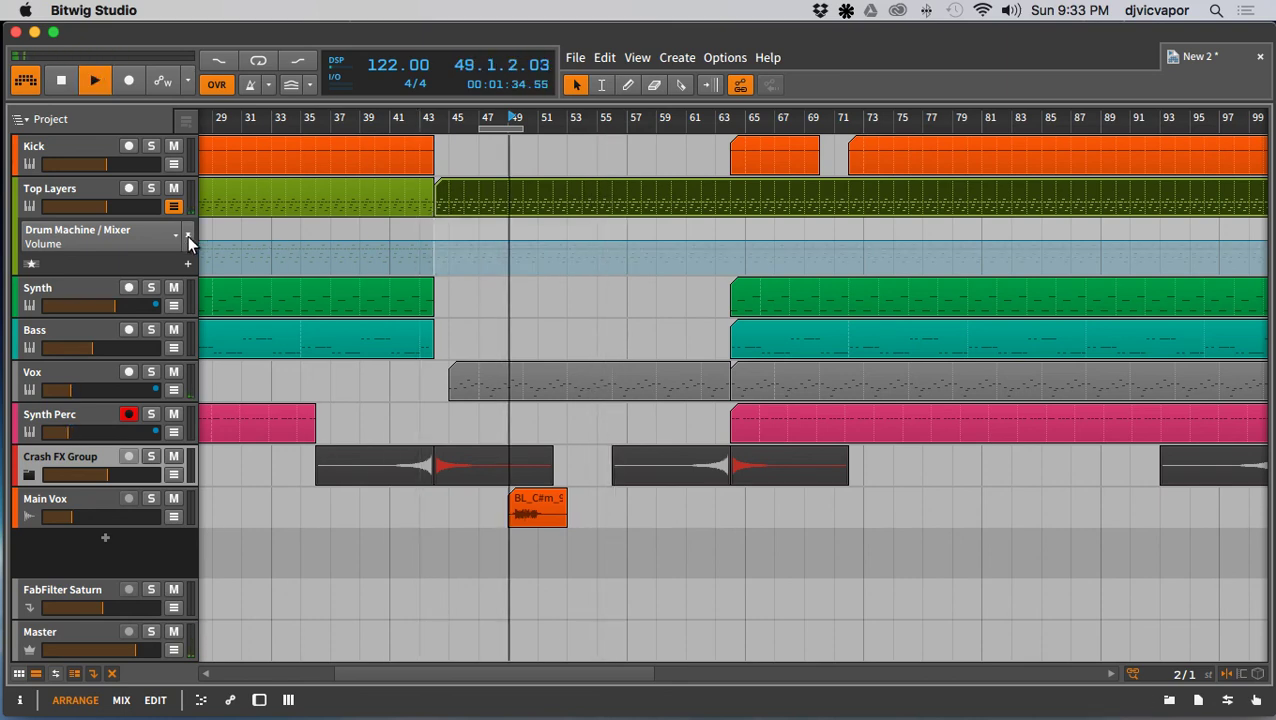
{"action": "left_click", "coordinate": [390, 117]}
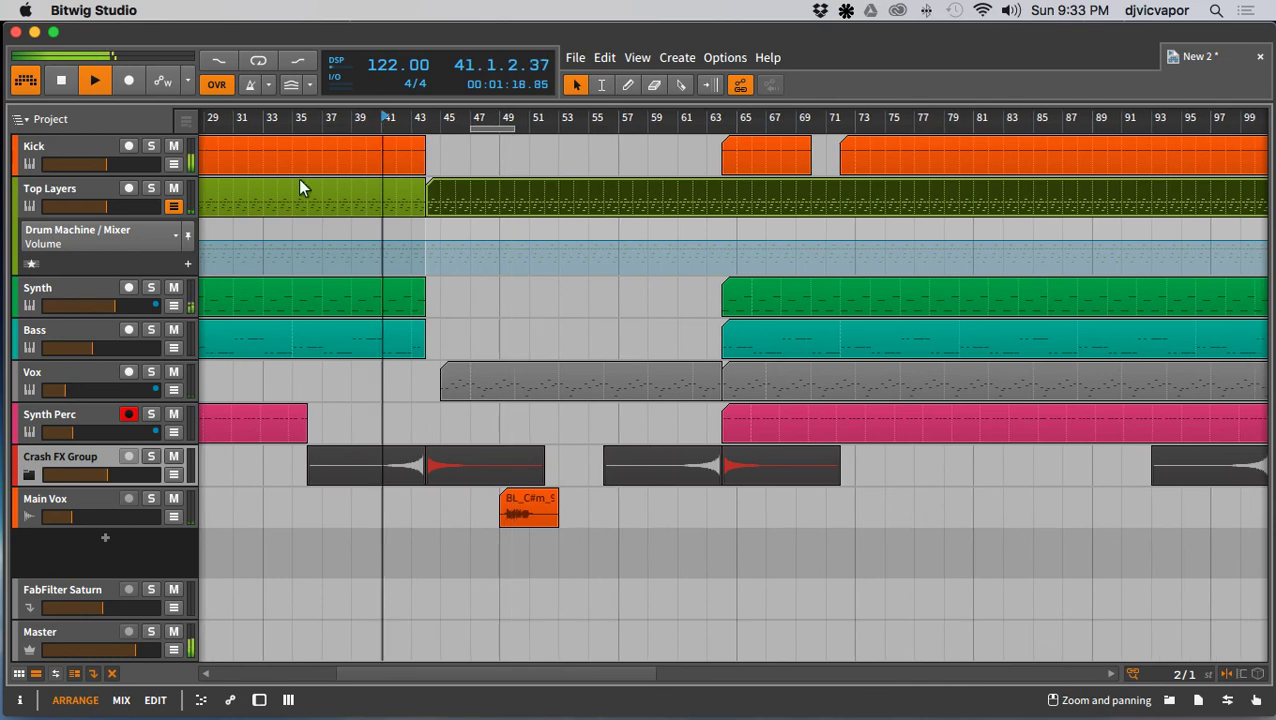
{"action": "left_click", "coordinate": [174, 238]}
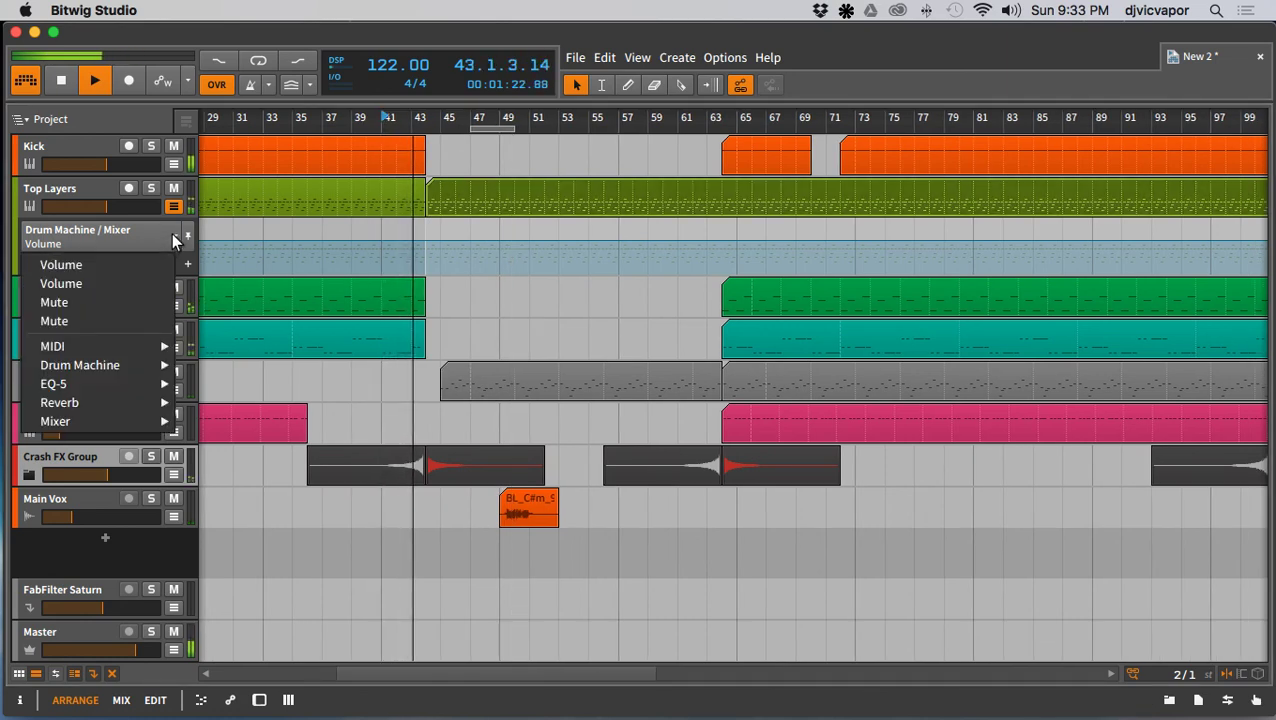
{"action": "mouse_move", "coordinate": [143, 366]}
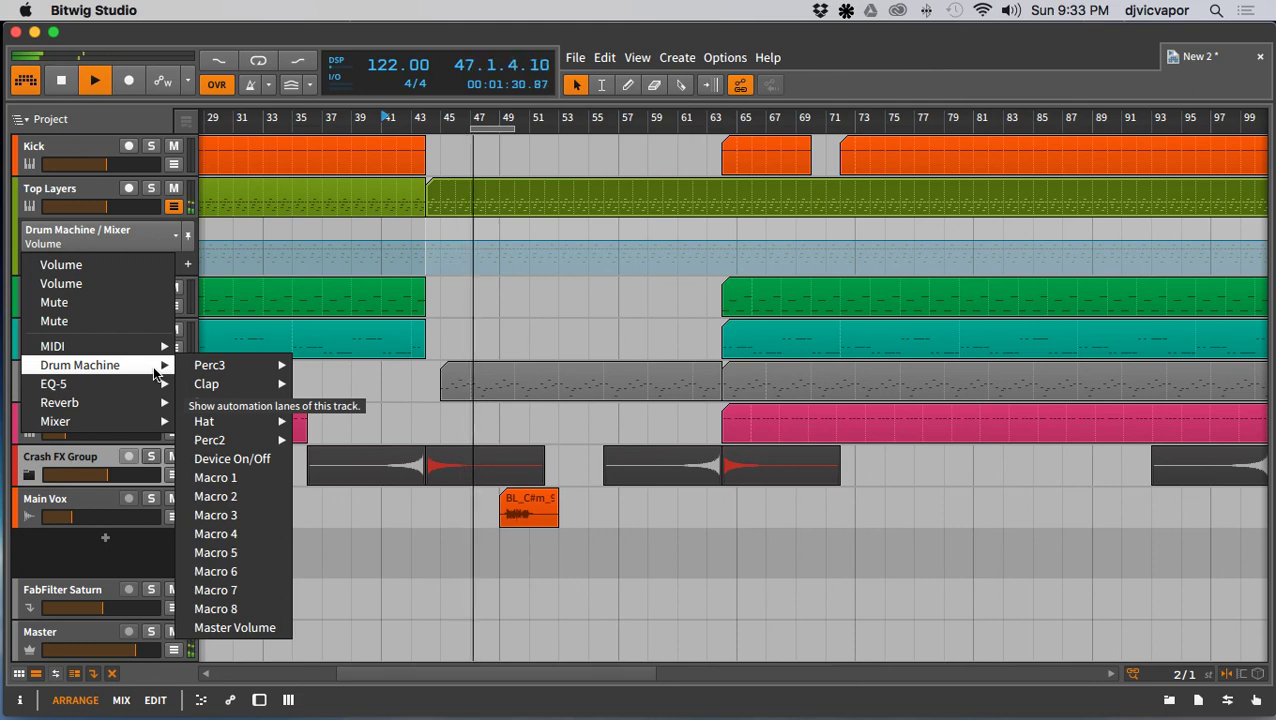
{"action": "left_click", "coordinate": [843, 80]}
Step: Split the extended Top Layers clip at bar 63 and lengthen the break portion to end at bar 64
{"action": "left_click", "coordinate": [682, 85]}
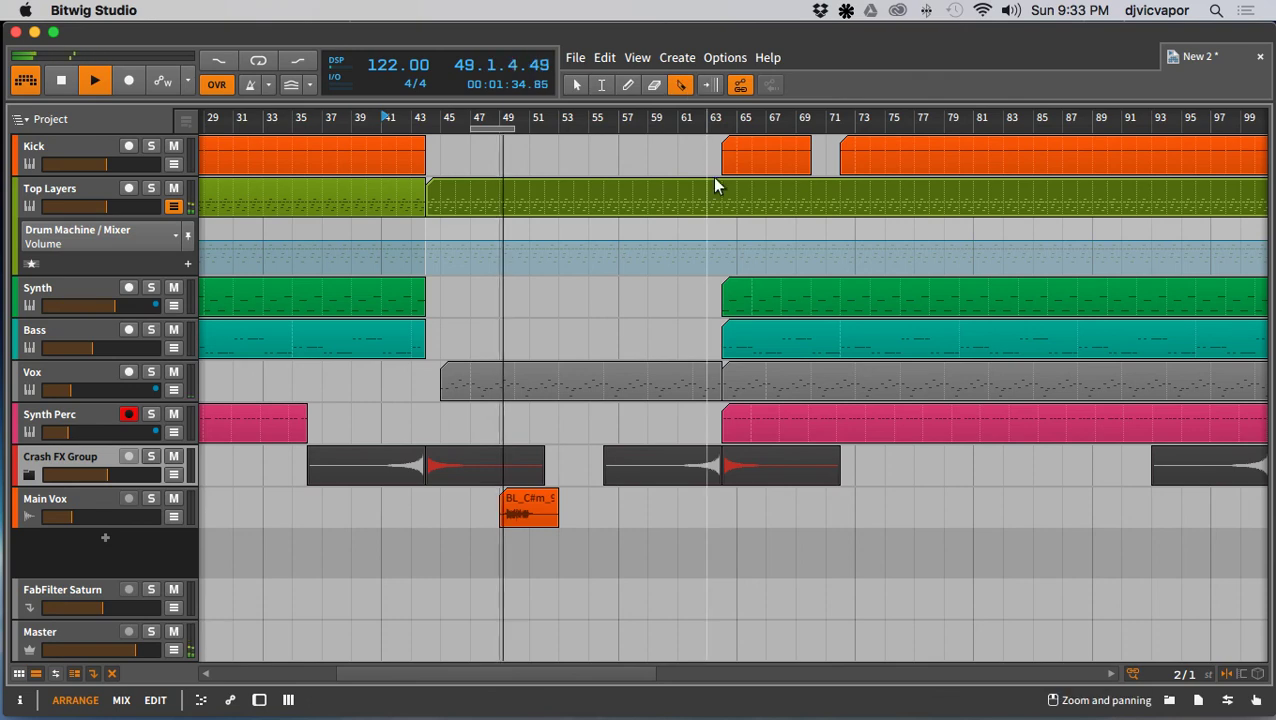
{"action": "left_click", "coordinate": [716, 188]}
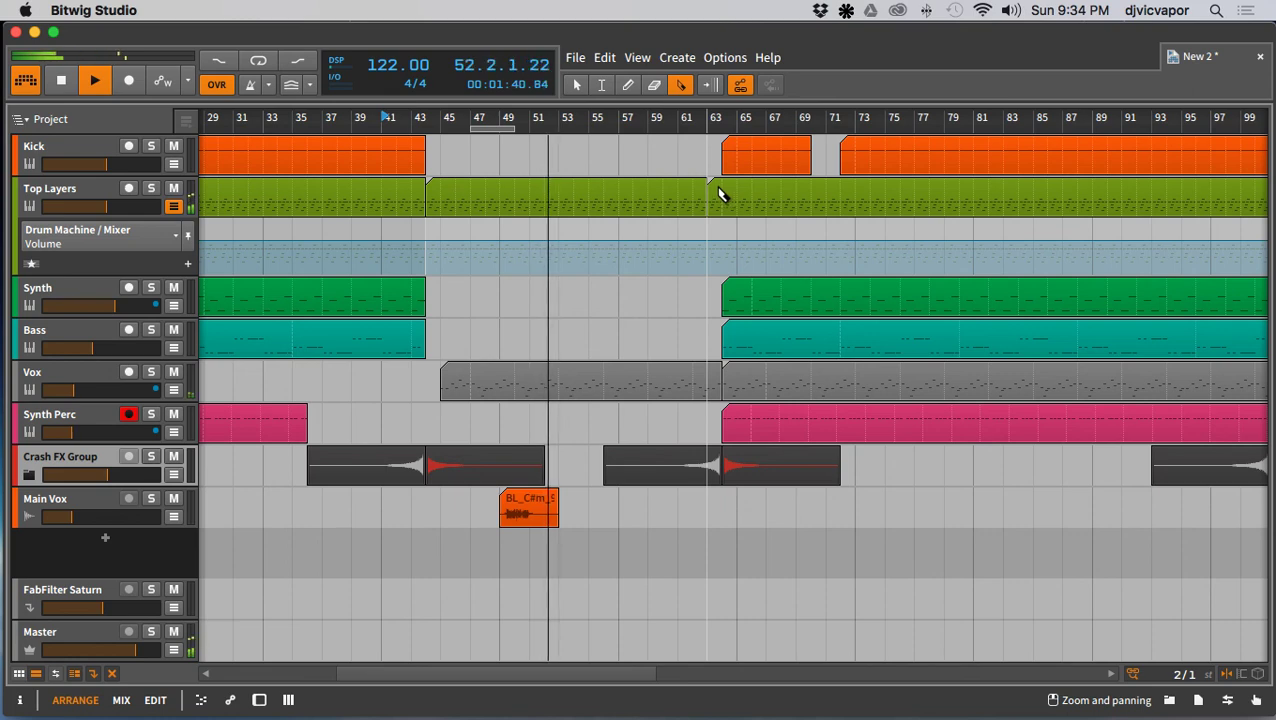
{"action": "left_click", "coordinate": [575, 87]}
{"action": "left_click", "coordinate": [702, 200]}
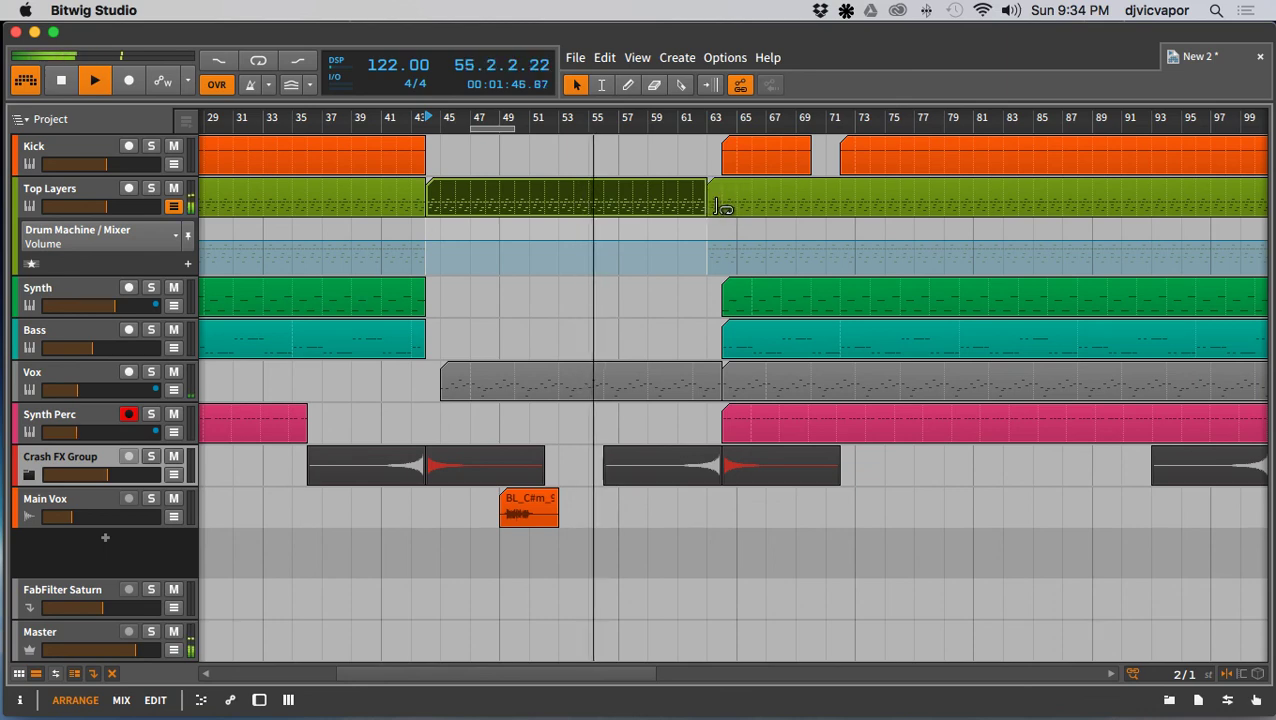
{"action": "left_click_drag", "start_coordinate": [718, 207], "coordinate": [722, 208]}
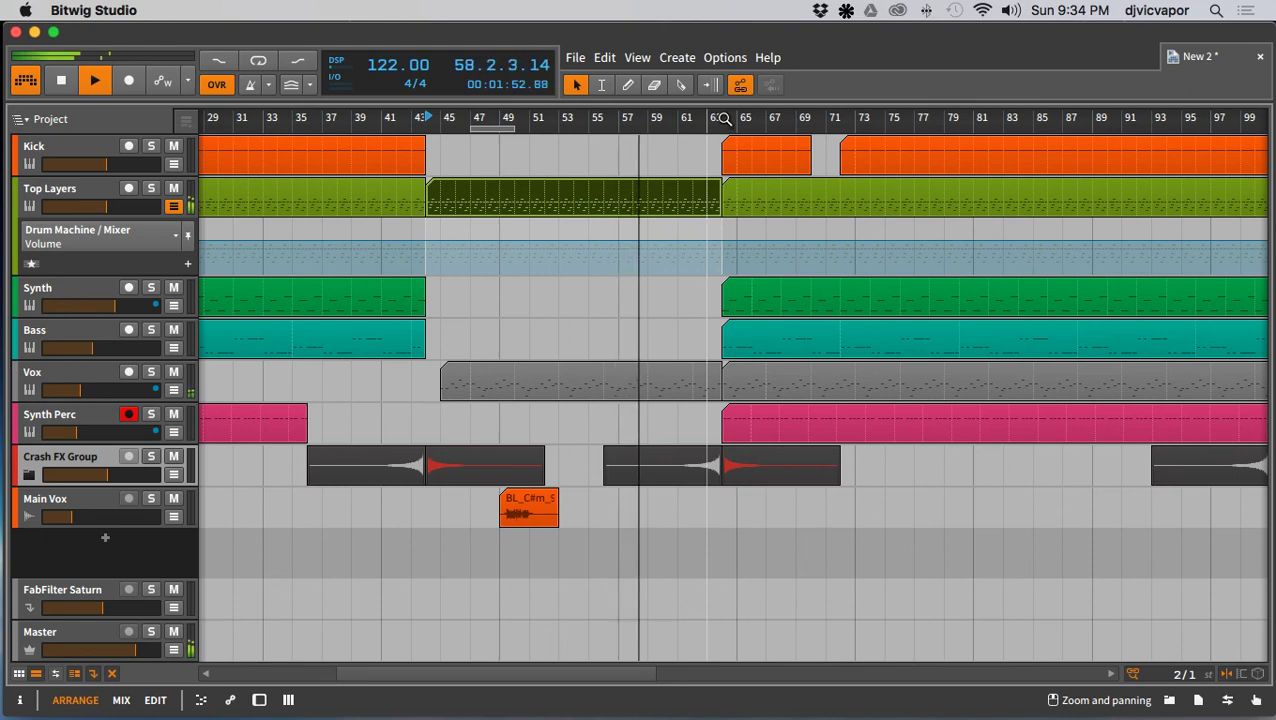
Step: Open the Top Layers break clip in an enlarged note editor and delete its Perc3, Perc1 and Clap notes
{"action": "left_click_drag", "start_coordinate": [724, 118], "coordinate": [636, 143]}
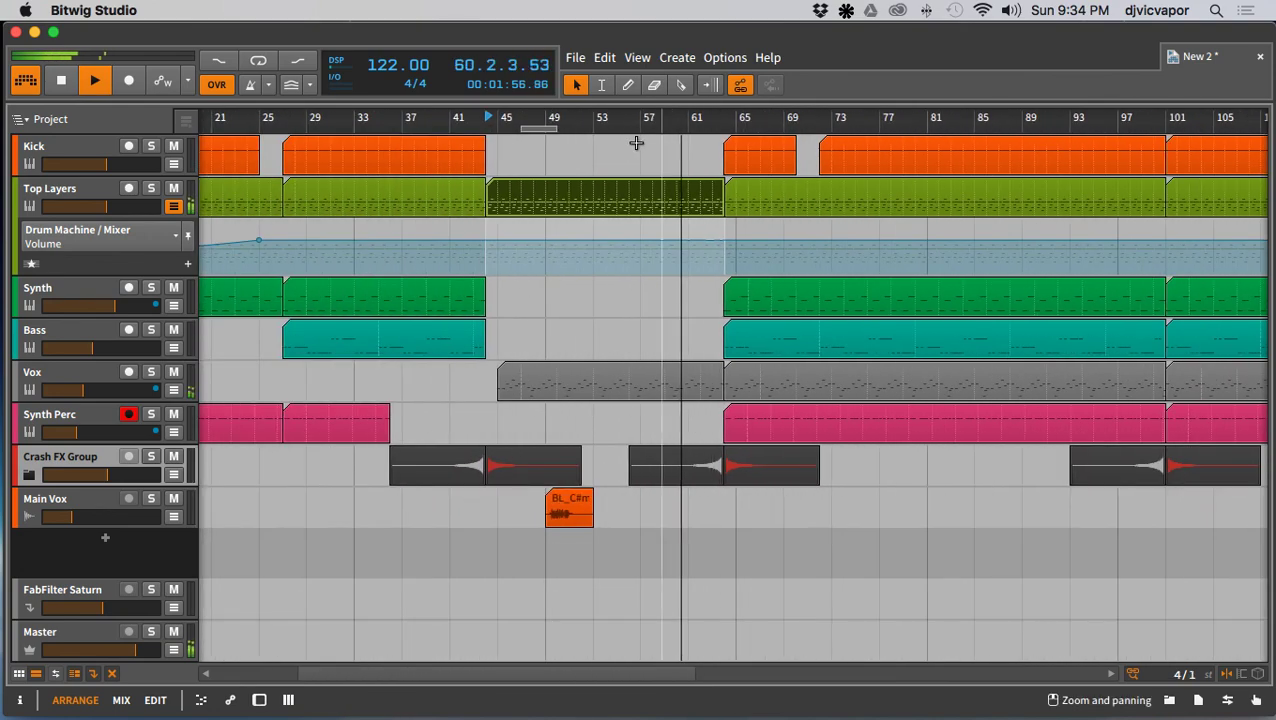
{"action": "double_click", "coordinate": [570, 193]}
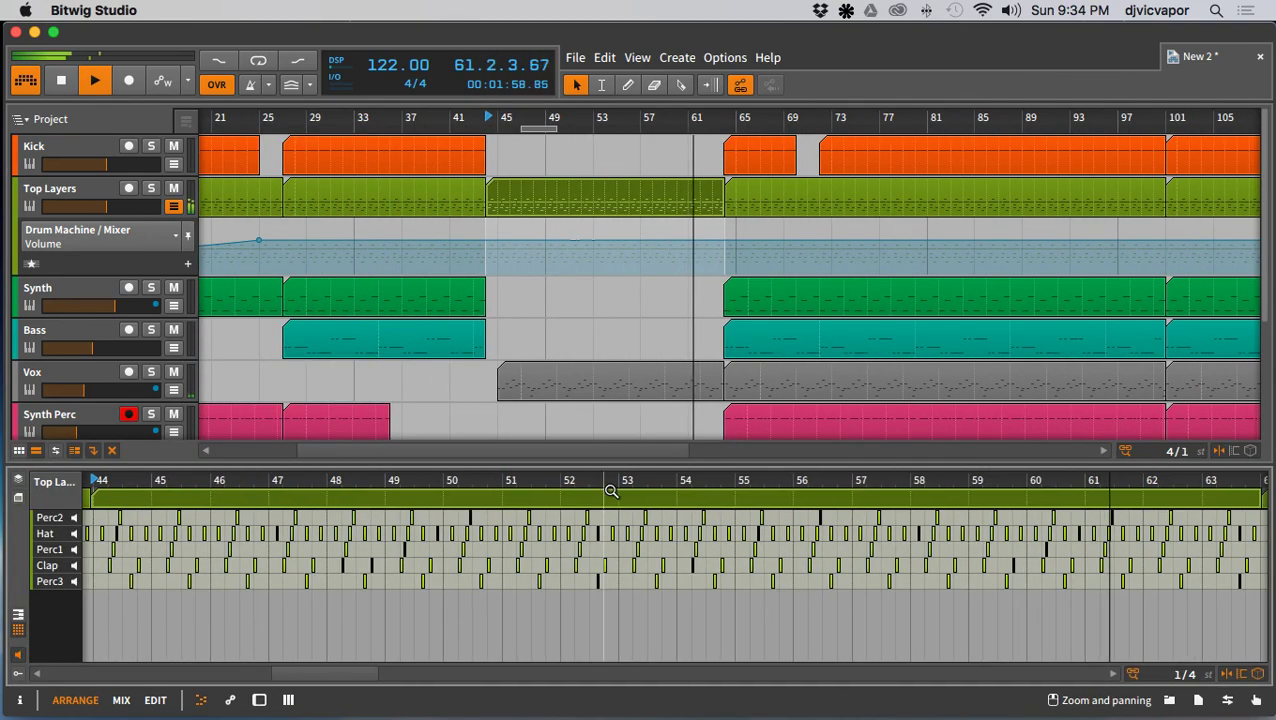
{"action": "left_click_drag", "start_coordinate": [607, 464], "coordinate": [616, 185]}
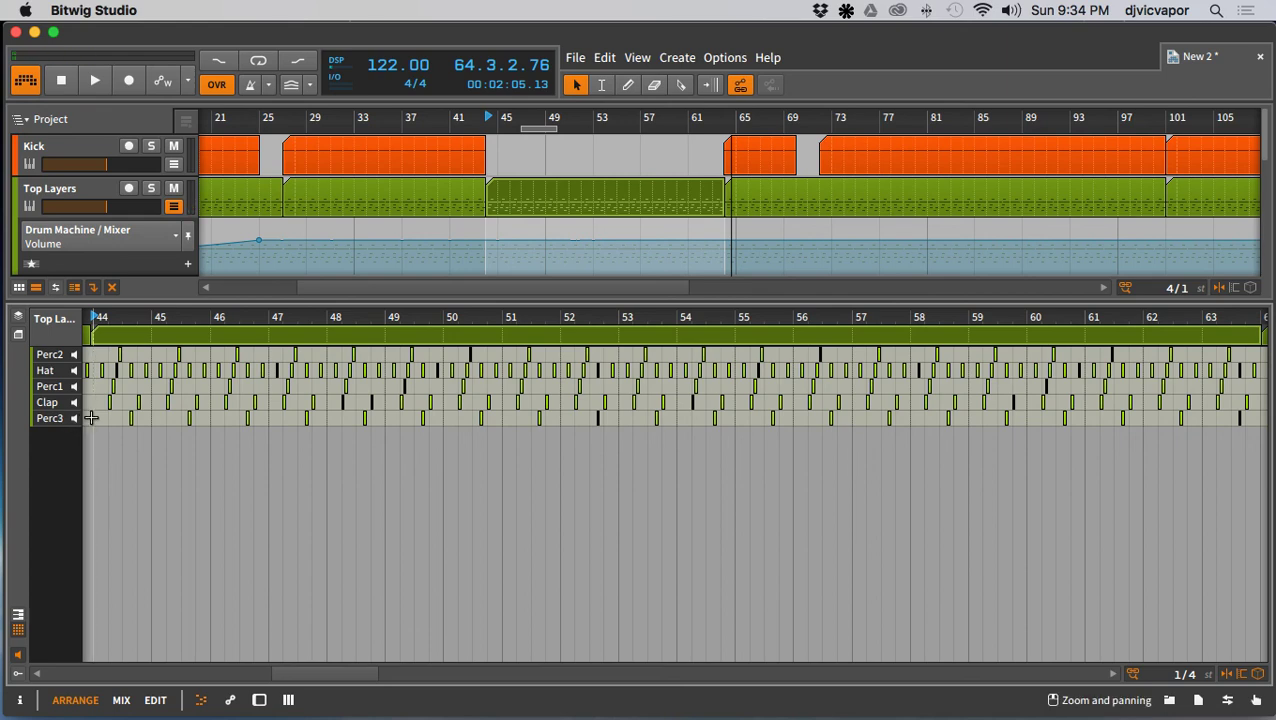
{"action": "left_click_drag", "start_coordinate": [90, 418], "coordinate": [1251, 448]}
{"action": "key", "text": "Delete"}
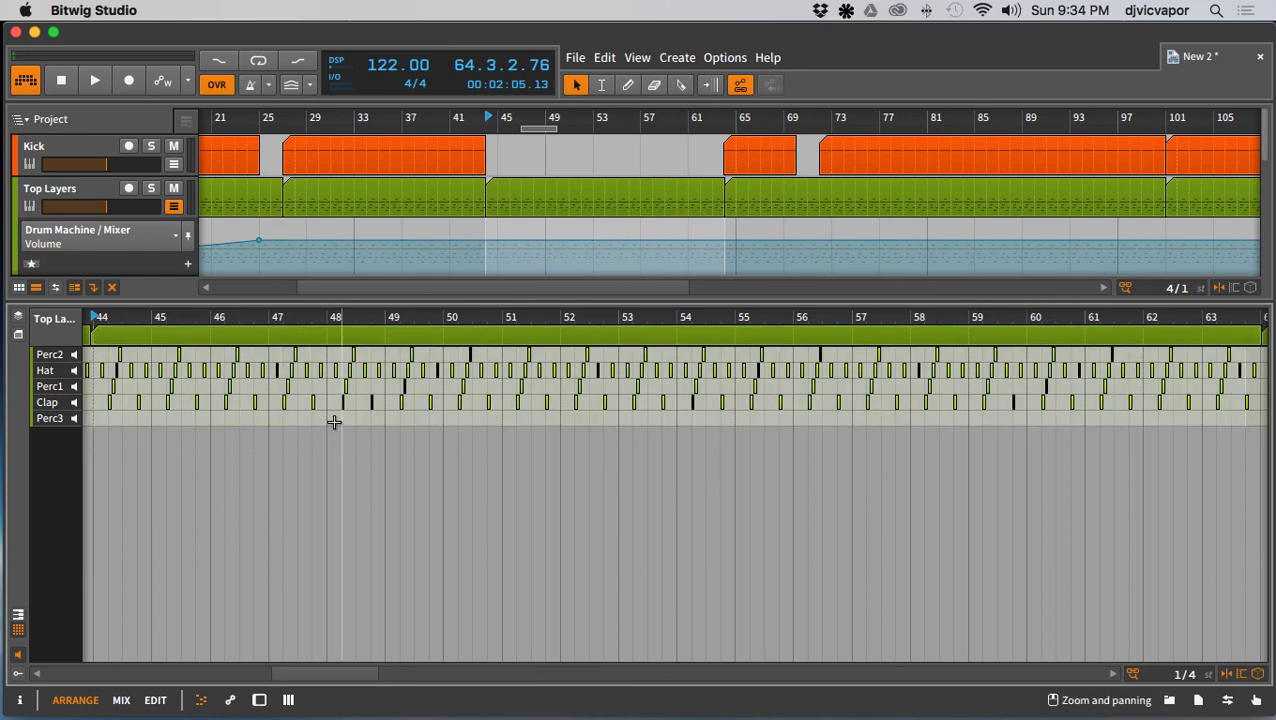
{"action": "left_click_drag", "start_coordinate": [106, 384], "coordinate": [1262, 452]}
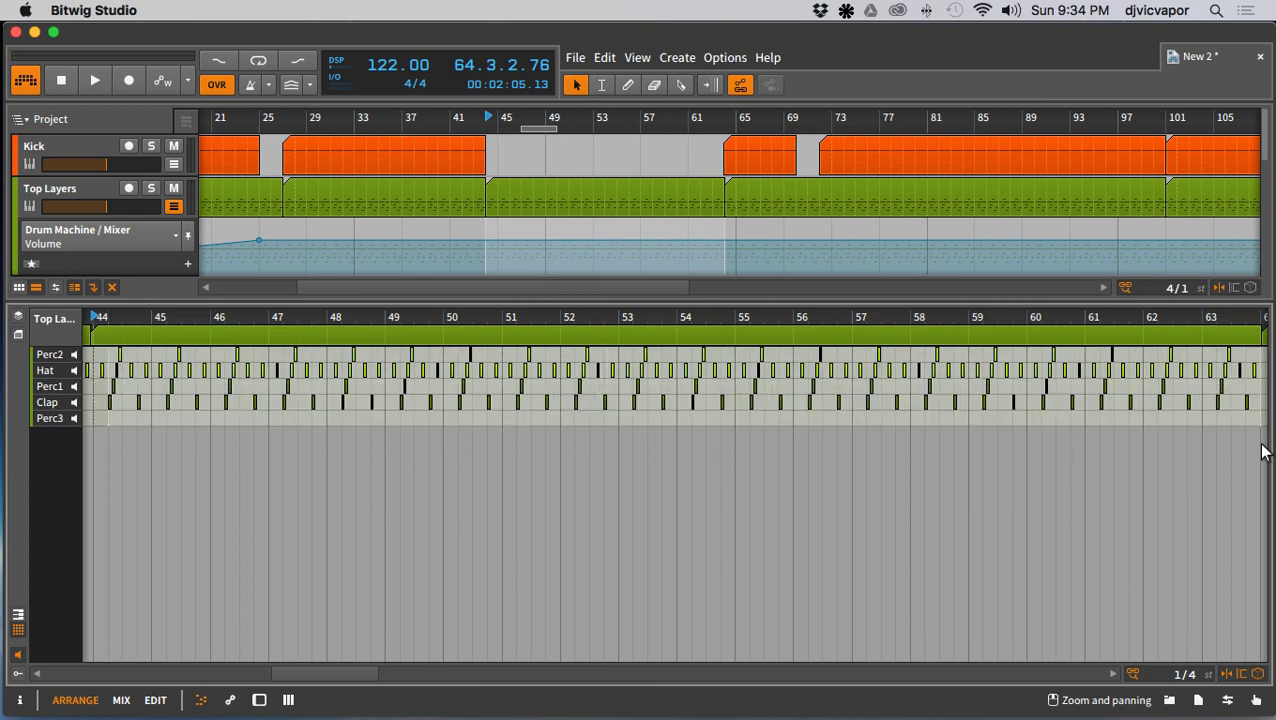
{"action": "key", "text": "Delete"}
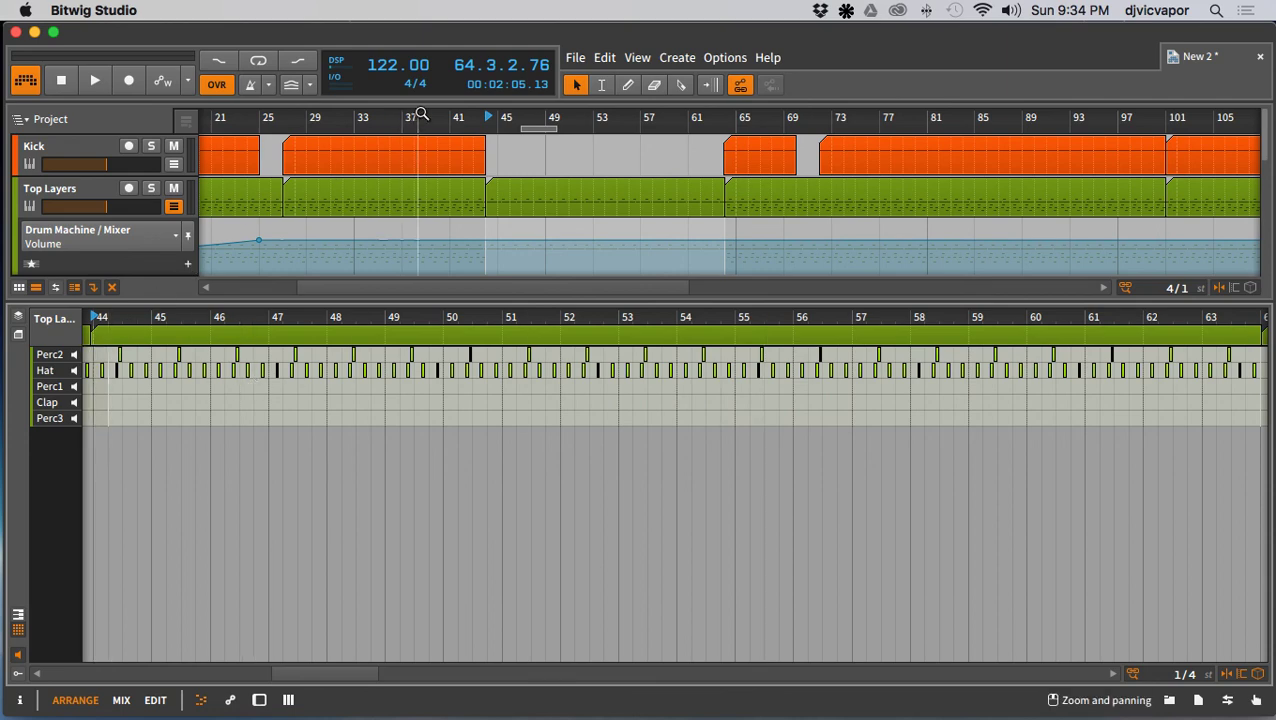
Step: Replay the break and delete the Perc2 notes between bars 44 and 64, keeping only the Hat notes
{"action": "key", "text": "space"}
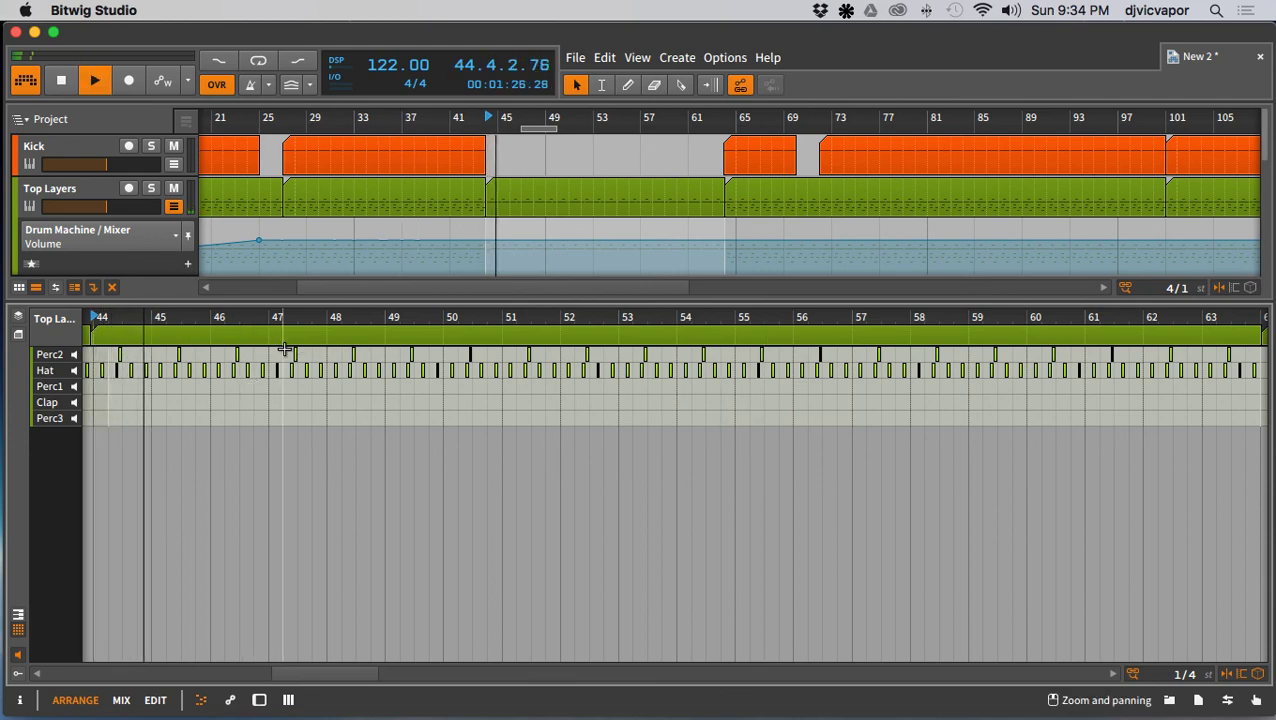
{"action": "left_click_drag", "start_coordinate": [92, 349], "coordinate": [1245, 353]}
{"action": "key", "text": "Delete"}
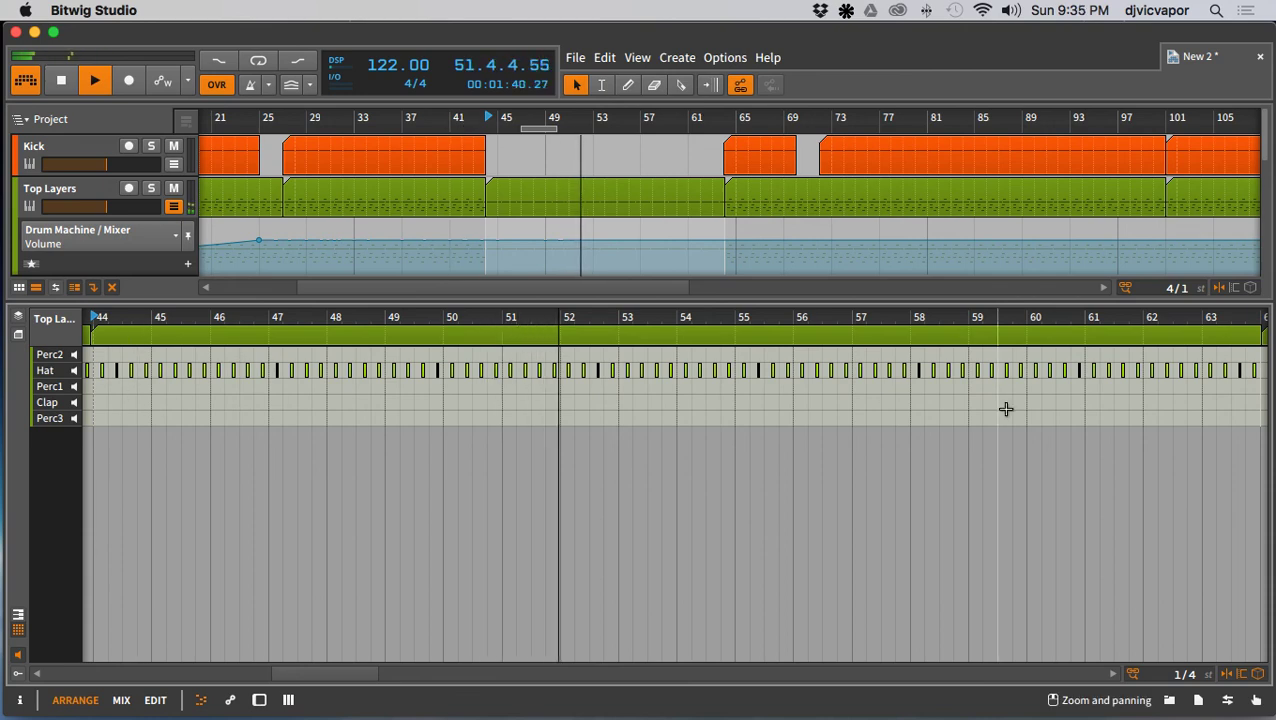
Step: Examine the velocity and gain expressions of the Hat notes in the break, then hide the expression lanes
{"action": "mouse_move", "coordinate": [890, 318]}
{"action": "left_mouse_down"}
{"action": "mouse_move", "coordinate": [883, 302]}
{"action": "mouse_move", "coordinate": [886, 318]}
{"action": "left_mouse_up"}
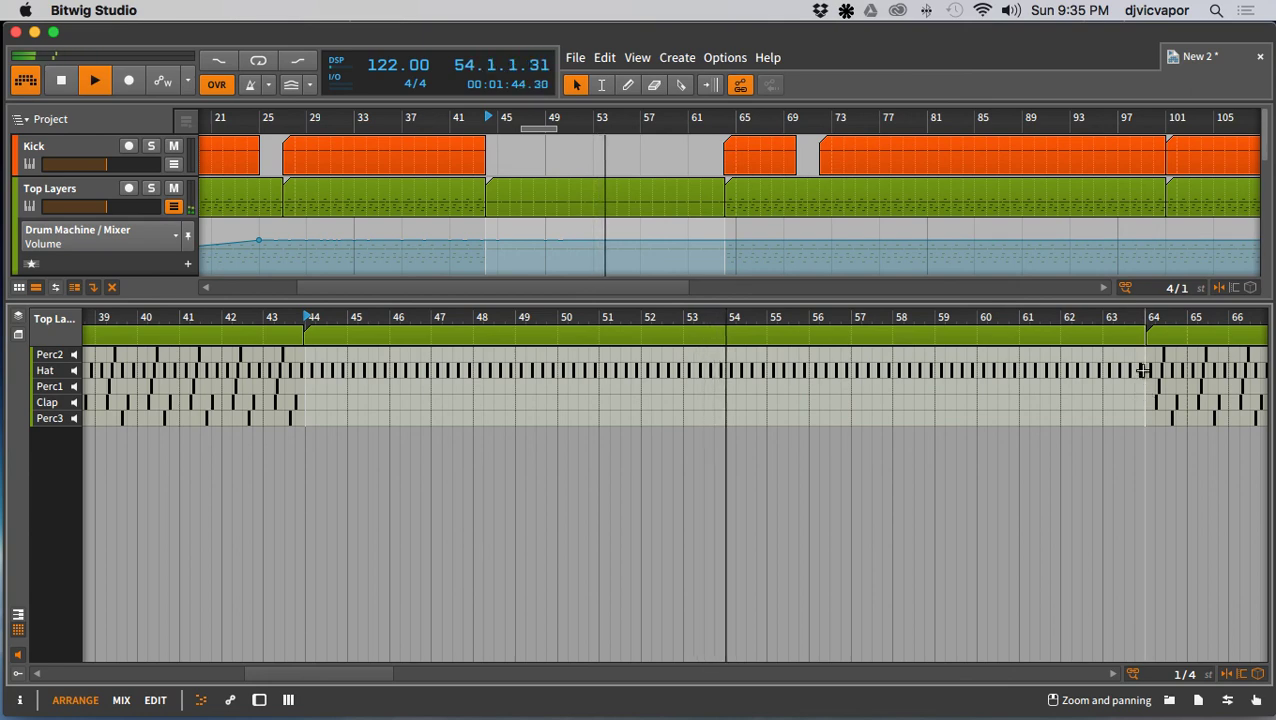
{"action": "left_click_drag", "start_coordinate": [1143, 371], "coordinate": [1109, 371]}
{"action": "left_click_drag", "start_coordinate": [653, 365], "coordinate": [308, 373]}
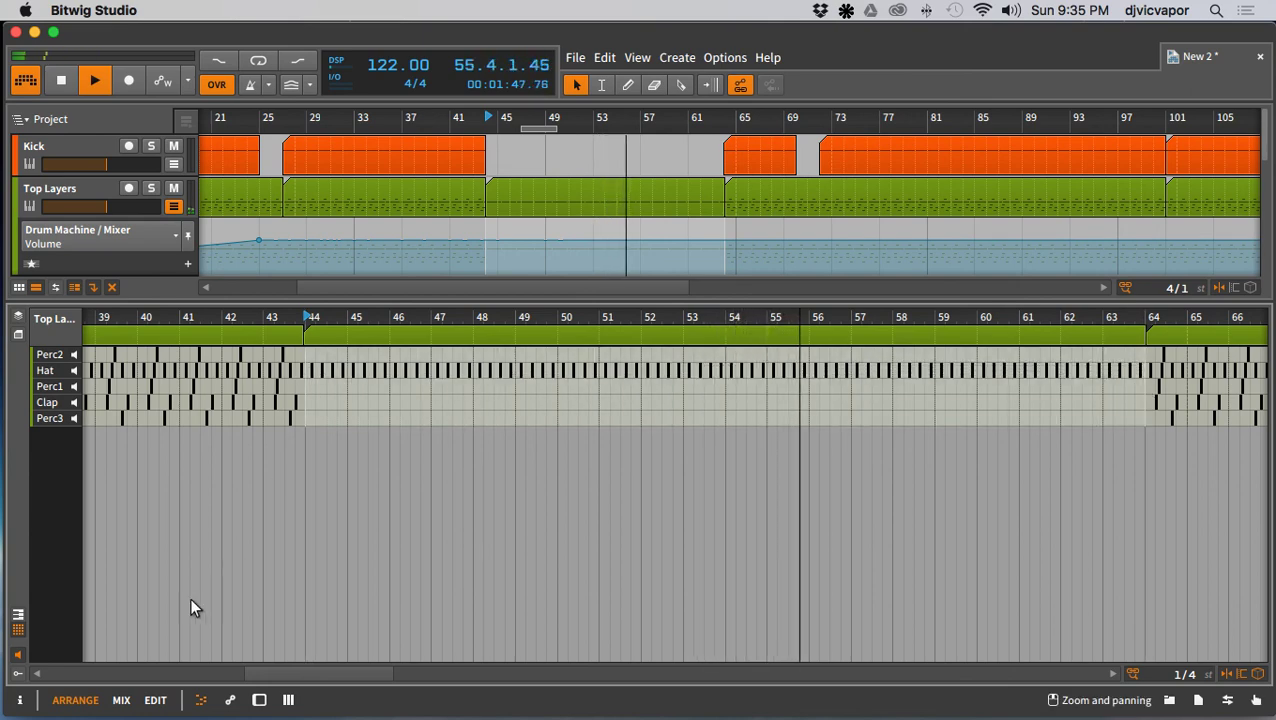
{"action": "left_click", "coordinate": [18, 674]}
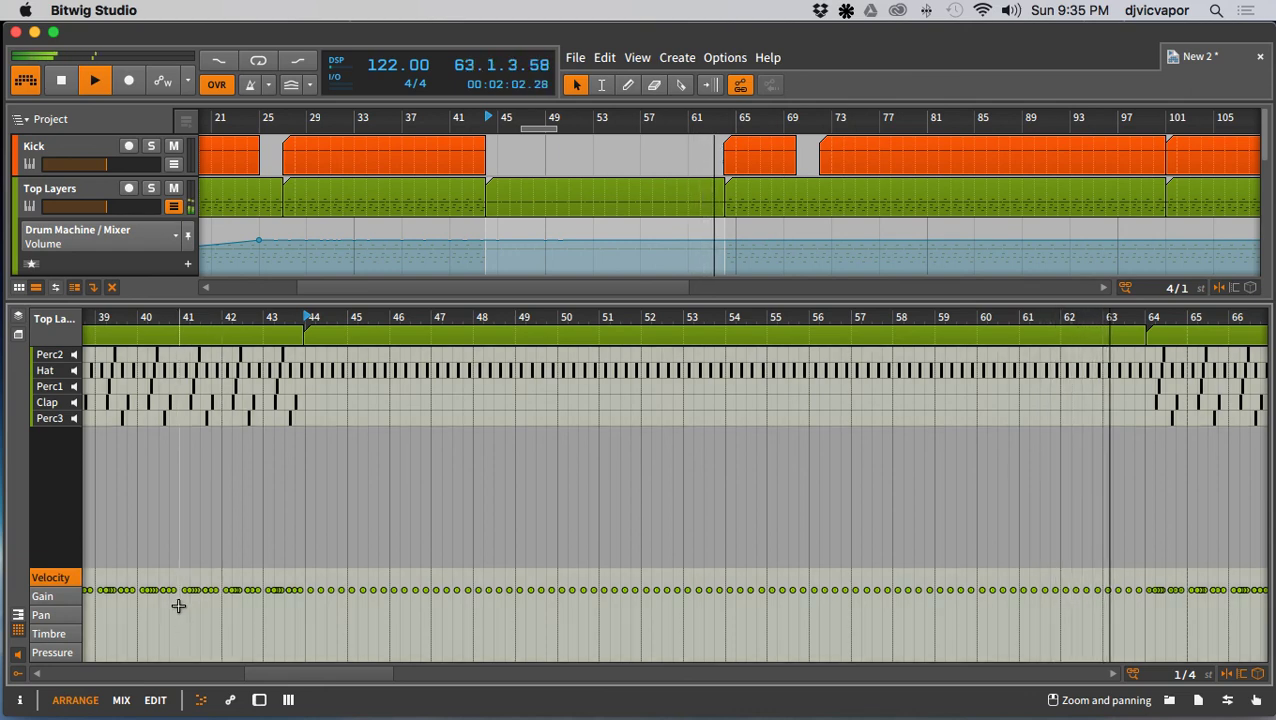
{"action": "left_click", "coordinate": [63, 600]}
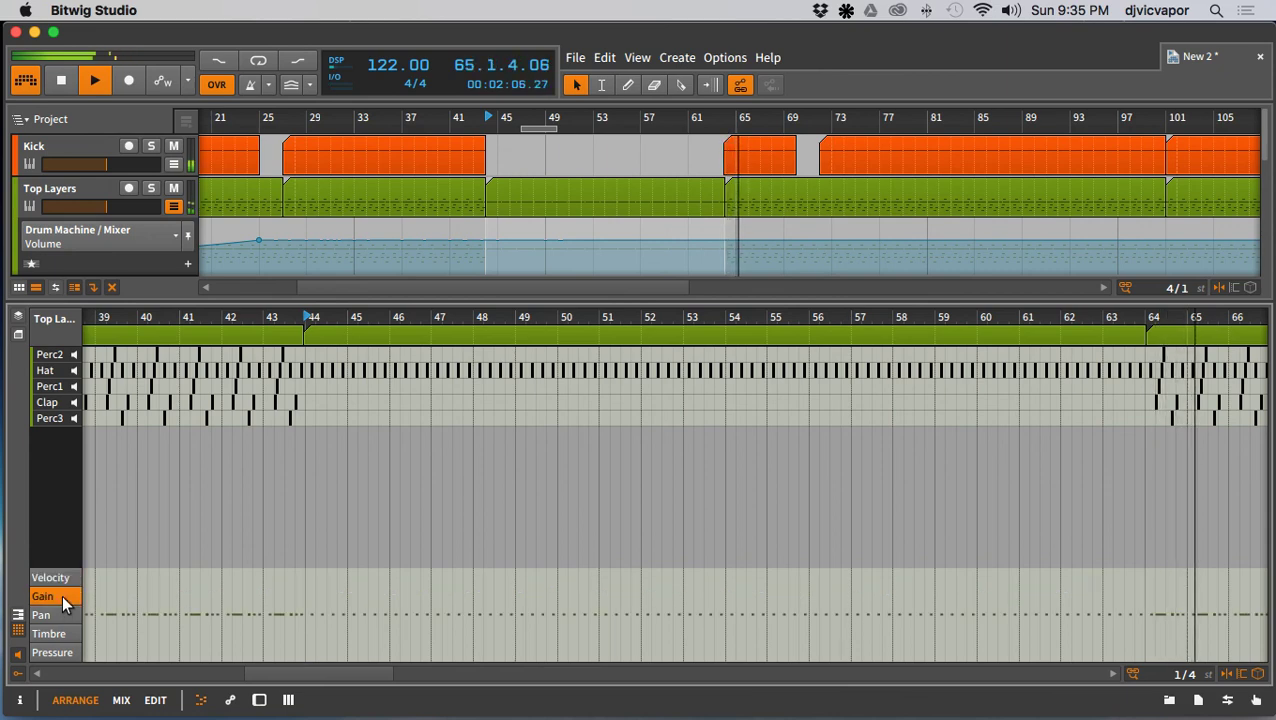
{"action": "left_click", "coordinate": [18, 675]}
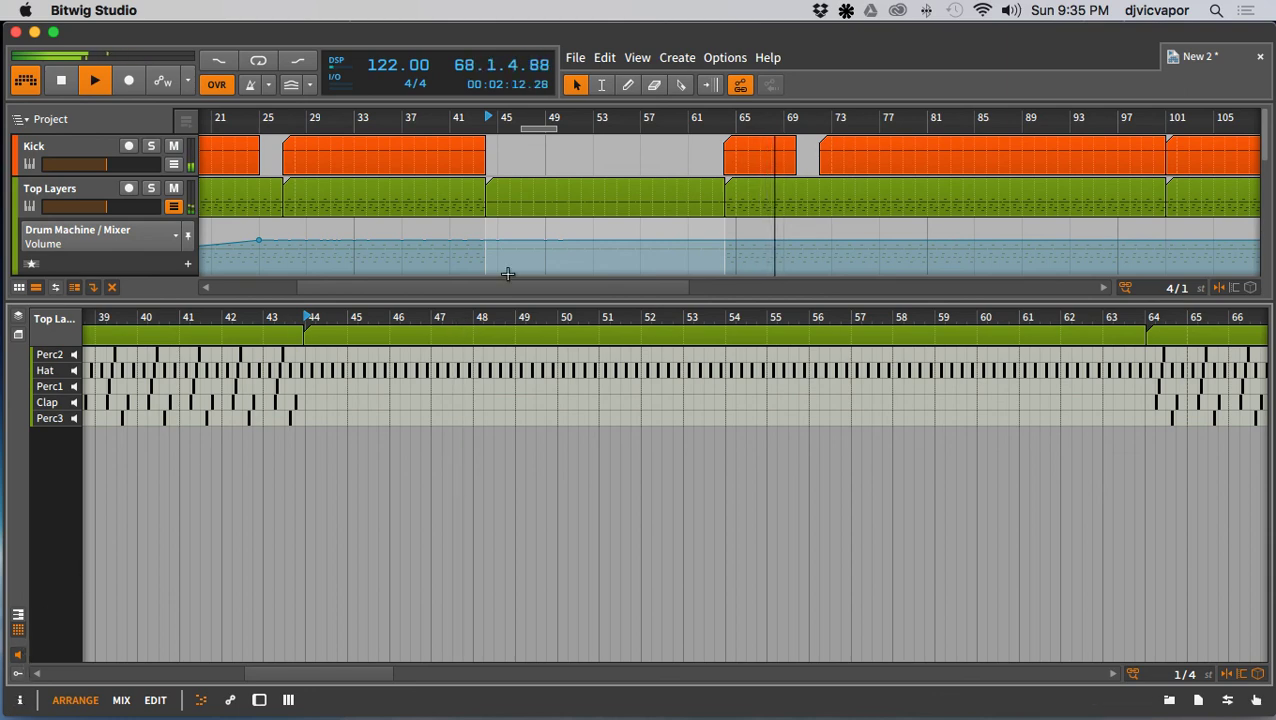
Step: Enlarge the arrangement, draw a Top Layers volume ramp from about -44.5 dB at bar 44 to -6.70 dB at bar 64, and replay the break
{"action": "left_click_drag", "start_coordinate": [544, 306], "coordinate": [541, 716]}
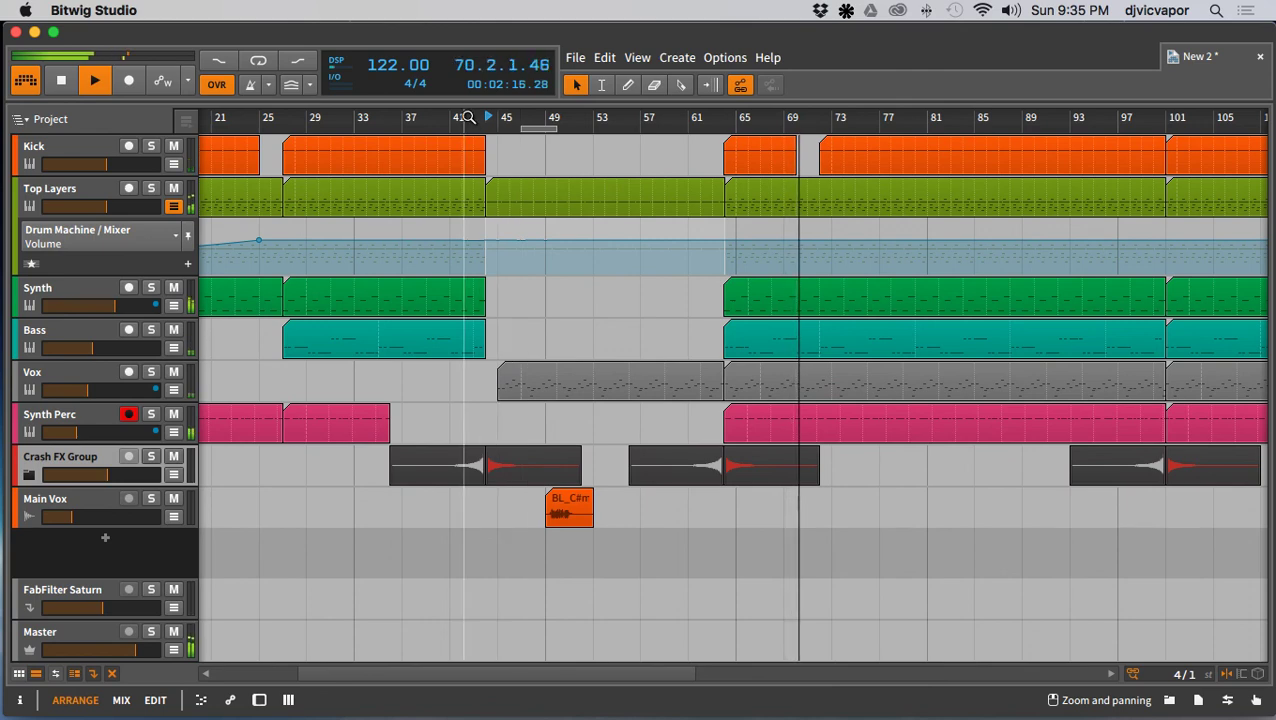
{"action": "key", "text": "space"}
{"action": "key", "text": "space"}
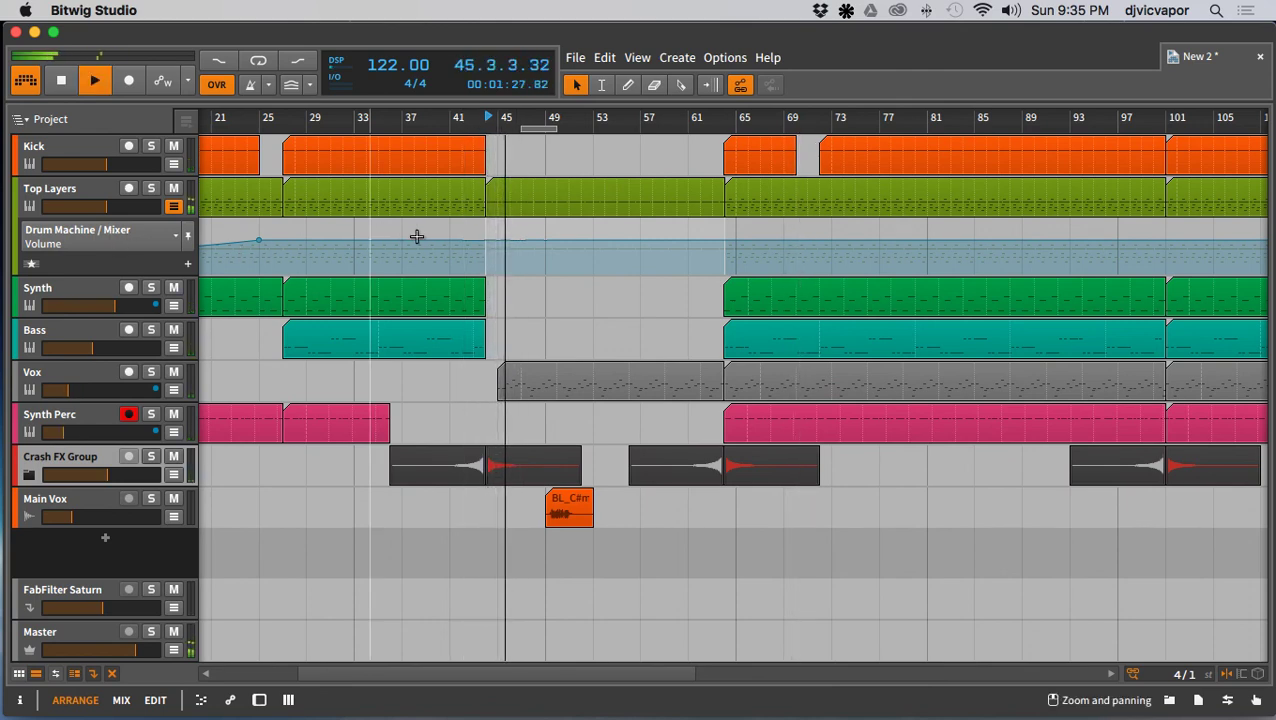
{"action": "left_click", "coordinate": [484, 241]}
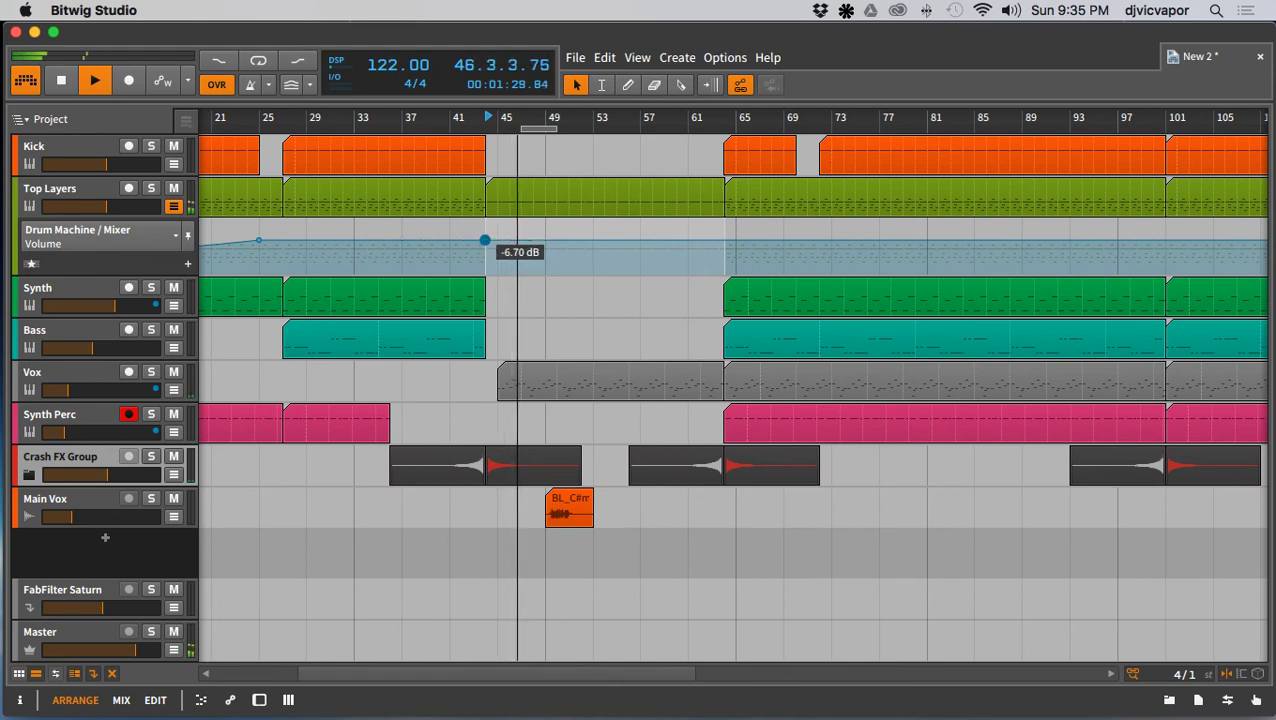
{"action": "left_click", "coordinate": [727, 242]}
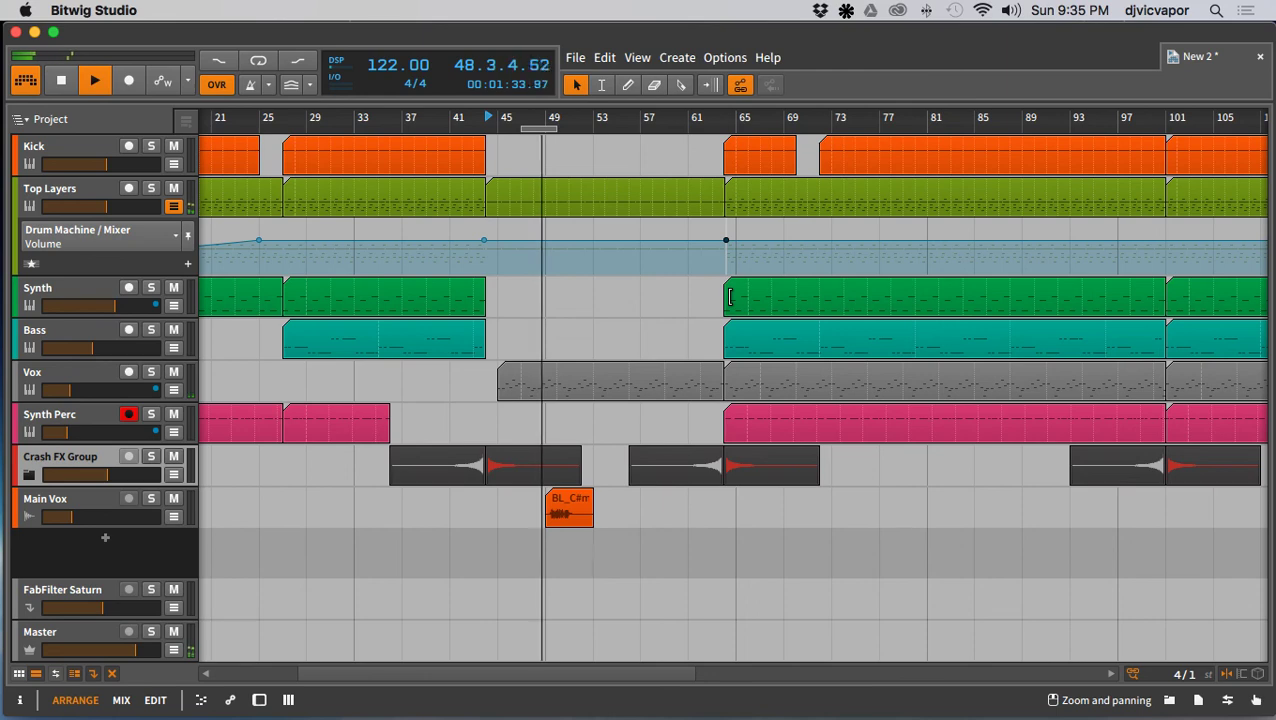
{"action": "mouse_move", "coordinate": [496, 242]}
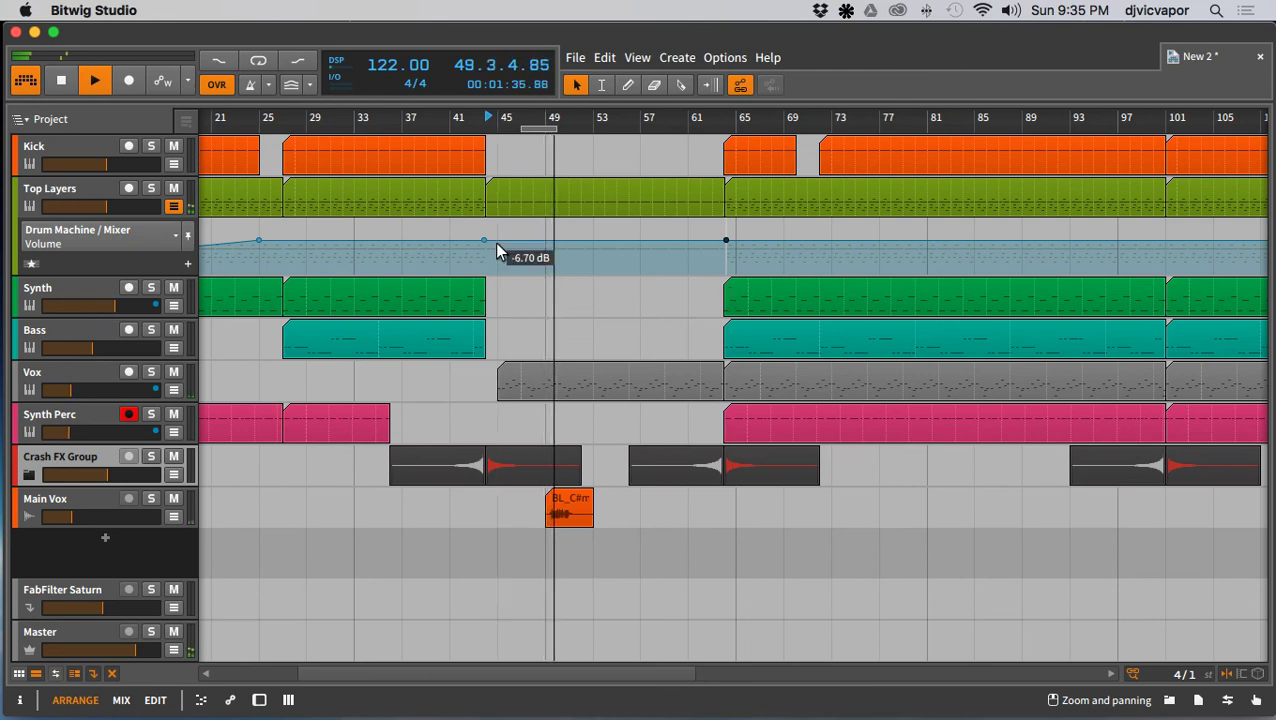
{"action": "left_click_drag", "start_coordinate": [486, 243], "coordinate": [484, 262]}
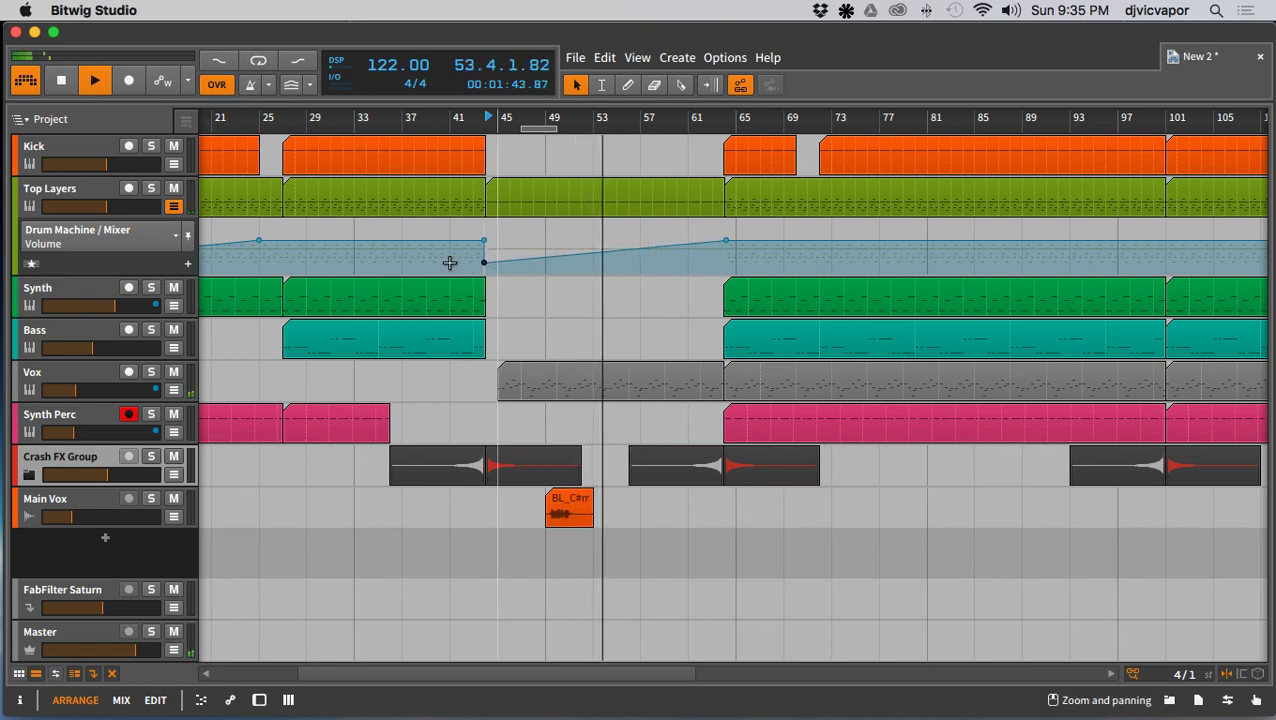
{"action": "key", "text": "space"}
{"action": "key", "text": "space"}
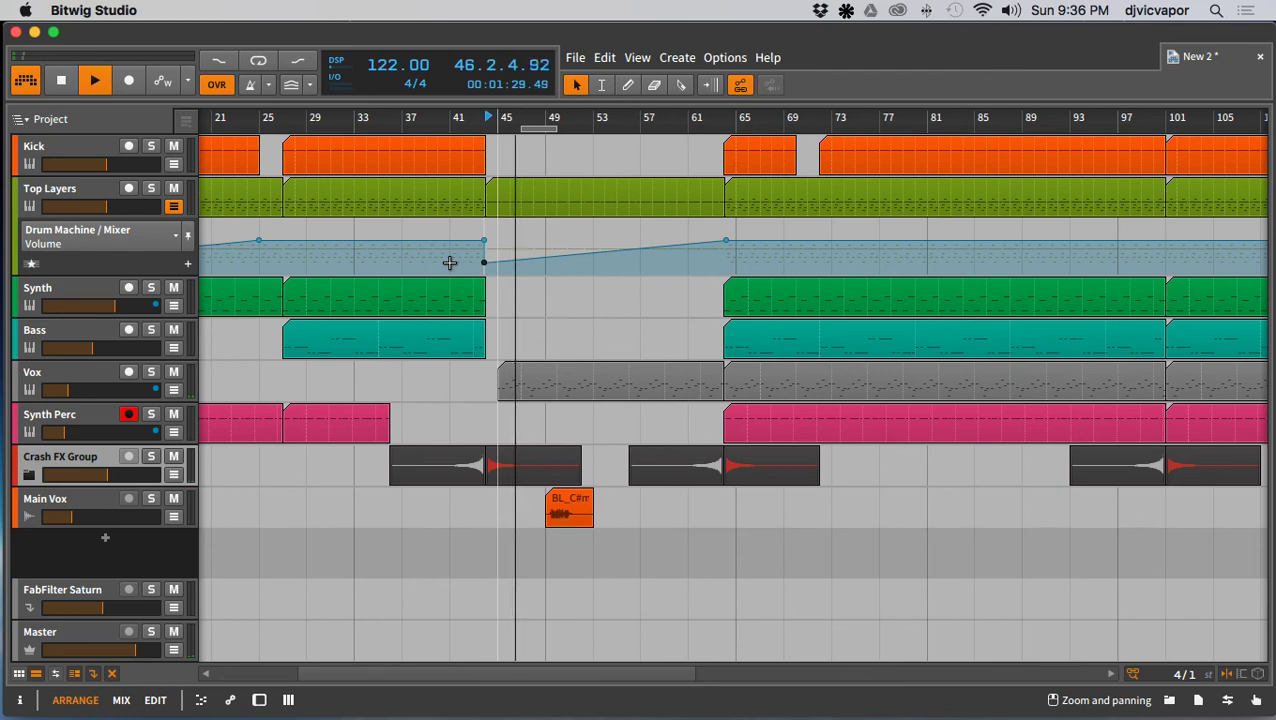
Step: Raise the Top Layers volume point at bar 44 and lower the ramp's end at bar 64 to make the rise gentler
{"action": "mouse_move", "coordinate": [484, 262]}
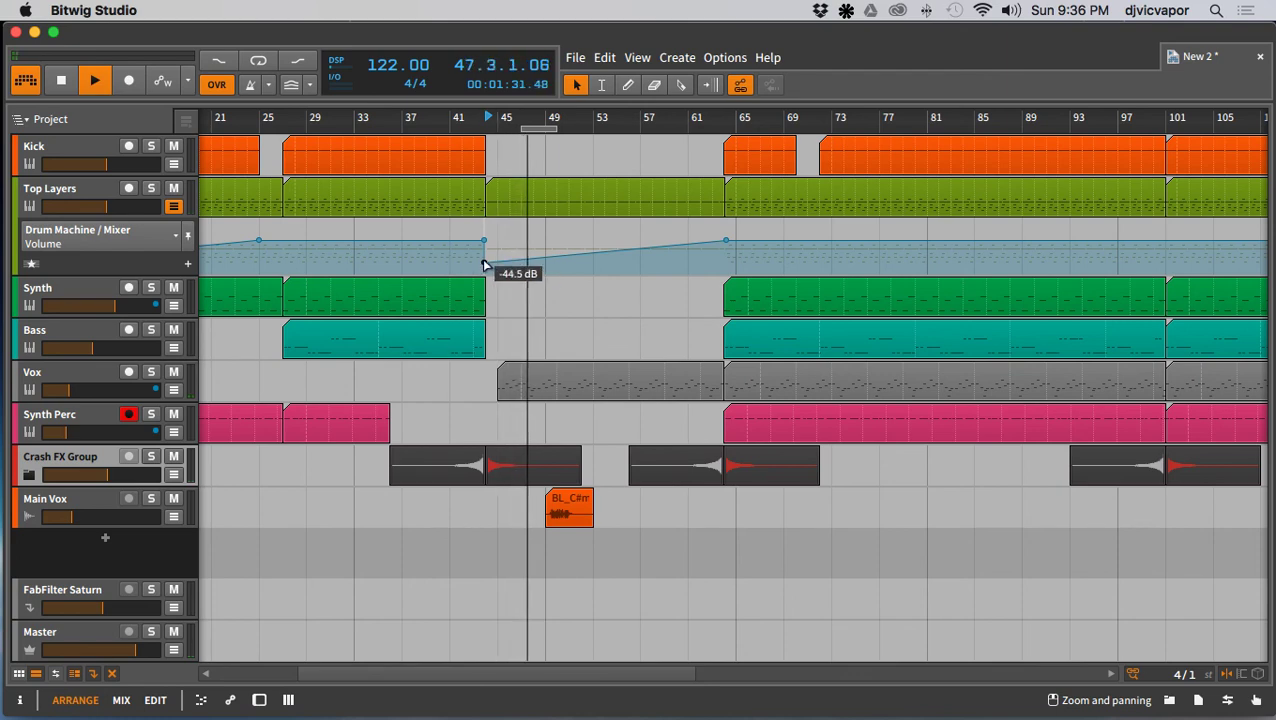
{"action": "left_click_drag", "start_coordinate": [484, 262], "coordinate": [484, 256]}
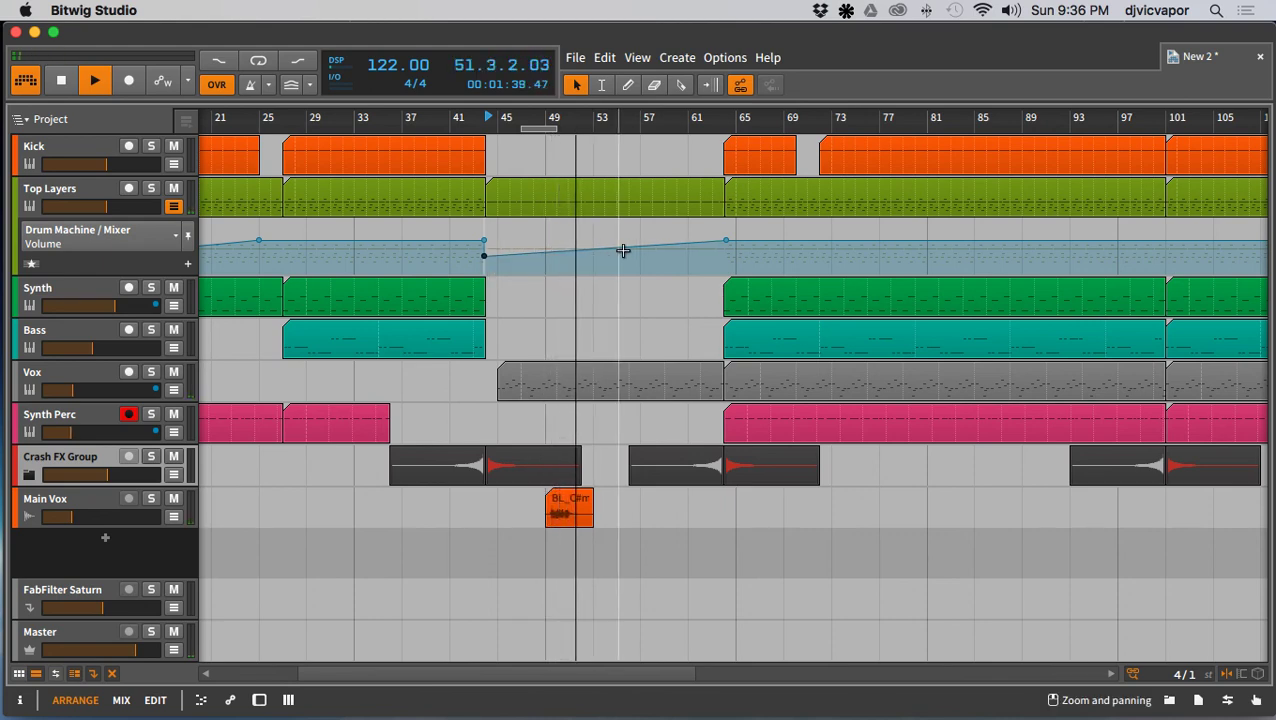
{"action": "left_click", "coordinate": [697, 242]}
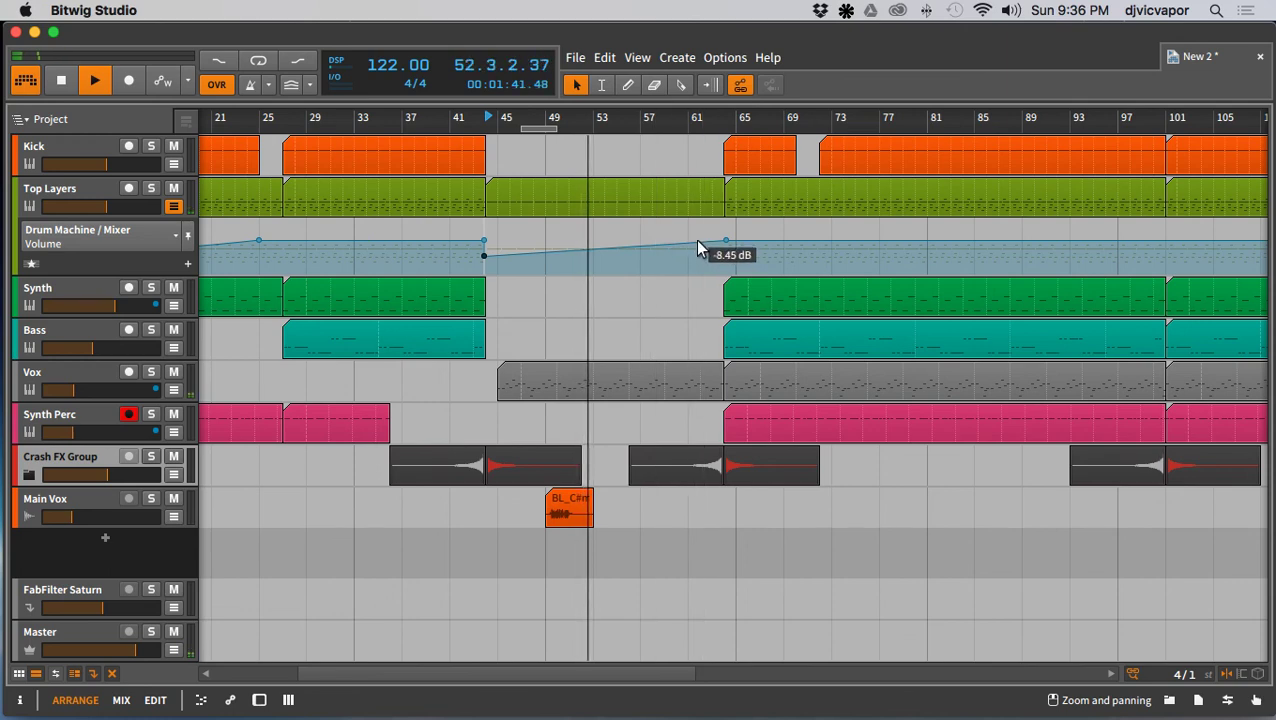
{"action": "left_click_drag", "start_coordinate": [697, 242], "coordinate": [729, 248]}
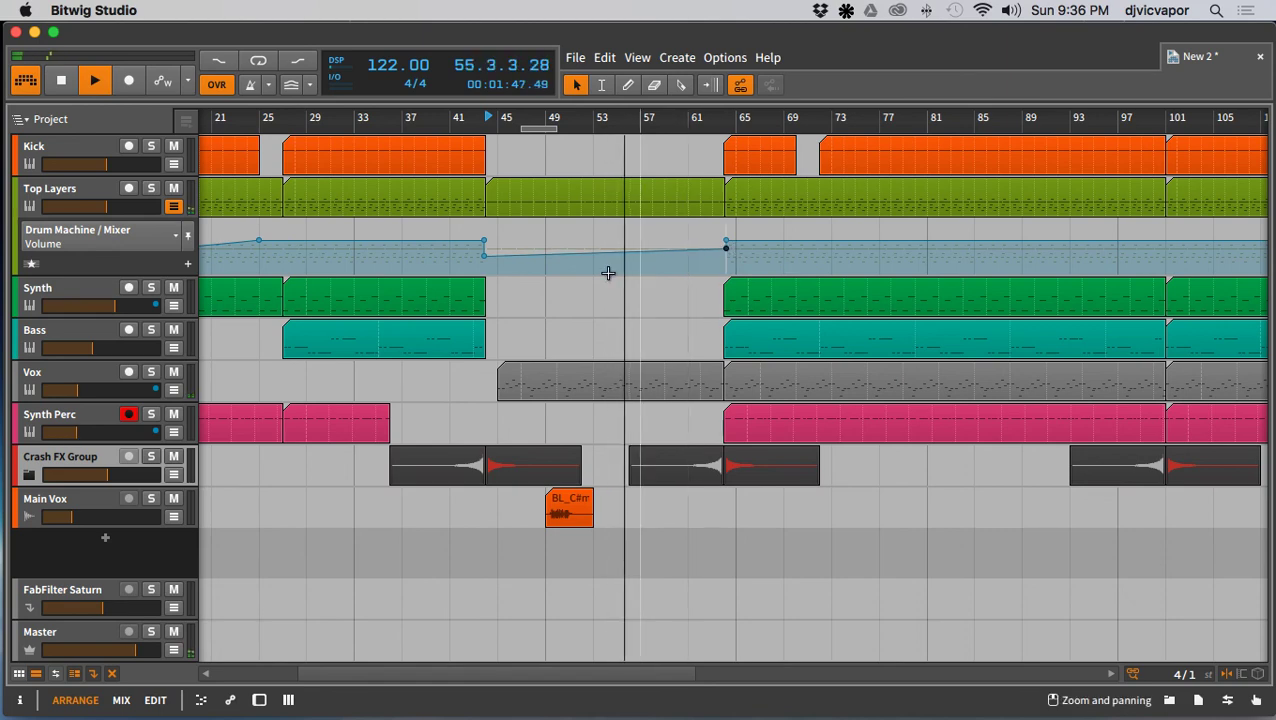
Step: Play the transition into the break from bar 41 and hide the Top Layers automation lane
{"action": "left_click", "coordinate": [446, 119]}
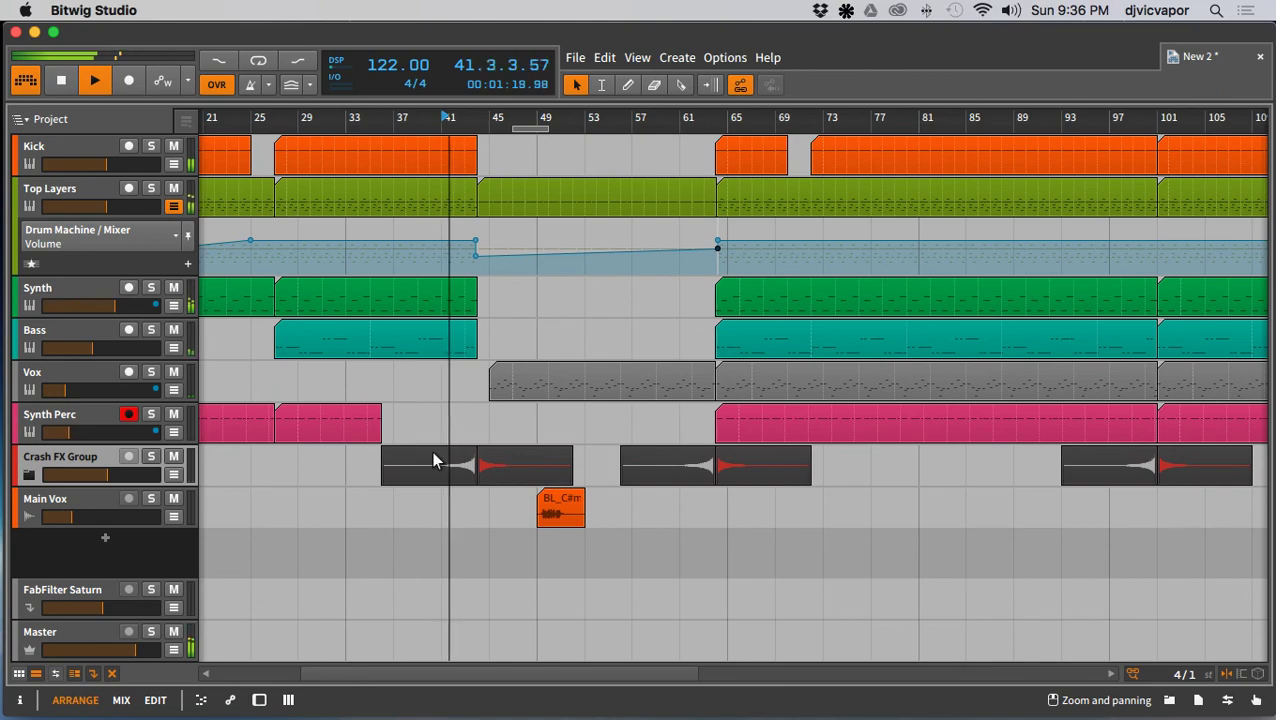
{"action": "left_click", "coordinate": [174, 208]}
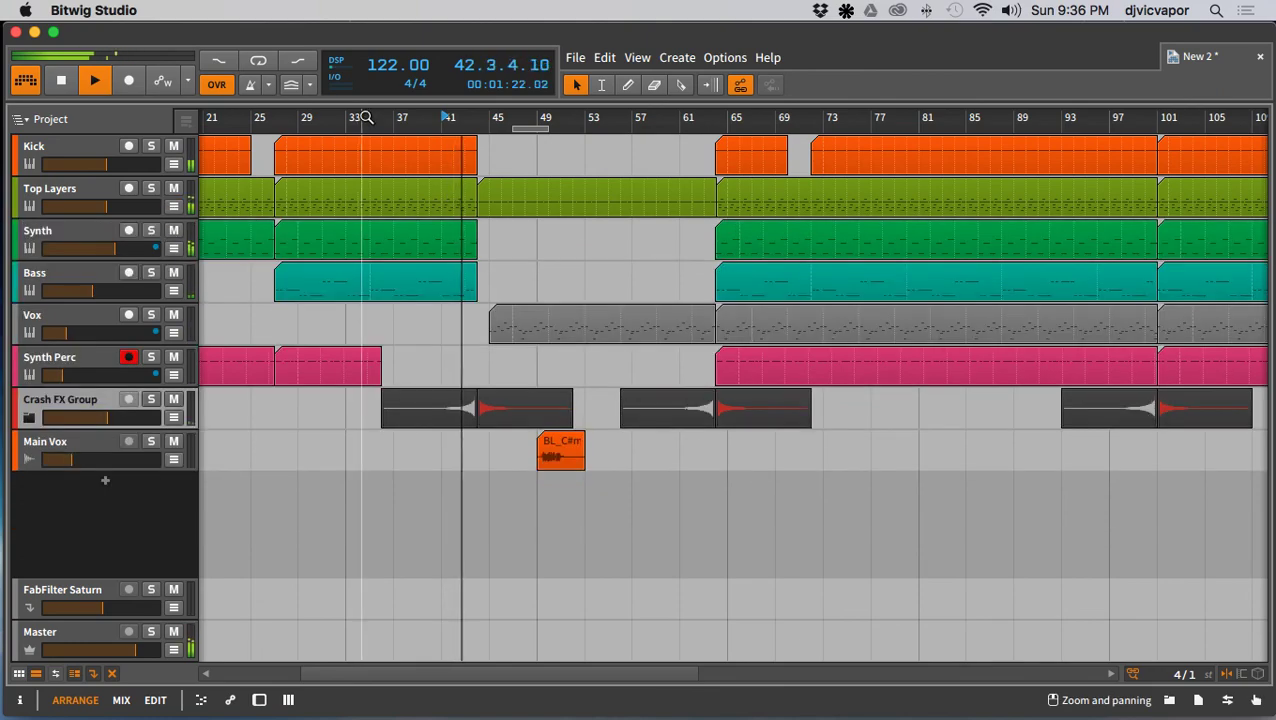
{"action": "left_click_drag", "start_coordinate": [364, 118], "coordinate": [322, 68]}
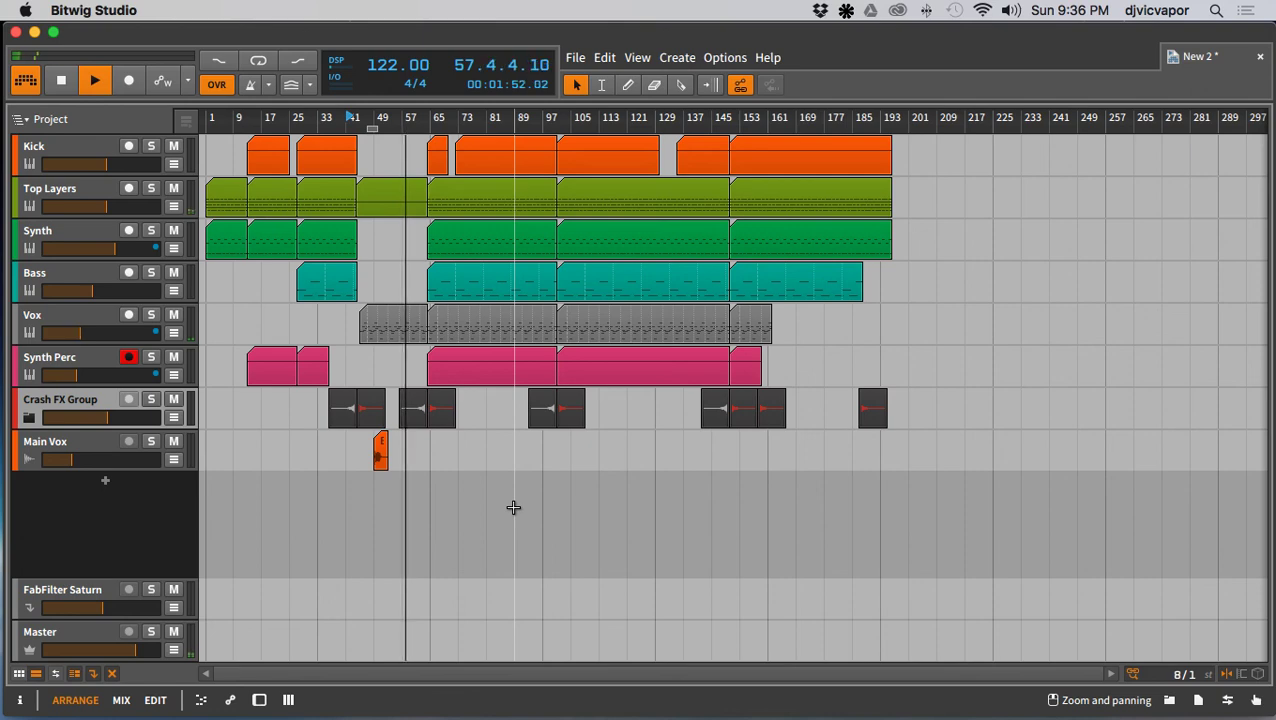
Step: Copy the Main Vox clip into the later kick gap and position the copy to start at bar 131
{"action": "left_click_drag", "start_coordinate": [404, 119], "coordinate": [428, 220]}
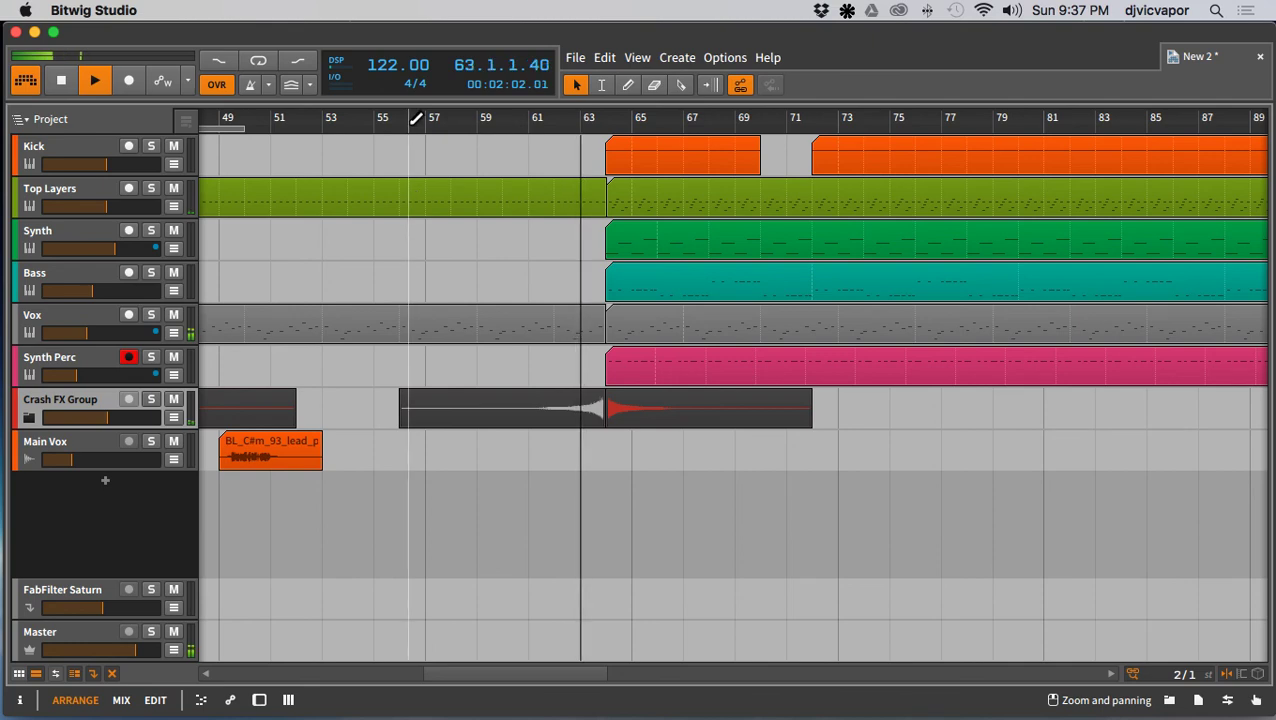
{"action": "left_click_drag", "start_coordinate": [411, 119], "coordinate": [401, 302]}
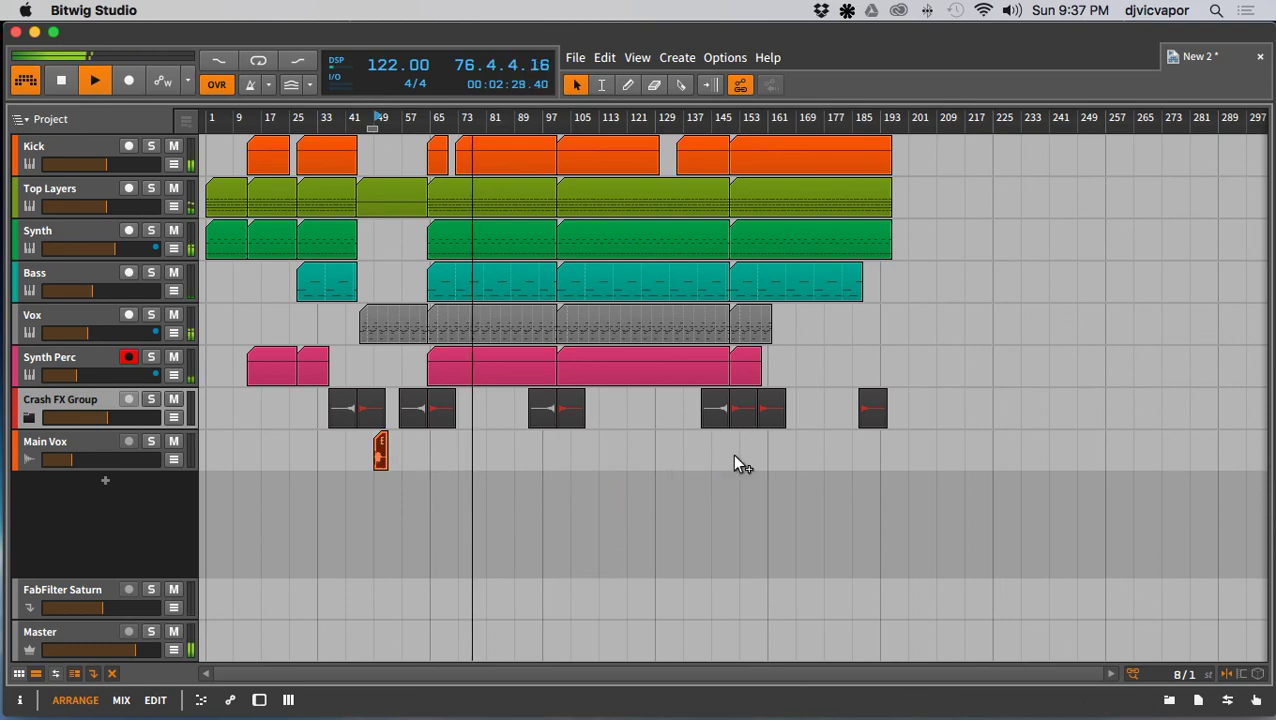
{"action": "left_click_drag", "start_coordinate": [735, 463], "coordinate": [661, 462]}
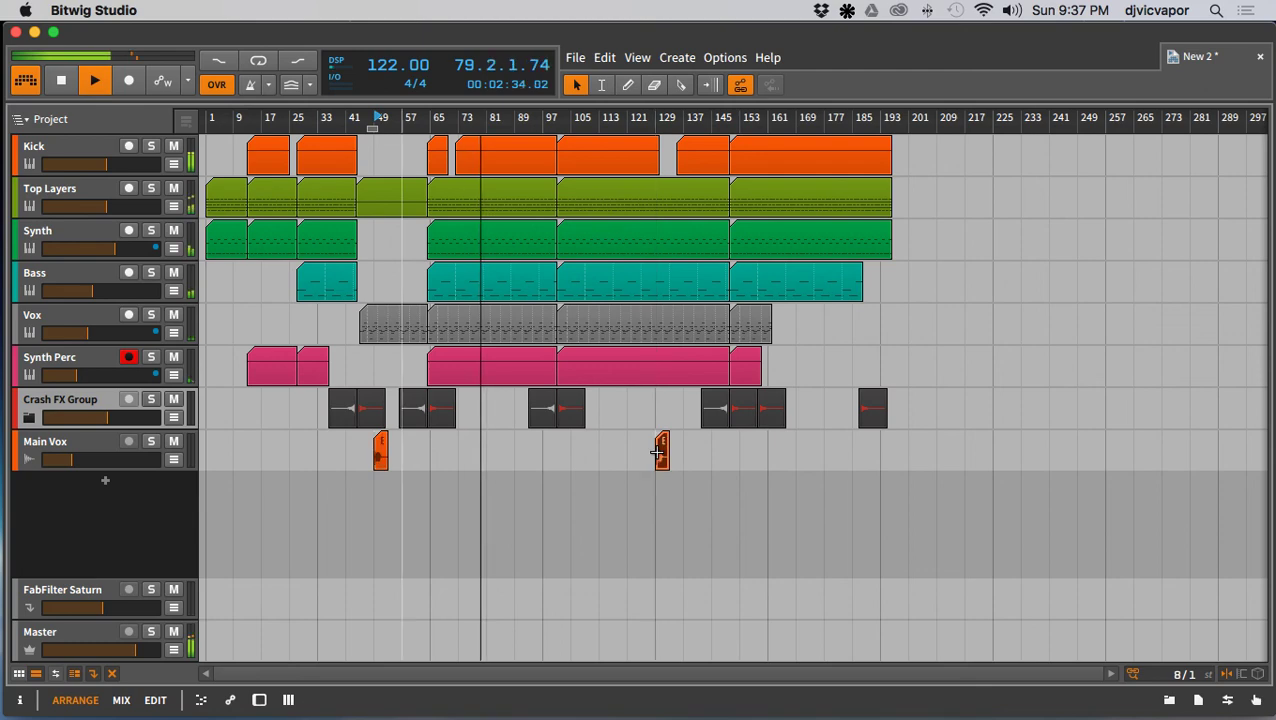
{"action": "left_click_drag", "start_coordinate": [656, 118], "coordinate": [589, 245]}
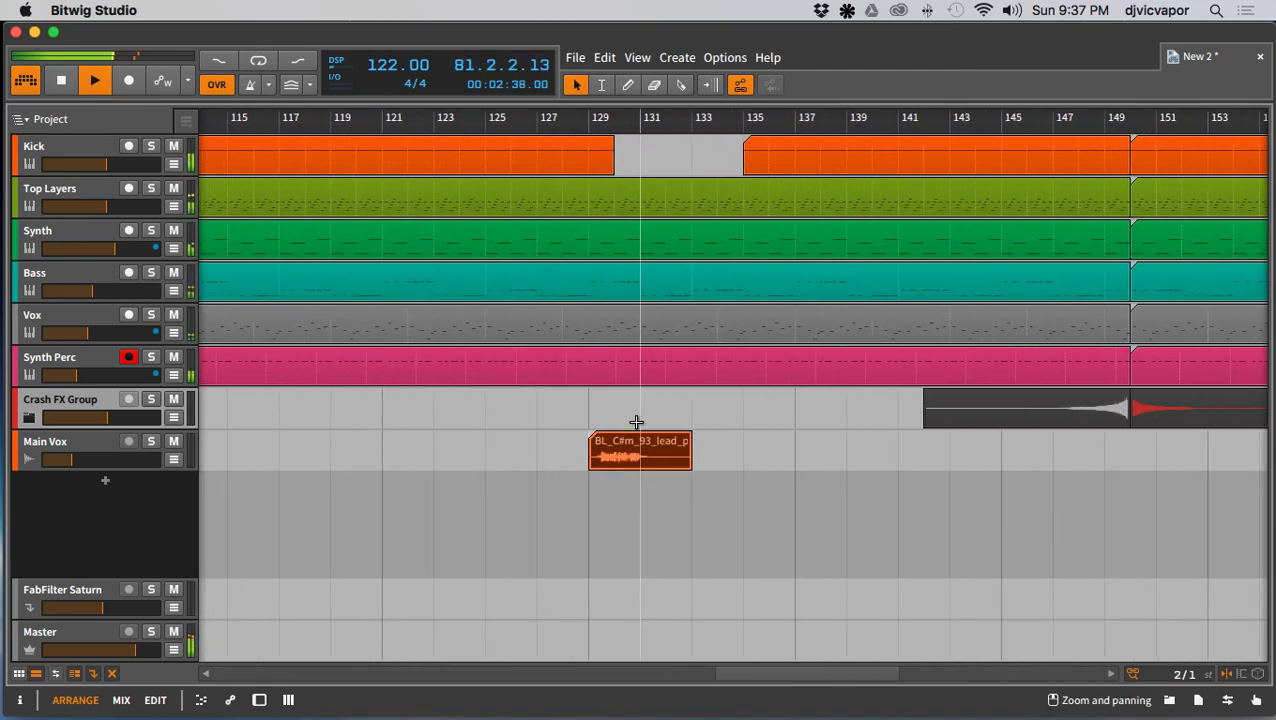
{"action": "left_click_drag", "start_coordinate": [631, 451], "coordinate": [674, 455]}
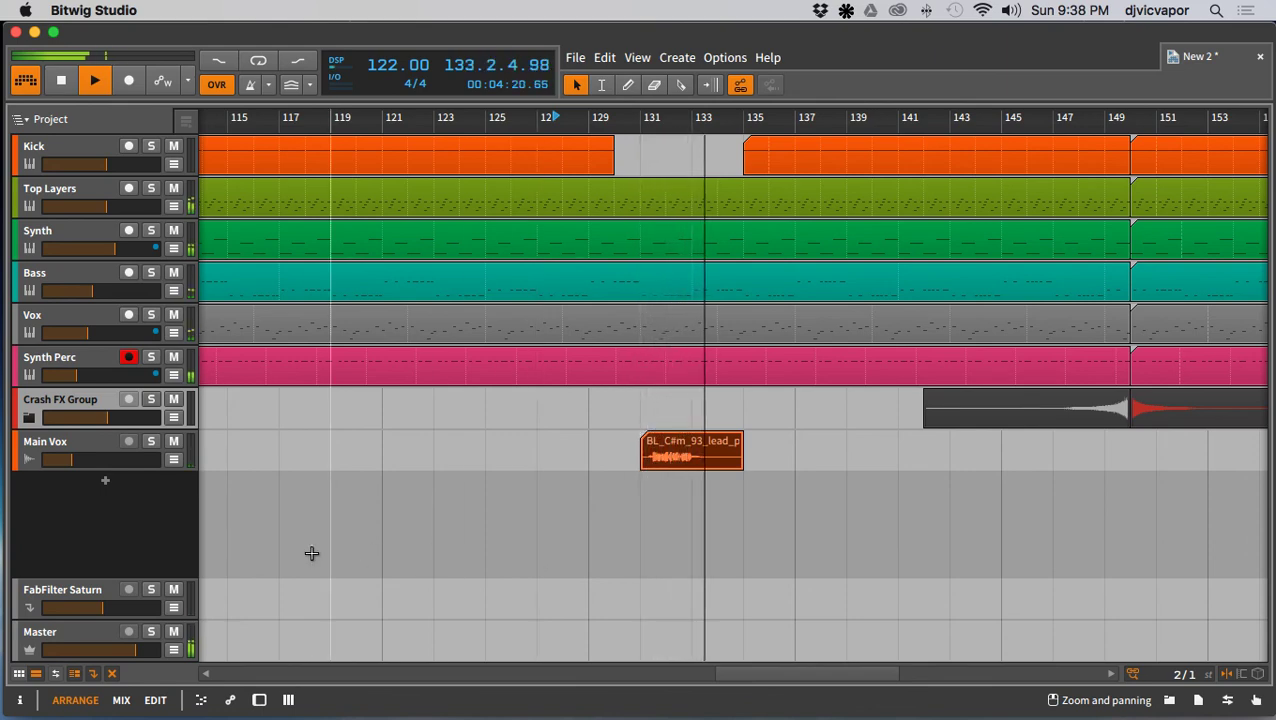
Step: Show Main Vox volume automation, add points just before the copied clip and at bar 137, raise the first one, and replay
{"action": "left_click", "coordinate": [173, 460]}
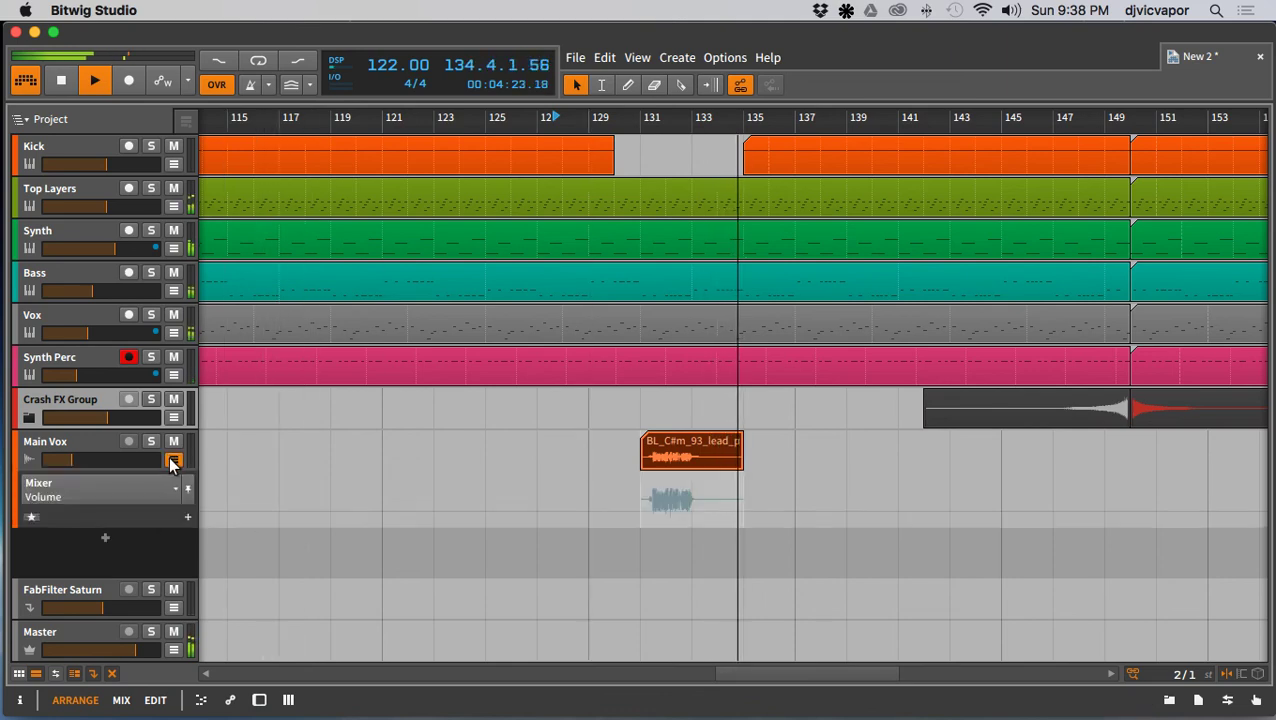
{"action": "left_click", "coordinate": [625, 510]}
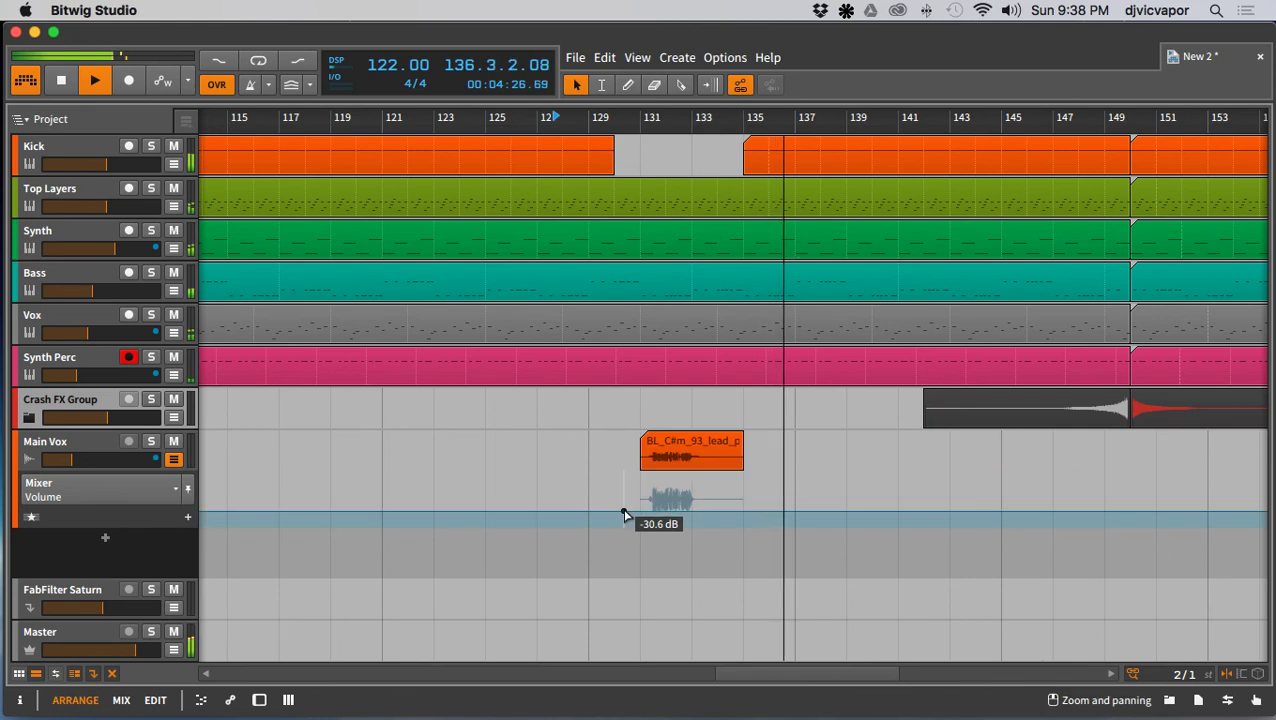
{"action": "left_click", "coordinate": [794, 512]}
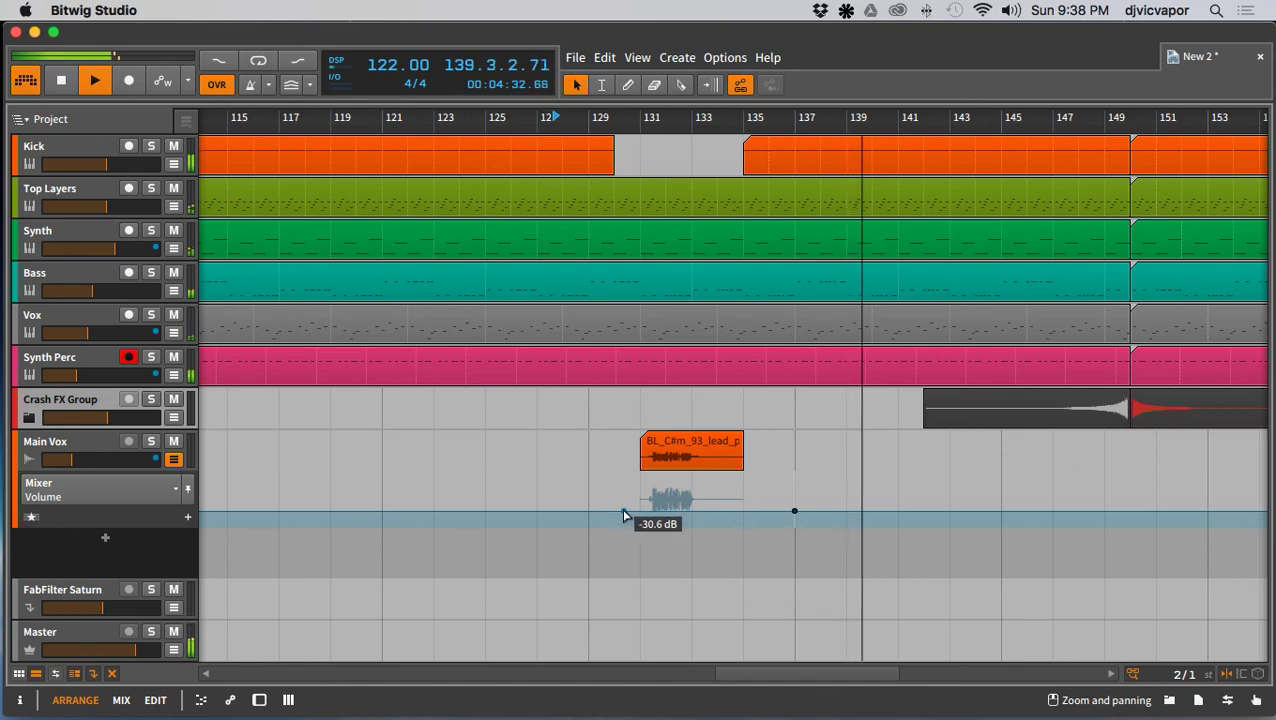
{"action": "left_click_drag", "start_coordinate": [623, 511], "coordinate": [623, 493]}
{"action": "key", "text": "space"}
{"action": "key", "text": "space"}
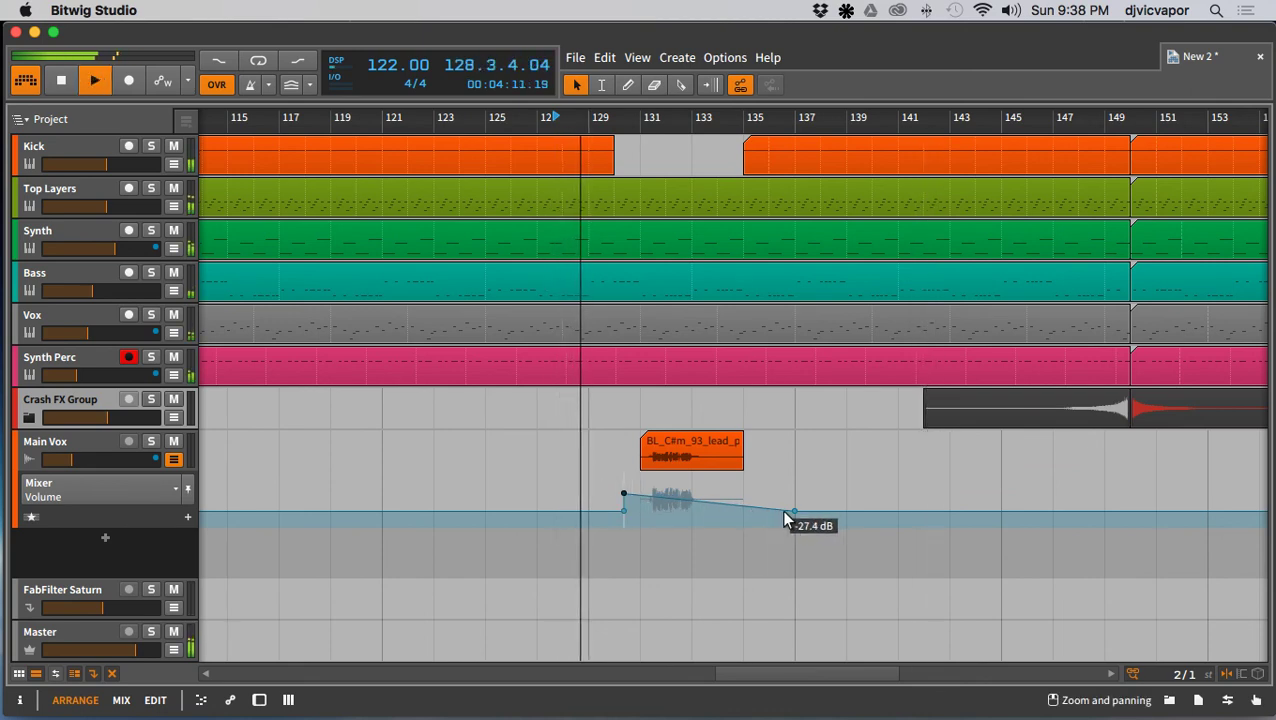
Step: Raise the Main Vox volume point at bar 137, lower the point before the clip to -15.0 dB, and replay the phrase
{"action": "left_click_drag", "start_coordinate": [794, 511], "coordinate": [796, 506]}
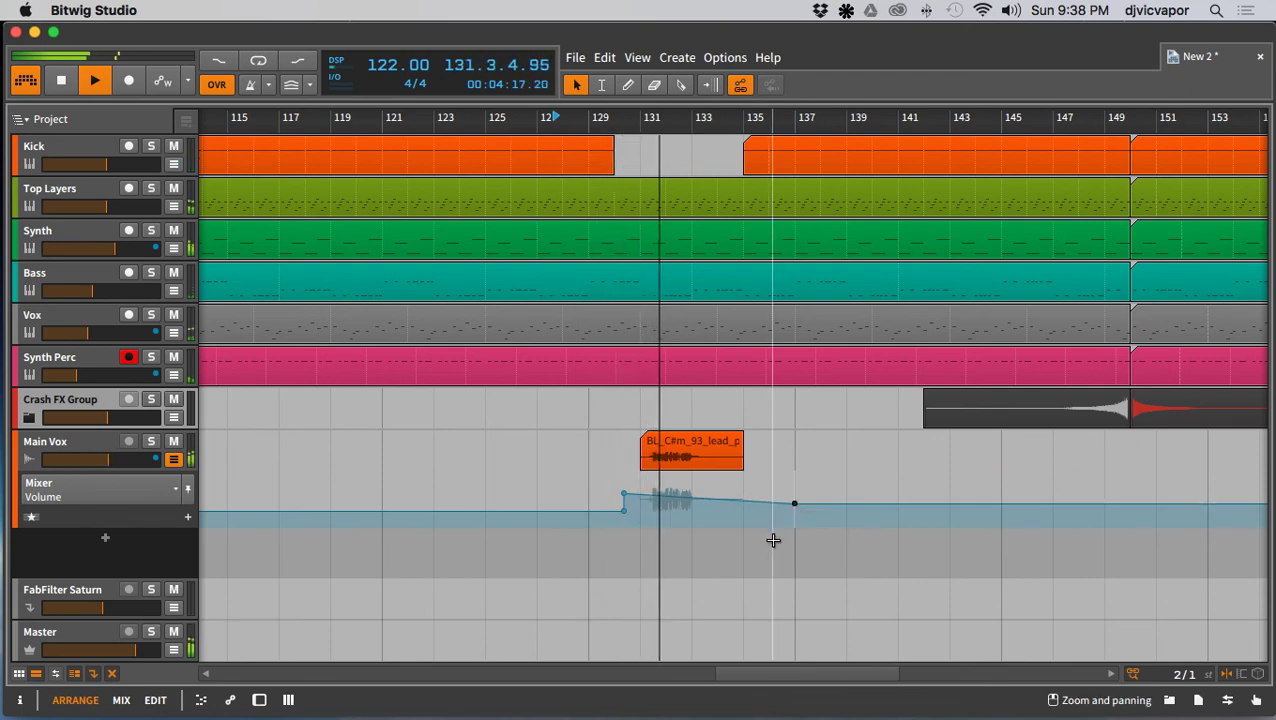
{"action": "mouse_move", "coordinate": [624, 497]}
{"action": "left_click_drag", "start_coordinate": [624, 497], "coordinate": [624, 502]}
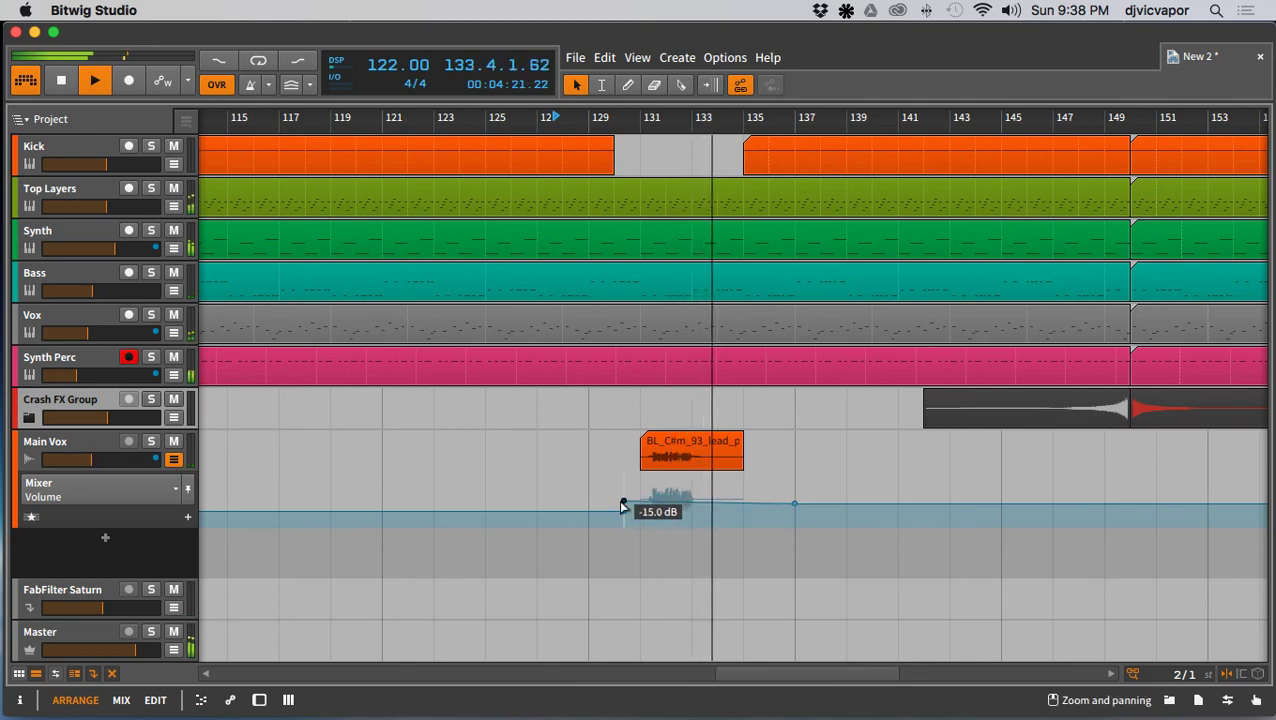
{"action": "key", "text": "space"}
{"action": "key", "text": "space"}
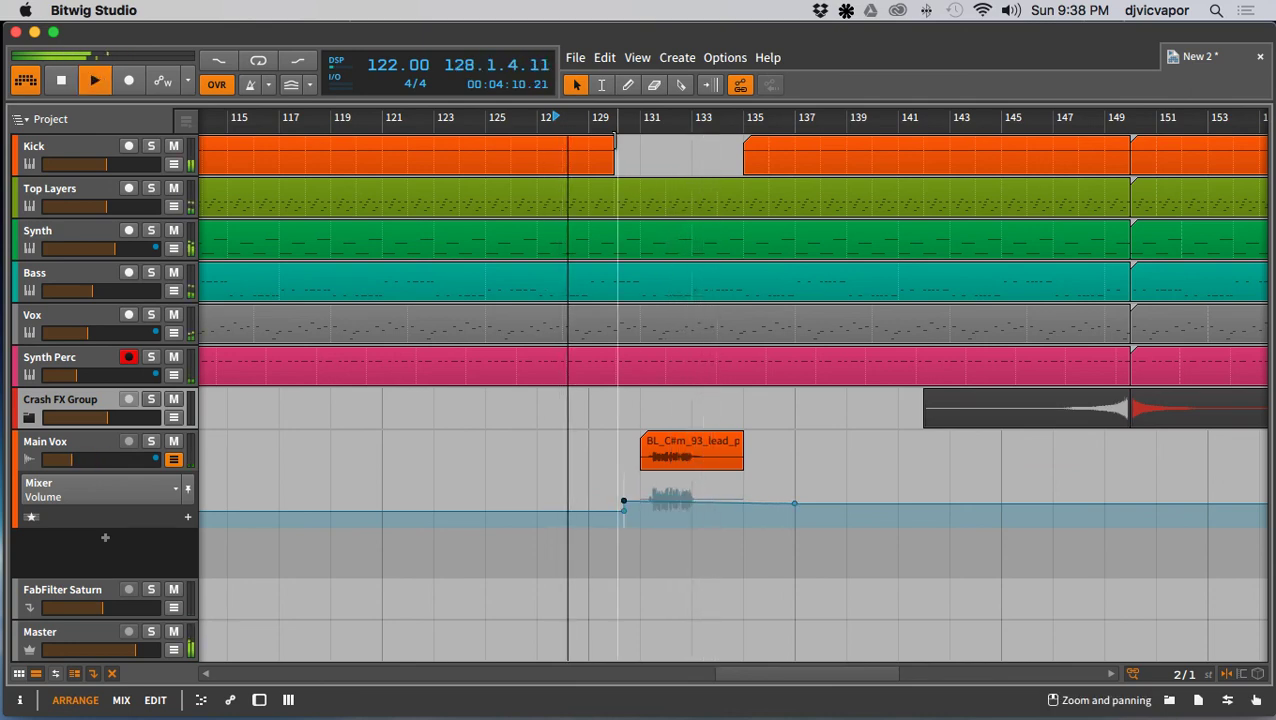
{"action": "double_click", "coordinate": [617, 119]}
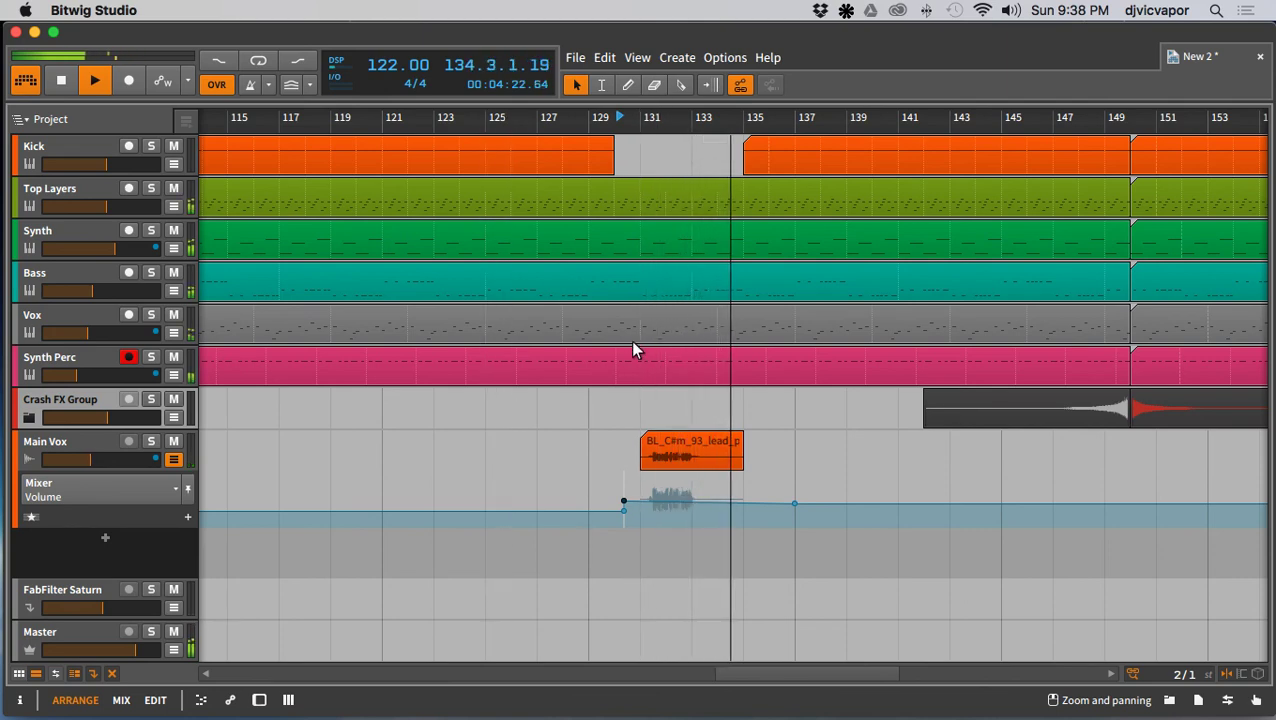
Step: Split the Vox clip at 131.3 and 133.1 and delete the piece that overlaps the Main Vox phrase
{"action": "left_click", "coordinate": [683, 85]}
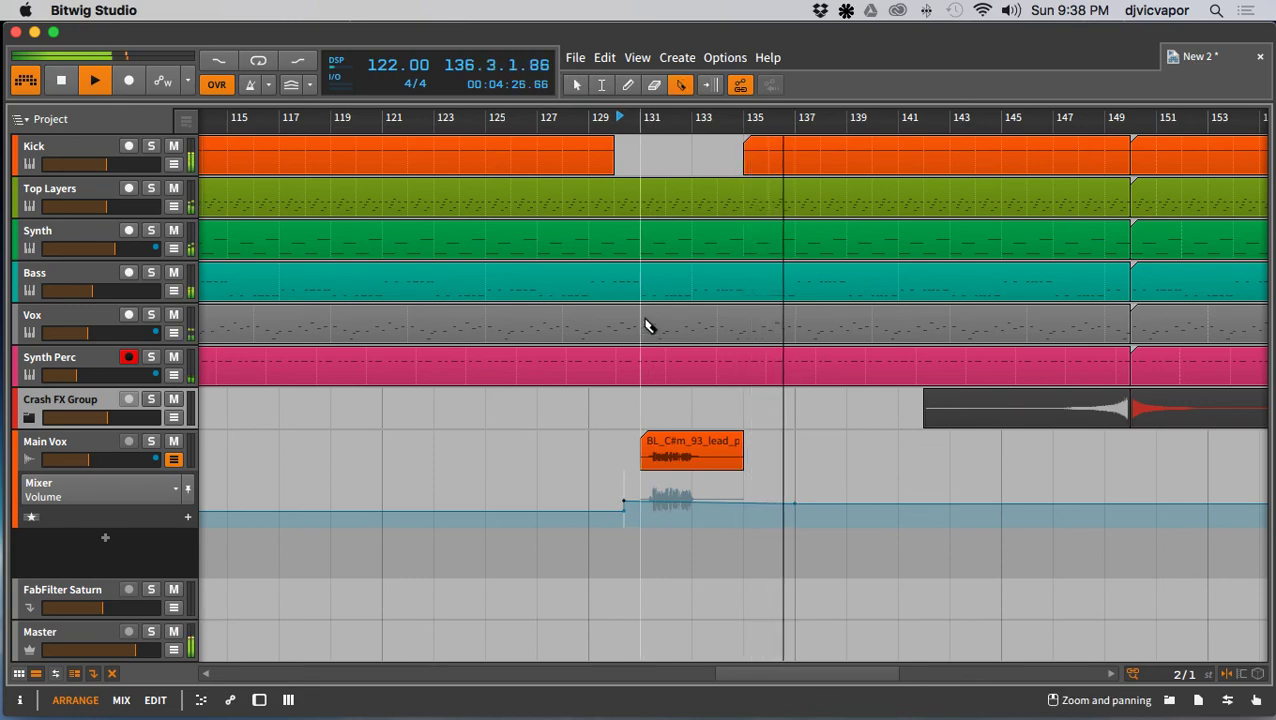
{"action": "left_click_drag", "start_coordinate": [657, 120], "coordinate": [597, 185]}
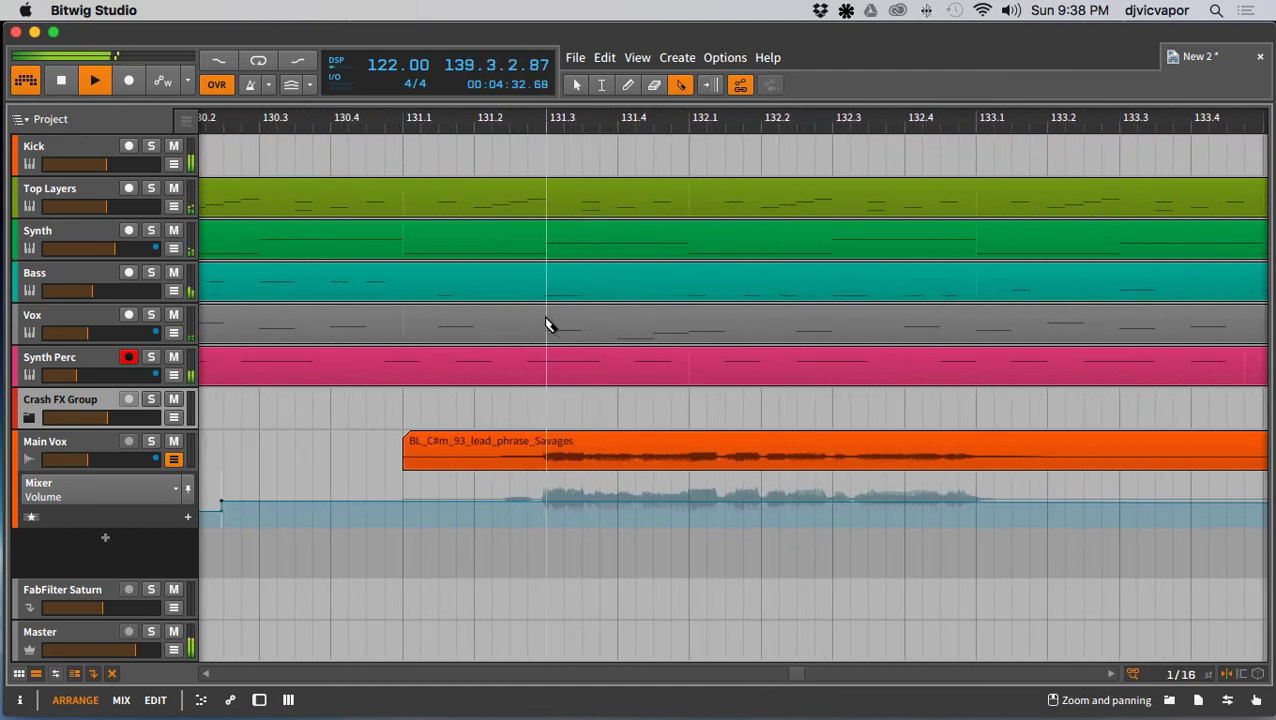
{"action": "left_click", "coordinate": [546, 323]}
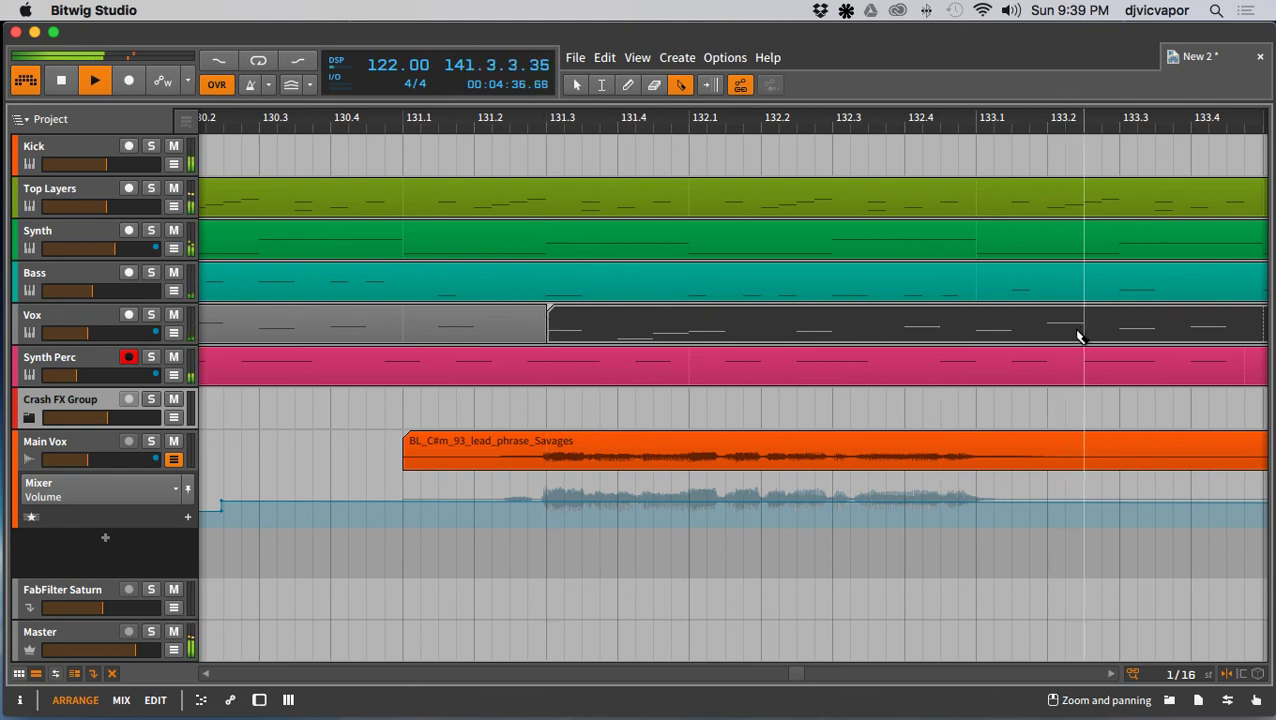
{"action": "left_click", "coordinate": [978, 332]}
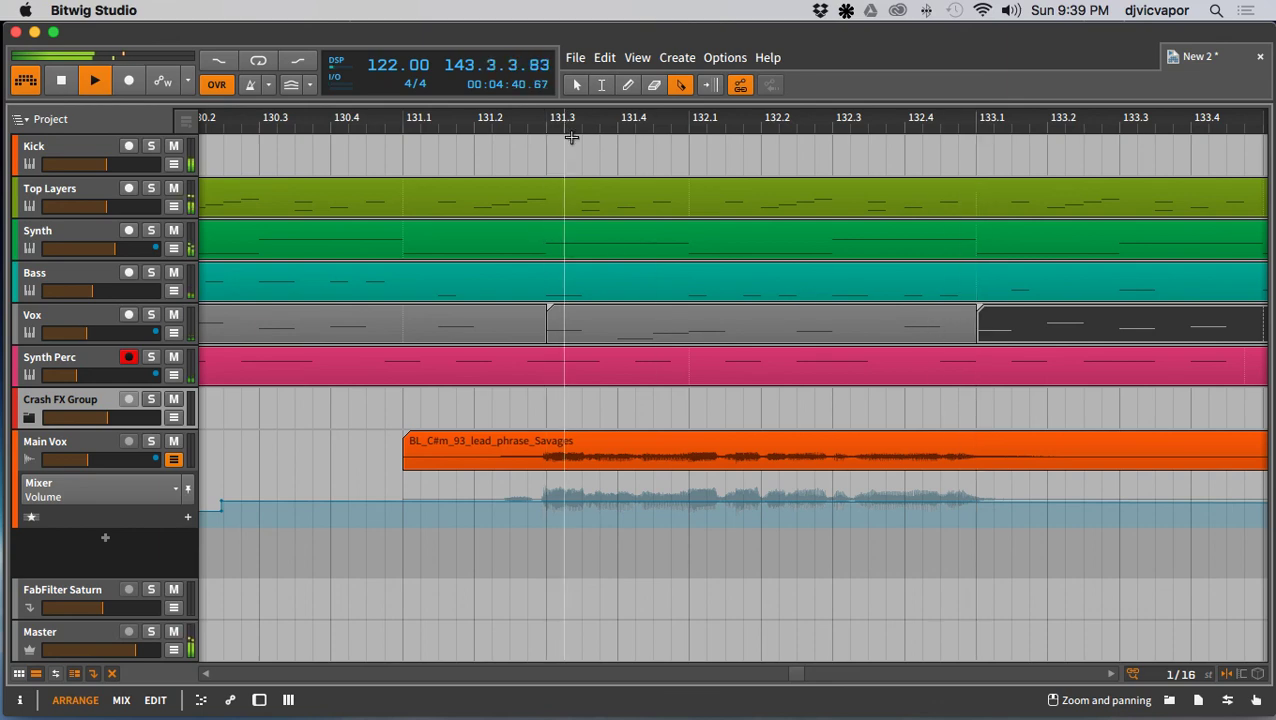
{"action": "left_click", "coordinate": [644, 331]}
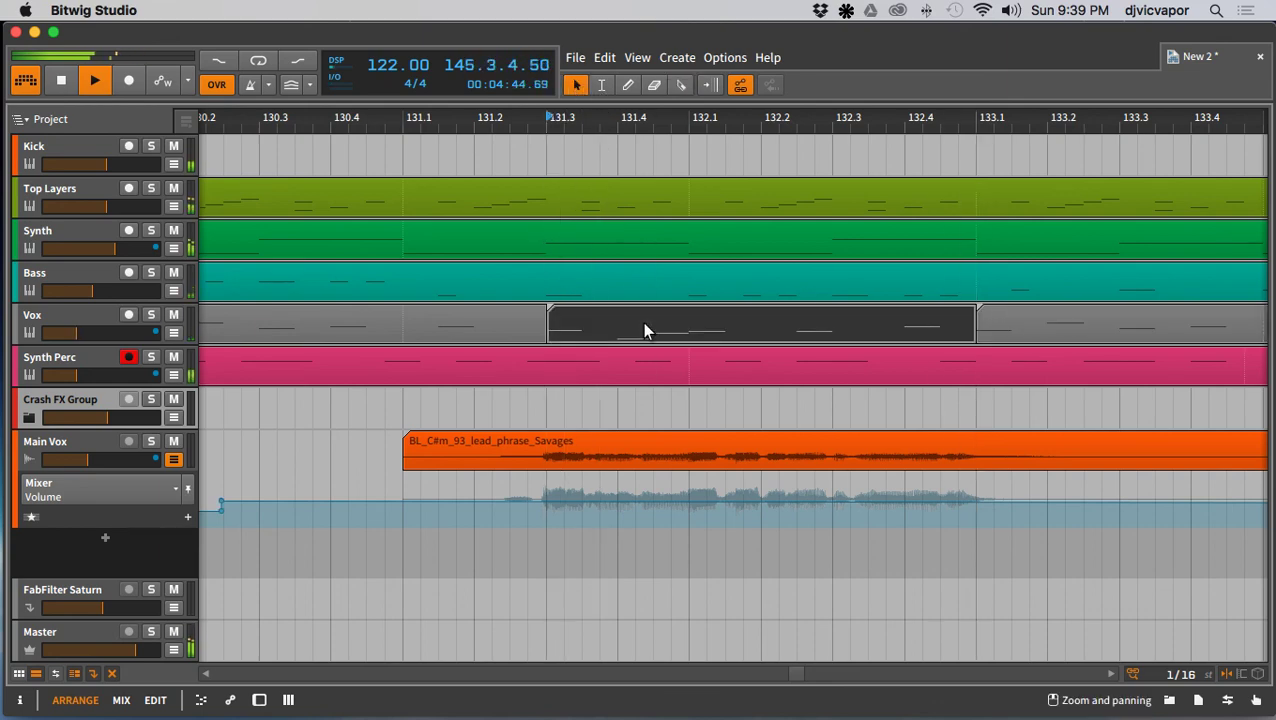
{"action": "key", "text": "Delete"}
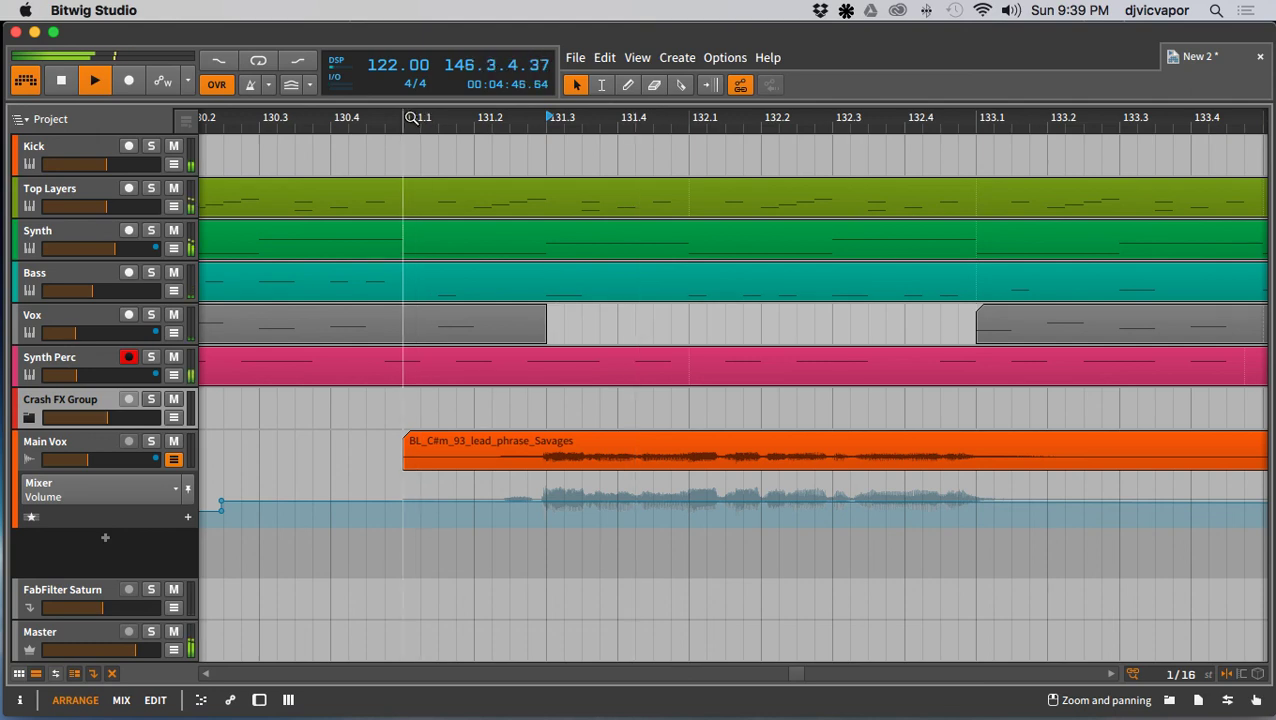
{"action": "left_click_drag", "start_coordinate": [404, 117], "coordinate": [493, 503]}
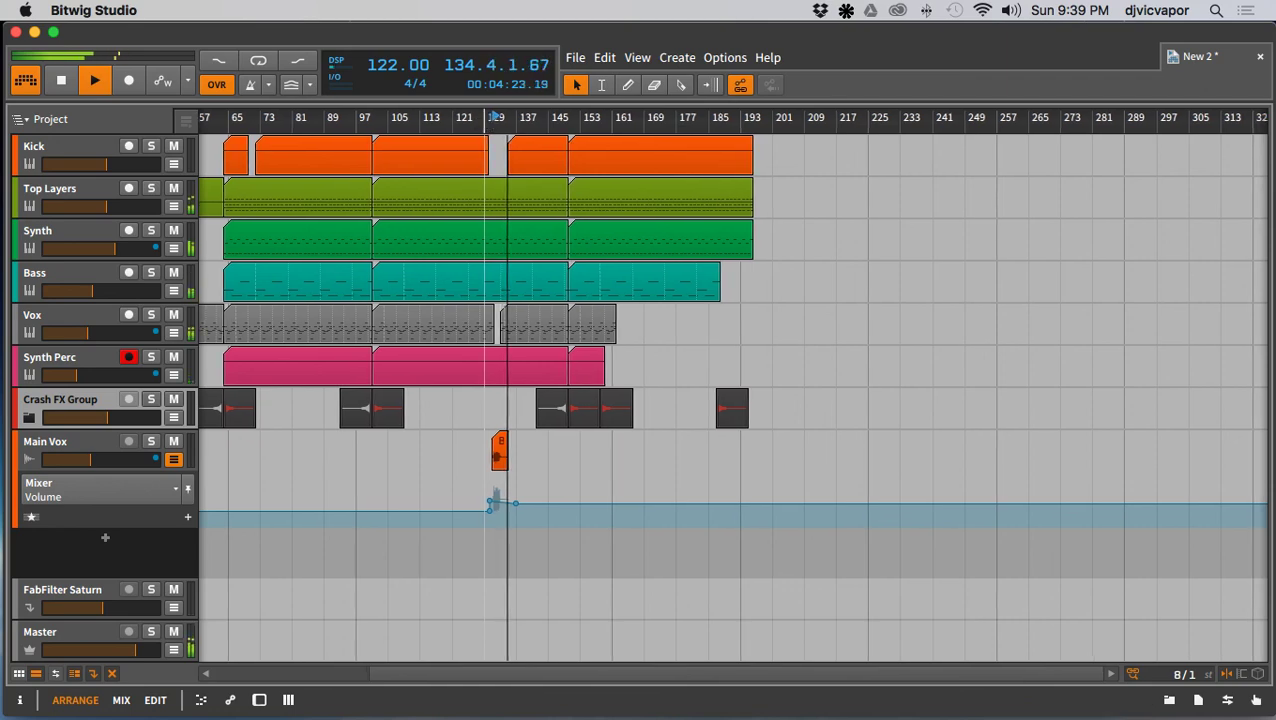
{"action": "left_click_drag", "start_coordinate": [496, 117], "coordinate": [506, 543]}
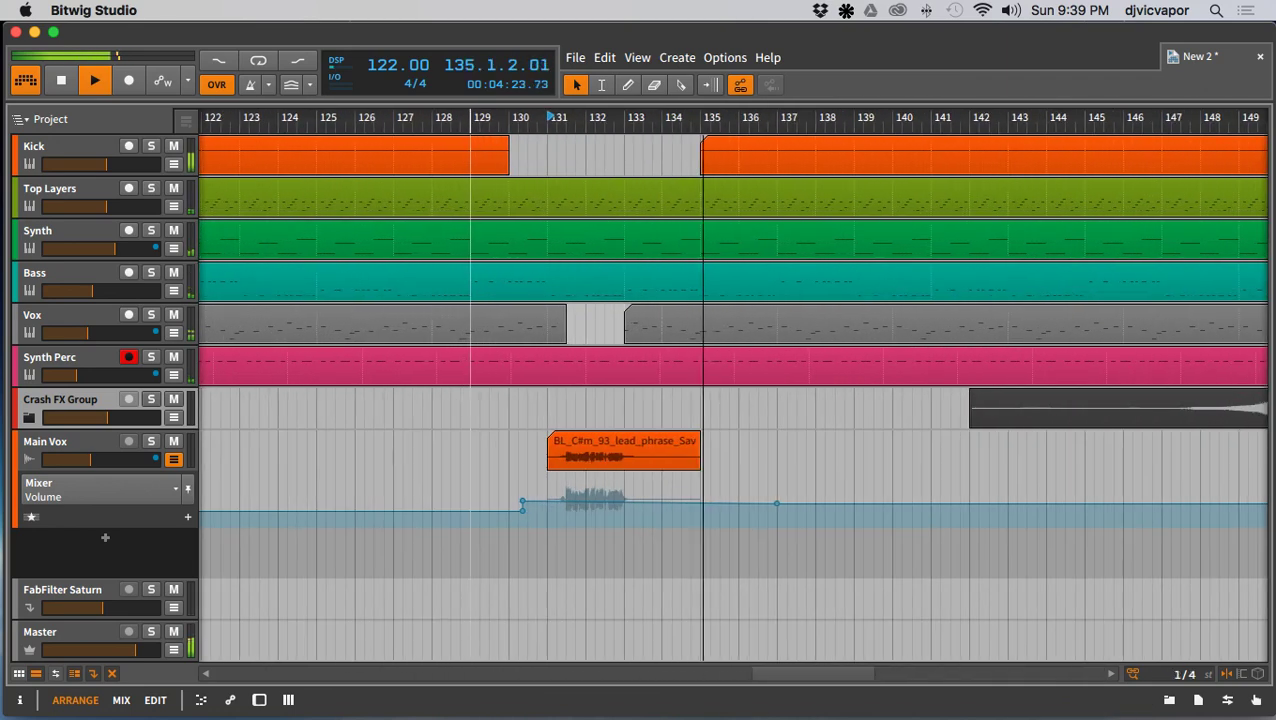
Step: Lower the upper Main Vox volume point just before the copied phrase to level with bar 137, and hide the automation lane
{"action": "left_click", "coordinate": [522, 502]}
{"action": "left_click_drag", "start_coordinate": [522, 507], "coordinate": [522, 513]}
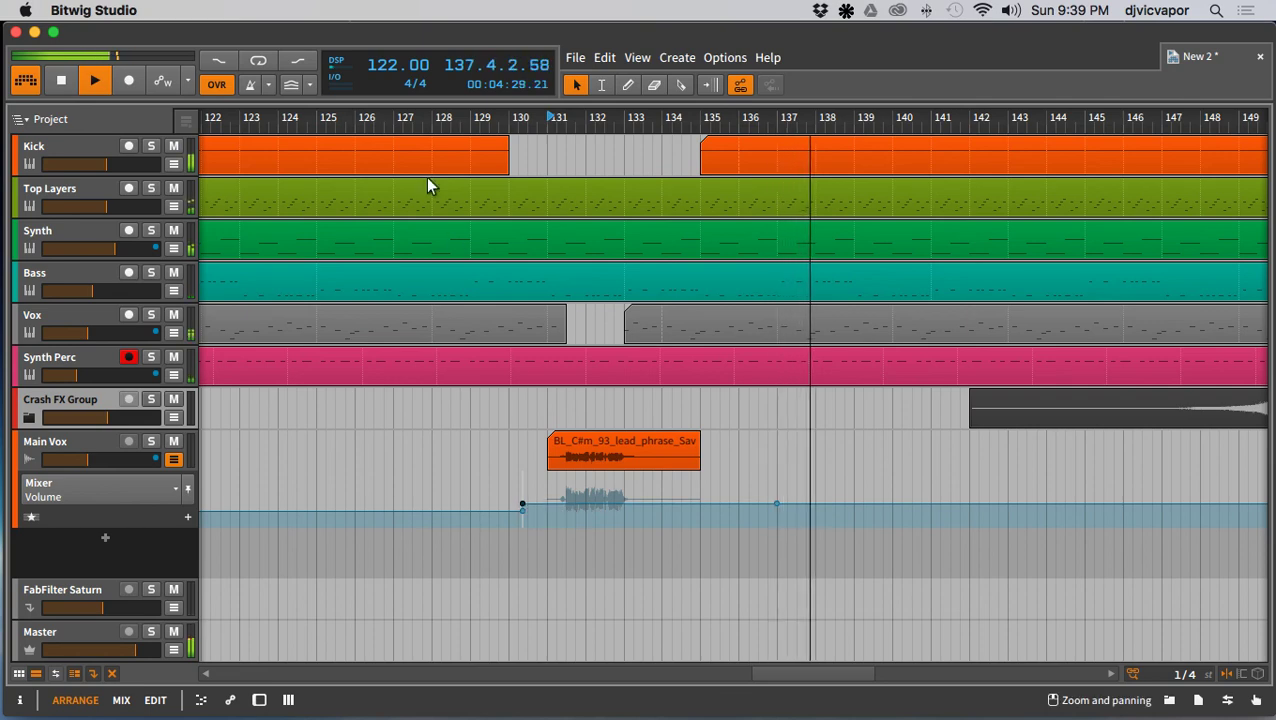
{"action": "left_click_drag", "start_coordinate": [407, 117], "coordinate": [403, 113]}
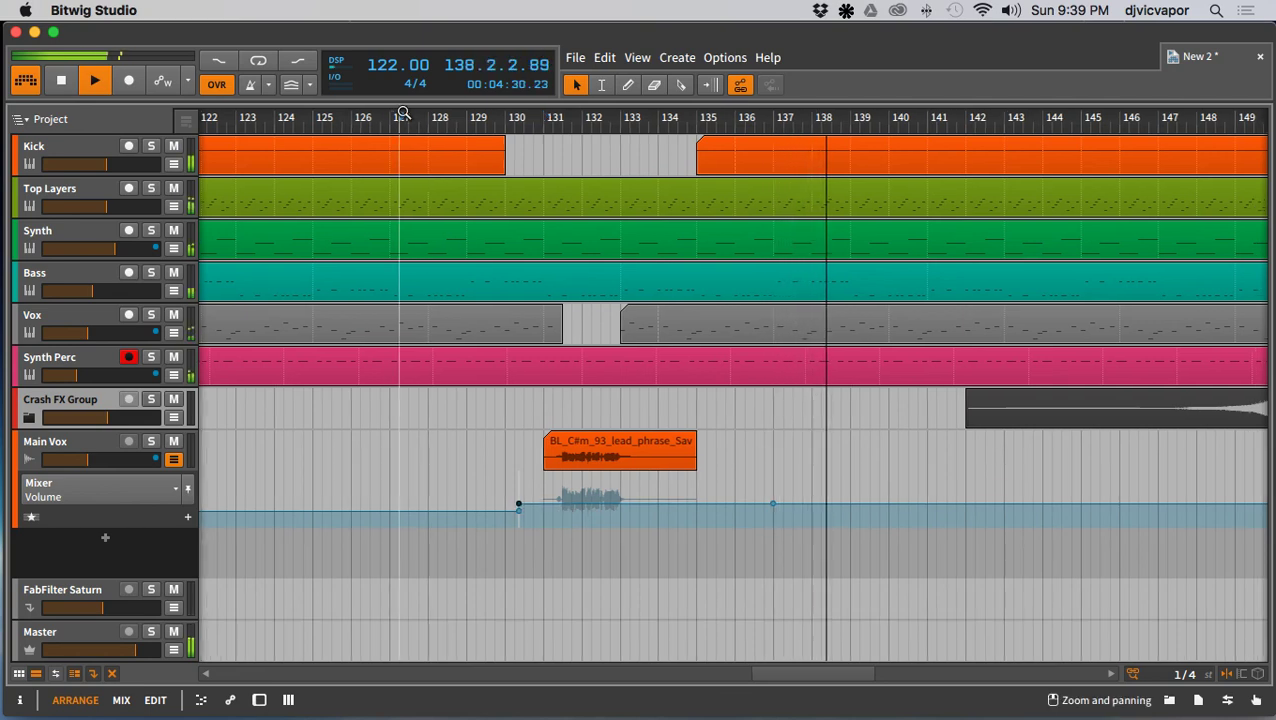
{"action": "left_click", "coordinate": [173, 459]}
Step: Bring the whole arrangement into view and check the Main Vox track's device chain
{"action": "left_click_drag", "start_coordinate": [484, 117], "coordinate": [656, 50]}
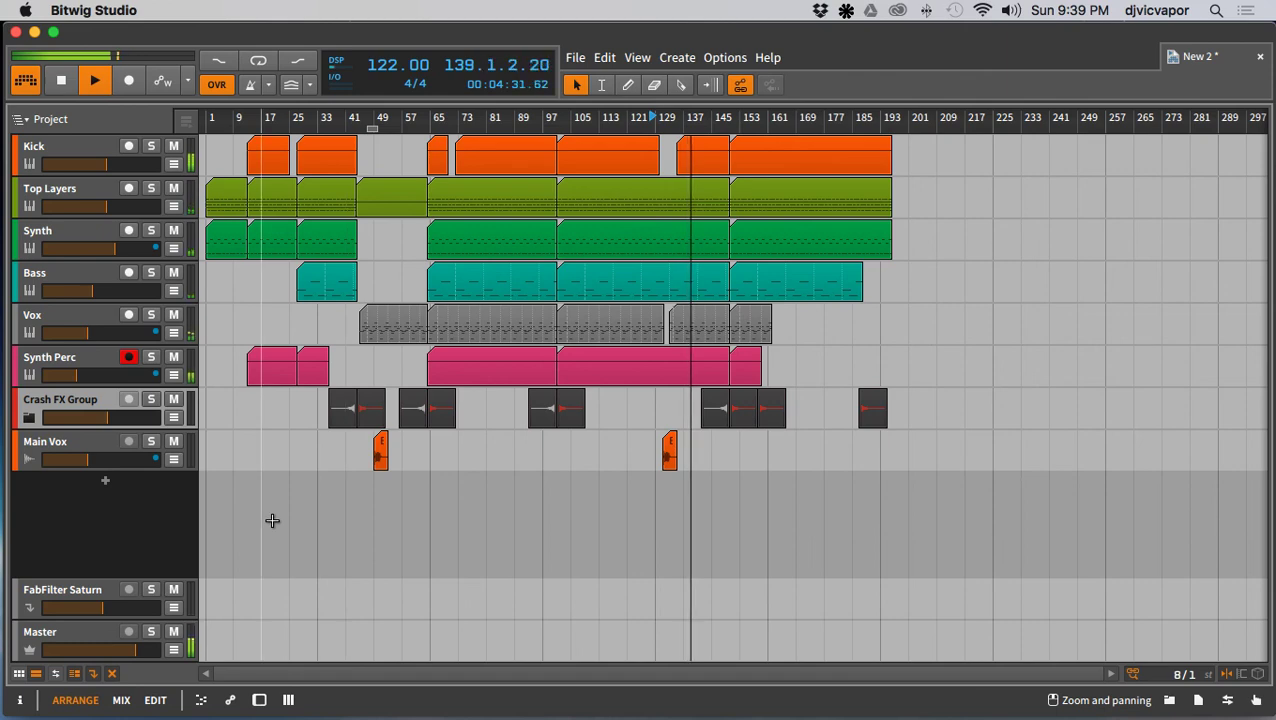
{"action": "double_click", "coordinate": [90, 439]}
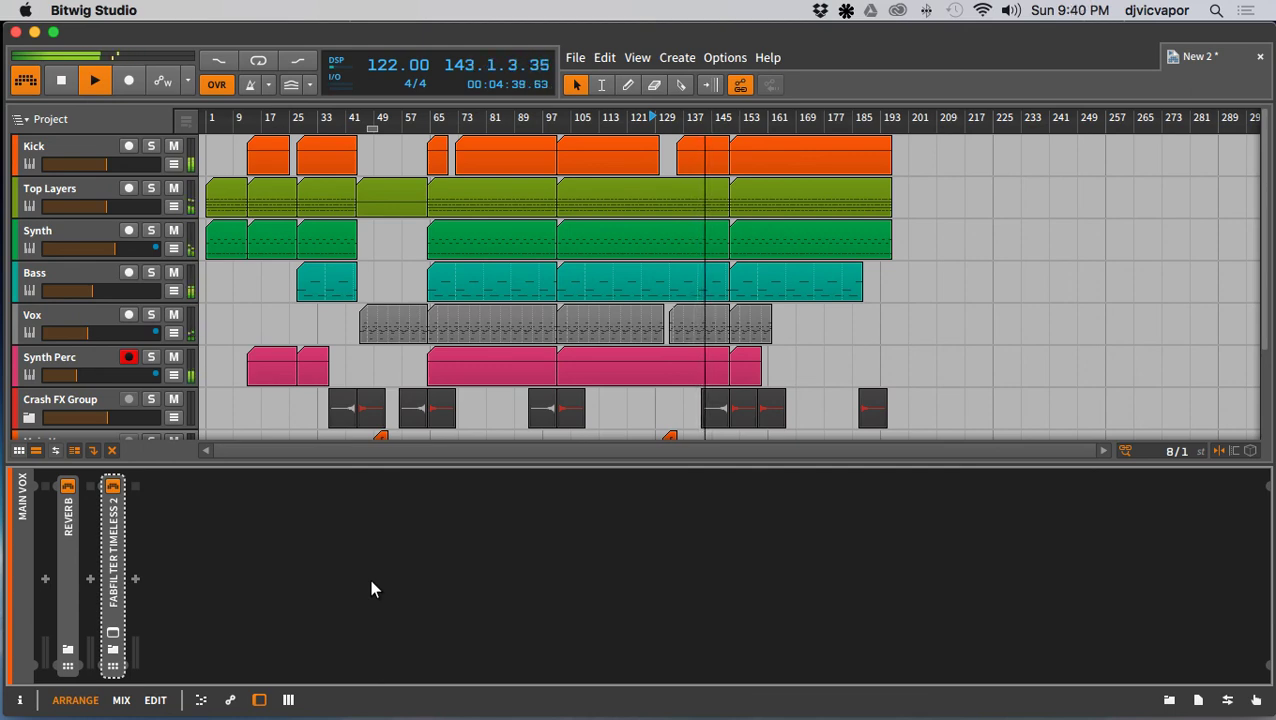
{"action": "left_click_drag", "start_coordinate": [507, 463], "coordinate": [512, 690]}
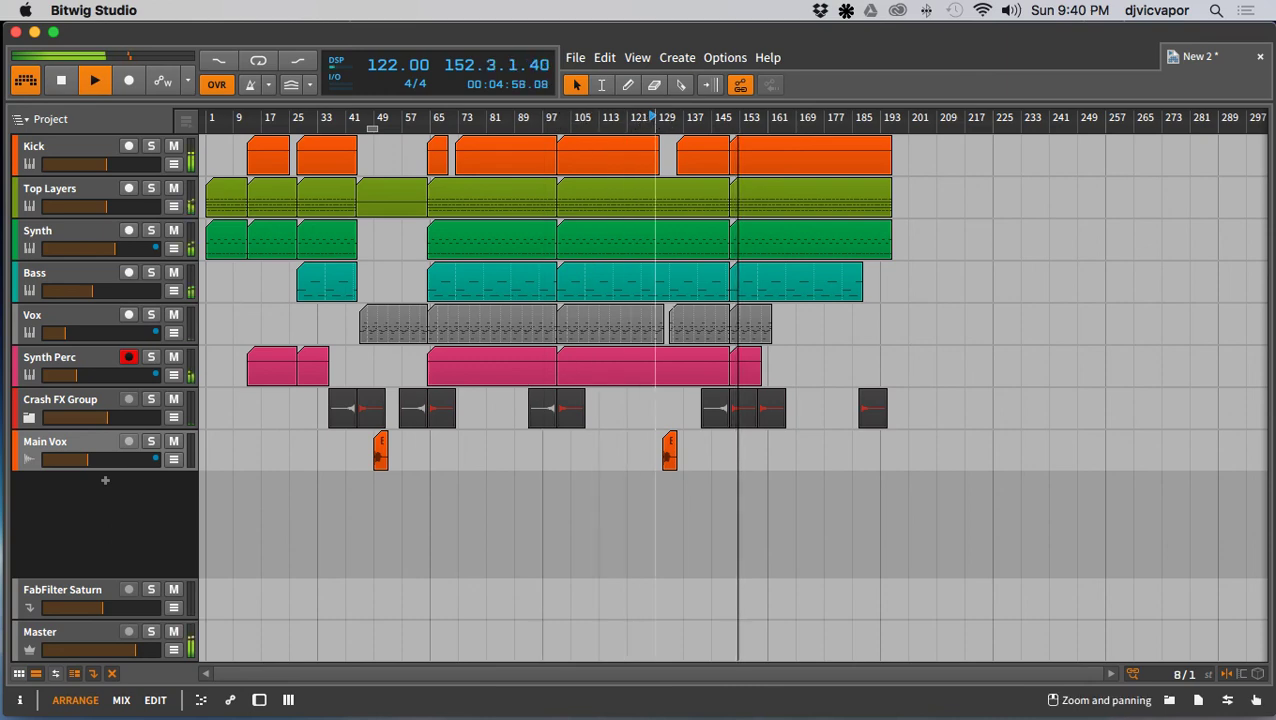
Step: Copy the crash clip at bar 157 to the second Main Vox phrase and position the copy to start at bar 130
{"action": "mouse_move", "coordinate": [681, 124]}
{"action": "left_mouse_down"}
{"action": "mouse_move", "coordinate": [681, 190]}
{"action": "mouse_move", "coordinate": [652, 240]}
{"action": "mouse_move", "coordinate": [601, 196]}
{"action": "left_mouse_up"}
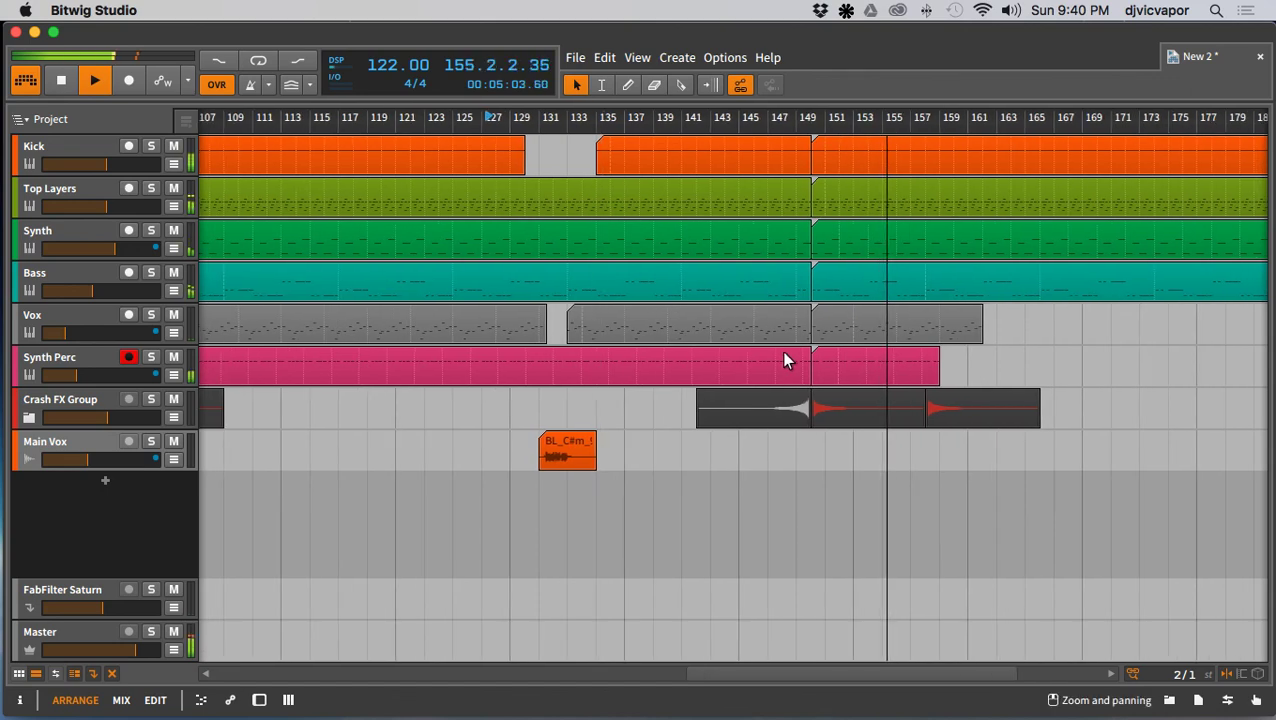
{"action": "left_click", "coordinate": [956, 399]}
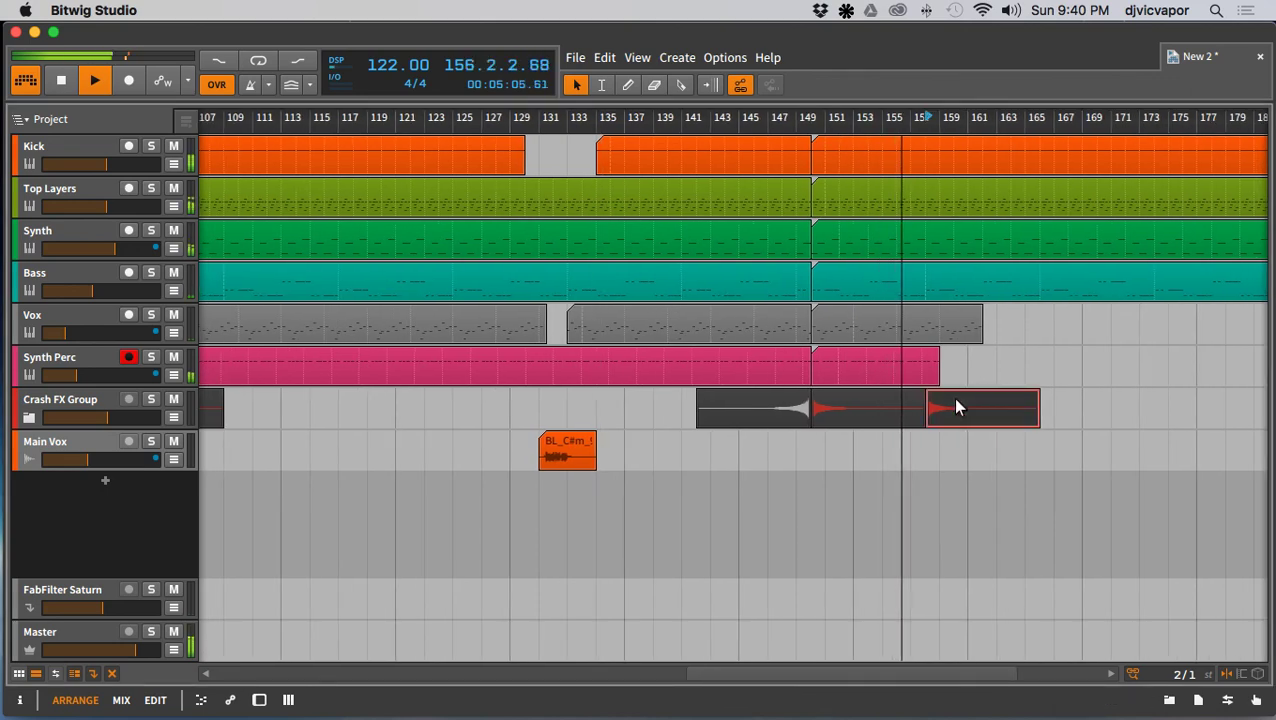
{"action": "left_click_drag", "start_coordinate": [952, 399], "coordinate": [577, 417]}
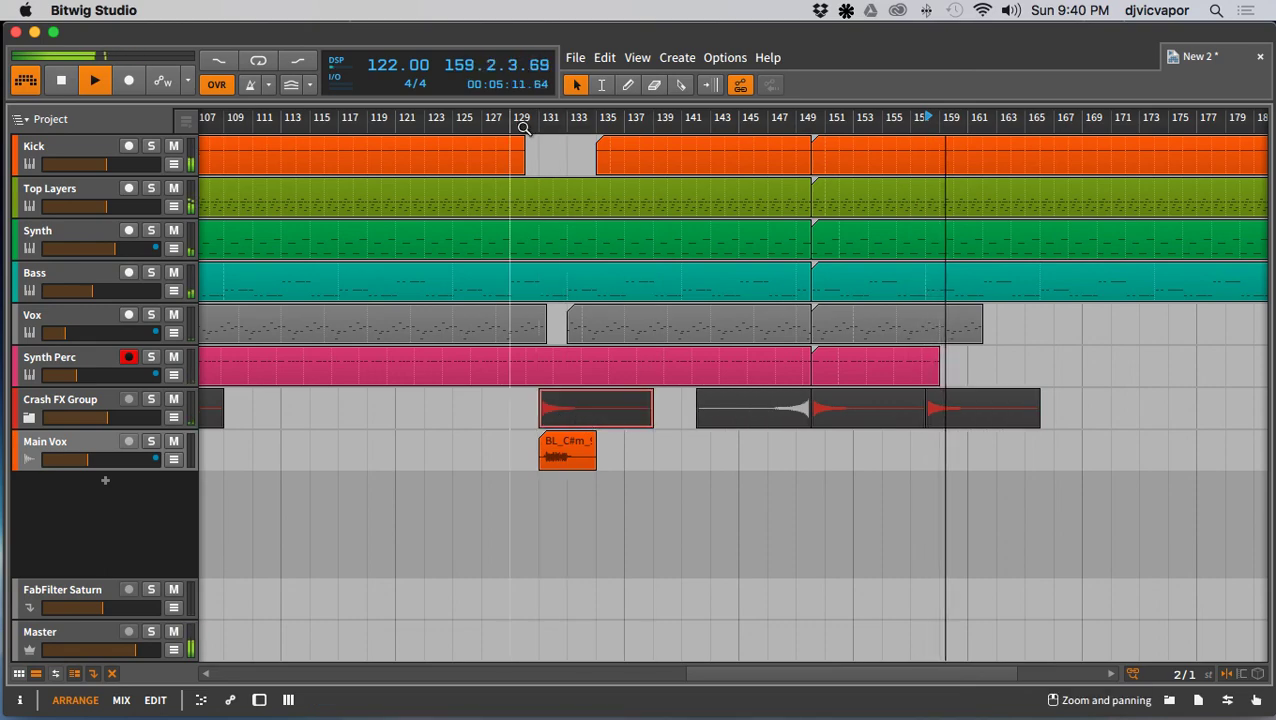
{"action": "left_click_drag", "start_coordinate": [519, 121], "coordinate": [528, 226]}
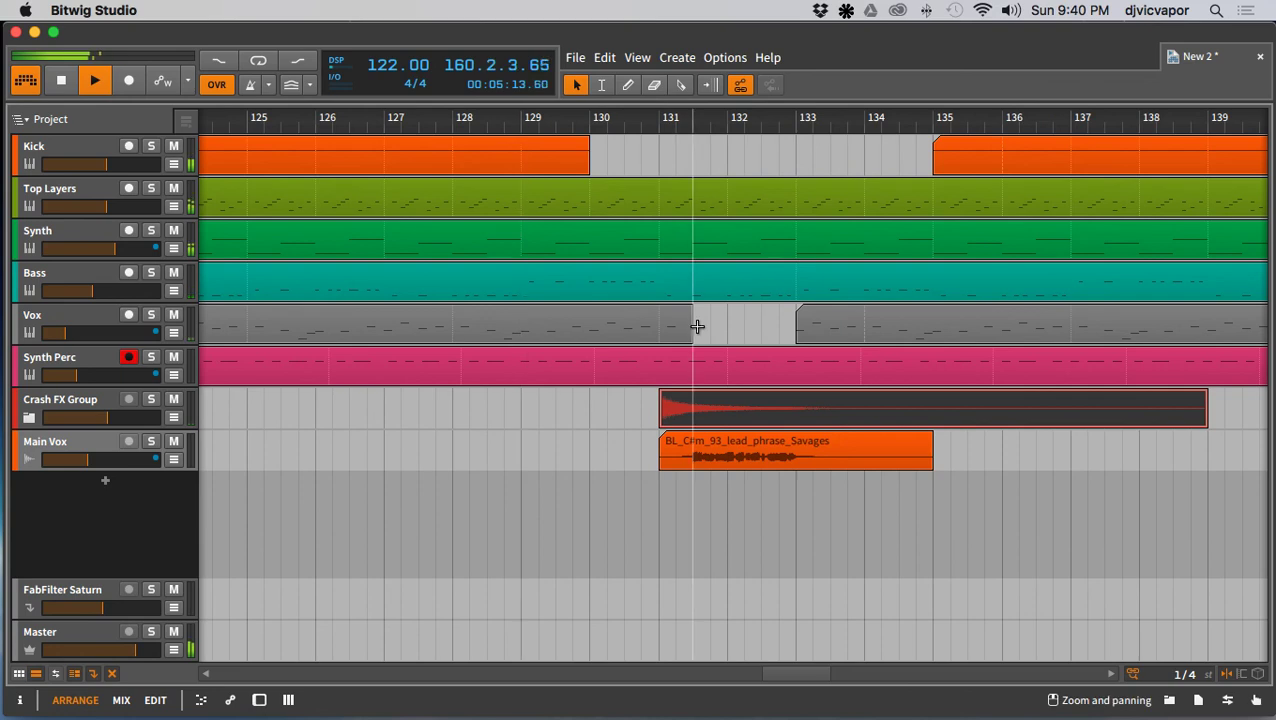
{"action": "left_click_drag", "start_coordinate": [712, 404], "coordinate": [644, 404]}
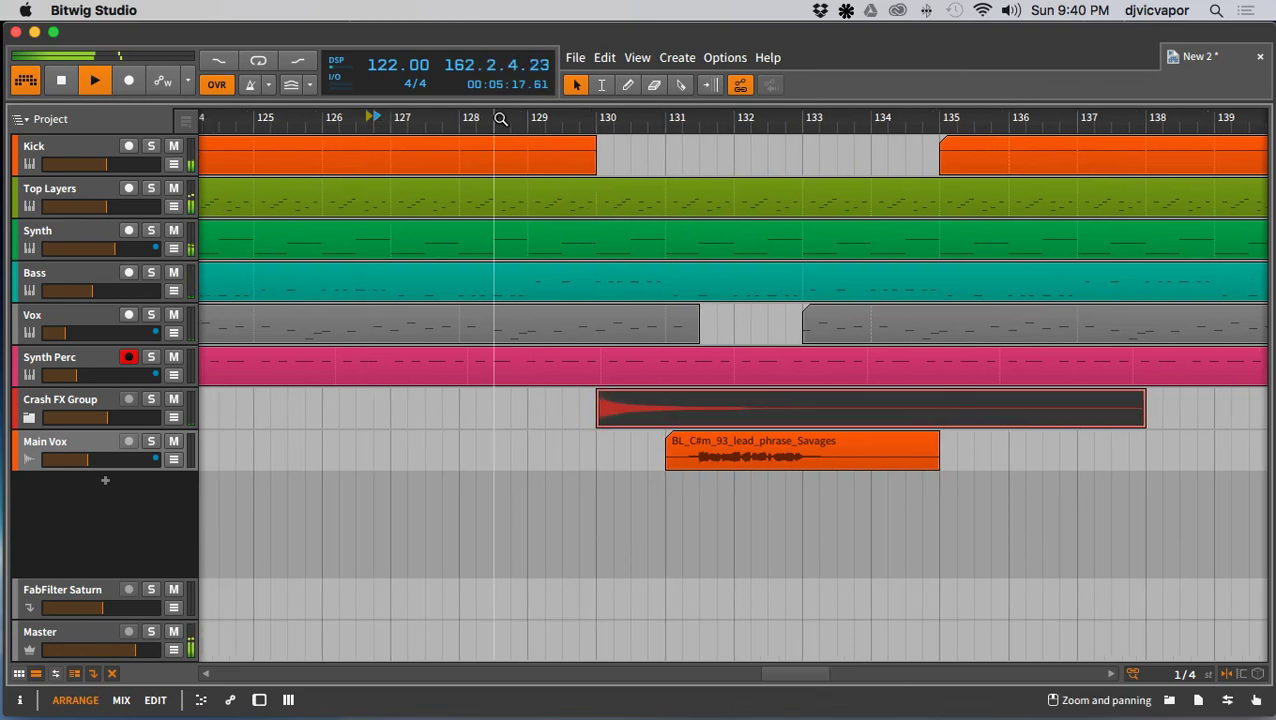
Step: Replay from just before the second kick gap to hear the copied crash with the Main Vox phrase
{"action": "left_click_drag", "start_coordinate": [378, 124], "coordinate": [378, 80]}
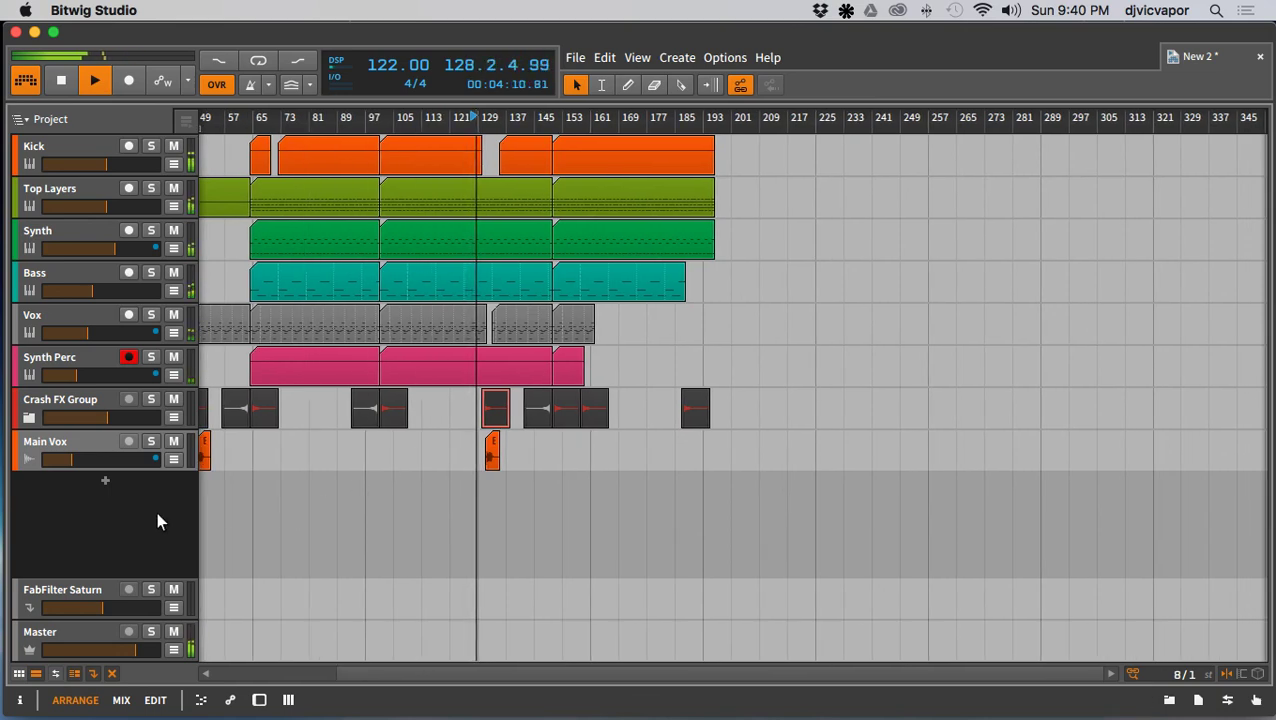
{"action": "key", "text": "XF86AudioRaiseVolume"}
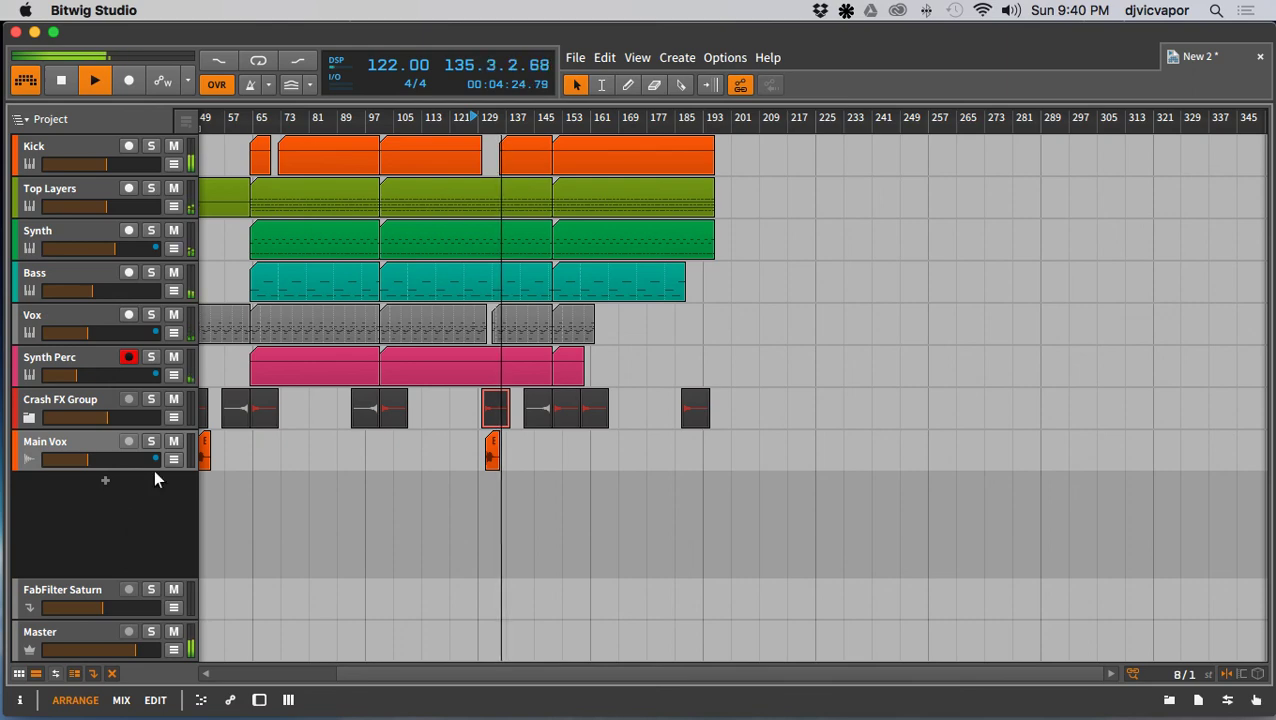
{"action": "left_click_drag", "start_coordinate": [325, 115], "coordinate": [502, 118]}
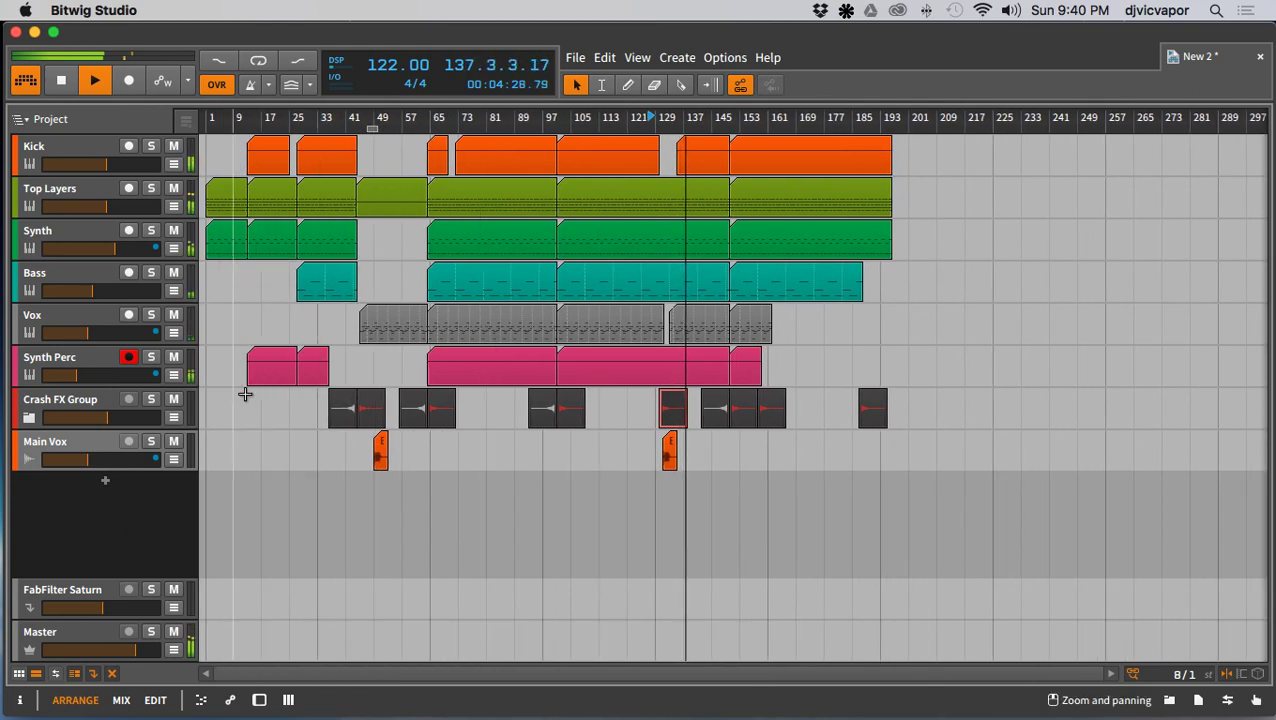
Step: Restart playback from the beginning of the song and disarm recording on the Synth Perc track
{"action": "left_click", "coordinate": [62, 82]}
{"action": "left_click", "coordinate": [90, 82]}
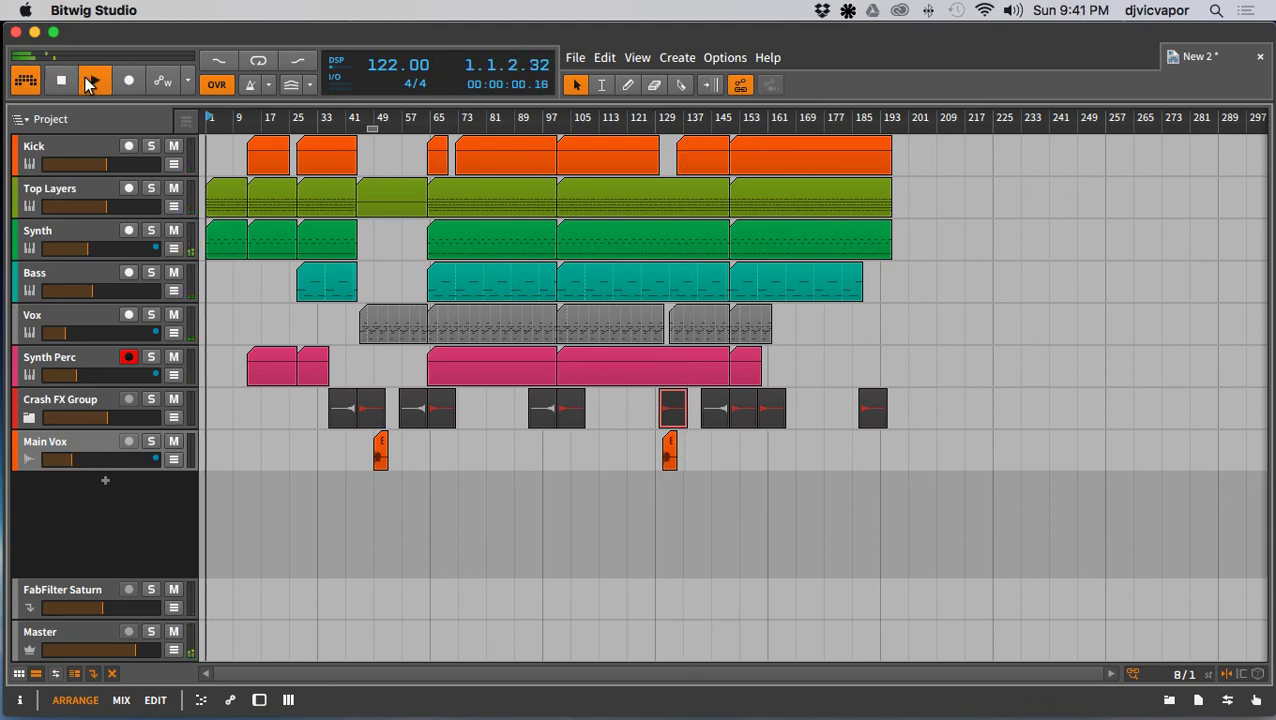
{"action": "left_click", "coordinate": [128, 358]}
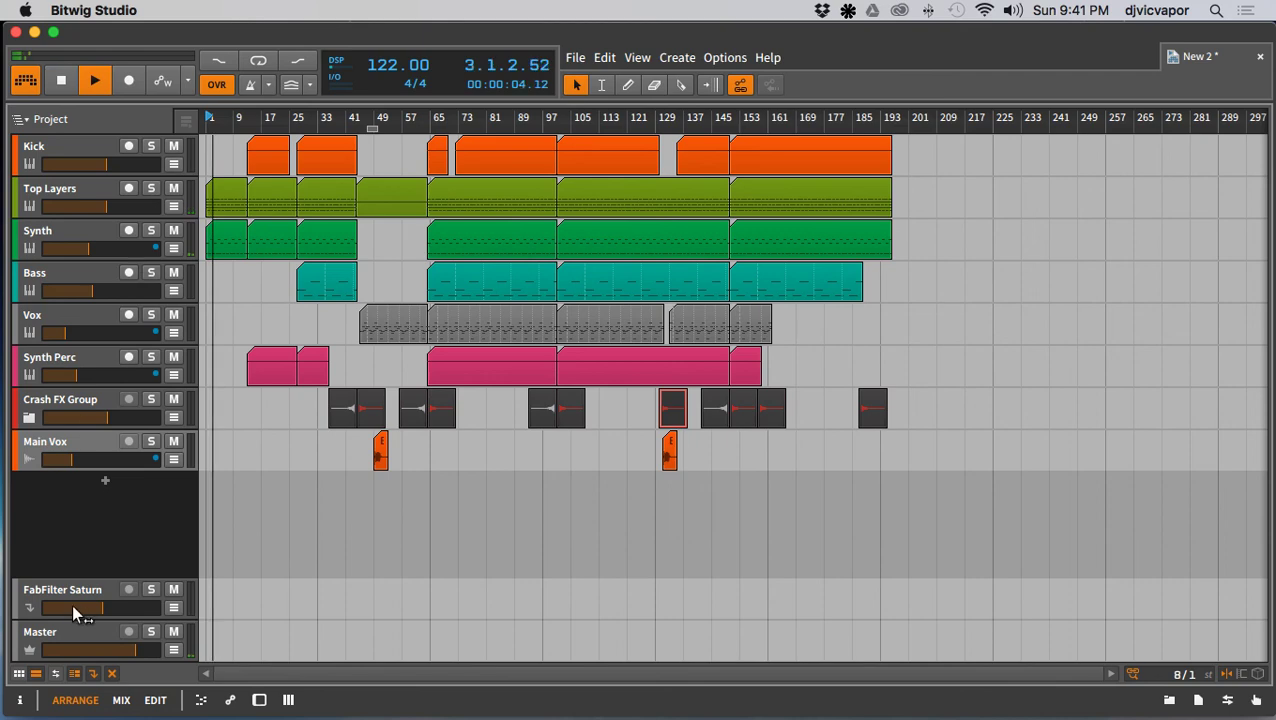
Step: Insert the iZotope Ozone 7 plug-in from the Ozone 7 folder into the Master track's device chain
{"action": "double_click", "coordinate": [75, 633]}
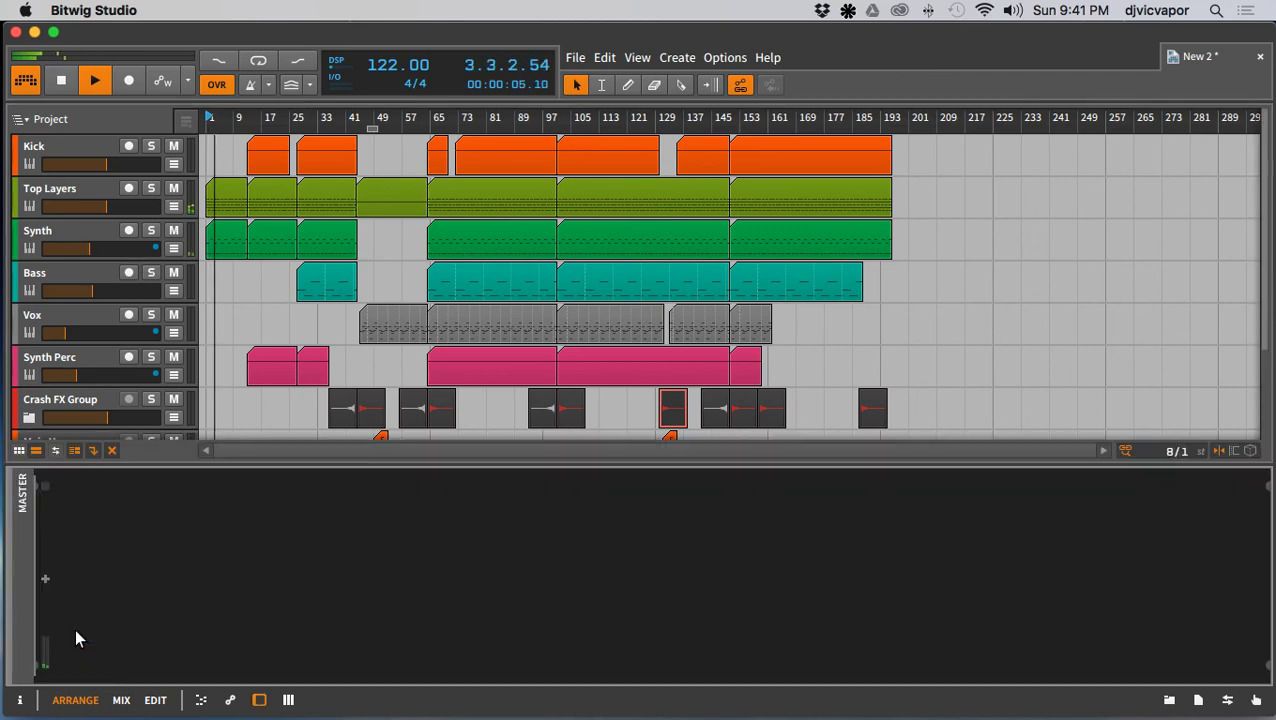
{"action": "left_click", "coordinate": [45, 578]}
{"action": "scroll", "coordinate": [306, 216], "scroll_direction": "down", "scroll_amount": 1}
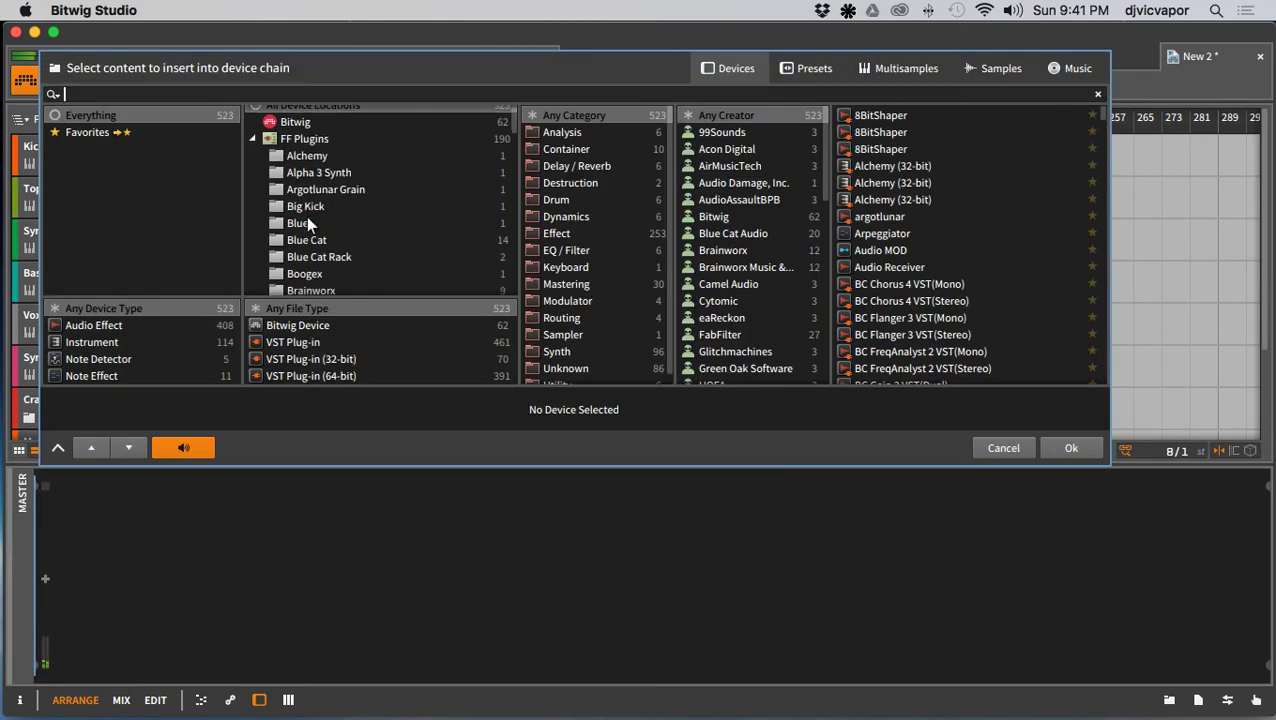
{"action": "scroll", "coordinate": [306, 216], "scroll_direction": "down", "scroll_amount": 6}
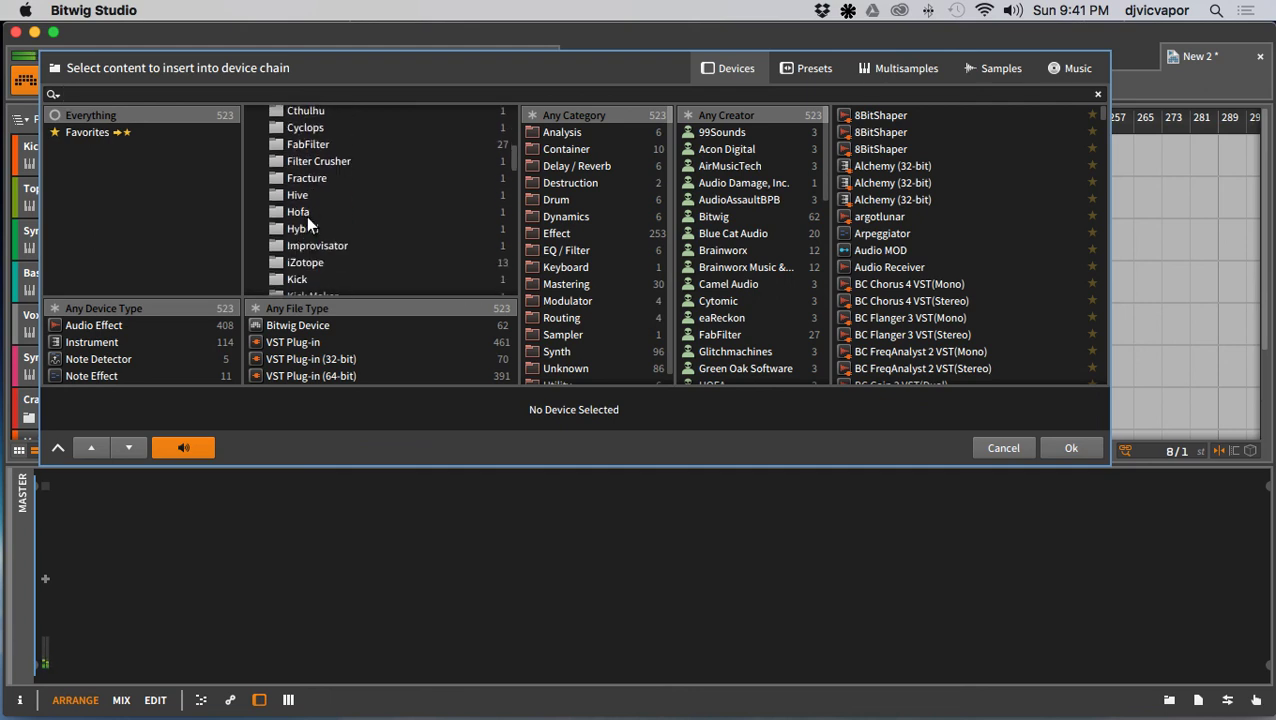
{"action": "scroll", "coordinate": [306, 216], "scroll_direction": "down", "scroll_amount": 2}
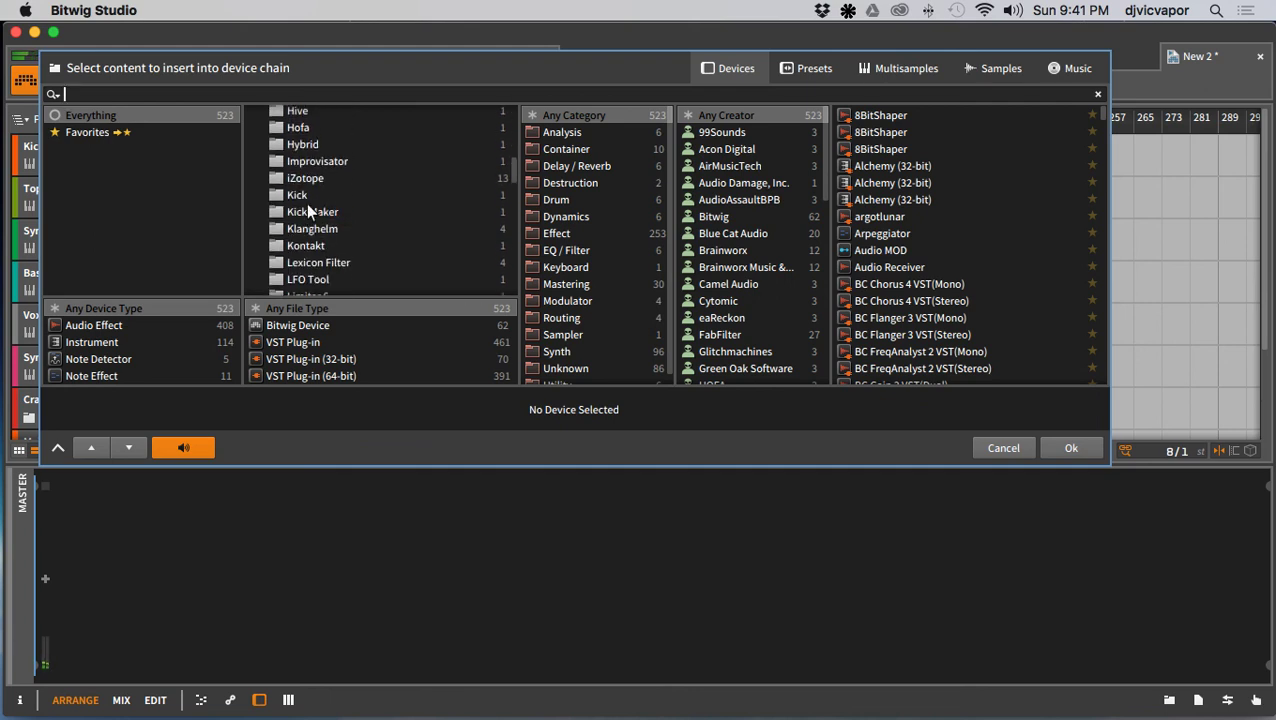
{"action": "left_click", "coordinate": [298, 178]}
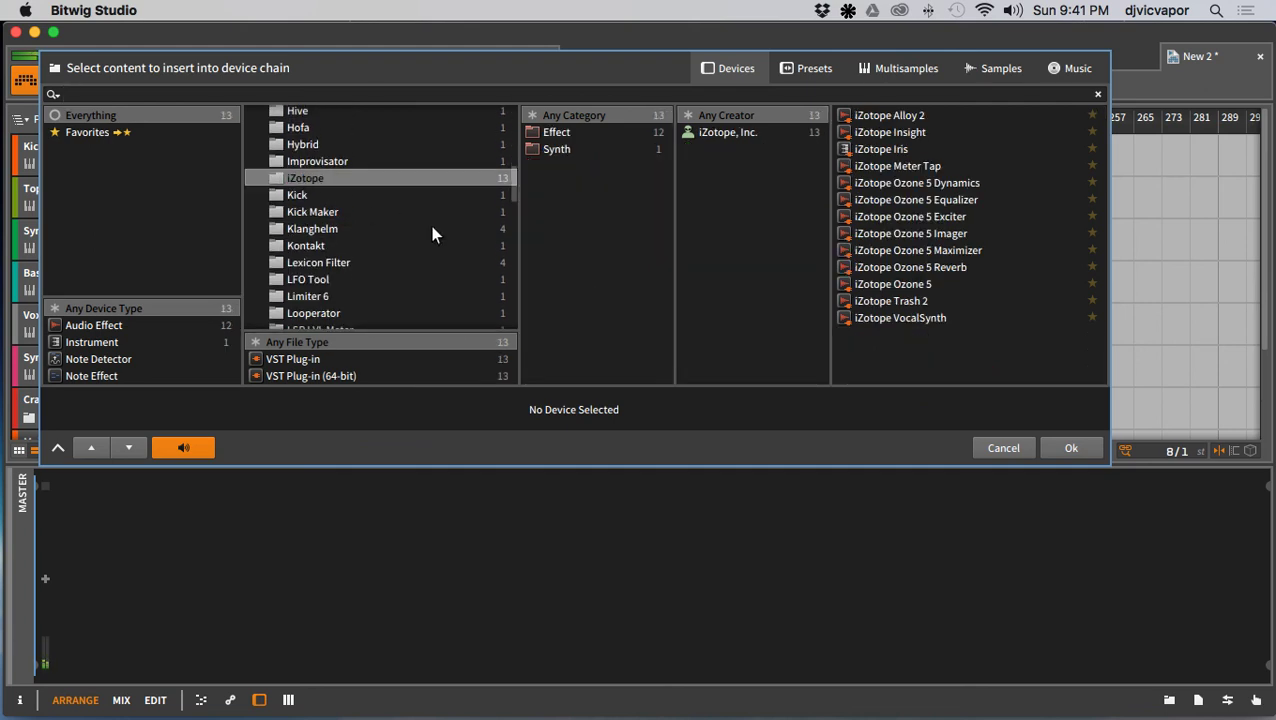
{"action": "scroll", "coordinate": [367, 214], "scroll_direction": "up", "scroll_amount": 4}
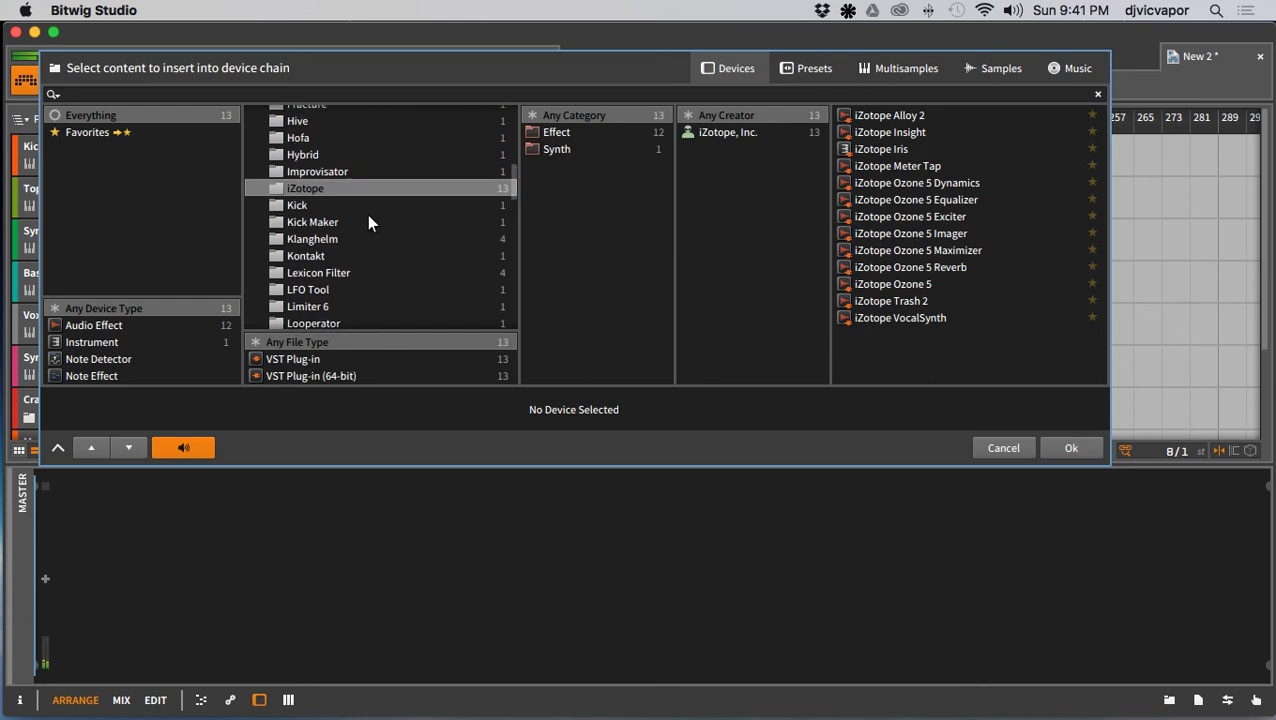
{"action": "scroll", "coordinate": [367, 214], "scroll_direction": "down", "scroll_amount": 7}
{"action": "scroll", "coordinate": [366, 214], "scroll_direction": "down", "scroll_amount": 3}
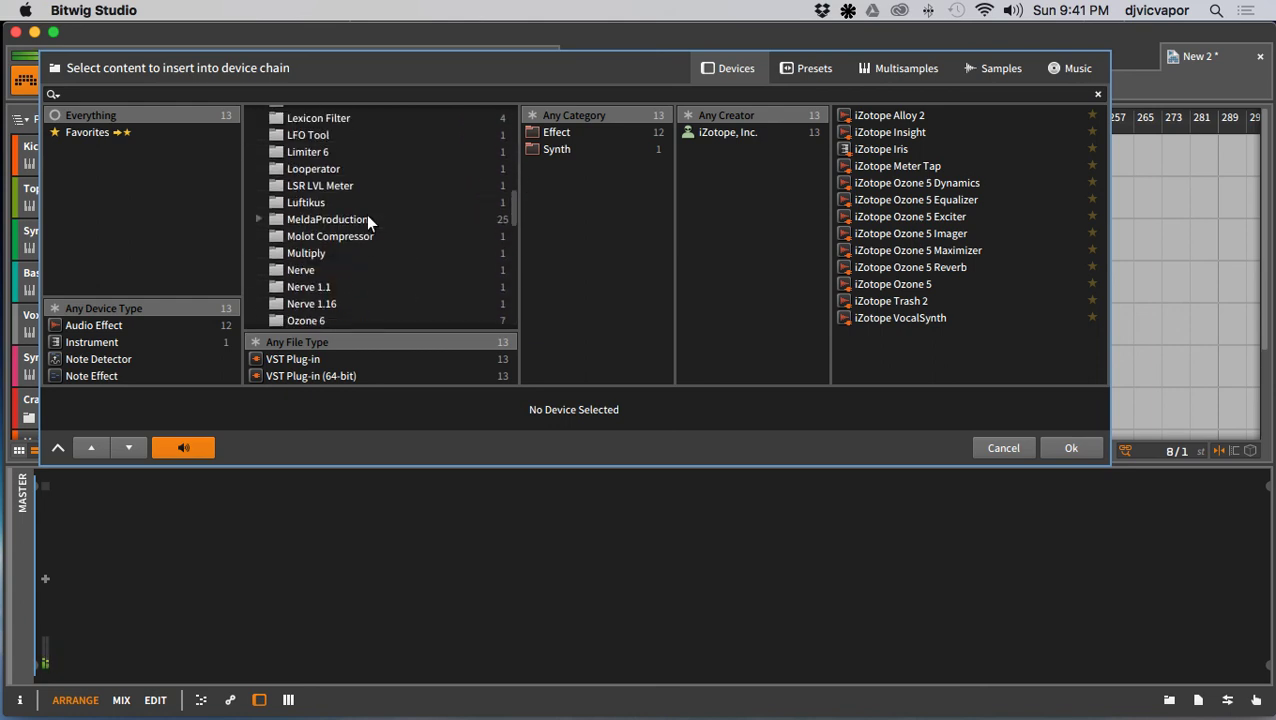
{"action": "left_click", "coordinate": [297, 256]}
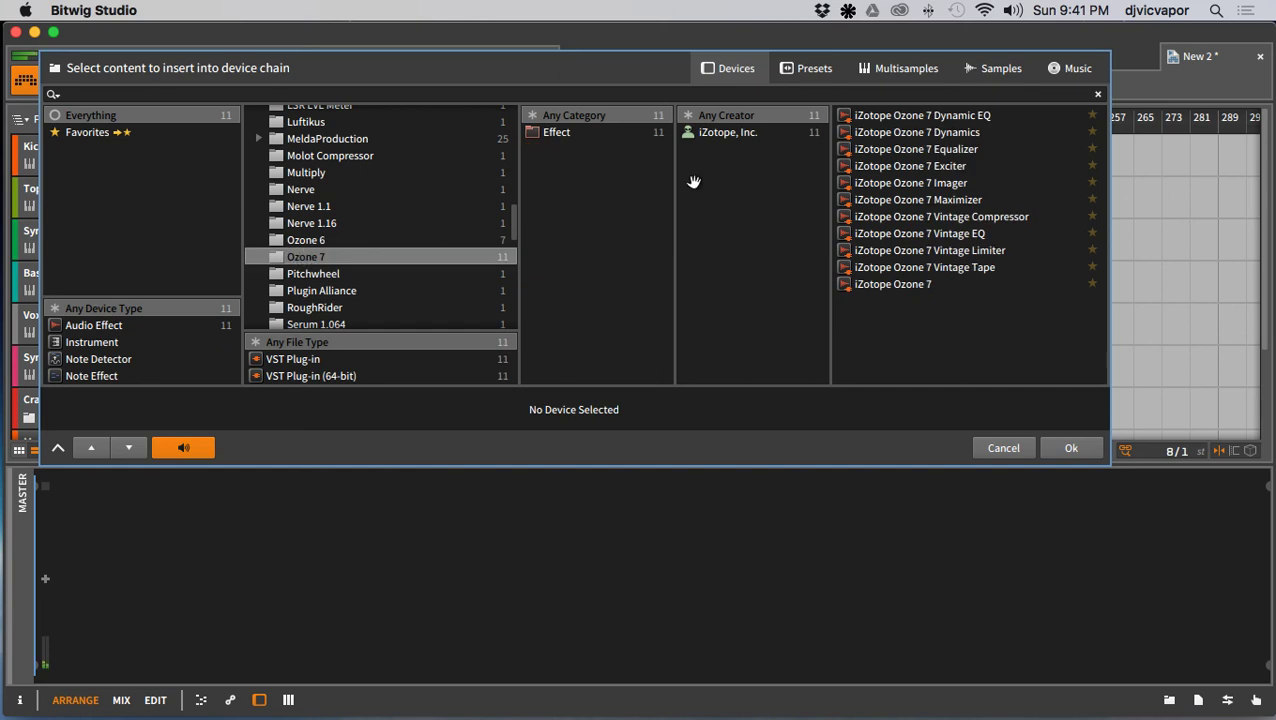
{"action": "left_click", "coordinate": [884, 286]}
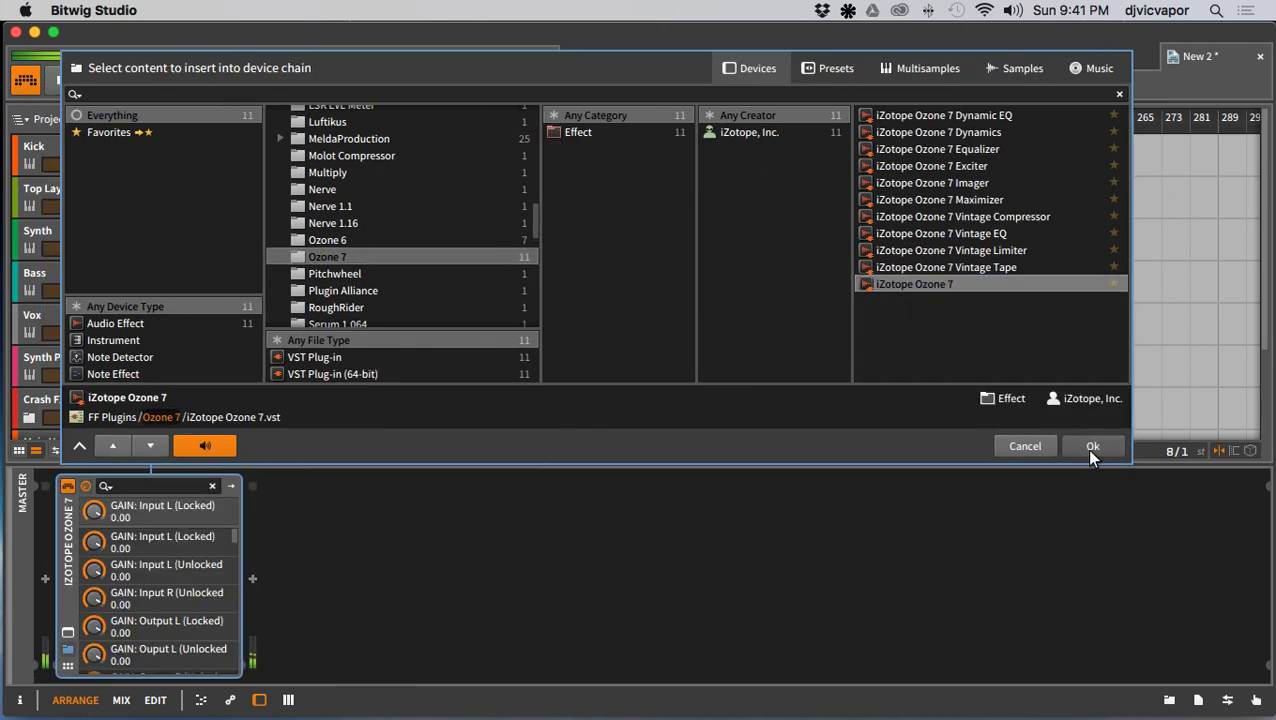
{"action": "left_click", "coordinate": [1092, 449]}
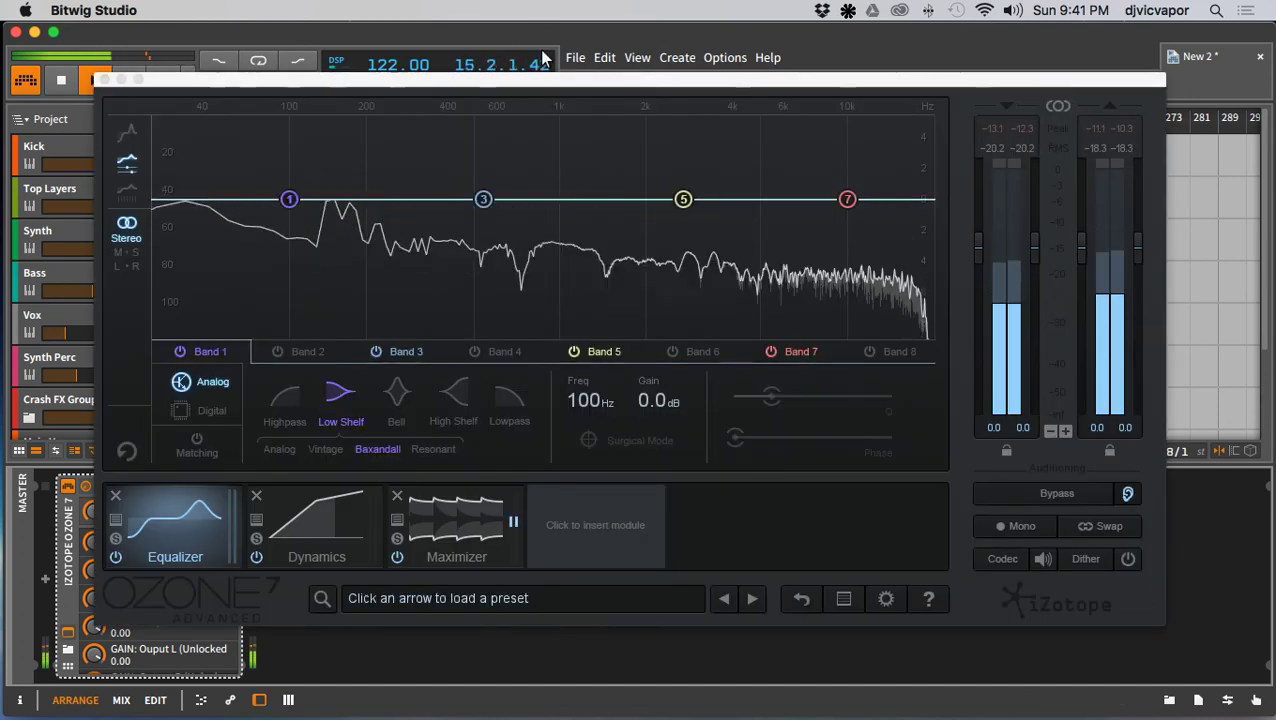
{"action": "left_click_drag", "start_coordinate": [546, 86], "coordinate": [559, 69]}
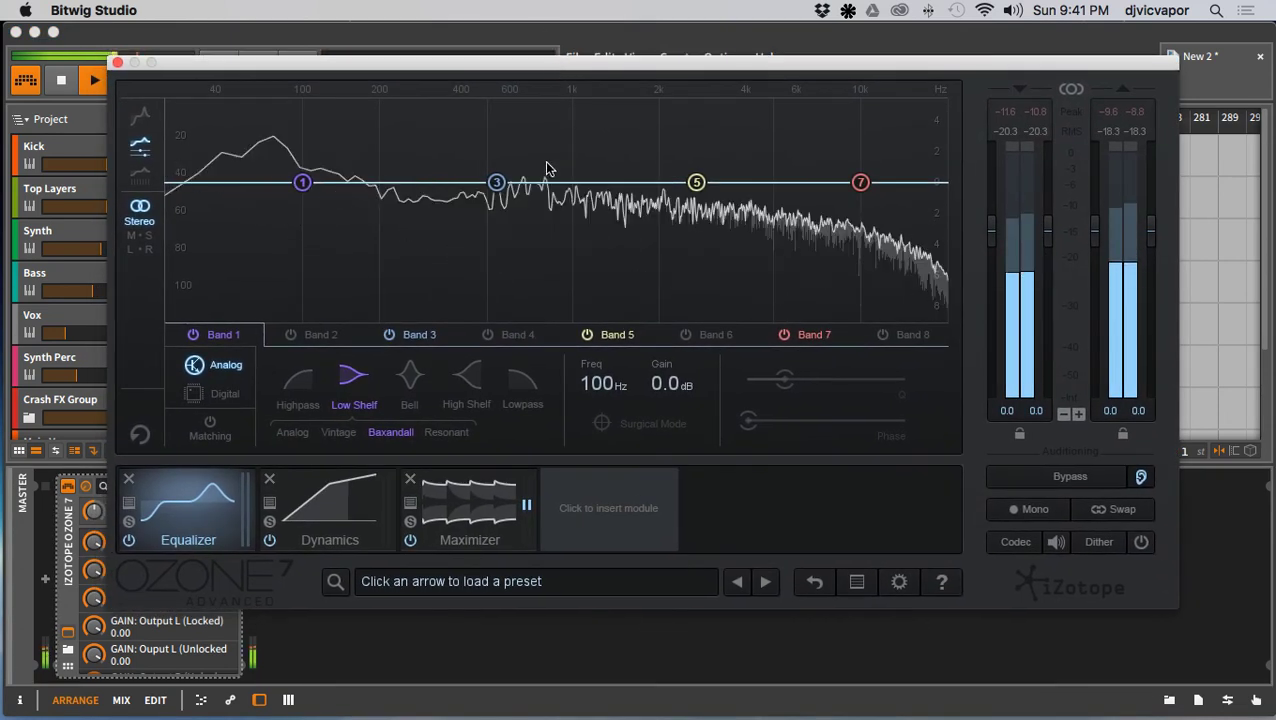
Step: Audition the Added Warmth, Added Focus and House Warmth presets from Ozone 7's All-Purpose Mastering folder
{"action": "left_click", "coordinate": [456, 580]}
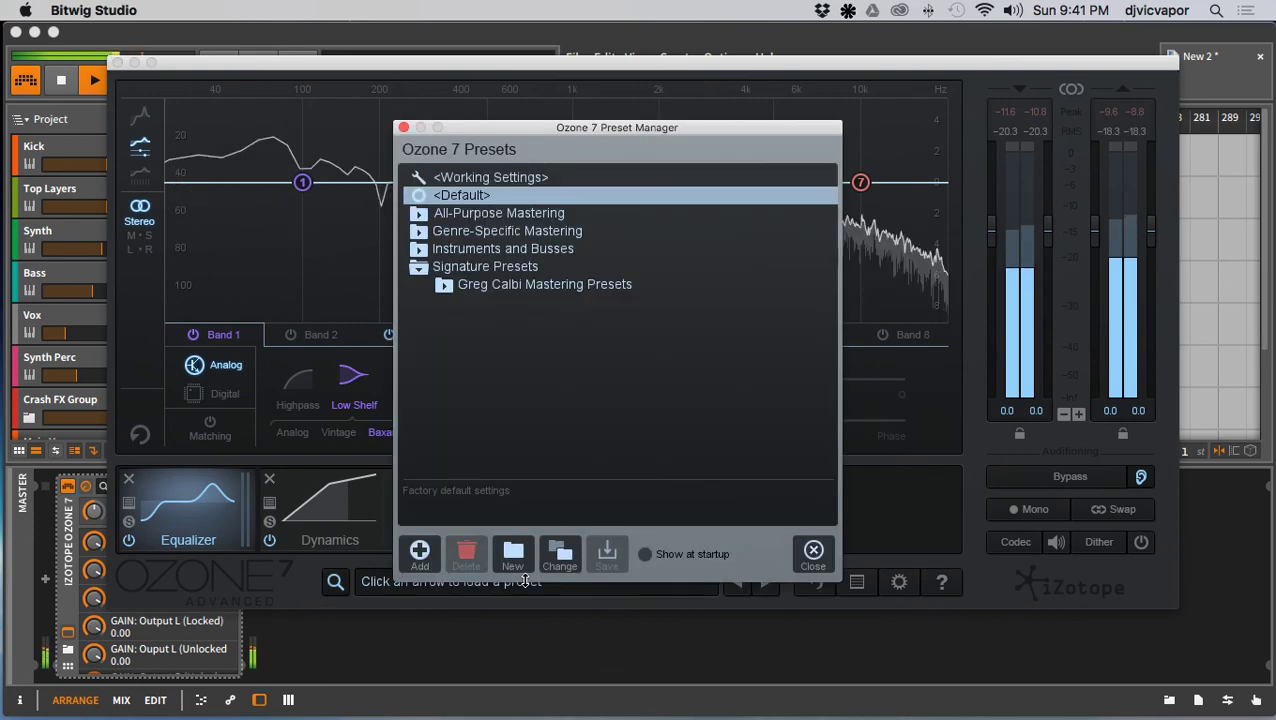
{"action": "left_click", "coordinate": [419, 214]}
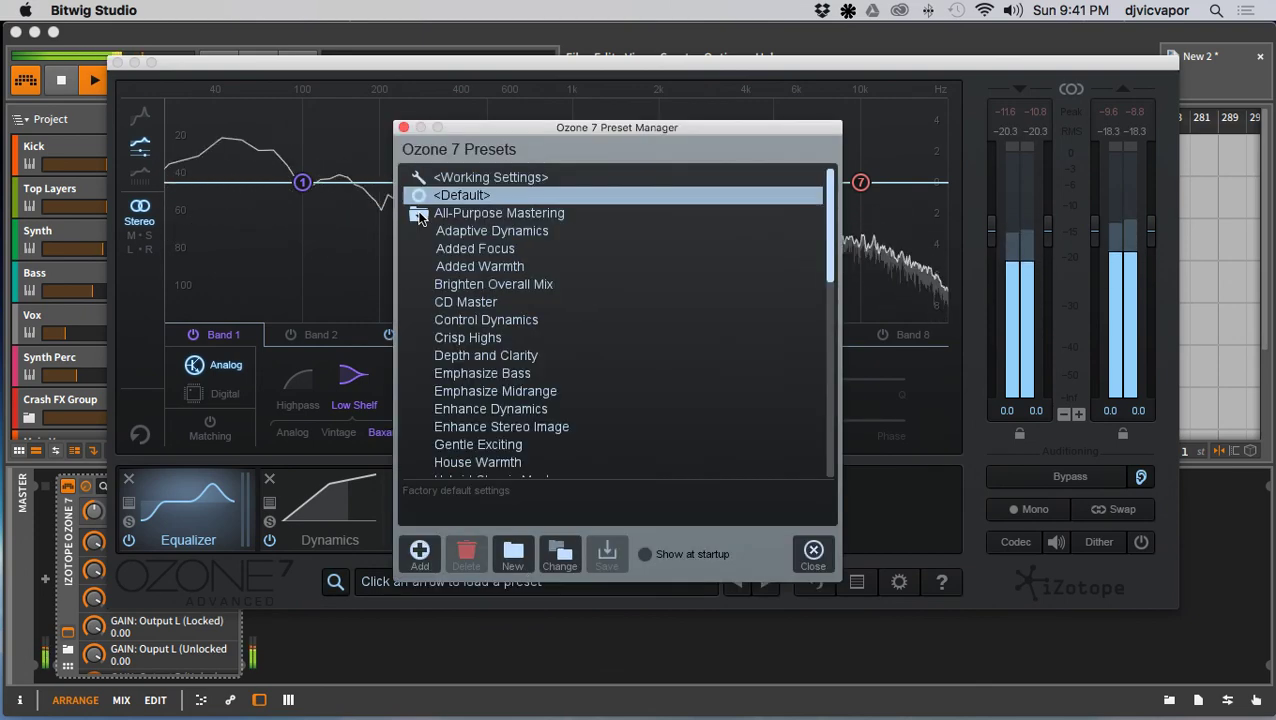
{"action": "left_click", "coordinate": [459, 266]}
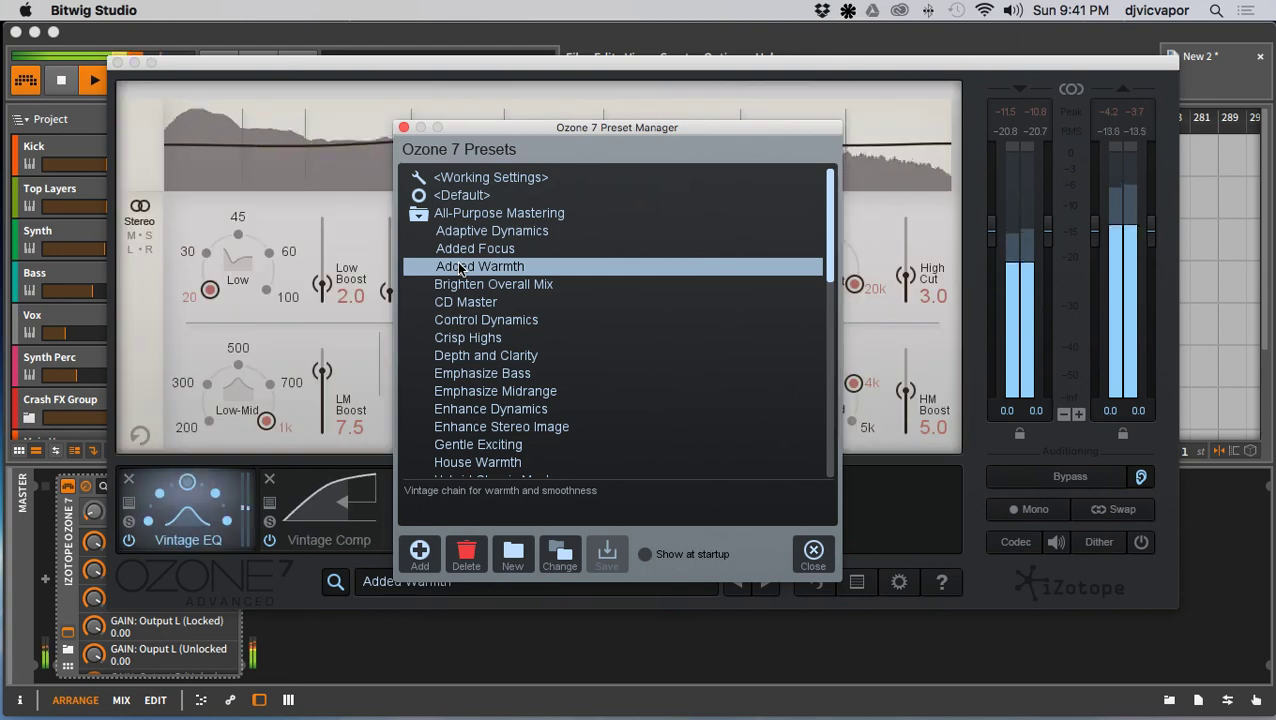
{"action": "left_click", "coordinate": [461, 249]}
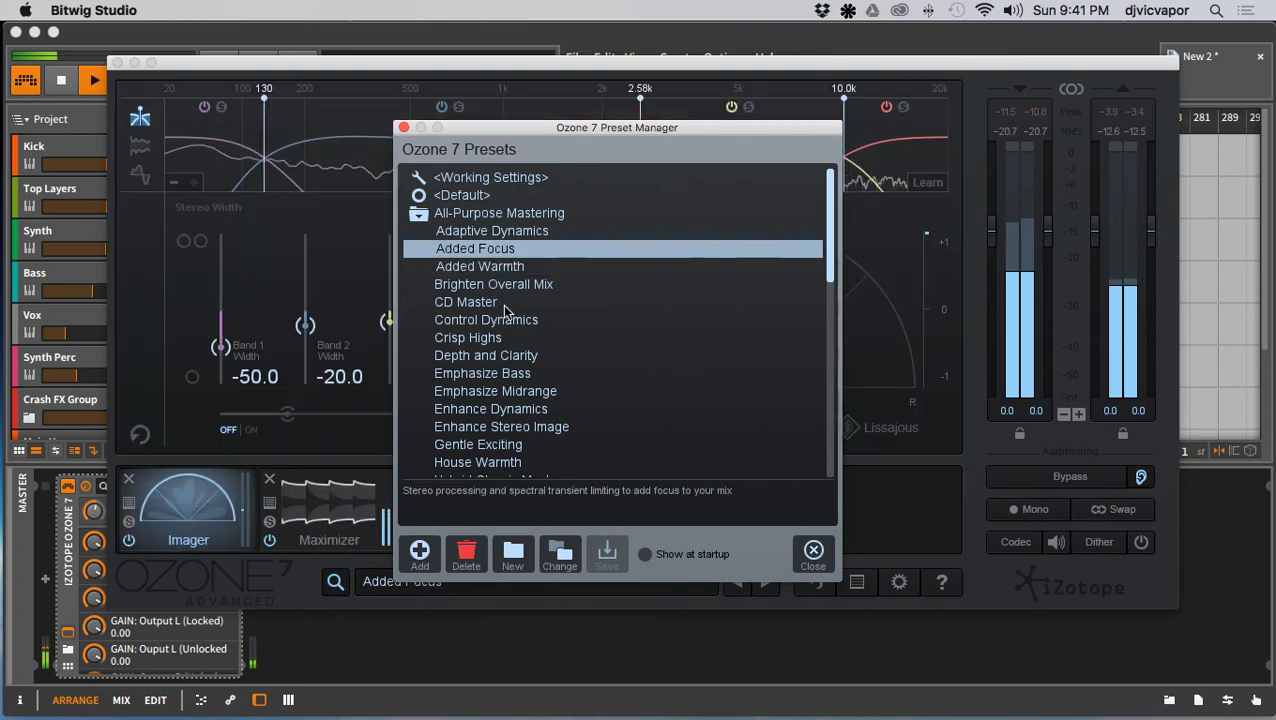
{"action": "left_click", "coordinate": [480, 464]}
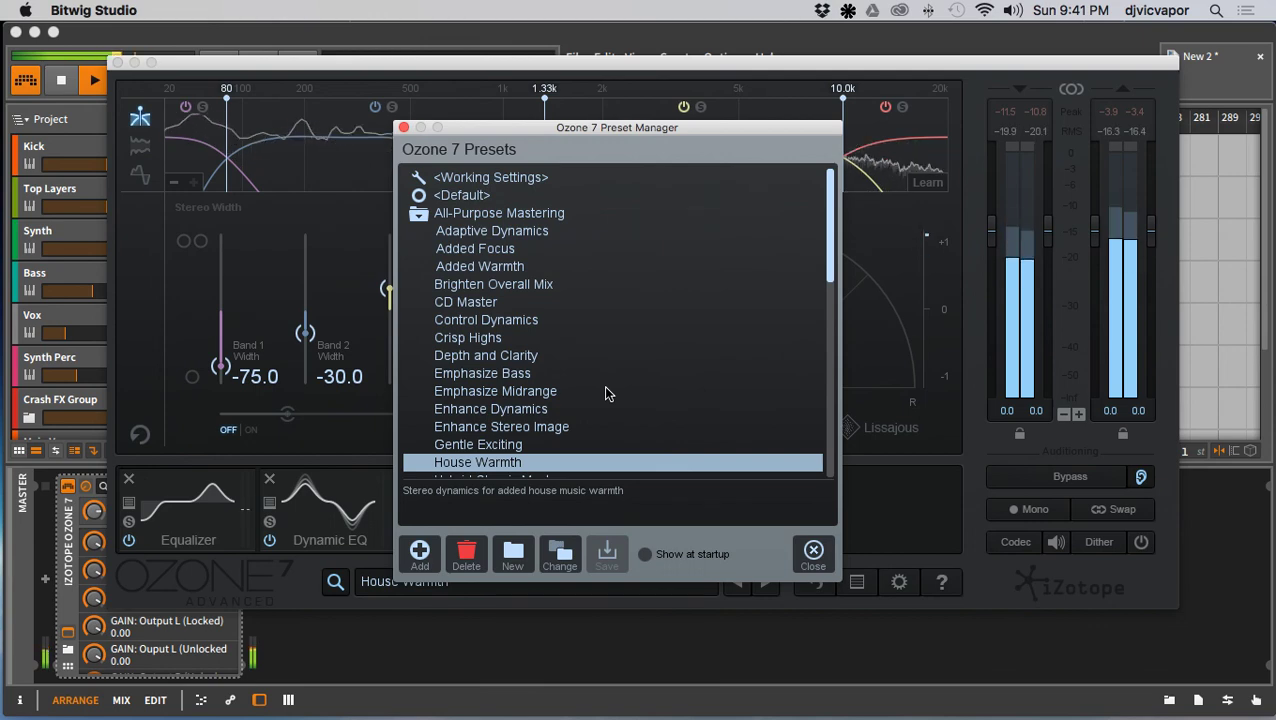
{"action": "scroll", "coordinate": [605, 393], "scroll_direction": "up", "scroll_amount": 3}
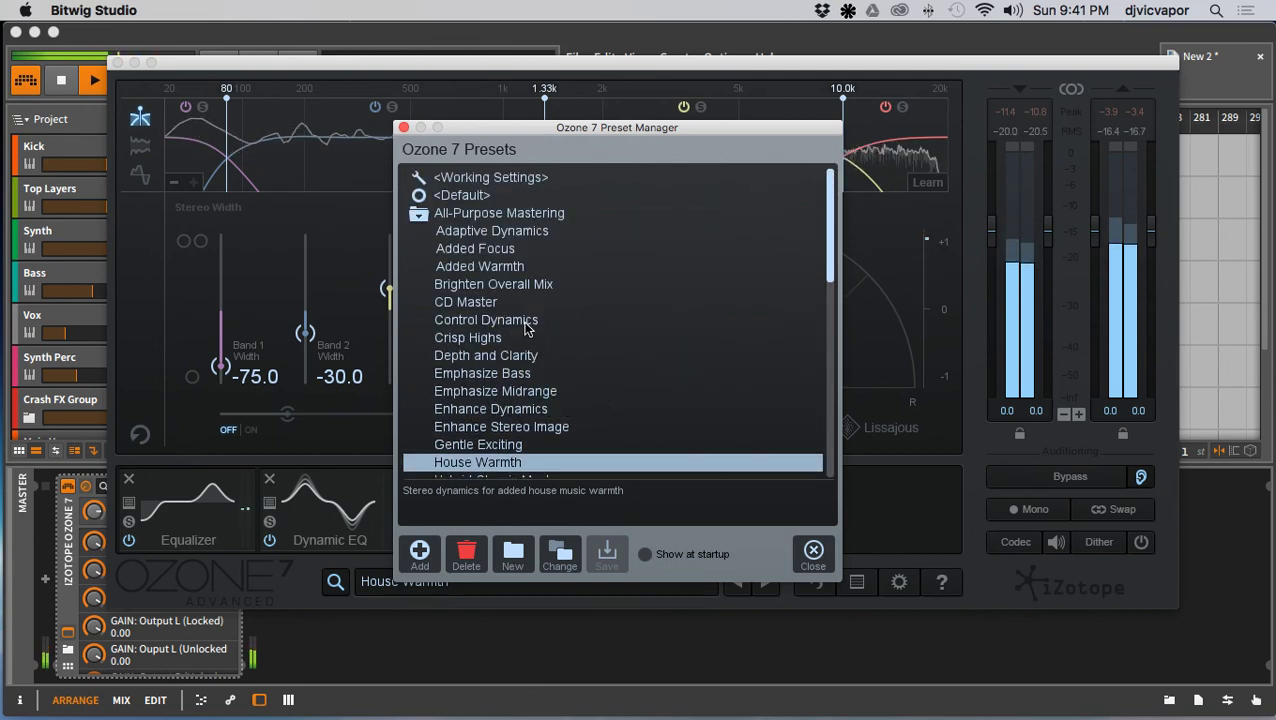
Step: Load the Depth and Clarity mastering preset in Ozone 7 and close the preset manager
{"action": "left_click", "coordinate": [512, 356]}
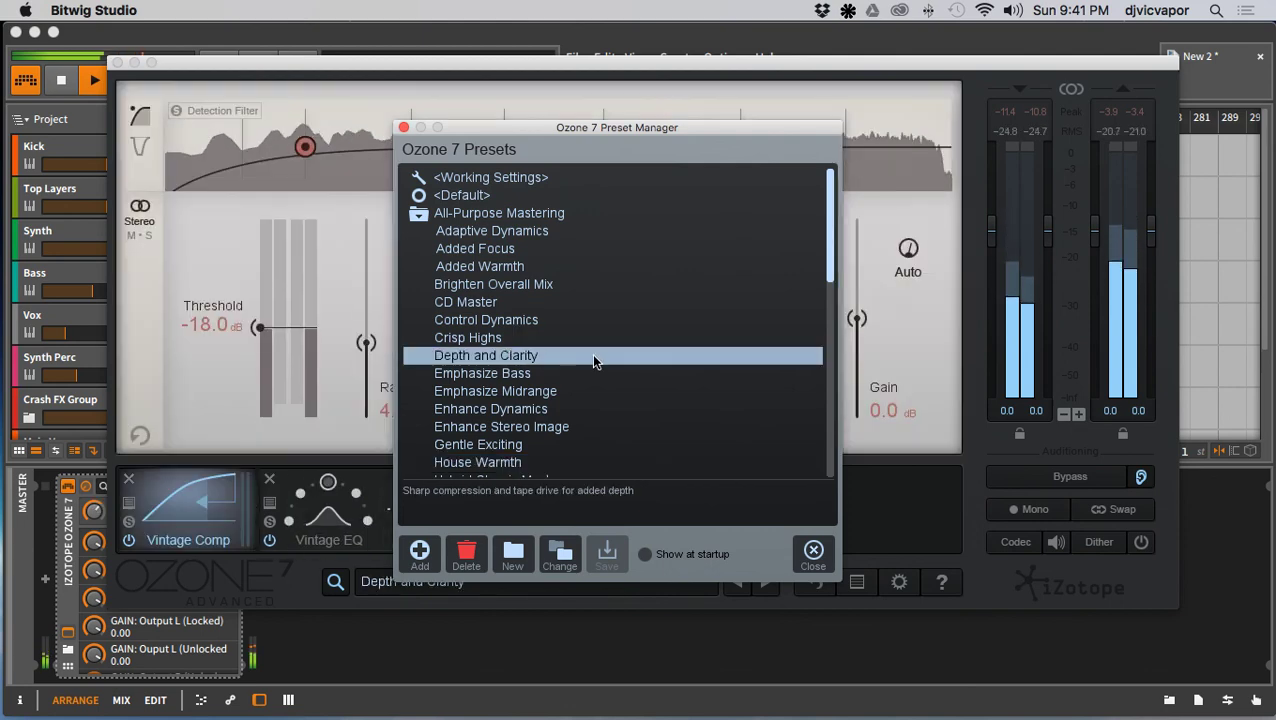
{"action": "scroll", "coordinate": [593, 361], "scroll_direction": "down", "scroll_amount": 4}
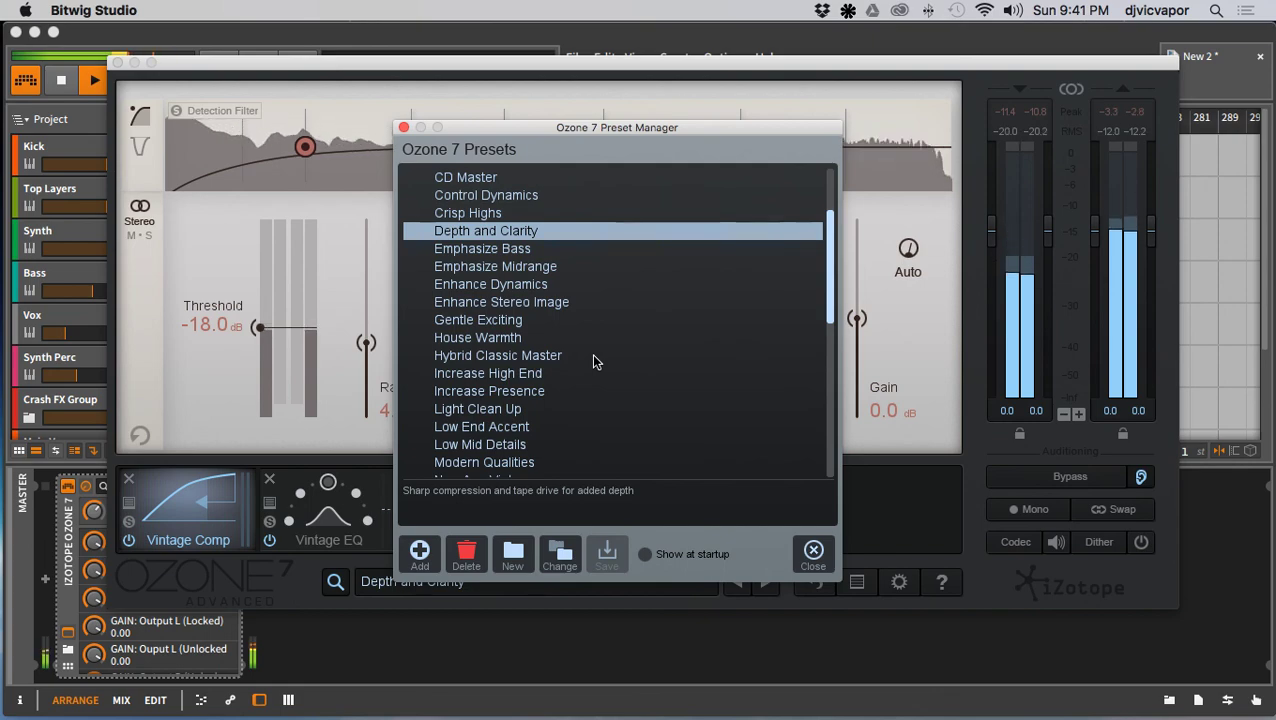
{"action": "left_click", "coordinate": [811, 553]}
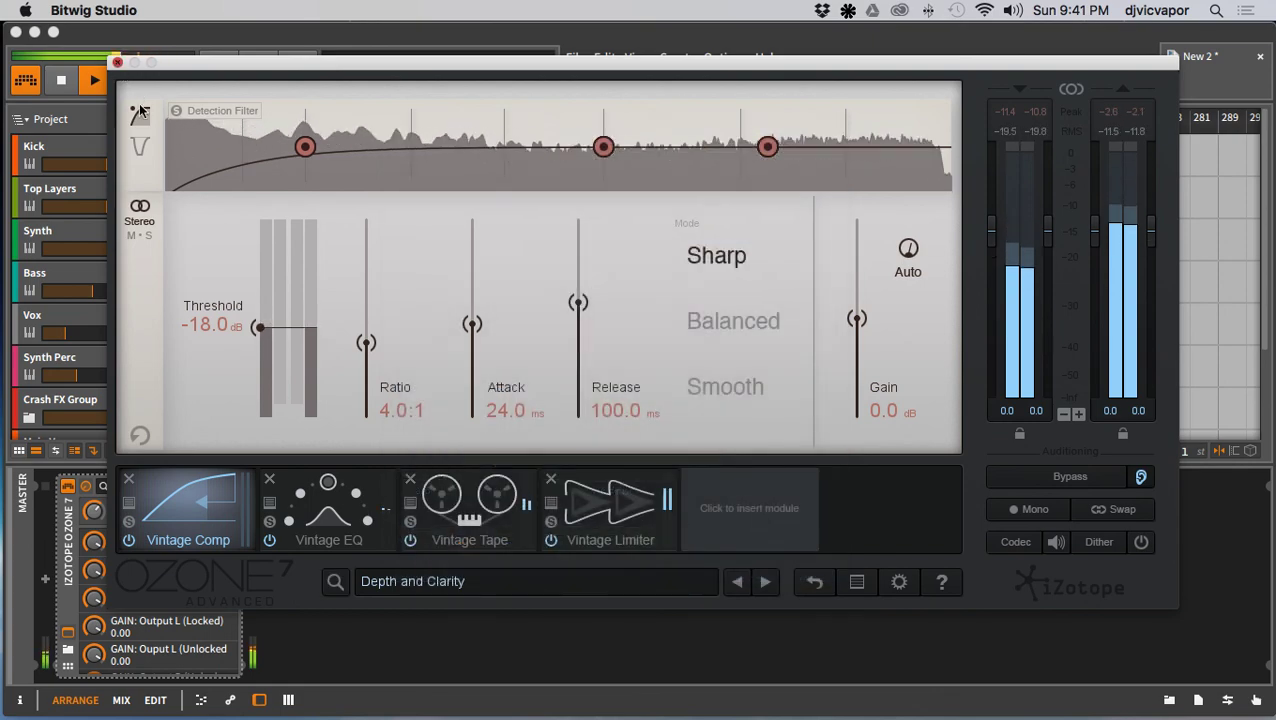
Step: Close the Ozone 7 window, collapse its device on the Master track and enlarge the arranger to show all tracks
{"action": "left_click", "coordinate": [117, 63]}
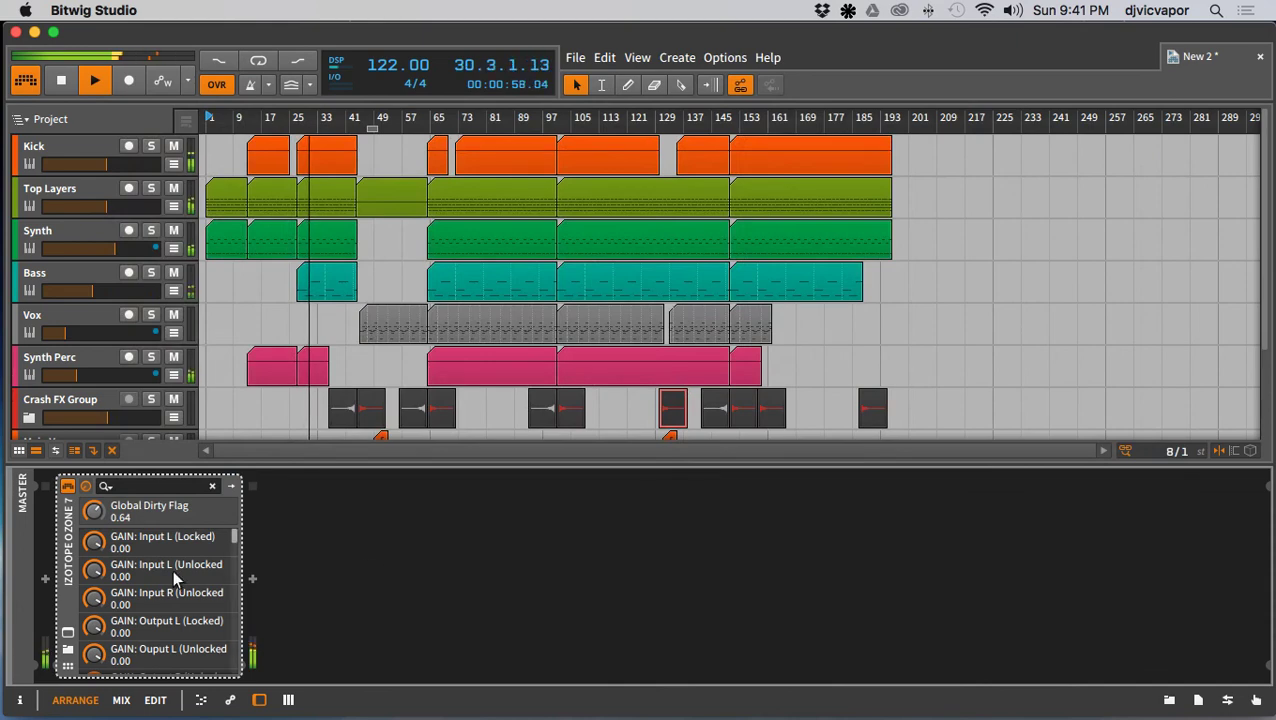
{"action": "double_click", "coordinate": [70, 576]}
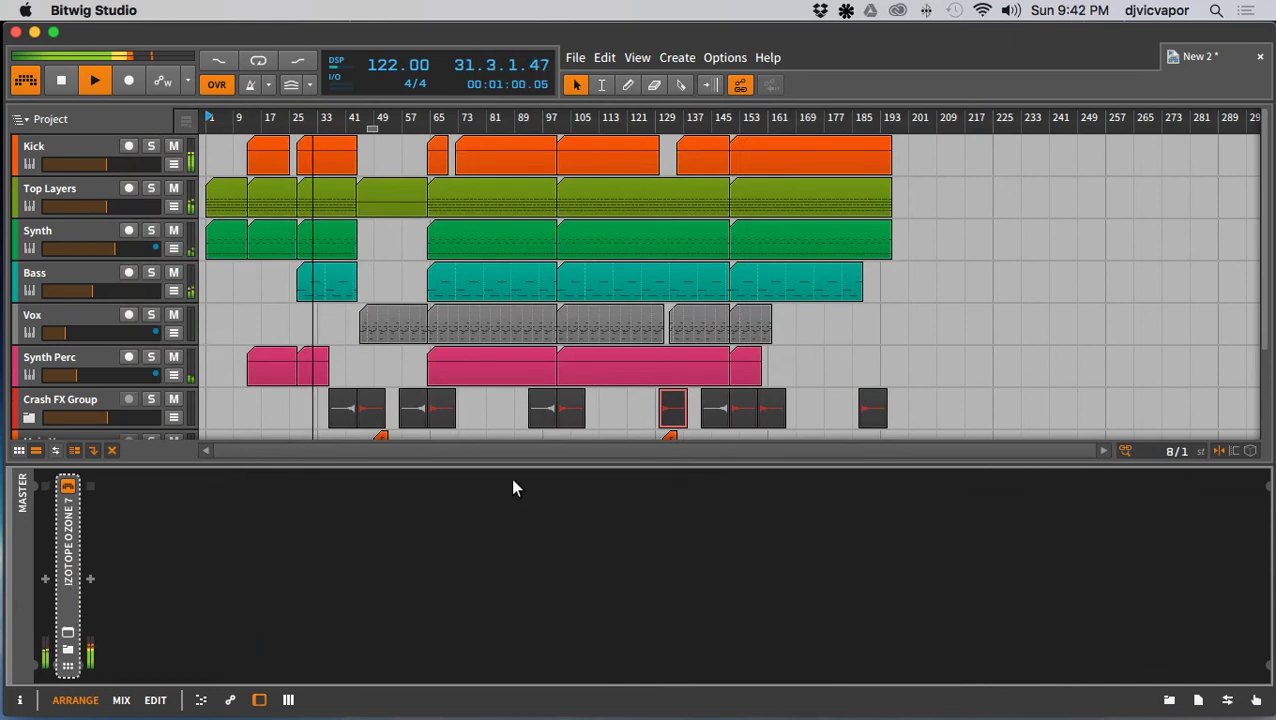
{"action": "left_click_drag", "start_coordinate": [516, 464], "coordinate": [490, 598]}
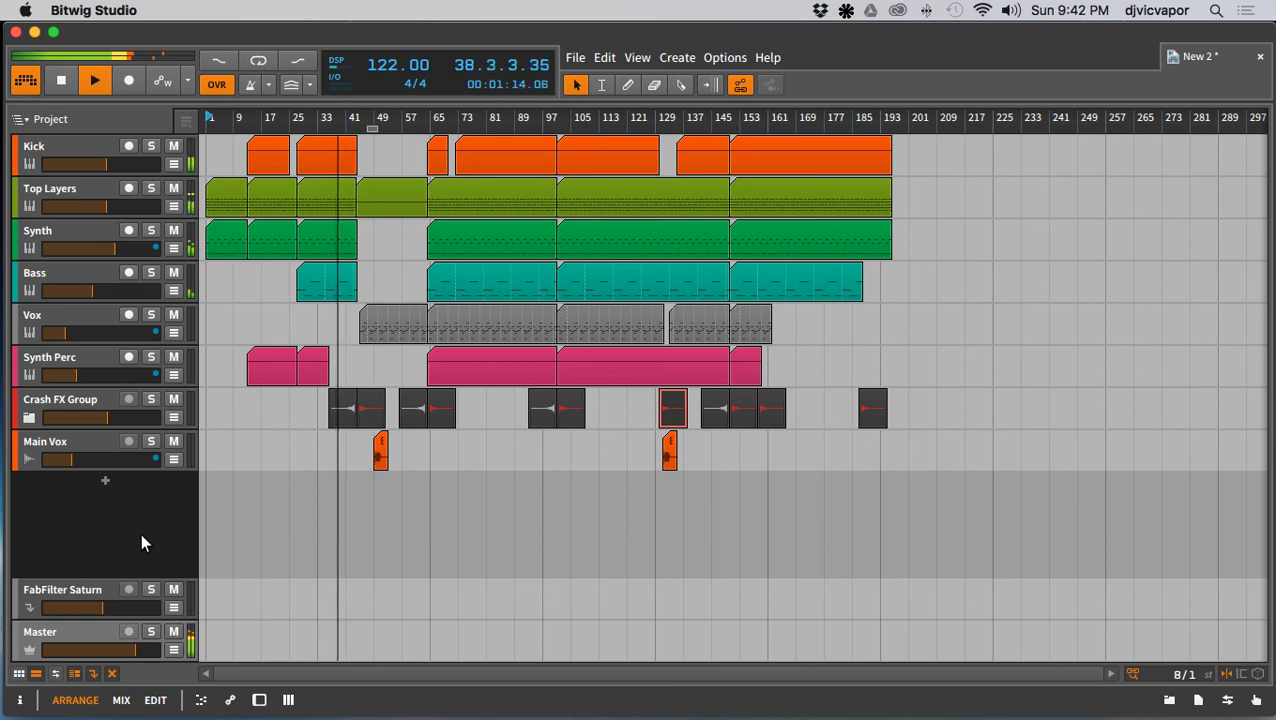
Step: Lower the Top Layers track's Mixer Volume automation to about -11.5 dB from the song start, and hide the automation lane
{"action": "left_click", "coordinate": [173, 207]}
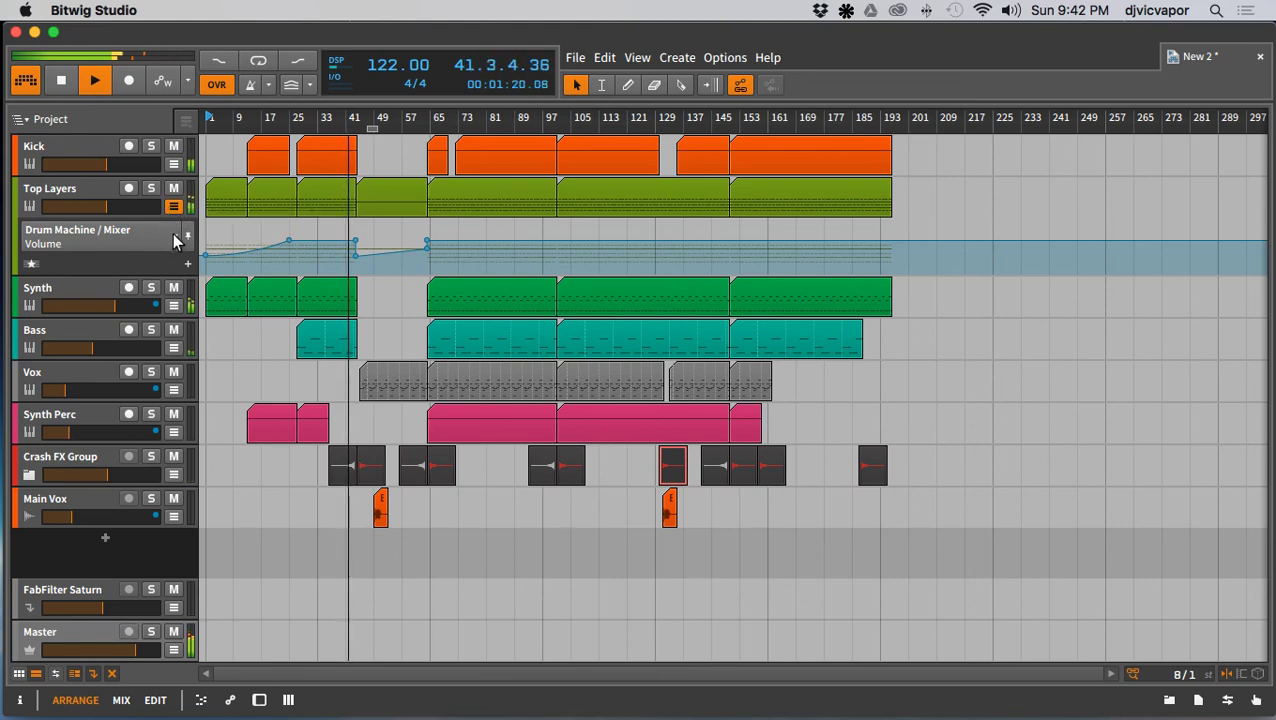
{"action": "left_click", "coordinate": [172, 234]}
{"action": "mouse_move", "coordinate": [150, 421]}
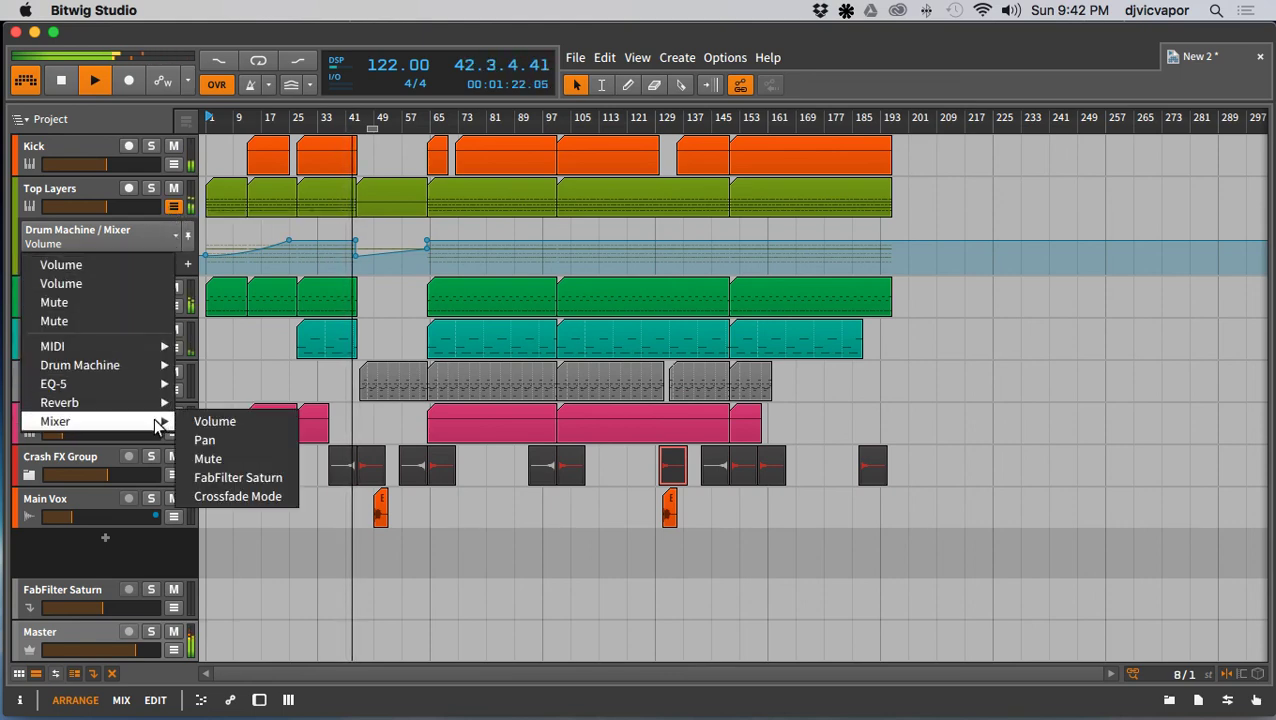
{"action": "left_click", "coordinate": [200, 421]}
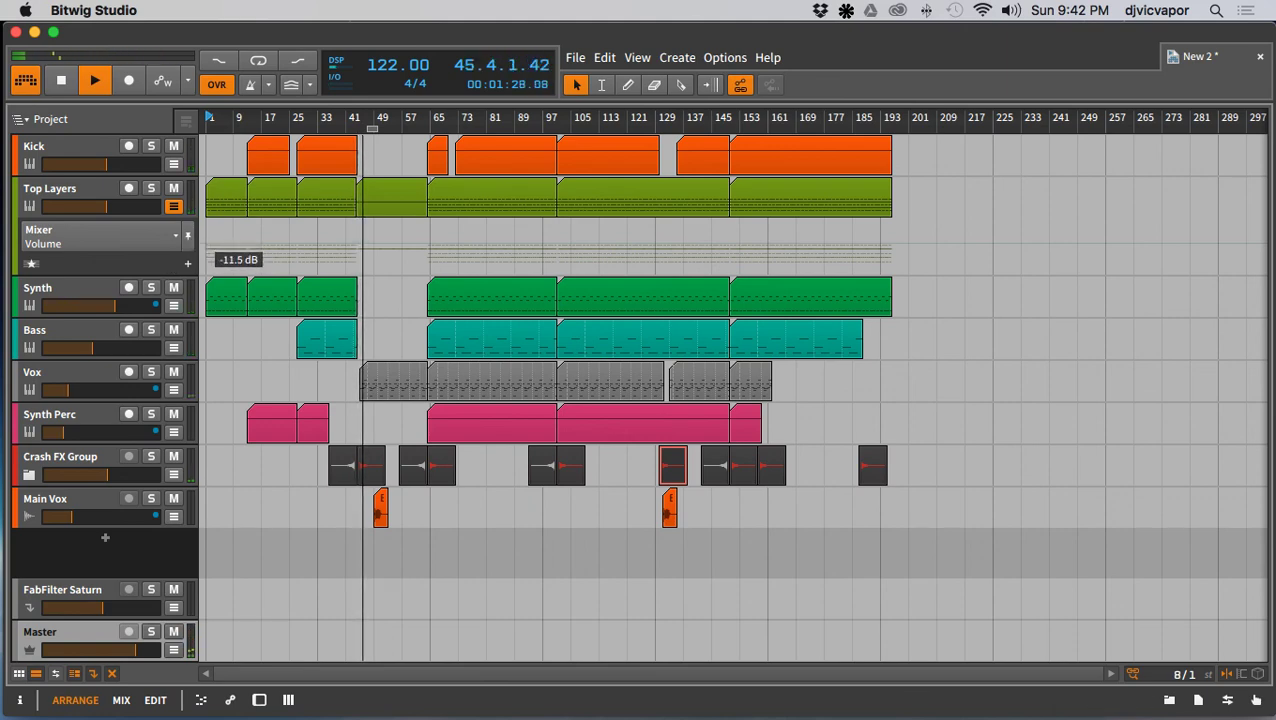
{"action": "left_click", "coordinate": [207, 247]}
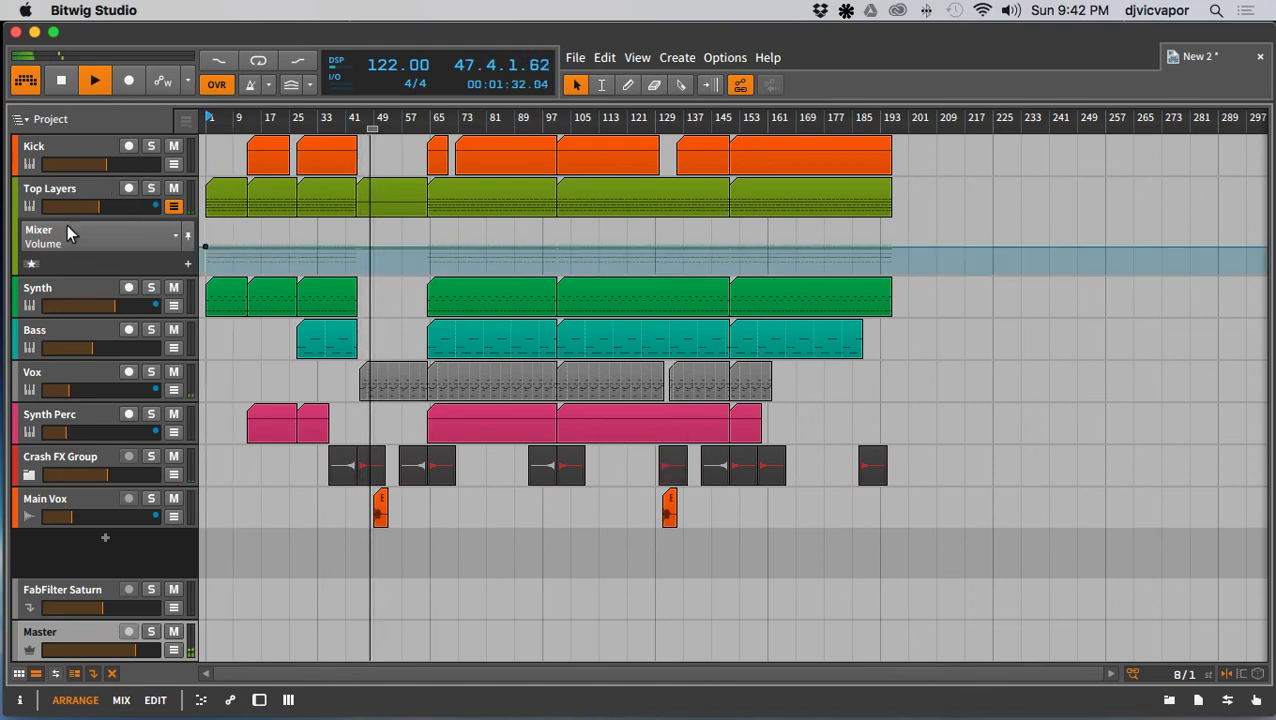
{"action": "left_click", "coordinate": [173, 207]}
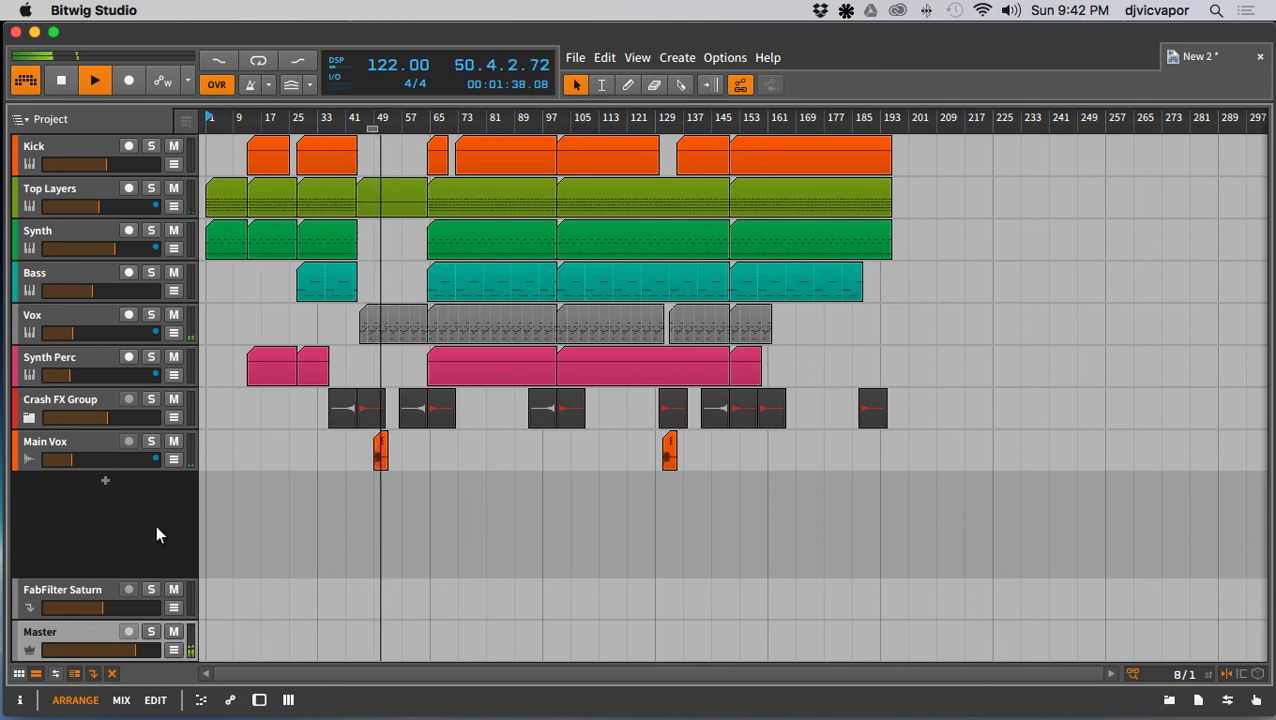
{"action": "left_click", "coordinate": [173, 207]}
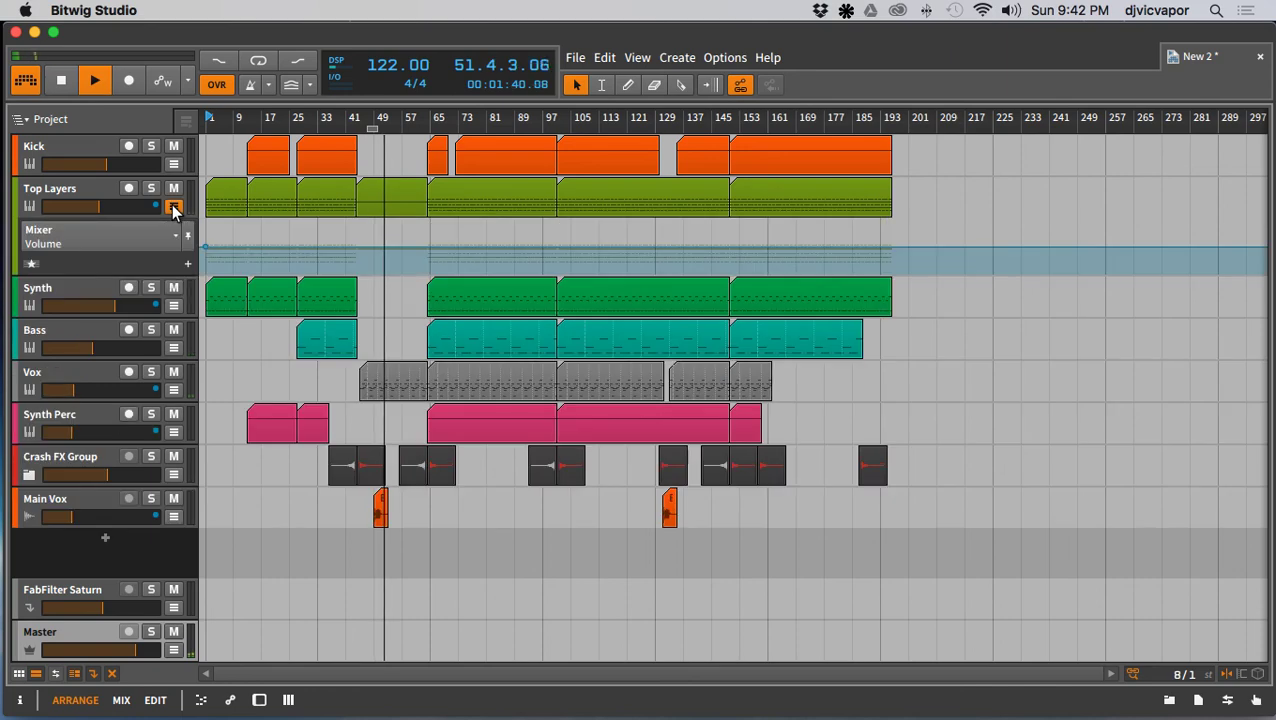
{"action": "left_click", "coordinate": [173, 208]}
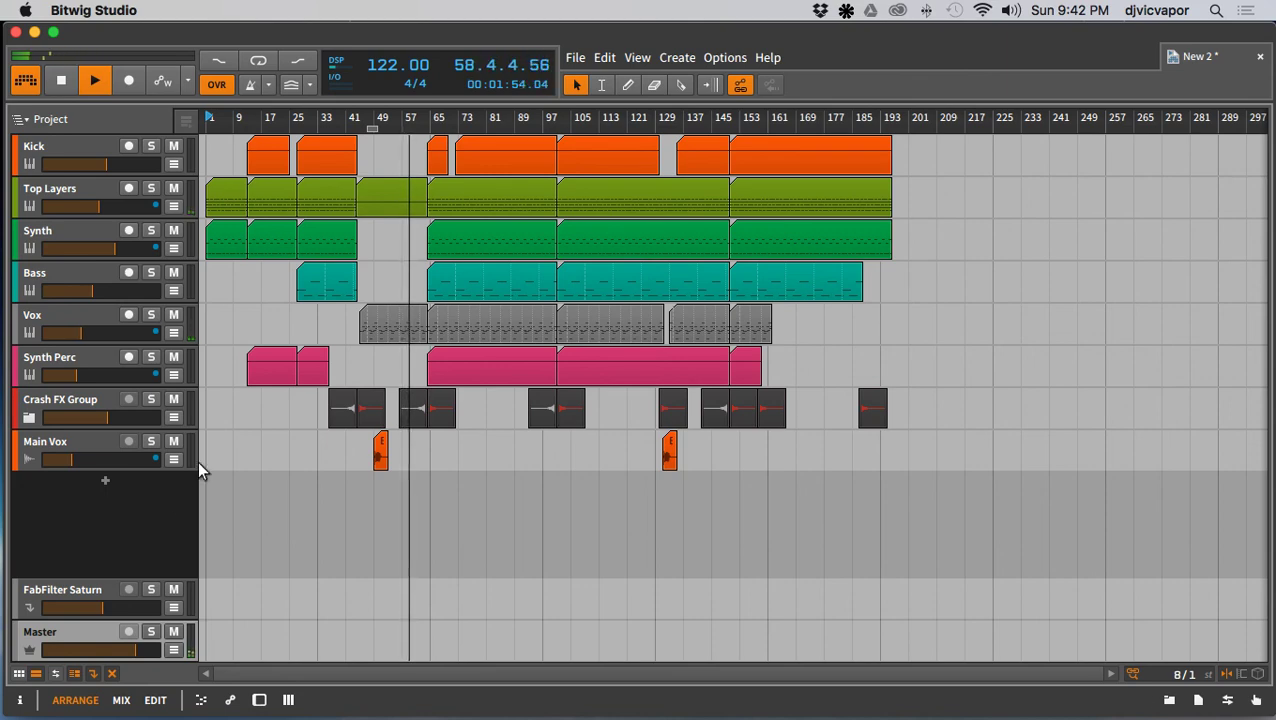
Step: Extend the start of the Synth clip after the break back to bar 57 and replay the break from about bar 47
{"action": "left_click_drag", "start_coordinate": [409, 121], "coordinate": [412, 230]}
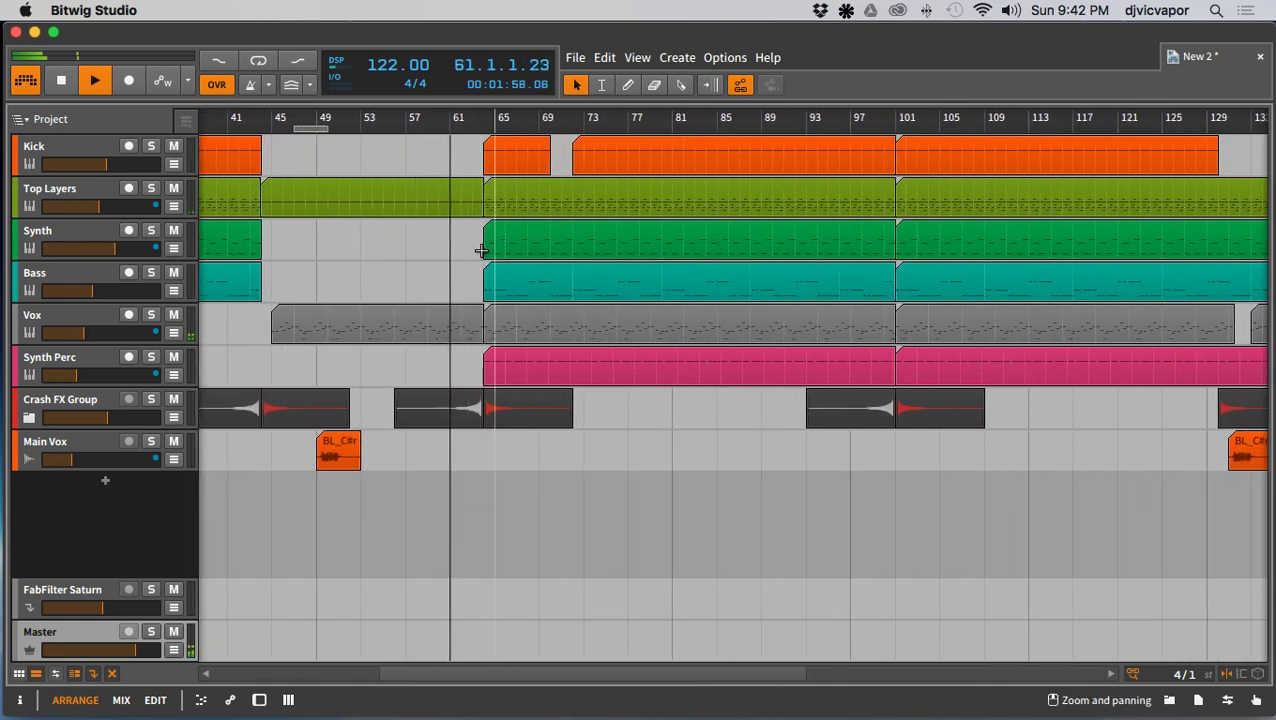
{"action": "left_click_drag", "start_coordinate": [480, 253], "coordinate": [449, 250]}
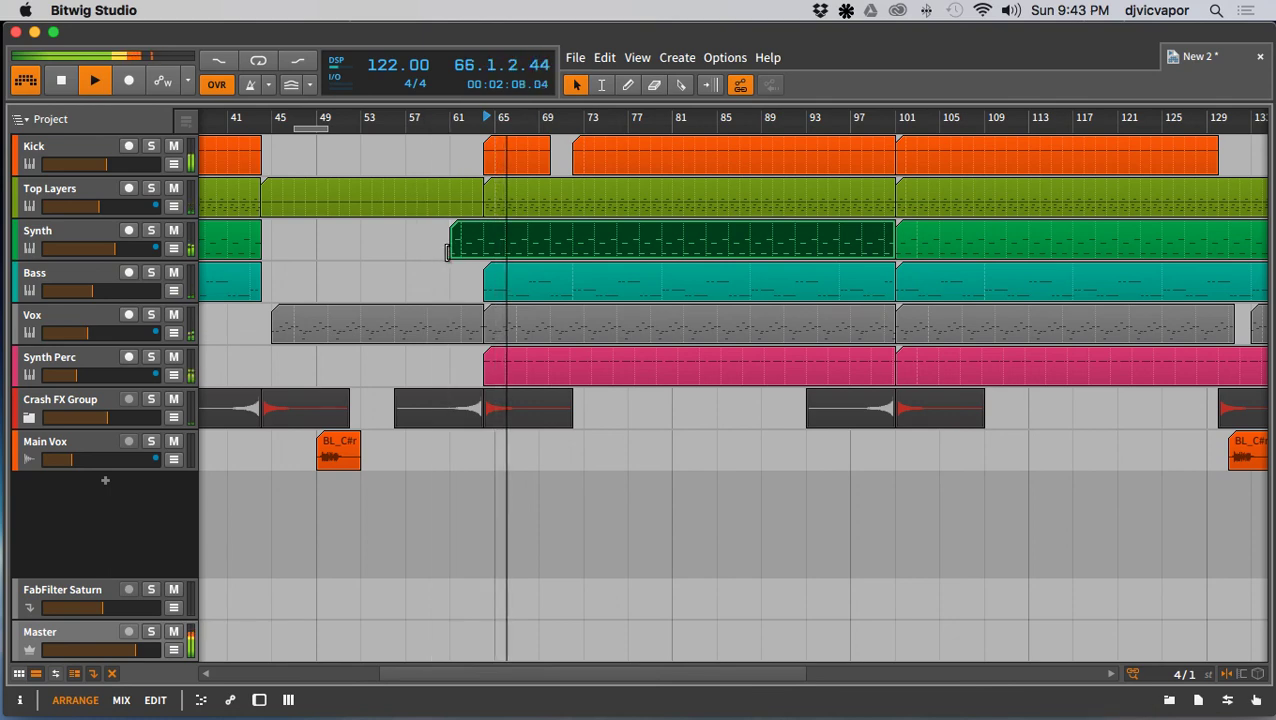
{"action": "left_click_drag", "start_coordinate": [451, 248], "coordinate": [407, 248]}
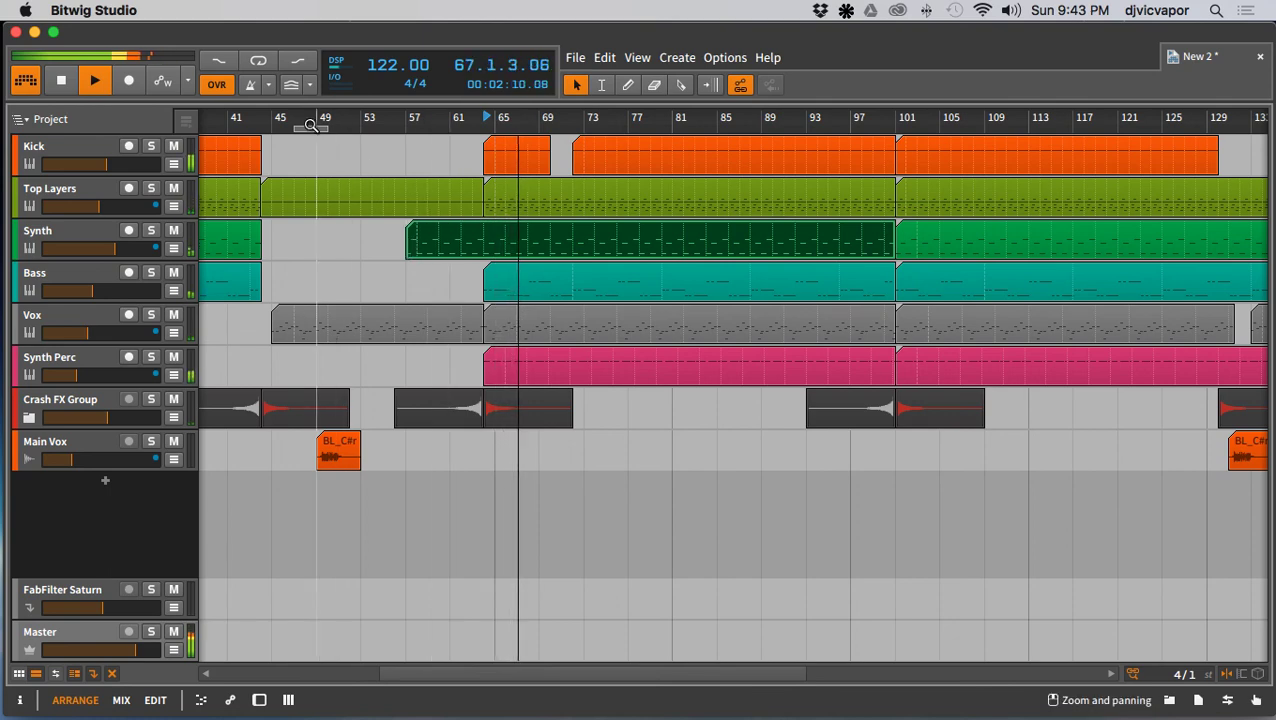
{"action": "left_click", "coordinate": [296, 125]}
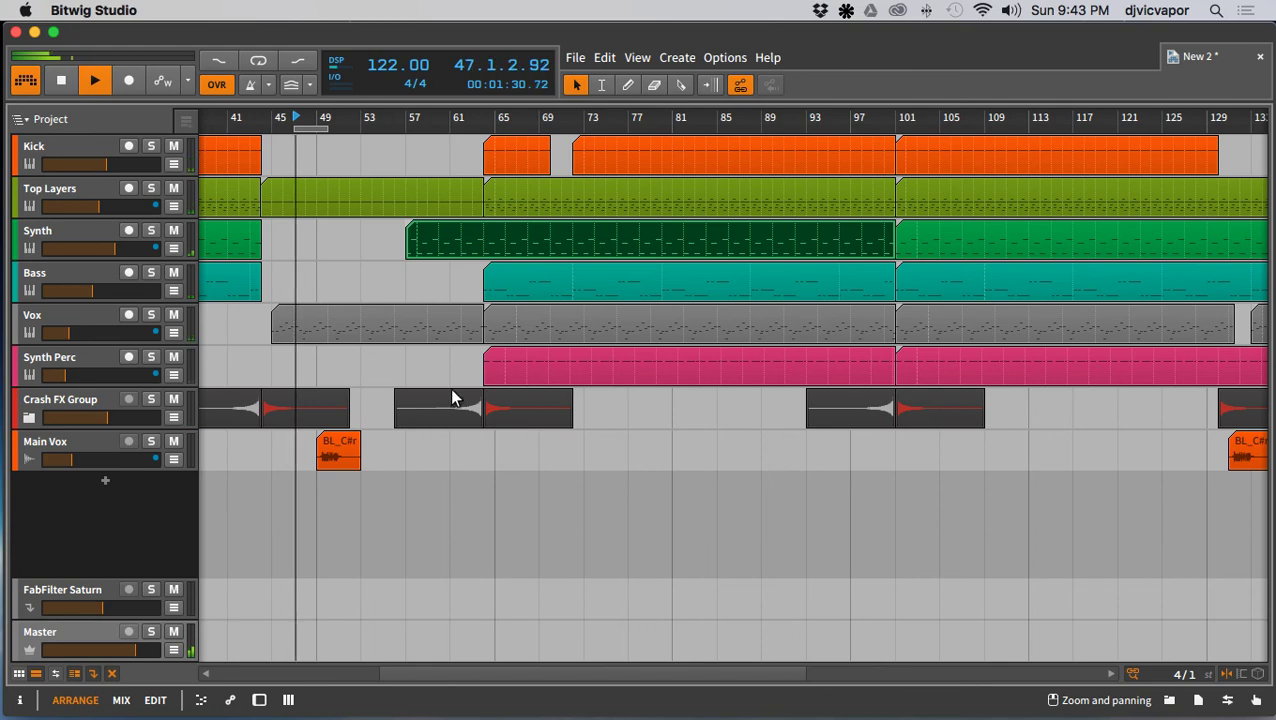
Step: Draw a dip in the Synth track's Mixer Volume automation between bars 49 and 64, lowest around bar 55, and hide the lane
{"action": "left_click", "coordinate": [172, 249]}
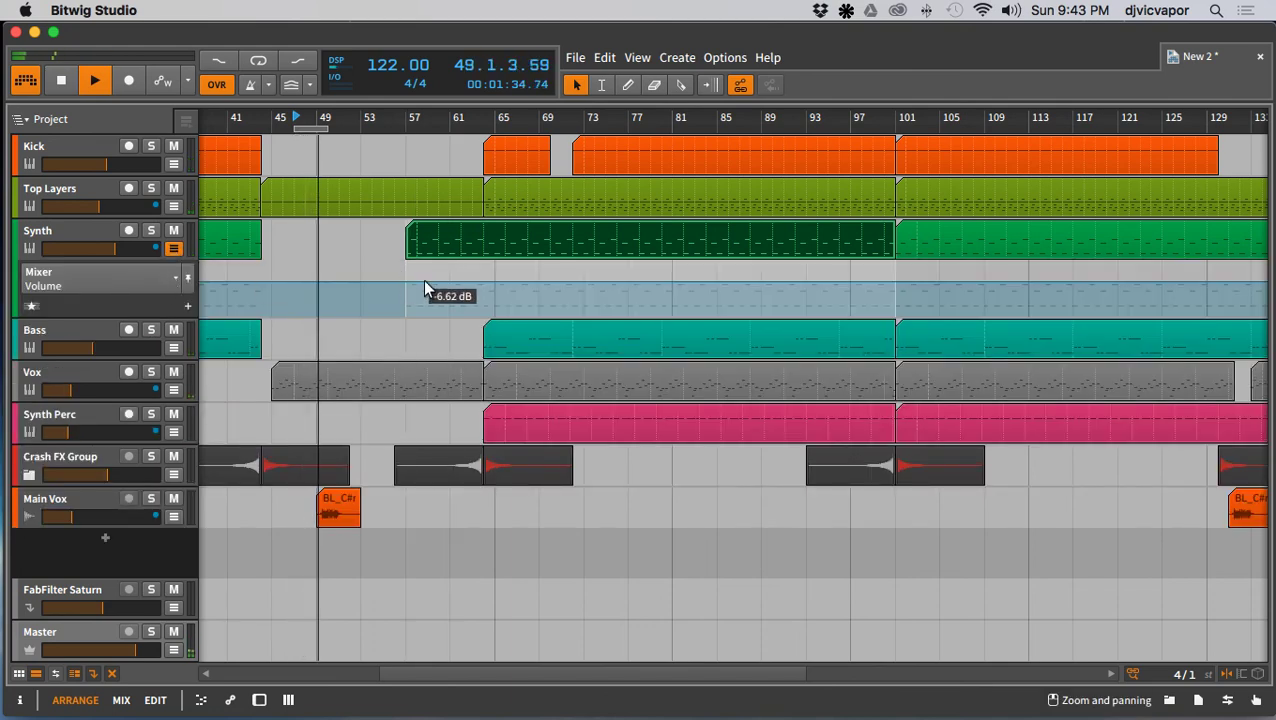
{"action": "left_click", "coordinate": [484, 280]}
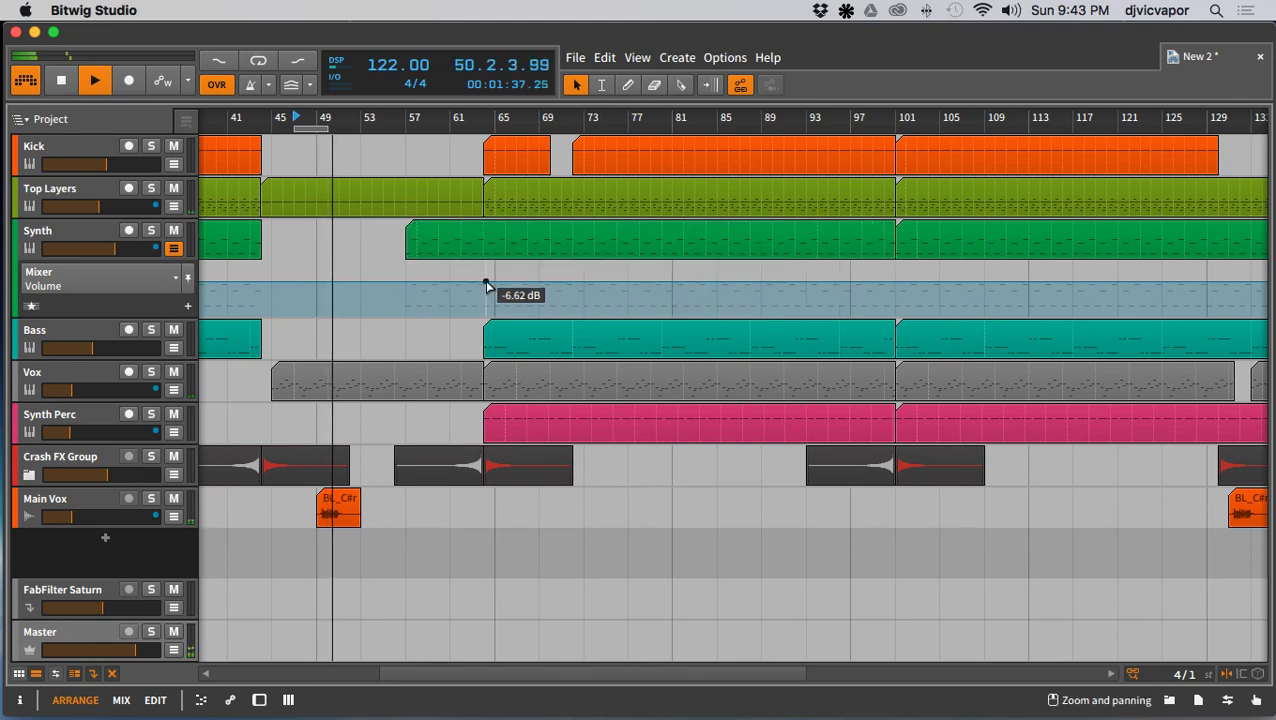
{"action": "left_click", "coordinate": [319, 281]}
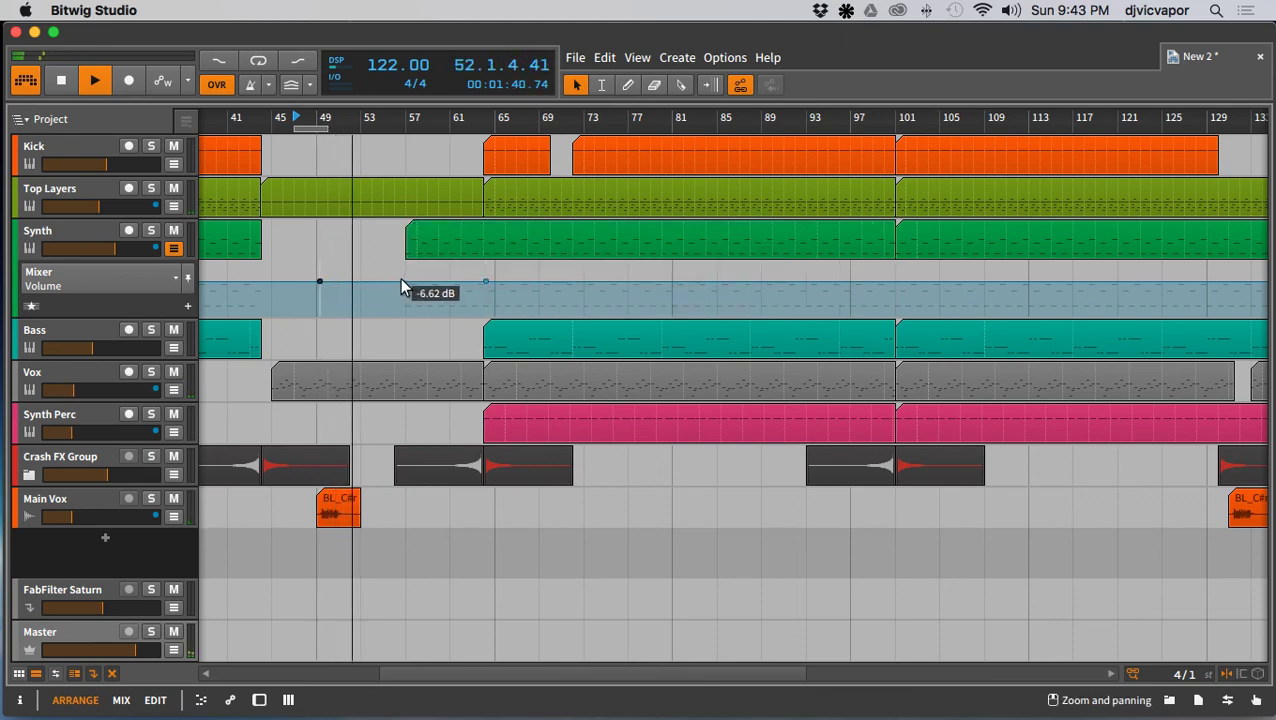
{"action": "left_click_drag", "start_coordinate": [401, 280], "coordinate": [386, 299]}
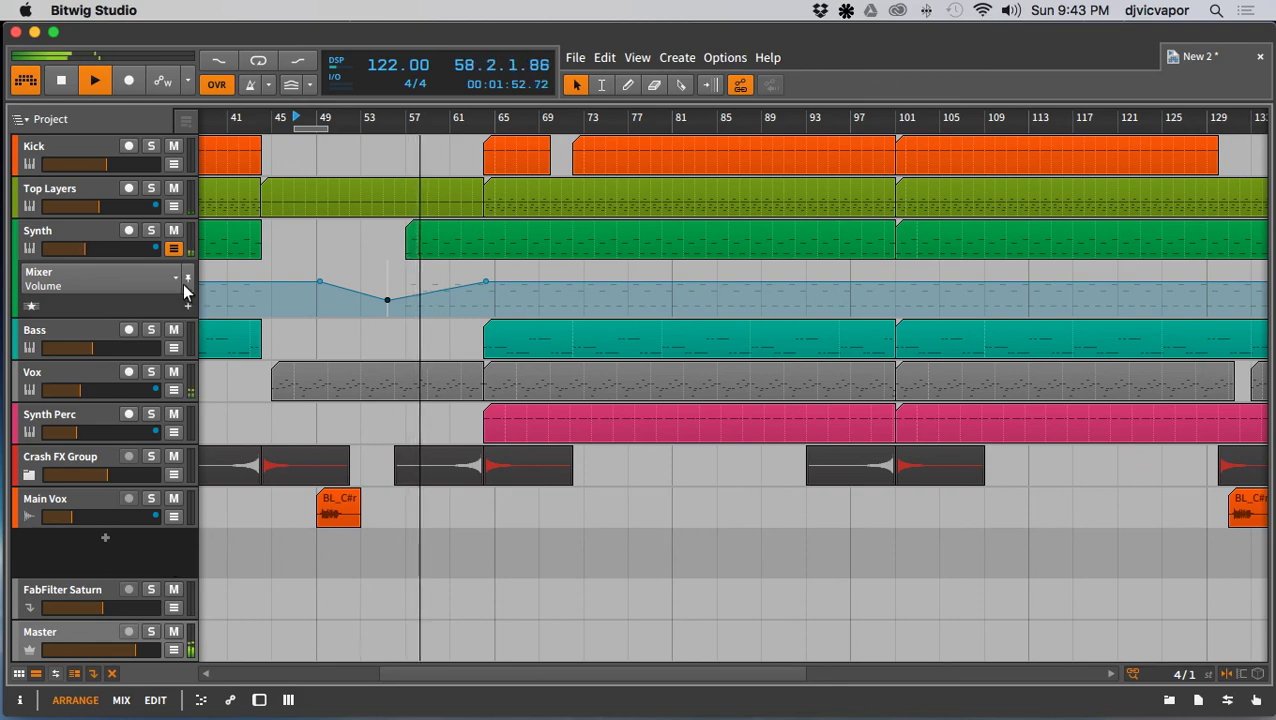
{"action": "left_click", "coordinate": [174, 248]}
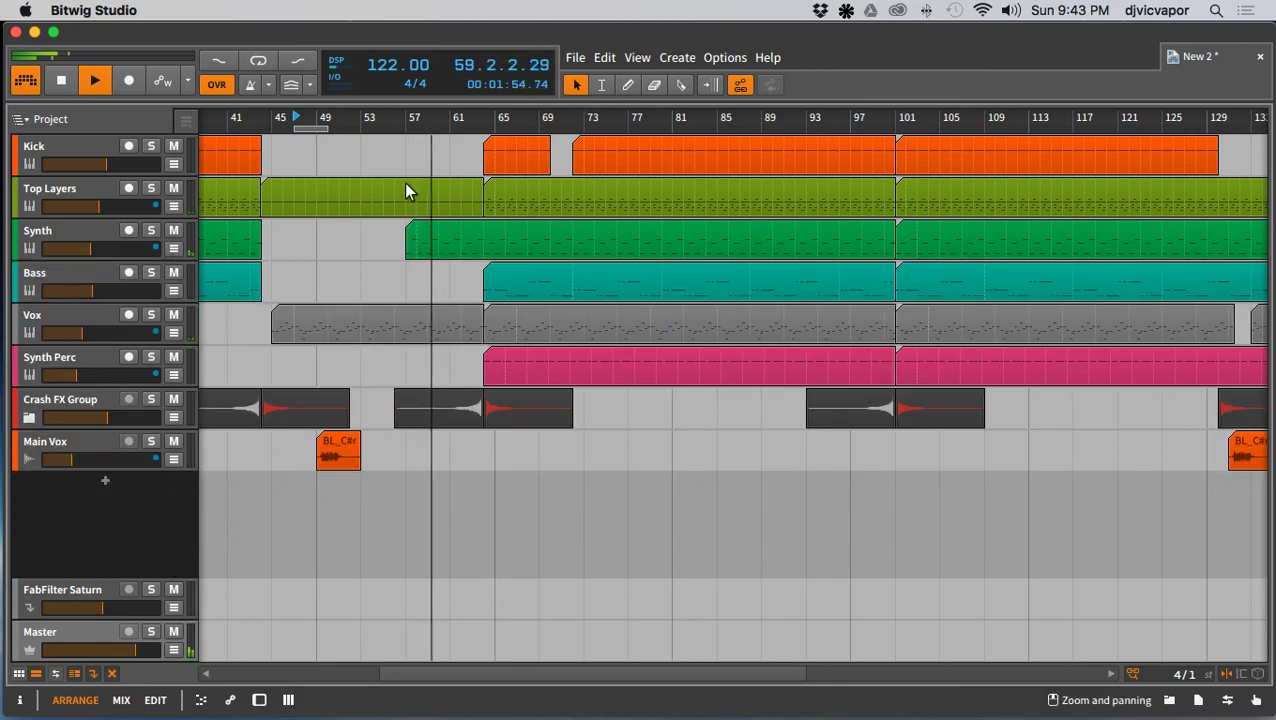
Step: Deepen the Synth volume dip by lowering its middle automation point around bar 55, replay the break and hide the lane
{"action": "mouse_move", "coordinate": [416, 120]}
{"action": "left_mouse_down"}
{"action": "mouse_move", "coordinate": [410, 152]}
{"action": "mouse_move", "coordinate": [408, 100]}
{"action": "left_mouse_up"}
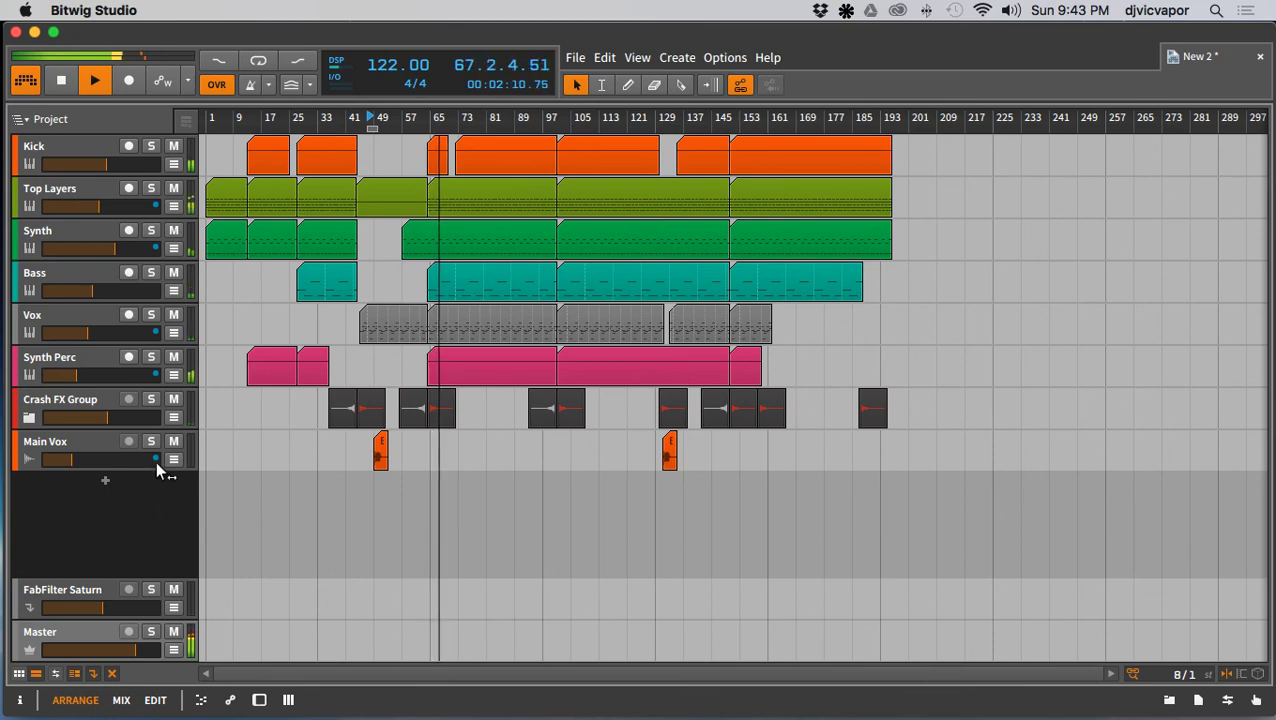
{"action": "left_click", "coordinate": [174, 249]}
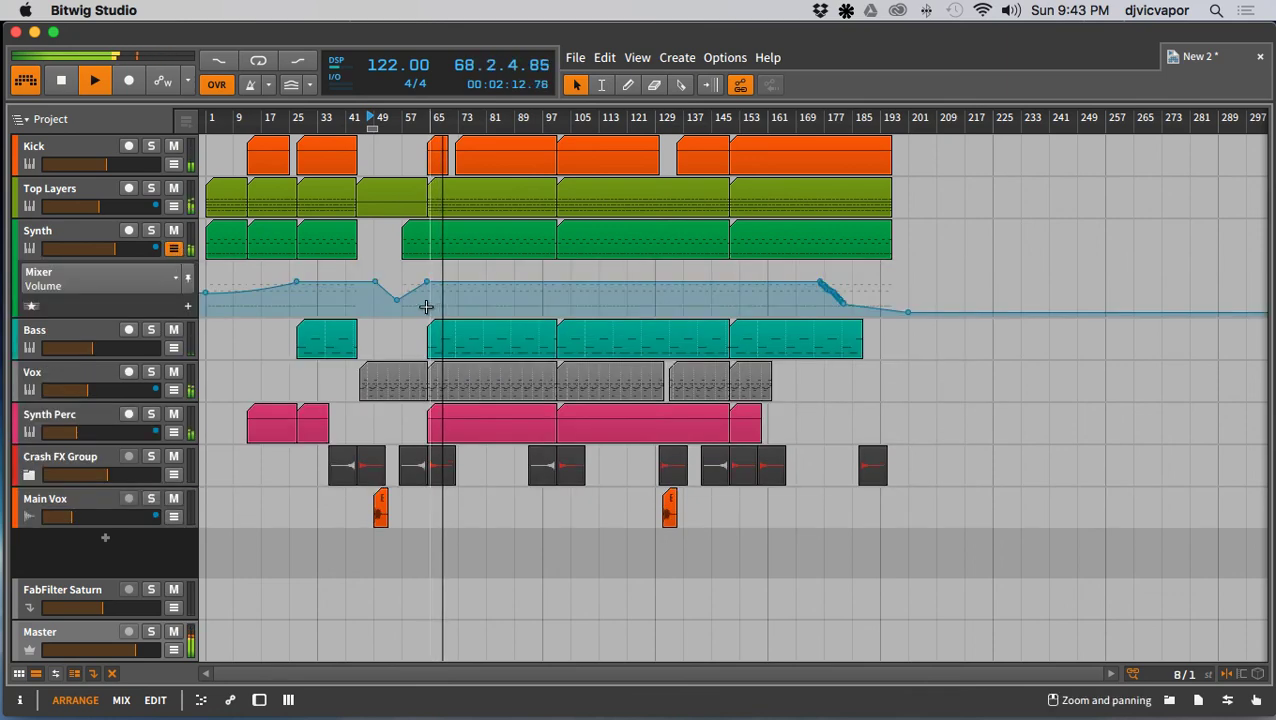
{"action": "left_click_drag", "start_coordinate": [408, 118], "coordinate": [396, 52]}
{"action": "left_click_drag", "start_coordinate": [354, 120], "coordinate": [362, 120]}
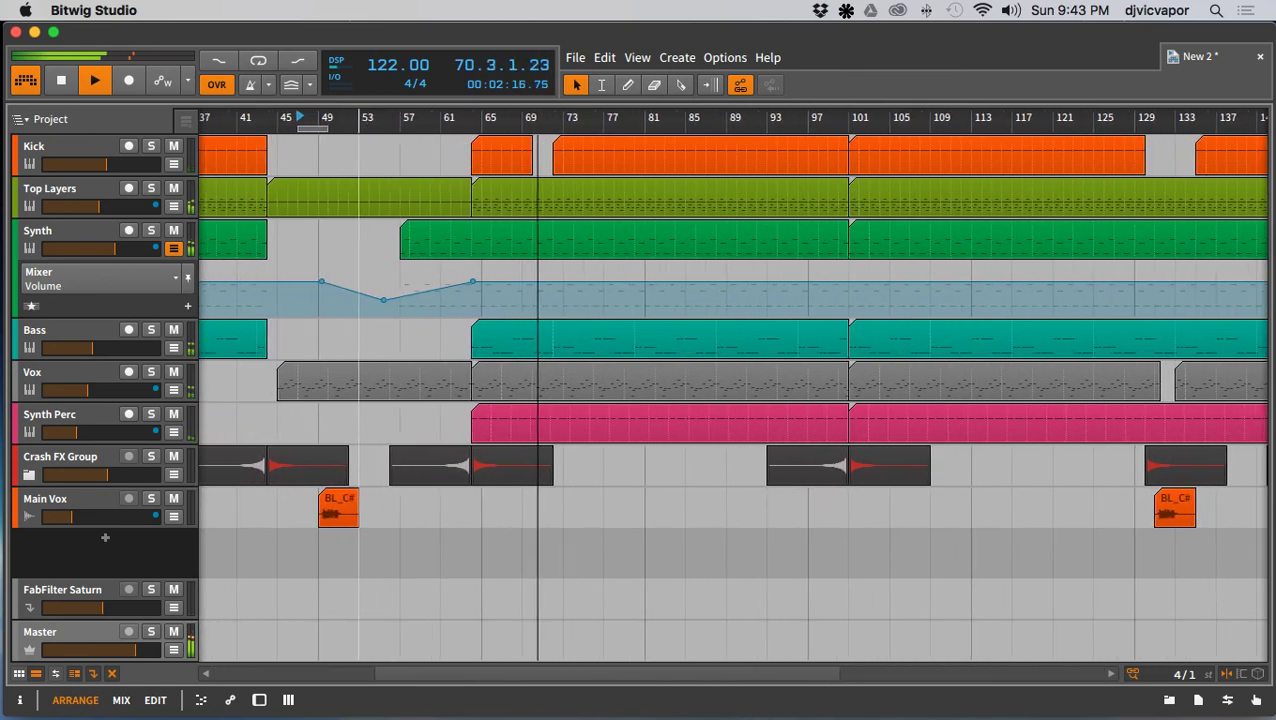
{"action": "double_click", "coordinate": [362, 120]}
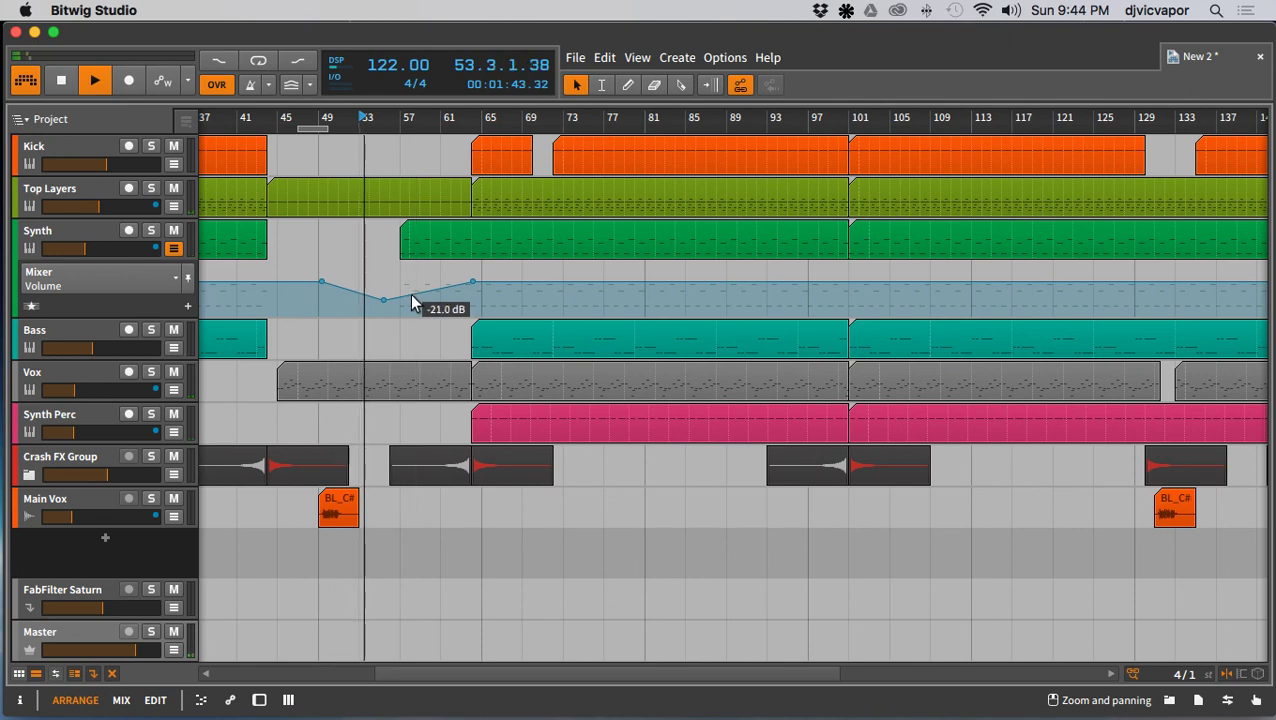
{"action": "left_click_drag", "start_coordinate": [400, 303], "coordinate": [384, 312]}
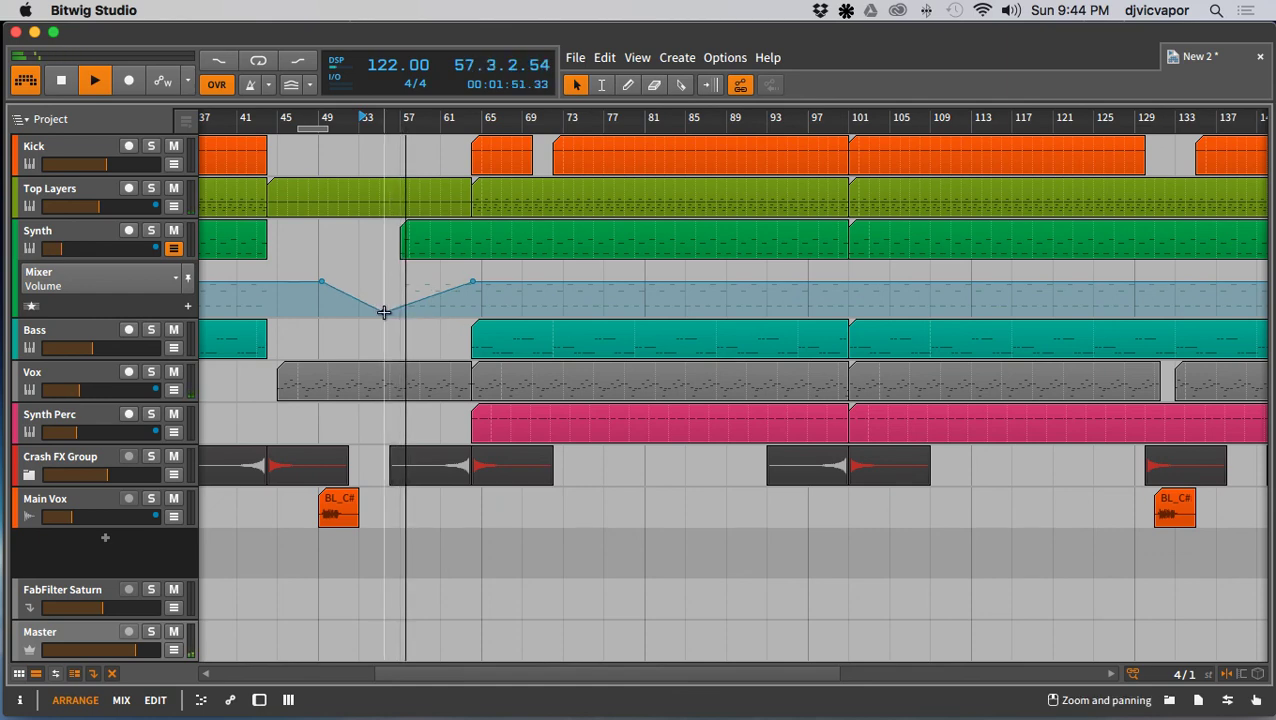
{"action": "left_click_drag", "start_coordinate": [403, 120], "coordinate": [403, 155]}
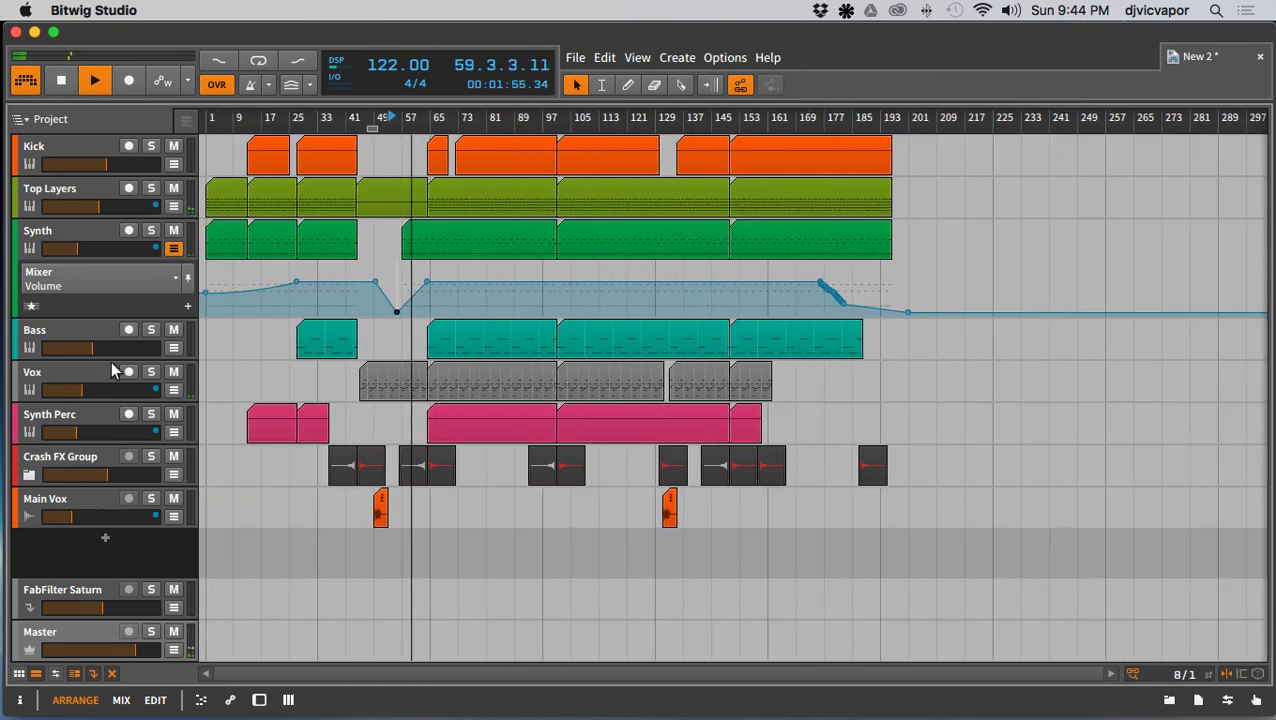
{"action": "left_click", "coordinate": [174, 249]}
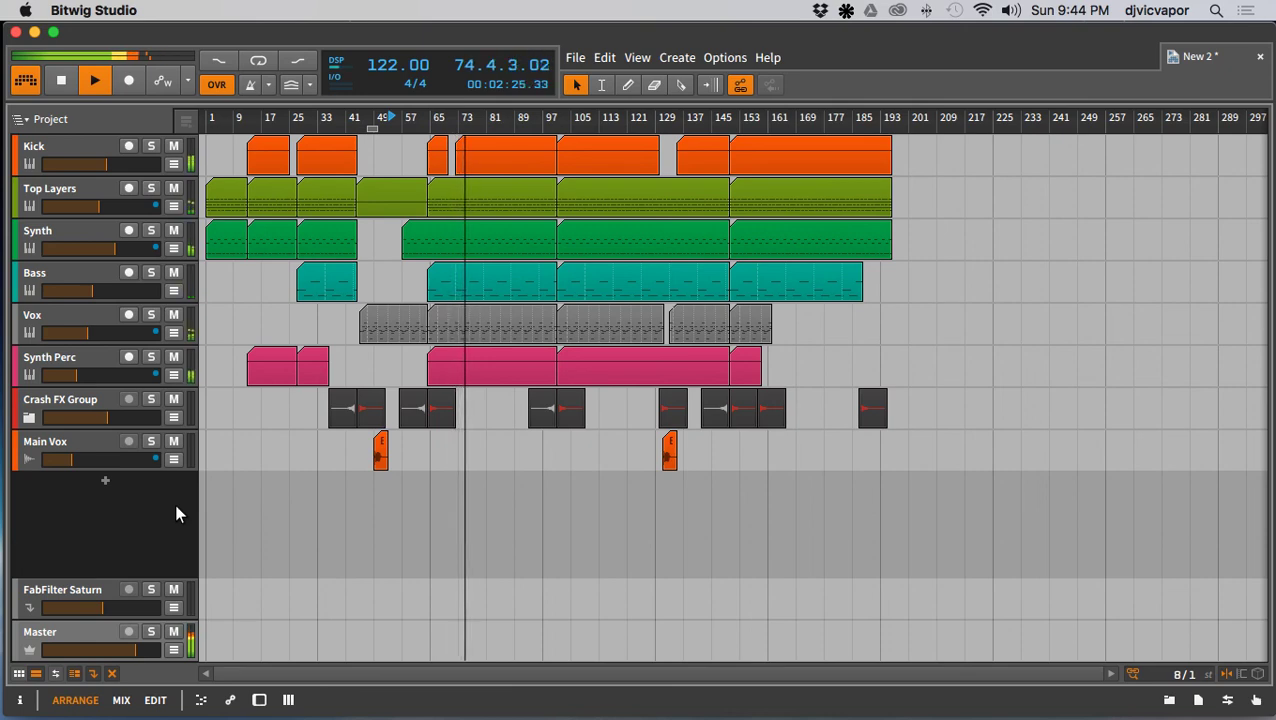
Step: Insert an EQ-5 from the EQ / Filter category after the collapsed Sampler on the Kick track
{"action": "double_click", "coordinate": [98, 144]}
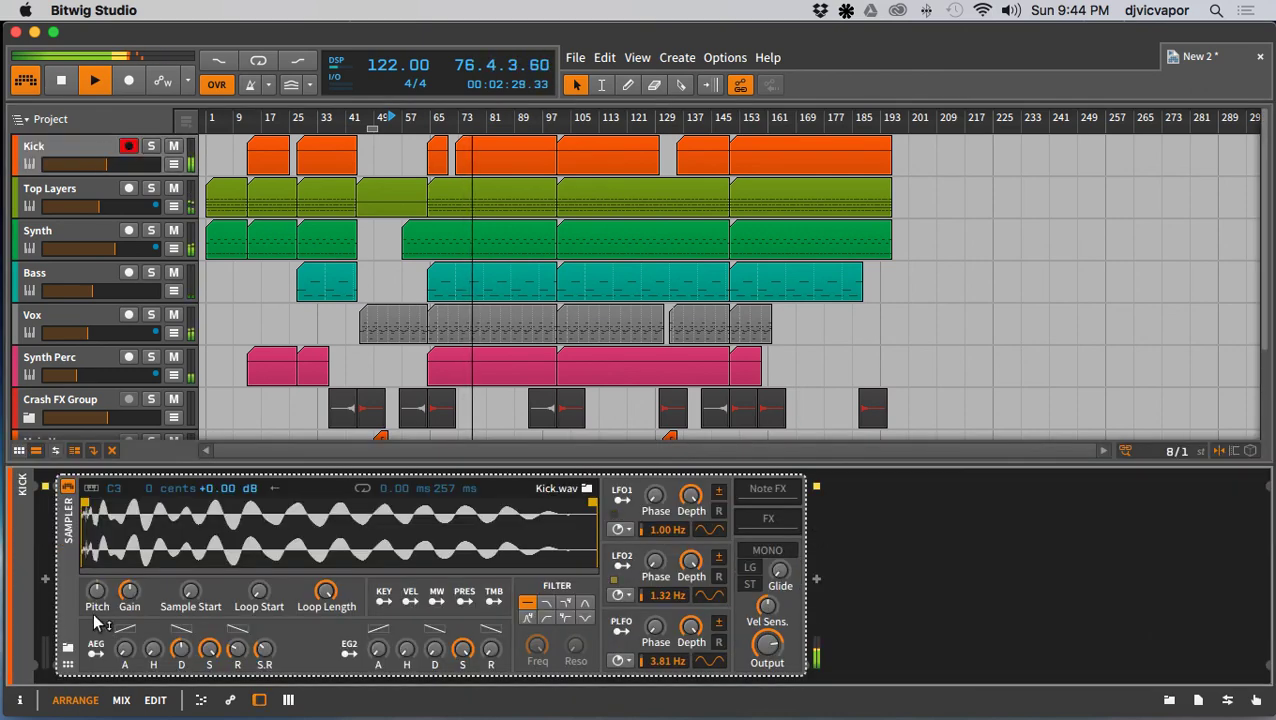
{"action": "left_click", "coordinate": [67, 594]}
{"action": "left_click", "coordinate": [91, 579]}
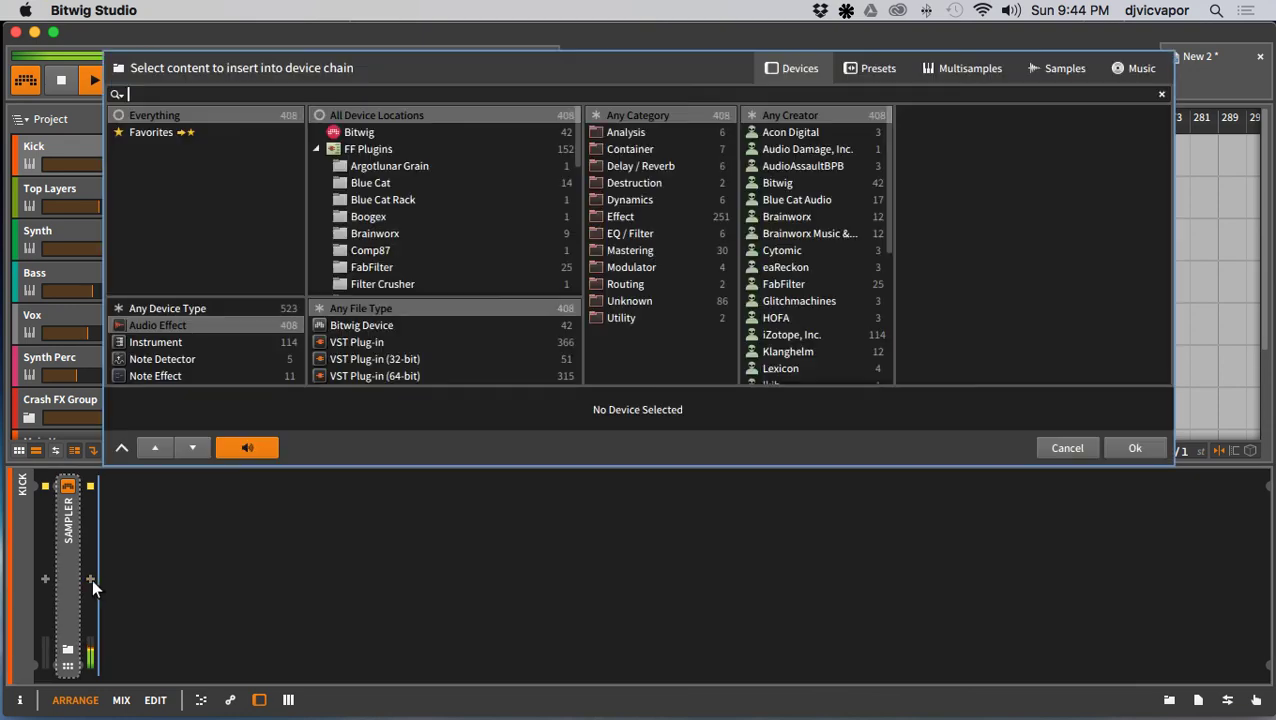
{"action": "left_click", "coordinate": [614, 229]}
{"action": "left_click", "coordinate": [928, 133]}
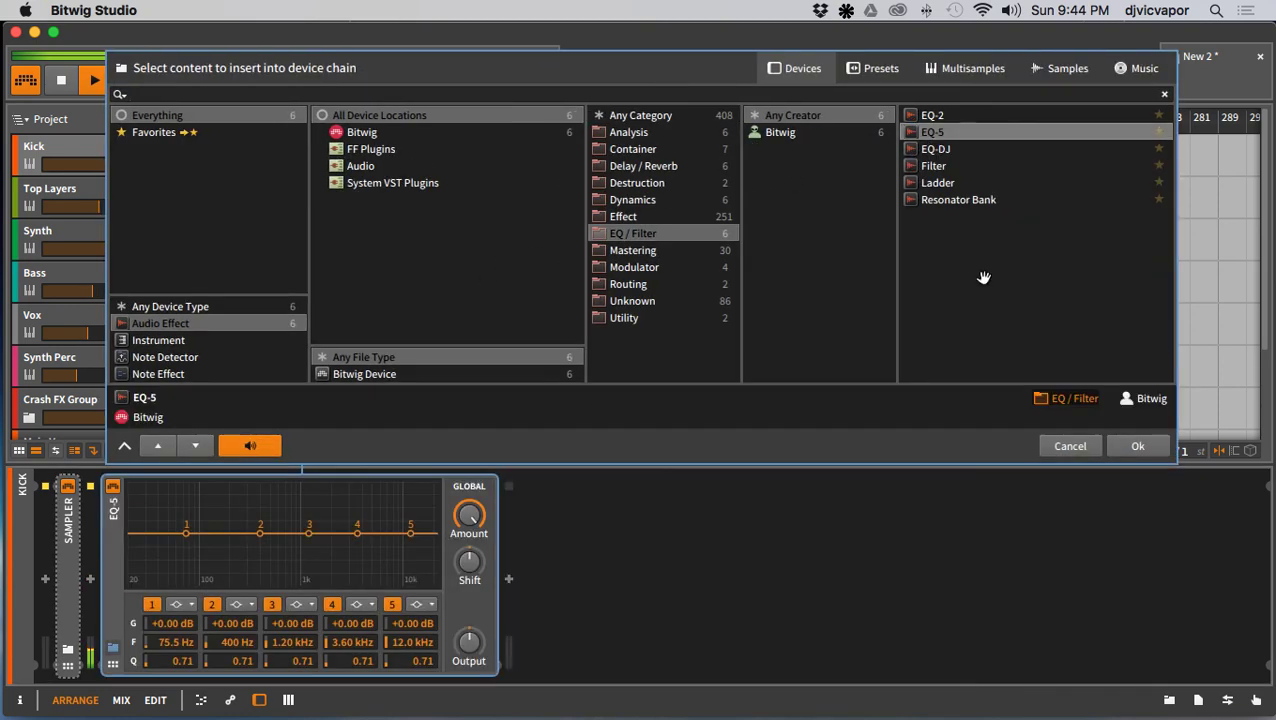
{"action": "left_click", "coordinate": [1130, 449]}
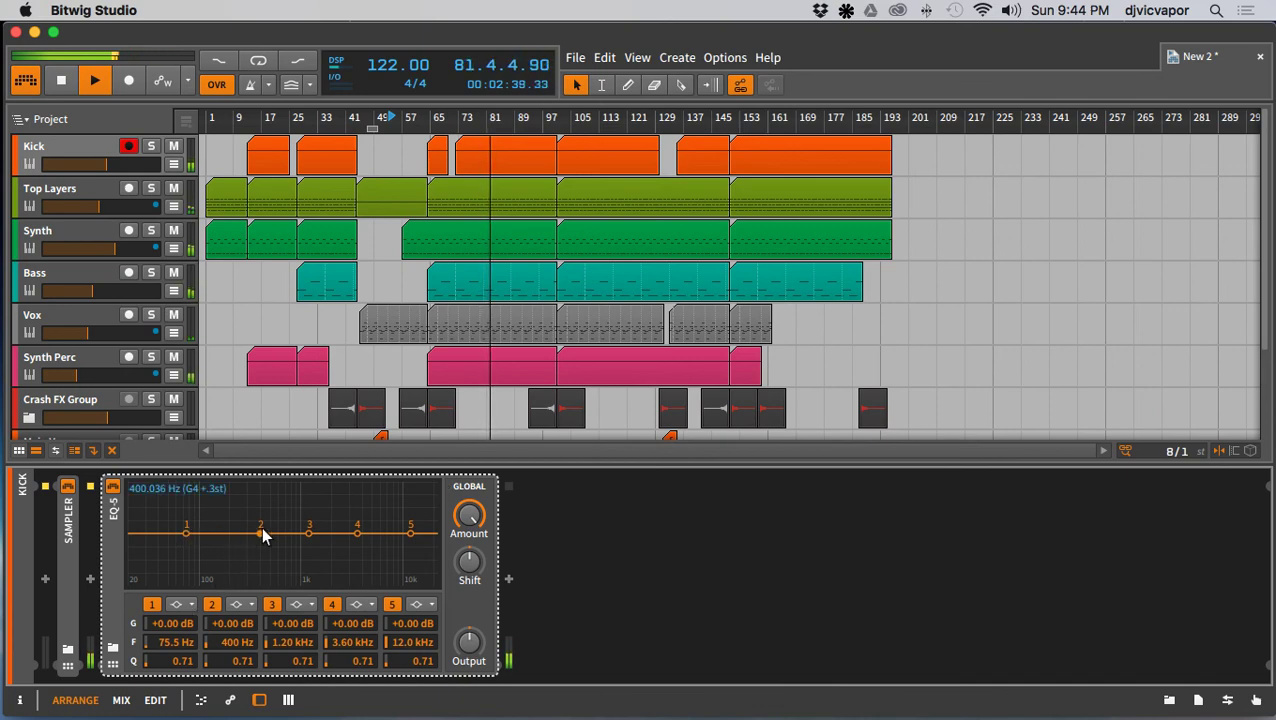
Step: Set band 2 of the Kick's EQ-5 to 155 Hz, -8.00 dB and Q 3.45, and change band 5 to lowpass24
{"action": "left_click_drag", "start_coordinate": [260, 534], "coordinate": [218, 557]}
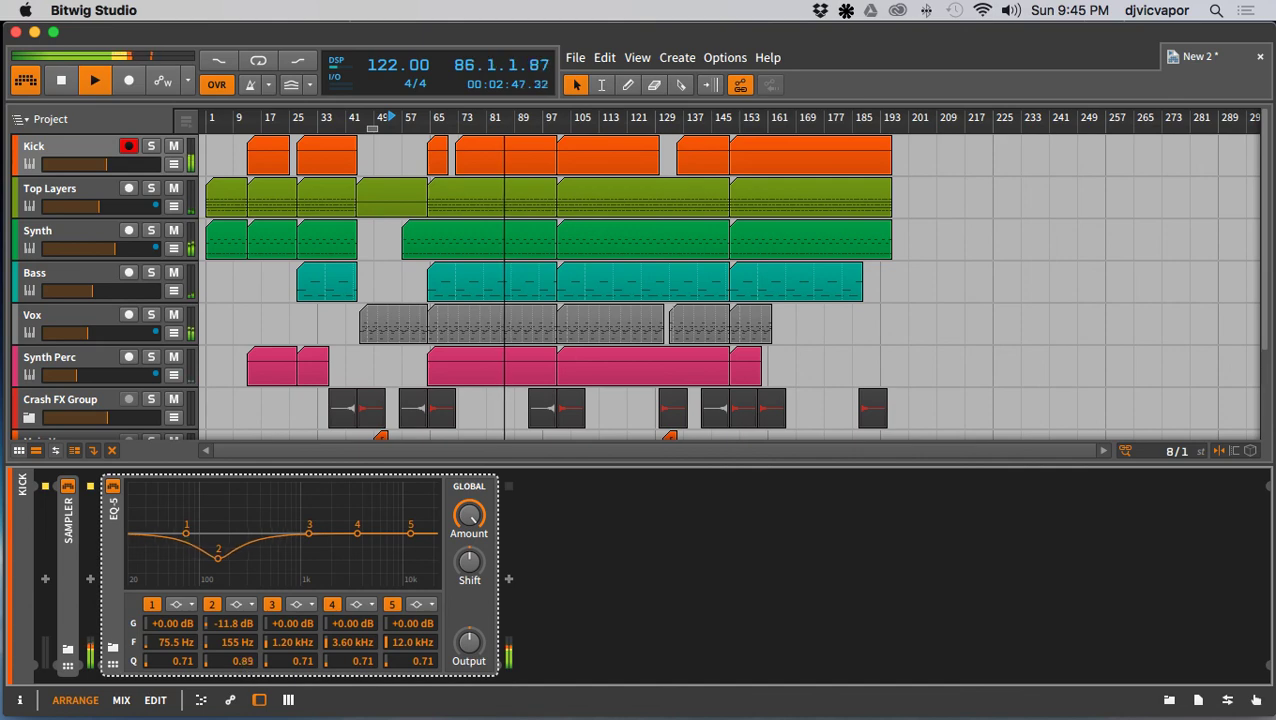
{"action": "left_click_drag", "start_coordinate": [234, 661], "coordinate": [234, 625]}
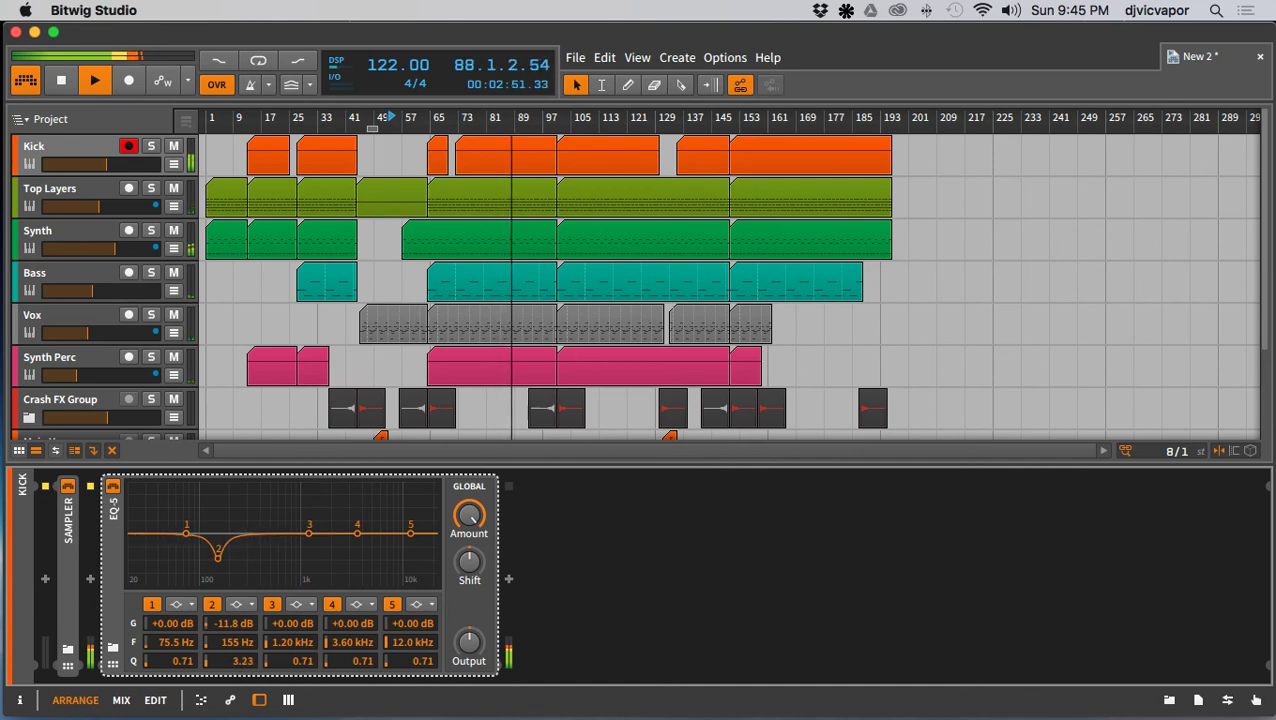
{"action": "left_click_drag", "start_coordinate": [234, 623], "coordinate": [234, 614]}
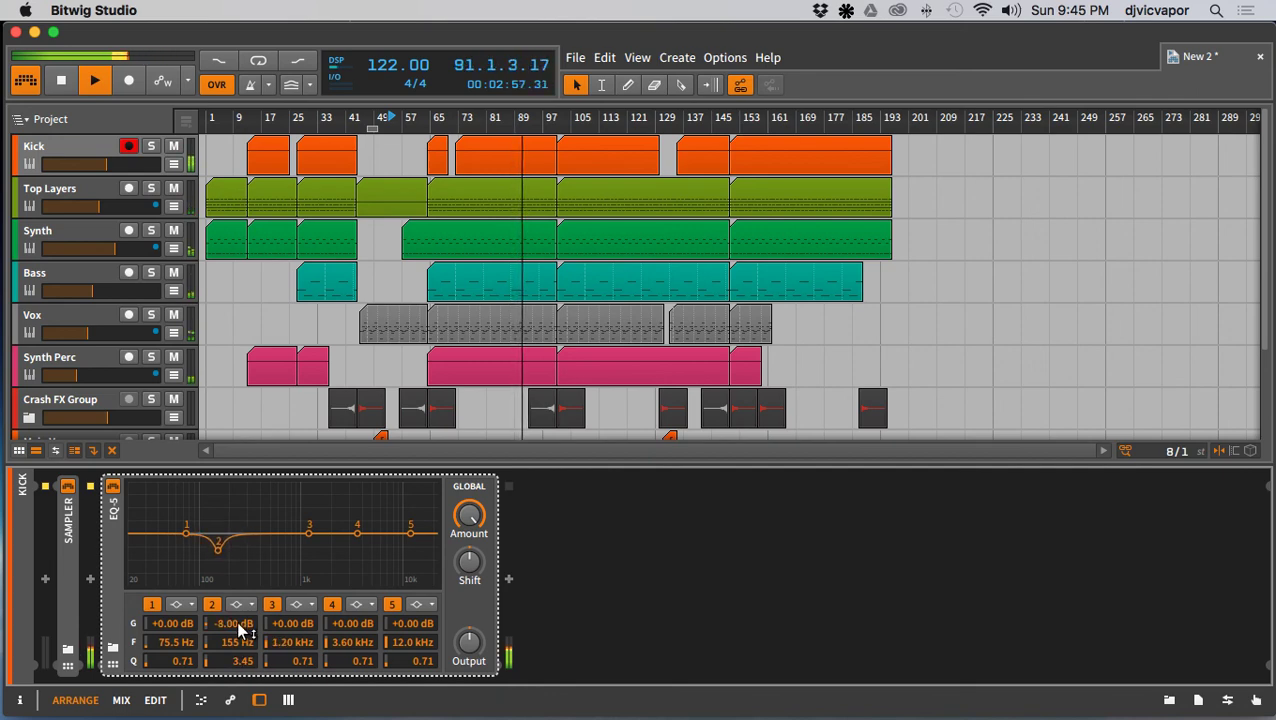
{"action": "left_click", "coordinate": [405, 605]}
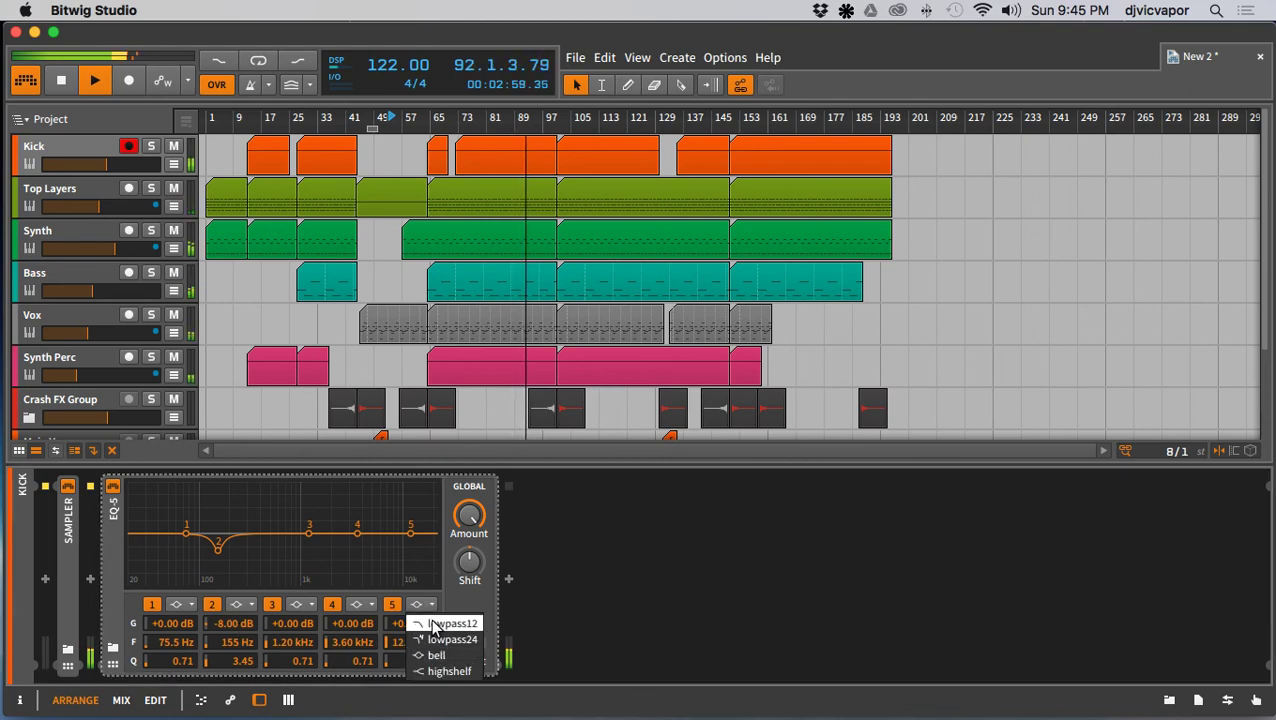
{"action": "left_click", "coordinate": [433, 640]}
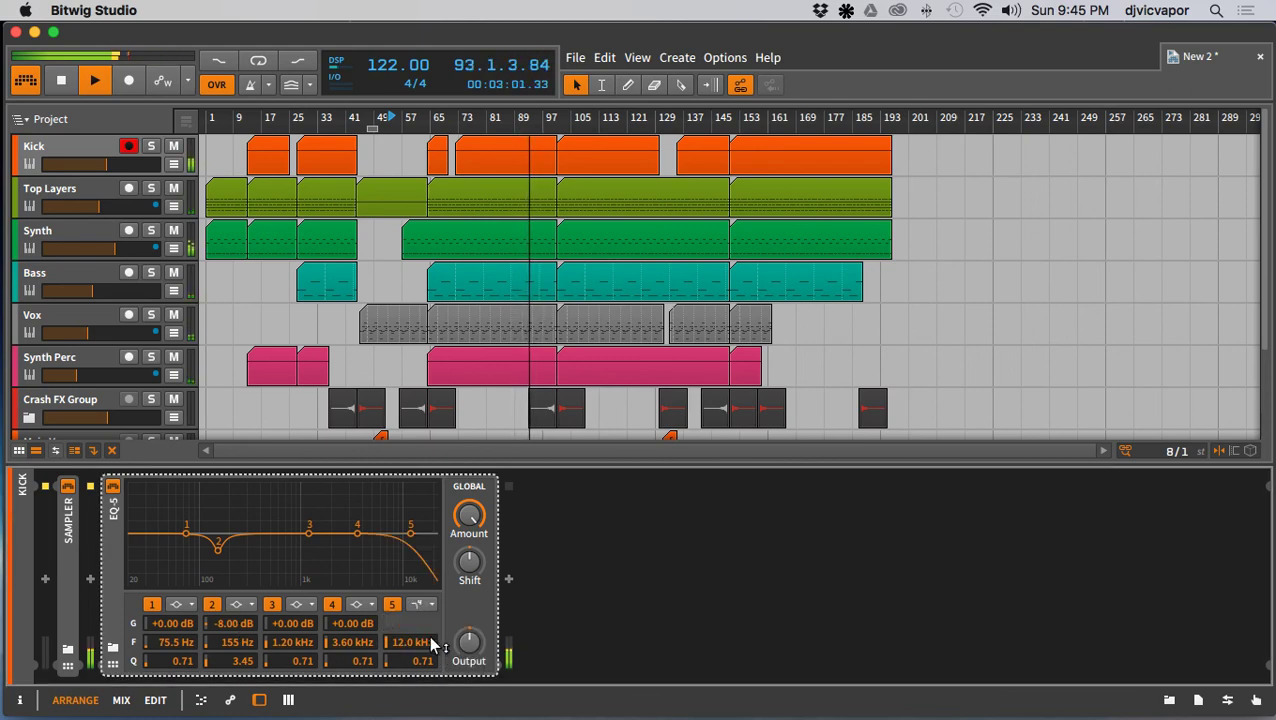
Step: On the Kick's EQ-5, set band 5 to 17.7 kHz and band 4 to 3.62 kHz, +3.30 dB and Q 1.63; collapse it and hide the devices
{"action": "left_click_drag", "start_coordinate": [423, 642], "coordinate": [423, 625]}
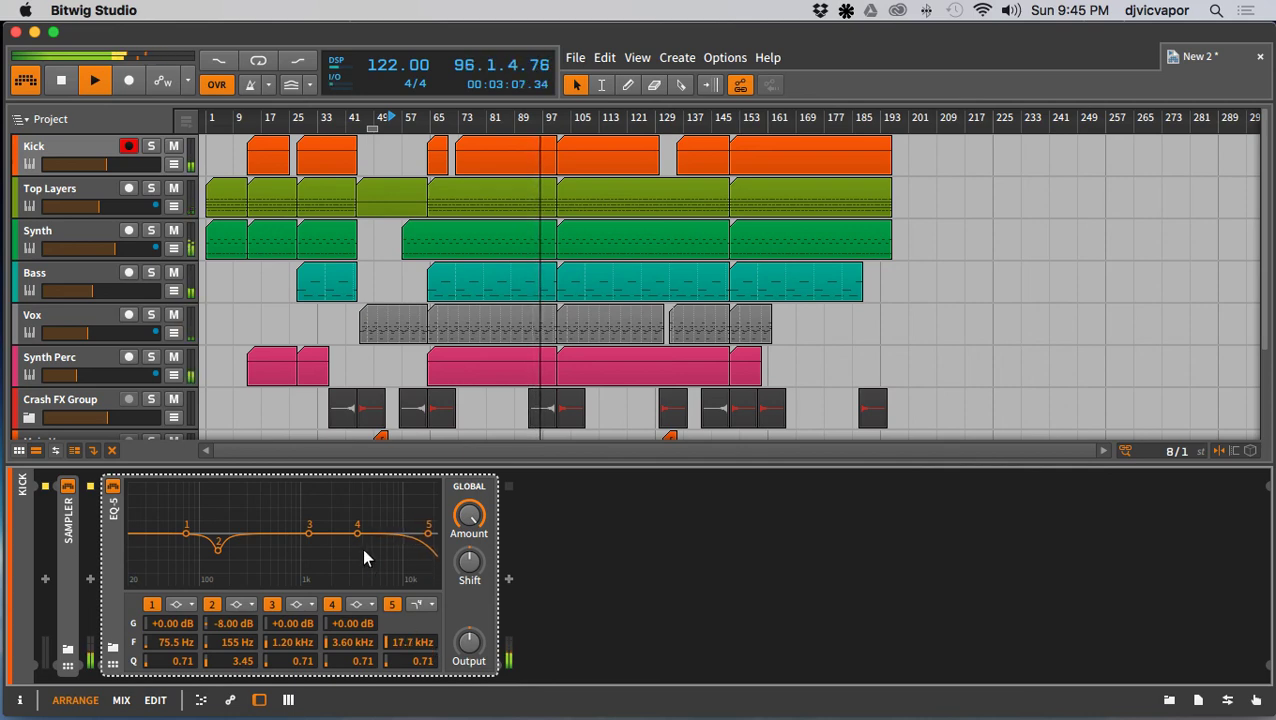
{"action": "left_click_drag", "start_coordinate": [357, 532], "coordinate": [351, 524]}
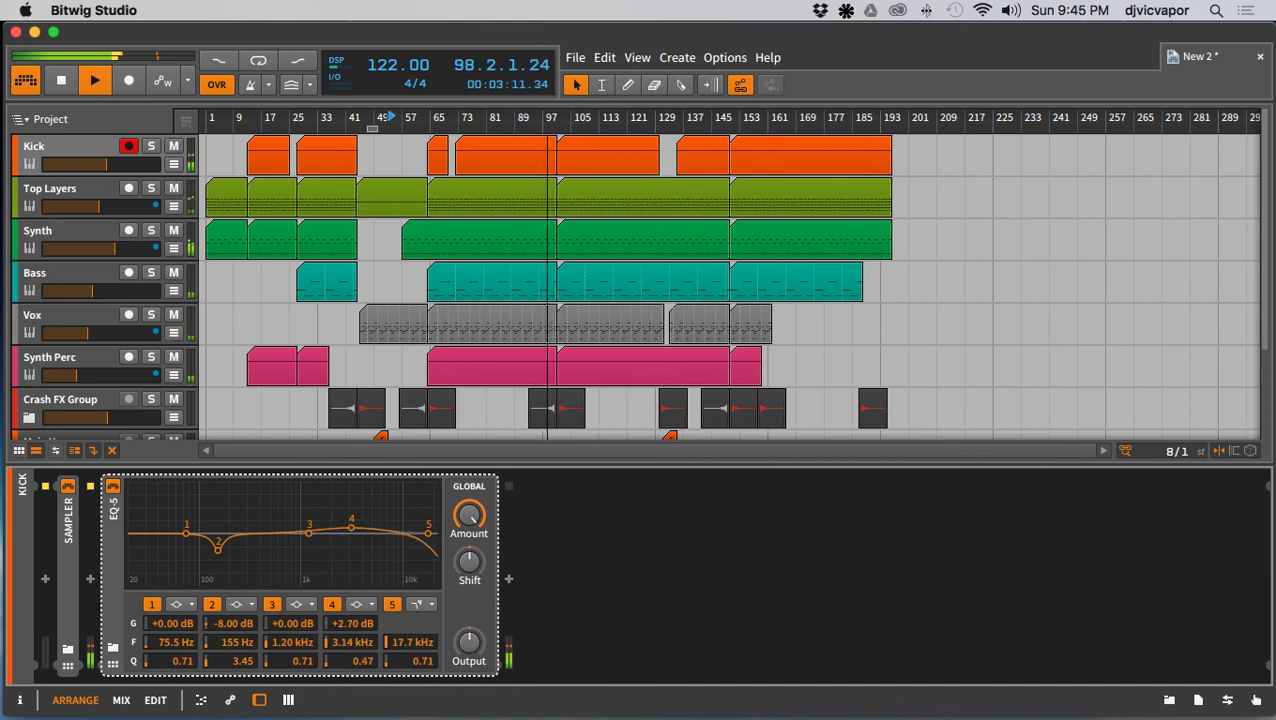
{"action": "left_click_drag", "start_coordinate": [353, 661], "coordinate": [353, 628]}
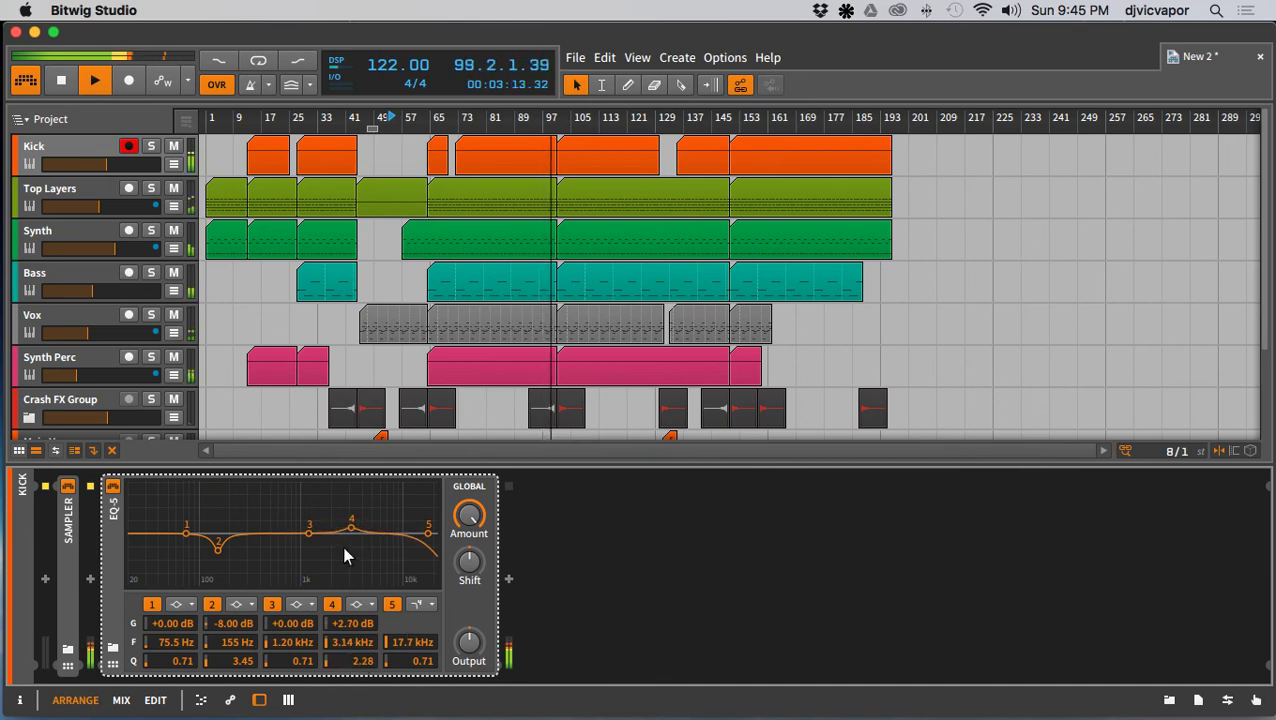
{"action": "mouse_move", "coordinate": [352, 623]}
{"action": "left_mouse_down"}
{"action": "mouse_move", "coordinate": [352, 670]}
{"action": "mouse_move", "coordinate": [350, 630]}
{"action": "left_mouse_up"}
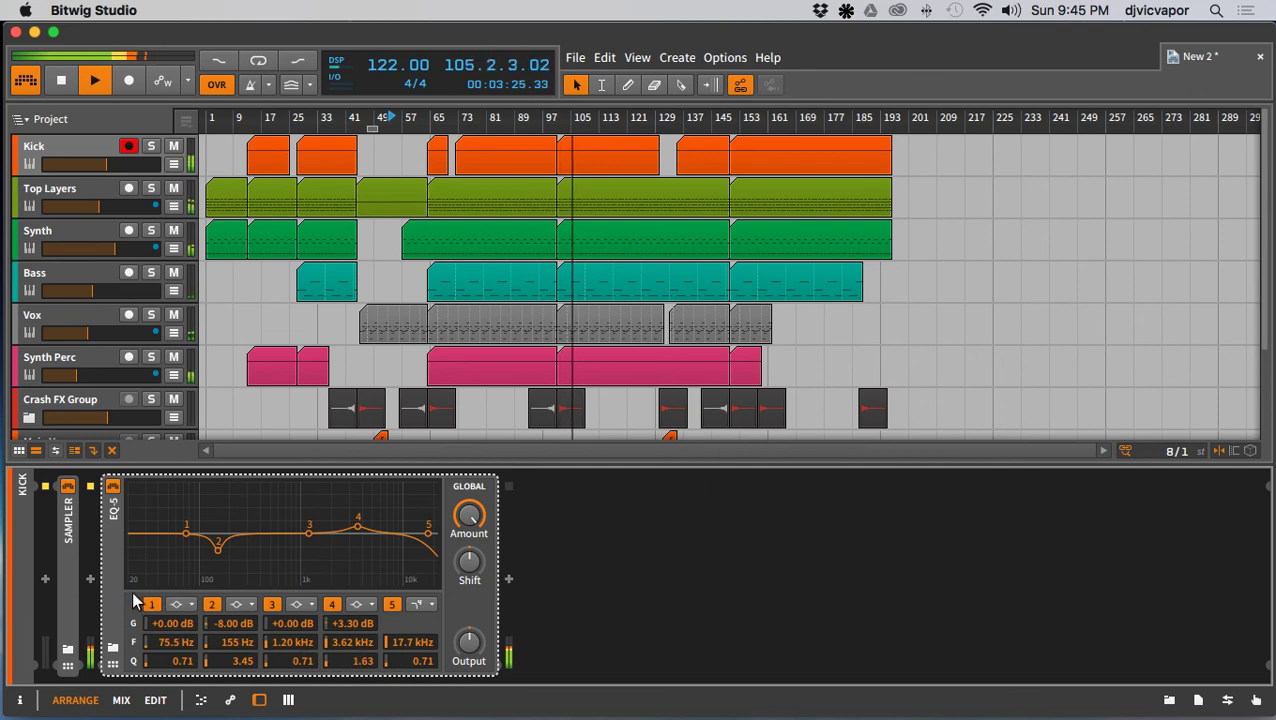
{"action": "left_click", "coordinate": [114, 588]}
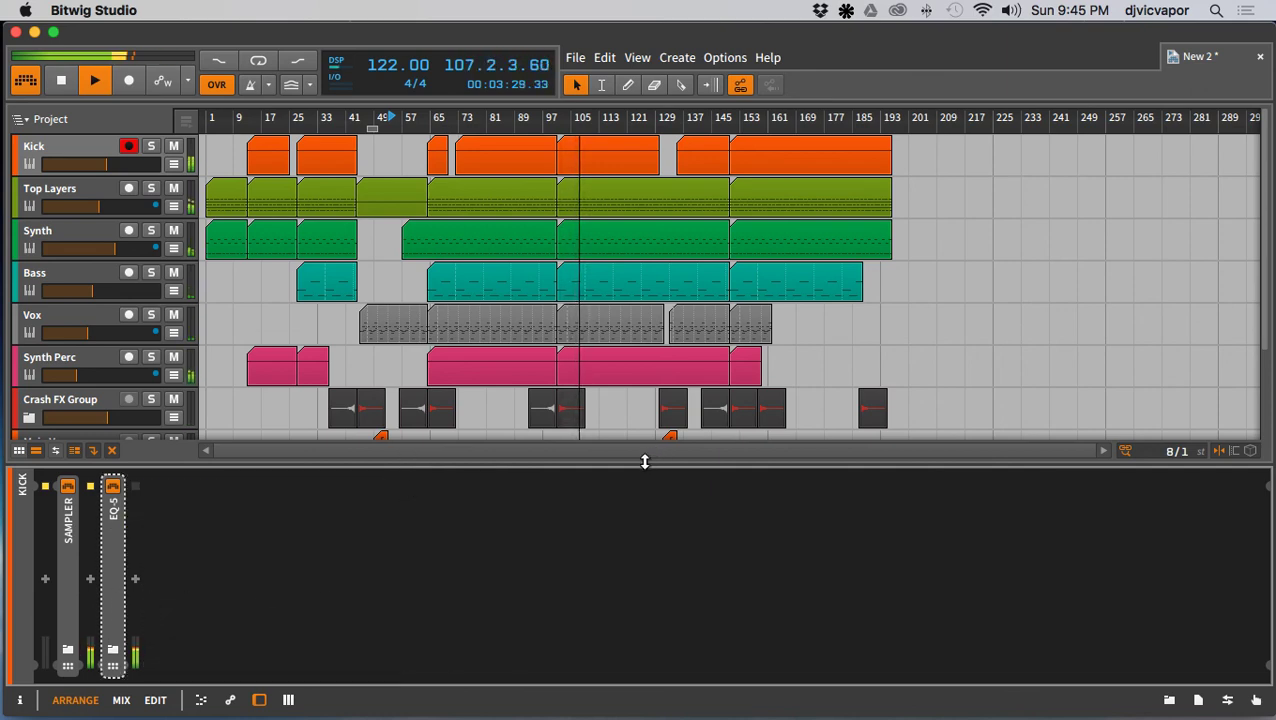
{"action": "left_click_drag", "start_coordinate": [645, 461], "coordinate": [652, 640]}
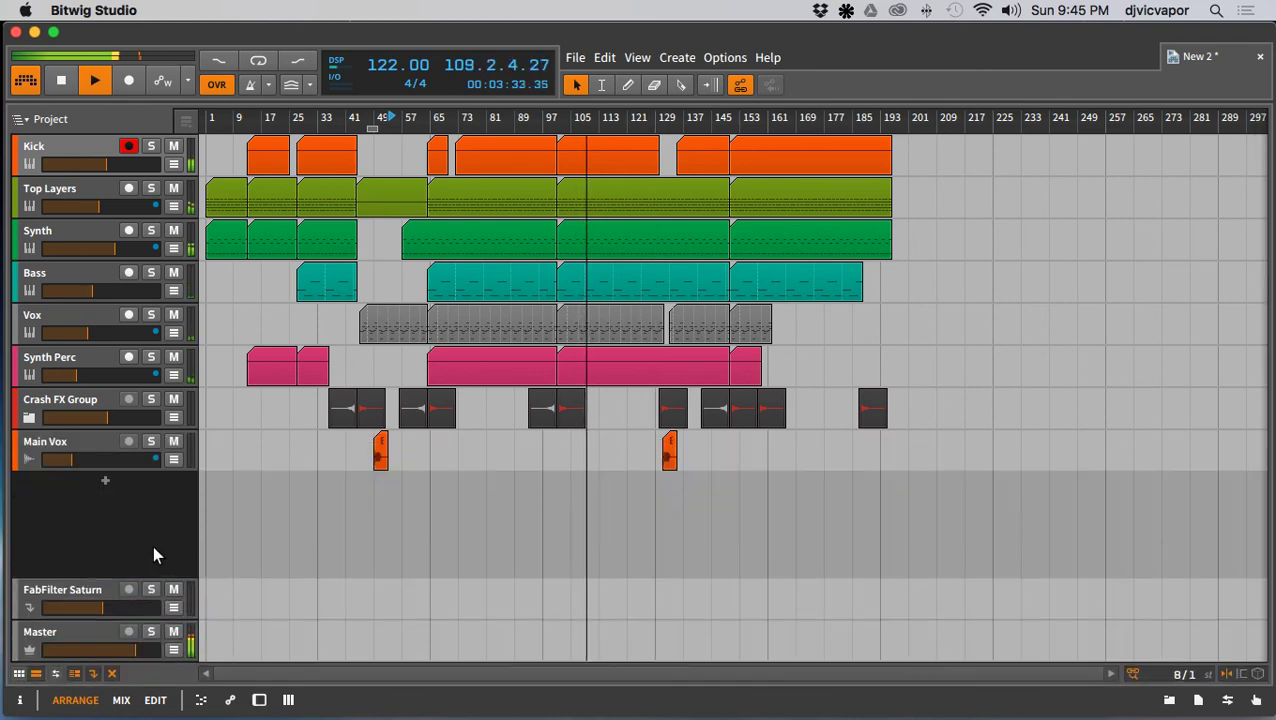
Step: Lower the Kick track's volume slightly and disarm the track for recording
{"action": "left_click_drag", "start_coordinate": [106, 165], "coordinate": [100, 166]}
{"action": "left_click", "coordinate": [141, 503]}
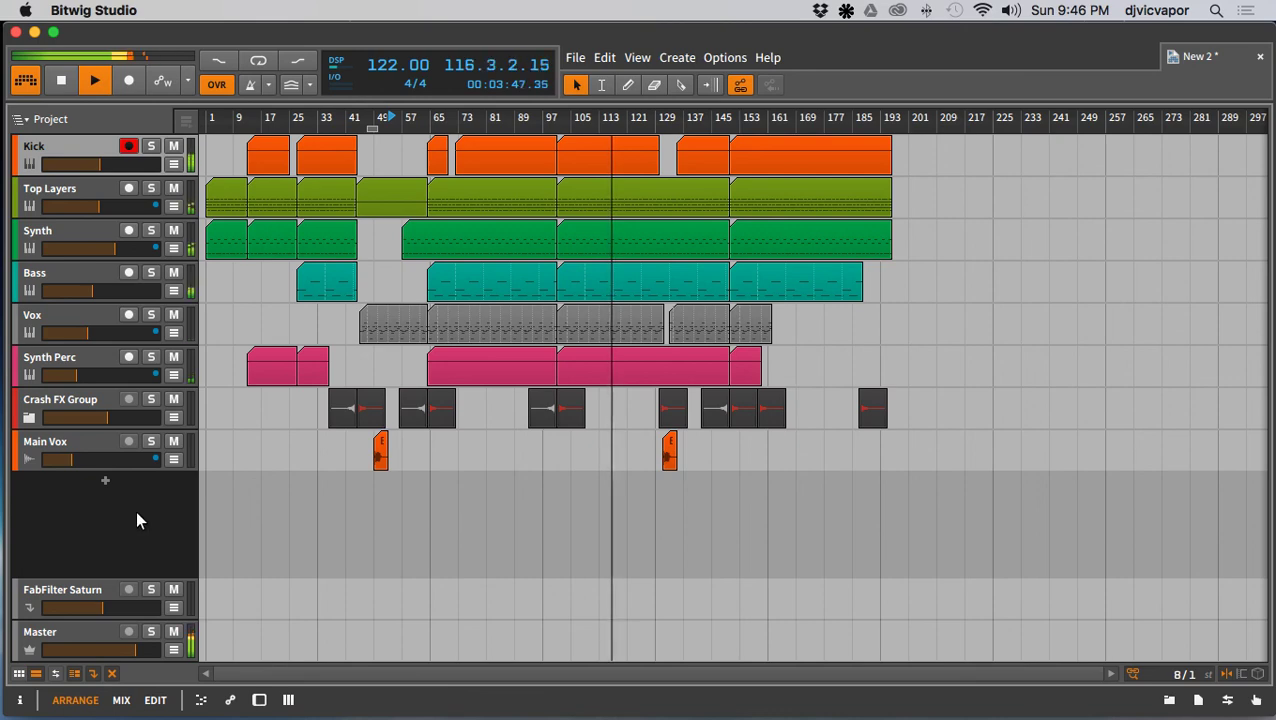
{"action": "left_click", "coordinate": [128, 148]}
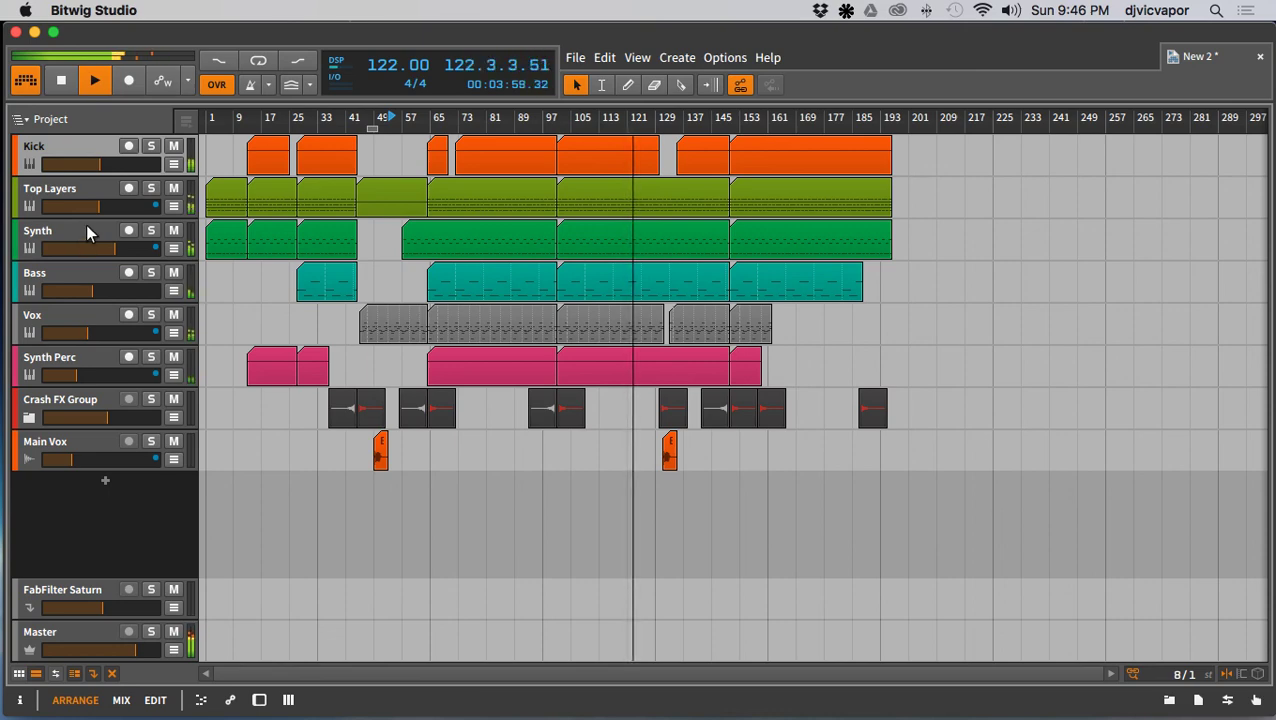
Step: Draw a dip in the Synth track's Mixer Volume automation between bars 130 and 135, lowest around bar 133, and hide the lane
{"action": "left_click", "coordinate": [174, 250]}
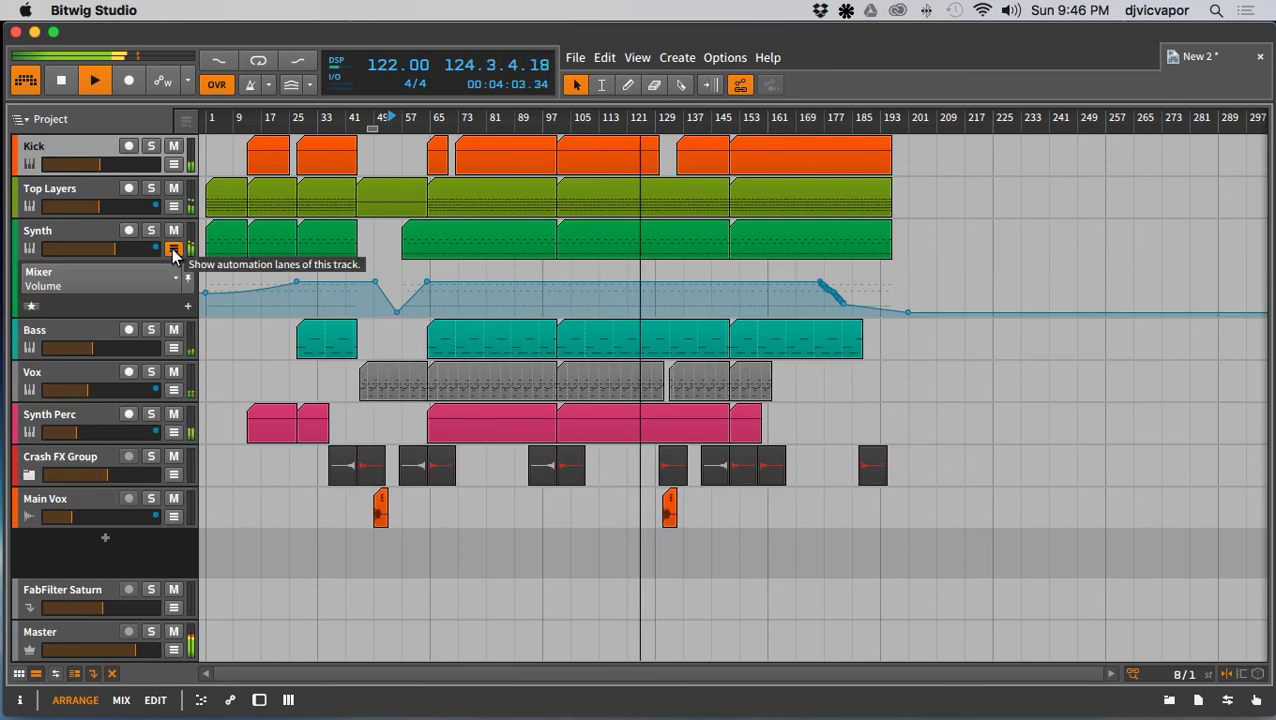
{"action": "left_click", "coordinate": [174, 250]}
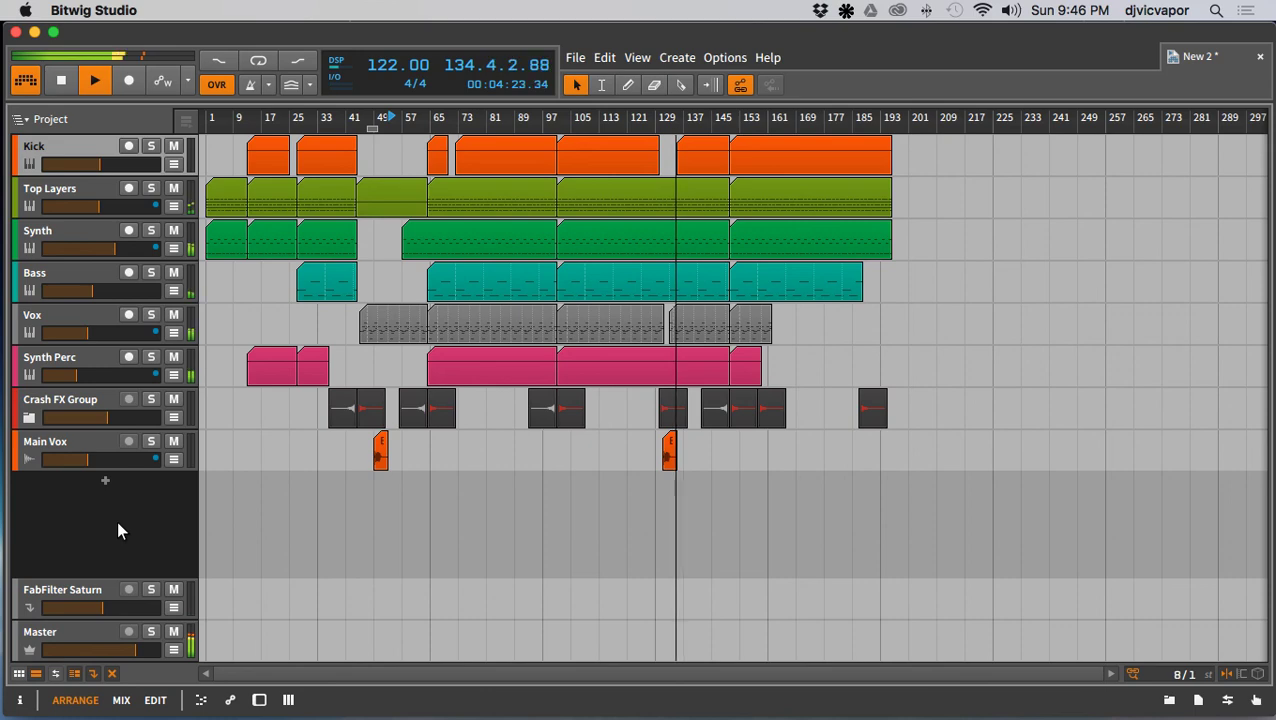
{"action": "left_click", "coordinate": [174, 248]}
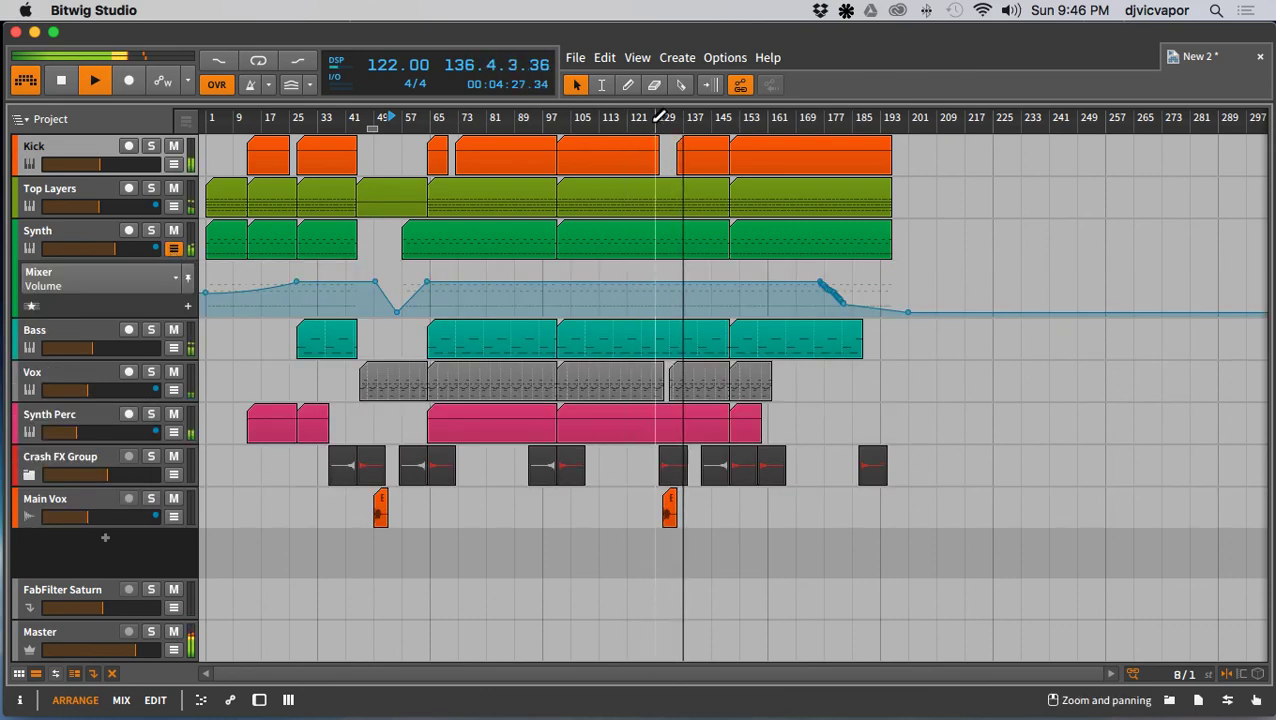
{"action": "left_click_drag", "start_coordinate": [670, 118], "coordinate": [524, 142]}
{"action": "left_click", "coordinate": [468, 127]}
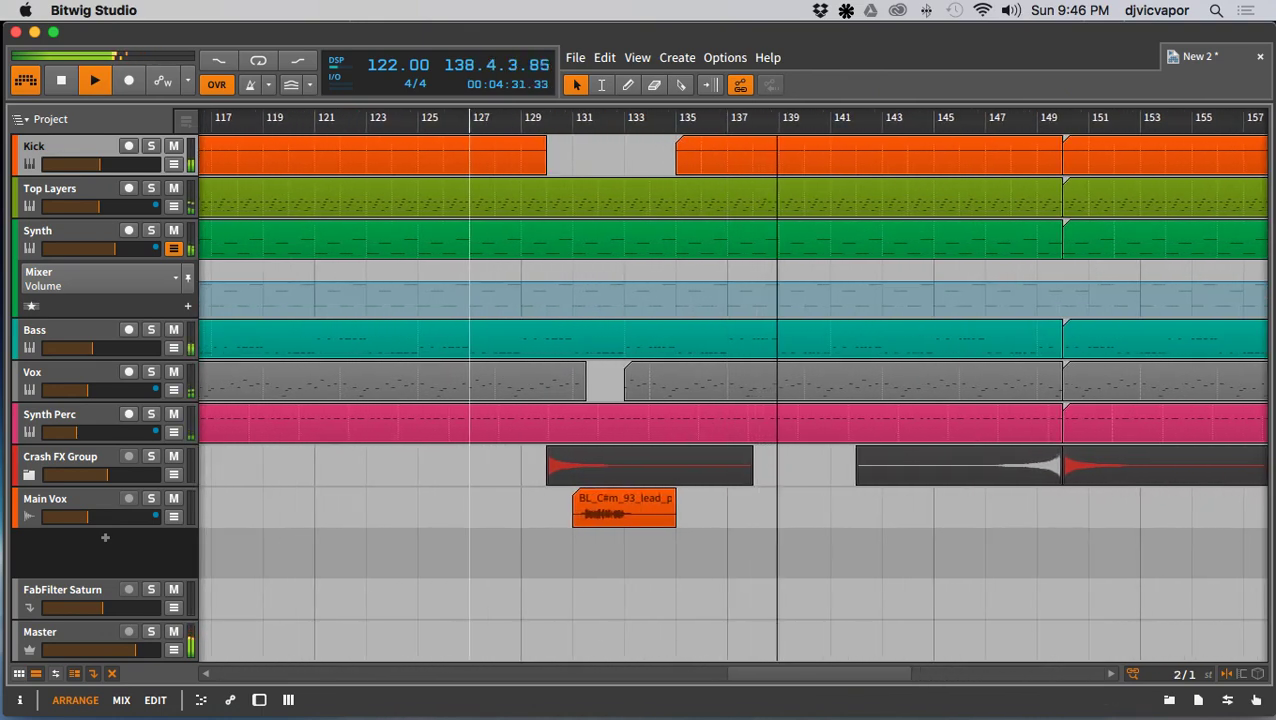
{"action": "left_click", "coordinate": [544, 279]}
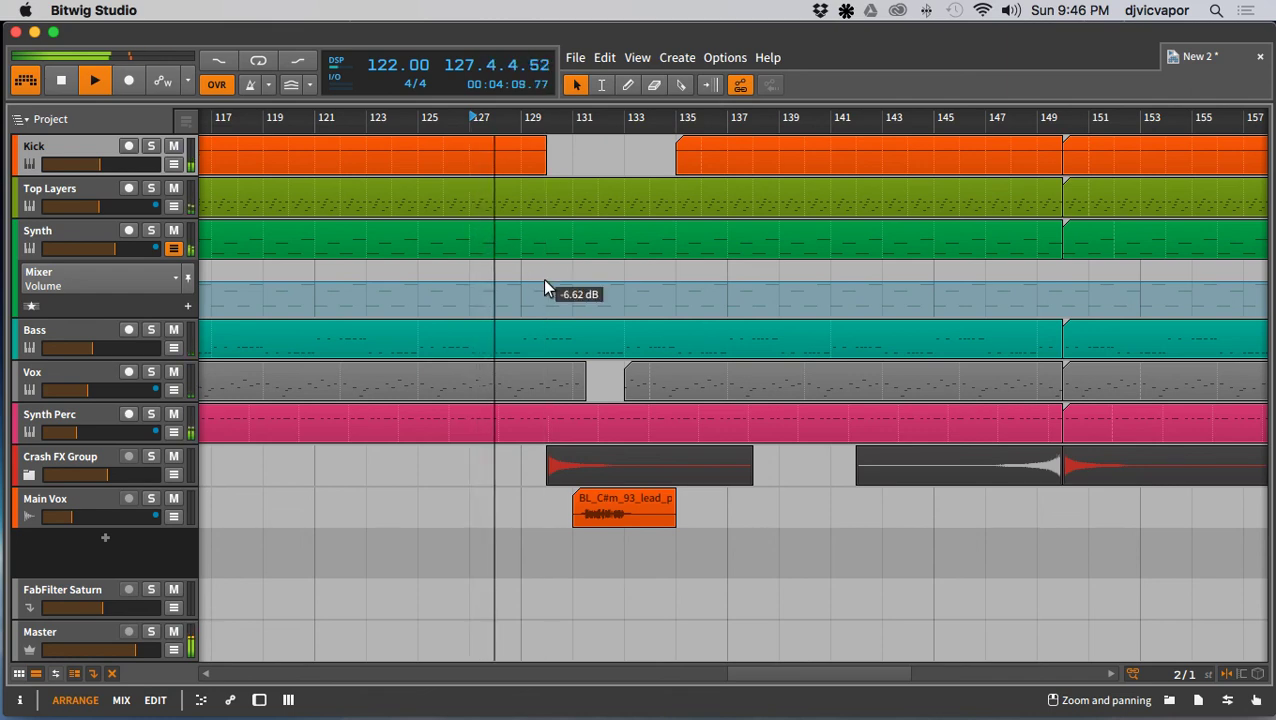
{"action": "left_click", "coordinate": [675, 282]}
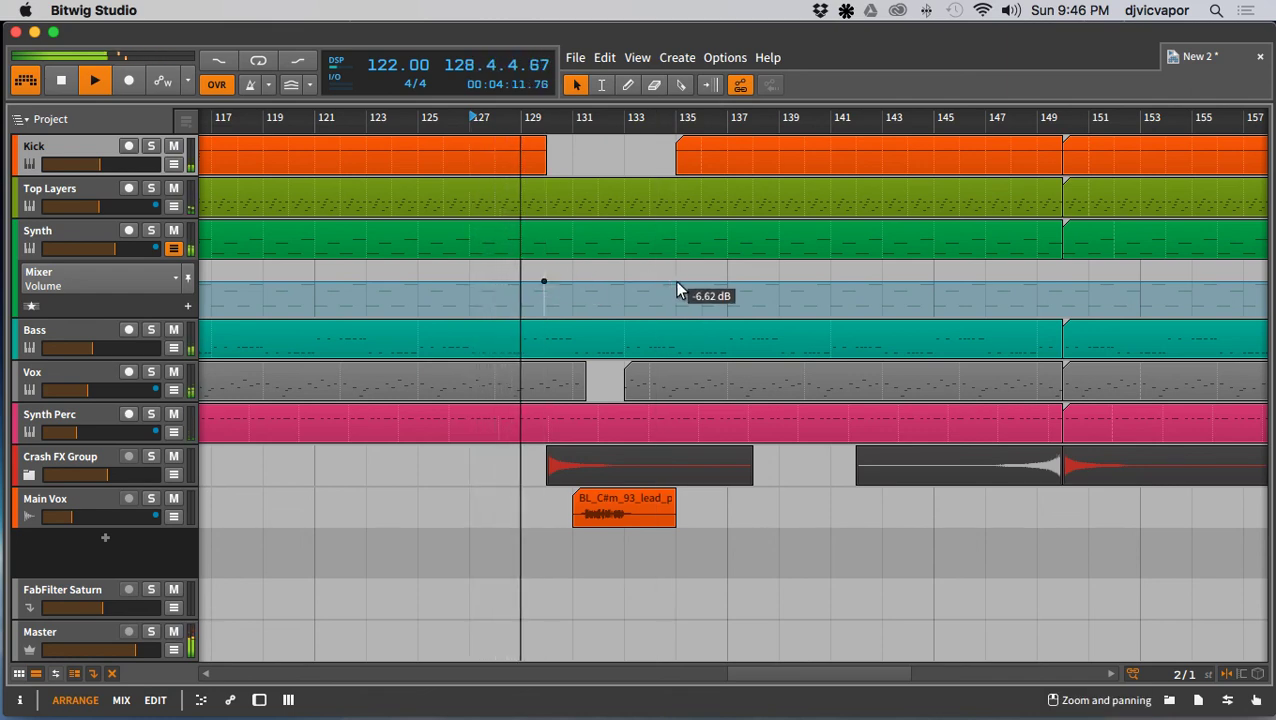
{"action": "left_click_drag", "start_coordinate": [601, 284], "coordinate": [623, 301]}
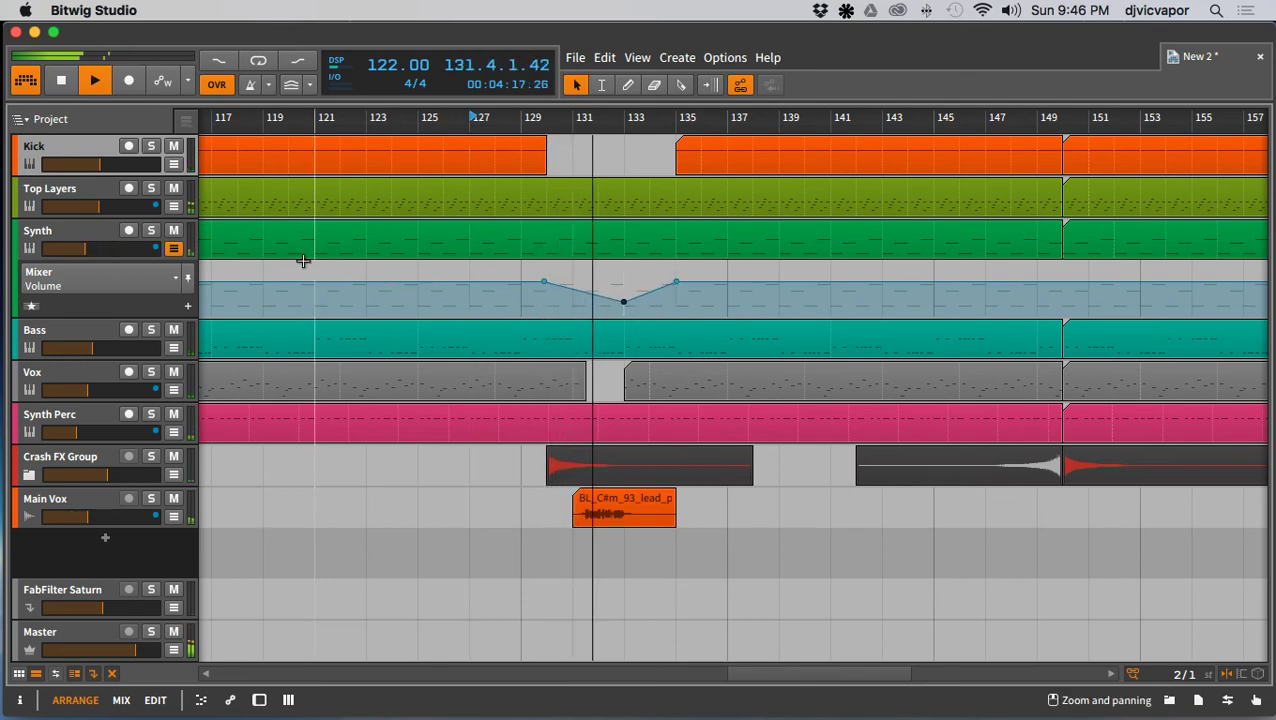
{"action": "left_click", "coordinate": [173, 249]}
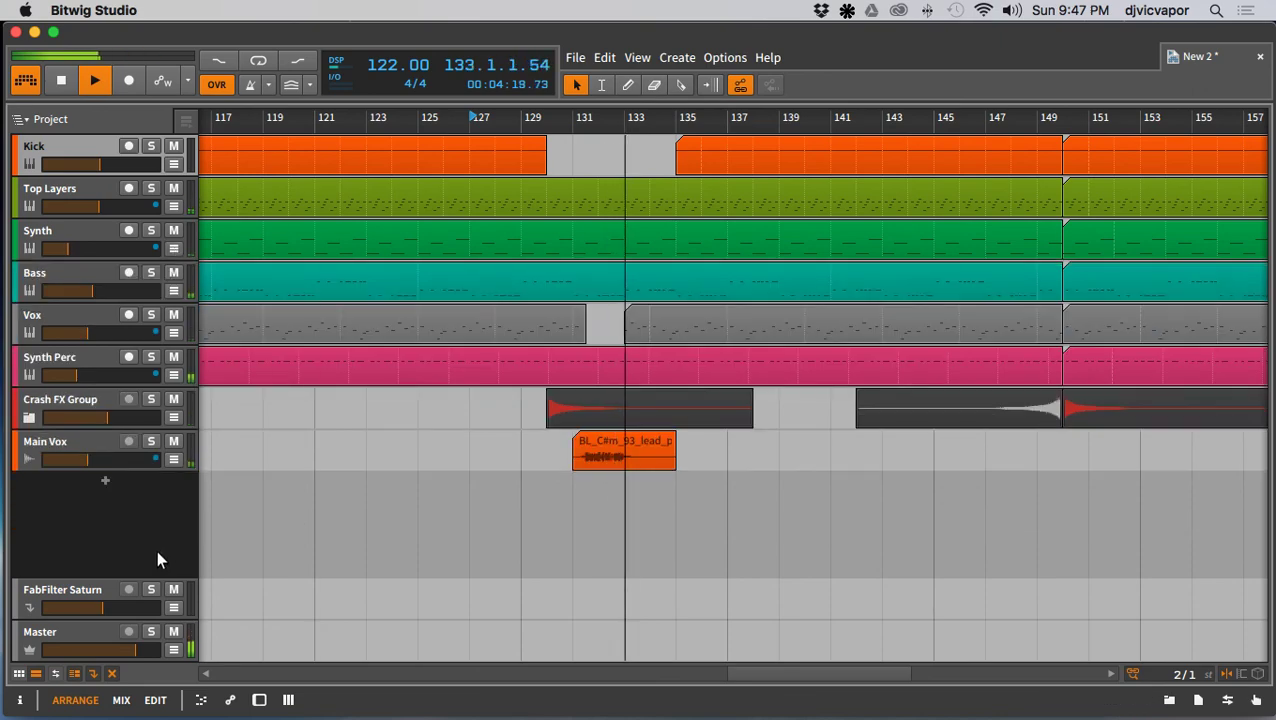
Step: Listen through the second break and the section after it with the whole arrangement in view, and stop playback
{"action": "left_click_drag", "start_coordinate": [575, 117], "coordinate": [522, 62]}
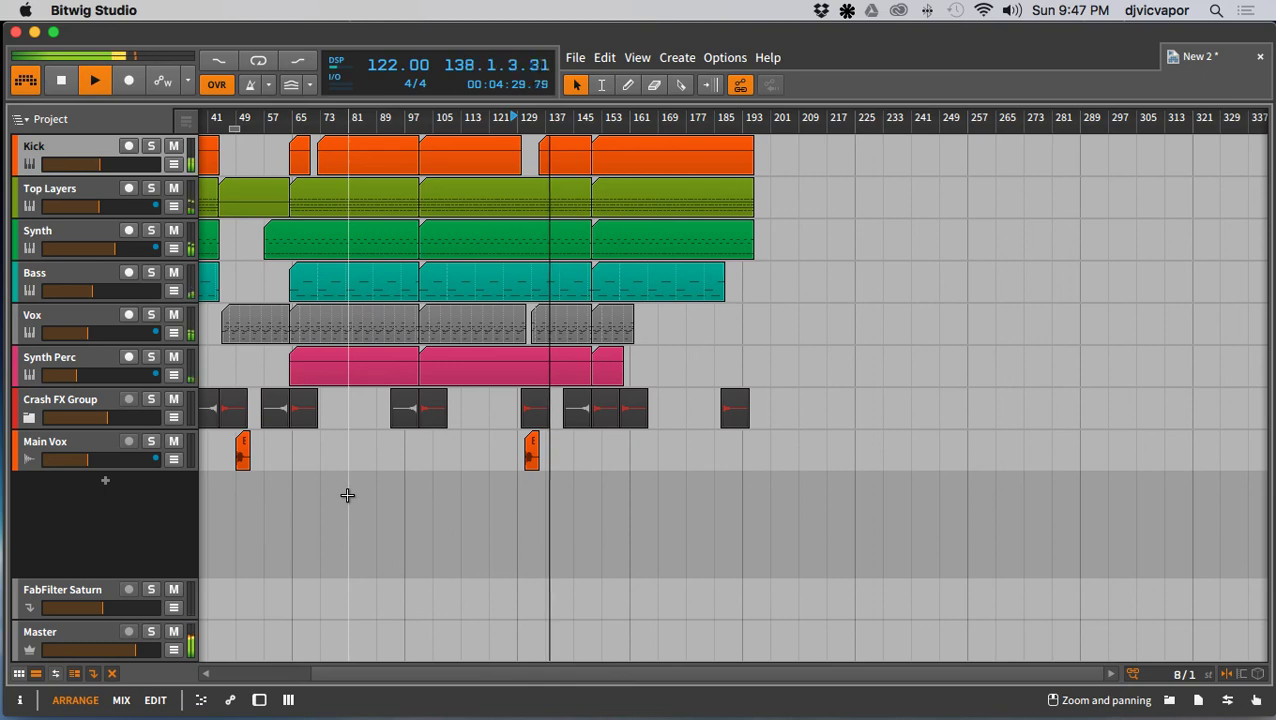
{"action": "left_click_drag", "start_coordinate": [378, 119], "coordinate": [516, 121]}
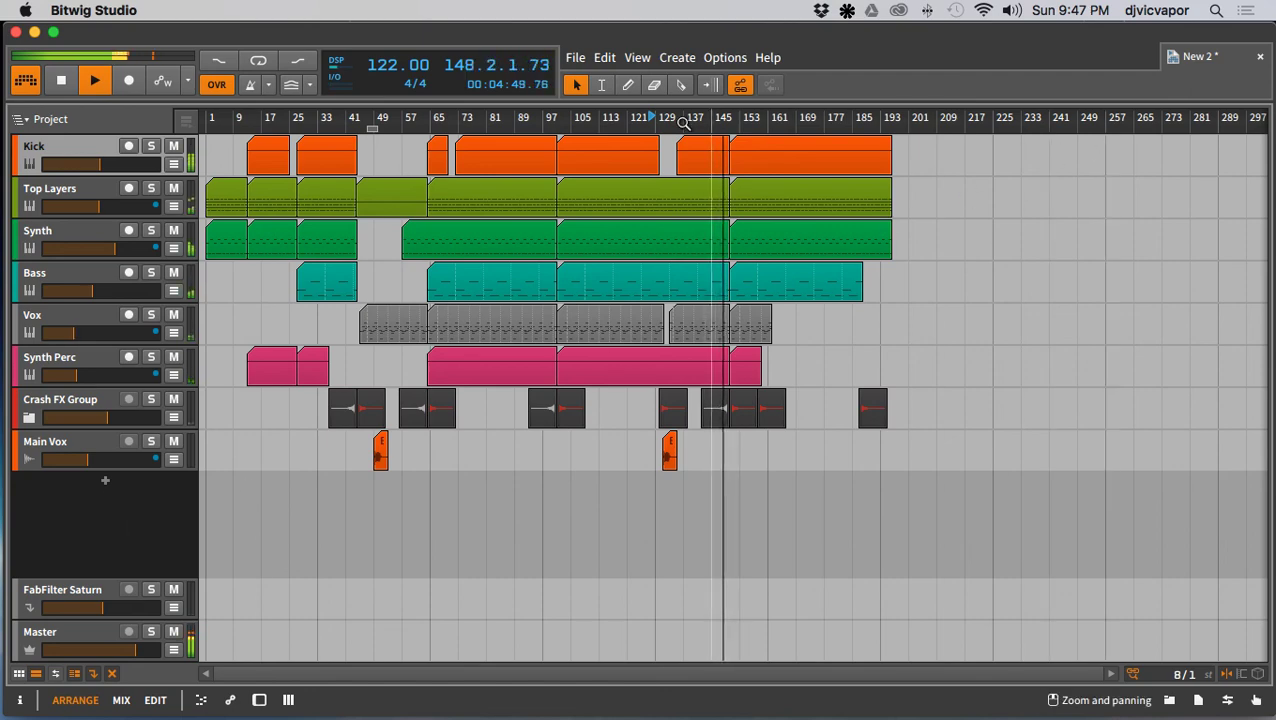
{"action": "key", "text": "space"}
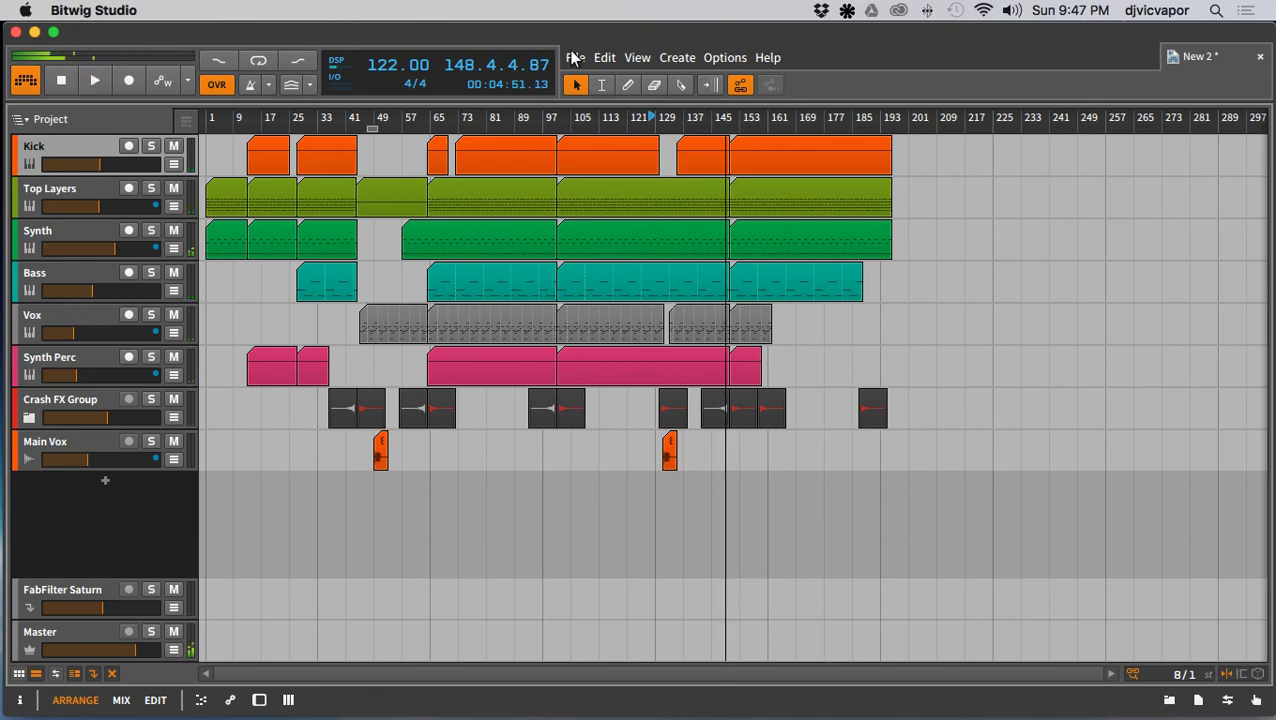
Step: Collect and save the project as Love Like Savages in the Projects folder, including files outside the project folder
{"action": "left_click", "coordinate": [574, 58]}
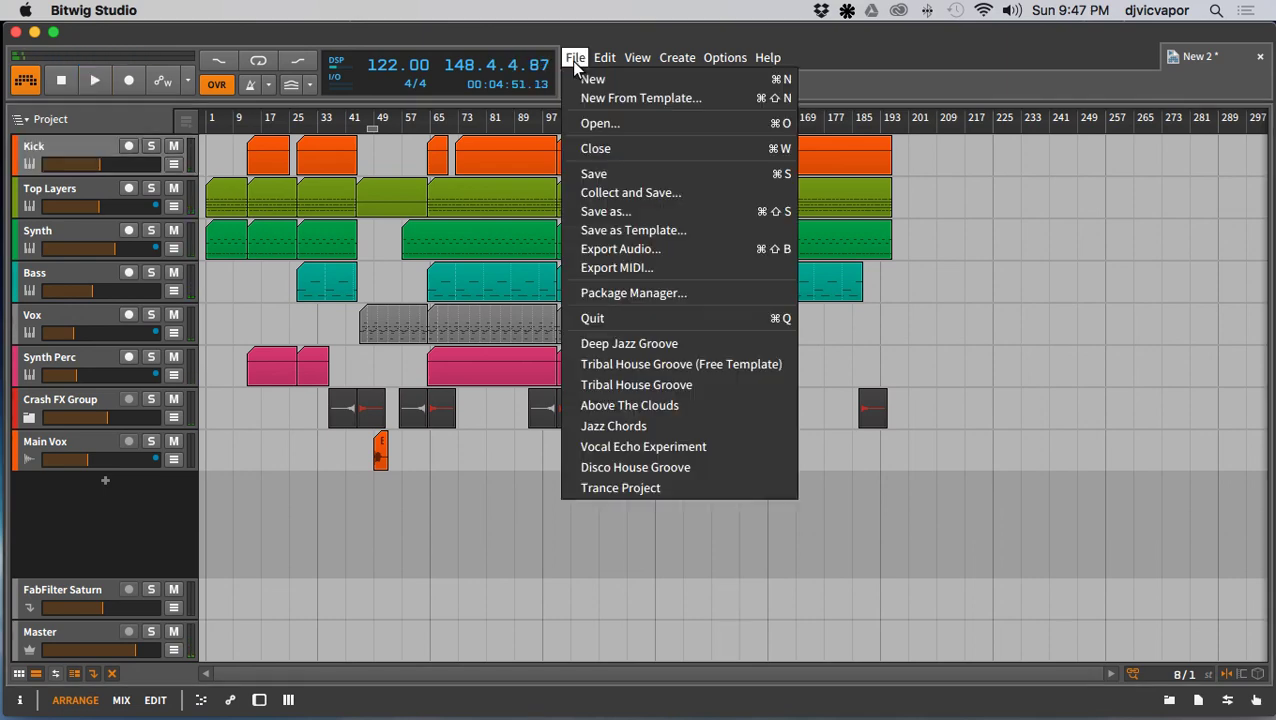
{"action": "left_click", "coordinate": [598, 194]}
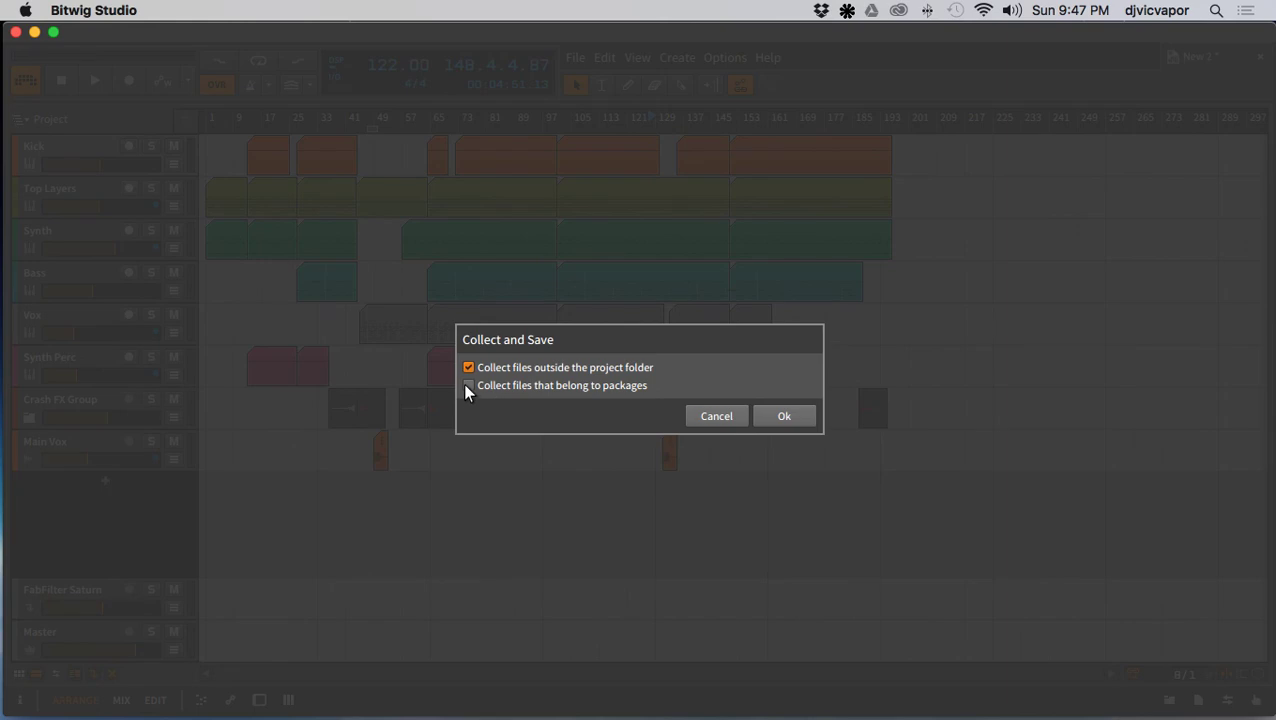
{"action": "left_click", "coordinate": [776, 416]}
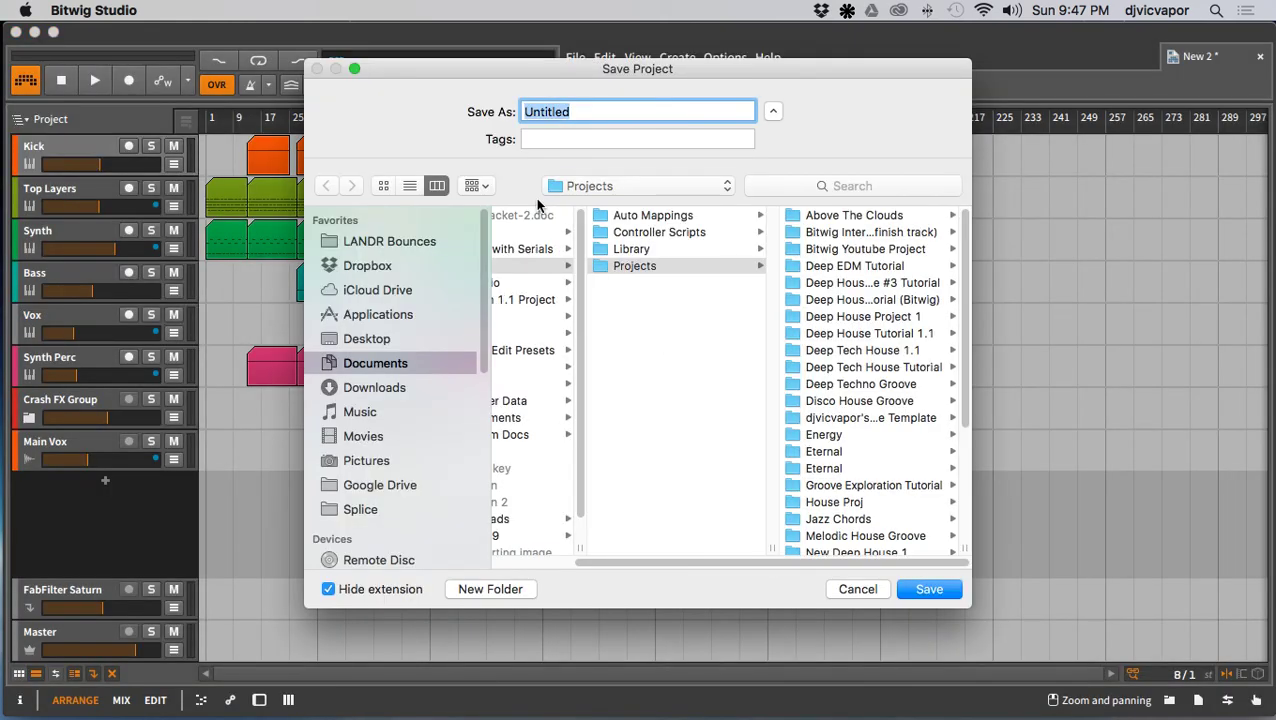
{"action": "type", "text": "Love Like Savages"}
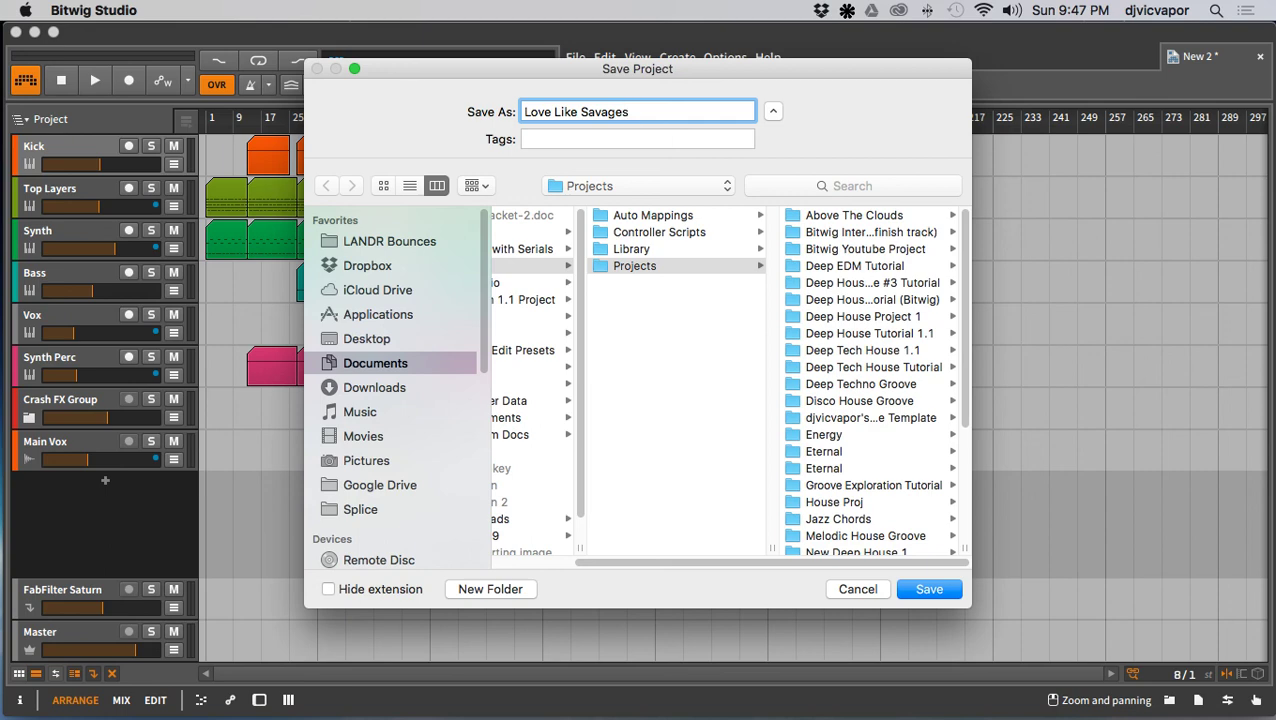
{"action": "key", "text": "Return"}
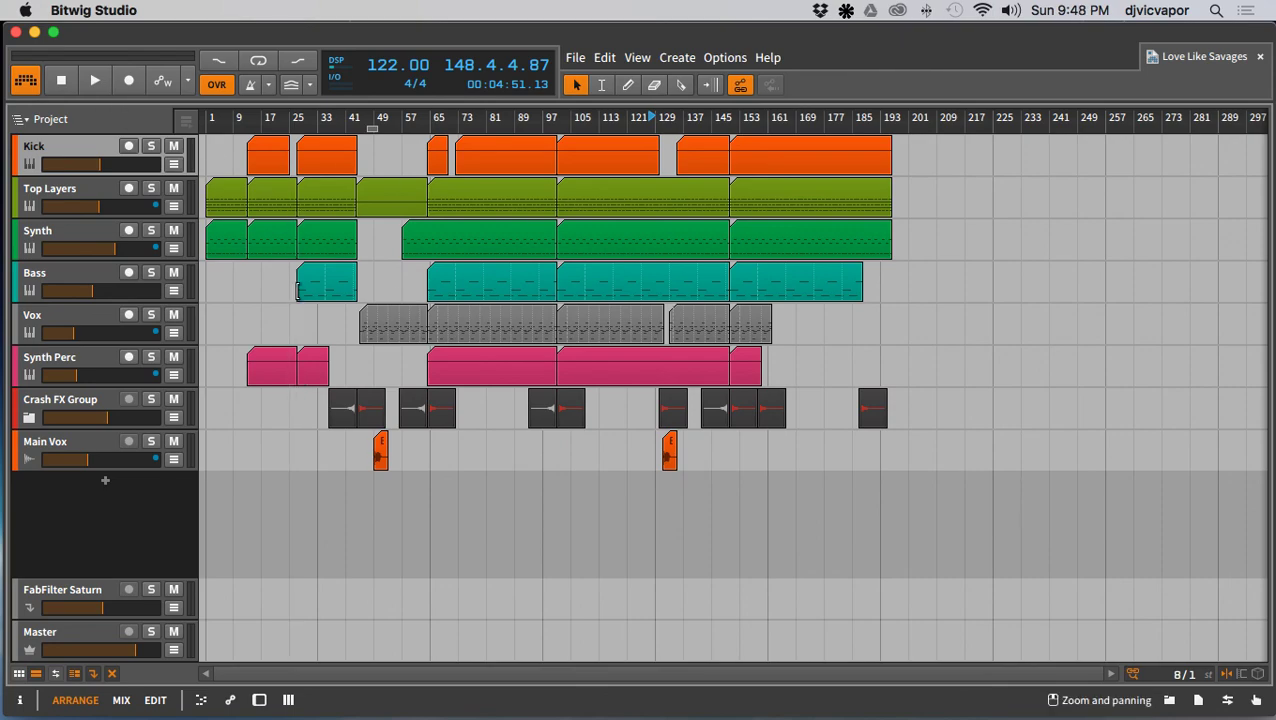
Step: Switch to the OBS window
{"action": "key", "text": "ctrl+Up"}
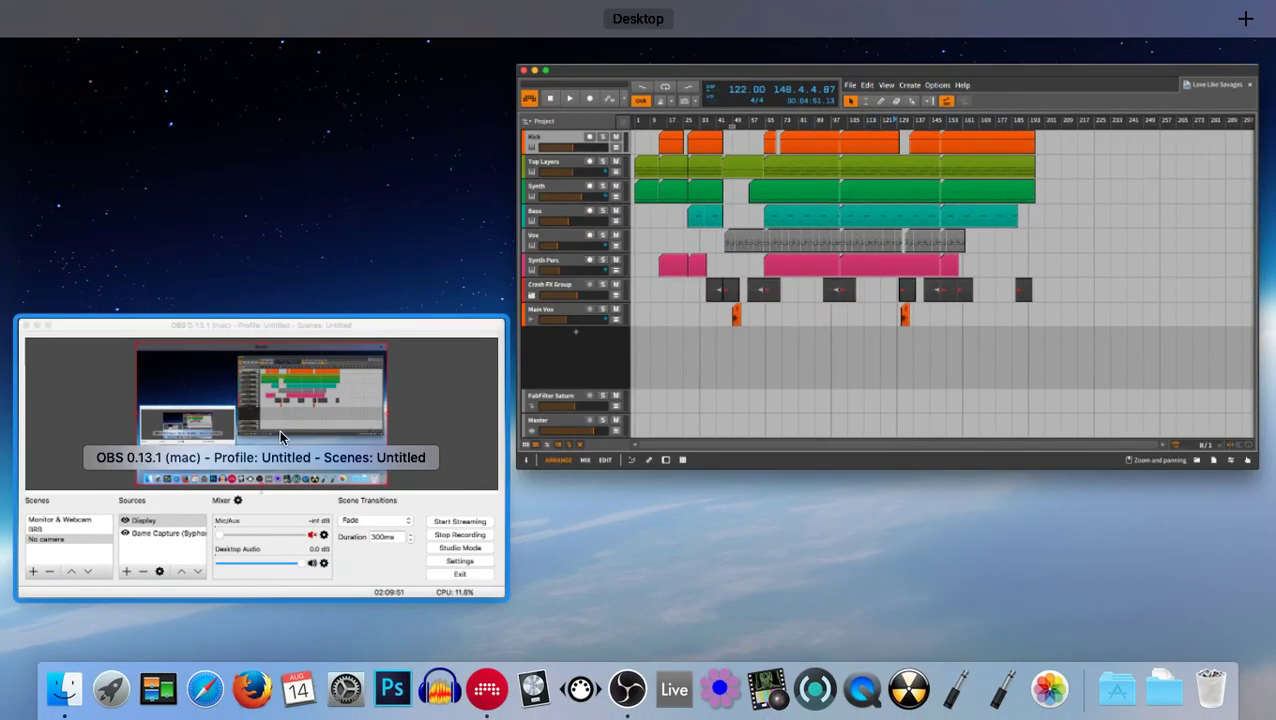
{"action": "left_click", "coordinate": [281, 430]}
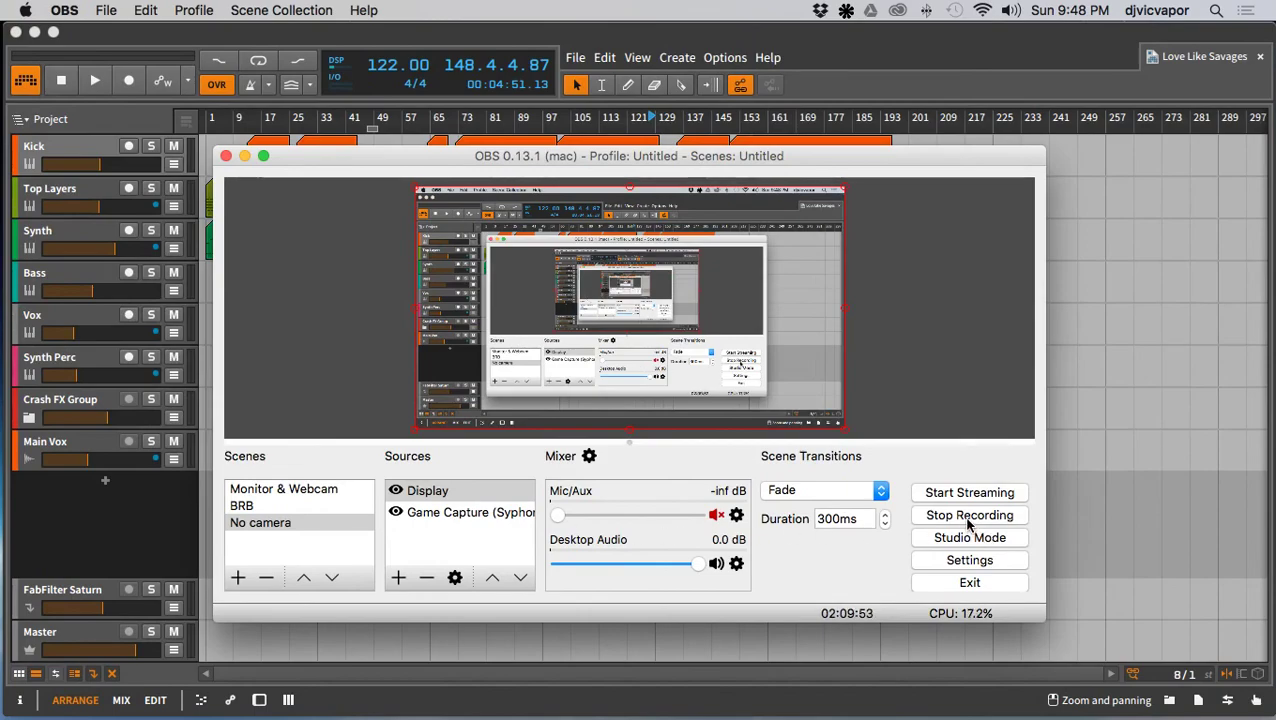